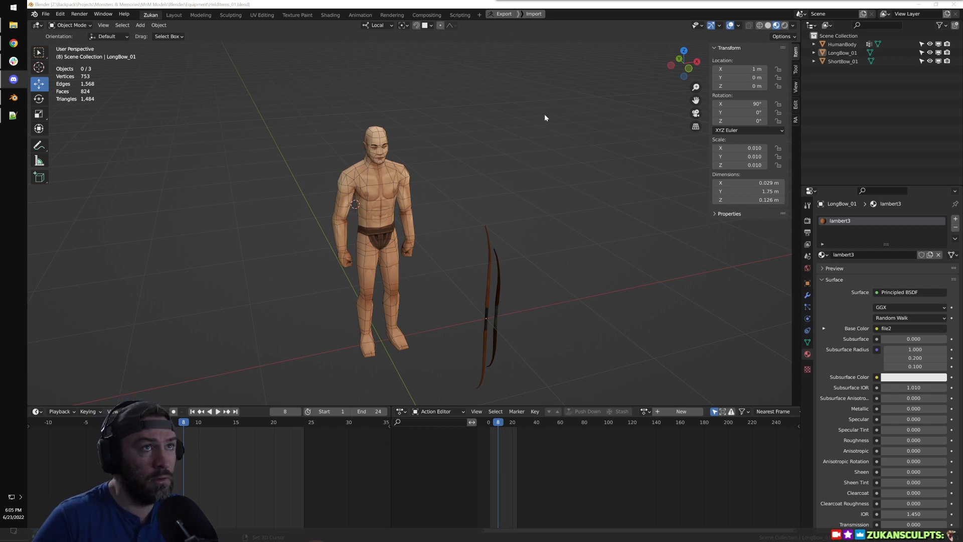
Step: Switch to Notepad++ and review the list of equipment items in todo.txt
click(428, 125)
scroll(451, 200, up, 1)
shift+middle_drag(487, 282, 486, 243)
scroll(446, 207, down, 2)
scroll(445, 206, up, 3)
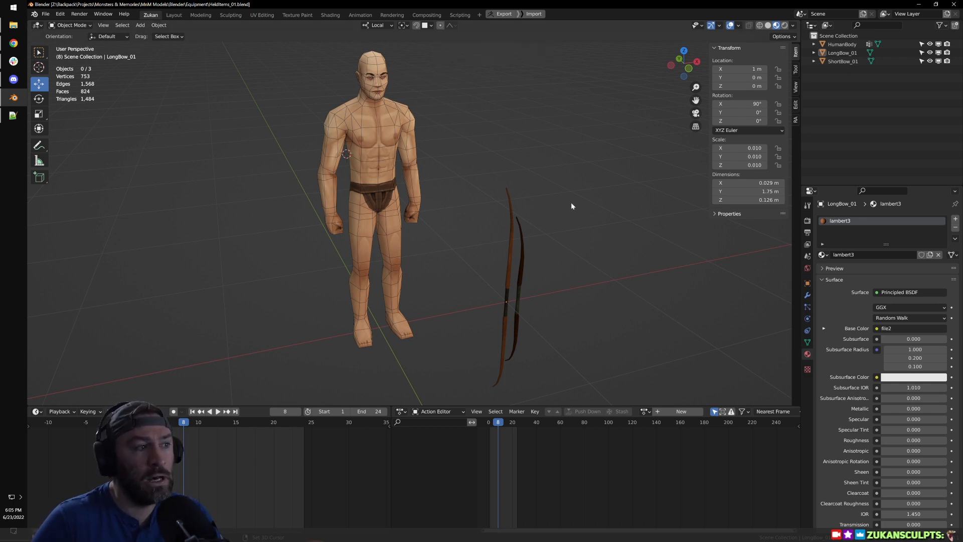
click(13, 115)
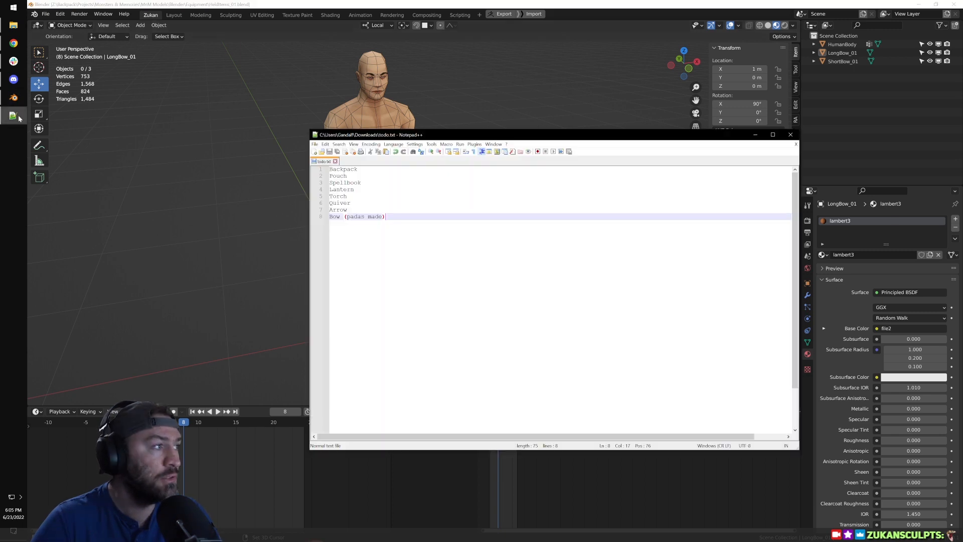
drag(420, 135, 359, 0)
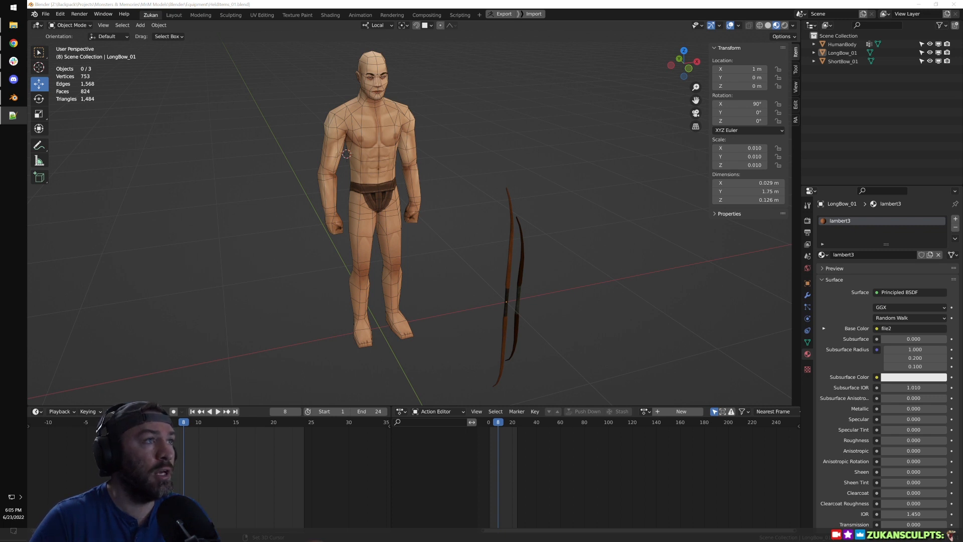
Step: Examine the two bows beside the character and the upper back of the human body
shift+middle_drag(557, 326, 524, 226)
middle_drag(555, 256, 519, 211)
scroll(531, 214, up, 3)
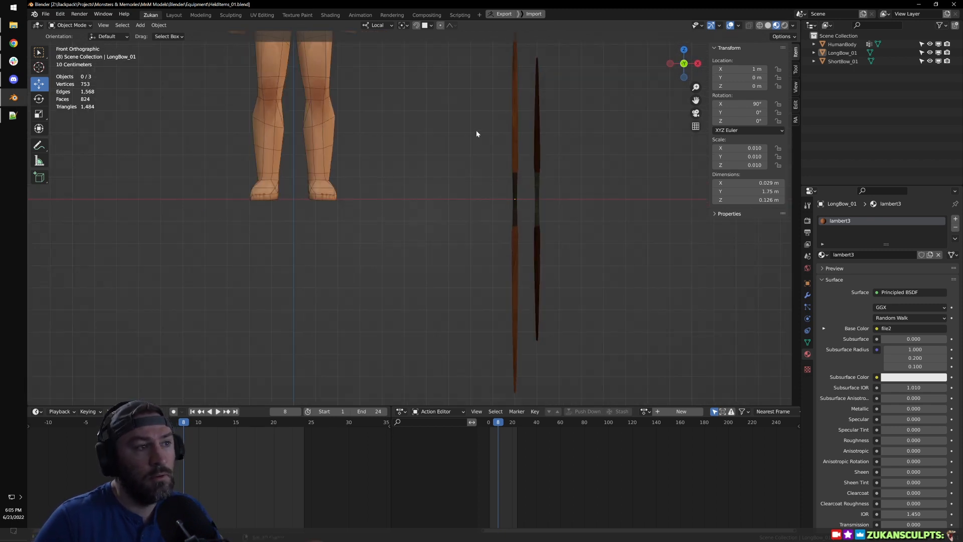
scroll(435, 164, down, 3)
alt+middle_drag(410, 178, 368, 200)
scroll(369, 216, up, 3)
shift+middle_drag(367, 221, 498, 207)
scroll(501, 150, up, 3)
shift+middle_drag(504, 112, 444, 351)
shift+middle_drag(513, 167, 494, 272)
middle_drag(525, 100, 411, 135)
Step: Bring up the YouTube browser window, highlight part of the DOOM soundtrack's title, and put the window away
drag(471, 1, 496, 88)
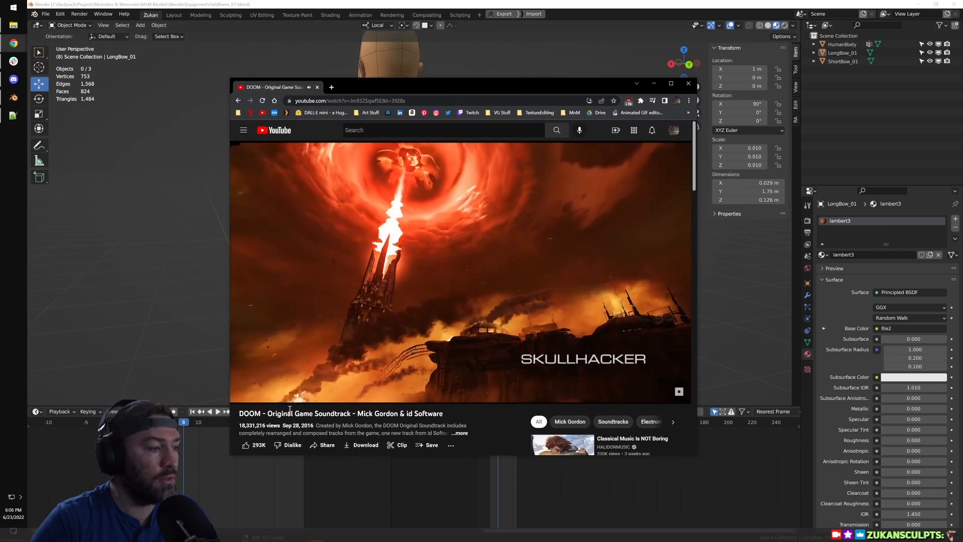
drag(249, 413, 322, 414)
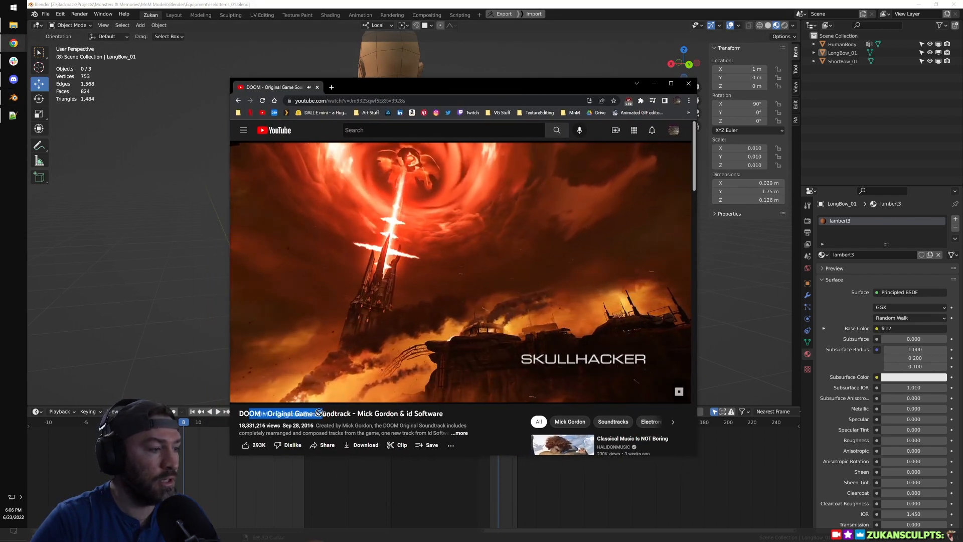
drag(496, 87, 496, 0)
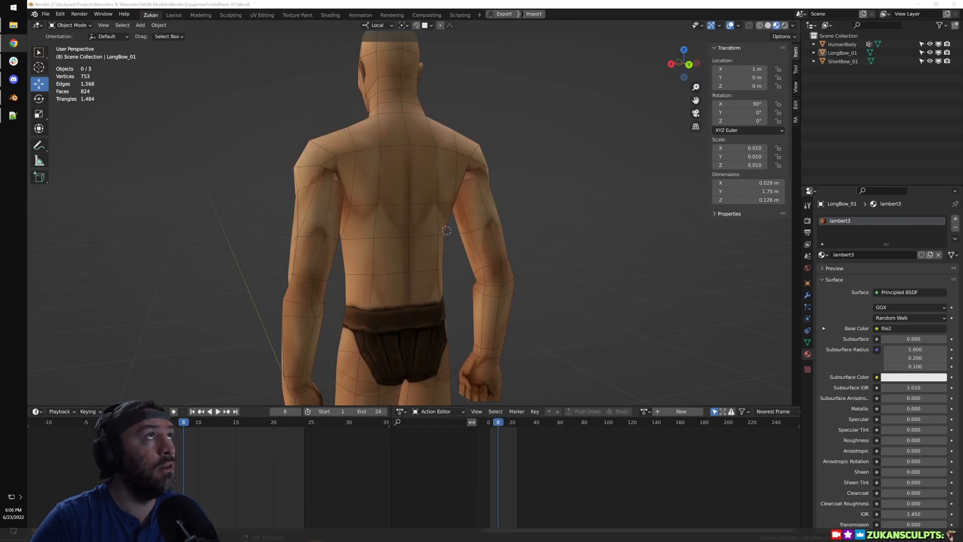
Step: Place the 3D cursor on the human body's centre spine vertex at mid-back
click(635, 285)
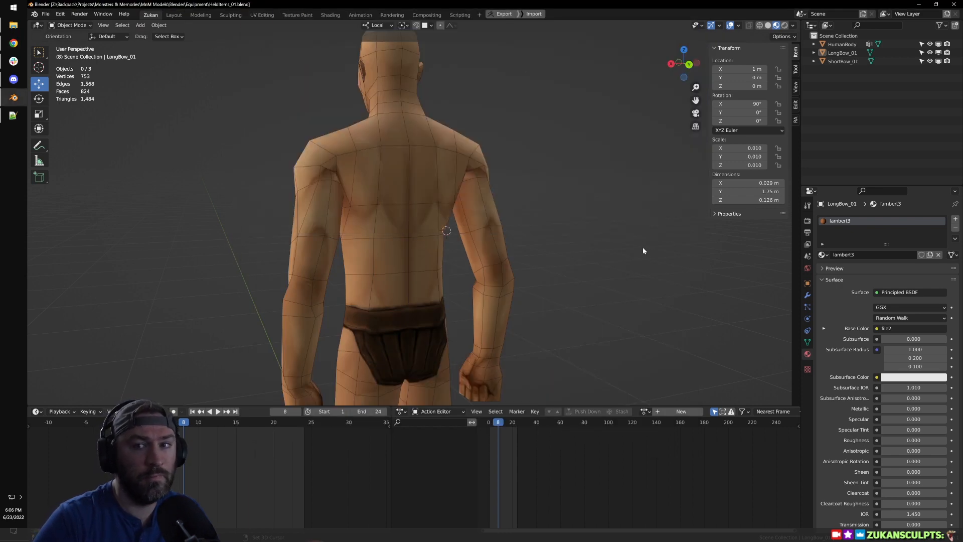
middle_drag(610, 228, 587, 229)
key(ctrl+KP_1)
scroll(441, 259, up, 4)
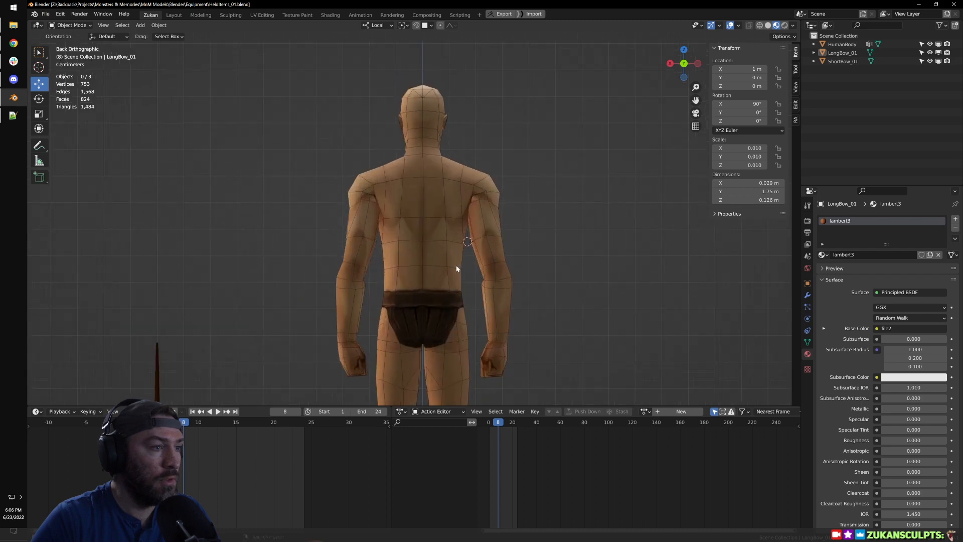
click(425, 219)
key(Tab)
key(ctrl+Tab)
click(425, 220)
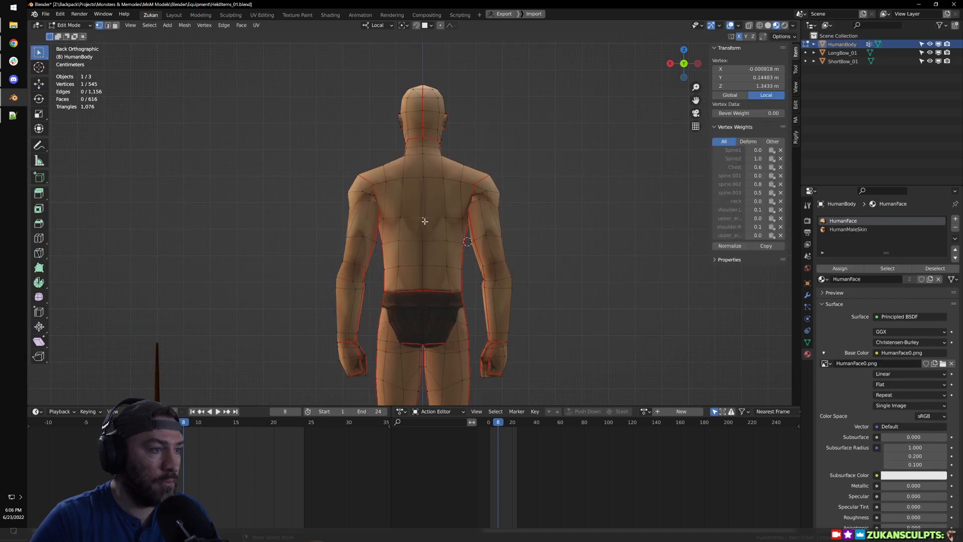
key(Tab)
scroll(527, 264, up, 2)
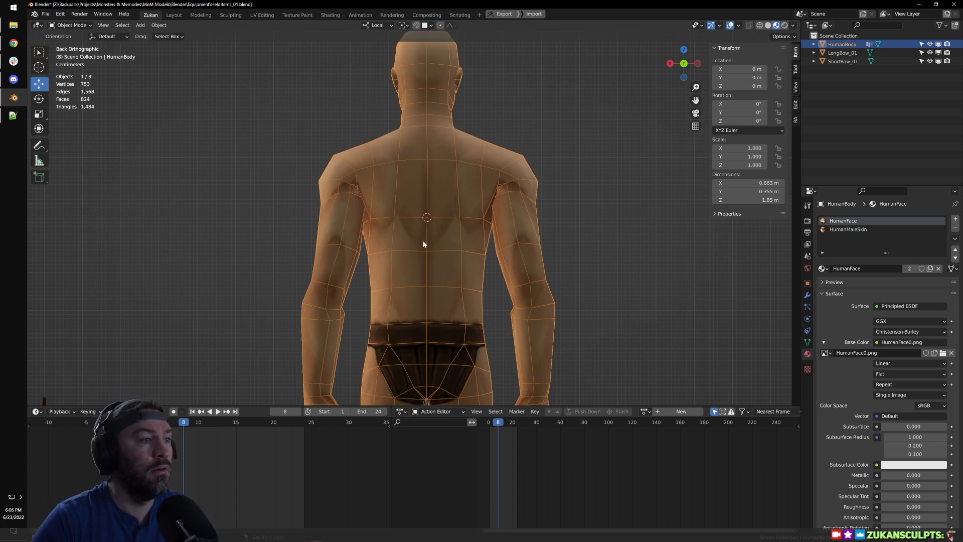
Step: Add a cube mesh at the 3D cursor on the character's back
key(shift+a)
mouse_move(431, 233)
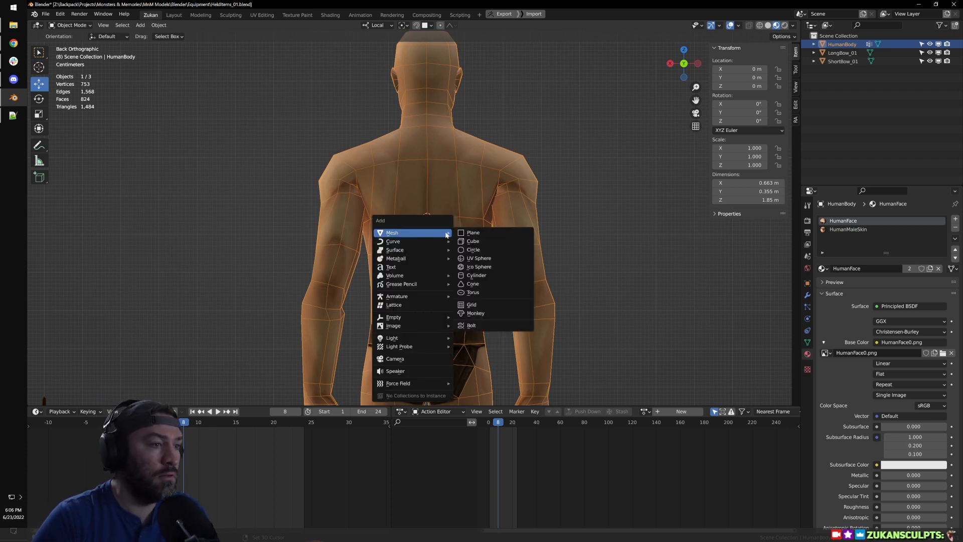
click(485, 240)
scroll(467, 239, down, 10)
key(s)
scroll(427, 241, up, 3)
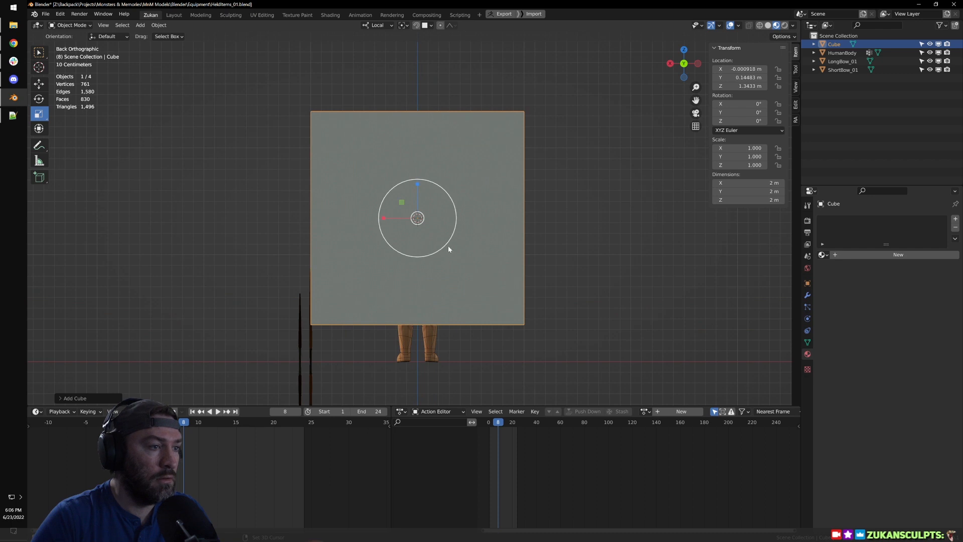
key(ctrl+1)
scroll(450, 247, up, 1)
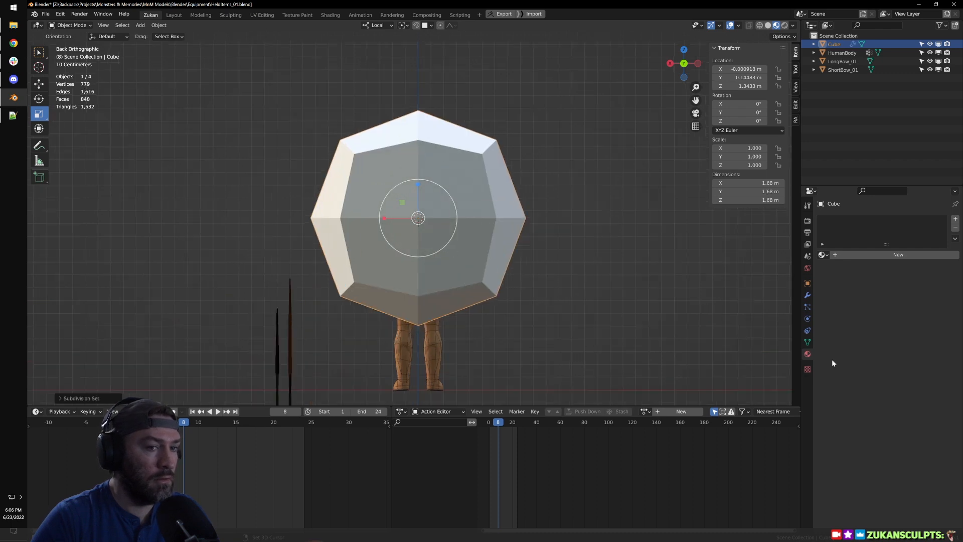
click(807, 295)
click(936, 251)
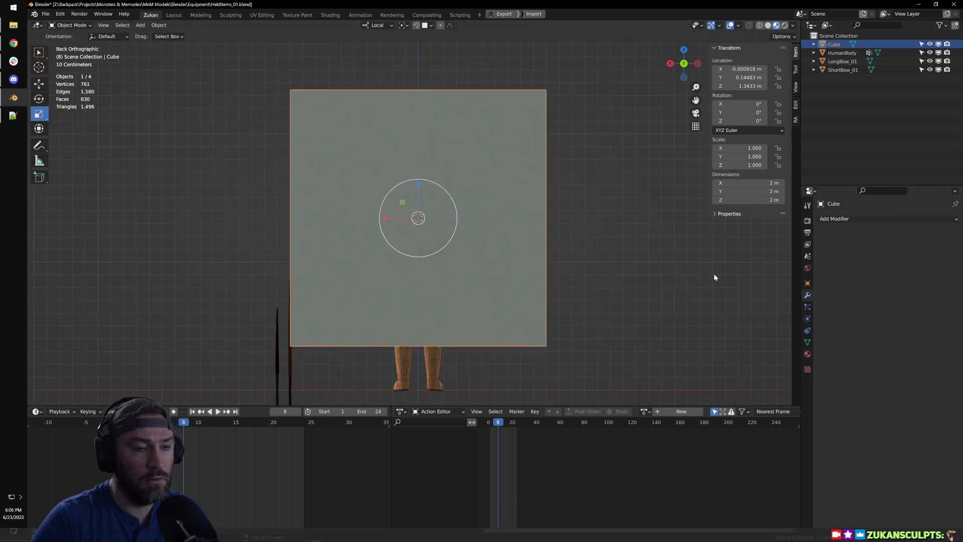
Step: Subdivide the cube with a level 1 Subdivision modifier and apply it
key(ctrl+1)
click(934, 252)
click(911, 261)
Step: Scale the subdivided cube to about 0.35 m wide and 0.41 m deep and tall on the character's back
key(s)
key(x)
key(x)
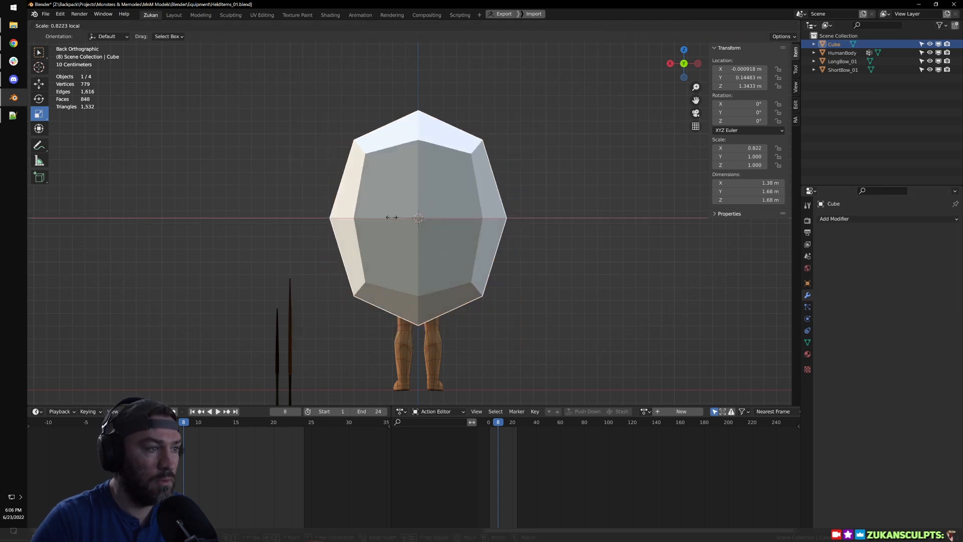
click(404, 218)
key(s)
click(422, 215)
scroll(423, 215, up, 5)
key(s)
key(x)
key(x)
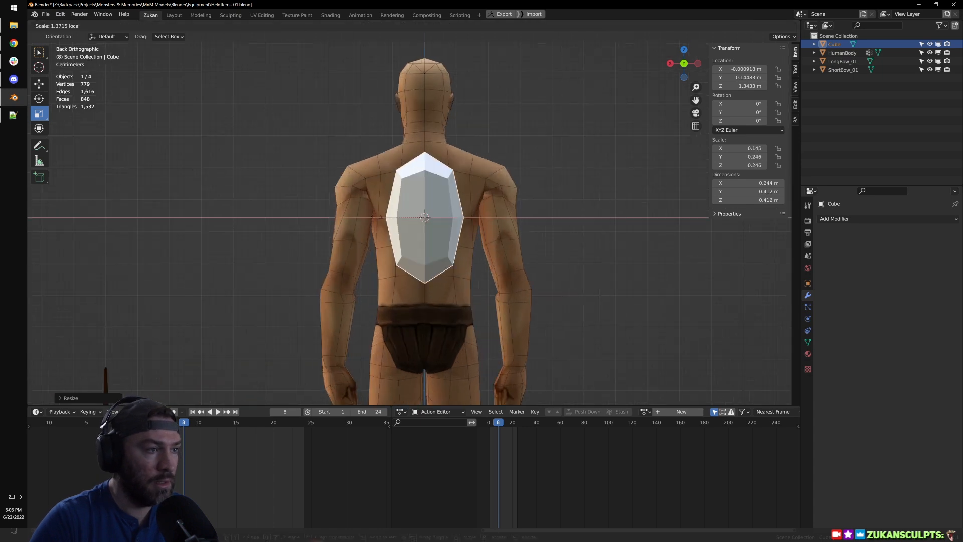
click(355, 218)
Step: Flatten the shape along Y and shift it behind the character to about Y 0.2 m
key(KP_3)
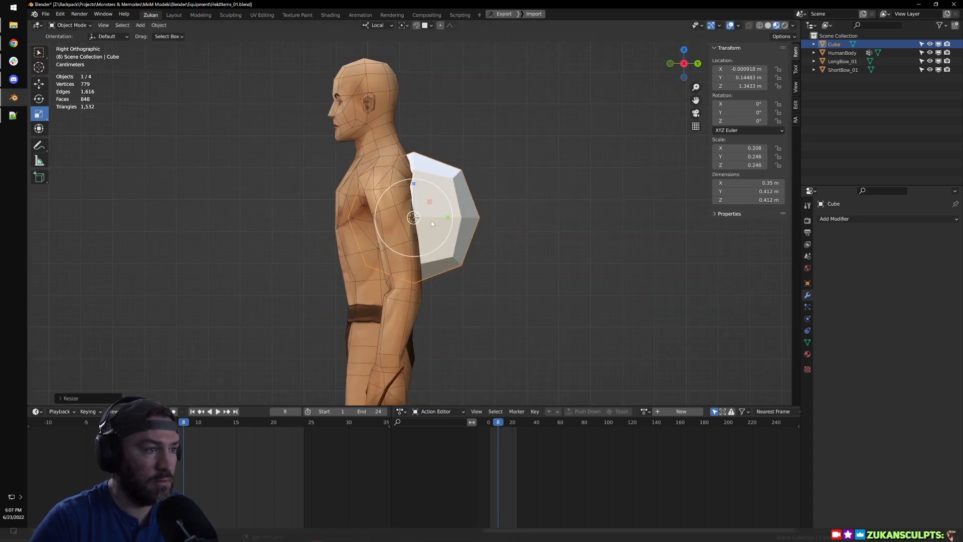
mouse_move(446, 217)
mouse_down()
mouse_move(433, 217)
mouse_move(463, 218)
mouse_up()
key(g)
click(463, 218)
Step: Start editing the shape's mesh in vertex selection mode with wireframe display
scroll(489, 253, up, 1)
key(Tab)
key(ctrl+Tab)
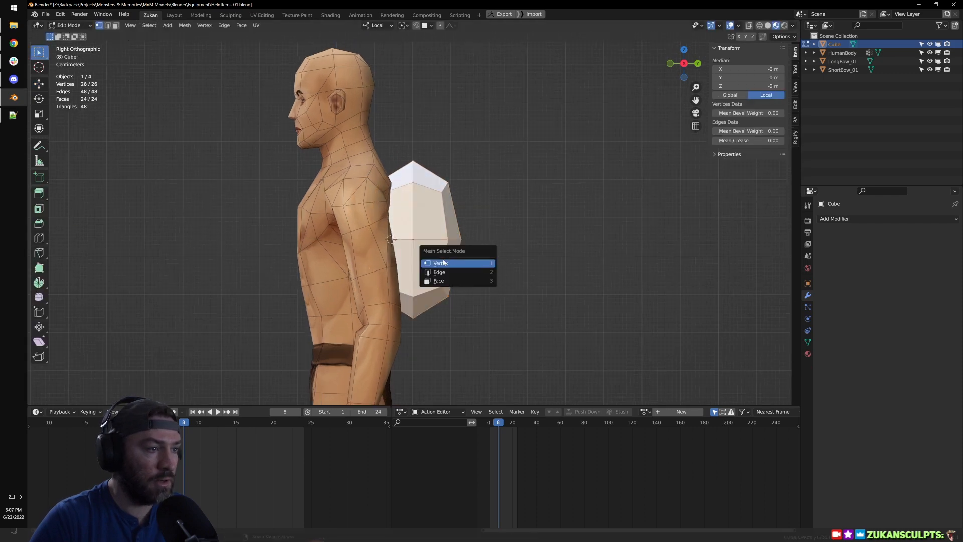
click(439, 265)
shift+middle_drag(439, 265, 493, 270)
scroll(493, 269, up, 1)
key(shift+z)
Step: Move the nine body-side vertices along local Y to about -0.344 m, lining them up with the character's back
drag(343, 135, 445, 345)
key(s)
drag(465, 251, 440, 249)
key(ctrl+z)
key(ctrl+z)
key(g)
drag(461, 249, 481, 249)
click(481, 249)
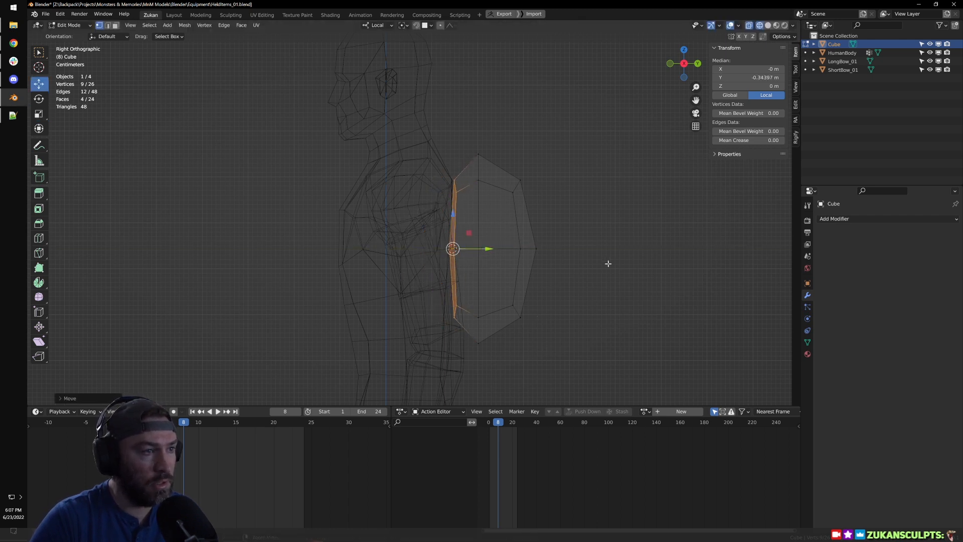
Step: Try to raise the three upper body-side vertices of the mesh
scroll(432, 147, up, 3)
drag(432, 148, 460, 224)
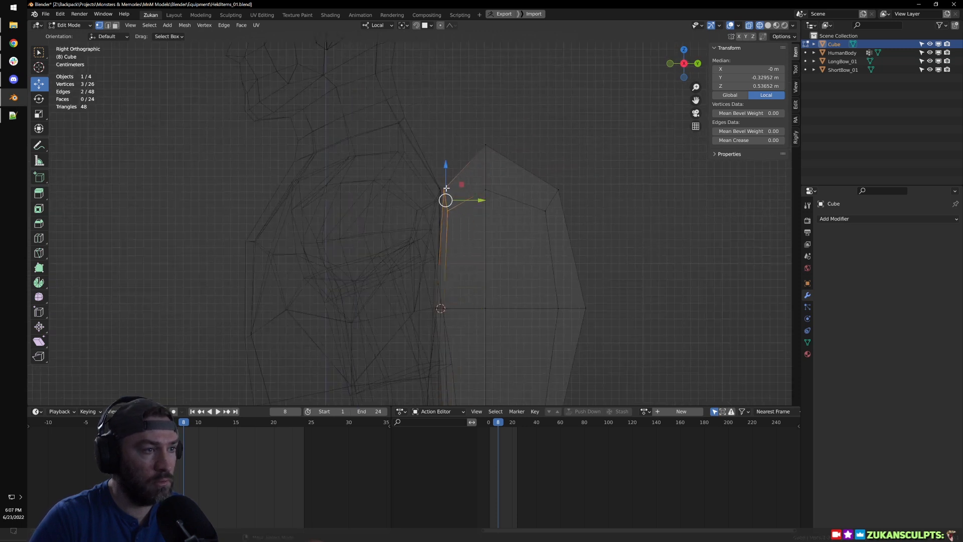
drag(443, 167, 440, 151)
scroll(440, 151, down, 1)
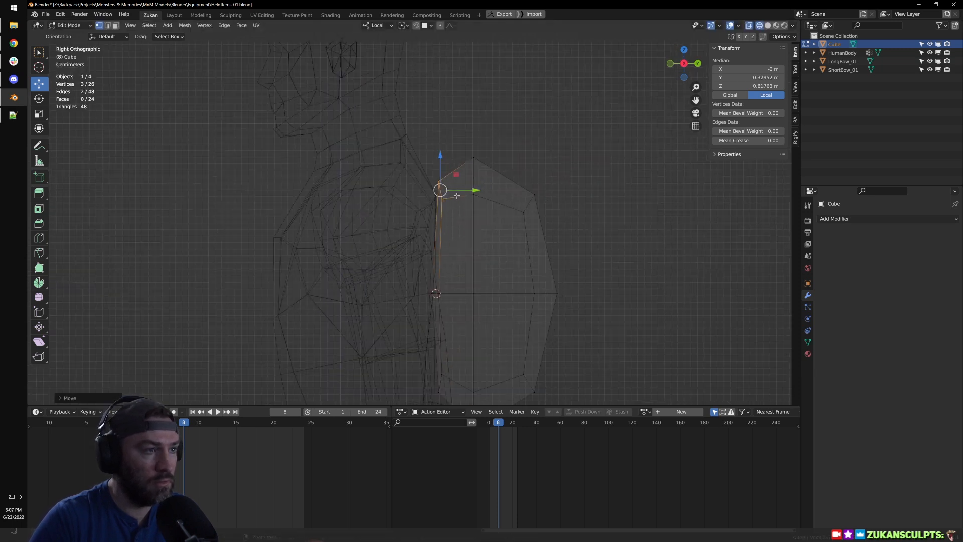
key(ctrl+z)
Step: Lower the mesh's top tip vertex and raise its bottom tip vertex, shifting both slightly away from the back
middle_drag(501, 252, 507, 253)
key(KP_3)
scroll(533, 156, up, 2)
click(448, 156)
key(g)
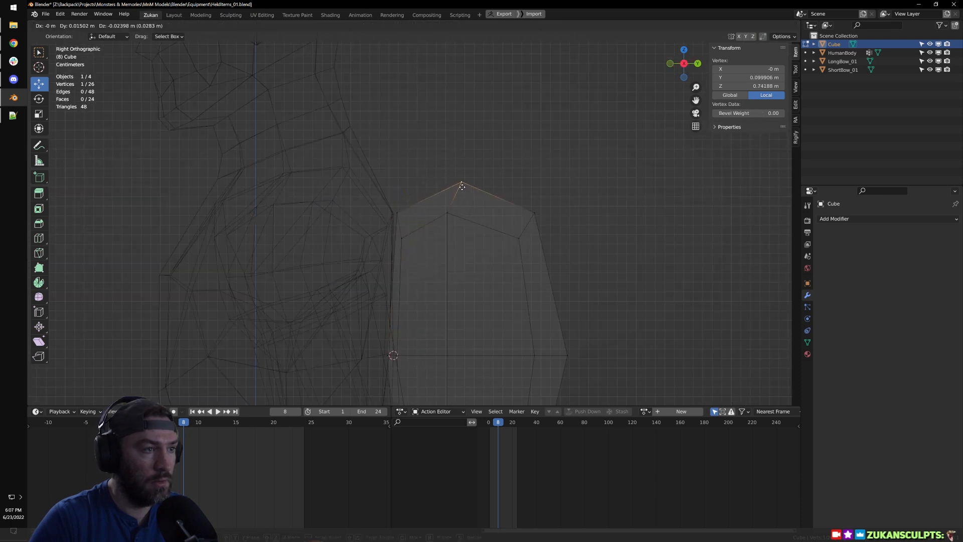
click(466, 191)
scroll(419, 389, down, 4)
click(430, 377)
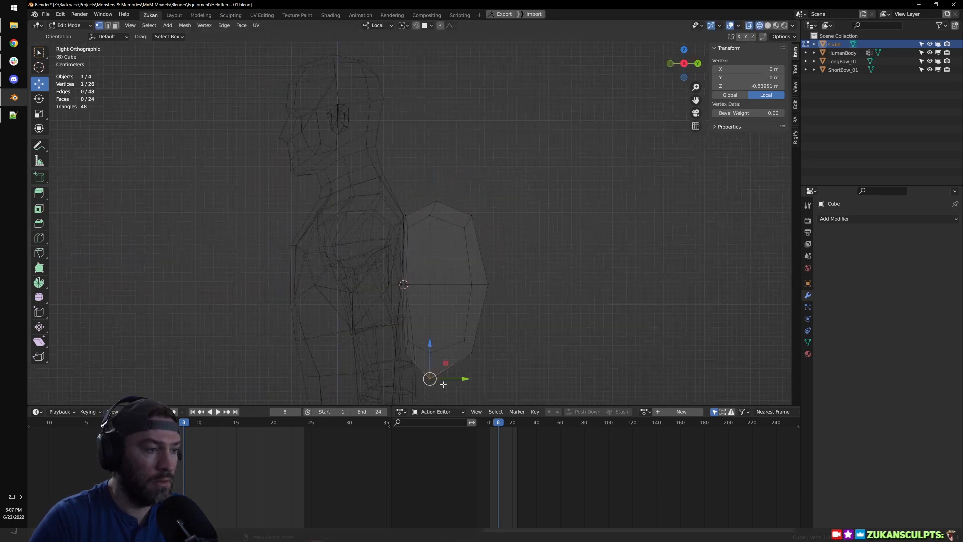
key(g)
click(440, 362)
Step: Shift the six middle-column vertices along local Y to about 0.109 m and rescale them
drag(421, 209, 445, 365)
shift+click(431, 350)
key(g)
key(y)
drag(475, 286, 474, 287)
scroll(459, 280, up, 2)
shift+middle_drag(454, 283, 447, 271)
key(r)
drag(440, 270, 440, 271)
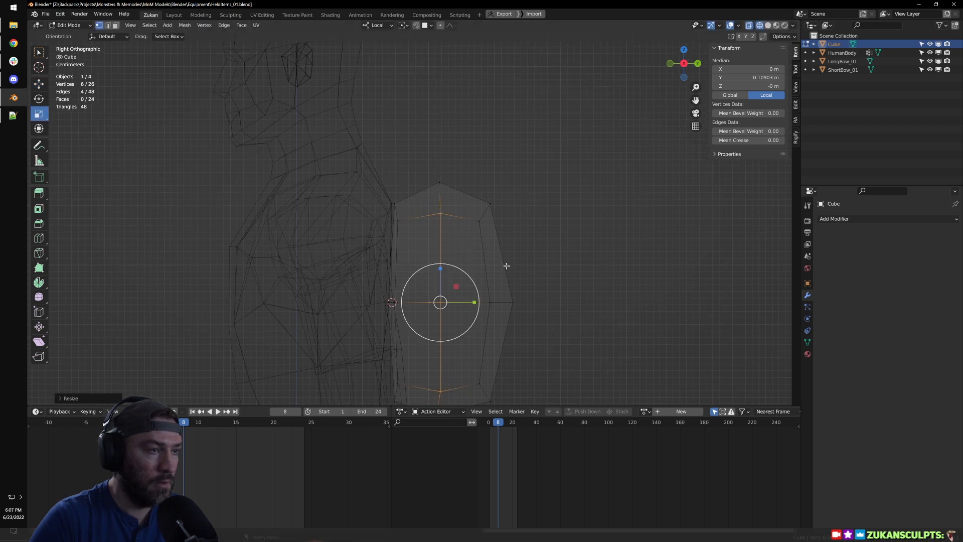
Step: Stretch the entire mesh vertically and adjust its overall scale to about 0.32 m wide and 0.41 m tall
key(ctrl+KP_1)
scroll(391, 260, down, 2)
key(alt+a)
key(a)
drag(398, 265, 405, 259)
click(425, 232)
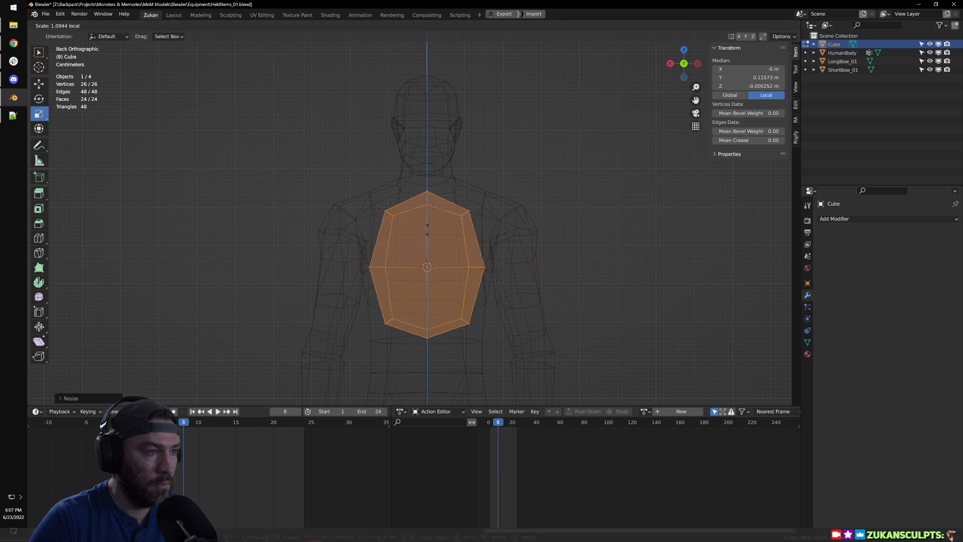
key(s)
click(455, 289)
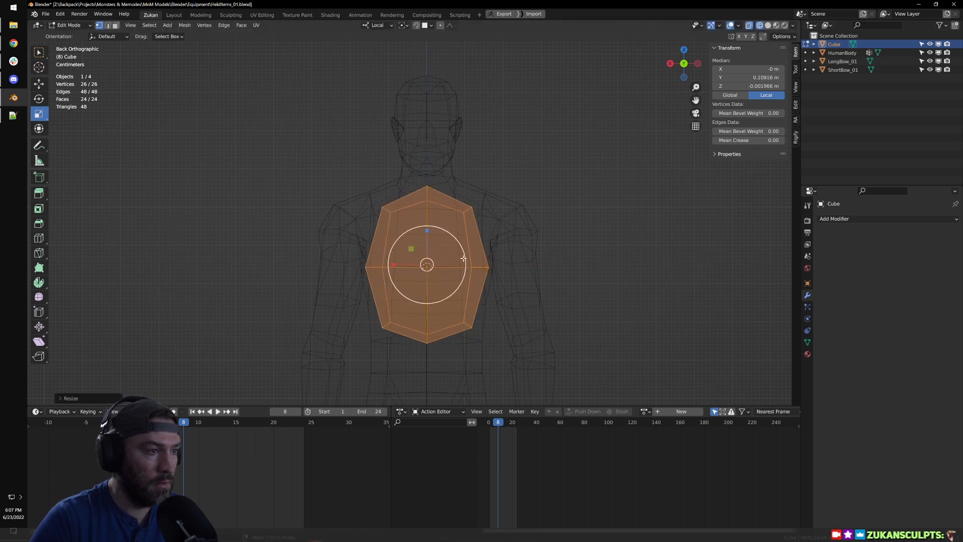
Step: Turn off the wireframe display and return to Object Mode to see the shape on the back
scroll(502, 270, down, 3)
key(shift+z)
key(Tab)
mouse_move(519, 278)
middle_down()
mouse_move(479, 302)
mouse_move(429, 303)
mouse_move(573, 304)
mouse_move(519, 300)
middle_up()
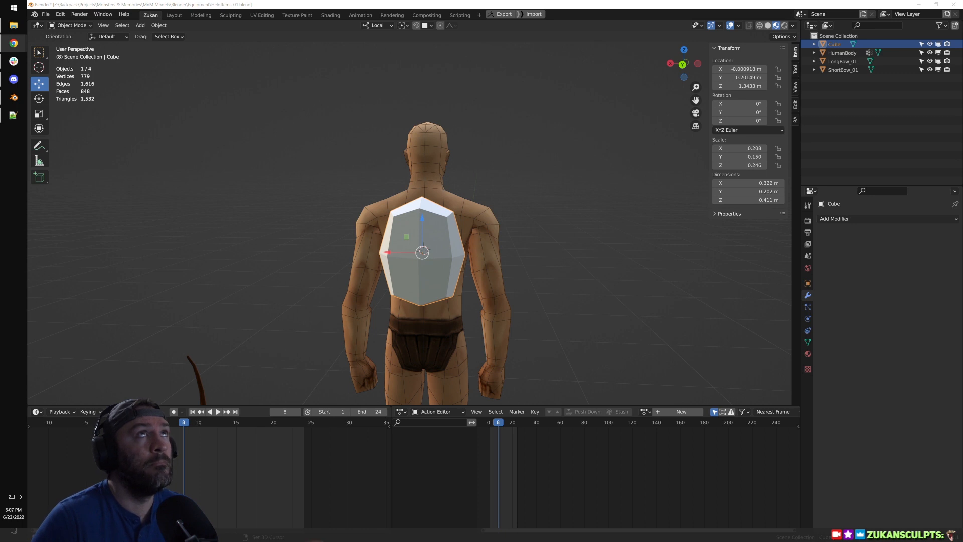
Step: Switch to Chrome and run the suggested Google search for "adventurer's backpack\"
click(14, 97)
key(alt+Tab)
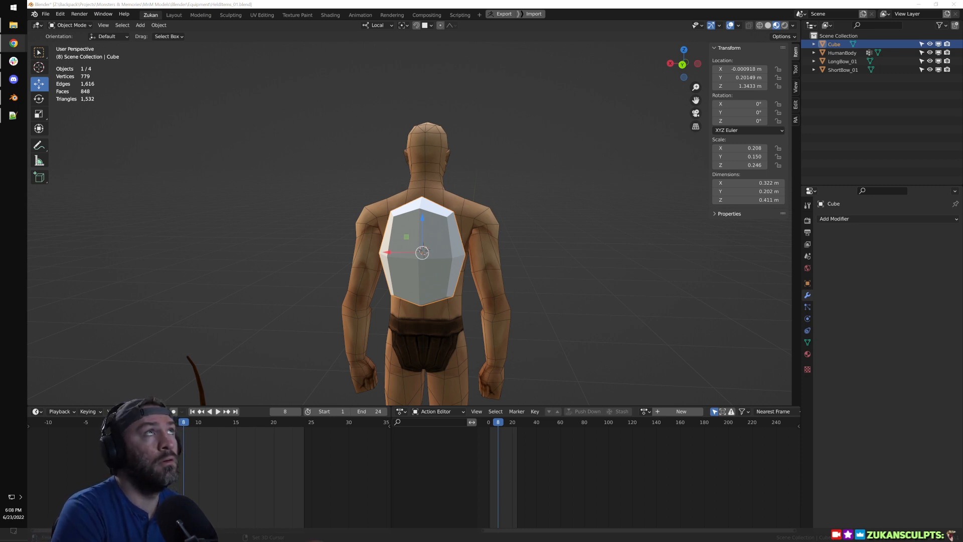
drag(622, 0, 605, 133)
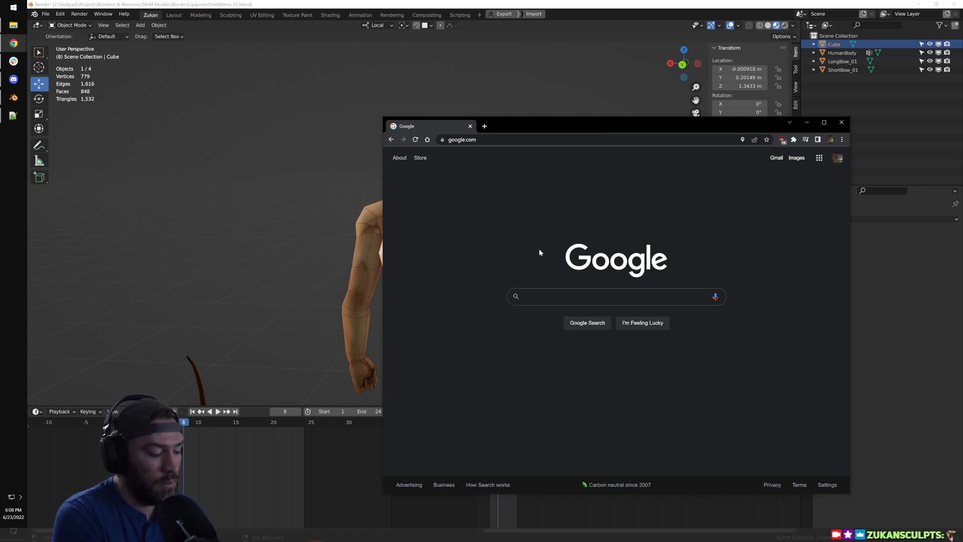
text(adventuer)
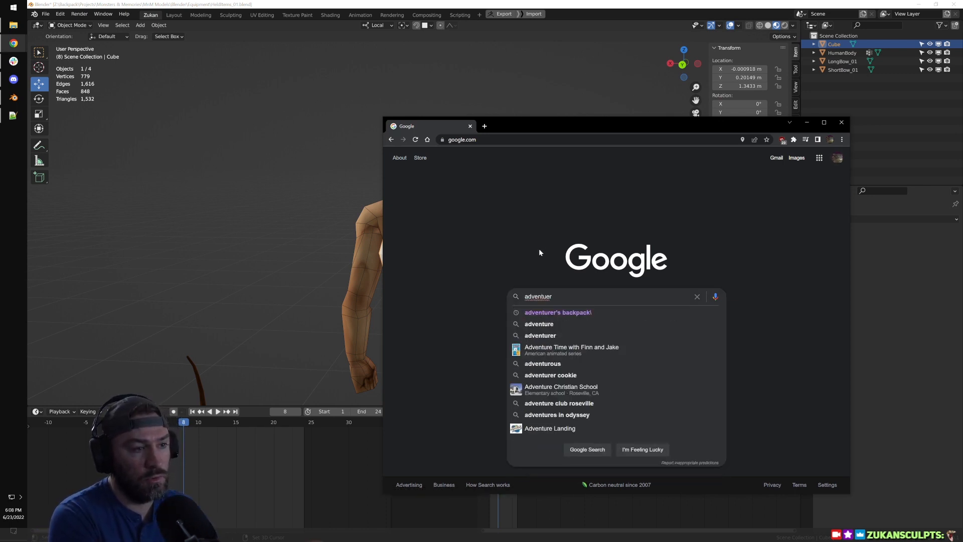
key(Down)
key(Return)
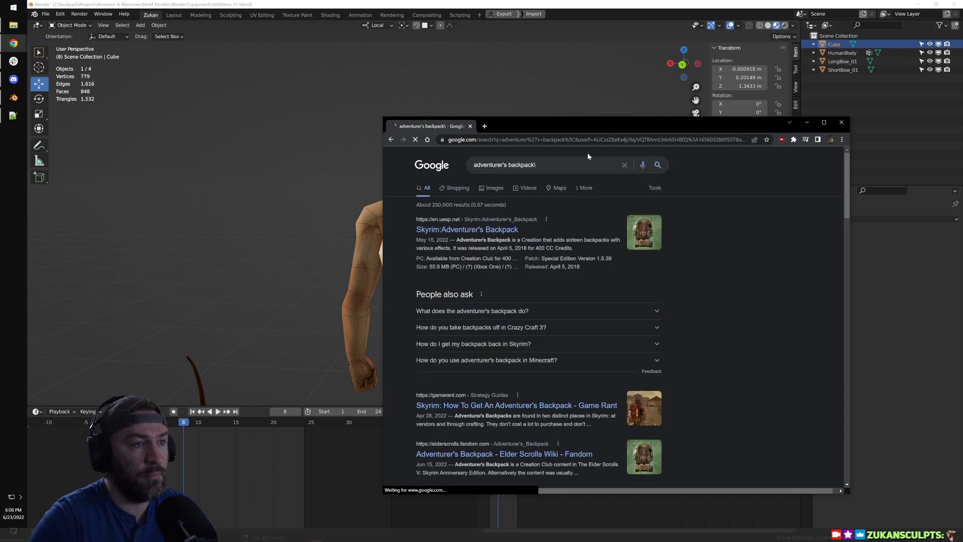
Step: Correct the search query to "adventurer's backpack" and show the image results
click(580, 163)
key(BackSpace)
key(Return)
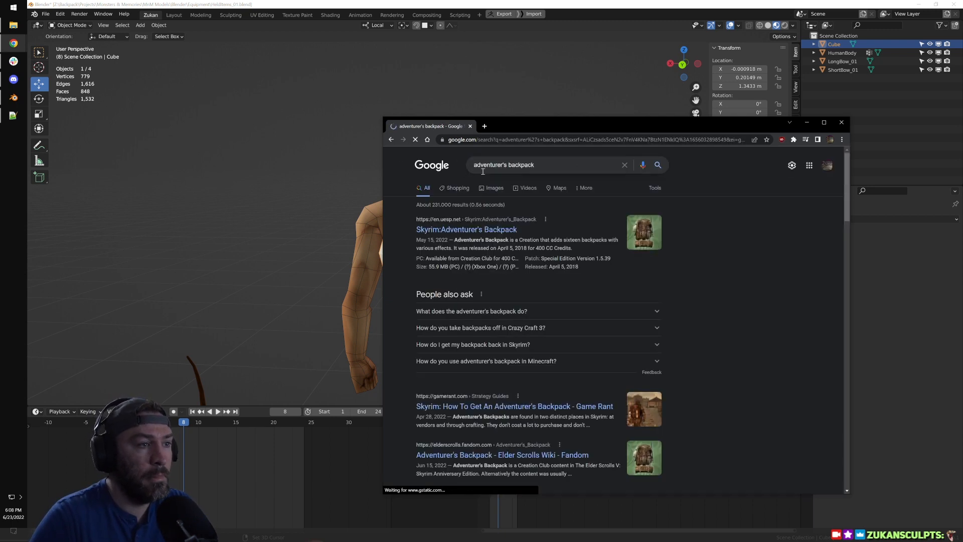
click(484, 189)
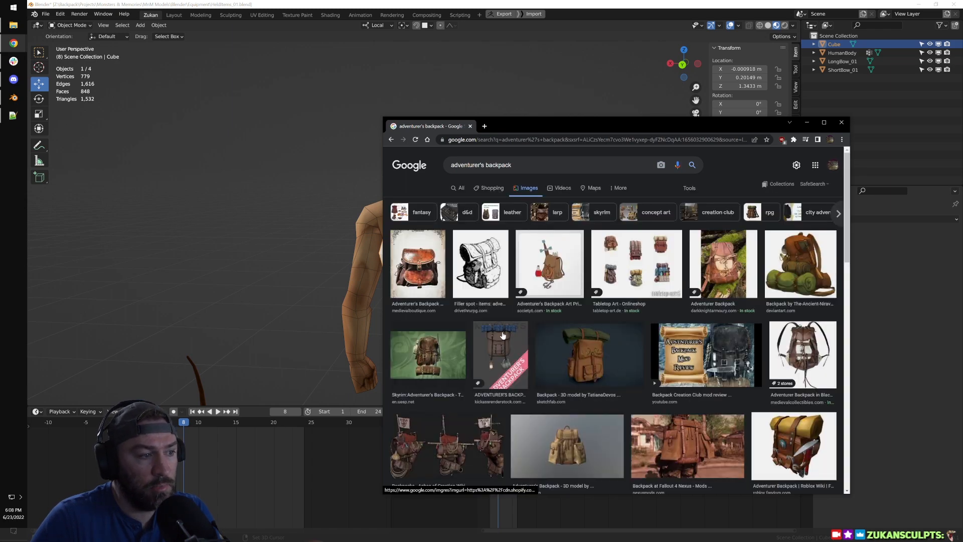
Step: Examine the enlarged ArtStation "WIP - Adventurer backpack" image in the results and open it in a new tab
scroll(504, 327, down, 2)
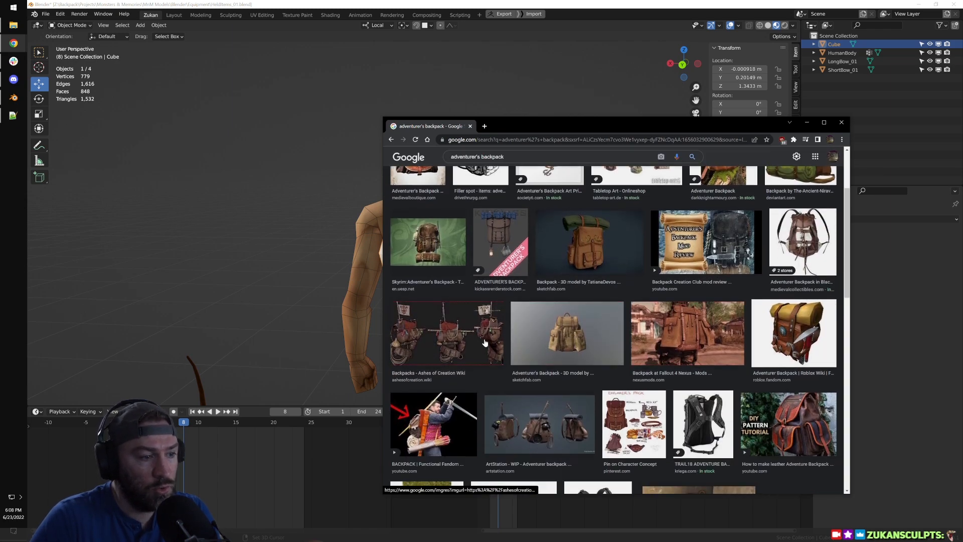
scroll(485, 341, down, 2)
click(557, 365)
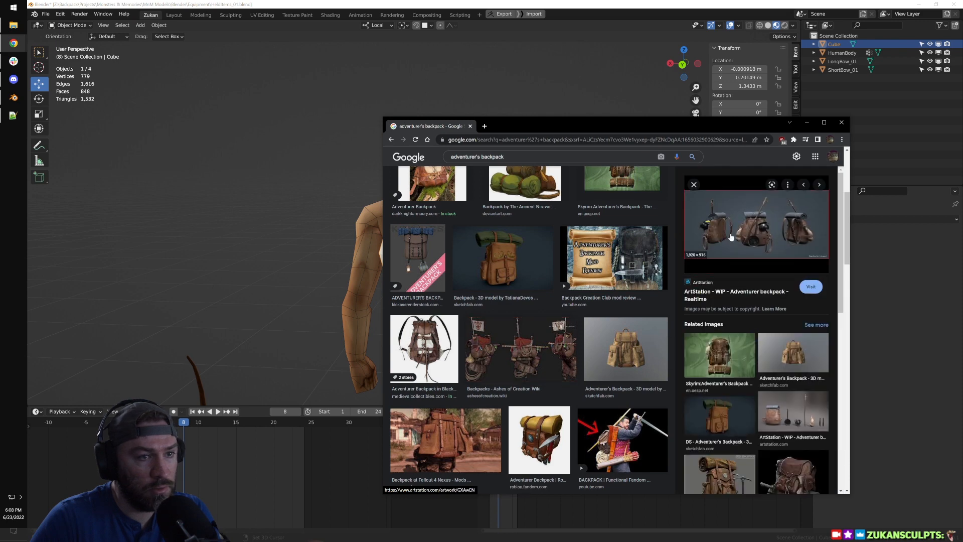
mouse_move(748, 239)
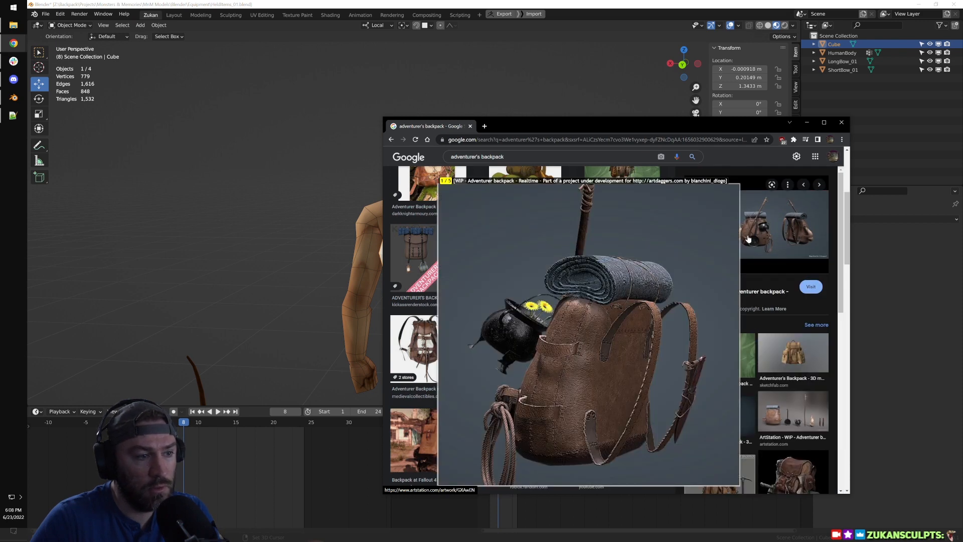
scroll(747, 239, down, 1)
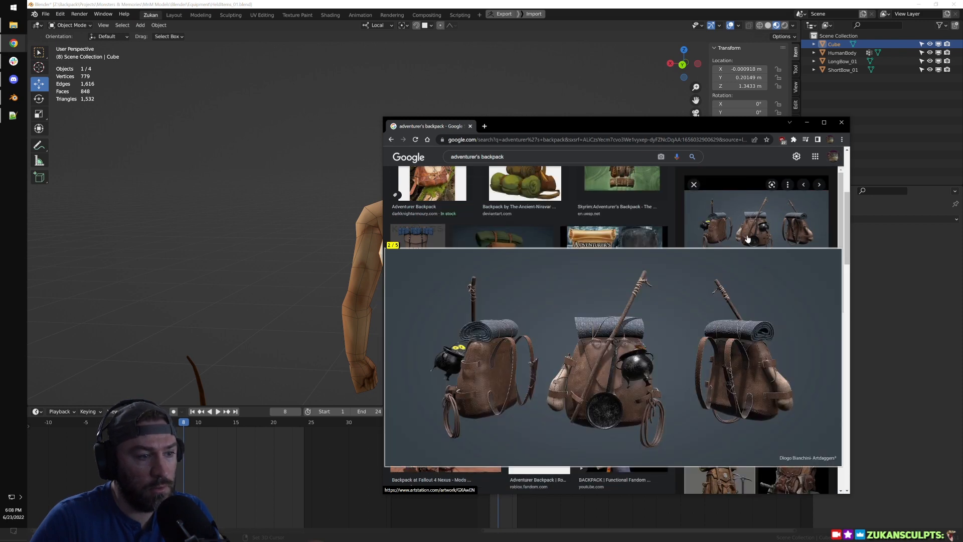
key(z)
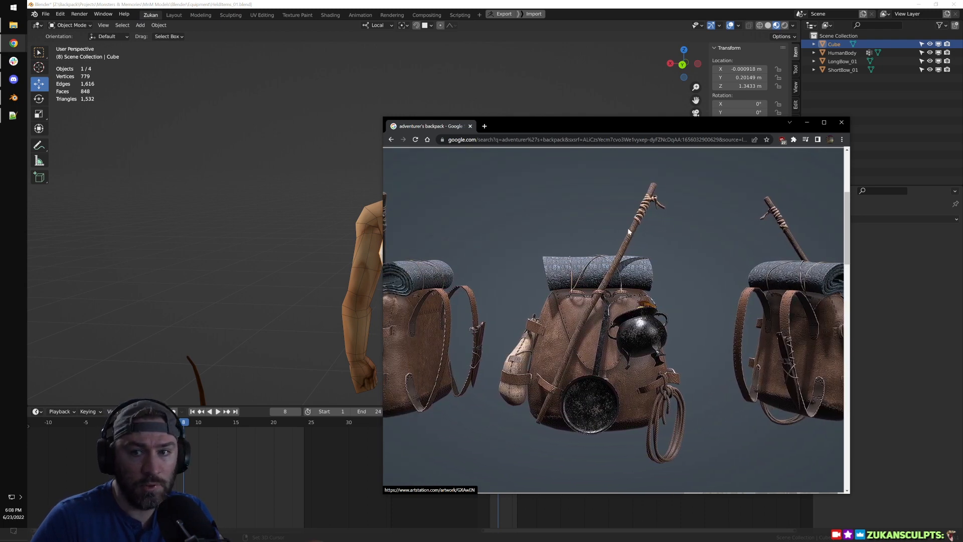
right_click(597, 212)
click(627, 220)
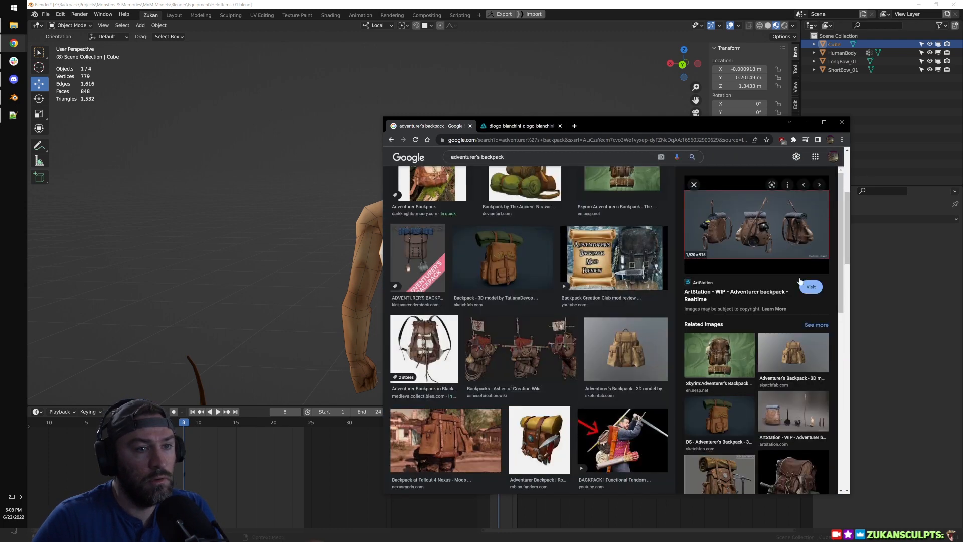
Step: Browse the related images, previewing the Old Survival Backpack, the "Pin on Game ui" and the "Pin on Game Art - Low Poly" backpacks
scroll(740, 313, down, 3)
click(696, 316)
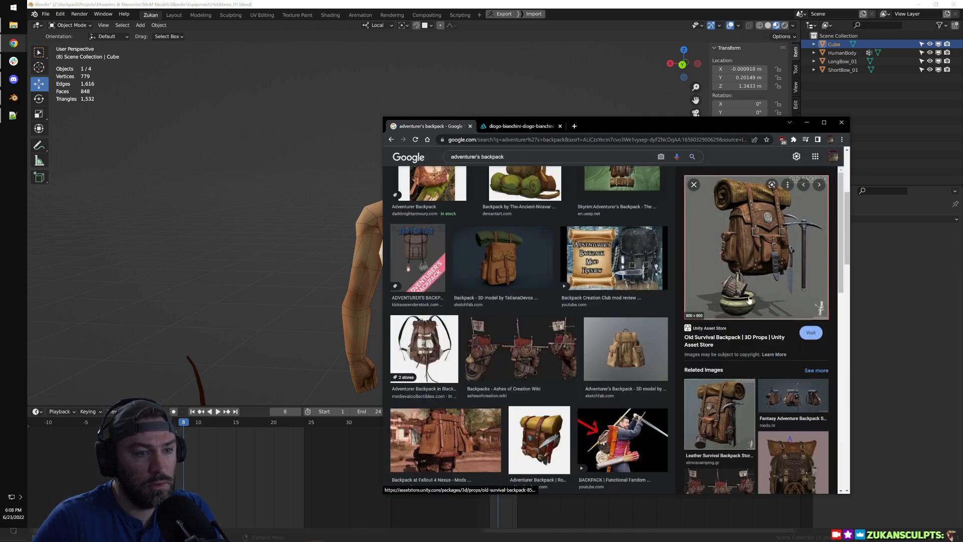
scroll(743, 405, down, 2)
scroll(762, 345, down, 3)
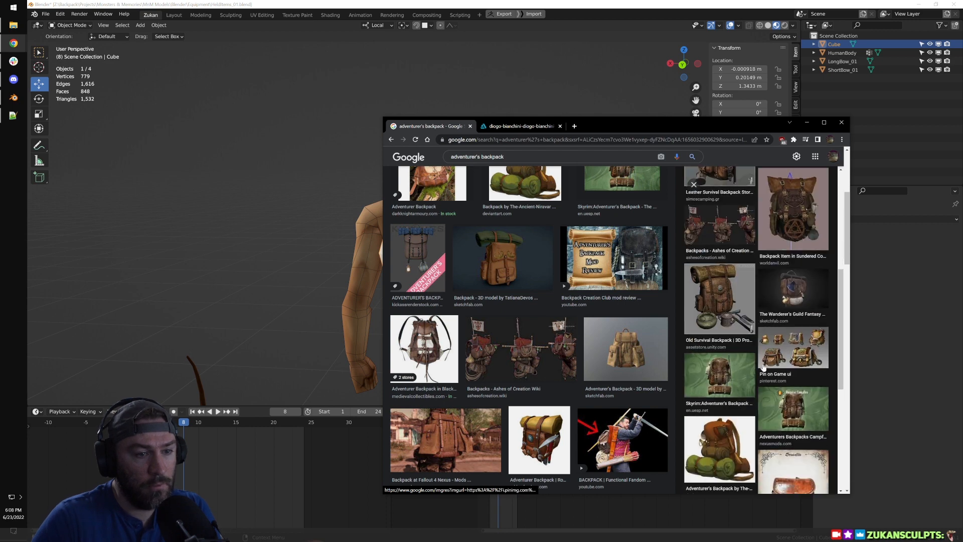
click(798, 365)
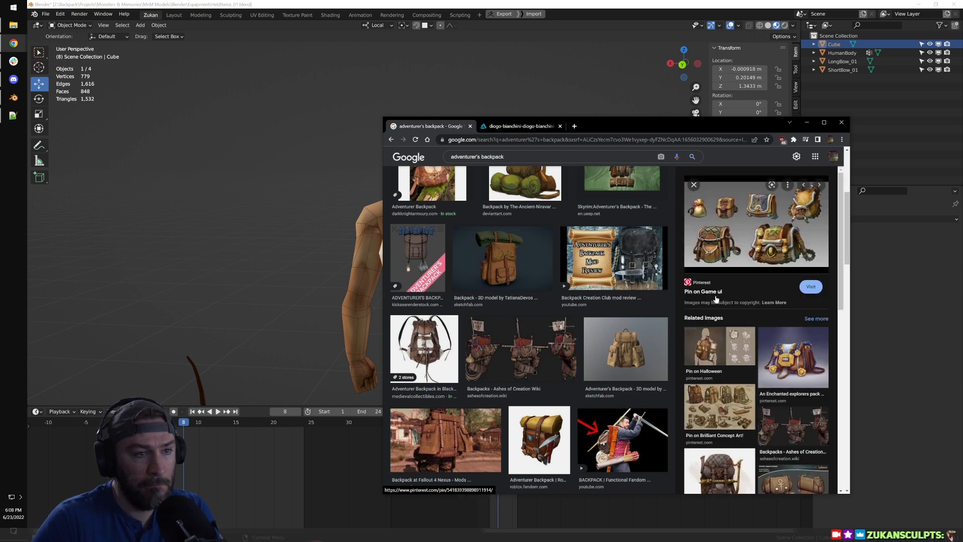
scroll(708, 376, down, 5)
click(783, 271)
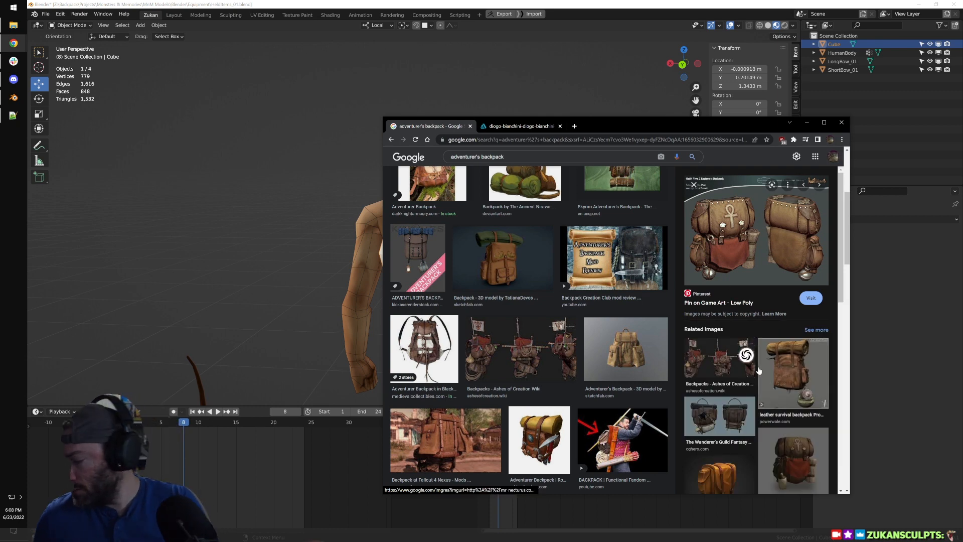
mouse_move(759, 370)
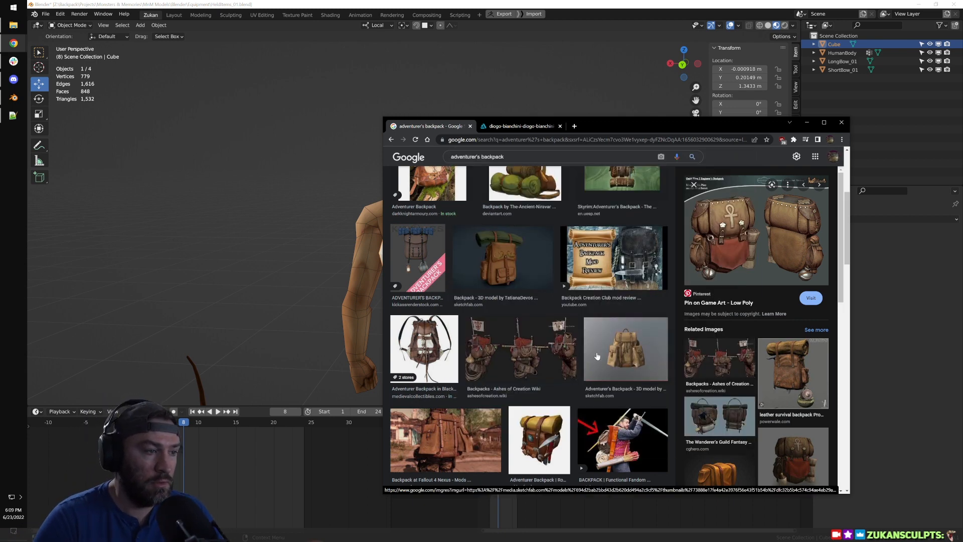
Step: Open the "BACKPACK | Functional Fandom" thumbnail image in a new tab, check it there, and return to the image results
scroll(594, 356, down, 2)
mouse_move(616, 346)
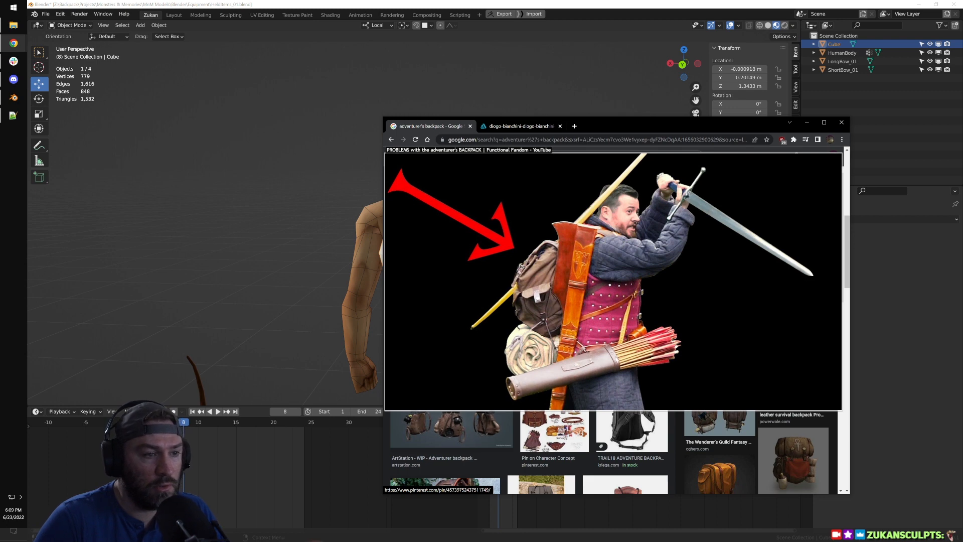
right_click(648, 346)
click(649, 350)
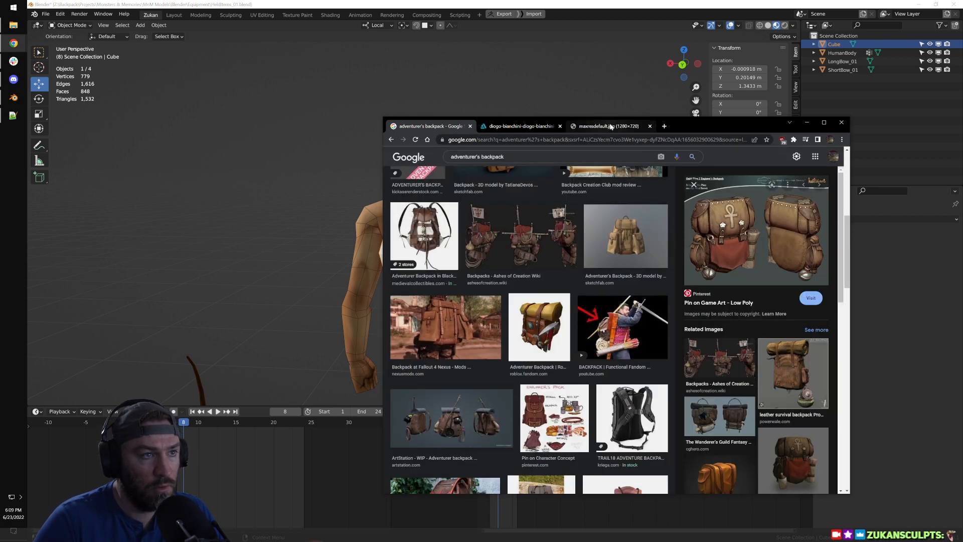
click(611, 126)
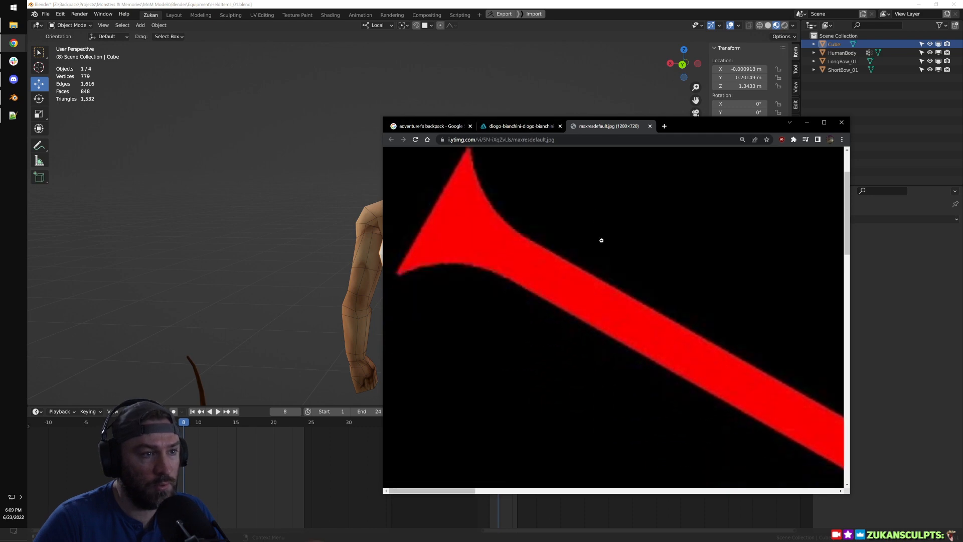
click(426, 125)
mouse_move(602, 363)
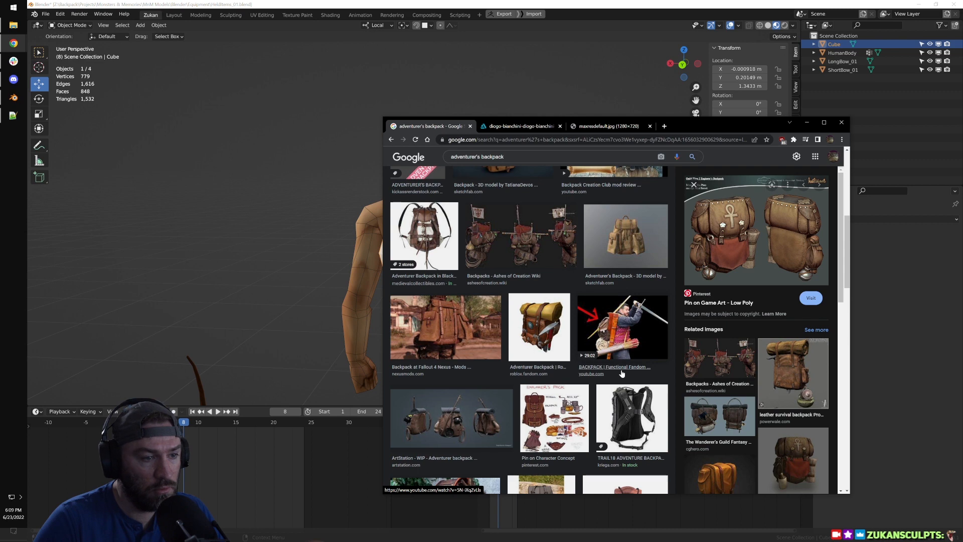
Step: Examine the Explorer's Pack drawing and the swordsman image for how the backpack and gear are carried
scroll(622, 373, down, 2)
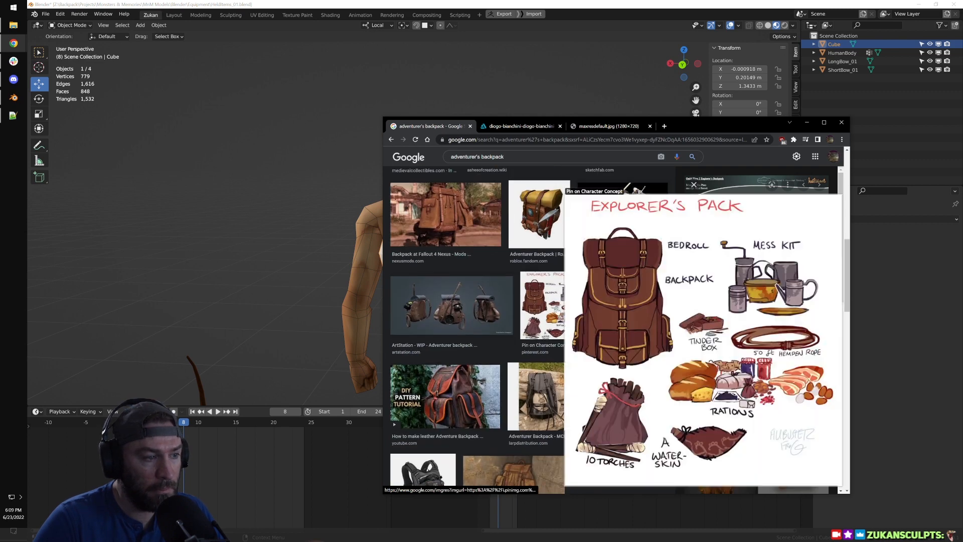
mouse_move(620, 226)
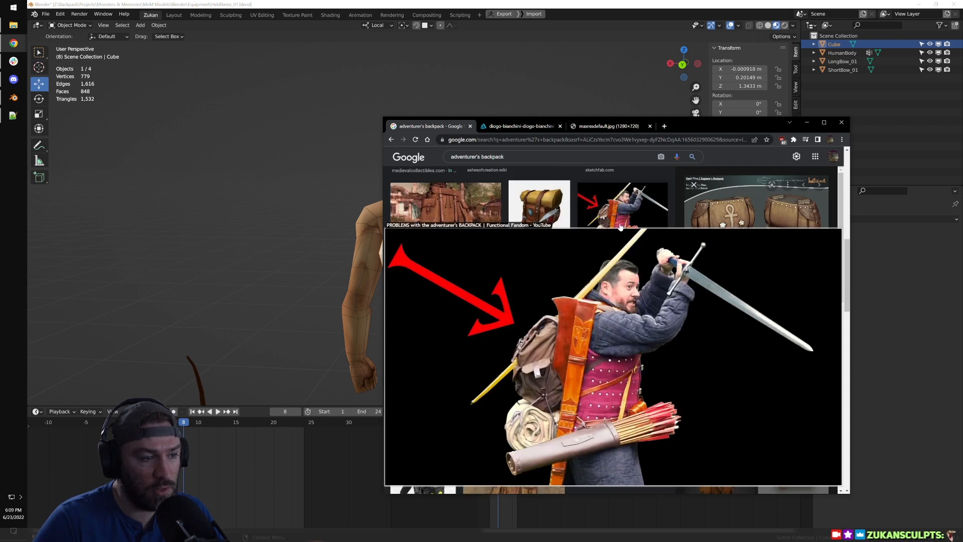
click(596, 125)
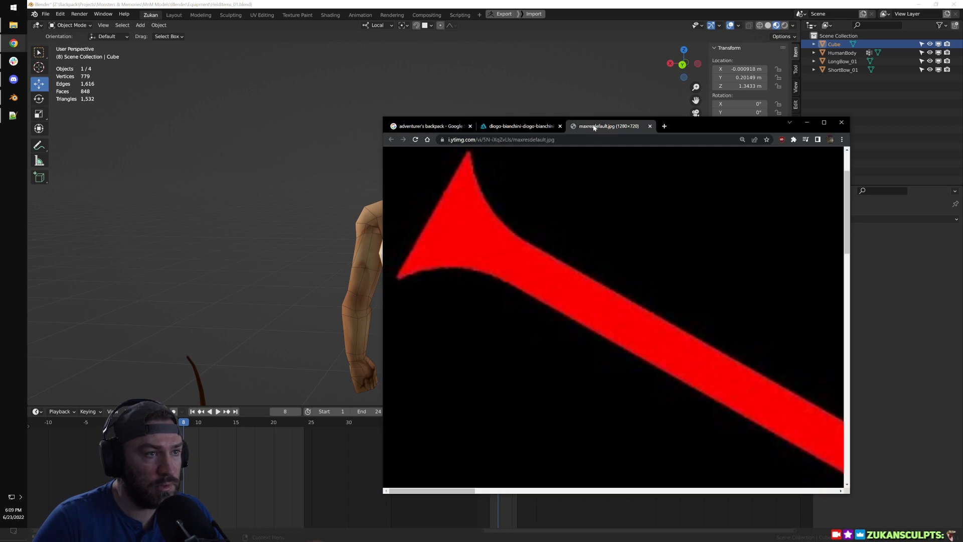
scroll(609, 295, down, 2)
scroll(608, 295, up, 1)
scroll(609, 294, down, 1)
Step: Open the "PROBLEMS with the adventurer's BACKPACK | Functional Fandom" video from the image results, mute it and skip to about 1:30
click(448, 128)
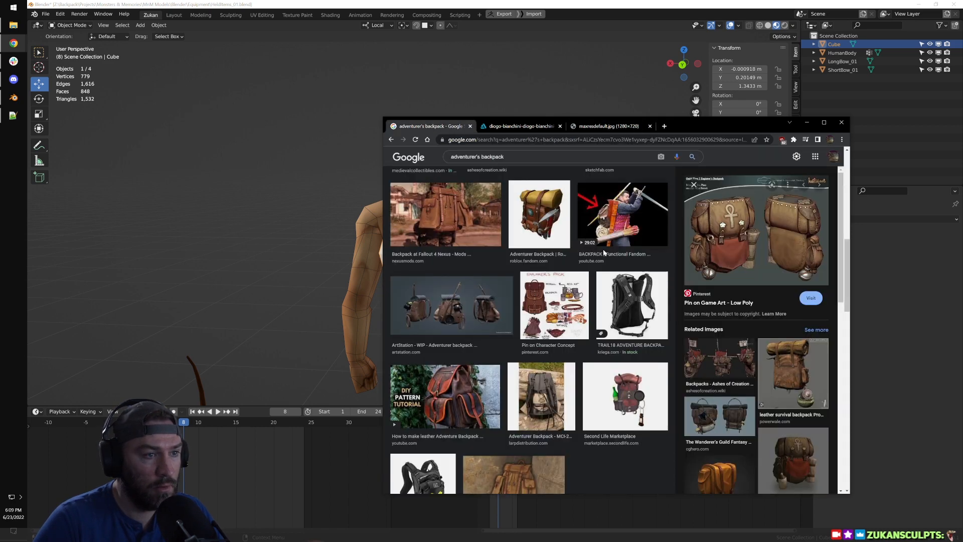
click(690, 126)
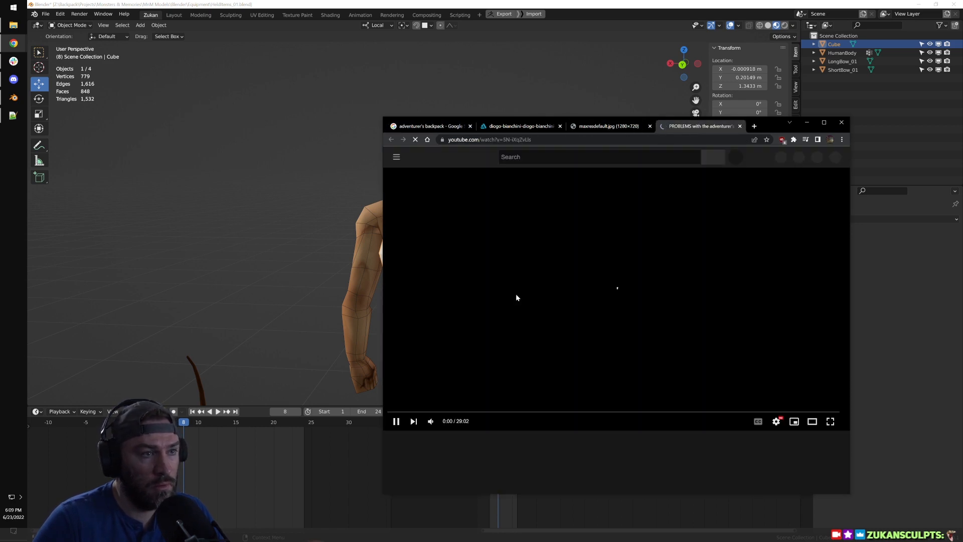
click(431, 421)
click(436, 412)
drag(470, 413, 411, 419)
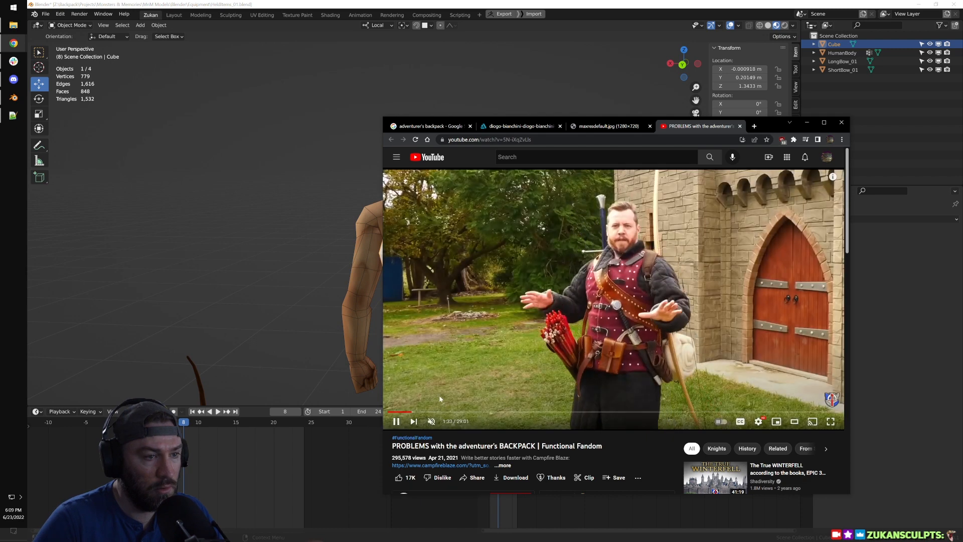
Step: Replay the moment where the presenter turns around and pause at 1:30 to study the backpack and bedroll from behind
click(408, 412)
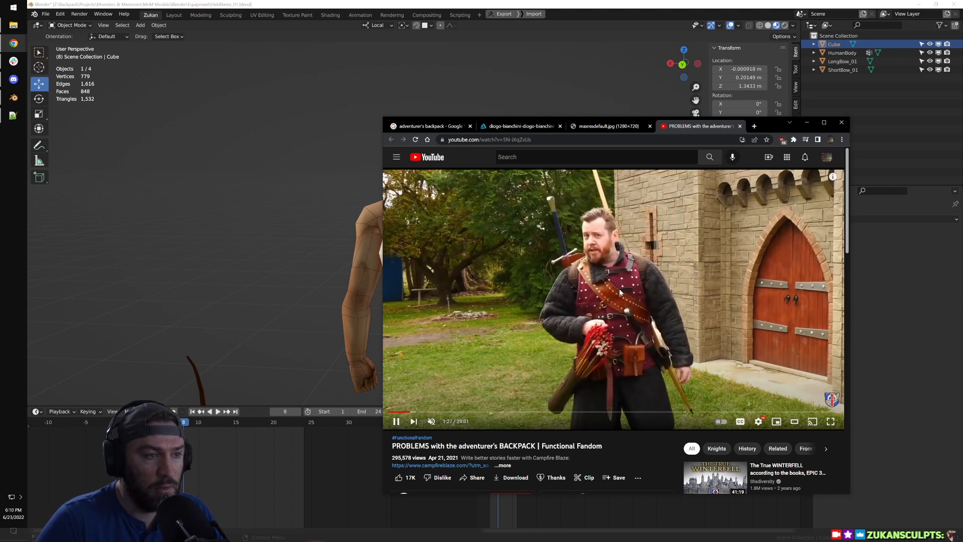
click(656, 279)
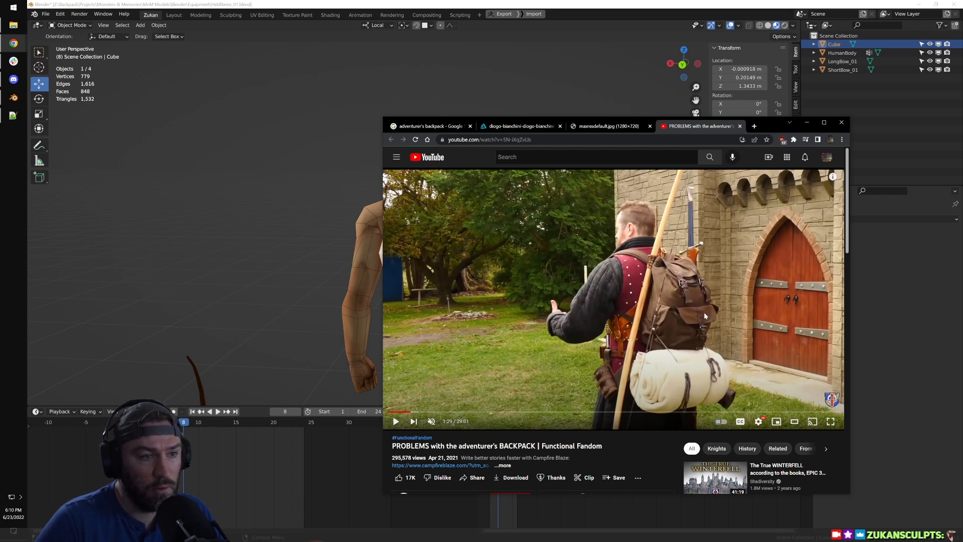
click(699, 292)
click(700, 292)
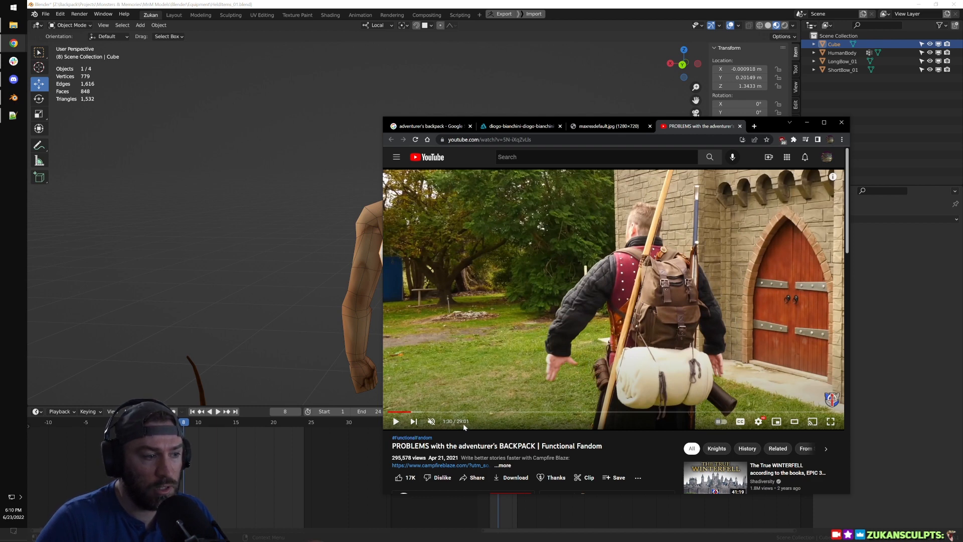
Step: Skim the rest of the video up to about 23:22, pausing at 21:19 to study the gear worn with the bow
drag(420, 411, 474, 412)
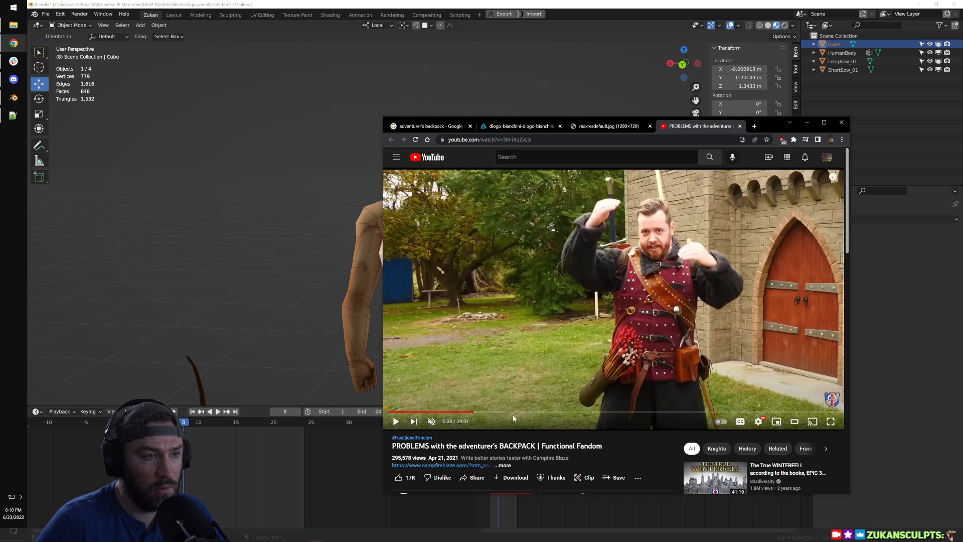
drag(486, 413, 577, 413)
drag(705, 413, 749, 411)
click(750, 410)
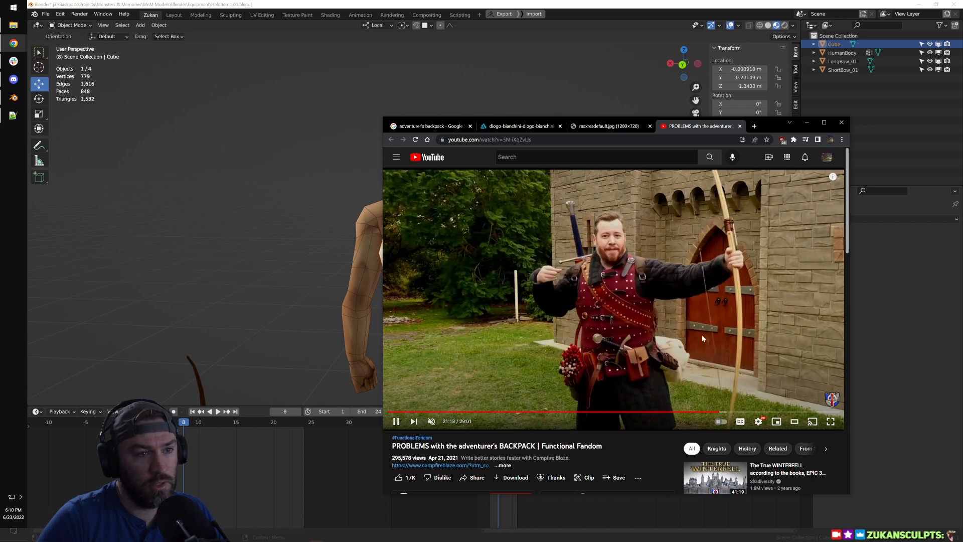
click(667, 295)
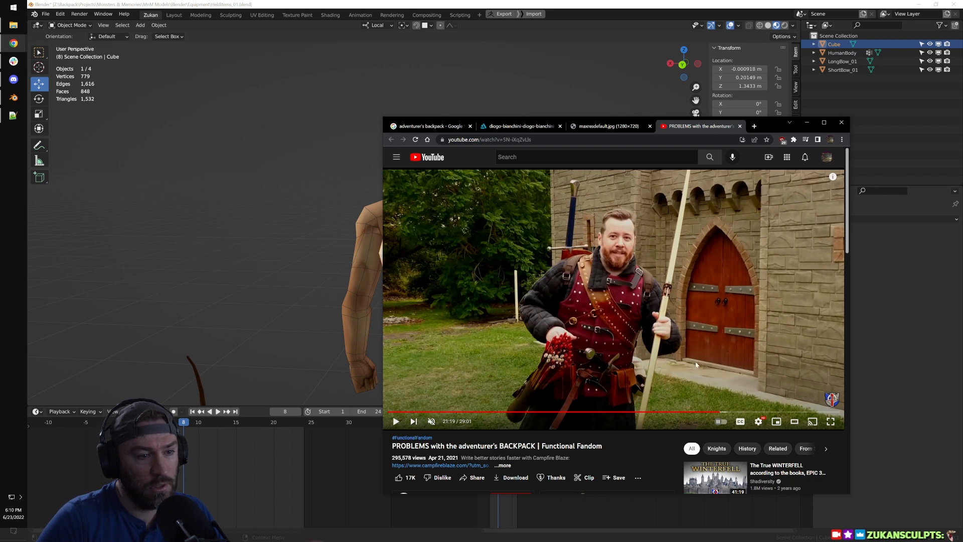
click(675, 301)
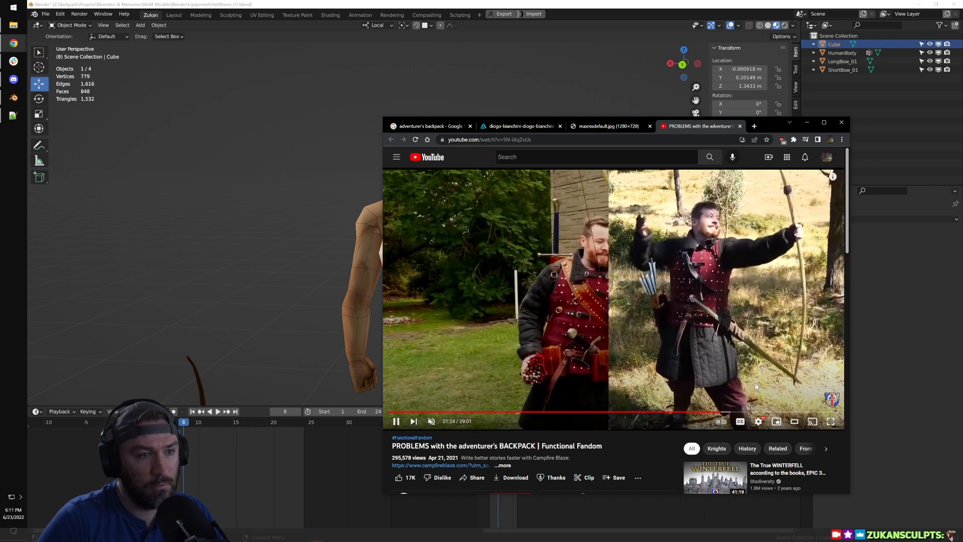
drag(735, 412, 751, 413)
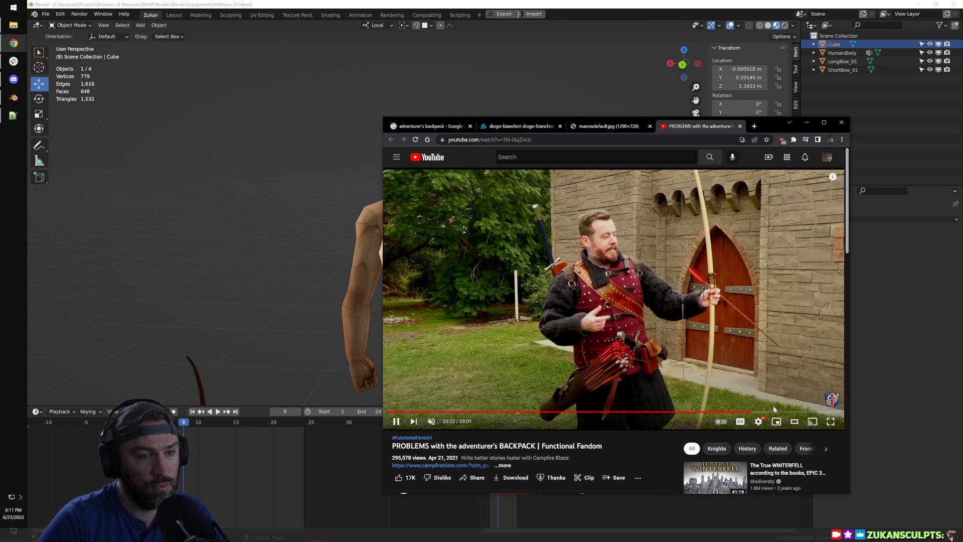
Step: Look over the channel details and comments below the backpack video
scroll(451, 383, down, 4)
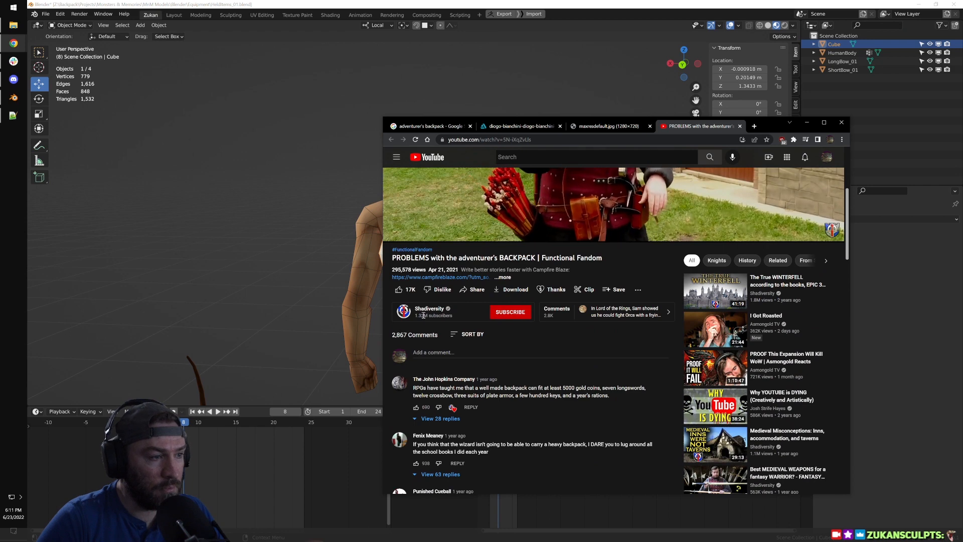
scroll(426, 313, down, 2)
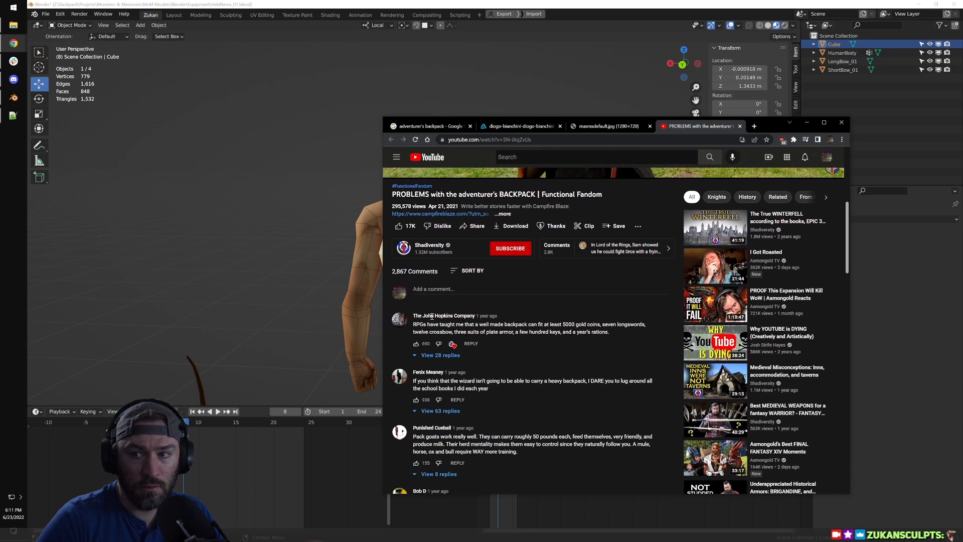
scroll(432, 315, up, 1)
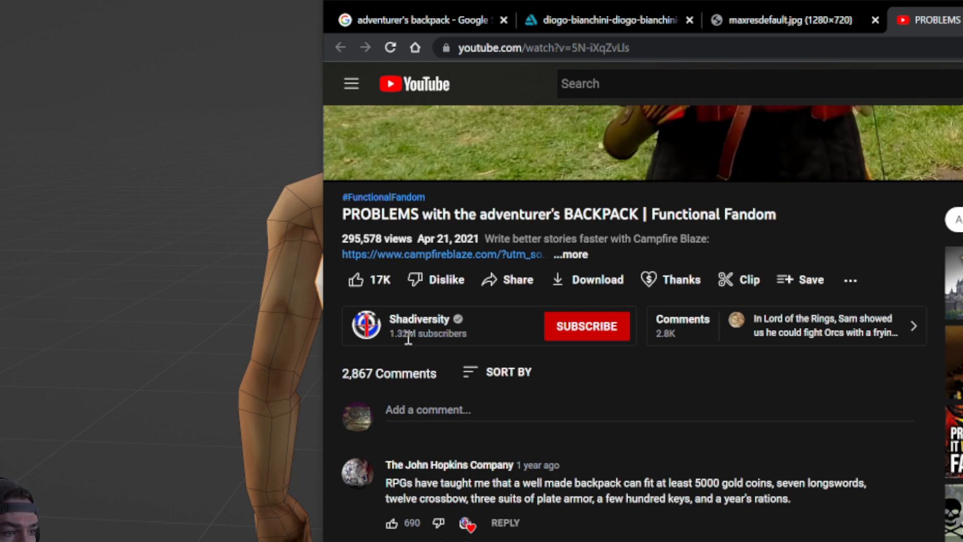
scroll(420, 341, up, 2)
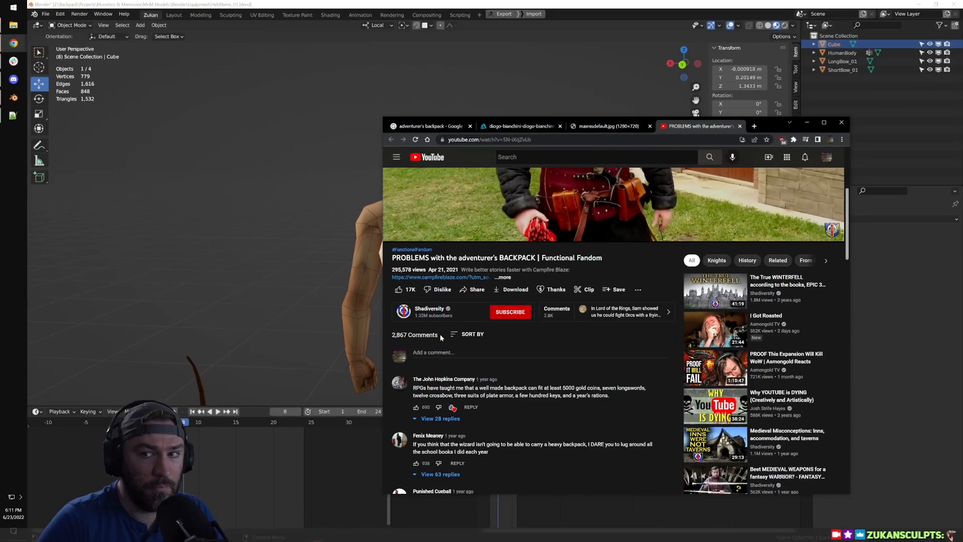
Step: Skim the backpack video ahead to about 25:42 and pause it at 25:46 to study the worn belt gear
scroll(661, 438, up, 3)
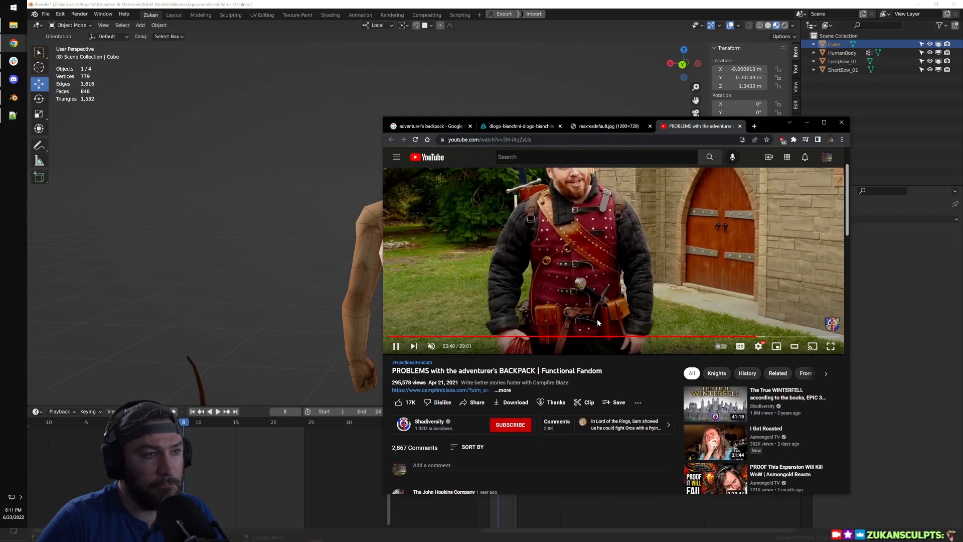
scroll(603, 291, up, 2)
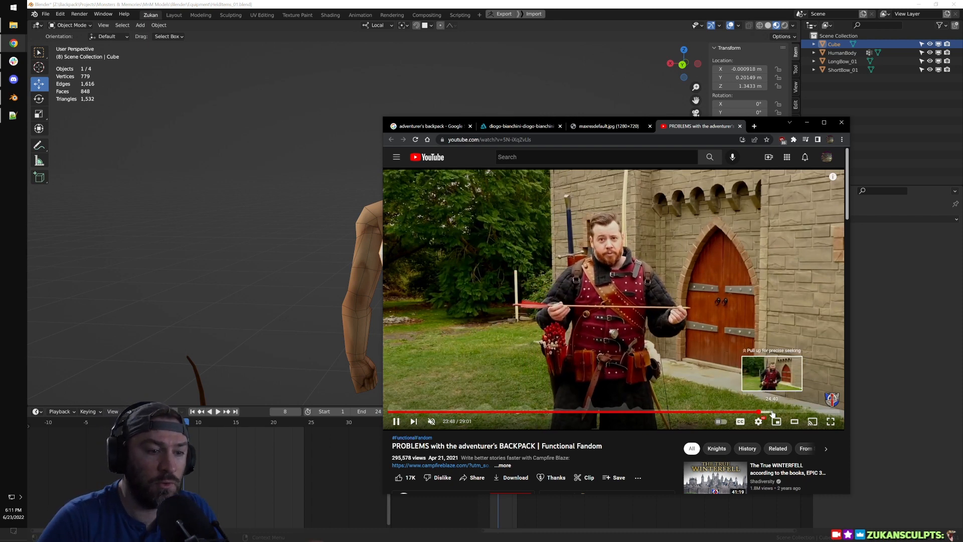
click(781, 412)
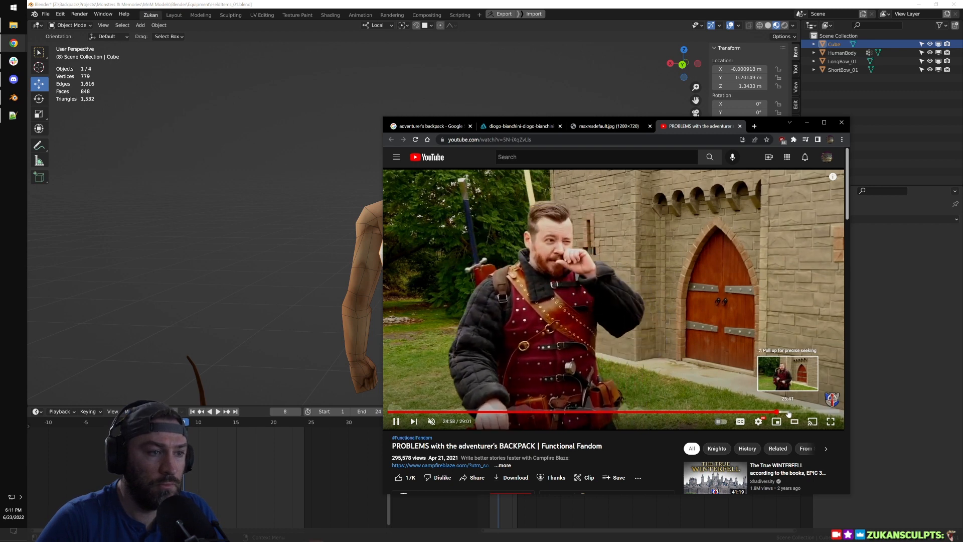
click(789, 412)
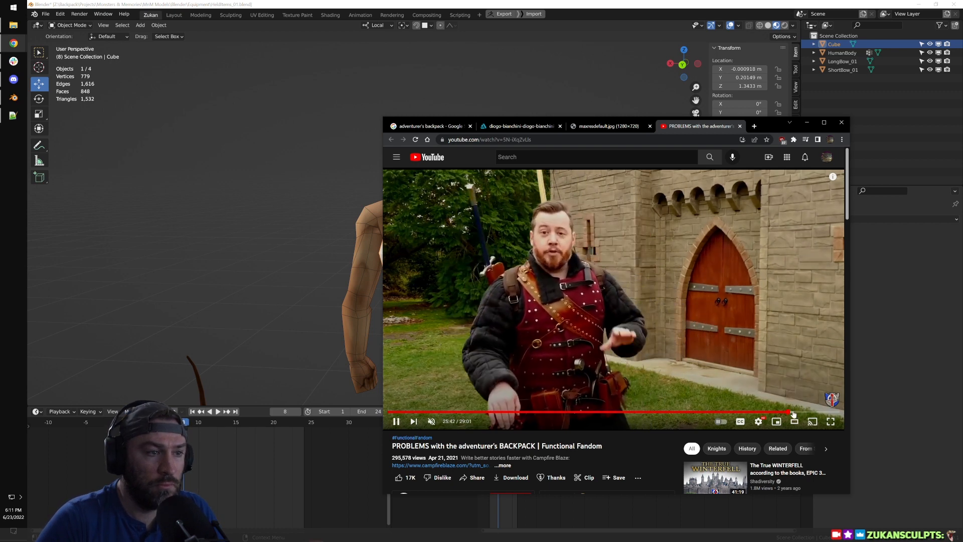
scroll(566, 328, down, 1)
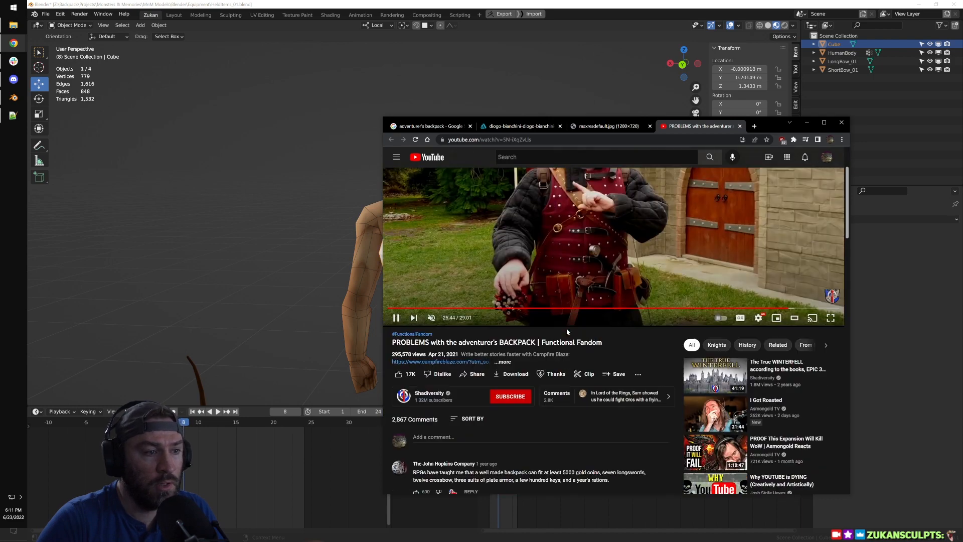
scroll(602, 359, up, 1)
click(561, 366)
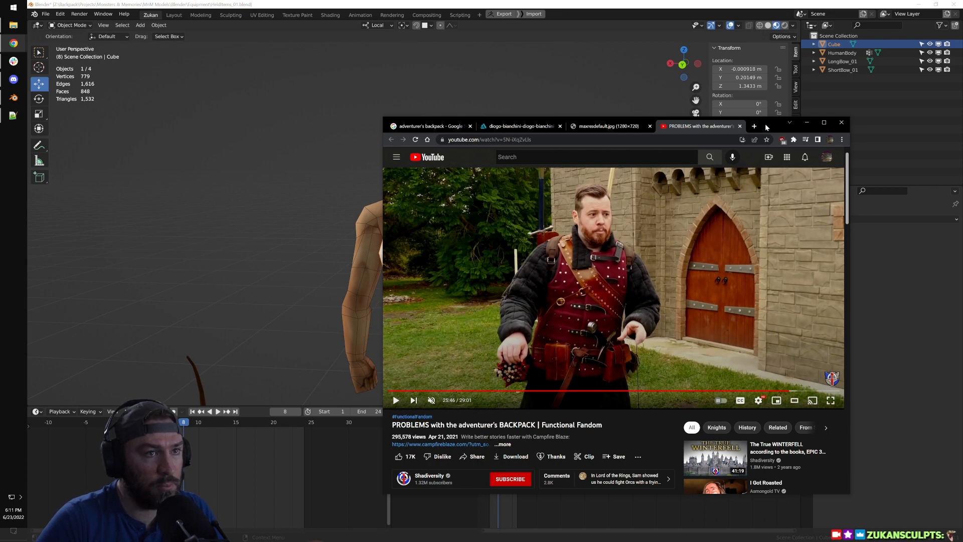
Step: Switch back to Blender and snap the 3D cursor to the HumanBody vertex on the belt's upper edge at the character's right hip
click(807, 122)
click(578, 192)
scroll(438, 284, up, 2)
middle_drag(438, 284, 495, 236)
scroll(496, 235, up, 3)
middle_drag(442, 255, 419, 224)
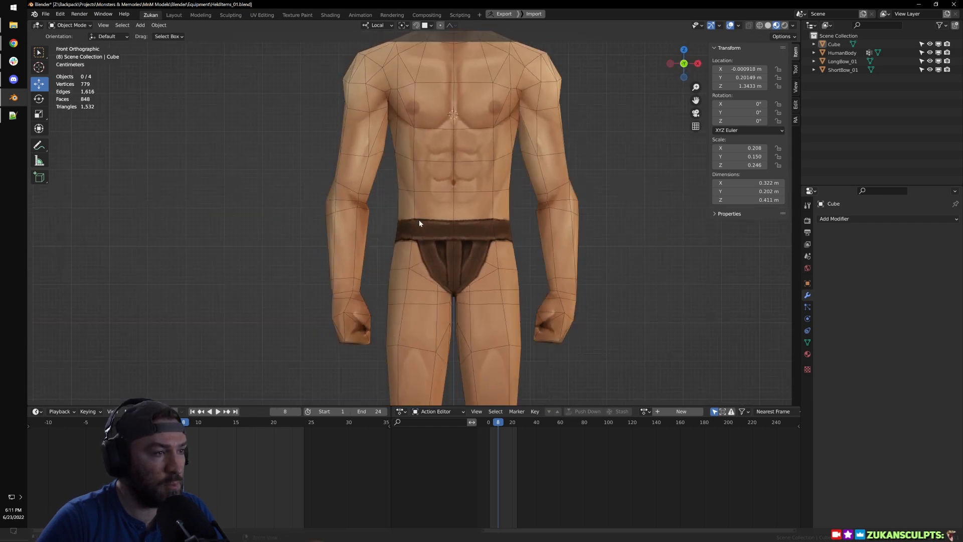
scroll(490, 252, up, 3)
middle_drag(490, 251, 445, 239)
click(444, 239)
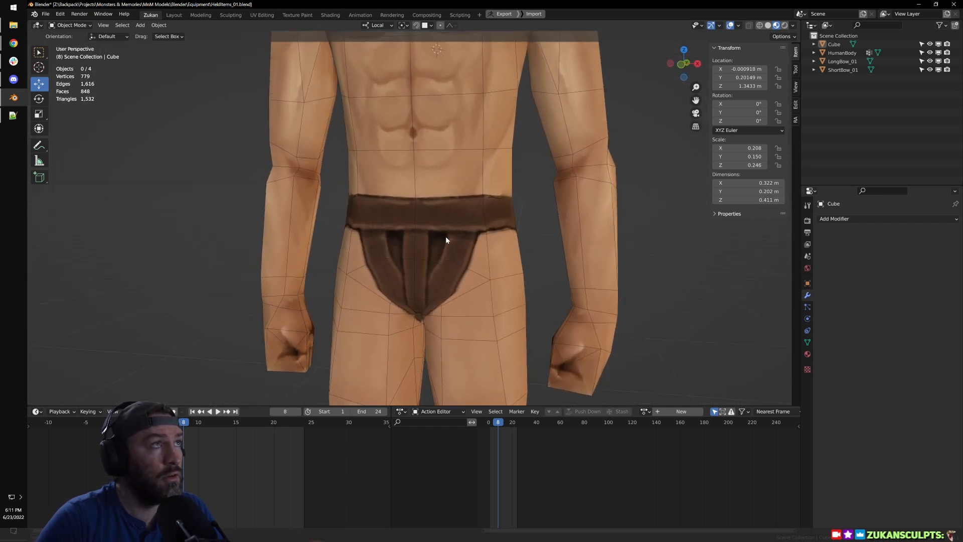
key(Tab)
key(ctrl+Tab)
click(369, 201)
click(373, 194)
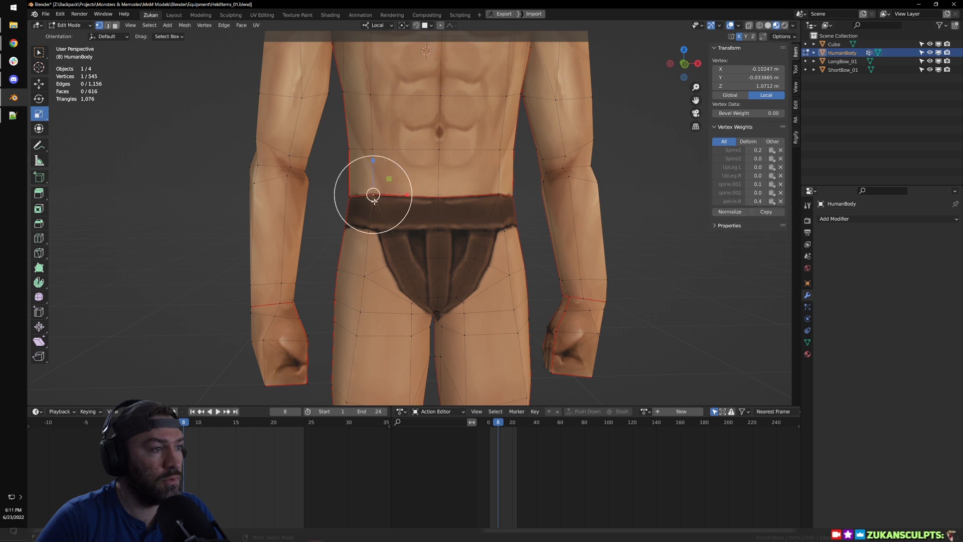
key(shift+a)
key(Escape)
key(shift+s)
key(2)
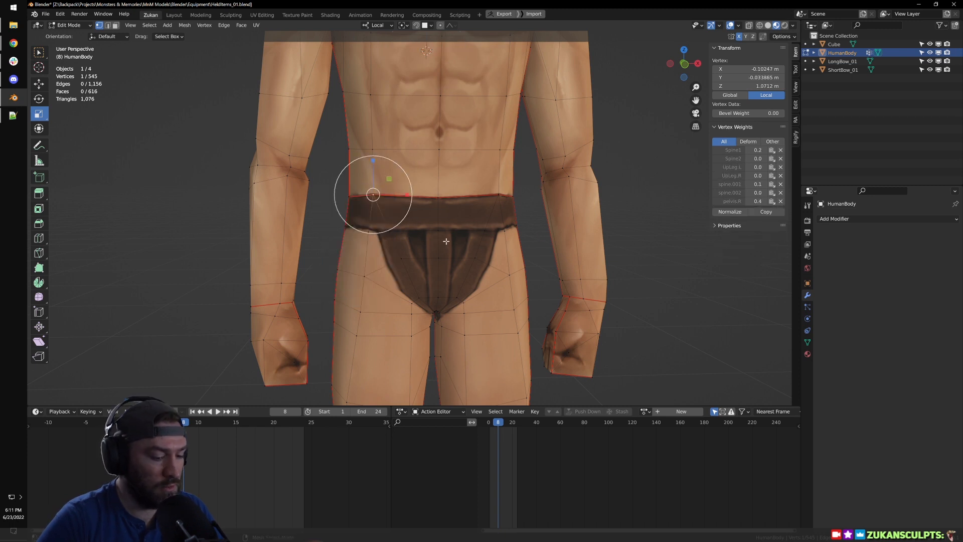
Step: Add a cube at the 3D cursor and scale it down to about 0.106 m per side
key(Tab)
key(shift+a)
mouse_move(447, 241)
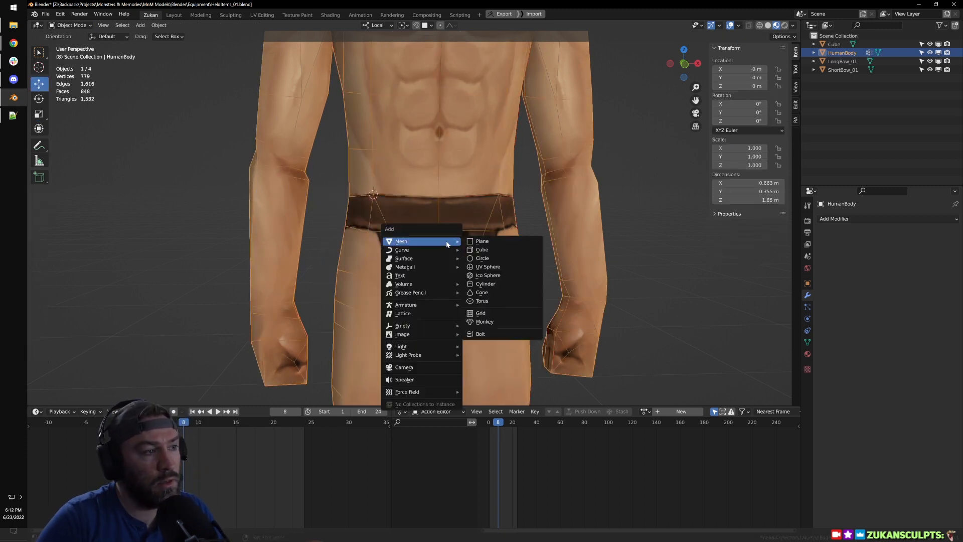
click(482, 250)
key(s)
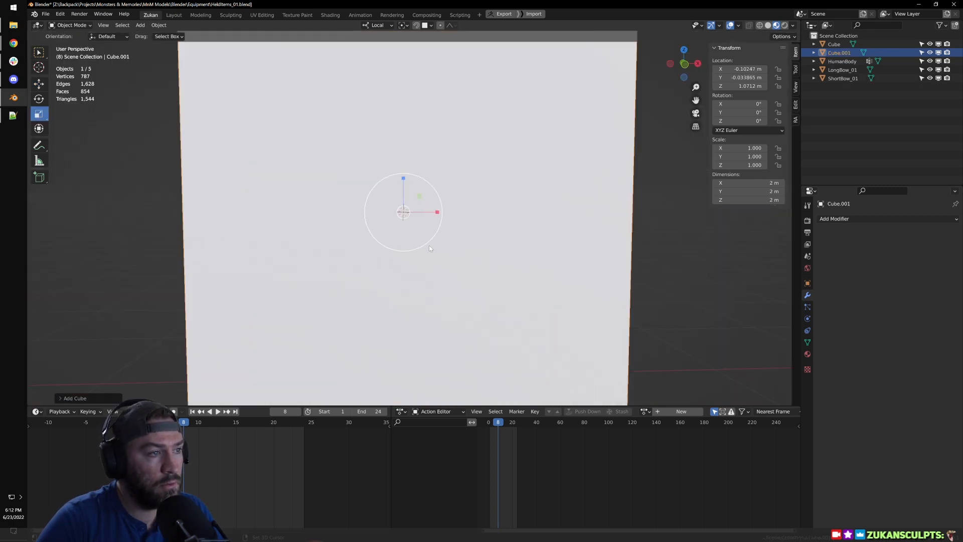
click(417, 228)
scroll(416, 230, up, 4)
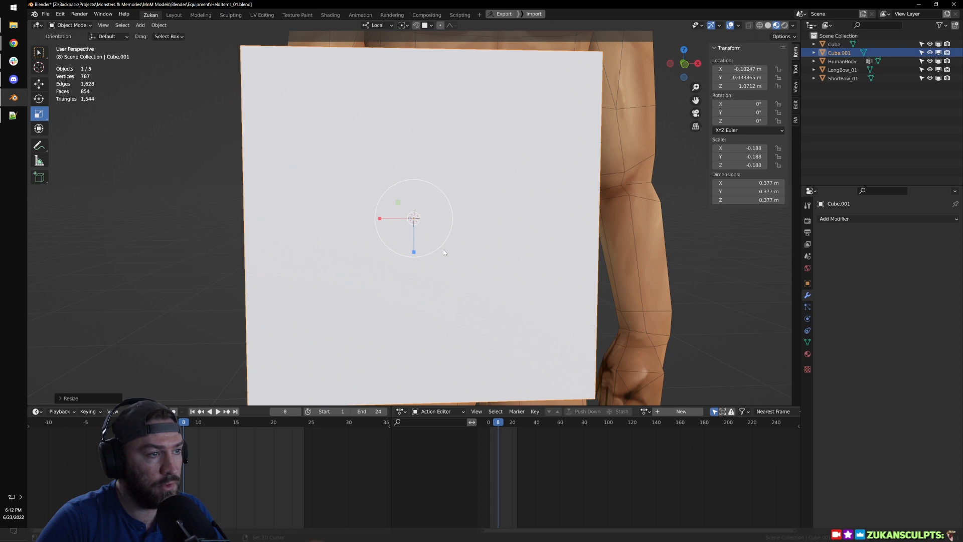
key(s)
drag(435, 223, 426, 205)
drag(440, 248, 425, 237)
alt+drag(433, 252, 457, 276)
Step: Give the cube a Subdivision modifier with viewport level 2 and add edge loops near its two sides
key(ctrl+1)
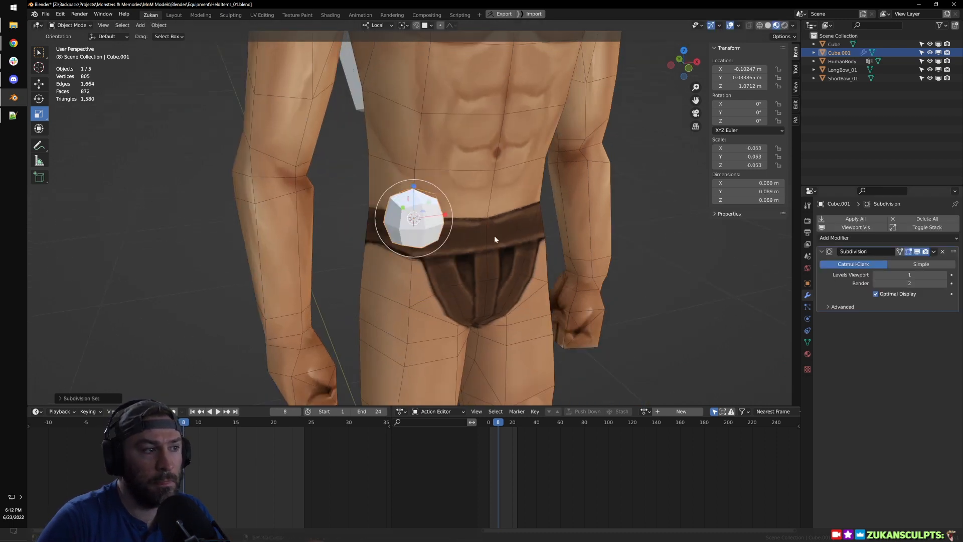
scroll(486, 235, up, 4)
key(ctrl+0)
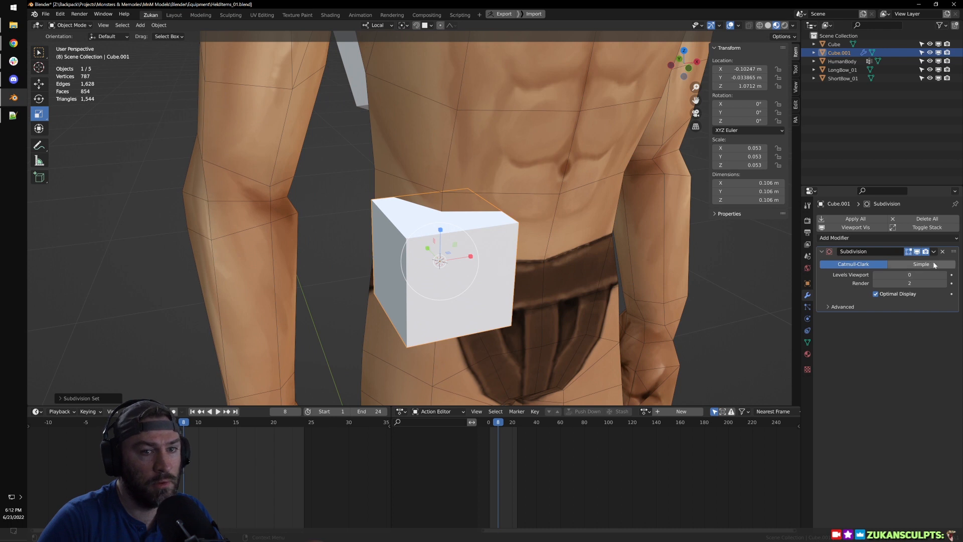
key(Tab)
key(ctrl+r)
click(494, 227)
click(450, 229)
key(ctrl+r)
click(467, 228)
click(503, 223)
key(Tab)
key(ctrl+2)
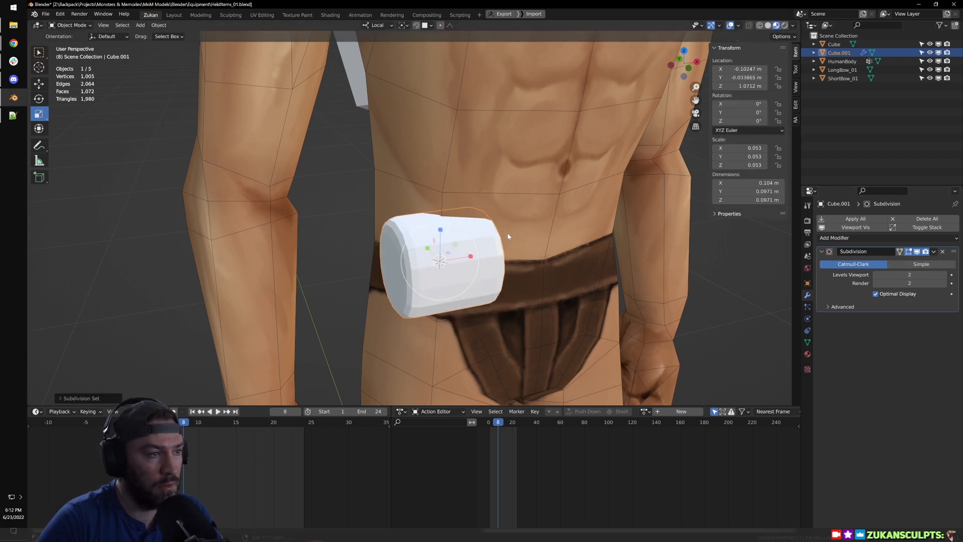
Step: Add edge loops near the cube's bottom and top to tighten its rounded corners
key(Tab)
key(ctrl+r)
click(399, 337)
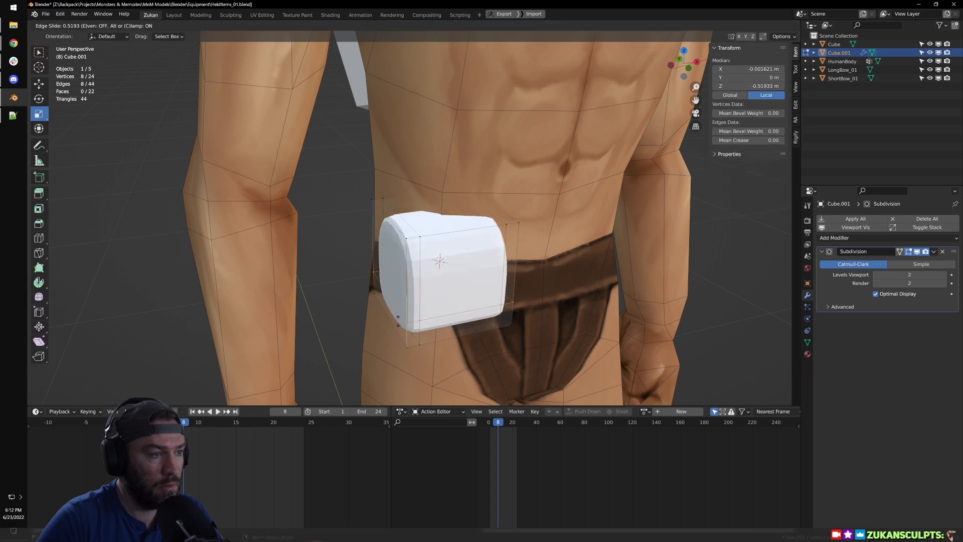
click(399, 338)
key(ctrl+r)
click(412, 269)
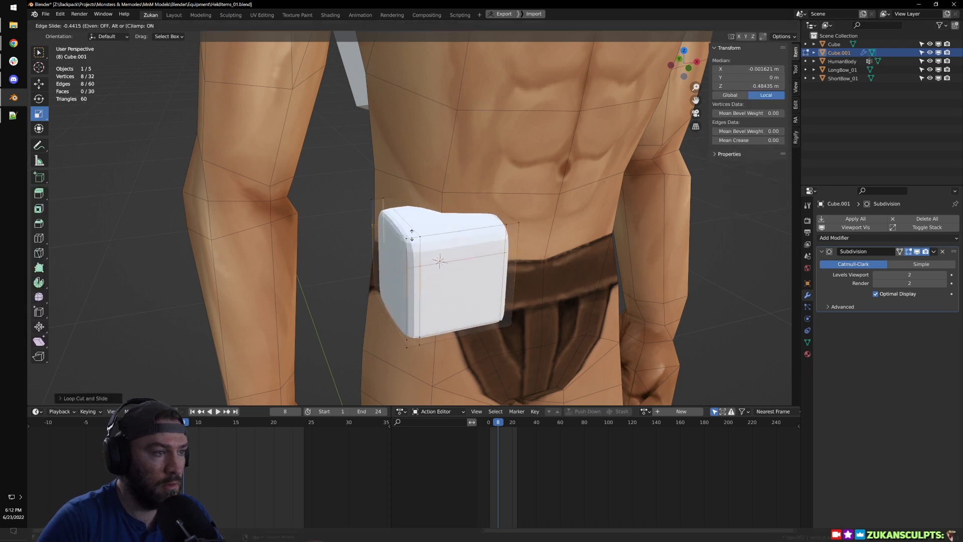
click(408, 222)
Step: Flatten the cube's entire mesh from front to back and rotate it to follow the hip
middle_drag(439, 260, 468, 251)
key(a)
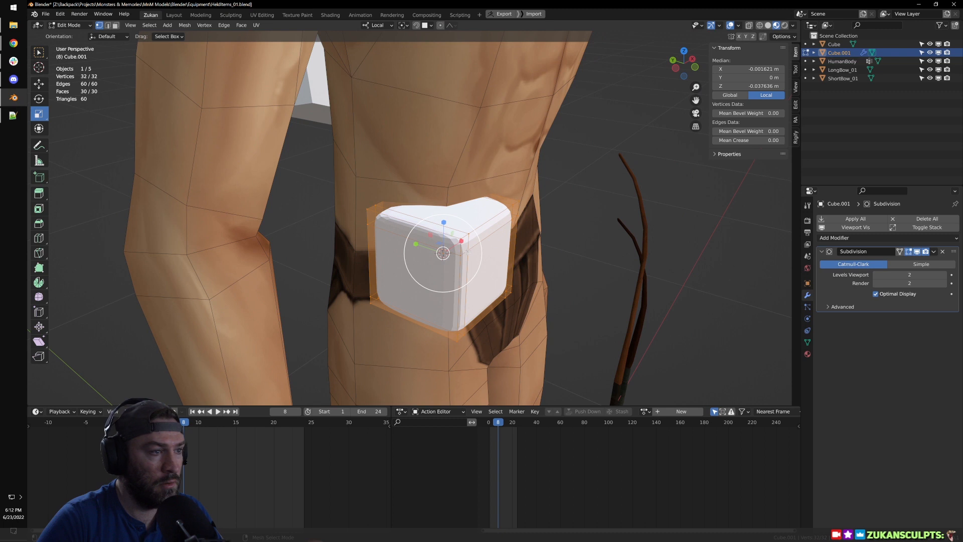
drag(420, 245, 433, 249)
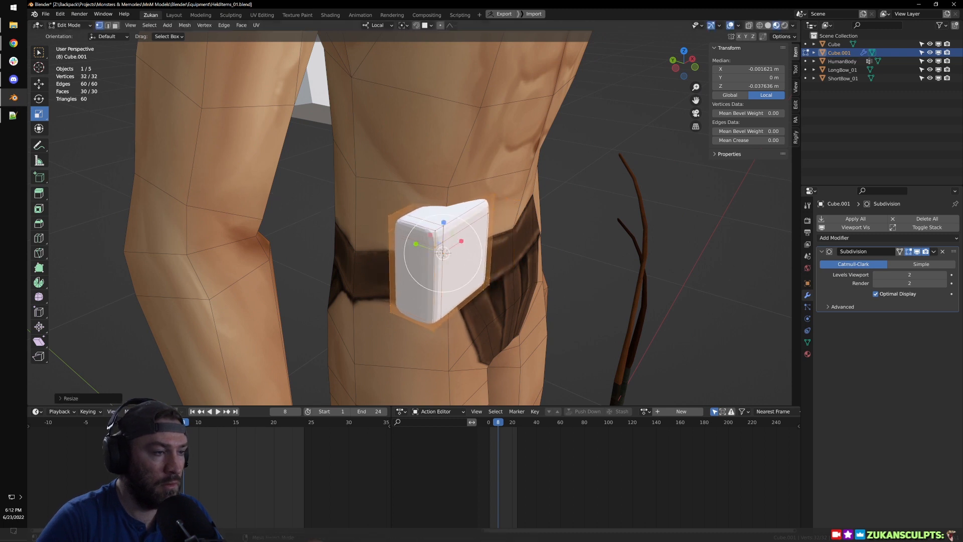
key(r)
middle_drag(489, 271, 461, 276)
drag(461, 274, 446, 283)
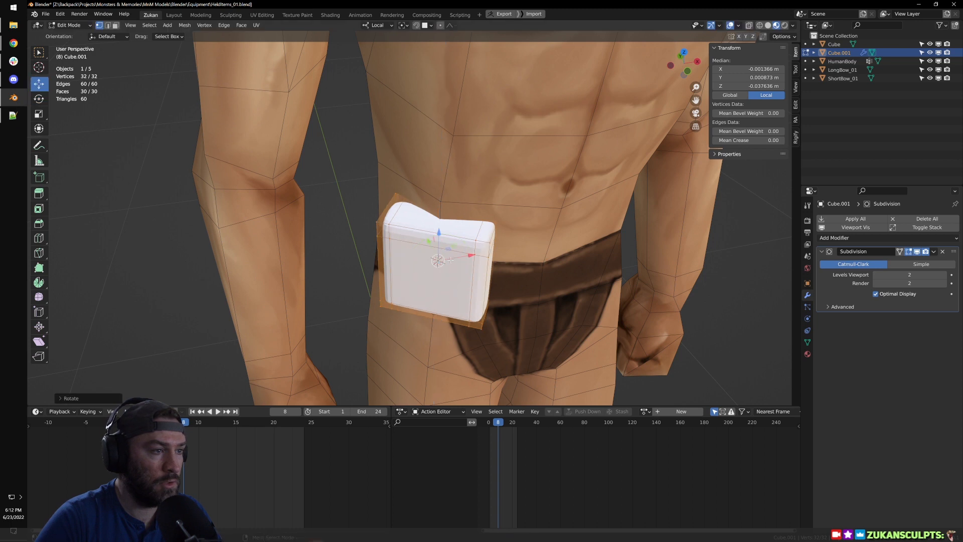
Step: Move the pouch straight down to a Z location of about 1 m so it hangs from the belt
key(Tab)
key(g)
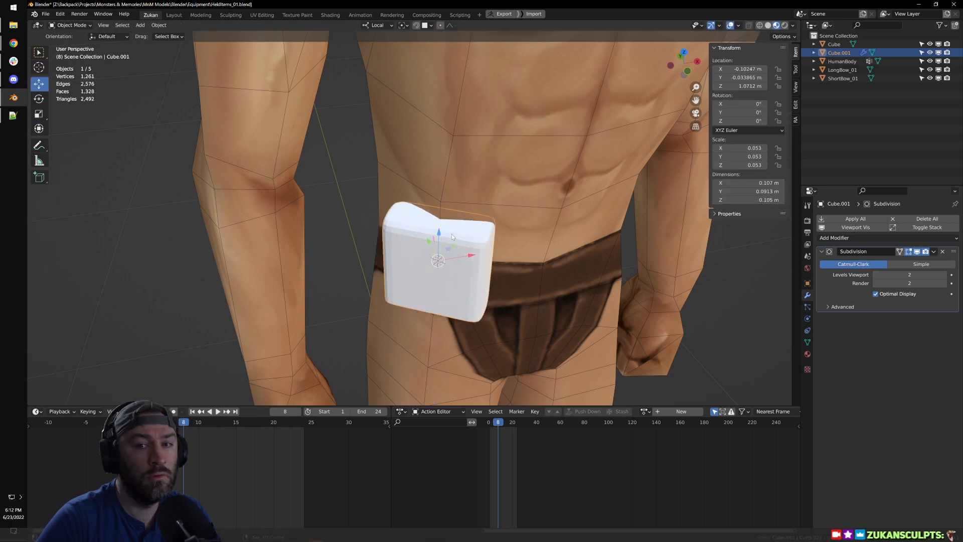
drag(452, 234, 493, 279)
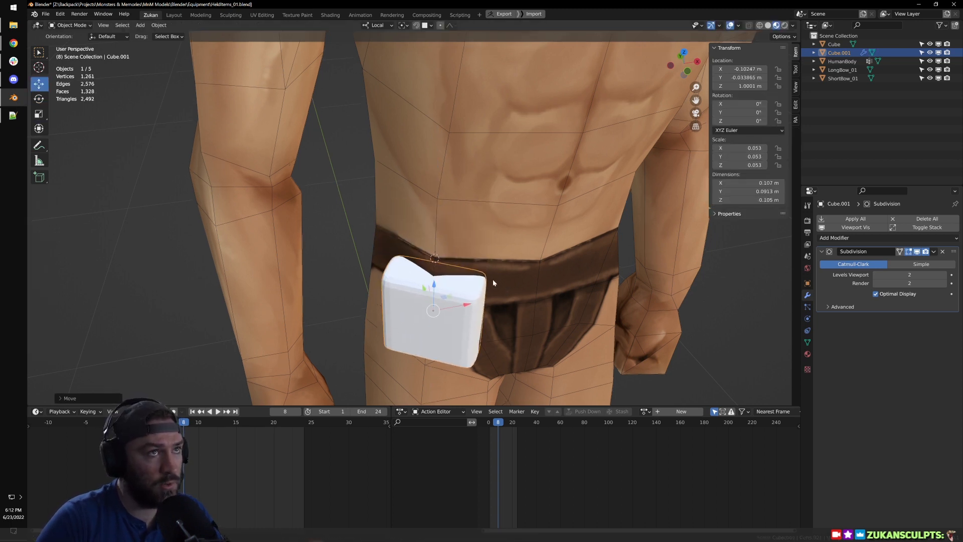
scroll(492, 279, down, 2)
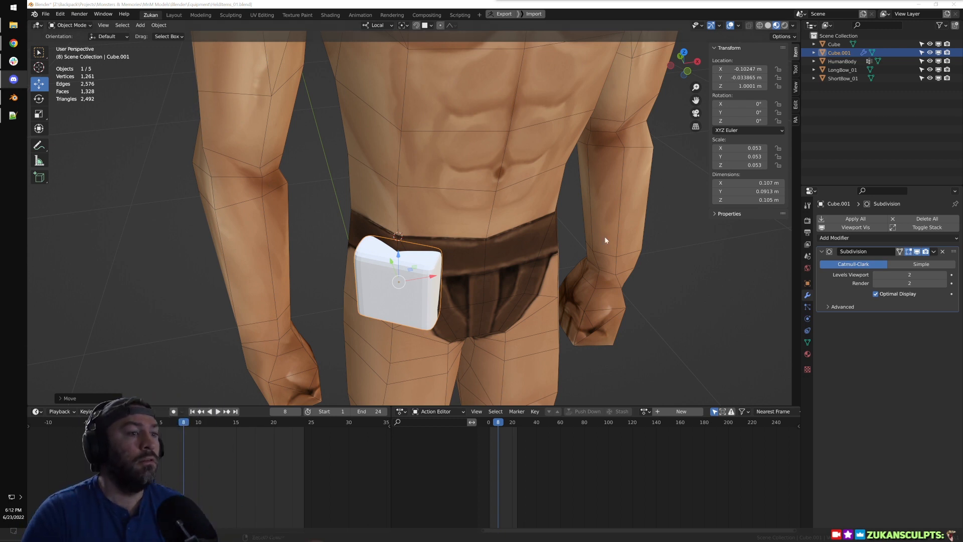
Step: Reselect the pouch and move it outward on the hip to about X -0.113, Y -0.054, Z 0.991 m
click(643, 9)
middle_drag(578, 310, 555, 288)
shift+middle_drag(404, 301, 401, 274)
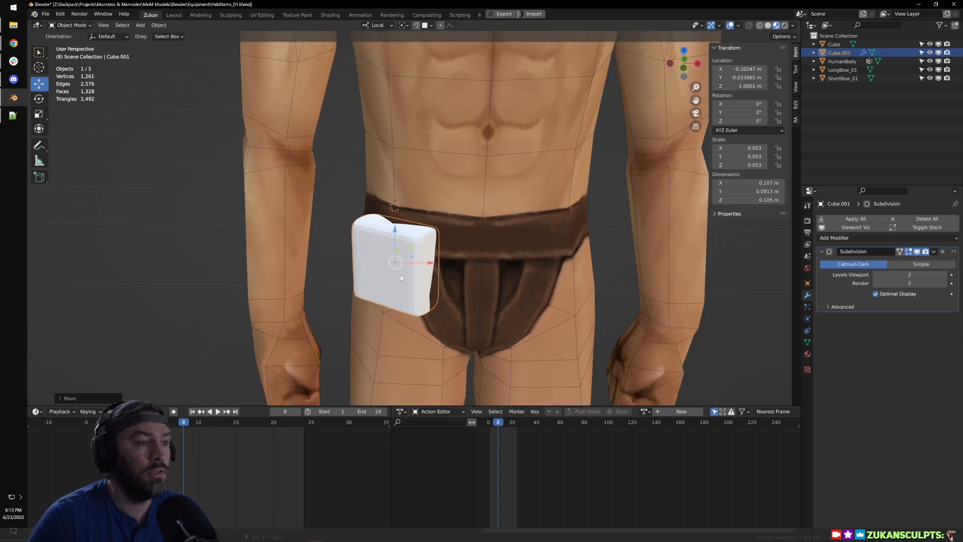
click(360, 260)
click(346, 239)
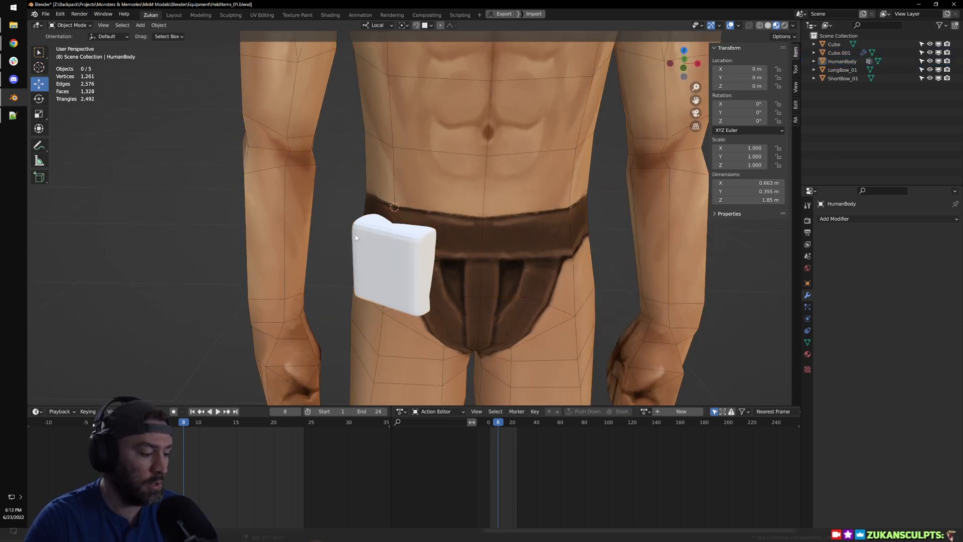
click(359, 239)
scroll(545, 341, down, 2)
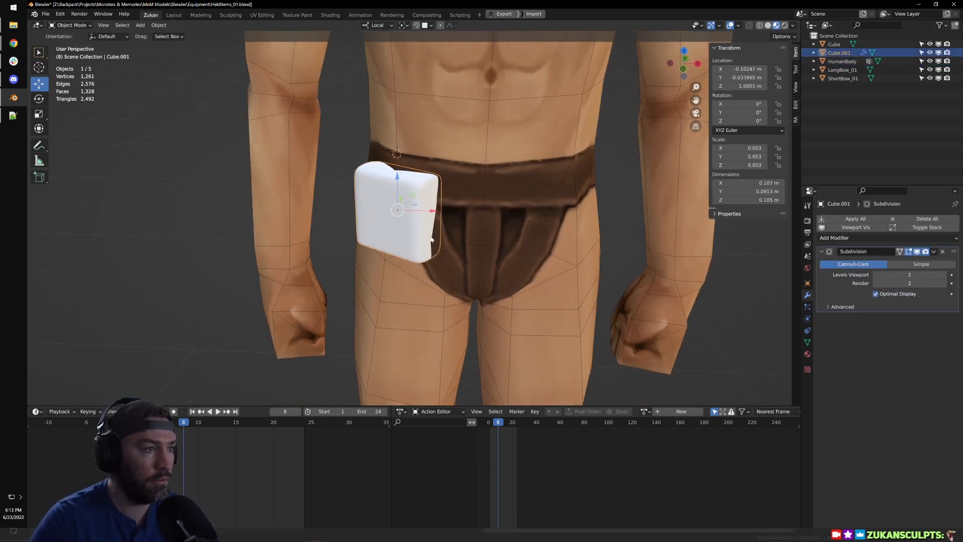
middle_drag(546, 341, 409, 198)
key(g)
click(394, 209)
scroll(567, 224, down, 4)
middle_drag(411, 273, 481, 220)
scroll(446, 242, up, 4)
Step: Add an edge loop around the middle of the pouch's thickness
key(Tab)
scroll(445, 244, up, 3)
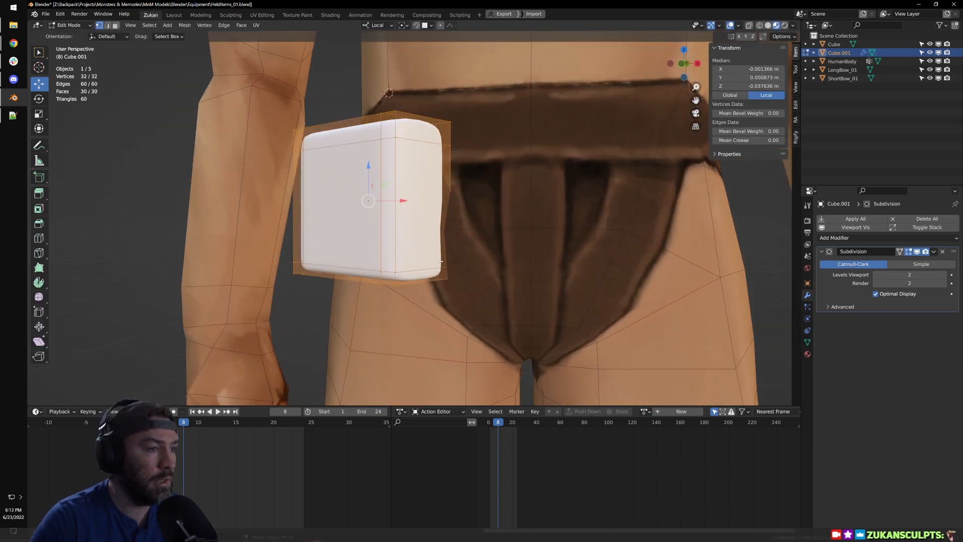
scroll(424, 283, up, 2)
key(ctrl+r)
click(418, 284)
middle_drag(434, 307, 390, 300)
Step: Select the pouch's bottom vertices in wireframe and move them down to lengthen it
key(shift+z)
drag(383, 264, 405, 326)
key(shift+z)
drag(395, 243, 396, 274)
scroll(455, 283, down, 6)
middle_drag(408, 290, 509, 280)
drag(433, 245, 412, 259)
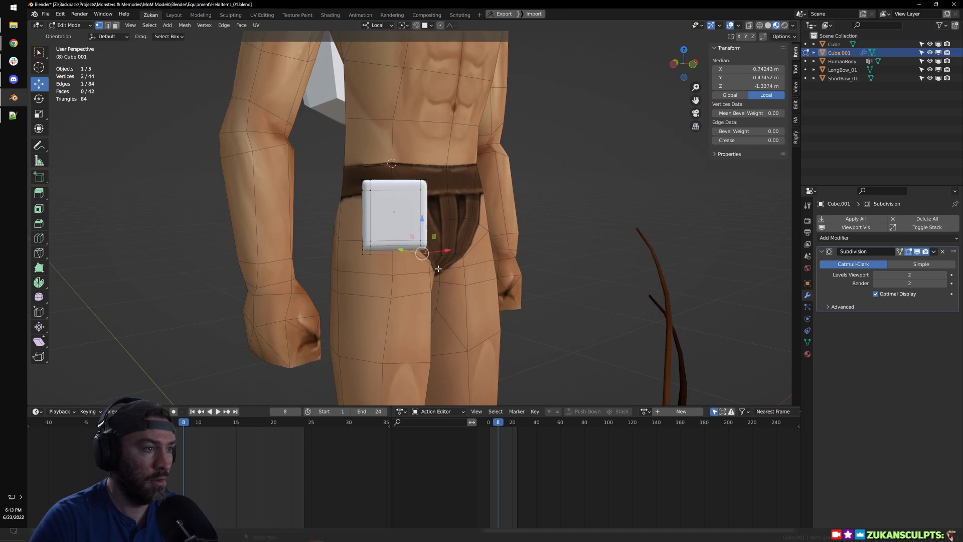
Step: Move the vertical edge loops near both sides of the pouch inward to soften its side edges
key(Tab)
scroll(456, 260, up, 3)
click(420, 220)
key(Tab)
middle_drag(421, 220, 391, 221)
key(Tab)
click(387, 221)
key(Tab)
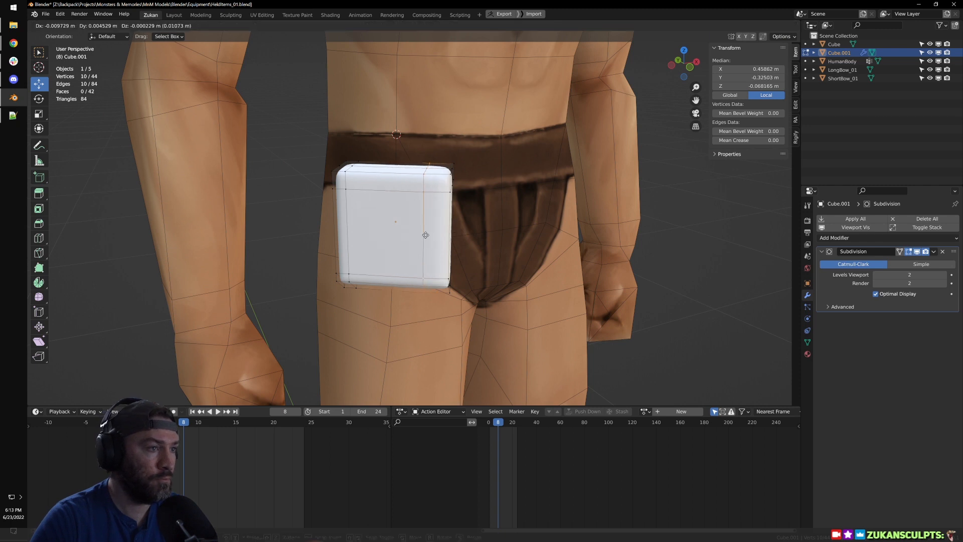
alt+click(349, 222)
drag(348, 222, 366, 224)
middle_drag(413, 227, 369, 224)
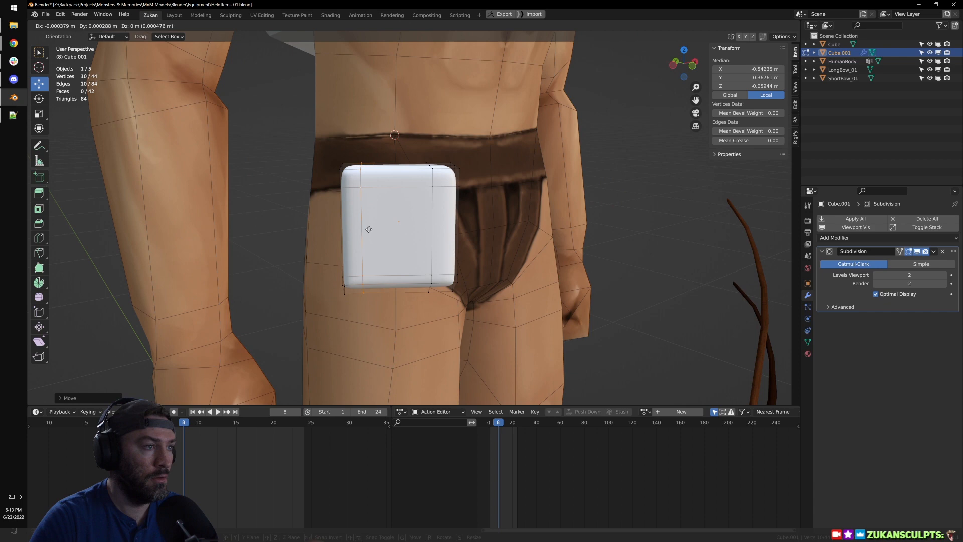
Step: Select the outer vertex columns on both sides of the pouch and lower them slightly
alt+click(340, 248)
key(shift+z)
middle_drag(431, 195, 430, 187)
drag(292, 134, 346, 307)
shift+drag(500, 119, 436, 315)
key(shift+z)
drag(397, 195, 397, 201)
middle_drag(401, 201, 486, 245)
Step: Pull the mid-thickness vertices on the pouch's inner side outward to round that side
key(shift+z)
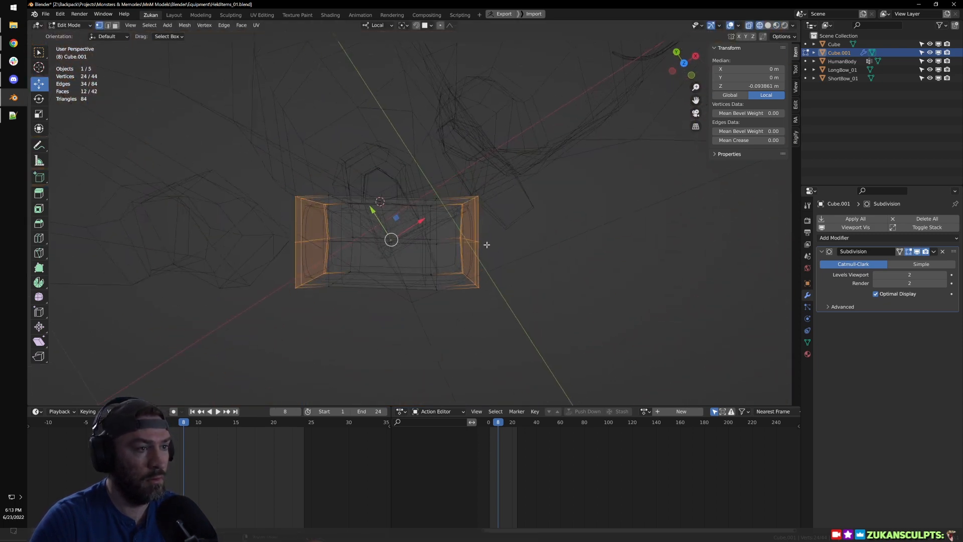
drag(488, 234, 460, 253)
key(shift+z)
key(g)
click(489, 269)
key(shift+z)
key(shift+z)
middle_drag(489, 269, 472, 246)
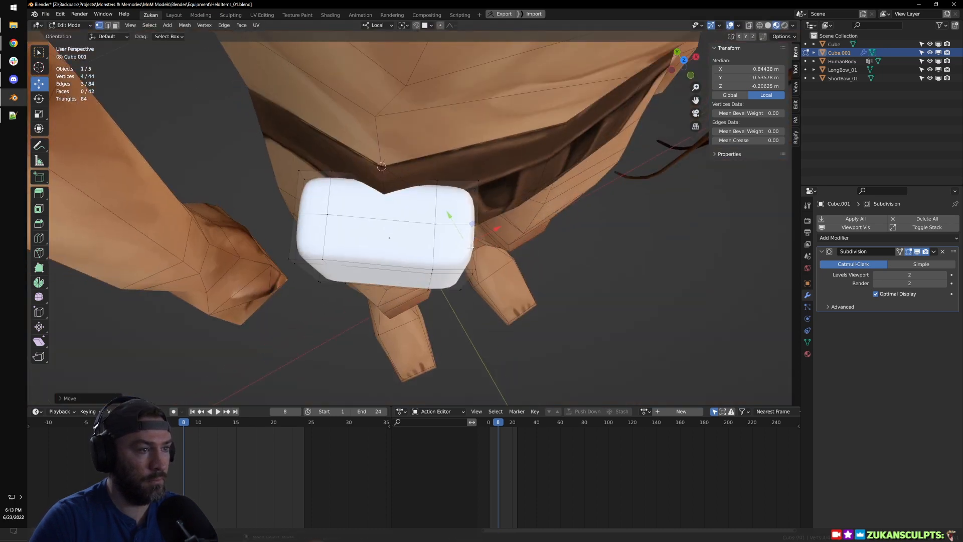
key(g)
click(480, 249)
Step: Pull the matching mid-thickness vertices on the pouch's outer side outward to round it as well
middle_drag(281, 215, 290, 227)
key(shift+z)
drag(348, 217, 399, 262)
key(shift+z)
key(g)
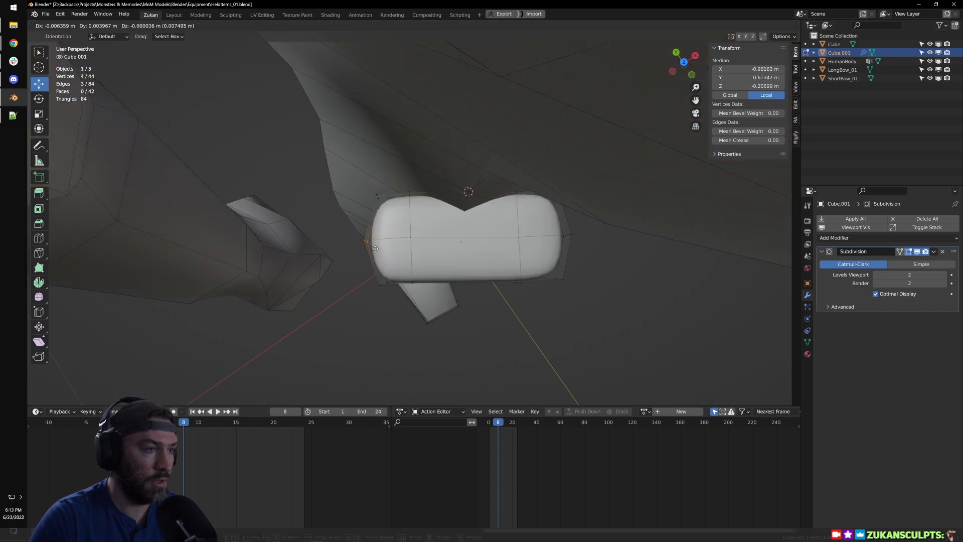
click(495, 264)
Step: Return the pouch to Object Mode and activate the Scale tool for it
scroll(495, 264, down, 5)
scroll(496, 265, down, 3)
key(Tab)
middle_drag(495, 265, 460, 244)
scroll(441, 237, up, 6)
scroll(448, 238, down, 2)
key(shift+space)
key(s)
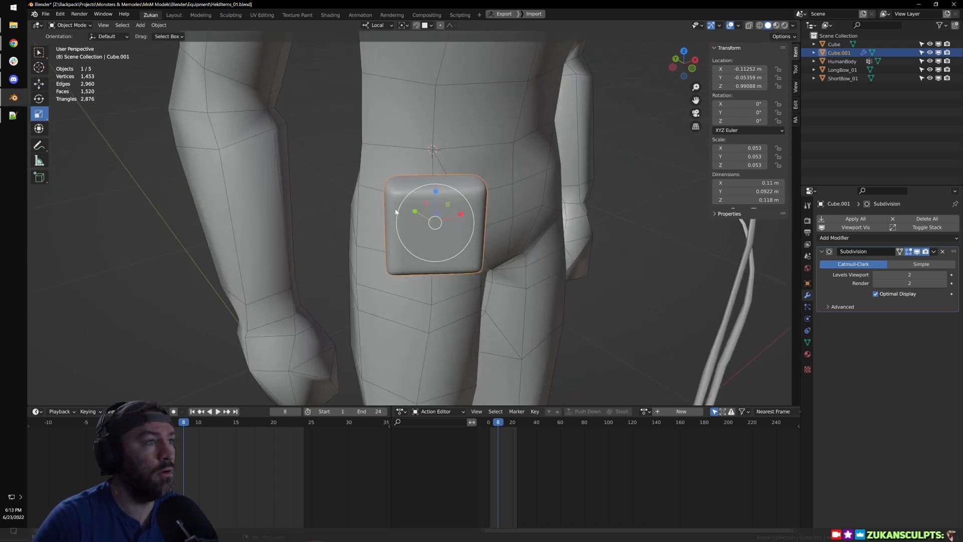
key(Tab)
key(Tab)
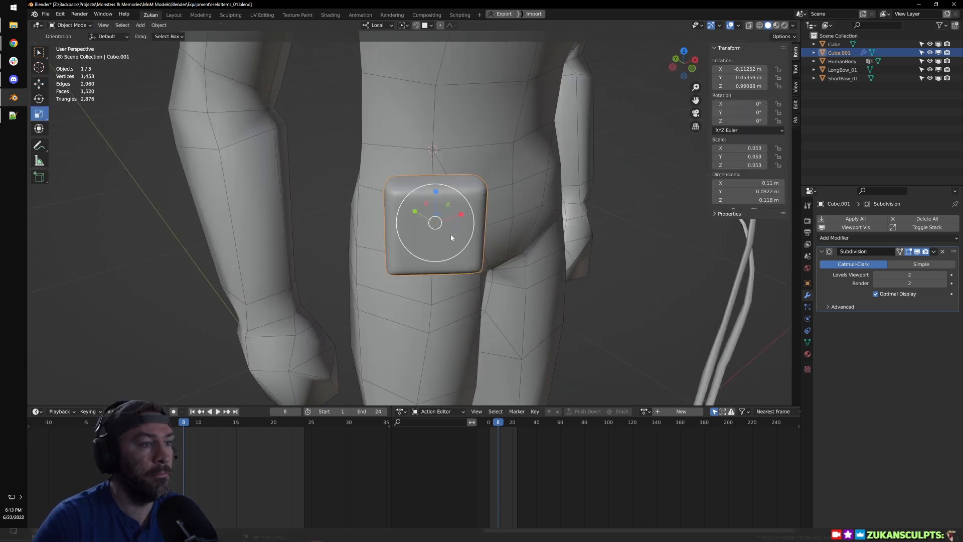
Step: Place the 3D cursor on the middle of the pouch's front face and set the transform pivot point to 3D Cursor
click(467, 262)
shift+right_click(467, 261)
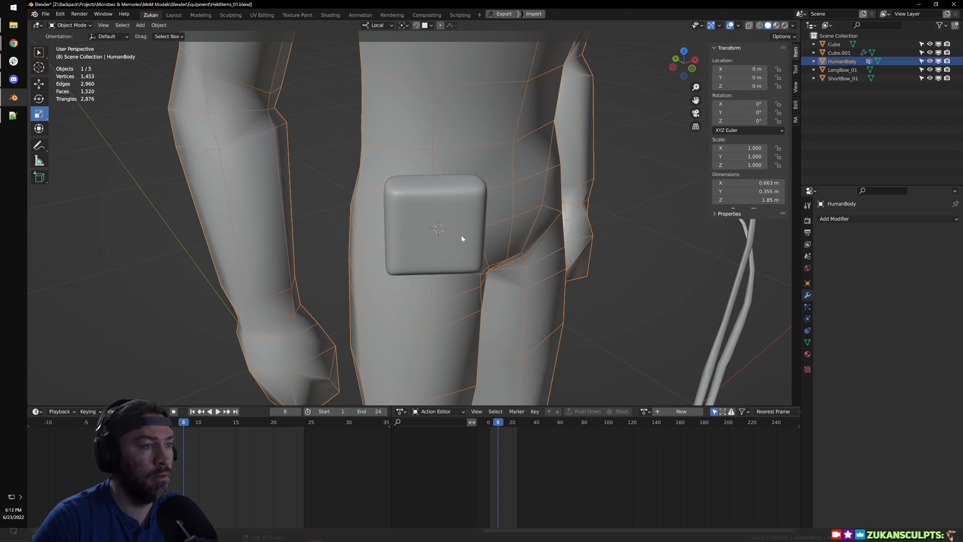
click(455, 237)
click(404, 25)
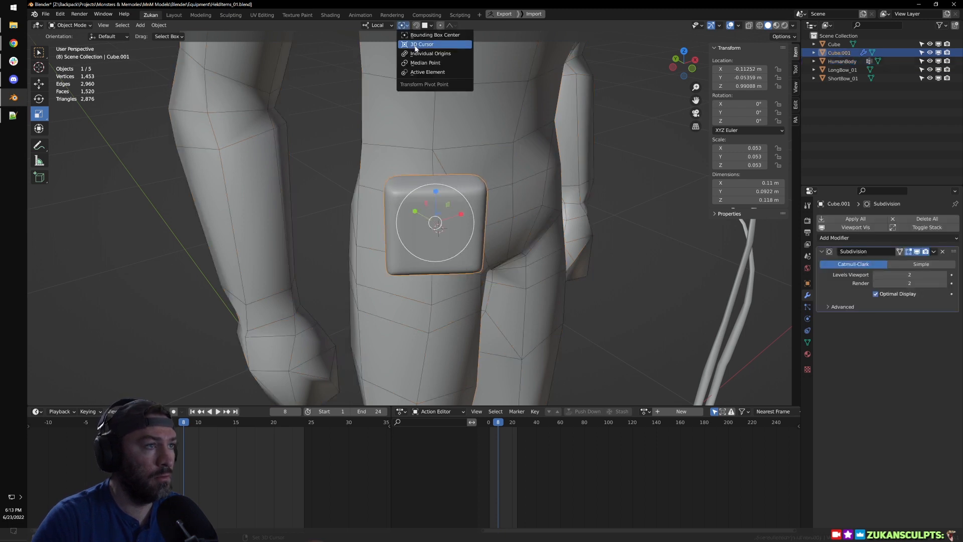
click(421, 47)
click(403, 26)
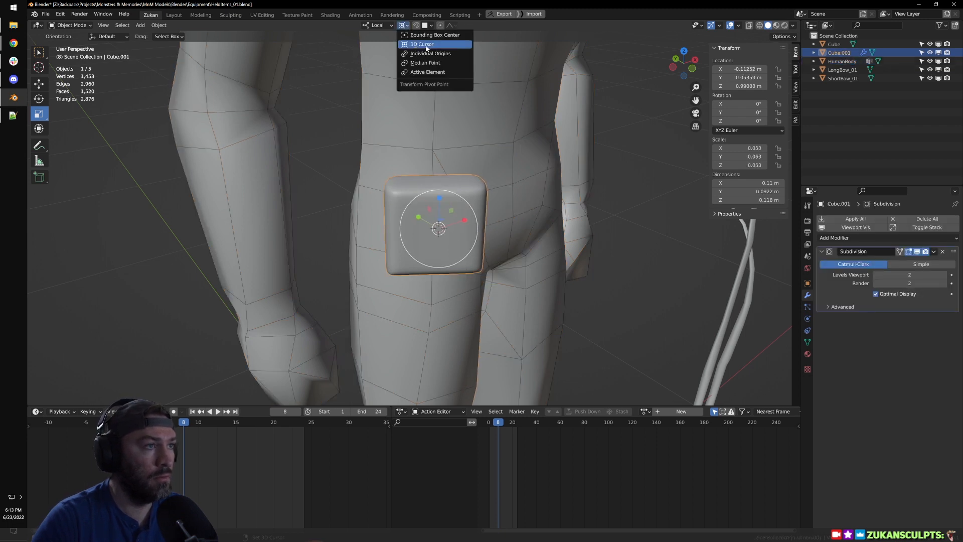
Step: Set the transform orientation to View and narrow the pouch along the view's X axis until its X dimension is about 0.084 m
click(383, 25)
click(383, 25)
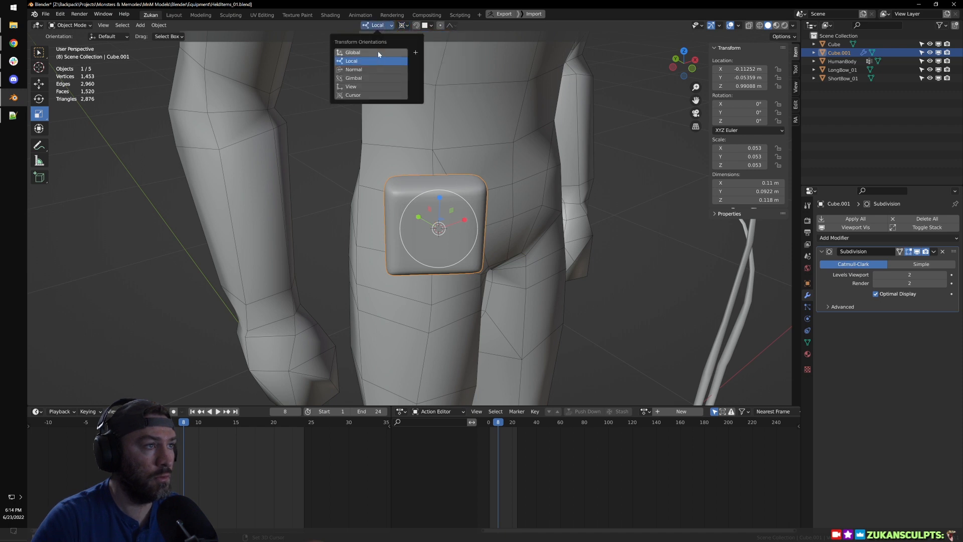
click(369, 51)
click(378, 25)
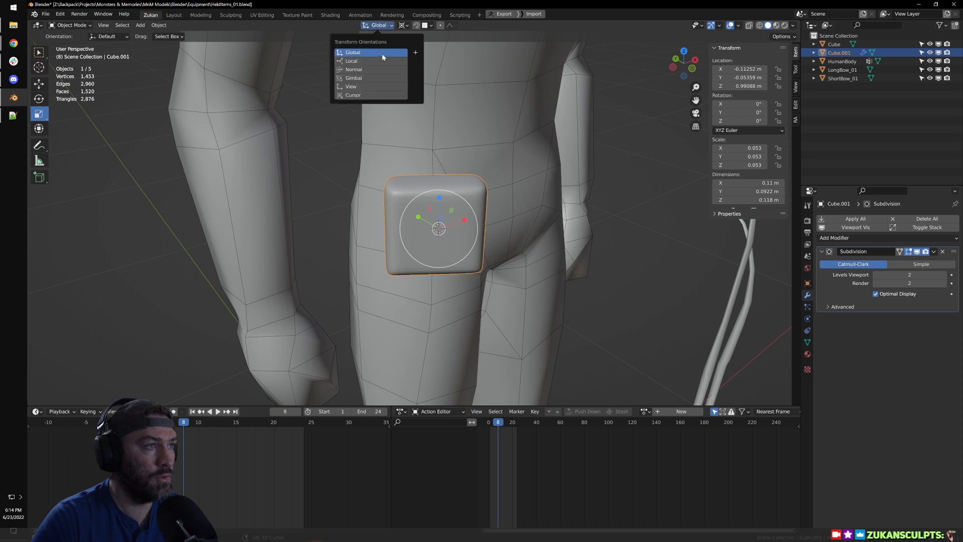
click(363, 87)
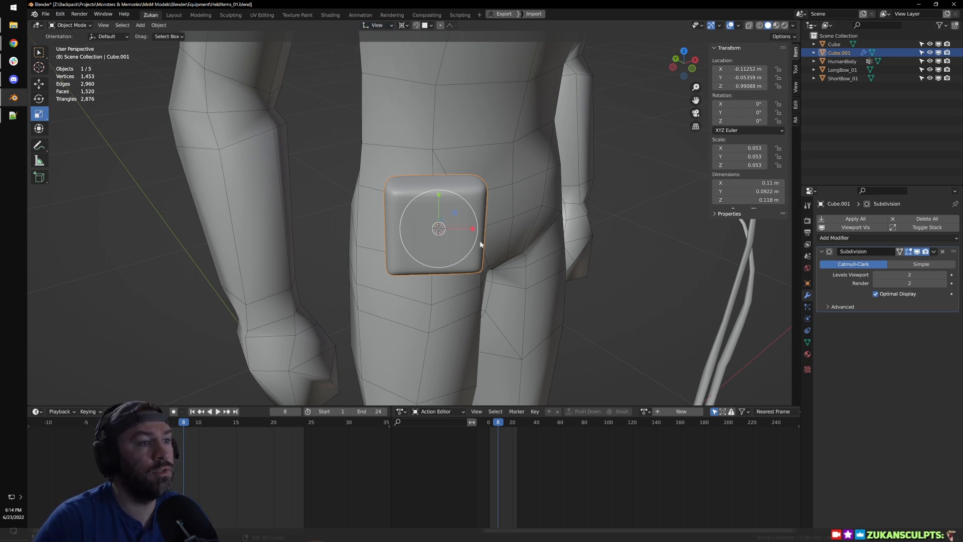
key(s)
key(x)
click(458, 229)
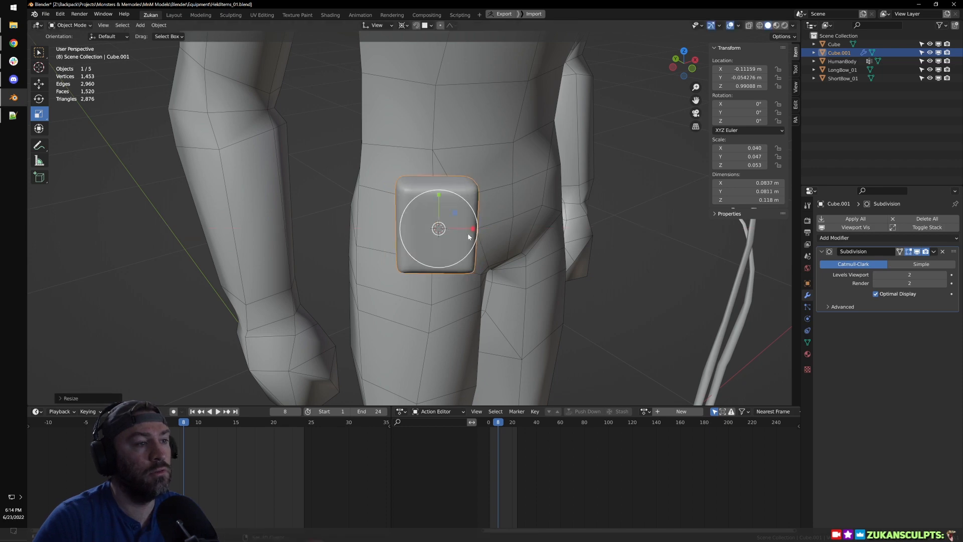
Step: Set the transform pivot point to Bounding Box Center and undo the last extra narrowing of the pouch
middle_drag(522, 235, 479, 241)
click(386, 26)
click(363, 53)
click(403, 25)
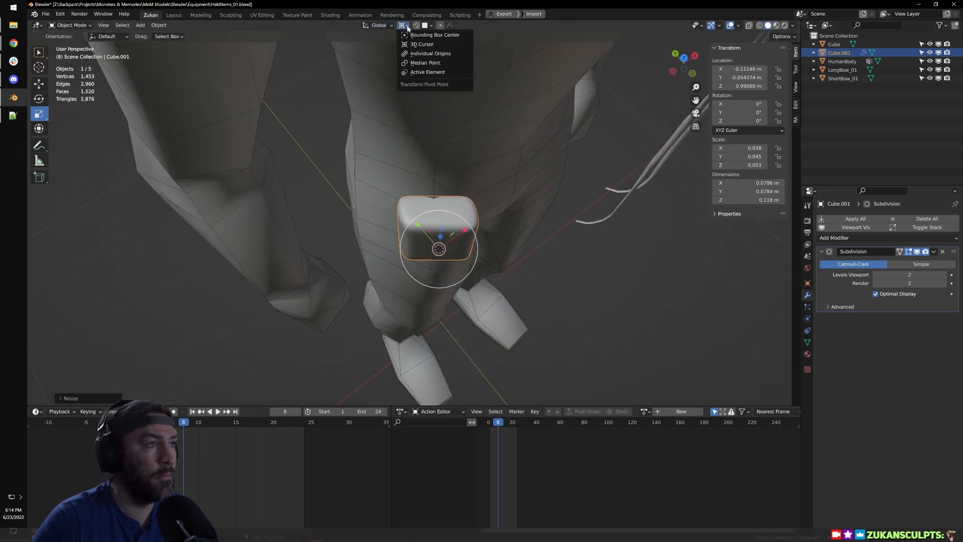
click(408, 35)
middle_drag(544, 236, 512, 215)
key(ctrl+z)
key(ctrl+z)
scroll(502, 214, up, 4)
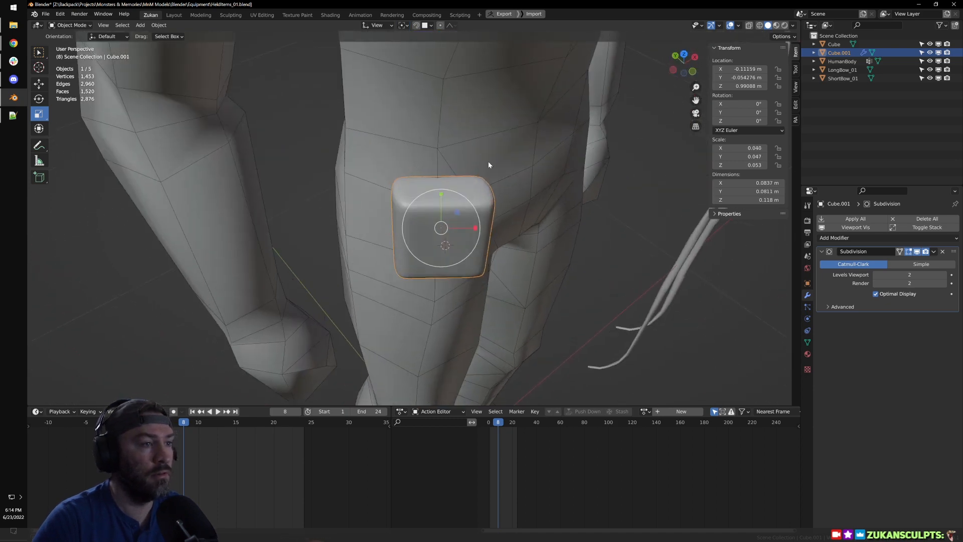
Step: Try the Local and Normal transform orientations for scaling the pouch, with its whole mesh selected in Edit Mode
click(379, 26)
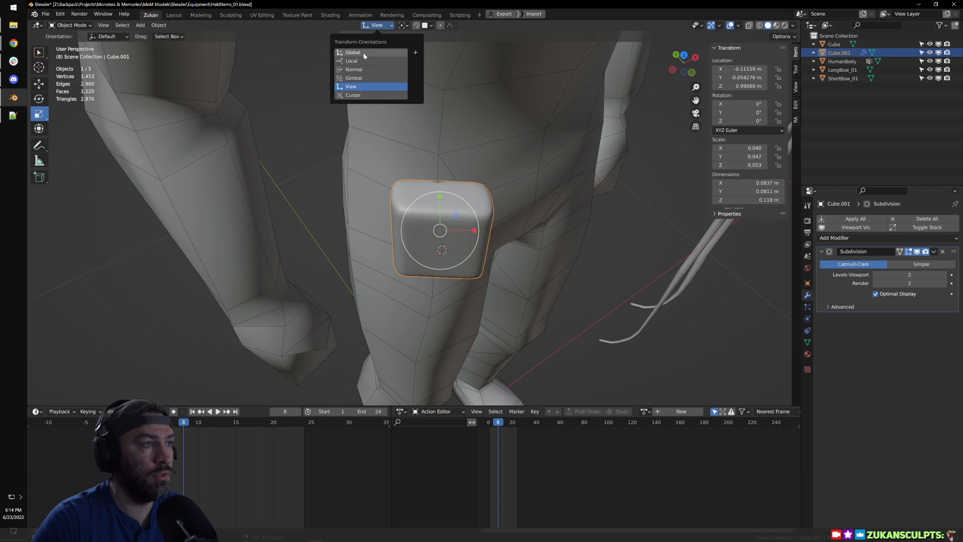
click(372, 52)
click(402, 26)
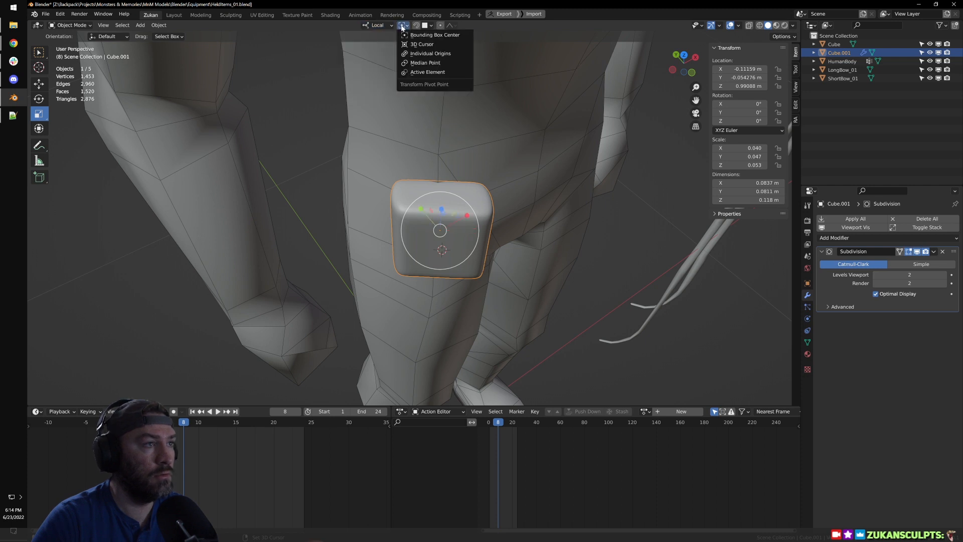
key(Tab)
key(a)
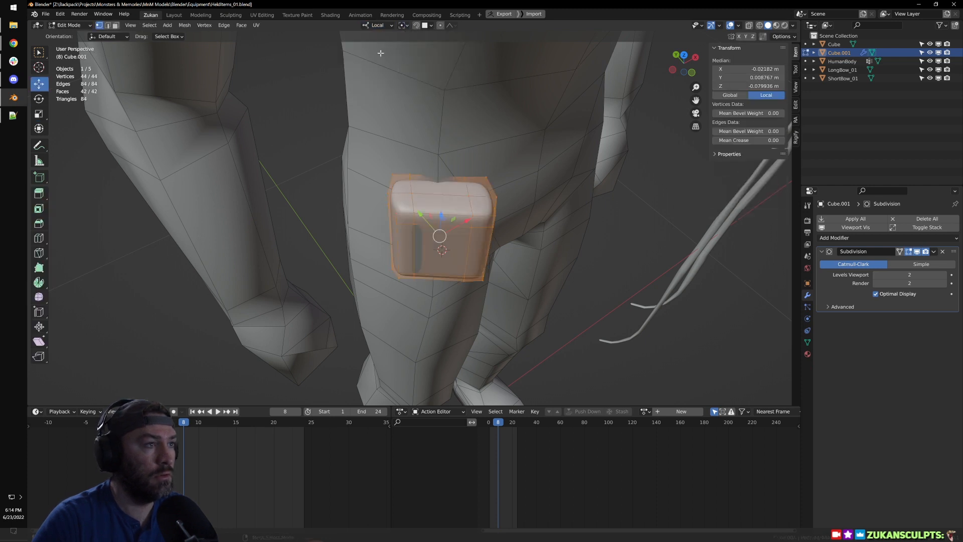
key(alt+a)
click(378, 26)
click(376, 76)
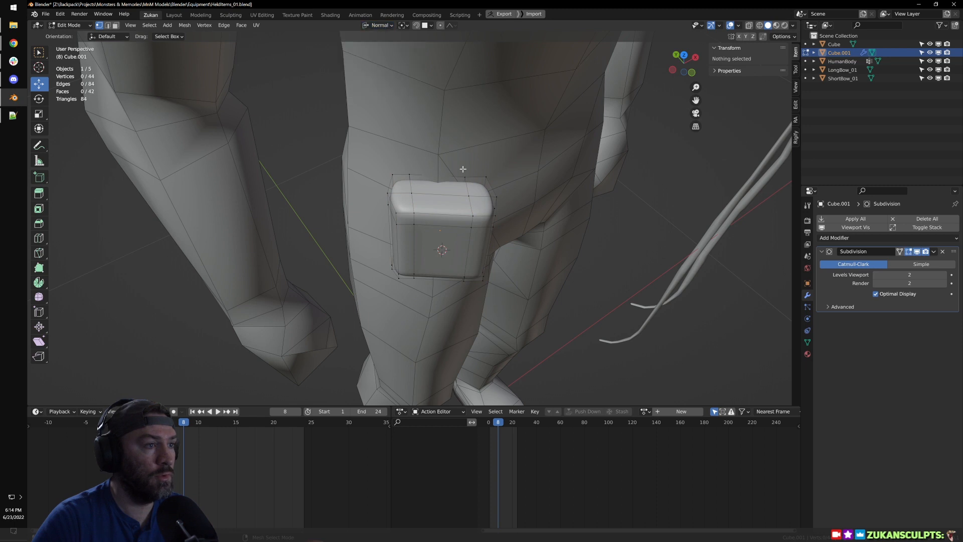
key(a)
key(shift+space)
key(s)
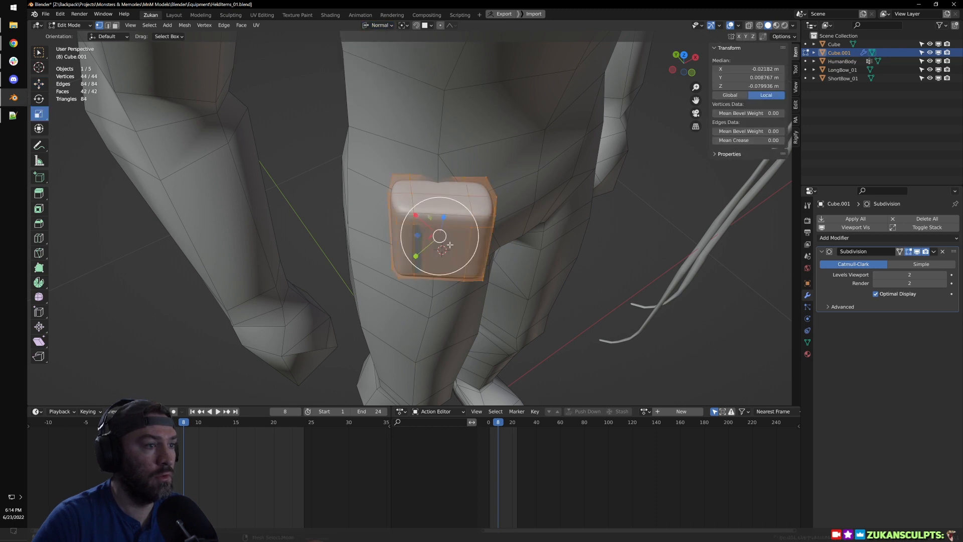
middle_drag(520, 262, 383, 51)
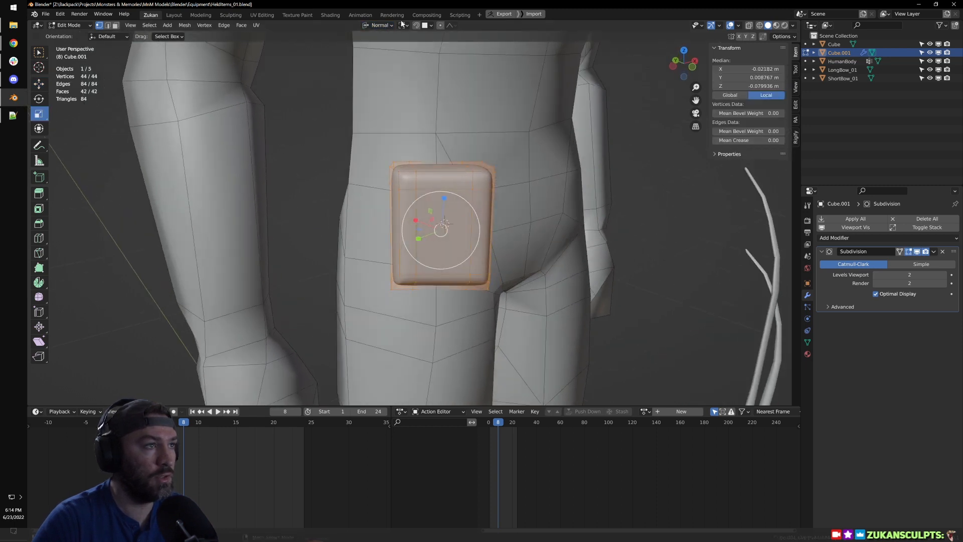
Step: Set the transform orientation to Global and the pivot point to Bounding Box Center, and return the pouch to Object Mode
click(378, 25)
click(360, 47)
click(403, 25)
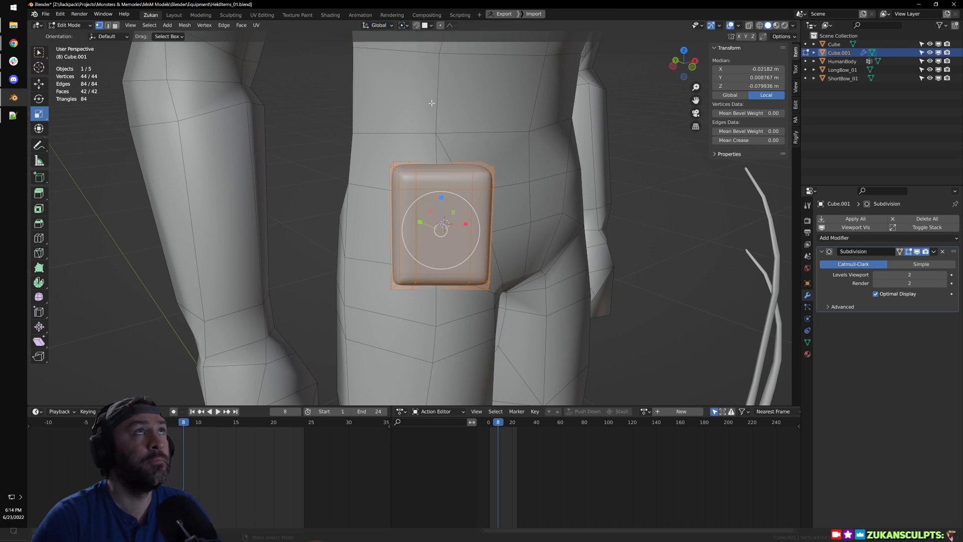
scroll(568, 215, down, 3)
key(Tab)
middle_drag(568, 215, 466, 195)
click(403, 26)
click(407, 44)
click(402, 26)
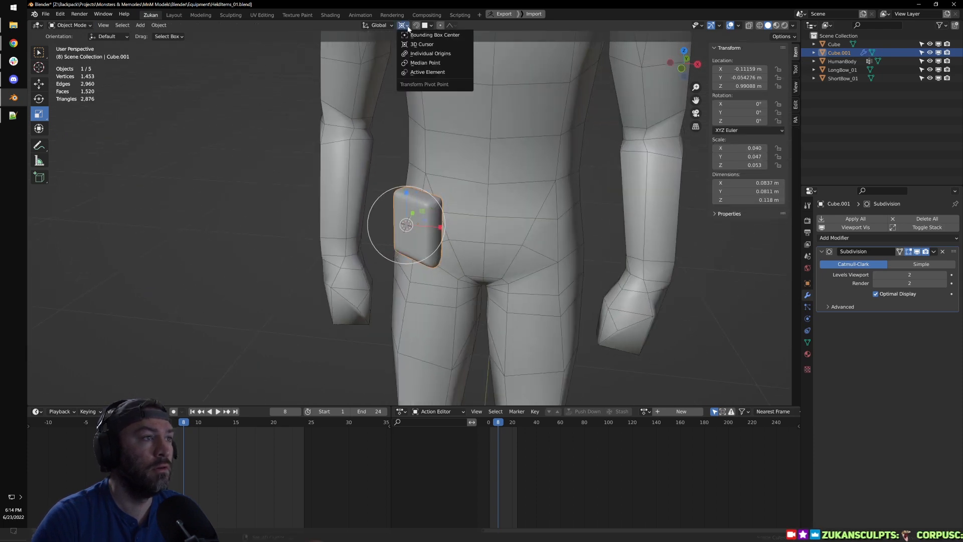
click(411, 35)
middle_drag(422, 132, 476, 149)
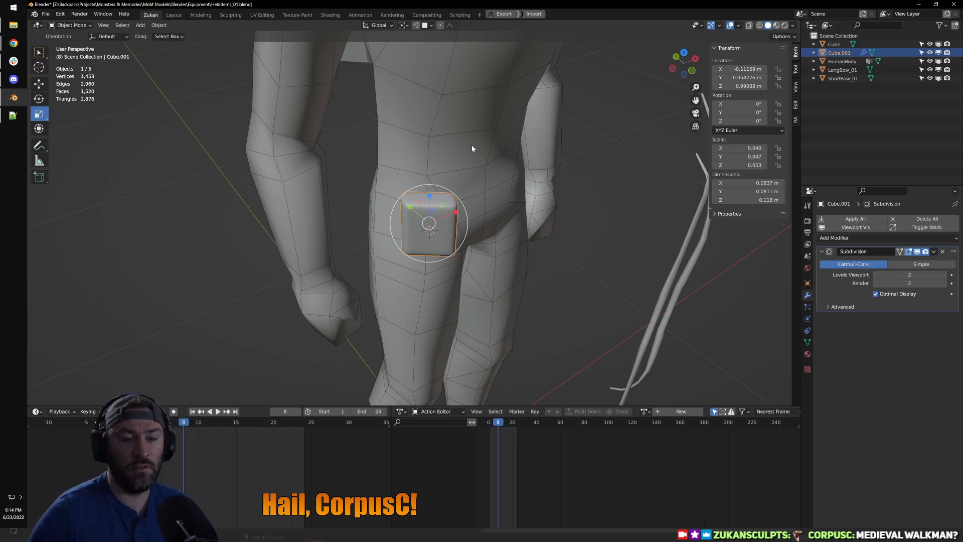
Step: In wireframe view from below, select vertex columns at the pouch's side corners and move them slightly to refine its rounding
mouse_move(471, 148)
middle_down()
mouse_move(437, 276)
mouse_move(419, 271)
mouse_move(408, 290)
mouse_move(427, 289)
mouse_move(414, 287)
middle_up()
key(Tab)
scroll(420, 271, up, 3)
key(shift+z)
drag(359, 318, 397, 274)
key(g)
shift+middle_drag(558, 288, 504, 278)
mouse_move(452, 230)
shift+middle_down()
mouse_move(458, 246)
mouse_move(426, 242)
shift+middle_up()
drag(412, 204, 433, 240)
ctrl+middle_drag(424, 257, 414, 276)
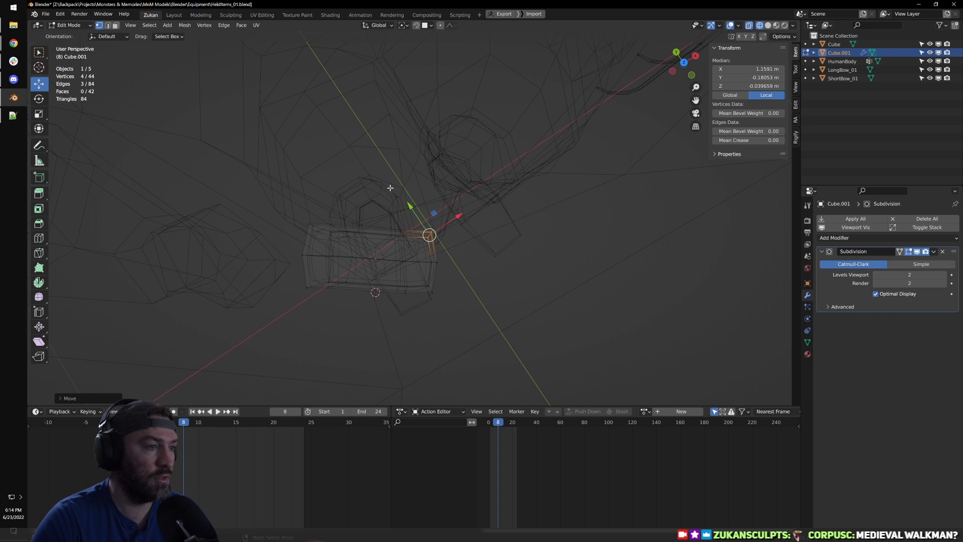
Step: Shift the vertical edge loop near the pouch's outer side slightly, and return to solid shading in Object Mode
drag(390, 187, 419, 308)
shift+middle_drag(359, 264, 429, 203)
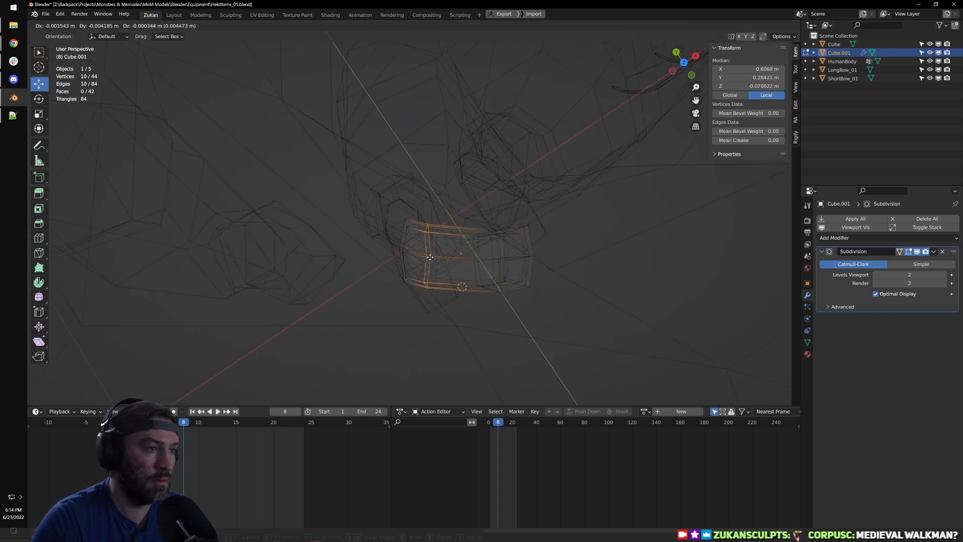
key(Tab)
middle_drag(497, 302, 487, 224)
key(shift+z)
scroll(489, 226, down, 7)
mouse_move(531, 261)
middle_down()
mouse_move(473, 211)
mouse_move(417, 202)
mouse_move(435, 146)
mouse_move(520, 242)
mouse_move(489, 231)
mouse_move(465, 271)
mouse_move(494, 261)
mouse_move(417, 247)
mouse_move(435, 247)
middle_up()
Step: Examine the backpack and pouch from several sides to judge their scale against the human body
click(436, 146)
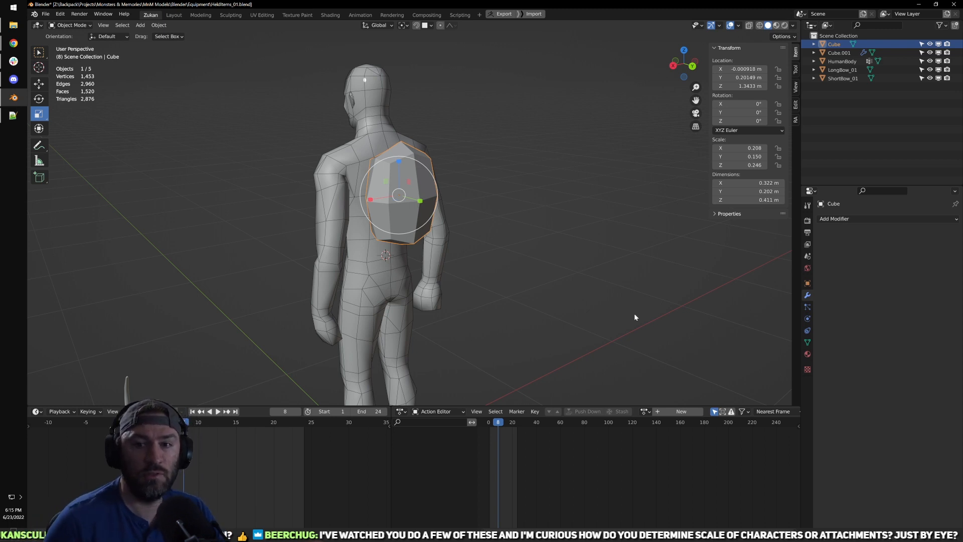
middle_drag(635, 317, 448, 245)
click(456, 238)
key(w)
scroll(454, 221, up, 2)
click(431, 128)
scroll(437, 212, down, 1)
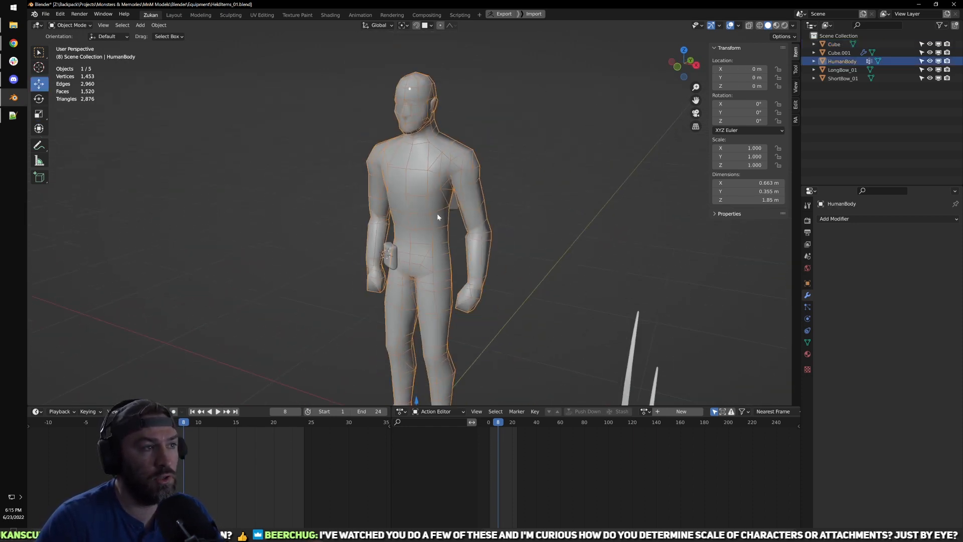
middle_drag(416, 211, 490, 249)
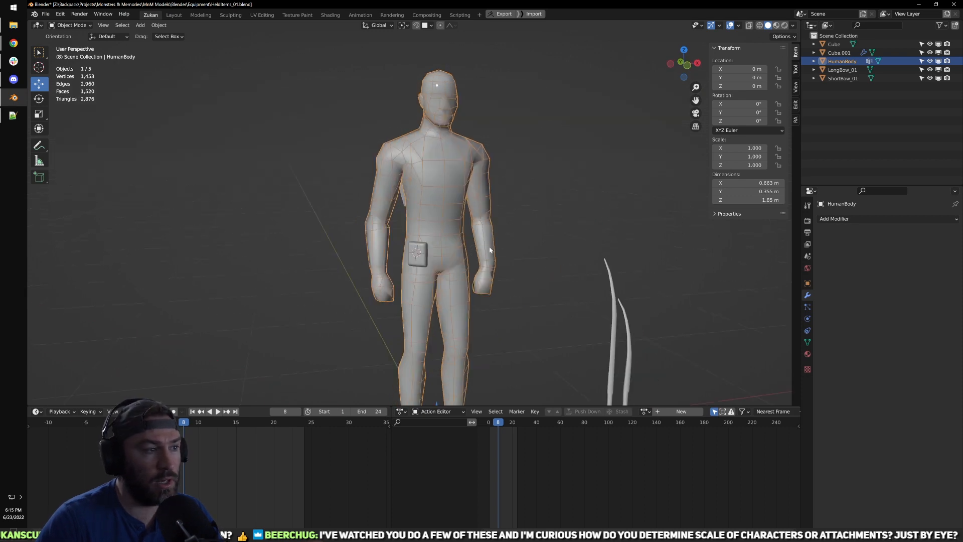
scroll(467, 264, up, 2)
click(429, 280)
scroll(522, 258, down, 1)
middle_drag(567, 236, 727, 397)
scroll(422, 185, up, 2)
Step: Shade the backpack smooth and add a Subdivision modifier with two levels to it
click(422, 185)
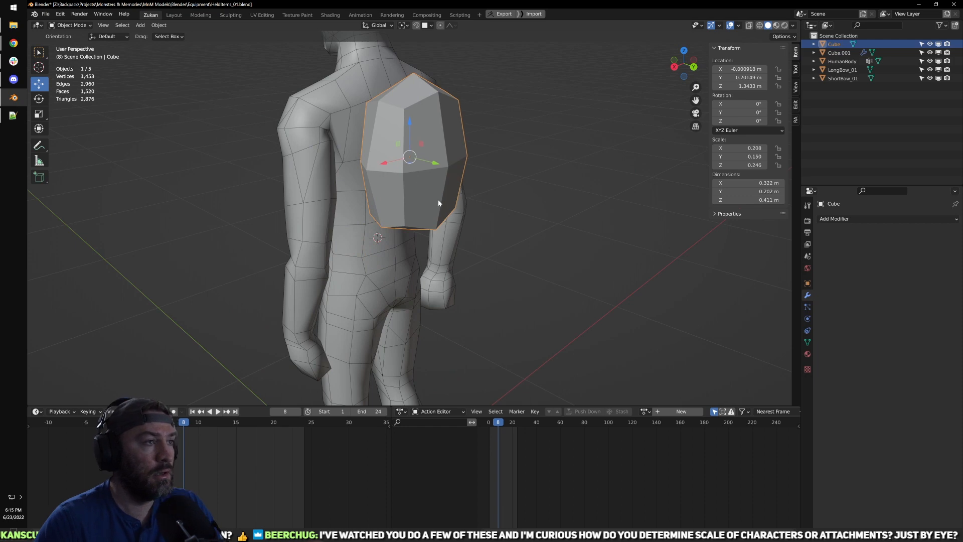
middle_drag(430, 164, 449, 201)
scroll(459, 168, down, 2)
scroll(472, 199, up, 3)
key(Tab)
key(Tab)
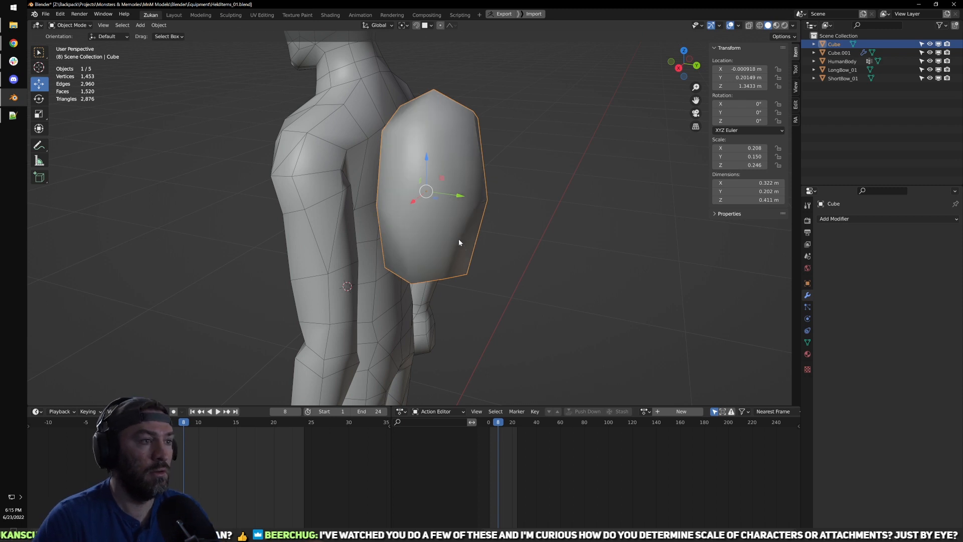
key(ctrl+2)
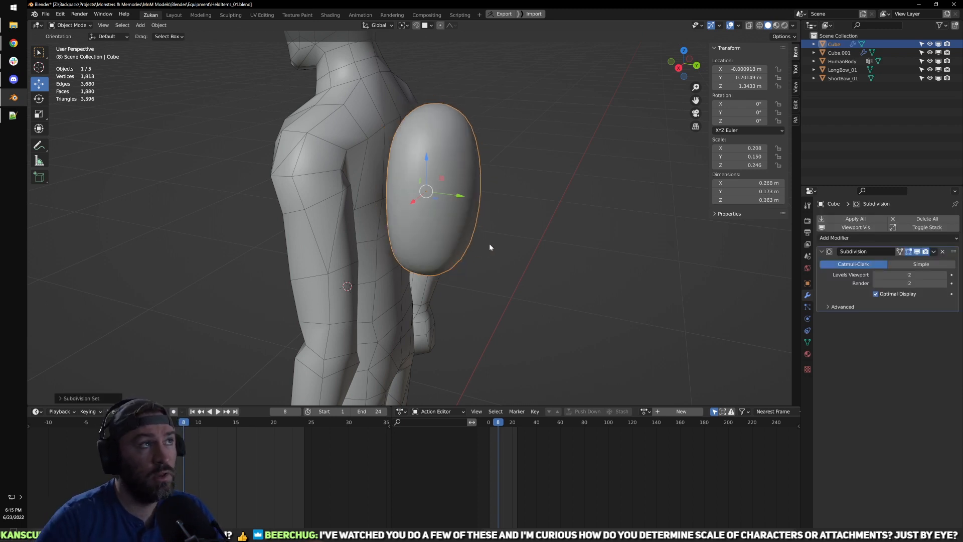
scroll(468, 248, down, 3)
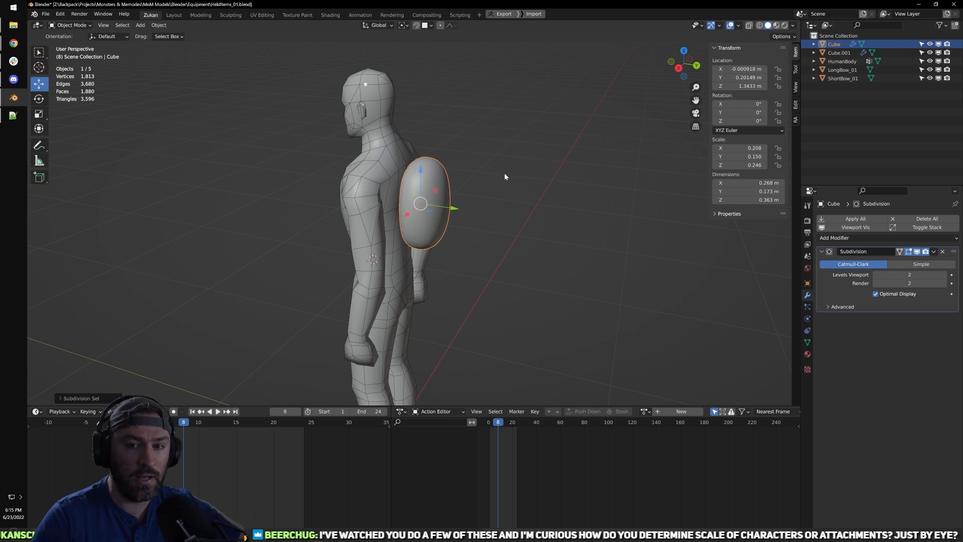
middle_drag(472, 170, 420, 255)
scroll(460, 252, down, 2)
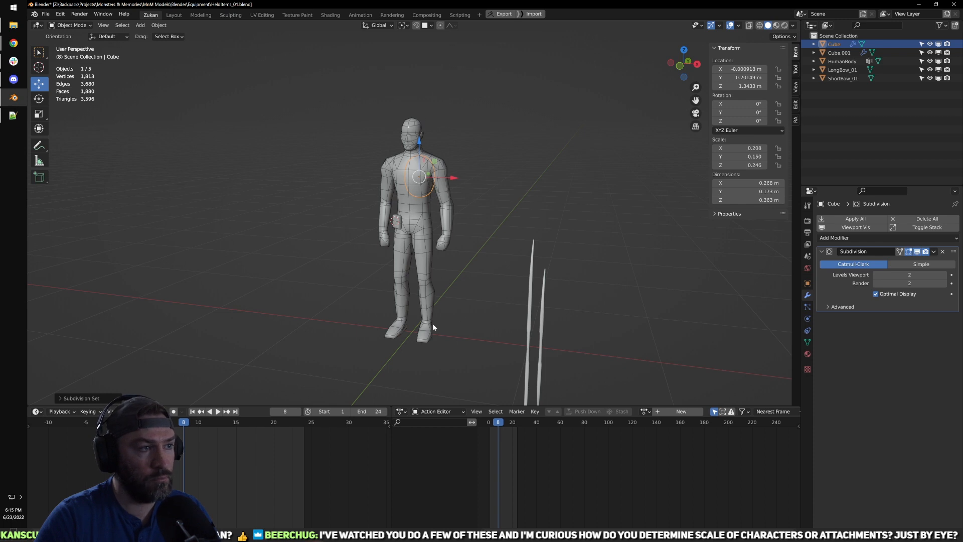
scroll(441, 186, up, 3)
scroll(474, 225, down, 3)
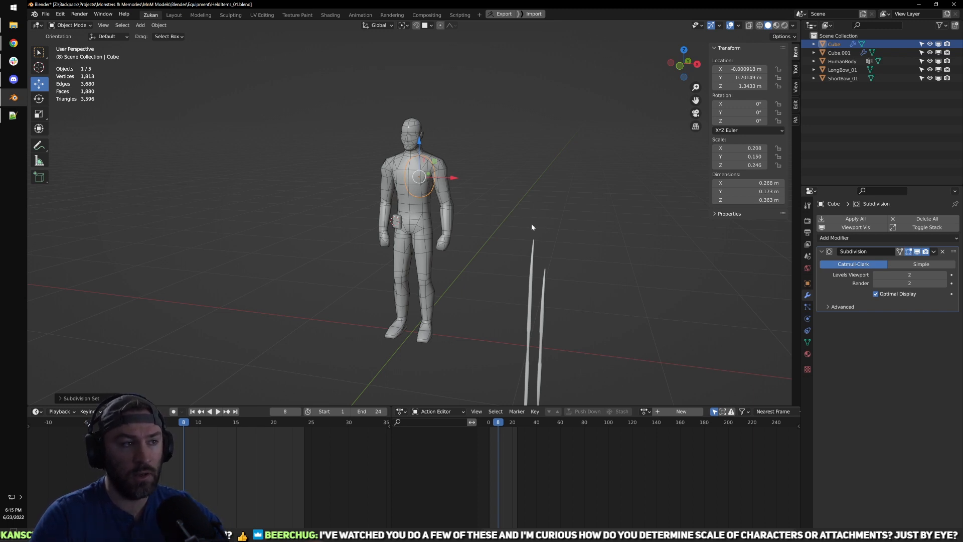
scroll(528, 228, up, 3)
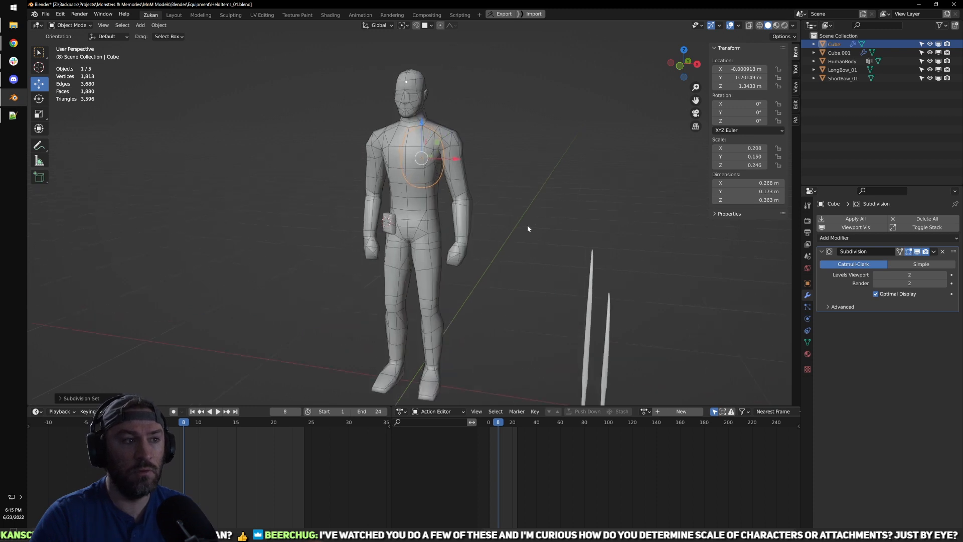
Step: Add two loop cuts around the backpack in Edit Mode, one near the side against the body and one near the outer face
middle_drag(489, 128, 475, 195)
key(KP_Decimal)
key(Tab)
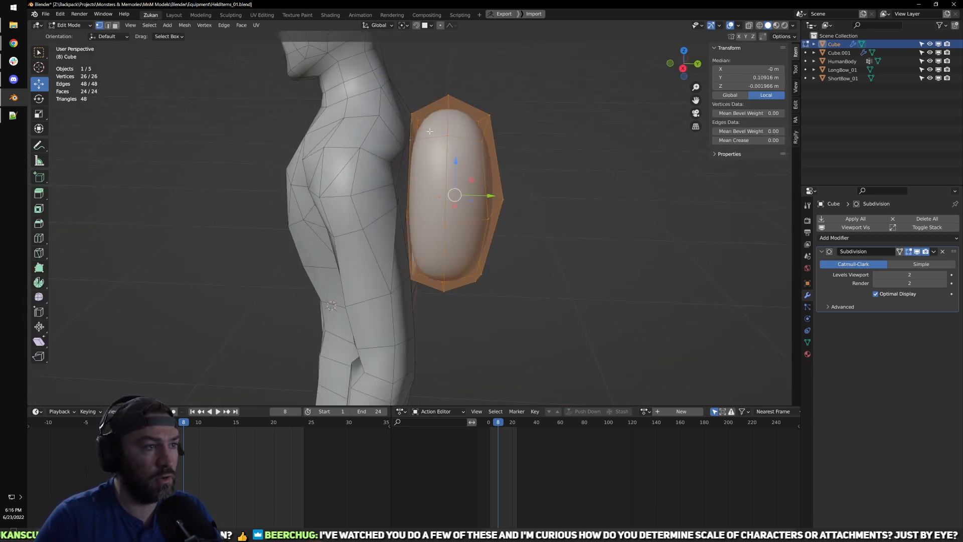
key(ctrl+r)
click(427, 131)
click(421, 131)
middle_drag(572, 200, 367, 184)
key(ctrl+r)
click(454, 166)
click(449, 161)
Step: Add two vertical loop cuts to the backpack, sliding one toward each of its sides
key(ctrl+r)
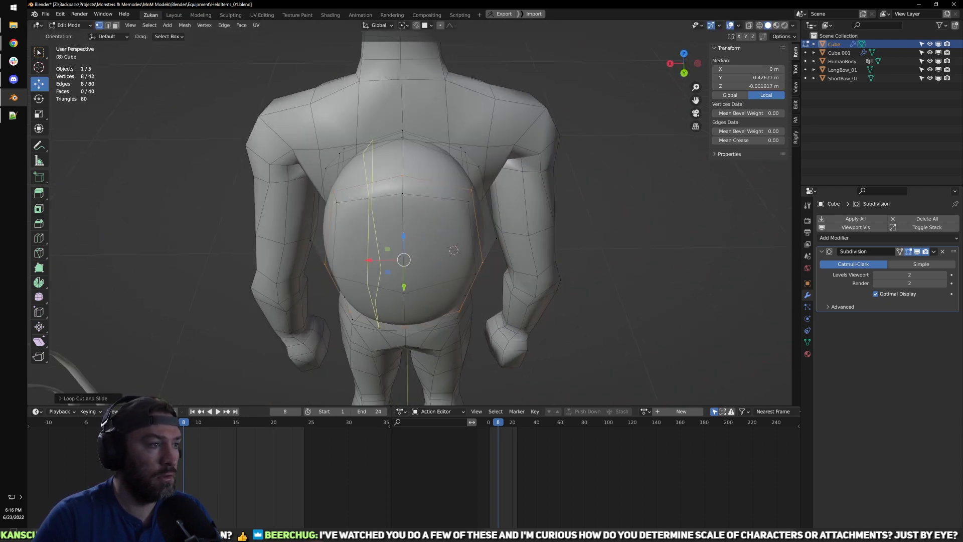
click(368, 185)
click(347, 185)
key(ctrl+r)
click(428, 180)
click(448, 179)
Step: Merge the four vertices at each upper outer corner of the backpack at their center
middle_drag(458, 190, 437, 233)
scroll(436, 233, up, 1)
drag(380, 199, 419, 242)
key(alt+m)
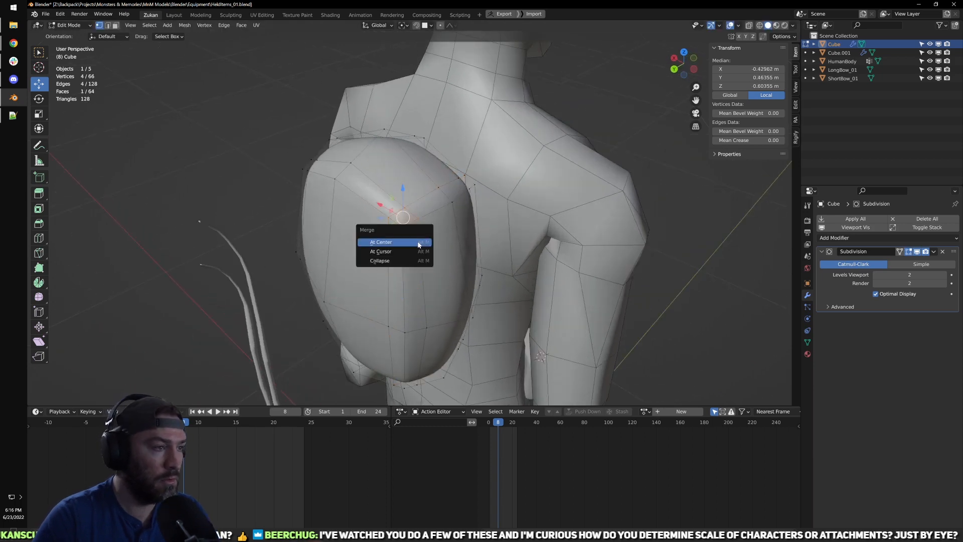
click(419, 244)
middle_drag(376, 216, 464, 227)
drag(463, 209, 507, 247)
key(m)
click(508, 248)
Step: Try to merge the four vertices of a lower outer corner of the backpack at their center
middle_drag(594, 247, 507, 219)
shift+middle_drag(459, 266, 432, 225)
scroll(432, 226, up, 1)
drag(369, 169, 441, 229)
key(m)
click(441, 229)
middle_drag(441, 230, 537, 213)
drag(475, 171, 528, 209)
middle_drag(634, 226, 545, 215)
key(ctrl+z)
key(ctrl+z)
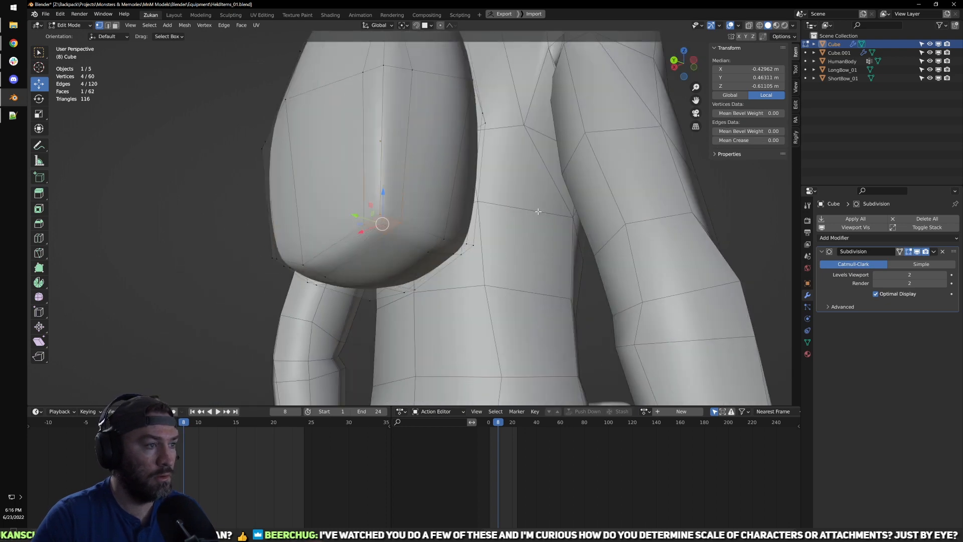
Step: Merge the short edge beside one upper corner of the backpack at its center, using edge selection
key(alt+a)
middle_drag(415, 251, 535, 233)
scroll(535, 234, down, 3)
middle_drag(536, 271, 487, 261)
scroll(386, 227, up, 4)
middle_drag(386, 227, 426, 249)
scroll(421, 247, up, 2)
drag(378, 228, 432, 287)
middle_drag(510, 284, 478, 283)
key(ctrl+Tab)
click(402, 276)
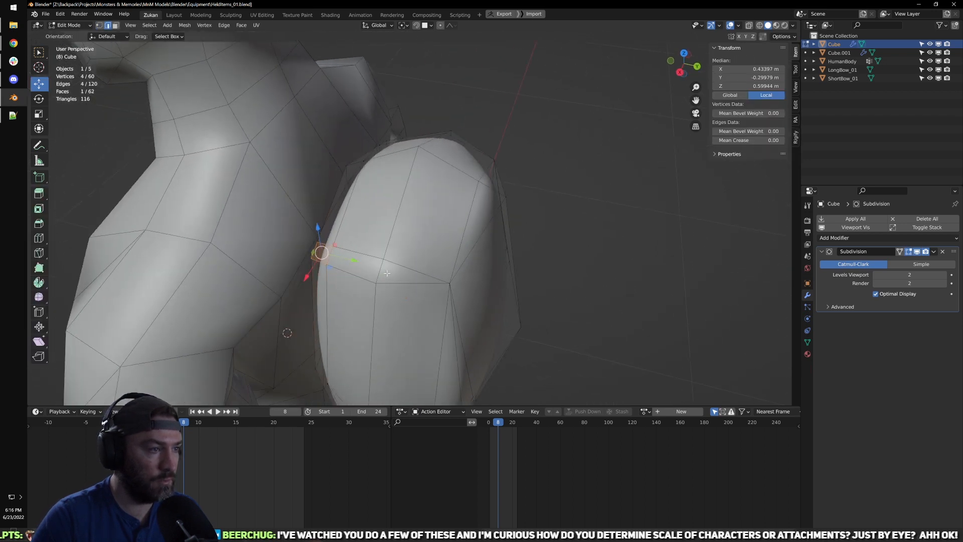
key(a)
click(382, 272)
key(alt+m)
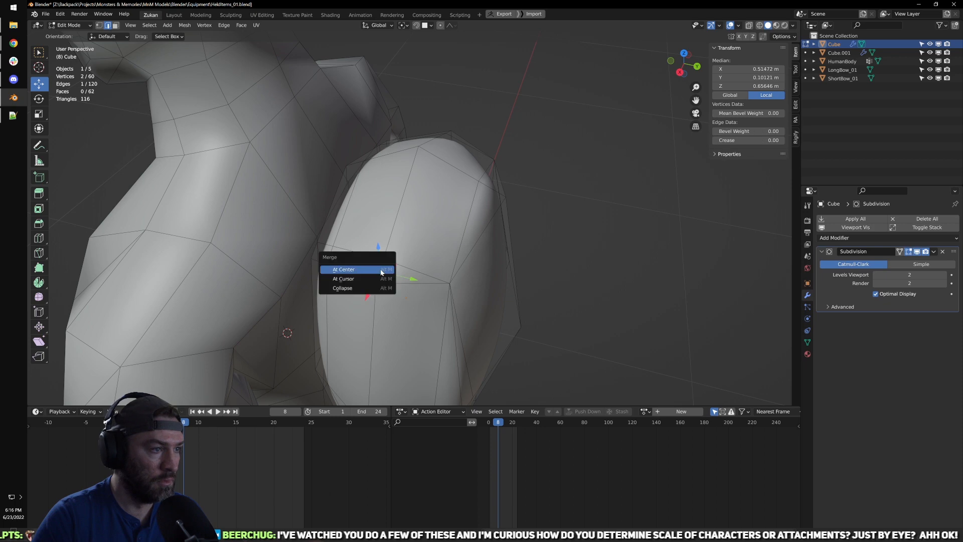
click(387, 271)
Step: Merge the matching short edge on the backpack's other side and one more near the corner at center, and return to Object Mode
middle_drag(399, 279, 413, 170)
click(413, 169)
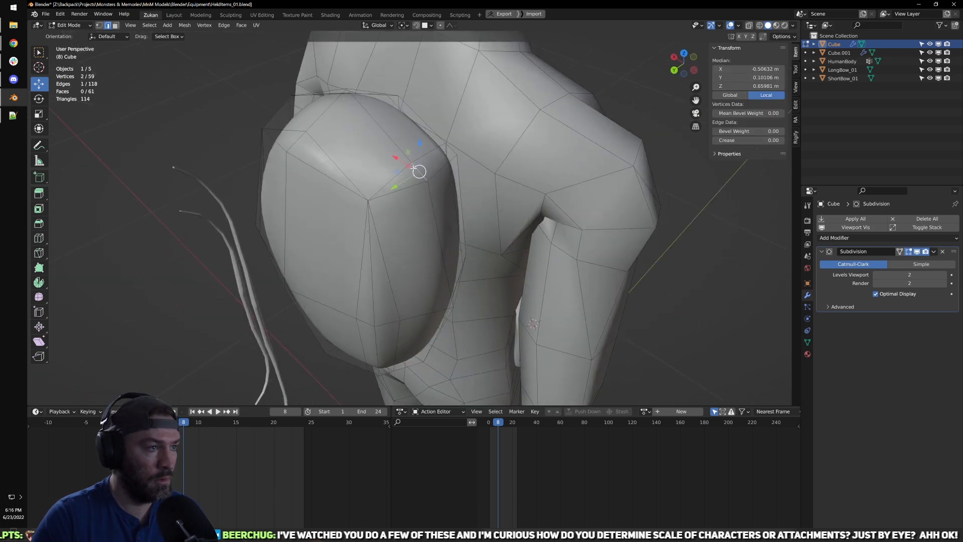
key(alt+m)
click(394, 170)
click(296, 142)
key(alt+m)
click(299, 143)
scroll(393, 209, down, 2)
key(Tab)
Step: From the side in wireframe, move the middle vertex of the backpack's body-facing side slightly away from the back along Y
middle_drag(321, 223, 535, 269)
scroll(415, 240, down, 3)
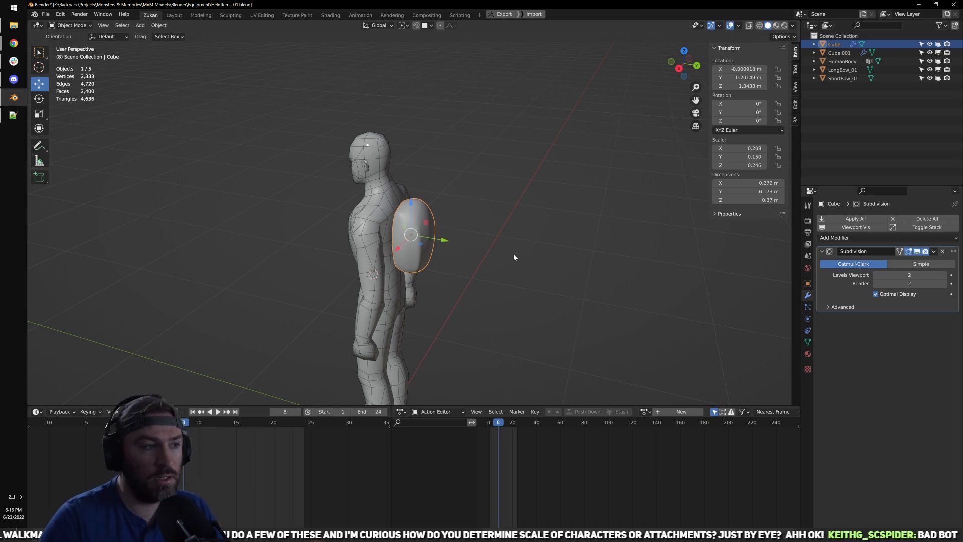
middle_drag(513, 254, 489, 230)
scroll(401, 270, up, 3)
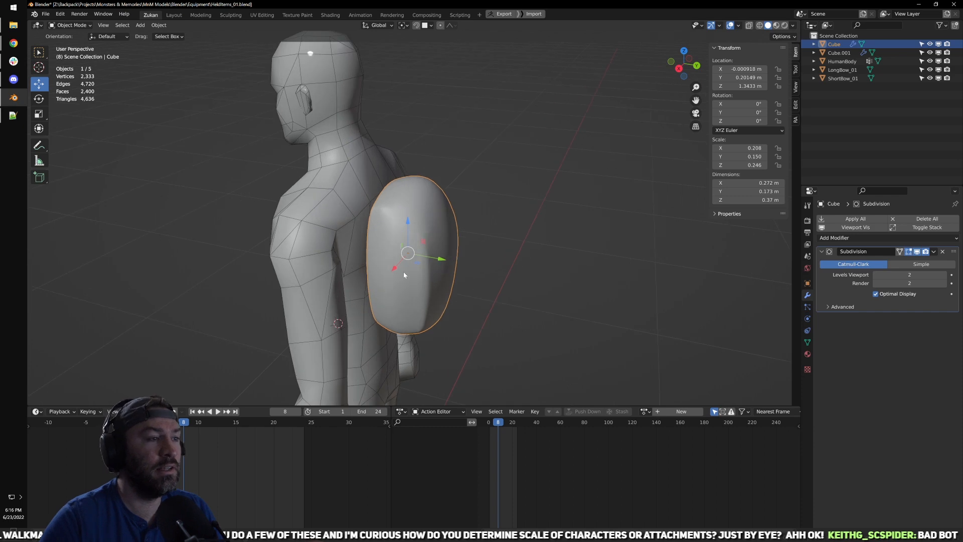
alt+middle_drag(401, 269, 428, 256)
key(Tab)
scroll(427, 265, up, 3)
key(shift+z)
key(ctrl+Tab)
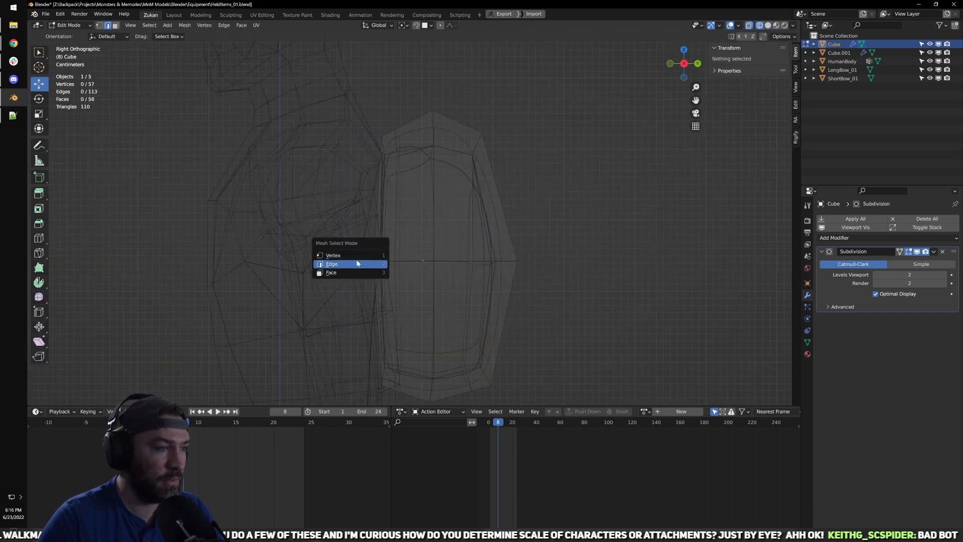
click(368, 256)
key(a)
drag(338, 242, 386, 294)
scroll(392, 276, up, 2)
drag(329, 266, 363, 310)
drag(389, 280, 396, 281)
scroll(408, 265, down, 3)
key(Tab)
key(shift+z)
Step: Widen the backpack to an X scale of 0.242 and stretch it slightly taller along Z
mouse_move(408, 265)
middle_down()
mouse_move(474, 262)
mouse_move(507, 299)
mouse_move(426, 262)
middle_up()
key(r)
drag(351, 242, 345, 239)
middle_drag(435, 279, 450, 266)
shift+middle_drag(450, 266, 492, 248)
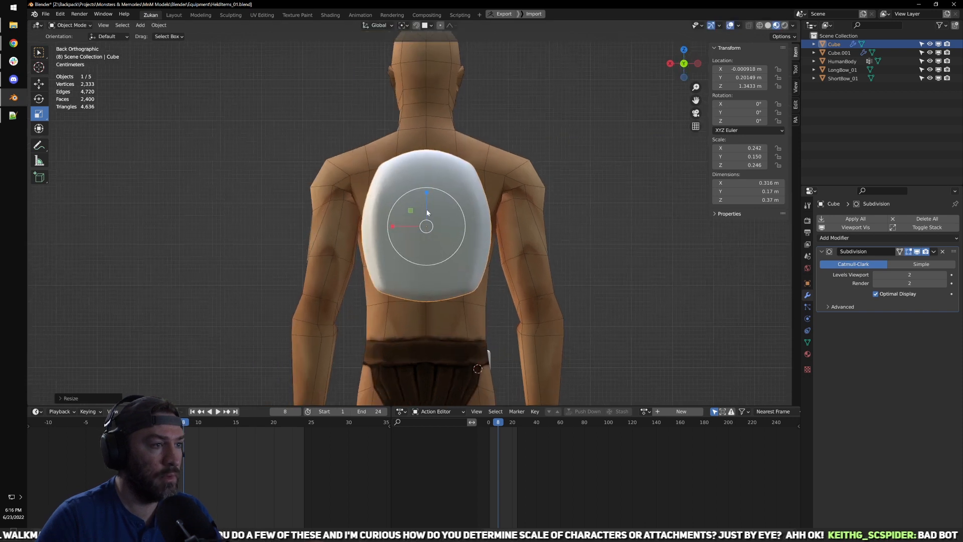
drag(425, 193, 427, 181)
middle_drag(427, 182, 501, 275)
Step: Add a horizontal loop cut in the backpack's lower half and move its outer vertices outward along Y to make the bottom bulge
scroll(530, 265, up, 2)
scroll(527, 271, up, 1)
key(Tab)
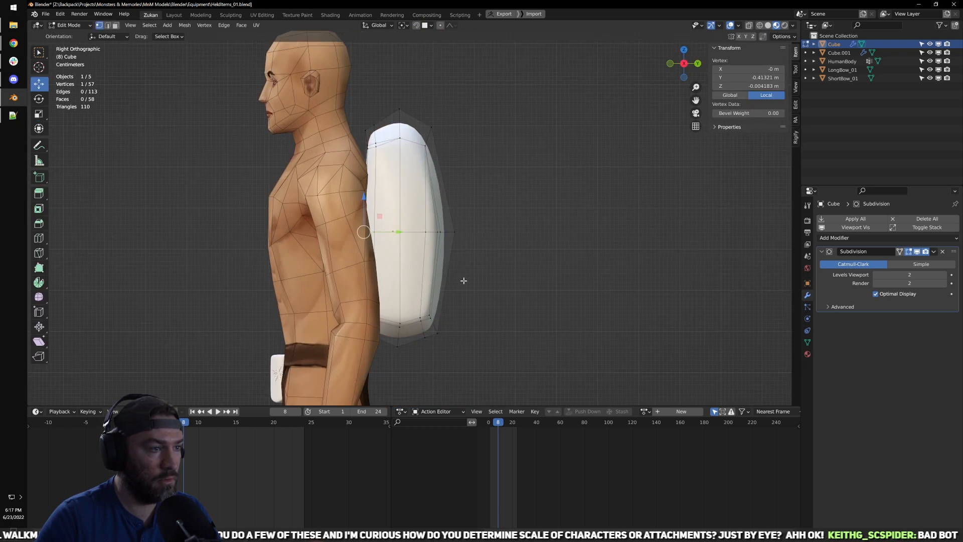
click(425, 295)
key(shift+z)
drag(482, 302, 388, 259)
key(shift+z)
key(g)
key(y)
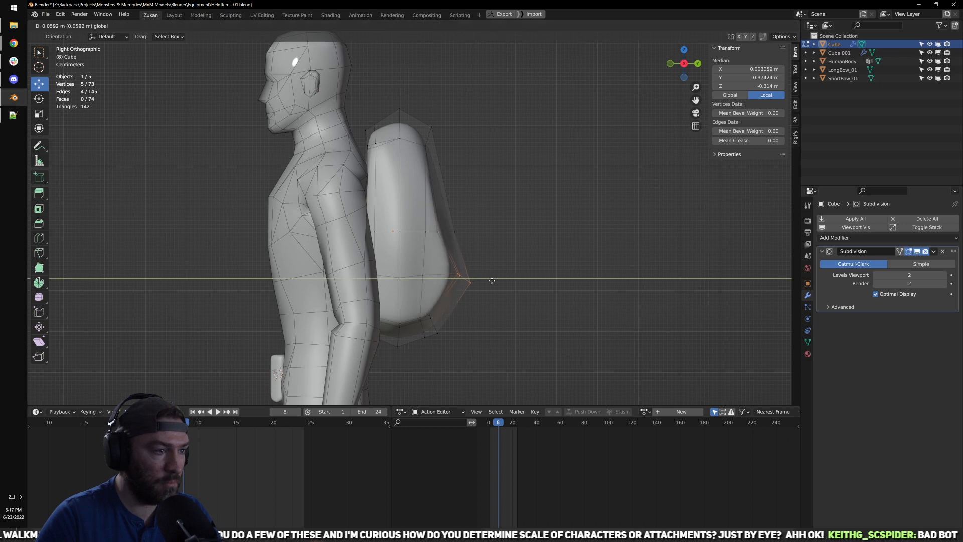
click(453, 276)
Step: Scale the two side vertices of the backpack's lower loop slightly outward along X and return to Object Mode
middle_drag(452, 276, 404, 299)
click(365, 281)
middle_drag(503, 290, 480, 314)
shift+click(452, 300)
key(s)
drag(390, 266, 383, 266)
scroll(302, 281, down, 4)
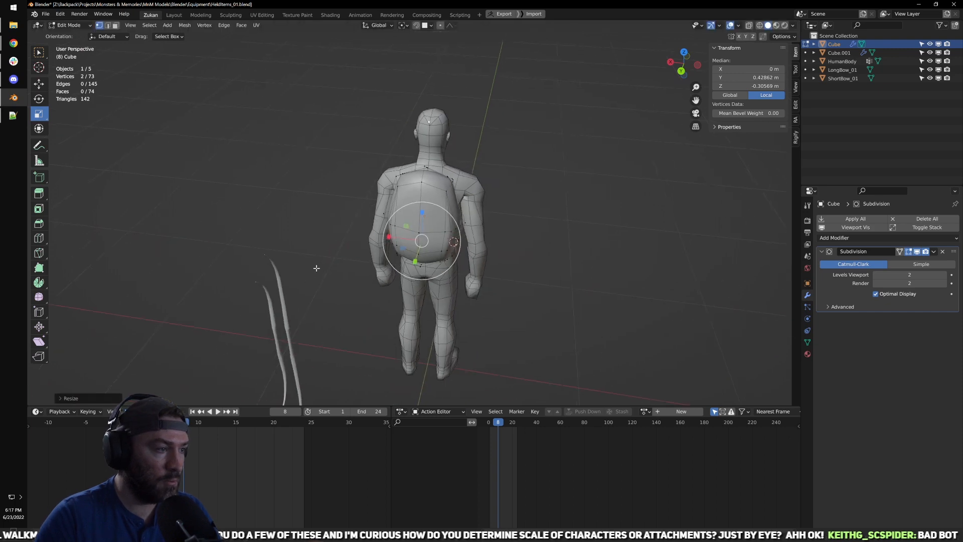
shift+middle_drag(275, 341, 354, 281)
key(Tab)
Step: Examine the hip pouch against the character's body from the front, down to the legs and feet
scroll(522, 244, up, 5)
middle_drag(401, 248, 484, 197)
scroll(483, 196, down, 3)
click(434, 266)
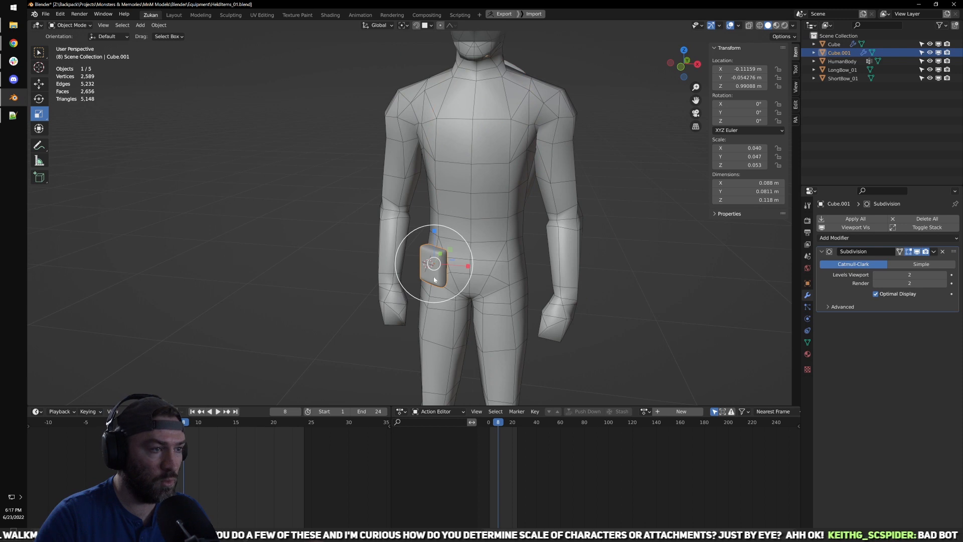
key(g)
middle_drag(462, 223, 442, 187)
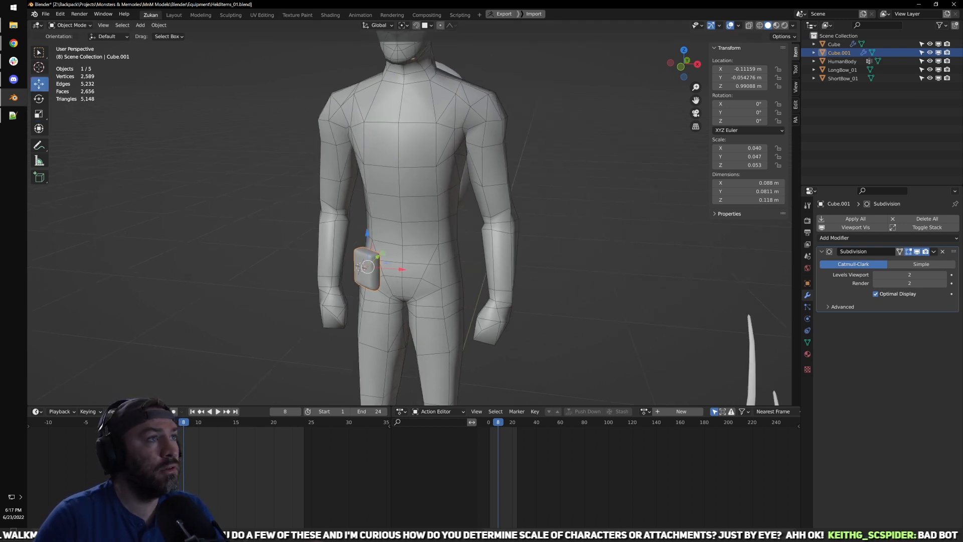
key(alt+Tab)
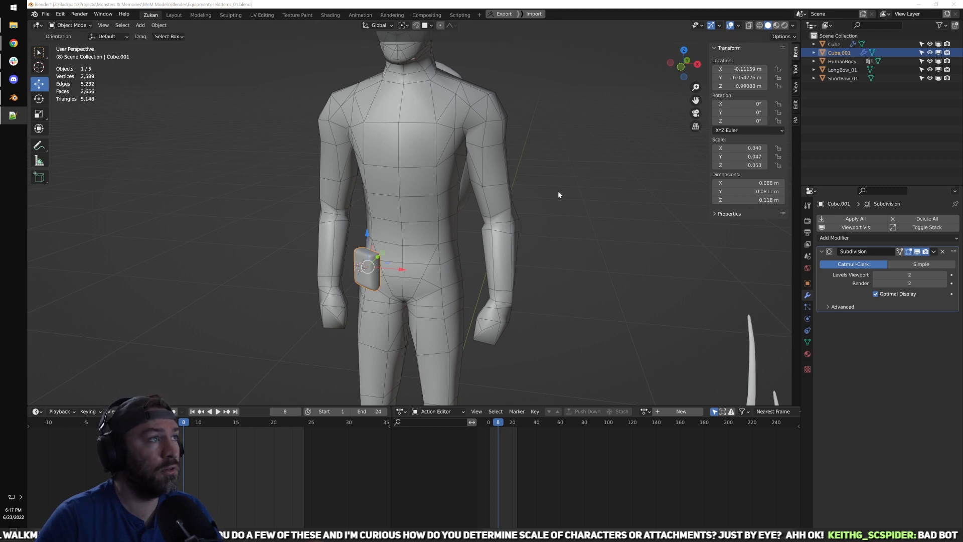
click(576, 220)
scroll(472, 269, down, 2)
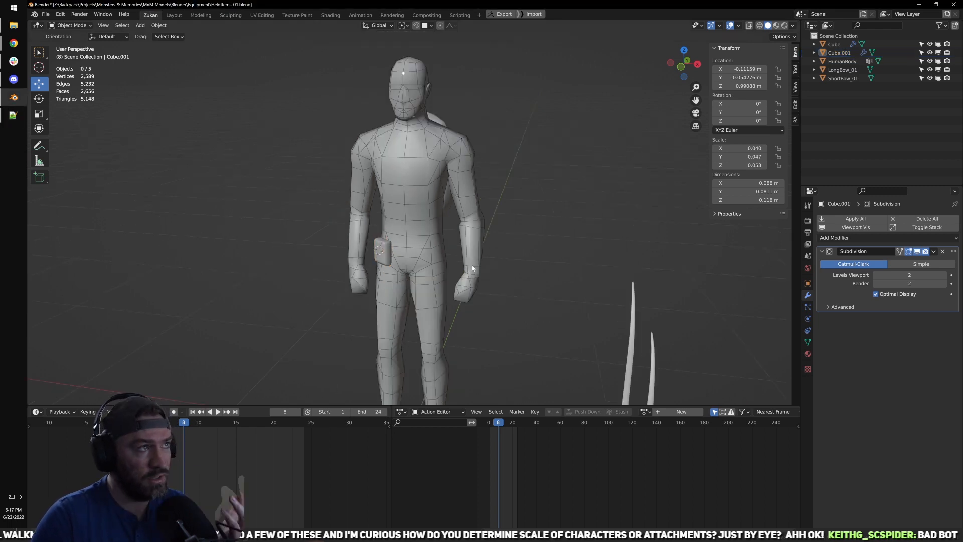
middle_drag(441, 265, 442, 276)
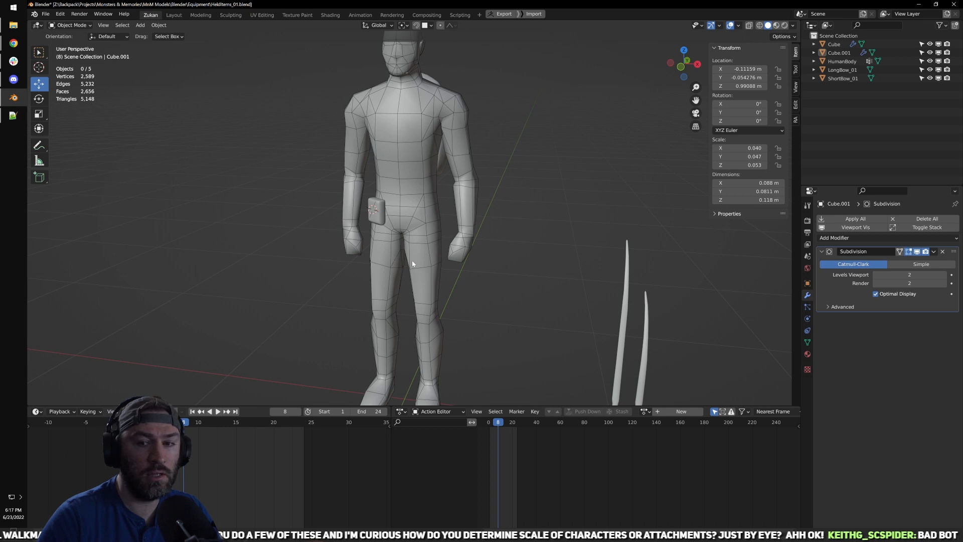
scroll(433, 286, up, 2)
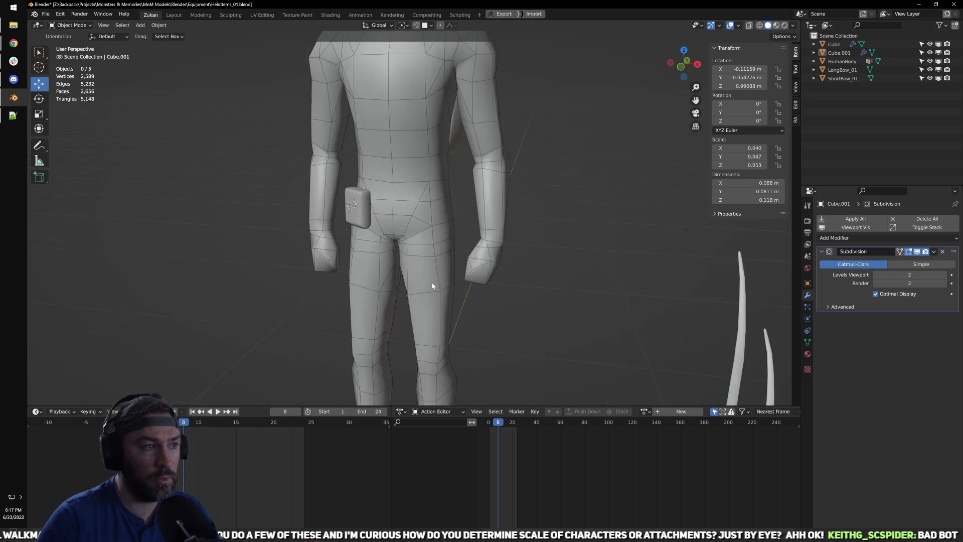
middle_drag(460, 256, 480, 258)
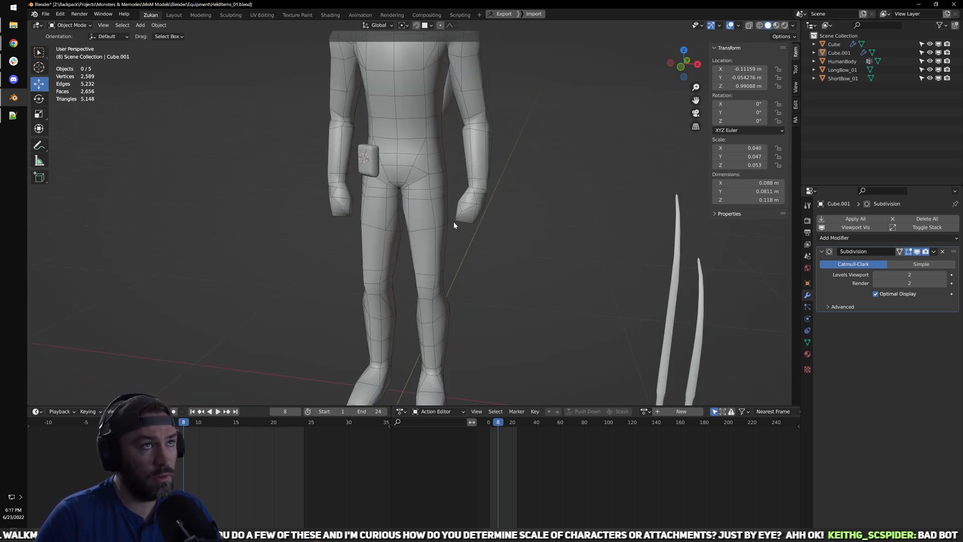
middle_drag(327, 276, 443, 223)
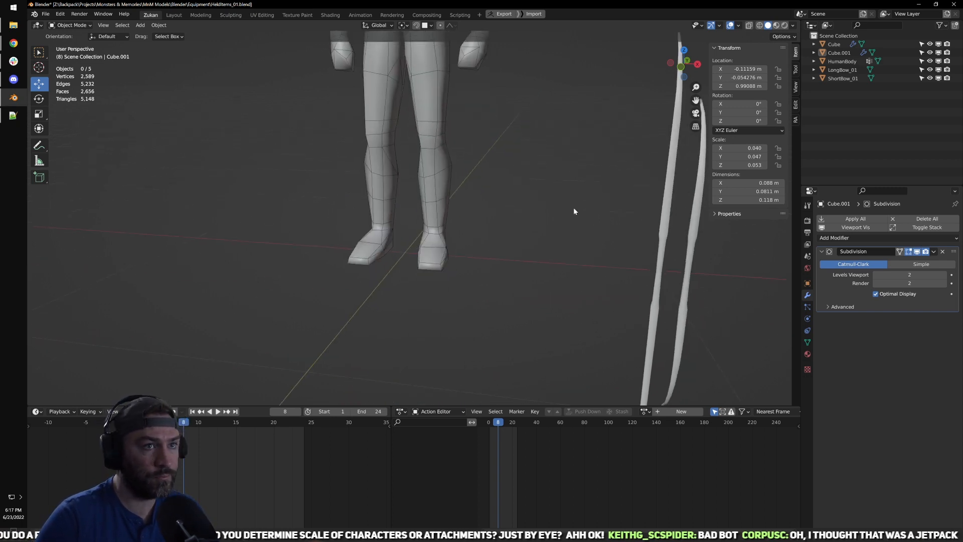
Step: Set the 3D cursor's X, Y and Z location to 0 and add a mesh plane there
click(795, 88)
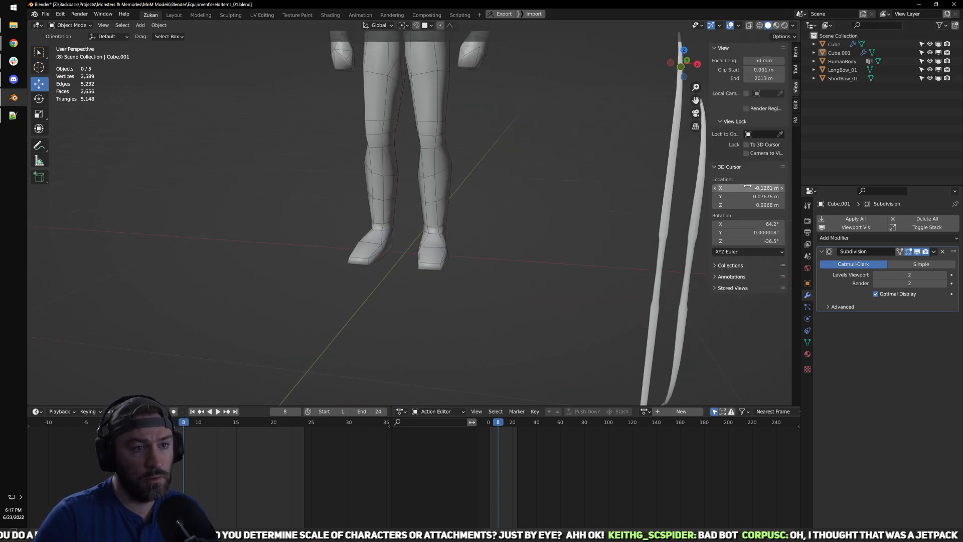
drag(748, 187, 747, 204)
text(0)
key(Return)
key(shift+a)
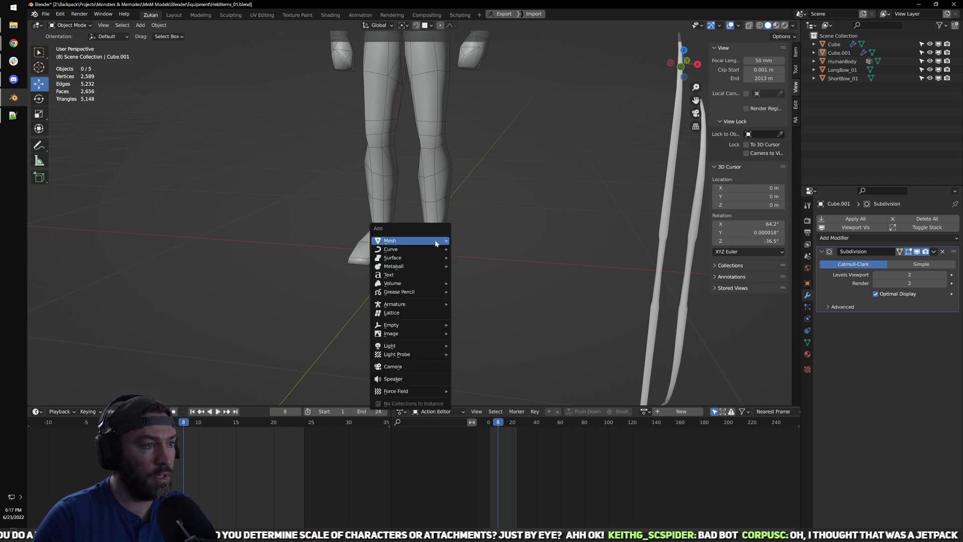
mouse_move(444, 241)
click(484, 242)
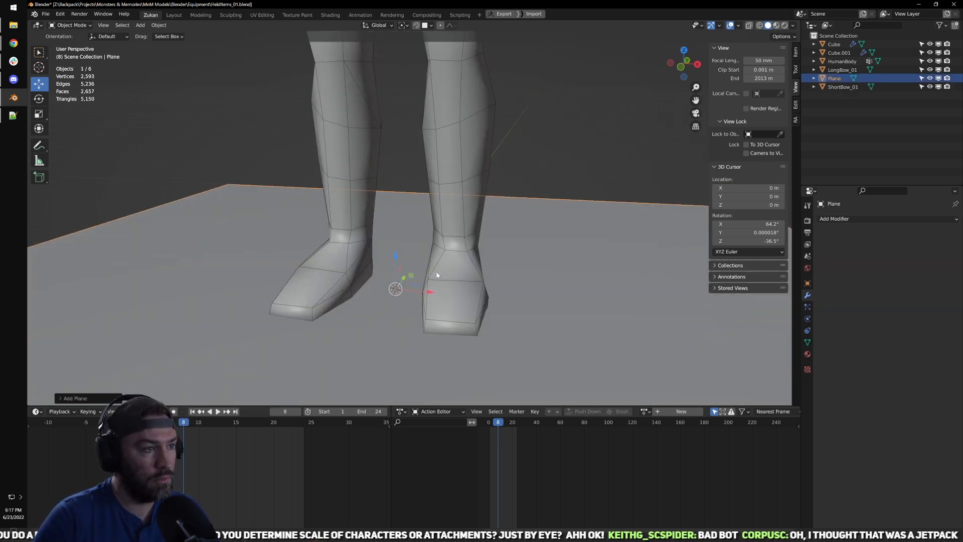
Step: Scale the plane down to fit between the feet and give it a one-level Subdivision modifier
key(shift+space)
key(s)
drag(432, 294, 402, 275)
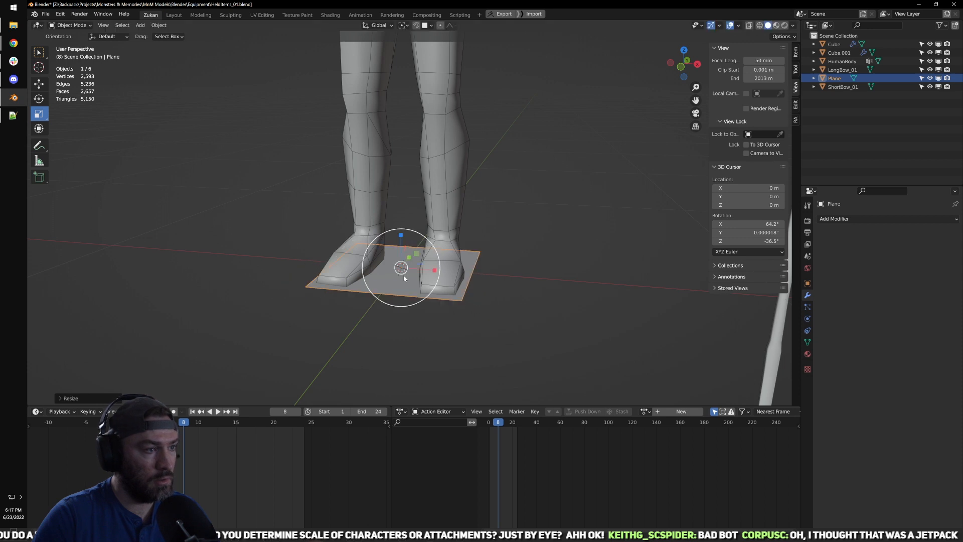
key(ctrl+1)
scroll(411, 280, up, 4)
drag(421, 320, 402, 297)
scroll(413, 324, up, 3)
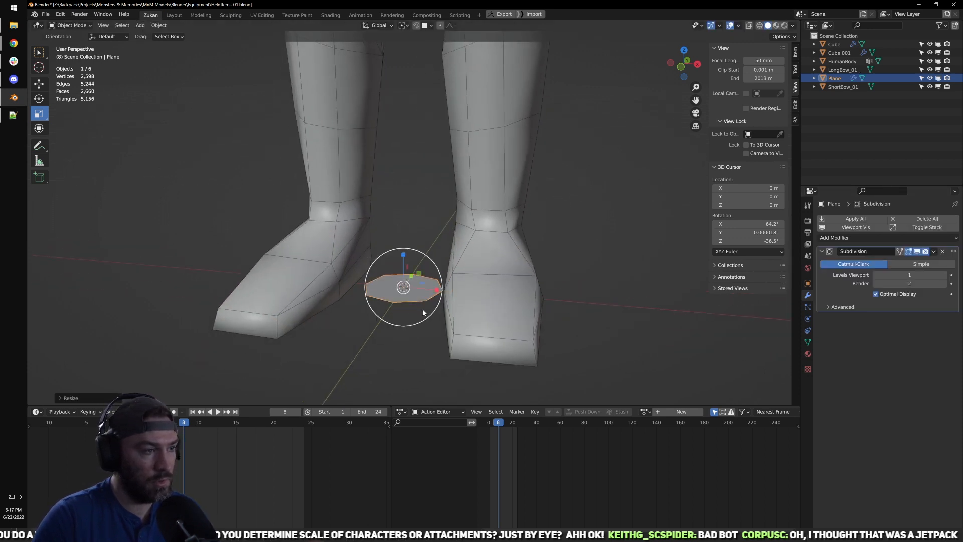
Step: Extrude the plane's face in Edit Mode and raise it to the lower calves to form a tall block
key(Tab)
key(e)
right_click(434, 276)
key(w)
drag(405, 248, 418, 121)
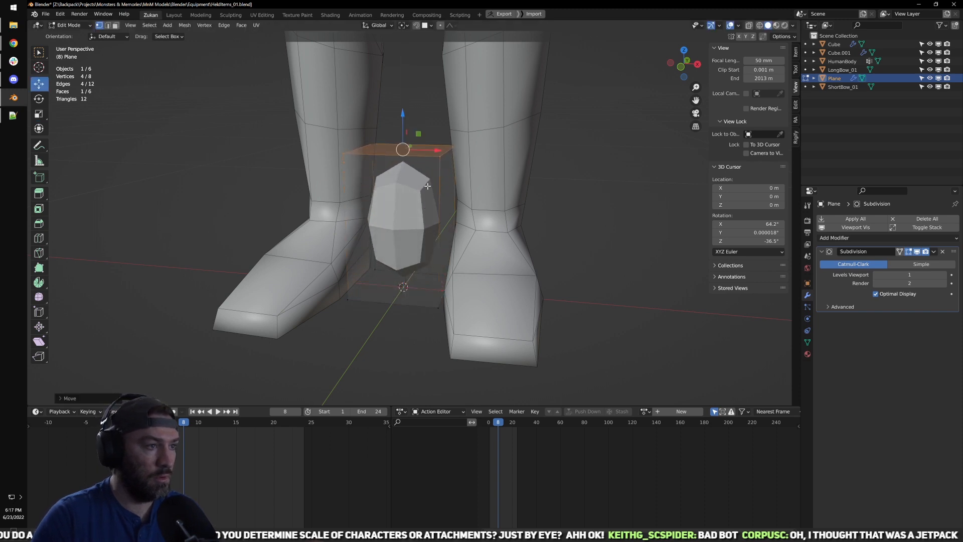
Step: Add two horizontal loop cuts to the block, sliding one close to its top and one close to its base
key(ctrl+r)
click(435, 196)
click(441, 128)
key(ctrl+r)
click(436, 193)
click(433, 257)
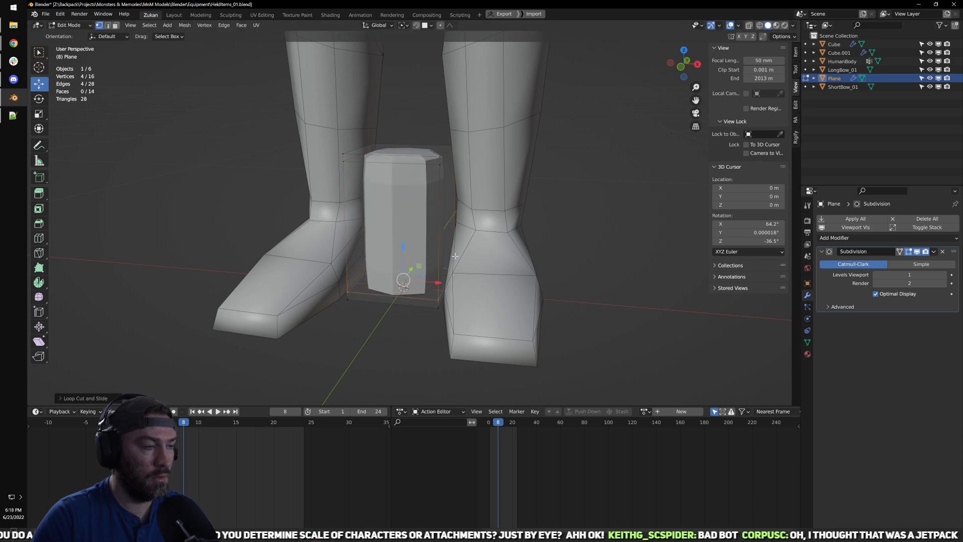
Step: Shade the block between the feet smooth in Object Mode
middle_drag(456, 255, 451, 267)
key(Tab)
right_click(405, 208)
click(405, 208)
middle_drag(405, 210, 436, 262)
Step: Add two centered vertical loop cuts crossing the block and pull its top center vertex up into a peak
key(Tab)
scroll(449, 228, up, 3)
key(ctrl+r)
double_click(430, 263)
key(ctrl+r)
double_click(354, 255)
click(434, 212)
drag(428, 183, 451, 82)
Step: Select the eight vertices around the block's top rim from the front, raise them along Z and scale them inward
scroll(459, 186, down, 3)
alt+click(455, 230)
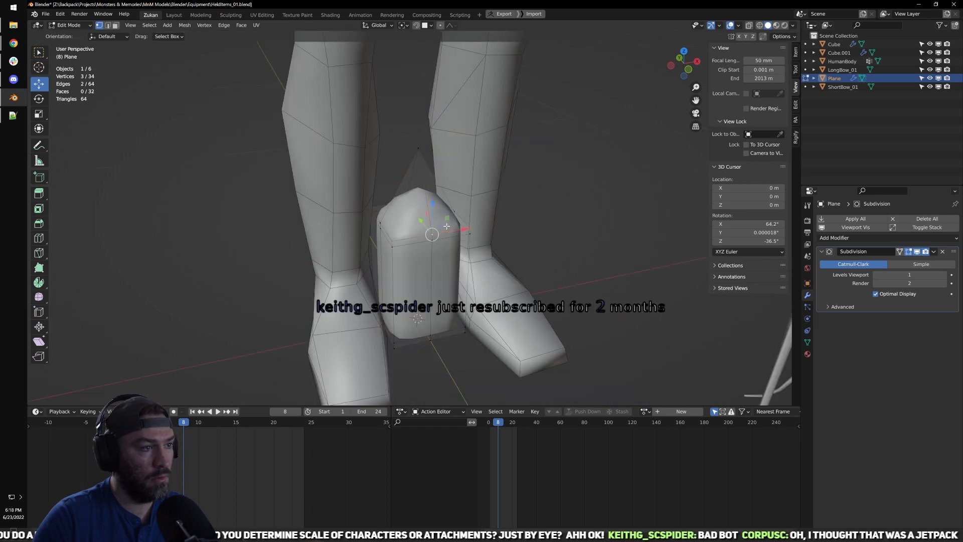
scroll(446, 236, up, 3)
key(KP_1)
shift+middle_drag(389, 255, 391, 296)
scroll(391, 296, up, 1)
key(shift+z)
shift+drag(294, 185, 423, 228)
shift+drag(331, 192, 496, 230)
drag(558, 193, 298, 223)
key(shift+z)
drag(408, 187, 408, 150)
key(r)
drag(437, 206, 429, 201)
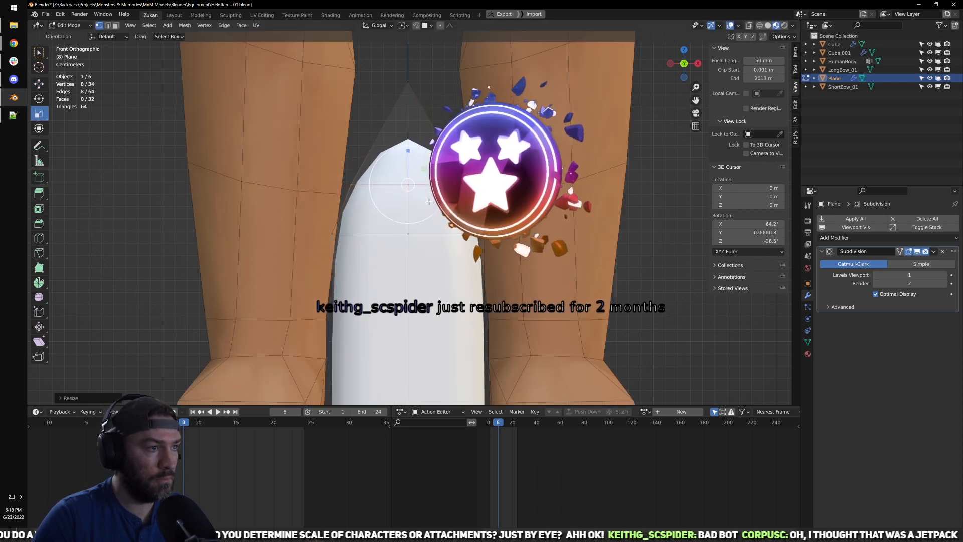
Step: Add a horizontal loop cut to the block between the feet and slide it up toward the shoulder
key(z)
scroll(412, 278, down, 3)
scroll(412, 280, up, 3)
key(ctrl+r)
click(408, 290)
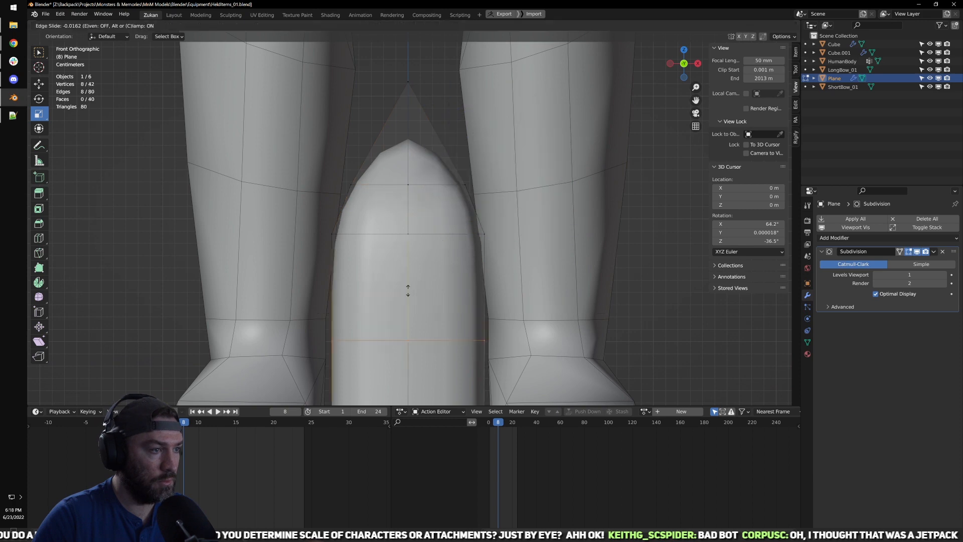
click(414, 195)
Step: From the top view in wireframe, select the block's center column of vertices and scale it outward along Y
scroll(420, 205, down, 2)
middle_drag(428, 216, 425, 339)
key(KP_7)
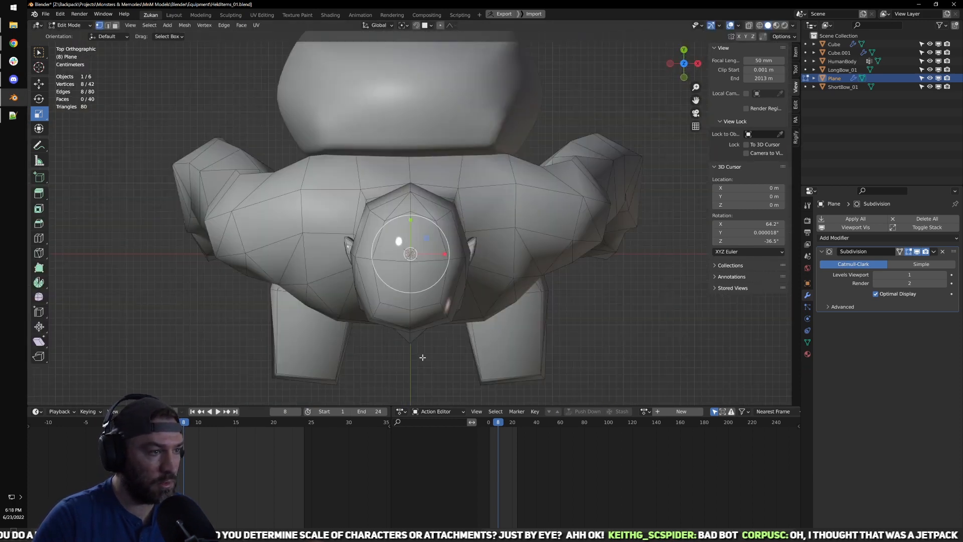
key(shift+z)
drag(422, 61, 461, 343)
scroll(451, 321, down, 1)
shift+middle_drag(418, 258, 413, 323)
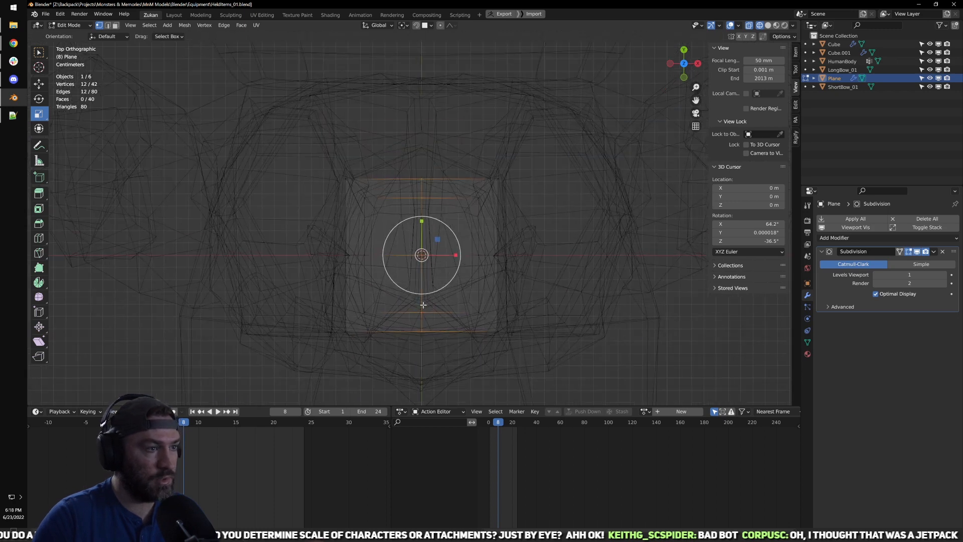
key(s)
drag(417, 217, 417, 216)
Step: Select the block's middle row of vertices from the top and scale it outward along X
drag(277, 208, 526, 275)
drag(454, 255, 476, 257)
key(shift+z)
key(Tab)
middle_drag(498, 314, 469, 295)
scroll(470, 276, down, 2)
key(Tab)
Step: From the front, select the protruding vertices at the block's bottom center and raise them along Z toward the base
key(KP_1)
scroll(454, 289, up, 4)
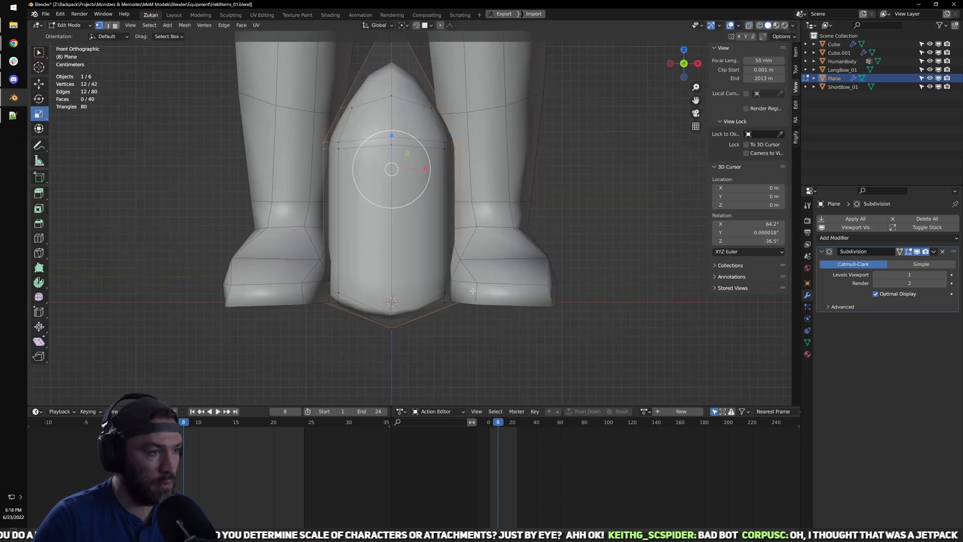
key(ctrl+Tab)
click(372, 353)
drag(358, 361, 409, 310)
shift+middle_drag(387, 364, 396, 333)
key(shift+z)
key(ctrl+Tab)
click(401, 329)
drag(370, 363, 437, 250)
scroll(426, 271, up, 4)
key(w)
drag(389, 338, 389, 281)
Step: Flatten the base vertices and the ring just above them by scaling each to 0 along Z
drag(164, 358, 535, 317)
key(r)
drag(387, 296, 388, 296)
key(0)
drag(159, 245, 577, 339)
drag(386, 275, 386, 277)
key(0)
Step: Add two horizontal loop cuts to the body, sliding one toward the base and the other toward the shoulder
scroll(418, 291, down, 1)
key(shift+z)
scroll(448, 293, down, 2)
key(Tab)
middle_drag(413, 235, 441, 250)
key(Tab)
key(ctrl+r)
click(410, 189)
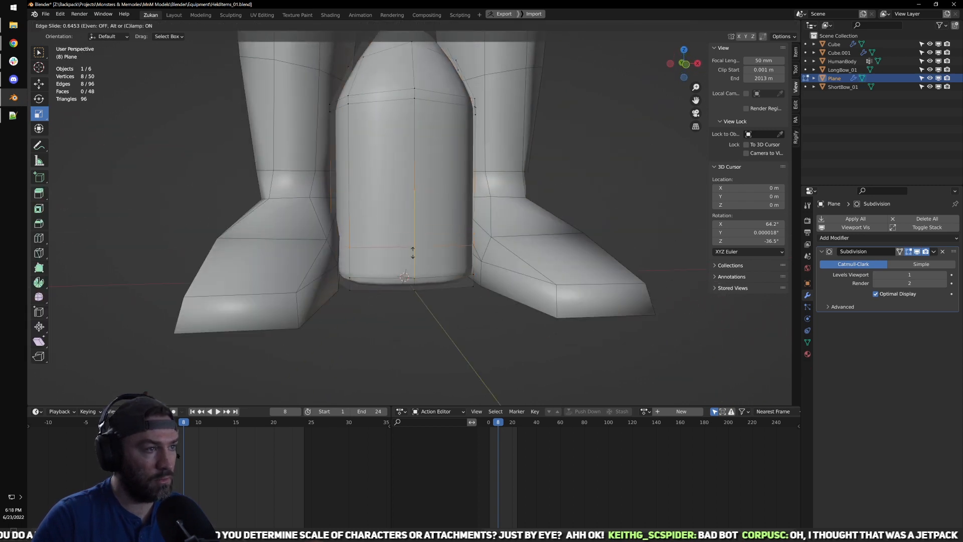
click(412, 252)
middle_drag(412, 252, 404, 225)
key(ctrl+r)
click(404, 226)
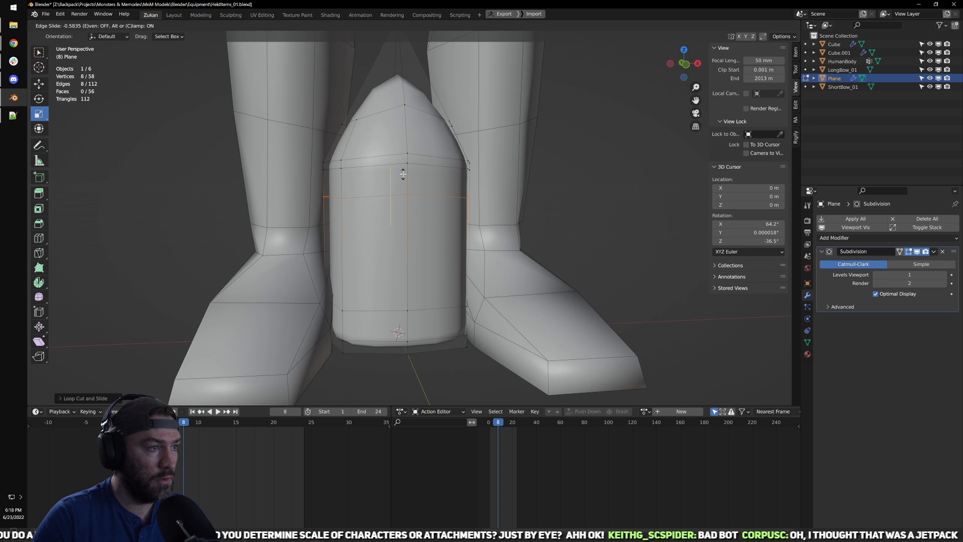
click(403, 174)
Step: In front wireframe view, flatten the edge rings at the shoulder by scaling them to 0 along Z
key(KP_1)
key(alt+z)
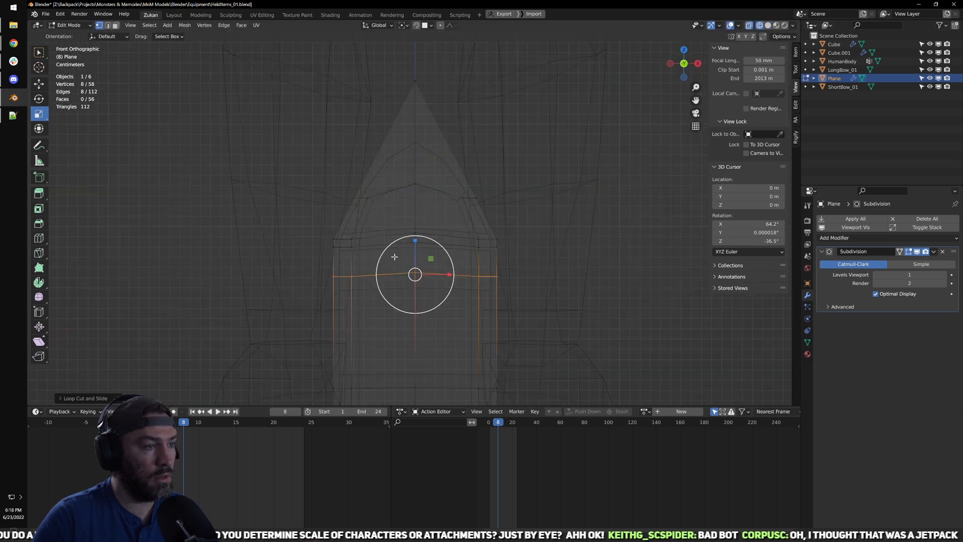
key(s)
key(z)
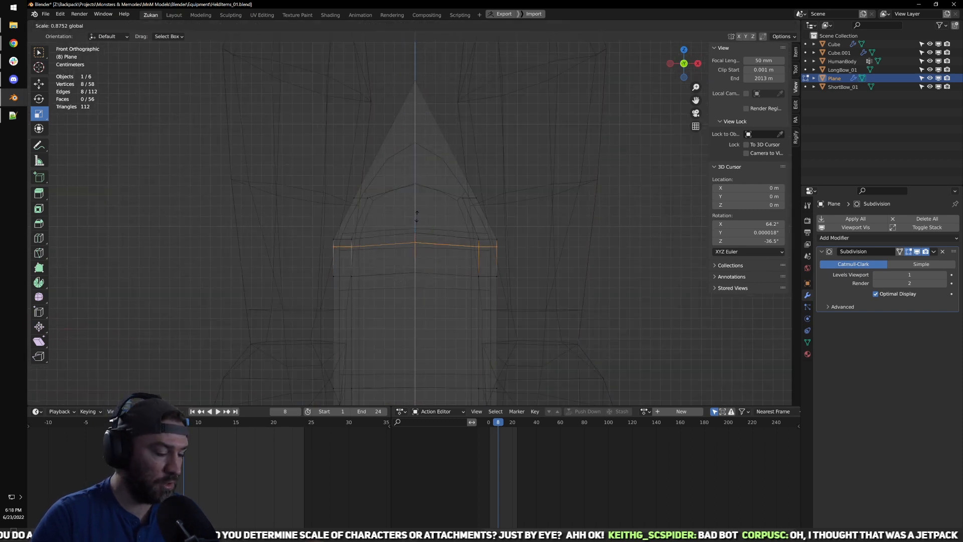
key(0)
key(Return)
key(ctrl+z)
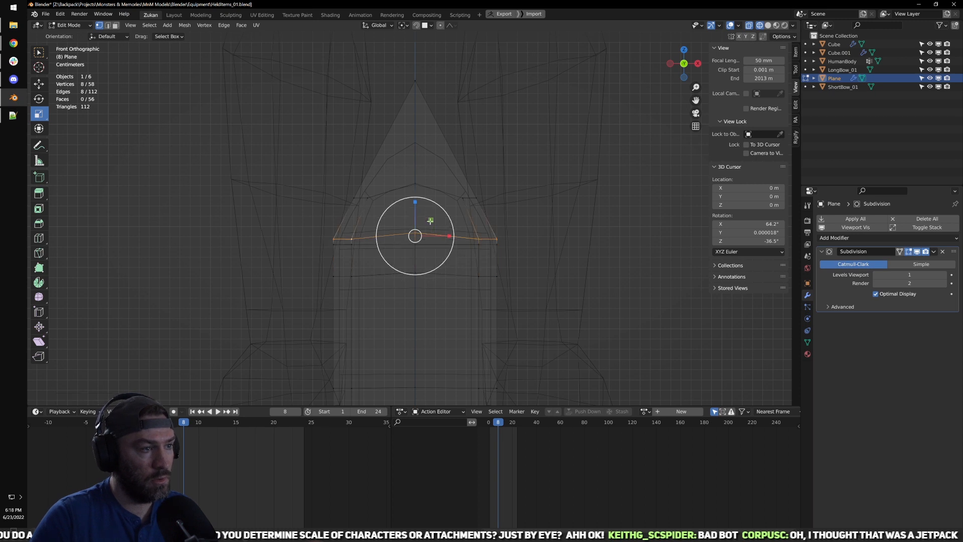
key(s)
key(z)
key(0)
key(Return)
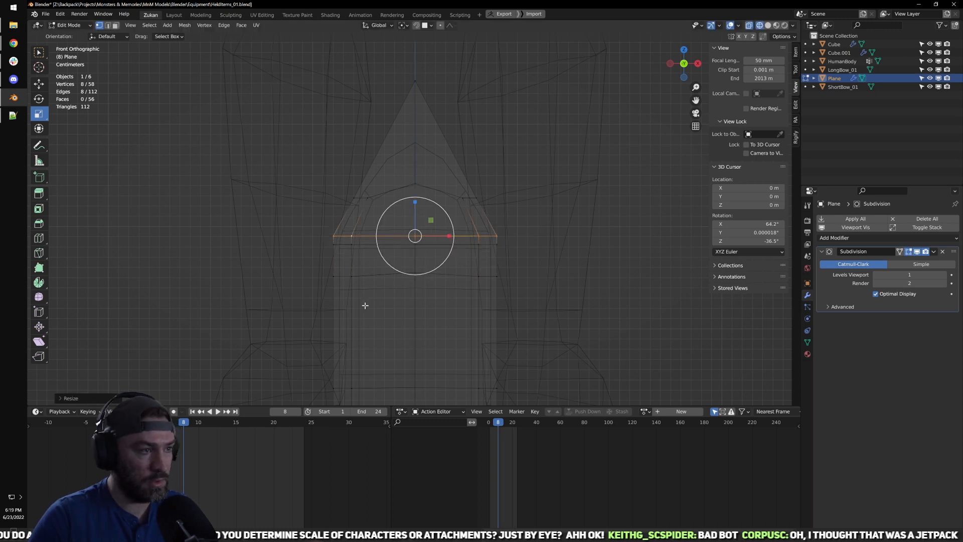
Step: Flatten the ring below the shoulder and the ring near the base by scaling each to 0 along Z
alt+click(361, 276)
key(s)
key(z)
key(0)
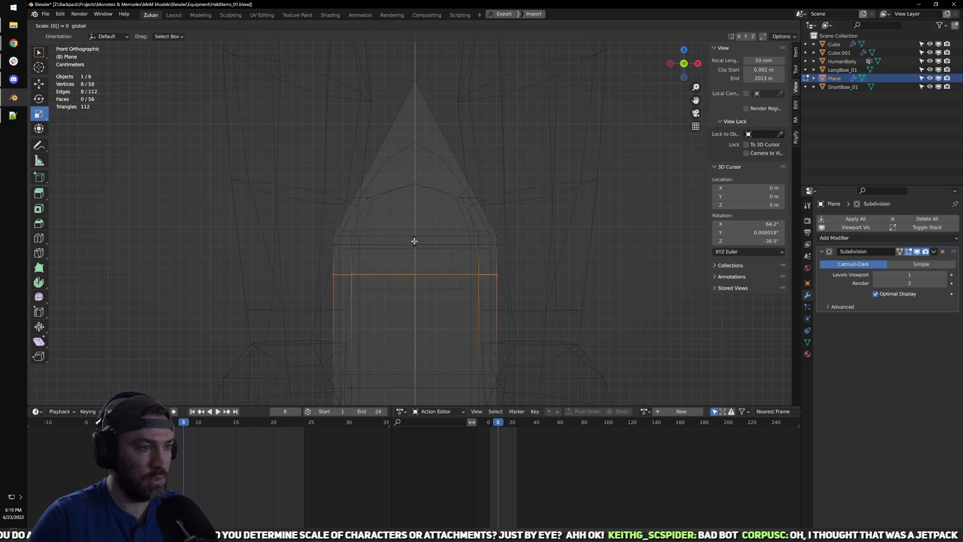
key(Return)
shift+scroll(464, 224, down, 12)
alt+click(436, 240)
key(s)
key(z)
key(0)
key(Return)
Step: Nudge the ring near the base slightly along Z in solid shading and clear the selection
shift+middle_drag(452, 255, 433, 307)
scroll(432, 306, up, 1)
key(w)
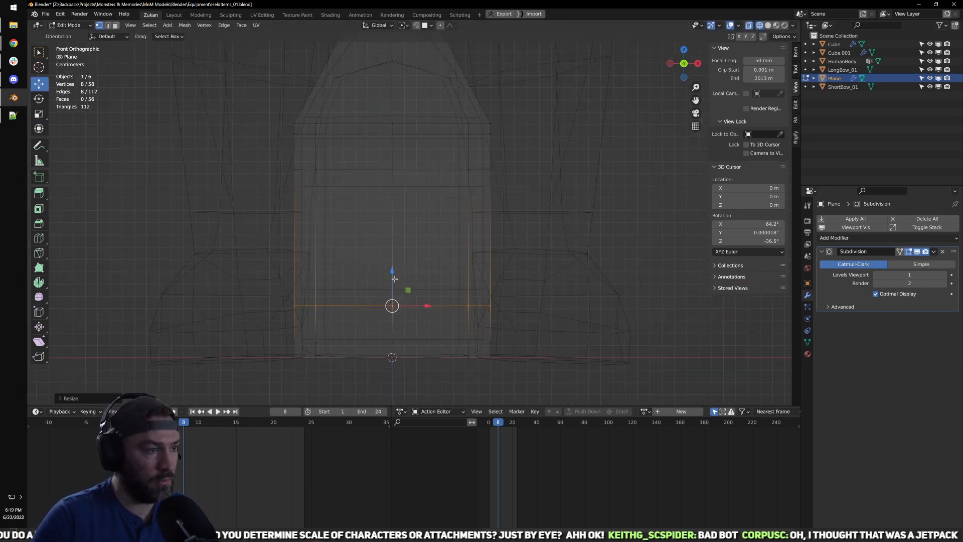
key(shift+z)
drag(392, 274, 390, 275)
middle_drag(395, 260, 441, 300)
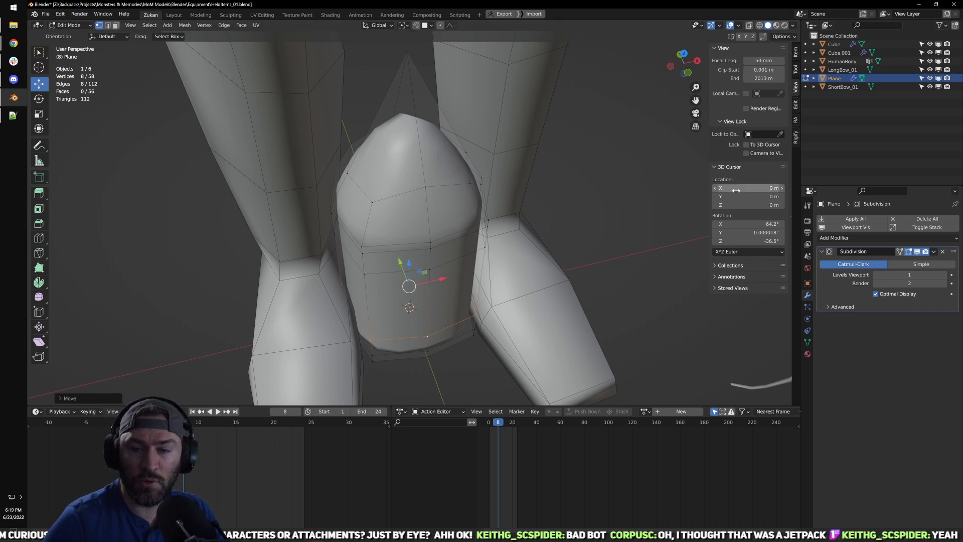
click(605, 224)
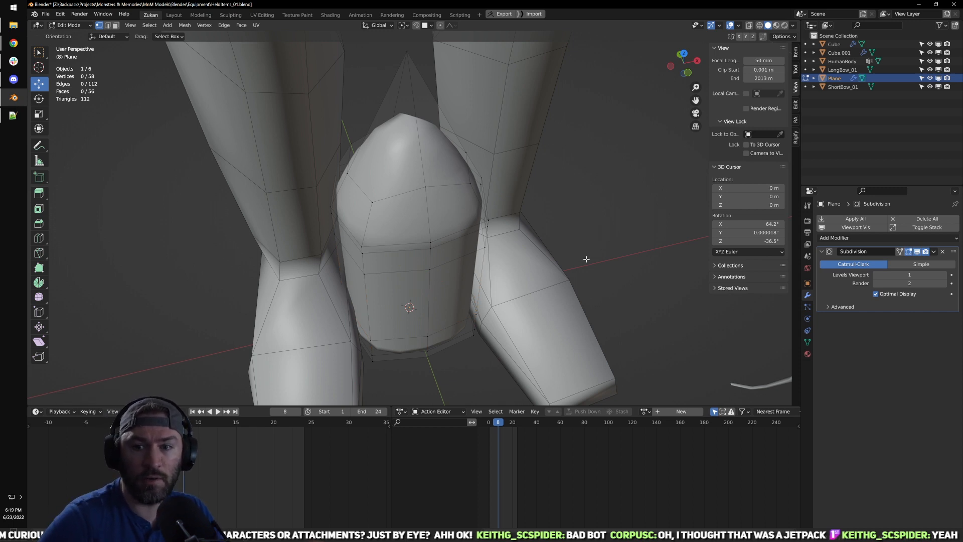
Step: Select the ring halfway up the pointed cap from the front and flatten it by scaling to 0 along Z
key(KP_1)
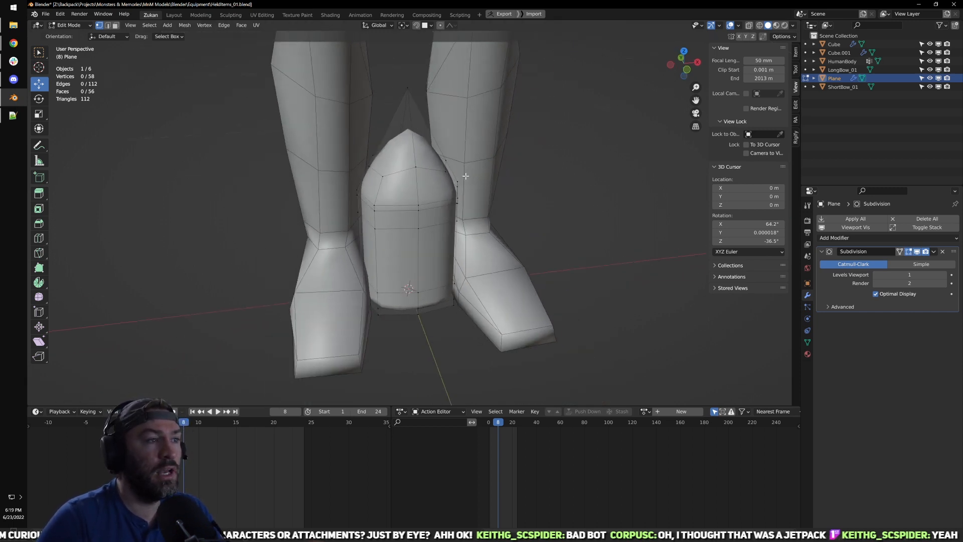
key(alt+z)
drag(236, 141, 454, 207)
key(shift+space)
key(s)
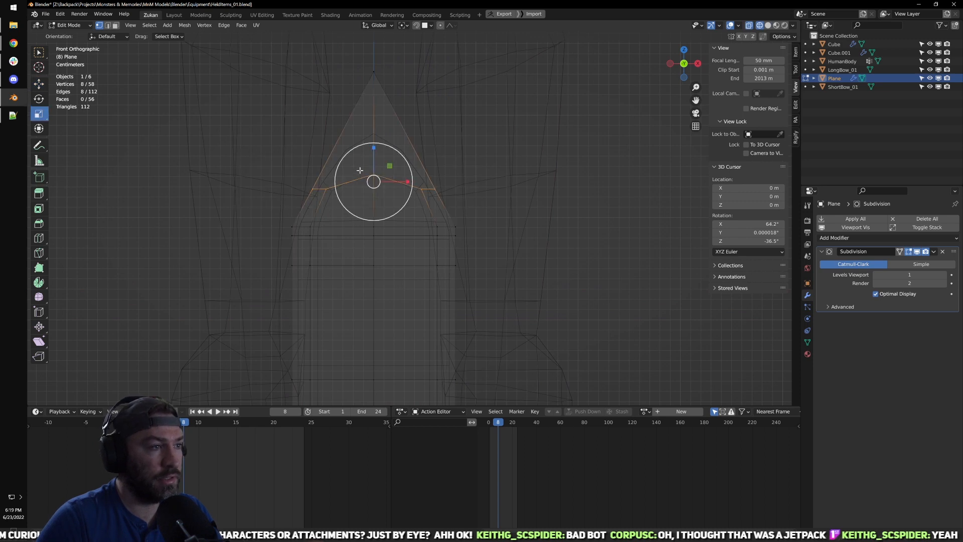
drag(376, 153, 377, 162)
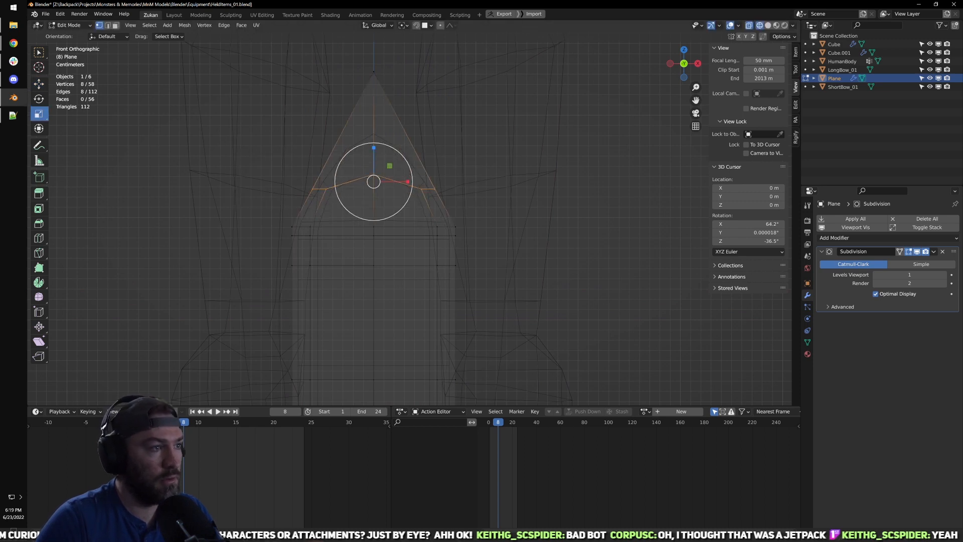
key(s)
click(374, 153)
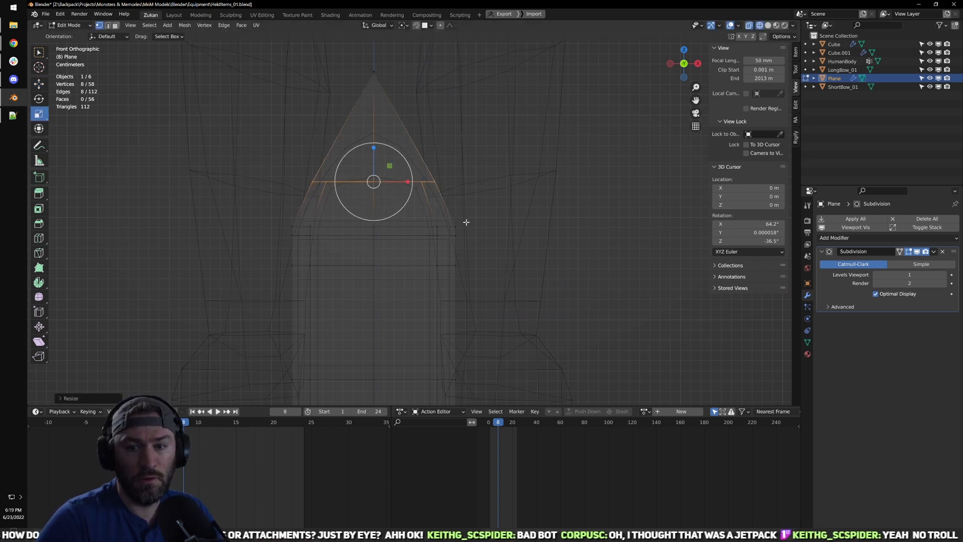
Step: Leave Edit Mode and examine the smoothed capsule shape between the feet from several angles
shift+middle_drag(443, 262, 432, 212)
key(a)
middle_drag(400, 304, 409, 248)
scroll(414, 248, down, 2)
middle_drag(479, 156, 444, 189)
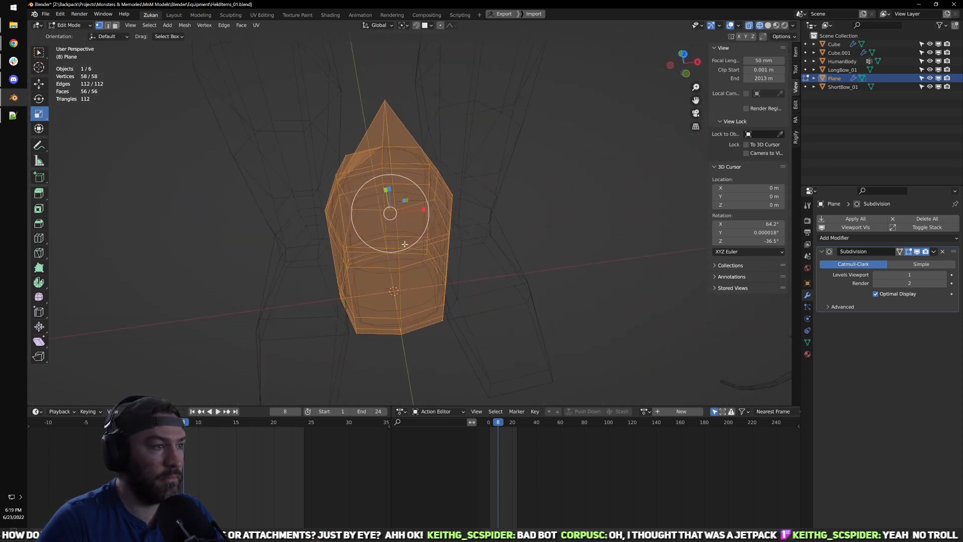
key(Tab)
scroll(396, 172, down, 2)
shift+middle_drag(393, 170, 365, 189)
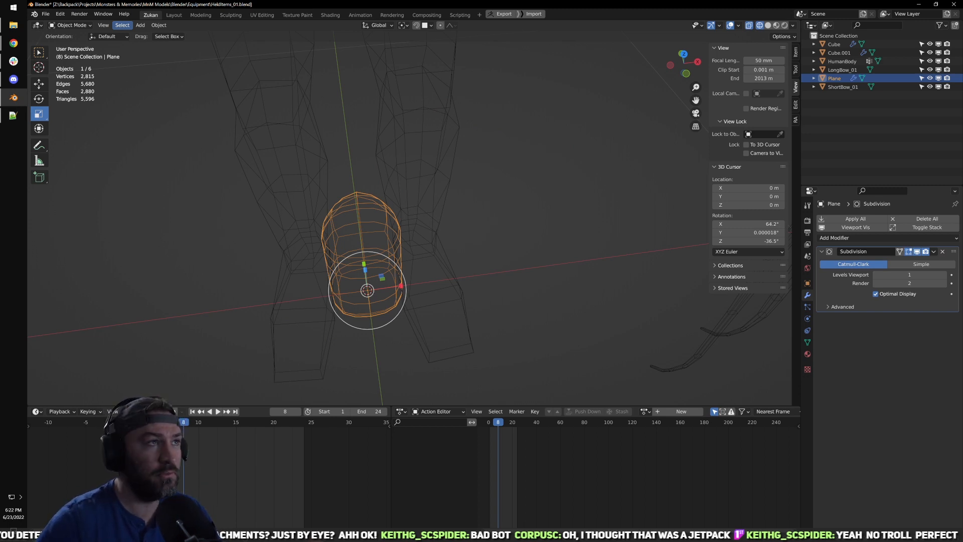
click(621, 199)
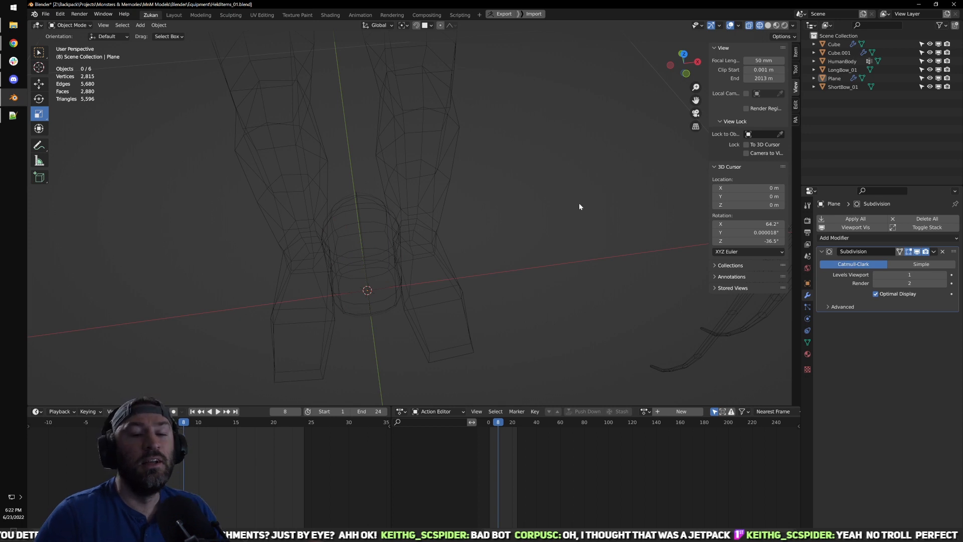
middle_drag(479, 303, 482, 231)
scroll(481, 221, up, 3)
shift+middle_drag(415, 128, 497, 198)
click(419, 142)
scroll(471, 225, down, 3)
scroll(424, 211, up, 3)
Step: Select the cap's peak vertex and two corner vertices of the ring below it, and join them with Connect Vertex Pairs
key(Tab)
scroll(435, 185, up, 4)
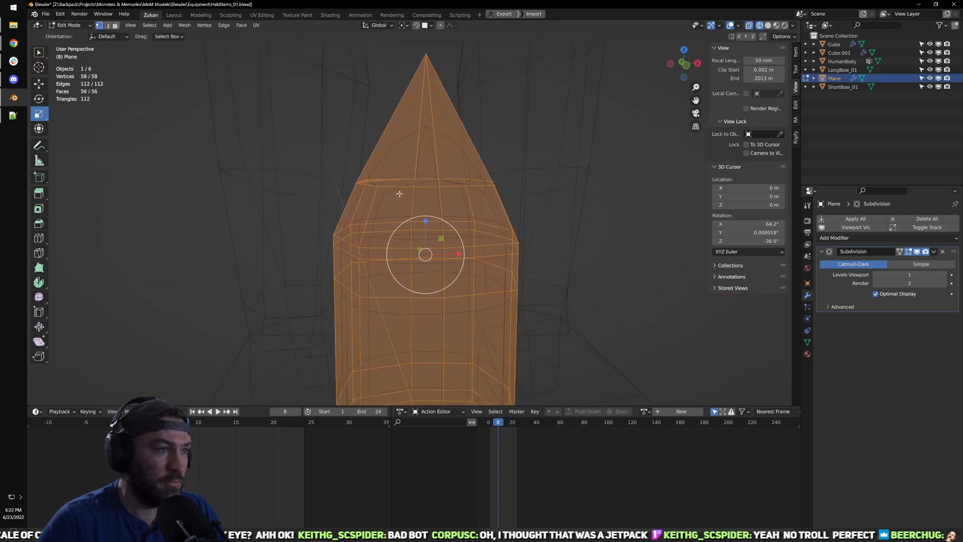
key(ctrl+Tab)
click(435, 184)
click(427, 187)
shift+middle_drag(428, 187, 401, 237)
shift+click(422, 105)
middle_drag(479, 203, 456, 251)
shift+click(458, 251)
key(ctrl+v)
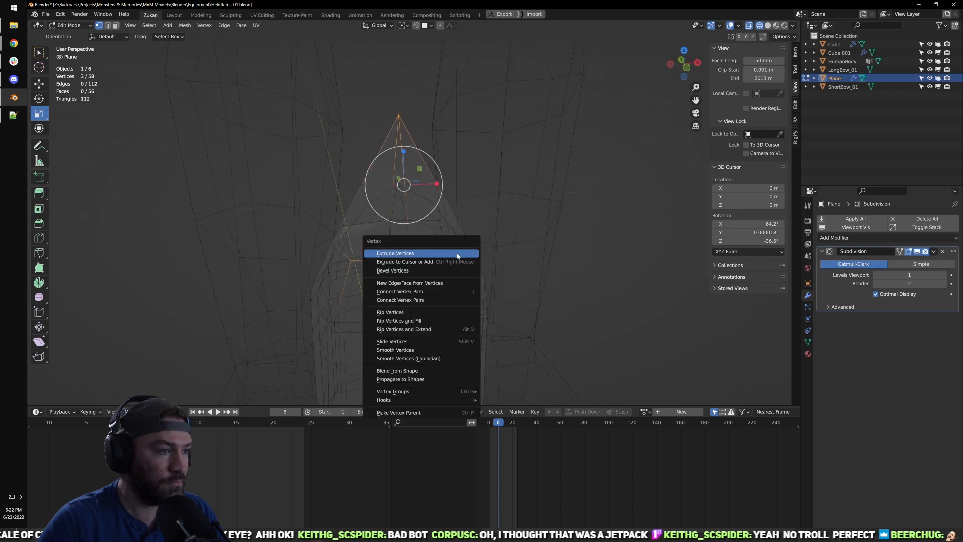
click(441, 300)
Step: Connect the peak vertex to the two remaining ring corners on the opposite side of the cap
middle_drag(470, 245, 393, 229)
key(shift+z)
mouse_move(540, 267)
middle_down()
mouse_move(414, 250)
mouse_move(410, 295)
mouse_move(499, 301)
middle_up()
scroll(410, 295, up, 1)
click(503, 293)
shift+click(459, 117)
shift+click(374, 278)
right_click(376, 279)
click(376, 279)
scroll(323, 276, down, 4)
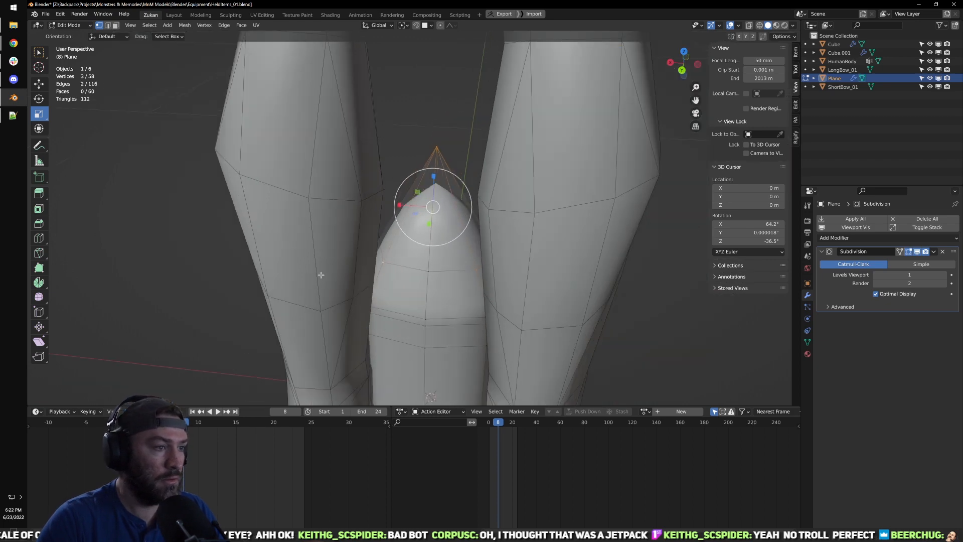
middle_drag(323, 276, 477, 264)
key(Tab)
scroll(442, 310, down, 2)
key(w)
Step: Select the nine base vertices in front wireframe view and round them with the LoopTools Circle operation
key(Tab)
scroll(422, 301, up, 2)
middle_drag(386, 312, 431, 296)
shift+middle_drag(427, 346, 427, 290)
scroll(426, 290, up, 3)
key(alt+z)
drag(274, 351, 524, 326)
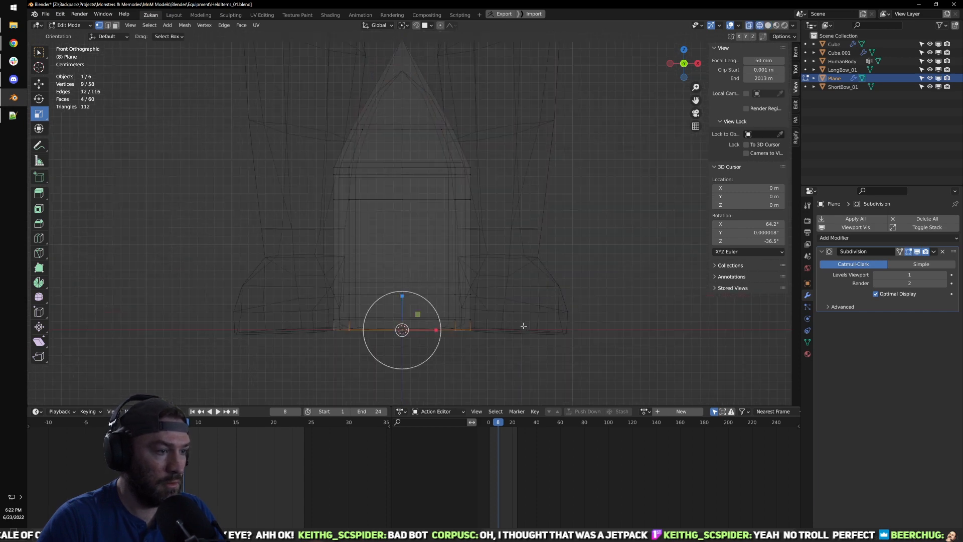
click(798, 105)
click(727, 199)
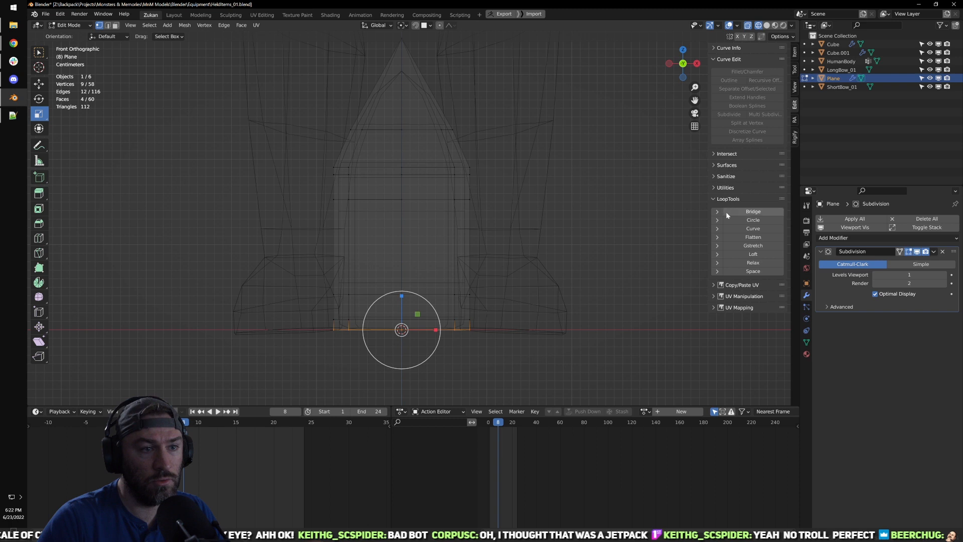
click(742, 219)
Step: Select each horizontal ring in turn, from the one near the base up to the cap, and make it circular
scroll(312, 366, up, 2)
drag(327, 294, 575, 302)
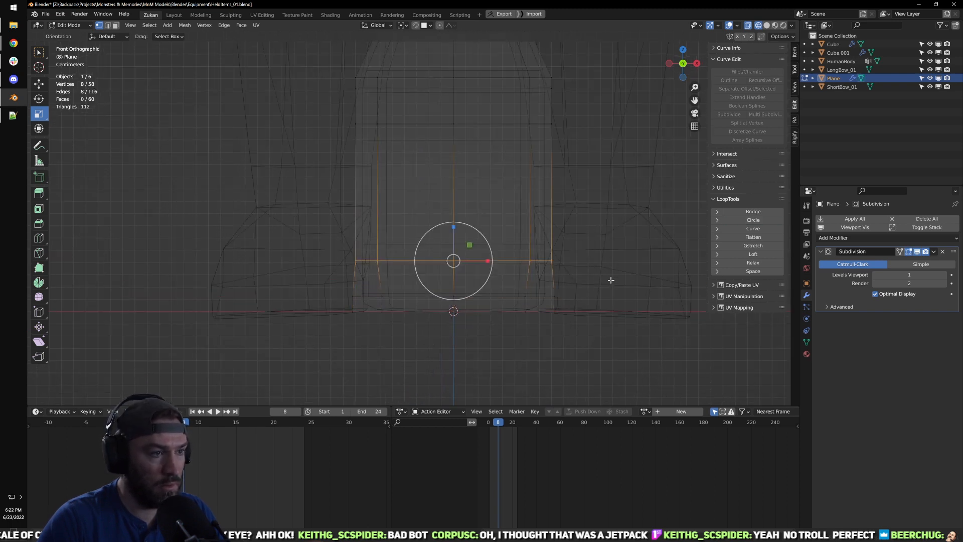
drag(273, 134, 585, 107)
drag(312, 104, 577, 81)
drag(398, 73, 577, 85)
scroll(526, 108, down, 5)
shift+middle_drag(483, 124, 465, 192)
scroll(462, 193, up, 3)
drag(307, 181, 532, 215)
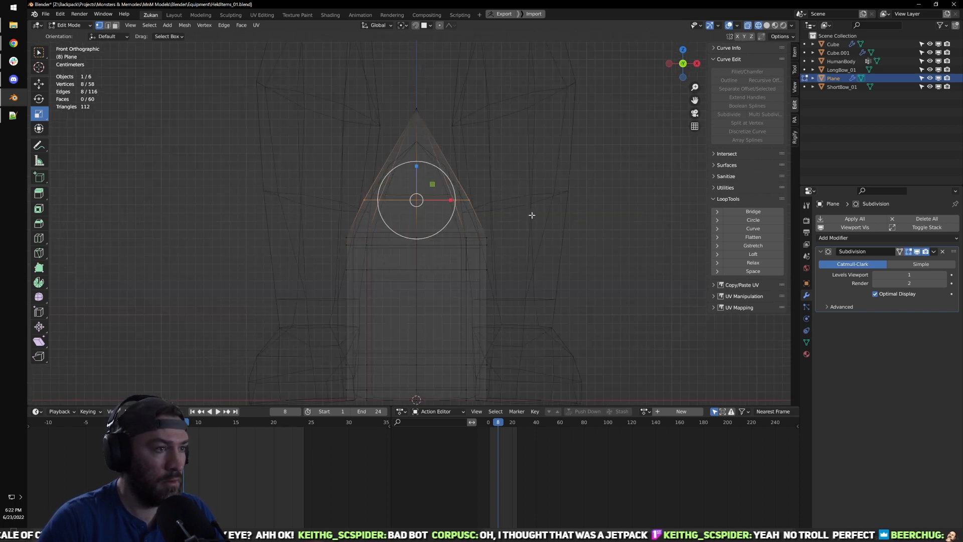
Step: Return to solid shading and Object Mode and raise the capsule item from the floor beside the character's body
scroll(501, 209, down, 4)
key(shift+z)
key(a)
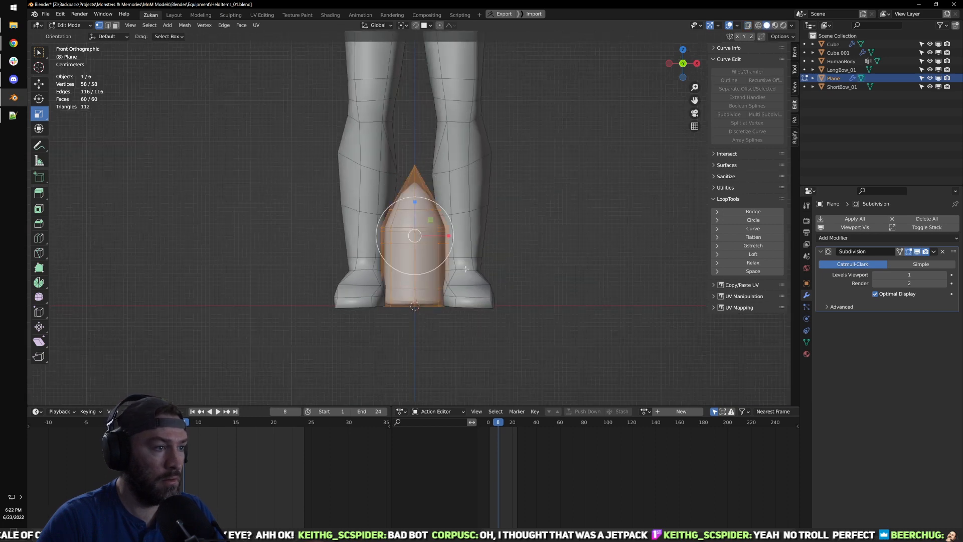
key(Tab)
drag(441, 316, 531, 125)
key(w)
Step: Adjust the capsule's depth and sideways position so it sits against the character's left hip
scroll(544, 161, down, 3)
shift+middle_drag(550, 178, 543, 261)
middle_drag(543, 260, 430, 256)
drag(419, 252, 408, 216)
middle_drag(410, 216, 511, 244)
shift+middle_drag(510, 245, 499, 290)
scroll(498, 290, up, 2)
drag(476, 282, 444, 246)
mouse_move(444, 246)
middle_down()
mouse_move(436, 305)
mouse_move(430, 287)
mouse_move(444, 264)
middle_up()
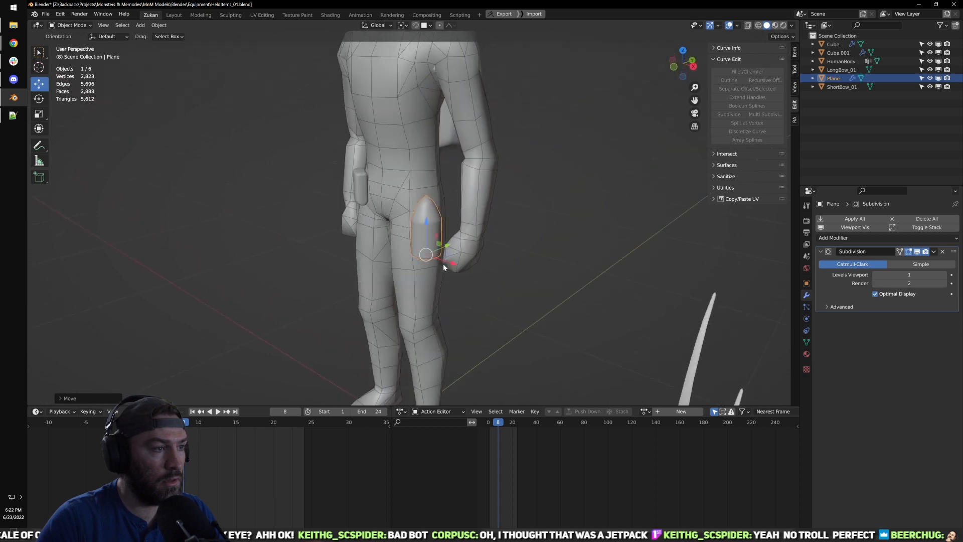
Step: Try a larger scale on the capsule, undo that resize, and slightly adjust its height
key(r)
drag(443, 278, 446, 281)
drag(427, 224, 428, 225)
drag(440, 289, 453, 286)
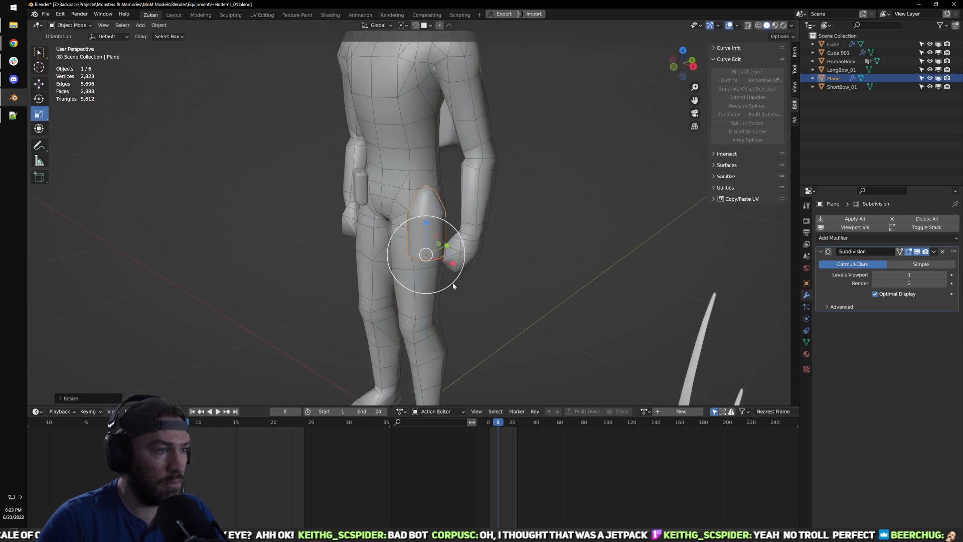
key(ctrl+z)
drag(426, 223, 426, 221)
key(w)
Step: Reposition the capsule in front view so it hangs between the left thigh and the left hand
middle_drag(447, 251, 450, 251)
key(KP_1)
drag(452, 253, 445, 280)
middle_drag(489, 282, 548, 258)
Step: Snap the 3D cursor to the capsule's selected peak vertex
scroll(480, 261, up, 4)
key(Tab)
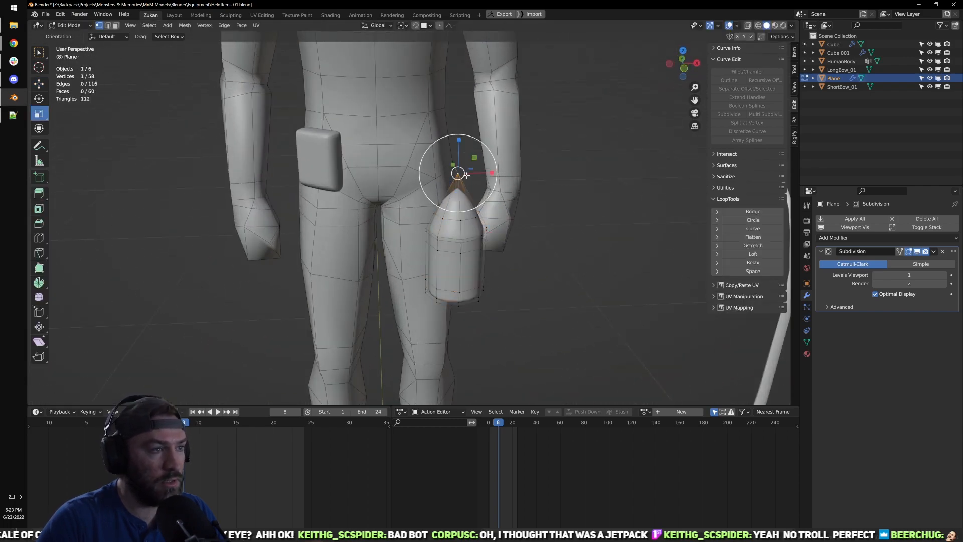
key(Tab)
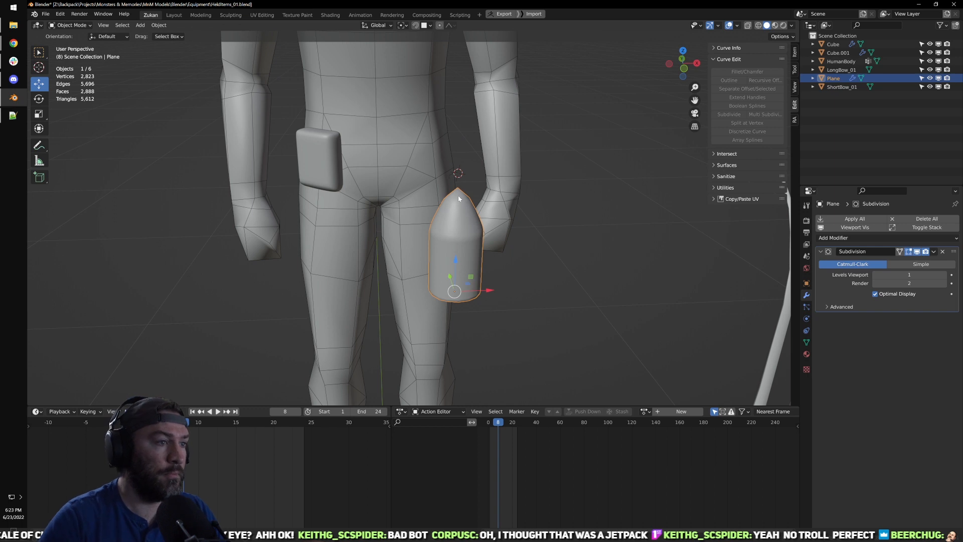
key(Tab)
key(Tab)
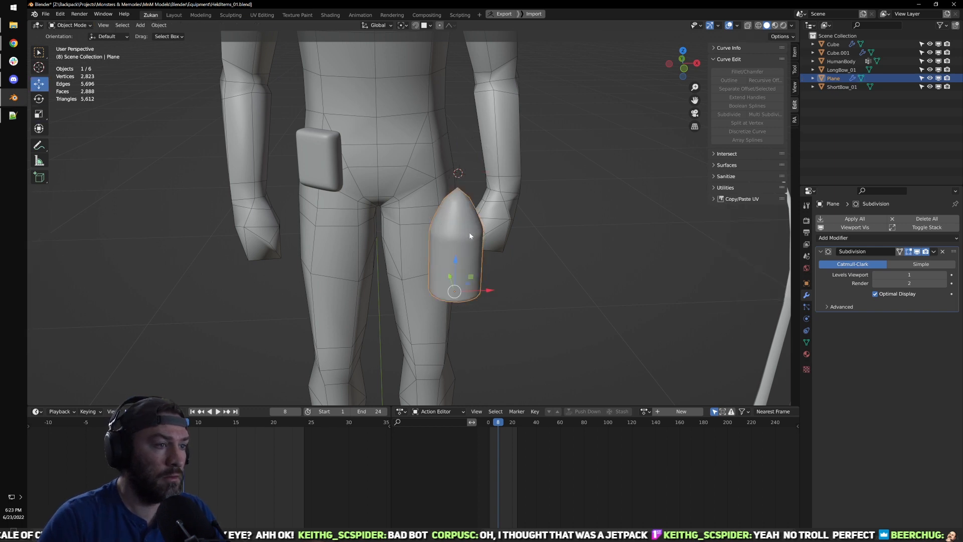
Step: Move the capsule down and outward in front view so it sits below the character's left hand
key(KP_1)
key(g)
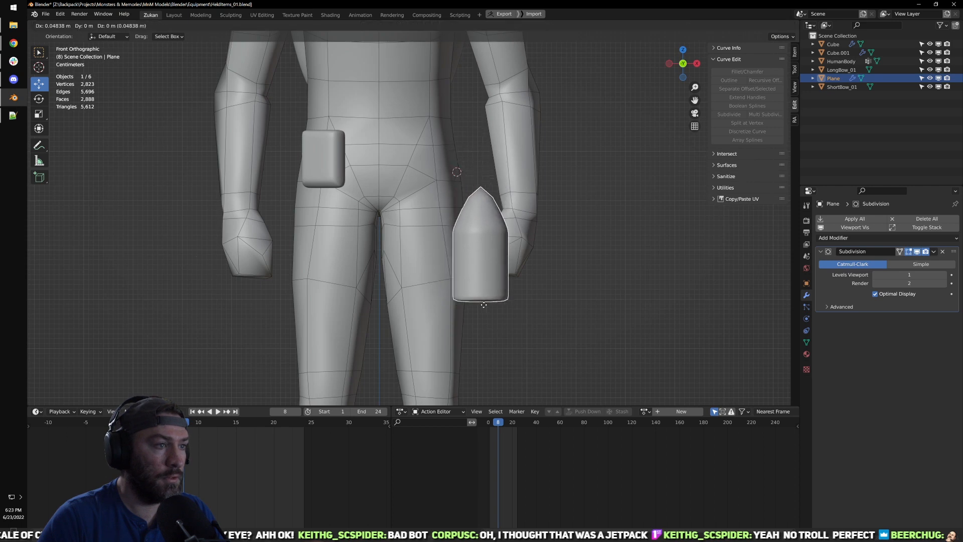
click(515, 364)
Step: Snap the 3D cursor to the capsule's peak vertex and set the object's origin to the 3D cursor
key(Tab)
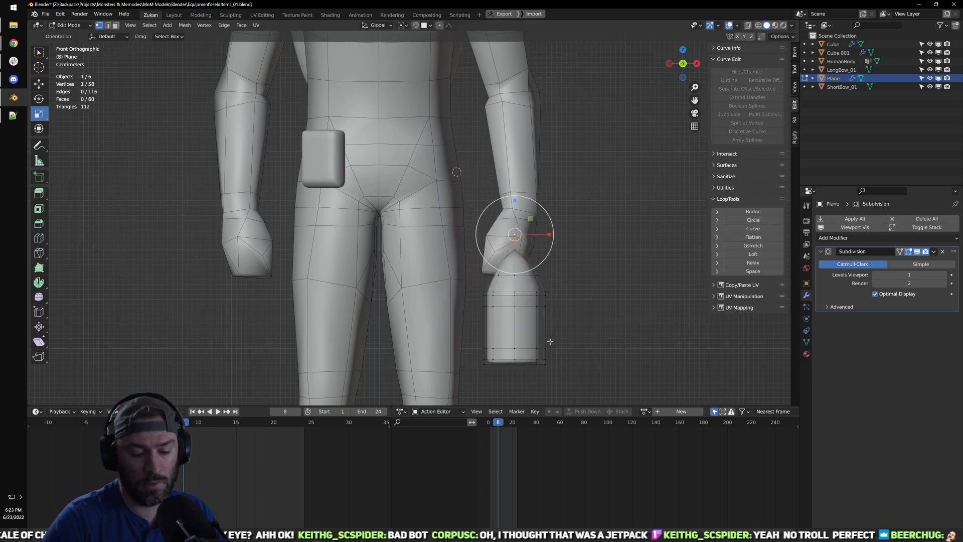
key(Tab)
key(shift+ctrl+alt+c)
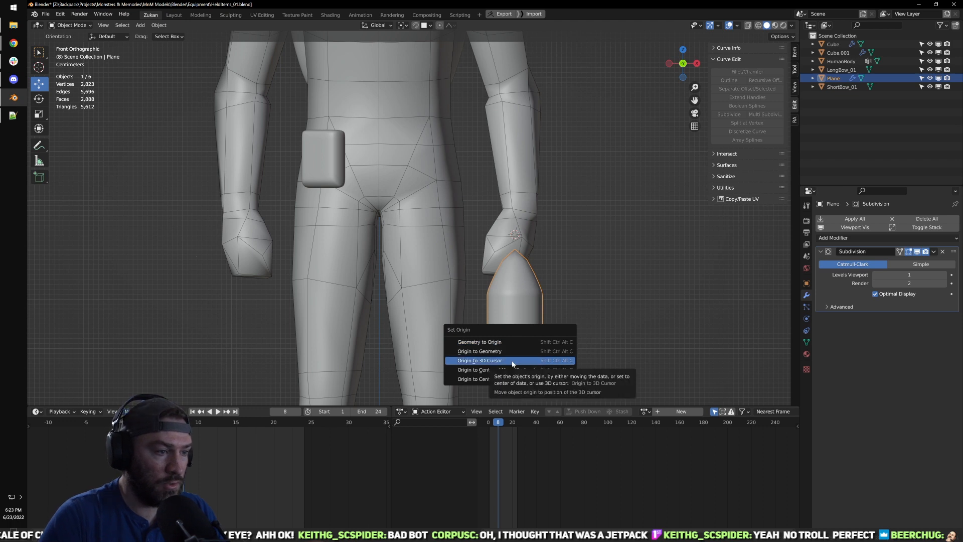
click(499, 363)
Step: Move the capsule up and inward so its peak hangs at the character's left waist
drag(509, 236, 457, 147)
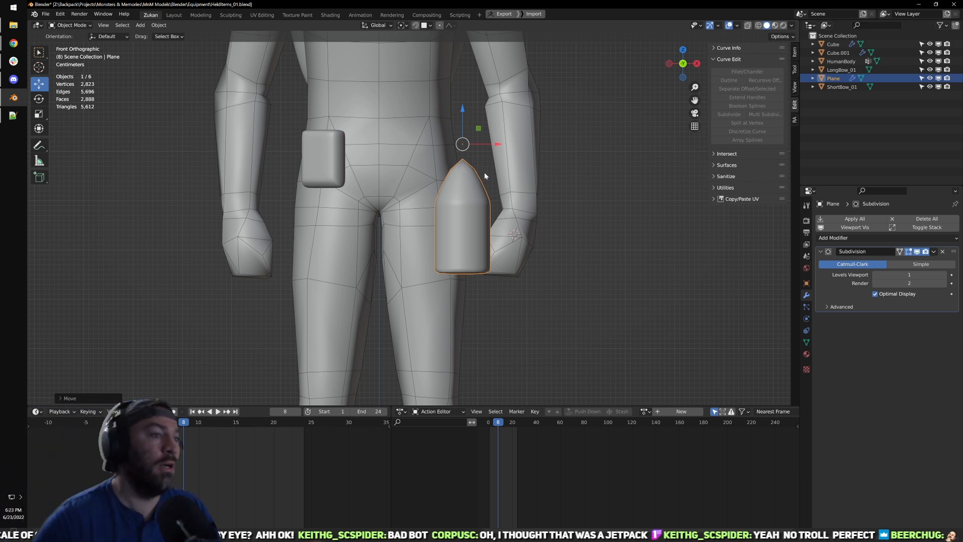
mouse_move(517, 209)
middle_down()
mouse_move(536, 211)
mouse_move(459, 188)
mouse_move(512, 213)
middle_up()
key(g)
click(464, 176)
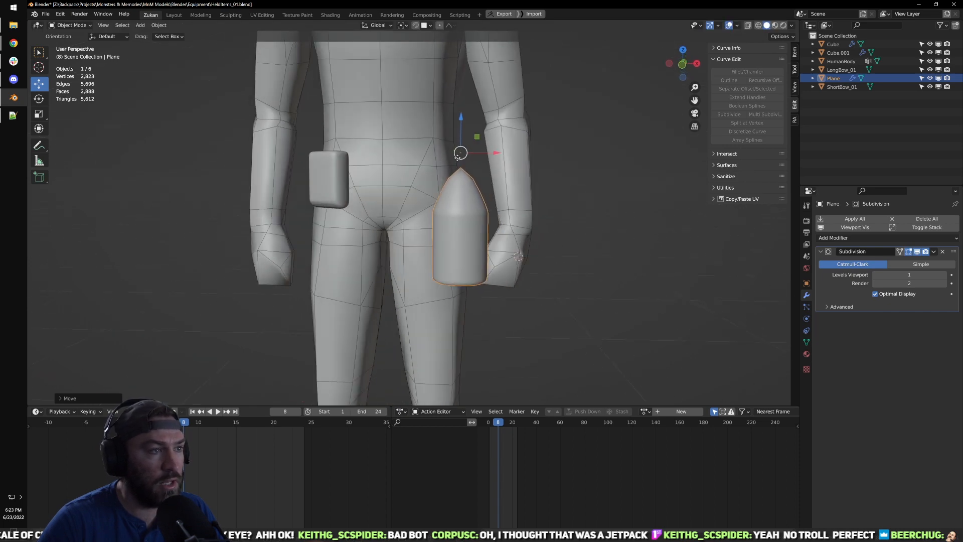
drag(457, 156, 454, 160)
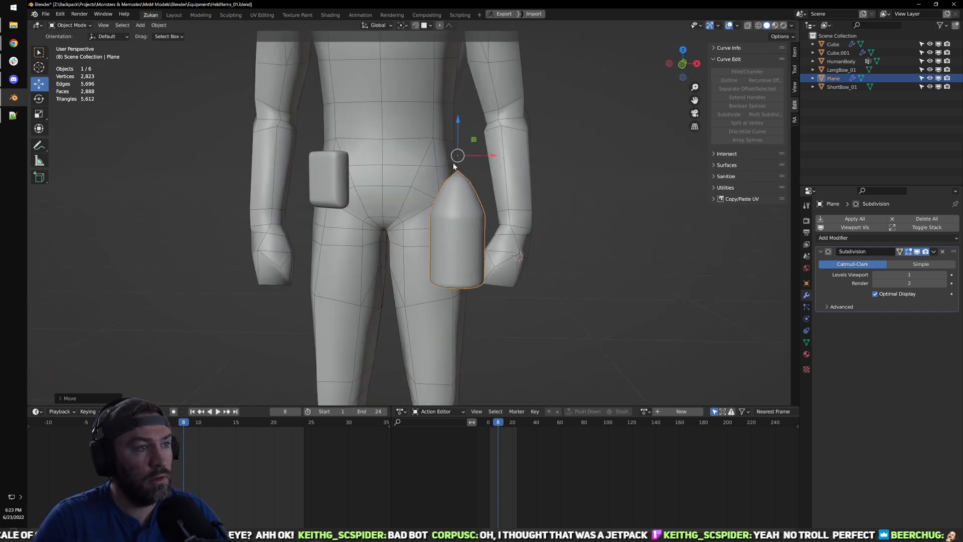
Step: Fine-tune the capsule's depth and height at the left hip from a side angle
middle_drag(455, 162, 477, 212)
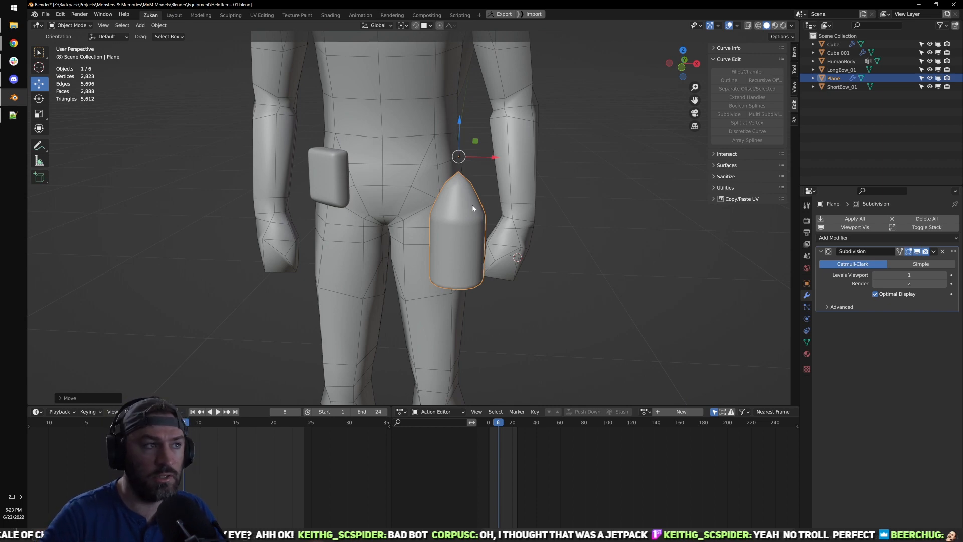
middle_drag(536, 197, 394, 204)
mouse_move(407, 193)
mouse_down()
mouse_move(421, 195)
mouse_move(412, 187)
mouse_up()
middle_drag(435, 225, 559, 206)
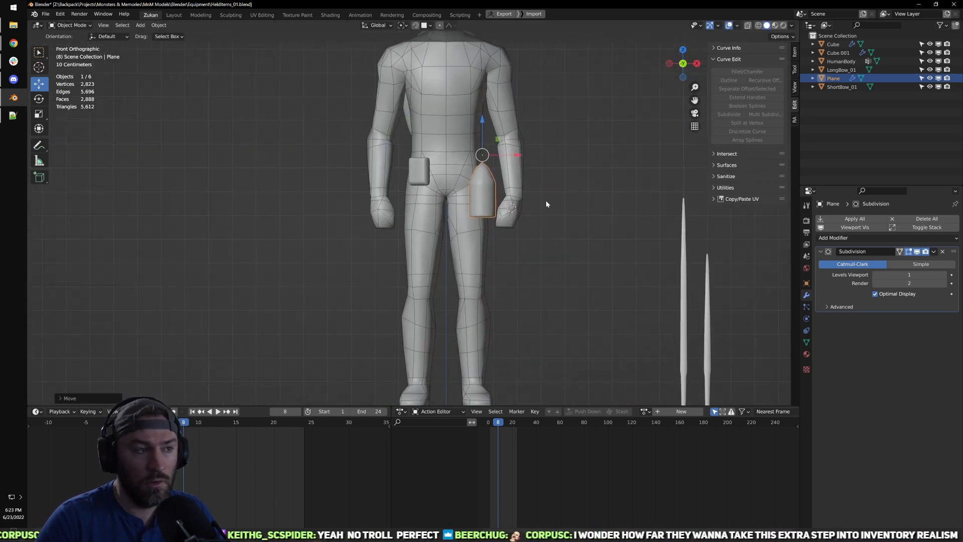
scroll(452, 203, up, 3)
scroll(450, 200, up, 1)
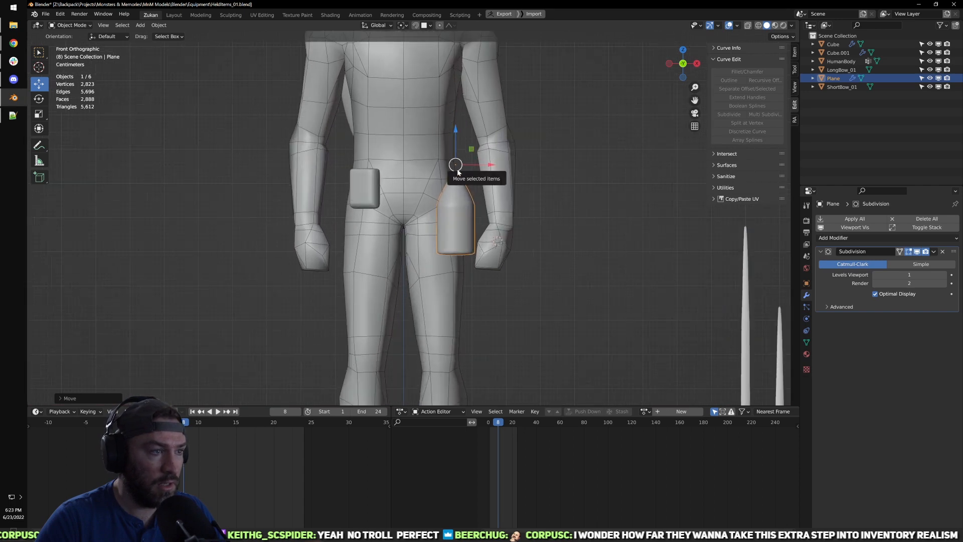
shift+middle_drag(453, 209, 430, 218)
Step: Turn the timeline area into an Image Editor and enlarge it in width and height
click(37, 411)
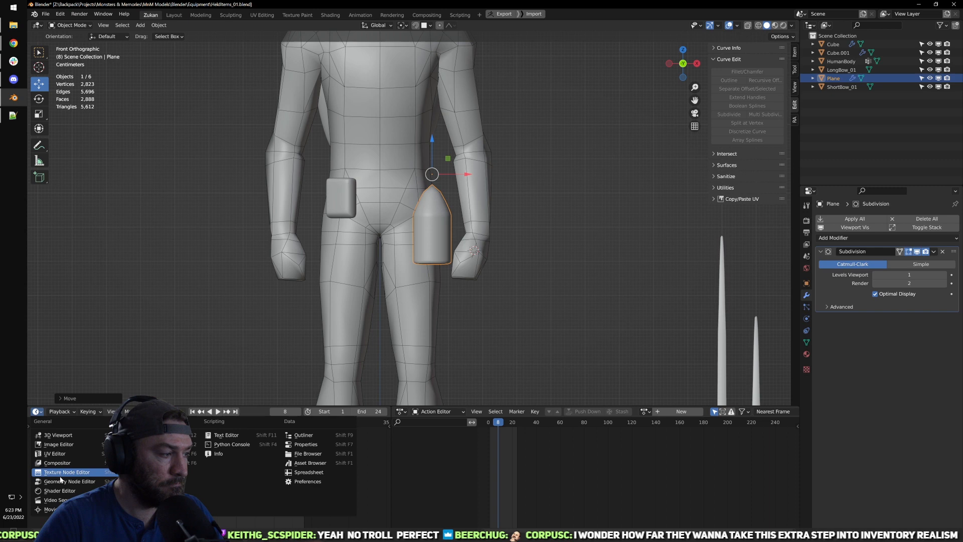
click(59, 490)
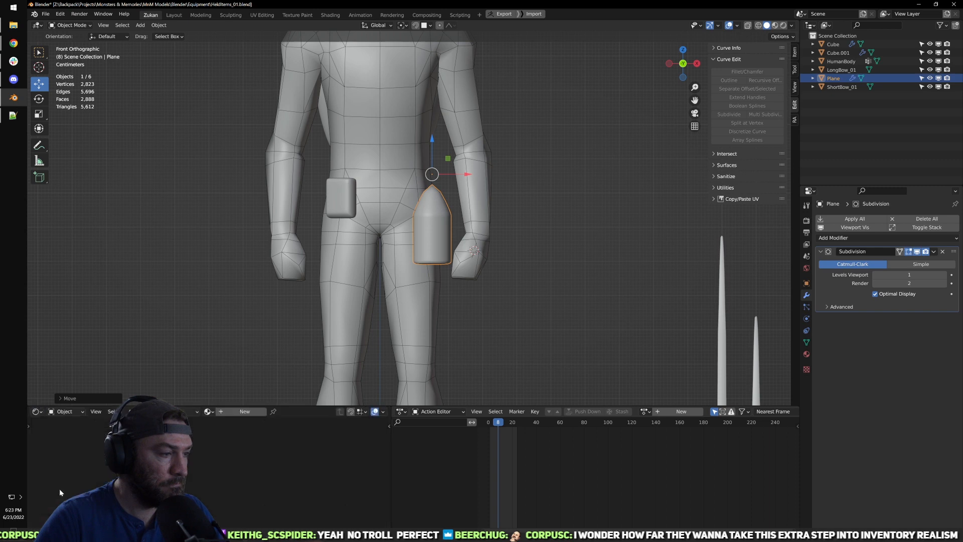
click(43, 412)
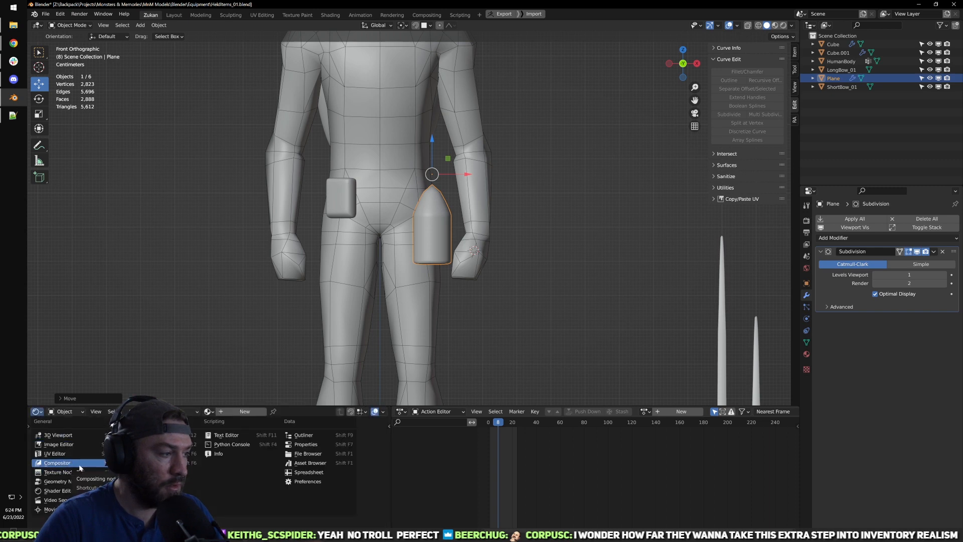
click(59, 444)
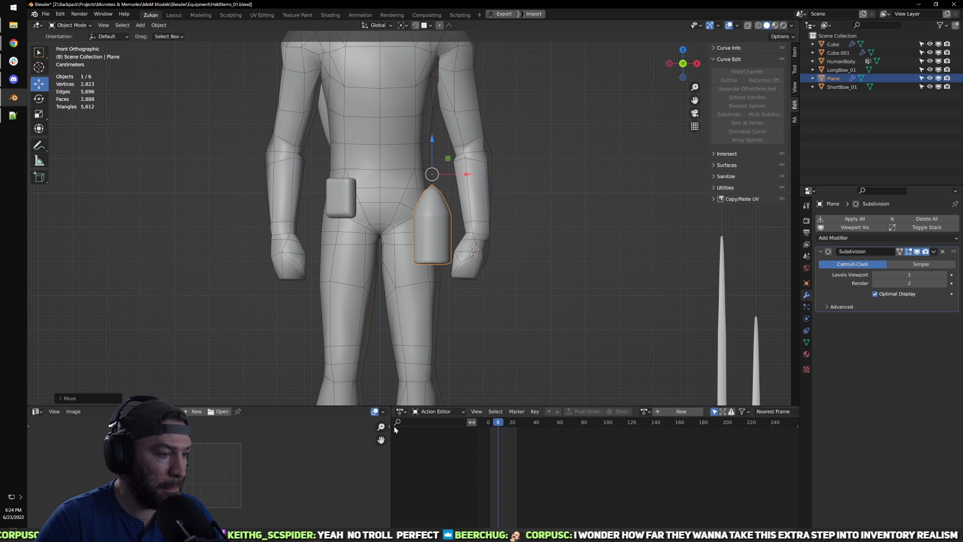
drag(391, 427, 596, 427)
drag(444, 407, 443, 382)
Step: Move the capsule down and outward so it hangs in front of the character's left hand
shift+middle_drag(425, 187, 437, 150)
scroll(439, 149, up, 1)
drag(458, 130, 458, 105)
shift+middle_drag(448, 127, 460, 211)
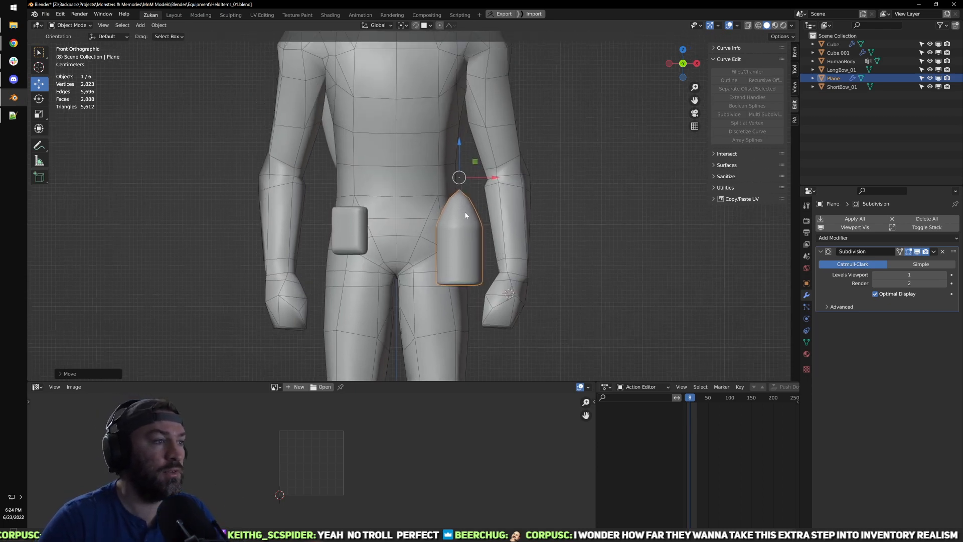
scroll(461, 212, down, 1)
scroll(453, 213, down, 2)
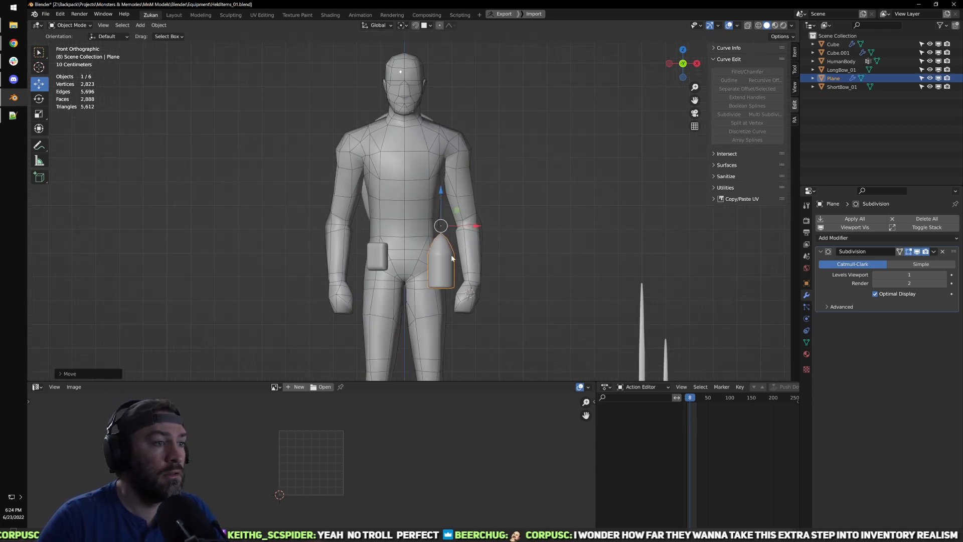
drag(442, 233, 471, 271)
key(KP_3)
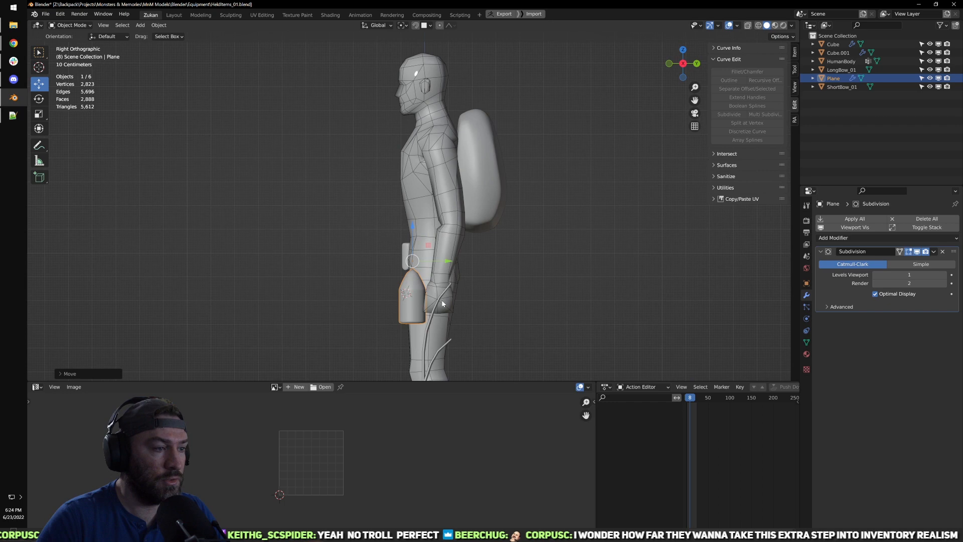
middle_drag(428, 265, 470, 242)
scroll(509, 292, up, 2)
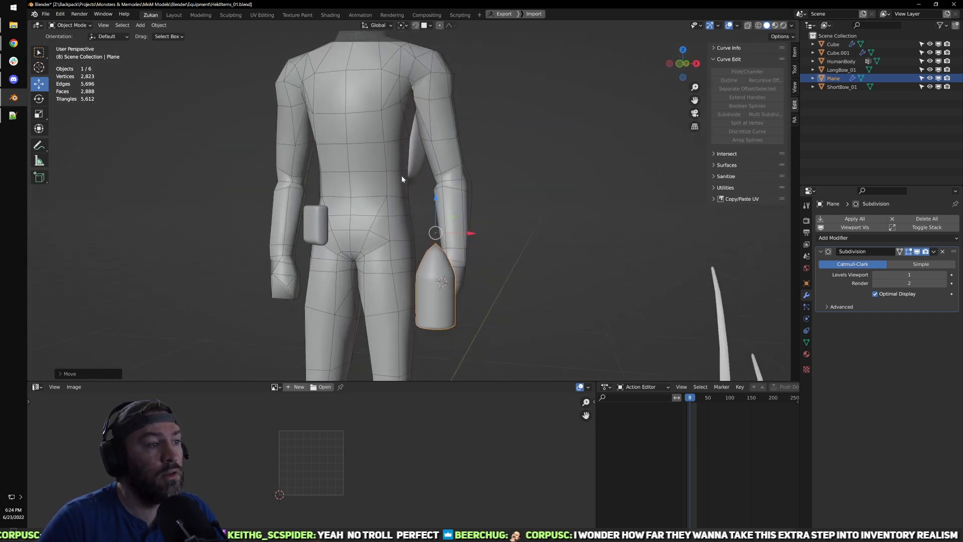
Step: Select the belt pouch on the right hip and scale it up slightly
middle_drag(329, 212, 387, 225)
click(307, 255)
click(325, 248)
scroll(326, 249, up, 2)
shift+middle_drag(326, 251, 418, 270)
key(s)
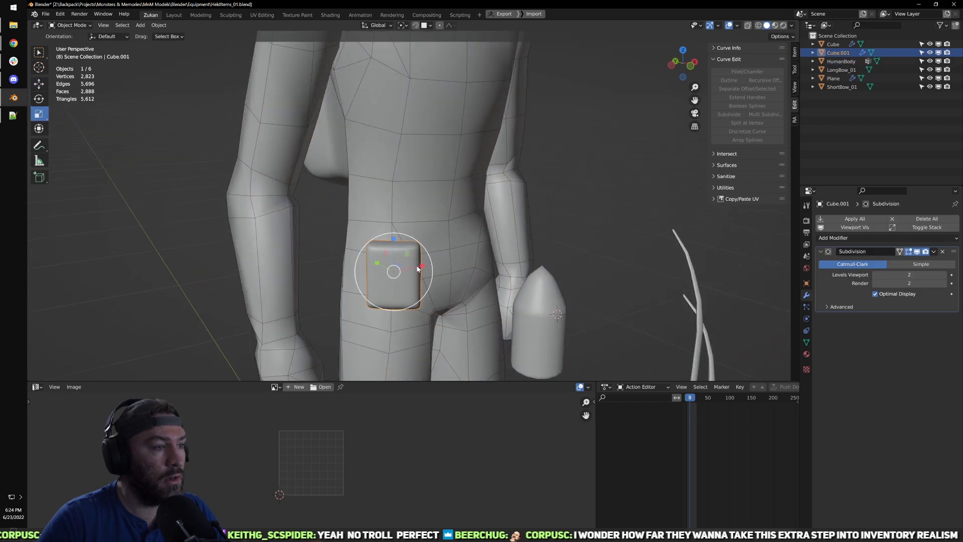
drag(426, 289, 420, 271)
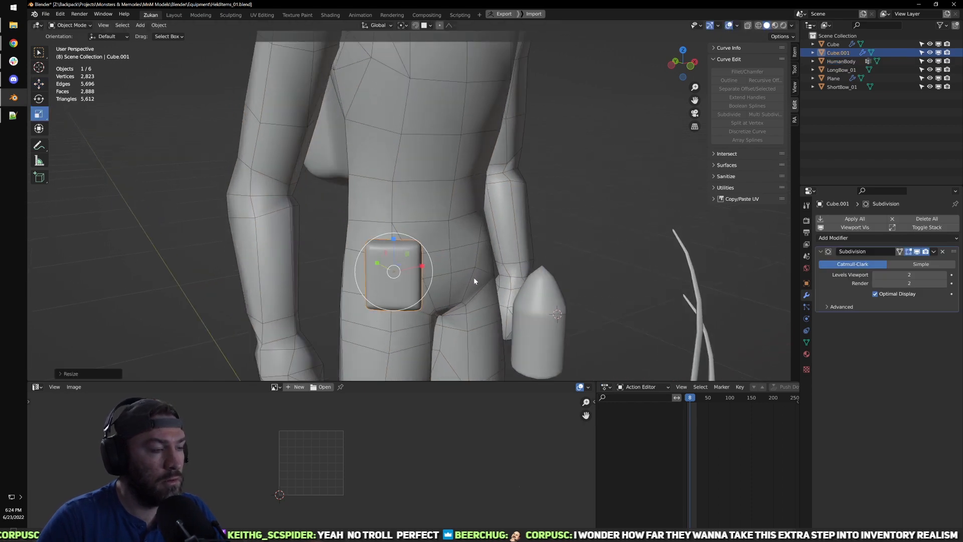
Step: Deselect everything and examine the fitted backpack, pouch and capsule from behind and from the front
middle_drag(474, 281, 439, 279)
scroll(435, 221, down, 3)
shift+middle_drag(432, 110, 433, 241)
middle_drag(433, 241, 557, 246)
scroll(451, 190, down, 3)
shift+middle_drag(442, 180, 449, 142)
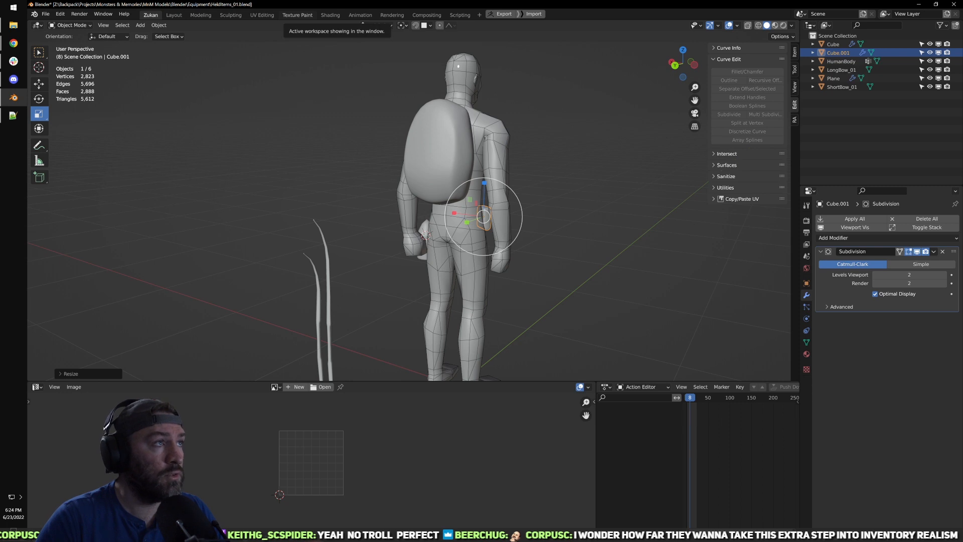
click(557, 227)
middle_drag(556, 230, 396, 152)
middle_drag(396, 163, 443, 243)
Step: Snap the 3D cursor to a vertex on the inner side of the human body's right hand
key(KP_1)
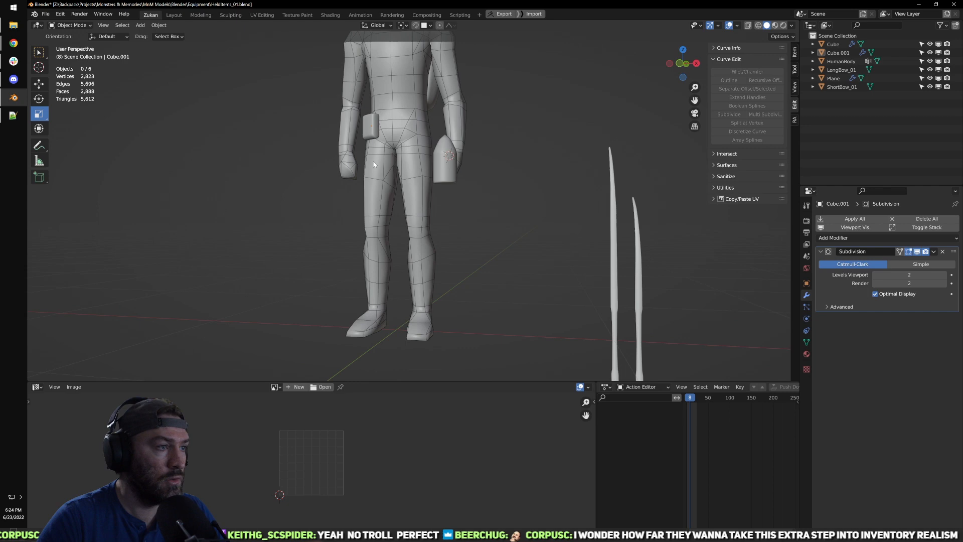
scroll(360, 165, up, 7)
click(359, 245)
key(Tab)
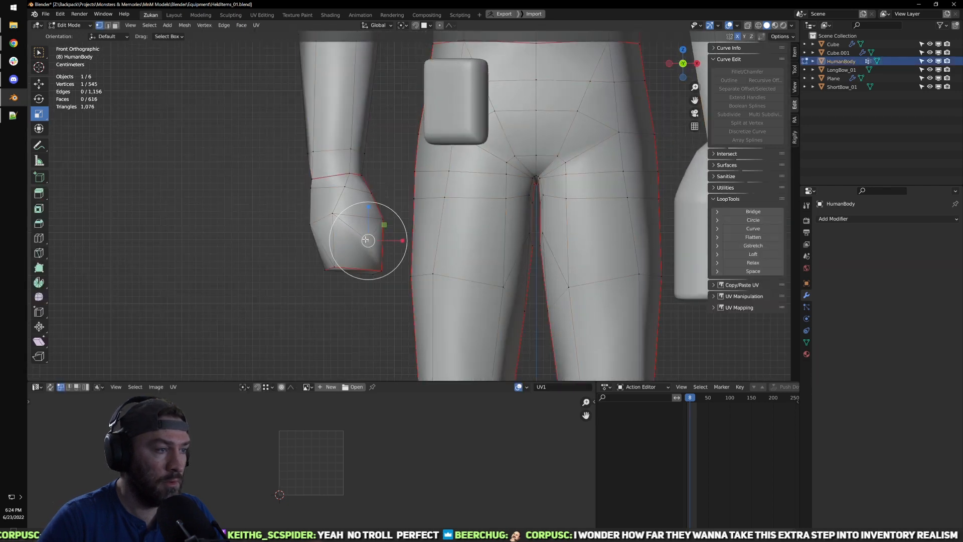
key(Tab)
Step: Add a mesh circle with 6 vertices at the 3D cursor
key(shift+a)
mouse_move(366, 242)
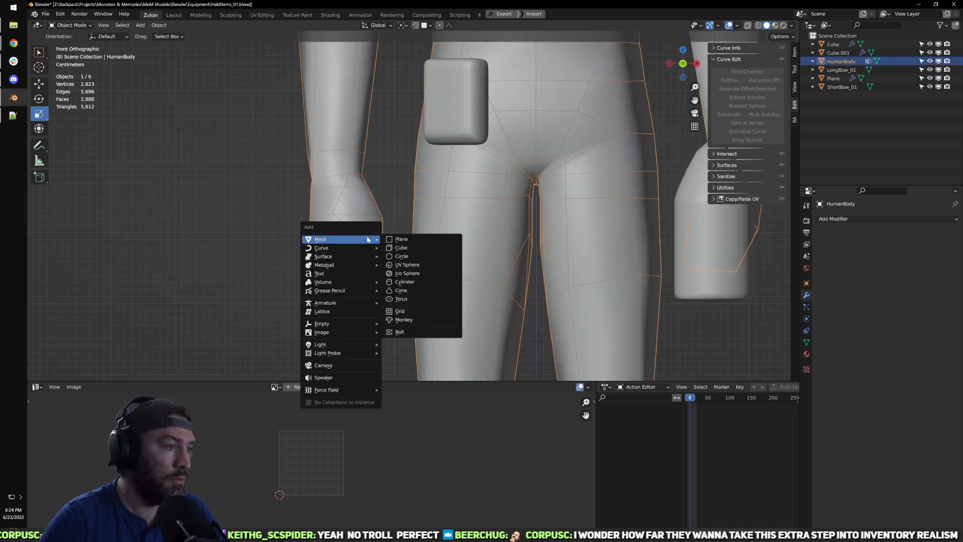
click(419, 257)
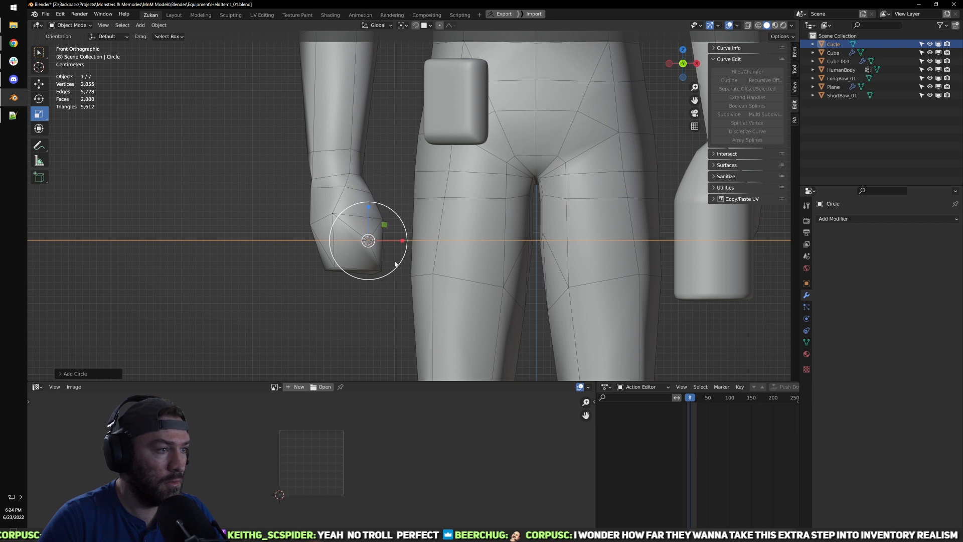
click(85, 374)
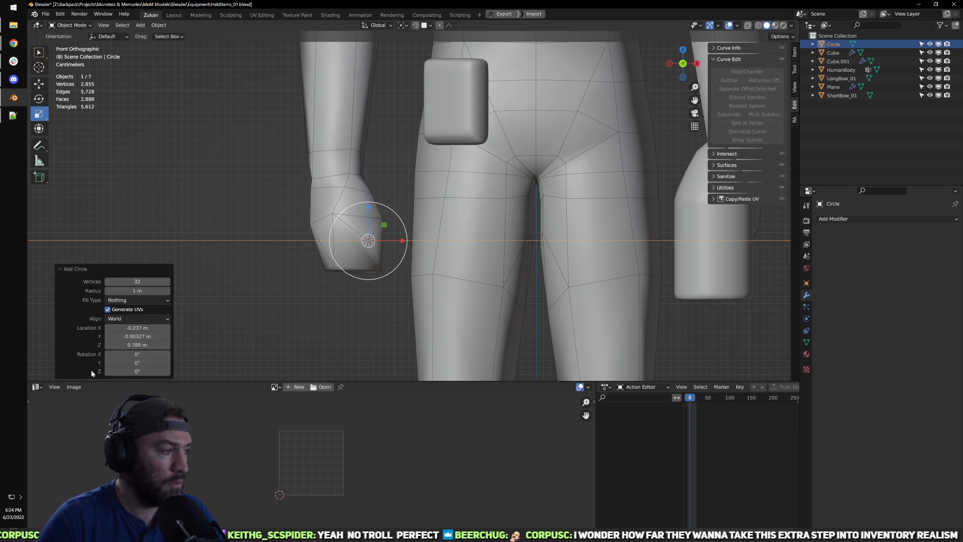
click(151, 282)
text(132)
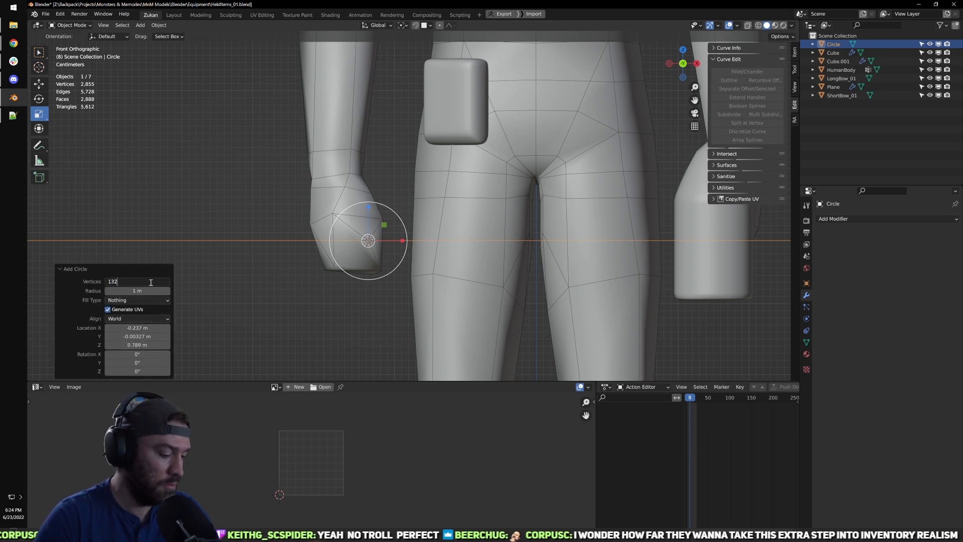
text(6)
key(Return)
Step: Scale the new circle to 0.083 so it roughly matches the size of the hand
middle_drag(381, 281, 378, 236)
key(s)
click(408, 238)
Step: Rotate the six-sided circle 90° about the X axis so it stands upright
scroll(454, 290, up, 2)
key(ctrl+KP_3)
scroll(446, 253, up, 1)
key(r)
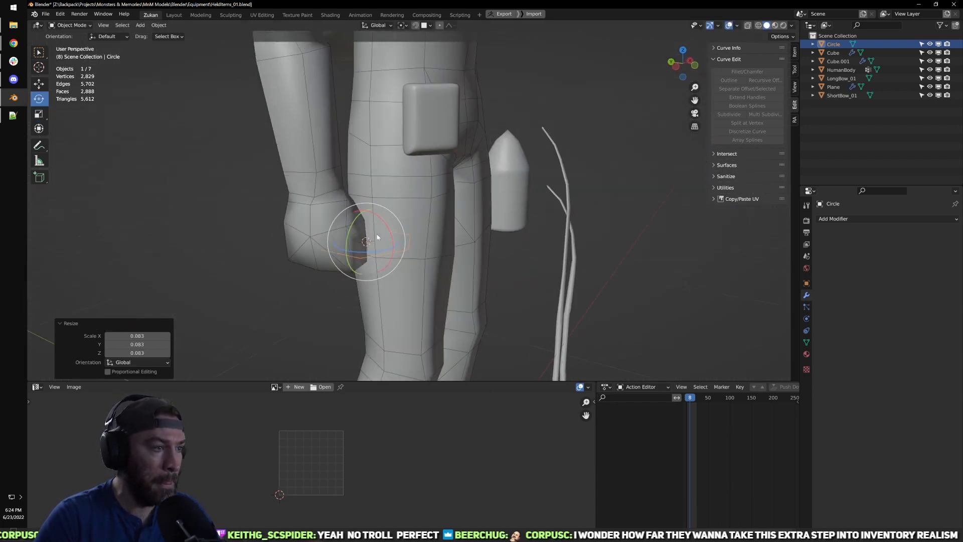
drag(388, 229, 364, 268)
click(137, 343)
text(90)
key(Return)
Step: Shrink the upright circle further beside the right hand and open it in Edit Mode
key(s)
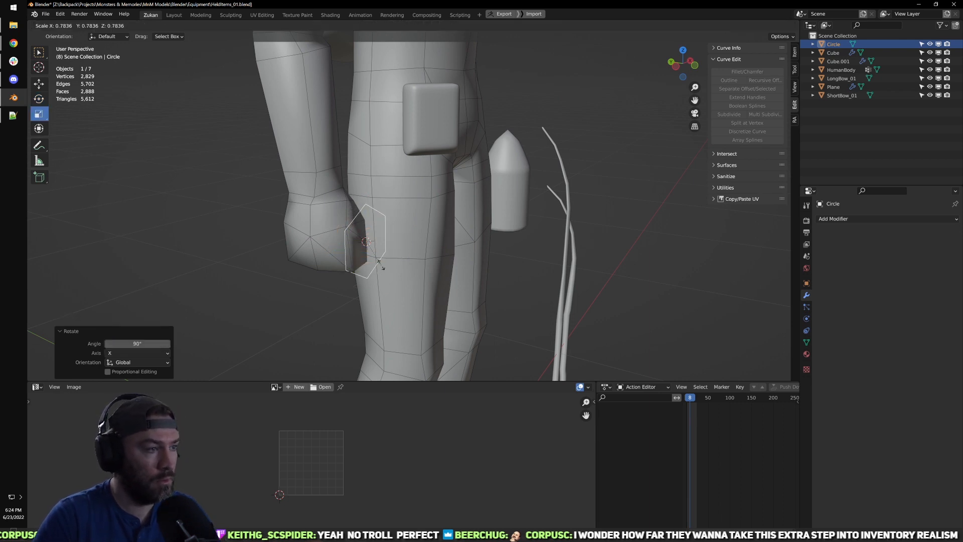
click(375, 256)
key(Tab)
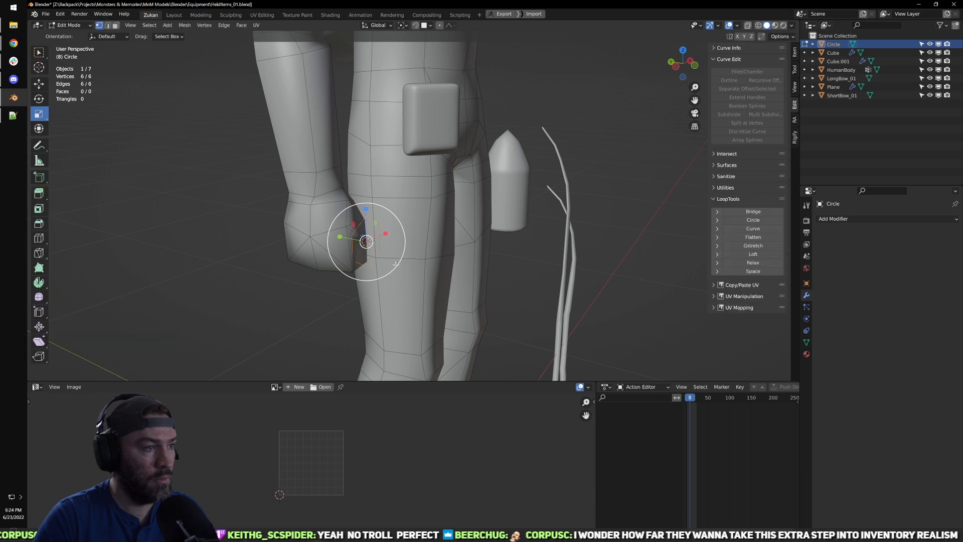
Step: Extrude the upright hexagonal circle forward from the hand by about 0.168 m along negative Y
key(ctrl+KP_3)
key(e)
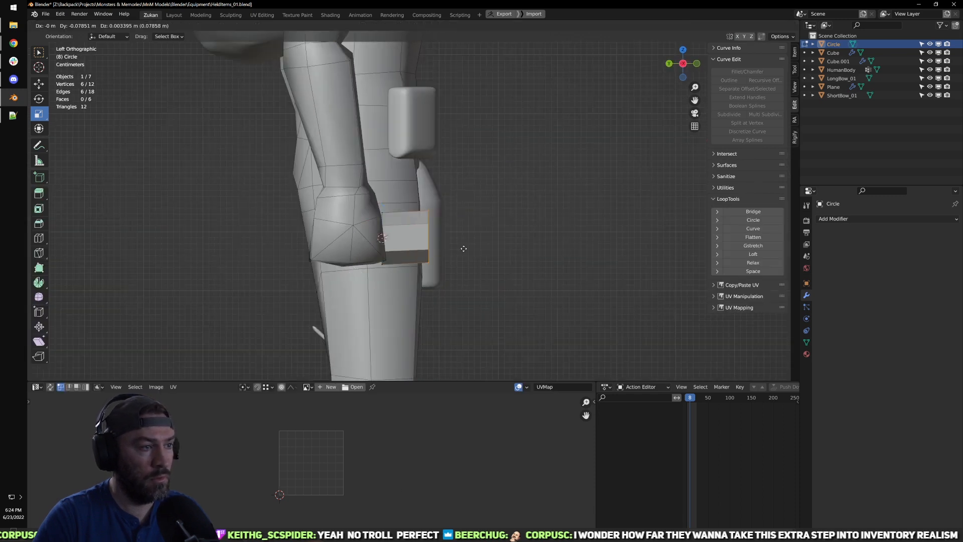
key(Escape)
drag(348, 239, 360, 239)
click(447, 233)
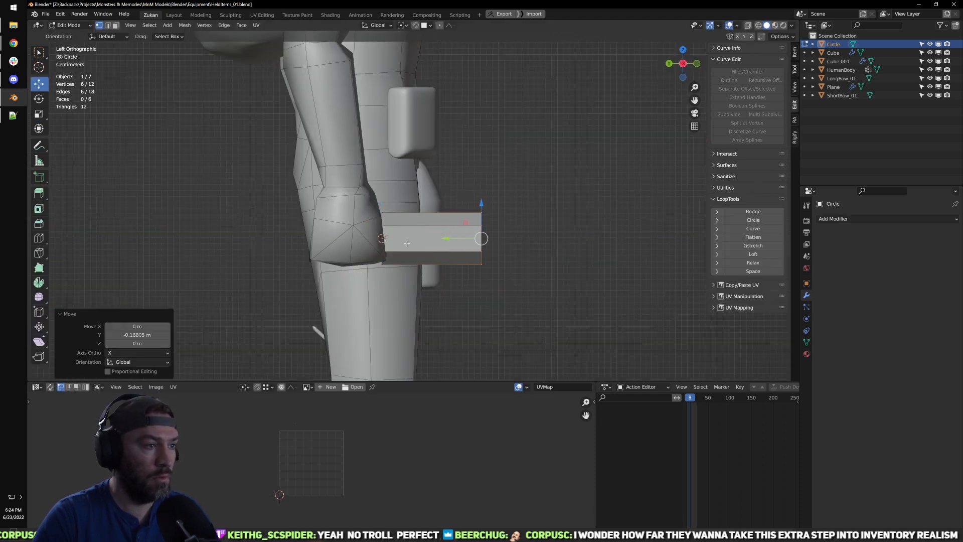
Step: Scale the tube's hand-side edge ring to 0.503 and move it 0.1 m along Y, back through the hand
key(alt+z)
key(alt+z)
key(r)
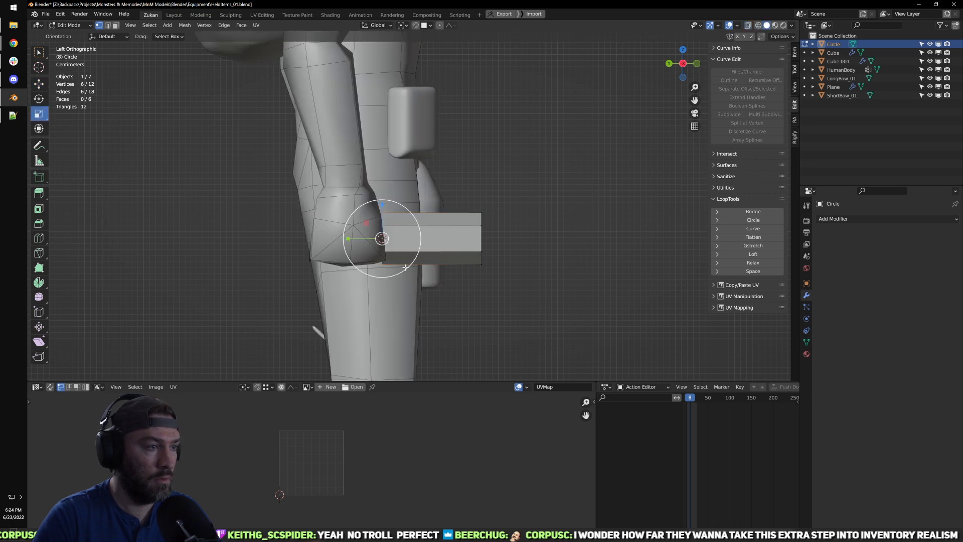
key(s)
click(392, 248)
middle_drag(392, 247, 365, 292)
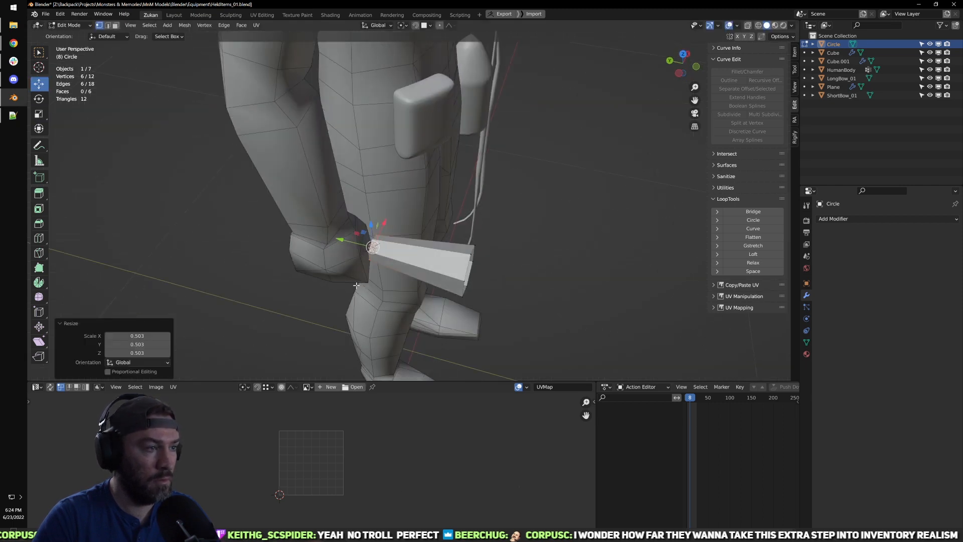
drag(343, 242, 288, 228)
Step: Add one loop cut around the tapered tube and shift it along Y towards the wide front end by about 0.046 m
key(ctrl+KP_3)
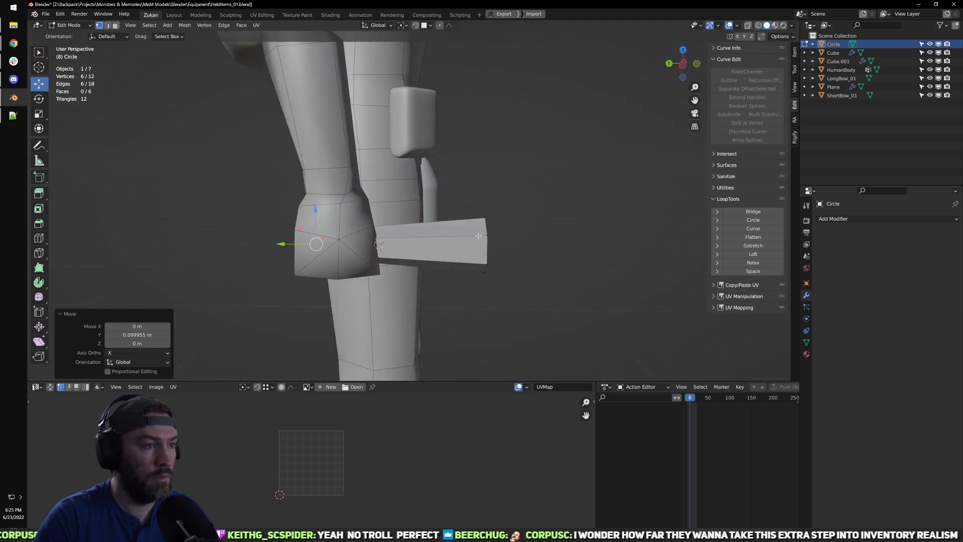
key(shift+z)
drag(462, 208, 493, 266)
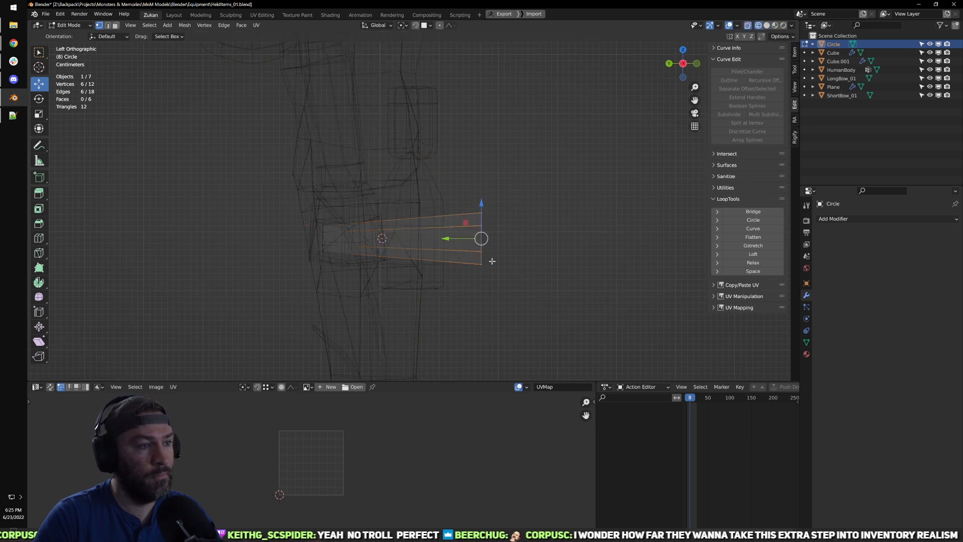
key(ctrl+r)
click(444, 249)
click(438, 248)
key(g)
key(y)
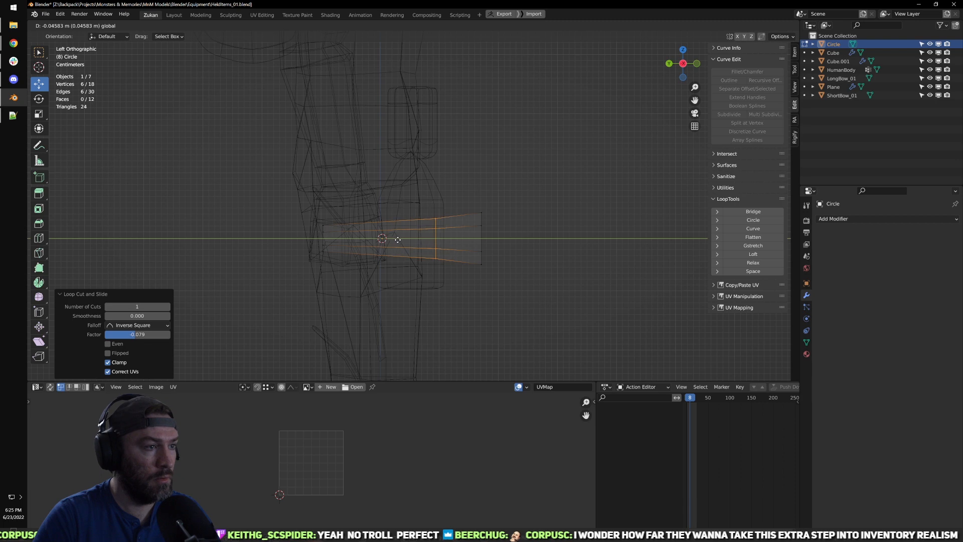
click(402, 240)
Step: Examine the tapered tube's size and shape in the character's hand in textured preview shading
key(shift+z)
middle_drag(490, 251, 418, 269)
scroll(384, 278, up, 3)
scroll(418, 269, down, 3)
key(shift+z)
key(a)
key(shift+z)
scroll(464, 190, down, 3)
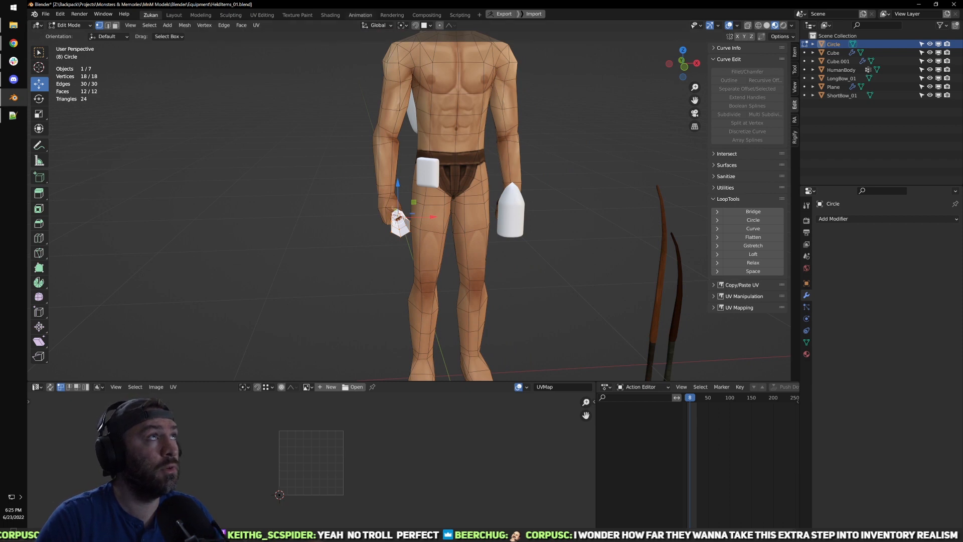
Step: Switch to the browser and examine the flame torch image results, enlarging the medieval torch set and the four wrapped wooden torches
key(alt+Tab)
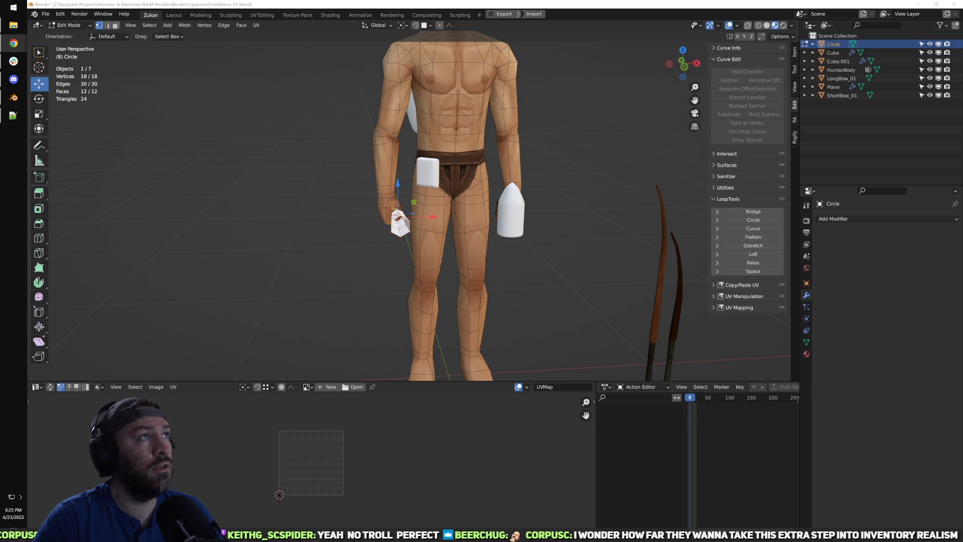
drag(620, 1, 630, 100)
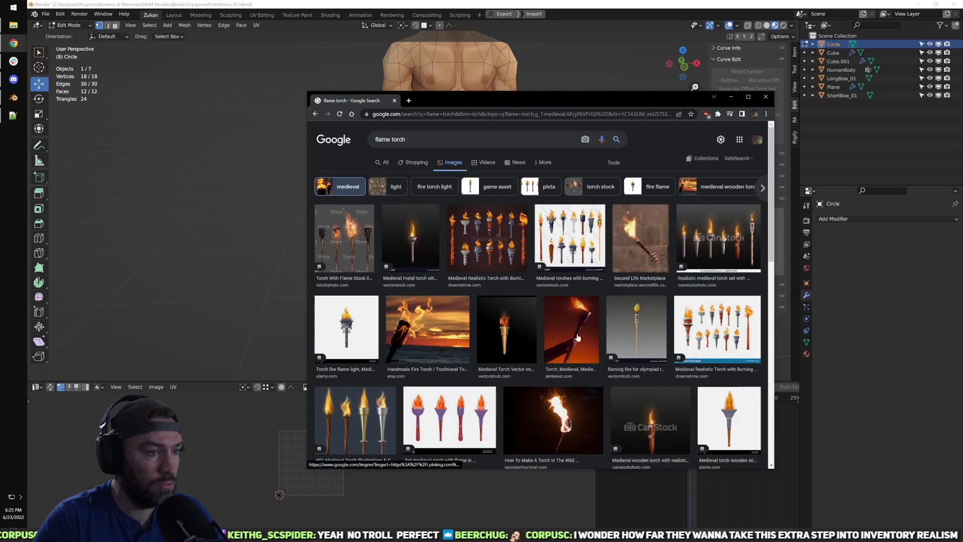
mouse_move(496, 261)
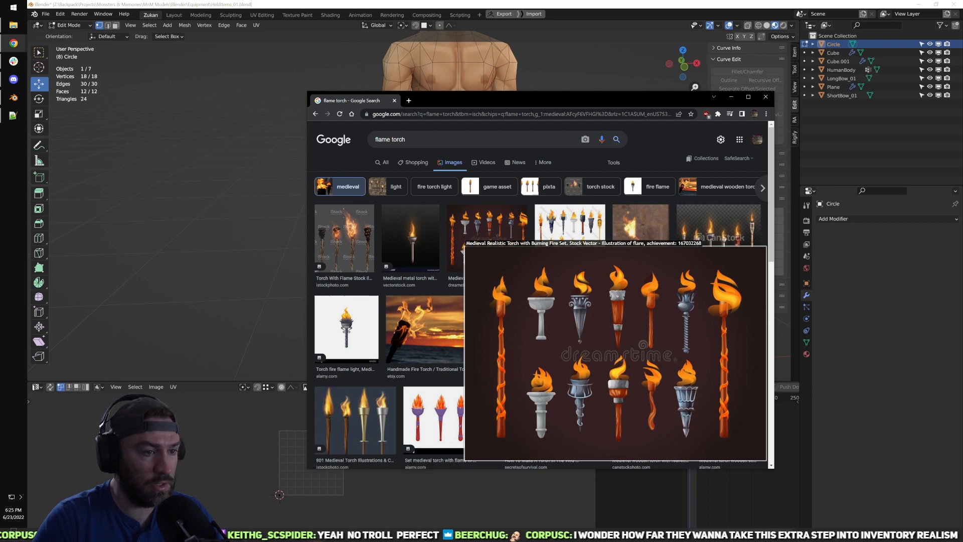
click(494, 251)
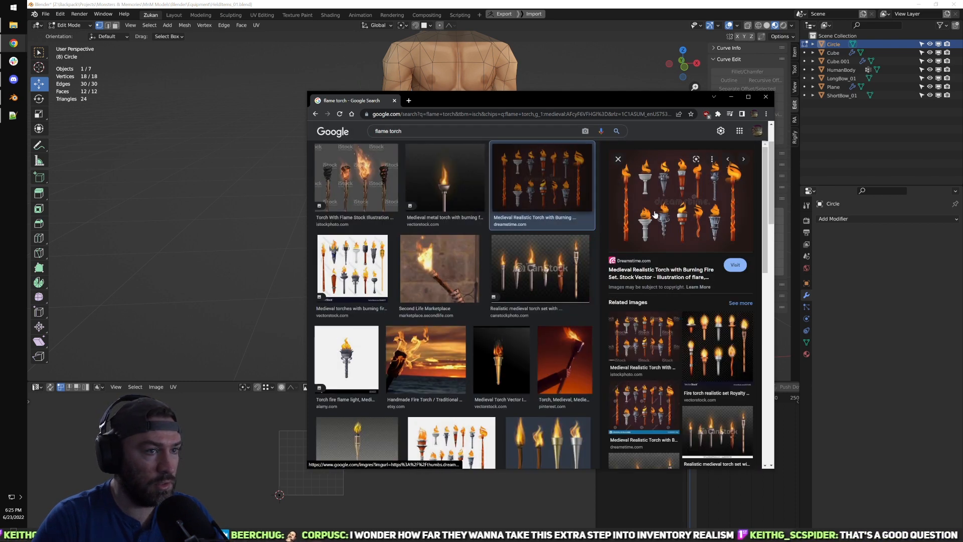
mouse_move(660, 215)
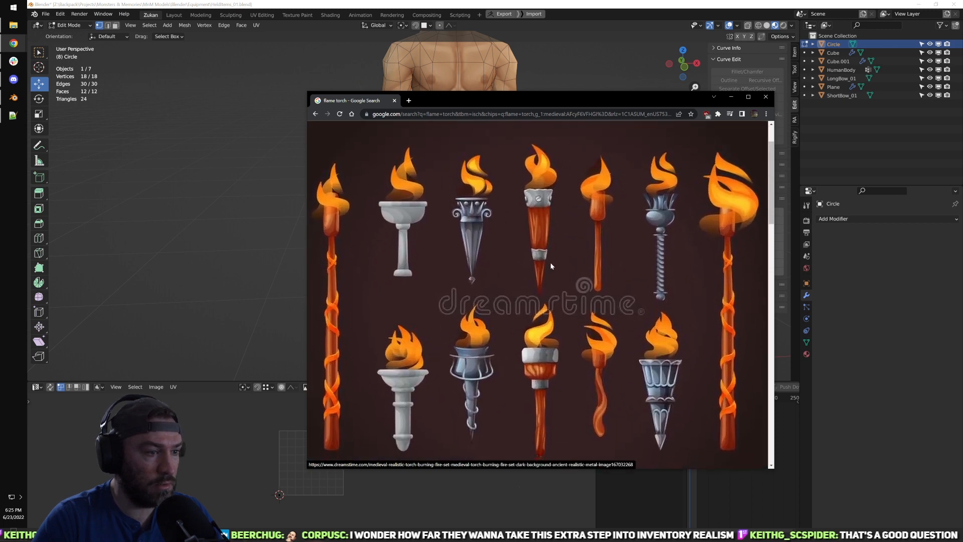
scroll(550, 242, down, 2)
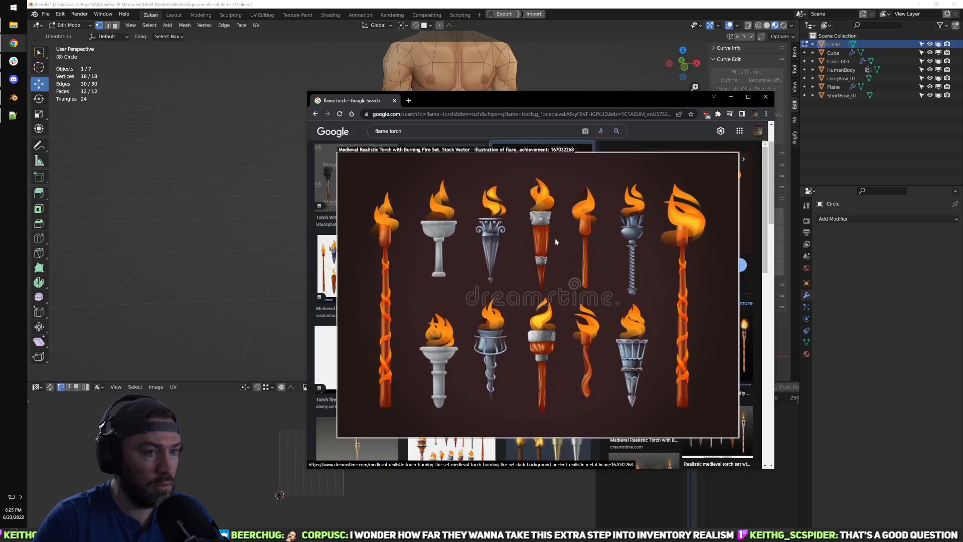
click(373, 182)
click(373, 182)
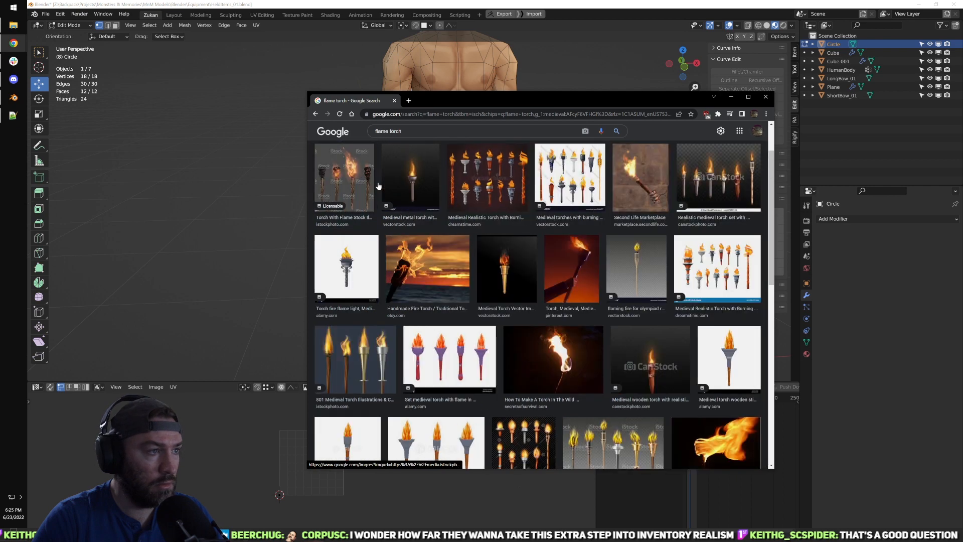
click(323, 189)
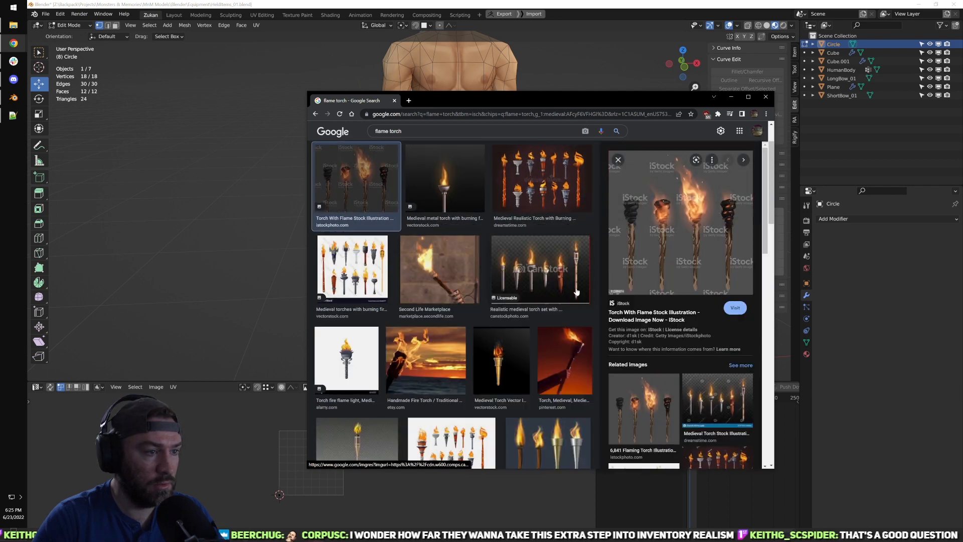
scroll(583, 313, up, 1)
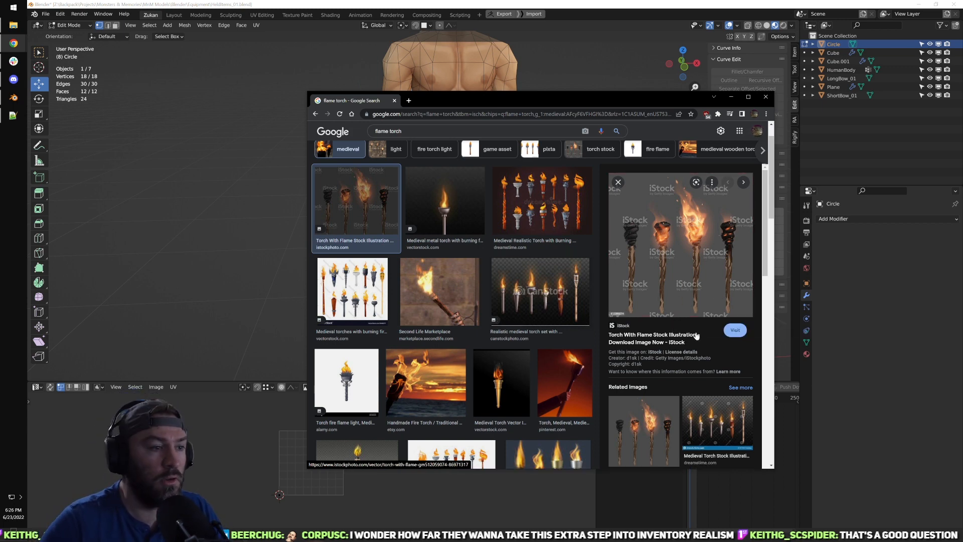
mouse_move(686, 253)
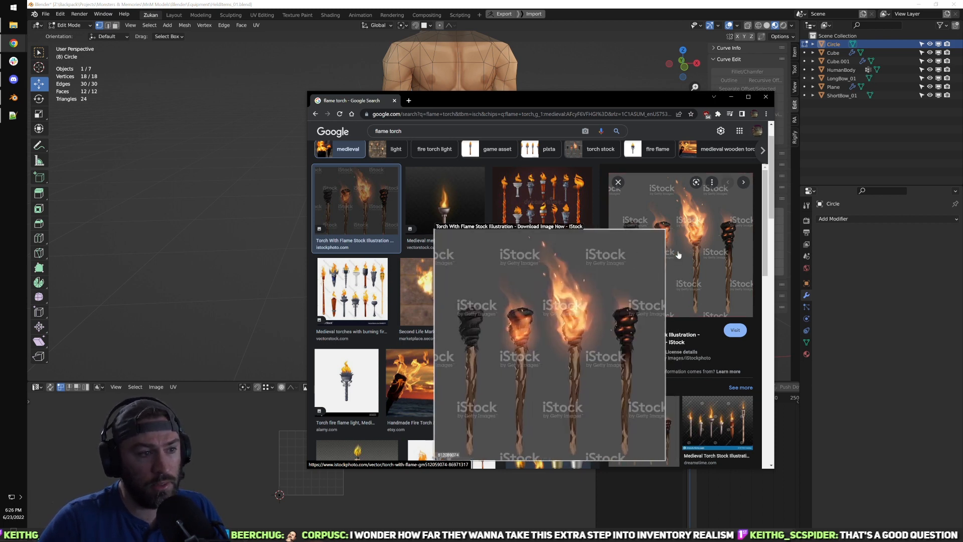
click(297, 160)
Step: Extrude the tube's front edge loop in place and scale it by 1.237 to form a wider flat rim
middle_drag(597, 224, 520, 218)
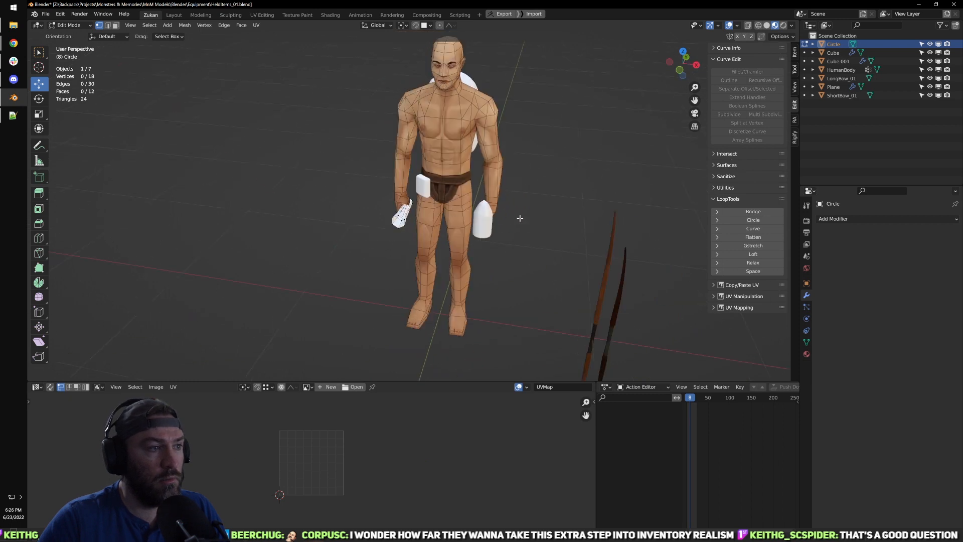
middle_drag(410, 214, 474, 259)
key(Tab)
scroll(495, 275, up, 6)
key(Tab)
scroll(474, 259, up, 3)
key(ctrl+Tab)
click(463, 269)
alt+click(463, 270)
key(KP_Decimal)
scroll(460, 272, down, 1)
middle_drag(460, 271, 454, 231)
key(e)
right_click(435, 226)
key(shift+space)
key(s)
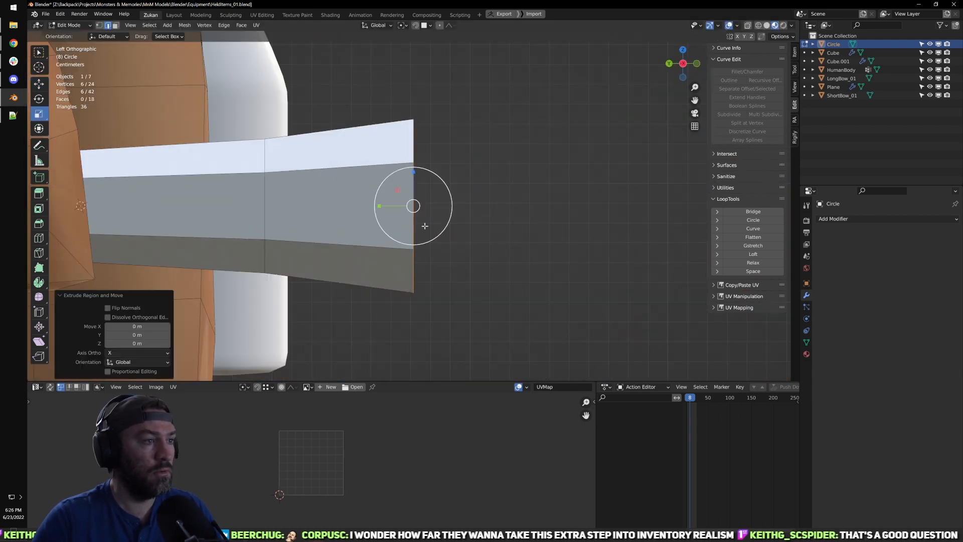
drag(432, 239, 439, 246)
Step: Extrude the outer rim forward to give the torch head thickness, and shift both rim loops forward to slope its underside
key(e)
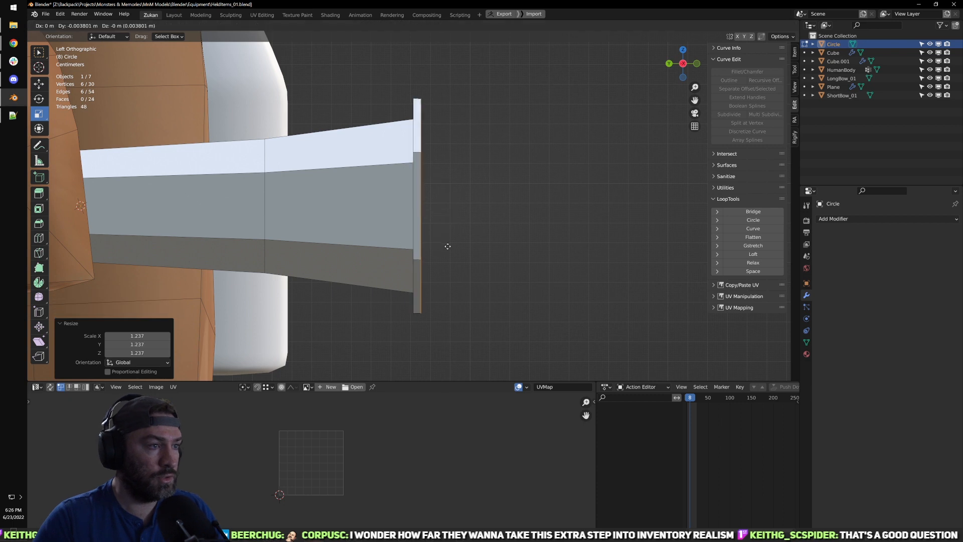
right_click(446, 244)
key(shift+space)
key(g)
drag(387, 206, 415, 207)
middle_drag(450, 206, 430, 204)
alt+shift+click(446, 157)
drag(405, 206, 419, 206)
Step: Extrude the torch head's front loop, scale it inward into a lip, and shift the inner loop back towards the handle
middle_drag(550, 257, 458, 249)
alt+click(476, 241)
key(e)
right_click(488, 251)
right_click(441, 253)
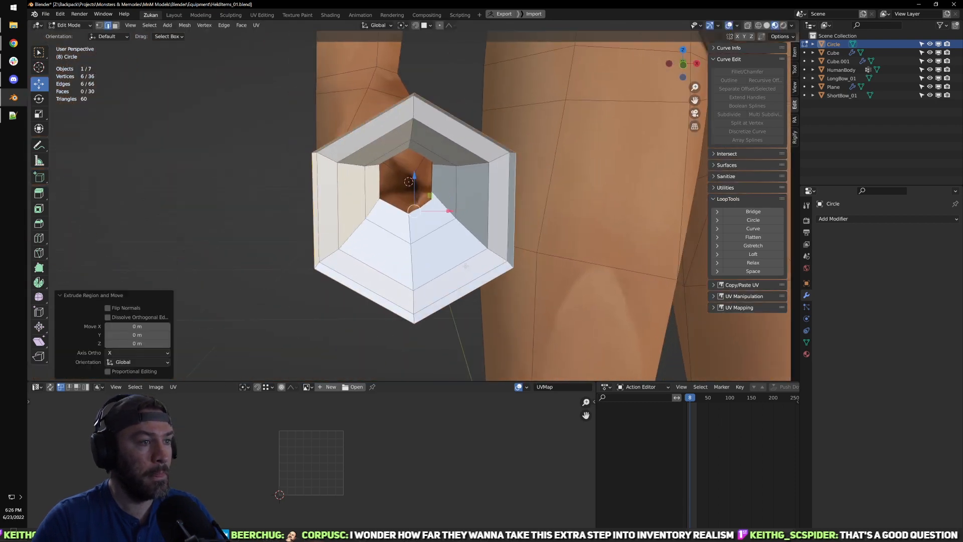
key(s)
drag(438, 242, 425, 229)
middle_drag(416, 220, 491, 195)
key(g)
drag(421, 205, 406, 207)
Step: Close the torch head's opening by extruding the inner loop and merging it at center, and push the center vertex deeper inside
middle_drag(512, 234, 448, 246)
key(e)
right_click(416, 241)
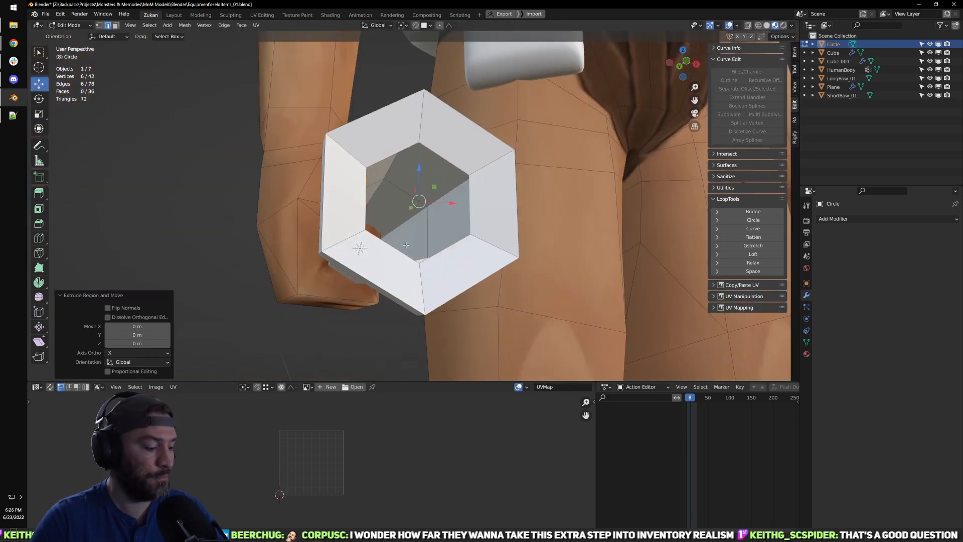
key(alt+m)
click(400, 229)
key(s)
key(ctrl+Tab)
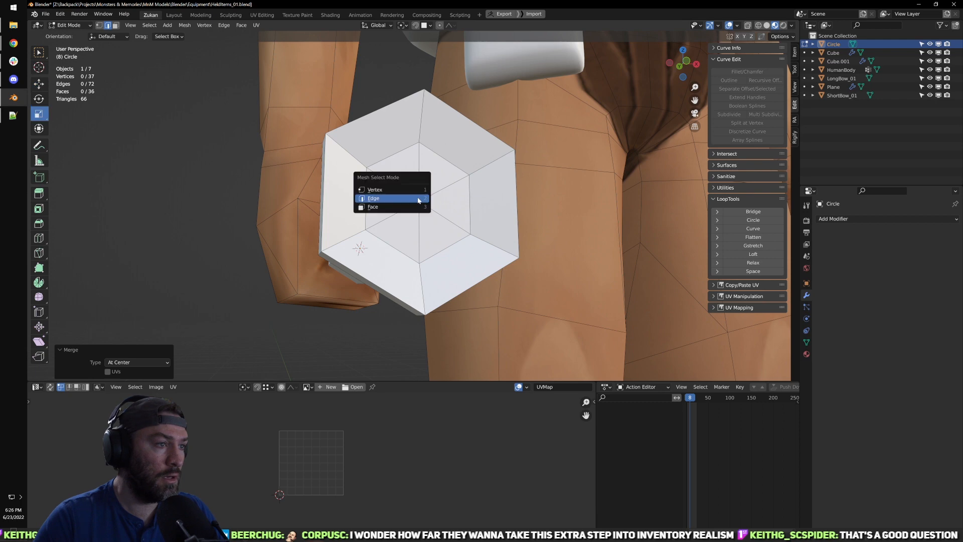
click(415, 190)
key(g)
middle_drag(362, 225, 436, 221)
drag(405, 203, 375, 206)
Step: Examine the torch's overall shape in the character's hand from several distances and angles
scroll(401, 216, down, 4)
middle_drag(447, 221, 415, 236)
scroll(392, 257, down, 3)
scroll(464, 242, up, 3)
key(Tab)
scroll(466, 240, down, 2)
key(Tab)
scroll(412, 226, up, 5)
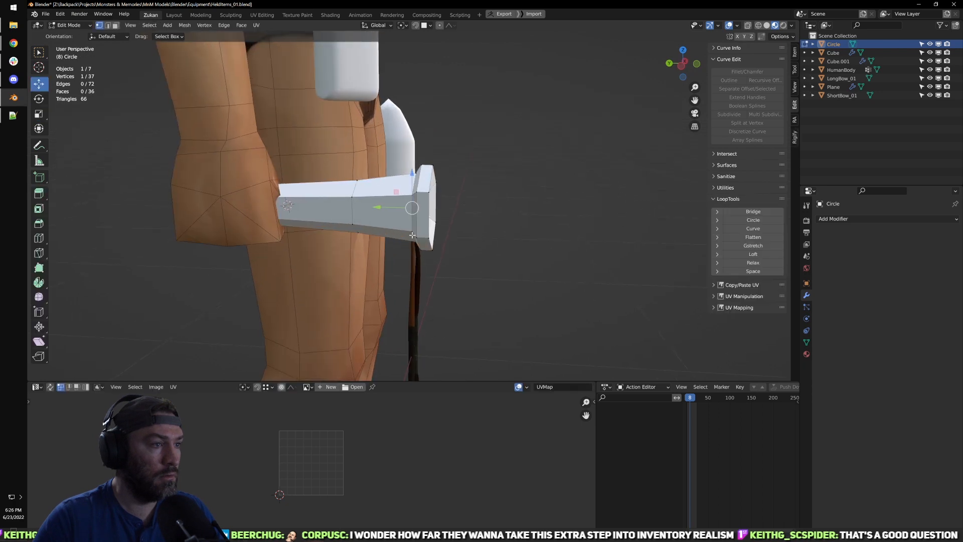
Step: Select the two loops at the back of the torch head and move them 0.0082 m along Y towards the handle
shift+middle_drag(377, 146, 410, 168)
key(ctrl+KP_3)
key(shift+z)
drag(402, 133, 466, 327)
drag(409, 108, 458, 306)
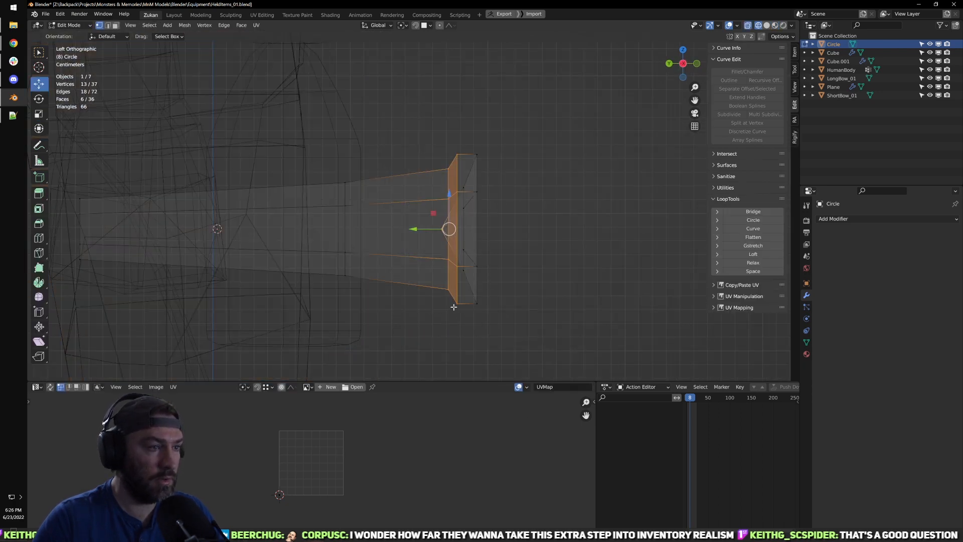
key(shift+z)
drag(420, 228, 409, 228)
Step: Scale the torch head's two rear loops down slightly and shift them a little further towards the handle
key(shift+space)
key(s)
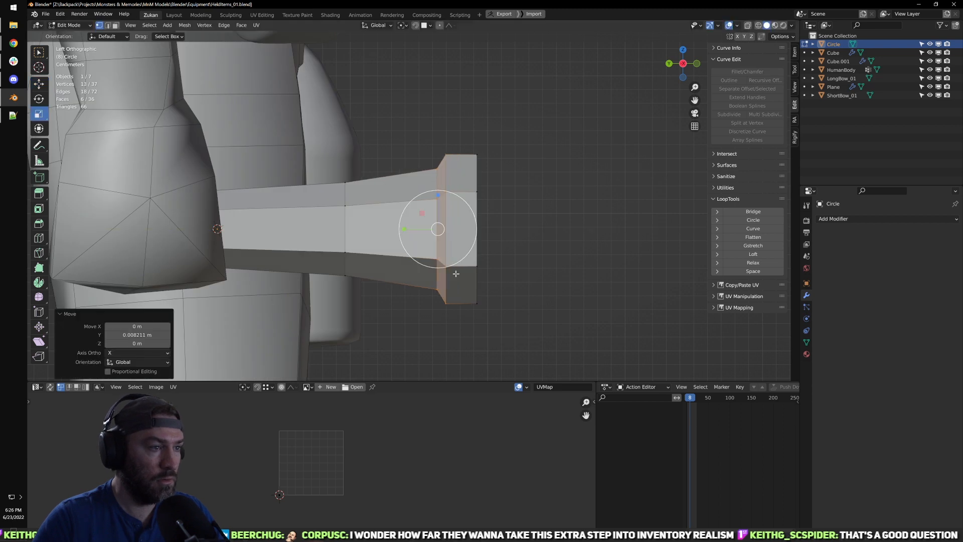
drag(451, 264, 449, 263)
key(w)
drag(410, 229, 402, 231)
Step: Shade the torch smooth in Object Mode and deselect it
mouse_move(548, 254)
middle_down()
mouse_move(408, 242)
mouse_move(435, 272)
mouse_move(501, 248)
mouse_move(400, 272)
mouse_move(357, 269)
mouse_move(452, 238)
mouse_move(456, 261)
mouse_move(432, 257)
middle_up()
scroll(499, 247, down, 5)
key(Tab)
right_click(428, 221)
click(440, 222)
scroll(465, 224, down, 3)
click(356, 270)
scroll(353, 270, down, 1)
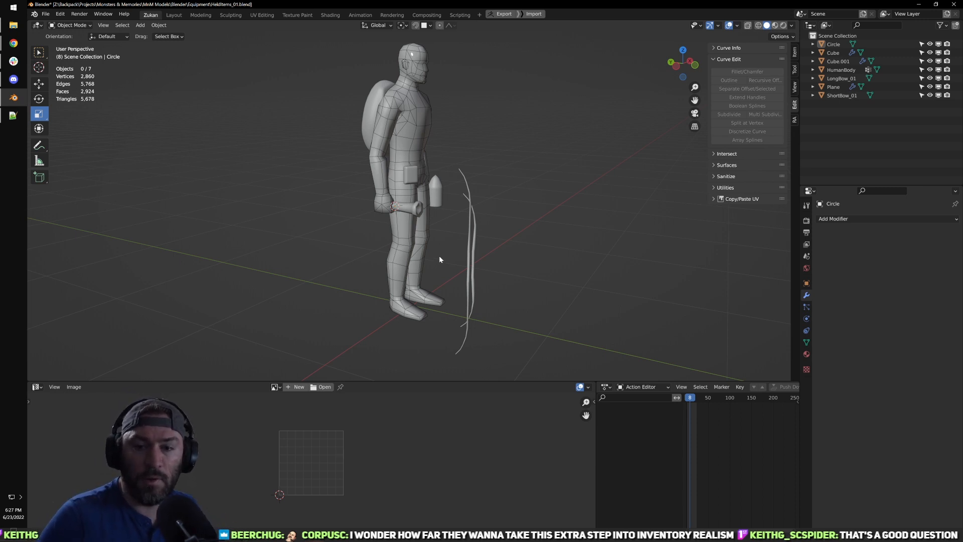
Step: Isolate the torch in local view and select the open edge loop at its handle end in Edit Mode
scroll(434, 236, up, 6)
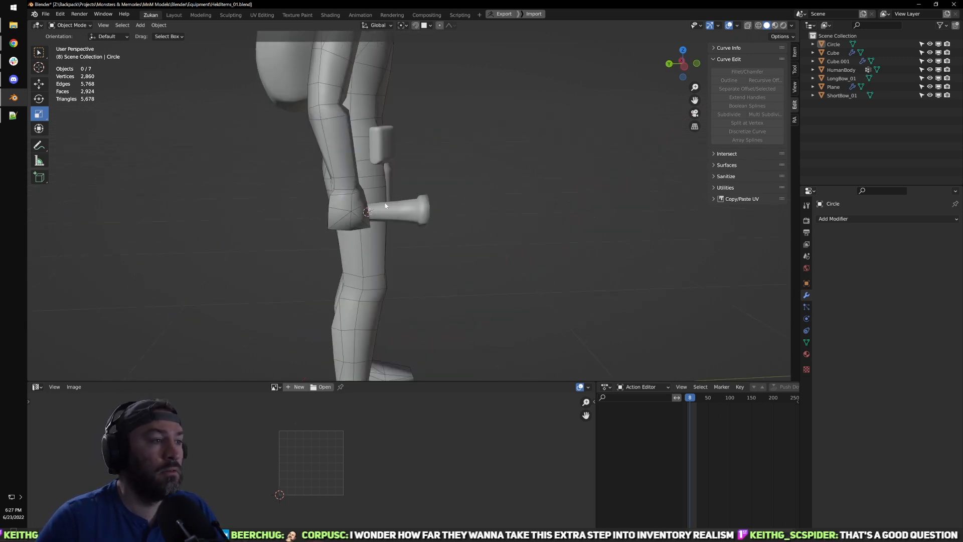
click(412, 212)
key(KP_Divide)
key(Tab)
key(ctrl+Tab)
click(402, 228)
alt+click(383, 204)
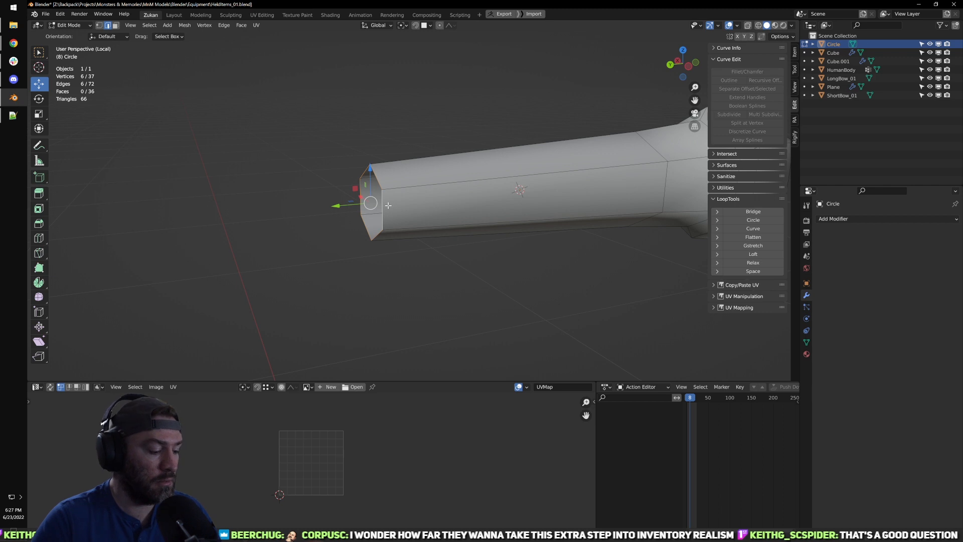
Step: Try to cap the open handle end by filling its edge loop with faces
key(ctrl+f)
click(359, 290)
middle_drag(357, 272, 441, 245)
key(ctrl+Tab)
click(442, 237)
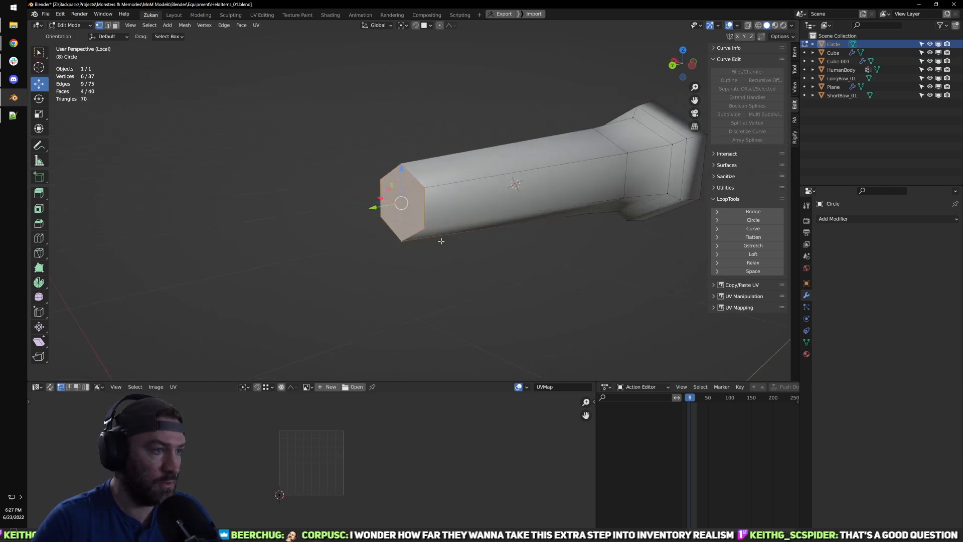
key(ctrl+z)
key(ctrl+z)
Step: Cap the open handle end by extruding its edge loop in place and merging it at center
key(e)
right_click(412, 232)
key(alt+m)
click(403, 226)
Step: Pull the handle cap's center vertex outward into a point and select the end ring for scaling
key(ctrl+Tab)
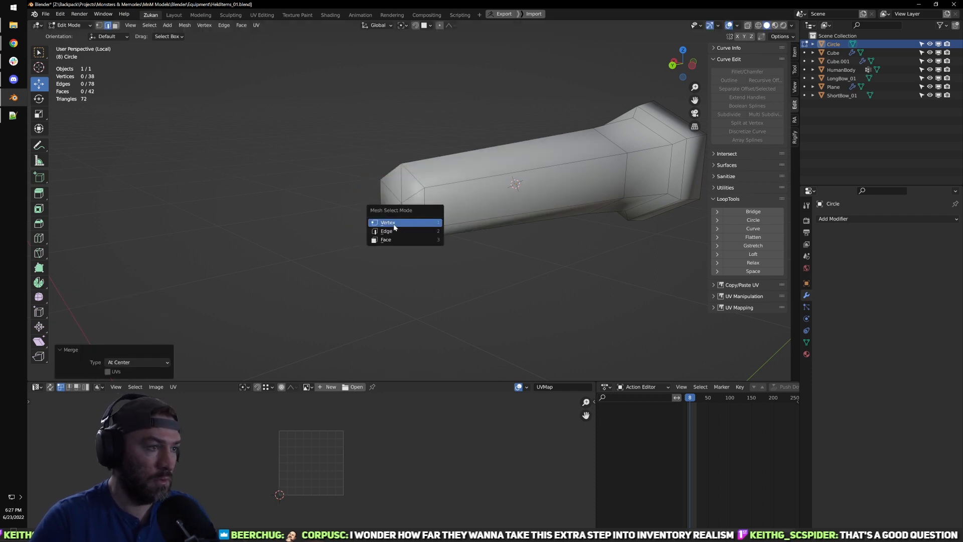
click(394, 225)
click(411, 206)
drag(374, 209, 310, 220)
middle_drag(348, 224, 307, 223)
key(z)
mouse_move(341, 145)
mouse_down()
mouse_move(398, 254)
mouse_move(369, 227)
mouse_up()
key(z)
key(s)
Step: Return to the full scene in Object Mode and examine the torch against the character's hand and the other gear
key(Tab)
scroll(472, 253, down, 5)
middle_drag(504, 252, 416, 290)
key(KP_Divide)
click(371, 279)
scroll(370, 280, down, 2)
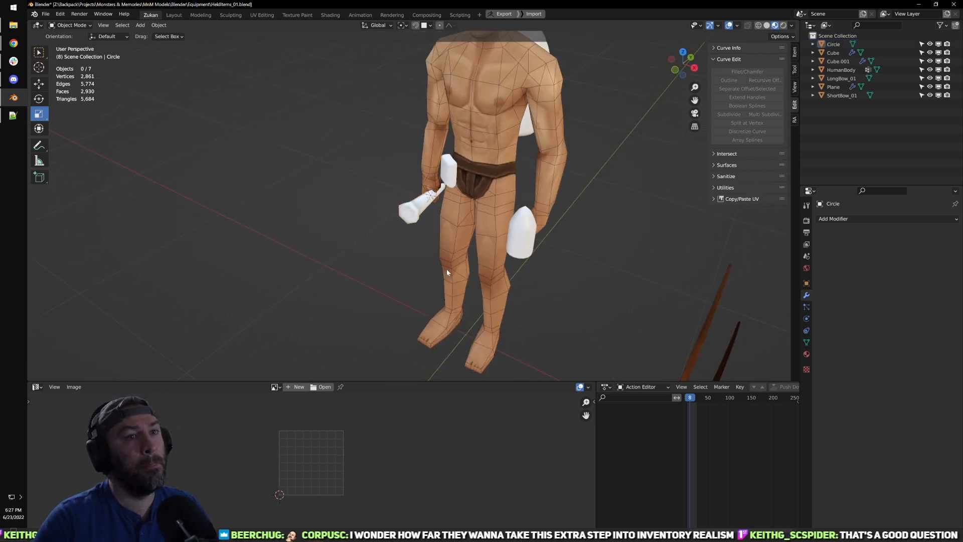
scroll(459, 283, up, 2)
mouse_move(380, 254)
middle_down()
mouse_move(432, 199)
mouse_move(544, 210)
mouse_move(380, 215)
middle_up()
click(434, 215)
scroll(401, 215, up, 2)
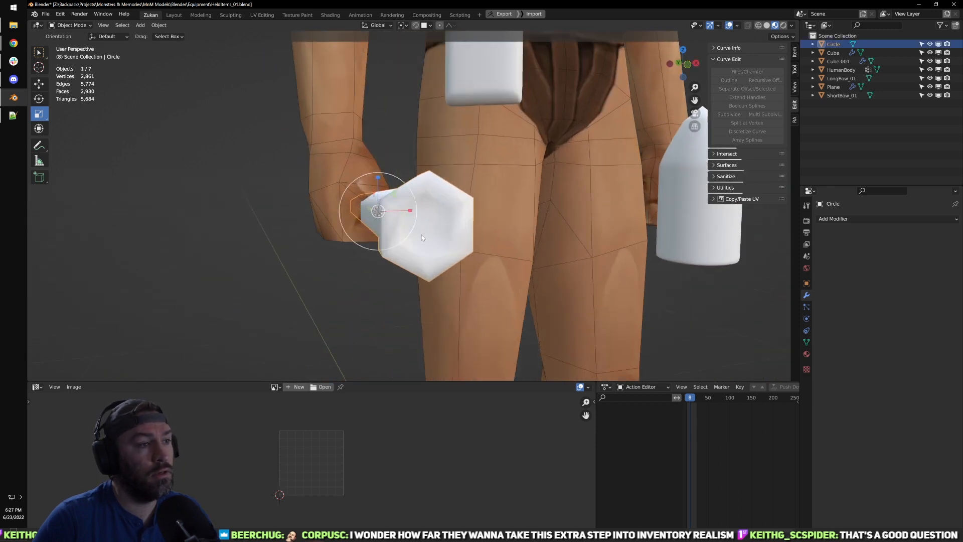
Step: Duplicate the ring of faces at the torch head's open end and separate it into its own object
key(Tab)
key(ctrl+Tab)
click(470, 219)
key(ctrl+Tab)
click(446, 235)
middle_drag(455, 234, 445, 256)
alt+click(473, 258)
key(shift+d)
right_click(489, 256)
key(p)
click(456, 260)
key(Tab)
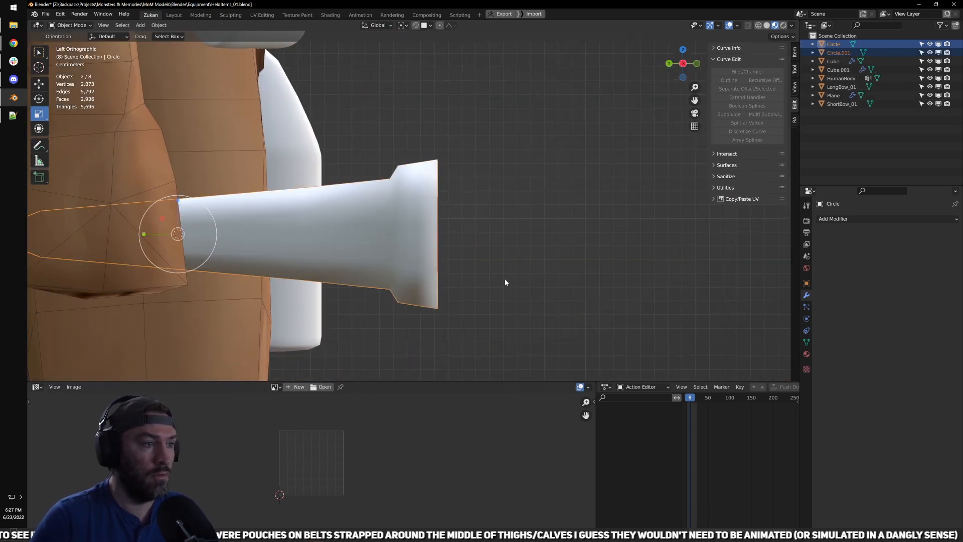
Step: Select the outer edge loop of the separated ring and move it about 0.038 m forward along the Y axis
middle_drag(497, 275, 428, 264)
key(w)
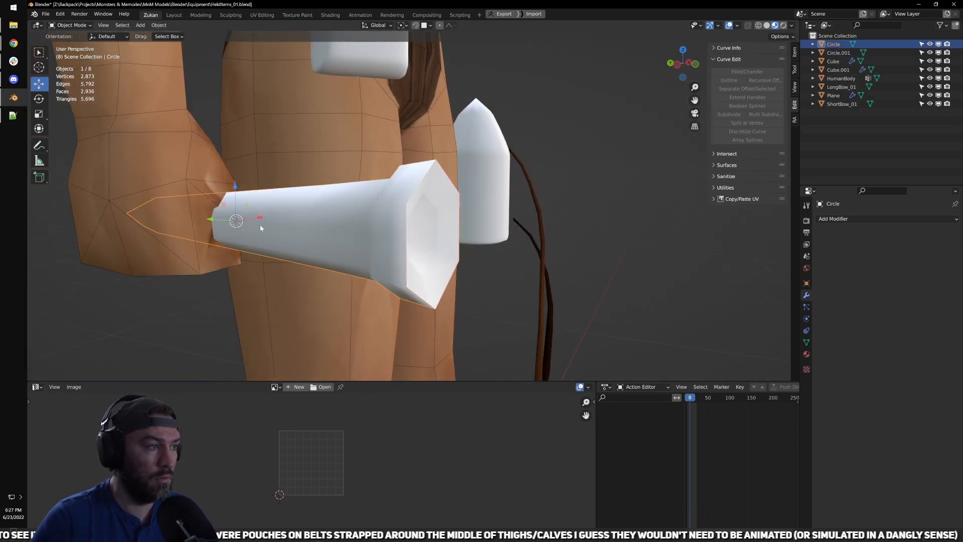
click(439, 271)
key(Tab)
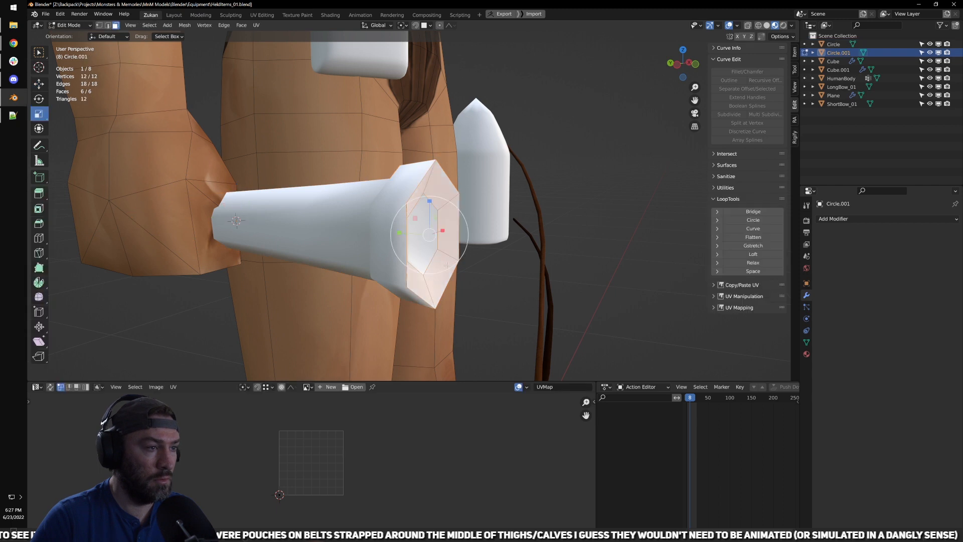
key(ctrl+Tab)
click(483, 274)
alt+click(449, 288)
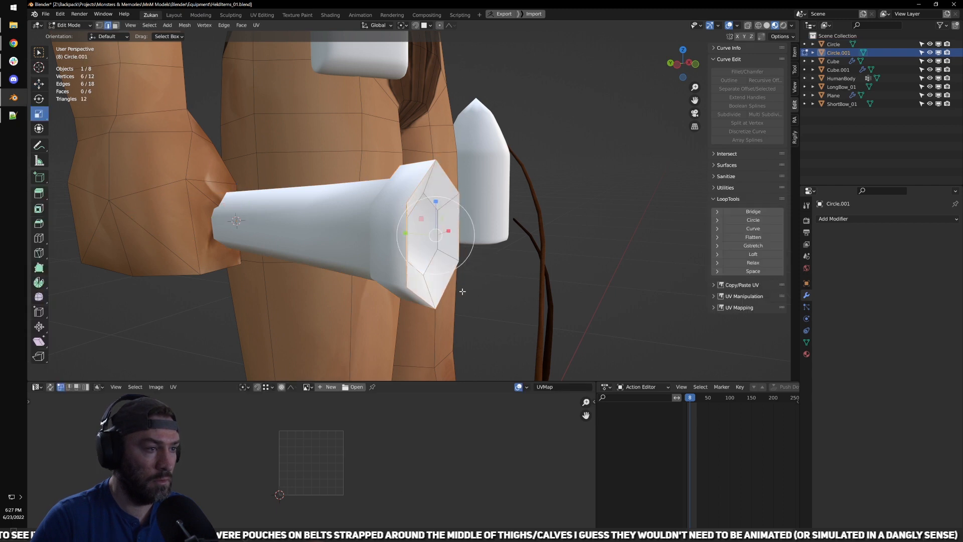
key(w)
drag(403, 229, 484, 206)
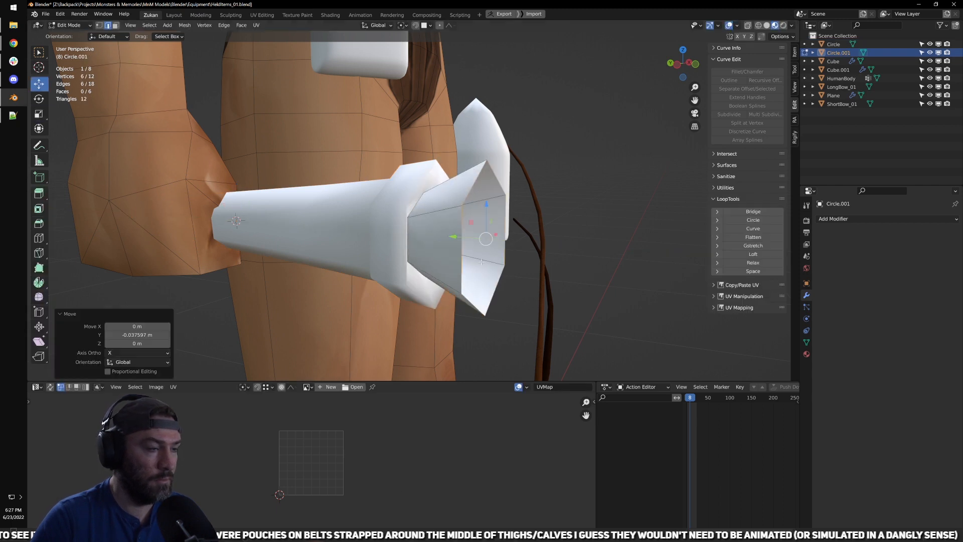
Step: Scale down the flame piece's front edge loop in the left side view and extrude it in place
key(ctrl+KP_3)
key(r)
drag(506, 268, 504, 260)
scroll(514, 267, down, 1)
key(e)
right_click(533, 275)
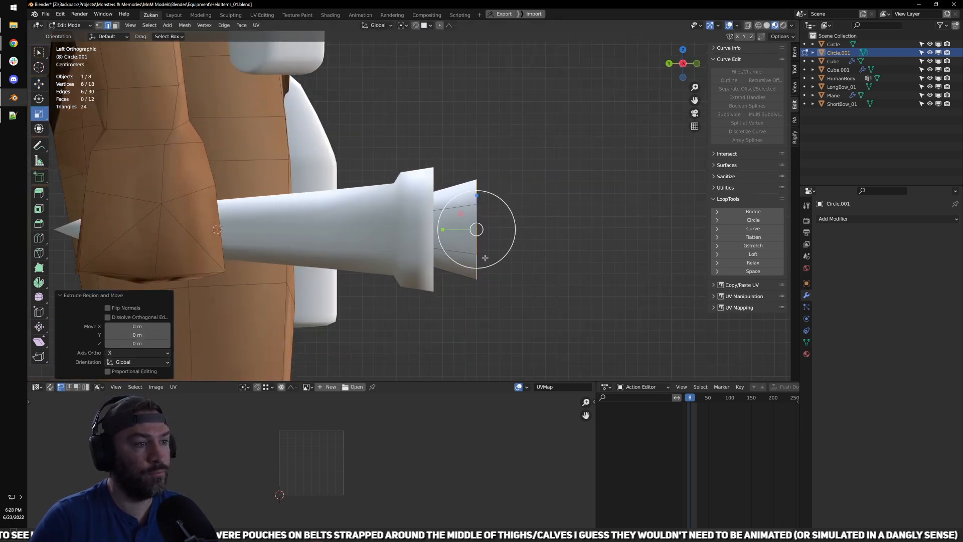
Step: Pull the extruded loop forward and shrink it to taper the flame, then reselect the flame in Object Mode
key(w)
drag(449, 232, 518, 231)
key(r)
drag(545, 266, 543, 241)
scroll(542, 261, down, 4)
middle_drag(542, 271, 468, 224)
scroll(522, 259, up, 3)
scroll(477, 256, down, 1)
scroll(396, 256, down, 3)
key(Tab)
click(535, 280)
click(458, 238)
click(467, 226)
scroll(462, 245, up, 2)
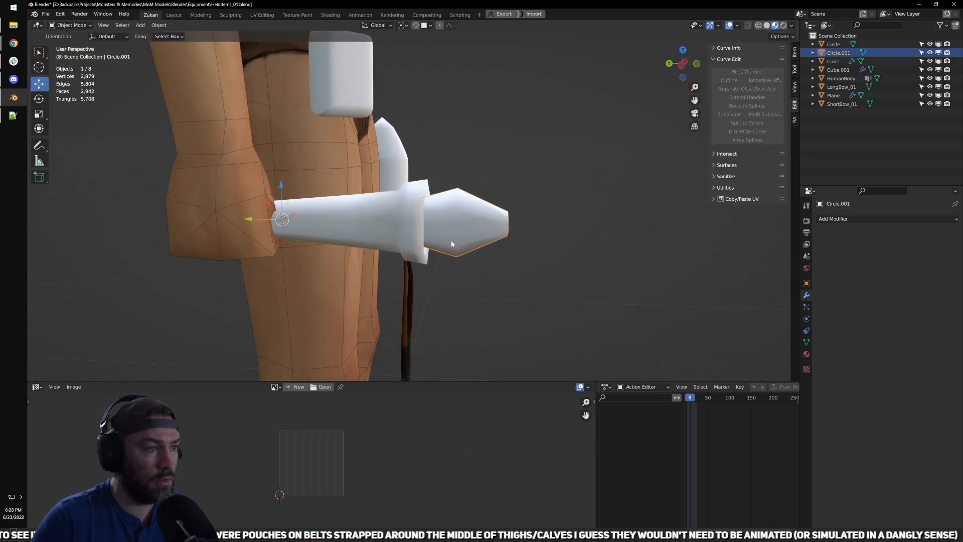
Step: Set the flame's origin to its surface center of mass and move it about 0.007 m along Y into the torch head
key(ctrl+alt+shift+c)
click(457, 240)
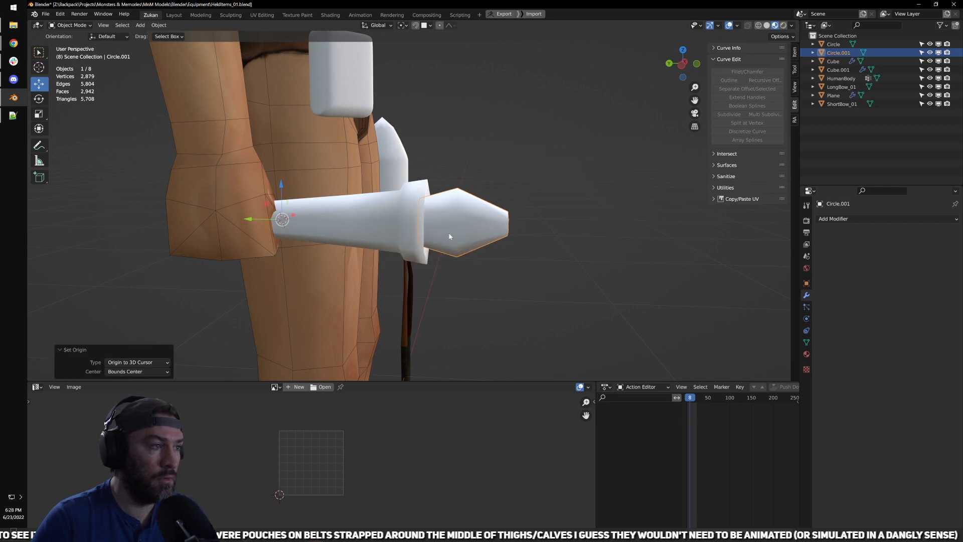
key(ctrl+alt+shift+c)
click(425, 232)
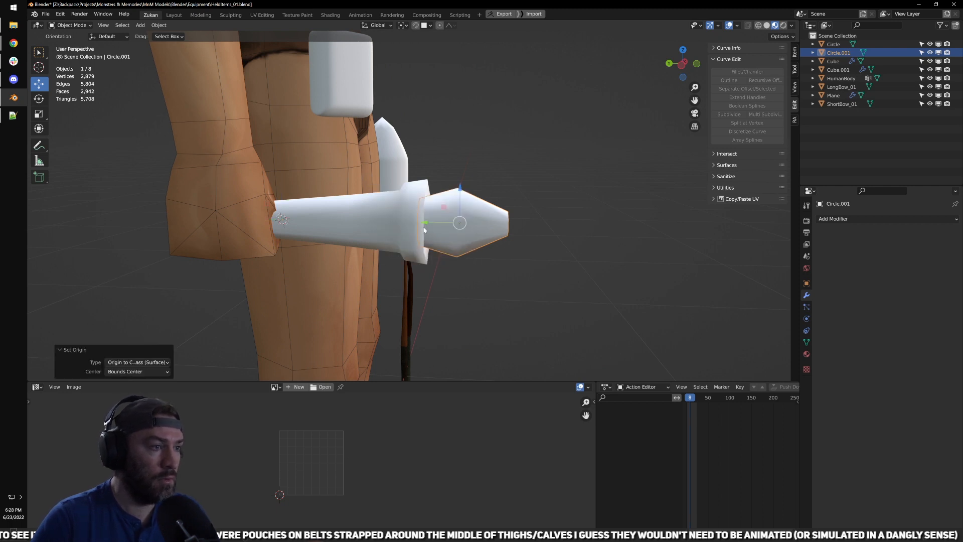
drag(424, 222, 417, 222)
middle_drag(469, 228, 366, 237)
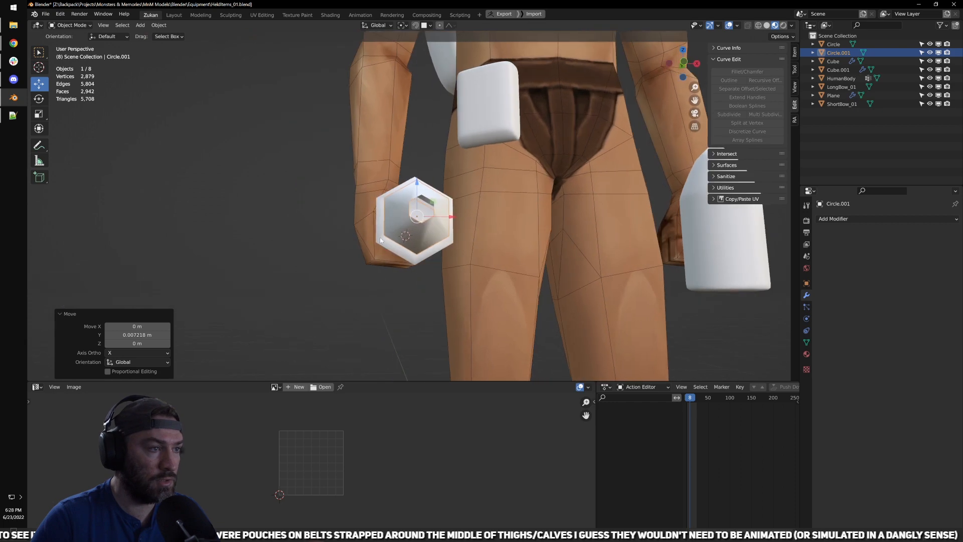
Step: Examine the flame piece's surfaces and open tip inside the torch head
scroll(392, 264, up, 1)
key(Tab)
mouse_move(414, 285)
middle_down()
mouse_move(341, 239)
mouse_move(407, 245)
mouse_move(399, 281)
middle_up()
scroll(329, 269, down, 5)
click(346, 268)
scroll(370, 265, up, 4)
key(Tab)
scroll(402, 244, up, 2)
middle_drag(404, 245, 356, 251)
Step: Recalculate the flame mesh's normals with the edge loop around its open tip selected
key(Tab)
key(ctrl+Tab)
click(370, 249)
scroll(415, 256, down, 4)
scroll(356, 250, up, 2)
key(ctrl+Tab)
click(452, 217)
alt+click(443, 234)
key(shift+n)
key(ctrl+n)
key(Escape)
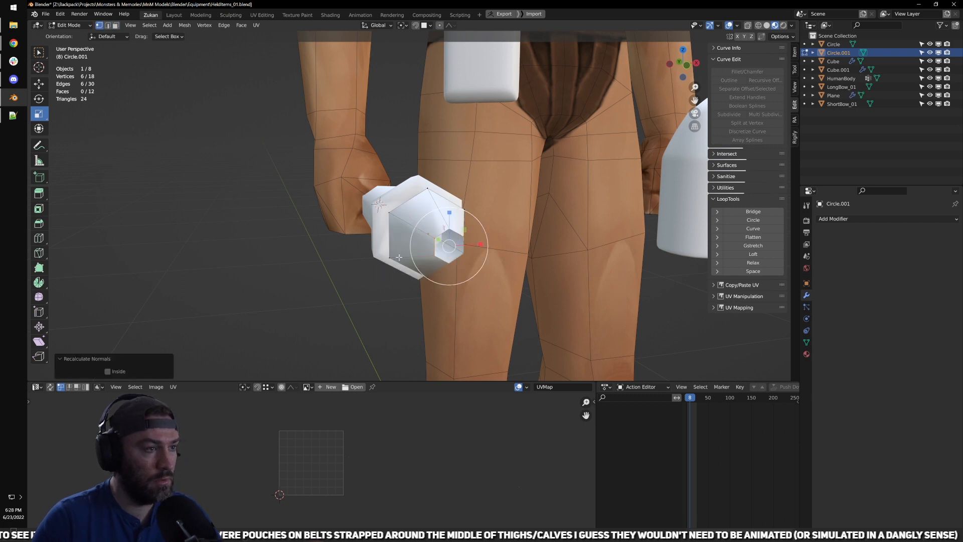
Step: Cap the flame's open tip by extruding its end loop, shifting it about 0.008 m forward along Y and merging it at center
key(e)
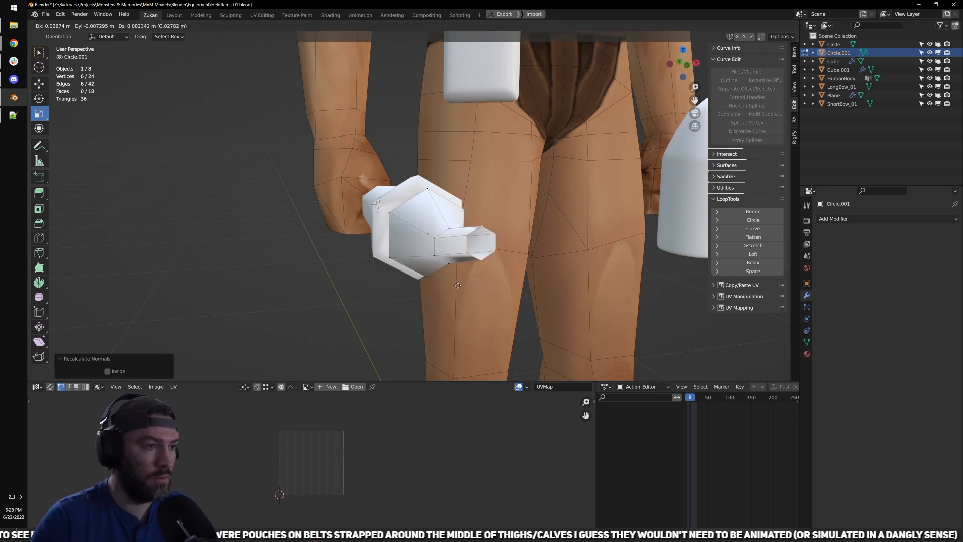
key(Escape)
key(m)
click(427, 293)
middle_drag(392, 289, 455, 282)
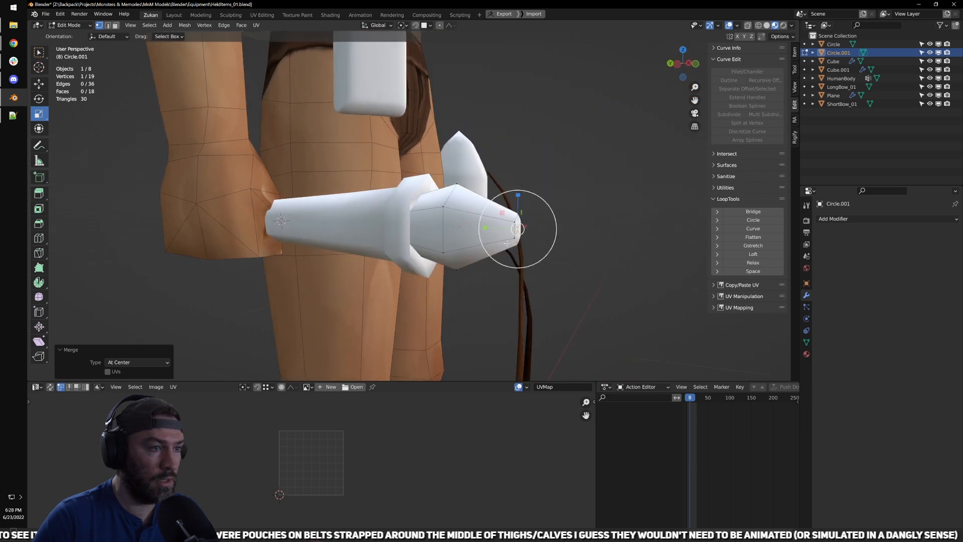
key(w)
key(ctrl+z)
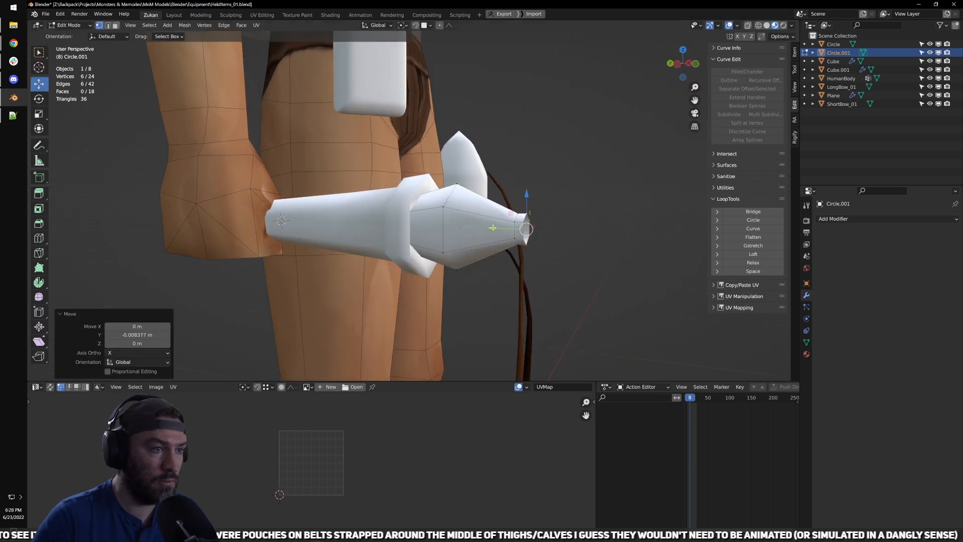
key(m)
click(543, 257)
Step: Nudge the flame's tip vertex along the Y axis and return to Object Mode
key(g)
key(y)
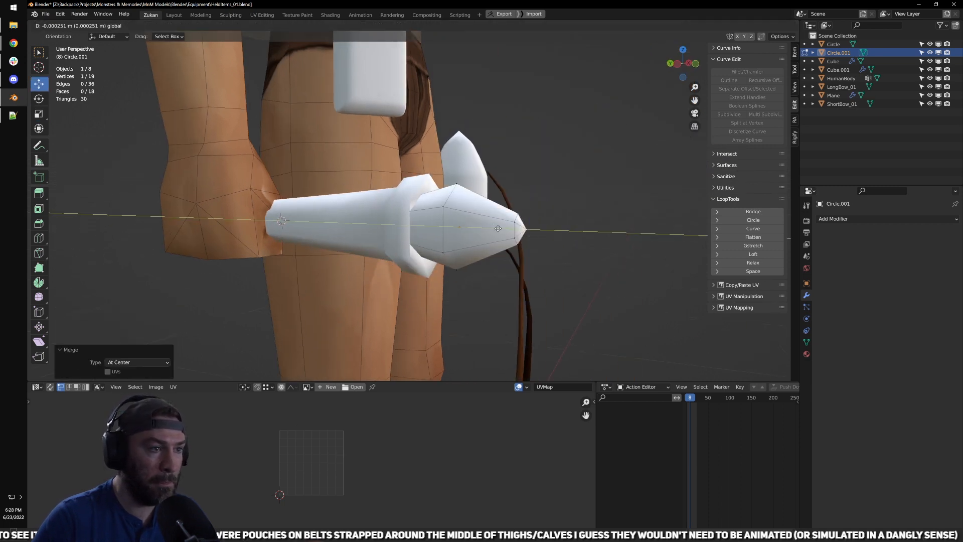
click(505, 228)
scroll(512, 230, down, 1)
key(Tab)
scroll(486, 249, down, 3)
middle_drag(557, 235, 480, 277)
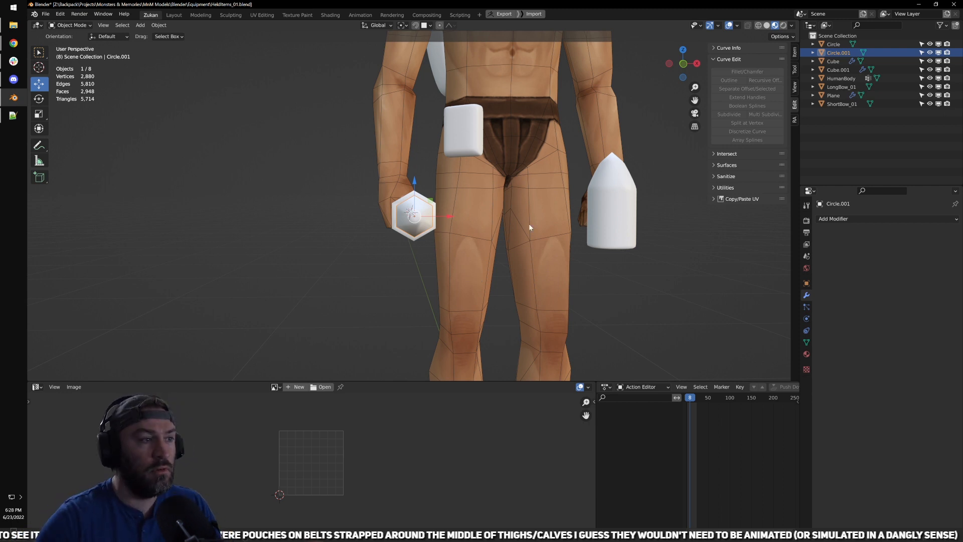
Step: Select the flame object and scale it up uniformly by a factor of 1.071
click(376, 202)
middle_drag(376, 202, 442, 259)
click(445, 216)
scroll(447, 238, up, 2)
key(s)
drag(442, 247, 443, 248)
middle_drag(443, 249, 444, 253)
Step: Rotate the flame about -20.2° in the front view so its corners are offset from the torch head's
key(r)
key(KP_1)
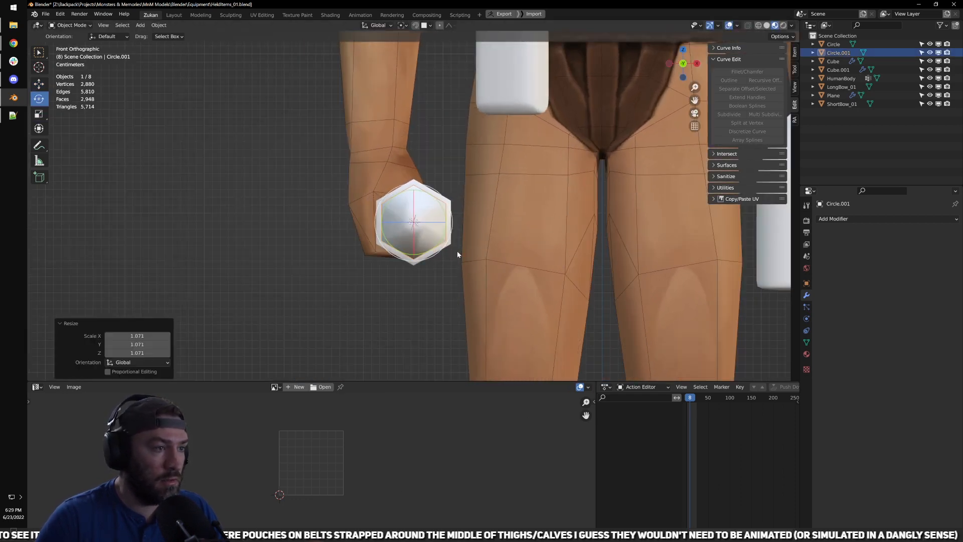
drag(445, 249, 453, 228)
middle_drag(384, 259, 453, 265)
key(KP_1)
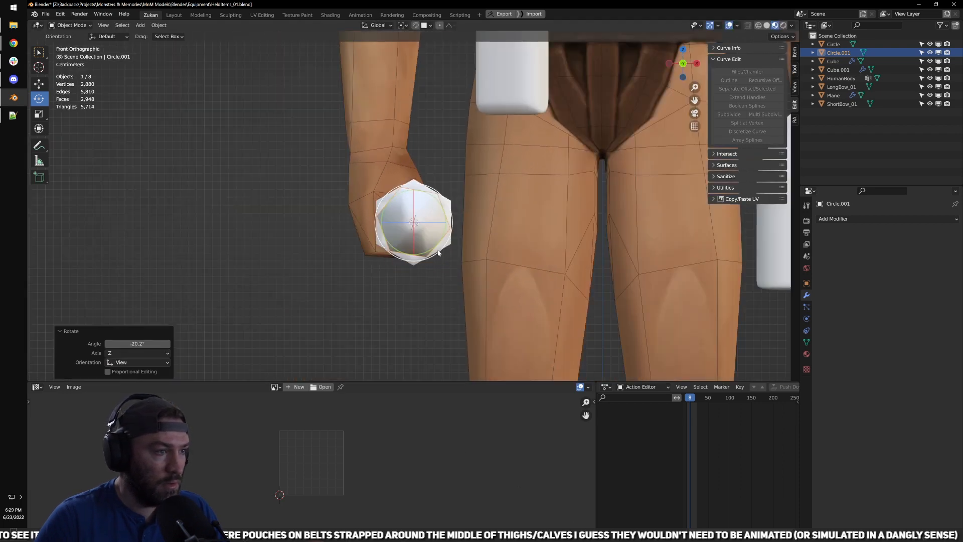
Step: Examine the rotated flame's fit in the torch head from the front and at an angle
middle_drag(447, 254, 466, 275)
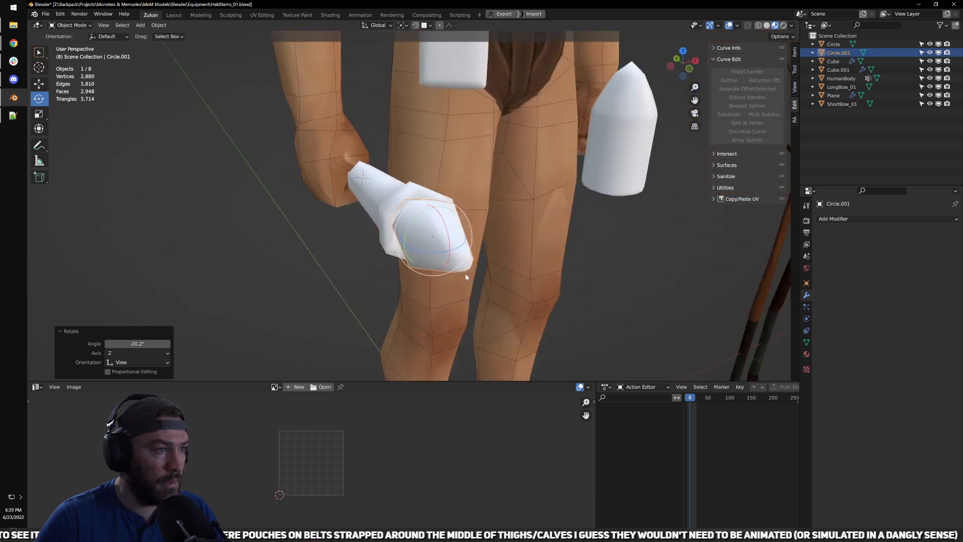
key(KP_1)
scroll(446, 250, up, 4)
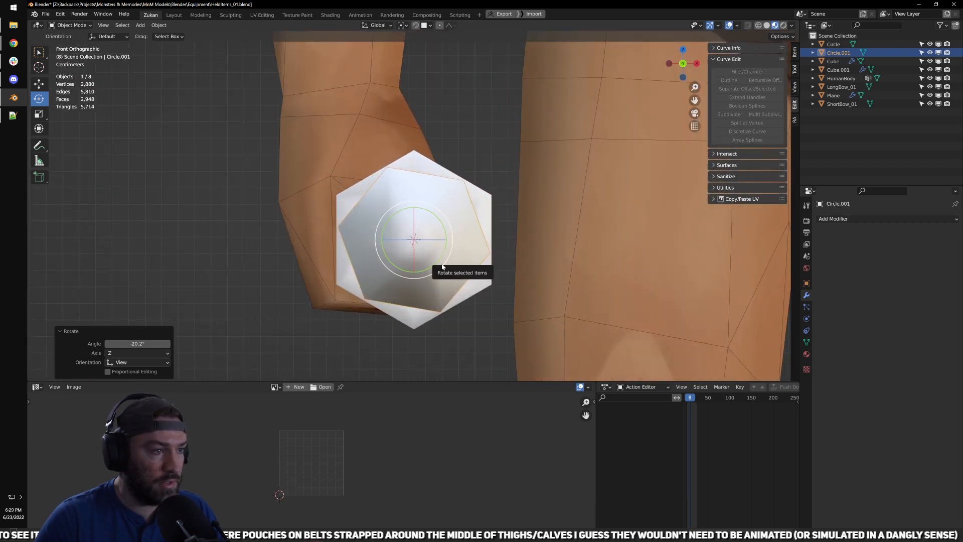
scroll(442, 266, down, 3)
middle_drag(442, 267, 293, 238)
click(527, 280)
scroll(527, 280, down, 2)
scroll(294, 238, up, 2)
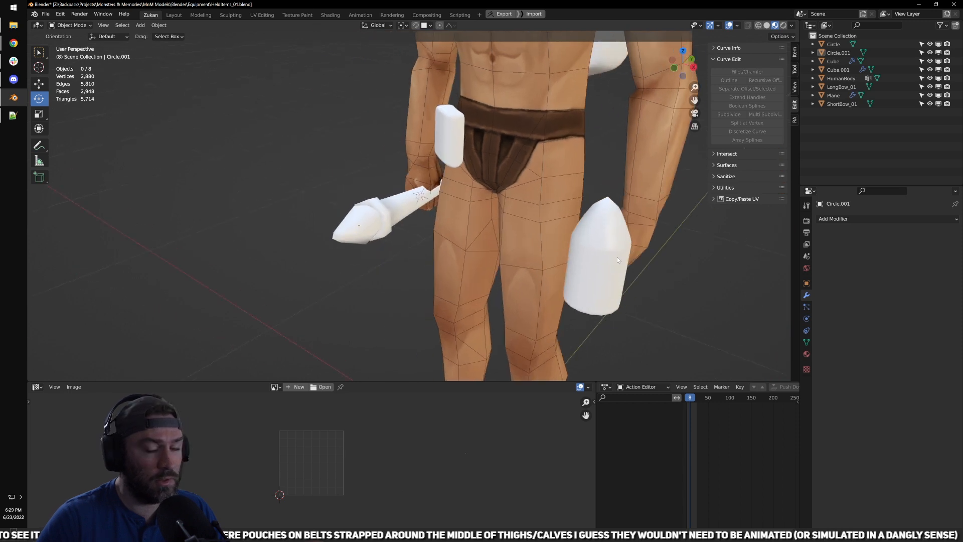
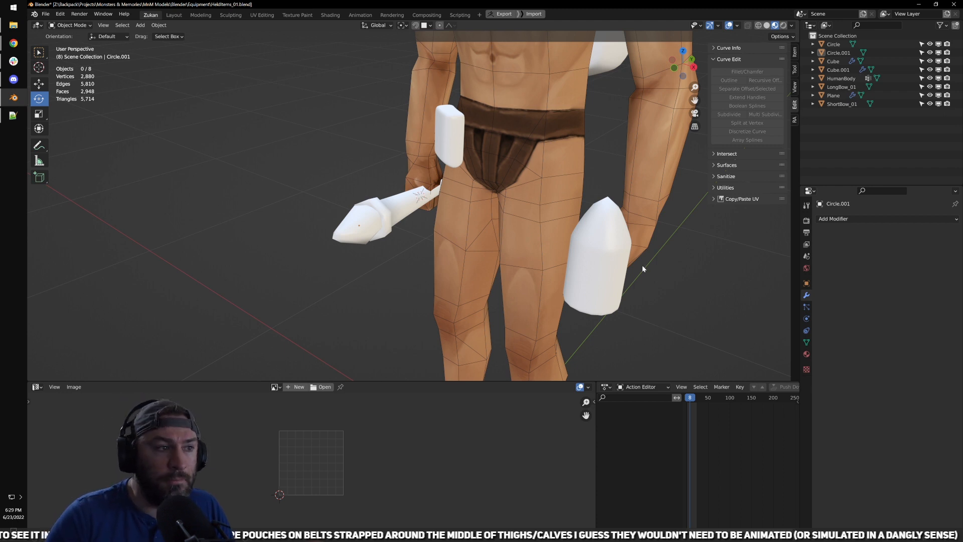
Step: Examine the backpack, pouch, capsule item and torch on the whole character from the back, side and front
scroll(580, 252, down, 2)
middle_drag(632, 203, 419, 188)
middle_drag(344, 245, 477, 185)
scroll(476, 183, down, 2)
shift+middle_drag(470, 248, 417, 266)
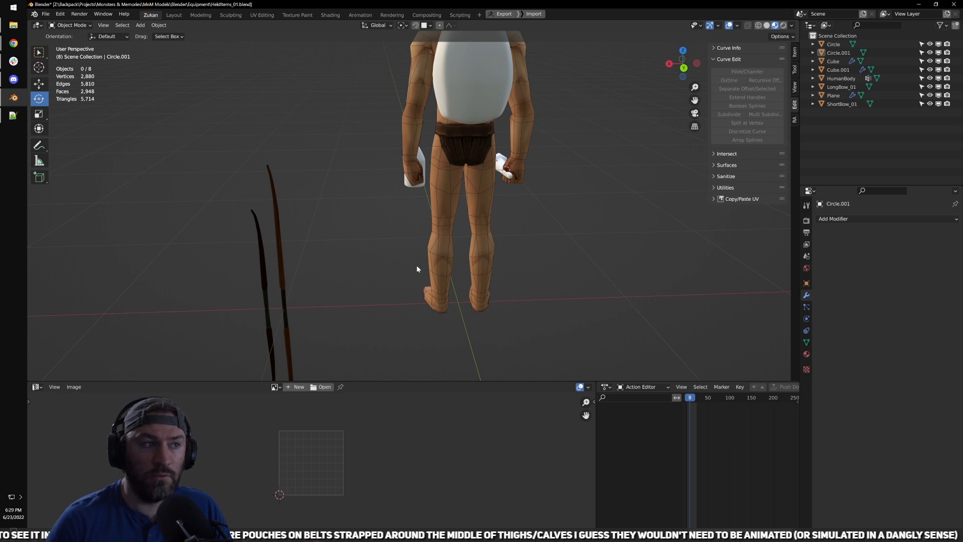
middle_drag(556, 235, 520, 236)
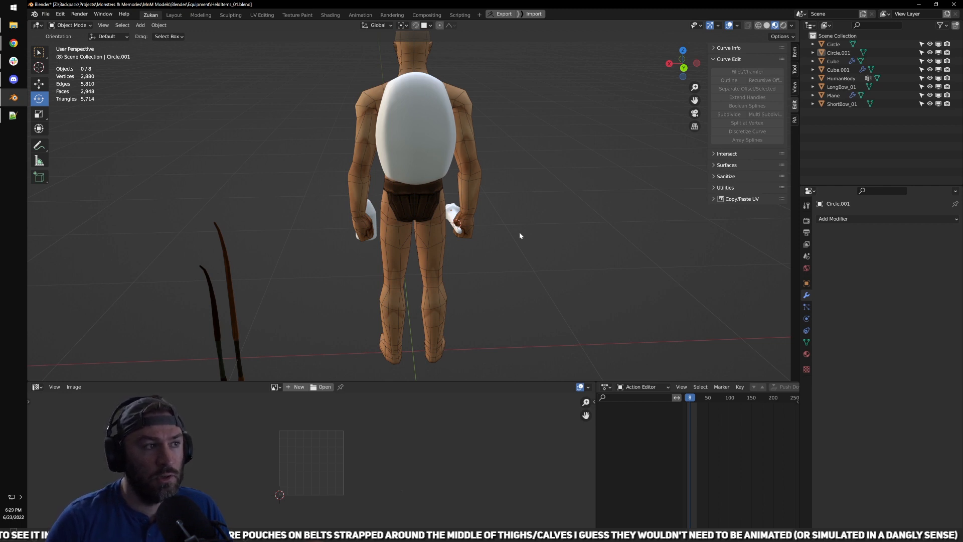
scroll(482, 221, down, 2)
shift+middle_drag(388, 245, 398, 187)
shift+middle_drag(387, 60, 391, 170)
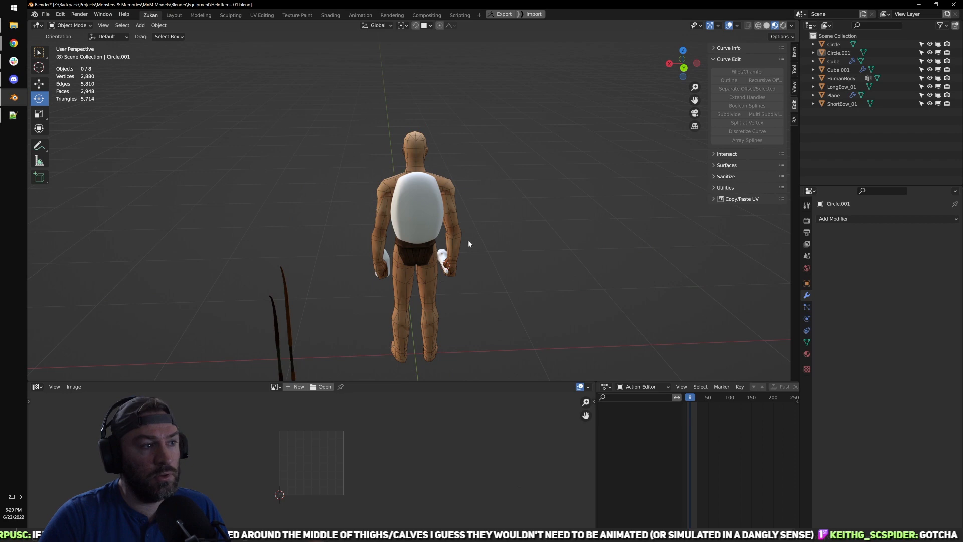
scroll(526, 311, up, 2)
middle_drag(425, 265, 550, 274)
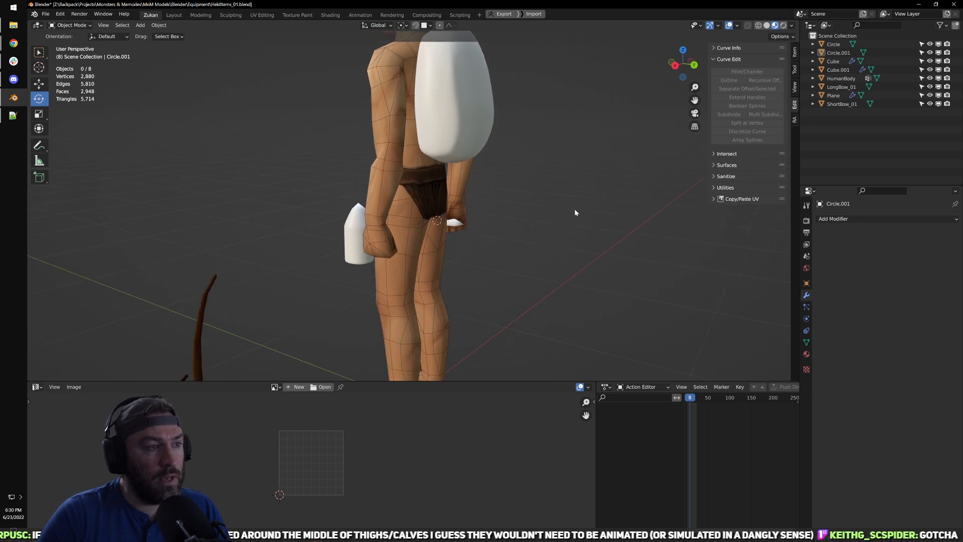
middle_drag(592, 230, 474, 216)
middle_drag(423, 257, 430, 213)
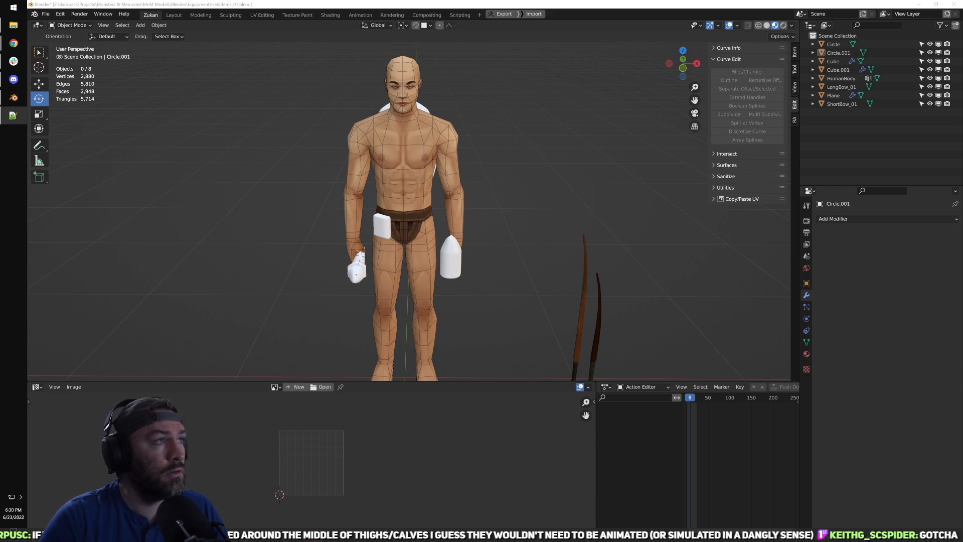
Step: Select the capsule item beside the character's hand and rename it 4.Lantern
click(622, 197)
scroll(577, 206, down, 2)
shift+middle_drag(467, 244, 493, 214)
scroll(489, 214, up, 3)
click(502, 216)
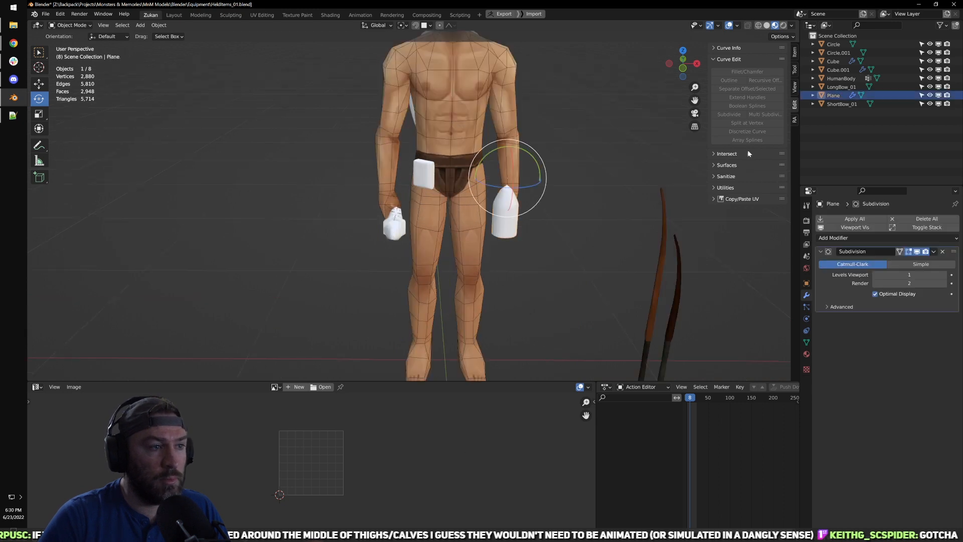
double_click(835, 95)
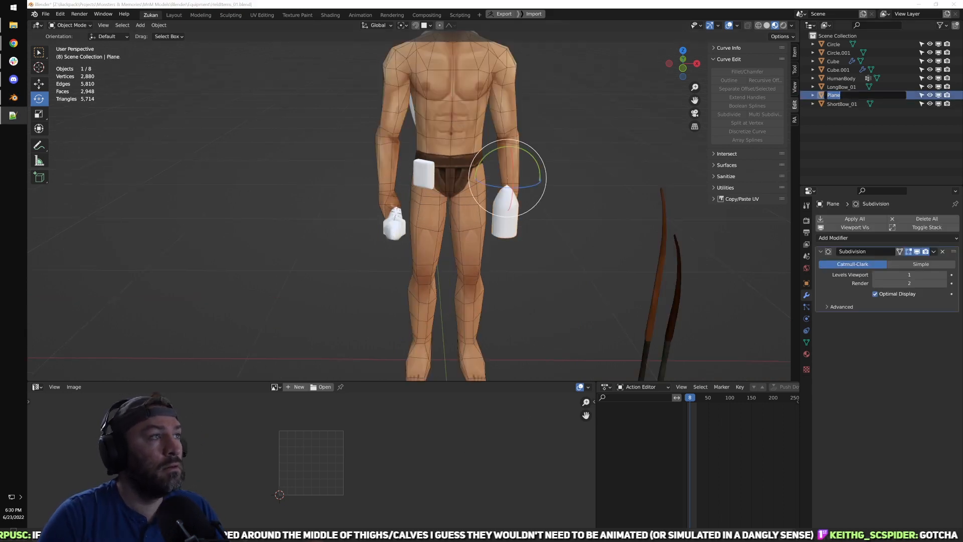
double_click(856, 99)
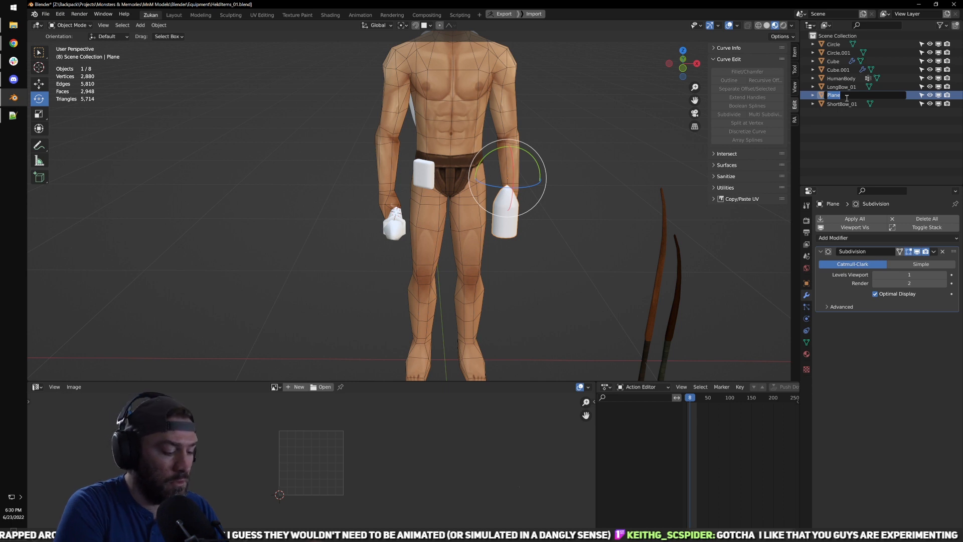
text(4.Lantern)
key(Return)
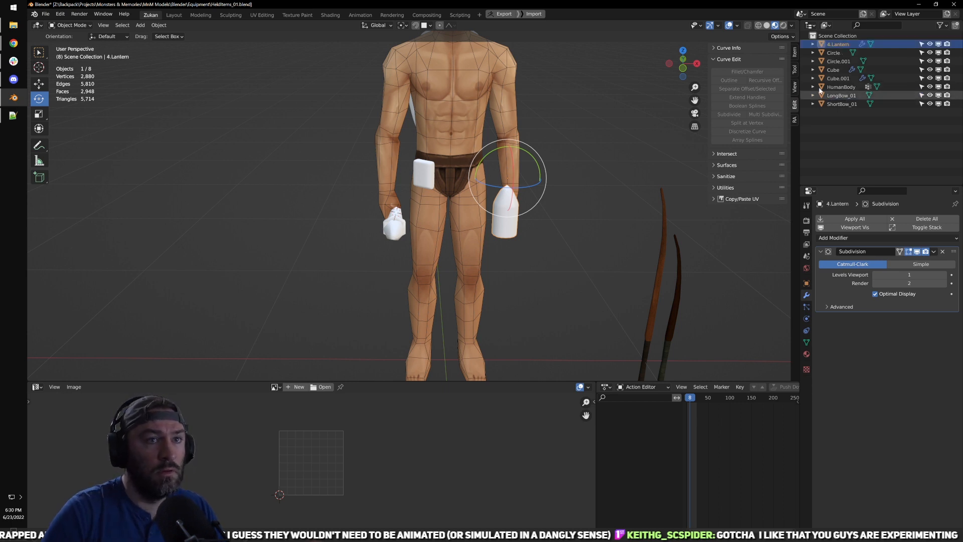
Step: Select the belt pouch object and rename it 2.Pouch
click(426, 175)
double_click(832, 79)
text(2.OP)
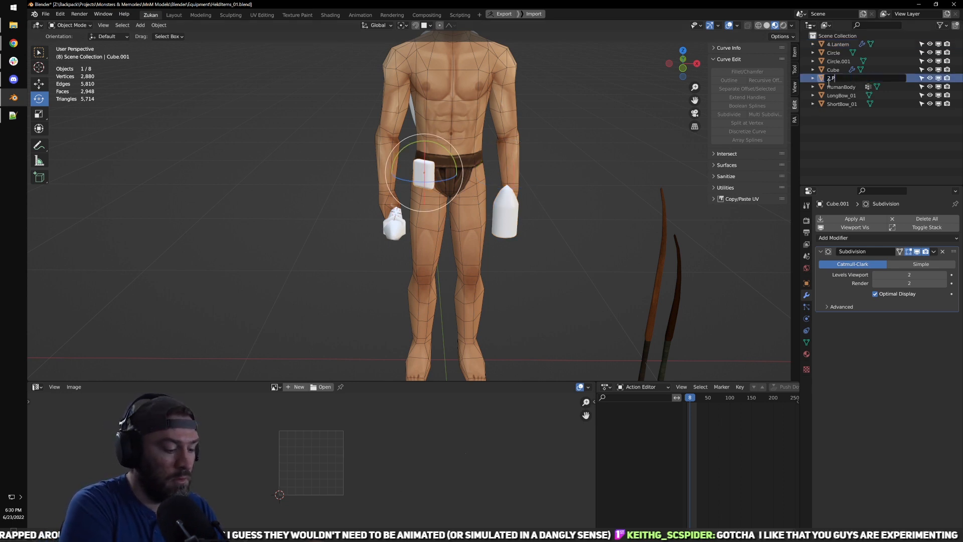
text(ouch)
key(Return)
Step: Select the backpack on the character's back and rename it 1.Backpack
scroll(360, 176, up, 3)
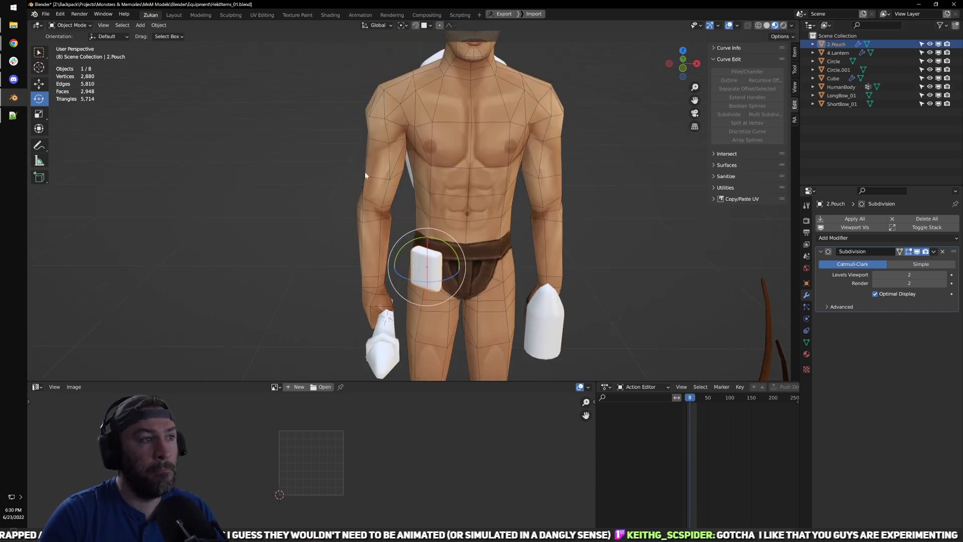
middle_drag(361, 176, 355, 140)
click(354, 140)
double_click(833, 78)
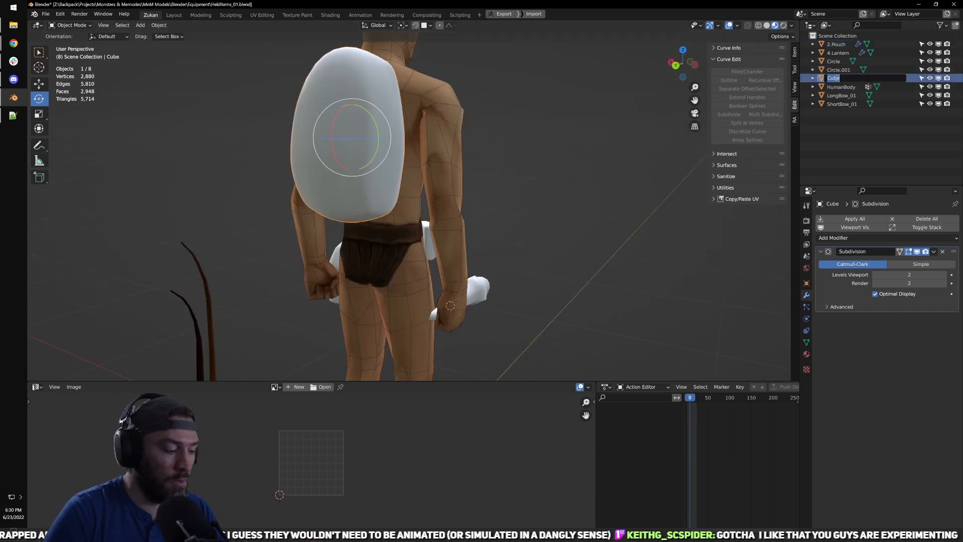
text(1.Backpa)
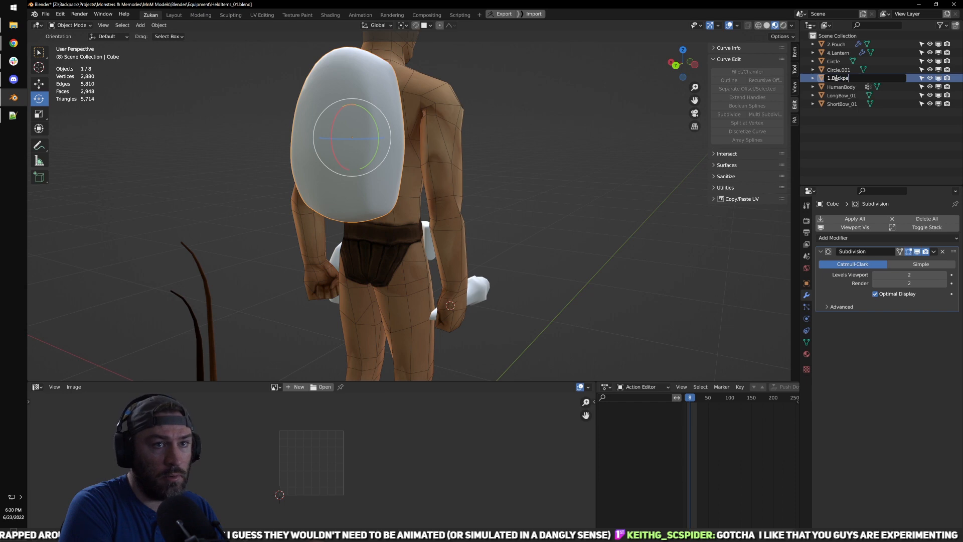
text(ck)
key(Return)
Step: Select the torch handle in the character's hand and rename it 5.Torch
middle_drag(692, 131, 380, 176)
click(421, 150)
click(525, 197)
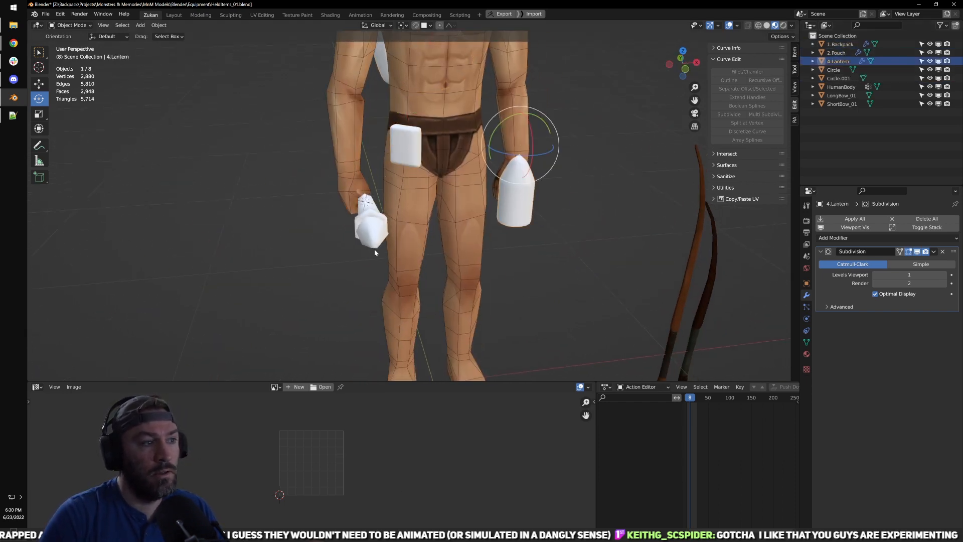
click(373, 239)
middle_drag(351, 231, 448, 210)
scroll(448, 210, up, 4)
click(448, 210)
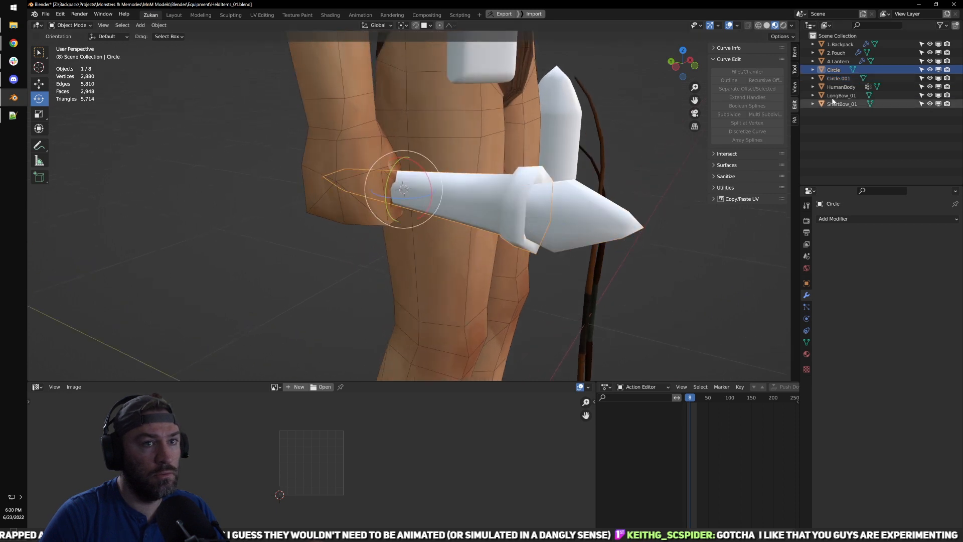
click(807, 282)
double_click(834, 70)
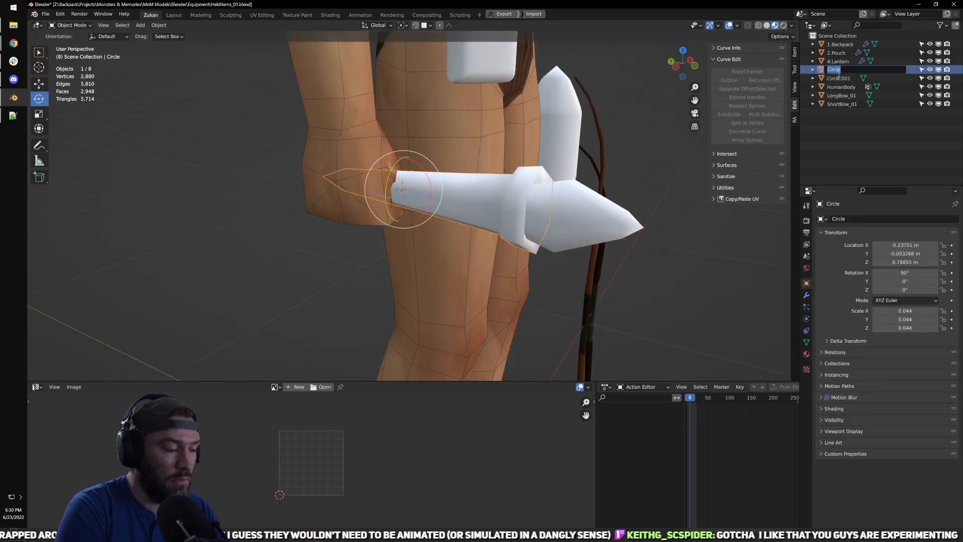
text(5.)
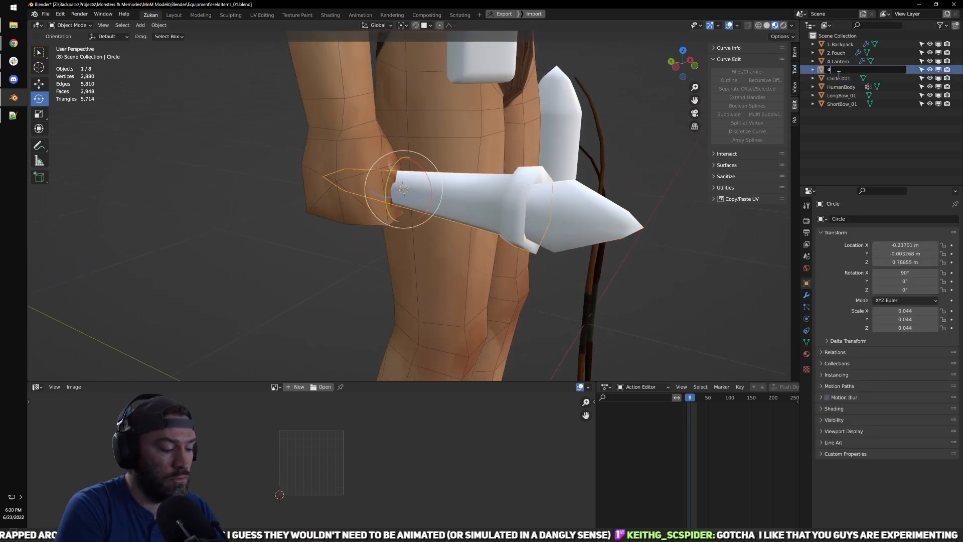
text(Torch)
key(Return)
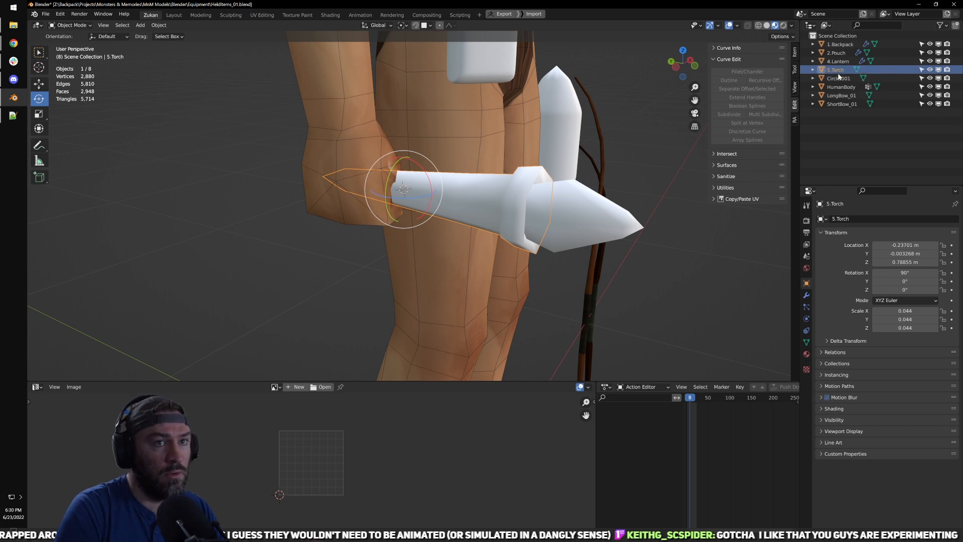
Step: Join the flame mesh into the 5.Torch object
click(519, 218)
shift+click(501, 213)
key(ctrl+j)
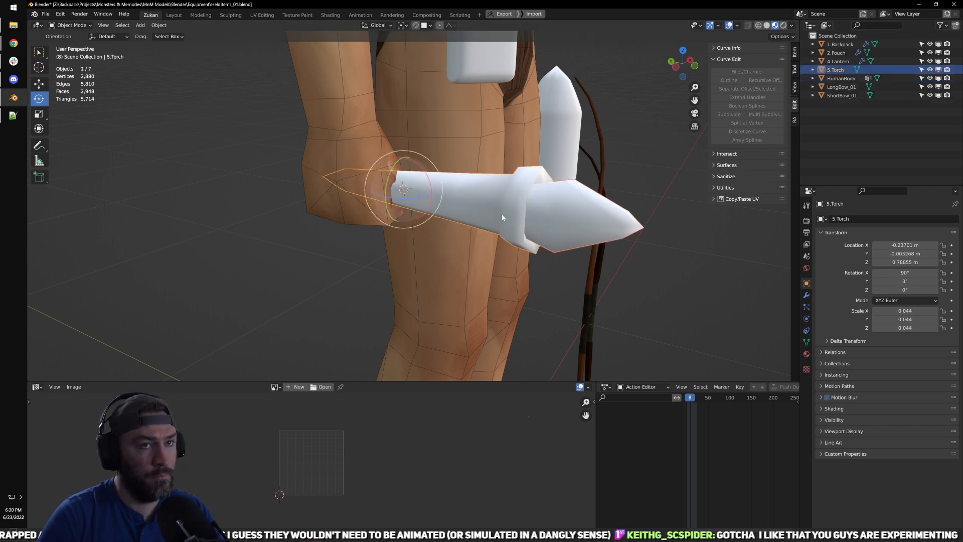
Step: Add the prefix 8. to the long bow's name, making it 8.LongBow_01
scroll(532, 221, down, 1)
shift+middle_drag(617, 229, 591, 224)
scroll(592, 236, down, 5)
click(841, 86)
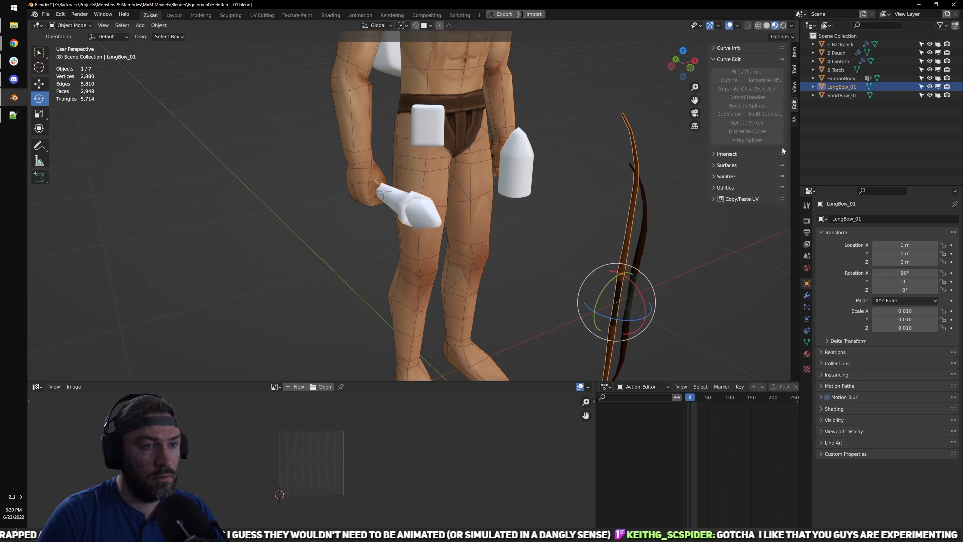
key(F2)
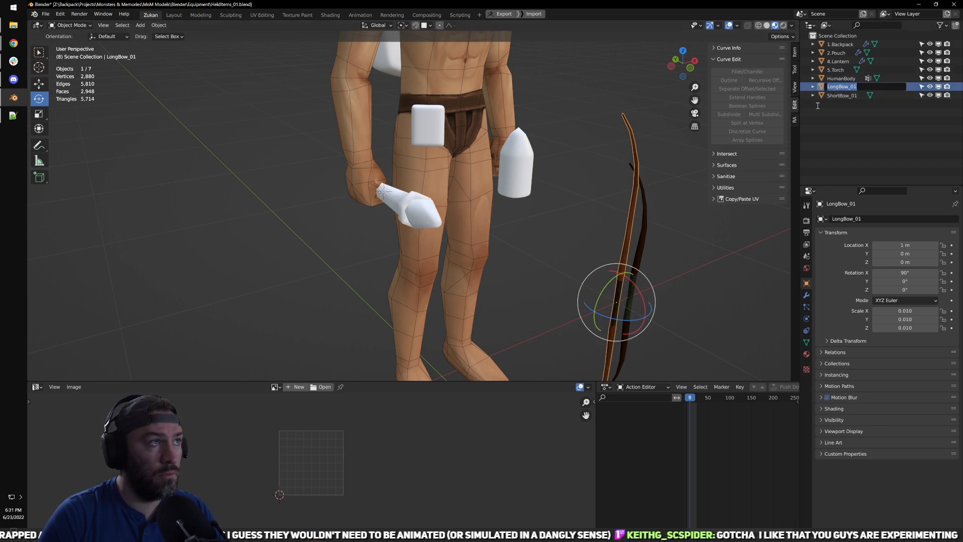
key(Home)
text(8.)
key(Return)
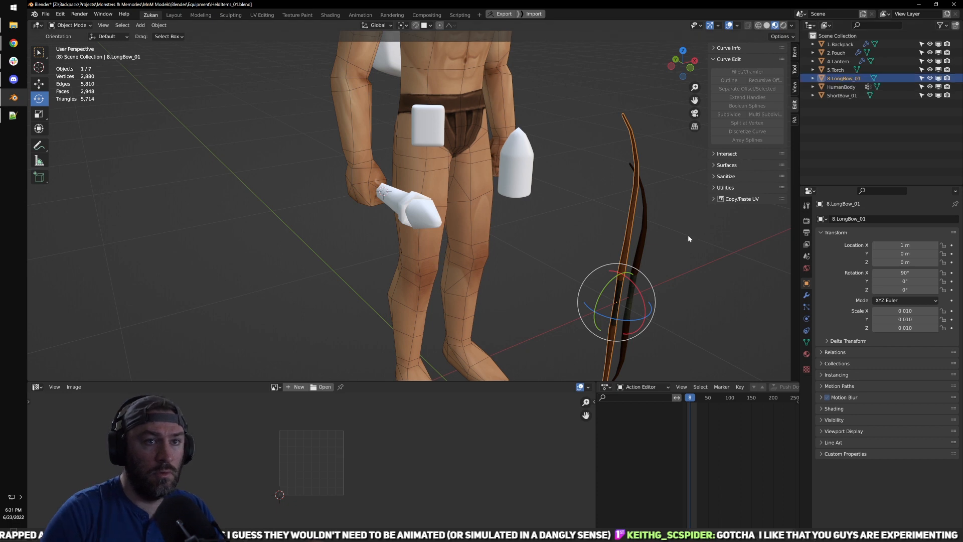
Step: Add the prefix 8. to the short bow's name, making it 8.ShortBow_01
click(853, 96)
key(F2)
key(Home)
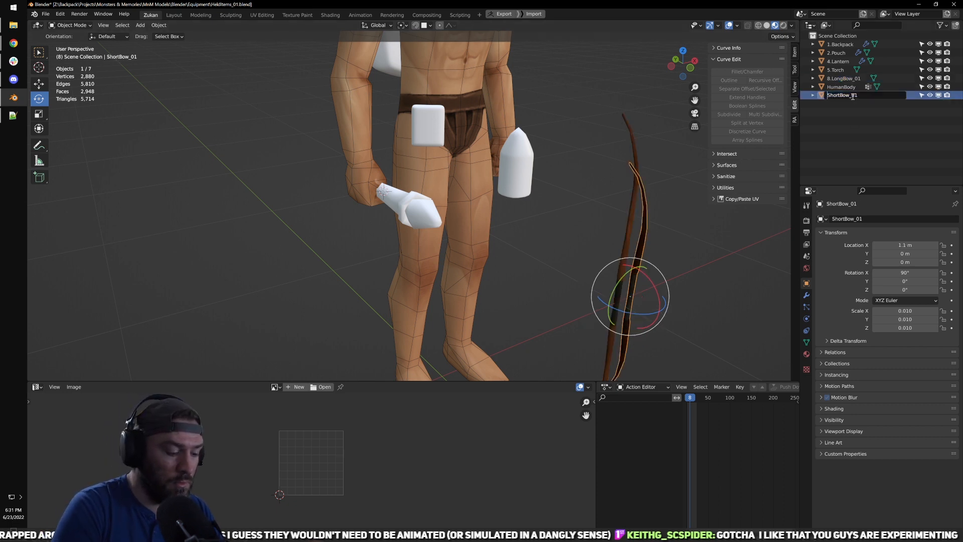
text(8.)
key(Return)
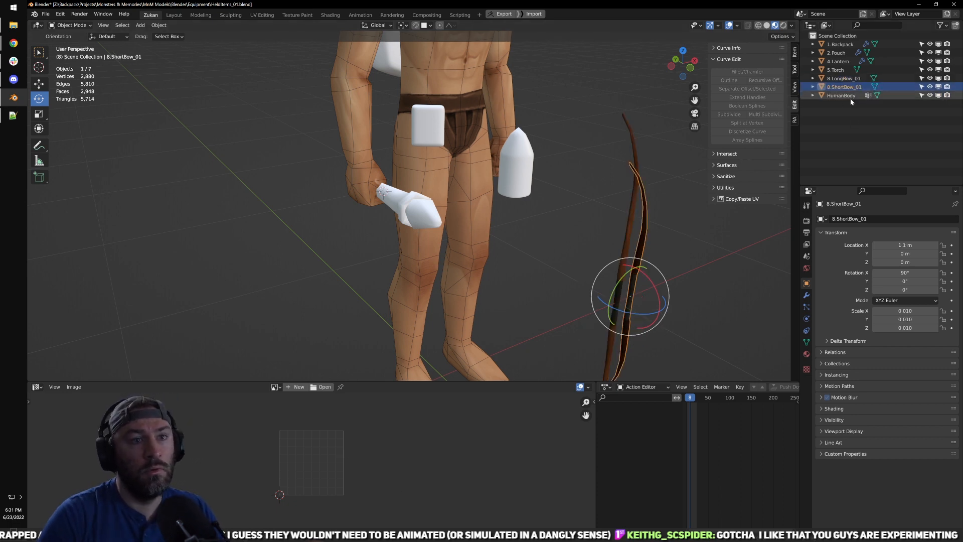
Step: Create a new collection, move HumanBody into it and name the collection Human
click(851, 97)
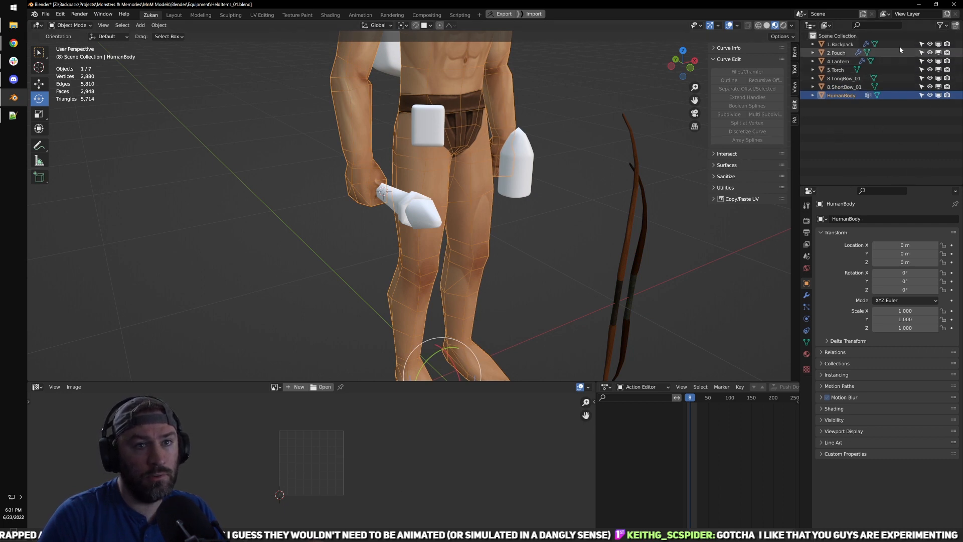
click(956, 26)
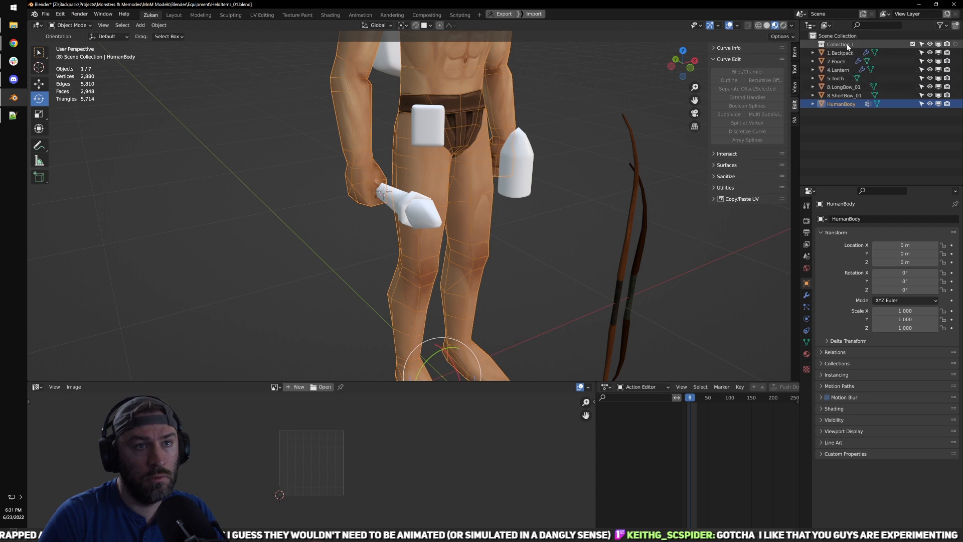
drag(838, 103, 844, 44)
click(812, 45)
double_click(834, 45)
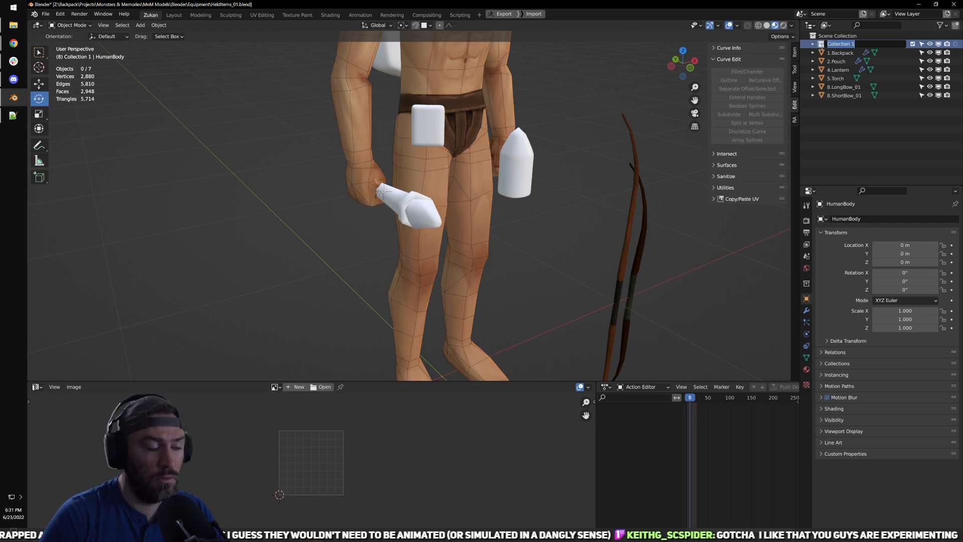
text(Human)
key(Return)
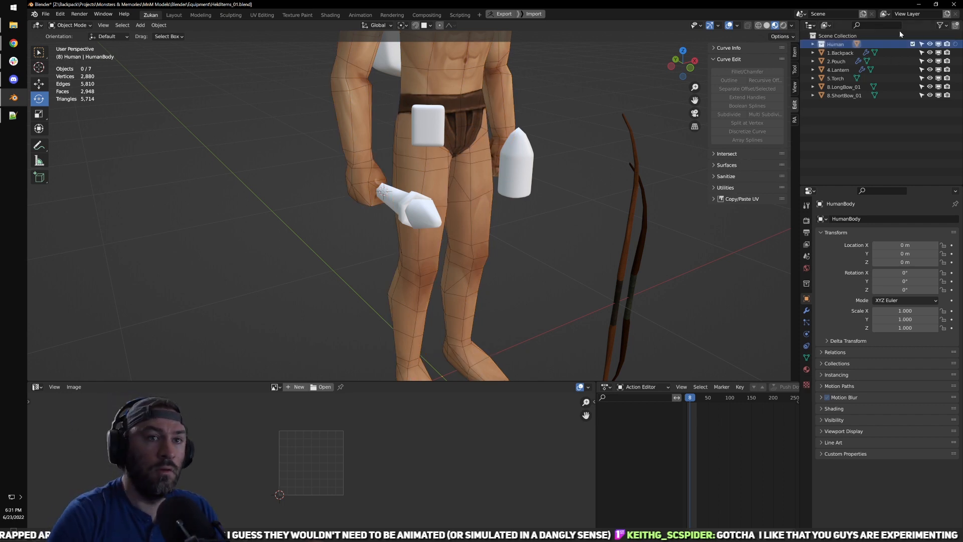
Step: Box-select across the whole scene to check which objects are selectable, and clear the selection
scroll(538, 134, down, 7)
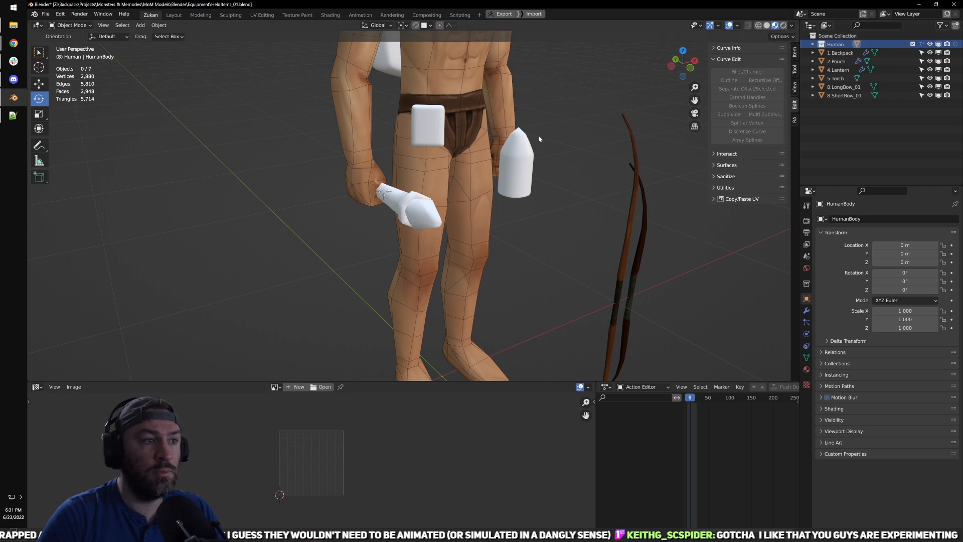
drag(265, 41, 623, 350)
scroll(495, 195, up, 5)
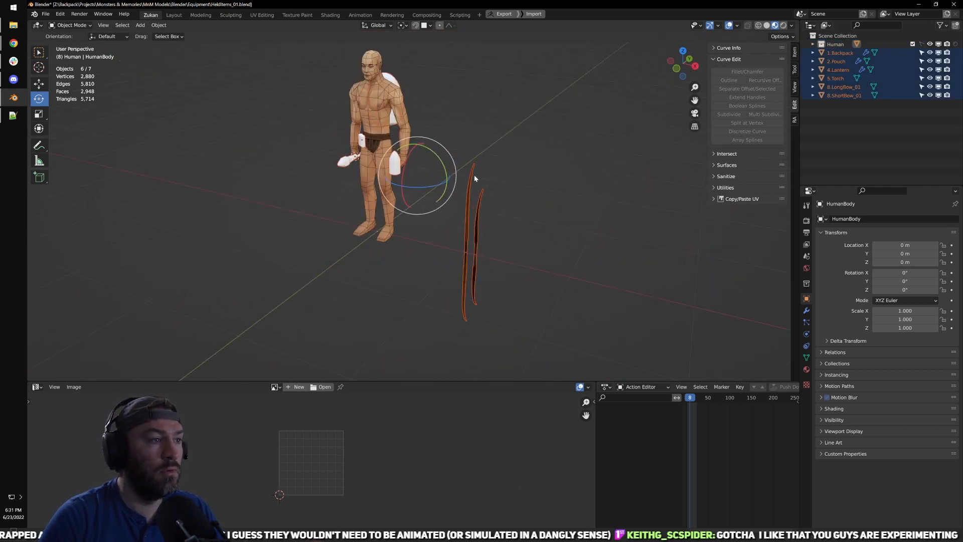
click(555, 117)
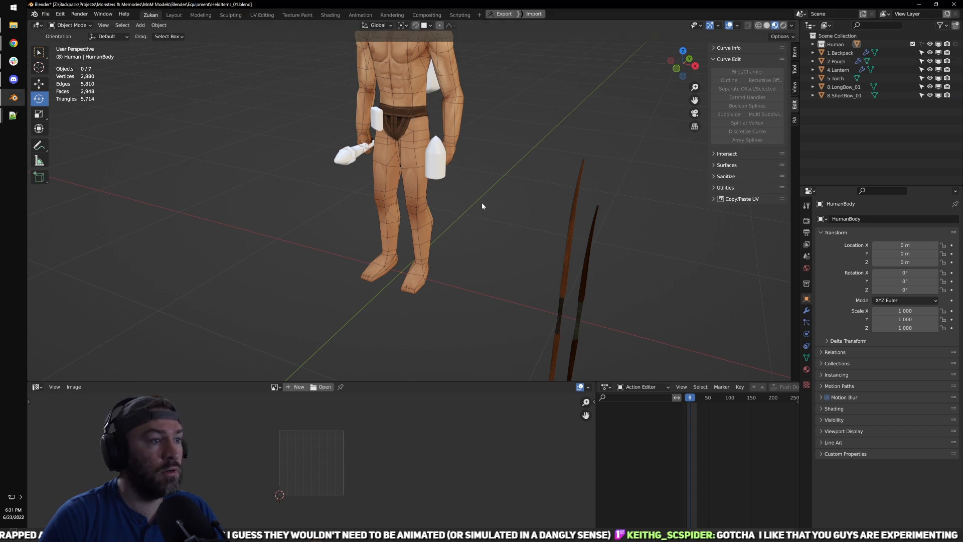
Step: Set the 3D cursor's X, Y and Z location to 0 m
scroll(436, 286, up, 3)
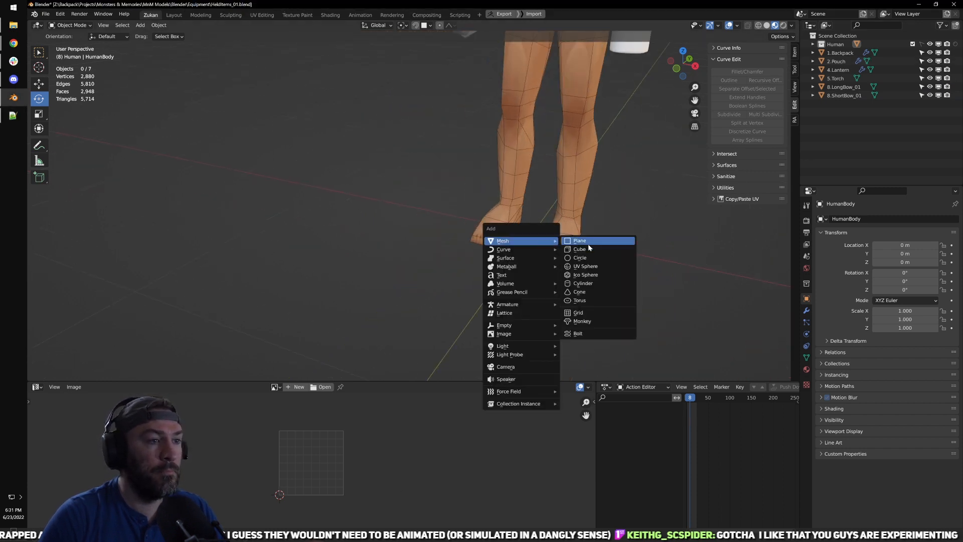
click(795, 90)
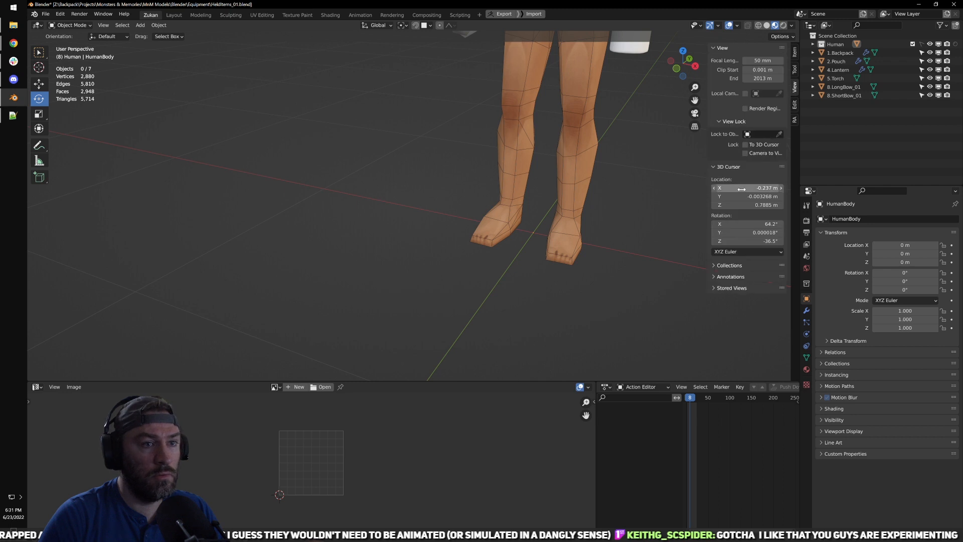
drag(741, 188, 742, 204)
text(0)
key(Return)
Step: Add a 2 m mesh cube at the world origin
key(shift+a)
mouse_move(516, 286)
click(601, 298)
shift+middle_drag(601, 296, 576, 301)
scroll(456, 197, down, 4)
key(r)
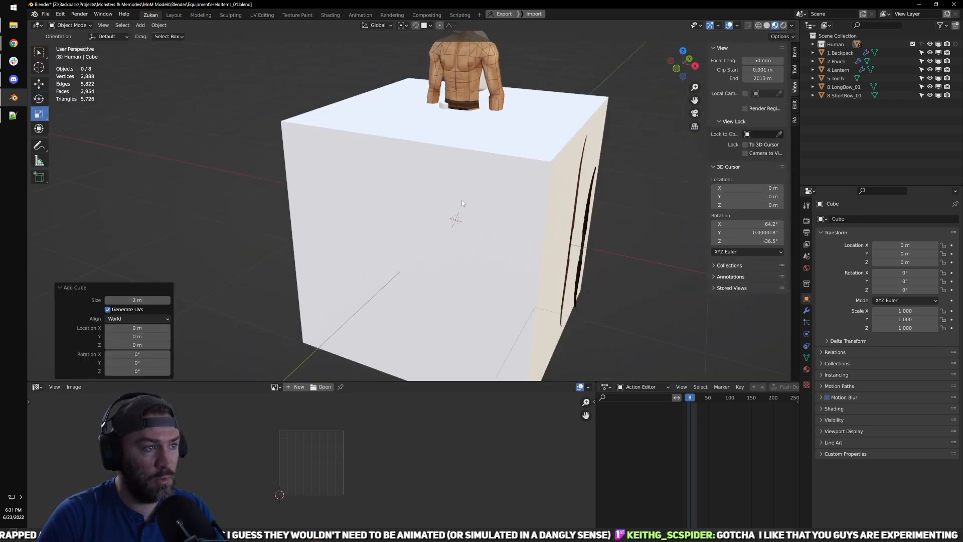
scroll(456, 198, down, 3)
key(w)
key(r)
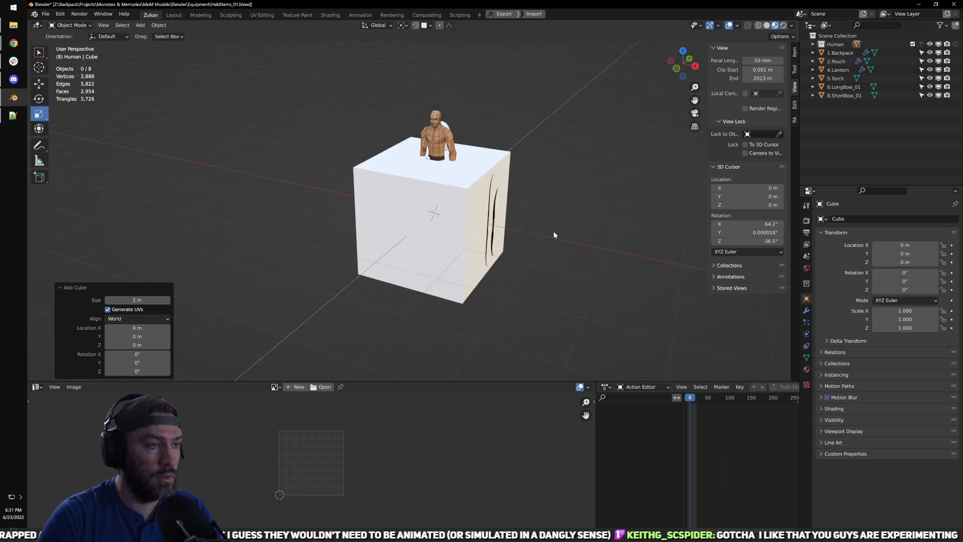
middle_drag(532, 220, 615, 215)
scroll(584, 185, up, 3)
middle_drag(477, 204, 498, 153)
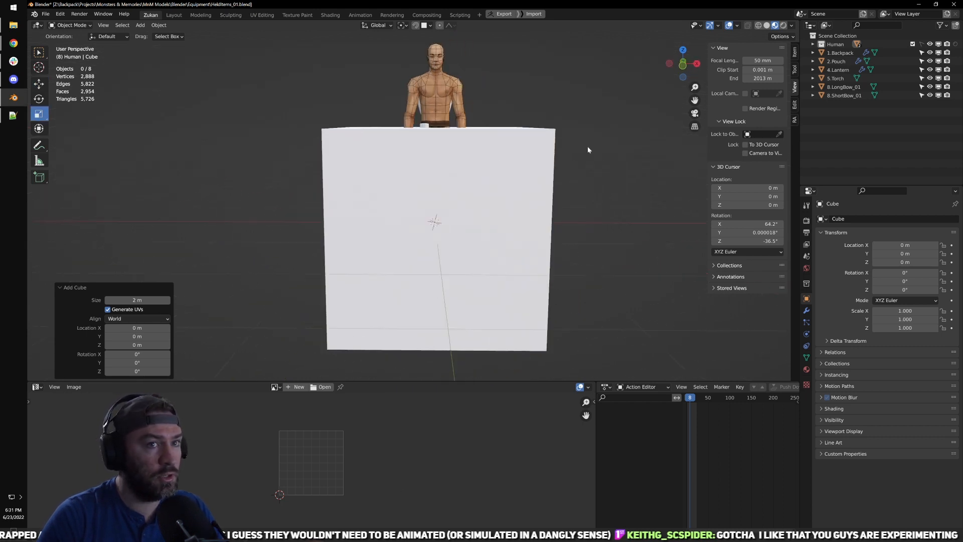
Step: Move the new cube out of the Human collection into the Scene Collection and select it
click(813, 44)
drag(841, 53, 835, 37)
click(813, 44)
click(831, 105)
Step: Scale the cube down uniformly to about 0.273 and flatten its Z scale to about 0.065
middle_drag(460, 204, 523, 229)
key(s)
click(441, 213)
scroll(441, 214, up, 4)
shift+middle_drag(523, 229, 489, 207)
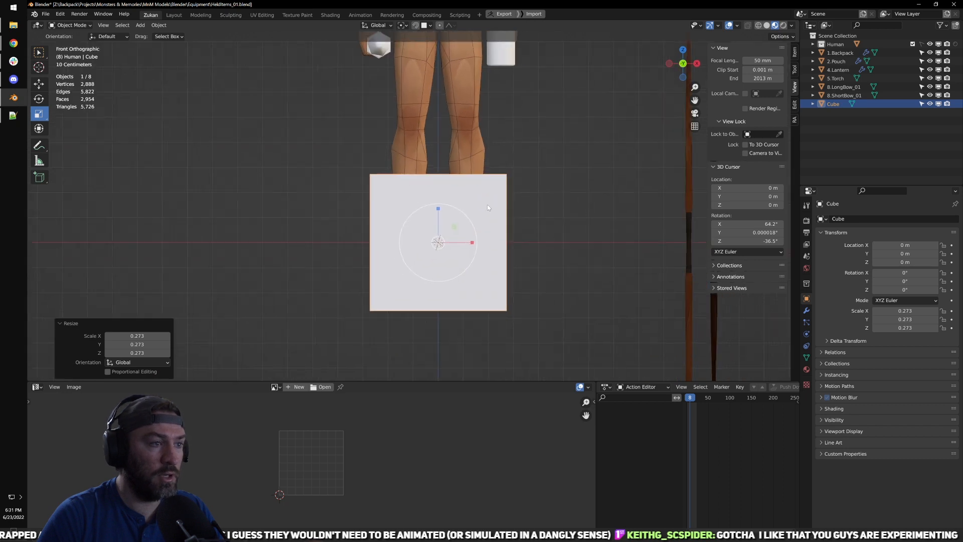
scroll(452, 226, up, 3)
drag(427, 220, 427, 246)
key(w)
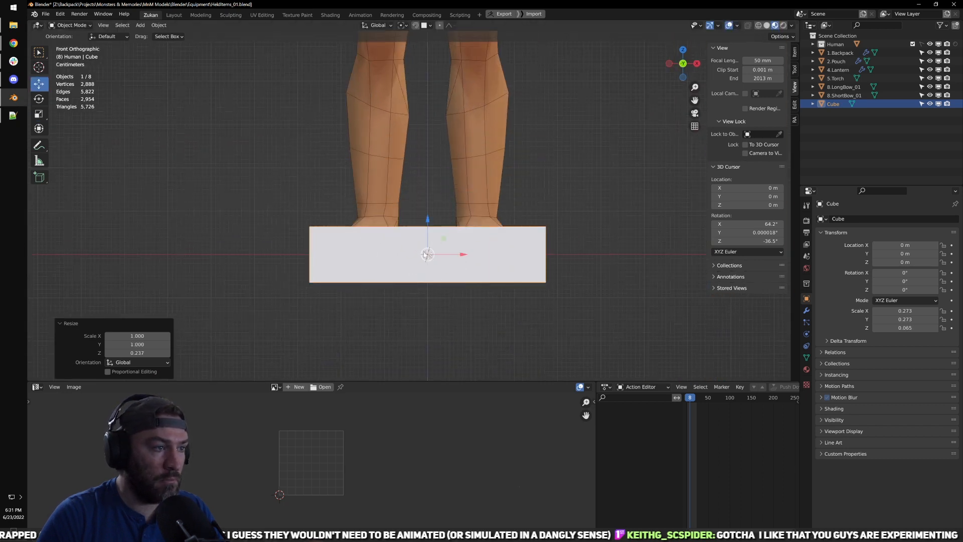
Step: Raise the flattened block to a Z location of about 0.0605 m so its base meets the character's soles
drag(434, 204, 435, 203)
key(ctrl+z)
middle_drag(447, 201, 427, 217)
drag(461, 188, 470, 164)
alt+middle_drag(474, 168, 514, 190)
scroll(502, 204, up, 3)
shift+middle_drag(477, 230, 459, 172)
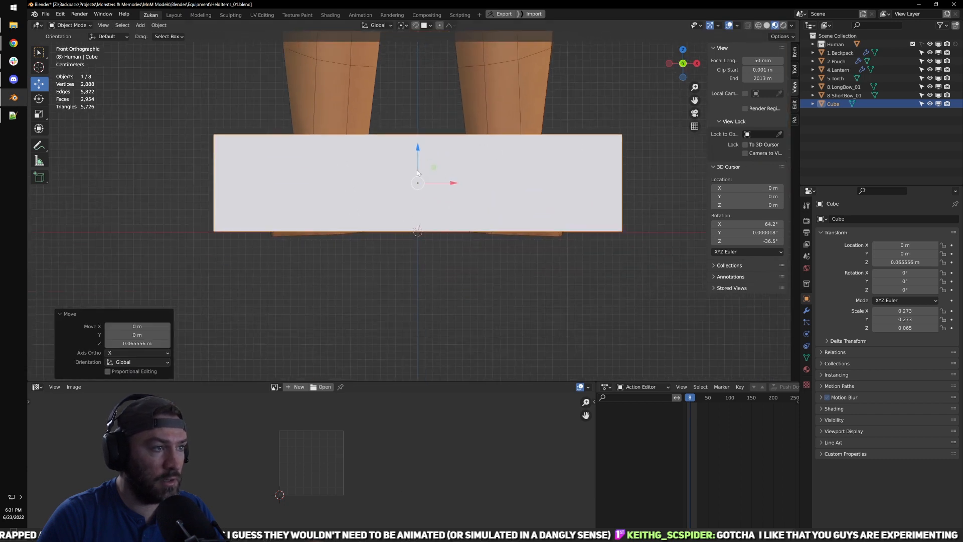
drag(417, 149, 417, 153)
scroll(451, 202, down, 1)
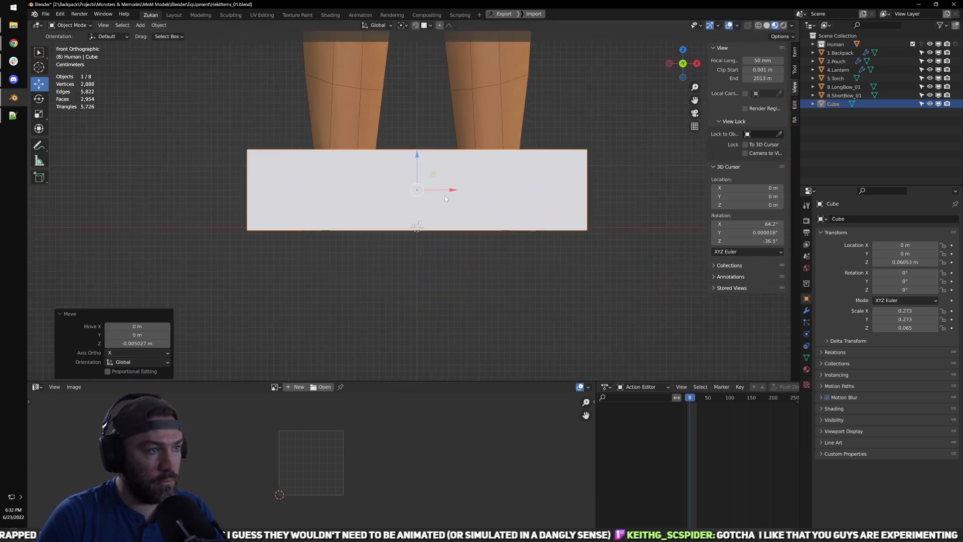
Step: Shrink the block to about 0.096 in X and 0.039 in Z, and lower it to about Z 0.0412 m
key(r)
drag(450, 190, 428, 191)
drag(417, 156, 420, 172)
key(w)
click(423, 185)
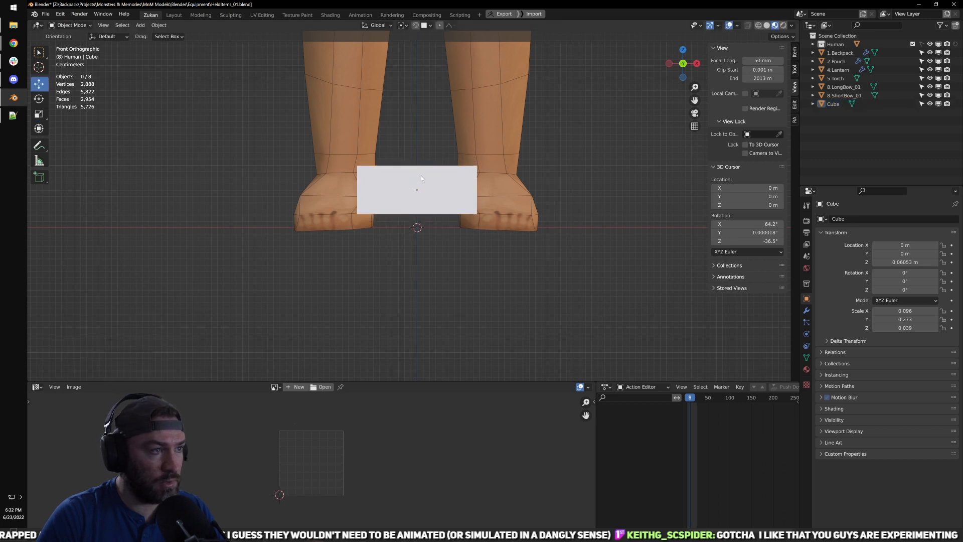
click(421, 177)
drag(420, 156, 425, 168)
Step: Shorten the block to a Y scale of about 0.126 and move it between the feet to about Y -0.0505 m
middle_drag(562, 182, 462, 235)
key(r)
drag(472, 230, 445, 233)
key(ctrl+z)
key(w)
scroll(444, 235, down, 4)
middle_drag(440, 243, 500, 220)
scroll(502, 204, up, 4)
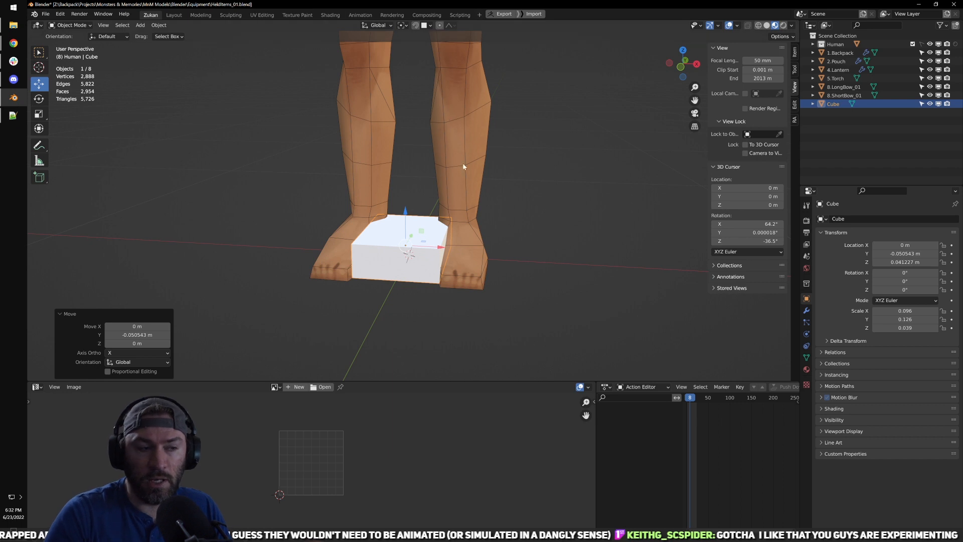
Step: Rename the block between the feet 3.SpellBook
double_click(852, 104)
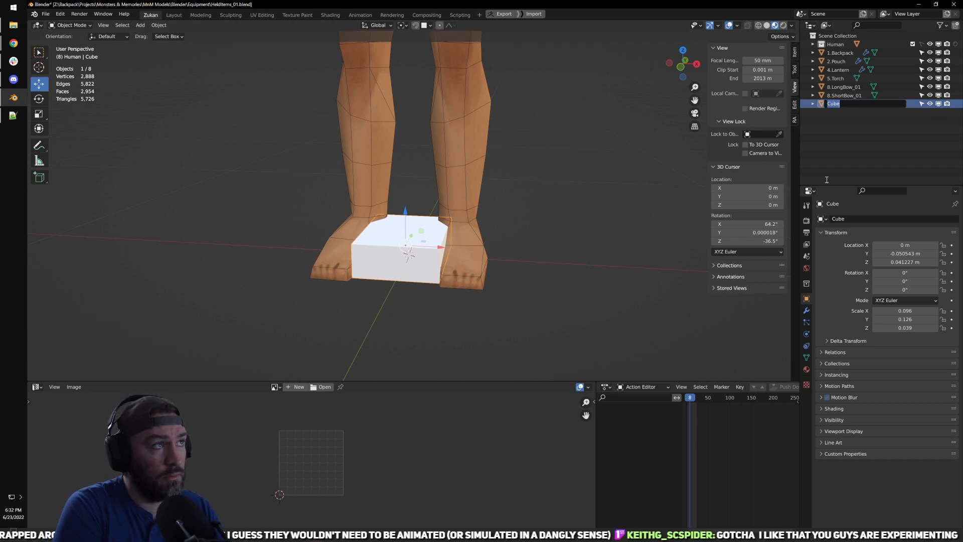
text(3.Spe)
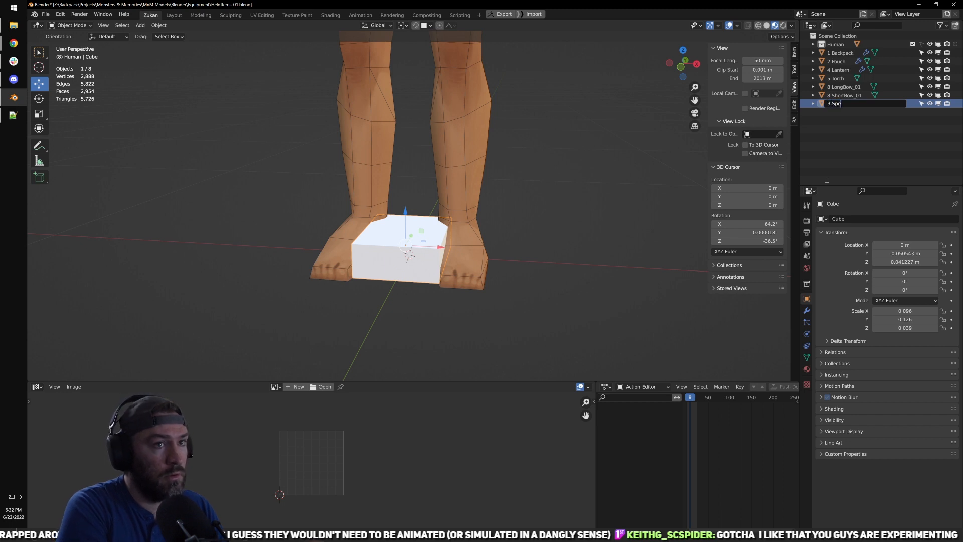
text(llBook)
key(Return)
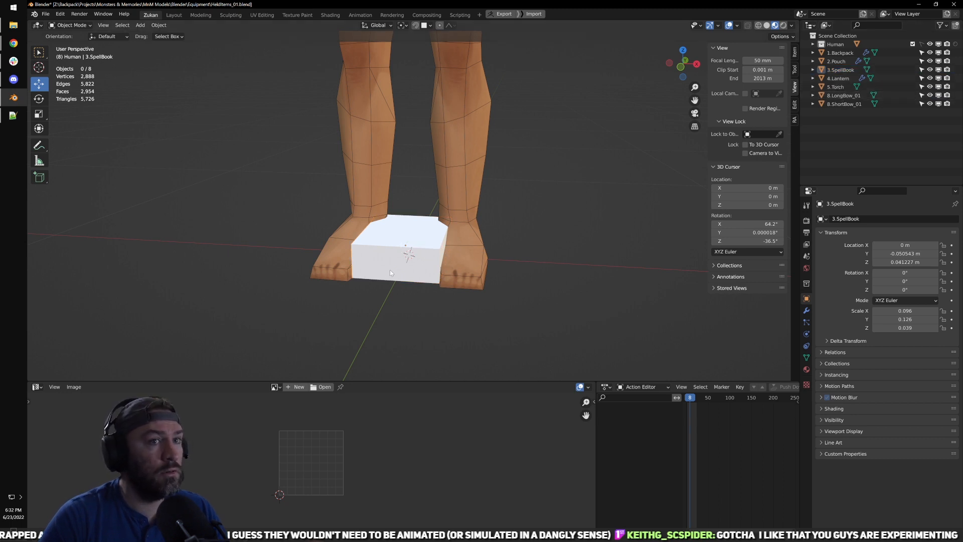
Step: Raise the spell book block from between the feet to hip height, at about Z 0.912 m
scroll(396, 316, down, 6)
scroll(443, 220, up, 2)
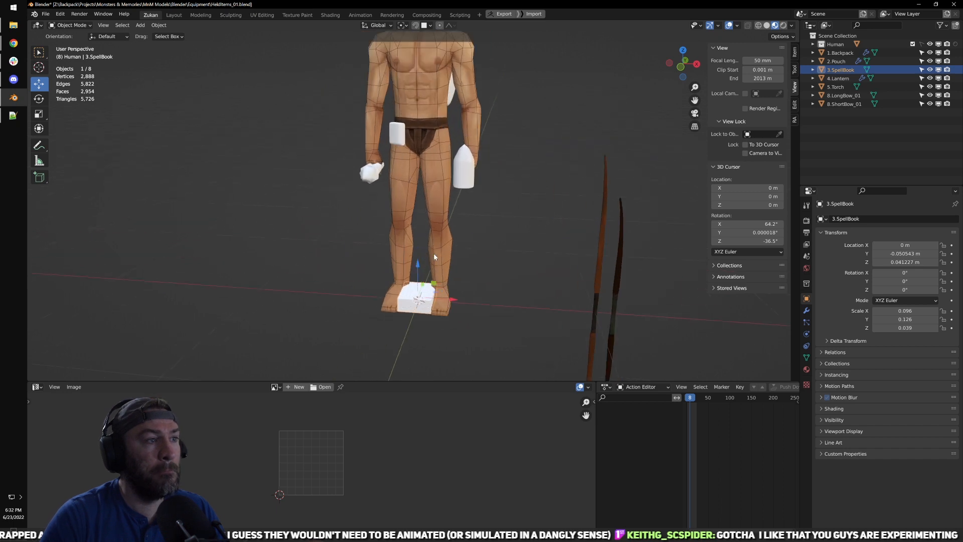
middle_drag(465, 181, 440, 299)
drag(416, 309, 417, 66)
middle_drag(489, 125, 505, 227)
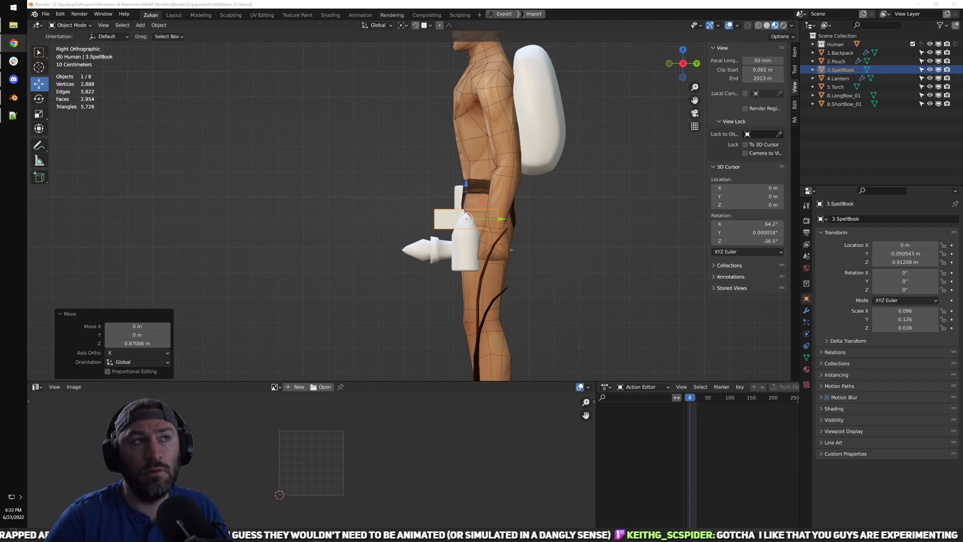
drag(474, 137, 473, 121)
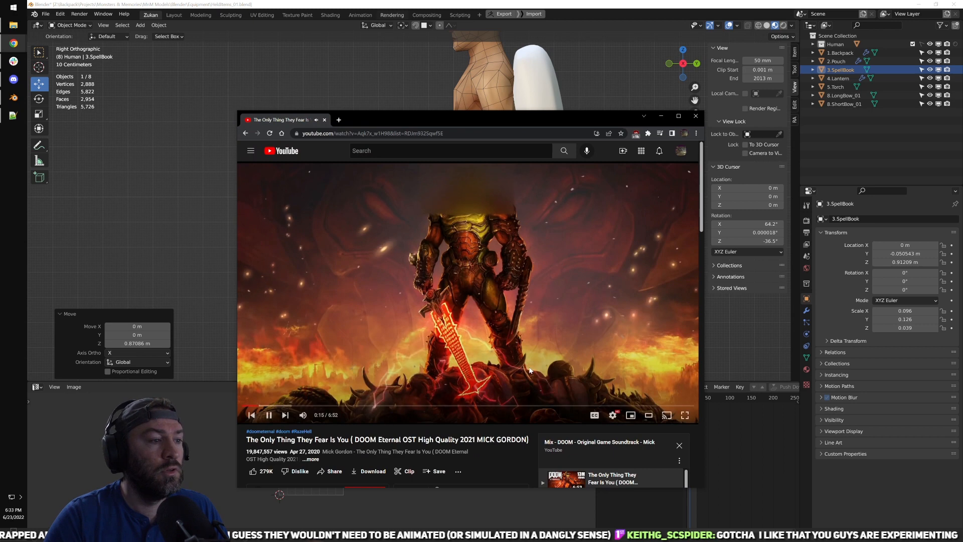
drag(364, 440, 451, 440)
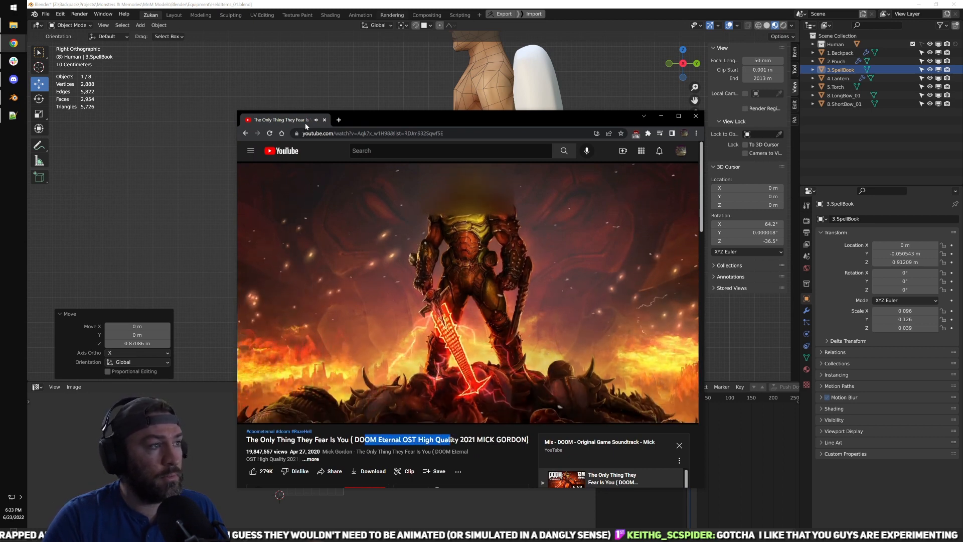
drag(306, 123, 362, 0)
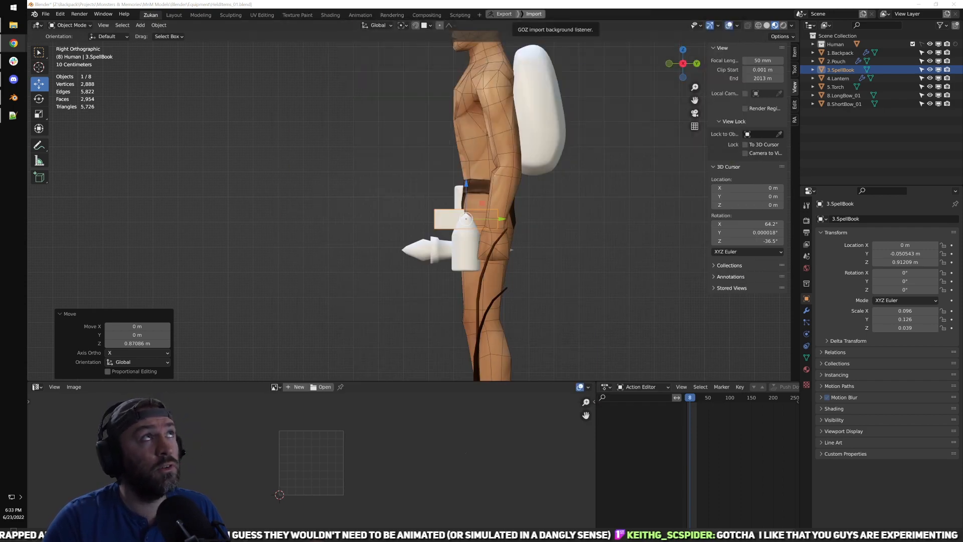
click(566, 280)
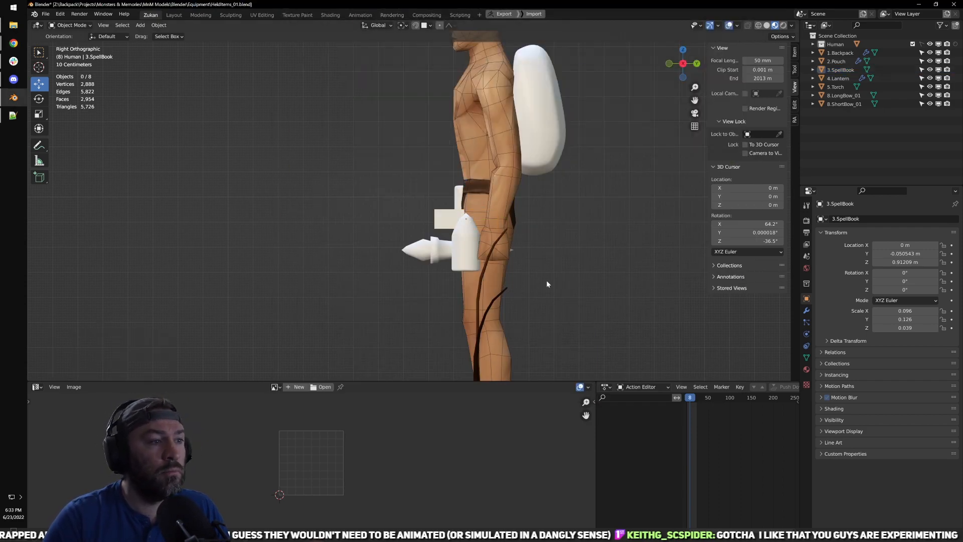
Step: Move the spell book forward out of the character's hips to about Y -0.170 m
scroll(444, 228, up, 4)
middle_drag(429, 226, 471, 194)
click(518, 215)
click(303, 174)
click(350, 233)
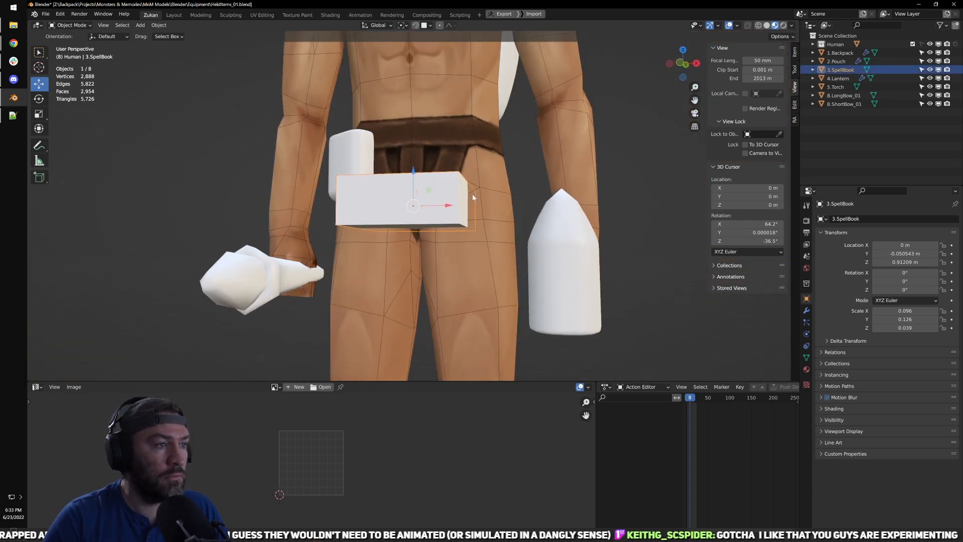
key(KP_1)
scroll(431, 230, up, 1)
middle_drag(426, 231, 459, 220)
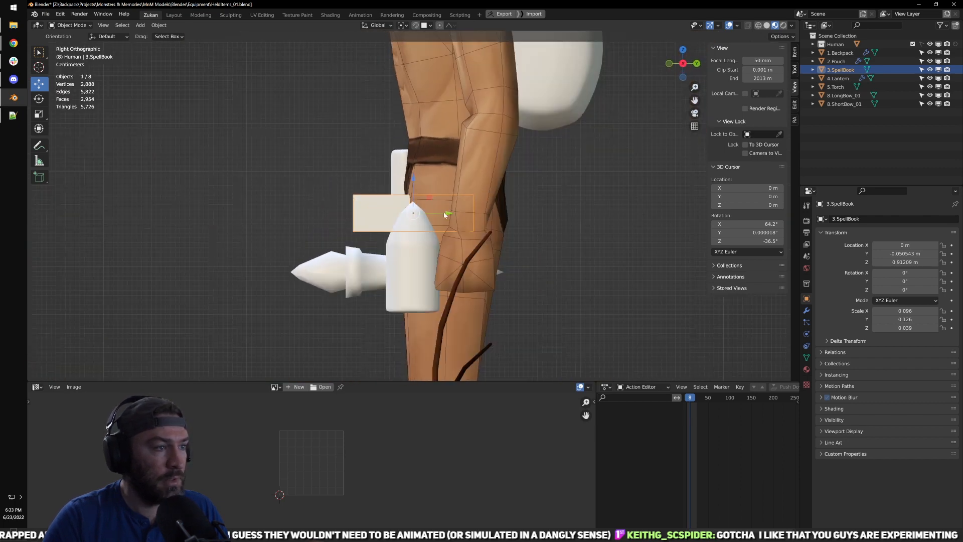
drag(432, 213, 374, 213)
middle_drag(374, 213, 399, 226)
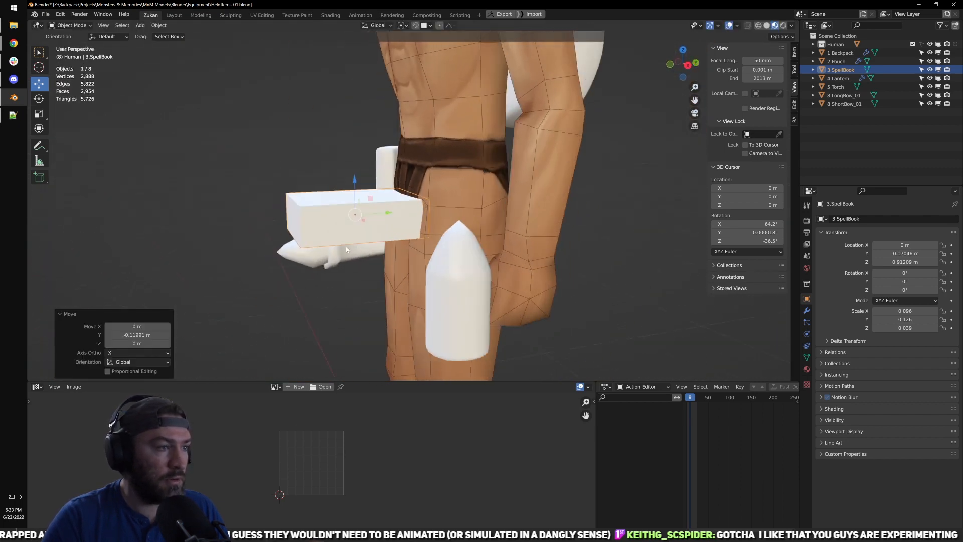
Step: Stand the spell book upright by rotating it 90° about the global X axis
key(r)
middle_drag(348, 200, 352, 206)
drag(341, 191, 373, 194)
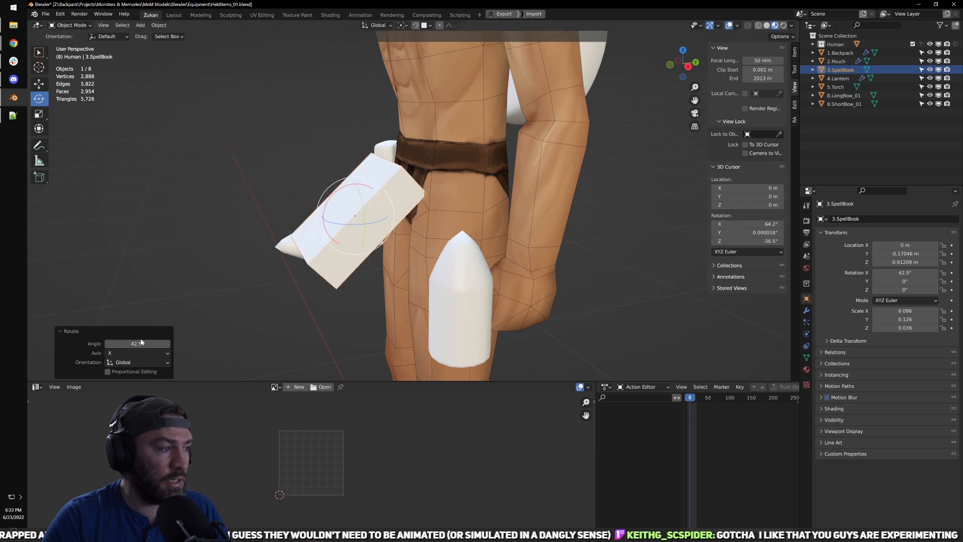
click(138, 345)
text(90)
key(Return)
Step: Enlarge the spell book uniformly to a scale of about 0.110 in X, 0.141 in Y and 0.043 in Z
middle_drag(427, 268, 484, 263)
shift+middle_drag(402, 218, 391, 236)
key(s)
drag(417, 254, 426, 231)
Step: Raise the spell book in front of the character's chest to about Z 1.37 m
key(g)
drag(391, 197, 393, 94)
scroll(402, 121, down, 3)
shift+middle_drag(407, 139, 408, 183)
drag(406, 210, 408, 144)
middle_drag(408, 143, 468, 209)
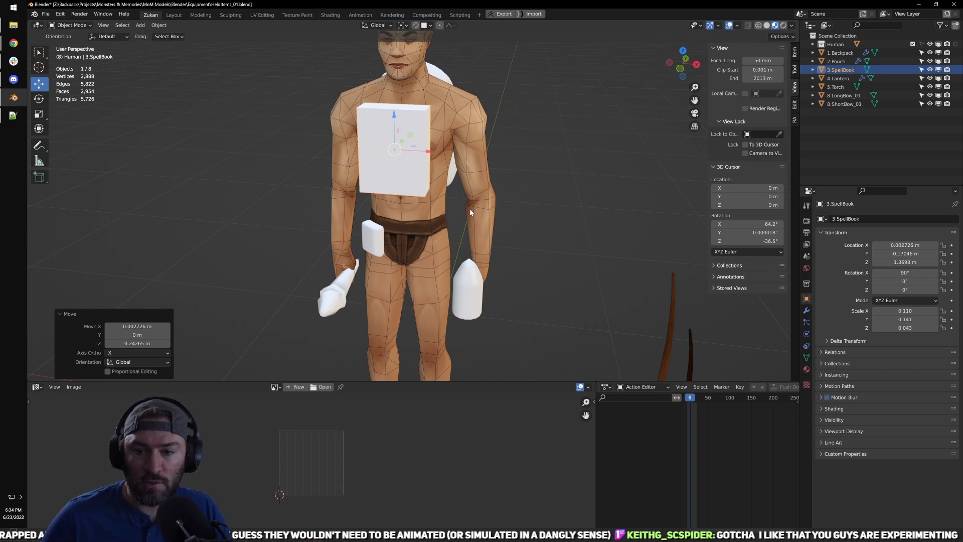
Step: Examine the spell book's size and thickness against the character's torso from the front and side
click(578, 156)
shift+middle_drag(437, 141, 432, 163)
click(384, 164)
key(KP_Decimal)
scroll(532, 204, down, 3)
middle_drag(532, 205, 551, 216)
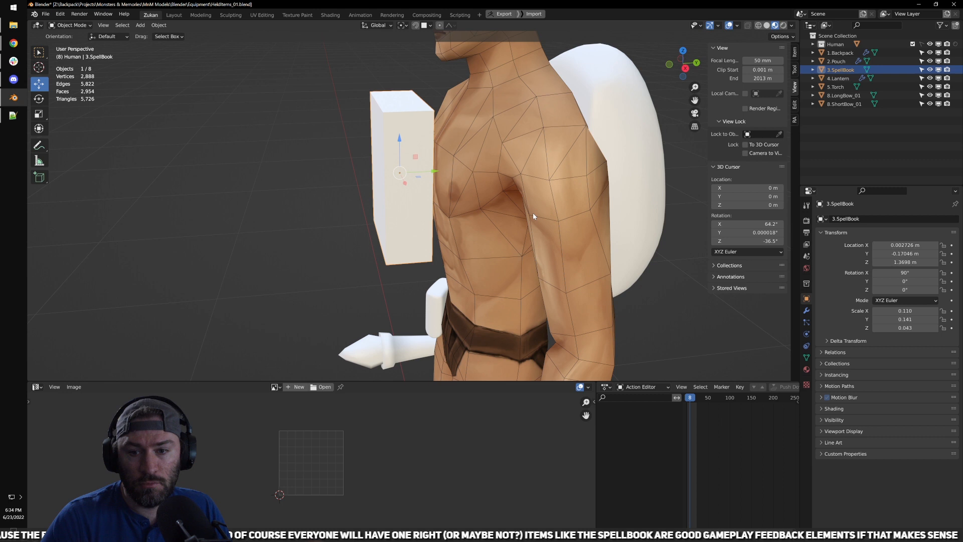
middle_drag(534, 214, 564, 217)
scroll(564, 216, up, 2)
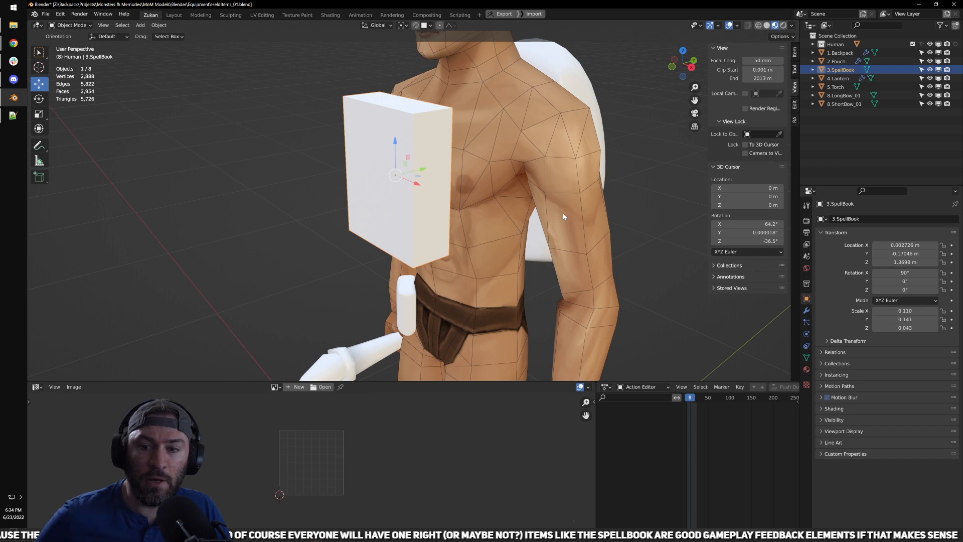
shift+middle_drag(474, 255, 481, 197)
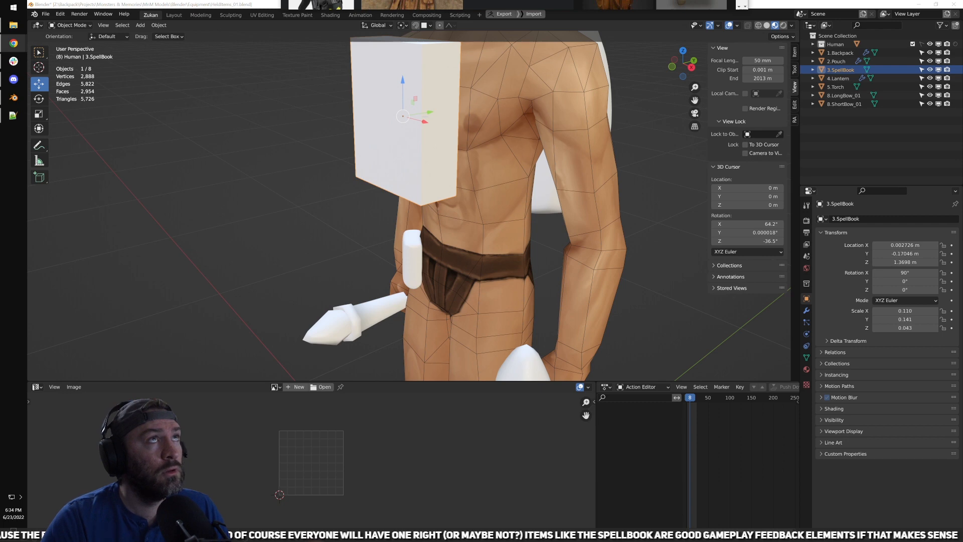
Step: Switch to the browser and examine the backpack, bedroll, quiver and belt pouch in the adventurer reference photo, then return to Blender
drag(617, 0, 531, 120)
click(426, 122)
scroll(477, 393, down, 8)
scroll(487, 361, down, 3)
scroll(527, 376, up, 5)
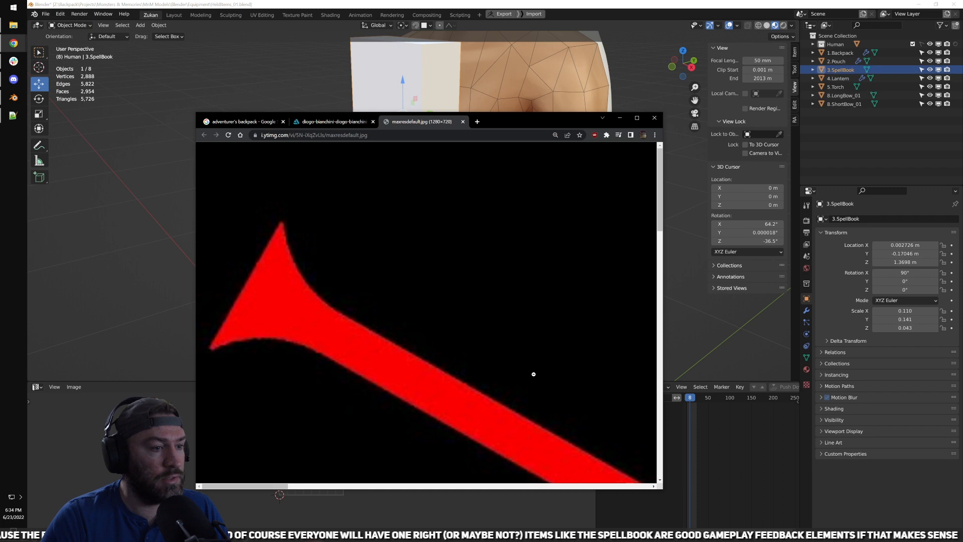
click(493, 348)
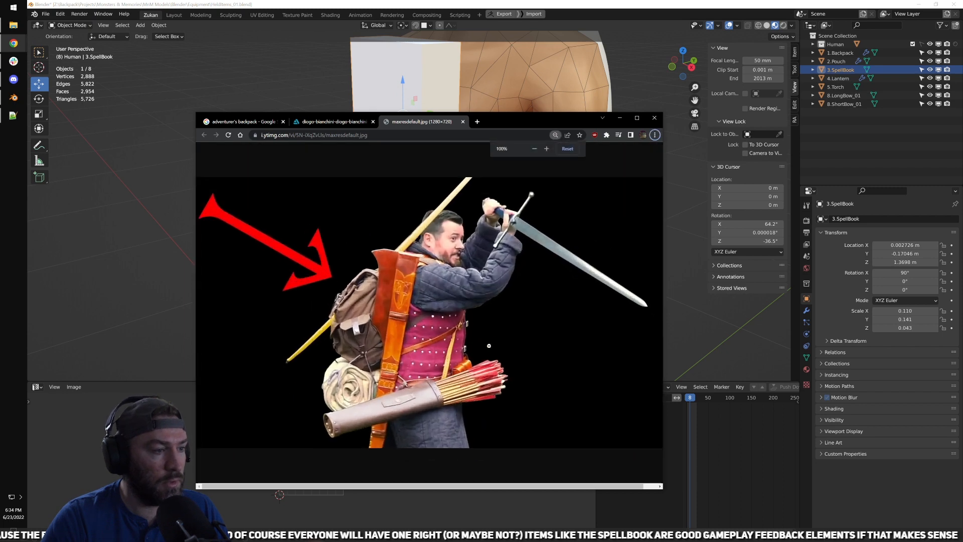
ctrl+scroll(466, 429, up, 1)
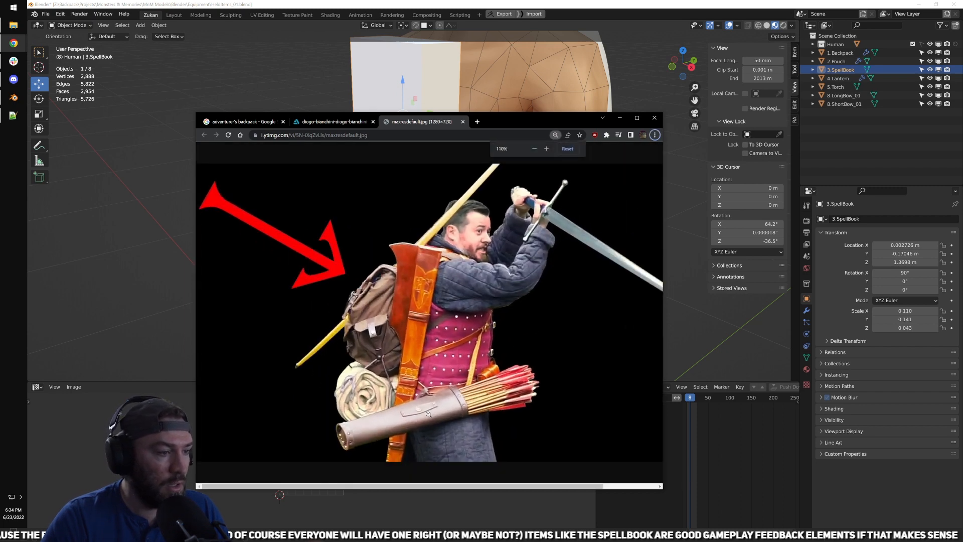
ctrl+scroll(508, 381, up, 1)
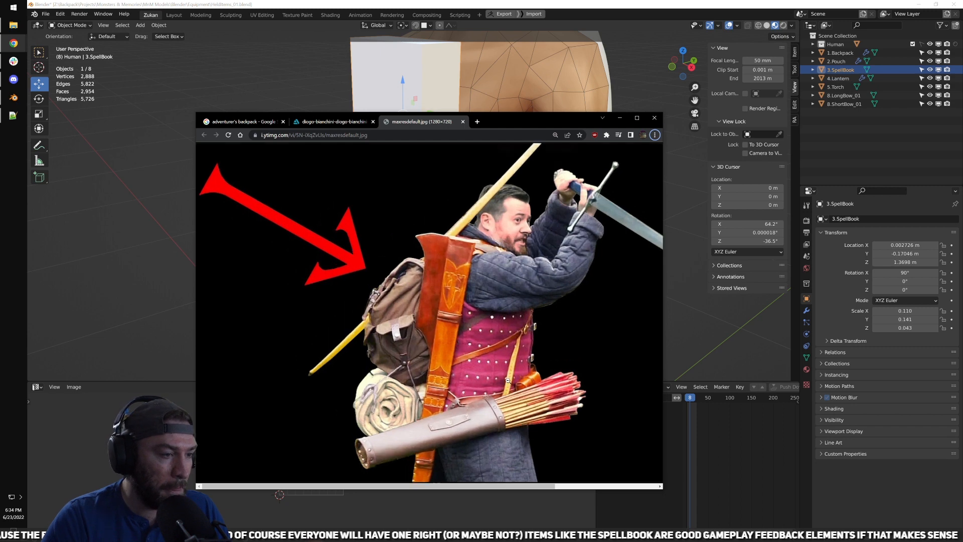
click(508, 381)
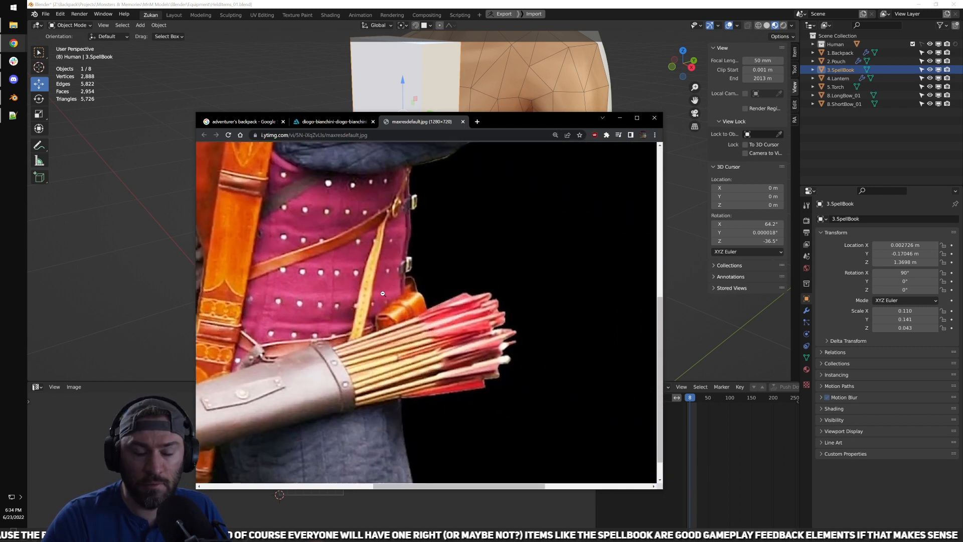
ctrl+scroll(342, 300, down, 2)
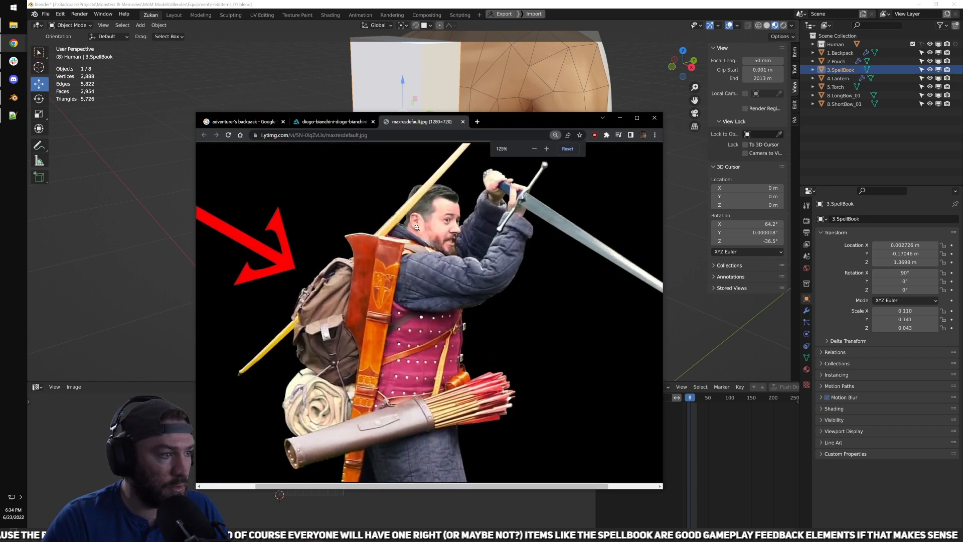
drag(512, 128, 556, 0)
click(323, 241)
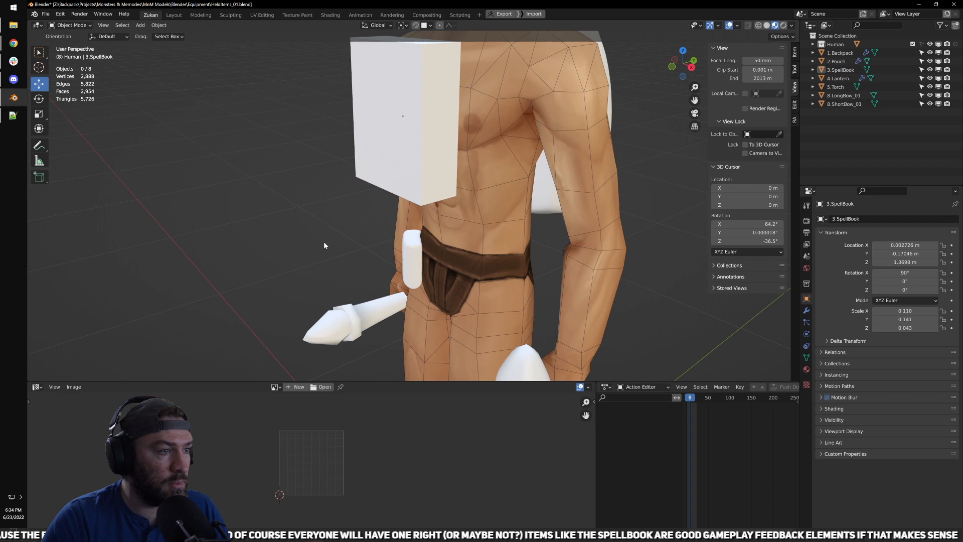
Step: Select the pouch at the character's waist and nudge it up about 0.011 m
middle_drag(323, 242, 418, 241)
shift+middle_drag(419, 241, 537, 161)
scroll(537, 161, up, 4)
click(484, 232)
key(KP_Decimal)
scroll(492, 219, down, 5)
middle_drag(477, 220, 443, 226)
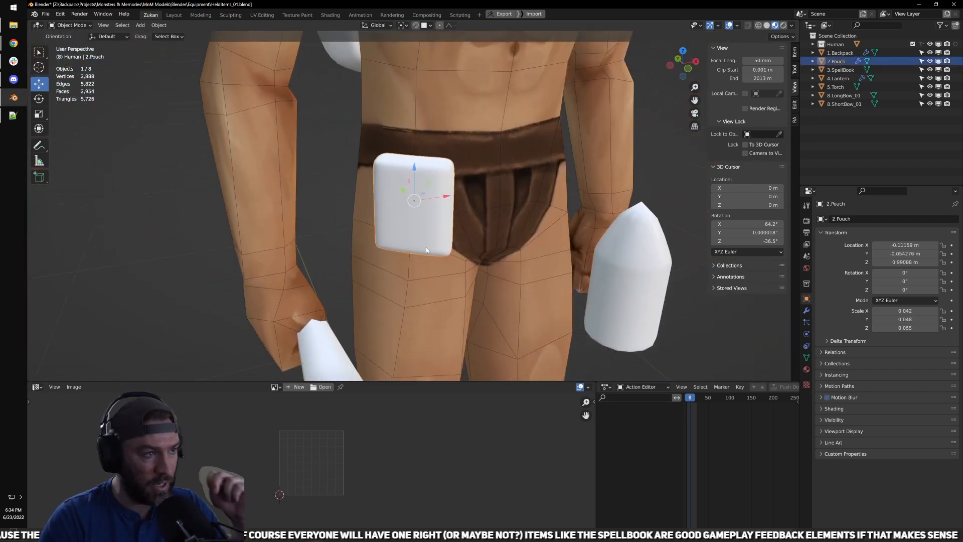
scroll(443, 229, up, 2)
scroll(419, 226, down, 5)
middle_drag(465, 215, 415, 212)
drag(415, 211, 416, 208)
middle_drag(416, 207, 460, 257)
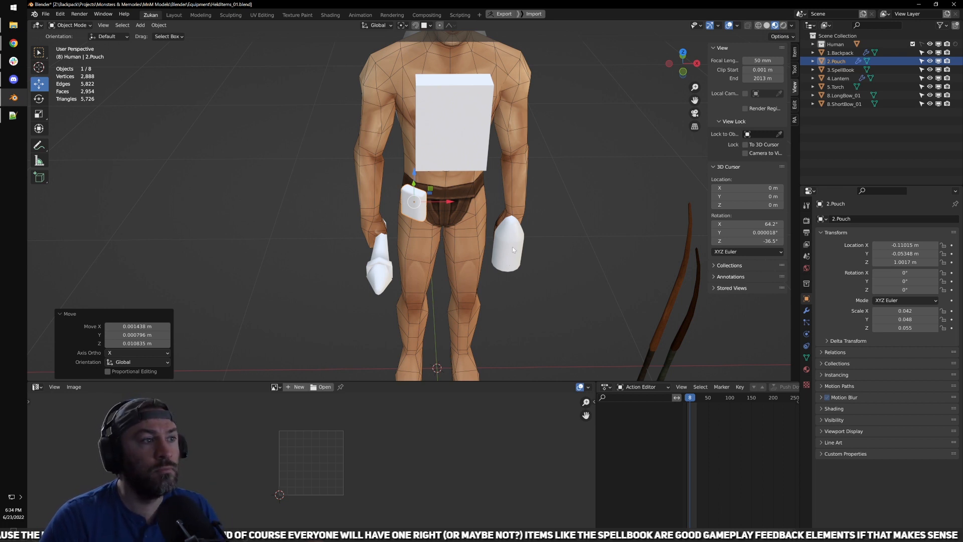
Step: Examine the spellbook block in front of the chest, including its mesh, and its proportions against the whole character
middle_drag(512, 246, 442, 201)
click(441, 171)
key(KP_Decimal)
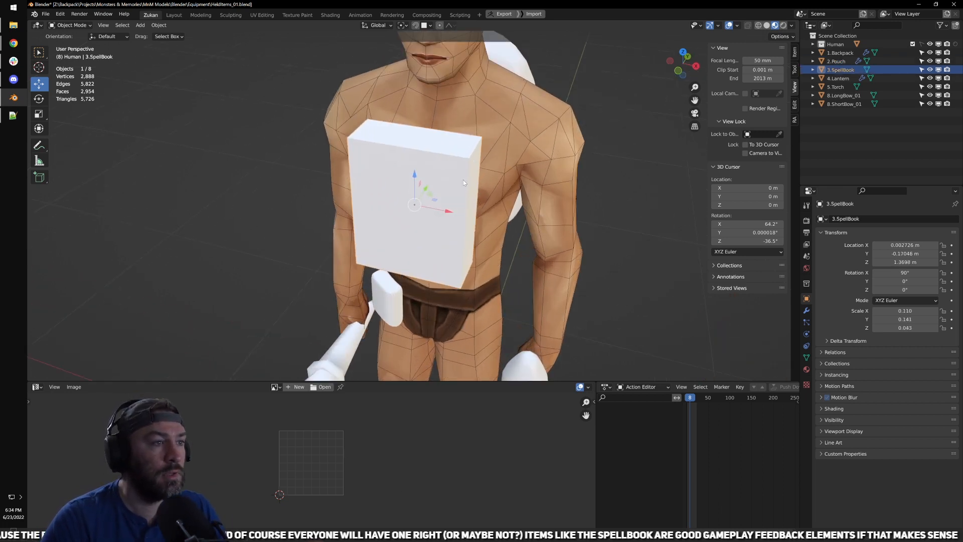
key(Tab)
key(Tab)
key(Tab)
middle_drag(433, 206, 463, 212)
scroll(390, 214, down, 5)
key(Tab)
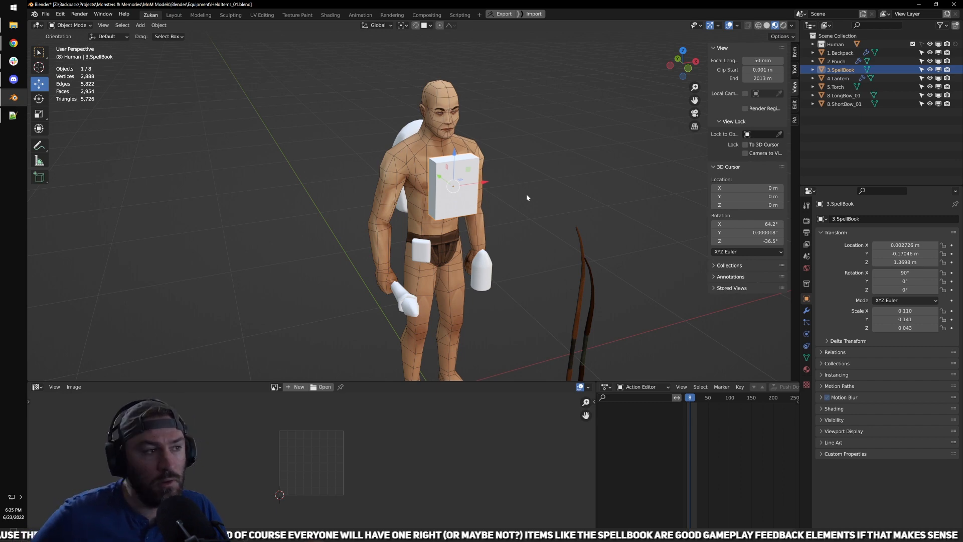
middle_drag(526, 198, 497, 177)
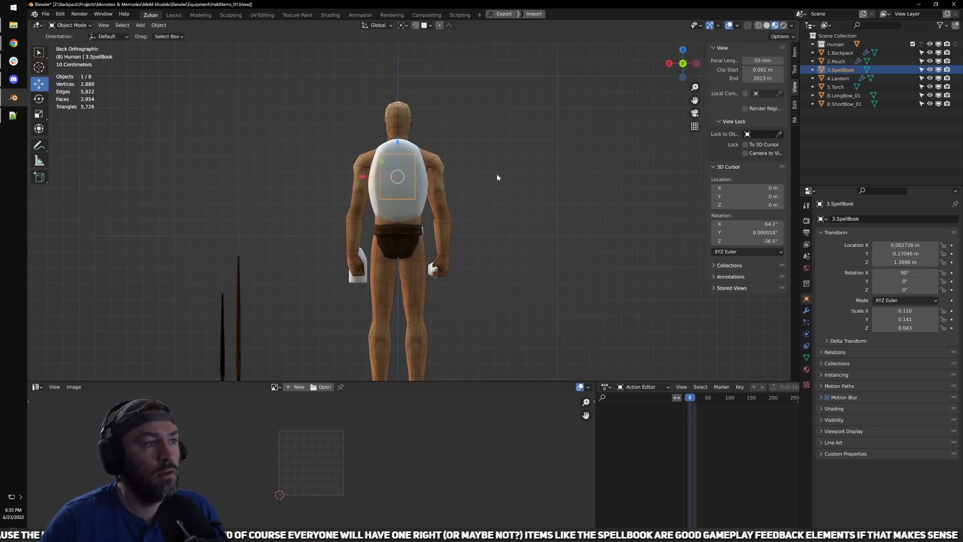
Step: Examine the backpack's mesh in wireframe from behind and from the side
click(423, 216)
key(KP_Decimal)
key(Tab)
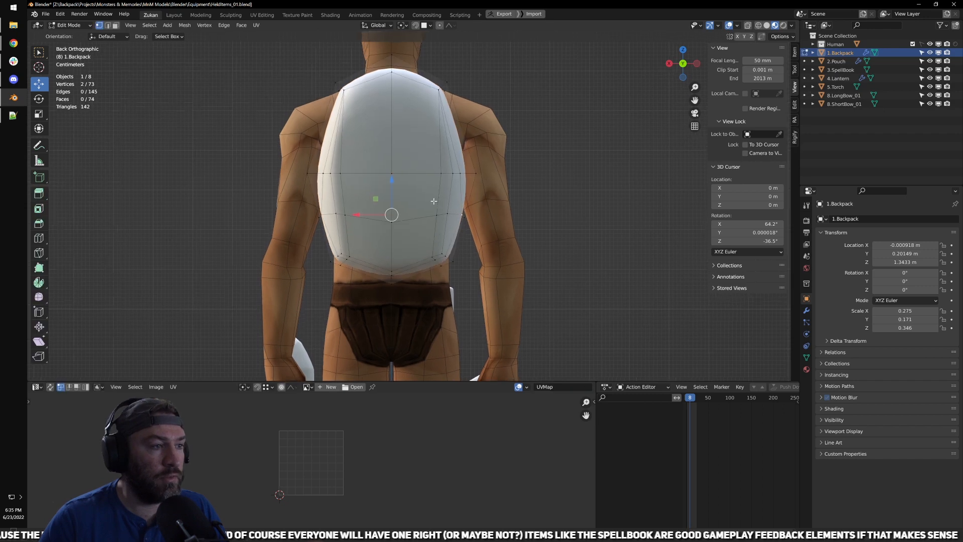
key(shift+z)
scroll(419, 195, down, 3)
drag(380, 282, 415, 95)
scroll(407, 144, up, 4)
scroll(390, 163, down, 2)
key(Tab)
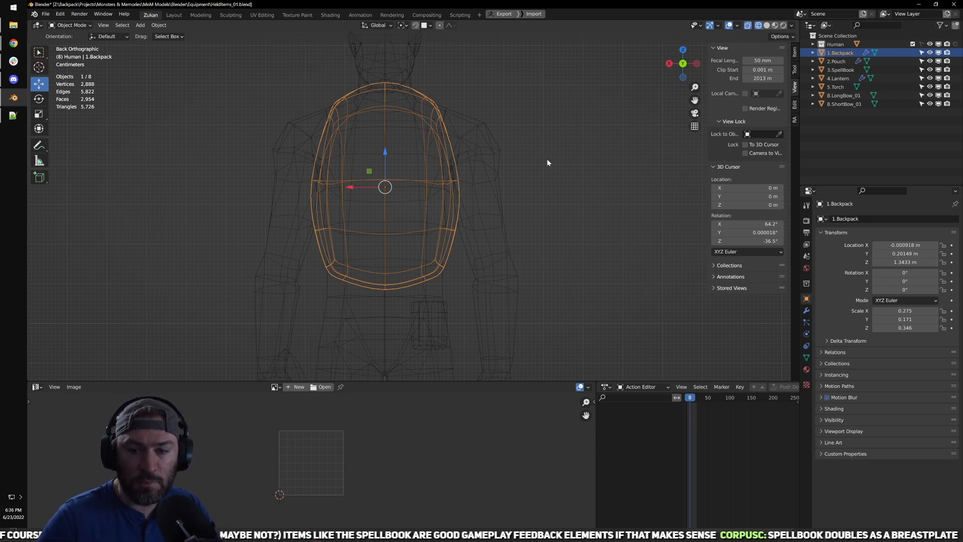
middle_drag(536, 97, 673, 87)
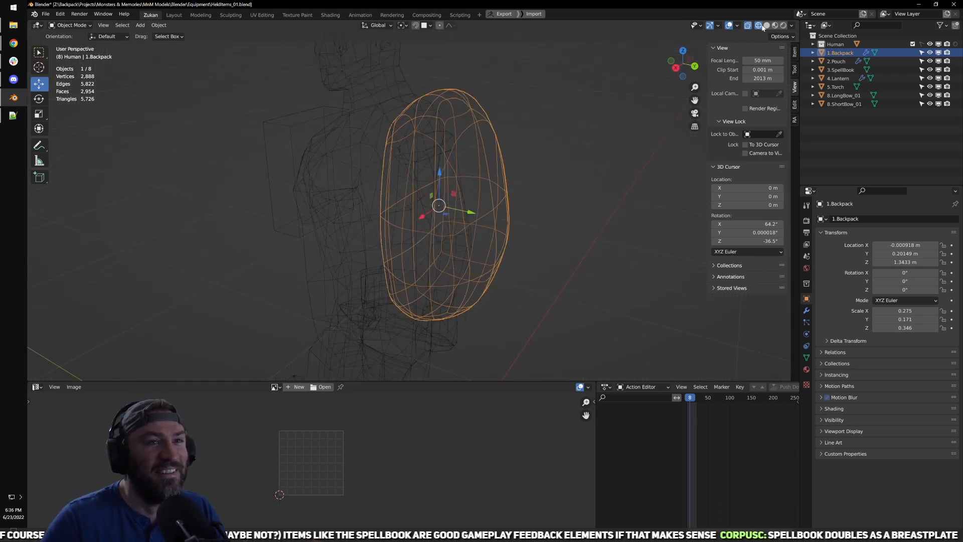
Step: Return to shaded display and scale the spellbook up slightly to 0.115 × 0.147 × 0.045
key(shift+z)
scroll(466, 148, down, 3)
middle_drag(313, 155, 384, 237)
key(z)
click(403, 240)
scroll(499, 236, down, 3)
key(KP_1)
scroll(383, 237, up, 2)
key(r)
drag(406, 232, 408, 234)
Step: Move the spellbook down beside the torch hand, about -0.308 m in X and -0.483 m in Z
key(w)
scroll(402, 231, up, 2)
shift+middle_drag(375, 228, 401, 224)
scroll(394, 221, down, 2)
drag(391, 211, 307, 332)
shift+middle_drag(343, 367, 490, 278)
key(KP_1)
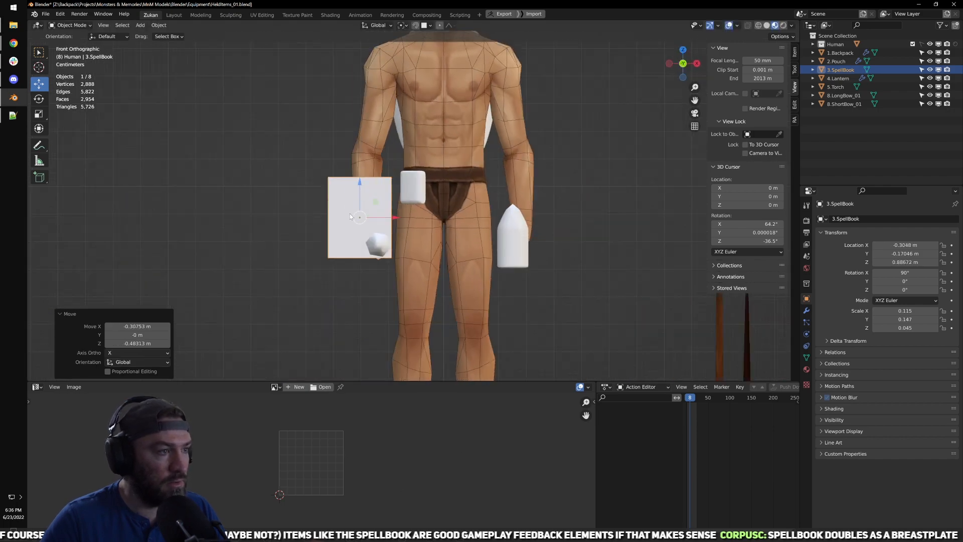
Step: Move the spellbook in front of the torso's middle, to about X 0.005 m and Z 1.235 m
key(g)
click(452, 144)
middle_drag(453, 145, 441, 165)
key(KP_1)
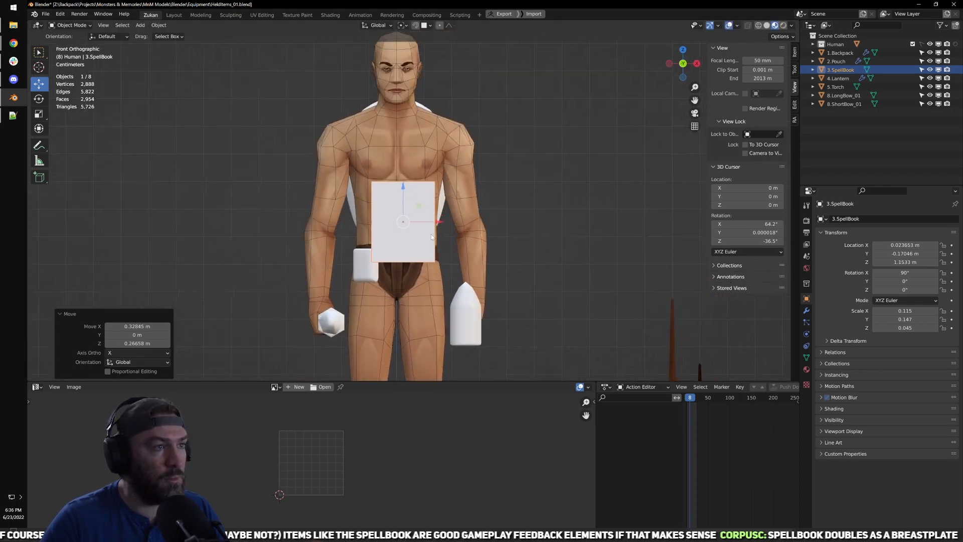
scroll(401, 229, up, 2)
drag(399, 230, 406, 200)
middle_drag(407, 200, 345, 237)
Step: Add a centred loop cut around the spellbook's thickness and bevel it about 0.688 m wide to separate the two covers
key(Tab)
scroll(345, 240, up, 3)
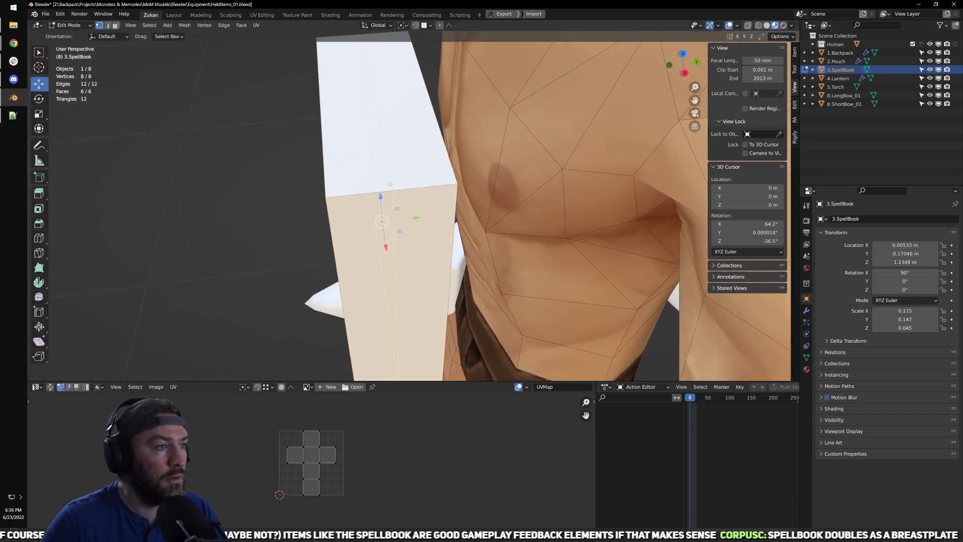
click(391, 184)
right_click(390, 184)
key(ctrl+b)
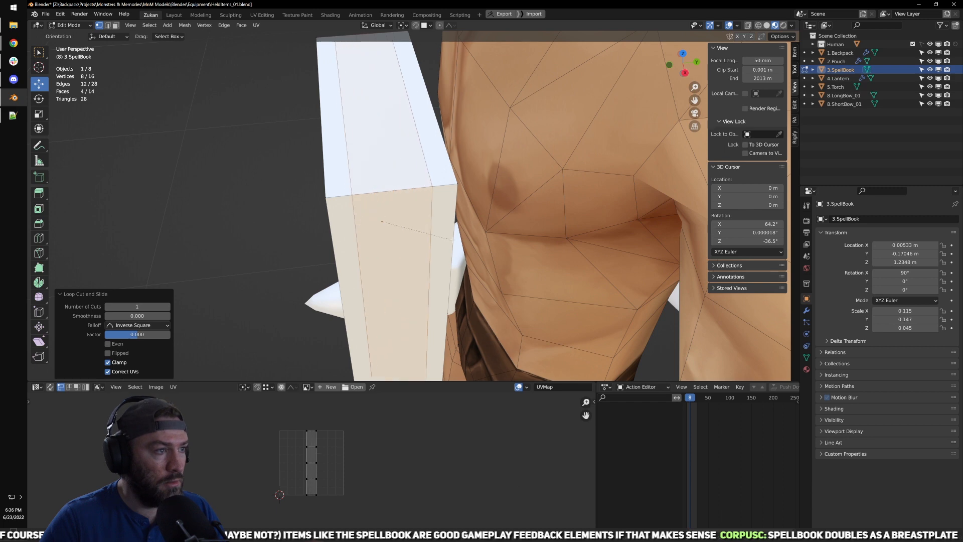
click(458, 241)
scroll(458, 242, down, 4)
middle_drag(458, 241, 557, 269)
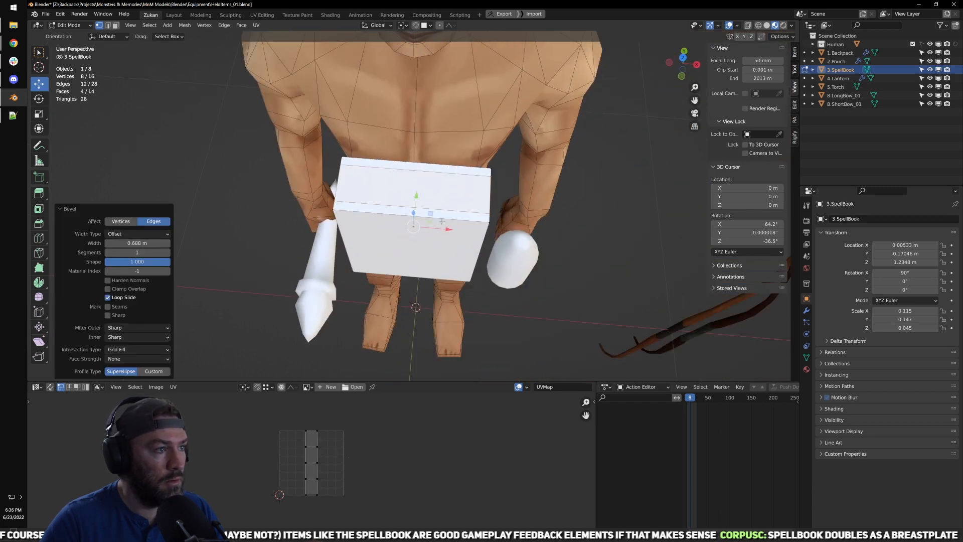
Step: Add a vertical loop cut close to the spellbook's spine with a slide factor of about -0.835
key(ctrl+r)
click(378, 200)
click(314, 199)
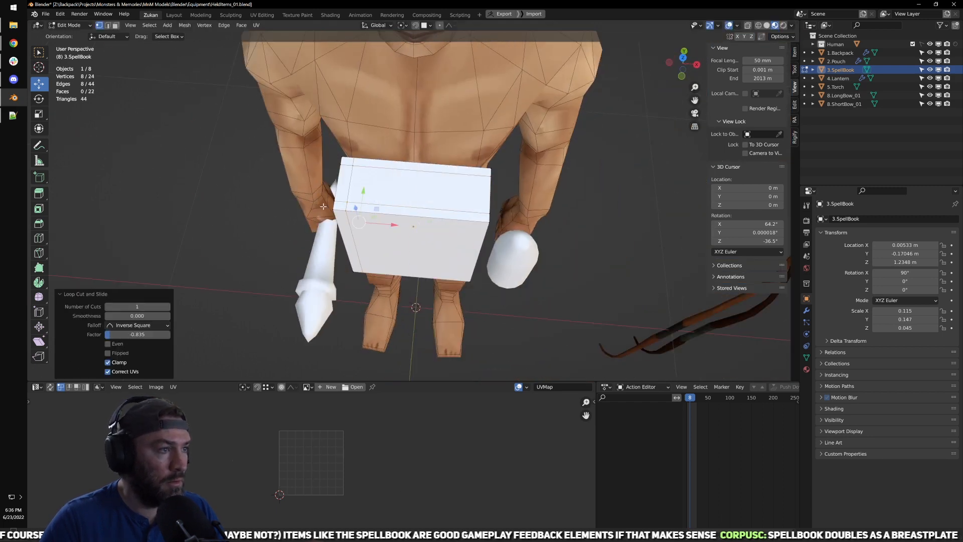
Step: Extrude the three page-side faces between the covers in place and scale them inward to recess the pages
middle_drag(494, 214, 430, 198)
key(ctrl+Tab)
click(429, 213)
click(424, 200)
shift+click(446, 236)
middle_drag(446, 236, 426, 148)
shift+click(398, 226)
middle_drag(398, 226, 476, 276)
key(e)
right_click(499, 249)
key(s)
drag(400, 185, 400, 187)
middle_drag(399, 189, 450, 177)
key(Tab)
scroll(440, 221, up, 3)
Step: Add a centred horizontal loop cut around the spellbook and bevel it about 0.542 m wide
key(Tab)
key(KP_1)
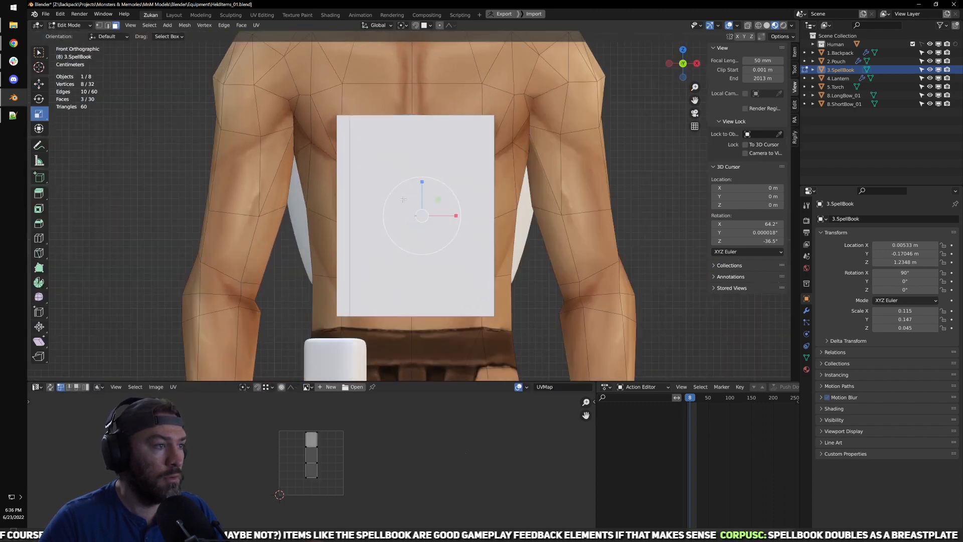
click(338, 201)
right_click(339, 201)
key(ctrl+b)
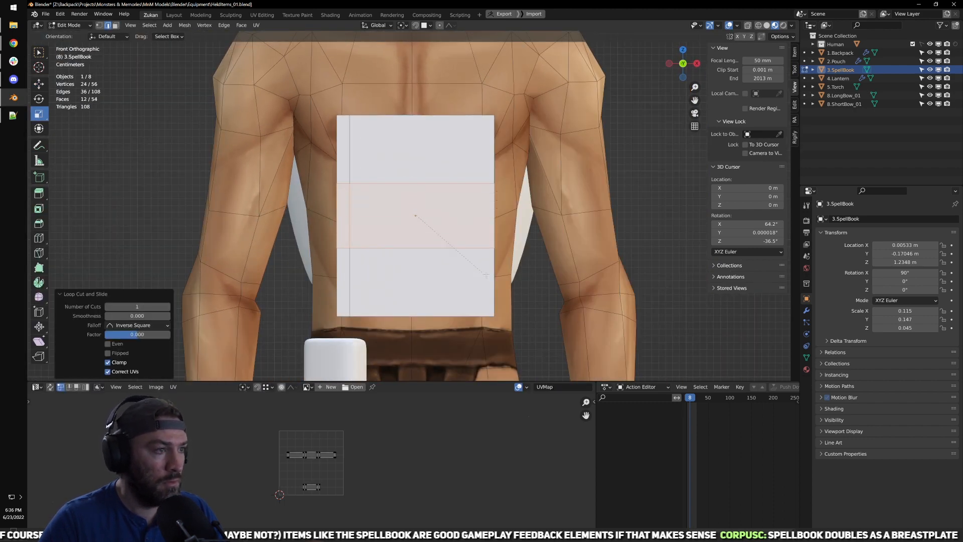
click(495, 281)
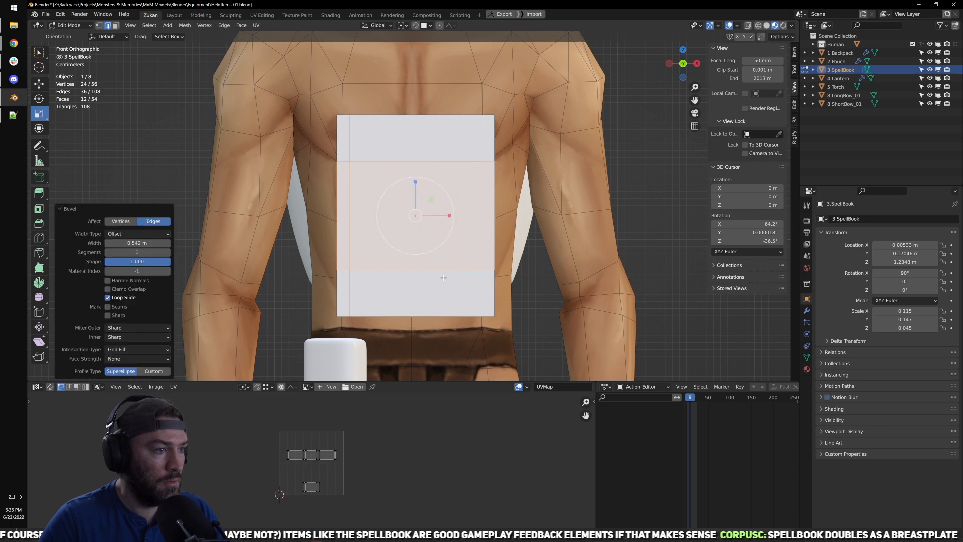
Step: Bevel both horizontal edge loops about 0.104 m wide to form an upper and a lower band
alt+click(448, 271)
alt+shift+click(430, 163)
key(ctrl+b)
click(533, 241)
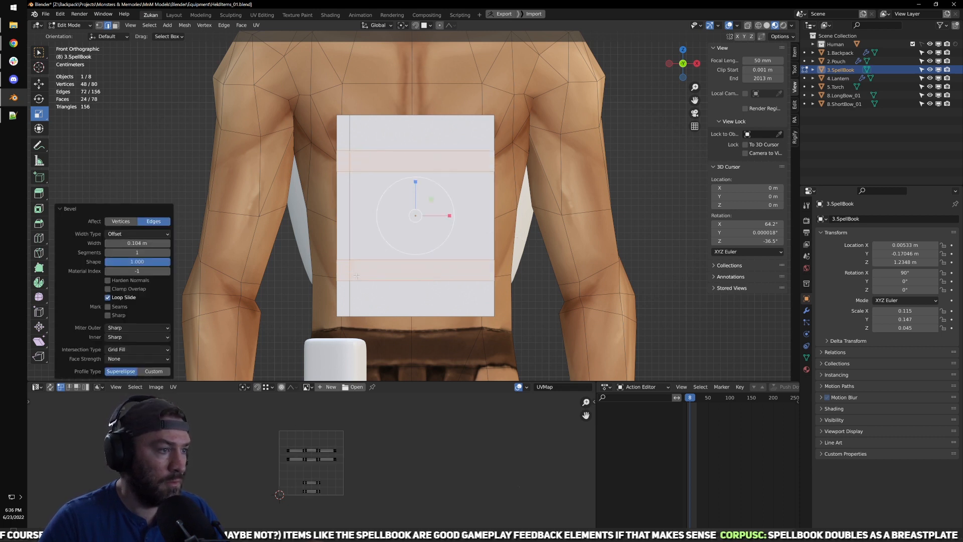
Step: Select only the spine portions of the upper and lower bands, through the full thickness of the spellbook
scroll(385, 270, up, 1)
key(alt+z)
drag(307, 128, 392, 290)
key(z)
key(z)
mouse_move(276, 188)
ctrl+mouse_down()
mouse_move(326, 235)
mouse_move(383, 238)
ctrl+mouse_up()
key(z)
ctrl+drag(336, 216, 419, 228)
key(z)
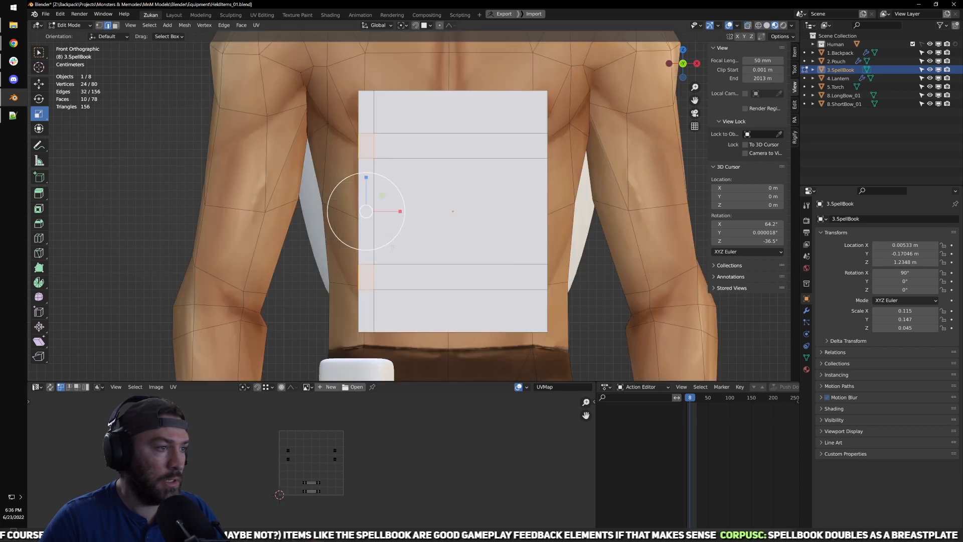
Step: Try to bevel the edges of the selected spine band faces and undo it
middle_drag(421, 281, 441, 281)
key(ctrl+b)
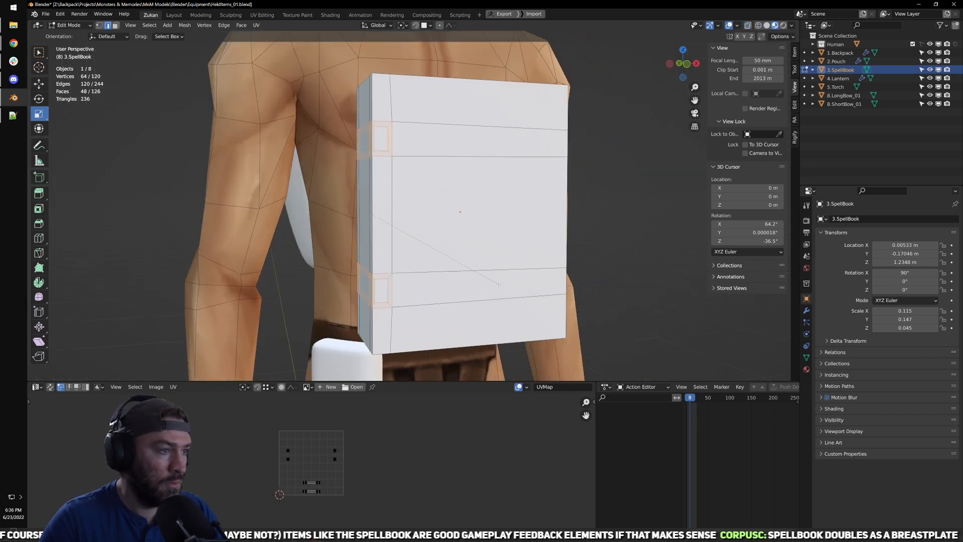
click(474, 274)
key(ctrl+z)
Step: Extrude the spine band faces in place and scale them up slightly around their individual origins to raise both bands
shift+middle_drag(459, 292, 467, 283)
scroll(467, 283, up, 1)
key(KP_1)
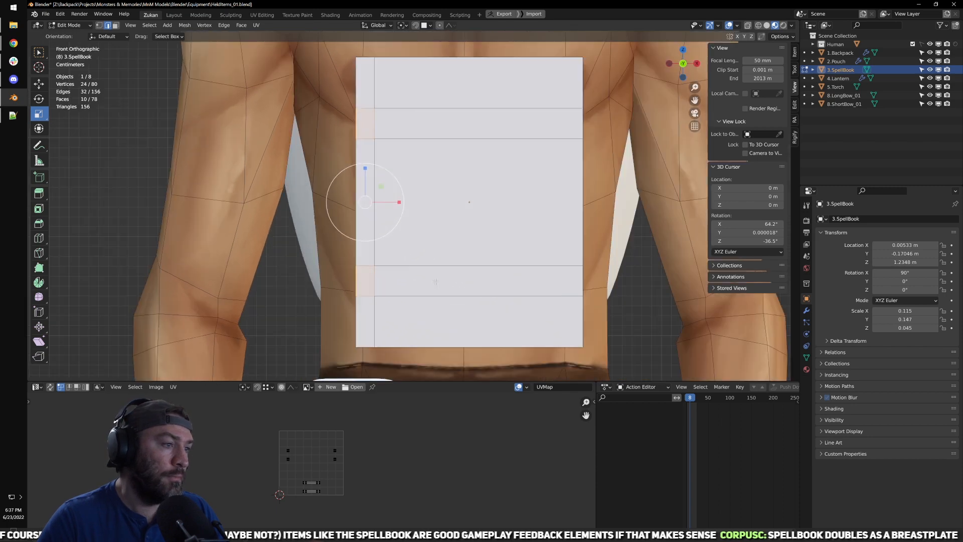
key(shift+z)
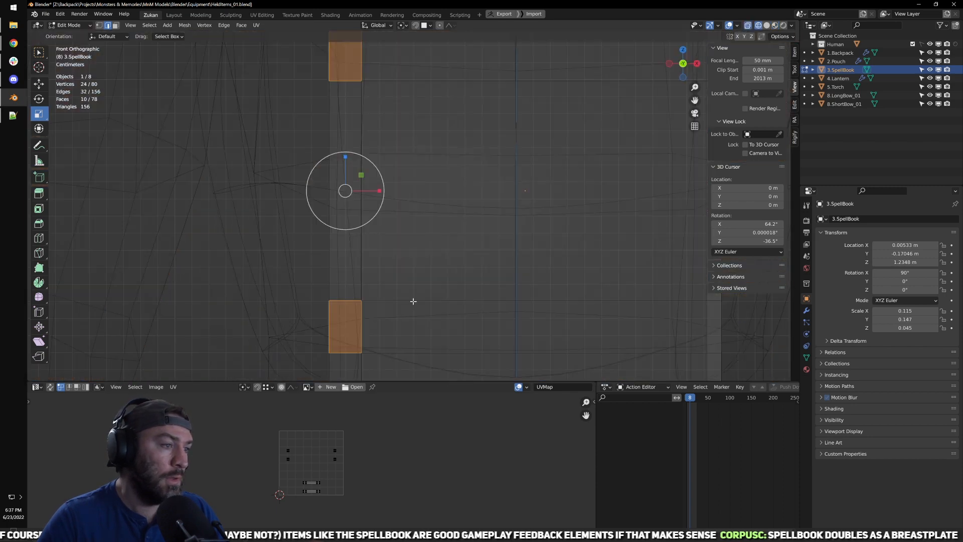
key(e)
right_click(387, 297)
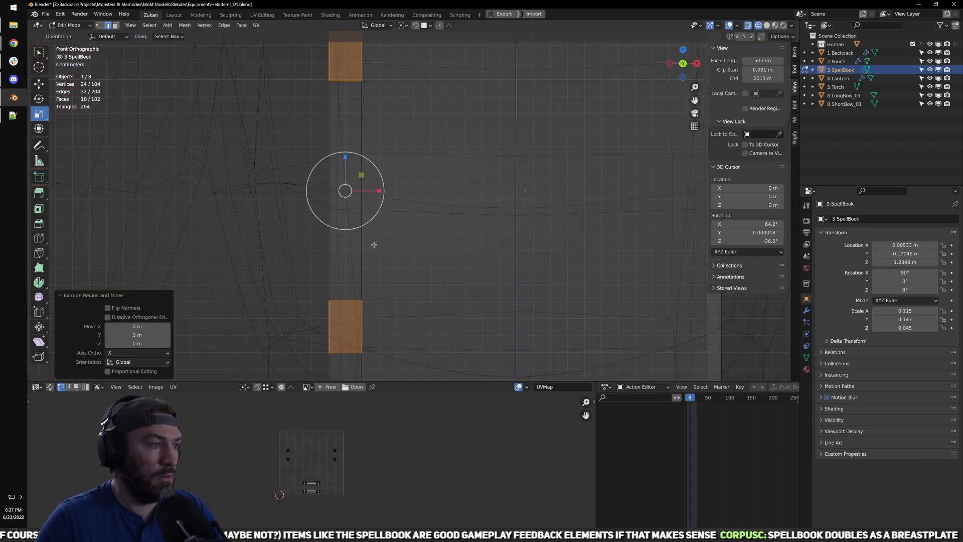
click(404, 26)
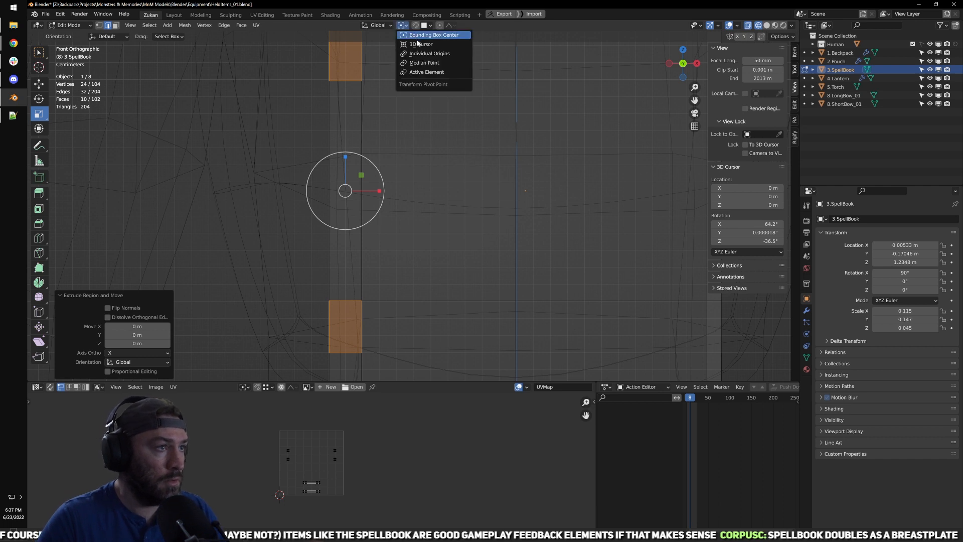
click(418, 58)
key(s)
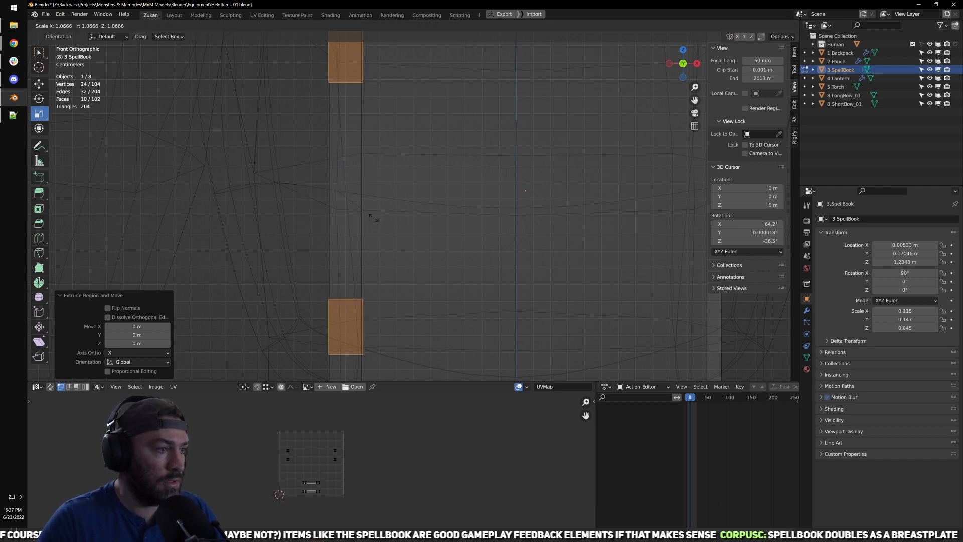
click(373, 218)
Step: Return to shaded display, nudge the raised spine bands and adjust their scale
key(shift+z)
mouse_move(401, 273)
middle_down()
mouse_move(430, 272)
mouse_move(417, 260)
middle_up()
scroll(430, 272, down, 2)
key(w)
drag(411, 187, 407, 189)
middle_drag(400, 215, 400, 204)
key(r)
drag(374, 145, 405, 177)
key(w)
Step: Add a centred vertical loop cut down the spellbook's spine and its bands
middle_drag(405, 178, 480, 267)
key(Tab)
scroll(261, 221, down, 2)
scroll(386, 241, up, 3)
key(Tab)
key(ctrl+r)
click(441, 86)
right_click(440, 86)
Step: Select the middle edges of the spine through the mesh and pull them outward into a peaked profile
key(alt+z)
scroll(454, 291, up, 2)
drag(434, 301, 453, 229)
key(g)
key(y)
Step: Select the outer faces of the spine and move them outward about 0.006 m along X
drag(410, 284, 489, 242)
key(alt+z)
key(g)
key(y)
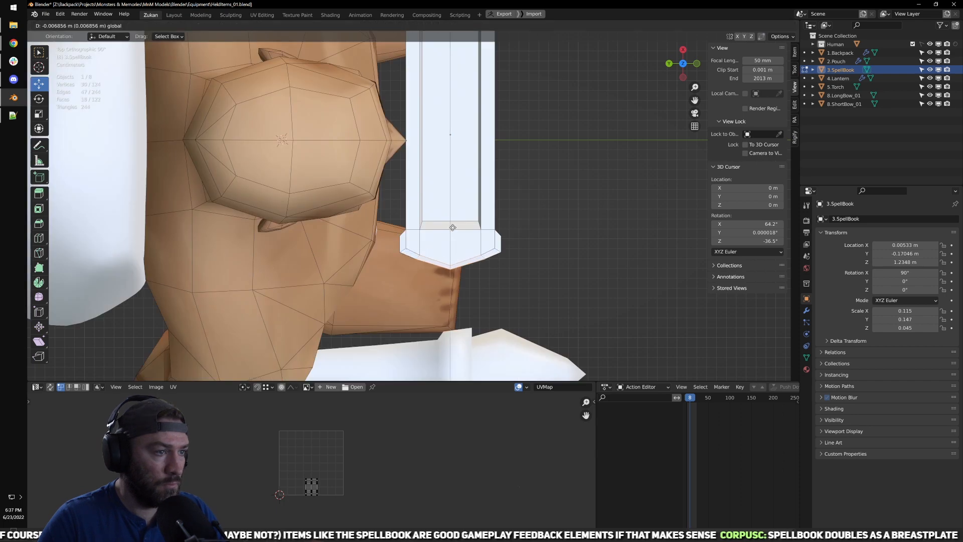
click(454, 226)
Step: Switch to vertex selection in a top wireframe view and reposition vertices on the spellbook, returning to shaded display
mouse_move(454, 226)
middle_down()
mouse_move(401, 262)
mouse_move(468, 220)
middle_up()
scroll(468, 220, down, 2)
key(KP_7)
scroll(434, 234, up, 3)
key(z)
key(ctrl+Tab)
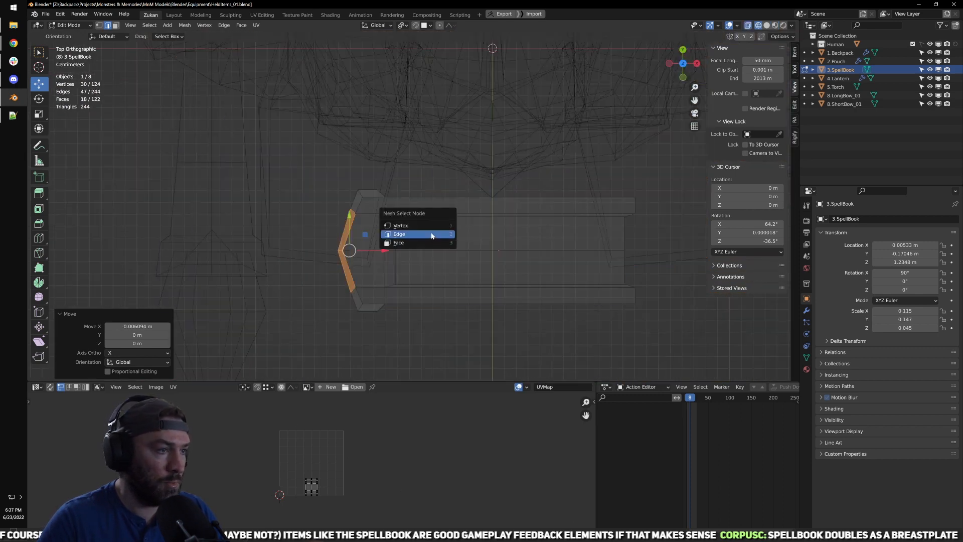
click(430, 225)
mouse_move(426, 268)
mouse_down()
mouse_move(373, 237)
mouse_move(410, 251)
mouse_up()
key(shift+z)
key(g)
Step: Return to object mode and examine the spellbook's spine and bands from several sides on the character
key(Tab)
scroll(447, 279, down, 5)
middle_drag(452, 284, 466, 204)
scroll(531, 203, down, 2)
mouse_move(538, 204)
middle_down()
mouse_move(445, 205)
mouse_move(536, 219)
middle_up()
shift+middle_drag(502, 246, 466, 207)
scroll(466, 205, up, 2)
middle_drag(388, 193, 466, 175)
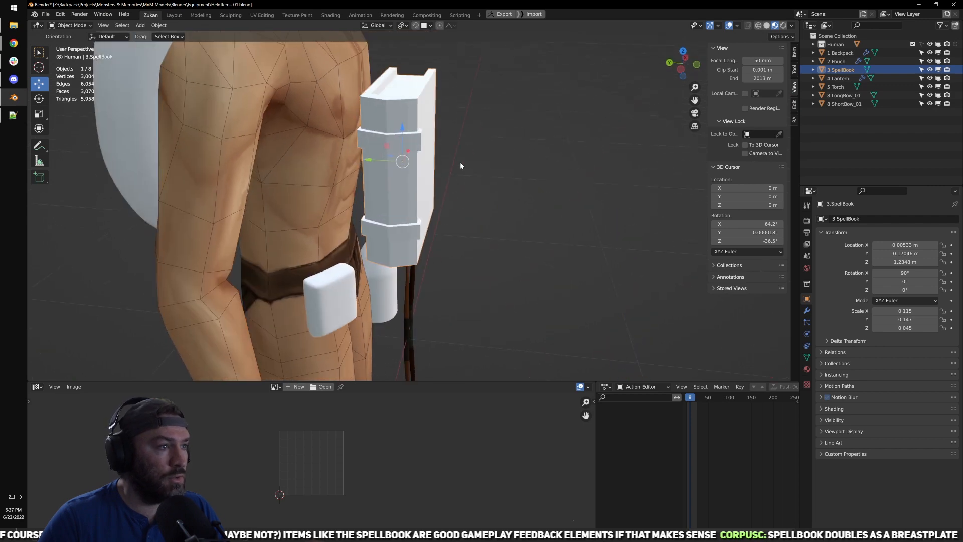
Step: Move the spellbook in front view from the chest down to the hip, about 0.24 m lower and 0.08 m along X
middle_drag(570, 221, 462, 206)
shift+middle_drag(487, 236, 513, 179)
scroll(515, 178, down, 3)
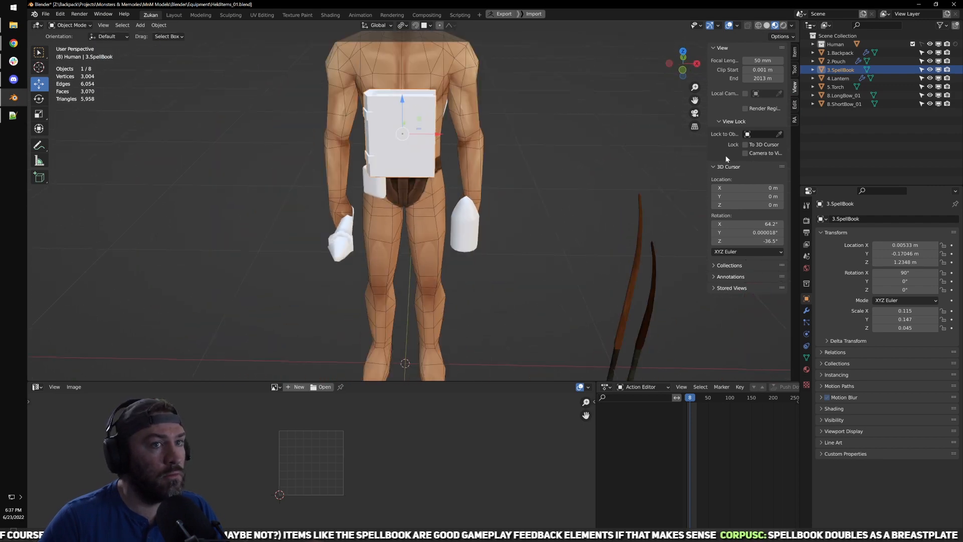
key(KP_1)
shift+middle_drag(520, 215, 567, 196)
click(564, 195)
click(479, 150)
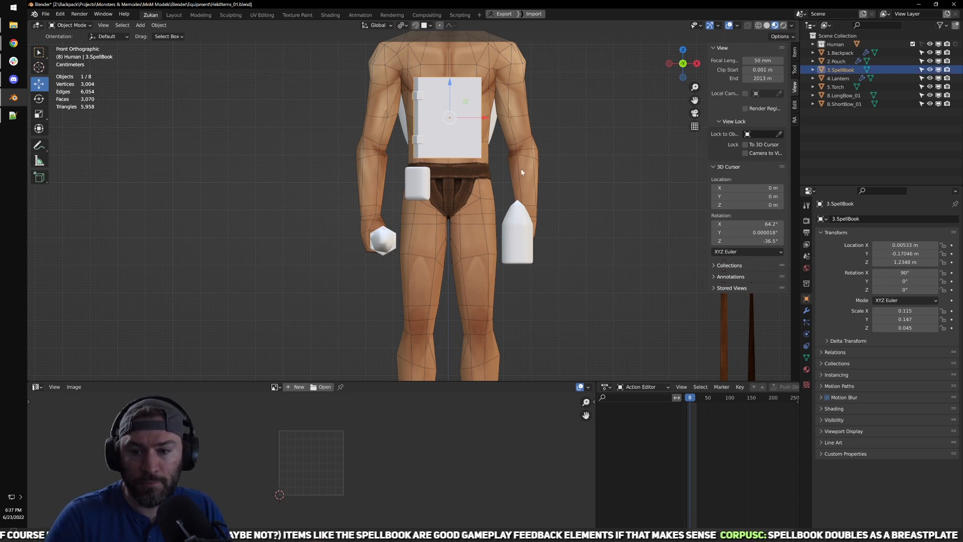
scroll(479, 185, down, 2)
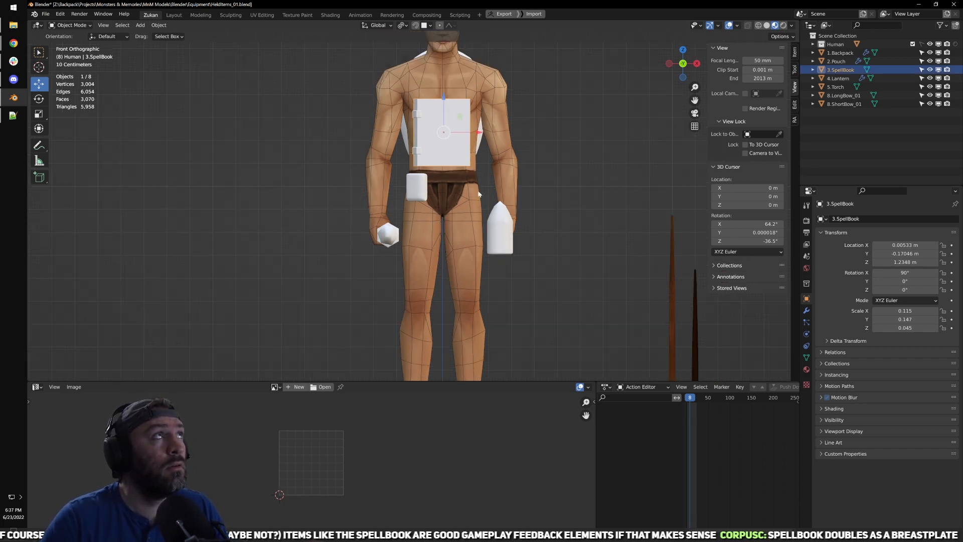
drag(434, 92, 437, 289)
shift+middle_drag(487, 334, 481, 229)
scroll(435, 213, down, 1)
shift+middle_drag(452, 192, 459, 293)
drag(438, 307, 454, 200)
Step: Rotate the spellbook to about 91.2°, 47.1°, 47.6° and move it against the front side of the character's hip
middle_drag(454, 201, 371, 244)
scroll(403, 233, up, 3)
key(r)
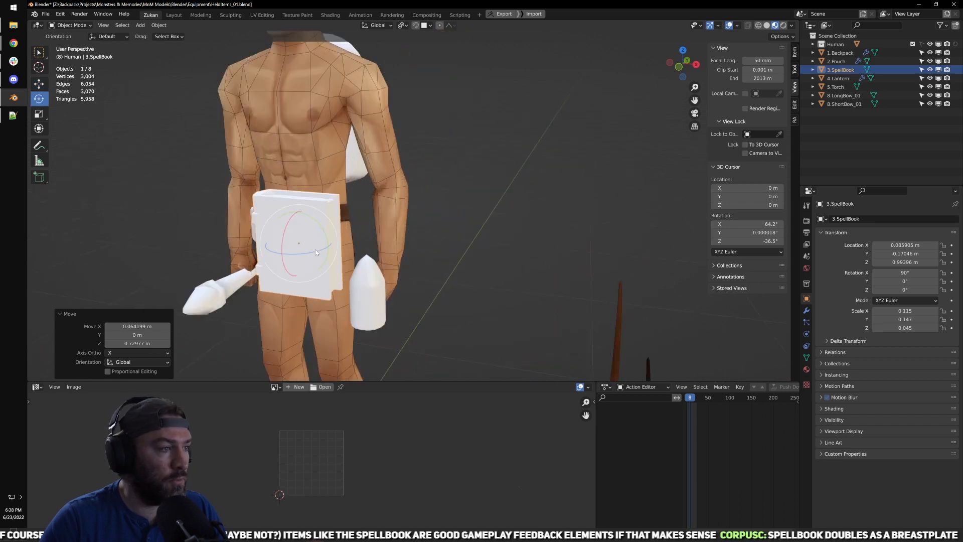
drag(319, 252, 309, 192)
key(g)
drag(302, 238, 340, 269)
middle_drag(339, 270, 398, 286)
drag(400, 288, 359, 284)
middle_drag(409, 290, 349, 286)
shift+middle_drag(349, 286, 493, 271)
scroll(492, 271, up, 2)
middle_drag(489, 297, 465, 294)
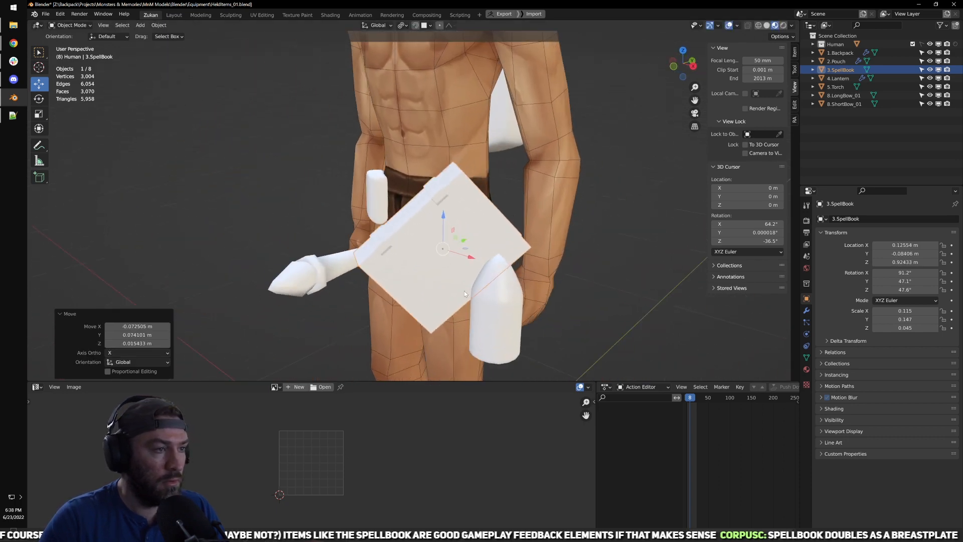
Step: Scale the spellbook uniformly by about 0.672 and move it closer to the lantern at the hip
click(454, 268)
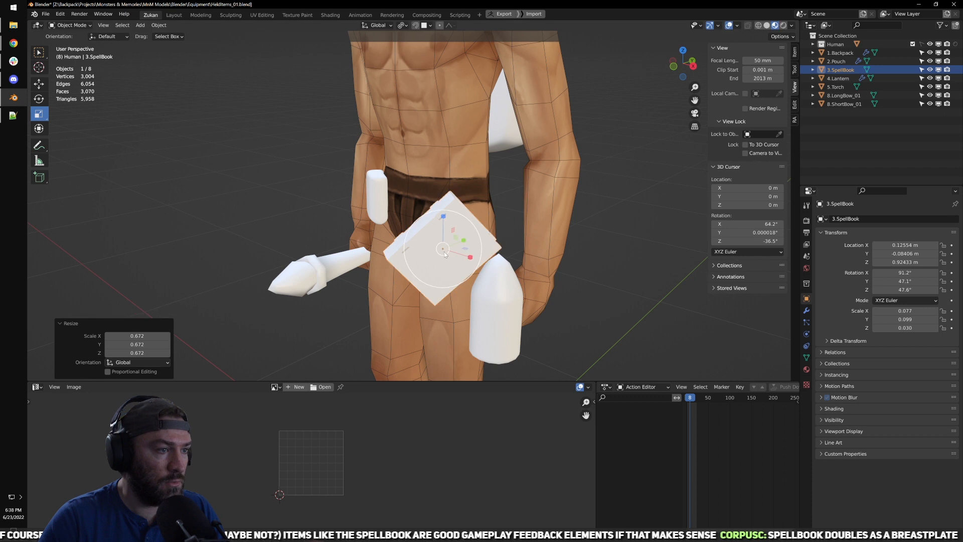
key(g)
click(464, 265)
middle_drag(464, 265, 549, 285)
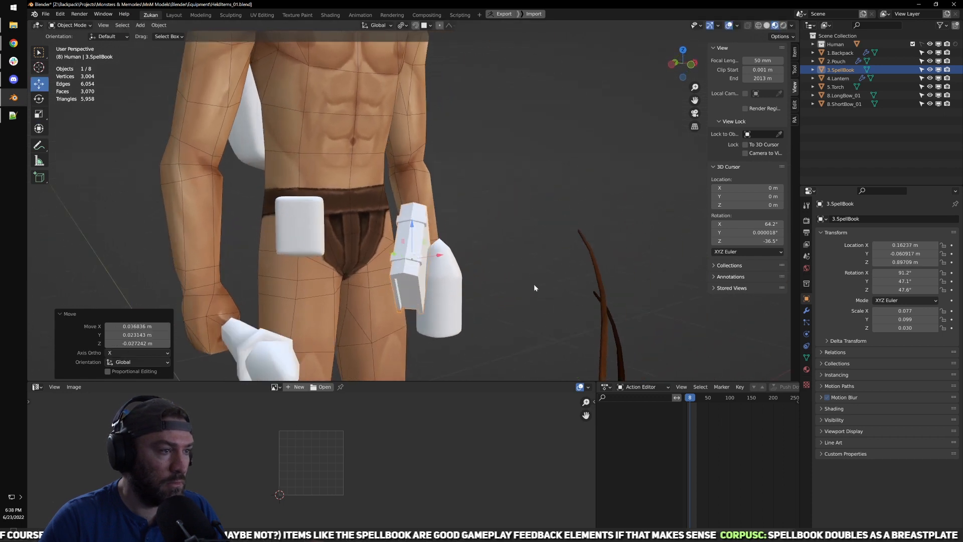
scroll(446, 285, up, 2)
Step: Enter mesh editing on the spellbook with everything selected and set the transform orientation to Normal
key(Tab)
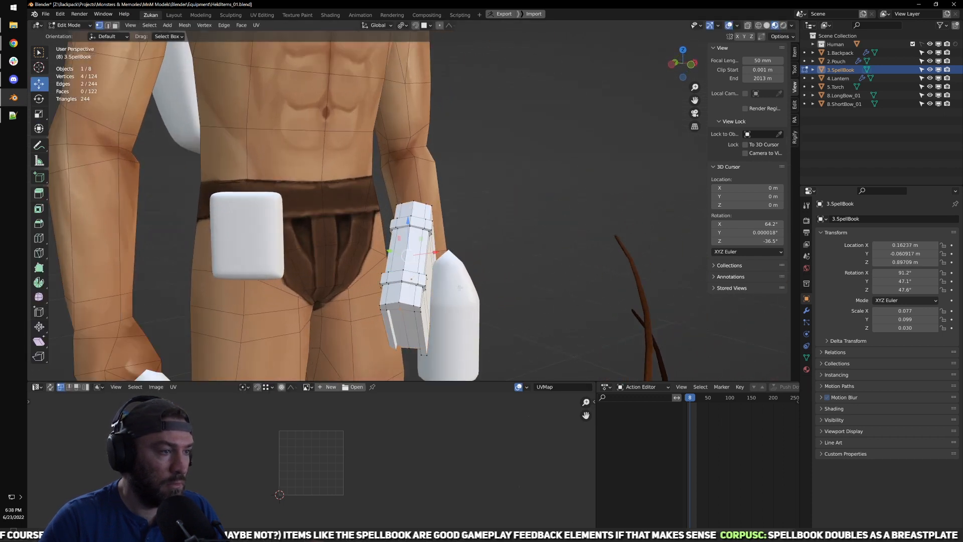
click(384, 26)
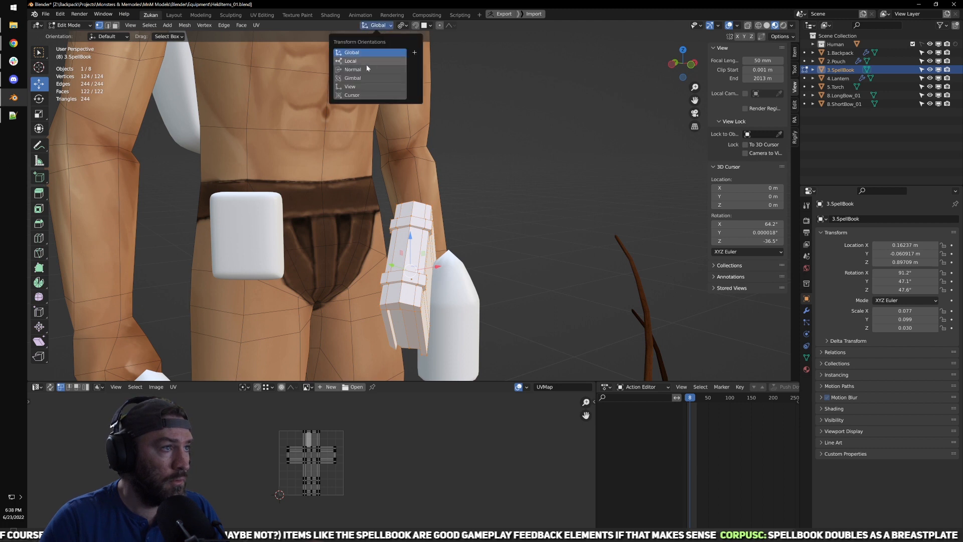
click(366, 66)
Step: Try scaling the spellbook mesh along its normal axes, also with the Bounding Box Center pivot, undo it, and return to object mode
key(shift+space)
key(s)
drag(377, 269, 384, 270)
key(ctrl+z)
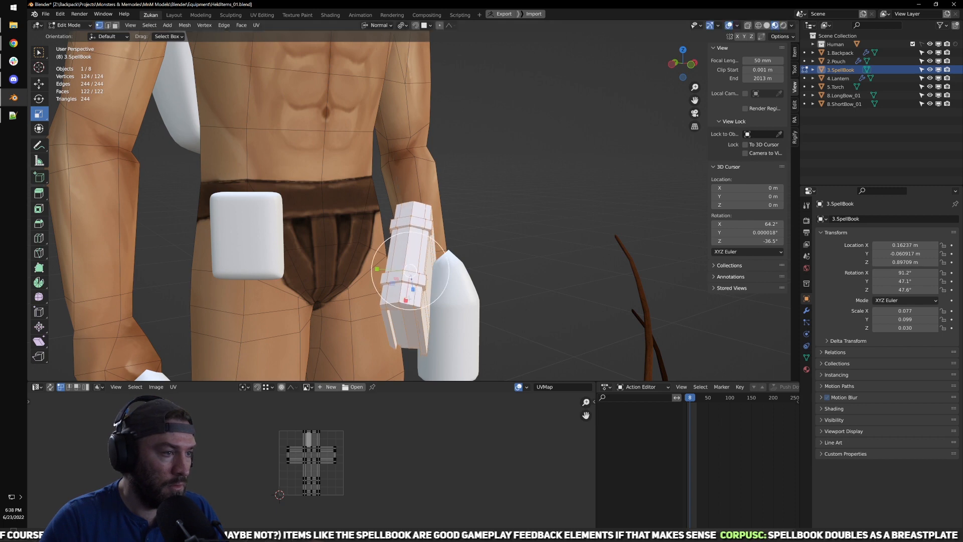
middle_drag(495, 253, 453, 283)
click(405, 26)
click(427, 35)
drag(408, 321, 386, 292)
key(ctrl+z)
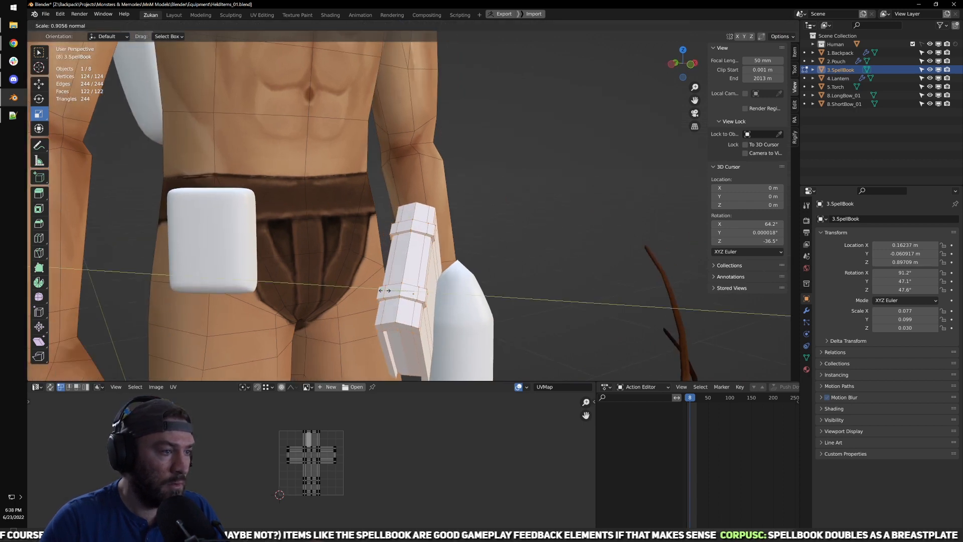
key(Tab)
Step: Move the spellbook up about 0.041 m at the character's hip
middle_drag(508, 279, 442, 300)
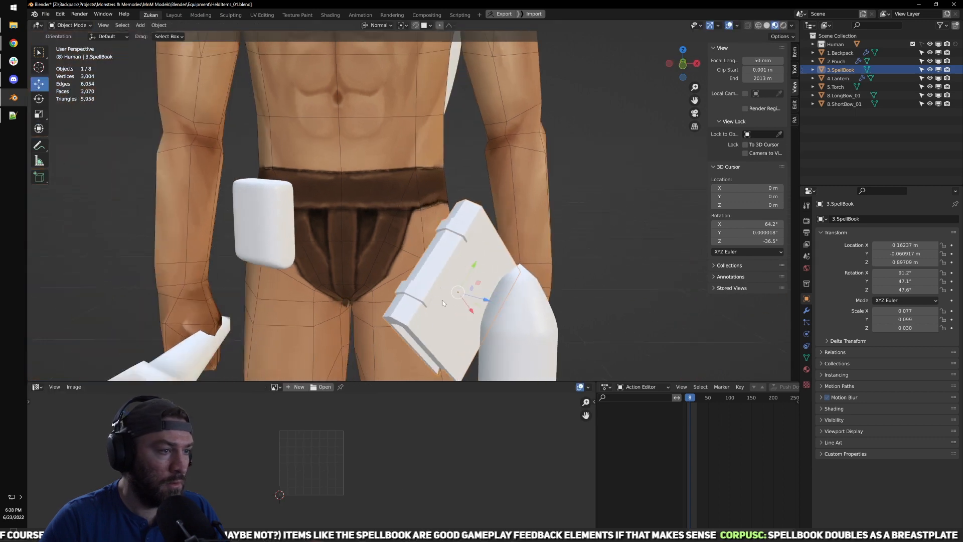
drag(442, 300, 459, 281)
scroll(461, 273, up, 4)
shift+middle_drag(540, 291, 466, 249)
Step: Reposition the spellbook beside the thigh and rotate it about -13.4° around its X axis to follow the hip
key(r)
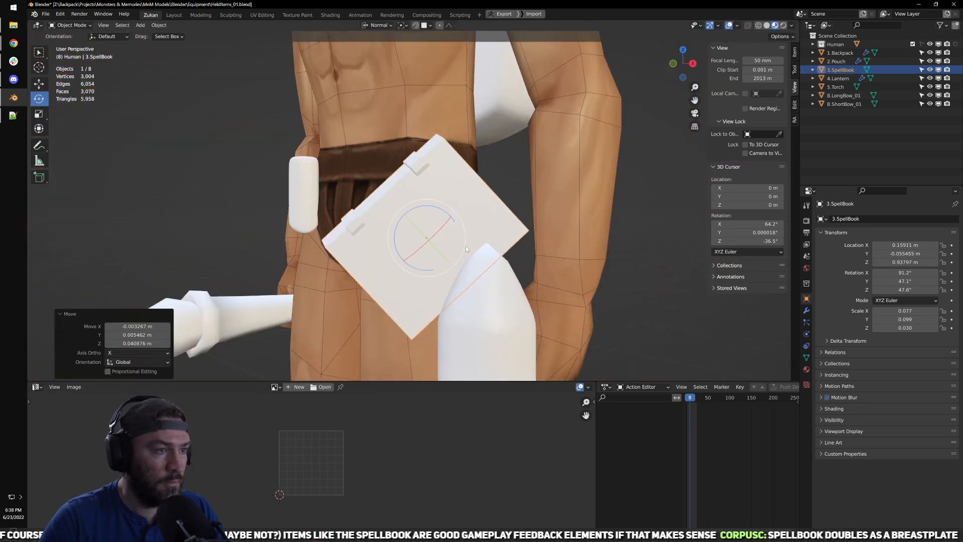
drag(461, 239, 426, 205)
key(ctrl+z)
key(w)
drag(427, 238, 439, 255)
middle_drag(429, 255, 481, 207)
key(r)
drag(447, 189, 461, 236)
key(w)
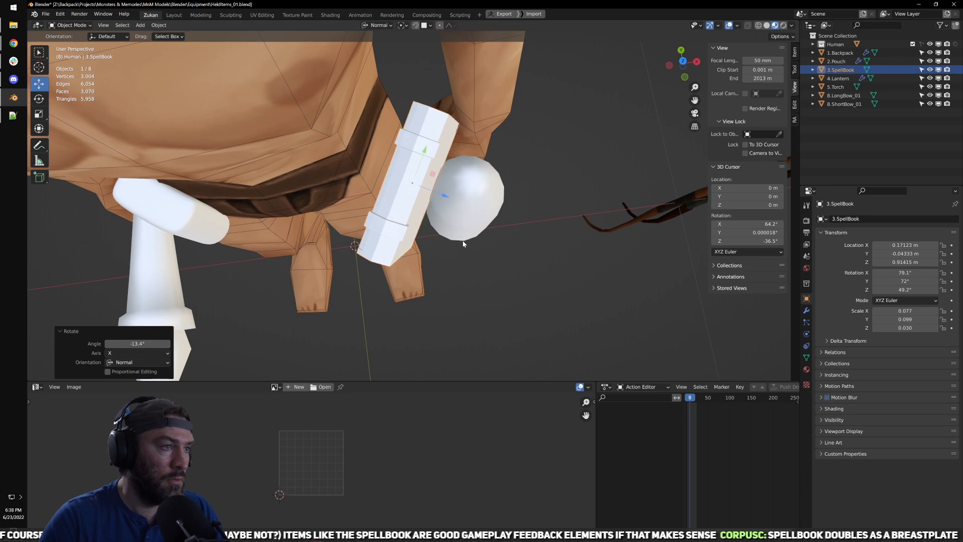
Step: Move the spellbook back along the hip by about 0.027 m in Y, between the thigh and the lantern
middle_drag(461, 236, 438, 232)
drag(448, 240, 470, 241)
scroll(470, 241, down, 4)
middle_drag(404, 187, 493, 194)
scroll(549, 264, down, 3)
scroll(555, 271, up, 5)
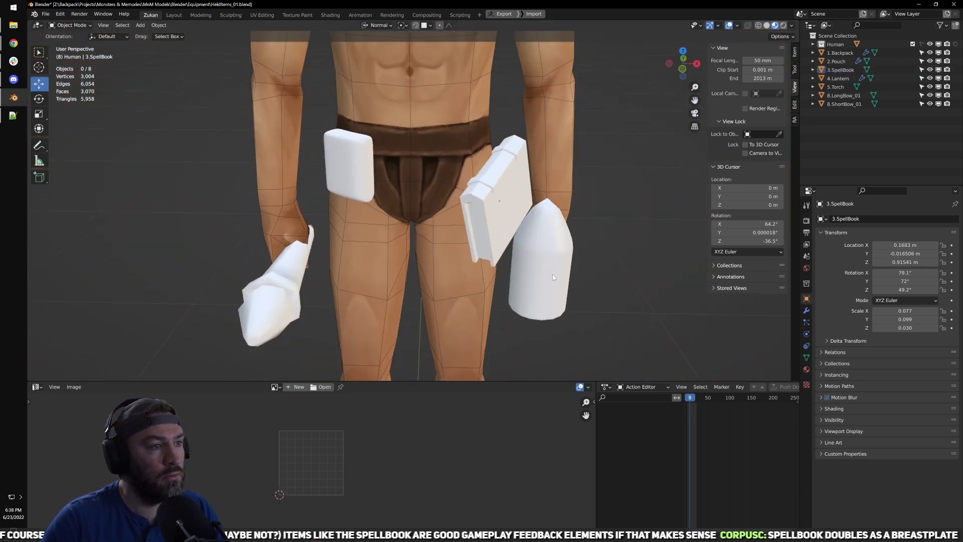
Step: Rotate the spellbook about -5.42° around its Z axis and fine-tune its placement on the hip
drag(493, 218, 497, 211)
key(ctrl+z)
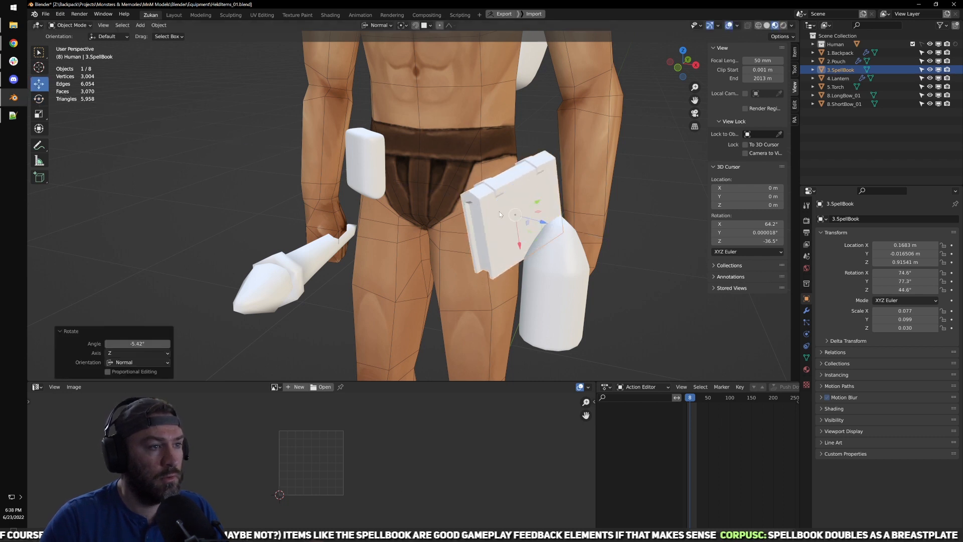
mouse_move(520, 244)
mouse_down()
mouse_move(517, 223)
mouse_move(519, 235)
mouse_up()
scroll(564, 244, down, 6)
Step: Select the lantern and move it down so that its tip sits at the character's hand, at about Z 0.796 m
click(565, 244)
middle_drag(455, 249, 480, 256)
click(450, 230)
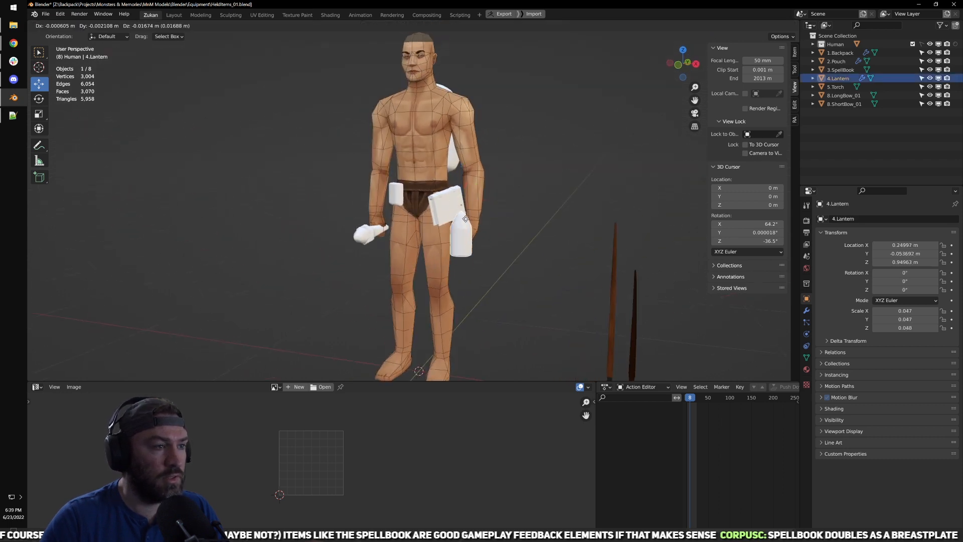
drag(463, 202, 468, 229)
click(470, 230)
middle_drag(523, 275, 452, 244)
scroll(472, 246, up, 3)
drag(435, 197, 436, 204)
middle_drag(386, 235, 475, 229)
scroll(518, 272, up, 2)
Step: Enter mesh editing on the lantern and select one tall front face of its body in face selection mode
key(Tab)
key(KP_Decimal)
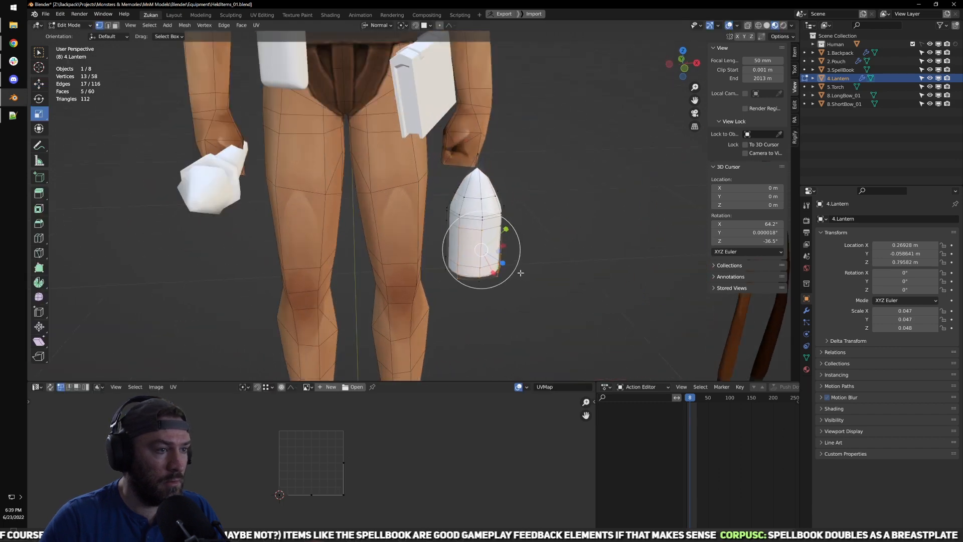
scroll(527, 266, down, 4)
middle_drag(526, 266, 468, 247)
key(KP_1)
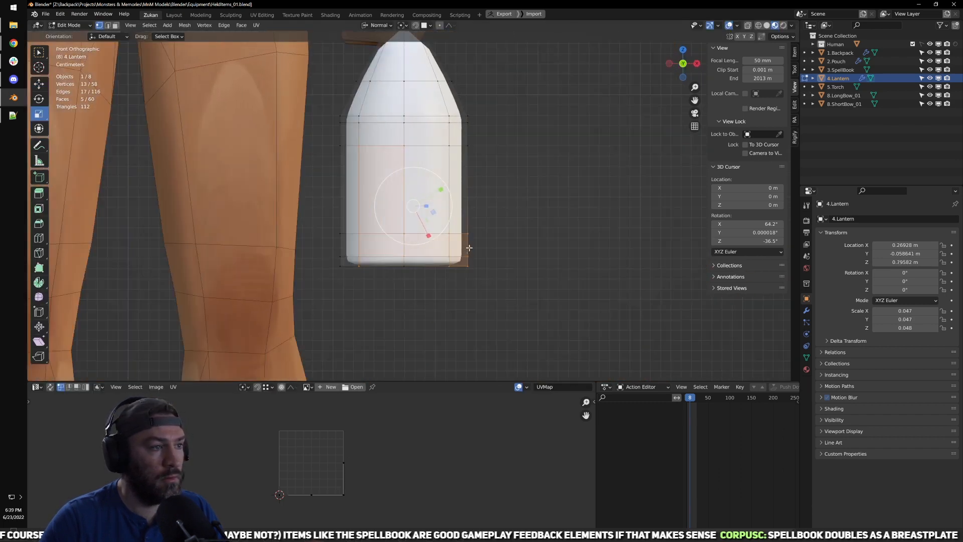
scroll(470, 249, up, 2)
key(ctrl+Tab)
click(476, 261)
click(449, 156)
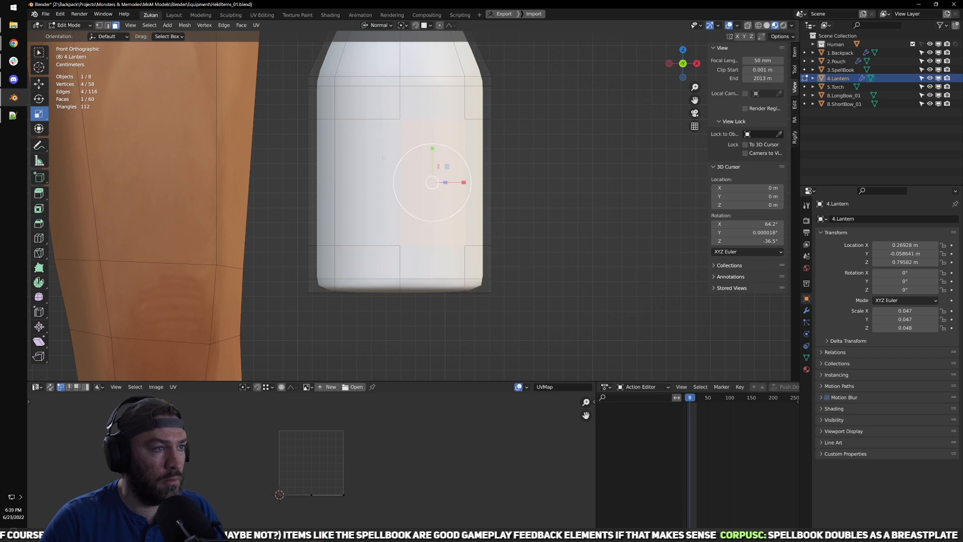
alt+click(340, 162)
middle_drag(490, 235, 462, 246)
key(q)
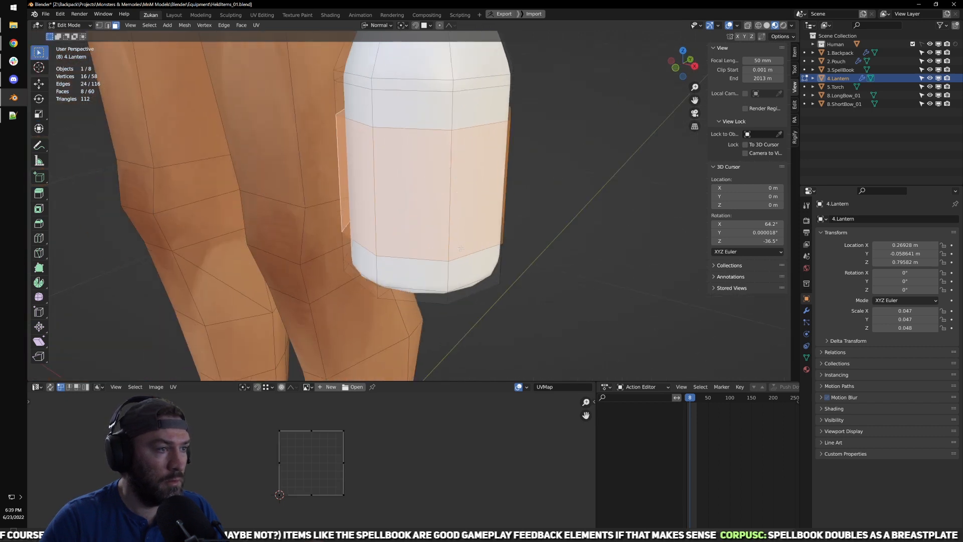
key(l)
key(alt+a)
key(KP_1)
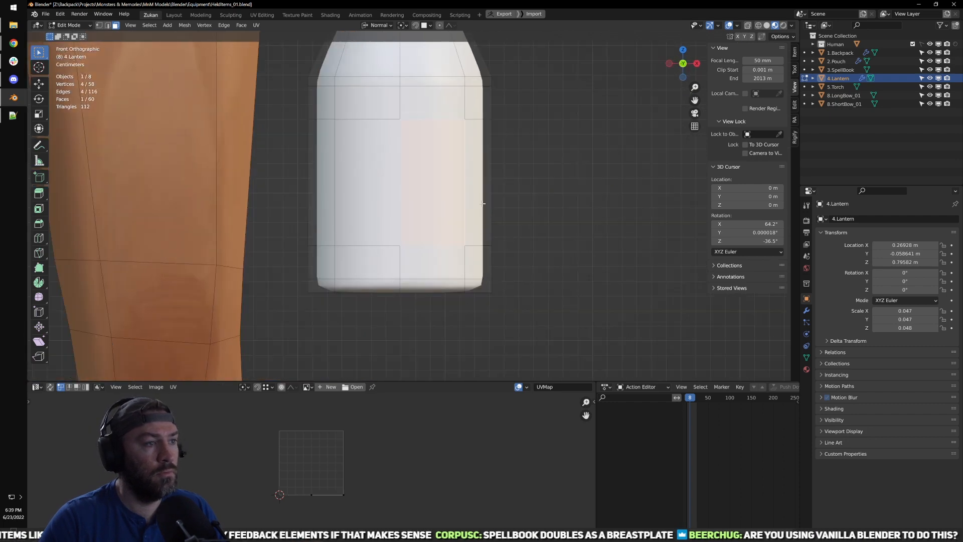
Step: Add alternate side faces around the lantern's body to the selection, making four faces
middle_drag(561, 216, 476, 208)
shift+click(515, 201)
middle_drag(603, 231, 391, 223)
shift+click(491, 220)
shift+click(327, 198)
middle_drag(479, 229, 418, 234)
Step: Extrude the four lantern faces in place and scale them down about their individual origins to form window frames
key(e)
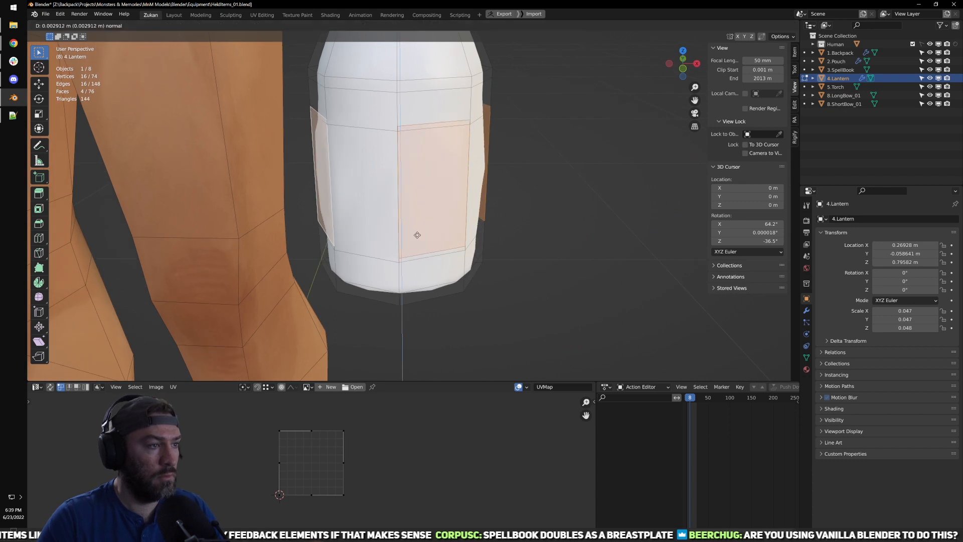
right_click(417, 235)
key(shift+space)
key(s)
click(403, 25)
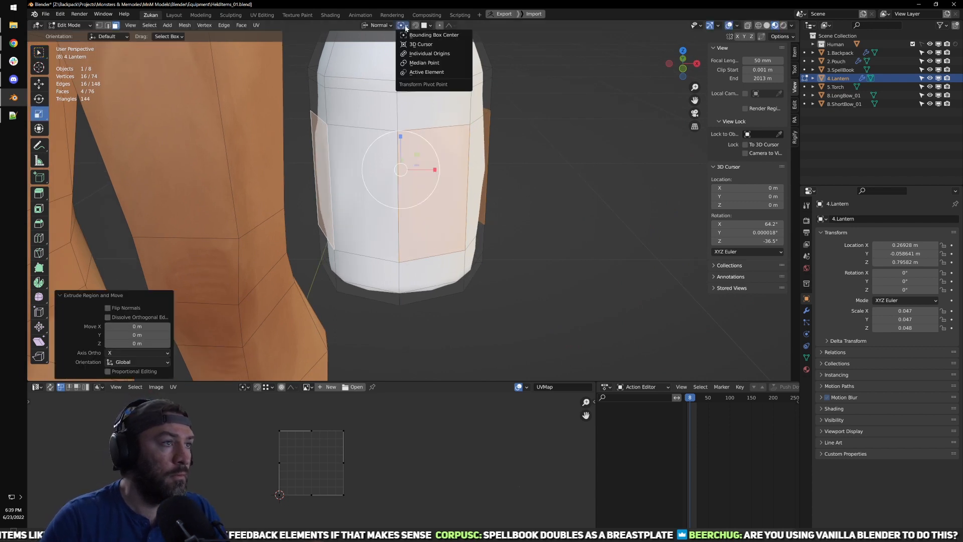
click(418, 53)
drag(425, 203, 416, 197)
middle_drag(416, 197, 448, 226)
Step: Set the orientation to Global and the pivot to Bounding Box Center, testing a scale of the window faces and undoing it
click(378, 26)
click(372, 53)
middle_drag(476, 259, 440, 242)
key(s)
right_click(436, 228)
middle_drag(469, 213, 480, 157)
click(407, 27)
click(410, 37)
middle_drag(389, 213, 446, 236)
key(s)
click(441, 227)
key(ctrl+z)
Step: Extrude the four window faces in place again and scale them inward to recess the lantern's windows
key(e)
right_click(459, 263)
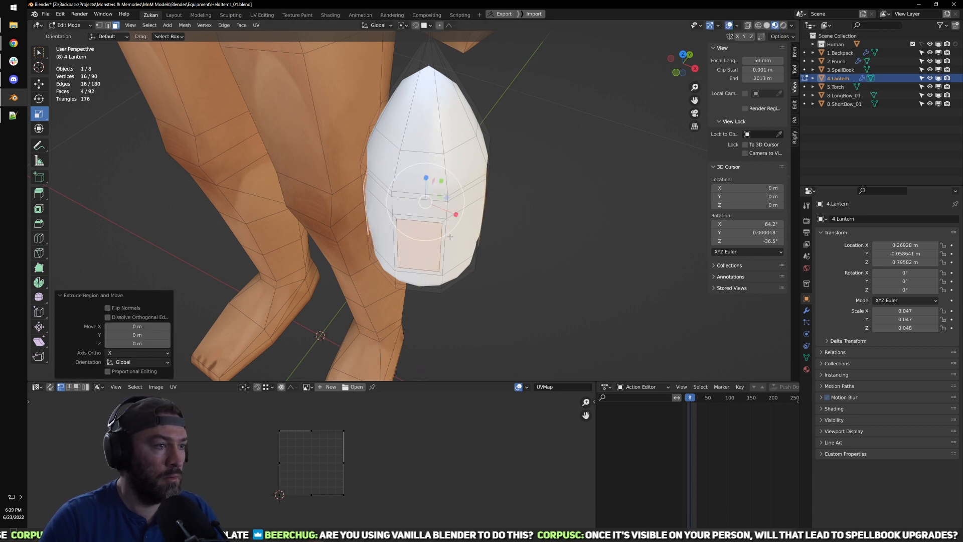
key(s)
click(435, 223)
middle_drag(482, 246, 491, 219)
Step: Set the lantern's subdivision level to 0 and inspect the recessed windows in mesh editing
key(Tab)
key(ctrl+0)
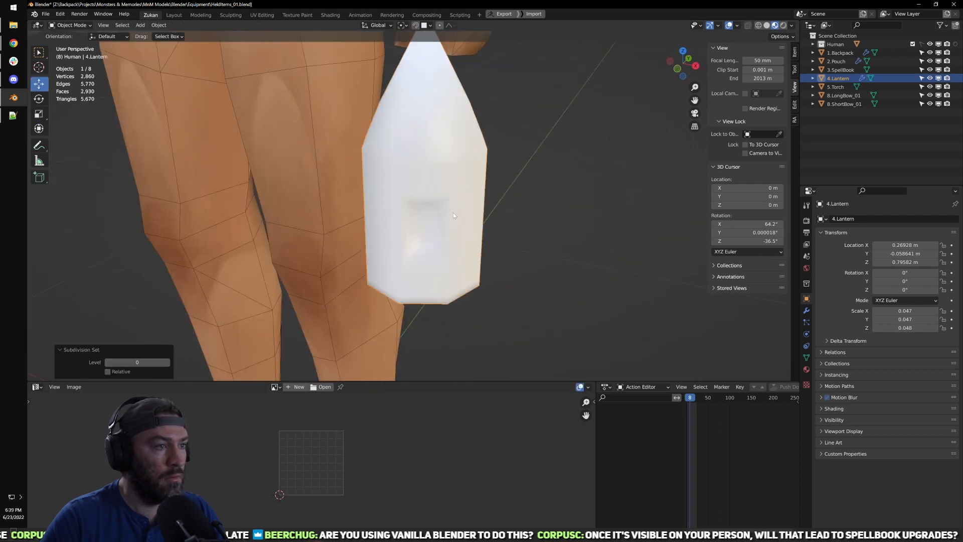
key(Tab)
middle_drag(413, 211, 393, 233)
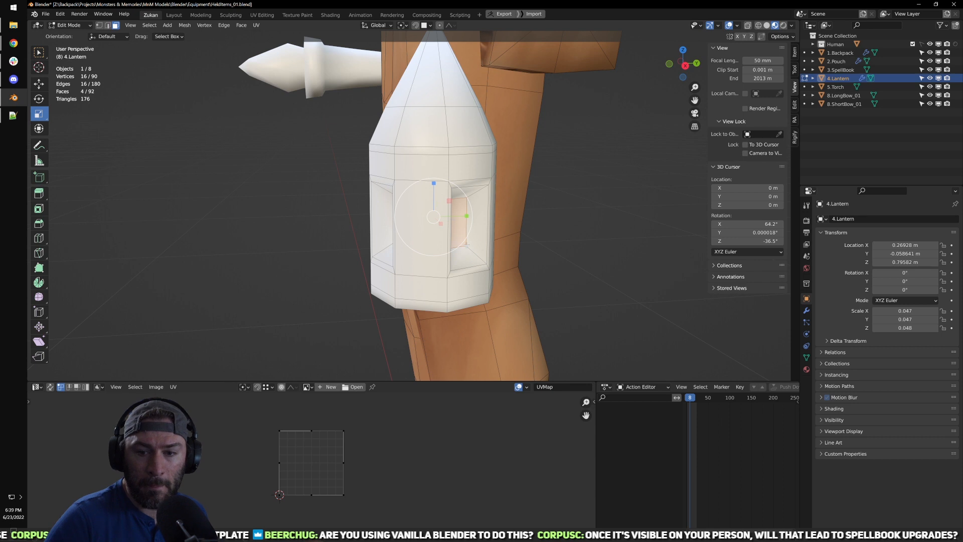
scroll(466, 246, down, 3)
middle_drag(494, 202, 555, 204)
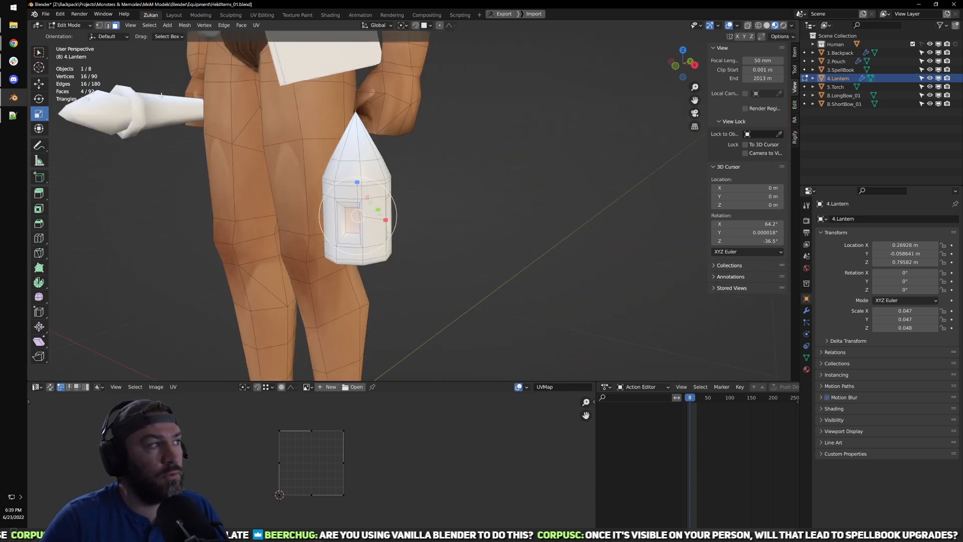
Step: Return to object mode, show the splash screen to check the software version, and close it
key(Tab)
click(33, 14)
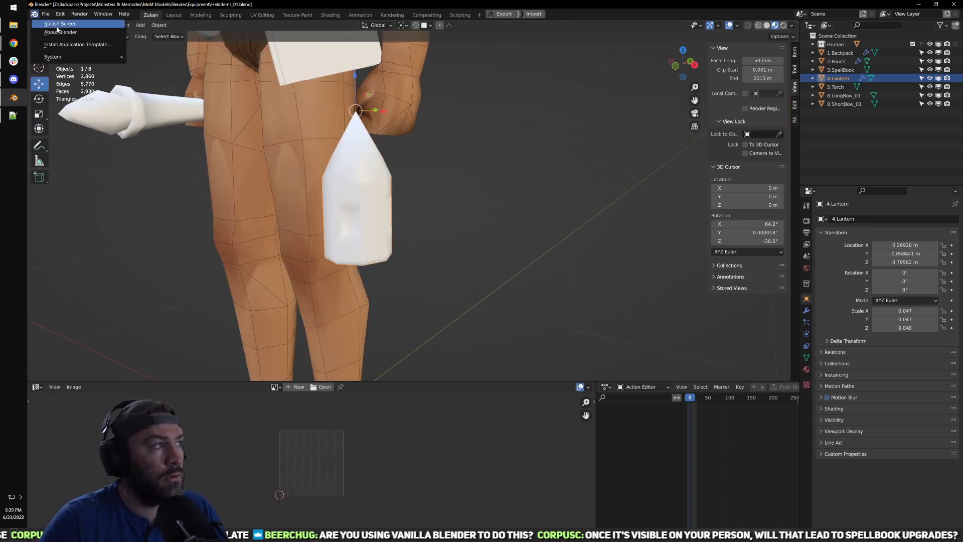
click(59, 24)
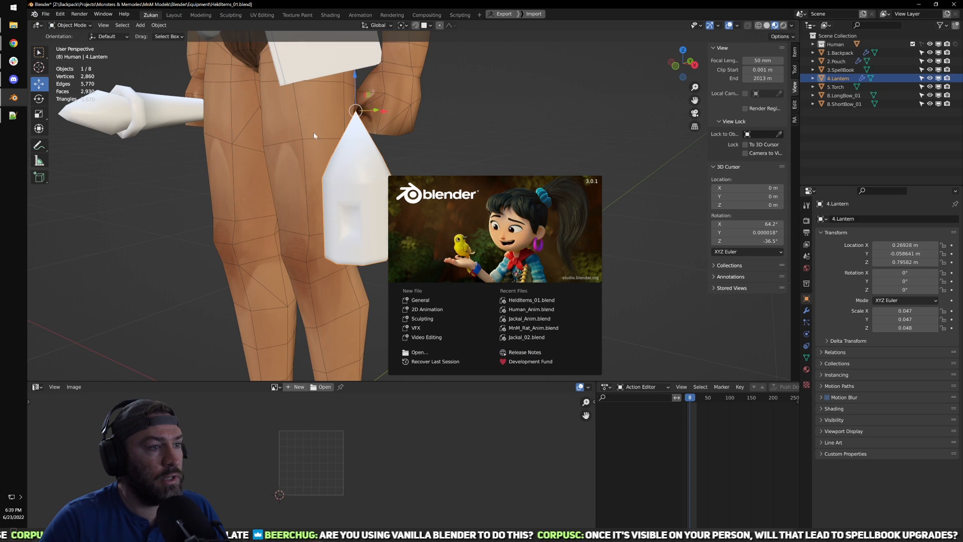
click(647, 219)
Step: Look through the add-on editing tools, including Utilities, and enter mesh editing on the lantern to view LoopTools
middle_drag(648, 219, 557, 234)
shift+middle_drag(624, 246, 582, 212)
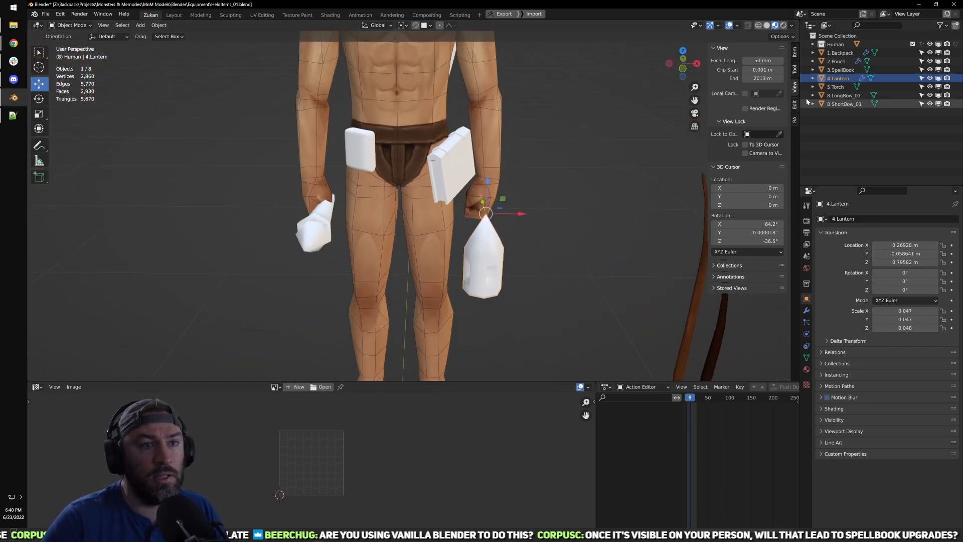
click(793, 105)
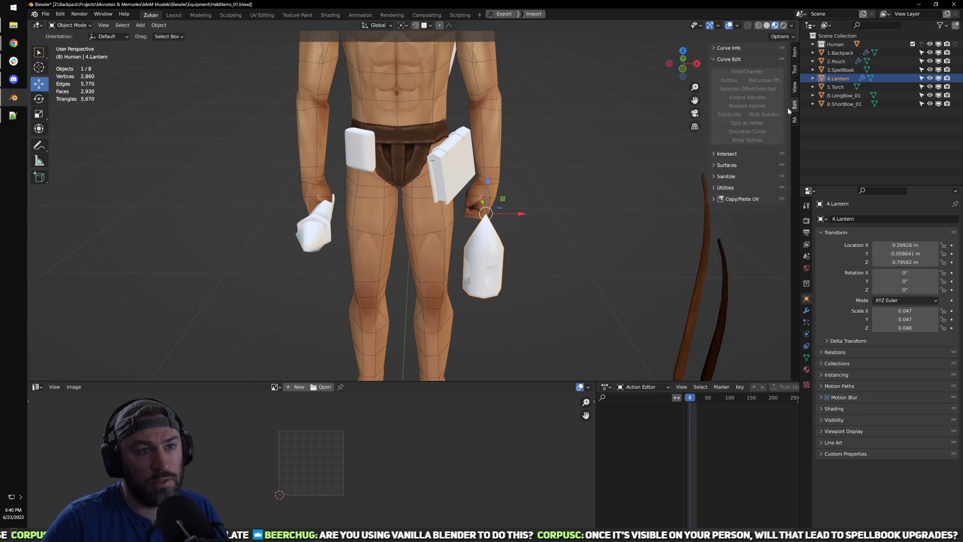
click(724, 187)
click(723, 187)
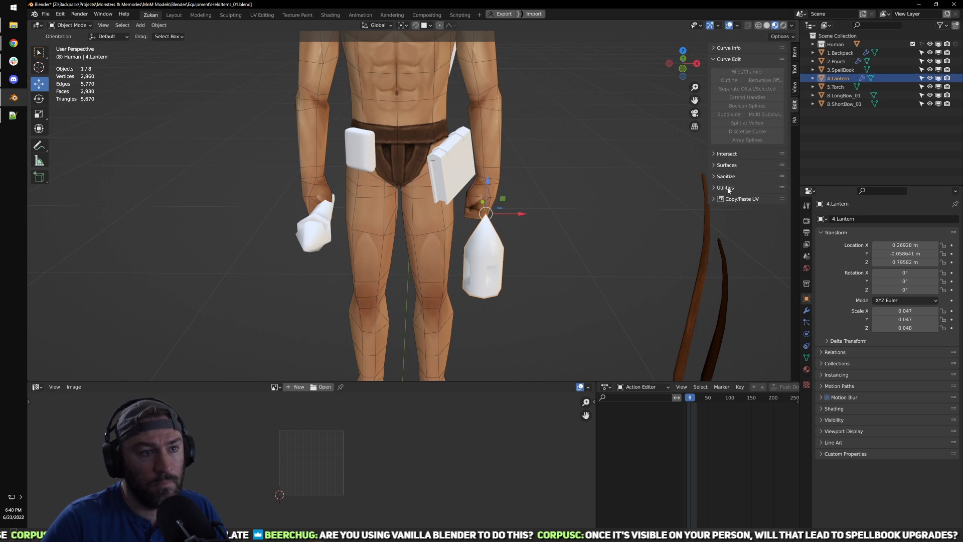
middle_drag(530, 260, 507, 252)
key(Tab)
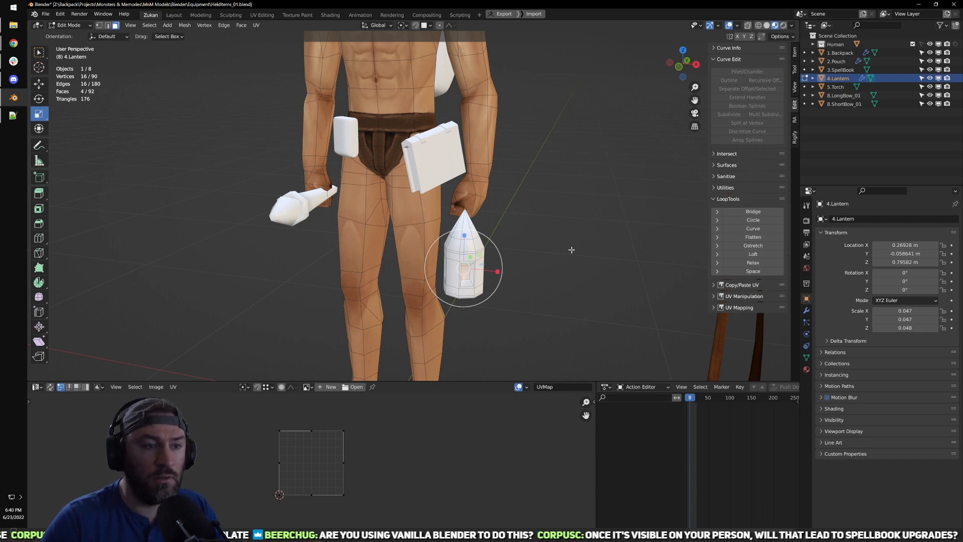
shift+middle_drag(571, 249, 534, 239)
middle_drag(430, 296, 434, 287)
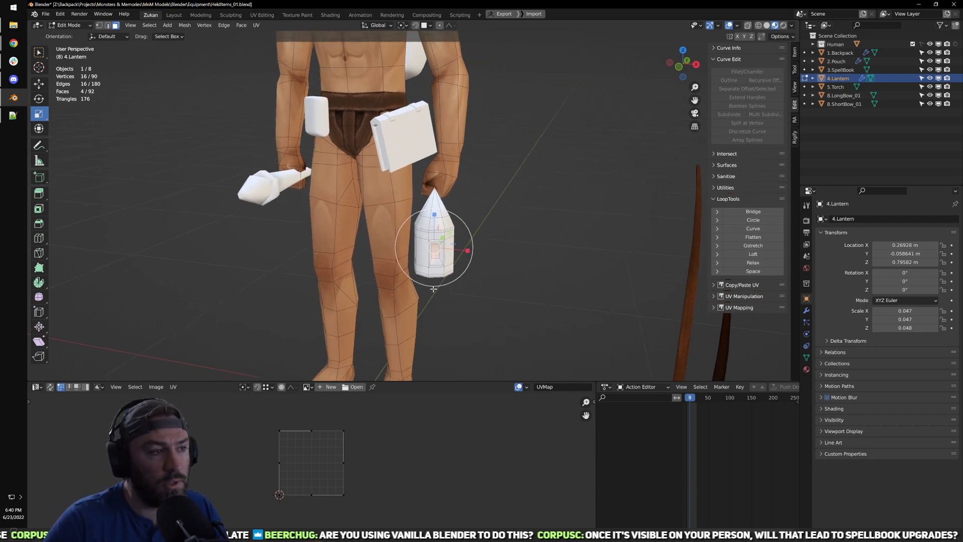
Step: Scale the lantern's four recessed window faces vertically by about 1.366
scroll(494, 268, up, 2)
middle_drag(532, 274, 455, 216)
key(Tab)
key(Tab)
scroll(555, 284, up, 4)
drag(370, 178, 371, 165)
middle_drag(440, 221, 419, 199)
Step: Set the transform pivot point to Individual Origins and scale the four window faces along the global X axis
click(401, 25)
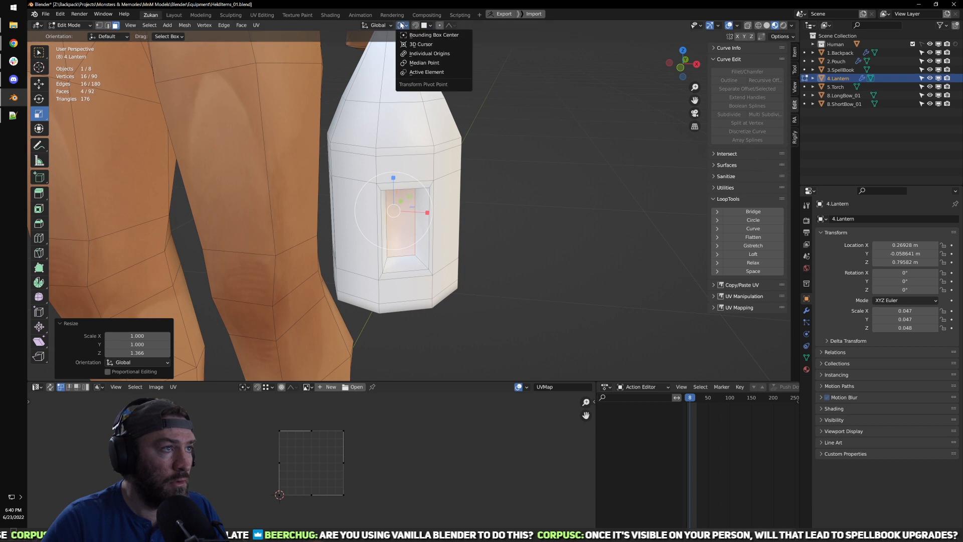
click(430, 56)
drag(427, 212, 442, 213)
middle_drag(485, 236, 398, 75)
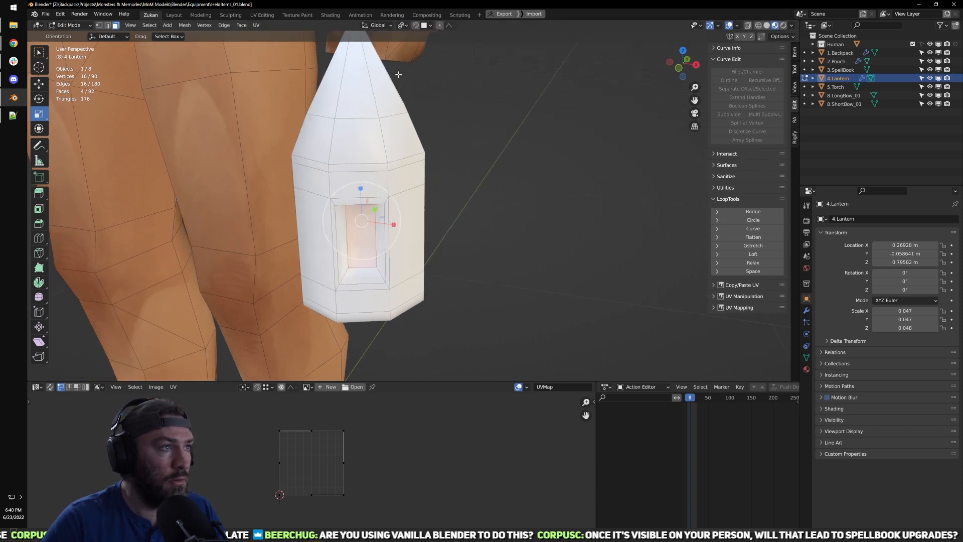
Step: Undo the global scaling, and widen the window faces along X in Normal orientation by about 1.617 and again by about 1.069
click(378, 25)
mouse_move(381, 231)
mouse_down()
mouse_move(331, 228)
mouse_move(397, 238)
mouse_up()
key(ctrl+z)
key(ctrl+z)
scroll(469, 250, down, 3)
middle_drag(468, 249, 452, 226)
scroll(401, 221, up, 3)
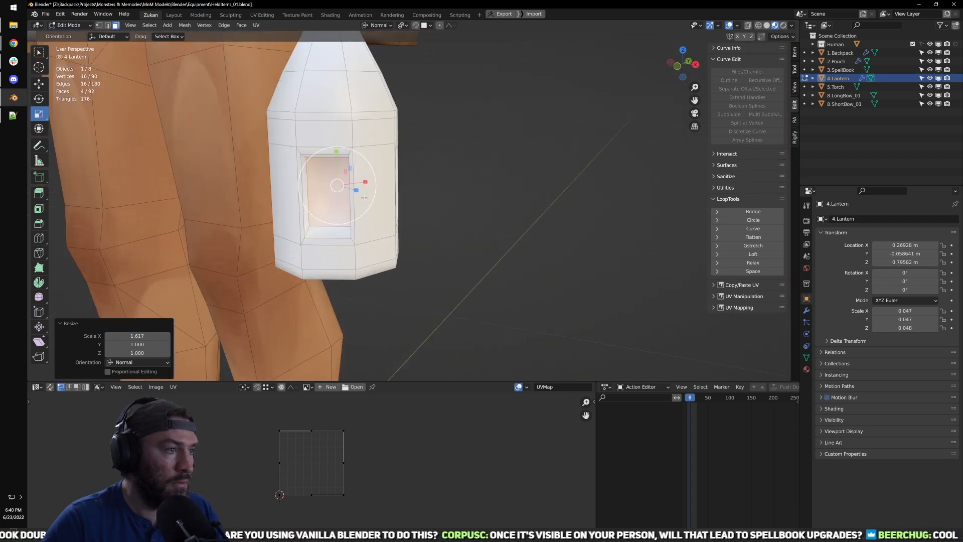
middle_drag(373, 206, 392, 204)
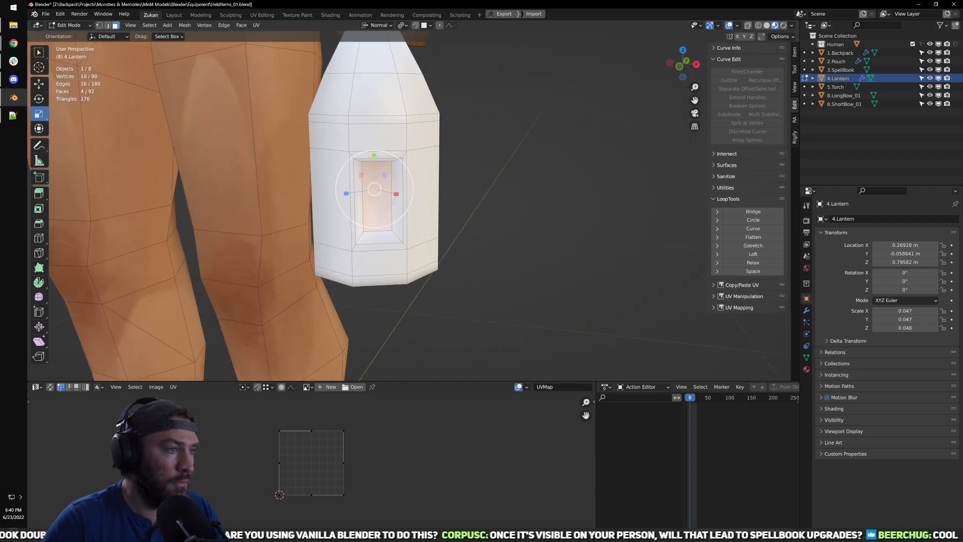
drag(394, 193, 397, 194)
scroll(506, 235, down, 3)
mouse_move(509, 240)
middle_down()
mouse_move(456, 249)
mouse_move(414, 243)
mouse_move(512, 242)
middle_up()
scroll(500, 235, up, 3)
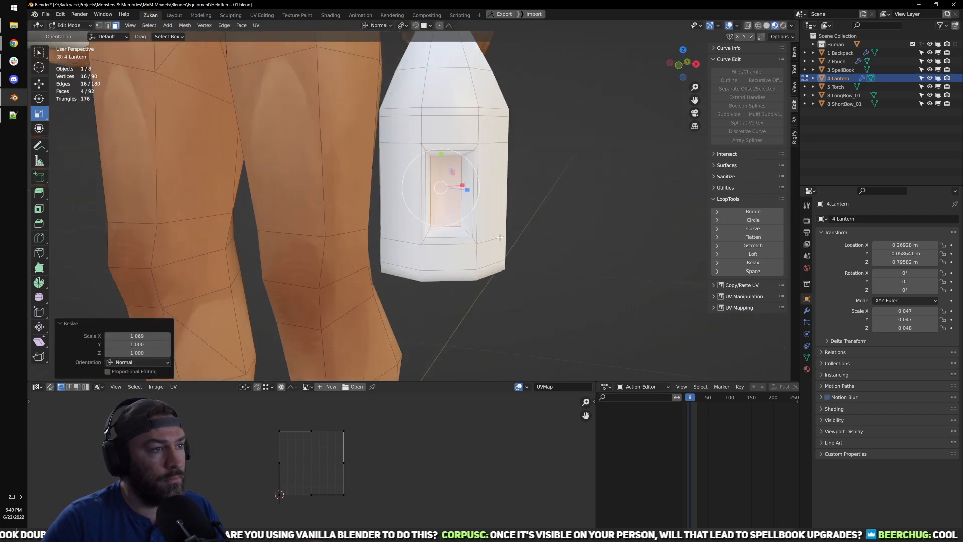
Step: Select the four wall faces between the lantern's windows and scale them narrower in Normal orientation, undoing unwanted attempts
click(403, 220)
middle_drag(403, 220, 455, 240)
scroll(484, 236, down, 2)
middle_drag(576, 256, 507, 279)
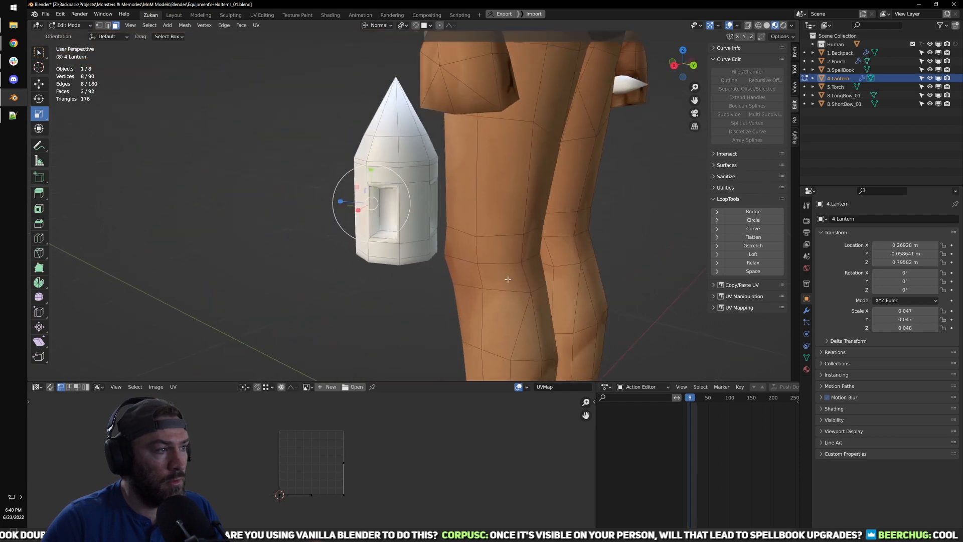
scroll(461, 251, up, 2)
shift+click(426, 236)
middle_drag(552, 243, 383, 257)
shift+click(511, 251)
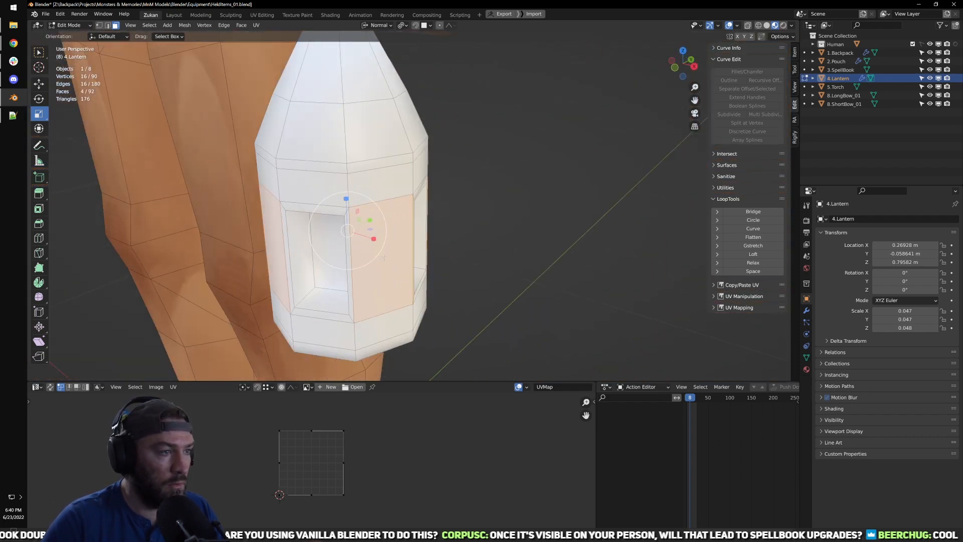
mouse_move(370, 219)
mouse_down()
mouse_move(350, 205)
mouse_move(351, 213)
mouse_up()
key(ctrl+z)
middle_drag(458, 230, 411, 179)
drag(377, 155, 378, 161)
key(ctrl+z)
drag(406, 194, 377, 194)
key(ctrl+z)
Step: Select the edge loop around the middle of the lantern's roof and move it upward
middle_drag(288, 209, 477, 262)
scroll(454, 223, down, 2)
key(ctrl+Tab)
click(469, 191)
alt+click(448, 192)
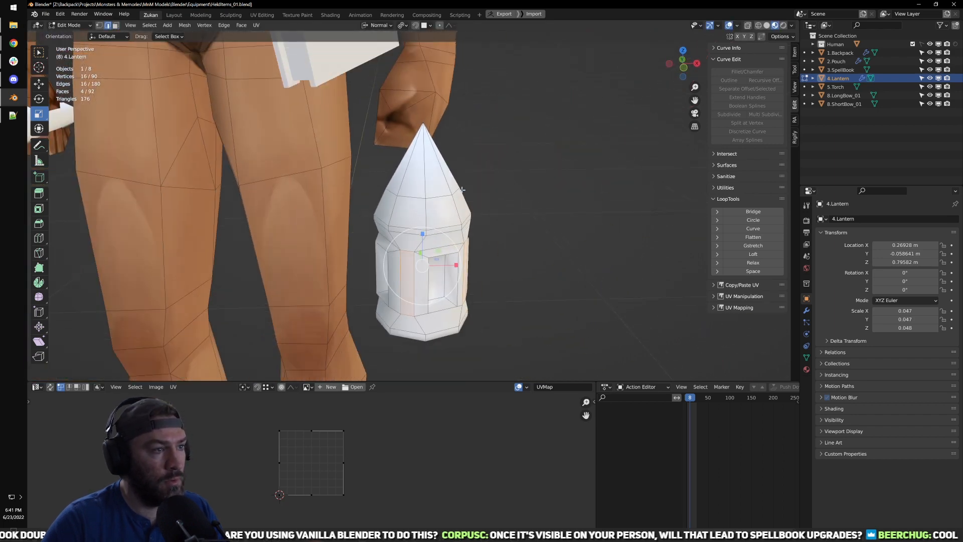
key(shift+space)
key(g)
drag(426, 154, 425, 141)
Step: Lower the roof's apex vertex by about 0.0139 m along Z
key(ctrl+Tab)
click(469, 119)
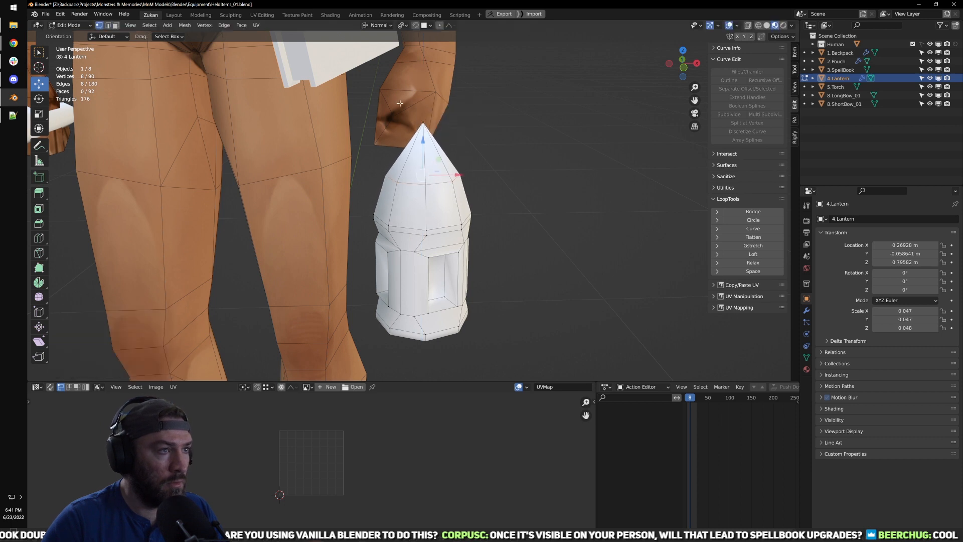
drag(422, 95, 423, 106)
scroll(502, 165, down, 3)
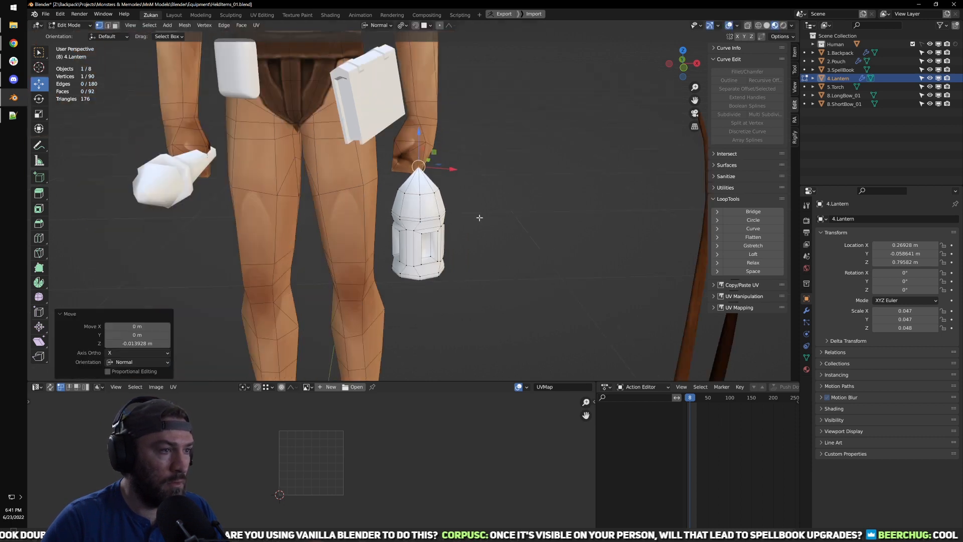
Step: Set the transform orientation to Global and scale the roof's lower rim edge loop by about 1.097
middle_drag(522, 176, 514, 168)
scroll(474, 226, up, 4)
alt+click(465, 218)
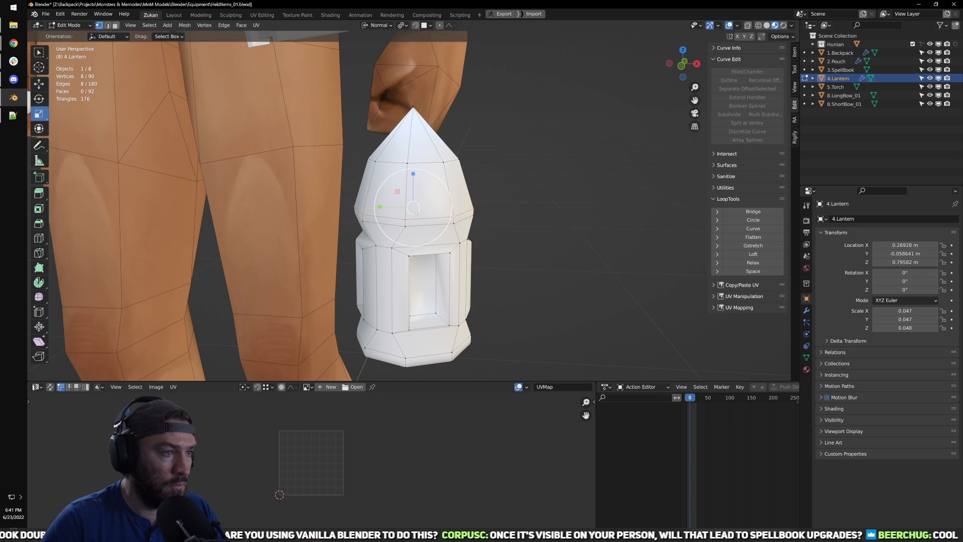
click(379, 25)
click(369, 40)
drag(437, 241, 450, 181)
scroll(493, 245, up, 1)
shift+middle_drag(466, 354, 450, 269)
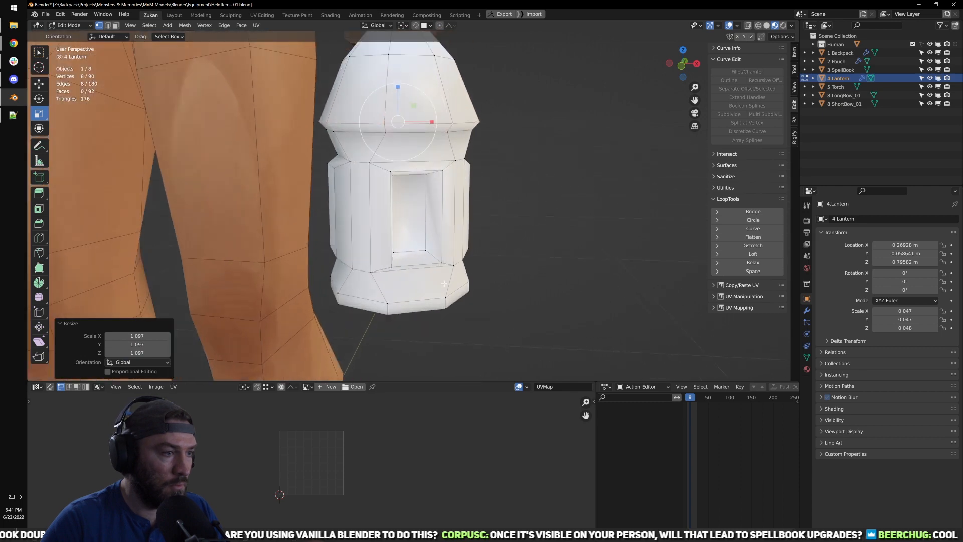
Step: Select the edge loop just above the lantern's bottom edge and move it slightly upward in front view
alt+click(439, 298)
key(KP_1)
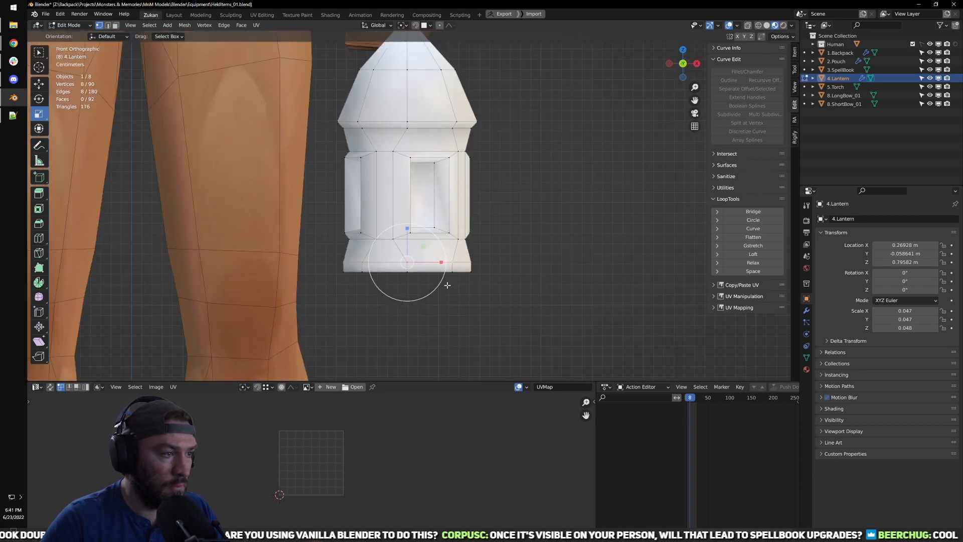
key(w)
drag(411, 226, 409, 219)
Step: Select all vertices of the lantern's bottom cap through the mesh and scale them
key(alt+z)
drag(326, 302, 524, 256)
key(alt+z)
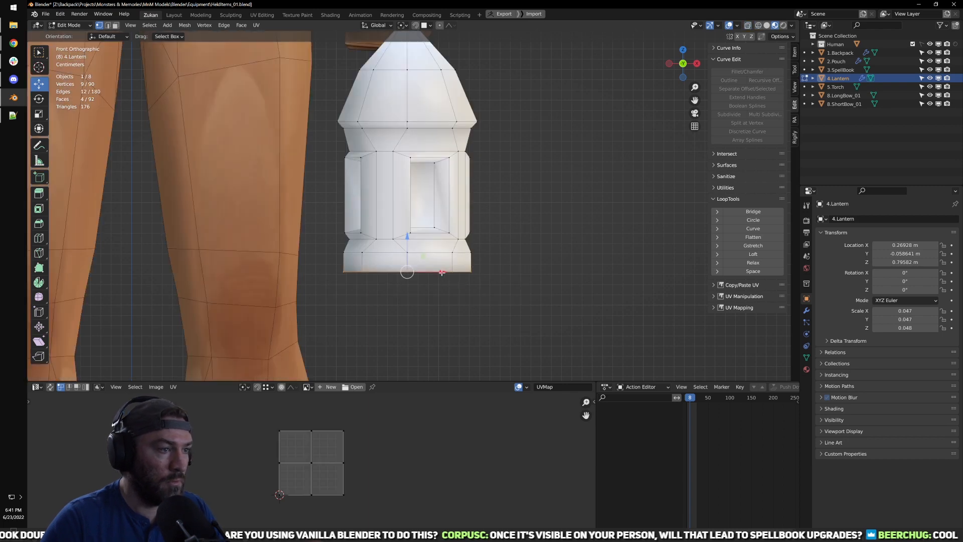
key(r)
key(s)
click(445, 289)
Step: Examine the reshaped lantern beside the character, switching between object mode and mesh editing
scroll(452, 285, down, 5)
middle_drag(453, 286, 472, 249)
scroll(472, 249, up, 4)
key(Tab)
shift+middle_drag(446, 135, 508, 199)
scroll(473, 221, up, 1)
key(Tab)
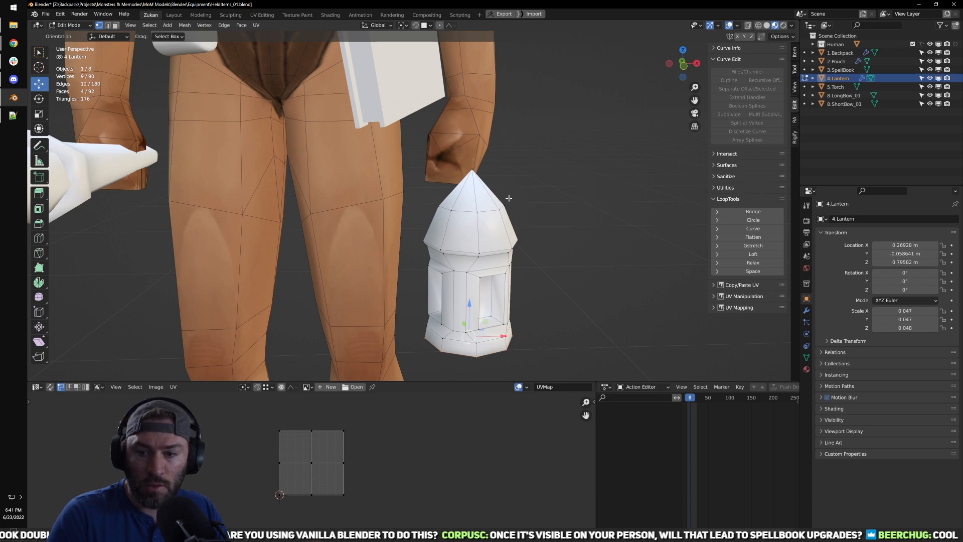
key(Tab)
scroll(498, 185, down, 5)
scroll(507, 203, up, 4)
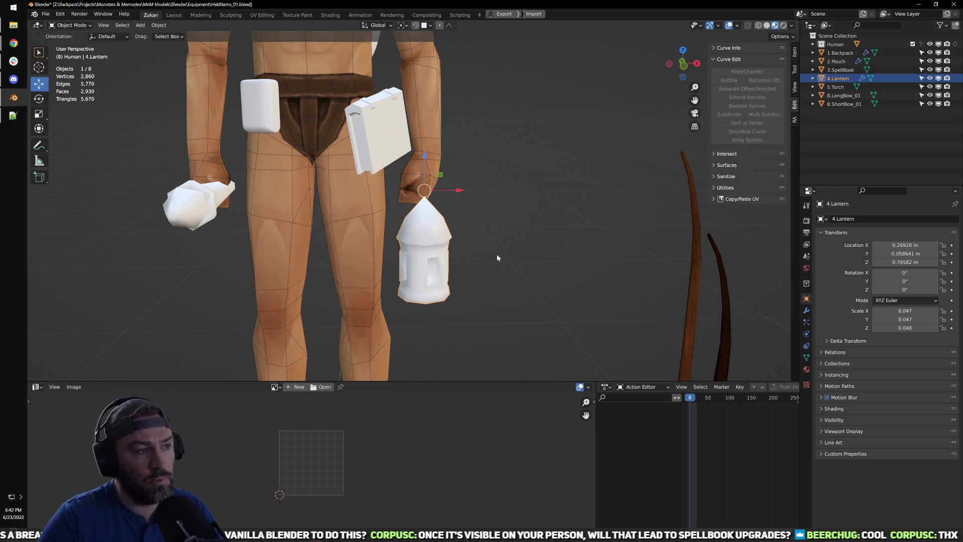
scroll(430, 226, up, 3)
middle_drag(435, 219, 416, 206)
Step: Select the lantern's apex vertex and place the object's origin there using Origin to 3D Cursor
key(Tab)
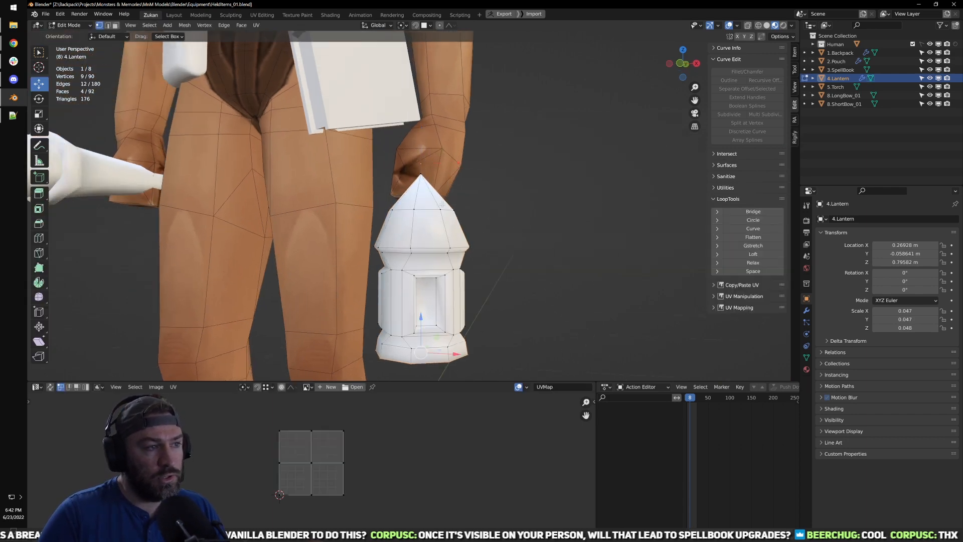
key(KP_1)
scroll(416, 206, up, 2)
click(393, 175)
shift+middle_drag(411, 199, 469, 187)
scroll(480, 176, down, 2)
alt+click(449, 215)
mouse_move(542, 231)
middle_down()
mouse_move(562, 233)
mouse_move(532, 234)
middle_up()
scroll(480, 185, up, 3)
click(451, 158)
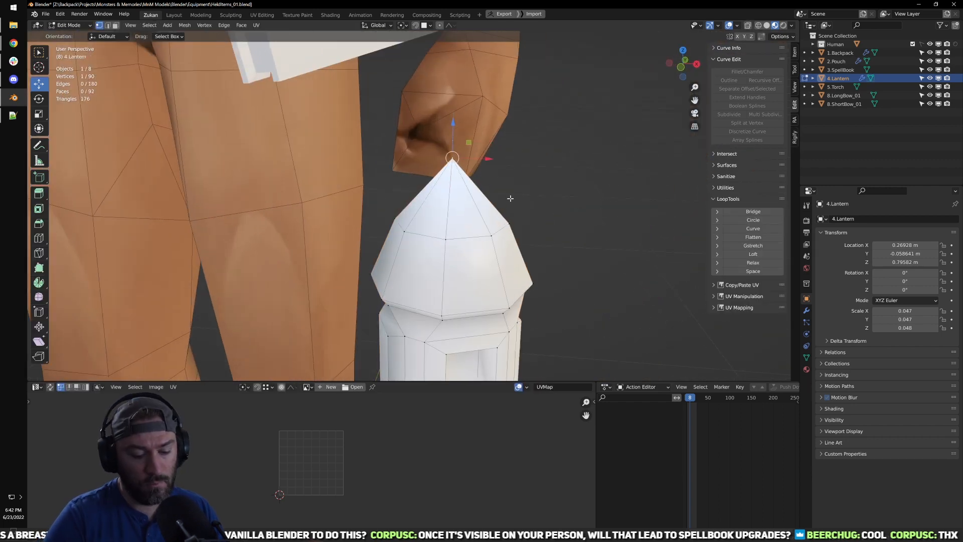
key(ctrl+alt+shift+c)
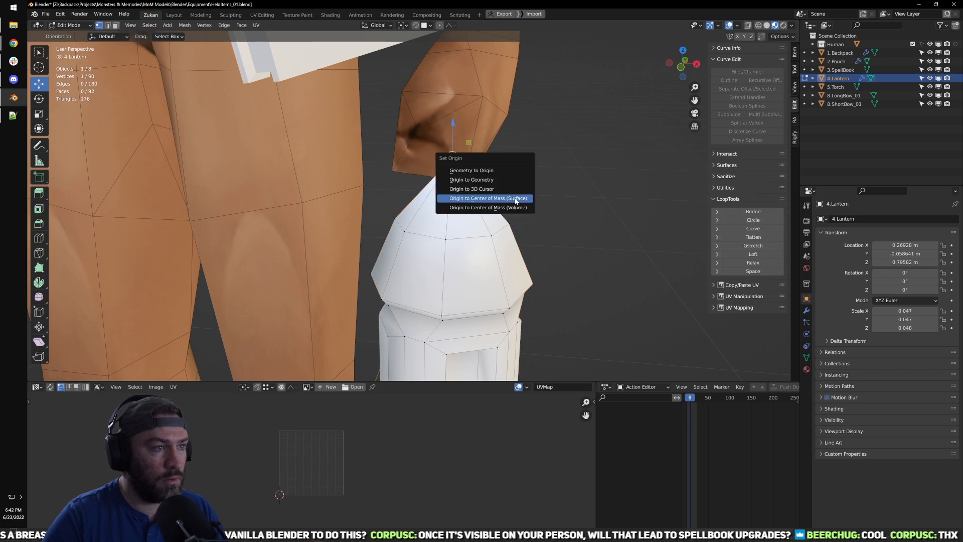
key(Escape)
key(Tab)
key(ctrl+alt+shift+c)
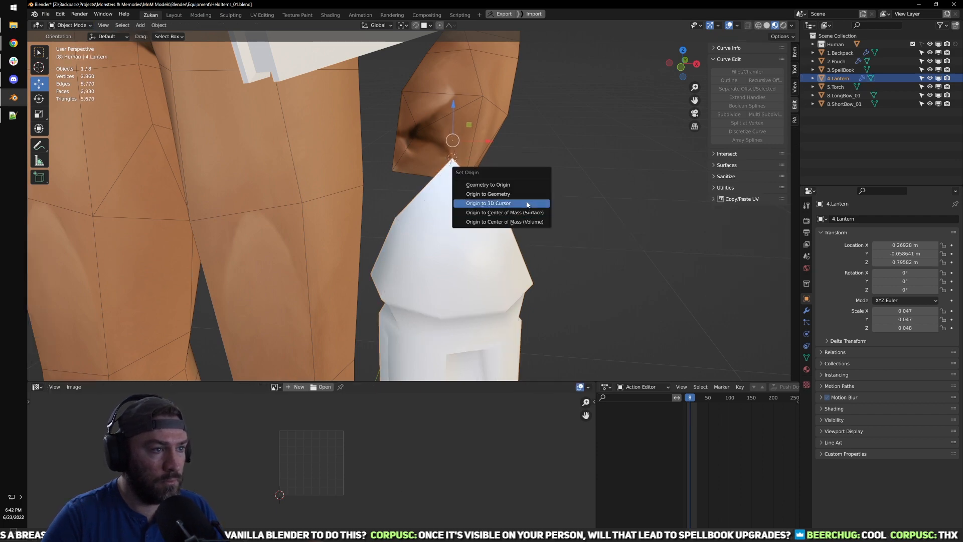
click(528, 204)
Step: Select both edge loops of the roof's lower rim through the mesh in front view and scale them to about 0.963
scroll(525, 209, down, 3)
middle_drag(525, 209, 529, 174)
scroll(521, 183, down, 2)
key(KP_1)
scroll(472, 220, up, 4)
mouse_move(472, 220)
shift+middle_down()
mouse_move(437, 214)
mouse_move(474, 211)
mouse_move(439, 216)
shift+middle_up()
key(Tab)
scroll(474, 210, down, 1)
scroll(439, 216, up, 3)
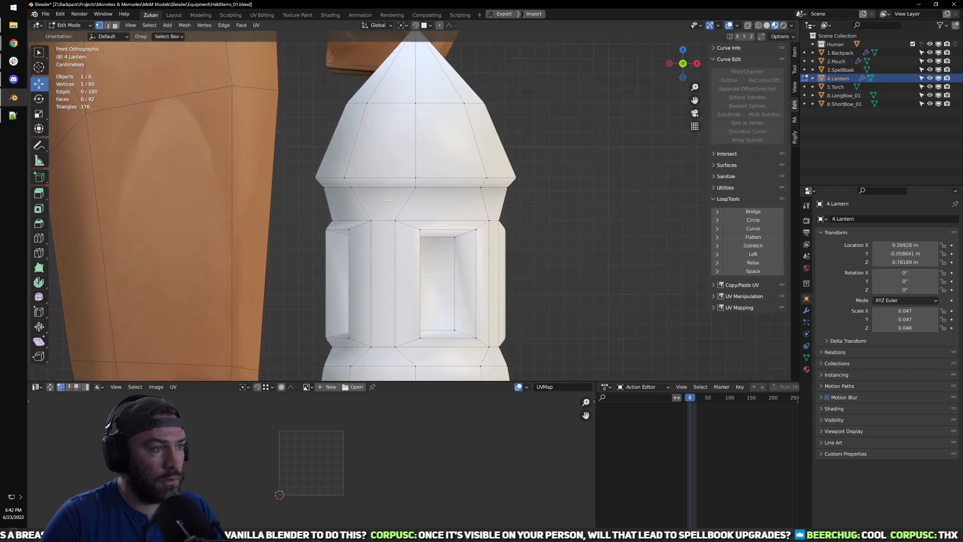
key(shift+z)
drag(294, 148, 554, 193)
key(shift+z)
key(s)
drag(450, 200, 449, 198)
Step: Try a loop cut around the lantern's window section, scaled outward by about 1.063 and moved vertically, and undo it
scroll(471, 225, down, 3)
middle_drag(479, 236, 408, 266)
scroll(517, 256, up, 2)
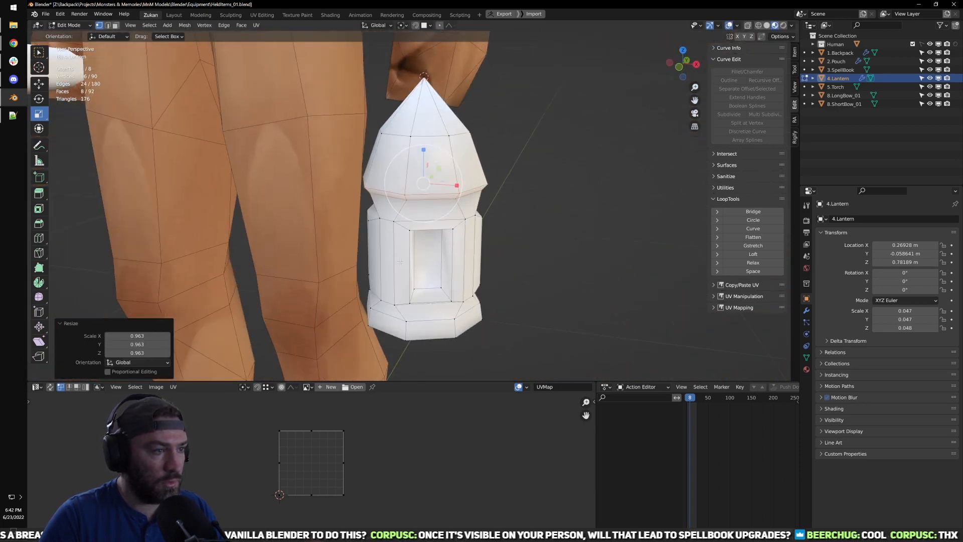
click(373, 252)
right_click(373, 253)
key(s)
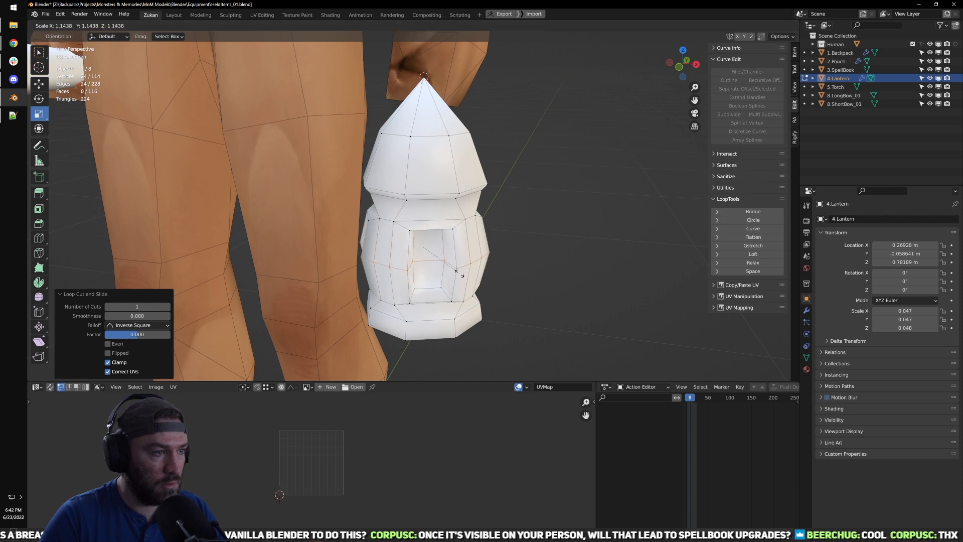
click(455, 271)
key(g)
key(z)
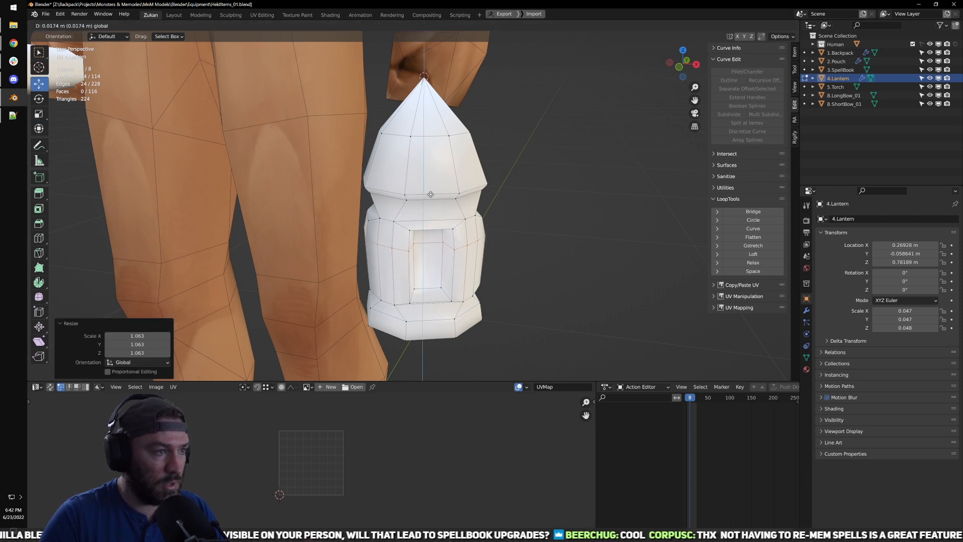
click(435, 187)
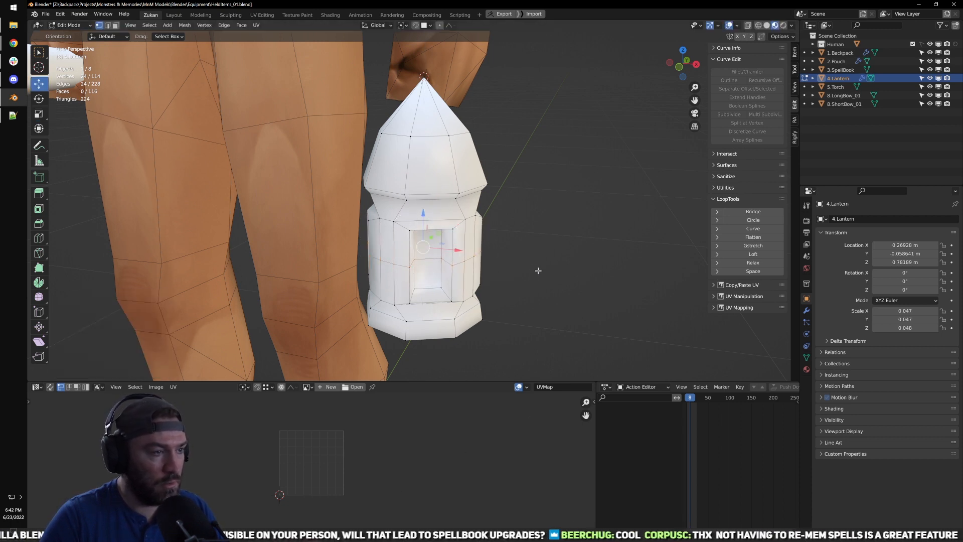
key(ctrl+z)
key(ctrl+z)
key(ctrl+z)
shift+middle_drag(542, 282, 559, 255)
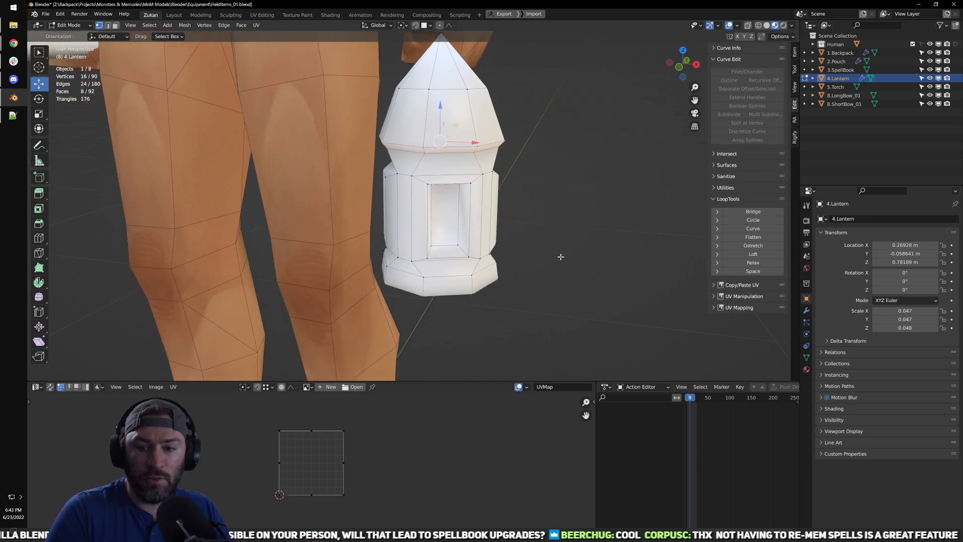
middle_drag(453, 210, 381, 245)
key(Tab)
key(Tab)
scroll(434, 202, up, 4)
scroll(467, 213, down, 2)
scroll(441, 238, up, 2)
Step: Select the side-wall face loops inside all four recessed windows and delete those faces, leaving the window panes in place
key(ctrl+Tab)
click(381, 248)
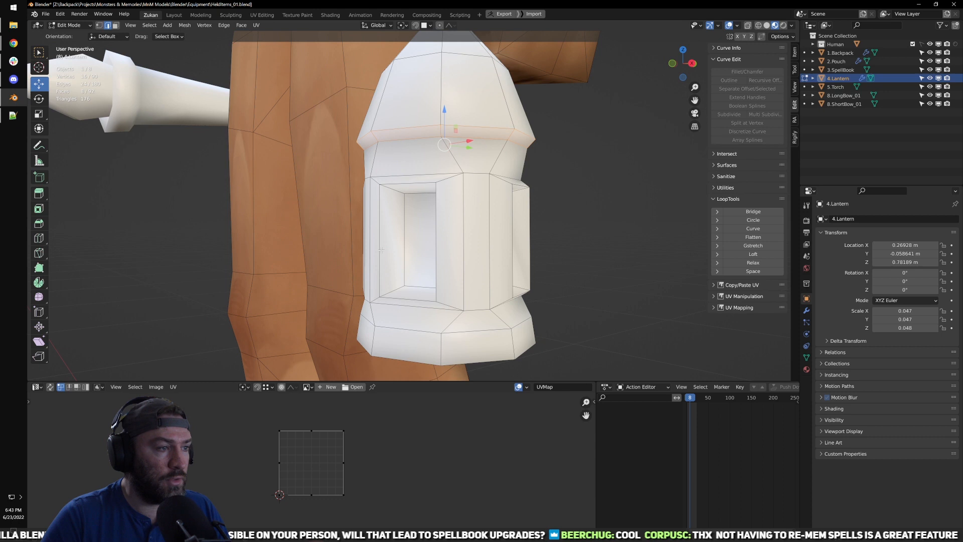
click(395, 195)
middle_drag(394, 196, 471, 216)
alt+shift+click(476, 175)
middle_drag(602, 228, 392, 226)
alt+shift+click(319, 191)
key(x)
click(319, 191)
key(ctrl+z)
key(x)
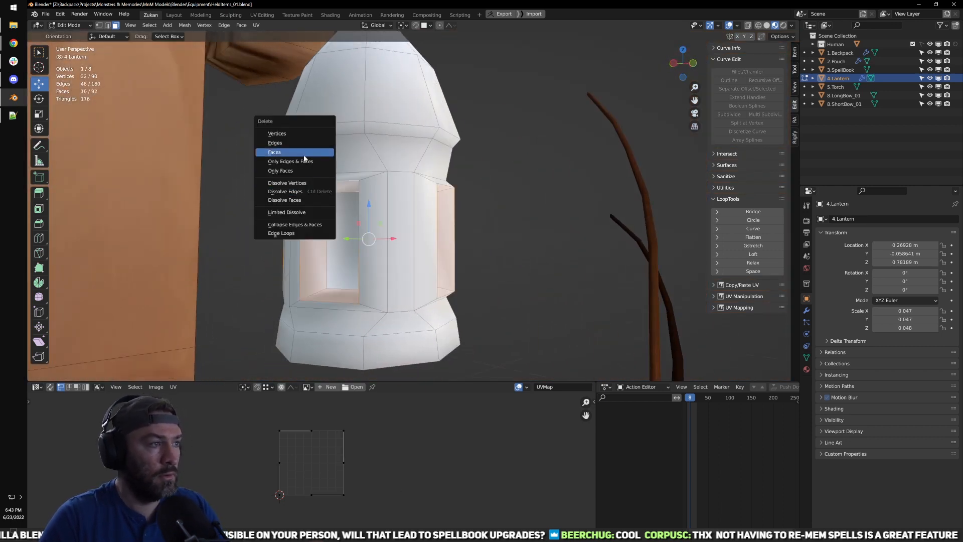
click(304, 156)
middle_drag(304, 156, 432, 245)
scroll(420, 256, up, 3)
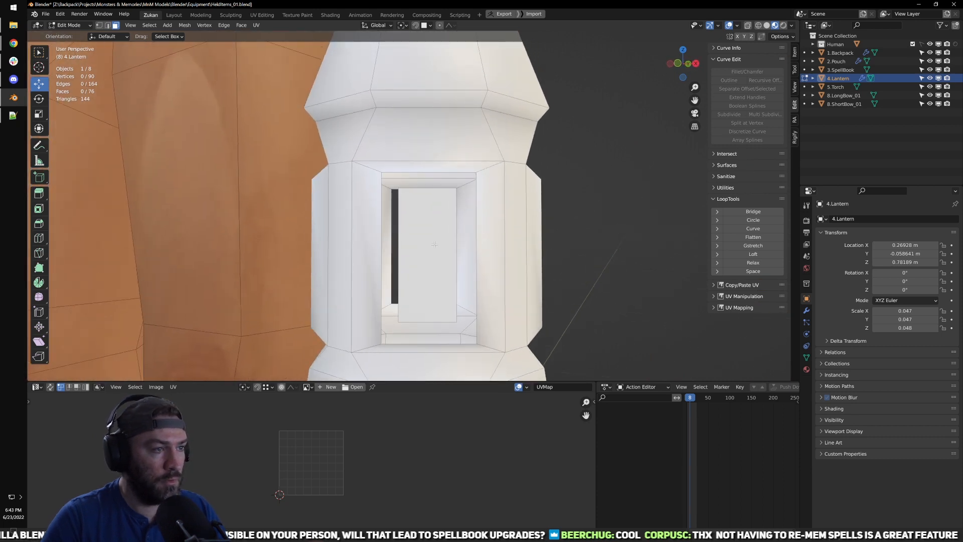
Step: Box-select the inner window pane faces through the lantern's mesh in wireframe and delete them to open the windows
key(z)
key(ctrl+Tab)
click(402, 246)
drag(395, 241, 434, 266)
middle_drag(419, 262, 504, 261)
middle_drag(361, 257, 364, 257)
shift+drag(307, 232, 344, 272)
key(x)
click(344, 270)
key(shift+z)
Step: Examine the lantern's open windows, edge loops and overall shape from several angles in Edit and Object Mode
scroll(386, 248, down, 4)
middle_drag(386, 248, 301, 248)
scroll(482, 247, up, 3)
middle_drag(482, 247, 435, 246)
key(ctrl+Tab)
click(439, 245)
scroll(407, 287, up, 3)
alt+click(495, 322)
scroll(453, 295, down, 3)
scroll(396, 261, up, 3)
scroll(425, 253, down, 2)
scroll(441, 210, down, 4)
key(Tab)
mouse_move(441, 209)
middle_down()
mouse_move(418, 190)
mouse_move(445, 220)
middle_up()
mouse_move(445, 219)
middle_down()
mouse_move(520, 223)
mouse_move(451, 223)
middle_up()
Step: Select a horizontal edge loop on the lantern, scale it slightly, move it upward and deselect the finished lantern
key(Tab)
scroll(451, 224, up, 3)
alt+click(444, 242)
key(s)
drag(468, 246, 467, 246)
key(g)
drag(436, 203, 439, 174)
scroll(440, 186, down, 6)
middle_drag(437, 251, 423, 222)
key(Tab)
scroll(486, 305, down, 3)
scroll(429, 229, up, 2)
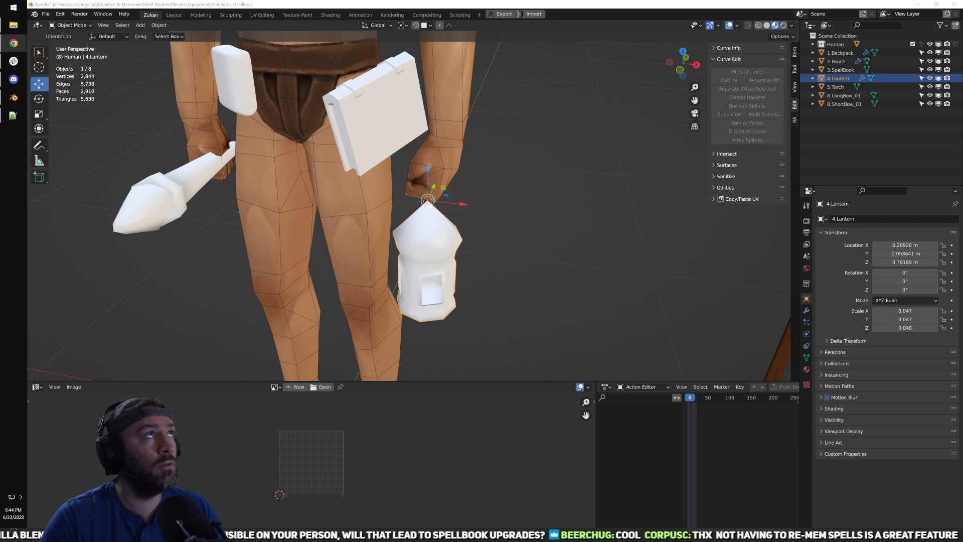
click(603, 176)
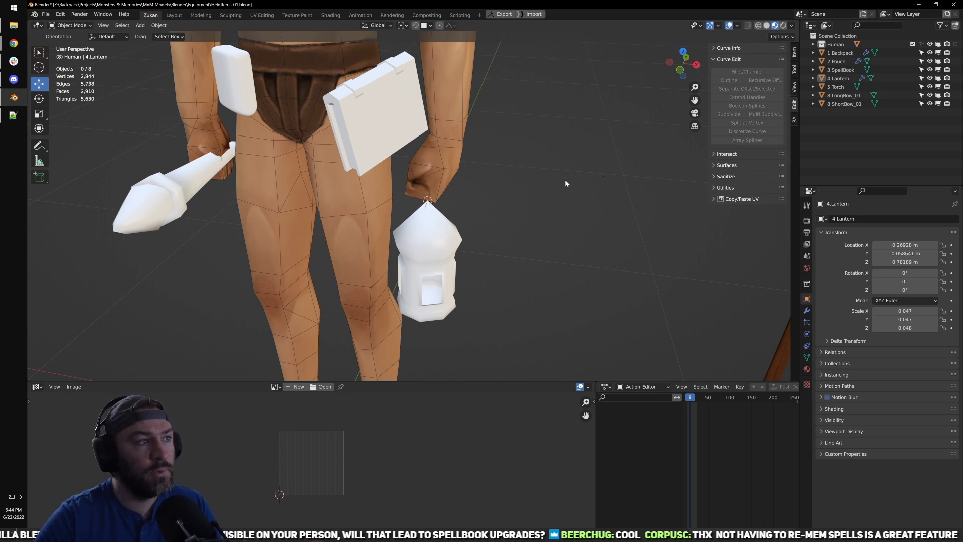
Step: Select the torch's linked pointed head, duplicate it in place and scale the copy to about 1.098
middle_drag(481, 161, 506, 157)
scroll(507, 157, down, 1)
shift+middle_drag(454, 157, 594, 230)
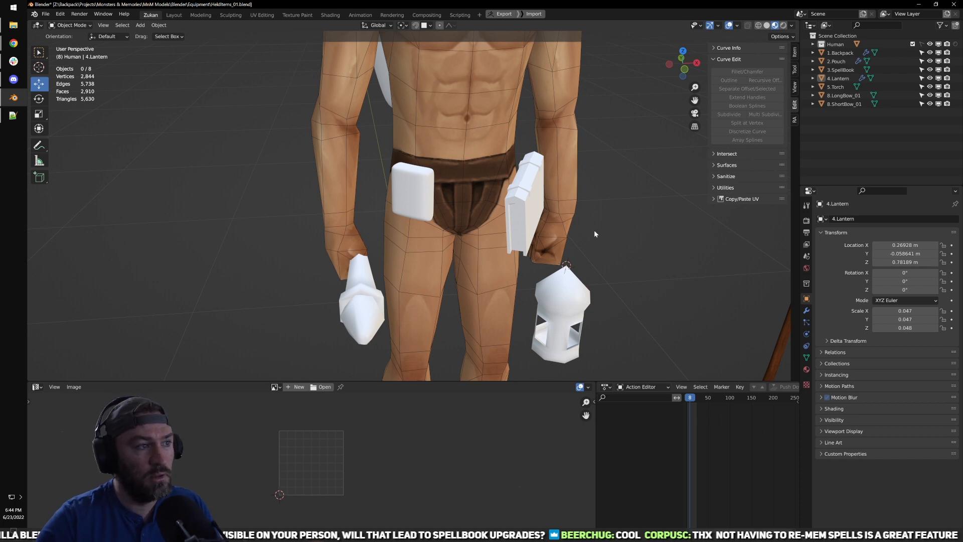
shift+middle_drag(629, 148, 515, 245)
middle_drag(471, 150, 523, 256)
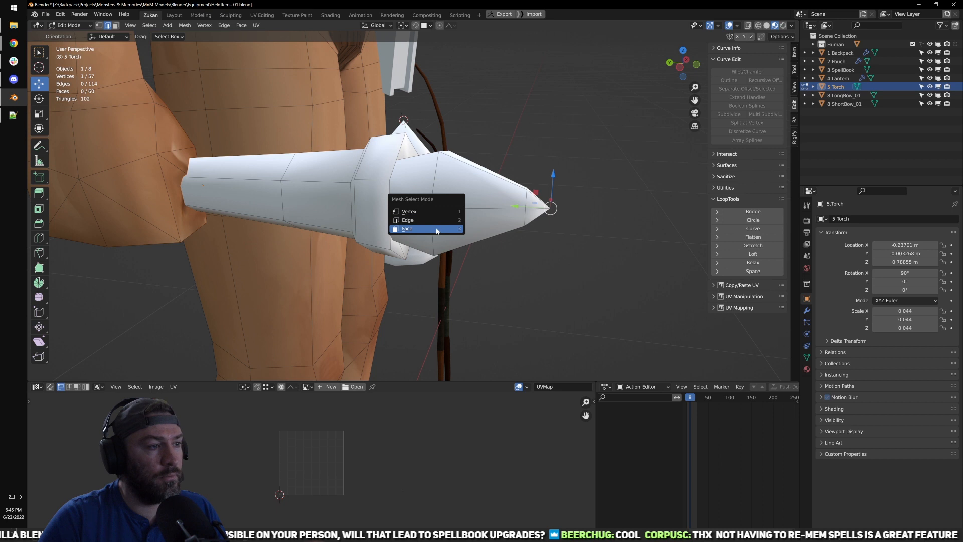
click(475, 211)
key(ctrl+l)
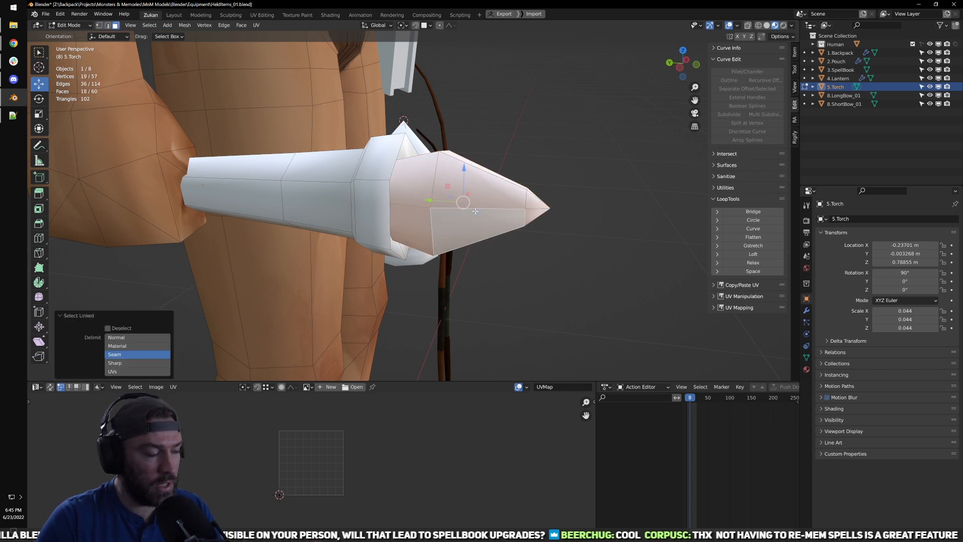
key(shift+d)
right_click(466, 215)
key(s)
drag(485, 227, 489, 231)
Step: Separate the duplicated torch head into its own object using the current selection
key(ctrl+Tab)
click(562, 236)
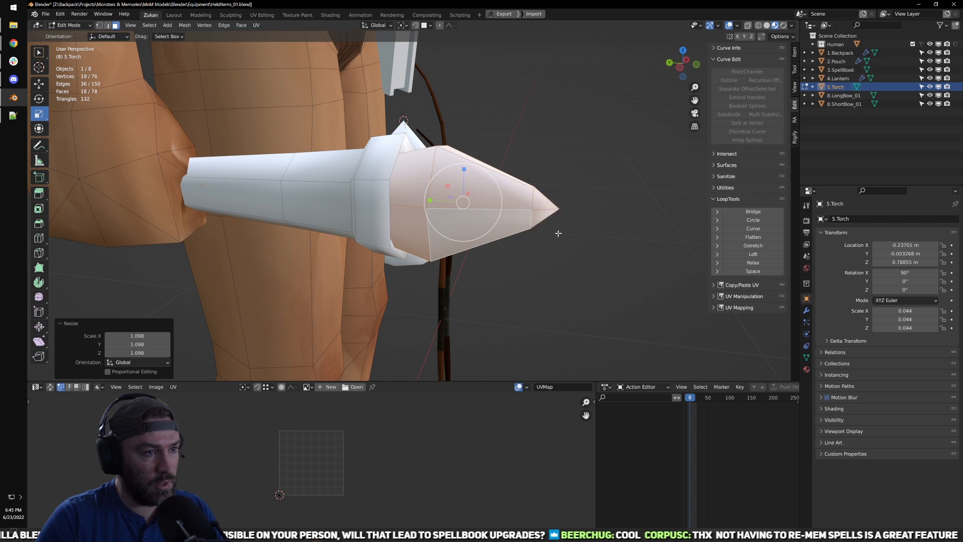
key(p)
click(546, 231)
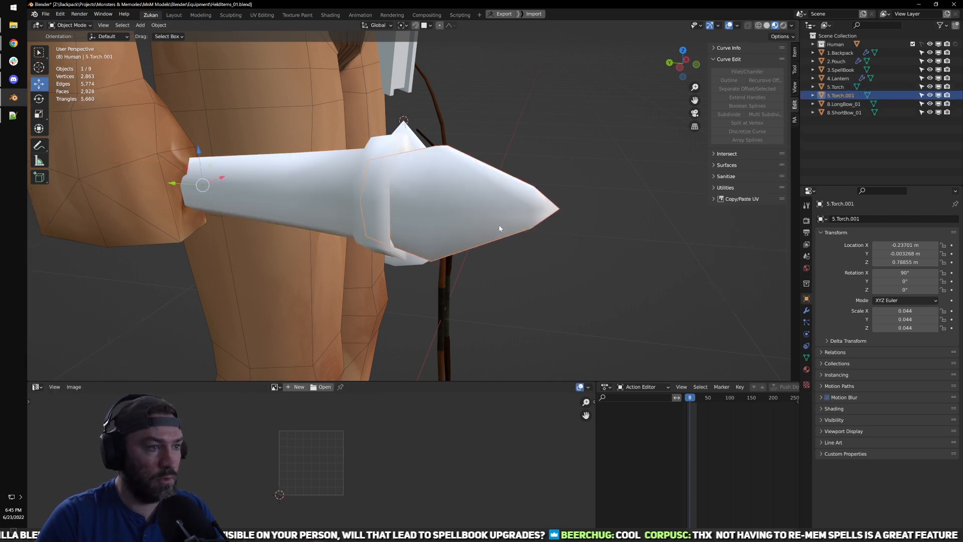
Step: Delete the pointed tip of the separated head copy to leave its far end open
key(shift+z)
key(ctrl+Tab)
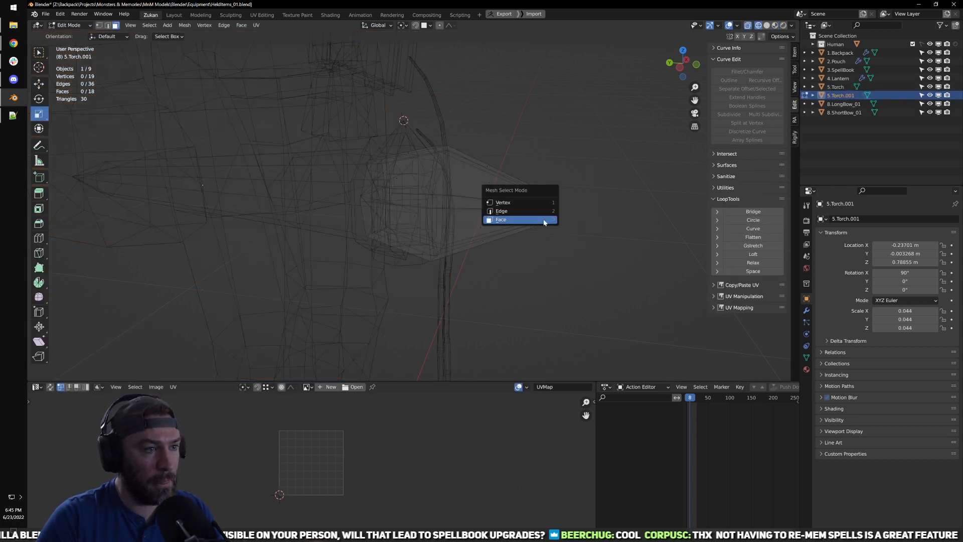
click(550, 217)
click(544, 203)
key(x)
click(522, 248)
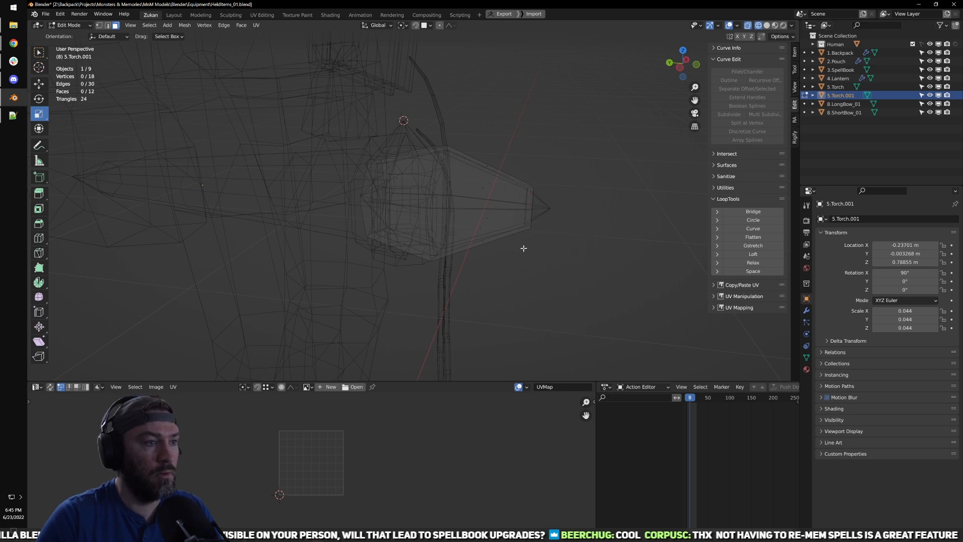
Step: Select the edge loop around the copy's open end and scale it to about 4.486 as a wide flare
key(ctrl+Tab)
key(ctrl+Tab)
click(502, 146)
alt+click(549, 231)
key(s)
click(618, 334)
key(shift+z)
mouse_move(617, 333)
middle_down()
mouse_move(557, 247)
mouse_move(375, 198)
mouse_move(401, 221)
middle_up()
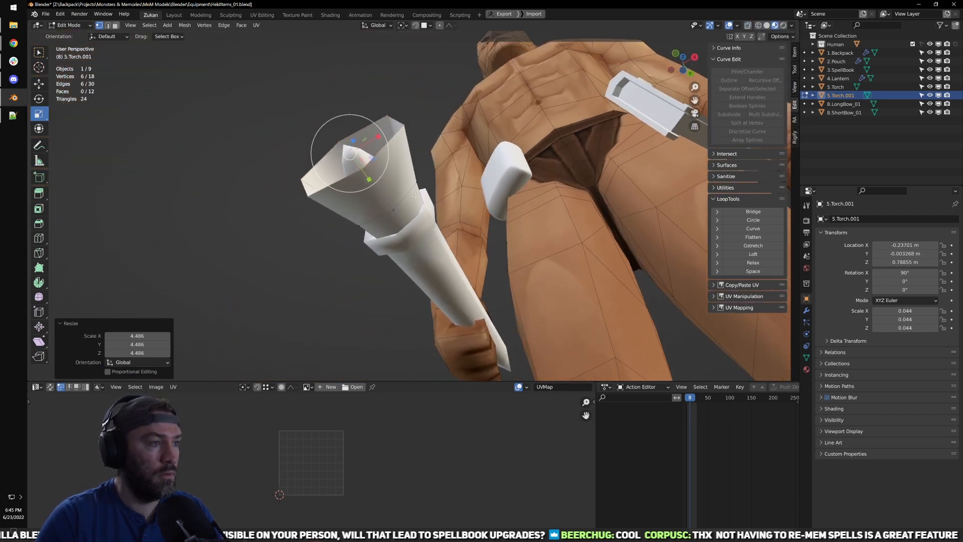
Step: Reposition the flared piece's wide rim around the torch's tip with the Move tool
key(shift+space)
key(g)
drag(403, 223, 401, 215)
middle_drag(401, 215, 427, 245)
Step: Box-select vertices of the flared piece in wireframe and rescale them to fit around the torch head
key(shift+z)
drag(313, 309, 440, 221)
middle_drag(440, 221, 462, 215)
drag(267, 164, 450, 251)
middle_drag(451, 252, 442, 259)
key(shift+space)
key(s)
drag(441, 253, 434, 242)
key(shift+z)
mouse_move(434, 242)
middle_down()
mouse_move(429, 205)
mouse_move(450, 265)
mouse_move(383, 254)
mouse_move(454, 242)
middle_up()
key(Tab)
Step: Select the linked pointed head inside the 5.Torch mesh and move it along the Y axis within the flare
click(386, 231)
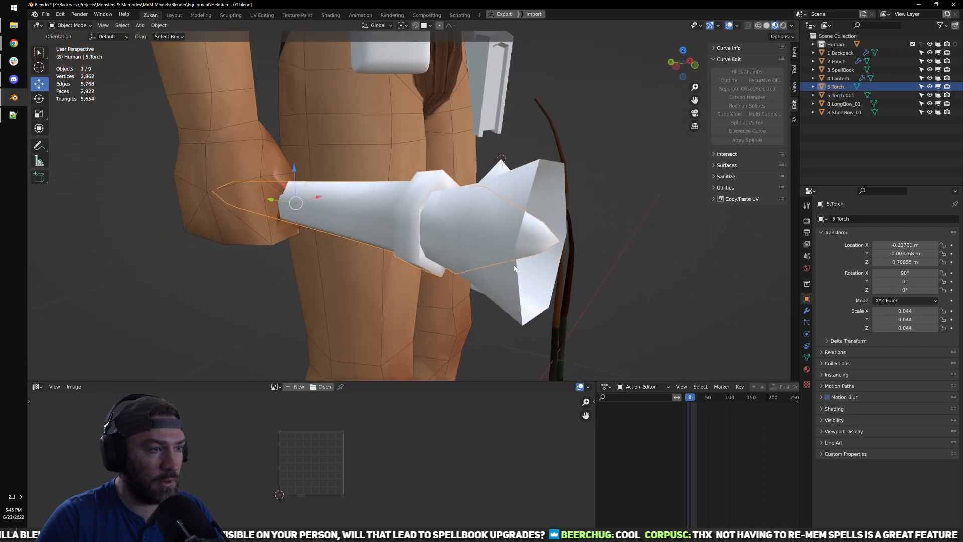
key(Tab)
key(ctrl+Tab)
click(534, 252)
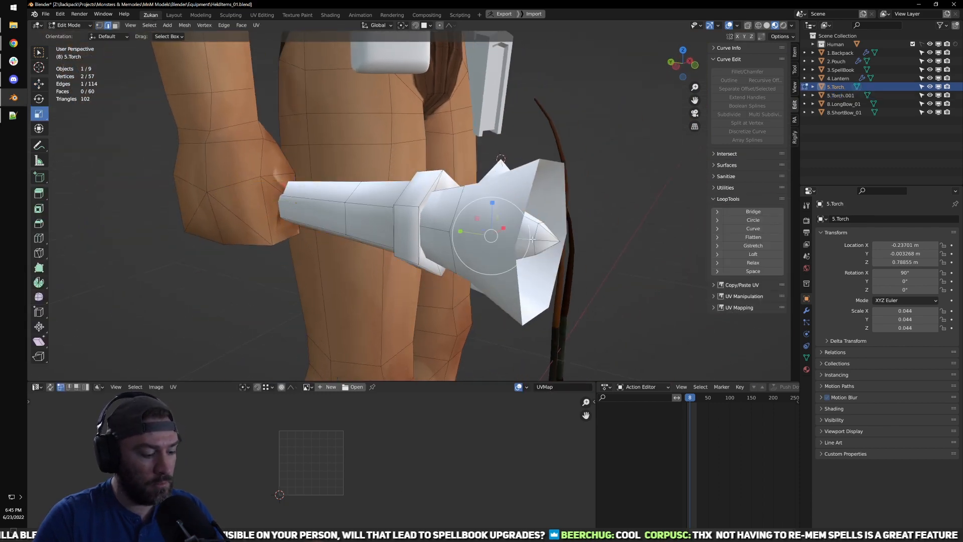
key(l)
key(w)
key(g)
key(y)
click(544, 256)
middle_drag(545, 257, 476, 224)
key(Tab)
Step: Examine the flared torch beside the lantern and the other equipment from several angles
click(477, 191)
click(477, 223)
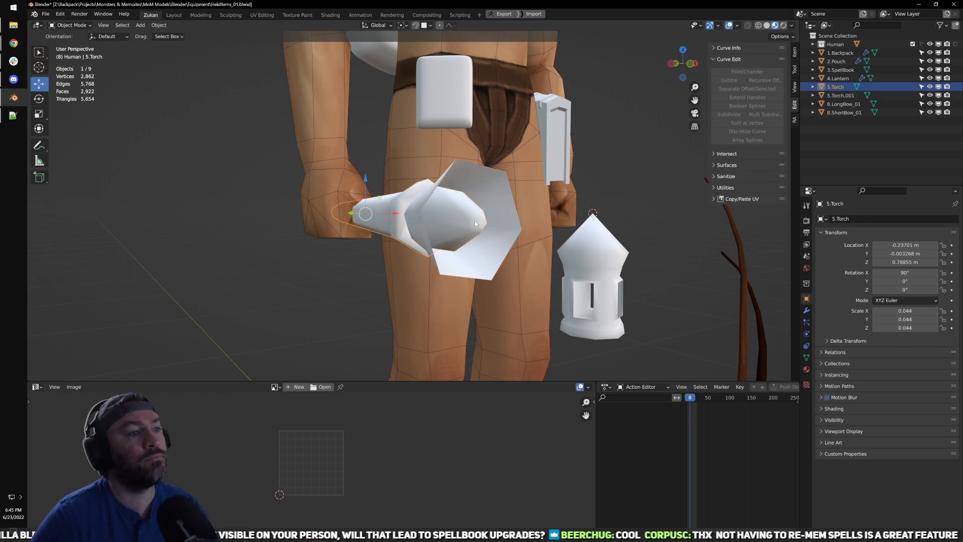
middle_drag(489, 249, 351, 241)
click(351, 241)
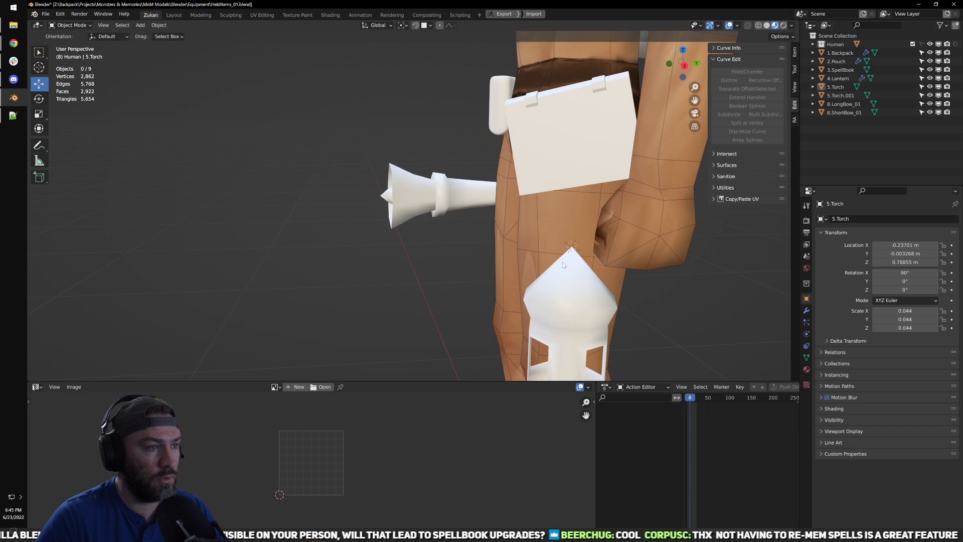
scroll(347, 203, down, 4)
middle_drag(347, 204, 603, 293)
scroll(432, 183, down, 3)
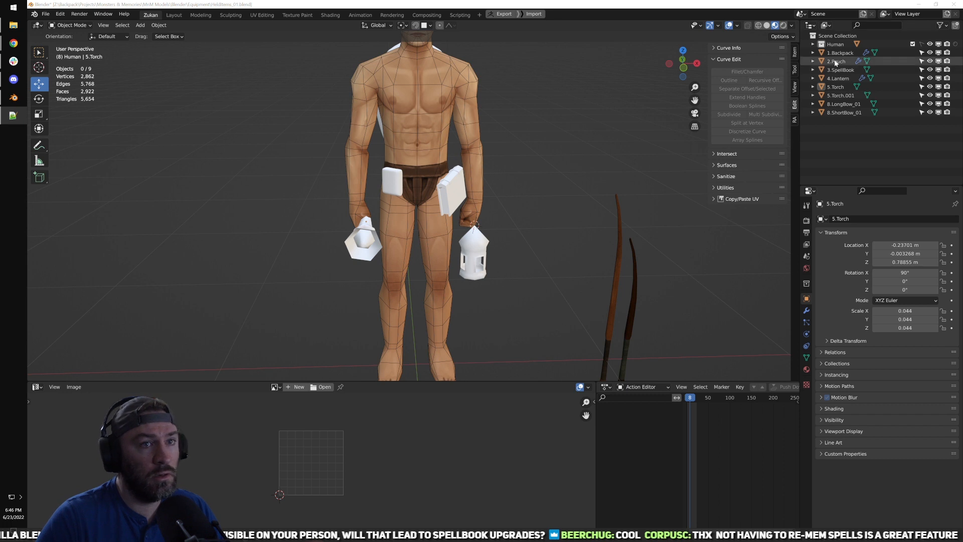
Step: Join the separate flare object 5.Torch.001 into 5.Torch
click(841, 71)
click(838, 79)
click(838, 87)
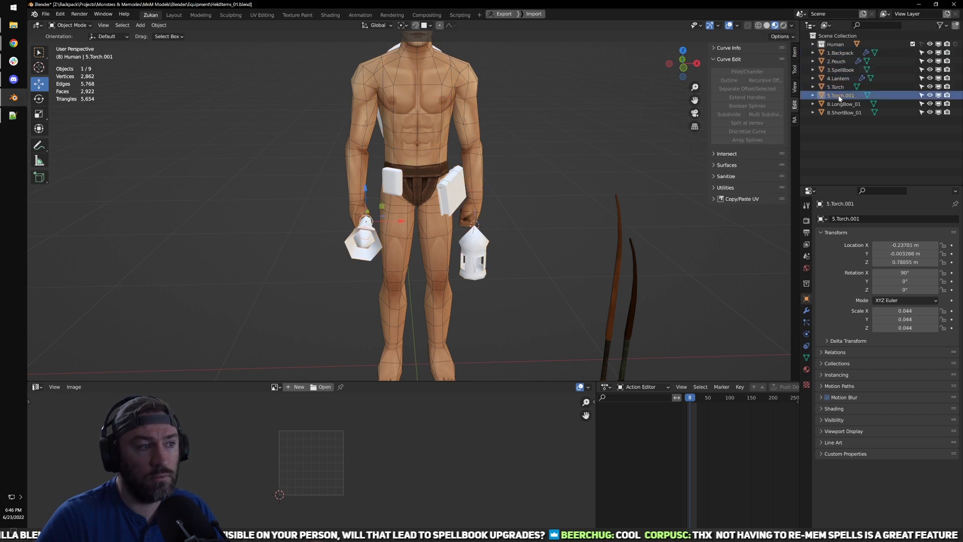
shift+click(838, 95)
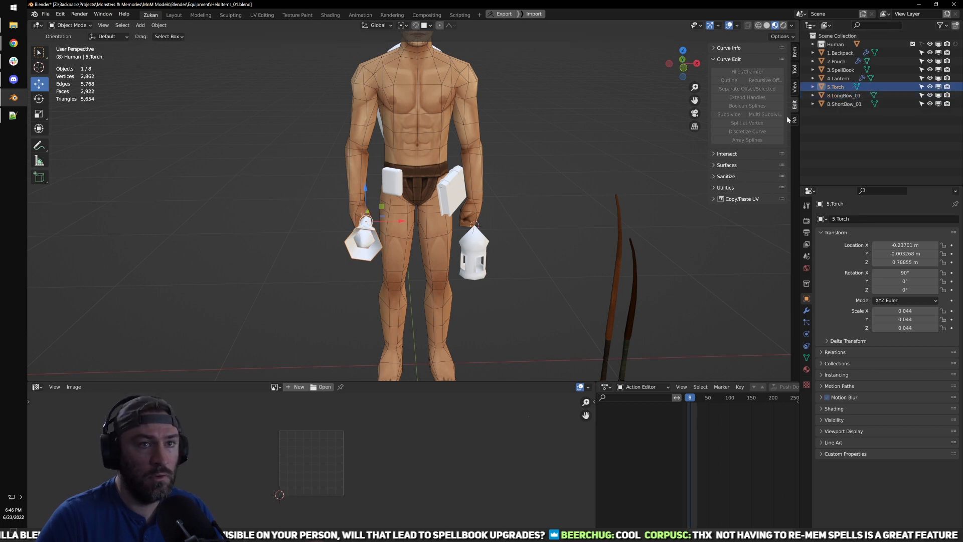
Step: Clear the selection and set the 3D cursor's location to 0 m on X, Y and Z
click(836, 97)
shift+middle_drag(395, 141, 449, 162)
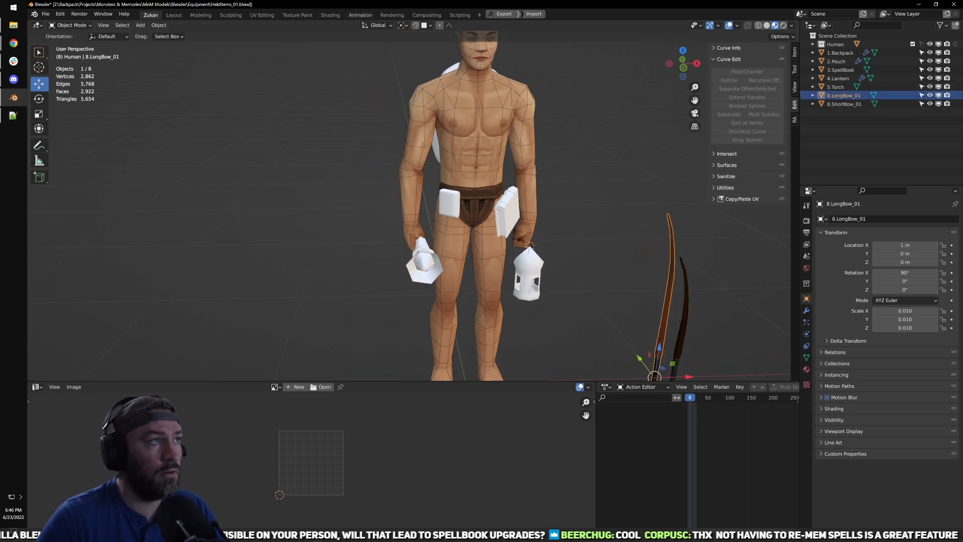
click(563, 175)
scroll(507, 240, up, 3)
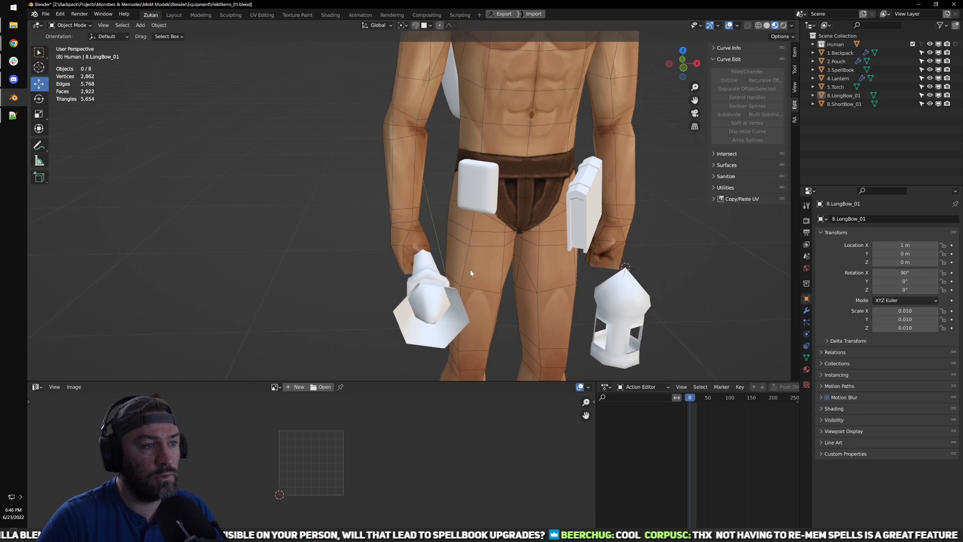
shift+middle_drag(471, 271, 471, 211)
scroll(472, 212, down, 3)
middle_drag(503, 246, 488, 215)
scroll(486, 216, down, 1)
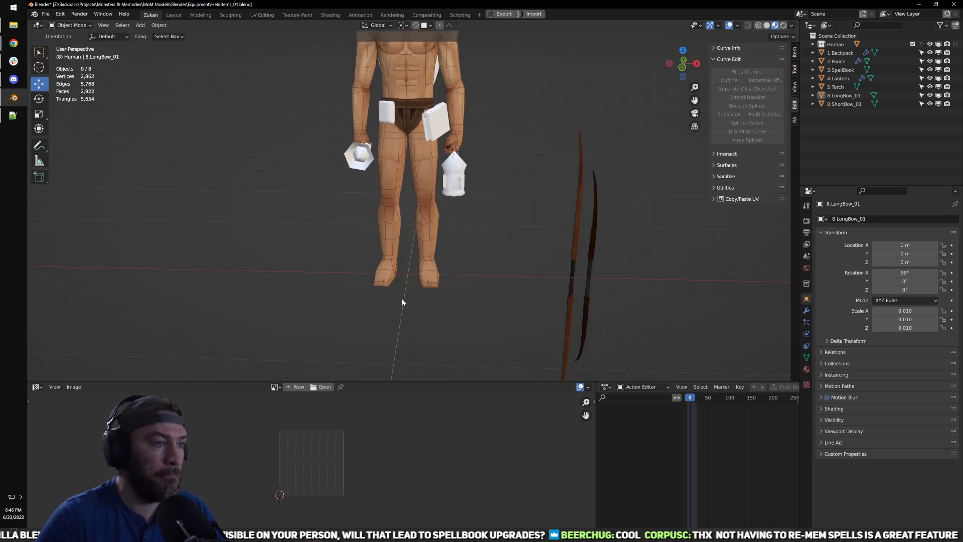
click(793, 96)
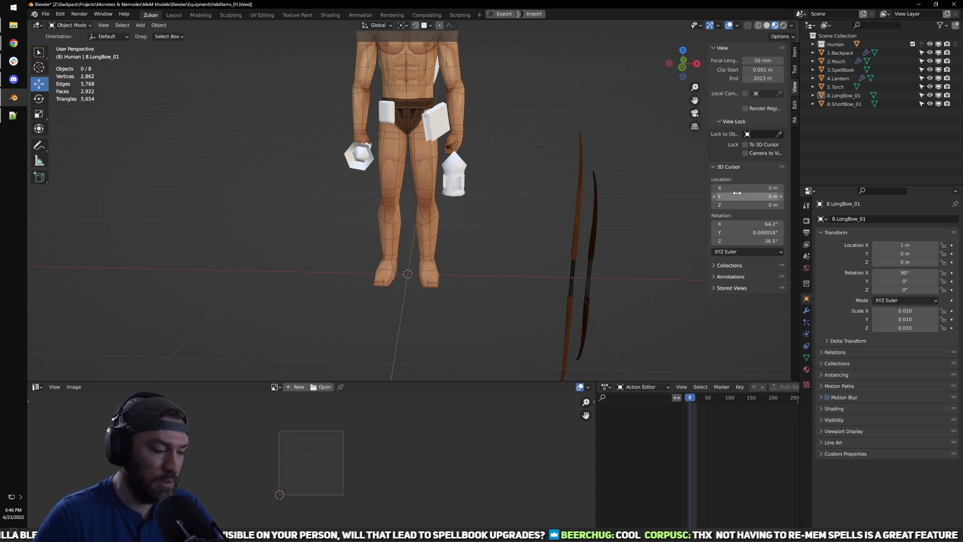
key(shift+a)
mouse_move(474, 236)
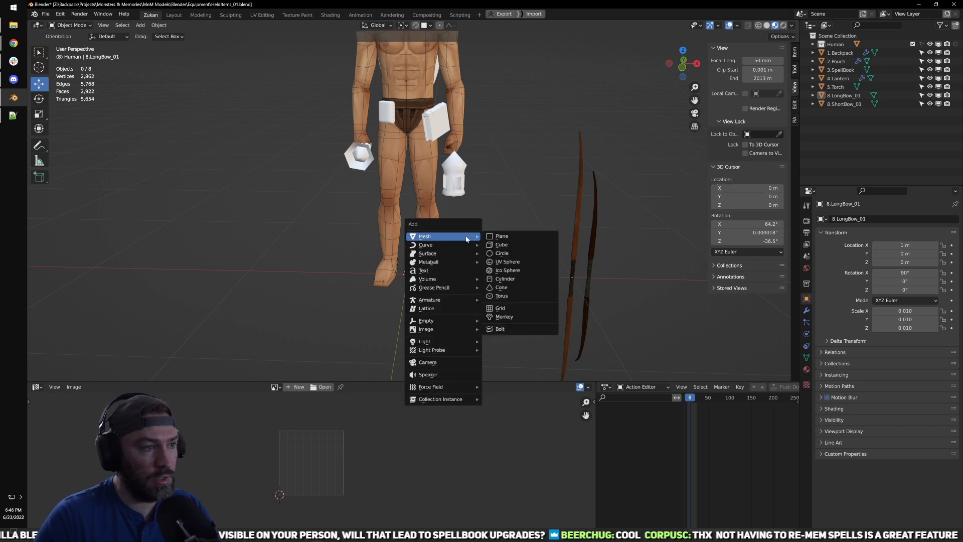
click(519, 245)
scroll(423, 275, down, 6)
key(ctrl+z)
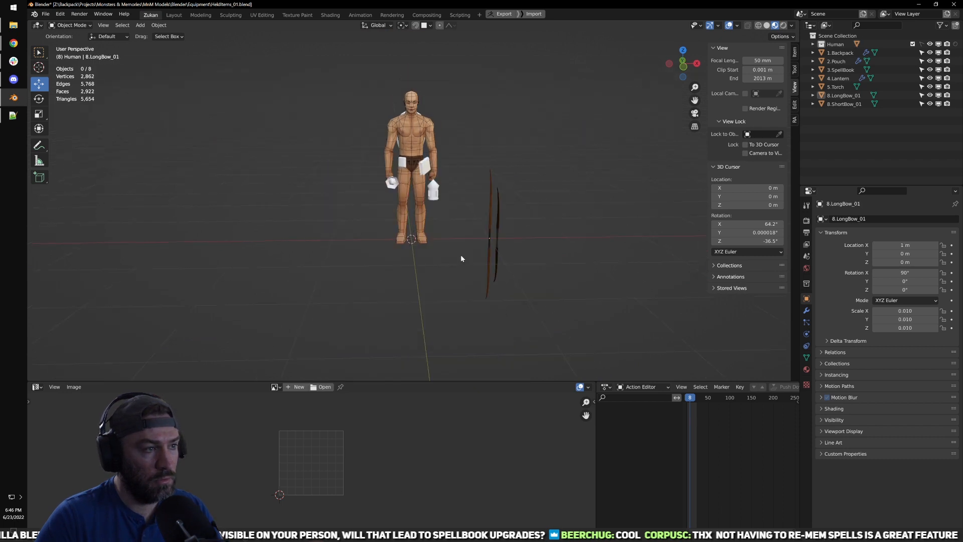
Step: Add a mesh circle at the world origin with 3 vertices and a 1 m radius
scroll(462, 261, up, 5)
key(shift+a)
mouse_move(502, 245)
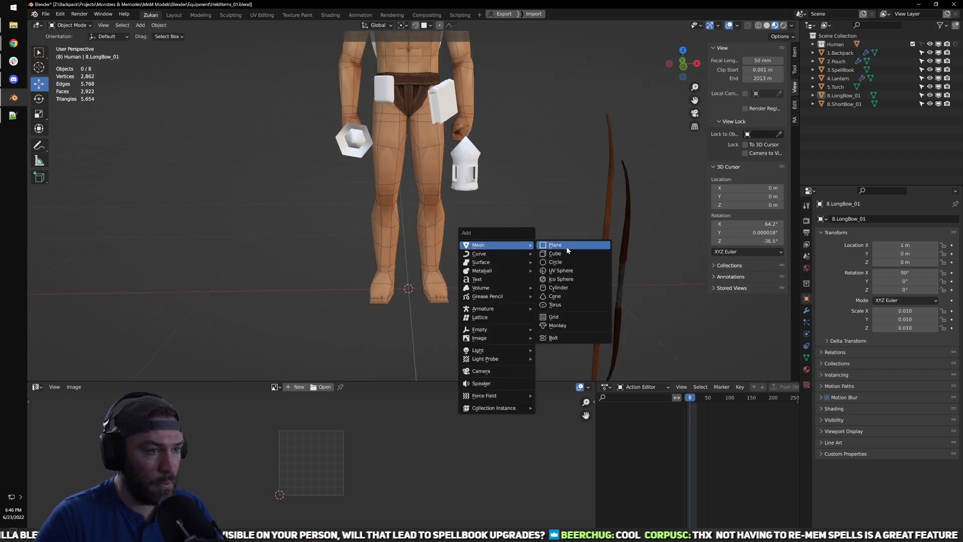
click(555, 262)
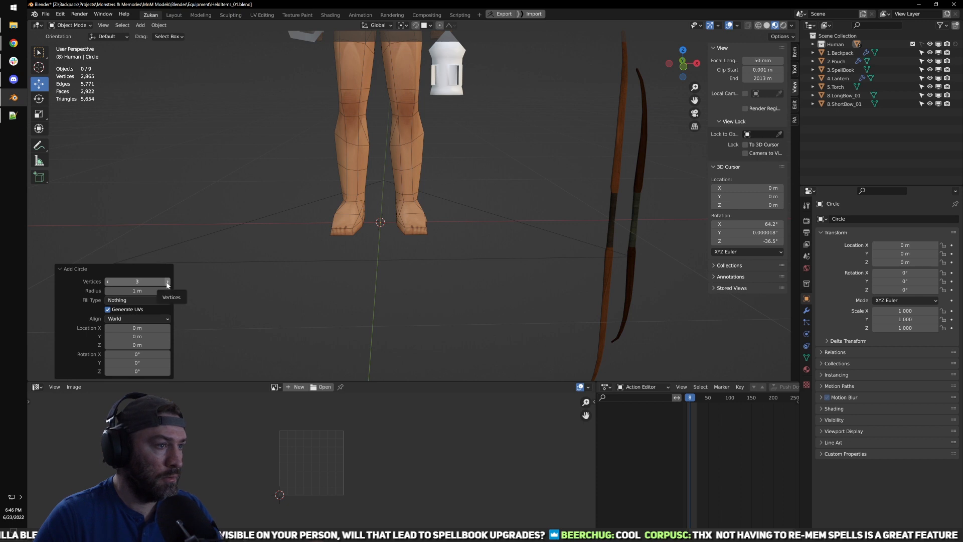
scroll(504, 276, down, 3)
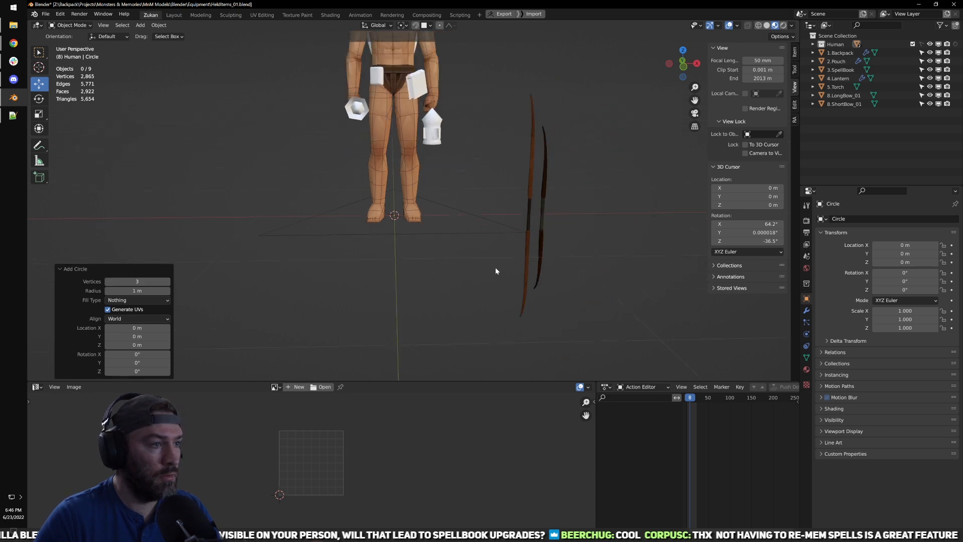
Step: Try to select the new three-vertex circle in the viewport and undo the selection changes
click(481, 234)
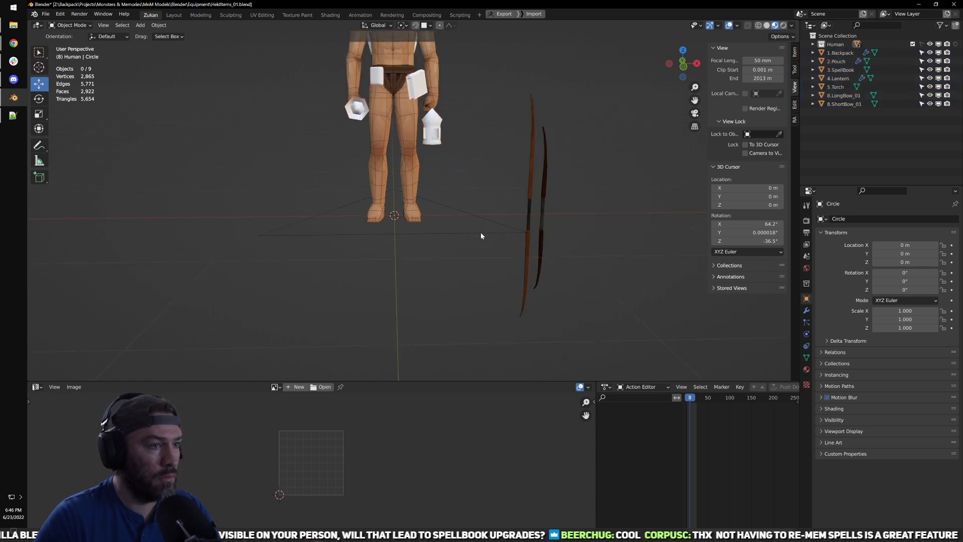
middle_drag(466, 233, 455, 270)
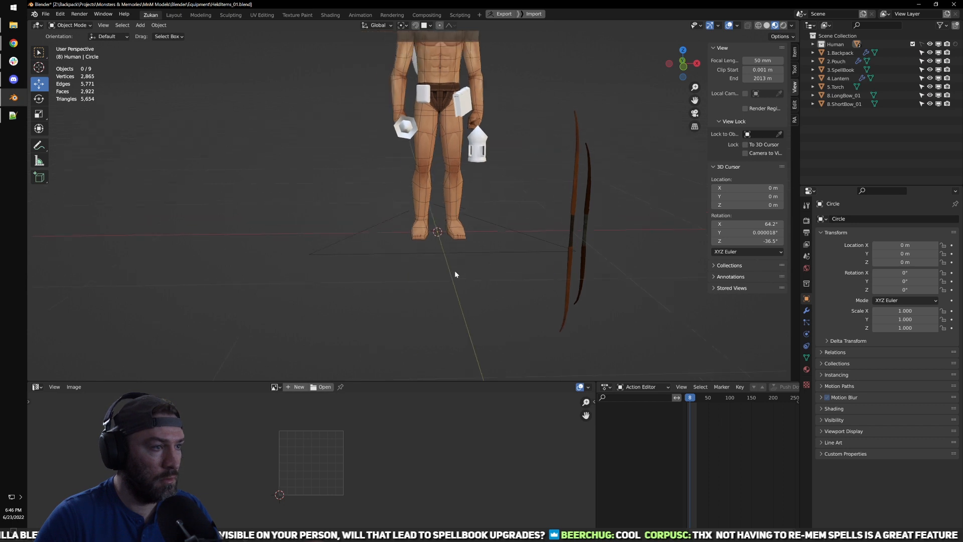
click(844, 95)
click(523, 222)
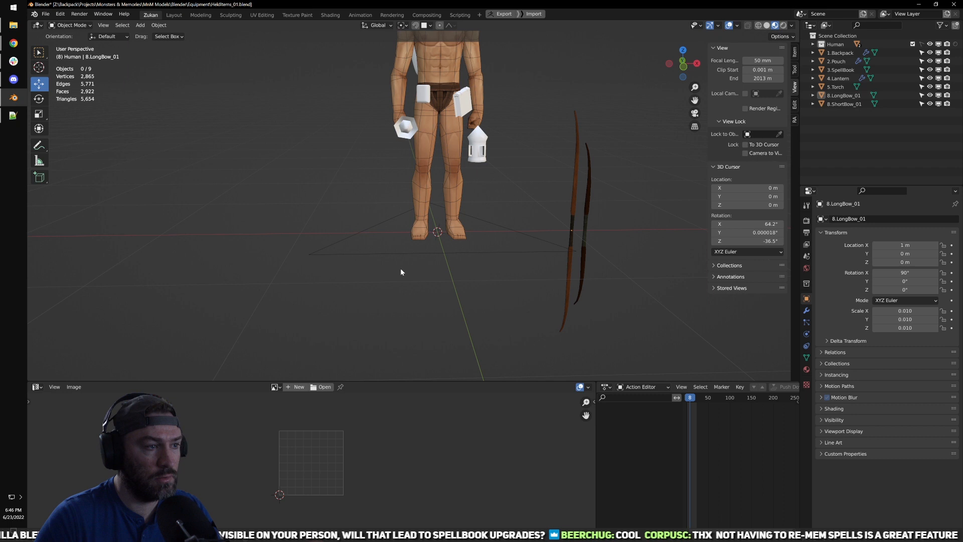
key(ctrl+z)
key(ctrl+z)
key(ctrl+z)
Step: Try to edit all objects together, selecting the triangle's linked geometry and framing it, and return to Object Mode with nothing selected
key(a)
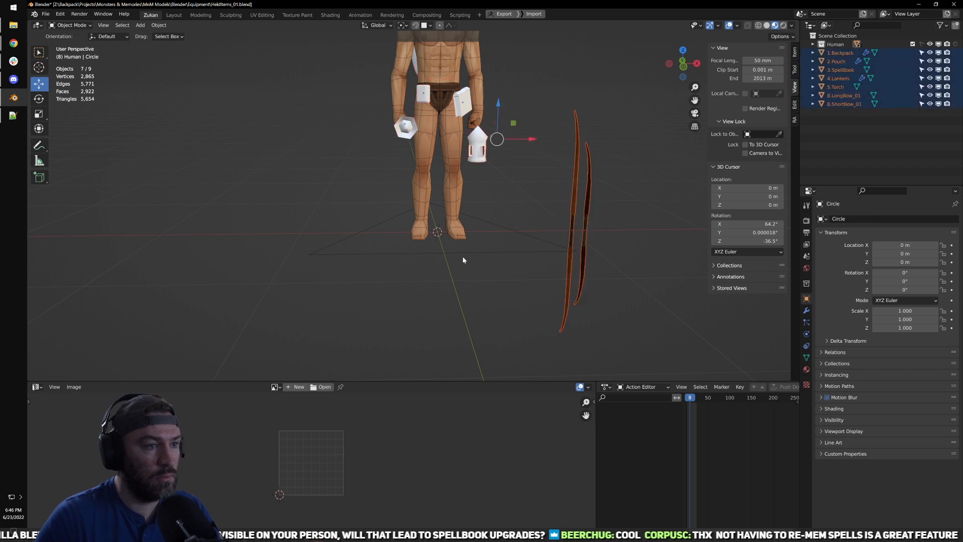
key(Tab)
click(467, 253)
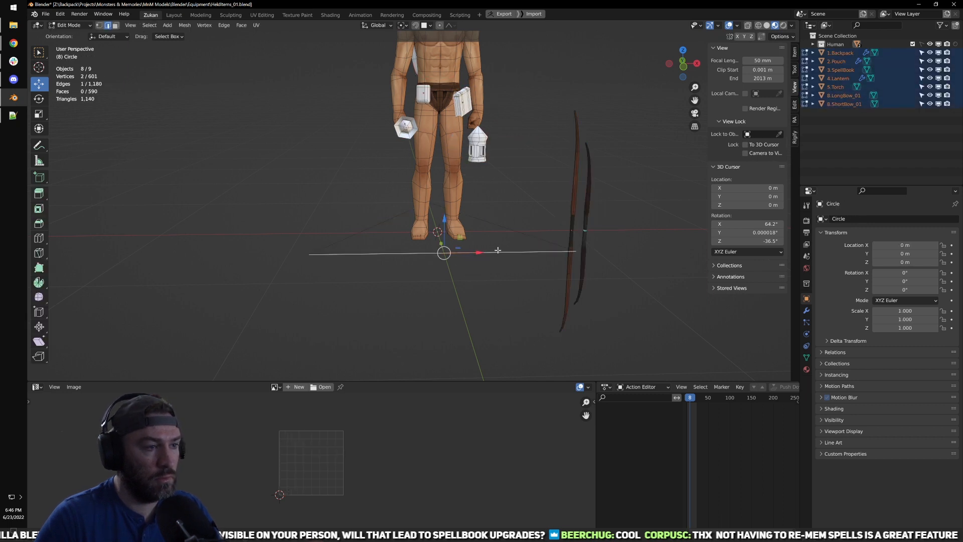
key(l)
key(KP_Decimal)
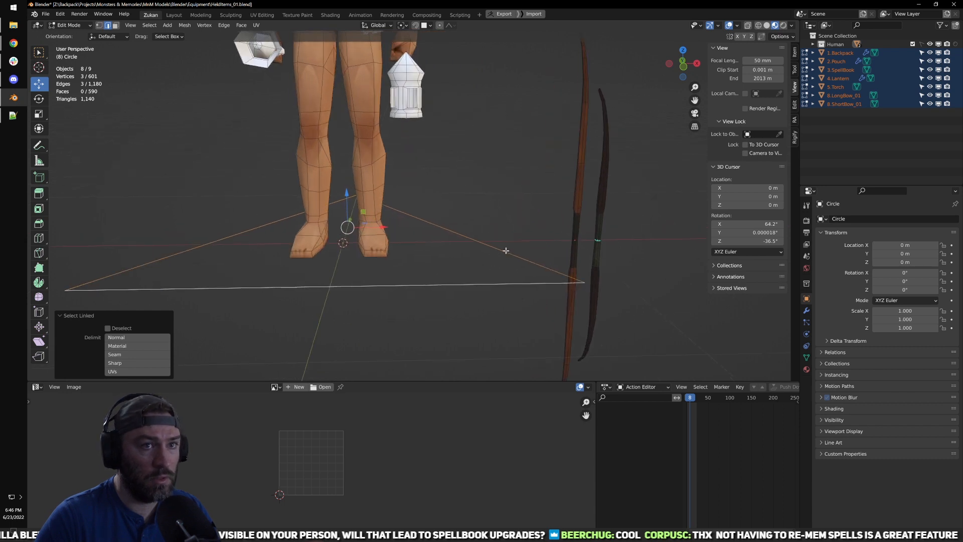
key(Tab)
key(alt+a)
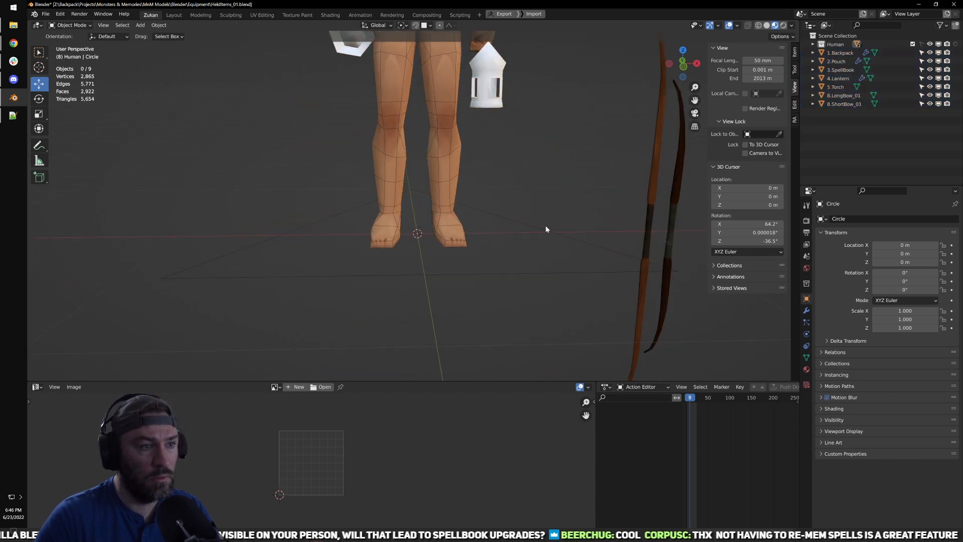
Step: Move the Circle object out of the Human collection into the Scene Collection and collapse the Human collection
click(844, 104)
click(844, 96)
click(836, 88)
click(813, 45)
drag(846, 54, 844, 137)
click(813, 45)
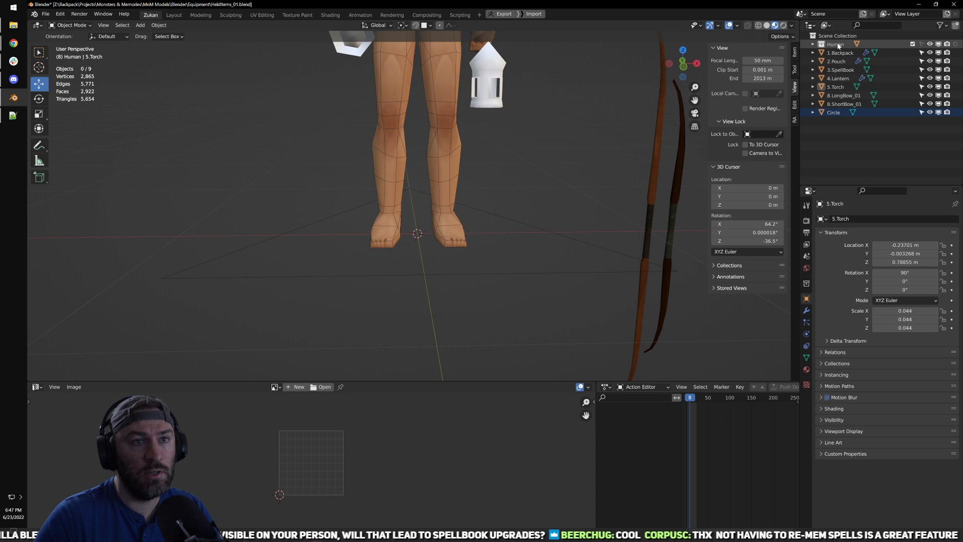
drag(838, 40, 842, 35)
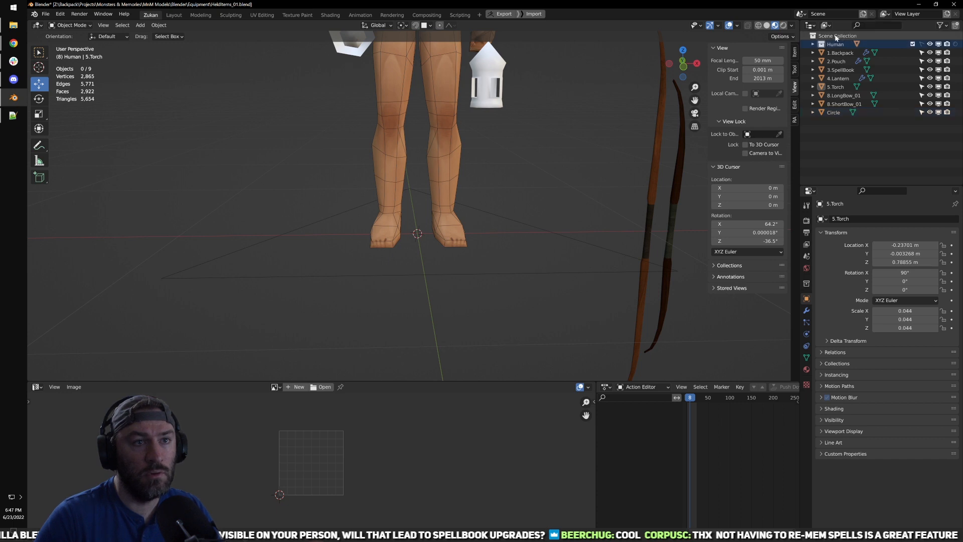
Step: Create a new collection and move the circle and all other equipment objects into it, leaving the Human collection separate
click(842, 112)
right_click(833, 113)
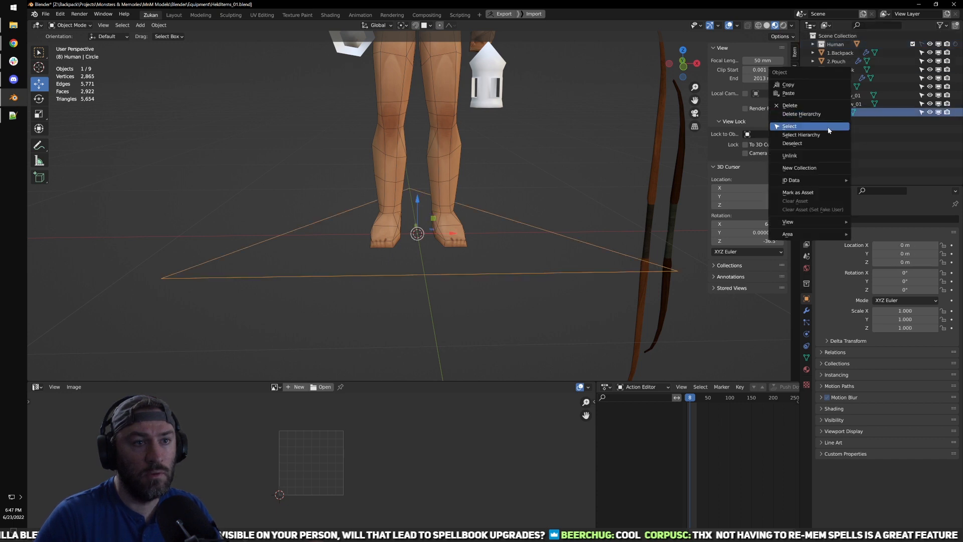
click(956, 25)
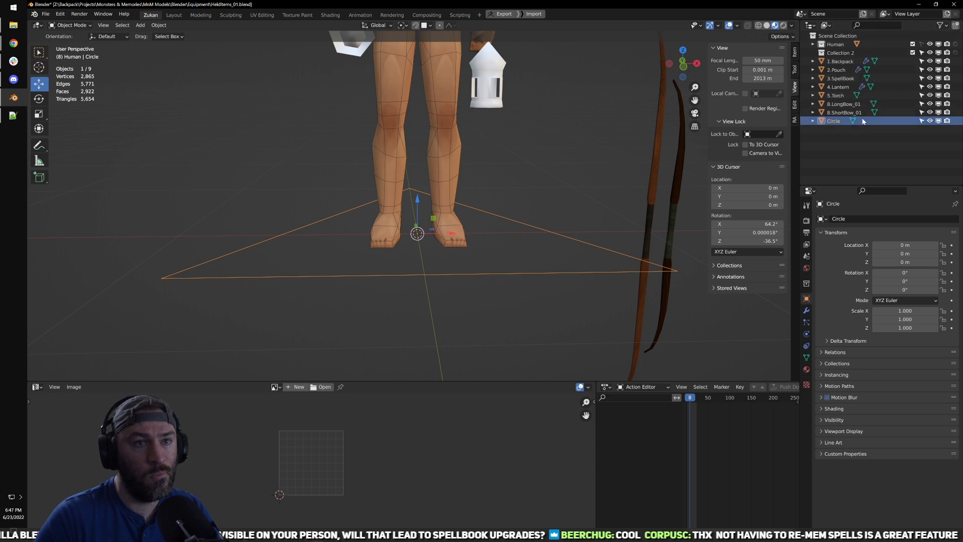
click(835, 62)
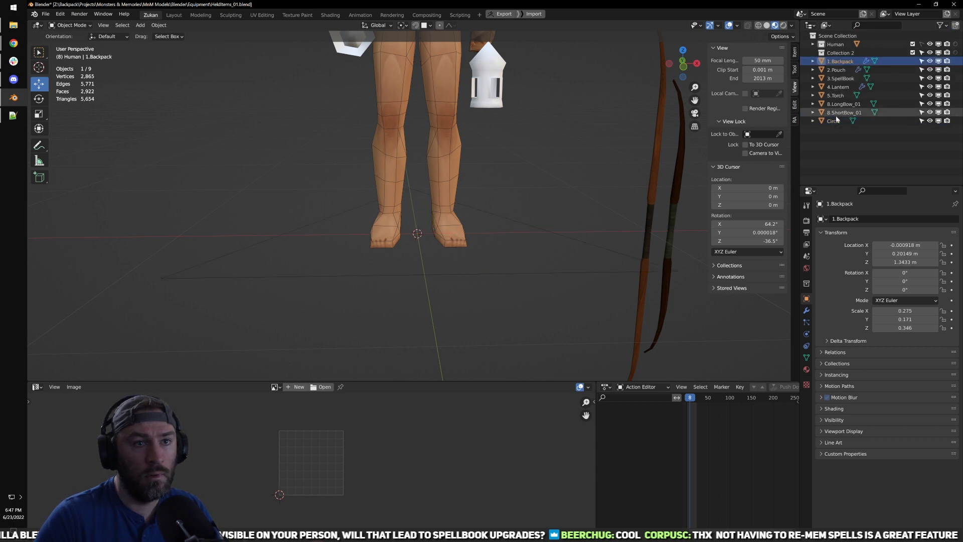
ctrl+click(826, 122)
scroll(546, 152, down, 5)
click(543, 154)
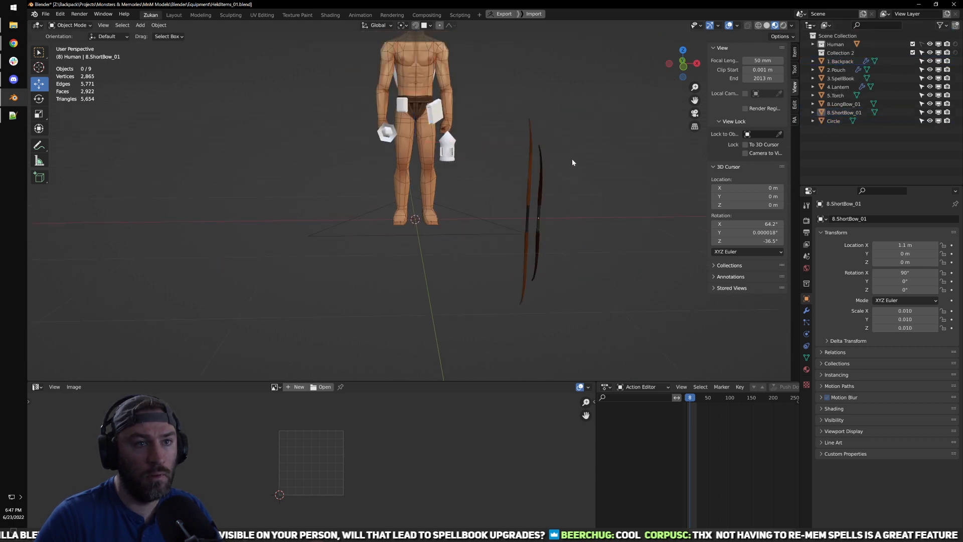
key(a)
drag(839, 70, 850, 54)
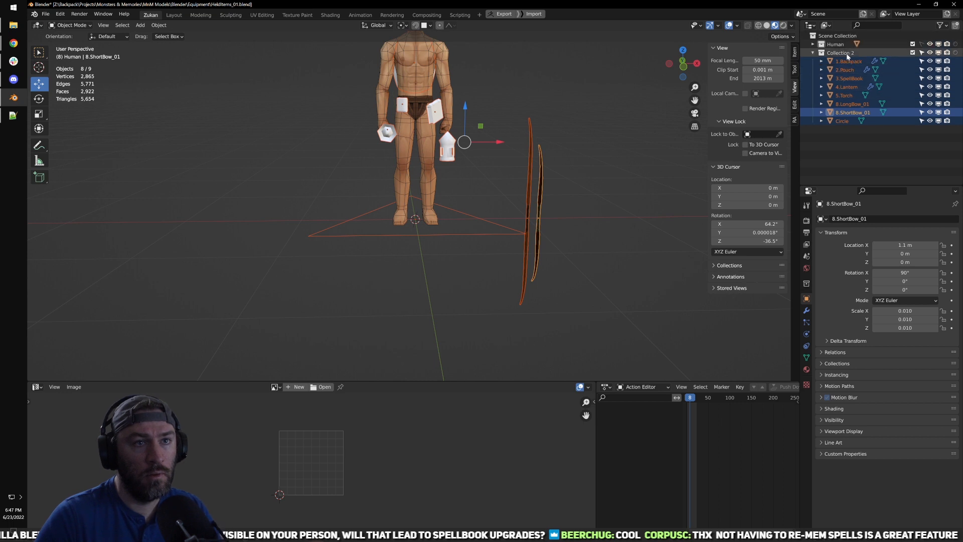
Step: Rename the new equipment collection as Stuff
click(536, 143)
key(KP_Decimal)
double_click(843, 52)
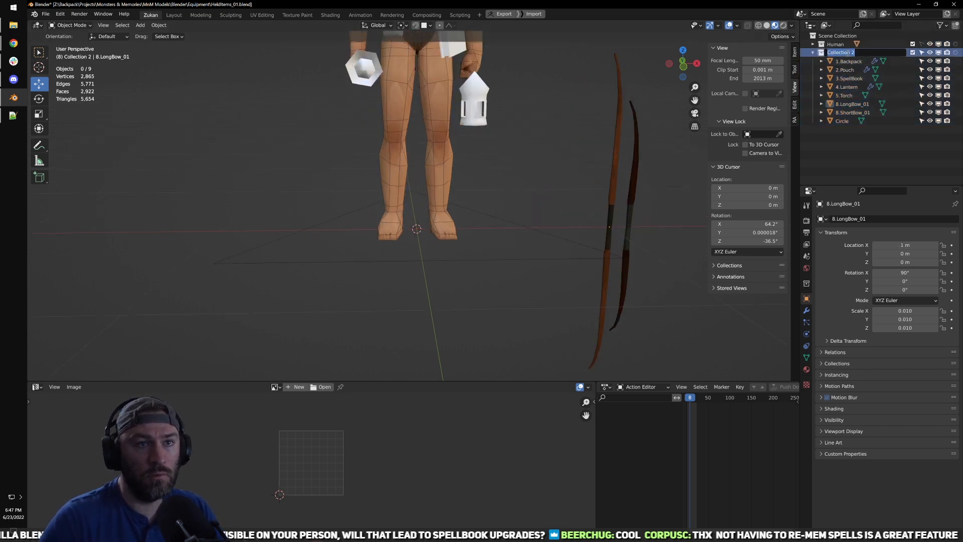
text(Stuff)
key(Return)
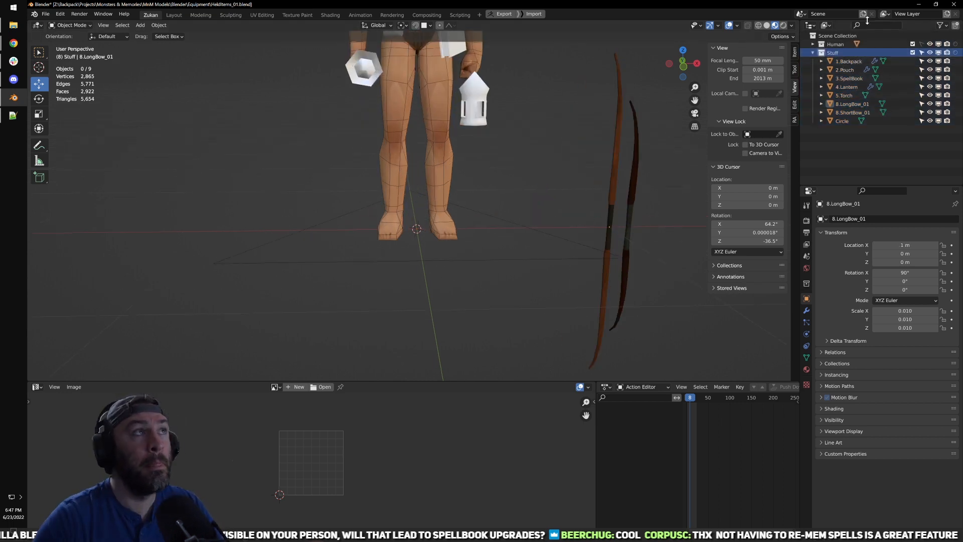
Step: Save the current Blender file under its existing name
shift+middle_drag(288, 41, 229, 55)
click(46, 14)
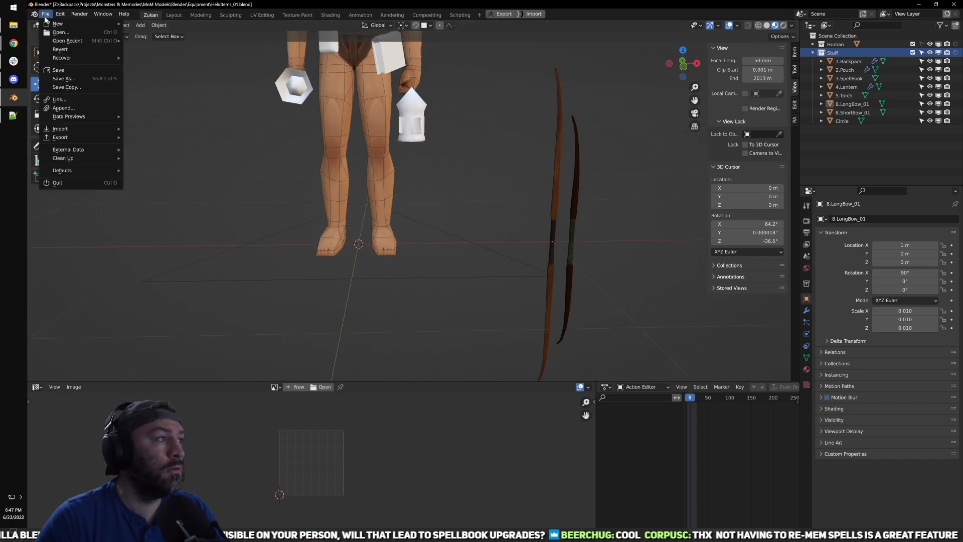
click(79, 72)
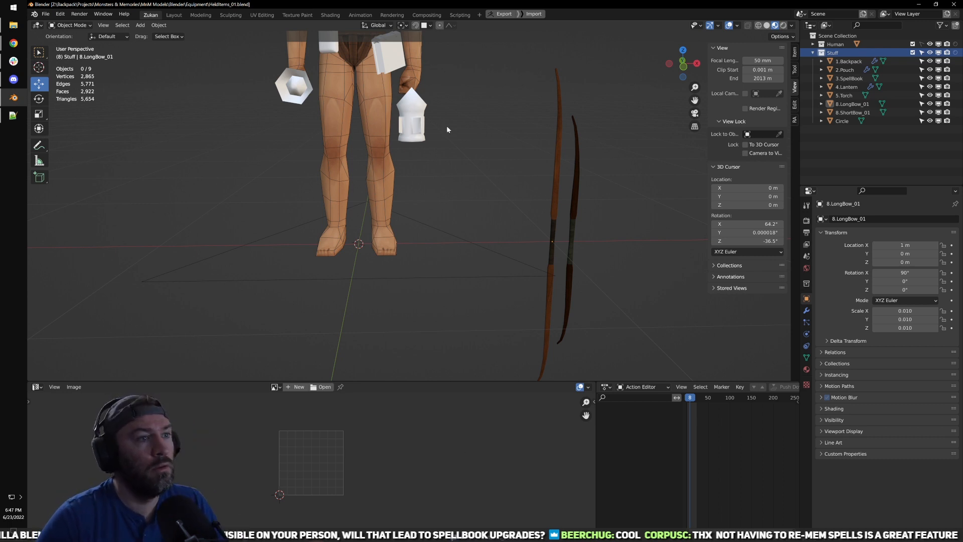
Step: Rename the Circle object as 7.Arrow
click(842, 122)
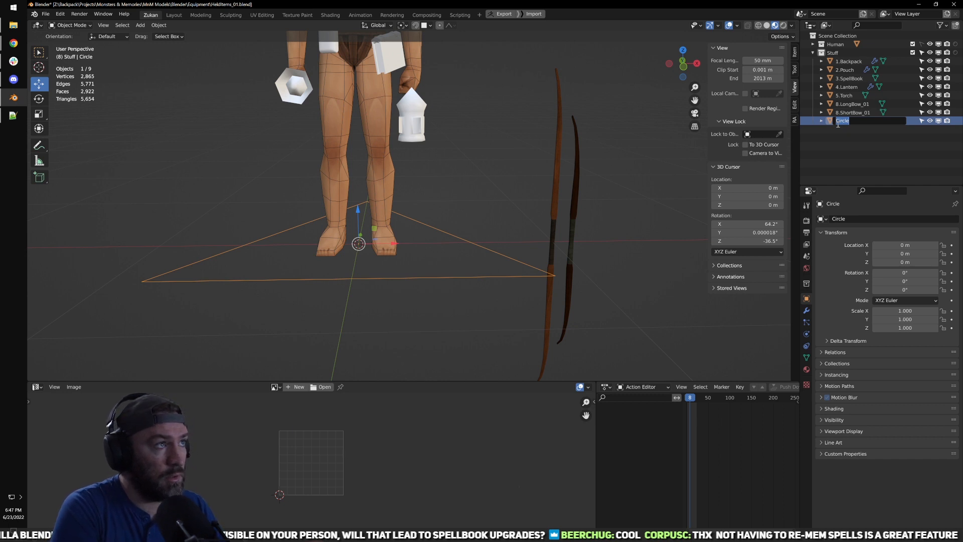
text(7.Arrow)
key(Return)
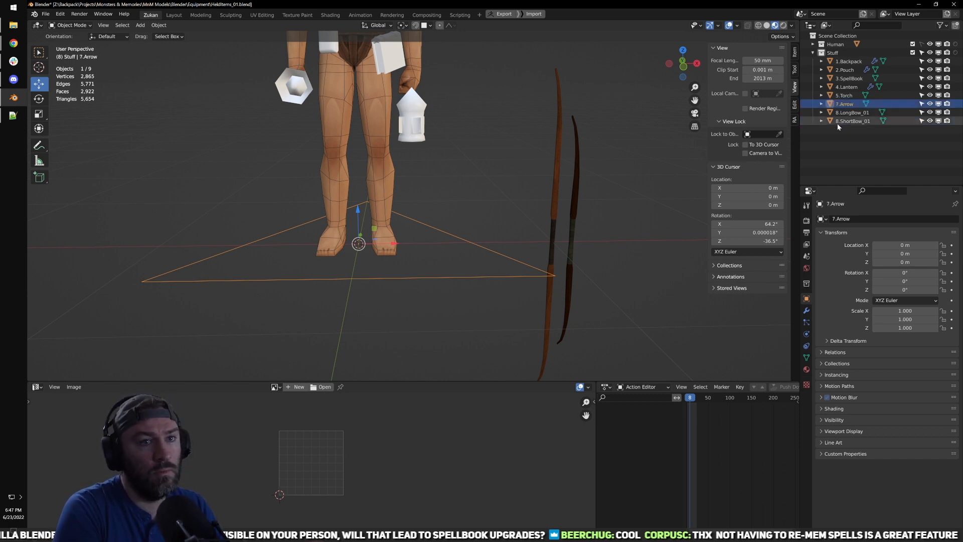
Step: Extrude the arrow's triangle upward along Z into a tall open prism and return to Object Mode
scroll(477, 150, up, 3)
scroll(501, 263, down, 2)
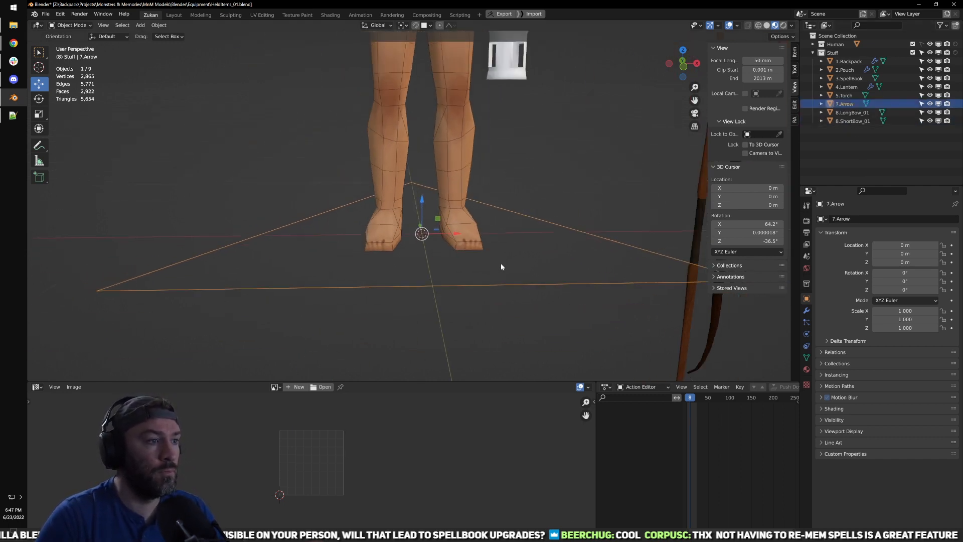
key(Tab)
scroll(480, 246, down, 3)
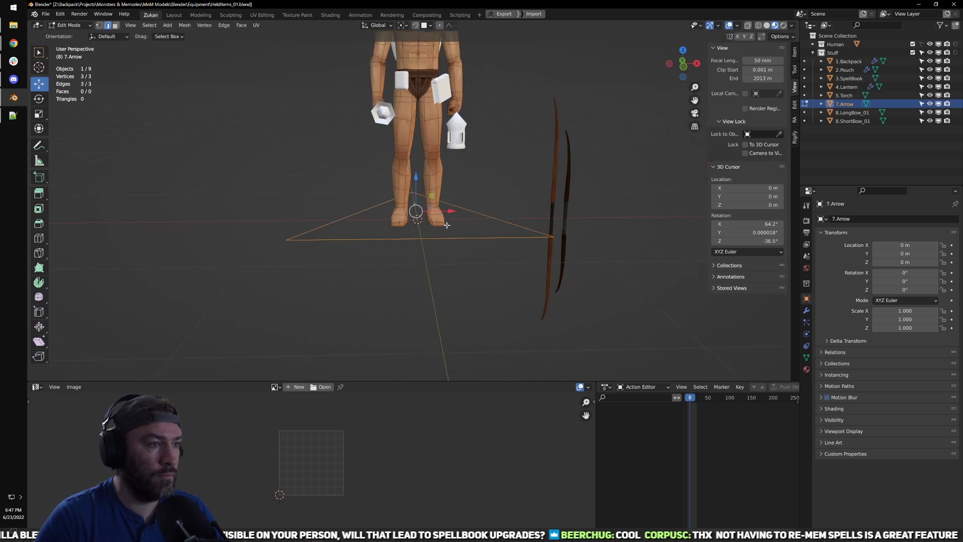
key(e)
key(Escape)
drag(415, 183, 416, 96)
scroll(416, 140, down, 2)
scroll(417, 144, up, 4)
key(Tab)
key(shift+space)
key(r)
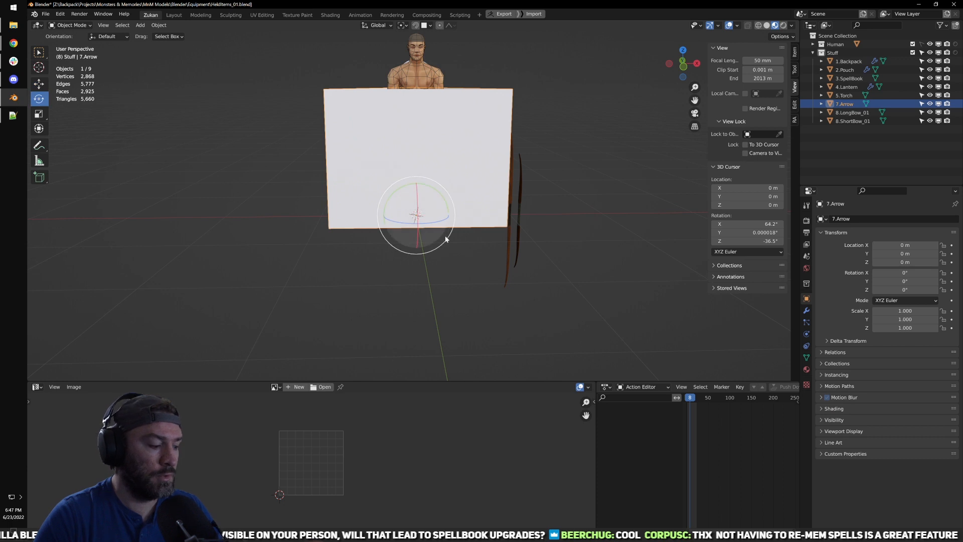
drag(448, 241, 413, 209)
scroll(414, 208, up, 4)
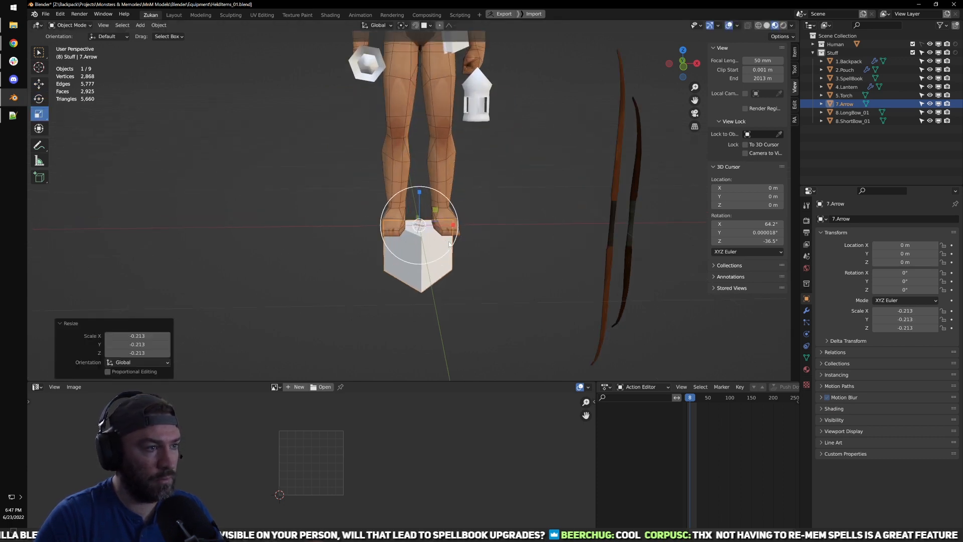
key(ctrl+z)
drag(448, 248, 413, 220)
key(ctrl+z)
Step: Scale the 7.Arrow prism down uniformly to about 0.143
drag(442, 253, 431, 237)
scroll(431, 238, up, 4)
drag(445, 272, 431, 252)
Step: Rotate the 7.Arrow prism 90 degrees about the global X axis so it lies along the ground
middle_drag(439, 266, 440, 222)
key(r)
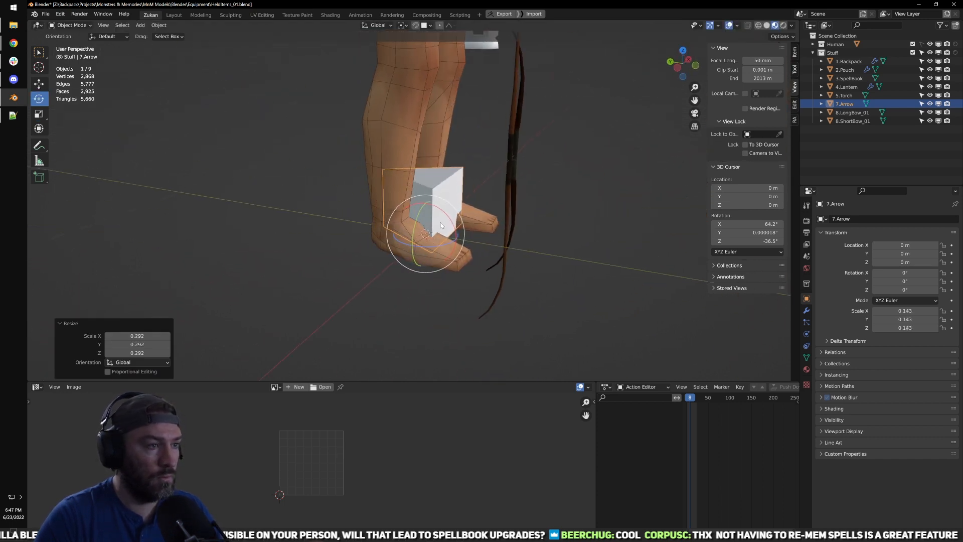
drag(441, 222, 449, 240)
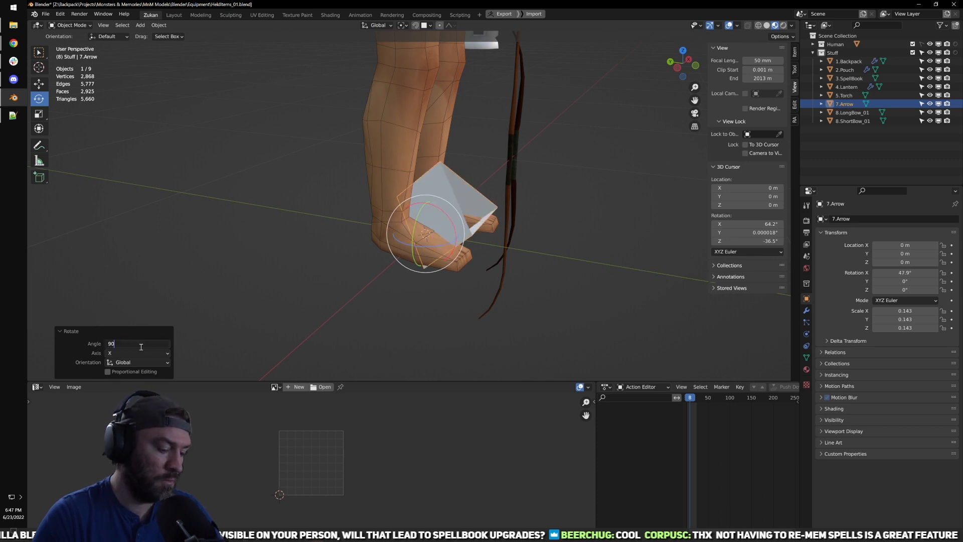
click(141, 346)
text(90)
key(Return)
Step: Lengthen the prism by moving its end vertices about -0.91 m along Y, and shift the whole mesh to centre it on the origin
middle_drag(487, 265, 423, 245)
key(Tab)
scroll(559, 261, down, 3)
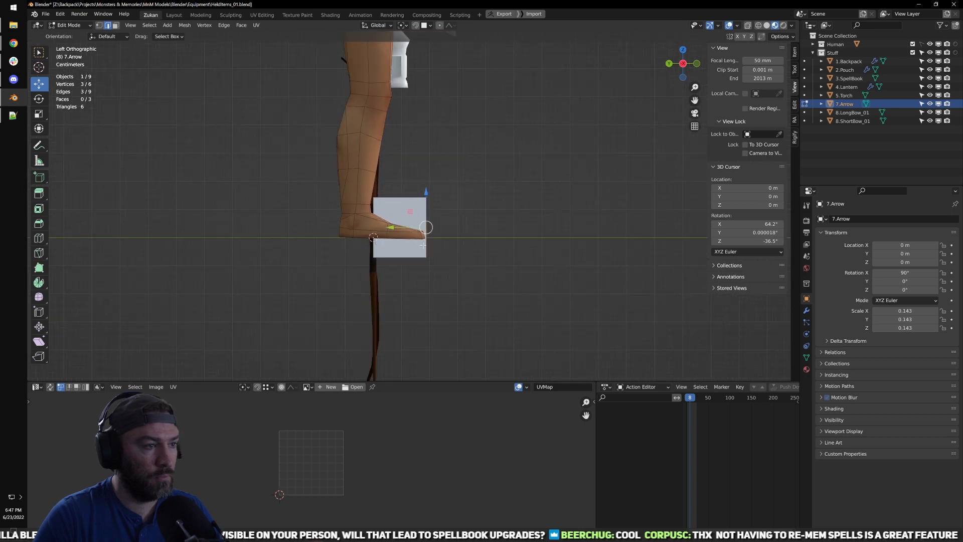
drag(394, 227, 648, 217)
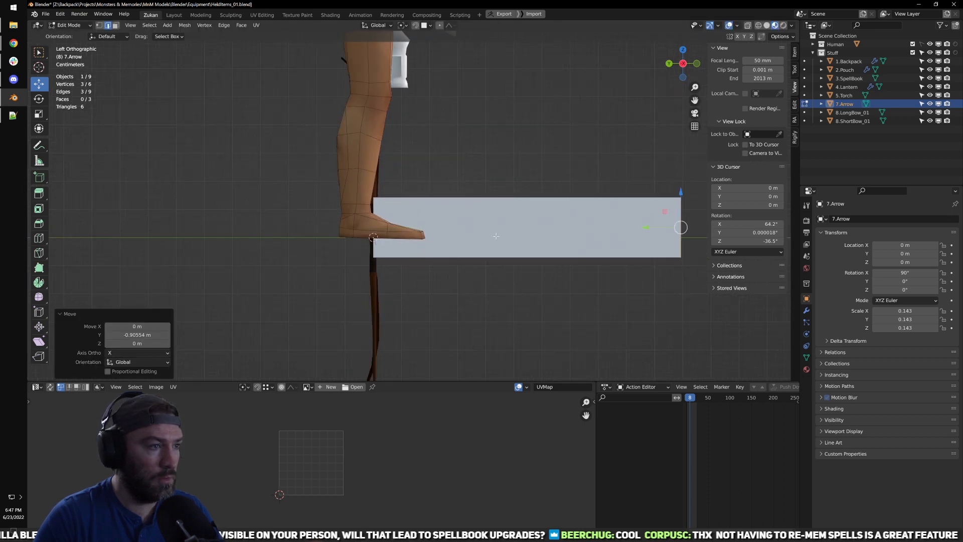
key(a)
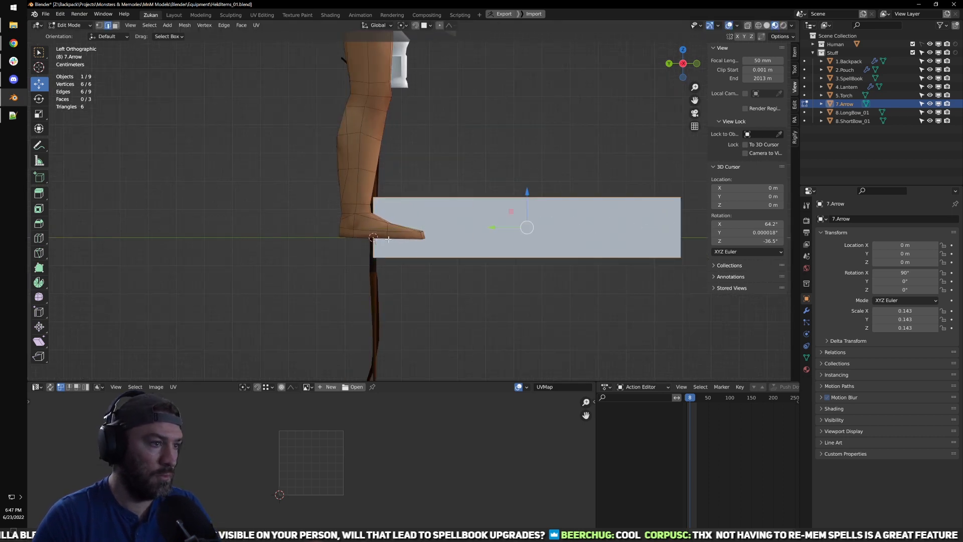
drag(501, 227, 347, 227)
middle_drag(348, 228, 427, 264)
Step: Shrink the prism uniformly to a slimmer shaft in Object Mode and apply its location, rotation and scale
key(Tab)
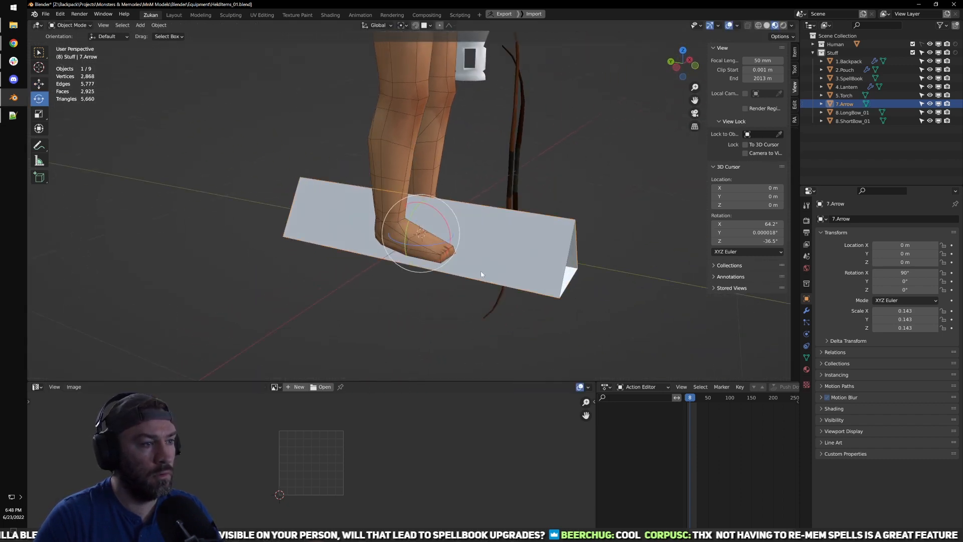
key(s)
click(424, 242)
middle_drag(383, 223, 438, 261)
key(ctrl+a)
click(435, 259)
Step: Stretch the arrow shaft along Y by about 6 times and scale it down uniformly by about 0.72
key(s)
key(y)
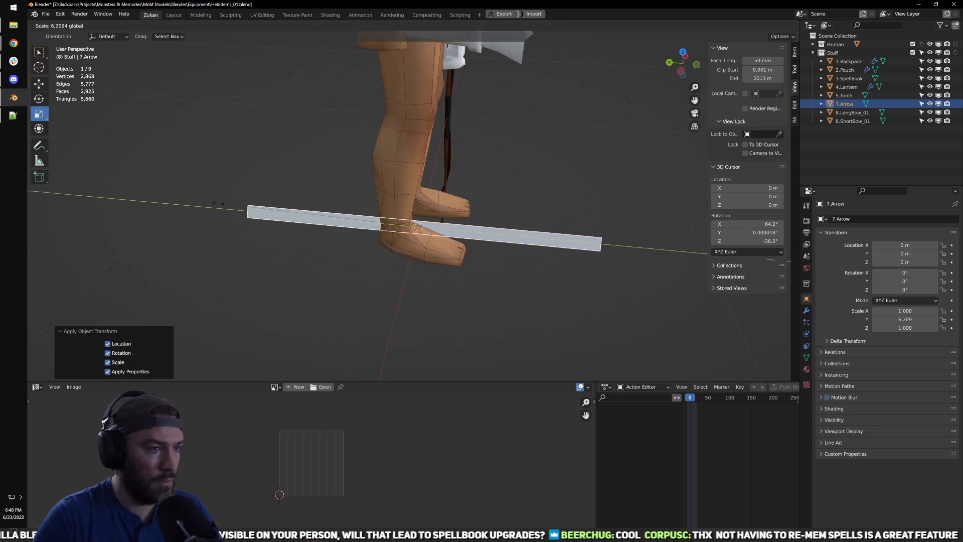
click(234, 209)
middle_drag(235, 209, 441, 275)
drag(439, 279, 465, 272)
mouse_move(466, 271)
middle_down()
mouse_move(468, 294)
mouse_move(449, 271)
middle_up()
Step: Narrow the bottom face of the arrow shaft along X by a factor of about 0.562 in Edit Mode
key(Tab)
scroll(450, 270, up, 4)
key(ctrl+Tab)
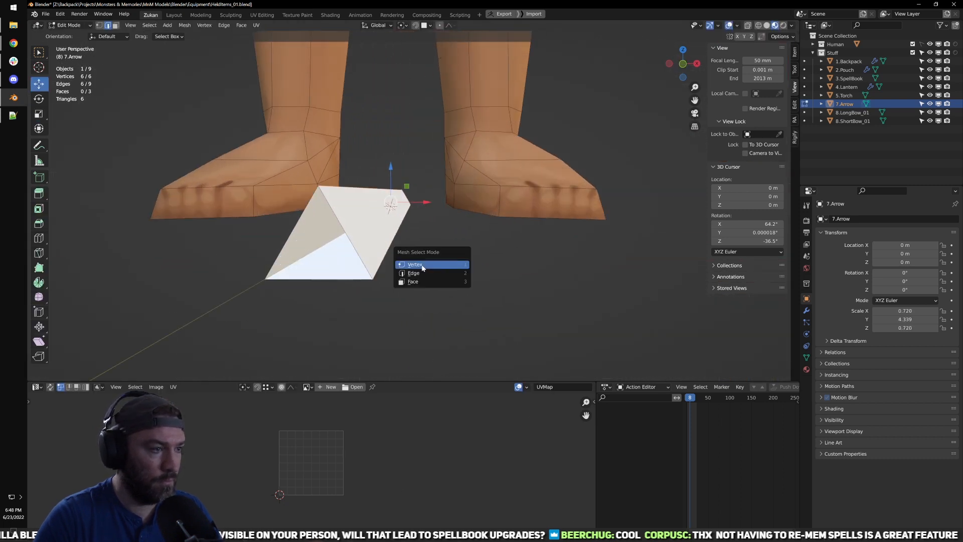
click(413, 281)
key(KP_1)
key(shift+z)
click(393, 219)
key(shift+z)
key(s)
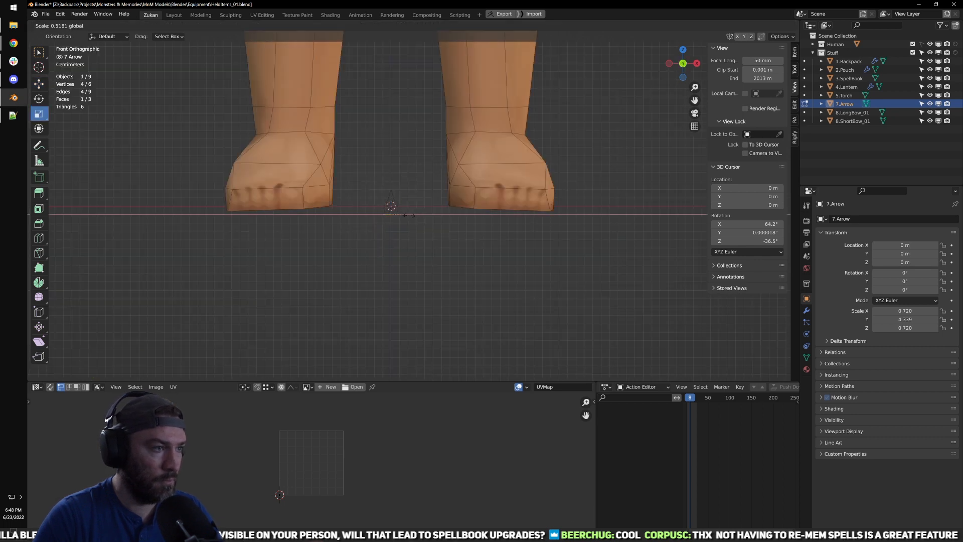
click(409, 215)
middle_drag(409, 215, 397, 225)
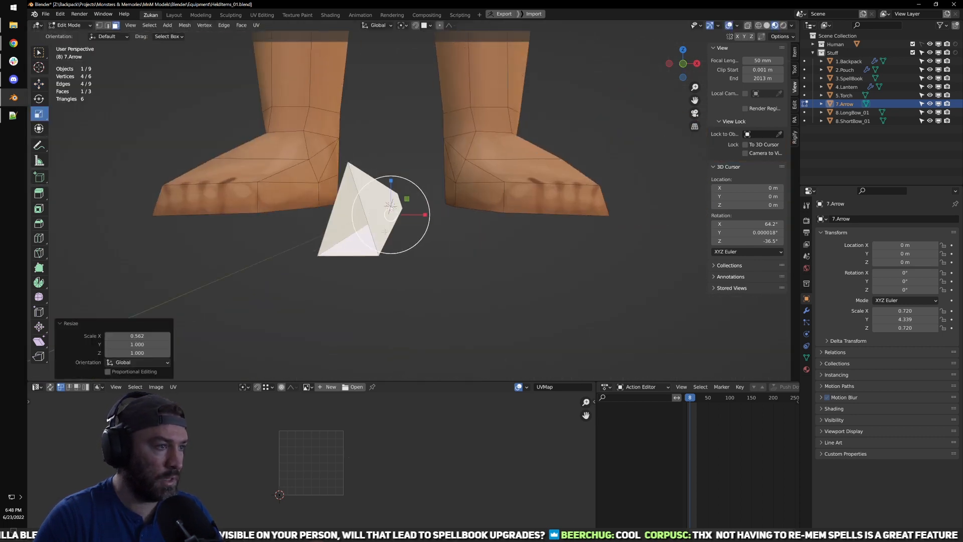
Step: Add a lengthwise edge across the arrow shaft with a loop cut and move it outward to form a four-sided profile
scroll(411, 235, down, 3)
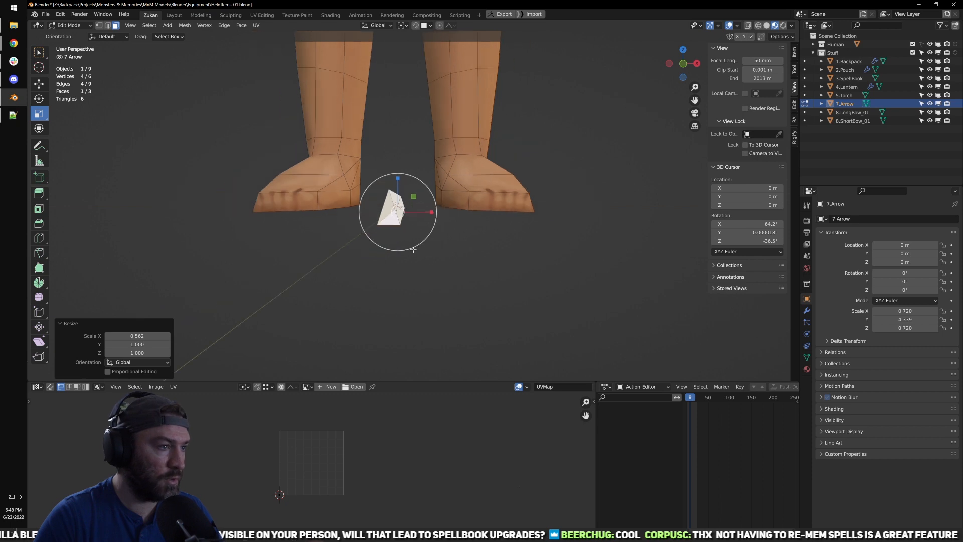
key(ctrl+r)
click(398, 203)
click(400, 205)
key(g)
drag(404, 206, 409, 206)
Step: Select the shaft's upper vertices in front wireframe view and level them by scaling to 0 along Z
middle_drag(423, 233, 425, 231)
key(z)
scroll(500, 309, up, 5)
shift+middle_drag(499, 309, 473, 255)
key(ctrl+Tab)
click(452, 219)
drag(362, 183, 474, 255)
key(t)
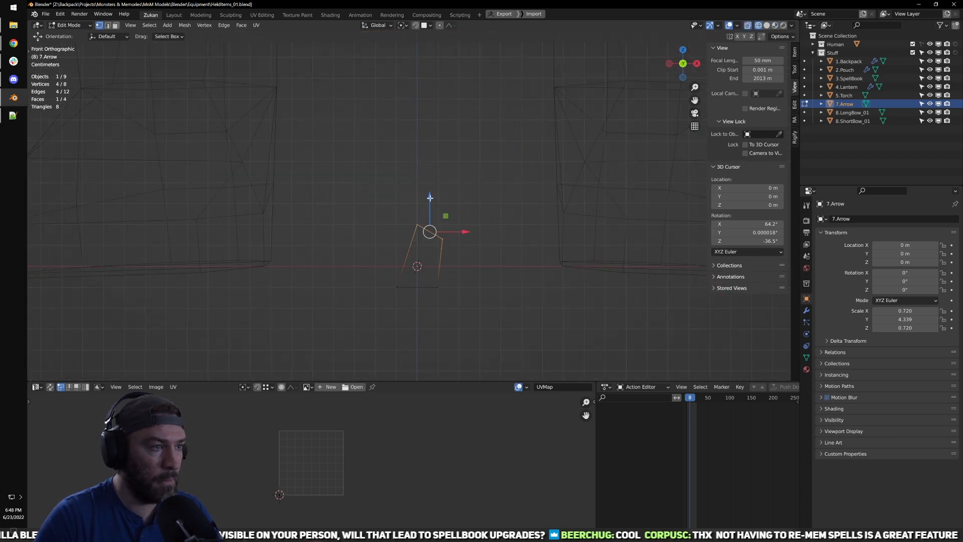
drag(430, 197, 433, 209)
key(0)
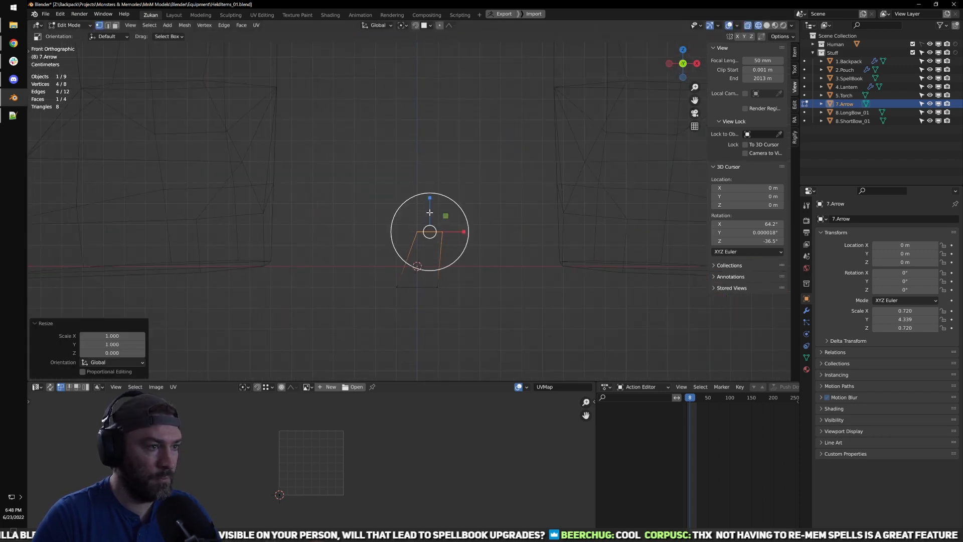
Step: Straighten the side edges of the shaft's profile by flattening them along X, and move one side along X to even out the width
drag(388, 274, 432, 317)
key(s)
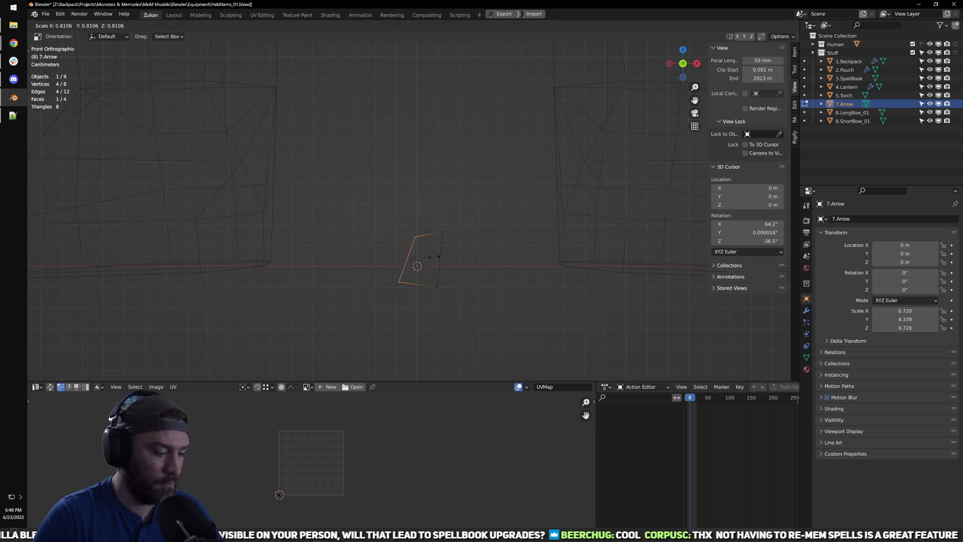
key(Return)
drag(435, 262, 429, 259)
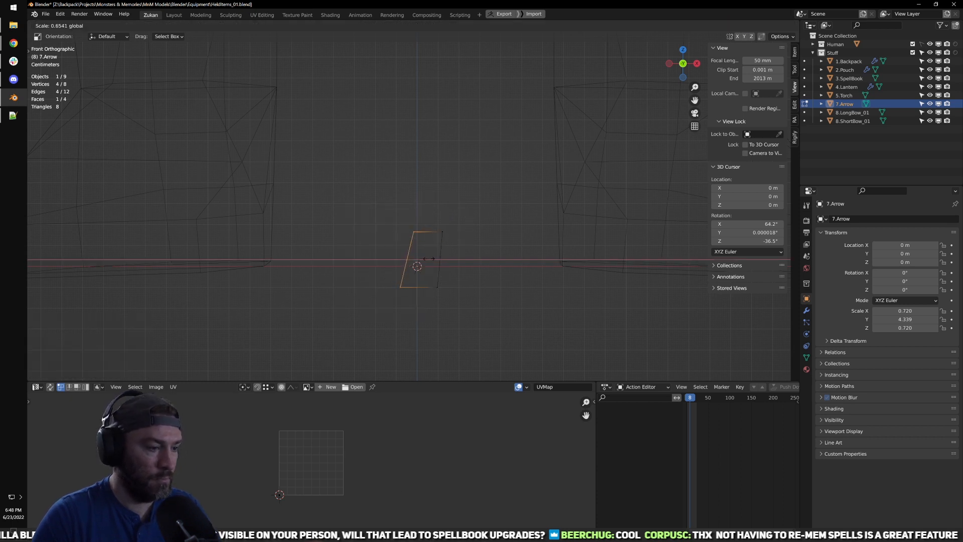
key(Return)
drag(522, 183, 370, 258)
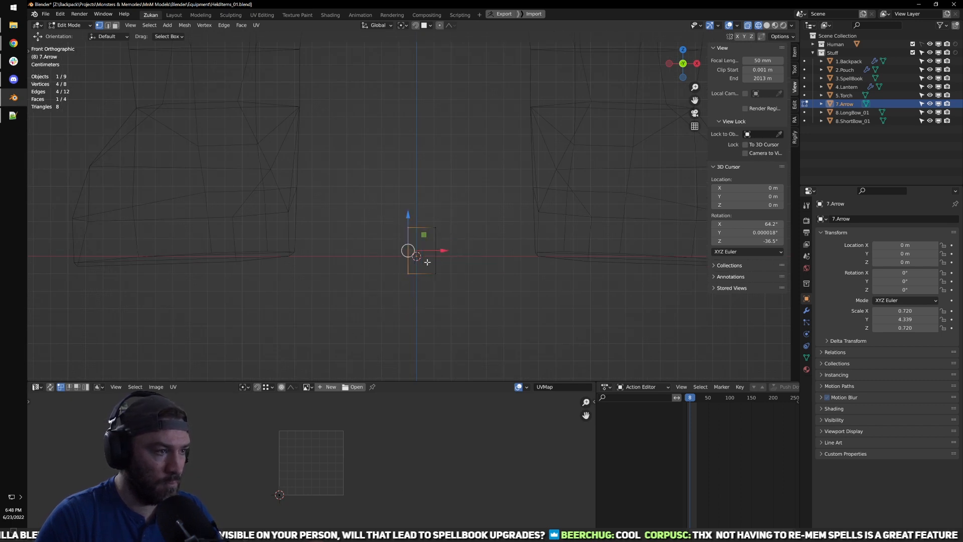
key(g)
key(x)
click(434, 252)
Step: Even out the vertices at the shaft's two ends with LoopTools Circle
key(a)
middle_drag(436, 275, 459, 293)
scroll(432, 280, down, 4)
drag(294, 217, 389, 326)
middle_drag(389, 321, 502, 310)
click(795, 106)
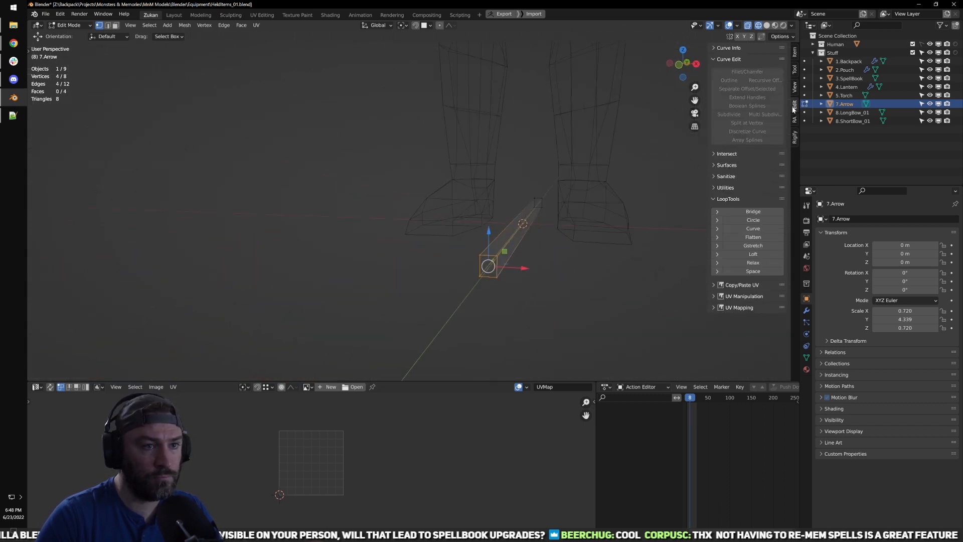
click(735, 220)
drag(514, 178, 573, 223)
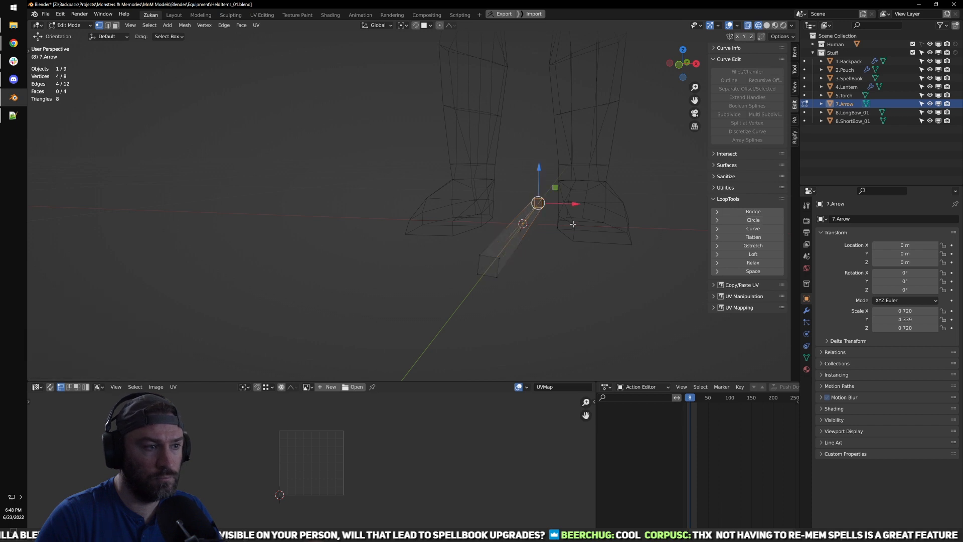
Step: Select the shaft's lower vertices in front view and level them by scaling to 0 along Z
key(KP_1)
shift+middle_drag(548, 254, 439, 258)
key(ctrl+Tab)
click(350, 316)
drag(311, 303, 454, 256)
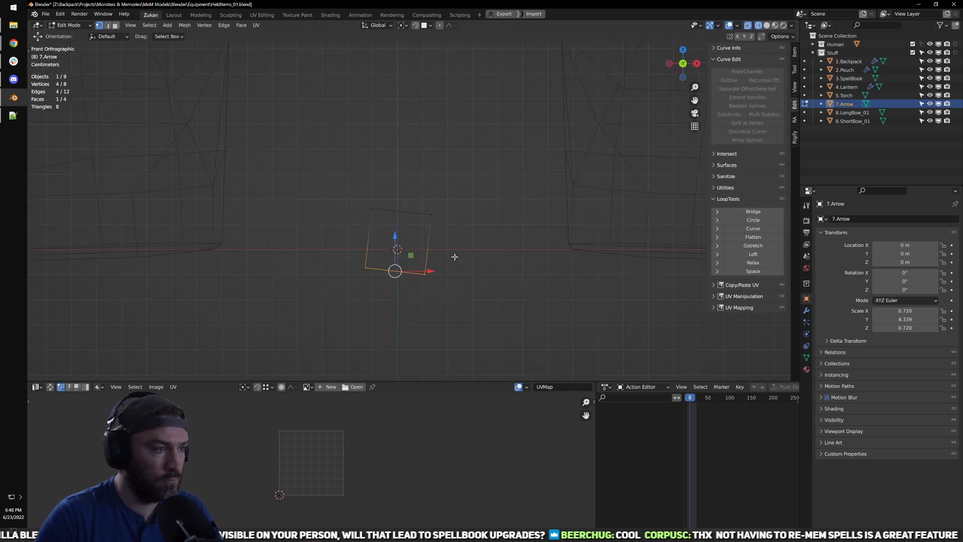
key(s)
key(z)
key(0)
key(Return)
Step: Level the shaft profile's upper vertices along Z and straighten its side edges by flattening their vertices along X
drag(345, 168, 471, 235)
key(shift+r)
drag(289, 156, 383, 301)
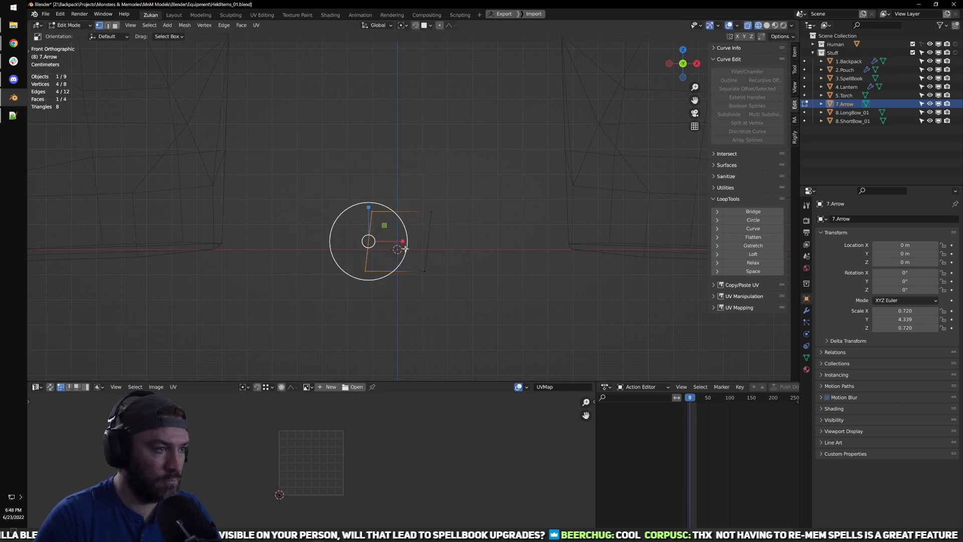
key(s)
key(Return)
drag(542, 168, 404, 334)
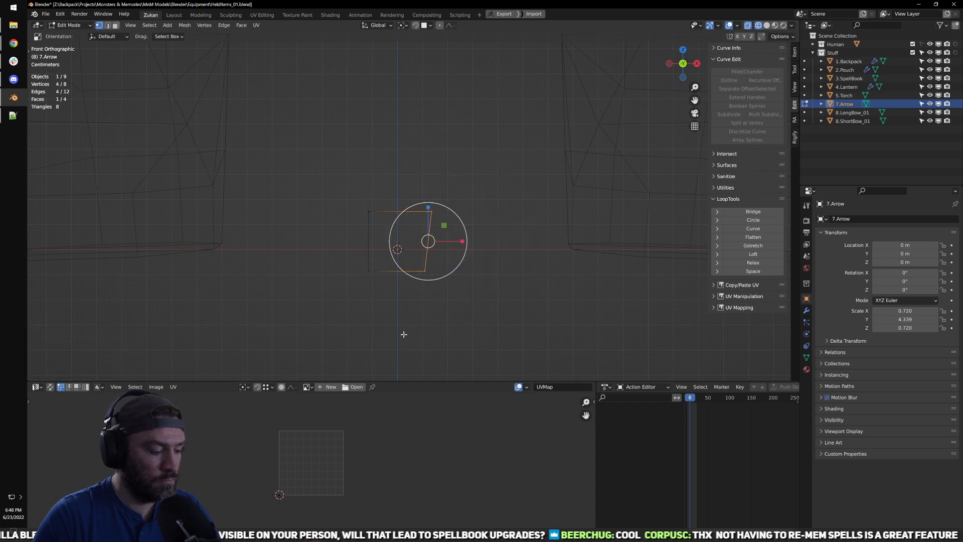
Step: Leave mesh editing and apply the arrow's location, rotation and scale
key(Tab)
key(ctrl+a)
click(484, 300)
mouse_move(483, 299)
middle_down()
mouse_move(410, 247)
mouse_move(480, 255)
middle_up()
key(shift+z)
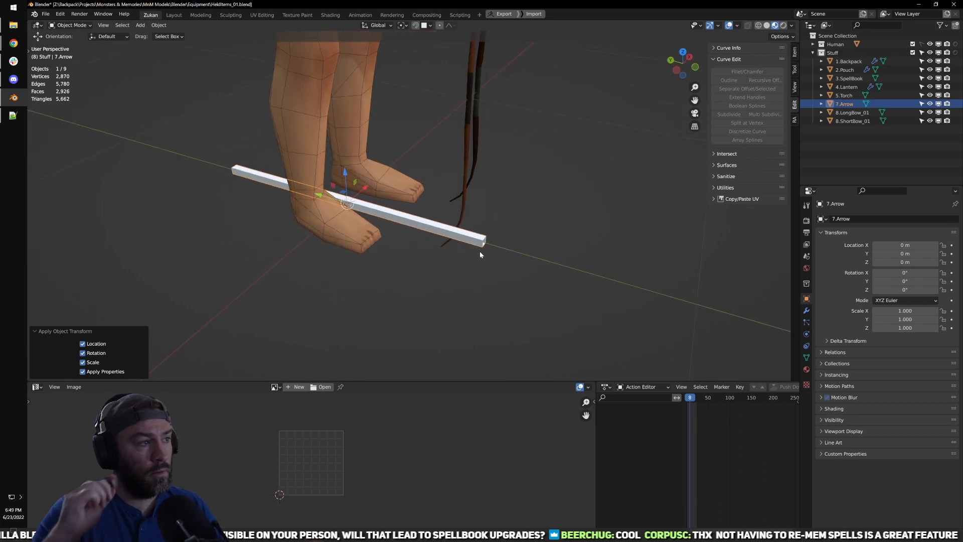
Step: Rotate the whole shaft mesh 45° about the Y axis in front view and nudge it along Z towards the origin
key(KP_1)
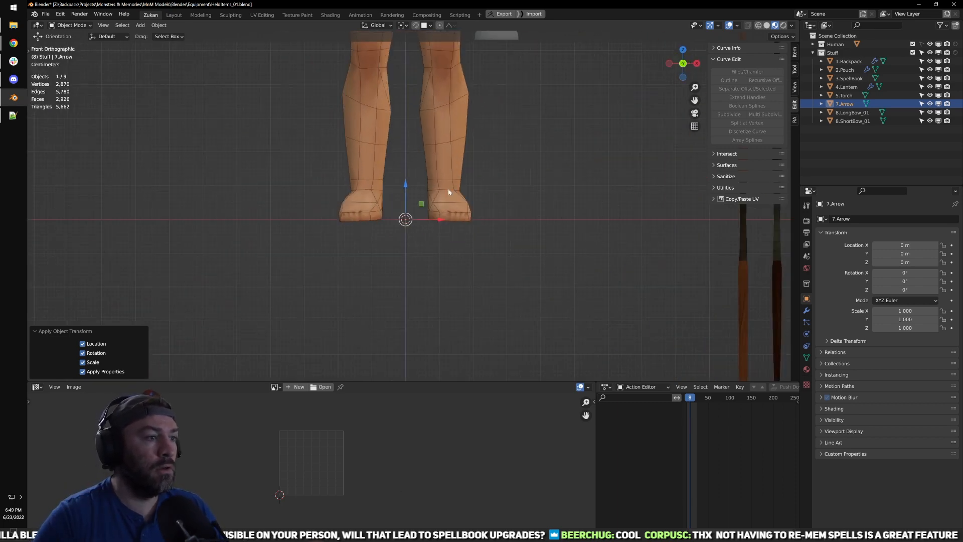
scroll(429, 175, up, 7)
key(e)
shift+middle_drag(454, 282, 479, 259)
scroll(452, 263, up, 5)
key(z)
key(Tab)
key(a)
drag(438, 273, 440, 263)
click(112, 343)
text(45)
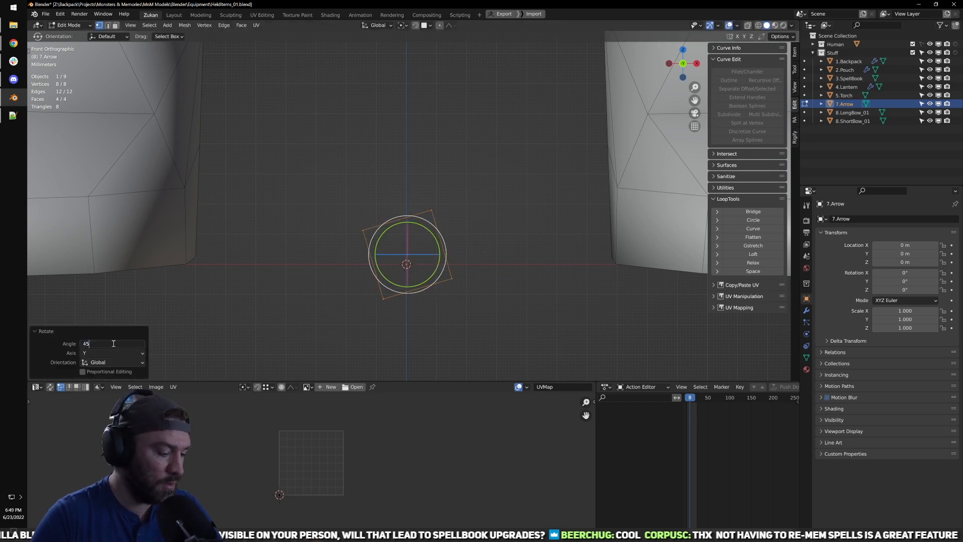
key(Return)
key(w)
drag(407, 231, 409, 234)
Step: Return to object mode and apply all transforms to the rotated arrow shaft
scroll(502, 308, down, 5)
key(Tab)
key(ctrl+a)
click(472, 300)
middle_drag(368, 234, 463, 272)
scroll(483, 272, down, 4)
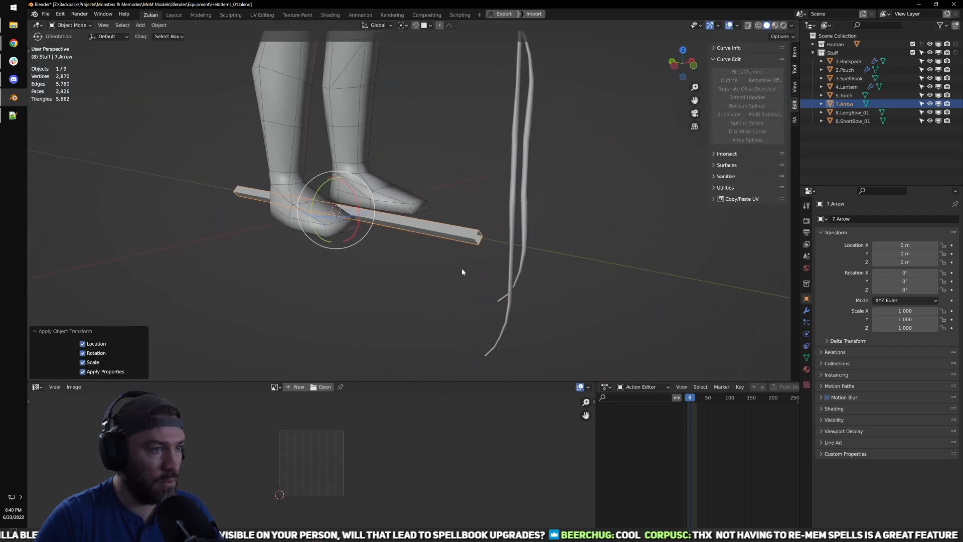
Step: Add one centred loop cut across the middle of the arrow shaft
scroll(451, 262, up, 3)
key(Tab)
scroll(409, 264, up, 3)
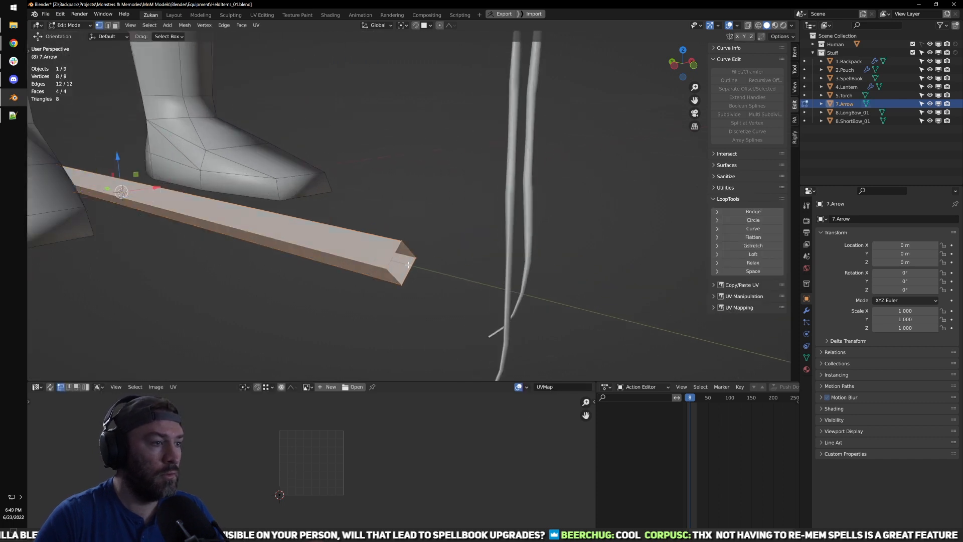
scroll(316, 244, down, 3)
key(ctrl+r)
click(293, 211)
right_click(293, 211)
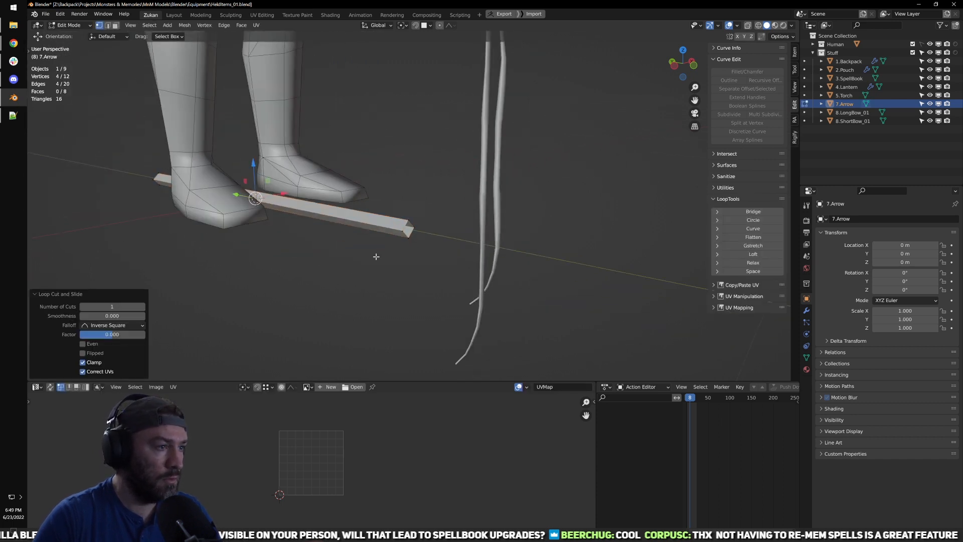
Step: Add a second loop cut to the shaft's front half and slide it close to the front end
scroll(363, 238, up, 2)
scroll(373, 241, up, 2)
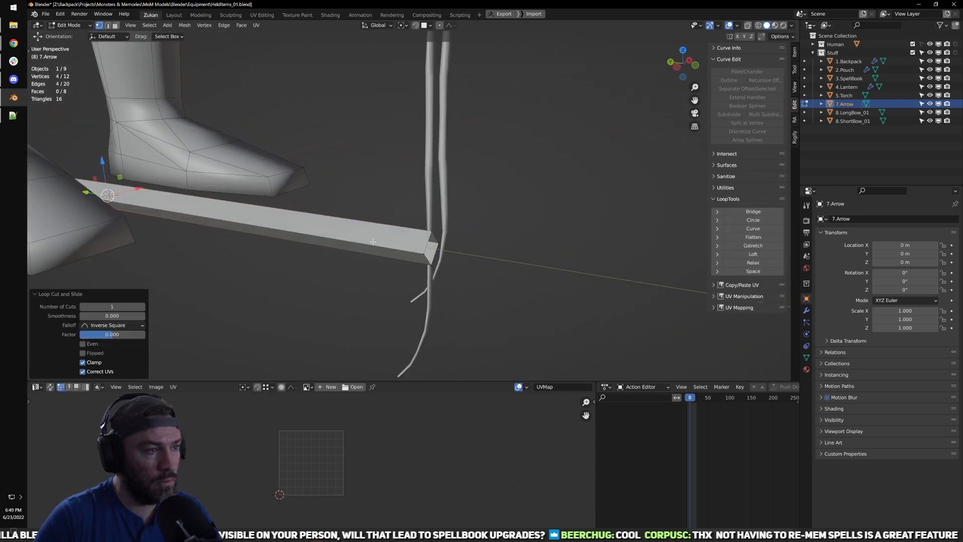
key(ctrl+r)
click(372, 241)
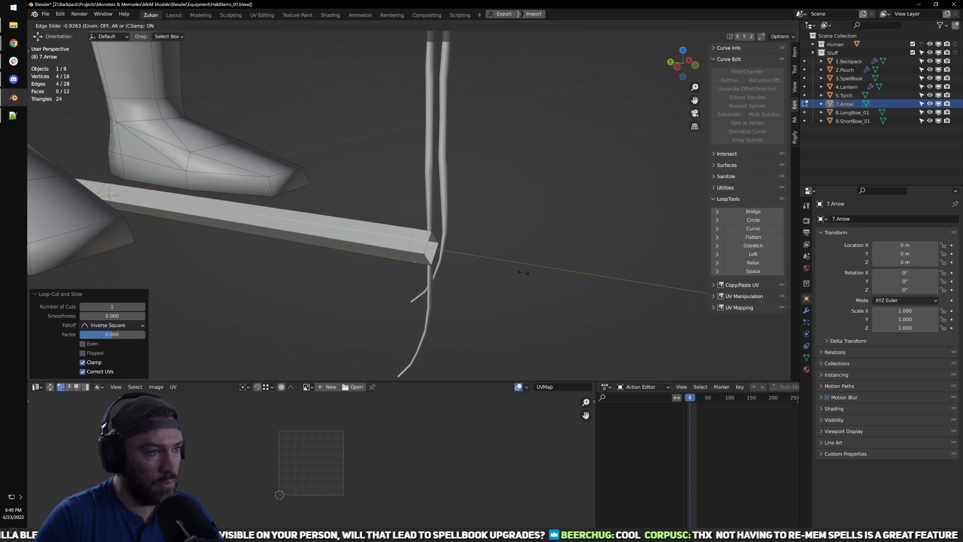
click(528, 275)
Step: Try to merge two vertices at the shaft's open front end
scroll(449, 273, up, 3)
key(ctrl+Tab)
click(449, 264)
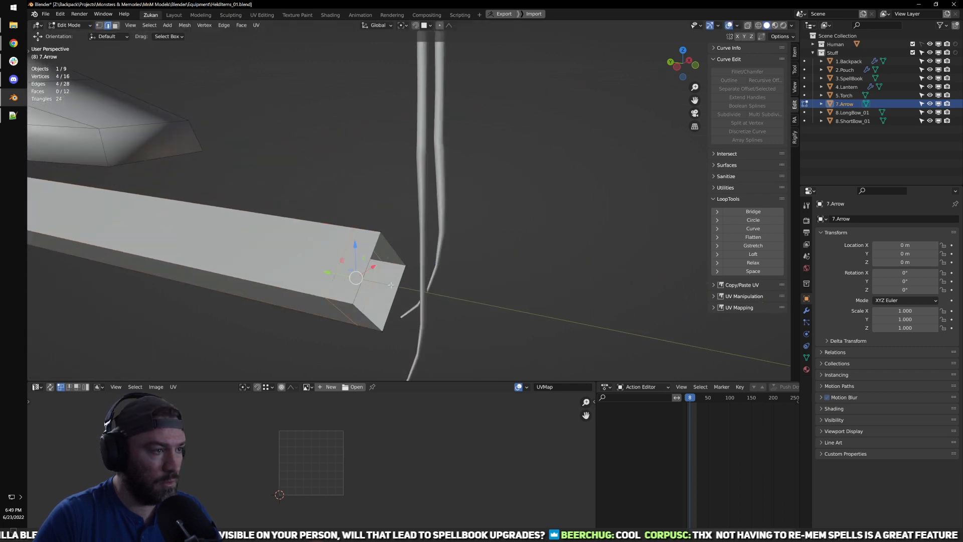
middle_drag(355, 298, 258, 283)
key(ctrl+Tab)
click(209, 260)
shift+click(255, 199)
key(m)
click(261, 203)
middle_drag(430, 264, 409, 257)
key(ctrl+z)
scroll(459, 244, down, 3)
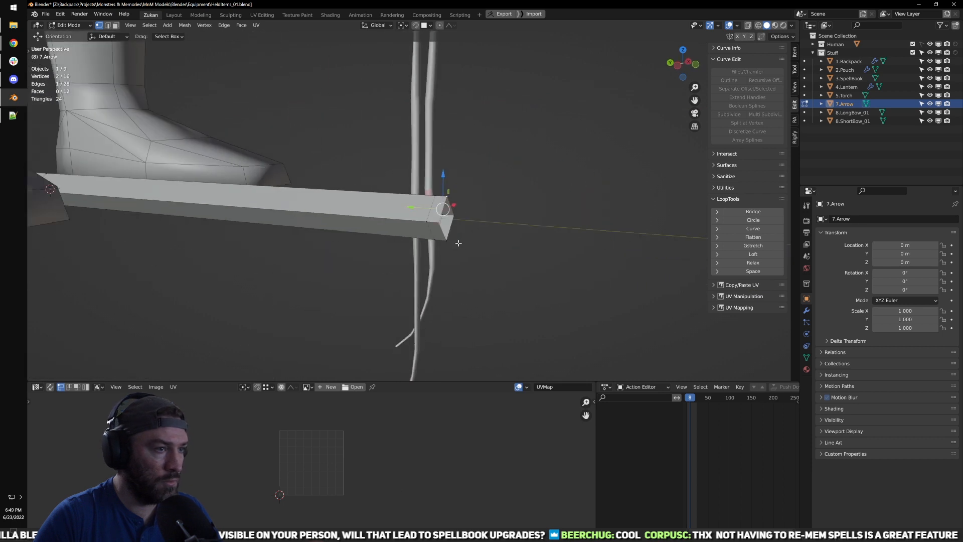
Step: Select all faces of the short section at the shaft's front end in see-through side view
key(ctrl+Tab)
click(470, 246)
middle_drag(470, 247, 511, 246)
key(ctrl+Tab)
click(465, 239)
key(alt+z)
drag(467, 119, 405, 270)
Step: Try to extrude the selected front-end faces outward
key(e)
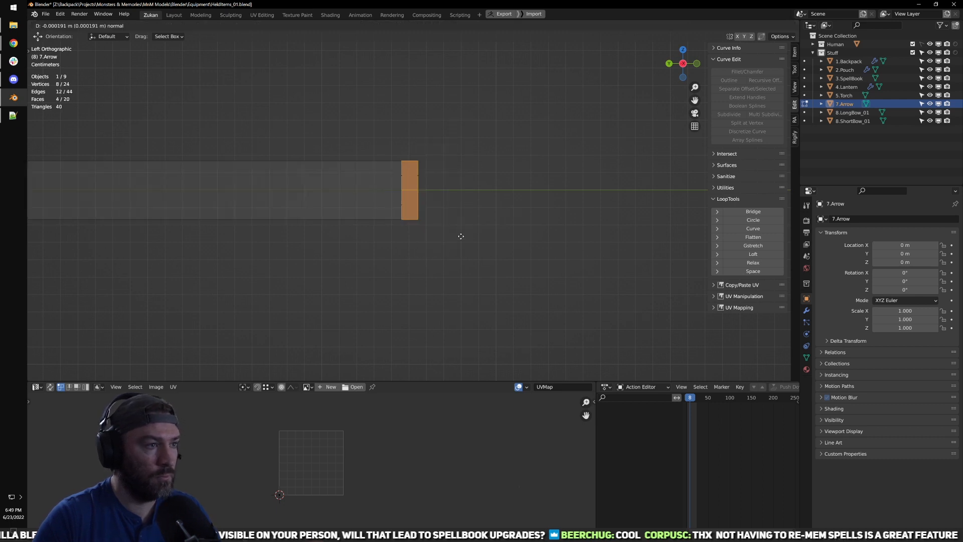
click(423, 286)
middle_drag(423, 286, 462, 232)
key(ctrl+z)
Step: Duplicate the front-end faces in place and stretch the copy along Z to form the arrowhead's base
key(shift+d)
right_click(448, 215)
key(s)
click(399, 95)
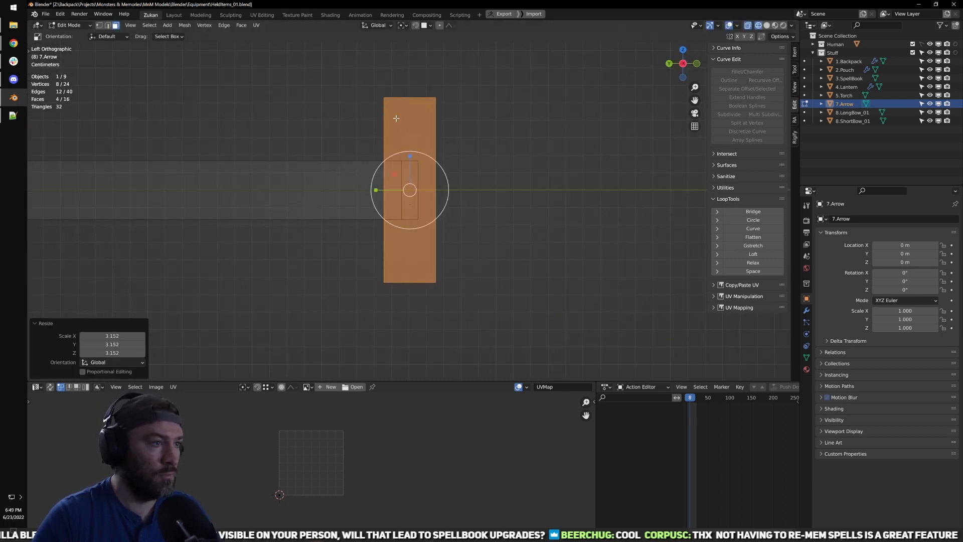
key(ctrl+z)
drag(410, 158, 410, 76)
Step: Extrude the arrowhead base's front edge loop and move it about -0.074 m along Y
scroll(409, 151, down, 2)
key(2)
ctrl+drag(408, 112, 411, 282)
ctrl+drag(365, 302, 408, 104)
key(e)
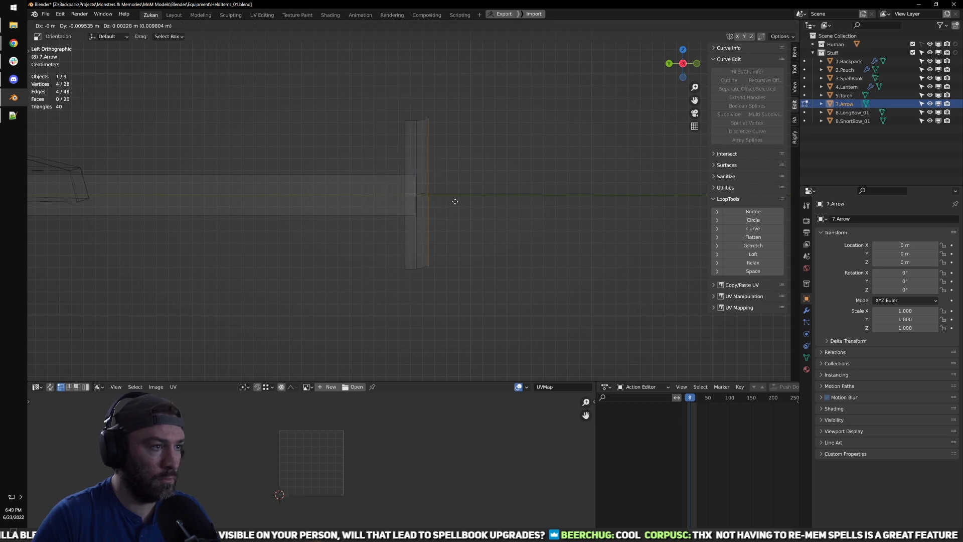
right_click(455, 202)
drag(393, 197, 473, 200)
Step: Merge the arrowhead's front vertices at their centre into a point, and return to object mode with the arrow deselected
middle_drag(473, 199, 499, 252)
key(ctrl+Tab)
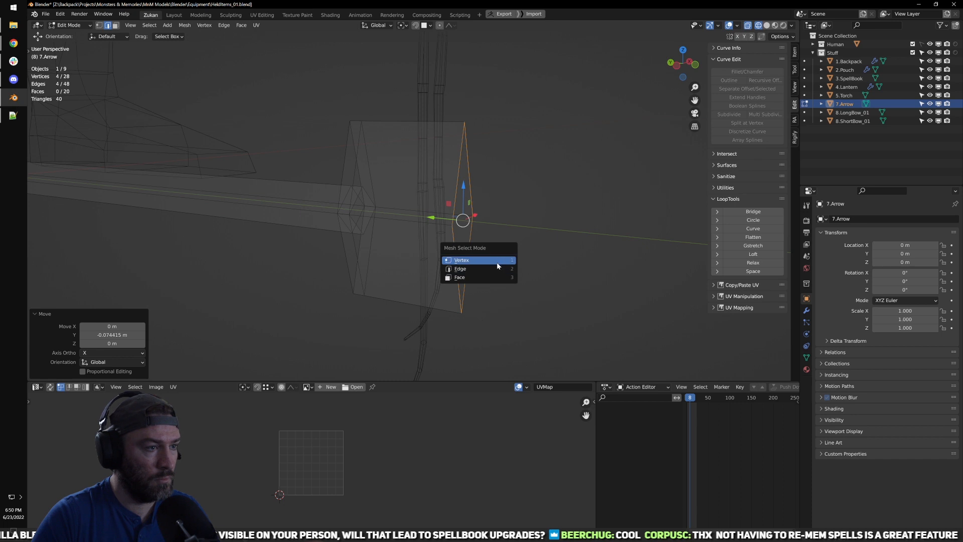
key(m)
click(542, 252)
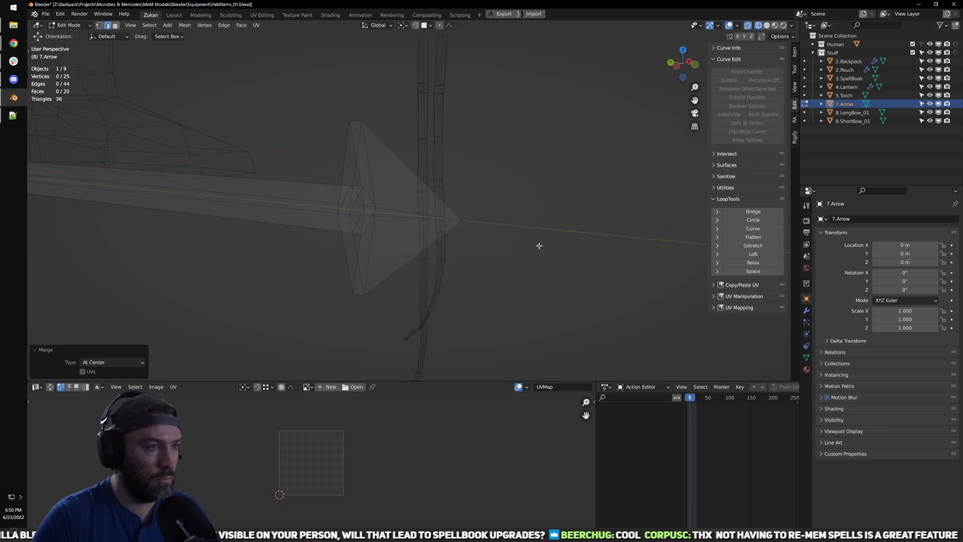
mouse_move(456, 242)
middle_down()
mouse_move(498, 247)
mouse_move(356, 245)
mouse_move(343, 261)
mouse_move(486, 156)
middle_up()
key(shift+z)
scroll(531, 249, down, 5)
key(Tab)
click(343, 260)
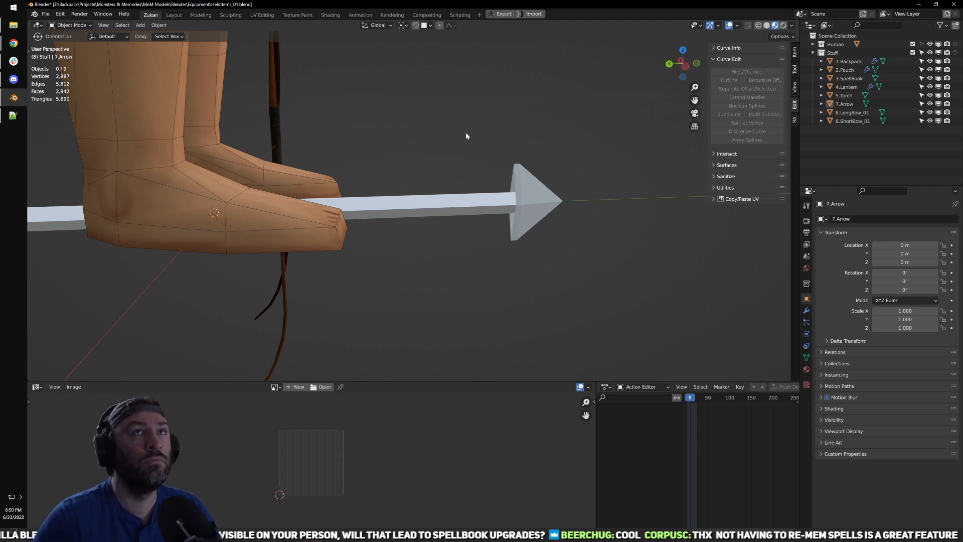
Step: Edit the arrow's mesh and add a loop cut slid close to the shaft's tail end
middle_drag(466, 131, 504, 211)
middle_drag(398, 236, 468, 227)
scroll(467, 224, down, 1)
click(442, 215)
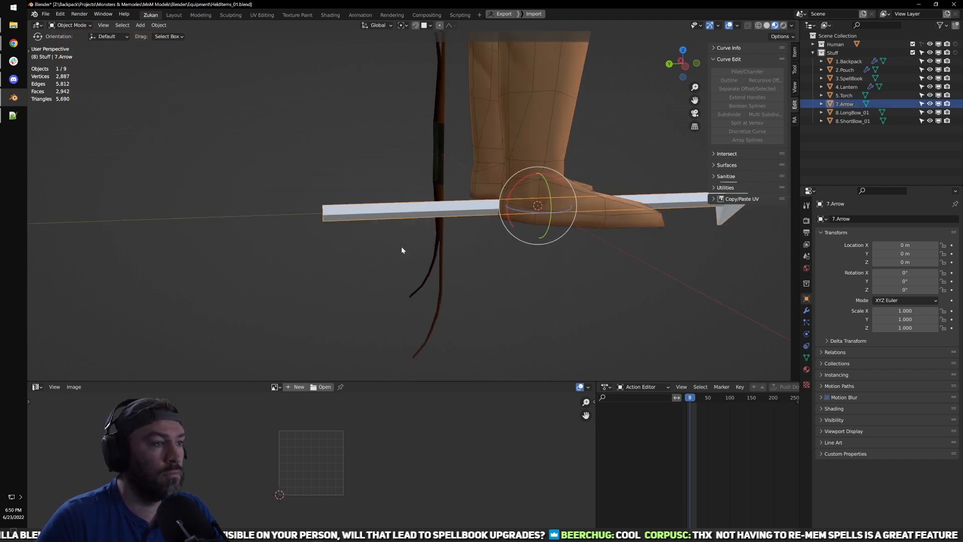
shift+middle_drag(331, 195, 408, 219)
scroll(396, 208, up, 3)
key(Tab)
click(428, 220)
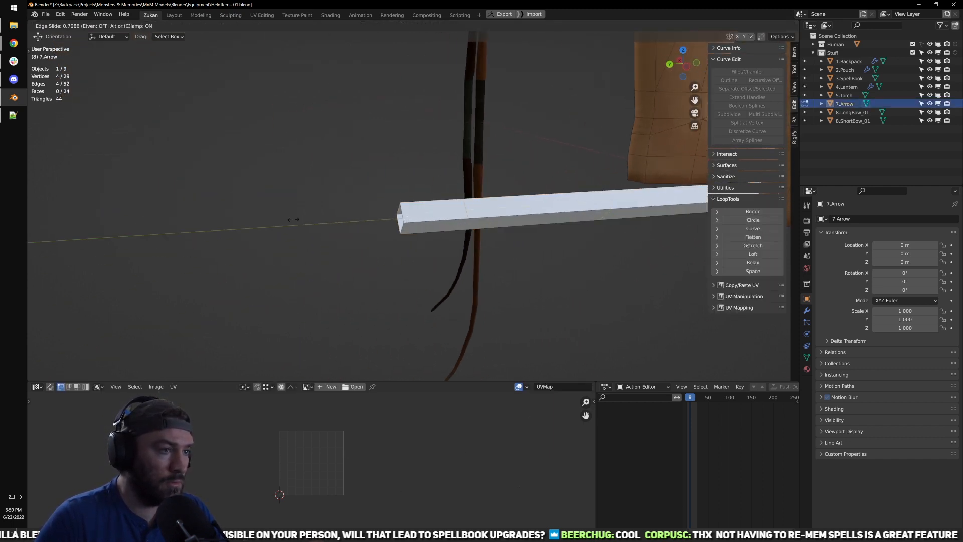
click(264, 225)
Step: Taper the shaft's tail by scaling down its end vertices in side view
middle_drag(365, 241, 347, 235)
shift+middle_drag(347, 236, 406, 257)
scroll(408, 254, up, 2)
key(ctrl+Tab)
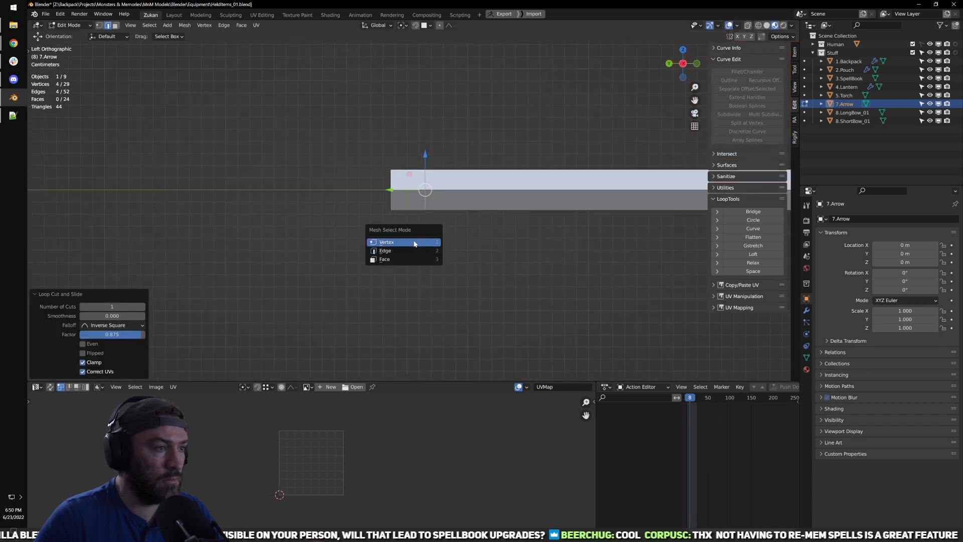
click(414, 242)
key(s)
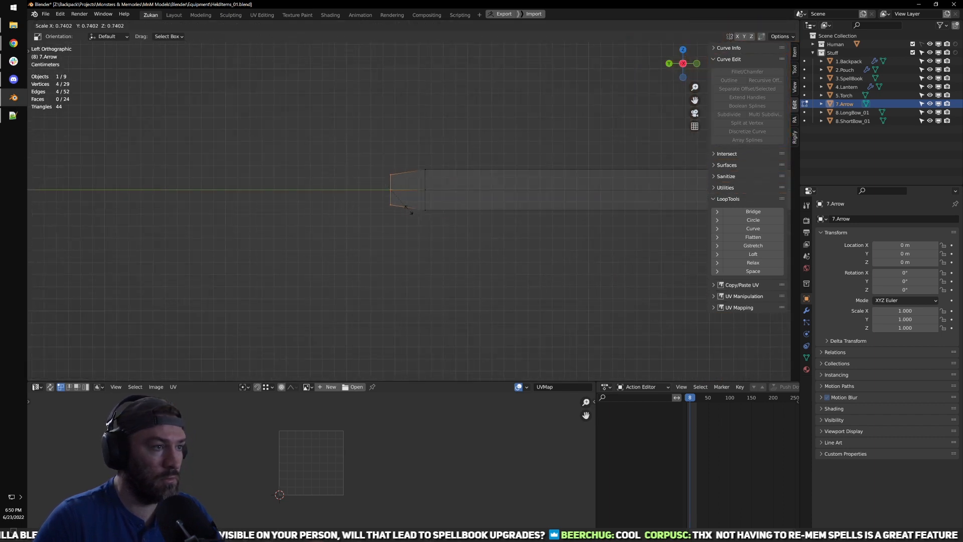
click(406, 204)
drag(498, 120, 406, 255)
scroll(462, 232, down, 4)
scroll(371, 250, up, 1)
middle_drag(366, 249, 401, 255)
key(ctrl+Tab)
click(413, 266)
drag(460, 149, 515, 235)
key(KP_Decimal)
mouse_move(473, 240)
middle_down()
mouse_move(612, 272)
mouse_move(501, 273)
mouse_move(520, 246)
mouse_move(503, 262)
mouse_move(460, 232)
middle_up()
key(ctrl+Tab)
click(443, 233)
key(ctrl+KP_3)
click(424, 201)
Step: Add a loop cut to the shaft's rear half at a slide factor of about 0.335, marking the fletching's front edge
scroll(537, 224, down, 4)
shift+middle_drag(528, 236, 384, 271)
scroll(396, 258, down, 2)
key(ctrl+r)
click(405, 244)
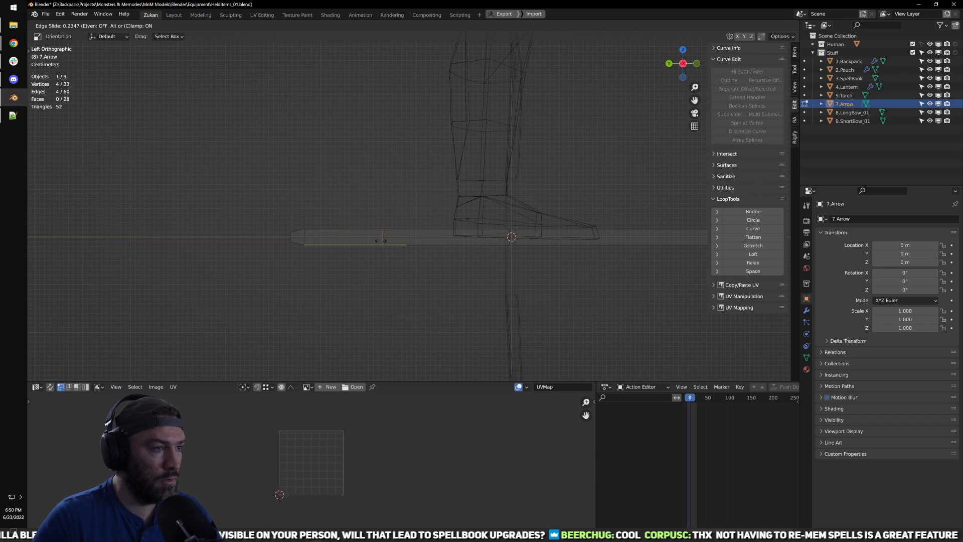
click(383, 240)
Step: Extrude the upper edge of the tail section upward and backward into a swept fletching fin
scroll(371, 237, up, 3)
key(ctrl+Tab)
click(356, 234)
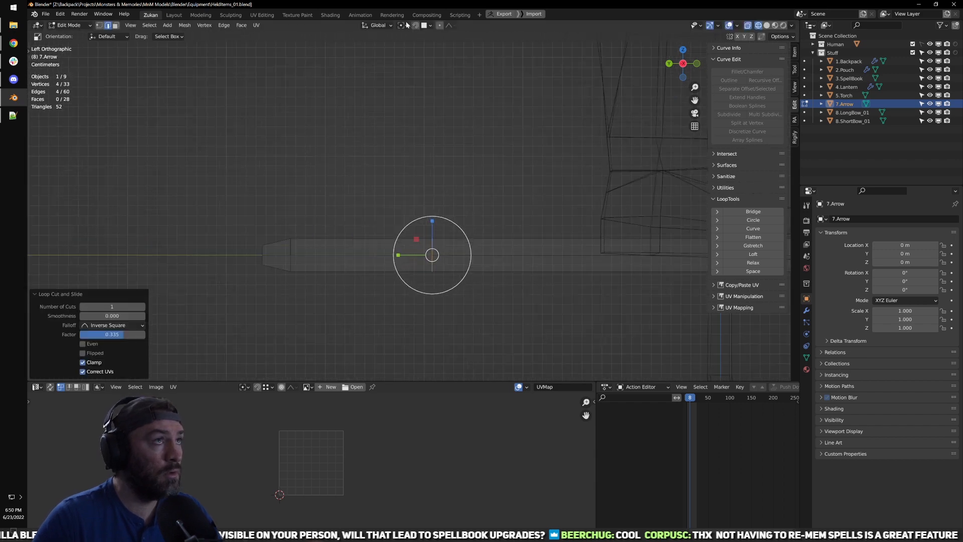
click(489, 201)
shift+middle_drag(498, 154, 502, 121)
drag(400, 202, 230, 280)
scroll(381, 256, up, 1)
click(356, 206)
key(e)
click(265, 129)
Step: Extrude the lower edge of the tail section downward and backward into a matching fin
click(374, 248)
key(e)
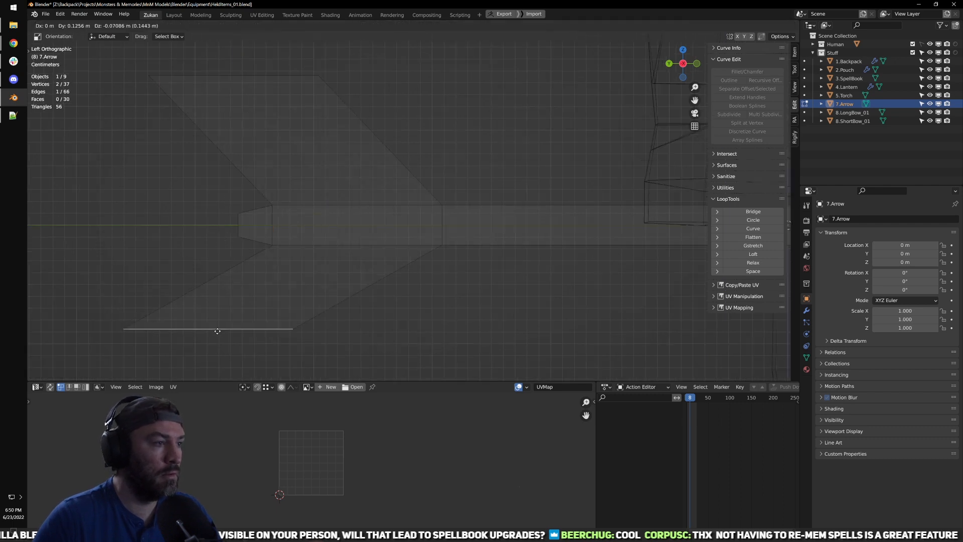
click(239, 340)
Step: Extrude the tail section's side edge in top view by about -0.079 m in X and 0.057 m in Y as a third fin
middle_drag(387, 262, 453, 318)
key(w)
key(e)
click(454, 251)
key(ctrl+z)
key(e)
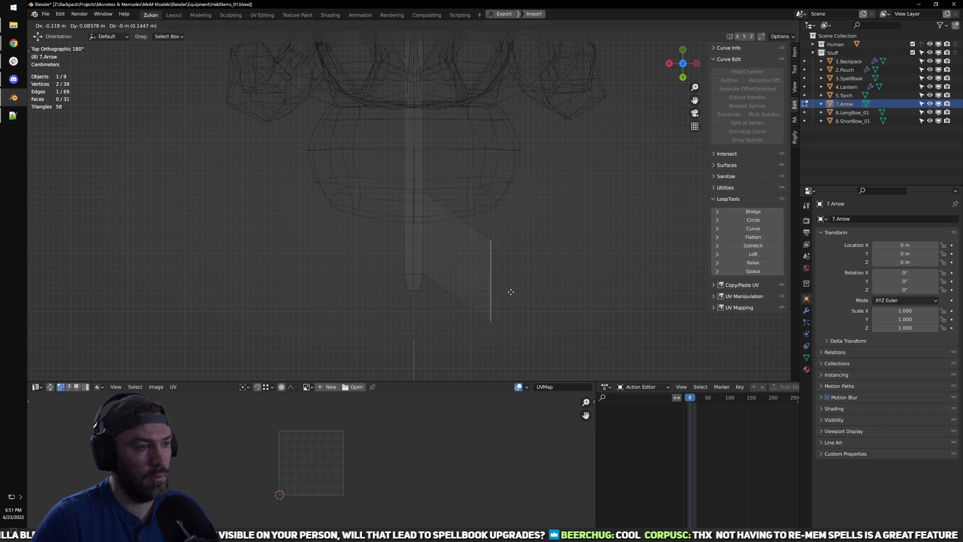
click(545, 301)
Step: Extrude the opposite side edge by about 0.065 m in X and 0.052 m in Y as a fourth fin, and leave mesh editing
middle_drag(545, 301, 516, 236)
scroll(406, 231, up, 3)
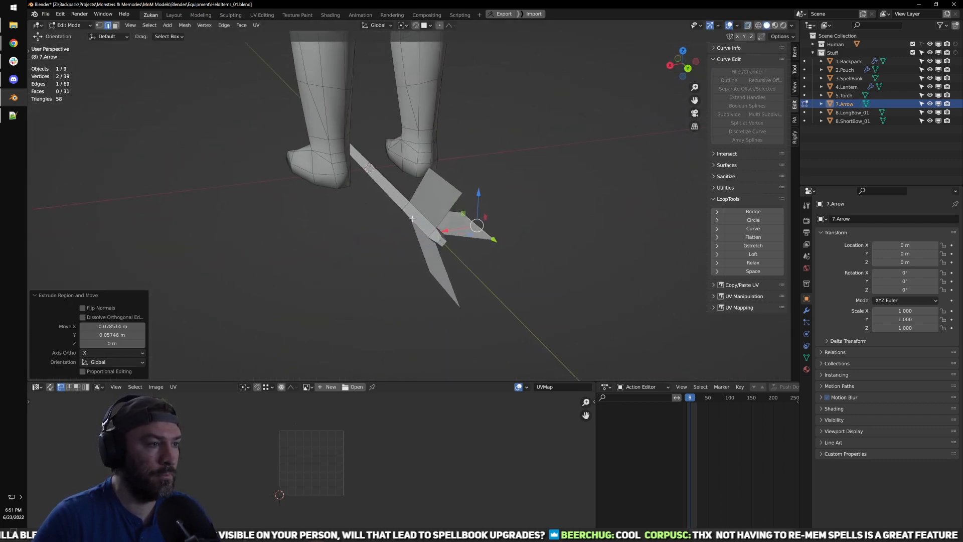
click(414, 222)
alt+middle_drag(413, 222, 406, 299)
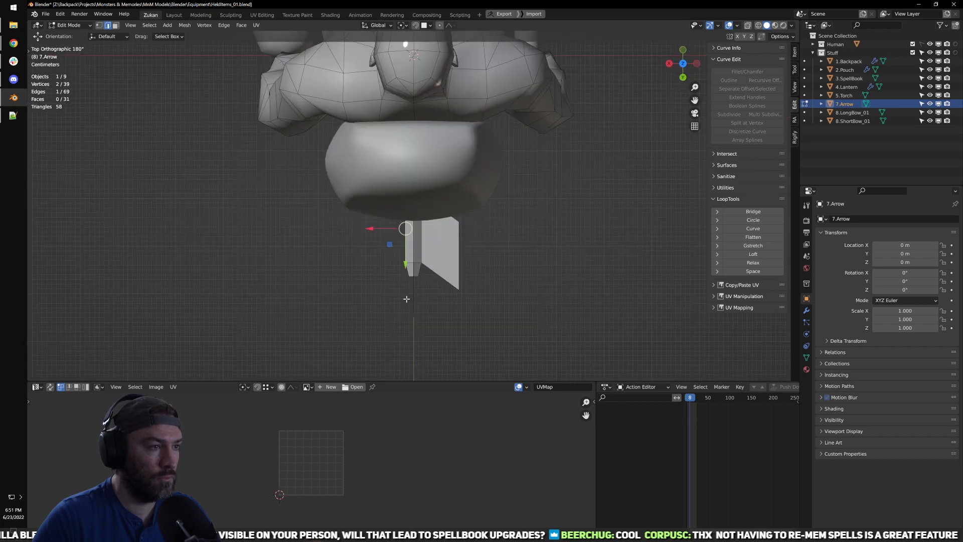
key(e)
click(369, 271)
middle_drag(369, 270, 470, 247)
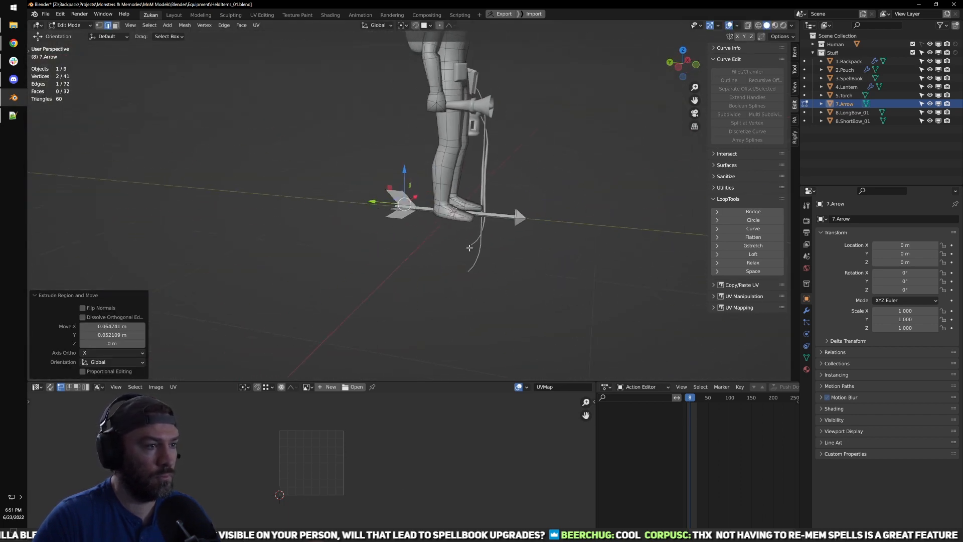
scroll(526, 263, up, 4)
key(Tab)
shift+middle_drag(579, 276, 465, 289)
shift+middle_drag(529, 268, 525, 270)
scroll(524, 270, up, 2)
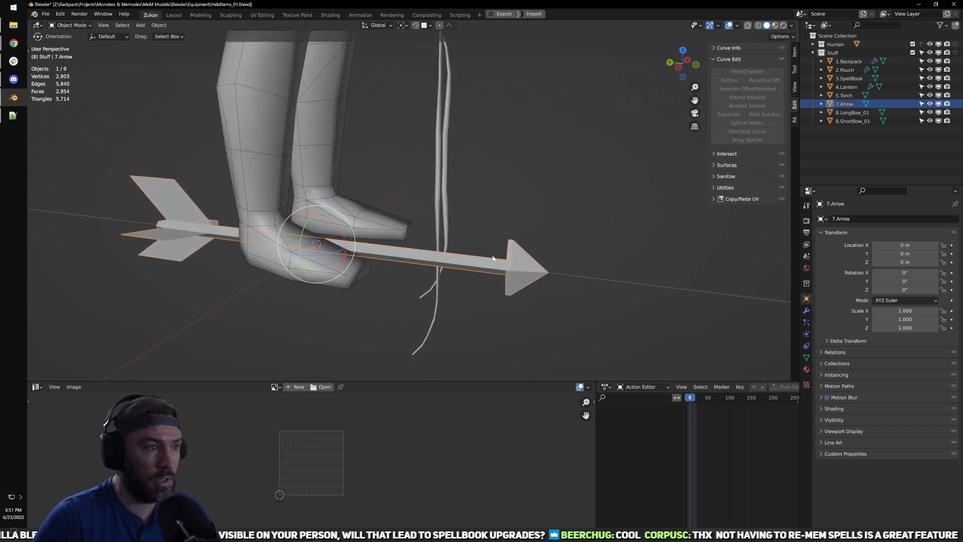
Step: Scale the arrow object down to about 0.356 overall and 0.410 along Y
scroll(410, 269, down, 1)
middle_drag(411, 271, 346, 236)
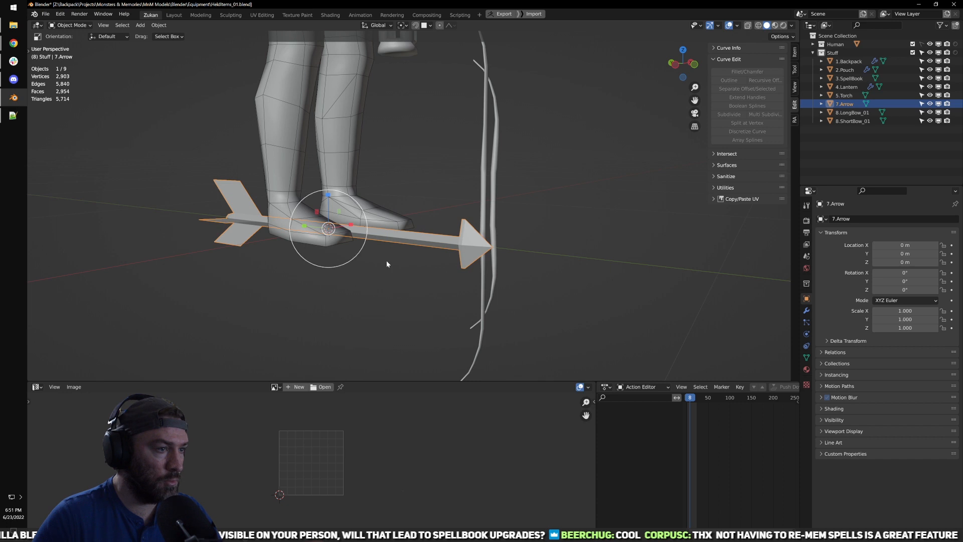
middle_drag(386, 264, 440, 274)
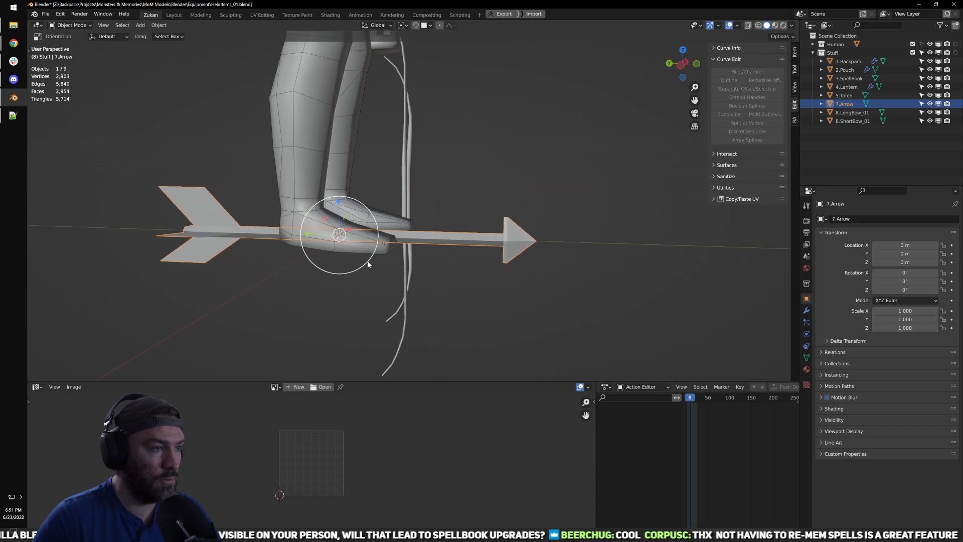
key(s)
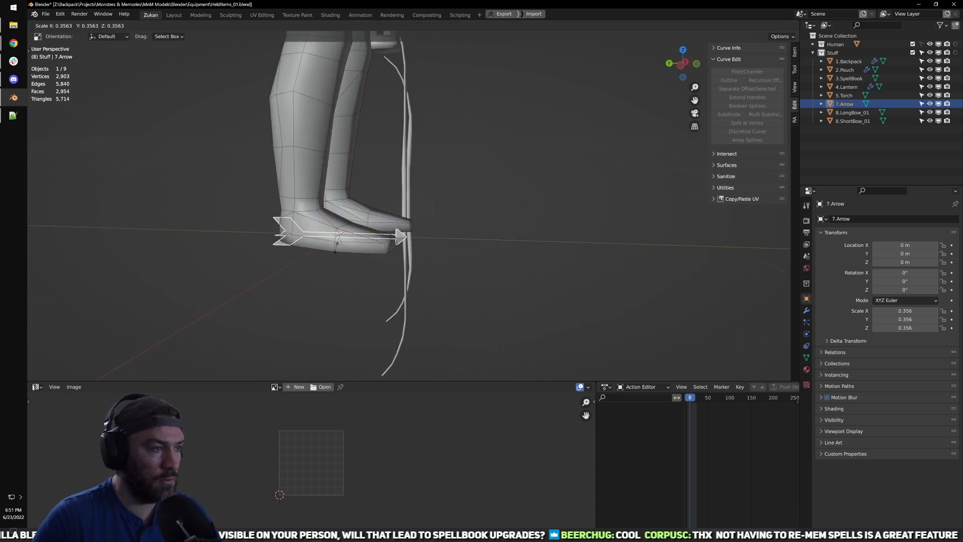
click(337, 240)
drag(306, 233, 301, 232)
Step: Lengthen the arrow by moving the arrowhead and the front end of the shaft forward along Y, and leave mesh editing
key(Tab)
key(ctrl+Tab)
click(436, 249)
key(z)
drag(477, 188, 331, 297)
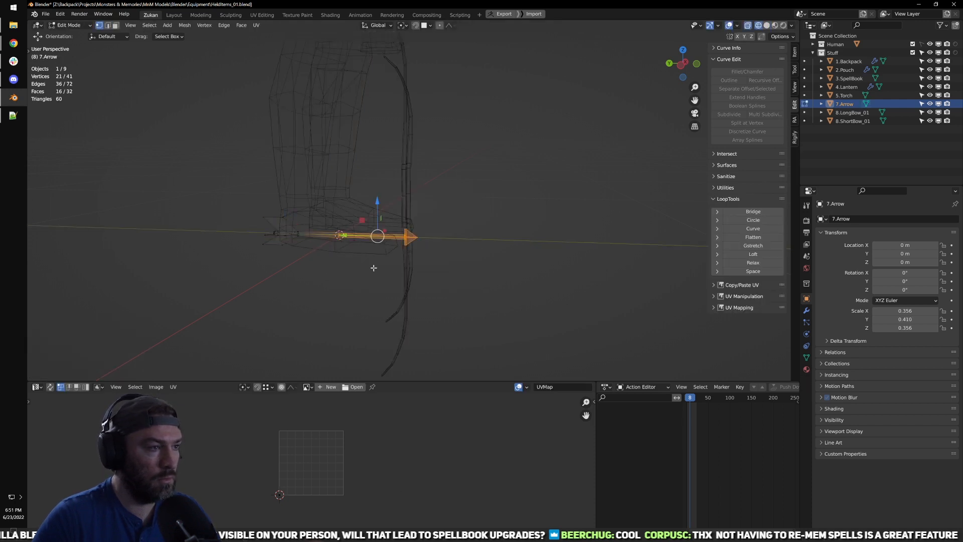
mouse_move(383, 236)
mouse_down()
mouse_move(533, 240)
mouse_move(524, 239)
mouse_up()
key(Tab)
Step: Move the whole arrow about 0.211 m along Y so it is more centred on the origin
scroll(452, 245, down, 5)
key(z)
drag(386, 218, 359, 220)
middle_drag(359, 220, 445, 243)
key(ctrl+z)
scroll(355, 234, up, 4)
key(g)
key(y)
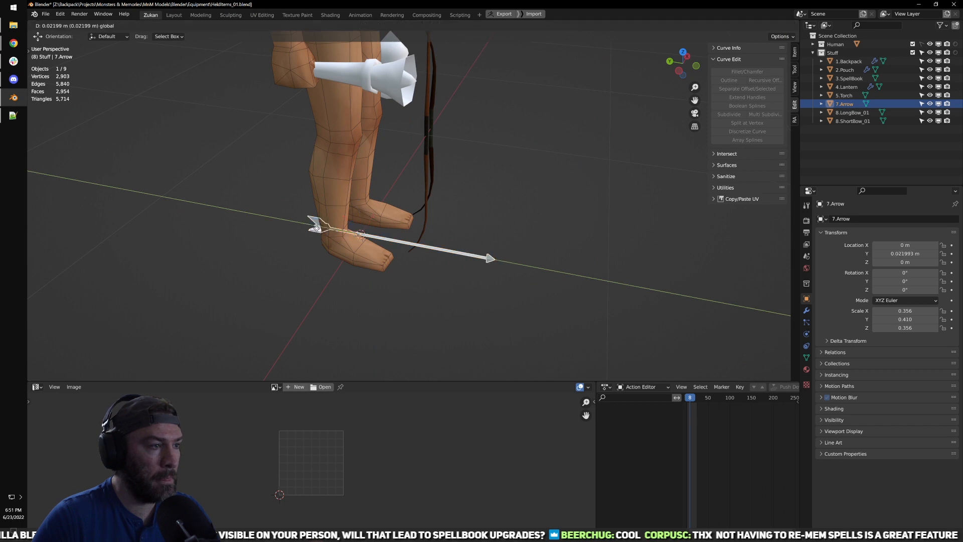
click(420, 249)
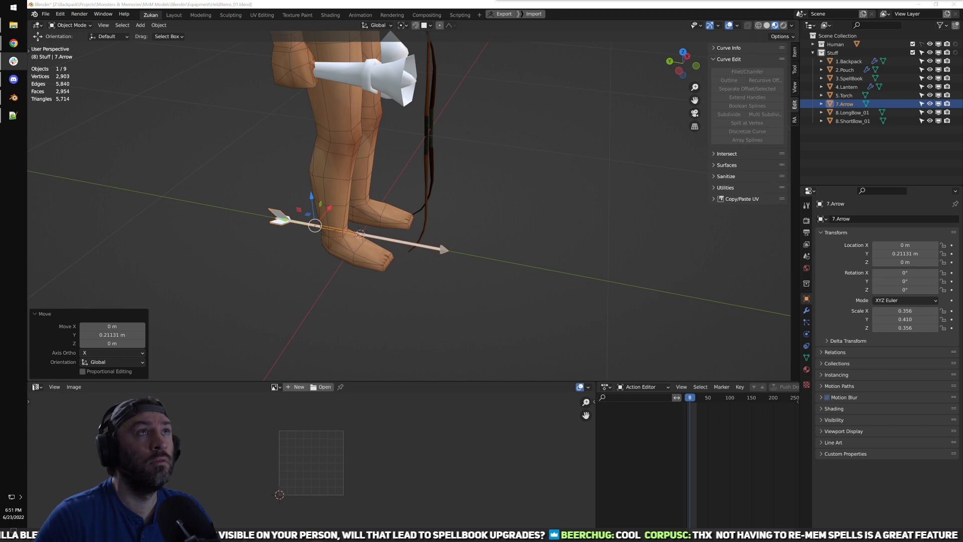
Step: Check the arrow against the character, and apply its location, rotation and scale
click(572, 153)
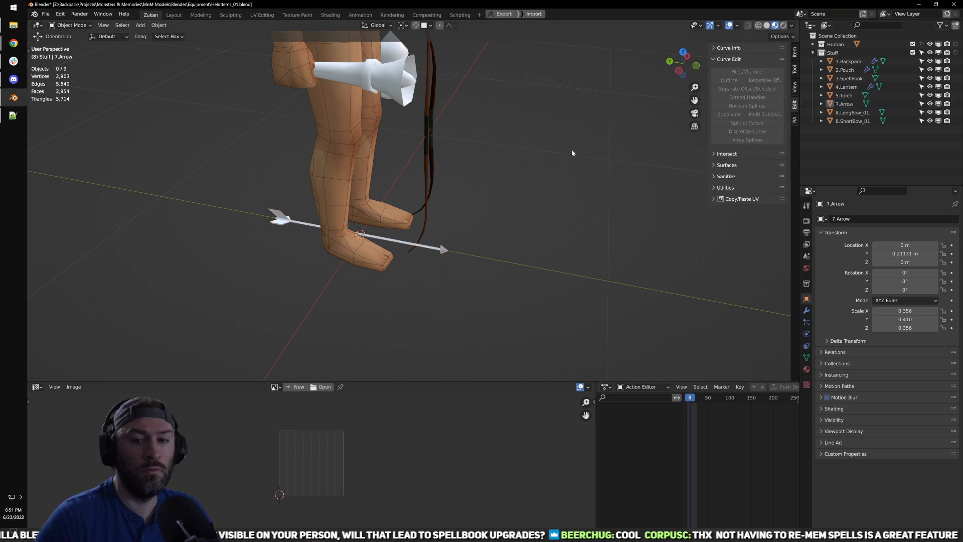
middle_drag(556, 117, 448, 152)
scroll(447, 150, down, 2)
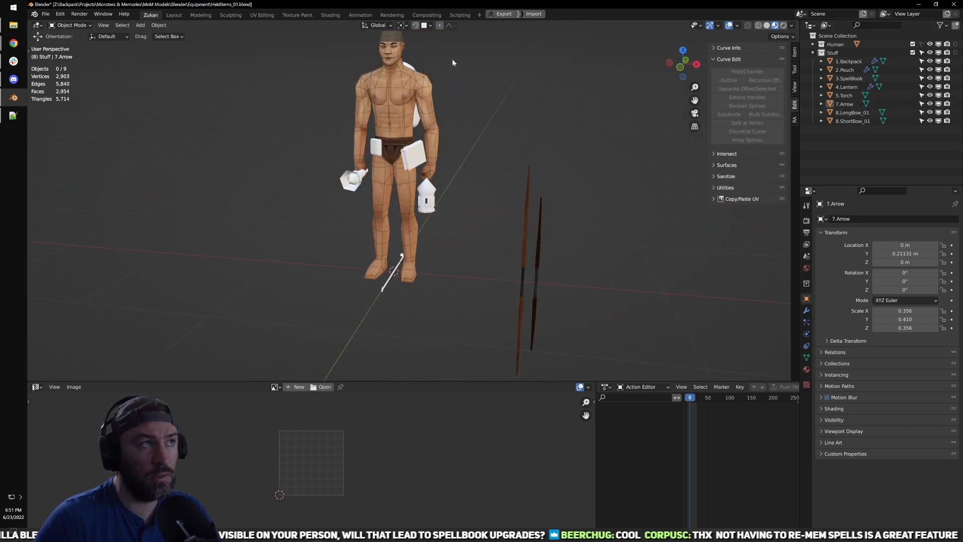
click(457, 195)
scroll(481, 234, up, 2)
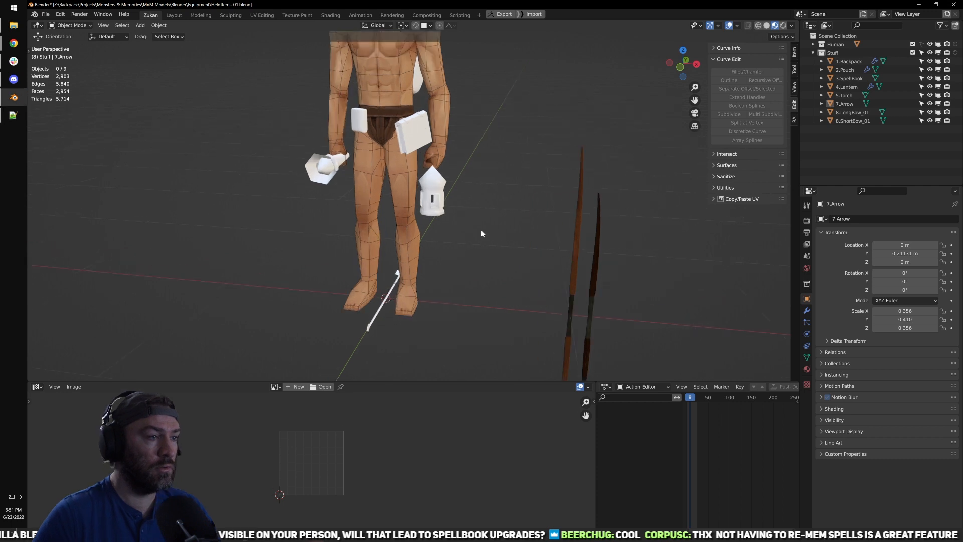
middle_drag(454, 303, 426, 207)
scroll(428, 206, up, 5)
click(442, 235)
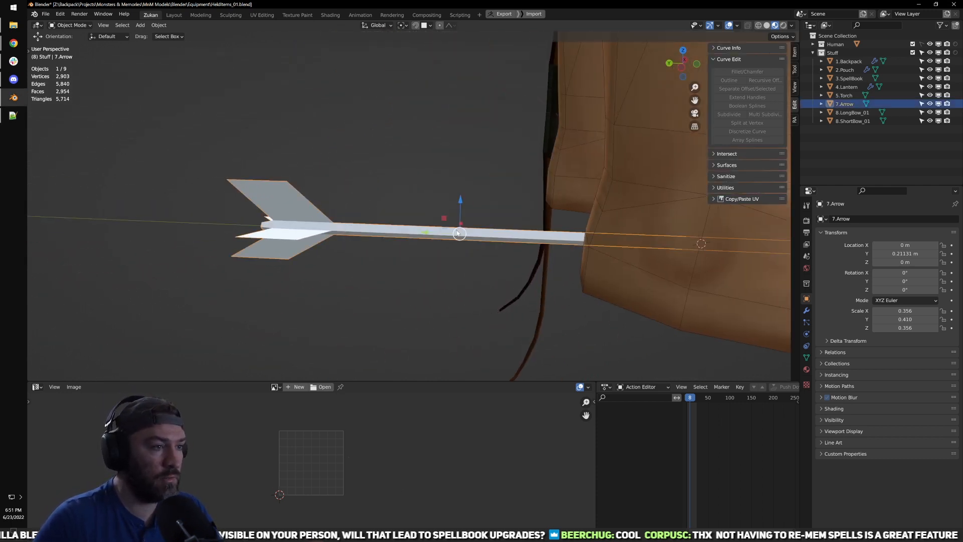
scroll(455, 236, down, 3)
key(ctrl+a)
click(456, 236)
Step: Move the inner base vertices of the arrowhead toward its tip along Y to notch its back
middle_drag(572, 248, 474, 249)
middle_drag(484, 244, 454, 268)
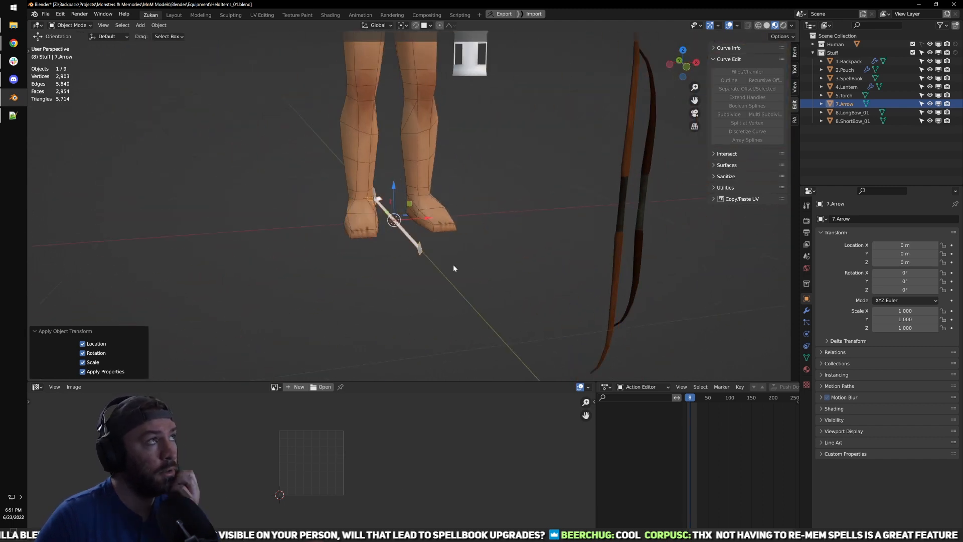
scroll(453, 264, up, 2)
key(Tab)
key(KP_Decimal)
key(ctrl+KP_3)
key(ctrl+Tab)
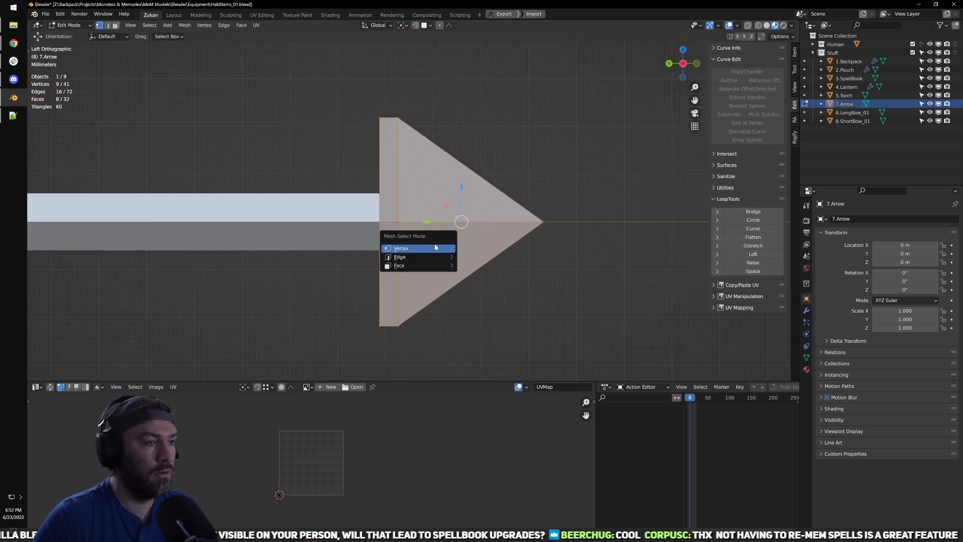
click(436, 247)
key(shift+z)
scroll(415, 264, down, 2)
shift+middle_drag(357, 237, 365, 247)
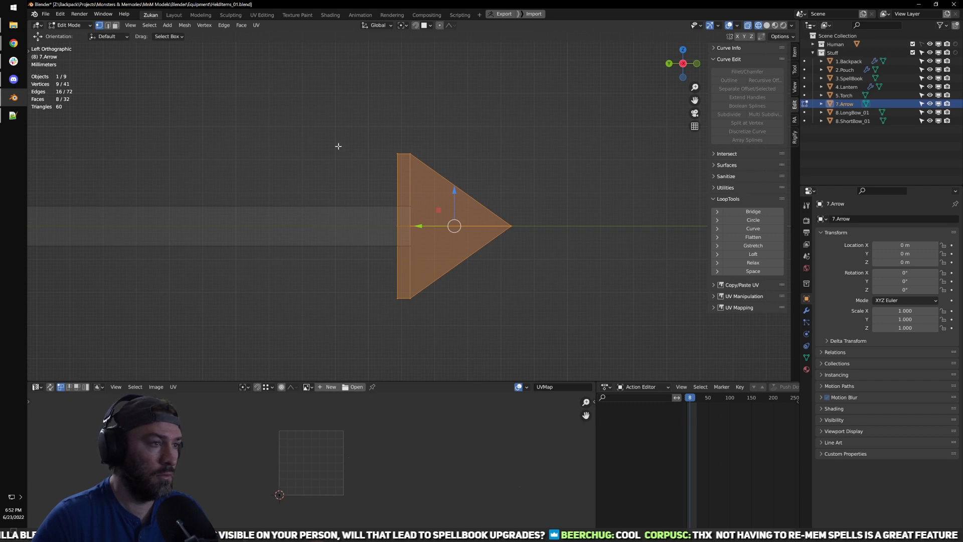
drag(390, 224, 433, 256)
drag(366, 231, 390, 231)
Step: Select the edge loop around the back of the arrowhead and fill it with a face
mouse_move(496, 269)
middle_down()
mouse_move(363, 286)
mouse_move(502, 281)
mouse_move(507, 271)
middle_up()
key(shift+z)
scroll(505, 275, down, 4)
scroll(501, 267, up, 7)
key(ctrl+Tab)
click(469, 268)
alt+click(428, 281)
right_click(435, 272)
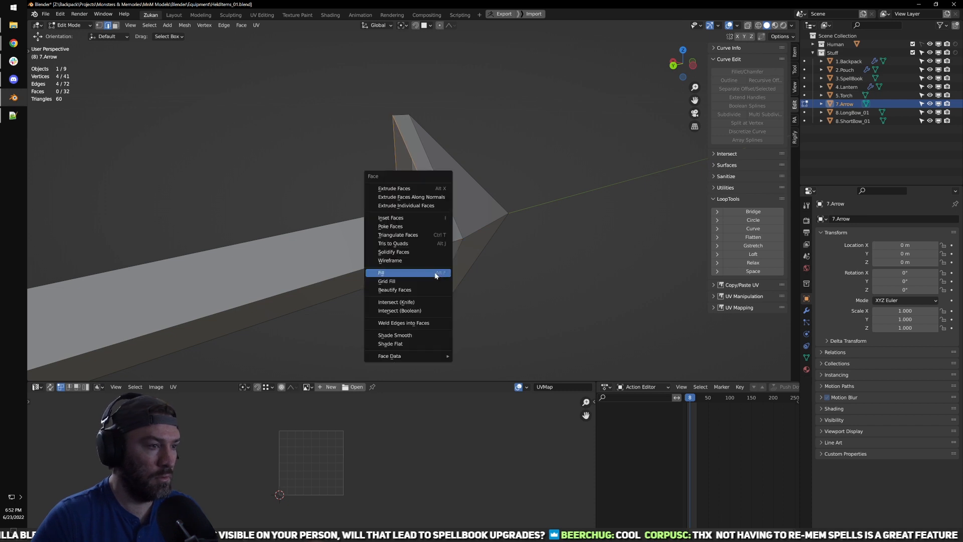
click(435, 273)
Step: Collapse the edge across the filled back of the arrowhead into a single vertex
mouse_move(435, 273)
middle_down()
mouse_move(465, 262)
mouse_move(441, 256)
middle_up()
click(428, 272)
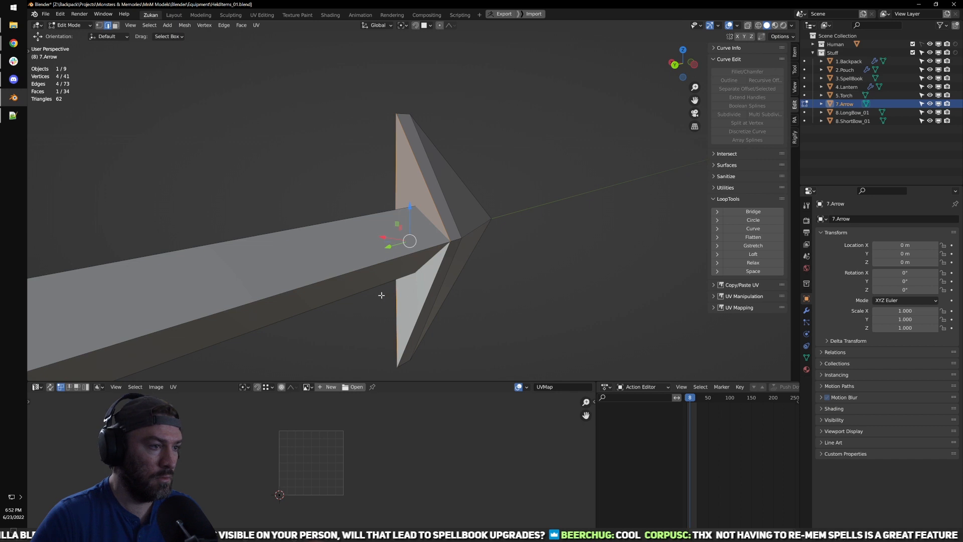
key(alt+z)
key(m)
click(487, 210)
key(alt+z)
Step: Merge the two vertices at the arrowhead's upper barb at the last selected one to make a sharp point
mouse_move(488, 233)
middle_down()
mouse_move(447, 237)
mouse_move(519, 268)
mouse_move(460, 238)
mouse_move(464, 191)
mouse_move(486, 218)
middle_up()
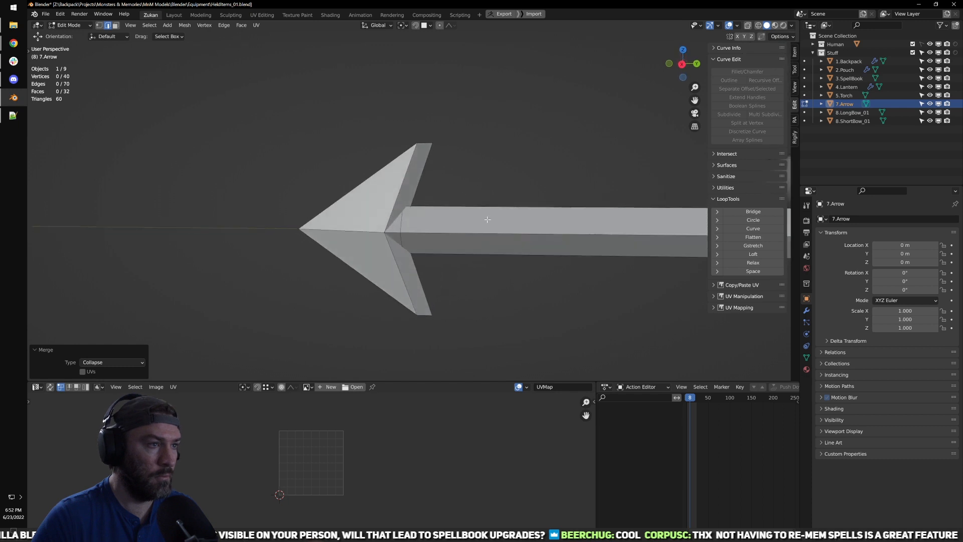
scroll(486, 217, up, 1)
key(ctrl+Tab)
click(472, 185)
key(z)
middle_drag(435, 170, 475, 178)
click(476, 162)
shift+click(445, 159)
key(m)
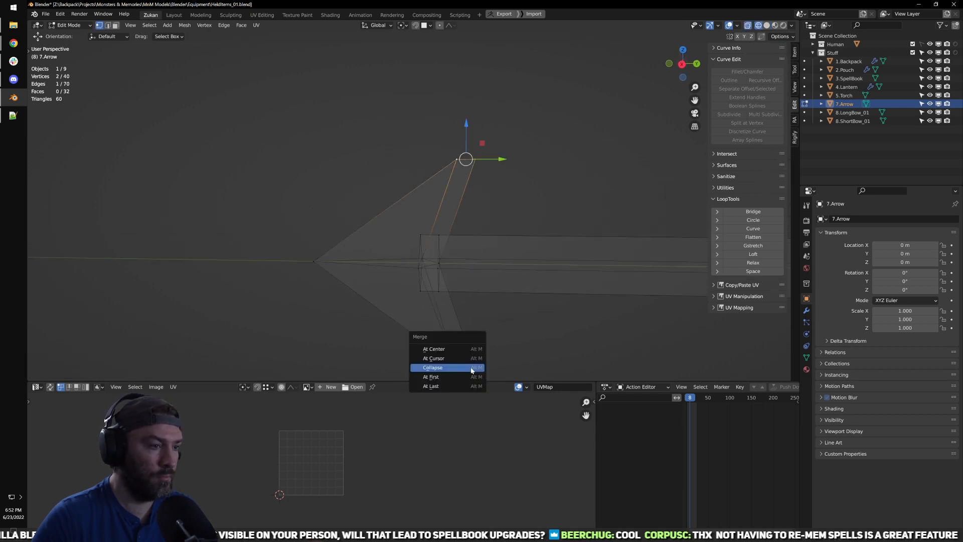
click(461, 386)
Step: Merge the two vertices at the arrowhead's lower barb into the front one, and leave mesh editing
shift+middle_drag(492, 352, 484, 310)
key(alt+a)
click(476, 322)
shift+click(450, 325)
key(m)
click(451, 324)
key(z)
scroll(477, 291, down, 2)
key(Tab)
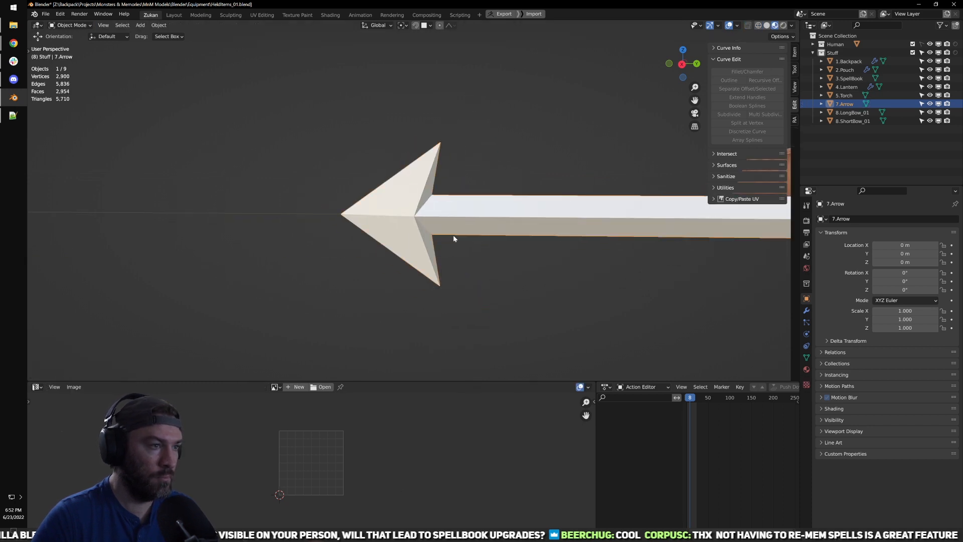
Step: Deepen the notch by moving the inner arrowhead vertices -0.003257 m along Y
key(Tab)
key(shift+z)
mouse_move(394, 236)
mouse_down()
mouse_move(420, 203)
mouse_move(435, 258)
mouse_up()
key(KP_3)
scroll(436, 245, up, 4)
scroll(432, 244, down, 4)
key(shift+z)
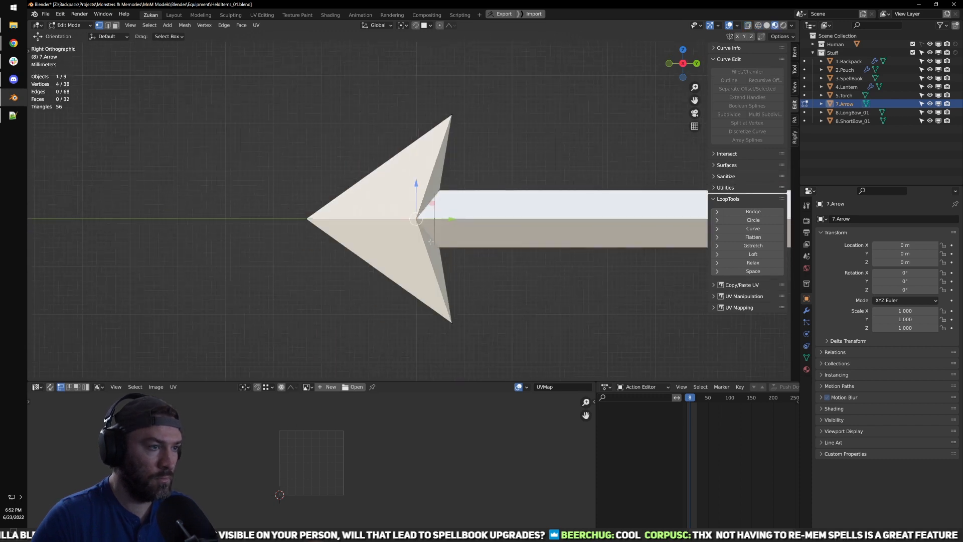
key(g)
key(y)
key(Return)
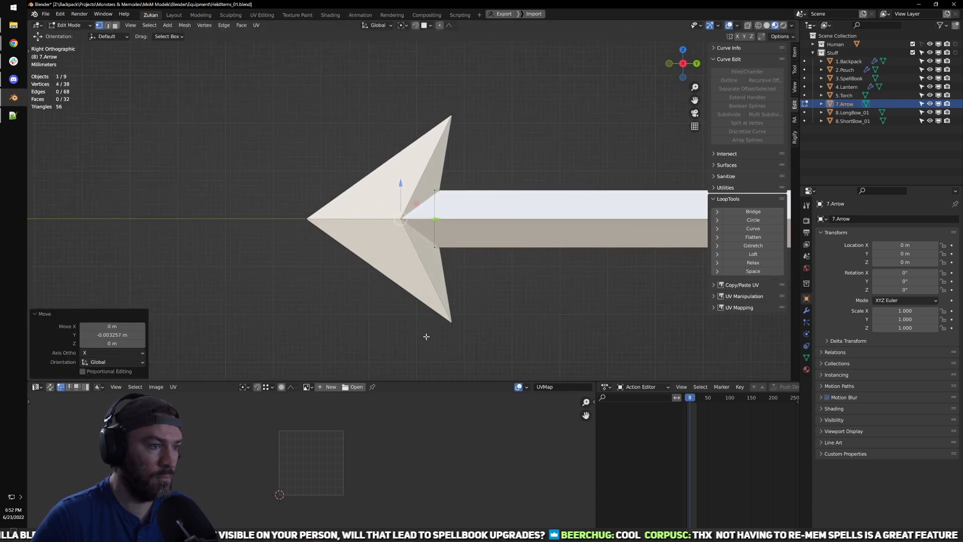
Step: Knife-cut a vertical line across both sides of the arrowhead, about midway between the tip and the notch
scroll(396, 292, down, 1)
scroll(407, 287, down, 1)
mouse_move(365, 243)
middle_down()
mouse_move(525, 253)
mouse_move(373, 258)
middle_up()
key(KP_3)
scroll(431, 231, up, 2)
key(k)
key(alt+z)
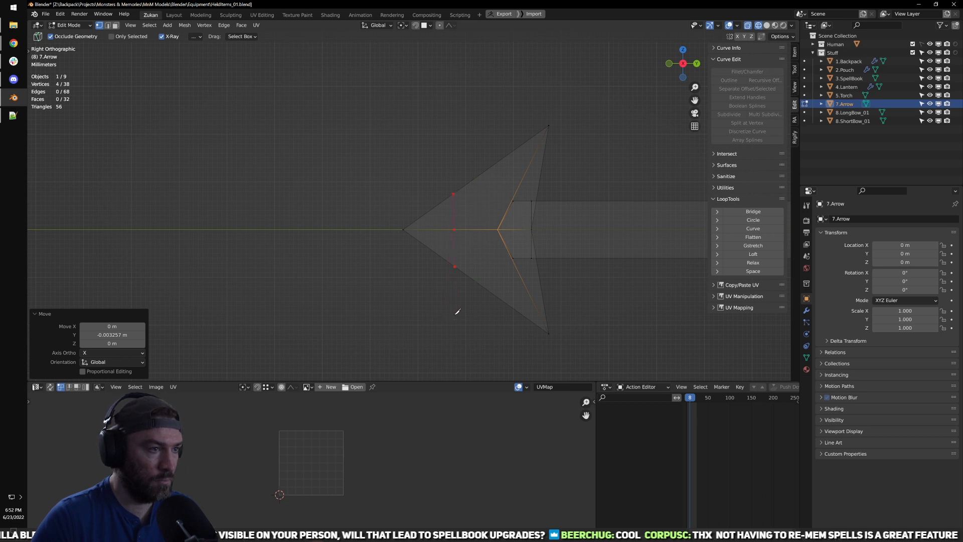
key(Return)
middle_drag(428, 273, 491, 252)
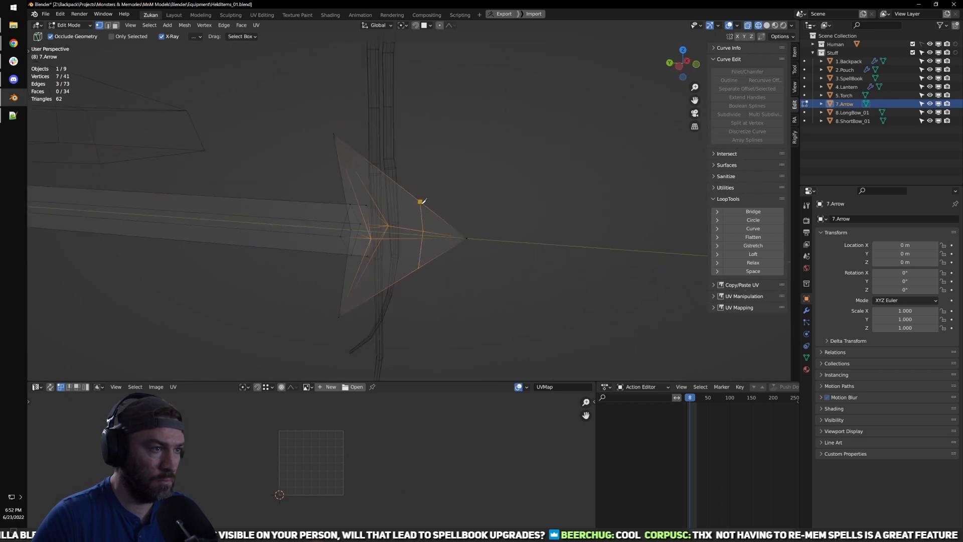
click(423, 263)
key(Return)
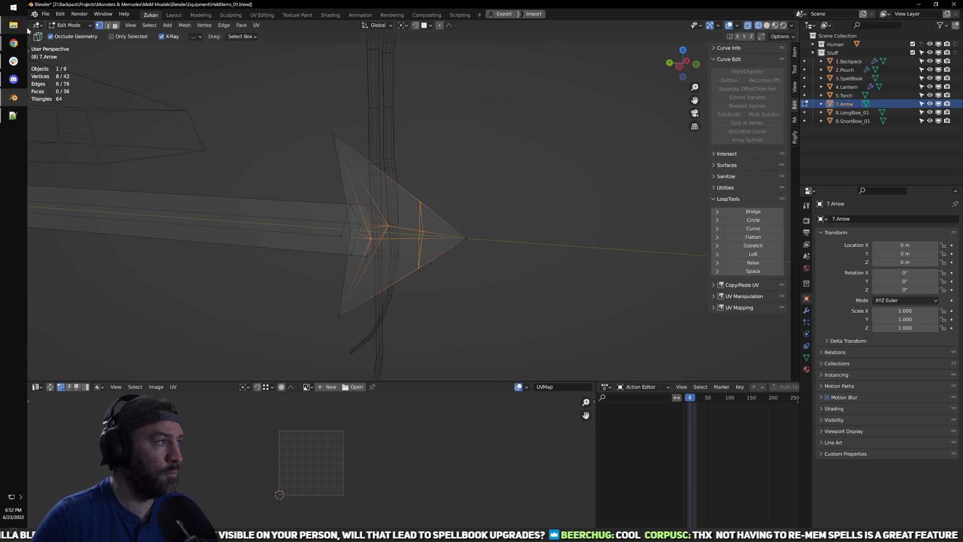
Step: Flatten the four vertices of the new cut to scale 0 along Y, and merge them by a distance of 0.0001 m
shift+middle_drag(255, 128, 323, 144)
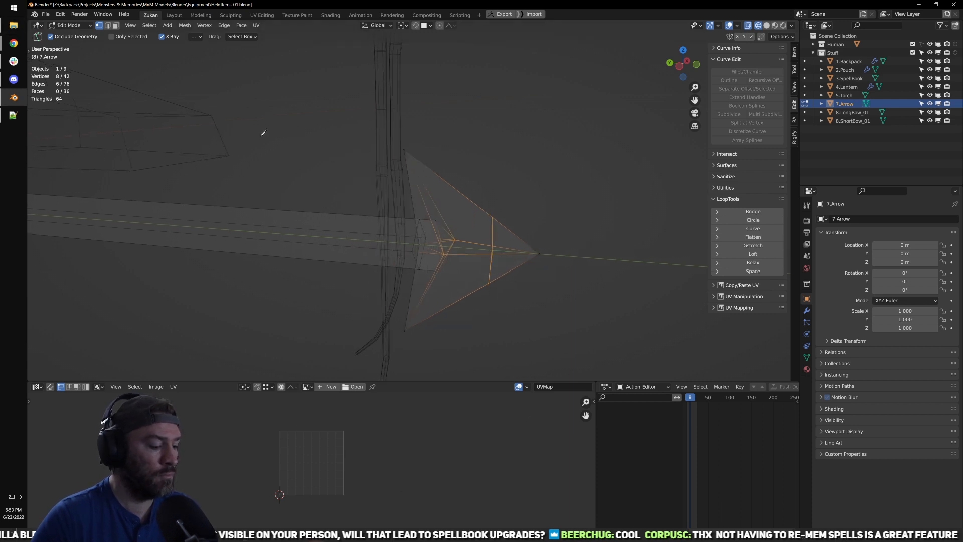
key(t)
click(38, 53)
middle_drag(393, 203, 391, 187)
key(ctrl+KP_3)
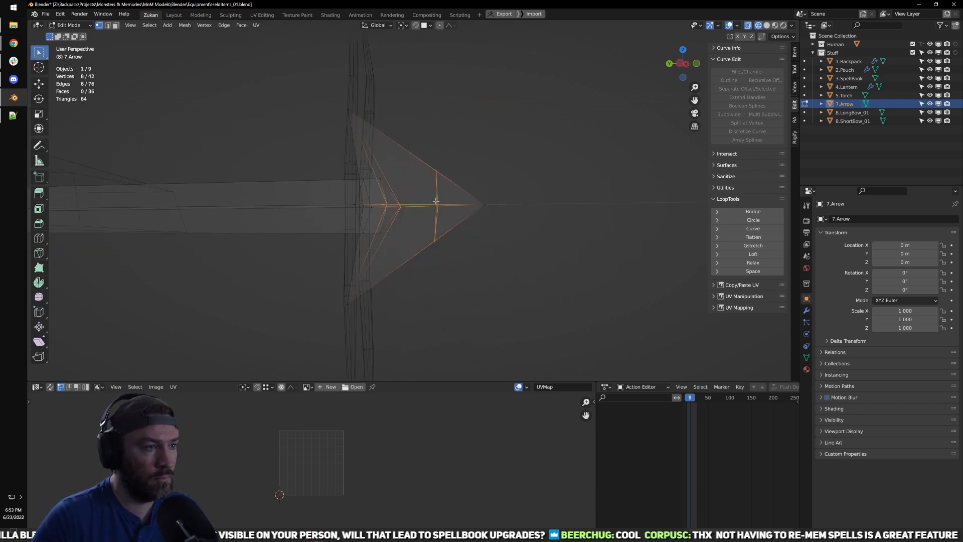
scroll(437, 202, up, 3)
drag(415, 123, 470, 281)
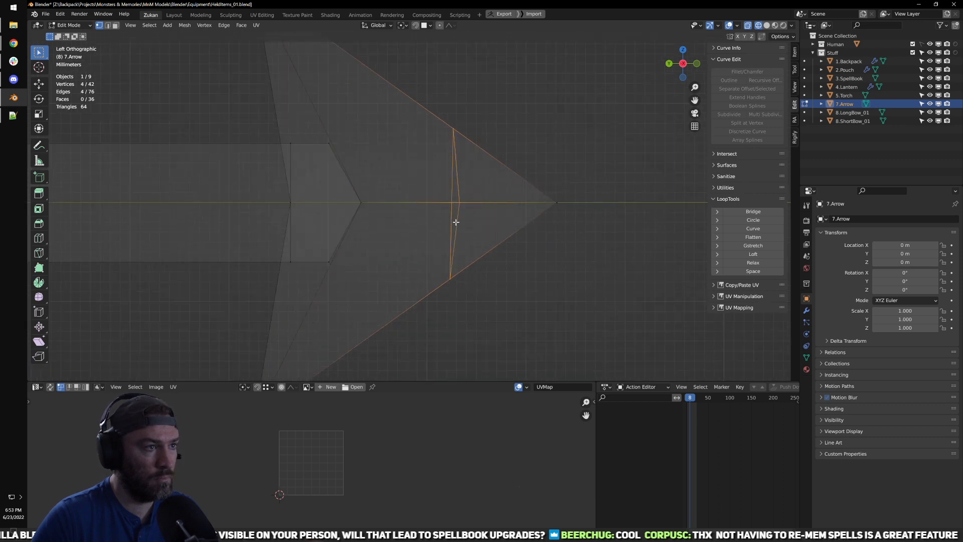
scroll(456, 222, down, 3)
key(s)
drag(402, 204, 407, 204)
text(0)
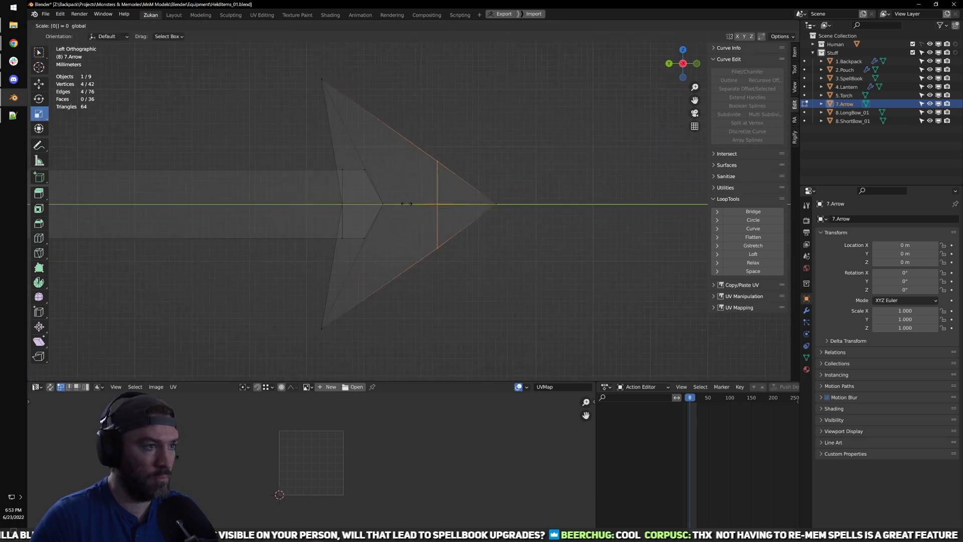
key(Return)
key(m)
key(b)
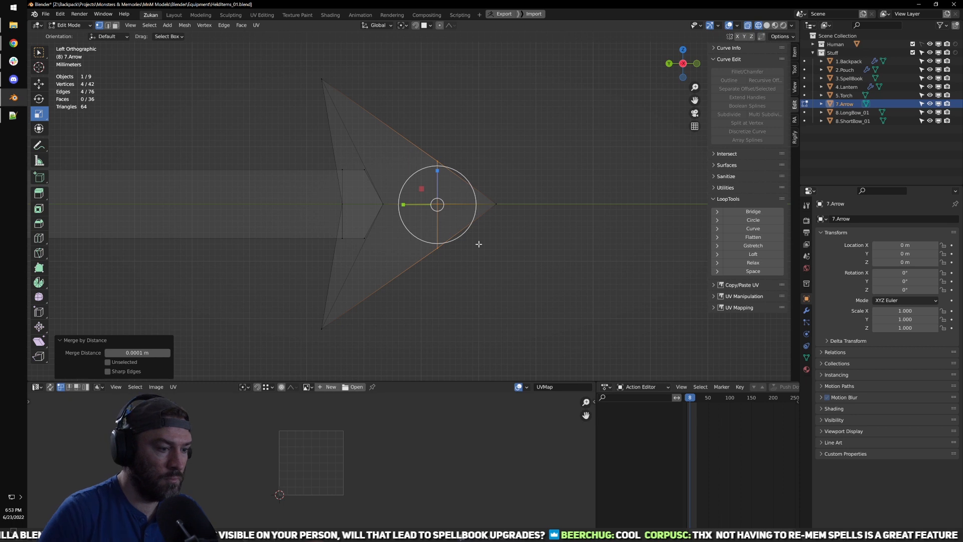
Step: Shift the cut ring toward the arrowhead's base and enlarge it vertically so the blade edges bulge outward
key(g)
scroll(415, 204, down, 2)
key(s)
drag(435, 177, 437, 163)
key(g)
drag(387, 201, 372, 201)
key(s)
drag(414, 168, 414, 162)
middle_drag(413, 162, 449, 263)
click(463, 269)
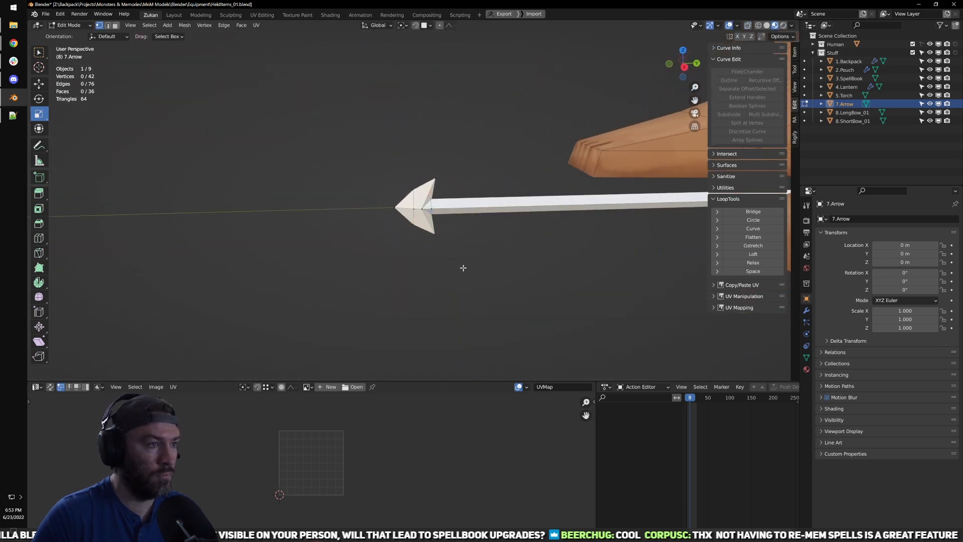
Step: Select the whole linked arrowhead and stretch it by 1.254 along Y
scroll(457, 274, up, 3)
key(KP_3)
scroll(452, 280, up, 3)
key(shift+z)
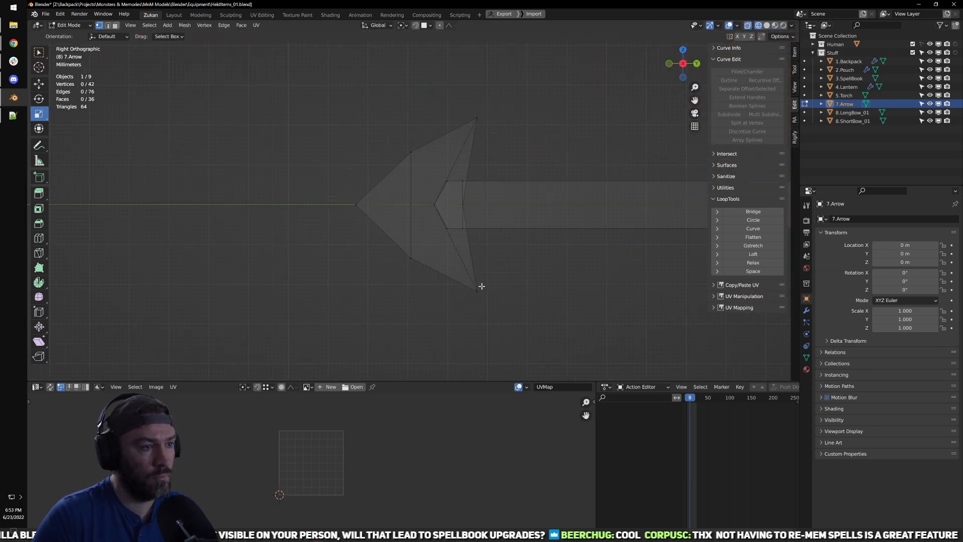
key(l)
drag(449, 204, 457, 203)
Step: Scale the arrowhead to 0.687 in Z and 0.846 in X to make it slimmer
middle_drag(456, 204, 524, 222)
key(s)
key(z)
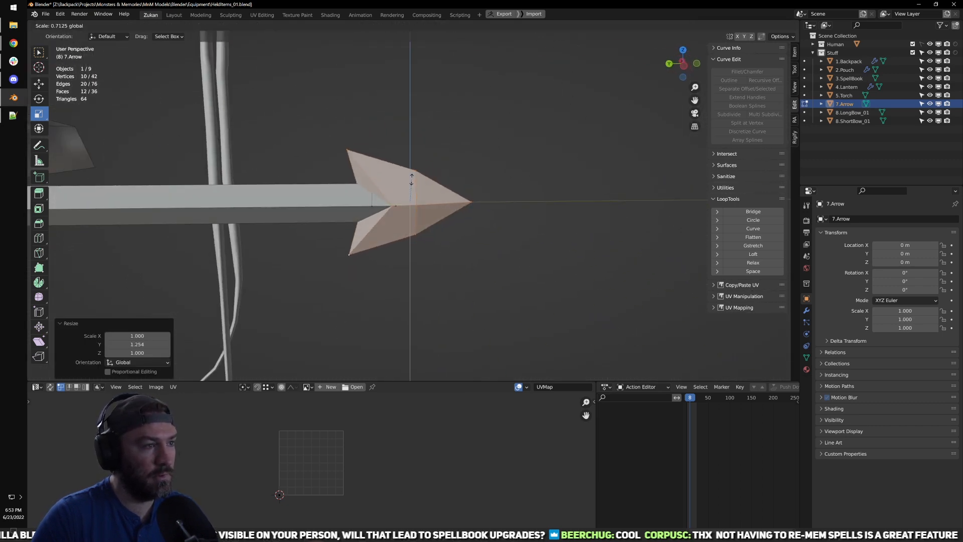
click(412, 182)
middle_drag(413, 205, 441, 237)
key(s)
key(x)
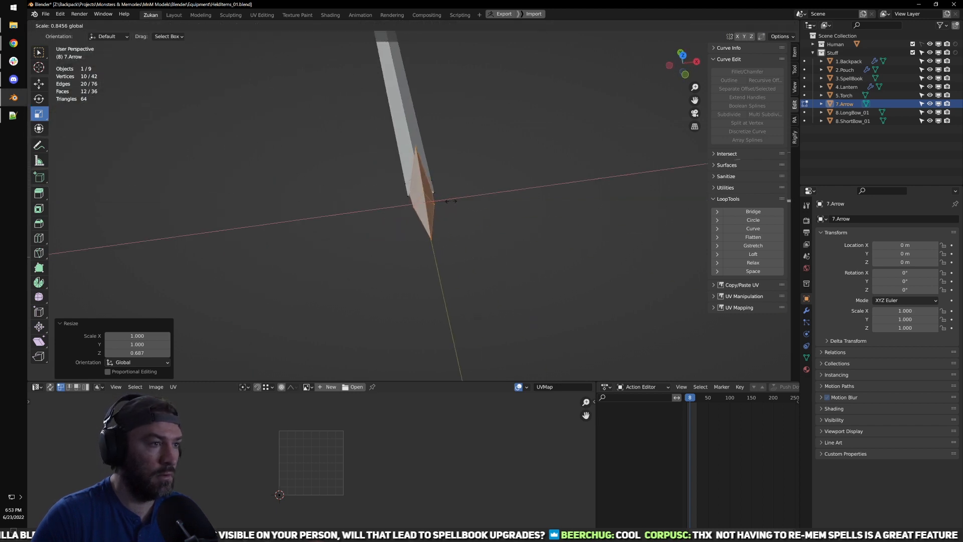
click(450, 201)
Step: Select all geometry linked to the arrow's shaft, including the fletching, while leaving the arrowhead unselected
key(KP_Decimal)
scroll(361, 142, down, 1)
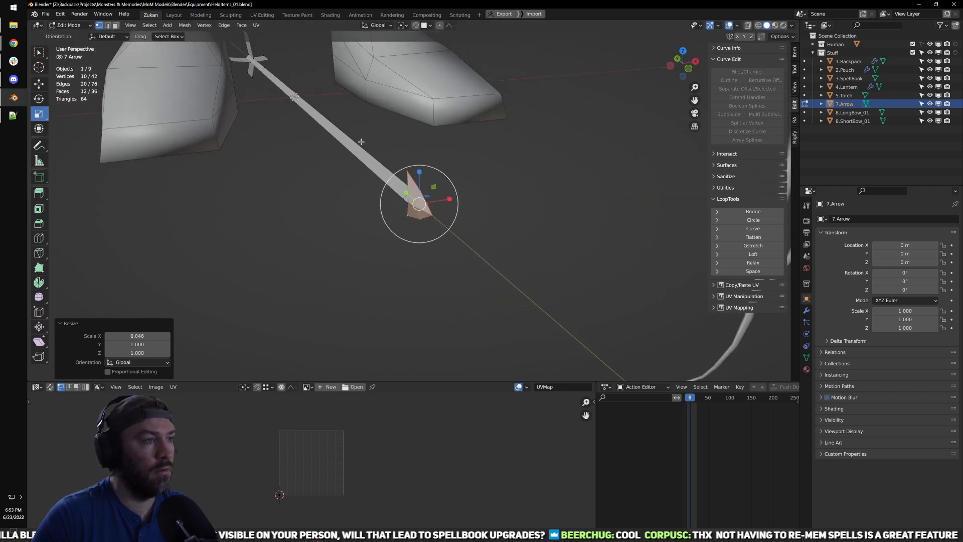
key(2)
key(ctrl+l)
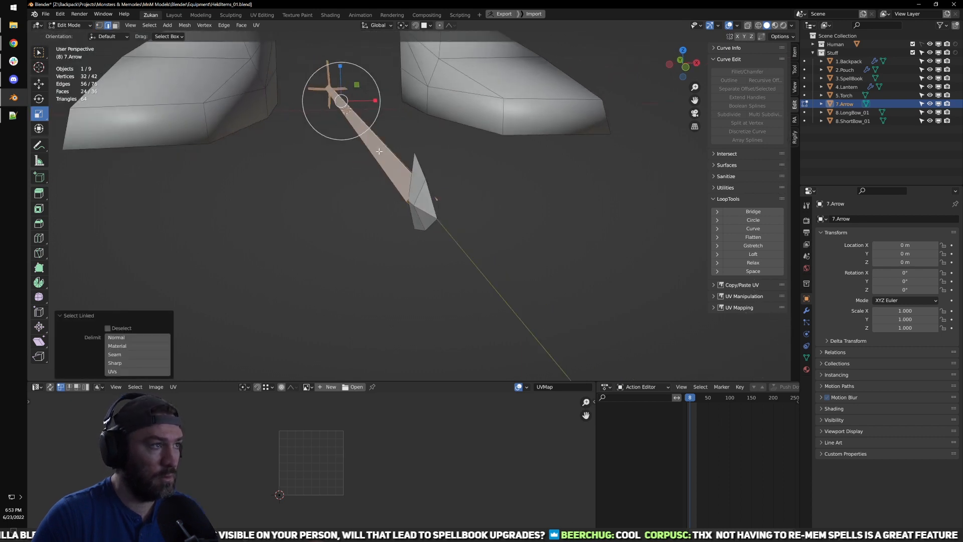
key(KP_1)
key(ctrl+Tab)
click(467, 230)
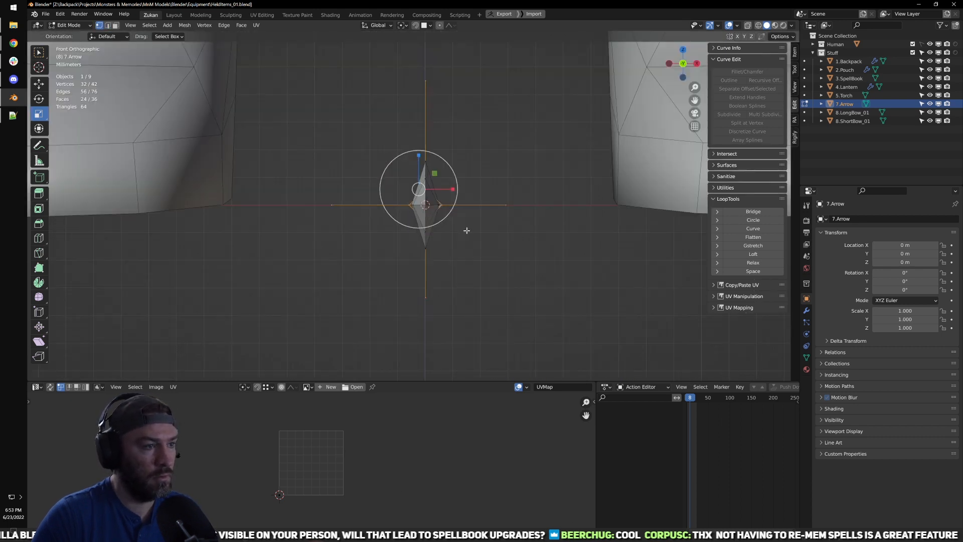
key(z)
scroll(413, 205, up, 3)
drag(378, 252, 464, 181)
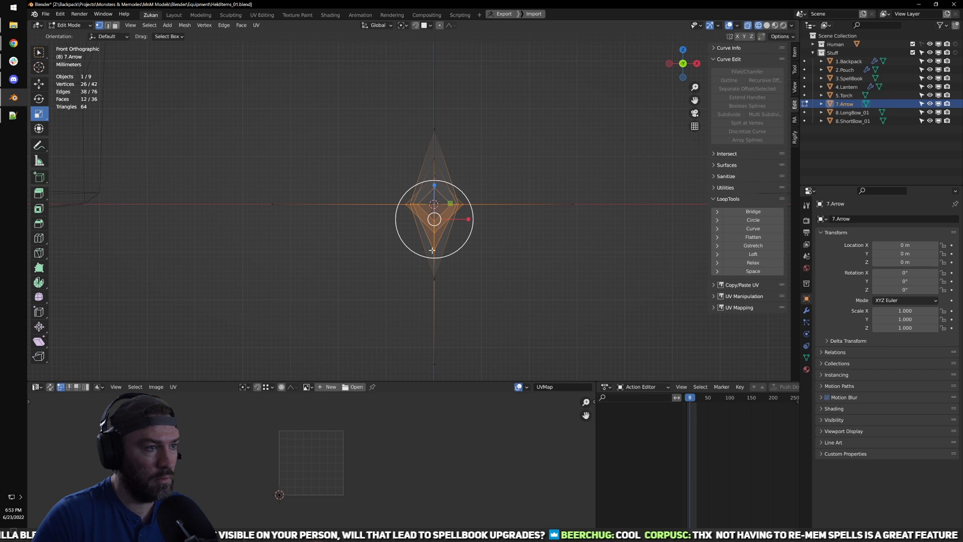
middle_drag(464, 181, 465, 252)
key(ctrl+l)
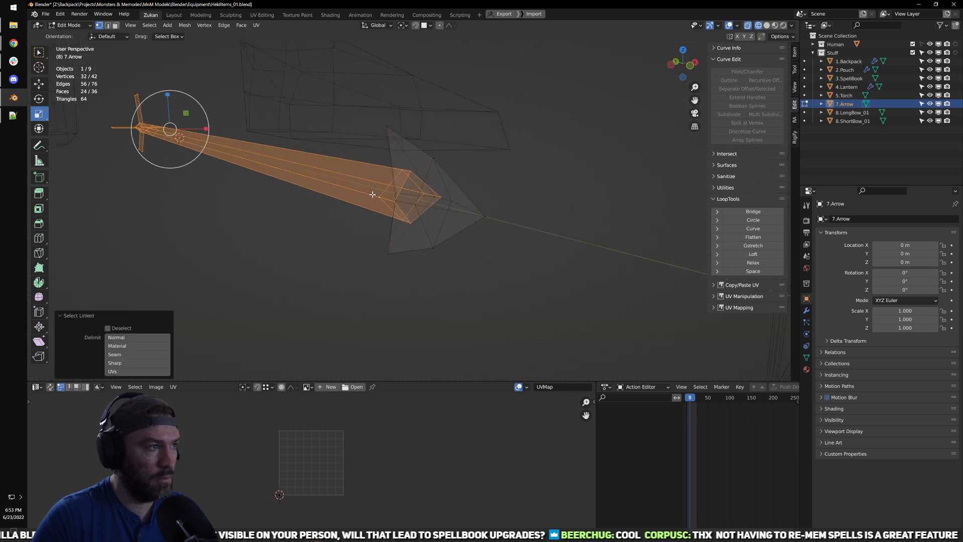
Step: Remove the outer fletching vertices from the selection in the front wireframe view so only the shaft geometry stays selected
scroll(324, 181, down, 3)
key(ctrl+Tab)
key(KP_1)
scroll(450, 175, up, 3)
ctrl+drag(277, 150, 347, 240)
ctrl+drag(375, 305, 485, 366)
ctrl+drag(550, 282, 504, 178)
Step: Scale the selected arrow shaft to 0.477 along X, and return to solid shading
scroll(443, 91, down, 2)
middle_drag(443, 91, 467, 164)
key(KP_1)
scroll(458, 217, up, 2)
key(s)
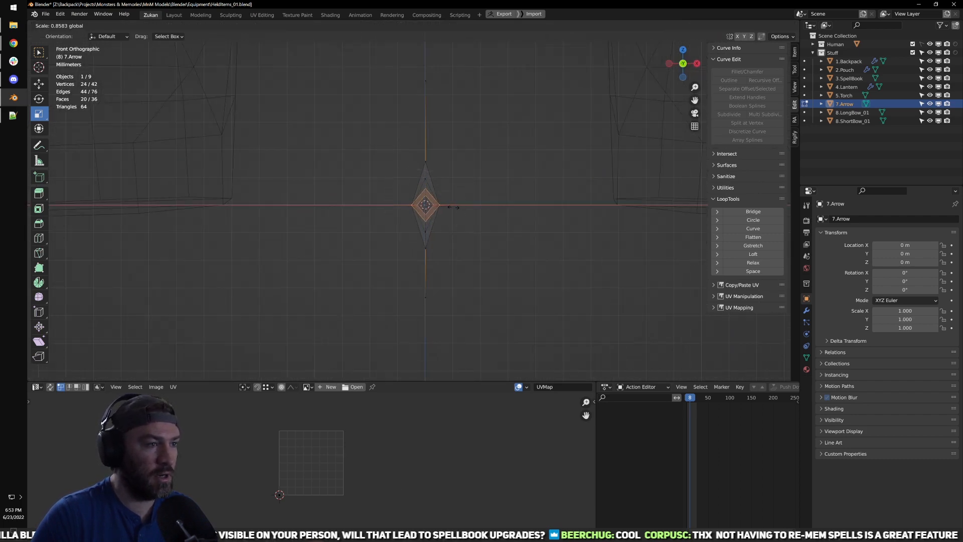
click(441, 206)
middle_drag(443, 207, 469, 219)
key(shift+z)
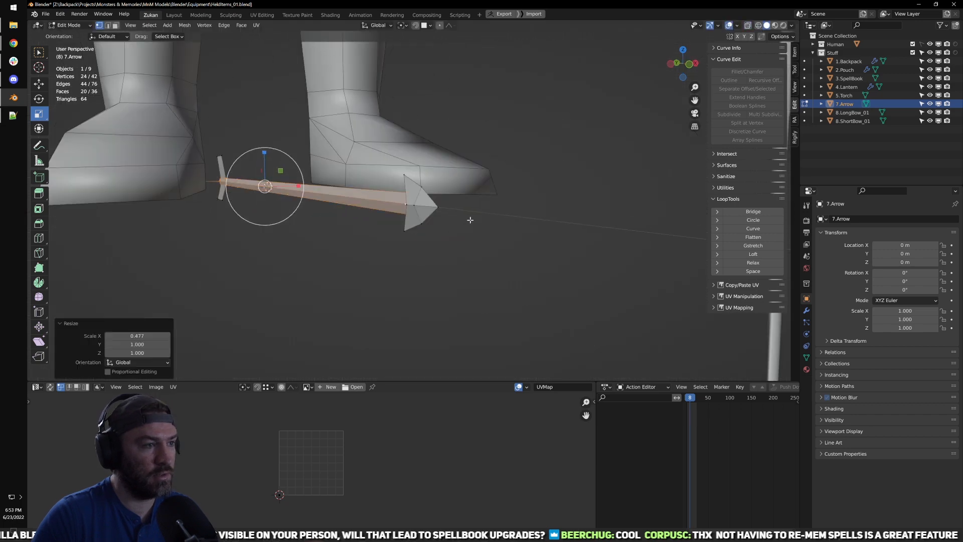
Step: Fine-tune the arrow shaft's thickness along X, and leave Edit Mode with nothing selected
scroll(426, 230, down, 2)
key(Tab)
middle_drag(402, 236, 424, 224)
key(Tab)
scroll(423, 225, up, 2)
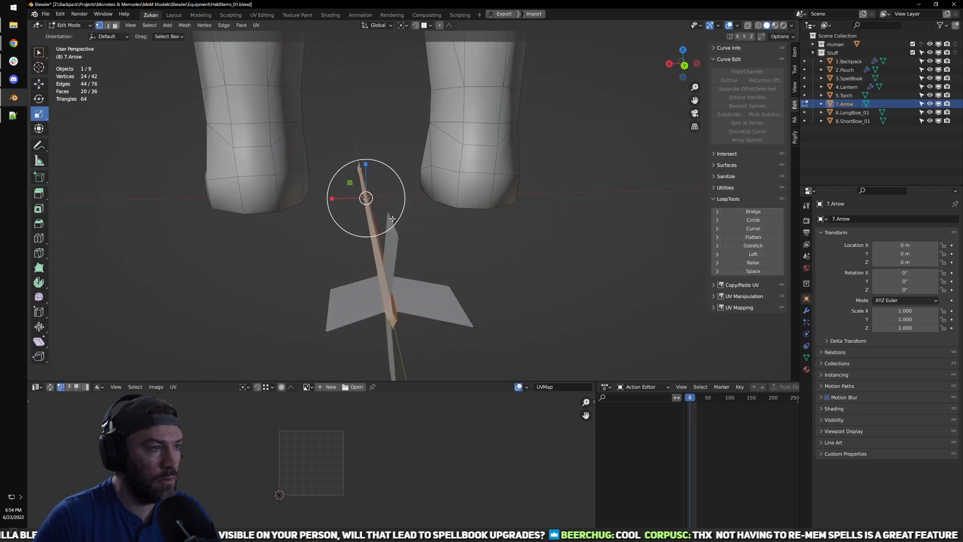
drag(323, 198, 324, 196)
mouse_move(323, 197)
middle_down()
mouse_move(499, 251)
mouse_move(340, 206)
middle_up()
drag(315, 198, 311, 200)
key(Tab)
scroll(321, 204, down, 5)
click(507, 250)
middle_drag(507, 251, 452, 240)
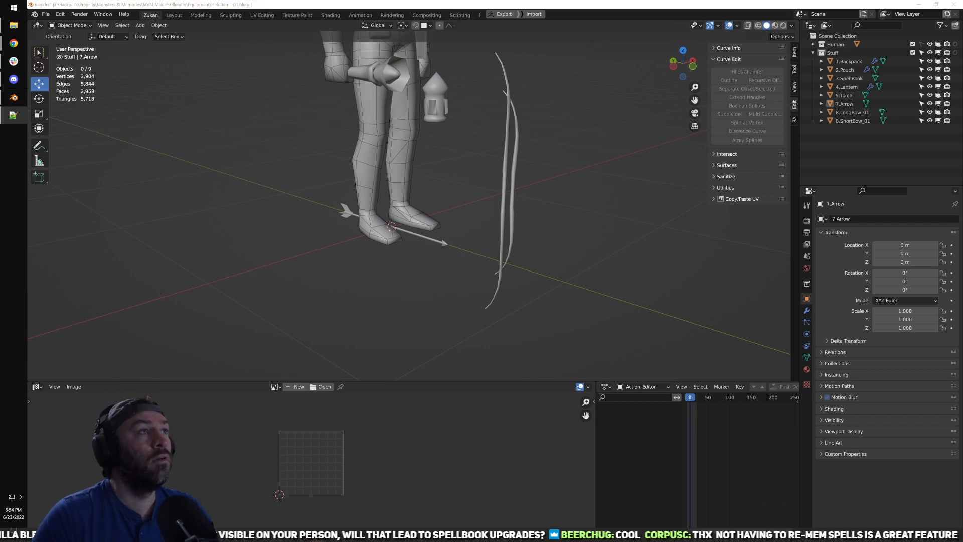
shift+middle_drag(456, 146, 442, 180)
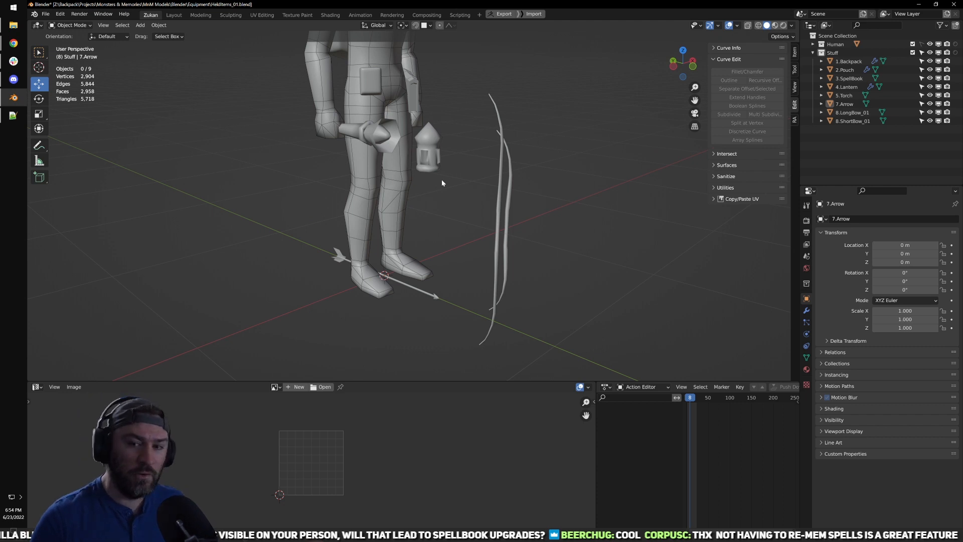
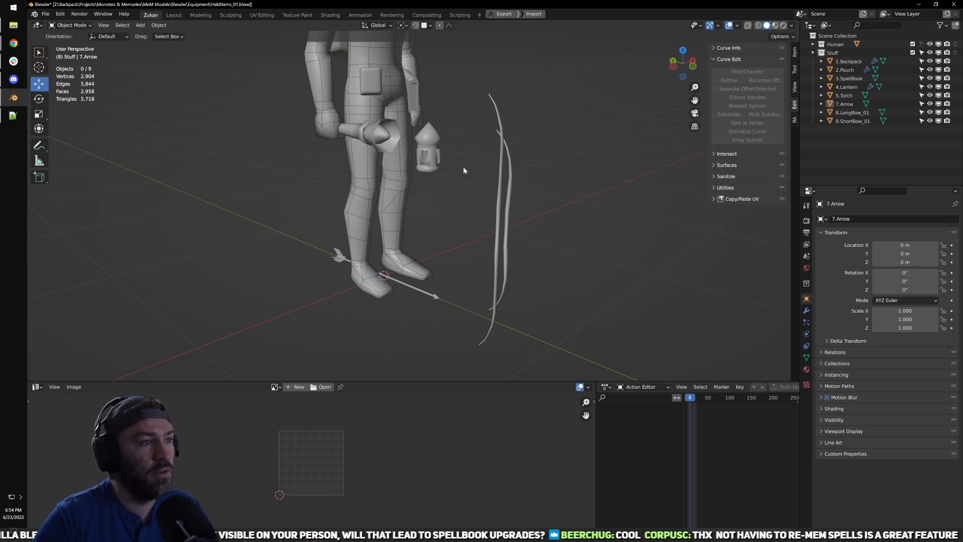
scroll(489, 224, up, 3)
middle_drag(504, 241, 454, 256)
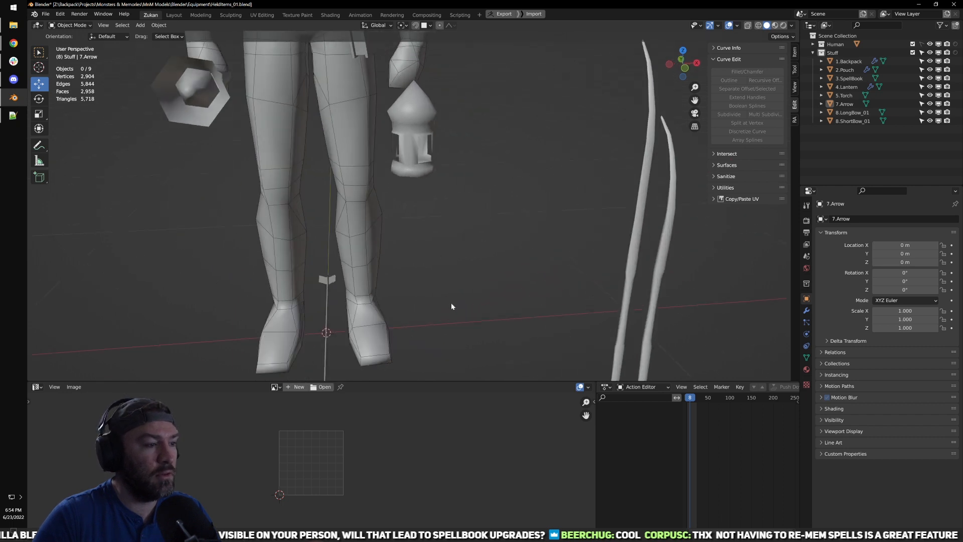
shift+middle_drag(450, 302, 504, 239)
key(shift+a)
shift+middle_drag(408, 207, 437, 181)
key(shift+a)
mouse_move(520, 186)
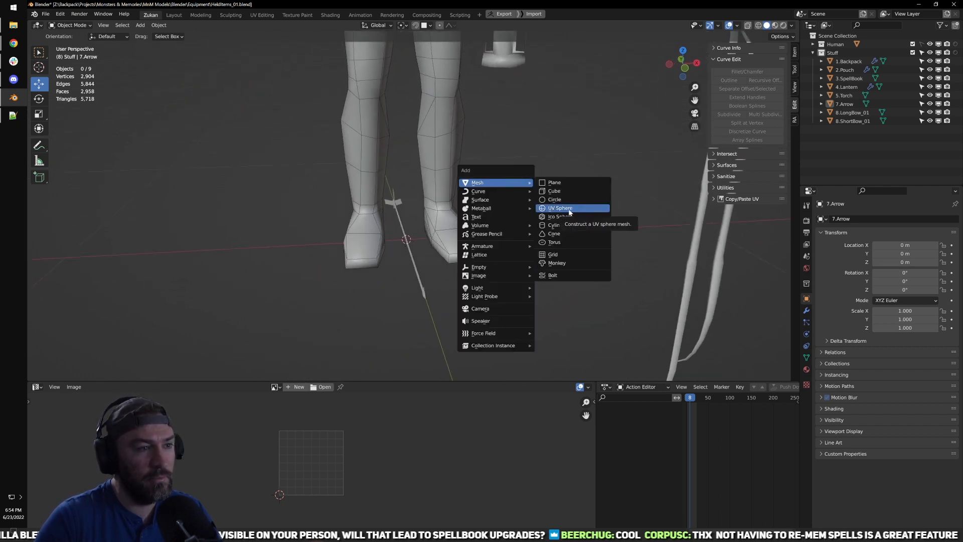
key(Escape)
Step: Add a circle mesh with 6 vertices and a 1 m radius at the world origin
middle_drag(483, 248, 513, 227)
key(shift+a)
mouse_move(512, 227)
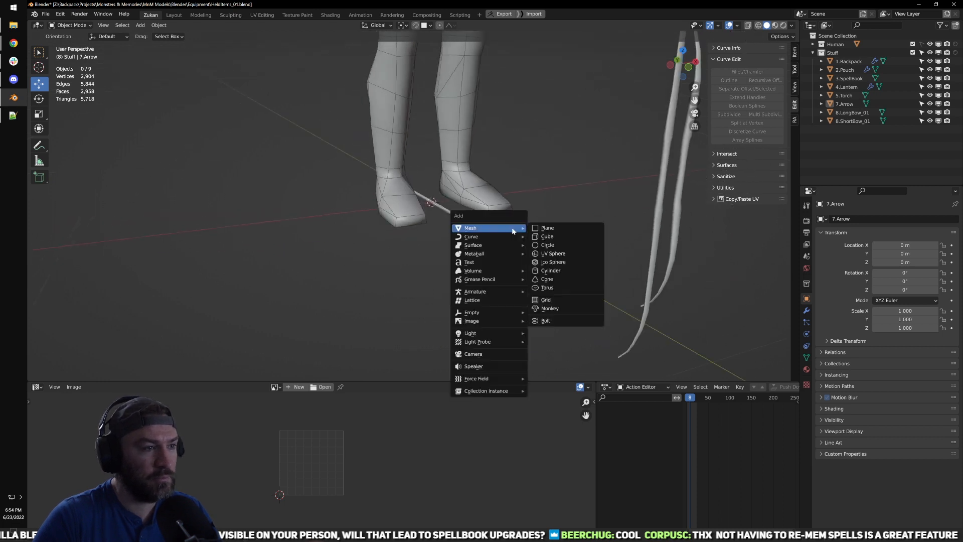
click(552, 245)
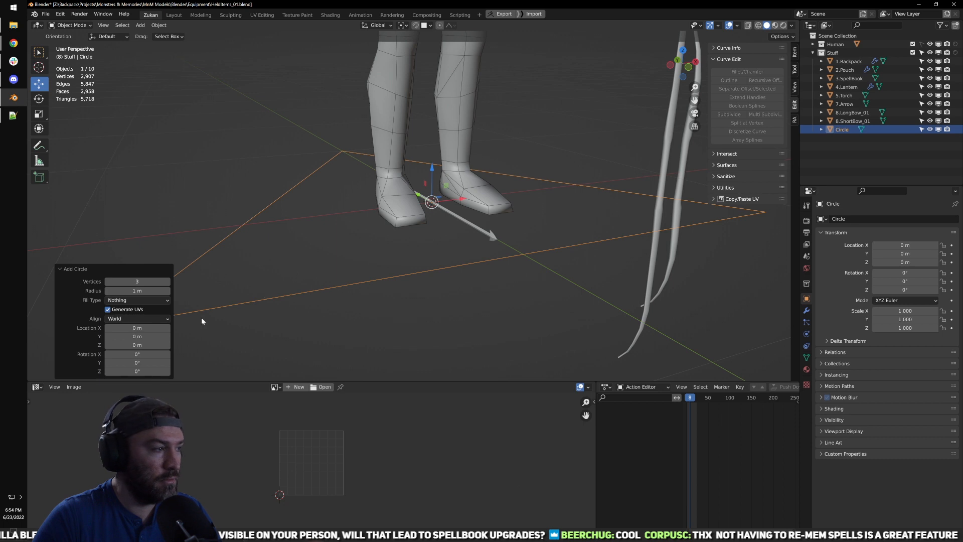
click(169, 281)
click(168, 281)
click(168, 280)
Step: Scale the hexagonal circle uniformly to 0.355 in Object Mode
middle_drag(201, 283, 260, 313)
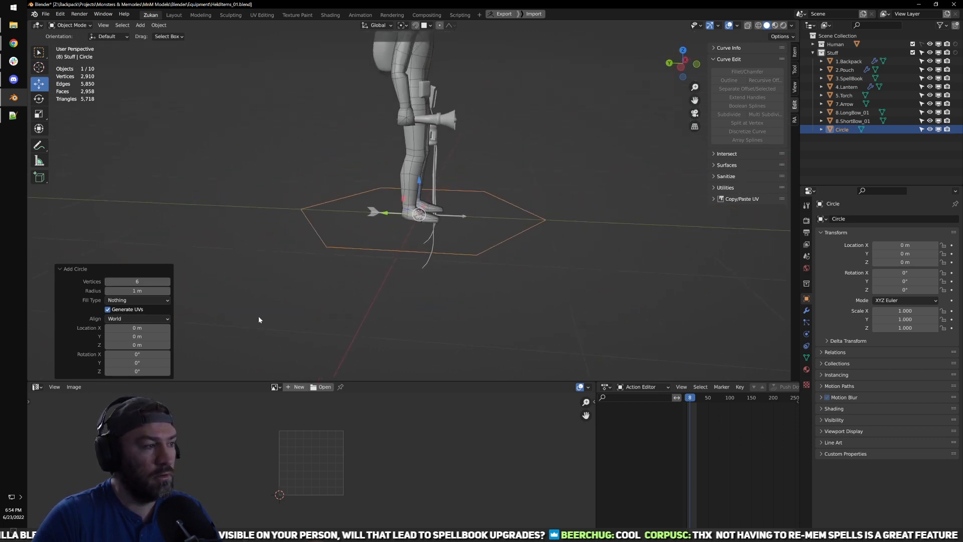
key(r)
drag(446, 244, 428, 225)
Step: Extrude the hexagon's outline upward along Z into an open six-sided tube
key(Tab)
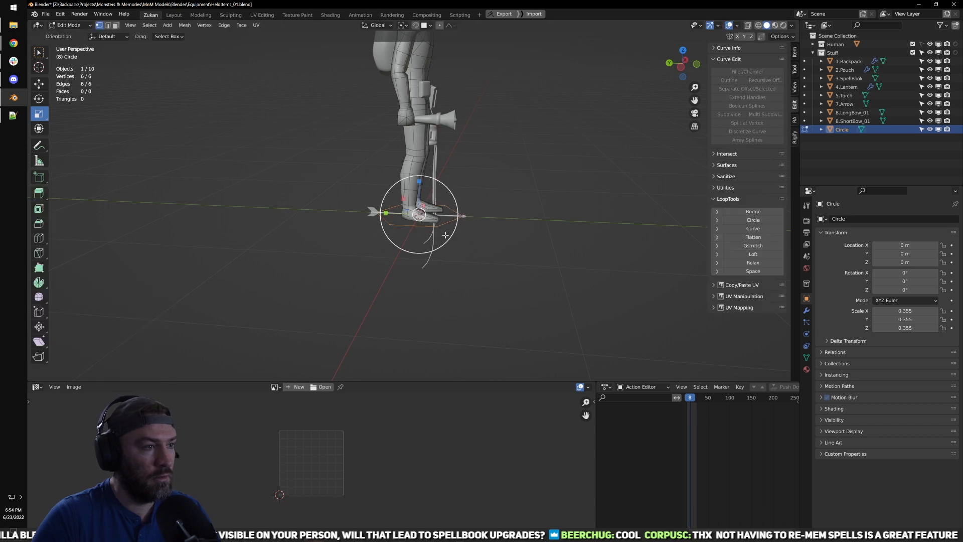
key(ctrl+e)
right_click(442, 179)
key(w)
drag(422, 182, 424, 131)
scroll(436, 166, up, 3)
Step: Shrink the whole hexagonal tube uniformly by a factor of 0.153 in Object Mode
key(Tab)
middle_drag(468, 213, 440, 259)
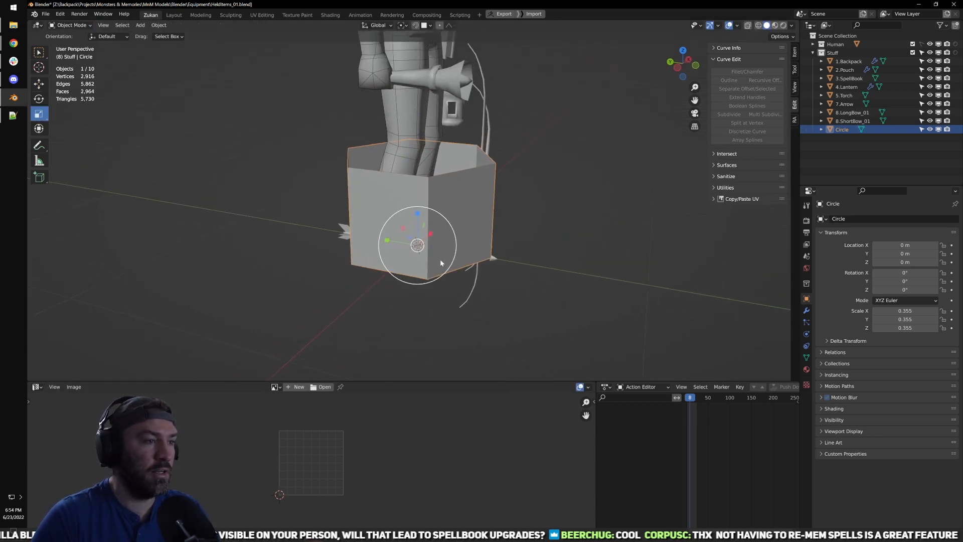
drag(443, 266, 422, 250)
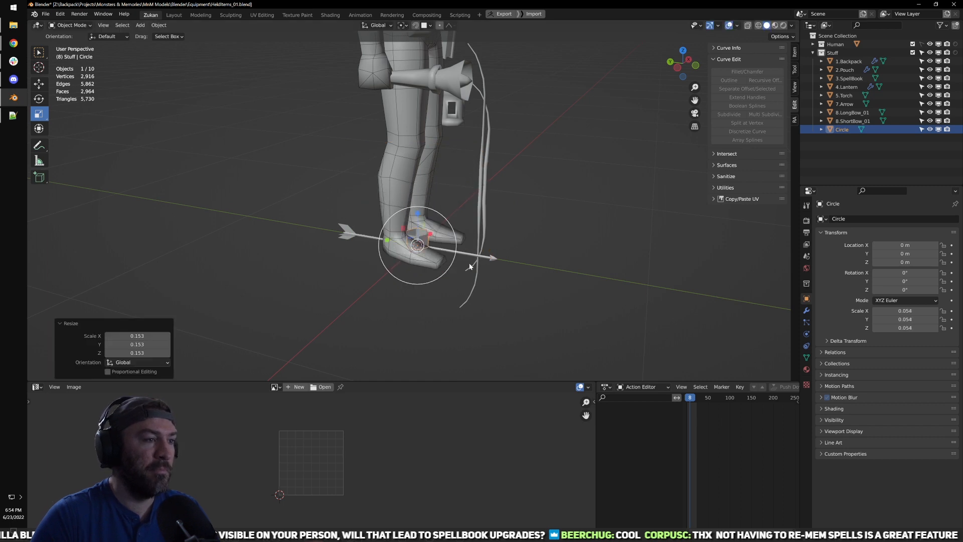
Step: Raise the tube's top ring to about calf height and enlarge it slightly so the tube flares upward
scroll(468, 271, up, 3)
key(Tab)
middle_drag(468, 271, 418, 242)
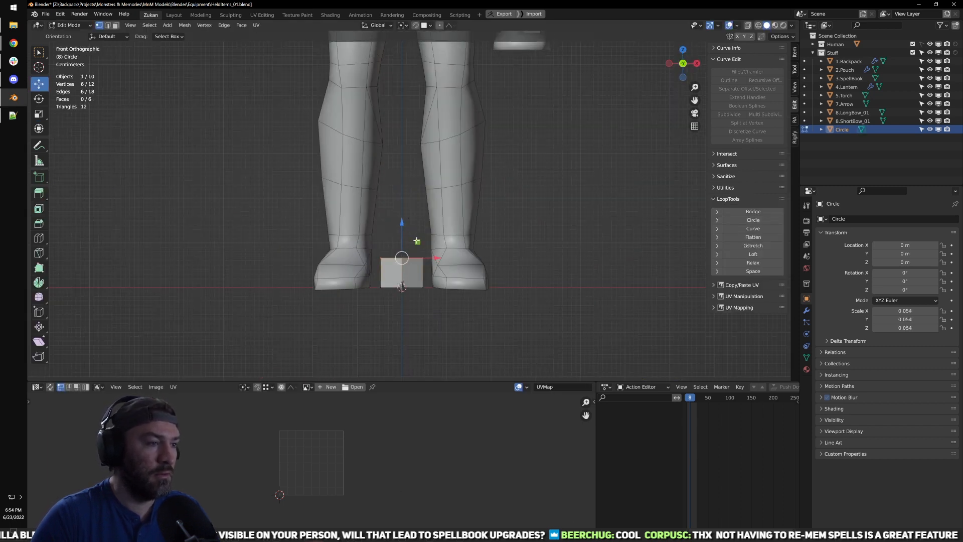
key(r)
drag(430, 230, 407, 120)
key(w)
middle_drag(407, 120, 444, 221)
Step: Select the entire tube mesh and narrow it to 0.396 along X
key(a)
key(r)
drag(437, 222, 417, 224)
middle_drag(380, 260, 488, 276)
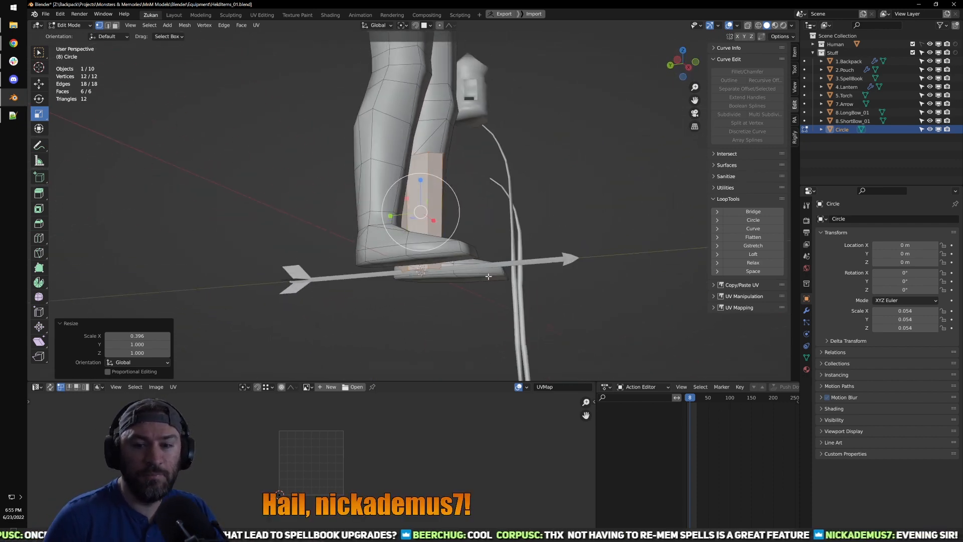
Step: Add centred lengthwise loop cuts down the tube's two wide faces
middle_drag(488, 275, 437, 189)
scroll(454, 198, up, 3)
key(ctrl+r)
click(378, 184)
right_click(379, 183)
middle_drag(378, 182, 381, 180)
Step: Isolate the tube in local view and select the two centre vertices of its top rim from the left side in wireframe
key(KP_Divide)
key(ctrl+KP_3)
scroll(472, 175, up, 2)
key(ctrl+Tab)
click(484, 181)
shift+middle_drag(484, 185, 493, 253)
key(alt+z)
drag(335, 146, 517, 212)
drag(411, 114, 426, 213)
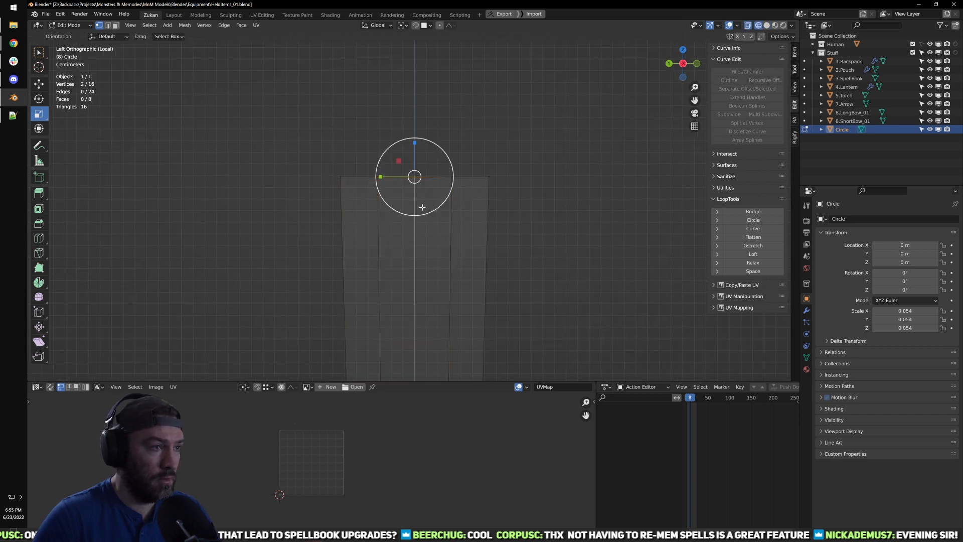
Step: Lower the top rim's centre vertices by 0.029913 m along Z using proportional editing with Linear falloff and size 0.052
key(w)
key(g)
key(z)
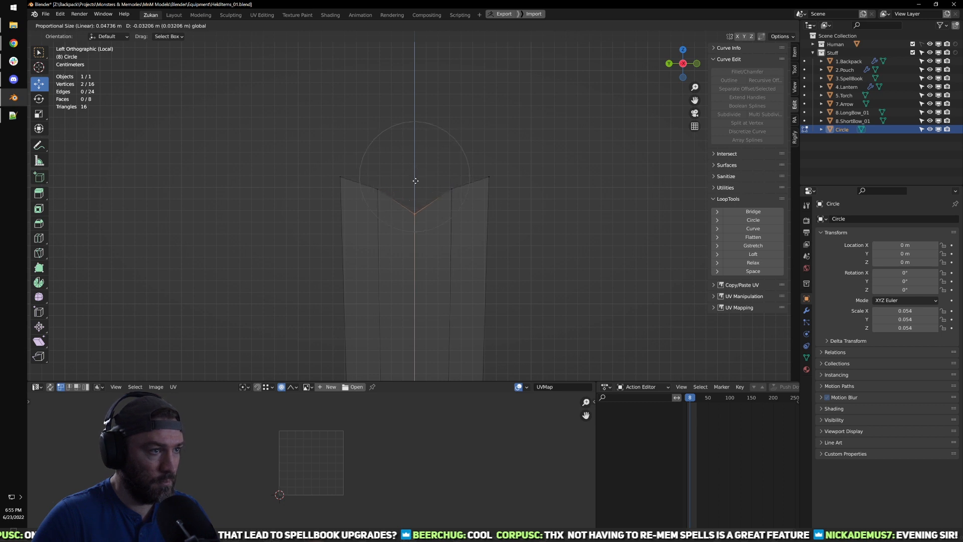
click(412, 180)
scroll(475, 179, down, 5)
middle_drag(475, 179, 538, 274)
key(shift+z)
scroll(475, 236, up, 2)
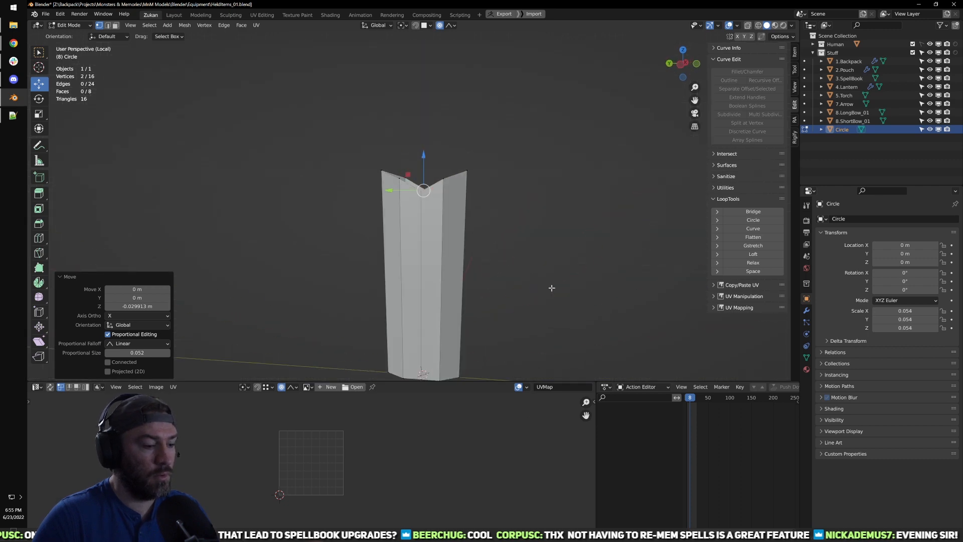
Step: Exit local view and examine the tube's size and shape next to the arrow and the character's legs
key(KP_Divide)
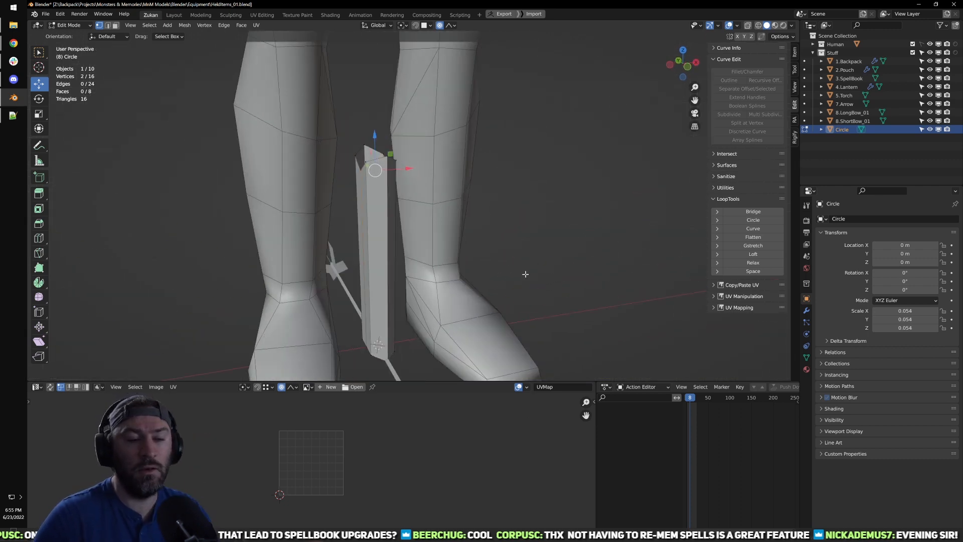
middle_drag(522, 275, 453, 229)
scroll(424, 219, down, 5)
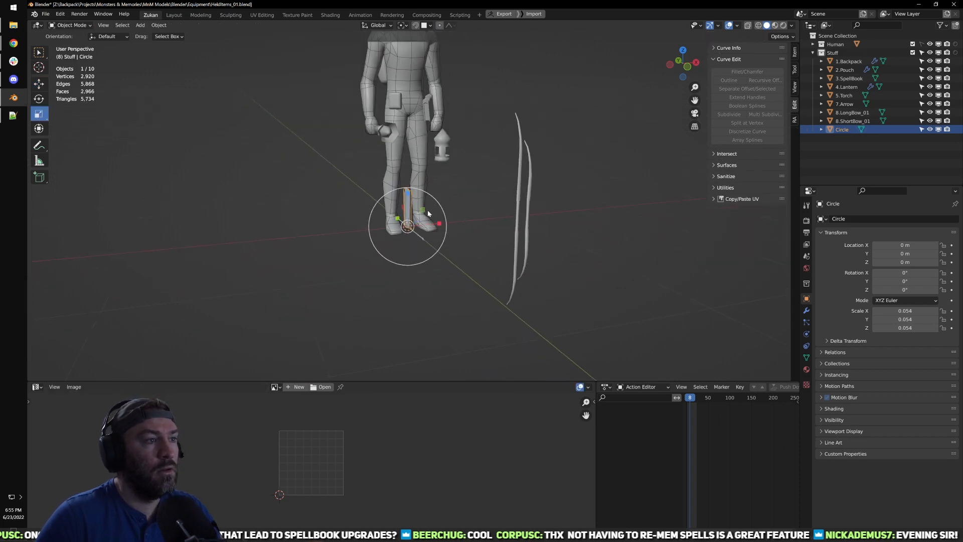
scroll(427, 210, up, 4)
scroll(432, 264, up, 5)
middle_drag(432, 265, 450, 230)
key(ctrl+Tab)
key(Escape)
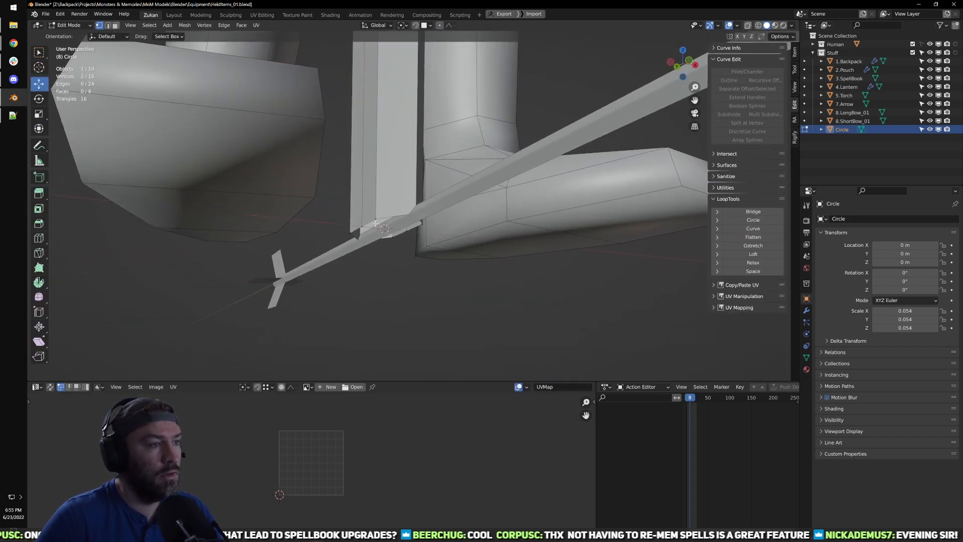
Step: Isolate the tube again and scale its bottom ring of vertices down slightly to taper the base
key(slash)
middle_drag(444, 291, 454, 216)
scroll(453, 215, up, 3)
key(ctrl+Tab)
click(446, 214)
middle_drag(538, 175, 564, 217)
key(ctrl+KP_3)
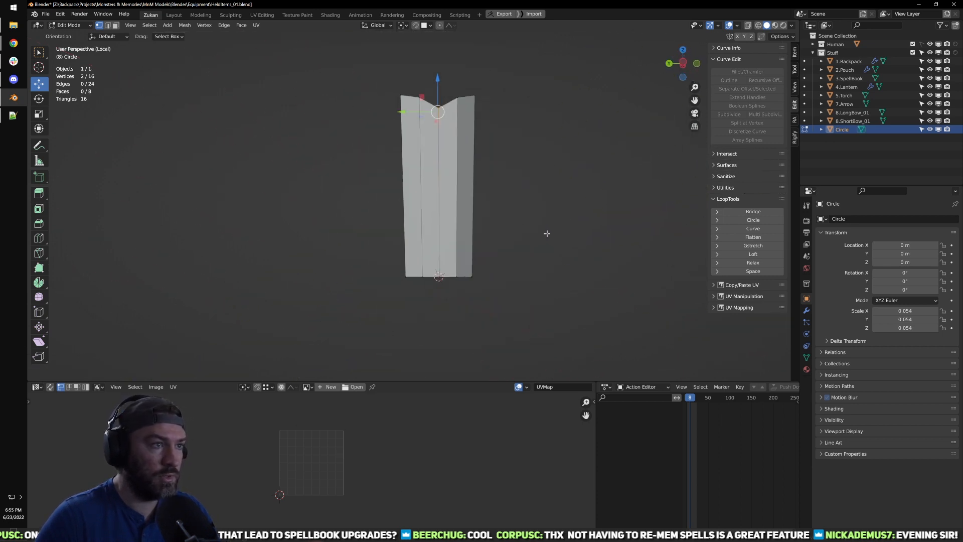
scroll(517, 232, up, 2)
key(ctrl+Tab)
click(509, 259)
key(shift+z)
drag(312, 277, 535, 355)
key(s)
drag(421, 327, 426, 328)
Step: Add a loop cut around the tube flattened to scale 0 along Z, and lower it toward the base
key(ctrl+r)
click(478, 213)
click(471, 181)
key(s)
key(z)
key(0)
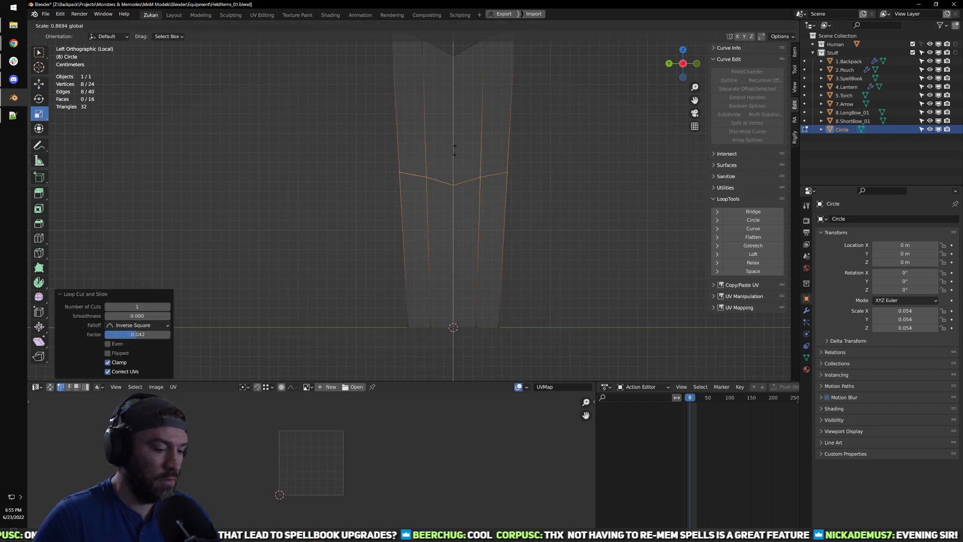
key(Return)
key(g)
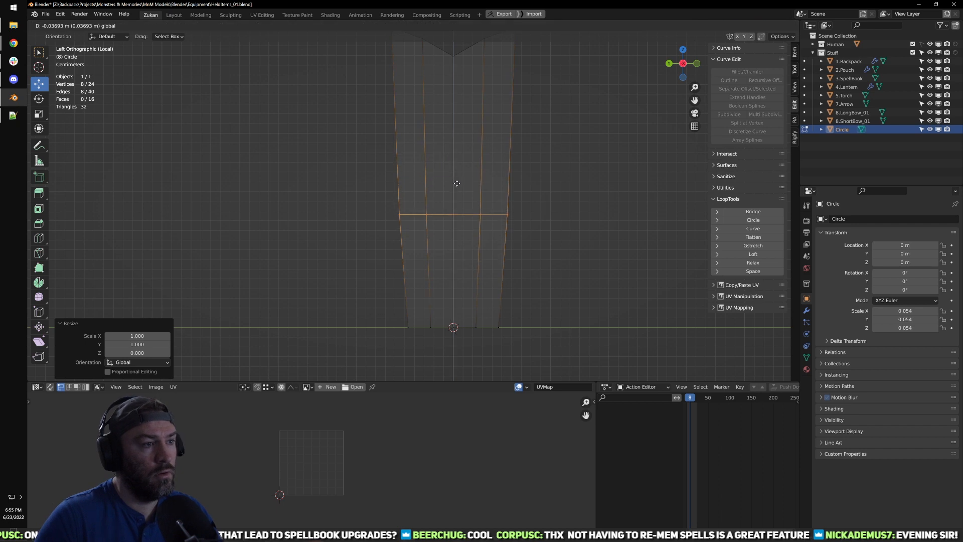
click(458, 176)
Step: Select the opposite wide edges of the tube's open bottom and join them with Bridge Edge Loops
middle_drag(457, 175, 511, 264)
scroll(454, 226, up, 3)
shift+middle_drag(516, 316, 479, 251)
mouse_move(478, 251)
middle_down()
mouse_move(442, 213)
mouse_move(474, 281)
middle_up()
key(ctrl+Tab)
click(435, 219)
key(z)
scroll(428, 219, up, 4)
middle_drag(474, 281, 447, 222)
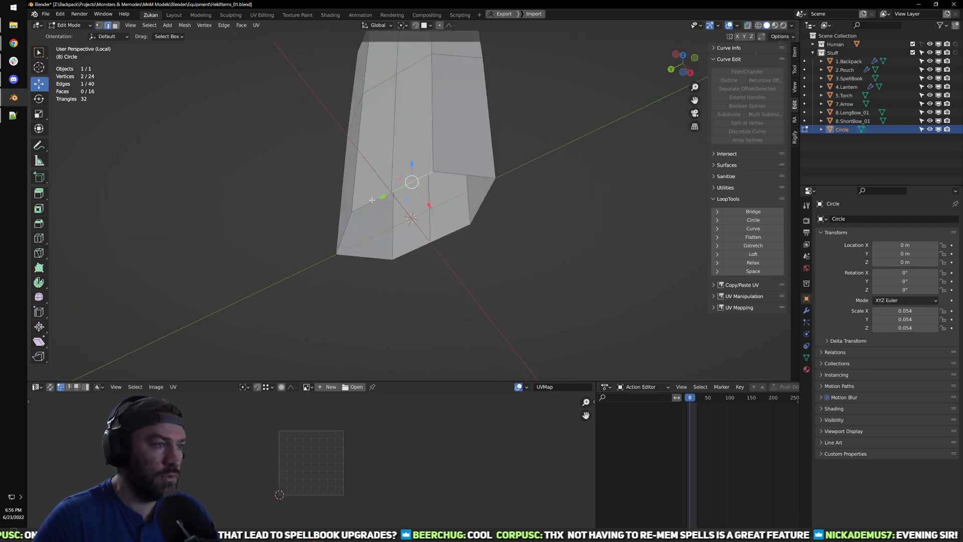
key(ctrl+e)
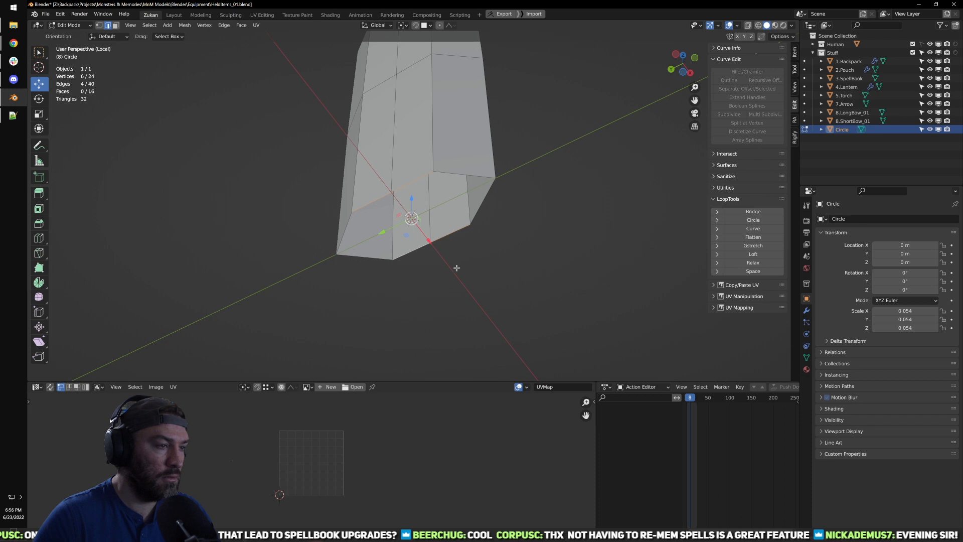
middle_drag(490, 280, 473, 269)
key(ctrl+e)
click(467, 288)
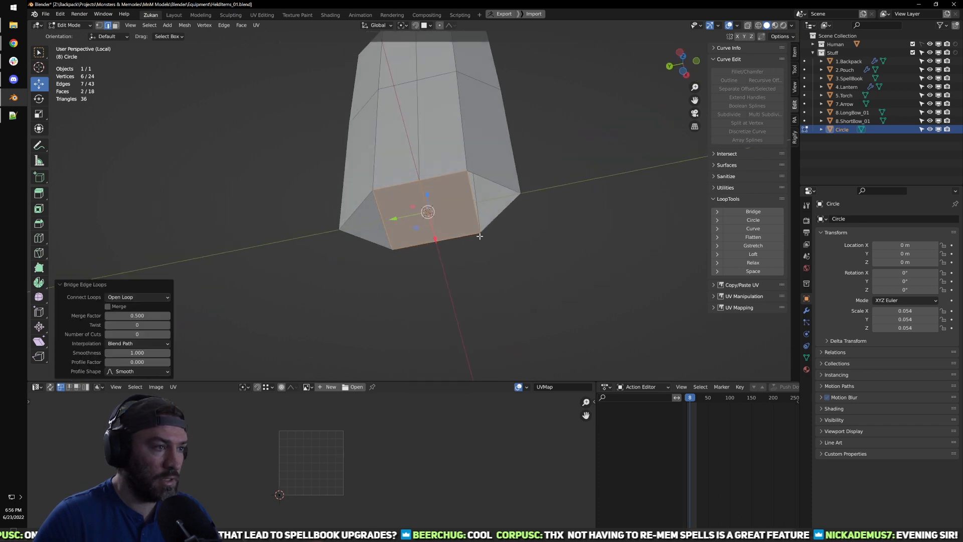
Step: Add a centred loop cut across the bridged bottom faces and select the end vertex beside the open gap
shift+middle_drag(473, 216, 470, 257)
scroll(469, 257, up, 2)
key(ctrl+r)
click(469, 257)
right_click(469, 257)
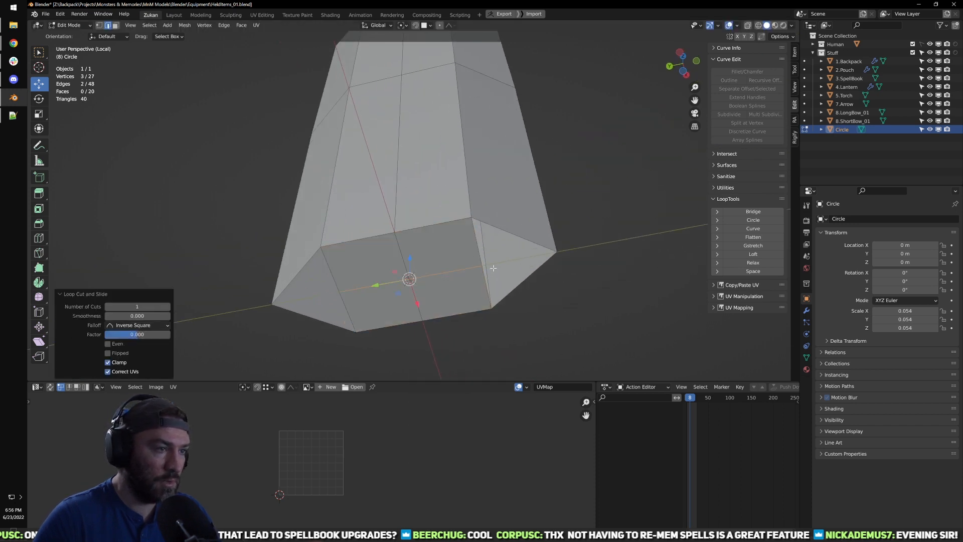
click(489, 267)
middle_drag(489, 267, 561, 237)
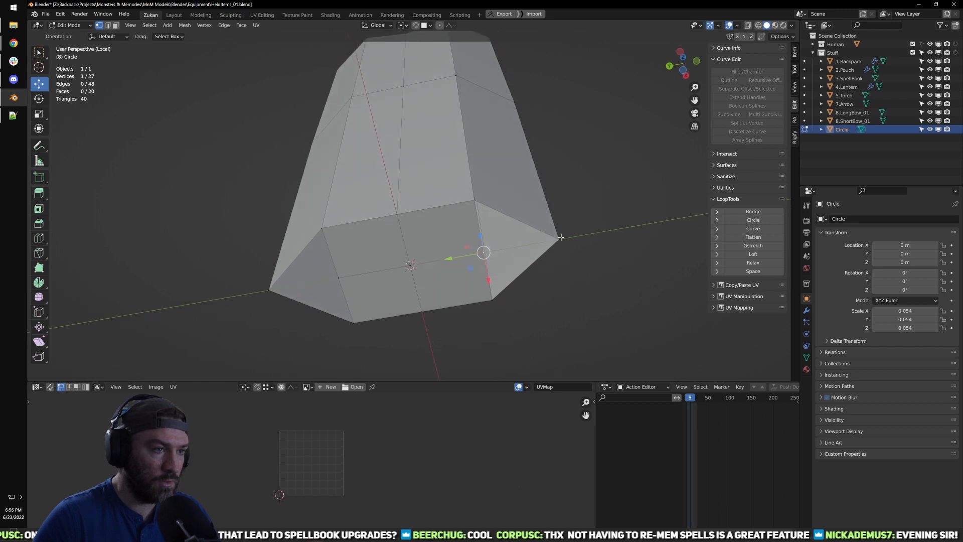
Step: Merge both end vertices of the bottom's centre cut into the adjacent outer corner vertices to close the tube's gaps
key(m)
click(562, 239)
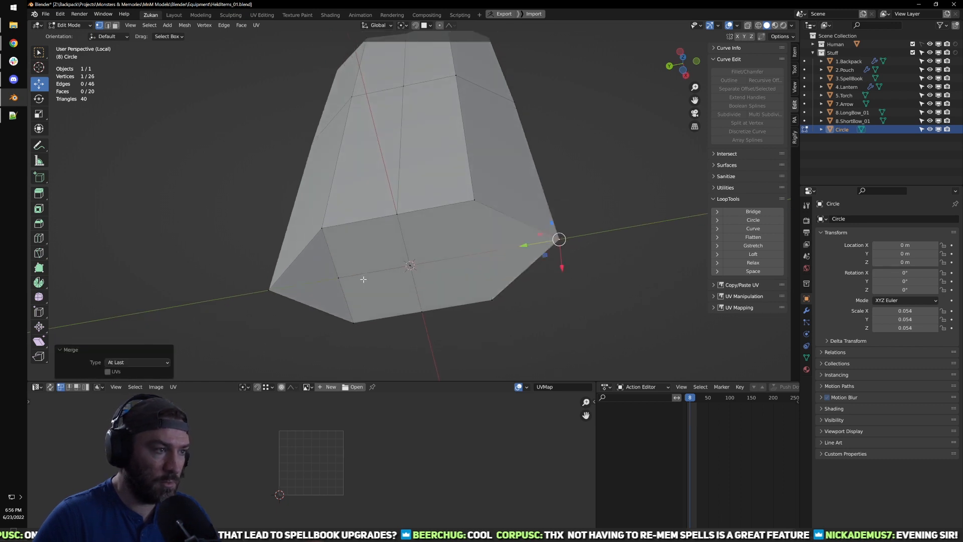
click(339, 278)
key(m)
click(272, 286)
scroll(382, 268, down, 3)
middle_drag(477, 252, 415, 185)
click(415, 185)
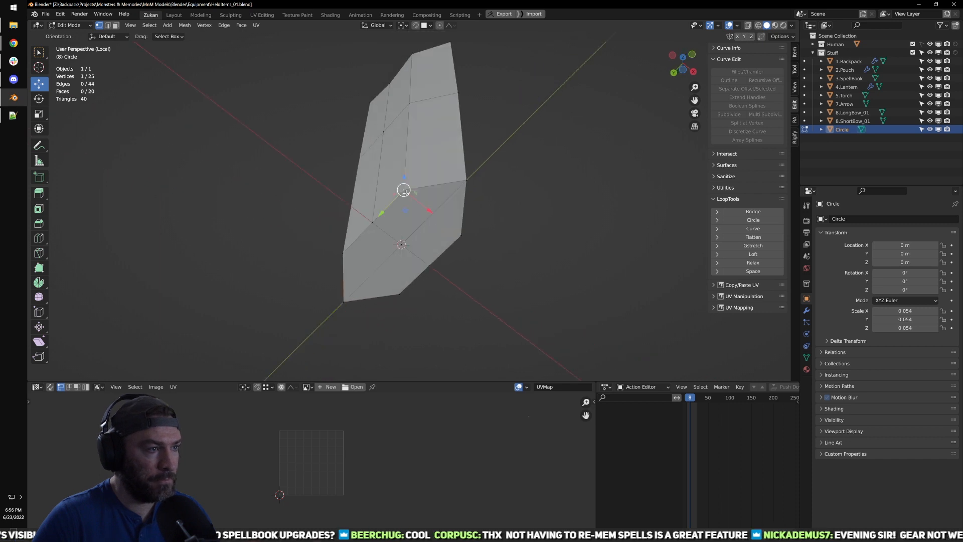
key(ctrl+e)
click(461, 238)
middle_drag(461, 237, 357, 233)
click(357, 233)
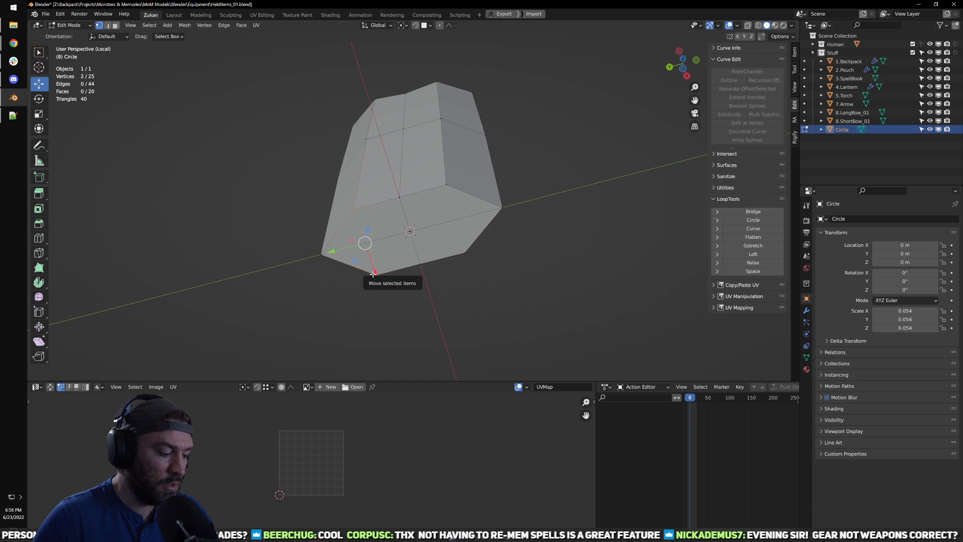
key(ctrl+e)
click(374, 273)
Step: Inspect the edges of the tube's closed bottom from several angles in see-through wireframe display
middle_drag(373, 274, 525, 284)
key(ctrl+Tab)
click(503, 290)
key(z)
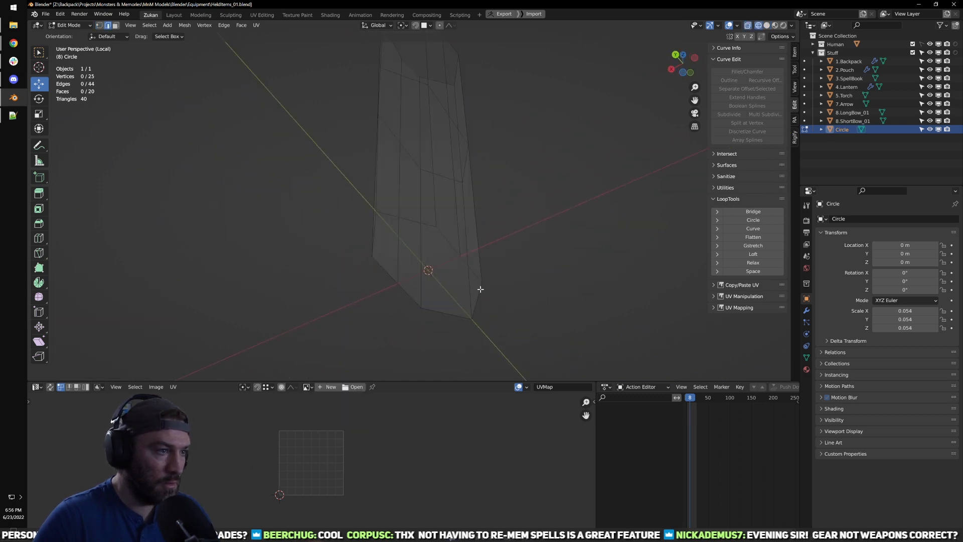
middle_drag(477, 286, 480, 266)
key(Tab)
key(Tab)
key(ctrl+Tab)
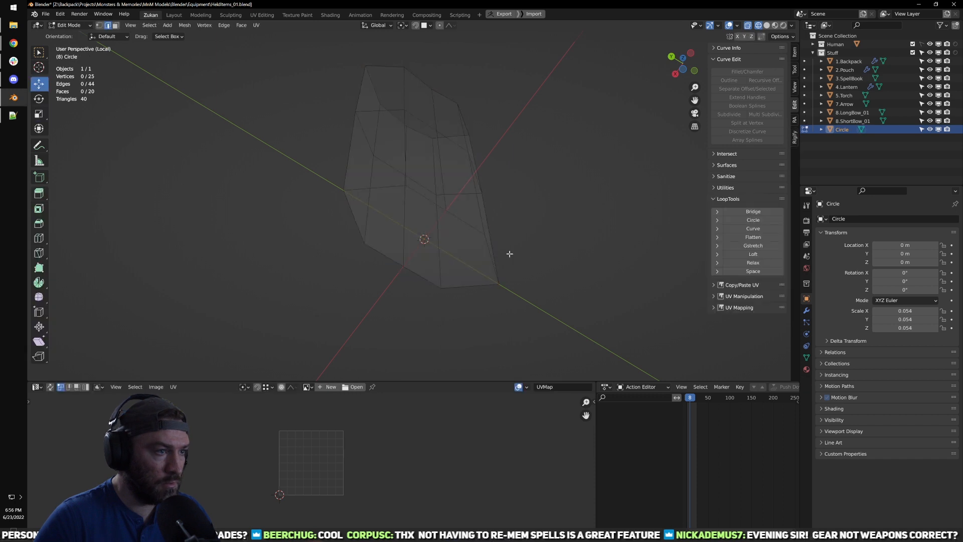
click(477, 272)
mouse_move(460, 266)
middle_down()
mouse_move(432, 256)
mouse_move(458, 236)
middle_up()
scroll(432, 256, up, 4)
click(327, 261)
scroll(451, 244, down, 7)
Step: Leave the tube's isolated view, return to solid display and raise the tube to about 0.026 m on Z
key(Tab)
key(KP_Divide)
click(390, 268)
key(shift+z)
middle_drag(415, 265, 426, 238)
scroll(426, 238, up, 3)
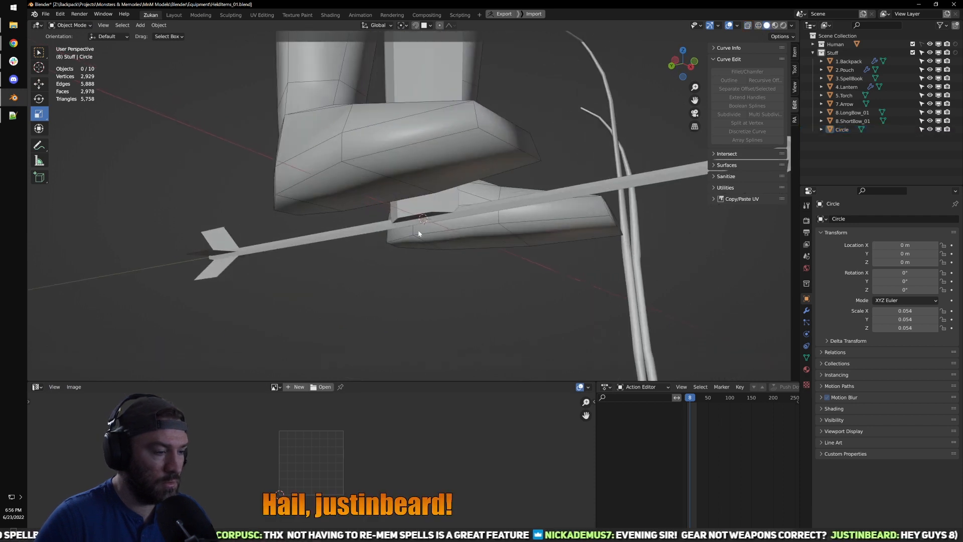
scroll(464, 185, down, 4)
shift+middle_drag(454, 133, 409, 209)
click(407, 210)
key(w)
drag(395, 248, 396, 237)
Step: Isolate the tube again and select its entire mesh in Edit Mode with wireframe display
key(KP_Divide)
middle_drag(470, 286, 461, 163)
key(Tab)
key(ctrl+Tab)
click(474, 203)
middle_drag(474, 203, 529, 231)
key(ctrl+Tab)
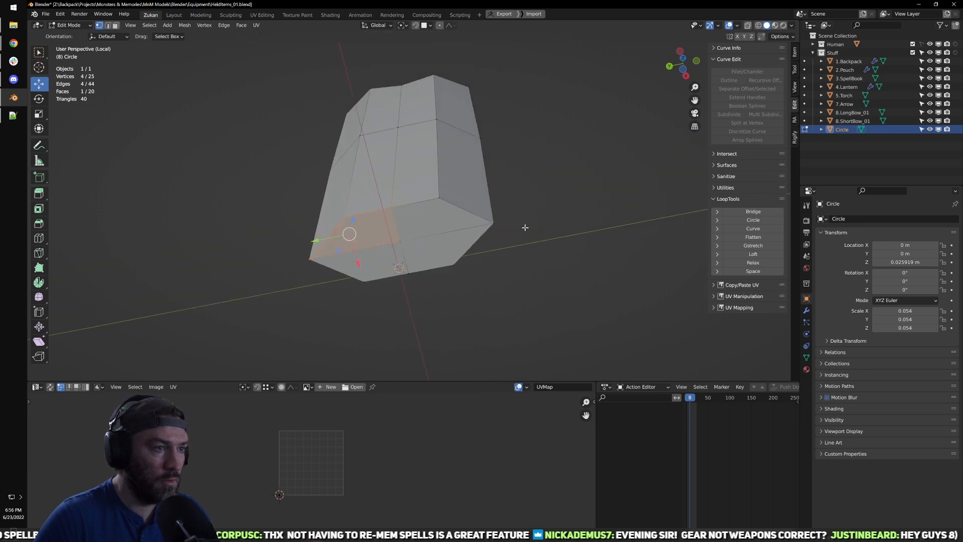
click(525, 228)
scroll(527, 232, up, 3)
key(shift+z)
click(559, 237)
scroll(557, 251, down, 6)
key(a)
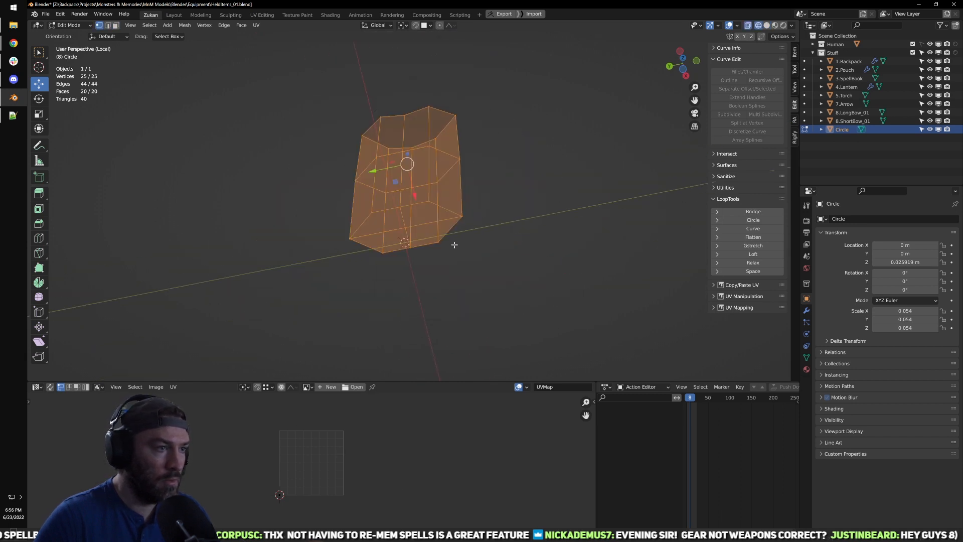
Step: Use the Knife tool to cut between opposite corners across the centre line at both ends of the tube's bottom
scroll(452, 209, up, 4)
key(shift+space)
key(k)
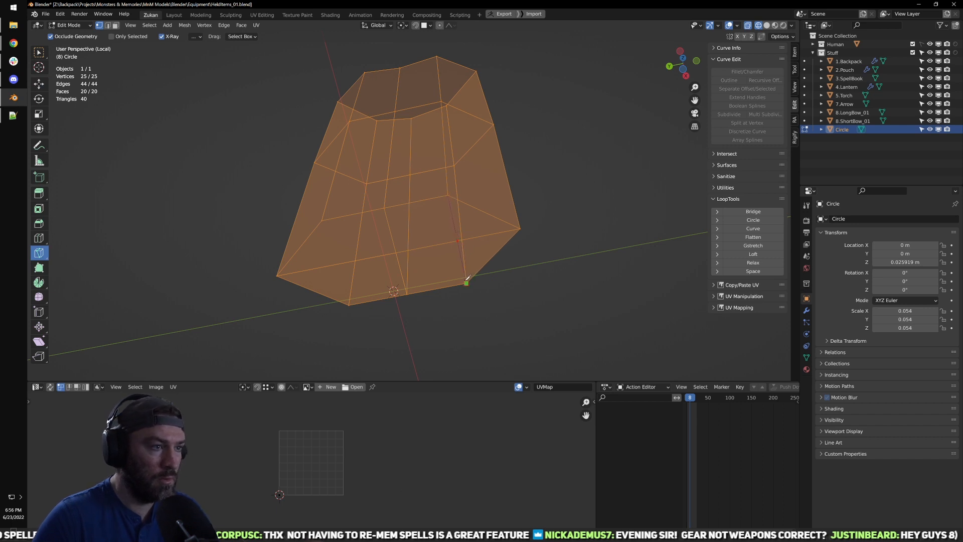
middle_drag(345, 251, 379, 238)
middle_drag(430, 177, 436, 215)
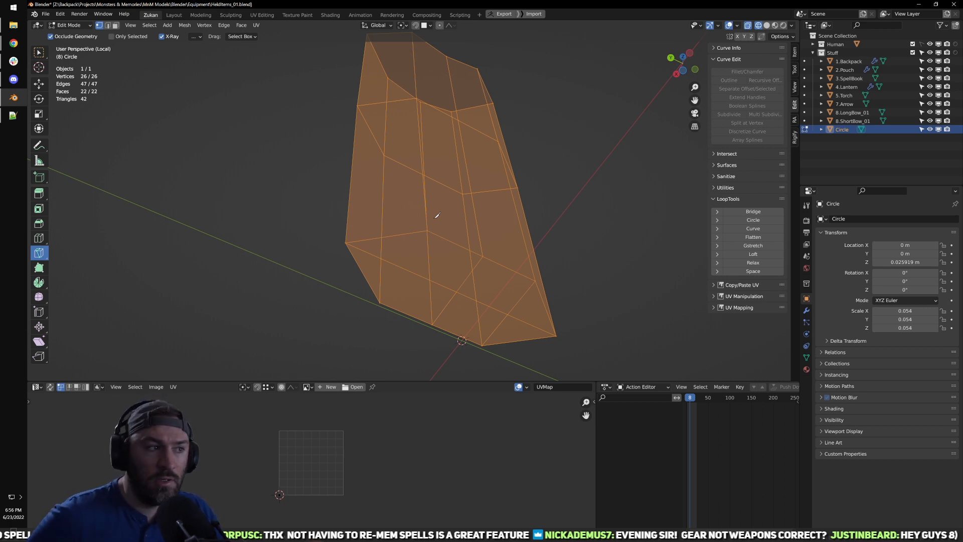
middle_drag(464, 220, 483, 205)
click(403, 269)
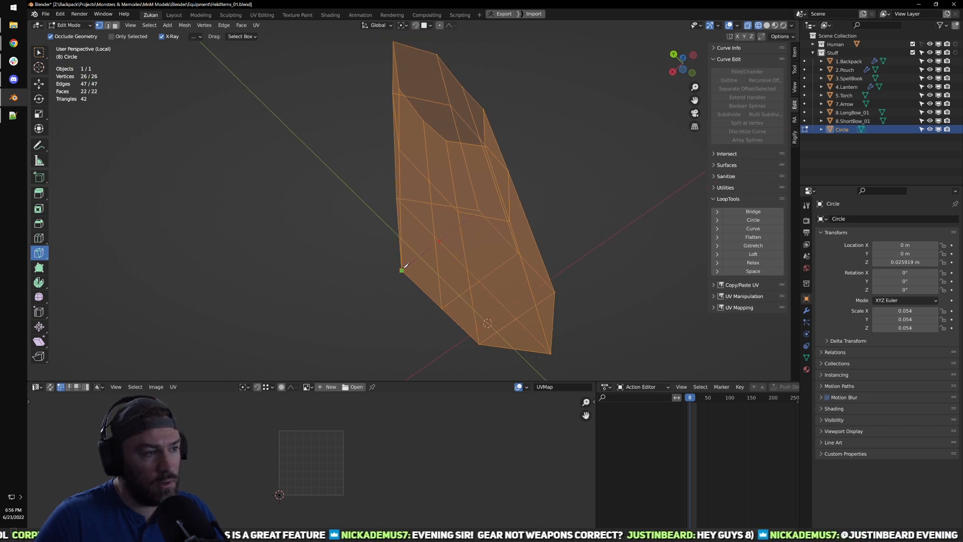
middle_drag(511, 232, 385, 241)
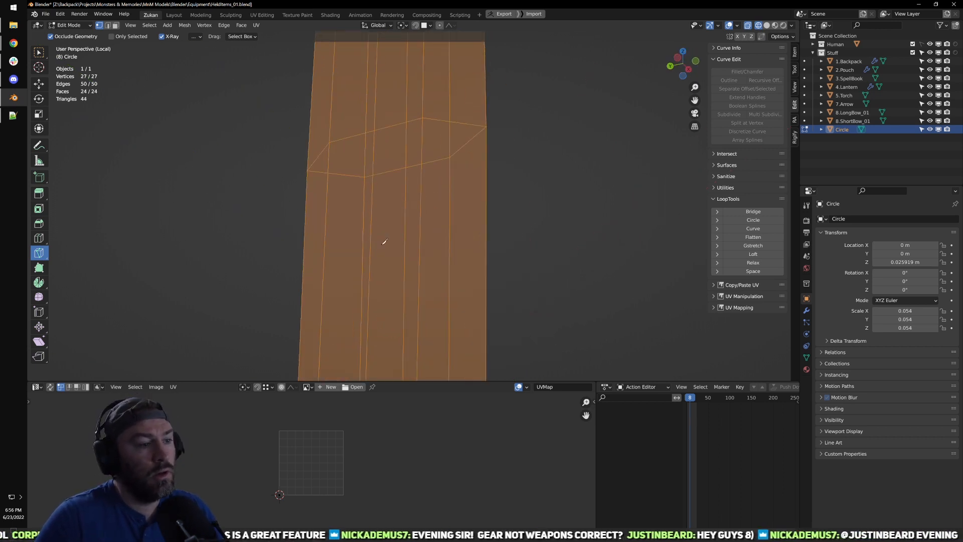
Step: Bring the whole scene back in solid shading and return the tube to Object Mode
key(KP_Divide)
click(43, 63)
click(40, 54)
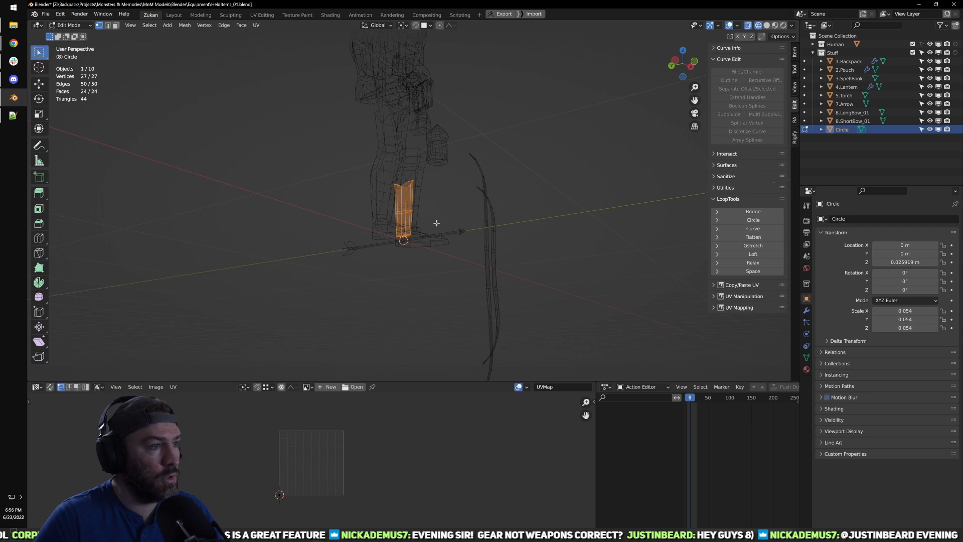
key(shift+z)
mouse_move(467, 206)
middle_down()
mouse_move(445, 189)
mouse_move(401, 201)
middle_up()
shift+middle_drag(469, 184, 461, 233)
key(Tab)
scroll(439, 194, up, 4)
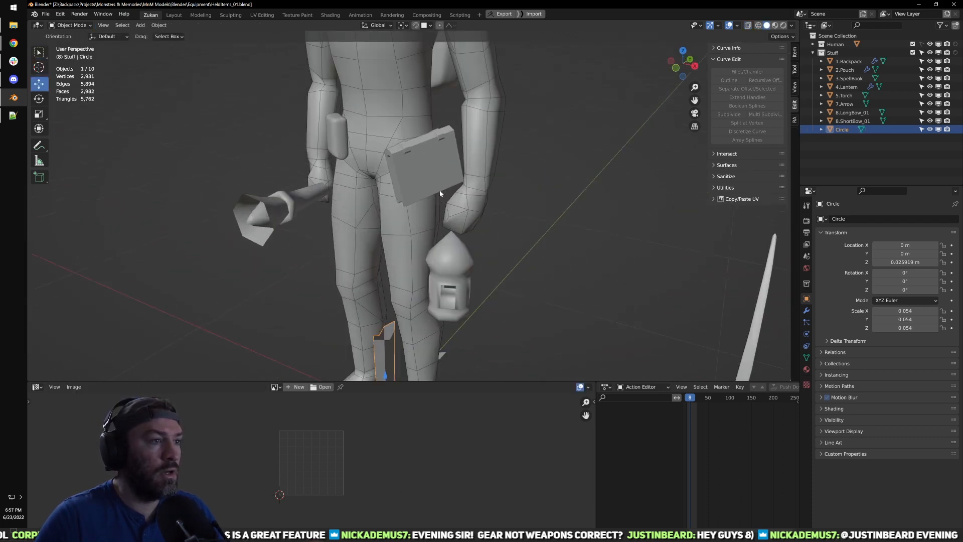
Step: Select the spellbook on the hip and switch the viewport to Material Preview shading
click(438, 173)
scroll(437, 173, up, 2)
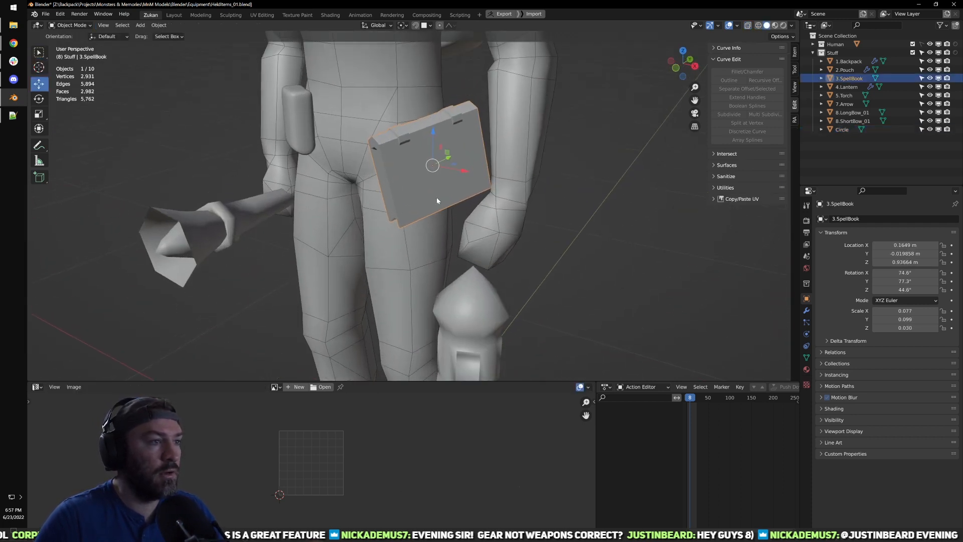
click(776, 25)
scroll(406, 196, down, 5)
scroll(401, 154, up, 3)
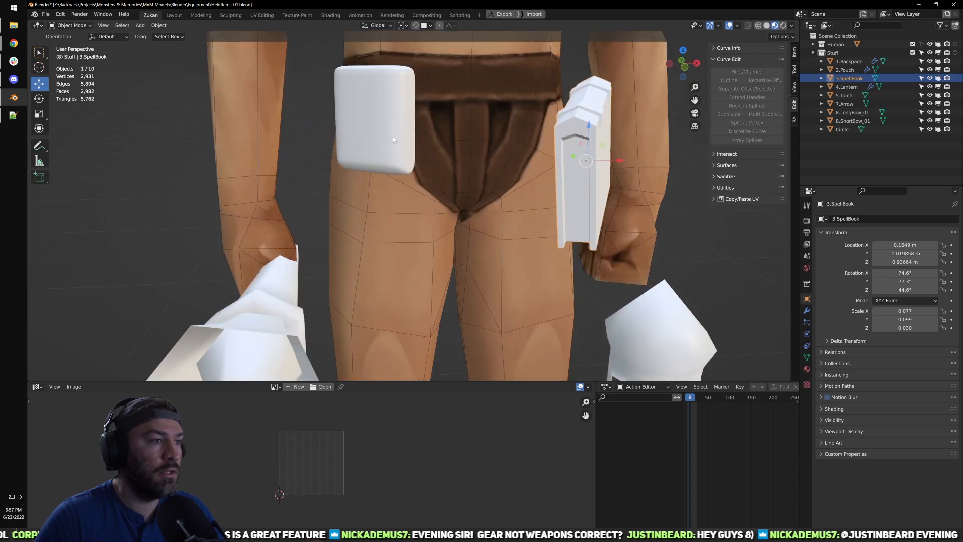
Step: Review the pouch, backpack, arrow and bows around the character from several sides in Material Preview
click(402, 151)
scroll(402, 148, down, 2)
shift+middle_drag(402, 149, 585, 246)
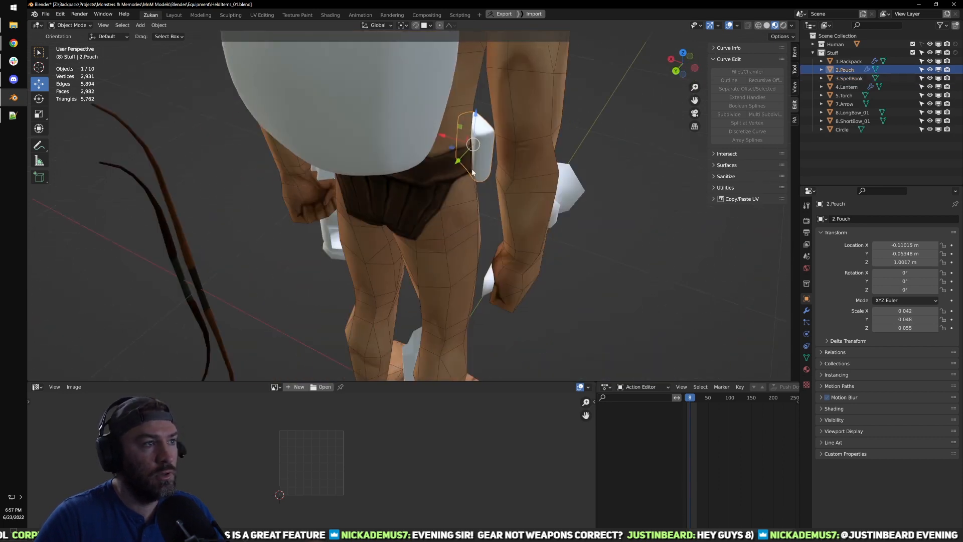
scroll(503, 234, down, 3)
middle_drag(405, 131, 450, 110)
middle_drag(392, 252, 490, 161)
shift+middle_drag(462, 276, 470, 171)
scroll(462, 185, up, 4)
middle_drag(426, 241, 419, 374)
click(370, 294)
scroll(413, 256, down, 4)
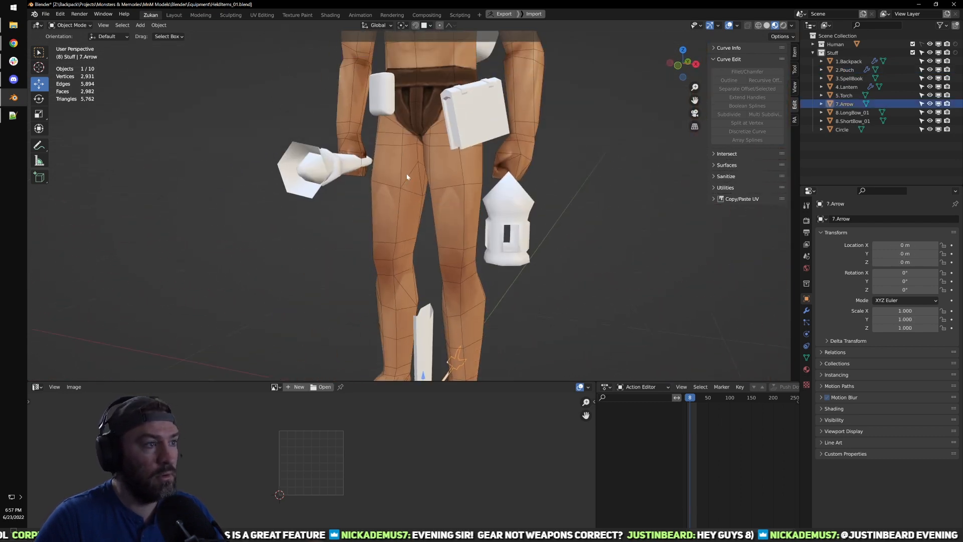
shift+middle_drag(406, 173, 396, 316)
middle_drag(380, 200, 494, 200)
middle_drag(501, 254, 429, 221)
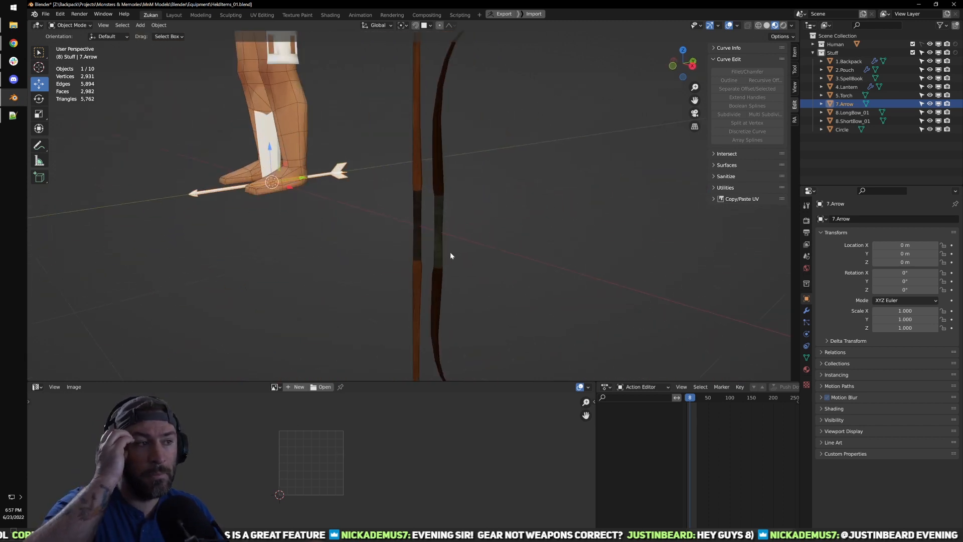
middle_drag(399, 164, 418, 175)
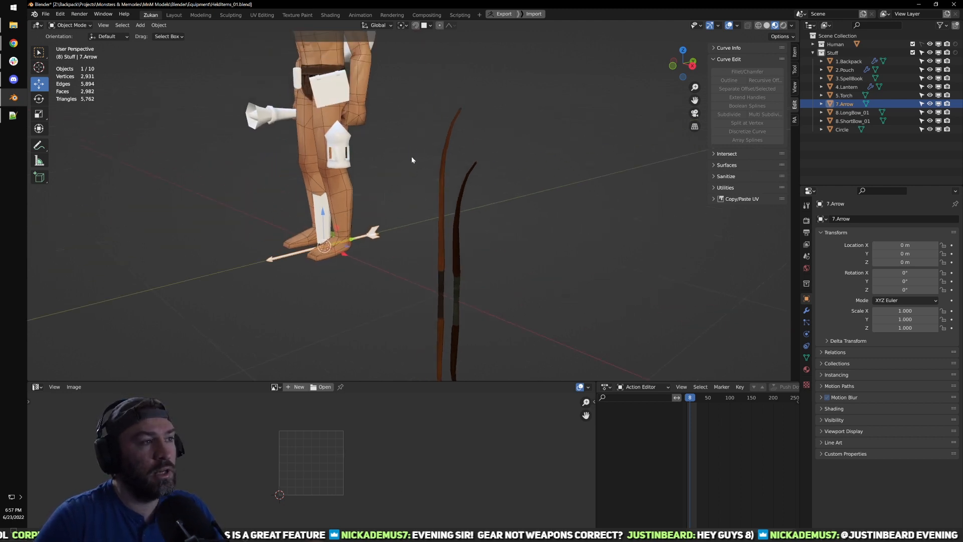
Step: Examine the lantern hanging from the hand up close, including from the front orthographic view
shift+middle_drag(383, 122, 390, 185)
scroll(366, 182, up, 5)
shift+middle_drag(322, 181, 452, 198)
click(372, 213)
key(KP_Decimal)
scroll(458, 199, down, 1)
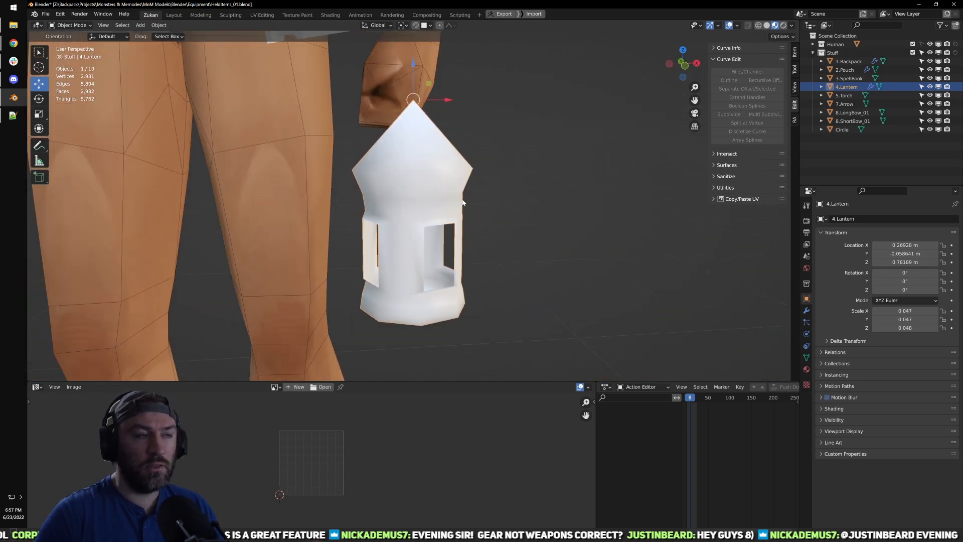
scroll(467, 193, down, 5)
shift+middle_drag(532, 189, 261, 156)
shift+middle_drag(378, 237, 421, 171)
middle_drag(437, 176, 276, 169)
key(KP_1)
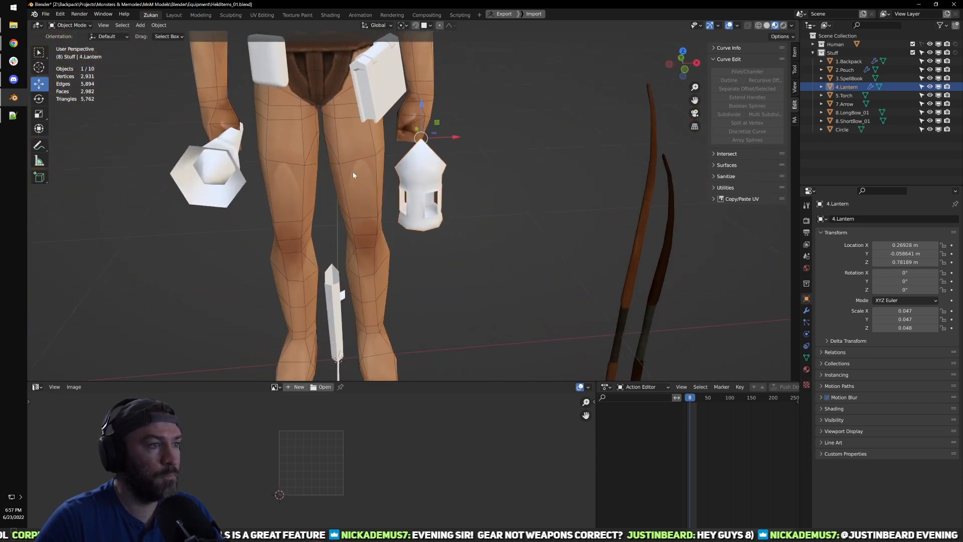
scroll(447, 131, up, 5)
scroll(450, 152, up, 3)
scroll(445, 209, down, 3)
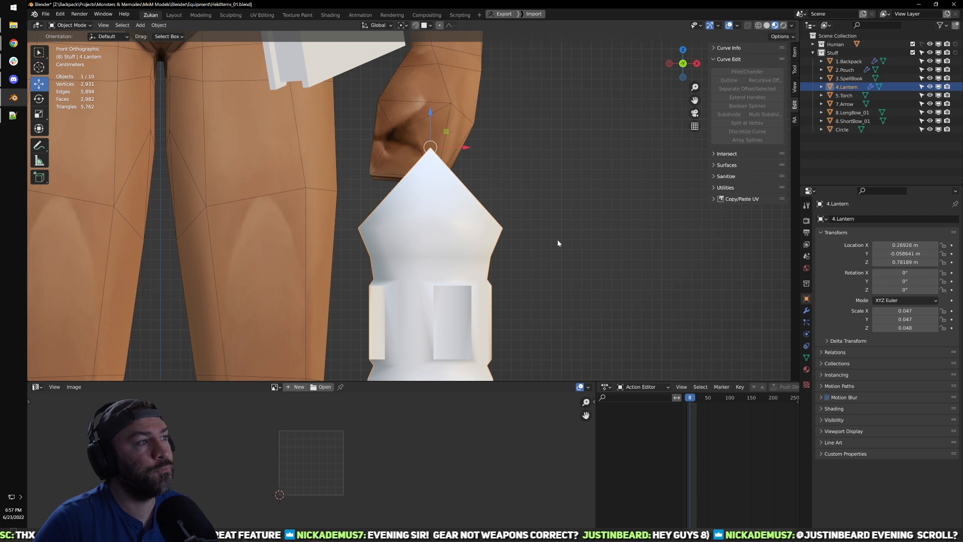
scroll(558, 240, down, 5)
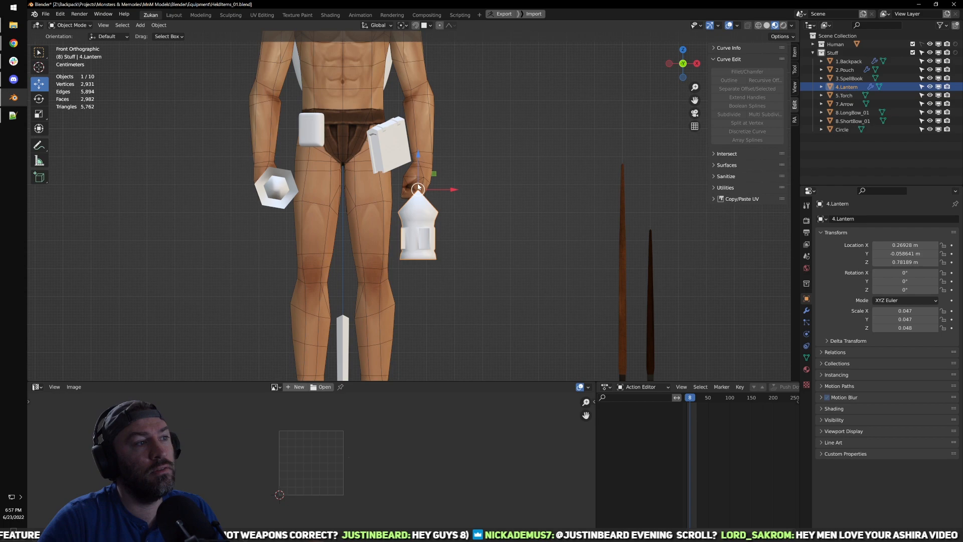
scroll(466, 200, down, 4)
middle_drag(490, 206, 429, 236)
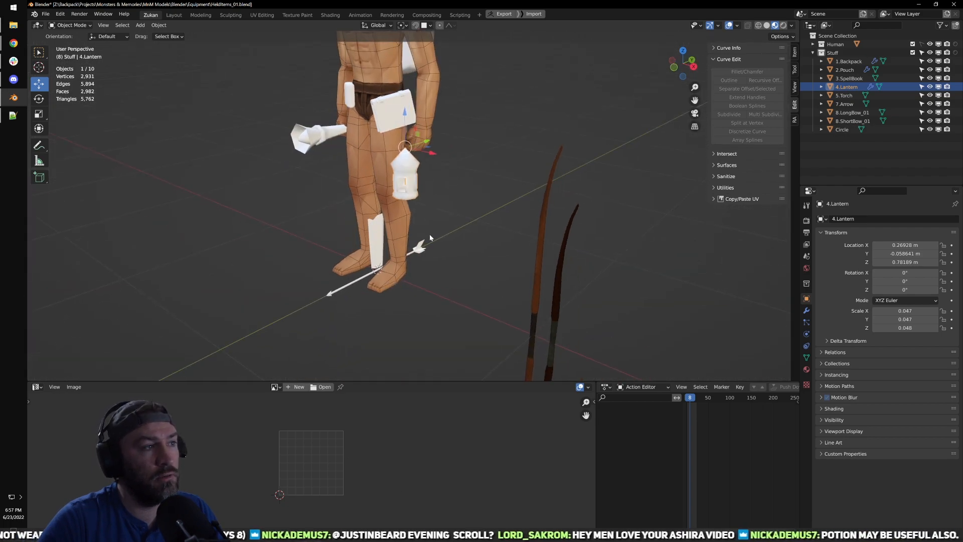
Step: Shift part of the torch's mesh slightly in Edit Mode, then return to Object Mode
click(313, 135)
scroll(395, 251, up, 6)
key(Tab)
middle_drag(436, 299, 450, 327)
scroll(401, 293, up, 2)
scroll(400, 343, up, 3)
shift+click(403, 331)
scroll(427, 301, down, 4)
key(w)
drag(392, 259, 399, 260)
middle_drag(441, 296, 424, 265)
scroll(537, 321, down, 6)
key(Tab)
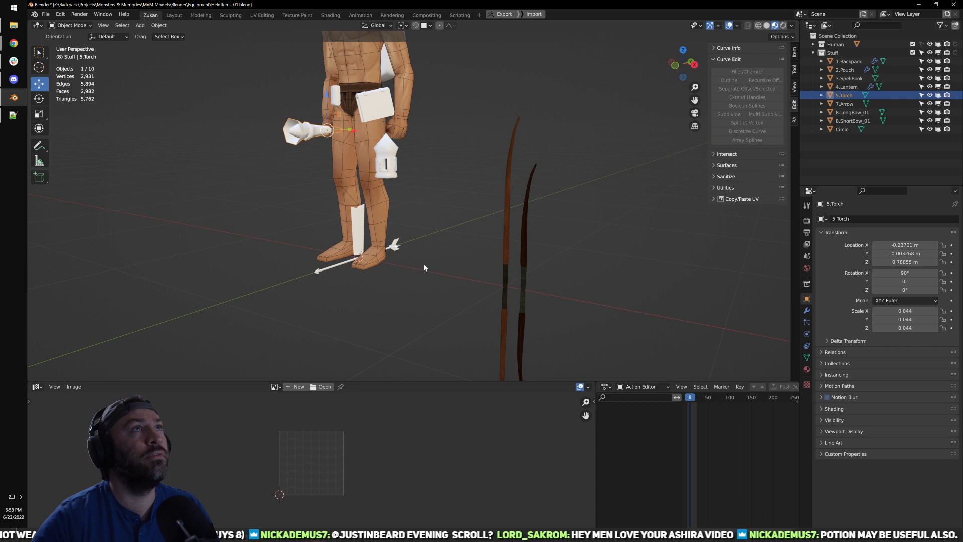
Step: Examine the pouch at the character's waist up close, including its mesh in Edit Mode
scroll(371, 137, up, 3)
shift+middle_drag(370, 137, 446, 211)
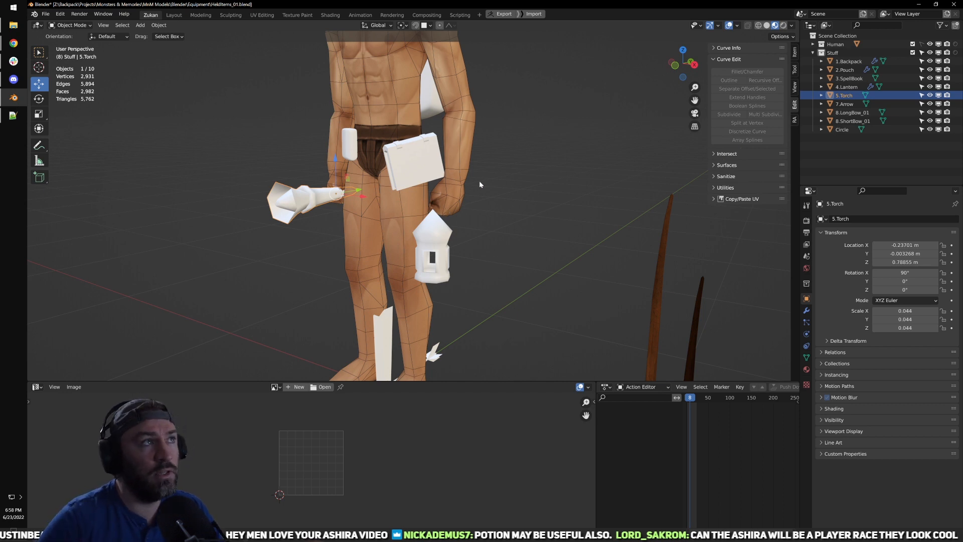
scroll(518, 233, up, 2)
shift+middle_drag(485, 216, 470, 240)
scroll(514, 294, down, 3)
shift+middle_drag(446, 207, 529, 263)
scroll(528, 262, up, 2)
click(466, 222)
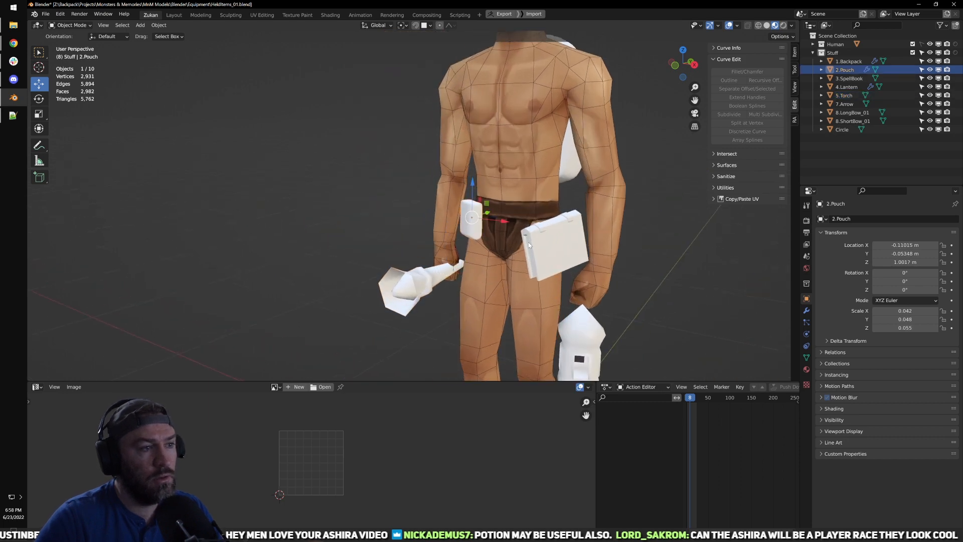
key(KP_Decimal)
key(Tab)
middle_drag(502, 228, 533, 250)
key(Tab)
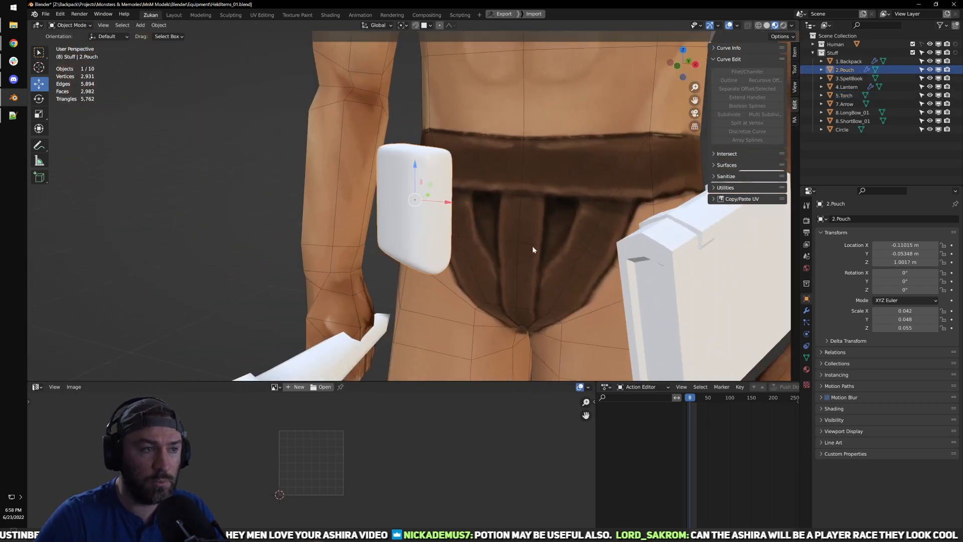
Step: Place the 3D cursor on the vertex at the backpack's bottom centre
scroll(531, 246, down, 3)
shift+middle_drag(529, 245, 449, 321)
middle_drag(552, 223, 510, 194)
click(495, 187)
scroll(532, 234, up, 4)
key(Tab)
middle_drag(533, 234, 497, 198)
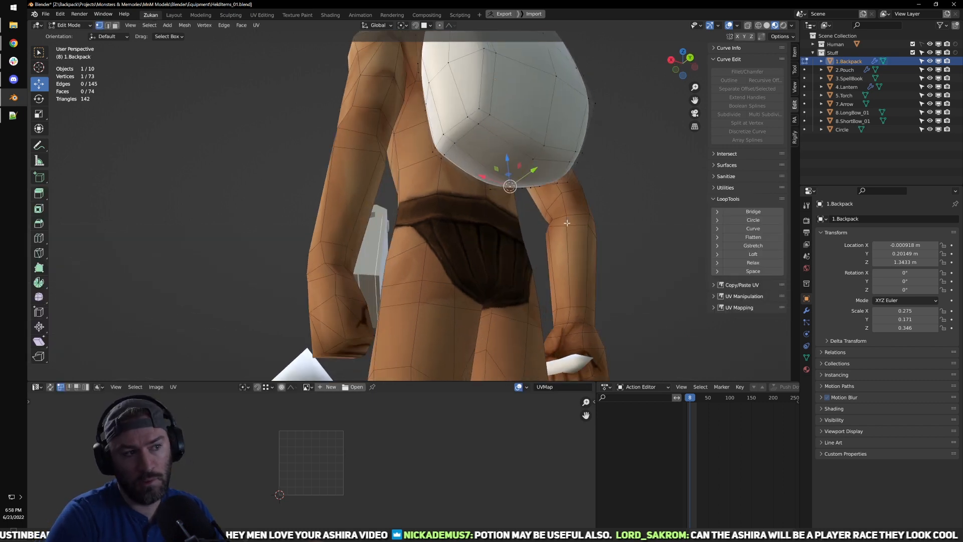
key(Tab)
middle_drag(612, 227, 582, 198)
key(shift+a)
mouse_move(576, 199)
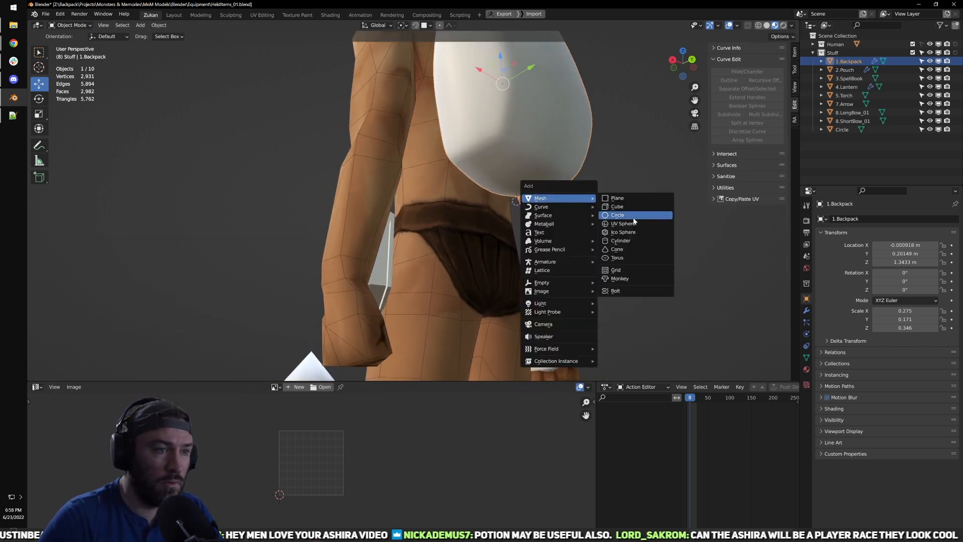
click(618, 215)
key(ctrl+z)
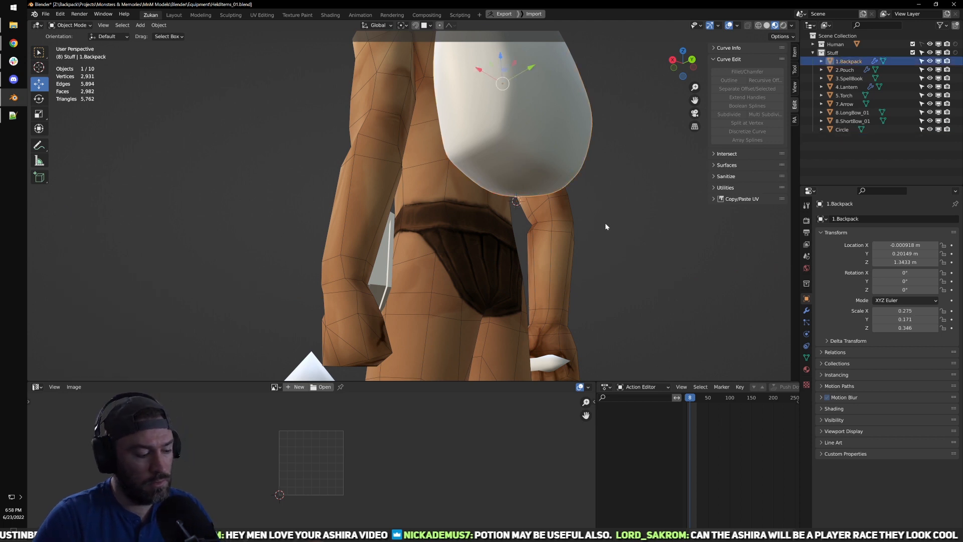
Step: Add a mesh cylinder at the 3D cursor below the backpack
key(shift+a)
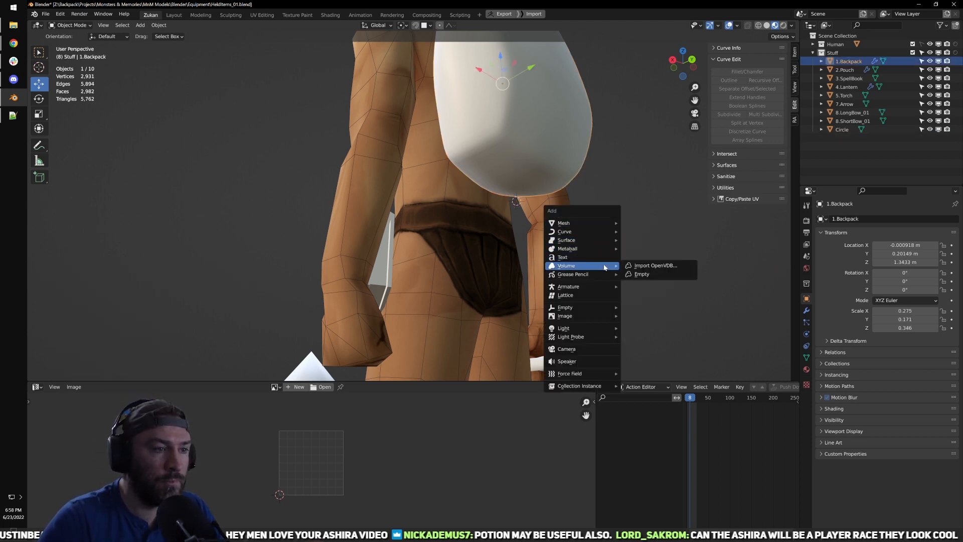
mouse_move(596, 227)
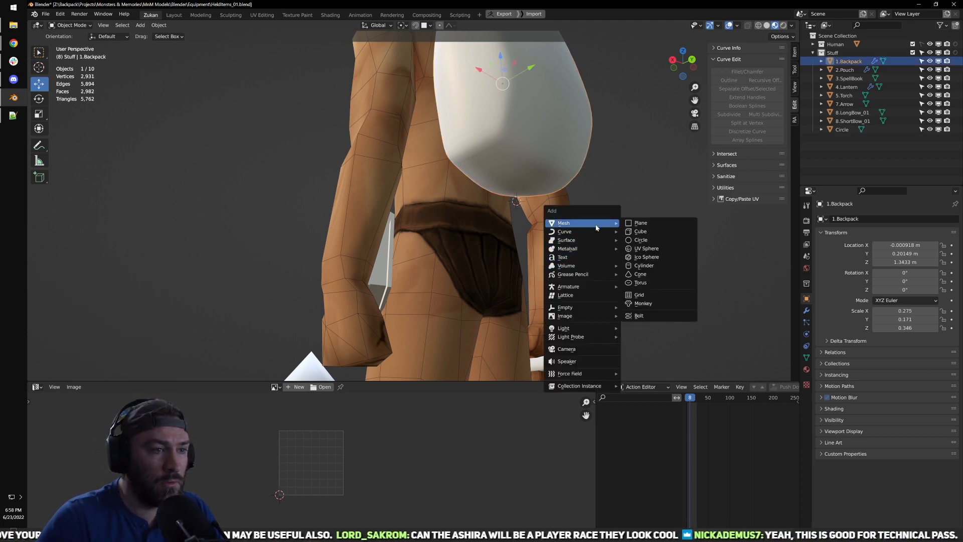
click(644, 266)
scroll(581, 196, down, 4)
scroll(581, 197, down, 3)
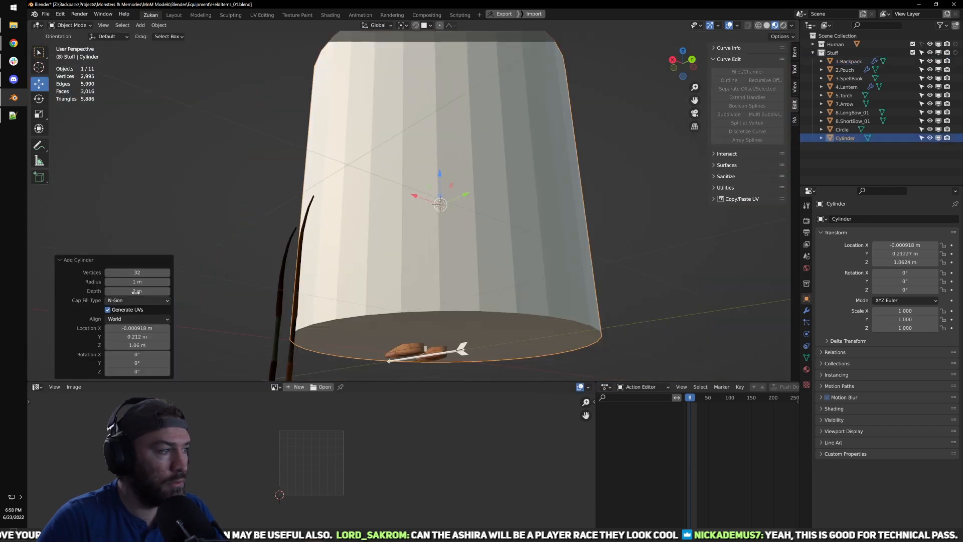
Step: Reduce the new cylinder to 6 vertices so it becomes a hexagonal prism
drag(138, 272, 136, 272)
scroll(459, 188, down, 3)
middle_drag(464, 173, 474, 204)
scroll(471, 205, up, 3)
Step: Rotate the cylinder 90° about the global Y axis so it lies sideways
key(r)
middle_drag(411, 211, 425, 208)
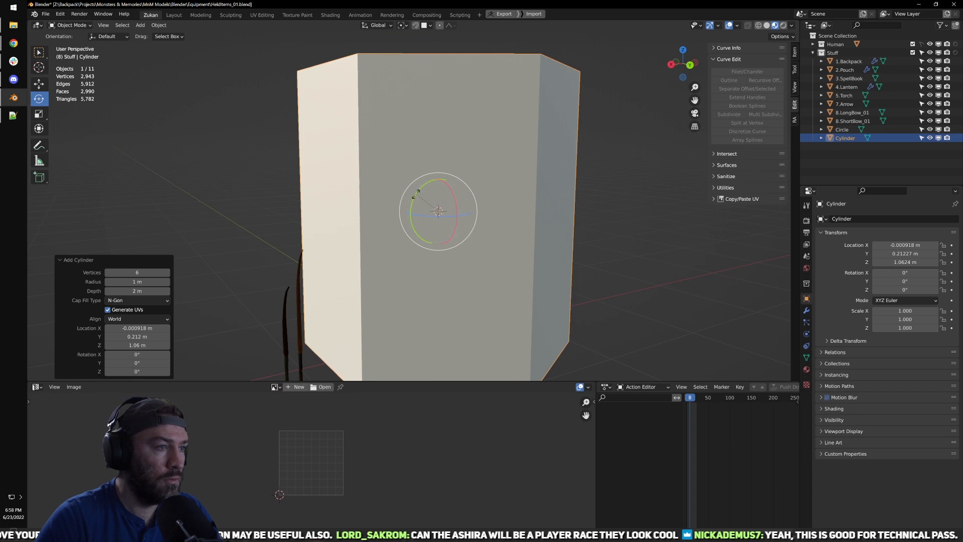
drag(416, 194, 397, 226)
click(126, 344)
text(90)
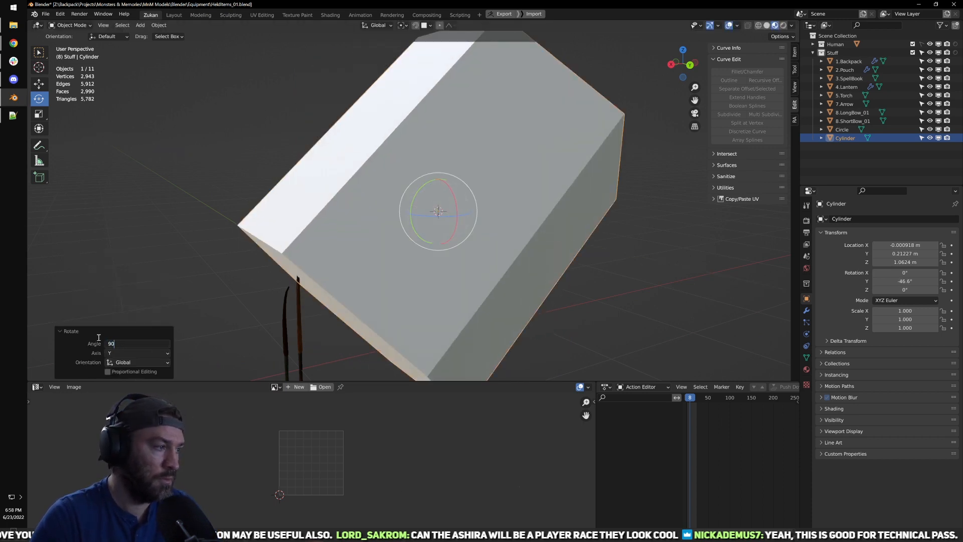
key(Return)
Step: Scale the cylinder down to about 0.081 and stretch it along X by about 2.385 to form a bedroll below the backpack
key(s)
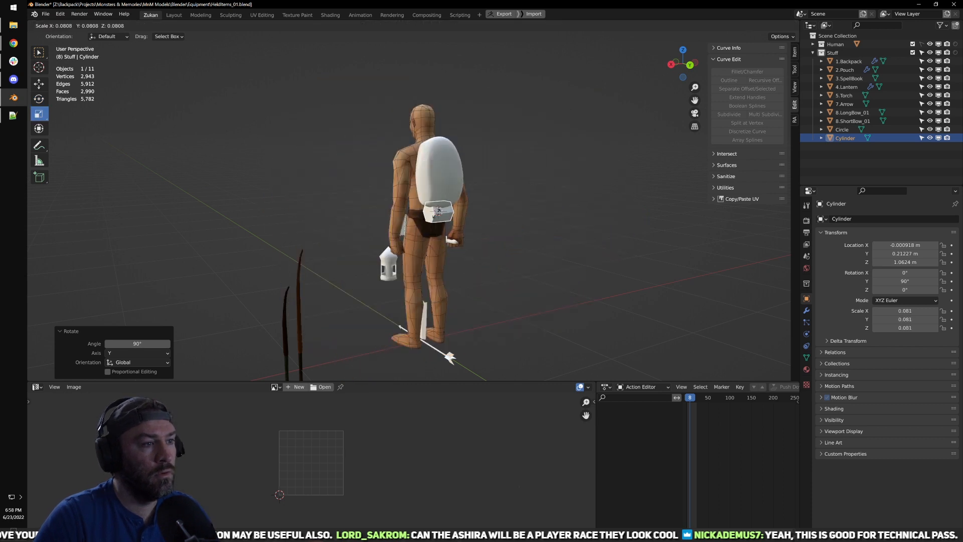
click(438, 212)
scroll(466, 231, up, 4)
alt+middle_drag(481, 240, 445, 232)
scroll(442, 229, up, 1)
drag(411, 217, 364, 215)
scroll(485, 262, up, 1)
shift+middle_drag(483, 263, 454, 270)
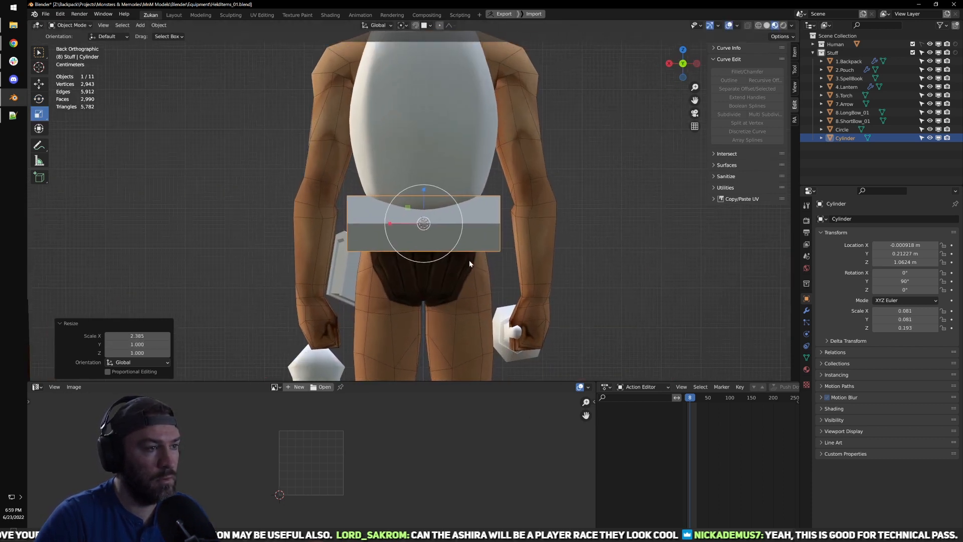
Step: Add a centred loop cut around the cylinder, bevel it into two spaced loops, and add another centred loop between them
key(Tab)
key(ctrl+r)
click(437, 229)
right_click(437, 229)
key(ctrl+b)
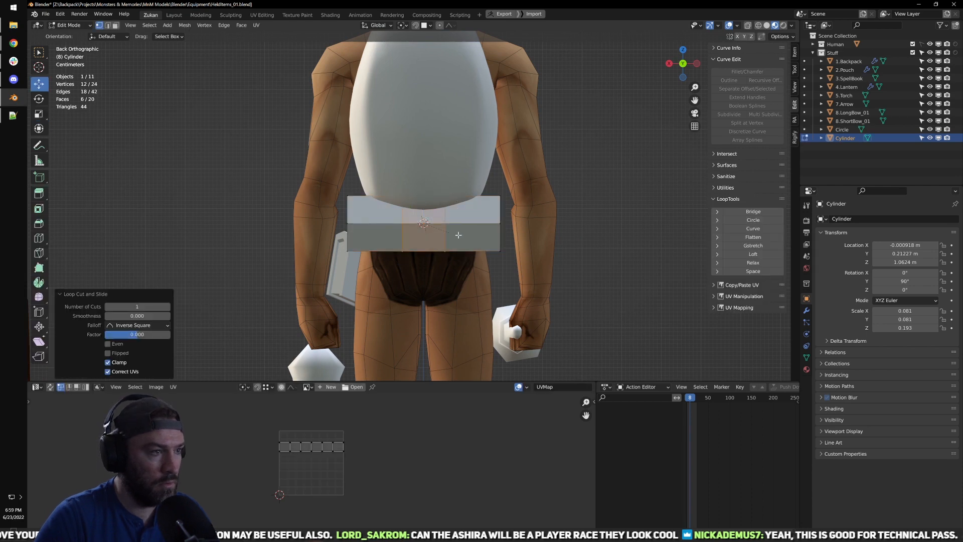
click(462, 235)
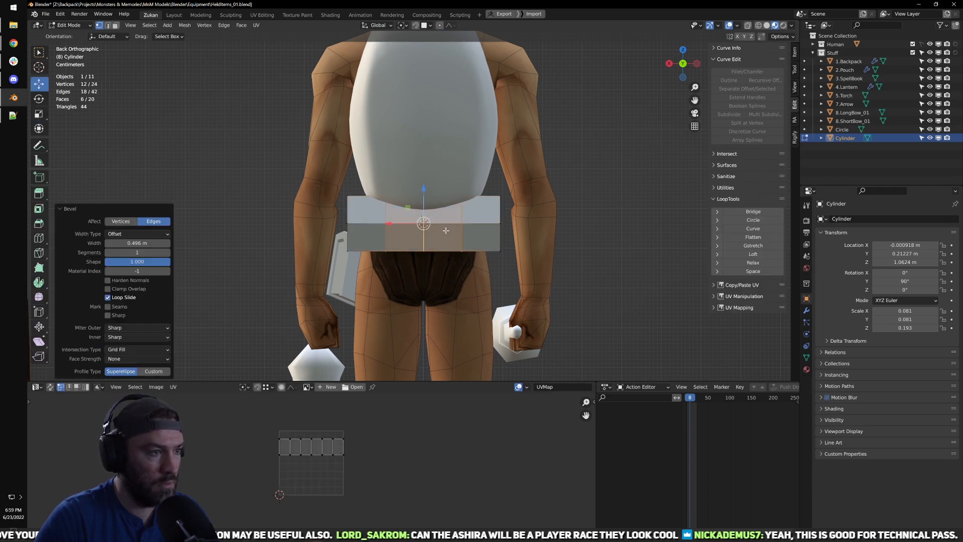
key(ctrl+r)
click(445, 230)
right_click(444, 230)
Step: Enlarge both end faces by about 1.198 around their individual origins, using linear proportional editing with a size of about 0.123
key(shift+z)
drag(317, 179, 373, 290)
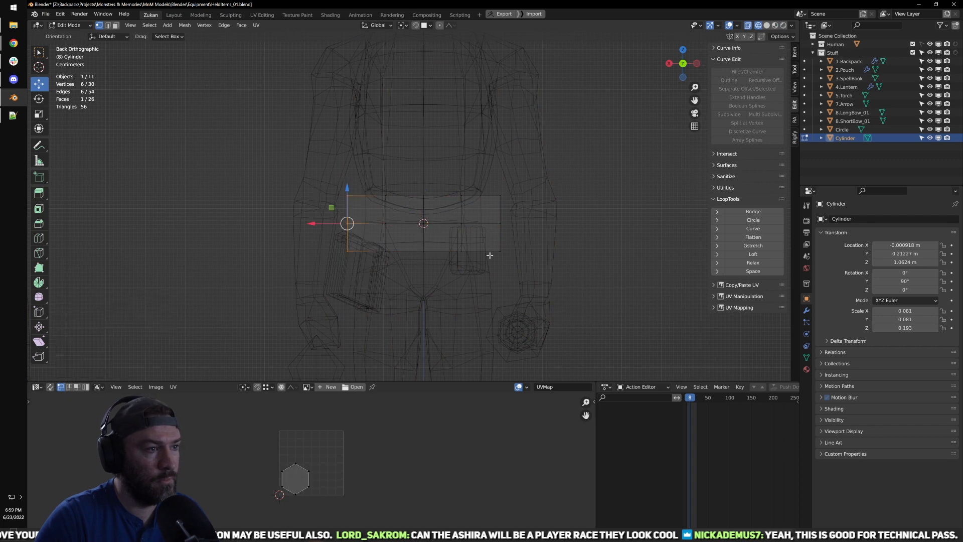
drag(491, 302, 547, 150)
key(shift+z)
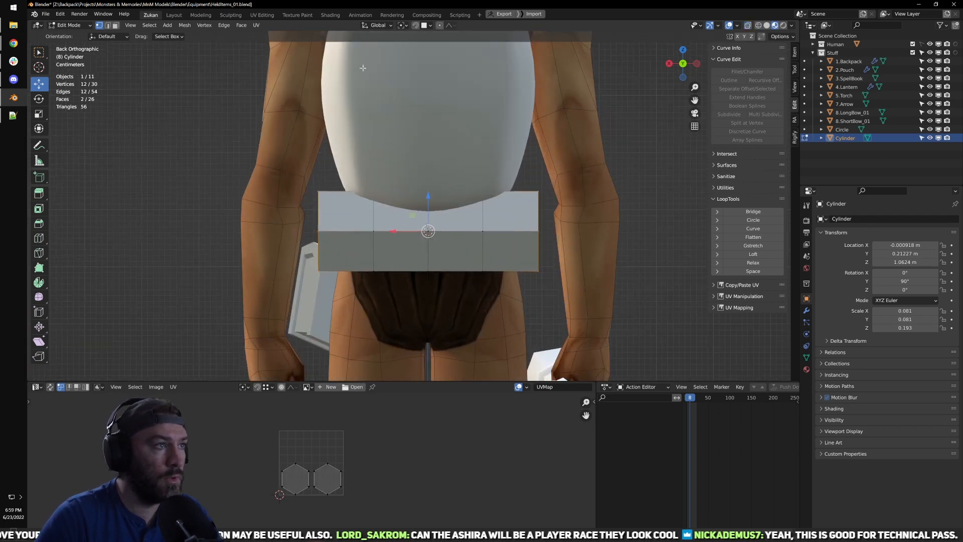
click(404, 26)
click(417, 55)
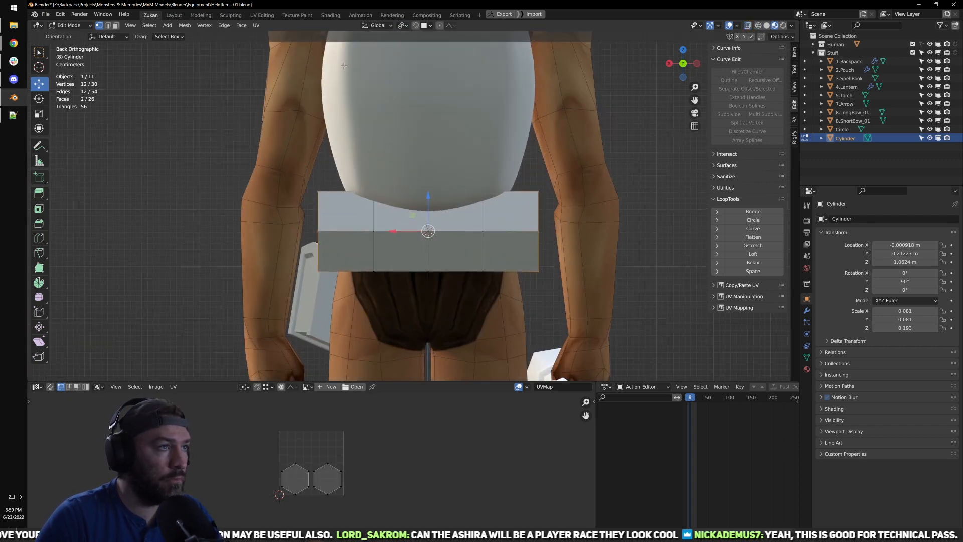
key(o)
key(s)
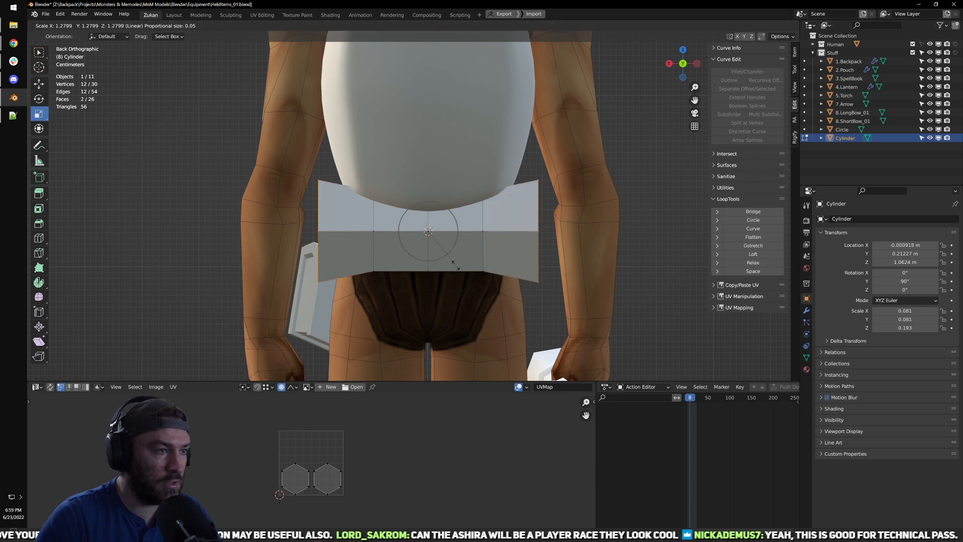
scroll(457, 269, down, 10)
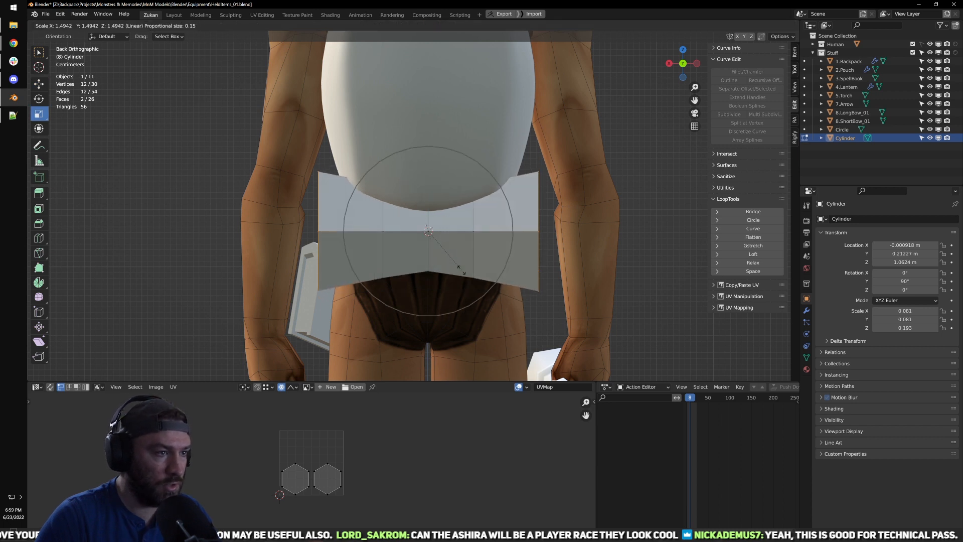
click(453, 264)
middle_drag(454, 263, 428, 227)
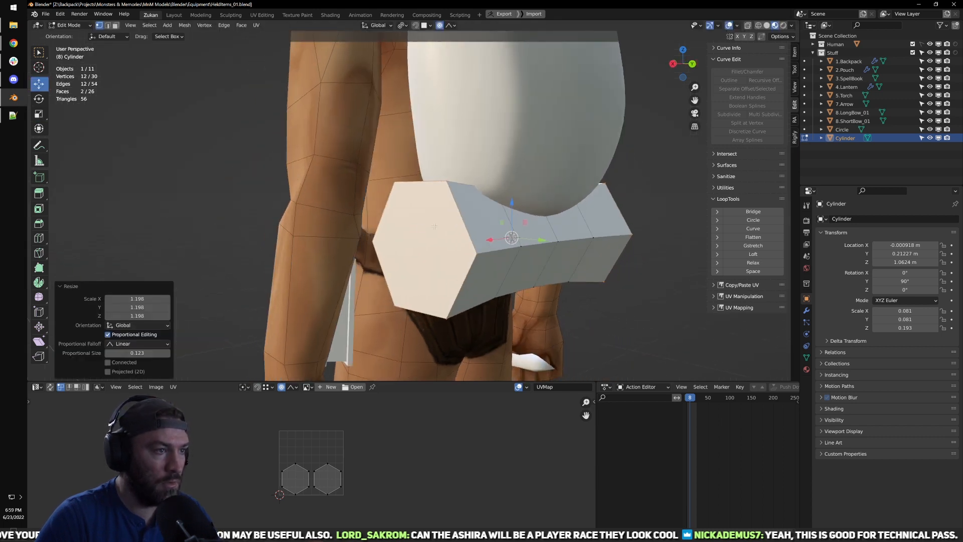
Step: Return to Object Mode and move the cylinder down about 0.018 m below the backpack
key(Tab)
key(shift+space)
key(s)
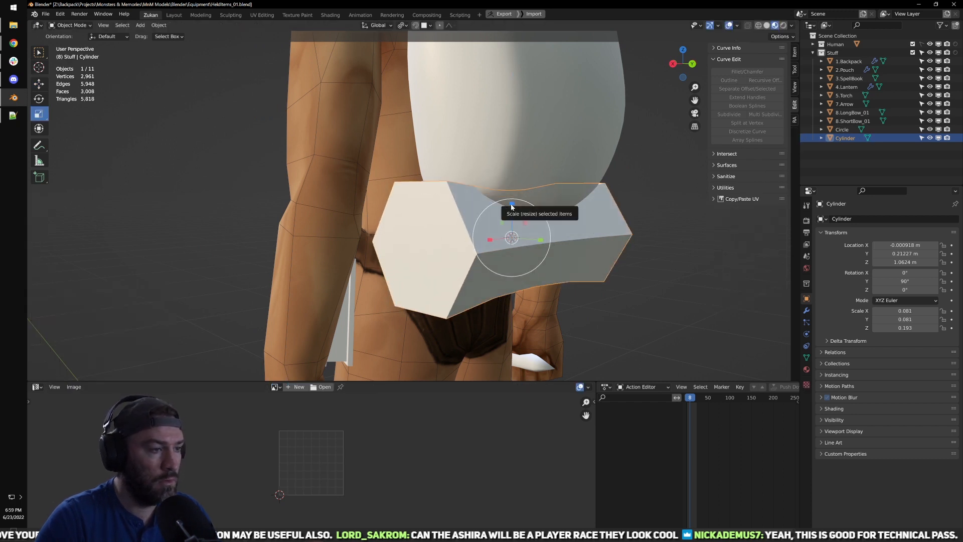
click(403, 25)
click(414, 35)
key(w)
drag(512, 204, 515, 220)
scroll(515, 220, down, 3)
middle_drag(515, 221, 392, 232)
scroll(393, 235, down, 1)
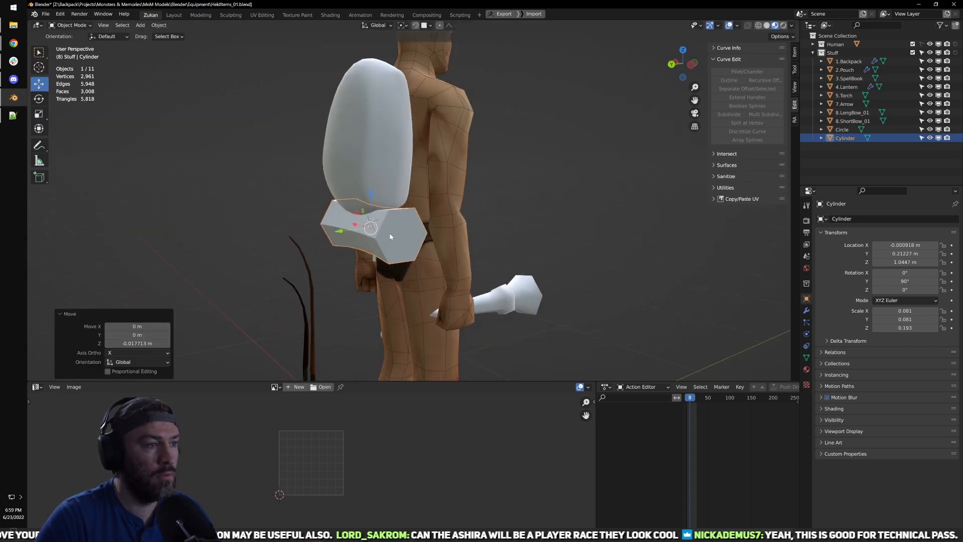
Step: Delete the two hexagonal end-cap faces of the cylinder in Edit Mode
click(477, 250)
middle_drag(316, 235, 452, 265)
scroll(431, 236, up, 4)
click(441, 246)
key(Tab)
key(ctrl+Tab)
click(453, 264)
key(KP_3)
scroll(455, 259, up, 3)
key(z)
key(ctrl+Tab)
click(454, 278)
key(x)
click(449, 293)
mouse_move(524, 271)
middle_down()
mouse_move(471, 280)
mouse_move(435, 260)
middle_up()
key(z)
key(ctrl+Tab)
click(452, 270)
scroll(440, 260, down, 3)
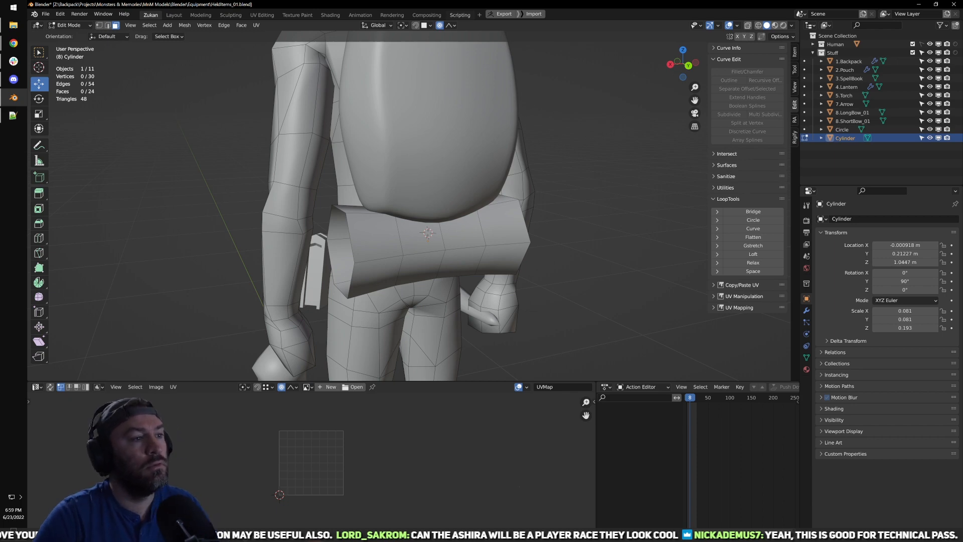
Step: Delete all faces on one half of the cylinder, from its centre loop to the end at the torch-free side, and return to Object Mode
scroll(506, 226, down, 3)
middle_drag(506, 227, 335, 208)
scroll(336, 209, up, 5)
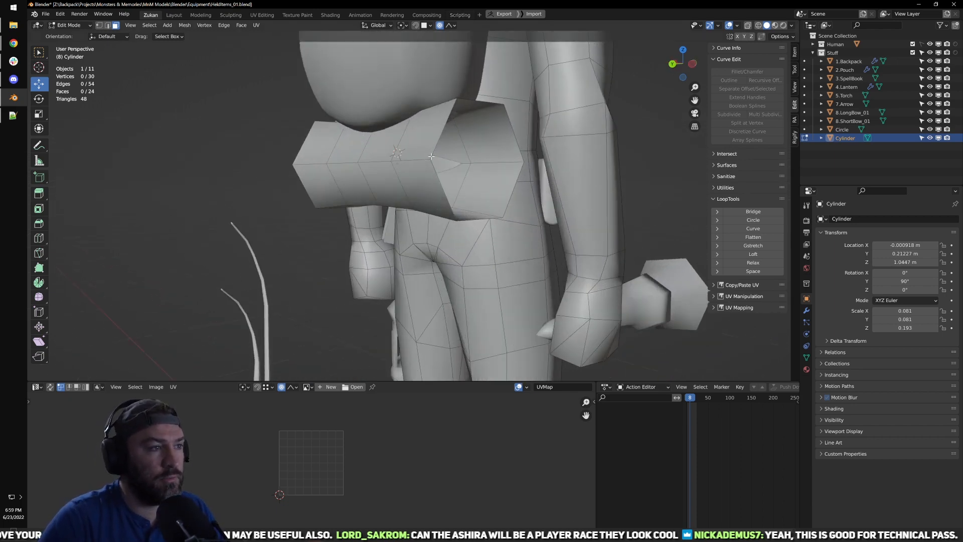
click(430, 134)
middle_drag(354, 153, 396, 164)
key(ctrl+KP_1)
key(alt+z)
key(ctrl+Tab)
key(ctrl+Tab)
click(542, 294)
drag(623, 354, 408, 146)
shift+middle_drag(460, 171, 480, 204)
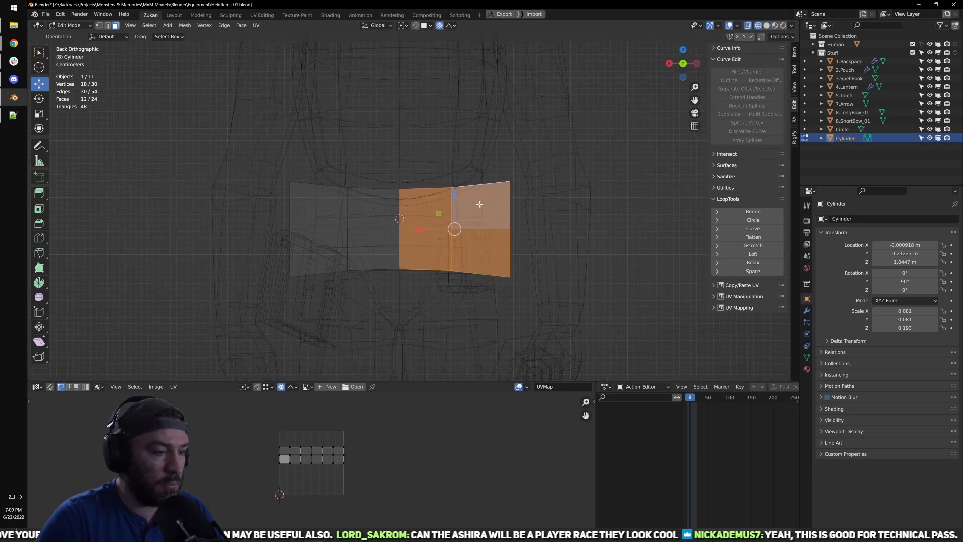
key(x)
click(478, 205)
shift+middle_drag(429, 235, 483, 222)
key(ctrl+Tab)
click(488, 209)
key(Tab)
middle_drag(371, 207, 458, 211)
scroll(458, 211, down, 3)
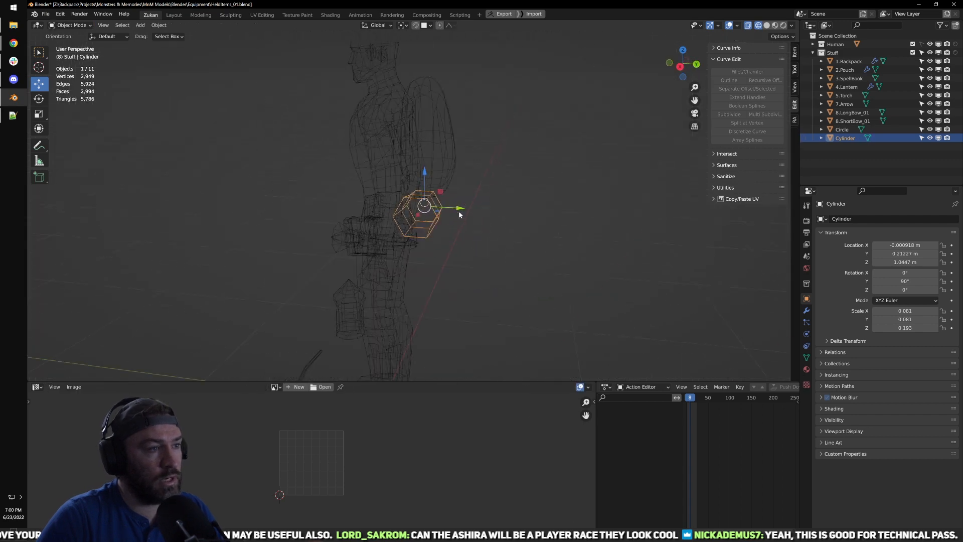
Step: Extrude the edge loop at the cylinder's outer open end, scale it inward to 0.8, and nudge it along X
key(shift+z)
middle_drag(492, 270, 416, 256)
scroll(416, 256, up, 3)
key(Tab)
middle_drag(359, 219, 431, 246)
key(ctrl+Tab)
click(399, 232)
scroll(412, 226, up, 3)
alt+click(415, 224)
key(e)
key(Escape)
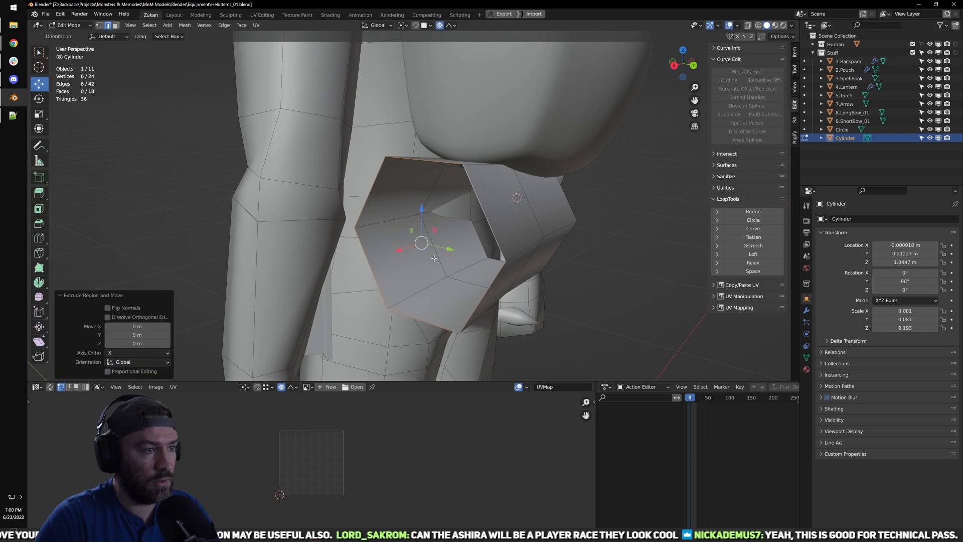
key(s)
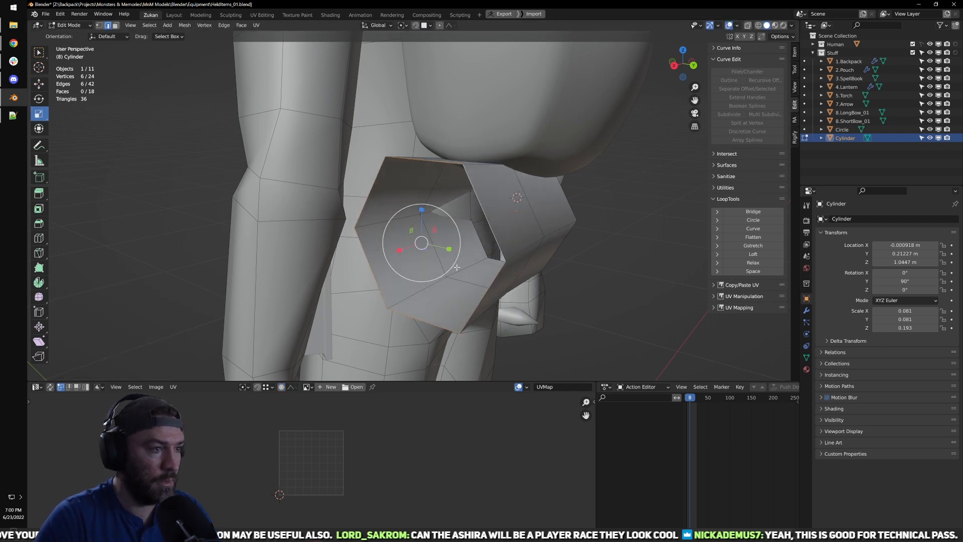
key(o)
click(440, 255)
middle_drag(440, 255, 388, 248)
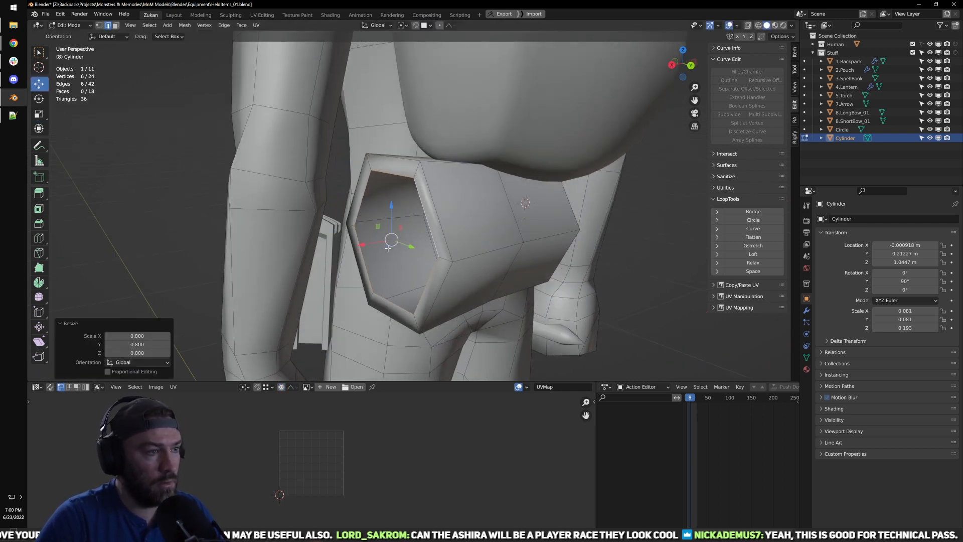
key(g)
key(x)
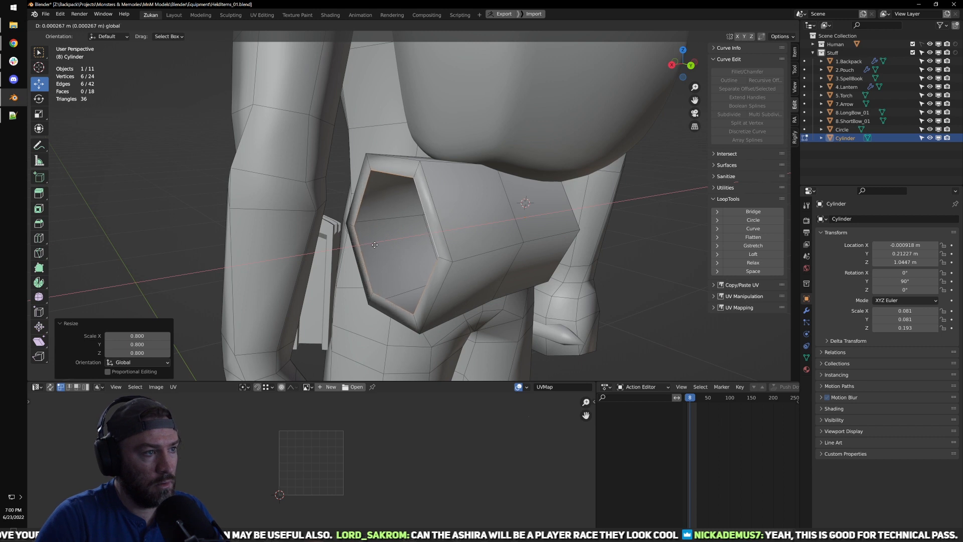
click(398, 262)
Step: Extrude the inner rim loop in place and scale it inward as a second ring on the cylinder's end
key(e)
right_click(397, 261)
middle_drag(398, 262, 427, 264)
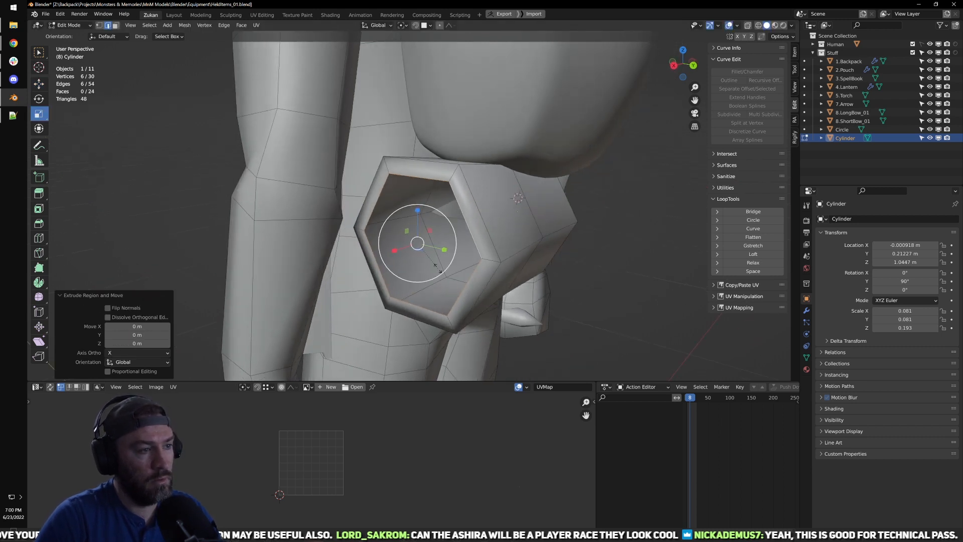
key(s)
click(405, 253)
Step: Extrude a further ring toward the end's centre, scale it to 0.581, and shift it along X
key(e)
right_click(420, 266)
key(s)
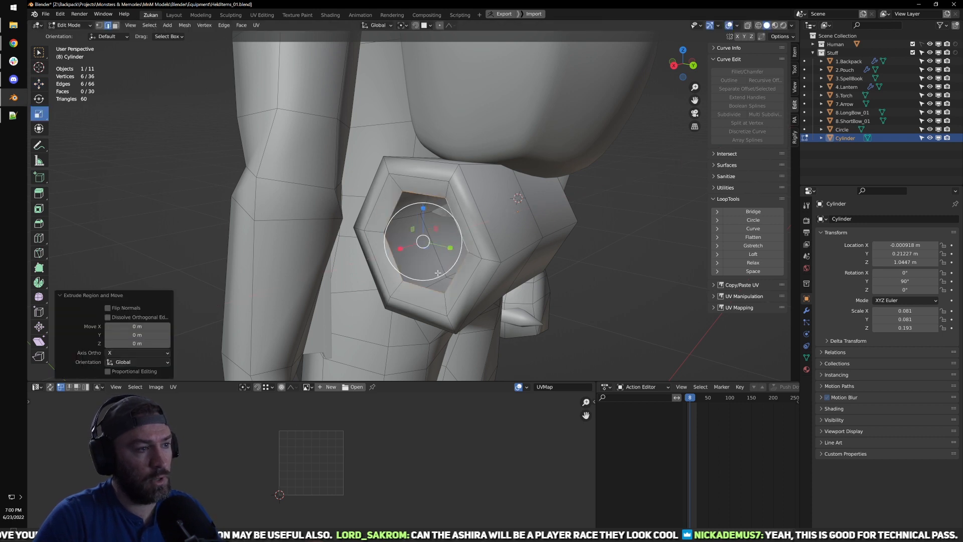
click(425, 254)
middle_drag(425, 253, 381, 252)
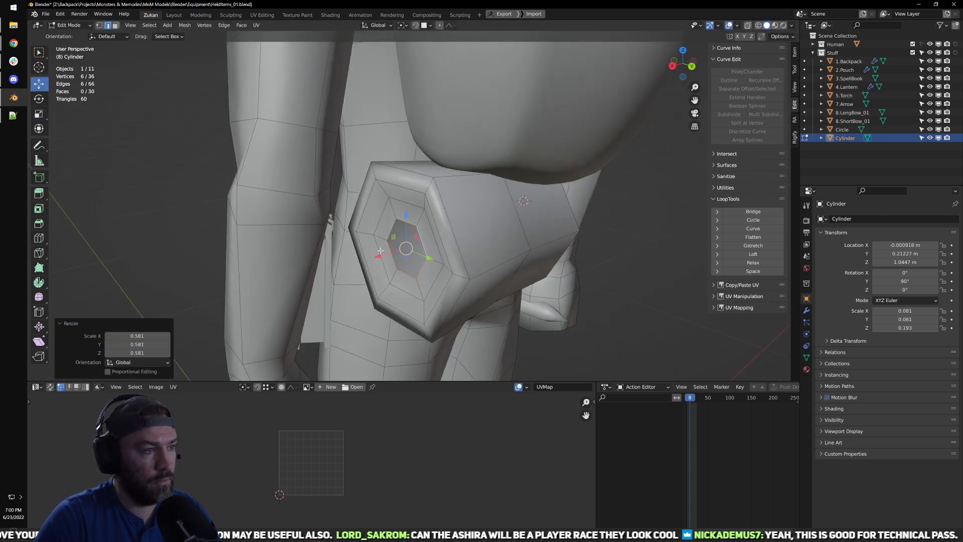
key(g)
key(x)
drag(378, 255, 377, 255)
Step: Extrude the innermost ring and merge it into a single centre vertex to close the cylinder's end
key(e)
right_click(405, 273)
key(m)
click(404, 275)
key(ctrl+Tab)
click(398, 247)
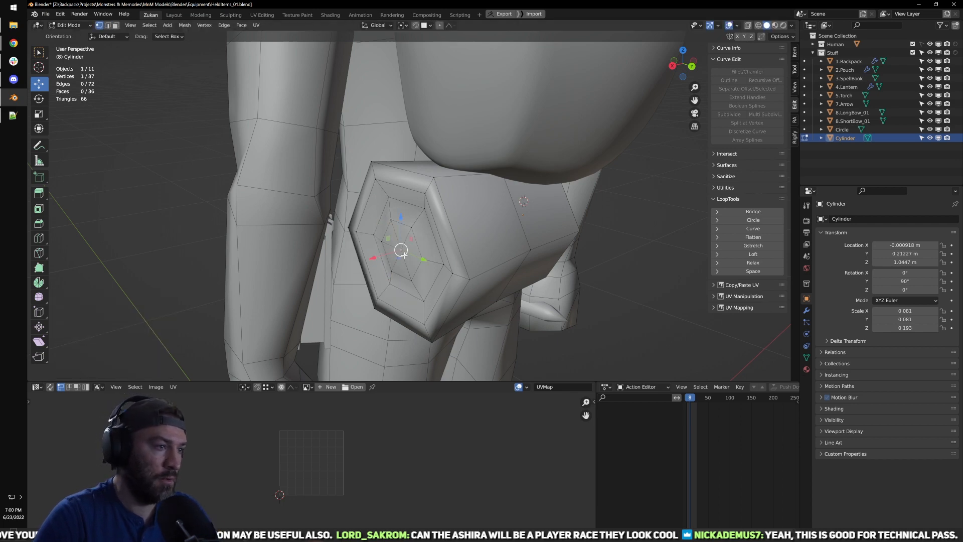
Step: Shift the small ring around the end cap's centre slightly along X and check the cap's shape
key(Tab)
middle_drag(378, 256, 427, 263)
scroll(393, 241, up, 3)
key(Tab)
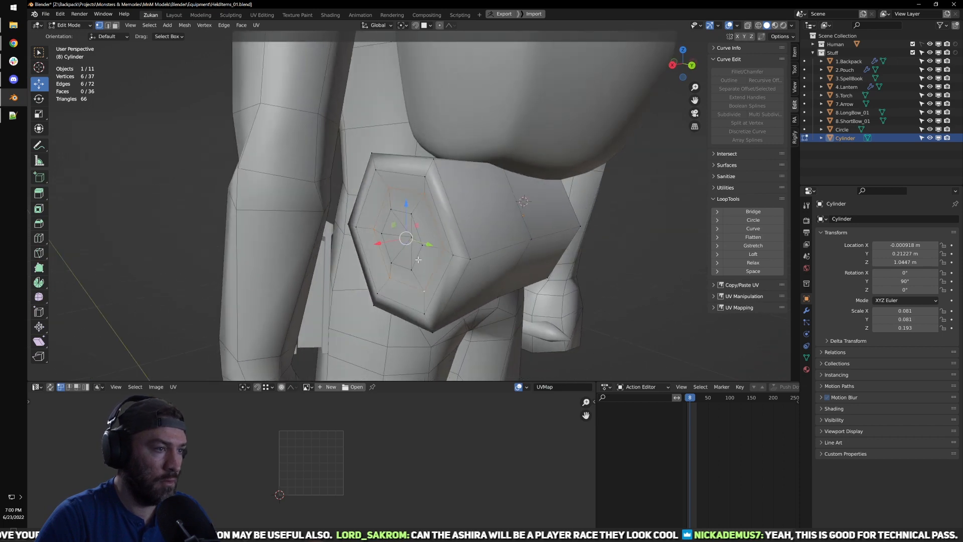
drag(379, 245, 371, 245)
alt+click(421, 253)
middle_drag(372, 246, 430, 251)
key(Tab)
key(Tab)
key(Tab)
scroll(467, 260, down, 2)
key(Tab)
scroll(445, 241, up, 1)
Step: Bevel the edge loop around the middle of the half cylinder to a width of about 0.119 m
key(ctrl+Tab)
click(430, 247)
alt+click(431, 232)
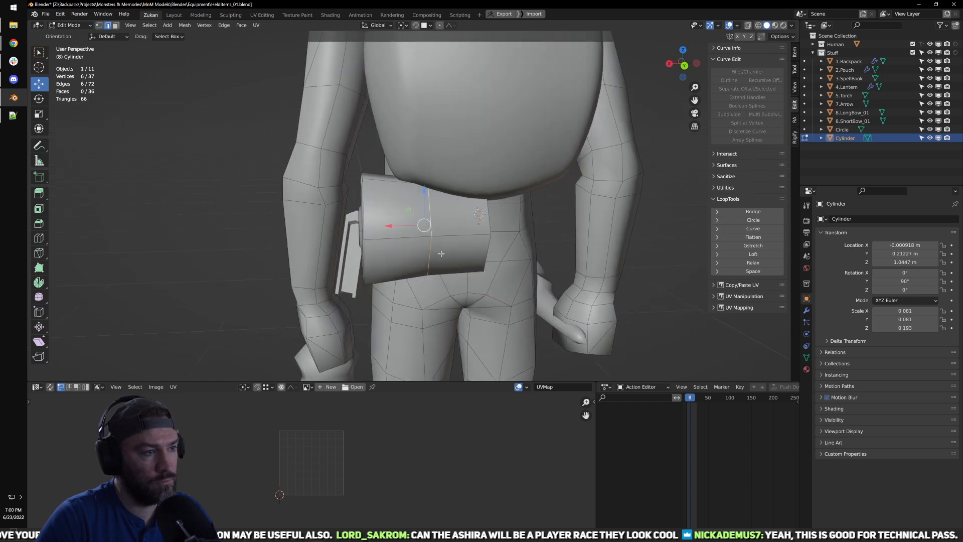
key(ctrl+b)
click(452, 261)
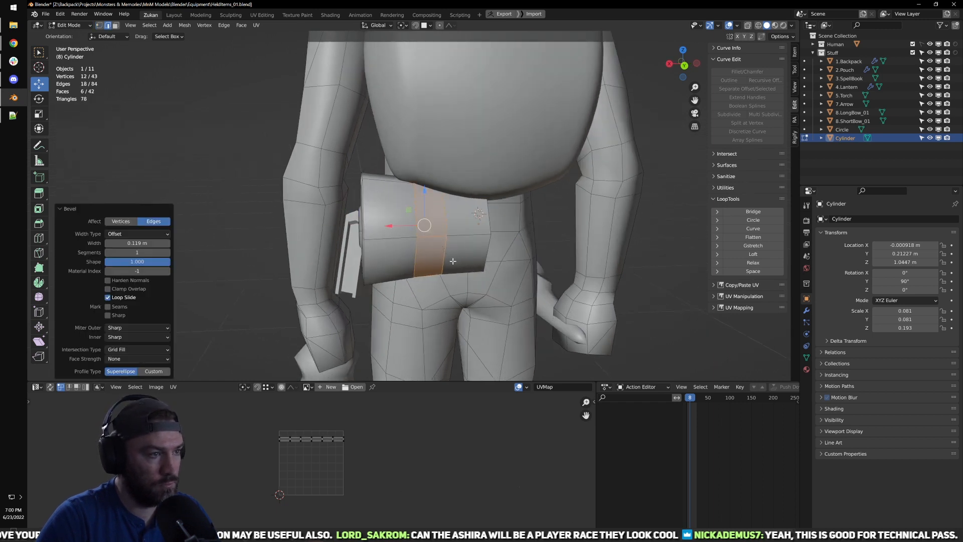
Step: Resize one of the bevelled edge loops on the half cylinder and return to Object Mode
alt+click(445, 265)
key(s)
drag(454, 261, 456, 263)
key(Tab)
scroll(454, 267, down, 2)
mouse_move(453, 268)
middle_down()
mouse_move(397, 256)
mouse_move(419, 275)
mouse_move(457, 263)
middle_up()
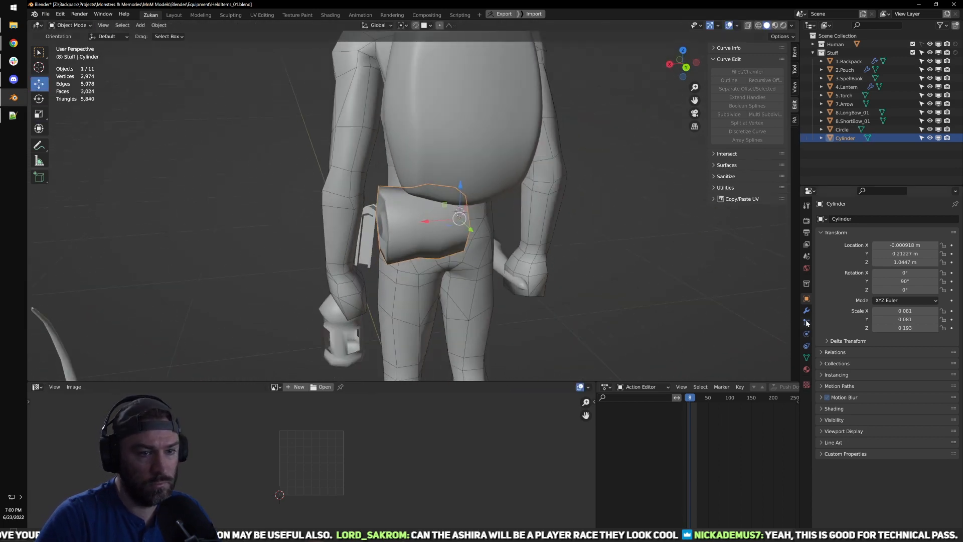
Step: Add a Mirror modifier to the half cylinder and mirror it along the Z axis only
click(807, 310)
click(872, 218)
click(770, 317)
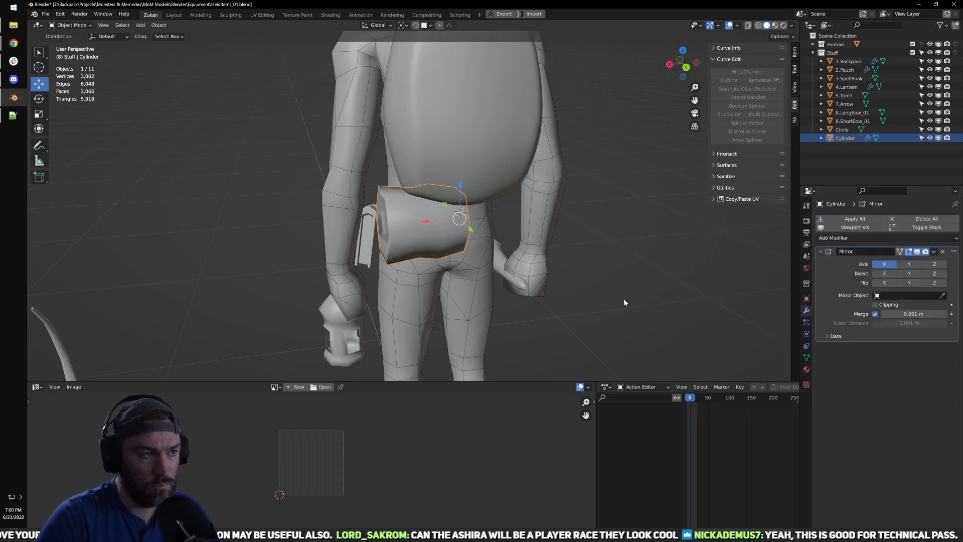
click(884, 264)
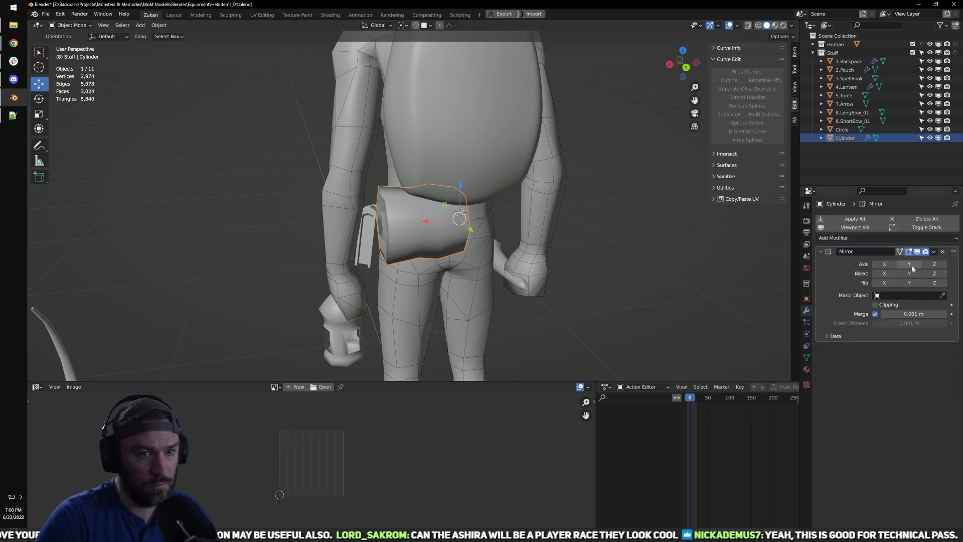
click(934, 264)
Step: Resize the mirrored cylinder and reposition it beneath the backpack
middle_drag(642, 266, 608, 259)
scroll(520, 233, up, 3)
key(s)
drag(484, 211, 478, 209)
drag(451, 173, 453, 175)
key(g)
click(571, 221)
Step: Nudge the cylinder along Y from a side view so it sits against the character's lower back
scroll(456, 218, down, 4)
middle_drag(570, 221, 394, 206)
scroll(394, 207, up, 2)
key(Tab)
drag(366, 214, 366, 215)
key(Tab)
click(392, 221)
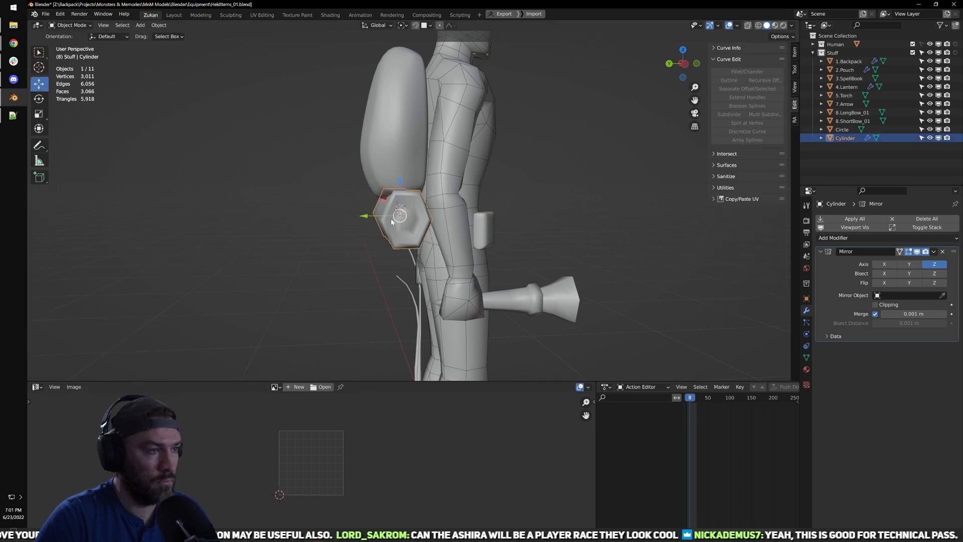
Step: Rotate the cylinder 31.3° about the global X axis
key(r)
mouse_move(365, 216)
mouse_down()
mouse_move(356, 200)
mouse_move(374, 195)
mouse_move(350, 208)
mouse_up()
key(w)
key(e)
key(ctrl+z)
middle_drag(363, 228, 547, 241)
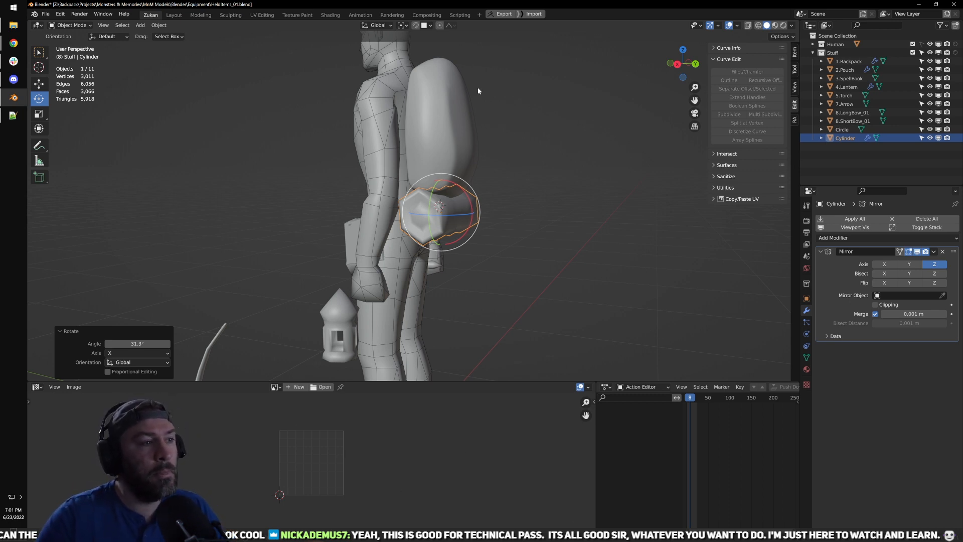
Step: Select the half cylinder's lower vertices in wireframe and pull them slightly downward
middle_drag(508, 205, 486, 219)
scroll(486, 219, up, 2)
key(Tab)
key(ctrl+Tab)
click(440, 274)
key(z)
mouse_move(352, 307)
mouse_down()
mouse_move(394, 284)
mouse_move(406, 262)
mouse_up()
scroll(401, 268, up, 3)
key(w)
drag(378, 301, 375, 310)
key(o)
scroll(517, 291, down, 1)
Step: Nudge the lower vertices with proportional editing from the back and check the bedroll's shape in Object Mode
key(Tab)
key(alt+z)
mouse_move(509, 236)
middle_down()
mouse_move(548, 265)
mouse_move(396, 264)
middle_up()
shift+middle_drag(560, 261, 441, 266)
key(Tab)
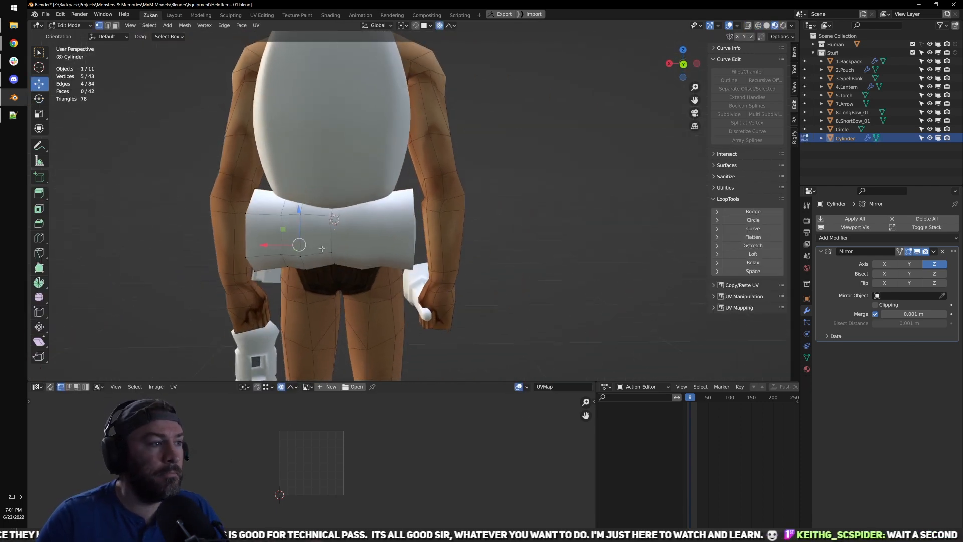
key(ctrl+KP_1)
drag(354, 231, 355, 232)
key(Tab)
middle_drag(471, 275, 498, 276)
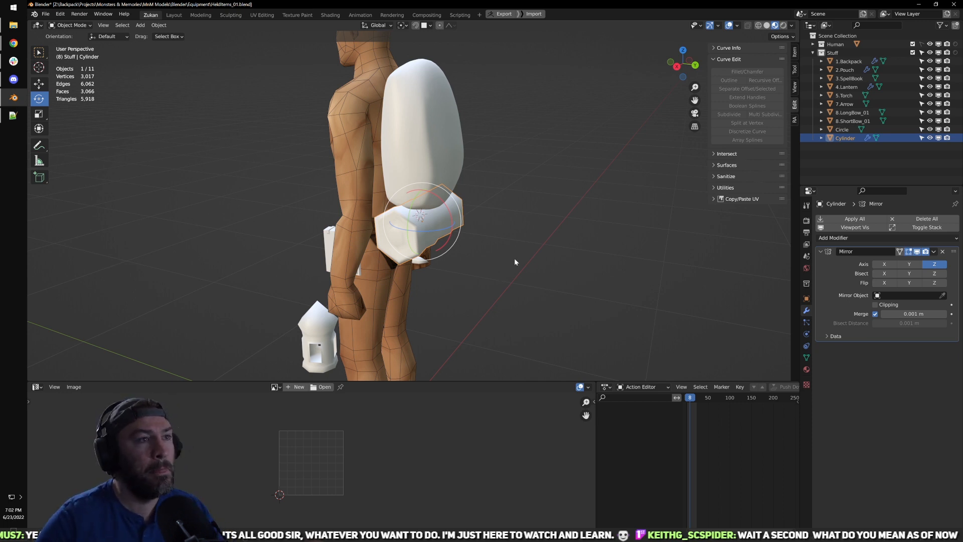
Step: Turn off proportional editing and add an edge loop around the half cylinder's end cap
middle_drag(545, 149, 438, 142)
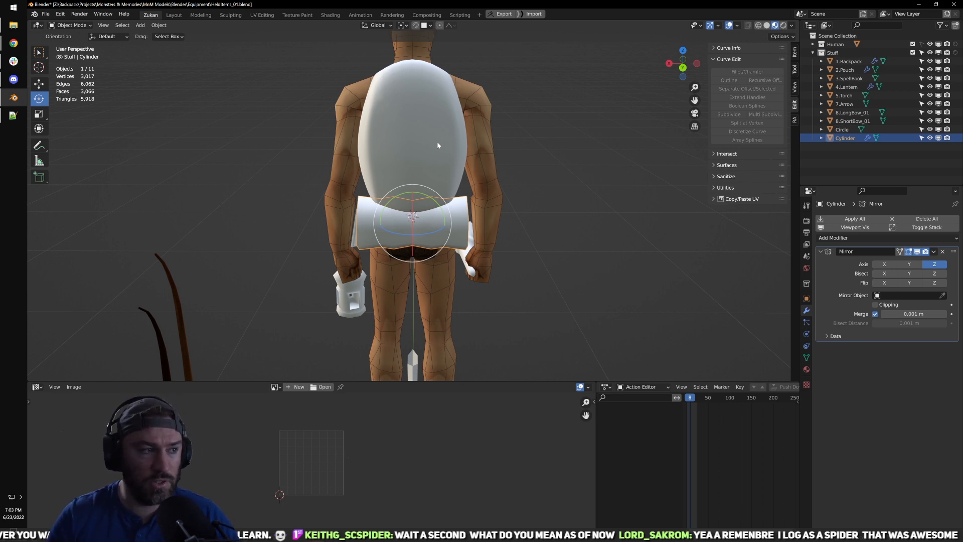
click(522, 184)
scroll(444, 302, up, 2)
shift+middle_drag(373, 293, 425, 278)
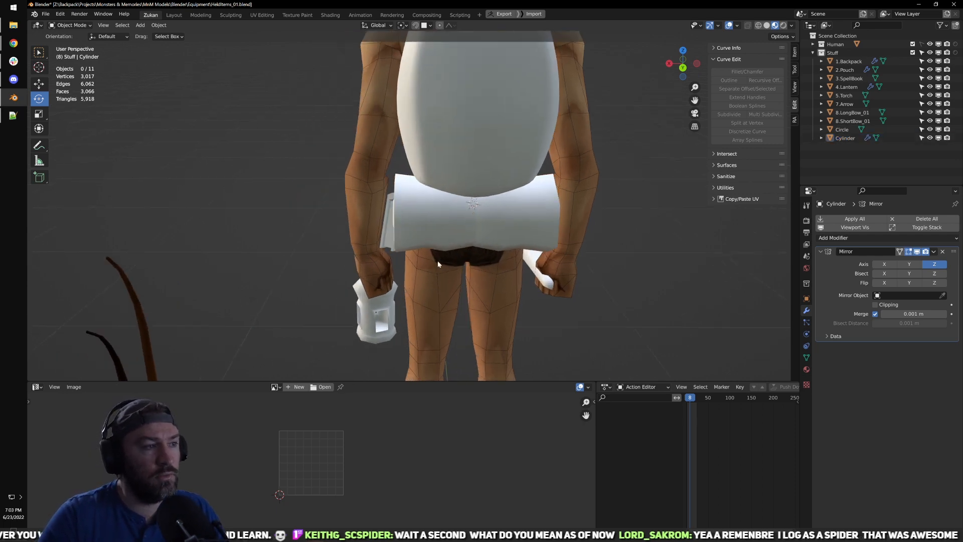
click(469, 230)
key(Tab)
middle_drag(473, 229, 489, 213)
scroll(472, 215, up, 3)
scroll(410, 220, up, 3)
scroll(410, 219, down, 2)
middle_drag(410, 219, 390, 214)
key(o)
key(ctrl+r)
click(414, 201)
click(400, 213)
Step: Resize the new end-cap ring and push it slightly outward along X, returning to Object Mode
key(s)
drag(423, 262, 423, 262)
key(g)
scroll(387, 242, down, 1)
mouse_move(387, 241)
middle_down()
mouse_move(511, 273)
mouse_move(354, 240)
mouse_move(385, 244)
middle_up()
drag(356, 234, 359, 234)
middle_drag(396, 241, 372, 233)
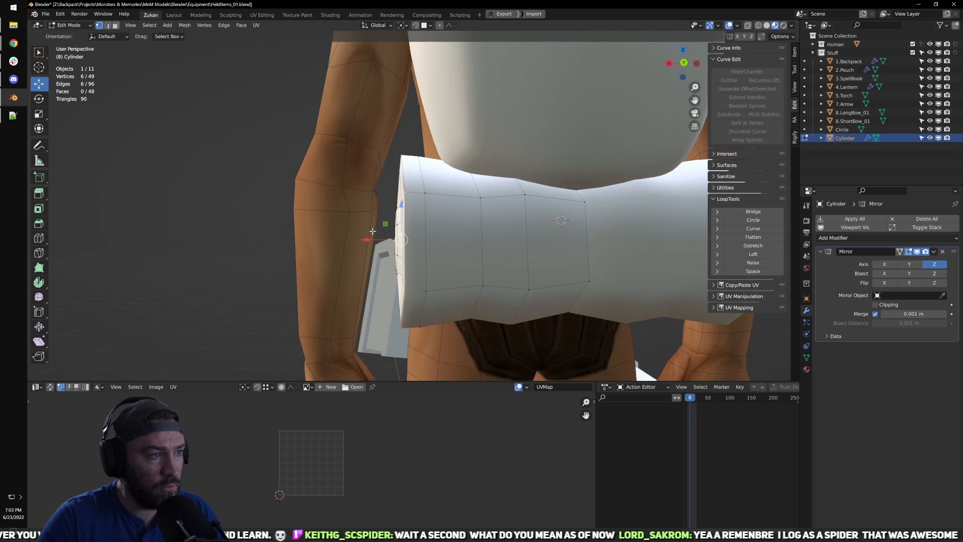
drag(372, 235, 374, 240)
key(Tab)
middle_drag(373, 240, 419, 253)
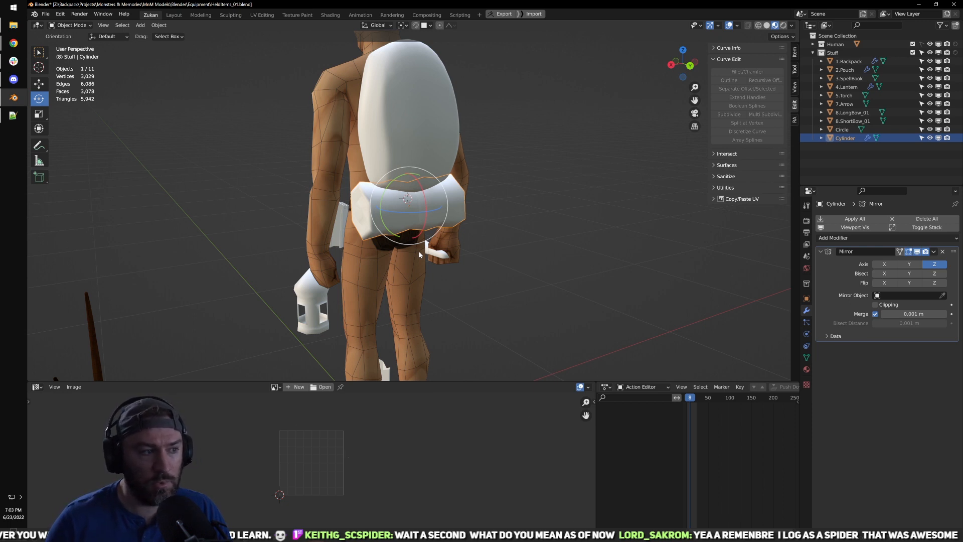
Step: Box-select the six vertices along the half cylinder's centre seam in a wireframe back view
middle_drag(594, 273, 472, 230)
click(543, 228)
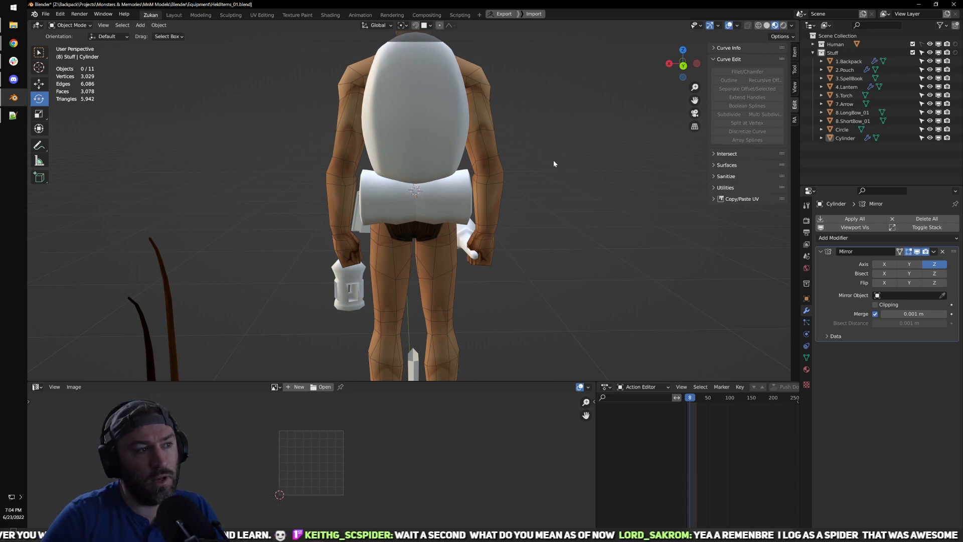
click(469, 201)
key(ctrl+KP_1)
scroll(452, 203, up, 4)
key(Tab)
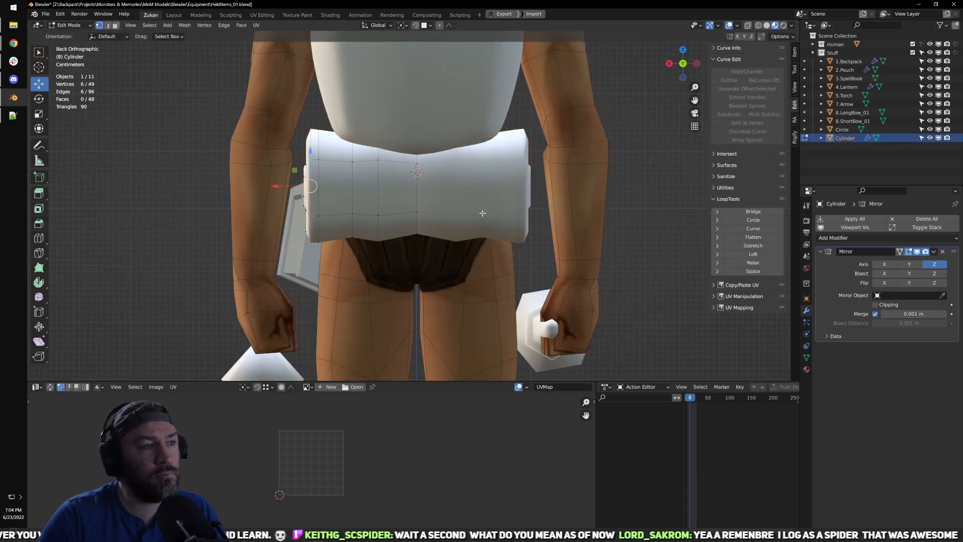
key(z)
key(ctrl+Tab)
click(432, 194)
shift+middle_drag(456, 198, 504, 208)
scroll(499, 193, up, 1)
drag(486, 146, 435, 290)
shift+middle_drag(494, 269, 435, 259)
scroll(434, 258, up, 2)
Step: Try to scale the centre seam vertices along X with proportional editing on
key(o)
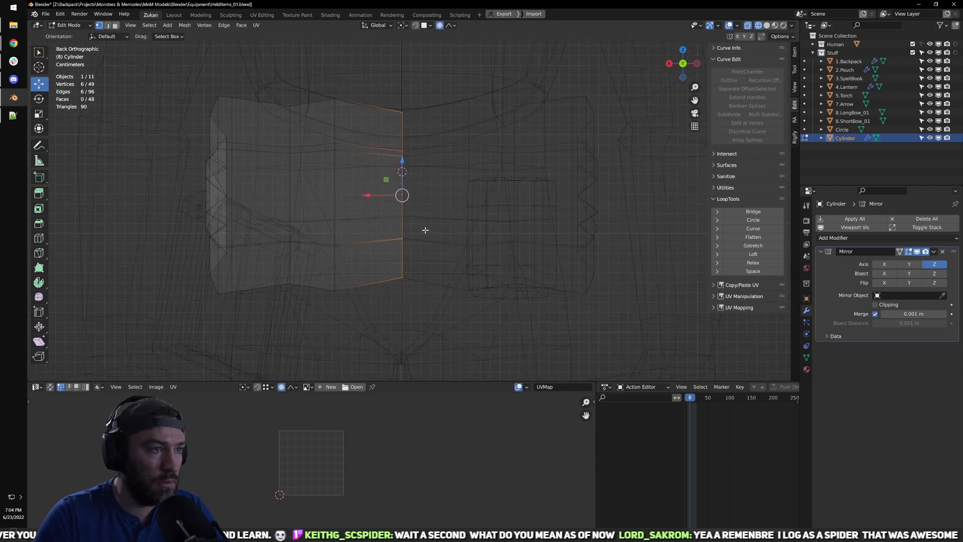
shift+middle_drag(429, 207, 436, 213)
key(r)
drag(377, 201, 384, 202)
key(ctrl+z)
key(o)
Step: Flatten the centre seam with an X scale of 0 and shift it 0.000508 m along X onto the mirror plane
shift+middle_drag(403, 215, 407, 221)
drag(380, 207, 392, 207)
key(0)
click(795, 52)
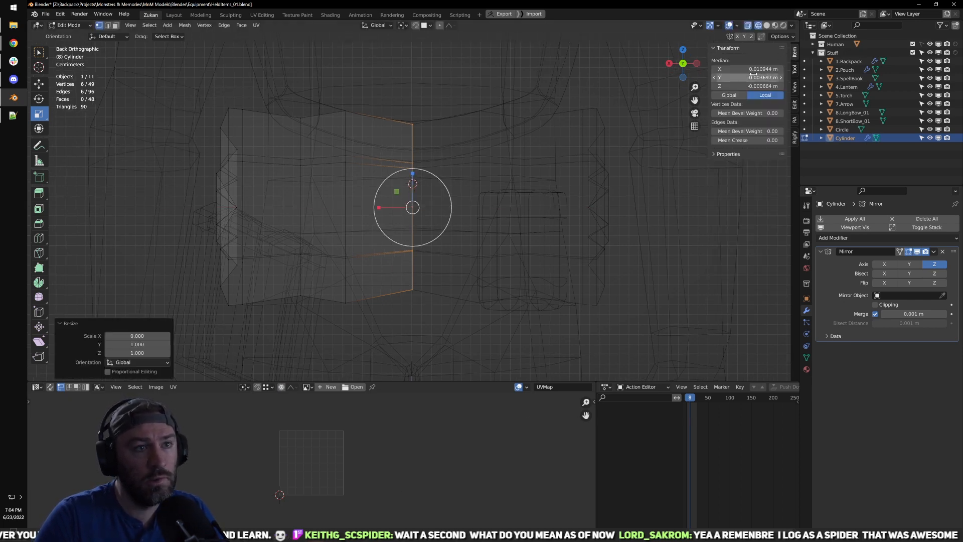
key(w)
drag(380, 206, 380, 206)
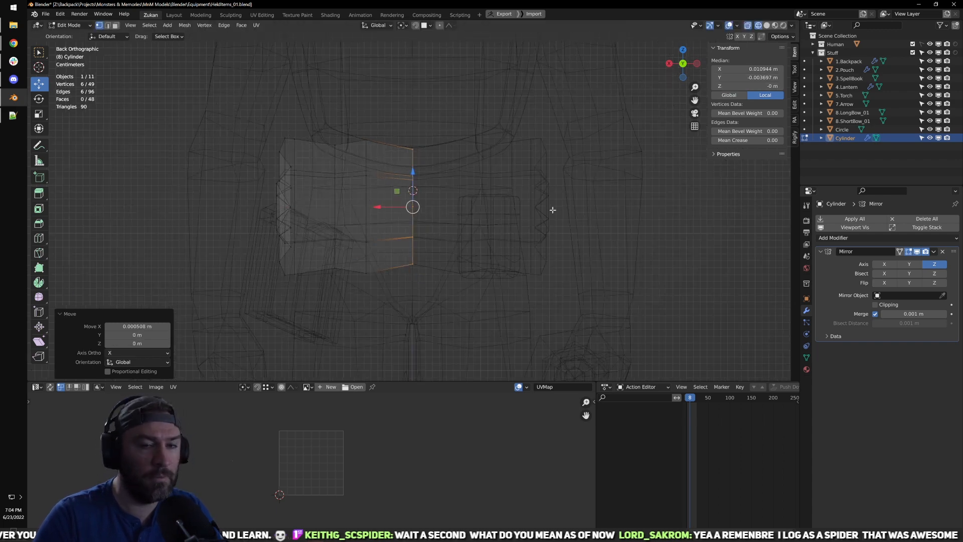
key(Tab)
middle_drag(479, 192, 508, 218)
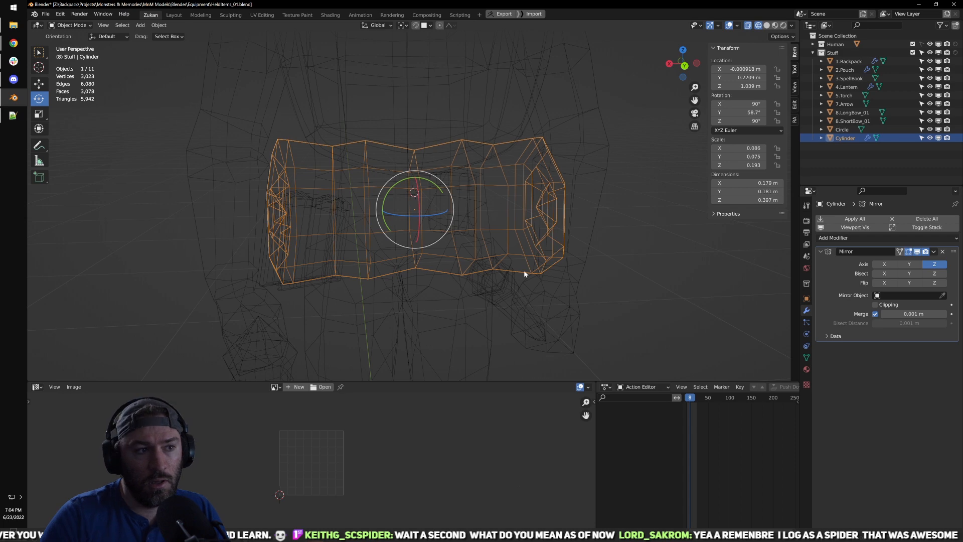
scroll(544, 251, down, 2)
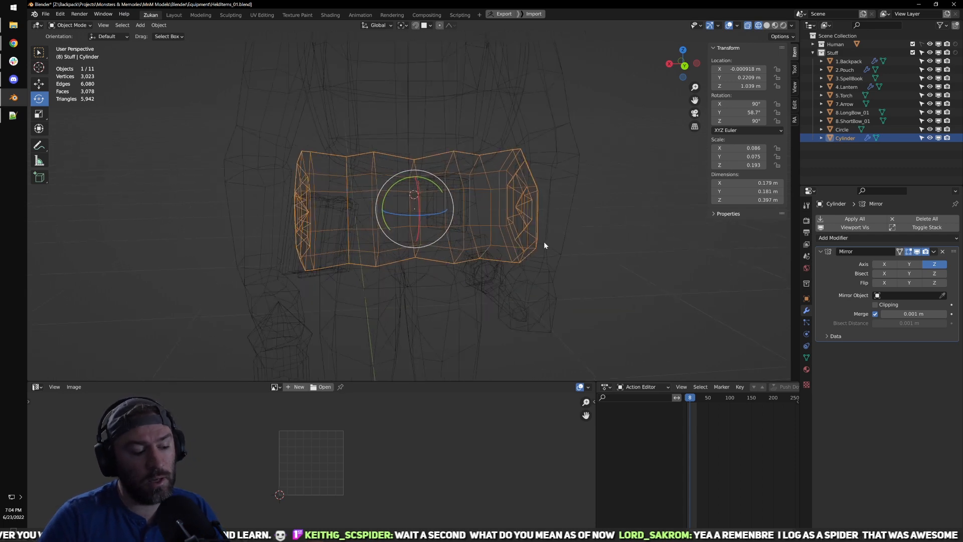
key(shift+z)
Step: Select the backpack and put it in Edit Mode with vertex selection
scroll(352, 201, down, 2)
scroll(344, 180, up, 3)
middle_drag(352, 201, 458, 189)
scroll(458, 190, down, 2)
shift+middle_drag(436, 103, 475, 287)
click(452, 178)
click(654, 187)
click(456, 168)
key(Tab)
key(ctrl+Tab)
click(494, 225)
Step: Delete the vertices of the backpack's negative X half and return to solid display in Object Mode
key(shift+z)
scroll(494, 235, down, 3)
drag(533, 90, 424, 337)
key(x)
click(445, 315)
scroll(448, 286, up, 3)
key(Tab)
middle_drag(396, 254, 413, 256)
key(shift+z)
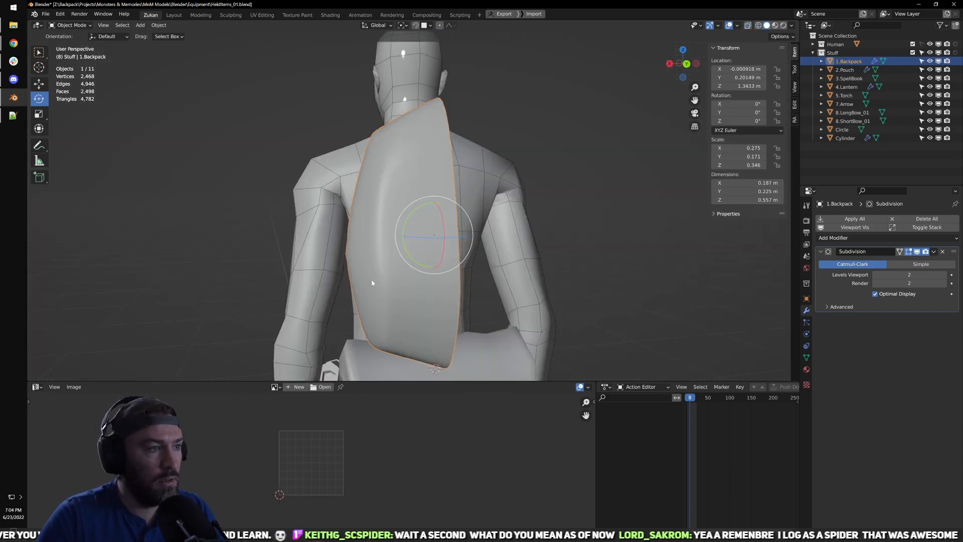
Step: Set the backpack's Subdivision levels to 1 for both viewport and render
middle_drag(371, 282, 424, 292)
shift+middle_drag(502, 303, 556, 275)
click(876, 275)
click(876, 283)
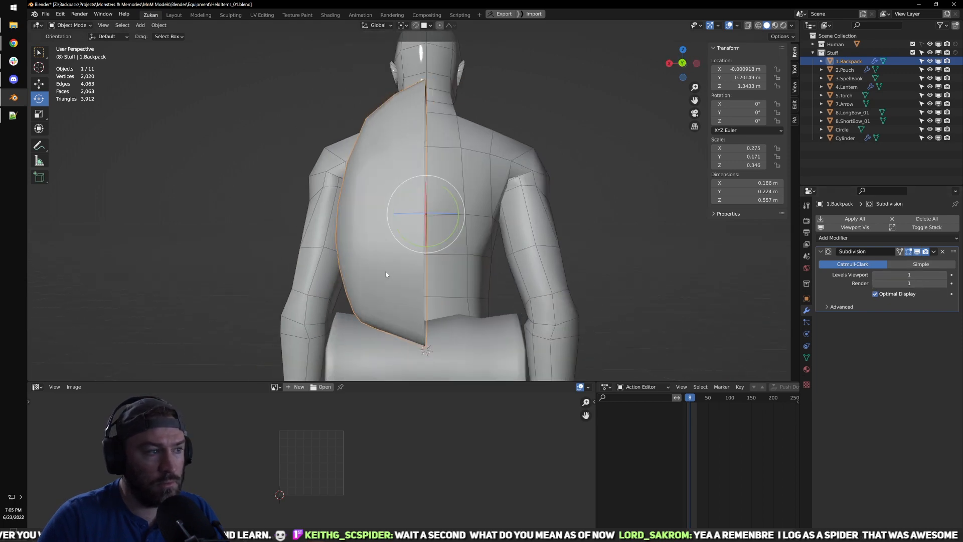
Step: Move a lower side vertex of the backpack about 0.020 m along Y and -0.019 m along Z with proportional editing
key(Tab)
middle_drag(373, 279, 443, 245)
key(ctrl+Tab)
click(433, 248)
click(441, 245)
key(o)
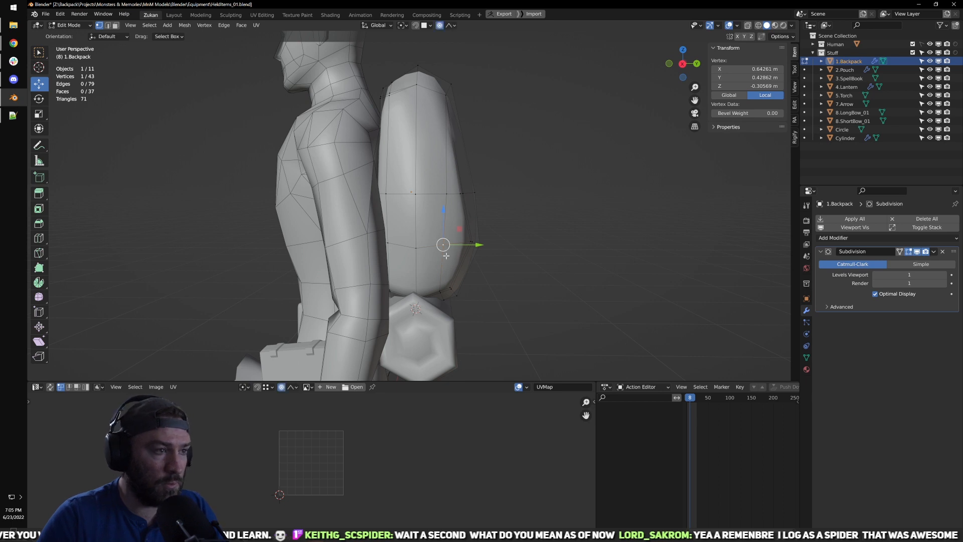
drag(444, 245, 458, 254)
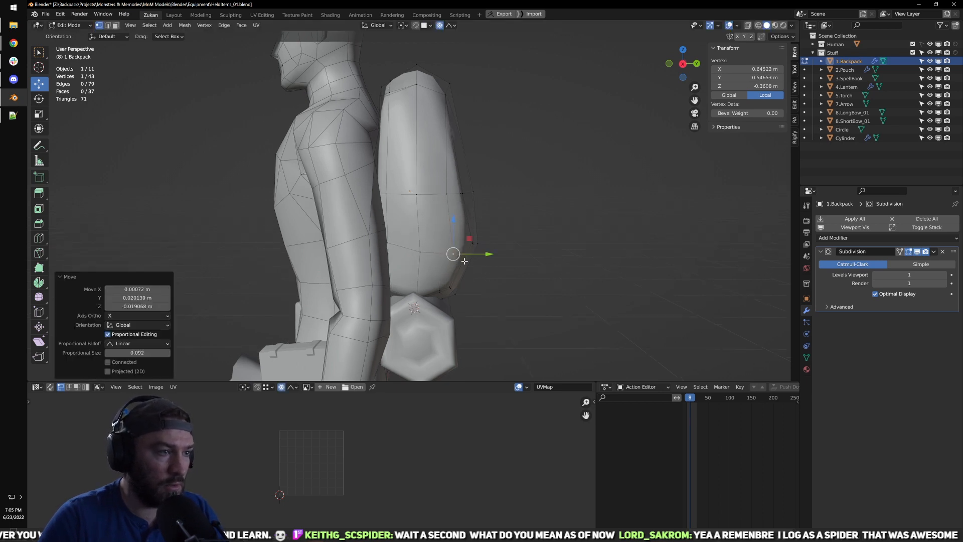
Step: Pull two more vertices on the backpack's side and back outward with proportional editing
middle_drag(458, 254, 408, 254)
click(393, 243)
drag(379, 249, 367, 255)
middle_drag(364, 257, 397, 230)
click(433, 236)
drag(396, 231, 389, 232)
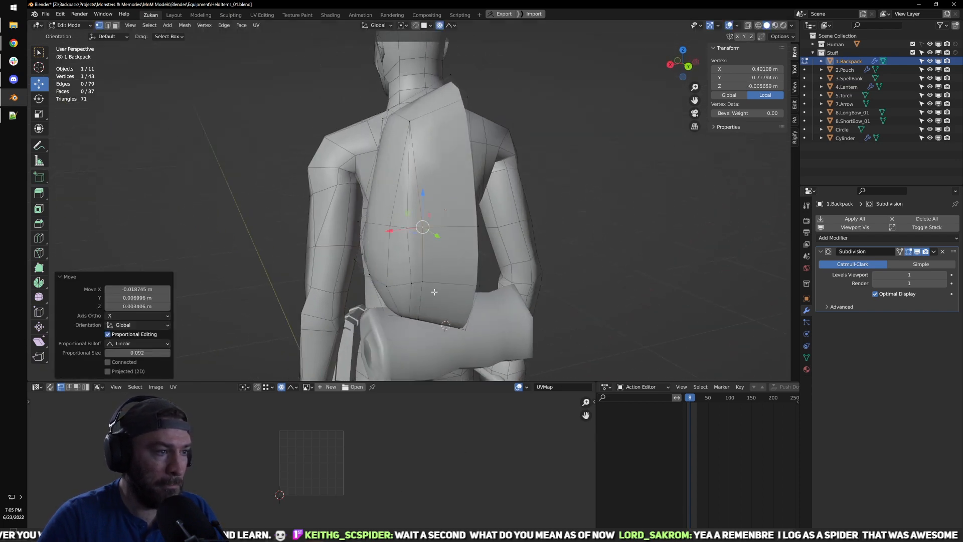
Step: Turn off proportional editing and reposition individual vertices around the backpack's bottom edge
middle_drag(434, 293, 431, 303)
click(426, 325)
drag(426, 324, 427, 326)
key(o)
drag(429, 326, 440, 328)
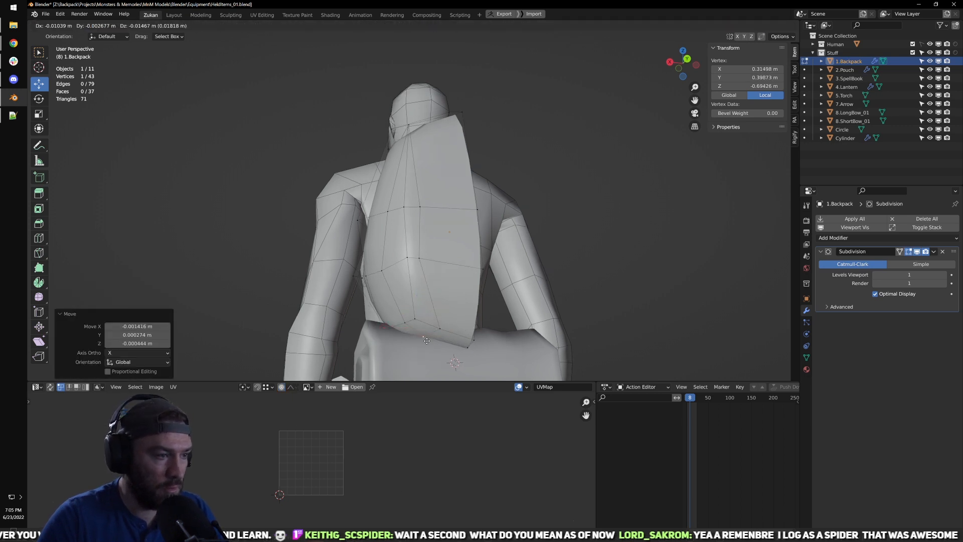
key(alt+a)
click(449, 231)
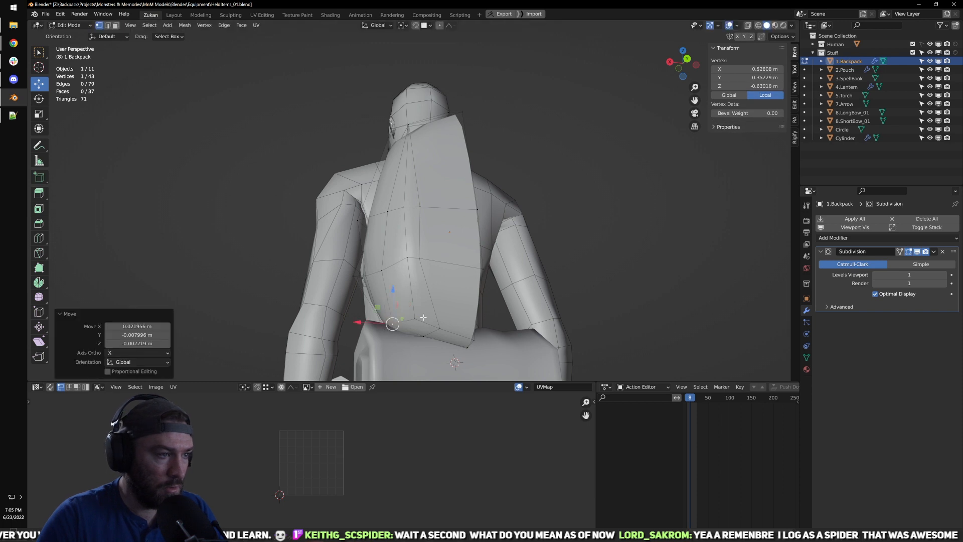
key(g)
click(444, 265)
Step: Reposition the vertices of the backpack's lower back row one by one to round out its base
click(434, 209)
key(g)
click(425, 262)
click(434, 262)
key(g)
click(402, 270)
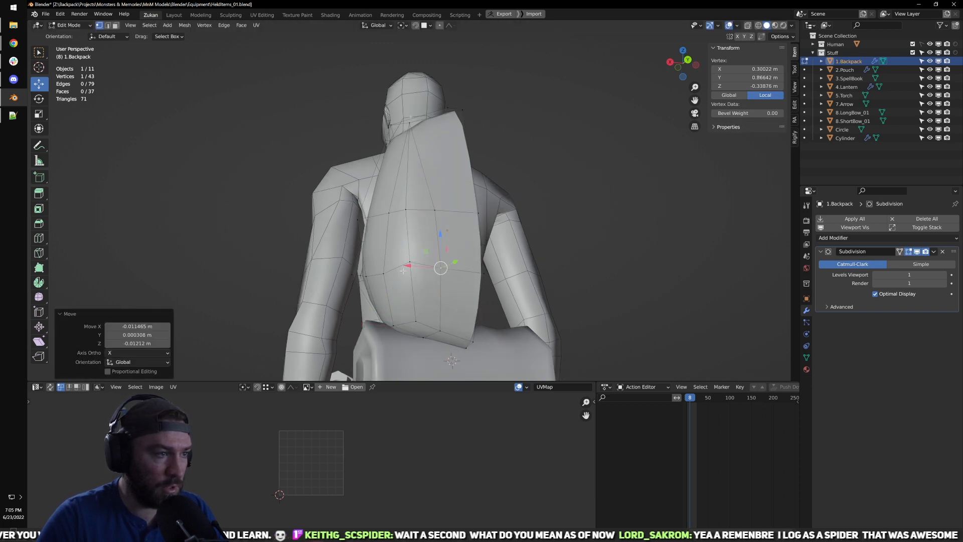
click(366, 275)
key(g)
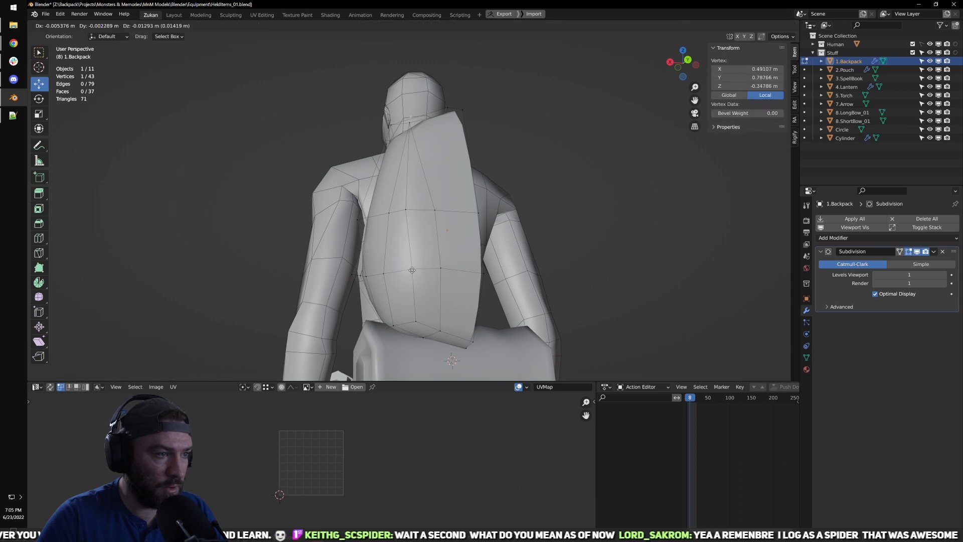
Step: Shift a vertex low on the back of the backpack half by about -0.006 m in Y and -0.016 m in Z
click(374, 279)
middle_drag(374, 279, 414, 206)
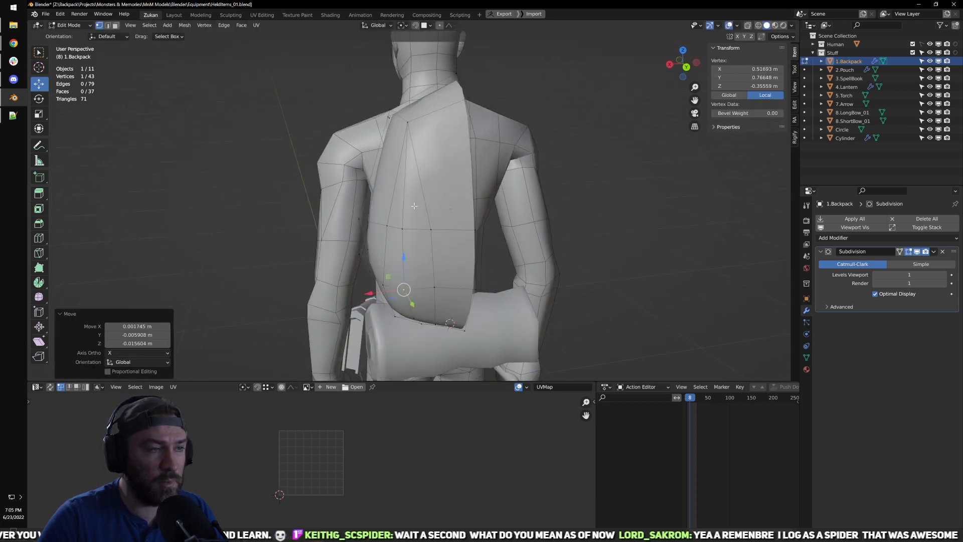
key(Tab)
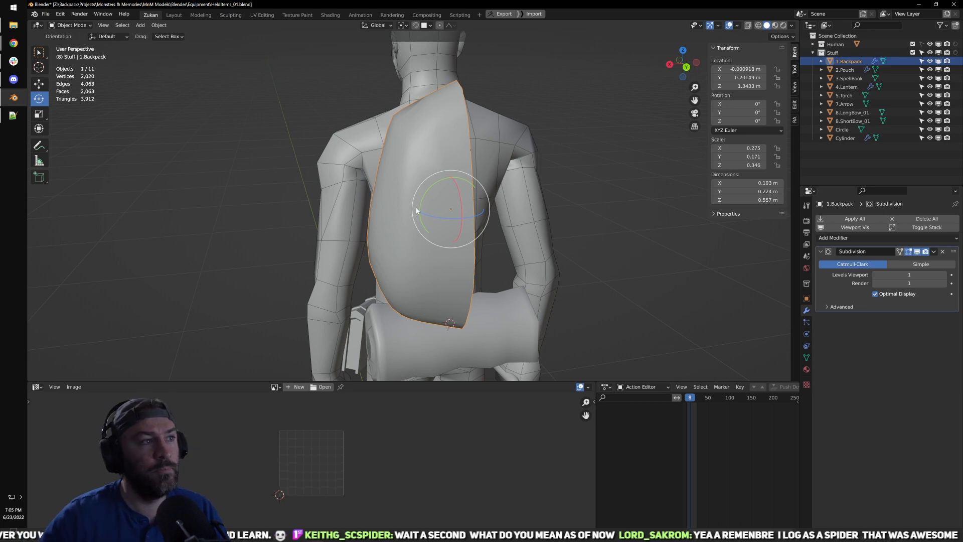
middle_drag(506, 160, 413, 200)
scroll(441, 150, up, 4)
Step: Move the upper body-side vertex of the backpack half slightly closer to the figure's back
key(Tab)
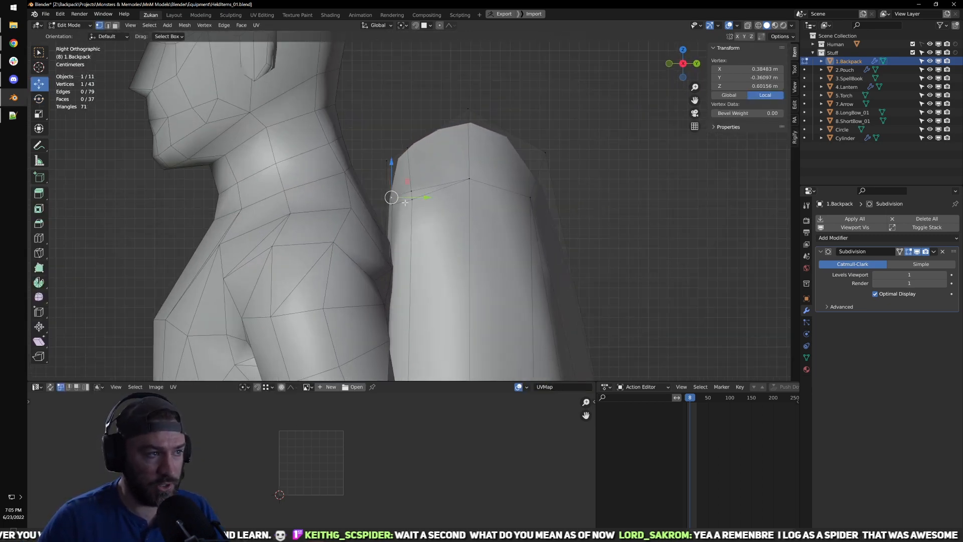
scroll(454, 224, down, 4)
middle_drag(484, 263, 509, 250)
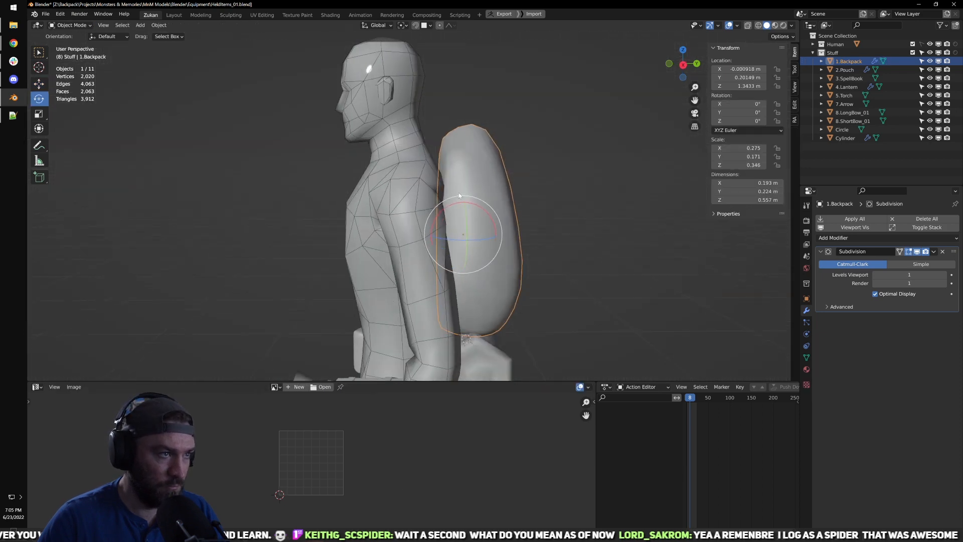
scroll(388, 221, up, 4)
scroll(421, 198, up, 3)
key(g)
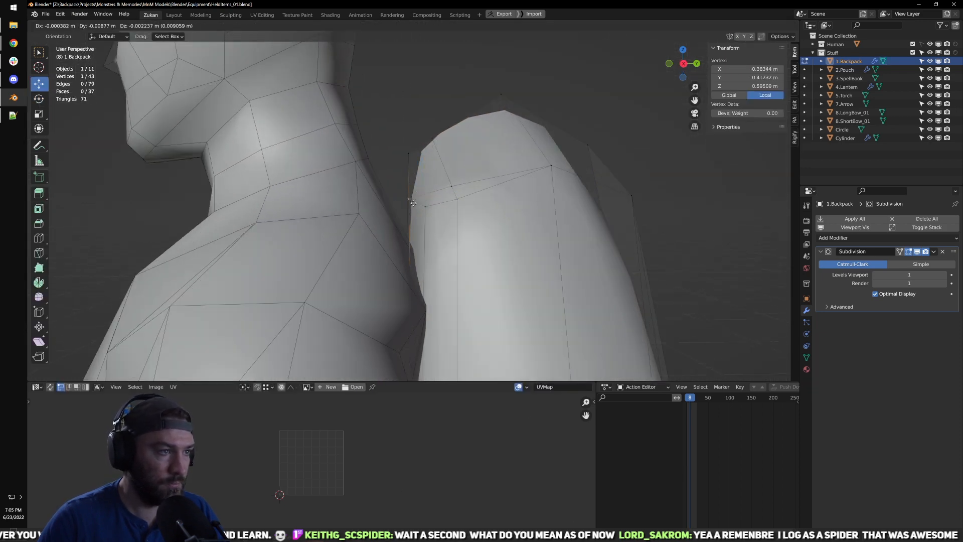
click(415, 202)
scroll(416, 202, down, 6)
key(Tab)
scroll(464, 228, up, 3)
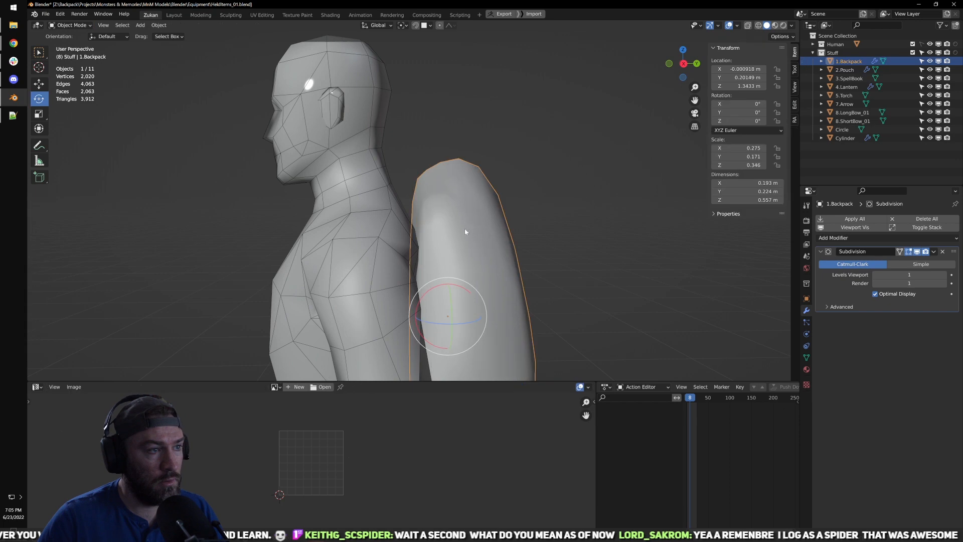
Step: Add a Mirror modifier on the X axis to the backpack
middle_drag(464, 228, 381, 251)
scroll(381, 250, down, 4)
click(879, 238)
click(775, 335)
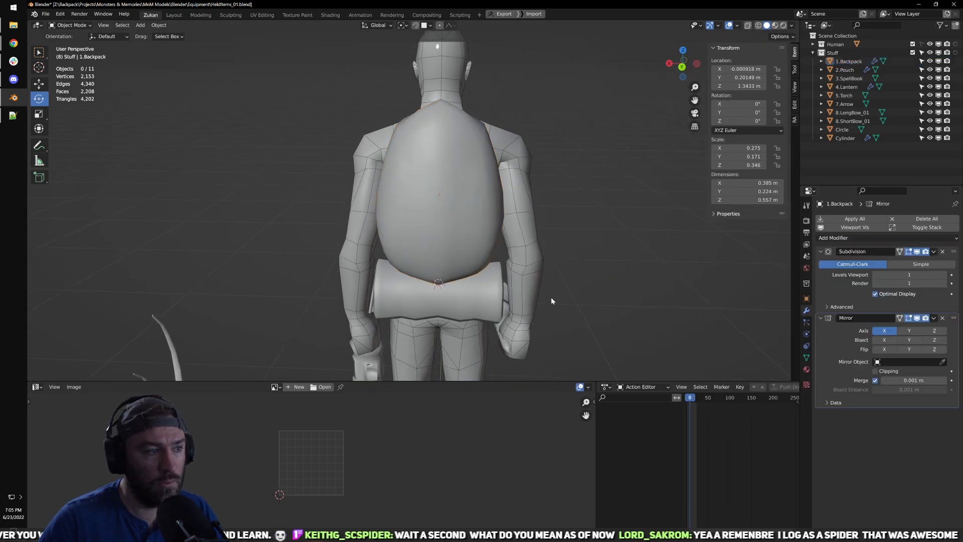
Step: Raise the row of vertices at the underside of the backpack by about 0.03 m along Z in the back view
key(ctrl+KP_1)
key(Tab)
scroll(449, 294, up, 4)
scroll(450, 293, up, 2)
key(alt+z)
drag(397, 333, 462, 280)
key(alt+z)
key(g)
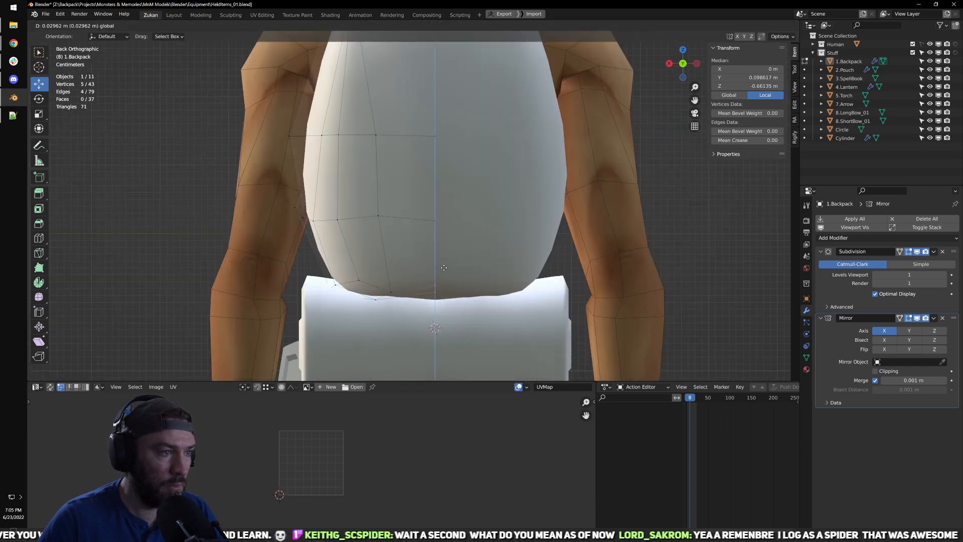
click(444, 267)
Step: Nudge the vertex on the backpack's bottom outer edge outward in the back view to smooth the underside contour
key(alt+z)
click(375, 300)
key(alt+z)
key(g)
click(383, 306)
key(g)
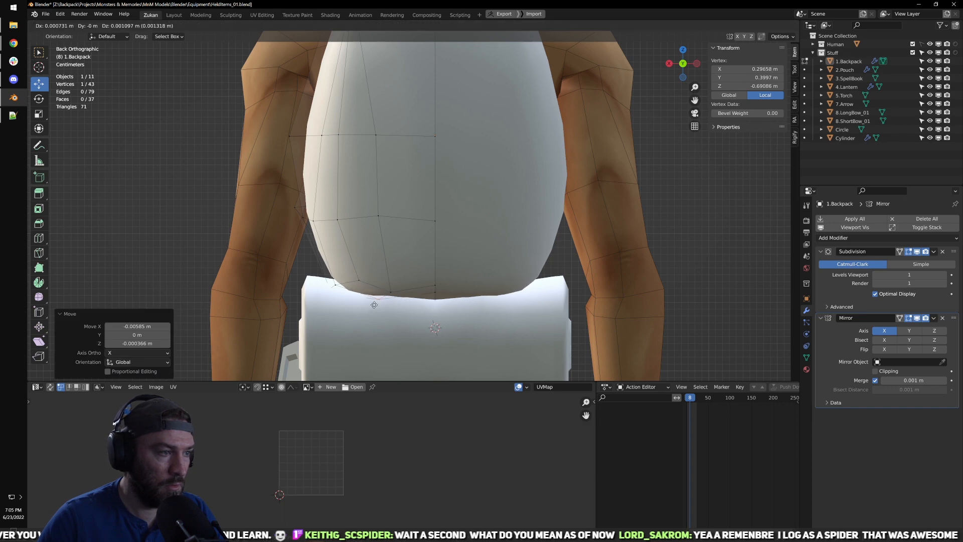
click(366, 303)
click(391, 290)
alt+click(380, 291)
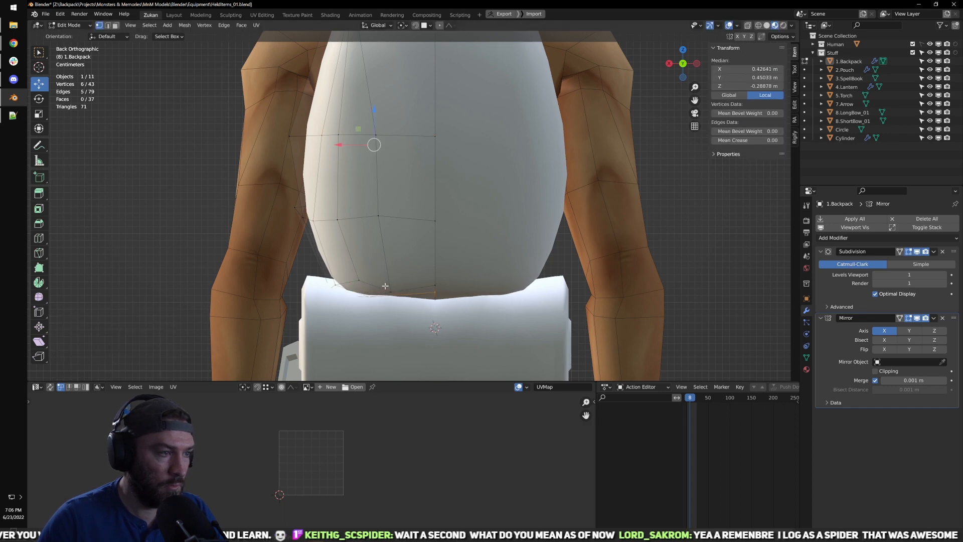
key(Tab)
scroll(397, 287, down, 4)
middle_drag(396, 287, 480, 201)
scroll(487, 200, up, 4)
Step: Apply the Subdivision modifier on the backpack
key(Tab)
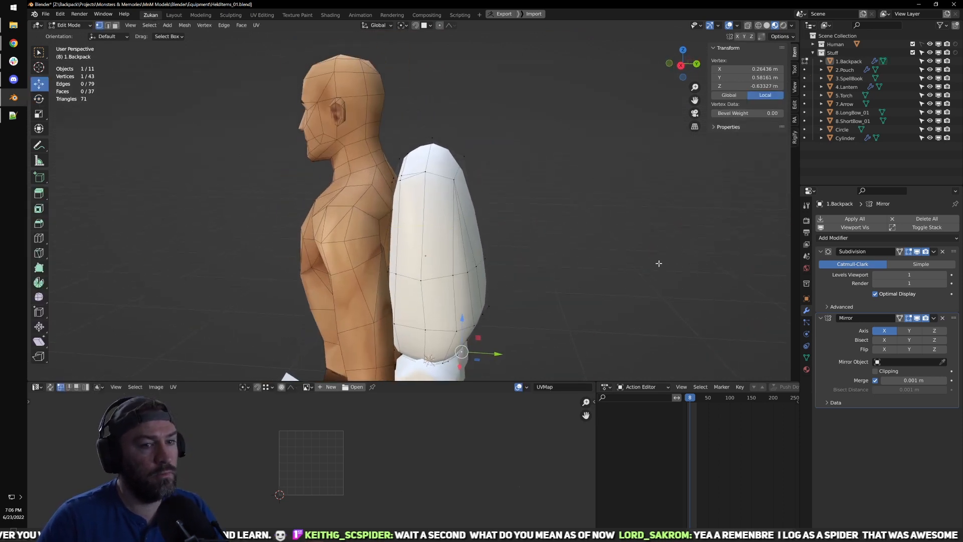
key(Tab)
middle_drag(712, 255, 687, 256)
click(934, 252)
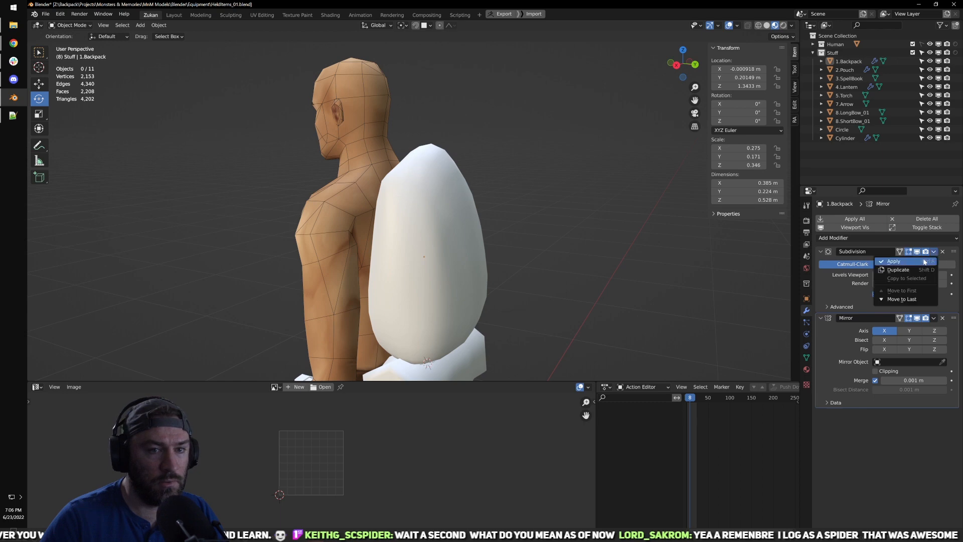
click(923, 261)
Step: Lower the backpack's upper body-side vertex in the right wireframe view using linear proportional editing
key(Tab)
middle_drag(465, 220, 440, 227)
key(KP_3)
scroll(483, 213, down, 2)
scroll(484, 224, up, 3)
key(KP_3)
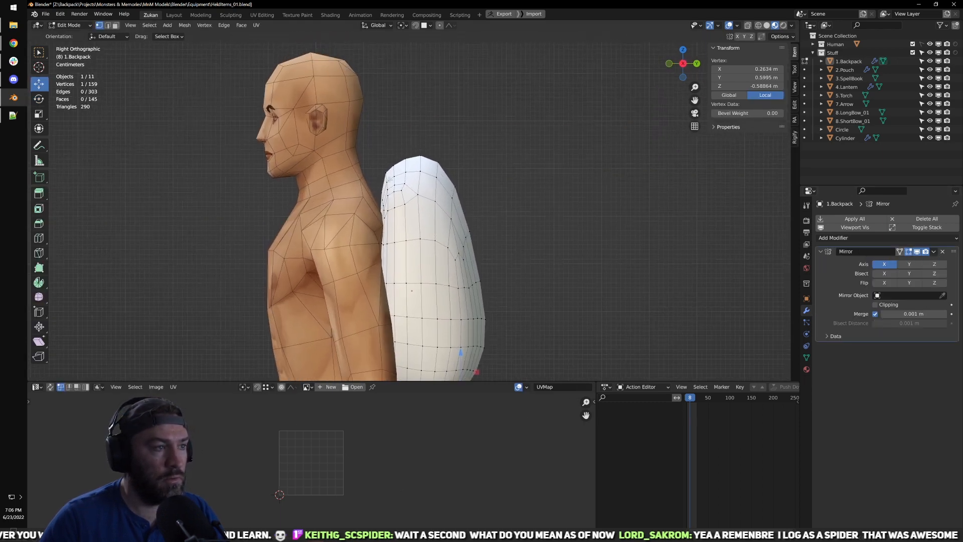
key(shift+z)
scroll(386, 185, up, 2)
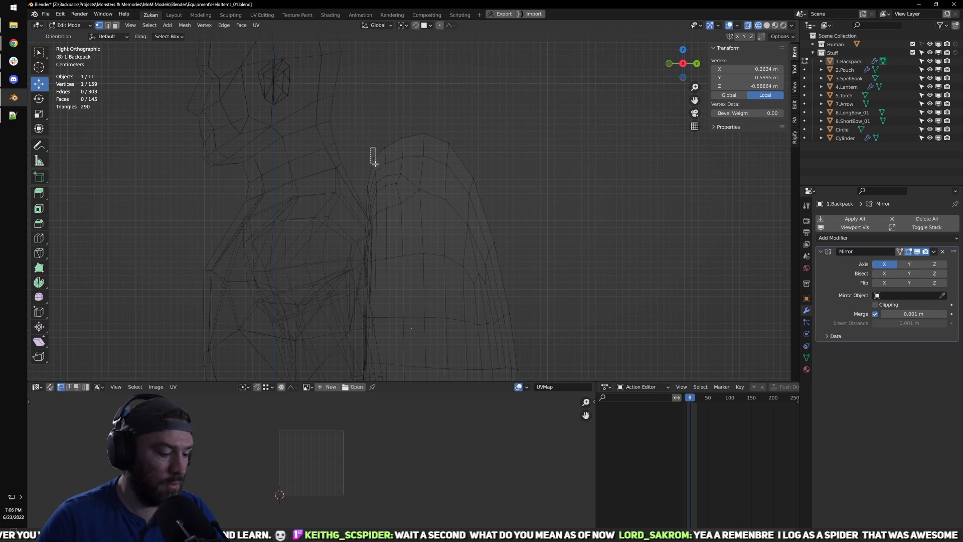
drag(373, 159, 378, 175)
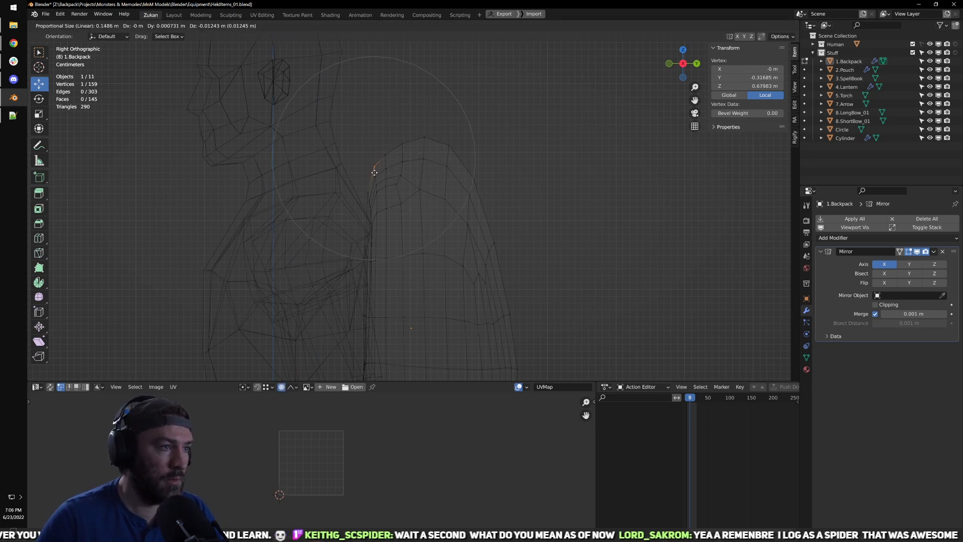
click(375, 198)
Step: Lower the backpack's top rear centre vertex and pull the upper rear contour vertex outward and down with proportional editing
click(448, 155)
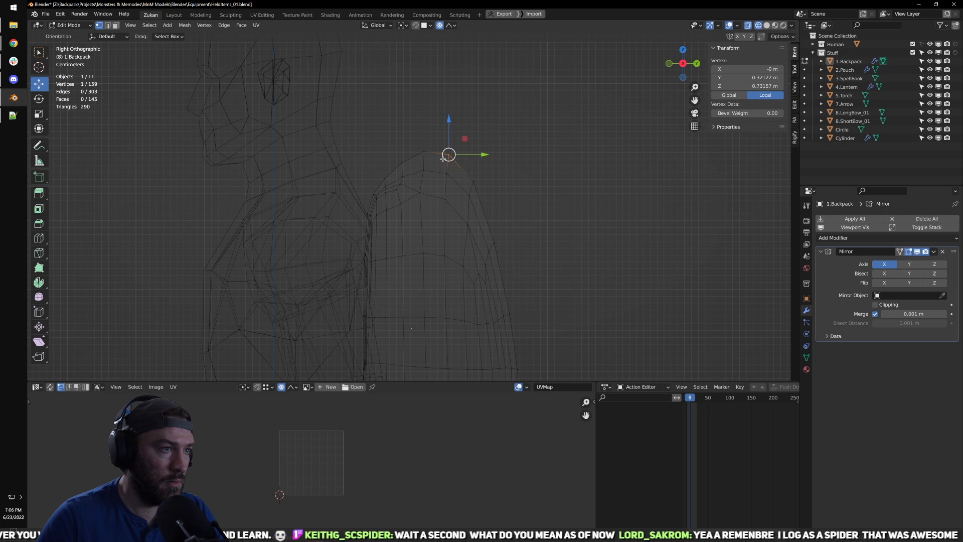
key(g)
click(454, 185)
shift+middle_drag(493, 274, 468, 228)
key(alt+a)
drag(466, 196, 481, 210)
key(g)
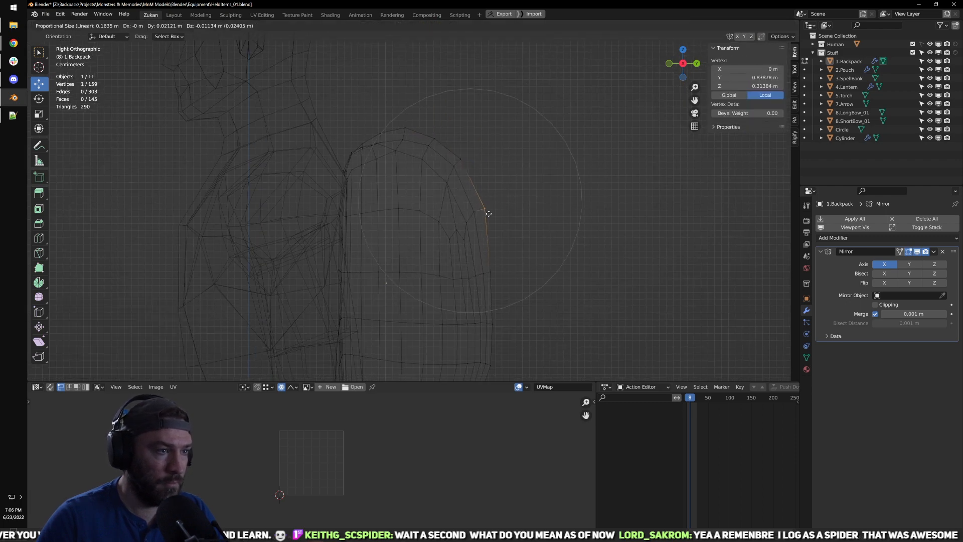
click(489, 237)
Step: Move a vertex on the backpack's outer side slightly outward and down with proportional editing in solid view
mouse_move(486, 230)
middle_down()
mouse_move(427, 259)
mouse_move(363, 266)
mouse_move(308, 220)
mouse_move(344, 241)
middle_up()
key(shift+z)
key(alt+a)
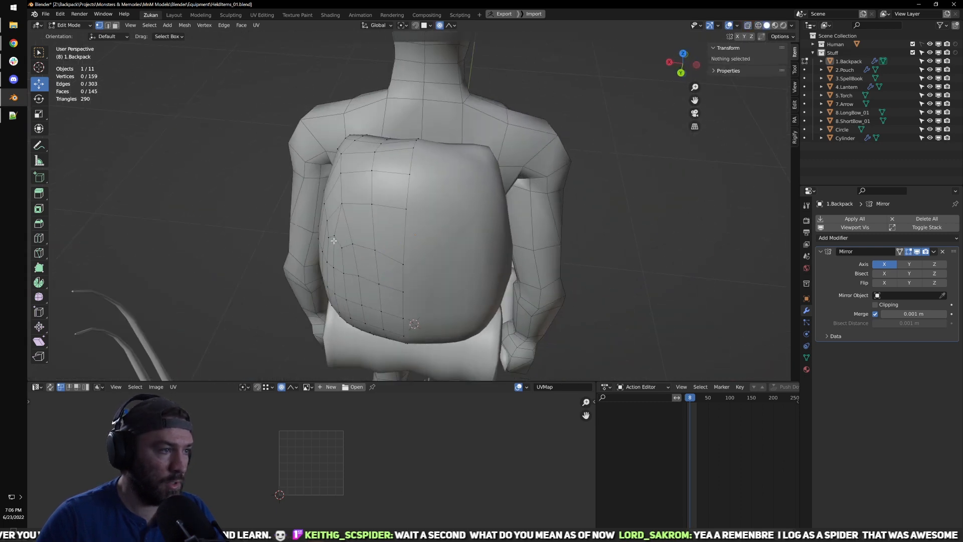
click(337, 238)
key(g)
click(329, 245)
middle_drag(331, 245, 428, 244)
scroll(474, 244, down, 1)
key(Tab)
key(alt+a)
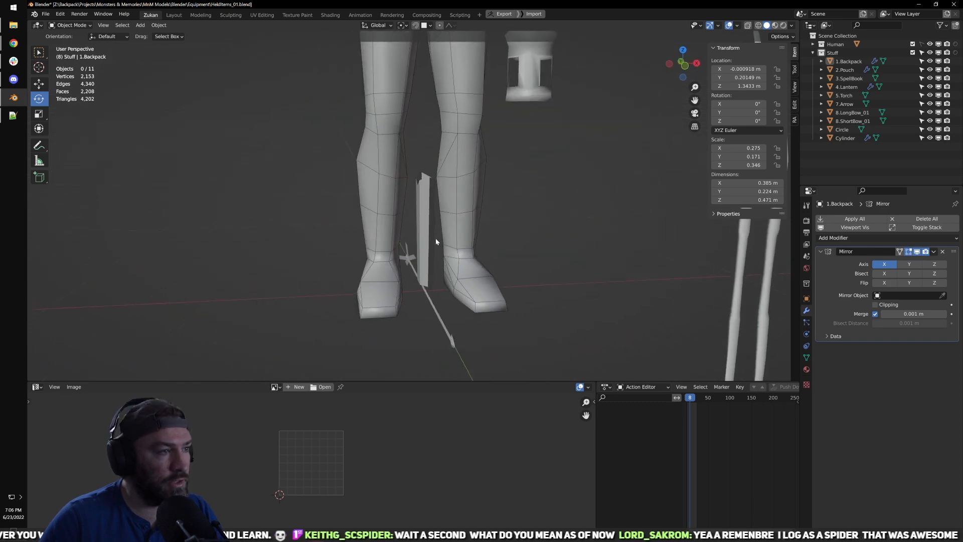
Step: Add one edge loop around the Circle tube between the figure's legs, slid toward its bottom end with factor 0.637
click(423, 197)
middle_drag(362, 214, 420, 225)
scroll(421, 225, up, 2)
key(Tab)
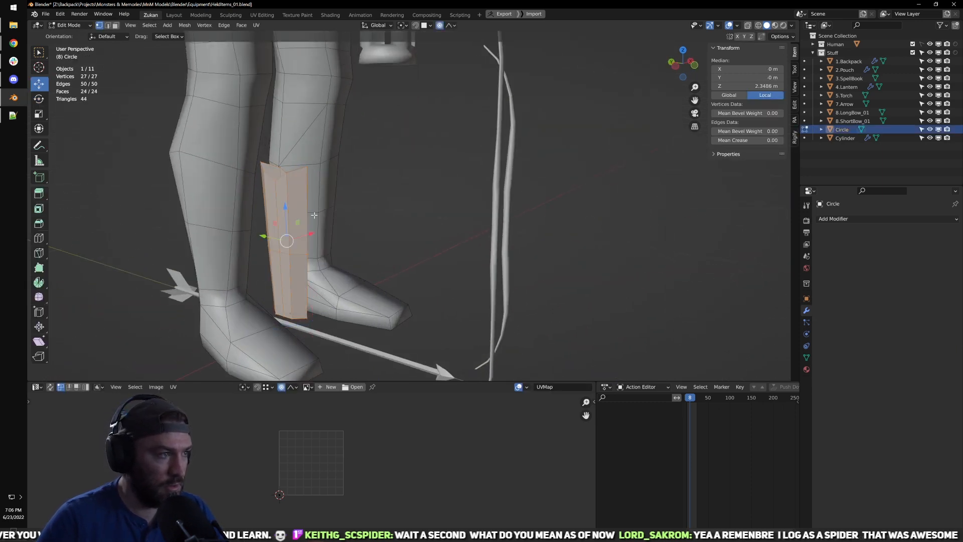
shift+middle_drag(331, 217, 403, 206)
middle_drag(417, 240, 377, 168)
key(KP_Decimal)
scroll(446, 217, down, 3)
scroll(446, 217, up, 3)
middle_drag(446, 217, 346, 266)
click(347, 265)
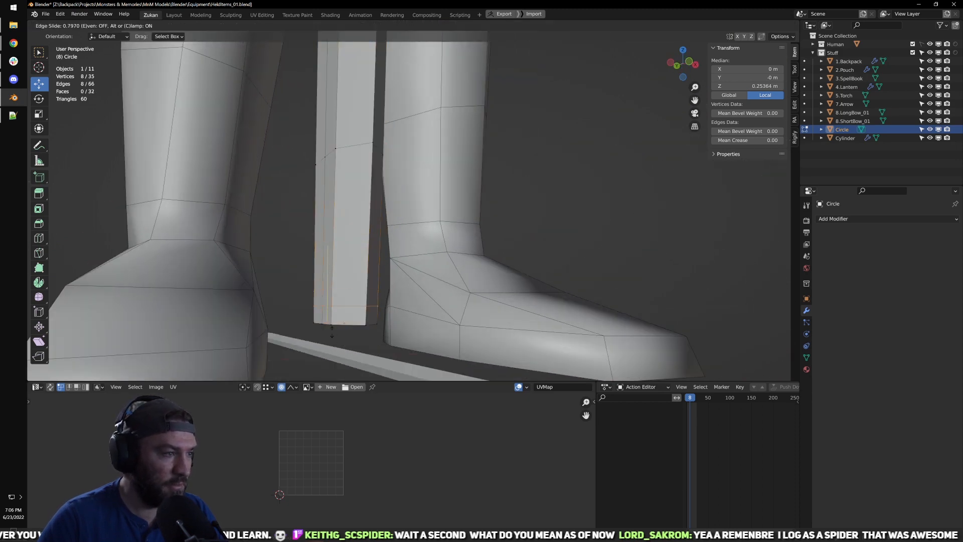
click(346, 321)
Step: Extrude the Circle tube's faces below the new edge loop in place and scale them into a separate base cap
shift+middle_drag(346, 333, 393, 294)
key(ctrl+Tab)
click(390, 305)
key(KP_1)
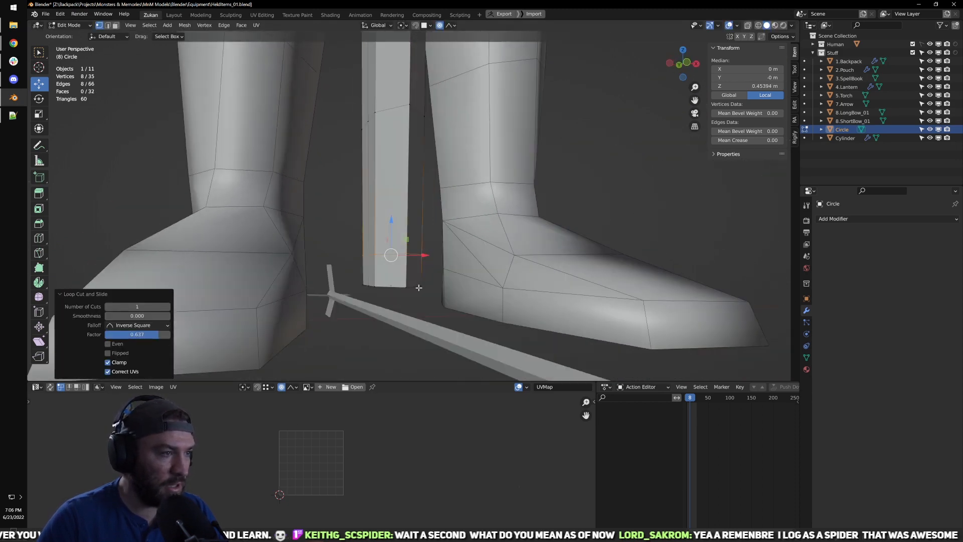
key(alt+z)
key(ctrl+Tab)
click(389, 307)
scroll(400, 290, up, 4)
drag(400, 292, 506, 271)
drag(352, 354, 531, 250)
scroll(455, 297, down, 3)
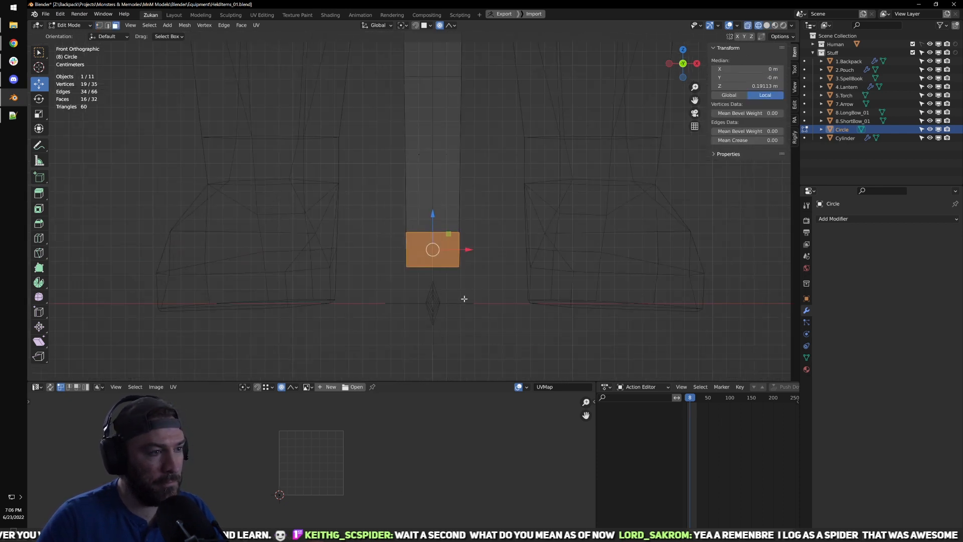
key(e)
right_click(476, 300)
key(s)
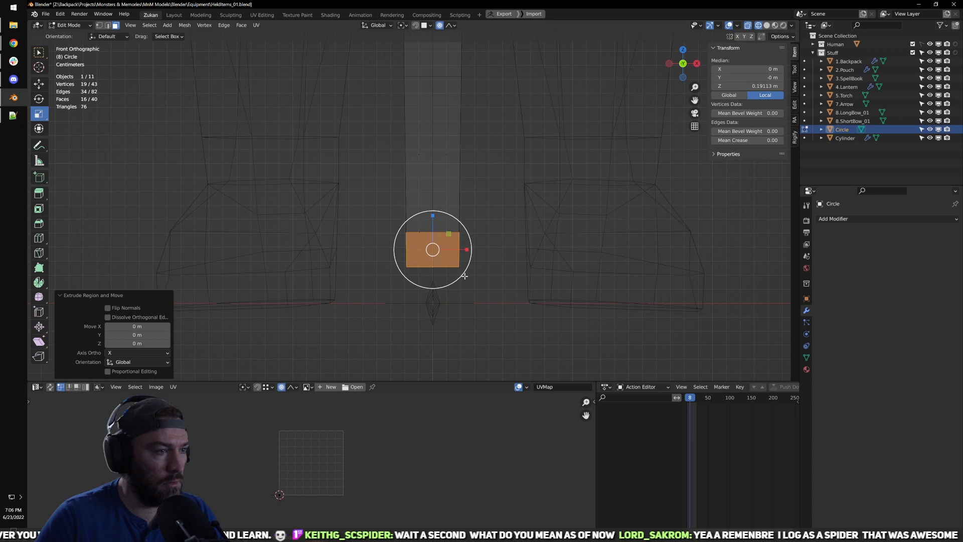
scroll(464, 276, down, 12)
right_click(463, 275)
drag(463, 275, 465, 276)
Step: Lower the tube's base cap slightly along Z
key(w)
drag(433, 220, 433, 226)
key(shift+z)
mouse_move(372, 238)
middle_down()
mouse_move(475, 251)
mouse_move(362, 257)
middle_up()
key(Tab)
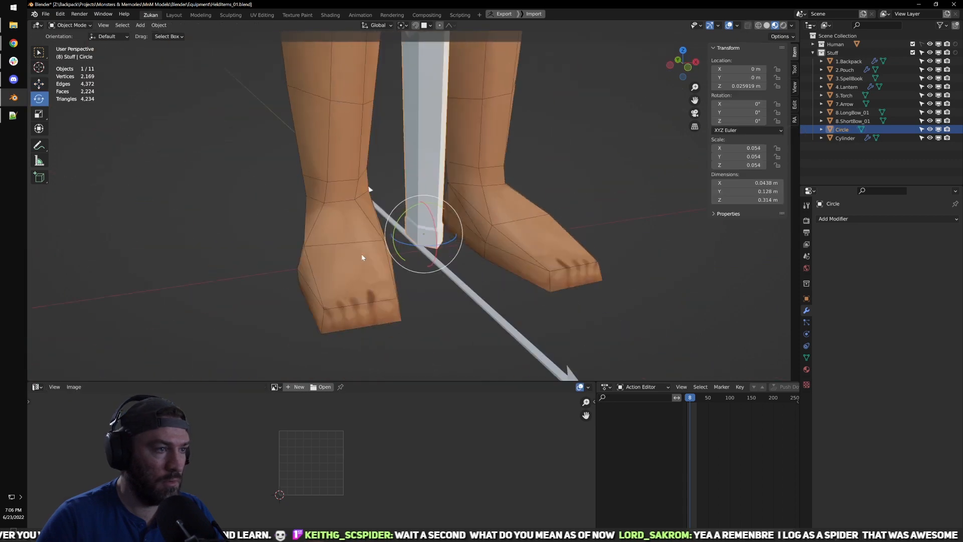
scroll(366, 245, down, 4)
middle_drag(464, 183, 462, 214)
Step: Extrude the tube's open top rim, scale it inward to 0.826, and lower the inner edge about 0.002 m
key(Tab)
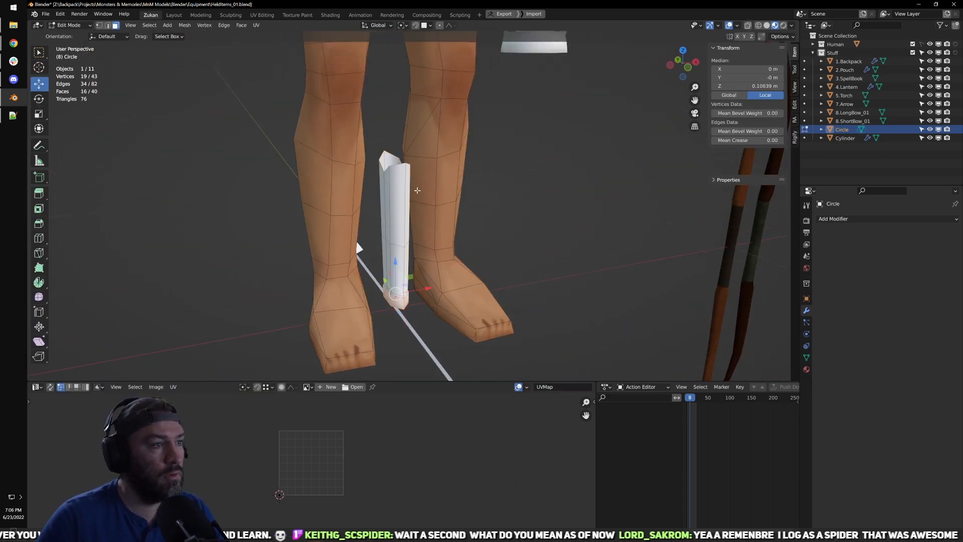
scroll(407, 211, up, 3)
middle_drag(404, 210, 429, 196)
scroll(421, 220, up, 2)
key(alt+a)
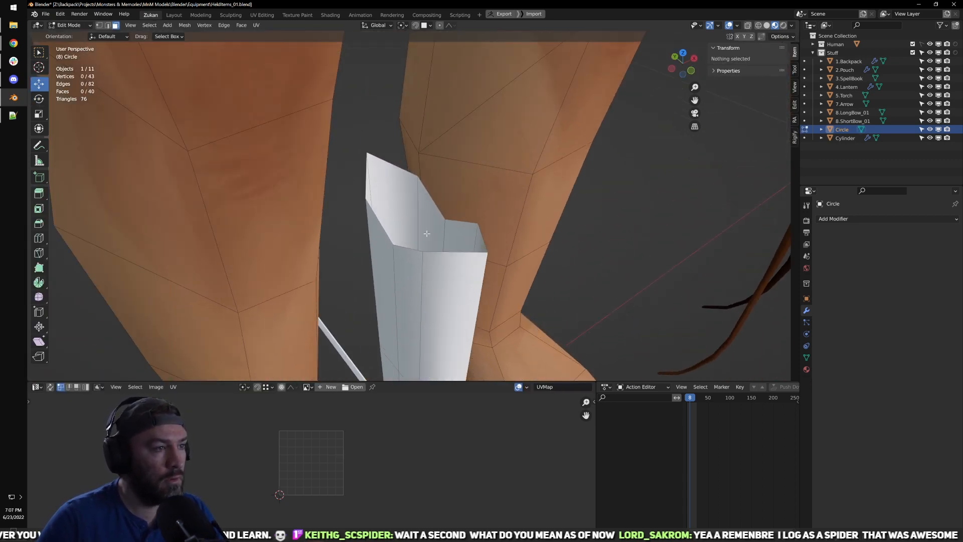
alt+click(370, 220)
key(ctrl+Tab)
click(411, 220)
alt+click(415, 249)
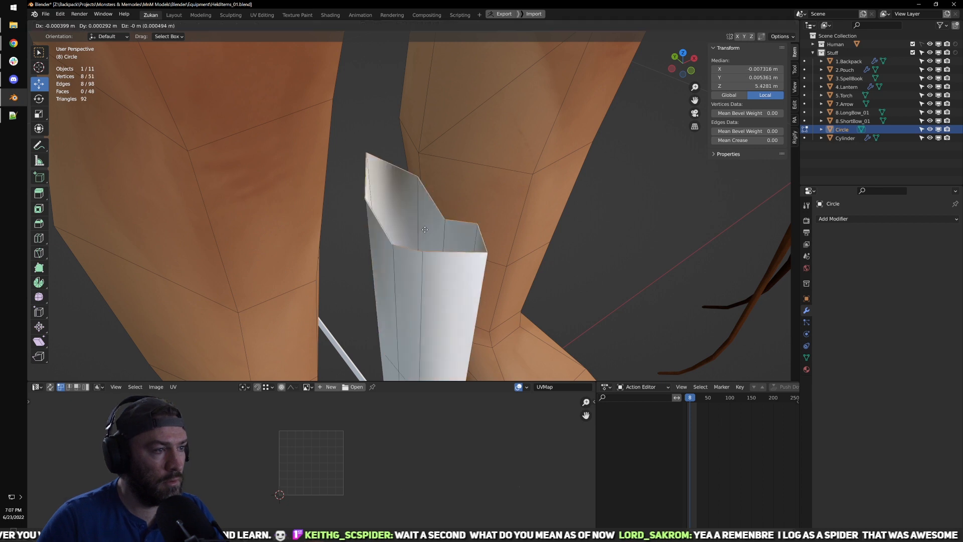
key(e)
right_click(443, 239)
key(s)
drag(445, 240, 437, 236)
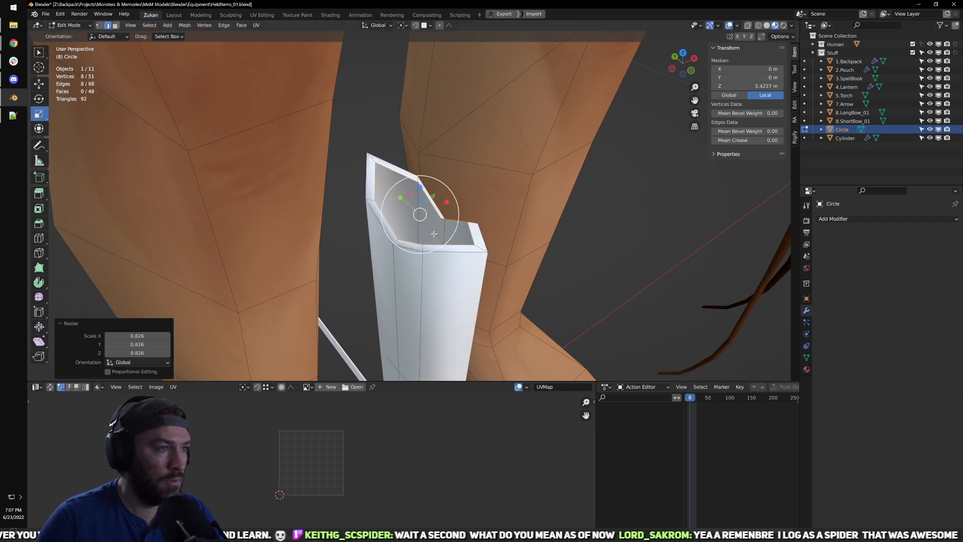
drag(420, 190, 420, 192)
Step: Extrude the inner rim down into the tube and close the inside by merging another extruded ring at its center
key(e)
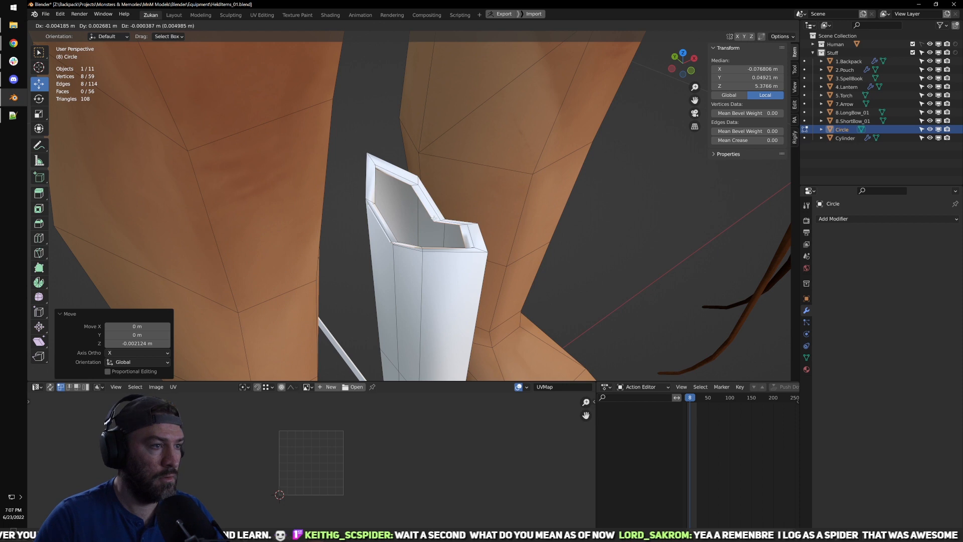
right_click(420, 212)
drag(419, 190, 439, 242)
key(e)
right_click(434, 272)
key(m)
click(434, 272)
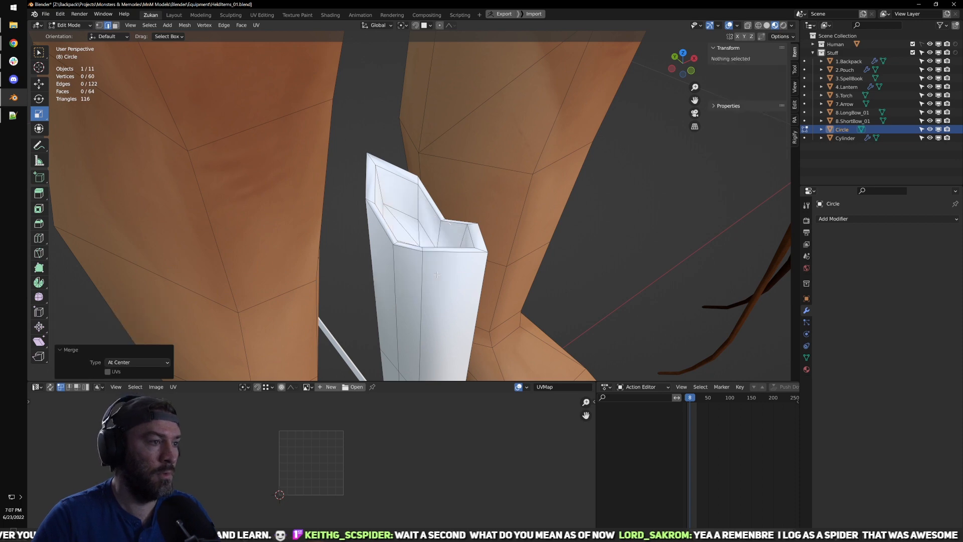
Step: Move the selected geometry inside the tube downward along Z
middle_drag(435, 246, 403, 228)
key(ctrl+Tab)
click(411, 246)
click(382, 263)
key(w)
drag(421, 200, 423, 239)
scroll(423, 240, down, 11)
key(Tab)
Step: Move the Circle tube about -0.50 m along Y, clear of the figure's legs
middle_drag(452, 266, 448, 225)
click(453, 281)
click(461, 271)
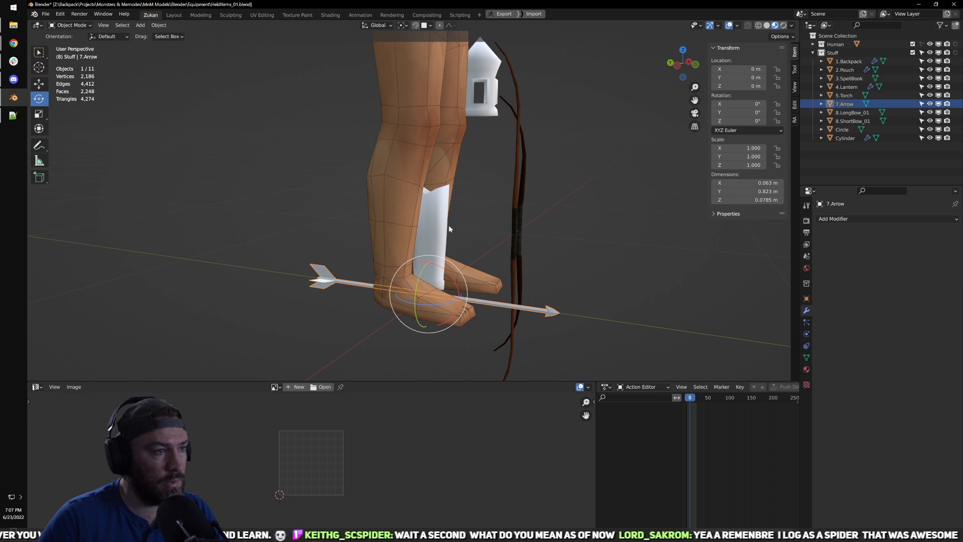
click(439, 232)
key(w)
drag(400, 282, 573, 303)
shift+middle_drag(532, 280, 419, 251)
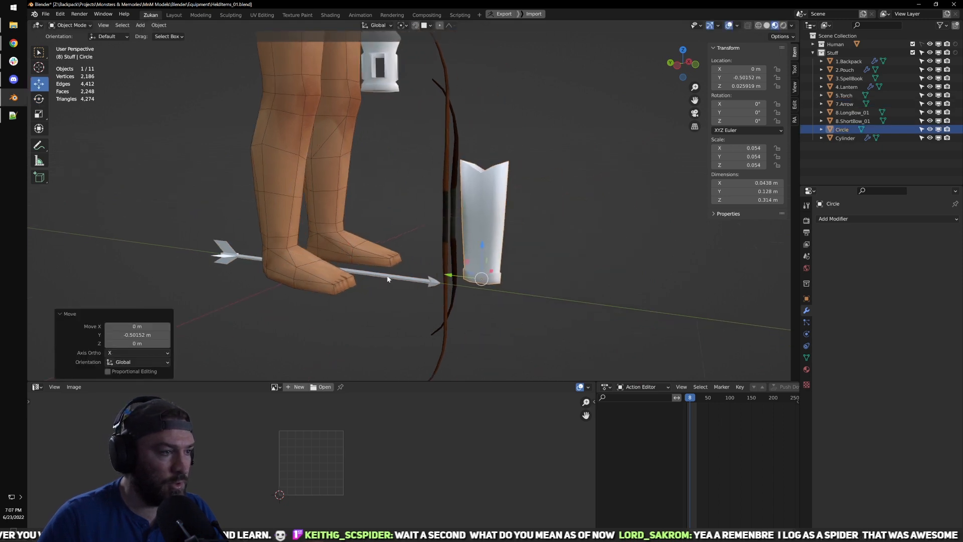
Step: Duplicate the arrow in place and rotate the copy 90° about X in the left view so it stands vertically
click(389, 277)
key(shift+d)
right_click(470, 228)
key(ctrl+KP_3)
key(e)
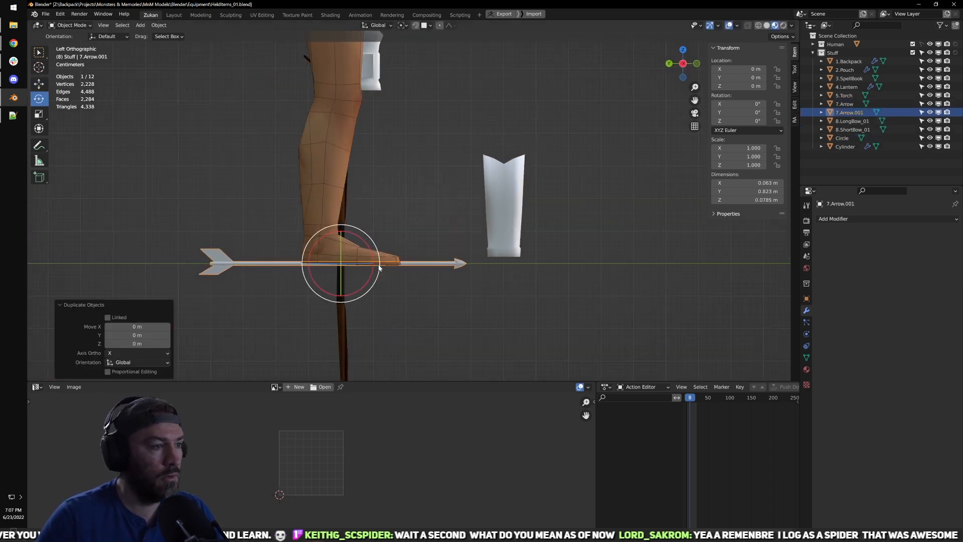
drag(369, 291, 343, 303)
text(90)
key(Return)
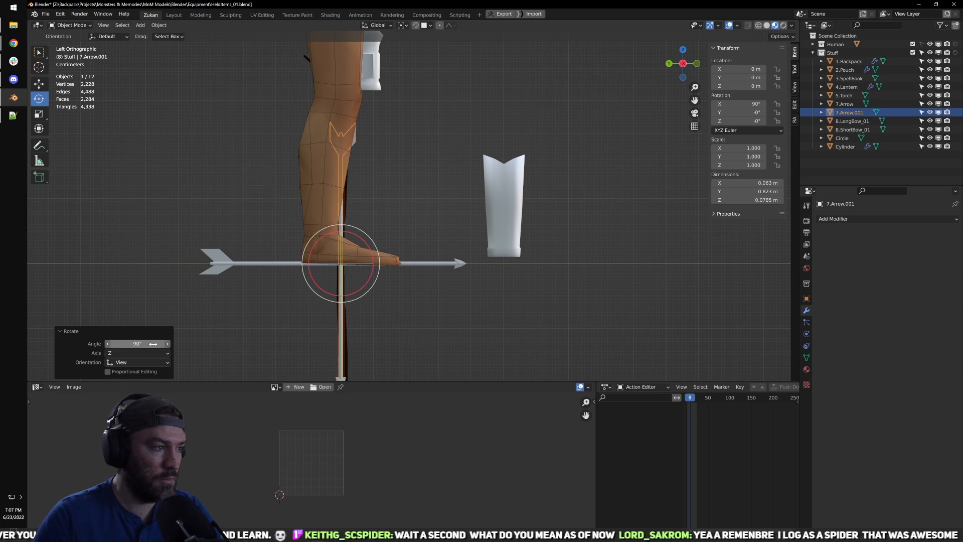
Step: Move the vertical arrow copy over the tube, about -0.48 m along Y and 0.41 m along Z
key(w)
drag(340, 264, 497, 131)
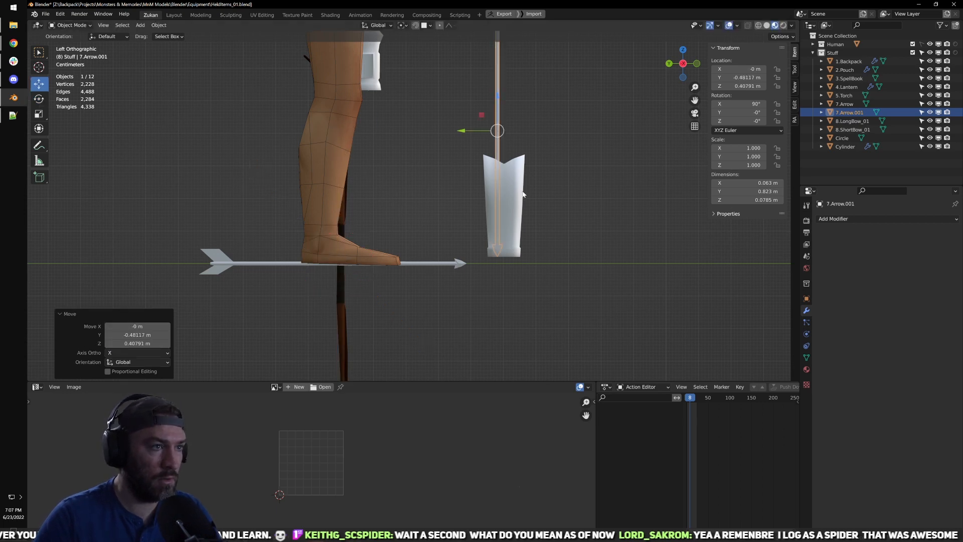
shift+middle_drag(506, 159, 423, 273)
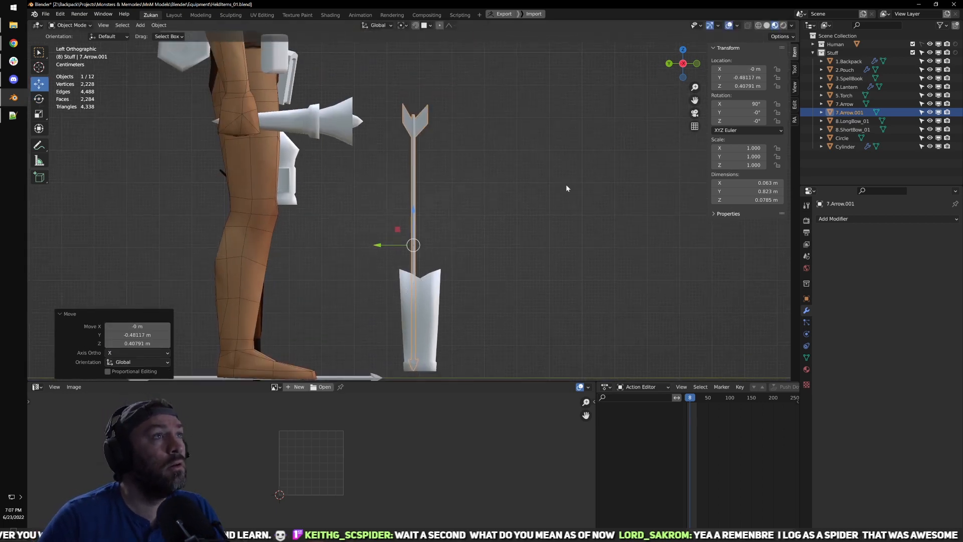
shift+middle_drag(478, 287, 476, 197)
Step: Lengthen the Circle tube by moving its upper section about 0.26 m up along Z
click(423, 213)
scroll(452, 264, up, 1)
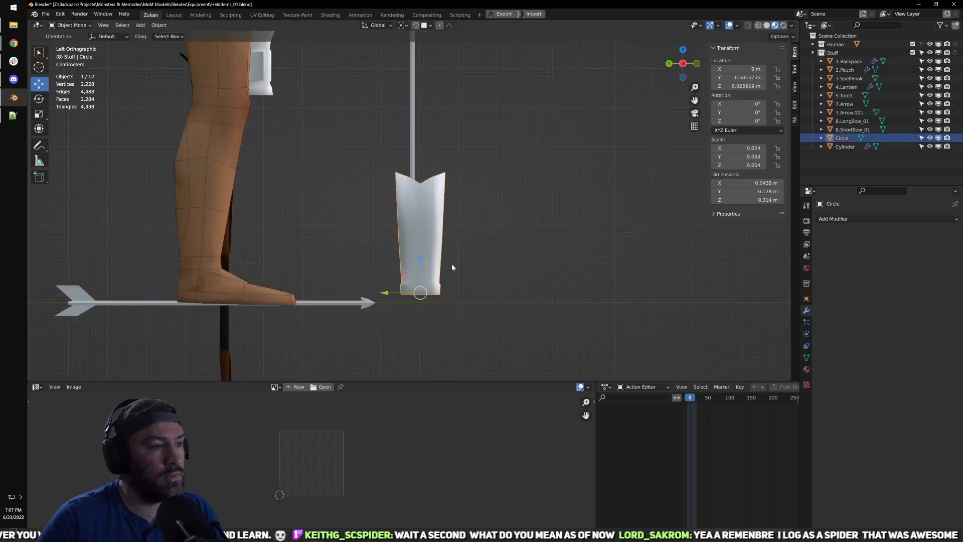
key(Tab)
key(Tab)
key(Tab)
key(ctrl+Tab)
click(473, 278)
key(ctrl+Tab)
click(464, 260)
key(z)
drag(323, 123, 489, 270)
key(shift+z)
drag(419, 168, 421, 65)
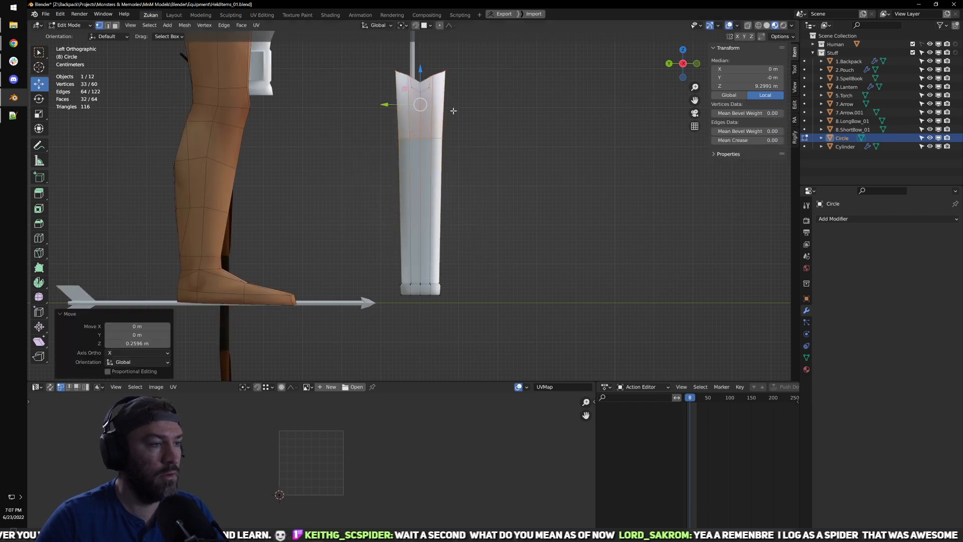
Step: Lower the tube's raised upper section slightly along Z and return to Object Mode
shift+middle_drag(453, 114, 430, 230)
scroll(442, 236, down, 2)
drag(401, 178, 401, 190)
key(Tab)
Step: Shift the vertical arrow about 0.008 m along Y and -0.015 m along Z
click(397, 175)
shift+middle_drag(425, 259, 427, 231)
scroll(428, 230, up, 1)
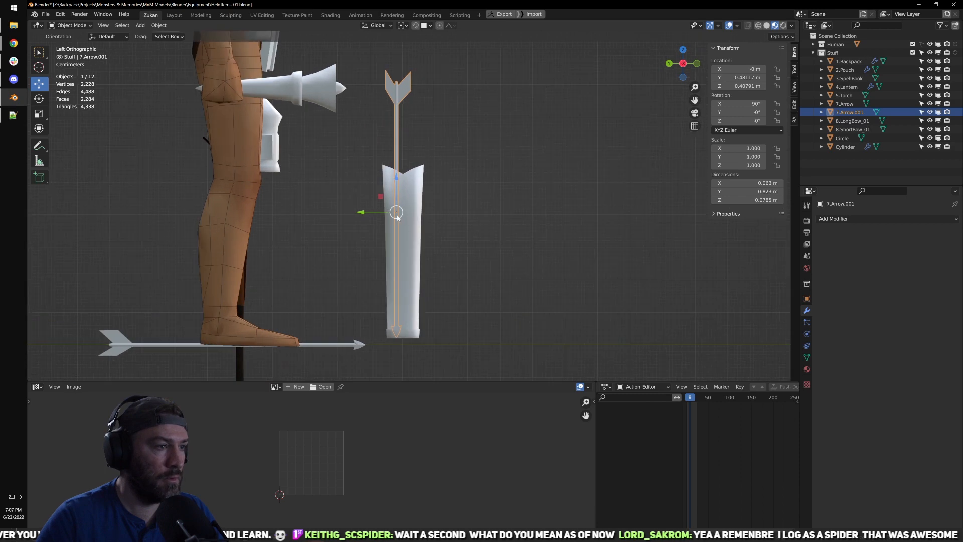
drag(396, 213, 396, 219)
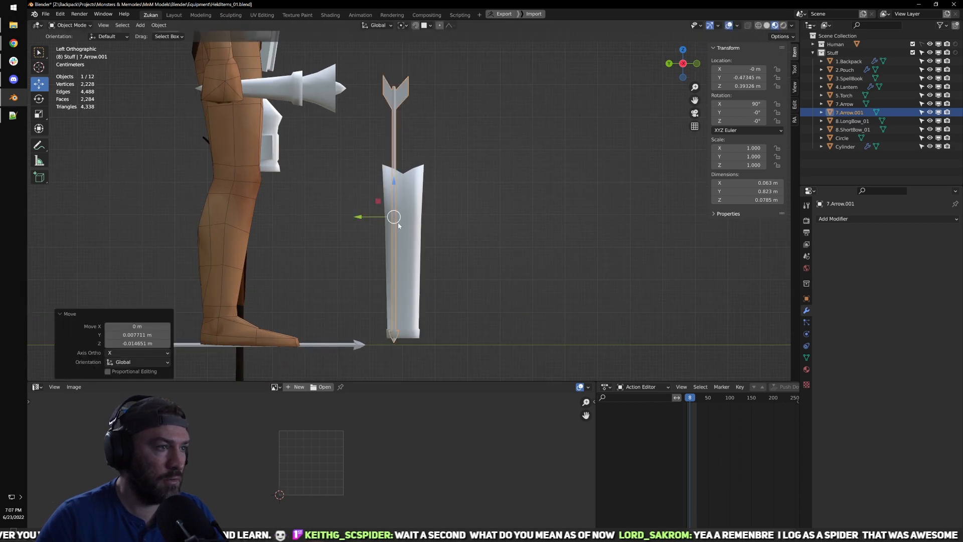
Step: Shorten the tube to about 0.44 m tall by moving its upper section down along Z
click(400, 217)
key(Tab)
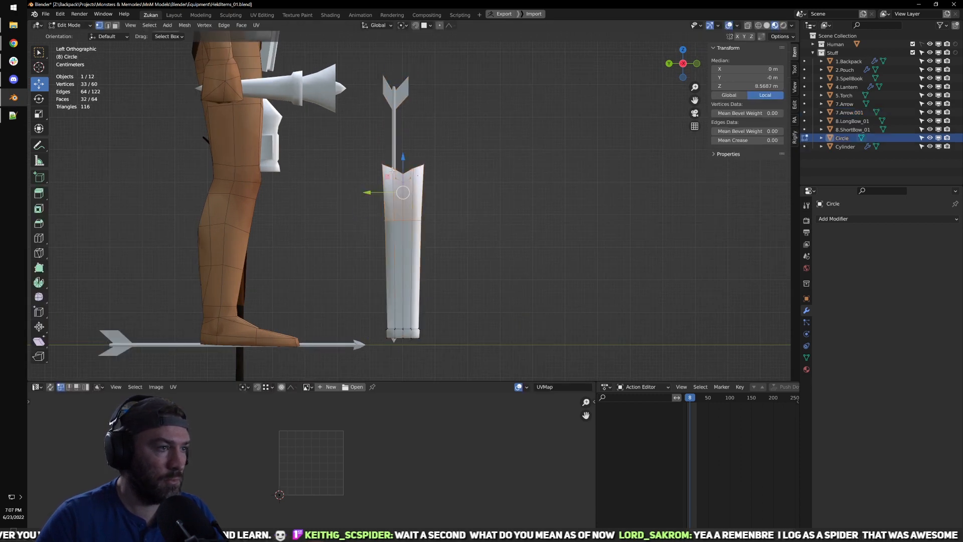
key(Tab)
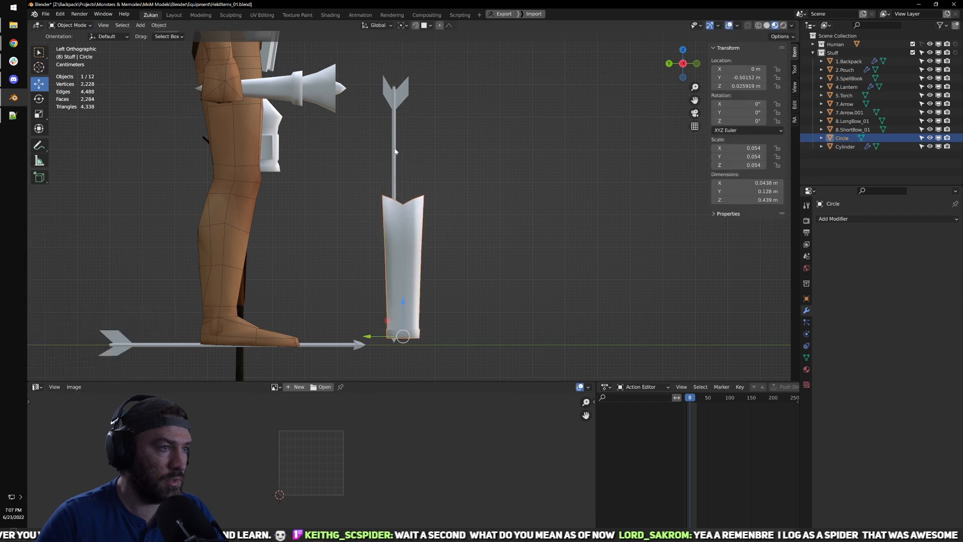
Step: Delete the faces of the arrowhead at the lower end of the vertical arrow
click(411, 204)
key(Tab)
key(shift+z)
key(ctrl+Tab)
click(426, 282)
shift+middle_drag(423, 313, 424, 291)
click(389, 309)
key(x)
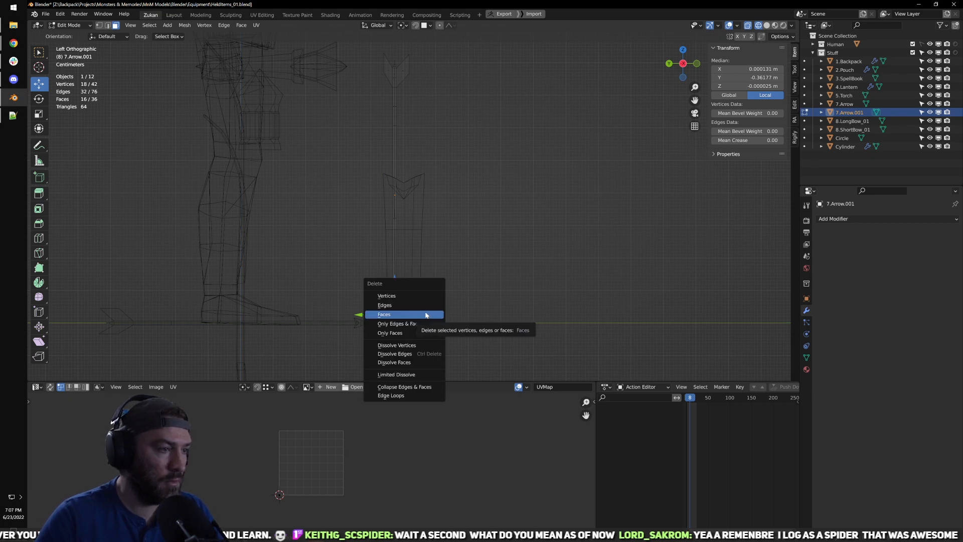
click(425, 314)
Step: Shorten the arrow's shaft by moving its lower end vertices about 0.17 m up along Z
key(ctrl+Tab)
click(395, 338)
key(ctrl+Tab)
click(399, 323)
drag(385, 325, 405, 225)
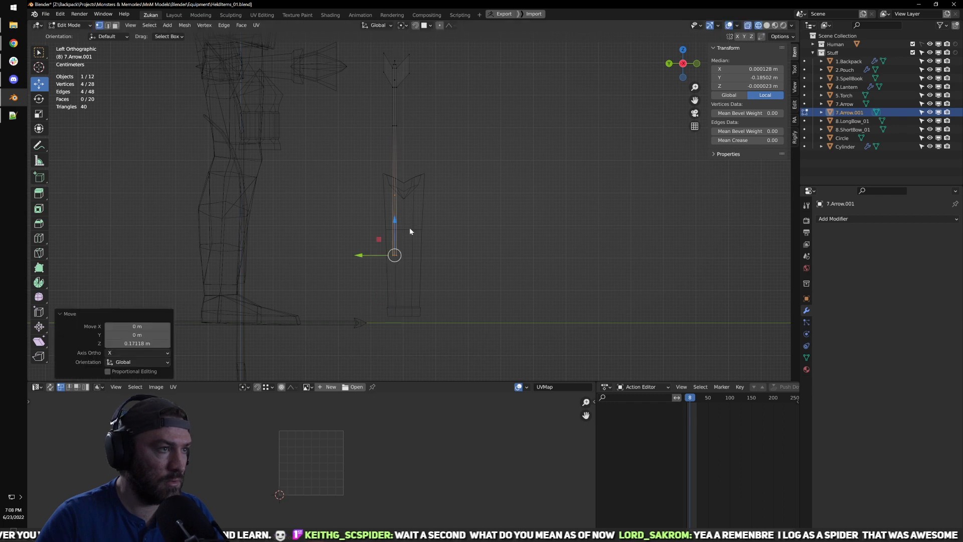
key(Tab)
key(shift+z)
Step: Lower the shortened arrow into the tube to about 0.27 m on Z and shift it about 0.006 m along X
drag(395, 167, 396, 206)
mouse_move(444, 224)
middle_down()
mouse_move(437, 327)
mouse_move(425, 272)
middle_up()
scroll(402, 269, up, 10)
drag(363, 317, 370, 288)
scroll(365, 296, down, 2)
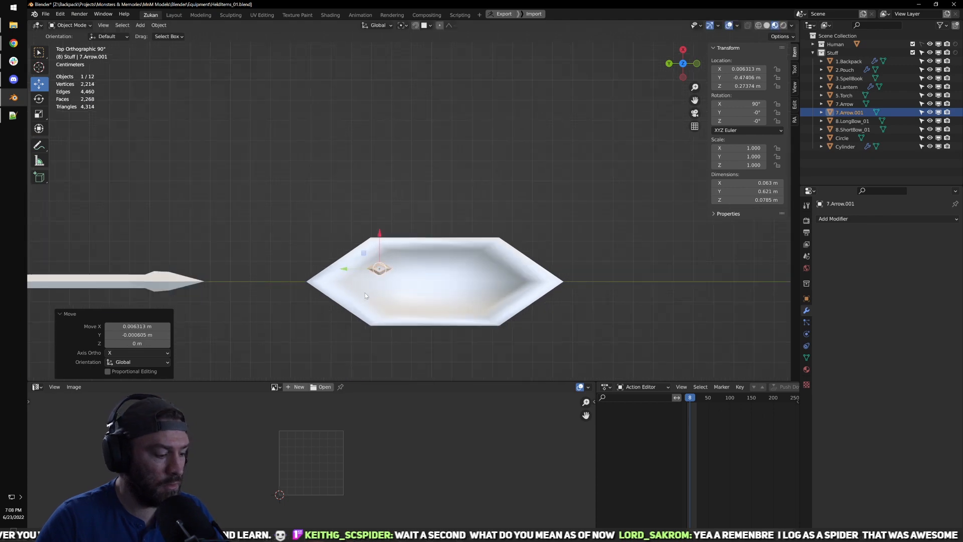
Step: Duplicate the arrow twice within the tube opening in top view and shift the last copy about -0.004 m along Y
key(shift+d)
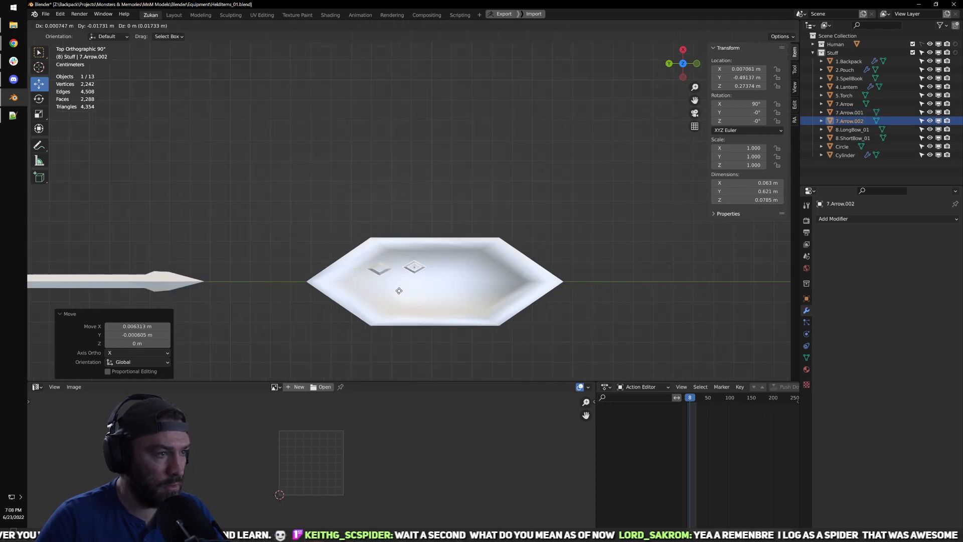
click(399, 295)
key(shift+d)
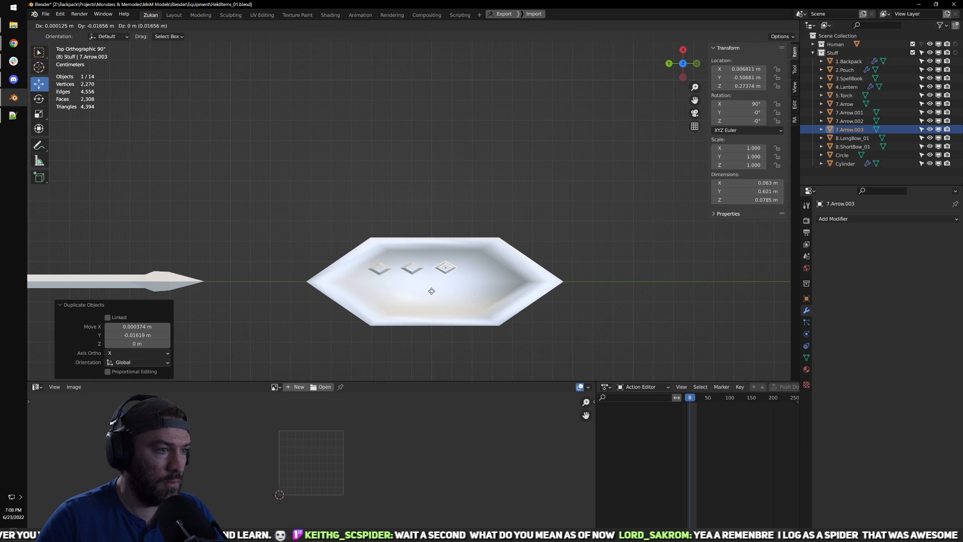
click(380, 311)
middle_drag(380, 311, 414, 286)
scroll(426, 310, down, 3)
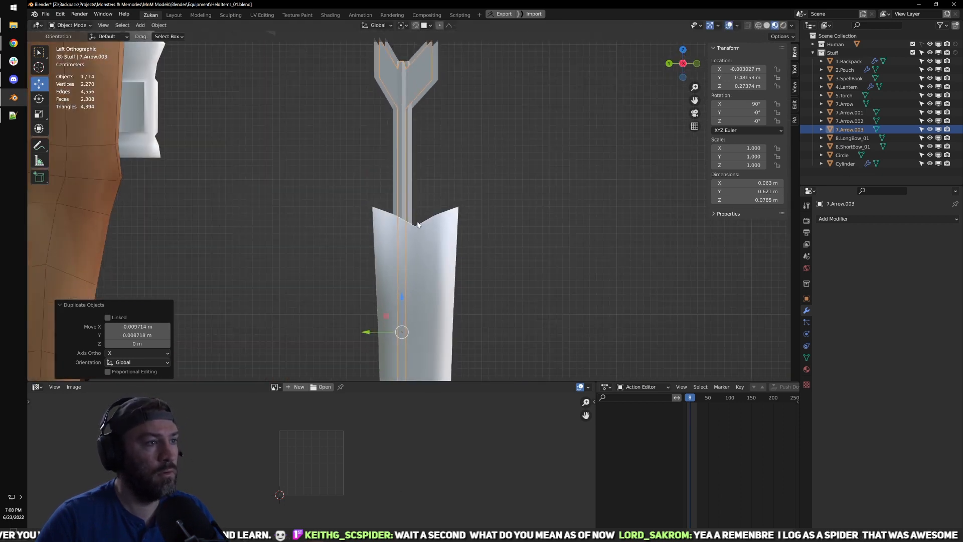
scroll(401, 311, up, 1)
drag(367, 356, 380, 347)
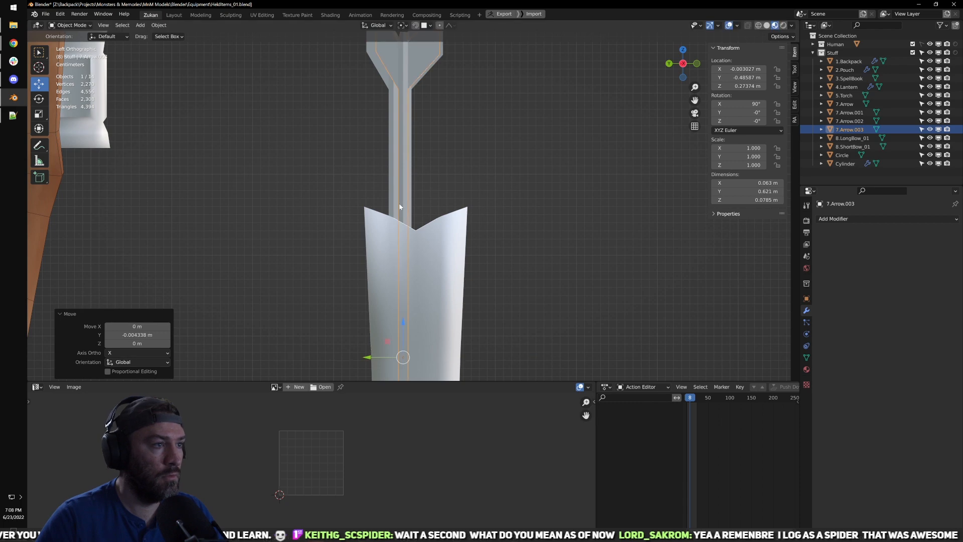
Step: Move the second arrow about 0.004 m along X and -0.004 m along Y to stagger the bundle, then deselect it
key(alt+a)
middle_drag(411, 155, 387, 264)
click(379, 258)
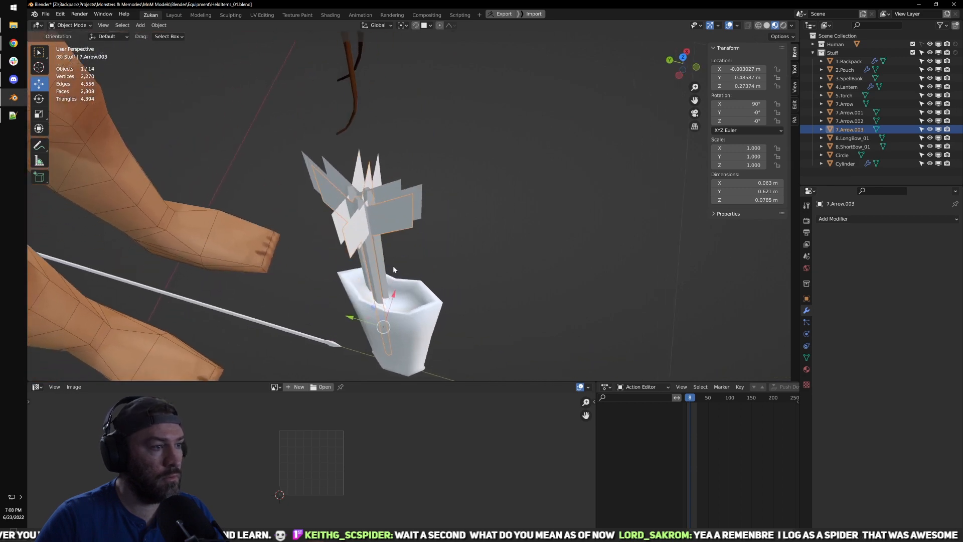
click(387, 264)
middle_drag(380, 319, 402, 324)
drag(404, 303, 408, 299)
middle_drag(408, 299, 440, 258)
scroll(439, 257, up, 3)
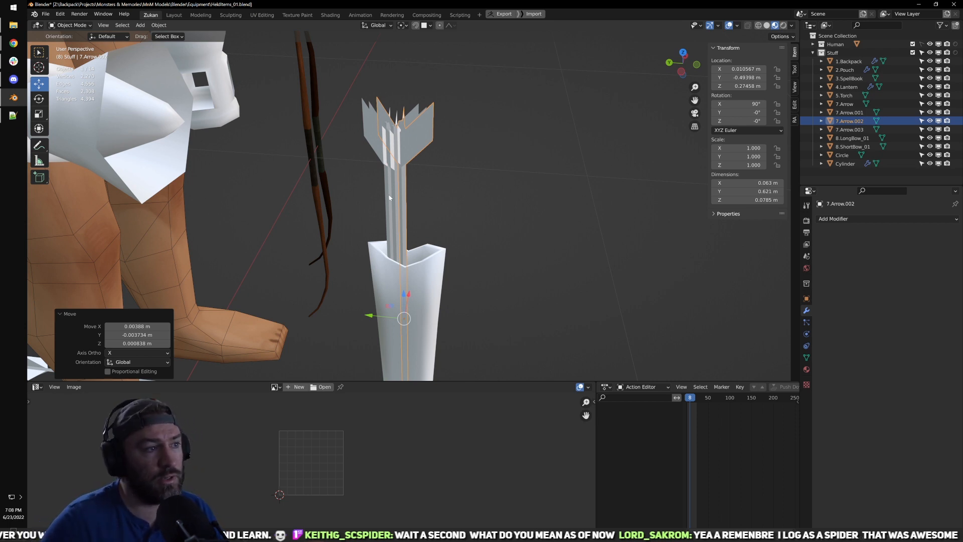
click(423, 212)
middle_drag(423, 212, 496, 203)
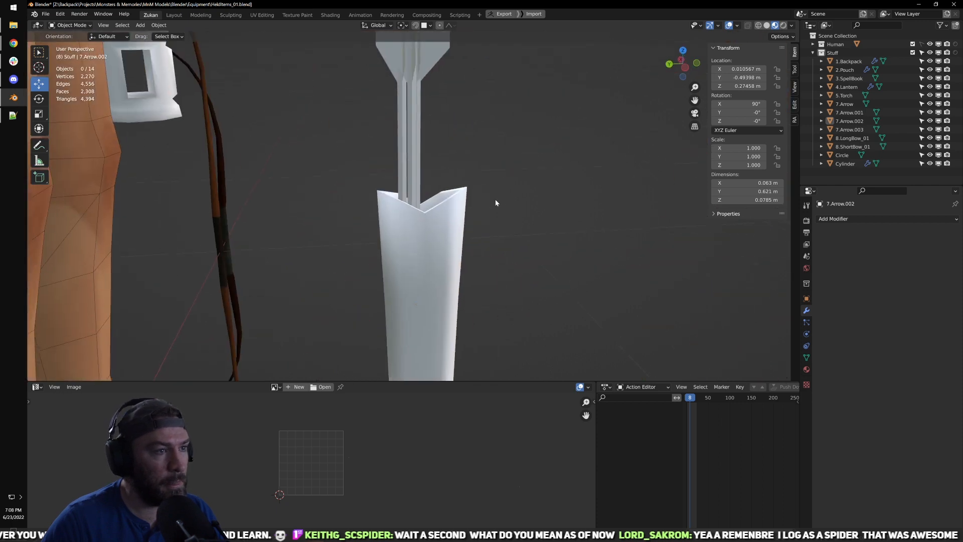
Step: Raise the tube's rim vertices on both sides of the V notch about 0.002 m along Z in left view
click(440, 230)
key(Tab)
key(ctrl+KP_3)
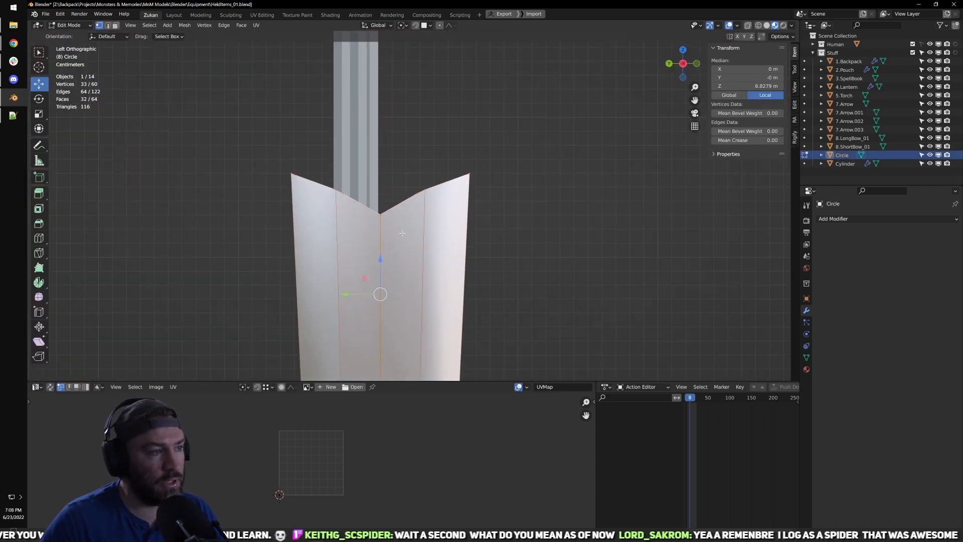
key(alt+z)
key(ctrl+Tab)
click(315, 222)
drag(325, 164, 348, 212)
shift+drag(406, 204, 434, 169)
key(shift+z)
drag(380, 157, 383, 155)
Step: Add a loop cut around the tube just below its notched rim
middle_drag(383, 155, 441, 196)
key(ctrl+r)
click(450, 201)
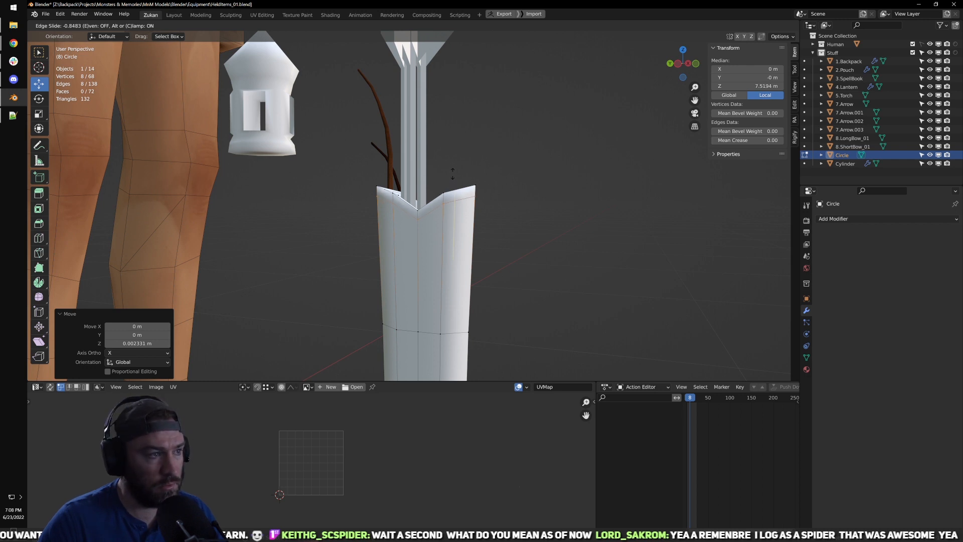
click(452, 173)
scroll(453, 173, up, 2)
Step: Extrude the face loop along the tube's rim and scale it to 1.027 to form a raised band
key(ctrl+Tab)
click(477, 243)
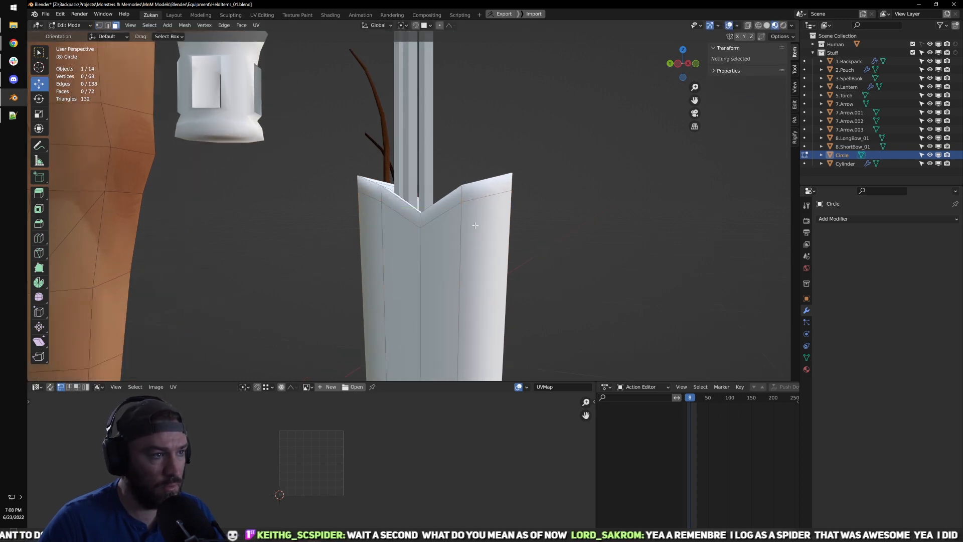
alt+click(462, 194)
middle_drag(462, 194, 460, 204)
key(e)
right_click(461, 205)
key(shift+space)
key(s)
drag(472, 200, 489, 222)
scroll(489, 222, down, 3)
scroll(435, 181, up, 3)
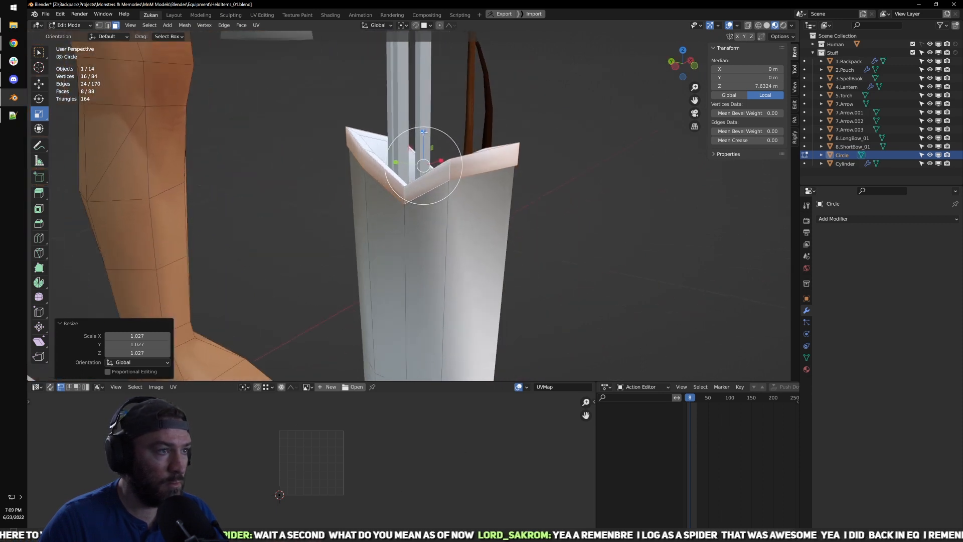
Step: Set the transform orientation to Normal
click(382, 26)
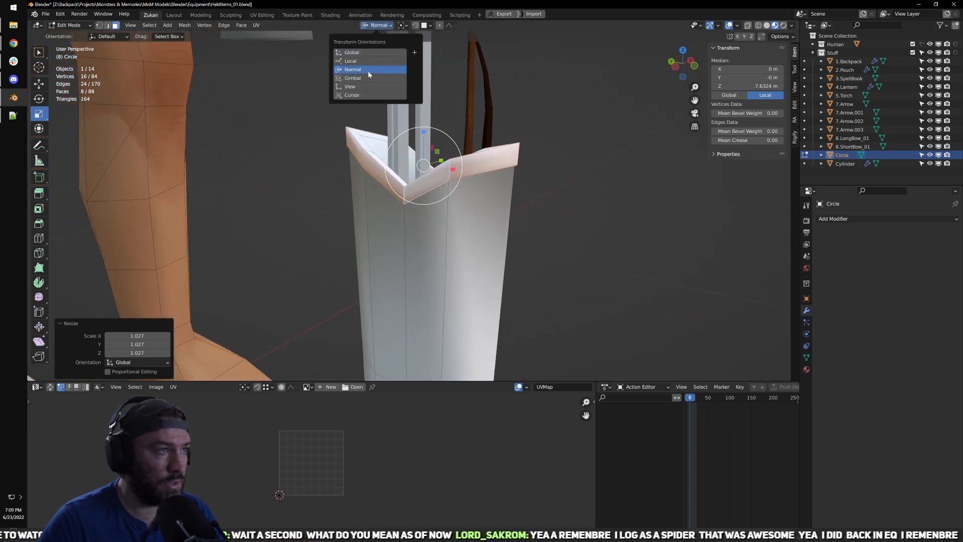
click(368, 71)
Step: Try scaling the rim band to about 0.81 along its normal Z axis
scroll(425, 164, up, 2)
key(s)
key(z)
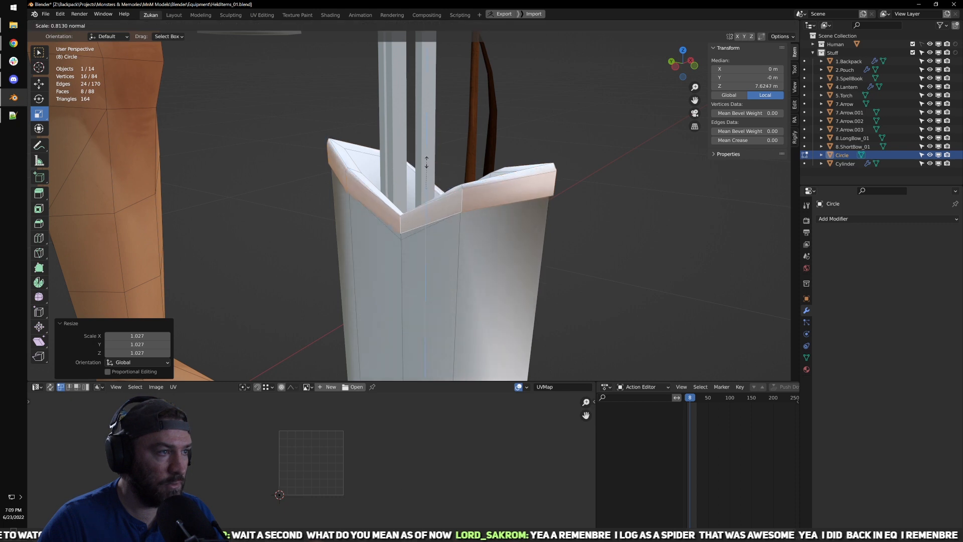
drag(427, 164, 427, 164)
scroll(427, 164, up, 1)
middle_drag(426, 163, 446, 144)
key(ctrl+z)
Step: Set the pivot point to Individual Origins and scale the rim band to 0.759 along its normal Z axis
click(406, 26)
click(423, 49)
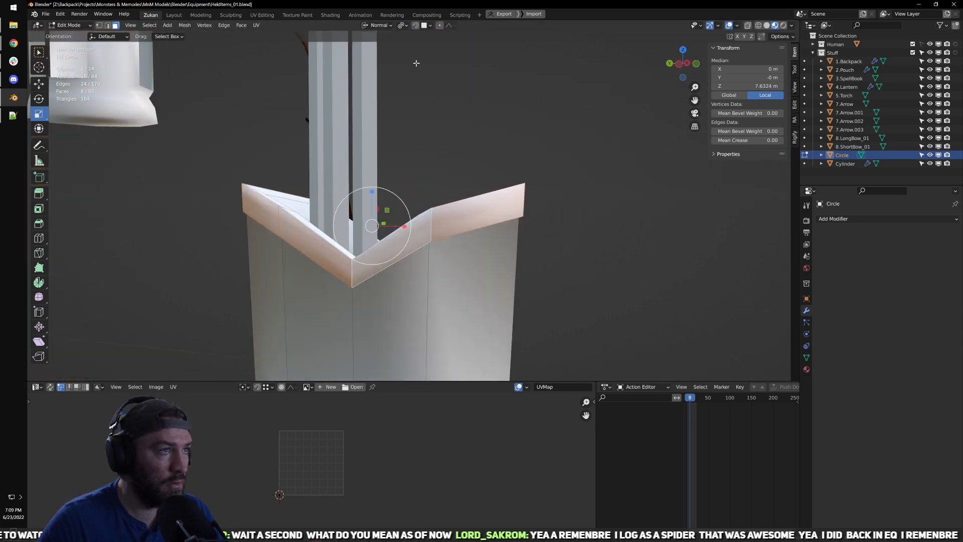
key(s)
key(z)
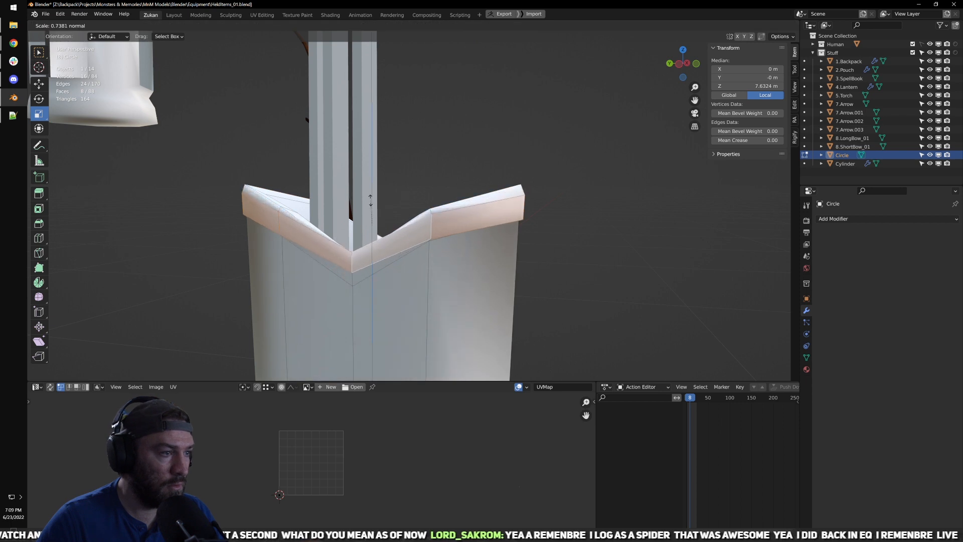
click(387, 183)
Step: Set the transform pivot point to Active Element
click(379, 26)
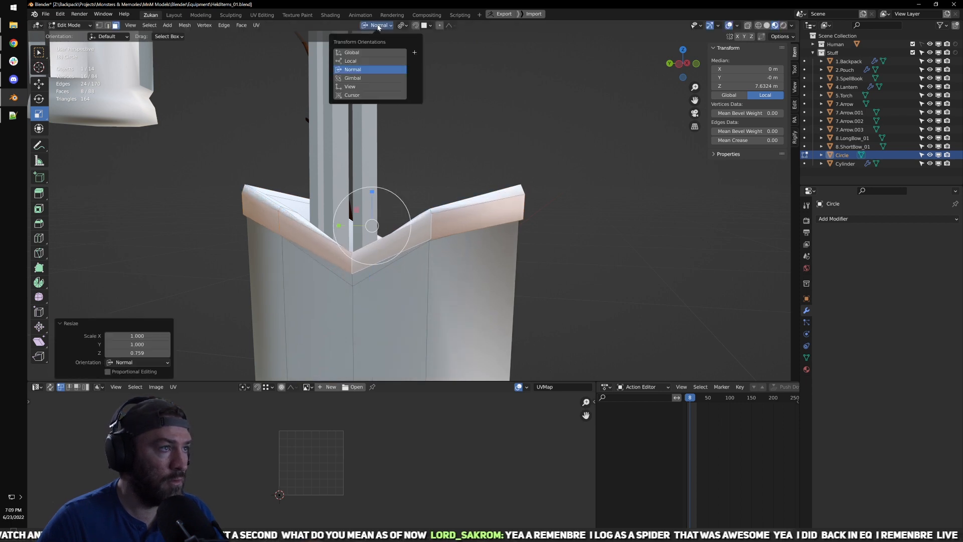
click(400, 25)
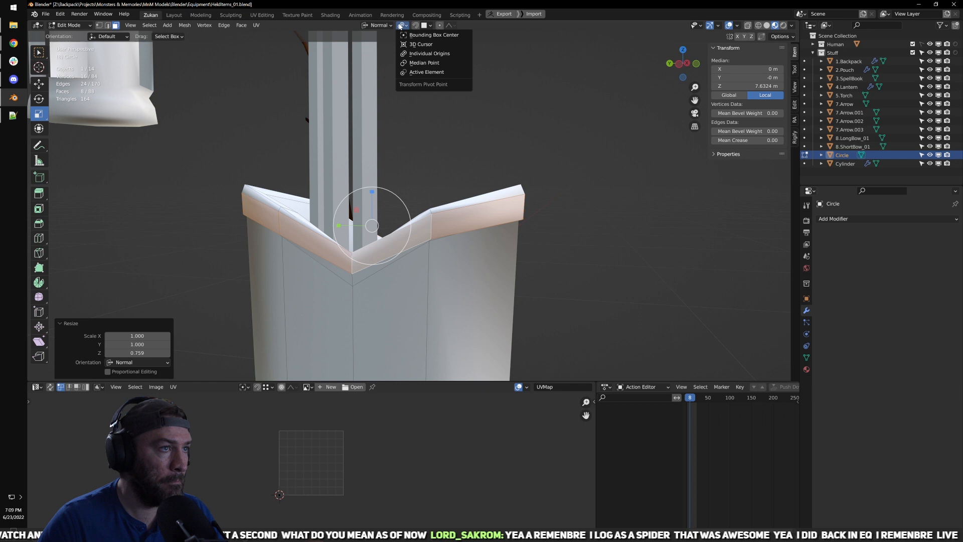
click(428, 73)
Step: Reduce the selection to the rim band's vertices at the center of the V notch and activate the Move tool
key(ctrl+KP_3)
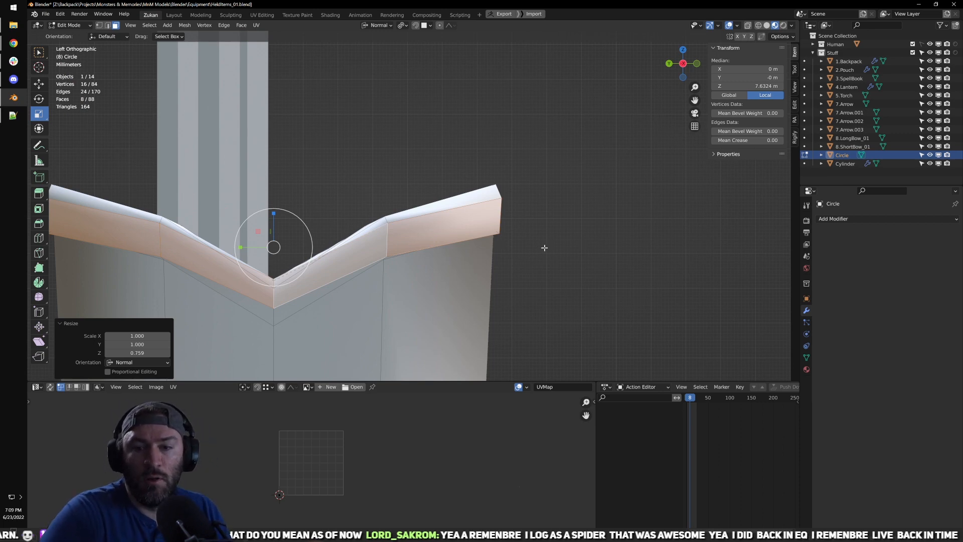
key(ctrl+Tab)
click(457, 222)
key(KP_5)
scroll(529, 167, down, 2)
scroll(420, 165, up, 2)
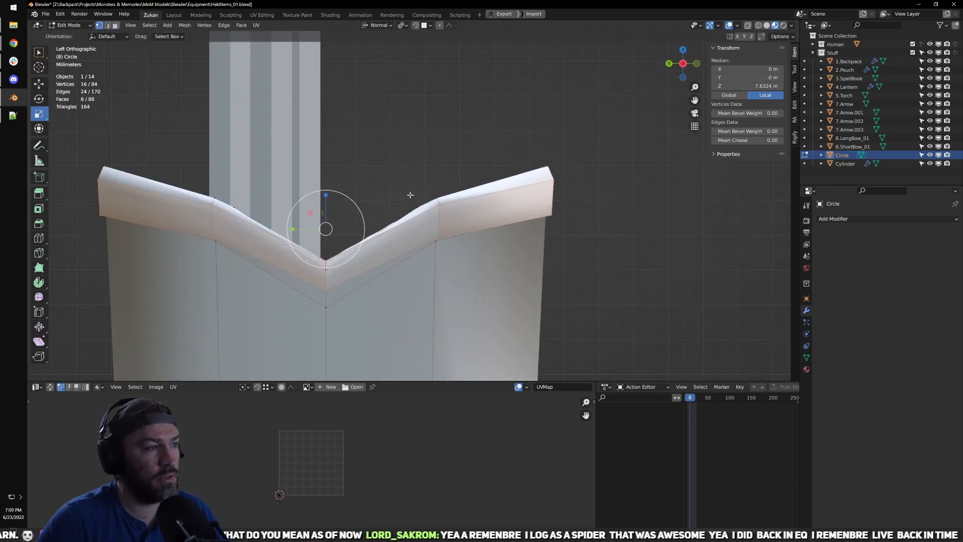
key(KP_5)
key(alt+z)
ctrl+drag(122, 125, 292, 283)
ctrl+drag(648, 106, 451, 272)
key(shift+space)
key(g)
key(alt+z)
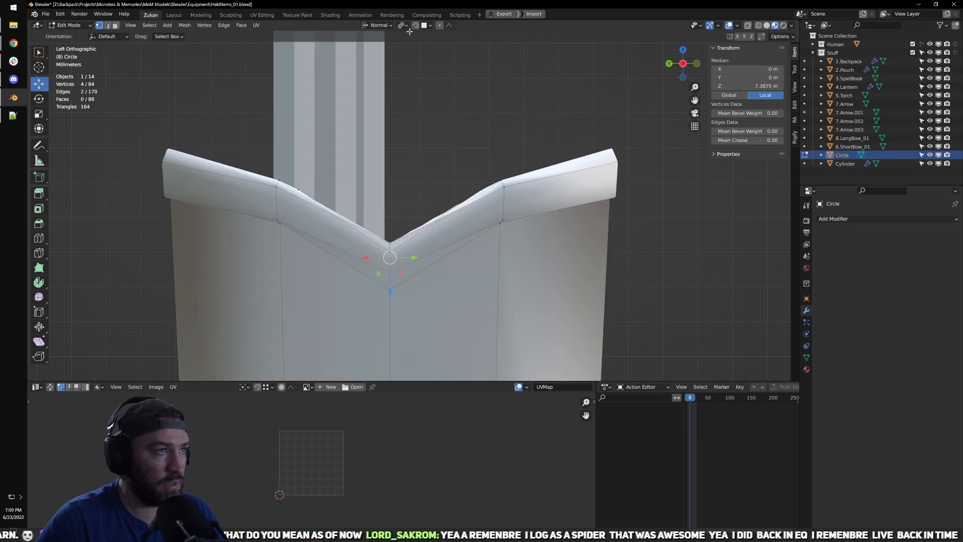
Step: Set the pivot to Bounding Box Center and the orientation to Global, and move the notch vertices about -0.004 m along Z
click(403, 25)
click(422, 35)
click(377, 25)
click(374, 35)
drag(385, 219, 385, 236)
middle_drag(385, 236, 436, 263)
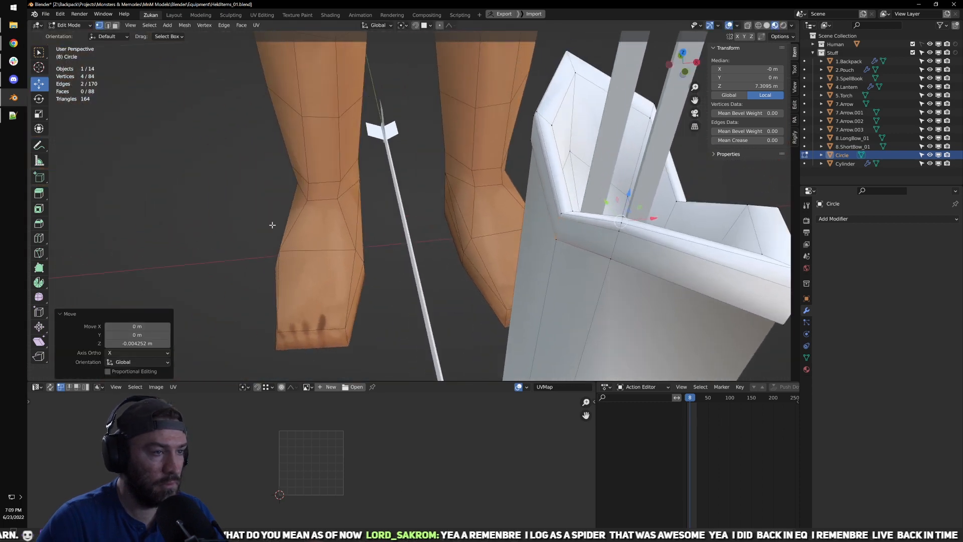
Step: Switch the viewport to solid shading and add a loop cut around the tube's upper section with factor -0.137
key(z)
scroll(558, 263, down, 4)
key(Tab)
middle_drag(571, 272, 434, 259)
key(Tab)
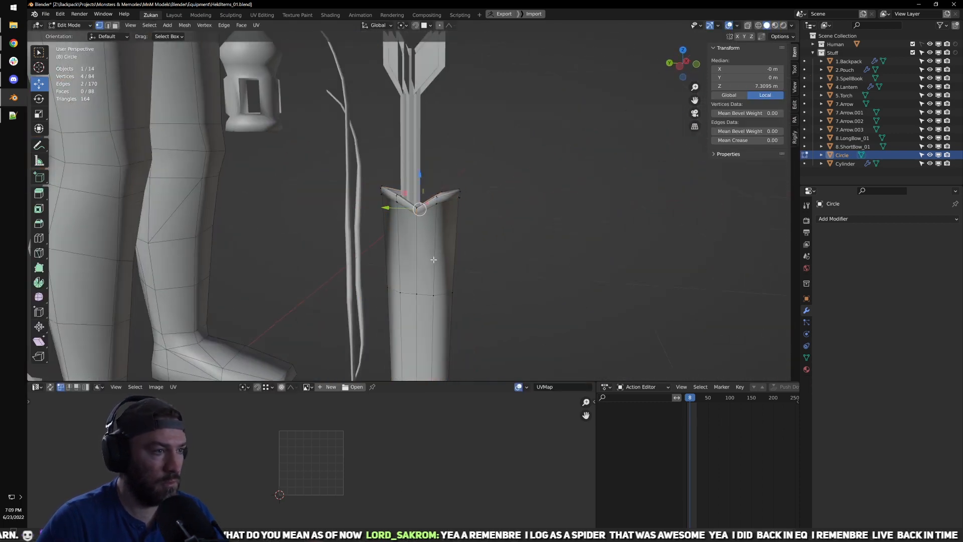
key(ctrl+r)
click(434, 251)
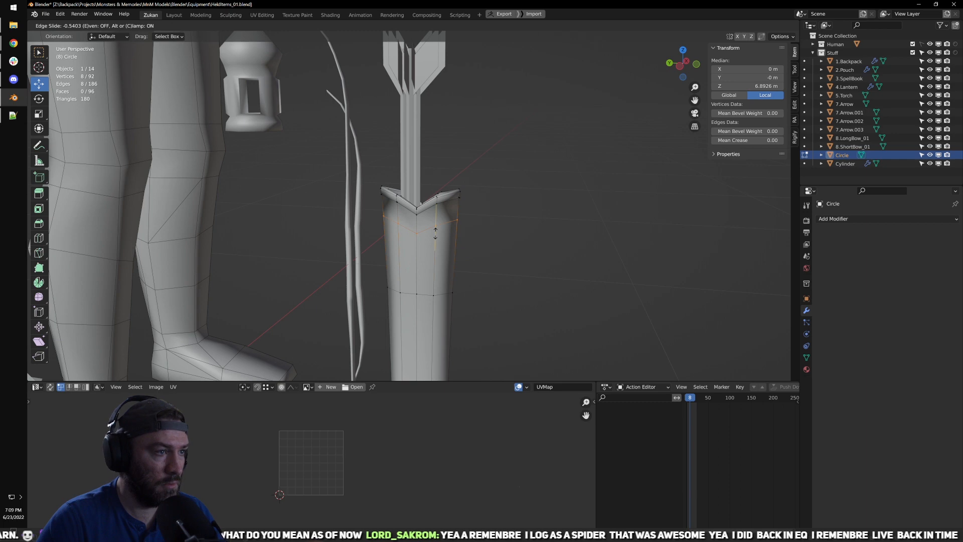
click(432, 255)
key(ctrl+Tab)
scroll(481, 261, down, 4)
shift+middle_drag(428, 288, 432, 260)
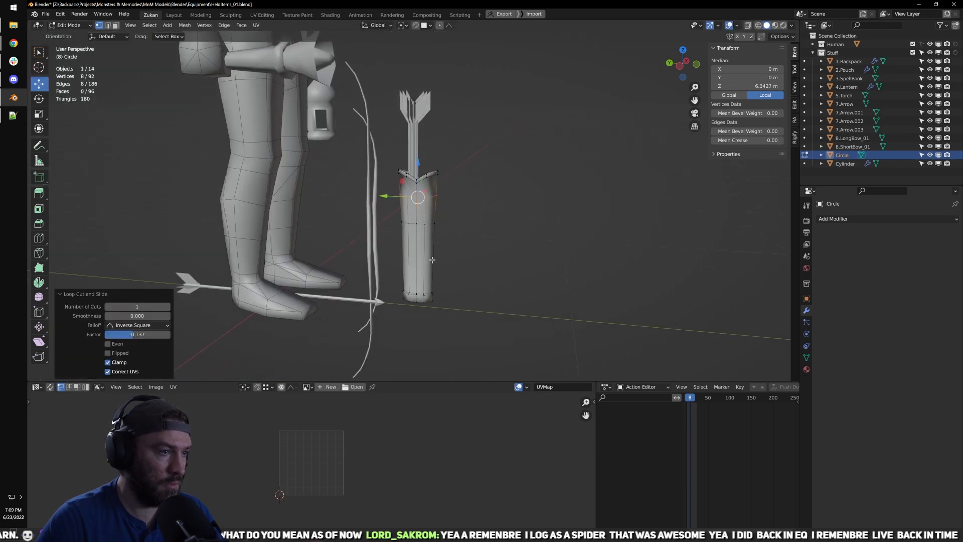
Step: Undo the newly added loop cuts on the quiver tube and switch to edge selection
click(520, 262)
middle_drag(520, 262, 542, 263)
middle_drag(465, 240, 438, 278)
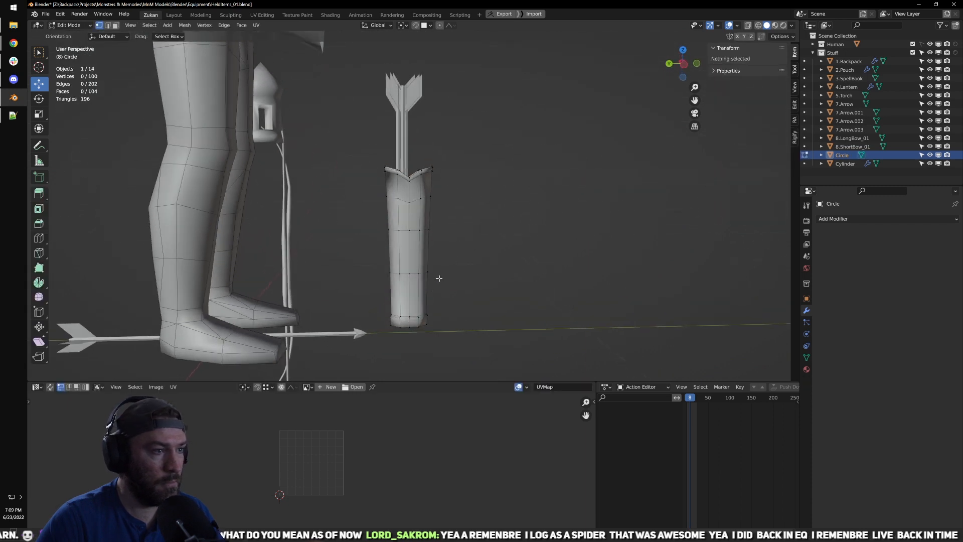
key(Tab)
key(ctrl+z)
key(ctrl+z)
key(ctrl+z)
key(ctrl+z)
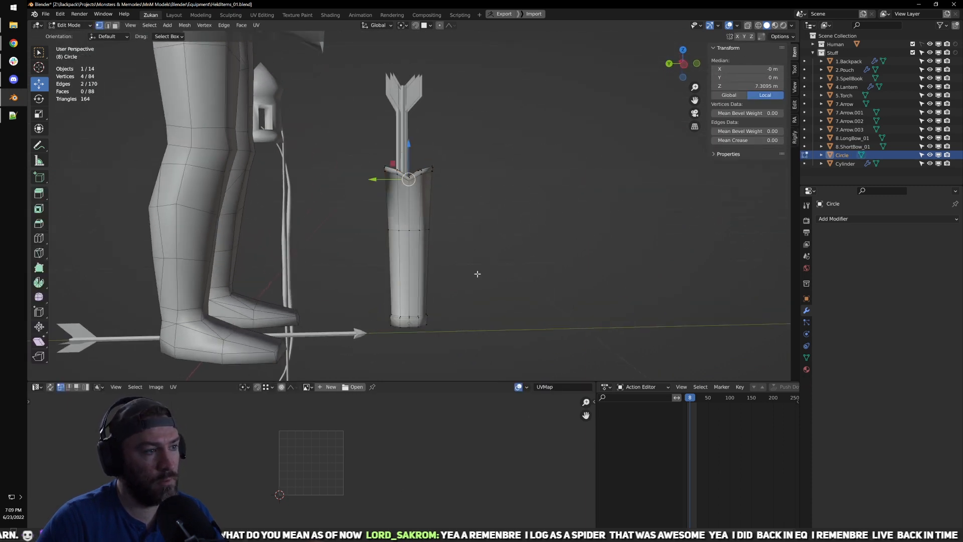
key(ctrl+Tab)
click(453, 251)
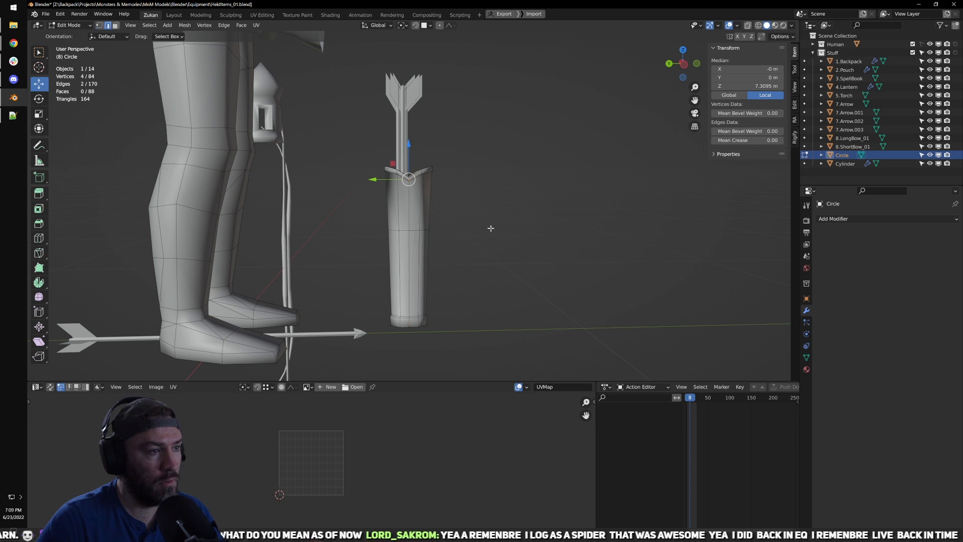
Step: Apply all transforms (location, rotation and scale) to the quiver object
key(Tab)
key(ctrl+a)
click(413, 241)
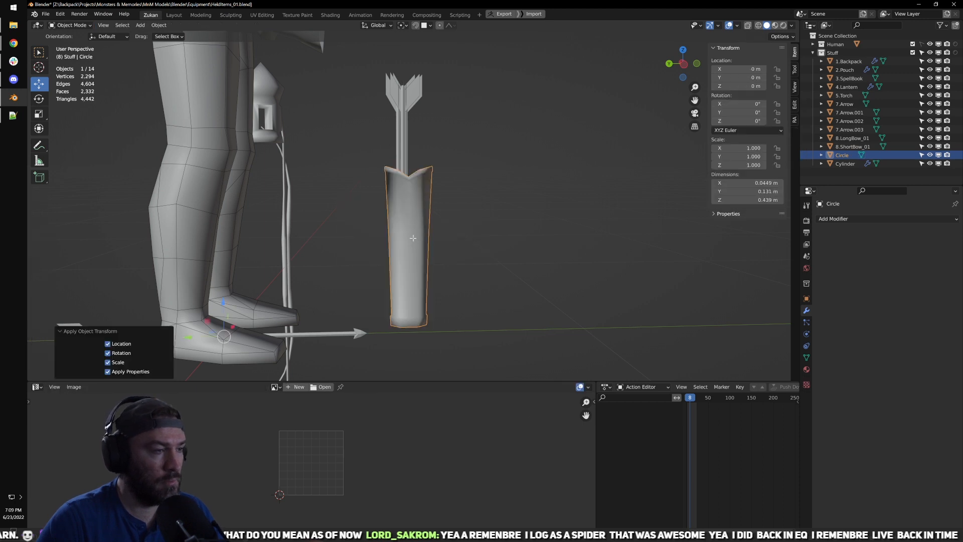
Step: Select the whole quiver mesh and set its custom normals from the faces
key(Tab)
key(a)
click(211, 26)
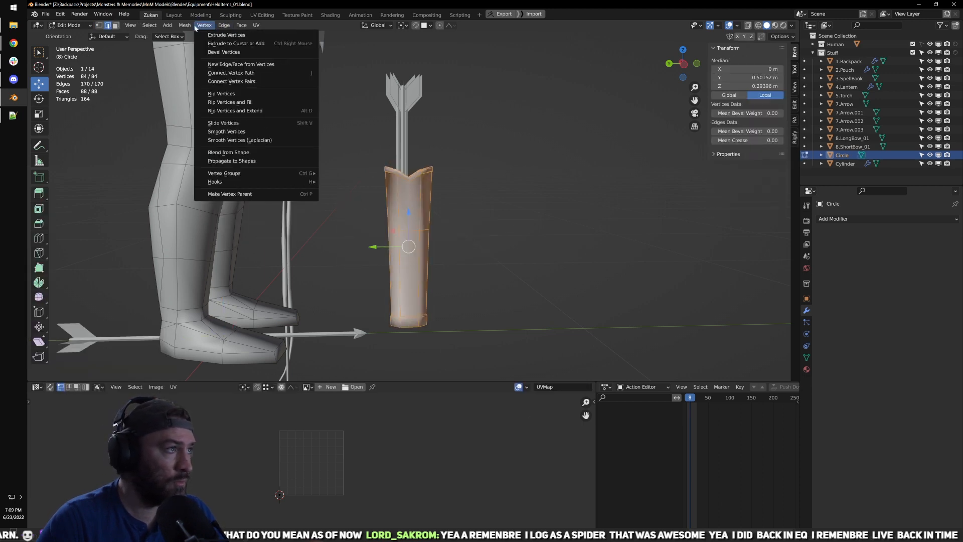
mouse_move(184, 26)
mouse_move(246, 181)
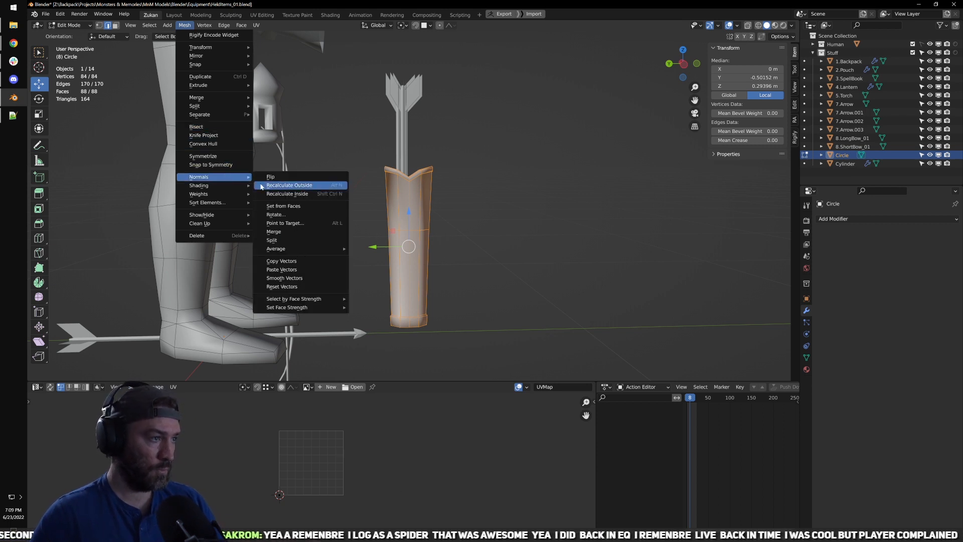
click(285, 207)
Step: Clear the sharp marks from all of the quiver's edges
scroll(498, 237, up, 3)
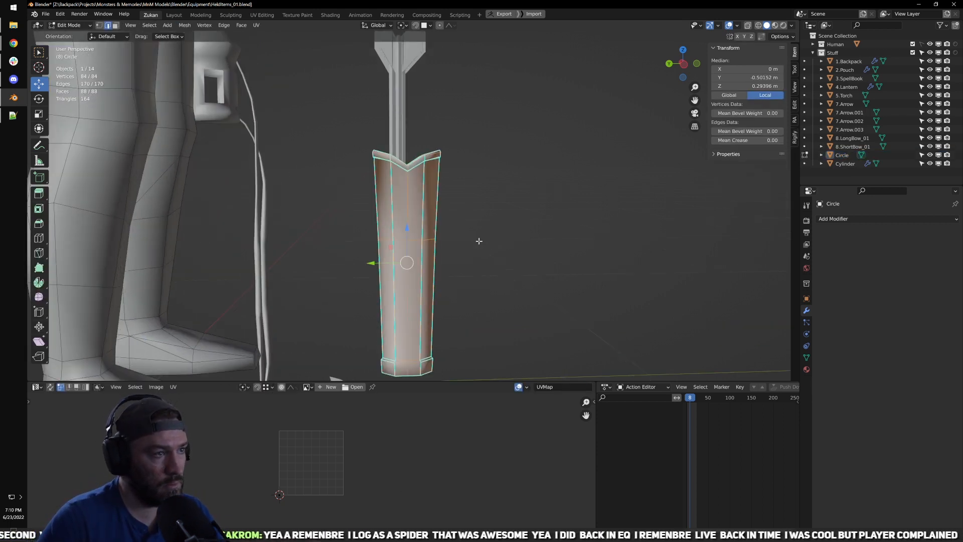
key(ctrl+e)
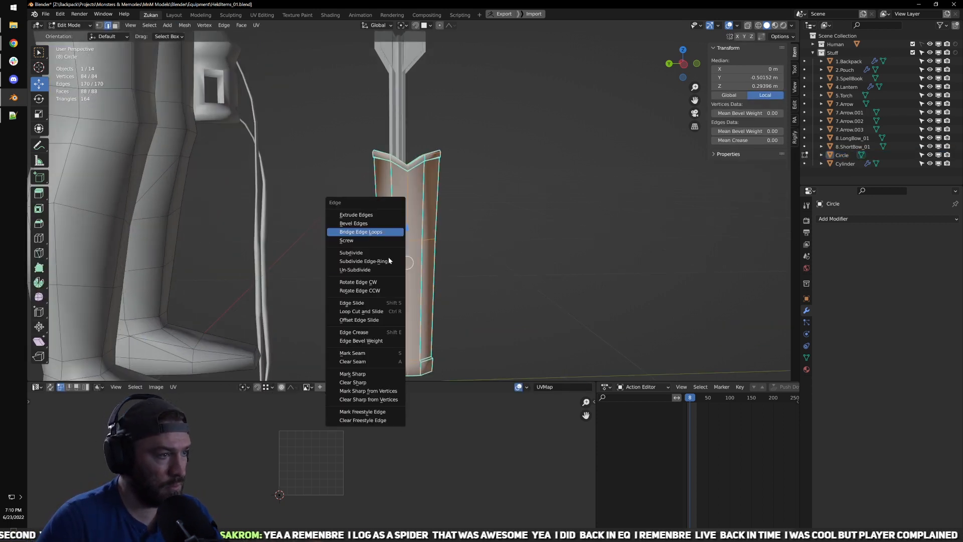
click(381, 384)
key(Tab)
click(420, 234)
scroll(473, 248, down, 2)
middle_drag(474, 247, 448, 171)
scroll(442, 266, up, 5)
Step: Try to scale the band of faces between the quiver's rim and the loop below it
key(Tab)
shift+middle_drag(411, 200, 389, 266)
scroll(438, 216, up, 3)
key(ctrl+Tab)
click(437, 224)
scroll(436, 224, down, 2)
scroll(417, 249, down, 1)
scroll(389, 266, down, 3)
key(shift+z)
drag(233, 252, 477, 304)
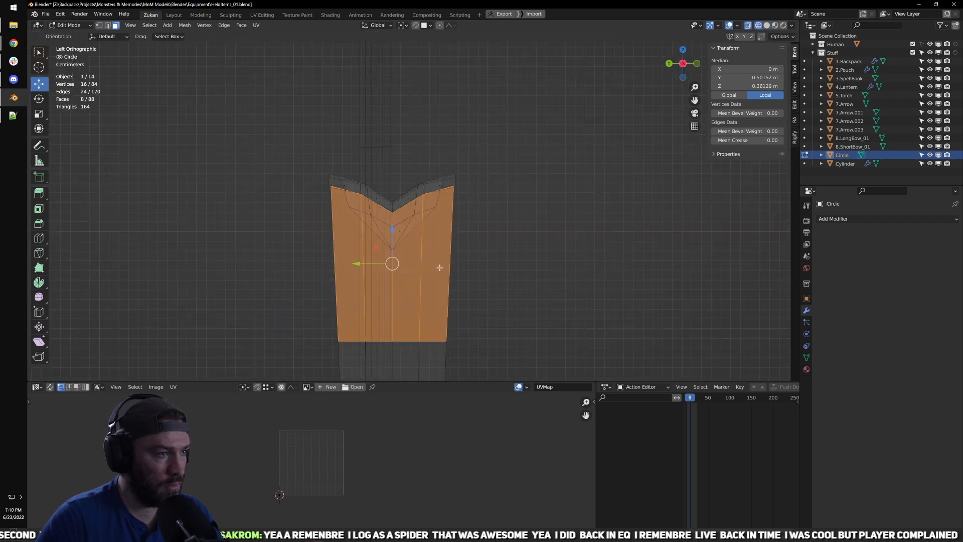
key(shift+z)
key(s)
drag(394, 233, 392, 234)
key(ctrl+z)
scroll(402, 241, down, 3)
key(g)
Step: Select the inner edge loop of the quiver's rim and scale it slightly
middle_drag(442, 269, 465, 304)
scroll(465, 251, up, 8)
shift+middle_drag(465, 186, 494, 228)
key(ctrl+Tab)
click(517, 216)
alt+click(479, 225)
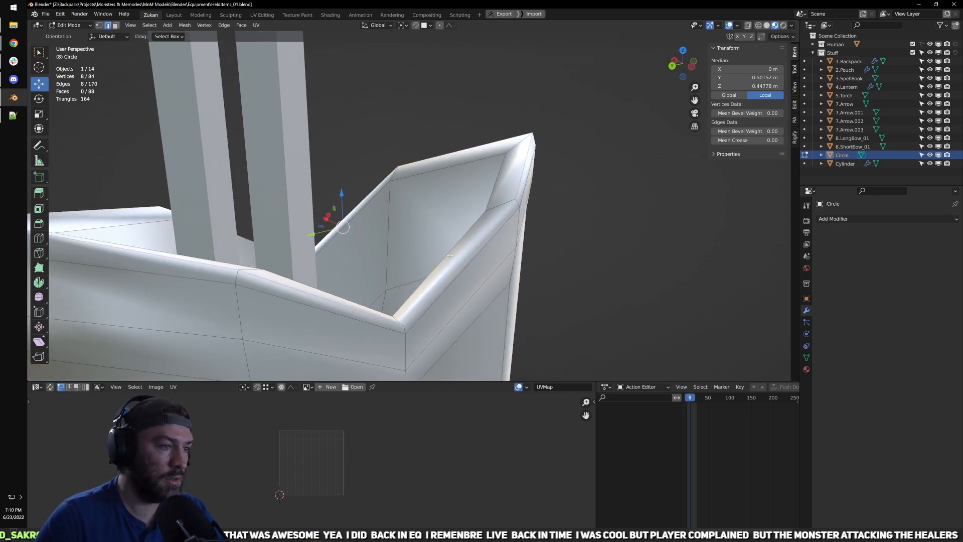
middle_drag(429, 269, 446, 283)
key(s)
drag(332, 232, 332, 233)
middle_drag(332, 233, 330, 212)
drag(302, 214, 304, 213)
scroll(305, 213, down, 3)
Step: Apply smooth shading to the quiver object
middle_drag(305, 214, 434, 202)
key(Tab)
scroll(417, 275, down, 3)
scroll(424, 249, down, 2)
right_click(432, 200)
click(433, 200)
key(Tab)
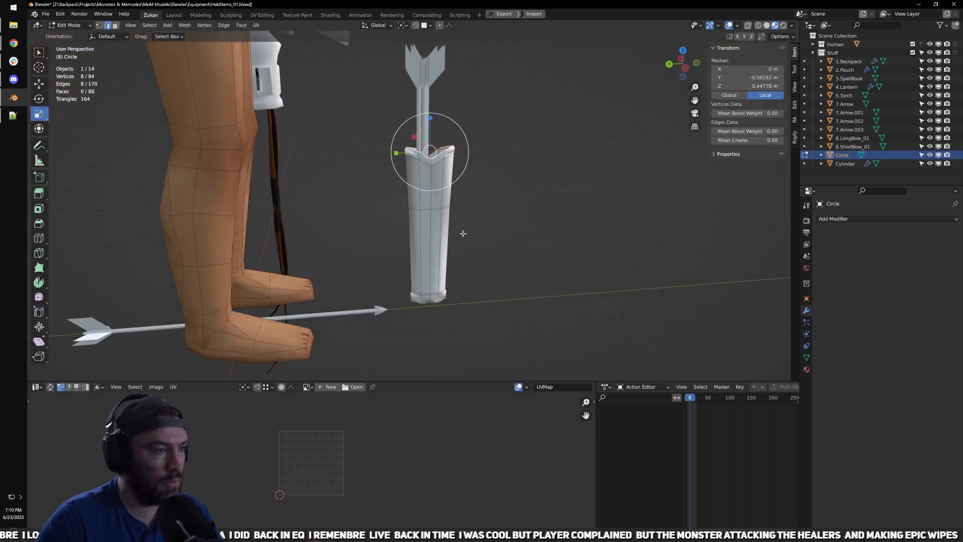
Step: Select all of the quiver's faces, reapply smooth shading and recalculate the normals to the outside
key(Tab)
key(Tab)
key(ctrl+Tab)
click(468, 243)
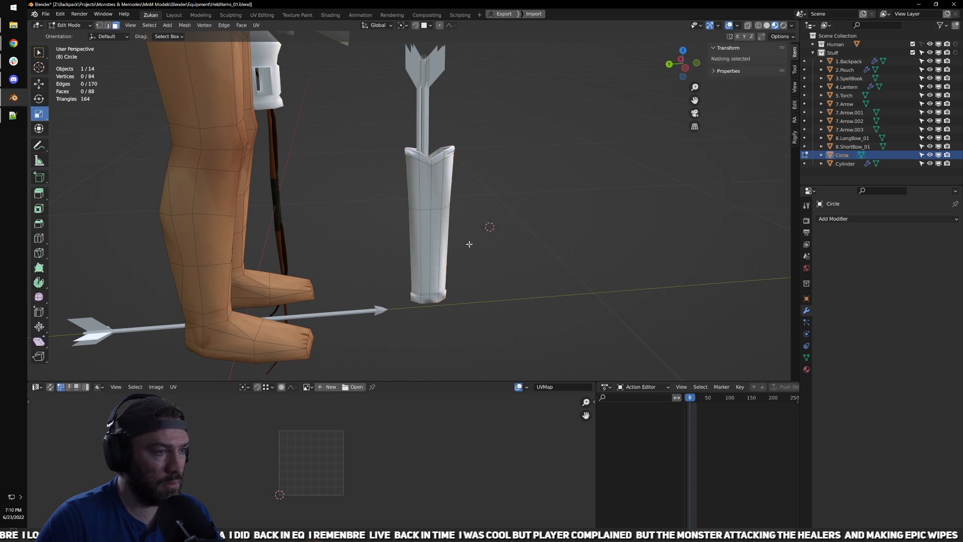
key(a)
key(Tab)
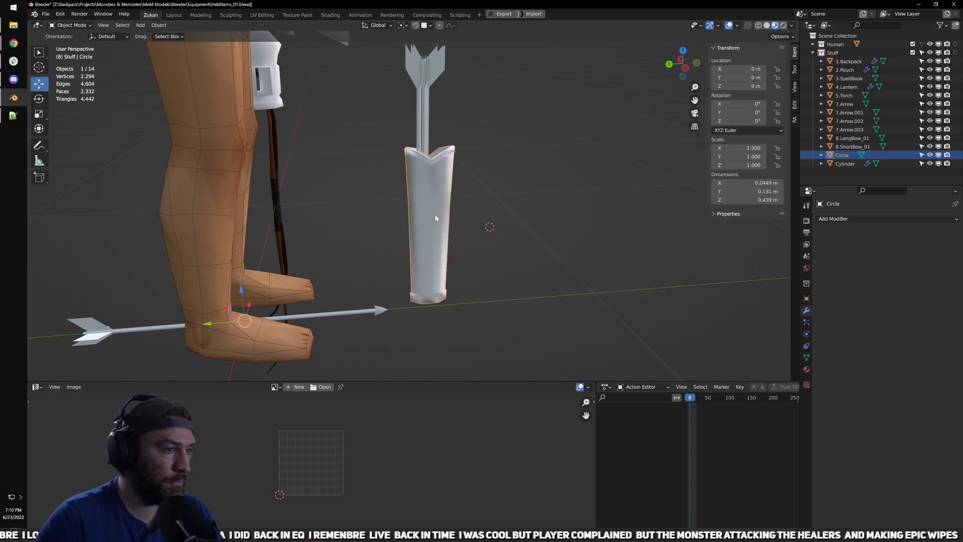
right_click(451, 228)
click(451, 228)
key(Tab)
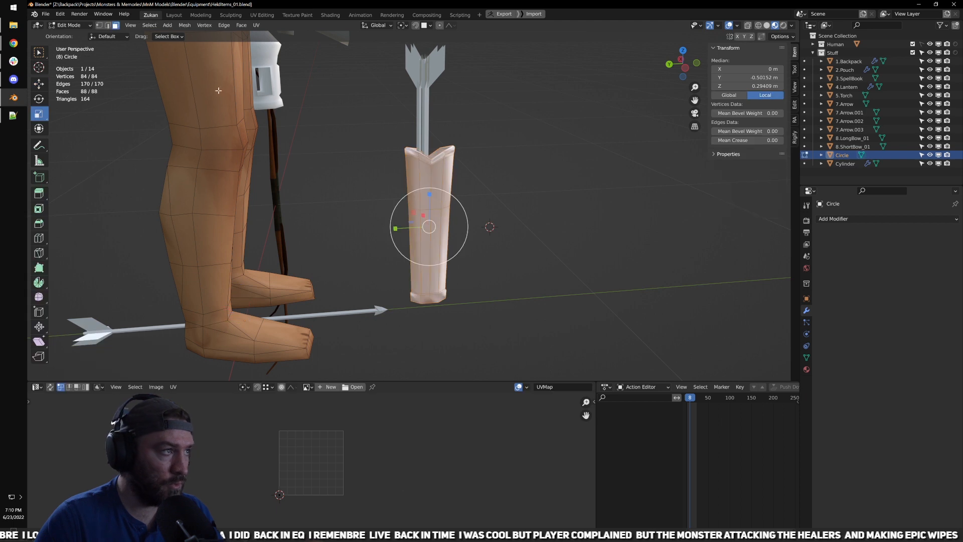
click(184, 25)
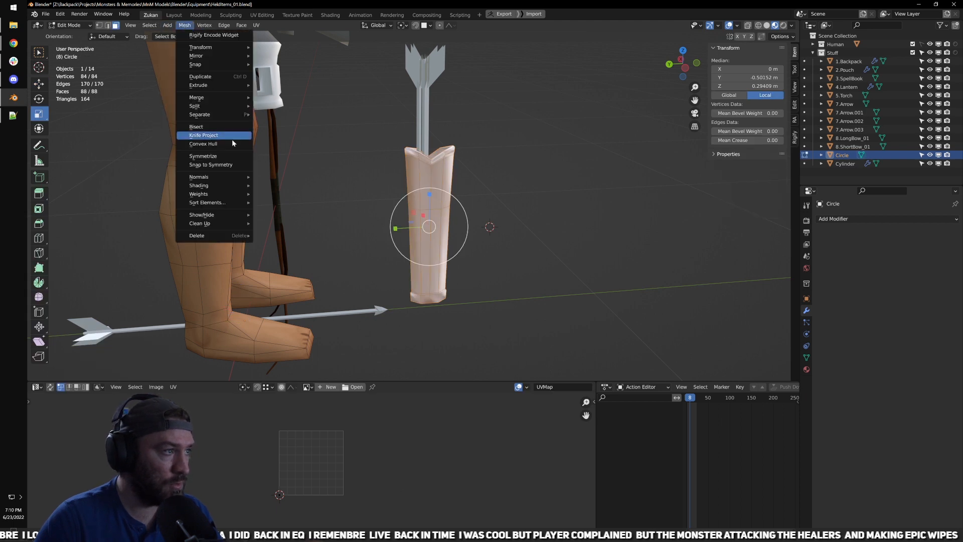
mouse_move(236, 179)
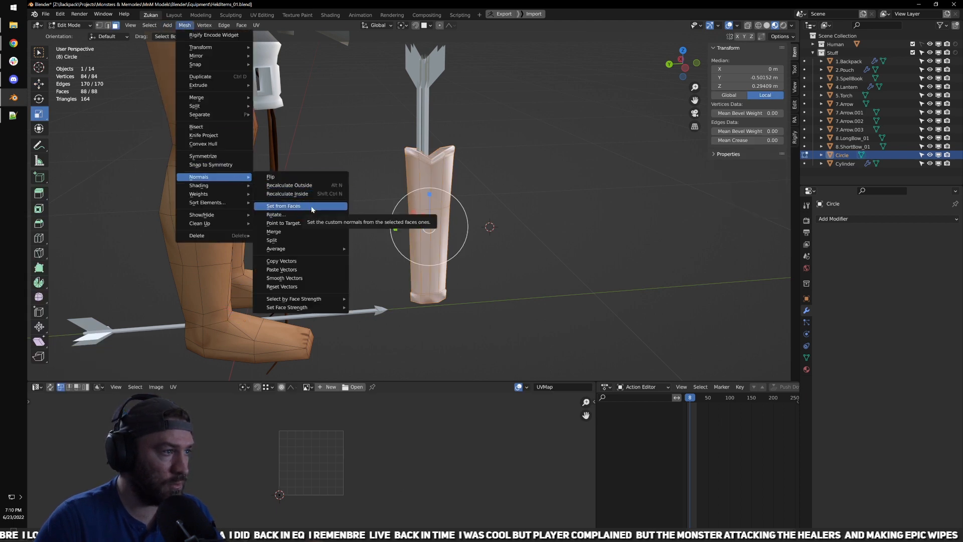
click(316, 186)
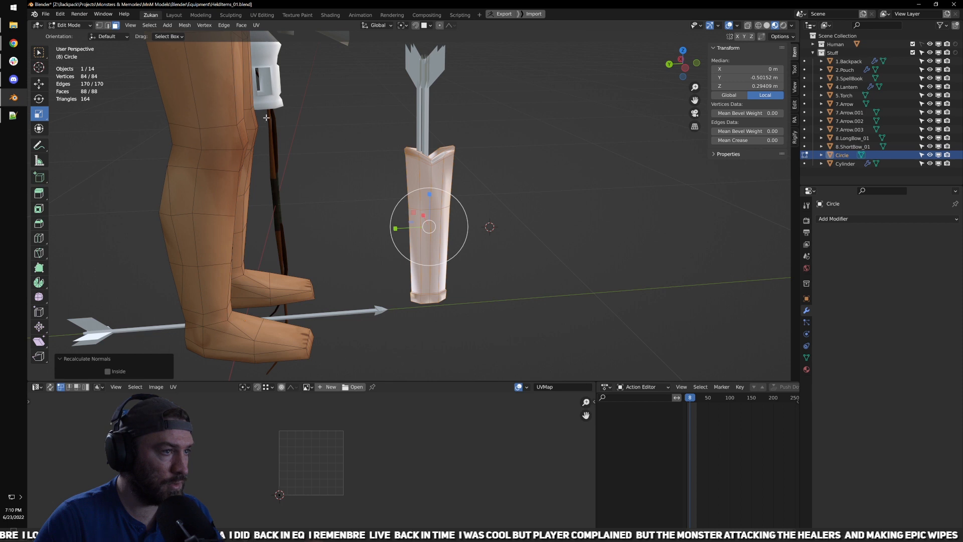
Step: Turn on the Face Orientation overlay and check the direction of the quiver's faces
click(737, 25)
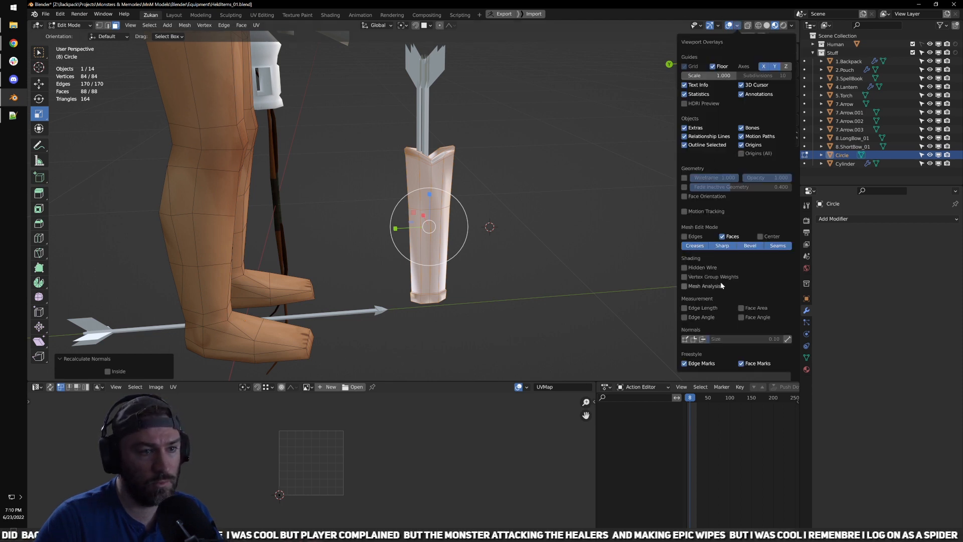
click(688, 199)
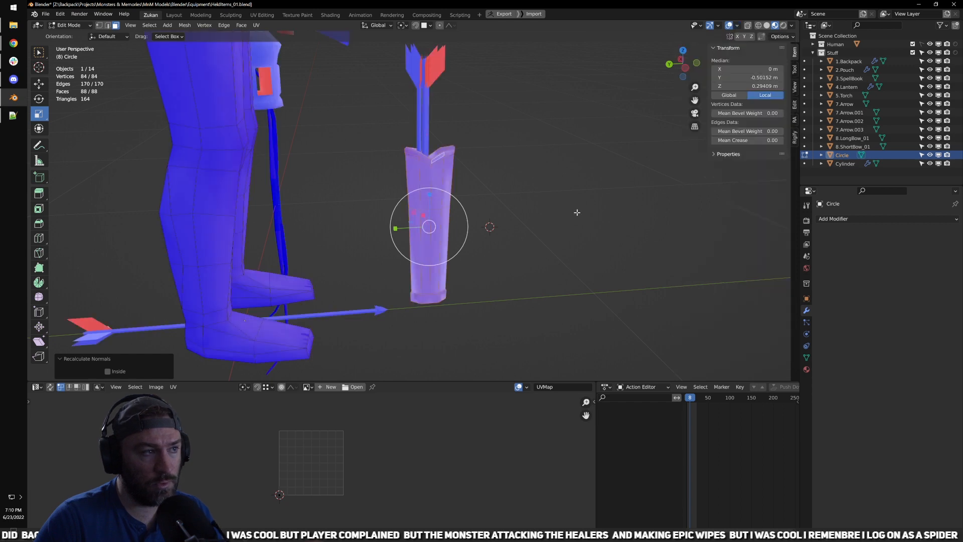
scroll(576, 210, up, 3)
mouse_move(576, 210)
middle_down()
mouse_move(514, 245)
mouse_move(404, 241)
mouse_move(567, 196)
middle_up()
key(Tab)
scroll(519, 177, down, 3)
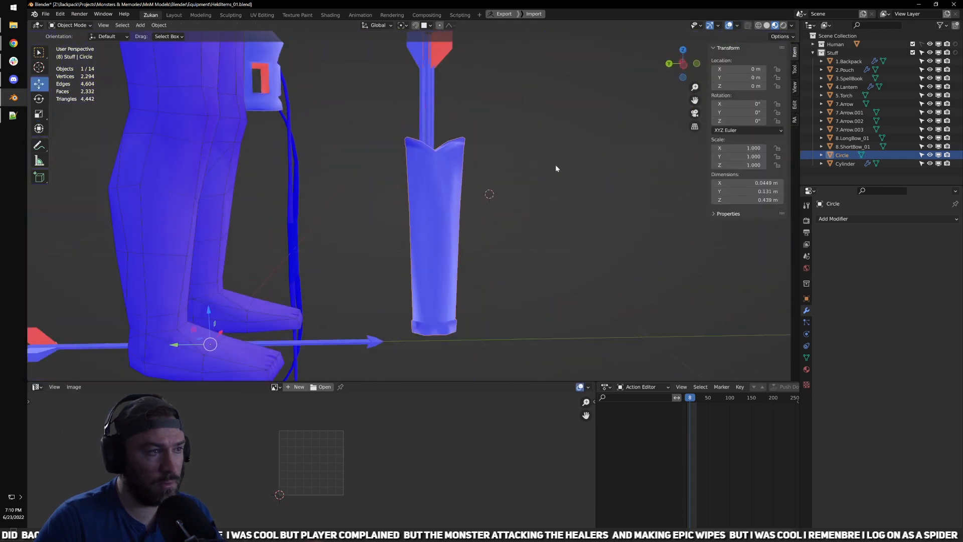
Step: Apply all transforms to the quiver again and return to editing its mesh
key(Tab)
key(Tab)
key(ctrl+a)
click(447, 230)
key(Tab)
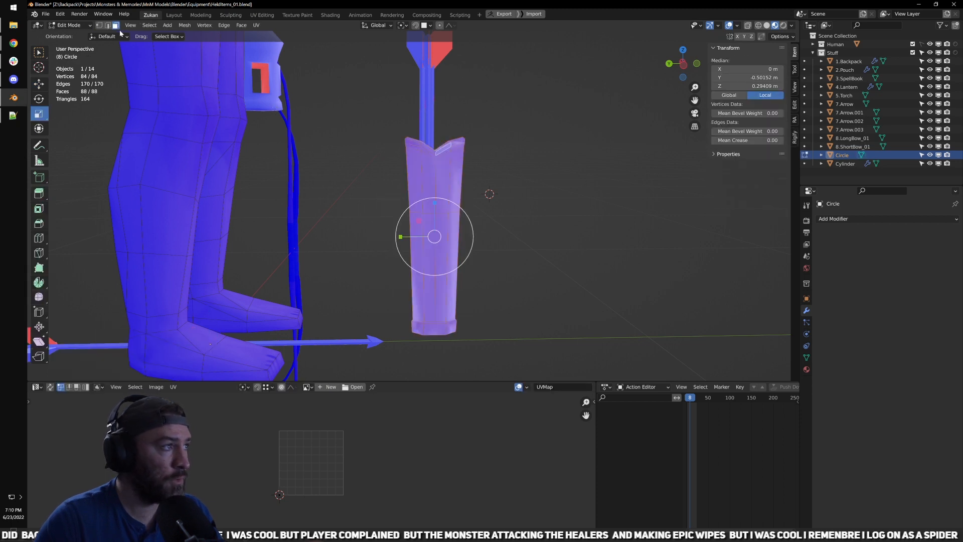
Step: Set the fully selected quiver mesh's normals from its faces and return to Object Mode
click(149, 25)
mouse_move(167, 25)
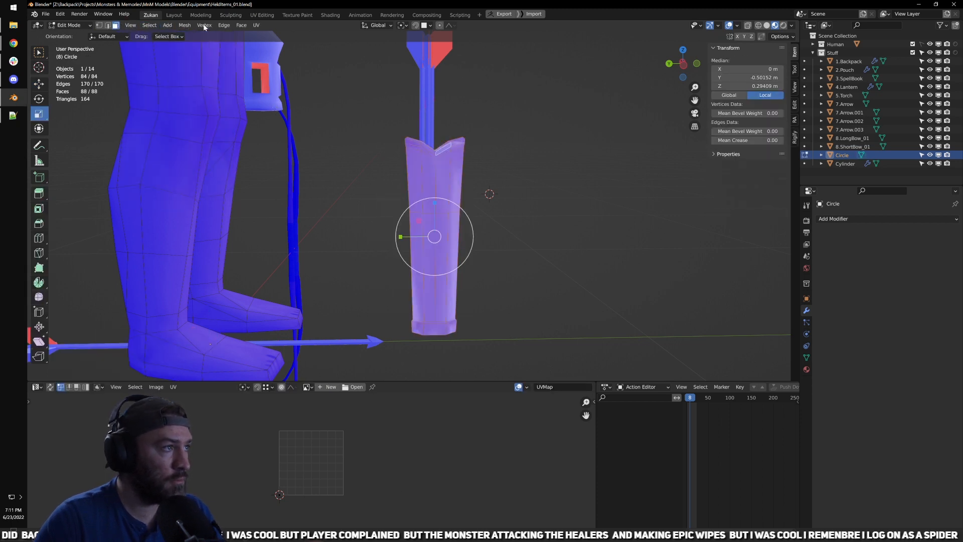
click(224, 26)
mouse_move(188, 29)
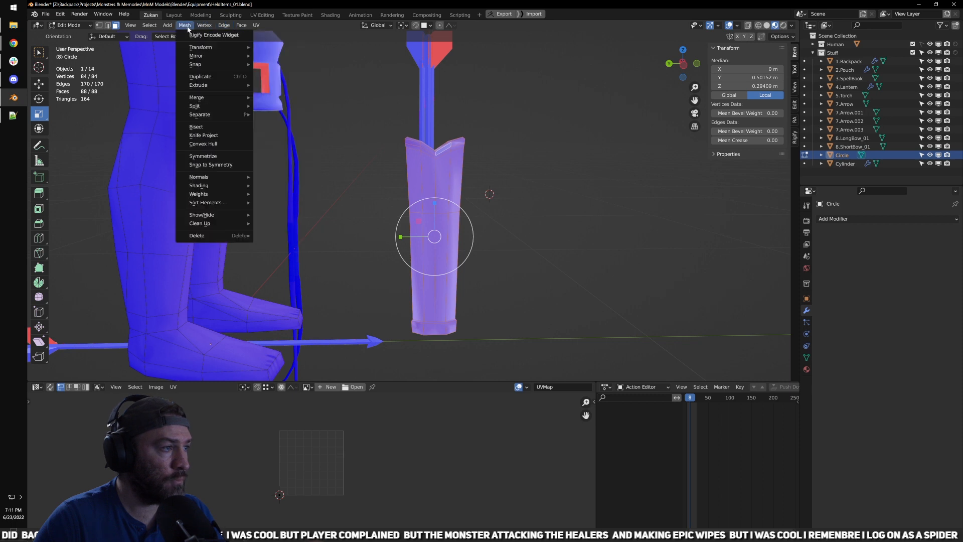
mouse_move(241, 177)
click(305, 209)
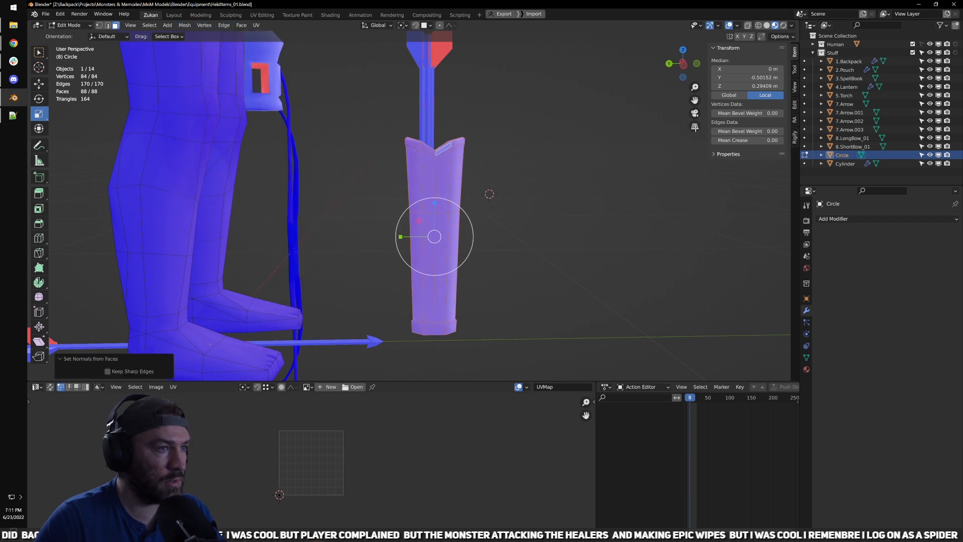
key(Tab)
Step: Turn off the Face Orientation overlay
click(738, 26)
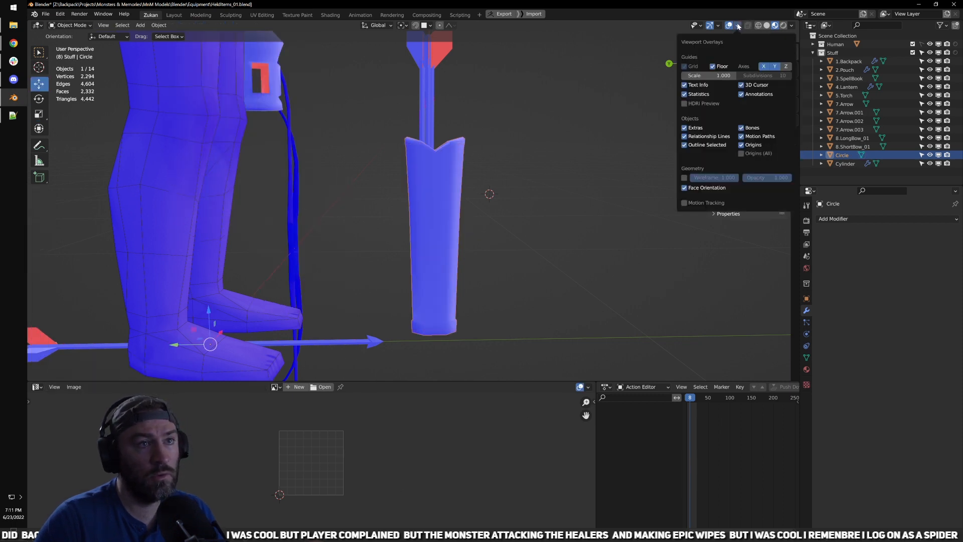
click(691, 187)
key(n)
Step: Select the two edge loops below the quiver's rim and move them down along Z to a median height of about 0.419 m
middle_drag(542, 201, 466, 140)
key(Tab)
scroll(467, 151, down, 2)
alt+middle_drag(454, 180, 475, 170)
key(ctrl+Tab)
click(507, 162)
scroll(501, 166, up, 3)
key(ctrl+Tab)
click(469, 201)
alt+click(434, 179)
alt+shift+click(481, 149)
middle_drag(544, 174, 414, 156)
key(g)
key(z)
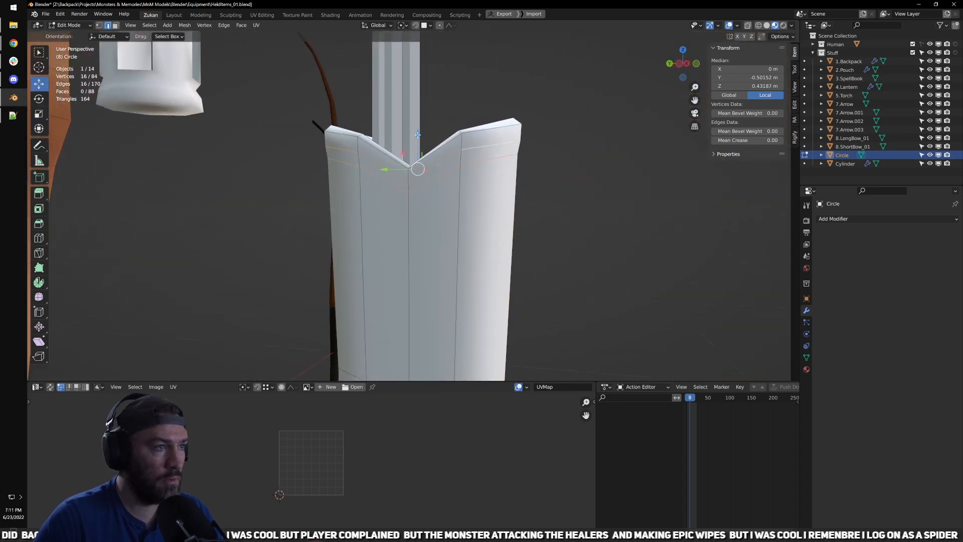
click(421, 155)
Step: Scale the upper edge loop of the band below the rim by 1.227 along X, and enlarge it slightly overall
scroll(451, 161, down, 5)
middle_drag(513, 215, 396, 247)
scroll(413, 213, up, 8)
middle_drag(559, 237, 511, 216)
key(KP_1)
scroll(502, 203, up, 2)
key(ctrl+Tab)
click(480, 223)
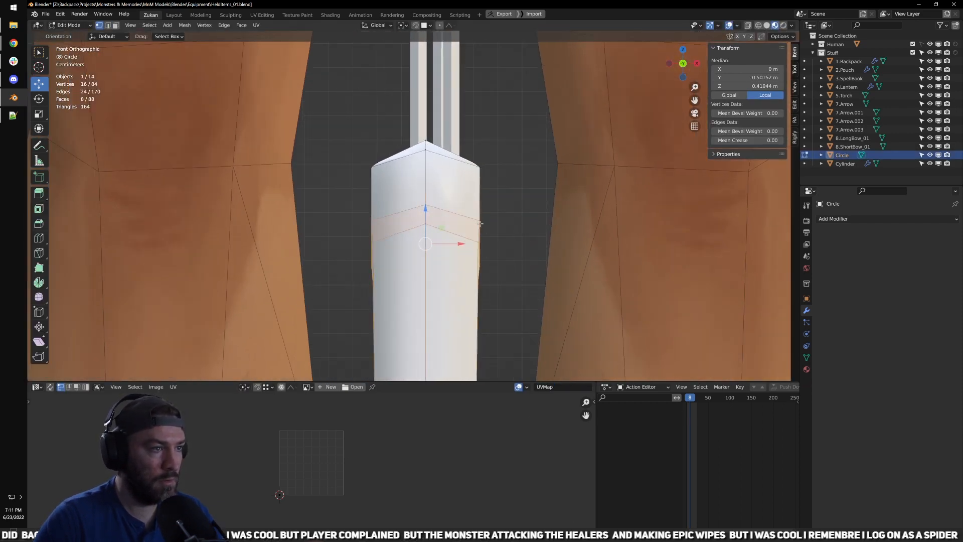
drag(459, 236, 467, 237)
key(ctrl+KP_3)
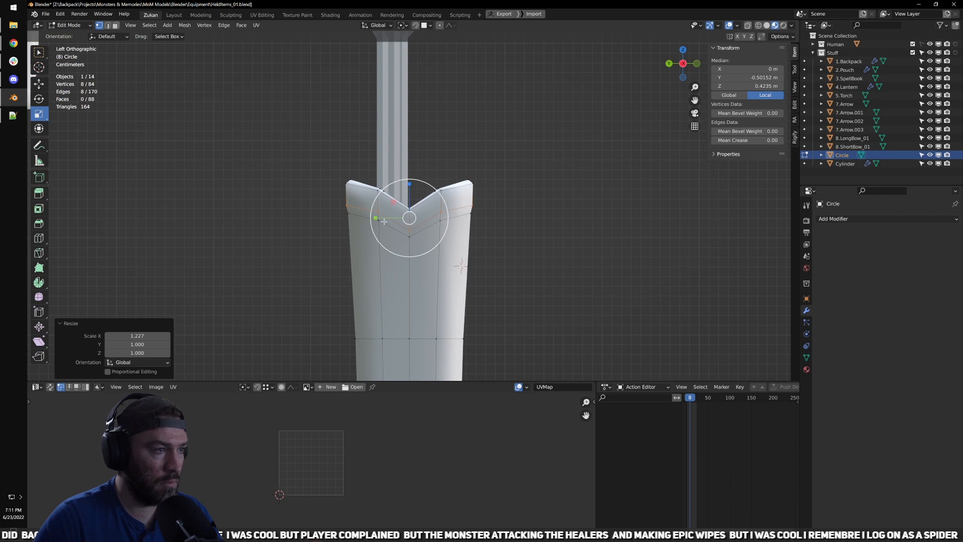
key(s)
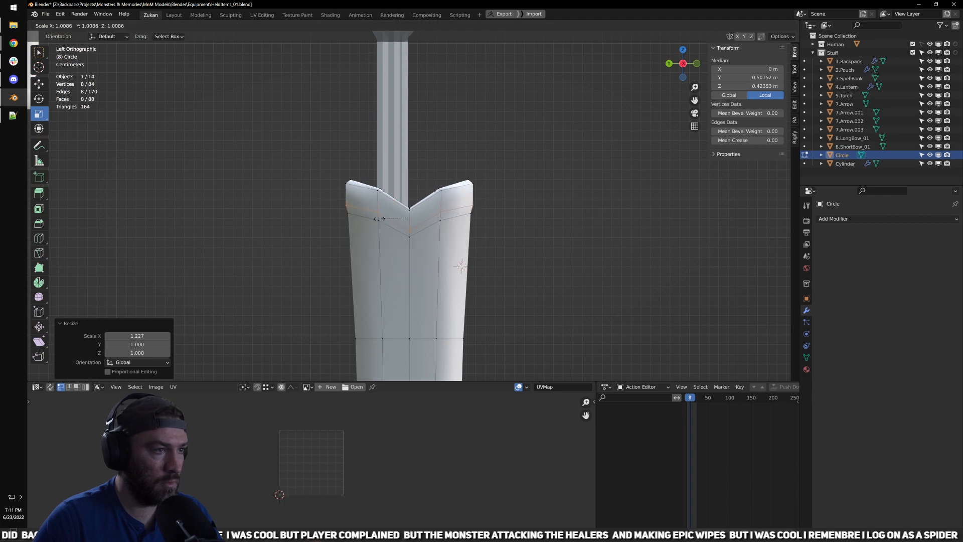
click(379, 219)
Step: Examine the reshaped quiver rim and body from several angles
key(Tab)
scroll(459, 252, down, 6)
shift+middle_drag(475, 281, 482, 215)
scroll(466, 218, up, 3)
click(399, 233)
key(Tab)
middle_drag(480, 278, 534, 229)
scroll(452, 246, down, 4)
key(Tab)
Step: Duplicate the three arrows in the quiver in place
scroll(534, 229, up, 2)
drag(440, 105, 529, 132)
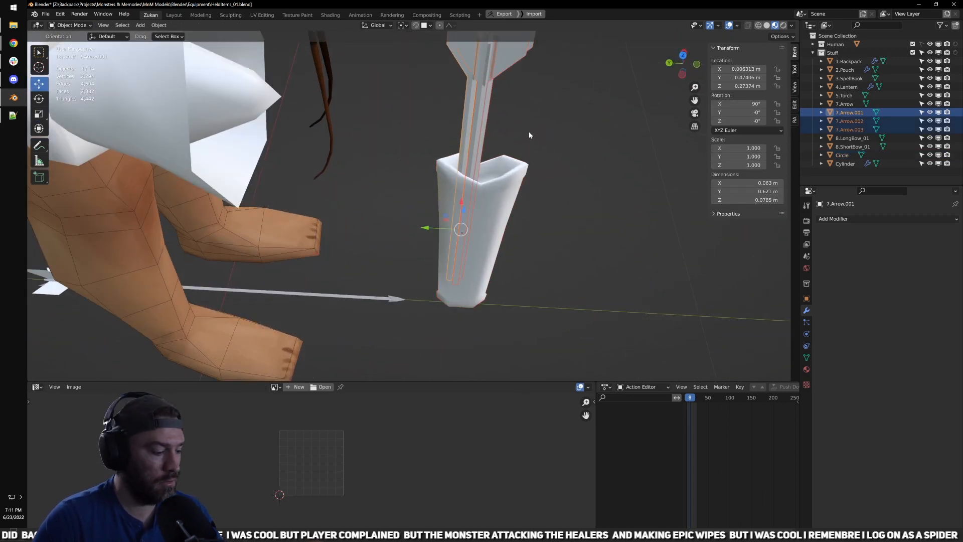
key(shift+d)
right_click(521, 150)
Step: Rotate the duplicated arrows 180° about the Z axis in the top view
middle_drag(519, 150, 546, 192)
scroll(546, 194, up, 2)
key(r)
drag(425, 256, 437, 213)
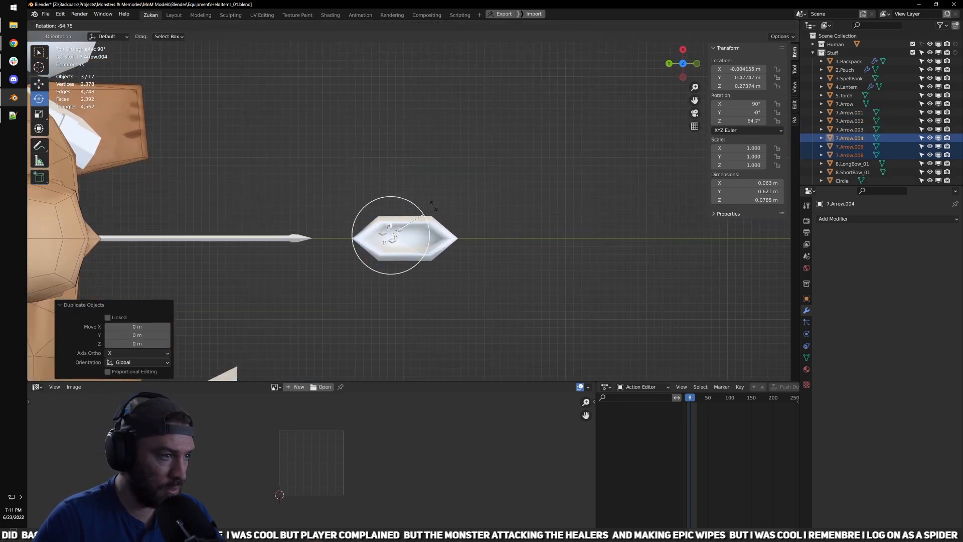
click(335, 185)
scroll(241, 261, up, 3)
click(150, 345)
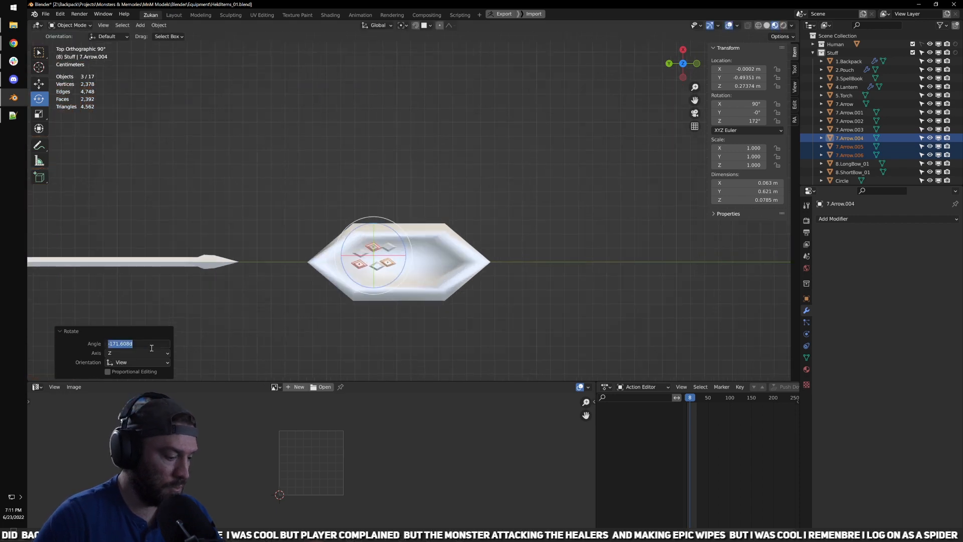
text(180)
key(Return)
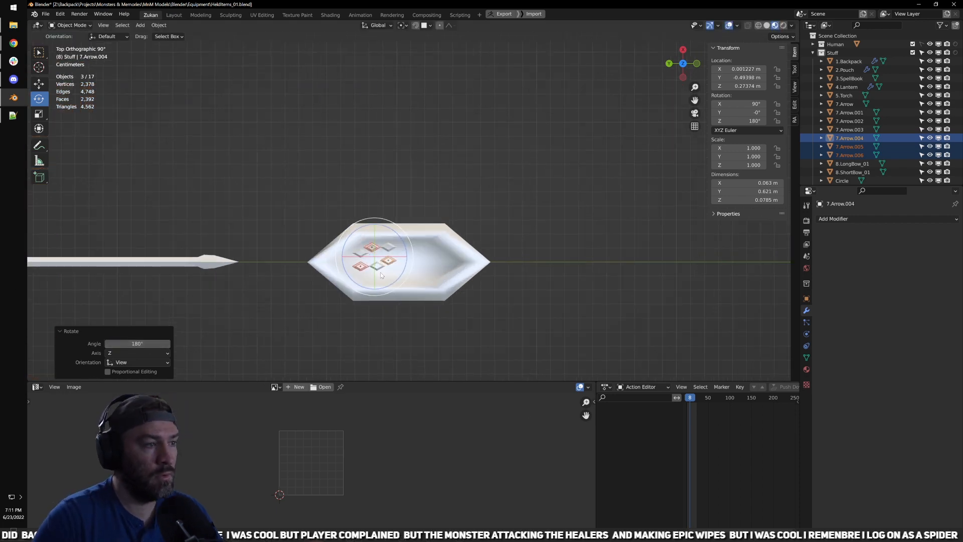
Step: Move the duplicated arrows beside the originals inside the quiver opening and switch the viewport to solid shading
key(g)
drag(374, 261, 414, 267)
scroll(474, 320, down, 4)
mouse_move(474, 320)
middle_down()
mouse_move(463, 220)
mouse_move(479, 185)
middle_up()
key(z)
Step: Select the six arrows together with the quiver and join them into one object
scroll(480, 197, down, 6)
scroll(479, 185, up, 5)
shift+middle_drag(368, 95, 386, 119)
drag(359, 88, 480, 121)
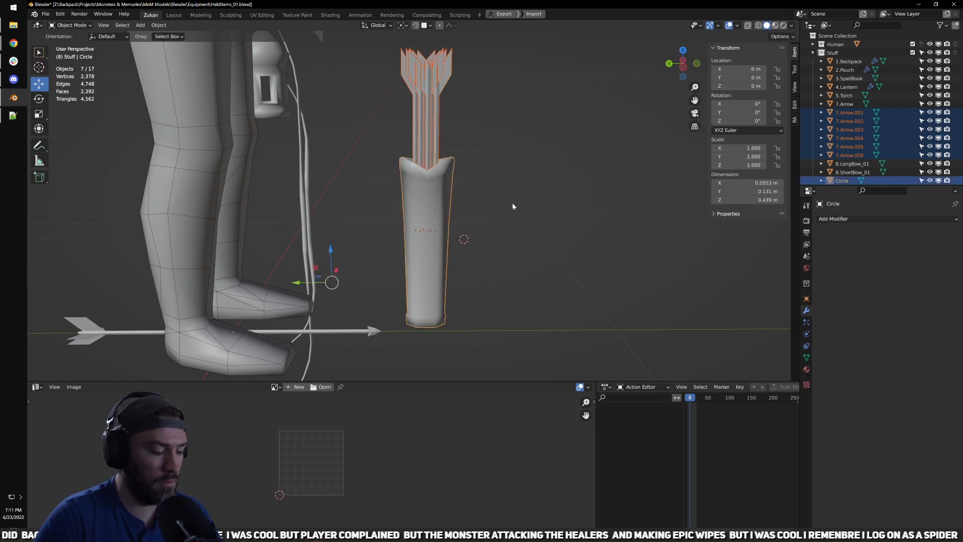
key(ctrl+j)
Step: Rename the joined quiver and arrows object as 6.Quiver
double_click(843, 129)
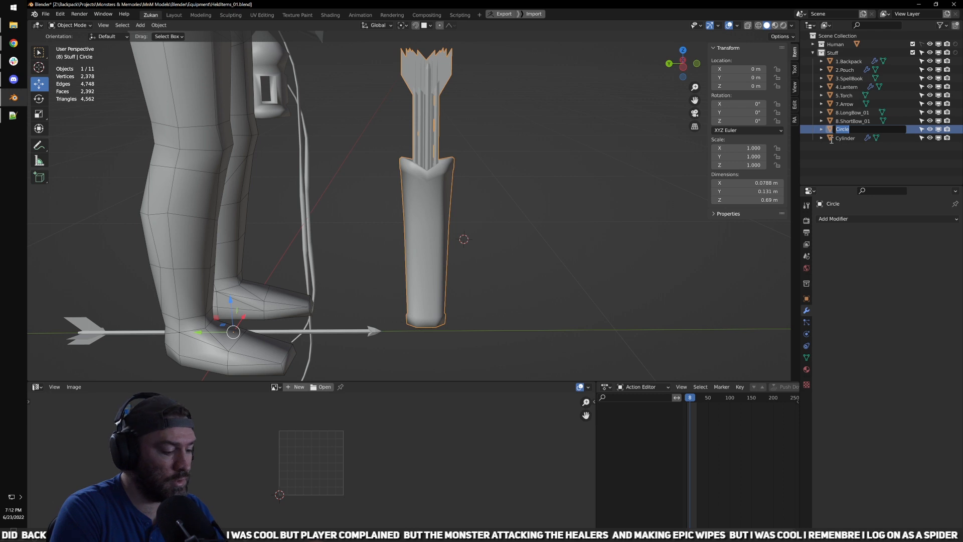
text(6.Qu)
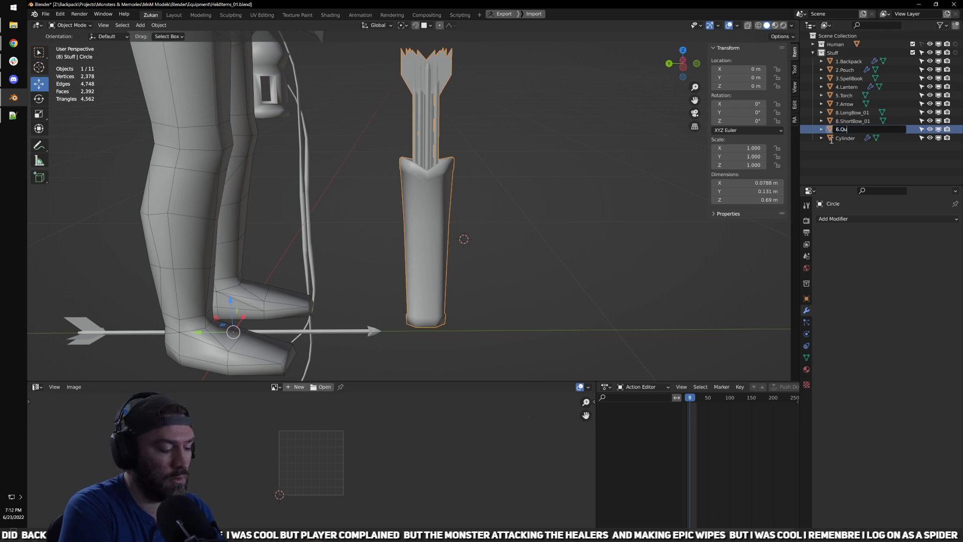
text(iver)
key(Return)
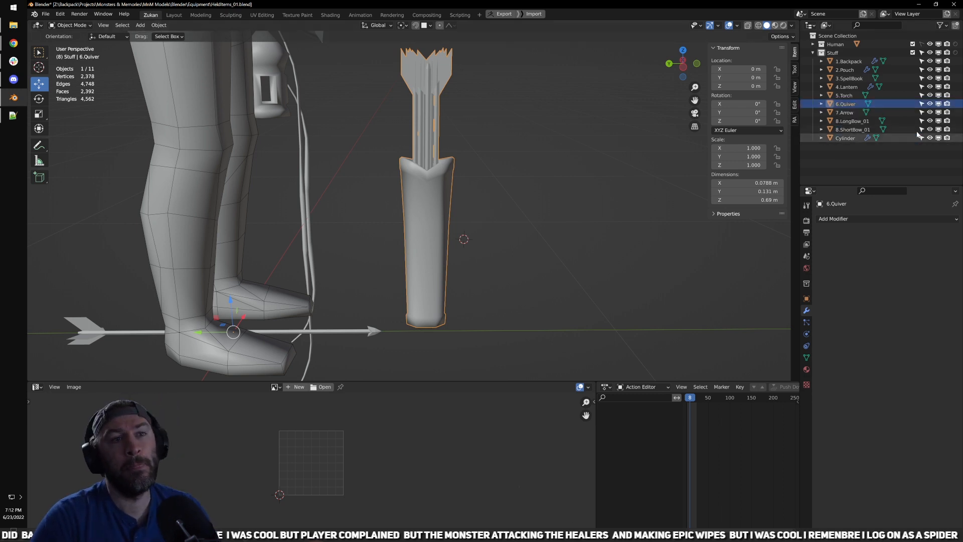
Step: Examine the bedroll cylinder and how it sits beneath the backpack on the character's back
click(852, 129)
click(849, 122)
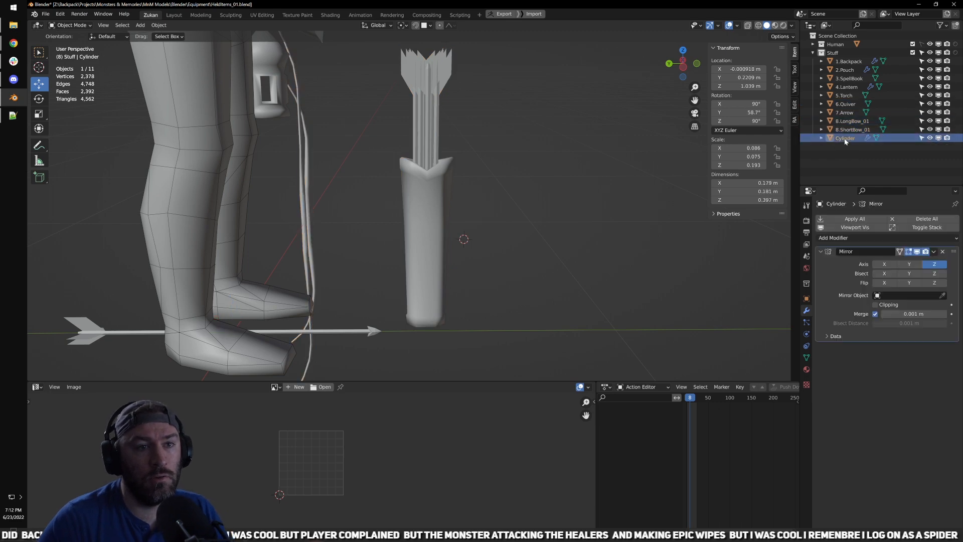
click(844, 138)
key(KP_Decimal)
middle_drag(560, 196, 479, 178)
shift+click(464, 132)
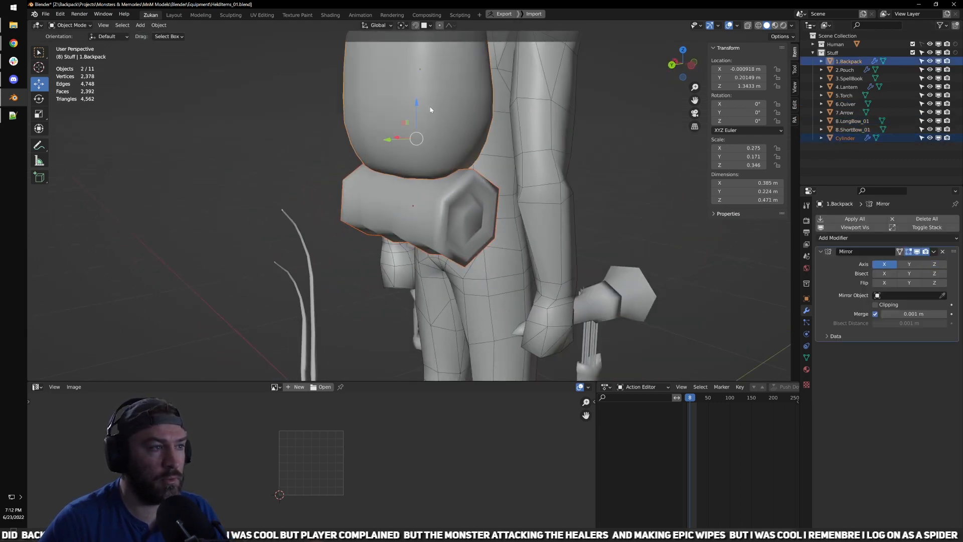
middle_drag(464, 132, 547, 119)
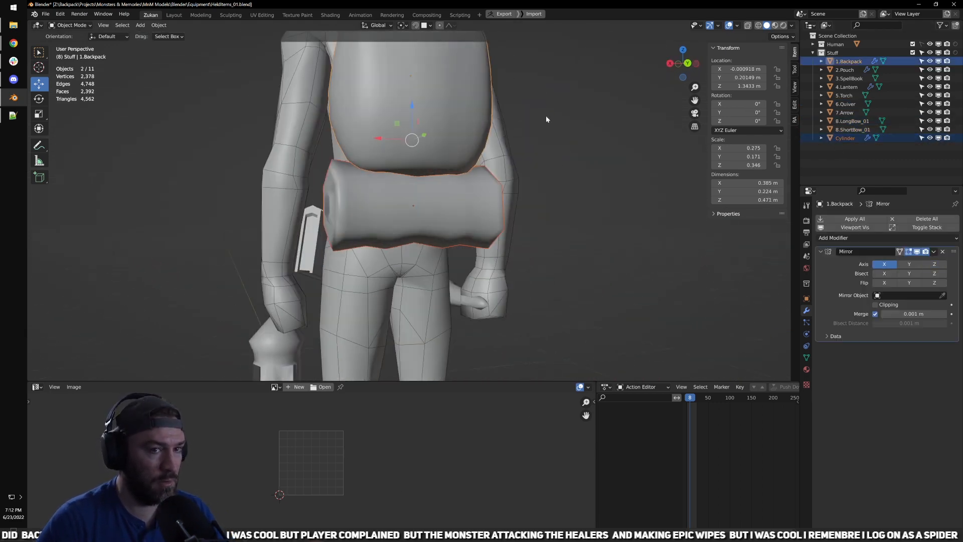
click(462, 197)
click(463, 197)
mouse_move(514, 221)
middle_down()
mouse_move(532, 243)
mouse_move(528, 207)
middle_up()
key(Tab)
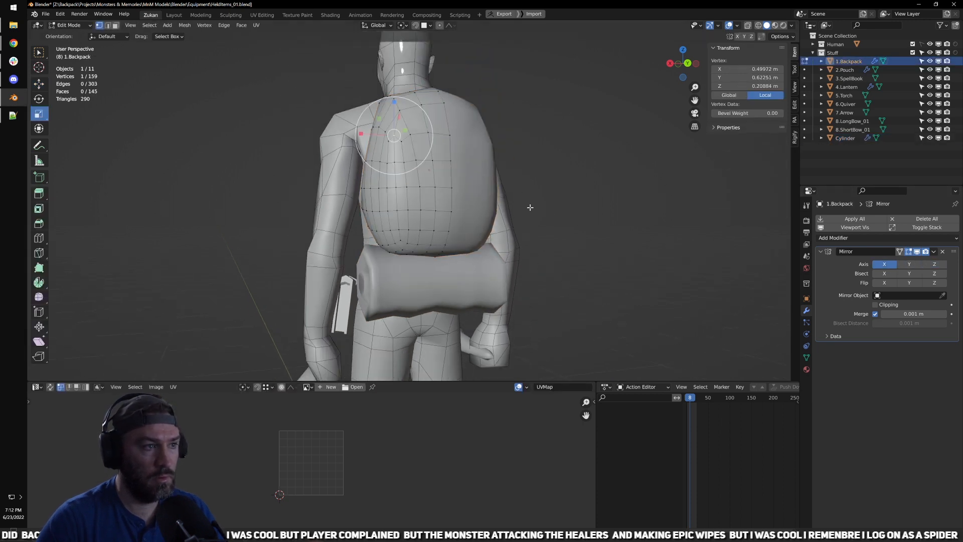
key(Tab)
Step: Join the bedroll cylinder into the backpack and apply location, rotation and scale to the combined object
click(471, 282)
shift+click(483, 205)
key(ctrl+j)
key(ctrl+a)
click(484, 206)
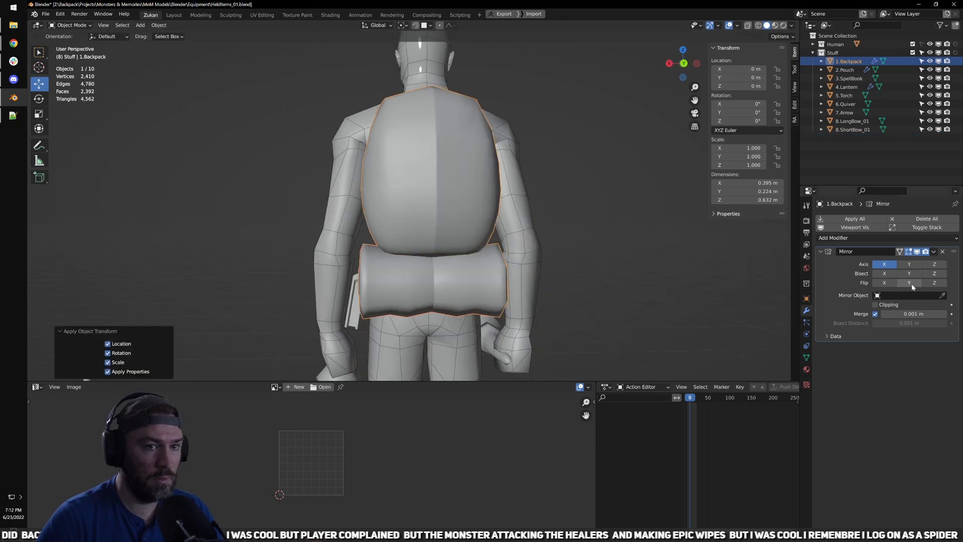
click(885, 266)
click(886, 266)
Step: Flatten the backpack's and bedroll's centre-line vertices onto the mirror plane by scaling them to 0 along X
middle_drag(564, 259, 559, 257)
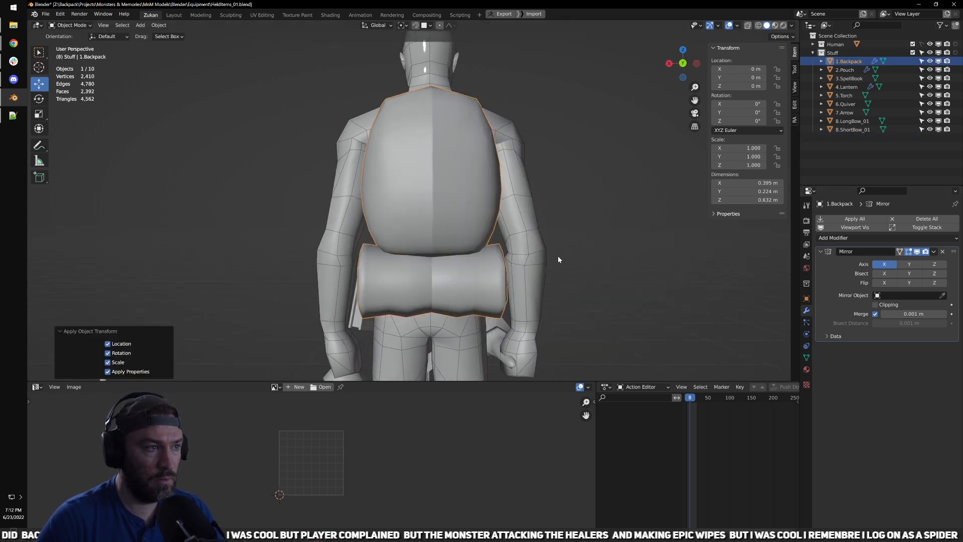
key(ctrl+KP_1)
key(Tab)
key(ctrl+Tab)
click(552, 252)
key(shift+z)
drag(453, 80, 423, 363)
key(s)
key(x)
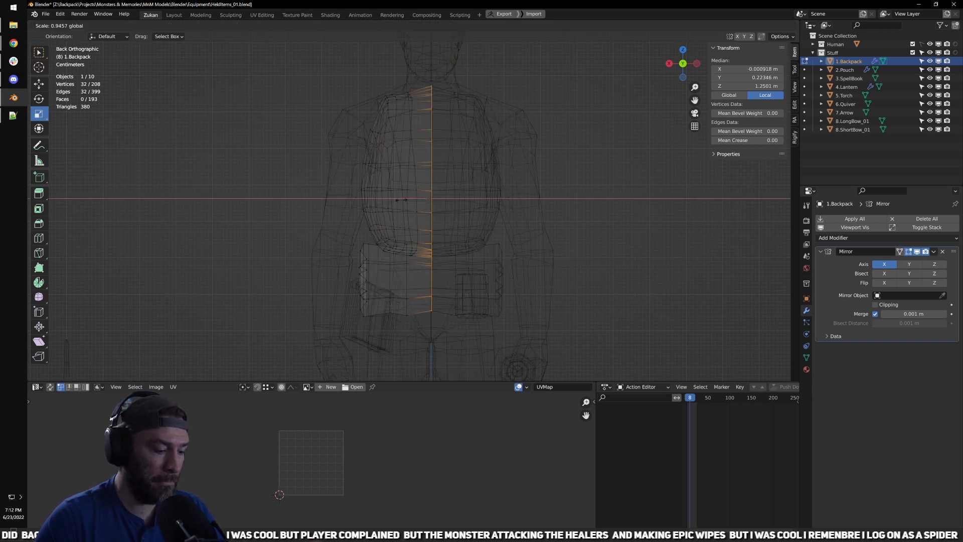
key(0)
key(Return)
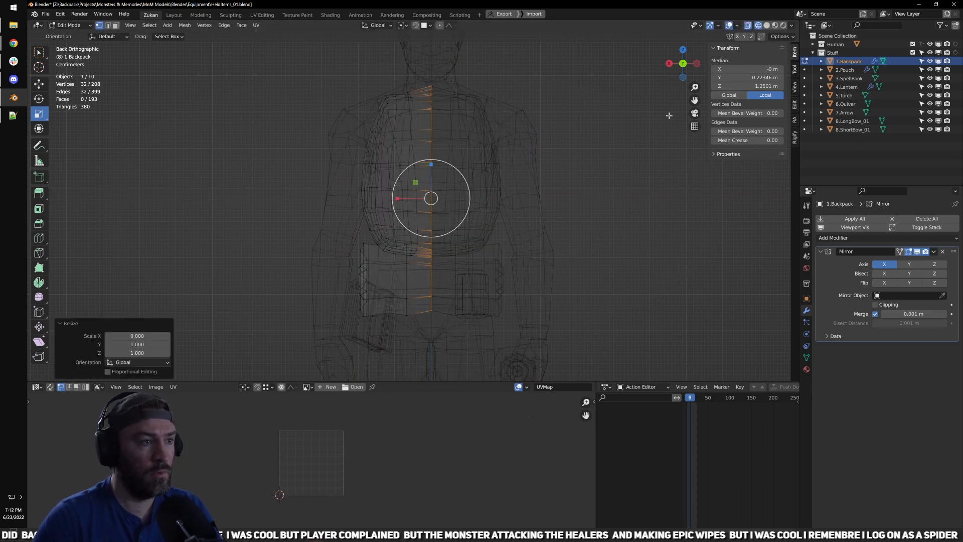
scroll(537, 198, down, 4)
key(shift+z)
key(Tab)
Step: Centre the quiver's origin on its geometry and move the quiver to the character's hip at Y 0.05991 m, Z 1.0053 m
mouse_move(537, 199)
middle_down()
mouse_move(374, 255)
mouse_move(368, 235)
mouse_move(406, 288)
mouse_move(612, 221)
middle_up()
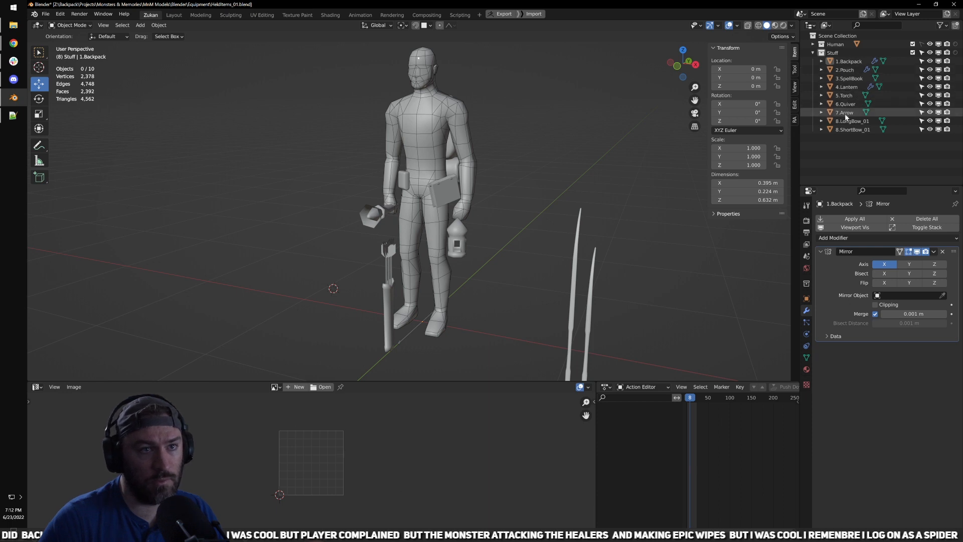
middle_drag(611, 201, 447, 252)
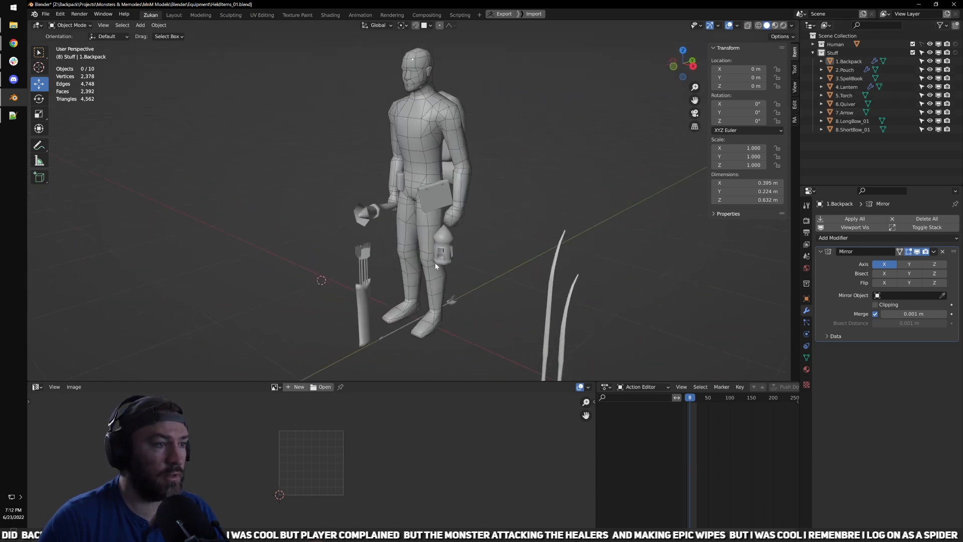
click(356, 302)
middle_drag(356, 302, 491, 301)
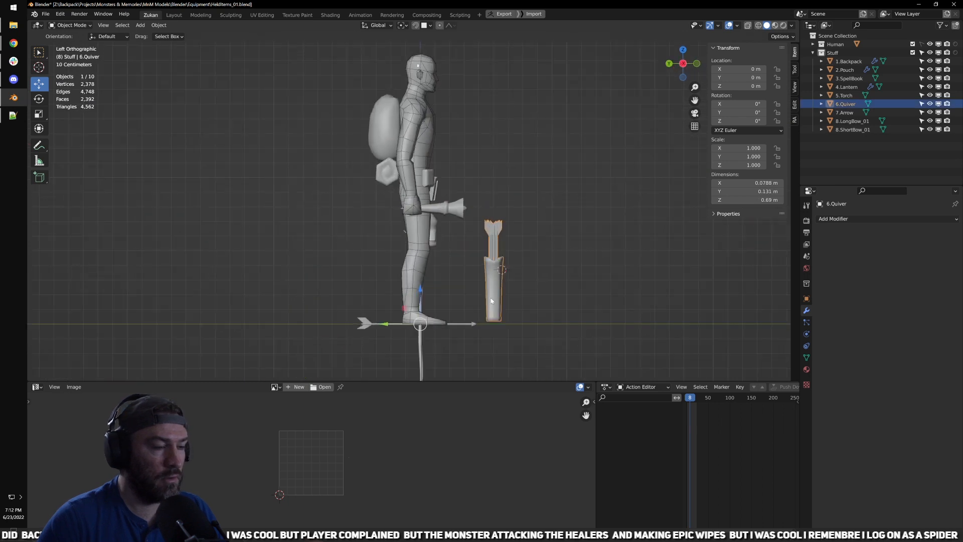
key(ctrl+alt+shift+c)
click(452, 327)
key(g)
click(453, 200)
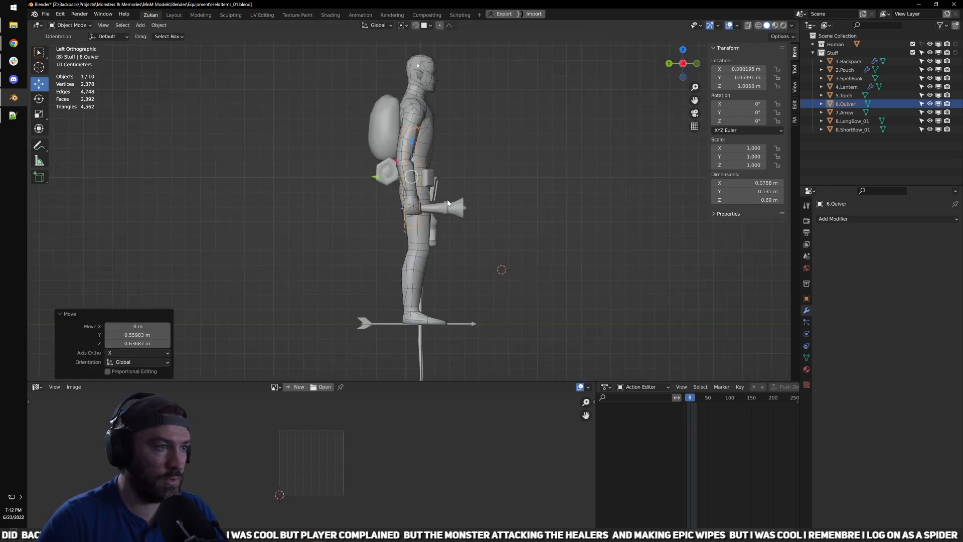
Step: Move the quiver out to the side of the hip at X -0.17475 m and tilt it 35.4° about the X axis
middle_drag(453, 200, 349, 241)
drag(455, 185, 435, 186)
middle_drag(434, 185, 451, 218)
scroll(467, 173, up, 4)
key(r)
drag(432, 175, 448, 194)
middle_drag(461, 196, 425, 210)
scroll(452, 216, down, 5)
middle_drag(499, 219, 472, 225)
click(483, 254)
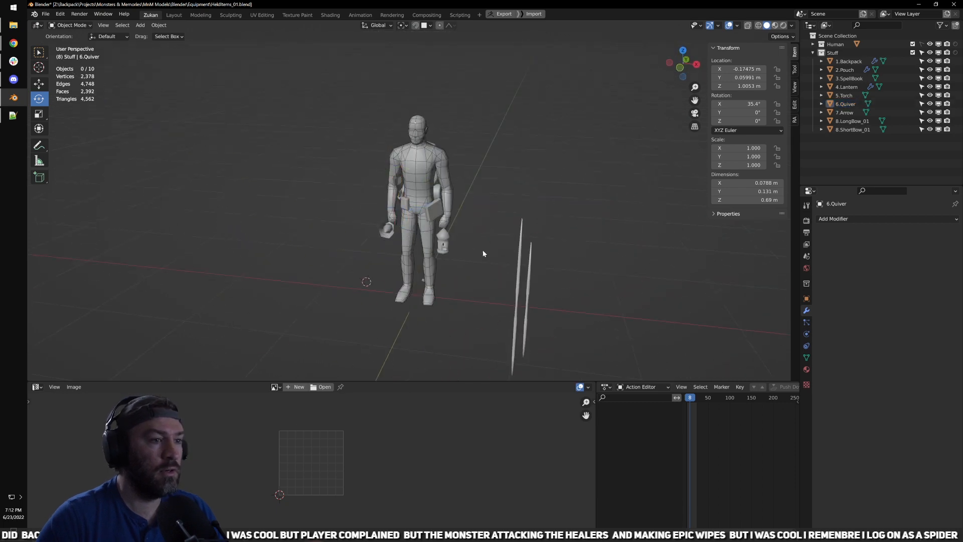
Step: Move the long bow behind the character's back, raising it to about Z 0.943 m
click(515, 294)
key(KP_3)
key(KP_7)
key(g)
drag(425, 329, 473, 230)
middle_drag(473, 229, 471, 297)
key(g)
click(467, 174)
middle_drag(467, 174, 504, 204)
scroll(504, 206, up, 2)
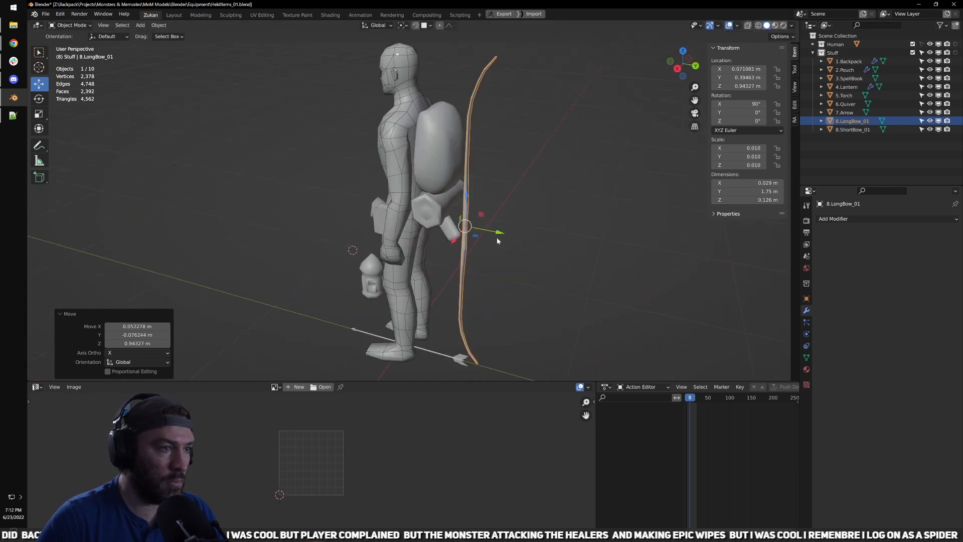
Step: Rotate the long bow 90° about the Z axis
key(r)
middle_drag(494, 238, 477, 243)
drag(476, 244, 516, 228)
click(137, 344)
text(90)
key(Return)
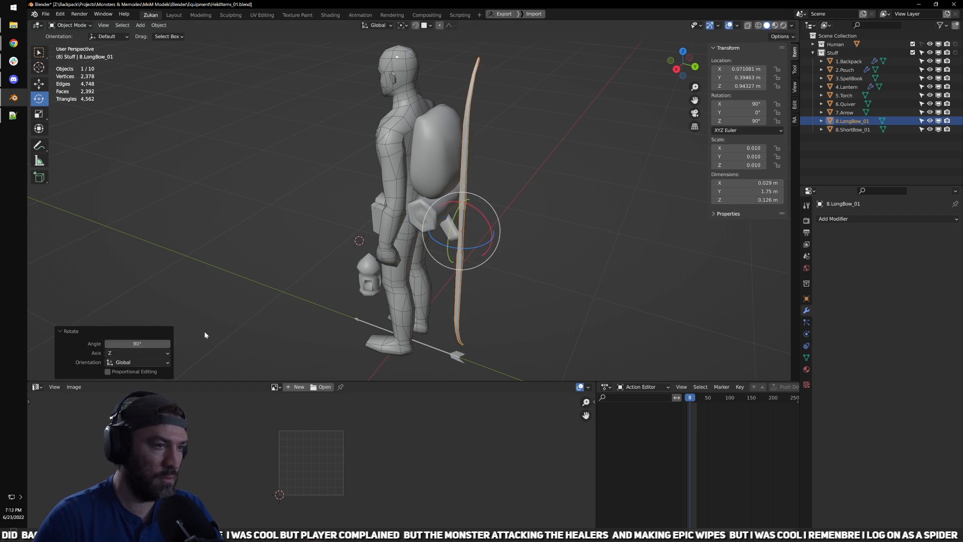
Step: Shift the long bow closer to the character's back, behind the left shoulder beside the backpack
key(g)
drag(462, 232, 432, 216)
middle_drag(432, 216, 519, 185)
mouse_move(433, 175)
mouse_down()
mouse_move(448, 174)
mouse_move(434, 173)
mouse_up()
alt+middle_drag(504, 181, 422, 184)
drag(386, 174, 369, 173)
middle_drag(370, 174, 407, 255)
Step: Display the equipped character with Material Preview shading and hidden overlays in a maximised viewport
click(775, 25)
scroll(595, 184, up, 1)
drag(388, 265, 383, 267)
scroll(453, 237, down, 3)
middle_drag(453, 237, 621, 200)
click(622, 200)
middle_drag(526, 168, 579, 113)
click(730, 25)
key(ctrl+space)
scroll(614, 242, up, 5)
middle_drag(560, 269, 513, 276)
scroll(526, 200, down, 2)
middle_drag(527, 200, 647, 224)
Step: Tilt the quiver at the hip to 46.9° about the X axis
click(460, 324)
key(r)
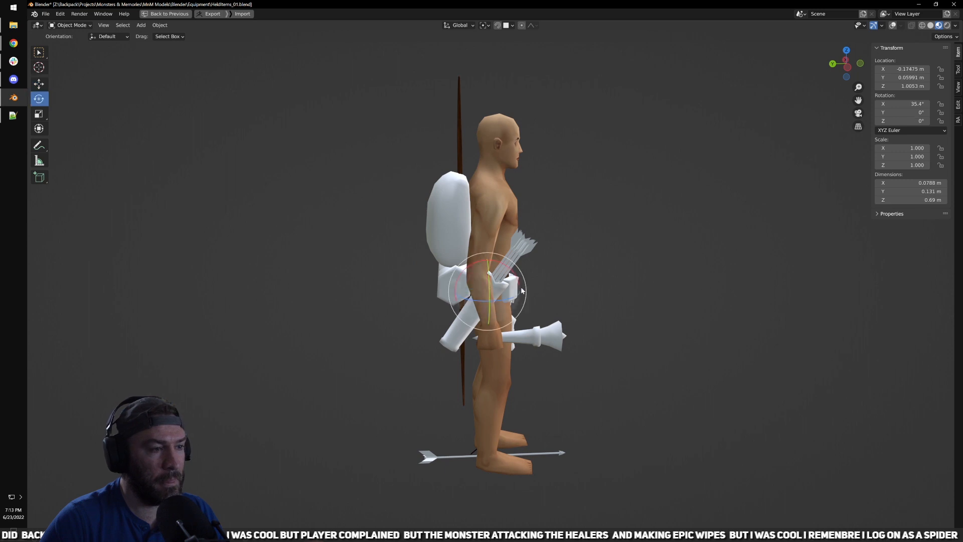
middle_drag(517, 297, 492, 301)
drag(481, 279, 484, 287)
middle_drag(484, 287, 552, 310)
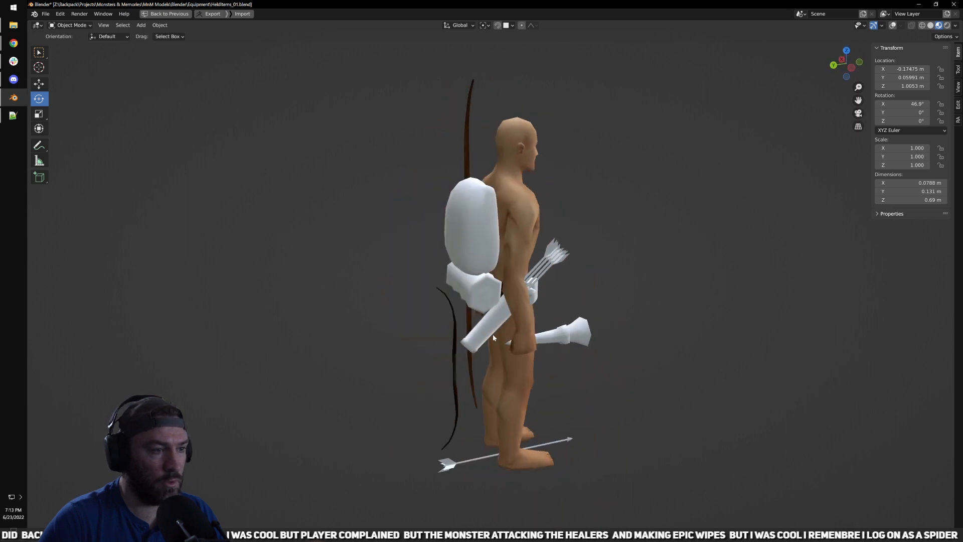
middle_drag(492, 337, 587, 189)
middle_drag(677, 216, 592, 260)
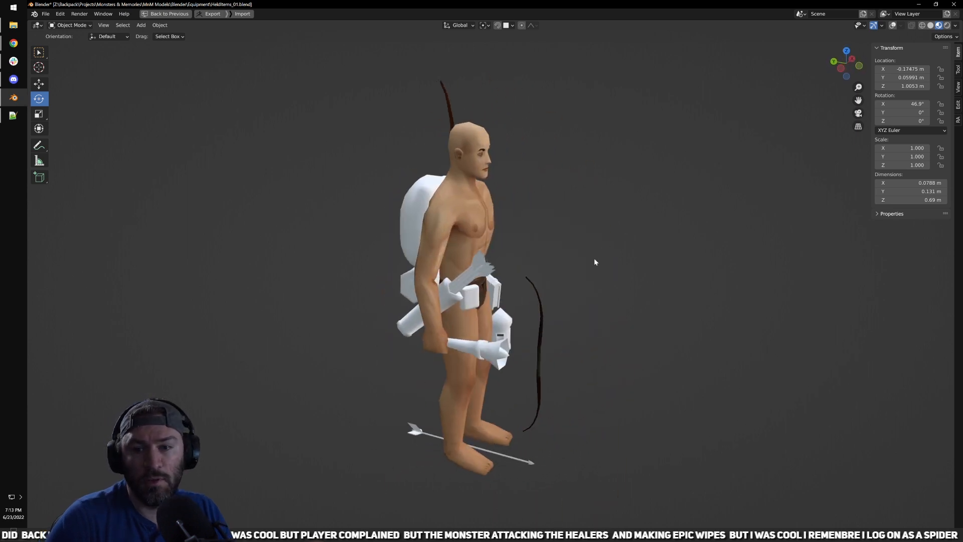
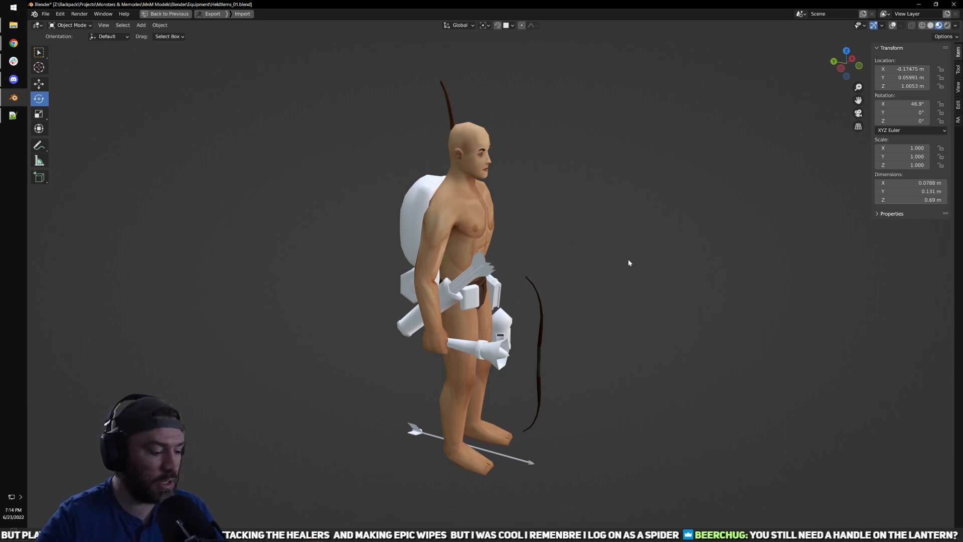
Step: Show the overlays and move the lantern below the character's left fist to Y 0.021592 m, Z 0.70412 m
middle_drag(619, 220, 551, 217)
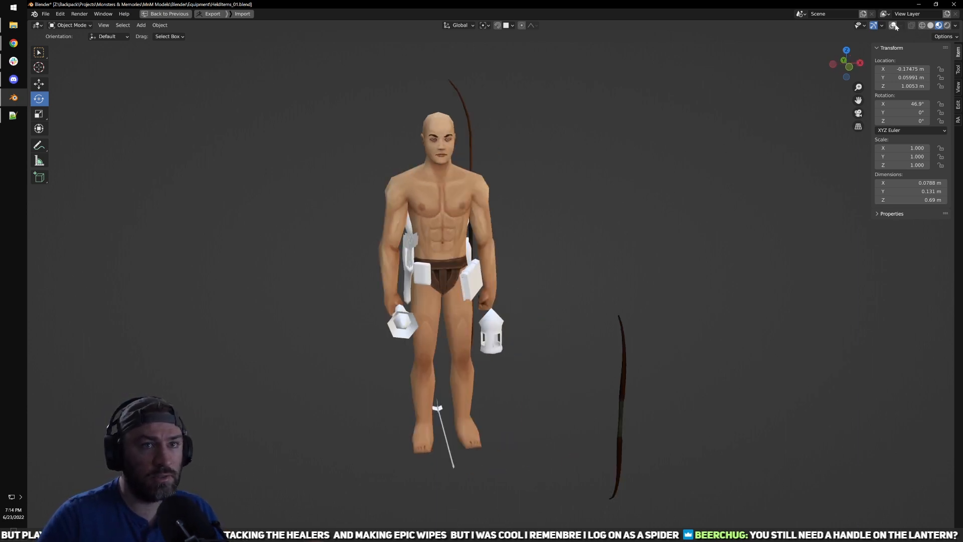
click(893, 26)
scroll(522, 296, up, 5)
click(481, 331)
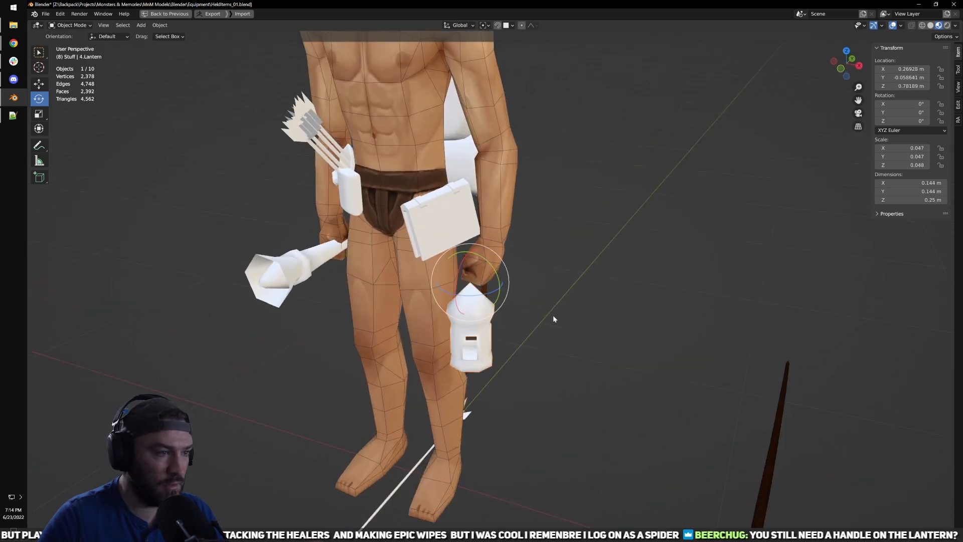
key(KP_3)
shift+middle_drag(512, 325, 506, 252)
scroll(507, 252, up, 5)
key(w)
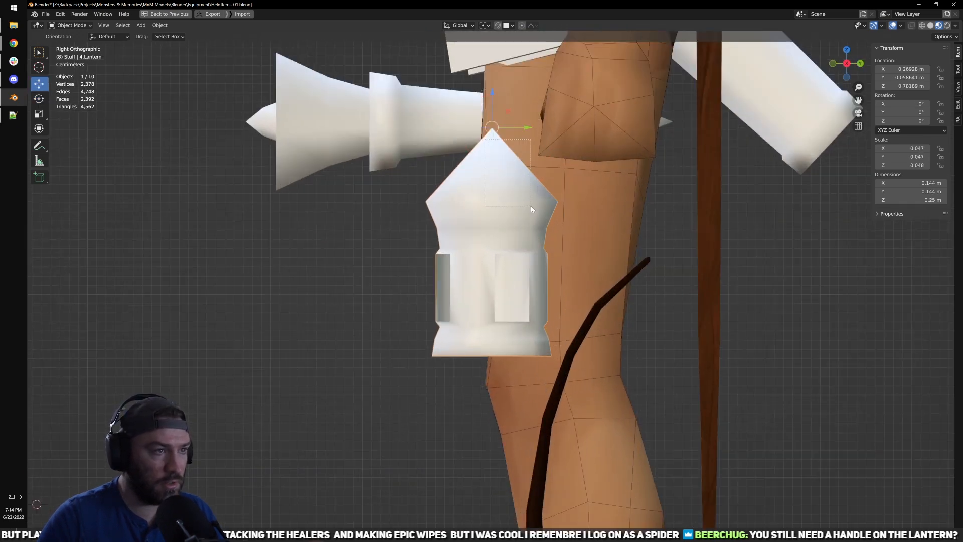
drag(491, 128, 565, 200)
middle_drag(575, 215, 522, 251)
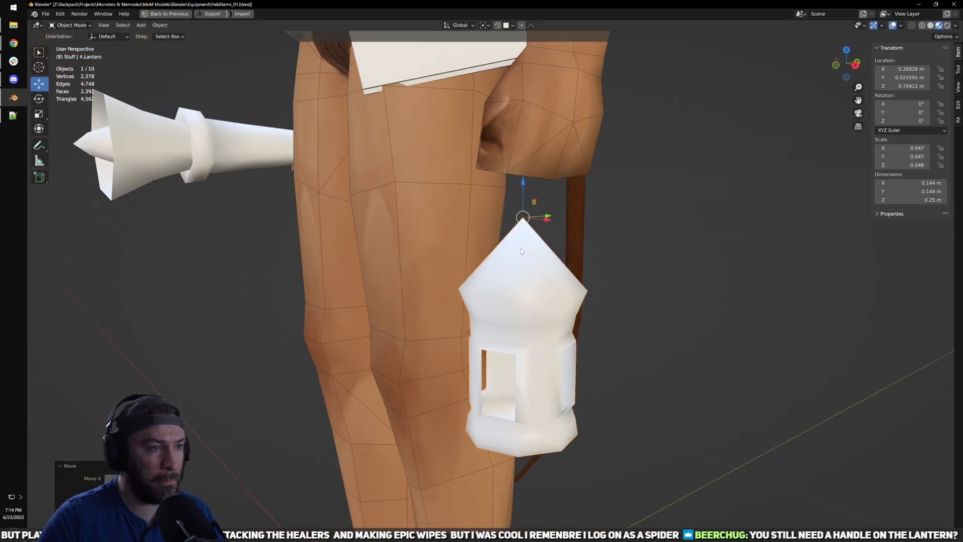
Step: Place the 3D cursor at the lantern's tip and add a six-sided mesh circle there
right_click(533, 242)
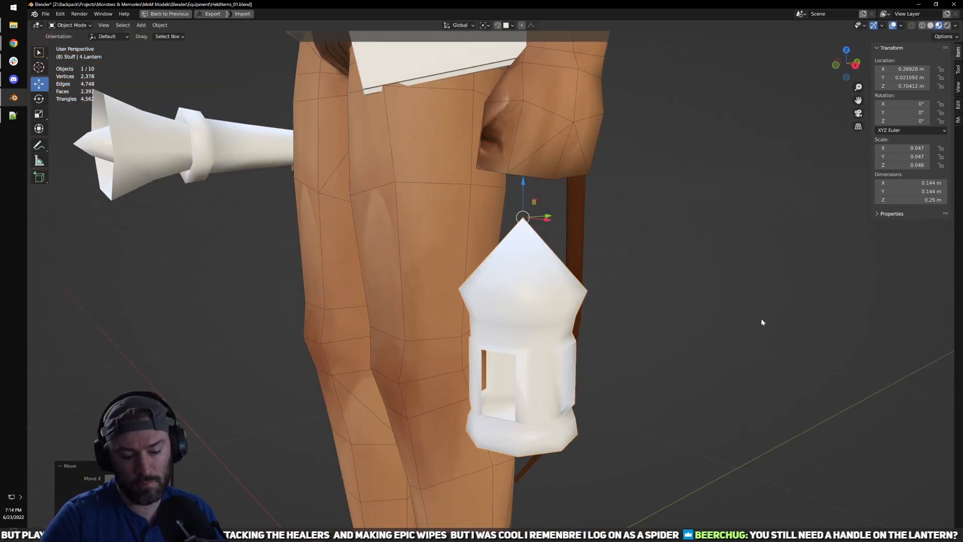
key(shift+a)
key(shift+a)
mouse_move(698, 317)
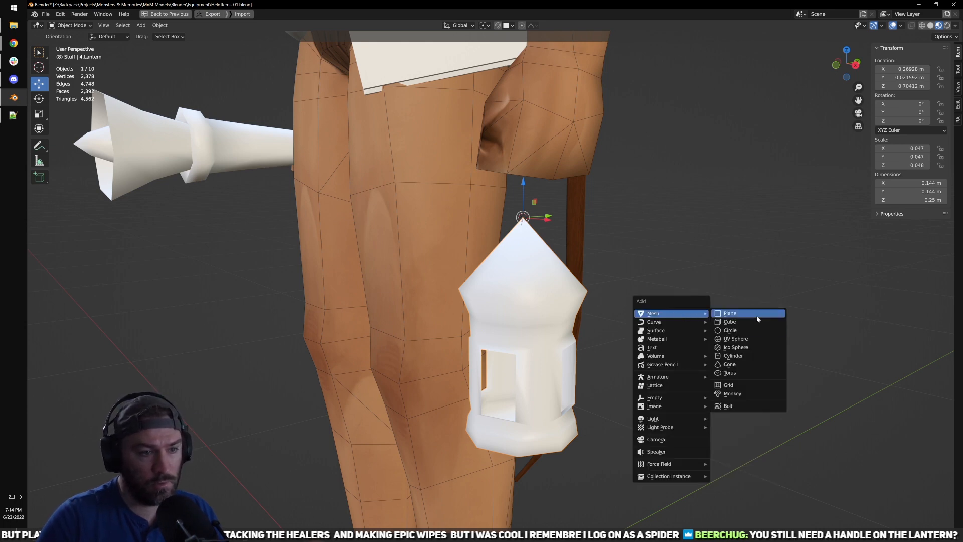
click(730, 330)
Step: Rotate the new circle 90° about the Y axis so it stands upright
scroll(586, 317, down, 4)
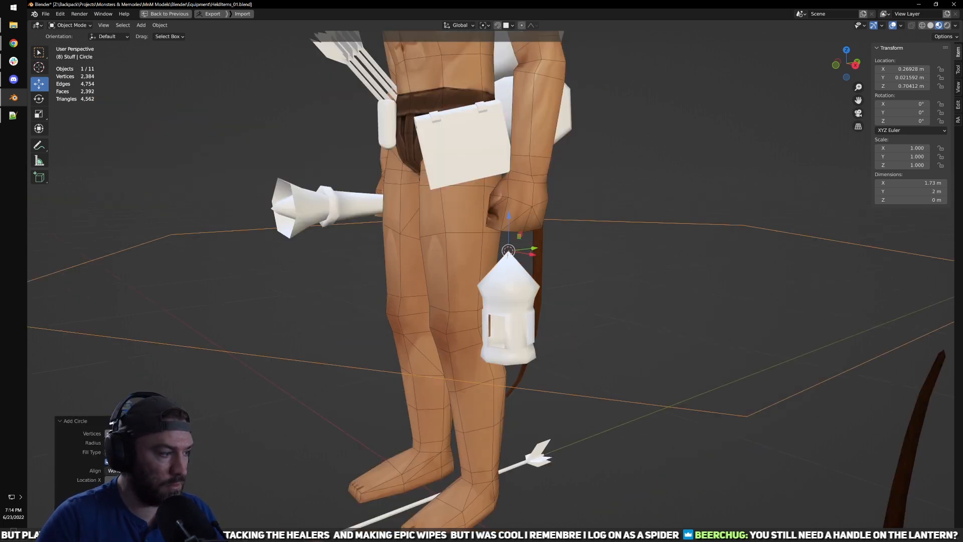
key(shift+space)
key(r)
middle_drag(512, 311, 529, 262)
drag(530, 237, 232, 440)
text(90)
key(Return)
scroll(530, 307, down, 2)
key(s)
drag(523, 289, 518, 282)
shift+middle_drag(512, 314, 509, 320)
key(ctrl+z)
Step: Scale the upright circle down uniformly to 0.129
text(s.3)
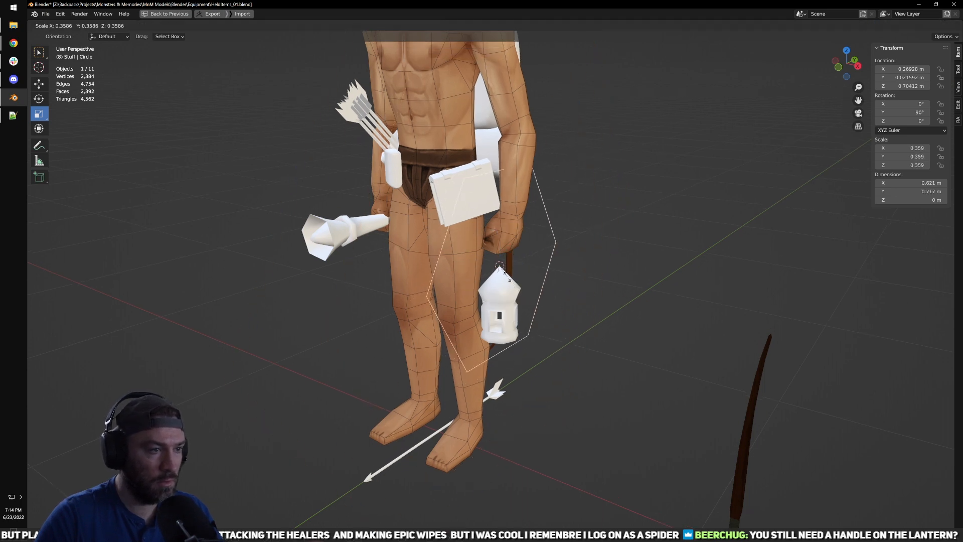
key(Return)
scroll(519, 292, up, 3)
key(s)
click(509, 270)
shift+middle_drag(509, 271, 508, 329)
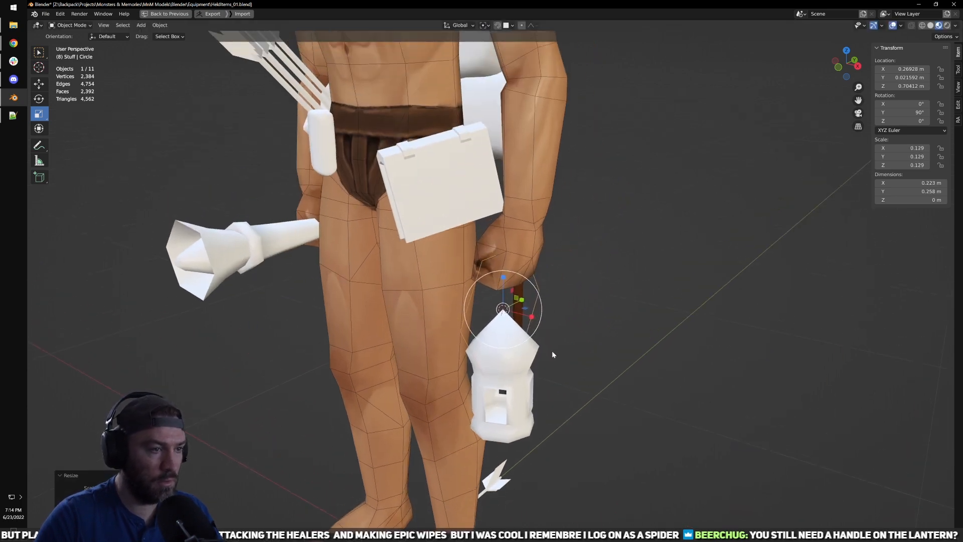
Step: Reduce the circle's scale to 0.086 and move it up beneath the fist to Y 0.044047 m, Z 0.7263 m
key(KP_3)
scroll(504, 351, up, 3)
drag(505, 351, 508, 309)
key(g)
key(shift+space)
key(s)
key(g)
Step: Move the lantern down under the circle to about Y 0.044 m, Z 0.65254 m
scroll(482, 365, down, 3)
click(481, 365)
key(g)
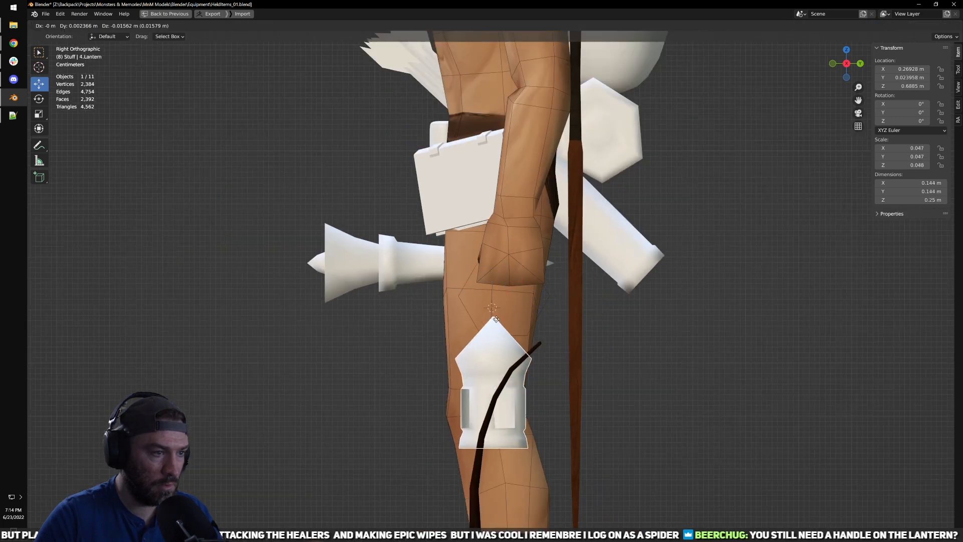
click(506, 332)
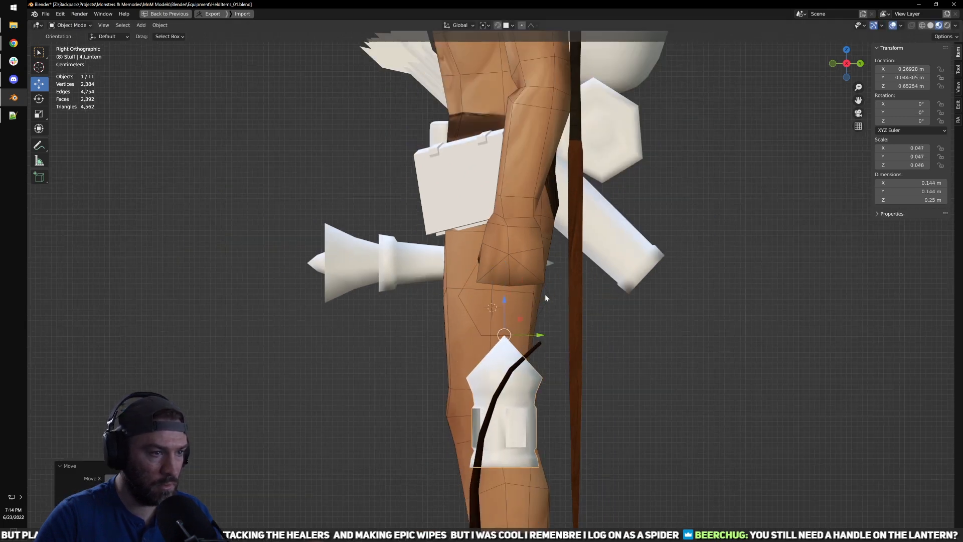
Step: Rotate the circle above the lantern 45° about the X axis
click(485, 324)
key(r)
middle_drag(498, 288, 484, 276)
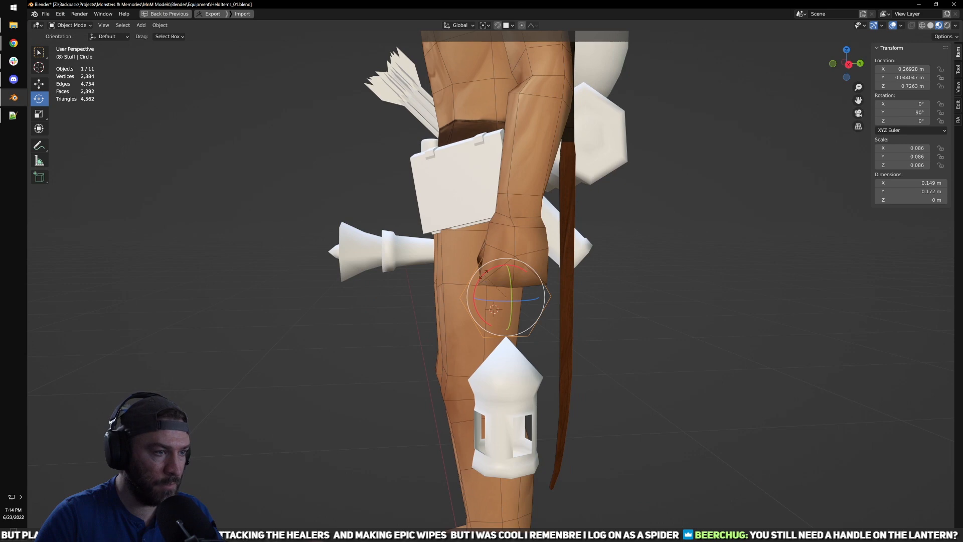
drag(483, 275, 487, 278)
text(45)
key(Return)
middle_drag(546, 366, 518, 345)
key(KP_3)
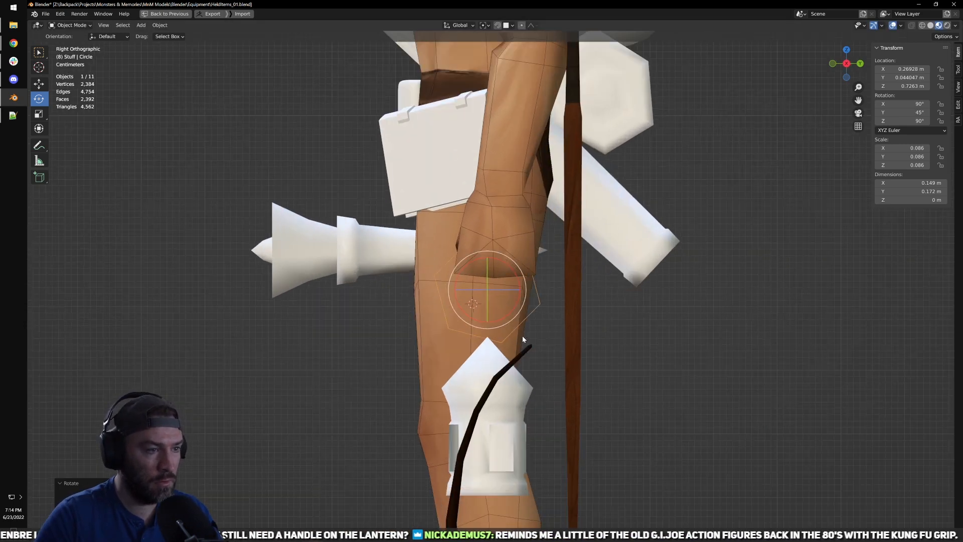
Step: Adjust the rotation of the circle beneath the fist to 57° about its Y axis
drag(510, 319, 506, 322)
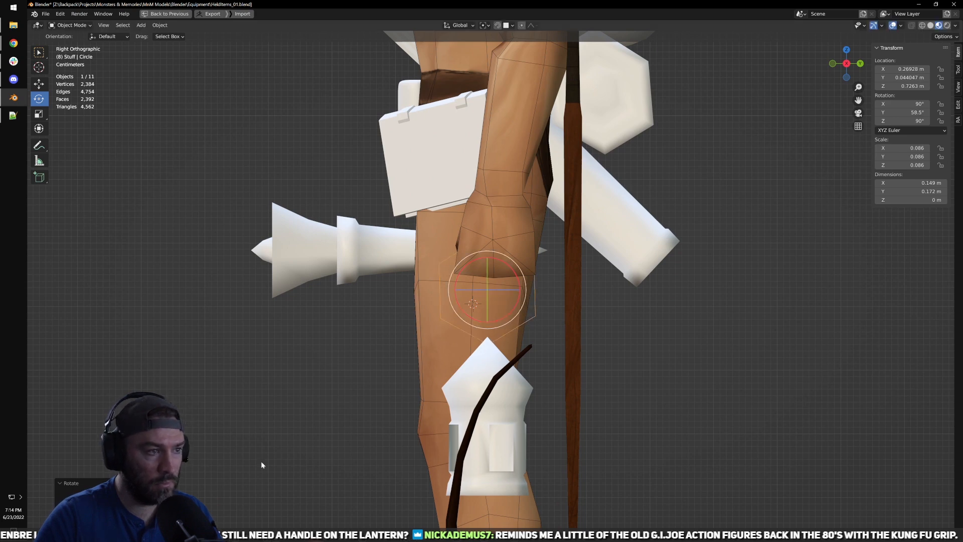
key(ctrl+z)
key(ctrl+z)
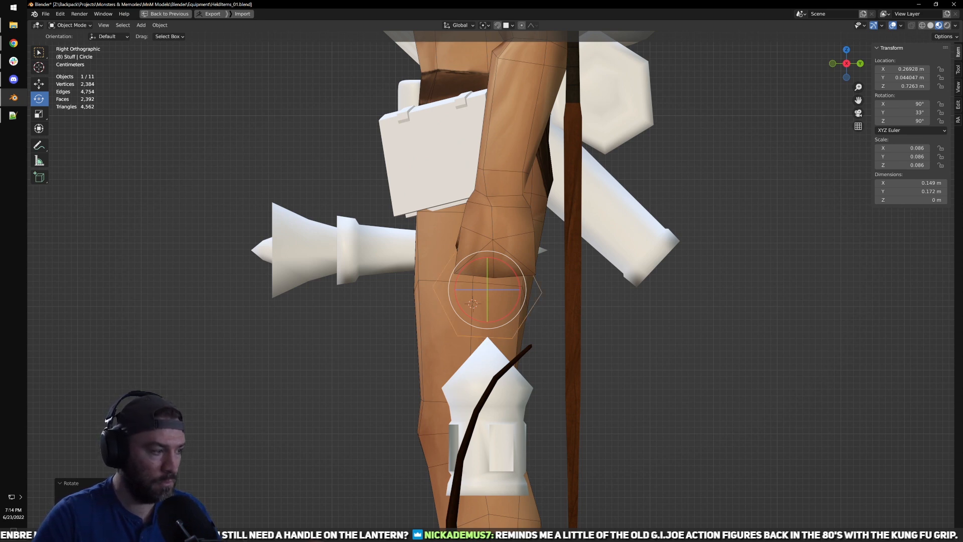
key(ctrl+z)
scroll(583, 264, up, 3)
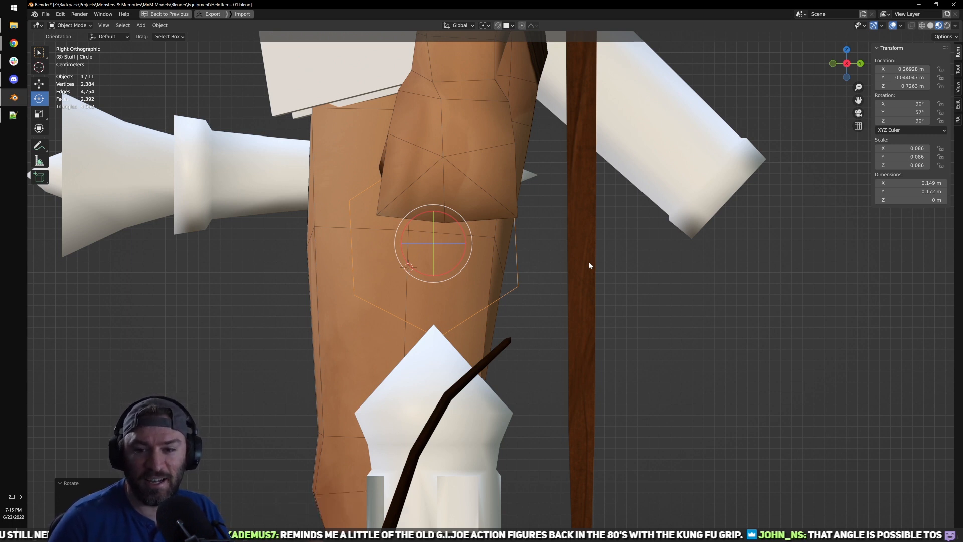
scroll(659, 272, down, 2)
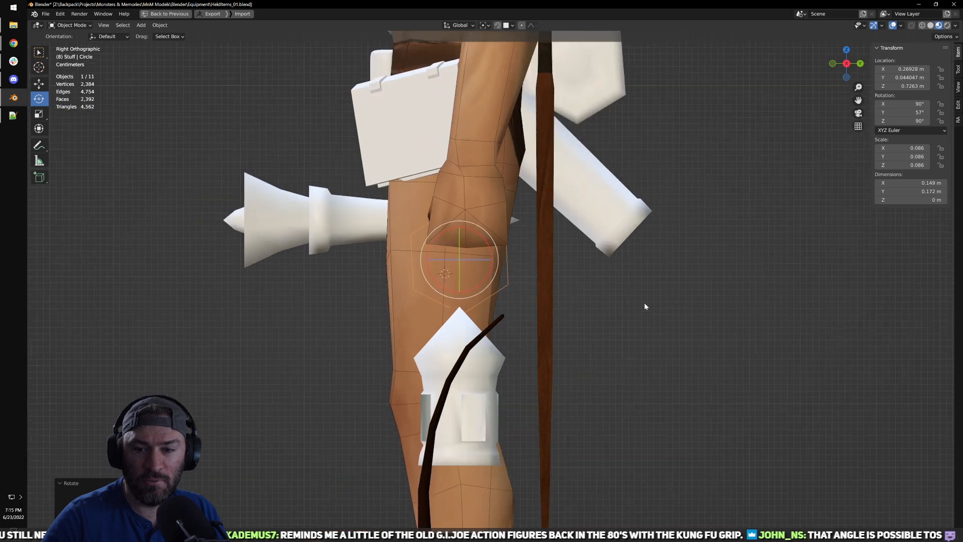
middle_drag(430, 227, 691, 347)
scroll(647, 315, up, 3)
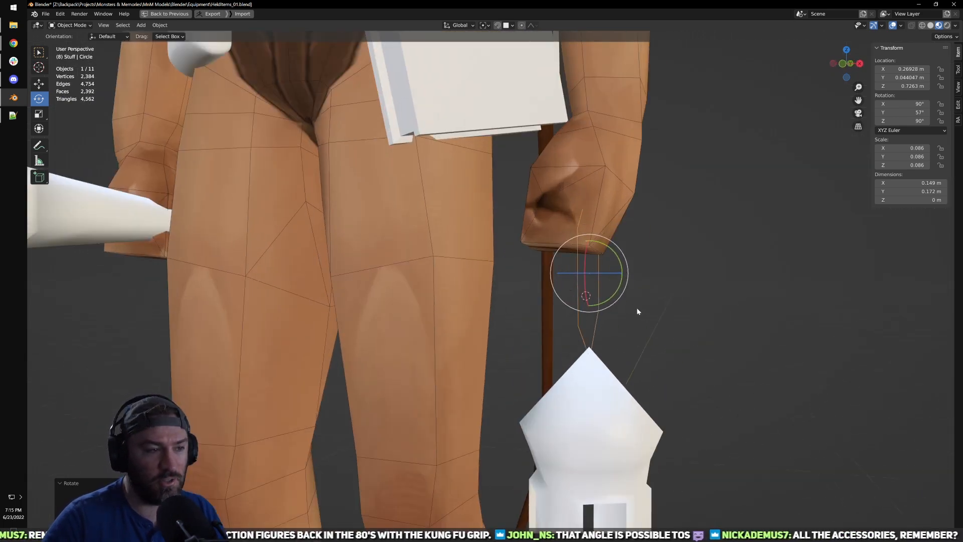
key(KP_1)
scroll(649, 342, up, 2)
key(g)
drag(565, 210, 576, 213)
right_click(575, 213)
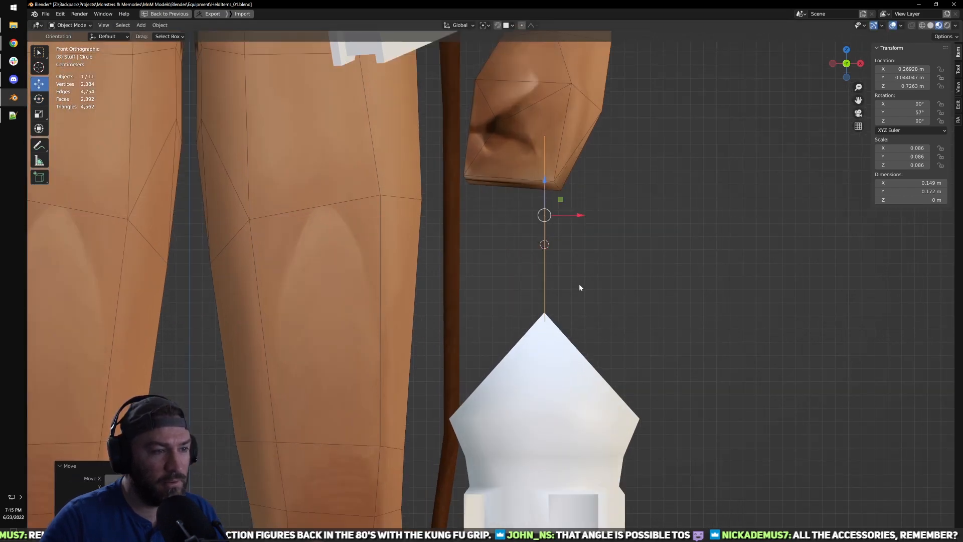
Step: Set the snap target to Vertex and try snapping the circle to the lantern's tip
middle_drag(604, 263, 513, 52)
click(512, 25)
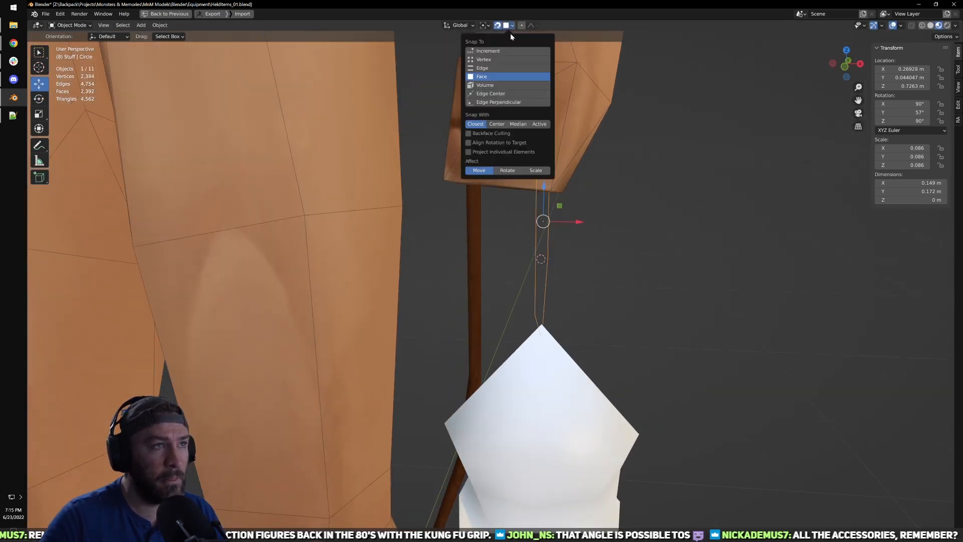
click(510, 59)
drag(579, 222, 550, 325)
key(shift+Tab)
Step: Convert the mesh circle above the lantern to a curve
scroll(597, 291, down, 1)
middle_drag(597, 293, 536, 264)
scroll(562, 269, down, 1)
scroll(577, 265, up, 4)
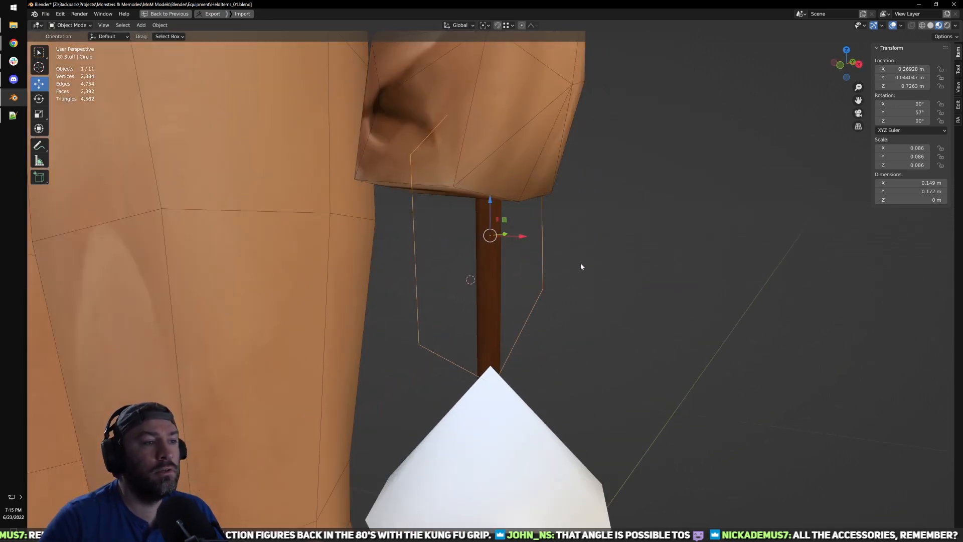
scroll(581, 281, down, 5)
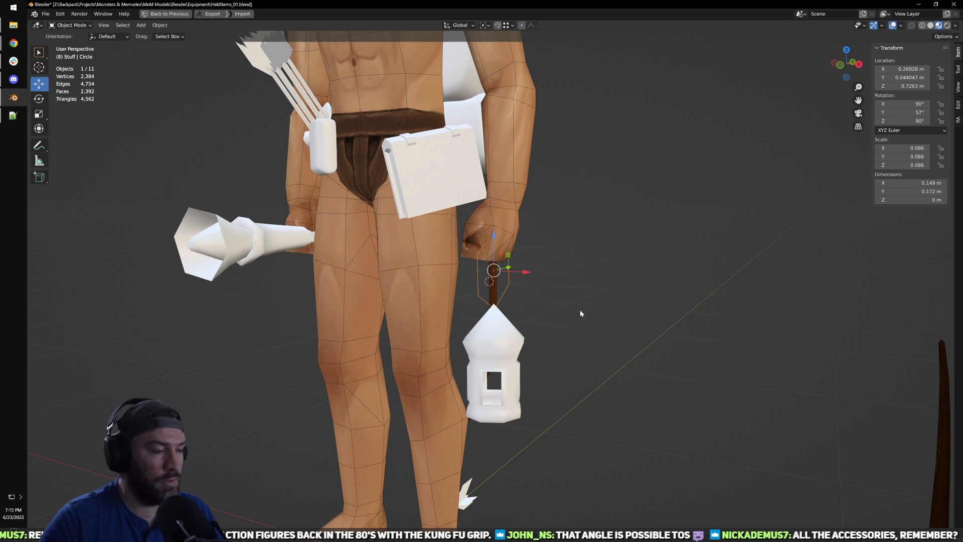
key(alt+c)
click(581, 311)
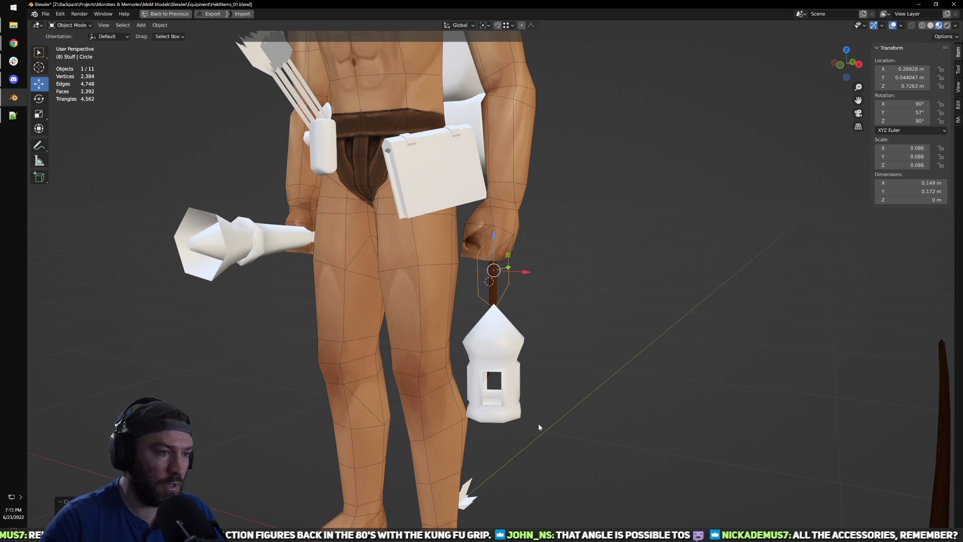
Step: Add a second mesh circle and set its X, Y and Z location to 0
shift+middle_drag(556, 514, 568, 407)
key(shift+a)
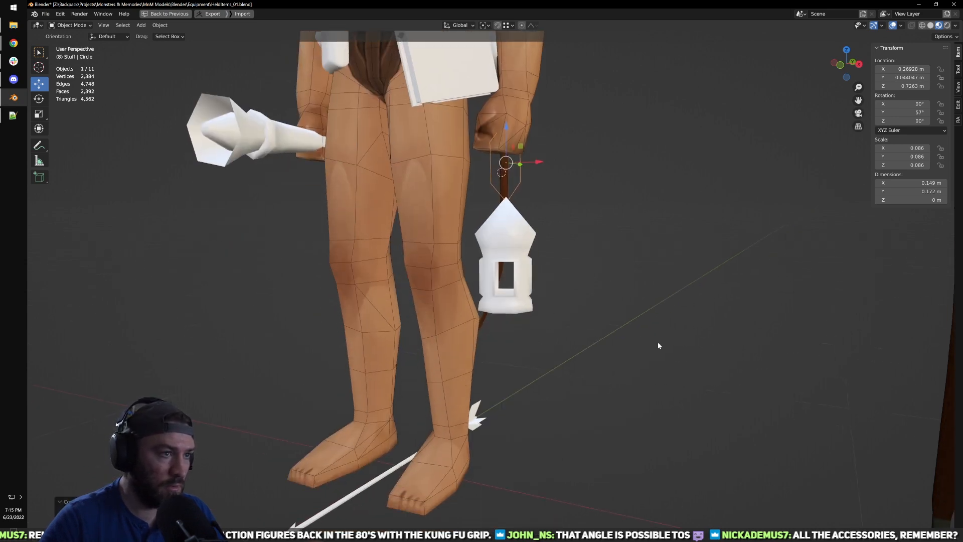
key(shift+a)
mouse_move(589, 353)
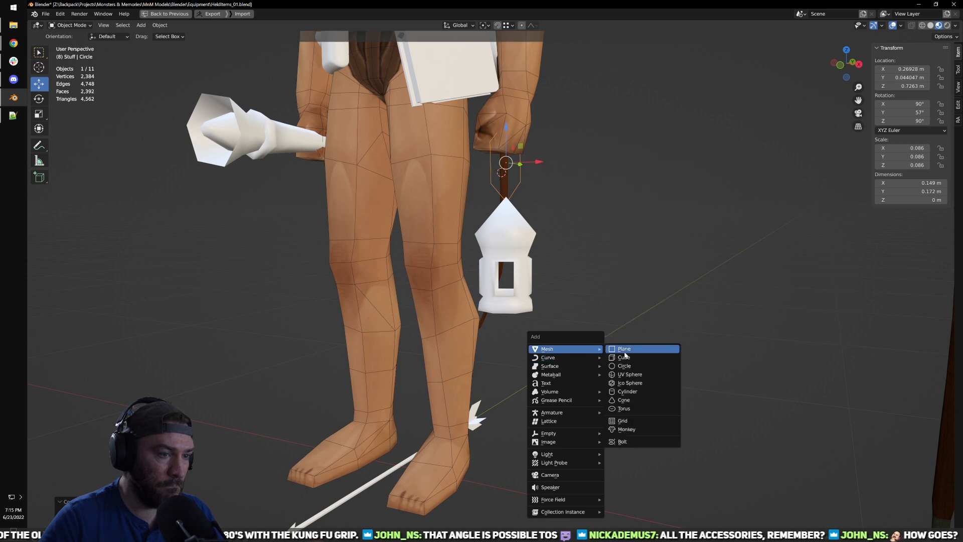
click(625, 366)
scroll(546, 302, down, 3)
shift+middle_drag(456, 371, 549, 305)
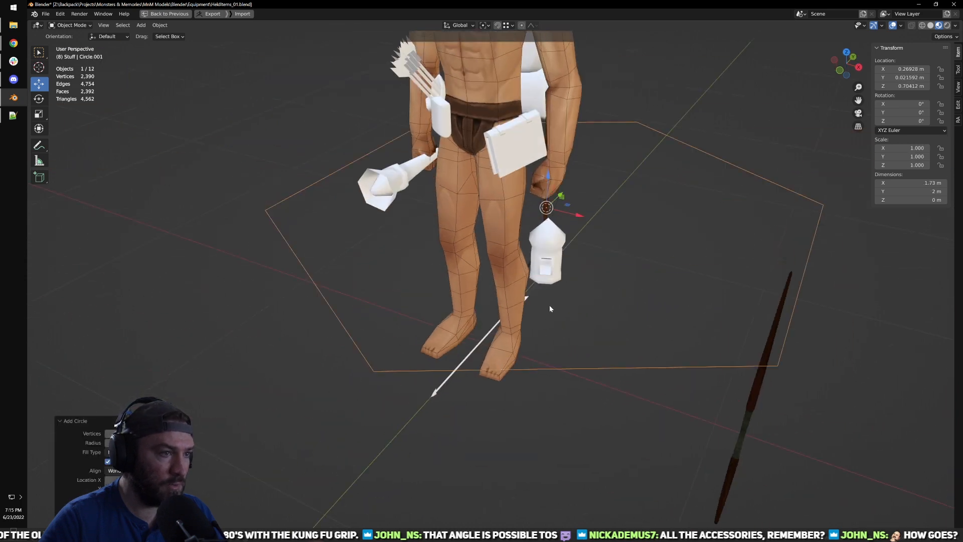
middle_drag(492, 284, 574, 243)
drag(912, 69, 911, 87)
text(0)
key(Return)
Step: Scale the new circle between the feet down uniformly to 0.062
scroll(661, 204, up, 1)
middle_drag(536, 351, 508, 384)
key(s)
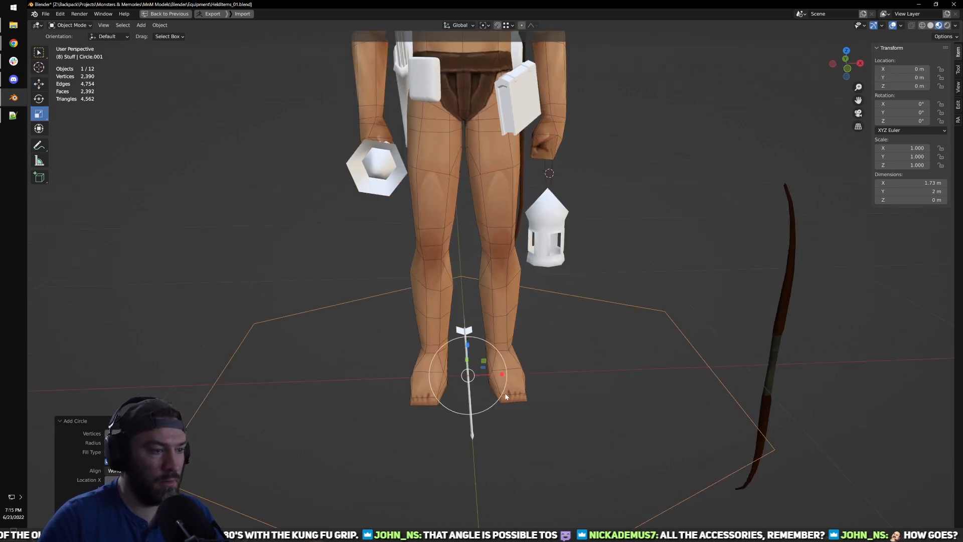
drag(505, 393, 474, 379)
scroll(500, 377, up, 2)
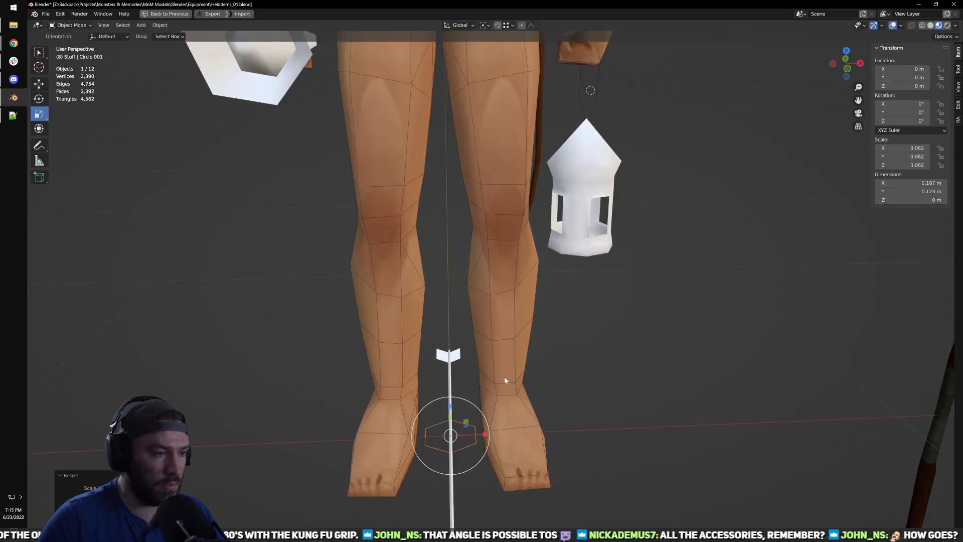
Step: Give the small circle a Curve modifier with the converted Circle as its curve object
key(ctrl+space)
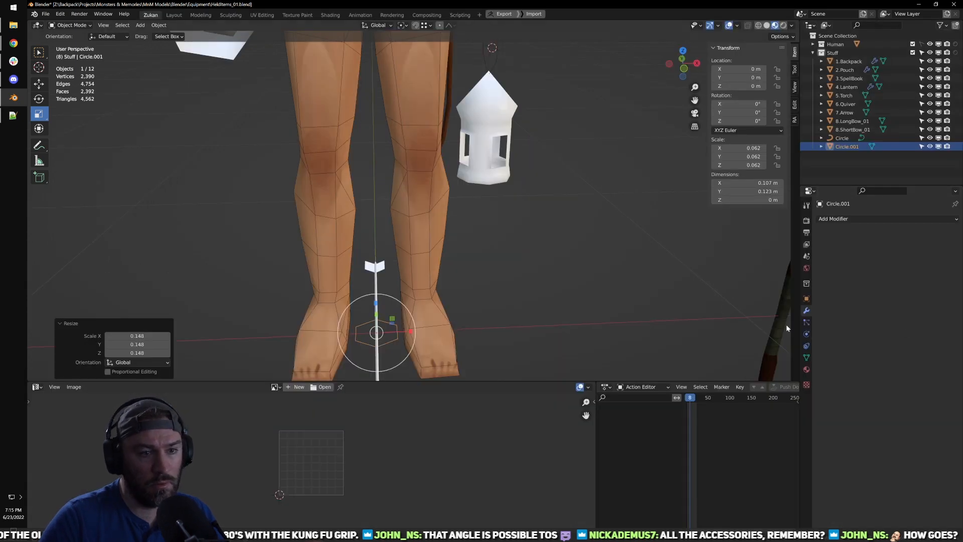
click(847, 218)
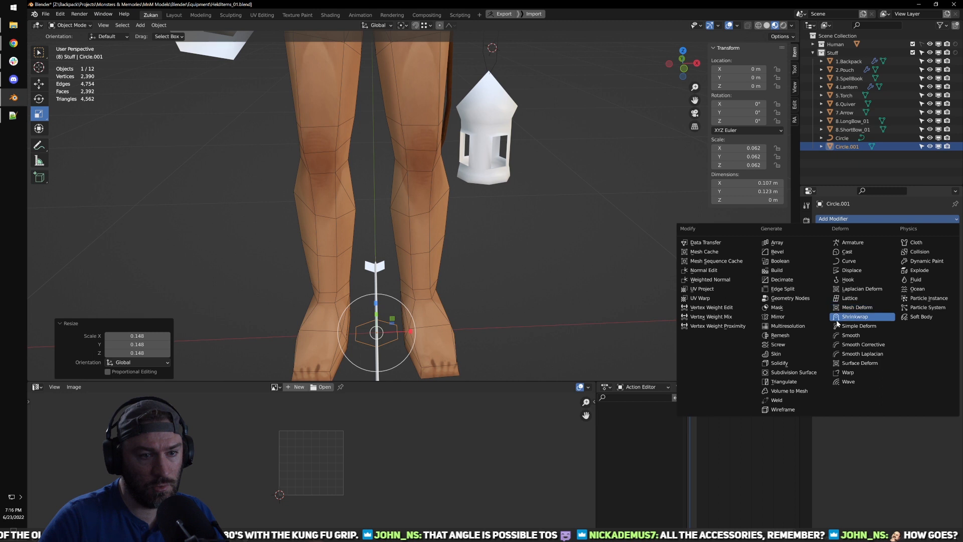
click(849, 260)
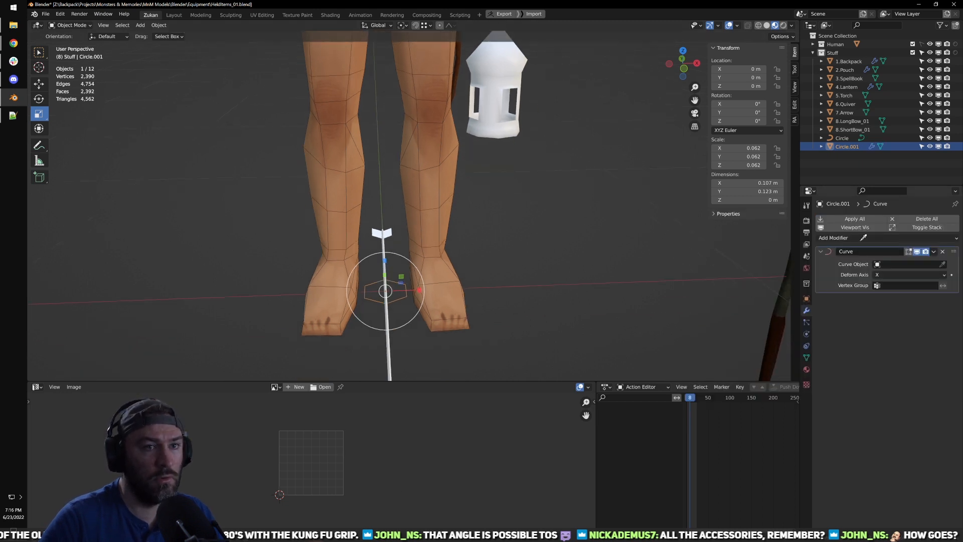
click(892, 264)
click(889, 277)
shift+middle_drag(541, 241, 545, 345)
middle_drag(552, 291, 663, 307)
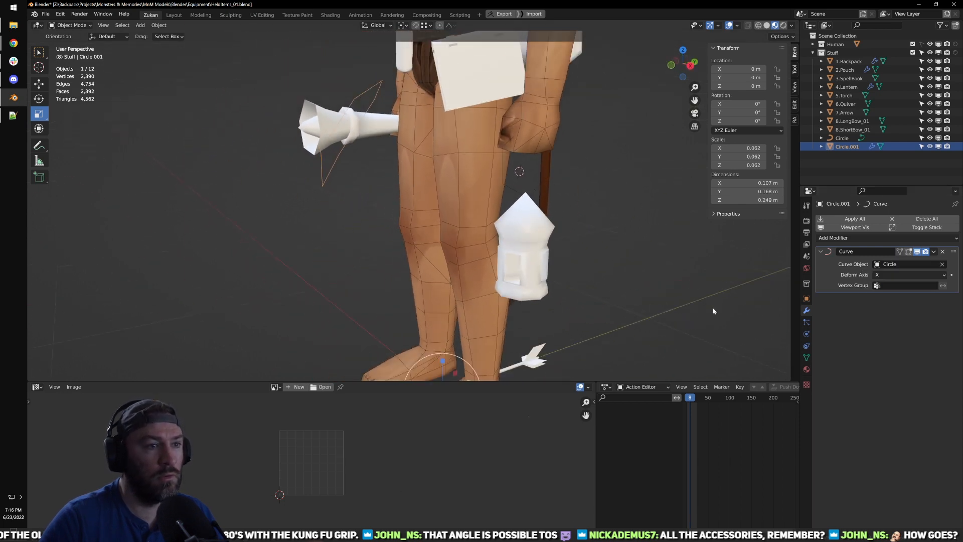
click(890, 277)
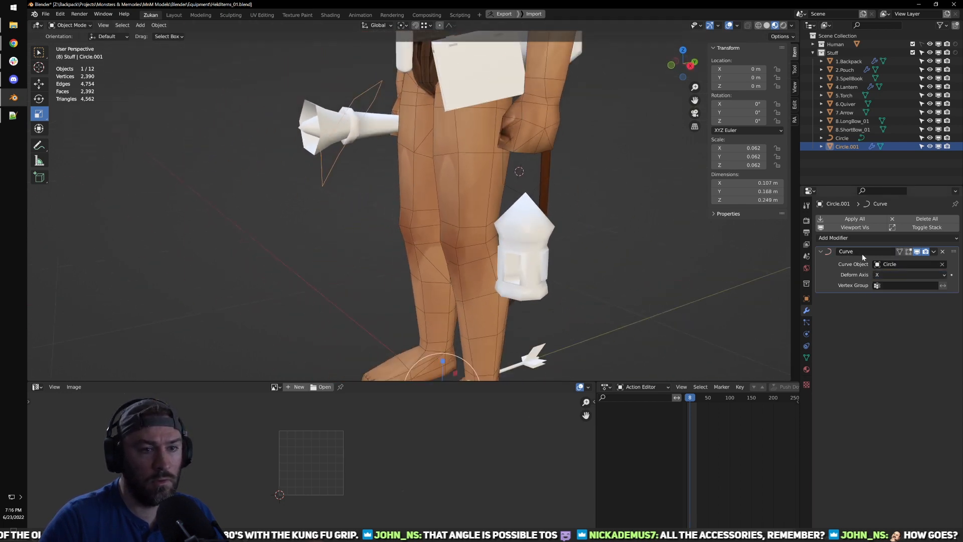
click(898, 277)
click(841, 239)
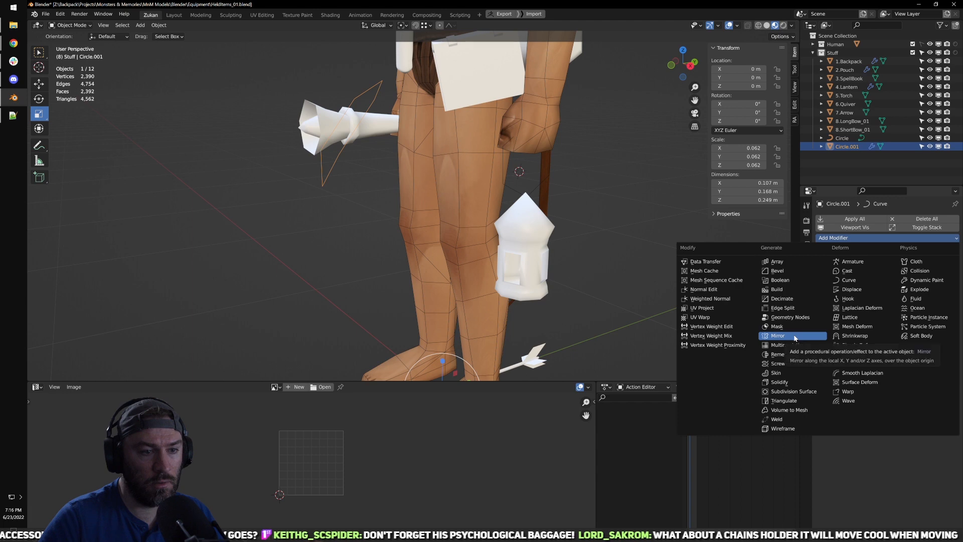
shift+middle_drag(575, 292, 586, 200)
middle_drag(586, 200, 602, 207)
click(594, 333)
scroll(390, 209, down, 2)
shift+middle_drag(390, 209, 406, 284)
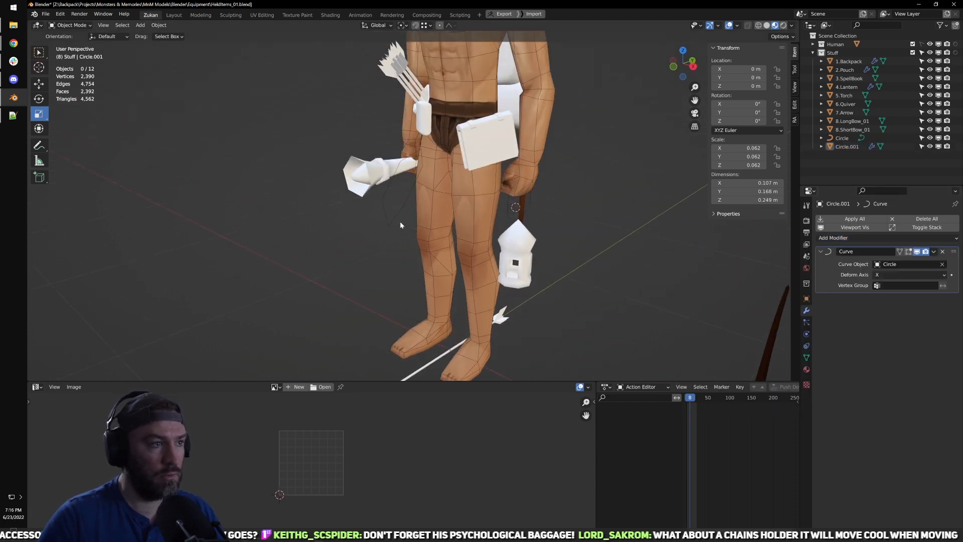
Step: Try to rotate the curve-deformed circle about its origin
click(400, 221)
key(r)
drag(434, 343, 455, 326)
key(ctrl+z)
key(ctrl+z)
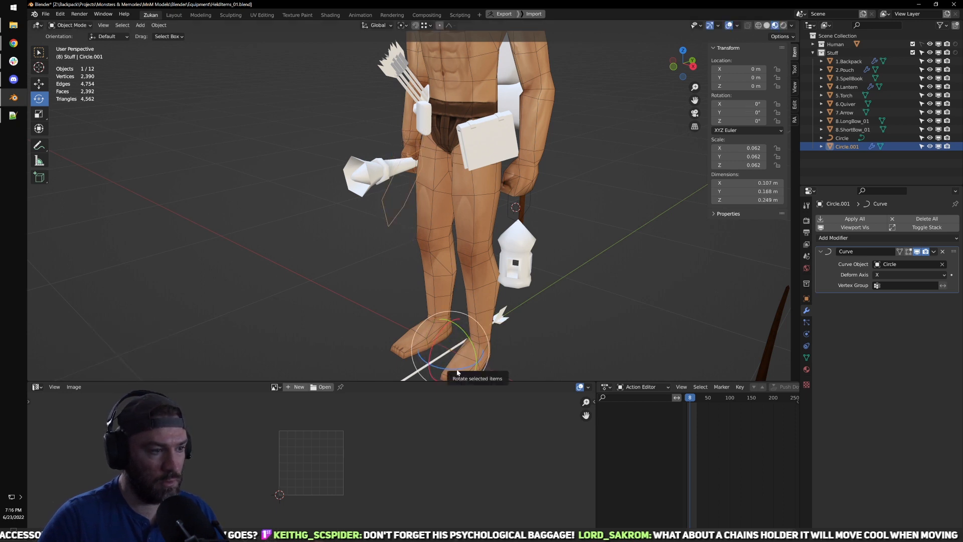
Step: Rotate the small circle 90° about the X axis and apply all its transforms
shift+middle_drag(515, 359, 546, 297)
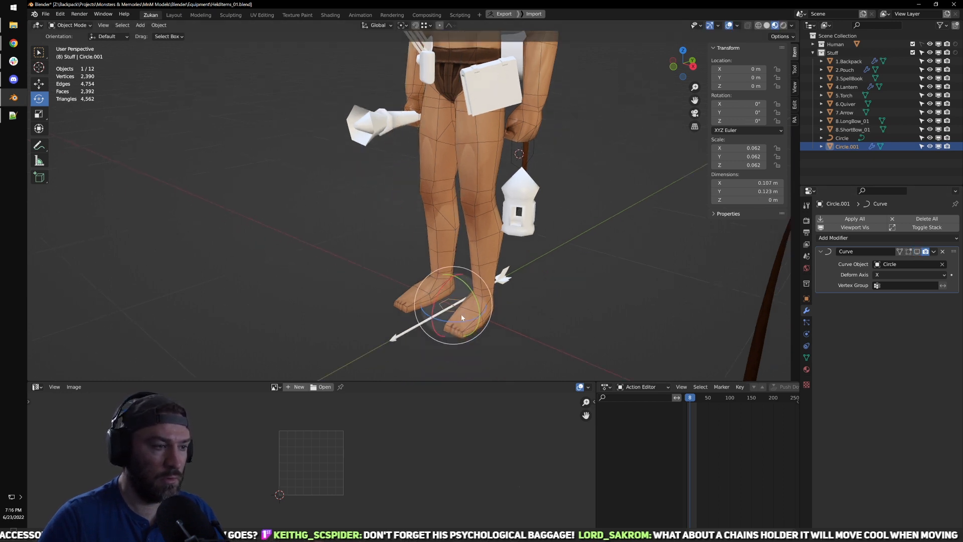
drag(443, 301, 446, 329)
click(139, 345)
text(90)
key(Return)
key(ctrl+a)
click(638, 279)
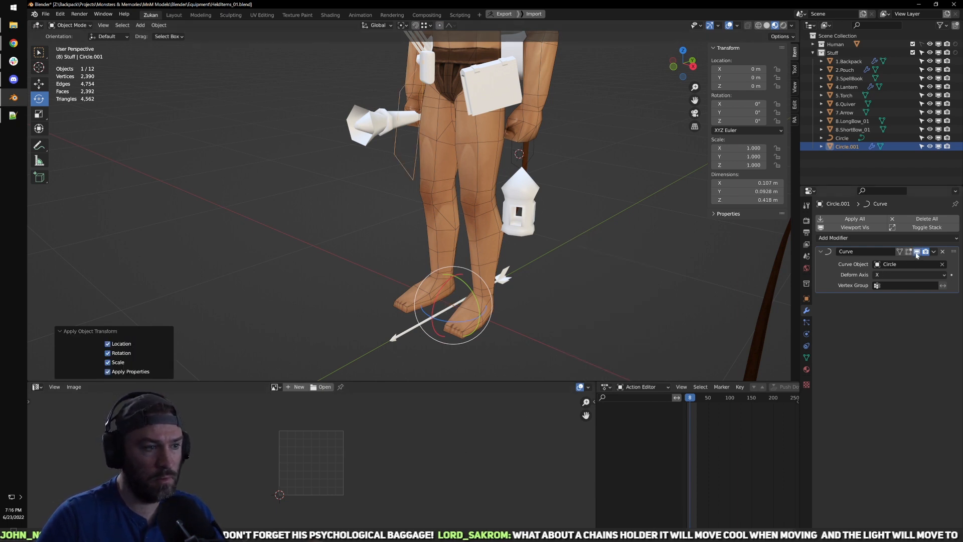
Step: Extrude the small circle's outline forward along the Y axis into a long six-sided tube
middle_drag(502, 251, 485, 291)
shift+middle_drag(514, 341, 517, 283)
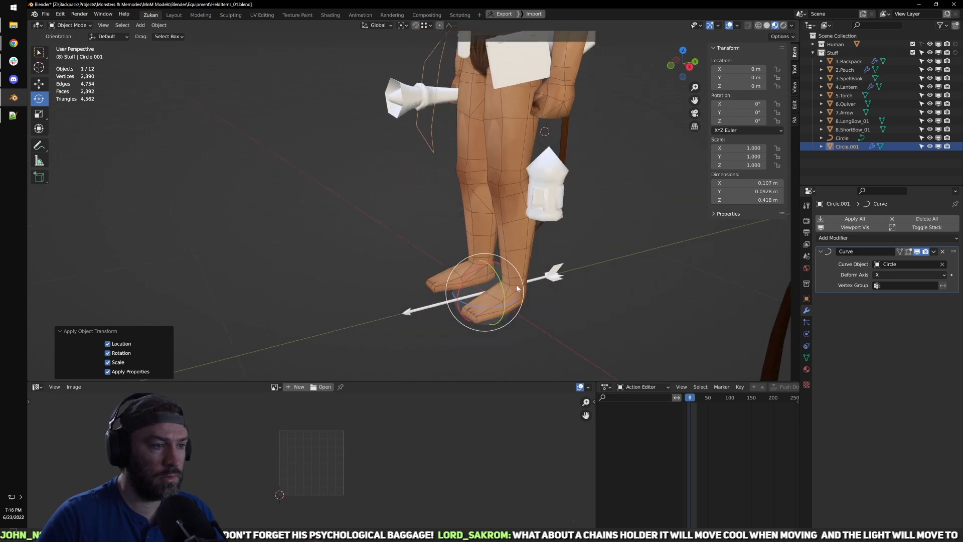
key(Tab)
key(e)
right_click(455, 311)
drag(514, 288, 359, 329)
key(Tab)
shift+middle_drag(519, 239, 505, 348)
scroll(505, 346, down, 2)
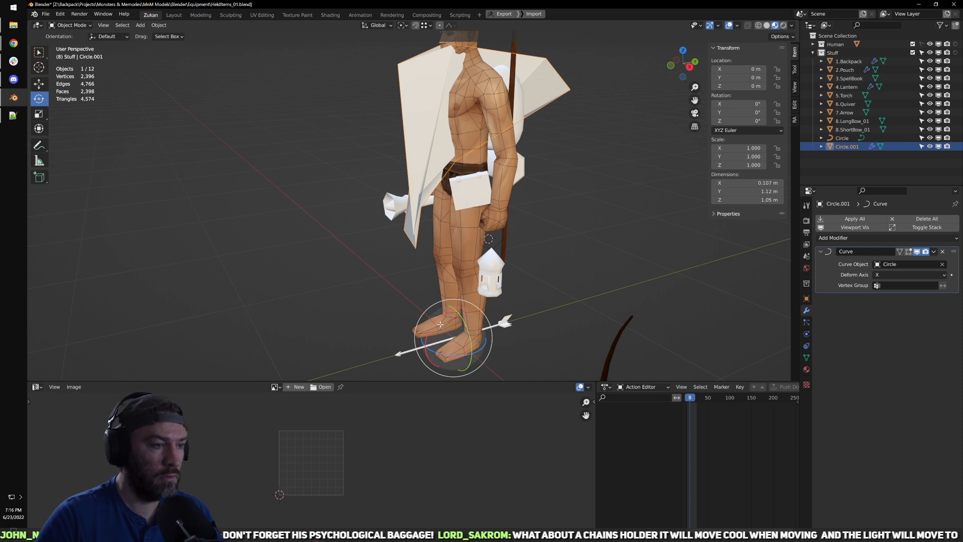
Step: Try to rotate the whole tube mesh about the X axis around its midpoint
key(Tab)
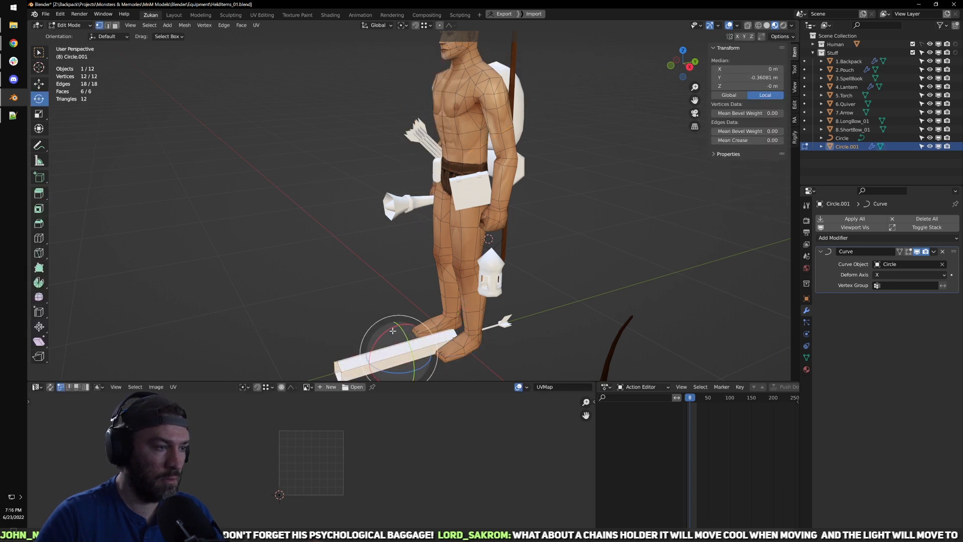
drag(388, 331, 376, 339)
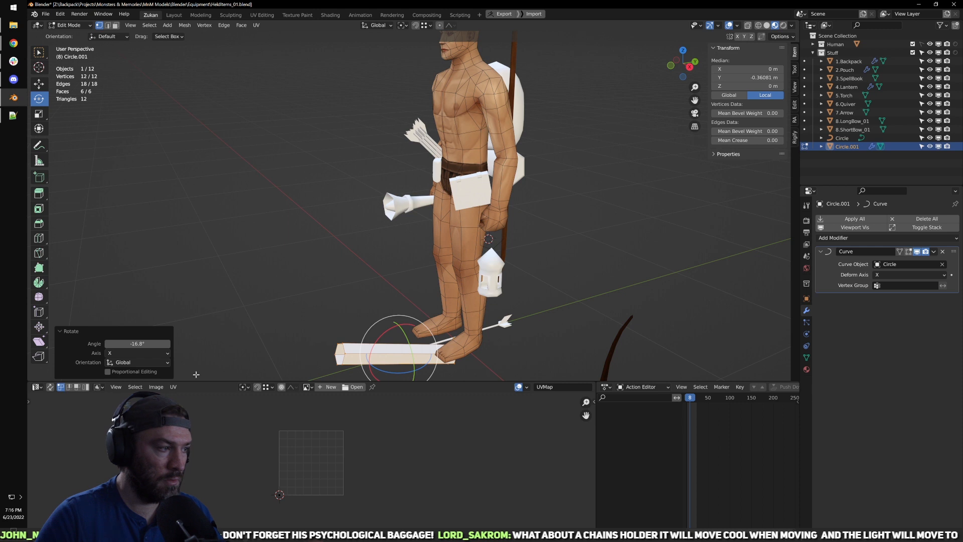
drag(358, 370, 483, 345)
Step: Place the 3D cursor at the tube's end ring between the feet and set the transform pivot to 3D Cursor
alt+click(457, 333)
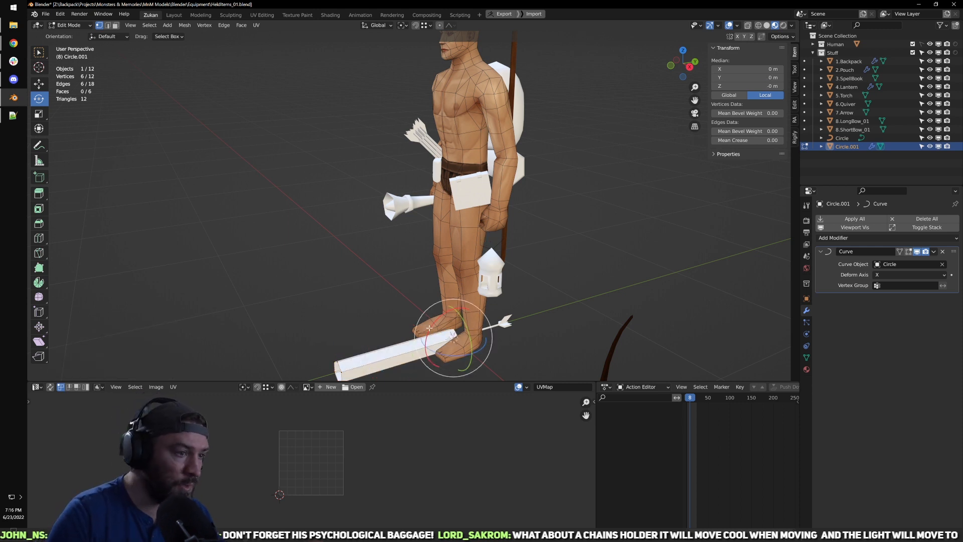
key(a)
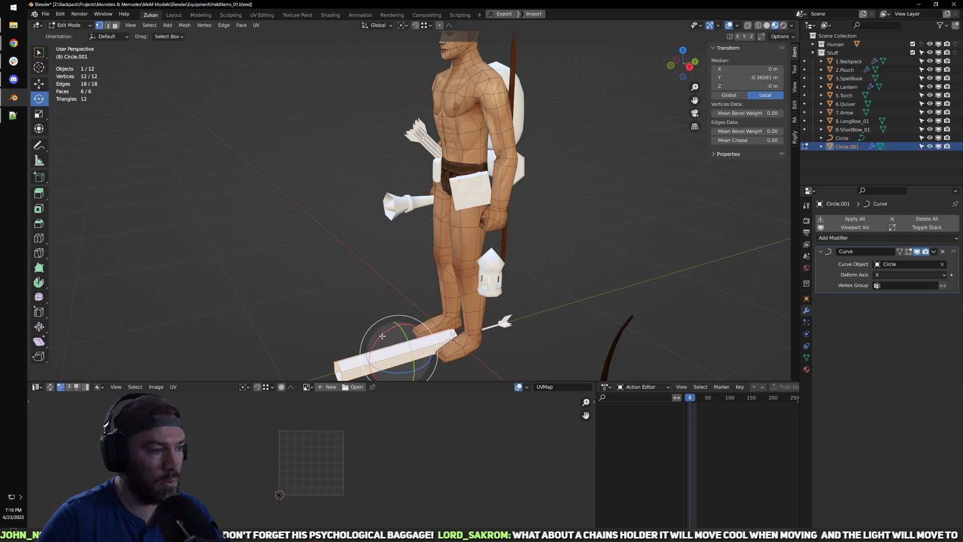
click(401, 25)
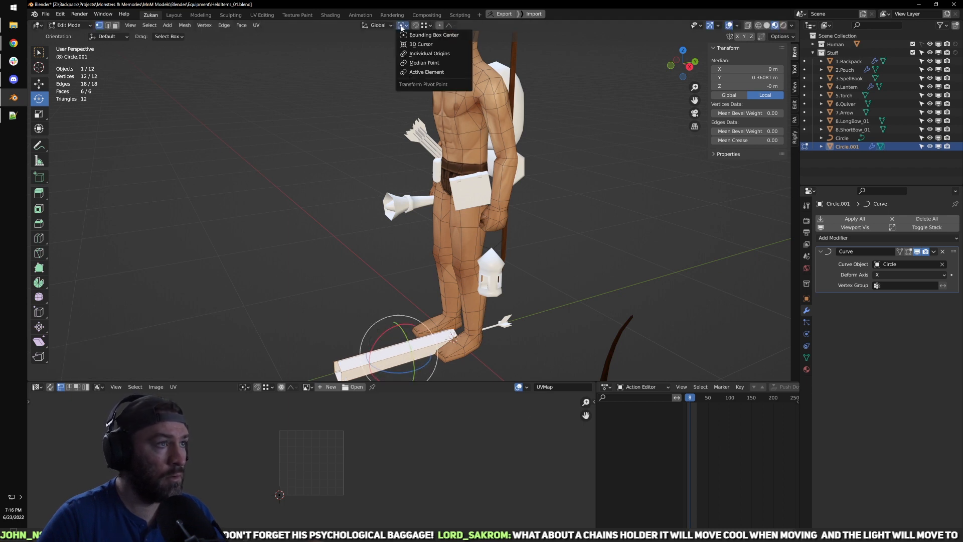
click(421, 44)
Step: Rotate the whole tube mesh 90° about the X axis around the 3D cursor
drag(434, 327, 431, 322)
key(ctrl+z)
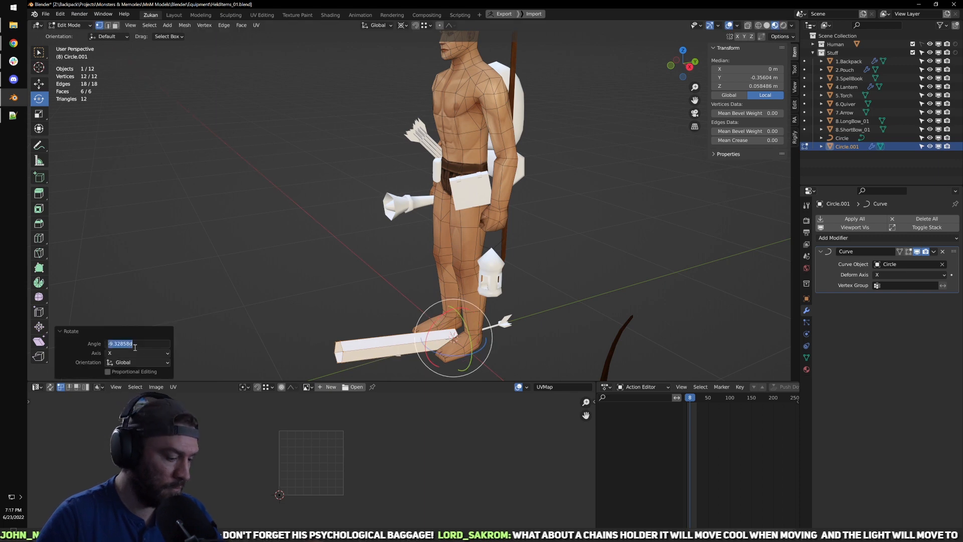
text(90)
key(Return)
key(Tab)
middle_drag(419, 265, 494, 251)
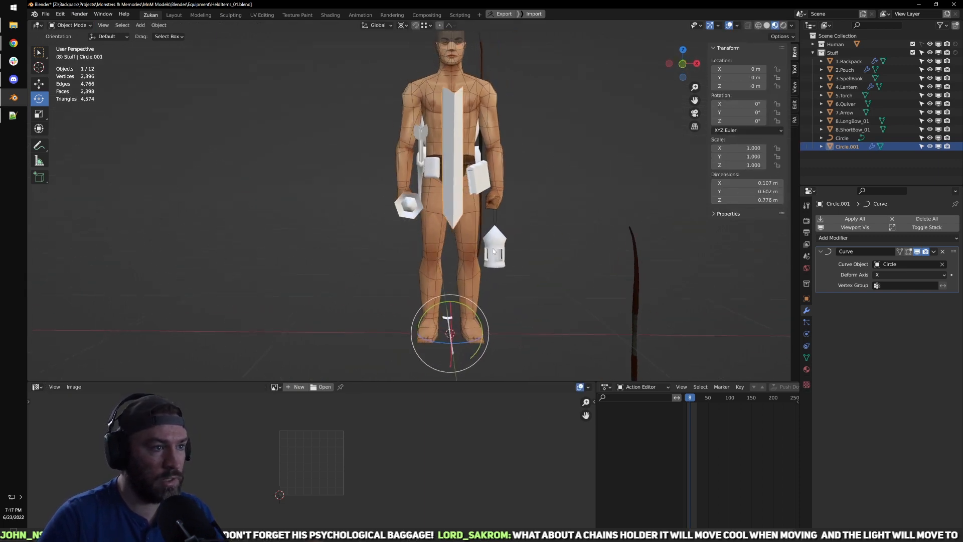
key(KP_1)
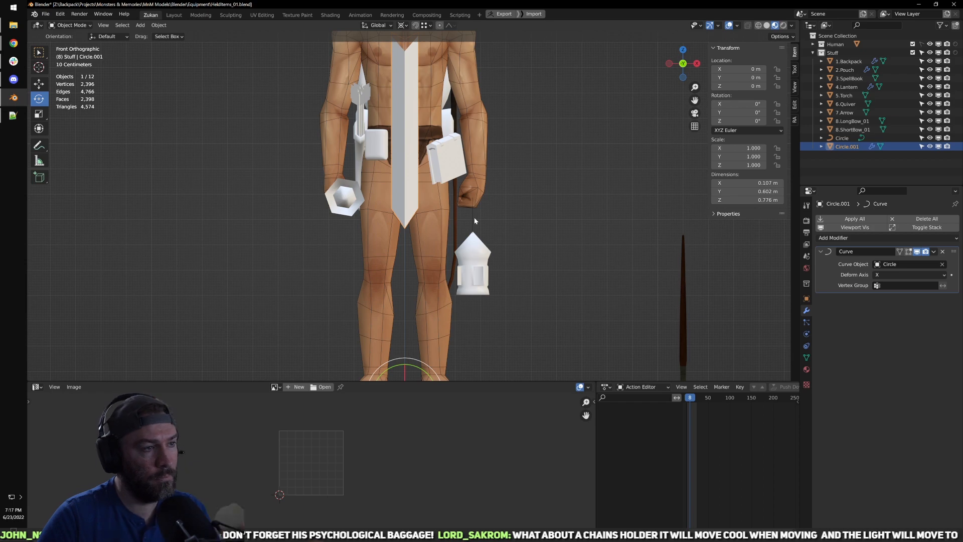
Step: Select the circle curve above the lantern and apply its location, rotation and scale
click(474, 218)
key(ctrl+a)
click(500, 223)
scroll(490, 273, down, 2)
middle_drag(490, 273, 434, 264)
scroll(366, 243, up, 8)
scroll(379, 239, down, 4)
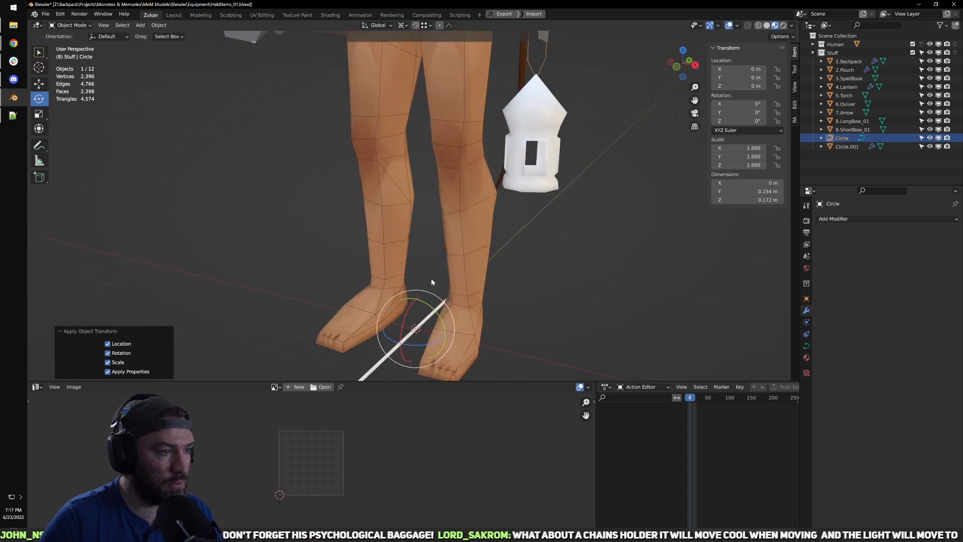
Step: Select the tube mesh deformed along the circle and apply its object transforms
scroll(454, 328, down, 3)
middle_drag(454, 328, 494, 229)
scroll(494, 229, up, 5)
click(519, 179)
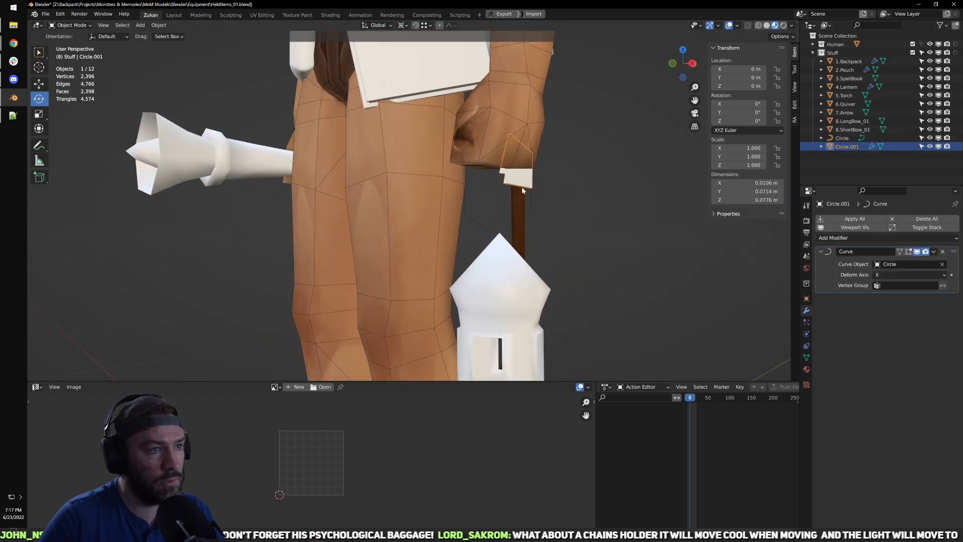
scroll(559, 239, down, 5)
key(ctrl+a)
click(558, 239)
Step: Rotate the whole tube mesh 90° about the X axis around the 3D cursor so it lies along Y
shift+middle_drag(417, 343, 440, 266)
key(Tab)
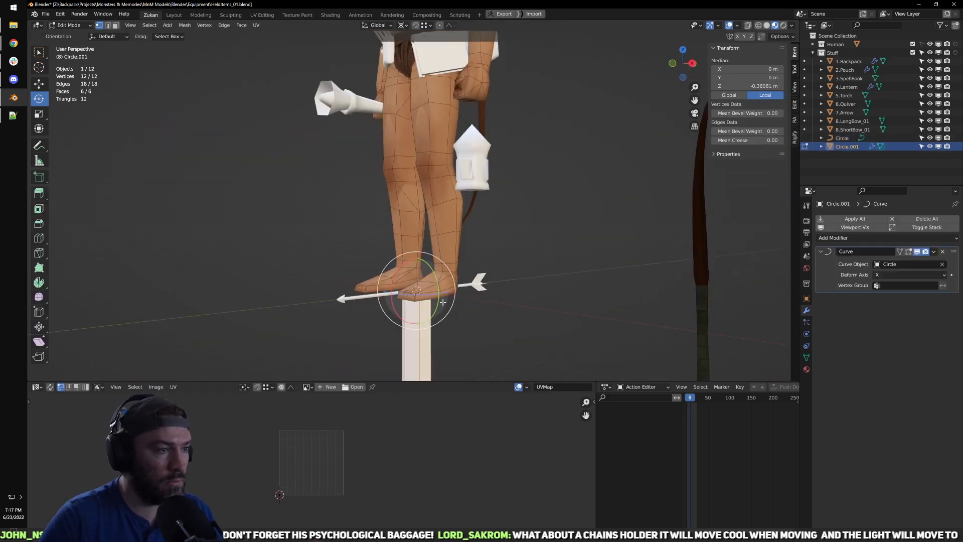
drag(399, 270, 394, 290)
click(136, 344)
text(90)
key(Return)
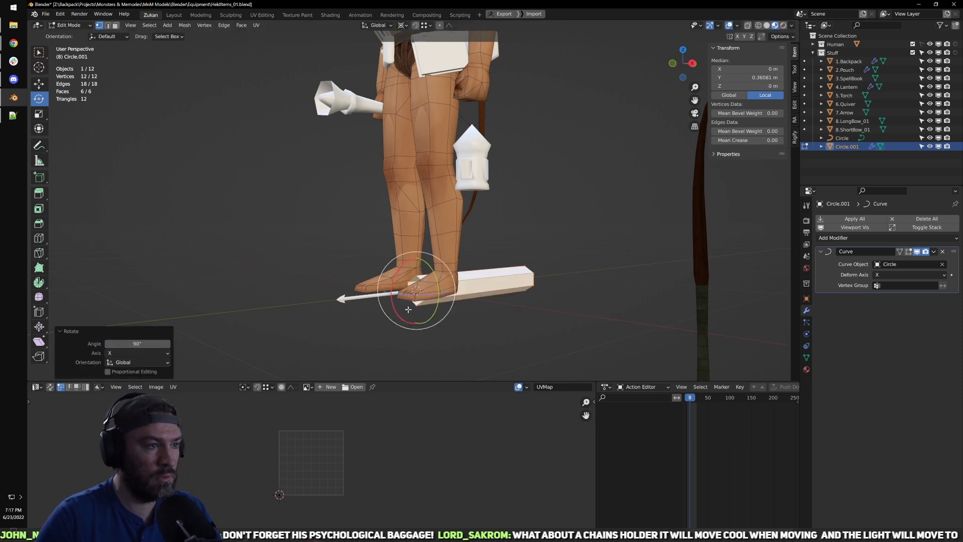
key(Tab)
Step: Try to slide the tube object along the Y axis to test how it follows the circle
middle_drag(543, 178, 409, 326)
key(Tab)
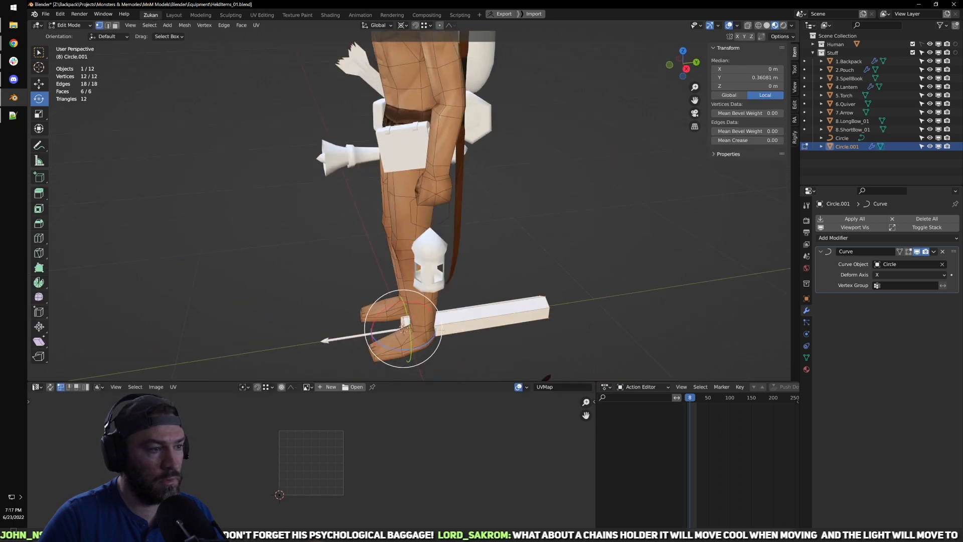
key(Tab)
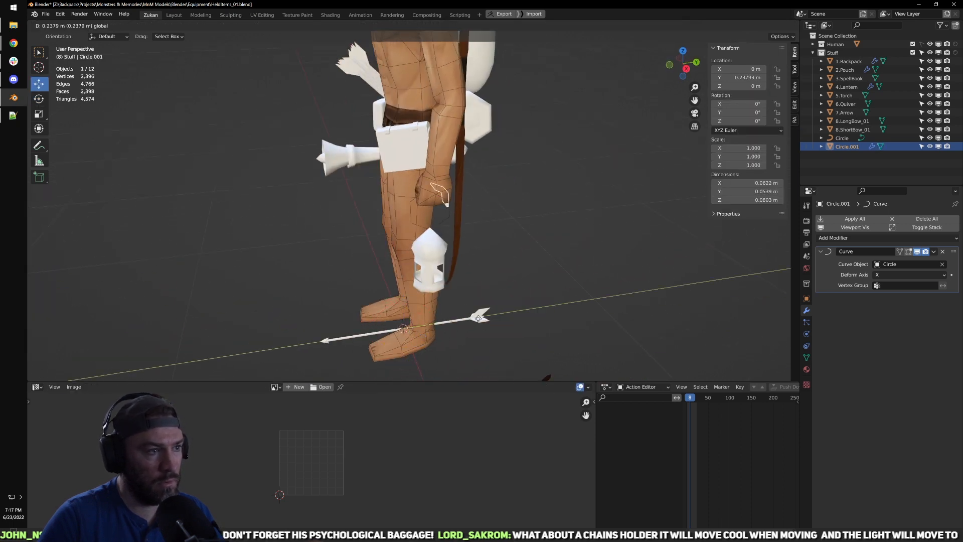
key(Tab)
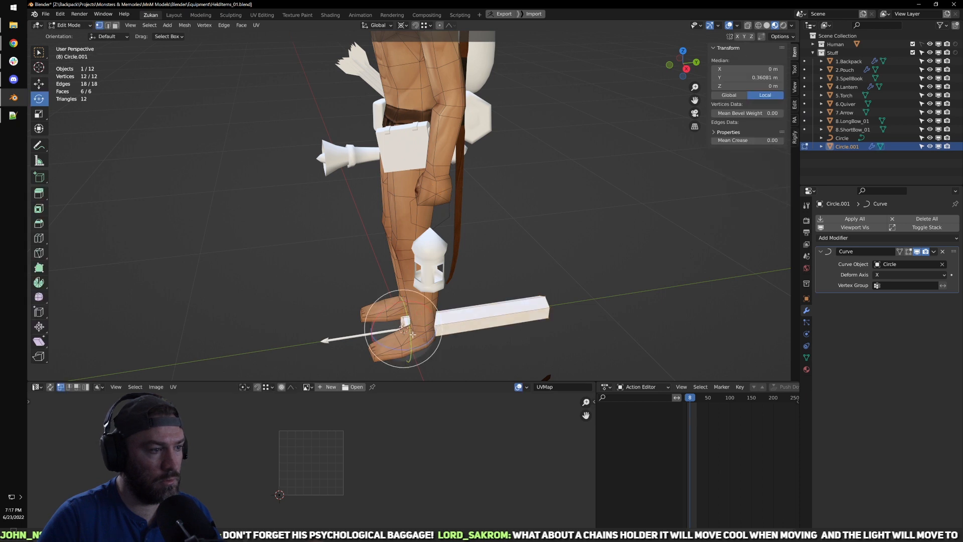
Step: Rotate the whole tube mesh 90° about the Z axis so it lies along the X axis
drag(426, 344, 421, 350)
double_click(135, 343)
text(90)
key(Return)
key(Tab)
middle_drag(368, 273, 389, 313)
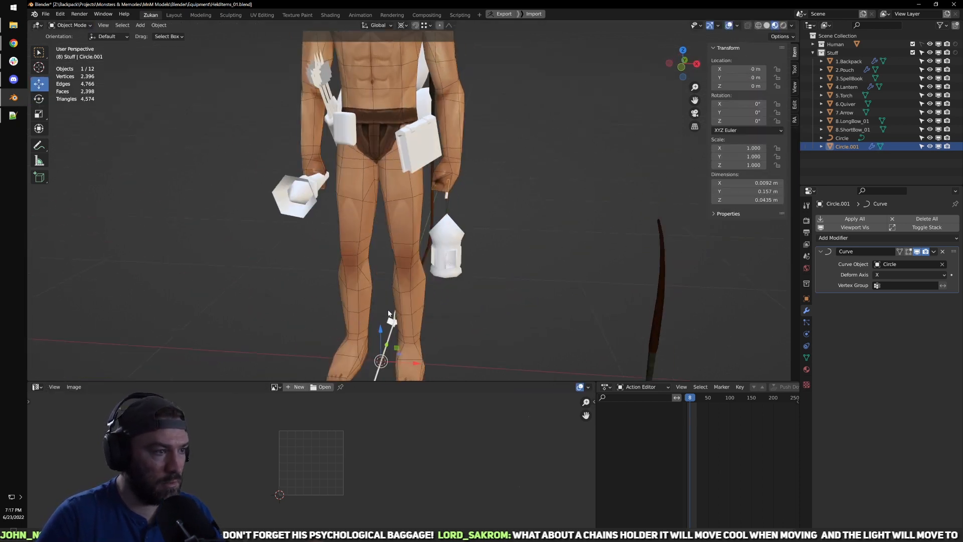
Step: Try to slide the tube object along the X axis around the circle curve
mouse_move(400, 362)
mouse_down()
mouse_move(365, 356)
mouse_move(415, 358)
mouse_up()
key(ctrl+z)
shift+middle_drag(498, 334, 445, 304)
key(ctrl+z)
drag(417, 291, 454, 321)
key(x)
Step: Add five evenly spaced loop cuts along the tube's length
key(Tab)
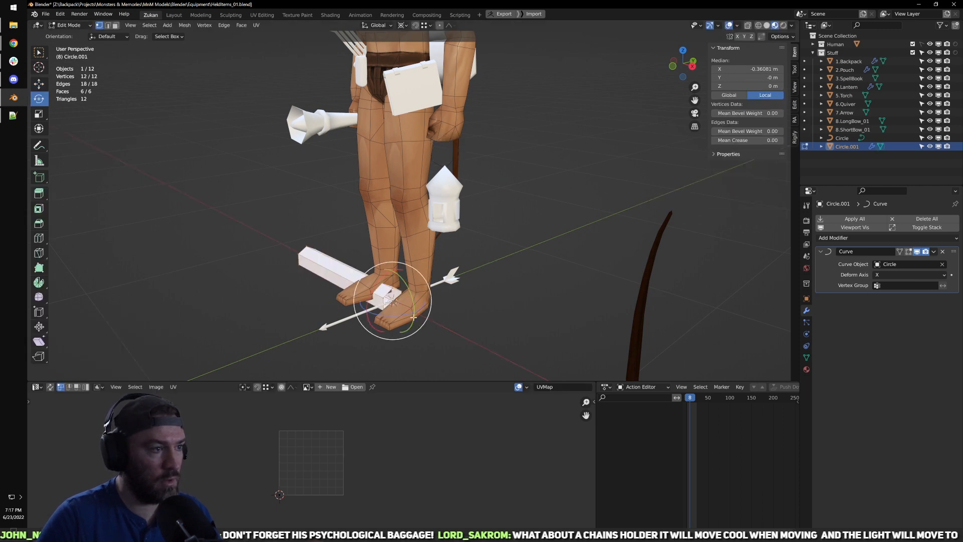
middle_drag(454, 322, 294, 290)
click(294, 289)
right_click(293, 289)
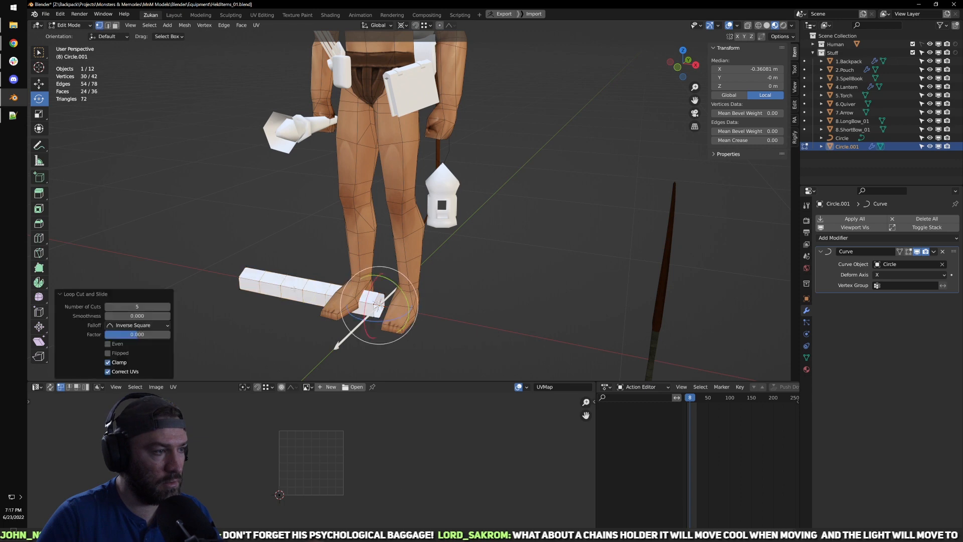
key(Tab)
Step: Move the tube object along the X axis to about 0.294 m so it travels around the circle
middle_drag(514, 318, 439, 312)
scroll(401, 307, up, 2)
key(Tab)
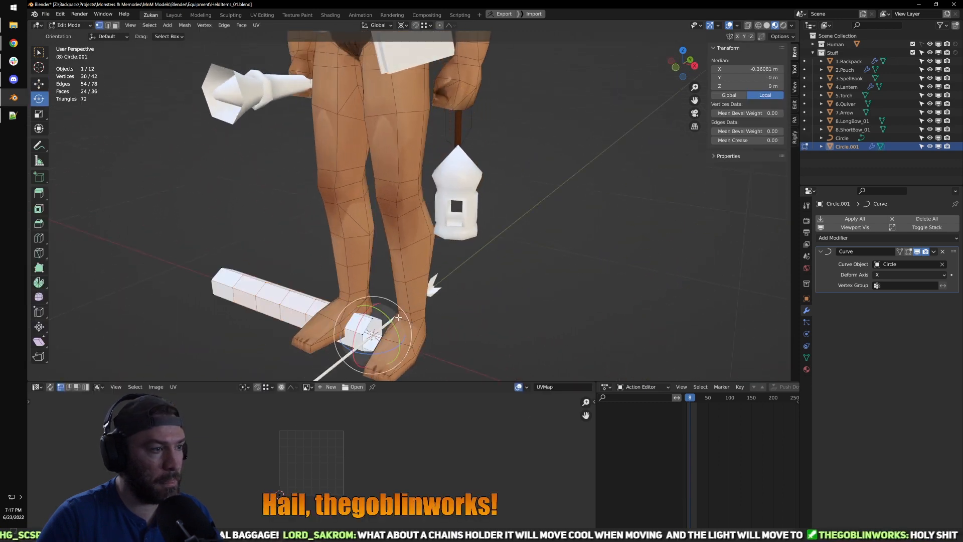
scroll(438, 315, down, 2)
key(g)
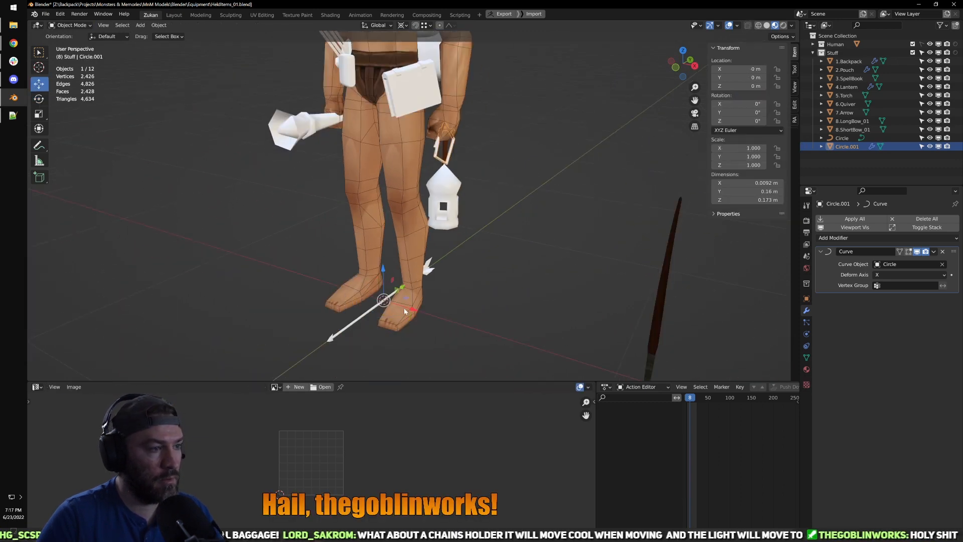
click(468, 332)
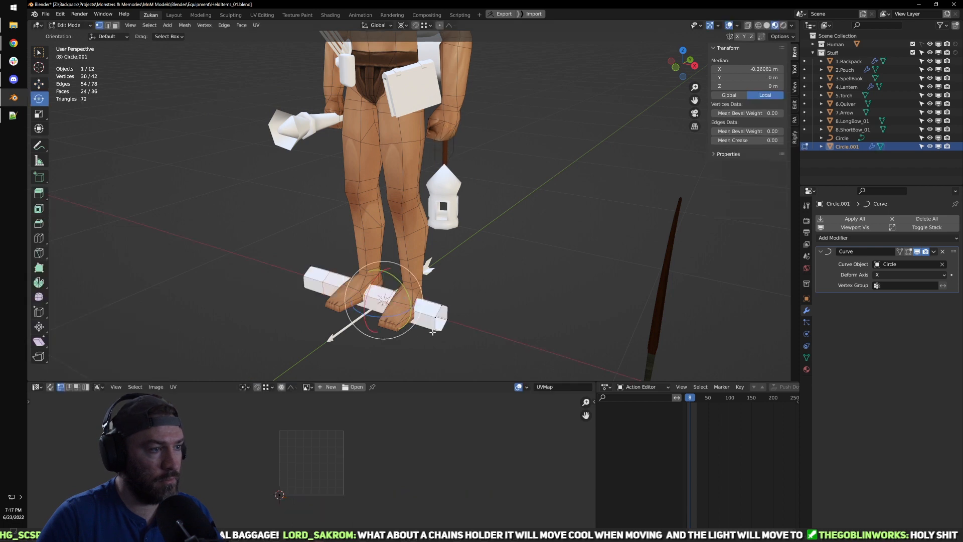
Step: Scale the tube object up uniformly around the 3D cursor to a scale of about 3.2
key(shift+space)
key(s)
drag(413, 310, 524, 346)
key(Tab)
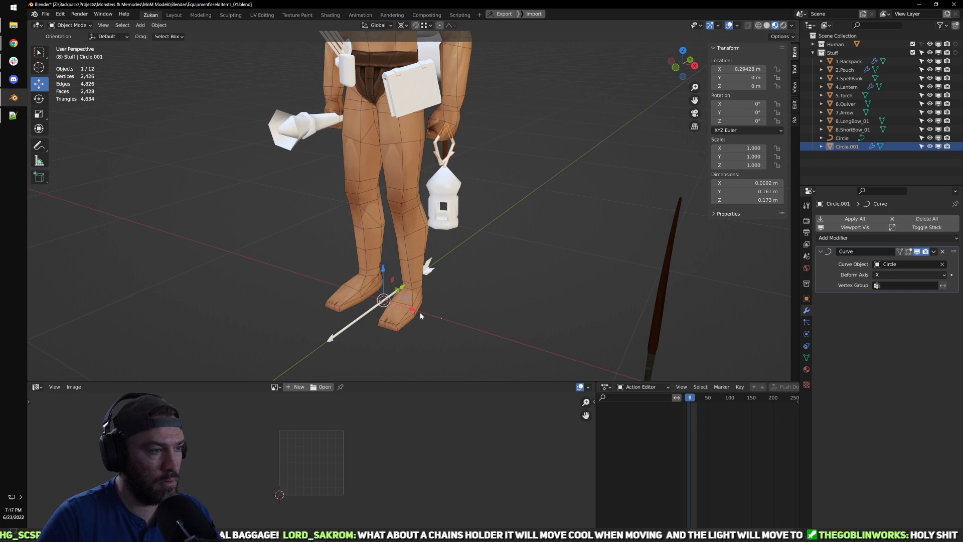
key(shift+space)
key(s)
drag(413, 309, 468, 330)
key(Tab)
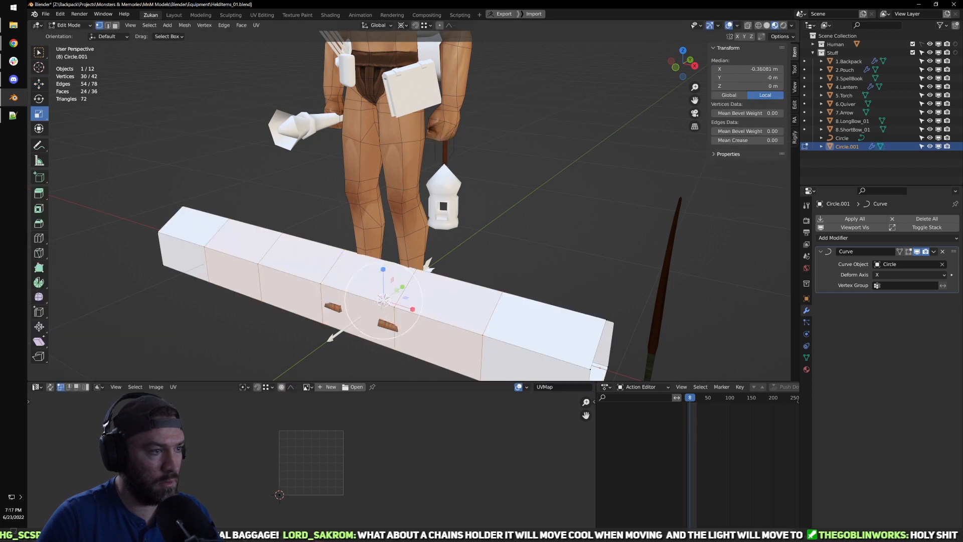
Step: Stretch the tube object along the X axis to an X scale of about 13.87
key(Tab)
scroll(383, 301, down, 5)
key(s)
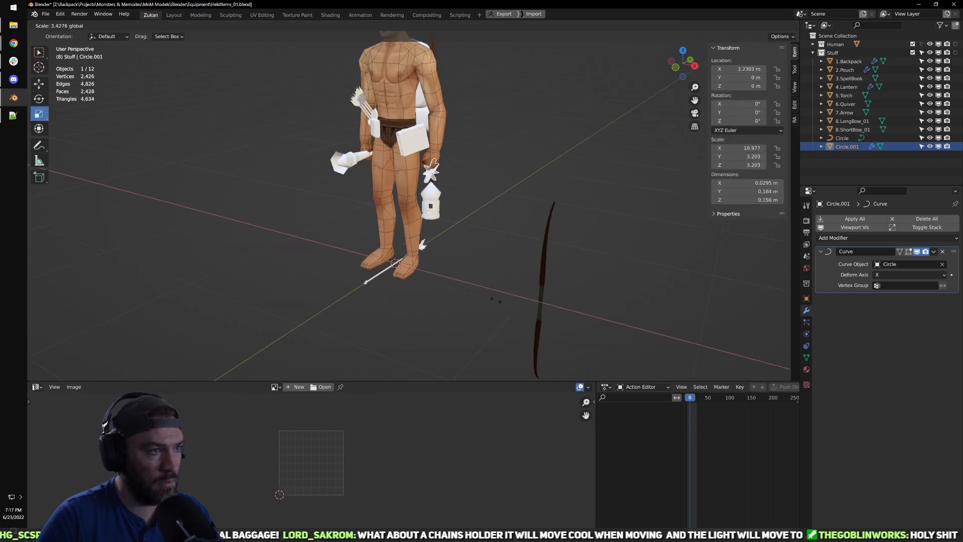
click(521, 312)
key(Tab)
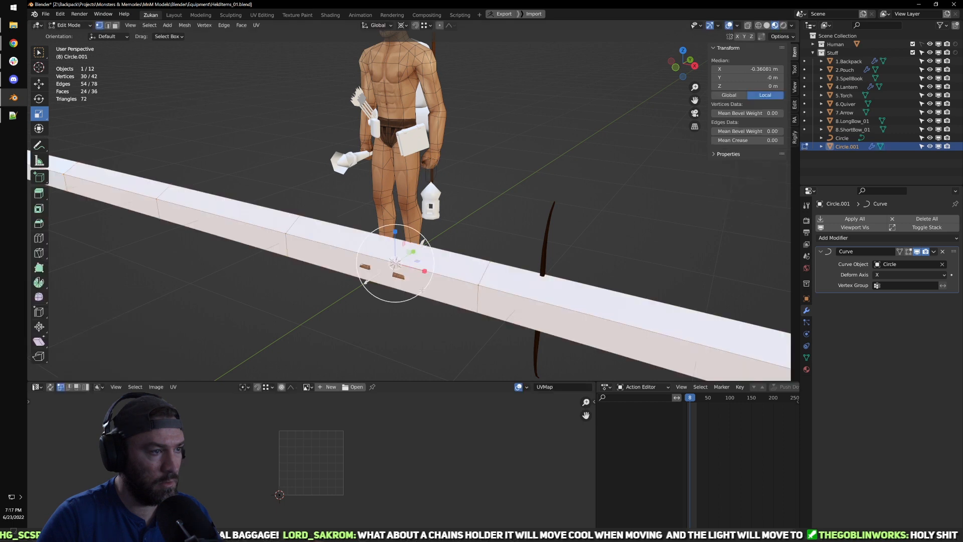
Step: Select the tube's five intermediate edge loops and dissolve their edges
scroll(533, 265, down, 2)
key(ctrl+Tab)
click(567, 259)
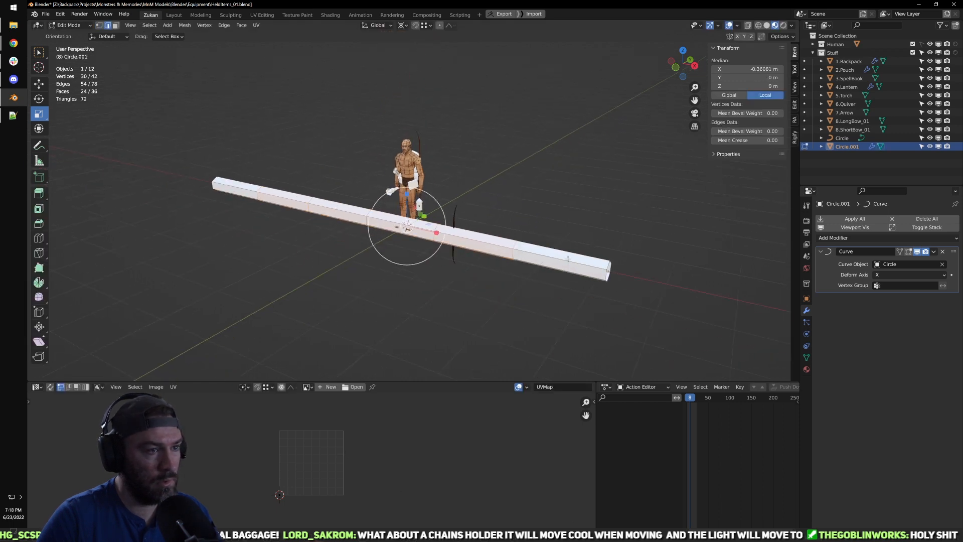
alt+click(516, 246)
scroll(516, 247, up, 4)
alt+shift+click(465, 251)
alt+shift+click(327, 221)
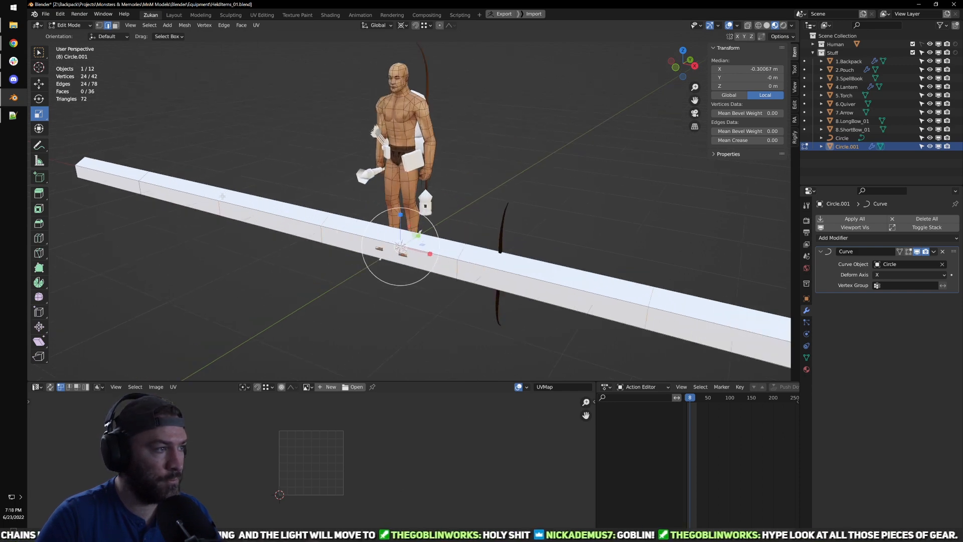
key(x)
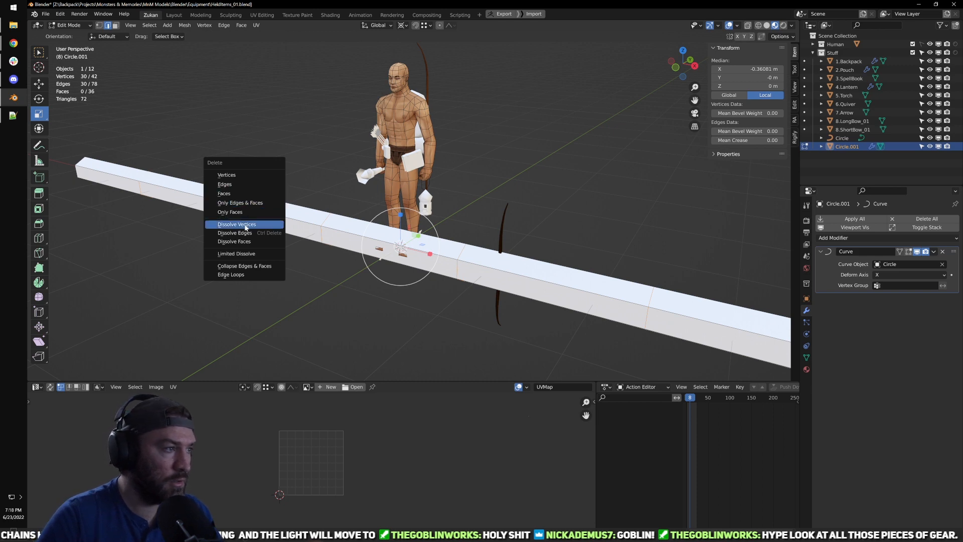
click(244, 233)
Step: Try adding a single loop cut around the tube, then undo it
scroll(419, 236, down, 5)
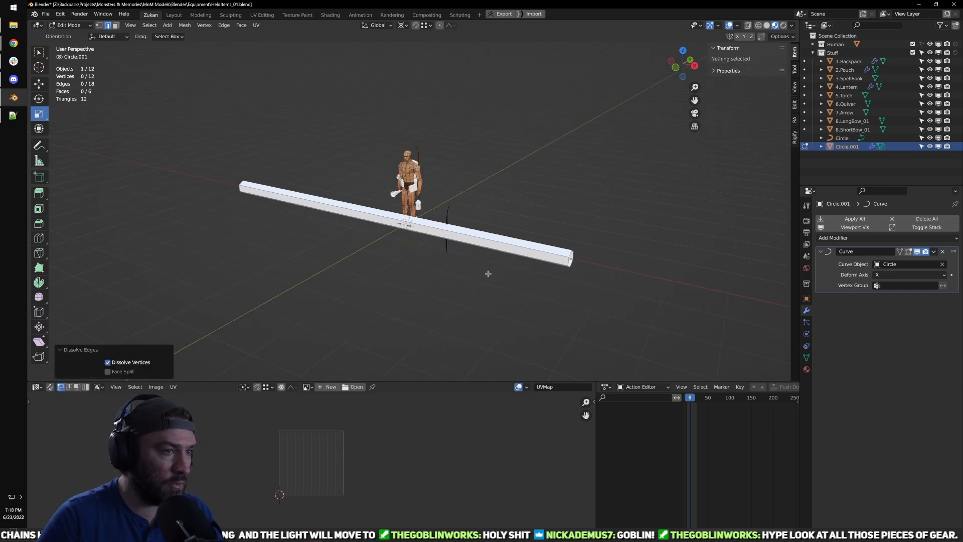
scroll(419, 235, up, 3)
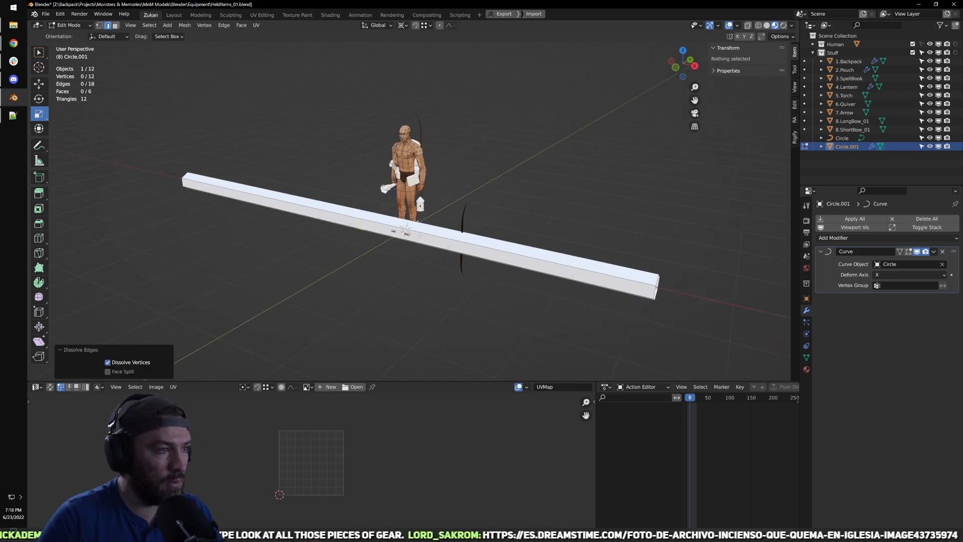
key(ctrl+r)
click(419, 236)
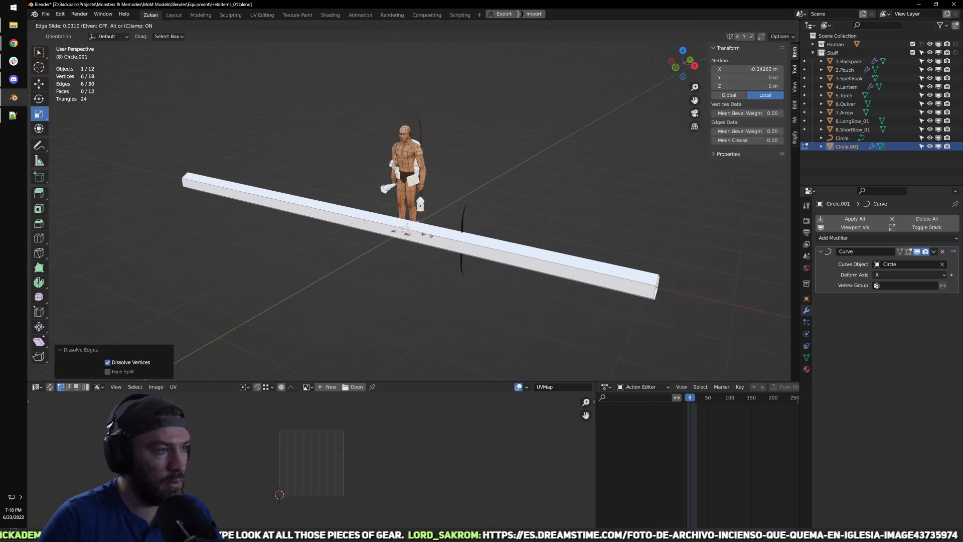
click(427, 235)
key(ctrl+z)
key(ctrl+r)
click(417, 231)
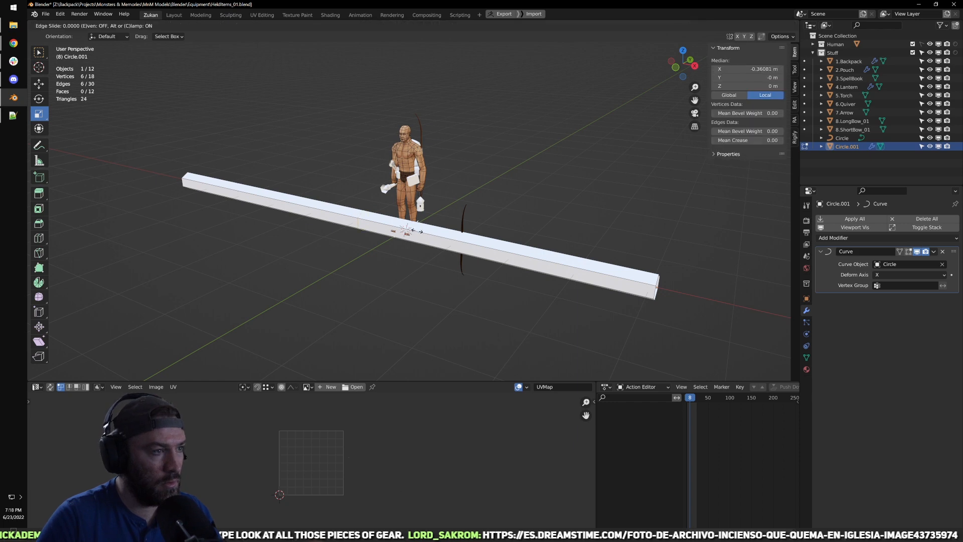
click(412, 231)
key(ctrl+z)
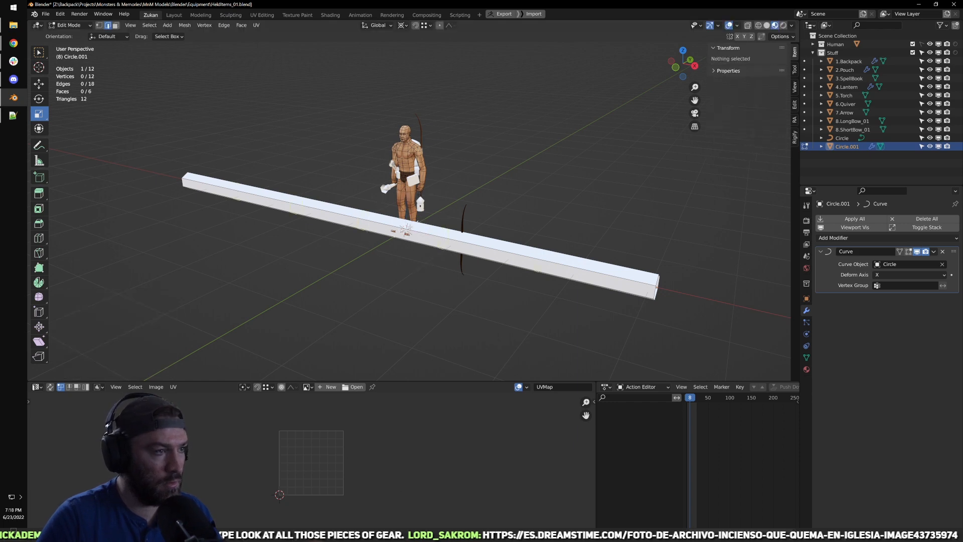
Step: Add 40 evenly spaced loop cuts along the tube's length
key(ctrl+r)
scroll(409, 228, up, 20)
click(410, 228)
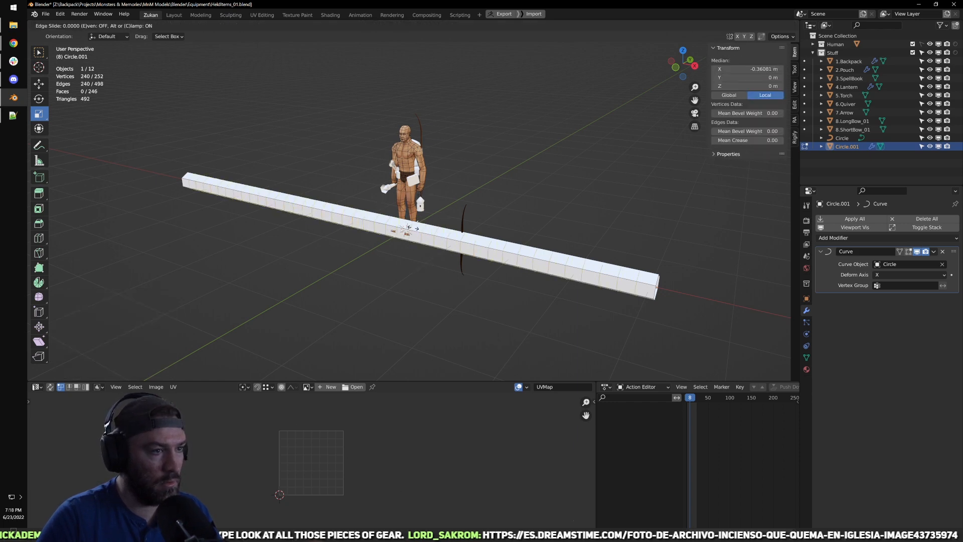
click(409, 228)
key(Tab)
scroll(583, 191, up, 6)
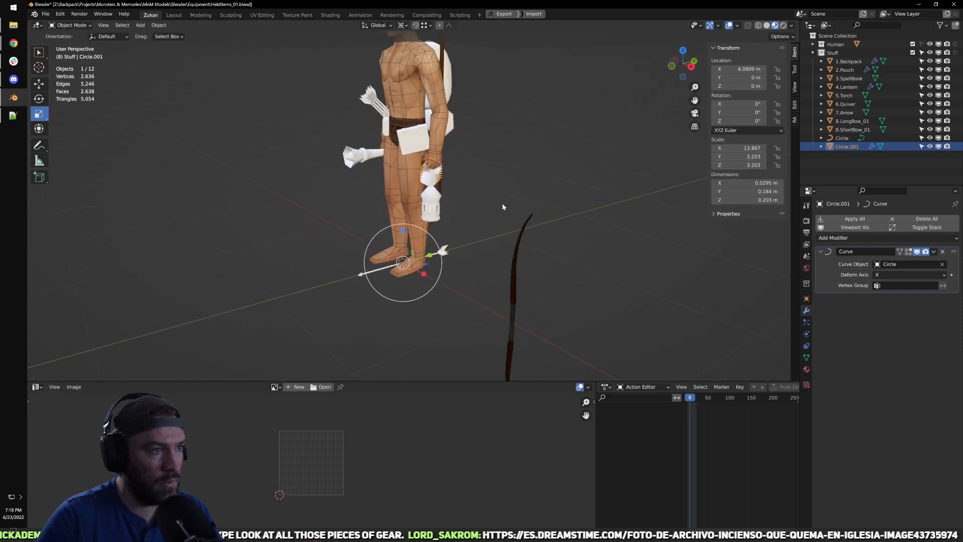
Step: Shrink the tube object along the X axis in two passes, by factors of 0.463 and 0.174
middle_drag(529, 206, 519, 212)
scroll(522, 215, down, 4)
key(Tab)
key(Tab)
key(s)
key(x)
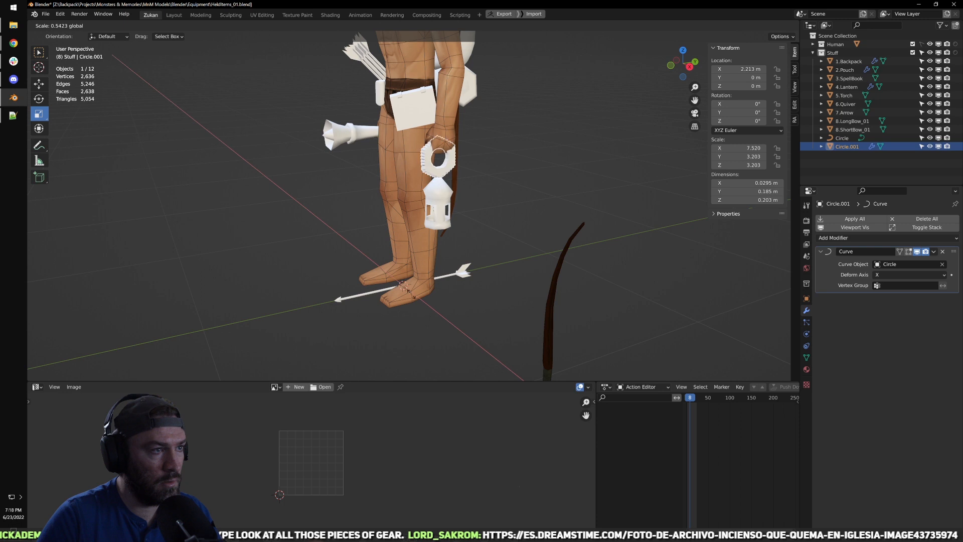
click(437, 308)
middle_drag(437, 308, 456, 308)
drag(416, 299, 410, 296)
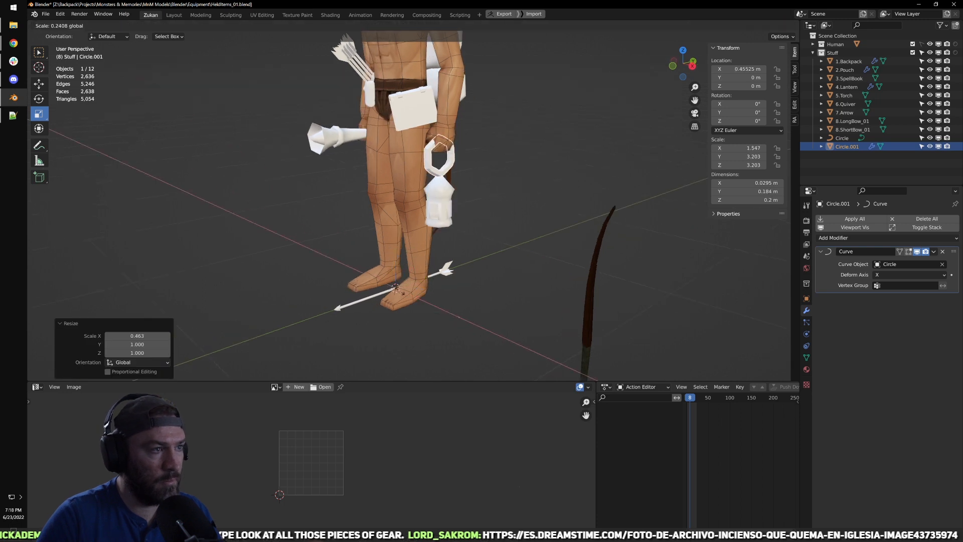
click(396, 288)
Step: Fine-tune the tube's length around the circle by scaling it along the X axis by 0.665
scroll(423, 335, up, 2)
drag(406, 350, 396, 344)
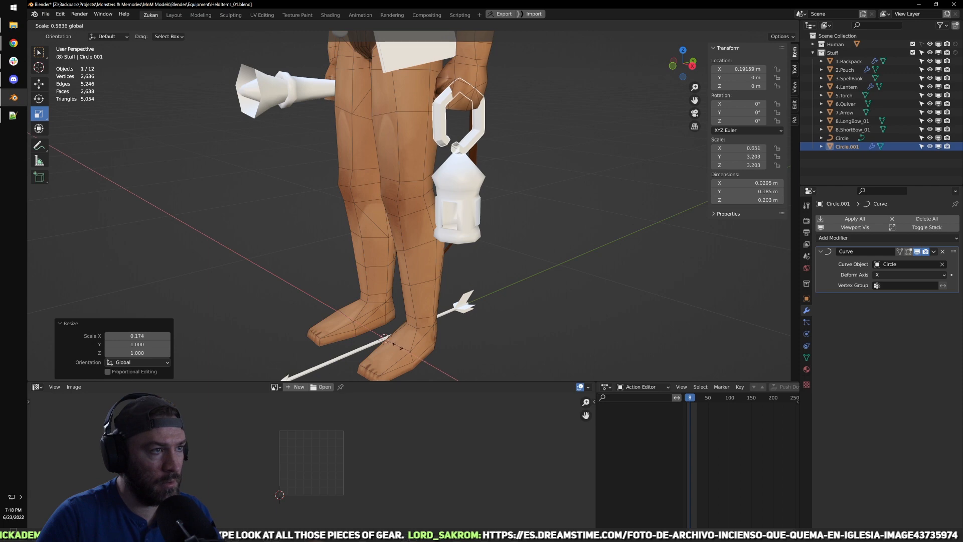
drag(399, 346, 399, 346)
middle_drag(506, 302, 449, 301)
scroll(478, 204, up, 3)
scroll(502, 166, down, 5)
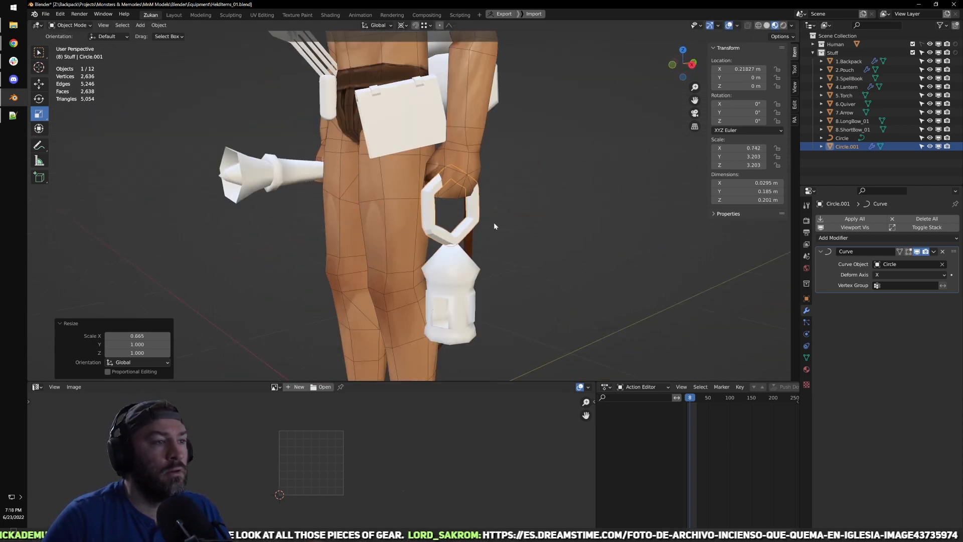
Step: Scale the tube object down uniformly by 0.744 to thin the ring handle
middle_drag(476, 280, 402, 283)
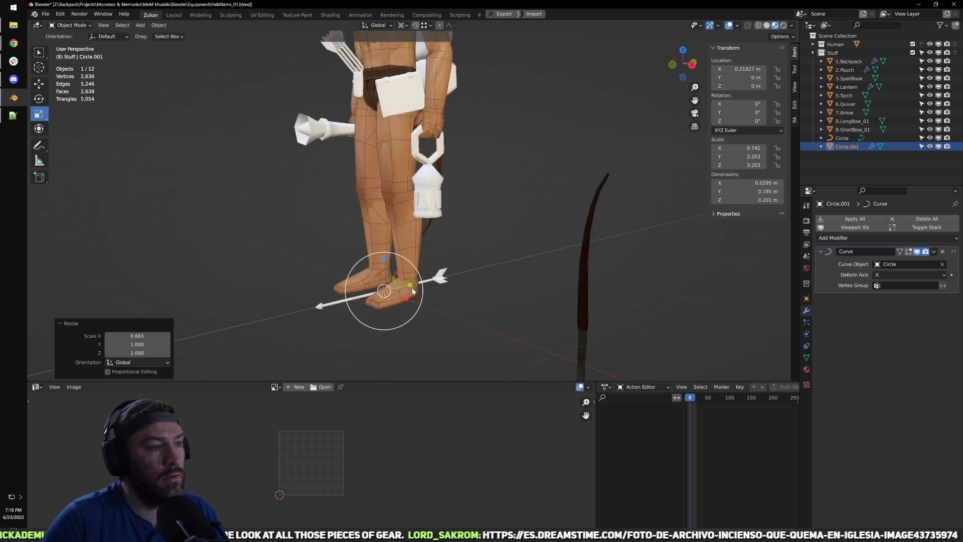
mouse_move(418, 311)
mouse_down()
mouse_move(401, 299)
mouse_move(408, 304)
mouse_up()
middle_drag(456, 210, 484, 207)
scroll(477, 201, up, 5)
shift+middle_drag(469, 173, 301, 230)
scroll(462, 273, up, 3)
scroll(354, 219, up, 2)
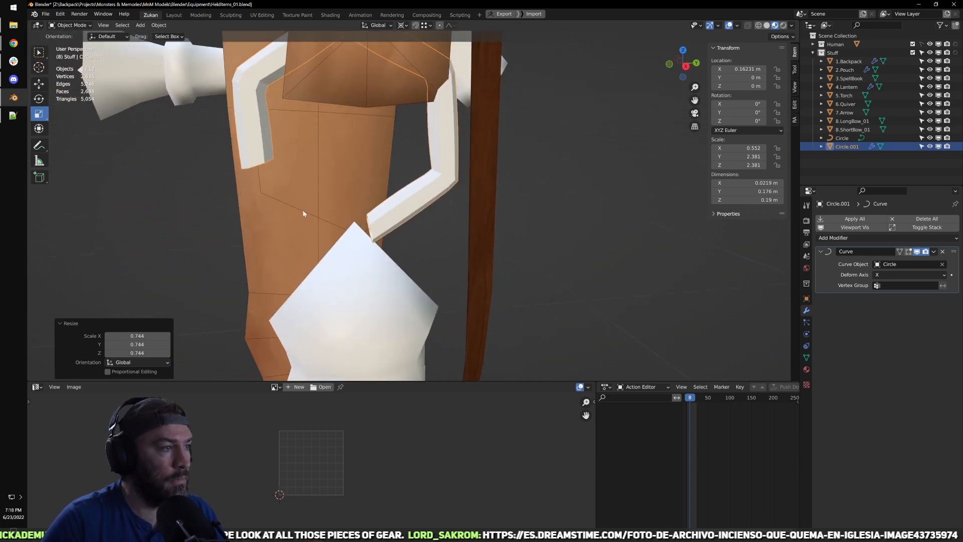
Step: Select the circle curve and add a Subdivision modifier at level 2
click(368, 238)
key(ctrl+2)
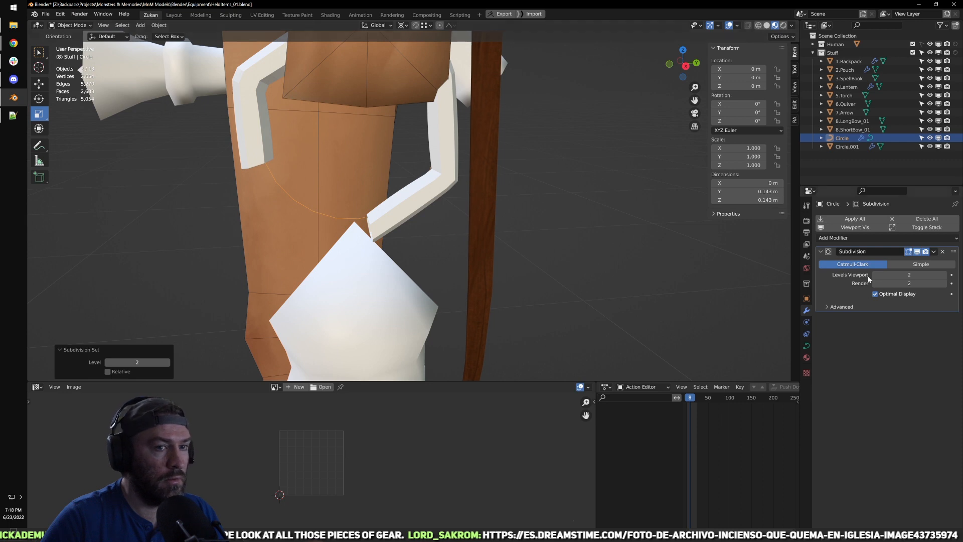
scroll(437, 269, down, 3)
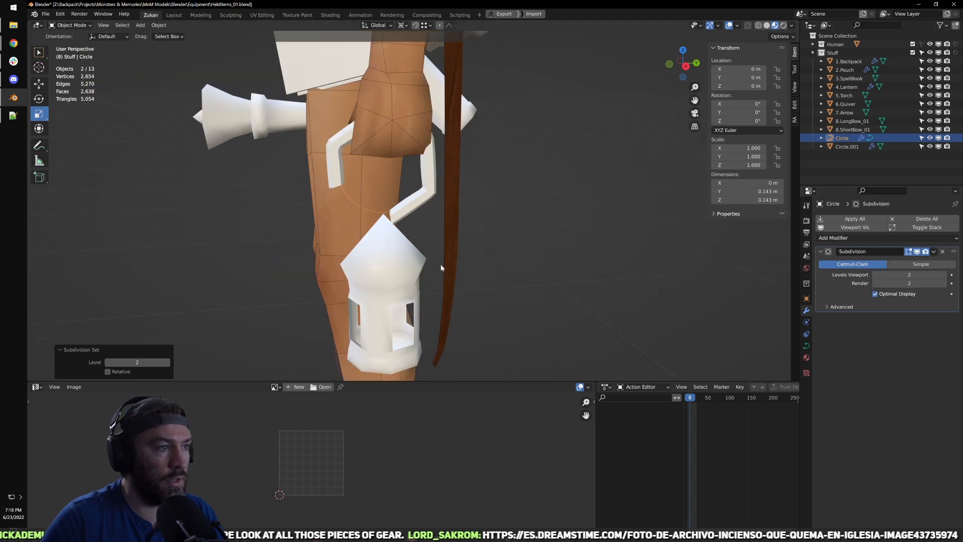
Step: Select the deformed handle tube and move it -0.049245 m along the X axis to slide it around the circle
middle_drag(437, 269, 353, 215)
key(alt+a)
click(432, 205)
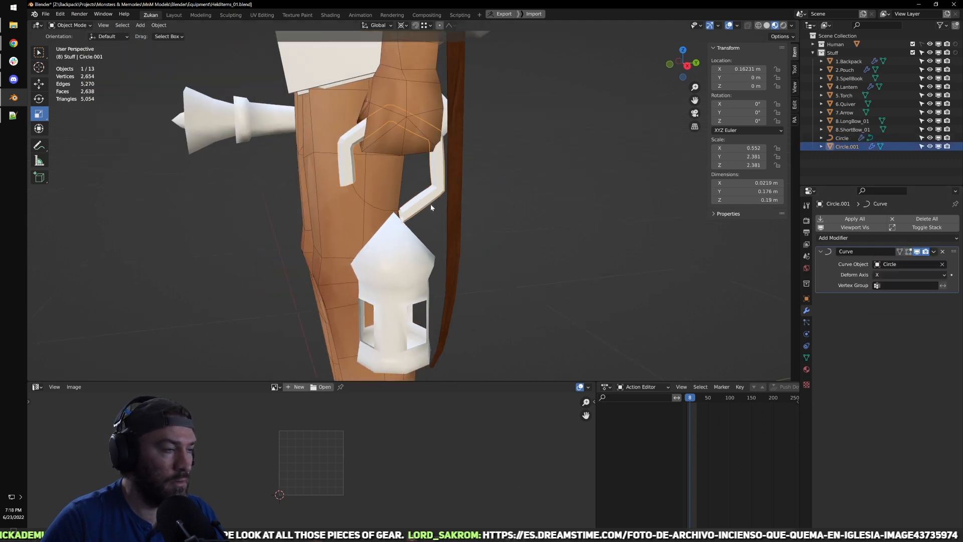
middle_drag(452, 278, 492, 294)
shift+middle_drag(491, 294, 481, 170)
key(w)
drag(409, 347, 398, 337)
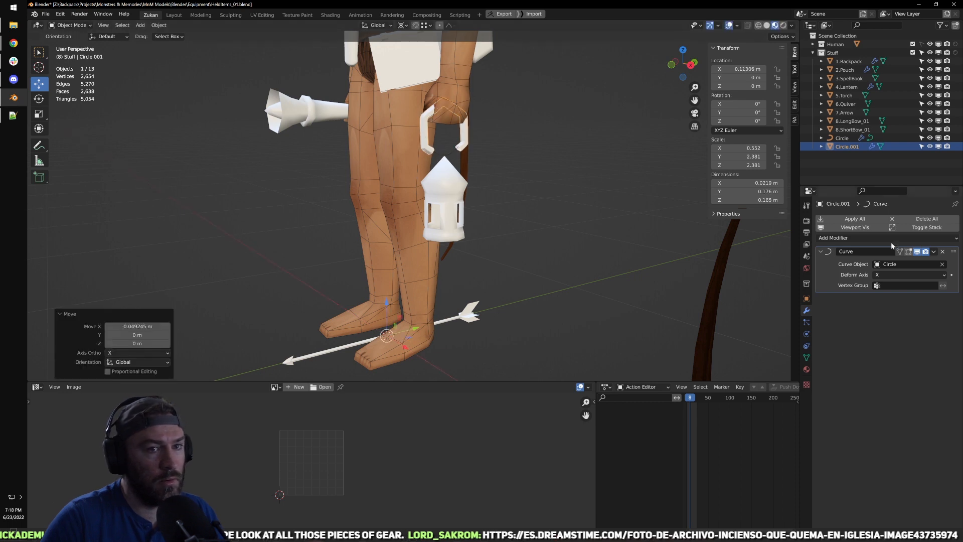
Step: Apply the Curve modifier on the handle, then isolate its mesh in Edit Mode with edge selection
click(934, 252)
click(911, 262)
ctrl+middle_drag(467, 200, 549, 175)
key(Tab)
shift+middle_drag(501, 75, 442, 234)
scroll(461, 229, down, 2)
scroll(427, 199, up, 2)
shift+middle_drag(423, 196, 427, 226)
key(ctrl+Tab)
click(421, 207)
scroll(422, 225, down, 4)
key(KP_Divide)
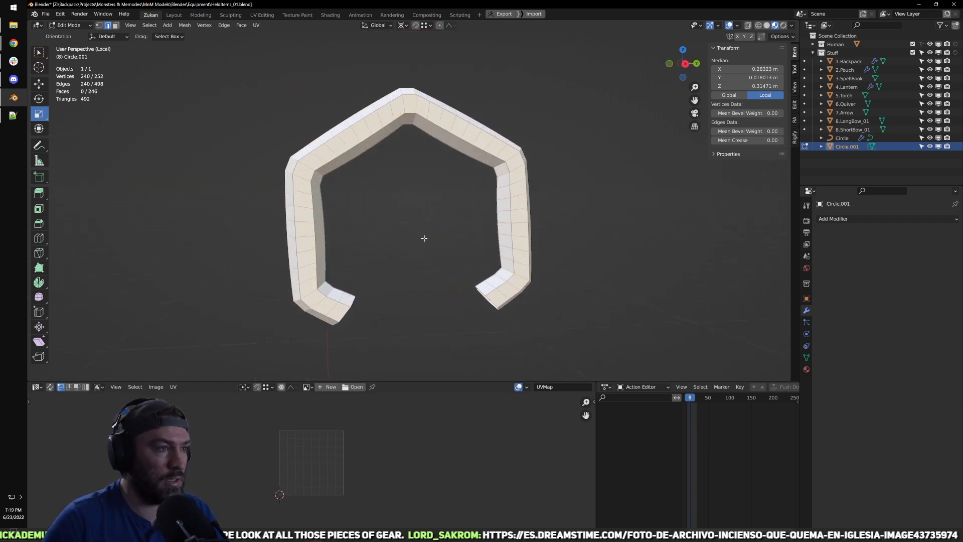
Step: Select the ring of crosswise edges along the handle's side face and thin it with Checker Deselect
key(KP_3)
alt+click(239, 143)
alt+shift+click(588, 119)
ctrl+alt+click(601, 301)
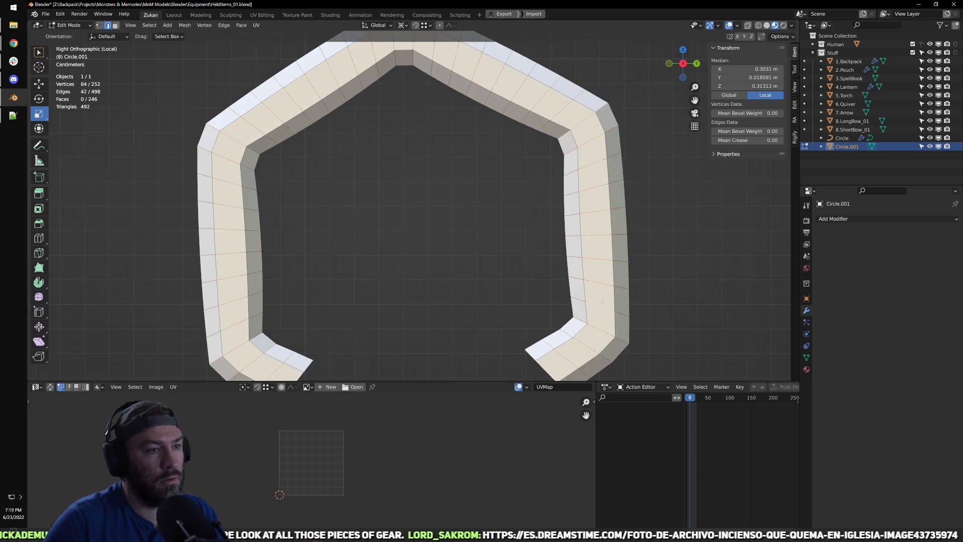
key(w)
middle_drag(401, 209, 414, 255)
scroll(350, 152, up, 4)
click(150, 25)
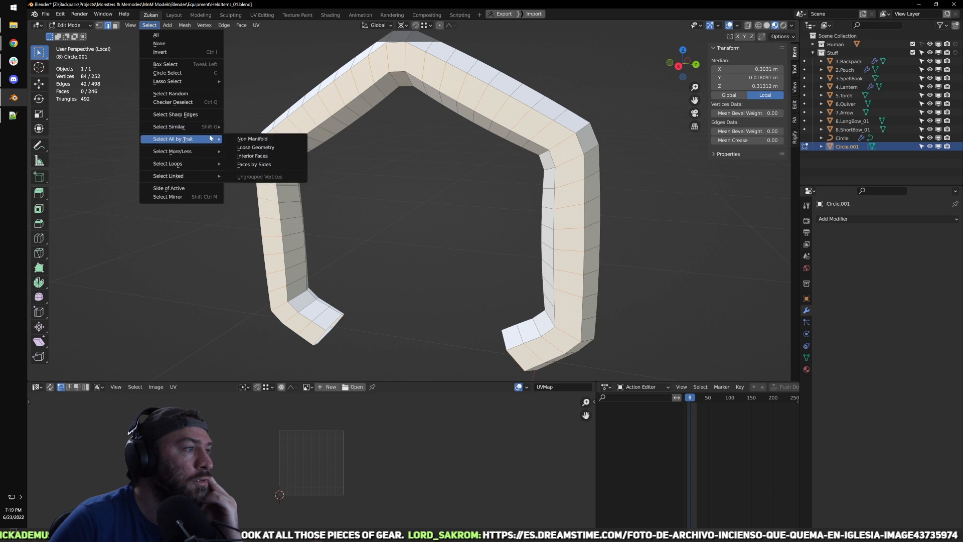
mouse_move(214, 151)
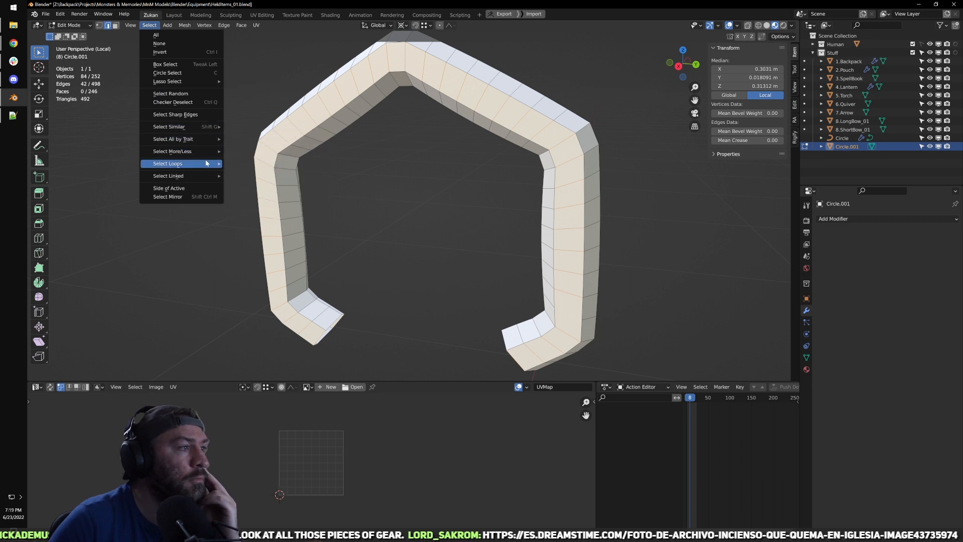
mouse_move(204, 174)
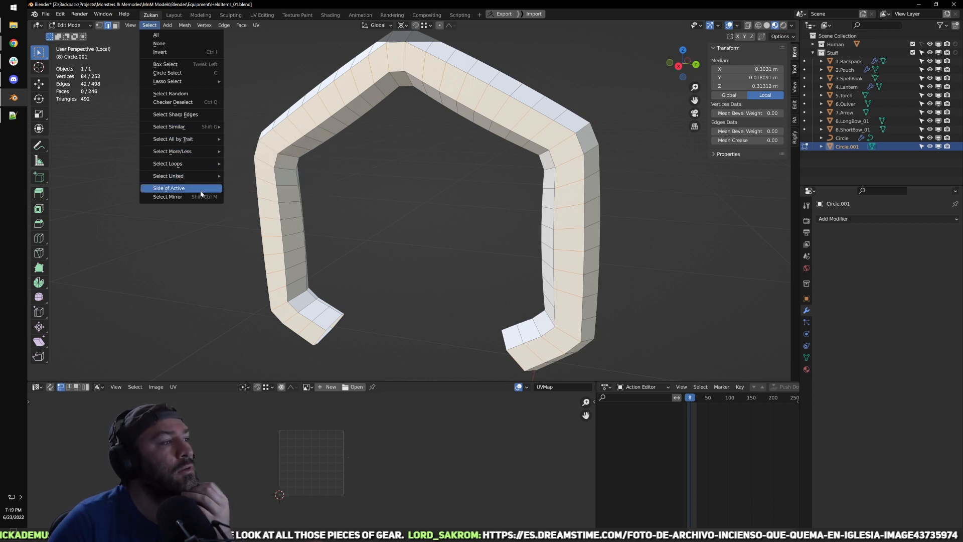
mouse_move(196, 130)
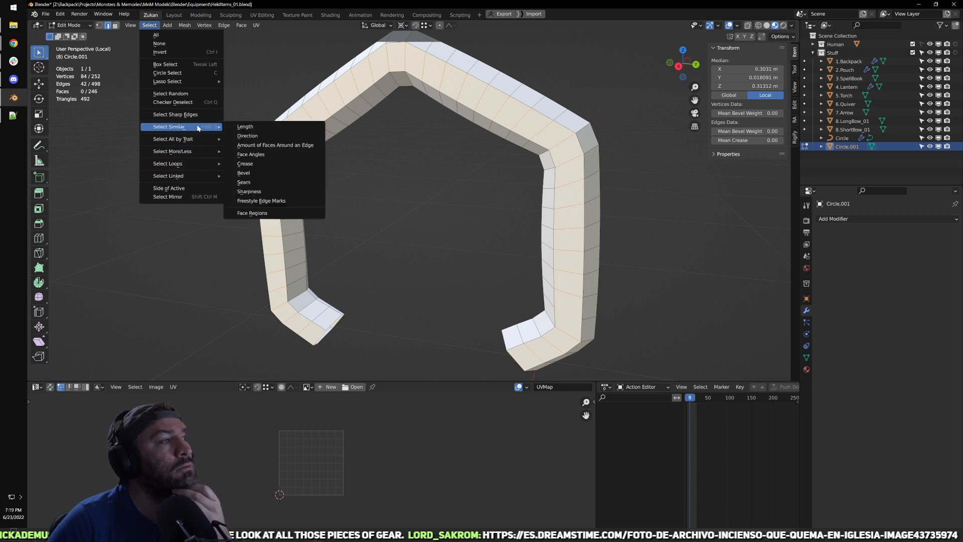
click(197, 102)
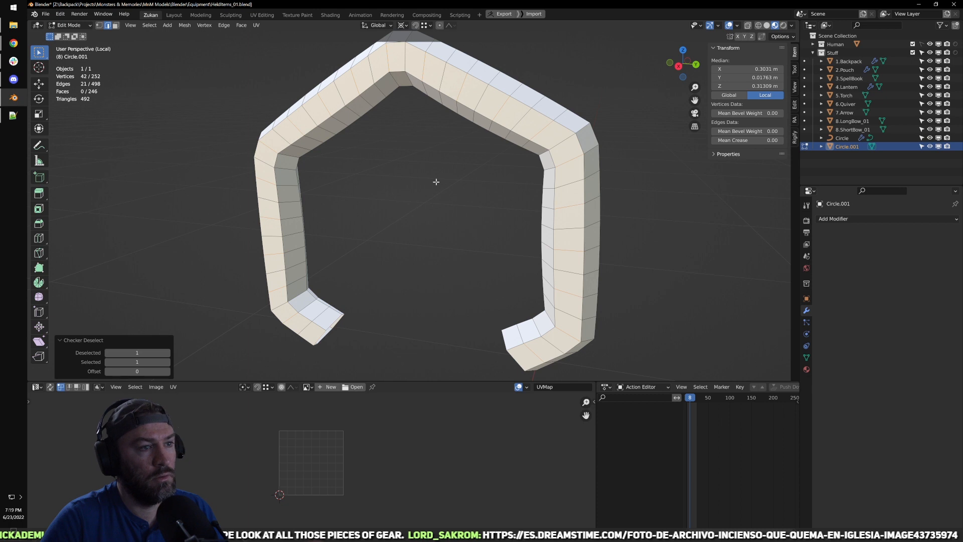
Step: Extend the selected edges to full loops around the tube and dissolve them to halve the handle's segments
key(alt+l)
scroll(471, 191, down, 3)
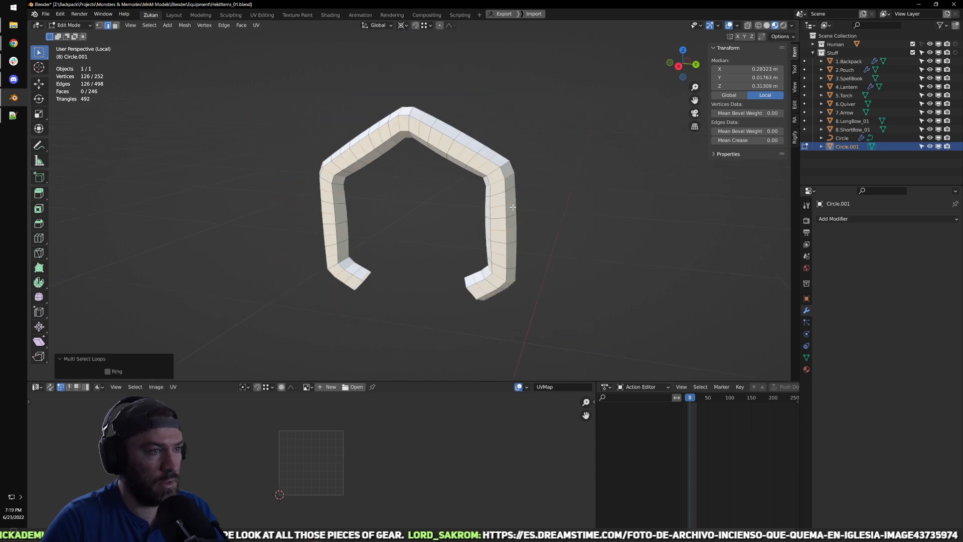
key(x)
click(513, 209)
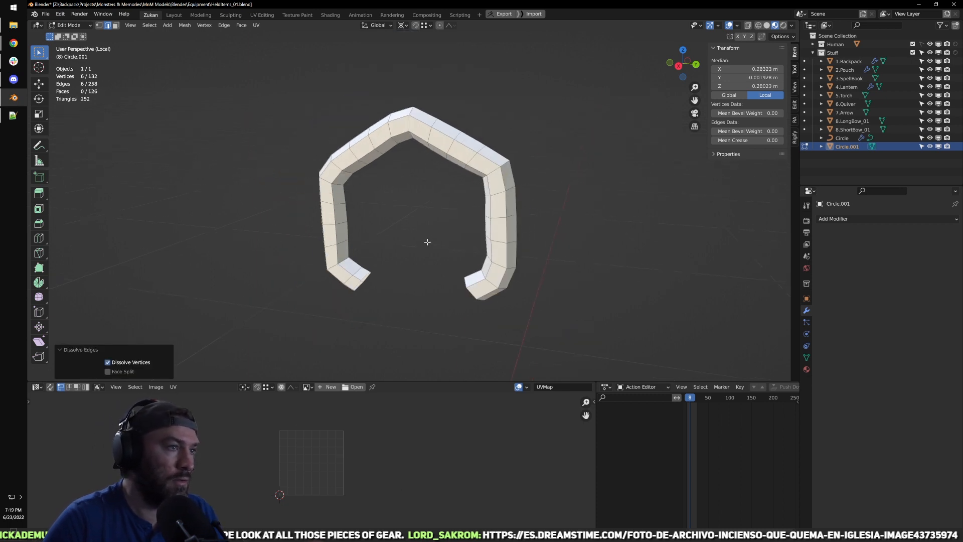
middle_drag(496, 206, 478, 203)
ctrl+alt+click(503, 187)
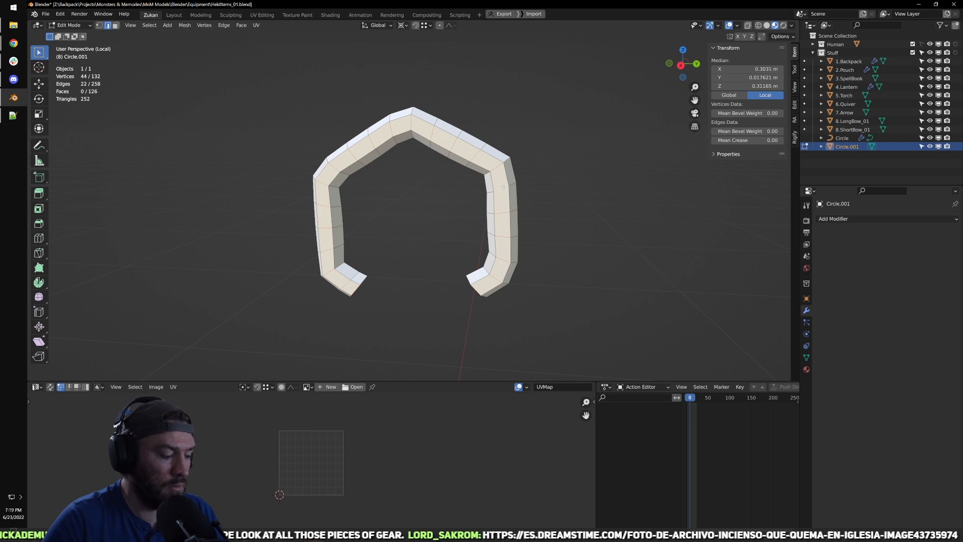
mouse_move(497, 192)
middle_down()
mouse_move(406, 215)
mouse_move(464, 205)
middle_up()
key(alt+z)
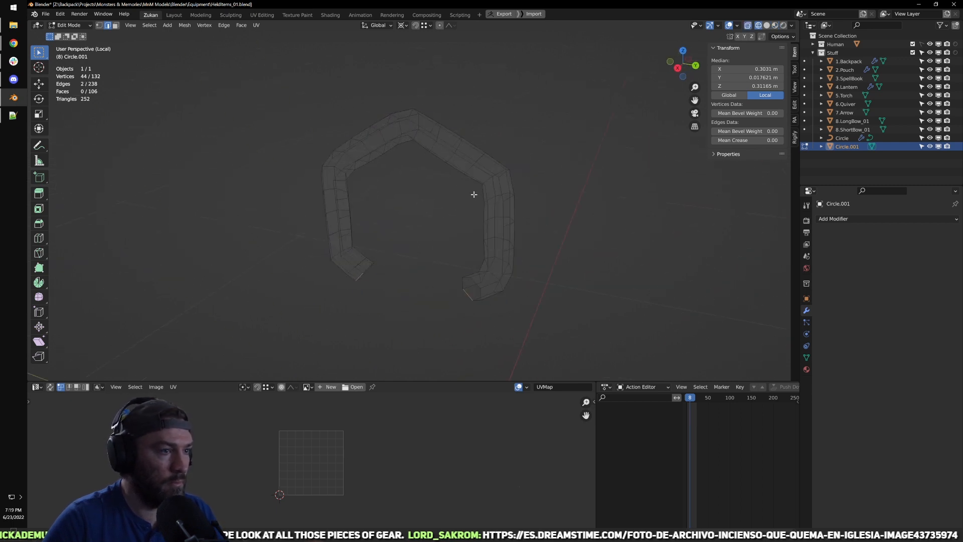
key(alt+z)
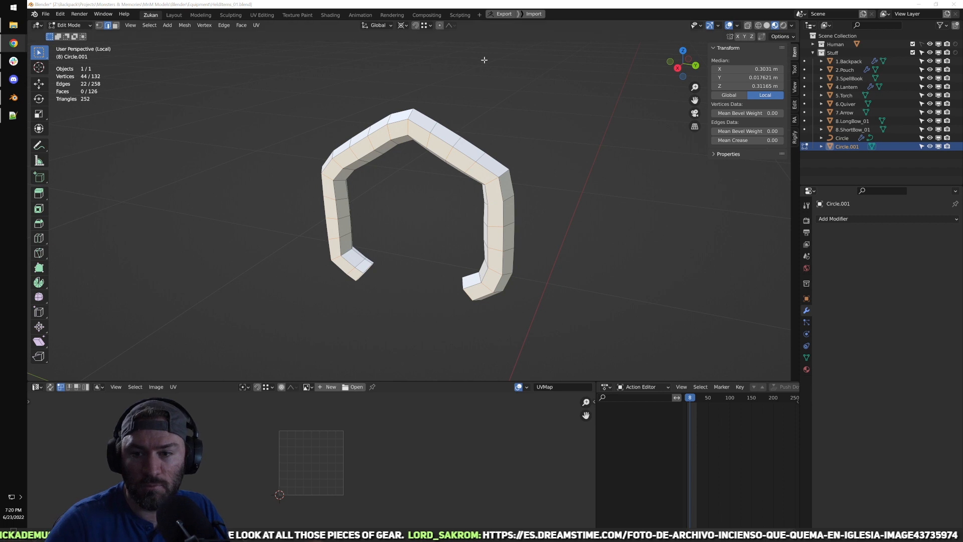
click(441, 195)
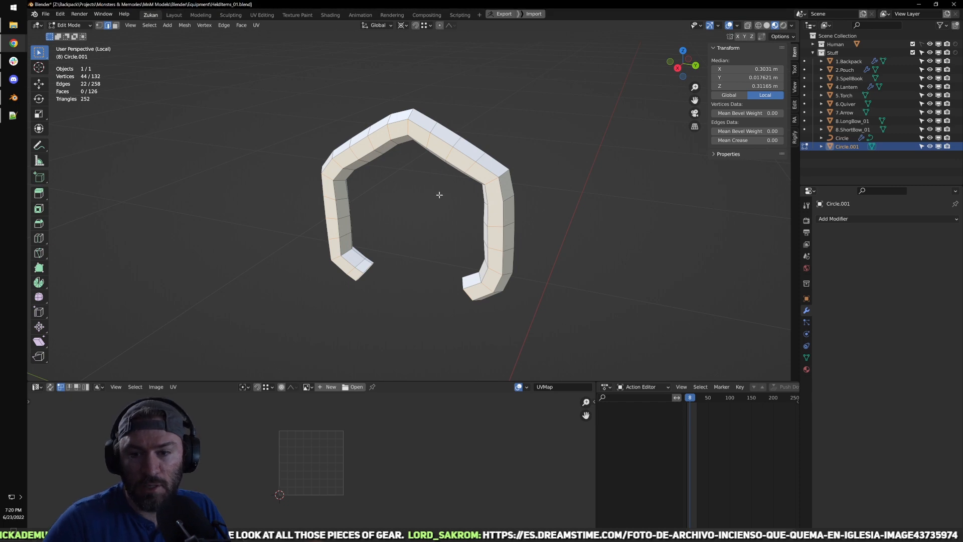
Step: Leave local view, maximize the viewport with overlays hidden, and examine the fully equipped character from front and back
scroll(437, 194, down, 4)
key(KP_Divide)
middle_drag(420, 199, 533, 215)
scroll(465, 256, down, 4)
scroll(439, 234, up, 4)
key(ctrl+space)
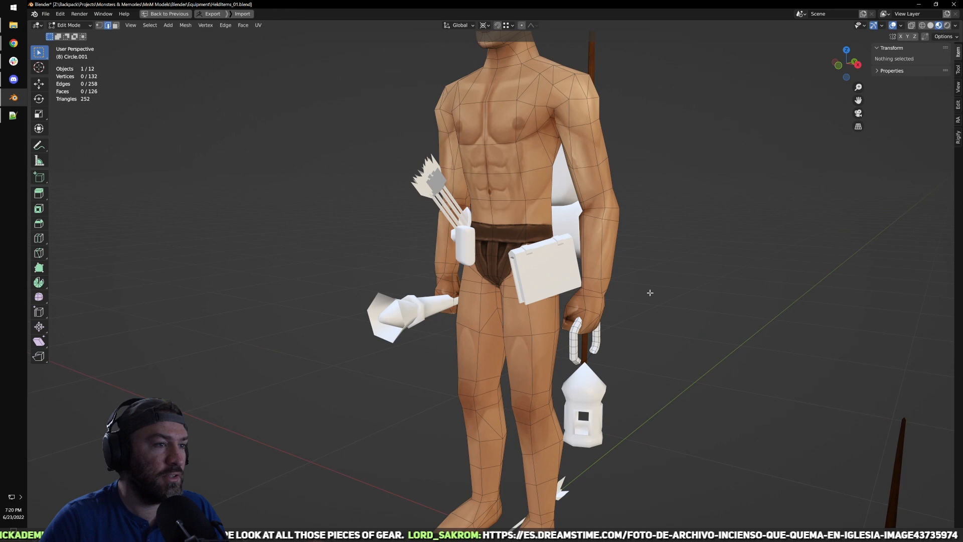
scroll(647, 230, down, 3)
click(892, 27)
middle_drag(593, 216, 446, 238)
scroll(481, 246, up, 3)
shift+middle_drag(544, 256, 503, 258)
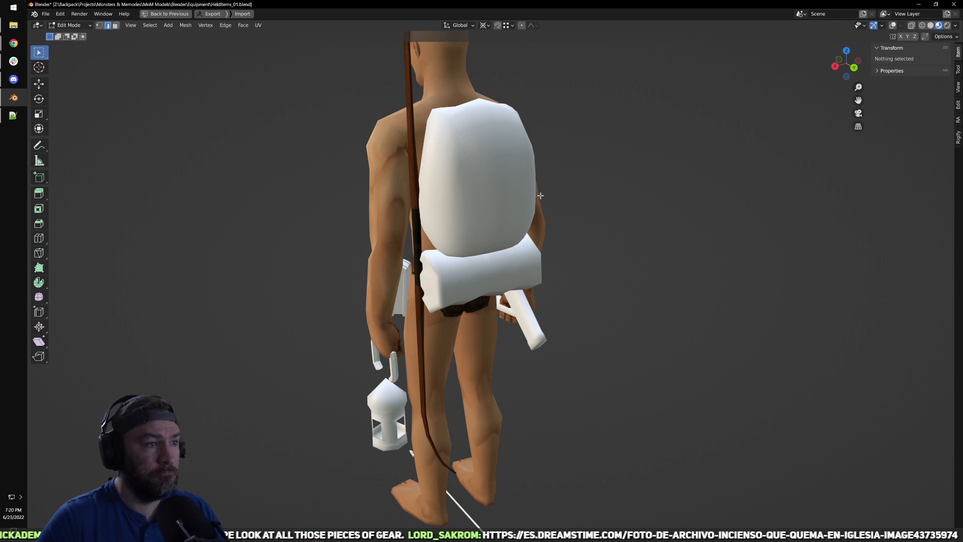
Step: Examine the lantern, torch and ground arrow close up around the character's lower body
middle_drag(679, 231, 517, 299)
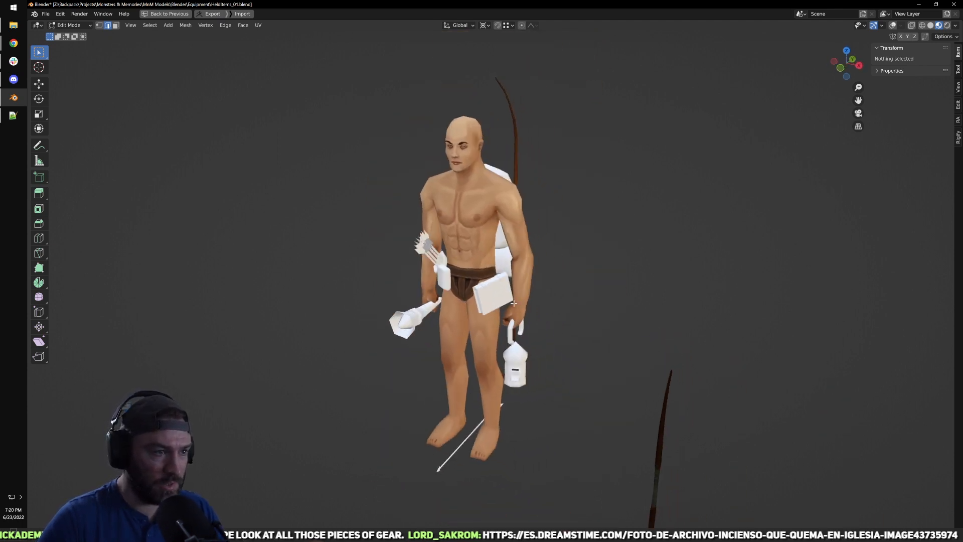
scroll(512, 300, up, 5)
middle_drag(498, 378, 543, 350)
middle_drag(597, 381, 380, 258)
shift+middle_drag(477, 345, 455, 183)
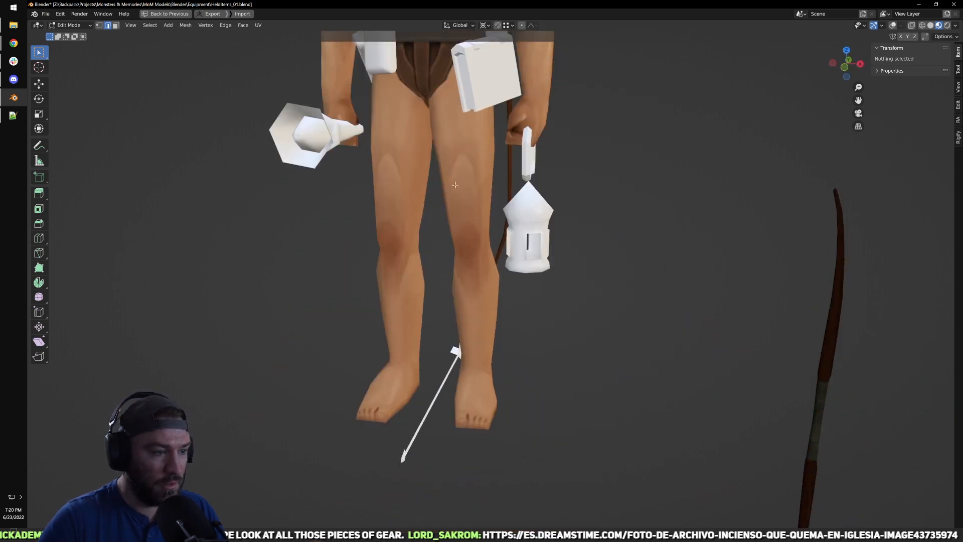
shift+middle_drag(462, 306, 454, 185)
scroll(466, 226, up, 3)
mouse_move(504, 352)
middle_down()
mouse_move(568, 341)
mouse_move(530, 368)
middle_up()
Step: Examine the longbow, backpack and bedroll on the character from behind and from the front
scroll(531, 368, down, 3)
shift+drag(592, 321, 321, 355)
scroll(551, 345, down, 3)
shift+middle_drag(426, 201, 577, 249)
shift+middle_drag(521, 170, 476, 290)
scroll(477, 290, up, 3)
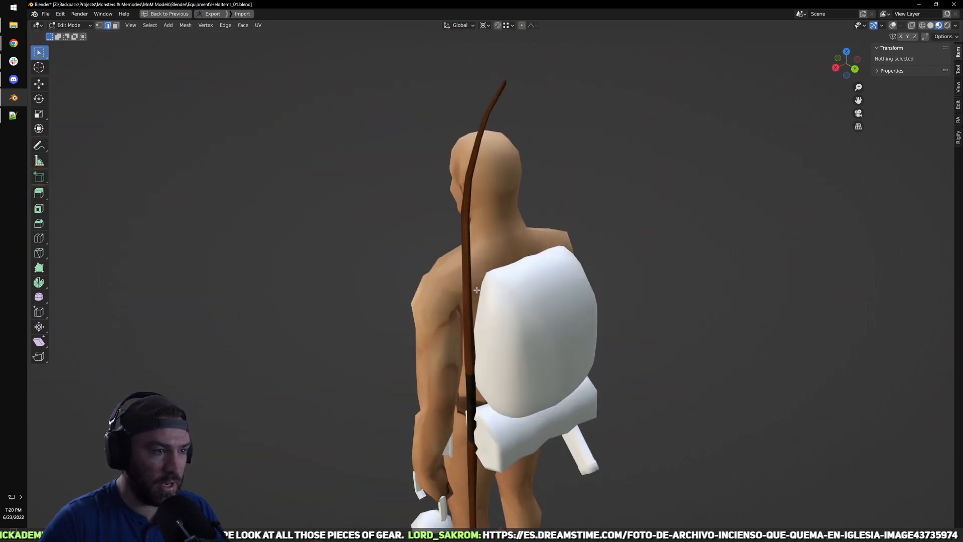
middle_drag(450, 426, 441, 221)
middle_drag(545, 258, 484, 241)
shift+middle_drag(454, 227, 456, 279)
Step: Restore the split editor layout and viewport overlays, then return to Object Mode with nothing selected
key(KP_Divide)
key(KP_Divide)
key(ctrl+space)
scroll(436, 221, up, 6)
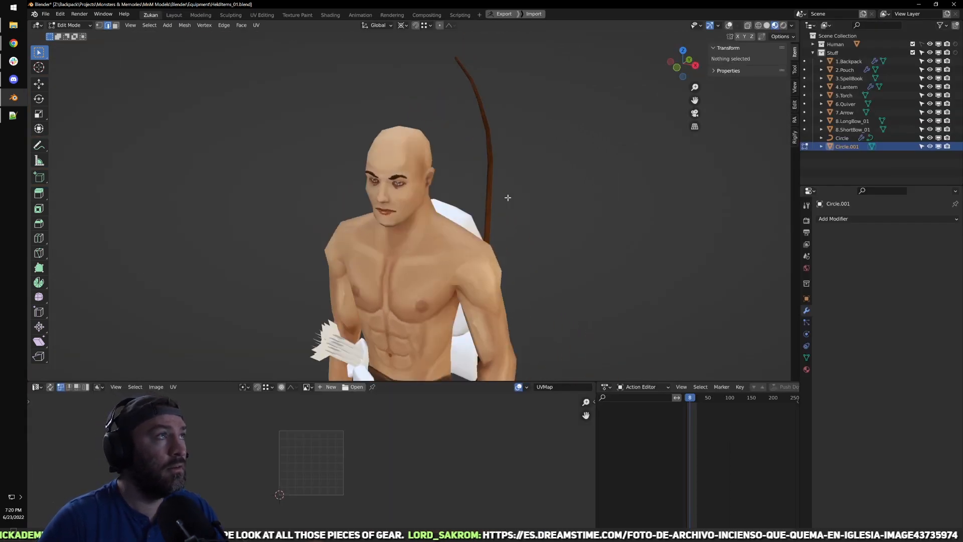
click(729, 25)
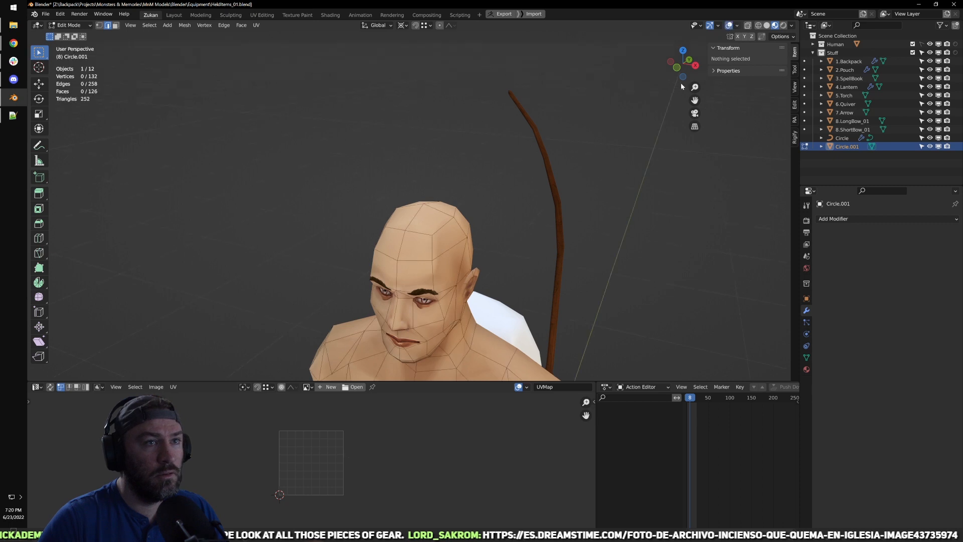
key(Tab)
key(Tab)
key(Tab)
click(467, 243)
Step: Examine the equipment from the front and the side, selecting the arrow on the ground
middle_drag(475, 282, 452, 186)
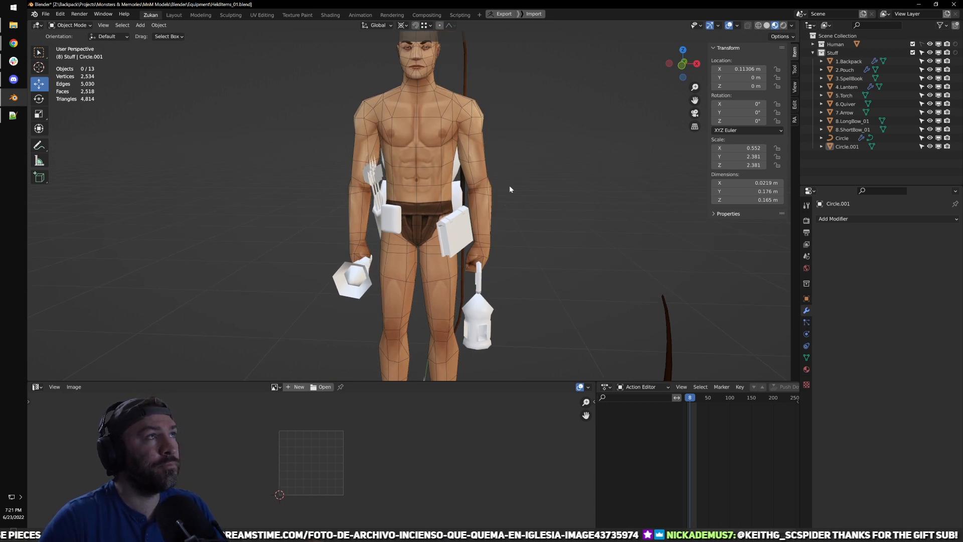
scroll(486, 180, down, 2)
scroll(481, 175, up, 1)
shift+middle_drag(481, 225, 483, 171)
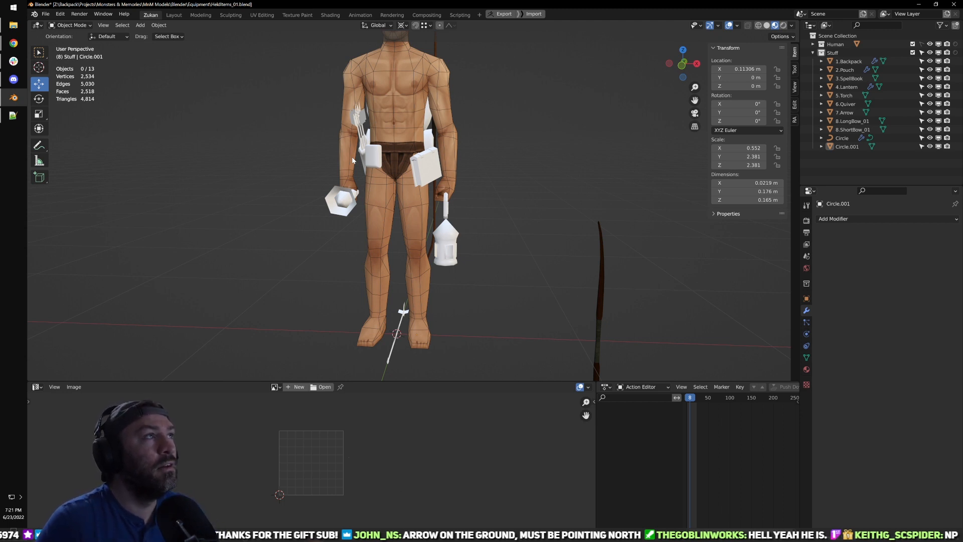
shift+middle_drag(547, 197, 456, 203)
scroll(454, 205, up, 1)
click(365, 254)
middle_drag(434, 252, 522, 298)
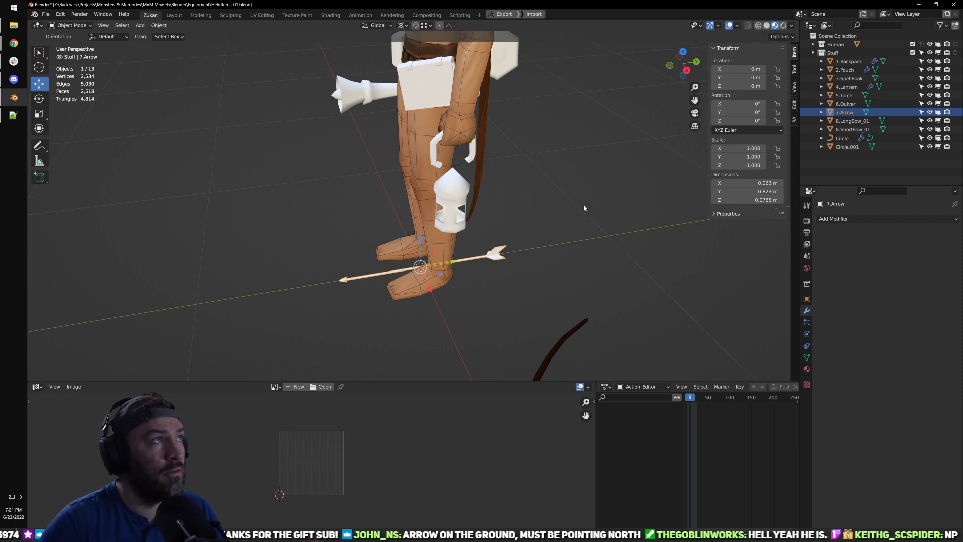
scroll(479, 265, down, 3)
scroll(549, 240, up, 3)
Step: Select the pouch to inspect it on the character, then clear the selection
middle_drag(486, 252, 429, 203)
scroll(429, 203, up, 5)
click(442, 213)
middle_drag(493, 244, 504, 225)
scroll(430, 235, down, 5)
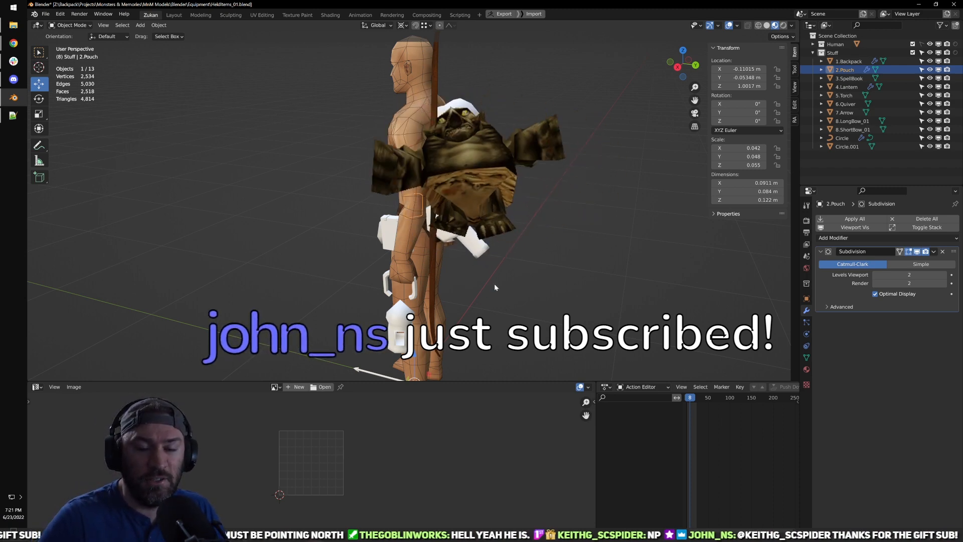
click(562, 252)
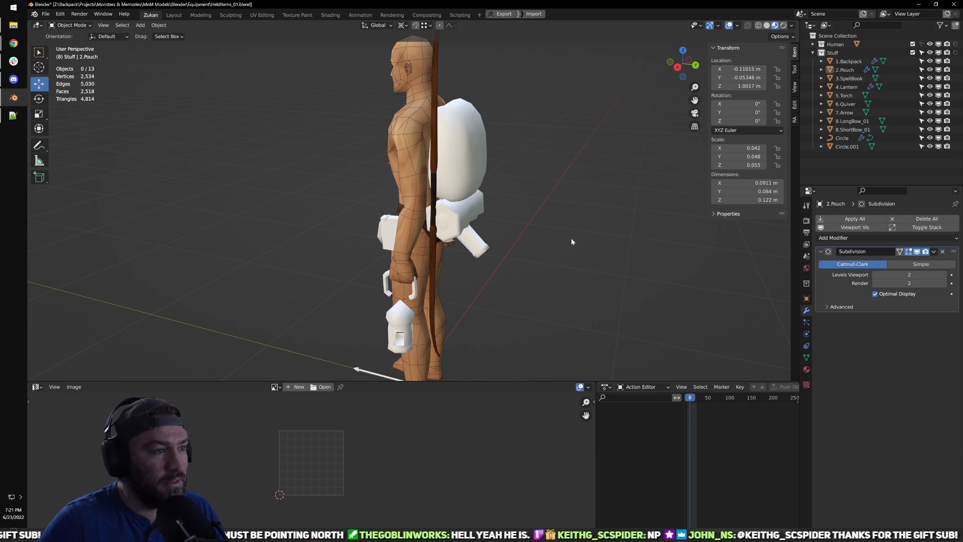
Step: Select the lantern's handle, isolate it in local view and enter Edit Mode
scroll(557, 233, up, 5)
click(465, 161)
scroll(446, 212, up, 2)
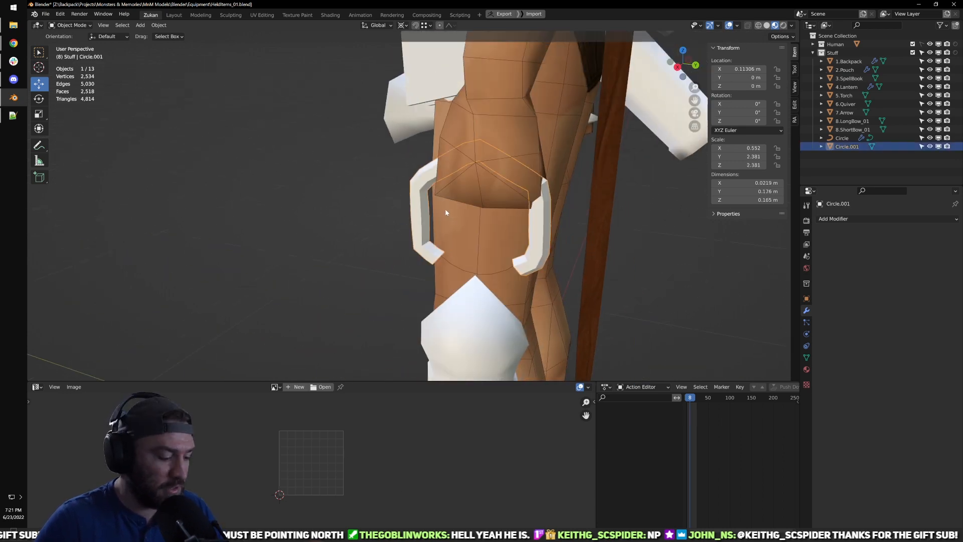
key(KP_Divide)
key(Tab)
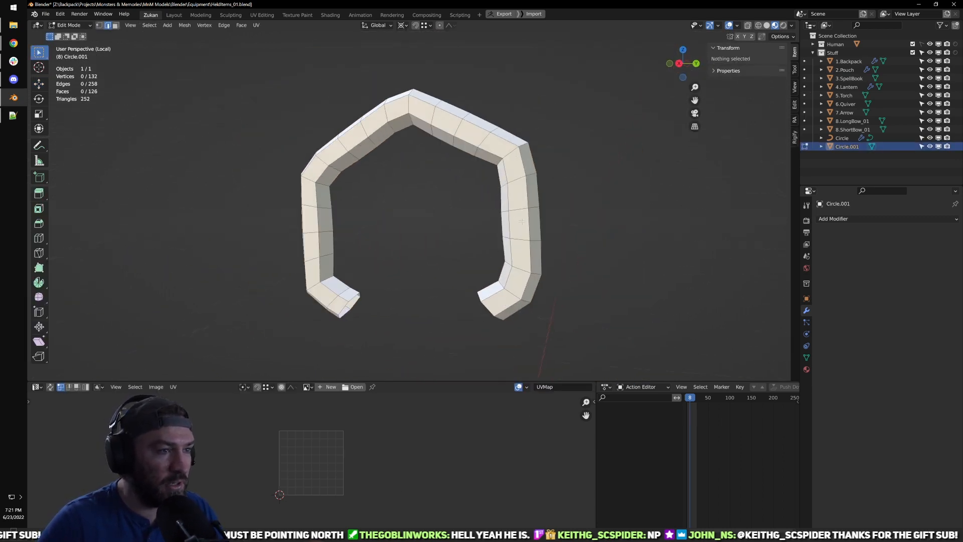
Step: Select the handle's crosswise edge ring, keep every second edge with Checker Deselect, and try Triangulate Faces on it
ctrl+alt+click(524, 165)
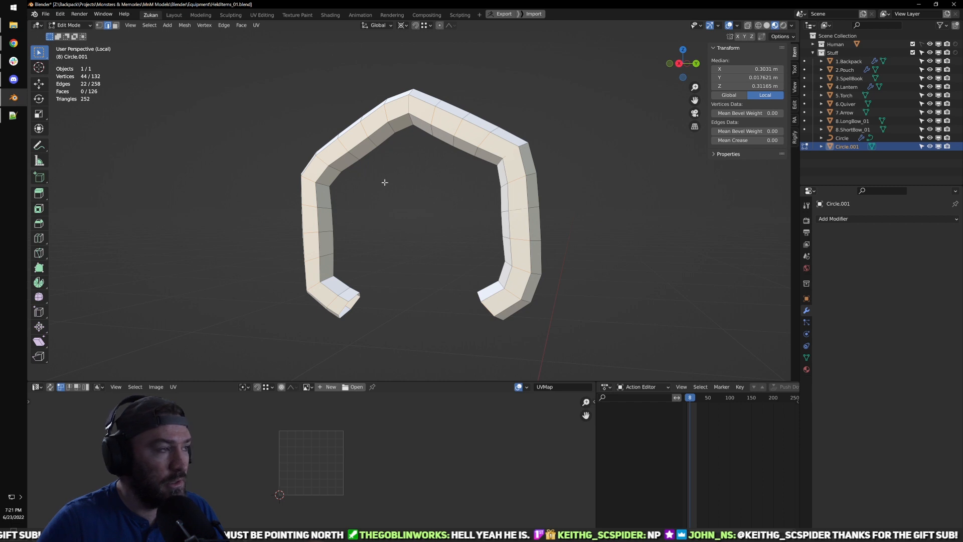
click(150, 25)
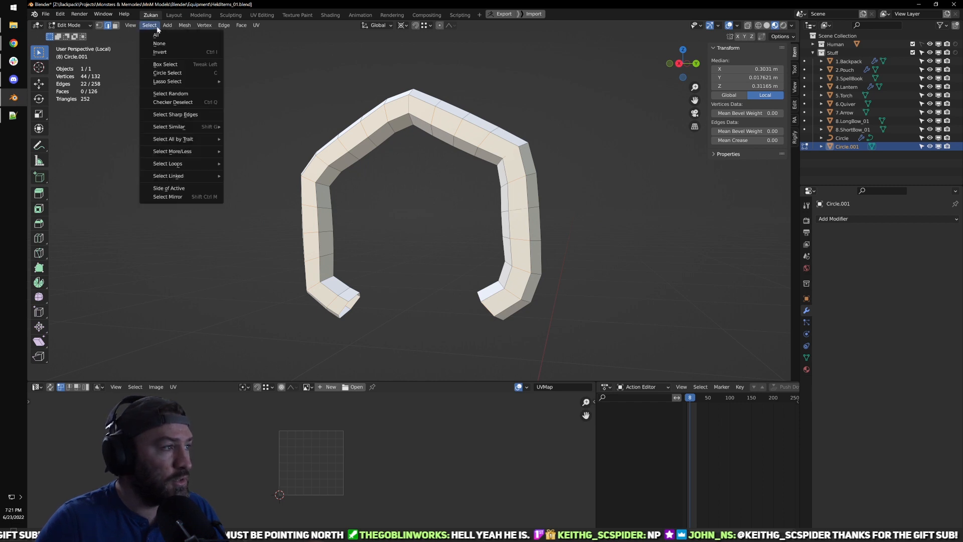
click(189, 103)
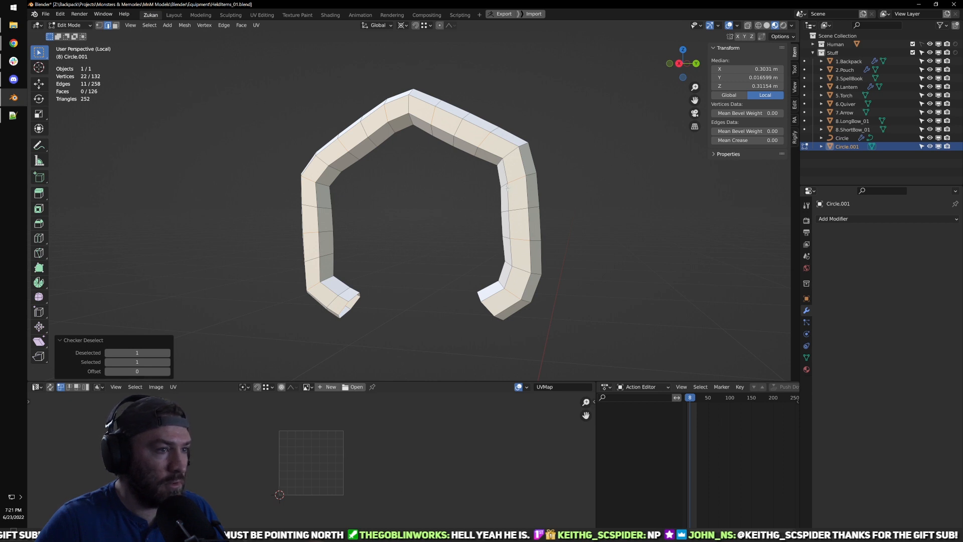
key(ctrl+z)
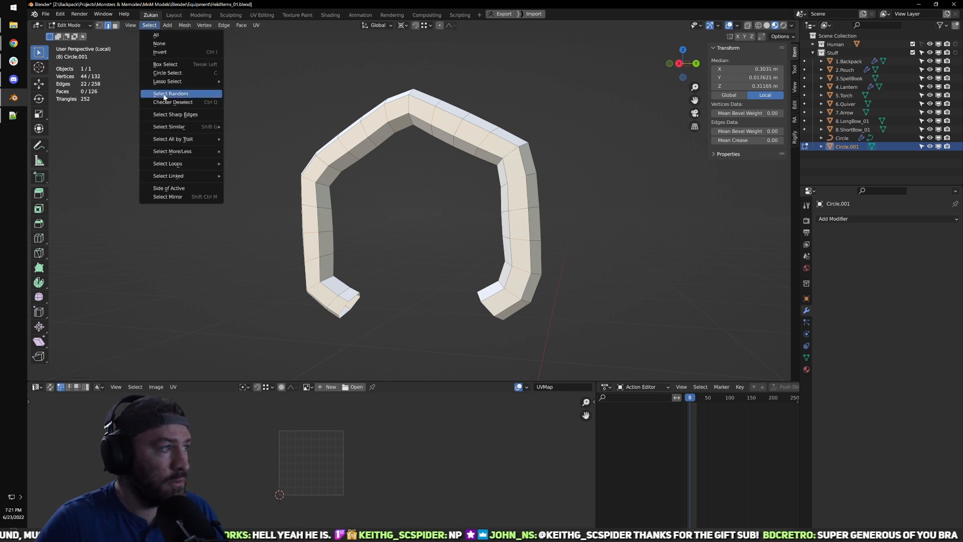
click(193, 103)
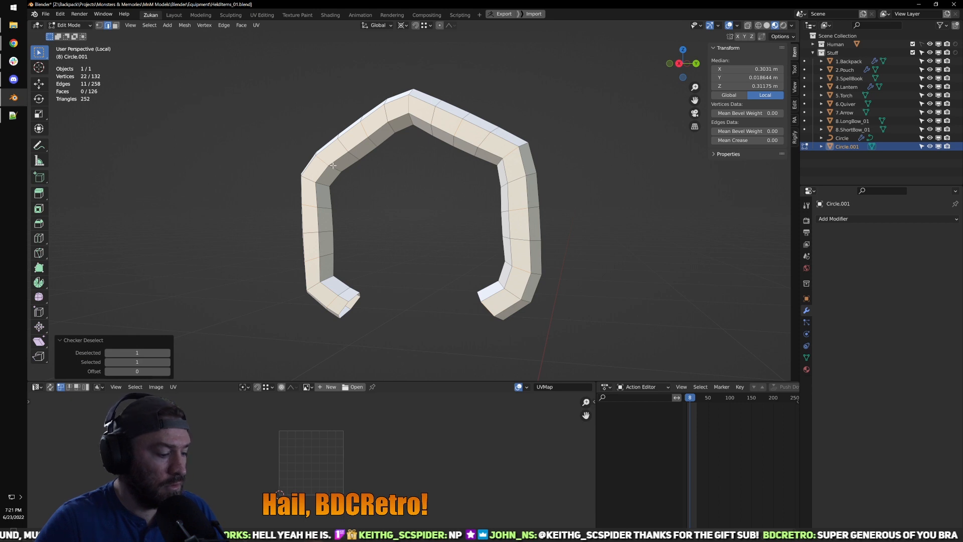
key(ctrl+t)
scroll(477, 216, up, 1)
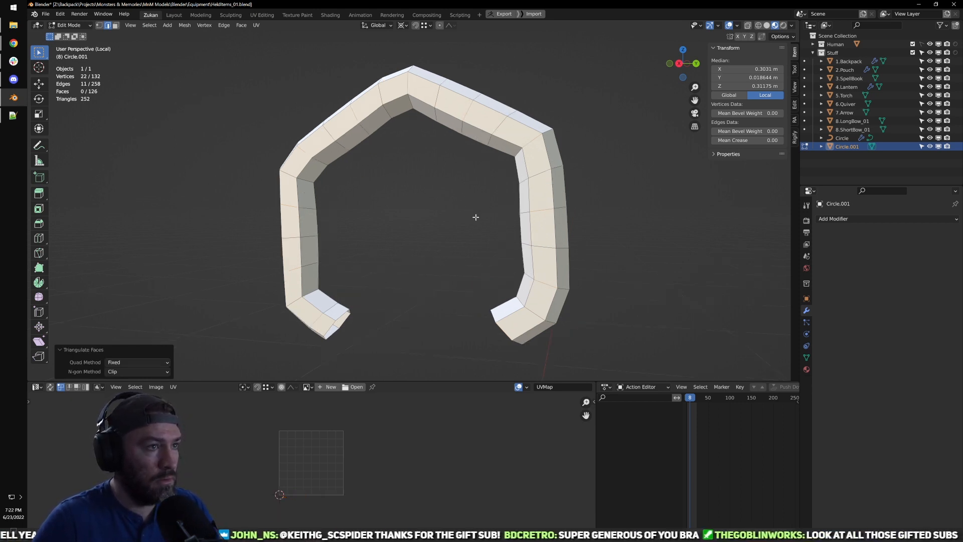
Step: Extend the alternating edge selection around the handle into full edge loops and dissolve those edges
key(alt+l)
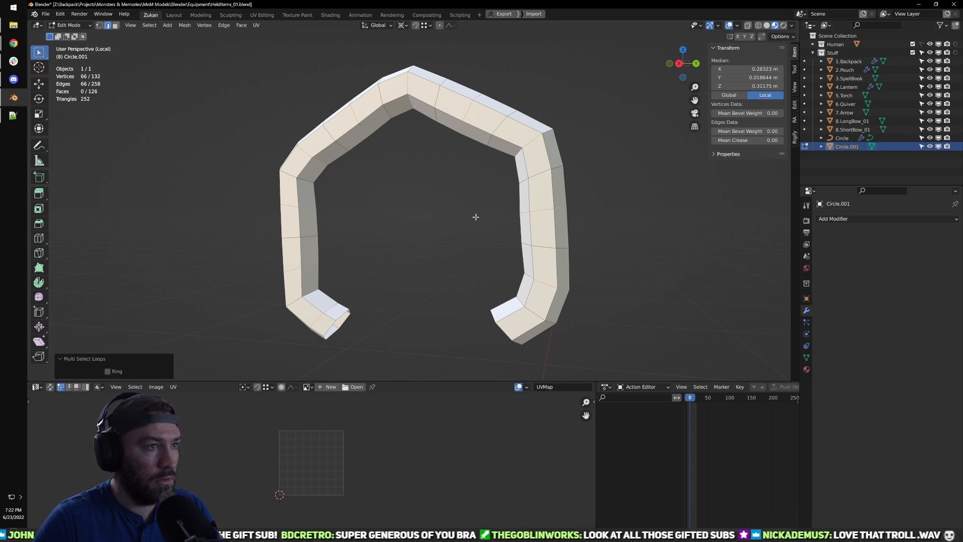
key(x)
click(495, 215)
scroll(492, 235, down, 2)
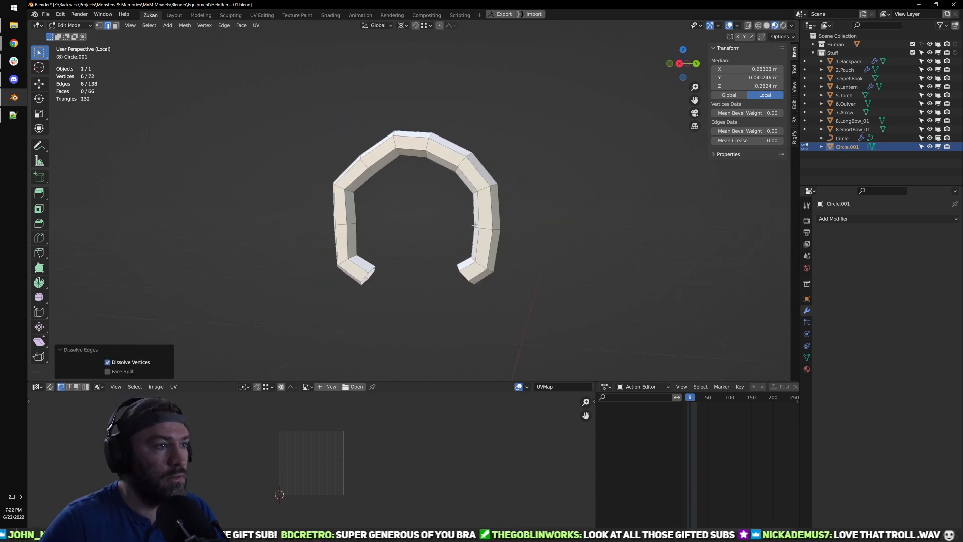
scroll(489, 263, up, 2)
Step: Close the gap between the handle's two open ends with Bridge Edge Loops, working in the right orthographic view
key(KP_3)
key(ctrl+Tab)
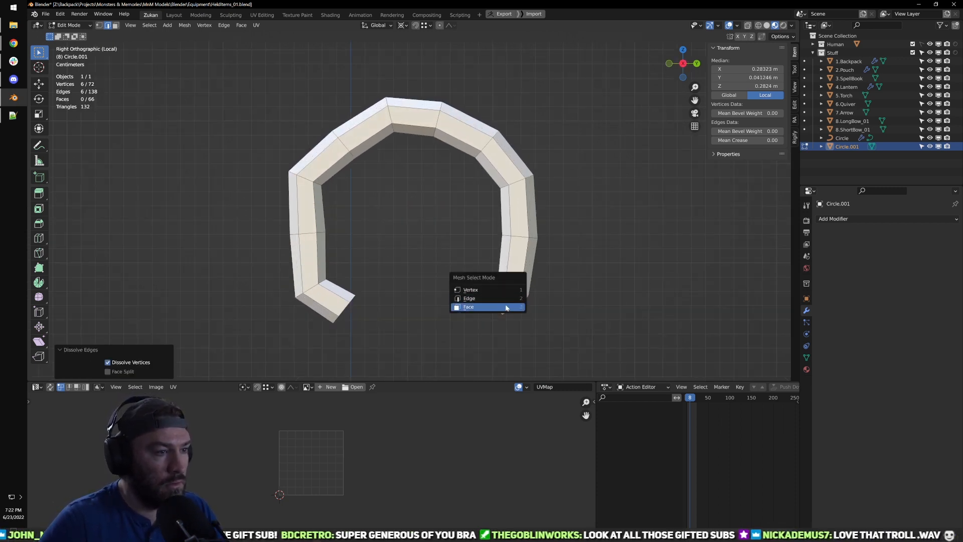
click(507, 306)
key(ctrl+Tab)
click(448, 284)
alt+shift+click(354, 300)
key(ctrl+e)
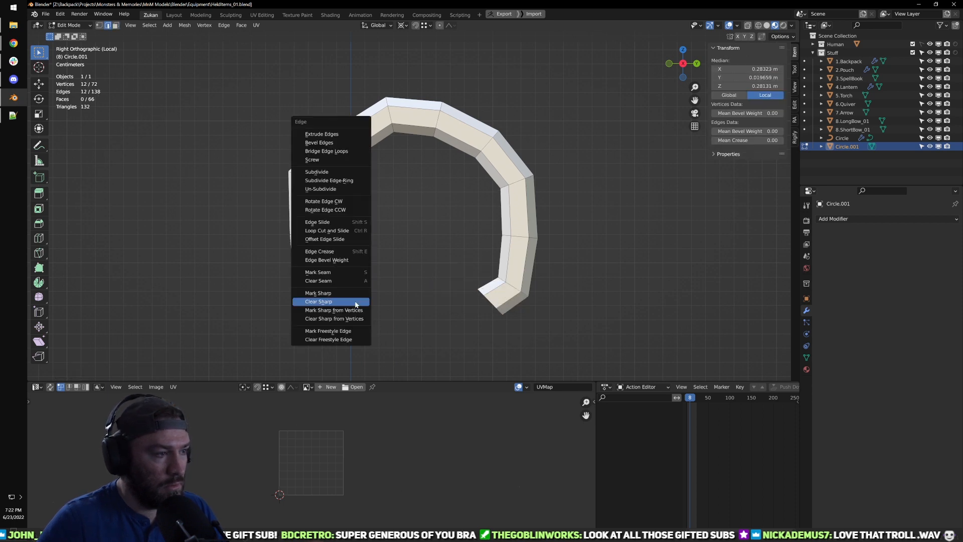
click(347, 154)
shift+middle_drag(479, 340, 481, 296)
Step: Clear the mesh selection and show the handle in wireframe with vertex selection active
key(ctrl+Tab)
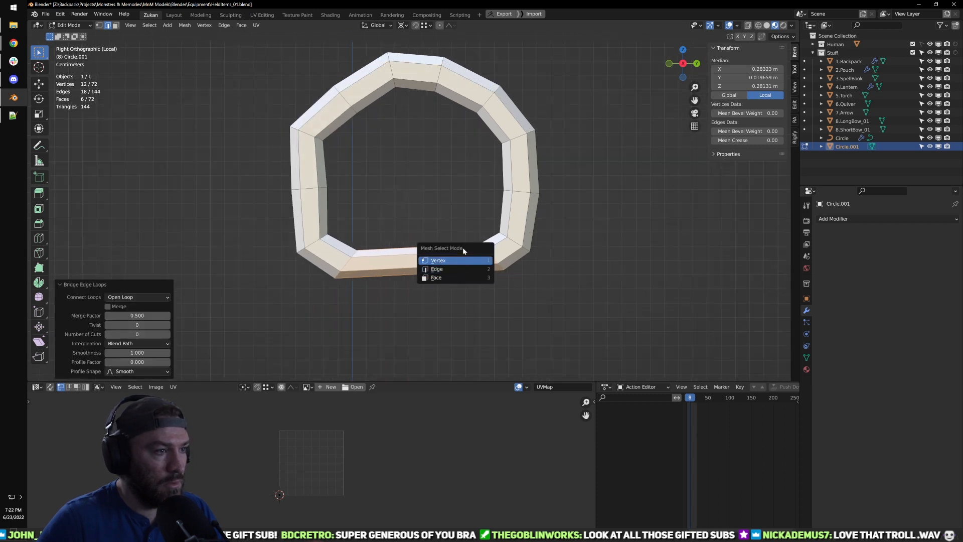
click(463, 259)
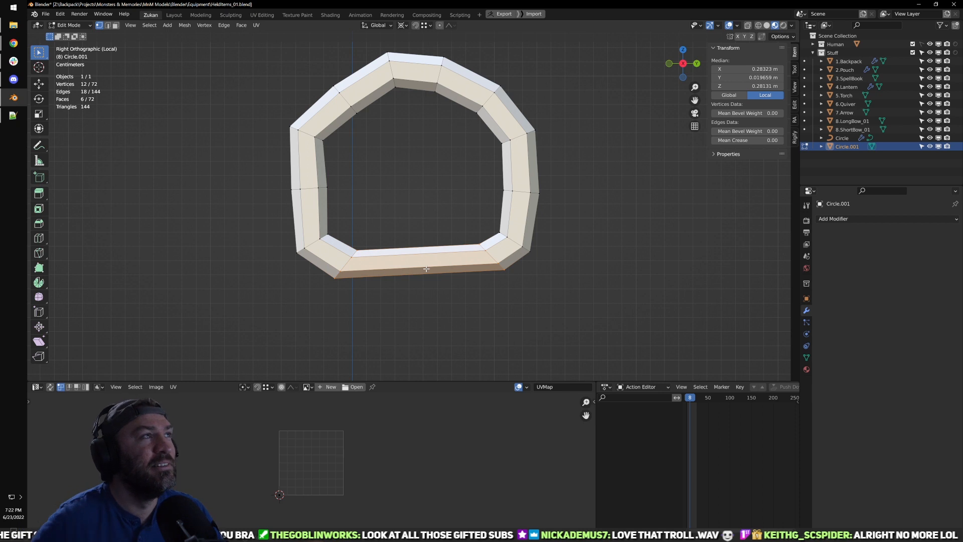
key(alt+Tab)
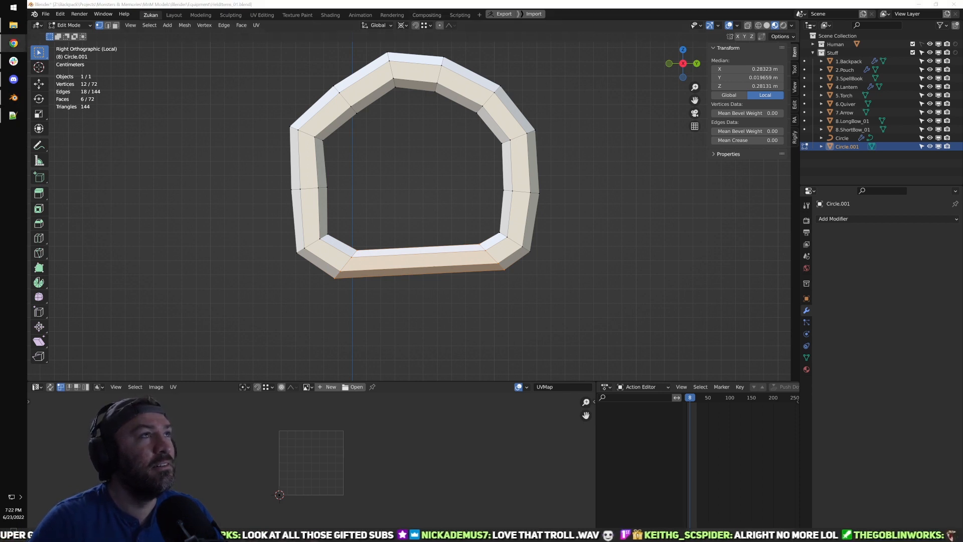
click(576, 170)
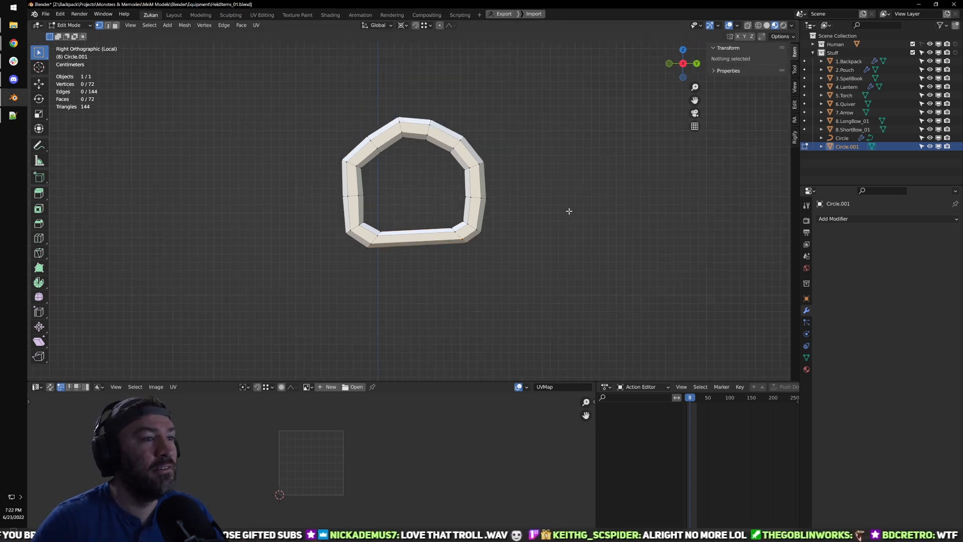
key(shift+z)
key(ctrl+Tab)
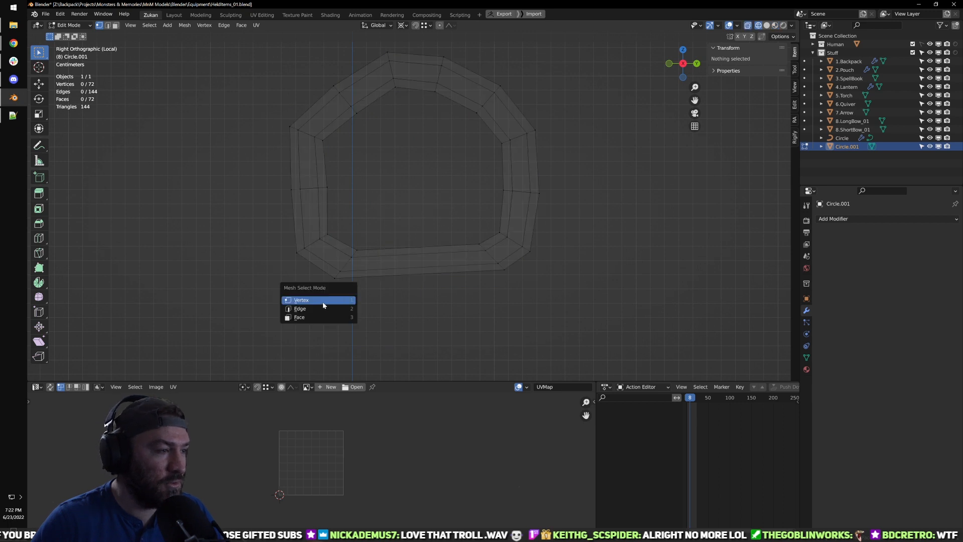
click(324, 304)
Step: Level the outermost edge of the bridged bottom section by scaling it to 0 along Z
scroll(385, 318, up, 3)
alt+click(374, 316)
key(ctrl+Tab)
click(350, 322)
click(354, 317)
key(s)
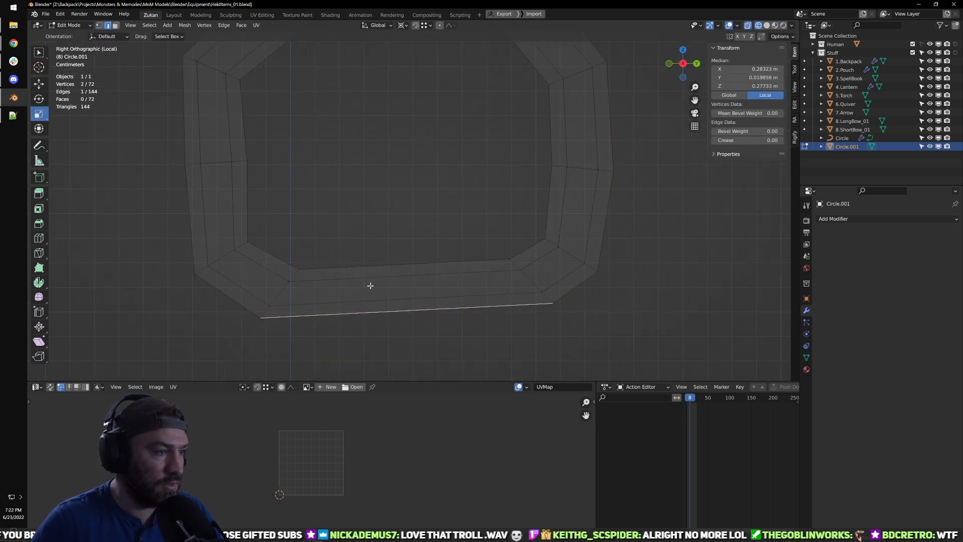
click(402, 25)
click(419, 34)
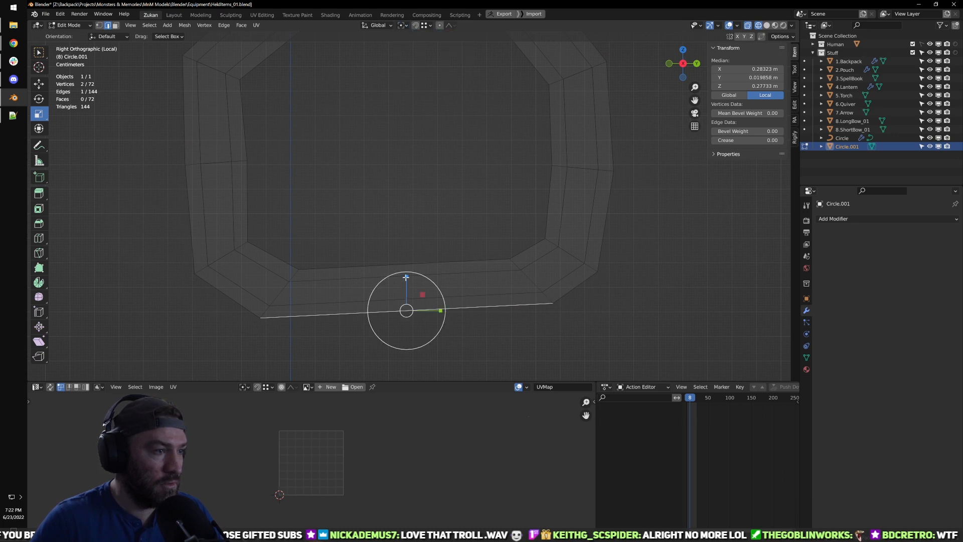
key(s)
key(z)
key(0)
key(Return)
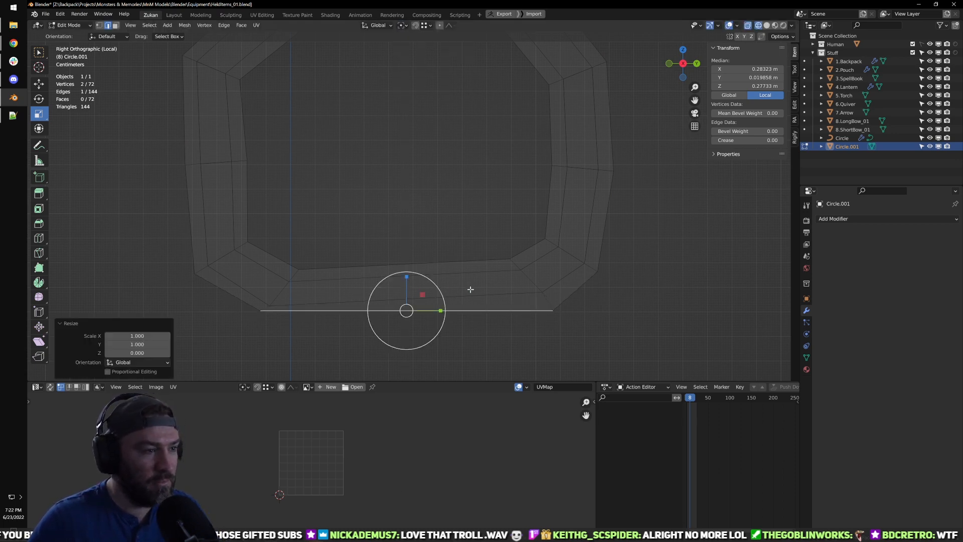
Step: Repeat the zero Z scaling on the remaining lengthwise edges of the bottom section
click(471, 263)
key(shift+r)
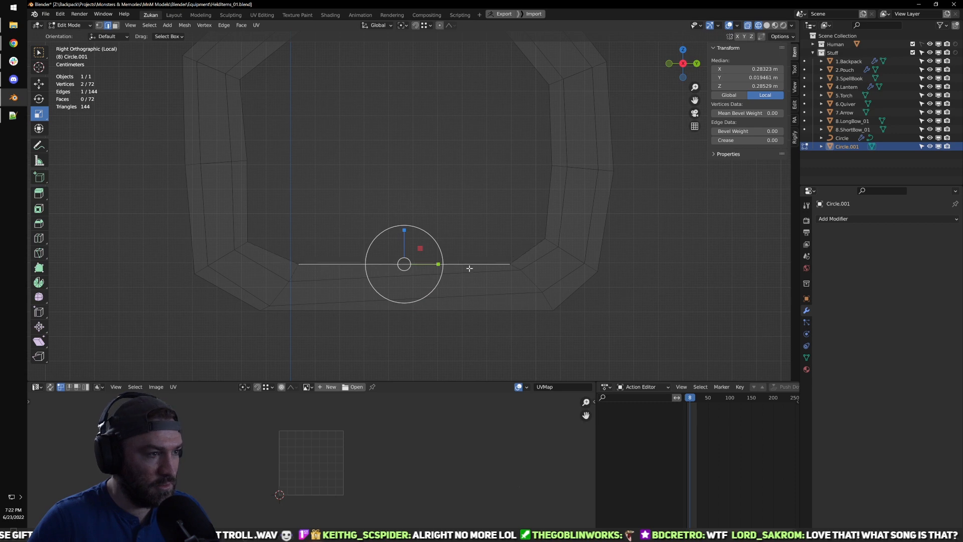
click(488, 276)
key(shift+r)
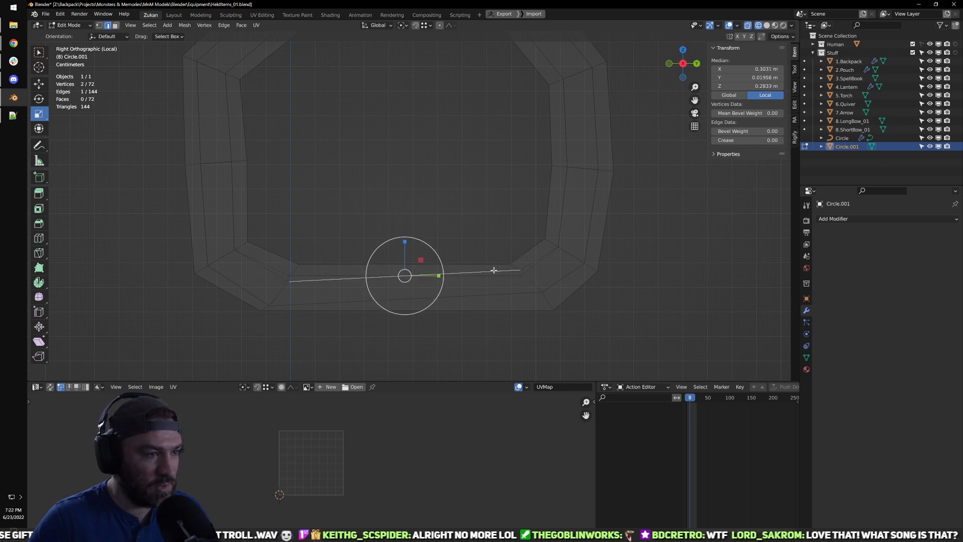
click(499, 293)
key(shift+r)
scroll(510, 293, down, 1)
Step: Straighten the vertex loops at both ends of the bottom section by scaling each to 0 along Y
key(ctrl+Tab)
key(1)
drag(268, 353, 326, 248)
drag(266, 366, 333, 278)
key(0)
alt+click(513, 279)
key(ctrl+h)
drag(547, 278, 496, 279)
key(0)
Step: Move the bottom section's two end loops inward along Y, one by -0.025281 m and the other by 0.005523 m
key(shift+space)
key(g)
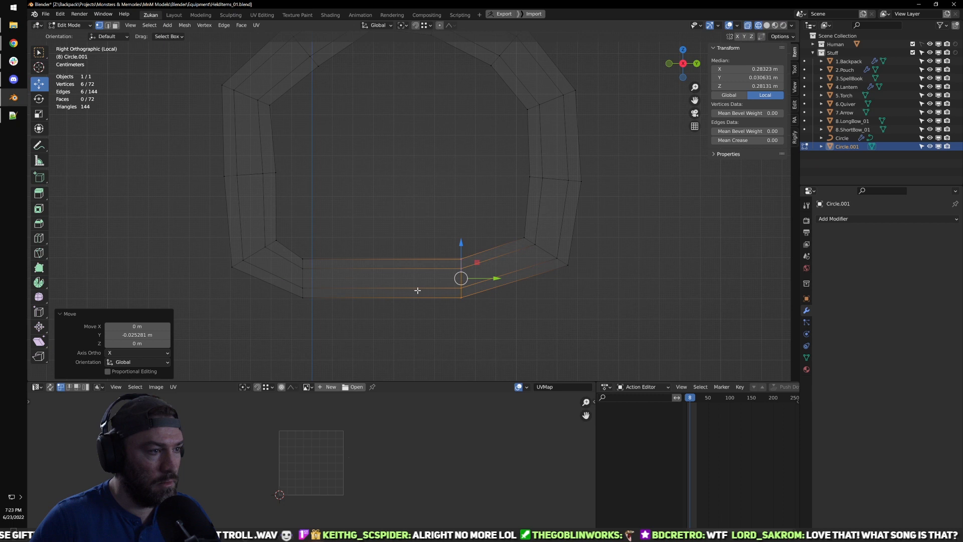
alt+click(304, 280)
drag(338, 279, 350, 279)
Step: Select the ring of lengthwise edges in the bottom section and merge it with Collapse
key(ctrl+Tab)
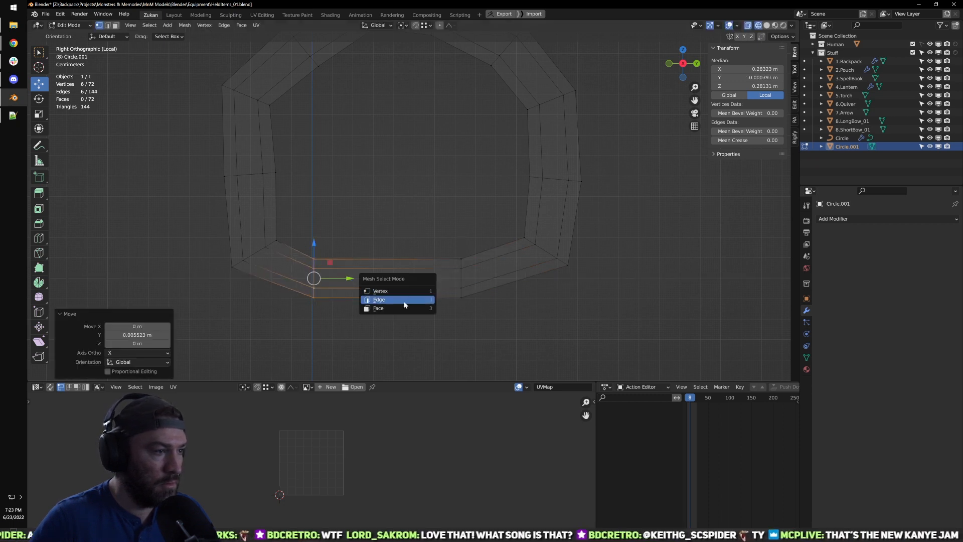
click(404, 299)
ctrl+alt+click(398, 298)
key(alt+m)
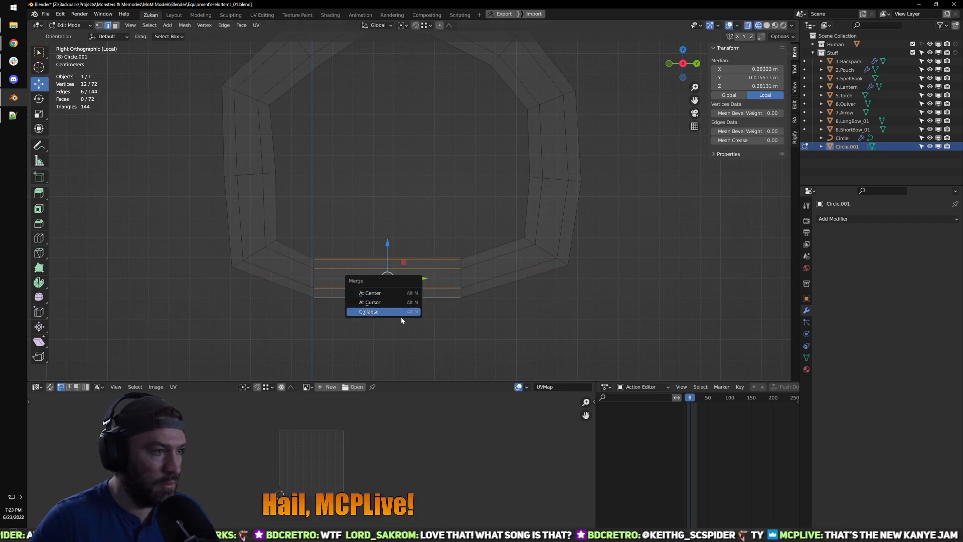
click(401, 315)
Step: Enable snapping and move the collapsed bottom loop about 0.0089 m along Y towards the handle's centreline
key(ctrl+Tab)
click(401, 275)
scroll(423, 272, down, 3)
key(shift+Tab)
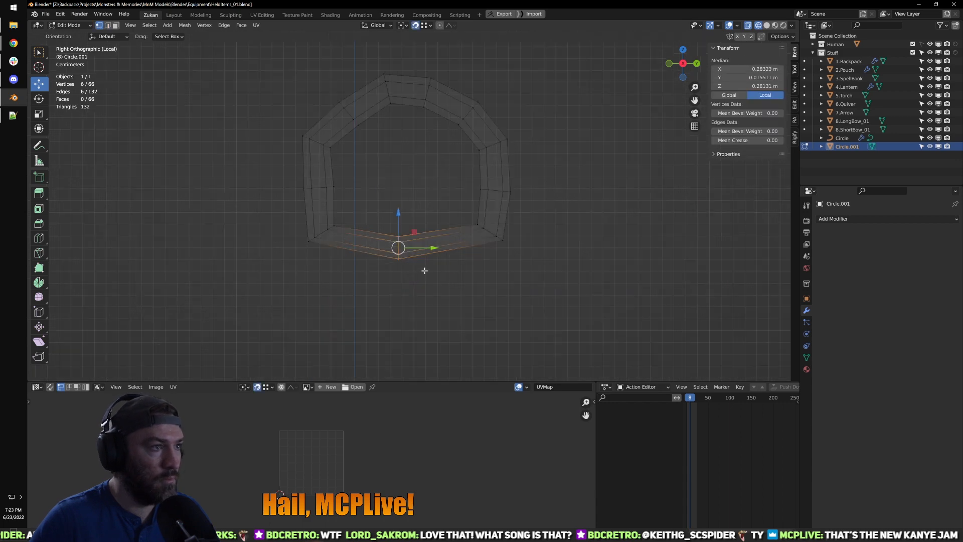
drag(429, 249, 440, 249)
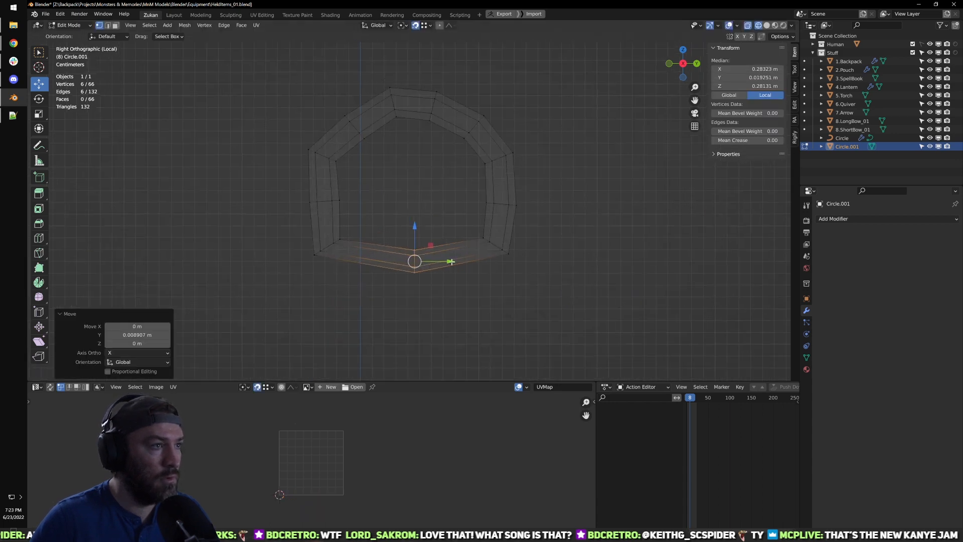
Step: Select the ring of lengthwise edges in the handle's top segment and merge it with Collapse
shift+middle_drag(407, 104, 420, 149)
key(ctrl+Tab)
click(419, 156)
ctrl+alt+click(419, 149)
key(alt+m)
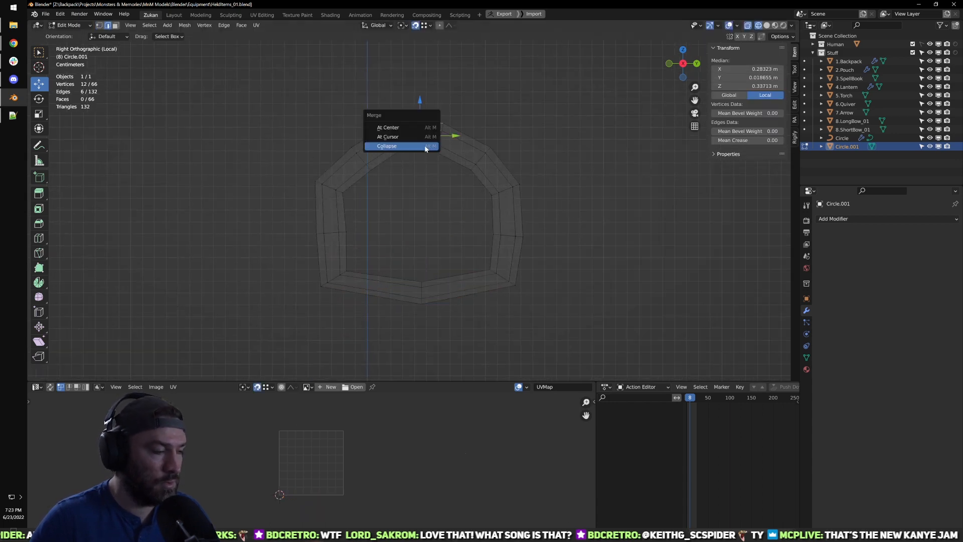
click(421, 147)
Step: Select all faces on the positive Y half of the handle and delete them
key(ctrl+Tab)
click(473, 269)
drag(432, 83, 592, 371)
key(x)
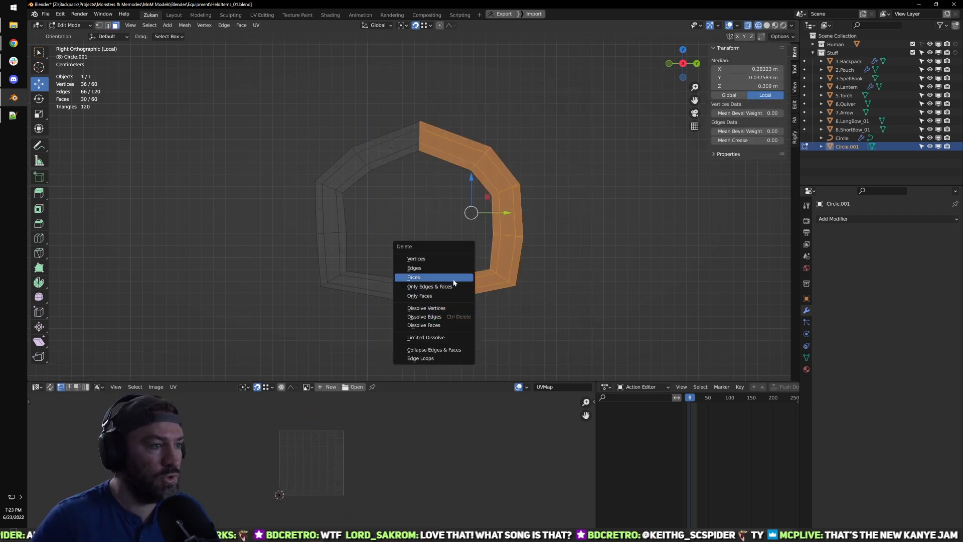
click(460, 275)
Step: Align the vertices of both open ends on the centreline by scaling them to 0 along Y
key(ctrl+Tab)
click(484, 189)
drag(394, 77, 436, 346)
key(s)
drag(455, 212, 448, 211)
key(0)
key(Return)
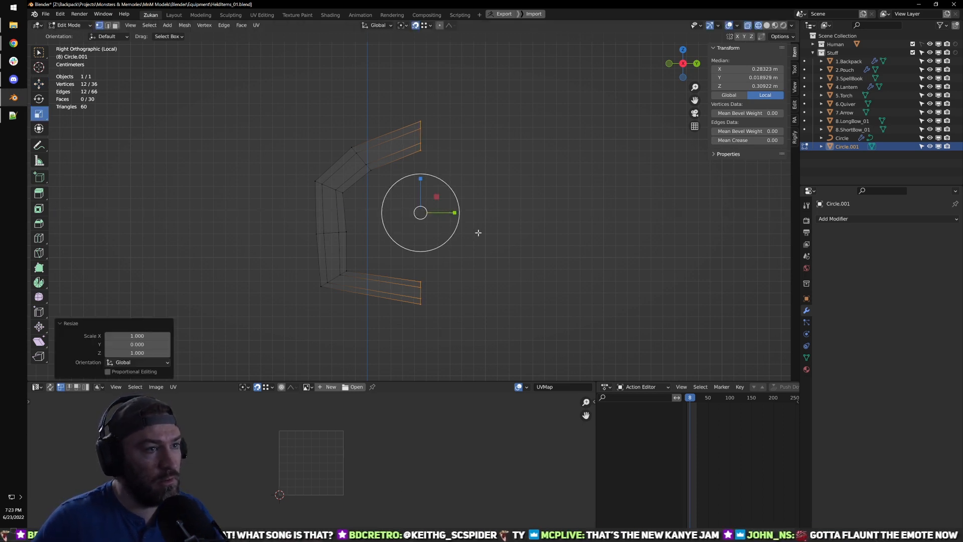
Step: Move the middle vertex loop of the handle's side outward by -0.01124 m along Y
drag(285, 216, 342, 227)
key(g)
click(342, 228)
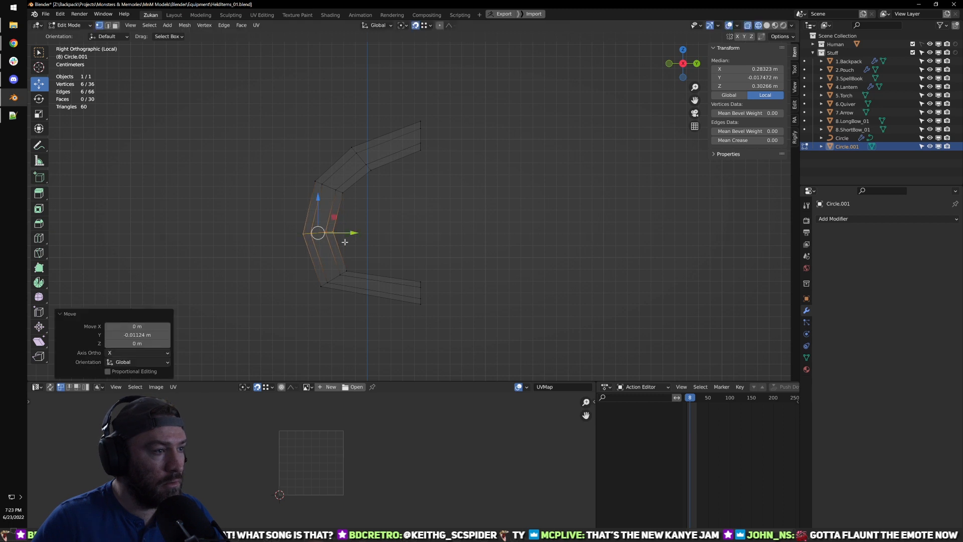
Step: Add a loop cut across the handle's lower segment, rotate it, and move it -0.002969 m in Y and -0.003605 m in Z
click(385, 286)
click(385, 286)
key(r)
drag(410, 294, 372, 294)
key(g)
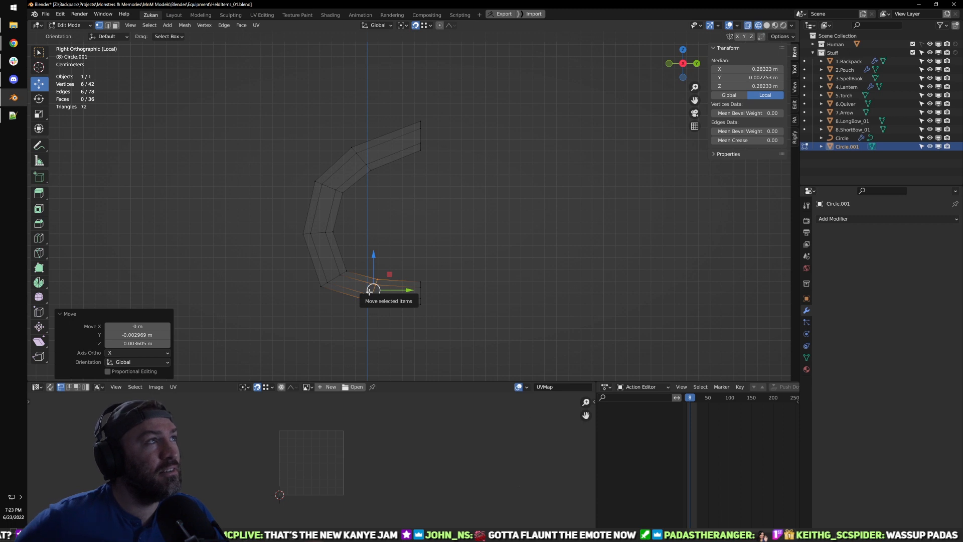
shift+middle_drag(492, 151, 490, 136)
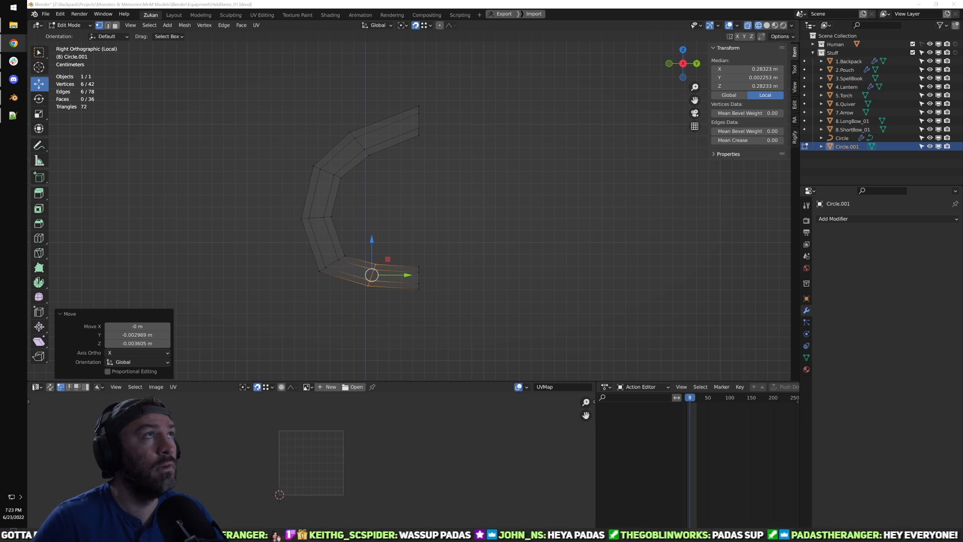
Step: Switch to the Chrome browser, search Google for "batman dance meme", show all result types, and move the window off the modelling view
drag(423, 139, 386, 104)
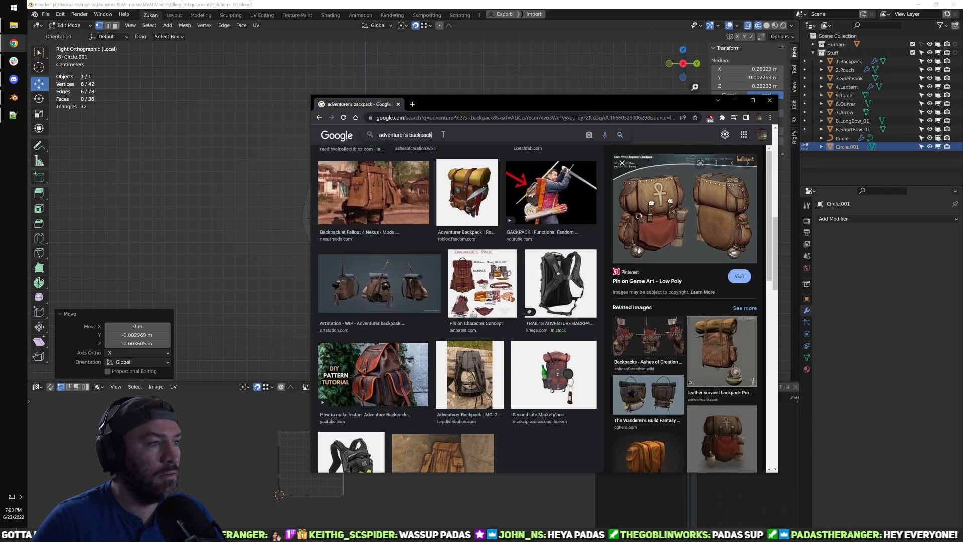
triple_click(438, 133)
text(batman dnac)
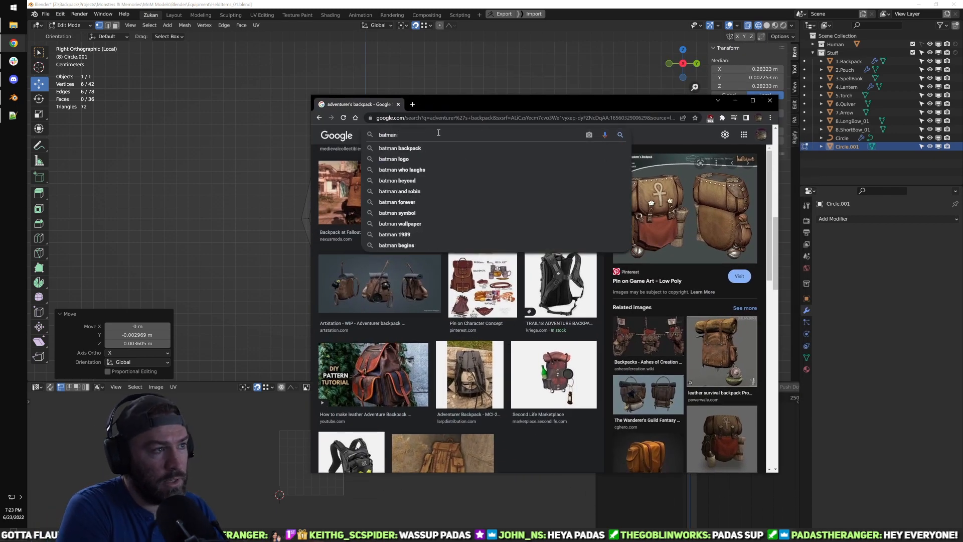
key(BackSpace)
key(BackSpace)
key(BackSpace)
text(ance meme)
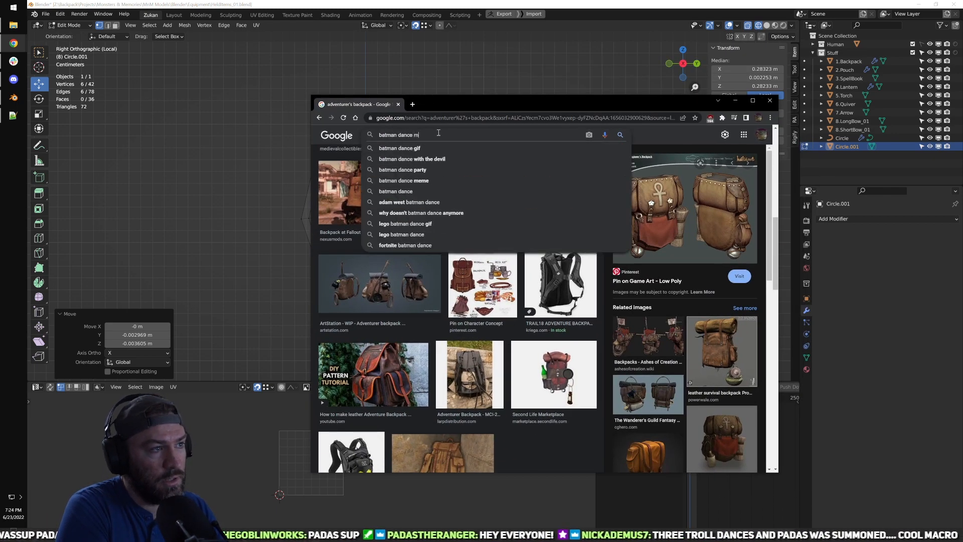
key(Return)
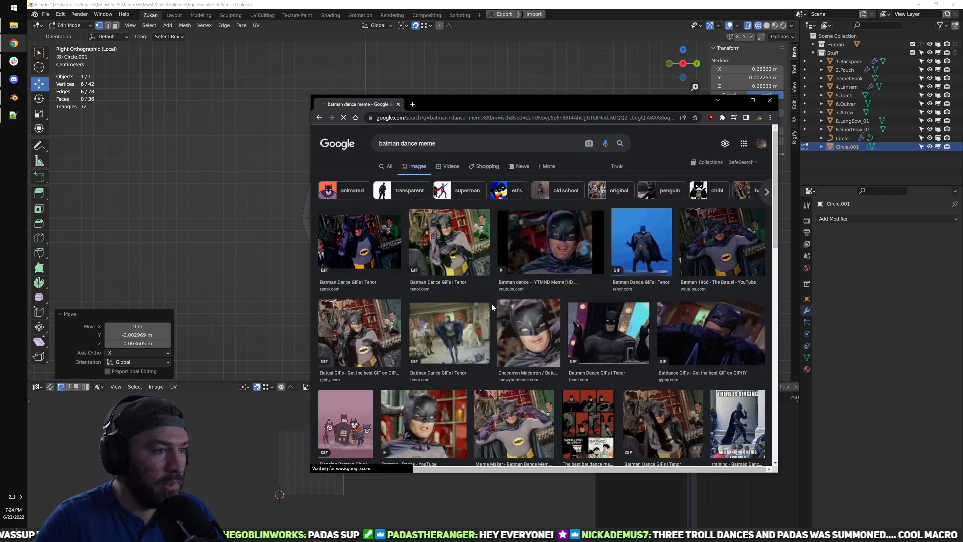
click(393, 167)
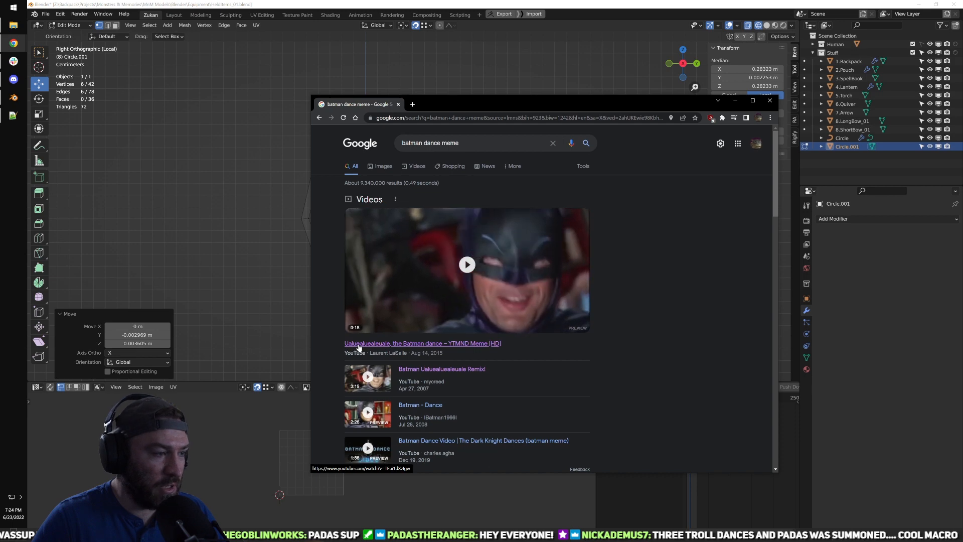
drag(555, 104, 556, 80)
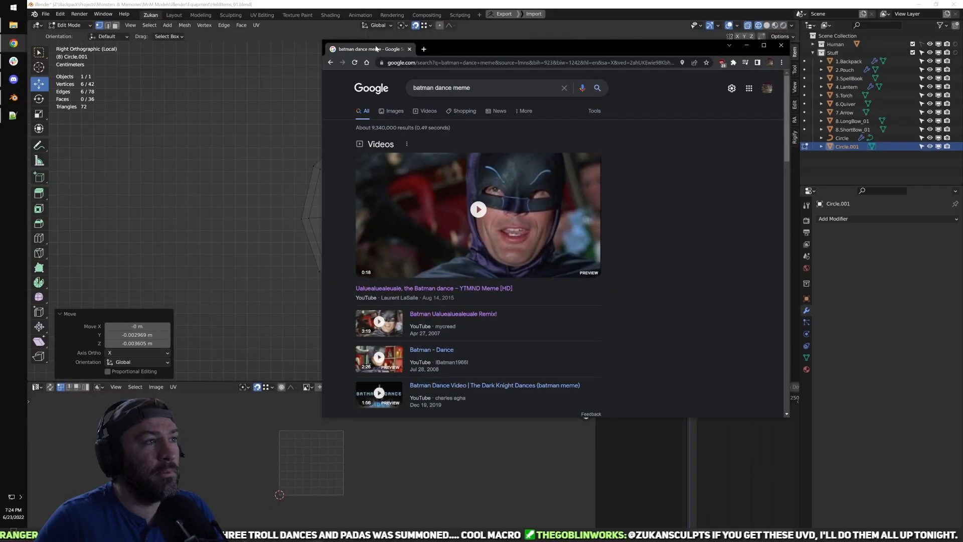
drag(376, 53, 376, 0)
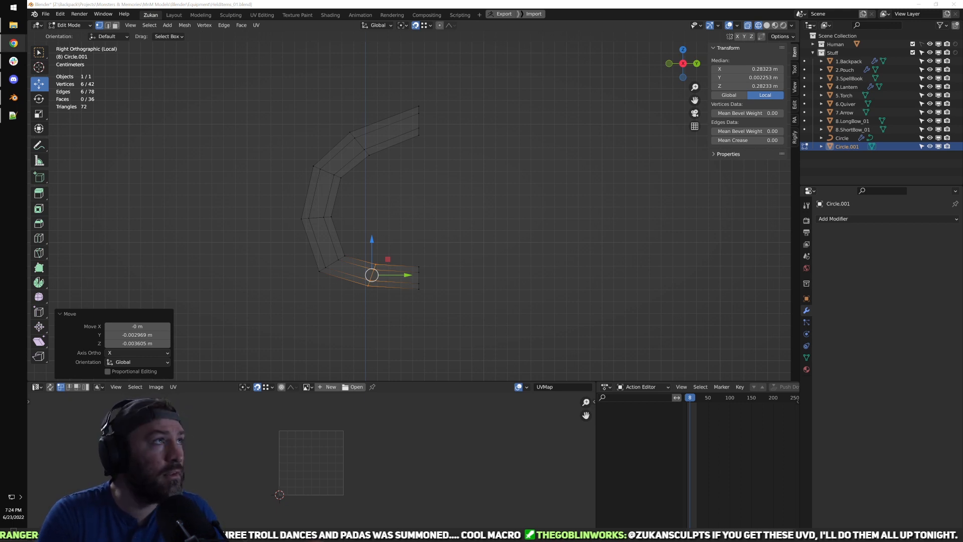
Step: Return to Blender, select an edge loop on the handle half, leave local view and restore shaded display
click(561, 164)
scroll(456, 163, down, 4)
scroll(452, 175, up, 3)
shift+middle_drag(449, 185, 462, 185)
key(ctrl+Tab)
click(509, 181)
scroll(436, 217, up, 3)
alt+click(414, 169)
scroll(462, 215, down, 3)
key(KP_Divide)
key(shift+z)
Step: Leave Edit Mode and delete the leftover curve object Circle beside the lantern
scroll(528, 215, down, 2)
mouse_move(499, 200)
middle_down()
mouse_move(529, 215)
mouse_move(501, 236)
mouse_move(446, 216)
mouse_move(507, 207)
mouse_move(466, 156)
mouse_move(497, 173)
middle_up()
scroll(528, 214, up, 6)
key(ctrl+Tab)
key(Escape)
key(Tab)
click(514, 223)
key(Delete)
scroll(525, 224, down, 5)
Step: Select the short bow's whole mesh in Edit Mode and maximize the UV editor to examine its UV layout on the wood texture
key(z)
click(546, 288)
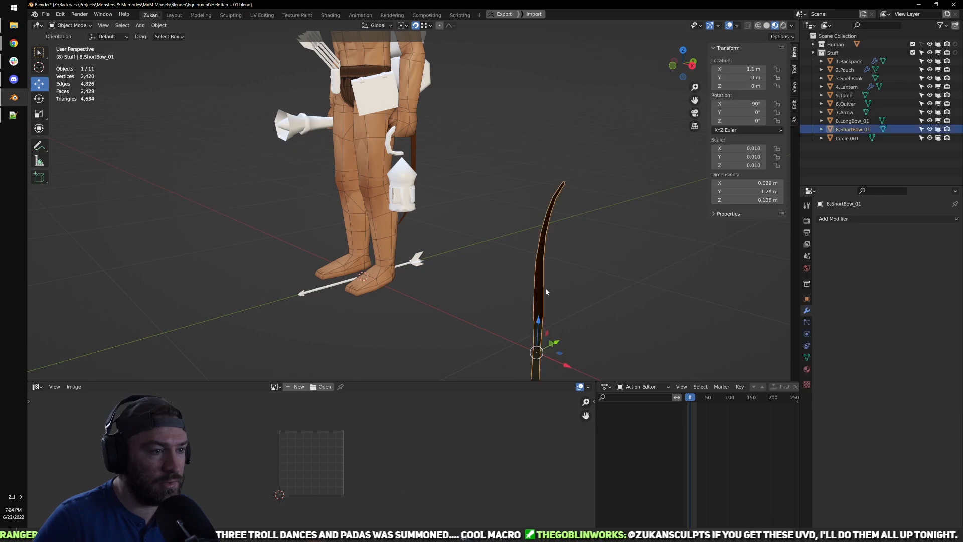
key(Tab)
key(a)
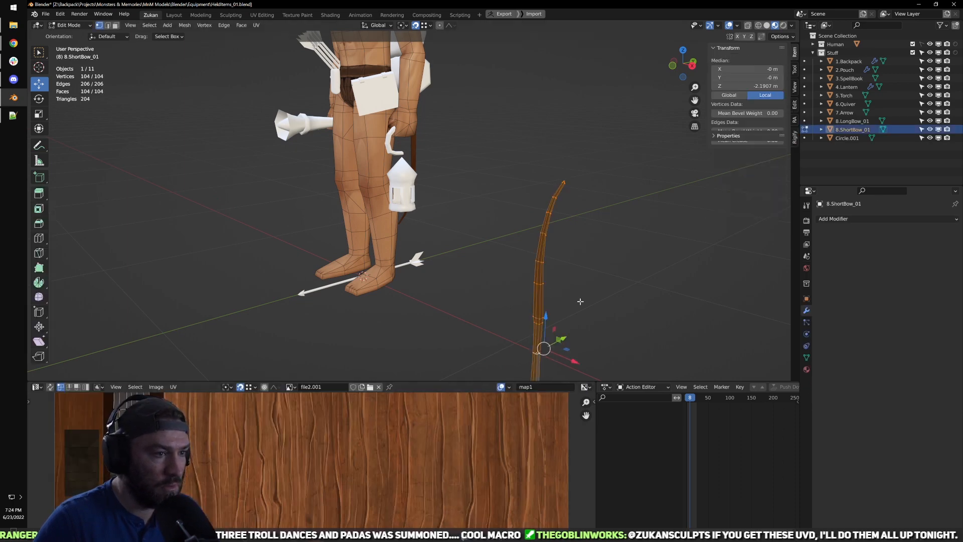
key(ctrl+space)
scroll(422, 337, up, 3)
middle_drag(423, 337, 468, 335)
scroll(469, 339, up, 3)
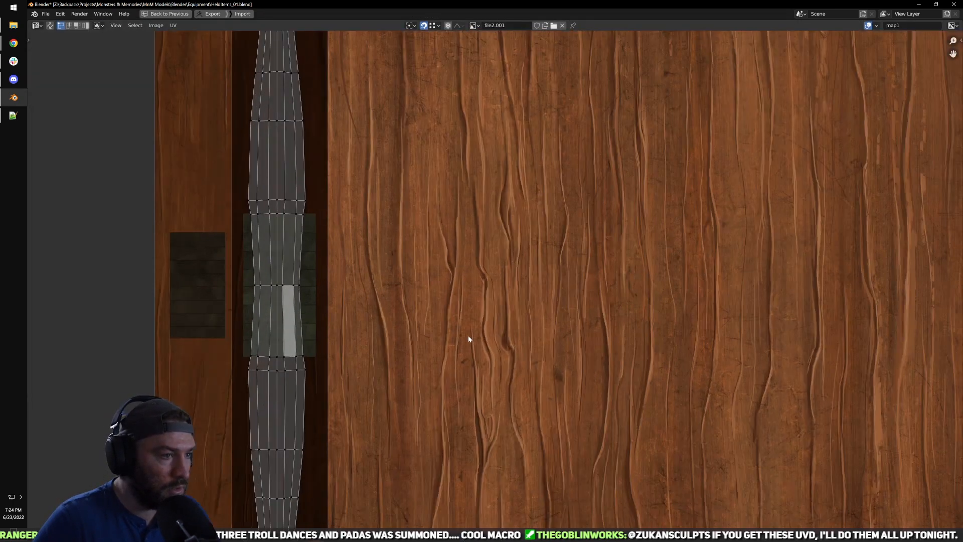
Step: Open the long bow and short bow together in Edit Mode and examine both UV layouts on the wood texture
scroll(289, 359, up, 4)
middle_drag(289, 359, 401, 132)
scroll(533, 250, down, 5)
key(ctrl+space)
key(Tab)
key(ctrl+space)
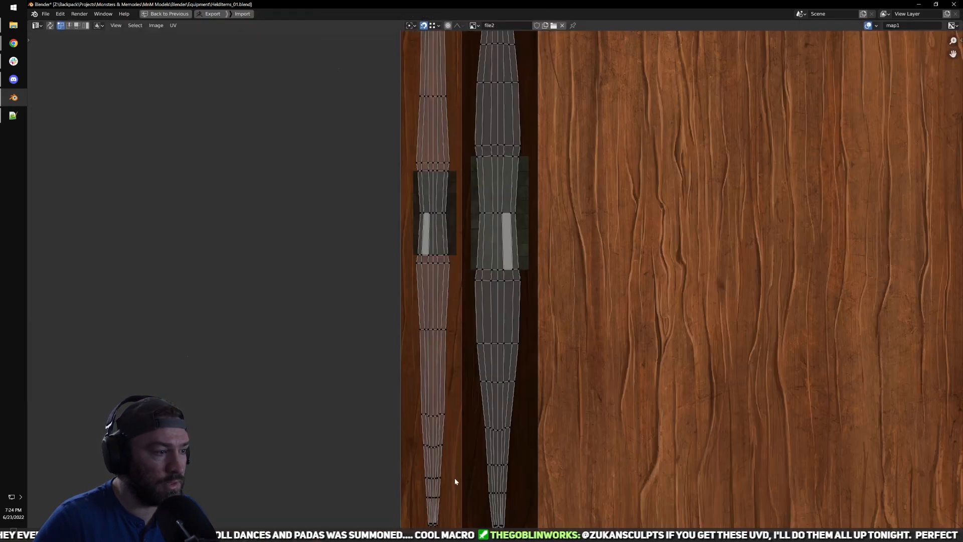
key(Home)
scroll(445, 356, up, 2)
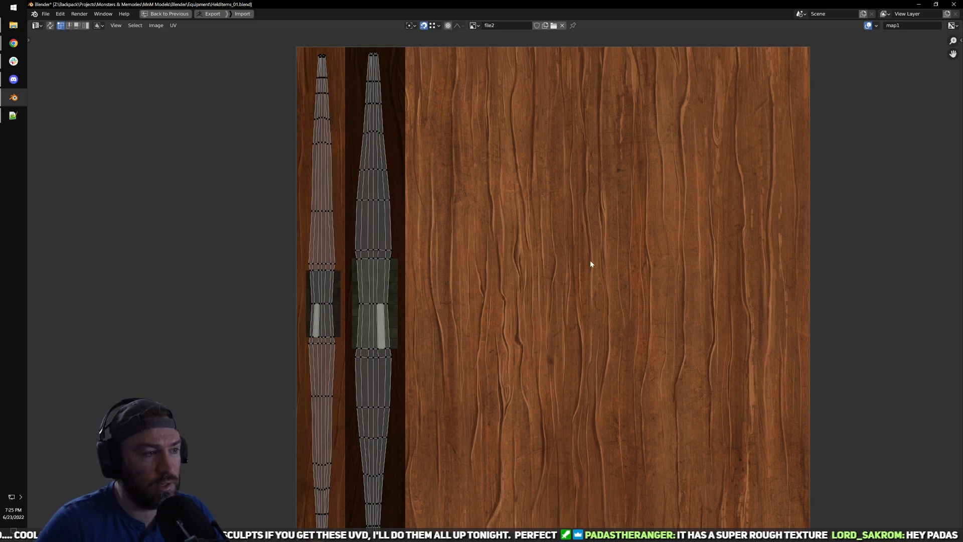
scroll(506, 289, down, 2)
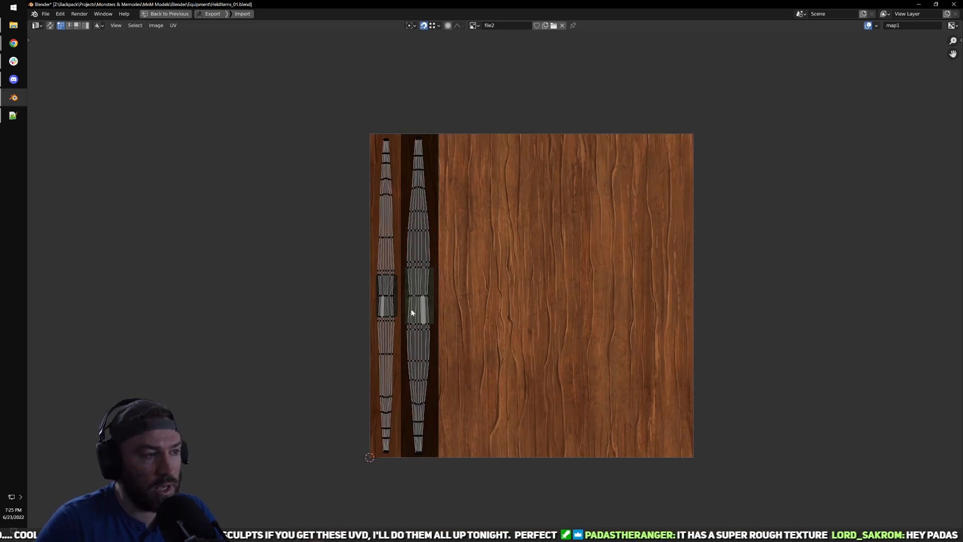
scroll(456, 175, up, 3)
scroll(453, 145, down, 2)
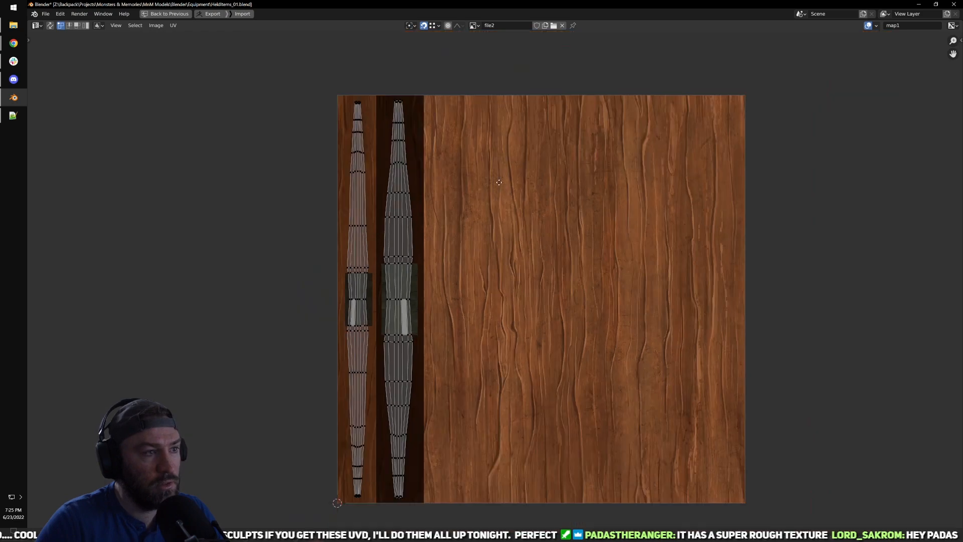
middle_drag(447, 110, 413, 98)
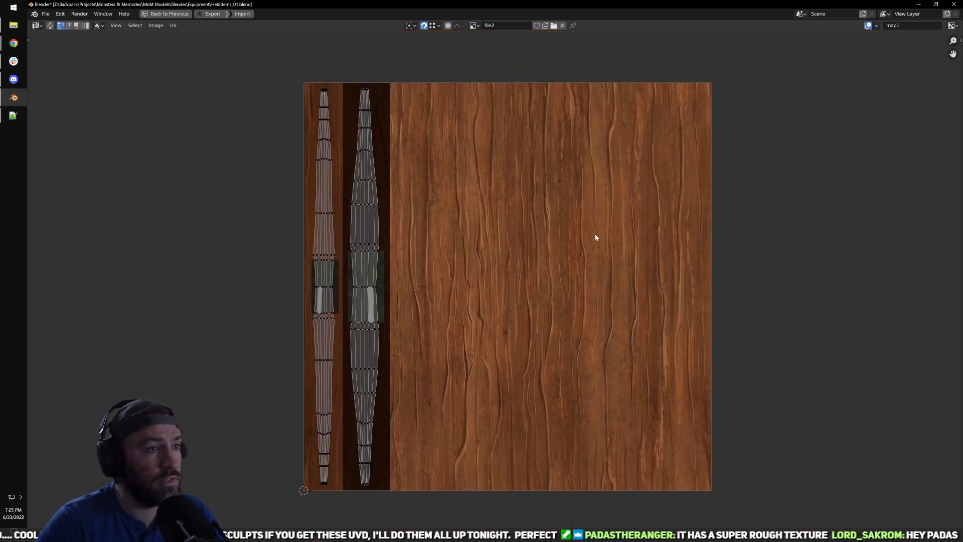
scroll(506, 299, up, 2)
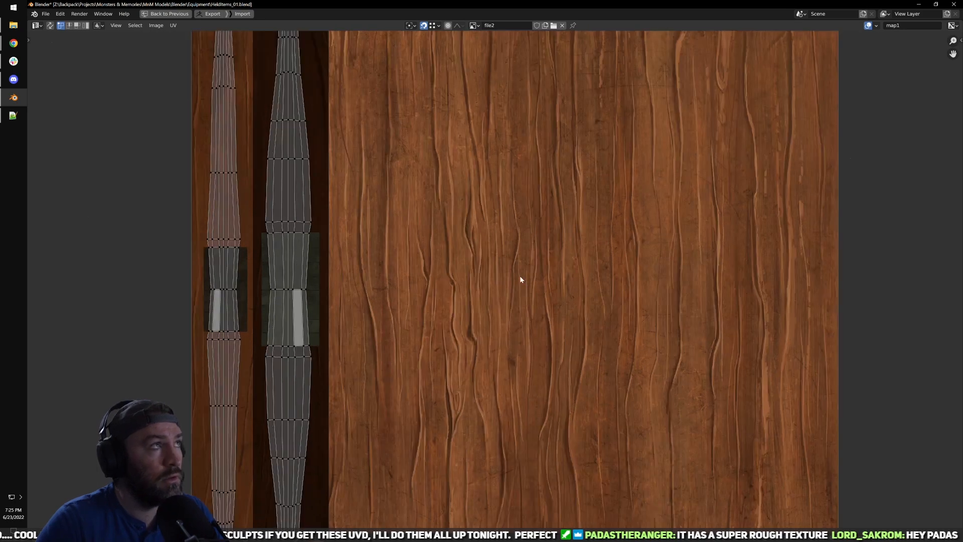
scroll(486, 256, down, 3)
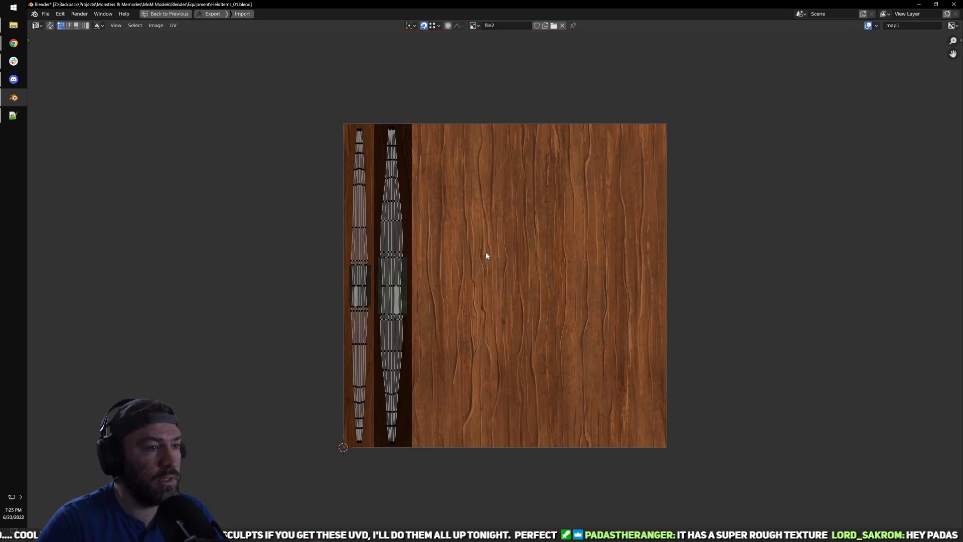
scroll(479, 254, up, 1)
Step: Restore the full workspace from the maximized UV editor, return both bows to Object Mode and deselect them
key(ctrl+space)
middle_drag(415, 225, 426, 301)
scroll(424, 451, down, 3)
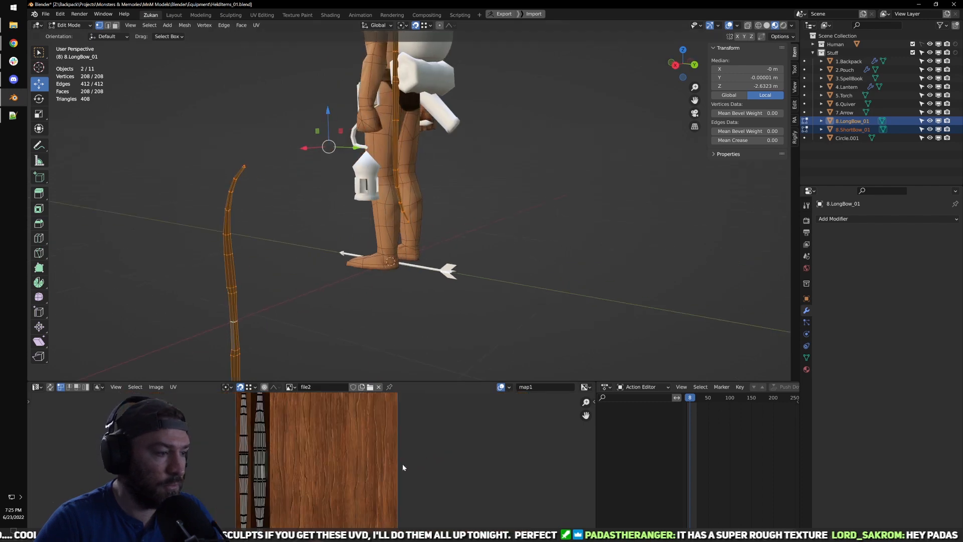
mouse_move(441, 211)
middle_down()
mouse_move(459, 191)
mouse_move(529, 228)
mouse_move(451, 211)
middle_up()
key(Tab)
scroll(459, 191, up, 2)
scroll(387, 203, up, 2)
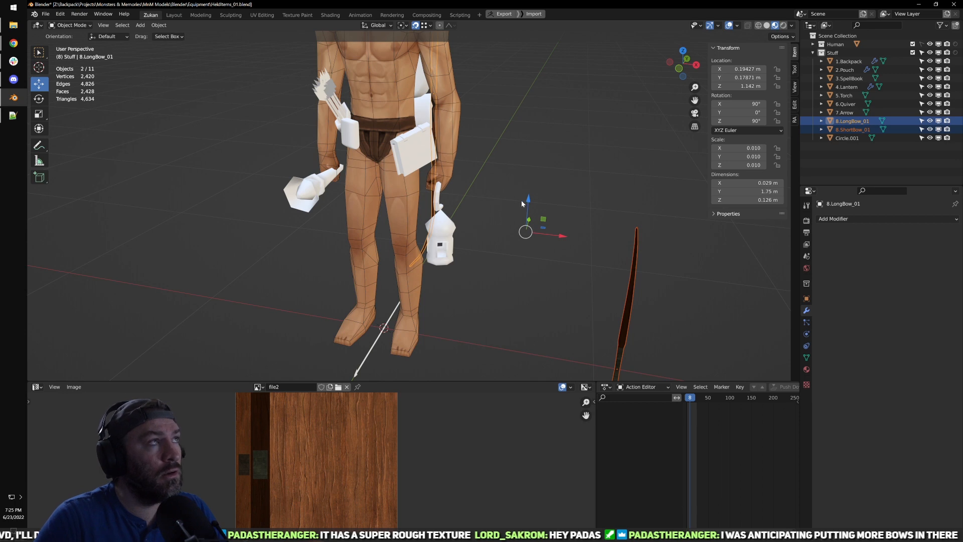
middle_drag(574, 277, 491, 243)
scroll(501, 240, down, 2)
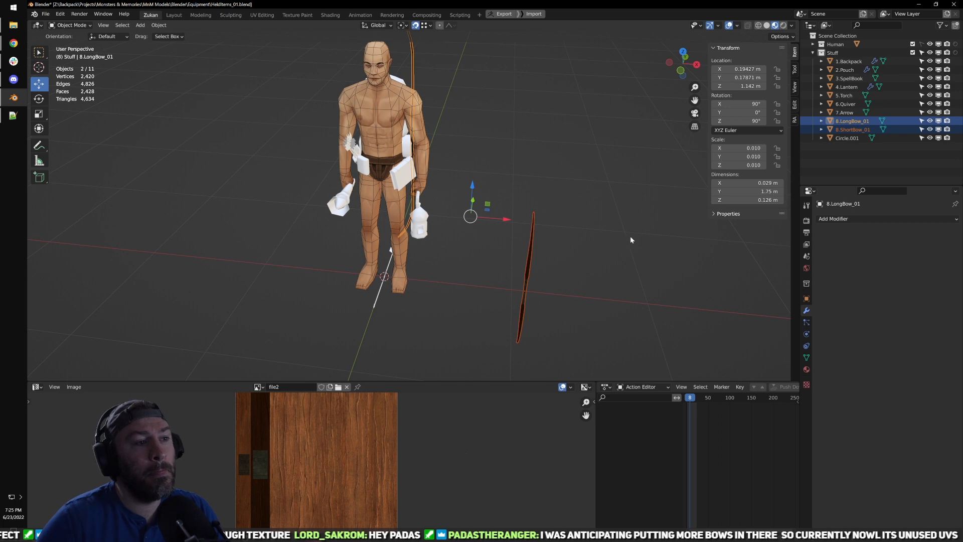
click(590, 200)
Step: Examine the equipment hanging on the human from several sides, including the backpack, book, quiver and lantern
middle_drag(590, 200, 447, 182)
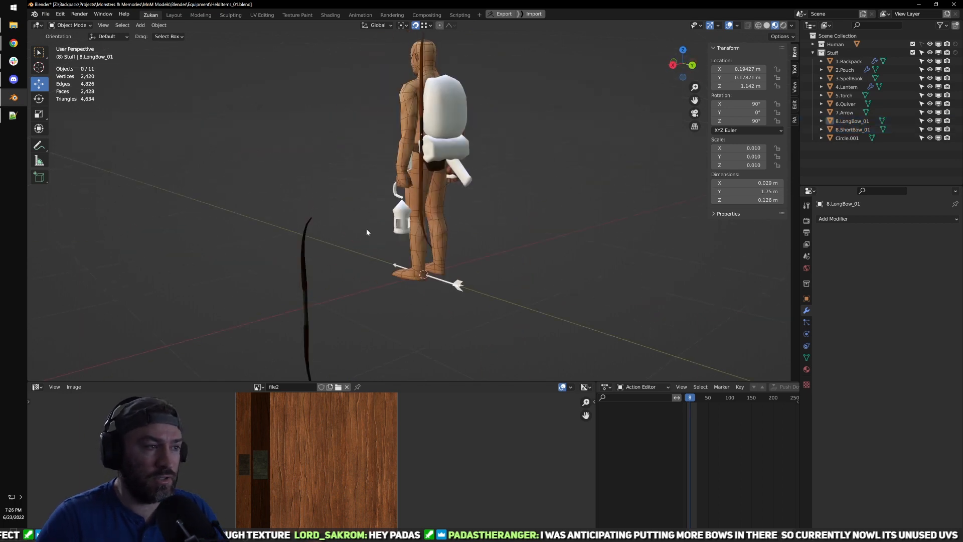
middle_drag(362, 230, 369, 160)
scroll(369, 160, up, 4)
middle_drag(397, 202, 461, 248)
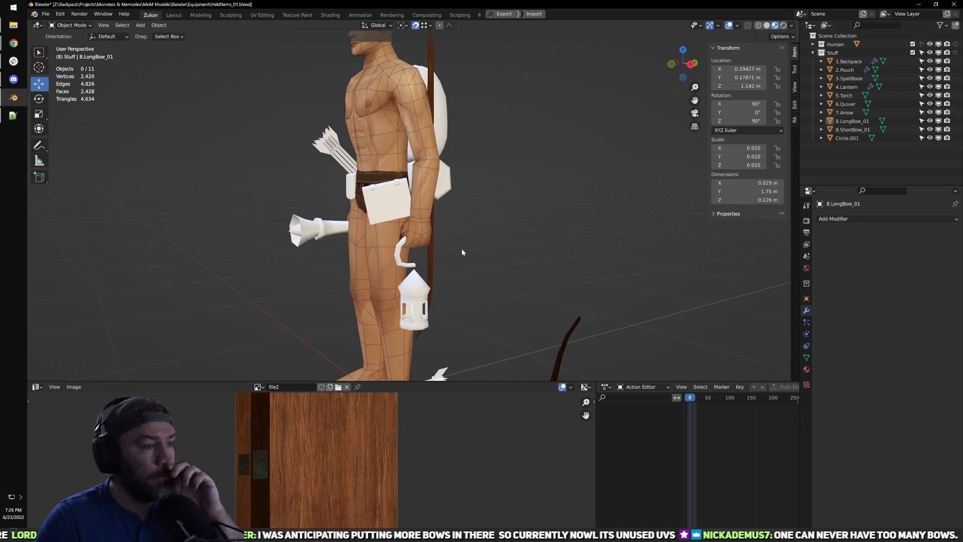
middle_drag(461, 248, 451, 201)
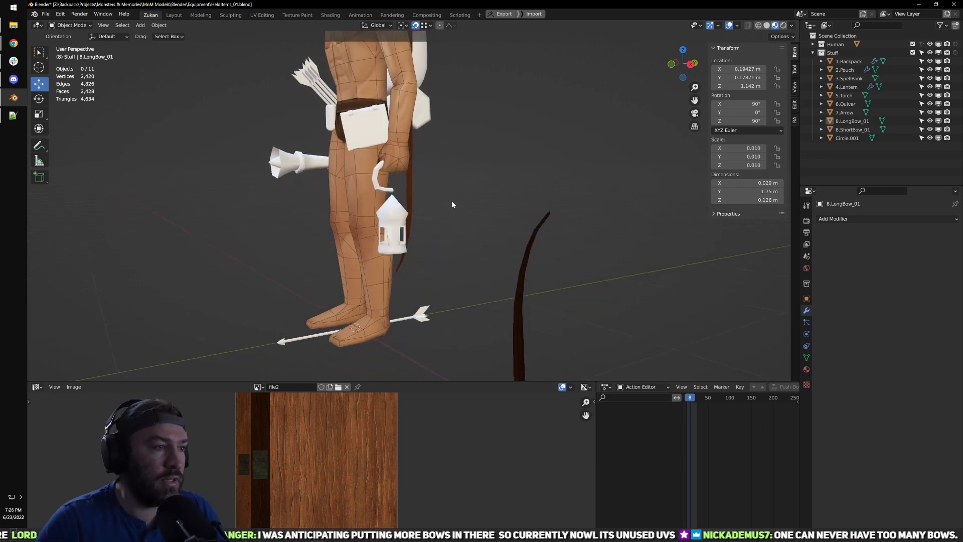
middle_drag(522, 178, 444, 233)
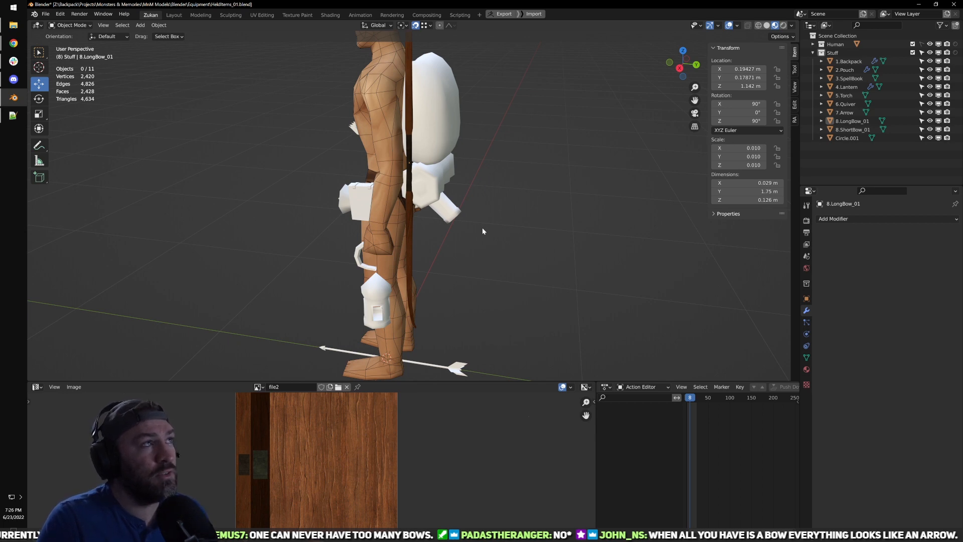
middle_drag(514, 196, 514, 249)
Step: Select the lantern and inspect its mesh around the window openings in Edit Mode with edge selection
click(514, 249)
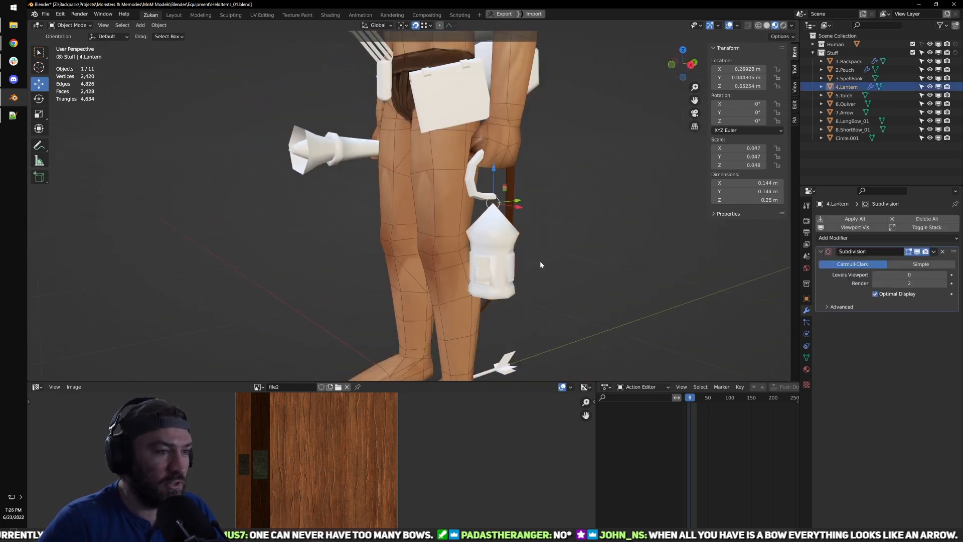
middle_drag(531, 211, 487, 220)
middle_drag(486, 259, 455, 261)
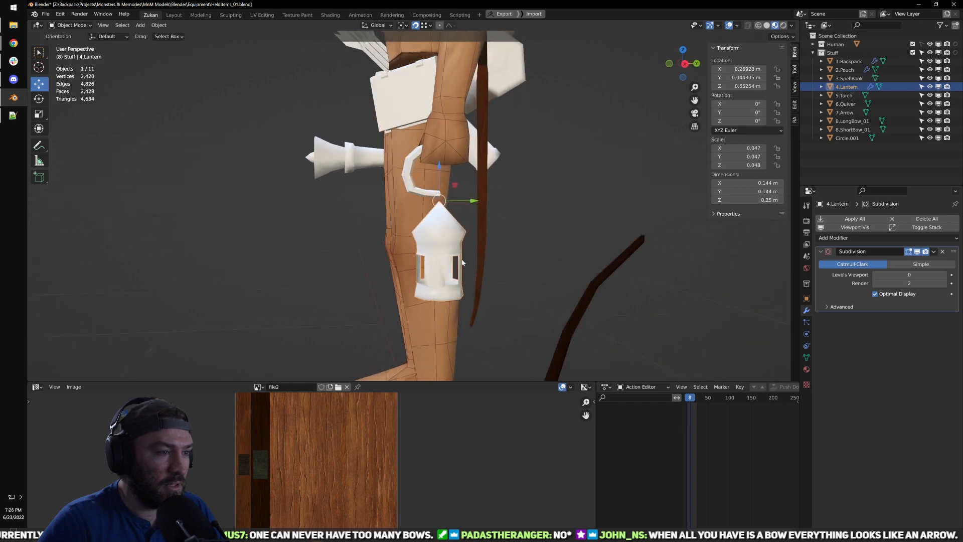
scroll(457, 263, up, 2)
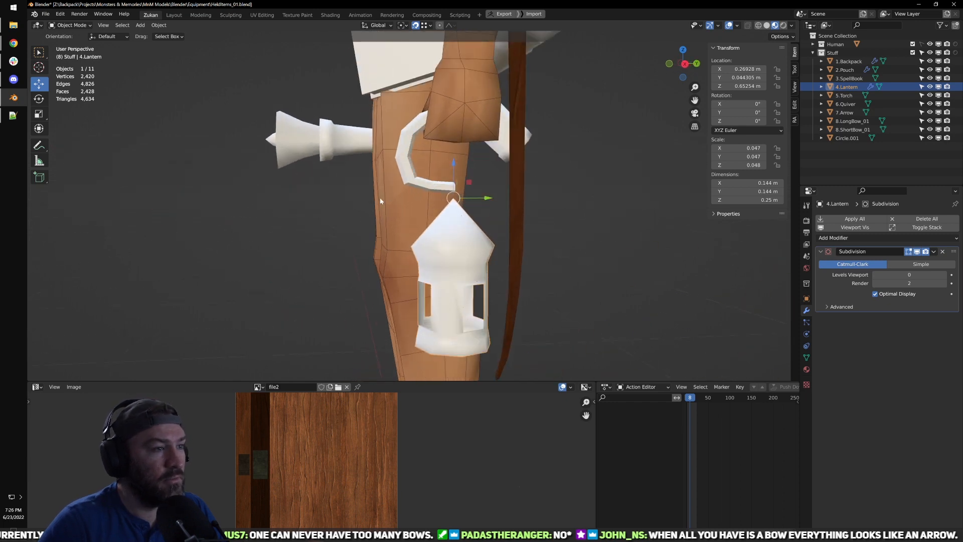
key(KP_Decimal)
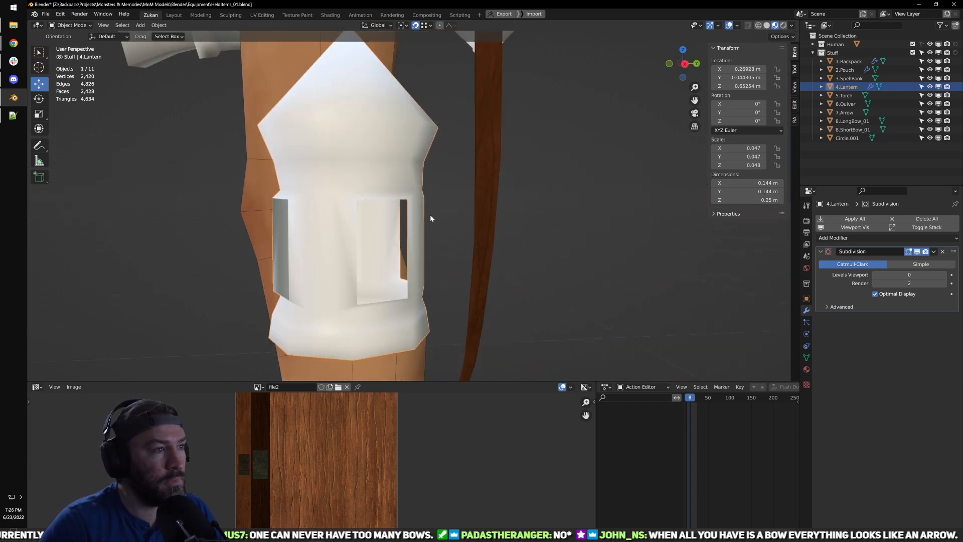
middle_drag(376, 222, 396, 219)
key(Tab)
middle_drag(469, 263, 453, 261)
scroll(454, 262, down, 4)
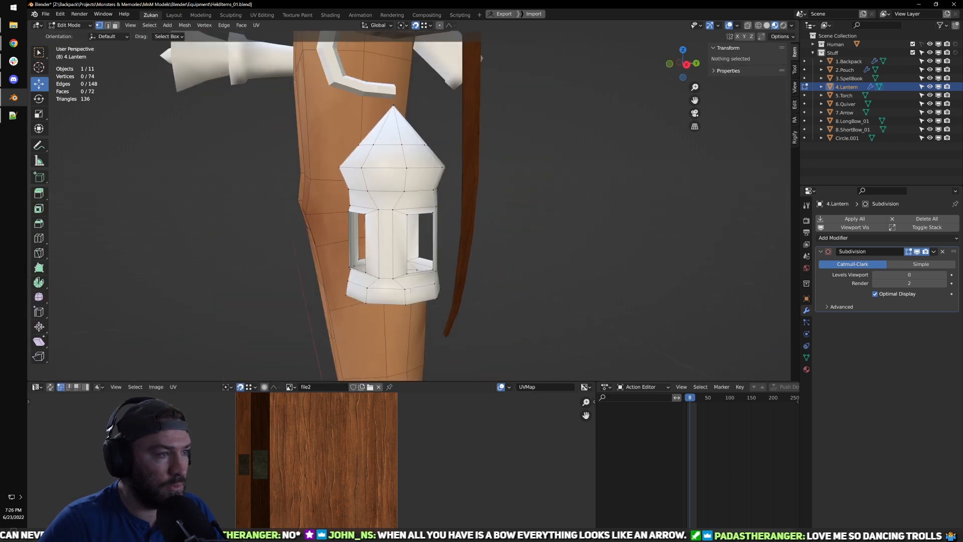
middle_drag(396, 225, 482, 214)
scroll(417, 215, up, 2)
key(Tab)
key(Tab)
key(ctrl+Tab)
click(435, 253)
scroll(444, 258, up, 2)
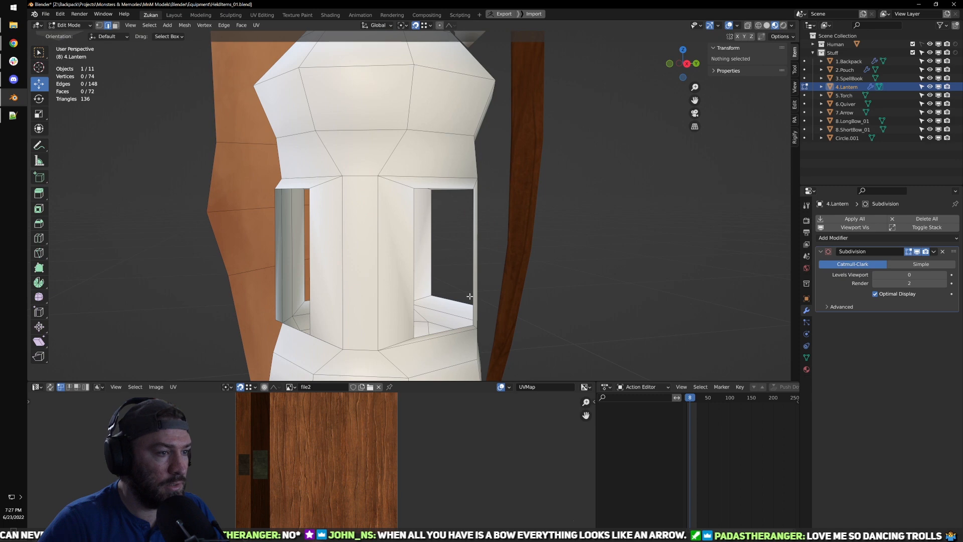
Step: Try to extrude the lower edge of the lantern's window opening, undo the attempt and leave Edit Mode
click(470, 296)
key(KP_Decimal)
scroll(466, 287, down, 1)
middle_drag(386, 250, 451, 300)
click(436, 314)
key(e)
right_click(425, 307)
middle_drag(321, 278, 305, 277)
key(ctrl+z)
scroll(443, 167, down, 12)
key(Tab)
Step: Select the lantern's handle half Circle.001 and show it in wireframe from the right orthographic view
mouse_move(443, 163)
shift+middle_down()
mouse_move(456, 321)
mouse_move(443, 151)
shift+middle_up()
scroll(434, 206, up, 4)
scroll(443, 239, down, 3)
middle_drag(443, 240, 486, 200)
scroll(487, 245, down, 3)
scroll(455, 251, up, 4)
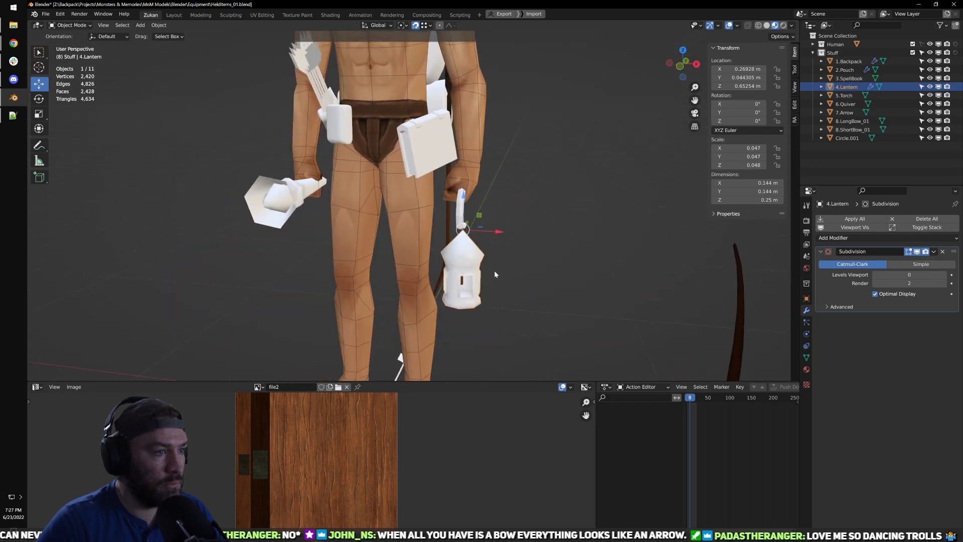
scroll(521, 230, up, 5)
middle_drag(521, 230, 415, 216)
shift+middle_drag(201, 201, 309, 206)
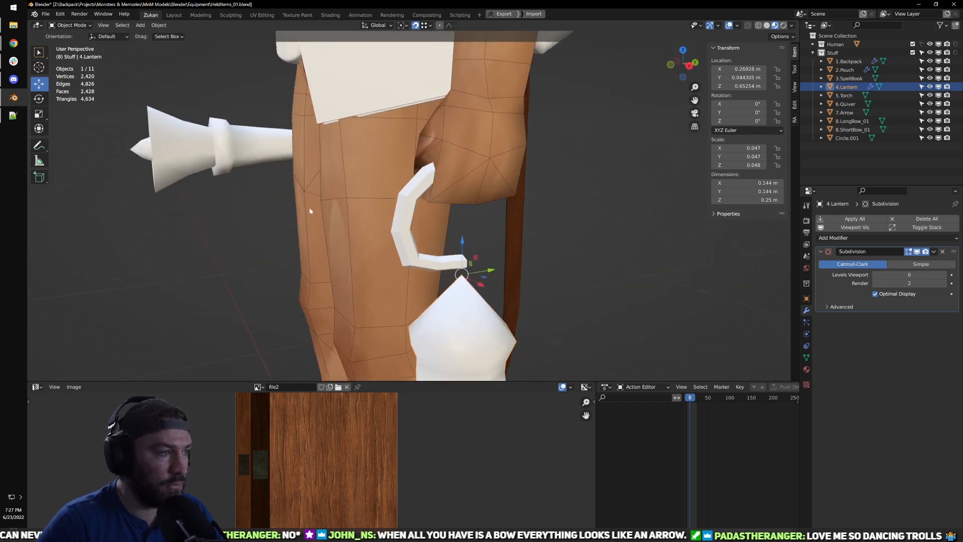
scroll(309, 207, up, 4)
click(398, 225)
scroll(506, 265, down, 1)
middle_drag(399, 224, 483, 260)
key(KP_3)
key(shift+z)
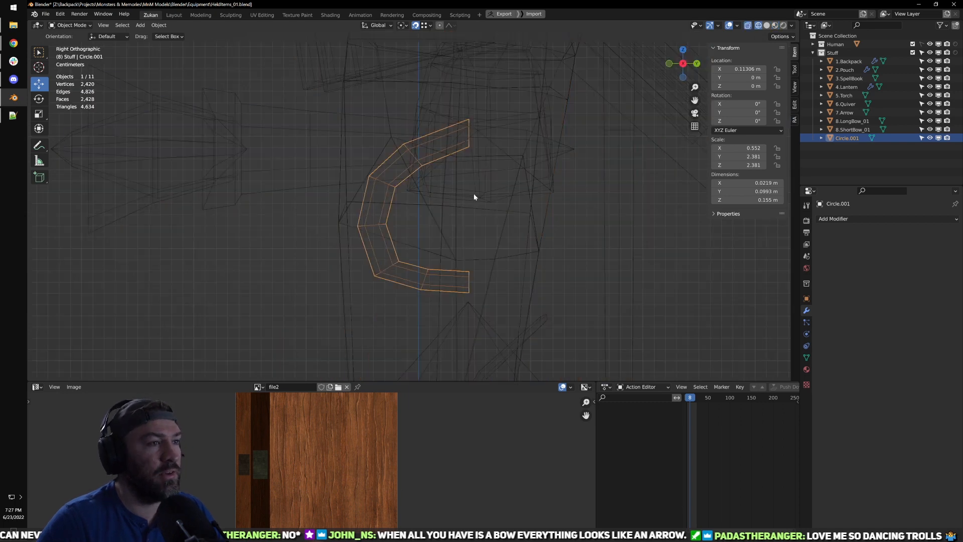
Step: Try lowering the handle half's upper end vertices by about 0.015 m, undo the moves and leave Edit Mode
key(Tab)
key(ctrl+Tab)
click(481, 170)
shift+middle_drag(480, 173, 463, 188)
drag(445, 100, 504, 200)
drag(453, 116, 457, 131)
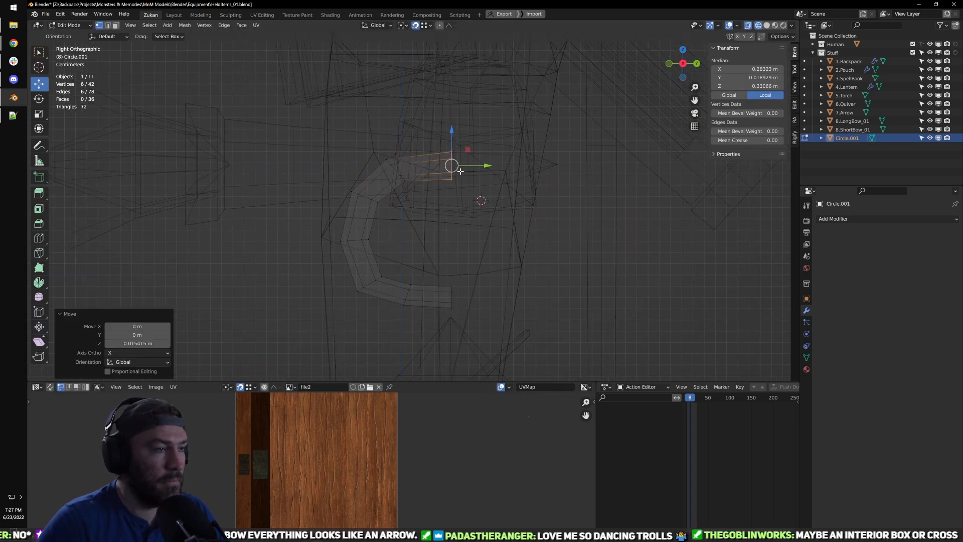
key(shift+Tab)
drag(451, 171, 448, 171)
key(ctrl+z)
key(ctrl+z)
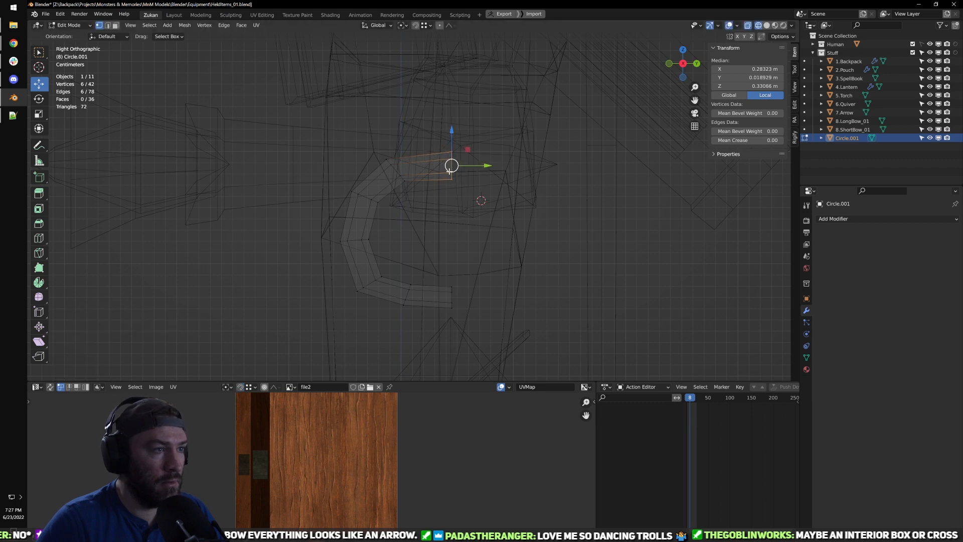
drag(387, 139, 421, 202)
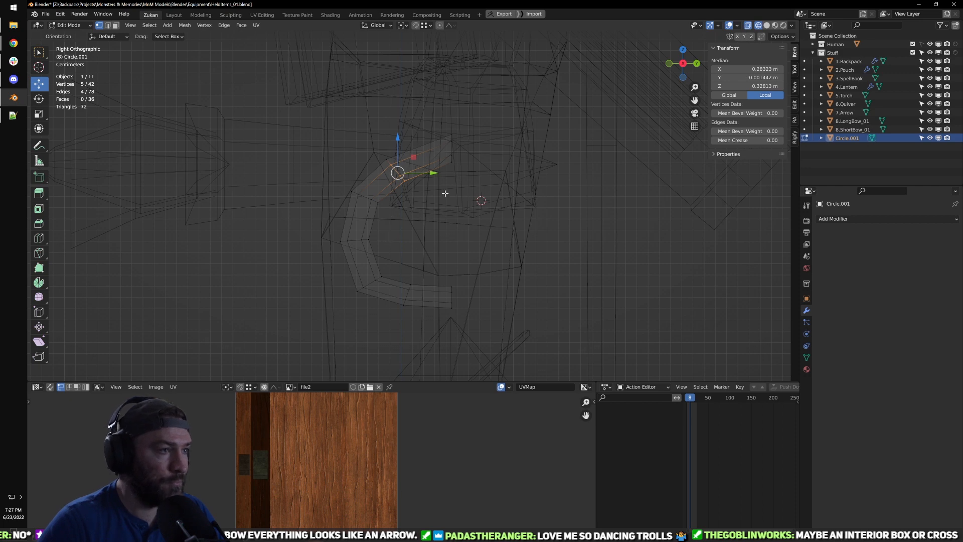
key(Tab)
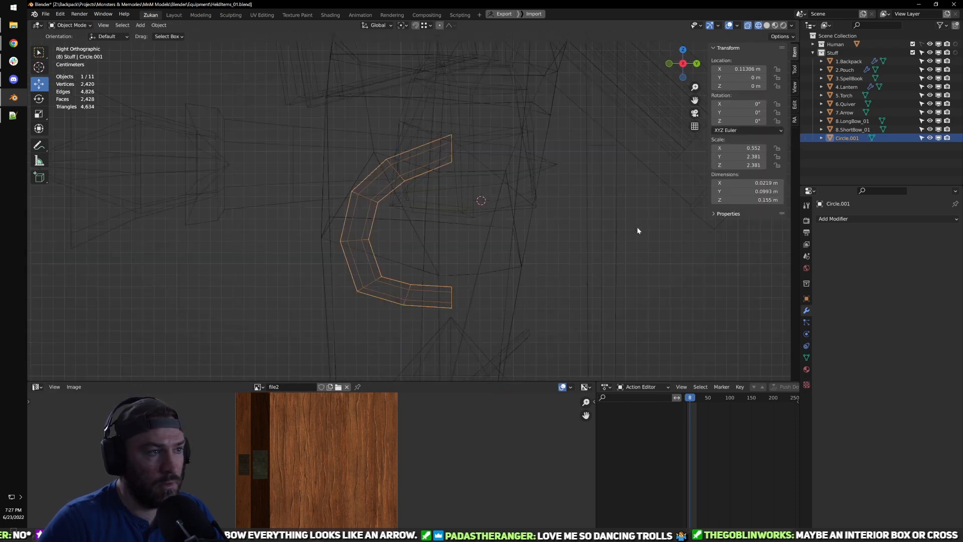
Step: Isolate the handle half in local view and place the 3D cursor at the centre of its upper open end
click(830, 219)
key(KP_Divide)
scroll(433, 183, up, 1)
scroll(573, 138, down, 3)
middle_drag(506, 146, 501, 147)
key(Tab)
key(ctrl+Tab)
click(490, 131)
alt+click(481, 116)
key(Tab)
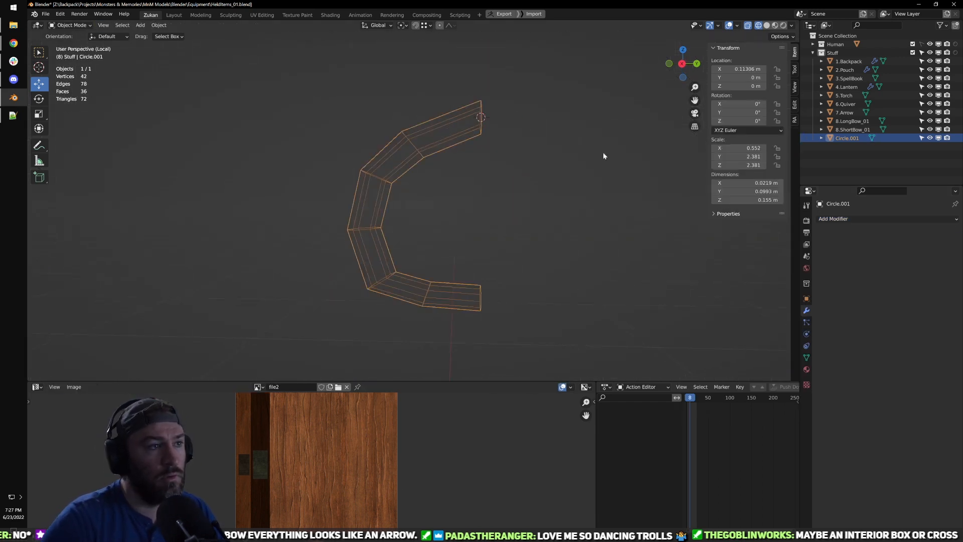
Step: Add a Mirror modifier to the handle half and set it to mirror on the Y axis only
click(908, 220)
click(793, 317)
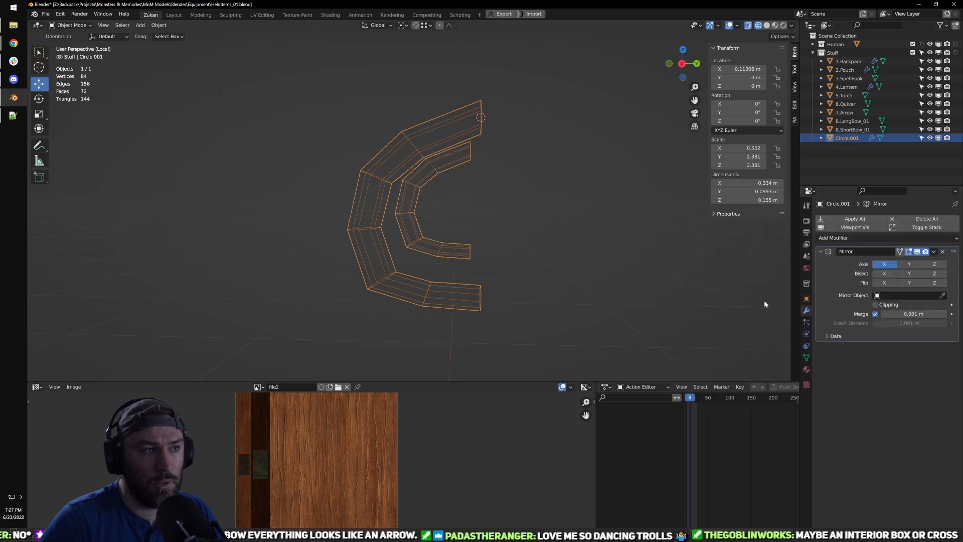
click(891, 265)
click(905, 264)
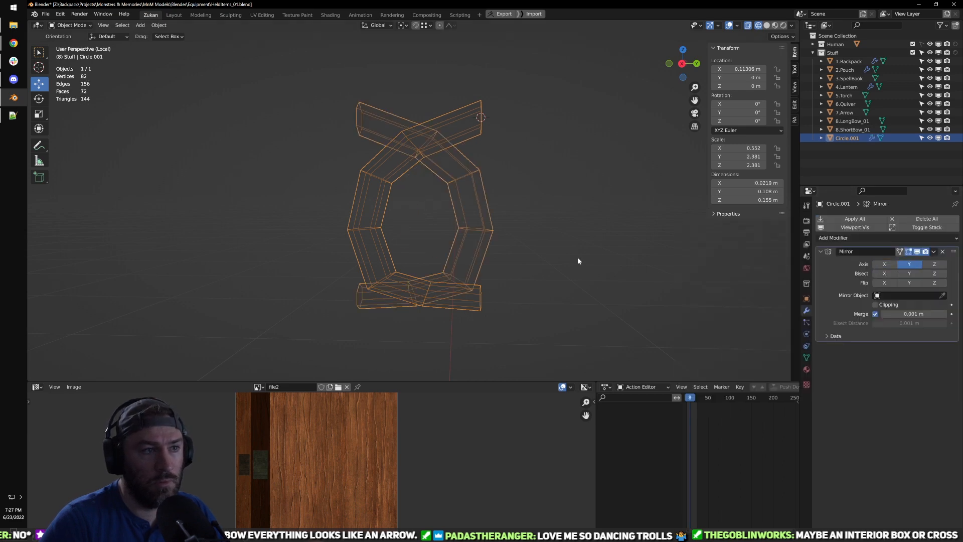
Step: Add a Plain Axes empty at the 3D cursor on the handle's upper open end
shift+middle_drag(594, 228, 549, 236)
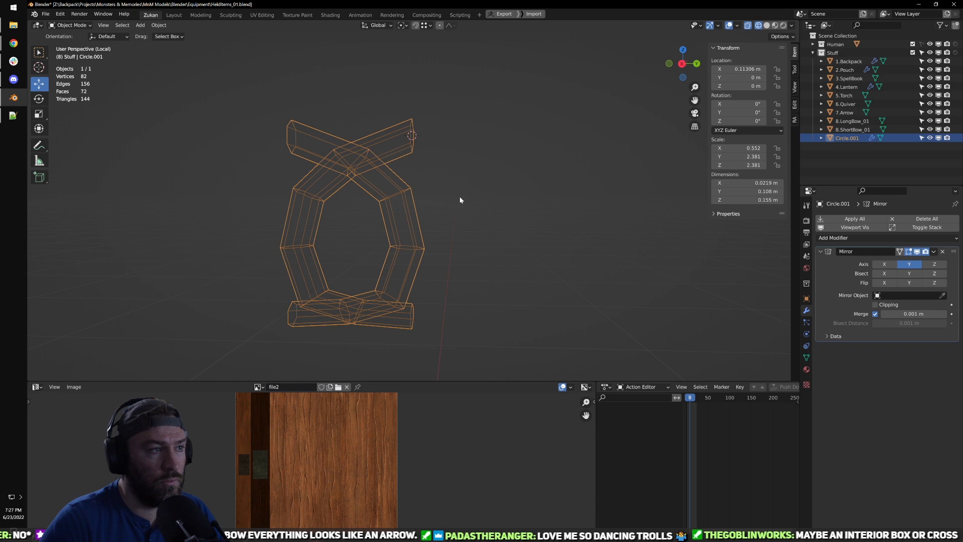
key(shift+a)
mouse_move(451, 281)
click(492, 281)
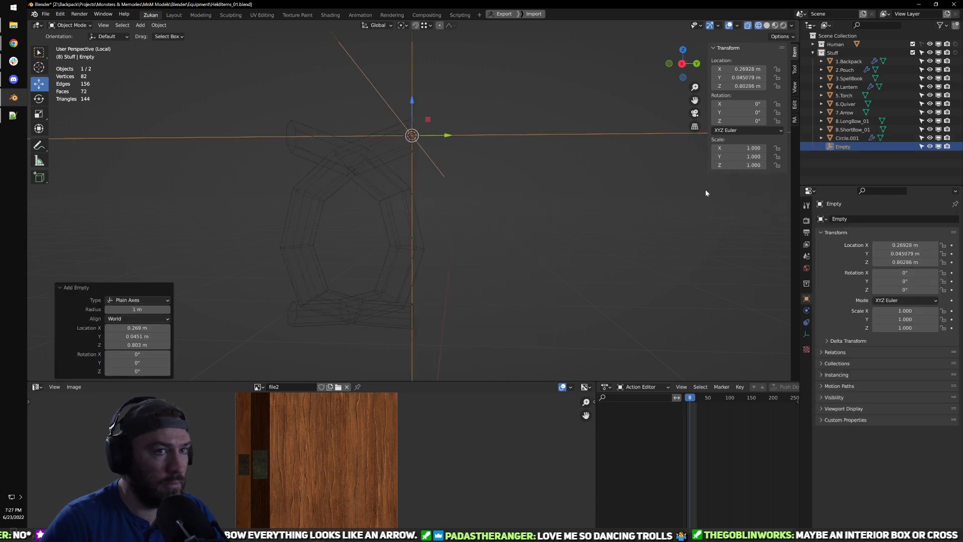
Step: Set the Empty as the mirror object of the handle's Mirror modifier and apply the modifier
click(393, 180)
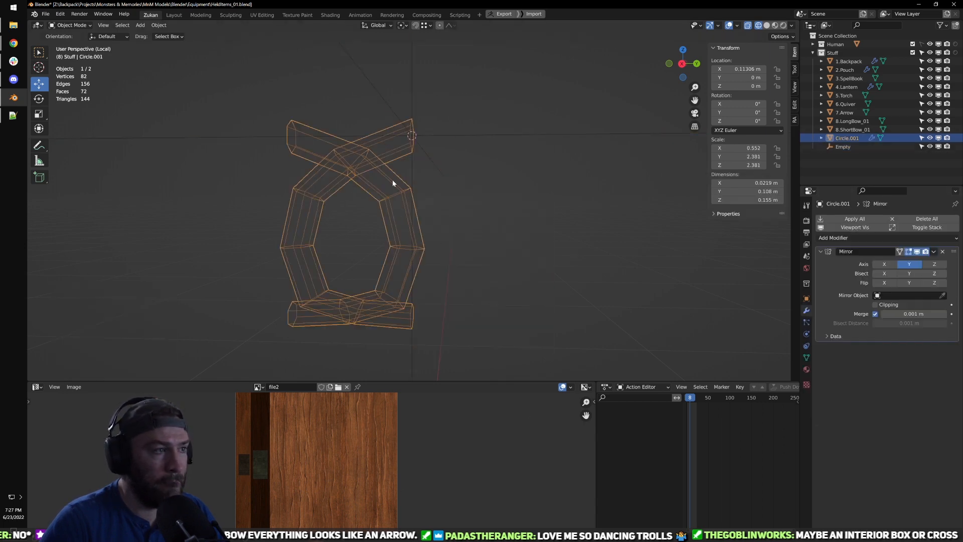
click(896, 296)
key(Escape)
click(943, 295)
click(518, 133)
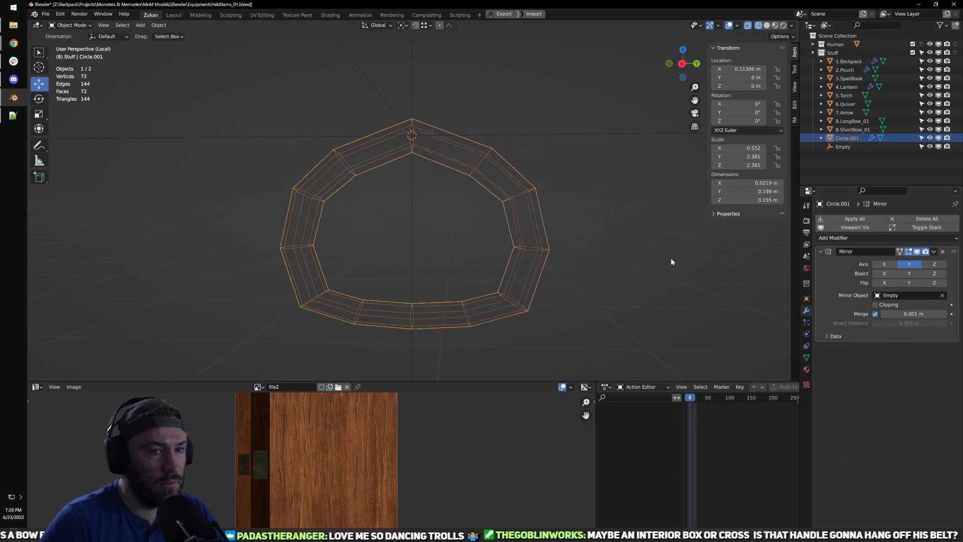
click(933, 251)
click(910, 266)
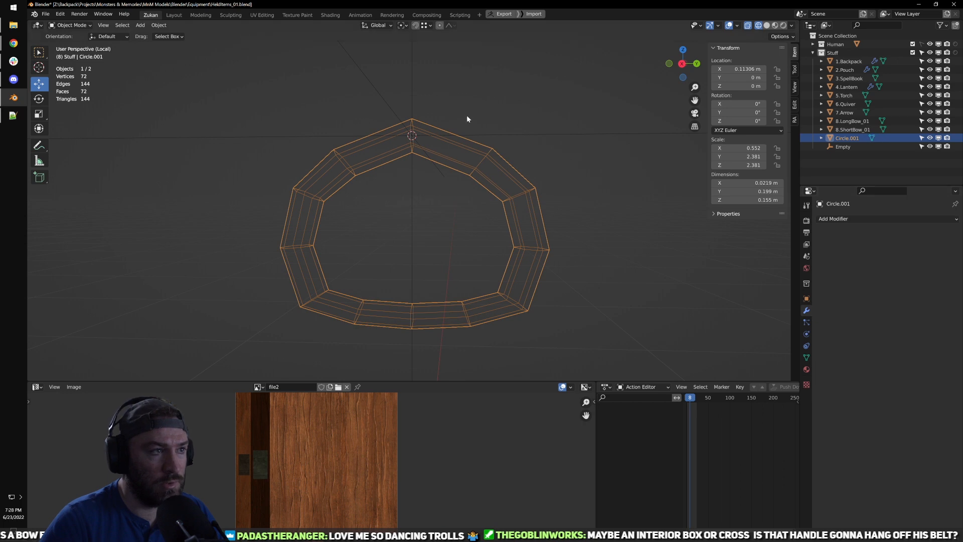
Step: Delete the Empty and merge the handle's vertices along its mirror seam by distance
click(532, 134)
key(Delete)
click(489, 171)
key(Tab)
key(ctrl+Tab)
click(438, 216)
key(KP_3)
drag(387, 78, 433, 365)
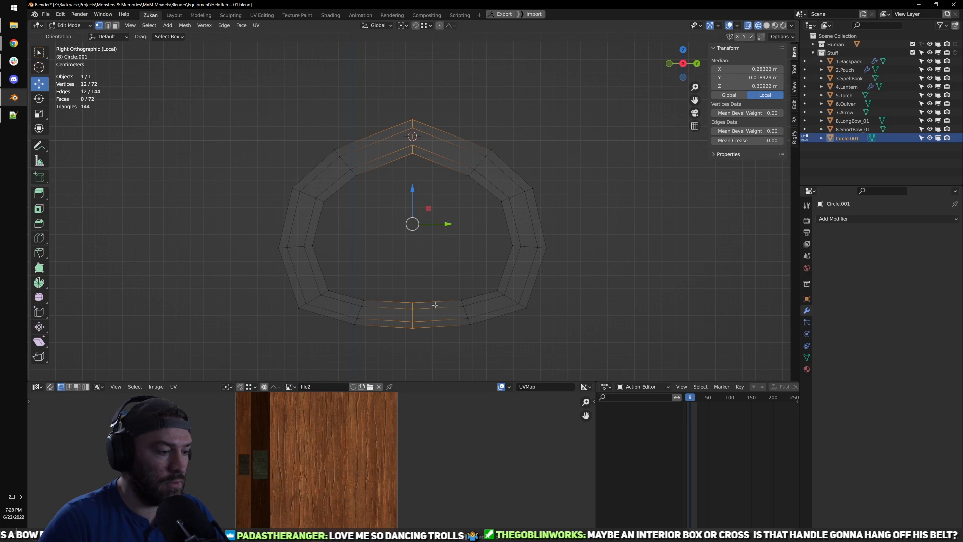
key(m)
key(b)
Step: Shape the handle's inner, middle and outer edge loops into round rings with the LoopTools Circle operation
key(ctrl+Tab)
click(473, 185)
alt+click(452, 179)
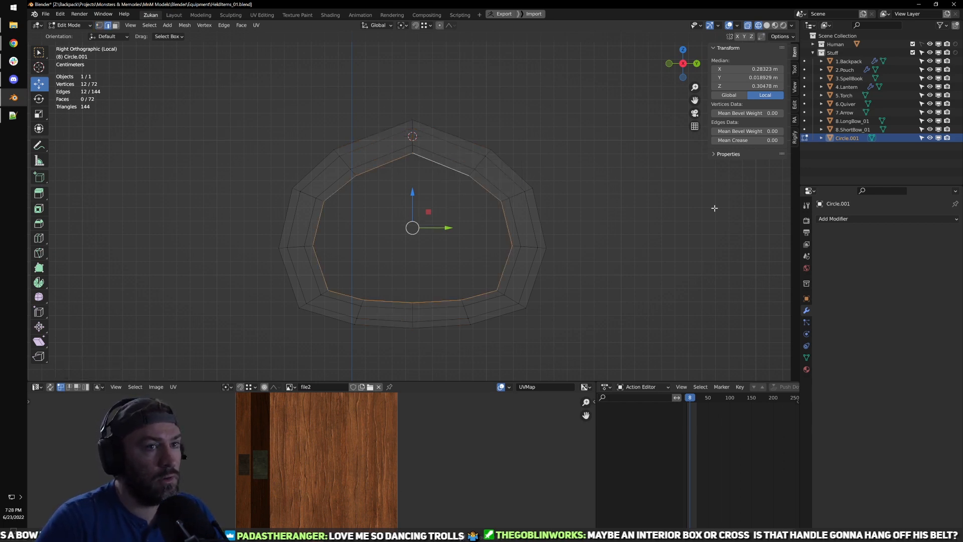
click(795, 104)
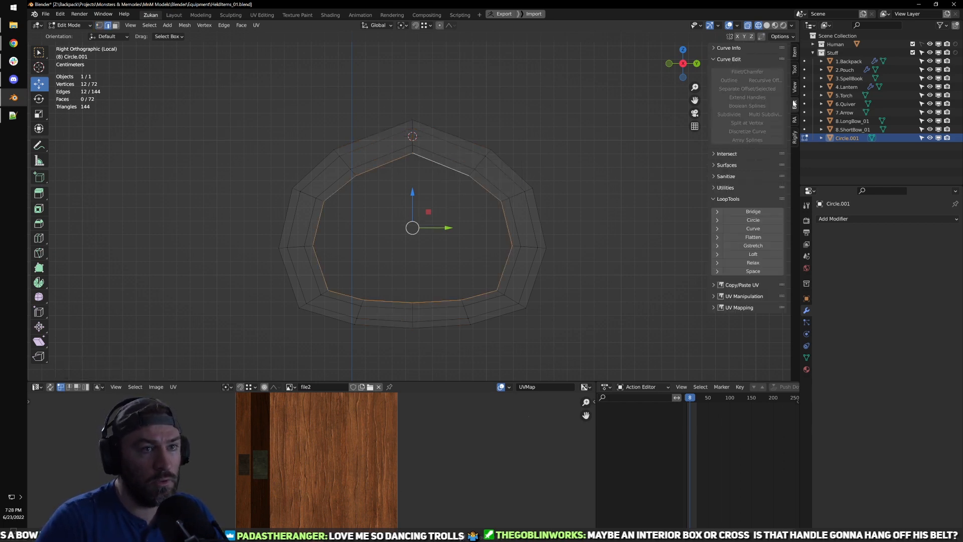
click(747, 223)
click(517, 227)
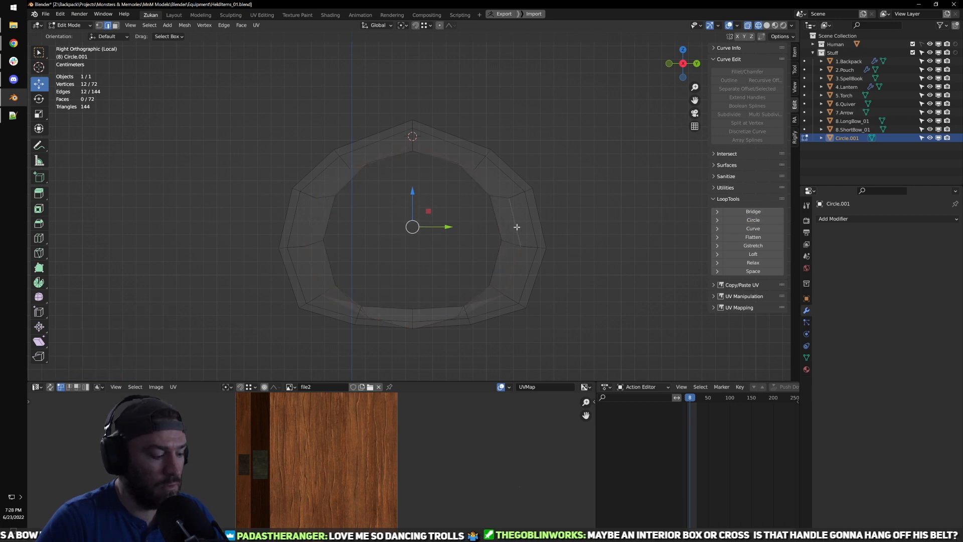
alt+click(520, 226)
alt+click(529, 220)
key(shift+r)
alt+click(534, 219)
key(shift+r)
alt+click(541, 219)
scroll(544, 221, down, 5)
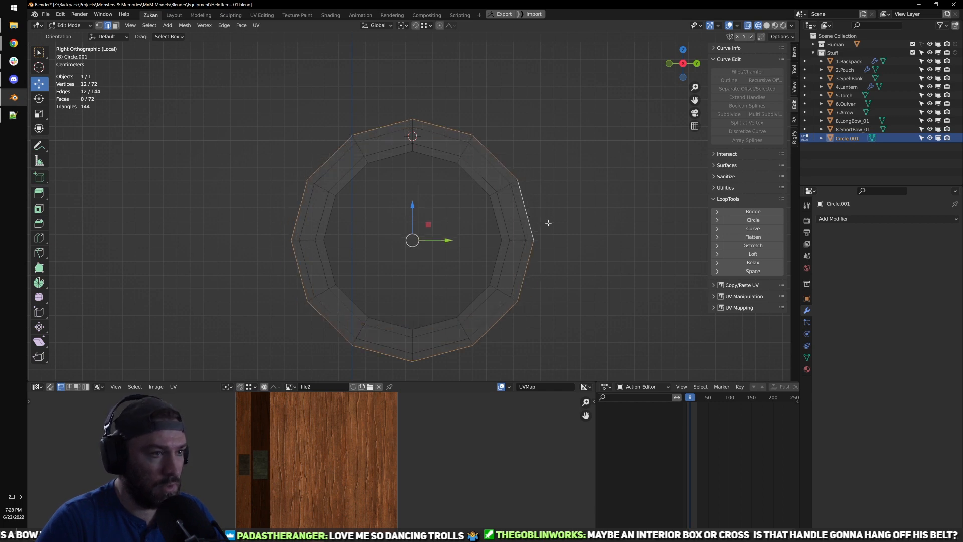
Step: Exit local view and bevel the horizontal edge loop around the middle of the lantern's conical roof into two loops
middle_drag(511, 247, 434, 265)
key(alt+z)
key(Tab)
key(KP_Divide)
scroll(458, 266, up, 2)
click(458, 263)
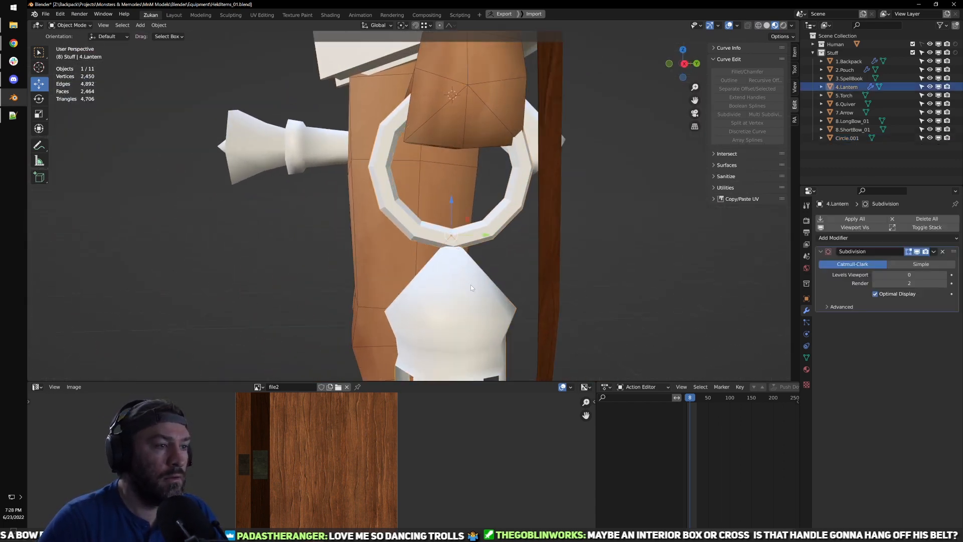
key(Tab)
alt+click(475, 290)
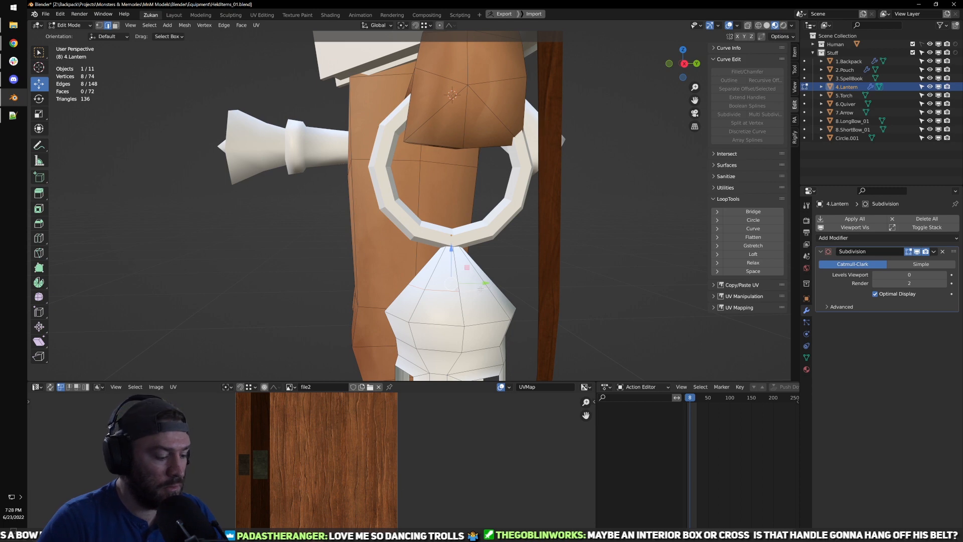
key(ctrl+b)
click(486, 292)
Step: Edge-slide the upper of the two roof loops toward the cone's tip with a factor of about 0.563
alt+click(478, 285)
scroll(166, 270, up, 3)
shift+middle_drag(165, 271, 92, 219)
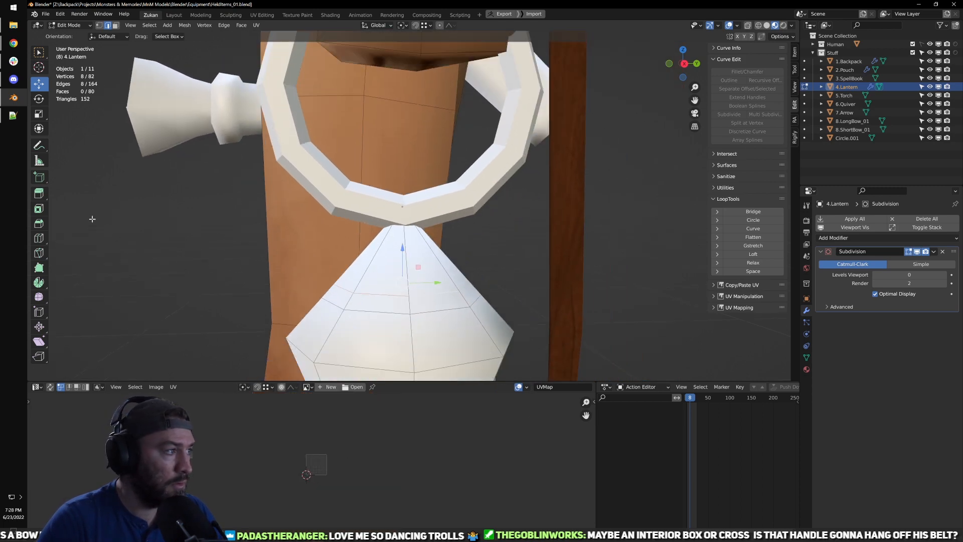
click(39, 312)
drag(406, 242, 406, 227)
key(g)
key(g)
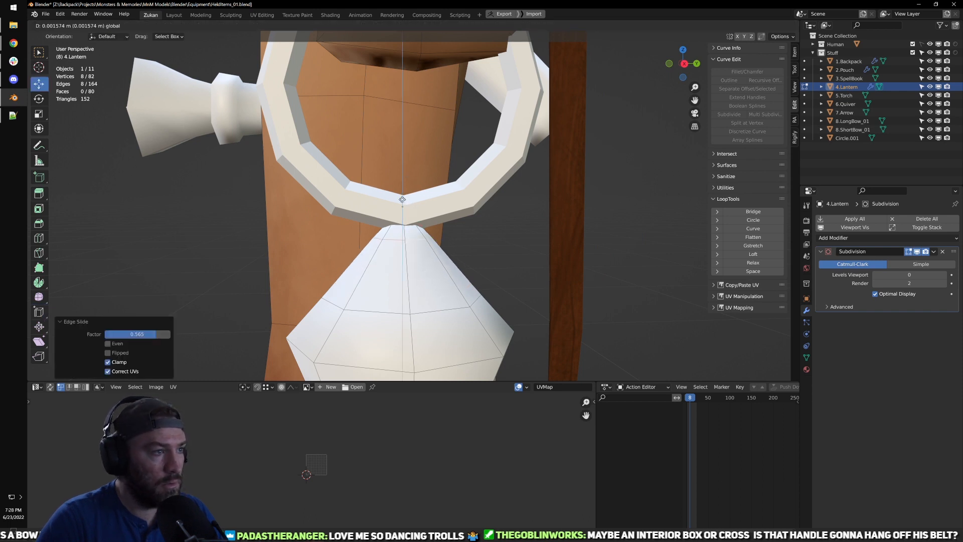
key(Escape)
Step: Extrude the faces of the lantern roof's tip straight up along Z into a narrow neck reaching the handle ring
key(ctrl+Tab)
click(425, 260)
key(alt+z)
drag(337, 144, 429, 245)
key(x)
key(Escape)
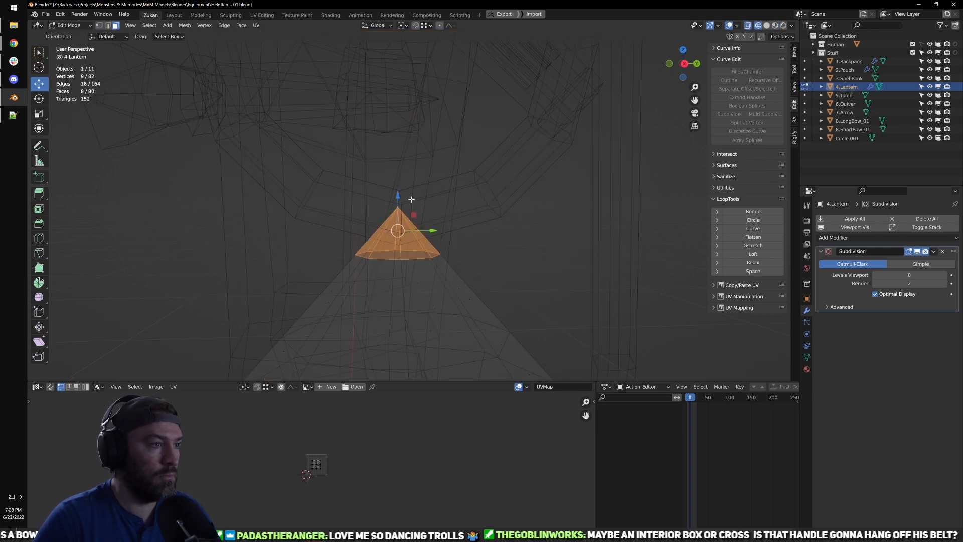
key(e)
click(400, 195)
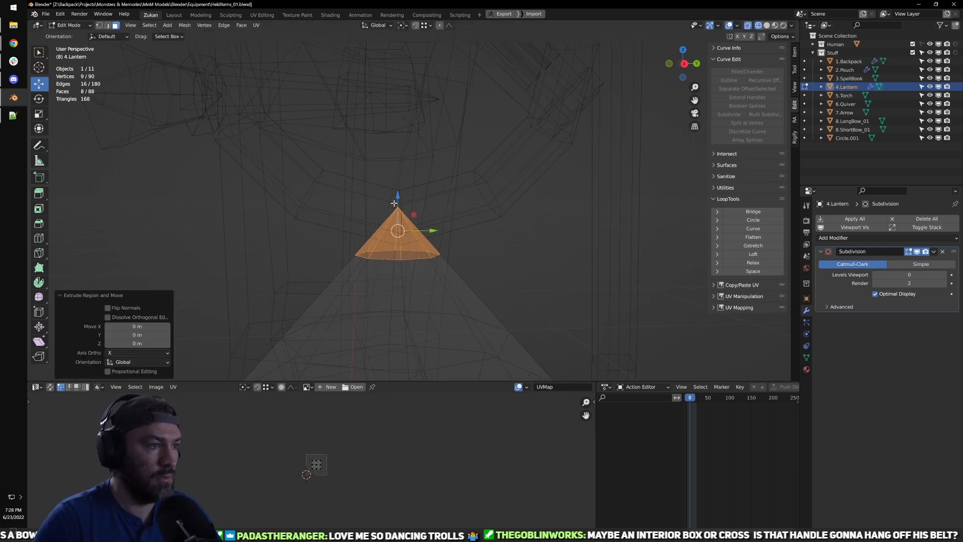
key(g)
key(z)
click(403, 130)
key(alt+z)
scroll(426, 234, down, 4)
middle_drag(449, 223, 452, 255)
key(Tab)
Step: Join the ring handle into the lantern object and apply the lantern's Subdivision modifier
scroll(451, 255, down, 4)
middle_drag(351, 250, 498, 255)
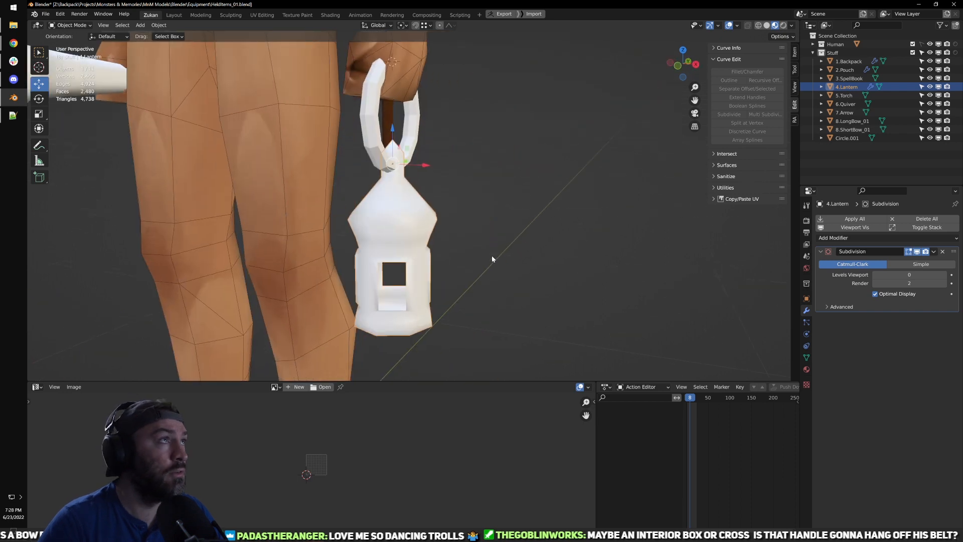
middle_drag(492, 257, 460, 193)
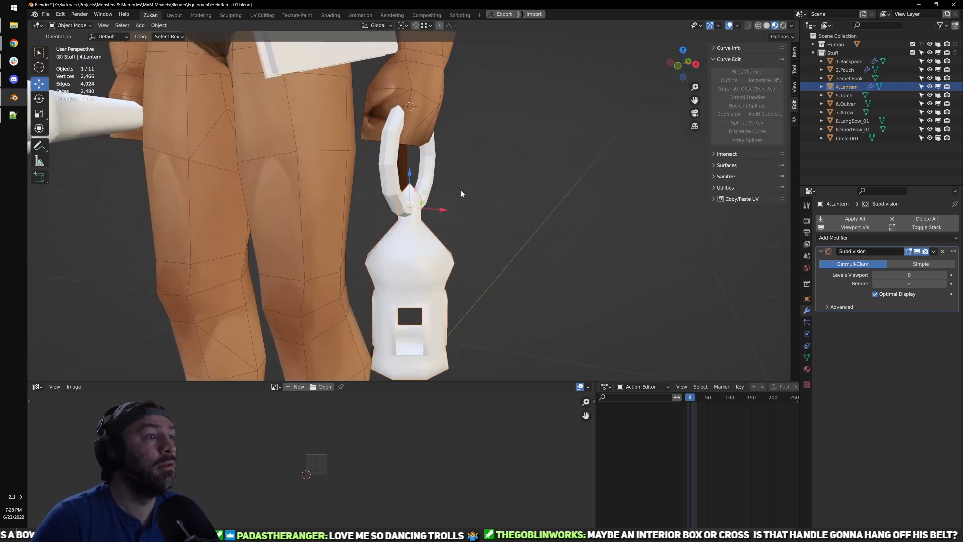
click(393, 173)
middle_drag(483, 335, 462, 268)
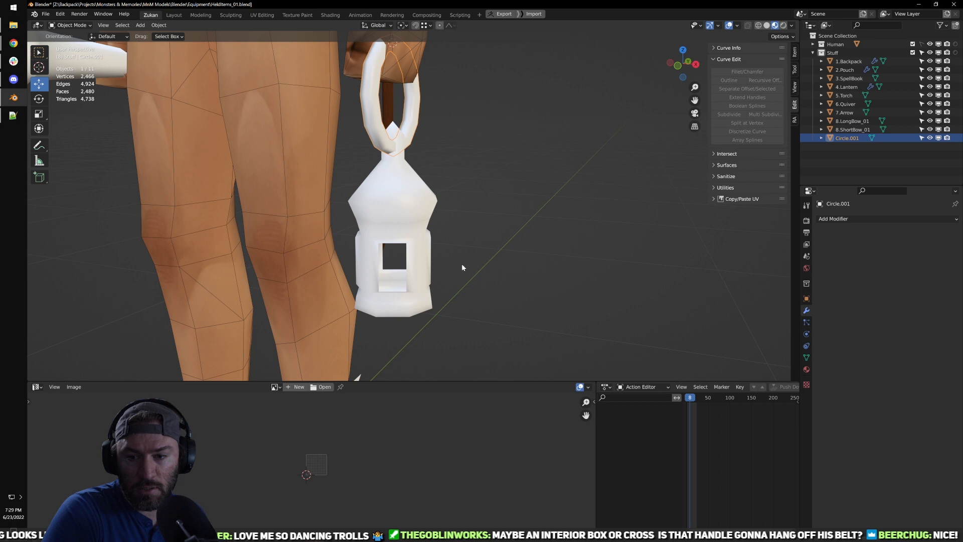
middle_drag(499, 159, 405, 194)
shift+click(405, 194)
scroll(401, 200, up, 2)
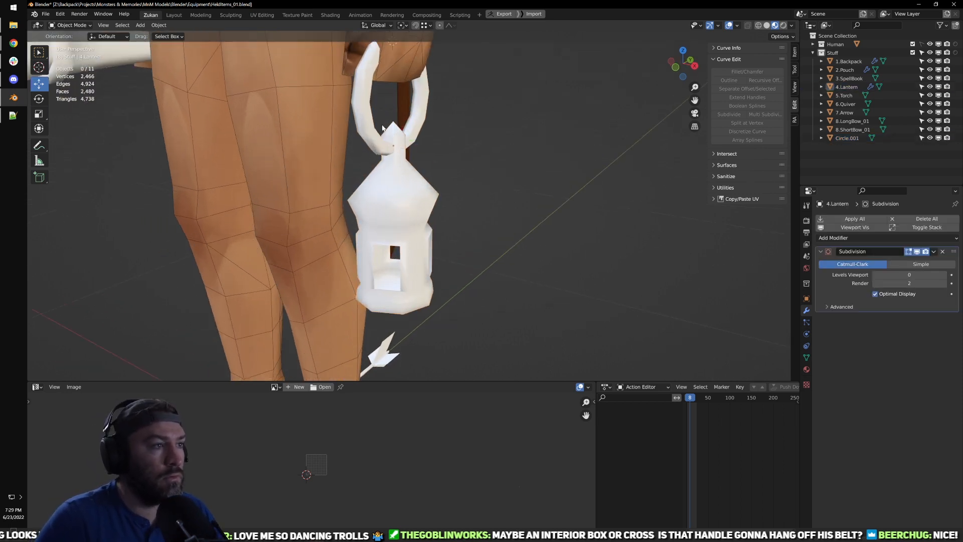
key(ctrl+j)
scroll(397, 214, down, 1)
shift+middle_drag(398, 214, 424, 255)
click(934, 252)
click(927, 259)
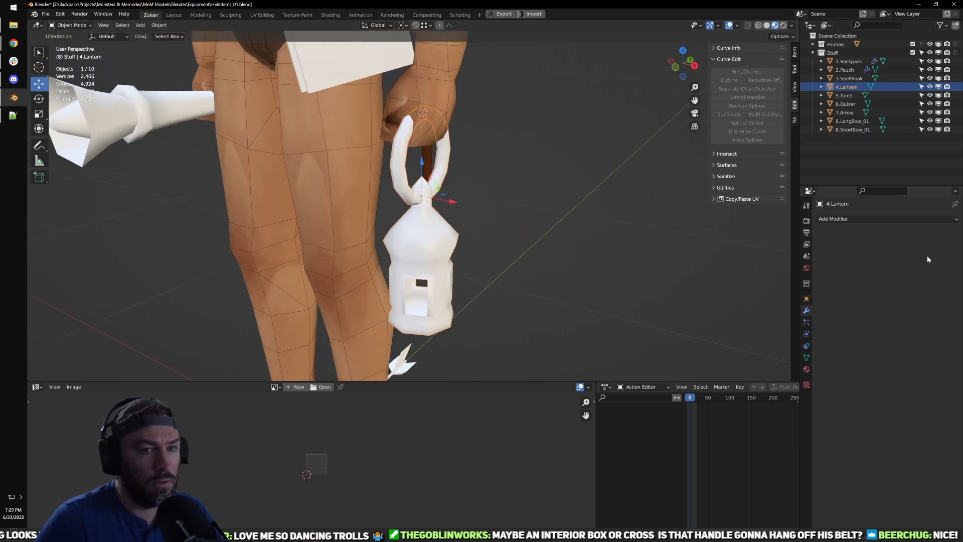
Step: Move the lantern from the character's left hand to the front of the left hip and raise it toward the belt
click(484, 242)
click(416, 207)
click(422, 218)
scroll(429, 231, down, 2)
click(438, 245)
key(KP_1)
shift+middle_drag(471, 233, 371, 281)
key(KP_1)
key(g)
click(439, 232)
key(g)
click(373, 240)
middle_drag(372, 240, 445, 205)
drag(391, 178, 391, 141)
Step: Hide the spell book at the character's hip
middle_drag(418, 193, 453, 173)
click(454, 174)
key(h)
Step: Raise and turn the lantern so its ring handle lies against the left hip just below the belt
click(400, 193)
middle_drag(435, 236, 409, 238)
drag(415, 189, 415, 154)
key(r)
middle_drag(454, 205, 429, 228)
mouse_move(419, 203)
mouse_down()
mouse_move(428, 208)
mouse_move(407, 208)
mouse_up()
key(ctrl+z)
key(g)
middle_drag(410, 236, 461, 232)
drag(430, 184, 438, 184)
middle_drag(497, 178, 467, 172)
scroll(467, 172, up, 1)
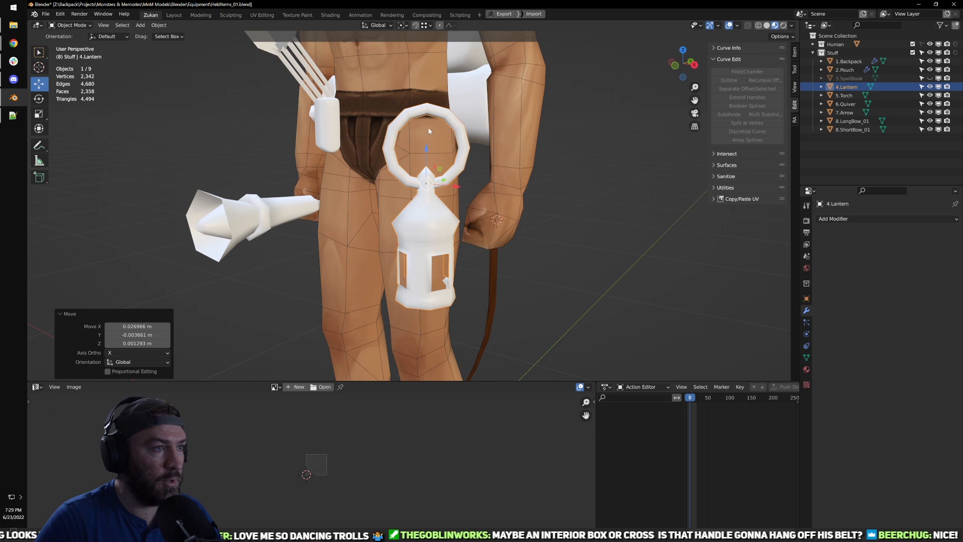
middle_drag(429, 131, 449, 156)
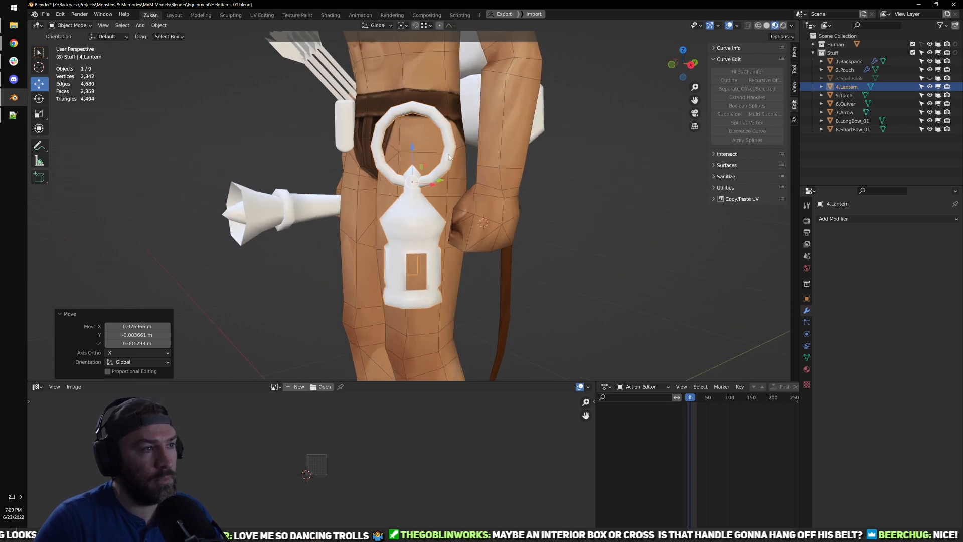
Step: Try scaling the lantern's linked body geometry separately from its ring handle
key(Tab)
key(l)
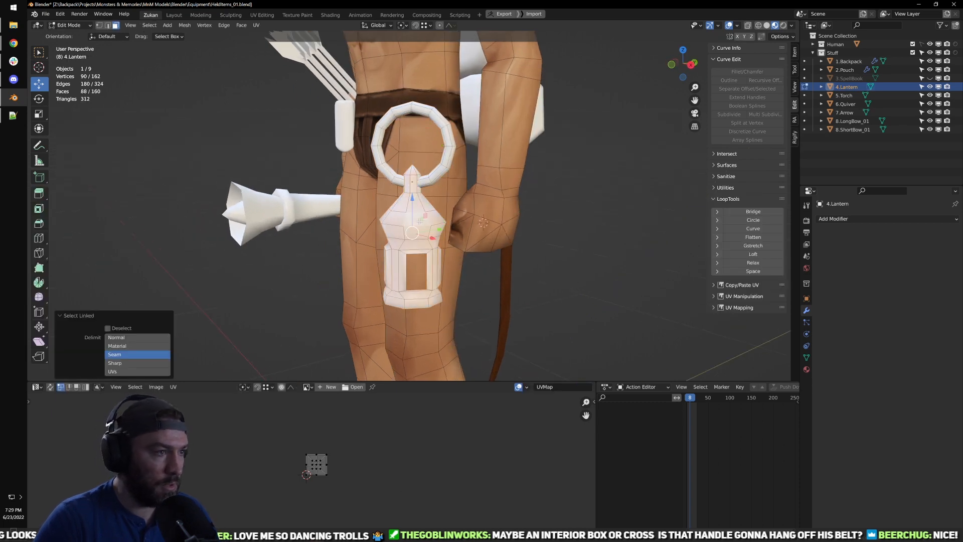
middle_drag(430, 282, 446, 281)
key(s)
drag(437, 258, 440, 257)
key(ctrl+z)
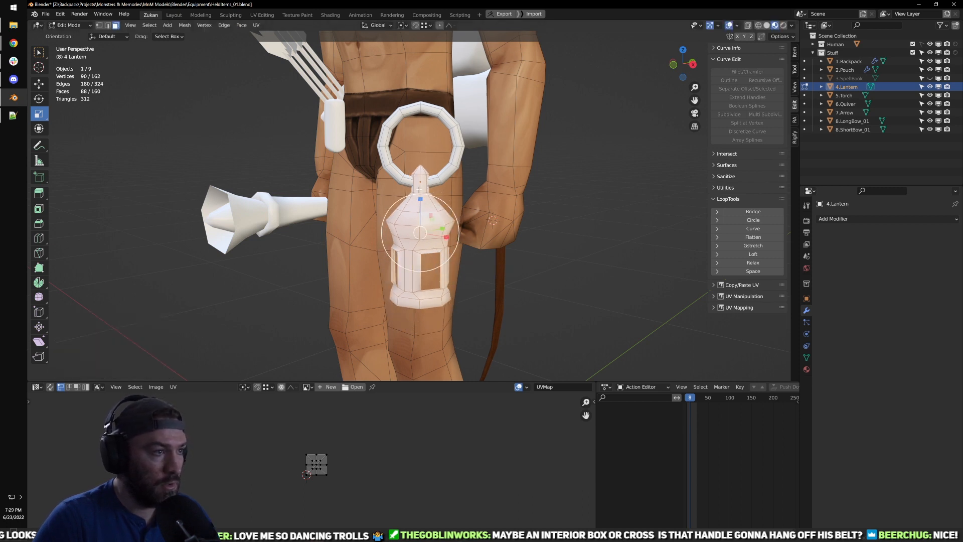
Step: Switch the transform pivot point to 3D Cursor and back to Bounding Box Center, and return to Object Mode
click(403, 25)
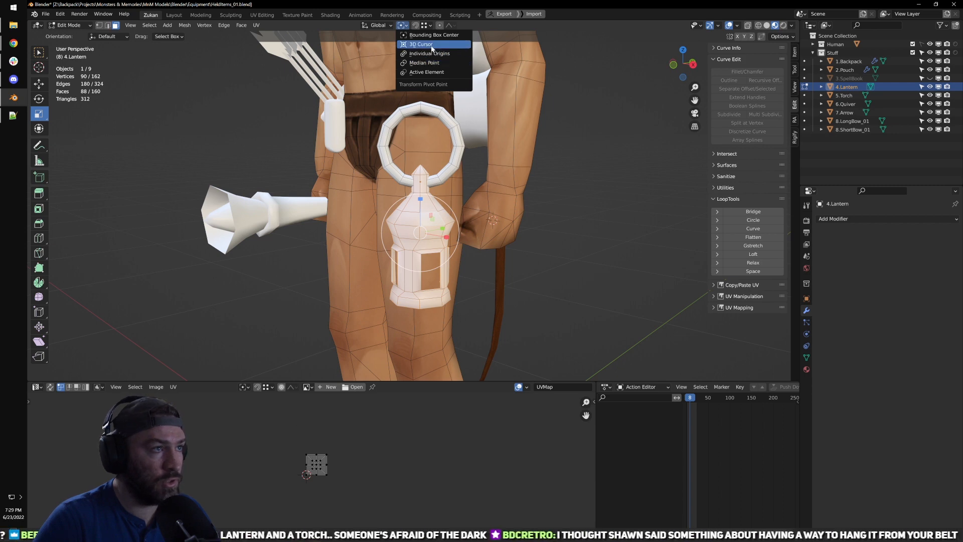
click(431, 45)
click(408, 26)
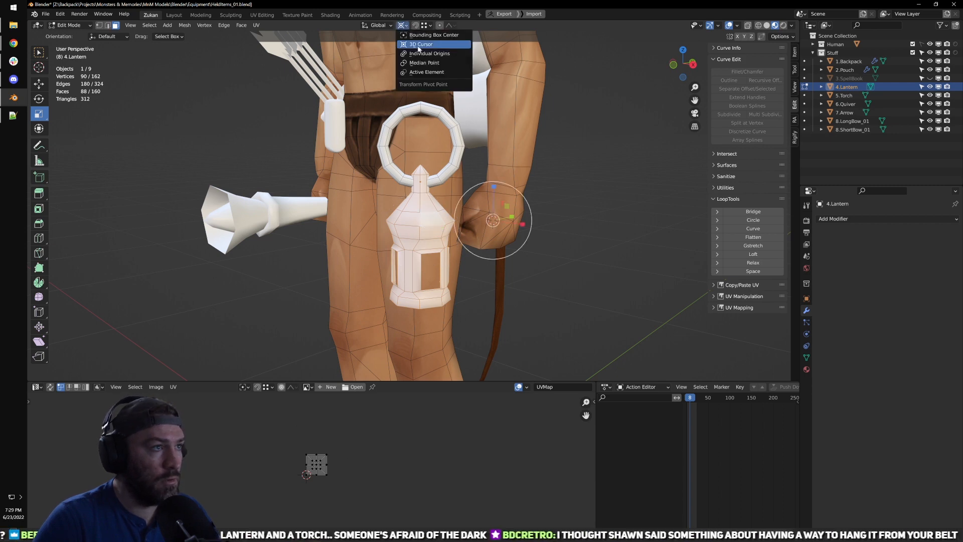
click(426, 35)
scroll(453, 183, up, 2)
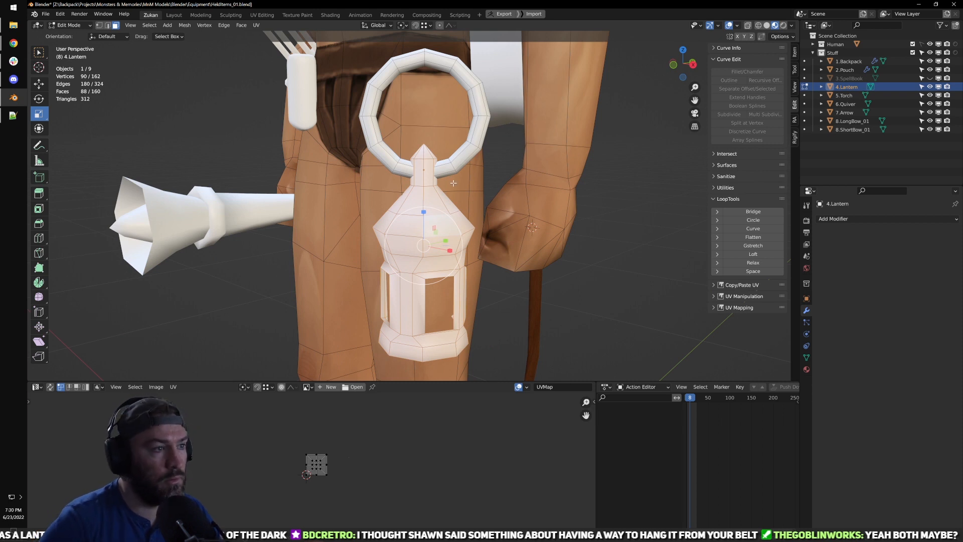
key(Tab)
key(ctrl+alt+shift+c)
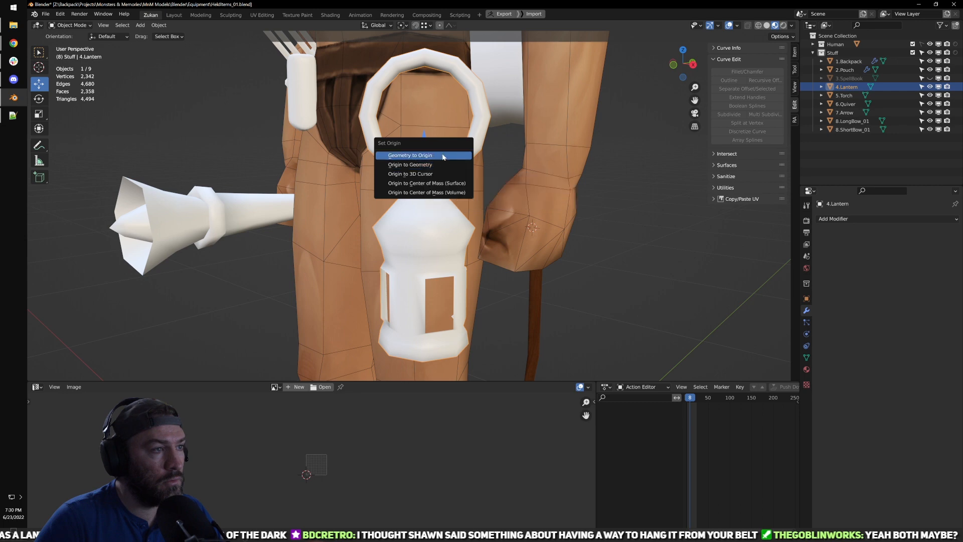
Step: Examine how the lantern's ring handle sits against the belt and hip from several angles
middle_drag(568, 198, 589, 203)
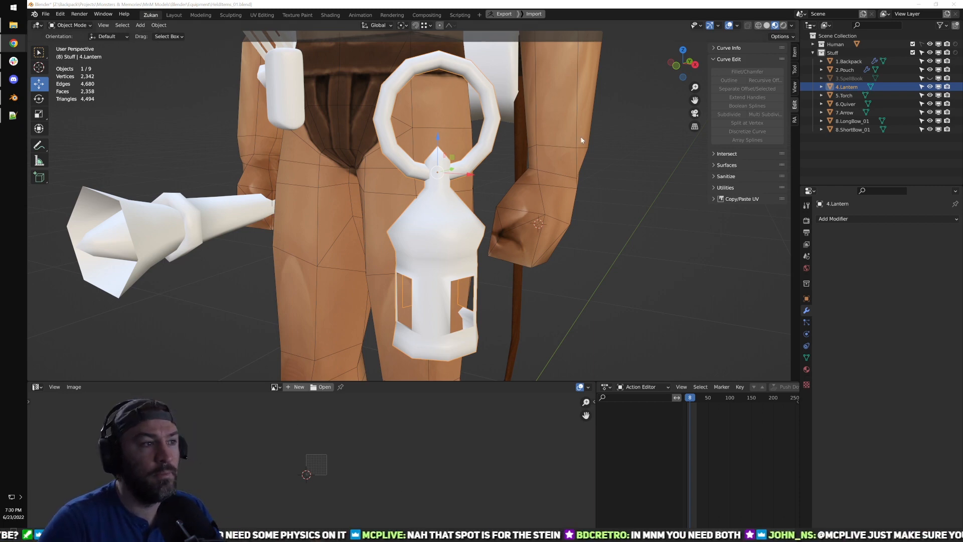
middle_drag(525, 233, 426, 167)
scroll(426, 167, up, 4)
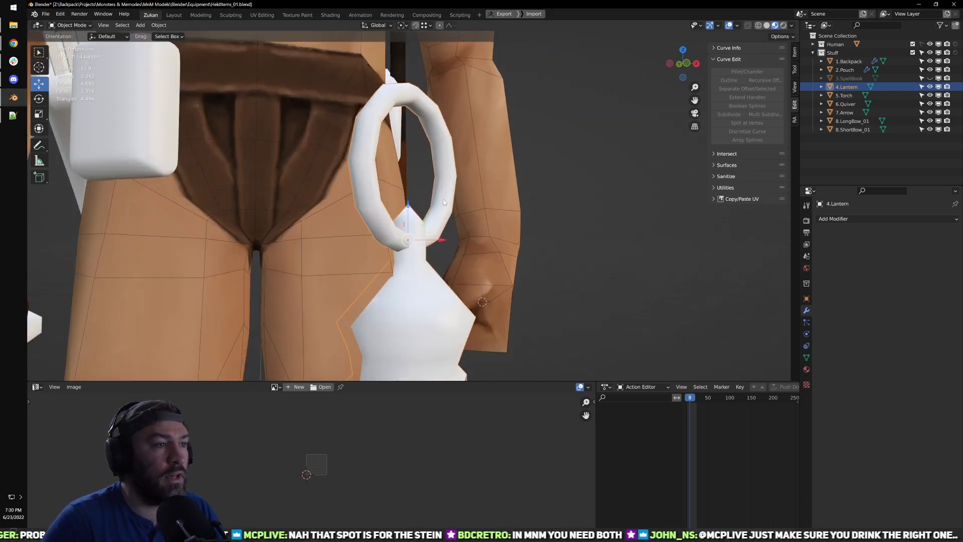
middle_drag(459, 257, 397, 243)
middle_drag(386, 111, 444, 178)
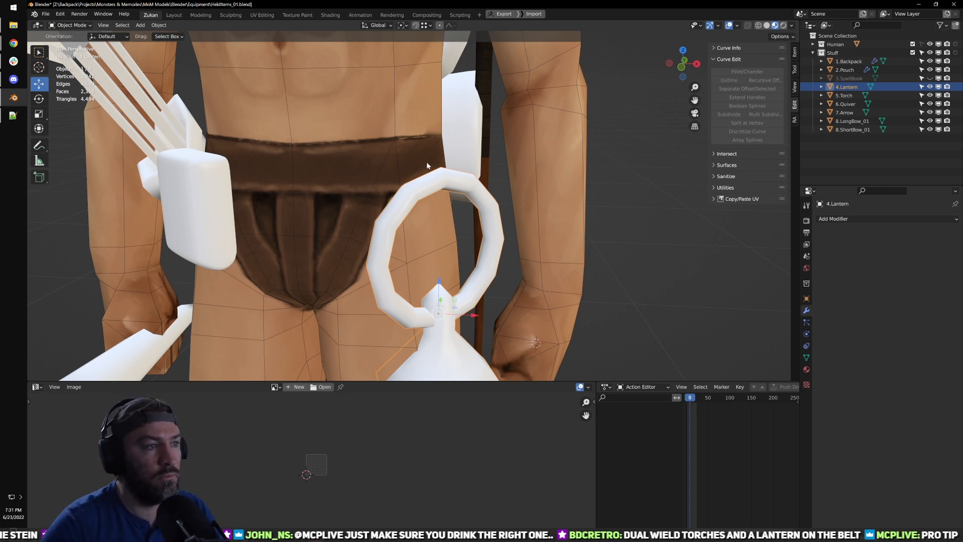
scroll(426, 161, down, 2)
shift+middle_drag(472, 261, 437, 215)
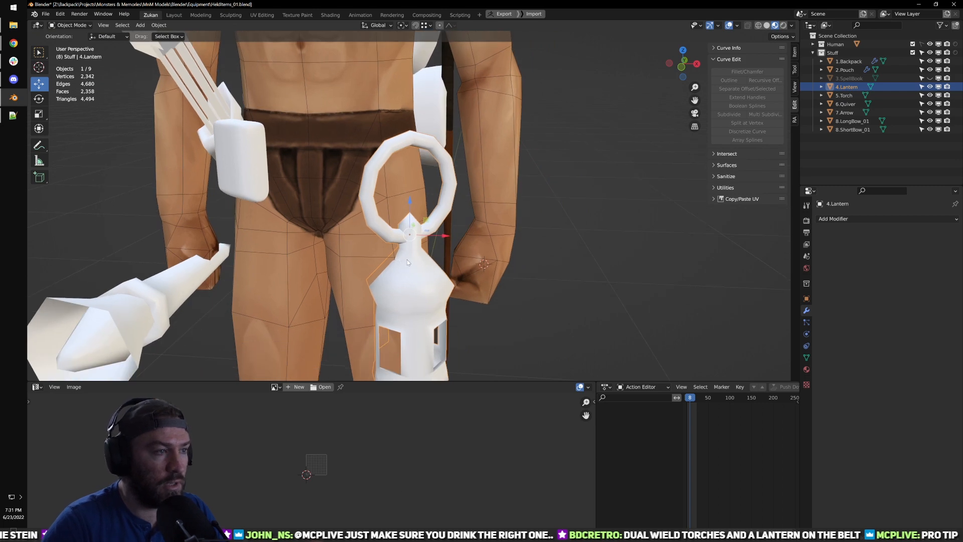
middle_drag(407, 259, 421, 248)
Step: Move the lantern outward from the hip by about 0.098 m in X, -0.039 m in Y and 0.074 m in Z, and nudge it slightly
key(g)
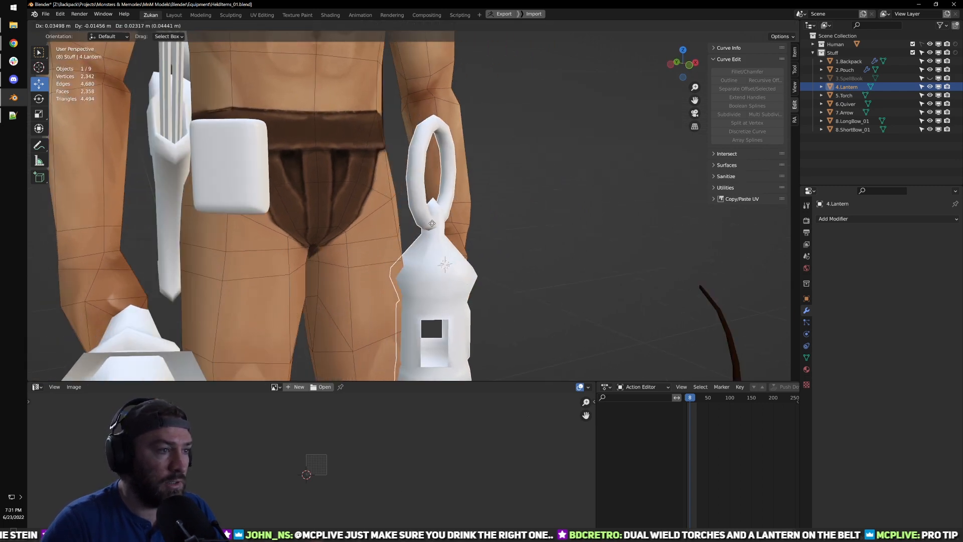
click(483, 172)
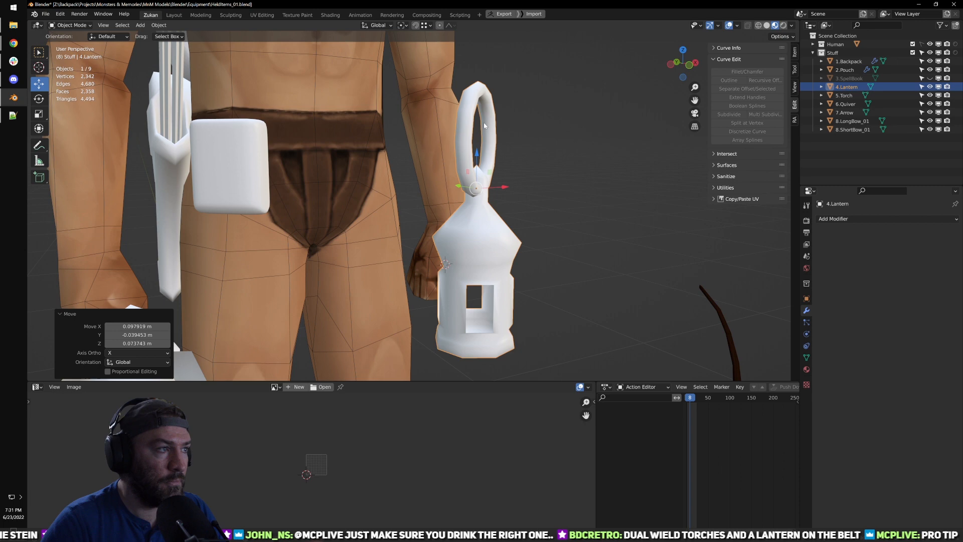
shift+middle_drag(485, 126, 476, 159)
middle_drag(470, 113, 501, 228)
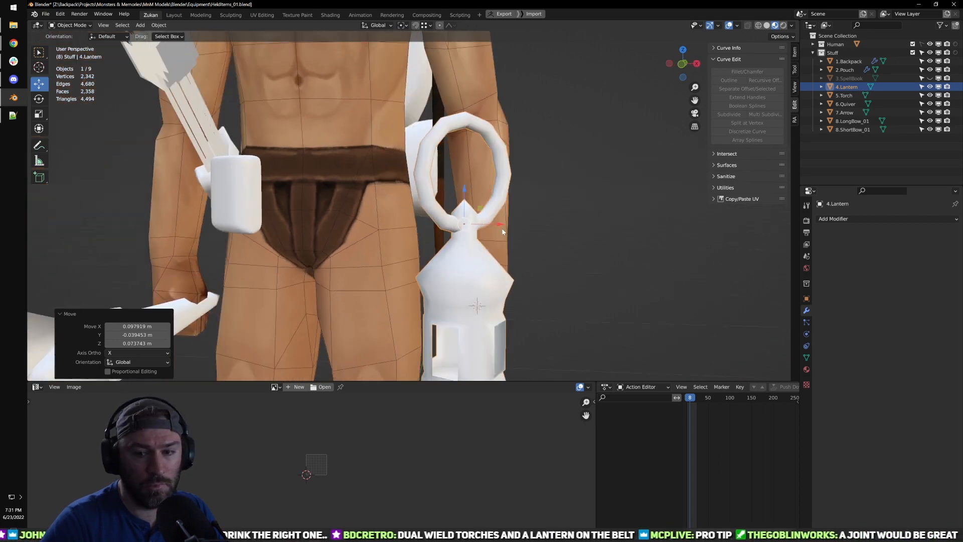
scroll(501, 229, down, 2)
scroll(500, 228, up, 1)
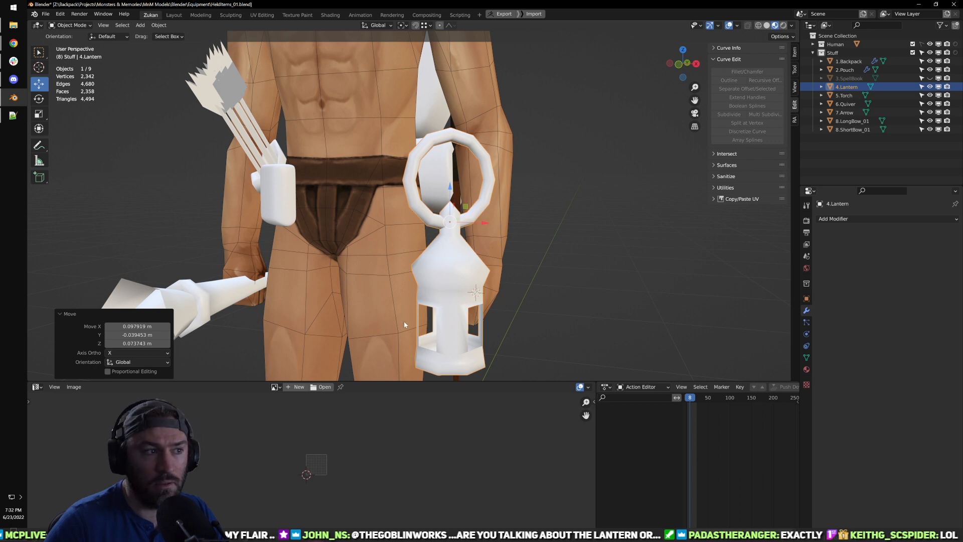
drag(457, 227, 460, 226)
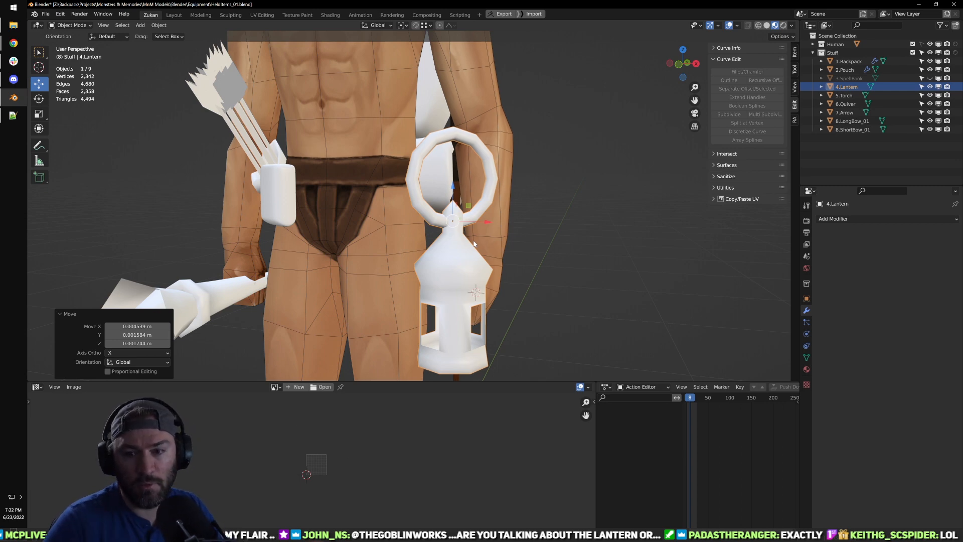
middle_drag(531, 215, 725, 100)
middle_drag(498, 274, 500, 242)
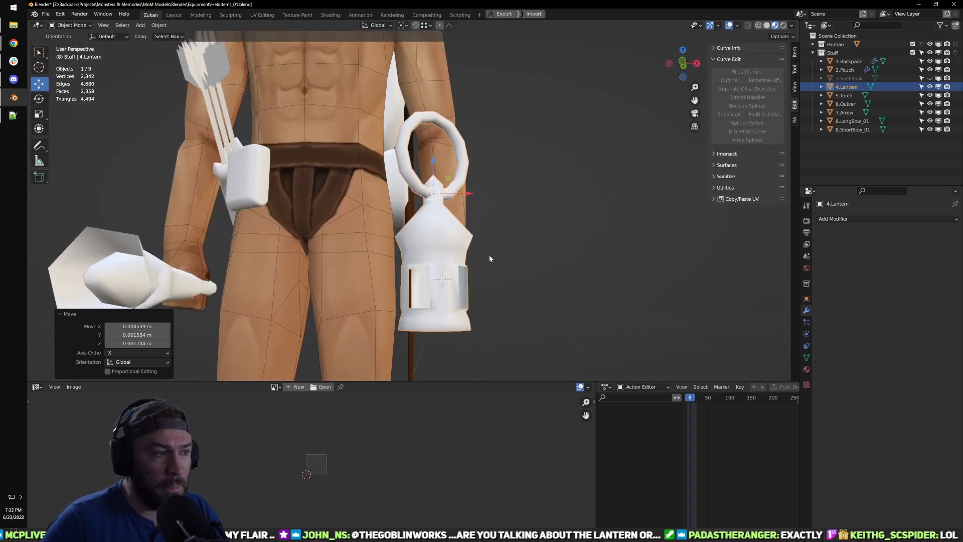
Step: Move the lantern to the world origin by setting its X, Y and Z location to 0 m
click(794, 53)
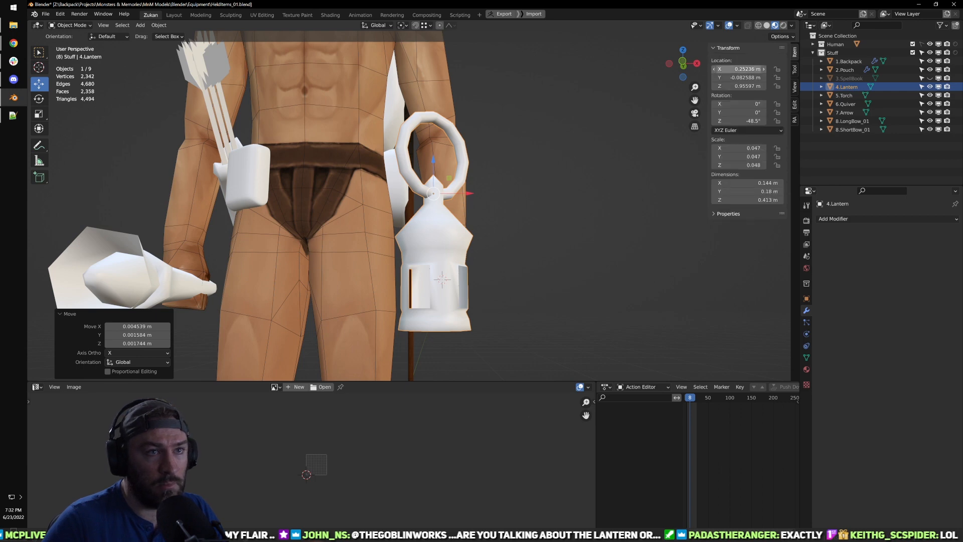
drag(754, 69, 754, 86)
text(0)
key(Return)
key(KP_Decimal)
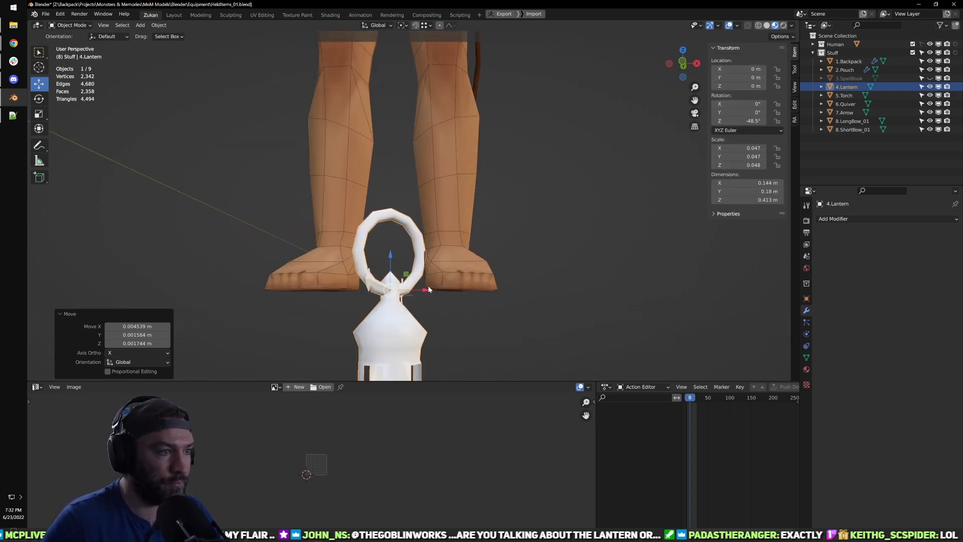
Step: Rotate the lantern about 48.6° around the global Z axis so it squares up with the front view
key(KP_1)
middle_drag(470, 207, 422, 212)
key(e)
drag(423, 198, 444, 206)
key(KP_1)
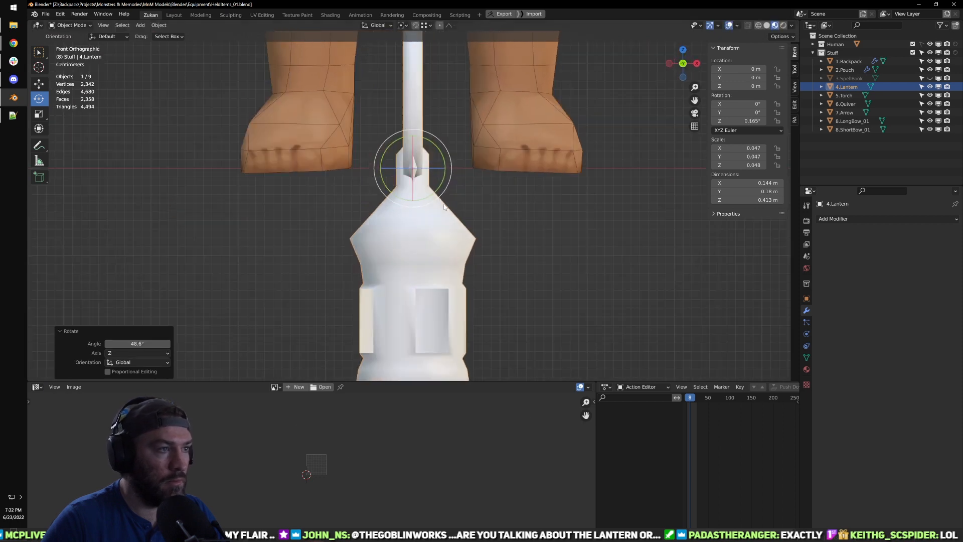
drag(432, 170, 435, 171)
scroll(435, 190, down, 2)
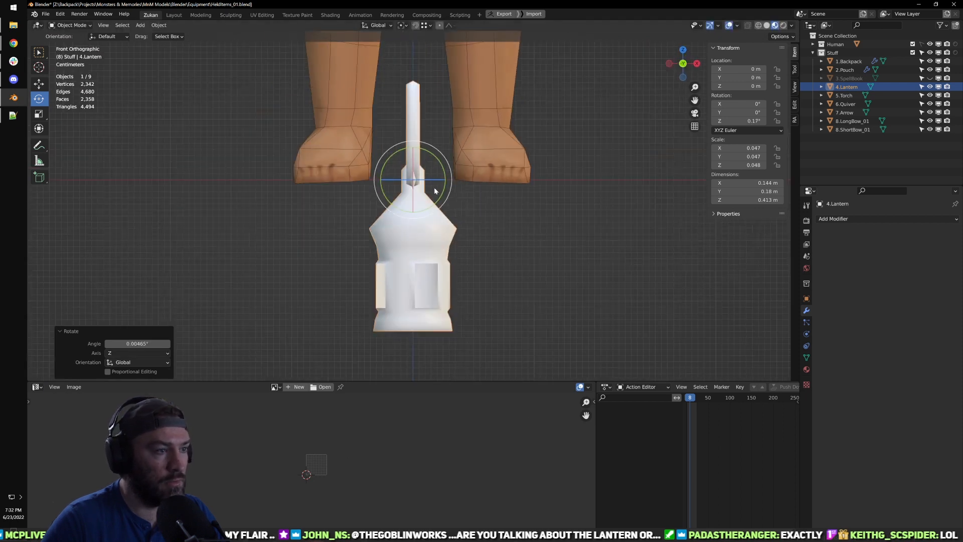
Step: Rotate all faces of the lantern's windowed section and the band above it about 11.6° around Z so a window faces front
key(Tab)
scroll(446, 252, up, 2)
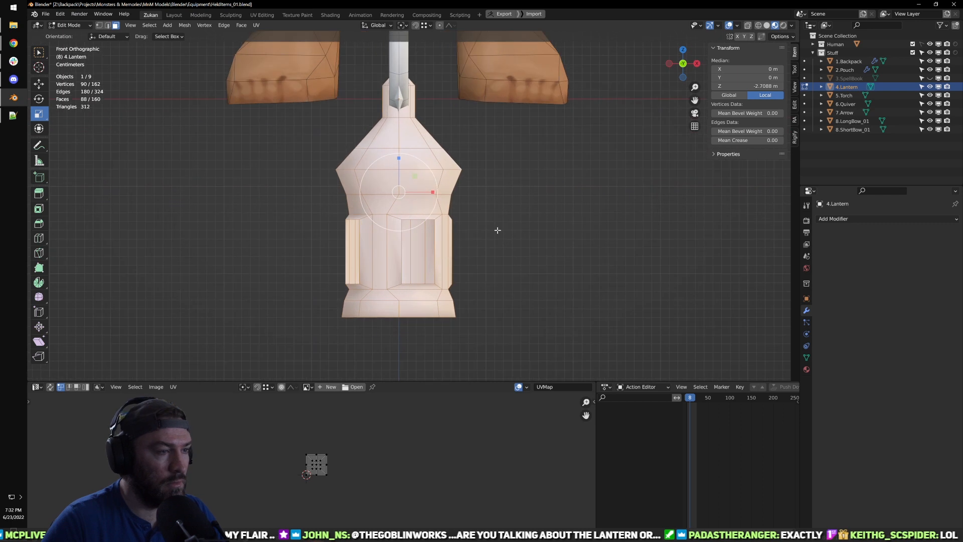
key(ctrl+Tab)
scroll(447, 245, up, 1)
key(ctrl+Tab)
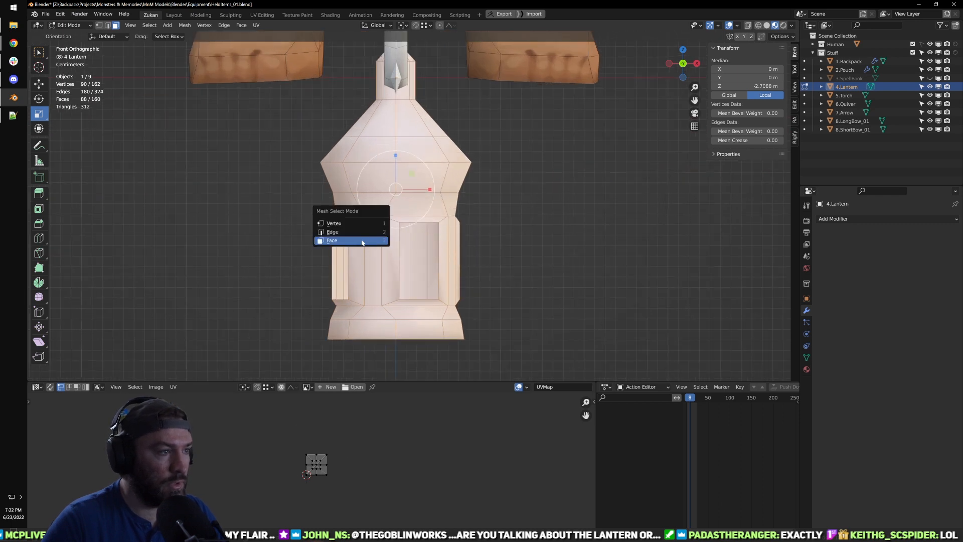
key(alt+z)
key(a)
drag(264, 190, 483, 309)
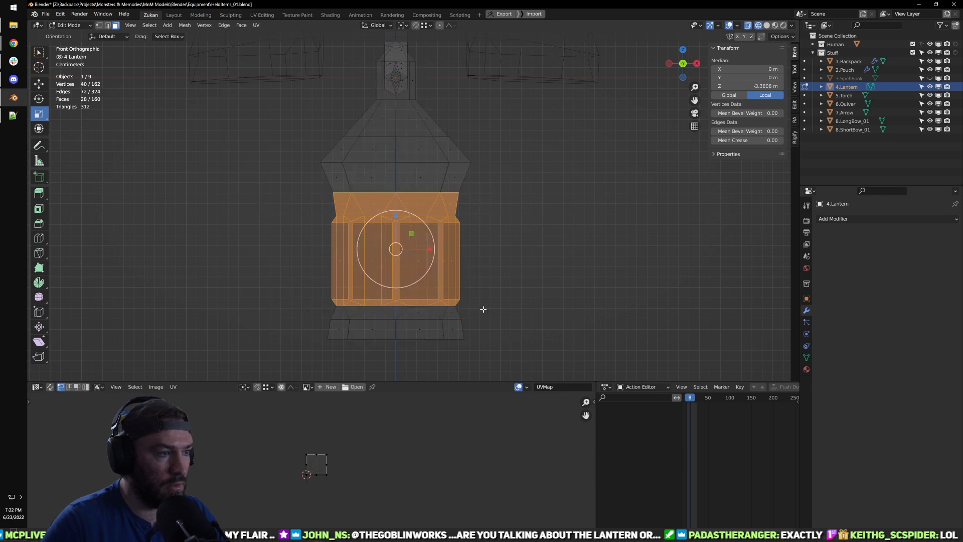
key(z)
key(e)
mouse_move(410, 249)
mouse_down()
mouse_move(400, 256)
mouse_move(432, 242)
mouse_up()
scroll(502, 261, down, 3)
middle_drag(505, 263, 484, 263)
key(KP_1)
scroll(476, 261, up, 2)
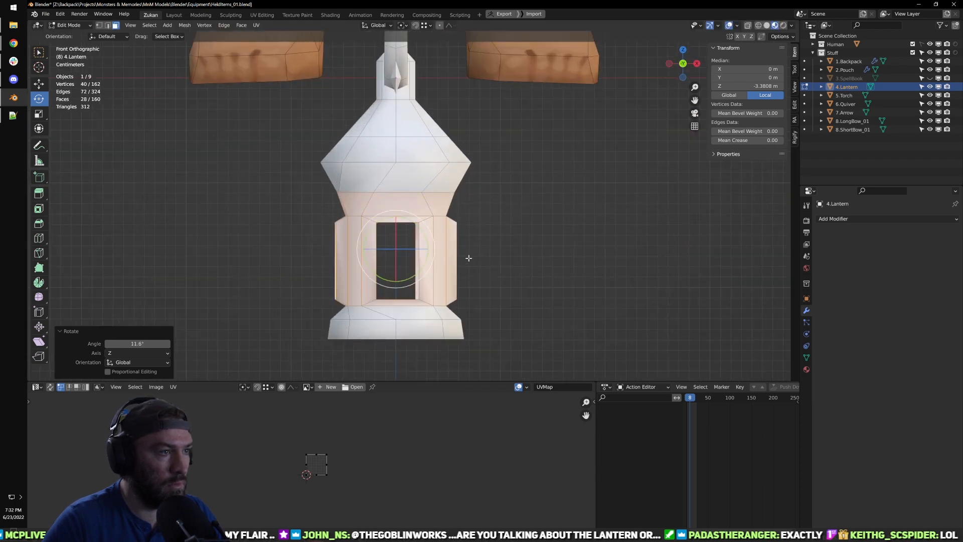
Step: Knife-cut centre edges on the lantern's front, from the body above and the base below to the window opening
key(ctrl+Tab)
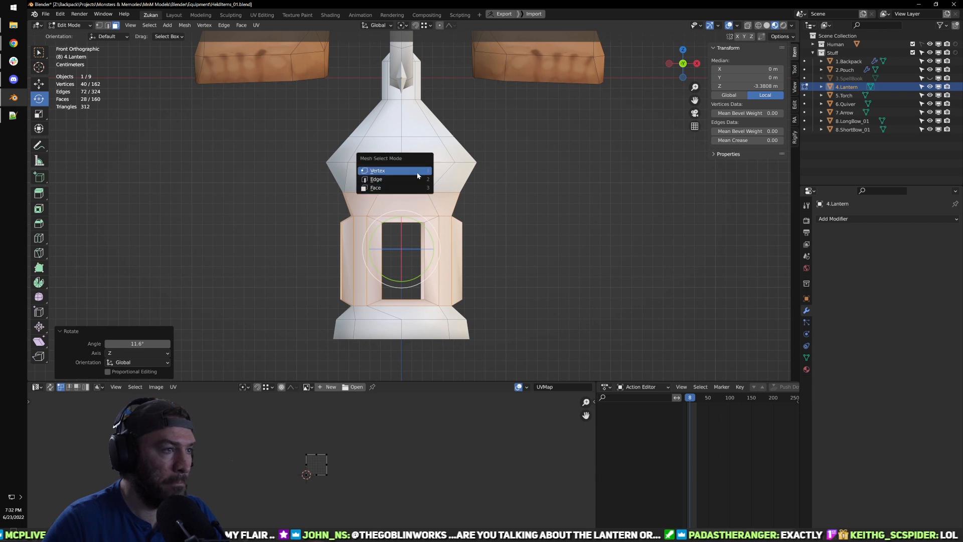
click(418, 173)
scroll(412, 163, up, 2)
key(k)
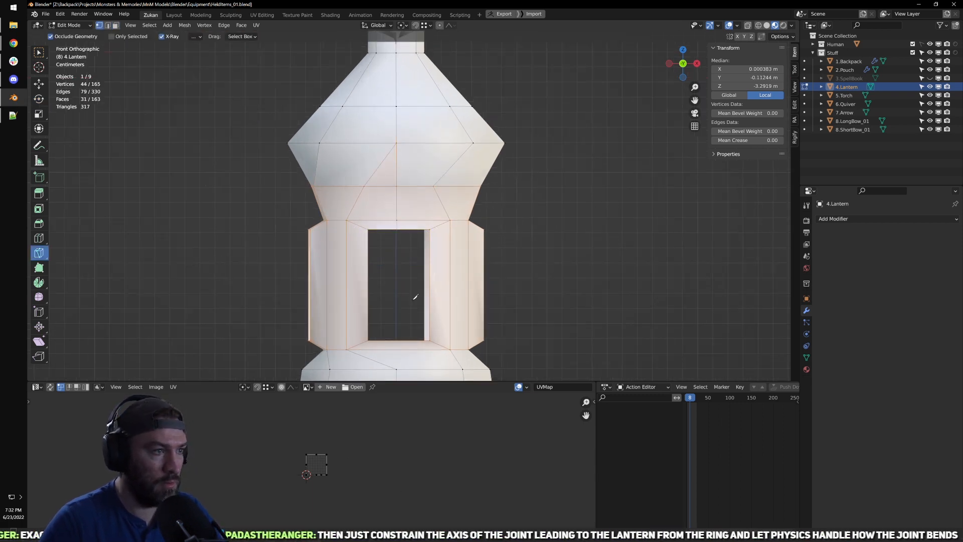
shift+middle_drag(415, 297, 419, 261)
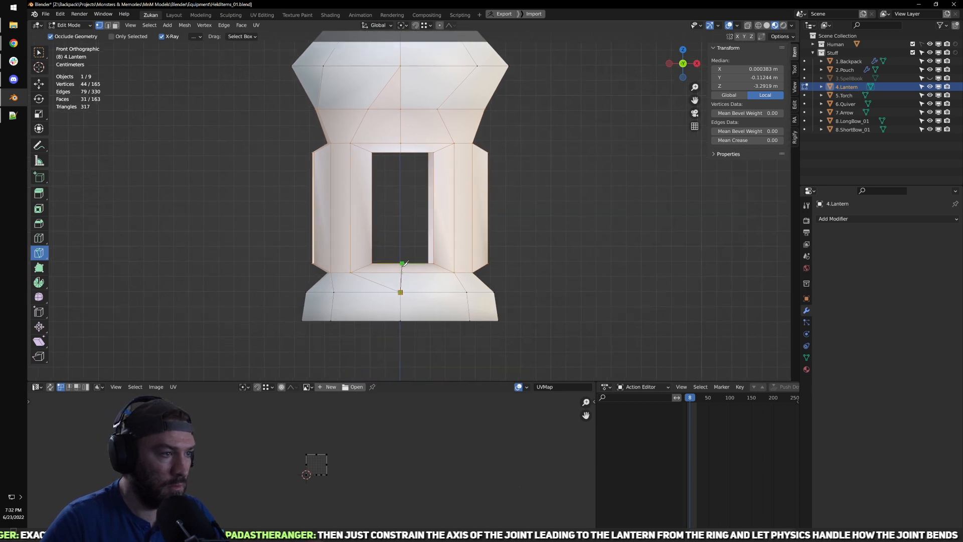
Step: Knife-cut matching centre edges on the lantern's back, from the base and the upper body to the window opening
alt+middle_drag(570, 245, 374, 247)
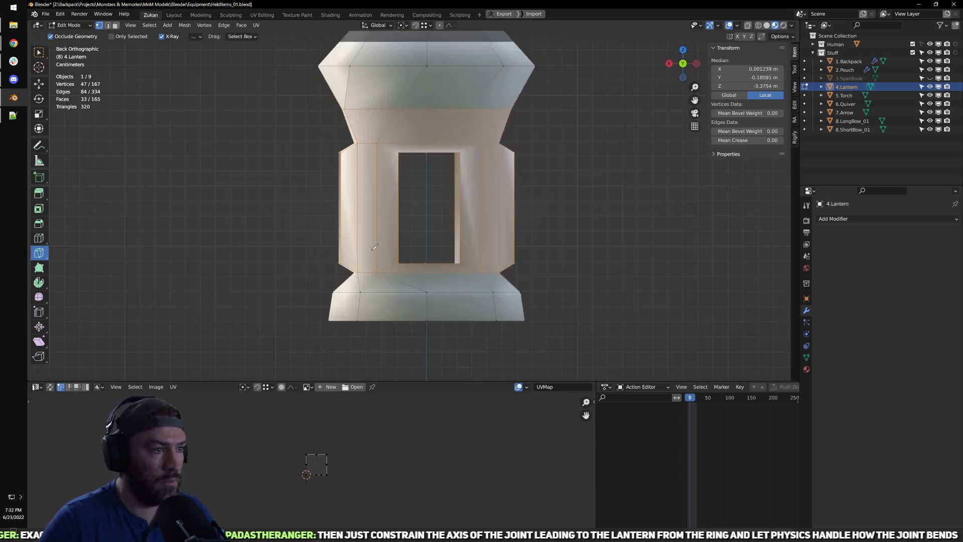
click(426, 263)
key(Return)
shift+middle_drag(429, 135, 427, 174)
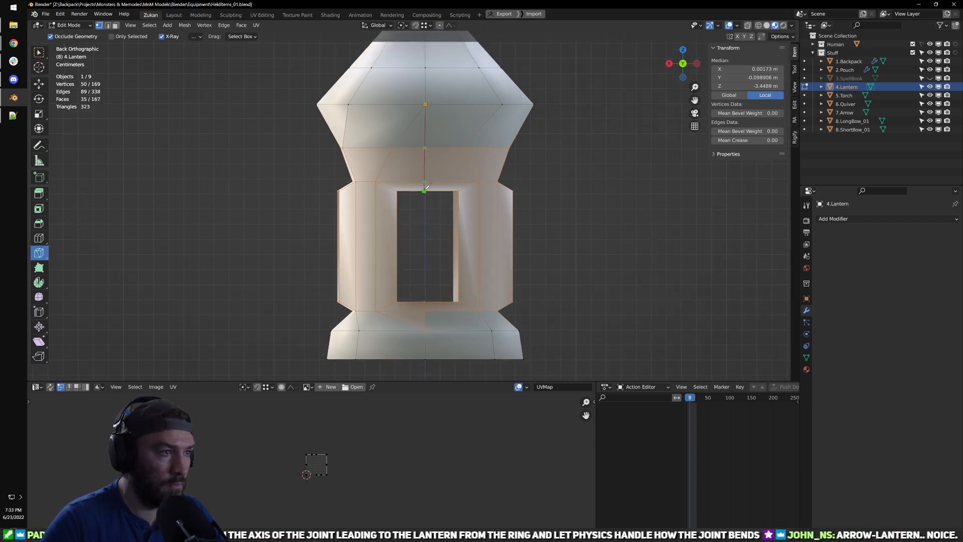
click(425, 190)
key(Return)
scroll(336, 190, down, 3)
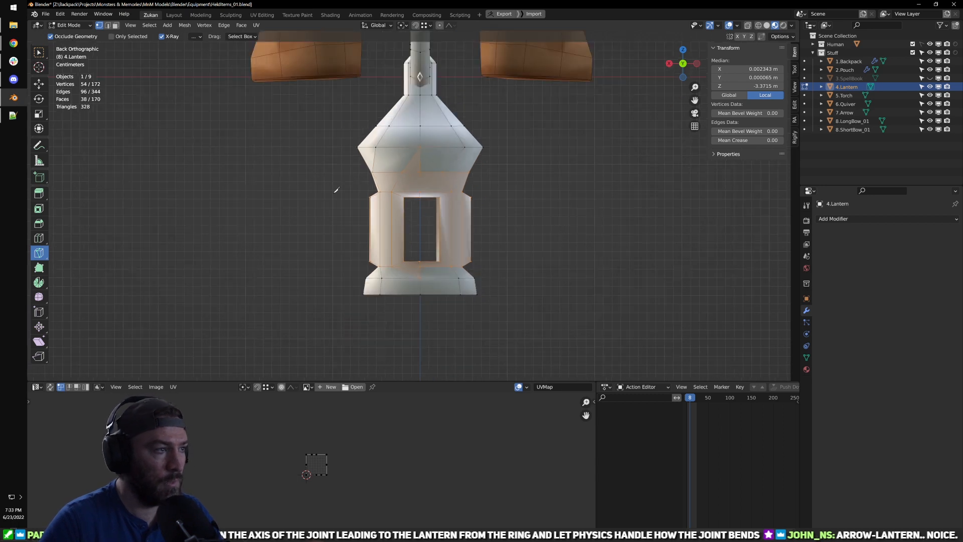
Step: Delete the faces of the lantern body's positive-X half, from the base up to the cap, selecting through the mesh
click(38, 52)
key(ctrl+Tab)
click(350, 168)
key(alt+z)
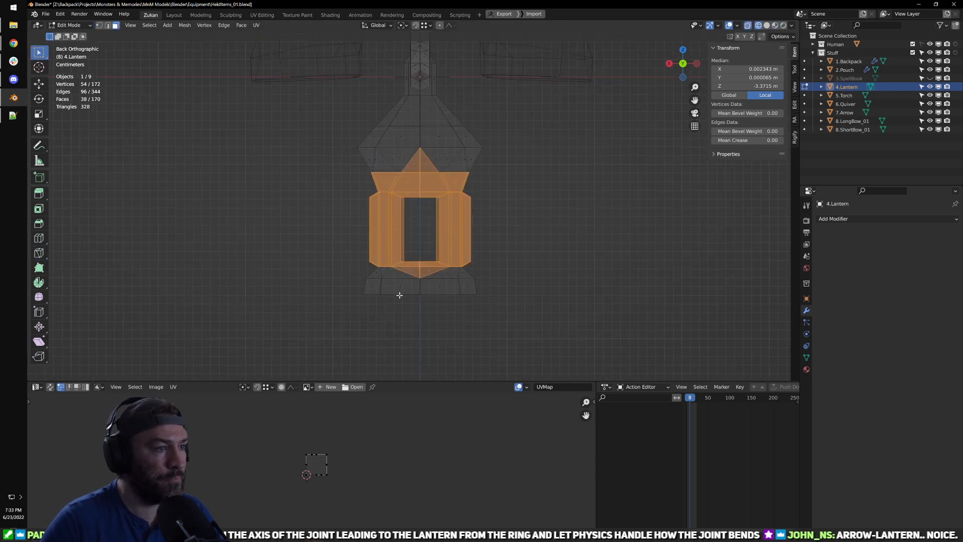
drag(292, 354, 414, 232)
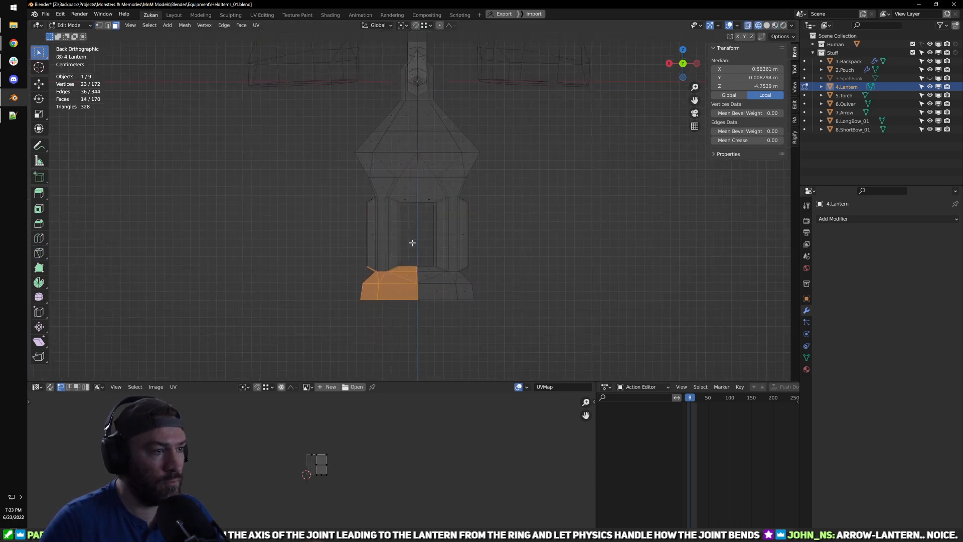
scroll(413, 232, up, 1)
shift+middle_drag(413, 232, 411, 277)
drag(306, 365, 421, 111)
key(x)
click(416, 128)
Step: Mark the vertical centre edges on the back of the lantern's cap as a seam
scroll(426, 258, up, 4)
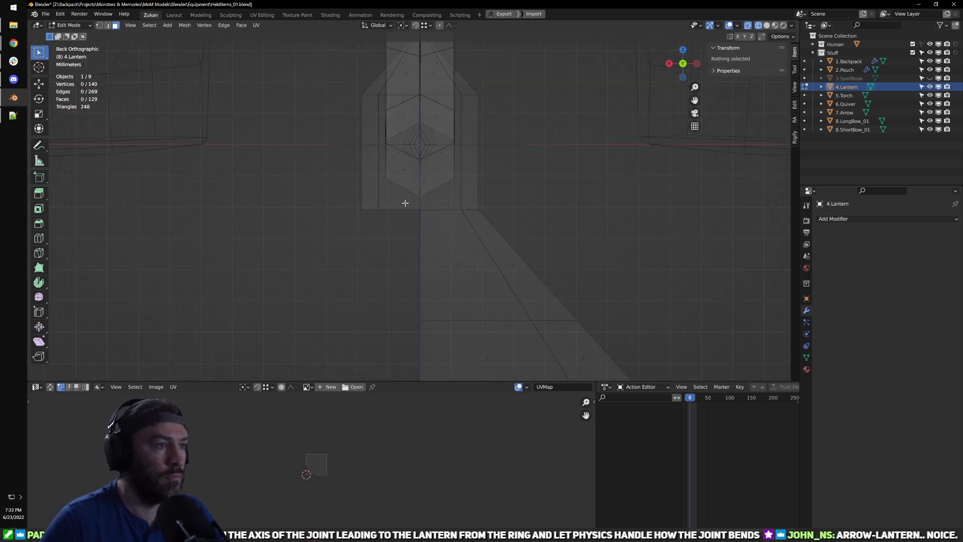
key(ctrl+Tab)
click(454, 213)
click(423, 204)
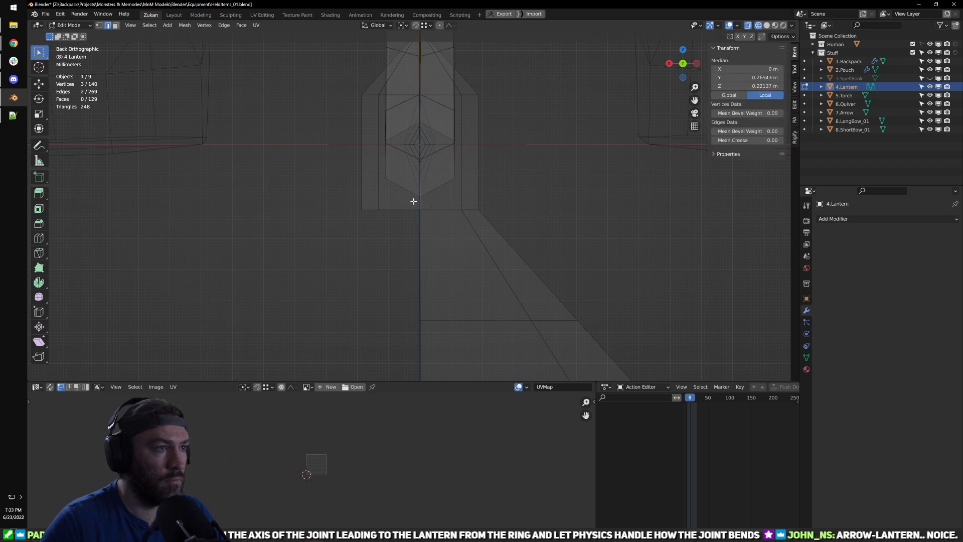
scroll(361, 198, down, 4)
scroll(388, 205, up, 3)
key(ctrl+Tab)
click(370, 205)
Step: Limit linked selection to seam boundaries and select the centre edges on the front of the cap for its seam
click(373, 199)
key(l)
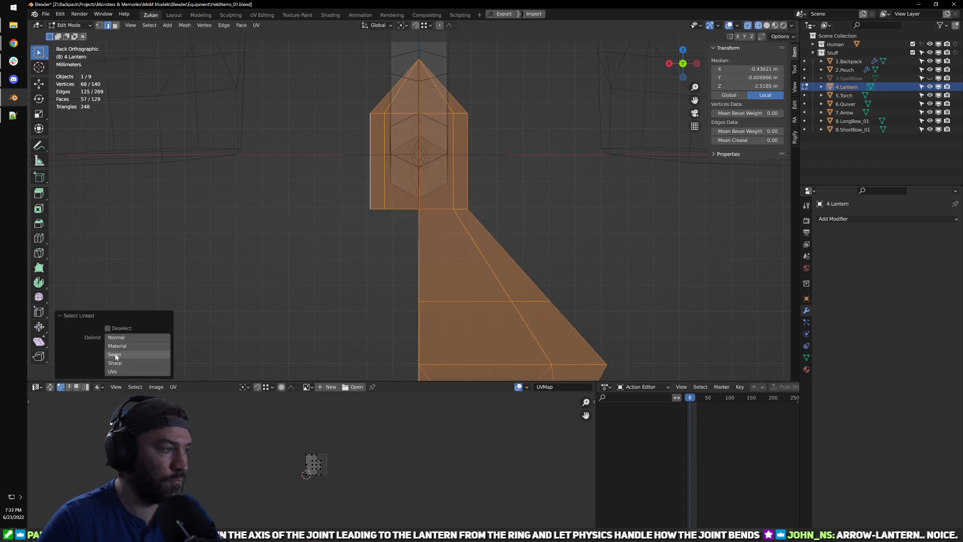
middle_drag(323, 214, 383, 130)
ctrl+click(387, 94)
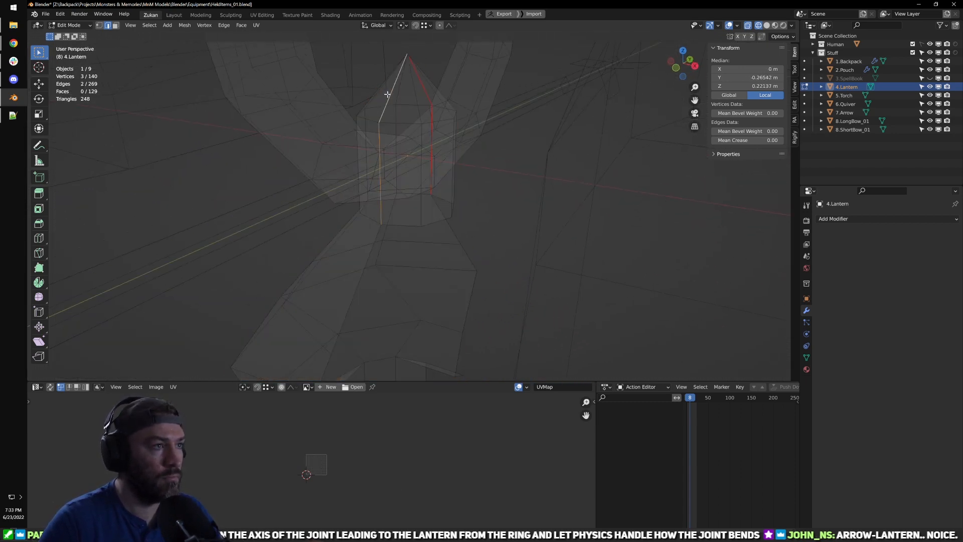
Step: Delete the linked faces of the cap's positive-X half, bounded by the seams
key(alt+a)
key(l)
key(x)
click(457, 205)
scroll(443, 205, down, 5)
key(shift+z)
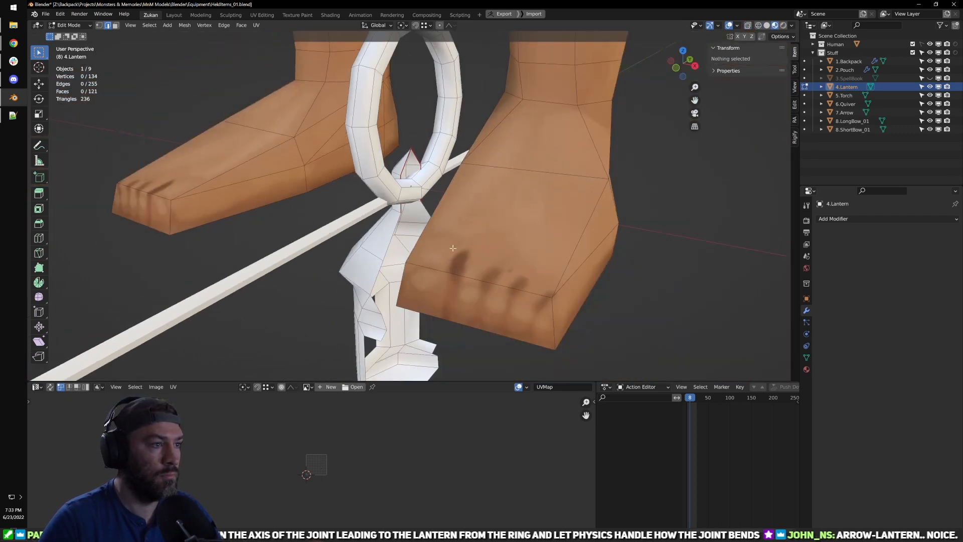
Step: Flatten the lantern's centre-line vertices with an X scale of 0 and set their median X to 0 m
key(KP_1)
key(ctrl+Tab)
click(438, 224)
key(shift+z)
scroll(408, 352, down, 2)
drag(416, 359, 412, 90)
scroll(417, 180, up, 3)
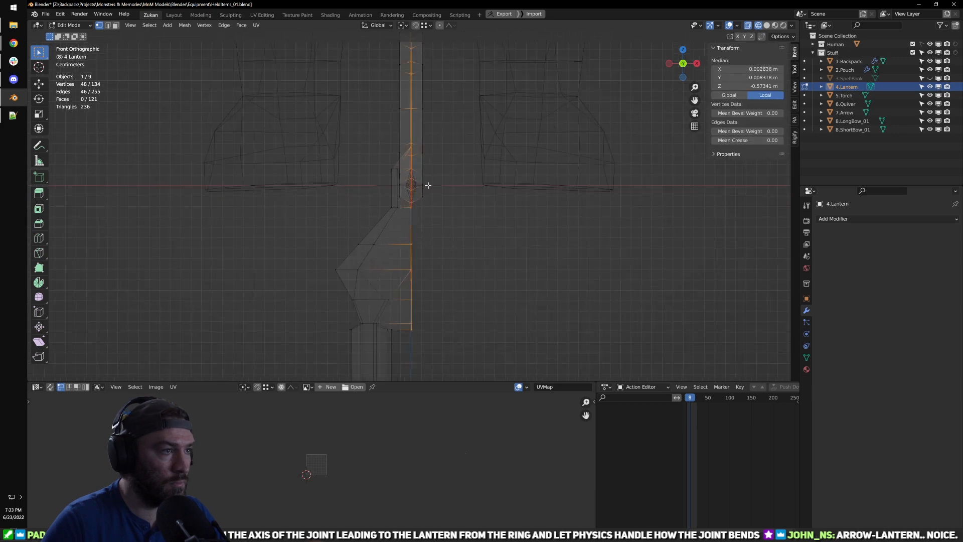
key(shift+space)
key(s)
drag(445, 232, 444, 231)
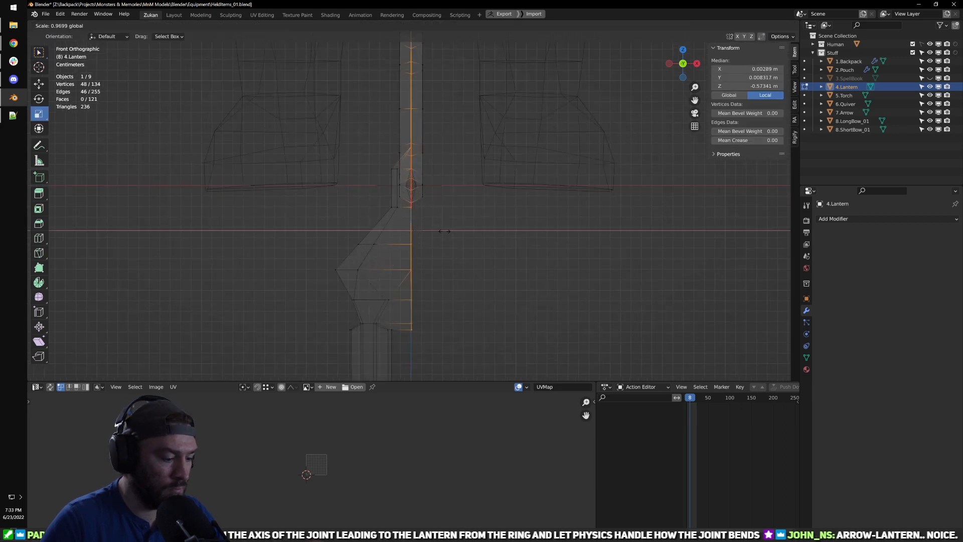
key(Return)
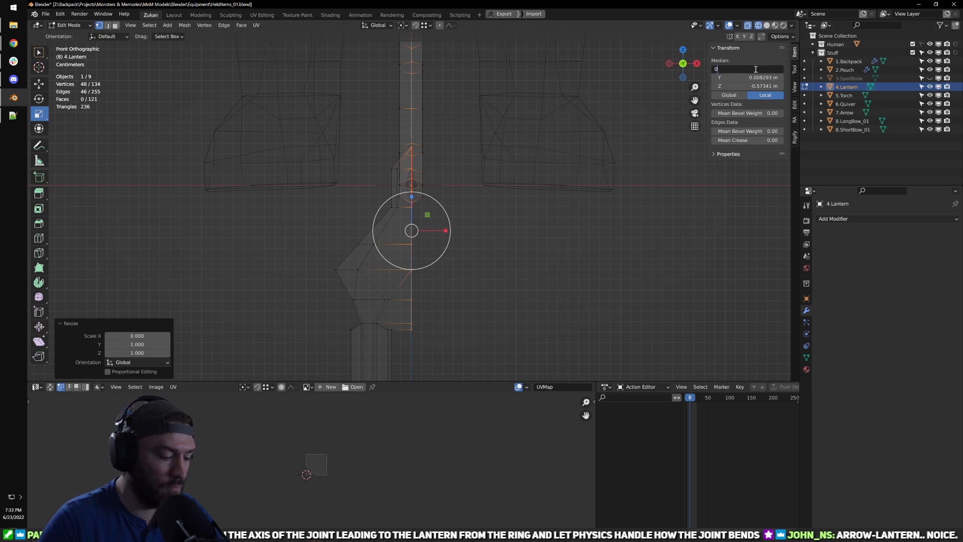
Step: Select the outer vertices along the ring's negative-X side, leaving out the neighbouring cap vertices
shift+middle_drag(429, 188, 386, 296)
scroll(424, 226, up, 4)
scroll(386, 296, down, 1)
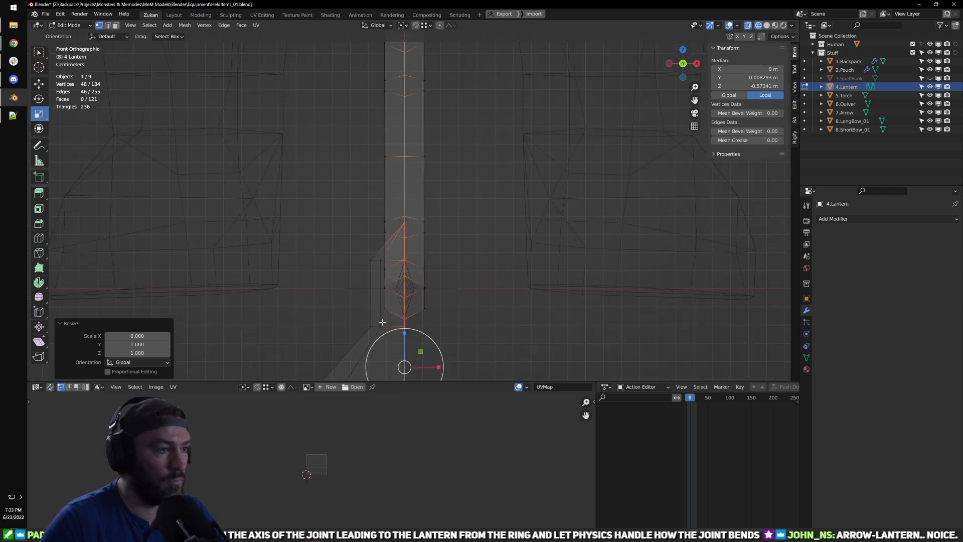
drag(382, 322, 402, 41)
scroll(404, 70, down, 2)
shift+middle_drag(404, 87, 411, 134)
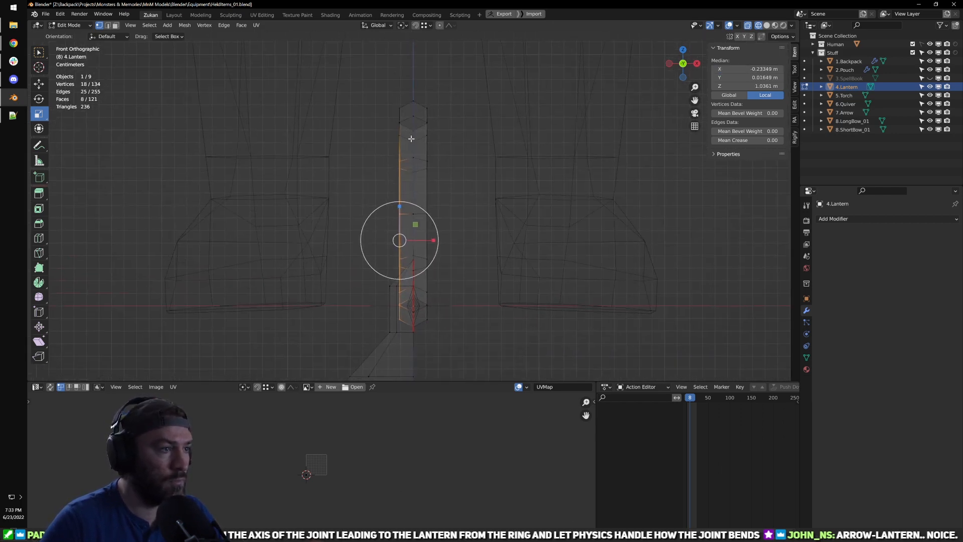
drag(393, 99, 407, 327)
shift+middle_drag(406, 311, 407, 274)
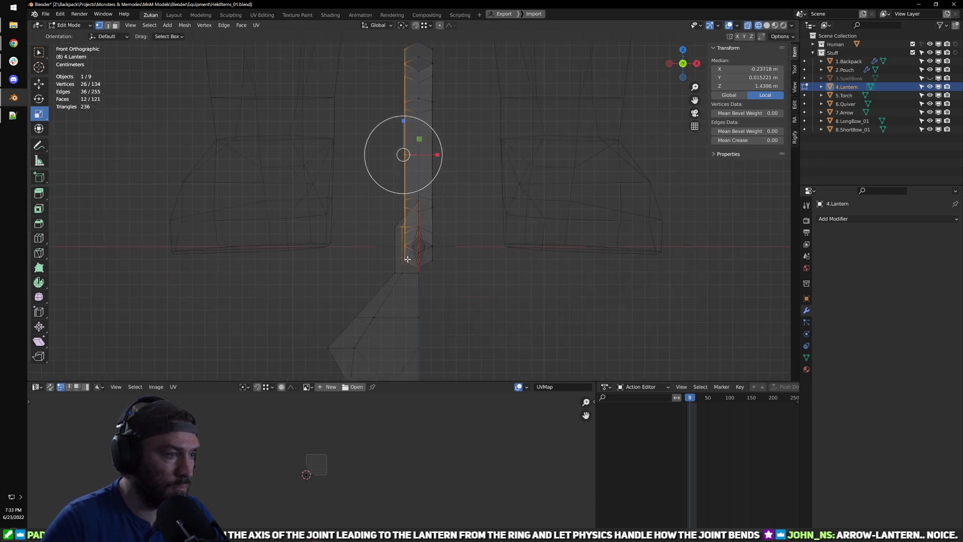
scroll(406, 263, up, 7)
ctrl+drag(381, 257, 381, 260)
scroll(382, 260, down, 5)
shift+middle_drag(424, 117, 423, 249)
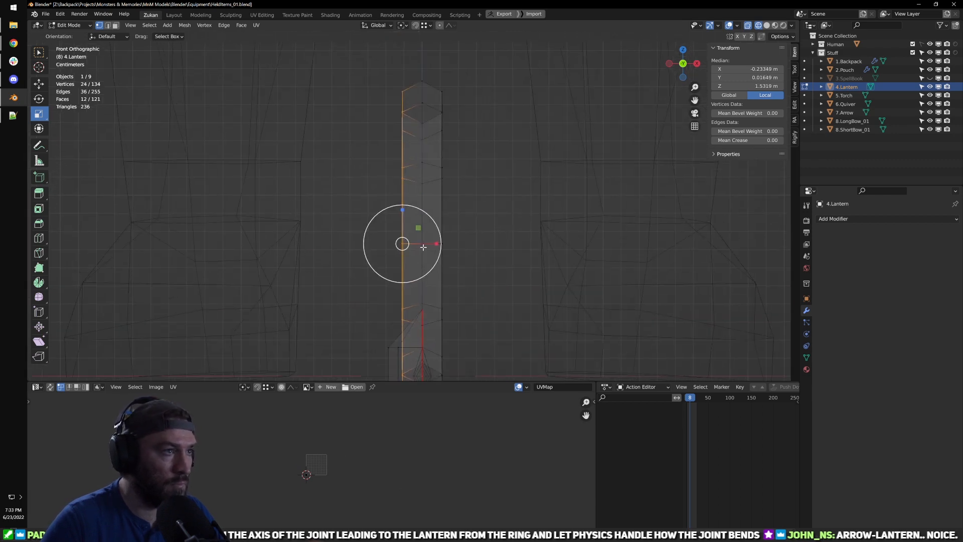
Step: Try to scale the selected ring vertices to 0 on all axes, and undo it
key(s)
key(0)
key(Return)
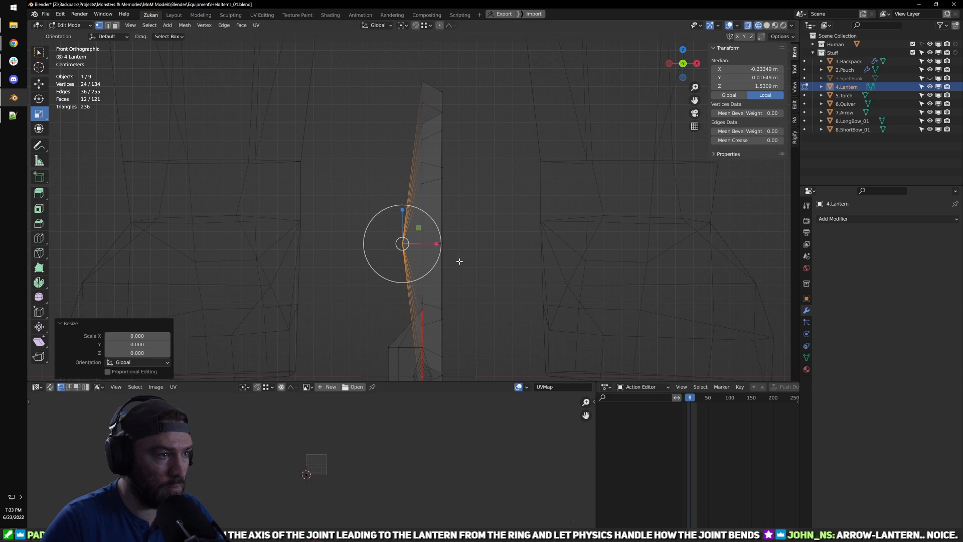
key(ctrl+z)
Step: Flatten the selected negative-X ring vertices by scaling them to 0 along X only
key(s)
key(x)
key(0)
key(Return)
scroll(451, 252, down, 2)
shift+middle_drag(451, 251, 483, 194)
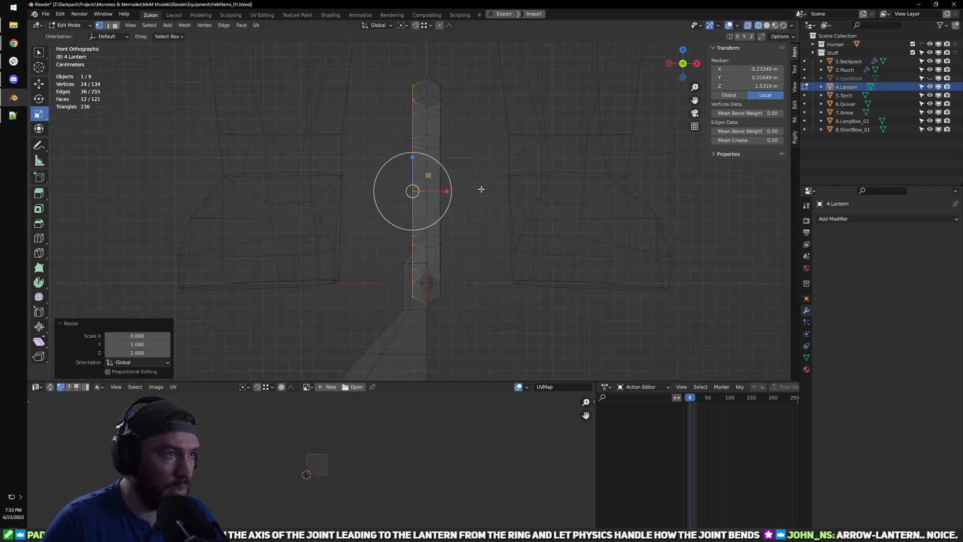
Step: Delete all faces of the ring's positive-X half, up to the centre line
drag(456, 64, 429, 325)
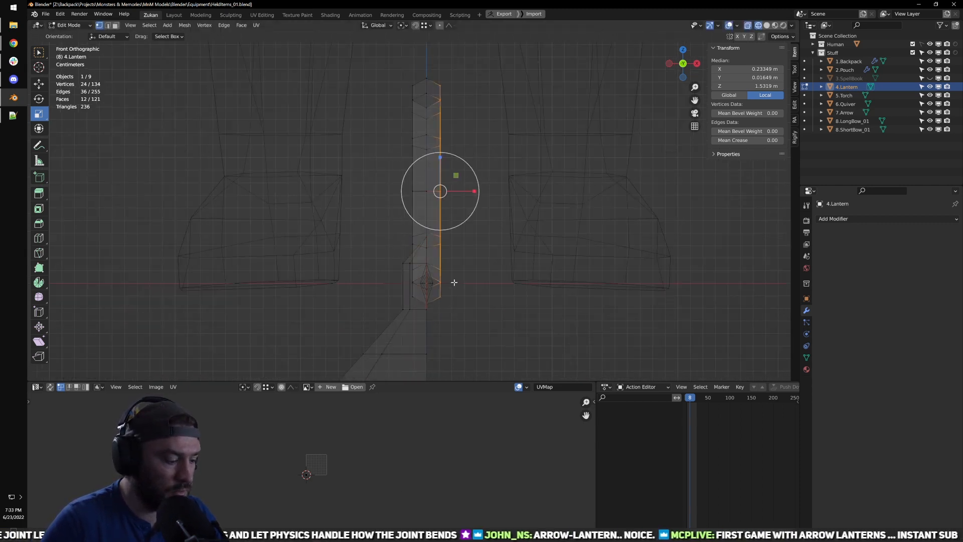
mouse_move(479, 281)
middle_down()
mouse_move(415, 282)
mouse_move(430, 293)
mouse_move(477, 281)
middle_up()
key(KP_1)
key(ctrl+Tab)
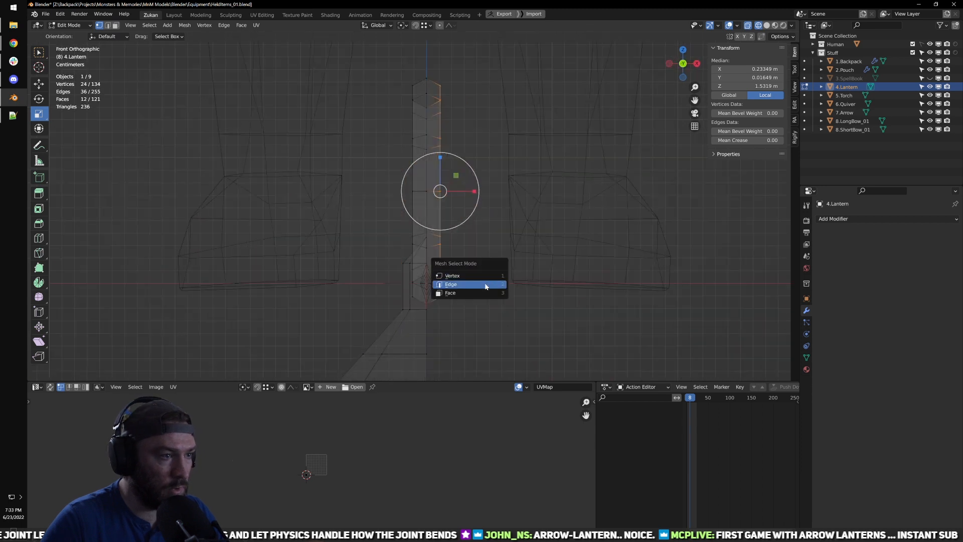
click(479, 293)
drag(473, 66, 427, 319)
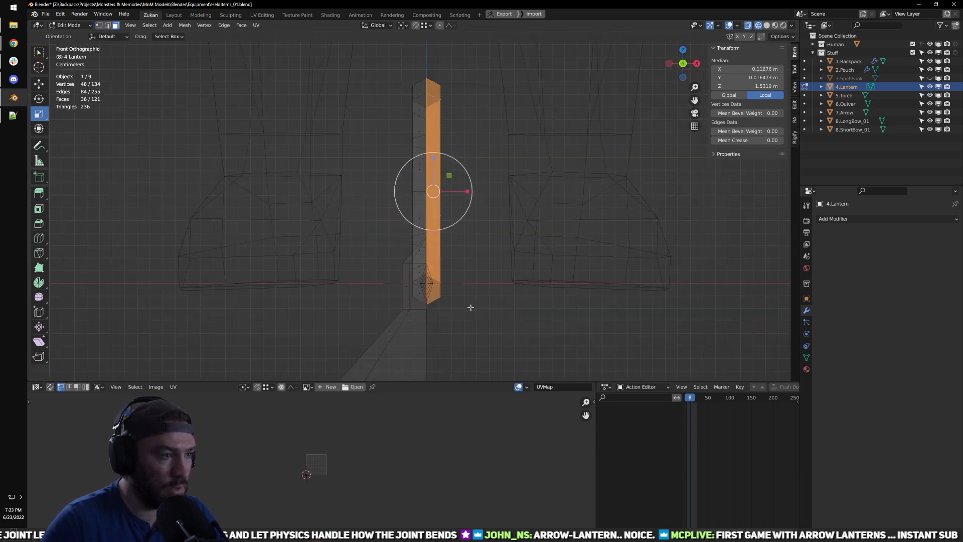
key(x)
click(467, 289)
key(shift+z)
Step: Return to Object Mode and reselect the halved lantern
middle_drag(501, 296, 429, 261)
scroll(448, 252, up, 3)
scroll(430, 260, down, 3)
key(Tab)
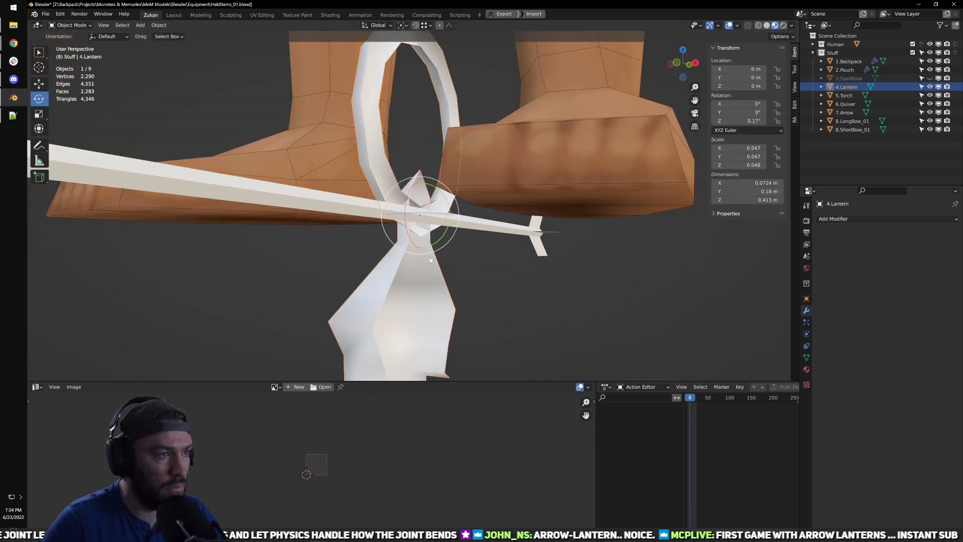
key(alt+a)
click(380, 282)
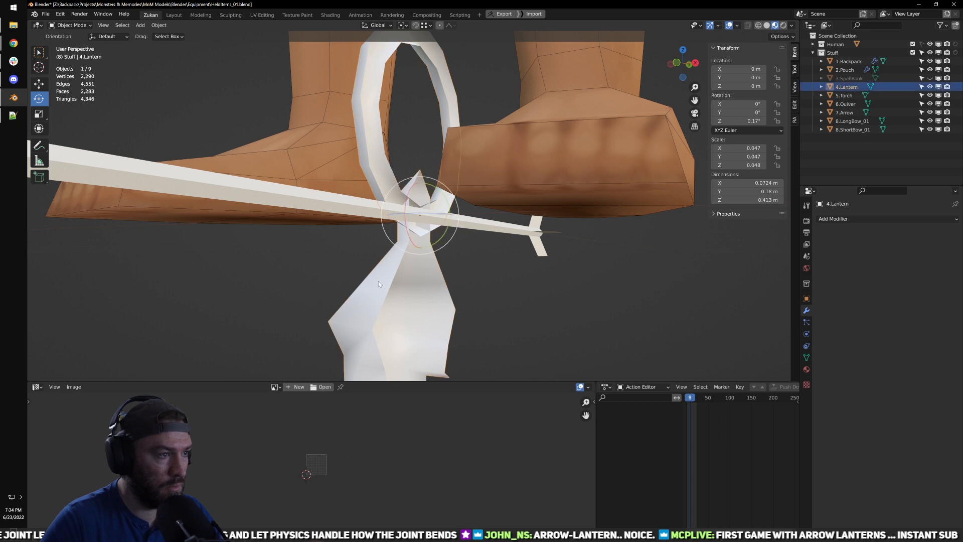
Step: Isolate the halved lantern in local view and frame its cut side
key(KP_Divide)
scroll(455, 240, up, 5)
middle_drag(462, 179, 411, 232)
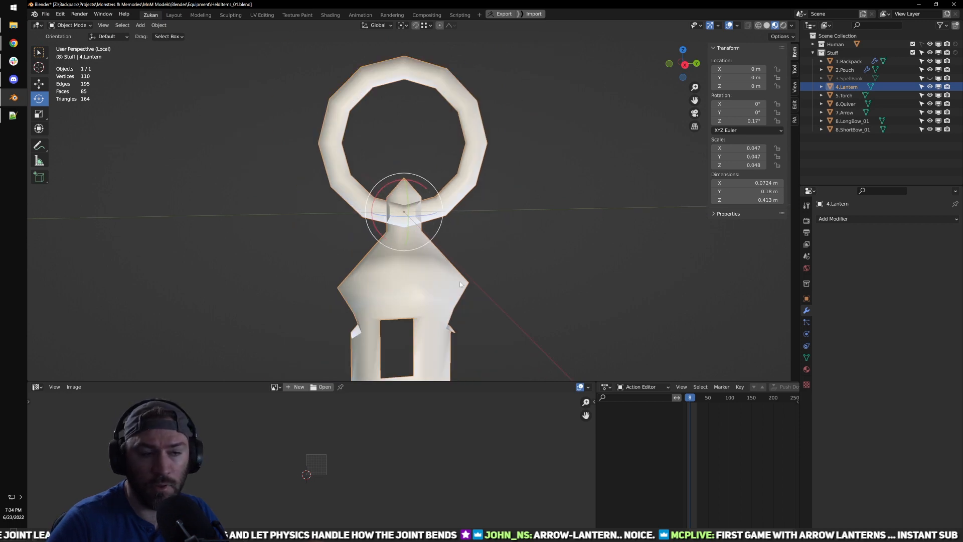
mouse_move(460, 281)
middle_down()
mouse_move(474, 271)
mouse_move(447, 276)
middle_up()
click(833, 219)
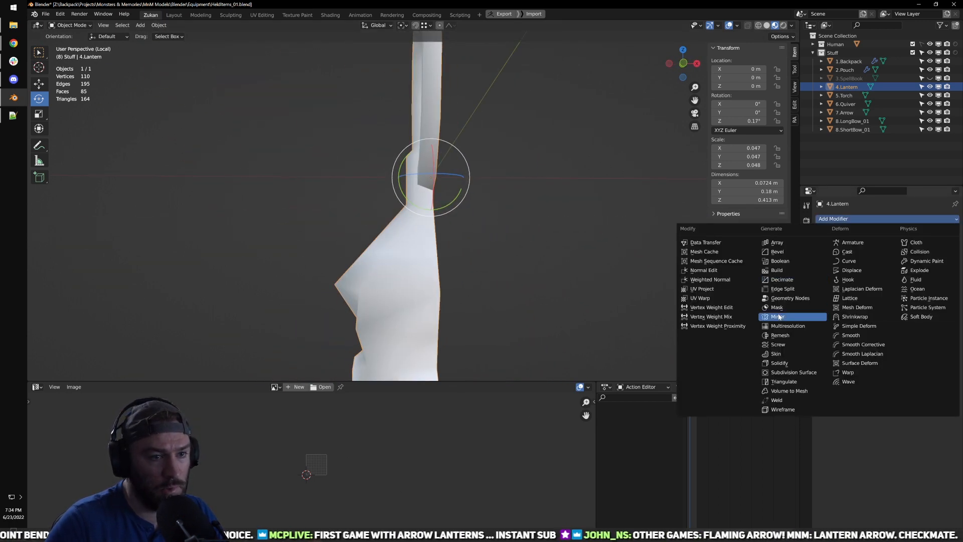
middle_drag(555, 294, 415, 216)
Step: Extrude the inner edge below the lantern's window along X toward the cut plane to start a floor face
key(Tab)
middle_drag(415, 216, 391, 244)
key(ctrl+Tab)
click(461, 246)
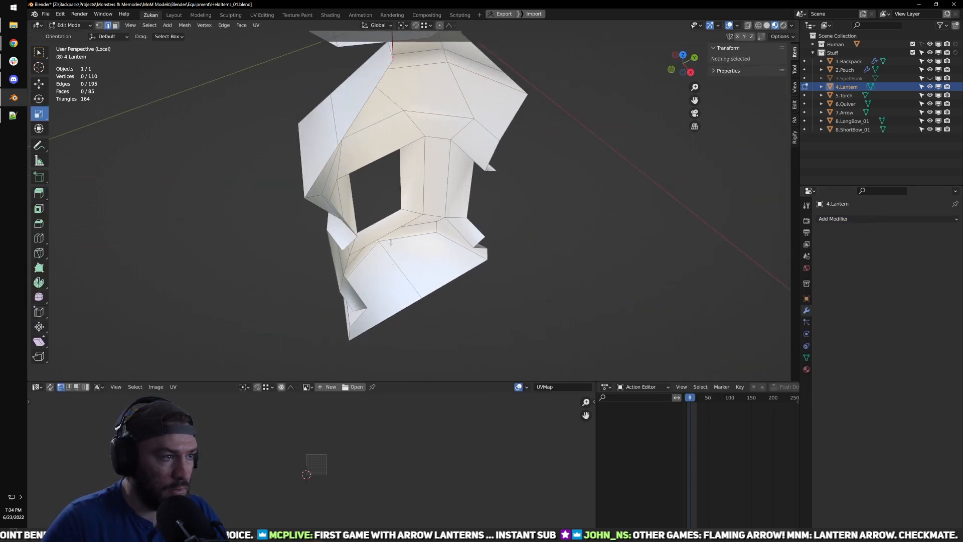
click(391, 244)
key(e)
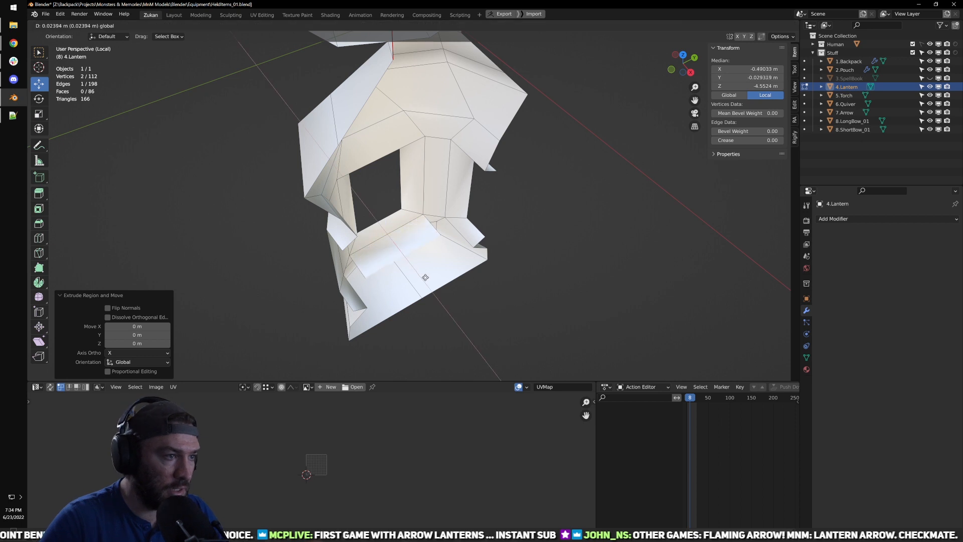
click(444, 295)
Step: Fill the gaps on both sides of the new floor face with faces joining it to the neighbouring wall edges
middle_drag(509, 291, 448, 246)
scroll(450, 275, up, 3)
click(449, 239)
key(ctrl+e)
click(503, 248)
middle_drag(502, 249, 446, 286)
click(385, 262)
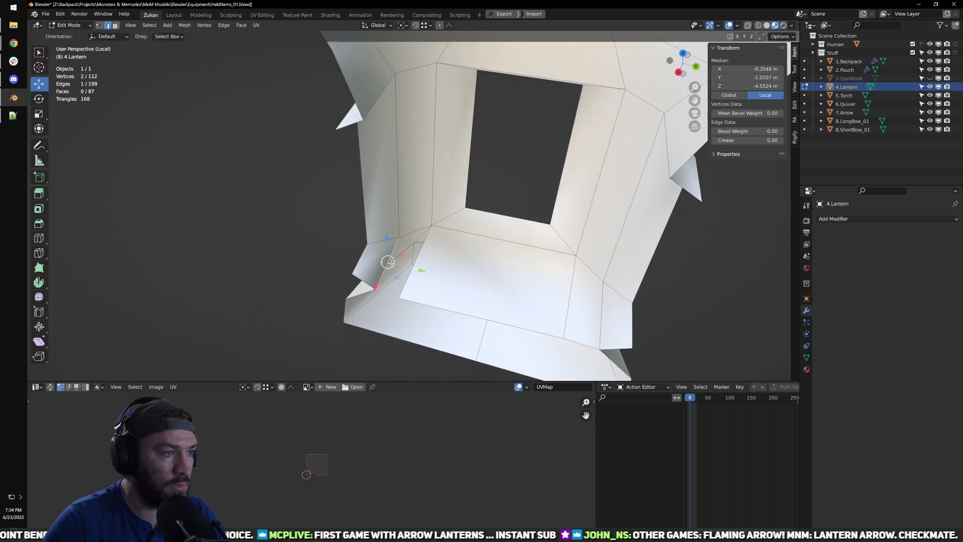
shift+click(419, 249)
key(f)
middle_drag(419, 250, 471, 198)
Step: Extrude the five wall edges above the windows in place, scale them to 0.752 and move them about 0.0068 m along X
key(e)
right_click(398, 254)
key(s)
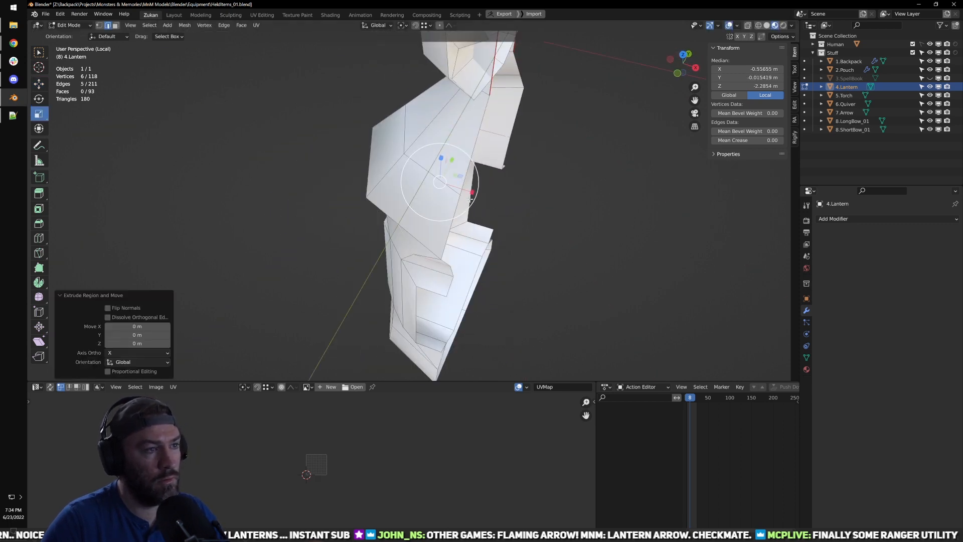
drag(464, 209, 458, 202)
middle_drag(457, 202, 441, 200)
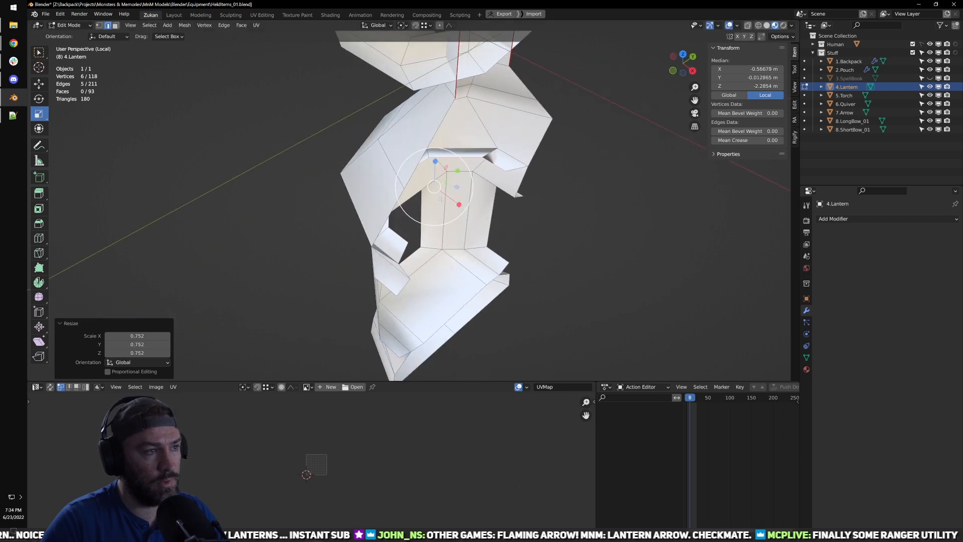
mouse_move(459, 204)
mouse_down()
mouse_move(473, 216)
mouse_move(466, 210)
mouse_up()
middle_drag(467, 211, 486, 235)
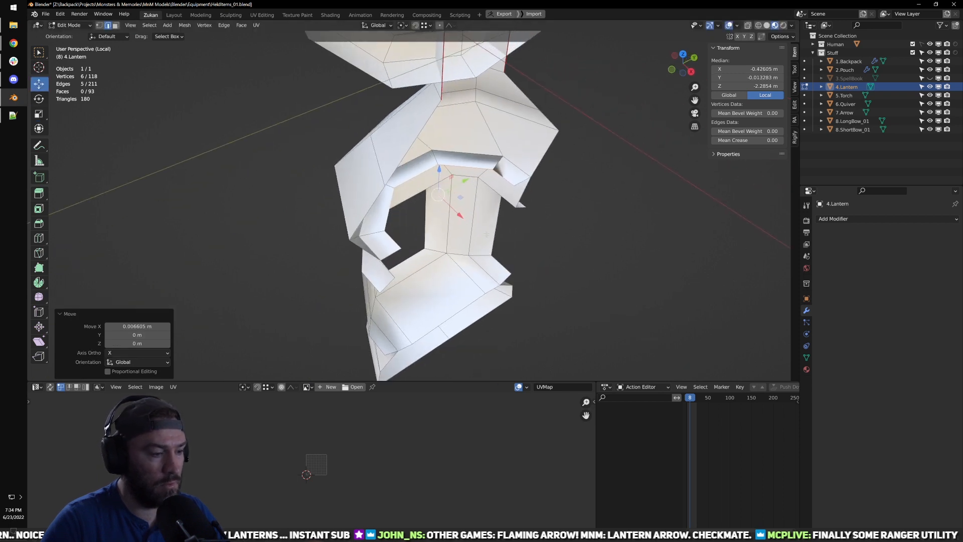
Step: Merge the extruded ceiling vertices at their center and move the merged vertex along X toward the cut plane
click(478, 217)
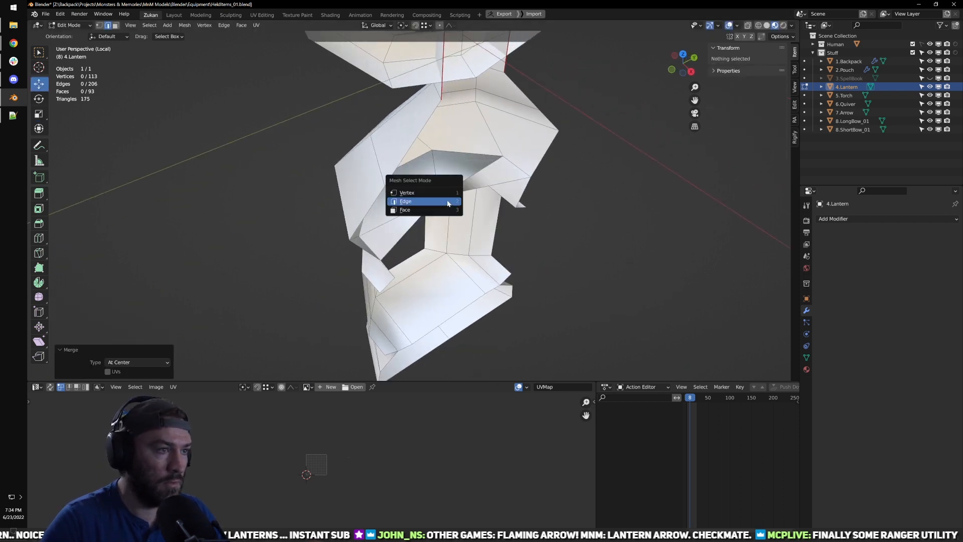
key(1)
click(442, 197)
drag(459, 214, 466, 217)
Step: Examine the ceiling-level ring of vertices from the right and left orthographic views in wireframe and solid shading
middle_drag(466, 216, 497, 241)
key(KP_3)
key(ctrl+Tab)
click(459, 228)
drag(275, 140, 525, 174)
key(alt+z)
drag(291, 173, 525, 152)
shift+middle_drag(497, 168, 507, 208)
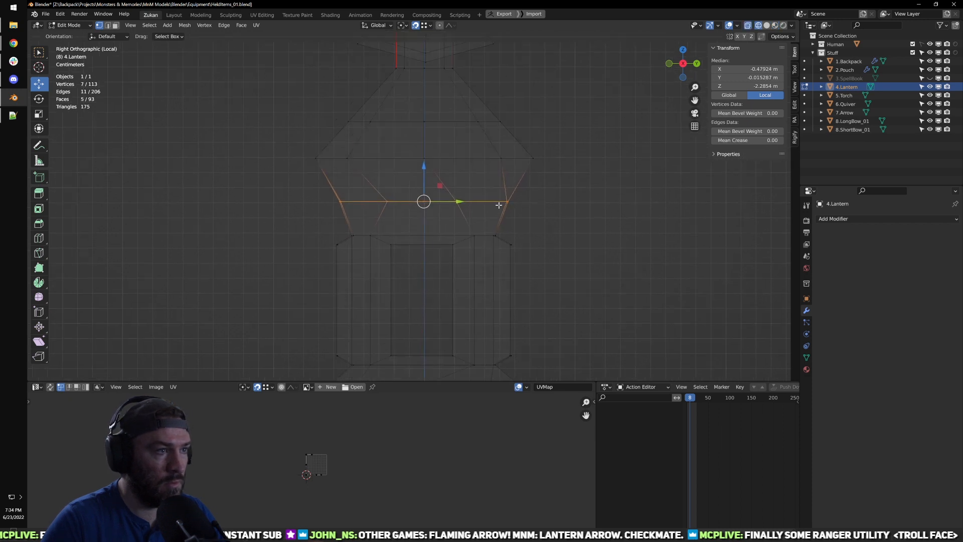
key(shift+z)
scroll(367, 181, down, 1)
middle_drag(368, 181, 374, 191)
key(KP_3)
scroll(369, 185, up, 2)
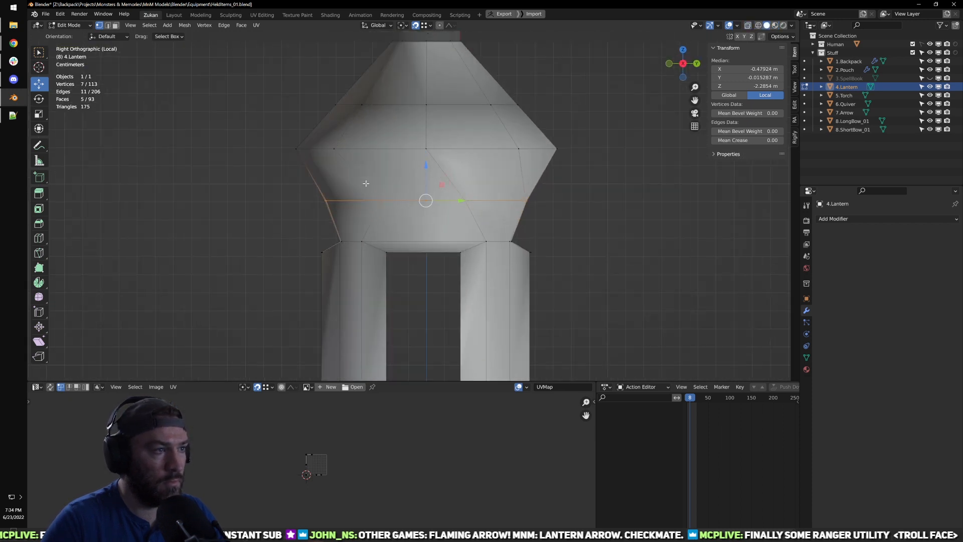
key(shift+z)
click(346, 157)
middle_drag(345, 157, 515, 202)
key(shift+z)
key(ctrl+KP_3)
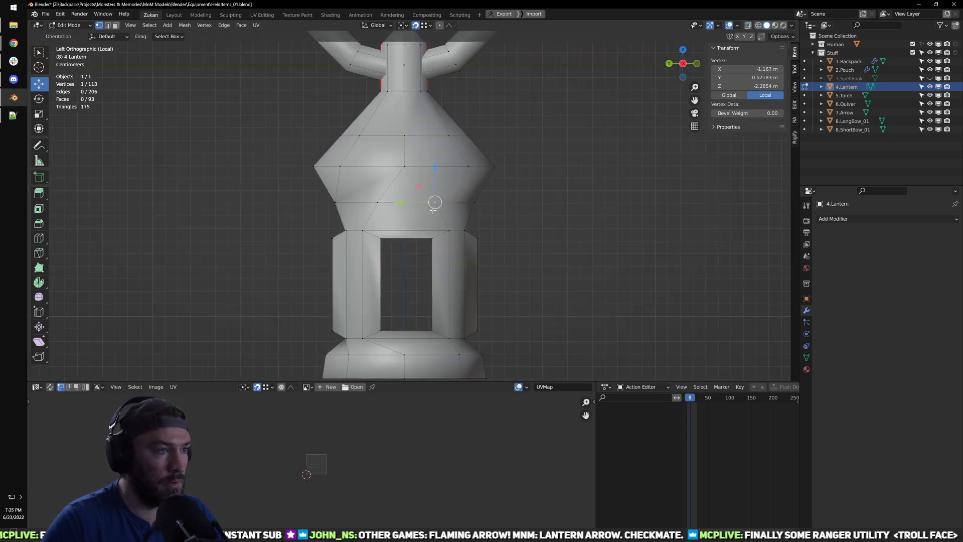
Step: Connect vertices across the outer faces between the roof's rim and the window tops to split them with new edges
right_click(399, 166)
click(400, 164)
mouse_move(499, 211)
middle_down()
mouse_move(456, 217)
mouse_move(483, 214)
middle_up()
key(ctrl+Tab)
click(456, 218)
key(ctrl+Tab)
click(541, 170)
click(466, 169)
key(ctrl+Tab)
click(395, 159)
key(ctrl+v)
click(467, 211)
middle_drag(417, 213, 438, 216)
key(ctrl+Tab)
middle_drag(645, 223, 604, 216)
Step: Join the corner vertex on the roof's rim to the ring below, split the matching remaining face, and return to Object Mode
click(451, 197)
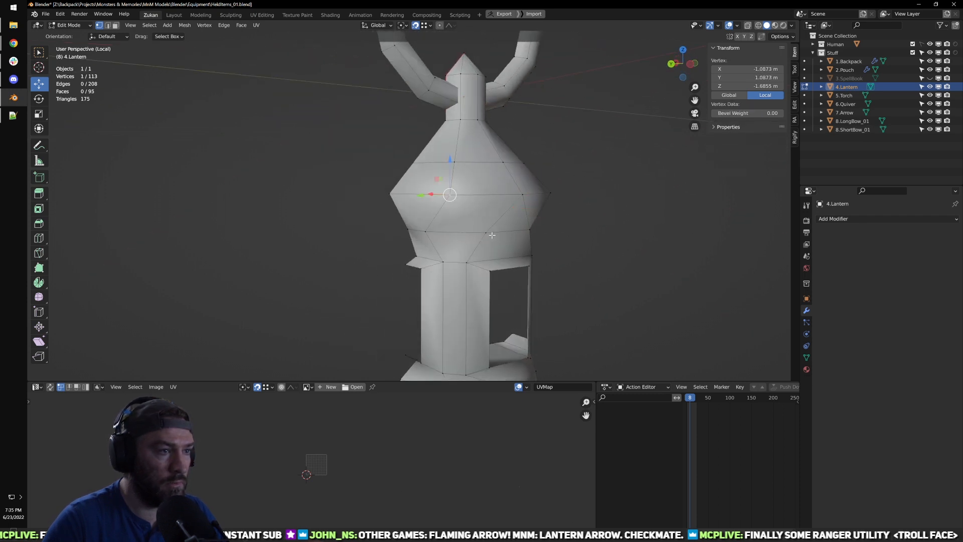
key(j)
middle_drag(401, 234, 445, 233)
click(444, 234)
middle_drag(410, 197, 426, 209)
click(557, 246)
middle_drag(557, 246, 388, 245)
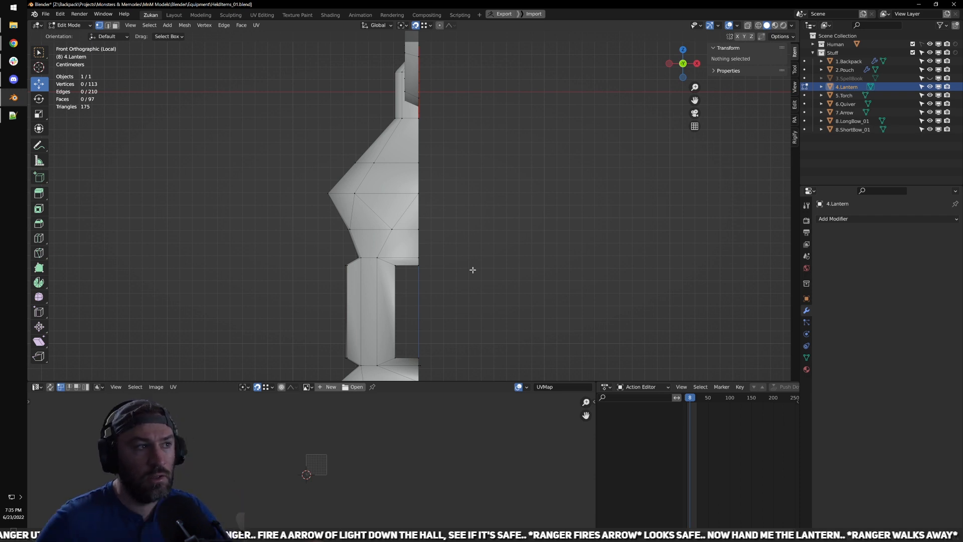
middle_drag(315, 144, 381, 163)
key(Tab)
shift+middle_drag(467, 147, 431, 171)
scroll(431, 171, down, 5)
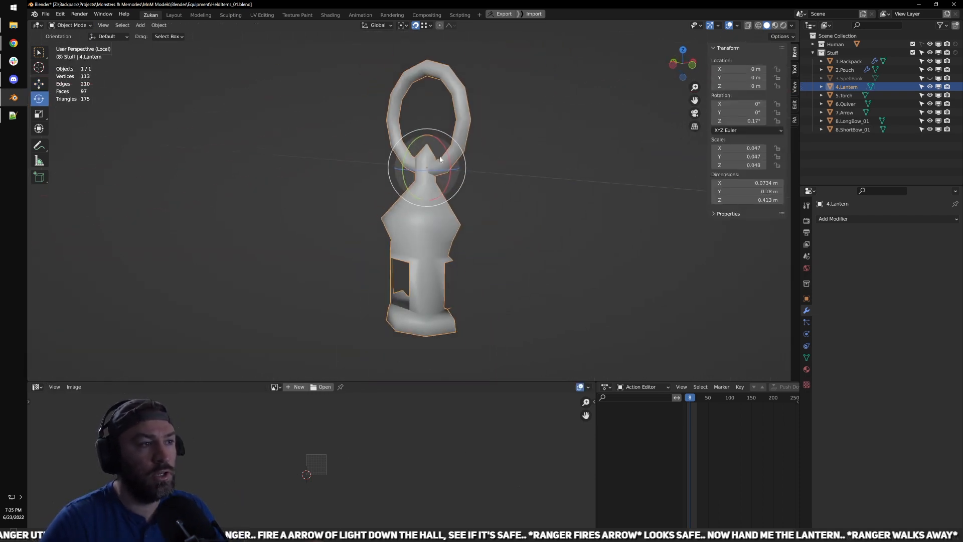
scroll(441, 213, up, 4)
Step: Select the lantern body's linked geometry without the ring and set the transform pivot to the 3D cursor
key(Tab)
key(ctrl+Tab)
click(429, 216)
key(l)
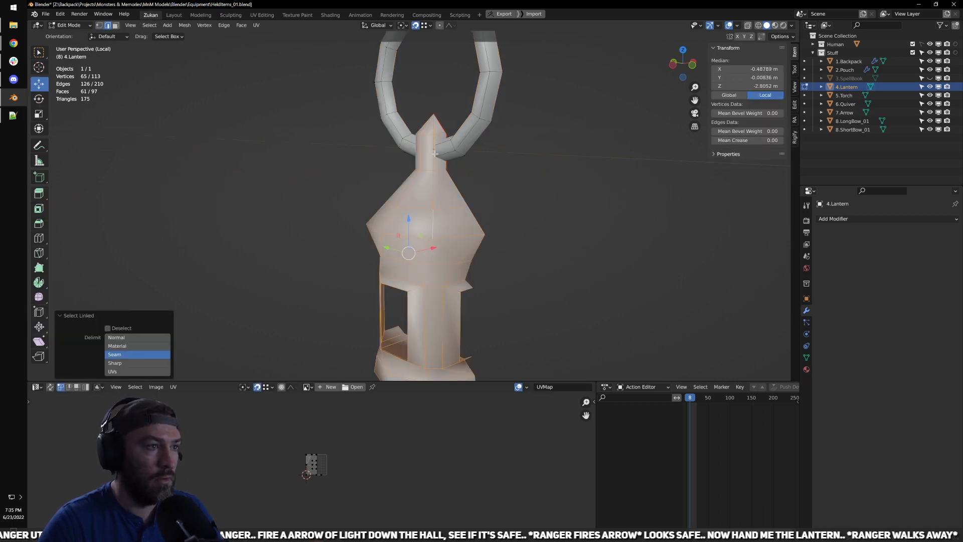
click(404, 25)
click(411, 44)
middle_drag(449, 156, 431, 153)
scroll(430, 145, up, 1)
Step: Return to Object Mode in front view and set the 3D cursor's X, Y and Z location to 0
key(Tab)
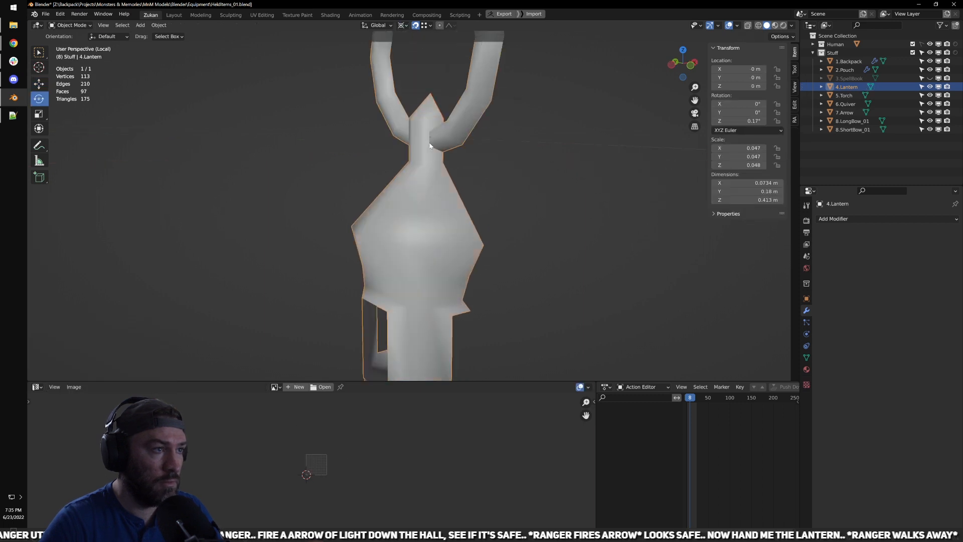
key(KP_1)
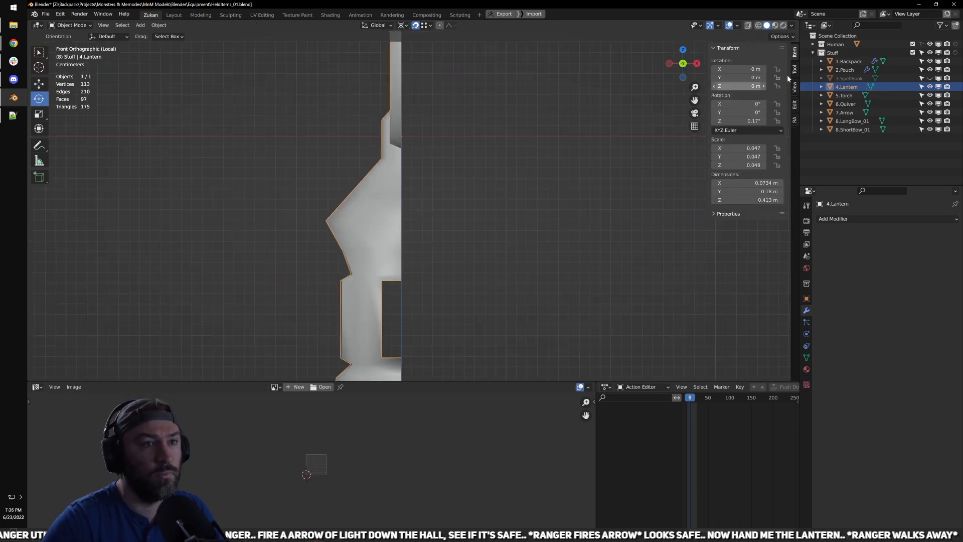
click(795, 87)
drag(748, 186, 748, 206)
text(0)
key(Return)
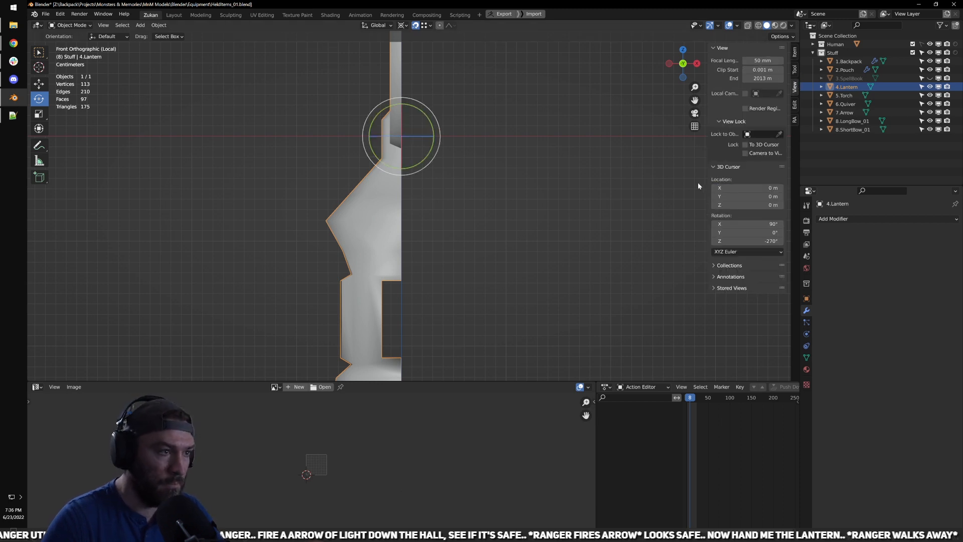
Step: Try to rotate the selected lantern body freely about the 3D cursor, and undo the rotation
middle_drag(531, 194, 486, 191)
key(Tab)
middle_drag(429, 214, 437, 216)
key(r)
middle_drag(434, 176, 442, 177)
scroll(441, 173, up, 2)
scroll(439, 158, down, 3)
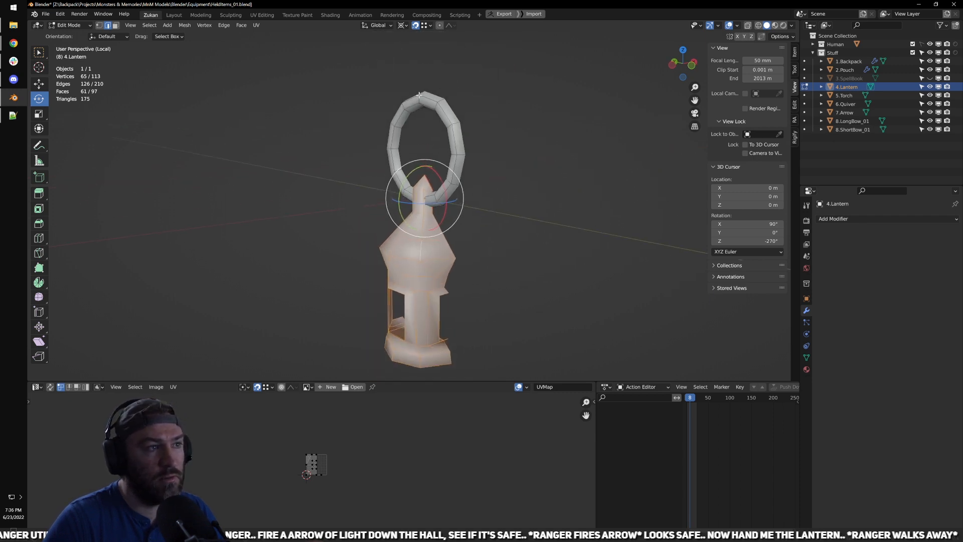
middle_drag(418, 94, 443, 108)
middle_drag(426, 186, 423, 178)
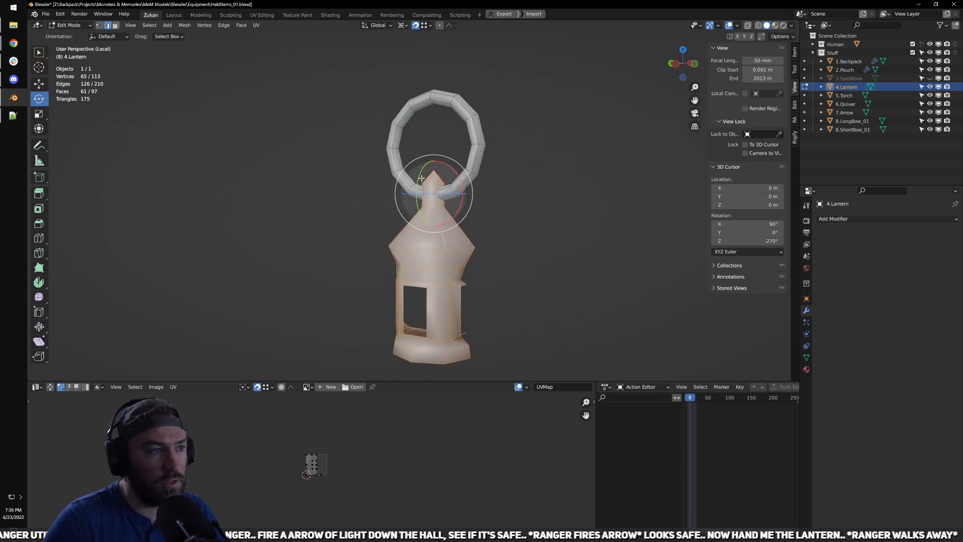
drag(436, 197, 456, 203)
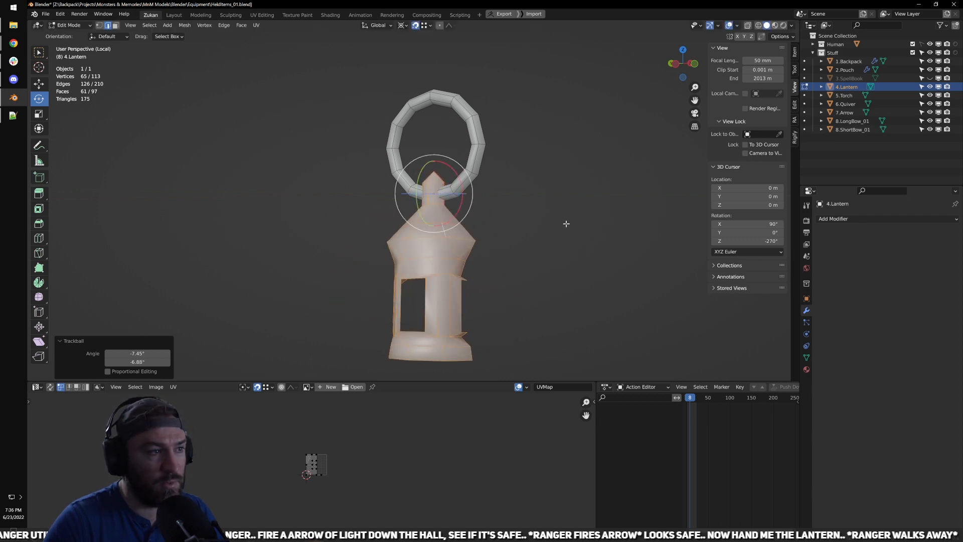
key(ctrl+z)
key(ctrl+z)
Step: Add a Mirror modifier to the halved lantern in Object Mode
middle_drag(559, 217, 494, 204)
key(Tab)
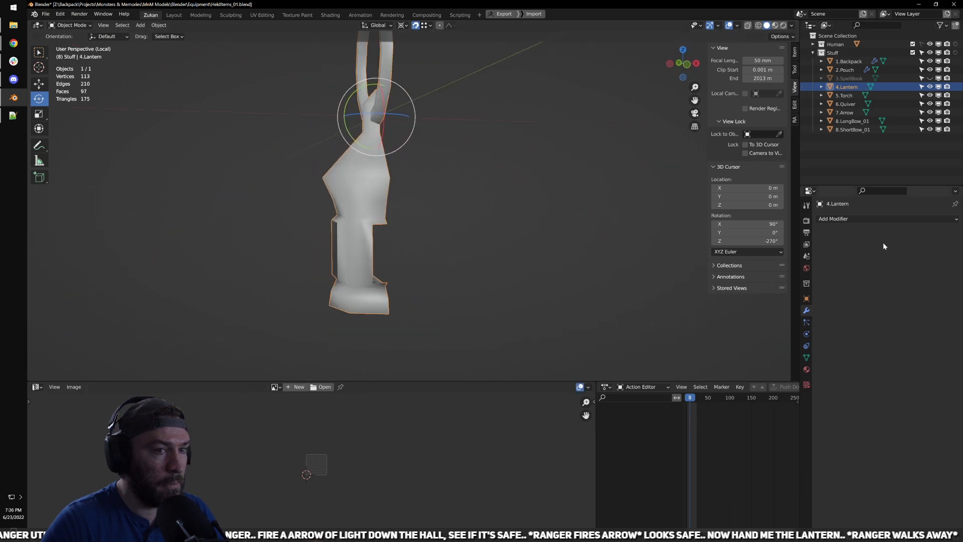
click(856, 220)
middle_drag(471, 259, 502, 236)
scroll(401, 255, up, 4)
key(Tab)
key(Tab)
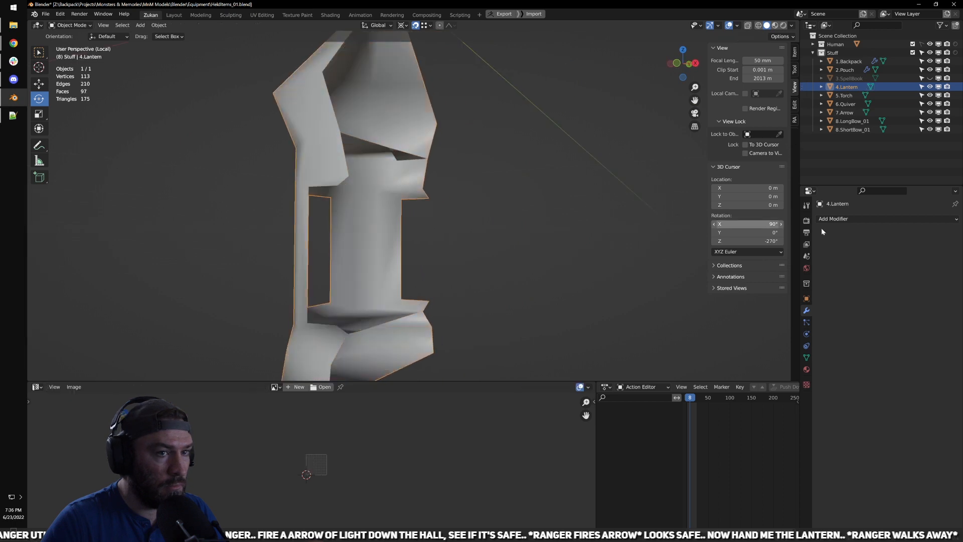
click(843, 219)
click(796, 317)
Step: Examine the mirrored lantern's centre seam around the window and base for gaps
scroll(543, 290, down, 2)
middle_drag(543, 290, 483, 235)
key(KP_1)
mouse_move(438, 200)
middle_down()
mouse_move(475, 214)
mouse_move(546, 200)
mouse_move(528, 189)
mouse_move(436, 188)
mouse_move(388, 247)
mouse_move(459, 205)
mouse_move(436, 202)
middle_up()
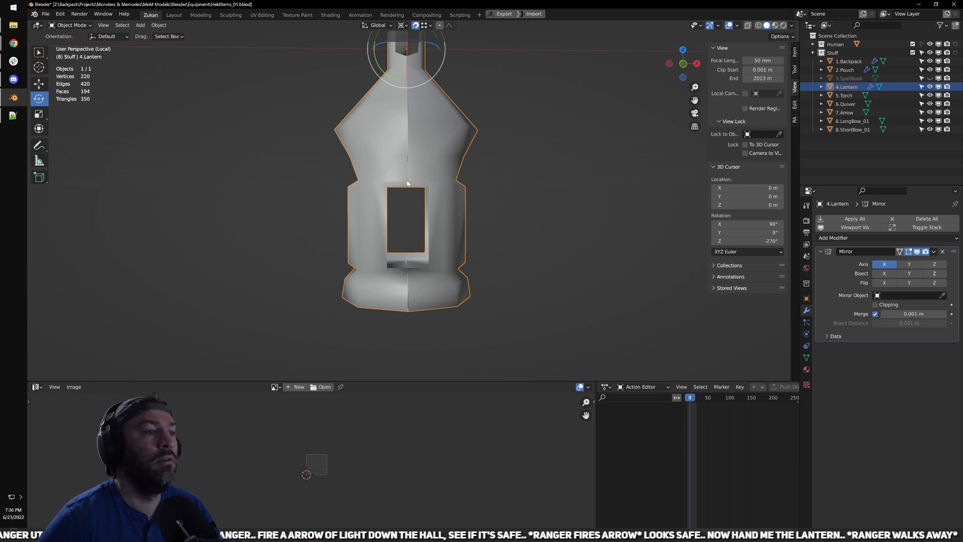
middle_drag(440, 207, 394, 193)
scroll(394, 193, up, 2)
shift+middle_drag(443, 259, 454, 233)
scroll(499, 192, up, 1)
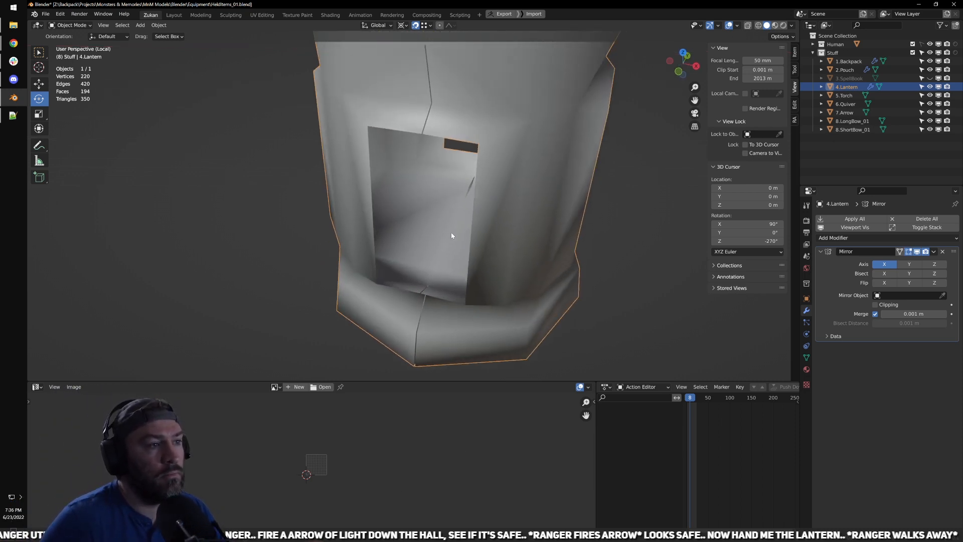
Step: Edit the mesh vertices in a wireframe front view and box-select the lantern's centre-seam vertices
key(KP_1)
scroll(449, 201, down, 3)
key(Tab)
key(ctrl+Tab)
click(462, 201)
shift+middle_drag(446, 161, 447, 255)
scroll(441, 264, down, 3)
key(z)
drag(418, 326, 431, 104)
scroll(432, 104, up, 1)
shift+middle_drag(432, 104, 438, 136)
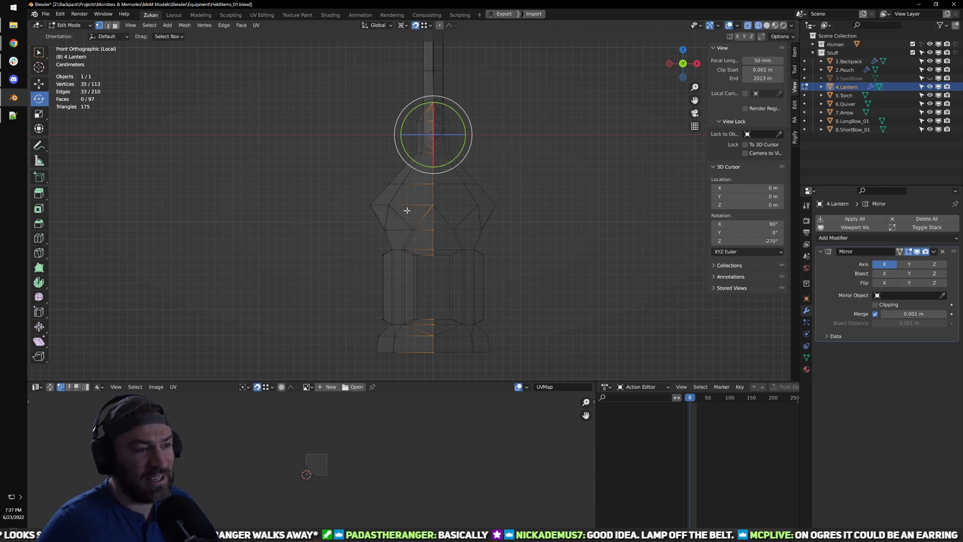
Step: Reselect the centre-seam vertices in sections, covering the whole line from the base up through the ring
shift+middle_drag(436, 376, 429, 346)
drag(450, 350, 419, 146)
key(KP_Decimal)
scroll(458, 266, up, 1)
shift+middle_drag(489, 210, 476, 229)
scroll(476, 229, down, 1)
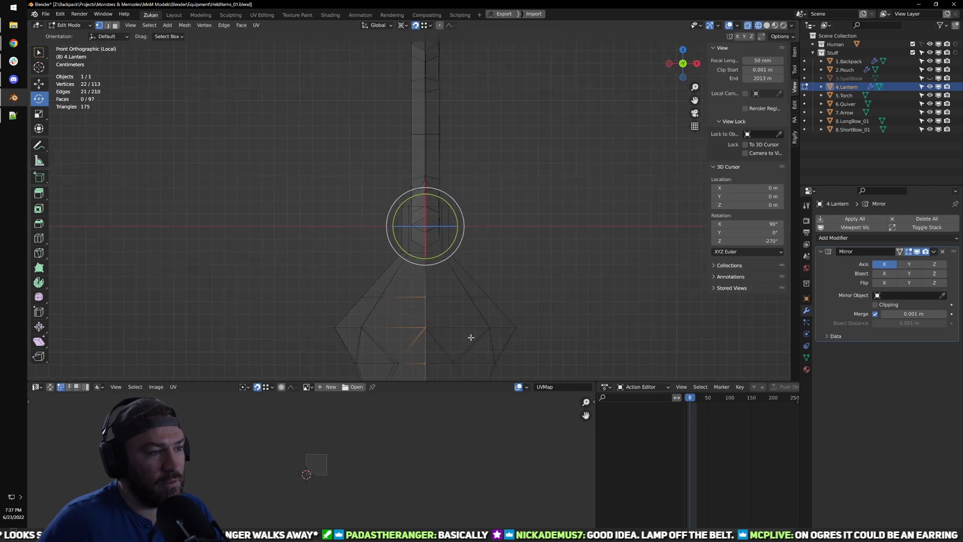
shift+drag(447, 323, 420, 135)
shift+middle_drag(432, 143, 441, 268)
shift+drag(478, 119, 431, 305)
scroll(471, 296, down, 3)
shift+middle_drag(484, 288, 473, 176)
Step: Set the transform pivot to the selection's own centre and scale the seam vertices to 0 along X
key(s)
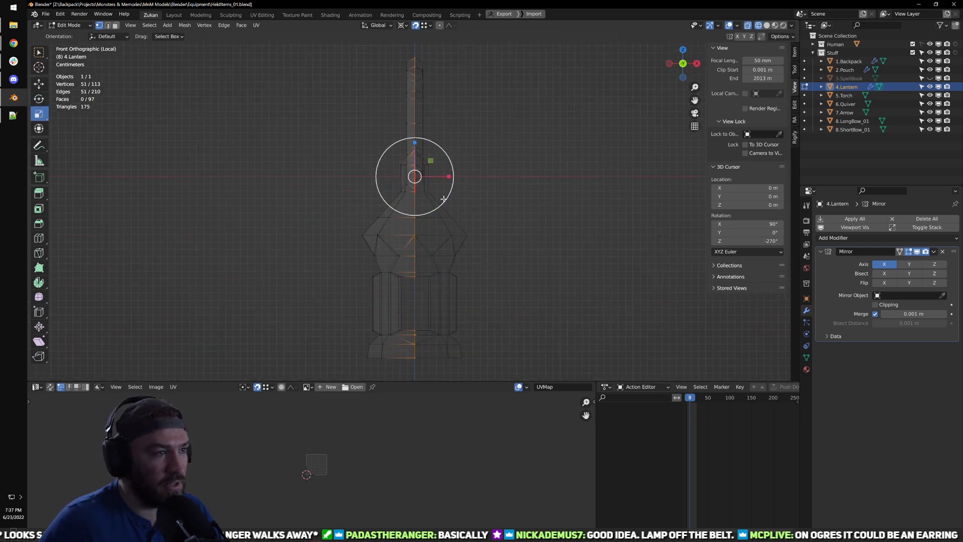
shift+middle_drag(457, 209, 451, 218)
click(415, 25)
click(403, 25)
click(424, 40)
scroll(437, 225, up, 2)
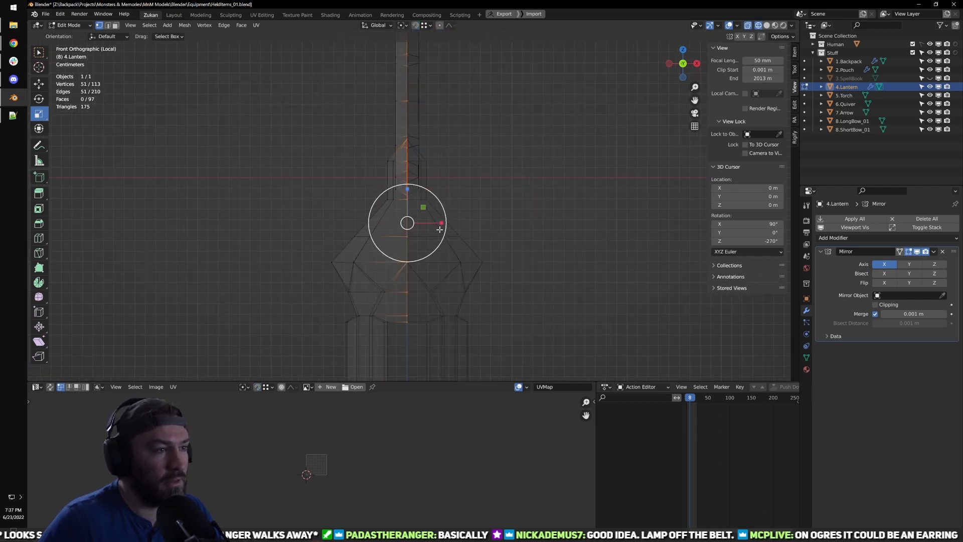
key(s)
key(x)
key(0)
key(Return)
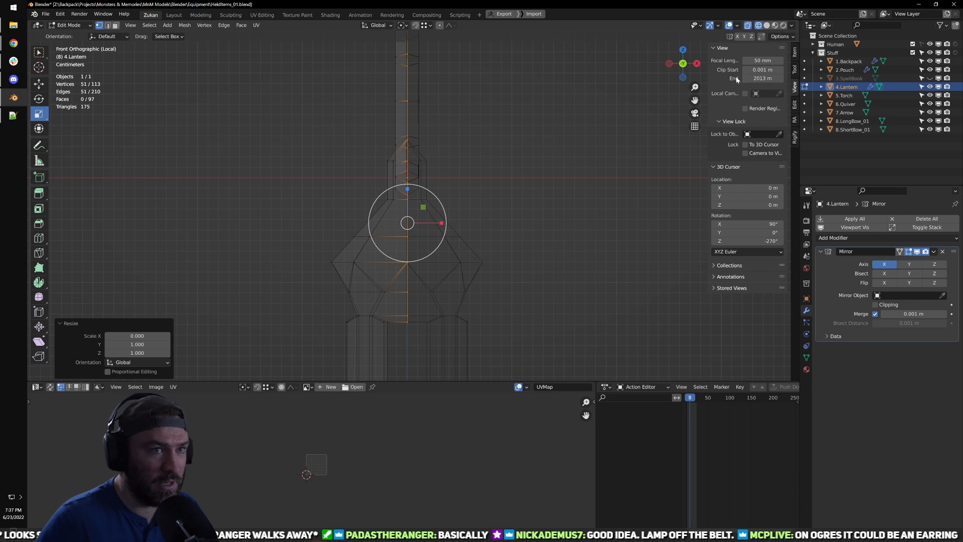
Step: Set the seam vertices' local median X to 0 and return to Object Mode
click(794, 51)
click(747, 70)
text(0)
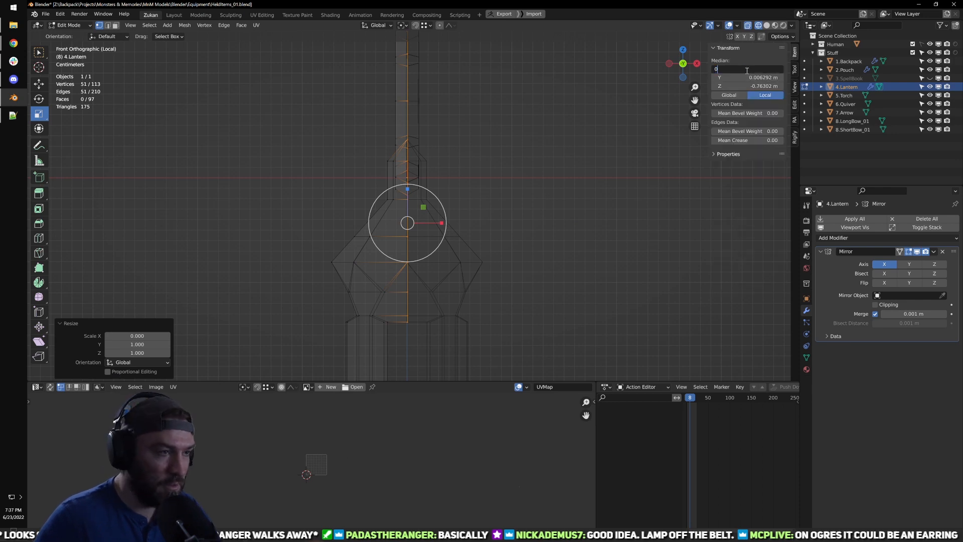
key(Return)
middle_drag(514, 187, 413, 242)
key(Tab)
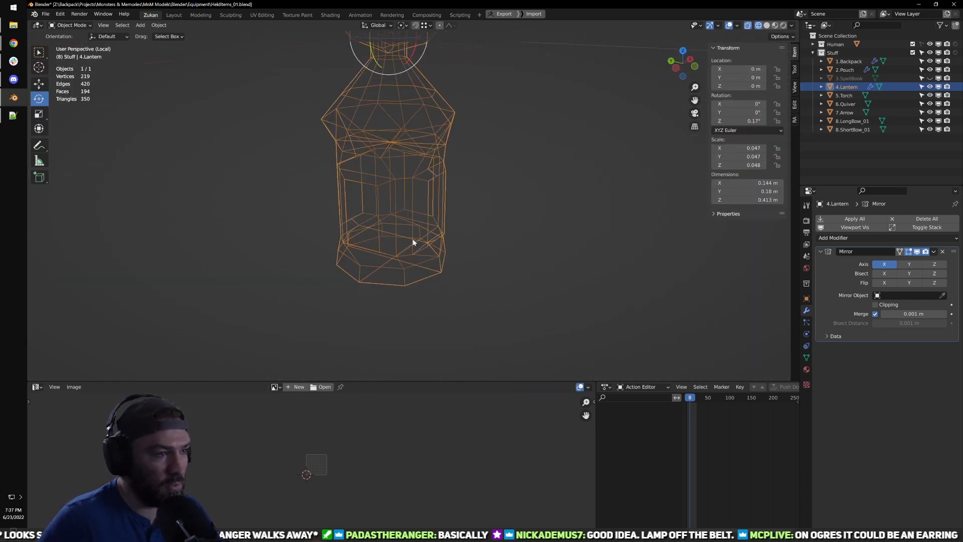
Step: Return the view to solid shading and apply all transforms to the lantern object
key(shift+z)
scroll(482, 246, up, 3)
middle_drag(502, 247, 439, 242)
scroll(446, 251, up, 1)
scroll(524, 195, down, 2)
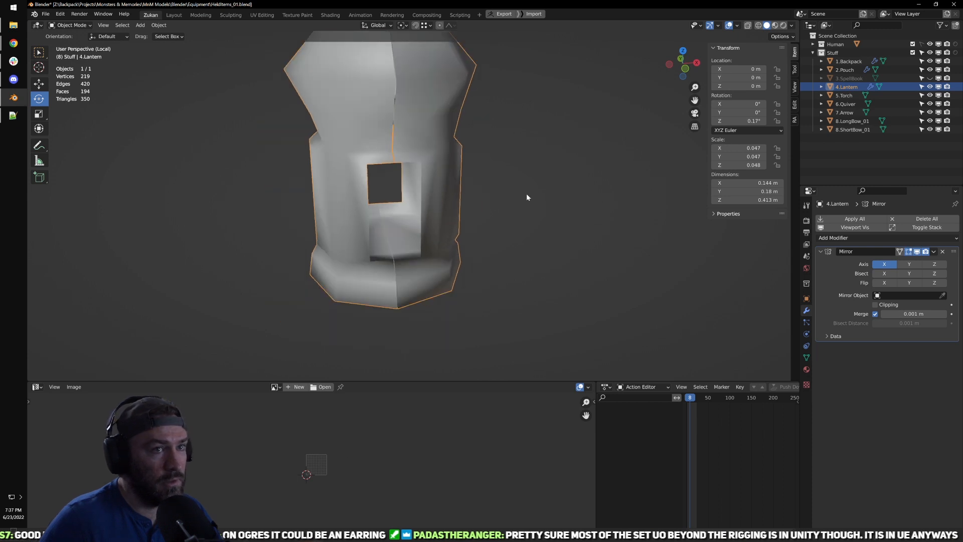
scroll(525, 197, down, 5)
key(ctrl+a)
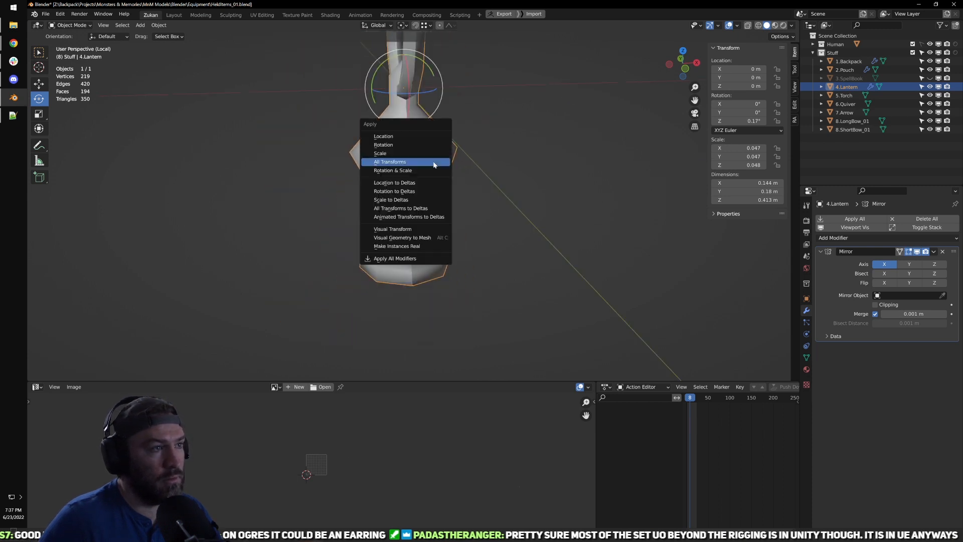
click(434, 162)
Step: Examine the mirrored lantern's centre seam, window openings and interior floor from several angles, in and out of Edit Mode
key(Tab)
key(KP_1)
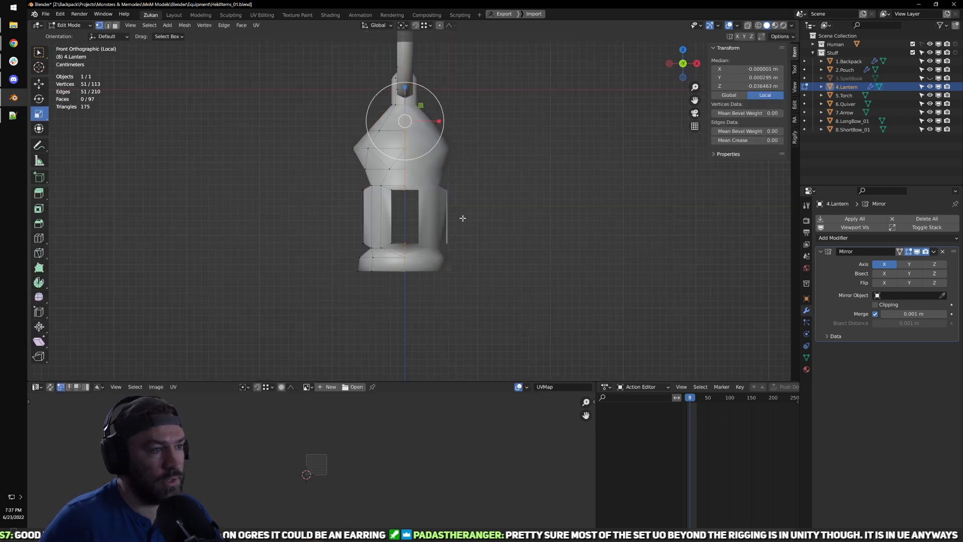
shift+middle_drag(453, 218, 479, 256)
key(Tab)
middle_drag(444, 220, 555, 245)
click(555, 246)
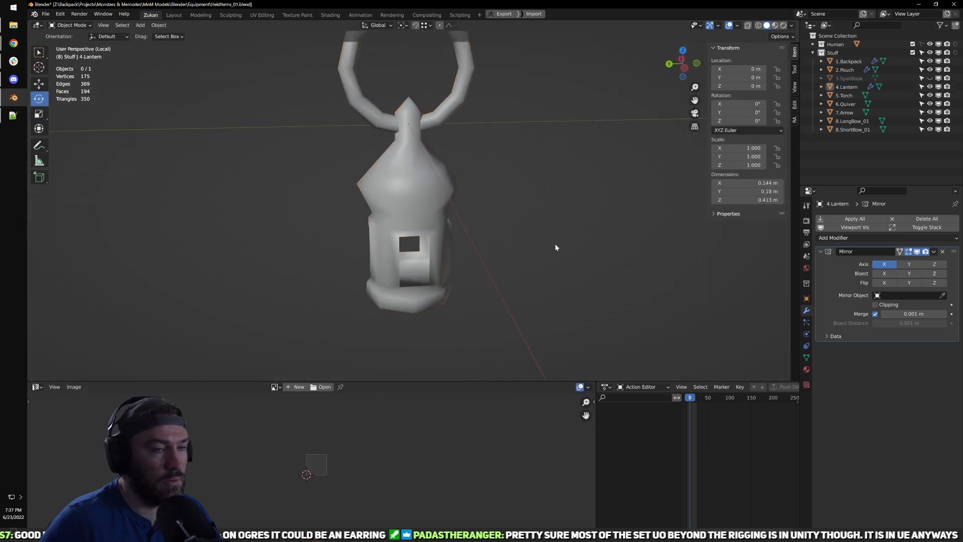
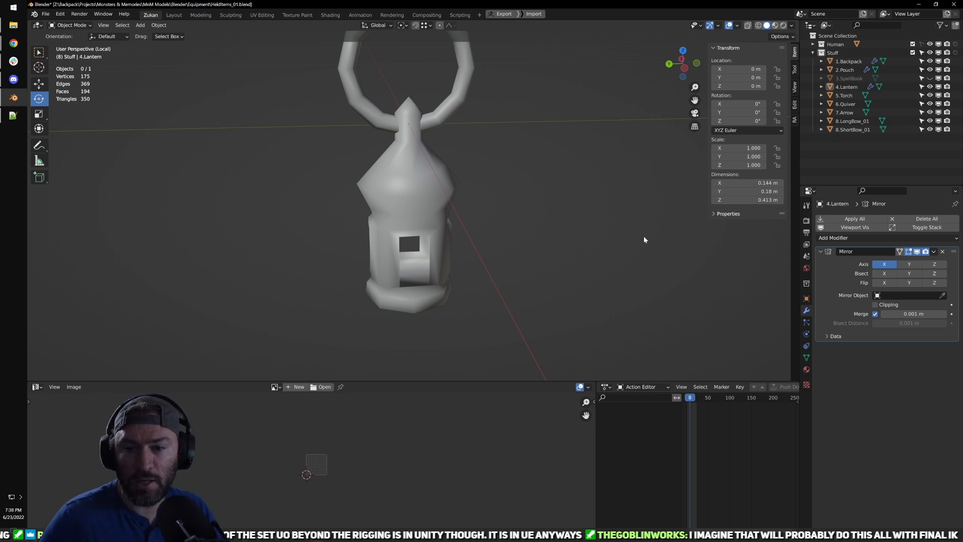
middle_drag(575, 262, 454, 216)
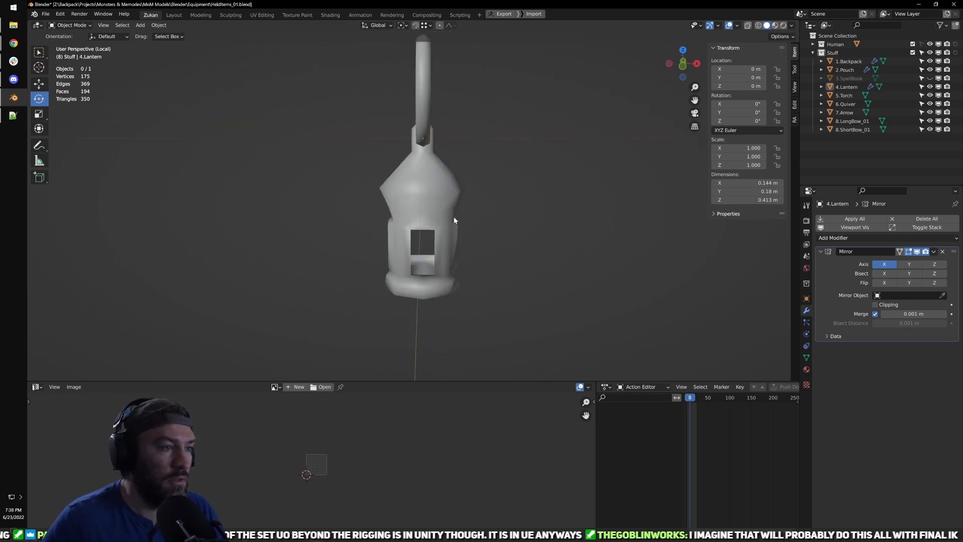
key(Tab)
scroll(488, 244, up, 3)
middle_drag(488, 243, 512, 236)
scroll(441, 257, up, 4)
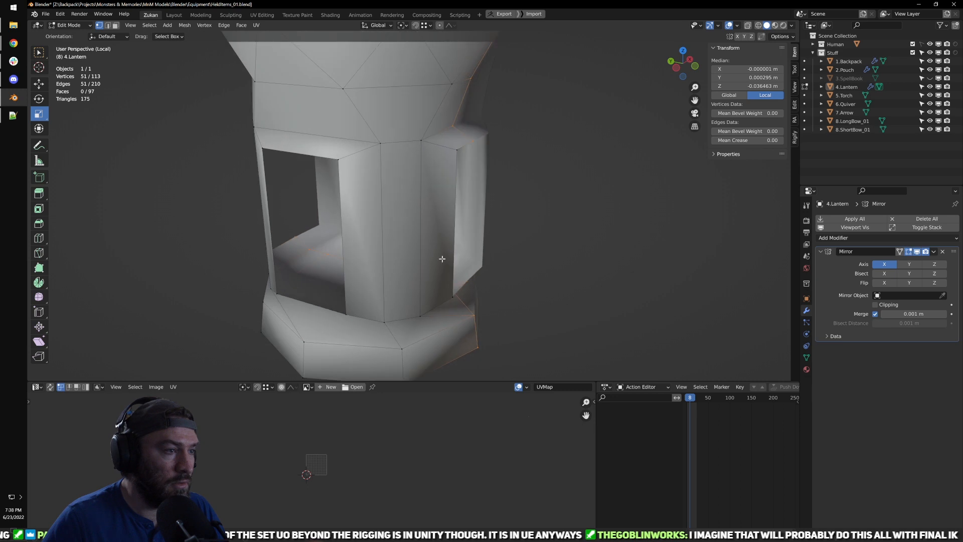
key(Tab)
scroll(398, 259, down, 4)
scroll(374, 249, up, 3)
key(Tab)
middle_drag(378, 250, 528, 267)
scroll(459, 253, up, 4)
Step: Try to move a centre-line vertex of the lantern's interior floor, and undo the move
click(554, 276)
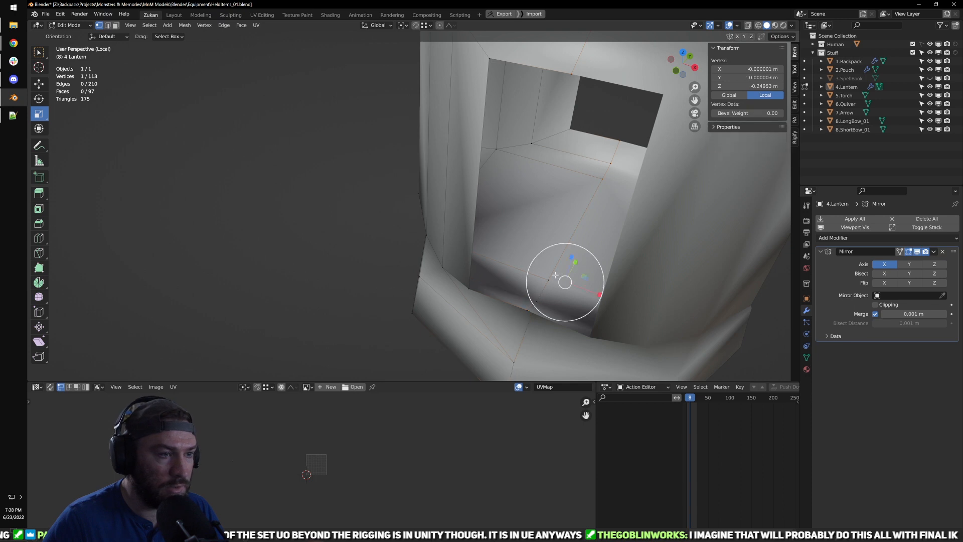
click(279, 360)
click(547, 282)
key(w)
drag(561, 256, 614, 196)
key(ctrl+z)
Step: Merge the centre-line edge of the lantern's interior floor into a single vertex
key(ctrl+Tab)
click(577, 212)
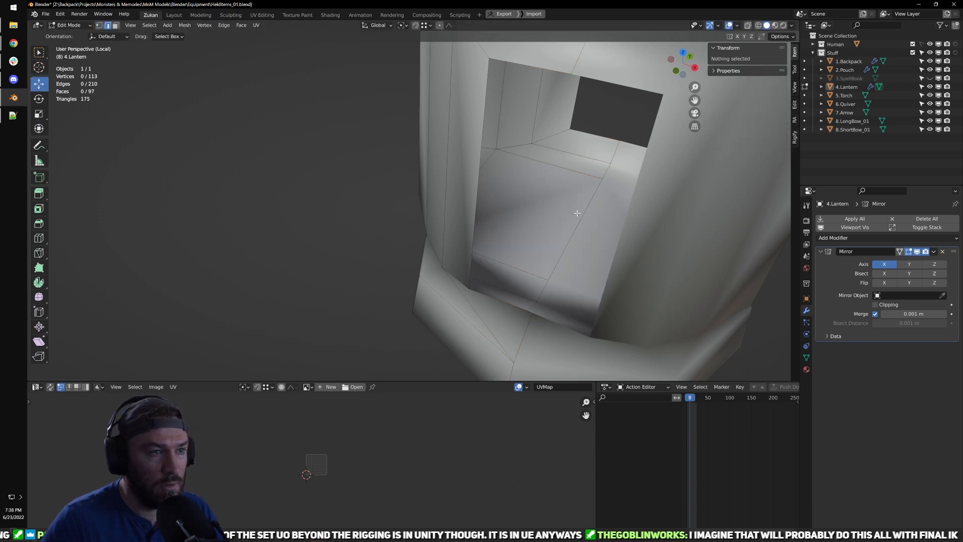
click(582, 222)
key(m)
click(572, 241)
middle_drag(572, 241, 466, 258)
Step: Lower the merged floor vertex by about 0.012 m along Z and clear the selection
key(ctrl+Tab)
click(387, 275)
click(379, 265)
key(g)
key(z)
click(379, 287)
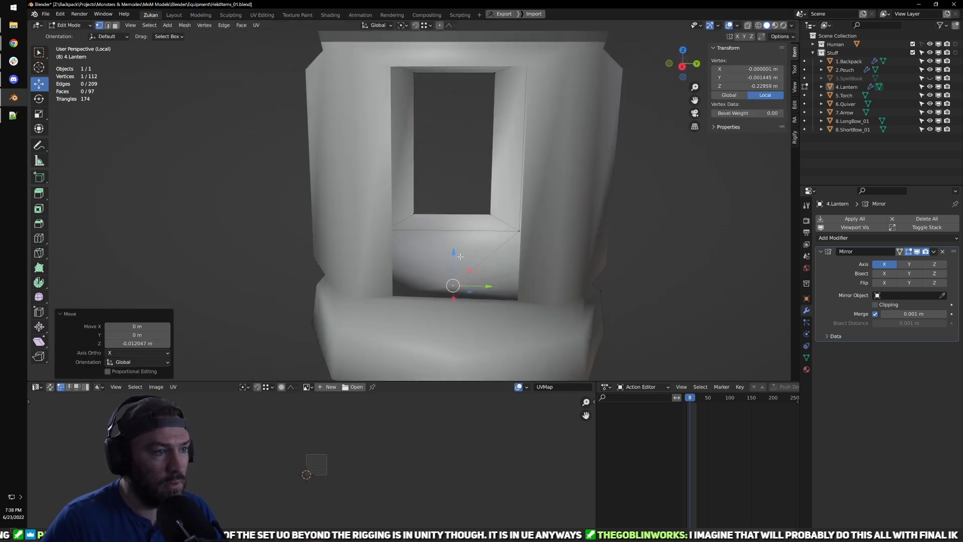
shift+click(449, 255)
click(507, 279)
click(447, 265)
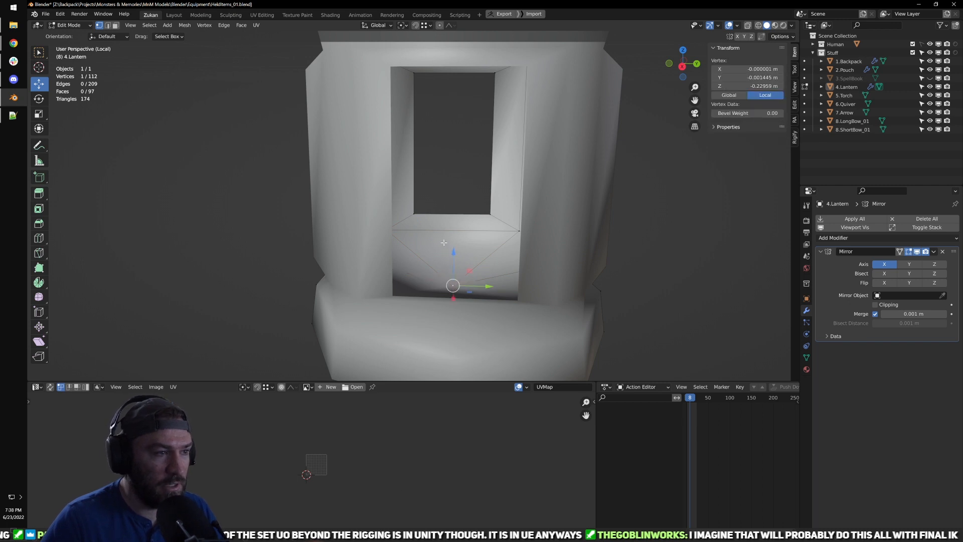
key(alt+a)
Step: Extrude two connected edges around the middle of the interior floor and raise them straight up along Z
middle_drag(452, 249, 396, 258)
click(432, 306)
middle_drag(453, 289, 460, 299)
key(ctrl+Tab)
click(451, 279)
shift+click(415, 268)
middle_drag(414, 268, 544, 281)
key(e)
right_click(442, 241)
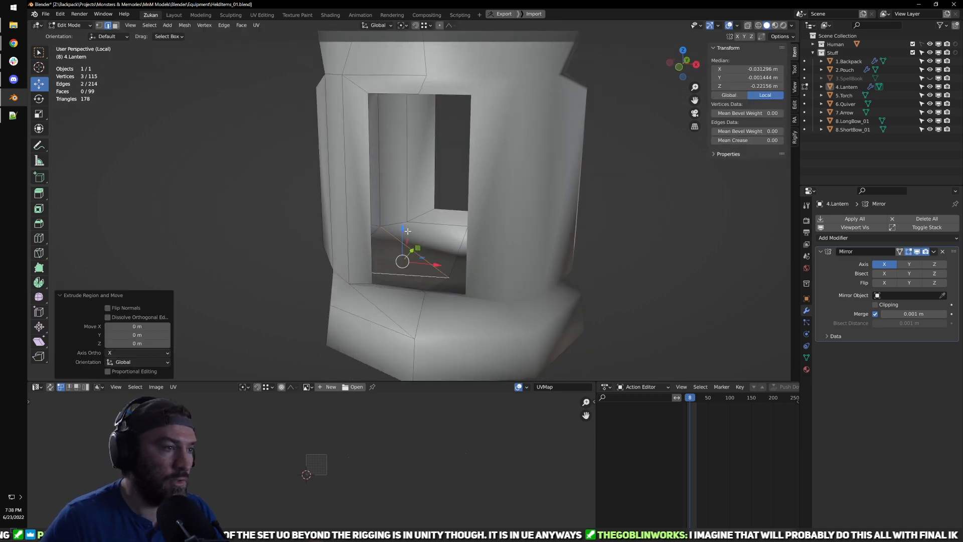
key(g)
key(z)
click(430, 214)
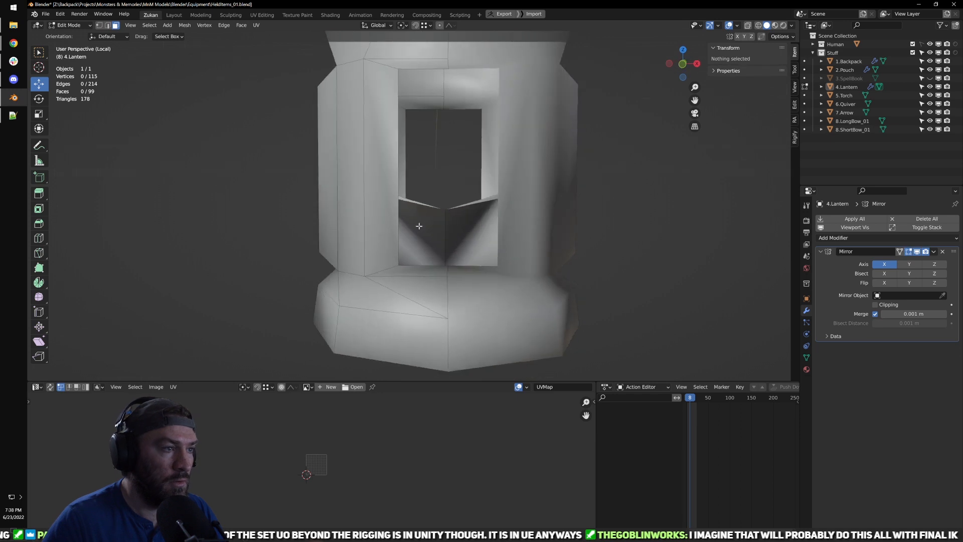
Step: Select the two upright extruded faces through the mesh and separate them from the lantern as their own object
key(KP_1)
key(alt+z)
middle_drag(426, 227, 363, 229)
click(395, 235)
shift+click(357, 227)
key(p)
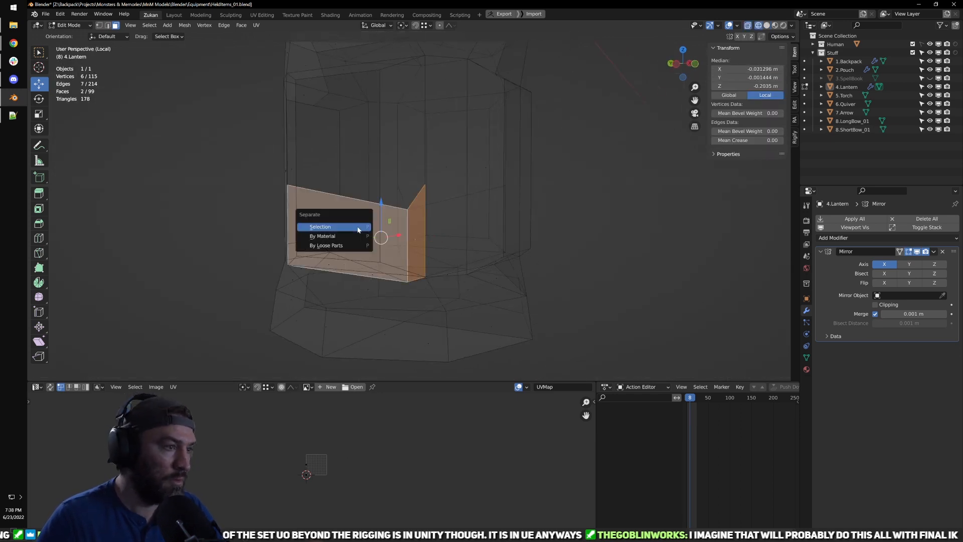
click(357, 227)
key(Tab)
middle_drag(448, 246, 476, 283)
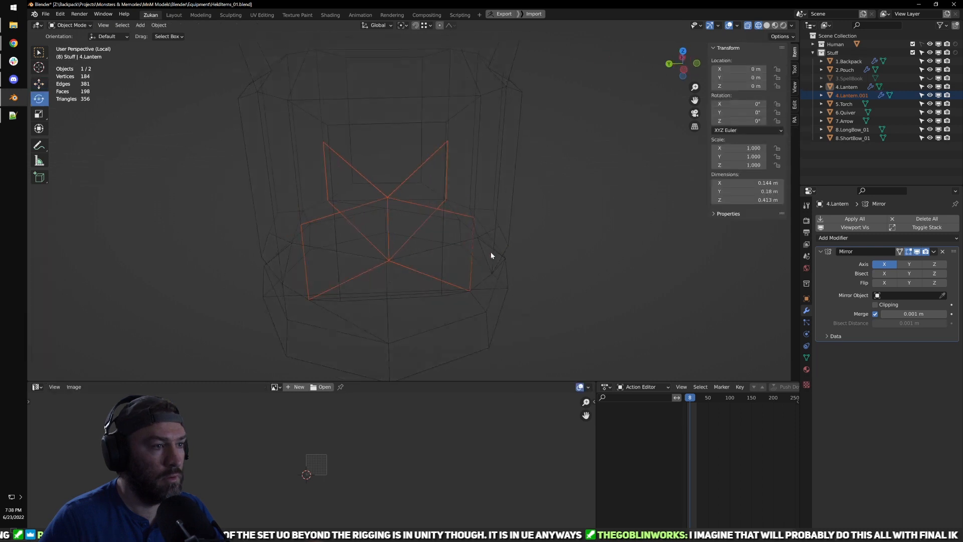
Step: Edit the separated inner piece from above, moving its vertices inward, the last pair about 0.024 m in X and -0.018 m in Y
key(shift+z)
click(436, 253)
key(Tab)
key(ctrl+Tab)
key(1)
key(KP_7)
key(shift+z)
drag(234, 344, 517, 219)
drag(433, 303, 428, 227)
drag(231, 331, 340, 241)
drag(313, 278, 352, 226)
Step: Flatten the inner piece's top vertices by scaling them to 0 along Z, and raise them by about 0.026 m
mouse_move(407, 288)
alt+middle_down()
mouse_move(428, 205)
mouse_move(390, 220)
alt+middle_up()
scroll(385, 219, up, 3)
key(shift+z)
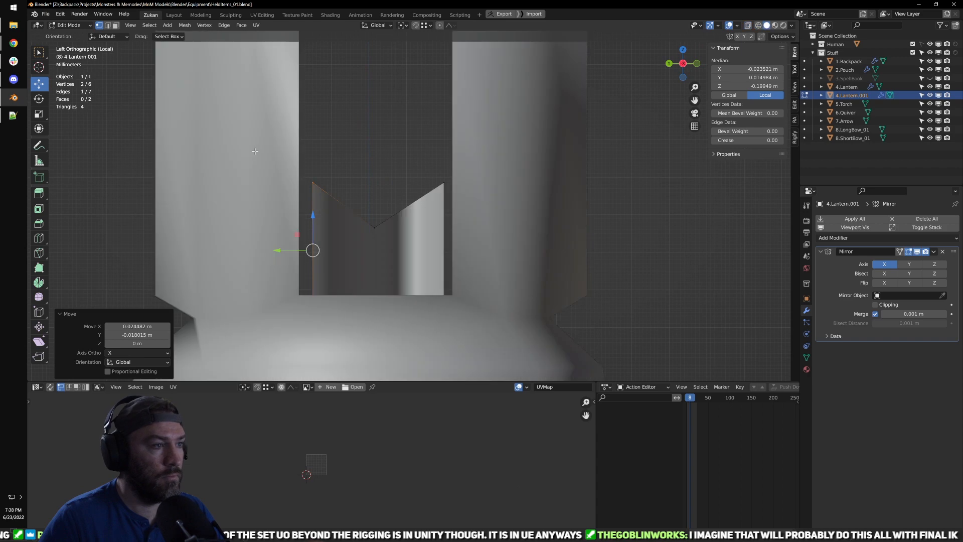
drag(273, 131, 405, 235)
key(shift+z)
shift+drag(413, 160, 500, 241)
key(s)
key(0)
drag(380, 175, 385, 75)
key(g)
key(shift+z)
scroll(417, 208, down, 5)
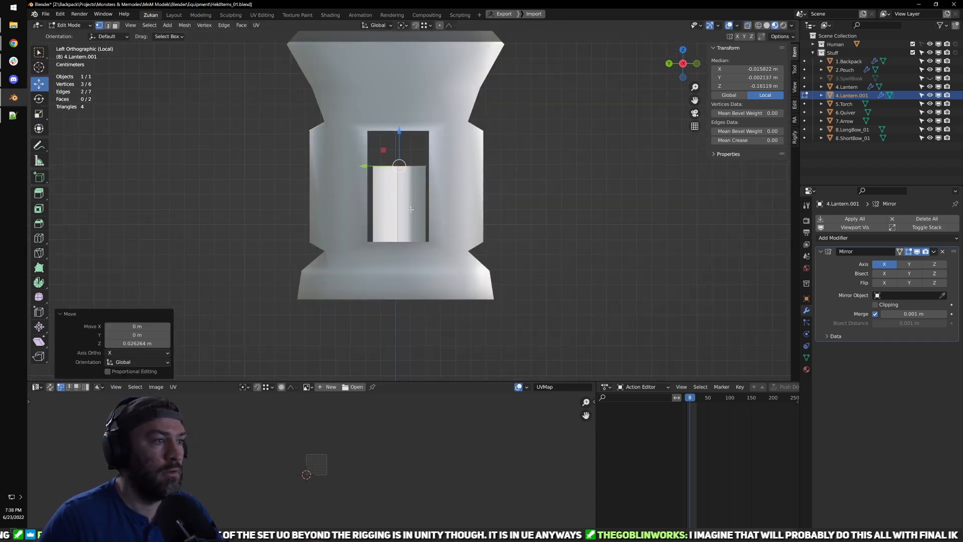
Step: Examine the inner piece through the lantern's windows from several angles, in and out of Edit Mode
middle_drag(417, 209, 507, 233)
scroll(507, 232, up, 3)
mouse_move(329, 246)
middle_down()
mouse_move(426, 270)
mouse_move(421, 232)
mouse_move(492, 243)
mouse_move(446, 253)
mouse_move(462, 233)
middle_up()
key(Tab)
scroll(424, 264, down, 1)
scroll(414, 259, up, 3)
key(Tab)
key(a)
key(a)
scroll(444, 251, down, 5)
key(Tab)
scroll(462, 233, up, 4)
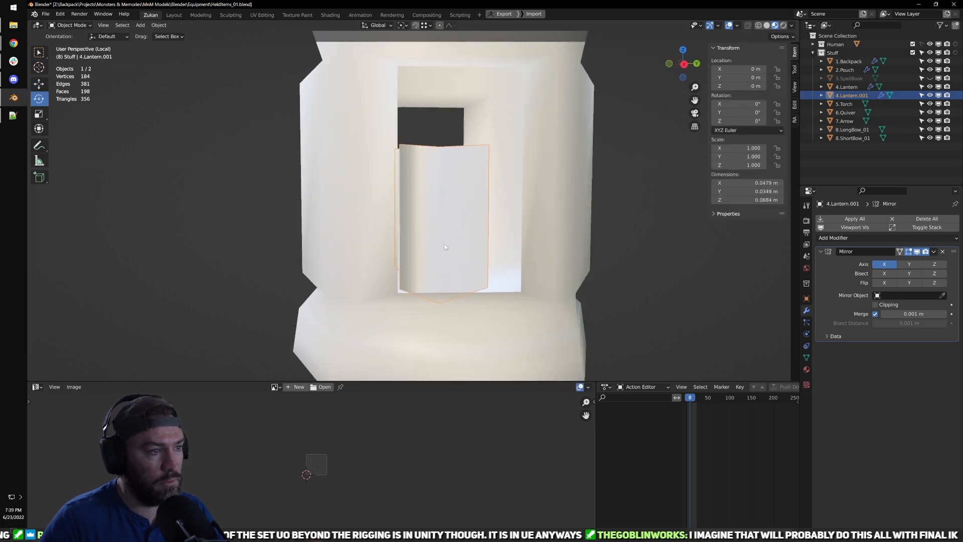
scroll(439, 250, down, 5)
middle_drag(439, 250, 352, 238)
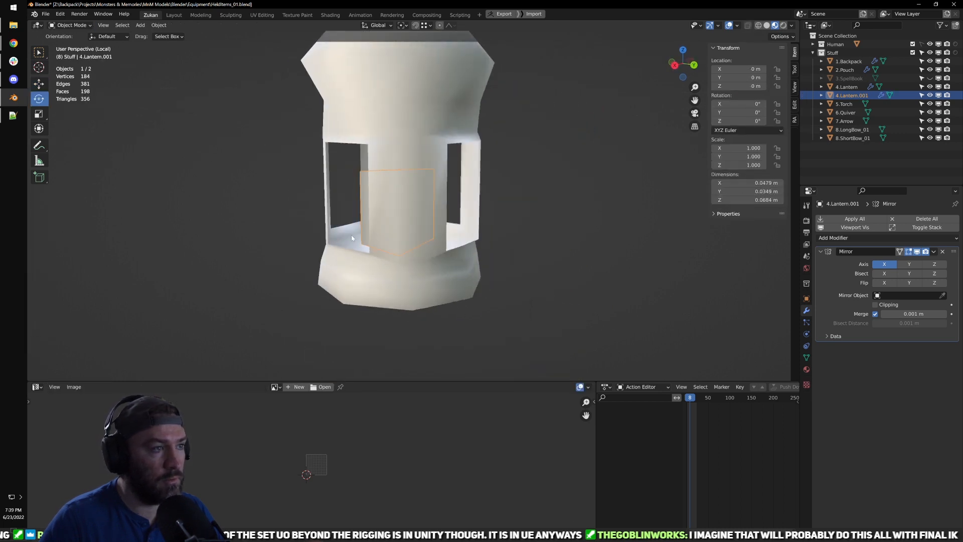
Step: Edit the lantern body in edge mode and bridge the two vertical outer edges of its side window with a face
middle_drag(450, 219, 532, 161)
click(318, 152)
key(Tab)
key(ctrl+Tab)
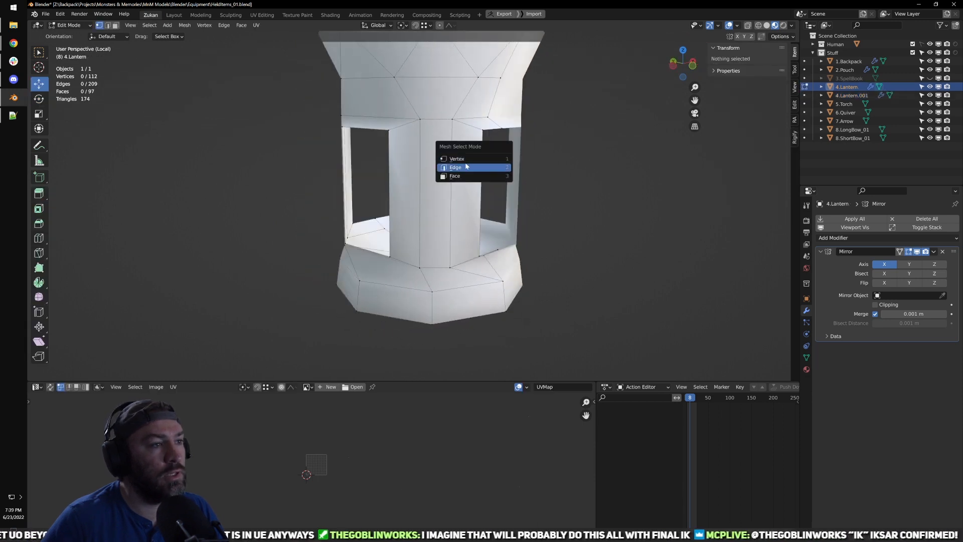
click(464, 166)
scroll(357, 168, up, 2)
middle_drag(358, 168, 372, 118)
click(323, 146)
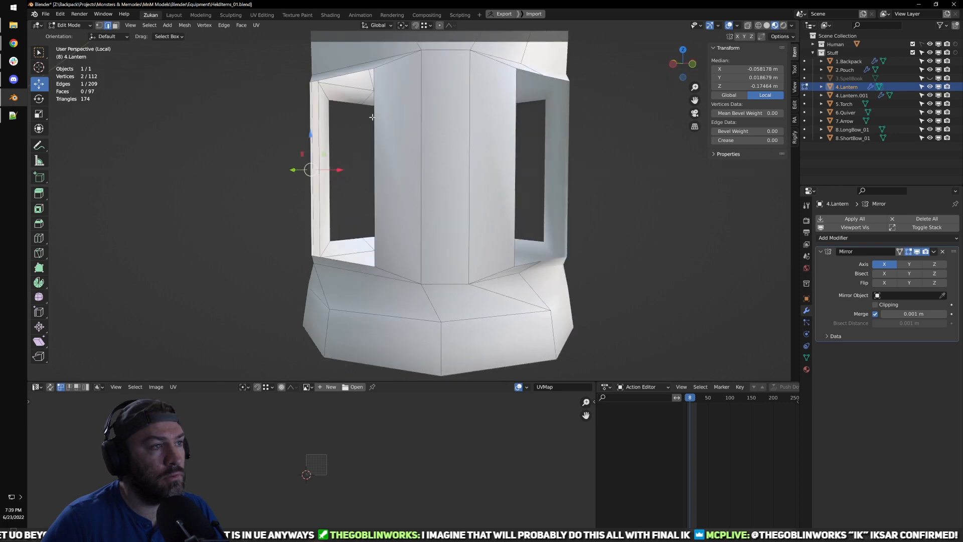
shift+click(372, 117)
key(ctrl+e)
click(373, 118)
Step: Fill the lantern's back half-window with a face reaching from its vertical outer edge to the centre seam
middle_drag(280, 151, 412, 211)
key(alt+a)
click(292, 160)
key(alt+a)
click(411, 215)
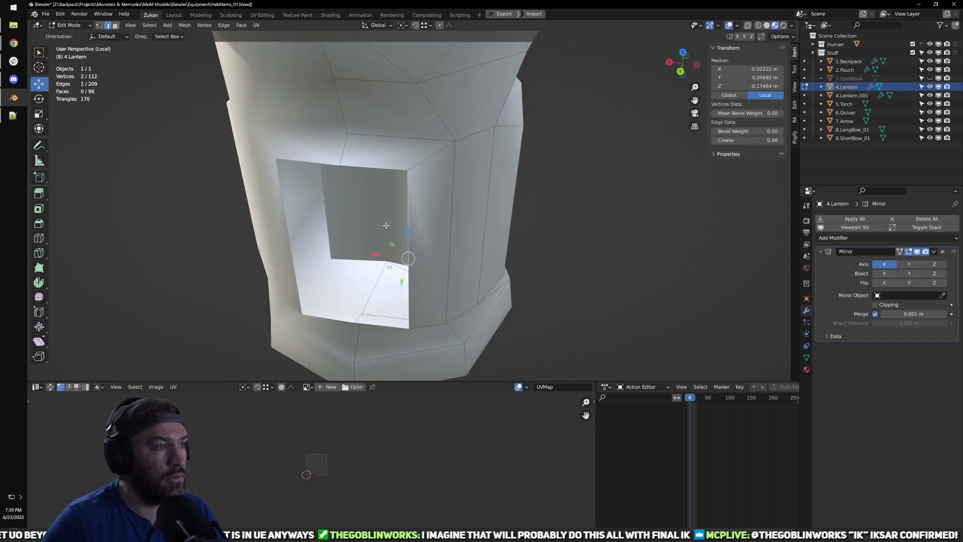
right_click(386, 327)
click(387, 327)
middle_drag(386, 327, 454, 275)
middle_drag(475, 145, 365, 221)
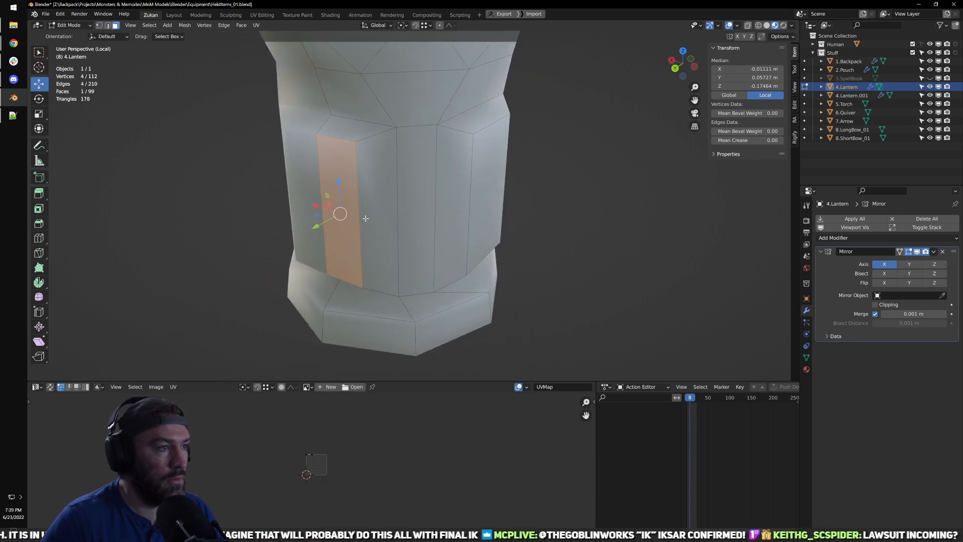
Step: Separate the back and side window panes from the lantern body, each as its own object
key(p)
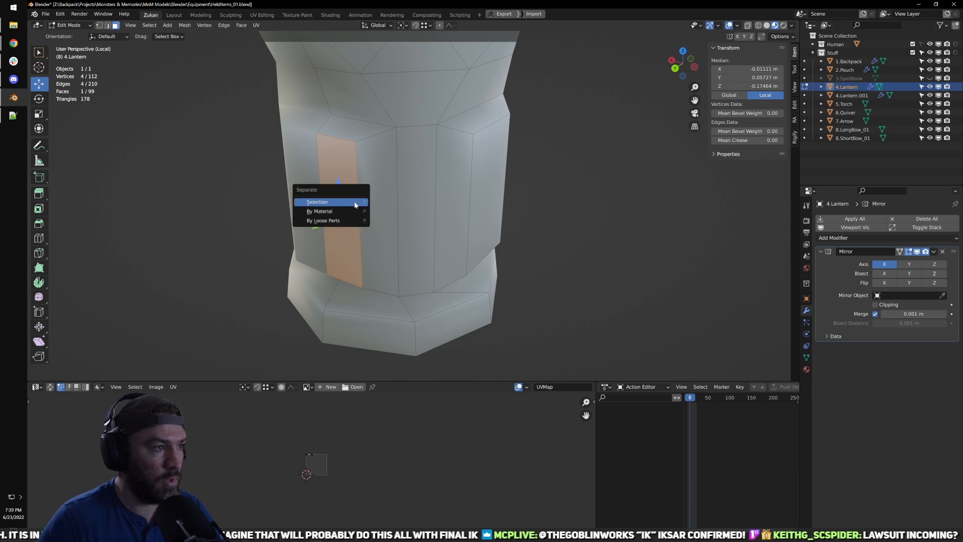
click(355, 202)
middle_drag(372, 204, 474, 193)
click(474, 193)
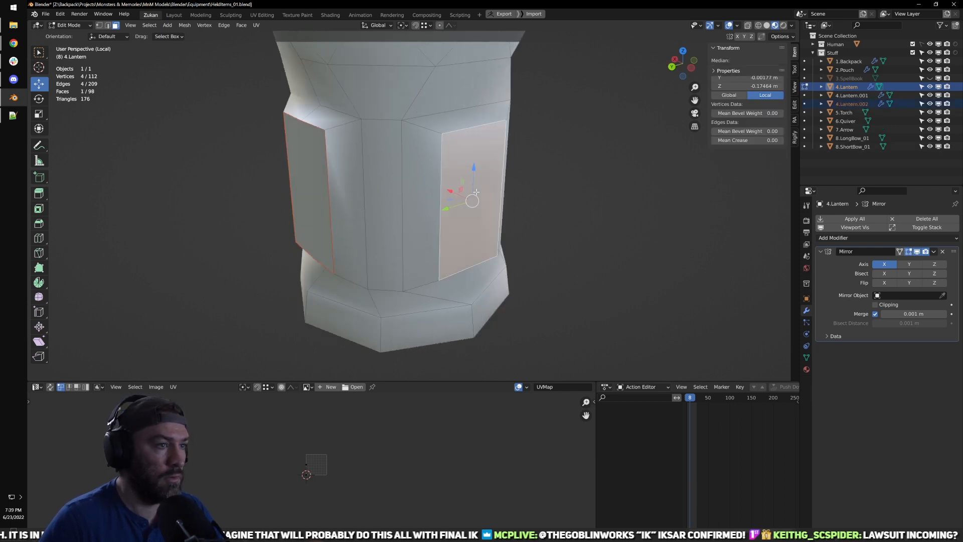
key(p)
click(480, 194)
Step: Join the two separated window panes into one object and apply its Mirror modifier
key(Tab)
click(463, 219)
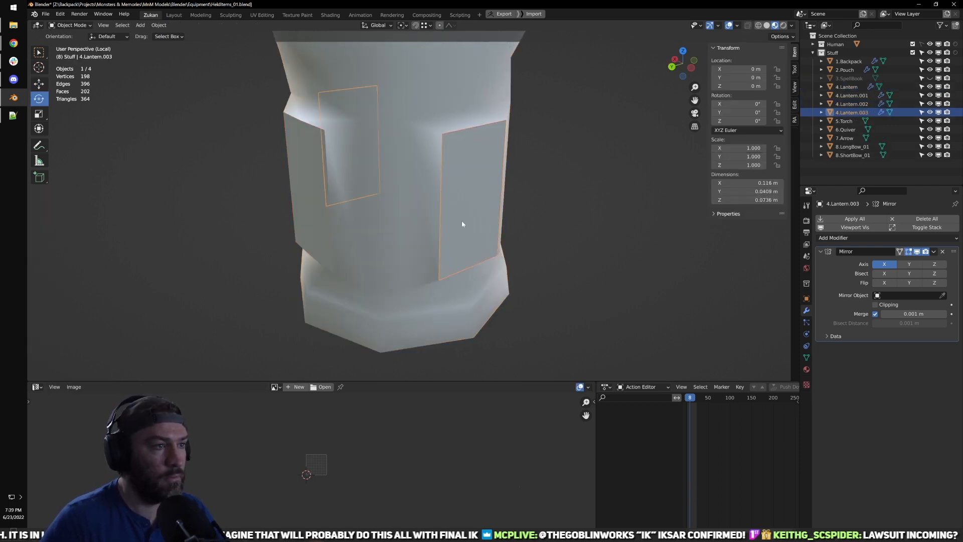
middle_drag(462, 221, 394, 244)
shift+click(372, 217)
key(ctrl+j)
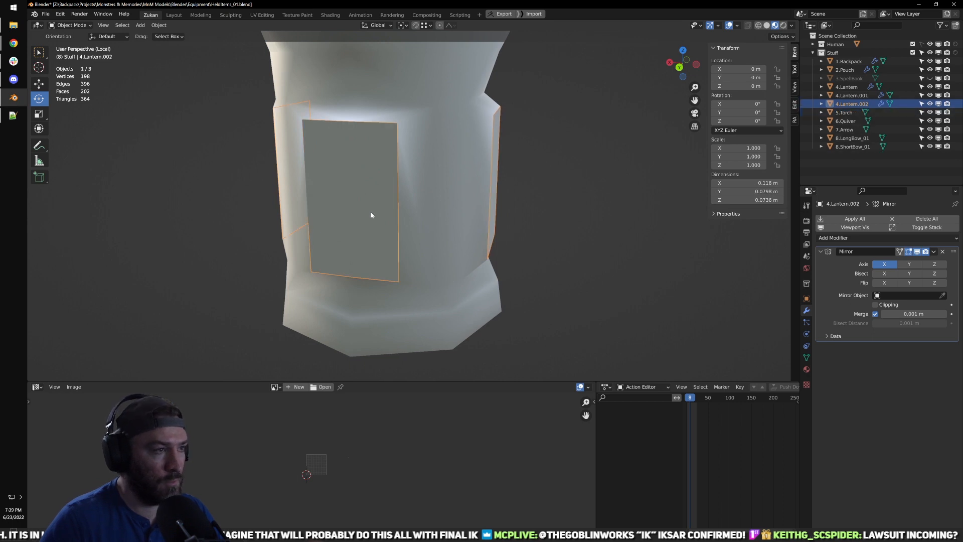
key(Tab)
key(Tab)
click(934, 251)
click(898, 265)
Step: Dissolve the vertical centre edge of the back window pane so that it becomes a single face
key(Tab)
key(ctrl+KP_1)
key(ctrl+Tab)
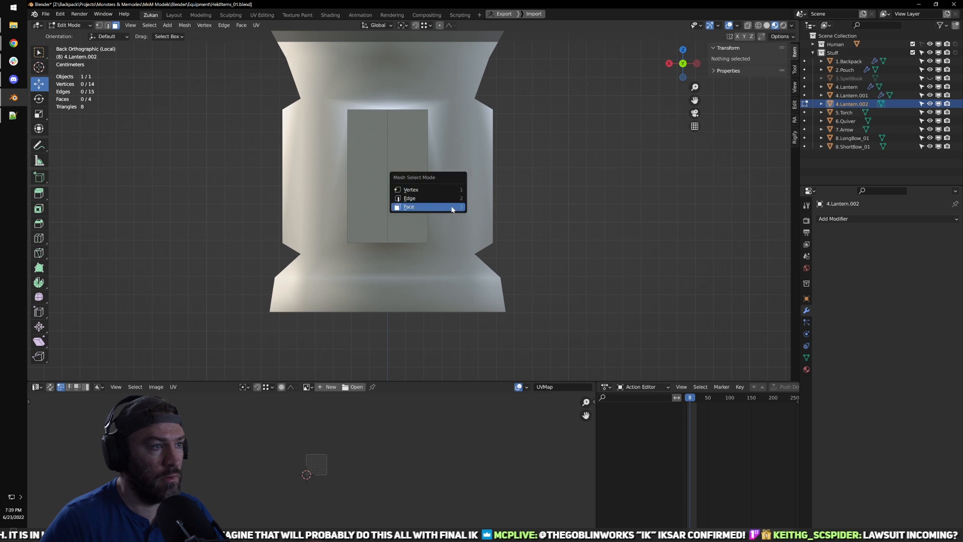
click(437, 200)
key(shift+z)
click(389, 184)
mouse_move(404, 179)
middle_down()
mouse_move(391, 194)
mouse_move(594, 217)
middle_up()
key(shift+z)
scroll(552, 217, down, 3)
middle_drag(466, 218, 414, 218)
scroll(381, 222, up, 3)
scroll(401, 215, up, 2)
key(x)
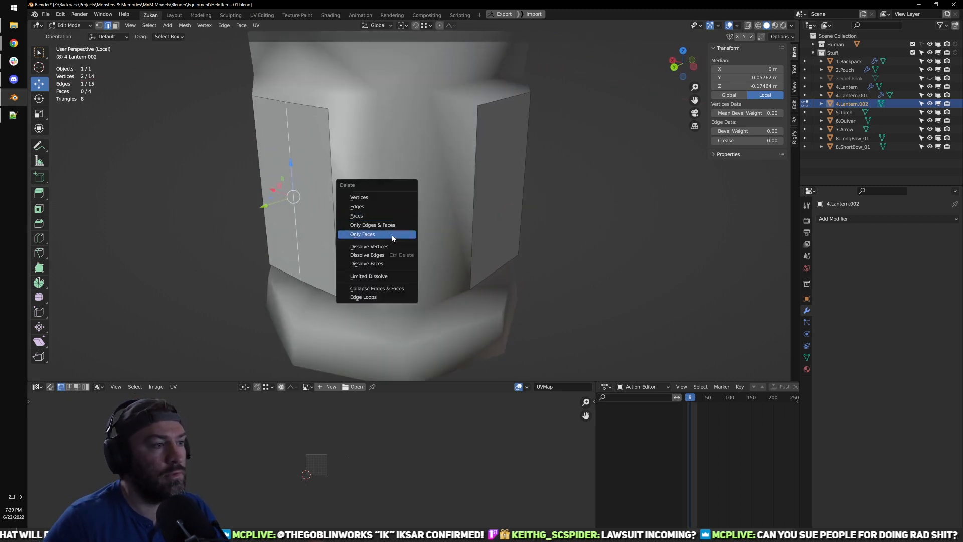
click(382, 255)
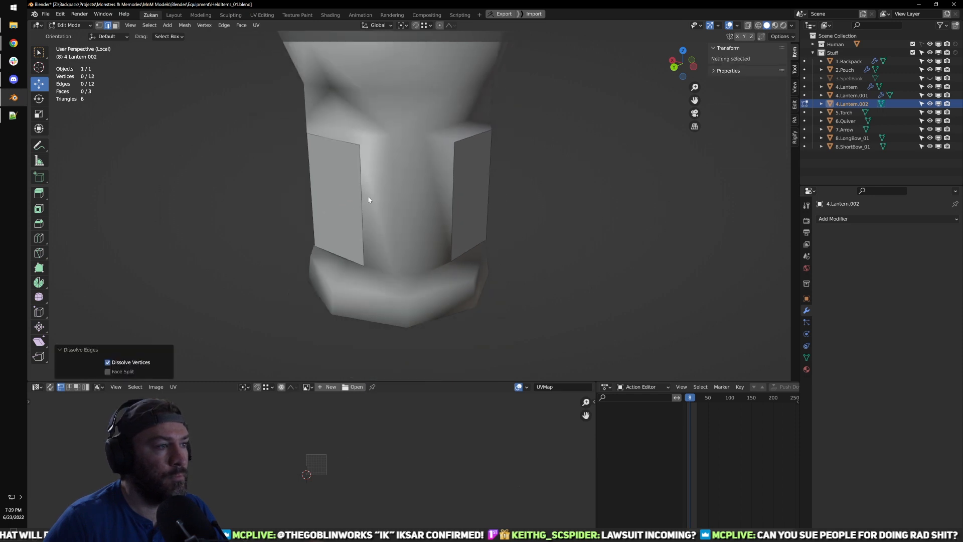
Step: Switch to face selection and select the back window pane's face
key(ctrl+Tab)
click(367, 205)
click(336, 192)
key(e)
right_click(375, 207)
middle_drag(376, 207, 335, 222)
drag(295, 196, 485, 175)
click(505, 176)
shift+middle_drag(554, 197, 456, 241)
click(451, 220)
key(shift+z)
key(ctrl+z)
key(ctrl+z)
key(ctrl+z)
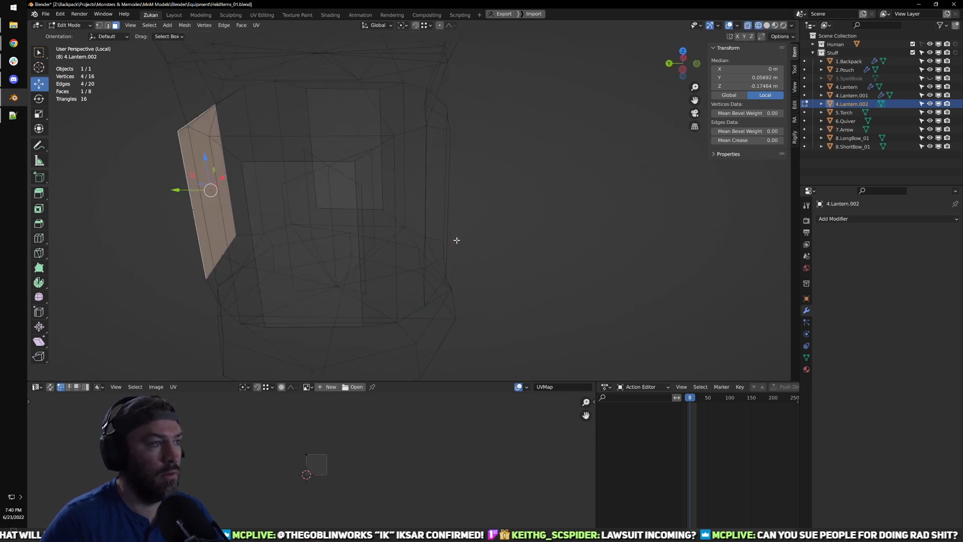
Step: Duplicate the back window pane and move the copy along Y into the front window opening, with snapping enabled
key(shift+d)
right_click(370, 220)
drag(177, 191, 342, 194)
key(shift+Tab)
middle_drag(414, 208, 356, 189)
drag(373, 173, 469, 222)
key(shift+z)
middle_drag(468, 222, 411, 182)
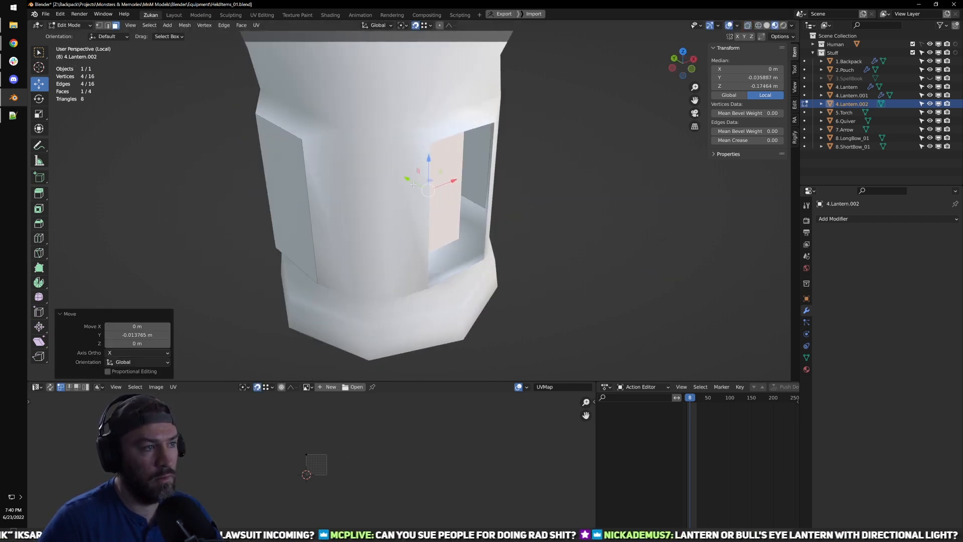
key(g)
key(y)
click(426, 288)
middle_drag(496, 278, 446, 250)
Step: In the lantern body, flatten the front window frame's outer vertices into one plane by scaling them to 0 along Y
key(Tab)
click(396, 221)
key(Tab)
key(shift+z)
scroll(446, 249, up, 3)
click(466, 218)
key(ctrl+Tab)
click(440, 201)
drag(447, 169, 408, 225)
scroll(411, 208, down, 4)
mouse_move(344, 200)
middle_down()
mouse_move(385, 209)
mouse_move(385, 227)
mouse_move(355, 201)
middle_up()
shift+middle_drag(452, 248, 449, 222)
drag(411, 292, 433, 169)
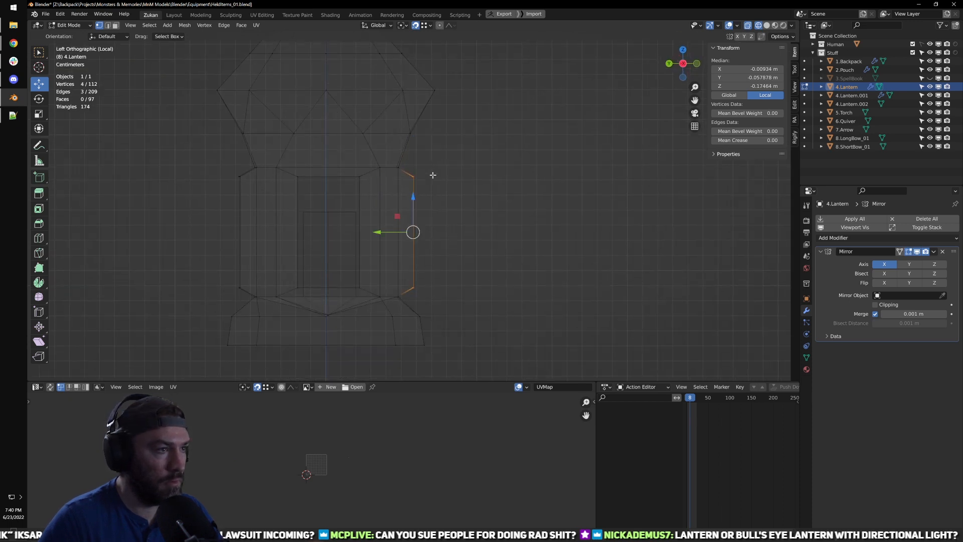
scroll(416, 208, up, 2)
key(shift+space)
key(s)
drag(379, 243, 384, 243)
key(Return)
Step: Select the back window frame's outer vertices and flatten them into one plane along Y
shift+middle_drag(170, 236, 269, 189)
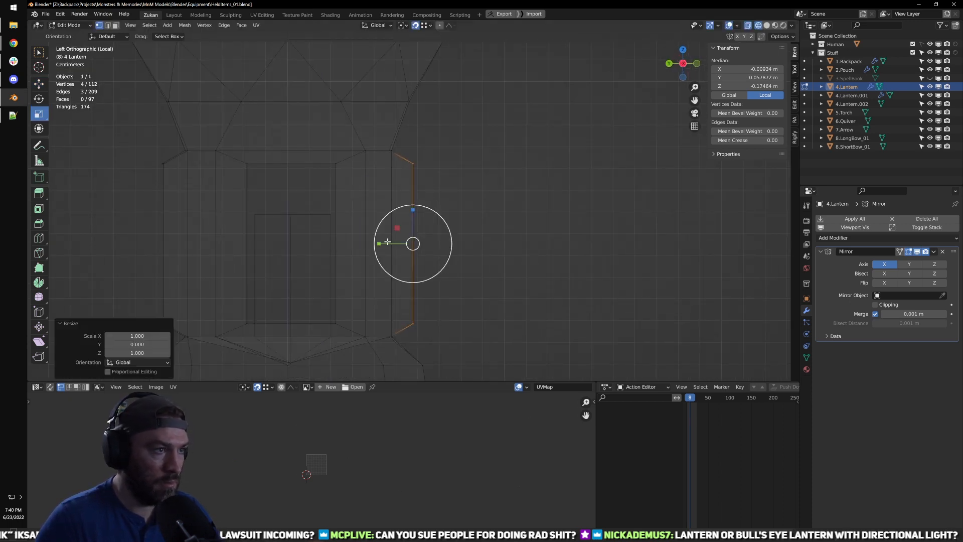
drag(236, 103, 275, 285)
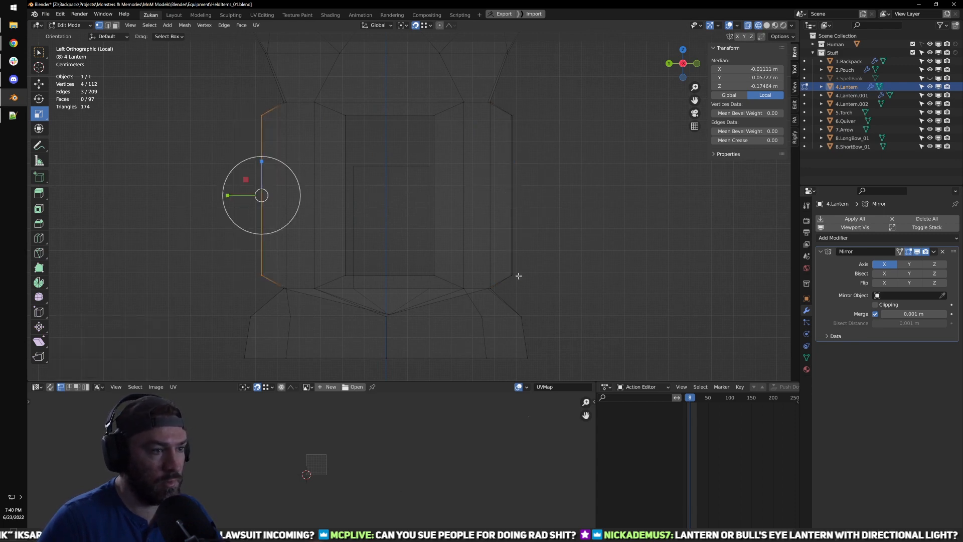
mouse_move(507, 292)
middle_down()
mouse_move(497, 214)
mouse_move(467, 222)
mouse_move(481, 219)
middle_up()
key(shift+z)
key(Tab)
click(513, 205)
key(Tab)
key(ctrl+Tab)
click(439, 183)
click(438, 176)
shift+middle_drag(444, 180, 439, 208)
Step: Turn on the wireframe viewport display for the lantern body object
key(Tab)
click(524, 203)
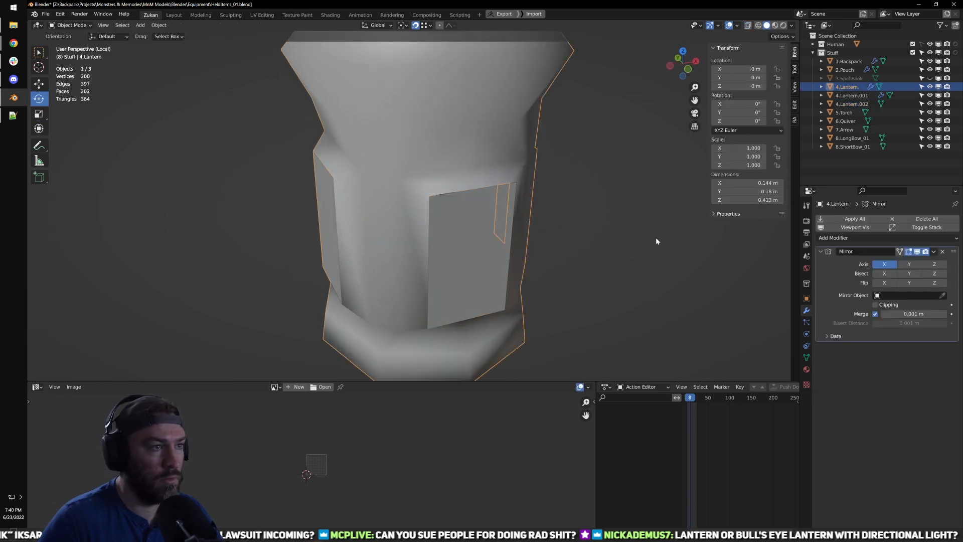
click(805, 335)
click(808, 298)
click(807, 346)
click(807, 321)
click(808, 297)
click(850, 420)
click(845, 419)
click(844, 418)
click(844, 417)
click(851, 432)
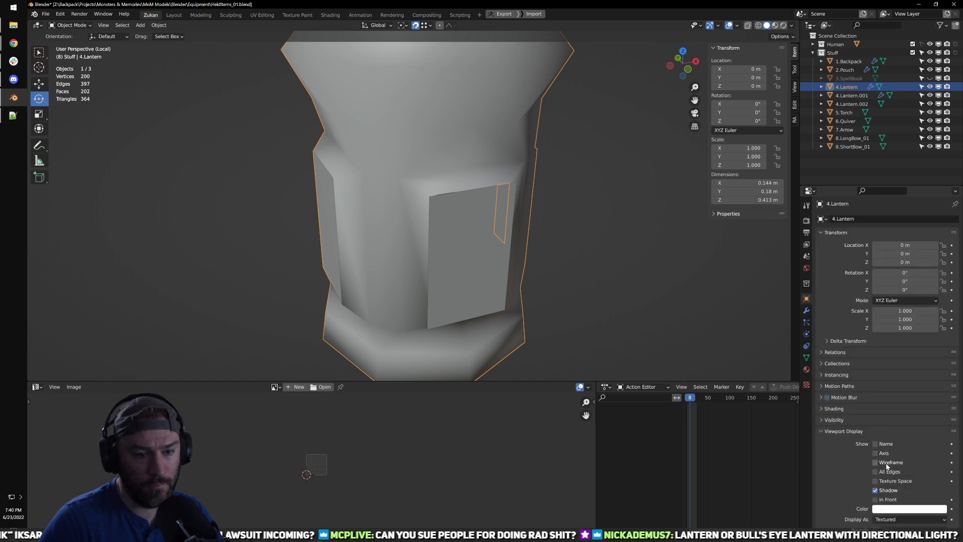
Step: In the window pane object, snap the front pane's two upper corner vertices onto the window frame's corners
click(487, 271)
key(Tab)
key(ctrl+Tab)
click(483, 237)
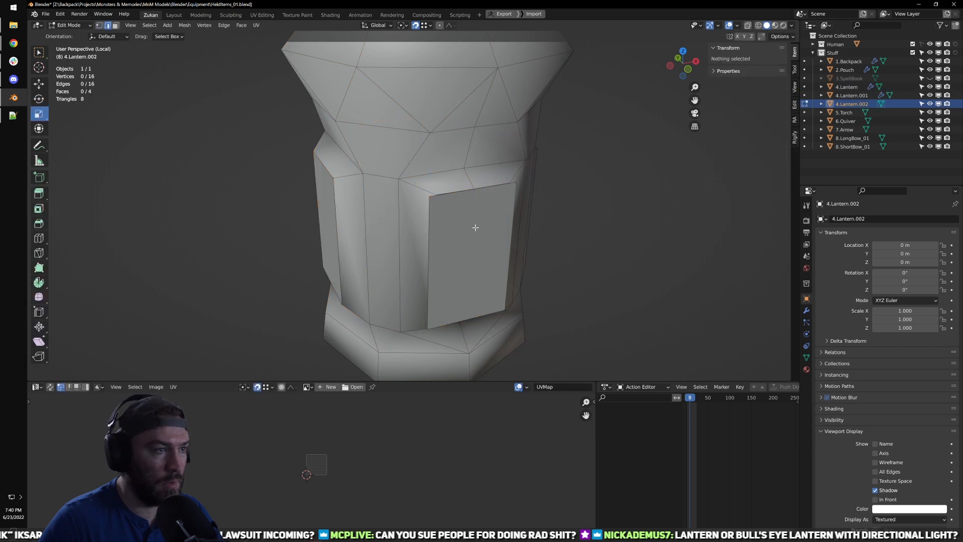
scroll(459, 215, up, 2)
key(ctrl+Tab)
click(443, 191)
click(444, 194)
key(w)
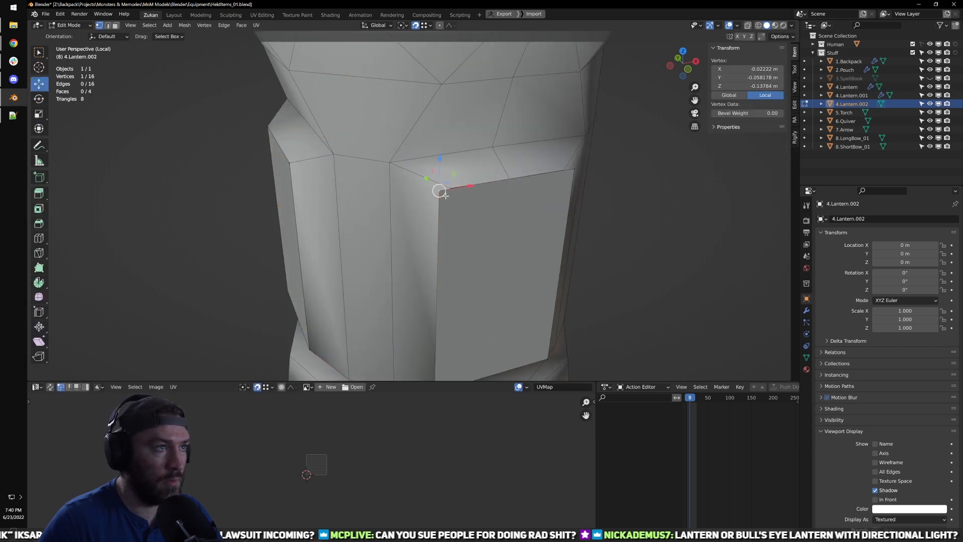
drag(445, 196, 458, 193)
middle_drag(574, 197, 552, 200)
click(538, 195)
drag(538, 195, 525, 194)
Step: Snap the front pane's two lower corner vertices onto the window frame's corners
shift+middle_drag(559, 358, 524, 230)
click(486, 279)
mouse_move(494, 275)
mouse_down()
mouse_move(478, 257)
mouse_move(474, 277)
mouse_up()
middle_drag(407, 288, 431, 260)
click(379, 252)
drag(380, 251, 390, 250)
middle_drag(391, 250, 432, 254)
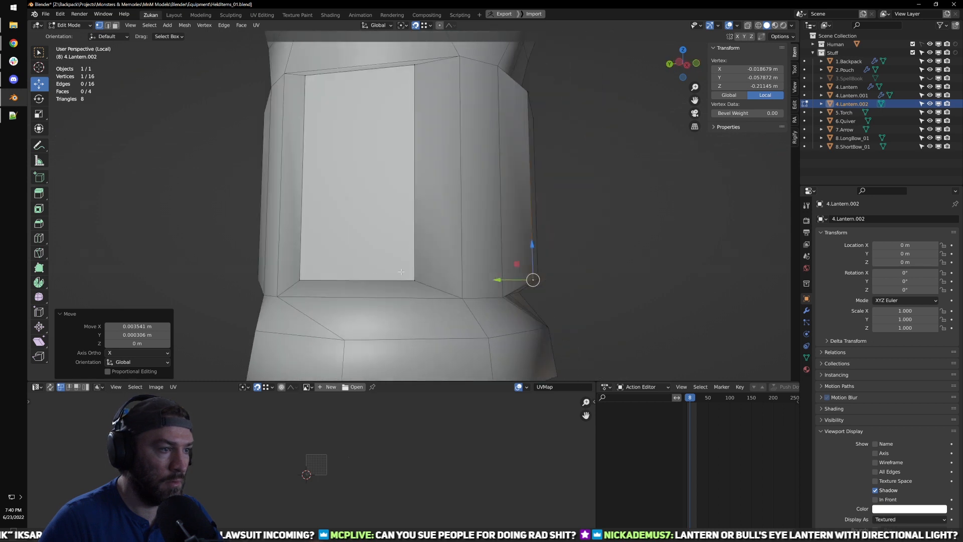
Step: Snap the adjacent side pane's two lower corner vertices onto its window frame's corners
click(415, 279)
drag(415, 279, 408, 279)
middle_drag(284, 266, 332, 265)
click(355, 277)
drag(355, 276, 356, 277)
Step: Snap the same side pane's two upper corner vertices onto its window frame's corners
shift+middle_drag(364, 166, 360, 266)
click(355, 187)
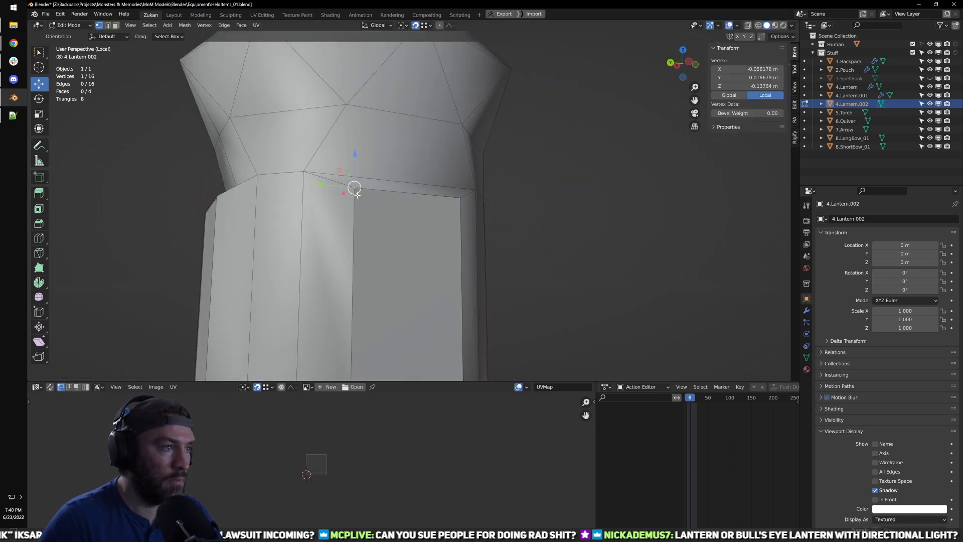
drag(355, 188, 357, 189)
middle_drag(466, 197, 428, 221)
click(434, 213)
drag(434, 214, 435, 215)
Step: Snap the back pane's two upper corner vertices onto the back window frame's corners
middle_drag(434, 214, 396, 185)
drag(395, 179, 392, 179)
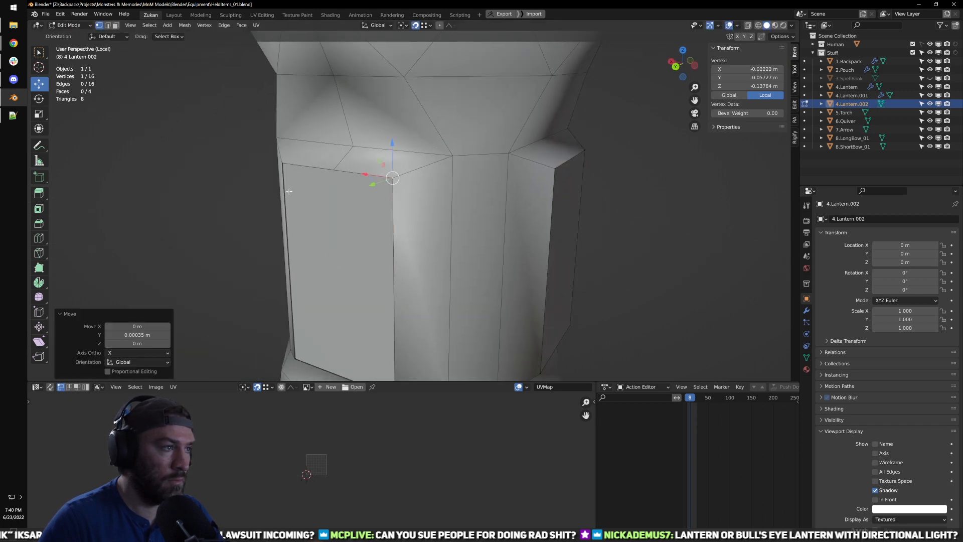
shift+middle_drag(289, 162, 396, 155)
click(383, 159)
drag(383, 159, 382, 162)
Step: Snap the back pane's two lower corner vertices onto the back window frame's corners
shift+middle_drag(473, 279, 462, 164)
click(497, 287)
drag(487, 277, 484, 279)
middle_drag(381, 265, 404, 269)
click(398, 269)
drag(392, 257, 391, 259)
Step: Snap the remaining window pane's two lower corner vertices onto its frame's corners
key(shift+z)
scroll(430, 250, down, 3)
middle_drag(476, 250, 351, 228)
key(shift+z)
scroll(346, 251, up, 6)
shift+middle_drag(334, 293, 531, 296)
scroll(532, 295, up, 1)
click(543, 288)
drag(543, 285, 541, 285)
click(426, 264)
drag(428, 266, 426, 264)
Step: Align the remaining window pane's upper corner with its frame and leave mesh editing
shift+middle_drag(450, 141, 446, 230)
click(424, 210)
drag(423, 210, 423, 208)
double_click(566, 229)
scroll(566, 229, down, 5)
key(Tab)
mouse_move(443, 248)
middle_down()
mouse_move(510, 227)
mouse_move(524, 233)
mouse_move(430, 236)
middle_up()
scroll(526, 257, up, 3)
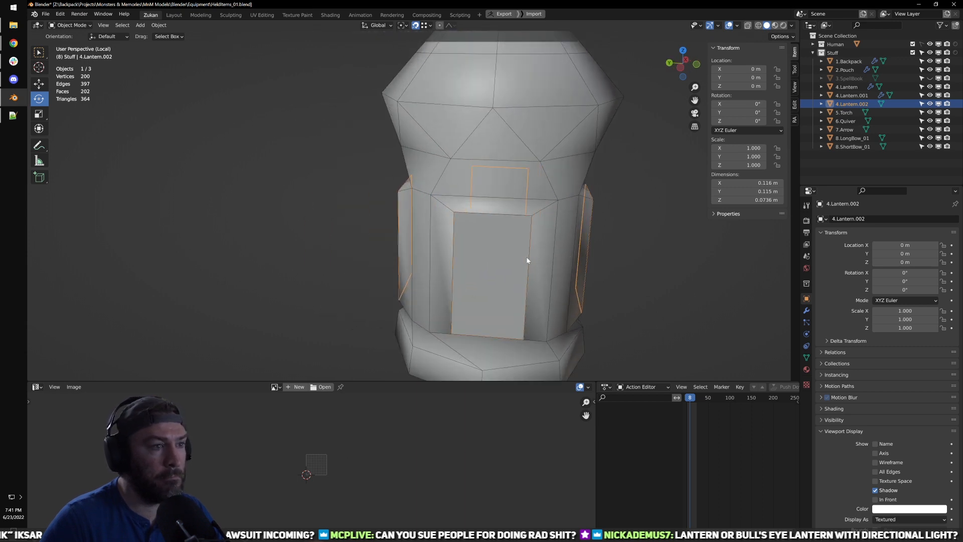
Step: Examine the lantern with its fitted window panes from several sides
scroll(500, 253, down, 4)
scroll(510, 252, up, 2)
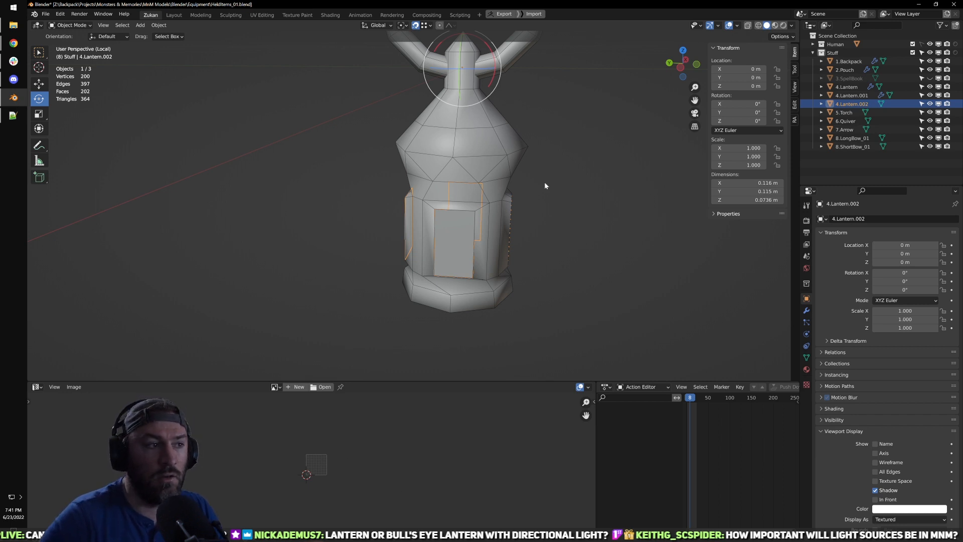
middle_drag(525, 211, 568, 179)
scroll(572, 261, up, 4)
scroll(602, 227, down, 1)
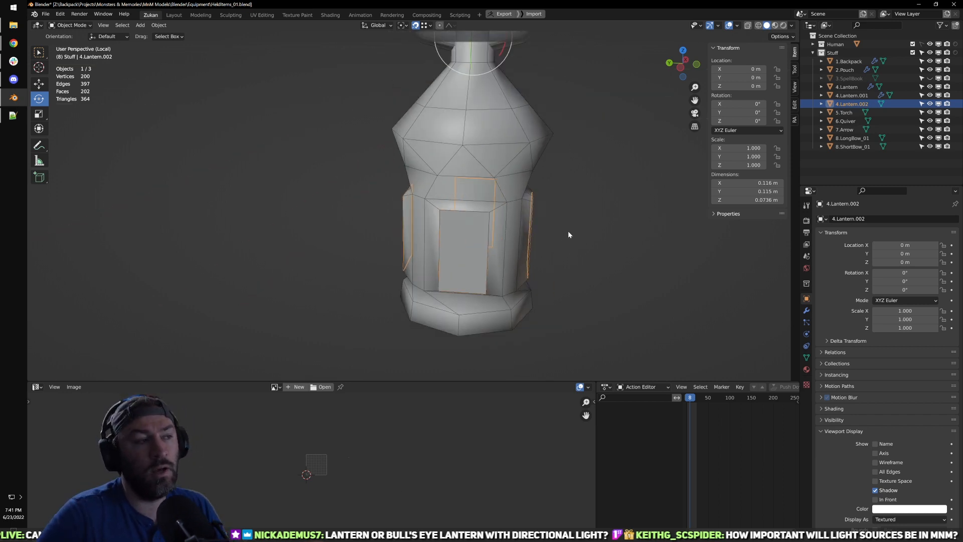
scroll(512, 223, up, 3)
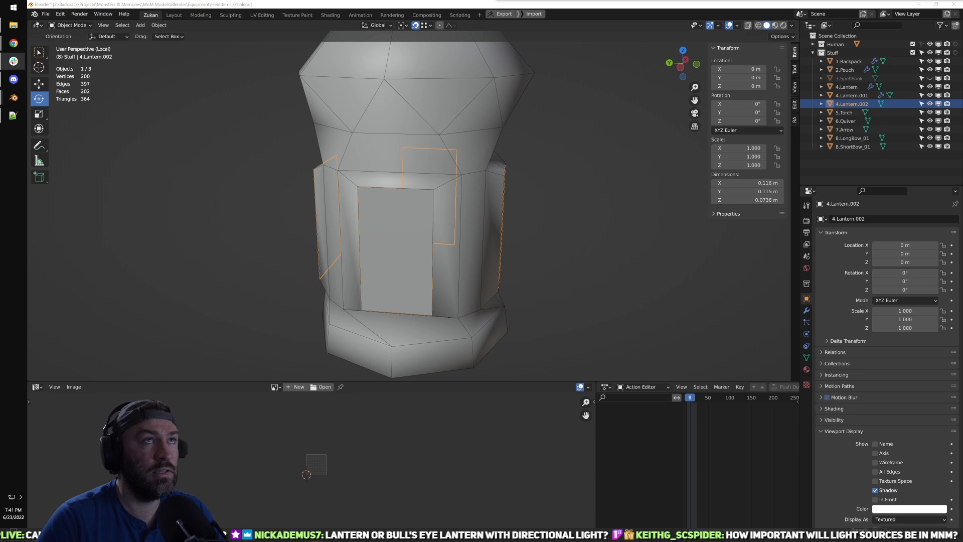
click(633, 157)
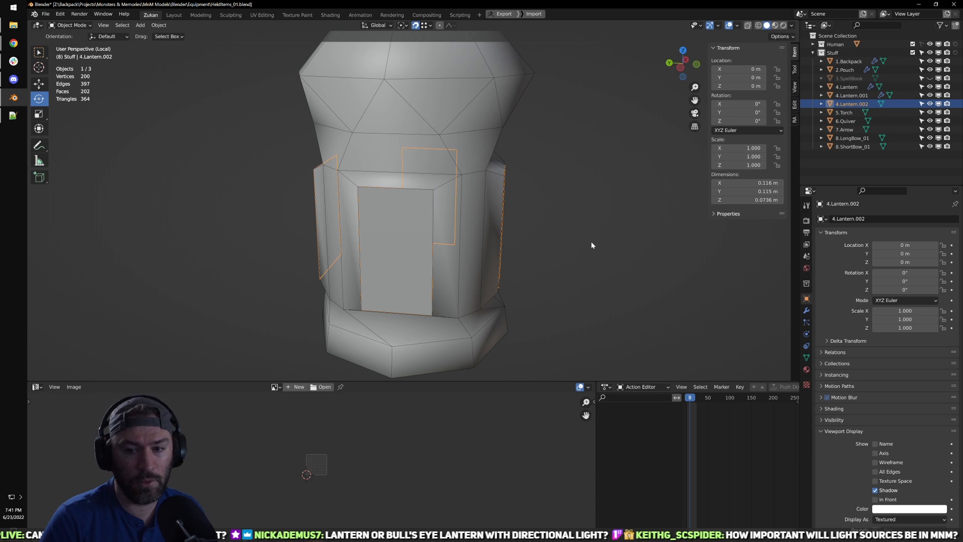
shift+middle_drag(477, 246, 513, 233)
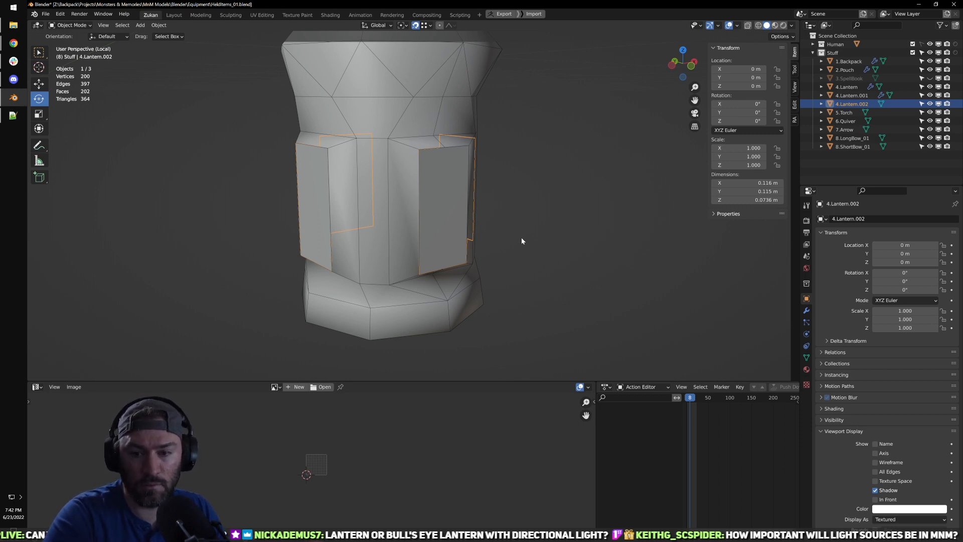
scroll(408, 184, up, 3)
middle_drag(461, 189, 521, 206)
Step: In the lantern body, select the vertical centre-line edges just above the back and front windows
click(407, 186)
scroll(403, 204, down, 4)
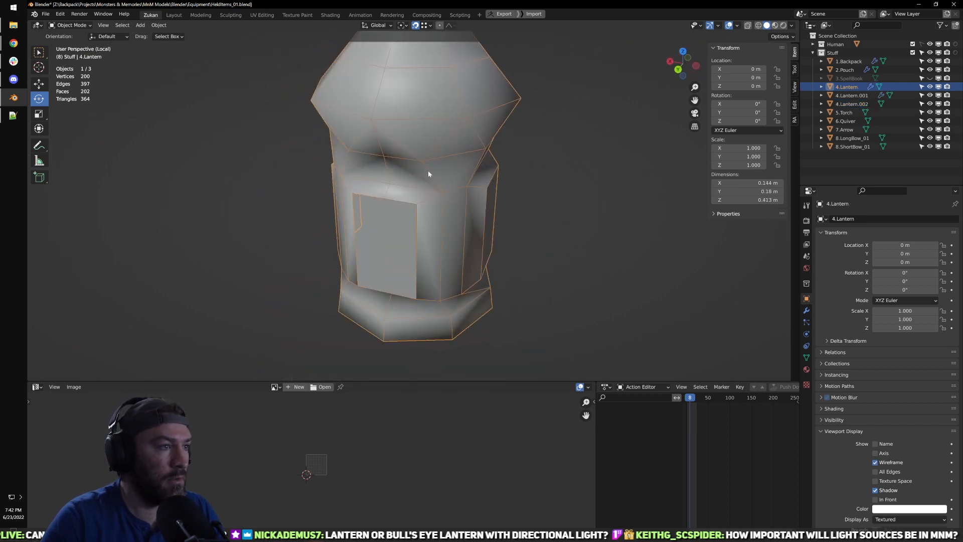
key(Tab)
key(ctrl+Tab)
click(412, 182)
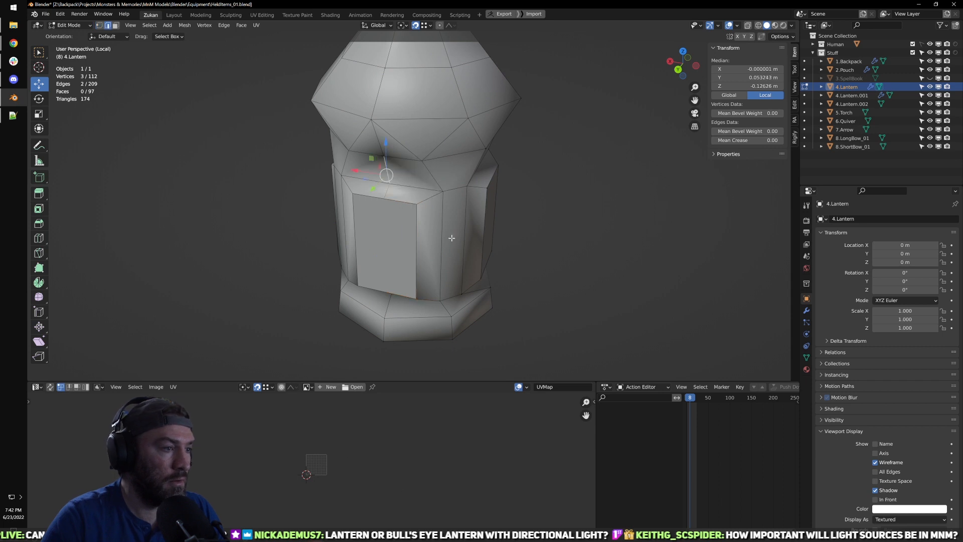
middle_drag(532, 268, 369, 220)
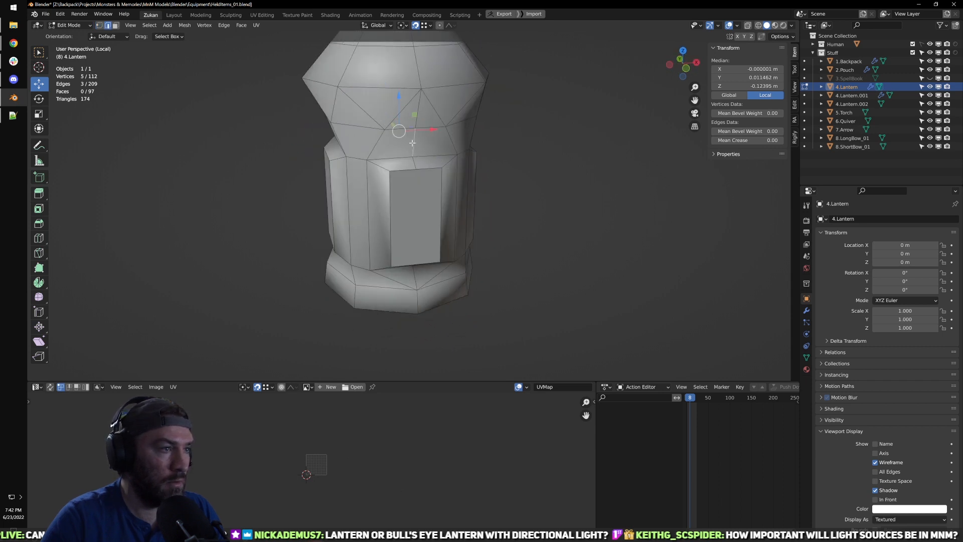
middle_drag(413, 146, 316, 243)
Step: Check the lantern alongside the surrounding items outside local view, and return to editing it in isolation
key(KP_Divide)
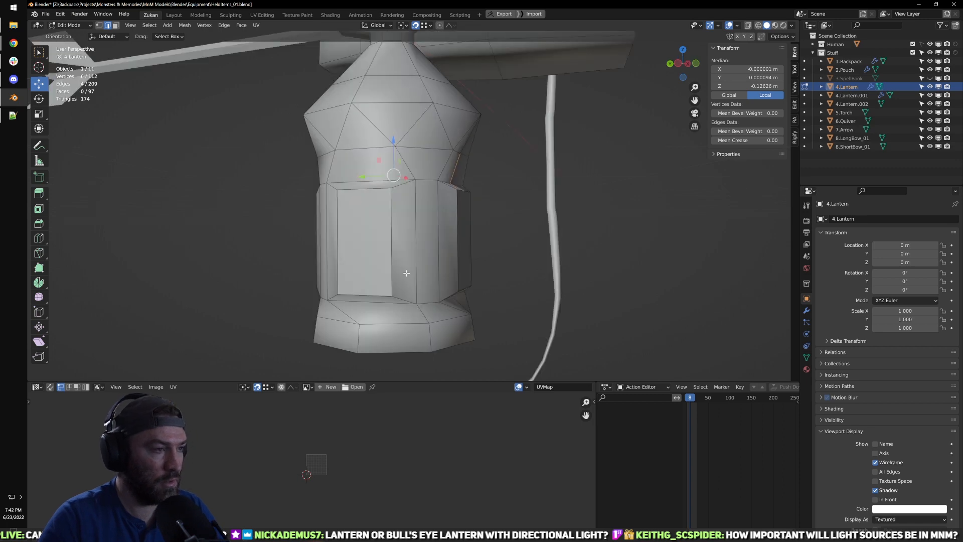
key(Tab)
shift+middle_drag(409, 317, 426, 256)
key(KP_Divide)
key(Tab)
Step: From the side view, knife-cut a vertical centre edge from the base ring up to the side window's sill
scroll(427, 301, up, 3)
shift+middle_drag(396, 351, 427, 226)
middle_drag(391, 233, 443, 237)
key(ctrl+KP_3)
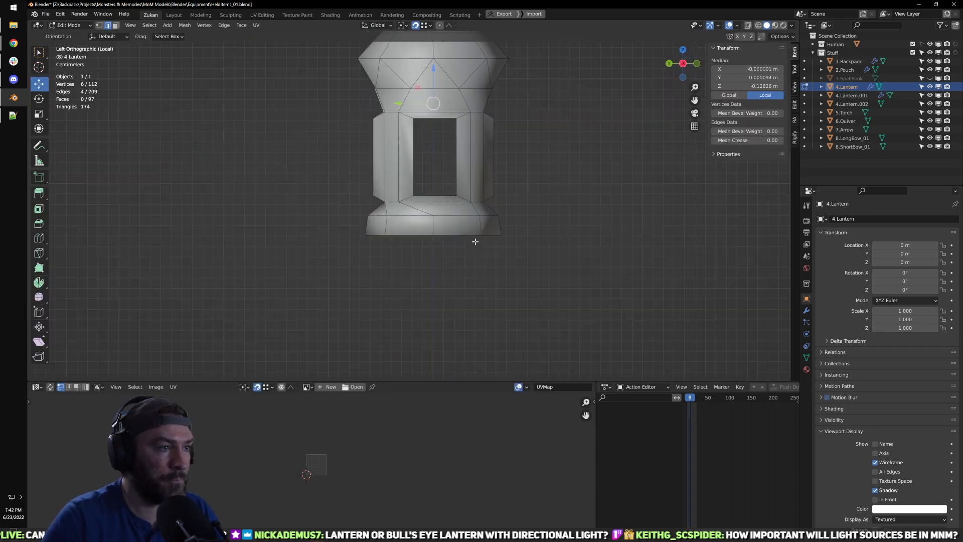
scroll(443, 249, up, 2)
key(k)
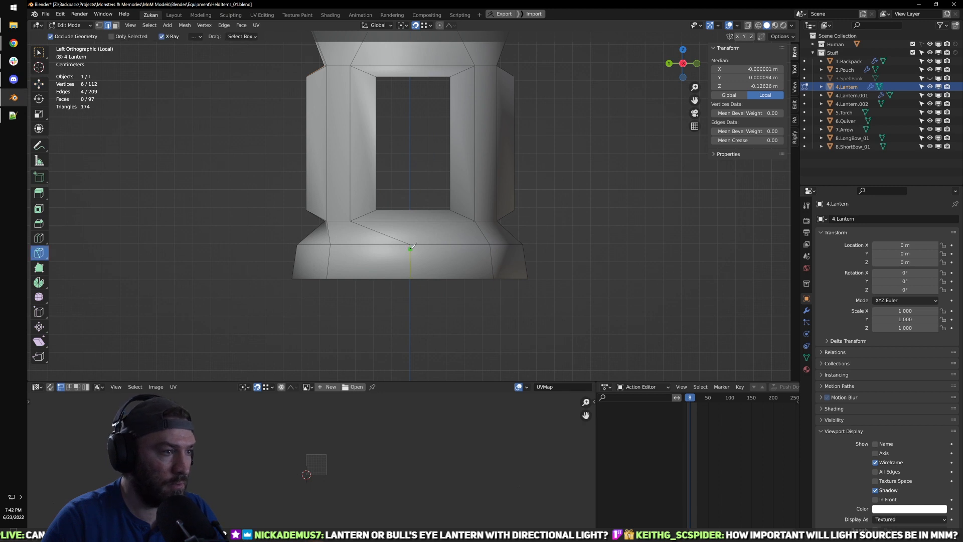
key(Return)
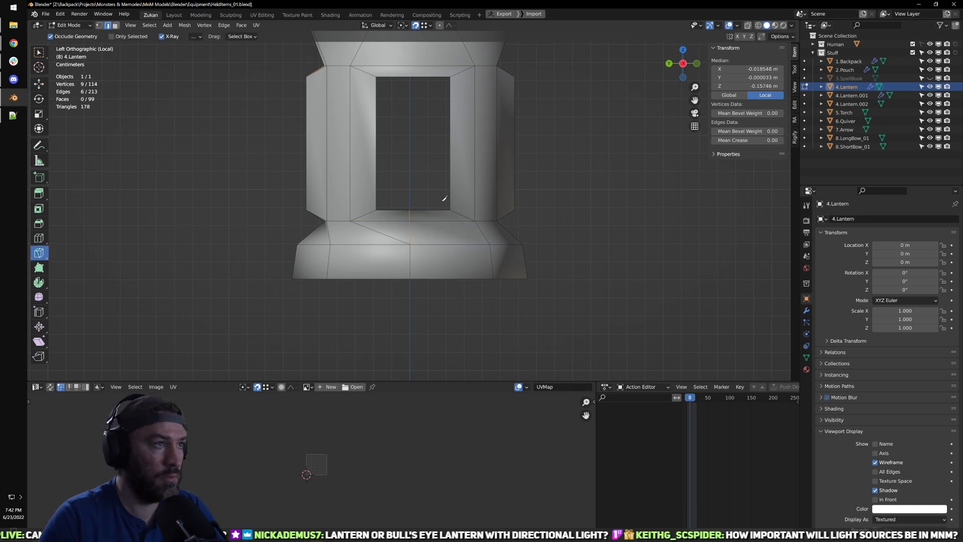
Step: Examine the new knife-cut edge below the side window from several angles
scroll(445, 197, down, 2)
shift+middle_drag(426, 126, 400, 176)
middle_drag(316, 176, 328, 205)
middle_drag(401, 254, 346, 263)
mouse_move(519, 284)
middle_down()
mouse_move(434, 287)
mouse_move(394, 258)
mouse_move(476, 259)
mouse_move(246, 254)
middle_up()
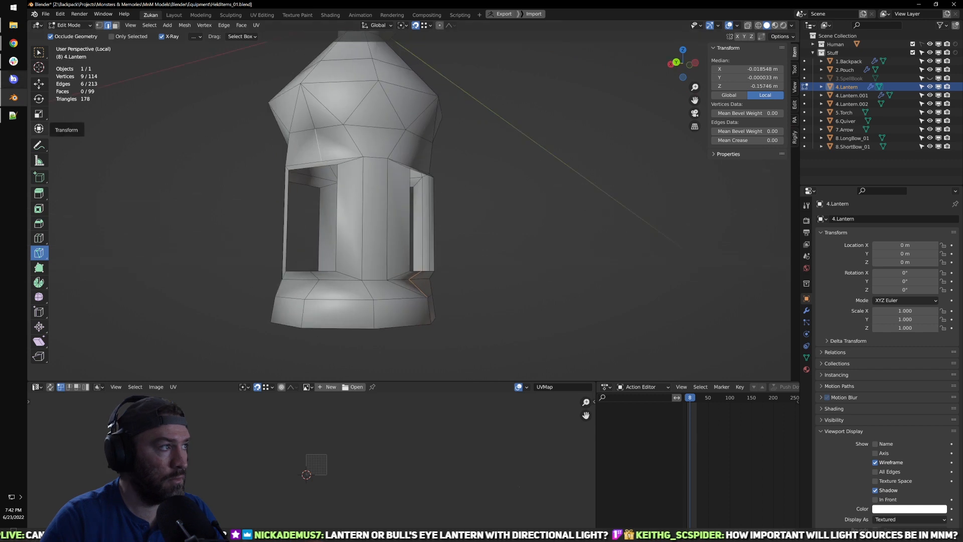
click(40, 53)
middle_drag(205, 198, 393, 209)
Step: In wireframe from the side, select the lantern base's vertical centre-line vertices below the side window
key(KP_3)
key(ctrl+Tab)
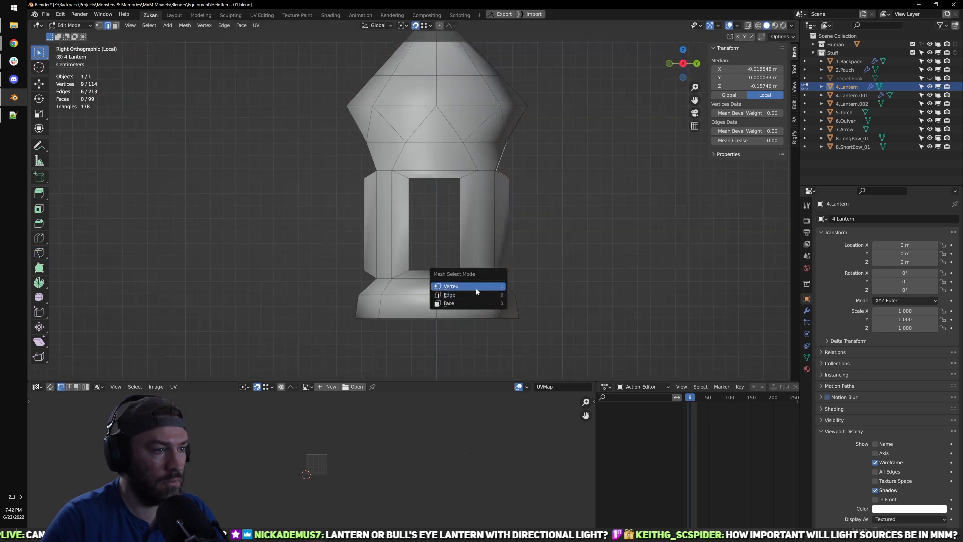
click(478, 288)
key(z)
shift+middle_drag(462, 337, 434, 252)
scroll(404, 327, up, 3)
drag(373, 326, 422, 146)
Step: Show the lantern's modifier settings and check the mirrored body around the base
mouse_move(413, 228)
middle_down()
mouse_move(435, 249)
mouse_move(452, 243)
mouse_move(417, 243)
middle_up()
key(z)
middle_drag(319, 254, 414, 258)
click(807, 311)
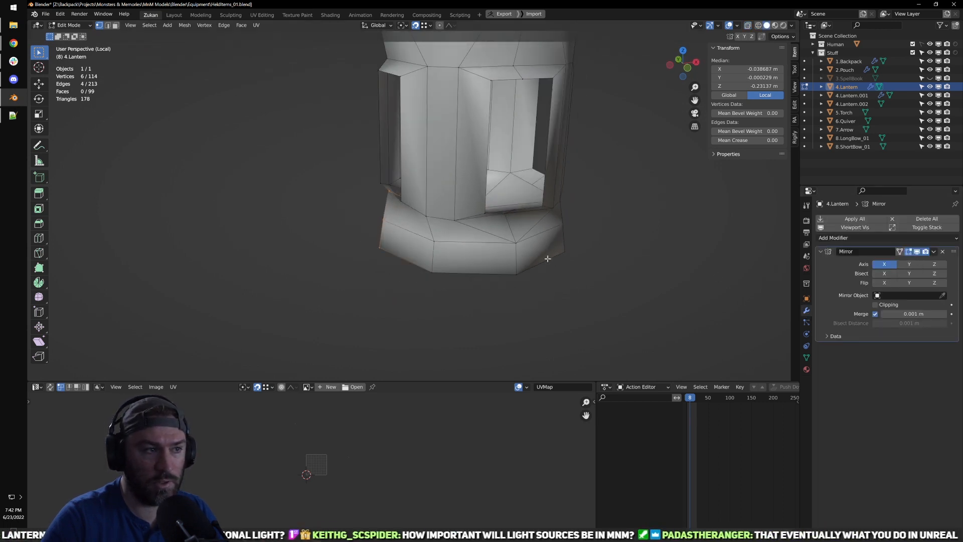
key(Tab)
middle_drag(527, 315, 600, 310)
key(Tab)
Step: Dissolve the stray diagonal edge on the base just below the side window
key(ctrl+Tab)
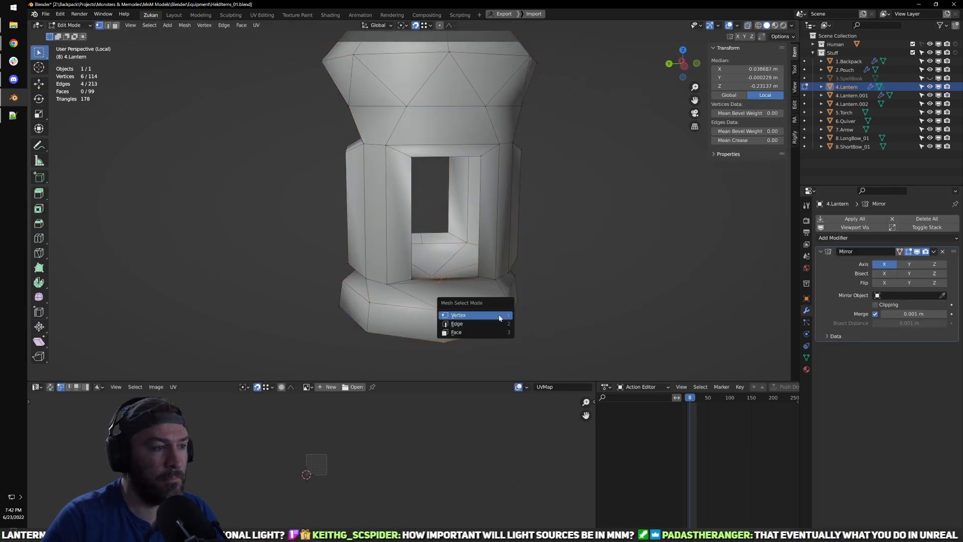
click(476, 323)
click(415, 294)
middle_drag(414, 294, 426, 274)
key(x)
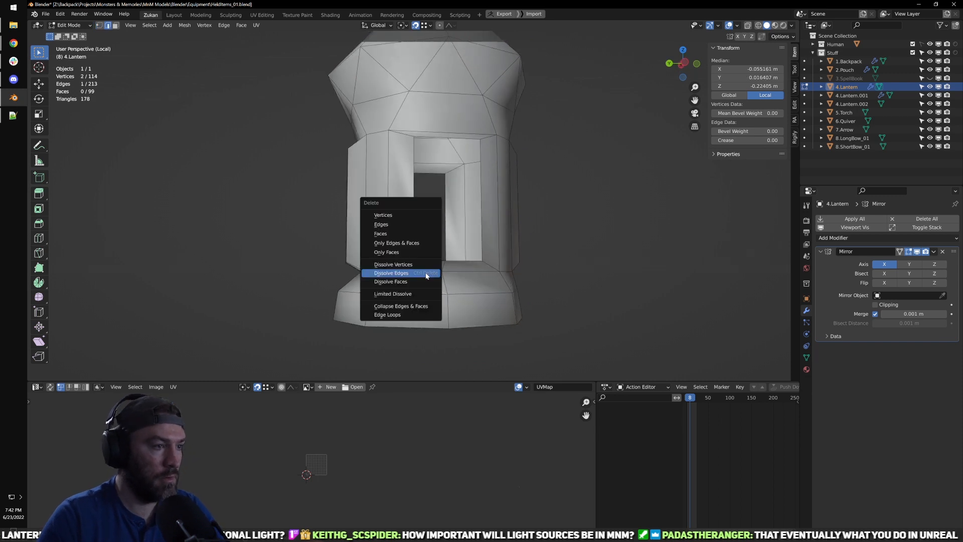
click(426, 274)
scroll(463, 303, down, 1)
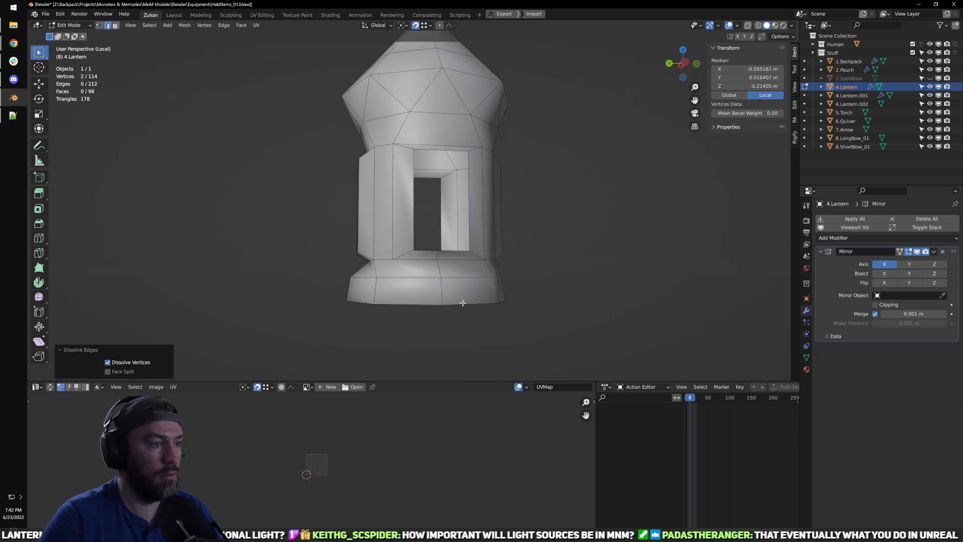
Step: Select only the base's outer centre-line vertices below the side window and scale them into line along Y
middle_drag(462, 303, 463, 285)
key(ctrl+Tab)
click(439, 275)
key(shift+z)
drag(418, 233, 432, 330)
key(shift+space)
key(s)
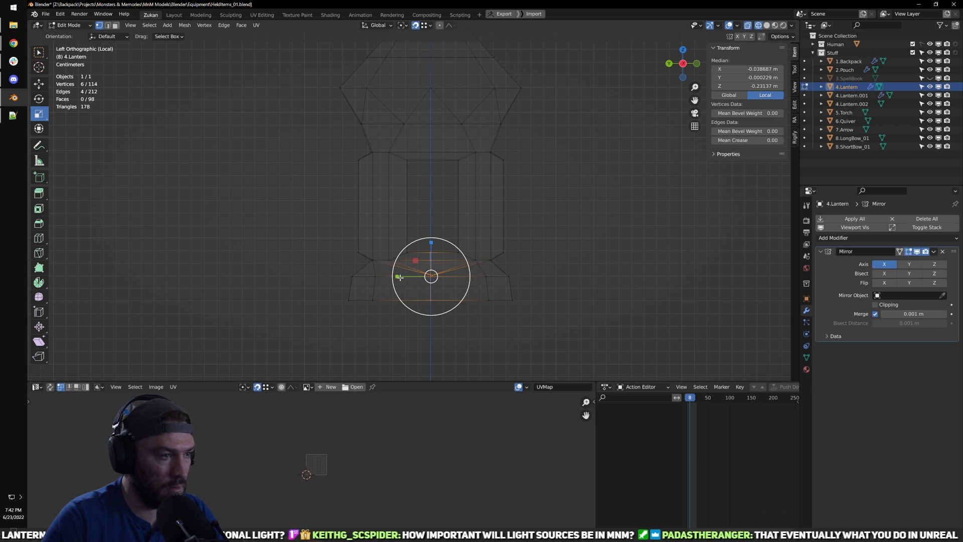
middle_drag(496, 316, 439, 217)
shift+click(445, 244)
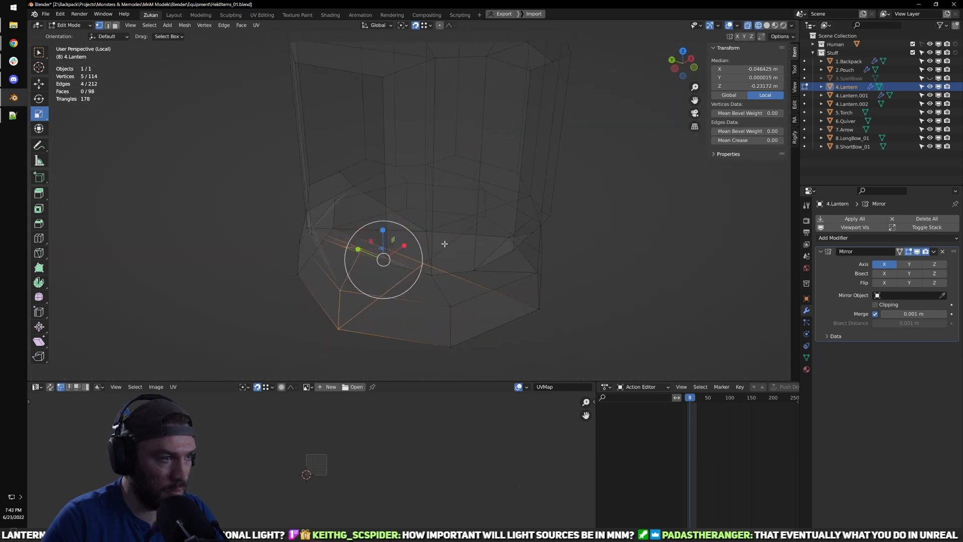
ctrl+drag(449, 260, 417, 313)
alt+middle_drag(428, 323, 443, 296)
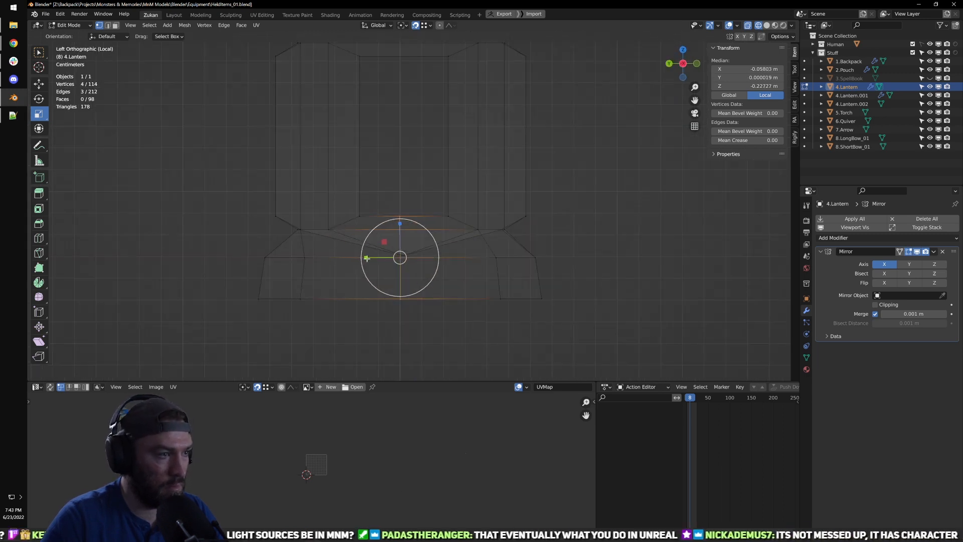
drag(366, 258, 389, 260)
Step: Move the aligned centre-line vertices of the base about -0.0015 m along Y
key(shift+Tab)
key(shift+space)
key(g)
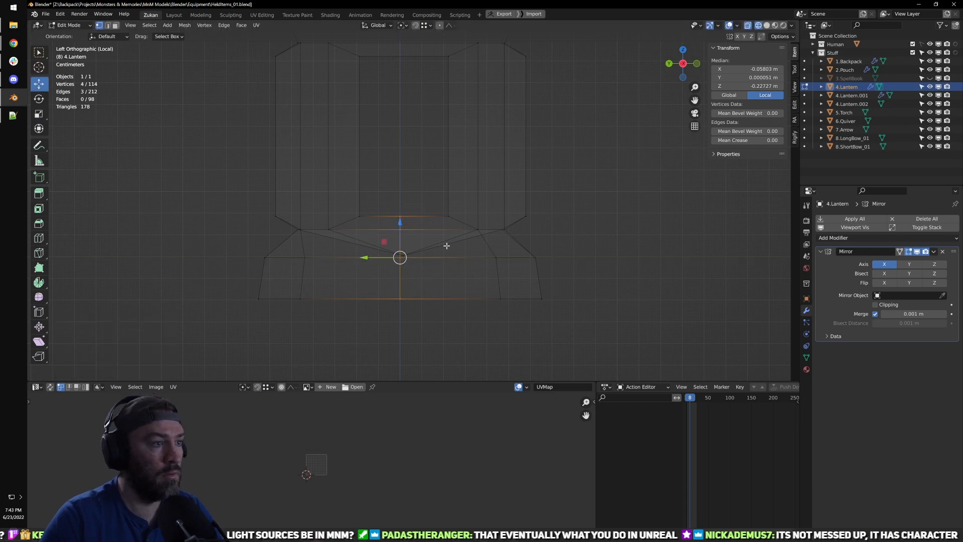
middle_drag(416, 240, 348, 277)
key(g)
key(y)
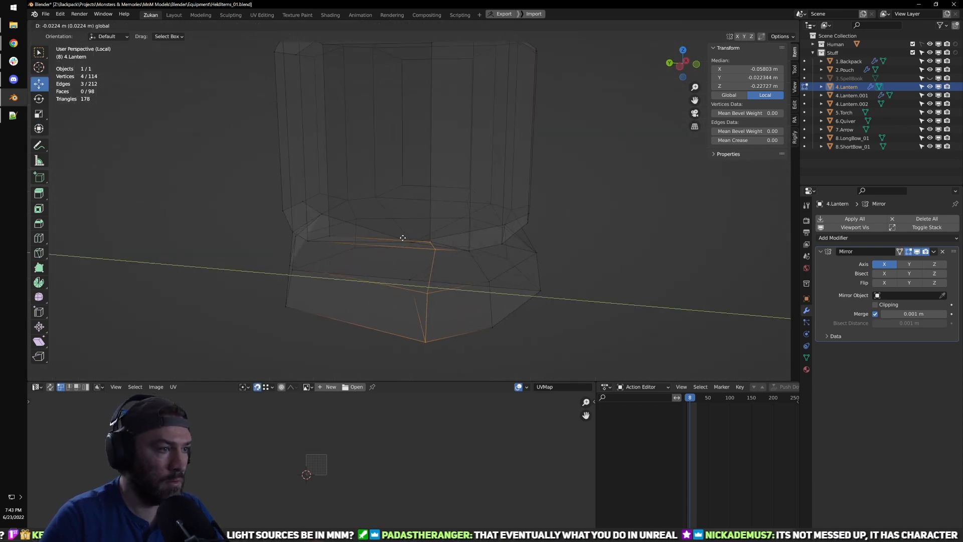
click(409, 241)
middle_drag(466, 282, 436, 277)
key(shift+z)
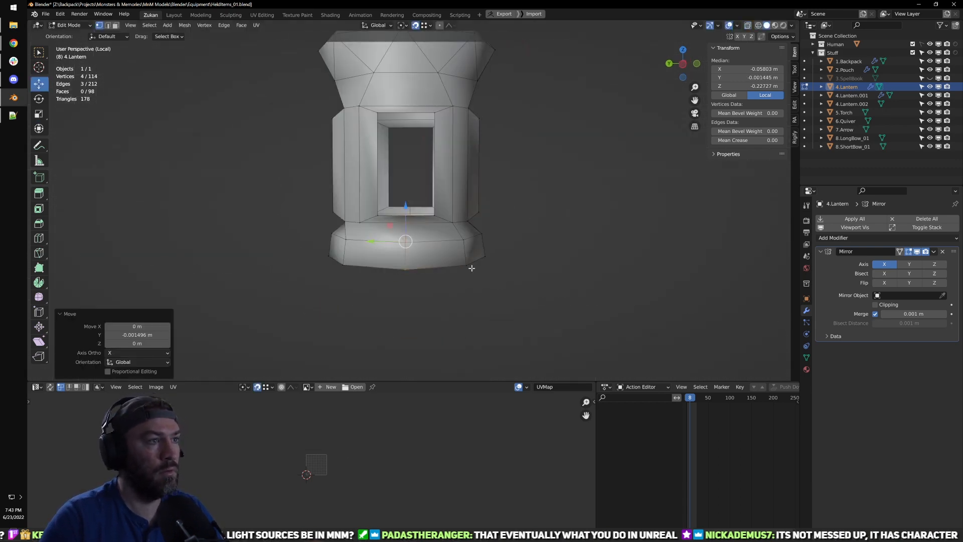
Step: Try to dissolve the vertical centre-line edges above the back window on the mirrored half
scroll(415, 247, up, 2)
middle_drag(404, 247, 466, 197)
key(ctrl+Tab)
click(436, 192)
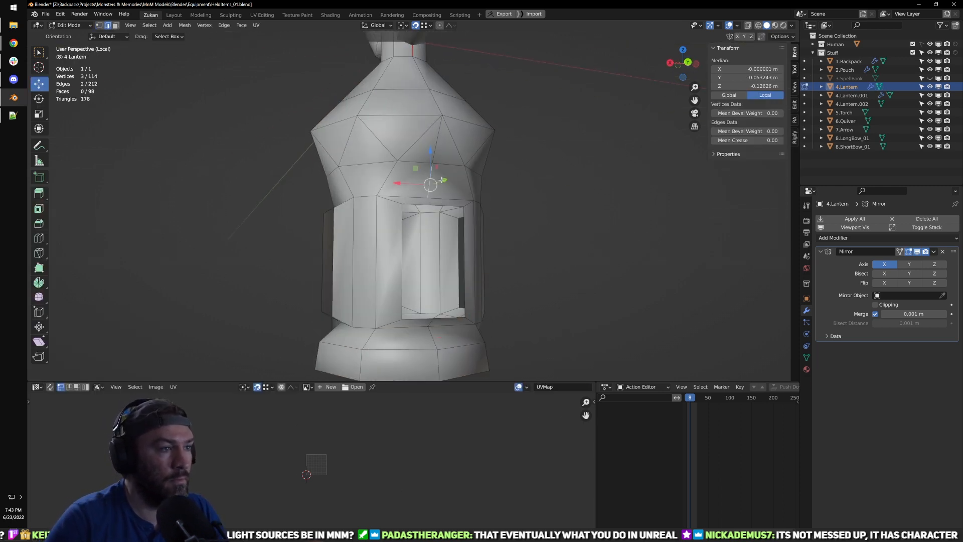
key(x)
click(450, 185)
middle_drag(450, 185, 419, 197)
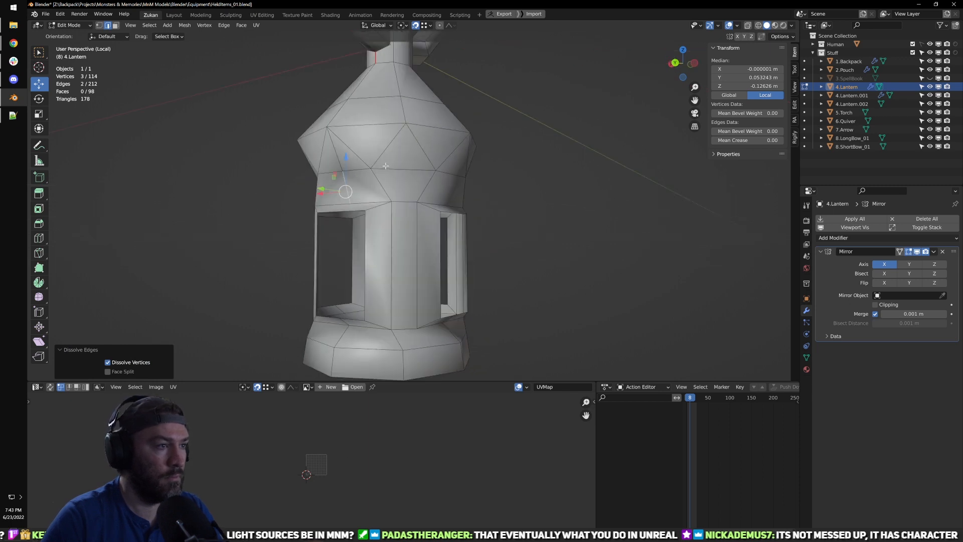
scroll(420, 197, up, 2)
click(420, 197)
key(x)
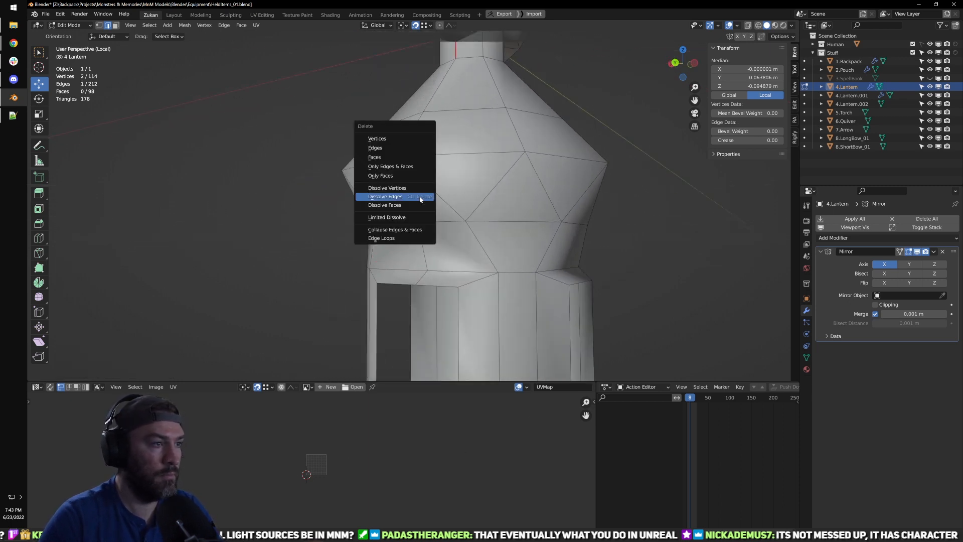
click(423, 196)
Step: Leave editing and apply the Mirror modifier to the lantern body
key(ctrl+Tab)
click(418, 252)
key(alt+z)
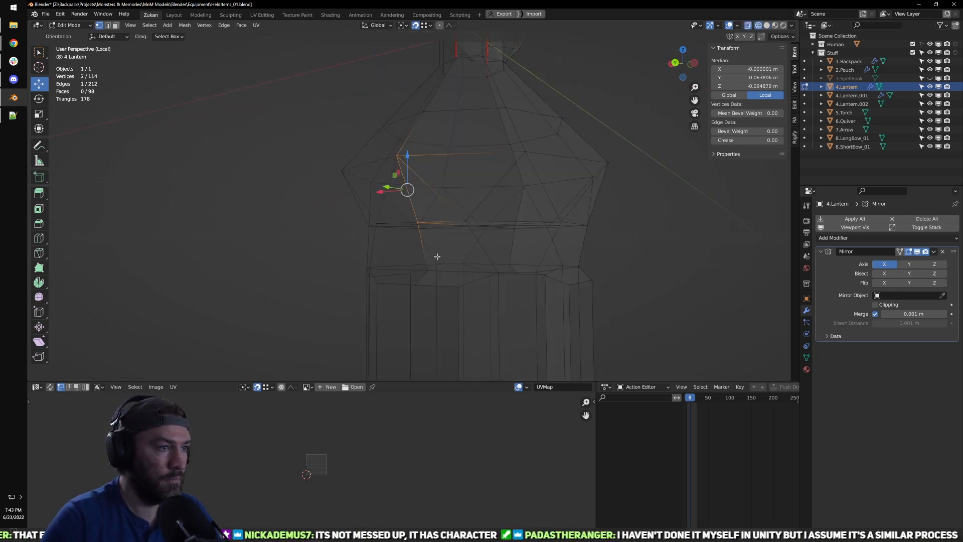
middle_drag(418, 254, 418, 253)
key(Tab)
key(alt+z)
click(934, 252)
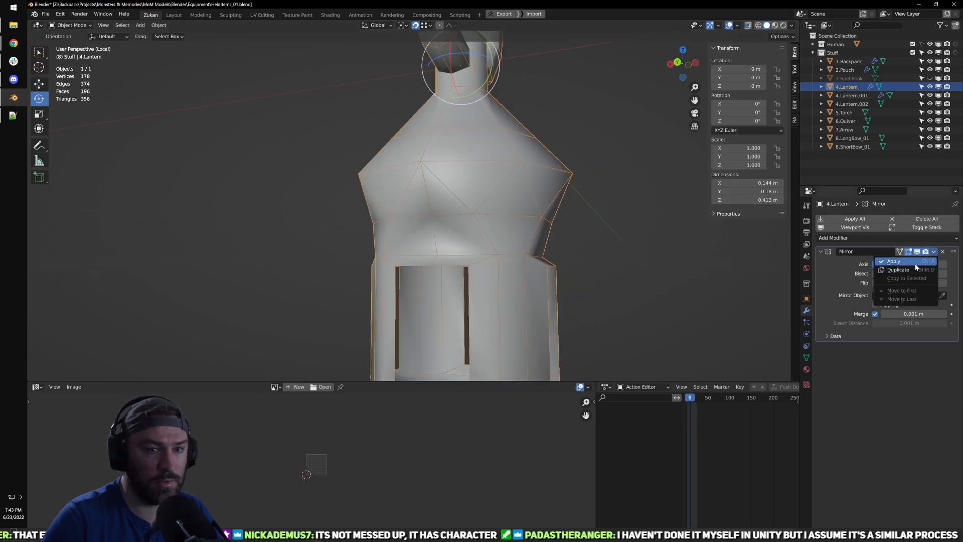
click(916, 264)
Step: Dissolve the vertical centre-line edges between the back window and the widest part of the body
key(Tab)
scroll(454, 246, up, 1)
key(ctrl+Tab)
click(456, 258)
shift+click(449, 247)
key(x)
click(449, 244)
click(429, 184)
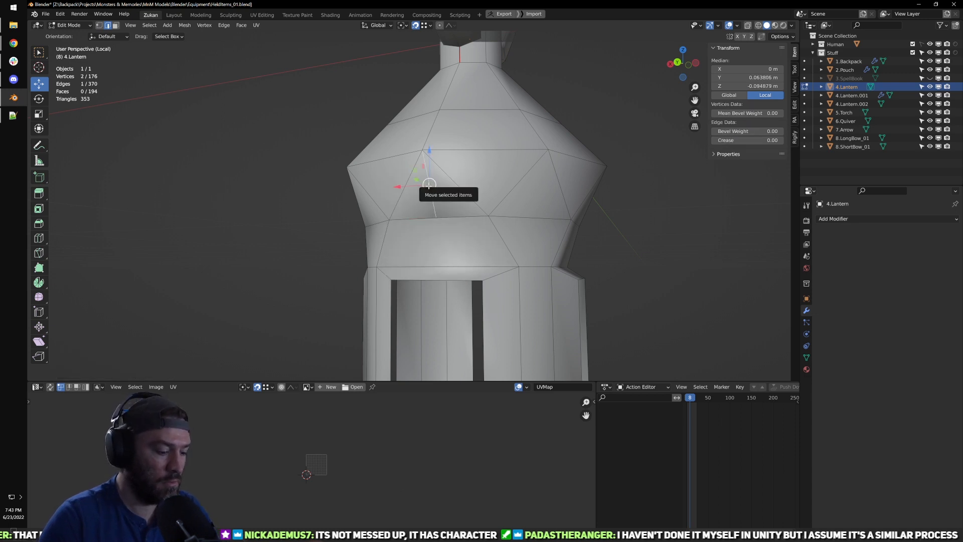
key(ctrl+x)
Step: Dissolve the matching vertical centre-line edges above the front window
scroll(429, 185, down, 3)
middle_drag(585, 236, 425, 232)
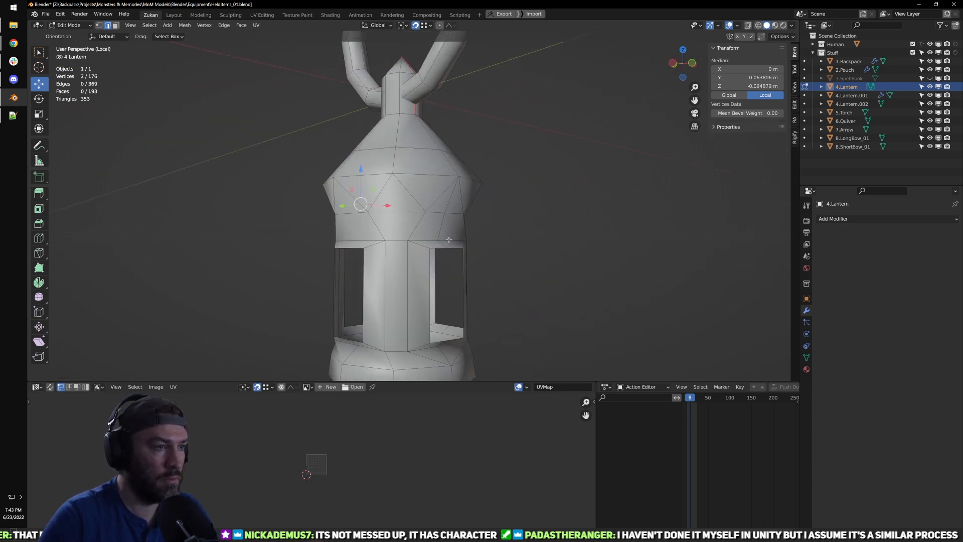
shift+click(425, 232)
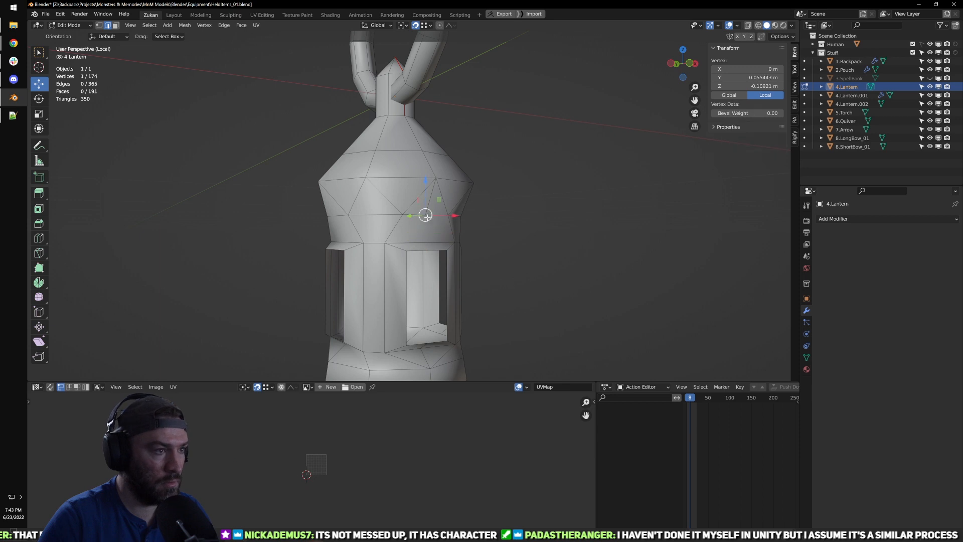
scroll(424, 216, up, 2)
key(x)
click(446, 180)
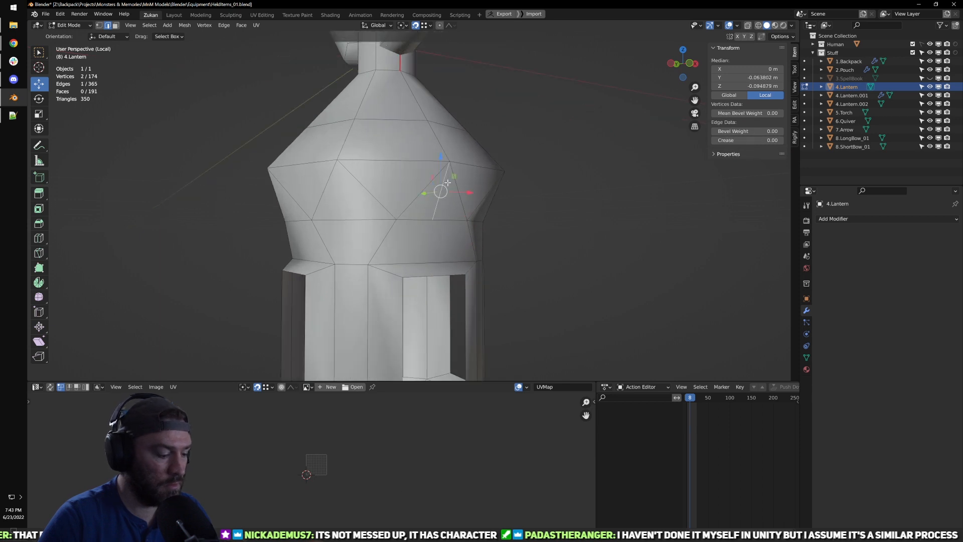
key(ctrl+x)
Step: Select the leftover centre vertex on the horizontal edge above the front window
key(ctrl+Tab)
click(483, 187)
scroll(447, 243, up, 1)
middle_drag(447, 243, 381, 243)
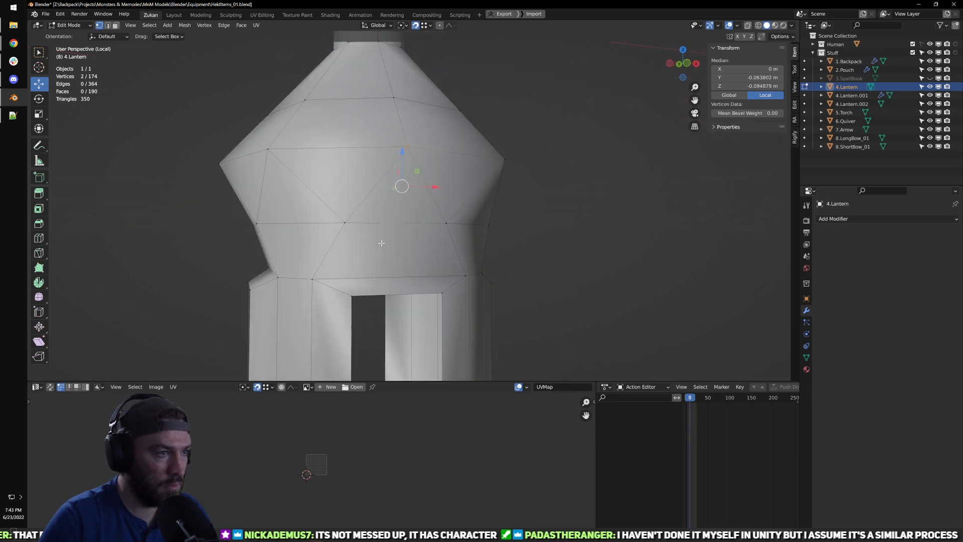
key(x)
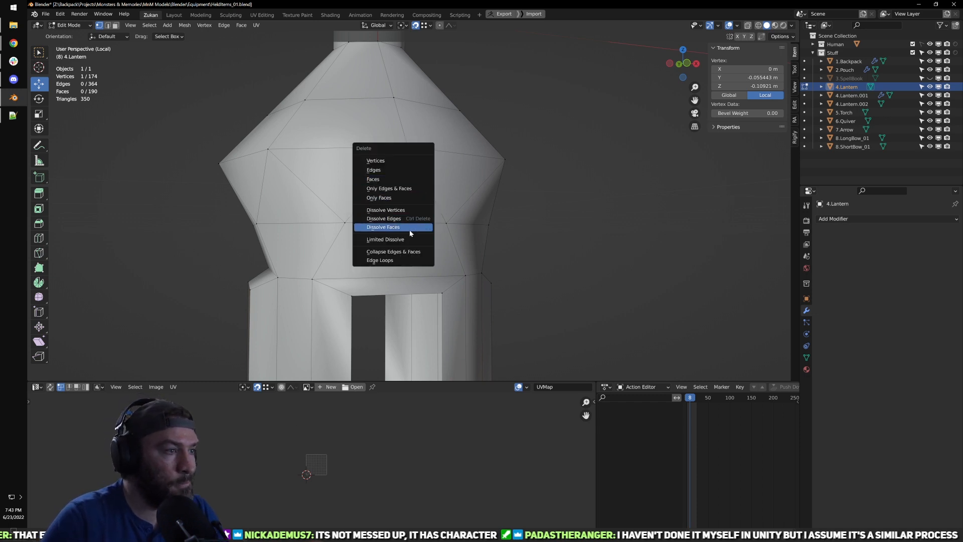
click(408, 160)
key(ctrl+z)
Step: Dissolve the leftover centre vertices above the front and back windows
key(x)
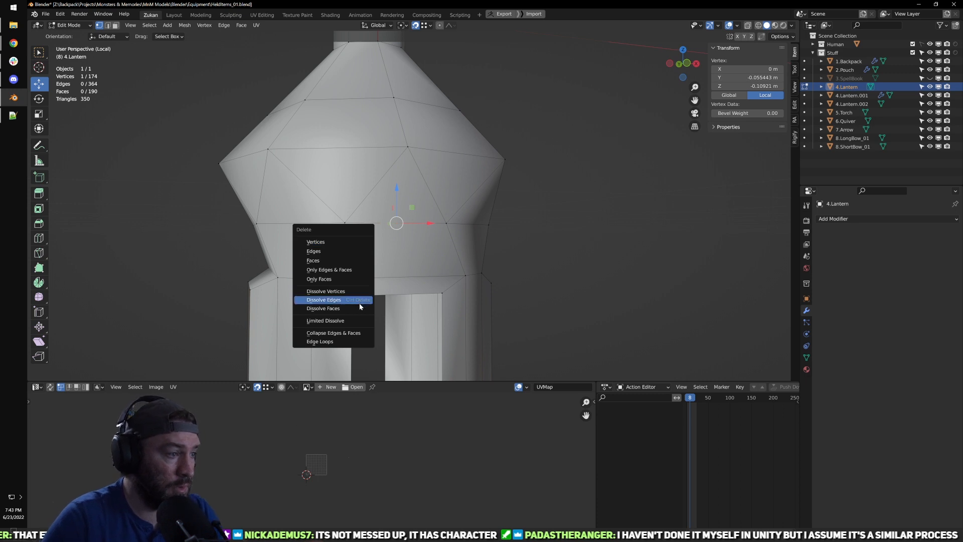
click(359, 294)
middle_drag(359, 293, 490, 277)
click(448, 227)
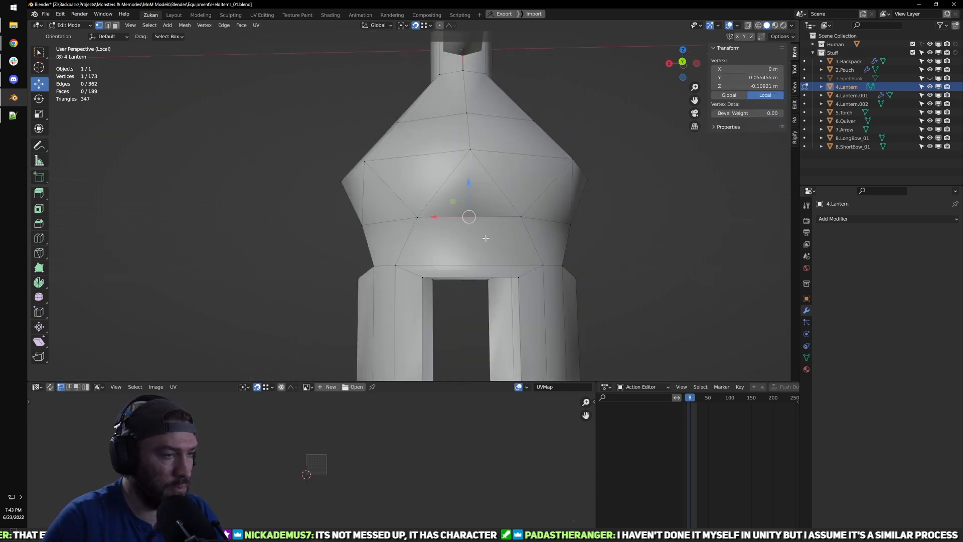
key(ctrl+x)
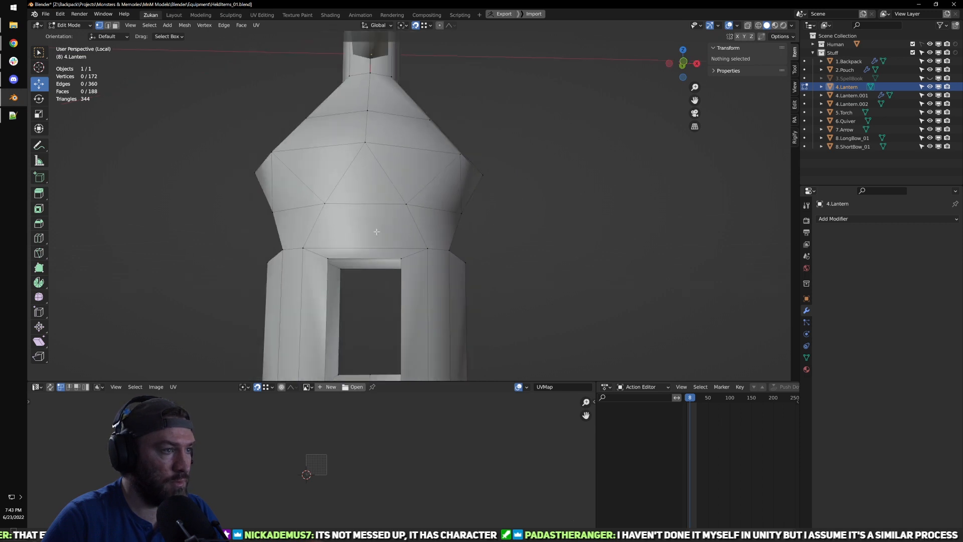
Step: From the side view, select the base's centre-line vertices below the side windows and scale them flat along Y
scroll(442, 234, down, 2)
key(KP_1)
scroll(430, 304, up, 2)
key(ctrl+Tab)
click(429, 304)
shift+middle_drag(430, 314, 412, 260)
key(alt+z)
drag(361, 228, 401, 346)
middle_drag(376, 279, 404, 292)
drag(366, 203, 406, 334)
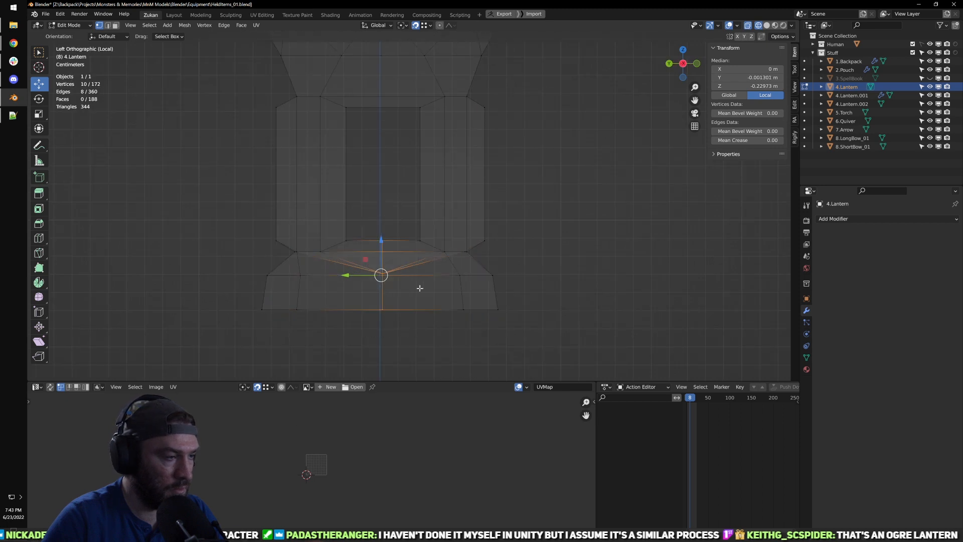
key(s)
drag(347, 275, 349, 276)
key(Return)
Step: From the front view, select the base's centre-line vertices and scale them to 0 along X
alt+middle_drag(349, 276, 423, 274)
drag(383, 306, 393, 329)
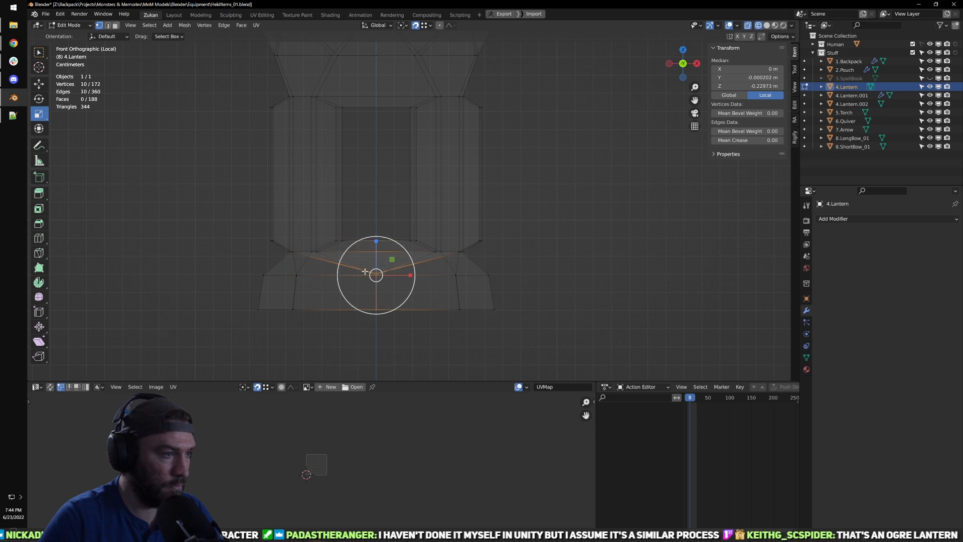
drag(409, 275, 407, 274)
key(0)
key(Return)
Step: Reselect the base's centre-line vertices from the side view and set their median Y position to 0 m
alt+middle_drag(442, 266, 424, 264)
drag(370, 196, 399, 362)
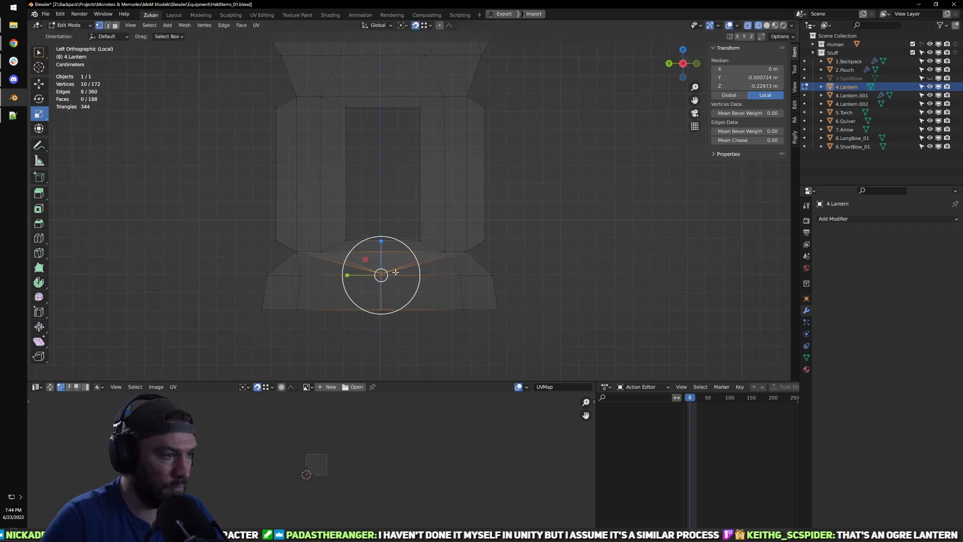
key(w)
drag(346, 275, 348, 275)
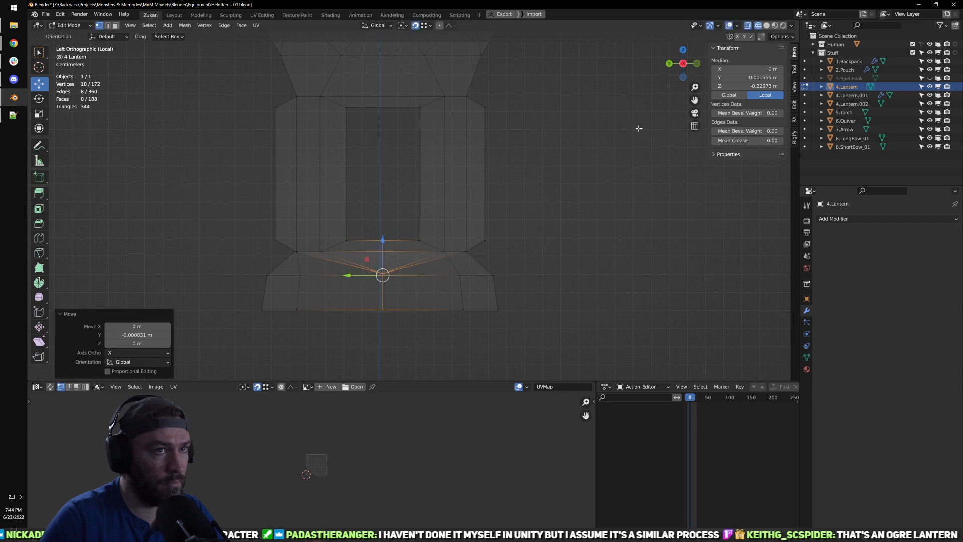
key(Return)
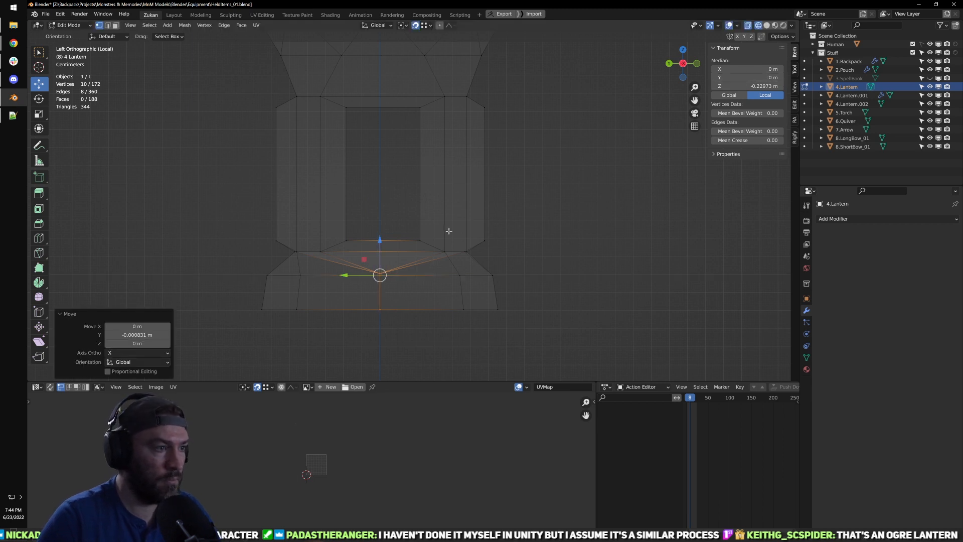
Step: Leave editing and local view to show the lantern among the other items, with nothing selected
key(Tab)
mouse_move(396, 241)
middle_down()
mouse_move(408, 232)
mouse_move(426, 245)
mouse_move(428, 269)
mouse_move(530, 307)
mouse_move(515, 302)
middle_up()
key(KP_Divide)
scroll(425, 246, down, 3)
click(474, 279)
scroll(473, 280, up, 3)
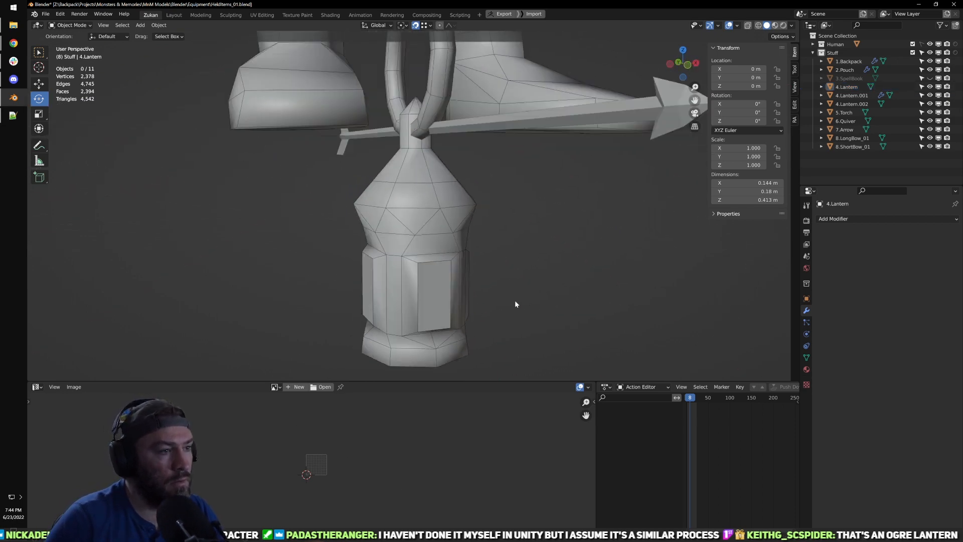
Step: Rename the window panes object as 4.Lantern.Glass and the flame object as 4.Lantern.Flame
scroll(512, 301, up, 1)
click(432, 293)
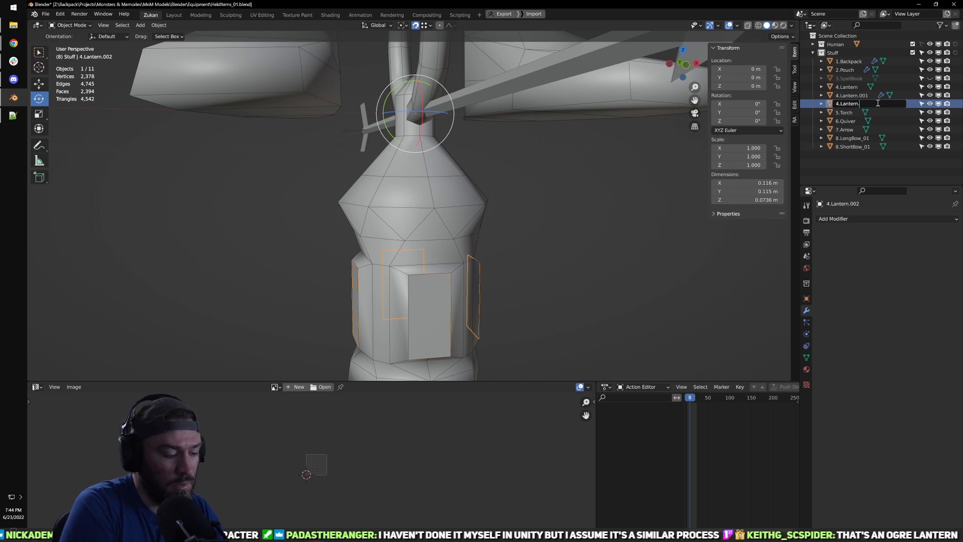
key(Return)
click(852, 95)
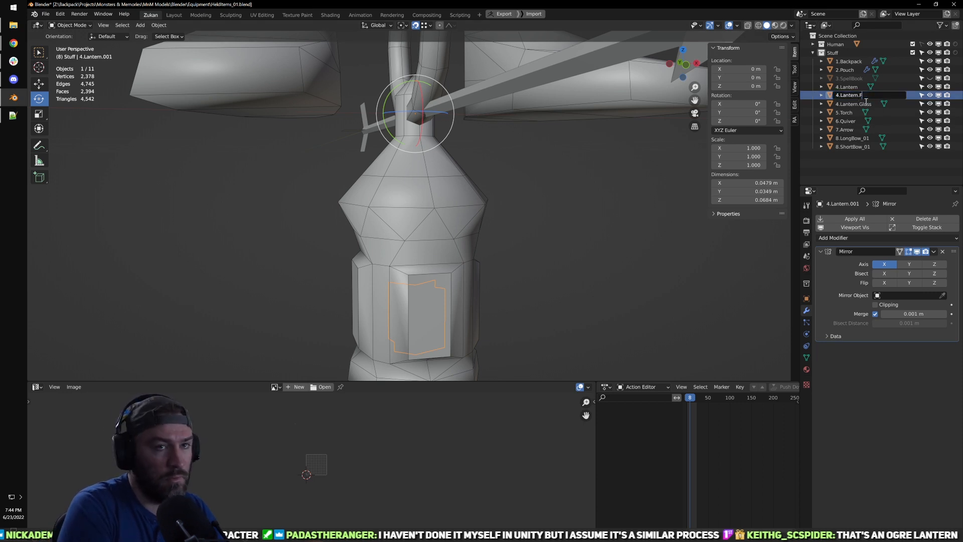
text(lame)
key(Return)
Step: Select the 4.Lantern body and look over the finished lantern beside the other items
click(847, 87)
middle_drag(706, 188, 445, 209)
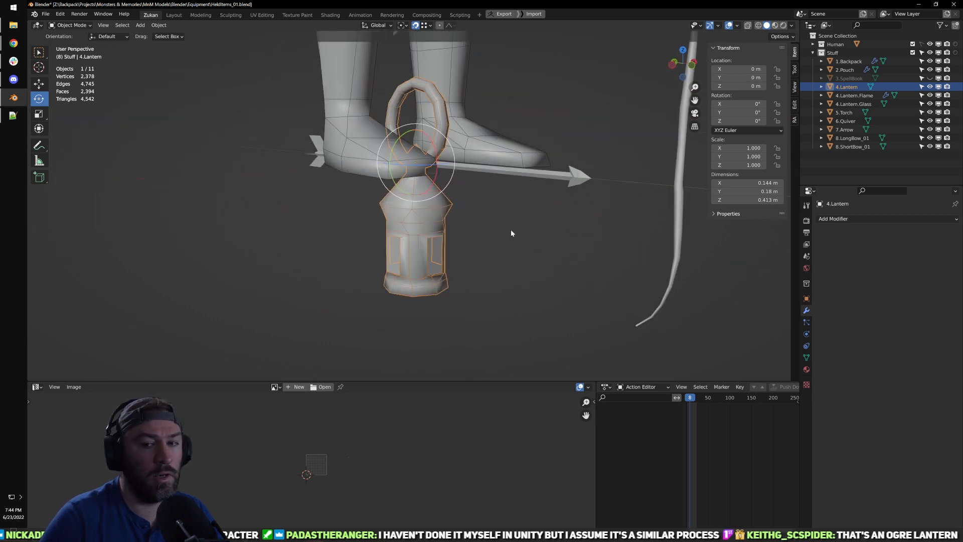
Step: Deselect the lantern and set the 3D cursor's X, Y and Z location to 0 m
middle_drag(503, 225, 462, 259)
click(492, 239)
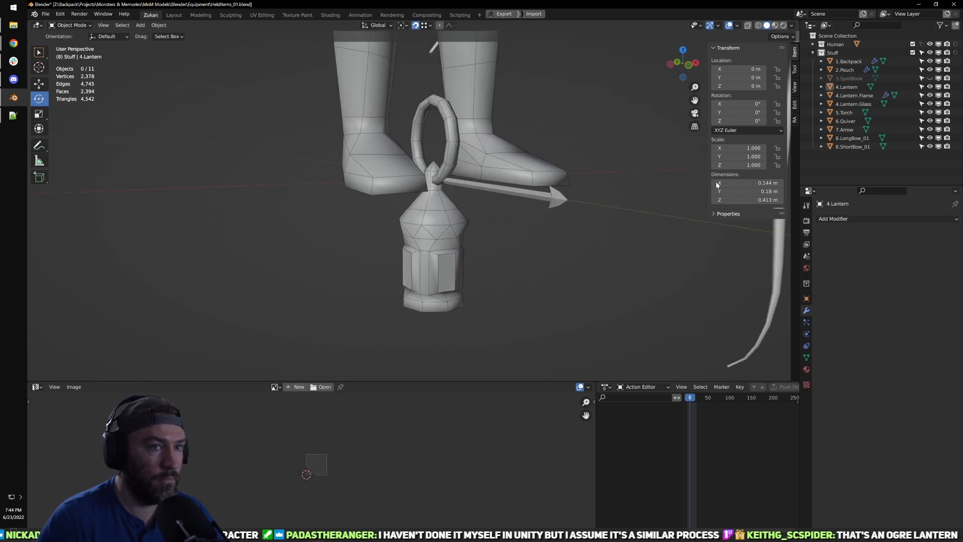
click(795, 83)
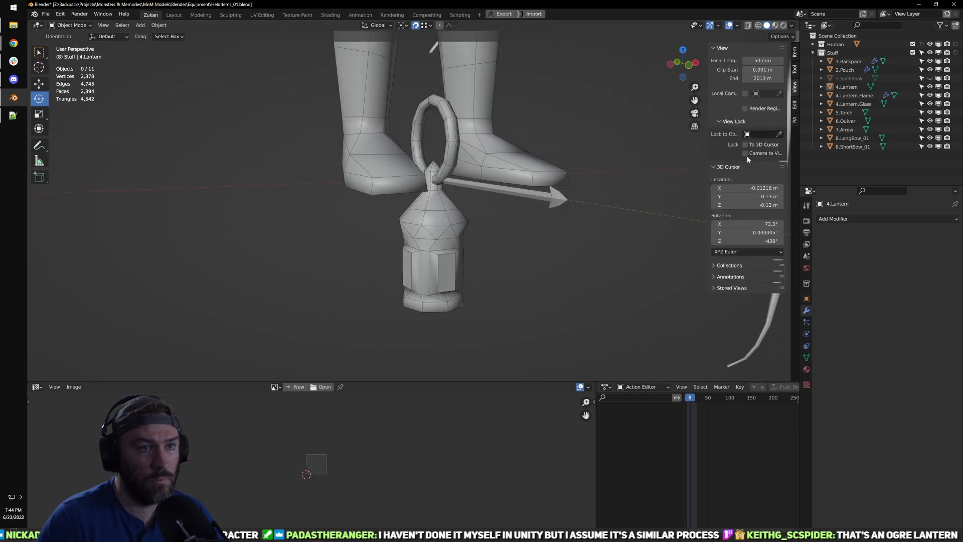
drag(768, 188, 762, 187)
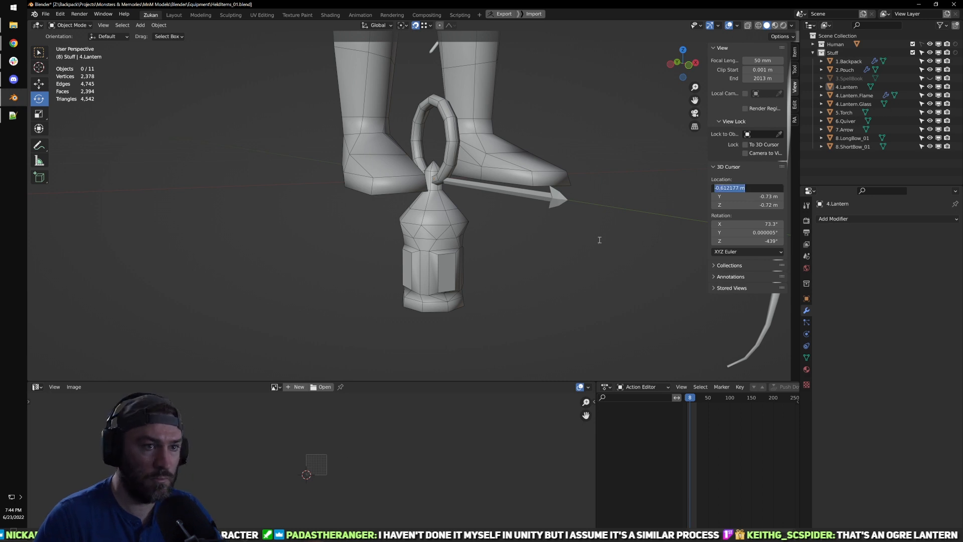
key(Escape)
drag(753, 188, 753, 205)
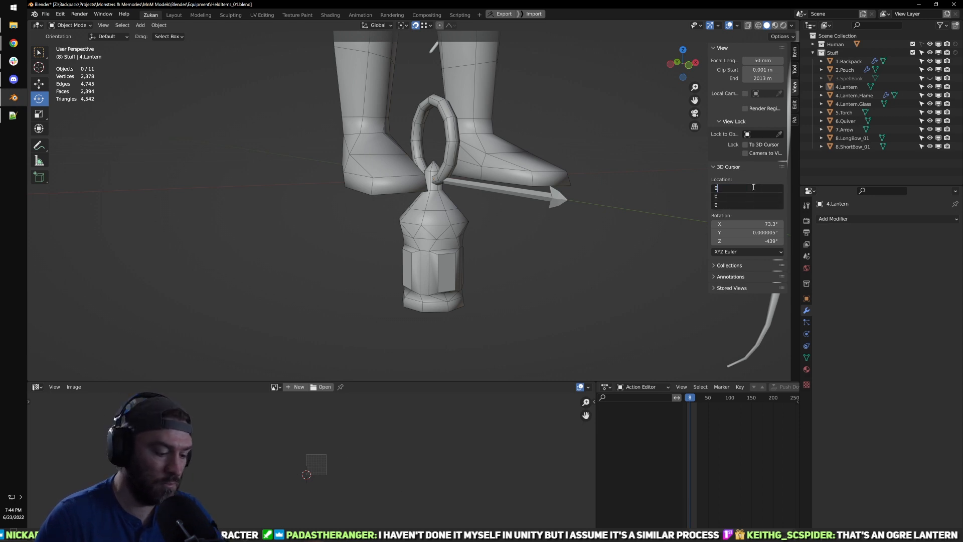
key(Return)
Step: Look for the 3D cursor around the lantern and the figure's feet, placing it at a different spot
middle_drag(663, 217, 582, 240)
key(shift+a)
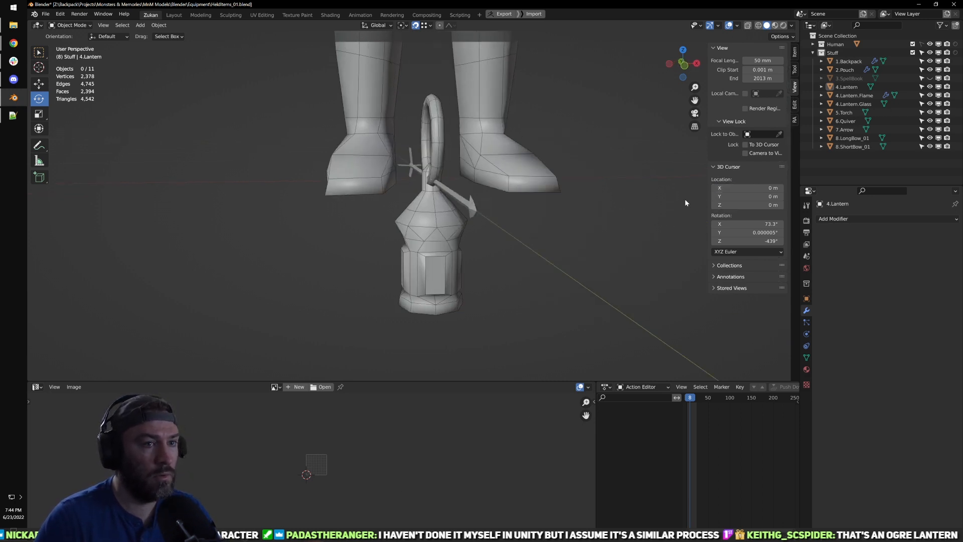
scroll(679, 203, down, 1)
middle_drag(609, 205, 562, 209)
scroll(522, 215, down, 4)
middle_drag(377, 225, 445, 242)
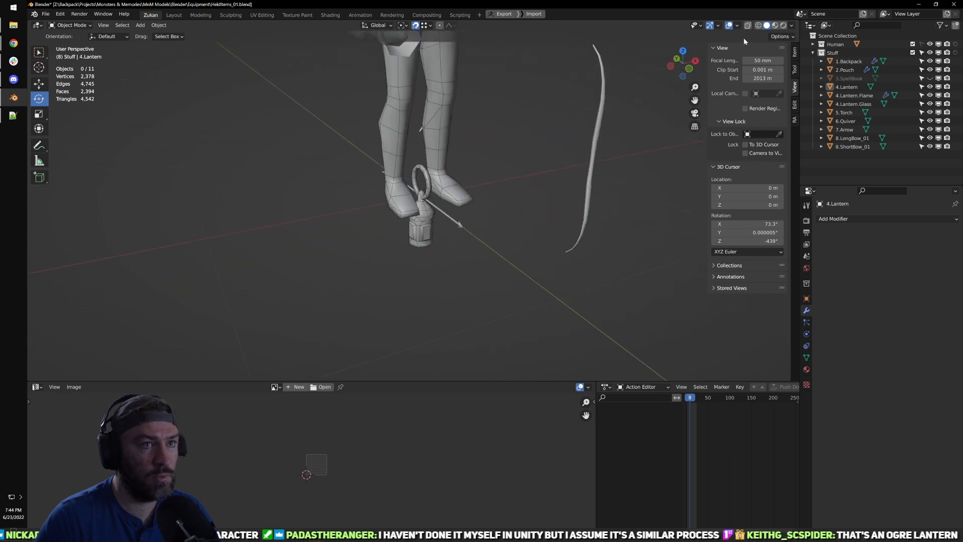
key(shift+a)
middle_drag(586, 210, 537, 200)
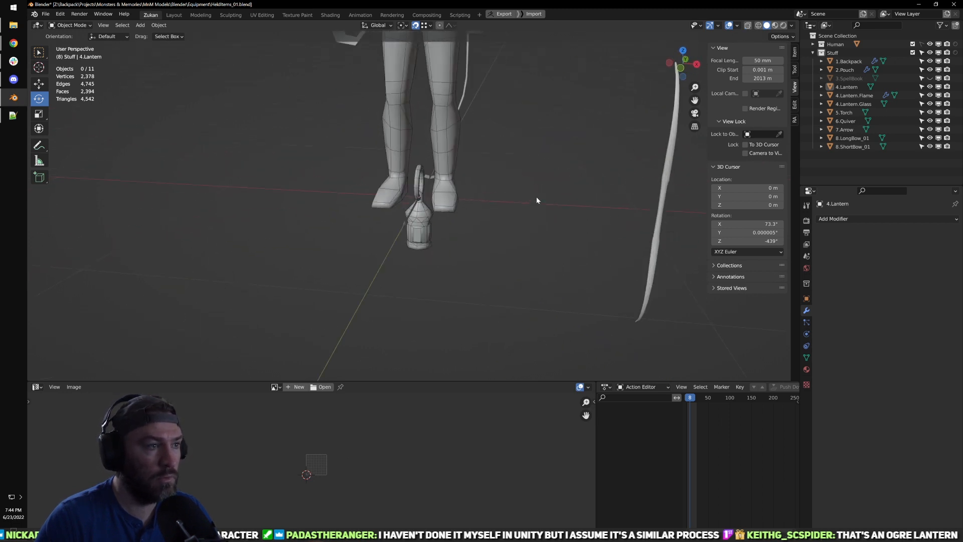
scroll(537, 200, down, 4)
scroll(435, 222, up, 5)
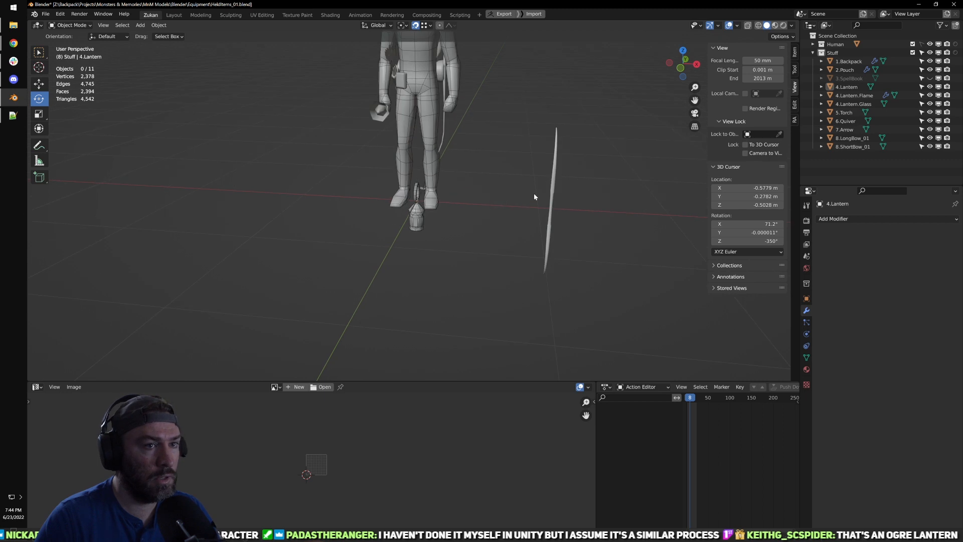
Step: Turn on X-ray display to look through the lantern and the feet, and restore the solid display
scroll(513, 217, up, 6)
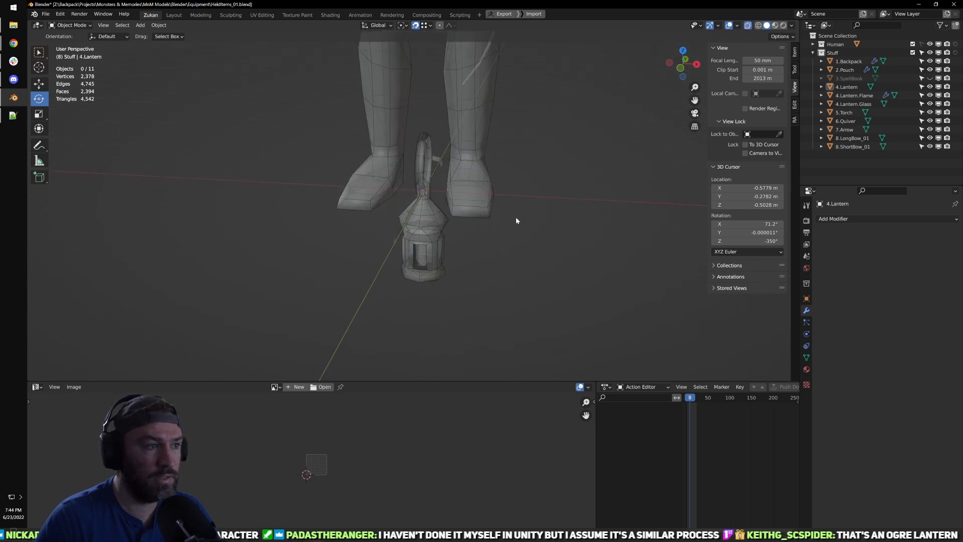
key(Tab)
key(Tab)
mouse_move(510, 259)
middle_down()
mouse_move(482, 254)
mouse_move(497, 262)
middle_up()
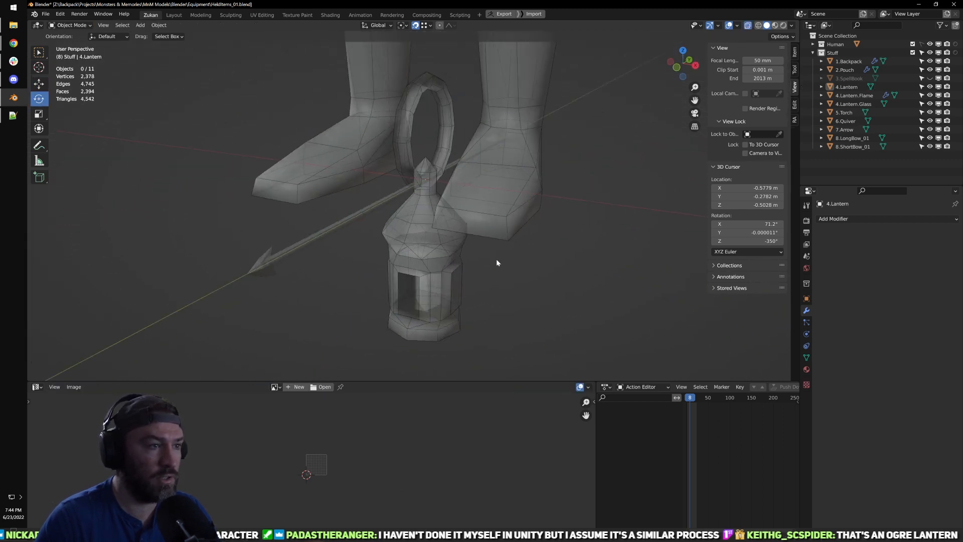
click(747, 25)
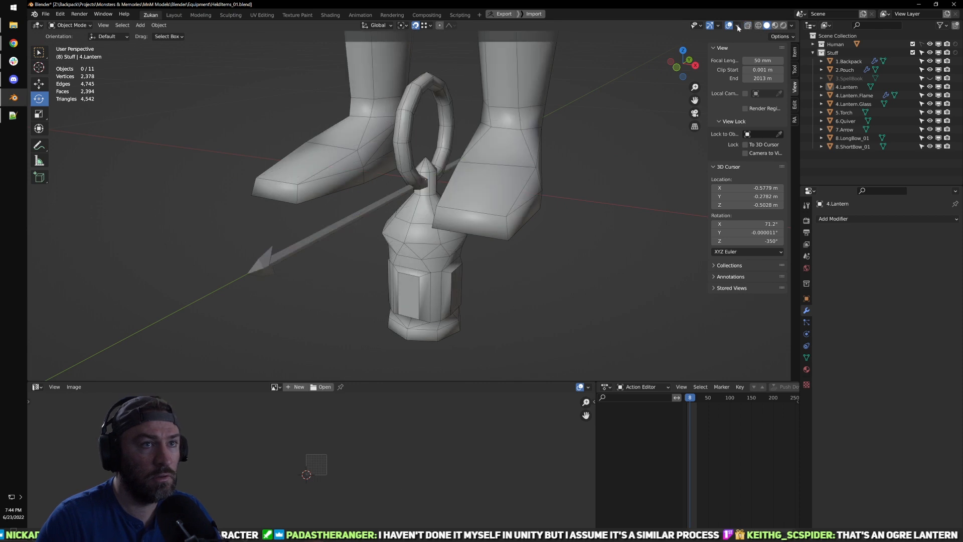
click(518, 236)
key(shift+z)
key(shift+z)
Step: Return the 3D cursor to the world origin by setting all three location values to 0
scroll(588, 179, down, 16)
click(402, 230)
scroll(450, 222, up, 9)
click(414, 221)
drag(750, 188, 749, 205)
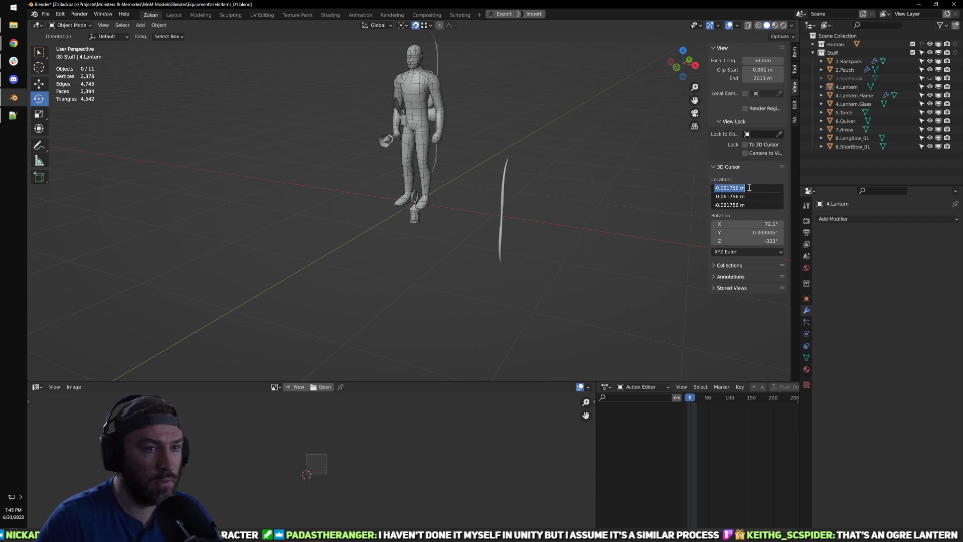
text(0)
key(Return)
Step: Select 4.Lantern.Flame and examine it up close together with its origin point at the lantern's top
scroll(408, 139, up, 3)
key(shift+Tab)
shift+middle_drag(423, 140, 449, 184)
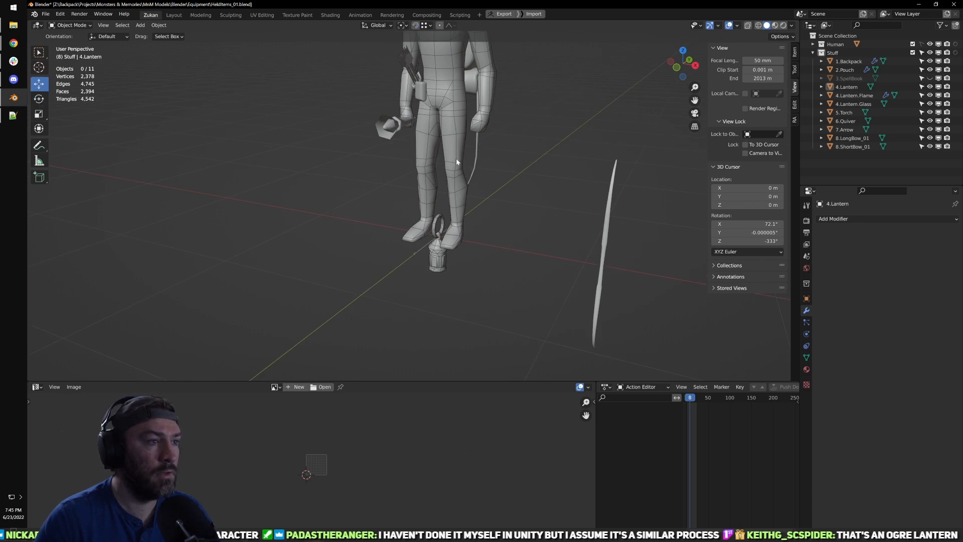
key(Tab)
key(Tab)
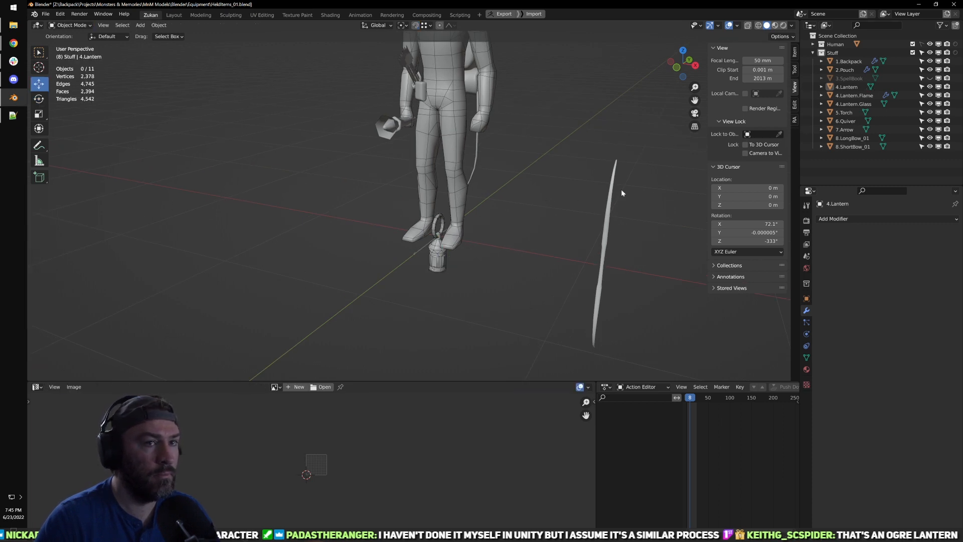
click(853, 95)
scroll(457, 220, up, 2)
key(KP_Decimal)
scroll(494, 184, down, 9)
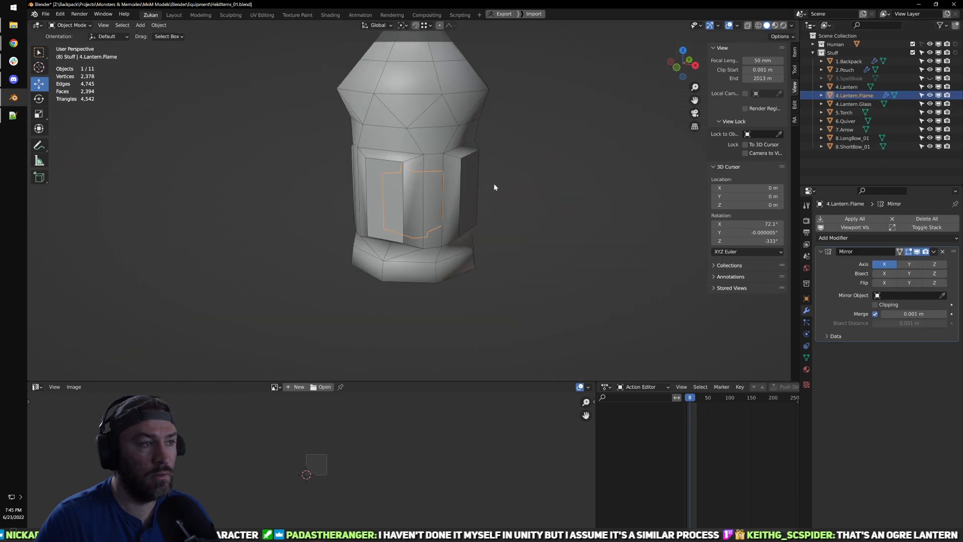
shift+middle_drag(493, 184, 484, 235)
scroll(483, 236, up, 3)
mouse_move(390, 195)
middle_down()
mouse_move(420, 193)
mouse_move(391, 195)
middle_up()
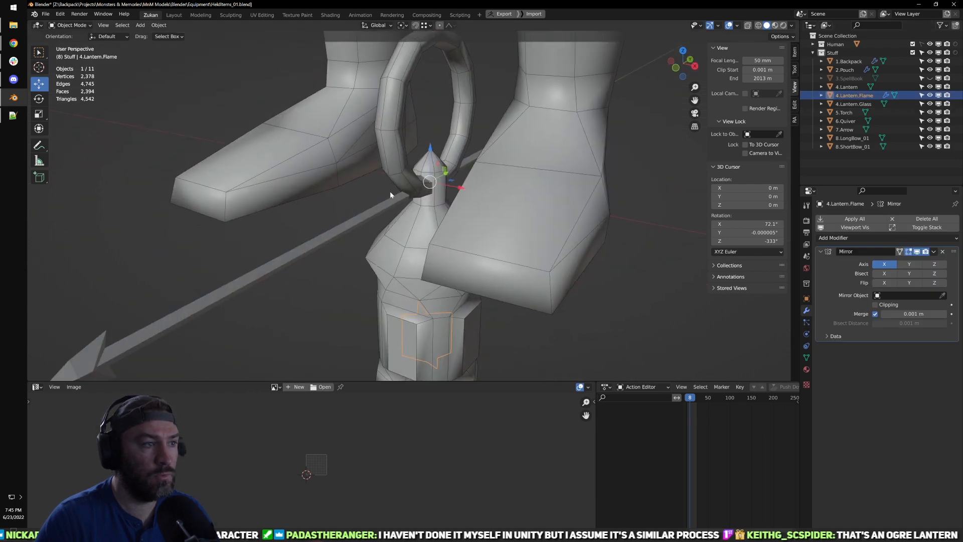
Step: Deselect the flame, place the 3D cursor on the foot beside the lantern, and enable the 3D Cursor viewport overlay
click(624, 266)
middle_drag(624, 265, 563, 247)
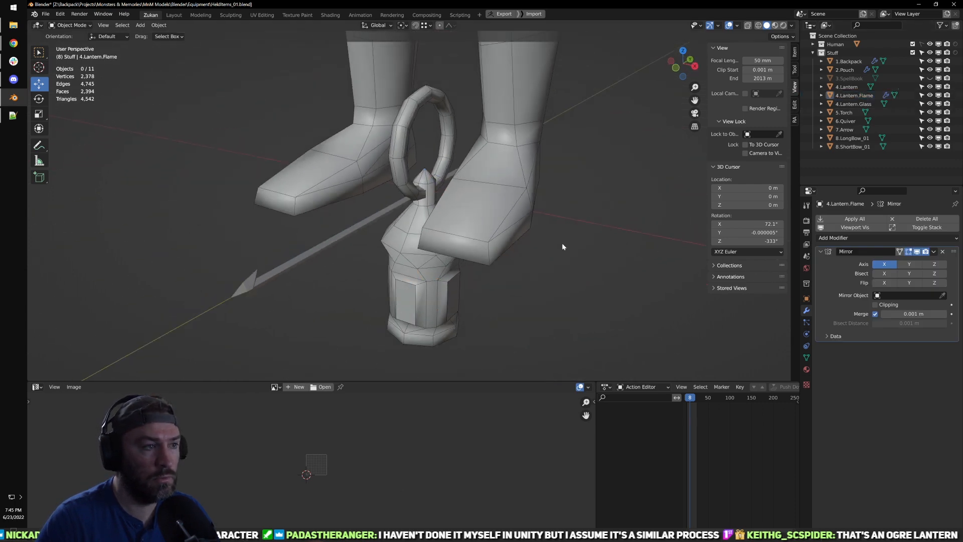
shift+right_click(483, 206)
scroll(492, 216, down, 3)
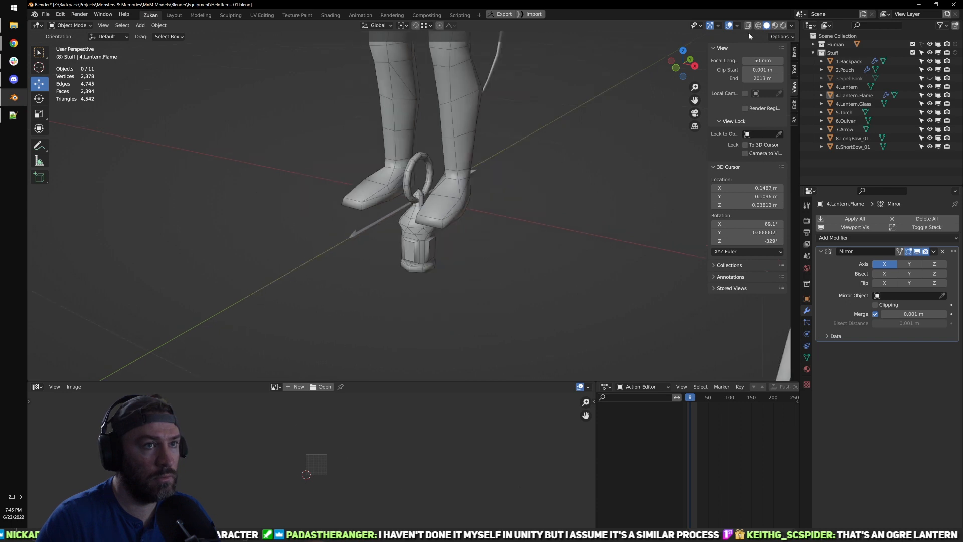
click(737, 26)
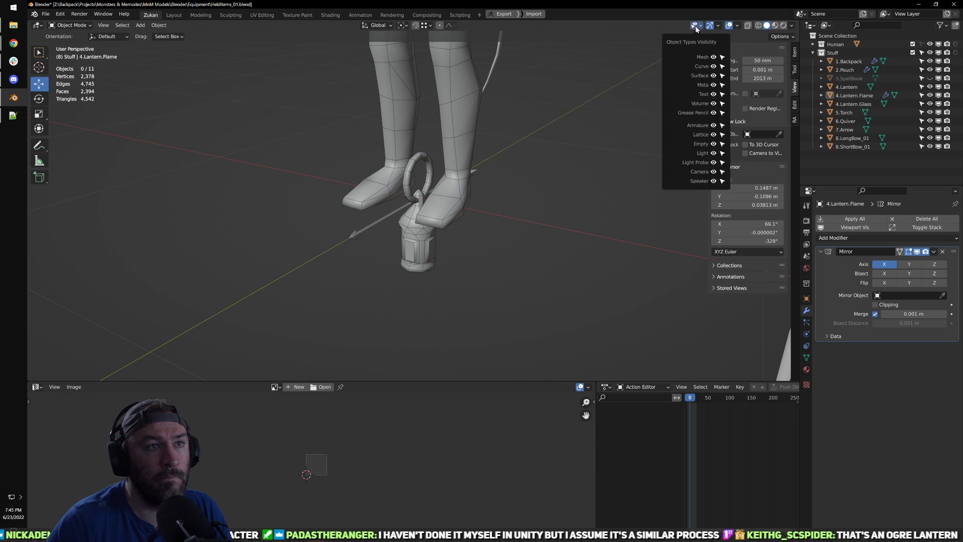
click(718, 26)
click(709, 27)
click(709, 27)
click(719, 26)
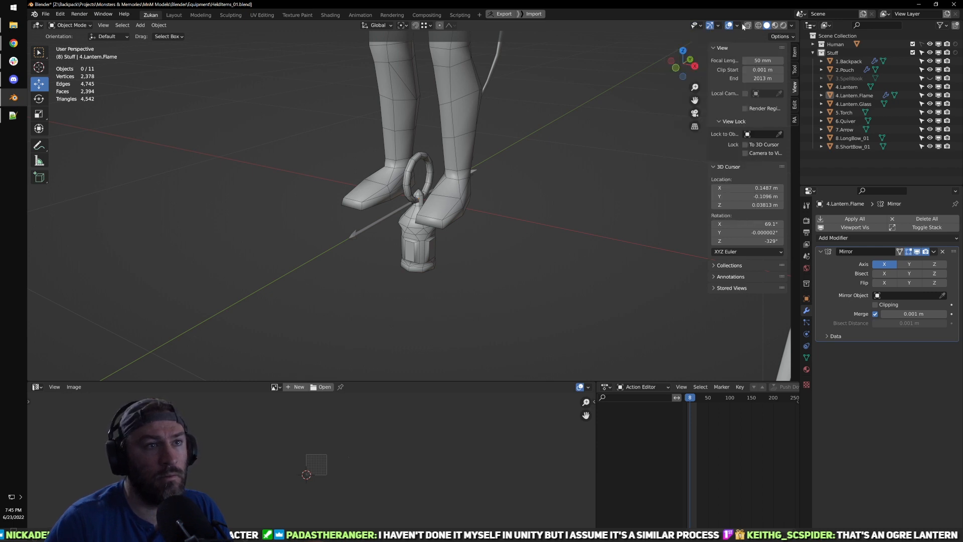
click(737, 26)
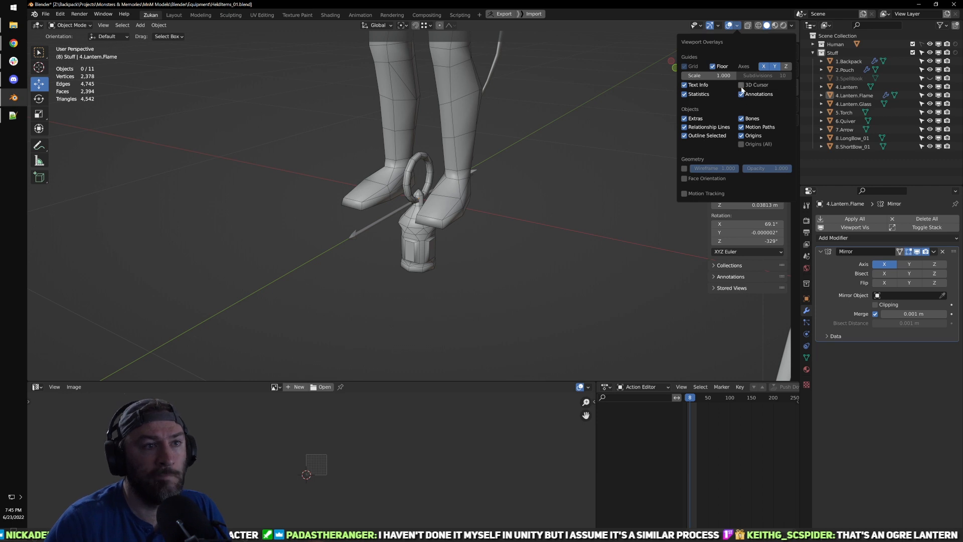
click(742, 85)
scroll(533, 143, up, 3)
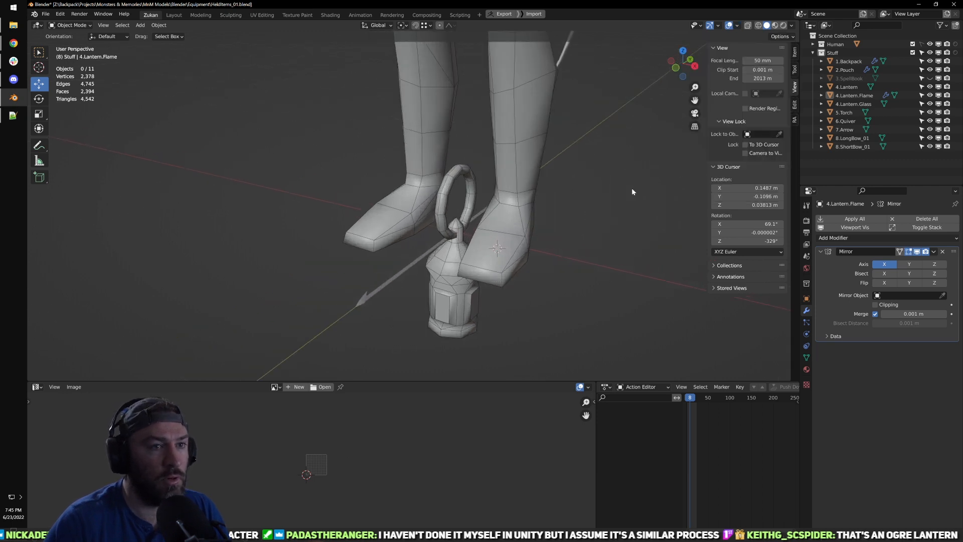
Step: Set the 3D cursor's location to 0 m on all axes and add a Plain Axes empty there
drag(757, 188, 758, 204)
text(0)
key(Return)
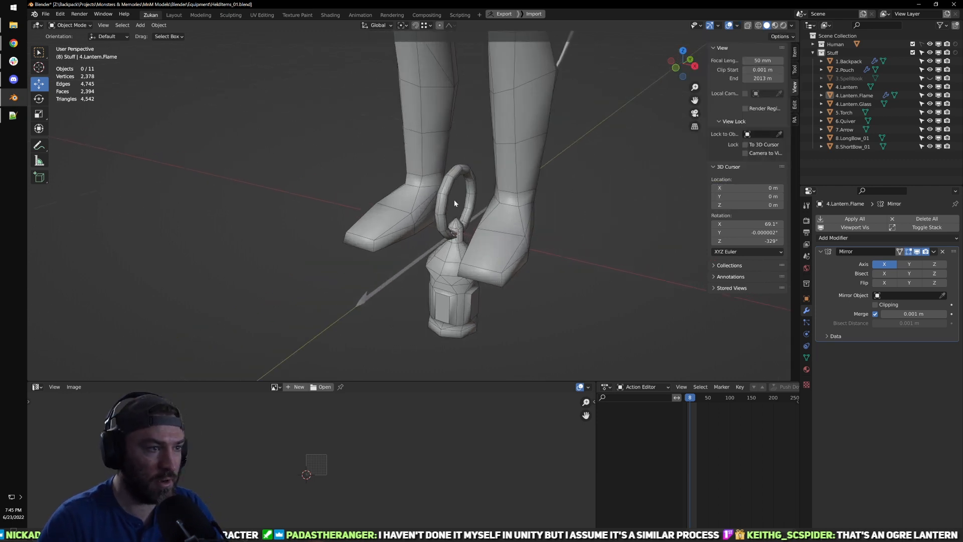
middle_drag(451, 203, 507, 204)
scroll(540, 239, up, 2)
key(shift+a)
click(556, 241)
middle_drag(451, 272, 484, 257)
scroll(481, 256, down, 1)
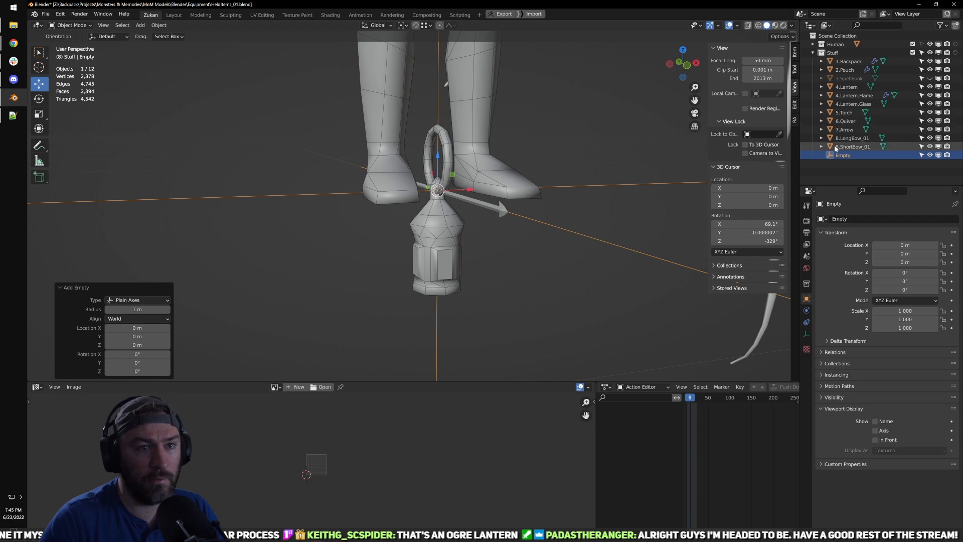
Step: Rename the new empty as 4.Lanrter and the 4.Lantern mesh as 4.Lantern.Body
double_click(843, 155)
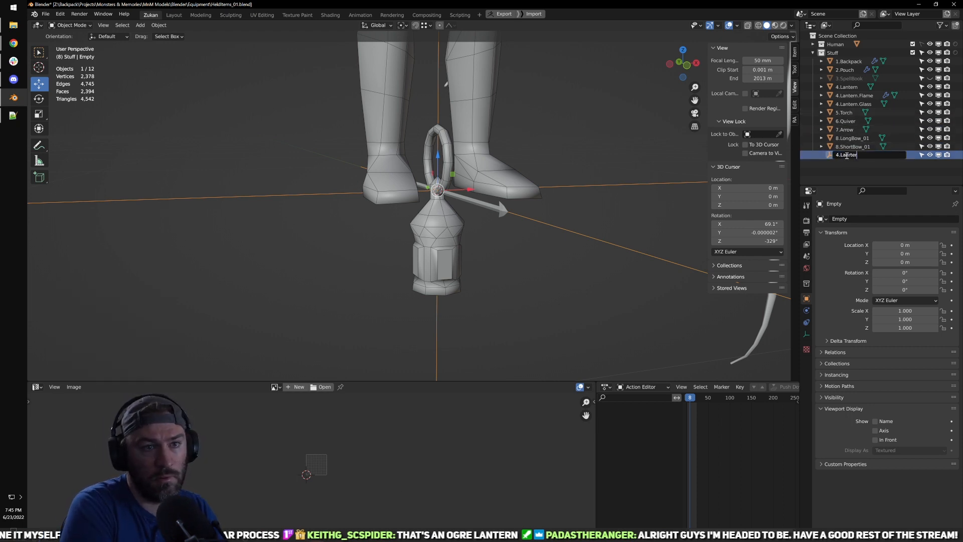
key(Return)
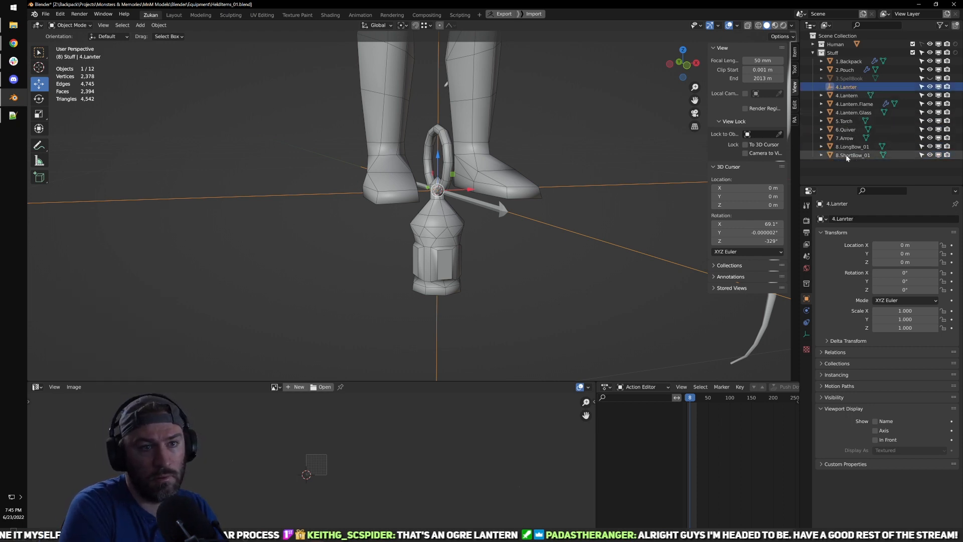
click(841, 99)
double_click(860, 98)
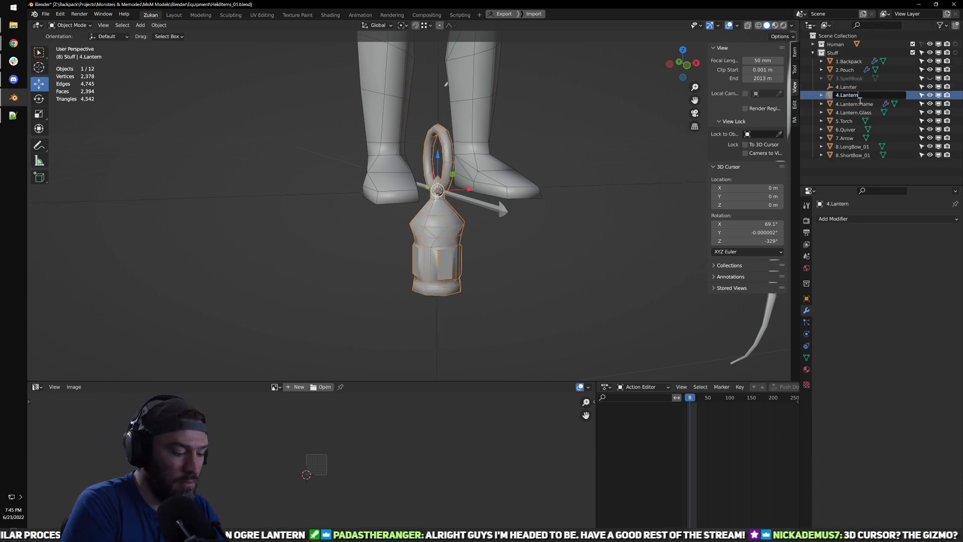
text(.Body)
key(Return)
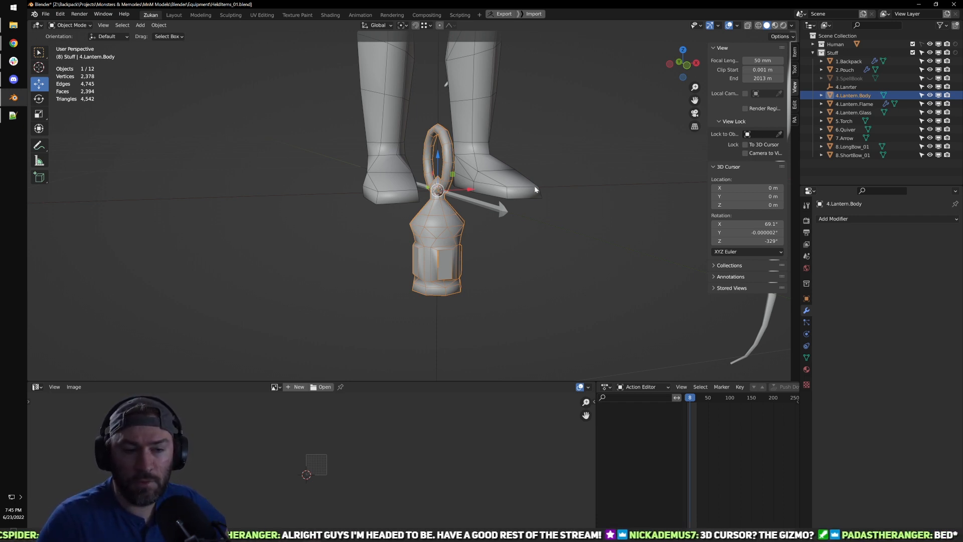
Step: Place the 3D cursor at two spots on the foot beside the lantern, and reset its location to 0 m on all axes
scroll(514, 181, up, 4)
shift+right_click(518, 195)
middle_drag(482, 180, 461, 159)
scroll(461, 158, up, 3)
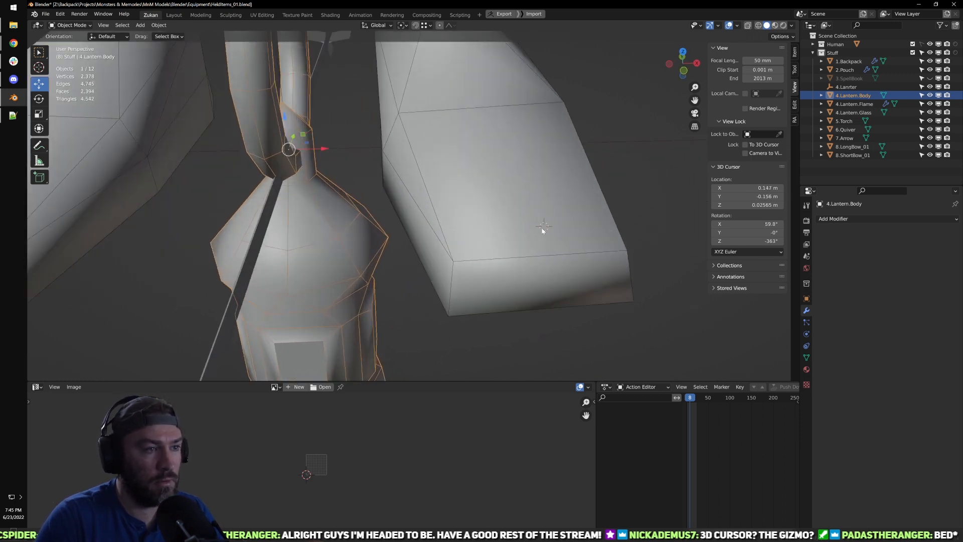
shift+right_click(508, 166)
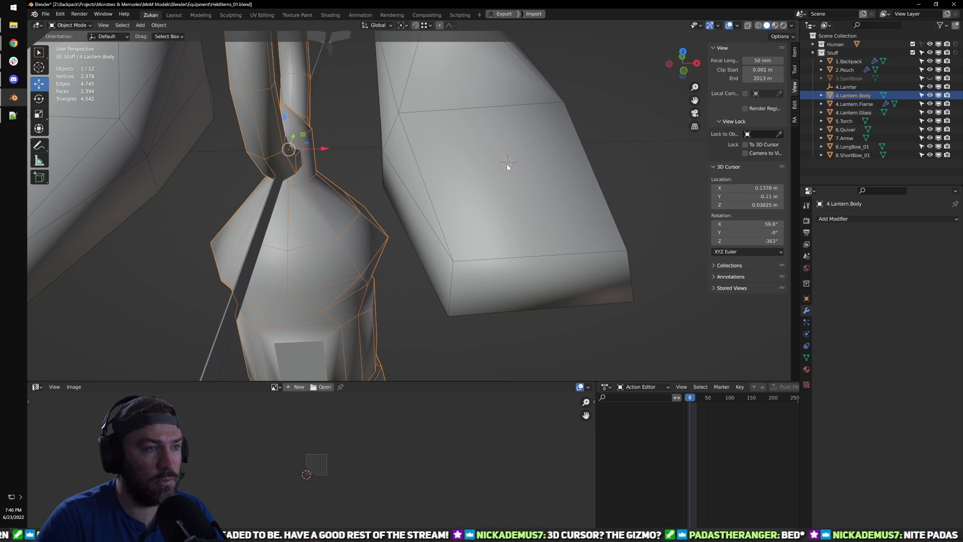
scroll(470, 216, down, 4)
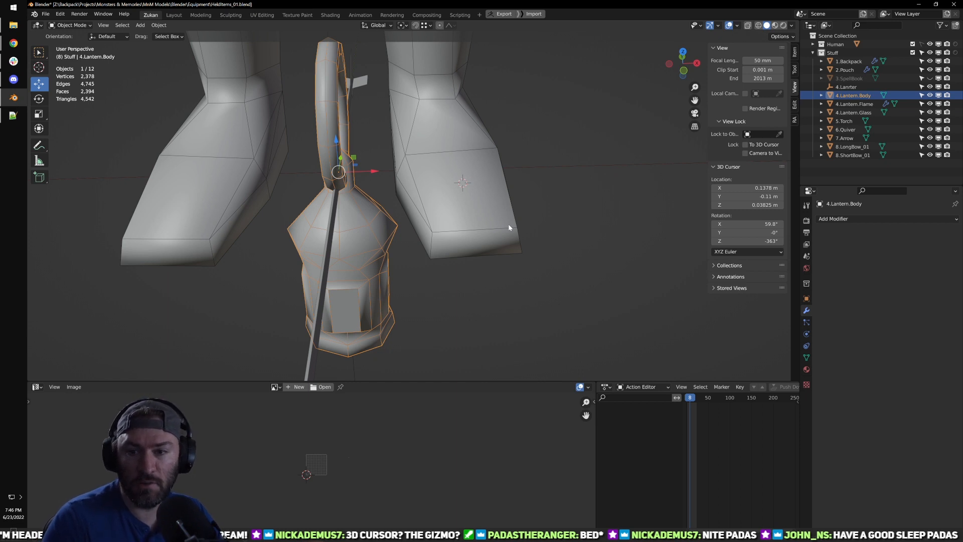
scroll(473, 169, down, 2)
shift+middle_drag(472, 169, 498, 202)
scroll(498, 202, up, 3)
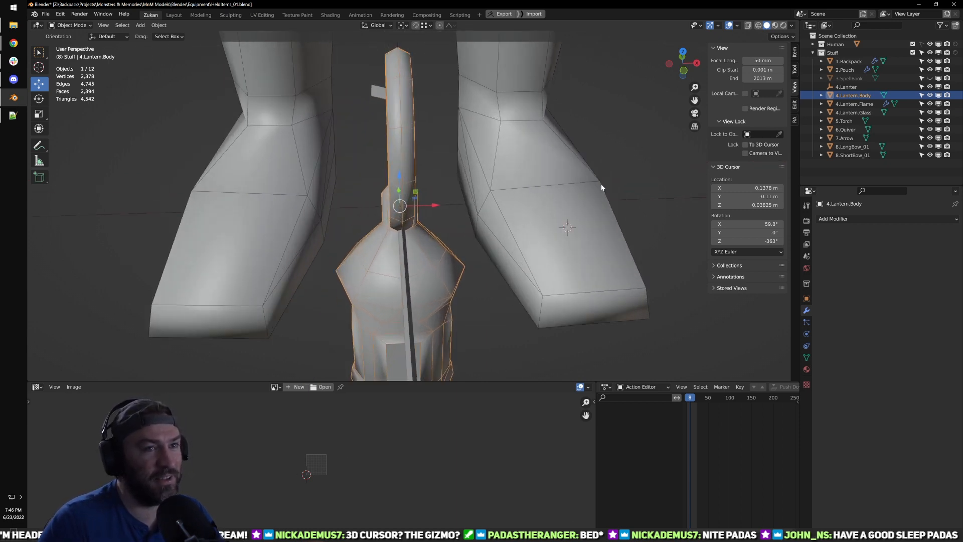
drag(758, 188, 757, 205)
text(0)
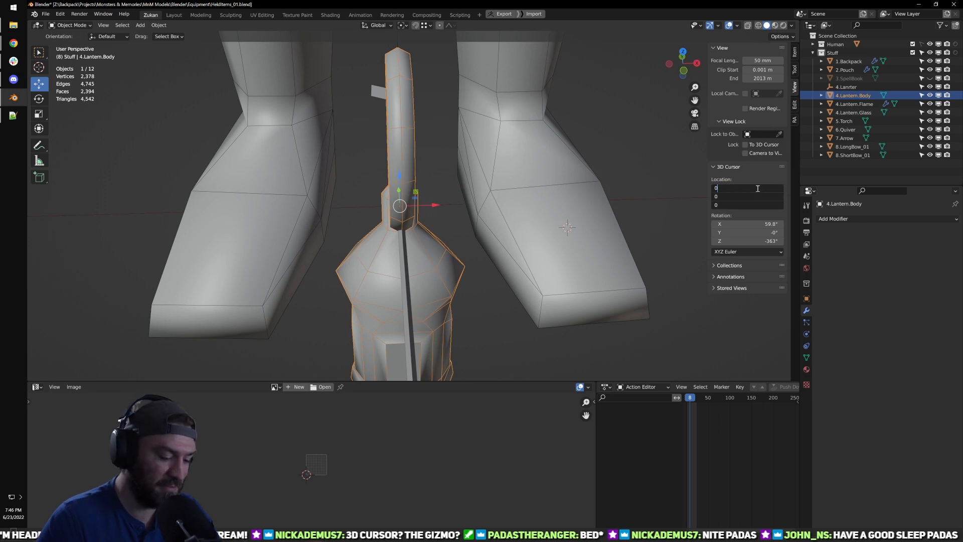
key(Return)
Step: Parent the lantern's glass, flame and body to the 4.Lanrter empty with the Object (Without Inverse) option
middle_drag(380, 221, 409, 215)
scroll(409, 215, down, 2)
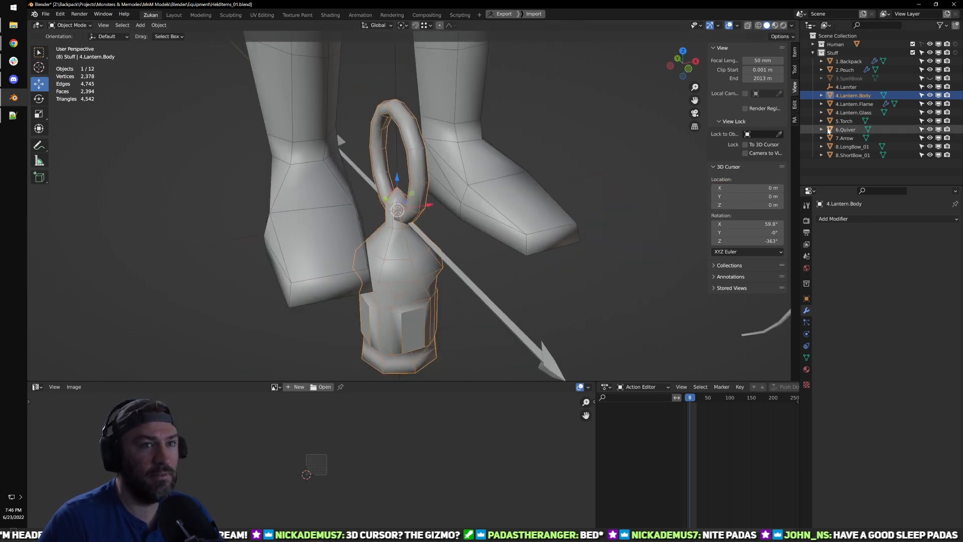
click(854, 112)
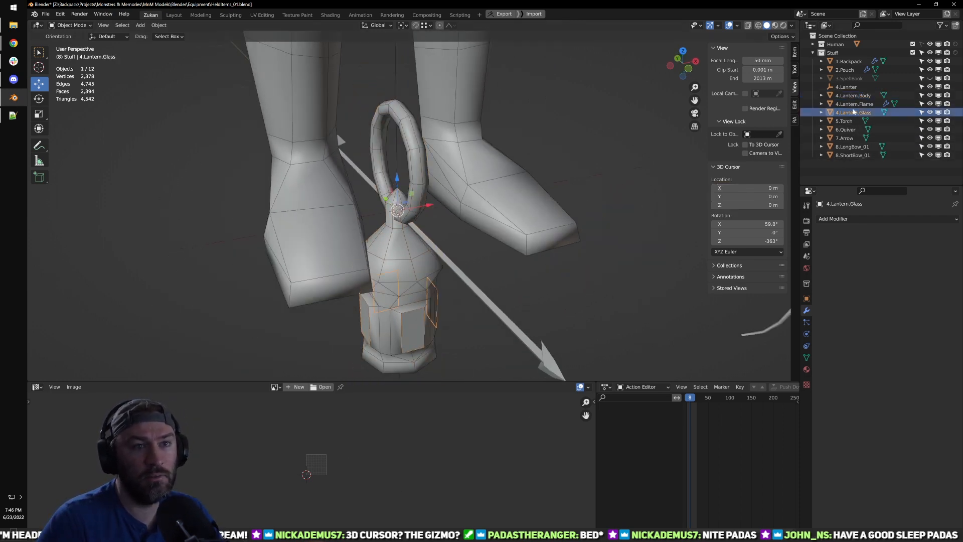
click(854, 104)
click(853, 112)
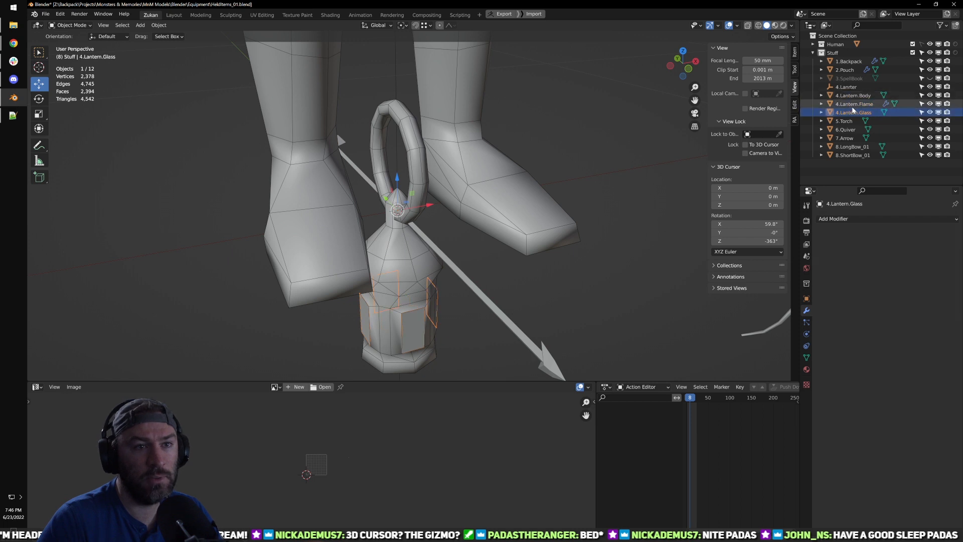
ctrl+click(854, 104)
ctrl+click(853, 96)
ctrl+click(846, 86)
key(ctrl+p)
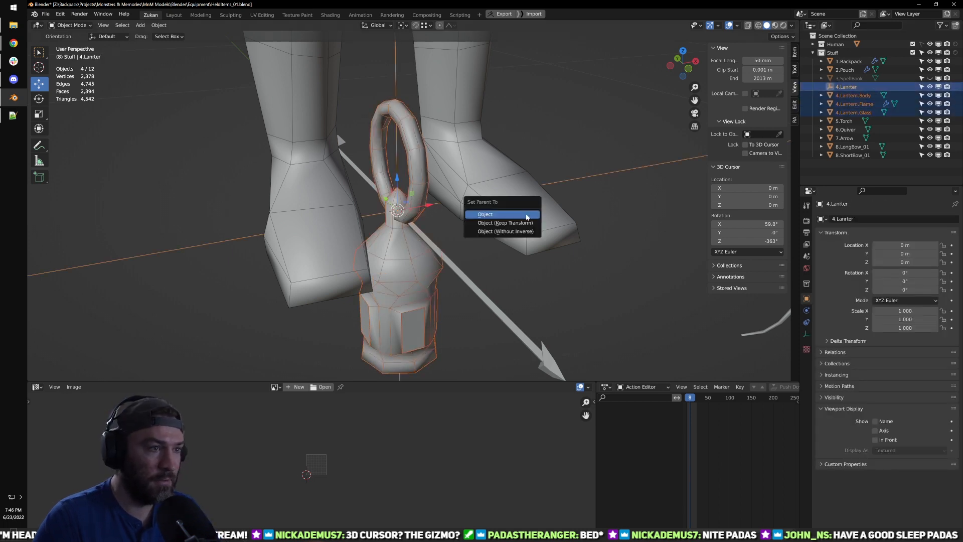
click(524, 231)
Step: Rename the parent empty as 4.Lantern
double_click(852, 87)
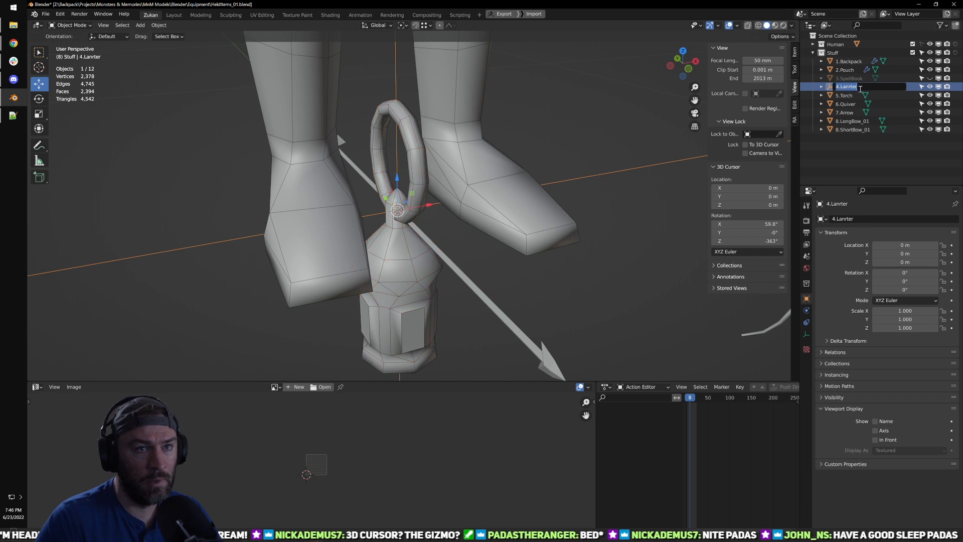
drag(861, 90, 847, 92)
key(BackSpace)
text(tern)
key(Return)
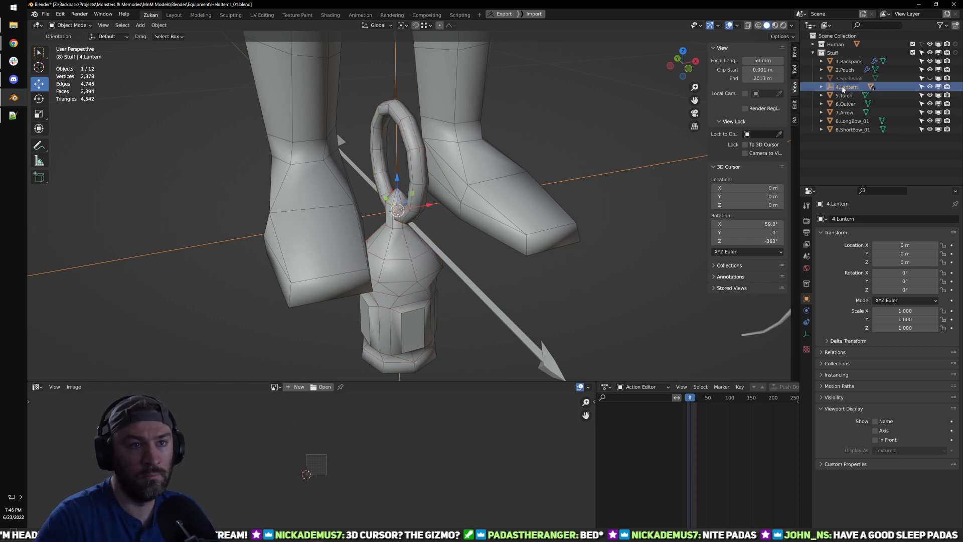
Step: Lower the 4.Lantern empty along Z until the lantern hangs from the world origin by its handle, and apply all transforms
middle_drag(381, 173, 400, 171)
key(KP_1)
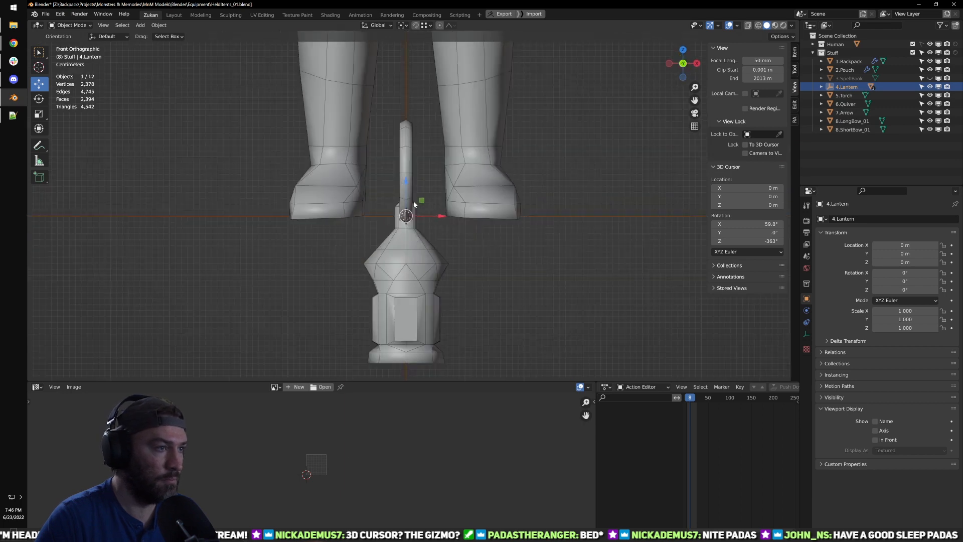
scroll(410, 197, up, 3)
key(g)
key(z)
click(430, 312)
middle_drag(430, 312, 440, 237)
key(ctrl+a)
click(399, 289)
middle_drag(399, 288, 484, 242)
key(KP_1)
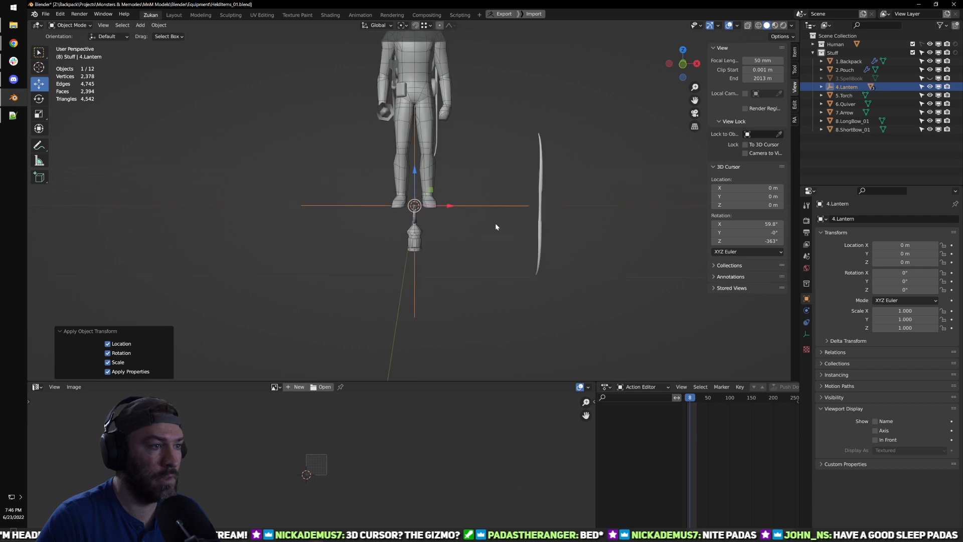
shift+middle_drag(583, 204, 566, 228)
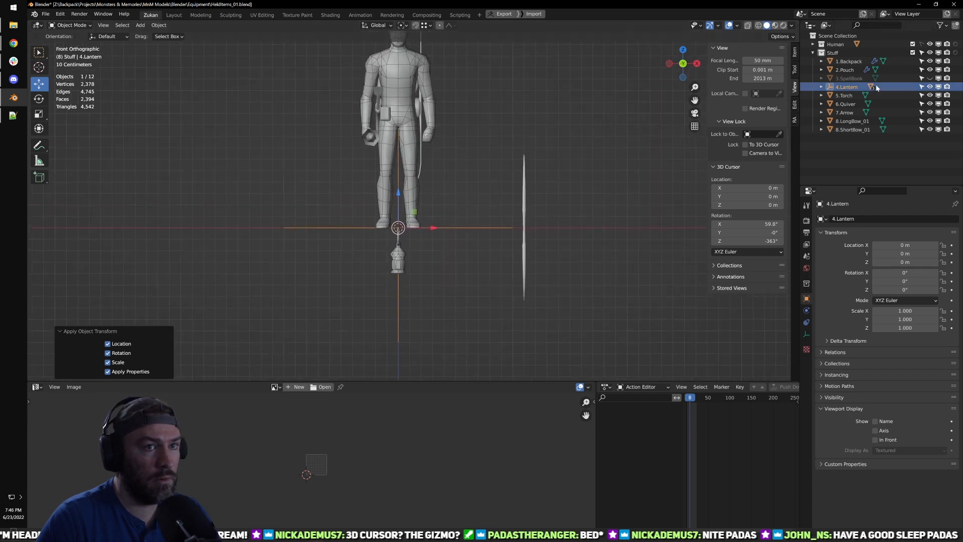
Step: Set the location of 8.LongBow_01 to 0 m on all axes
click(852, 121)
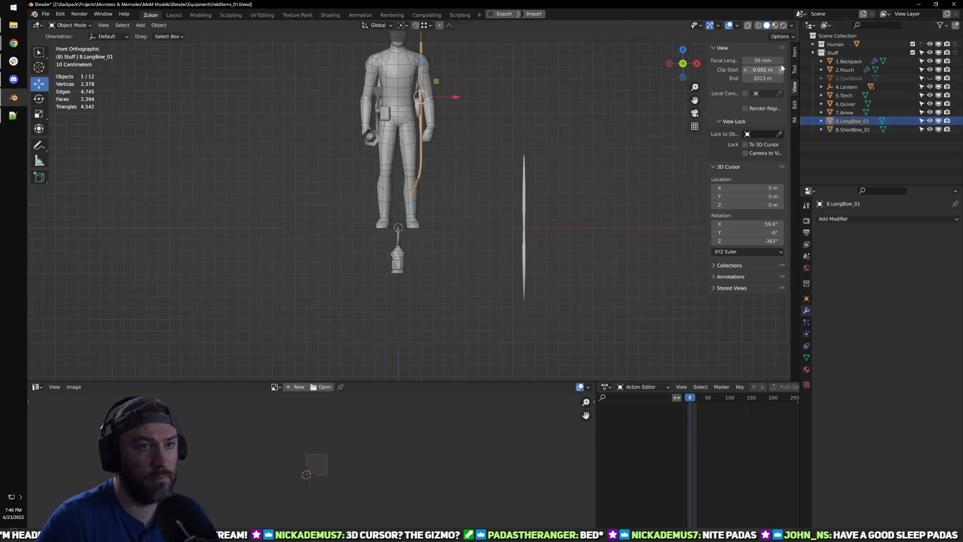
click(794, 52)
drag(745, 70, 744, 121)
text(0)
key(Return)
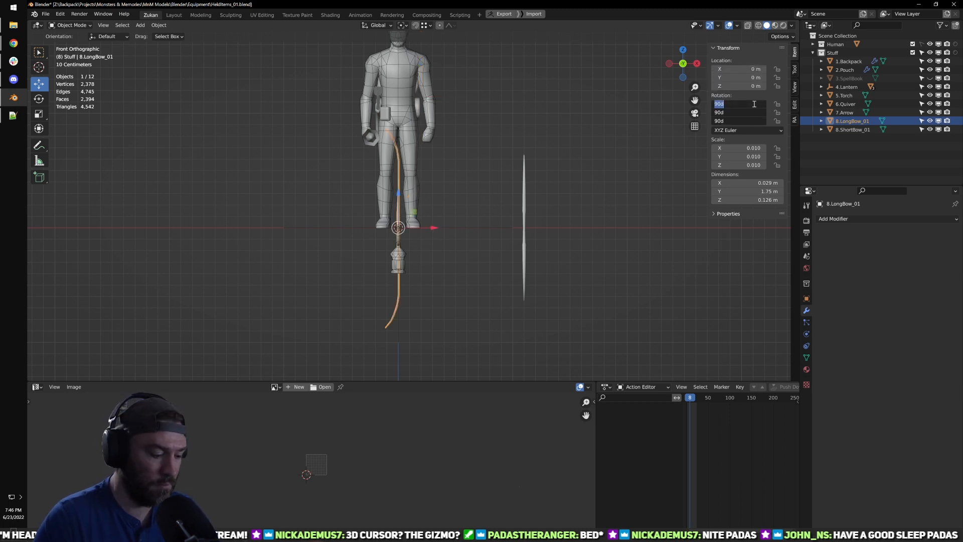
Step: Set the long bow's rotation to 90° on X and 0° on Y and Z so it stands upright
text(0)
key(Return)
middle_drag(625, 164, 535, 204)
key(ctrl+z)
drag(750, 121, 754, 121)
click(754, 122)
key(Return)
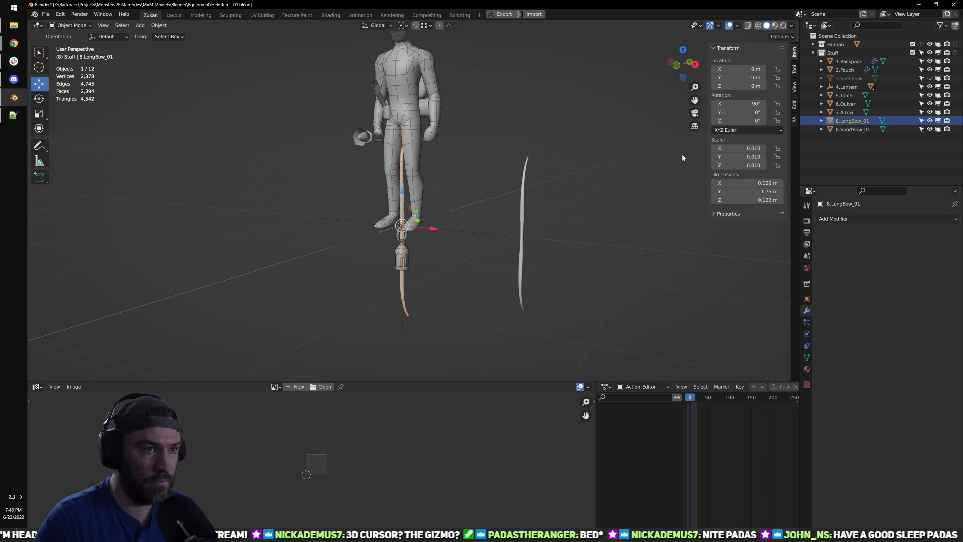
middle_drag(682, 154, 706, 156)
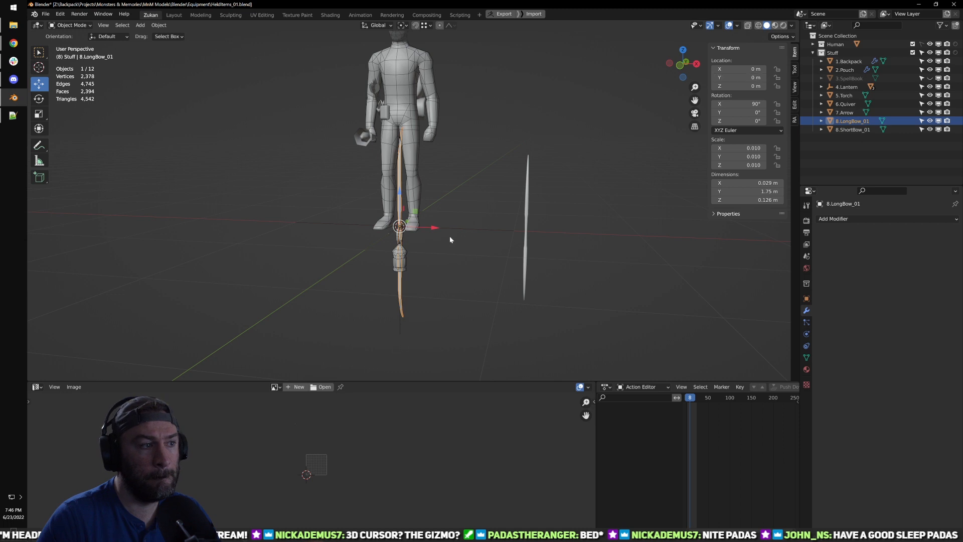
Step: Move the long bow out beside the short bow, setting its X location to 1 m
drag(433, 227, 478, 228)
key(alt+a)
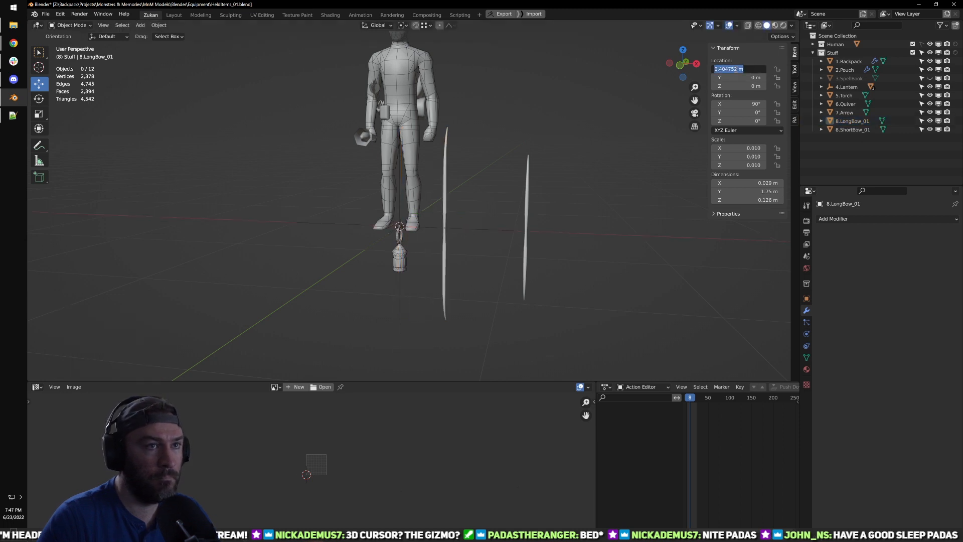
click(737, 69)
text(1.1)
key(Return)
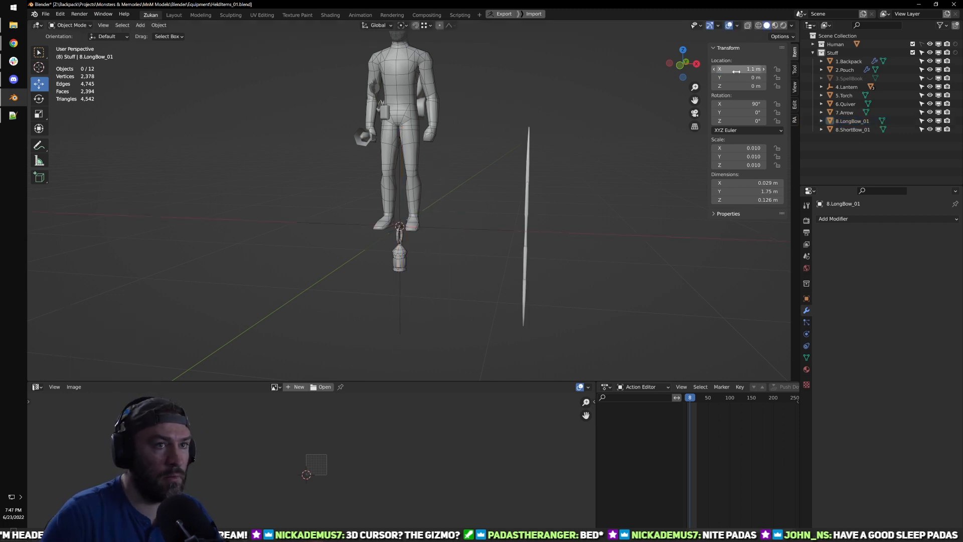
click(737, 71)
text(1)
key(Return)
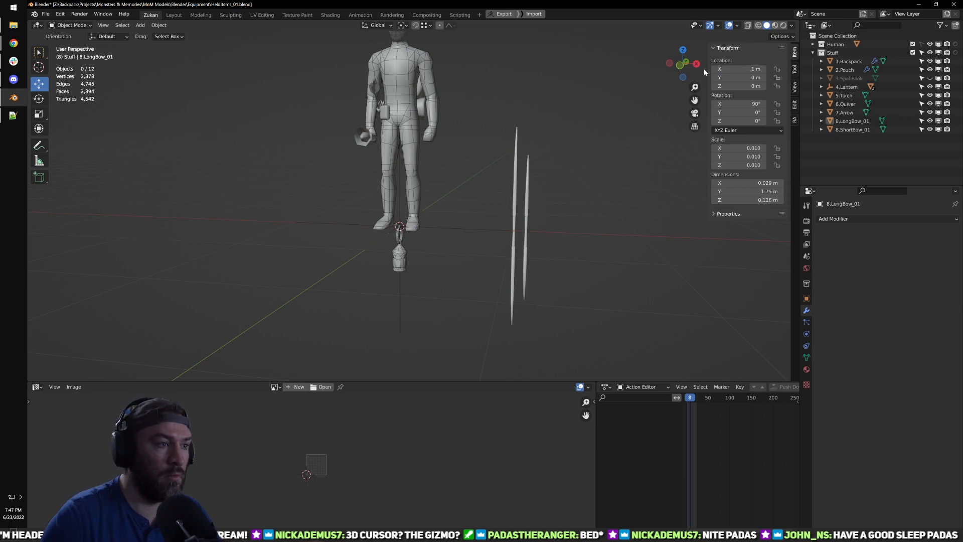
middle_drag(724, 82, 664, 122)
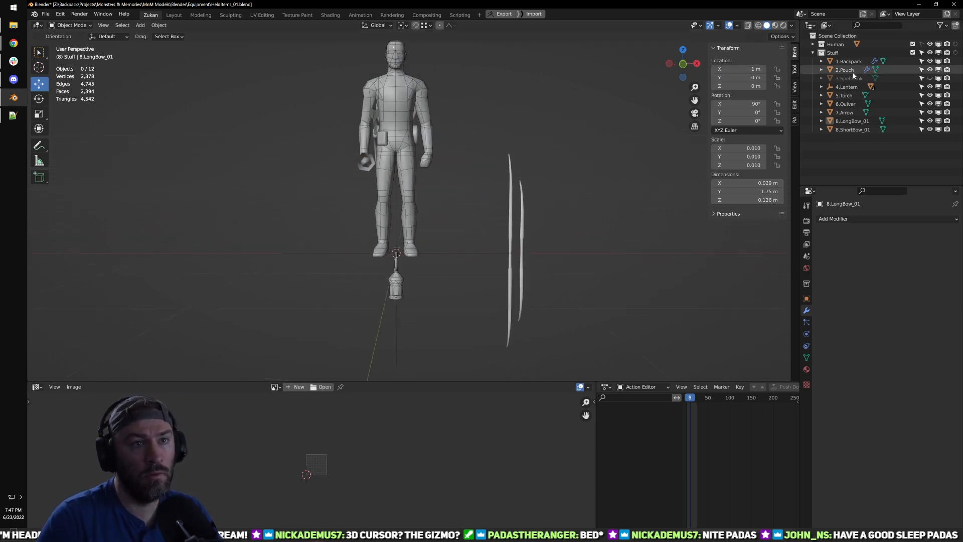
Step: Unhide the spell book, inspect its mesh on the figure's hip, and select the pouch
click(930, 79)
scroll(408, 187, up, 4)
shift+middle_drag(430, 104, 447, 204)
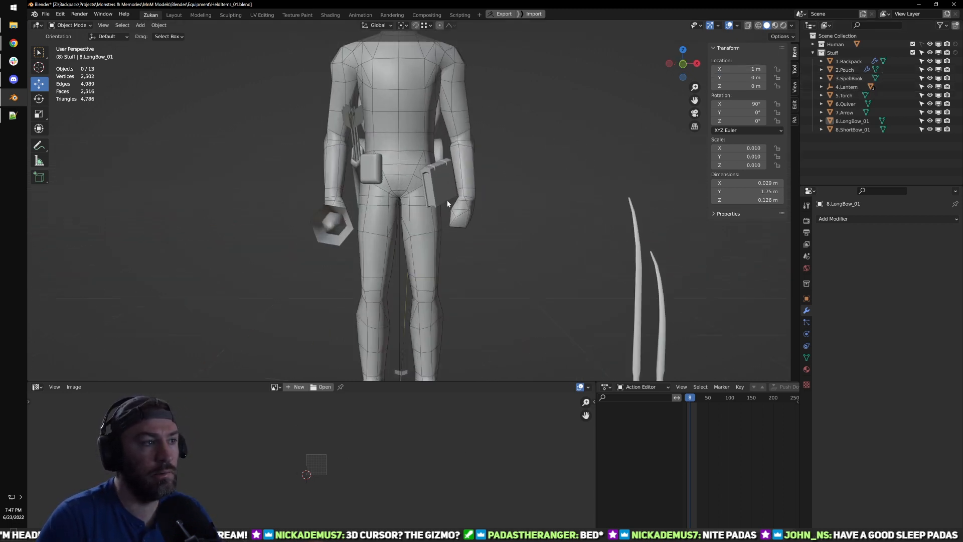
click(450, 196)
key(KP_Decimal)
scroll(451, 196, down, 3)
middle_drag(451, 197, 453, 222)
key(Tab)
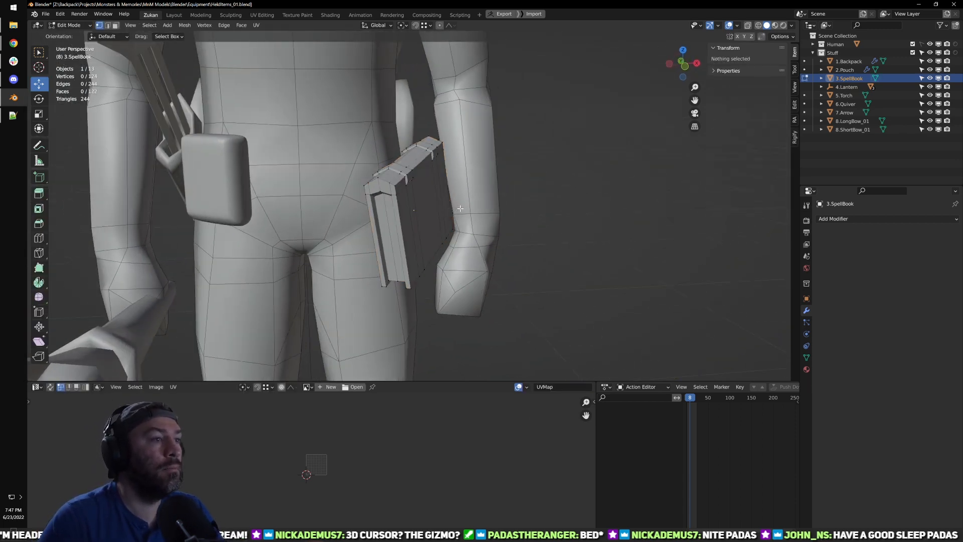
key(Tab)
scroll(355, 255, down, 3)
shift+middle_drag(356, 255, 357, 210)
click(388, 202)
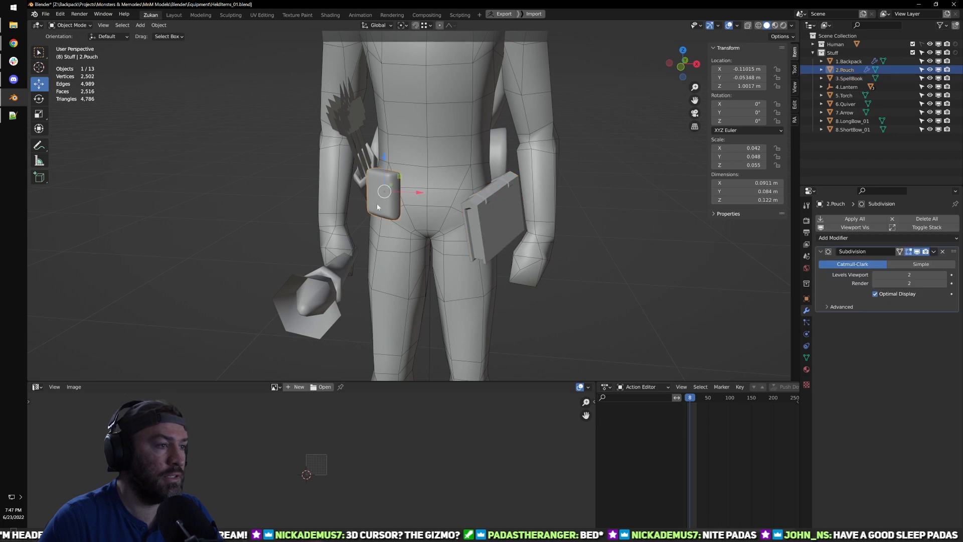
middle_drag(426, 281, 421, 239)
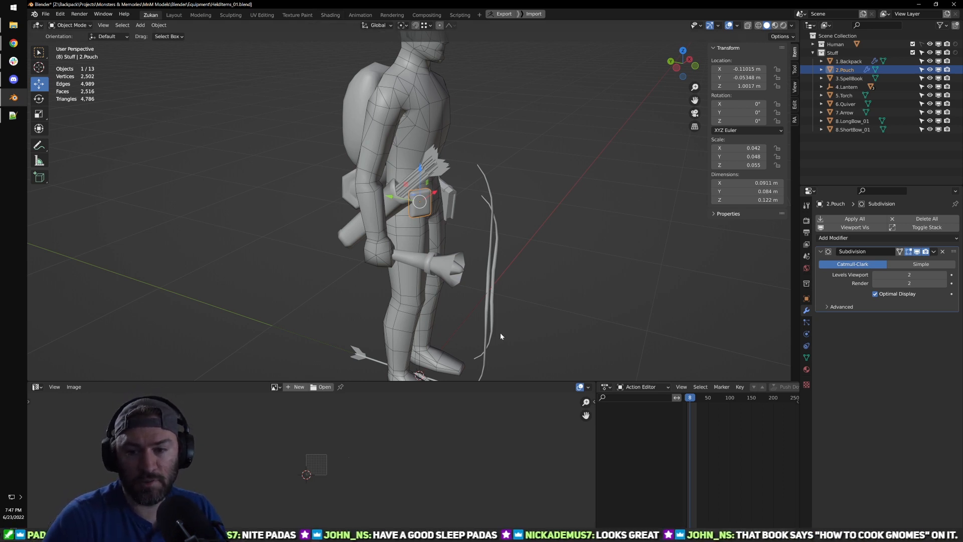
Step: Add a centred loop cut to the spell book's mesh and return to Object Mode
click(474, 175)
middle_drag(473, 175, 467, 217)
scroll(432, 223, up, 3)
click(394, 231)
middle_drag(394, 230, 434, 253)
key(Tab)
key(ctrl+Tab)
middle_drag(507, 266, 487, 261)
scroll(477, 244, up, 5)
key(ctrl+r)
click(476, 244)
right_click(476, 243)
scroll(497, 277, down, 3)
key(ctrl+Tab)
click(511, 254)
scroll(503, 241, up, 3)
scroll(486, 261, down, 5)
middle_drag(467, 211, 450, 223)
key(Tab)
Step: Set the spell book's location to 0 m and its rotation to 0° on all axes
key(ctrl+a)
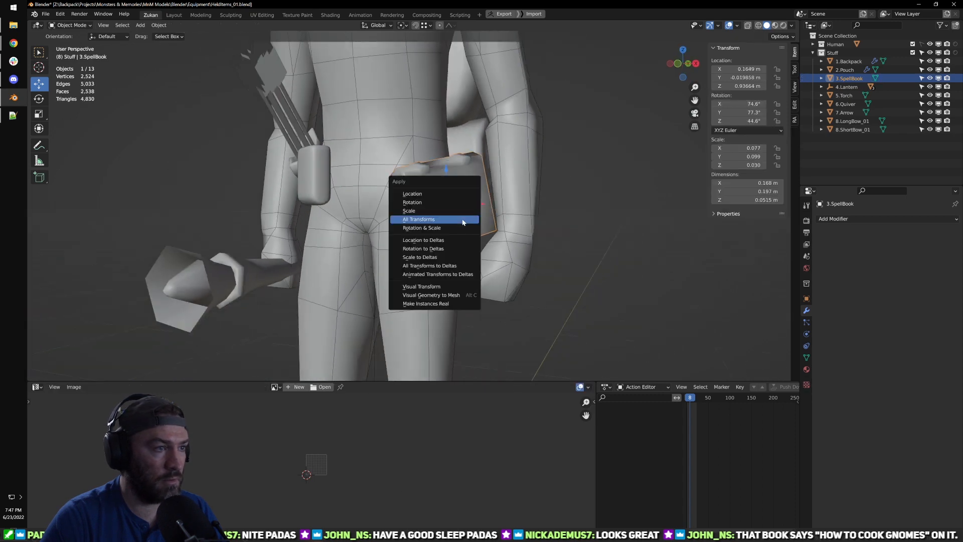
drag(748, 69, 736, 165)
click(748, 69)
key(Escape)
text(0)
key(Return)
text(0)
key(Return)
key(Return)
scroll(582, 245, down, 3)
shift+middle_drag(470, 374, 478, 257)
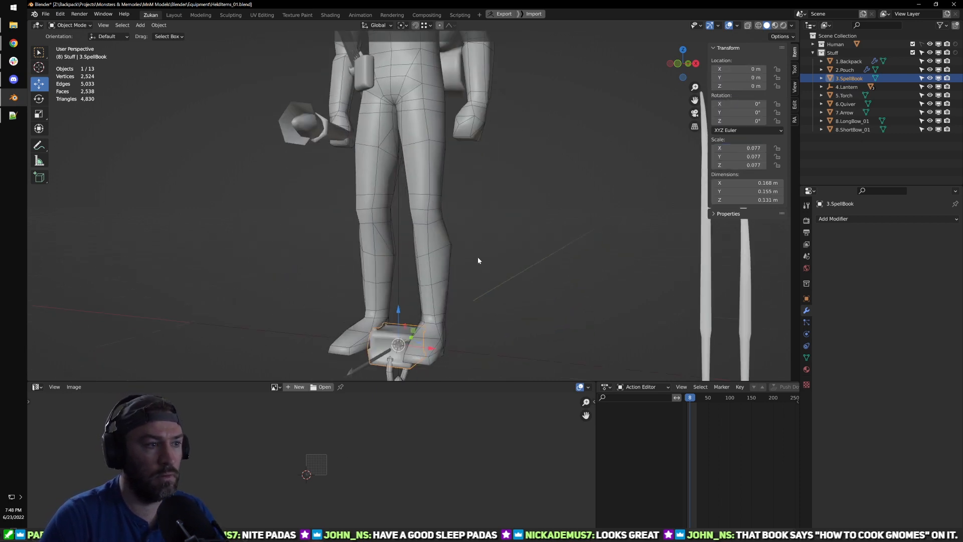
Step: Apply all transforms to the spell book while keeping its original non-uniform proportions
middle_drag(453, 337, 509, 260)
scroll(492, 302, up, 2)
key(ctrl+a)
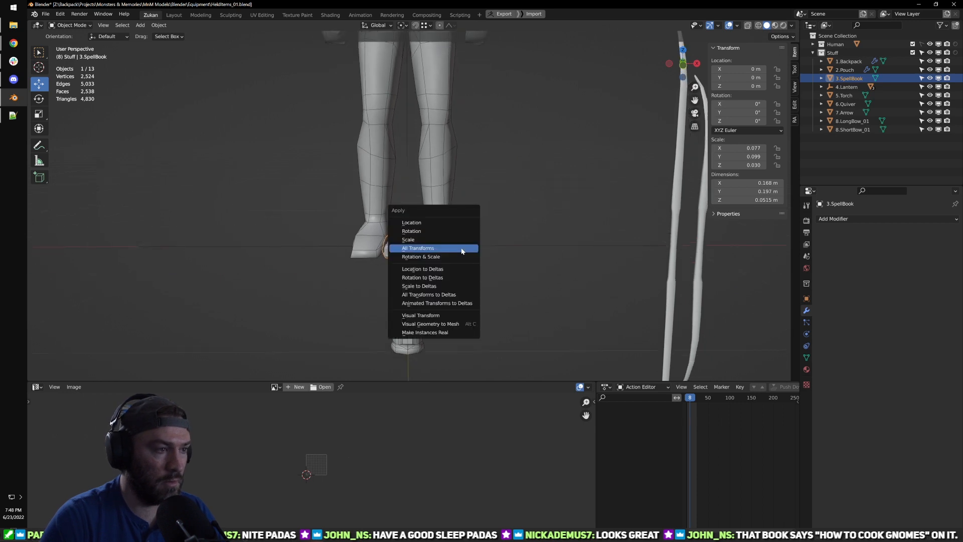
click(467, 251)
key(KP_Decimal)
scroll(477, 236, down, 3)
middle_drag(463, 207, 453, 245)
scroll(491, 219, up, 1)
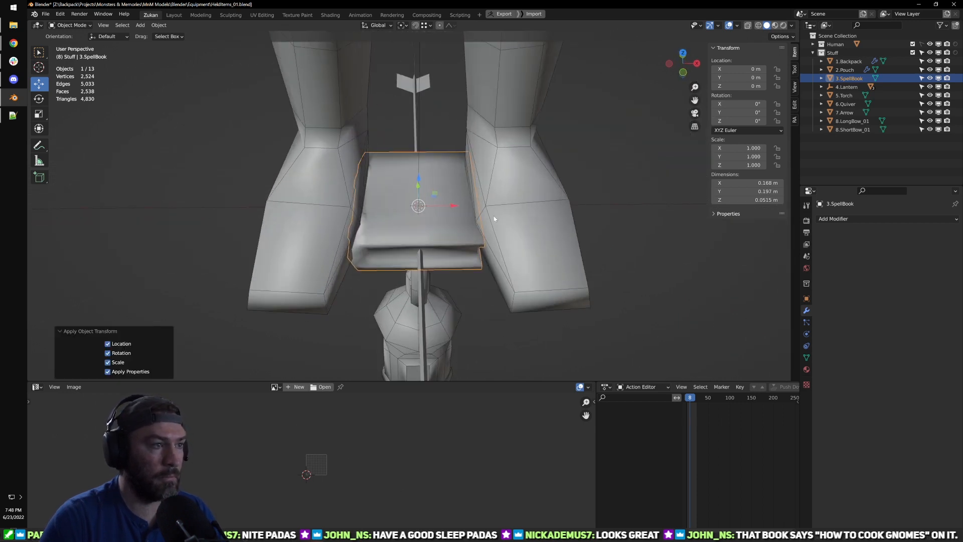
Step: Rotate the spell book 90° about the global X axis
scroll(471, 215, down, 2)
middle_drag(469, 214, 403, 192)
key(r)
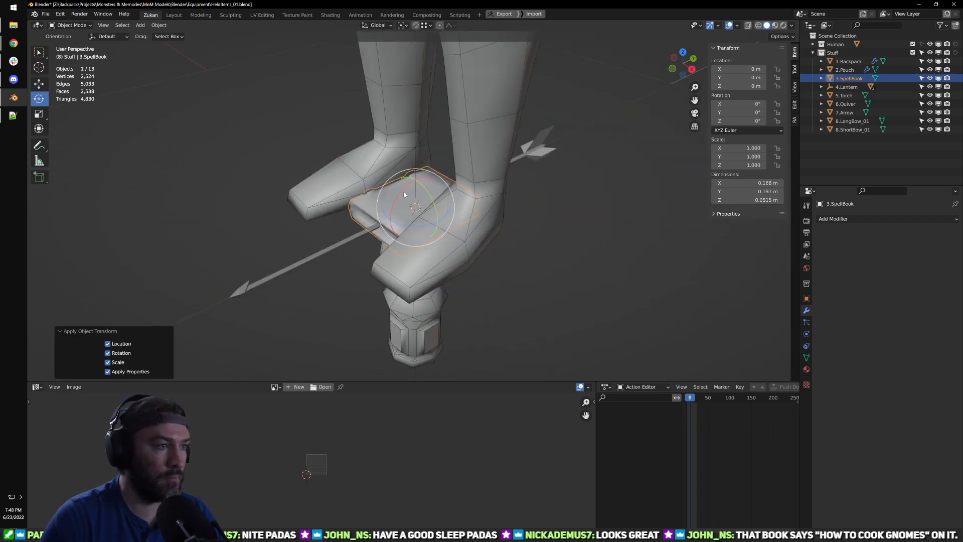
drag(401, 192, 394, 201)
click(141, 344)
text(90)
key(Return)
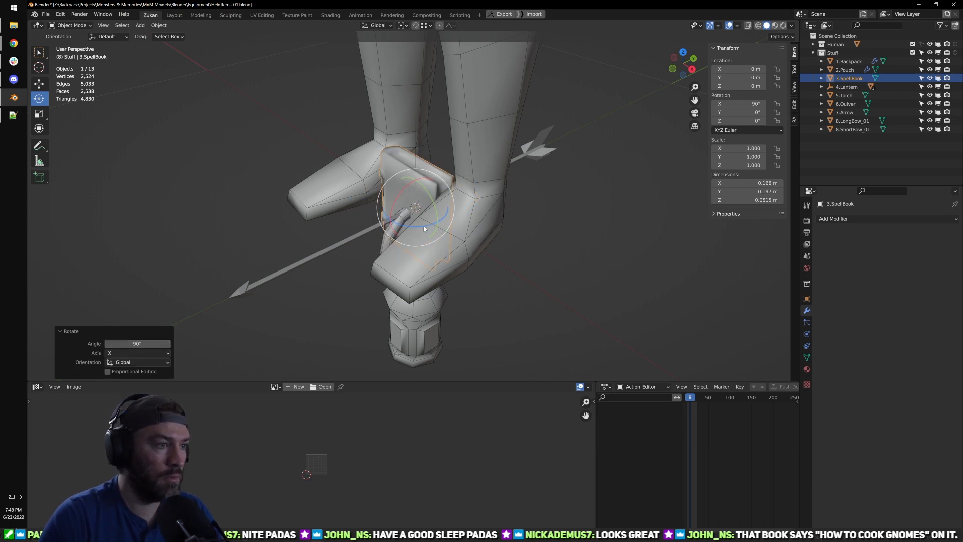
Step: Rotate the spell book 90° about the global Z axis and apply all its transforms
drag(424, 227, 439, 220)
click(153, 344)
text(90)
key(Return)
middle_drag(429, 255, 384, 243)
key(ctrl+a)
click(486, 232)
Step: Rotate the spell book -90° about the global X axis and apply all its transforms
scroll(486, 223, down, 5)
scroll(454, 217, up, 2)
scroll(373, 225, up, 1)
drag(360, 222, 370, 210)
click(148, 344)
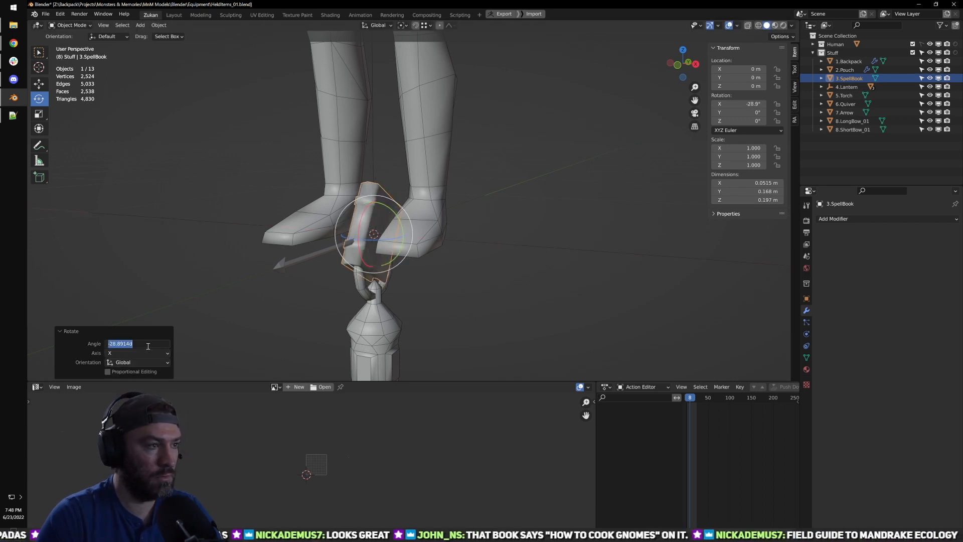
text(90)
key(Return)
scroll(386, 267, up, 1)
double_click(136, 345)
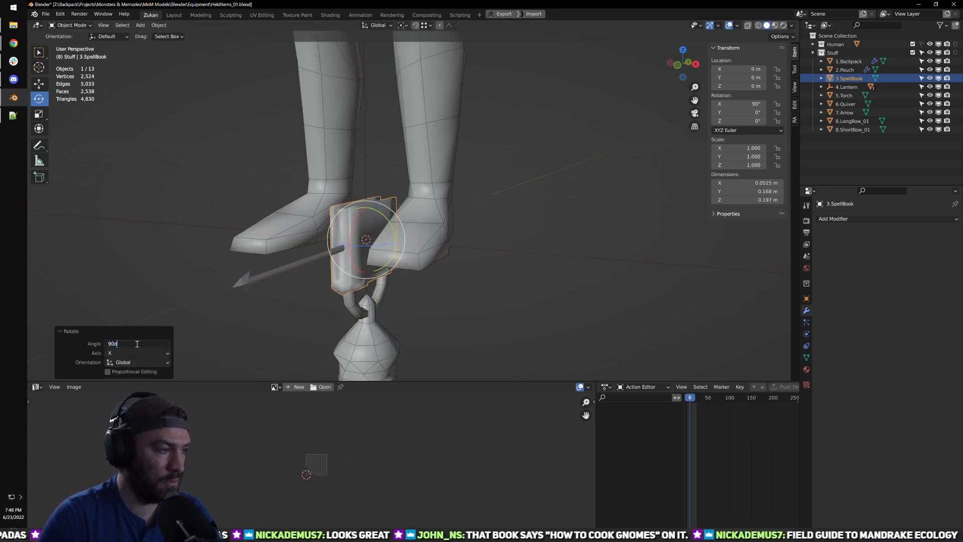
key(ctrl+a)
text(-190)
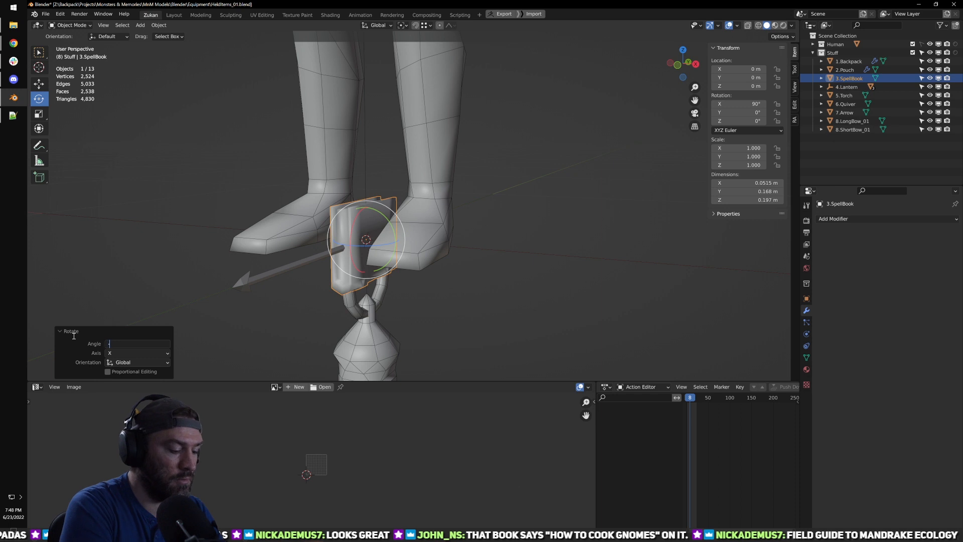
text(-90)
key(Return)
key(ctrl+a)
click(458, 157)
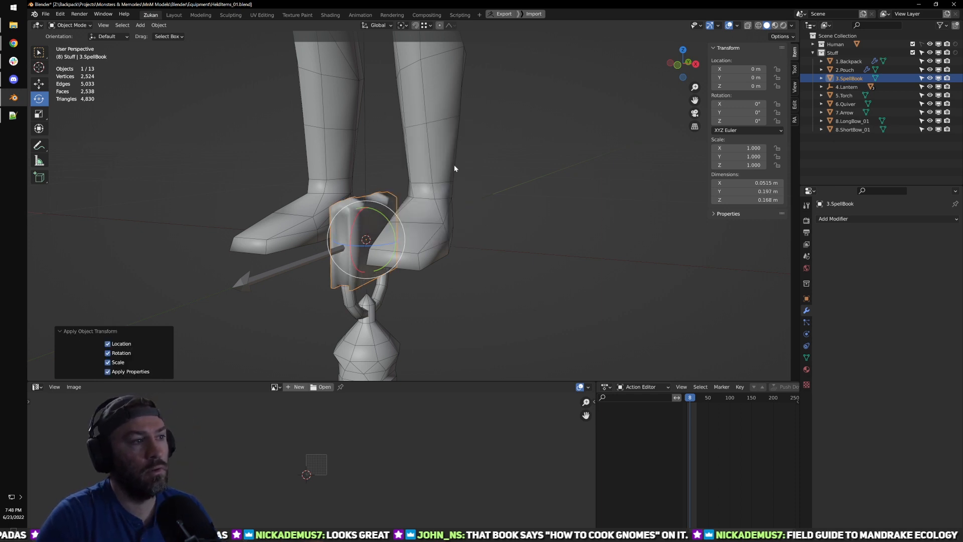
Step: Lower the spell book about 0.071 m along Z so it hangs below the world origin
key(w)
drag(369, 205, 368, 235)
middle_drag(373, 241, 434, 257)
key(KP_1)
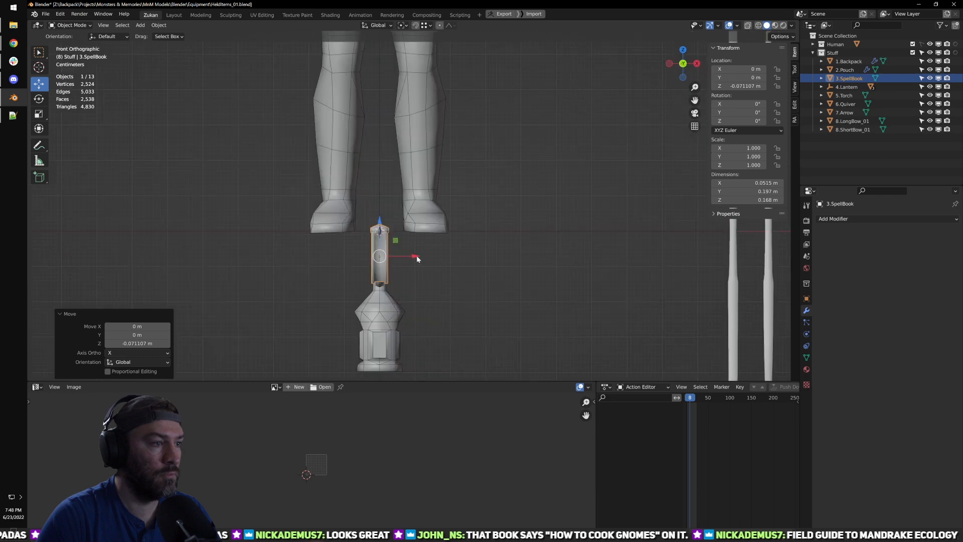
mouse_move(463, 224)
middle_down()
mouse_move(441, 236)
mouse_move(465, 225)
middle_up()
key(KP_1)
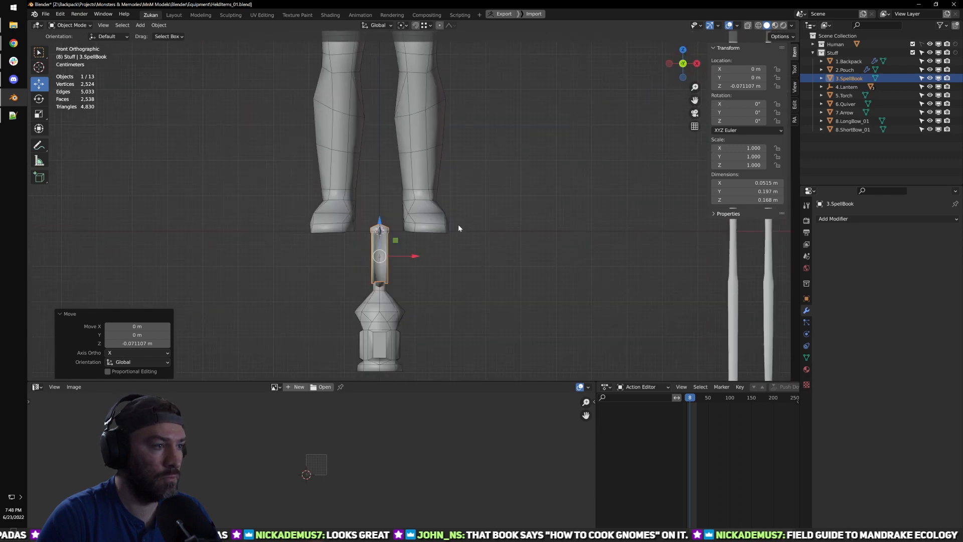
scroll(466, 230, up, 5)
scroll(426, 242, up, 3)
Step: Shift the spell book back and forth along X, leaving it at about 0.018 m
drag(379, 304, 333, 303)
middle_drag(395, 281, 395, 279)
key(KP_1)
drag(334, 302, 378, 302)
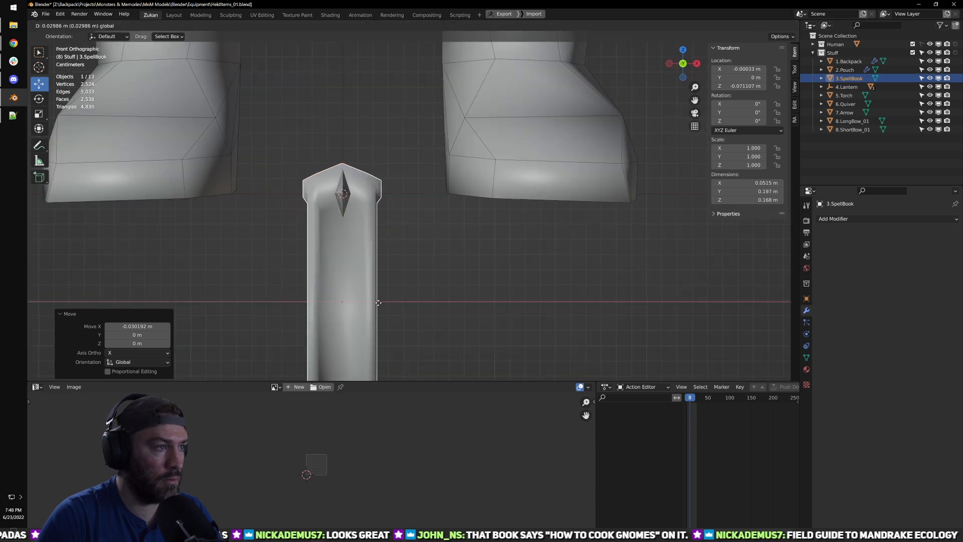
mouse_move(398, 279)
middle_down()
mouse_move(546, 162)
mouse_move(401, 271)
middle_up()
drag(402, 270, 418, 269)
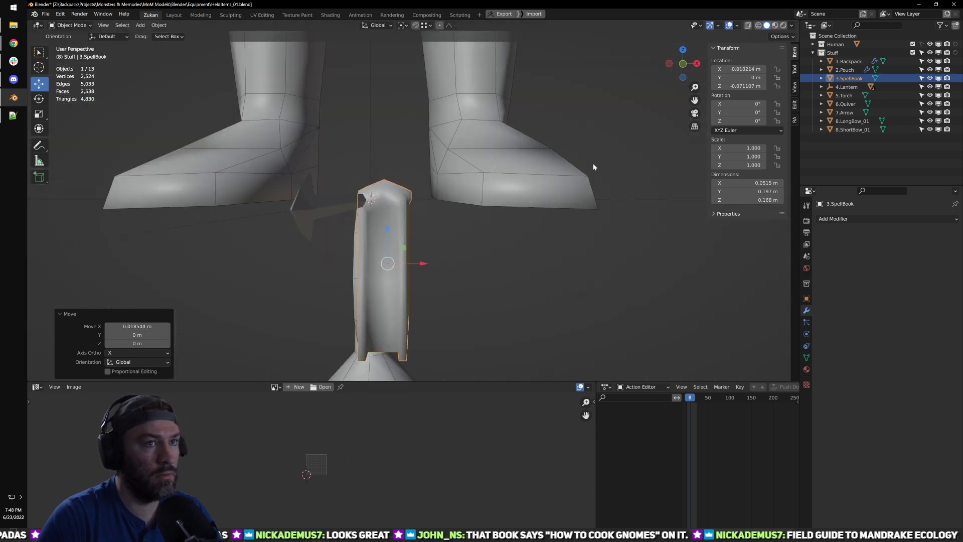
Step: Set the spell book's X location to 0 m and apply all its transforms
text(0)
key(Return)
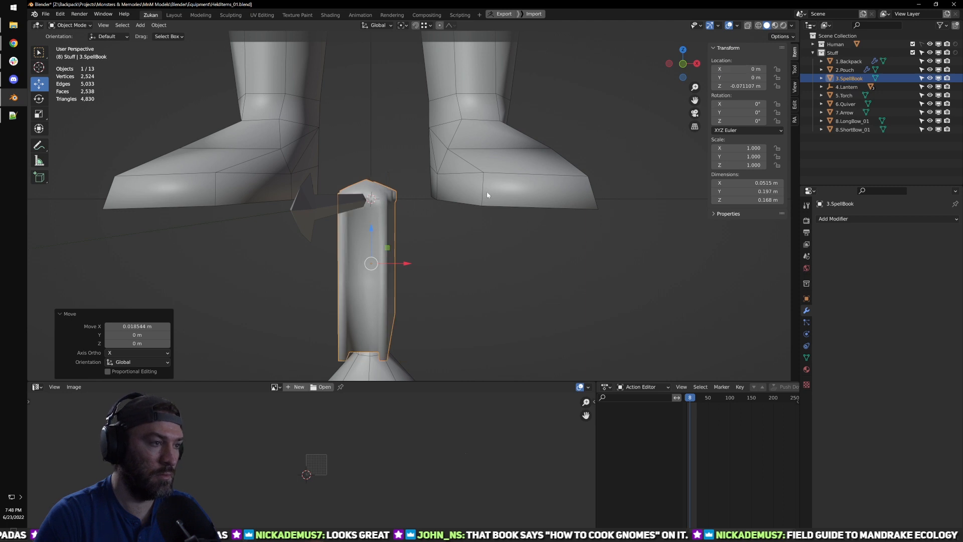
key(ctrl+a)
click(453, 202)
scroll(453, 202, down, 3)
middle_drag(424, 220, 433, 220)
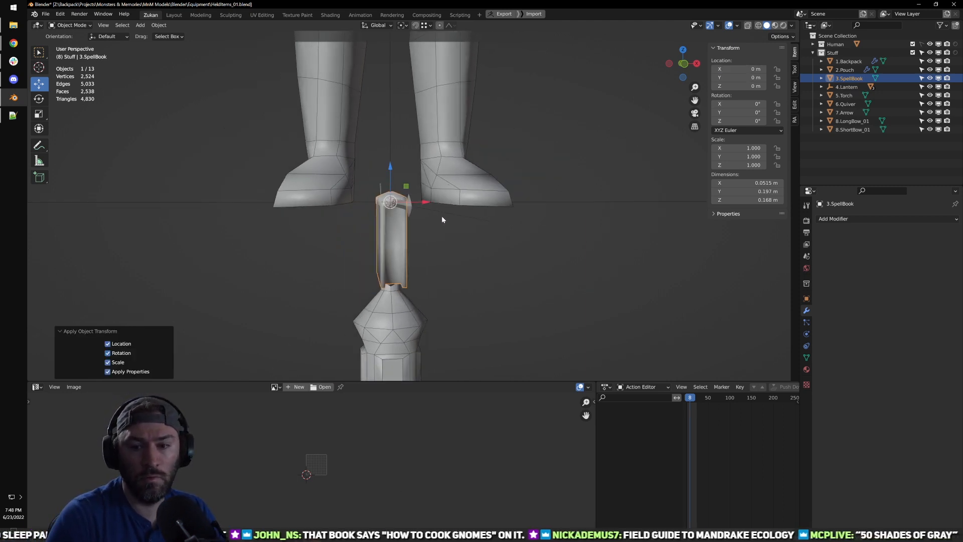
scroll(441, 219, down, 2)
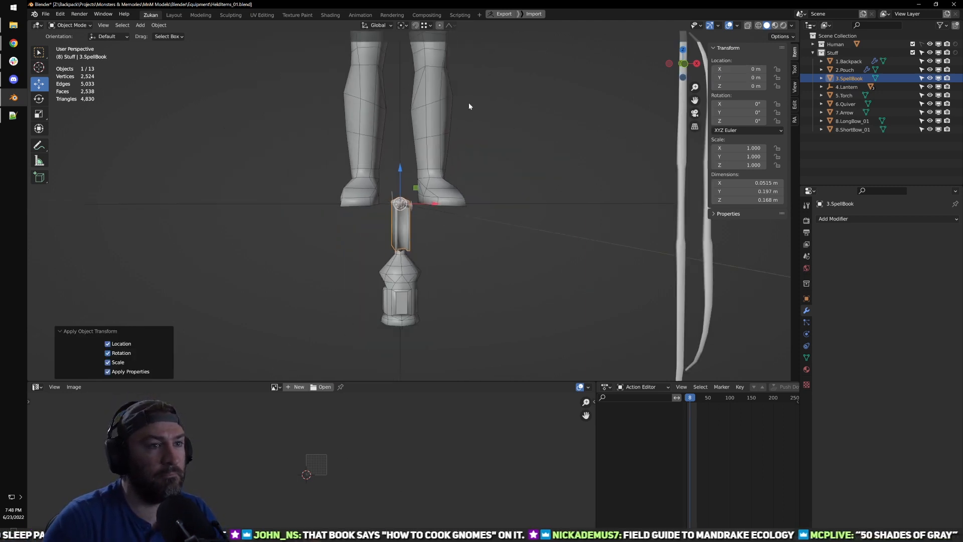
Step: Select the torch and set its X, Y and Z location to 0 m
scroll(505, 200, down, 3)
scroll(452, 191, up, 1)
middle_drag(472, 200, 539, 240)
click(393, 171)
scroll(538, 205, up, 2)
middle_drag(537, 202, 458, 221)
key(KP_1)
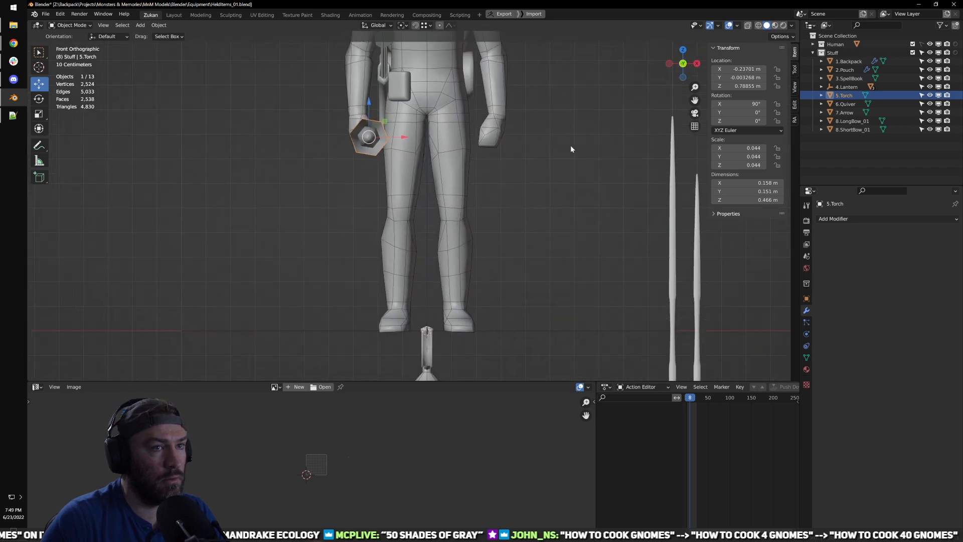
drag(735, 69, 747, 89)
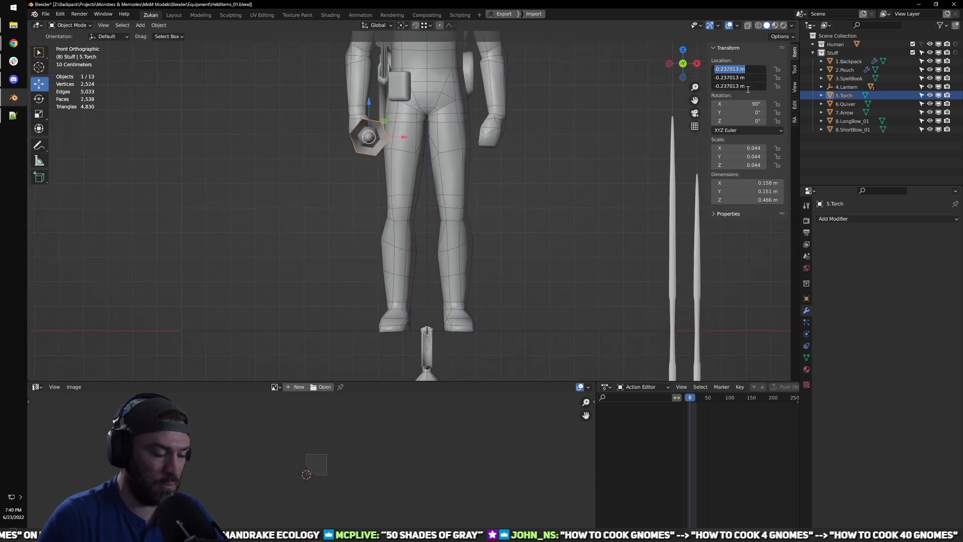
text(0)
key(Return)
Step: Check the torch's centring on the origin in wireframe from the front and apply all its transforms
key(KP_Decimal)
key(shift+z)
scroll(499, 211, up, 2)
middle_drag(502, 274, 476, 231)
key(KP_1)
scroll(474, 222, up, 3)
key(Tab)
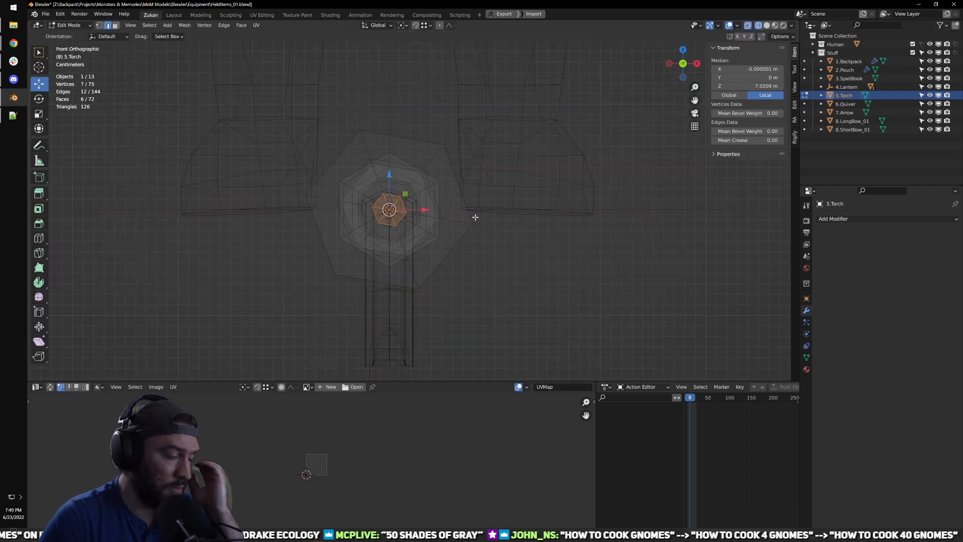
key(ctrl+Tab)
click(477, 204)
key(a)
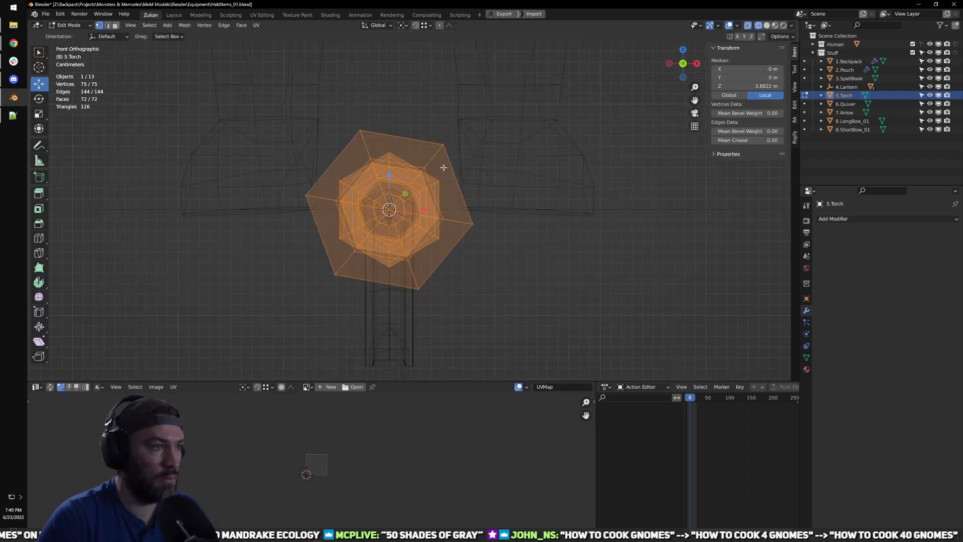
key(Tab)
key(ctrl+a)
click(478, 171)
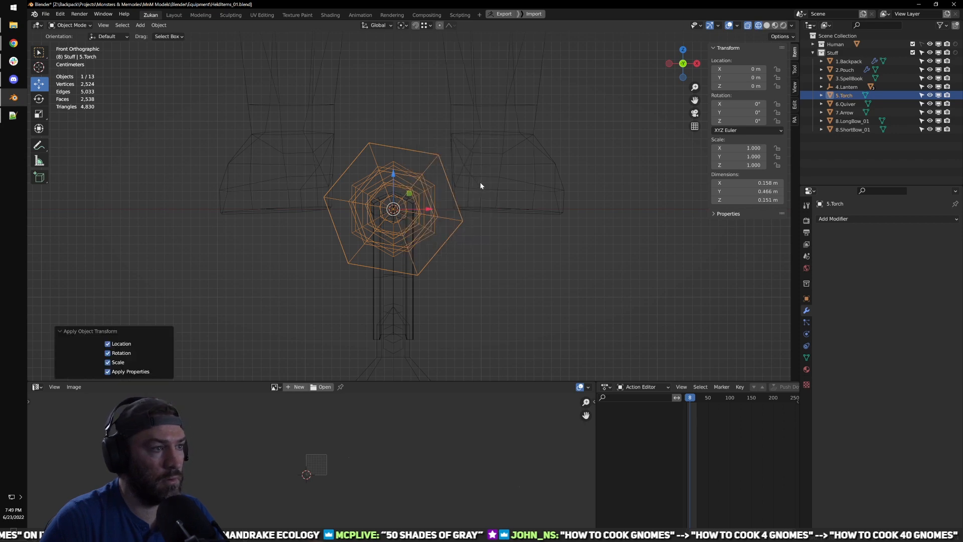
key(shift+z)
Step: Apply all transforms to the item picked among those gathered at the character's feet
mouse_move(497, 189)
middle_down()
mouse_move(432, 215)
mouse_move(345, 229)
mouse_move(453, 249)
mouse_move(619, 209)
mouse_move(517, 197)
mouse_move(487, 204)
mouse_move(486, 231)
middle_up()
scroll(453, 249, up, 3)
scroll(619, 209, down, 4)
scroll(487, 231, down, 2)
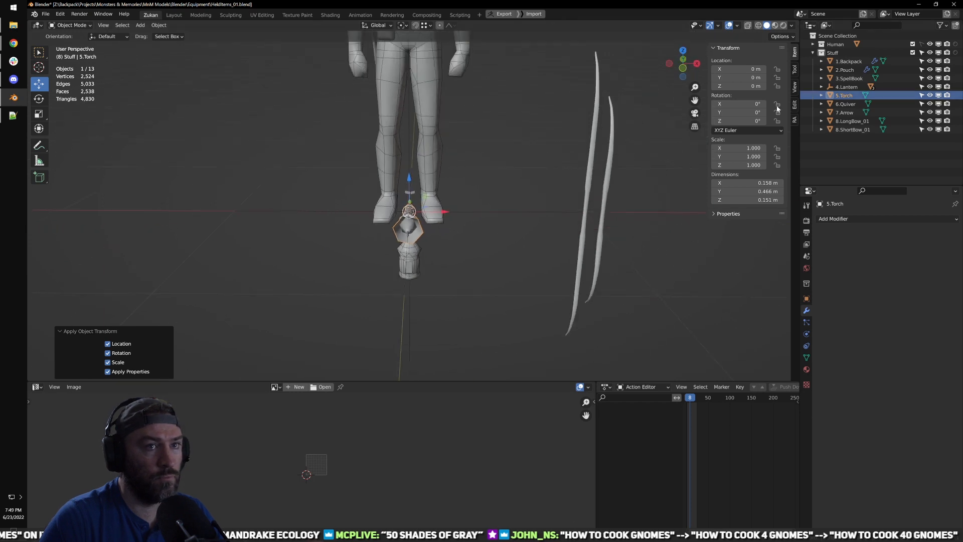
shift+middle_drag(799, 94, 795, 96)
click(848, 61)
middle_drag(456, 139, 573, 222)
click(458, 226)
key(ctrl+a)
click(510, 240)
Step: Select the quiver at the character's hip and set its X, Y and Z location to 0 m
click(450, 178)
scroll(451, 191, up, 5)
middle_drag(457, 232, 437, 234)
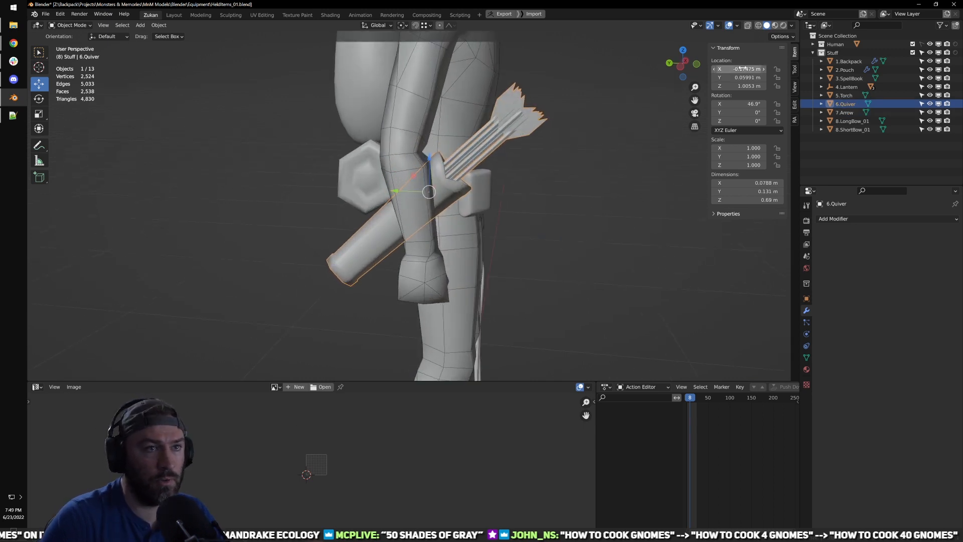
drag(743, 69, 742, 86)
text(0)
key(Return)
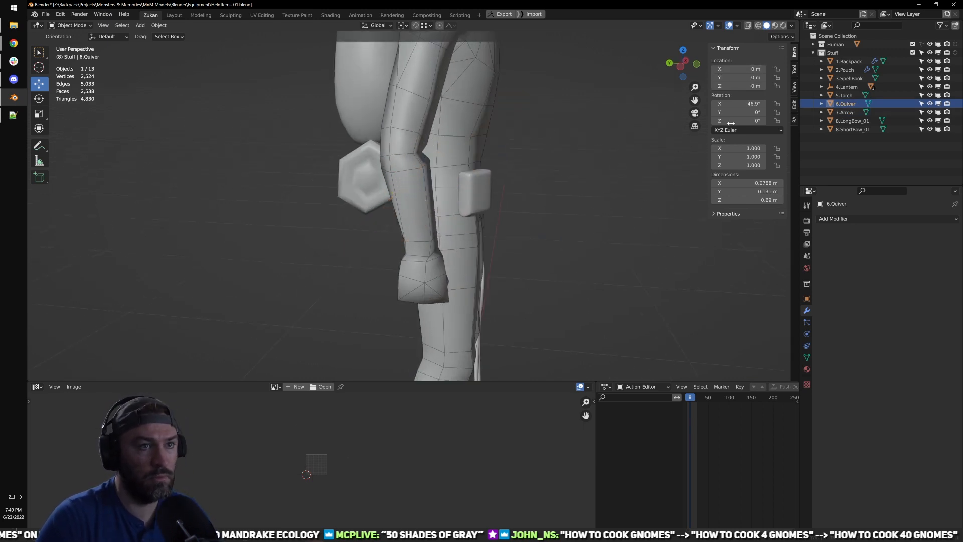
Step: Set the quiver's X rotation to 0° so it stands upright
middle_drag(601, 211, 532, 218)
middle_drag(598, 171, 703, 115)
key(shift+space)
key(r)
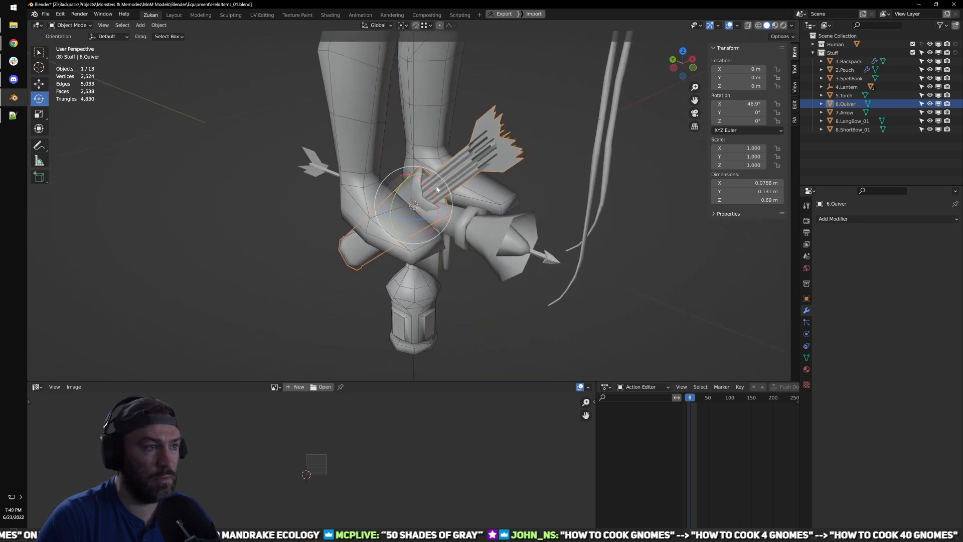
click(729, 103)
text(0)
key(Return)
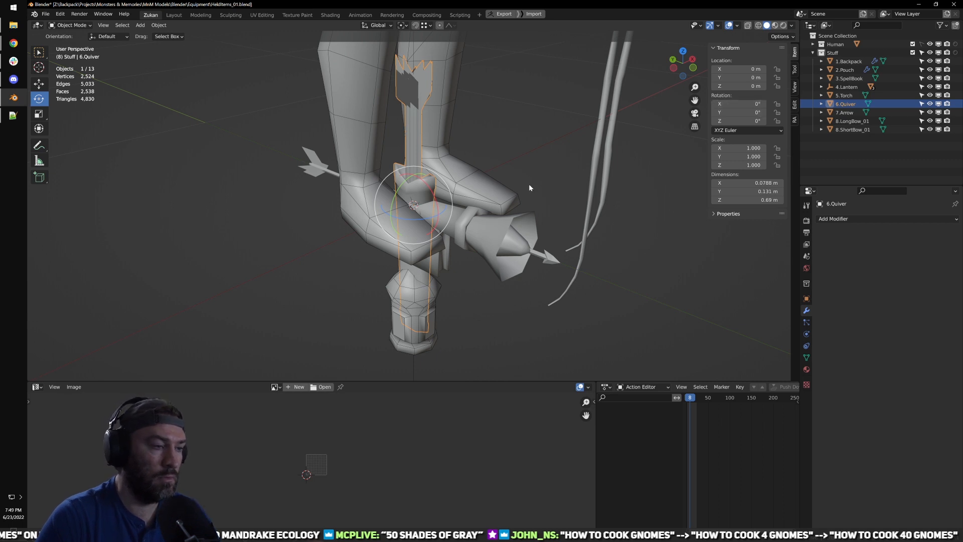
Step: Rotate the quiver 90° about the global Z axis
middle_drag(548, 171, 516, 178)
drag(414, 225, 427, 221)
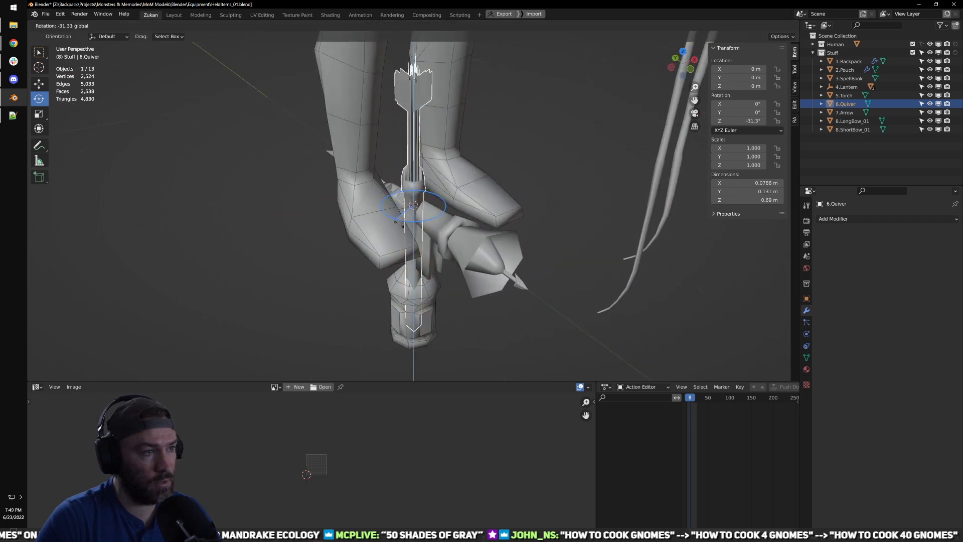
click(138, 345)
text(90)
key(Return)
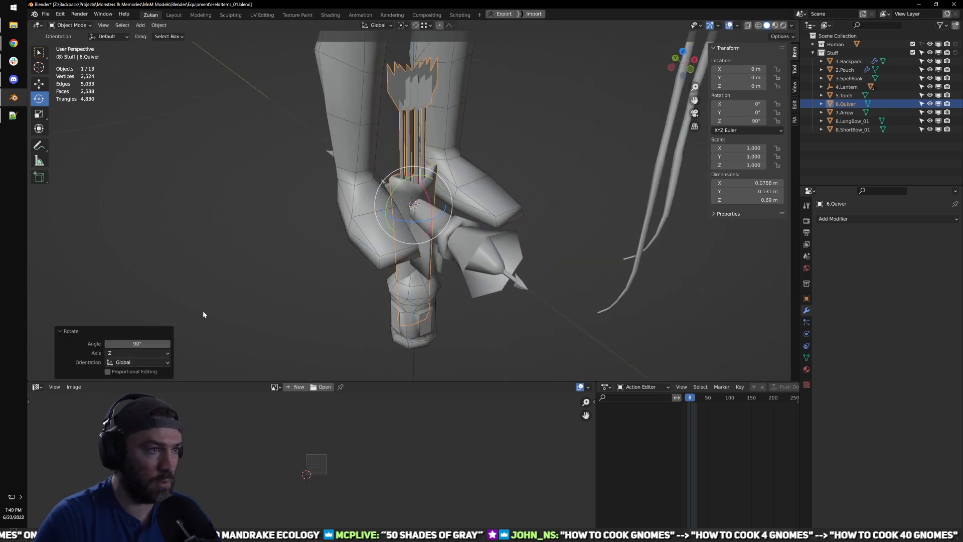
Step: Apply all transforms to the rotated quiver
middle_drag(241, 218, 281, 254)
scroll(351, 255, up, 4)
key(w)
middle_drag(384, 220, 346, 225)
scroll(468, 192, down, 4)
key(ctrl+a)
click(501, 211)
Step: Select the pouch on the front of the character's hip
click(338, 230)
shift+middle_drag(412, 274, 478, 226)
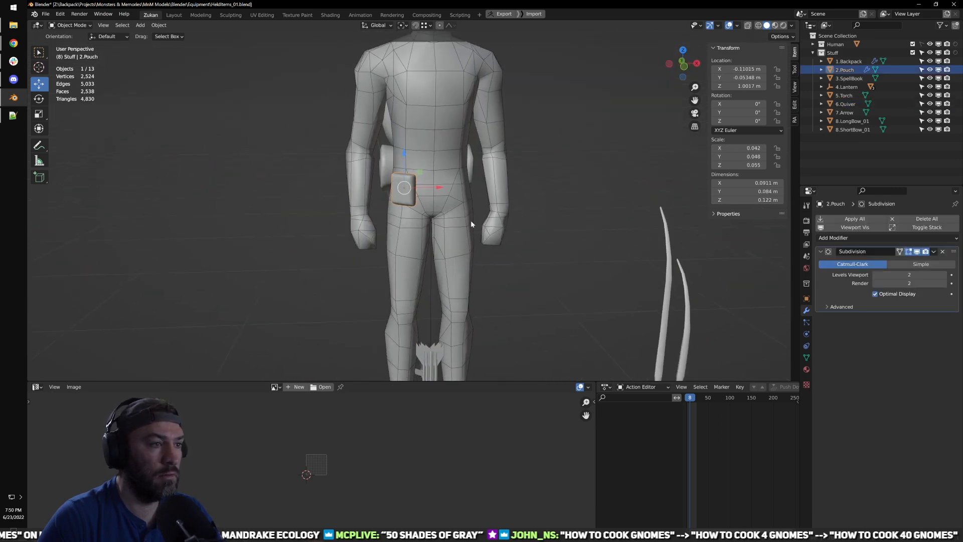
scroll(540, 195, down, 2)
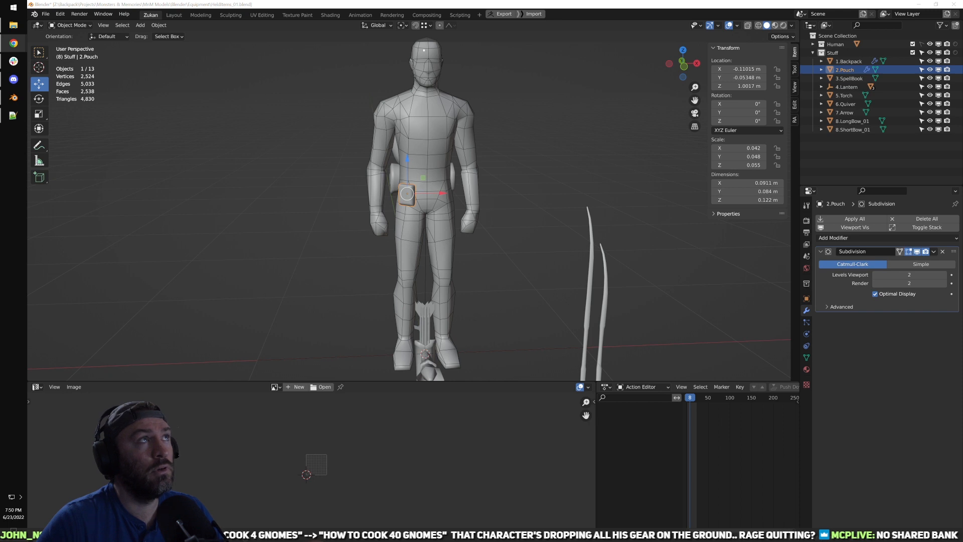
click(644, 107)
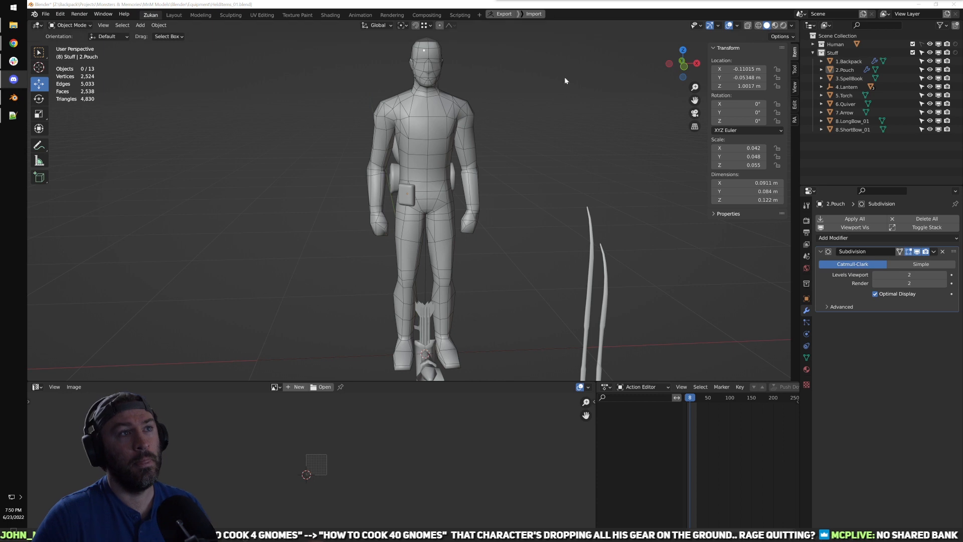
click(580, 68)
scroll(541, 176, up, 6)
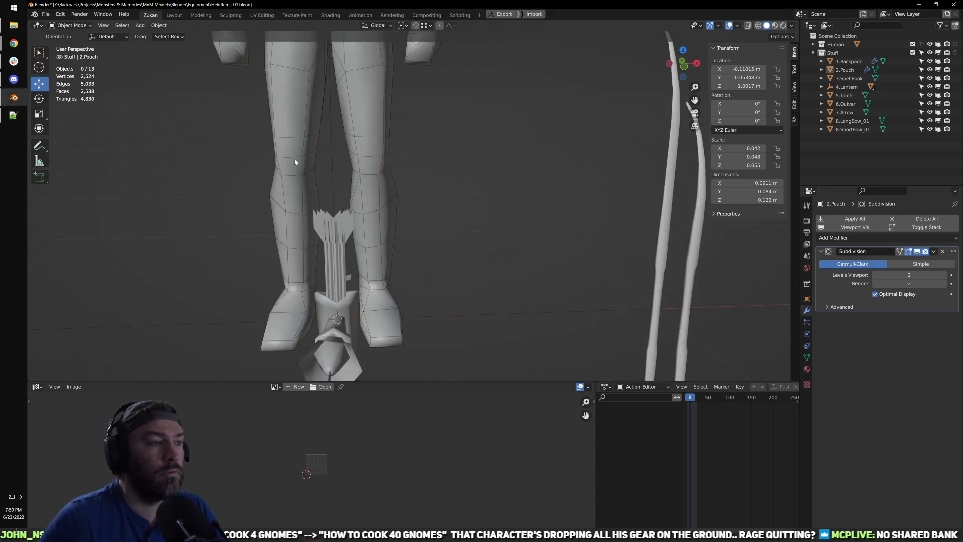
shift+middle_drag(259, 144, 439, 212)
click(357, 43)
shift+middle_drag(408, 155, 478, 254)
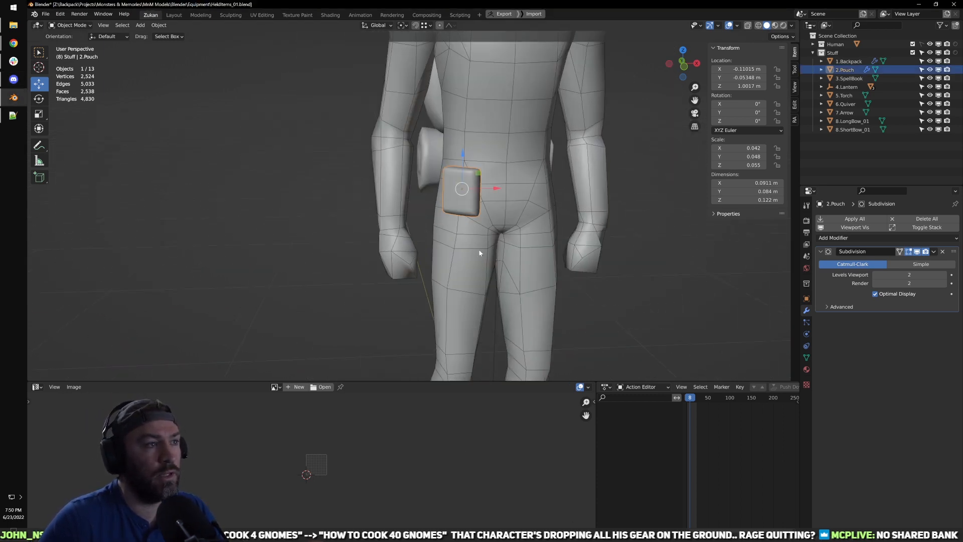
Step: Set the pouch's X, Y and Z location to 9 m
mouse_move(738, 69)
mouse_down()
mouse_move(741, 86)
mouse_move(744, 74)
mouse_up()
text(9)
key(Return)
key(KP_Decimal)
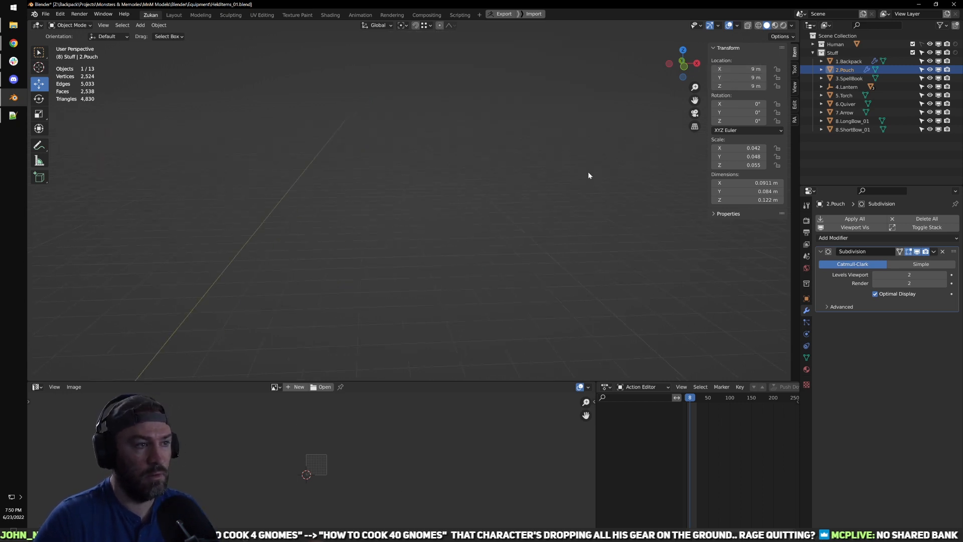
Step: Set the pouch's X, Y and Z location to 0 m and isolate it in local view
drag(735, 82, 739, 69)
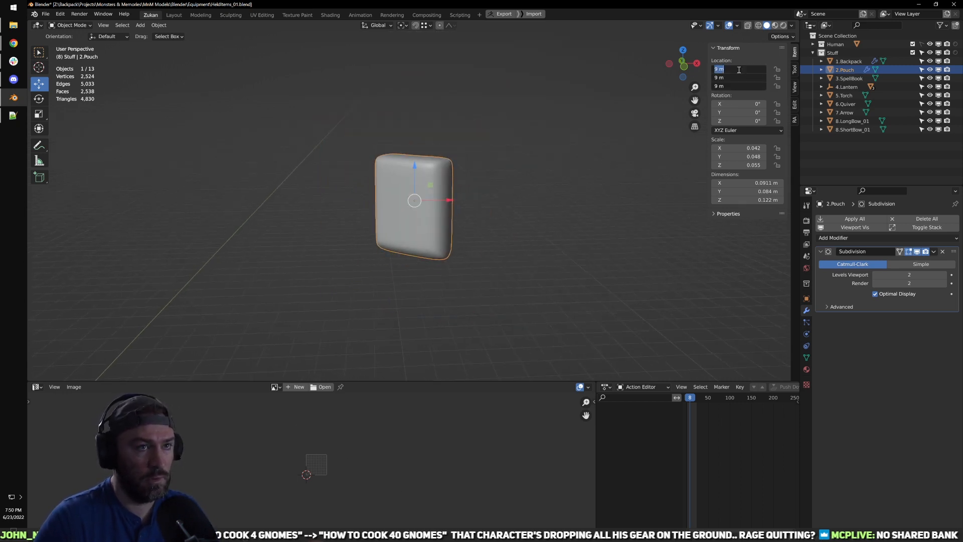
text(0)
key(Return)
key(KP_Decimal)
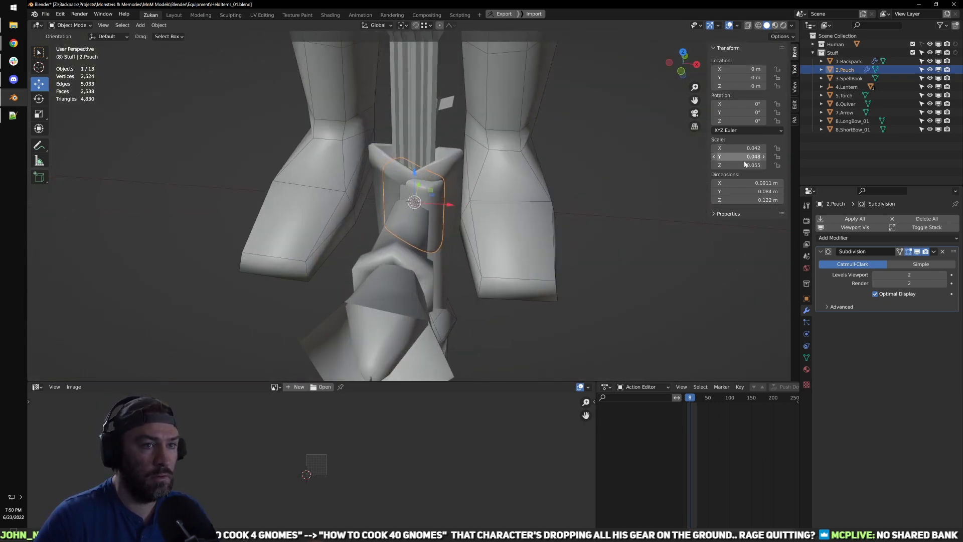
key(KP_Divide)
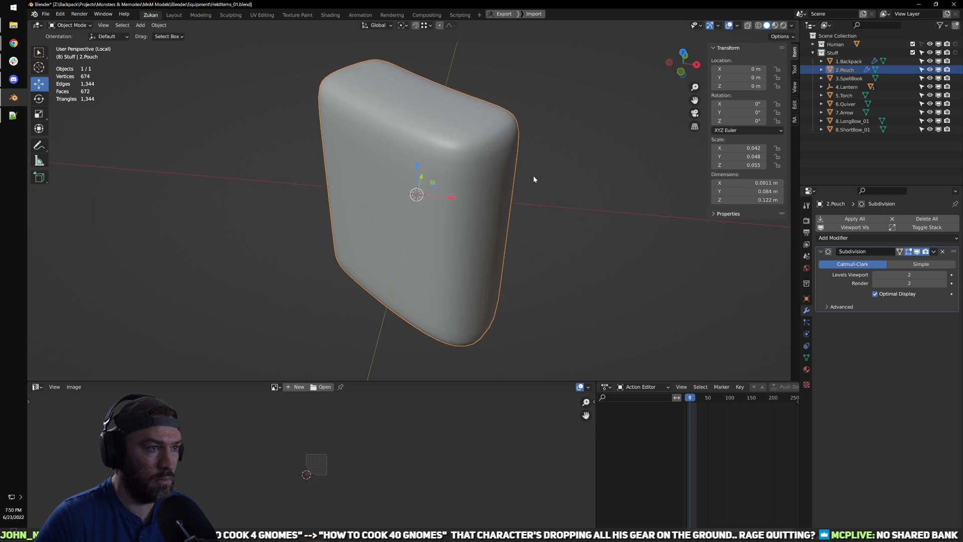
Step: Rotate the pouch about 36.4° around the global Z axis to square it up and apply all its transforms
alt+middle_drag(534, 176, 448, 240)
key(r)
drag(439, 234, 454, 212)
middle_drag(454, 212, 498, 228)
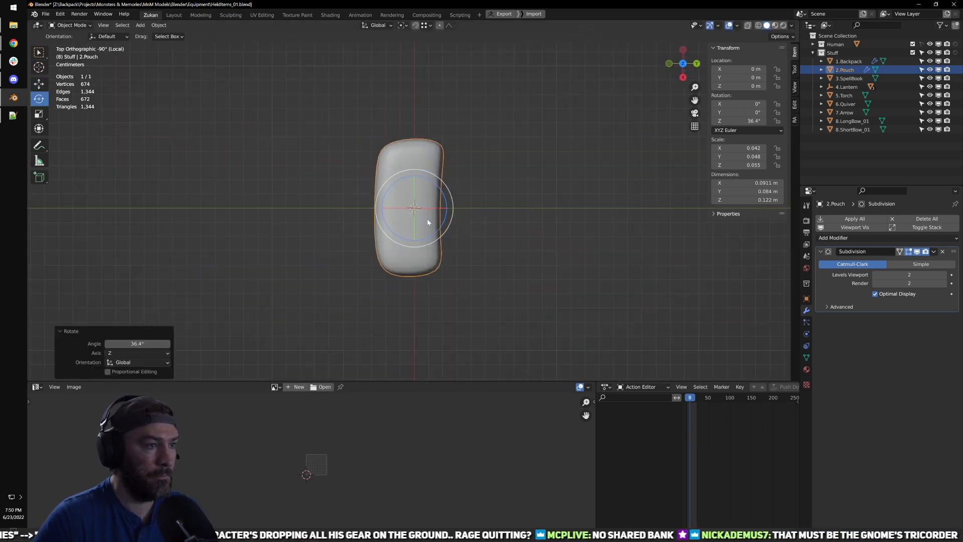
key(ctrl+a)
click(499, 228)
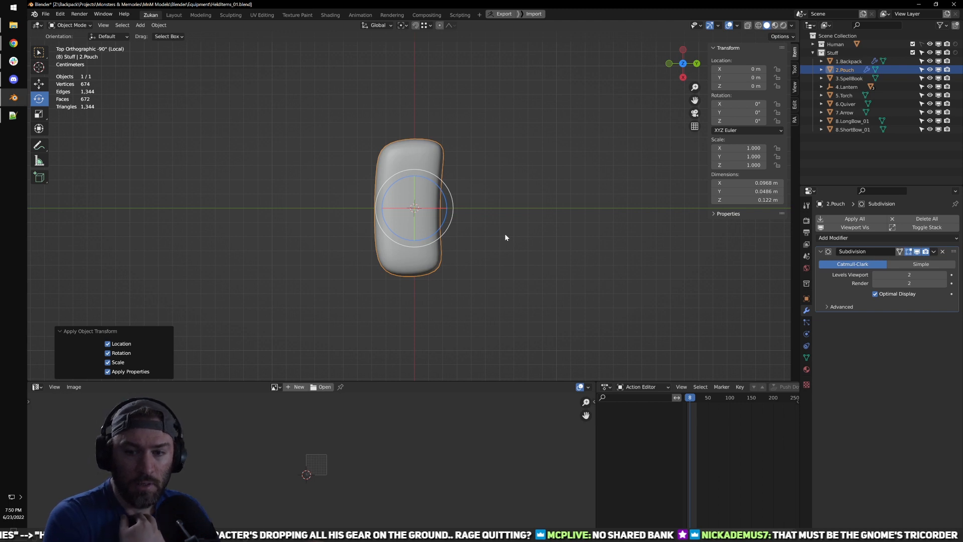
Step: Apply the pouch's Subdivision modifier and check the resulting mesh in Edit Mode
middle_drag(574, 180, 639, 195)
key(Tab)
scroll(471, 213, up, 3)
key(Tab)
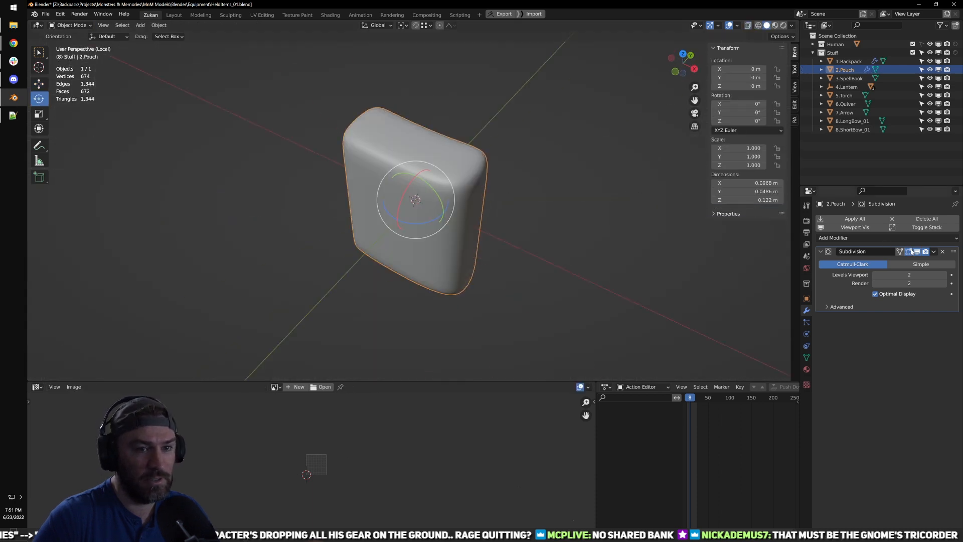
click(934, 252)
click(912, 261)
key(Tab)
middle_drag(563, 230, 480, 174)
scroll(457, 243, up, 1)
middle_drag(456, 243, 457, 205)
middle_drag(464, 155, 518, 188)
key(Tab)
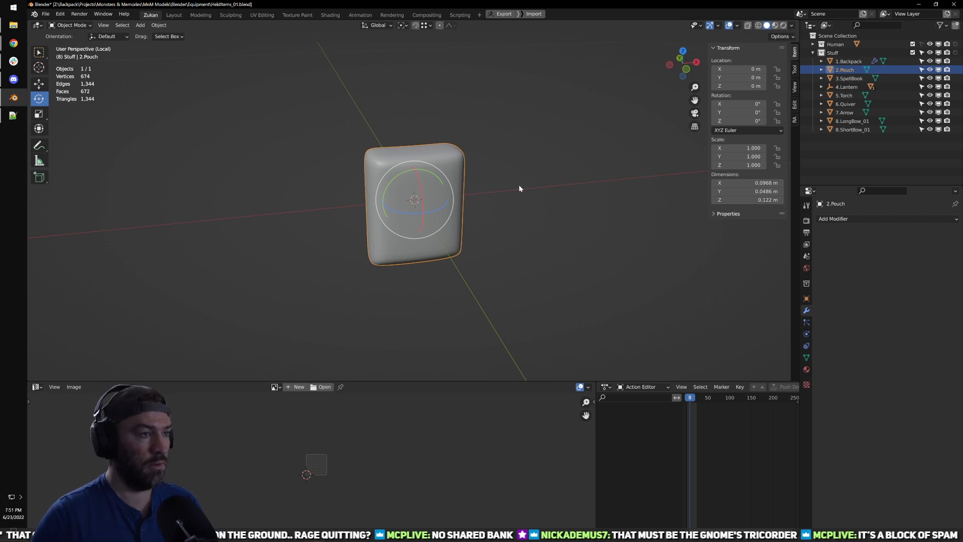
Step: View the pouch from the front and make it unselectable in the viewport
scroll(502, 158, up, 5)
scroll(503, 159, down, 1)
middle_drag(525, 201, 503, 192)
scroll(502, 170, down, 1)
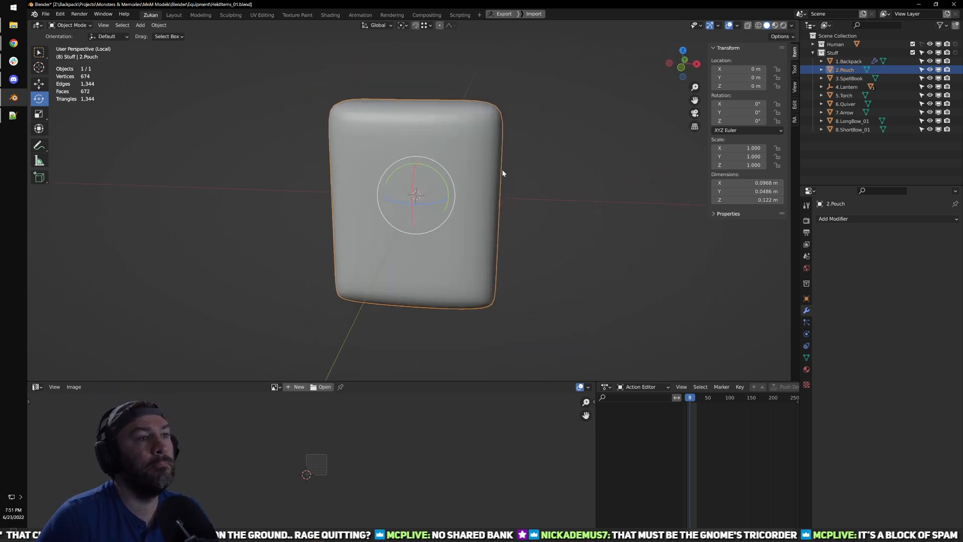
key(KP_1)
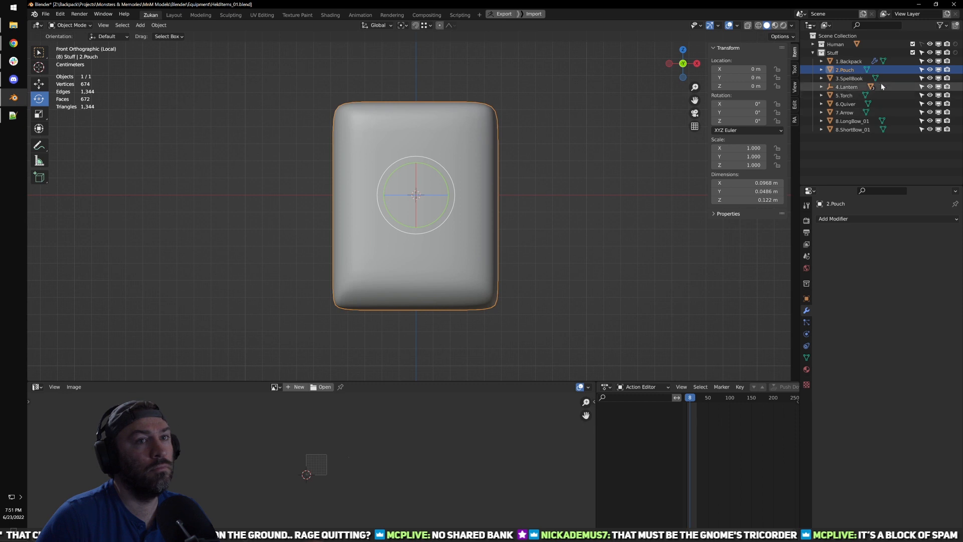
click(922, 70)
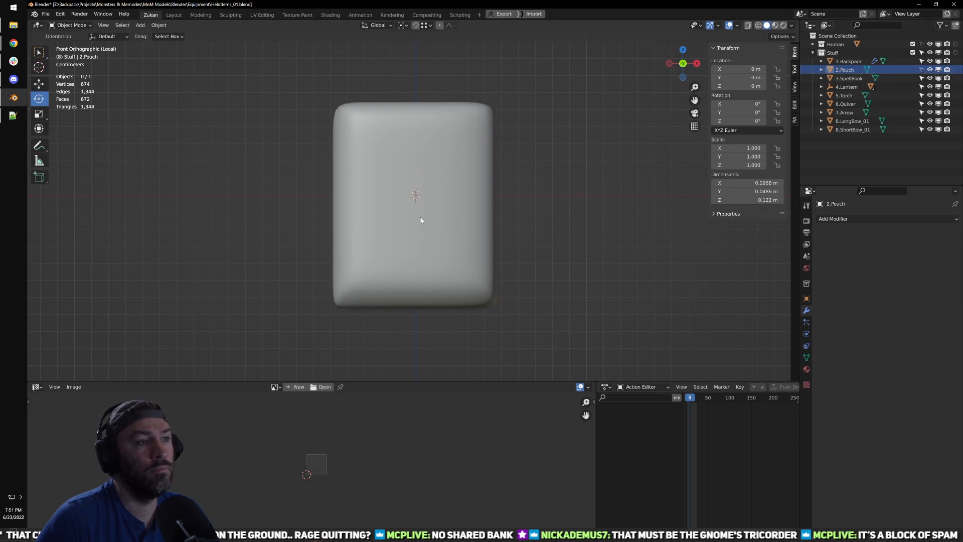
Step: Add a plane mesh on the pouch and scale it down to about 0.205 m square
key(shift+a)
mouse_move(419, 211)
mouse_move(406, 129)
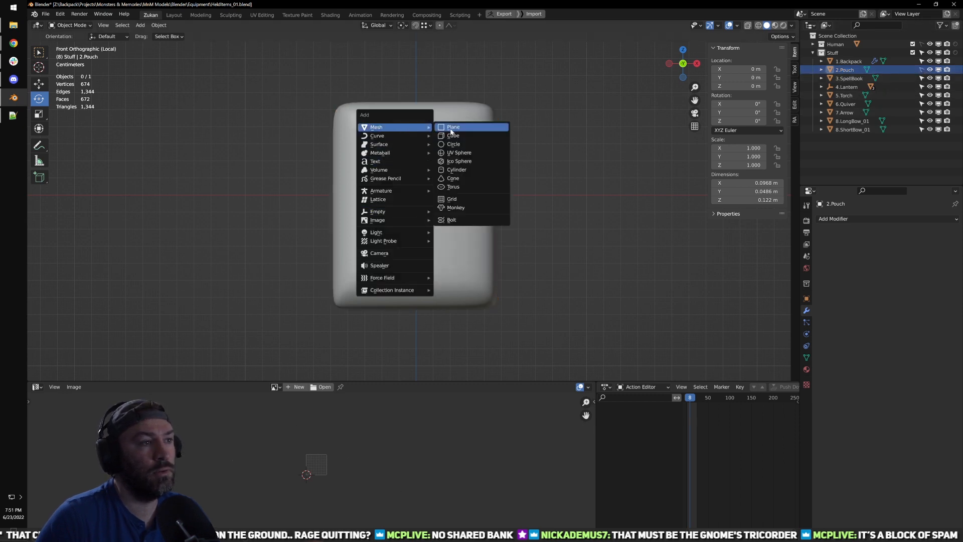
click(454, 131)
scroll(500, 199, down, 3)
middle_drag(500, 199, 488, 238)
key(s)
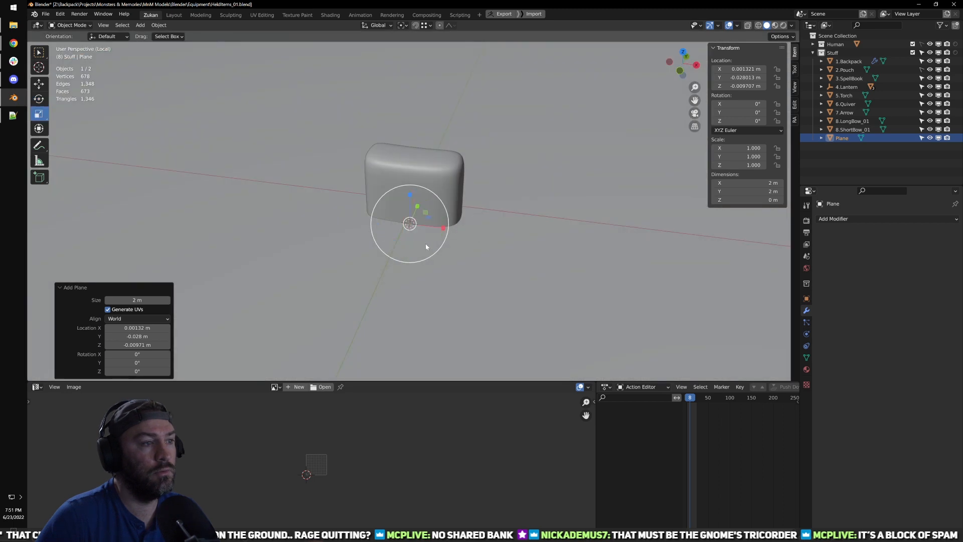
drag(430, 245, 417, 228)
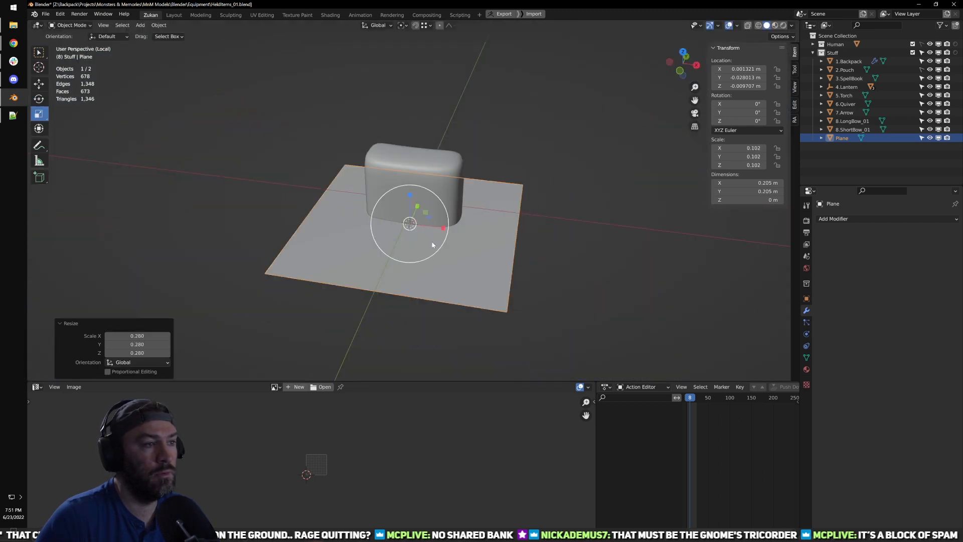
Step: Select the plane's two vertices on the negative X side and set their median local X position to 0
key(Tab)
key(ctrl+Tab)
click(357, 184)
click(346, 167)
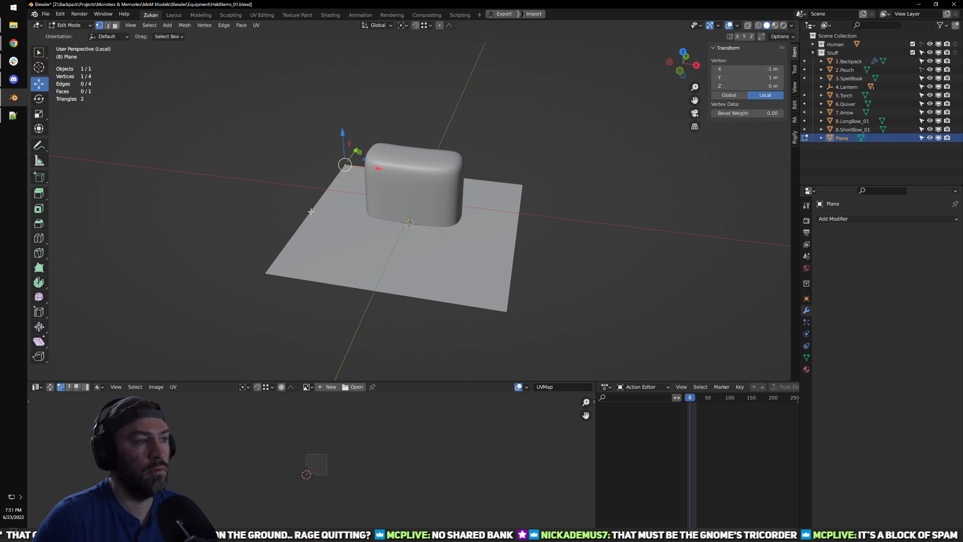
shift+click(265, 273)
key(g)
drag(434, 236, 433, 235)
click(763, 69)
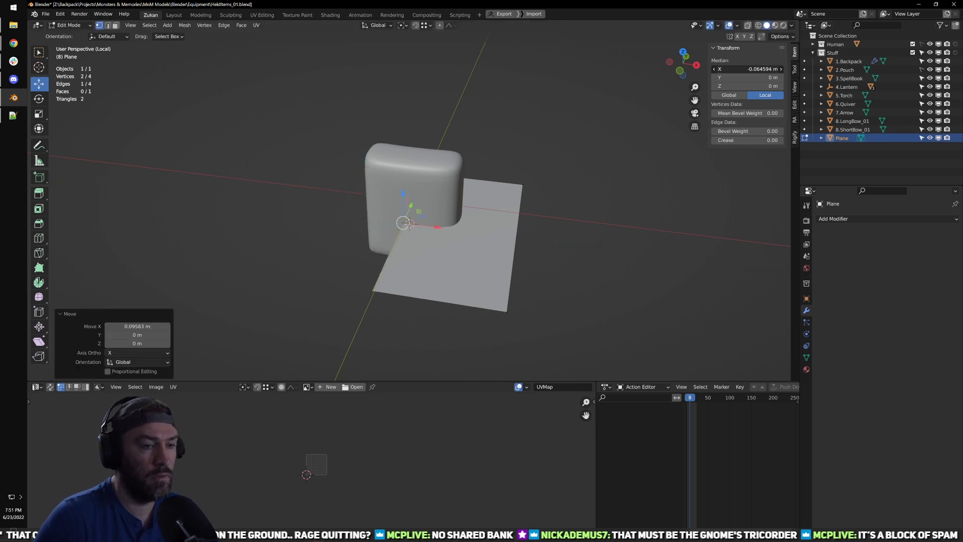
text(0)
key(Return)
Step: Apply all of the plane's transforms and set the inner edge's X position to 0 m
middle_drag(672, 141, 497, 221)
key(Tab)
key(ctrl+a)
click(496, 224)
key(Tab)
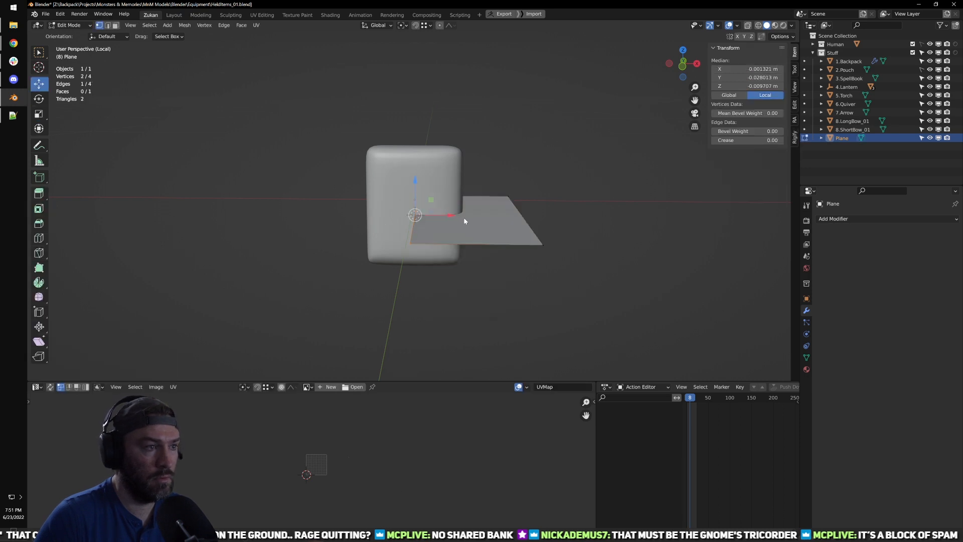
drag(450, 214, 445, 212)
click(743, 70)
text(0)
key(Return)
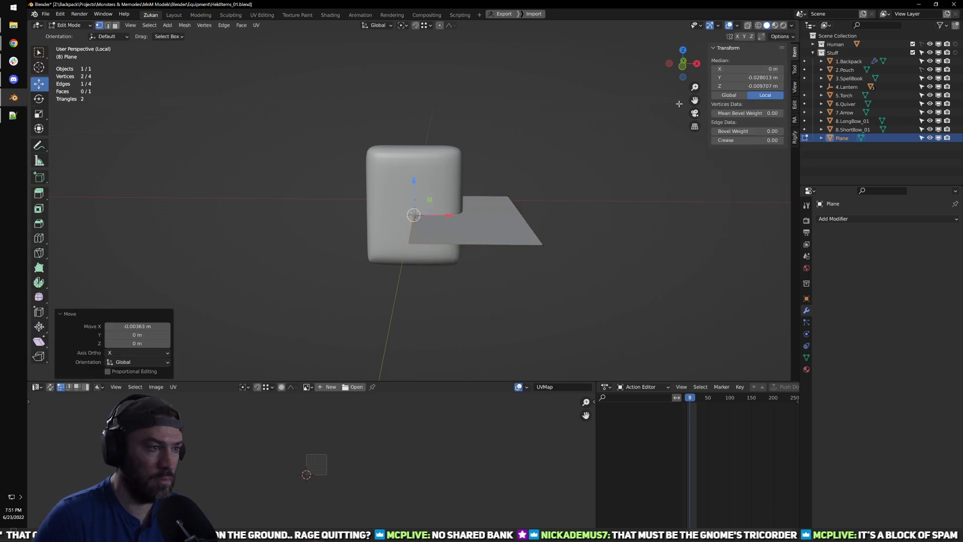
Step: Apply all transforms to the halved plane again and check its alignment from the front
key(KP_1)
scroll(522, 200, up, 3)
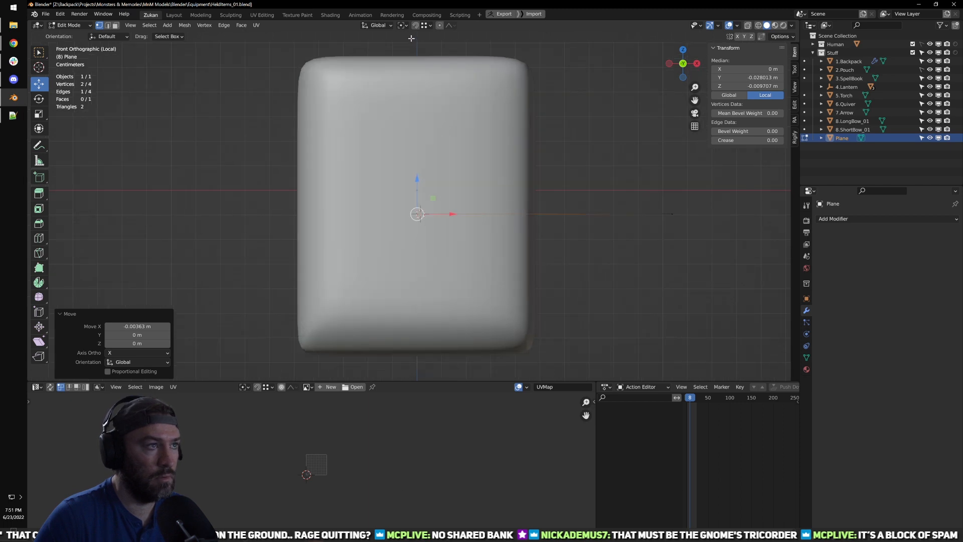
middle_drag(488, 148, 538, 203)
key(Tab)
key(ctrl+a)
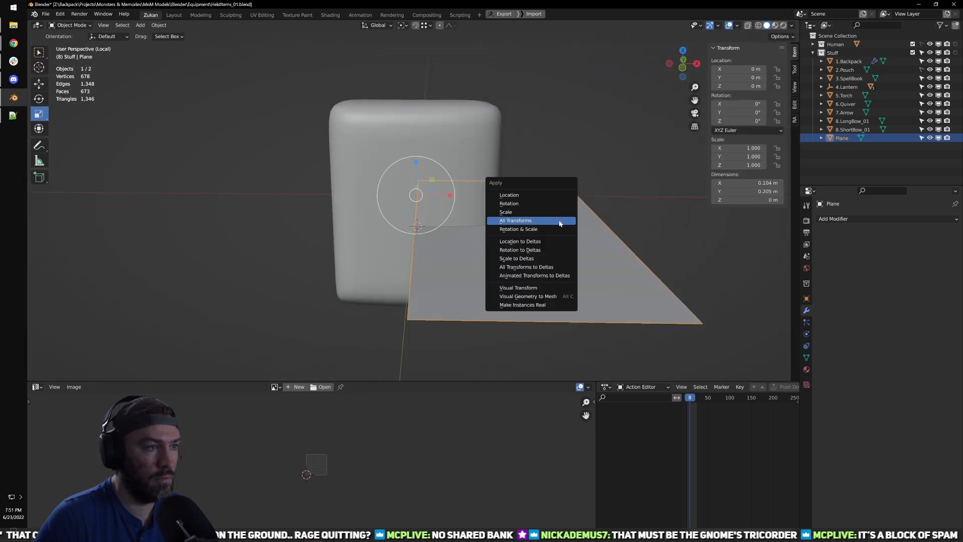
key(ctrl+a)
click(554, 215)
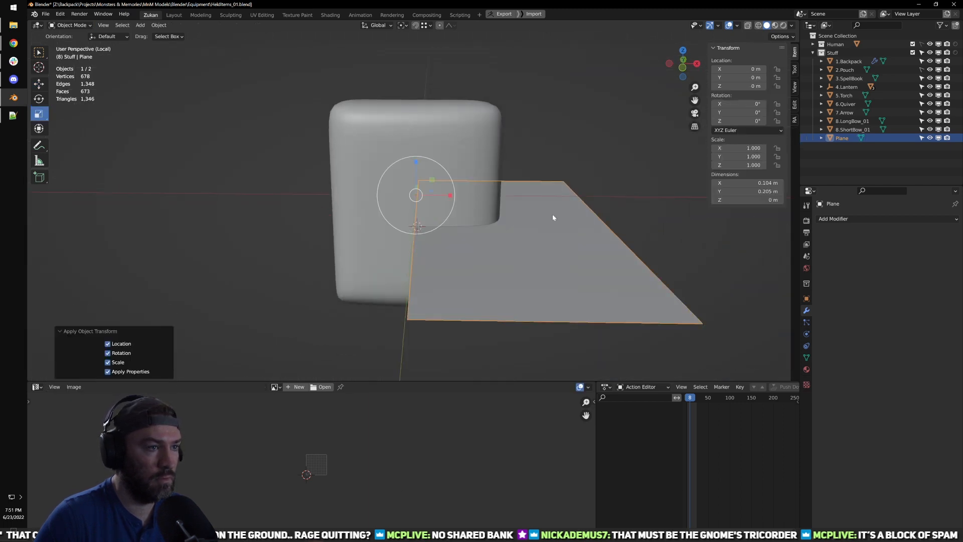
middle_drag(552, 213, 498, 221)
key(KP_1)
scroll(505, 216, up, 2)
scroll(527, 210, down, 2)
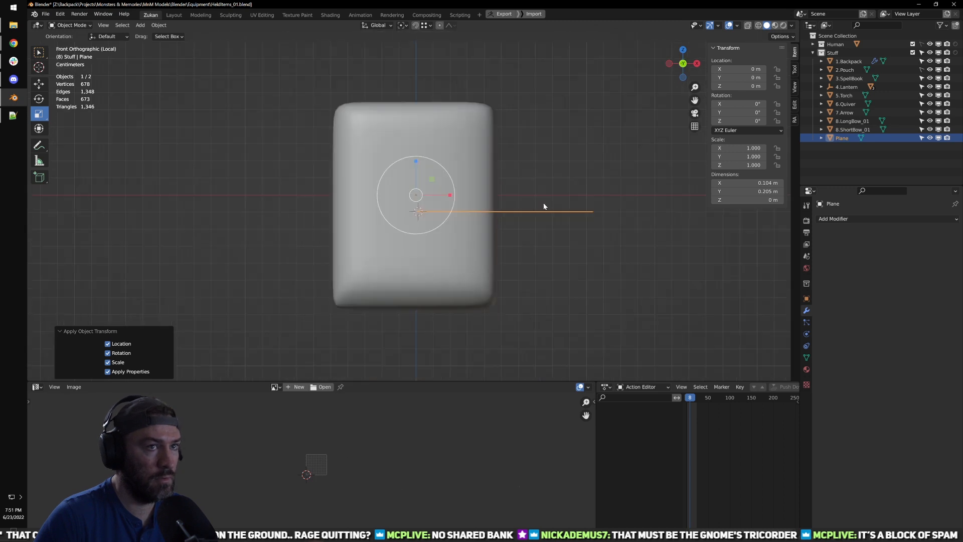
Step: Reselect the plane's inner vertices in wireframe shading and place their edge at X 0 m
key(Tab)
middle_drag(509, 215, 535, 200)
key(ctrl+Tab)
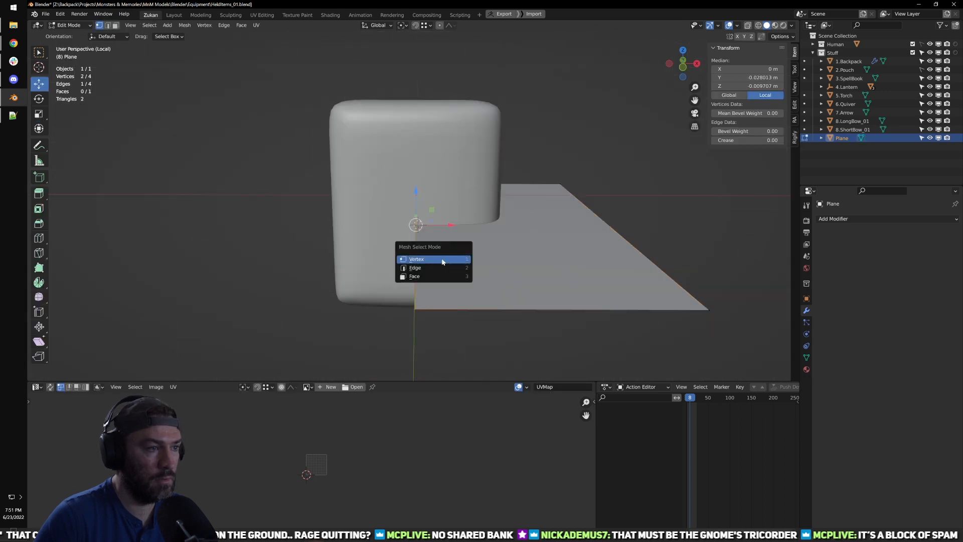
click(444, 260)
key(z)
drag(349, 137, 462, 355)
drag(447, 224, 434, 225)
click(742, 70)
text(0)
key(Return)
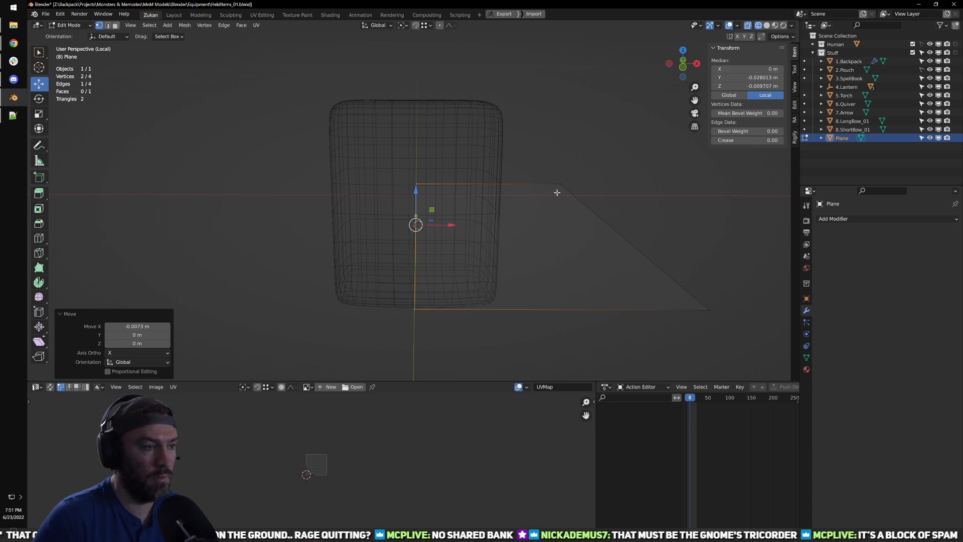
Step: Rotate the whole half-plane mesh about 86.9° around the X axis so it stands upright
scroll(501, 266, down, 4)
middle_drag(516, 230, 400, 255)
key(a)
key(a)
key(r)
drag(420, 207, 367, 200)
middle_drag(355, 229, 451, 231)
Step: Pull the upright plane's upper, lower and outer edges inward in front view to match the pouch's outline
key(KP_1)
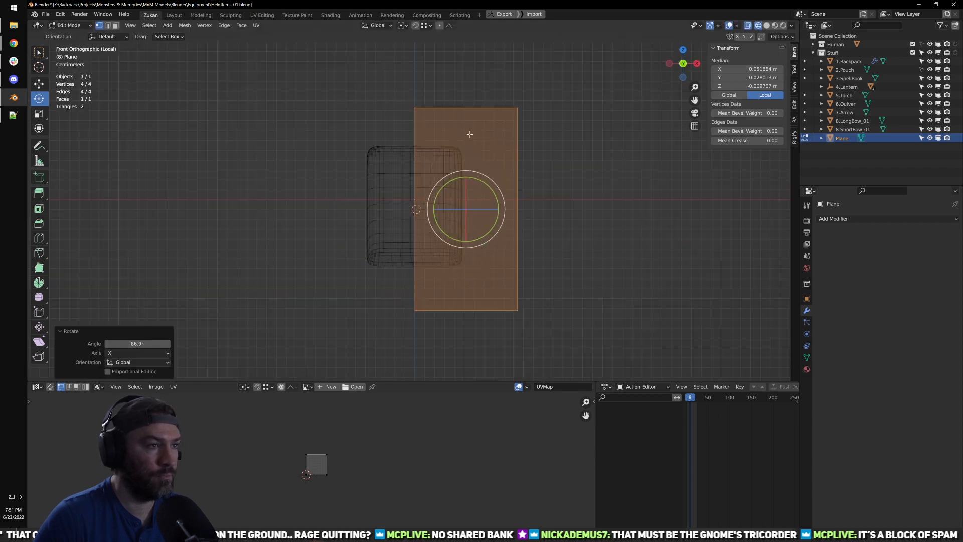
click(381, 119)
drag(459, 111, 457, 154)
drag(344, 286, 560, 375)
drag(458, 306, 456, 265)
drag(464, 140, 538, 310)
drag(548, 239, 474, 231)
Step: Extrude the panel's outer edge backward along the pouch's side and align the new edge with a scale of 0
middle_drag(474, 232, 477, 275)
key(e)
click(503, 267)
scroll(469, 267, up, 2)
drag(456, 251, 468, 250)
key(s)
key(0)
Step: Enable snapping in solid shading and snap the panel's lower front corner vertex onto the pouch's surface
shift+middle_drag(422, 343, 447, 282)
scroll(448, 281, up, 2)
key(ctrl+Tab)
click(393, 312)
click(385, 316)
middle_drag(384, 316, 432, 326)
key(z)
key(a)
key(shift+Tab)
drag(428, 320, 449, 281)
key(g)
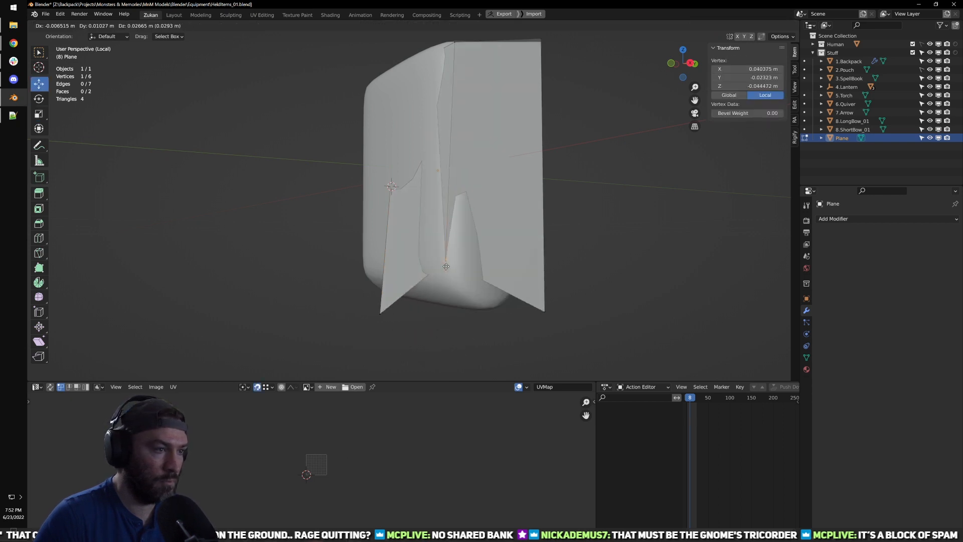
middle_drag(522, 313, 501, 317)
key(KP_1)
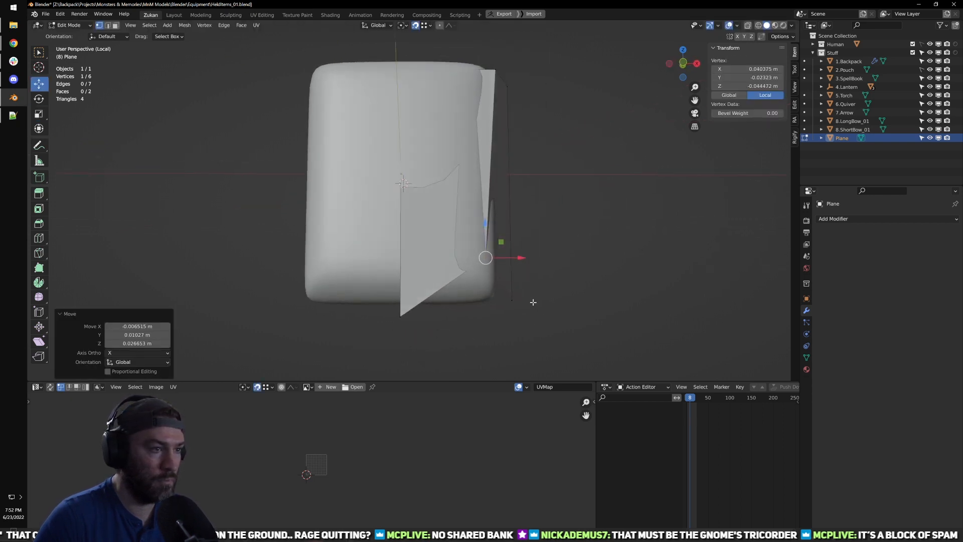
Step: Snap the panel's lower centre vertex and lower rear side vertex onto the pouch
key(g)
drag(402, 270, 401, 264)
middle_drag(502, 272, 434, 289)
key(KP_3)
drag(454, 286, 505, 333)
drag(481, 303, 421, 108)
shift+middle_drag(421, 109, 468, 231)
Step: Snap the panel's upper front corner and upper rear side vertices onto the pouch's upper edge
click(467, 219)
drag(467, 220, 453, 213)
middle_drag(536, 219, 497, 216)
mouse_move(509, 208)
mouse_down()
mouse_move(548, 240)
mouse_move(508, 215)
mouse_up()
middle_drag(441, 204, 518, 200)
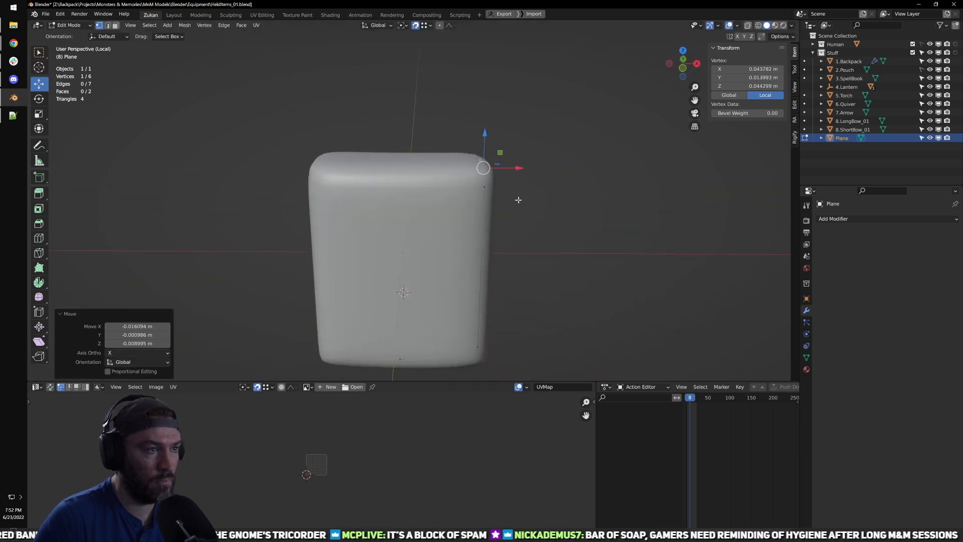
Step: Select the panel's upper centre vertex through the pouch and snap it onto the pouch's front surface
key(shift+z)
drag(368, 155, 429, 192)
middle_drag(429, 193, 401, 212)
key(shift+z)
drag(406, 180, 401, 196)
middle_drag(499, 244, 400, 220)
Step: Return to Object Mode, turn snapping off and hide the original pouch
key(Tab)
middle_drag(492, 233, 580, 177)
click(579, 174)
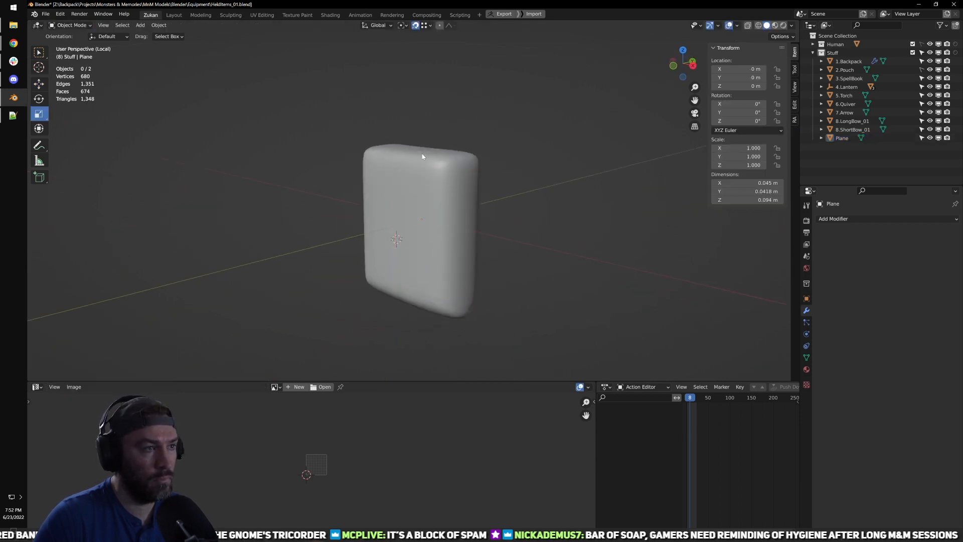
key(shift+Tab)
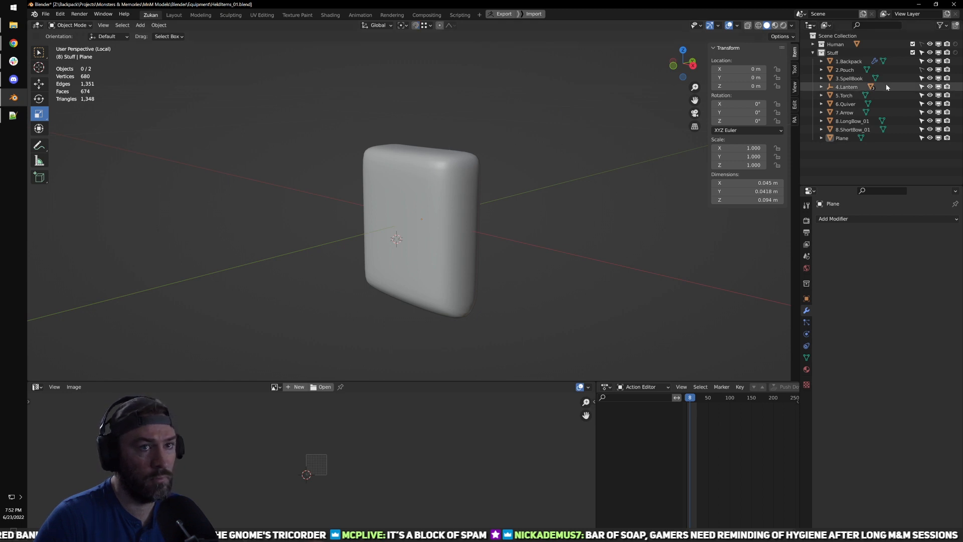
click(929, 70)
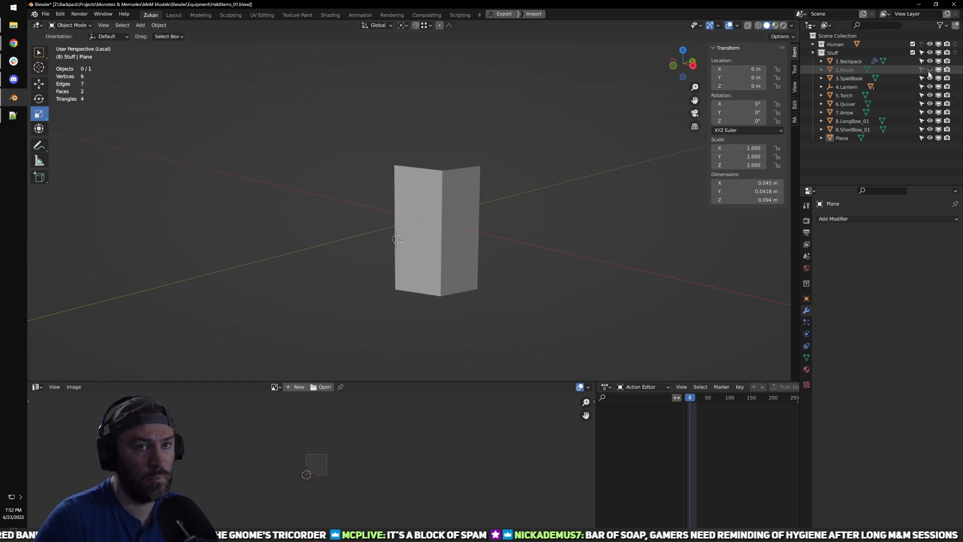
Step: Select the panel's inner edge vertices in wireframe front view and align them with an X scale of 0
click(466, 229)
key(KP_1)
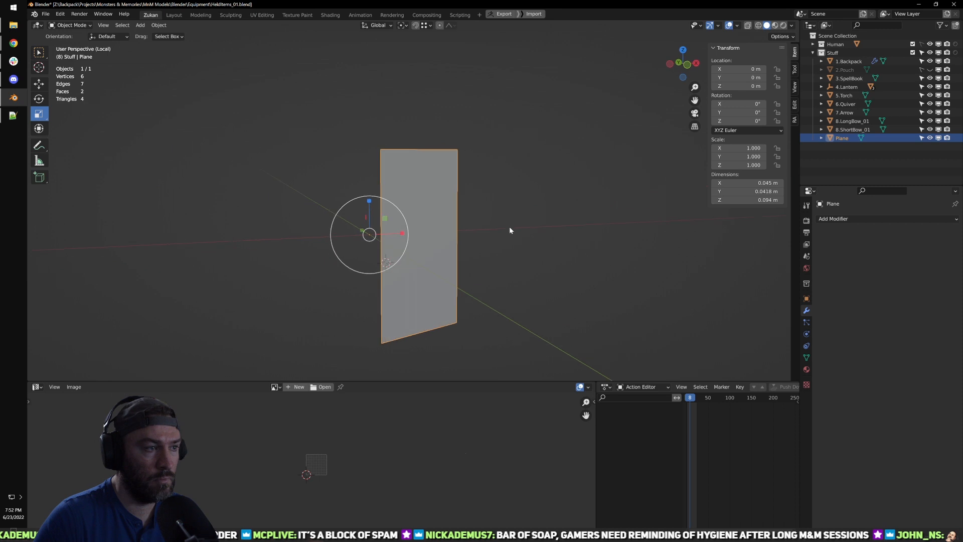
key(Tab)
key(ctrl+Tab)
click(488, 233)
key(z)
scroll(361, 181, down, 2)
drag(304, 113, 397, 361)
key(s)
drag(421, 234, 414, 233)
key(0)
scroll(625, 175, up, 2)
Step: Set the aligned inner edge's X position to 0 m and return to Object Mode
click(748, 68)
text(0)
key(Return)
key(g)
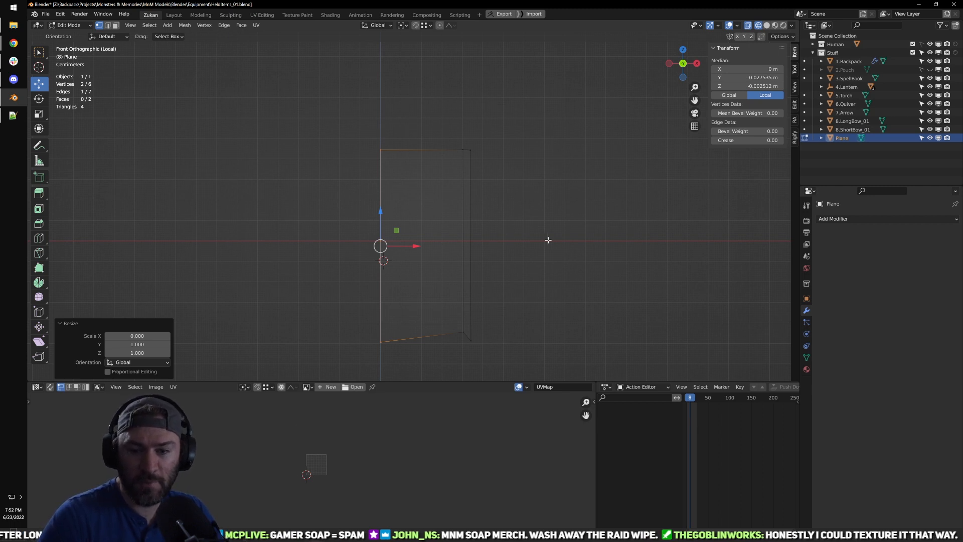
middle_drag(571, 225, 527, 239)
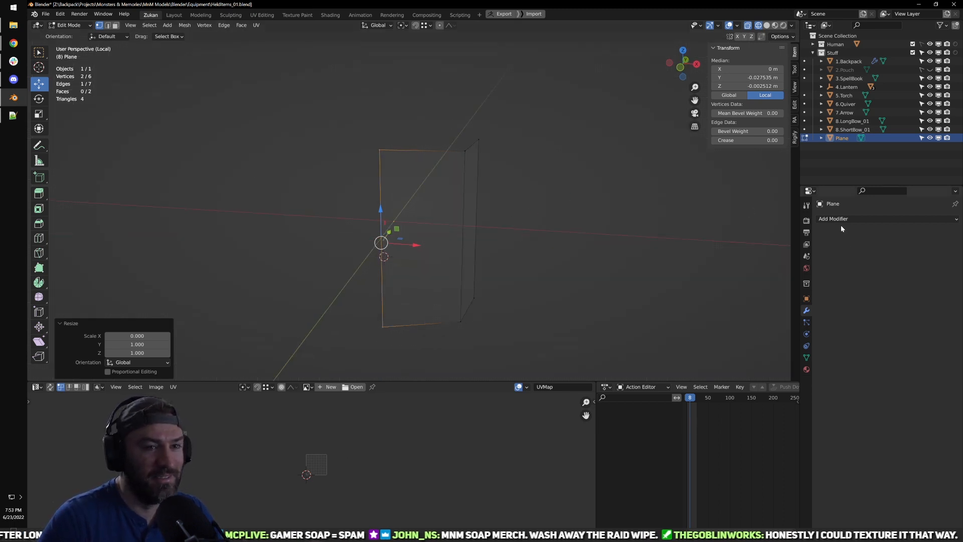
key(Tab)
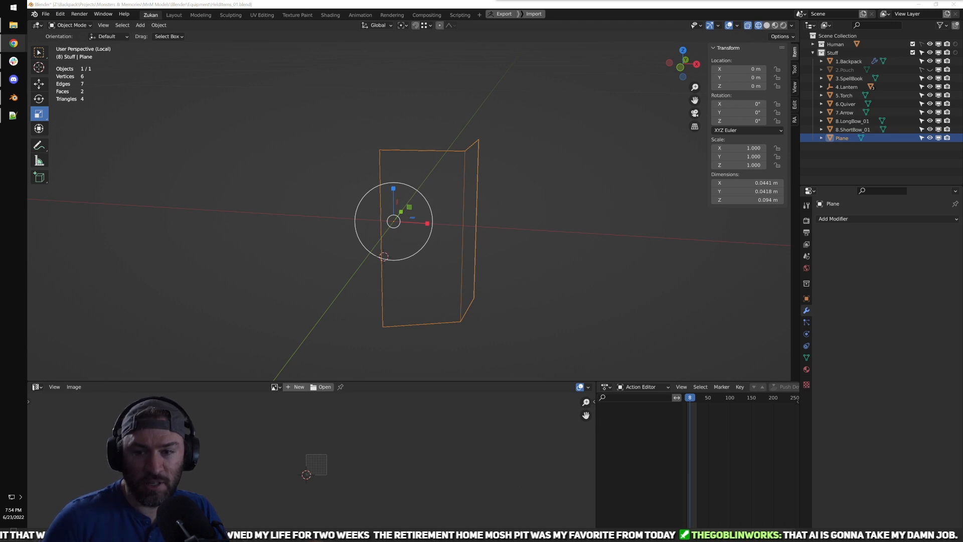
Step: Add a Mirror modifier to the plane object to complete the other half of the pouch shell
click(644, 8)
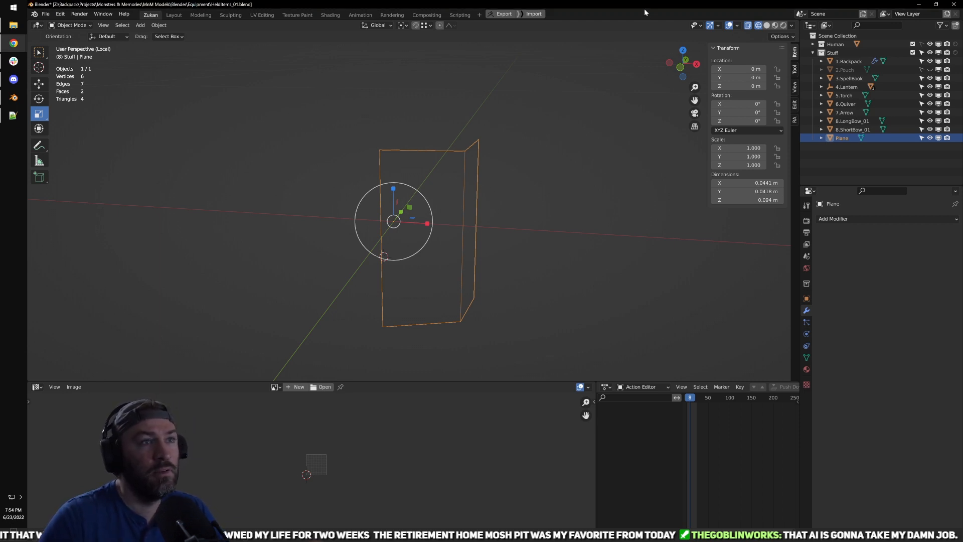
middle_drag(522, 157, 527, 126)
key(Tab)
middle_drag(492, 194, 766, 256)
key(Tab)
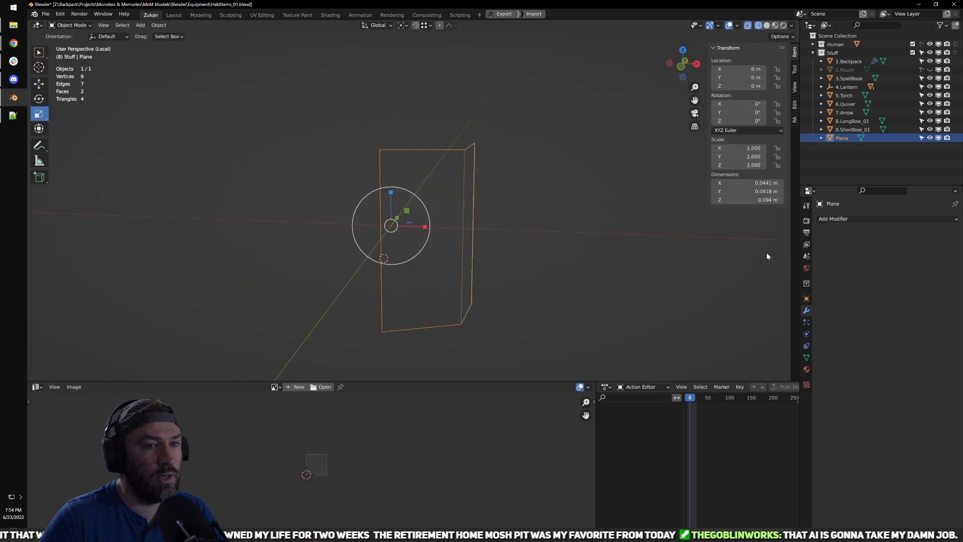
click(830, 221)
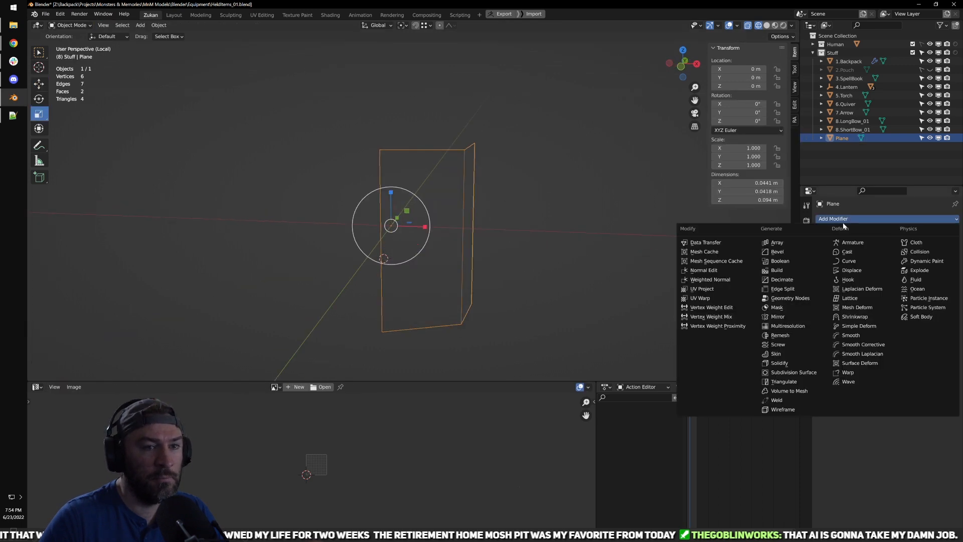
click(792, 316)
Step: Extrude the side panel's rear vertical edge across the back to the centreline, setting its X position to 0 m
middle_drag(540, 233, 471, 251)
key(Tab)
middle_drag(592, 266, 462, 302)
key(ctrl+Tab)
click(535, 268)
click(449, 285)
key(e)
right_click(504, 286)
drag(371, 317, 450, 297)
click(760, 66)
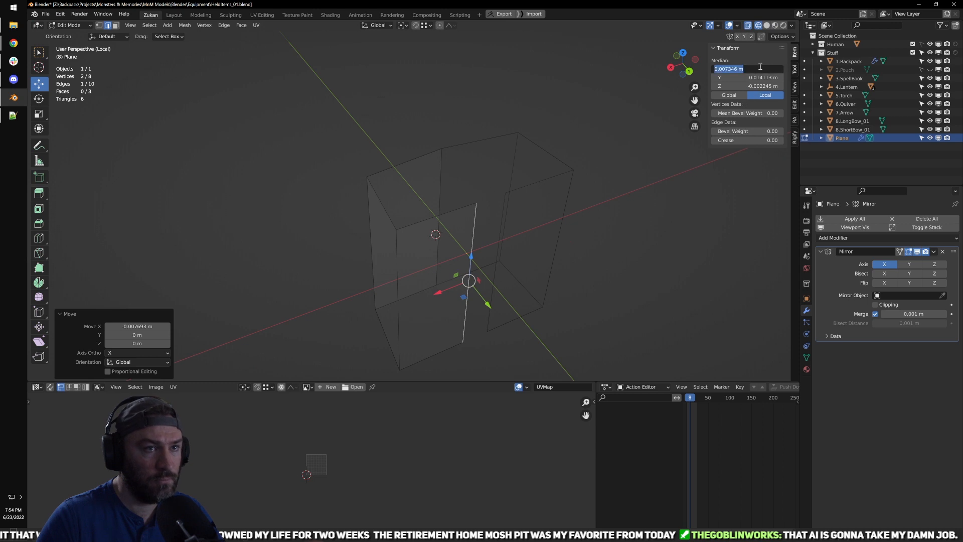
text(0)
key(Return)
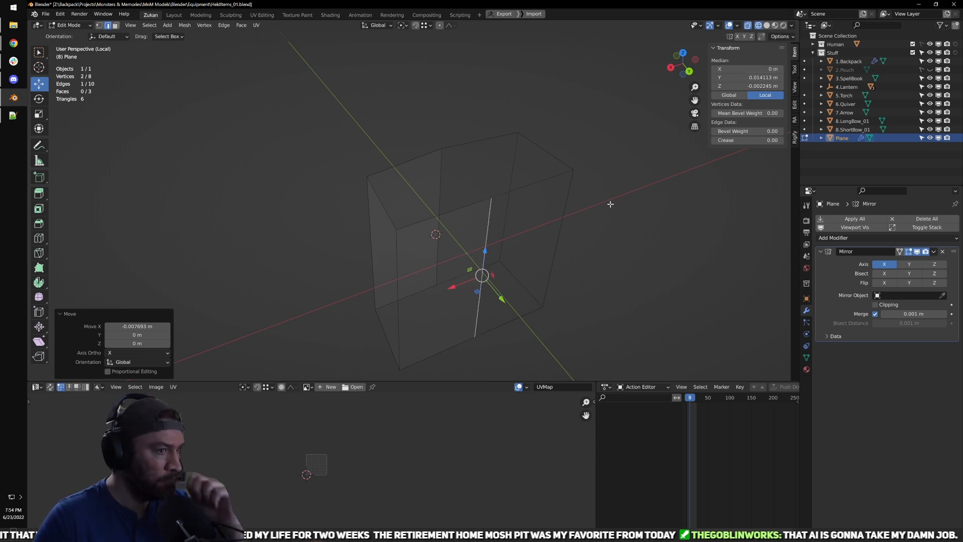
Step: Extrude the back panel's upper edge upward and forward in solid shading to begin the pouch's lid
middle_drag(403, 279, 501, 165)
mouse_move(528, 301)
middle_down()
mouse_move(522, 232)
mouse_move(537, 270)
middle_up()
key(alt+z)
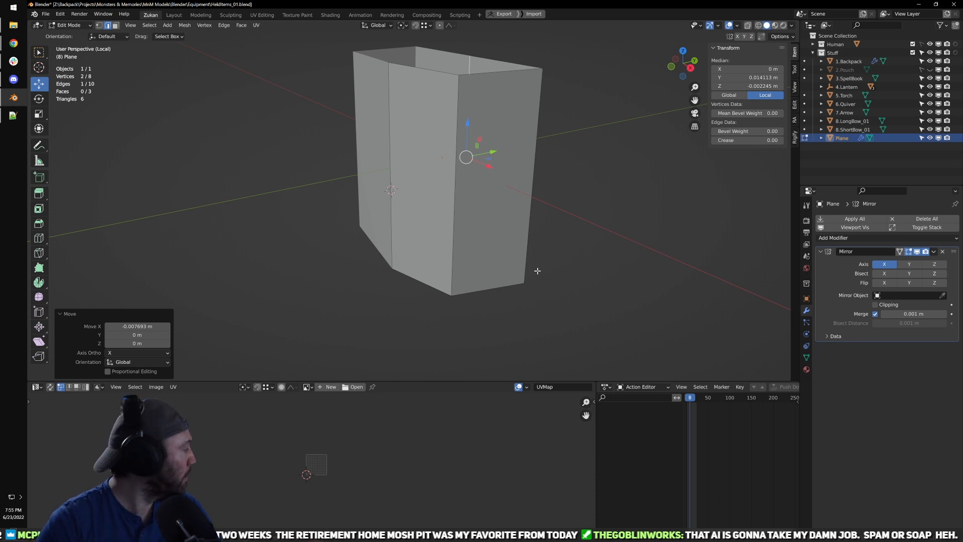
middle_drag(536, 270, 535, 249)
scroll(535, 249, down, 3)
middle_drag(521, 170, 480, 178)
scroll(510, 157, up, 1)
key(ctrl+Tab)
click(517, 176)
key(ctrl+Tab)
click(524, 157)
click(485, 190)
key(e)
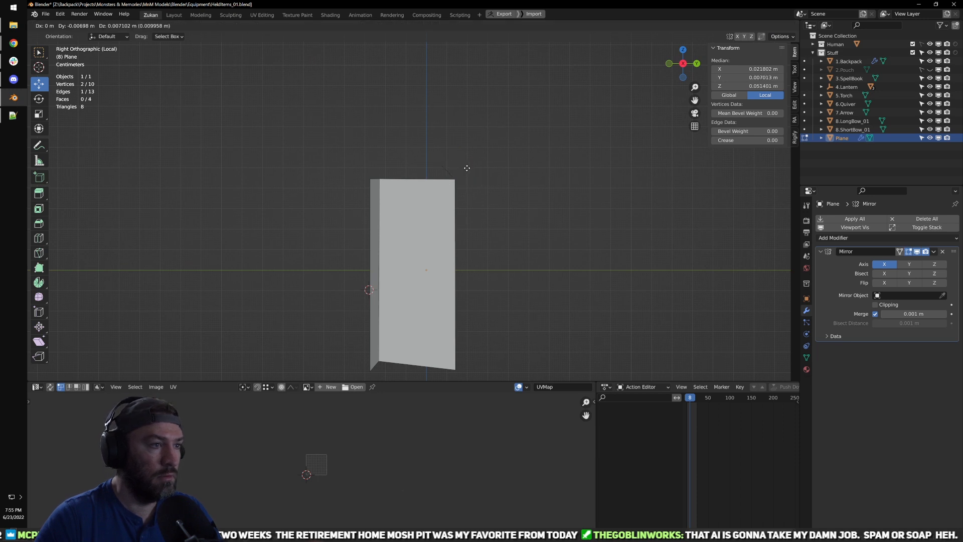
click(466, 167)
Step: Extrude the lid's leading edge forward across the opening and down over the pouch's front in successive segments
key(e)
click(394, 170)
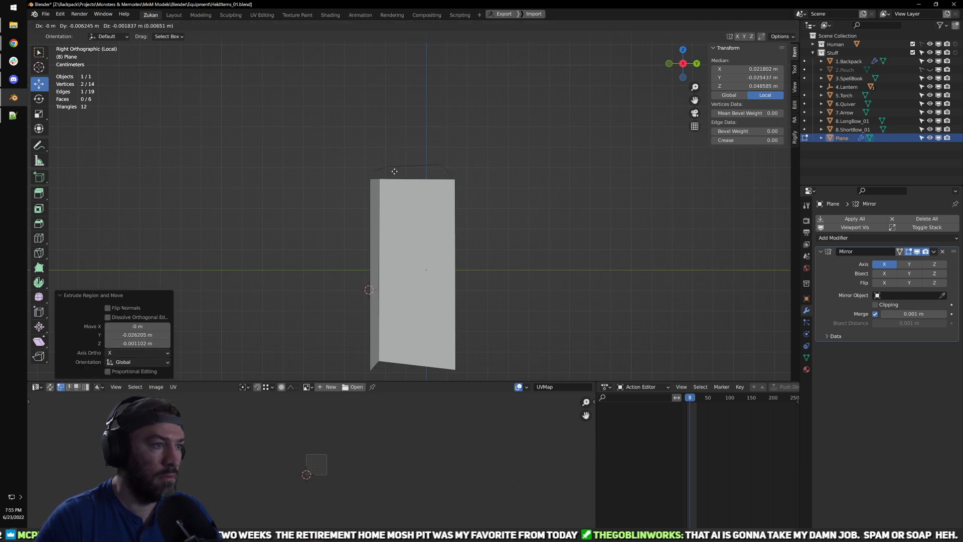
middle_drag(396, 174, 488, 211)
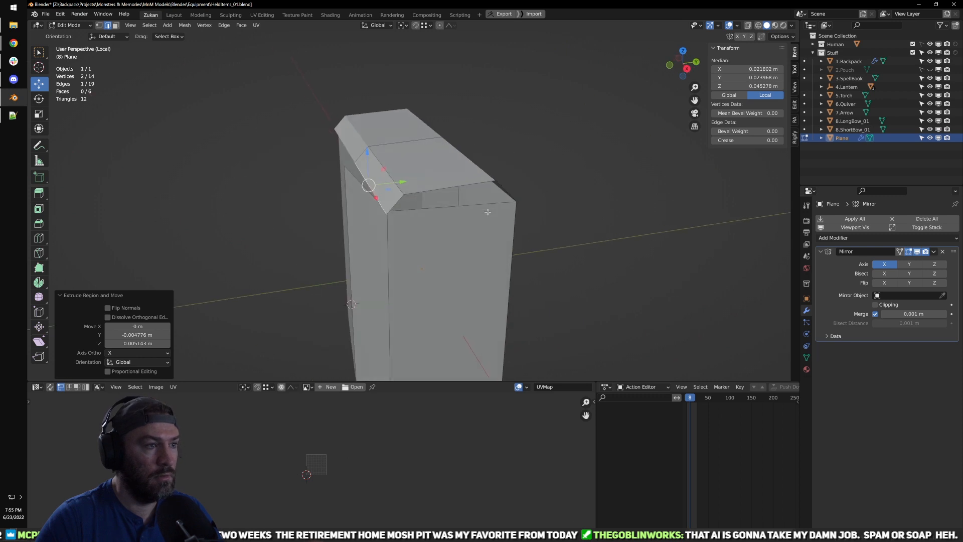
click(338, 202)
middle_drag(357, 255, 413, 219)
key(e)
click(357, 249)
Step: Extrude the lid front lip's outer edge around the corner and back along the pouch's side in two segments
key(ctrl+Tab)
click(429, 213)
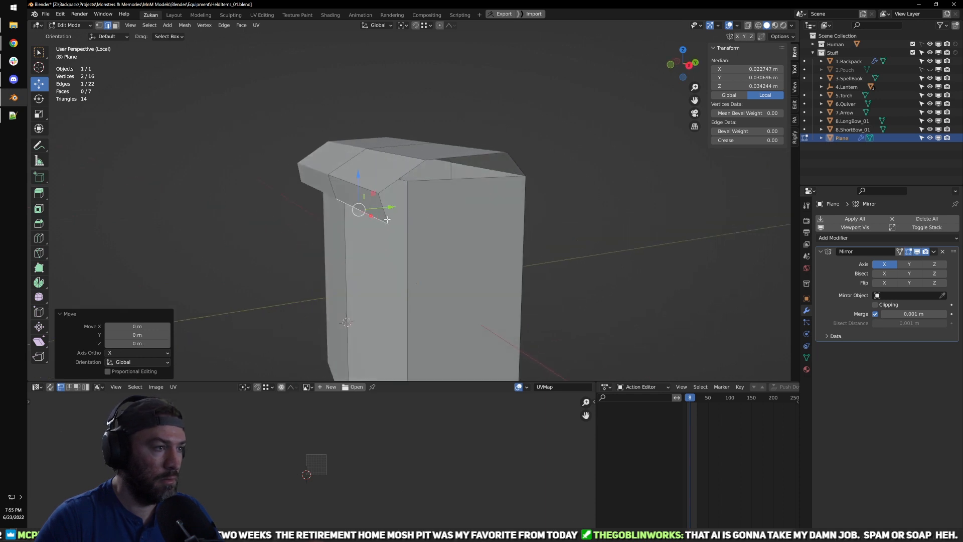
key(e)
click(441, 222)
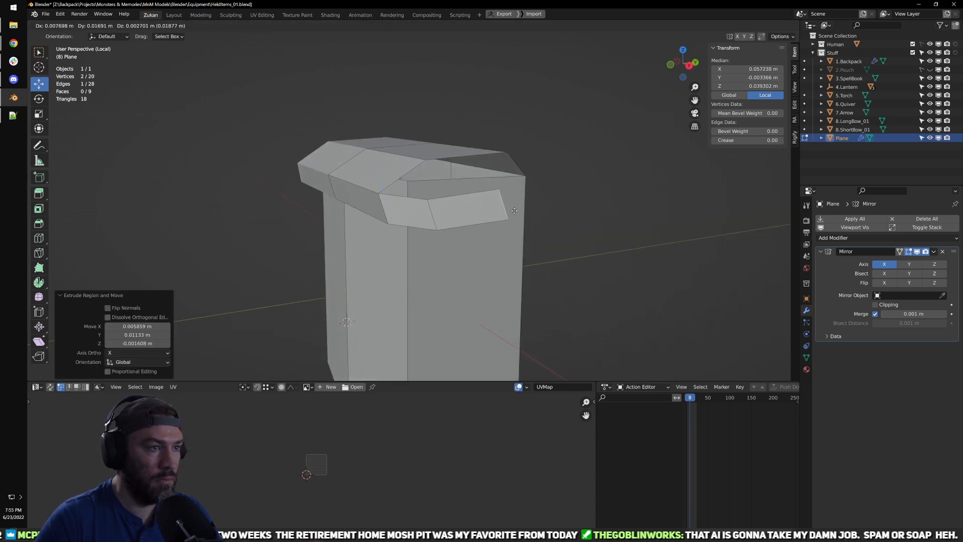
key(e)
click(507, 205)
middle_drag(506, 205, 425, 243)
drag(463, 246, 501, 239)
middle_drag(501, 238, 449, 230)
Step: Move the side strip's rear end and corner edge inward along X to fit closely against the pouch's side wall
key(ctrl+KP_1)
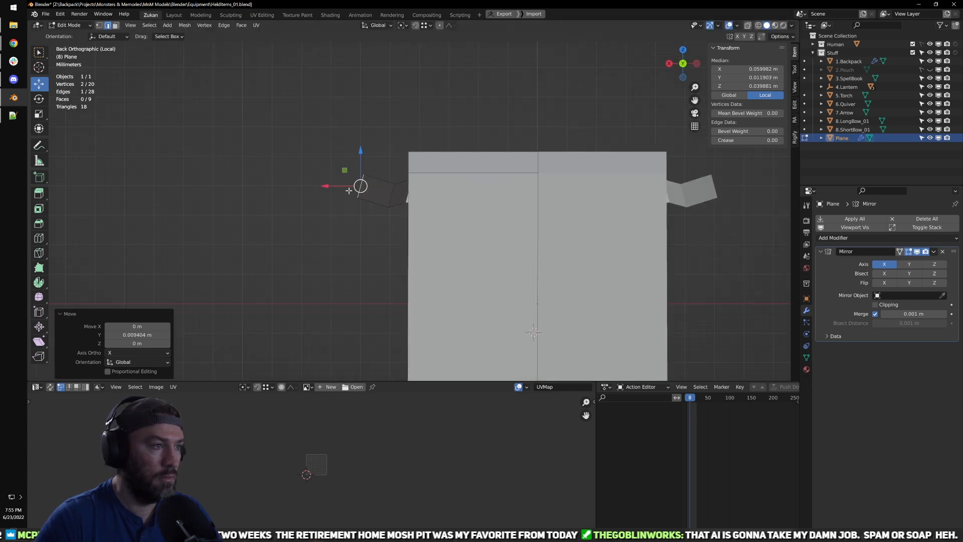
shift+drag(378, 198, 407, 200)
click(359, 194)
middle_drag(407, 201, 490, 278)
scroll(500, 227, up, 3)
key(ctrl+Tab)
click(528, 241)
click(326, 213)
drag(332, 214, 347, 214)
Step: Bridge the side strip's upper edge to the lid top's side edge to close the gap between them
middle_drag(346, 214, 425, 228)
key(ctrl+Tab)
click(425, 230)
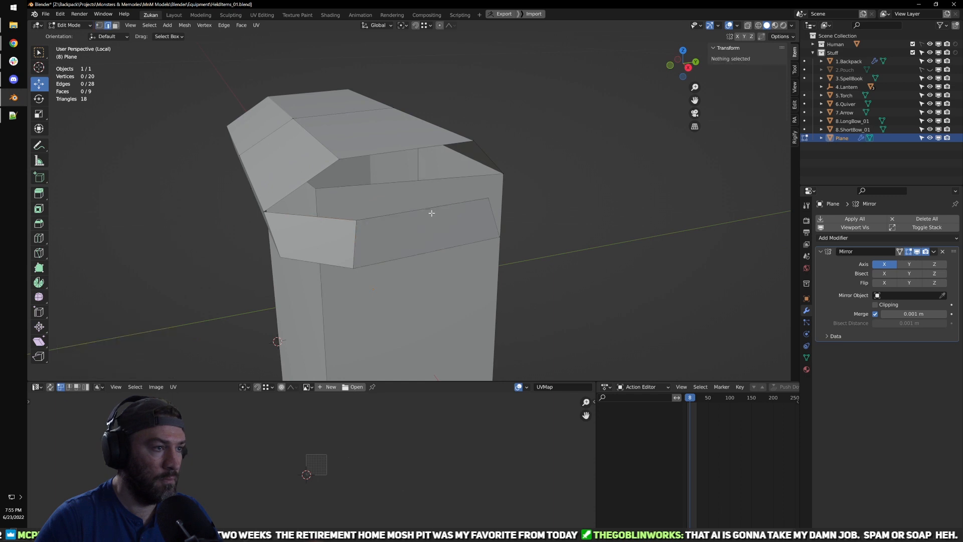
click(428, 211)
shift+click(434, 147)
key(ctrl+e)
click(433, 144)
Step: Reposition the lid's front corner vertex and the side strip's outer vertex in front orthographic view
key(ctrl+Tab)
click(464, 200)
key(KP_1)
shift+middle_drag(469, 187, 469, 204)
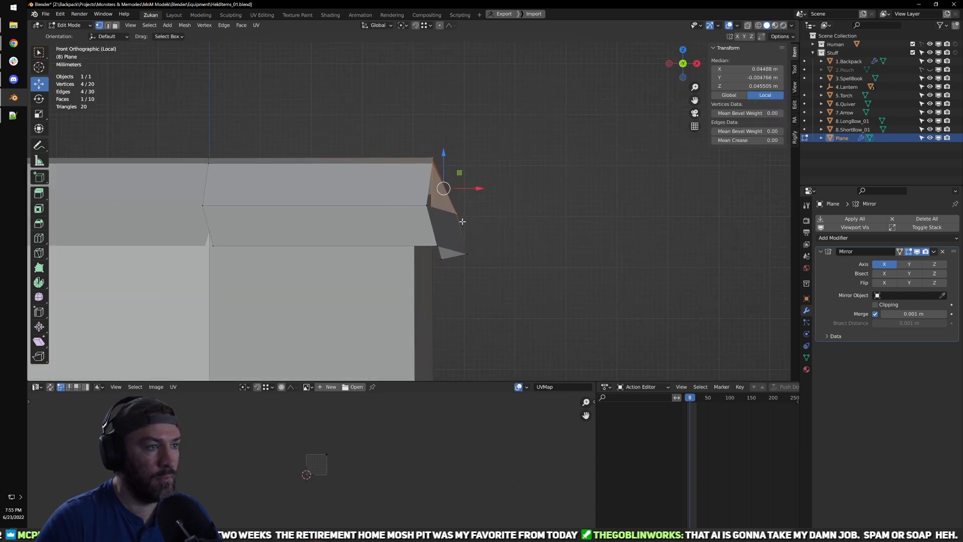
click(426, 205)
drag(427, 209, 435, 208)
click(467, 256)
drag(467, 256, 503, 205)
Step: Move the side strip's upper rear vertex about 0.0027 m in Y and 0.0029 m in Z toward the lid's rear corner
key(KP_3)
click(505, 260)
click(489, 219)
middle_drag(533, 208, 535, 238)
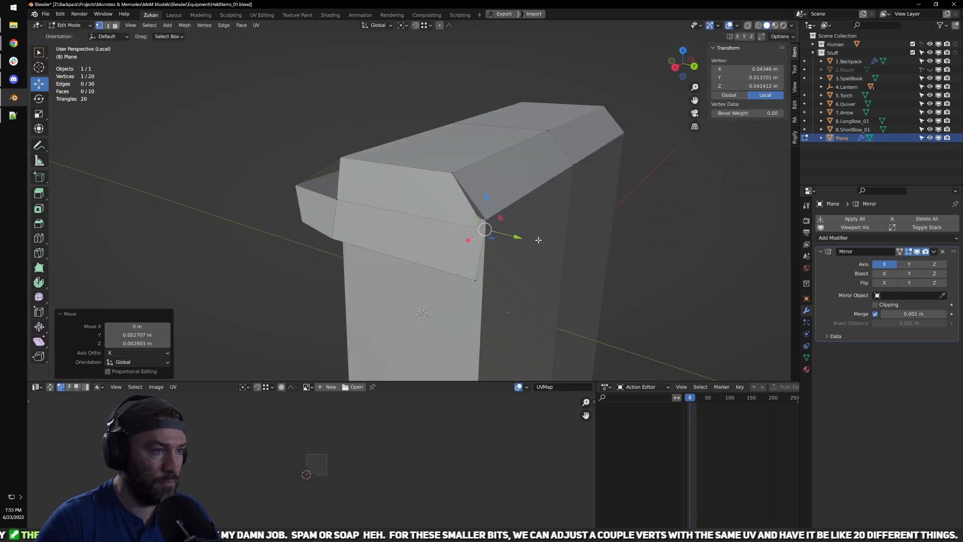
click(623, 250)
click(484, 219)
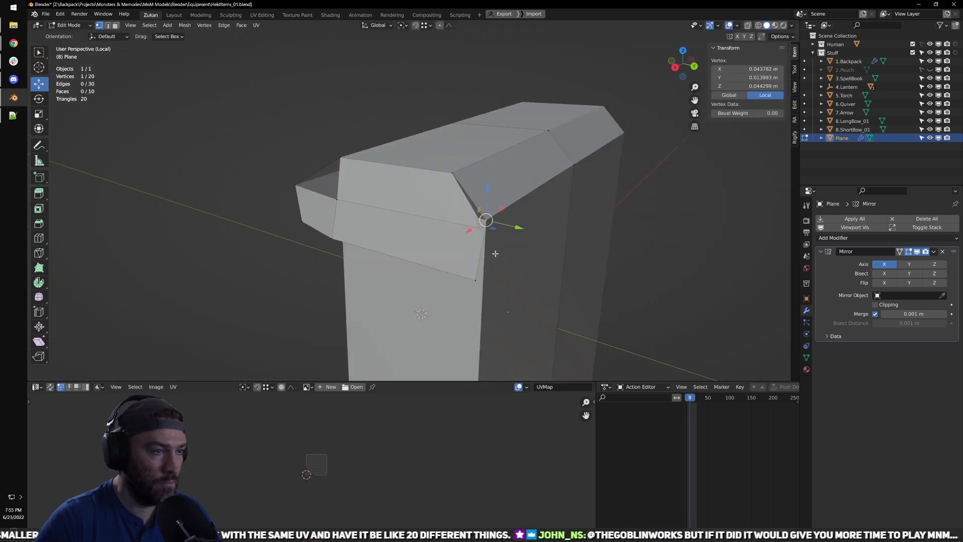
Step: Try to merge the two overlapping vertices at the lid's rear side corner at their centre
scroll(496, 253, up, 2)
key(shift+z)
drag(451, 272, 494, 227)
key(shift+Tab)
key(m)
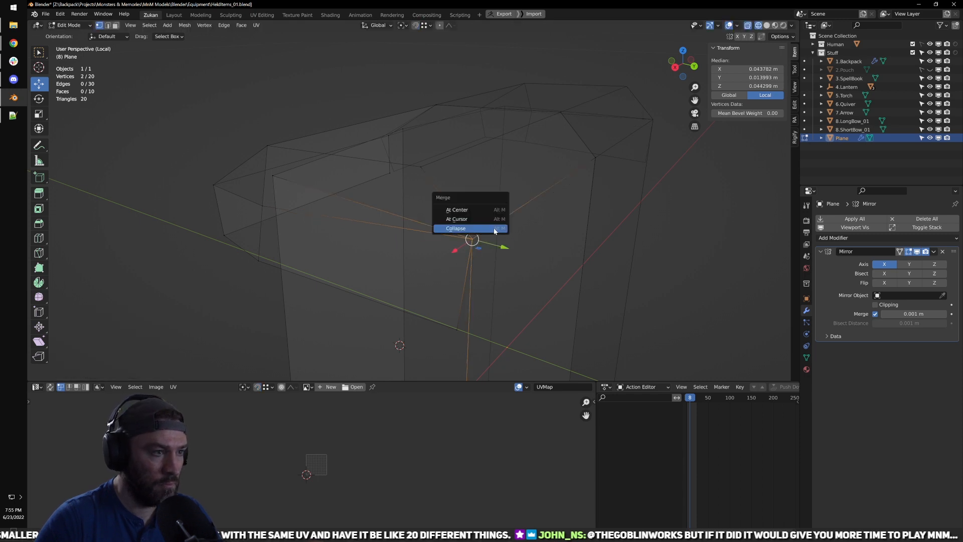
click(470, 209)
Step: Adjust the side strip's rear end vertices in wireframe, then return to solid shading
click(457, 329)
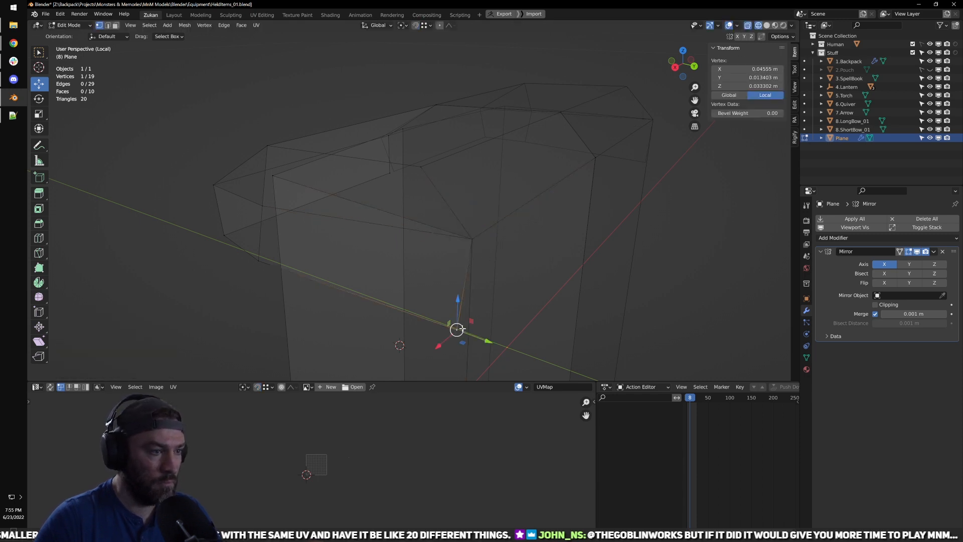
key(shift+z)
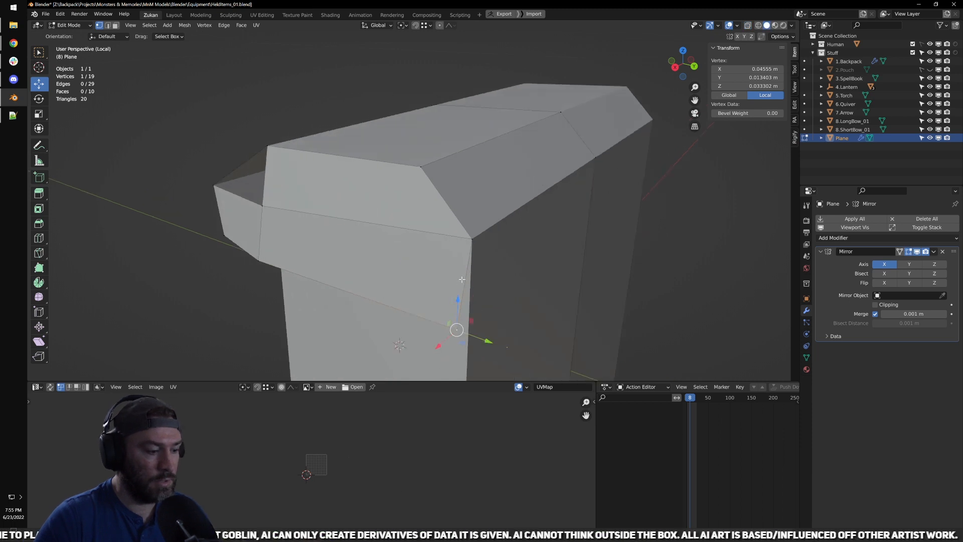
key(shift+z)
click(470, 275)
click(474, 273)
drag(455, 251, 438, 261)
key(shift+z)
Step: Move the upper vertex of the lid's front side corner back about 0.0023 m along Y
scroll(386, 265, down, 1)
mouse_move(386, 265)
middle_down()
mouse_move(430, 254)
mouse_move(389, 254)
middle_up()
click(388, 236)
scroll(379, 286, up, 3)
drag(367, 309, 374, 306)
scroll(422, 275, down, 3)
middle_drag(421, 276, 415, 271)
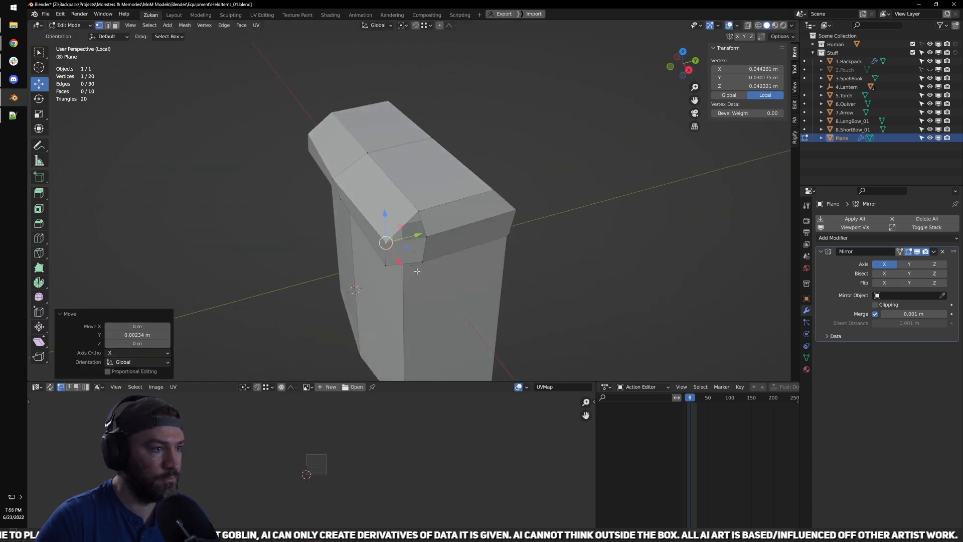
Step: Move the short vertical edge at the lid's front side corner back along Y
key(ctrl+Tab)
click(366, 275)
click(391, 259)
drag(418, 246, 428, 243)
key(ctrl+Tab)
click(354, 200)
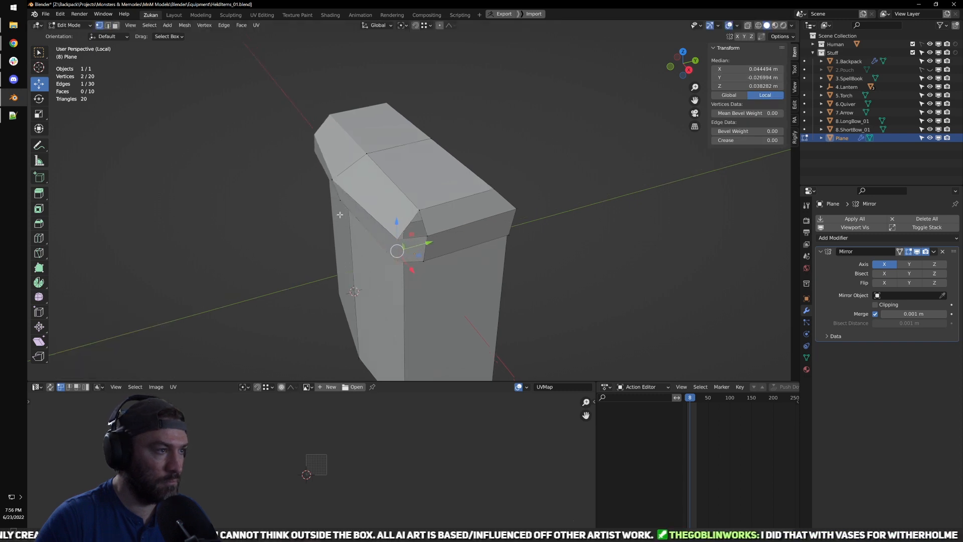
Step: Move the lower centre vertex of the lid's front lip forward about 0.0031 m along Y
middle_drag(334, 220, 335, 202)
click(335, 210)
drag(367, 204, 358, 207)
middle_drag(358, 207, 402, 216)
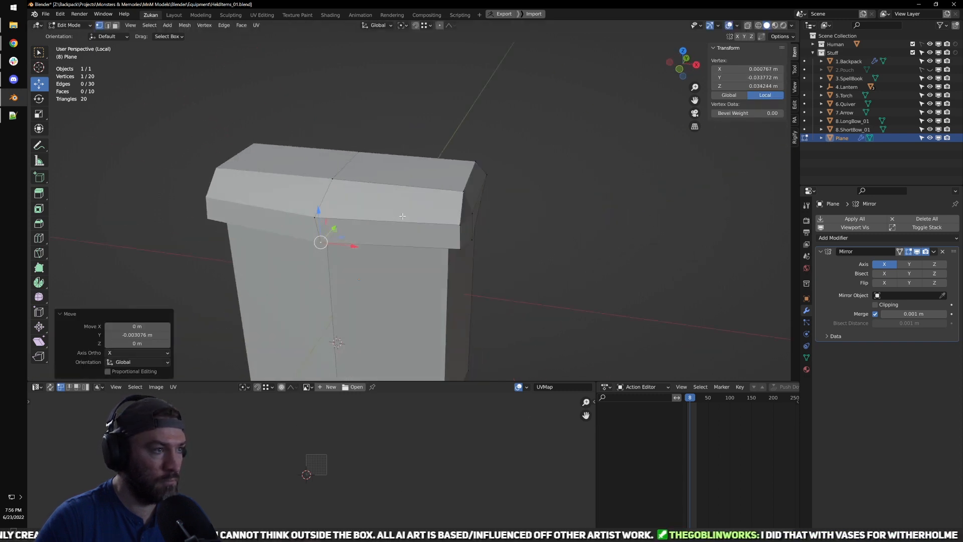
Step: Extrude the pouch's bottom front edge backward in bottom view to form a face across the open underside
scroll(452, 241, down, 3)
mouse_move(494, 269)
middle_down()
mouse_move(466, 189)
mouse_move(473, 254)
mouse_move(445, 266)
mouse_move(494, 272)
mouse_move(484, 264)
middle_up()
key(ctrl+Tab)
click(452, 262)
click(420, 262)
shift+click(491, 264)
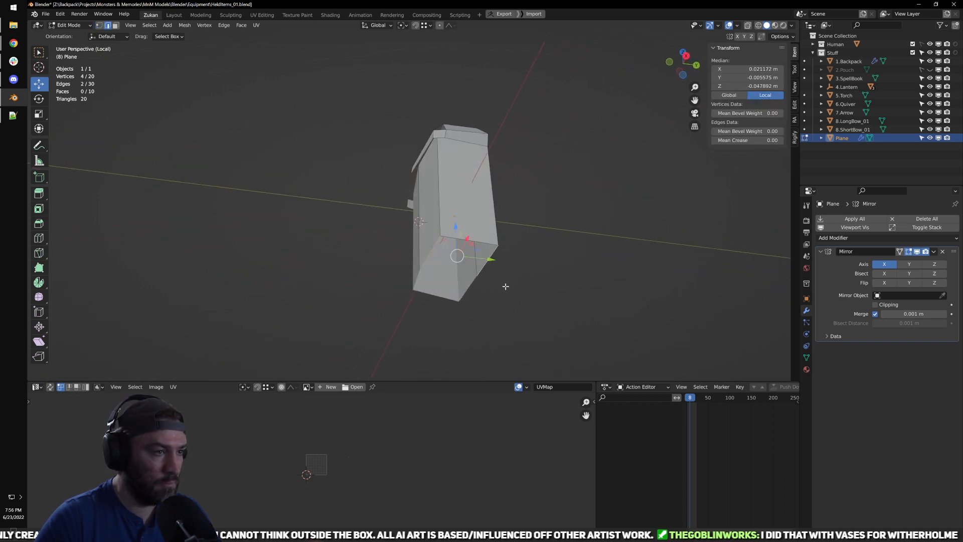
scroll(521, 277, up, 2)
click(443, 276)
key(ctrl+KP_7)
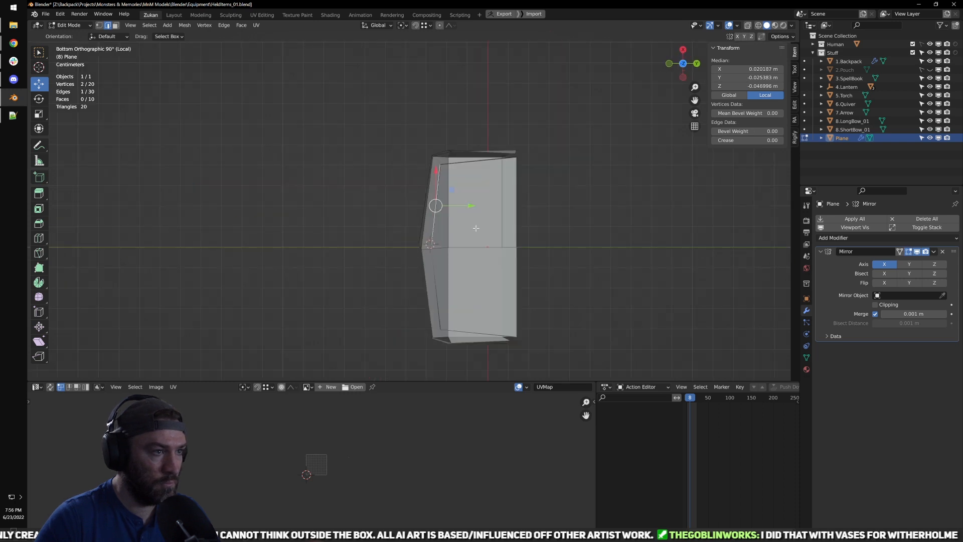
key(e)
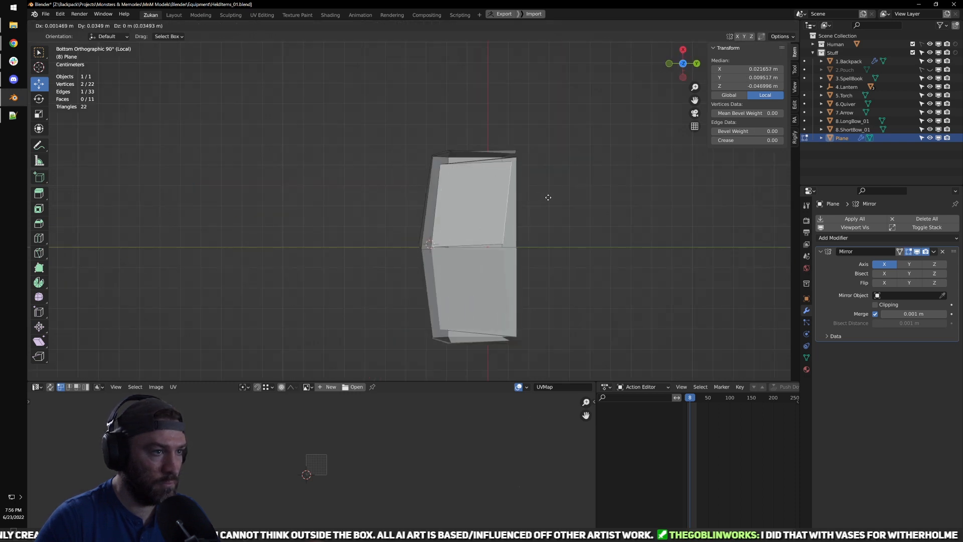
click(544, 199)
Step: Separate the new bottom face into its own object and select that object in Object Mode
middle_drag(542, 200, 510, 249)
key(ctrl+Tab)
click(509, 255)
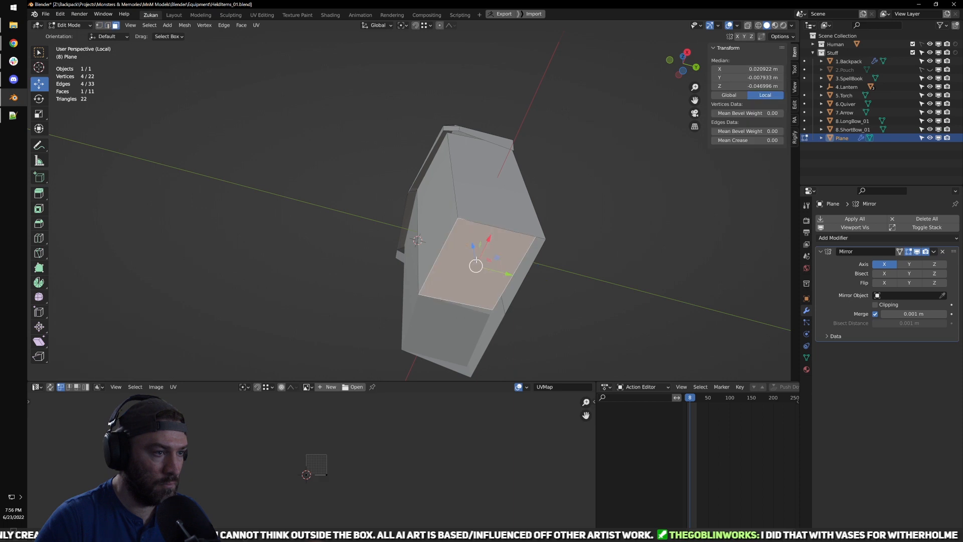
key(p)
click(477, 260)
key(ctrl+Tab)
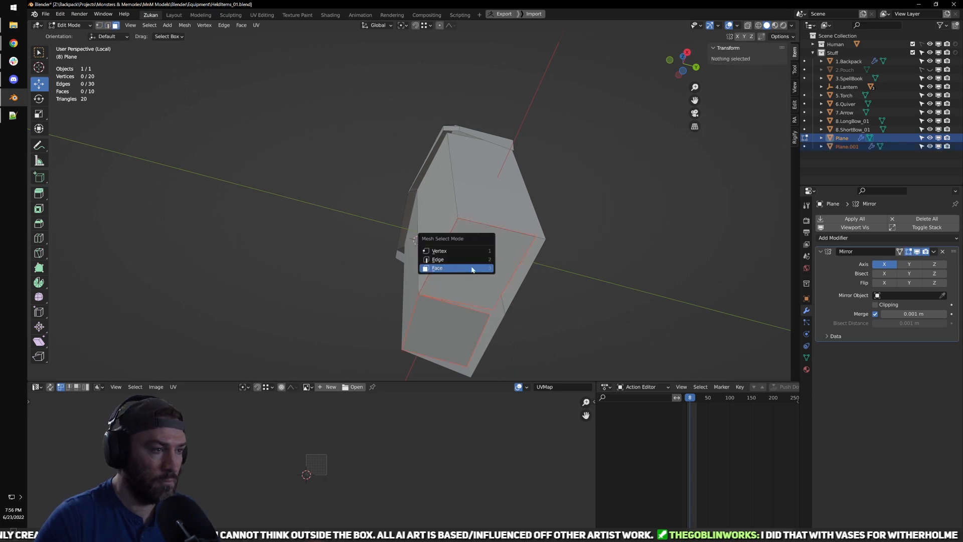
key(Tab)
click(498, 290)
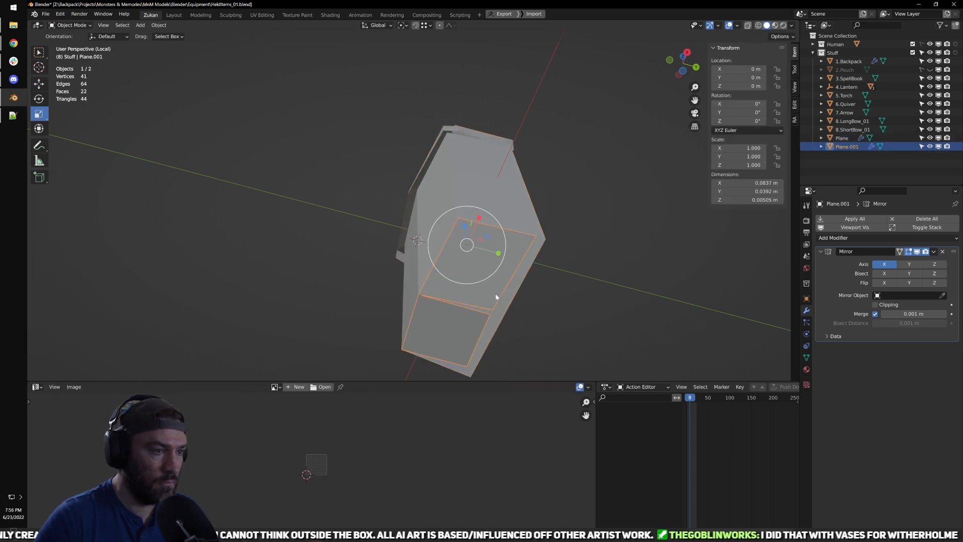
Step: Scale the separated bottom face down and move it about -0.0015 m in X and 0.0023 m in Y
key(Tab)
key(ctrl+KP_7)
key(ctrl+Tab)
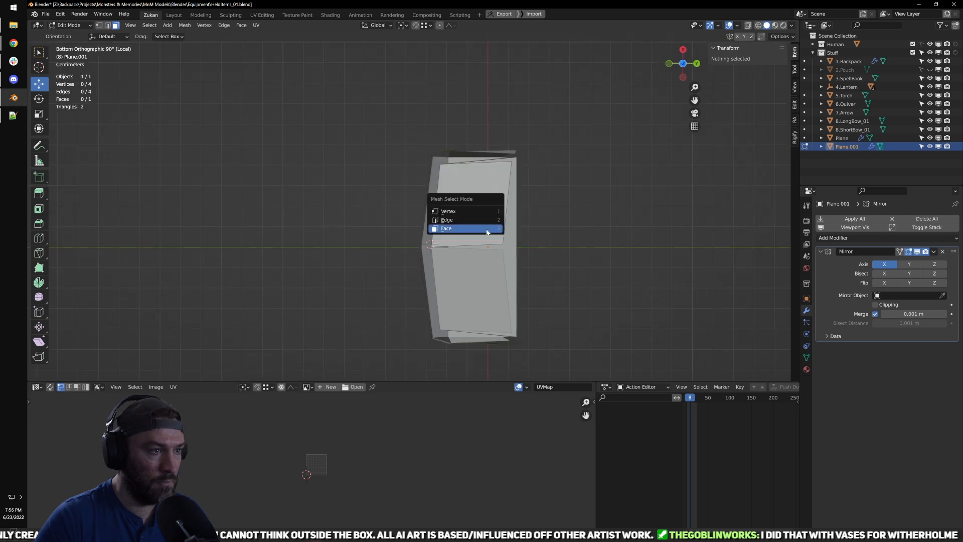
click(488, 230)
click(489, 228)
key(s)
drag(506, 219, 478, 207)
key(g)
shift+middle_drag(486, 203, 472, 239)
scroll(472, 239, up, 1)
Step: Extrude three edges of the bottom face outward into a rim, scaling them up and shifting them about 0.0012 m in X
key(ctrl+Tab)
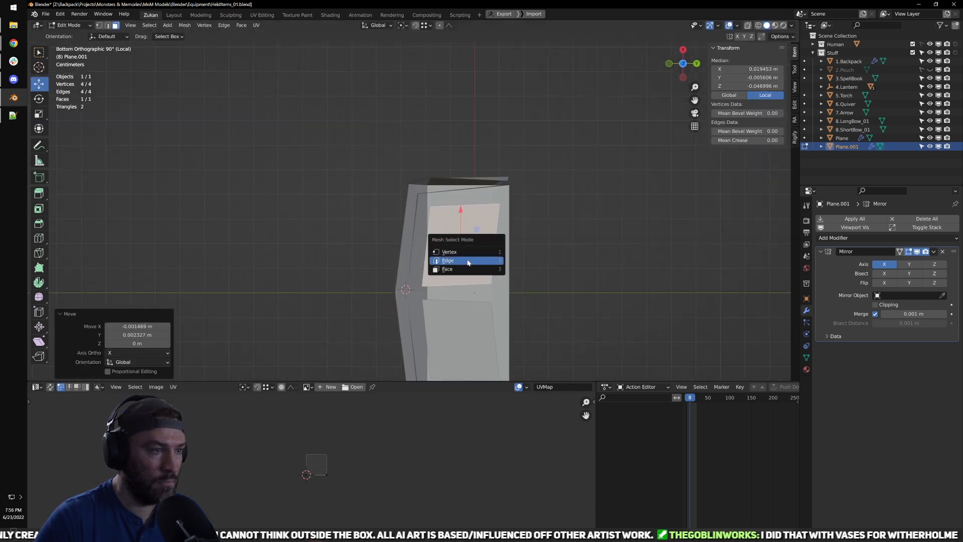
click(469, 255)
key(shift+z)
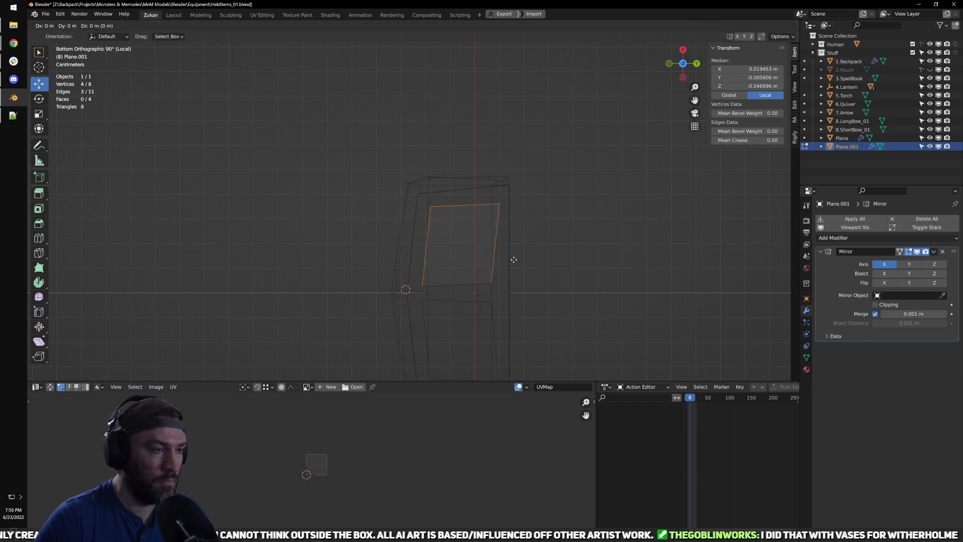
key(e)
right_click(485, 254)
key(s)
drag(499, 251, 503, 251)
key(g)
drag(461, 210, 461, 207)
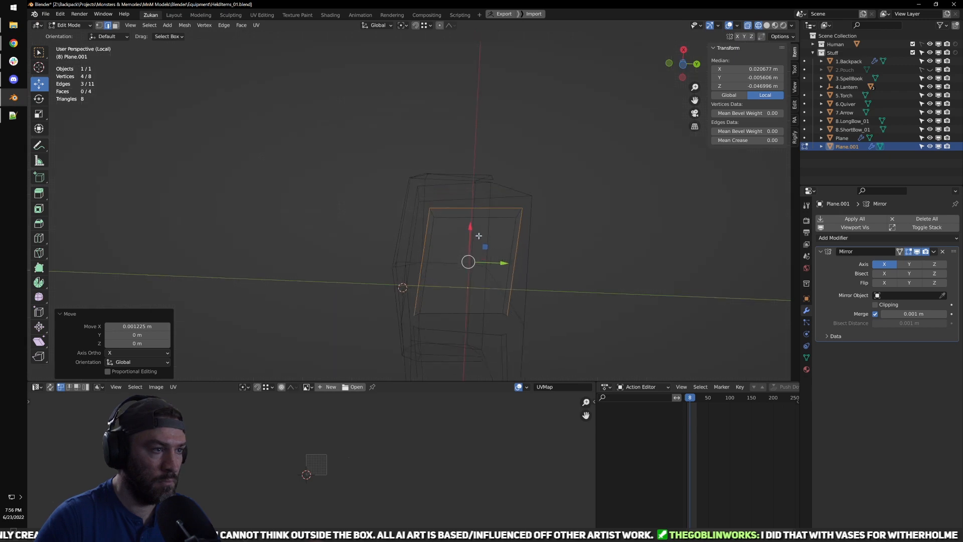
key(shift+z)
mouse_move(476, 232)
middle_down()
mouse_move(529, 271)
mouse_move(507, 240)
middle_up()
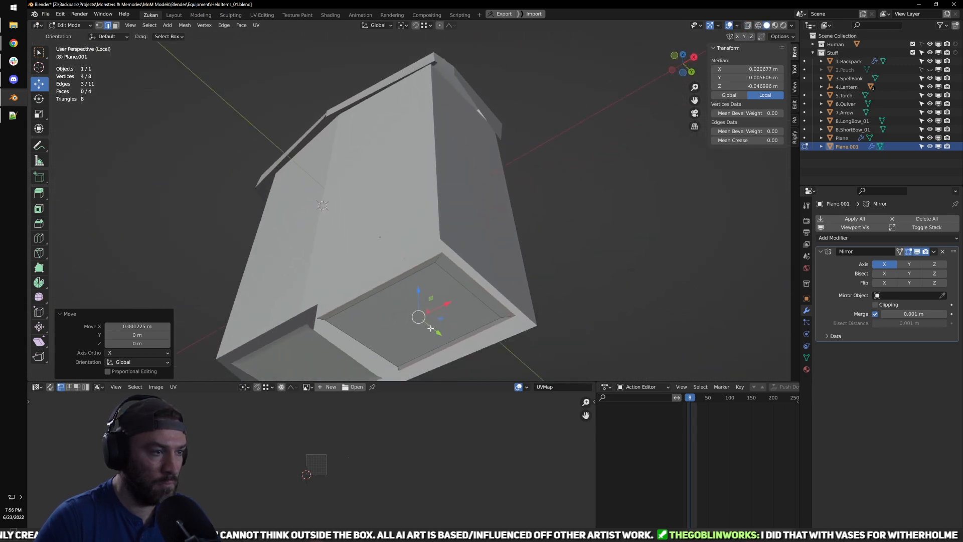
Step: Lower the bottom piece's inner face about 0.0056 m in Z to slope the surrounding rim
middle_drag(431, 323, 351, 320)
key(ctrl+Tab)
click(350, 327)
click(377, 316)
drag(395, 287, 396, 310)
middle_drag(396, 310, 499, 306)
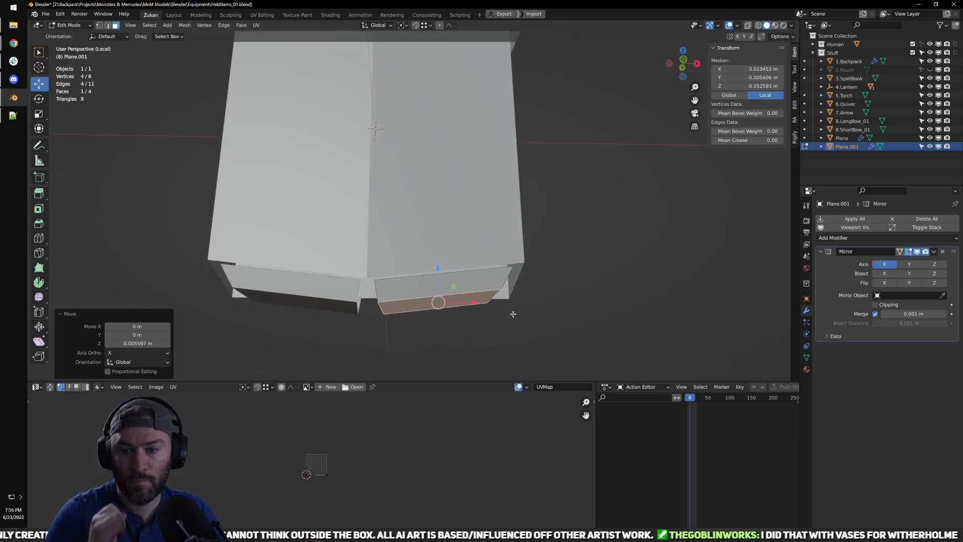
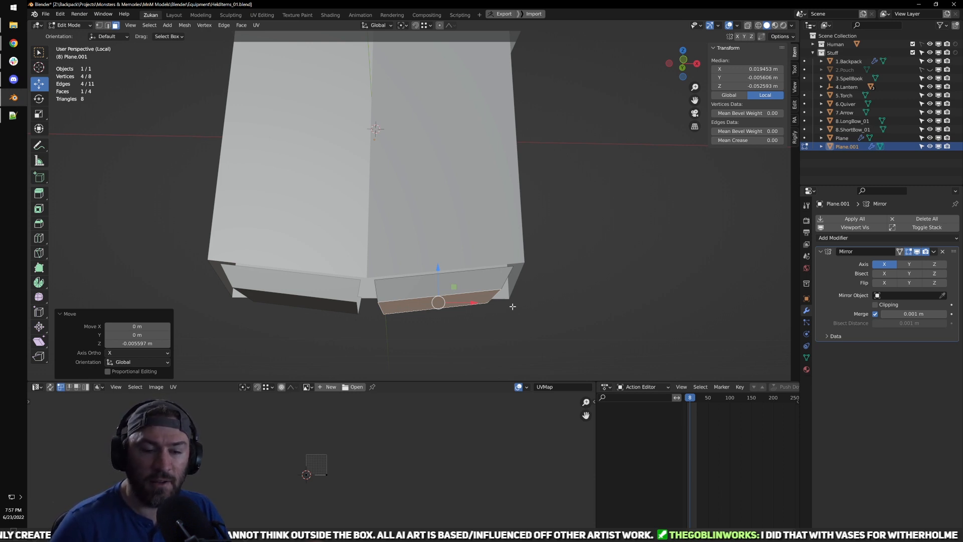
Step: Select the bottom piece's four inner-side vertices in wireframe, align them along X, and move them to the mirror centreline
key(KP_1)
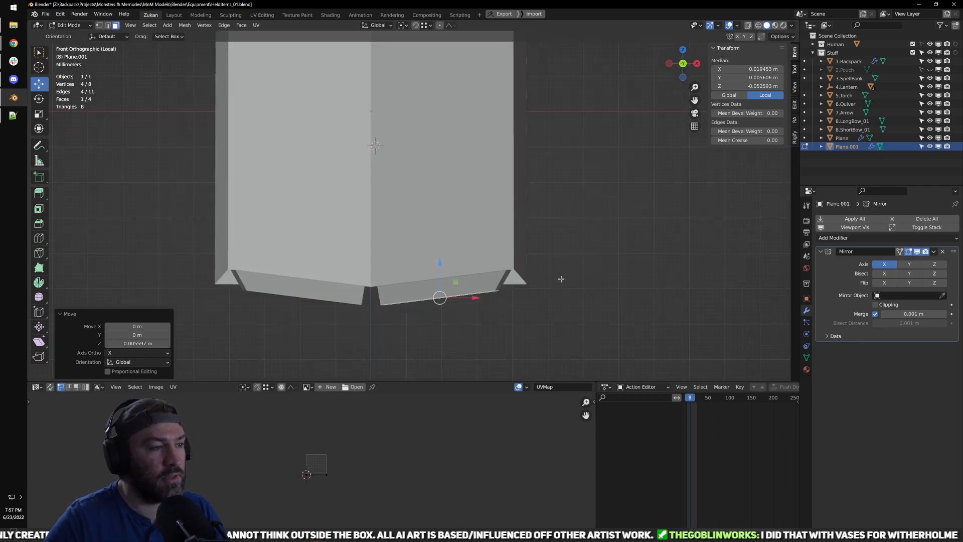
shift+middle_drag(522, 292, 531, 283)
key(ctrl+Tab)
click(529, 267)
shift+middle_drag(348, 253, 377, 223)
scroll(377, 223, up, 2)
key(shift+z)
drag(358, 160, 470, 304)
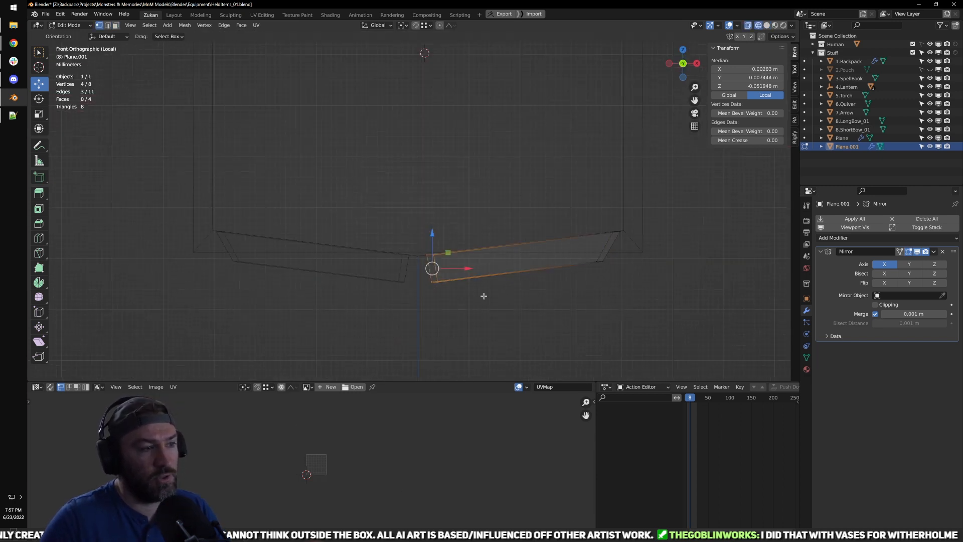
key(s)
drag(465, 268, 449, 271)
key(Return)
key(g)
Step: Move the bottom piece's outer side vertices about 0.0031 m outward in X and 0.0013 m down in Z
shift+middle_drag(581, 217, 474, 234)
mouse_move(474, 234)
mouse_down()
mouse_move(528, 294)
mouse_move(518, 271)
mouse_up()
key(shift+z)
scroll(552, 288, down, 2)
middle_drag(552, 288, 443, 177)
scroll(441, 177, up, 2)
middle_drag(450, 279, 429, 255)
Step: Move the upper front edge of the bottom piece's rim forward along Y toward the pouch's front wall
key(ctrl+Tab)
click(414, 245)
key(ctrl+Tab)
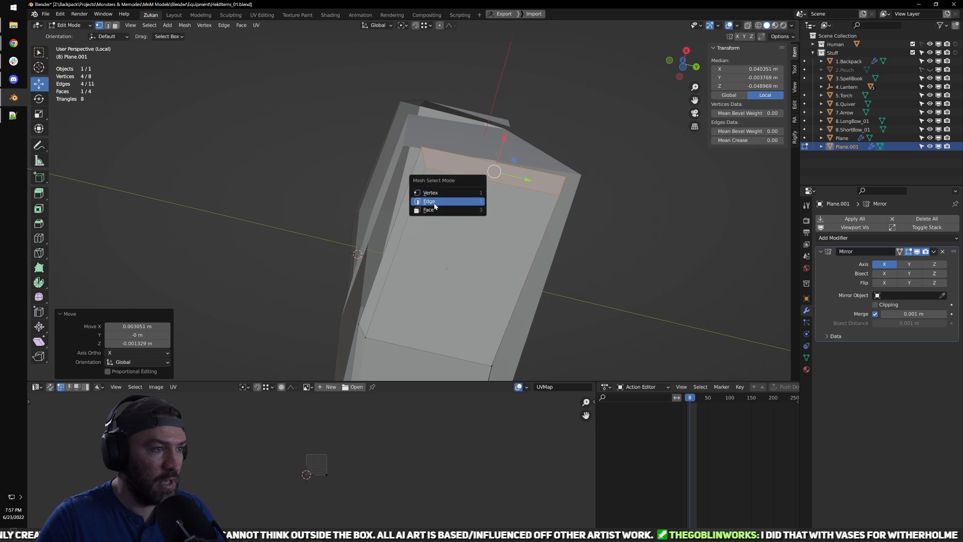
click(424, 203)
click(390, 233)
drag(402, 210, 412, 186)
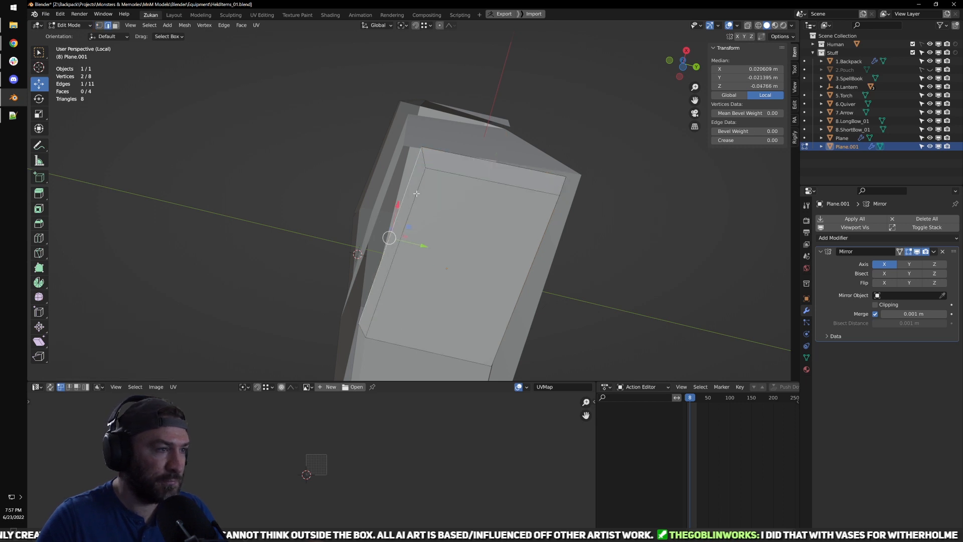
drag(419, 243, 408, 240)
Step: Box-select the bottom piece's rear vertices in wireframe and move them backward along Y toward the pouch's back wall
mouse_move(408, 240)
middle_down()
mouse_move(572, 208)
mouse_move(563, 221)
mouse_move(539, 216)
mouse_move(578, 235)
mouse_move(569, 295)
mouse_move(509, 267)
middle_up()
key(ctrl+Tab)
click(494, 258)
key(z)
scroll(480, 247, up, 2)
drag(381, 169, 520, 318)
key(z)
drag(523, 251, 532, 252)
Step: Adjust the bottom piece's remaining corner vertices and return to Object Mode
middle_drag(565, 293, 505, 240)
key(z)
mouse_move(550, 334)
mouse_down()
mouse_move(597, 277)
mouse_move(588, 281)
mouse_up()
middle_drag(588, 281, 423, 209)
key(Tab)
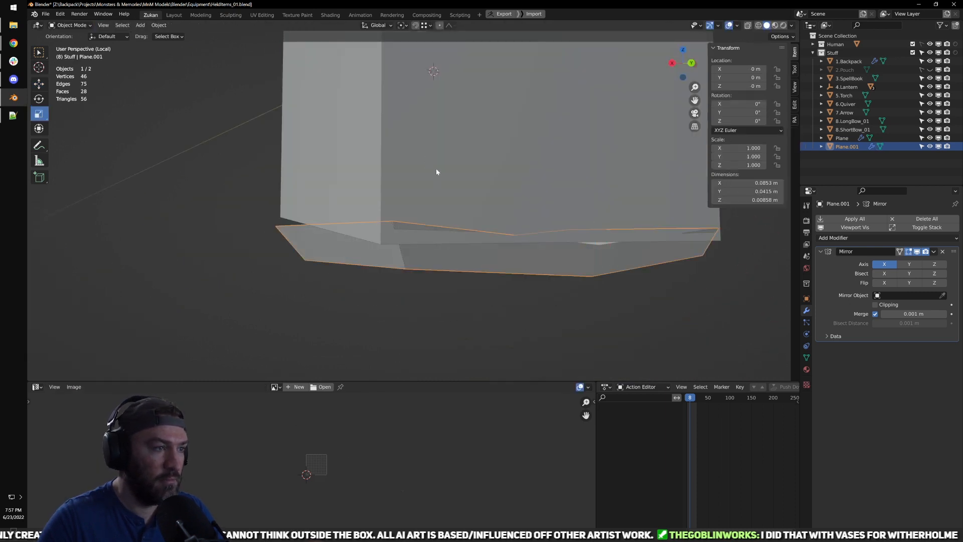
Step: Join the bottom piece to the pouch body and merge the overlapping rear side corner vertices at their center
shift+click(444, 143)
key(ctrl+j)
key(Tab)
key(alt+z)
middle_drag(429, 233, 459, 190)
drag(452, 143, 520, 202)
middle_drag(521, 202, 501, 209)
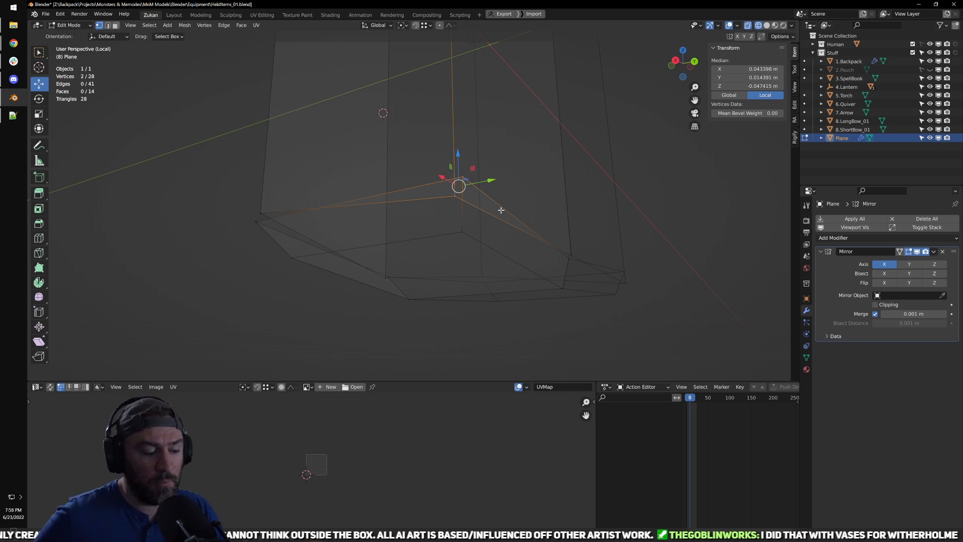
key(m)
click(525, 170)
Step: Merge the overlapping vertex pairs at the seam's front corner and front centre into single vertices
middle_drag(263, 176, 529, 213)
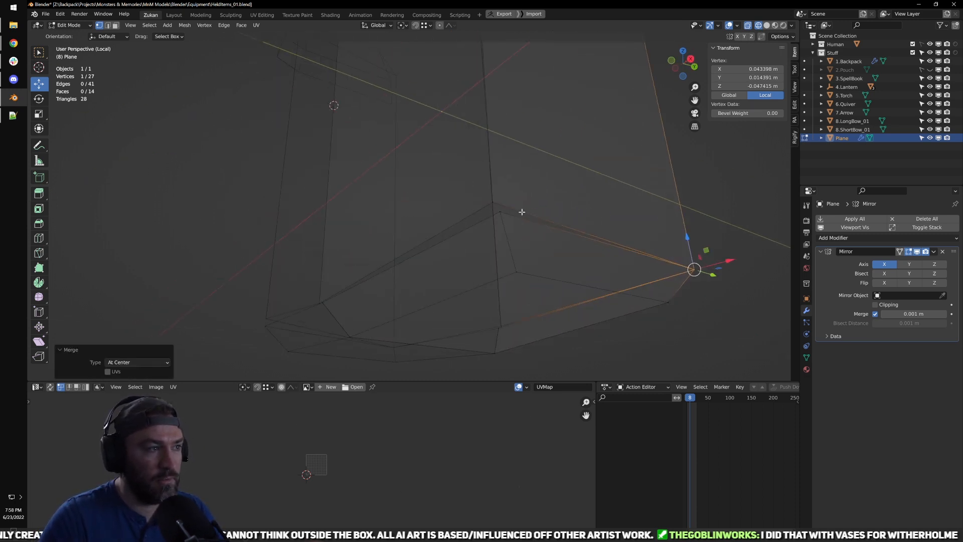
drag(432, 156, 533, 228)
middle_drag(533, 228, 566, 229)
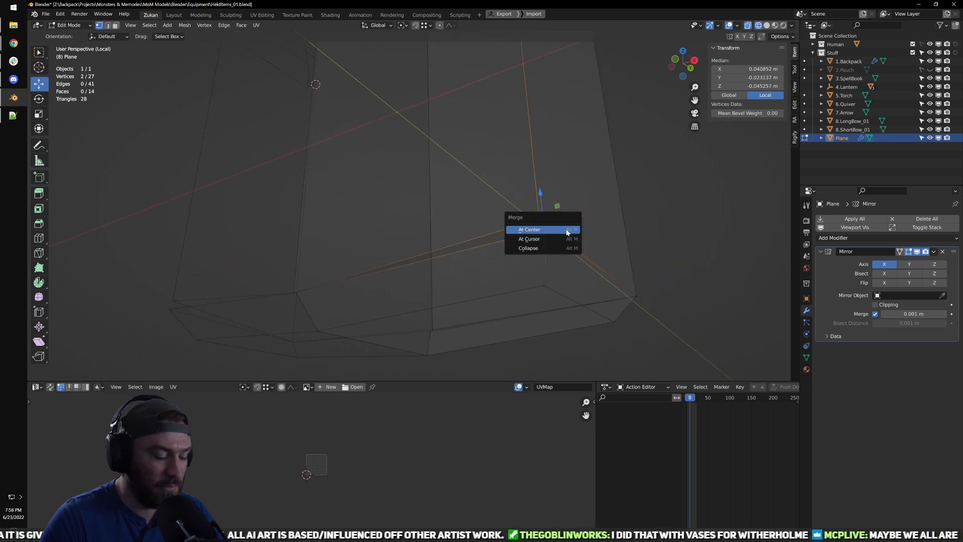
key(m)
click(567, 233)
shift+middle_drag(377, 271, 567, 209)
drag(406, 225, 440, 263)
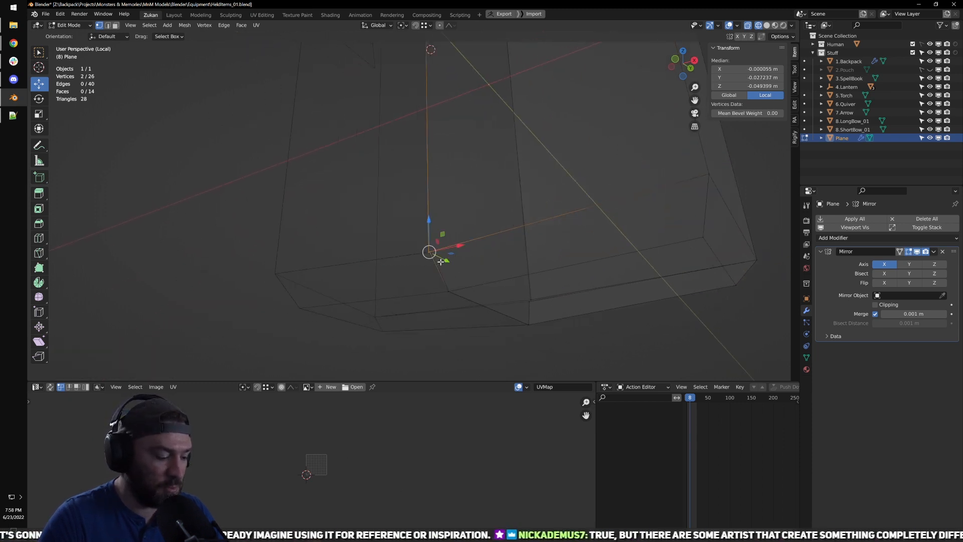
key(m)
click(442, 261)
Step: Flatten all vertices along the pouch's mirror centreline by scaling them to 0 in X
key(KP_1)
scroll(479, 273, down, 6)
shift+middle_drag(453, 127, 475, 234)
drag(422, 89, 471, 373)
key(s)
drag(475, 237, 469, 237)
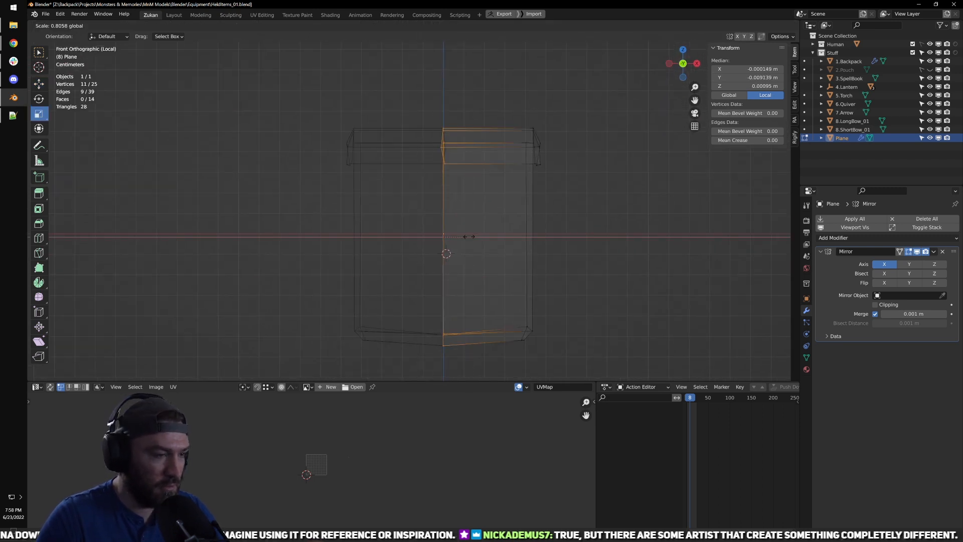
key(0)
key(Return)
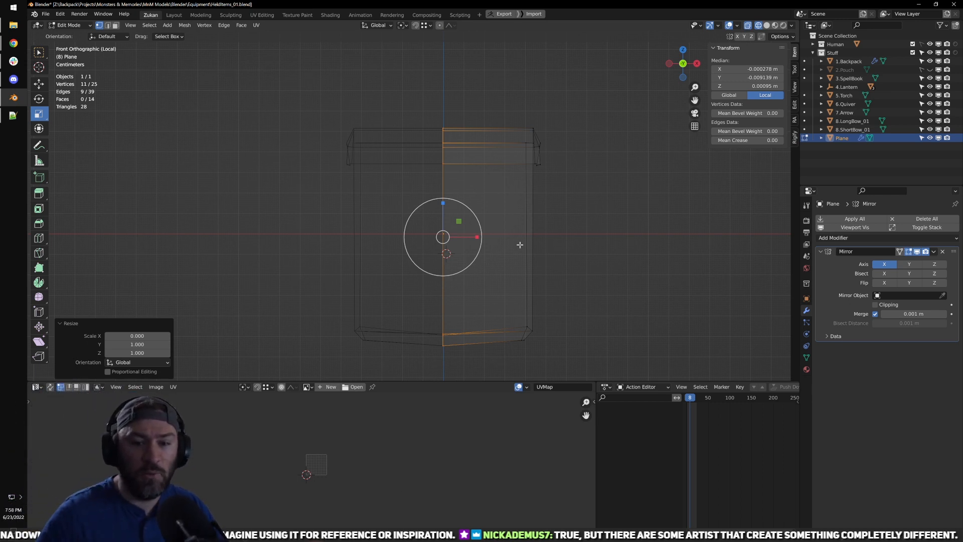
Step: Box-select the lid vertices at the pouch's top and move them down slightly
scroll(578, 215, up, 4)
middle_drag(600, 119, 475, 213)
scroll(475, 213, up, 3)
shift+middle_drag(485, 174, 443, 204)
key(ctrl+Tab)
click(425, 205)
drag(370, 165, 441, 199)
key(w)
drag(415, 156, 409, 182)
Step: Examine the joined pouch's lid and corners from several angles, both isolated and with the other scene objects shown
shift+middle_drag(549, 200, 426, 235)
key(alt+z)
key(alt+z)
key(KP_3)
mouse_move(459, 232)
middle_down()
mouse_move(484, 228)
mouse_move(501, 264)
mouse_move(462, 262)
mouse_move(529, 217)
mouse_move(508, 255)
middle_up()
click(468, 247)
key(alt+z)
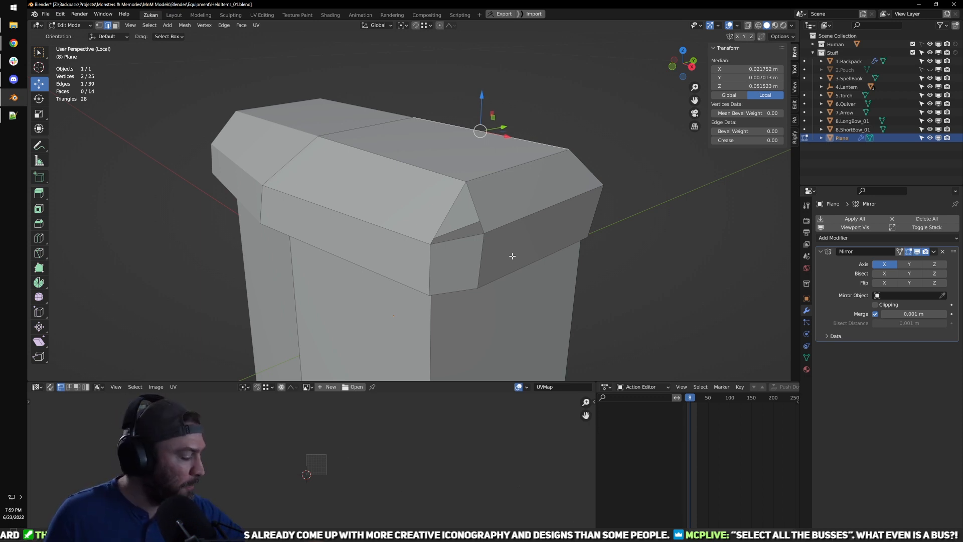
middle_drag(503, 232, 448, 231)
key(KP_Divide)
key(Tab)
scroll(464, 216, up, 4)
key(KP_Divide)
scroll(482, 128, up, 3)
middle_drag(482, 128, 447, 208)
Step: Add a horizontal loop cut around the pouch body and slide it up close beneath the lid
key(Tab)
click(419, 261)
key(ctrl+r)
click(418, 259)
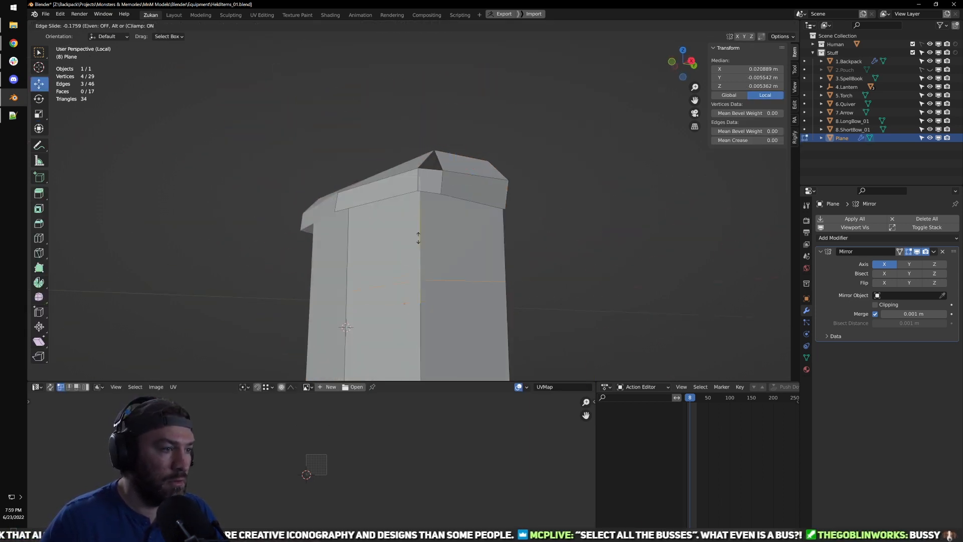
click(427, 173)
scroll(458, 284, down, 4)
Step: Bevel the pouch body's vertical front corner edge with one segment and a width of about 0.0035 m
mouse_move(452, 249)
middle_down()
mouse_move(458, 284)
mouse_move(441, 261)
middle_up()
key(ctrl+Tab)
click(433, 260)
alt+click(417, 252)
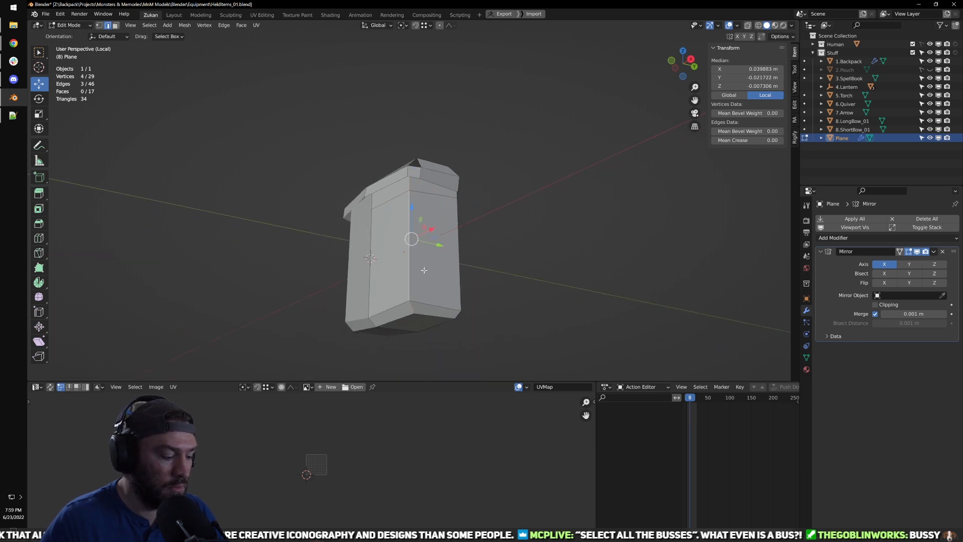
click(447, 270)
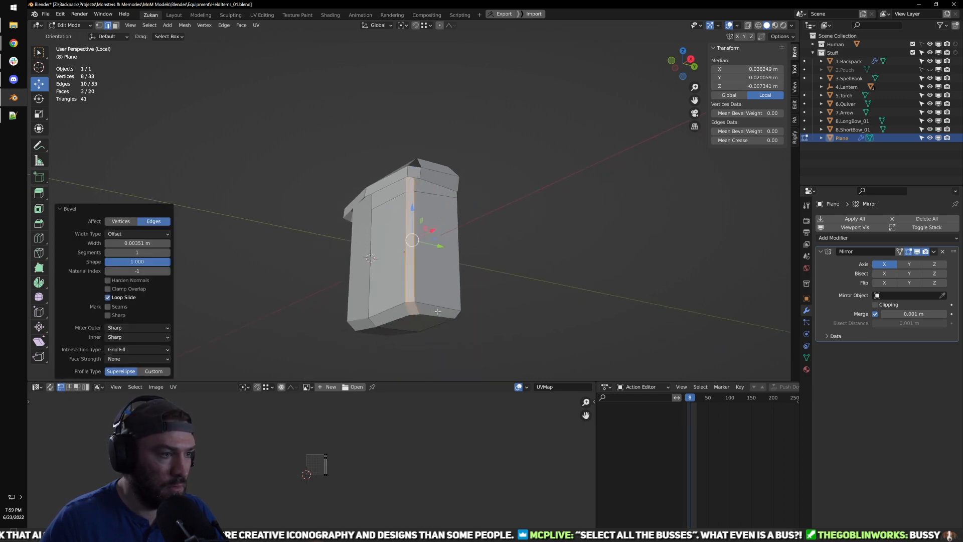
Step: Collapse the two short bevel edges at the bottom of the front corner into single vertices
shift+middle_drag(444, 322, 437, 284)
key(ctrl+Tab)
click(431, 286)
click(403, 258)
scroll(405, 261, up, 1)
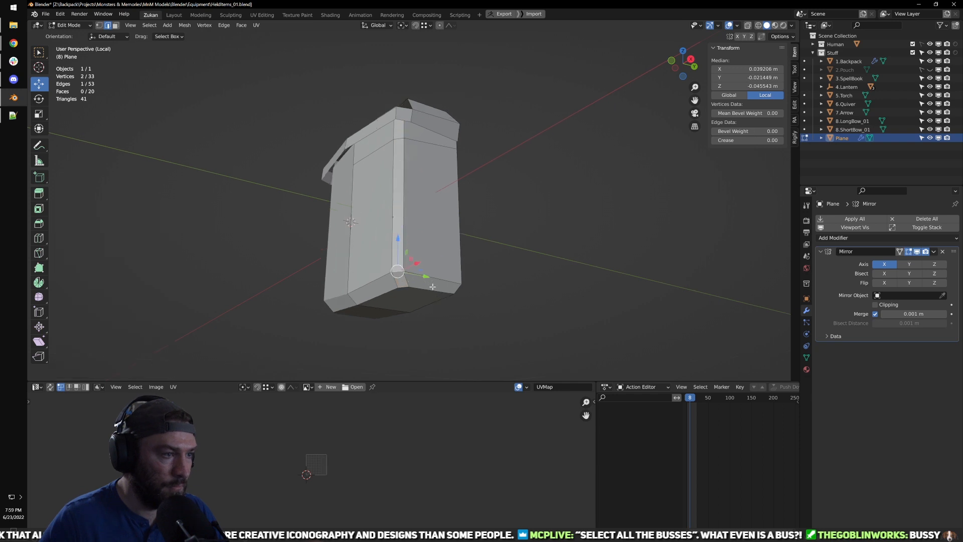
key(m)
click(422, 302)
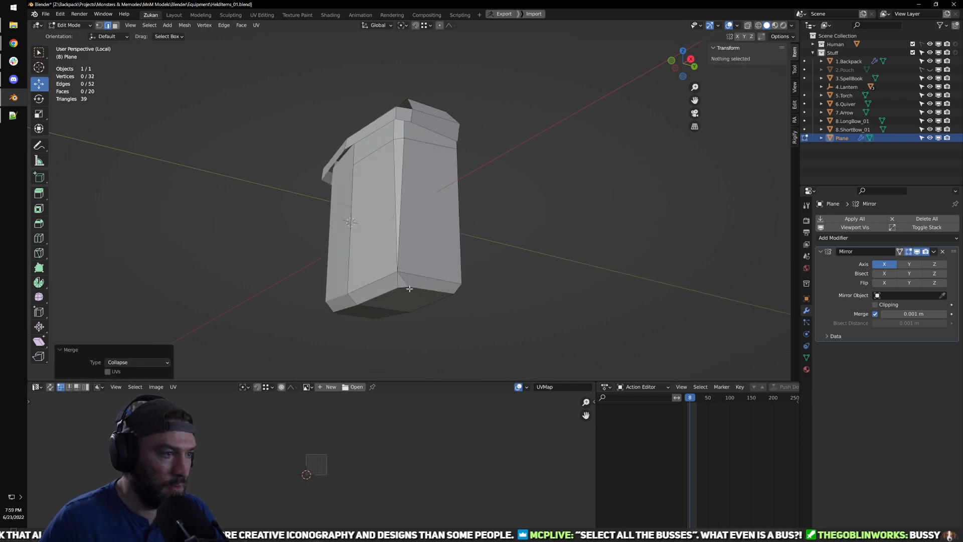
click(403, 288)
key(m)
click(404, 288)
Step: Collapse the short bevel edge on the loop beneath the lid into a single vertex
middle_drag(430, 216, 424, 253)
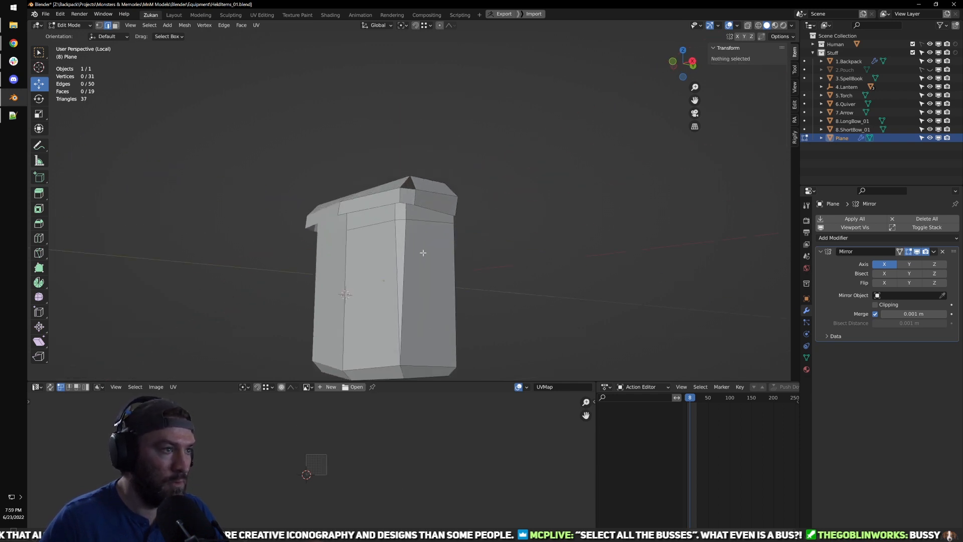
scroll(421, 264, up, 2)
alt+click(429, 244)
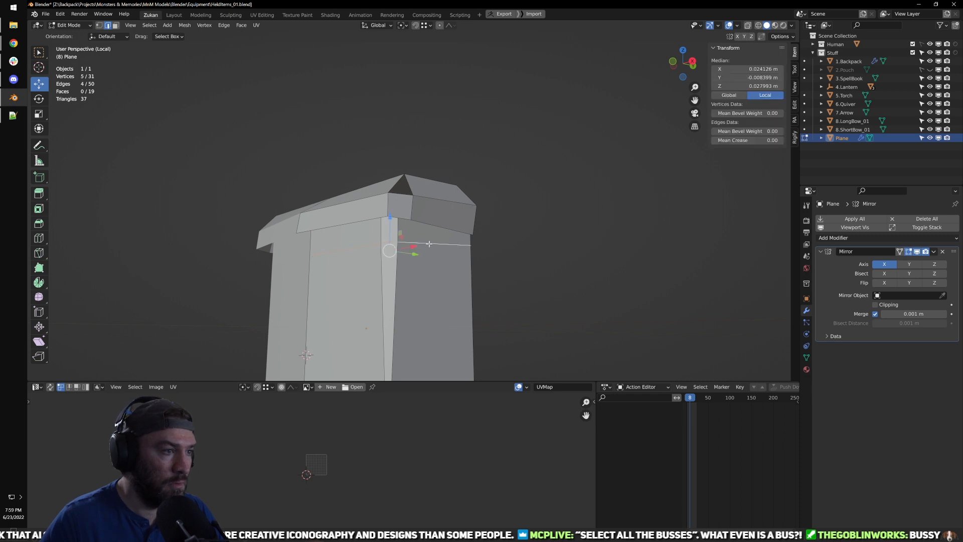
scroll(412, 238, up, 3)
click(399, 240)
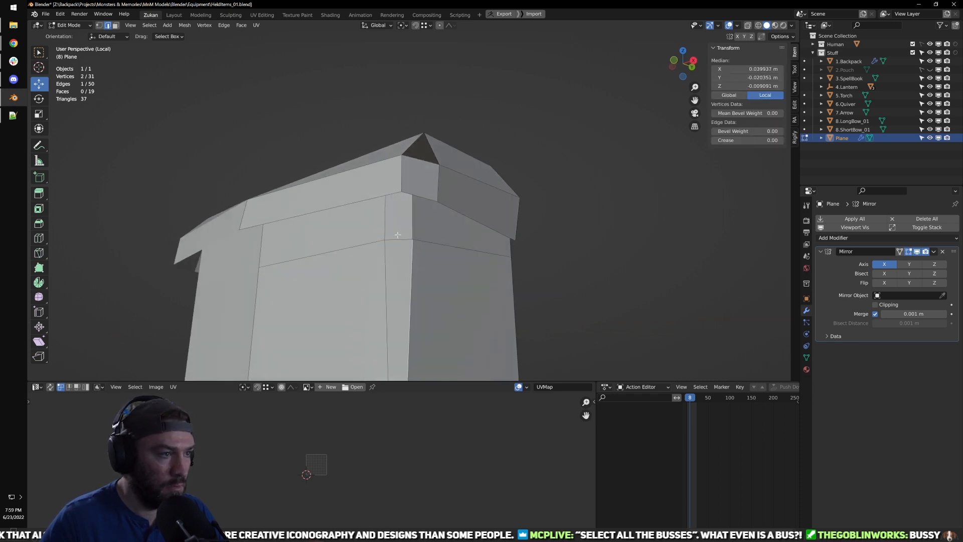
key(m)
click(399, 240)
Step: Bridge the gaps between the body's upper rim edges and the lid's lower edges at the front, corner and side
middle_drag(399, 241, 514, 281)
key(ctrl+Tab)
click(419, 236)
click(446, 232)
shift+click(522, 247)
key(ctrl+e)
click(521, 248)
middle_drag(520, 248, 413, 228)
click(425, 255)
shift+click(413, 228)
key(ctrl+e)
click(413, 229)
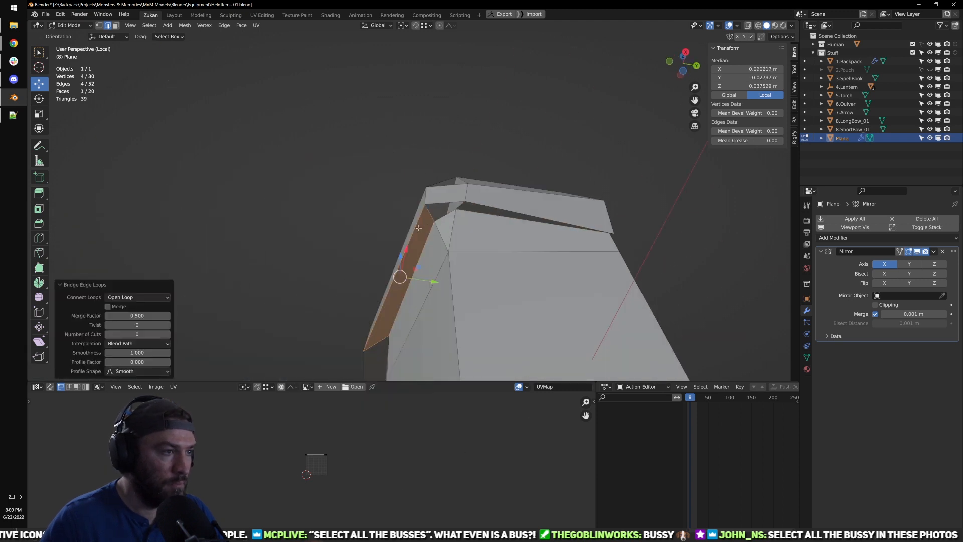
click(445, 216)
shift+click(431, 202)
middle_drag(509, 234, 444, 279)
Step: Select the body's upper rim vertices under the lid and move them slightly downward
key(ctrl+Tab)
click(506, 252)
key(shift+z)
alt+click(445, 245)
alt+click(442, 242)
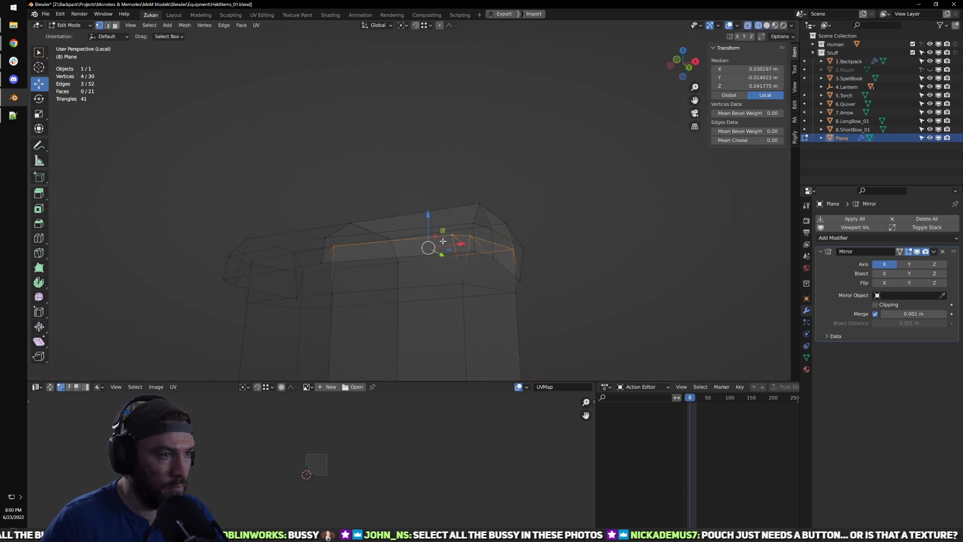
middle_drag(443, 241, 443, 211)
key(shift+z)
drag(439, 230, 444, 240)
Step: Raise the selected rim vertex under the lid and lower the rear centre vertex along Z
middle_drag(527, 296, 444, 304)
scroll(444, 304, up, 3)
middle_drag(598, 281, 527, 256)
click(539, 248)
click(519, 262)
drag(520, 263, 519, 238)
scroll(520, 238, down, 5)
middle_drag(524, 242, 516, 254)
click(590, 204)
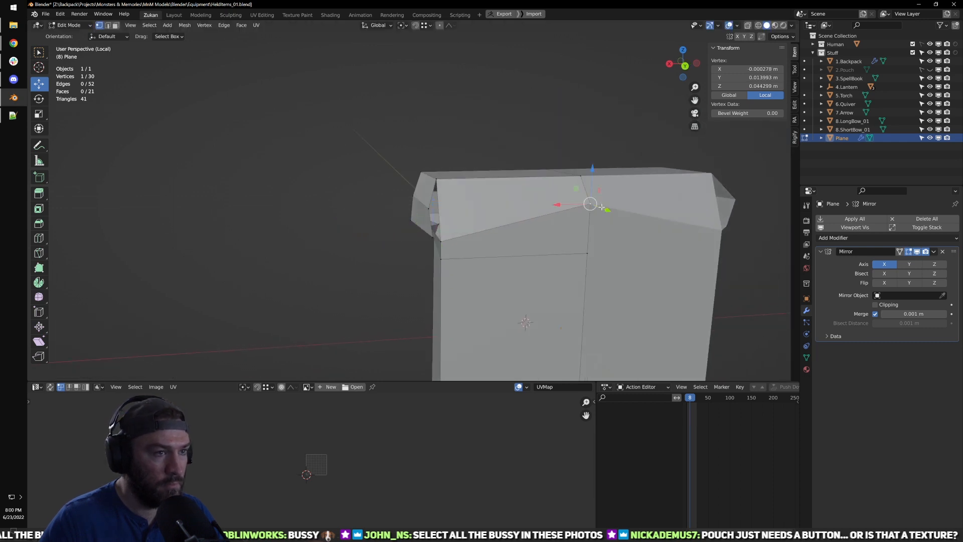
drag(594, 171, 590, 197)
Step: Add a loop cut through the pouch's side and adjust the vertices near the lid seam
mouse_move(501, 263)
middle_down()
mouse_move(569, 265)
mouse_move(444, 257)
middle_up()
scroll(431, 249, up, 5)
key(shift+z)
shift+middle_drag(382, 236, 448, 269)
mouse_move(448, 269)
middle_down()
mouse_move(422, 279)
mouse_move(520, 244)
mouse_move(456, 209)
mouse_move(537, 186)
middle_up()
key(shift+z)
key(ctrl+r)
click(434, 192)
click(438, 192)
drag(524, 157, 538, 161)
middle_drag(492, 202, 484, 244)
click(468, 271)
drag(488, 246, 489, 245)
Step: Add a second loop cut across the pouch's upper side near the lid
middle_drag(507, 278, 517, 249)
key(ctrl+Tab)
click(486, 299)
key(ctrl+r)
click(392, 170)
click(394, 171)
click(487, 266)
Step: Box-select the neighbouring vertices where the side cuts meet the lid and merge each group
key(shift+z)
drag(460, 252, 521, 215)
key(m)
click(520, 214)
drag(471, 270, 520, 311)
key(m)
click(520, 293)
drag(475, 216, 514, 243)
Step: Fill the triangular hole at the lid's front corner with a face
key(shift+z)
mouse_move(516, 240)
middle_down()
mouse_move(495, 267)
mouse_move(507, 210)
mouse_move(480, 223)
mouse_move(511, 243)
mouse_move(502, 236)
mouse_move(441, 273)
mouse_move(426, 263)
mouse_move(444, 302)
mouse_move(477, 206)
middle_up()
key(ctrl+Tab)
click(471, 213)
alt+click(451, 186)
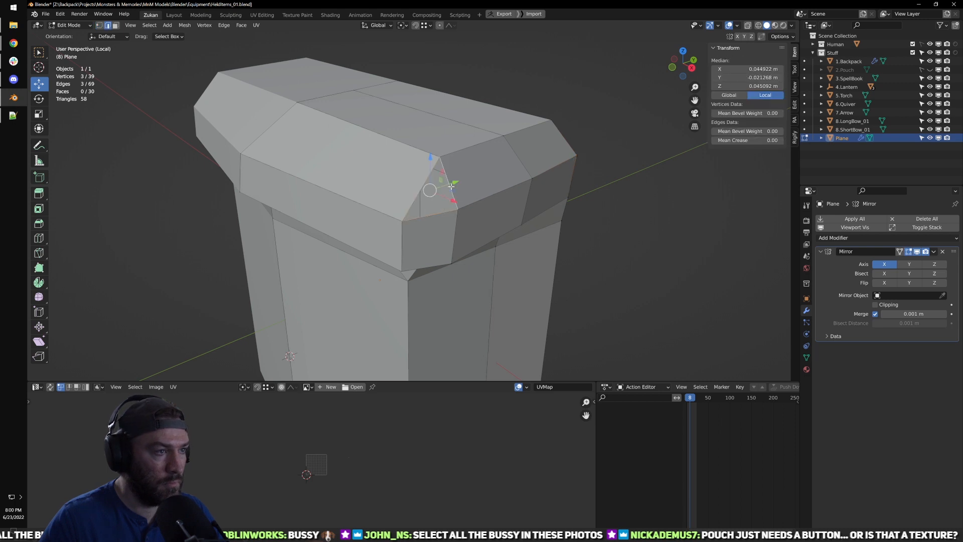
key(ctrl+f)
click(451, 187)
middle_drag(451, 187, 634, 168)
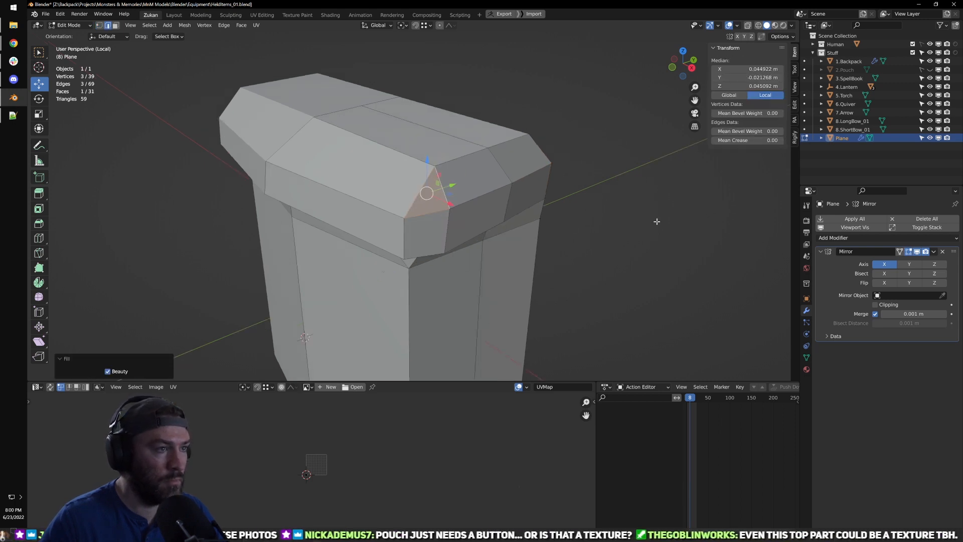
middle_drag(656, 217, 538, 209)
Step: Try to straighten the vertex column through the middle of the pouch's side by scaling it along Y
key(KP_3)
key(ctrl+Tab)
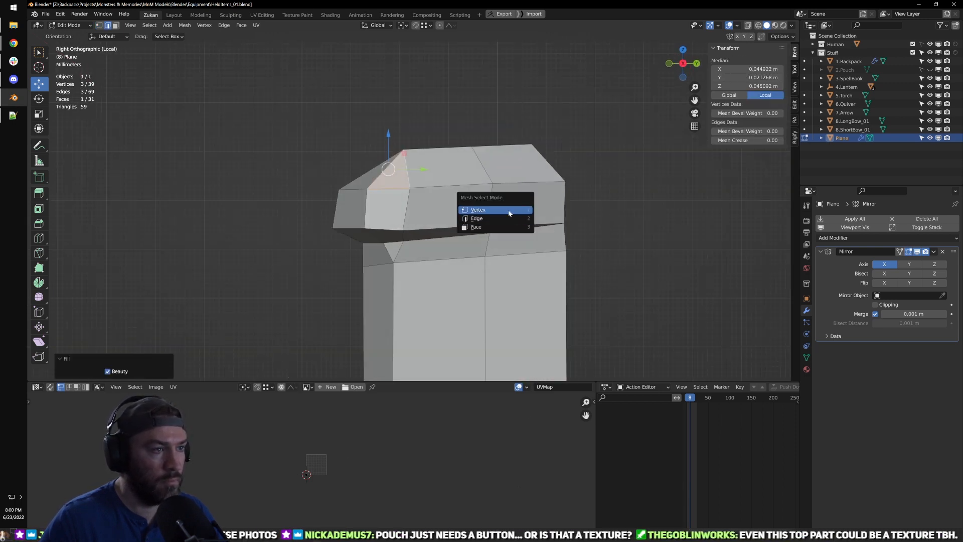
click(508, 210)
key(shift+z)
scroll(479, 198, down, 3)
drag(464, 248, 465, 249)
key(s)
drag(483, 203, 454, 204)
key(ctrl+z)
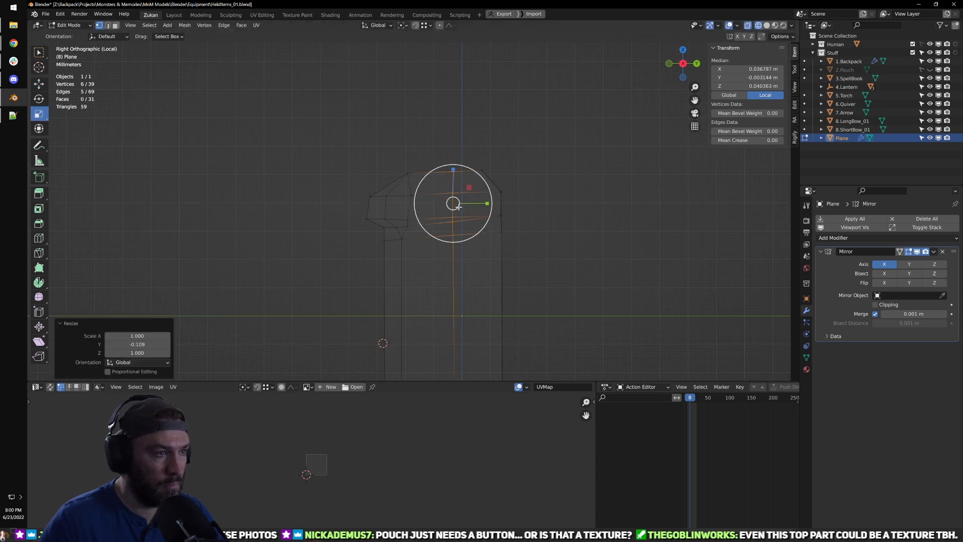
Step: Reposition the upper vertices of the middle side column on the lid in the right side view
key(g)
key(alt+a)
drag(442, 144, 471, 192)
key(r)
key(g)
drag(434, 146, 471, 254)
mouse_move(446, 166)
mouse_down()
mouse_move(445, 157)
mouse_move(459, 202)
mouse_move(444, 150)
mouse_up()
key(ctrl+z)
Step: Adjust the lid's front vertices in the right side view, pulling the lower front lip back toward the body
drag(381, 151, 385, 201)
drag(358, 213, 379, 226)
scroll(377, 226, up, 2)
drag(309, 206, 358, 238)
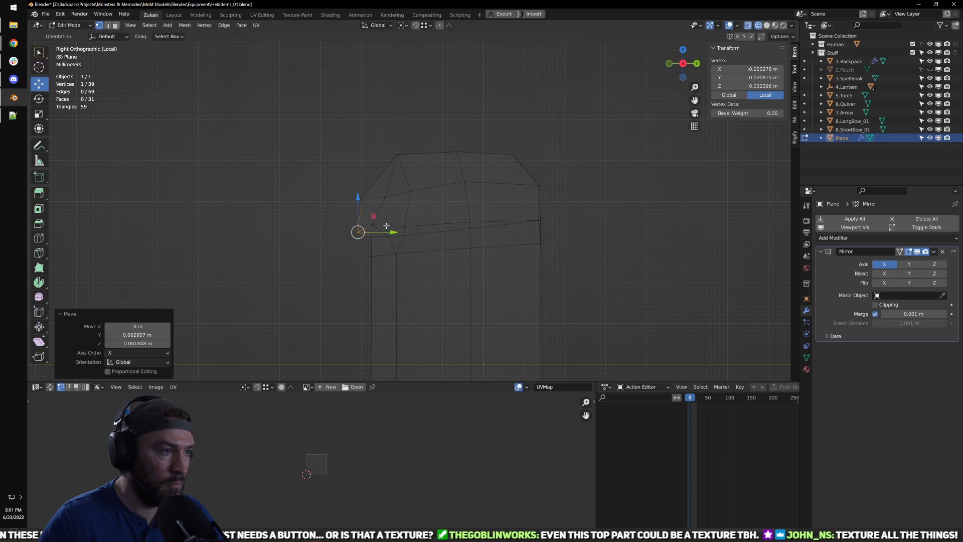
drag(410, 217, 429, 218)
Step: Try to move the lid's lower front corner vertex inward along X, and undo the change
click(380, 219)
mouse_move(380, 219)
middle_down()
mouse_move(404, 206)
mouse_move(445, 223)
mouse_move(441, 272)
middle_up()
key(shift+z)
drag(438, 258, 420, 259)
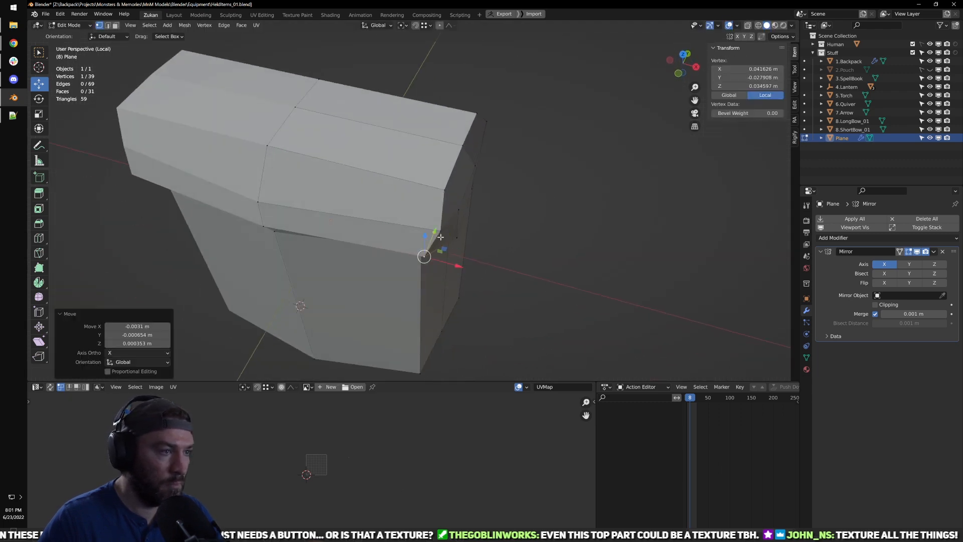
middle_drag(489, 239, 476, 239)
key(ctrl+Tab)
click(453, 246)
key(ctrl+z)
key(ctrl+z)
key(ctrl+z)
Step: Reshape the lid's lower front corner by moving its individual elements along X
click(438, 245)
key(ctrl+Tab)
click(434, 247)
click(433, 249)
mouse_move(462, 258)
mouse_down()
mouse_move(423, 243)
mouse_move(477, 249)
mouse_up()
middle_drag(477, 249, 438, 240)
drag(458, 230, 450, 231)
middle_drag(449, 232, 440, 251)
click(435, 220)
drag(465, 221, 471, 220)
Step: Move the lid's top front and rear corner vertices inward along X, and inspect the reshaped pouch in Object Mode
key(ctrl+Tab)
click(520, 191)
click(455, 179)
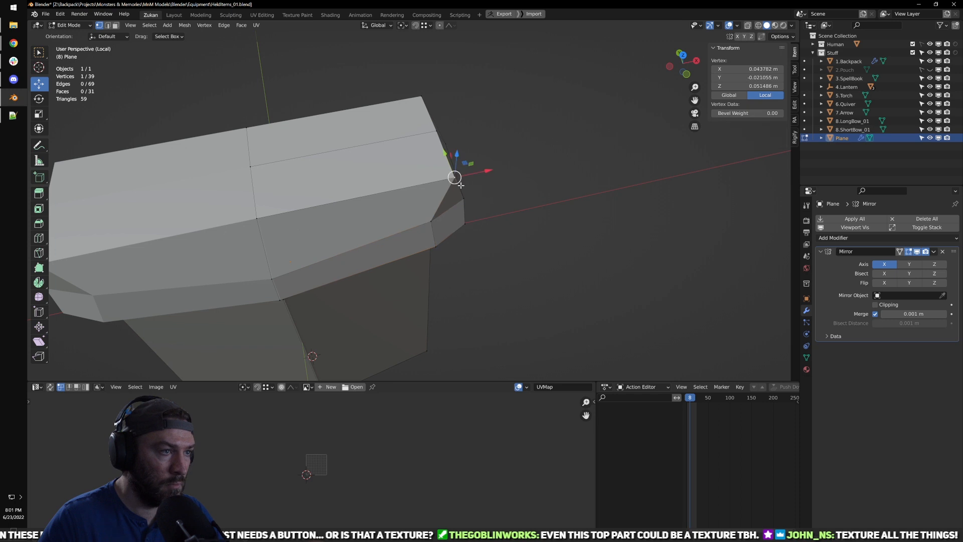
middle_drag(455, 178, 428, 177)
drag(477, 190, 451, 188)
click(456, 141)
drag(486, 144, 474, 142)
key(Tab)
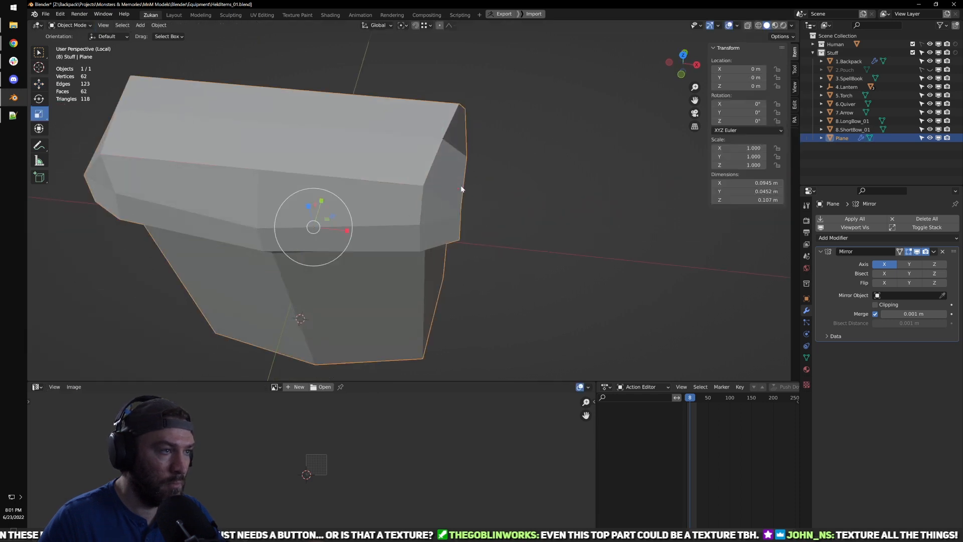
scroll(413, 212, down, 3)
mouse_move(464, 274)
middle_down()
mouse_move(397, 260)
mouse_move(486, 270)
mouse_move(455, 277)
middle_up()
scroll(486, 270, down, 3)
scroll(455, 276, up, 3)
Step: Box-select the see-through edges of the band just below the lid in the right side view
key(KP_3)
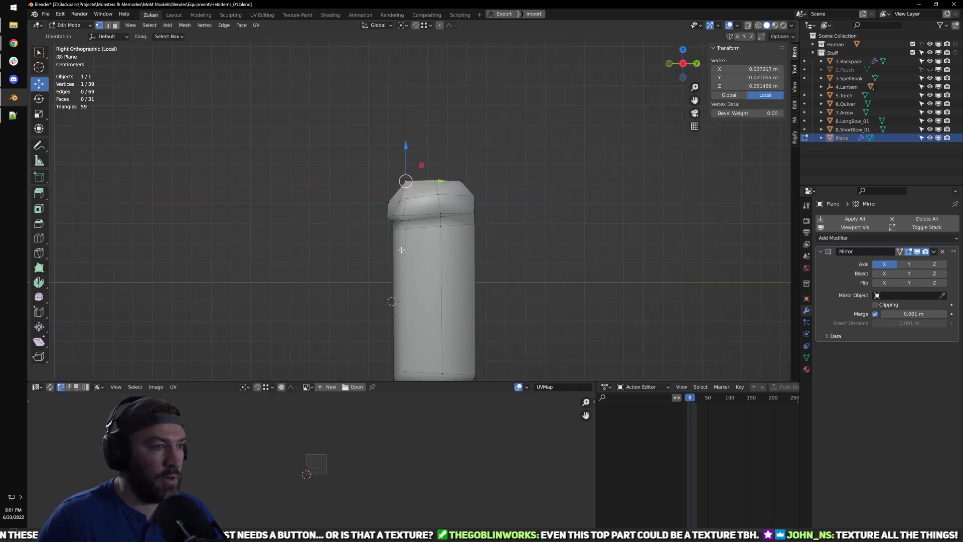
key(Tab)
key(alt+z)
key(ctrl+Tab)
click(424, 257)
drag(321, 326, 564, 207)
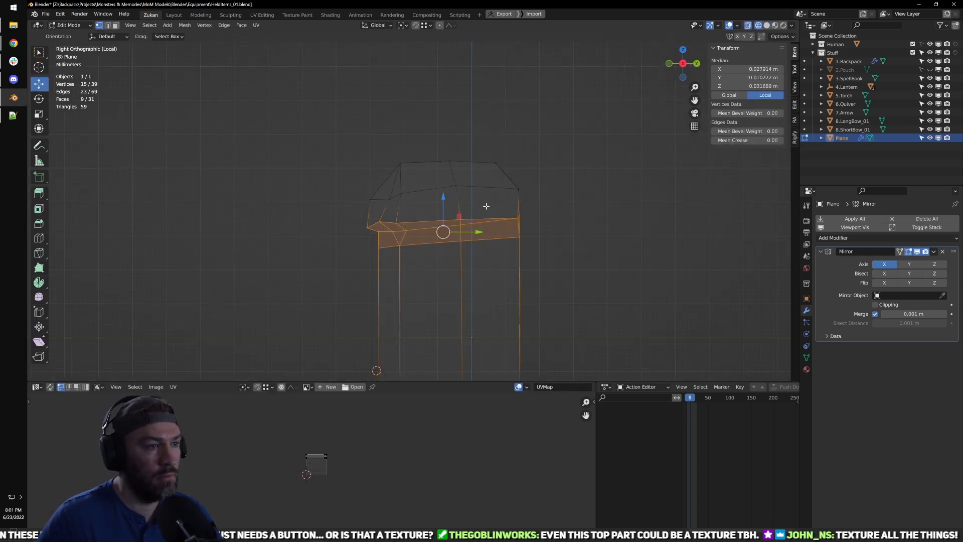
Step: Rotate the band beneath the pouch flap by -17.8° in the side view and lower it slightly
key(shift+z)
key(r)
drag(480, 230, 477, 241)
key(g)
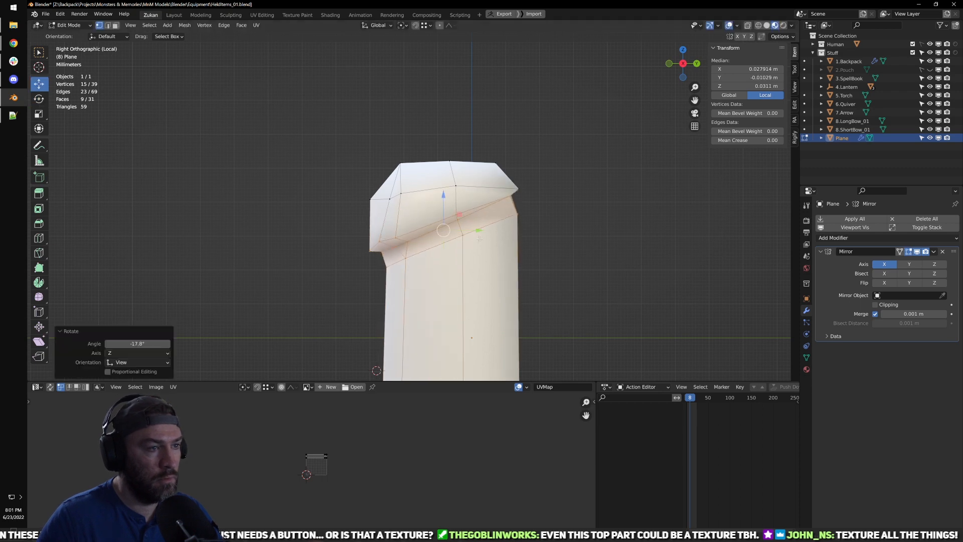
drag(443, 196, 440, 213)
Step: Pull the flap's lower front vertices outward and slightly down so the tip overhangs the pouch body
key(shift+z)
drag(346, 314, 427, 233)
drag(390, 272, 368, 280)
Step: Add a horizontal loop cut around the lower pouch body and move its front vertices about 0.007 m outward
scroll(402, 311, down, 3)
shift+middle_drag(407, 335, 408, 283)
key(ctrl+r)
click(408, 273)
click(402, 283)
mouse_move(380, 292)
mouse_down()
mouse_move(413, 259)
mouse_move(381, 275)
mouse_up()
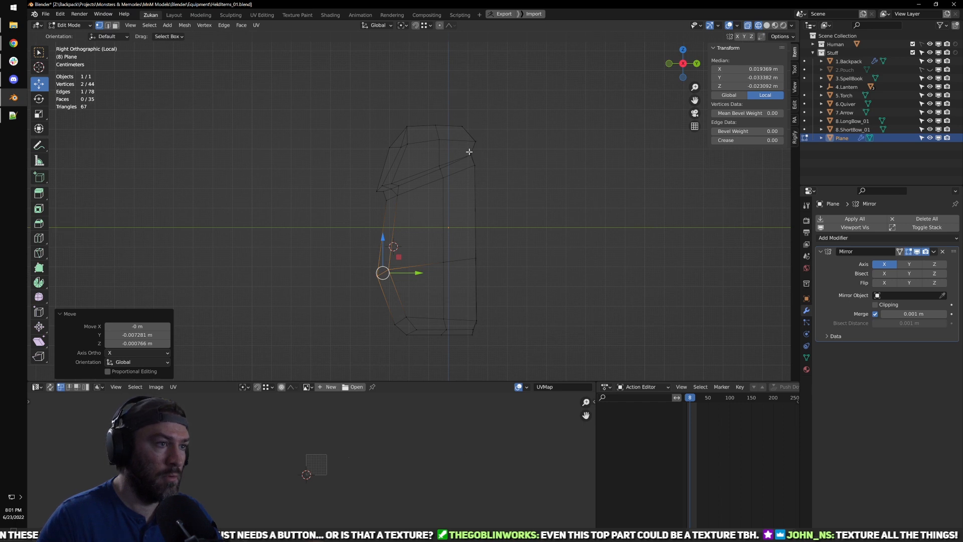
Step: Move the back vertices at the flap's lower edge slightly outward from the pouch body
drag(470, 151, 476, 159)
shift+middle_drag(463, 151, 421, 210)
scroll(416, 206, up, 2)
drag(469, 215, 479, 214)
scroll(464, 260, down, 2)
mouse_move(436, 263)
shift+middle_down()
mouse_move(451, 220)
mouse_move(462, 252)
mouse_move(502, 261)
mouse_move(378, 259)
shift+middle_up()
Step: Move the front corner vertex of the new lower-body loop outward along X in shaded view
key(shift+z)
scroll(472, 279, down, 3)
key(Tab)
scroll(435, 262, up, 2)
middle_drag(508, 259, 419, 251)
key(Tab)
scroll(426, 201, up, 2)
scroll(425, 201, down, 2)
click(413, 281)
key(g)
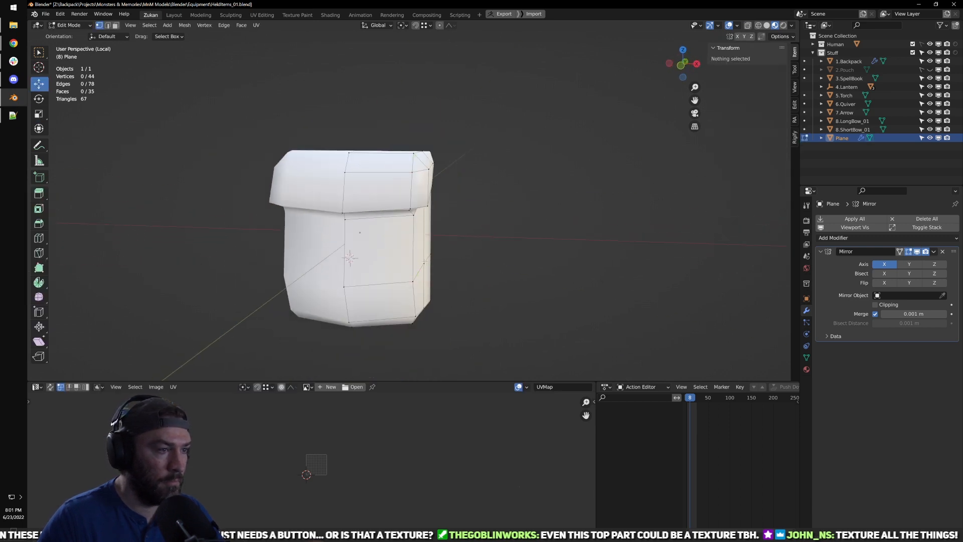
key(x)
click(461, 264)
Step: Move the side vertex at the underside of the flap about 0.002 m along X
middle_drag(461, 265, 372, 196)
scroll(411, 215, up, 2)
click(403, 198)
key(g)
key(x)
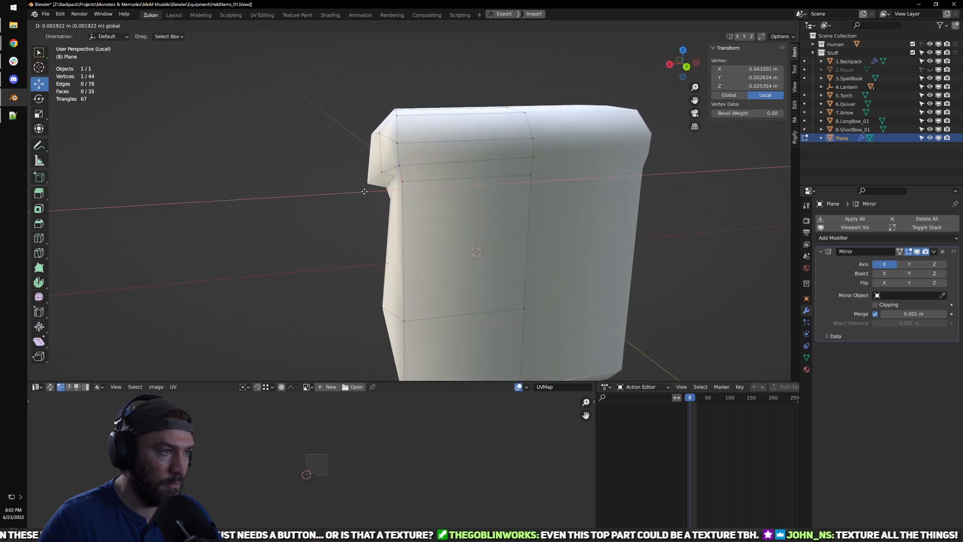
click(361, 191)
scroll(361, 191, down, 3)
scroll(441, 195, up, 2)
scroll(441, 196, down, 3)
Step: Nudge two more vertices on the side of the pouch along the X axis to round its shape
middle_drag(441, 196, 413, 286)
shift+click(428, 288)
key(g)
key(x)
click(436, 291)
click(368, 311)
key(Tab)
key(Tab)
click(409, 264)
key(g)
key(x)
click(416, 277)
Step: Move the pouch's bottom front corner vertex inward by about -0.0015 m in X and -0.001 m in Y
scroll(418, 283, down, 2)
scroll(413, 286, up, 3)
click(415, 311)
middle_drag(435, 346, 418, 374)
drag(407, 306, 402, 308)
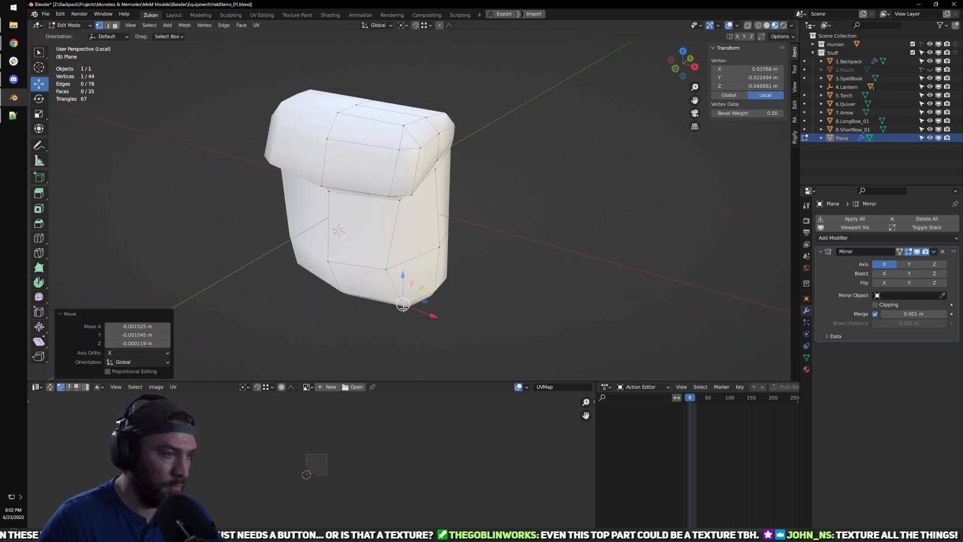
Step: Examine the reshaped pouch from several angles in solid shading
key(Tab)
scroll(432, 292, down, 3)
middle_drag(432, 292, 443, 273)
key(z)
scroll(532, 243, down, 5)
mouse_move(546, 238)
middle_down()
mouse_move(366, 221)
mouse_move(508, 250)
middle_up()
scroll(511, 266, up, 3)
click(519, 283)
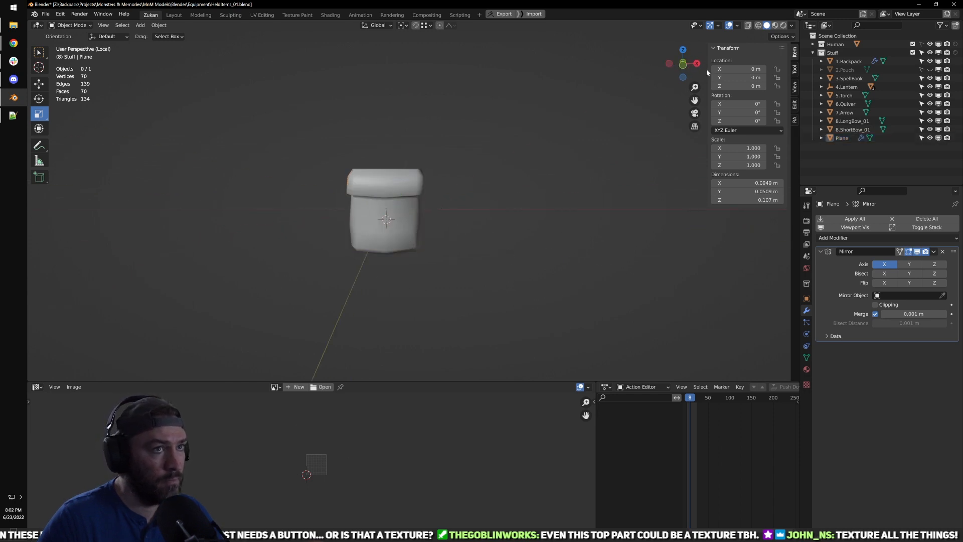
middle_drag(544, 243, 687, 100)
scroll(513, 228, up, 3)
scroll(687, 101, up, 3)
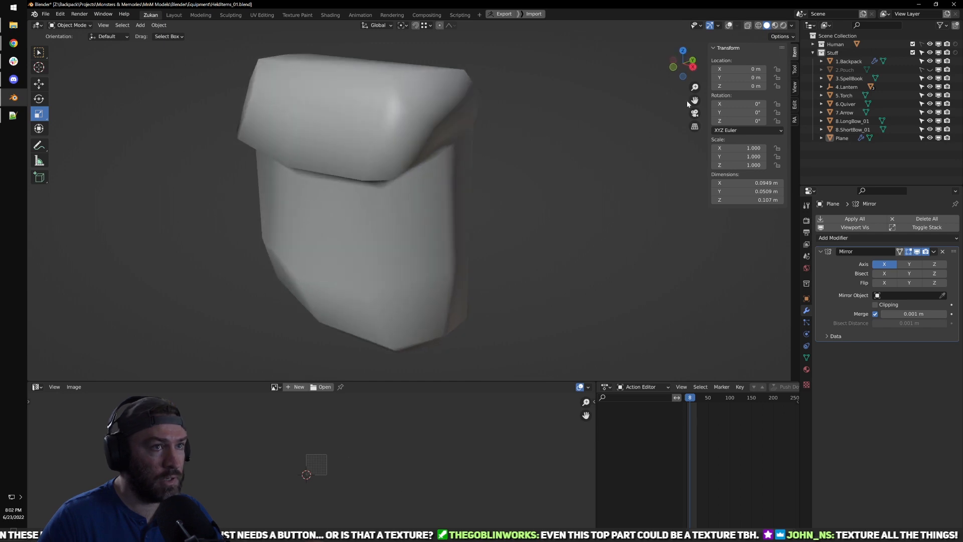
Step: Turn the viewport overlays back on and leave local view to show the character and all equipment
click(729, 28)
scroll(446, 228, down, 4)
key(KP_Divide)
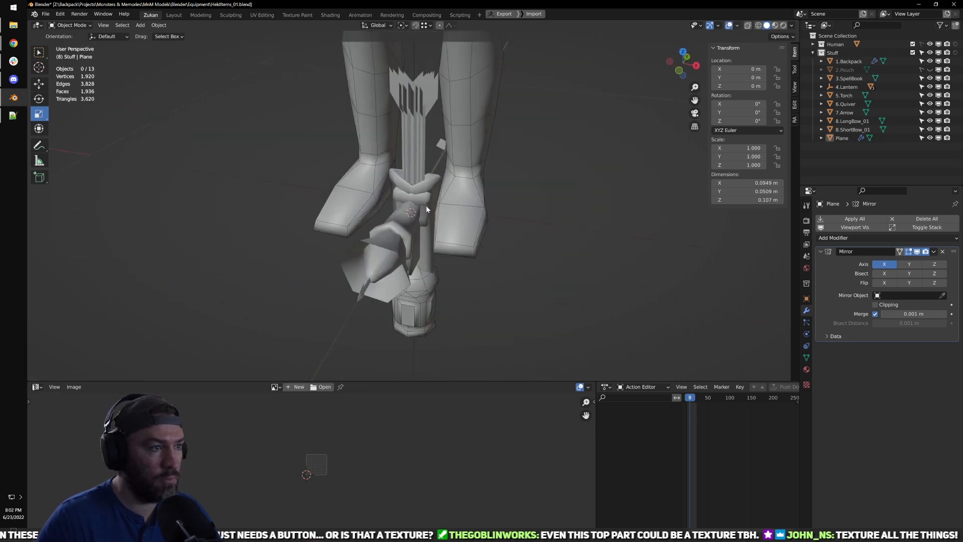
scroll(425, 206, up, 4)
click(445, 216)
key(w)
scroll(437, 210, down, 5)
scroll(438, 210, up, 5)
click(624, 241)
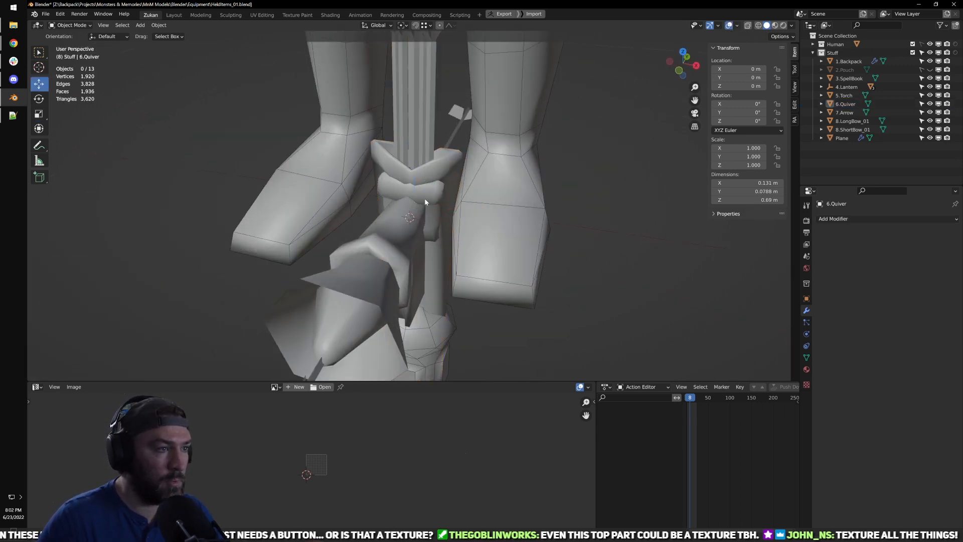
Step: Select the pouch at the character's feet and move it up to hip height in front of the body
click(424, 200)
key(ctrl+a)
click(426, 203)
scroll(460, 187, down, 4)
shift+middle_drag(461, 186, 453, 252)
drag(405, 244, 407, 122)
shift+middle_drag(425, 122, 416, 251)
drag(383, 273, 315, 104)
middle_drag(326, 145, 444, 273)
drag(456, 232, 494, 101)
Step: Scale the pouch to 1.132 along X and 0.871 along Z
middle_drag(531, 108, 516, 252)
key(s)
drag(516, 252, 506, 256)
key(g)
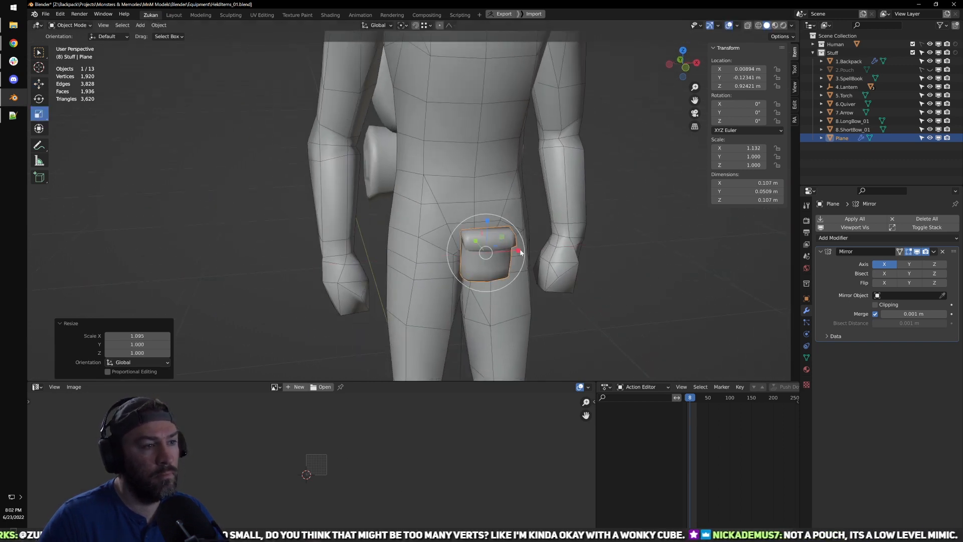
key(s)
drag(487, 221, 449, 188)
Step: Move the pouch over to the character's right hip
key(g)
middle_drag(449, 188, 525, 206)
drag(518, 192, 509, 192)
middle_drag(512, 201, 476, 240)
scroll(464, 181, up, 4)
Step: Rotate the pouch to about -36.6° around Z and shift it snugly against the hip
key(r)
drag(454, 191, 434, 198)
key(g)
middle_drag(434, 198, 515, 266)
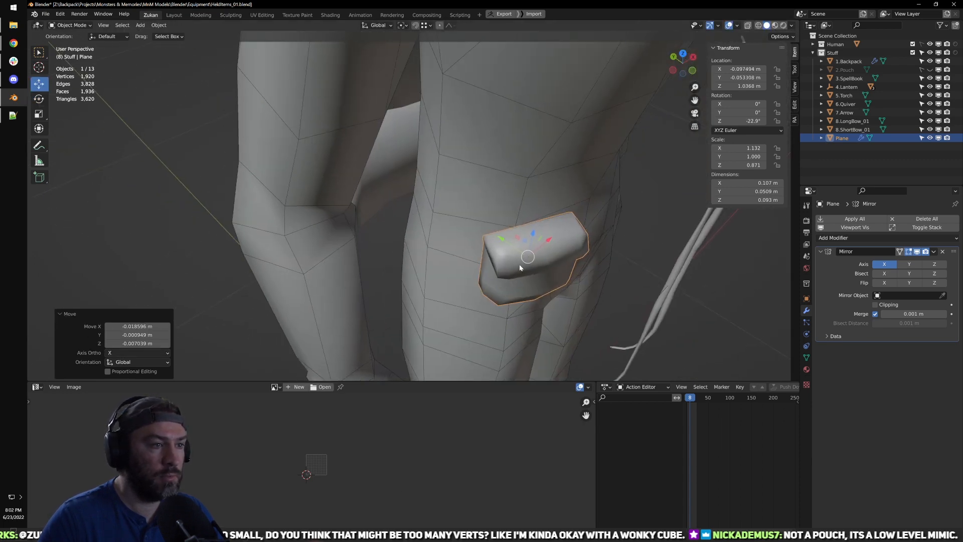
drag(533, 278, 516, 250)
key(ctrl+z)
key(w)
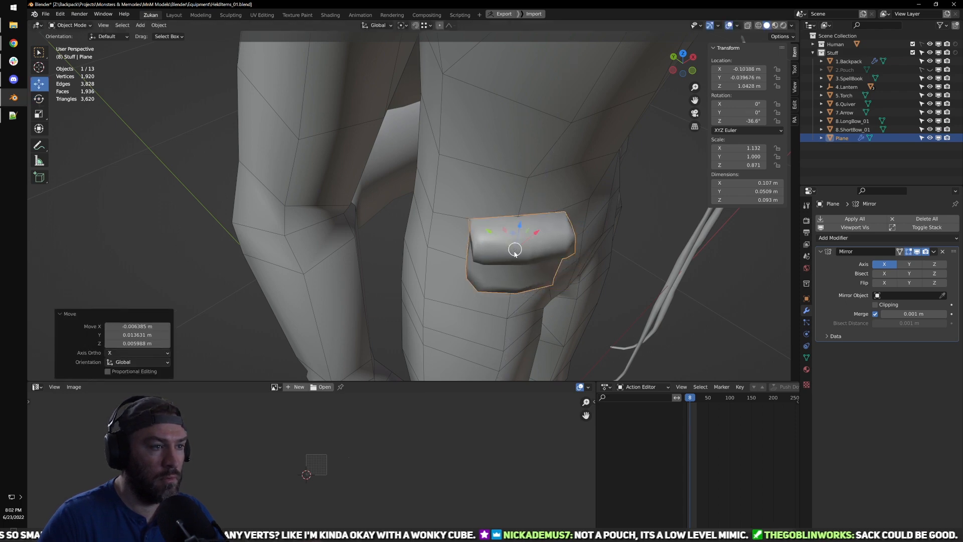
Step: Examine the pouch's size and placement against the whole character
scroll(514, 249, down, 4)
middle_drag(515, 250, 513, 229)
click(638, 268)
scroll(639, 268, down, 4)
mouse_move(560, 267)
middle_down()
mouse_move(488, 248)
mouse_move(558, 267)
middle_up()
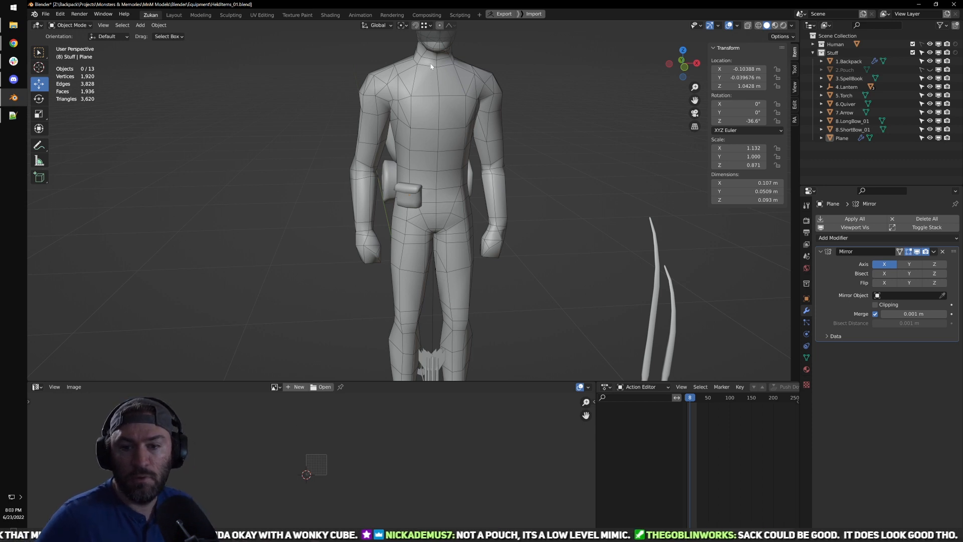
scroll(482, 301, up, 2)
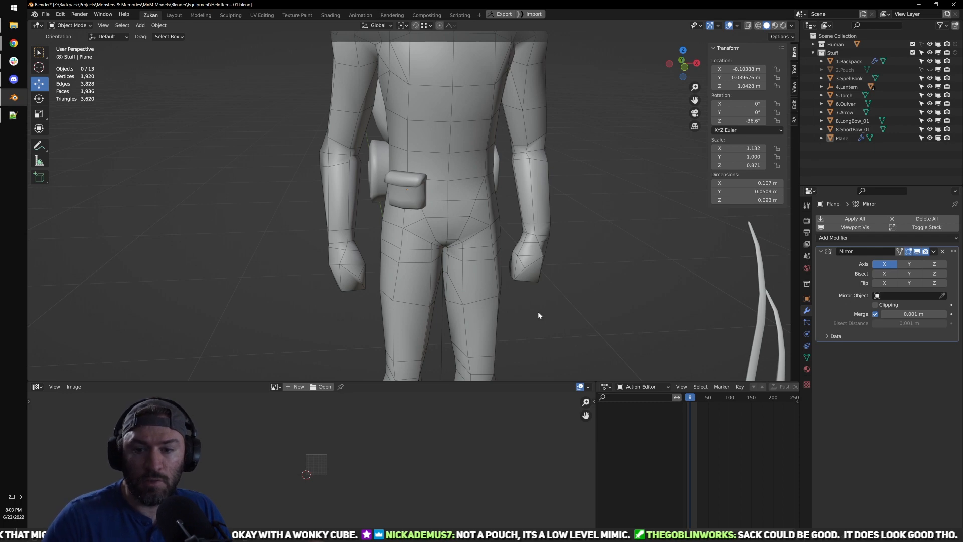
shift+middle_drag(467, 189, 469, 233)
middle_drag(468, 233, 447, 231)
scroll(432, 236, up, 4)
Step: Open the pouch mesh for editing with edge selection
click(349, 263)
key(Tab)
middle_drag(349, 263, 309, 205)
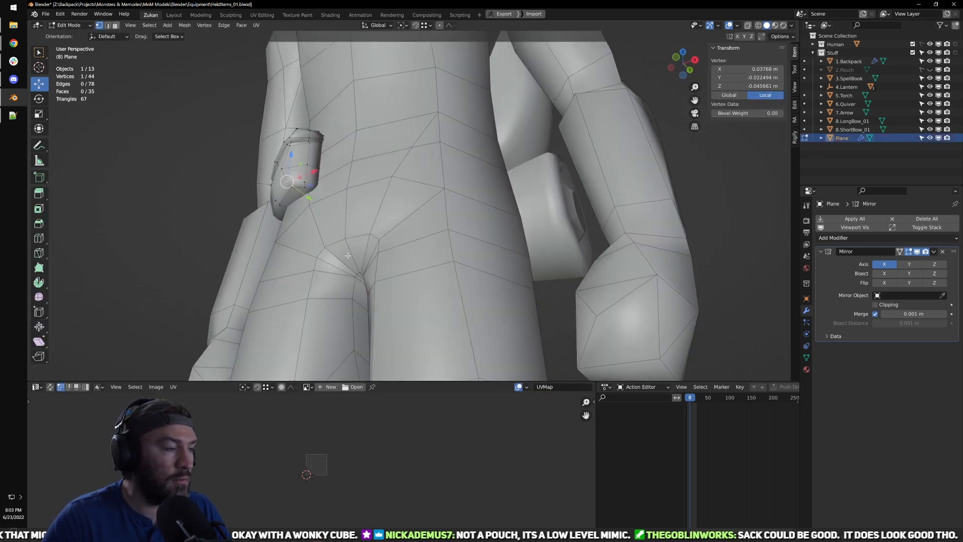
scroll(368, 239, up, 4)
shift+middle_drag(306, 165, 400, 261)
key(ctrl+Tab)
click(381, 270)
Step: Merge the four short edges on the underside of the flap's rim using Collapse
click(426, 233)
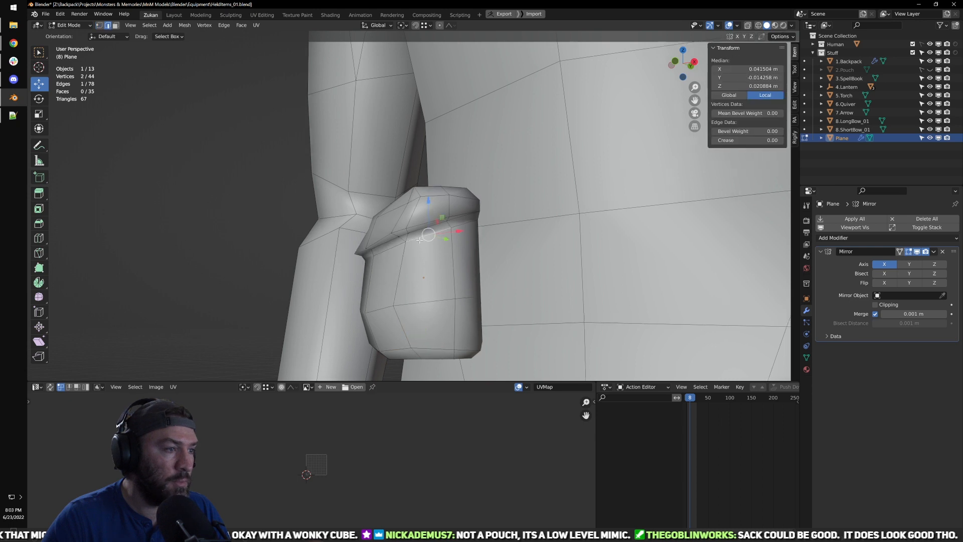
key(KP_Decimal)
scroll(344, 210, down, 2)
middle_drag(375, 206, 392, 200)
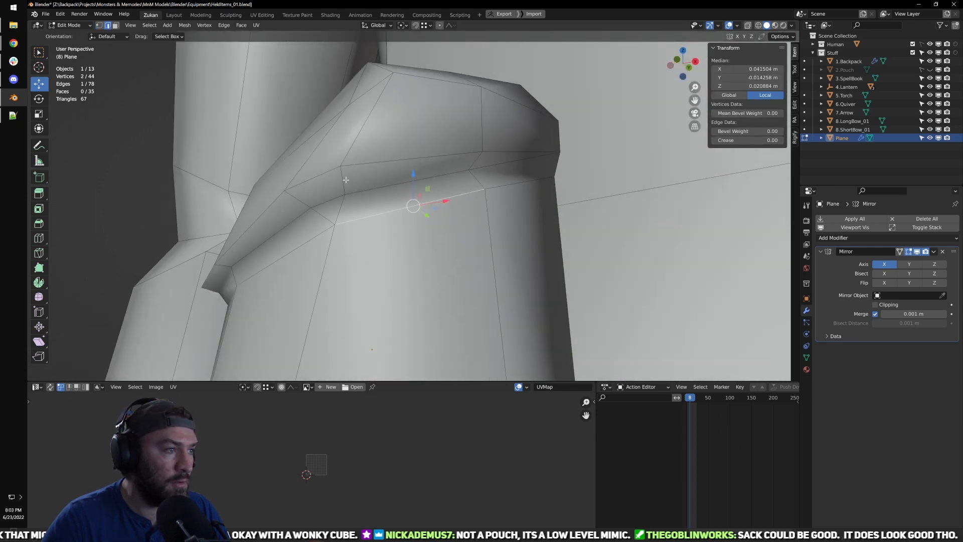
scroll(348, 188, down, 3)
key(m)
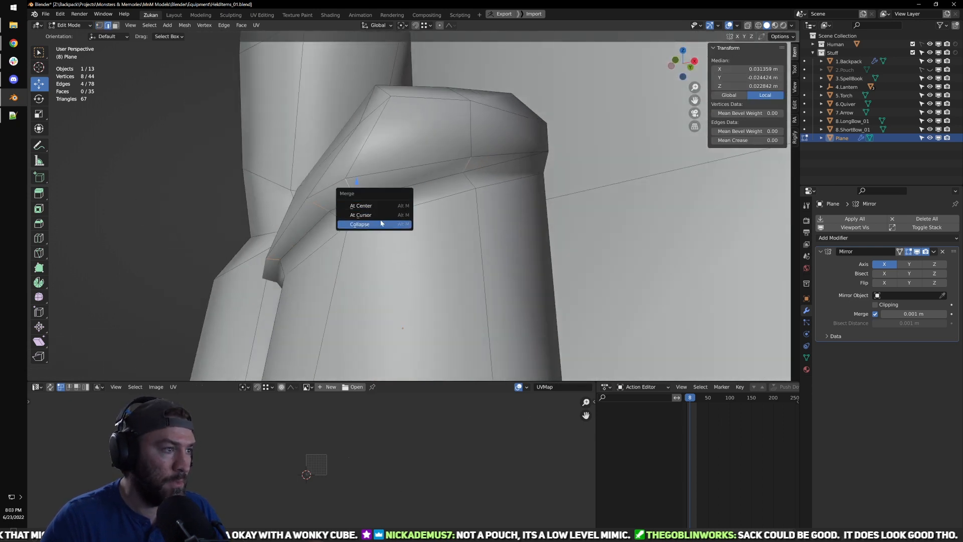
click(383, 221)
middle_drag(384, 221, 415, 217)
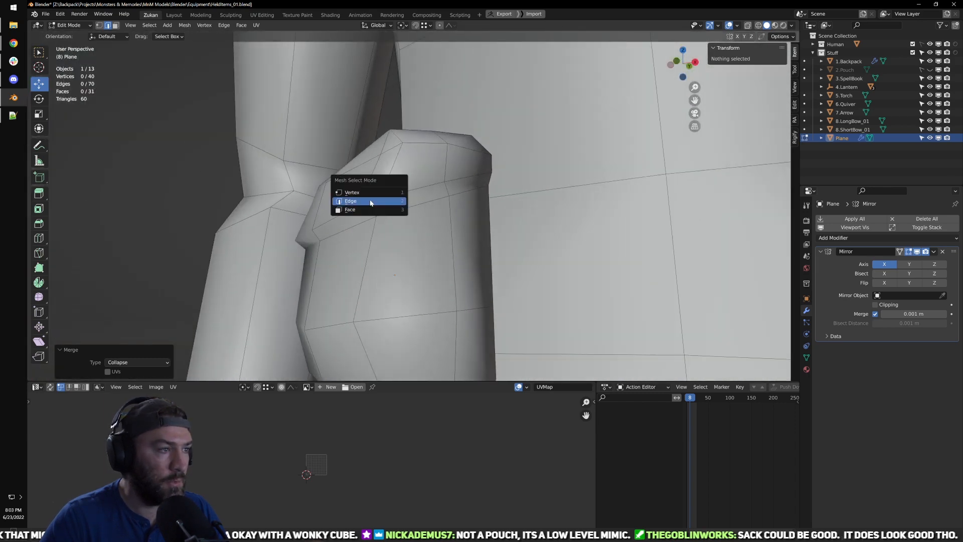
Step: Merge the ring of six short edges around the flap's lower rim using Collapse
ctrl+alt+click(378, 207)
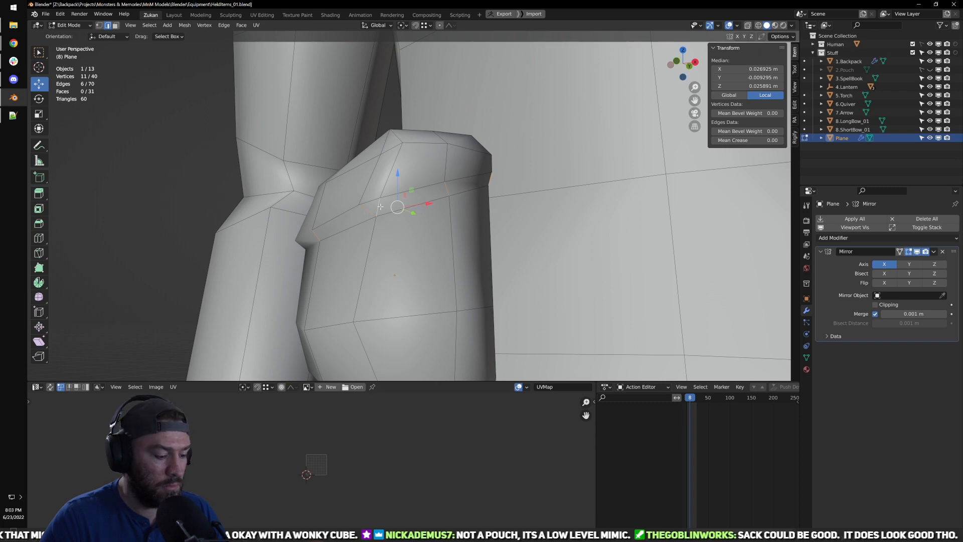
key(m)
key(c)
scroll(380, 206, down, 4)
mouse_move(382, 214)
middle_down()
mouse_move(503, 275)
mouse_move(432, 256)
mouse_move(385, 223)
middle_up()
Step: Nudge the side corner of the merged flap rim inward and check the pouch's shape
click(394, 173)
shift+middle_drag(393, 173, 395, 231)
click(425, 228)
drag(441, 219, 425, 223)
key(Tab)
scroll(425, 224, down, 4)
middle_drag(426, 224, 452, 231)
scroll(452, 232, up, 3)
key(Tab)
Step: Reposition further points along the flap's lower edge and corner to refine its side profile
middle_drag(486, 259, 465, 284)
drag(441, 258, 432, 260)
middle_drag(477, 271, 458, 221)
click(471, 238)
click(462, 224)
drag(462, 224, 433, 239)
click(353, 204)
middle_drag(353, 204, 316, 173)
shift+middle_drag(443, 266, 464, 224)
drag(464, 224, 436, 221)
middle_drag(437, 221, 405, 191)
Step: Try connecting two vertices on the pouch's front below the flap with a new edge
shift+click(407, 184)
right_click(392, 197)
click(392, 197)
click(294, 217)
middle_drag(294, 218, 361, 221)
click(357, 218)
key(j)
middle_drag(473, 276, 431, 276)
click(231, 226)
middle_drag(230, 226, 431, 244)
key(Tab)
key(Tab)
key(ctrl+z)
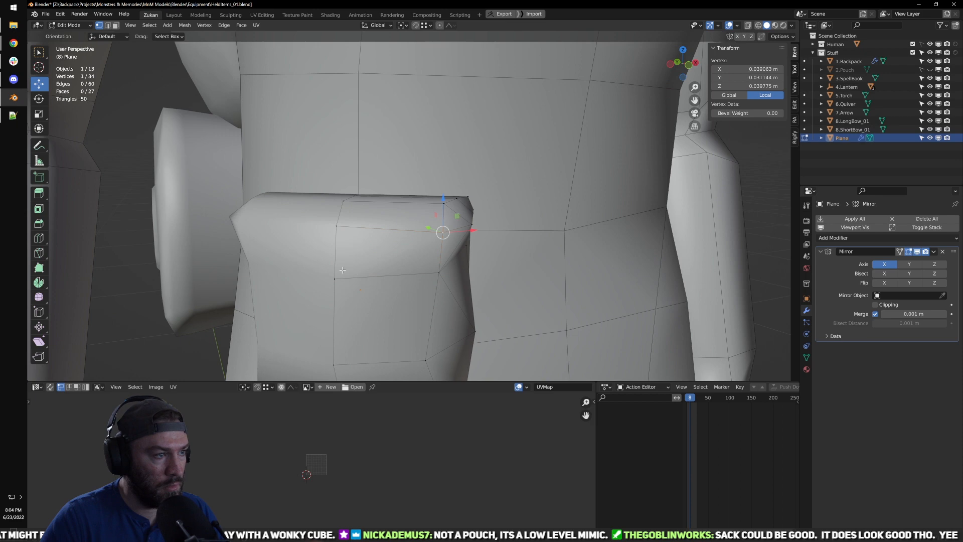
middle_drag(334, 281, 427, 279)
key(Tab)
key(Tab)
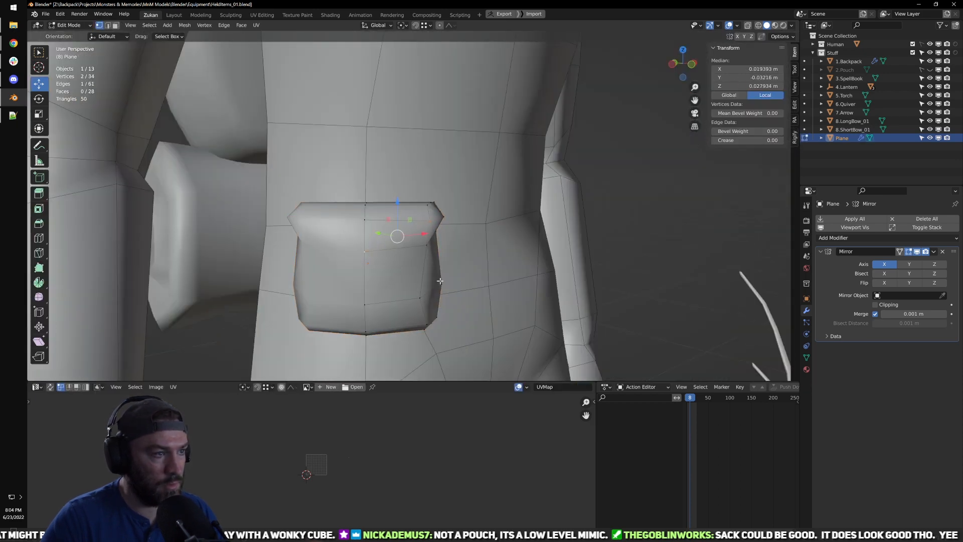
key(Tab)
scroll(526, 267, down, 4)
mouse_move(525, 266)
middle_down()
mouse_move(399, 267)
mouse_move(392, 219)
mouse_move(481, 225)
mouse_move(419, 235)
mouse_move(521, 258)
middle_up()
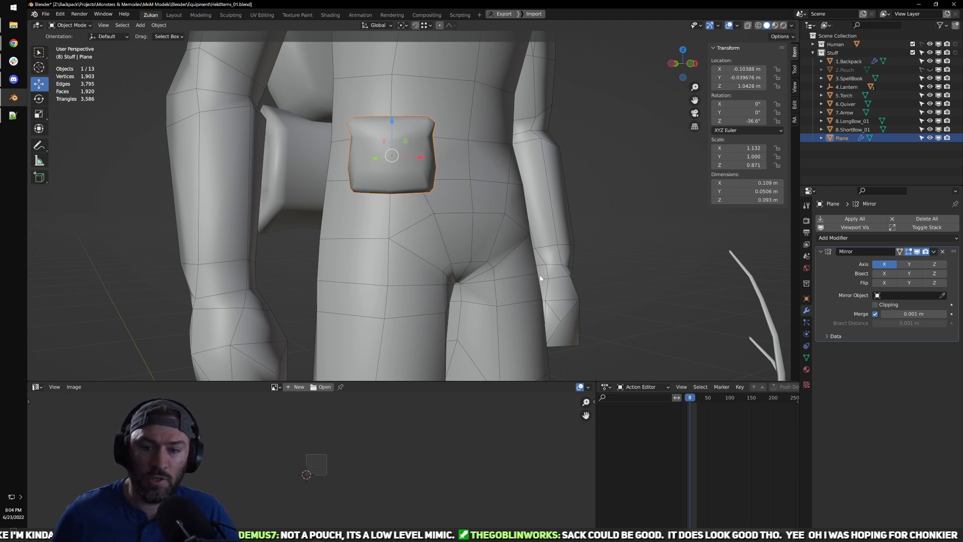
Step: Scale the whole pouch up uniformly by about 1.063
scroll(407, 159, up, 3)
key(r)
middle_drag(479, 120, 402, 215)
drag(411, 202, 413, 203)
scroll(413, 204, down, 4)
middle_drag(413, 204, 413, 169)
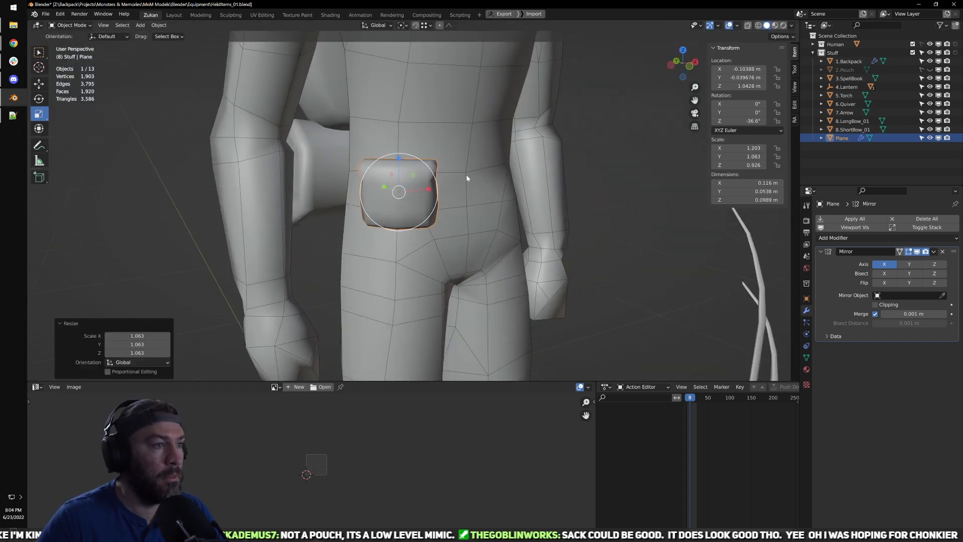
scroll(466, 179, down, 4)
Step: Reset the pouch's location to 0 m on all axes and its Z rotation to 0°, isolating it in local view
key(Tab)
middle_drag(568, 230, 492, 225)
key(Tab)
middle_drag(575, 230, 552, 230)
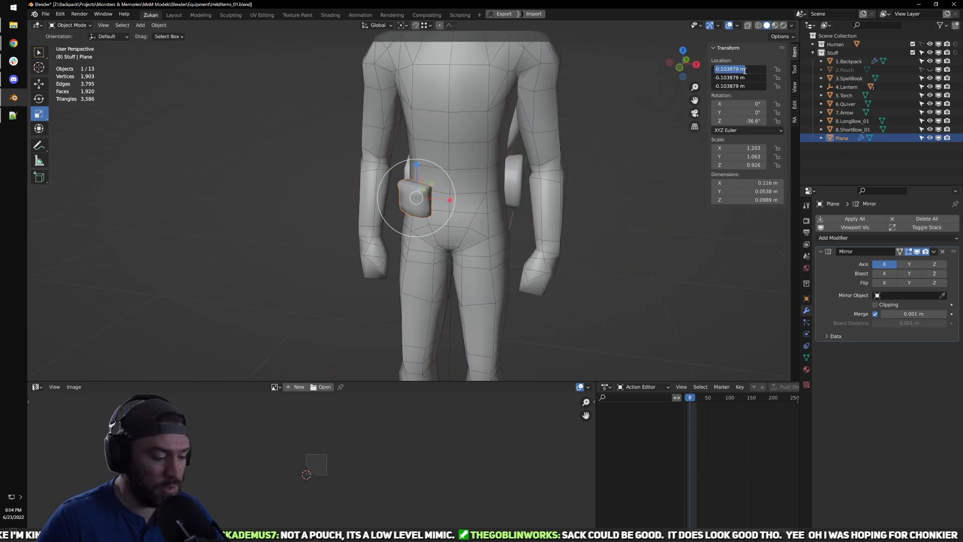
key(Return)
key(KP_Divide)
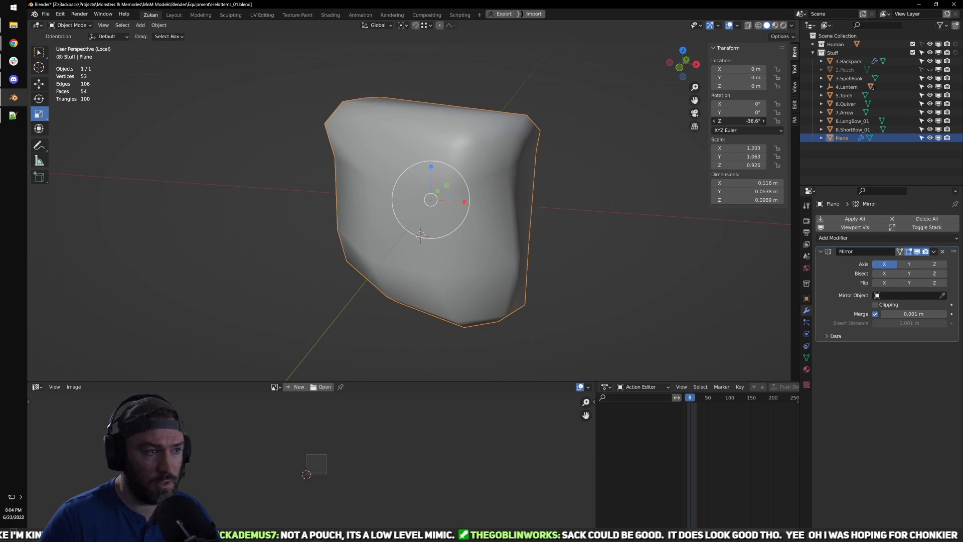
drag(740, 121, 741, 121)
key(Return)
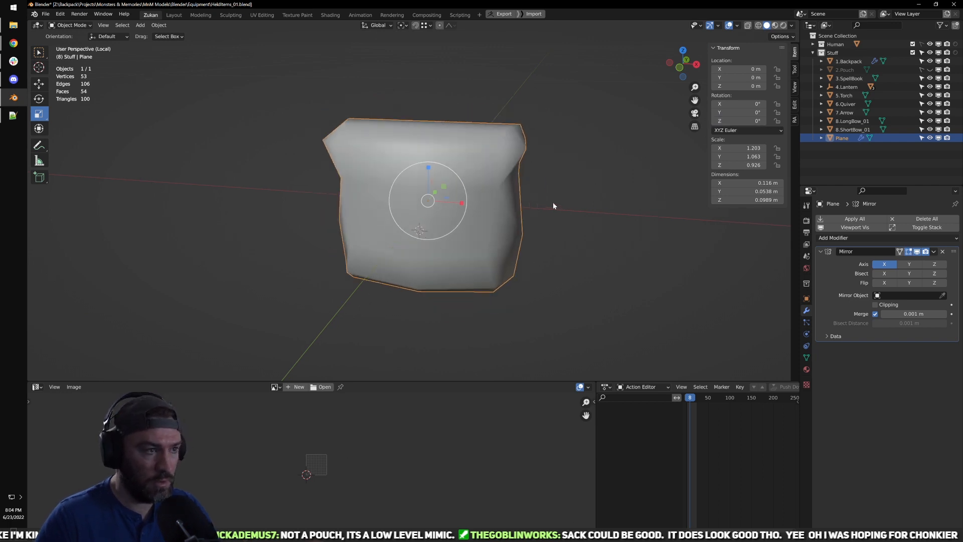
Step: Select the pouch's centre-line vertices in see-through front view, flatten them to X scale 0 and set their median X to 0 m
key(KP_1)
key(alt+z)
key(Tab)
key(ctrl+Tab)
click(489, 234)
drag(402, 61, 442, 304)
key(s)
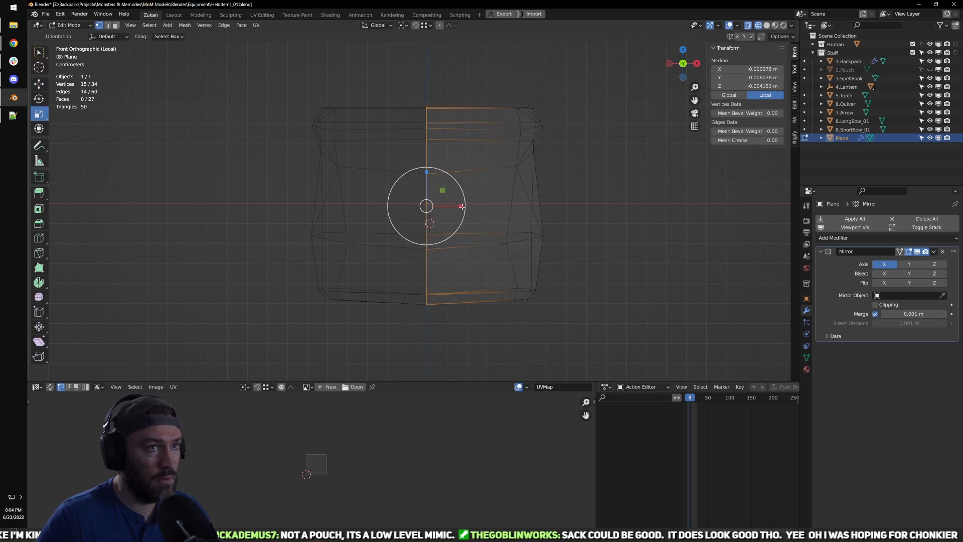
drag(460, 205, 455, 207)
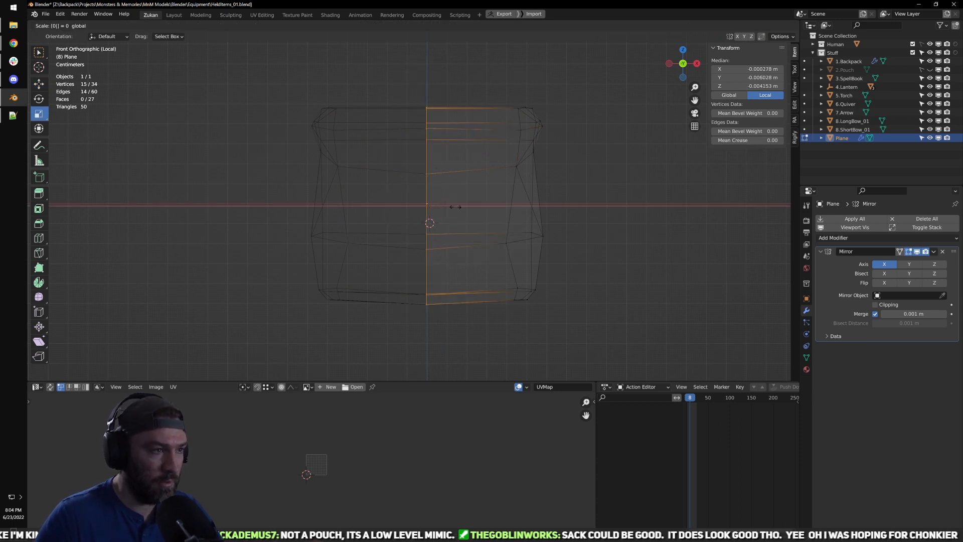
key(Return)
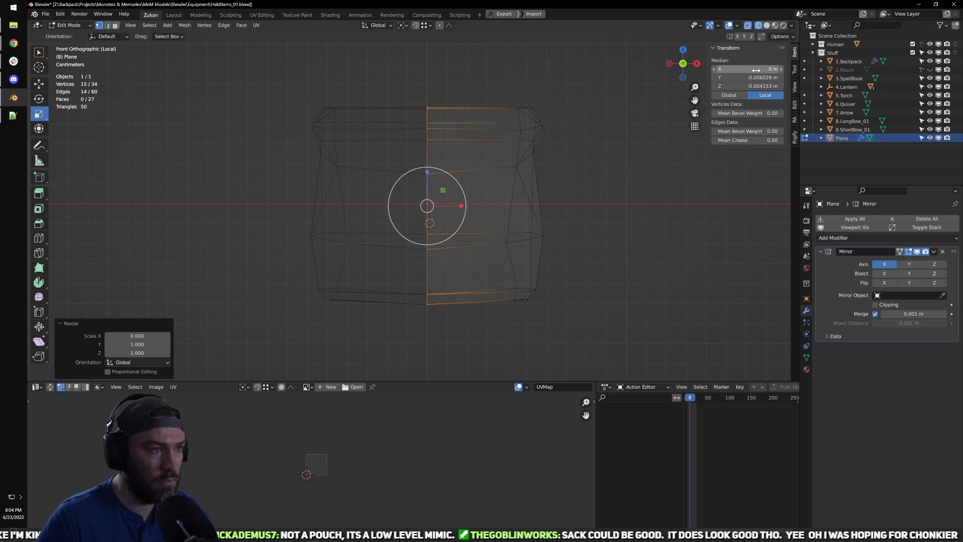
Step: Return to object mode with solid shading and apply the pouch's Mirror modifier
scroll(598, 178, down, 4)
key(Tab)
middle_drag(598, 178, 596, 179)
key(shift+z)
click(934, 252)
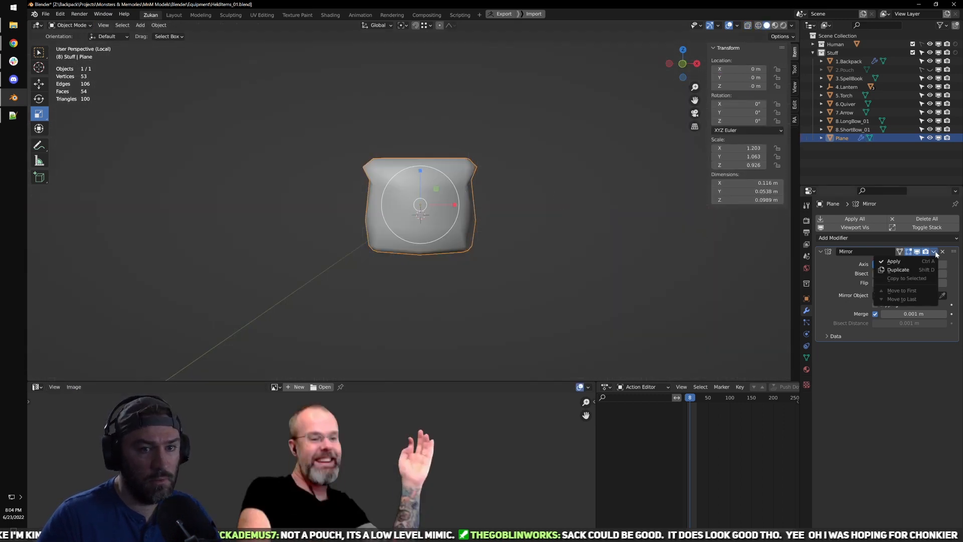
click(893, 261)
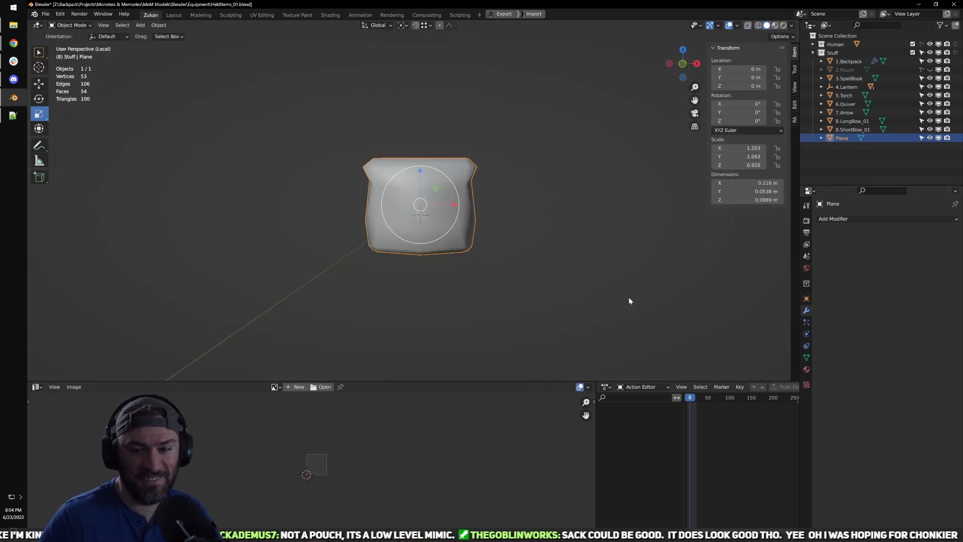
scroll(504, 174, up, 3)
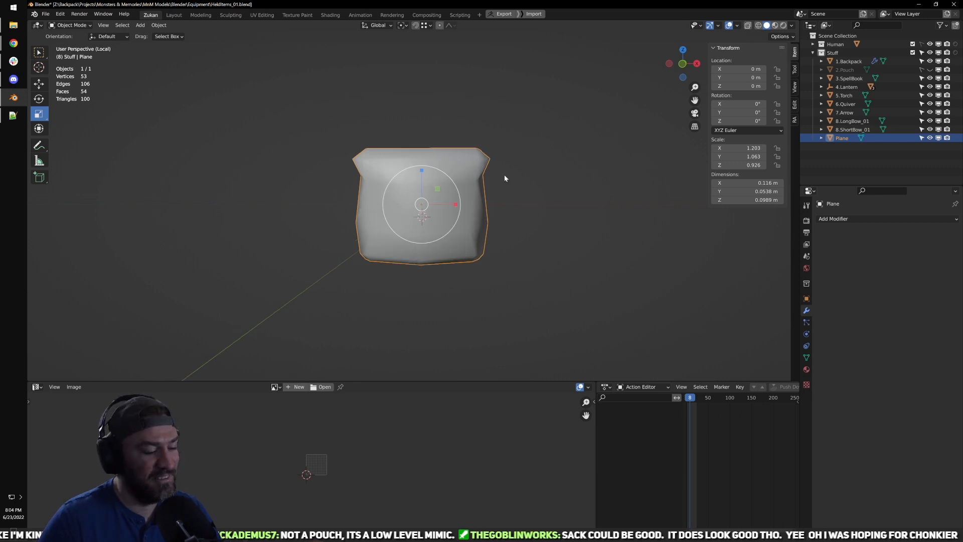
shift+middle_drag(537, 171, 534, 200)
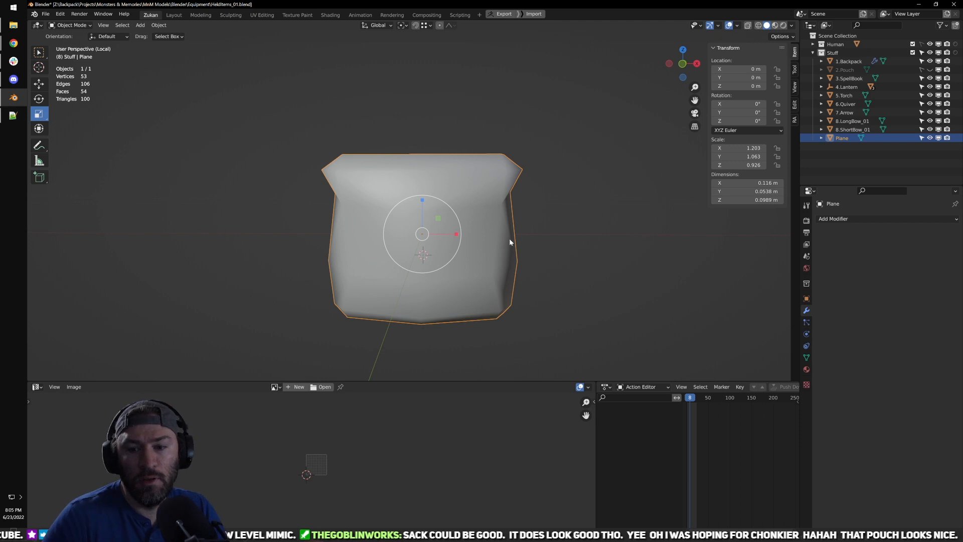
Step: Pull two parts of the pouch's body outward, making the pouch about 0.0574 m deep
scroll(447, 231, down, 5)
middle_drag(552, 188, 371, 250)
click(539, 228)
scroll(399, 245, up, 5)
click(375, 253)
key(Tab)
middle_drag(302, 225, 339, 230)
click(490, 288)
key(w)
click(446, 253)
middle_drag(447, 275, 448, 282)
drag(475, 257, 482, 255)
middle_drag(491, 244, 474, 261)
click(441, 196)
drag(471, 202, 477, 203)
middle_drag(479, 216, 503, 203)
scroll(503, 247, up, 3)
mouse_move(503, 247)
middle_down()
mouse_move(316, 266)
mouse_move(468, 282)
mouse_move(537, 263)
mouse_move(468, 238)
mouse_move(386, 257)
mouse_move(421, 241)
mouse_move(572, 222)
mouse_move(445, 266)
mouse_move(335, 267)
mouse_move(505, 241)
middle_up()
click(339, 273)
Step: Return to the full scene in object mode, unhide the old 2.Pouch object and delete it
key(KP_Divide)
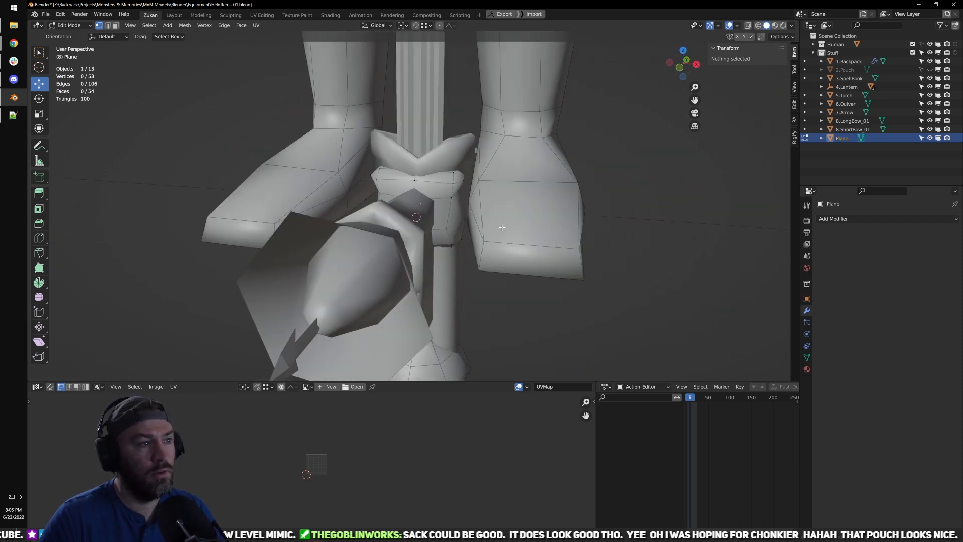
key(Tab)
double_click(842, 138)
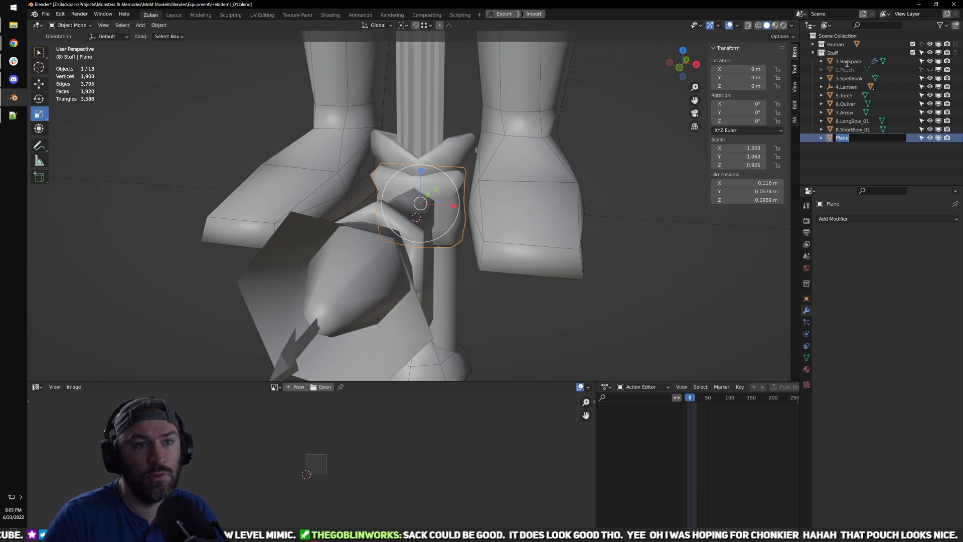
key(Escape)
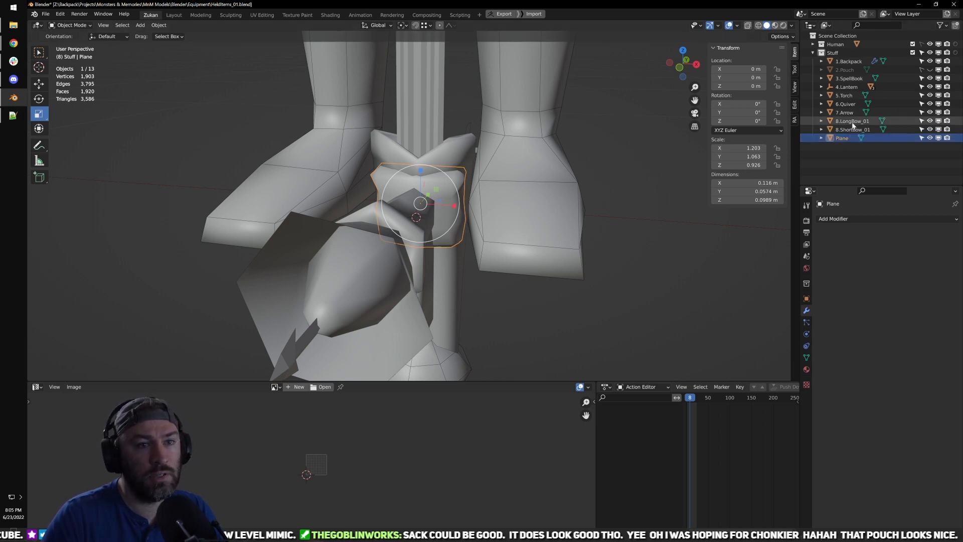
click(922, 70)
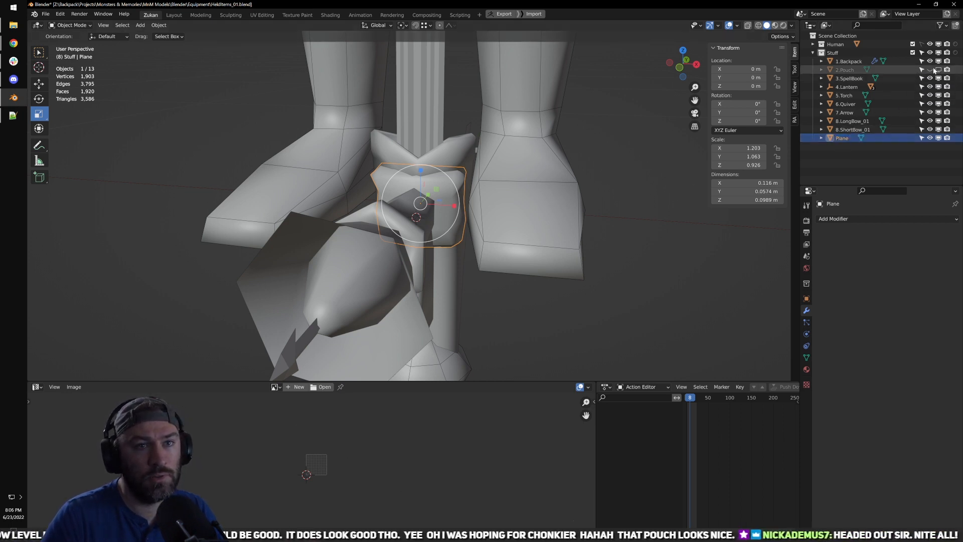
click(939, 70)
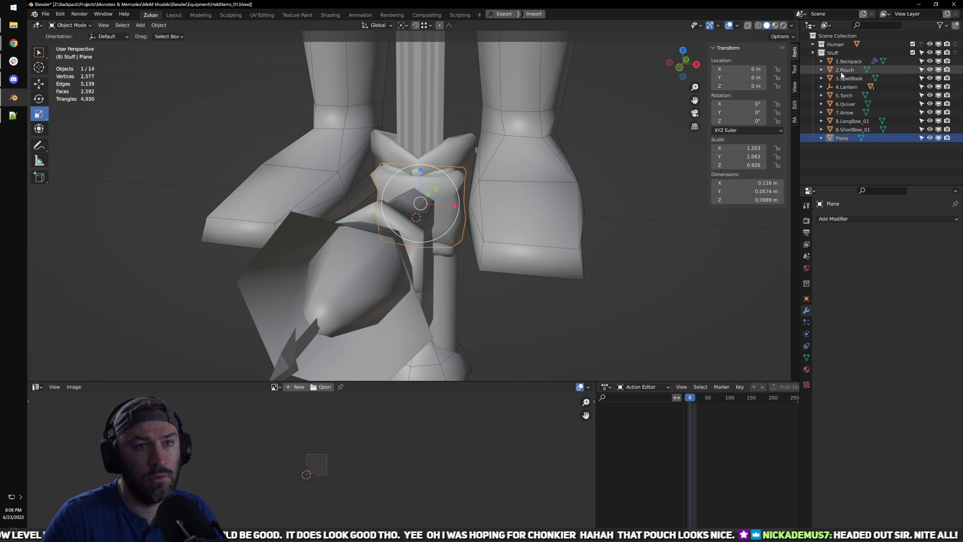
click(844, 70)
key(Delete)
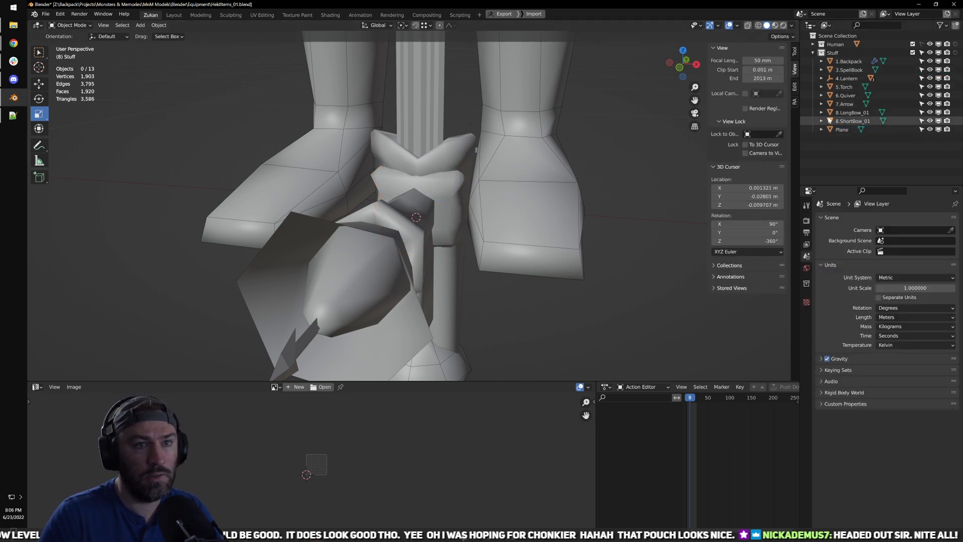
Step: Rename the new pouch object from Plane to 2.Pouch
click(842, 129)
double_click(842, 130)
text(OPu)
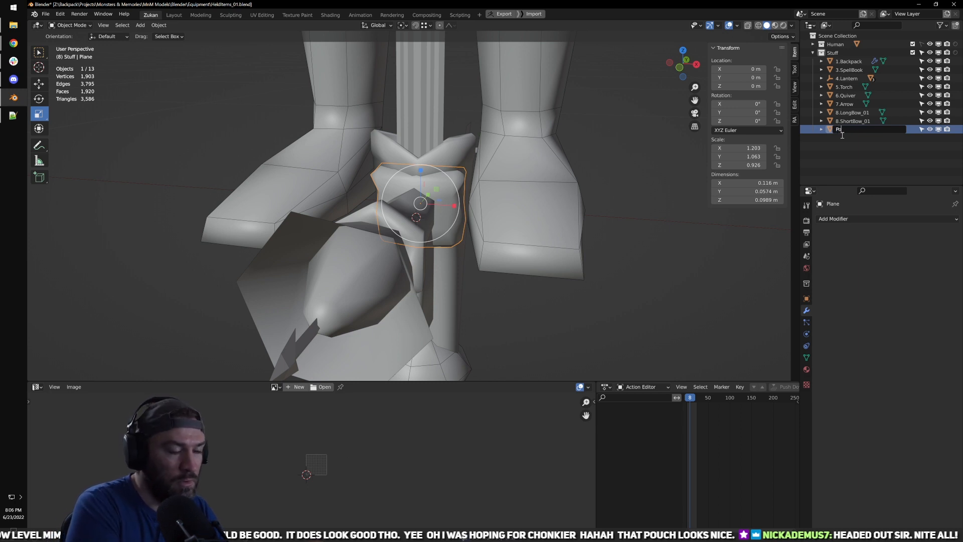
text(uch)
key(Return)
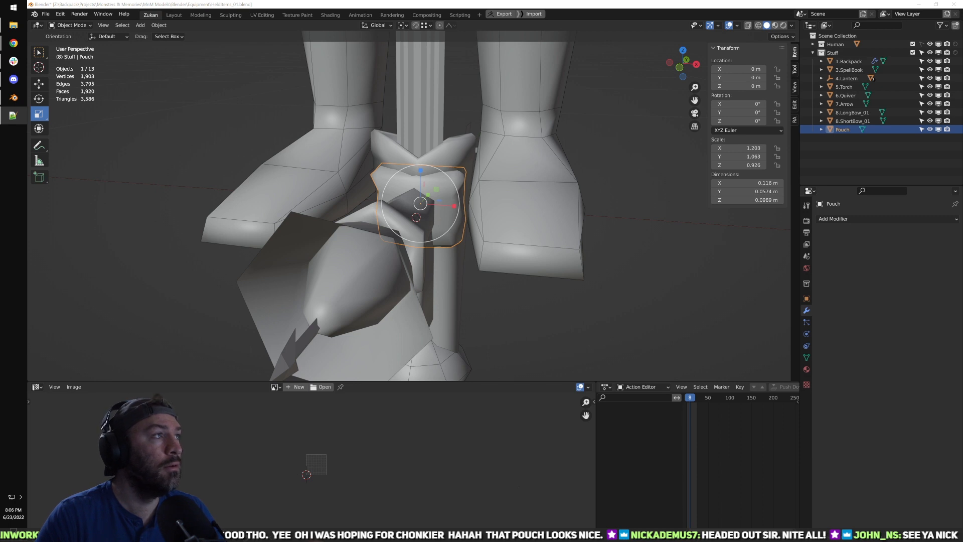
double_click(843, 129)
text(2.)
key(Return)
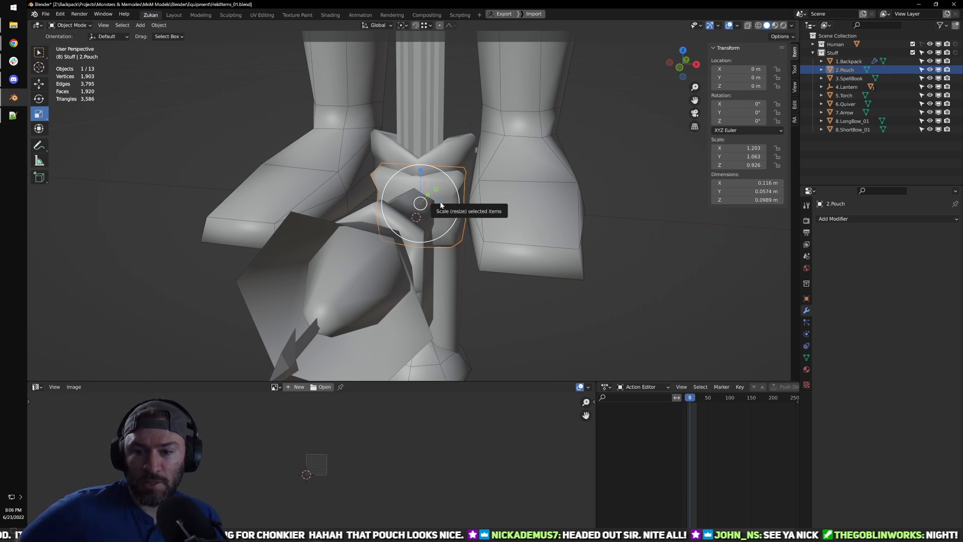
Step: Save the Blender file
scroll(296, 138, down, 3)
scroll(258, 111, up, 2)
click(45, 13)
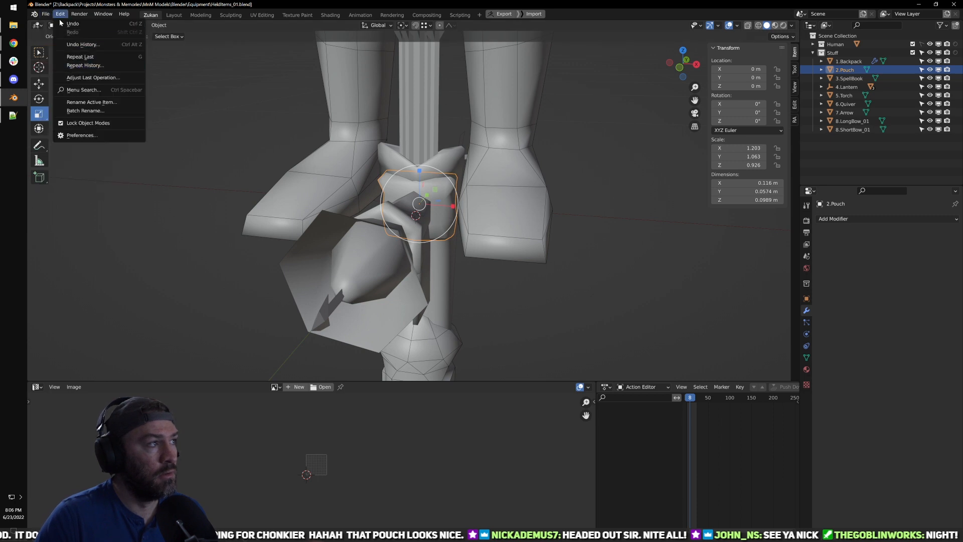
click(46, 13)
click(81, 70)
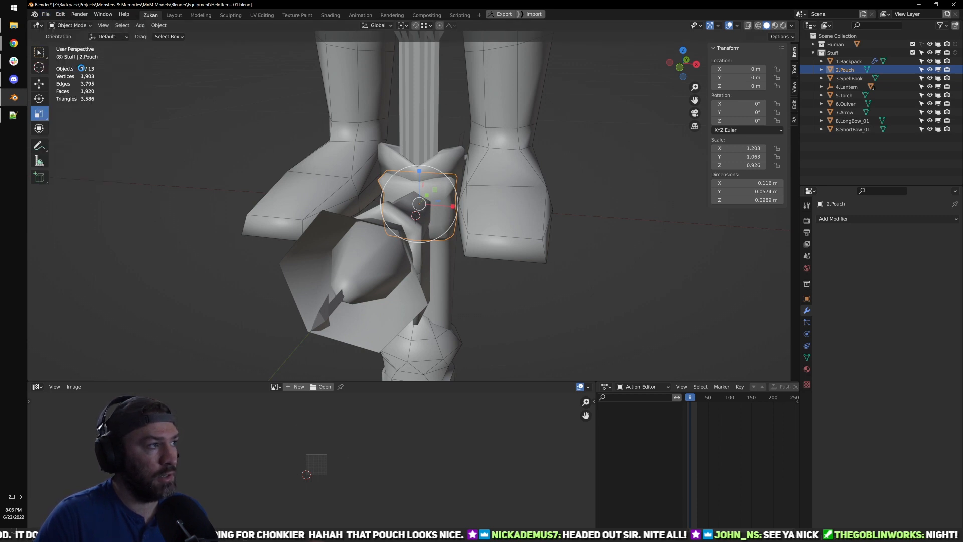
Step: Switch to Material Preview shading, open 2.Pouch for mesh editing in local view and use edge selection
scroll(361, 121, down, 9)
scroll(534, 180, up, 6)
middle_drag(361, 176, 545, 192)
scroll(504, 166, down, 5)
key(z)
key(z)
middle_drag(509, 236, 461, 255)
shift+middle_drag(462, 255, 473, 195)
scroll(467, 193, up, 3)
key(Tab)
scroll(486, 212, up, 3)
key(KP_Divide)
scroll(467, 188, down, 4)
key(ctrl+Tab)
click(474, 196)
Step: Unwrap the entire pouch mesh from the front orthographic view using Project from View
key(KP_1)
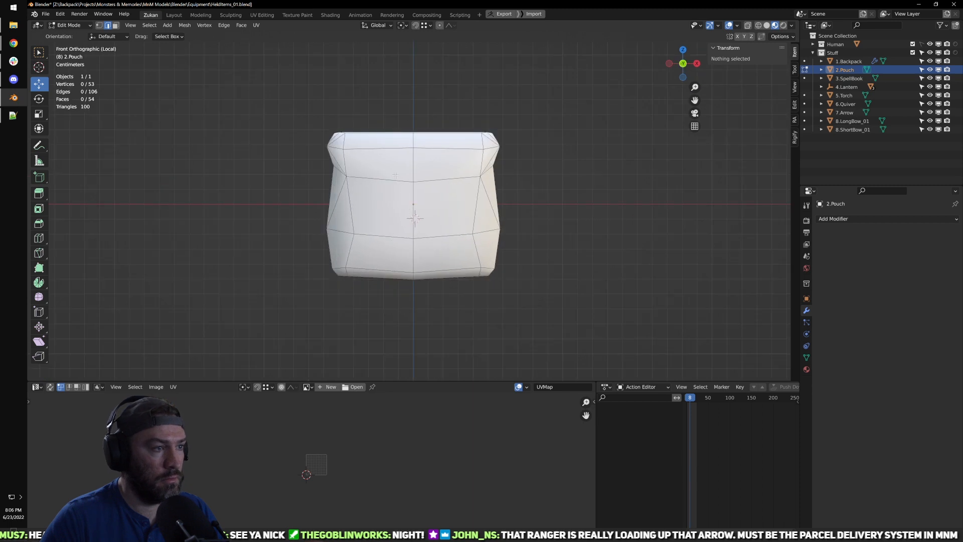
key(a)
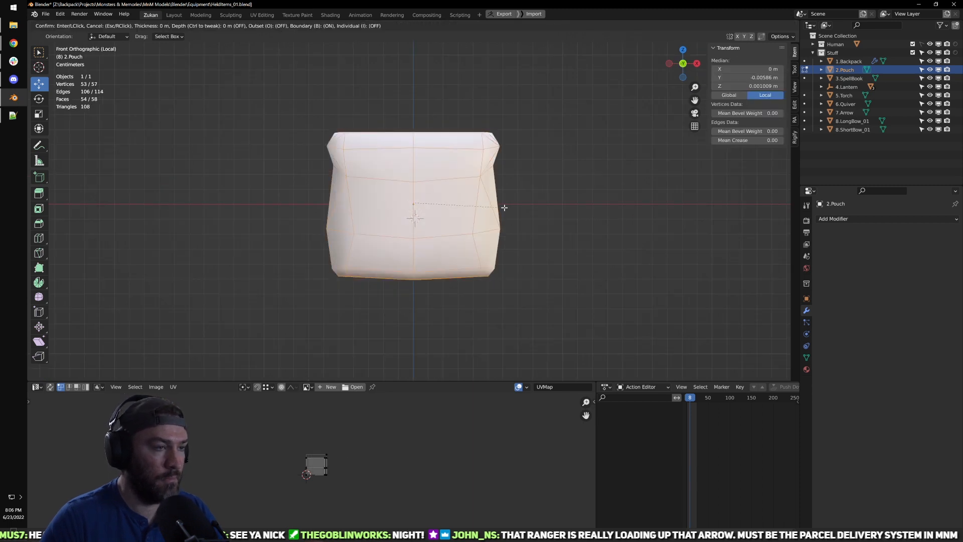
key(u)
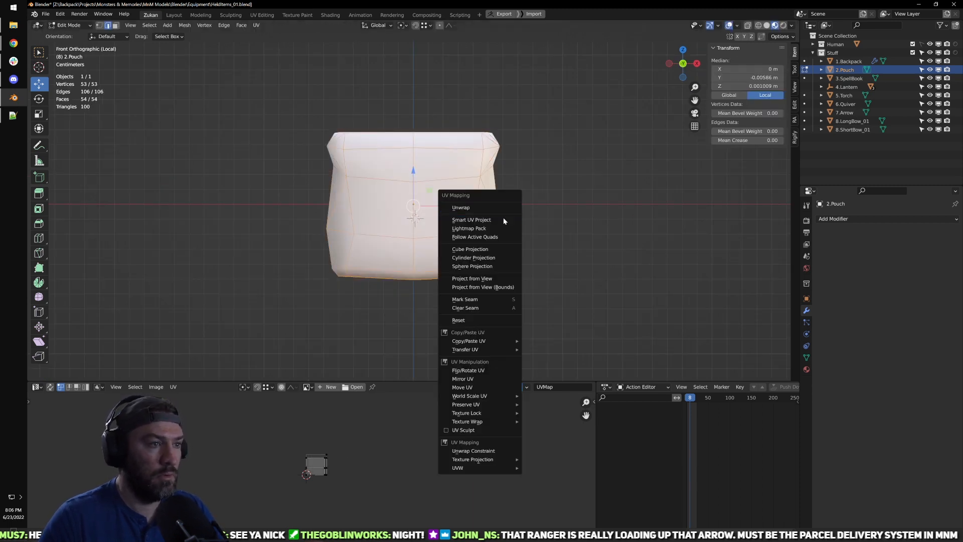
click(497, 279)
scroll(385, 461, up, 2)
scroll(362, 477, up, 2)
middle_drag(503, 324, 467, 131)
Step: Mark seams across one side of the pouch beneath the overhanging top and down the adjoining vertical back edge
click(472, 137)
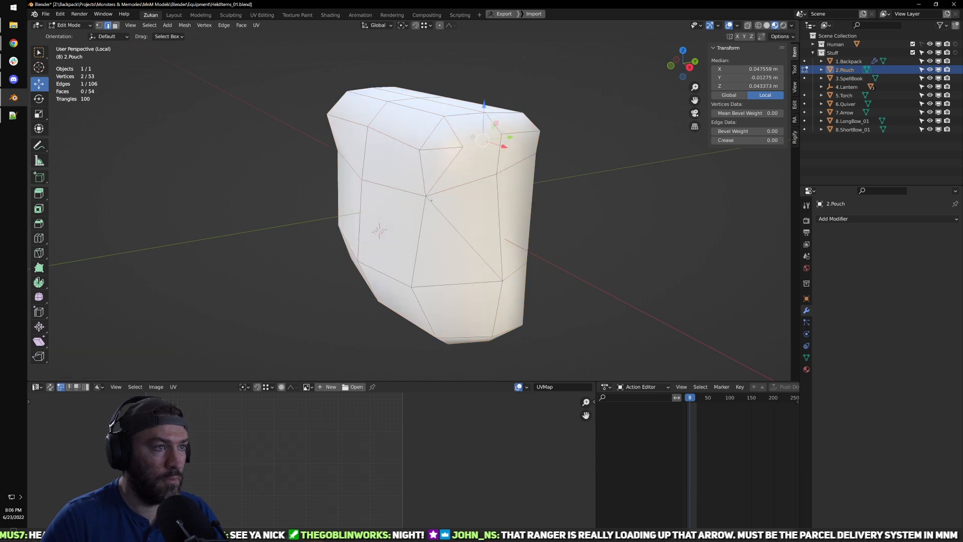
click(563, 154)
middle_drag(563, 154, 444, 181)
alt+click(367, 187)
click(460, 180)
key(shift+r)
middle_drag(512, 200, 471, 197)
click(426, 173)
key(shift+r)
click(428, 256)
click(431, 328)
key(shift+r)
middle_drag(531, 221, 372, 221)
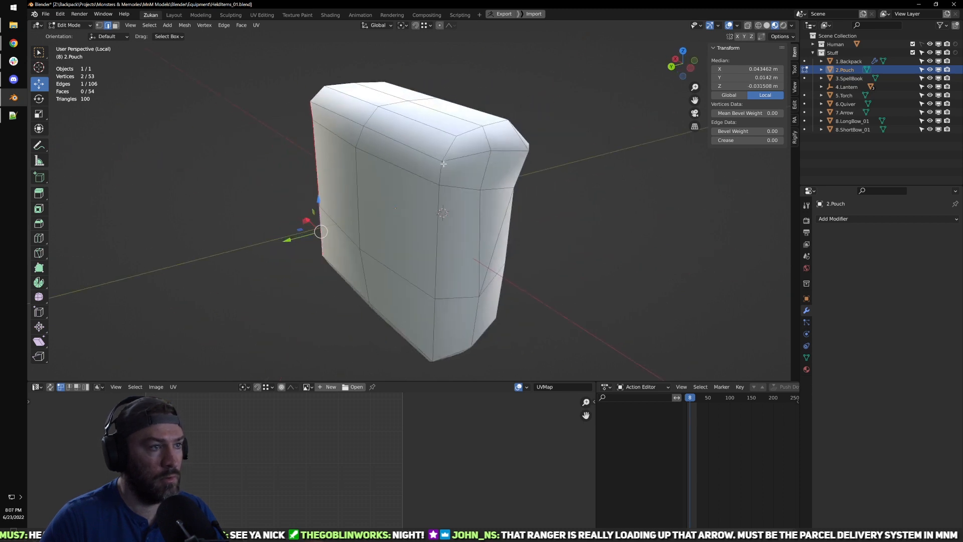
Step: Mark seams across the opposite side, along the upper back edge and down the other vertical back edge
click(441, 173)
key(shift+r)
click(466, 156)
key(shift+r)
click(509, 151)
click(441, 202)
key(shift+r)
click(412, 150)
middle_drag(423, 214, 462, 200)
click(379, 148)
key(shift+r)
click(474, 212)
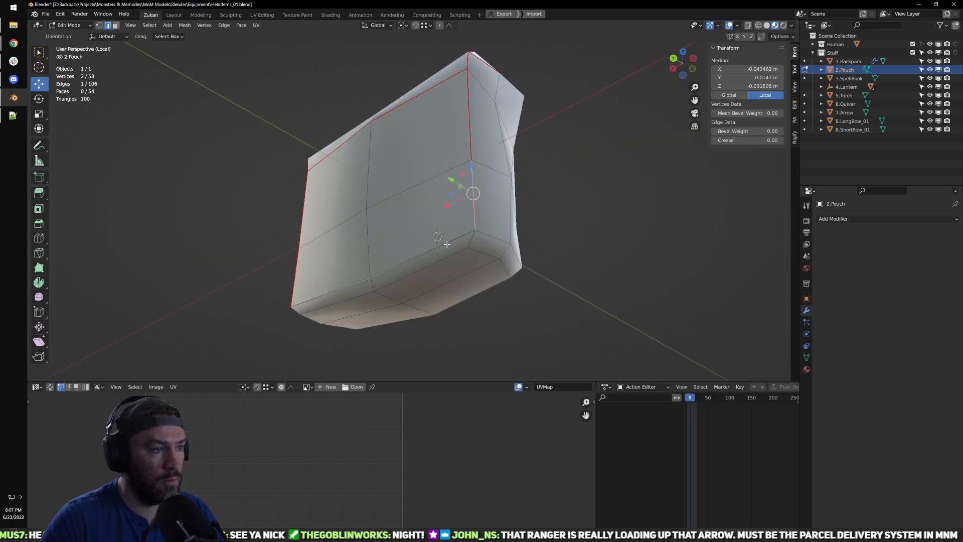
Step: Select the two nearly coincident vertices at the middle of the lower back edge, using vertex selection in wireframe view
key(ctrl+Tab)
click(441, 262)
scroll(361, 279, up, 3)
key(ctrl+Tab)
click(466, 239)
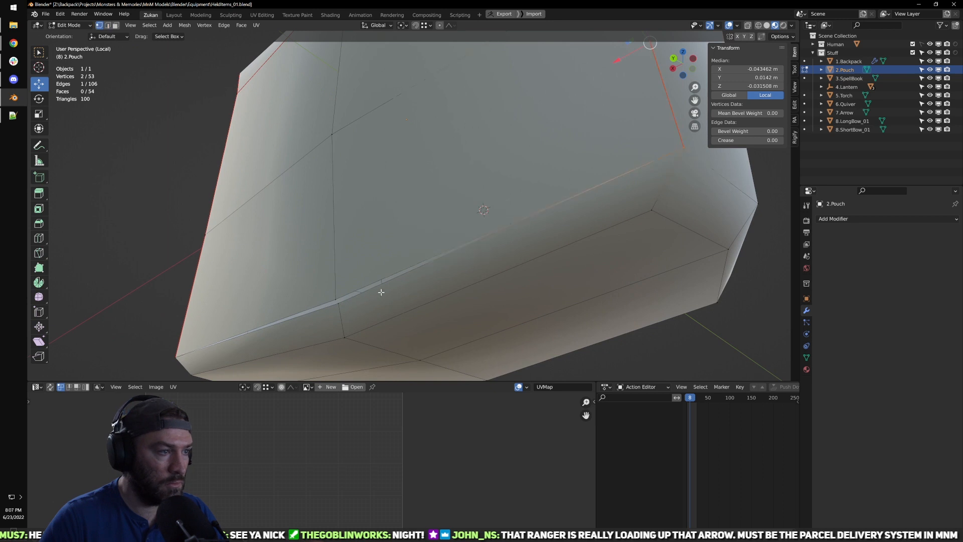
key(shift+z)
middle_drag(349, 299, 333, 238)
drag(333, 238, 373, 288)
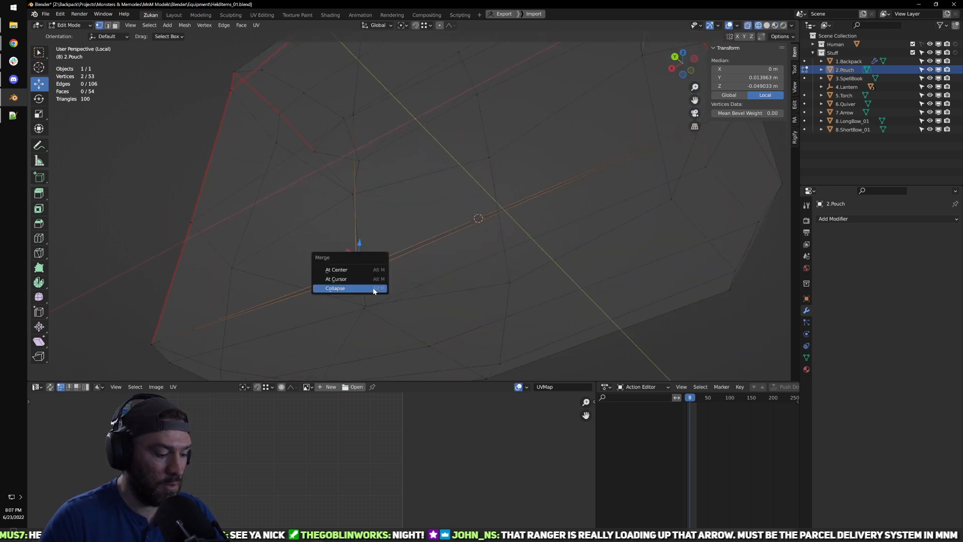
Step: Try to merge the two vertices of the lower back edge with Collapse and undo it
key(alt+m)
click(372, 288)
key(alt+m)
click(368, 273)
alt+click(366, 268)
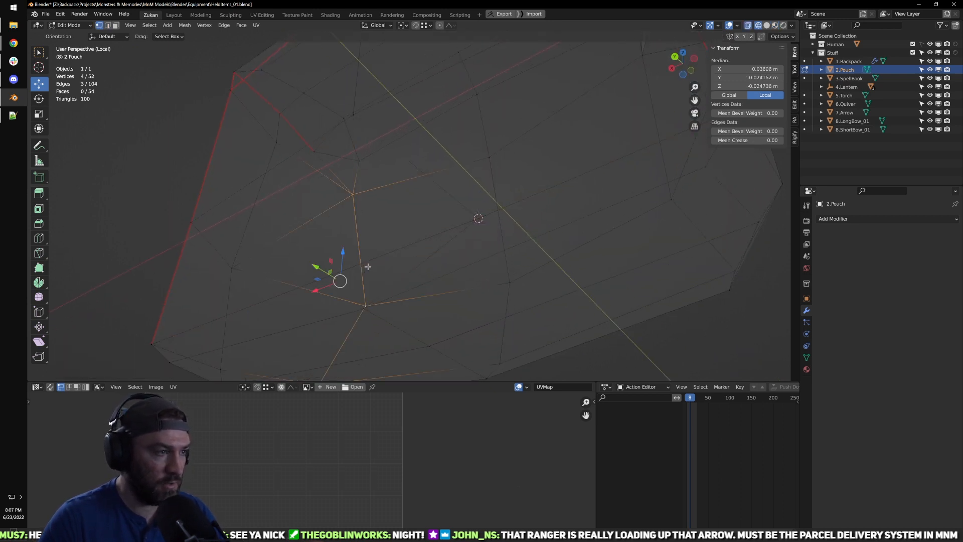
key(ctrl+z)
key(ctrl+z)
Step: Merge the two selected vertices of the lower back edge At Center and return to solid shading with edge selection
key(alt+m)
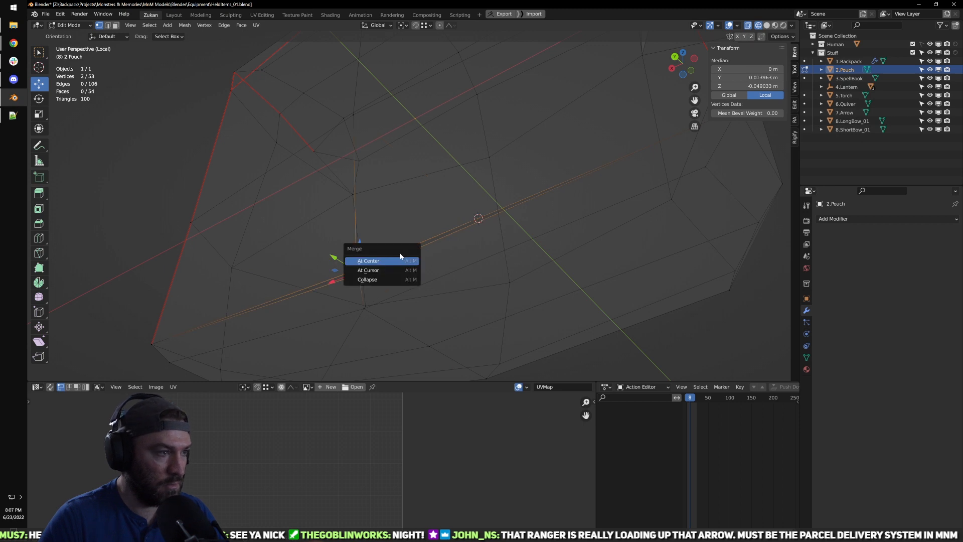
click(395, 259)
scroll(394, 258, down, 2)
key(a)
mouse_move(393, 258)
middle_down()
mouse_move(494, 263)
mouse_move(554, 209)
mouse_move(576, 237)
mouse_move(374, 115)
middle_up()
key(a)
key(z)
key(ctrl+Tab)
click(463, 255)
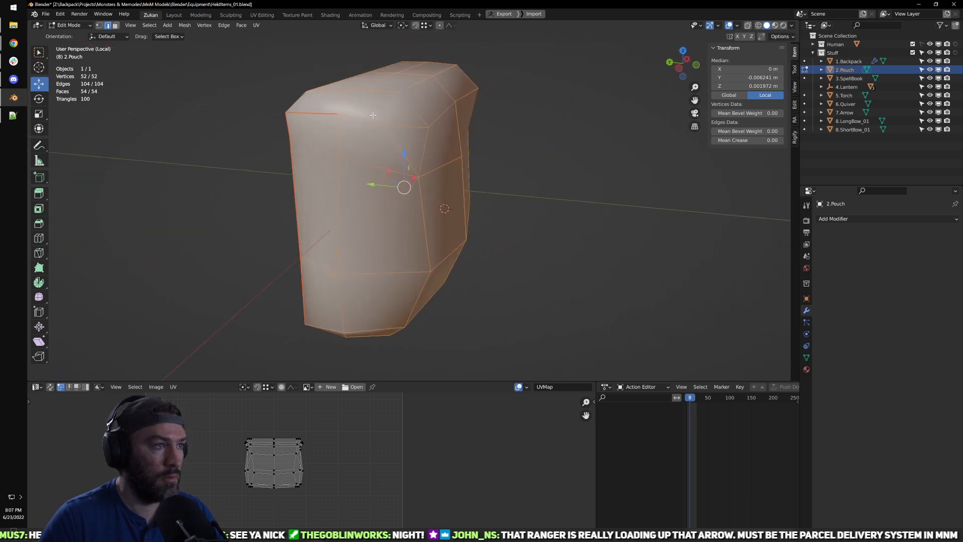
Step: Mark seams along the lower back edge and across the lower corners on both sides of the pouch
click(373, 116)
middle_drag(488, 152, 437, 234)
click(444, 212)
ctrl+click(426, 219)
ctrl+click(381, 224)
middle_drag(381, 262, 387, 134)
click(406, 137)
ctrl+click(410, 138)
ctrl+click(450, 151)
middle_drag(372, 204, 468, 235)
click(453, 218)
ctrl+click(352, 257)
Step: Select the linked front, side and top faces of the pouch, delimited by seams
scroll(469, 221, down, 3)
middle_drag(472, 163, 397, 189)
click(412, 179)
key(k)
key(l)
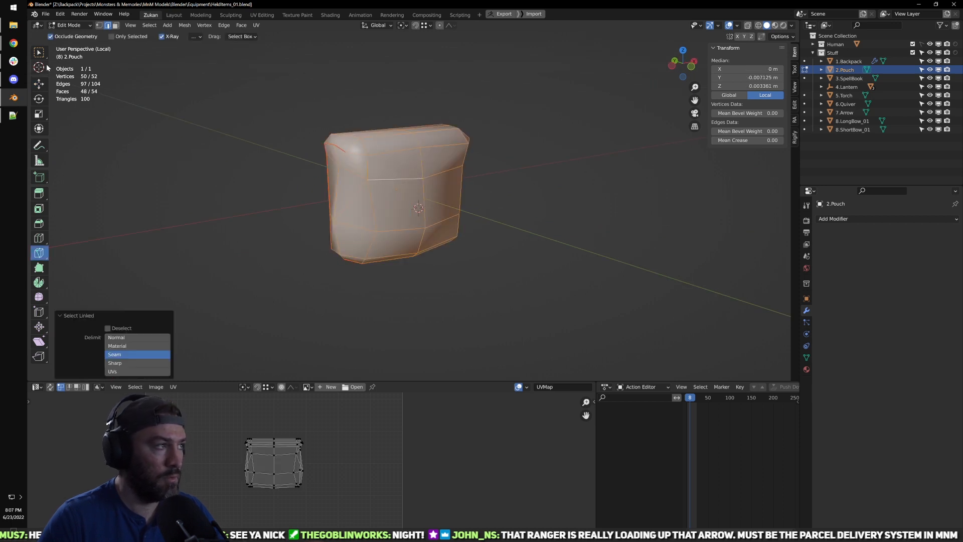
Step: Pin the UV vertices around the middle of the front panel and unwrap the main shell in the maximized UV editor
key(ctrl+space)
scroll(406, 310, up, 3)
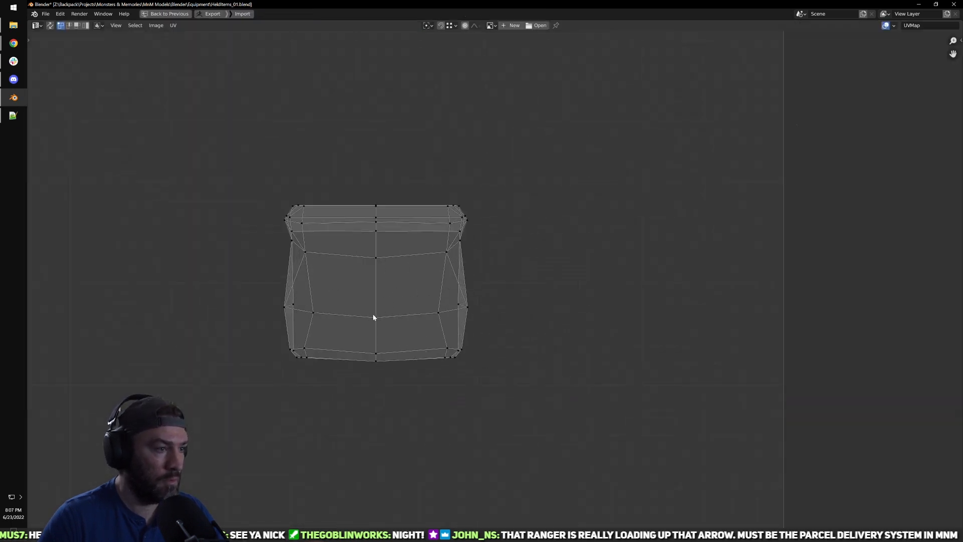
drag(399, 257, 399, 257)
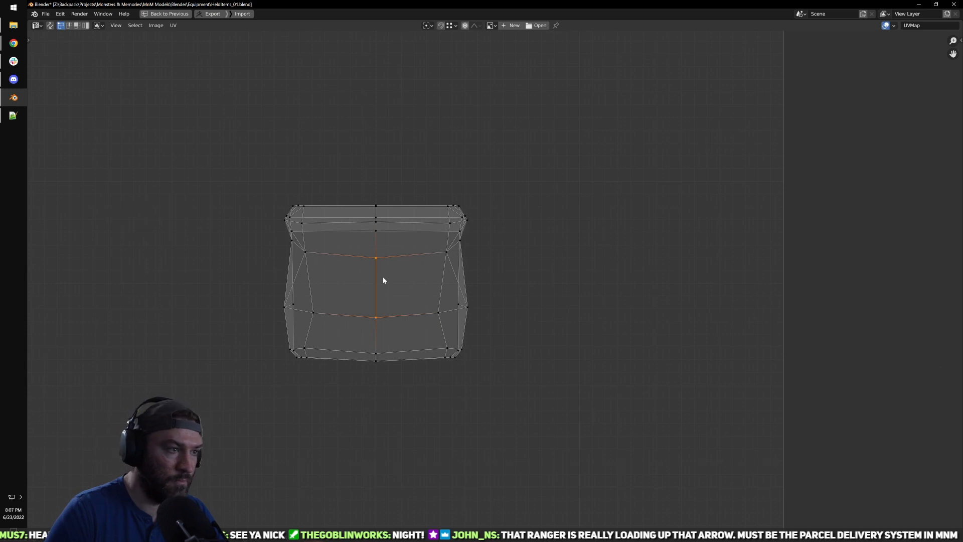
key(l)
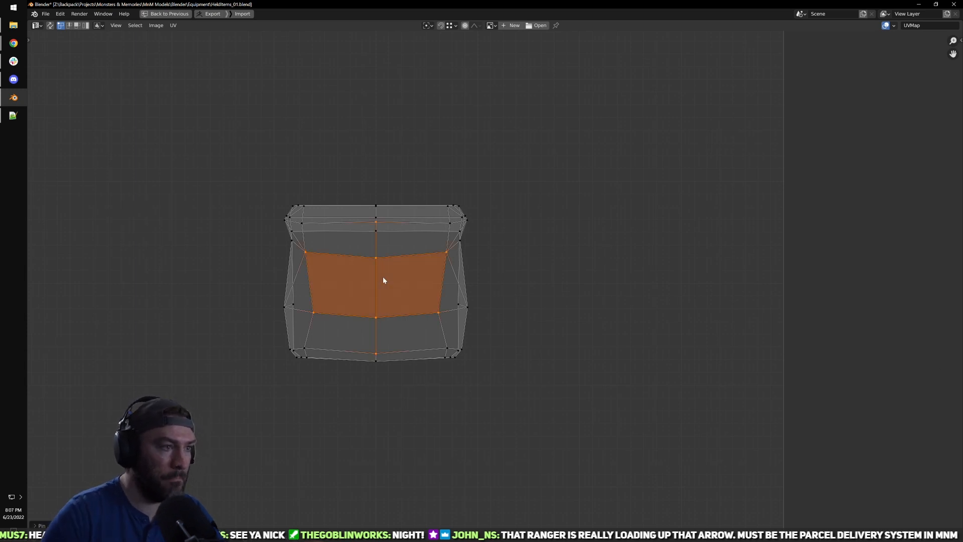
key(u)
scroll(425, 280, down, 3)
scroll(456, 282, up, 1)
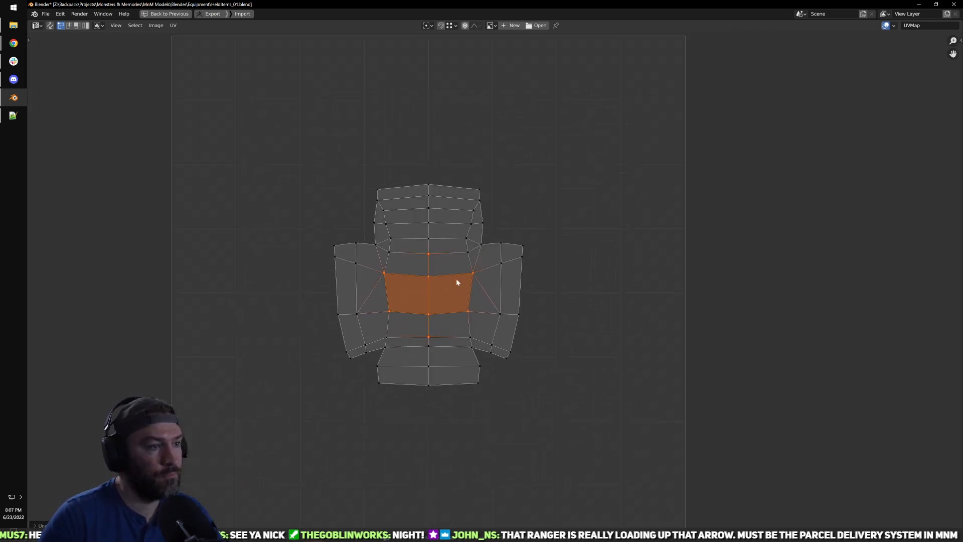
Step: Unpin the UV vertices on both sides of the front panel and unwrap the main shell again
drag(371, 265, 402, 329)
key(alt+p)
drag(449, 250, 495, 346)
key(alt+p)
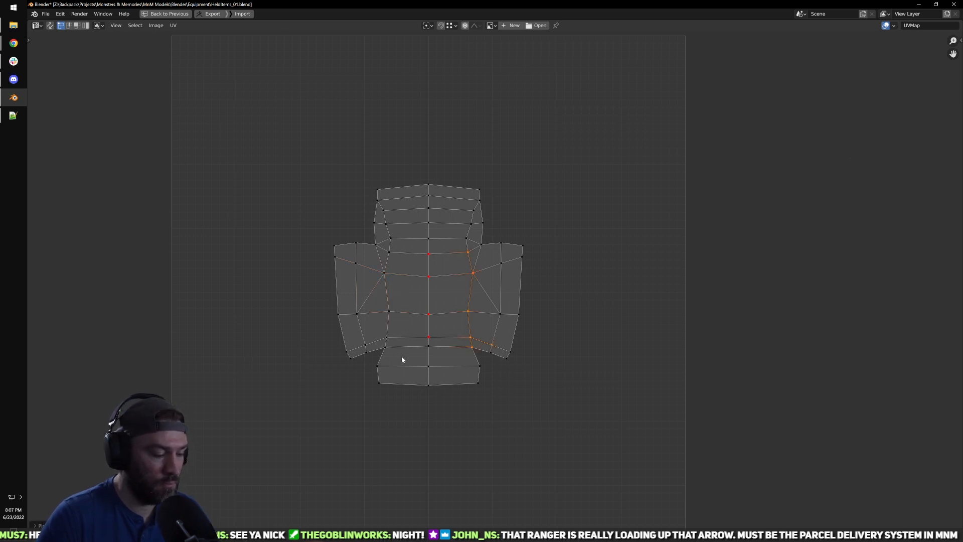
key(u)
key(u)
Step: Unpin the center-line UV vertices above and below the front panel, try unwrapping again and undo the unwrap
drag(402, 378, 456, 329)
drag(398, 273, 465, 214)
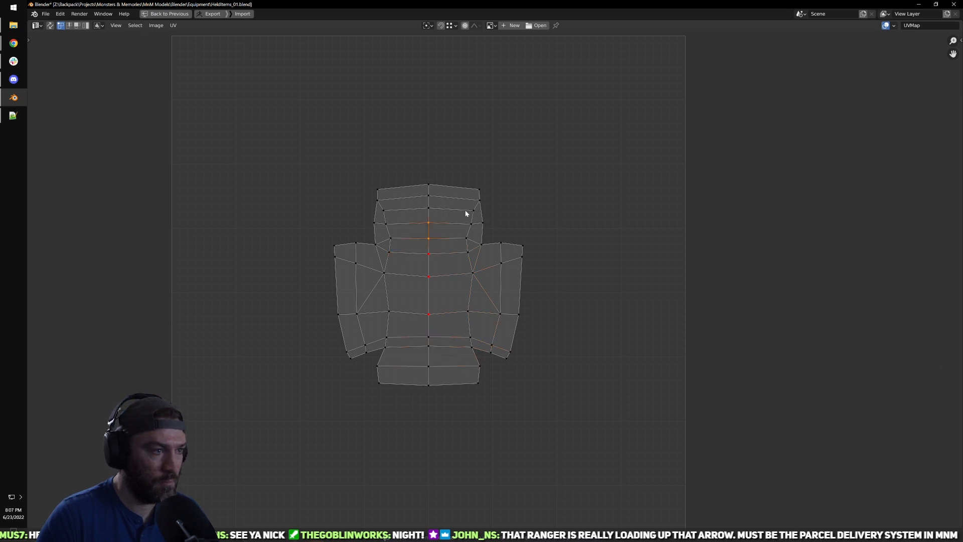
drag(446, 271, 452, 268)
key(u)
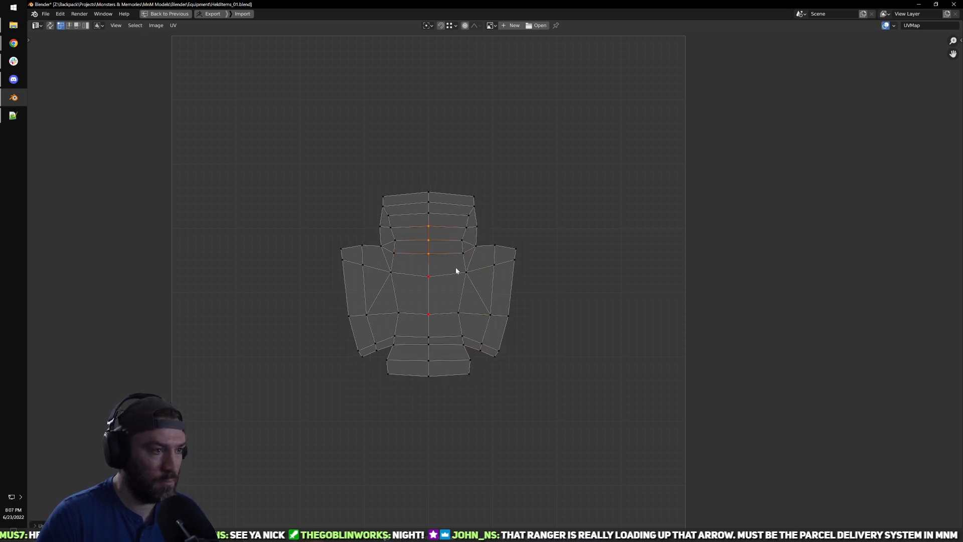
key(ctrl+z)
Step: Switch UV selection to islands and pin the entire main shell island
key(ctrl+Tab)
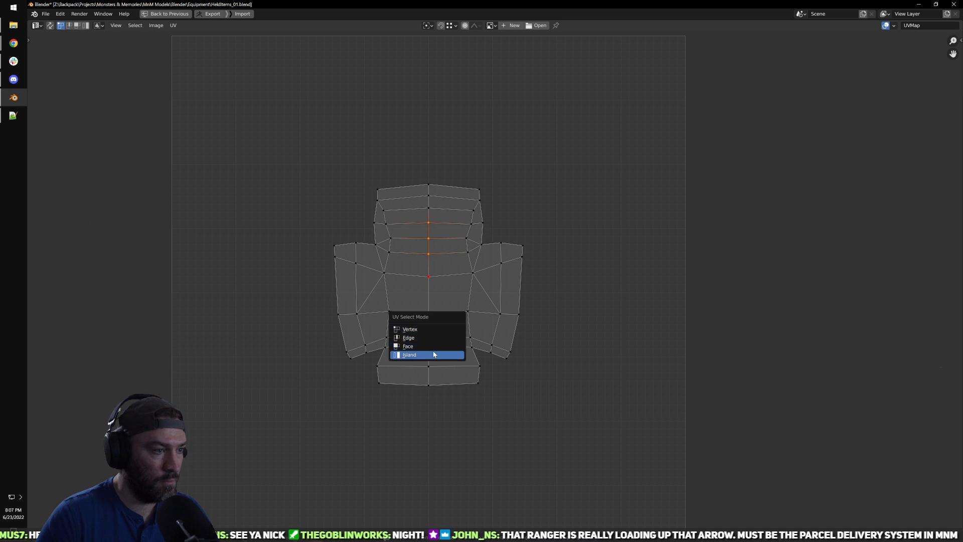
click(451, 348)
key(ctrl+space)
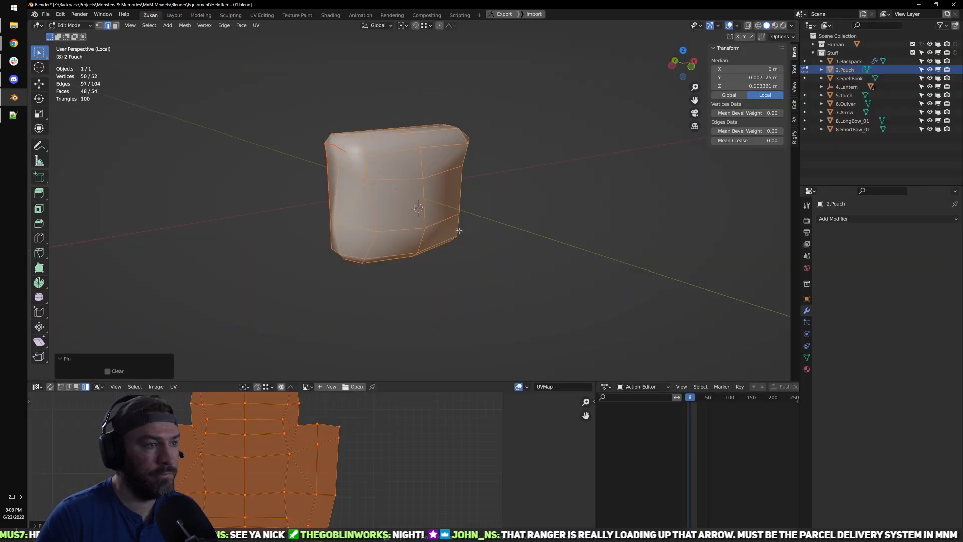
Step: Select the pouch's seam-bounded back panel in face selection and maximize the UV editor
middle_drag(461, 324, 430, 224)
key(ctrl+Tab)
click(426, 223)
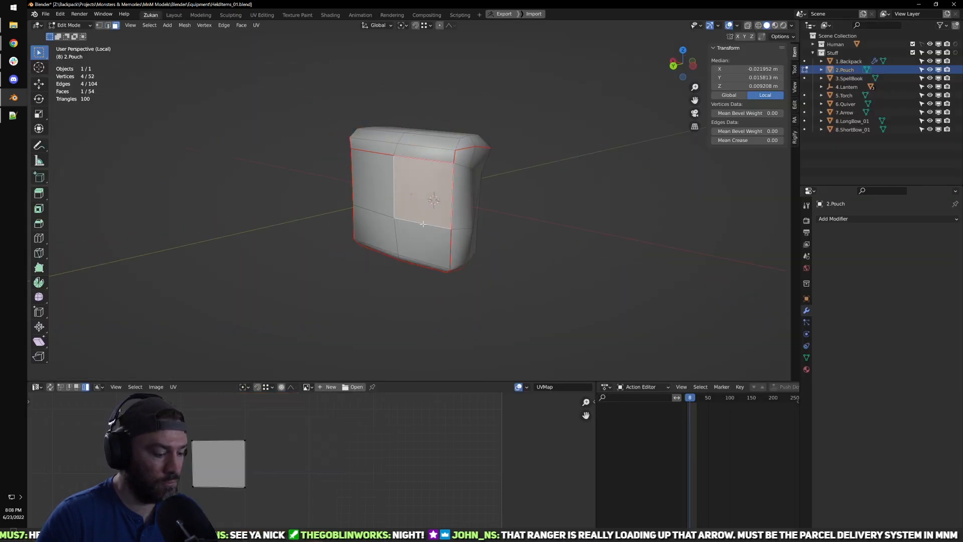
key(ctrl+space)
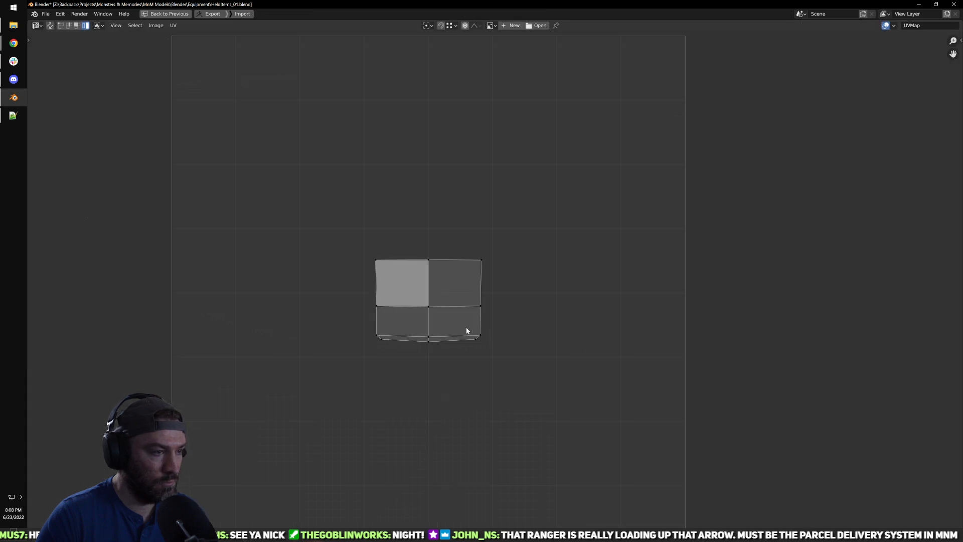
Step: Pin the center UV vertex of the back panel and unwrap the panel
click(425, 316)
key(ctrl+Tab)
click(415, 280)
drag(402, 286, 447, 324)
key(p)
key(u)
click(446, 318)
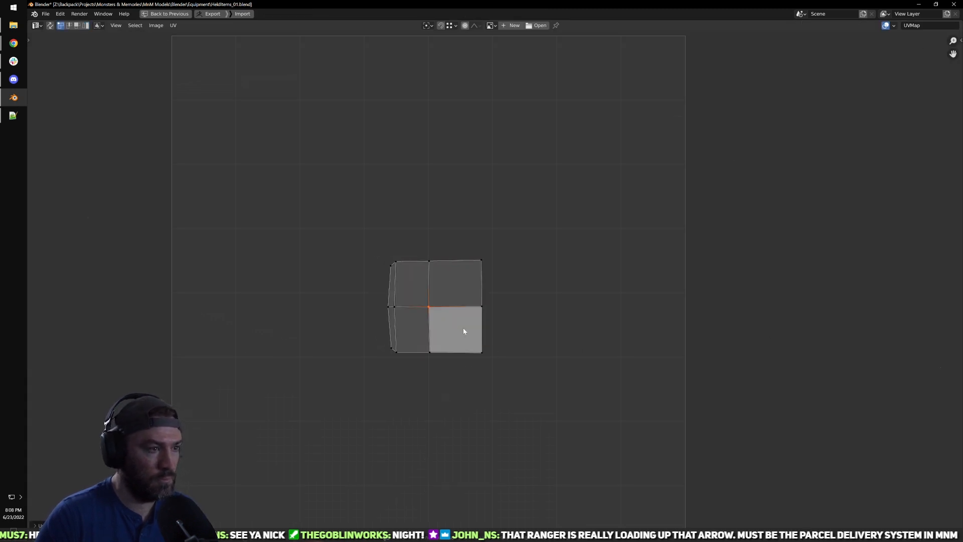
scroll(497, 321, down, 2)
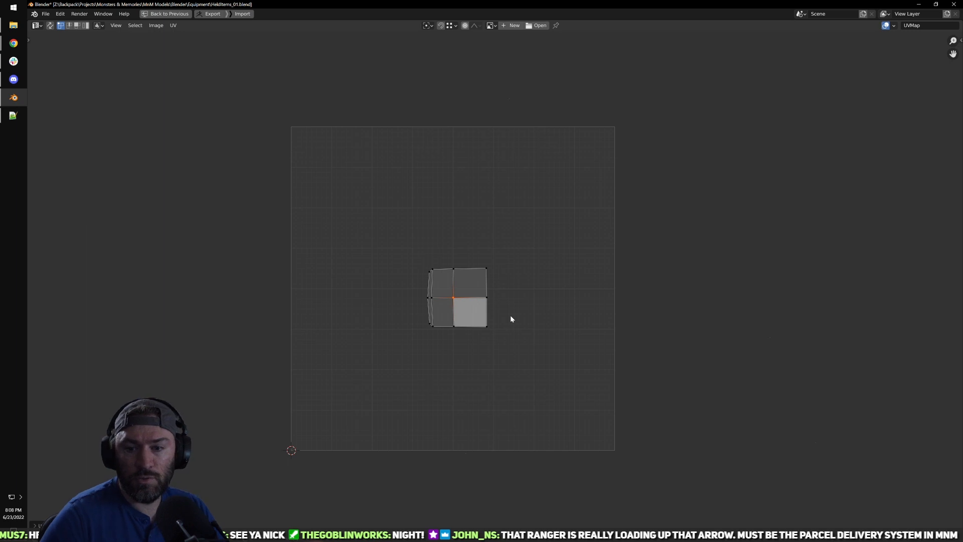
Step: Select the whole pouch mesh to show both UV islands and set UV selection to islands
key(ctrl+space)
scroll(510, 280, down, 5)
scroll(523, 274, up, 4)
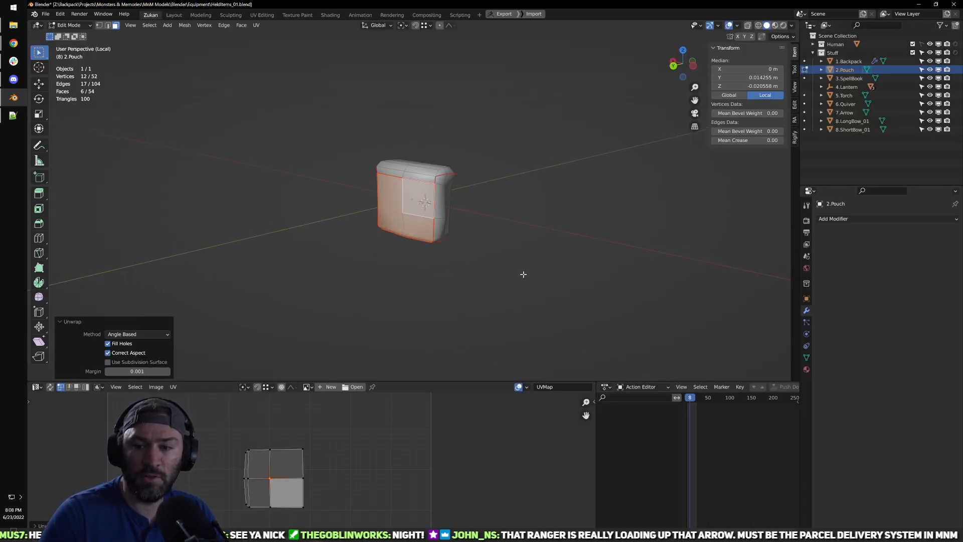
middle_drag(522, 272, 440, 174)
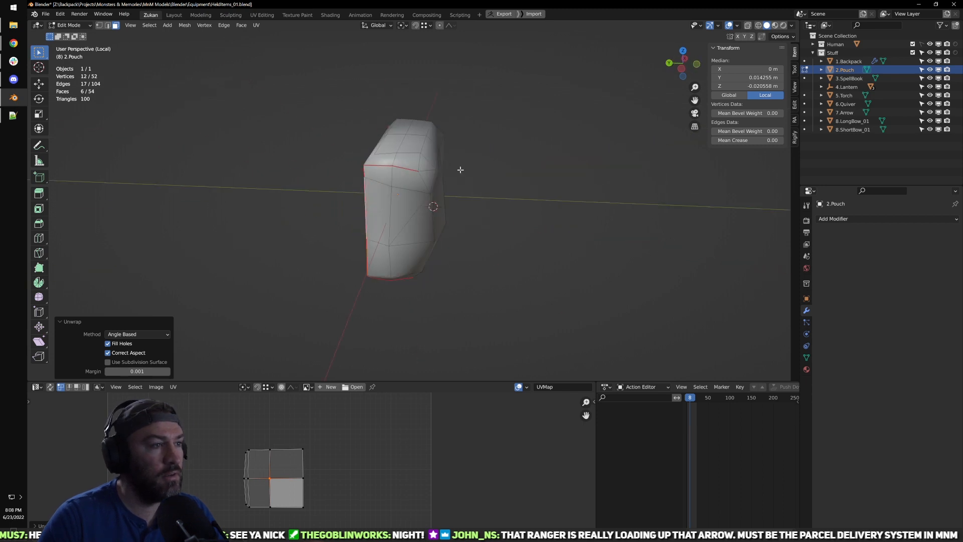
key(a)
scroll(381, 466, down, 4)
key(ctrl+Tab)
click(347, 478)
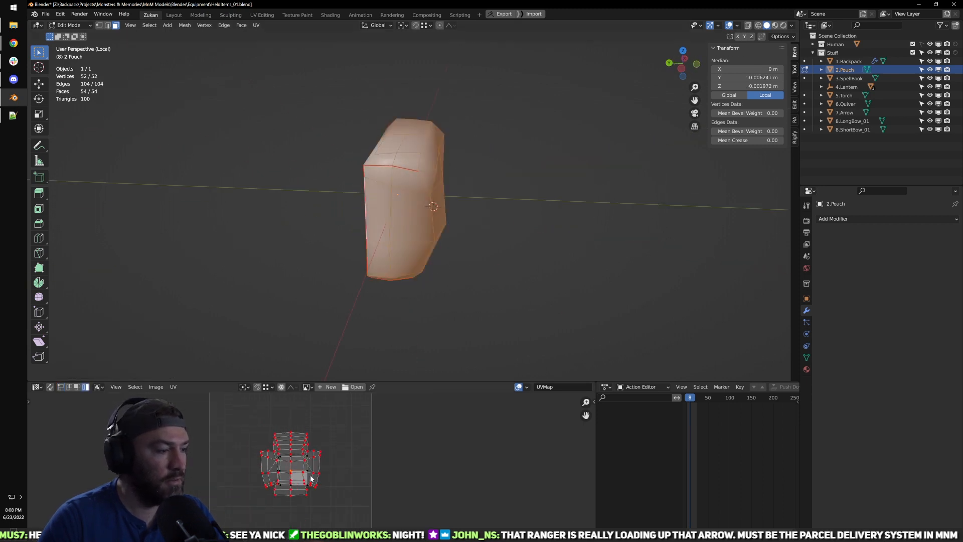
Step: Check the pouch's face orientation in Object Mode with the Face Orientation overlay, and turn the overlay off again
key(Tab)
middle_drag(616, 170, 667, 130)
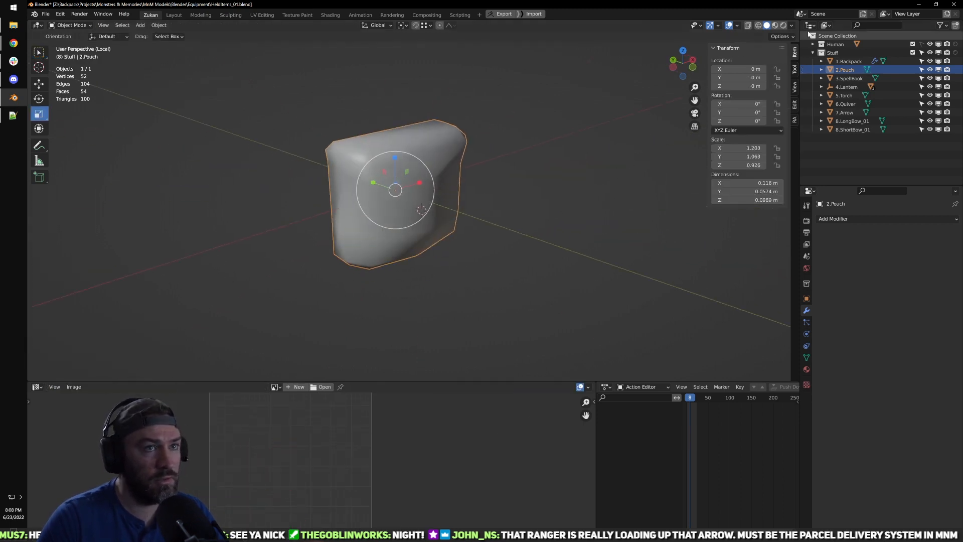
click(737, 25)
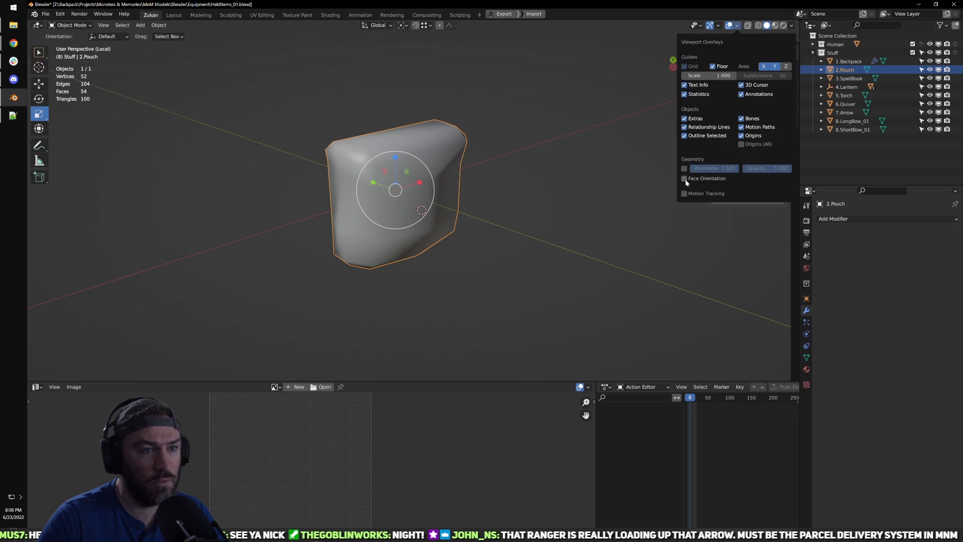
click(685, 178)
key(n)
middle_drag(474, 191, 721, 34)
click(737, 25)
click(684, 178)
middle_drag(540, 185, 456, 200)
Step: Return to mesh editing and move the main shell UV island to the upper-left corner of the UV square
scroll(454, 231, down, 3)
key(Tab)
key(ctrl+space)
key(ctrl+Tab)
click(424, 351)
key(g)
click(331, 217)
Step: Move the back panel UV island beside the main shell and rotate it 90 degrees
click(457, 309)
key(g)
click(442, 141)
text(90)
key(Return)
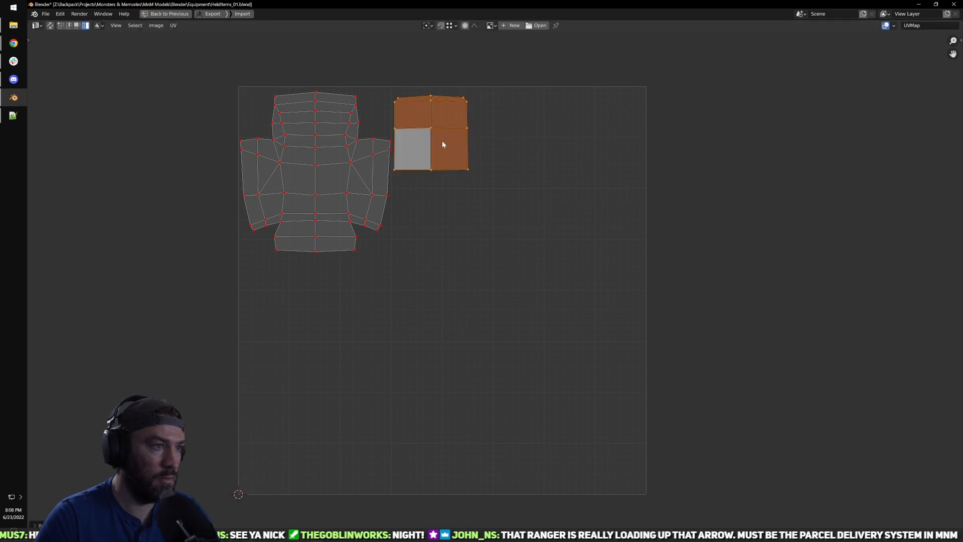
Step: Compare the back panel with the model and rotate its UV island 180 degrees
key(ctrl+space)
middle_drag(486, 220, 414, 337)
key(ctrl+space)
text(r180)
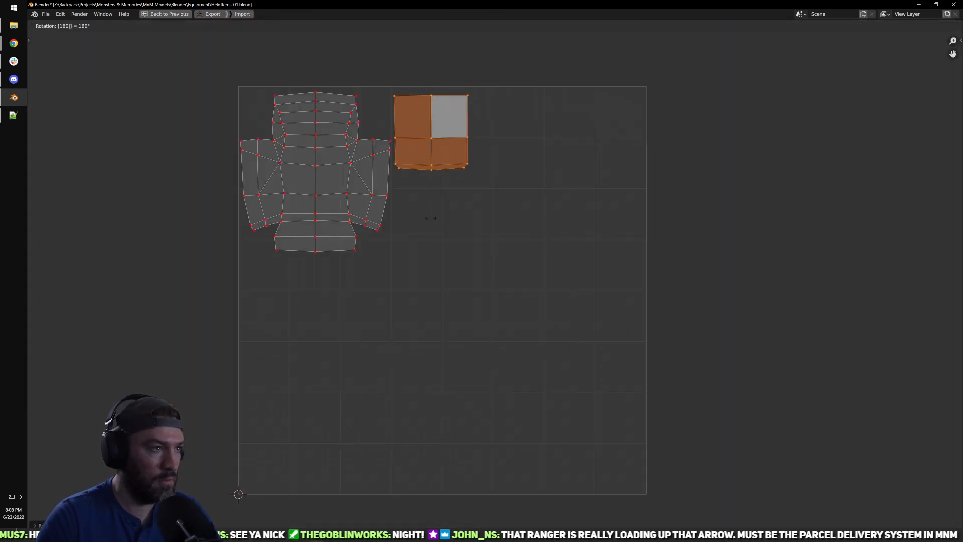
key(Return)
Step: Lower the main shell slightly, then shrink the back panel island and place it in the upper-left corner of the UV square
middle_drag(432, 204, 435, 211)
scroll(435, 210, up, 2)
middle_drag(483, 165, 561, 283)
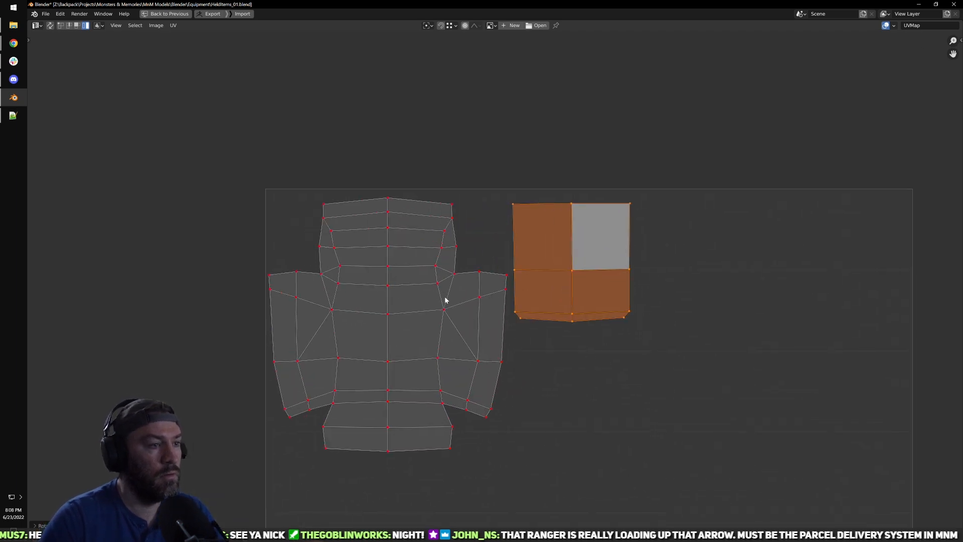
click(444, 304)
click(576, 264)
key(s)
click(614, 264)
key(g)
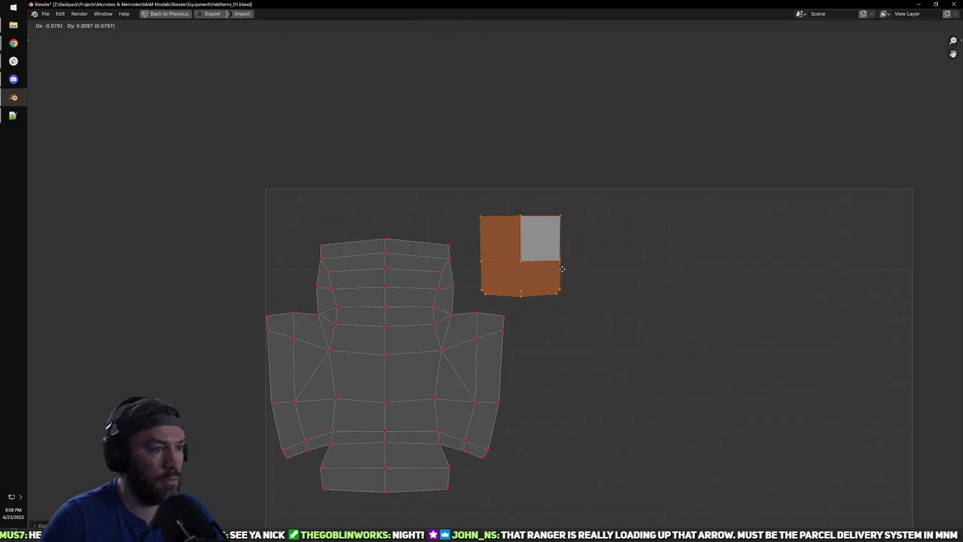
click(356, 247)
Step: Select the main shell UV island, enlarge it slightly and position it around the back panel island inside the UV square
key(alt+a)
key(ctrl+Tab)
click(406, 344)
click(404, 350)
key(g)
click(446, 323)
key(s)
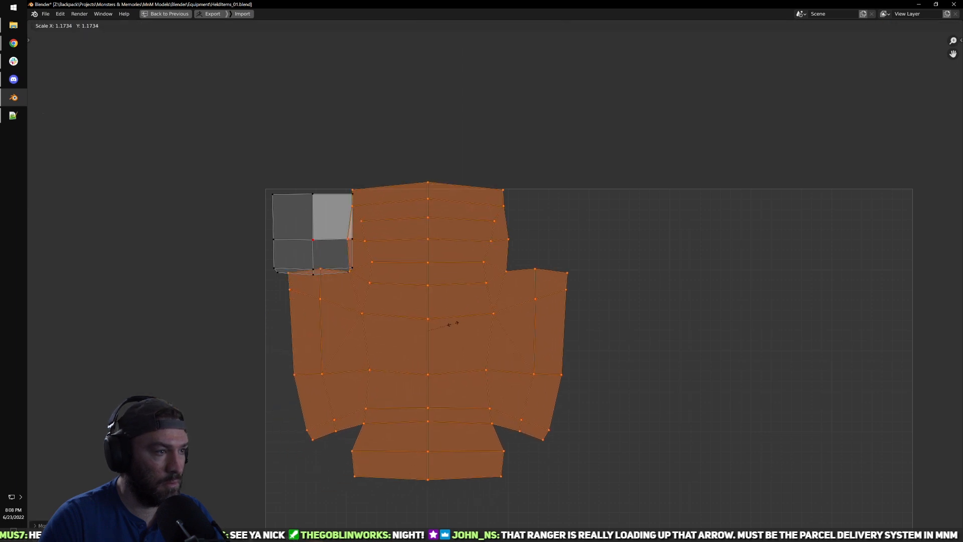
click(451, 323)
key(g)
click(458, 329)
key(s)
click(463, 329)
key(g)
click(459, 323)
Step: Leave the pouch, open 4.Lantern.Body for mesh editing with everything selected, and isolate it in local view
key(ctrl+space)
middle_drag(497, 300, 545, 246)
key(Tab)
key(slash)
click(412, 293)
middle_drag(441, 284, 464, 230)
key(Tab)
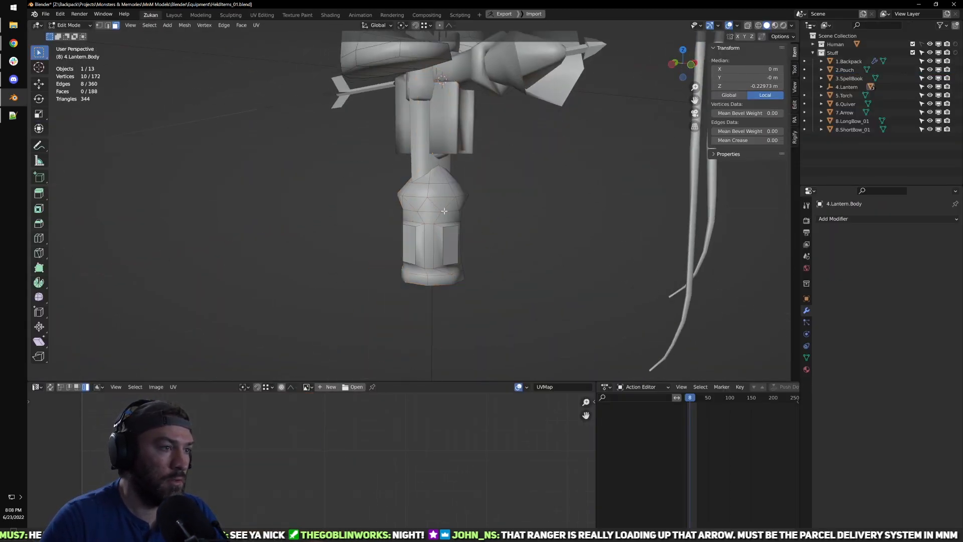
key(a)
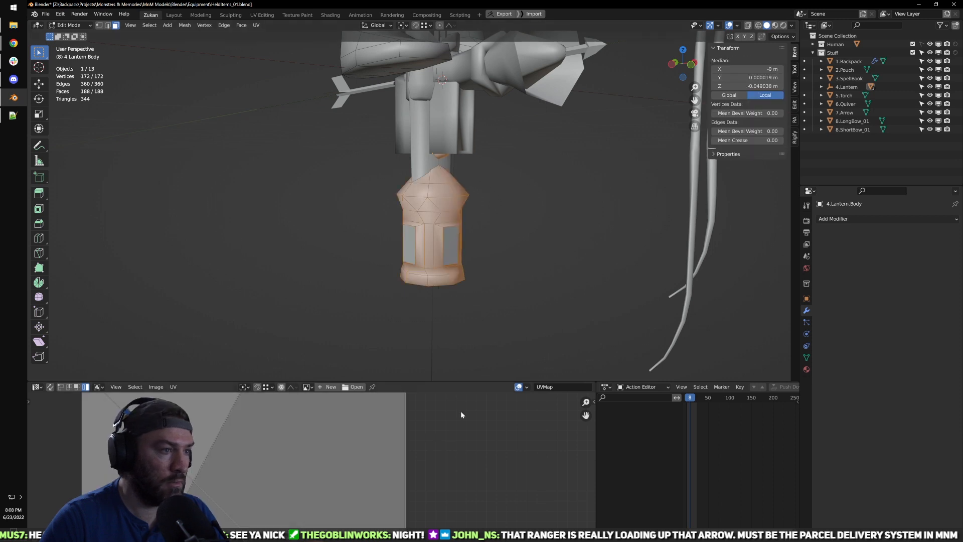
key(KP_Divide)
Step: Mark seams along the outer edge loop of the lantern's hanging ring and around one cross-section loop inside the neck
key(ctrl+Tab)
click(476, 138)
scroll(476, 137, up, 3)
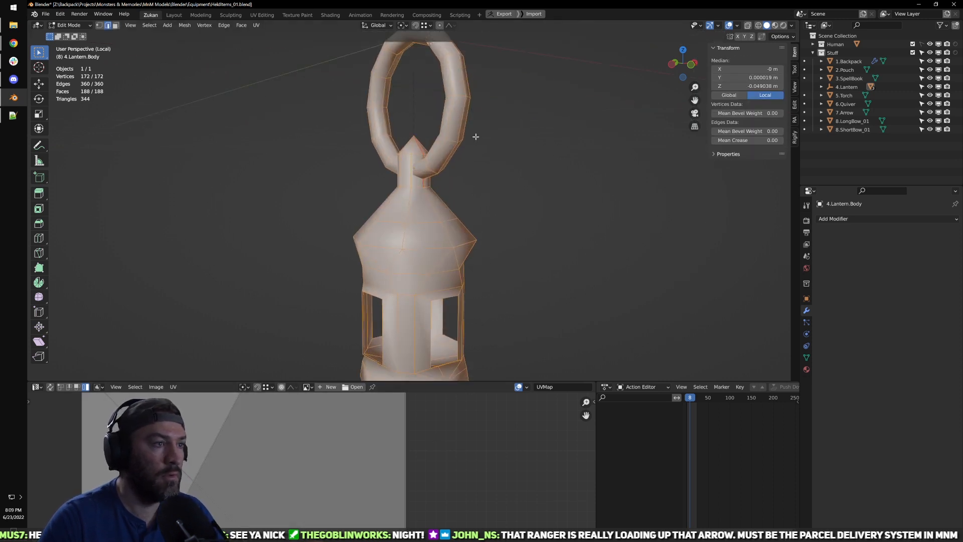
scroll(474, 148, up, 2)
middle_drag(474, 159, 492, 229)
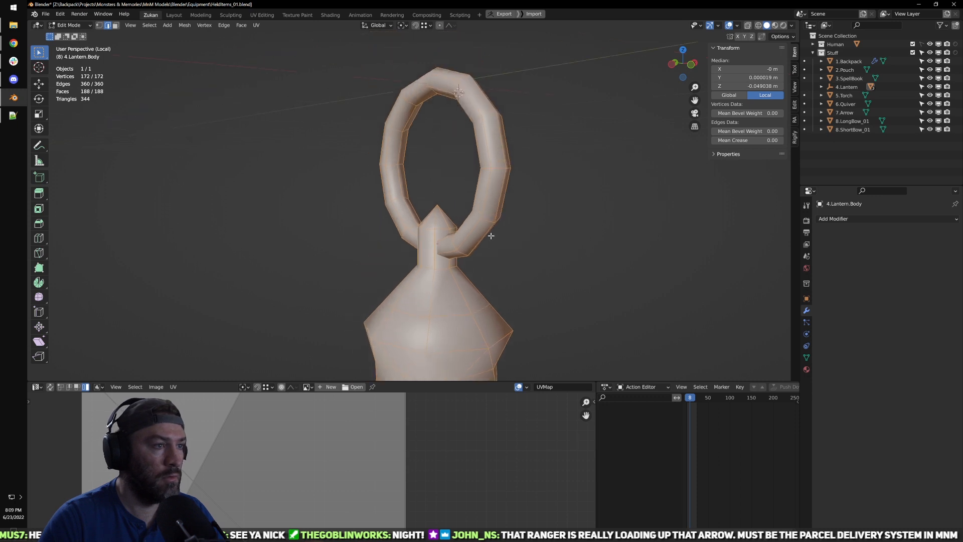
alt+click(503, 177)
middle_drag(439, 204, 454, 242)
key(shift+z)
scroll(454, 242, up, 2)
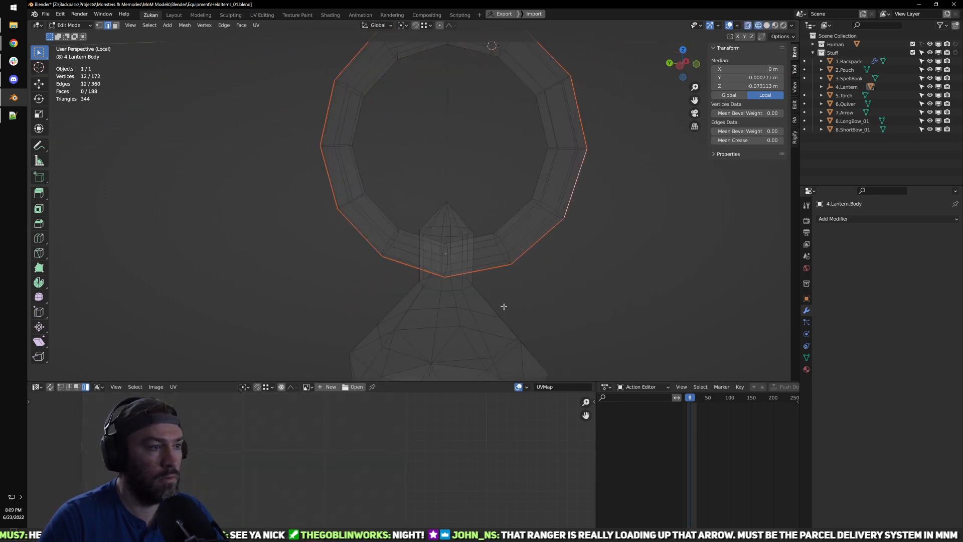
shift+middle_drag(503, 305, 455, 260)
scroll(423, 226, up, 6)
alt+click(366, 189)
scroll(373, 192, down, 4)
scroll(375, 192, down, 3)
shift+middle_drag(440, 167, 443, 233)
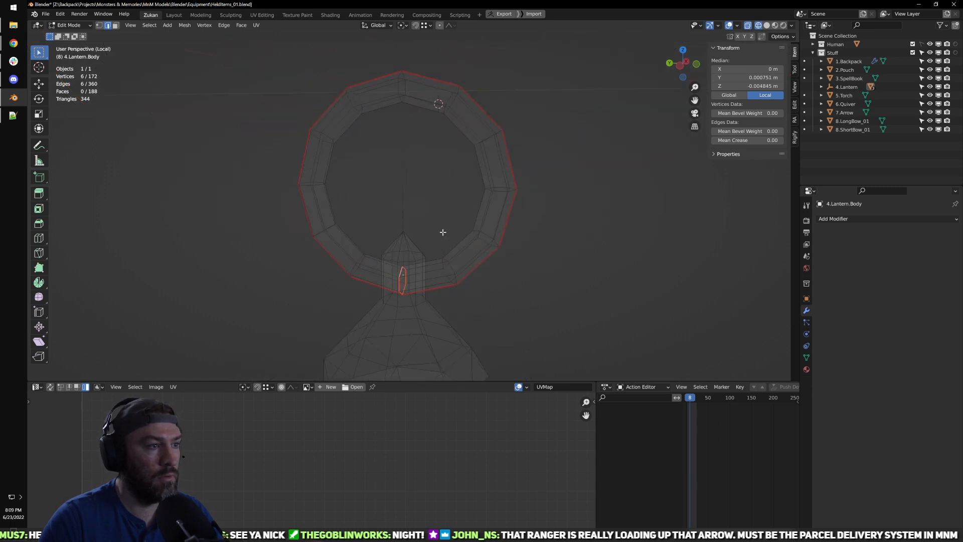
Step: Select the whole hanging ring and unwrap it into a flat UV strip
scroll(442, 225, down, 3)
key(shift+z)
scroll(441, 210, down, 1)
key(l)
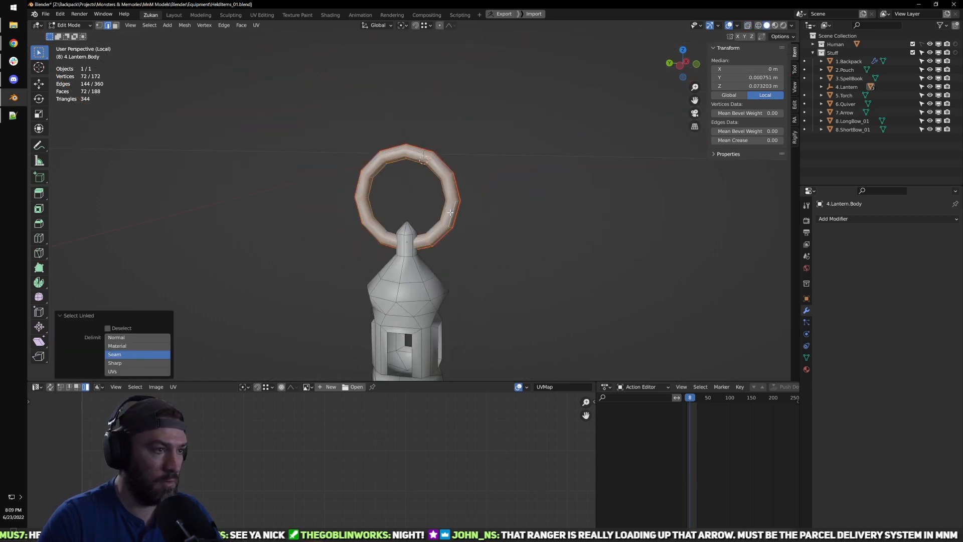
key(ctrl+space)
scroll(416, 412, down, 5)
scroll(452, 391, up, 3)
scroll(461, 371, up, 3)
middle_drag(495, 477, 477, 436)
Step: Straighten every lengthwise row of the ring's UV strip with Align Y, one edge loop at a time
alt+click(479, 433)
key(q)
mouse_move(478, 434)
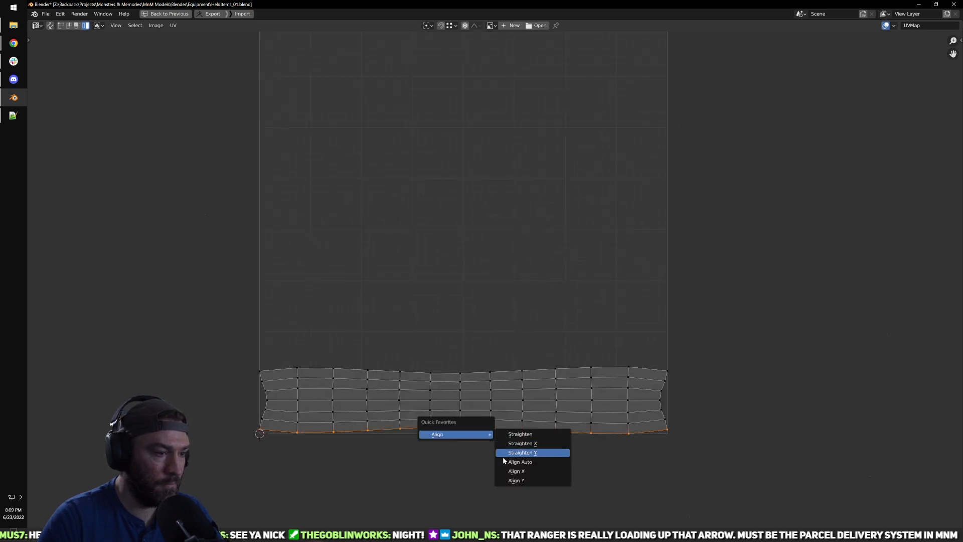
click(517, 481)
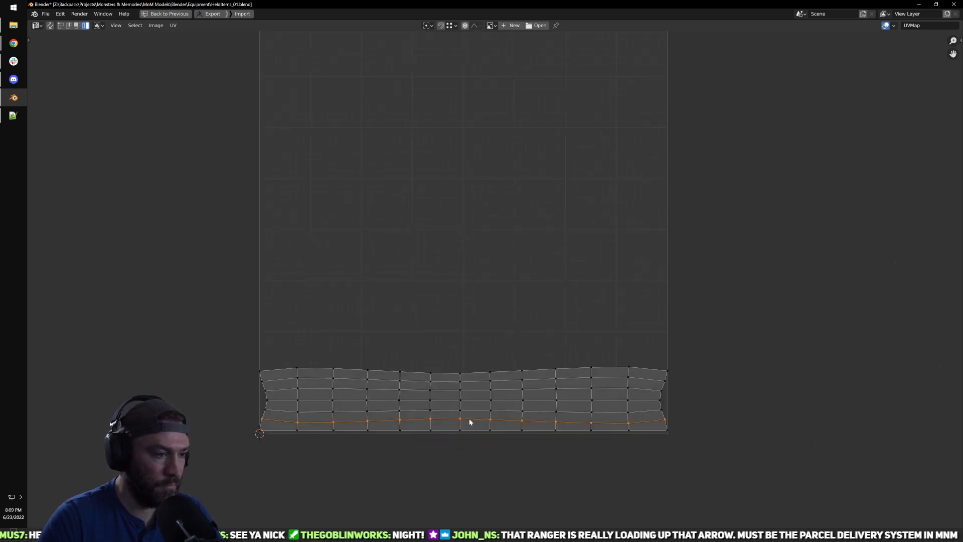
alt+click(475, 412)
alt+click(477, 403)
alt+click(477, 390)
alt+click(477, 383)
alt+click(478, 374)
key(shift+r)
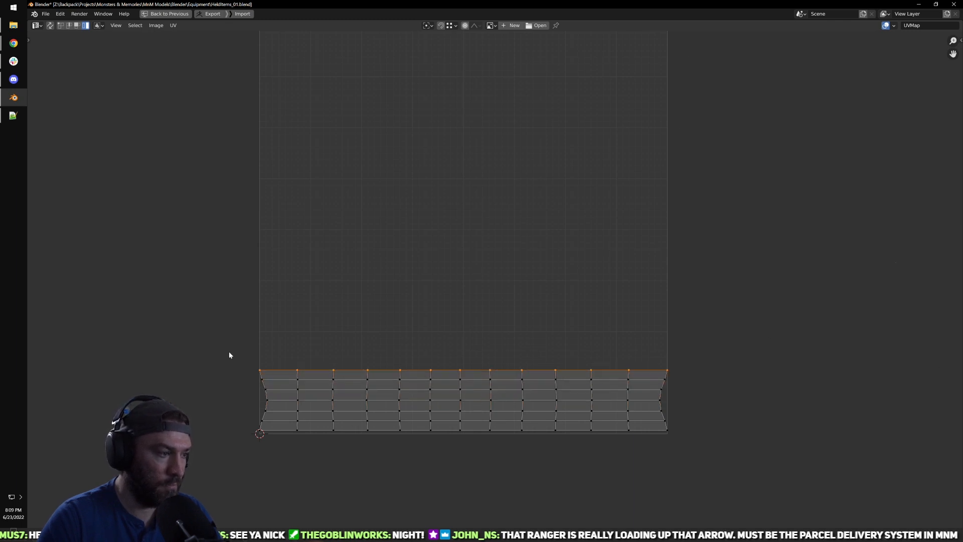
Step: Straighten the leftmost vertex column of the ring's UV strip with Align X
drag(220, 345, 279, 469)
key(ctrl+Tab)
click(288, 361)
drag(216, 348, 281, 444)
key(q)
mouse_move(312, 437)
click(367, 474)
Step: Repeat the X alignment on the remaining vertex columns of the ring's UV strip through to its right end
drag(283, 361, 313, 452)
drag(317, 342, 344, 441)
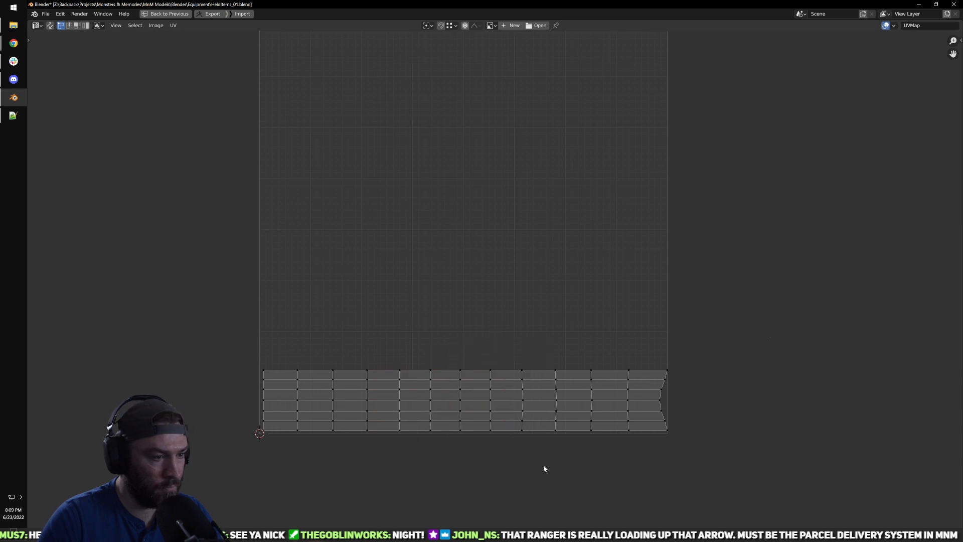
drag(534, 472, 535, 473)
key(shift+r)
drag(559, 341, 585, 488)
drag(543, 337, 563, 443)
key(shift+r)
drag(614, 329, 636, 472)
key(shift+r)
drag(639, 334, 670, 467)
key(shift+r)
Step: Knife a vertical cut down the front centre of the lantern body, from the cap to the window opening
key(ctrl+space)
middle_drag(490, 293, 444, 290)
shift+middle_drag(444, 290, 460, 245)
scroll(460, 244, up, 3)
middle_drag(492, 297, 419, 264)
scroll(492, 262, down, 4)
scroll(495, 284, up, 3)
middle_drag(379, 227, 468, 214)
scroll(468, 212, up, 3)
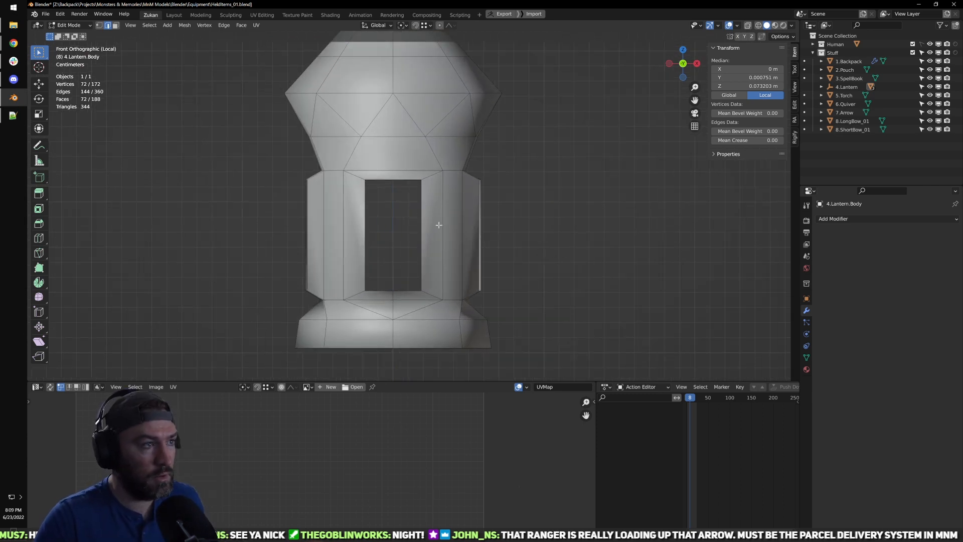
key(k)
shift+middle_drag(395, 106, 406, 130)
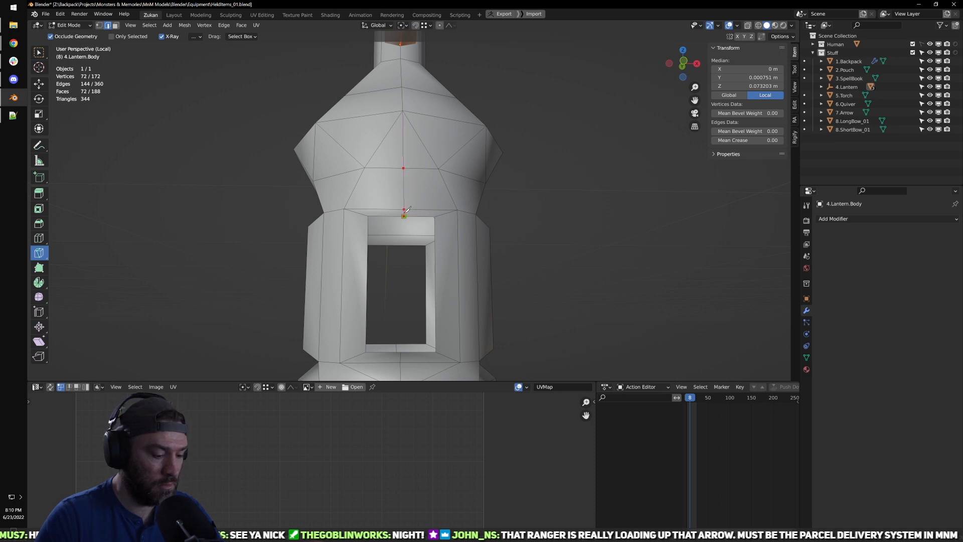
middle_drag(406, 211, 417, 216)
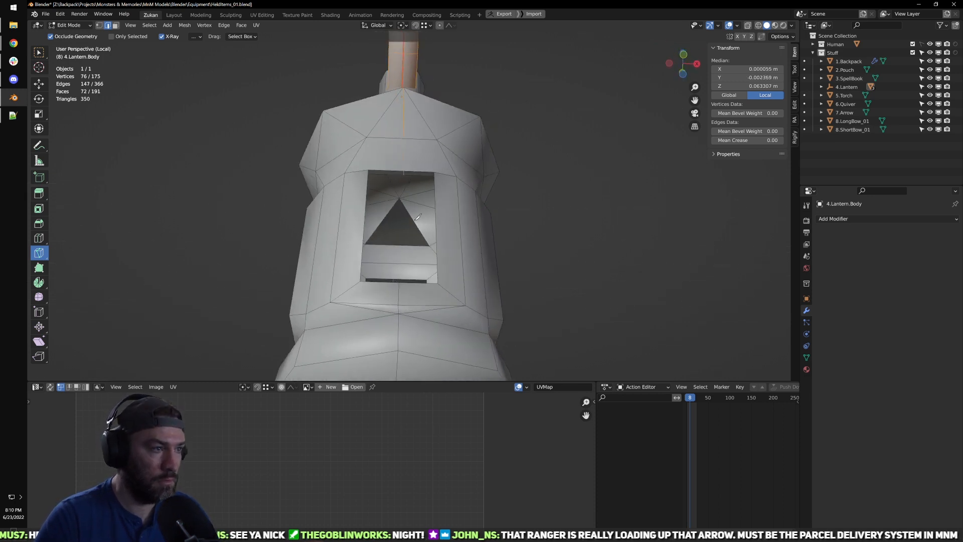
click(36, 56)
key(ctrl+Tab)
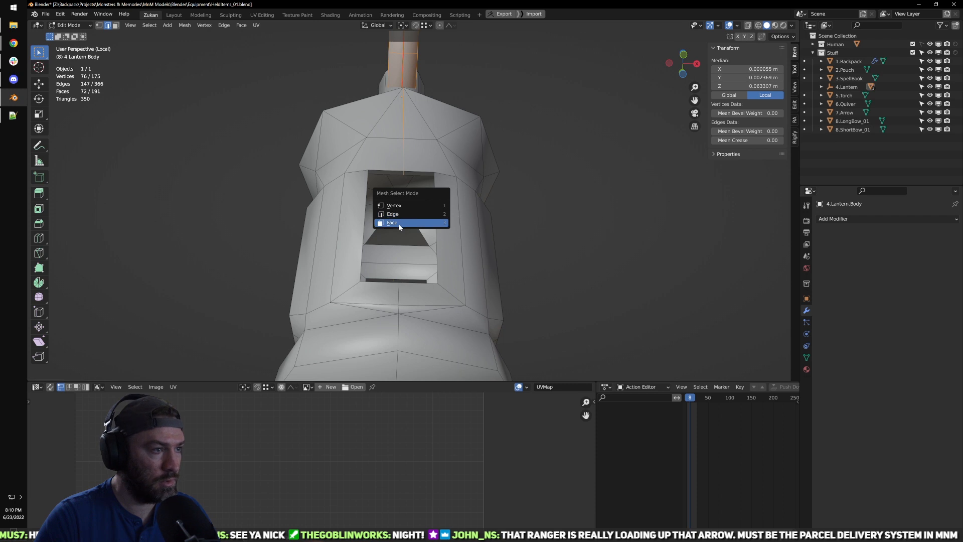
click(399, 224)
click(397, 229)
key(x)
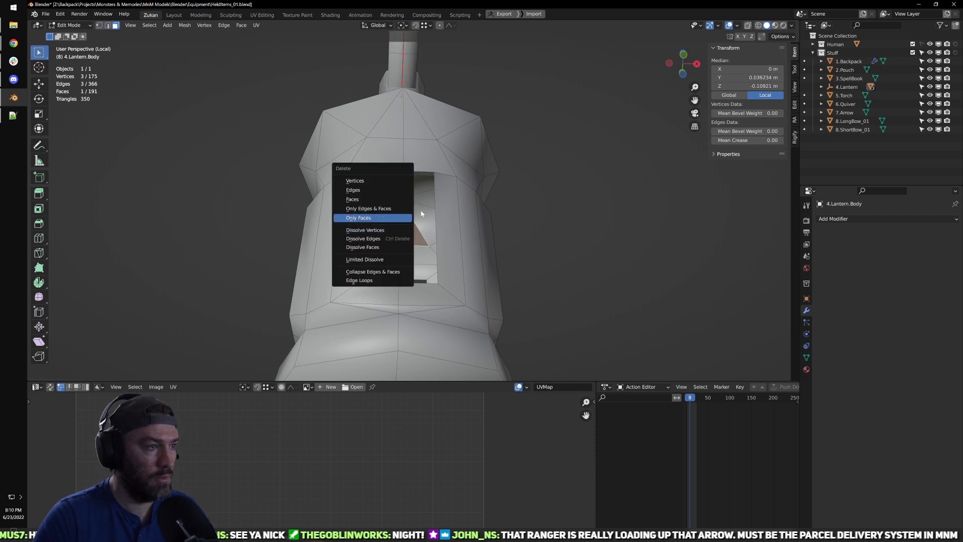
click(416, 216)
Step: Show the face orientation overlay in object mode and examine the normals of the lantern body and ring
key(Tab)
click(738, 26)
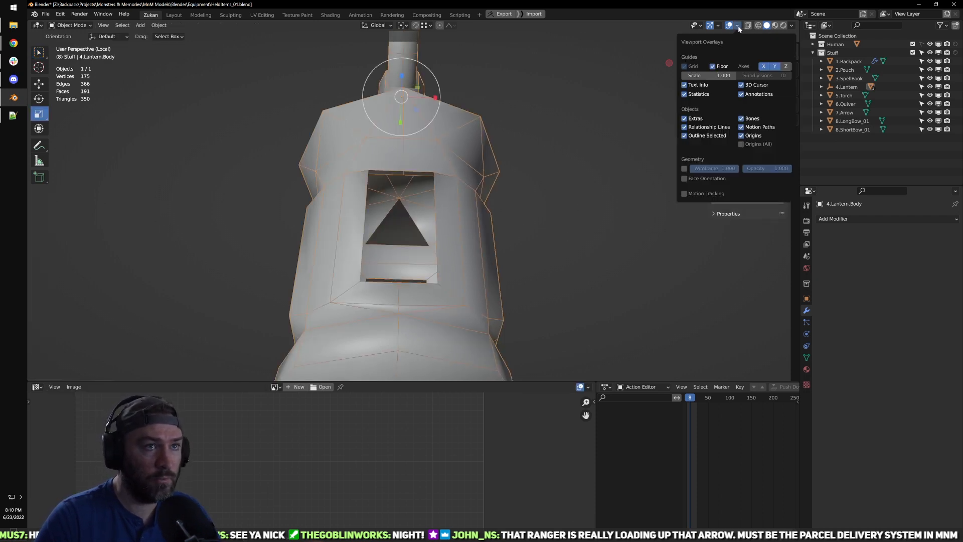
click(705, 178)
scroll(509, 203, down, 3)
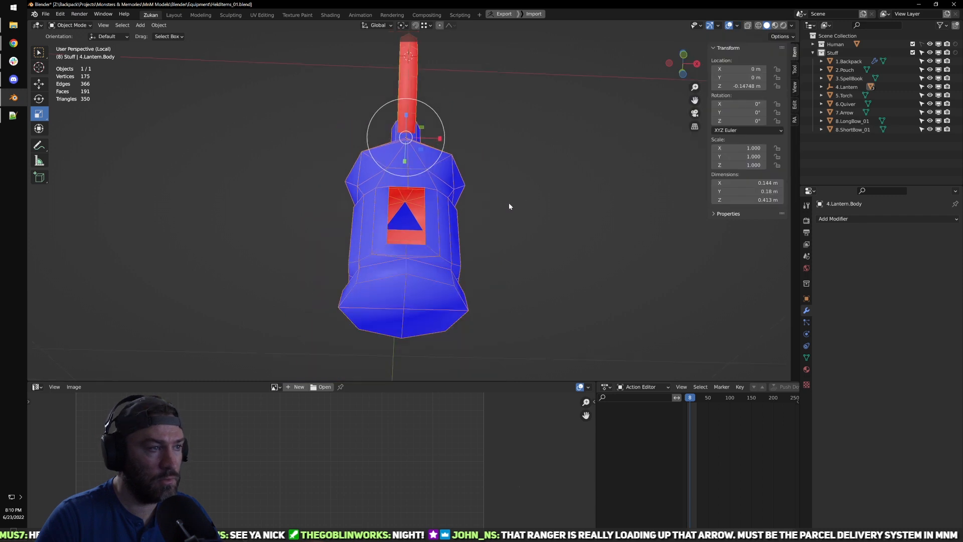
middle_drag(509, 203, 465, 222)
Step: Select the entire lantern mesh and recalculate its normals to the outside
key(Tab)
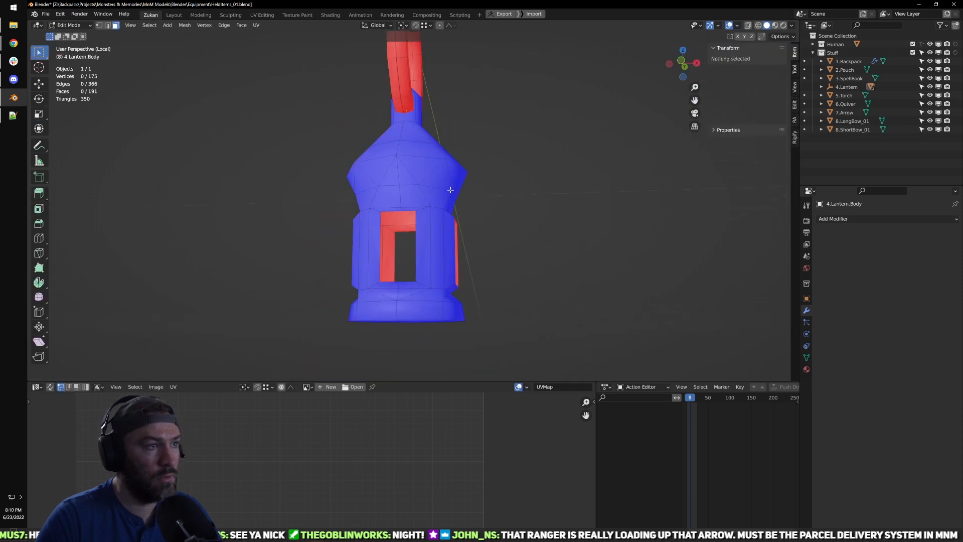
key(a)
click(224, 25)
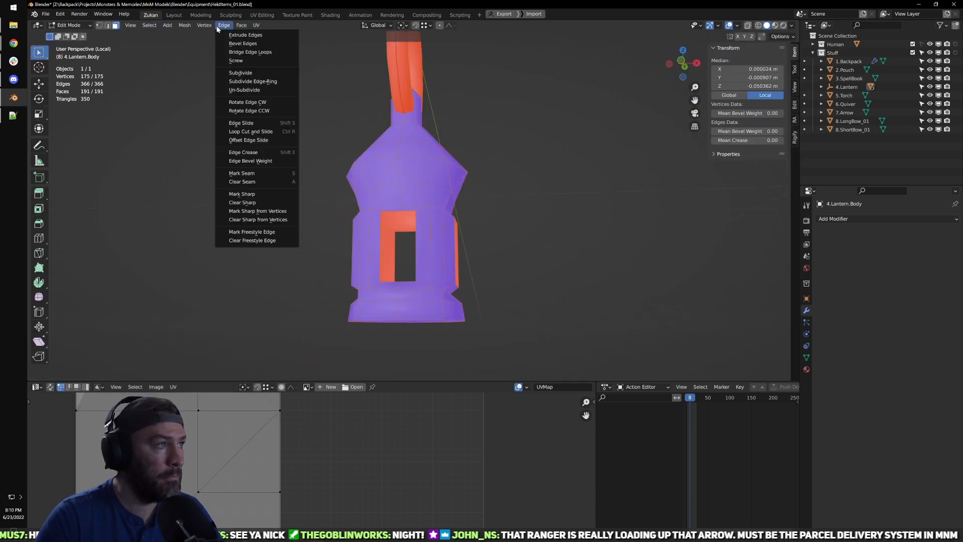
click(205, 26)
mouse_move(186, 27)
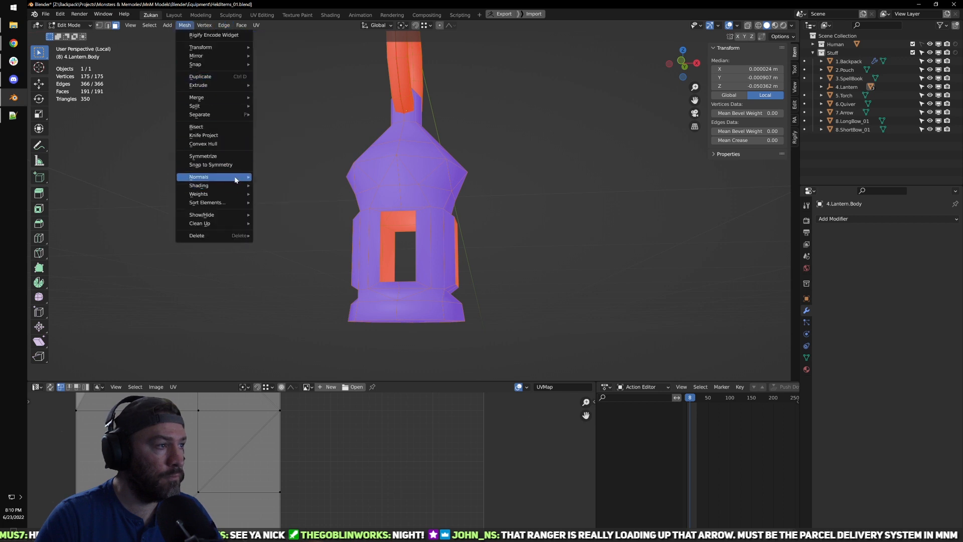
mouse_move(236, 177)
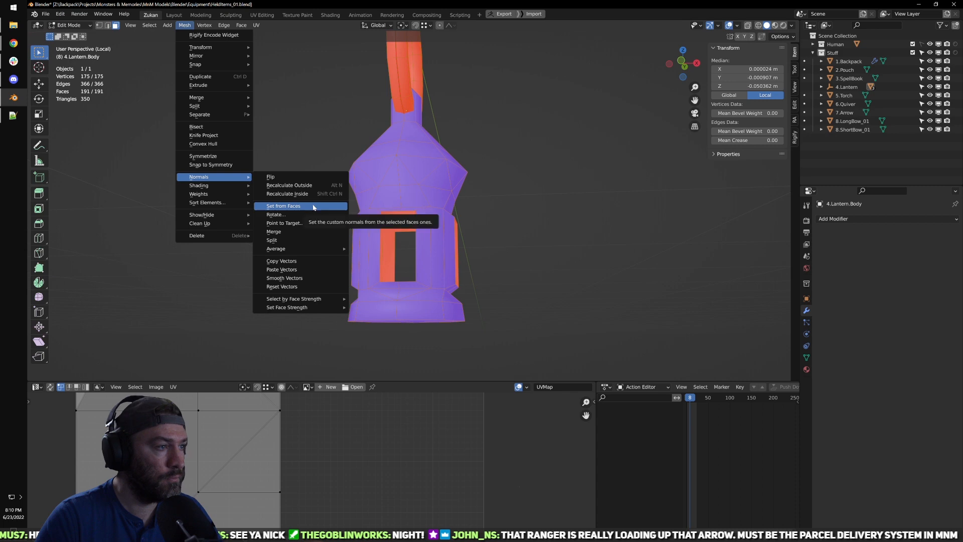
click(317, 186)
middle_drag(321, 192, 367, 187)
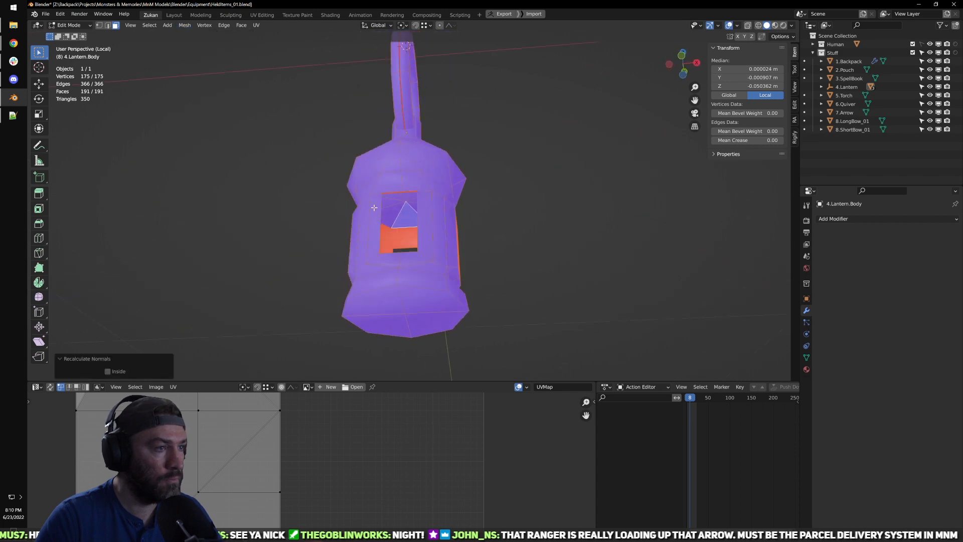
Step: Inspect the lantern's interior in different shading modes and turn off the face orientation overlay
scroll(401, 211, up, 3)
key(Tab)
key(z)
scroll(468, 250, up, 1)
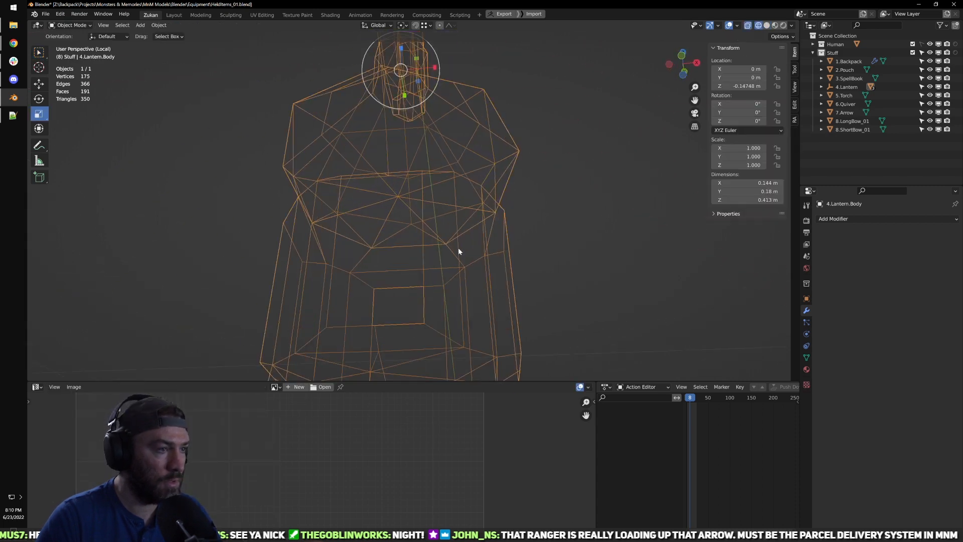
key(z)
click(737, 26)
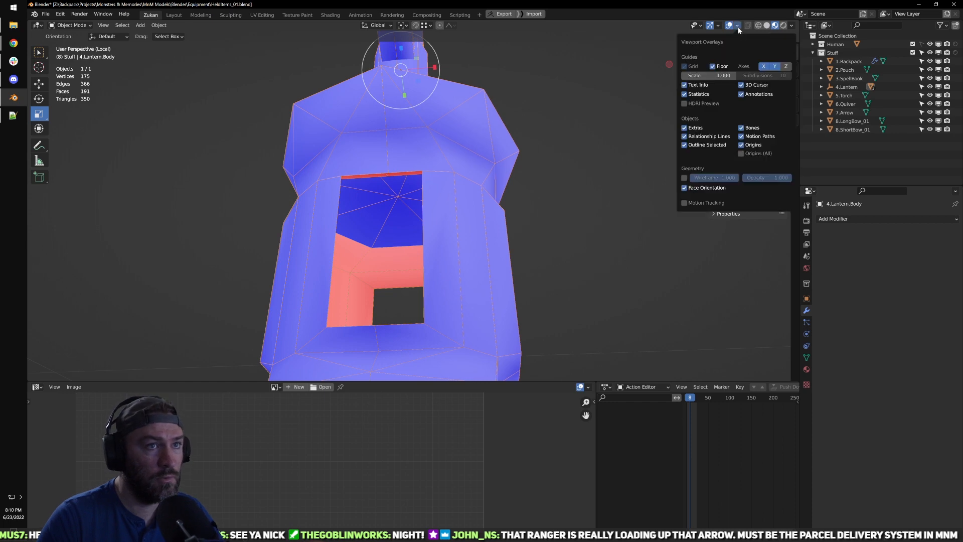
click(689, 187)
click(604, 214)
mouse_move(604, 215)
middle_down()
mouse_move(621, 196)
mouse_move(547, 176)
mouse_move(442, 200)
mouse_move(455, 228)
middle_up()
key(shift+z)
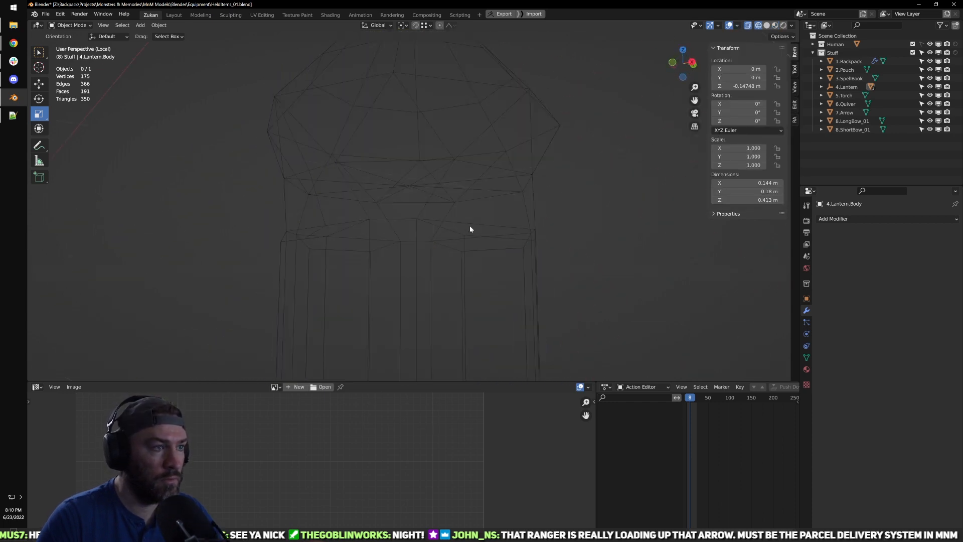
key(shift+z)
middle_drag(473, 226, 464, 243)
scroll(458, 168, up, 4)
Step: Mark a seam around the perimeter of the lantern's interior ceiling
key(Tab)
key(ctrl+Tab)
click(436, 206)
click(430, 219)
middle_drag(431, 219, 410, 236)
Step: Select the interior ceiling faces bounded by the seam and unwrap them with the Angle Based method
key(l)
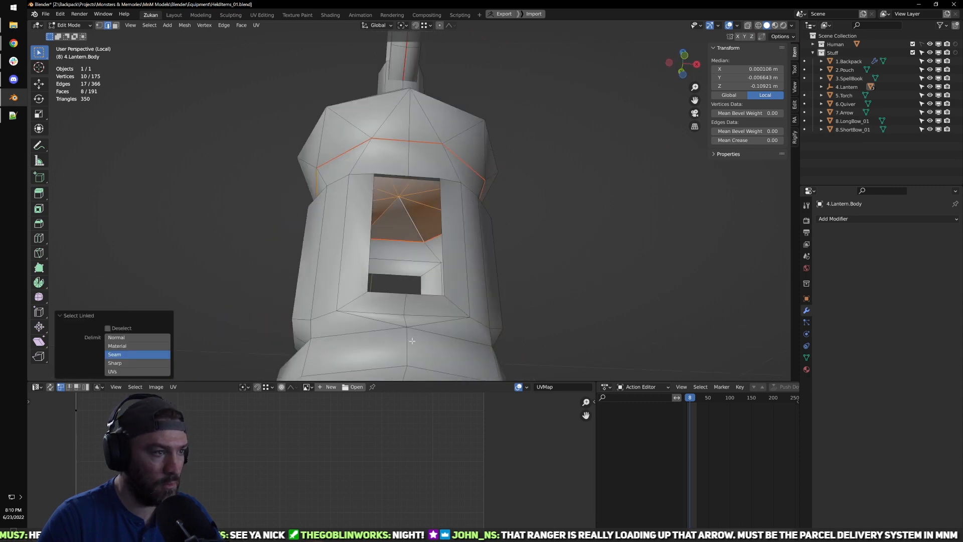
key(ctrl+space)
scroll(457, 391, down, 2)
key(u)
key(ctrl+space)
key(ctrl+space)
key(ctrl+space)
Step: Knife a vertical cut down the back centre of the lantern body, from the cap vertex to the window opening
key(ctrl+Tab)
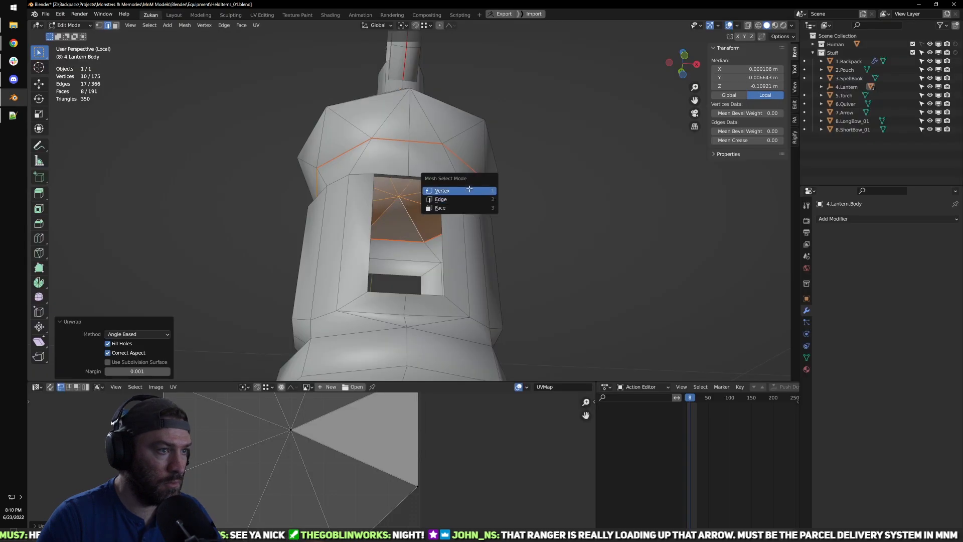
click(469, 191)
scroll(460, 198, up, 3)
middle_drag(459, 199, 366, 207)
click(496, 201)
middle_drag(252, 221, 423, 193)
key(ctrl+KP_1)
key(k)
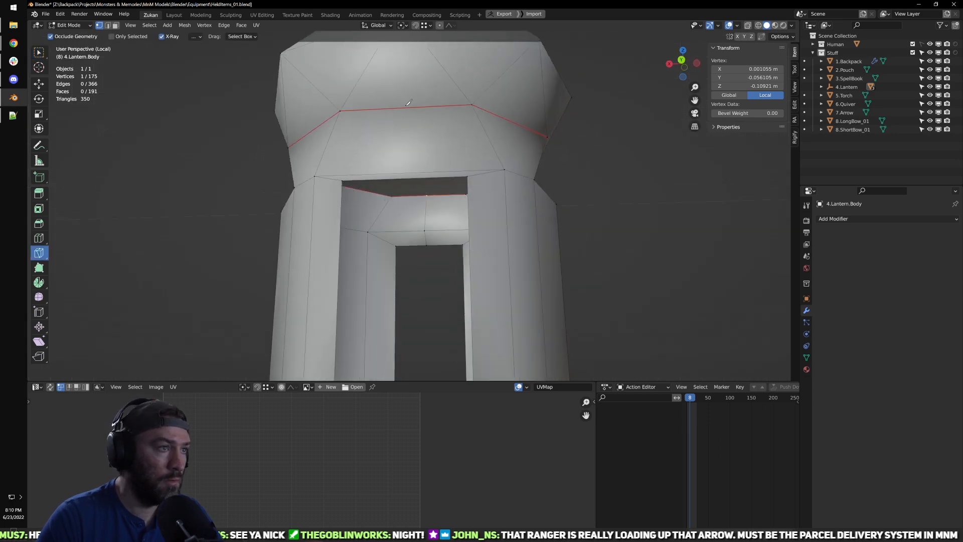
scroll(414, 105, down, 3)
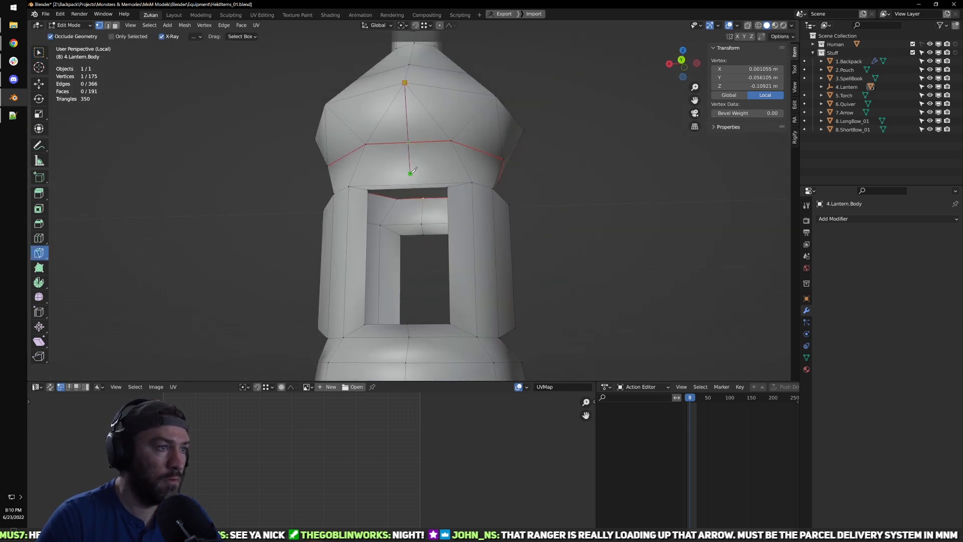
key(Return)
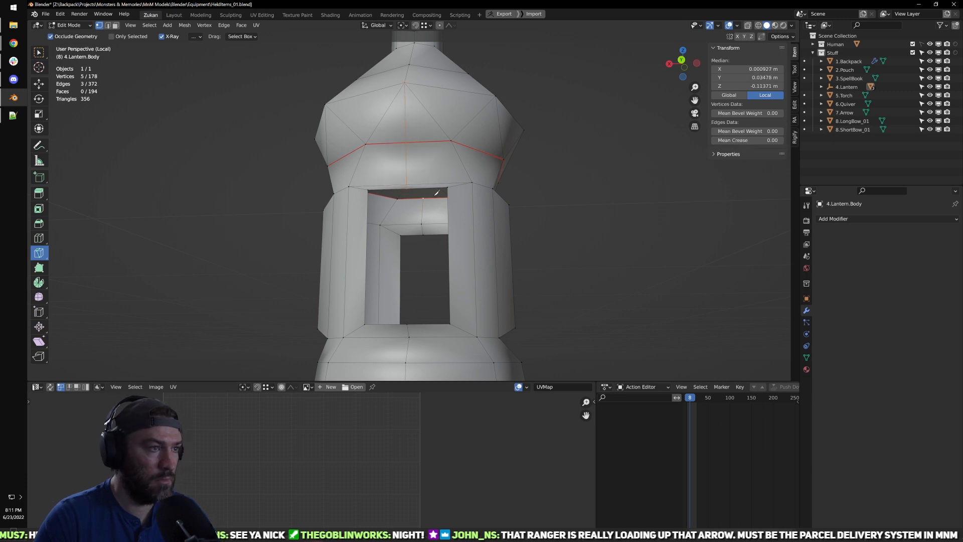
click(39, 53)
Step: Select the centre vertices of the front and back cuts in see-through back view and scale them along X into one vertical line
middle_drag(455, 229, 440, 243)
key(ctrl+Tab)
click(432, 243)
key(alt+z)
scroll(415, 248, up, 2)
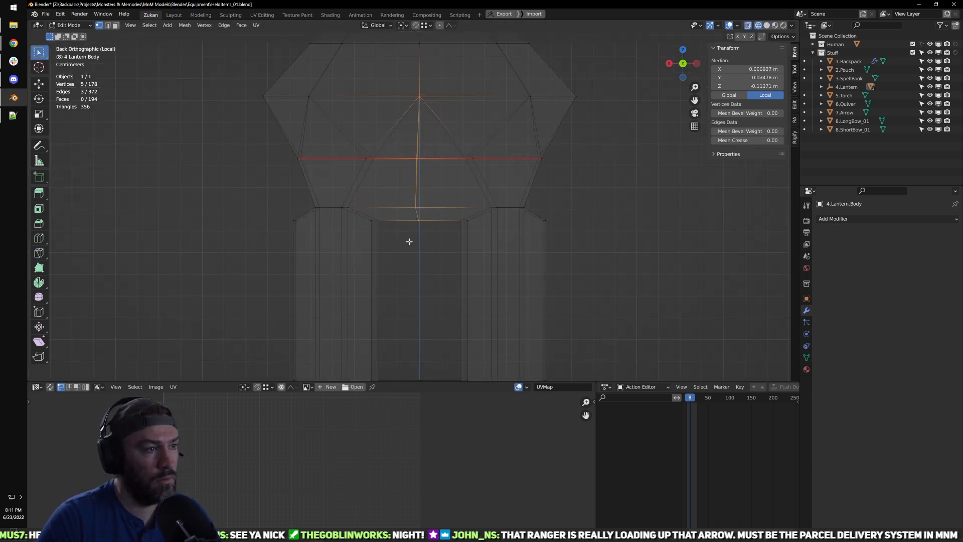
drag(402, 295, 423, 120)
drag(407, 286, 435, 171)
key(shift+space)
key(s)
drag(382, 221, 387, 221)
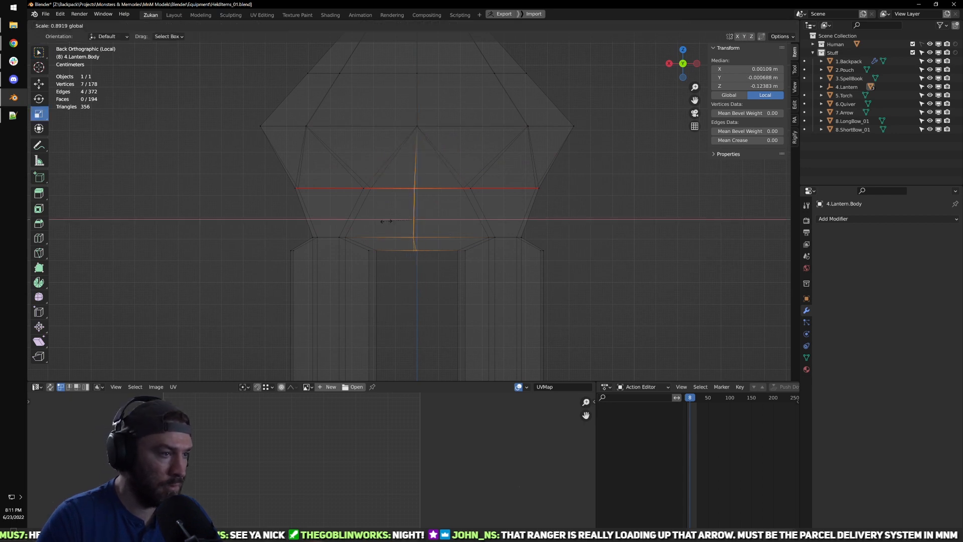
key(Return)
Step: Move the selected centre-cut vertices along X, snapping them to the lantern cap's centre vertex
key(shift+space)
key(g)
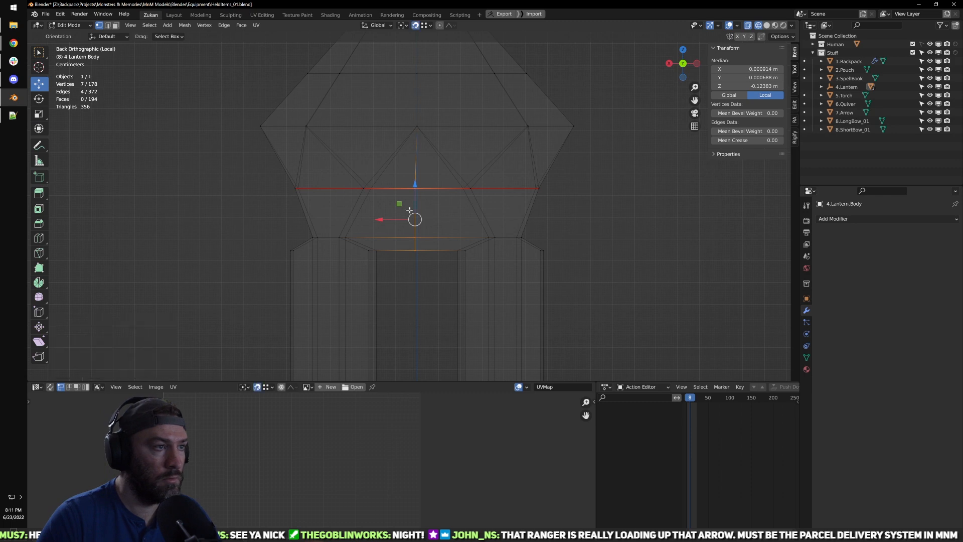
drag(383, 213, 417, 129)
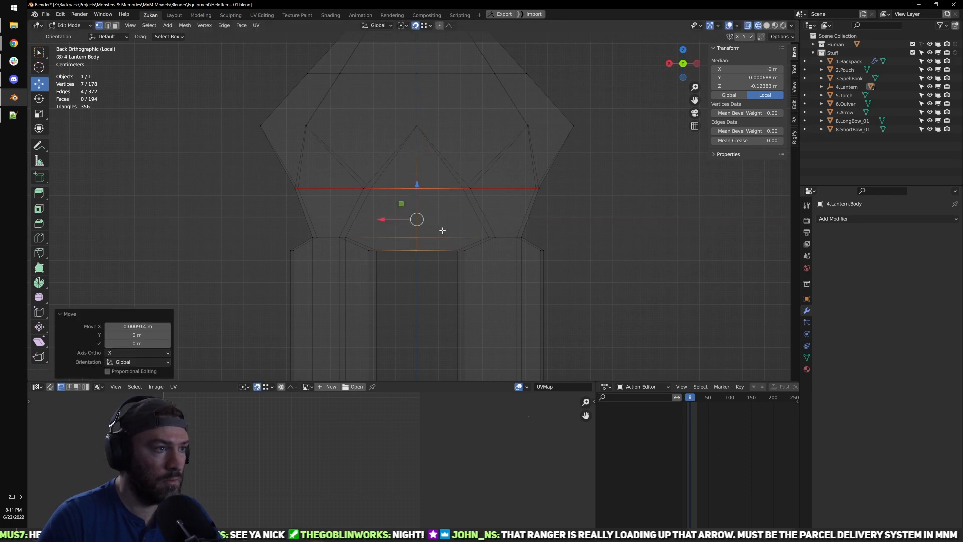
Step: Examine the triangular faces of the lantern's interior ceiling from below in solid shading
scroll(443, 230, down, 5)
mouse_move(439, 253)
middle_down()
mouse_move(450, 280)
mouse_move(456, 252)
mouse_move(445, 197)
mouse_move(426, 220)
mouse_move(374, 173)
mouse_move(316, 143)
mouse_move(358, 169)
mouse_move(413, 329)
middle_up()
scroll(456, 252, up, 4)
key(shift+z)
key(ctrl+Tab)
click(338, 184)
click(337, 159)
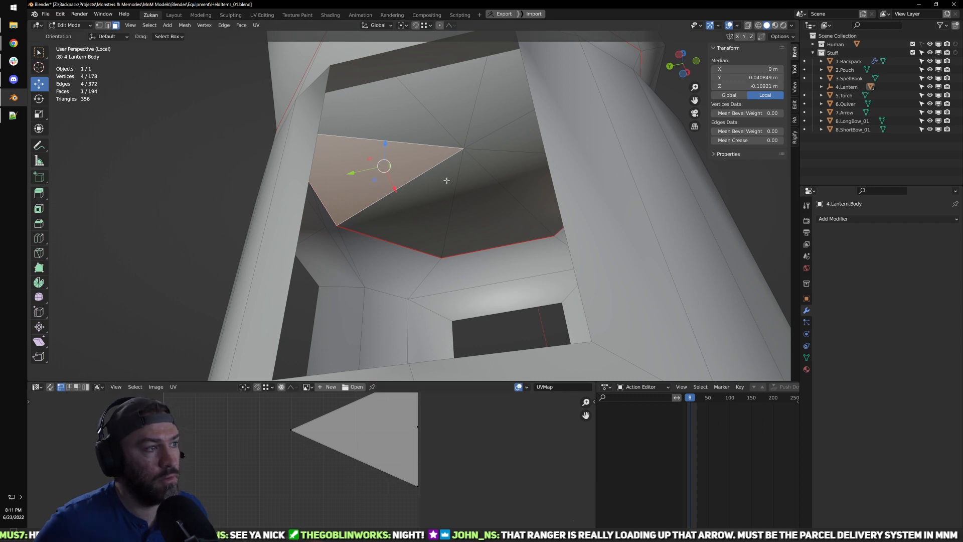
middle_drag(507, 121, 456, 172)
key(ctrl+Tab)
key(Escape)
click(553, 200)
scroll(555, 201, down, 4)
middle_drag(275, 91, 168, 102)
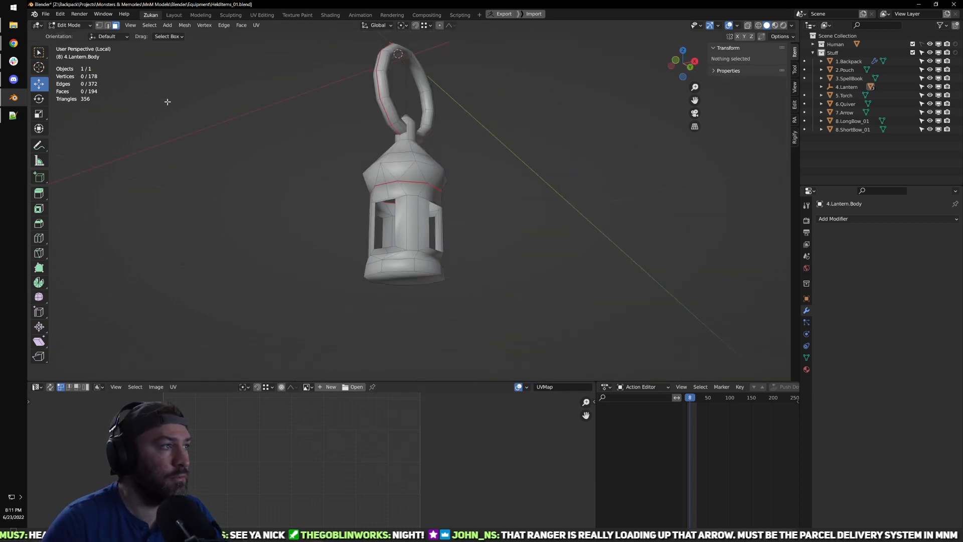
Step: Select all faces by sides with the number of vertices equal to 5
click(184, 25)
mouse_move(167, 25)
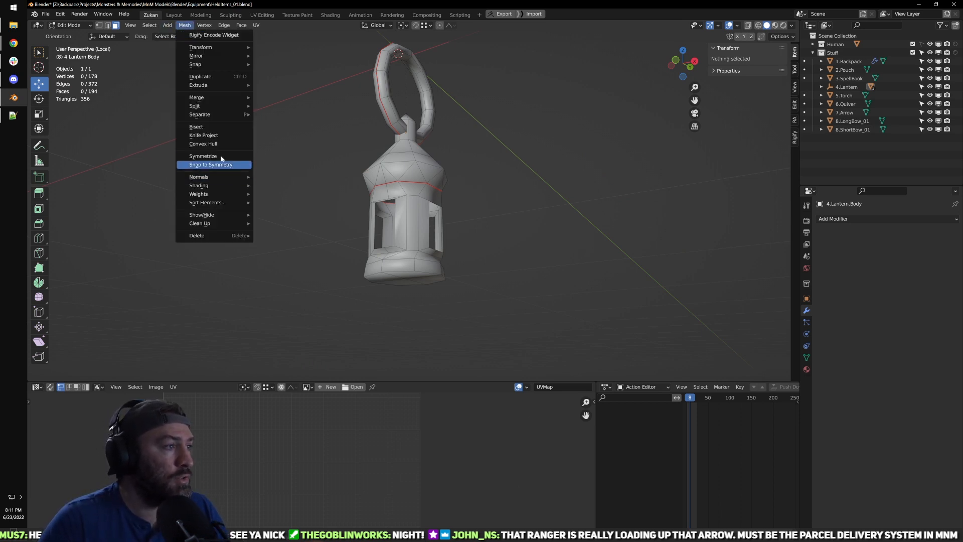
mouse_move(227, 204)
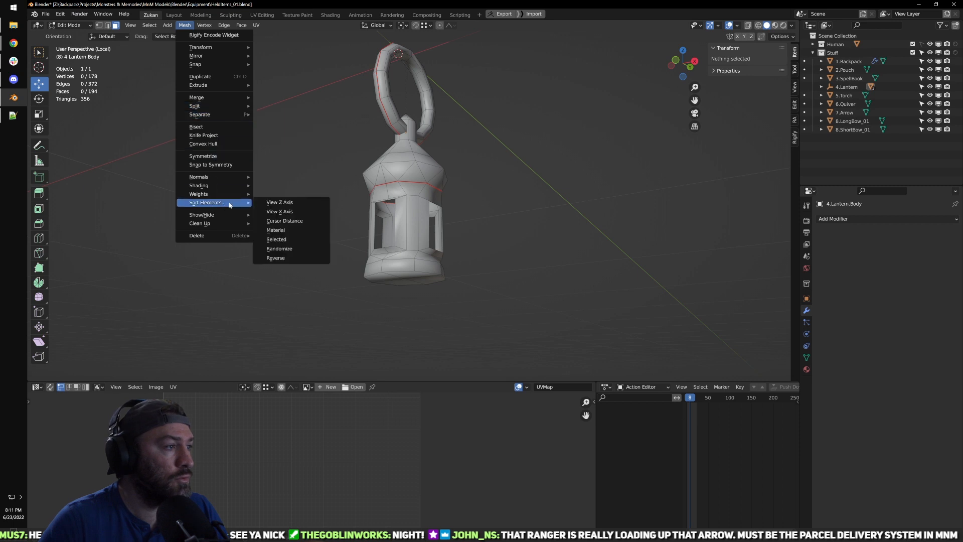
mouse_move(225, 188)
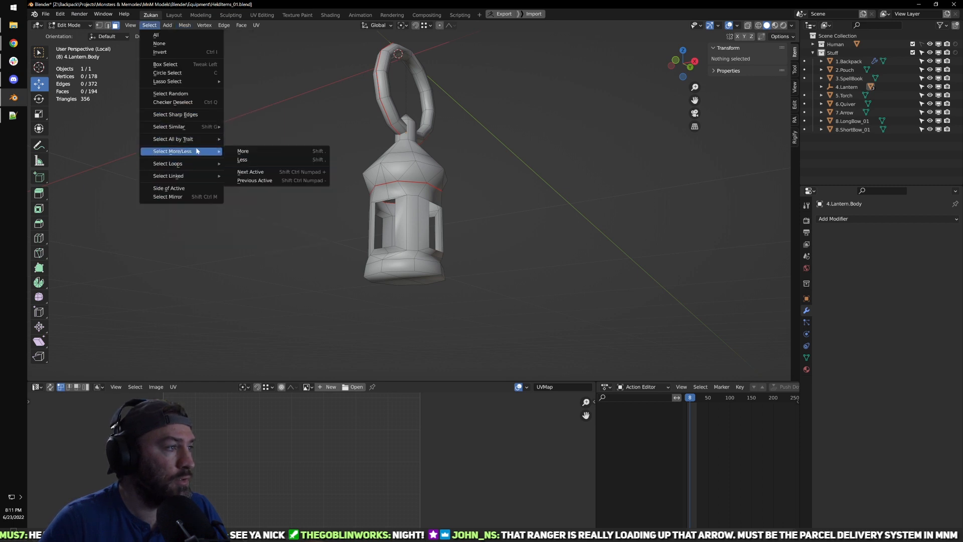
mouse_move(200, 144)
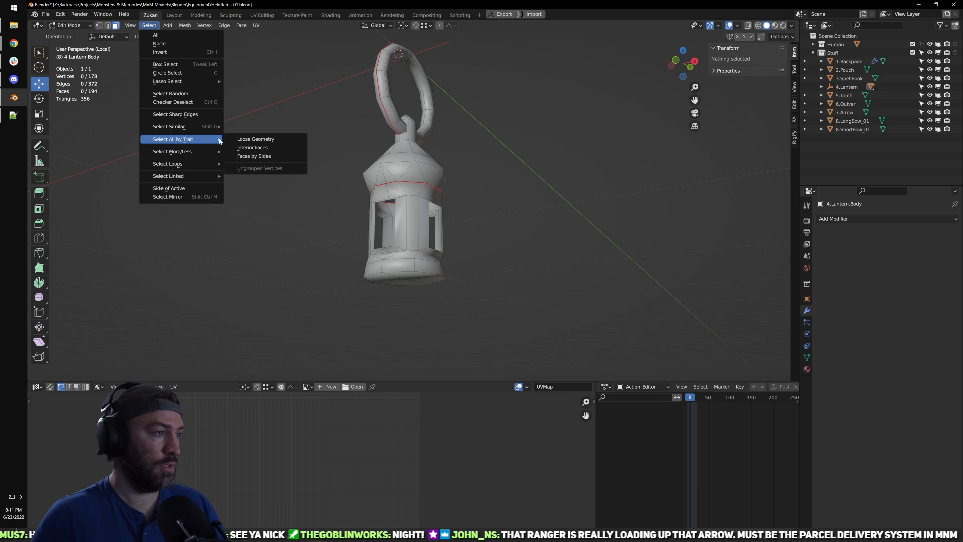
click(275, 155)
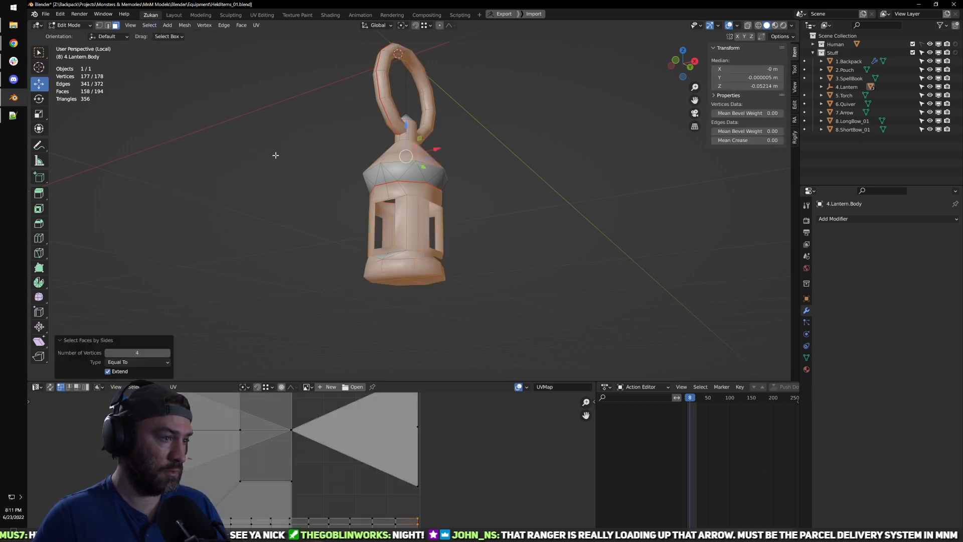
click(167, 352)
key(KP_Decimal)
middle_drag(409, 261, 374, 183)
Step: Split the two five-sided base faces by connecting the rim corner vertices to the lower ends of the adjacent pillars
key(ctrl+Tab)
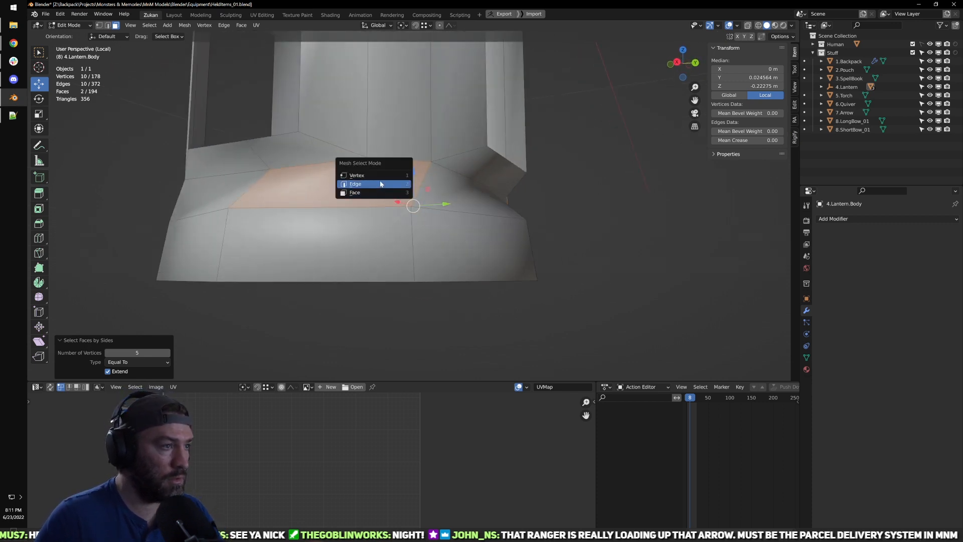
click(383, 183)
key(ctrl+Tab)
click(373, 163)
scroll(376, 180, down, 1)
middle_drag(376, 180, 421, 222)
click(403, 226)
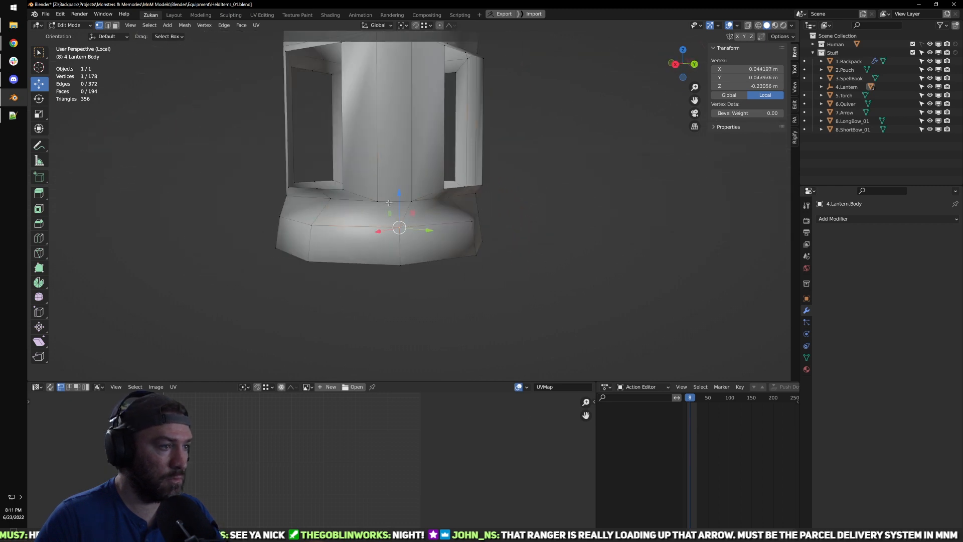
right_click(388, 202)
click(389, 202)
middle_drag(532, 230, 421, 234)
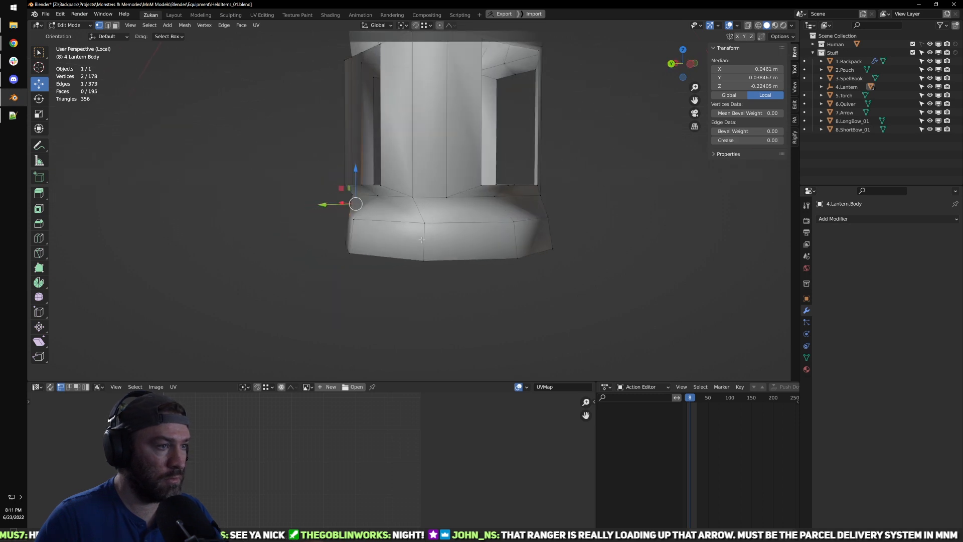
click(429, 221)
click(450, 197)
click(576, 301)
middle_drag(576, 301, 684, 223)
scroll(683, 224, up, 2)
Step: Connect the base rim's two front corner vertices to the lower pillar vertices above them
click(442, 223)
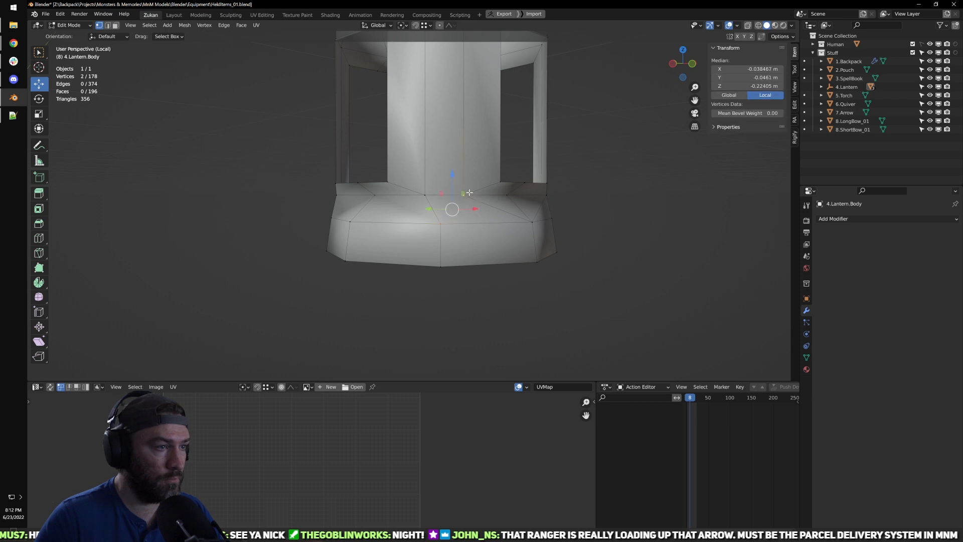
right_click(535, 224)
click(537, 223)
middle_drag(561, 232, 432, 186)
click(433, 189)
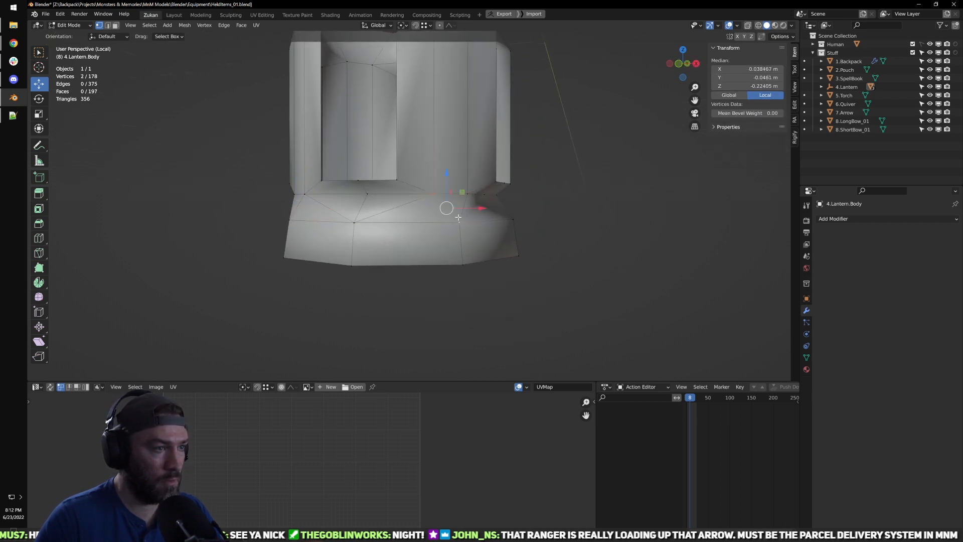
Step: Dissolve the two old diagonal edges converging on the front centre vertex of the base rim
scroll(458, 217, down, 3)
middle_drag(473, 257, 383, 208)
click(469, 259)
click(408, 218)
key(x)
click(419, 211)
key(ctrl+z)
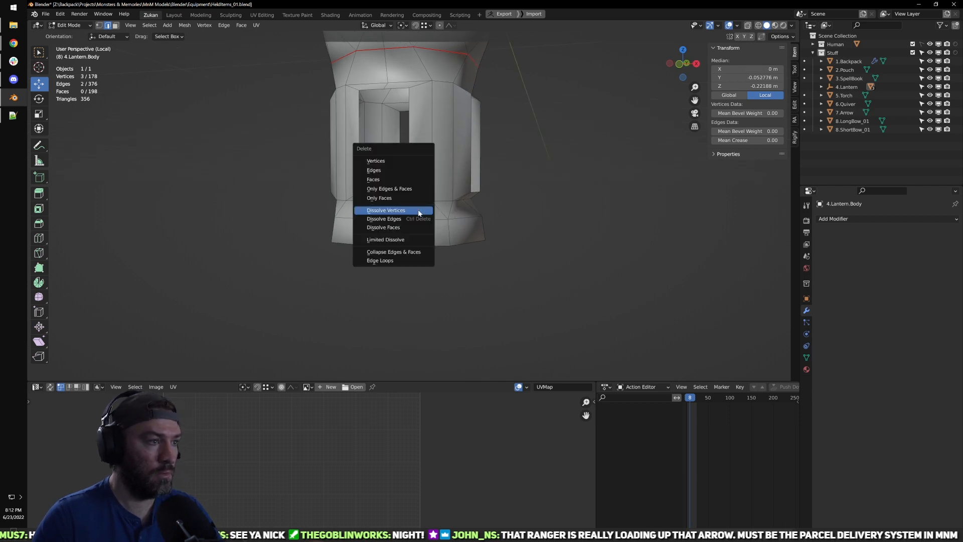
key(x)
click(423, 249)
middle_drag(471, 249, 492, 230)
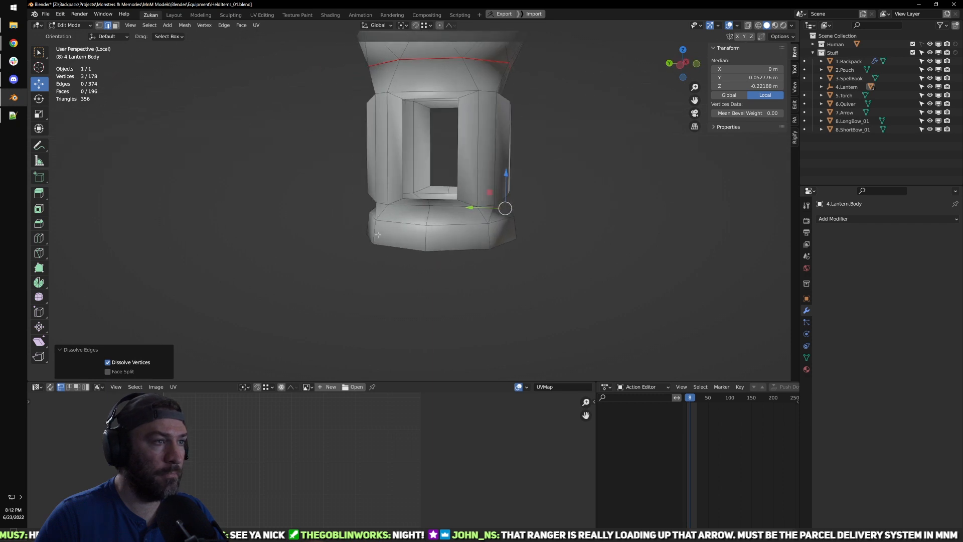
Step: Knife vertical cuts down the centres of the lantern's left and right sides, from the cap vertex to the window openings
key(ctrl+Tab)
click(503, 225)
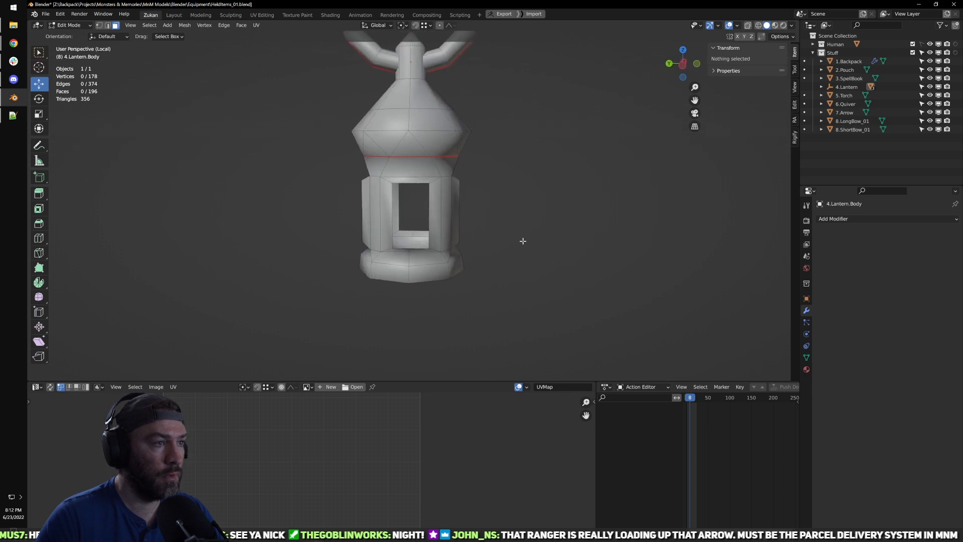
middle_drag(477, 193, 432, 156)
scroll(432, 156, up, 3)
shift+middle_drag(437, 105, 421, 120)
key(k)
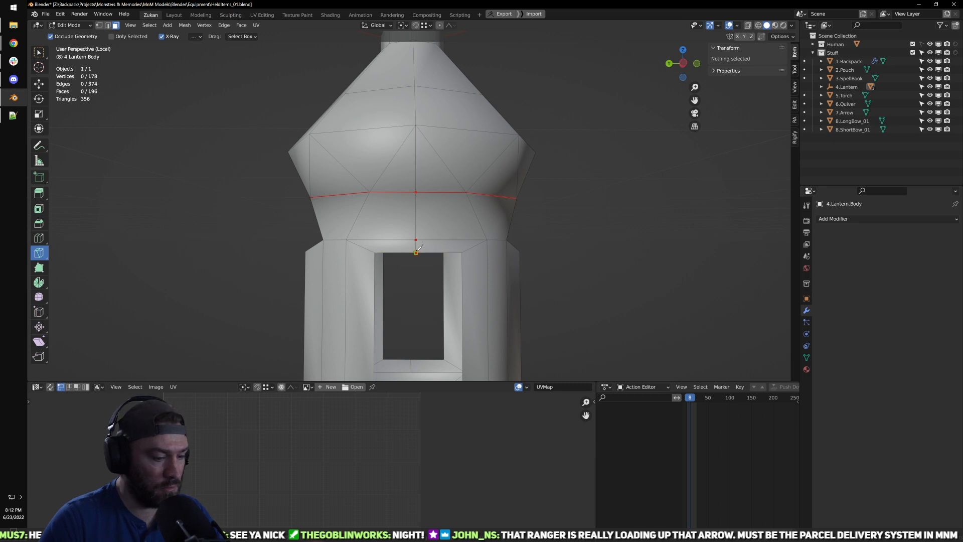
click(416, 253)
key(Return)
middle_drag(318, 215, 433, 151)
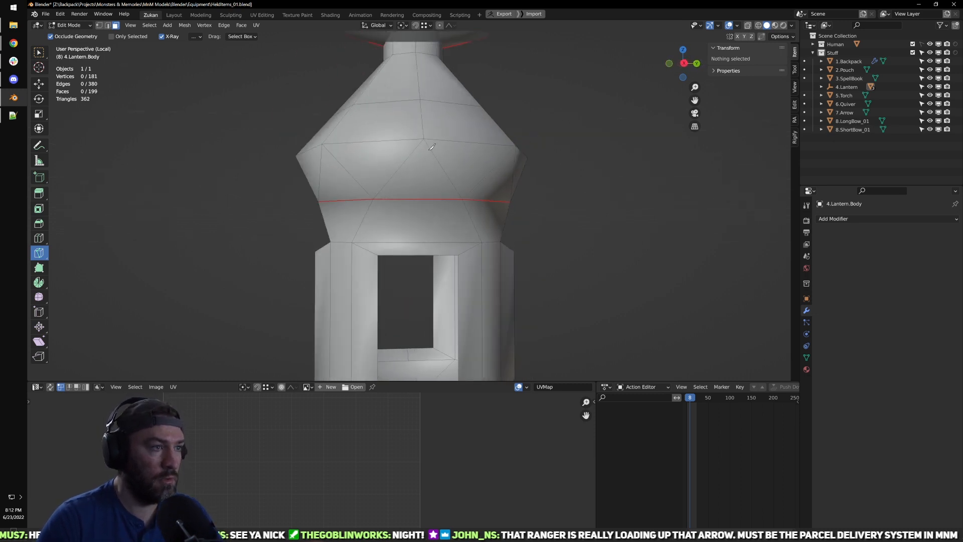
click(408, 255)
key(Return)
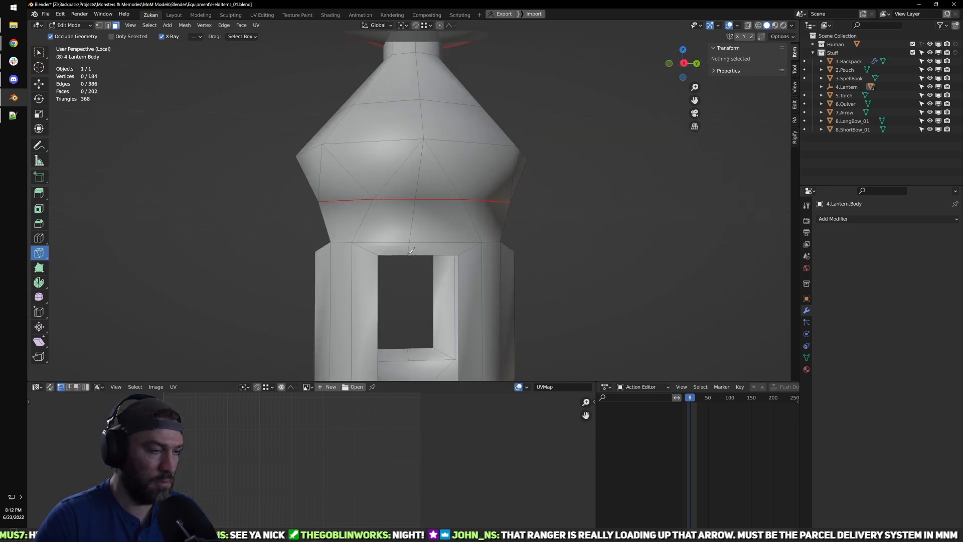
Step: Select the centre vertices of both side cuts in see-through right view and align them into one vertical line
click(39, 53)
key(KP_3)
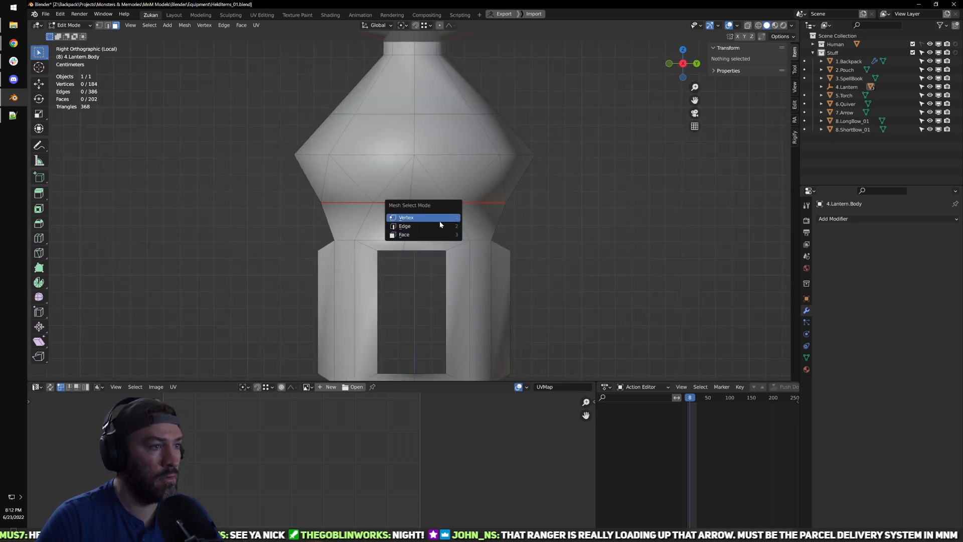
click(440, 220)
key(shift+z)
drag(390, 278, 420, 192)
key(s)
drag(443, 227, 414, 157)
key(w)
key(shift+Tab)
scroll(413, 201, down, 4)
key(shift+z)
mouse_move(405, 235)
middle_down()
mouse_move(534, 247)
mouse_move(480, 245)
mouse_move(513, 257)
mouse_move(335, 236)
mouse_move(384, 215)
mouse_move(454, 228)
middle_up()
key(Tab)
scroll(423, 245, up, 2)
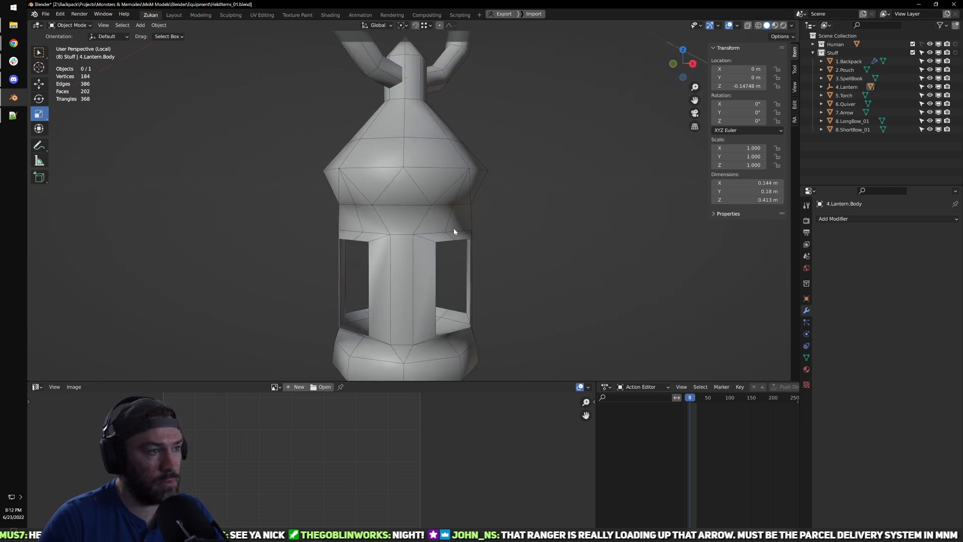
Step: Select the vertex ring along the cap's lower seam in see-through right view and round it with LoopTools Circle
key(Tab)
scroll(477, 218, up, 2)
key(KP_3)
key(alt+z)
drag(312, 216, 522, 196)
key(alt+z)
middle_drag(478, 233, 130, 160)
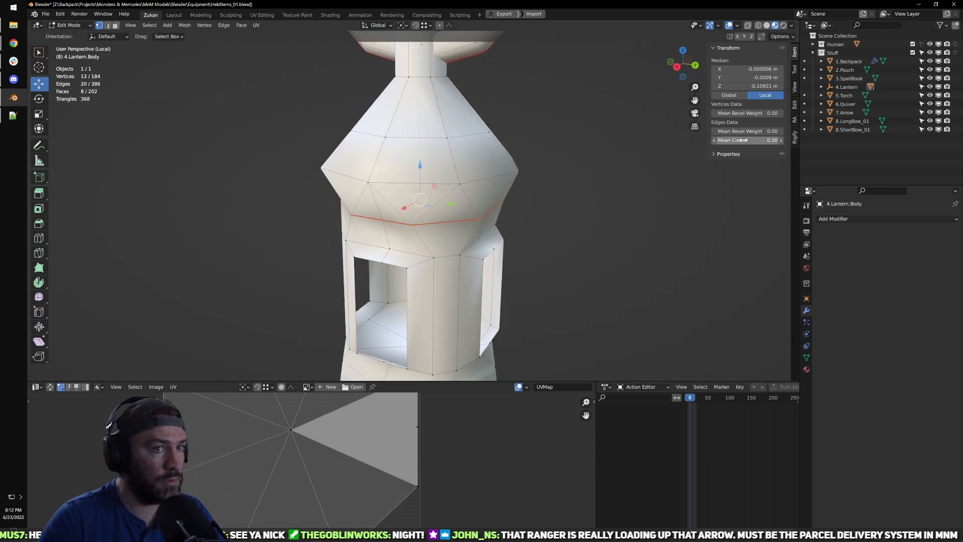
click(794, 89)
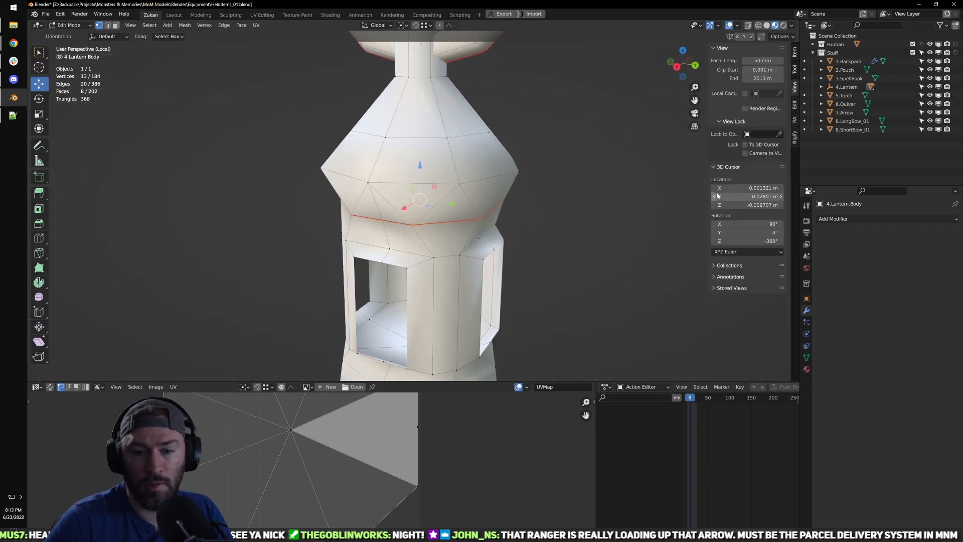
click(794, 104)
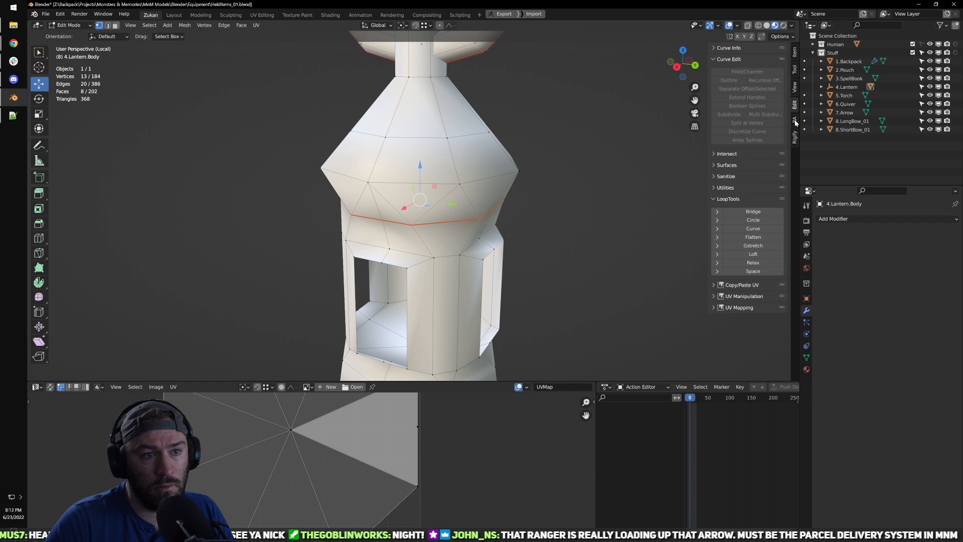
click(752, 220)
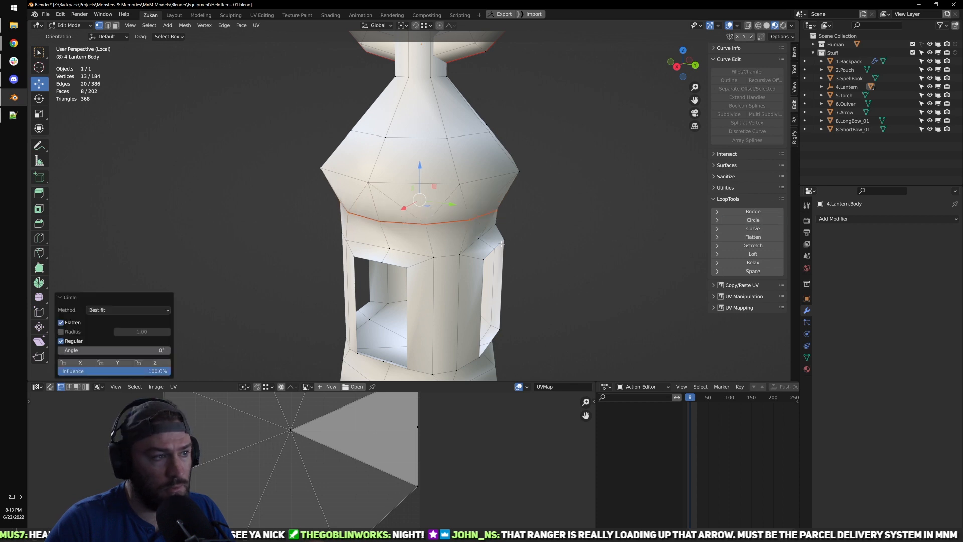
Step: Select the vertex ring at the cap's widest point and inspect its shape
alt+click(479, 181)
key(KP_3)
key(shift+z)
drag(290, 177, 554, 144)
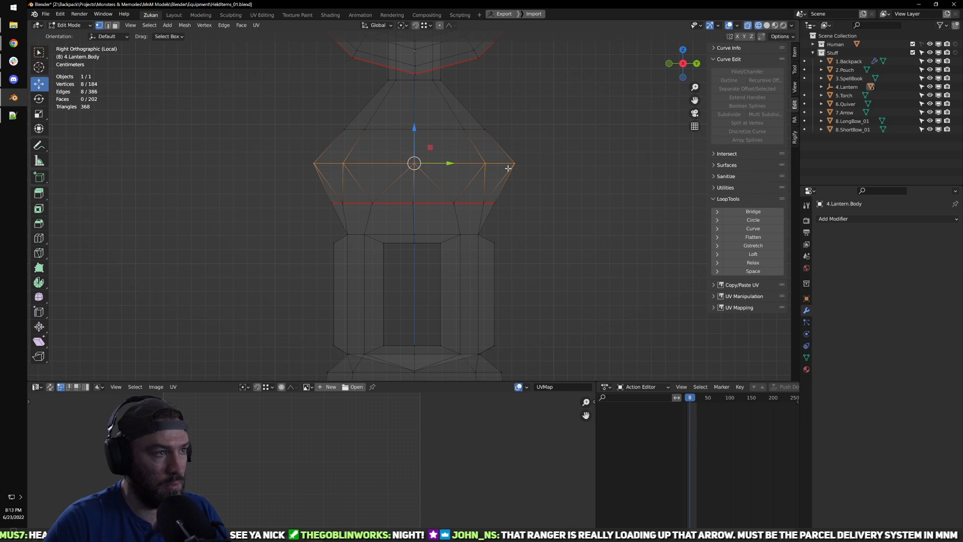
key(shift+z)
middle_drag(505, 239, 488, 253)
key(KP_3)
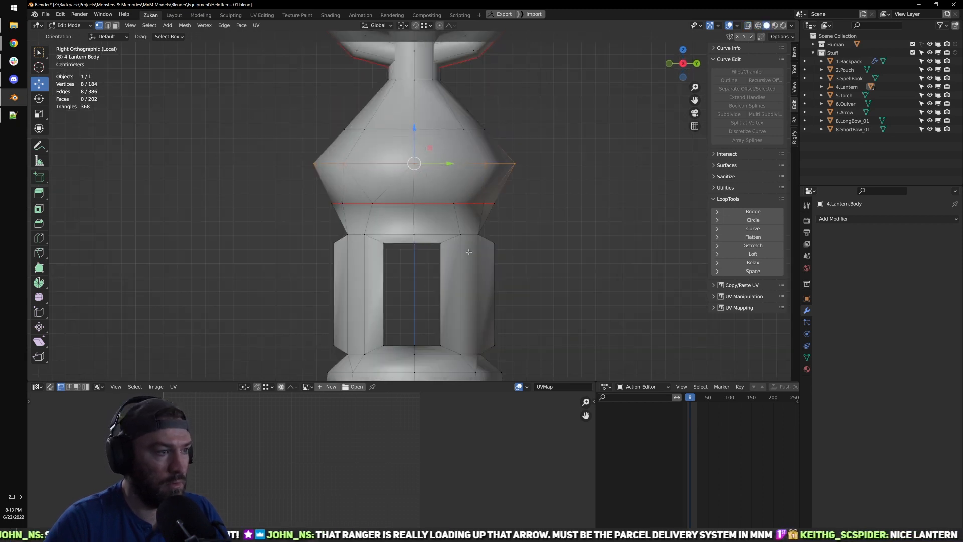
Step: Select the vertex ring just above the window openings and round it with LoopTools Circle
key(shift+z)
drag(504, 237, 581, 252)
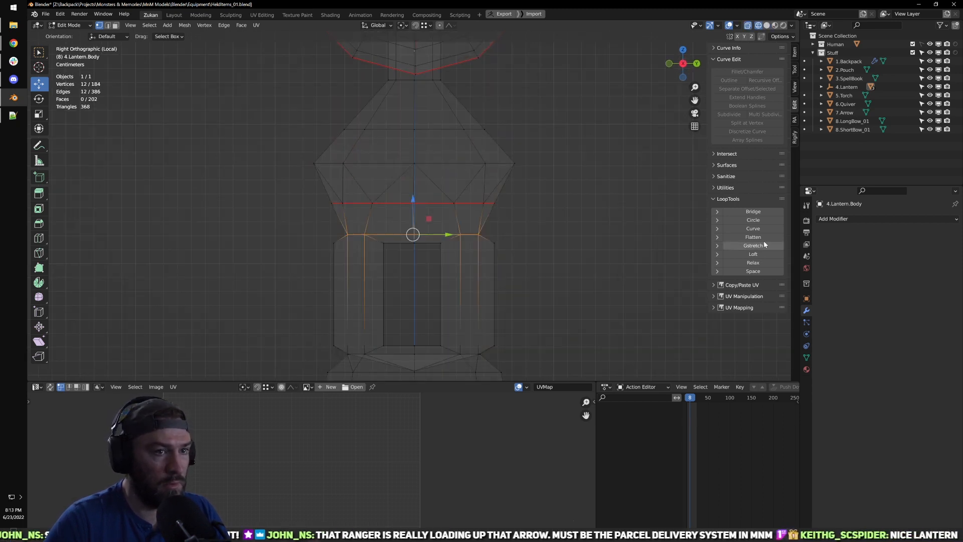
click(767, 220)
mouse_move(555, 240)
middle_down()
mouse_move(356, 249)
mouse_move(540, 243)
mouse_move(445, 265)
middle_up()
key(shift+z)
Step: Inspect the lantern's shape and shading from several sides, with the viewport overlays hidden and shown
key(Tab)
click(535, 243)
scroll(533, 244, down, 2)
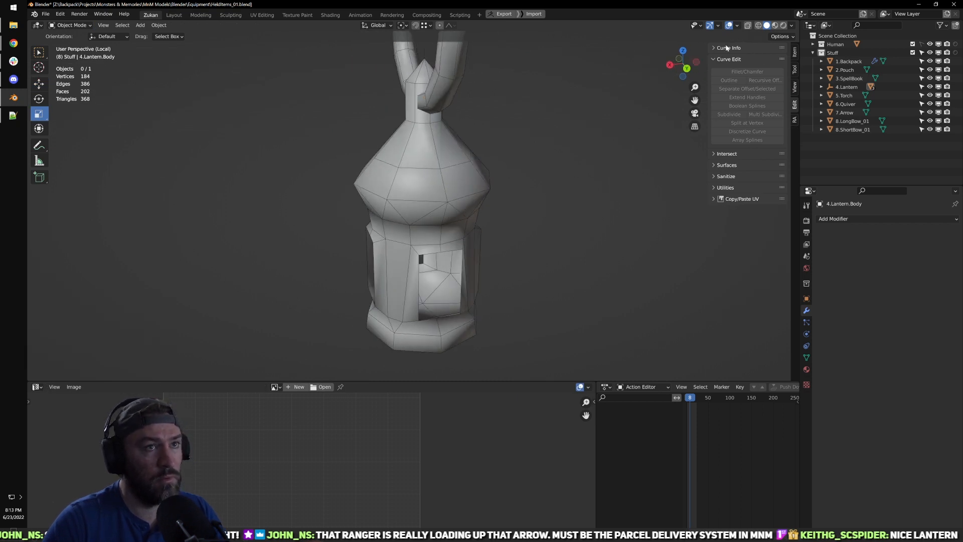
click(729, 25)
middle_drag(503, 196, 546, 200)
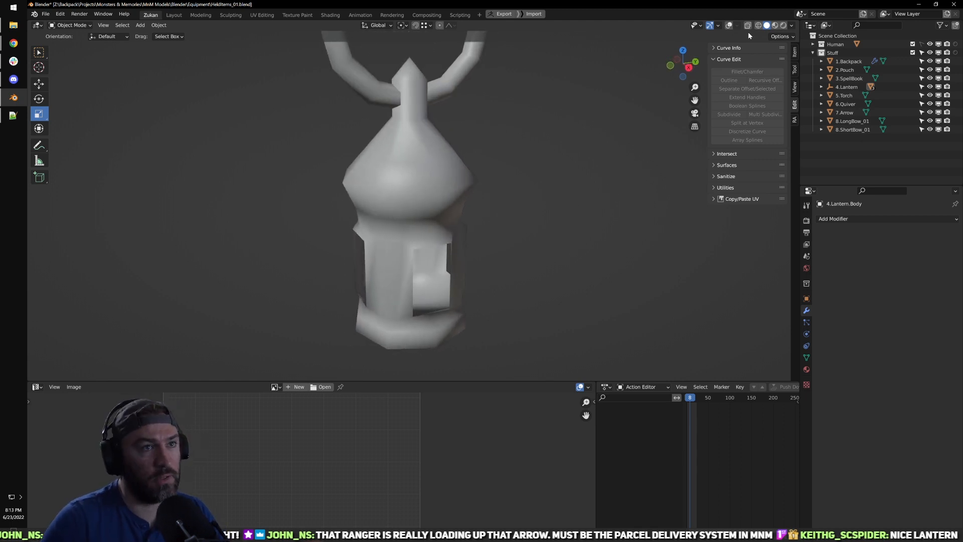
click(729, 26)
scroll(437, 265, up, 4)
key(Tab)
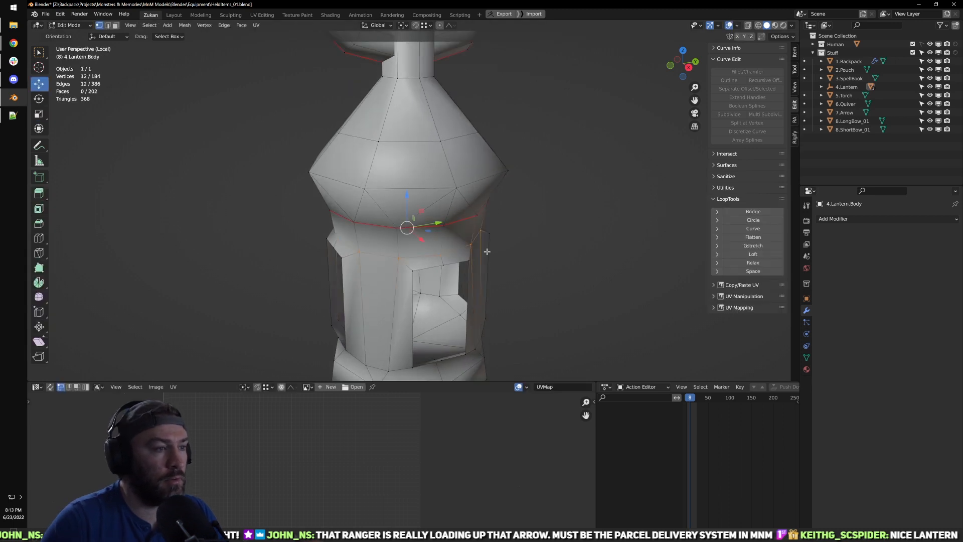
key(Tab)
scroll(520, 216, down, 2)
middle_drag(520, 215, 559, 241)
scroll(547, 245, down, 3)
key(Tab)
key(Tab)
click(729, 25)
middle_drag(652, 71, 492, 112)
click(730, 26)
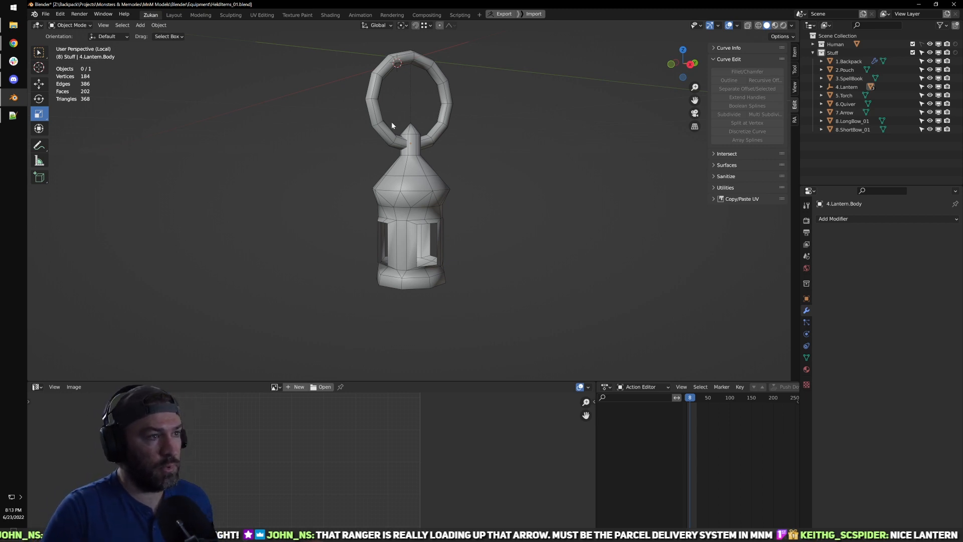
Step: Leave the isolated local view and select the 4.Lantern parent object
key(slash)
middle_drag(393, 100, 474, 216)
scroll(415, 207, up, 3)
scroll(467, 200, down, 4)
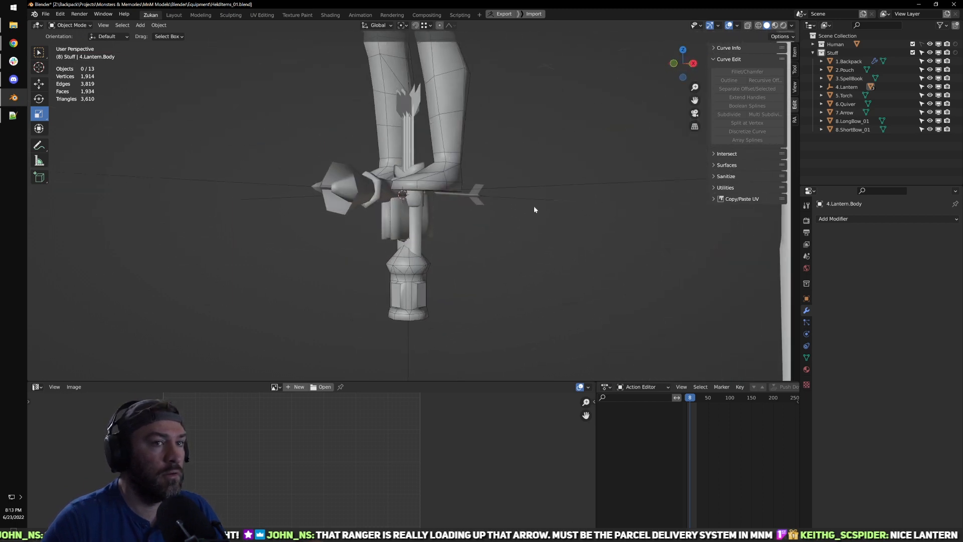
click(846, 87)
scroll(489, 224, down, 2)
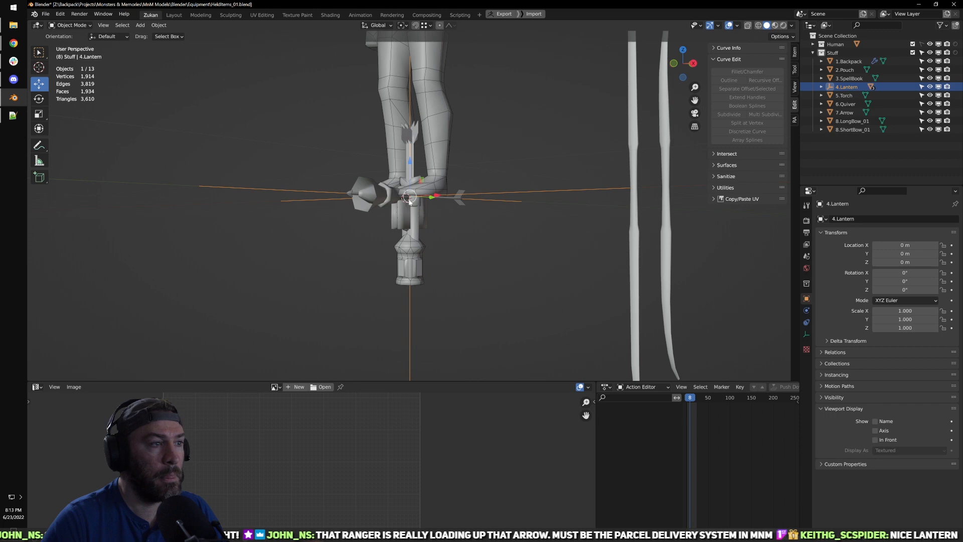
Step: Move the 4.Lantern parent so the lantern hangs from the character's left hand
middle_drag(411, 203, 472, 194)
key(KP_1)
drag(405, 198, 463, 56)
shift+middle_drag(463, 89, 446, 280)
drag(443, 244, 441, 204)
middle_drag(487, 233, 407, 233)
scroll(407, 253, up, 4)
Step: Expand the 4.Lantern hierarchy and open 4.Lantern.Body, 4.Lantern.Flame and 4.Lantern.Glass together in Edit Mode
click(441, 231)
shift+middle_drag(467, 294, 528, 221)
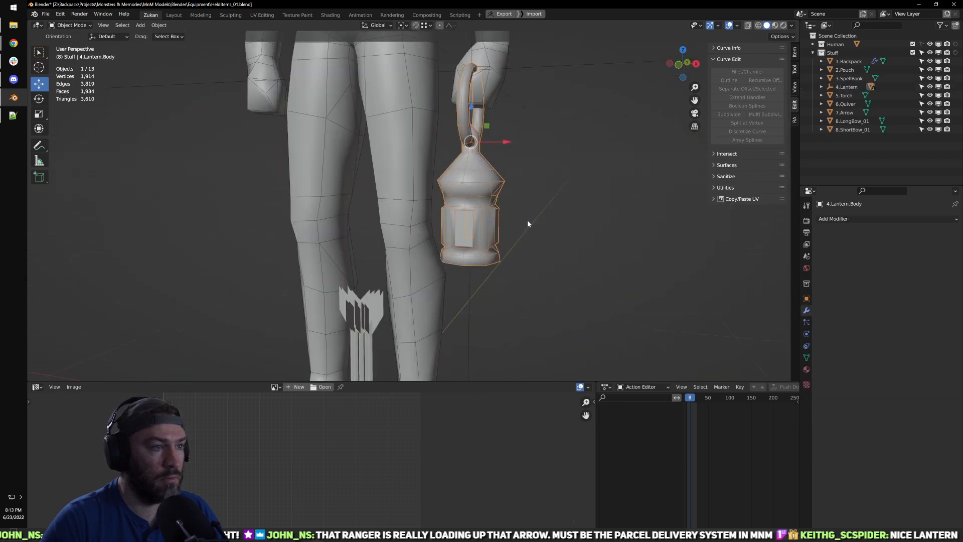
scroll(571, 187, up, 2)
shift+middle_drag(620, 217, 568, 213)
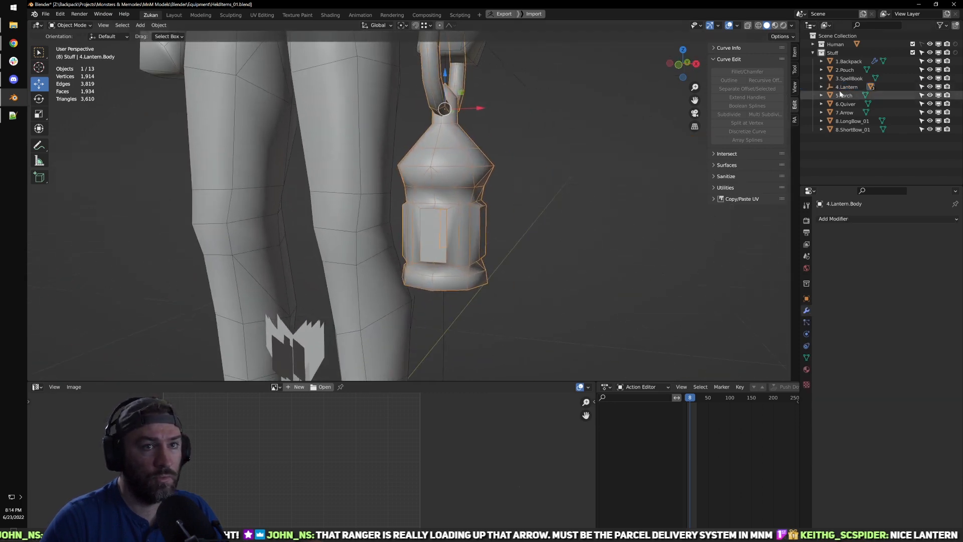
click(822, 87)
click(859, 113)
ctrl+click(859, 105)
ctrl+click(859, 96)
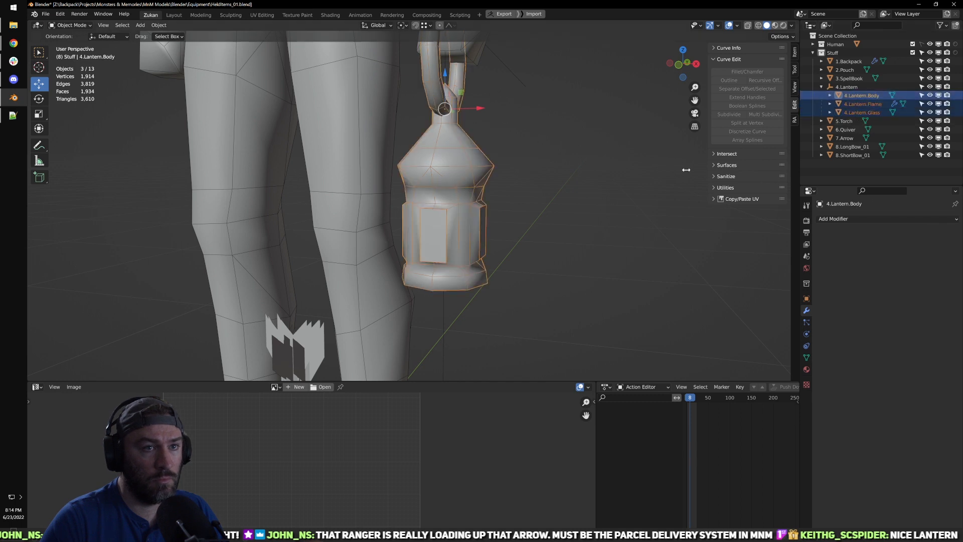
key(Tab)
Step: In front X-ray view, select the seam ring under the lantern's cap and snap the 3D cursor to it
key(KP_1)
key(alt+z)
drag(314, 322, 505, 191)
key(shift+space)
key(s)
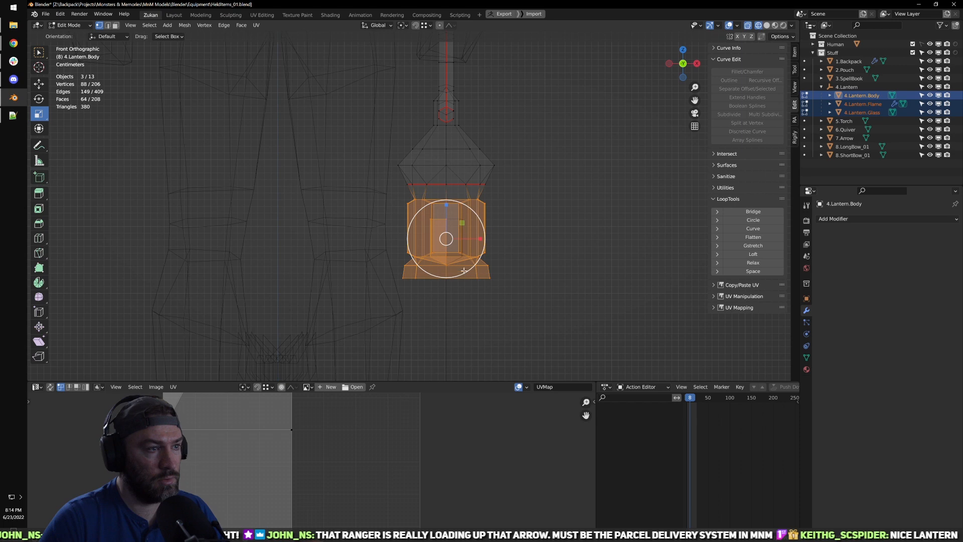
drag(516, 188, 516, 188)
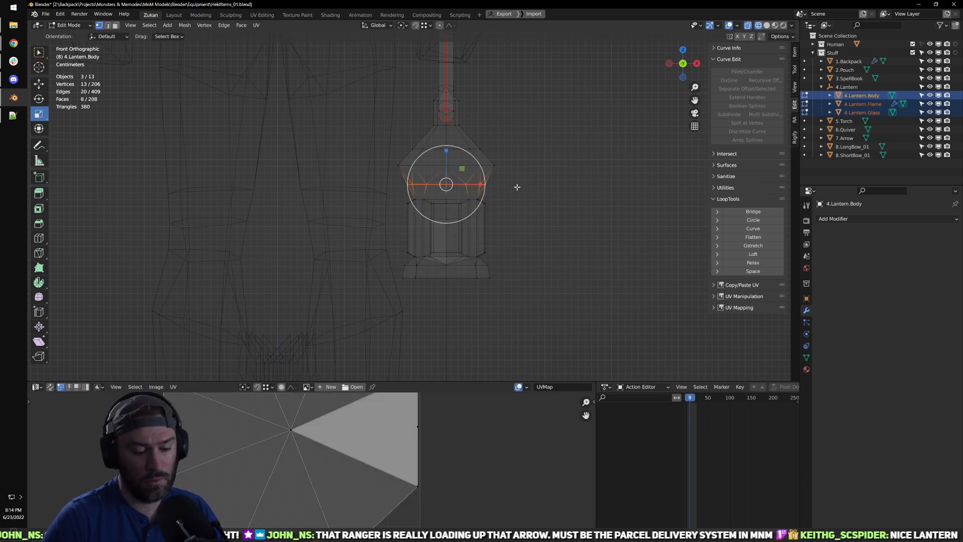
Step: Select everything below the cap's seam ring and enlarge it slightly with the 3D cursor as pivot
drag(380, 319, 528, 196)
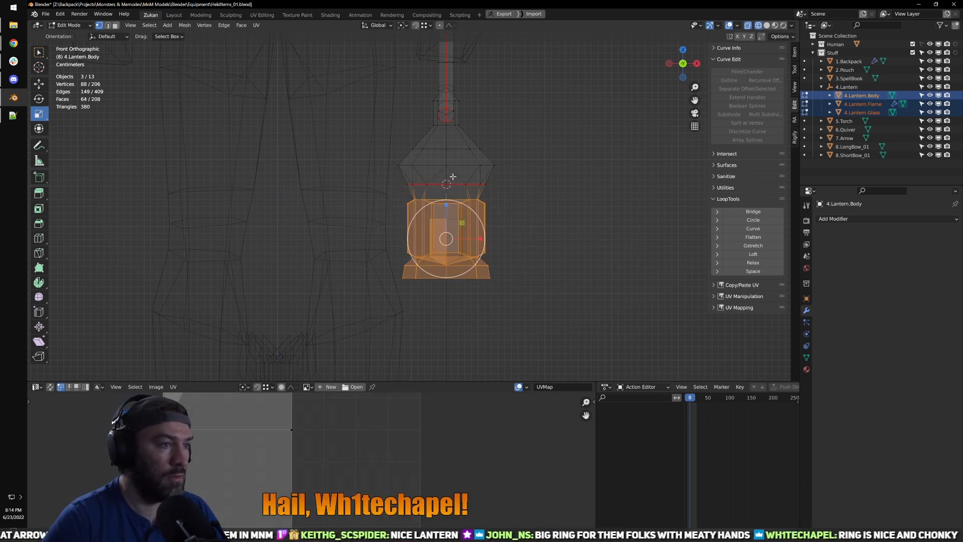
click(409, 25)
click(409, 47)
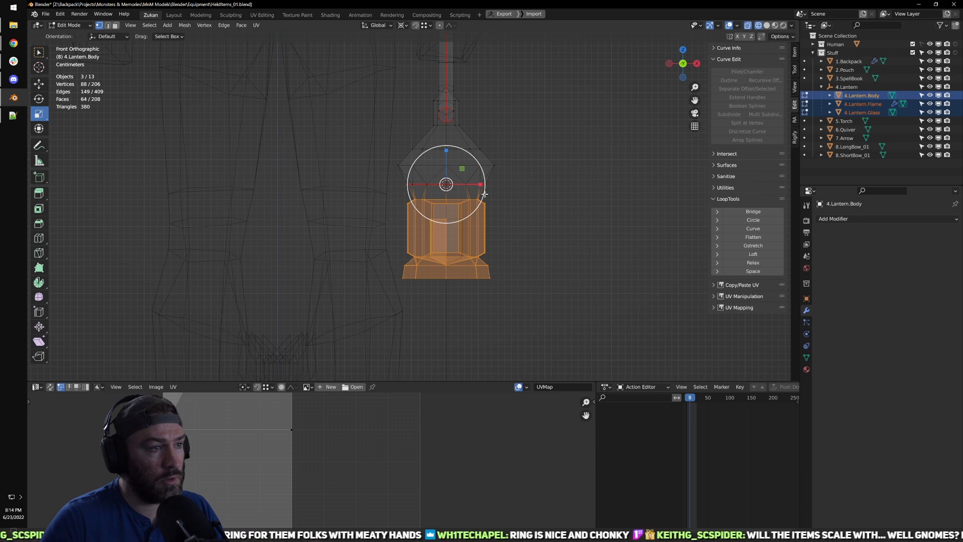
click(767, 25)
middle_drag(524, 175, 415, 223)
scroll(494, 203, down, 4)
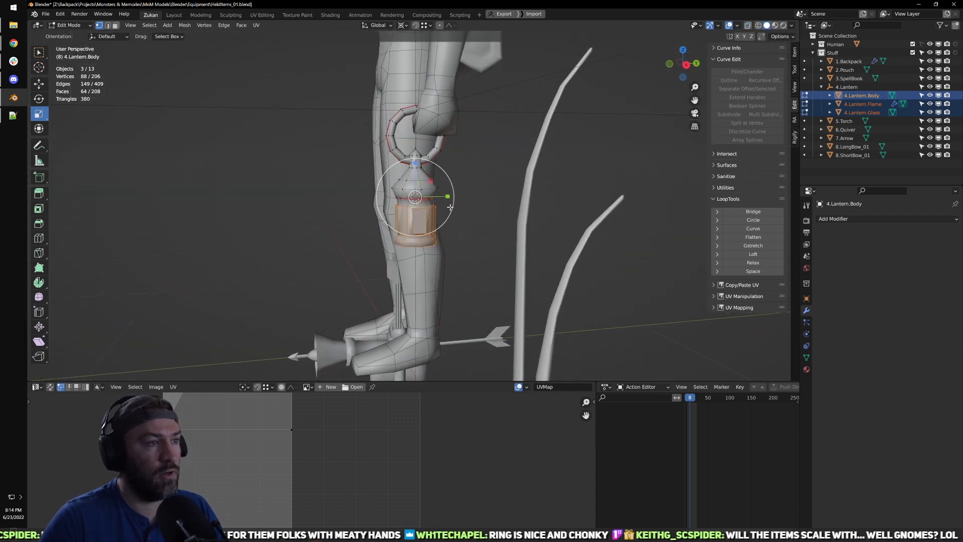
scroll(506, 145, up, 2)
drag(475, 256, 480, 258)
drag(458, 190, 466, 183)
scroll(524, 216, down, 1)
middle_drag(525, 217, 440, 266)
key(Tab)
scroll(529, 264, down, 1)
scroll(441, 266, up, 3)
middle_drag(543, 269, 464, 262)
Step: Return to Edit Mode and select the lantern's whole linked handle ring
shift+middle_drag(476, 153, 446, 206)
scroll(468, 184, up, 2)
key(Tab)
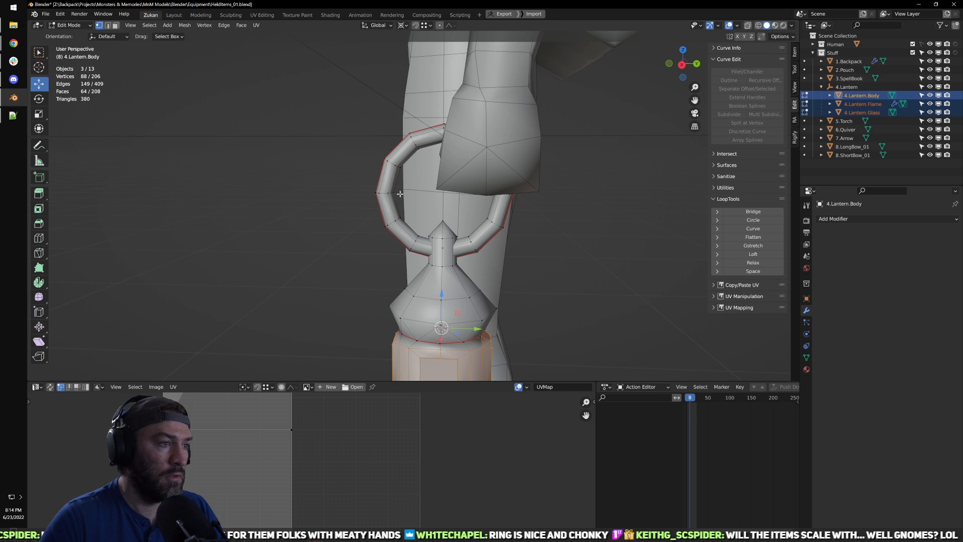
click(385, 199)
key(l)
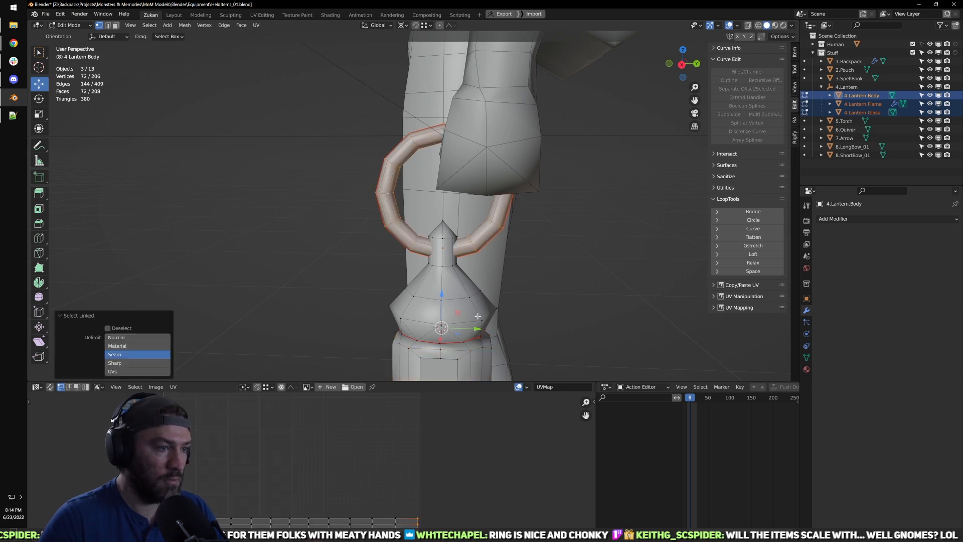
Step: Try shifting the handle ring slightly along the Y axis
drag(475, 329, 469, 328)
middle_drag(470, 328, 407, 251)
scroll(550, 257, down, 1)
key(Tab)
scroll(547, 257, down, 2)
key(Tab)
scroll(454, 257, up, 3)
key(ctrl+z)
key(ctrl+z)
key(ctrl+z)
Step: Edit only 4.Lantern.Body and scale its handle ring slightly, leaving Edit Mode when done
key(Tab)
middle_drag(393, 263, 408, 251)
scroll(432, 252, down, 3)
click(501, 254)
middle_drag(501, 254, 434, 240)
scroll(434, 241, up, 4)
key(Tab)
middle_drag(439, 287, 463, 292)
drag(469, 287, 466, 287)
key(Tab)
Step: Select the 4.Lantern parent and shift it toward the hand, to about X 0.252 m, Y 0.037 m, Z 0.804 m
middle_drag(358, 240, 373, 257)
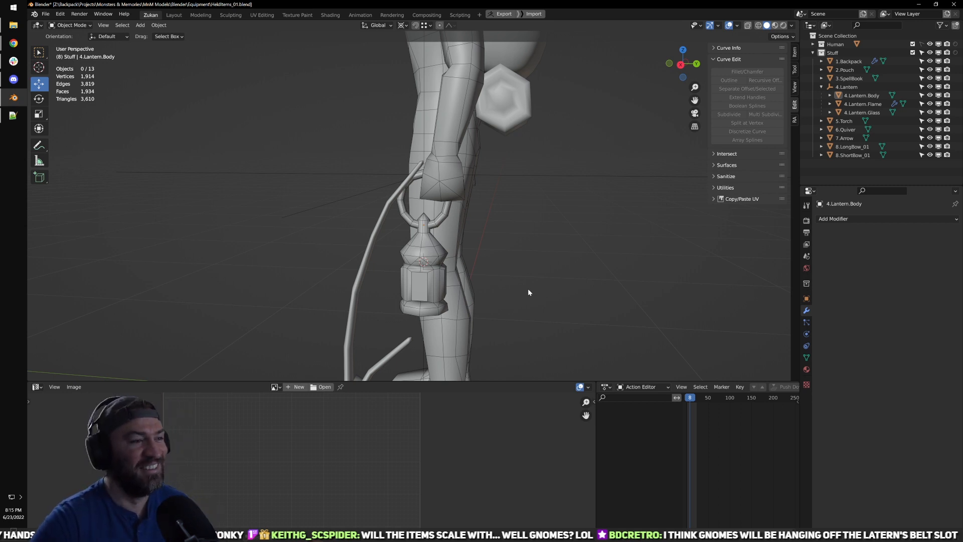
middle_drag(505, 275, 559, 303)
click(847, 88)
middle_drag(466, 213, 439, 231)
drag(466, 259, 475, 251)
middle_drag(475, 251, 435, 265)
drag(409, 231, 408, 235)
middle_drag(409, 235, 467, 248)
drag(467, 261, 469, 262)
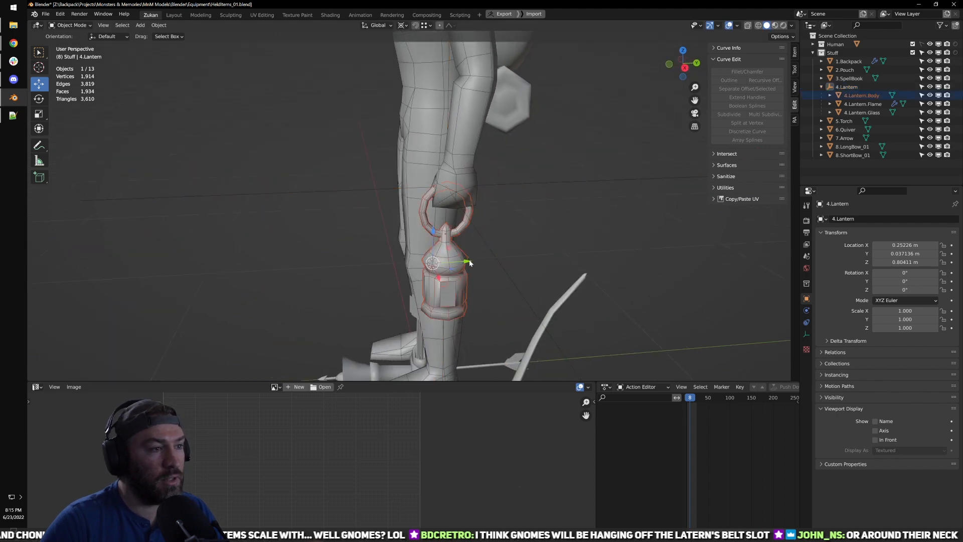
Step: Fine-tune the 4.Lantern parent's position in the grip to about X 0.239 m, Y 0.049 m, Z 0.808 m
click(863, 85)
middle_drag(514, 227, 479, 261)
drag(480, 261, 476, 250)
middle_drag(489, 248, 552, 239)
key(KP_1)
scroll(522, 250, up, 2)
drag(466, 293, 456, 290)
middle_drag(456, 290, 459, 256)
middle_drag(410, 215, 486, 221)
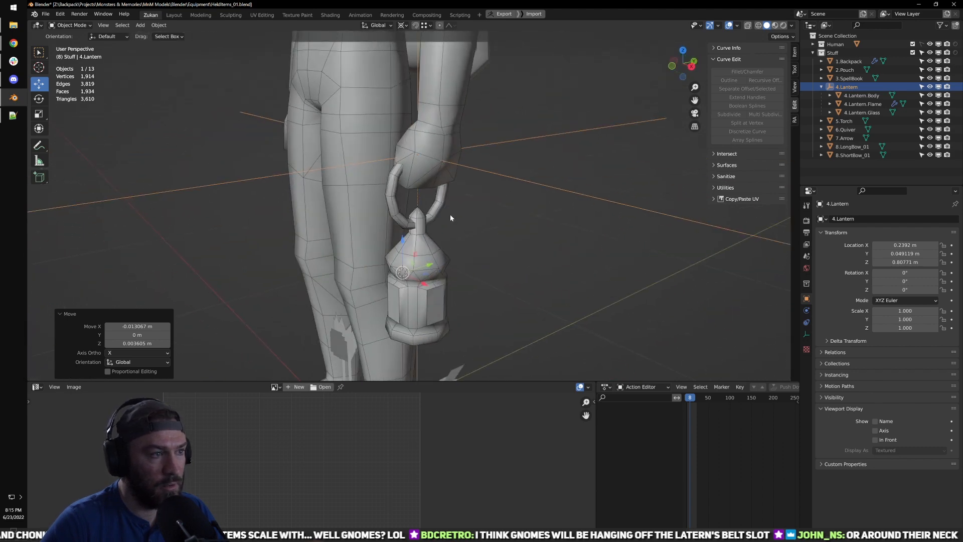
Step: In Edit Mode with X-ray, select the edge loop at the handle ring's base and snap the 3D cursor to it
click(439, 206)
key(Tab)
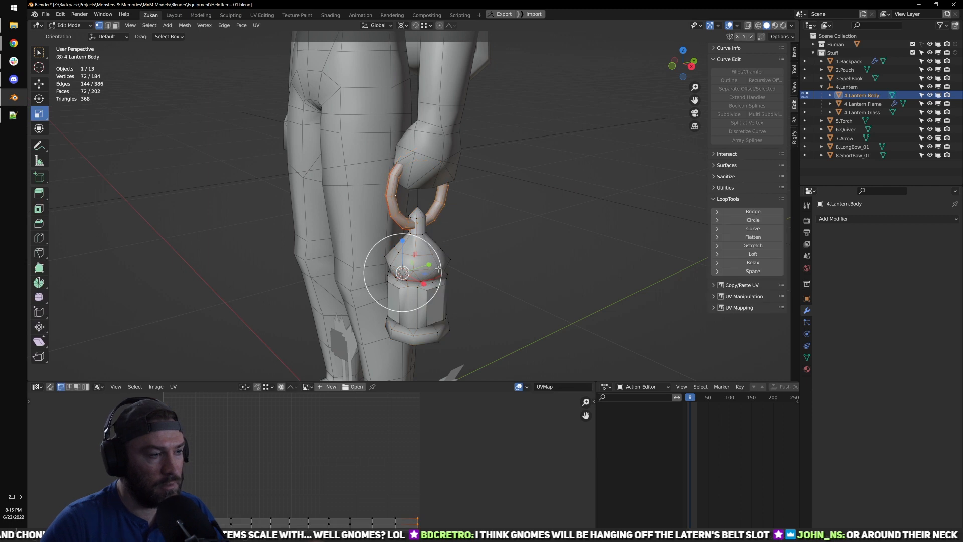
scroll(442, 247, up, 5)
key(alt+z)
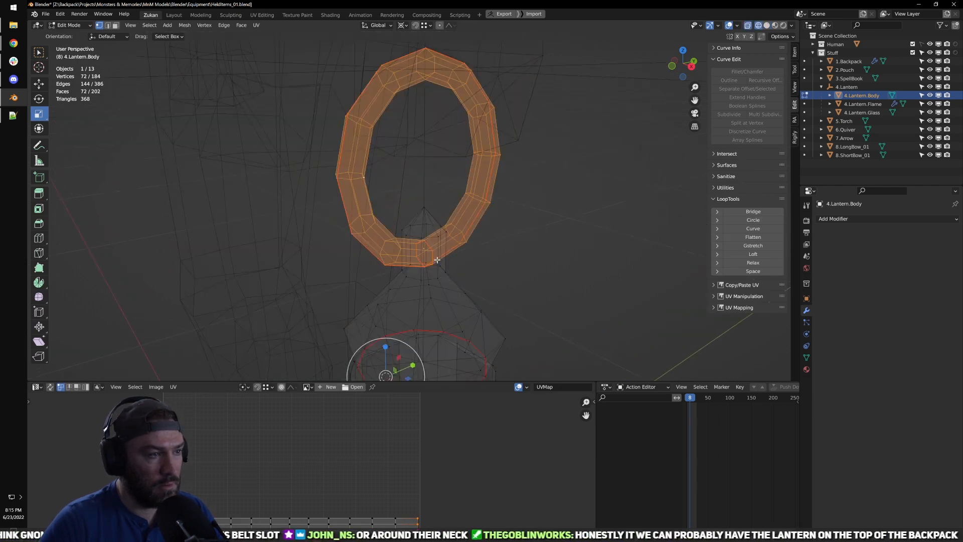
alt+click(431, 257)
key(shift+s)
key(2)
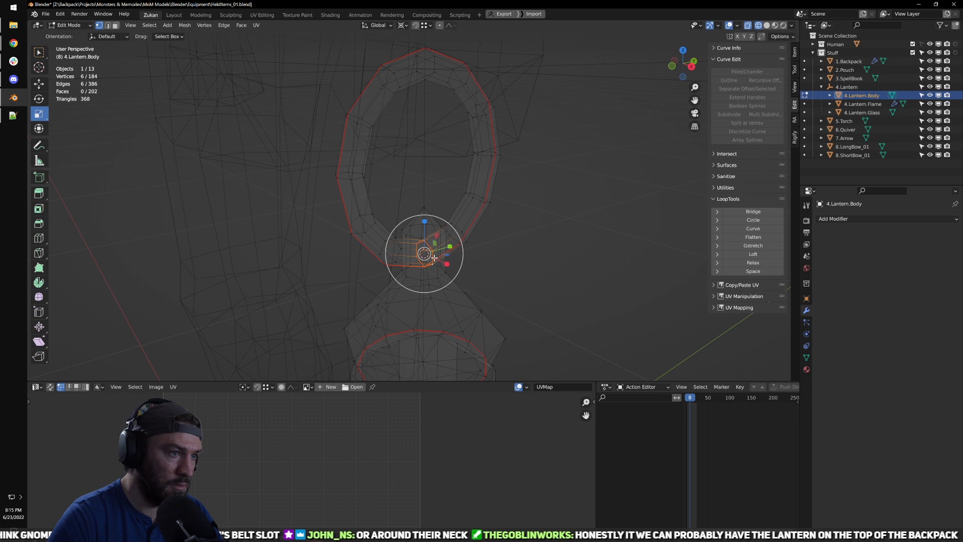
Step: Select the whole linked handle ring, scale it slightly about the 3D cursor and leave Edit Mode
key(alt+z)
key(ctrl+l)
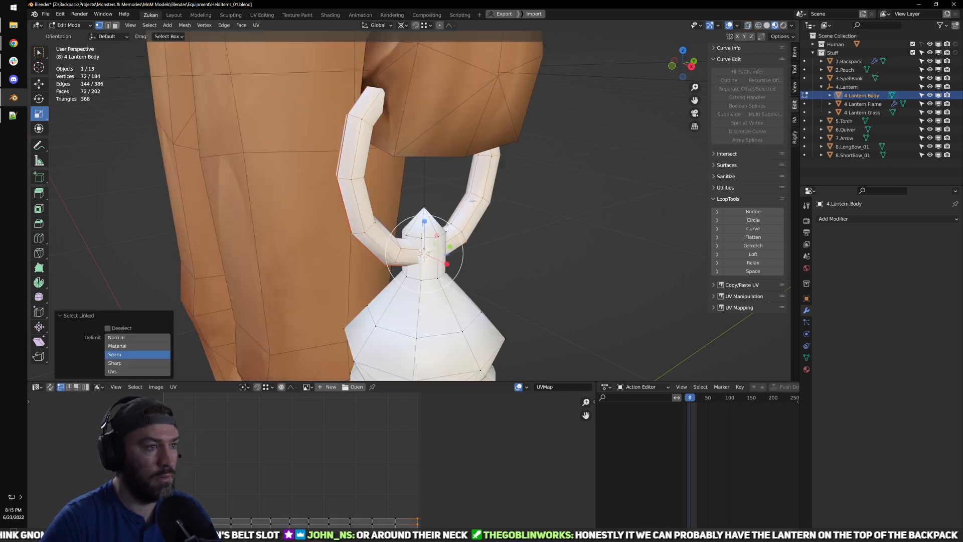
middle_drag(472, 223, 441, 233)
drag(440, 232, 445, 231)
key(ctrl+z)
middle_drag(459, 234, 439, 224)
drag(432, 231, 432, 232)
mouse_move(432, 231)
middle_down()
mouse_move(489, 226)
mouse_move(565, 236)
mouse_move(451, 242)
mouse_move(463, 255)
mouse_move(437, 228)
middle_up()
key(Tab)
Step: Select the 4.Lantern parent and rotate it -6.75° about Z
click(848, 88)
key(shift+space)
key(r)
drag(435, 233, 441, 238)
middle_drag(442, 238, 508, 201)
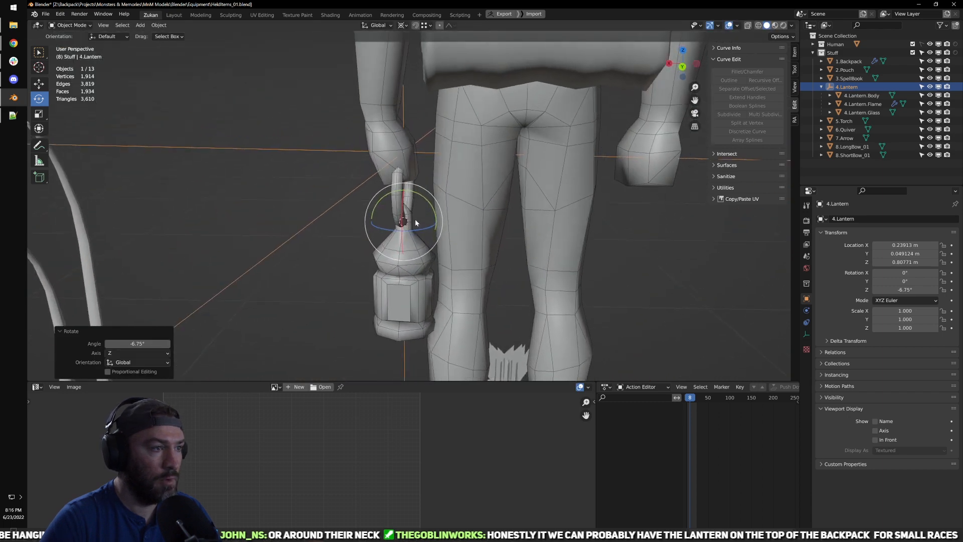
middle_drag(400, 191, 417, 197)
Step: Nudge the 4.Lantern parent about 0.009 m along X and 0.003 m along Z to fit the hand
key(shift+space)
key(g)
drag(407, 224, 404, 222)
middle_drag(404, 222, 557, 231)
scroll(457, 191, down, 4)
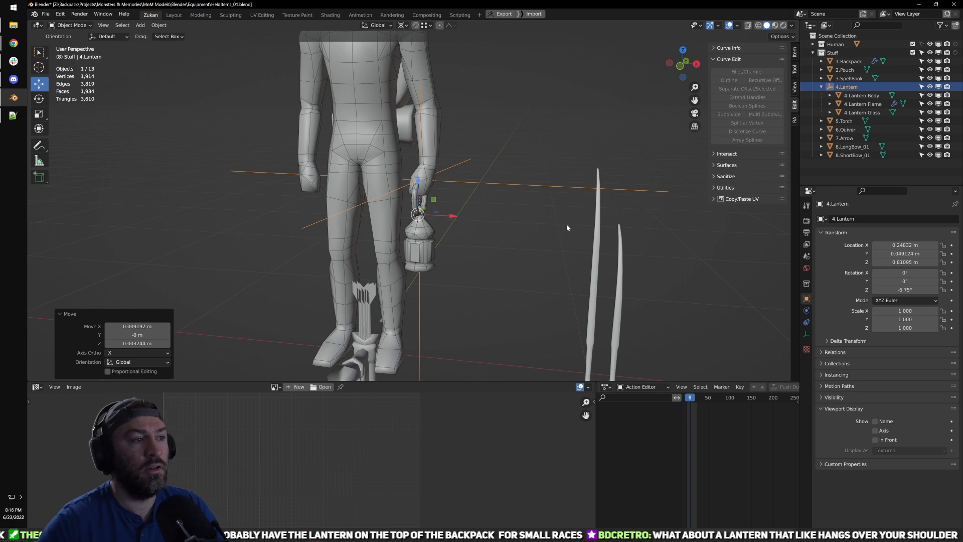
Step: Raise the lantern beside the character's head, to about X 0.216 m, Y -0.080 m, Z 1.911 m
scroll(360, 184, down, 3)
middle_drag(361, 183, 453, 256)
drag(430, 334, 423, 143)
middle_drag(498, 190, 441, 229)
scroll(444, 231, up, 1)
click(531, 265)
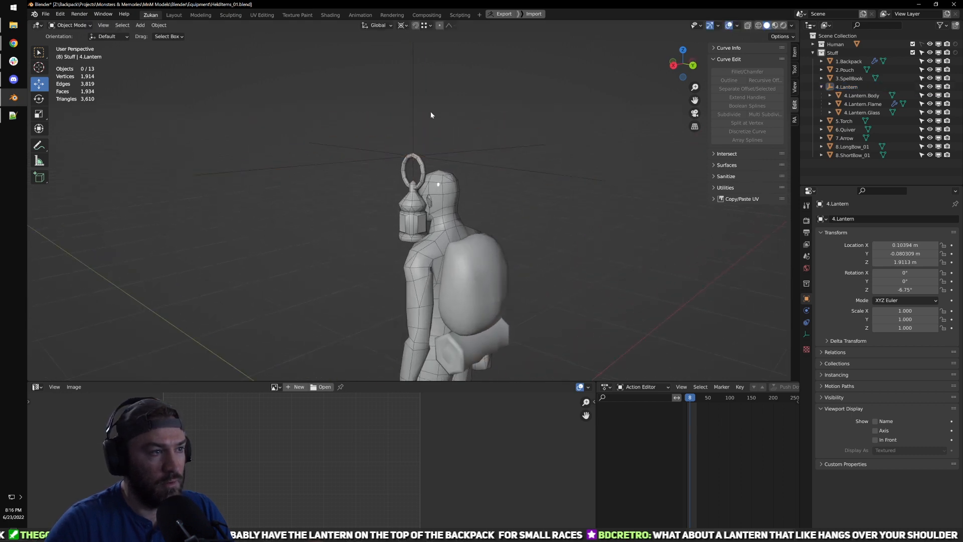
middle_drag(430, 124, 537, 209)
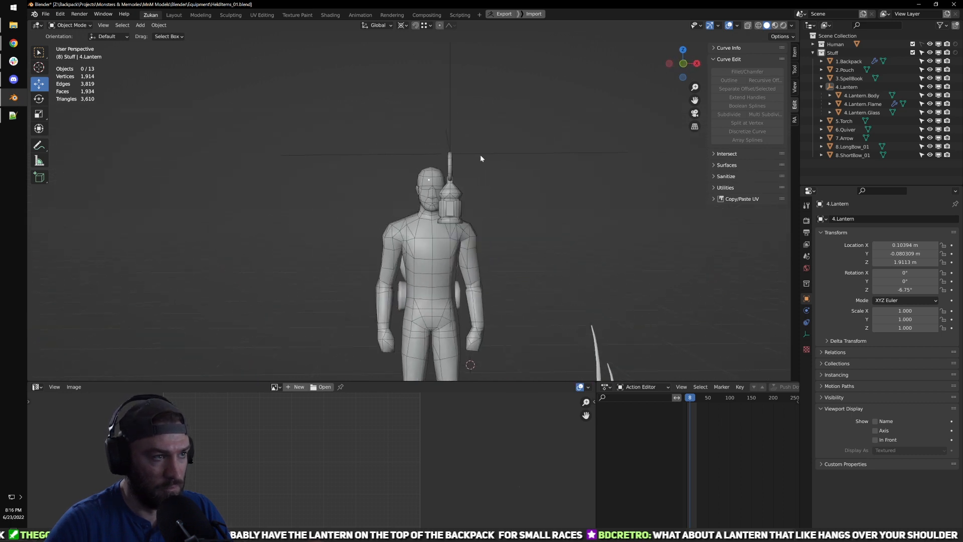
click(462, 200)
drag(505, 370, 525, 370)
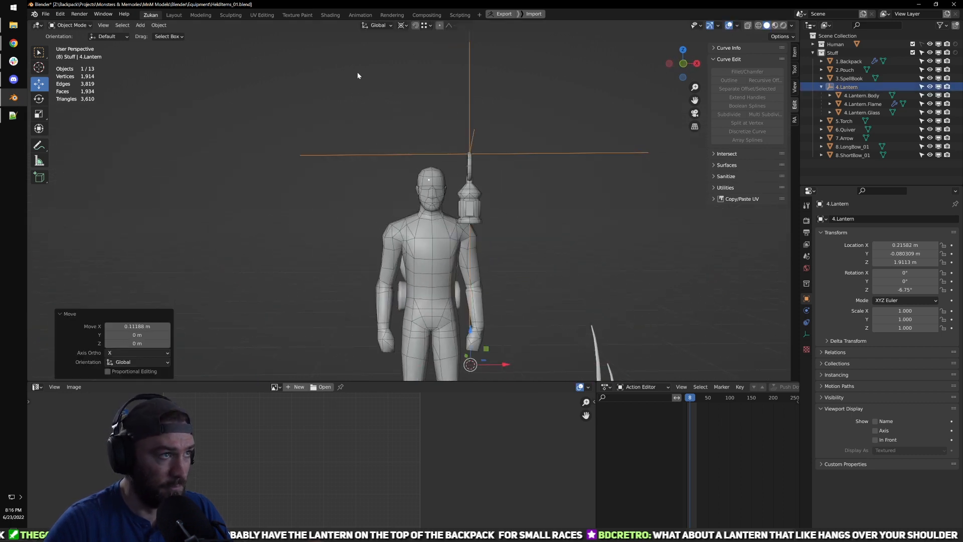
Step: Take the transform pivot off the 3D cursor and move the lantern to about X 0.223 m, Y -0.097 m, Z 1.983 m
click(405, 26)
click(407, 41)
shift+middle_drag(494, 235, 455, 233)
drag(454, 160, 483, 171)
key(g)
click(463, 137)
mouse_move(484, 216)
middle_down()
mouse_move(423, 227)
mouse_move(522, 237)
mouse_move(489, 223)
middle_up()
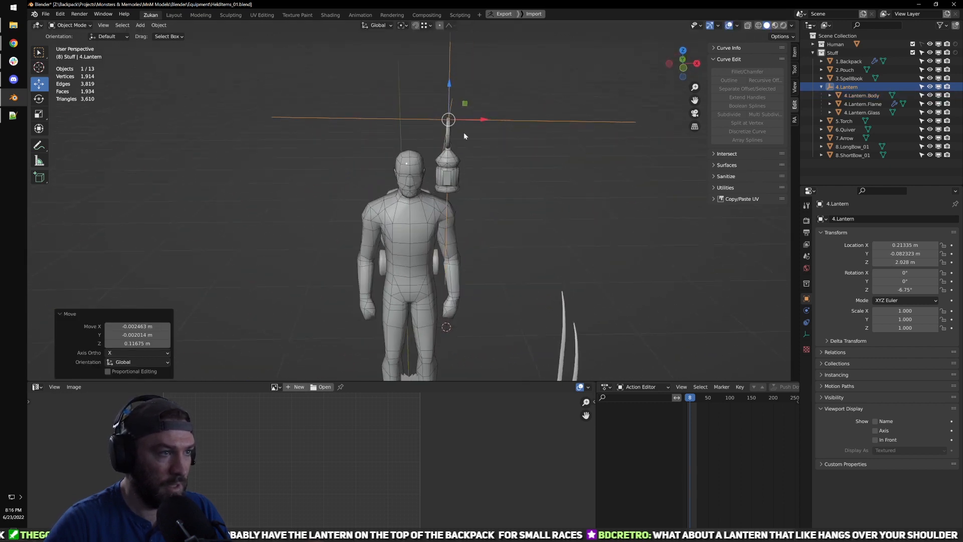
key(g)
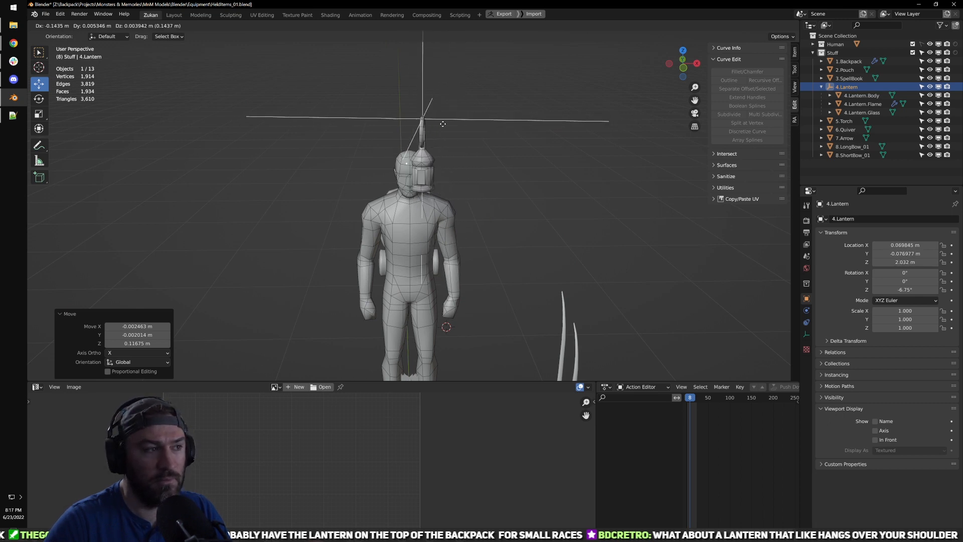
click(461, 128)
Step: Inspect the lantern's placement relative to the head and backpack from several sides and display its transform values
middle_drag(464, 149, 465, 216)
scroll(378, 305, up, 3)
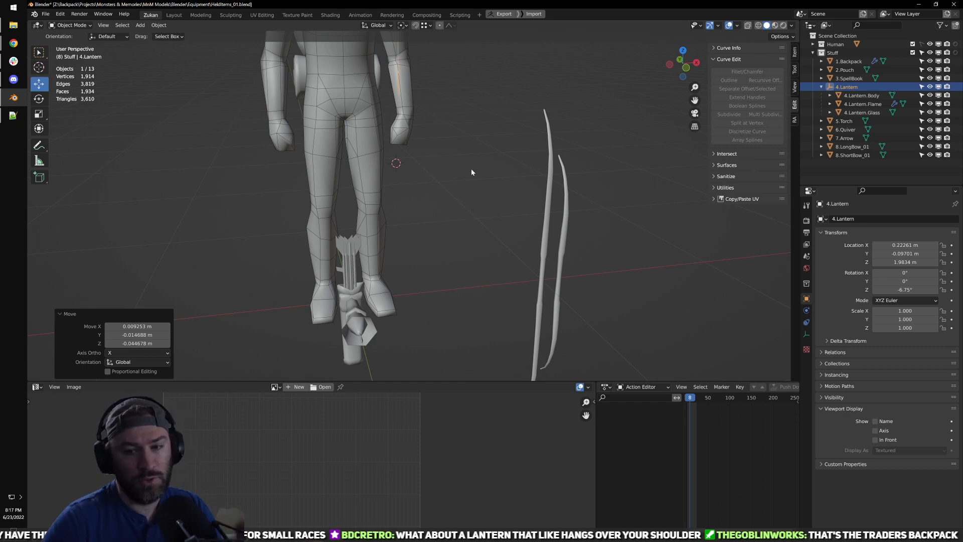
middle_drag(541, 193, 283, 238)
scroll(463, 193, up, 3)
scroll(401, 207, down, 6)
shift+middle_drag(401, 165, 412, 297)
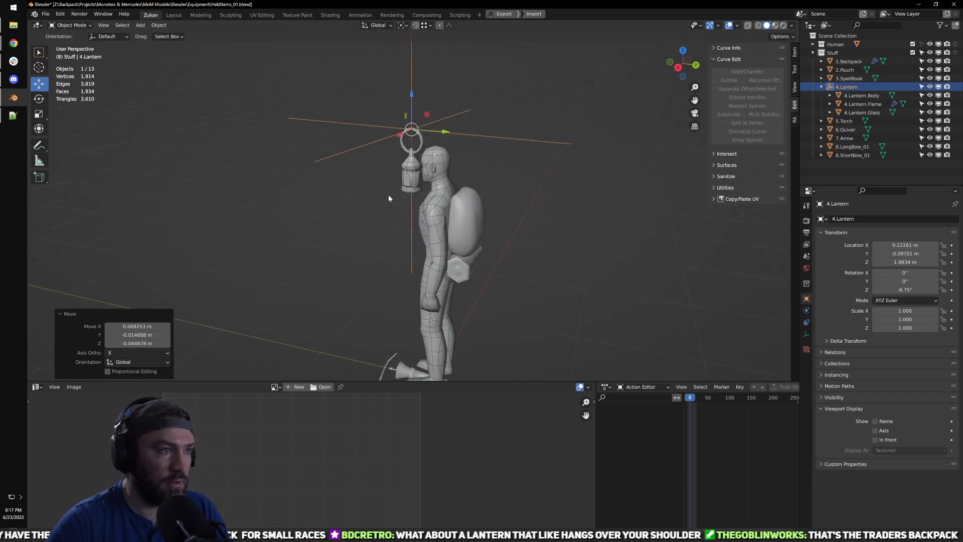
scroll(492, 176, up, 4)
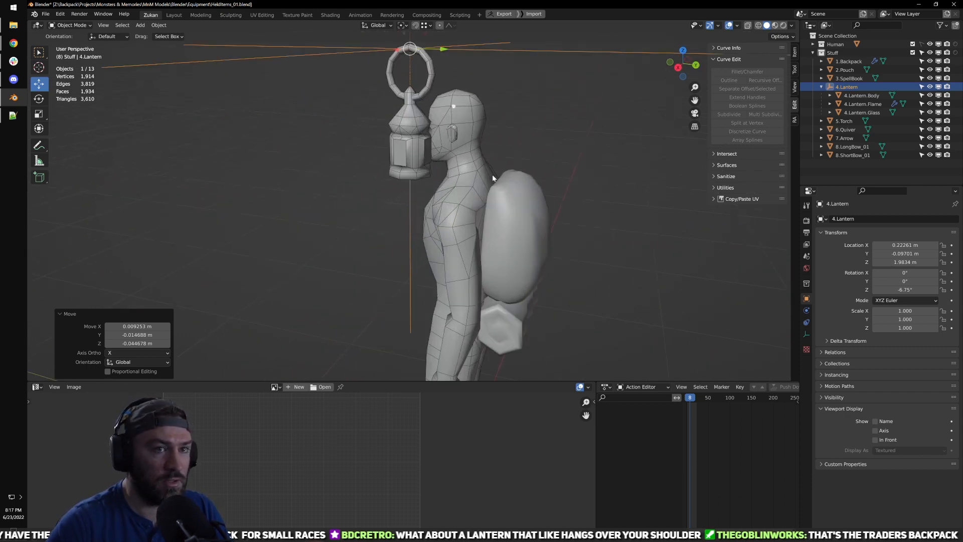
click(795, 53)
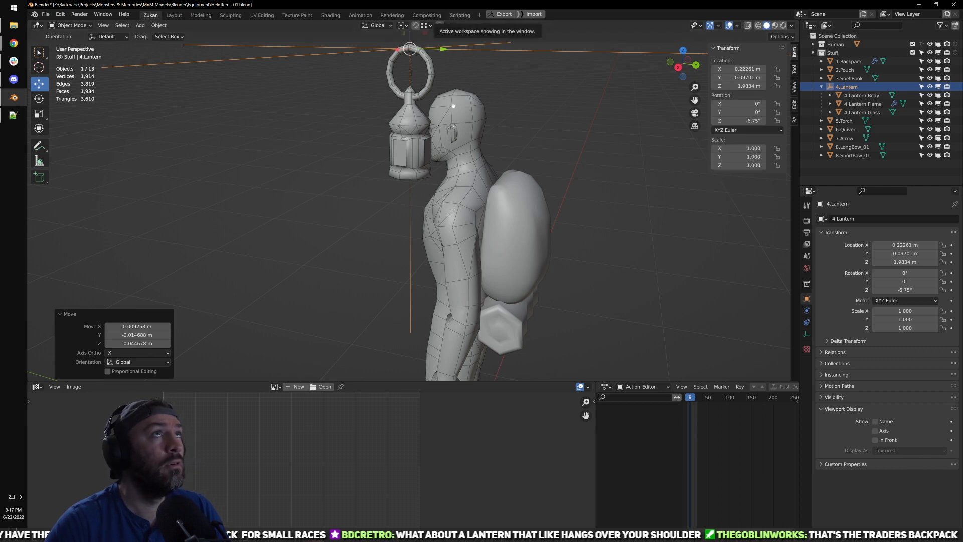
key(alt+Tab)
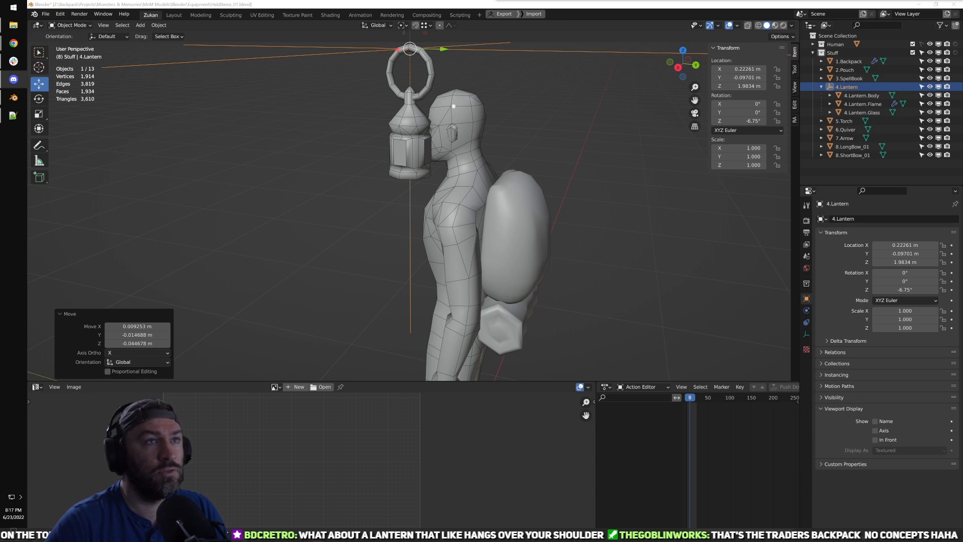
key(alt+Tab)
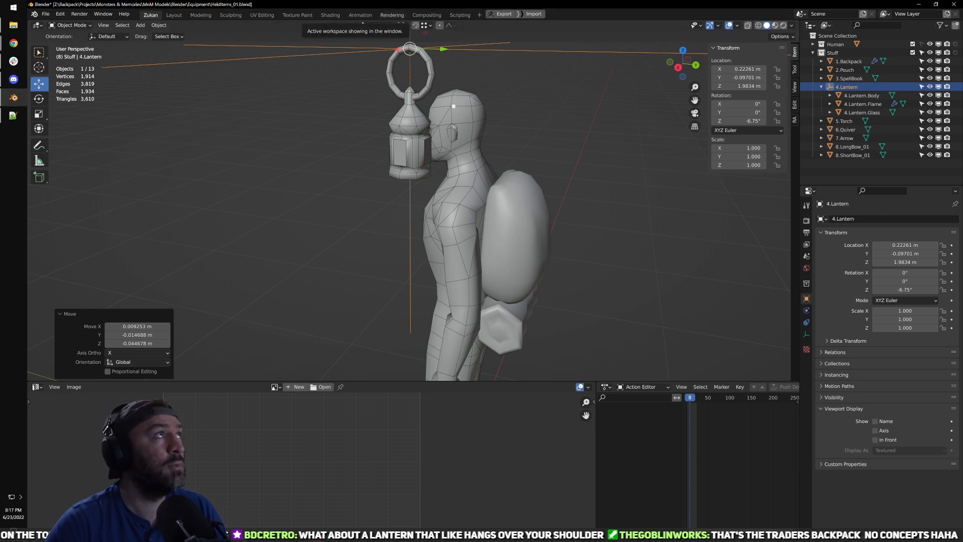
key(alt+Tab)
click(622, 128)
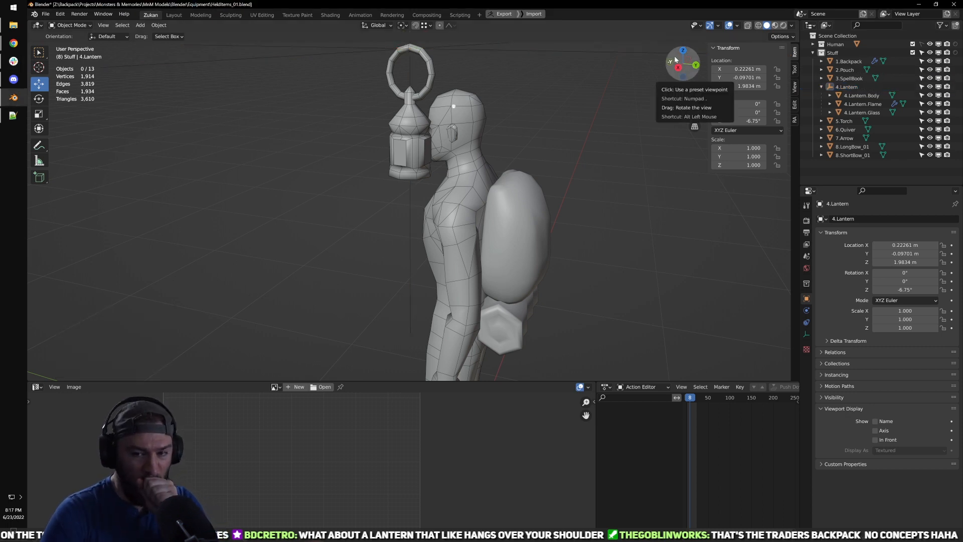
key(alt+Tab)
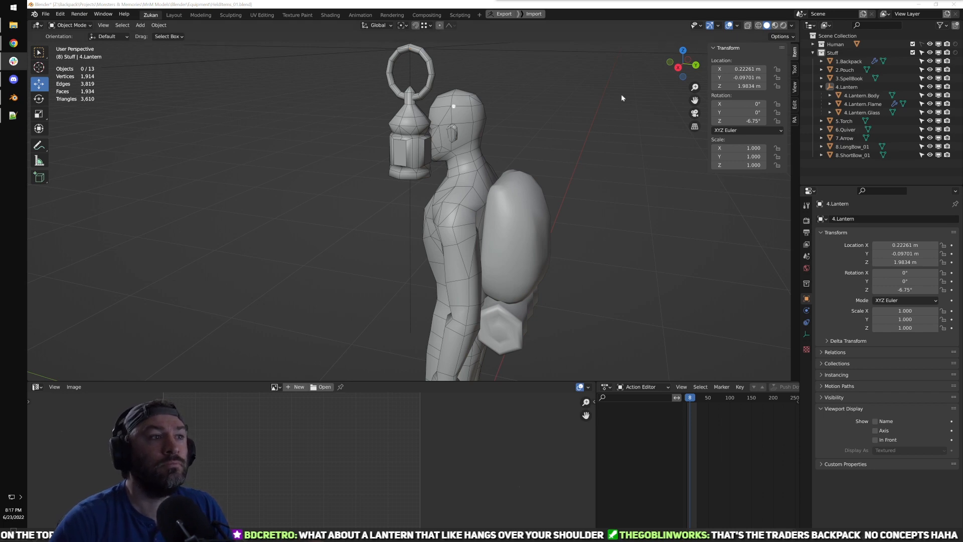
Step: Select the 4.Lantern parent in front view and set its Z rotation to 0°
middle_drag(621, 95, 473, 89)
click(846, 87)
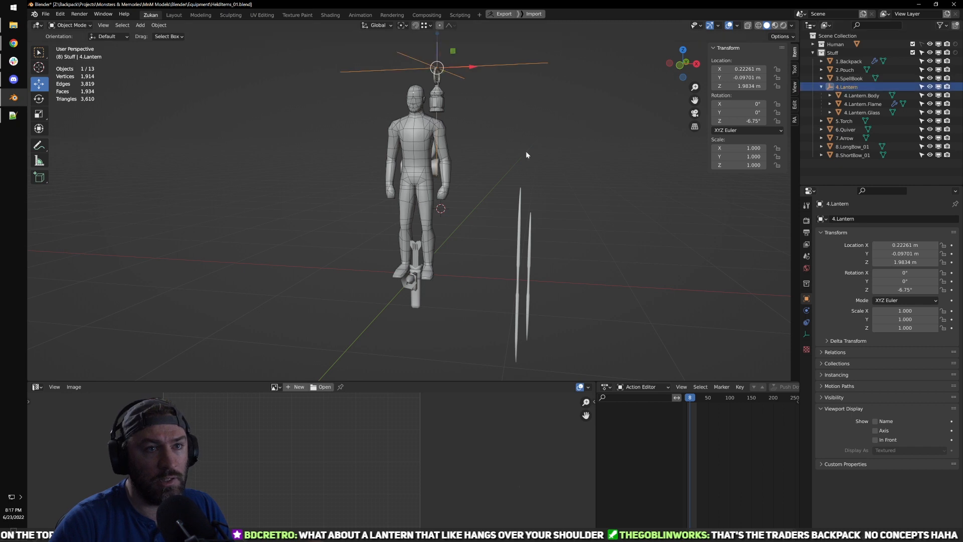
key(KP_1)
shift+middle_drag(471, 180, 474, 246)
scroll(435, 151, up, 3)
shift+middle_drag(435, 151, 428, 191)
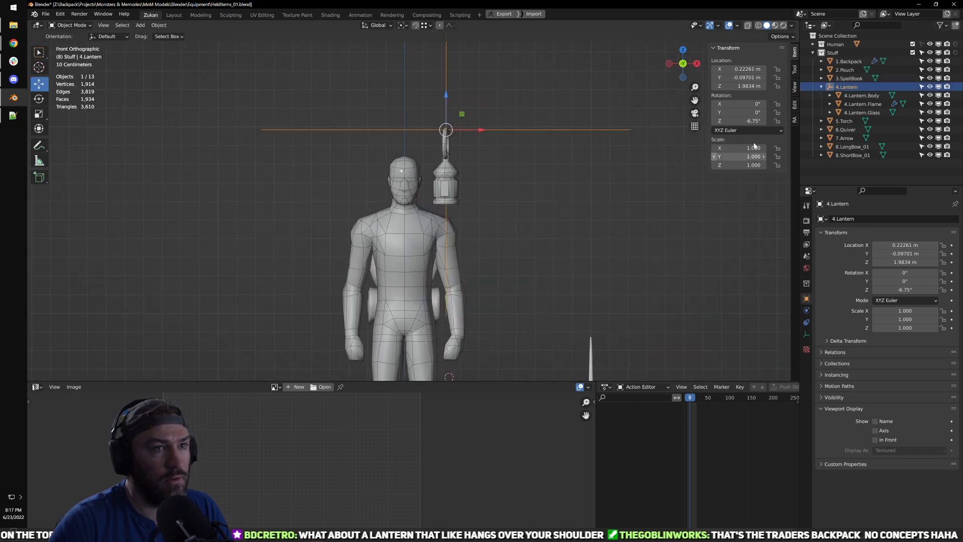
click(747, 121)
text(0)
key(Return)
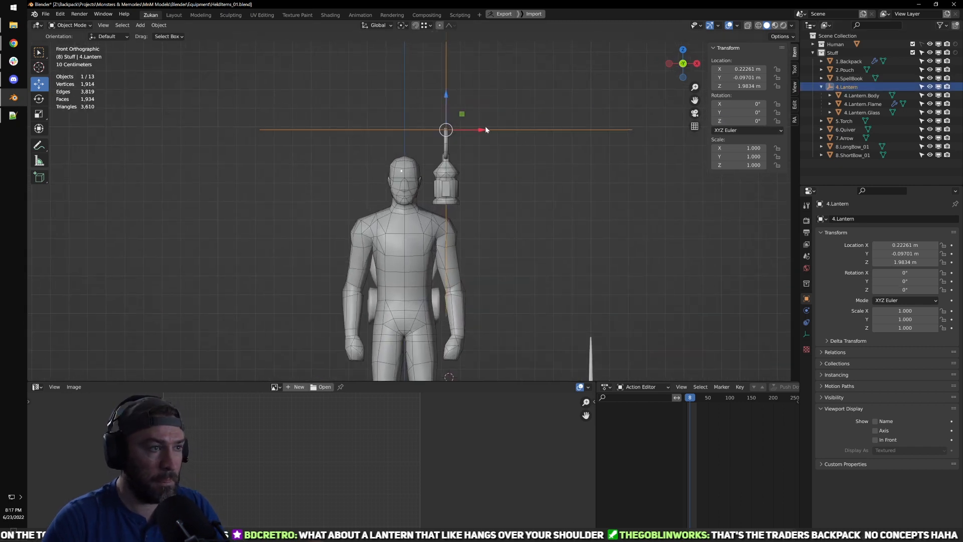
Step: Move the lantern in front of the character's face, to about X -0.002 m, Y -0.184 m, Z 1.831 m
drag(451, 137, 409, 150)
middle_drag(449, 210, 393, 186)
scroll(393, 186, up, 2)
drag(438, 119, 405, 151)
middle_drag(405, 151, 433, 203)
Step: Switch to a front wireframe view and select the lantern's Body, Flame and Glass parts together
click(430, 163)
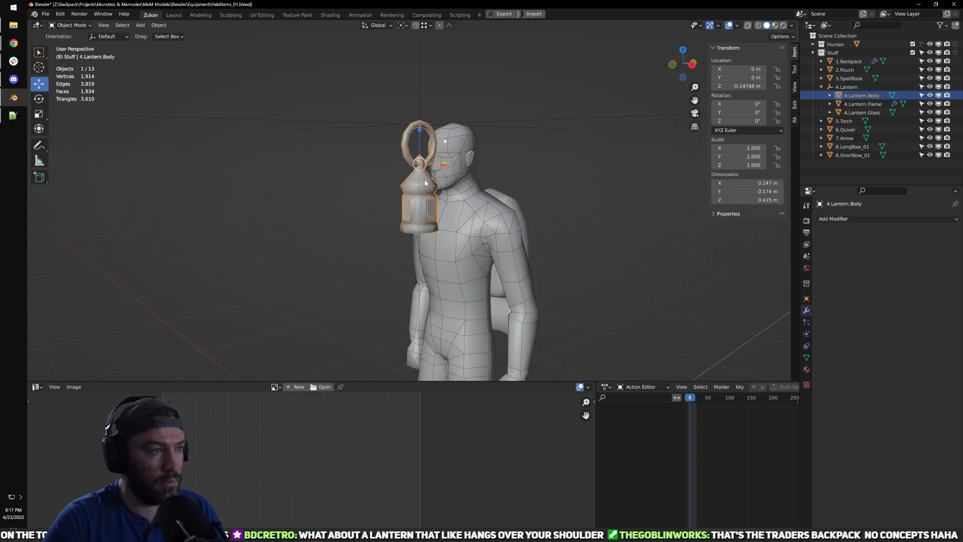
key(Tab)
scroll(439, 197, up, 2)
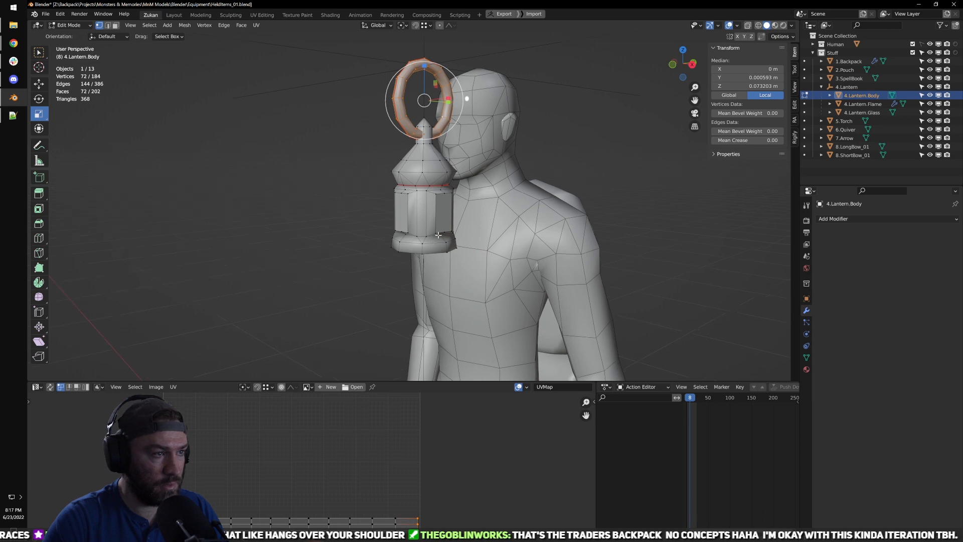
key(KP_1)
key(alt+z)
drag(290, 307, 479, 211)
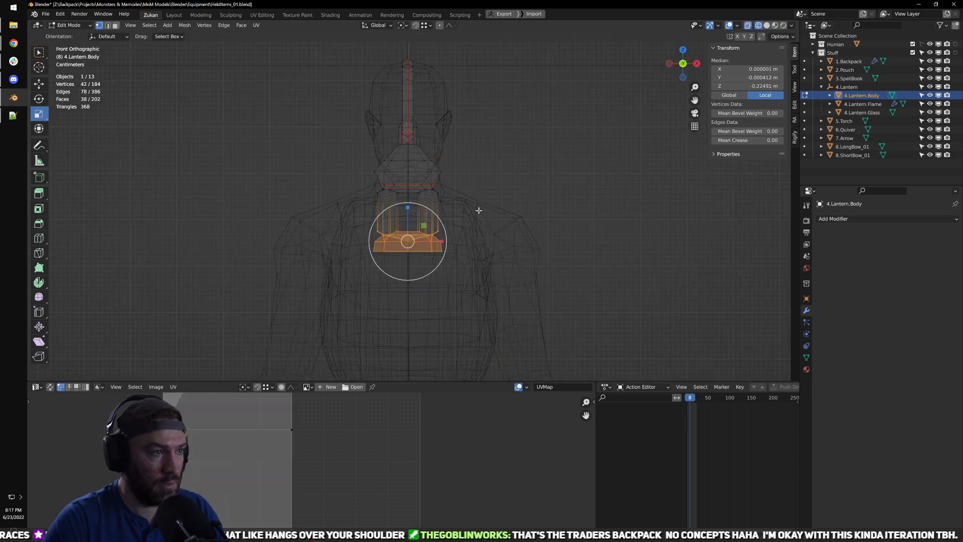
key(Tab)
click(855, 112)
ctrl+click(855, 105)
ctrl+click(854, 95)
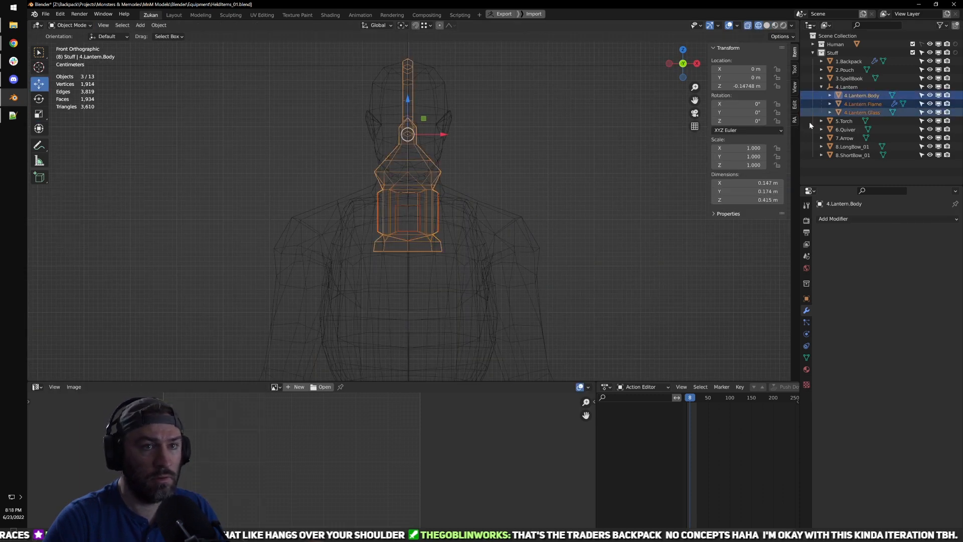
Step: Lower the bottom vertices of all three lantern parts along Z, making the body about 0.451 m tall
key(Tab)
drag(288, 320, 524, 218)
key(w)
middle_drag(503, 207, 435, 221)
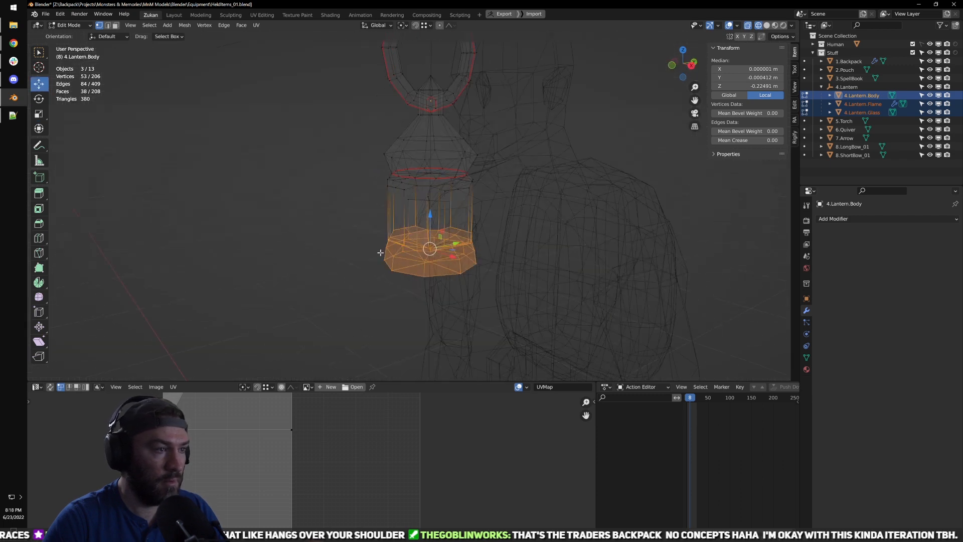
key(shift+z)
key(g)
key(z)
drag(434, 241, 432, 236)
scroll(431, 235, down, 5)
key(Tab)
middle_drag(269, 209, 290, 231)
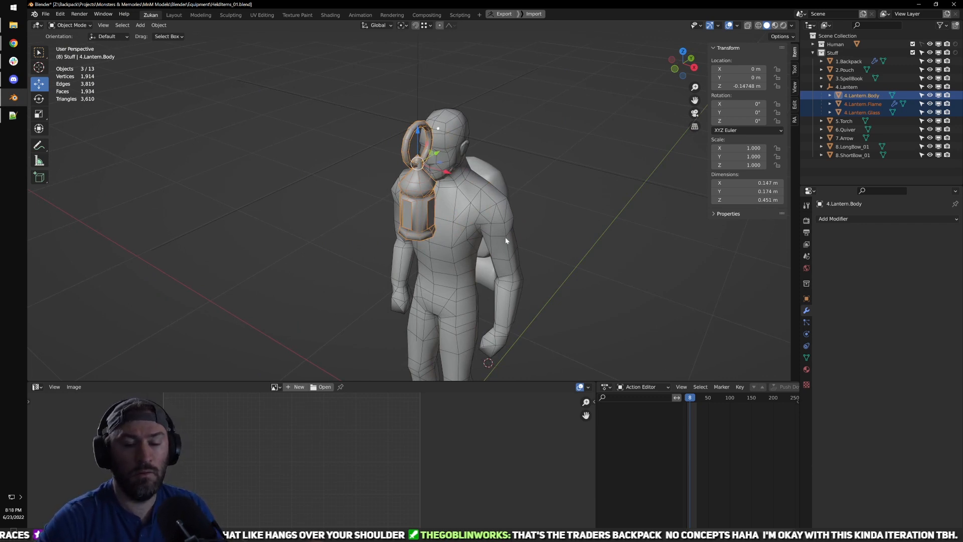
Step: Deselect everything and inspect the items at the character's feet and the lantern's size against the body
scroll(519, 265, down, 4)
click(517, 251)
shift+middle_drag(517, 251, 507, 274)
scroll(506, 274, up, 4)
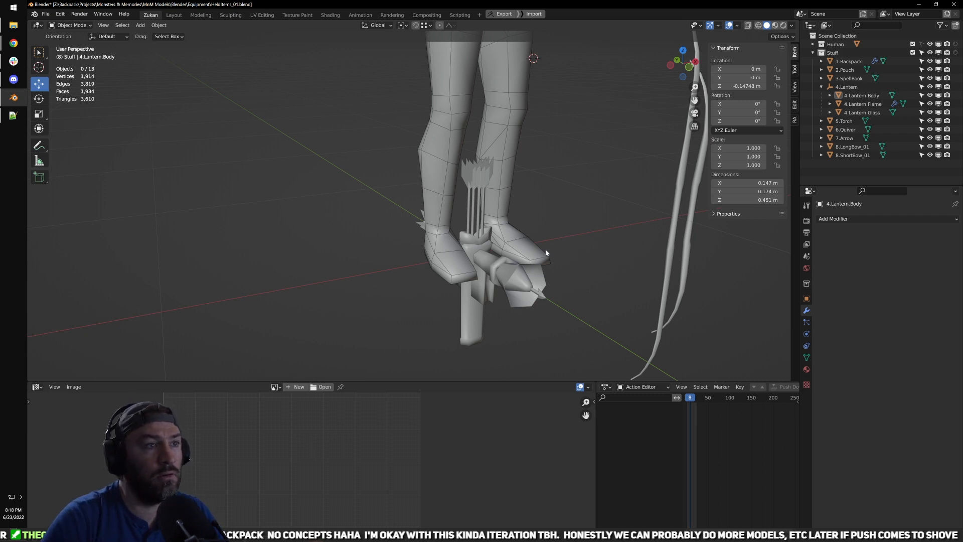
scroll(550, 185, down, 3)
scroll(493, 260, up, 4)
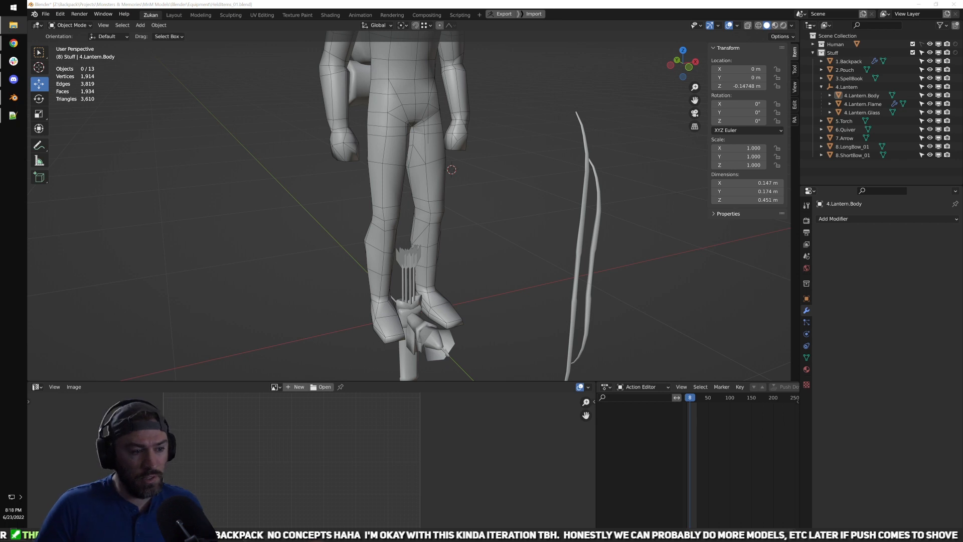
click(551, 193)
shift+middle_drag(513, 159, 510, 228)
middle_drag(510, 228, 420, 167)
scroll(427, 141, down, 1)
shift+middle_drag(436, 66, 437, 100)
Step: Select the 4.Lantern parent and lower it in front of the torso to a height of about Z 1.331 m
click(440, 87)
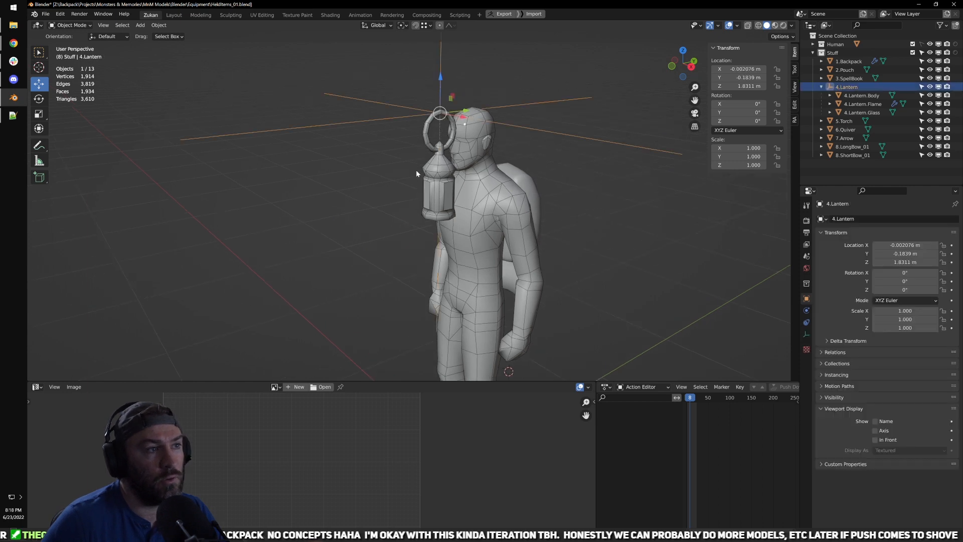
middle_drag(416, 171, 442, 167)
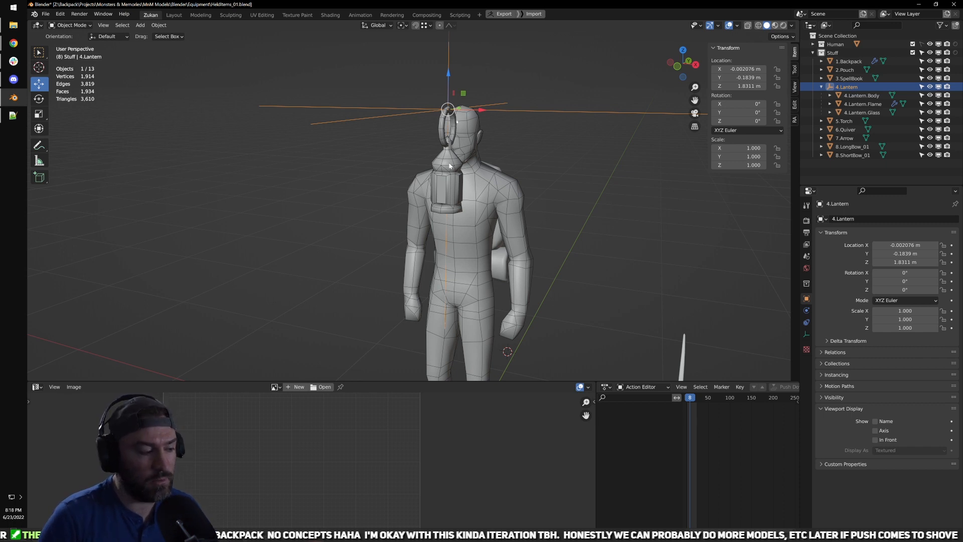
middle_drag(546, 143, 511, 86)
key(KP_1)
scroll(502, 141, down, 2)
shift+middle_drag(482, 251, 491, 204)
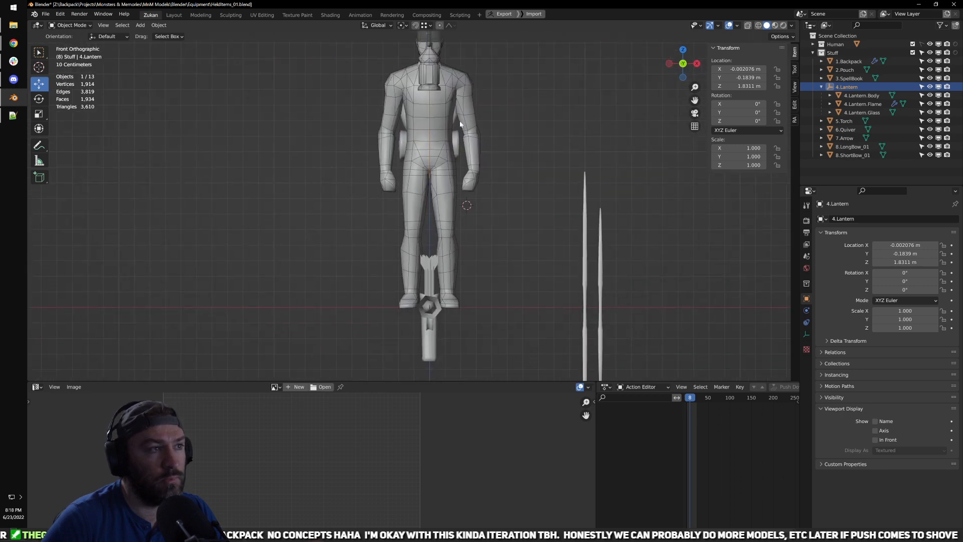
shift+middle_drag(461, 110, 467, 195)
drag(435, 78, 436, 155)
shift+middle_drag(479, 285, 464, 212)
key(KP_1)
shift+middle_drag(475, 152, 481, 240)
scroll(483, 224, up, 6)
Step: Check the torch's transform values and dimensions, and examine the lantern body up close against the character
click(493, 252)
scroll(492, 209, down, 4)
middle_drag(490, 187, 522, 190)
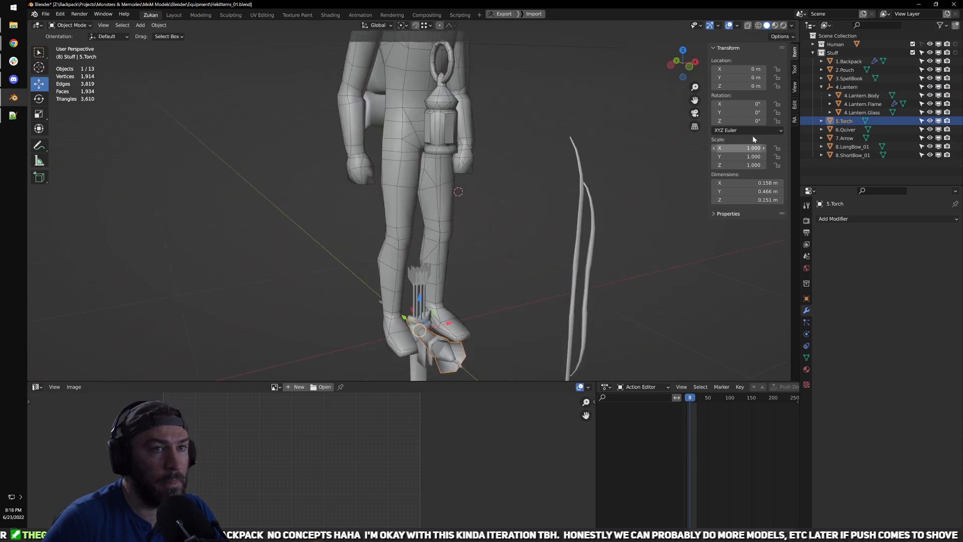
click(847, 87)
shift+middle_drag(517, 106, 513, 249)
scroll(501, 266, up, 5)
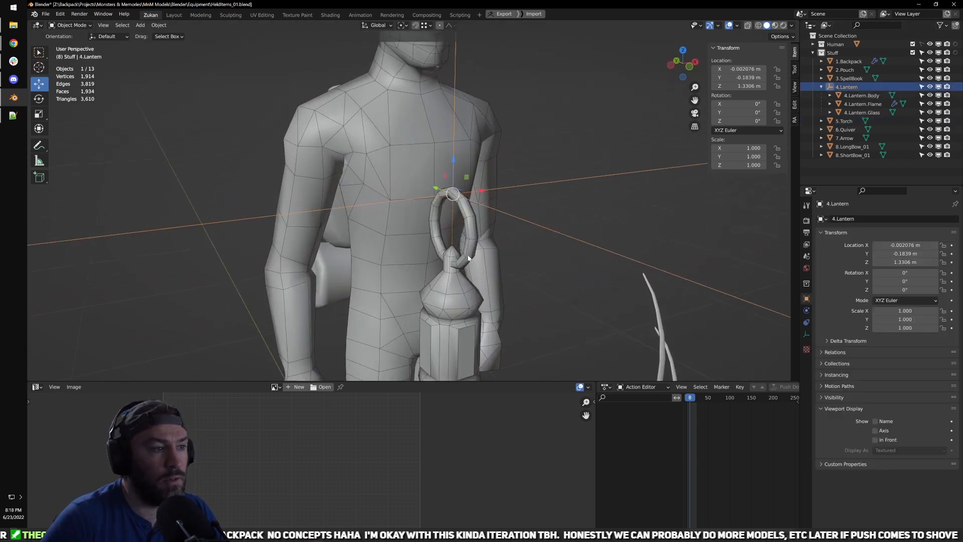
shift+middle_drag(460, 301, 491, 83)
click(492, 83)
key(Tab)
key(Tab)
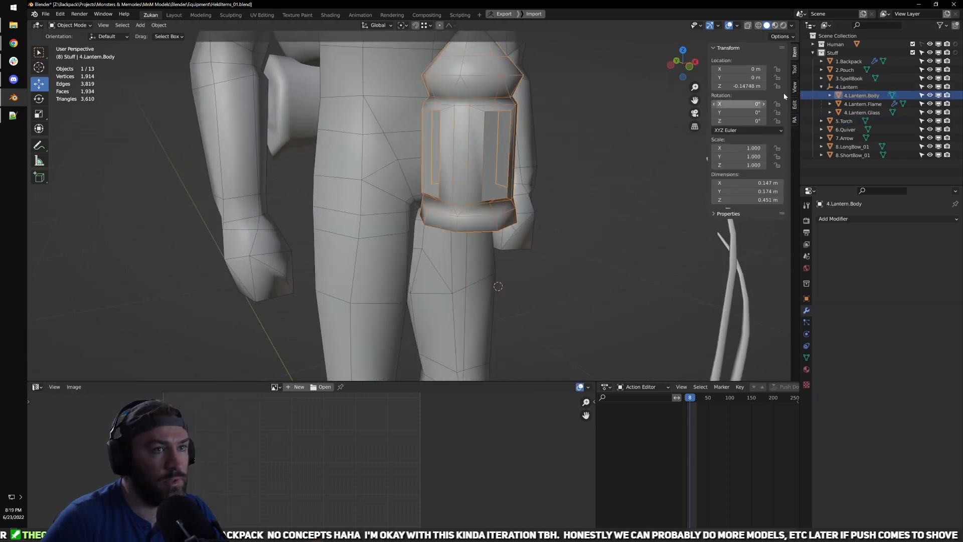
Step: Set the 4.Lantern parent's location to 0 m on X, Y and Z
click(841, 89)
double_click(745, 70)
text(0)
key(Return)
scroll(525, 157, down, 5)
drag(721, 89, 722, 68)
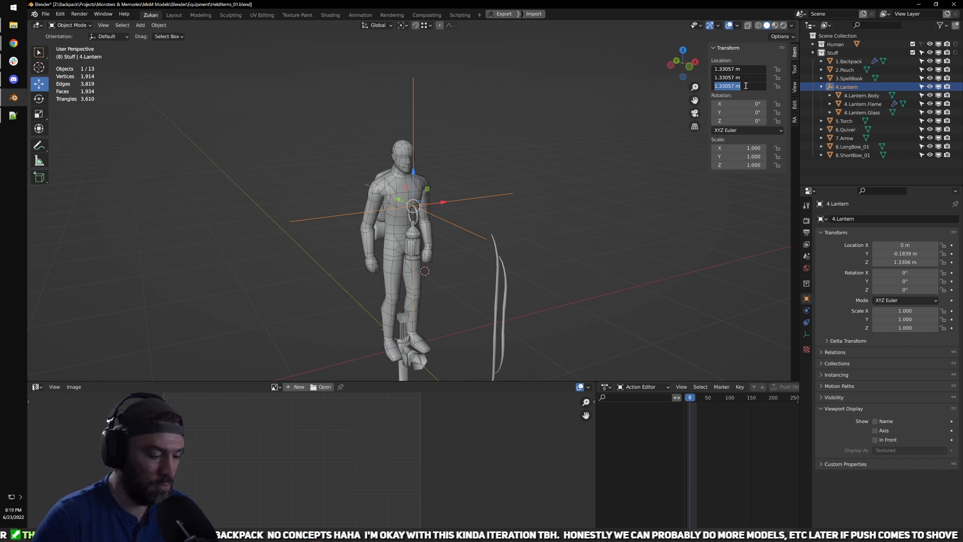
text(0)
key(Return)
key(KP_Decimal)
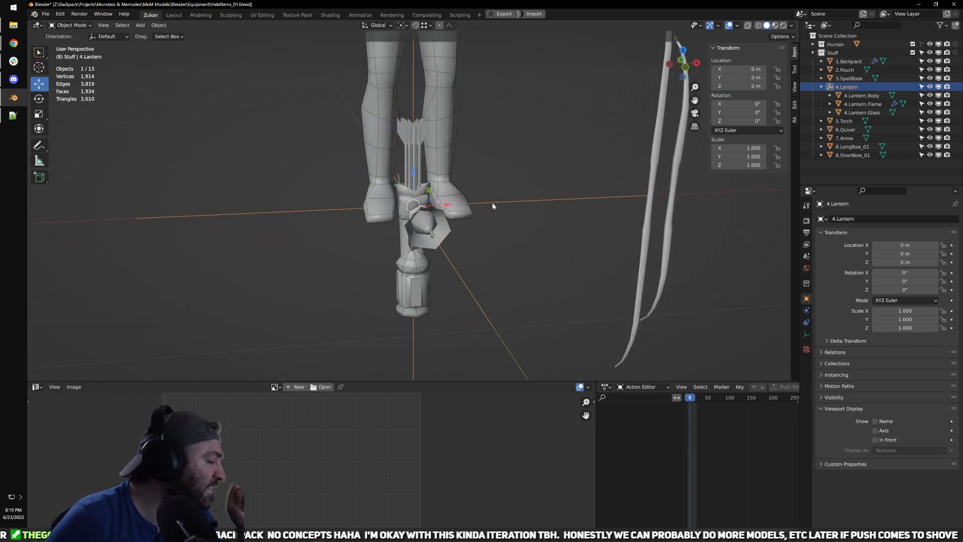
Step: Isolate the spell book and start editing its mesh in edge selection mode
scroll(499, 179, up, 2)
middle_drag(402, 226, 426, 297)
scroll(426, 297, up, 2)
click(475, 300)
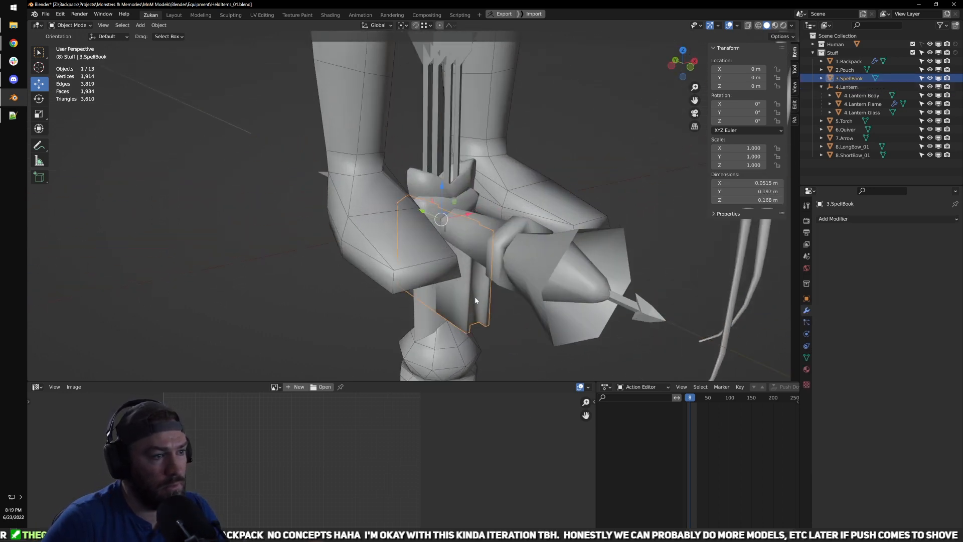
key(slash)
scroll(524, 207, up, 3)
key(Tab)
key(ctrl+Tab)
click(545, 199)
scroll(521, 200, down, 3)
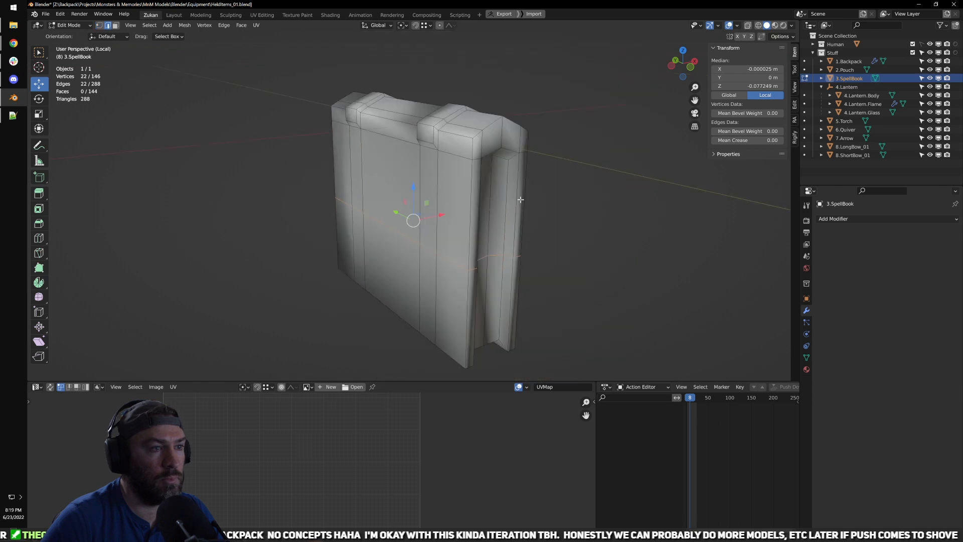
Step: Mark seams along the edge loops where the spell book's page block meets the cover
middle_drag(520, 199, 391, 121)
alt+click(387, 106)
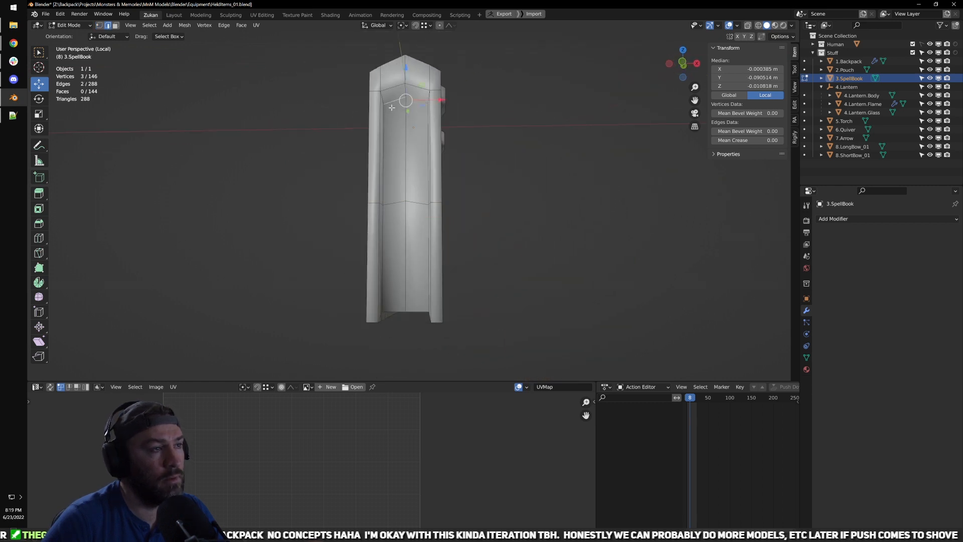
alt+click(387, 124)
middle_drag(388, 125, 449, 122)
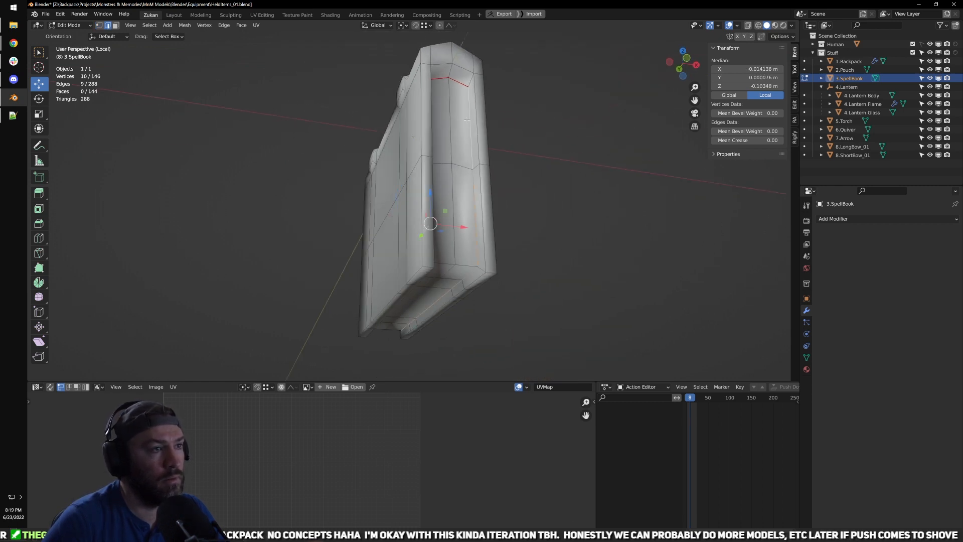
middle_drag(345, 236, 464, 211)
middle_drag(489, 105, 445, 106)
alt+click(384, 85)
middle_drag(444, 173, 421, 204)
Step: Select the page block up to its seams, unwrap it and check the island in an enlarged UV editor
shift+middle_drag(369, 173, 428, 227)
scroll(428, 227, up, 1)
click(404, 294)
key(l)
key(ctrl+space)
key(u)
key(u)
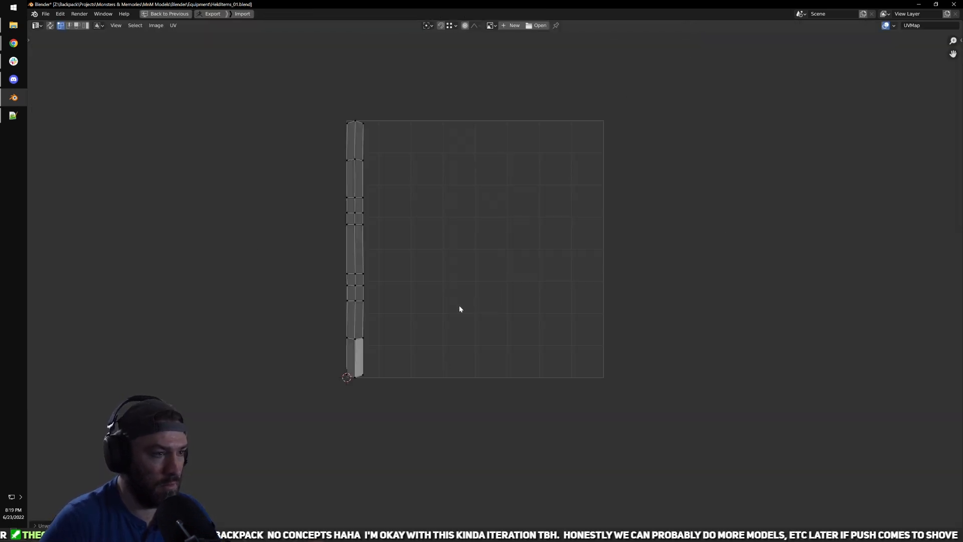
key(ctrl+space)
Step: Select the spell book's cover faces up to the seams and unwrap them
middle_drag(469, 236, 451, 304)
scroll(455, 210, down, 1)
scroll(452, 304, down, 1)
key(l)
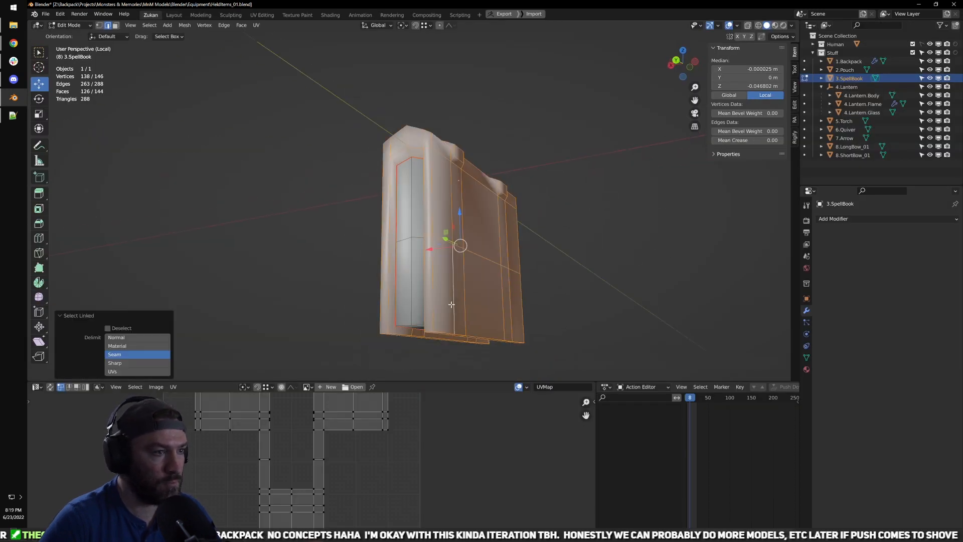
scroll(333, 486, down, 4)
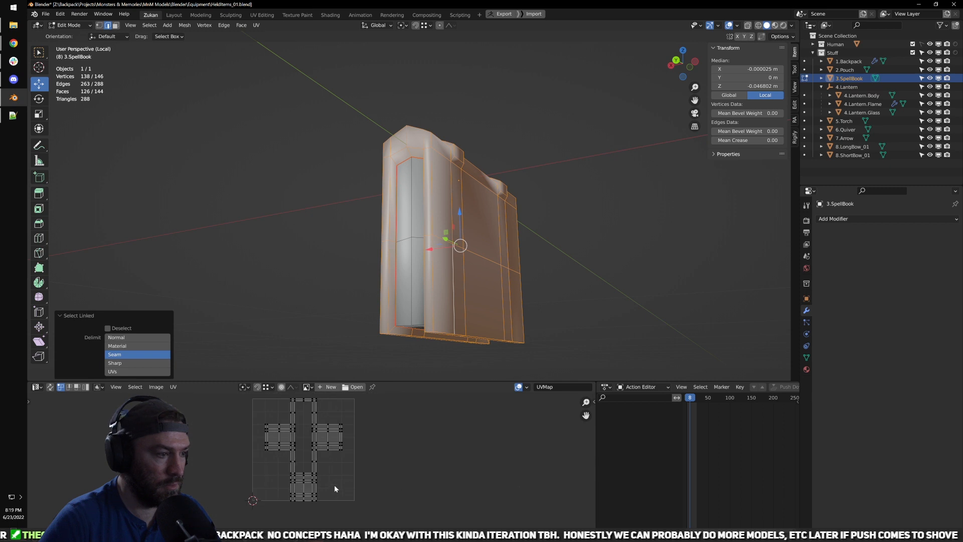
key(u)
key(u)
Step: Mark seams on the short edges running from the page block's upper corners out to the cover
scroll(419, 294, up, 1)
middle_drag(419, 294, 394, 202)
scroll(394, 201, up, 1)
middle_drag(441, 180, 512, 163)
key(ctrl+Tab)
click(537, 142)
click(534, 117)
middle_drag(503, 125, 450, 127)
click(416, 119)
middle_drag(458, 208, 529, 162)
drag(552, 149, 572, 144)
click(452, 127)
Step: Mark seams on the short edges at the remaining lower corners between the page block and cover
middle_drag(451, 127, 406, 260)
drag(405, 260, 393, 274)
key(ctrl+z)
click(392, 269)
middle_drag(392, 269, 411, 352)
scroll(378, 261, up, 3)
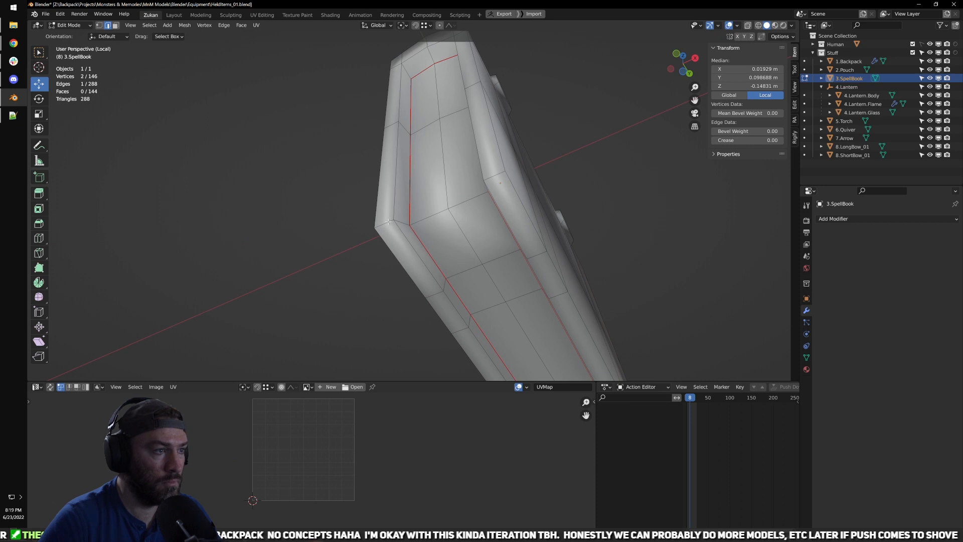
click(398, 219)
middle_drag(398, 220, 489, 240)
click(449, 265)
middle_drag(449, 266, 403, 289)
Step: Select the linked cover faces and unwrap them again using the corner seams
key(ctrl+l)
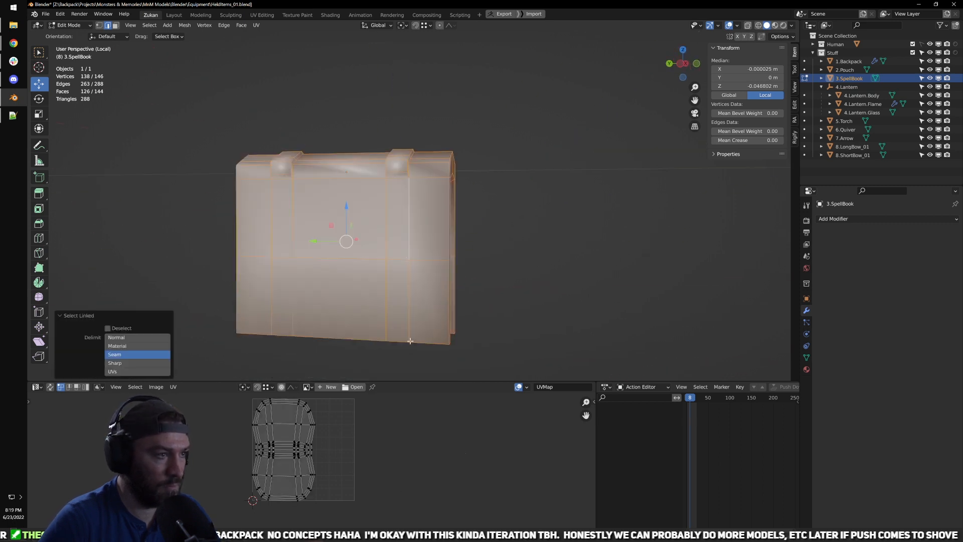
key(u)
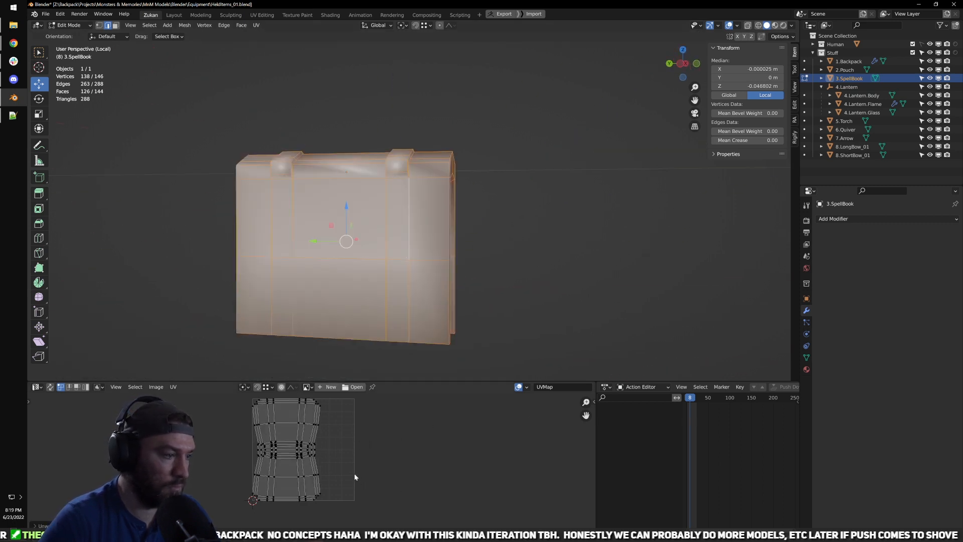
middle_drag(483, 301, 386, 276)
scroll(391, 241, up, 3)
shift+middle_drag(405, 221, 434, 253)
middle_drag(434, 252, 381, 301)
Step: Examine the cover's enlarged UV layout and the seams around the upper corners, and return to object mode
key(ctrl+space)
scroll(368, 364, up, 5)
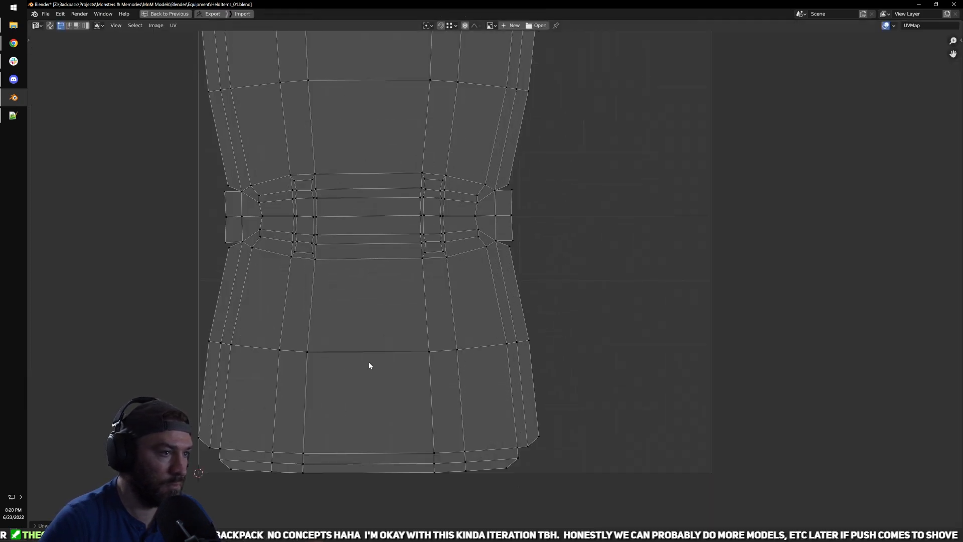
scroll(465, 373, down, 3)
key(ctrl+space)
middle_drag(598, 354, 405, 191)
scroll(393, 189, up, 3)
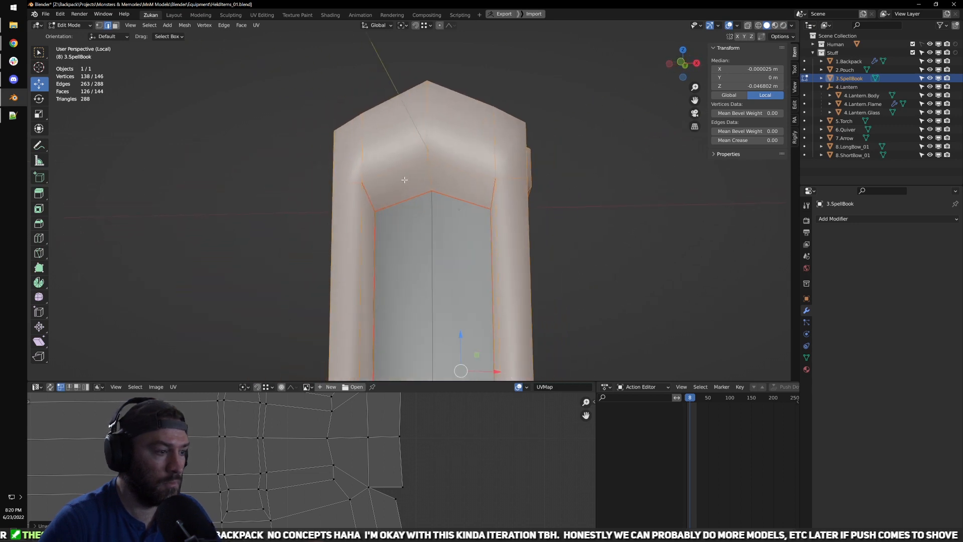
scroll(416, 468, down, 4)
scroll(468, 464, up, 2)
key(Tab)
middle_drag(442, 230, 480, 241)
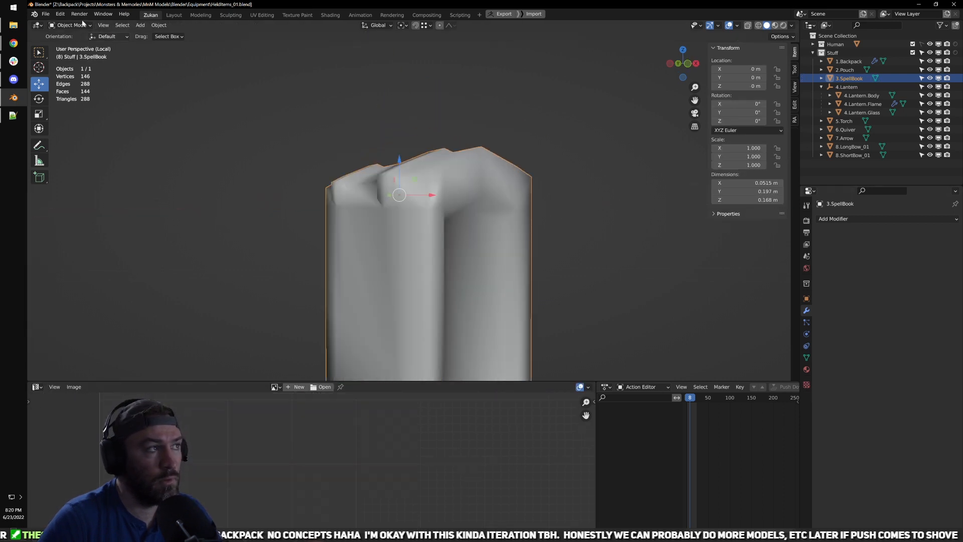
Step: Append the UV checker material from 1K_UV_Checker_Material.blend in the Backpack folder
click(45, 13)
mouse_move(97, 132)
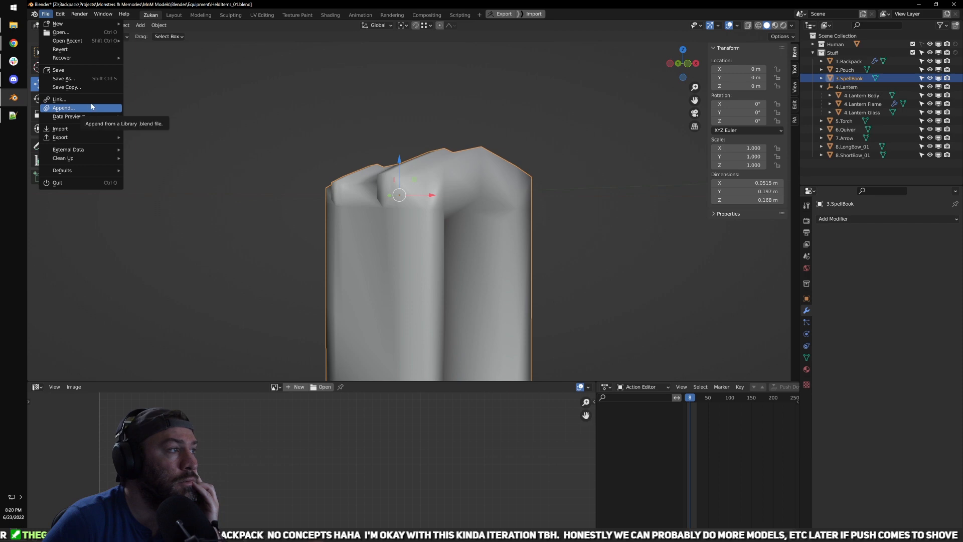
click(91, 107)
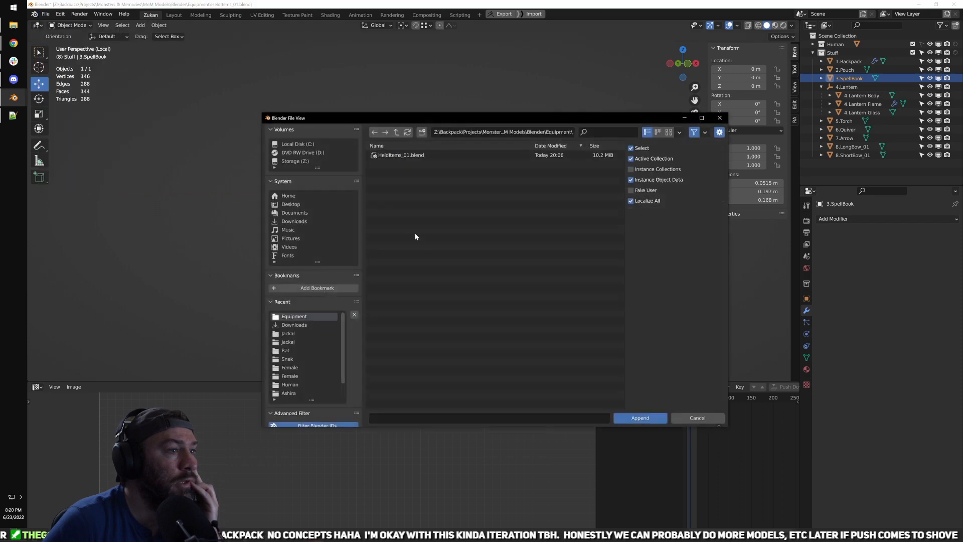
click(396, 132)
click(395, 132)
click(396, 132)
click(396, 132)
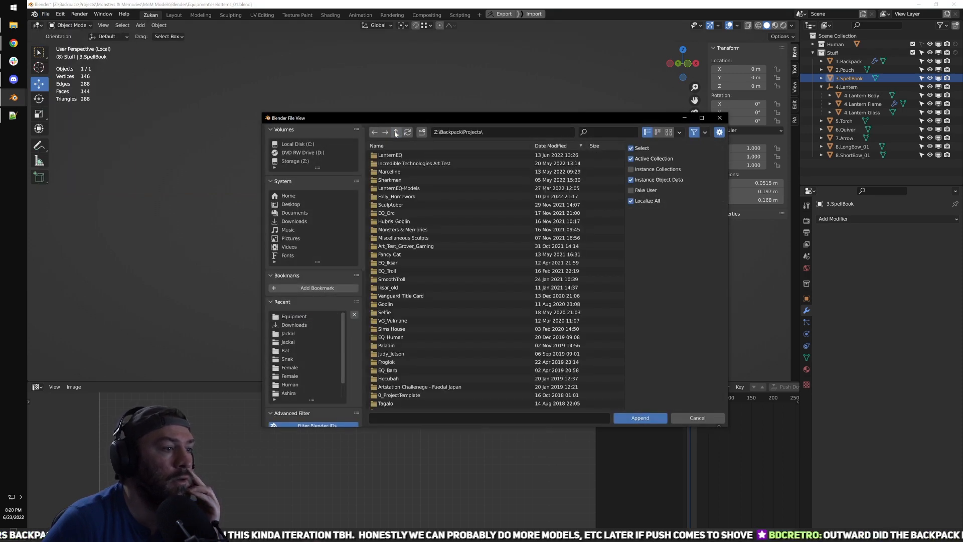
click(396, 132)
double_click(421, 231)
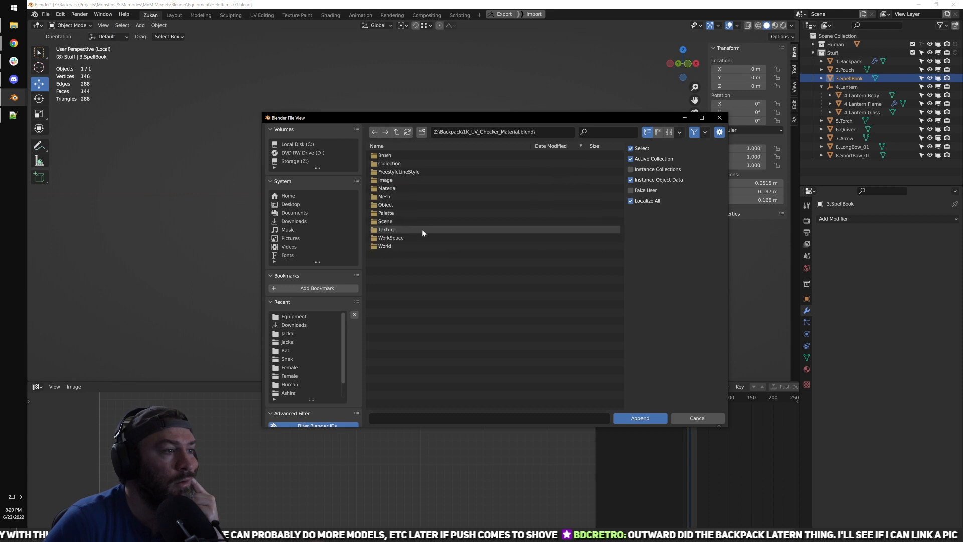
double_click(408, 187)
click(405, 156)
click(628, 420)
Step: Assign the 1K_UV_Checker material to the spell book
click(463, 198)
click(806, 358)
click(806, 369)
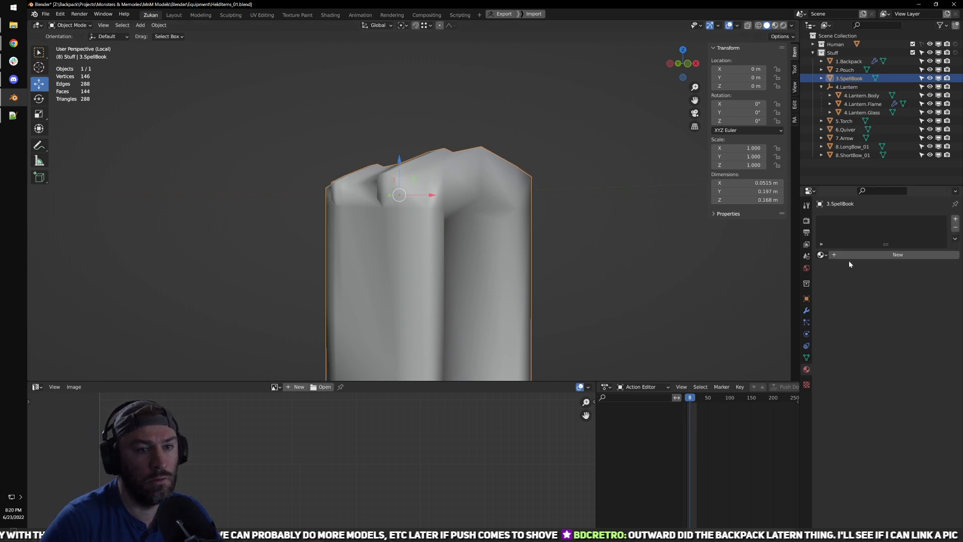
click(821, 254)
click(847, 271)
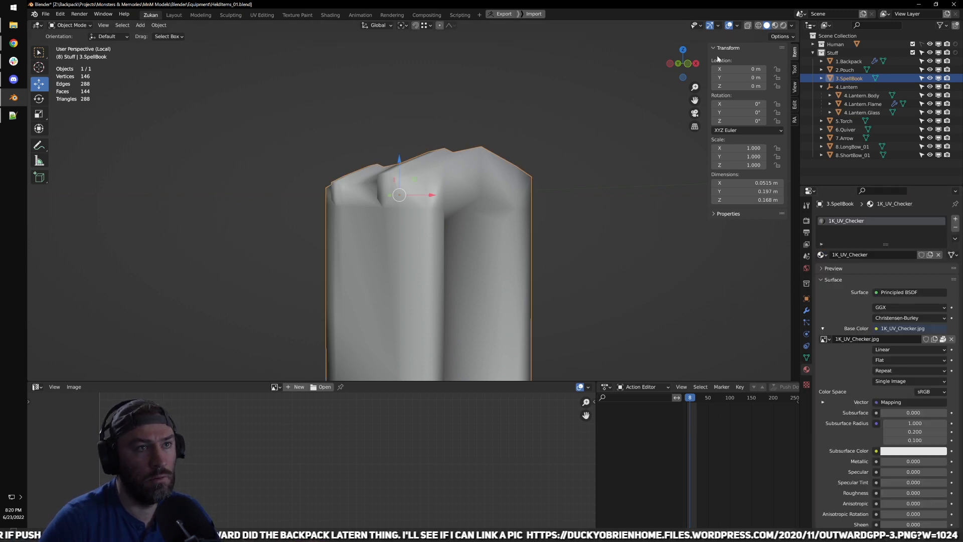
Step: Show the spell book in Material Preview shading and change the Action Editor area to the Shader Editor
click(775, 25)
mouse_move(576, 183)
middle_down()
mouse_move(512, 221)
mouse_move(448, 283)
mouse_move(459, 233)
mouse_move(467, 246)
mouse_move(456, 247)
middle_up()
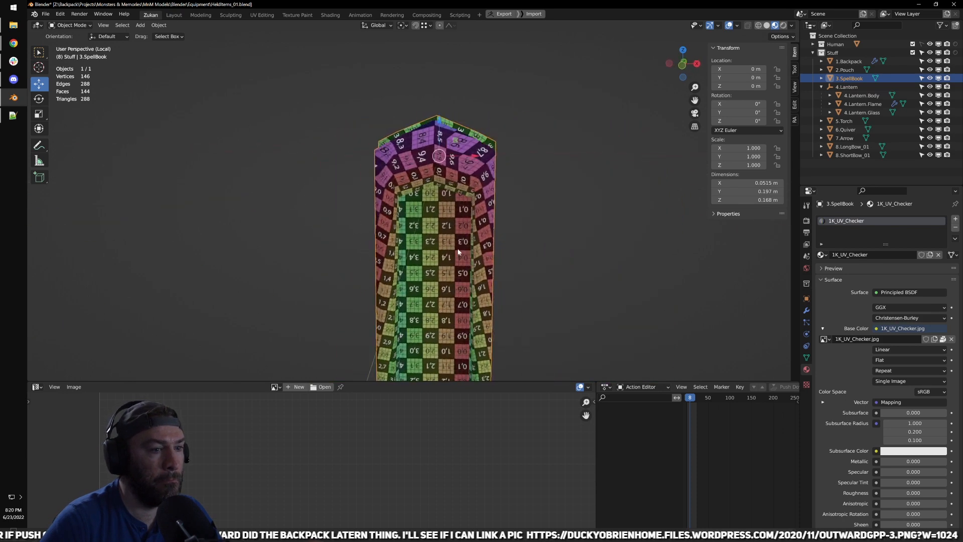
click(605, 387)
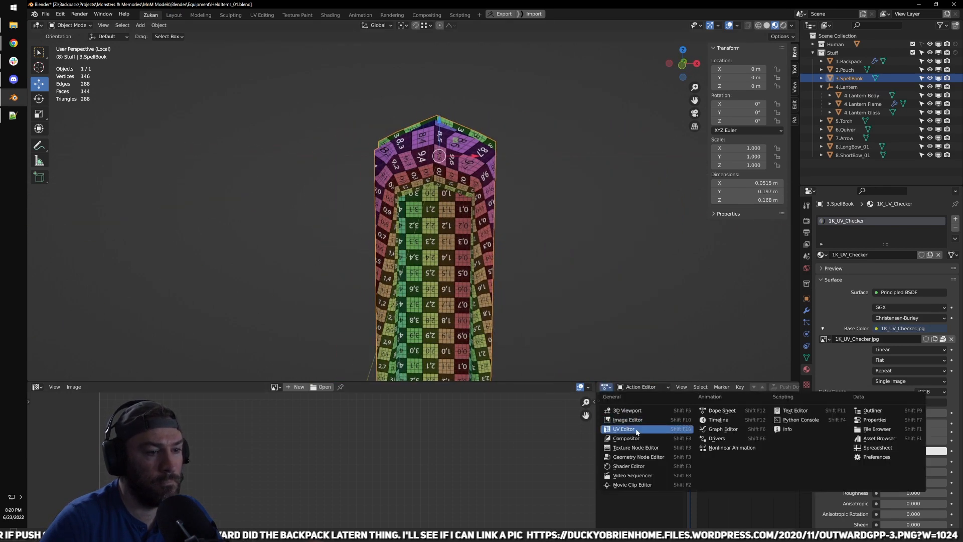
click(625, 466)
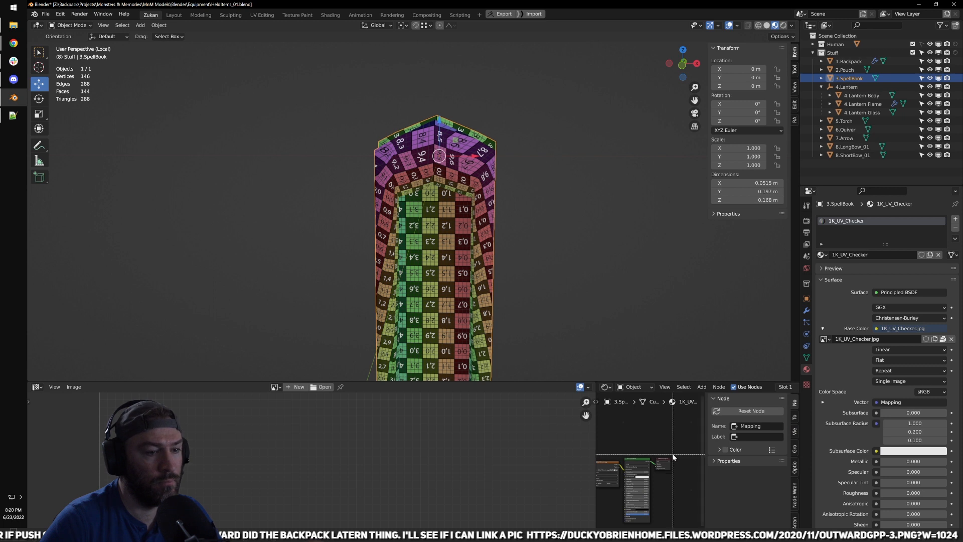
Step: Set the checker material's Mapping node scale to 13.5 on X, Y and Z
key(n)
scroll(676, 454, up, 4)
middle_drag(658, 475, 717, 466)
scroll(747, 450, up, 9)
drag(714, 480, 745, 498)
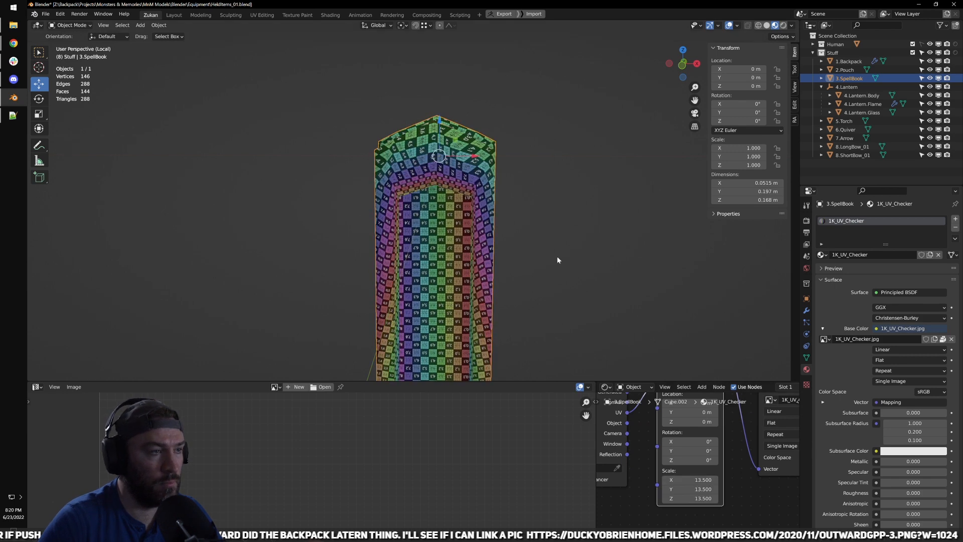
Step: In edit mode with solid shading, connect the two vertices diagonally across one upper corner of the spell book's cover
middle_drag(557, 260, 533, 249)
scroll(534, 249, up, 5)
key(Tab)
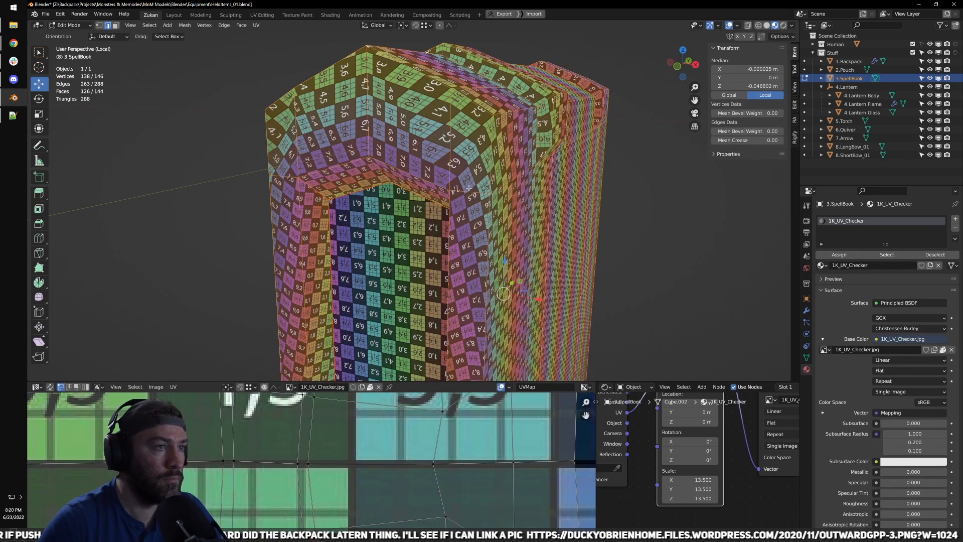
key(ctrl+Tab)
click(472, 145)
shift+middle_drag(472, 145, 489, 161)
key(ctrl+Tab)
click(519, 180)
click(471, 202)
shift+click(513, 138)
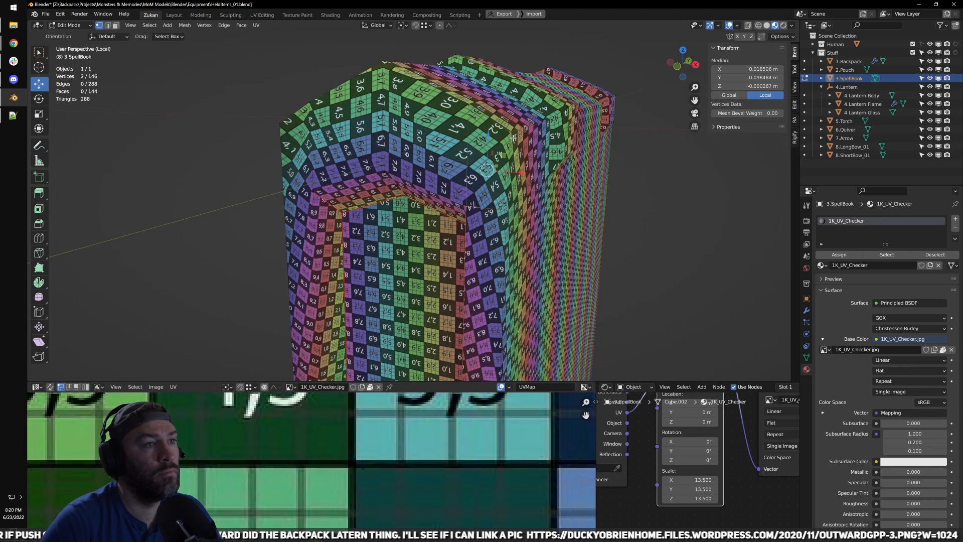
key(z)
key(ctrl+v)
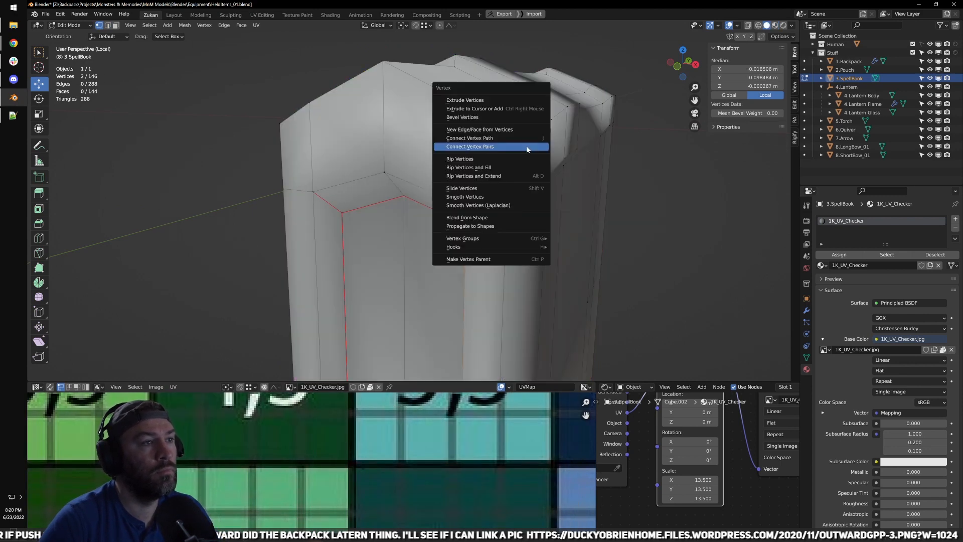
click(527, 149)
Step: Connect the matching diagonal vertex pairs at the other three upper corners of the cover
middle_drag(379, 191, 483, 192)
click(361, 109)
shift+click(385, 169)
key(j)
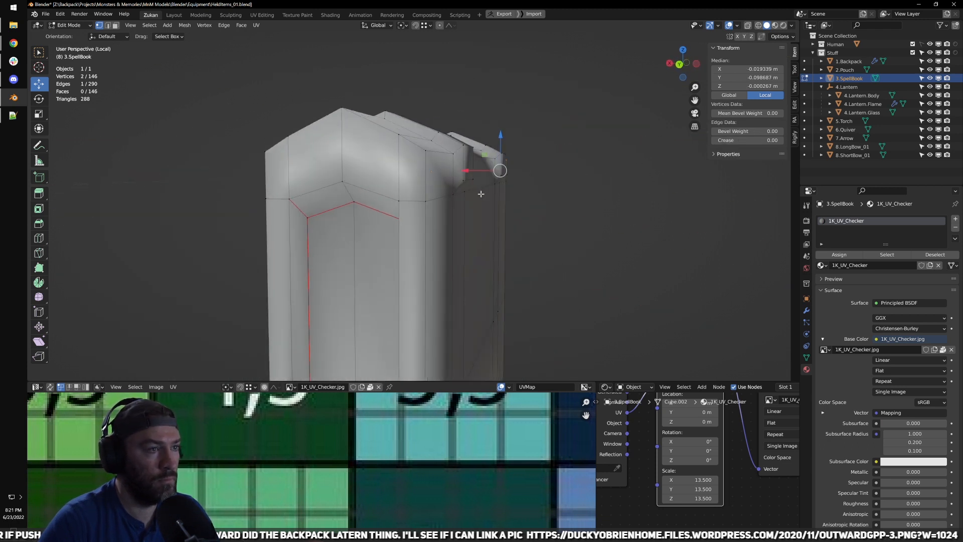
click(403, 200)
shift+click(428, 155)
key(j)
middle_drag(248, 189, 487, 162)
click(476, 150)
shift+click(498, 194)
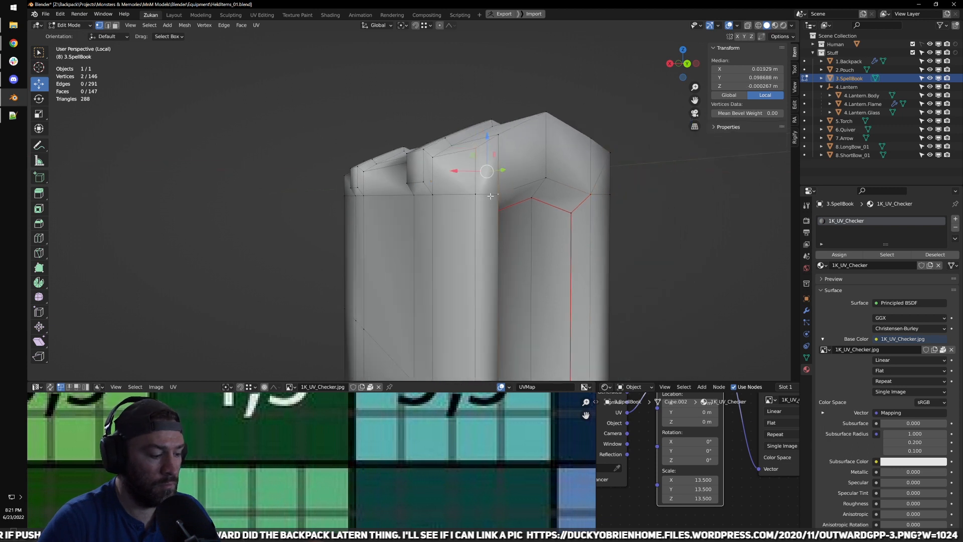
key(j)
Step: Mark the new diagonal edges at the cover's upper corners as seams
scroll(501, 198, down, 3)
middle_drag(507, 205, 525, 242)
key(ctrl+Tab)
click(486, 210)
key(KP_Decimal)
scroll(562, 233, down, 3)
click(460, 184)
key(shift+r)
click(330, 185)
key(shift+r)
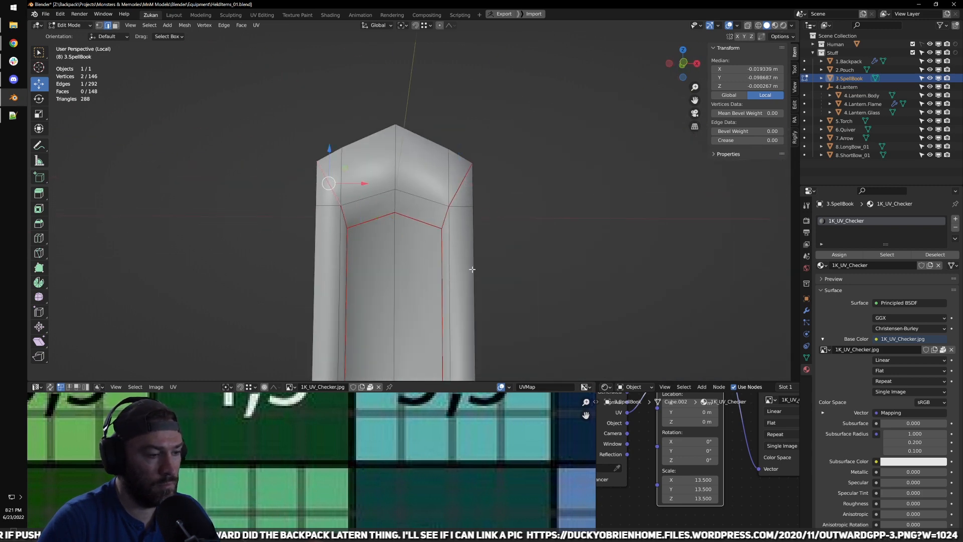
Step: Select the linked cover faces up to the seams, return to Material Preview shading and unwrap them again
key(l)
scroll(431, 468, down, 3)
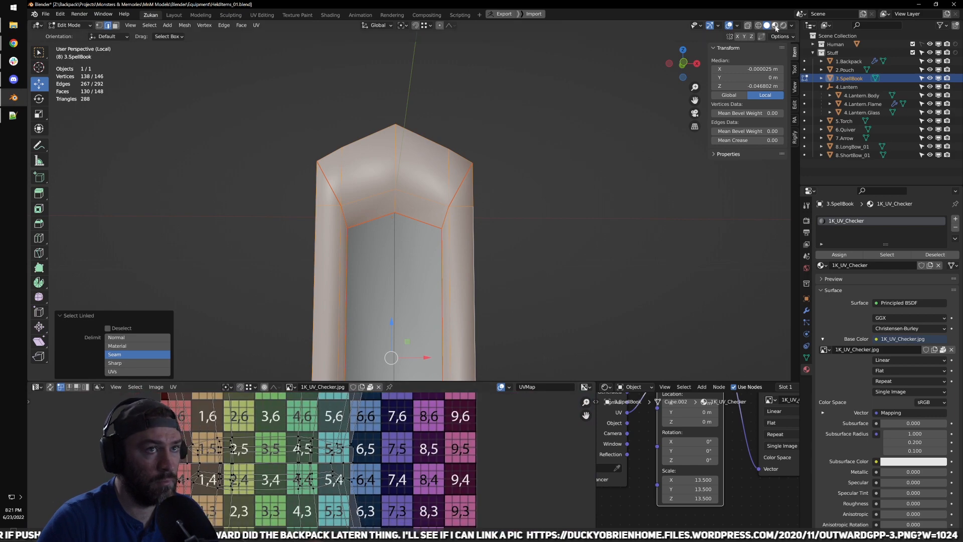
click(775, 25)
scroll(408, 426, down, 2)
key(u)
click(391, 441)
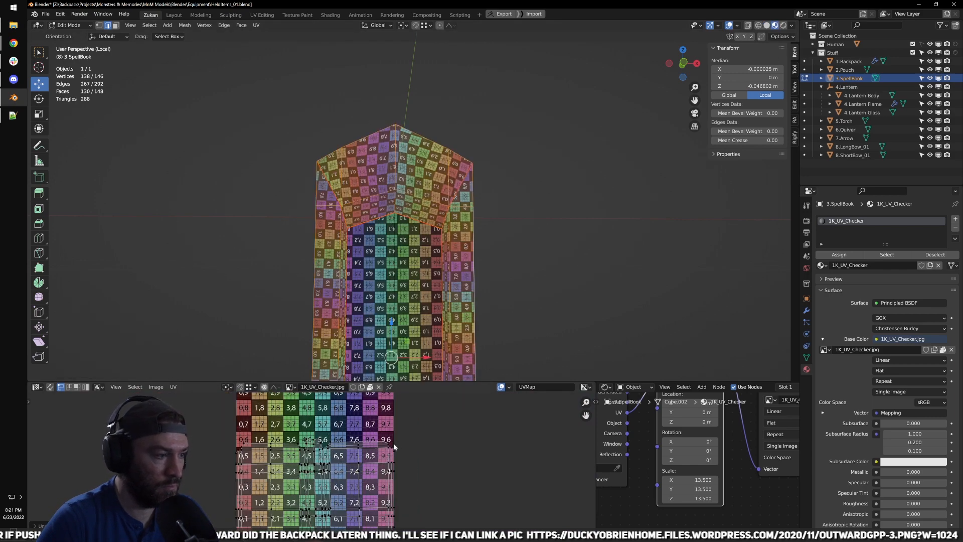
Step: Examine the enlarged UV layout and the checker pattern around the spell book's corners, spine and sides
key(ctrl+space)
scroll(410, 402, up, 2)
key(ctrl+space)
key(Tab)
middle_drag(501, 246, 467, 235)
scroll(456, 235, up, 4)
scroll(459, 232, down, 5)
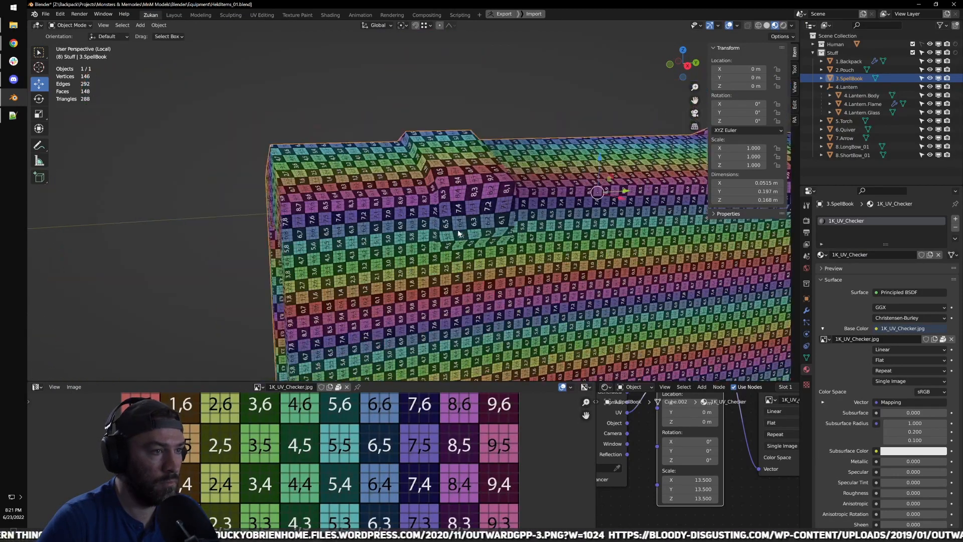
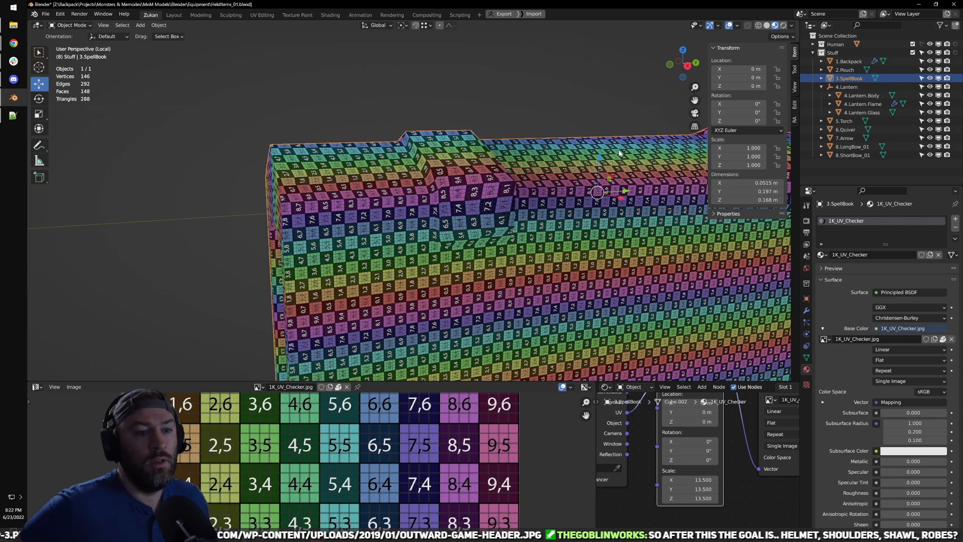
scroll(544, 113, down, 5)
scroll(485, 255, up, 2)
scroll(485, 255, down, 3)
middle_drag(554, 202, 480, 186)
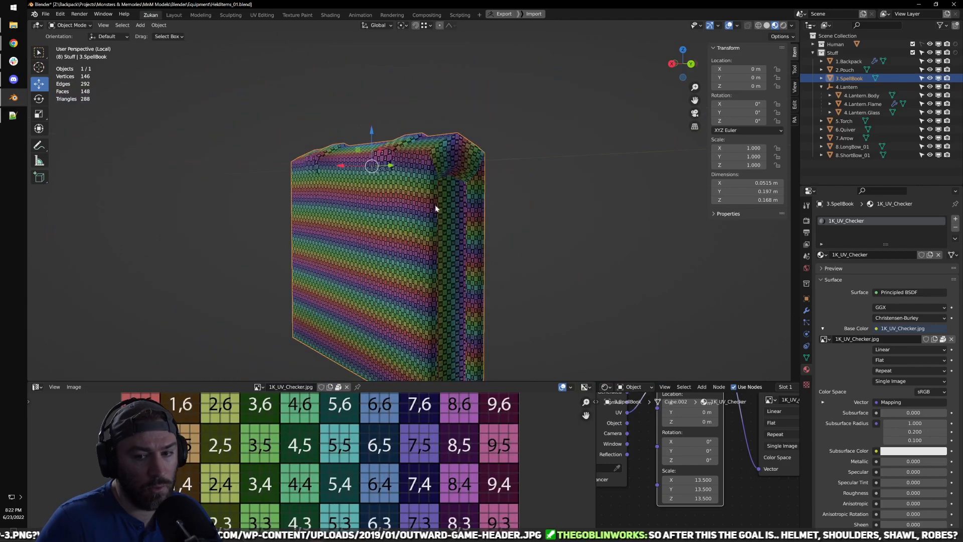
key(Tab)
middle_drag(407, 152, 406, 173)
key(Tab)
scroll(414, 132, down, 5)
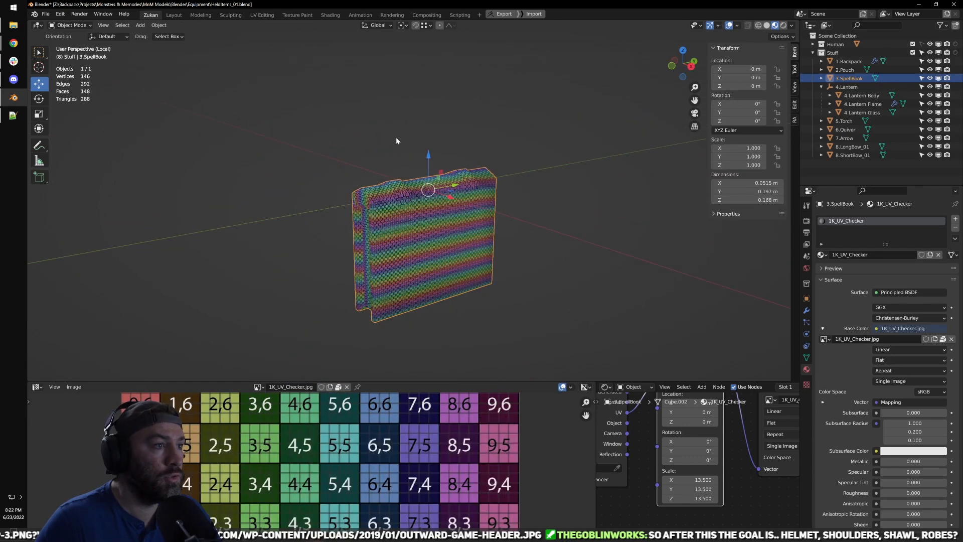
middle_drag(413, 131, 428, 134)
Step: Leave local view and look at the character with all the held items from the front
key(KP_Divide)
middle_drag(486, 163, 525, 129)
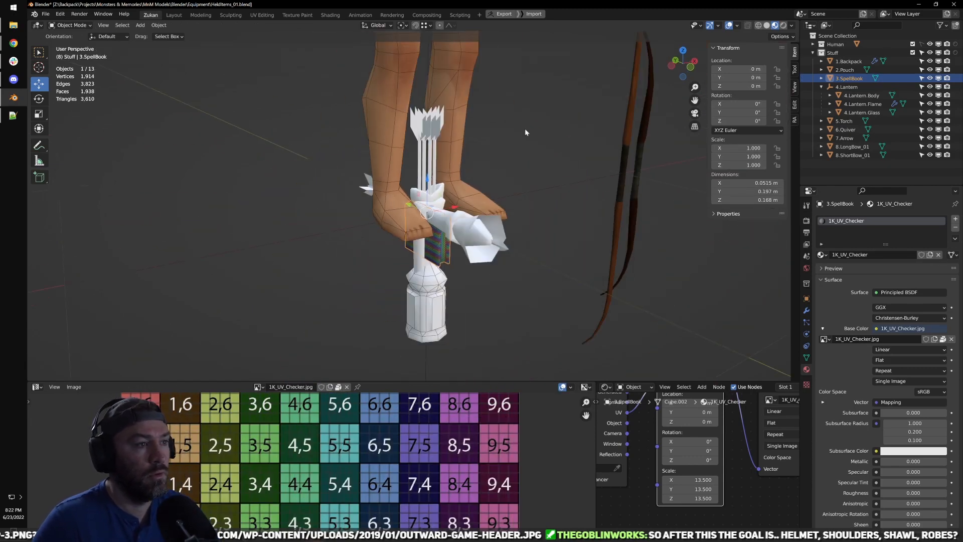
scroll(525, 129, down, 4)
middle_drag(527, 221, 352, 193)
scroll(433, 154, down, 1)
scroll(413, 182, up, 2)
key(KP_1)
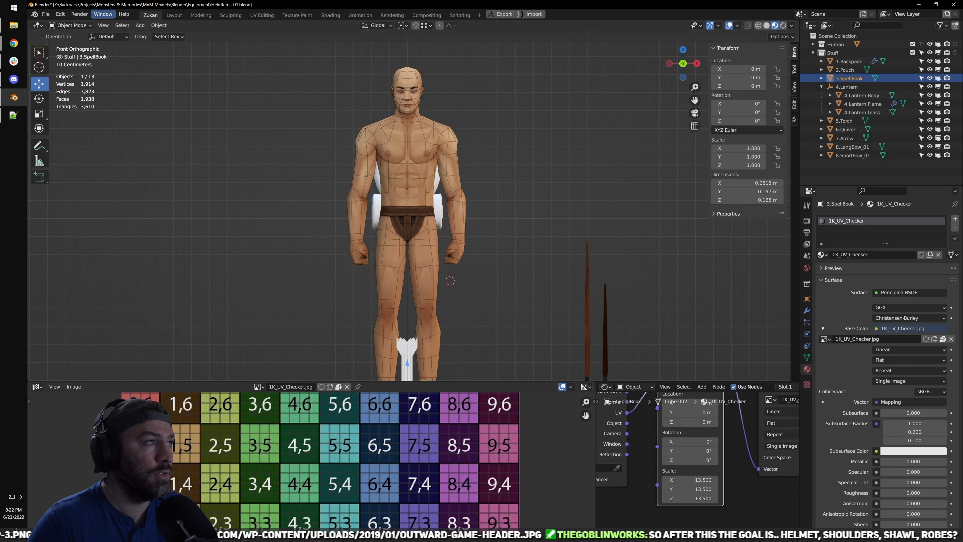
Step: Save the held items file and open the recent file Human_Anim.blend
click(45, 14)
mouse_move(66, 61)
click(45, 14)
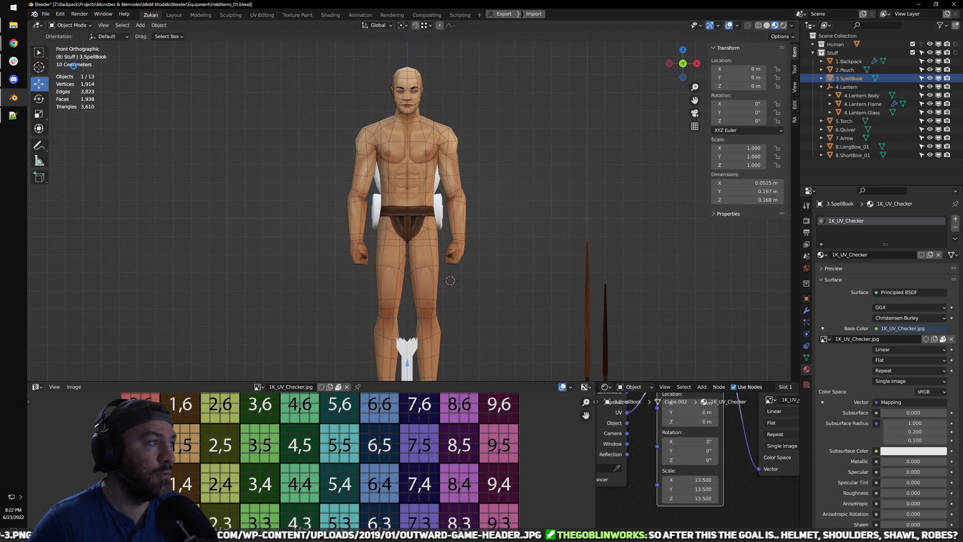
click(45, 15)
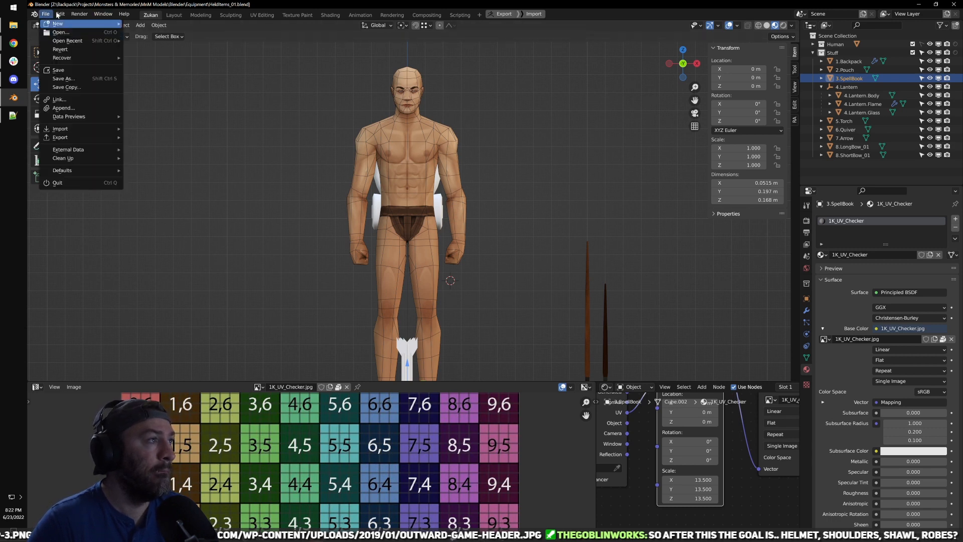
mouse_move(69, 42)
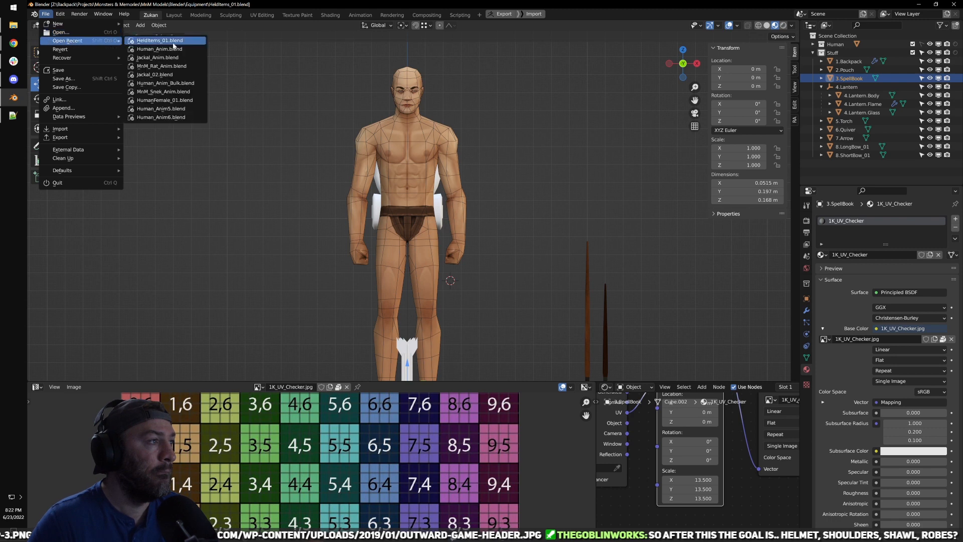
click(151, 49)
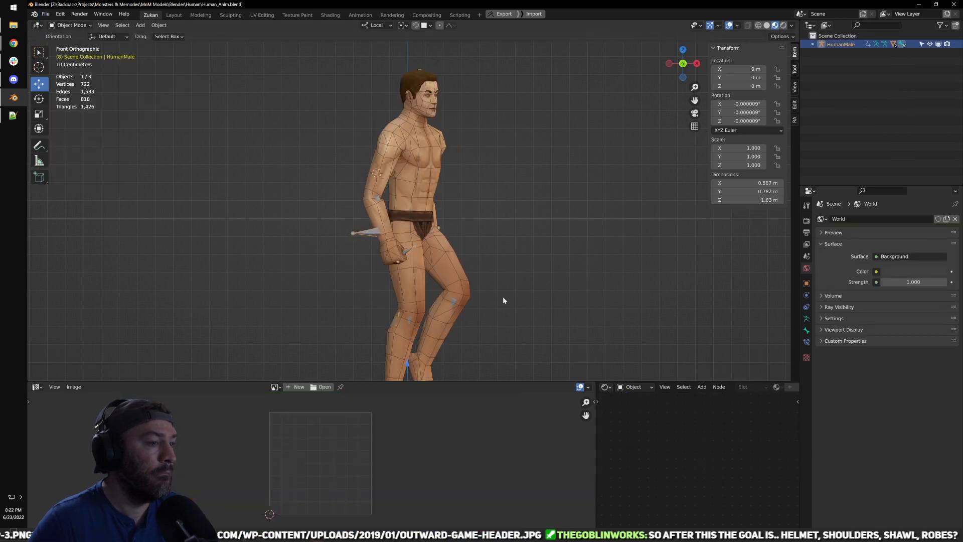
Step: Select the HumanMale rig and change the Shader Editor area to the Dope Sheet's Action Editor
shift+middle_drag(501, 323, 481, 221)
middle_drag(484, 233, 471, 255)
click(470, 257)
scroll(412, 297, up, 2)
click(373, 308)
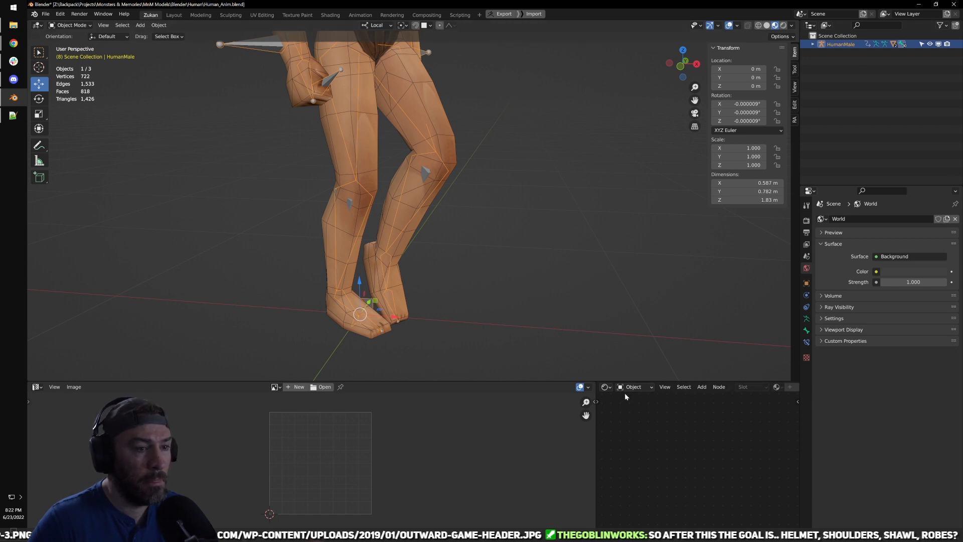
click(606, 386)
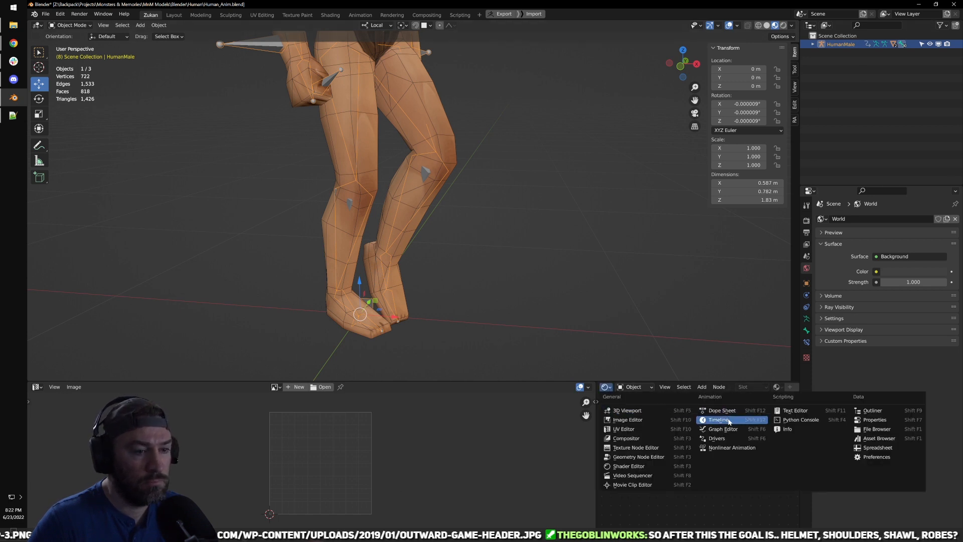
click(723, 411)
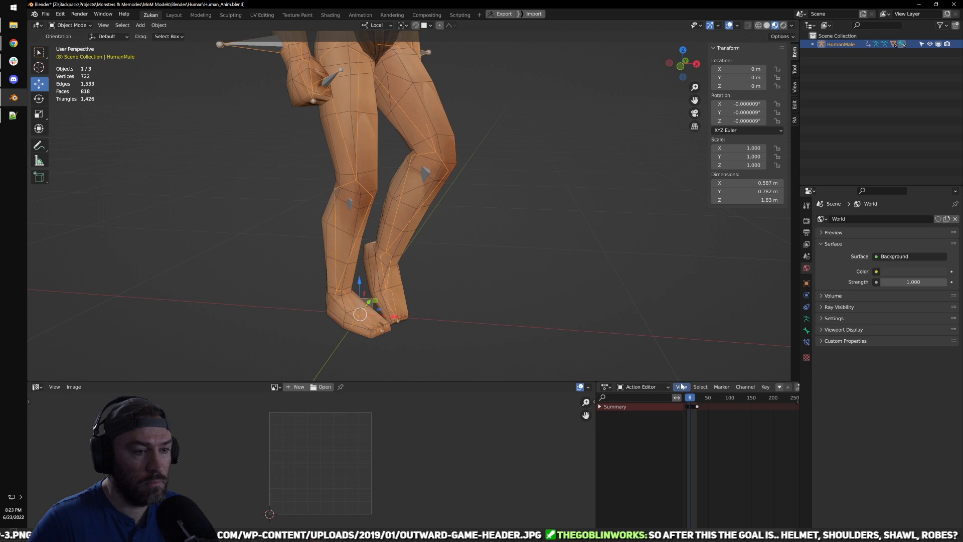
Step: Assign the Tpose action to the HumanMale rig and frame the whole character
scroll(710, 377, down, 5)
scroll(712, 387, down, 5)
click(755, 386)
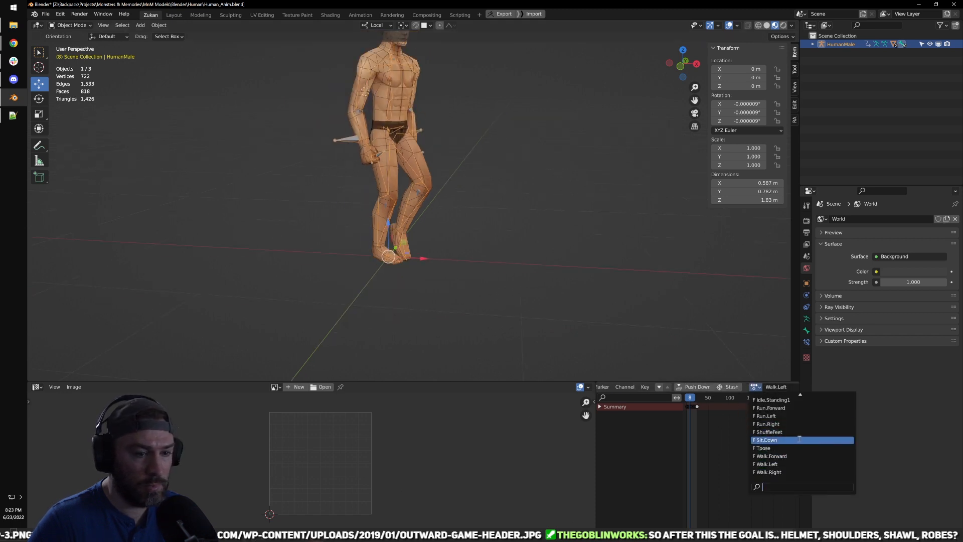
click(763, 448)
key(KP_Decimal)
Step: Deselect the character and show it in solid shading from the front in a maximized viewport
click(640, 312)
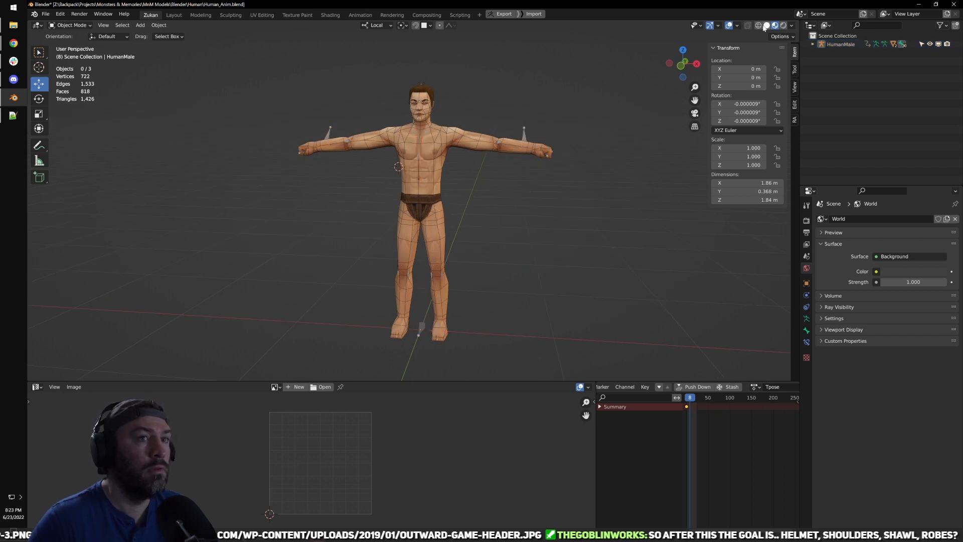
click(766, 26)
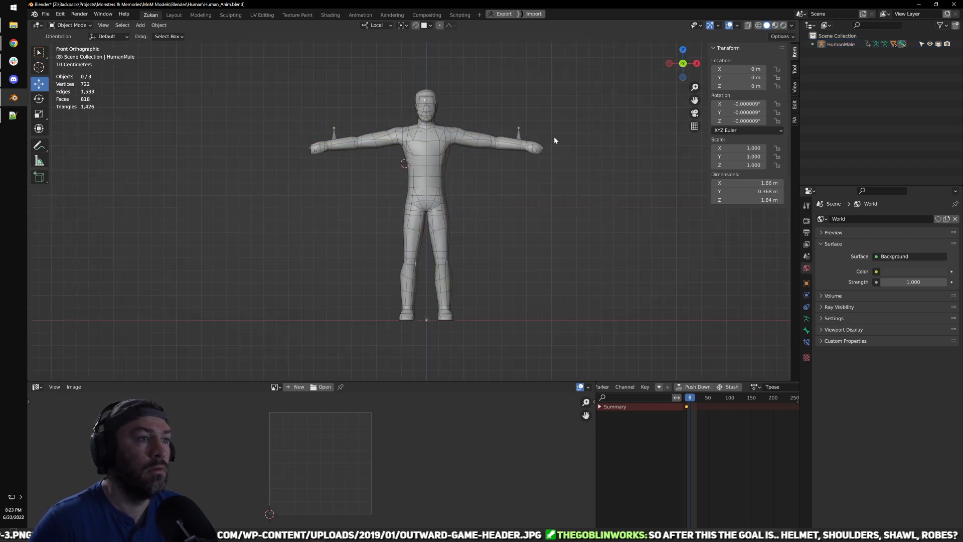
key(KP_1)
key(ctrl+space)
scroll(600, 309, up, 3)
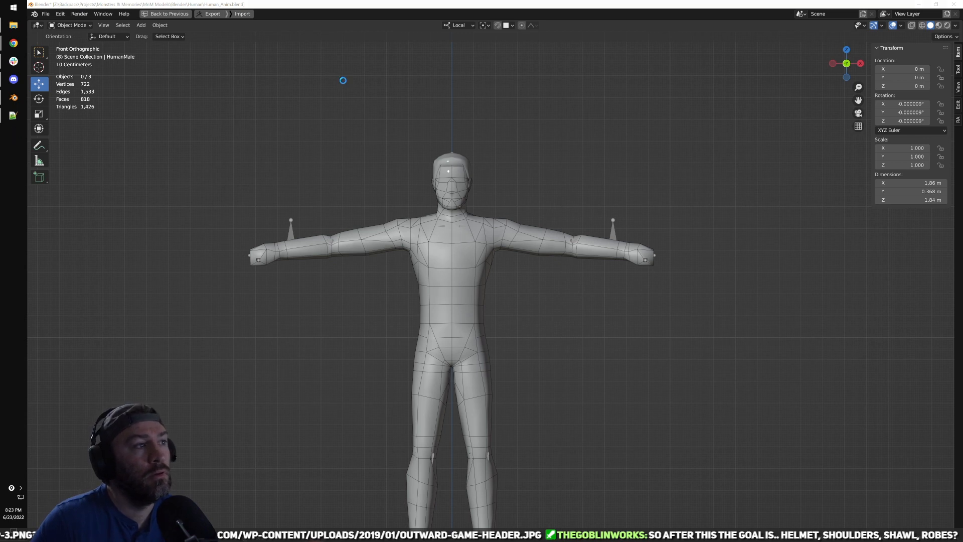
Step: Clear the white test stroke and annotate a yellow shawl outline flaring from the shoulders down to the hips
mouse_move(254, 180)
mouse_down()
mouse_move(505, 145)
mouse_move(716, 200)
mouse_up()
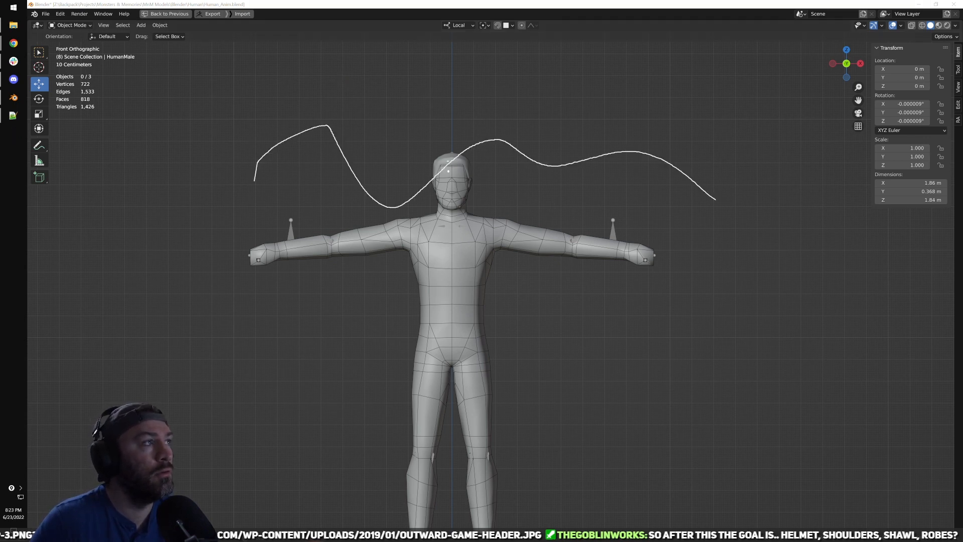
key(ctrl+z)
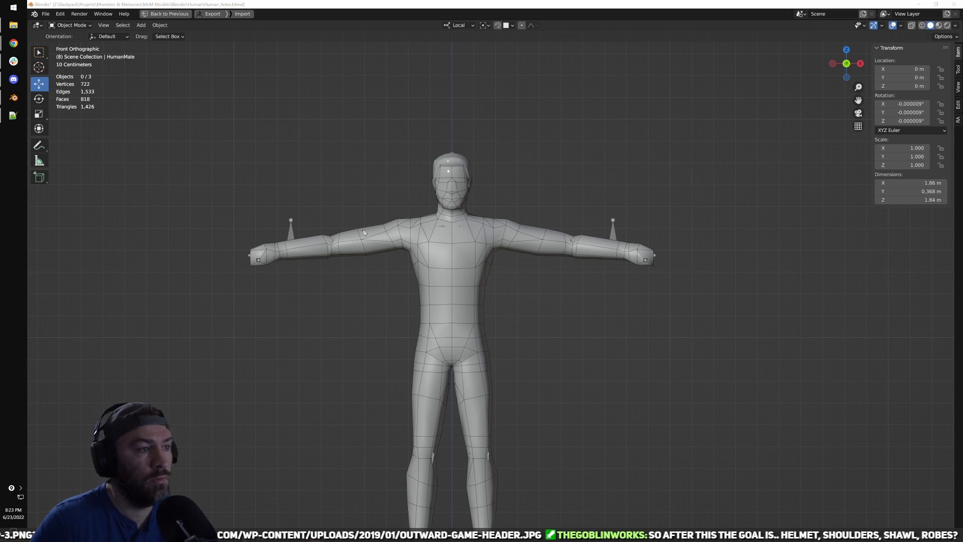
mouse_move(336, 315)
mouse_down()
mouse_move(533, 338)
mouse_move(567, 318)
mouse_up()
mouse_move(336, 313)
mouse_down()
mouse_move(413, 220)
mouse_move(450, 211)
mouse_move(503, 215)
mouse_move(563, 281)
mouse_move(577, 316)
mouse_move(564, 324)
mouse_up()
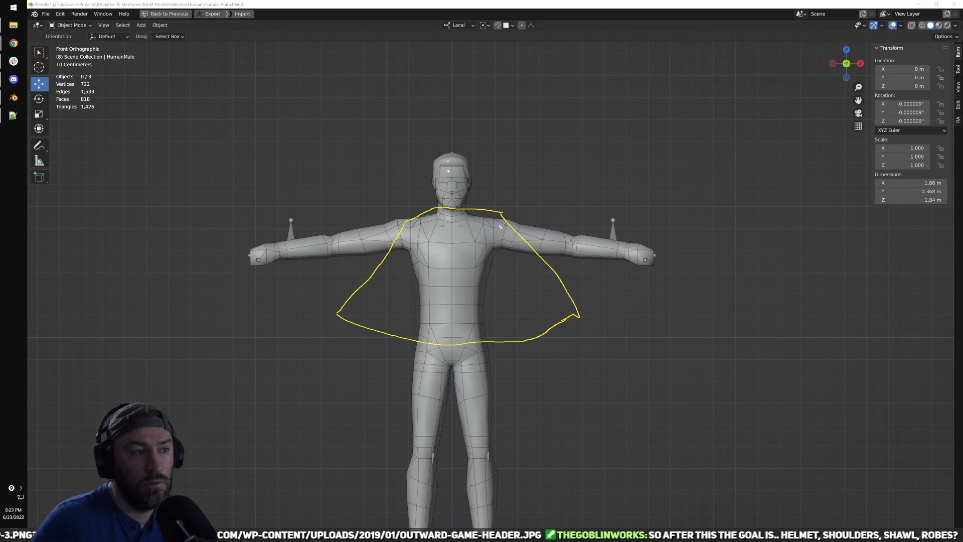
Step: Hatch the shawl outline with diagonal strokes across the torso and clear the whole annotation
drag(353, 295, 394, 341)
drag(383, 263, 419, 311)
drag(439, 217, 476, 340)
mouse_move(522, 316)
mouse_down()
mouse_move(460, 215)
mouse_move(553, 310)
mouse_up()
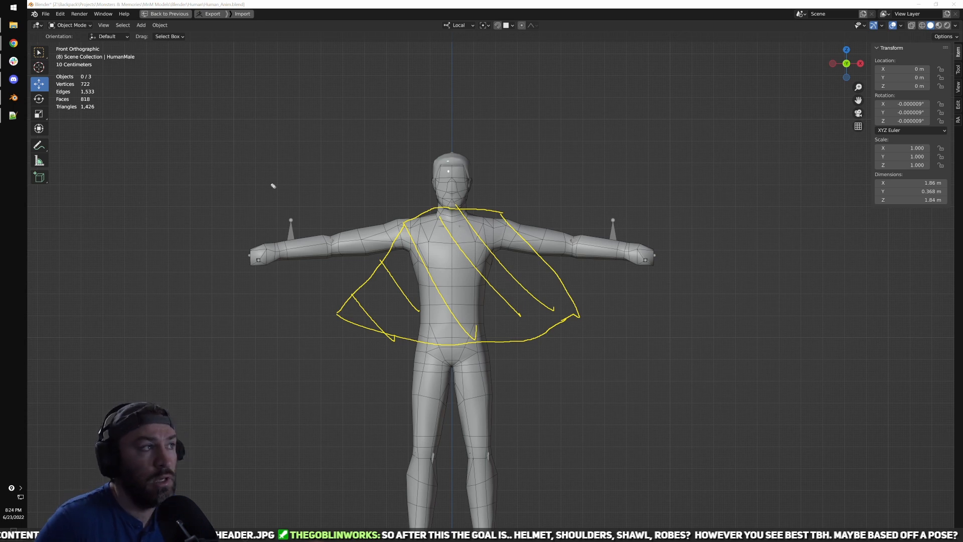
click(184, 15)
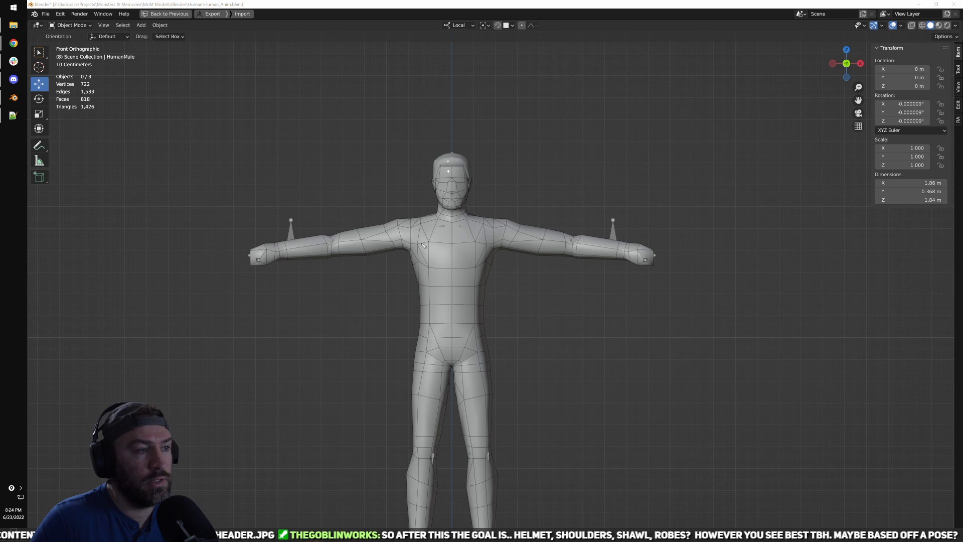
Step: Annotate a wider yellow shawl shape with lines along both arms and a rounded hem from forearm to forearm at hip height
drag(332, 228, 435, 217)
drag(344, 220, 581, 232)
mouse_move(325, 231)
mouse_down()
mouse_move(325, 280)
mouse_move(489, 343)
mouse_move(592, 259)
mouse_move(585, 236)
mouse_up()
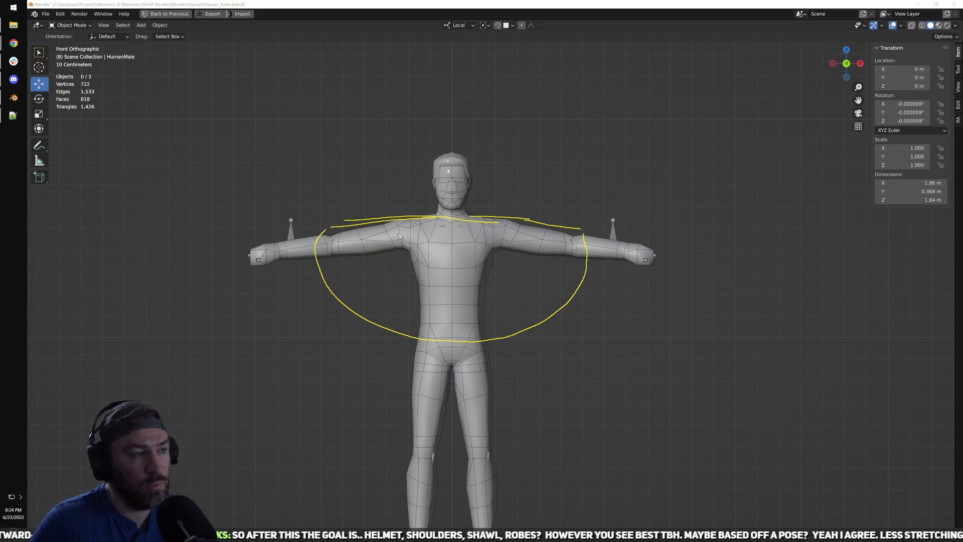
Step: Annotate flared shawl sides from both shoulders to a curved hem just below the hips, and clear the whole annotation
drag(396, 226, 349, 369)
mouse_move(510, 211)
mouse_down()
mouse_move(537, 341)
mouse_move(555, 364)
mouse_move(358, 355)
mouse_up()
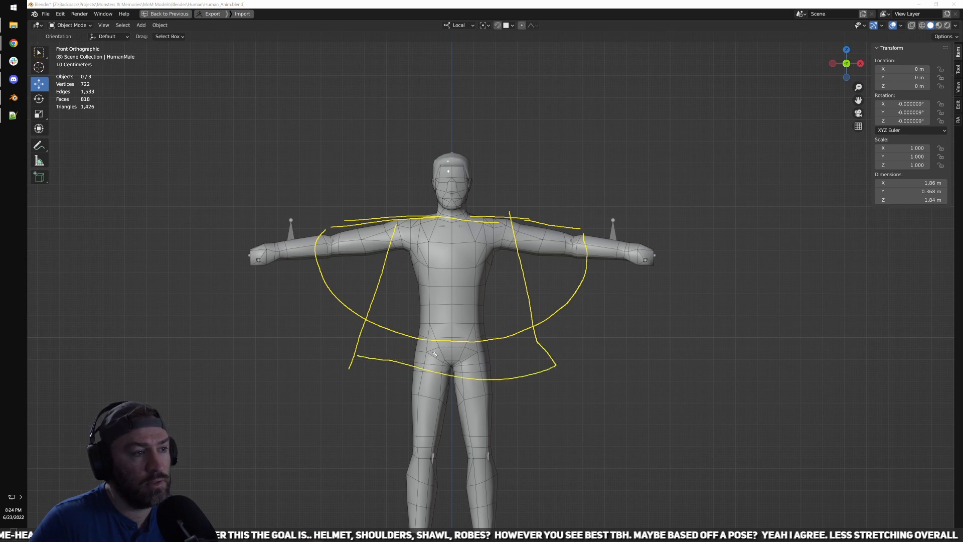
key(ctrl+shift+7)
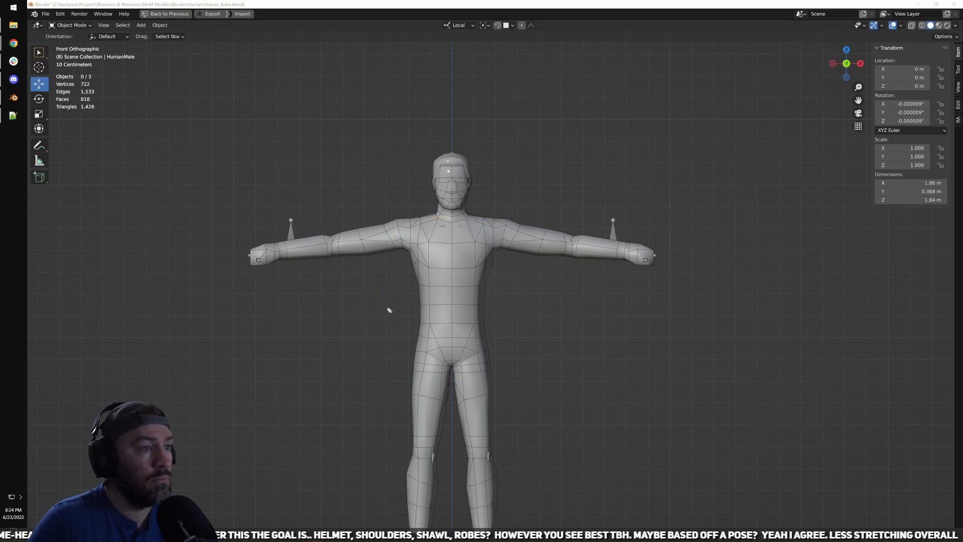
Step: Annotate a yellow shawl from shoulders to hips and divide it with magenta lines into two flared side panels and a torso panel
mouse_move(393, 221)
mouse_down()
mouse_move(520, 221)
mouse_move(342, 344)
mouse_move(532, 341)
mouse_up()
drag(511, 209, 539, 329)
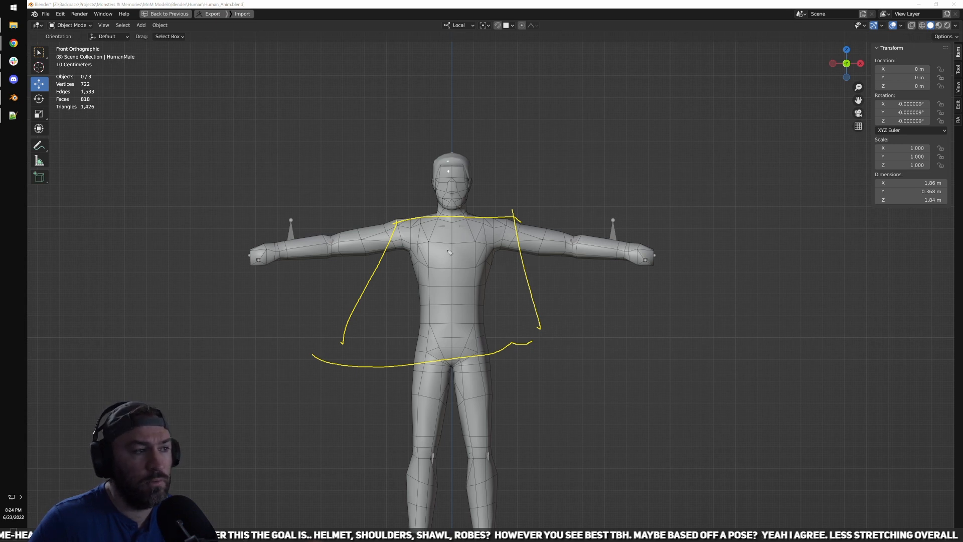
drag(406, 233, 334, 378)
mouse_move(406, 233)
mouse_down()
mouse_move(378, 379)
mouse_move(408, 269)
mouse_move(420, 394)
mouse_move(496, 386)
mouse_up()
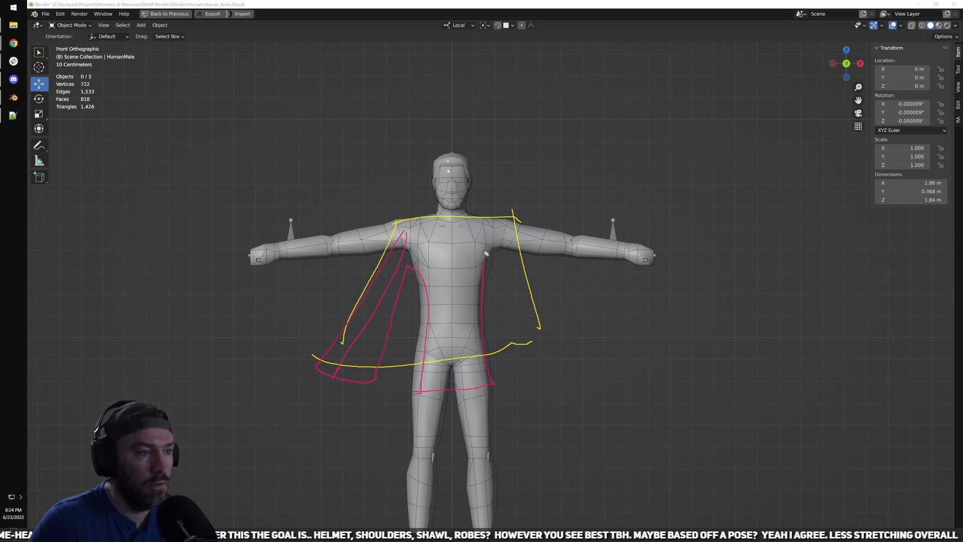
drag(486, 253, 502, 278)
drag(551, 339, 582, 309)
mouse_move(513, 219)
mouse_down()
mouse_move(499, 198)
mouse_move(565, 314)
mouse_move(410, 204)
mouse_move(536, 228)
mouse_up()
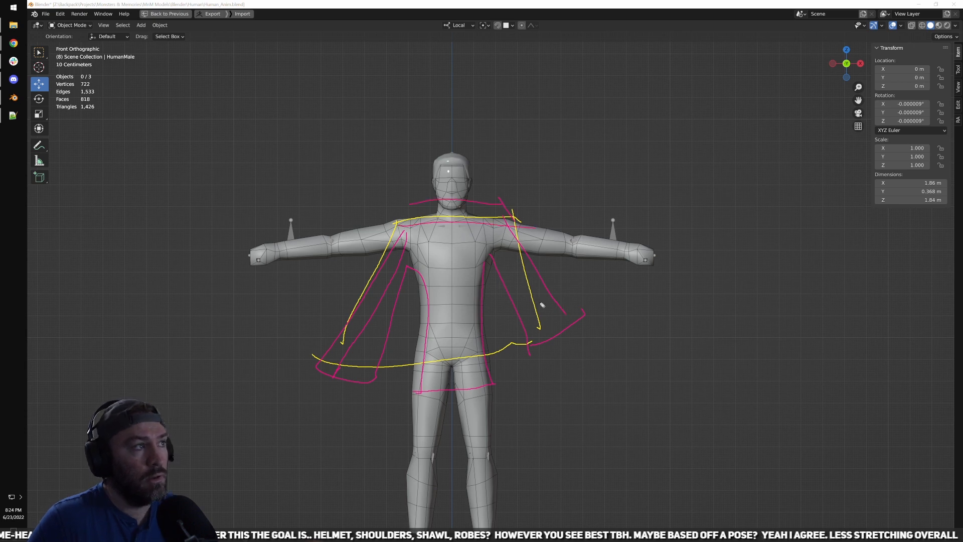
Step: Circle both armpit areas repeatedly in magenta and clear the whole annotation
mouse_move(501, 235)
mouse_down()
mouse_move(492, 260)
mouse_move(511, 261)
mouse_move(507, 248)
mouse_up()
mouse_move(423, 231)
mouse_down()
mouse_move(396, 248)
mouse_move(446, 266)
mouse_up()
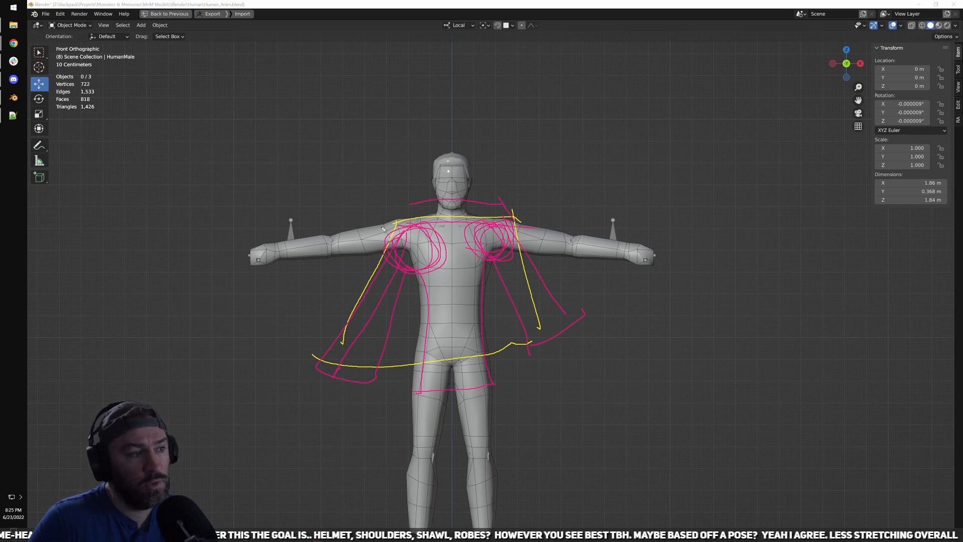
key(ctrl+shift+6)
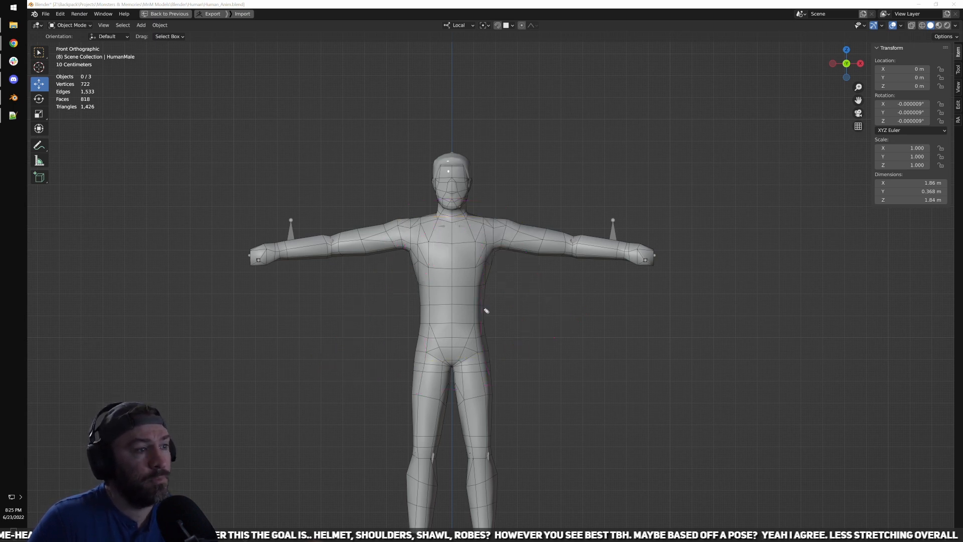
Step: Annotate a magenta shawl outline flaring from the shoulders past the hips, with a horizontal waist line and a circled armpit
mouse_move(400, 220)
mouse_down()
mouse_move(497, 219)
mouse_move(555, 368)
mouse_up()
drag(392, 221, 350, 384)
drag(384, 307, 540, 306)
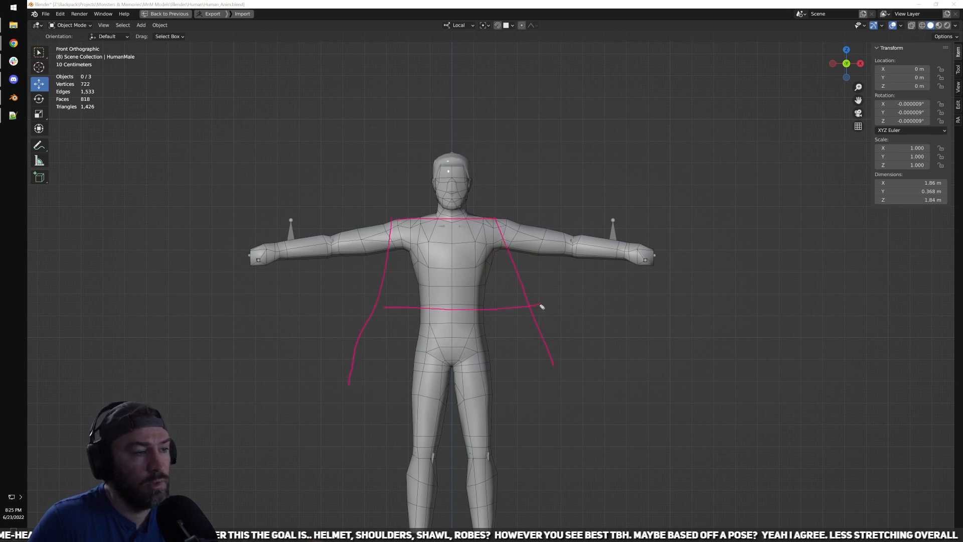
mouse_move(414, 232)
mouse_down()
mouse_move(419, 245)
mouse_move(405, 236)
mouse_move(401, 243)
mouse_up()
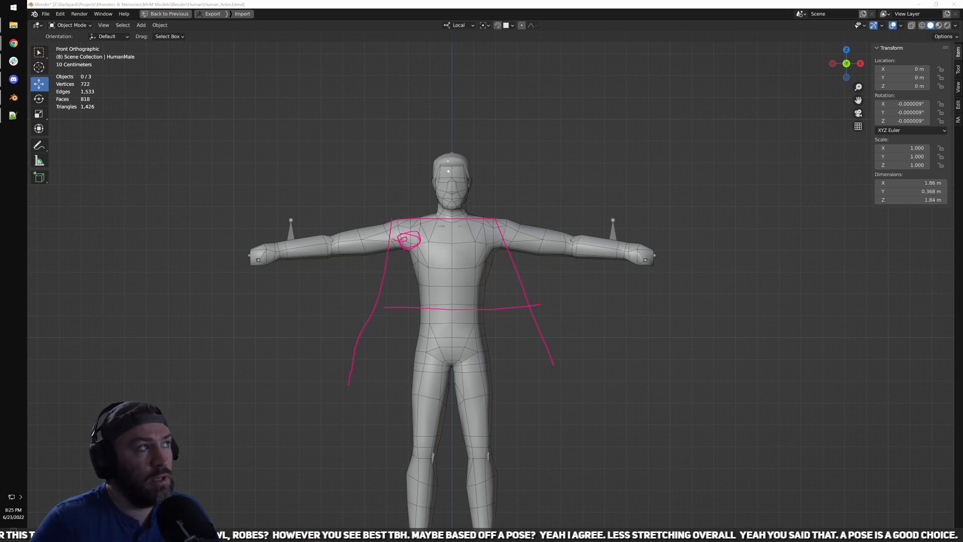
Step: Annotate yellow raised arms with hands above both shoulders and sweeping fabric lines stretched between them across the head
mouse_move(399, 215)
mouse_down()
mouse_move(302, 76)
mouse_move(376, 143)
mouse_move(415, 215)
mouse_up()
mouse_move(476, 217)
mouse_down()
mouse_move(527, 89)
mouse_move(576, 130)
mouse_move(502, 236)
mouse_up()
mouse_move(549, 102)
mouse_down()
mouse_move(573, 98)
mouse_move(580, 122)
mouse_up()
mouse_move(462, 122)
mouse_down()
mouse_move(347, 98)
mouse_move(316, 66)
mouse_move(312, 75)
mouse_up()
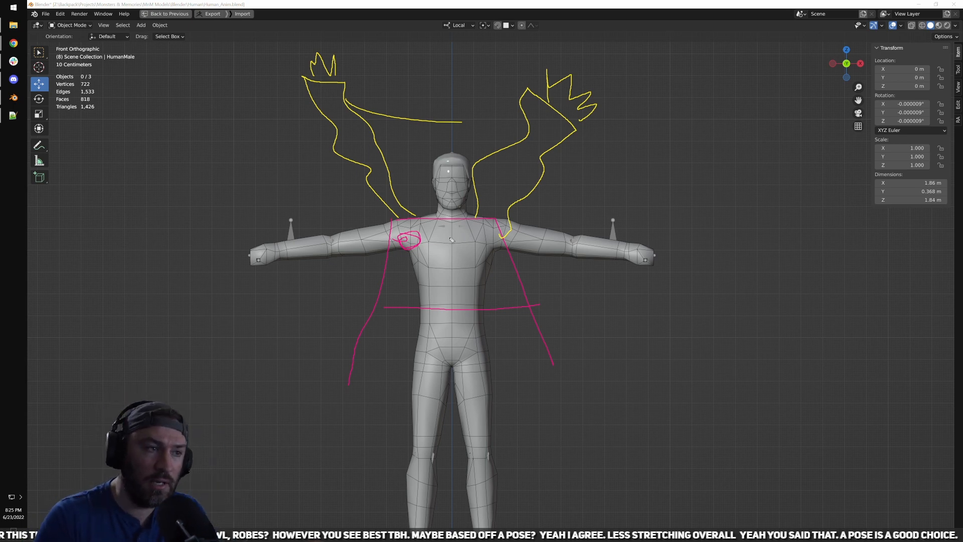
mouse_move(315, 168)
mouse_down()
mouse_move(421, 124)
mouse_move(601, 141)
mouse_up()
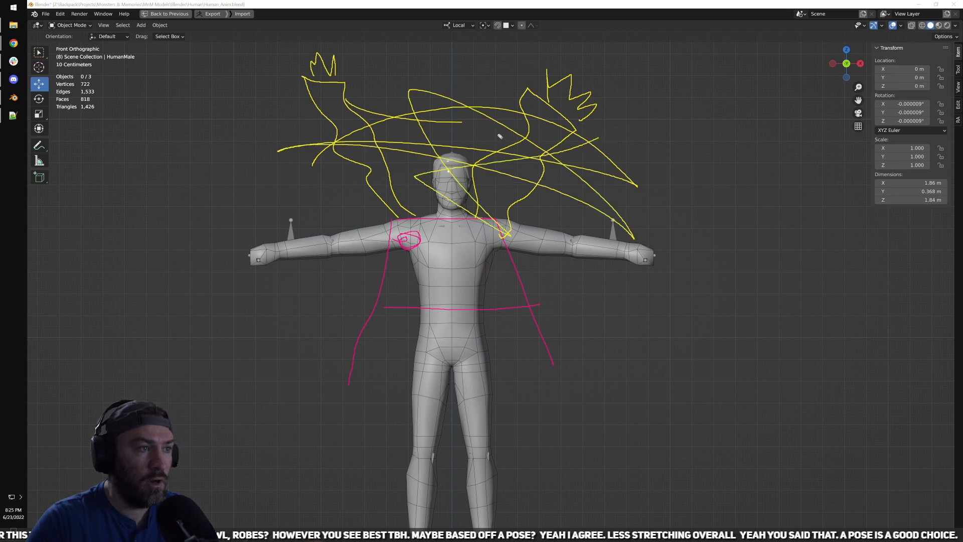
Step: Add yellow shawl sides hanging from the shoulders to hip height with short hem ends, and clear all annotations
drag(396, 217, 358, 346)
mouse_move(472, 193)
mouse_down()
mouse_move(492, 290)
mouse_move(552, 372)
mouse_move(566, 363)
mouse_up()
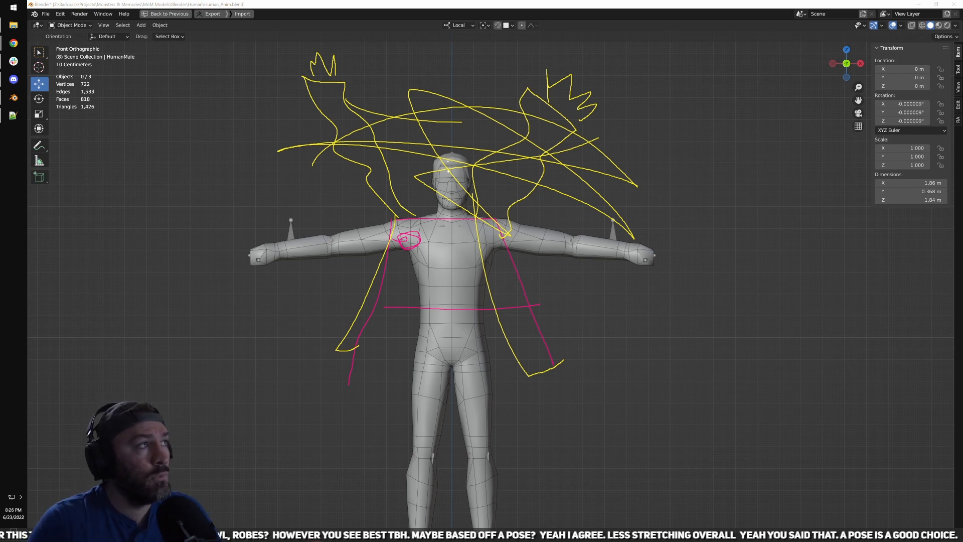
key(Escape)
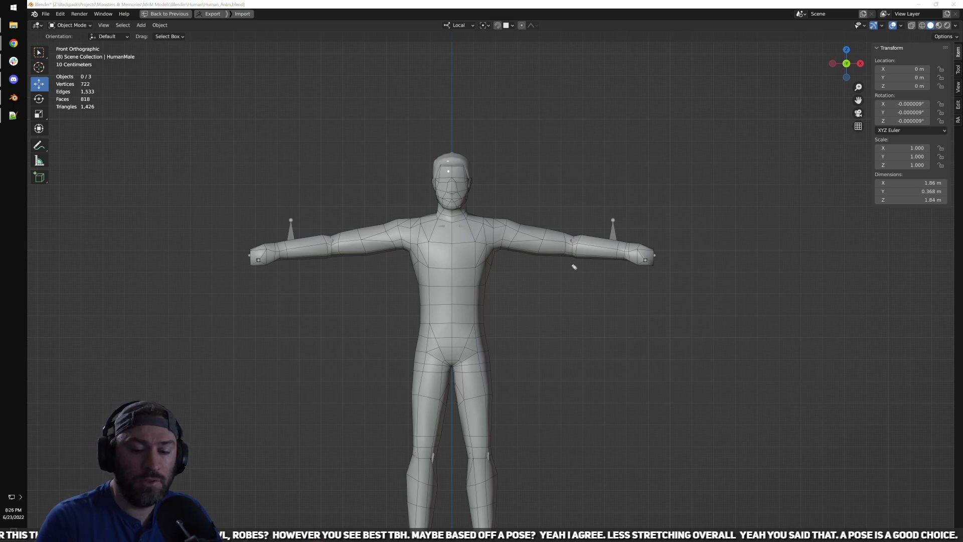
Step: Circle the character's head in yellow with a diagonal line through it, clear the annotation and leave drawing mode
mouse_move(448, 142)
mouse_down()
mouse_move(449, 231)
mouse_move(496, 139)
mouse_move(415, 140)
mouse_move(495, 219)
mouse_up()
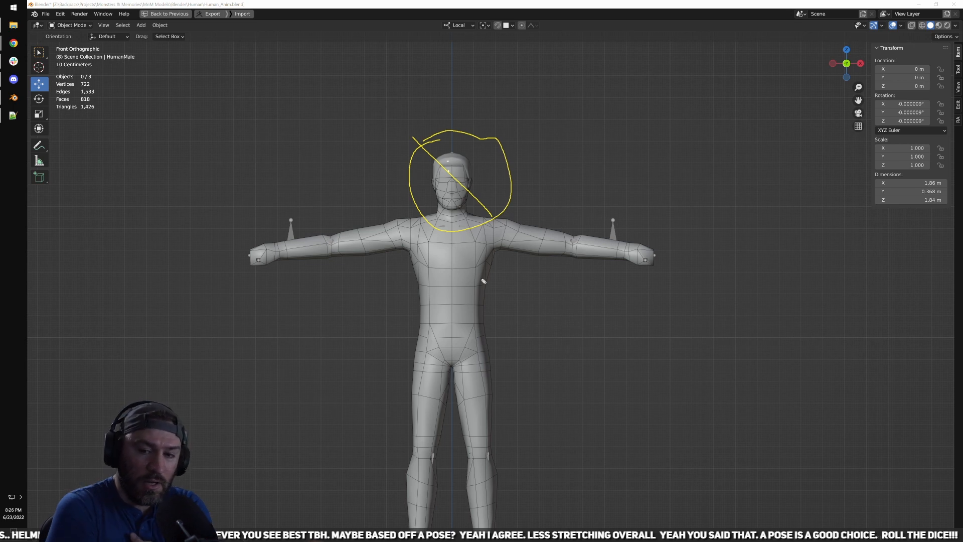
key(Escape)
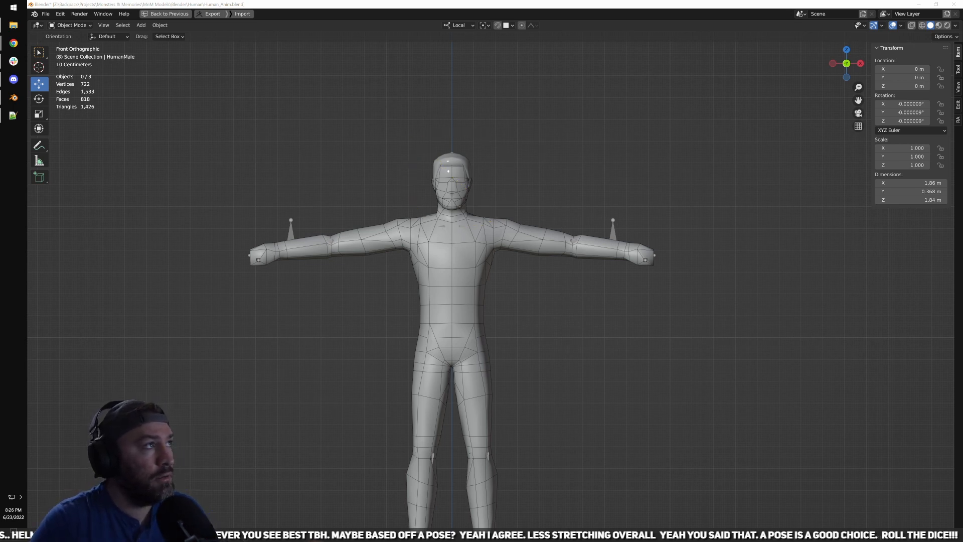
click(35, 14)
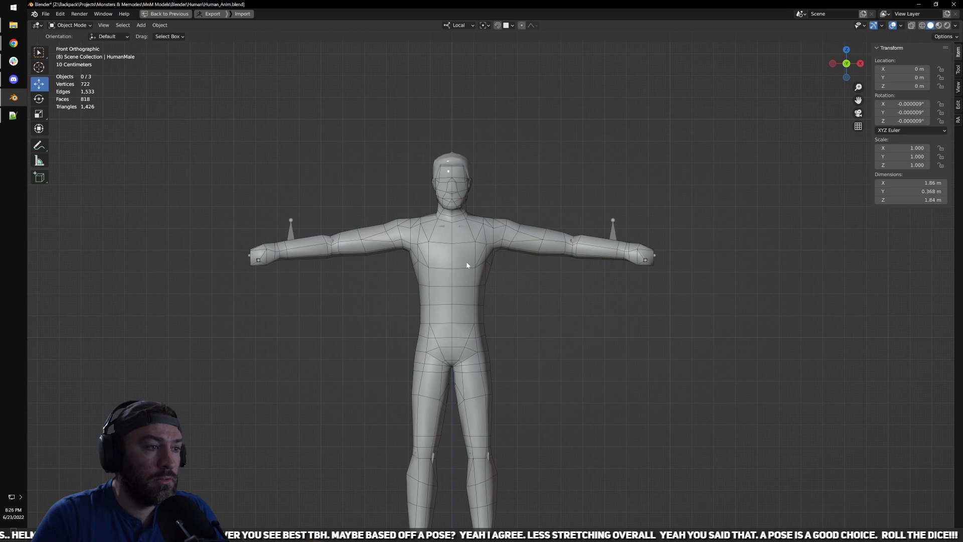
Step: Annotate a curved, layered shoulder piece in yellow over the character's left shoulder in an angled perspective view
middle_drag(493, 266, 461, 178)
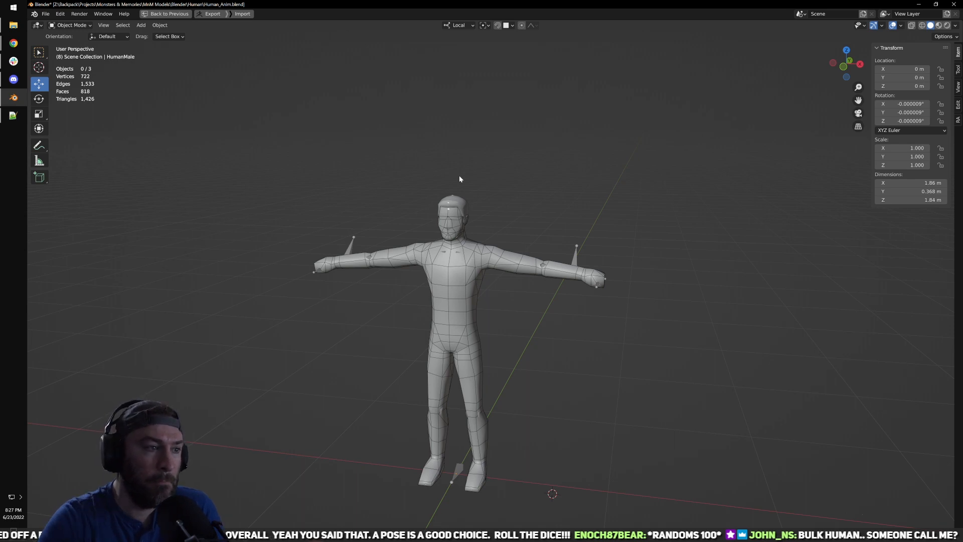
drag(476, 234, 493, 237)
click(321, 130)
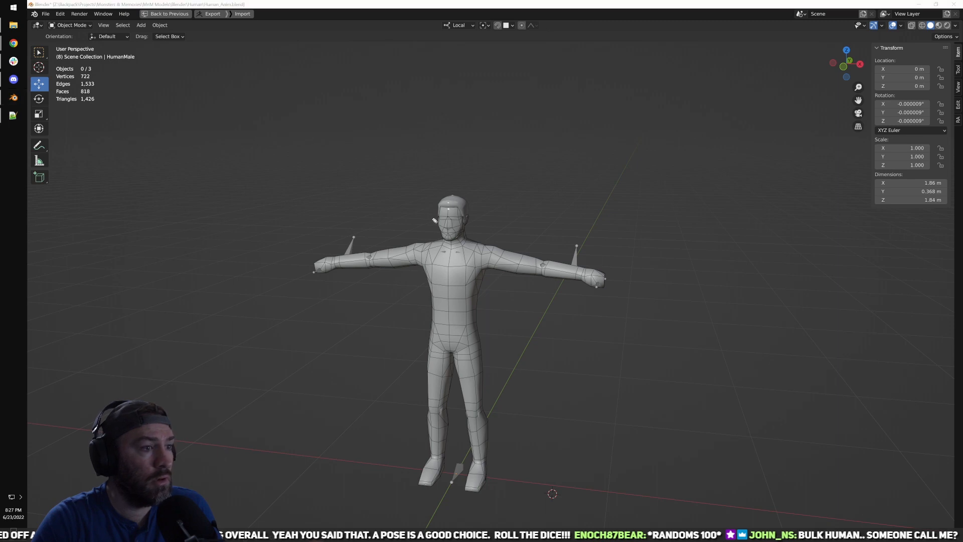
drag(466, 253, 503, 240)
mouse_move(459, 270)
mouse_down()
mouse_move(505, 248)
mouse_move(467, 268)
mouse_move(480, 270)
mouse_up()
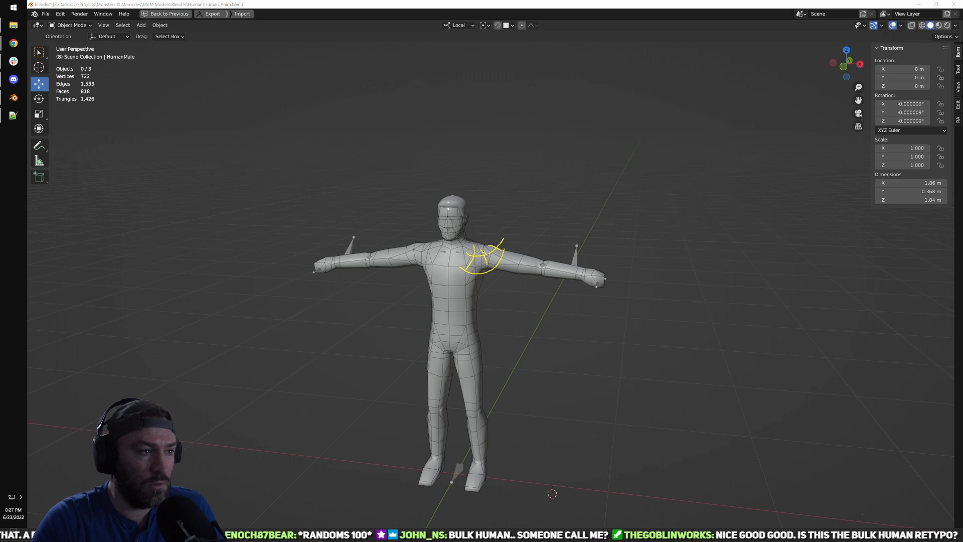
drag(475, 244, 496, 246)
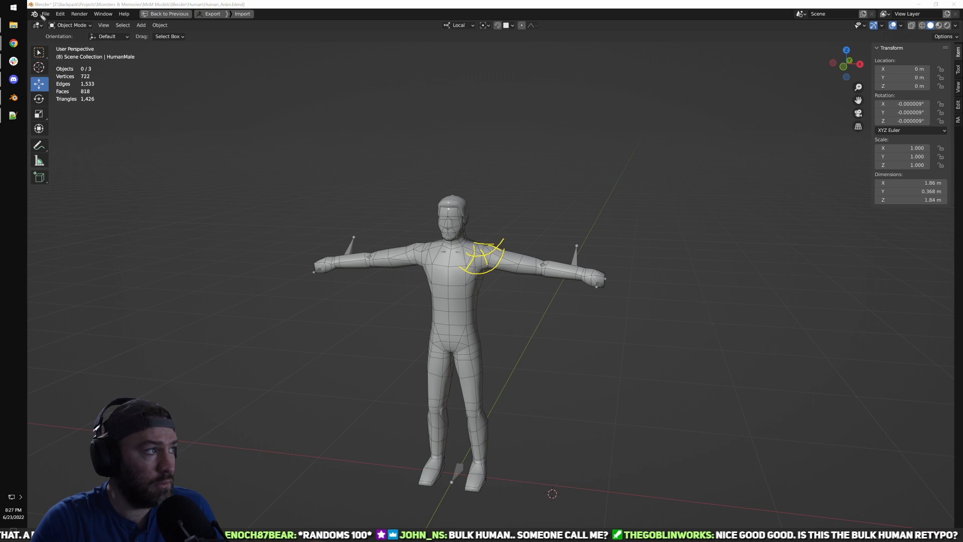
click(209, 151)
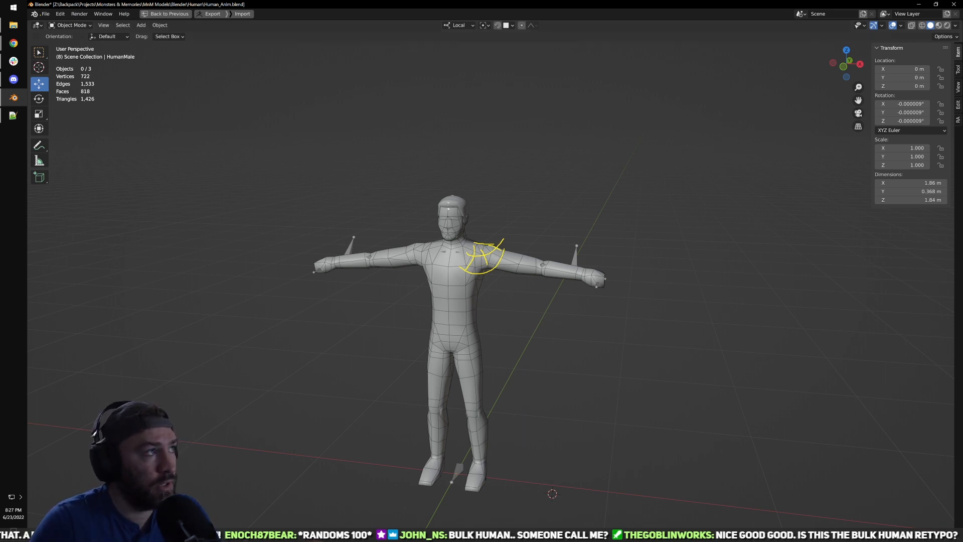
scroll(491, 226, up, 3)
scroll(509, 262, down, 1)
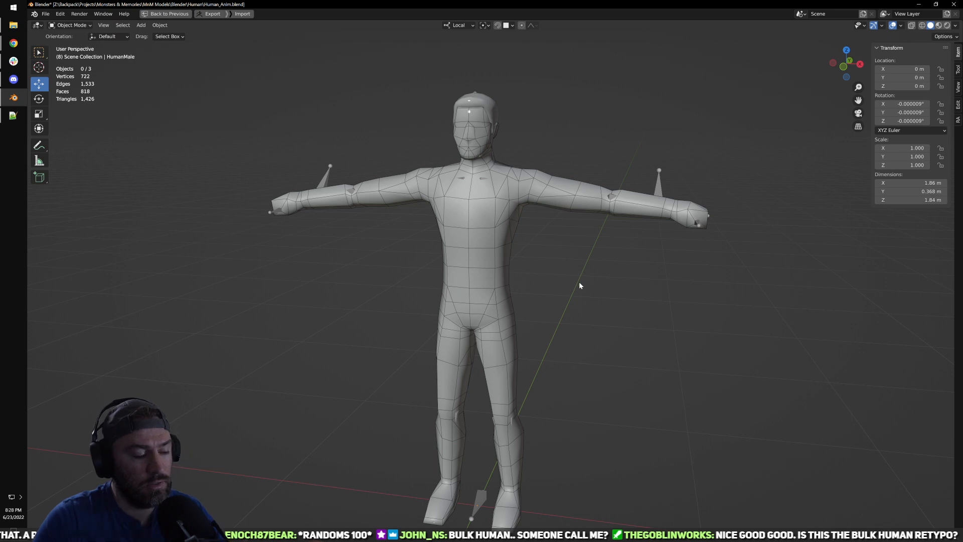
middle_drag(570, 260, 580, 205)
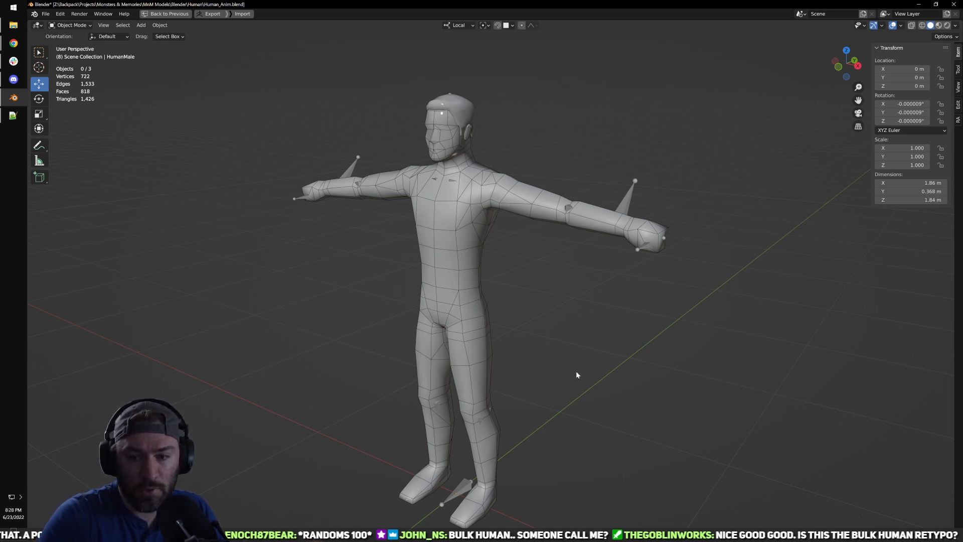
Step: Open the recent file Human_Anim6.blend without saving the changes to Human_Anim.blend
click(45, 14)
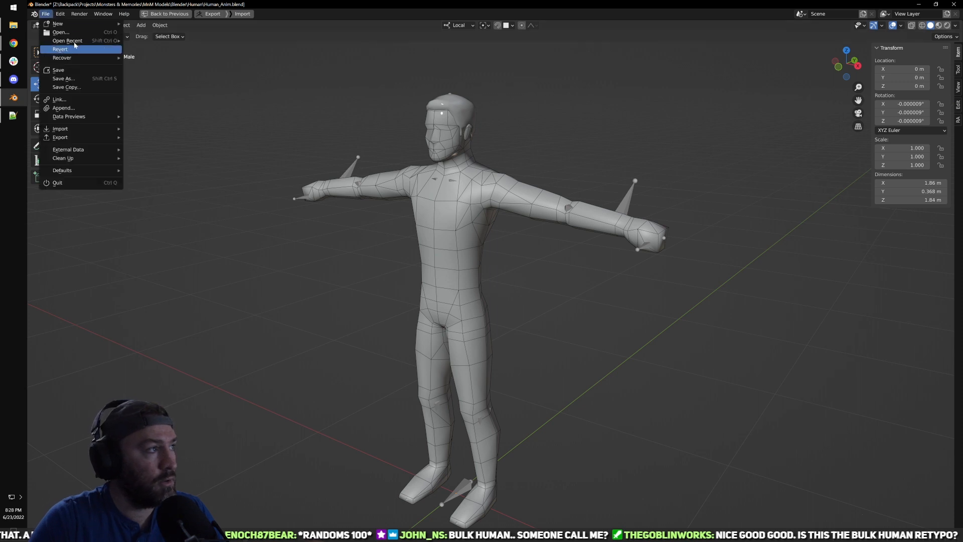
mouse_move(78, 41)
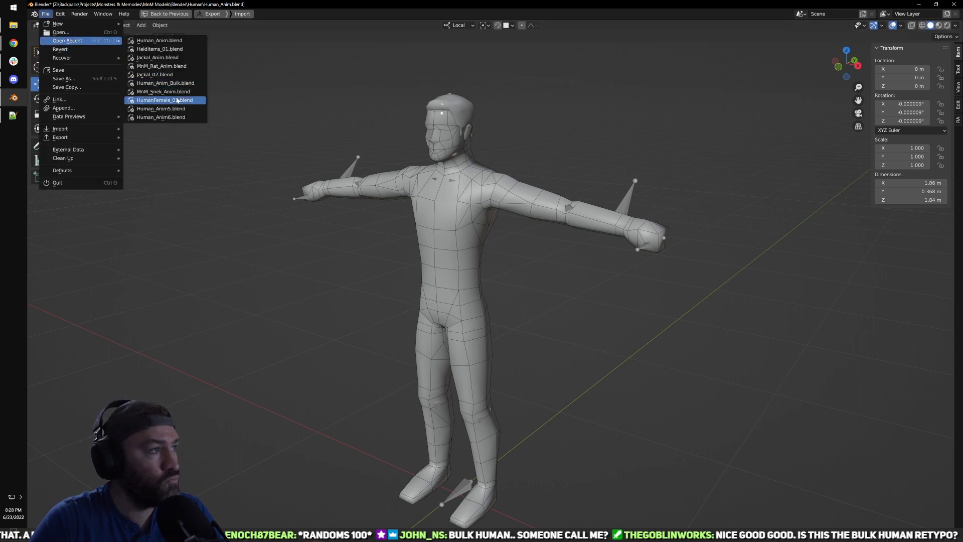
click(190, 118)
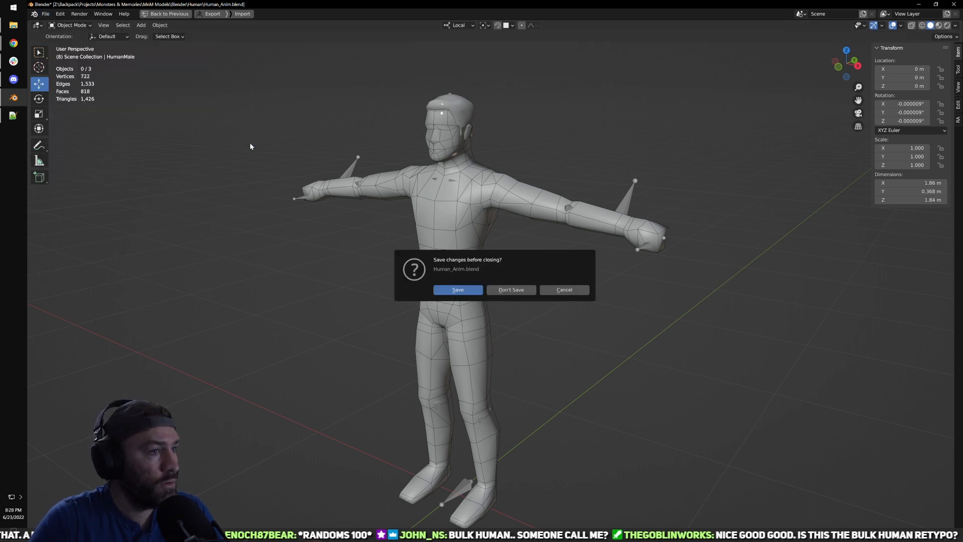
click(512, 290)
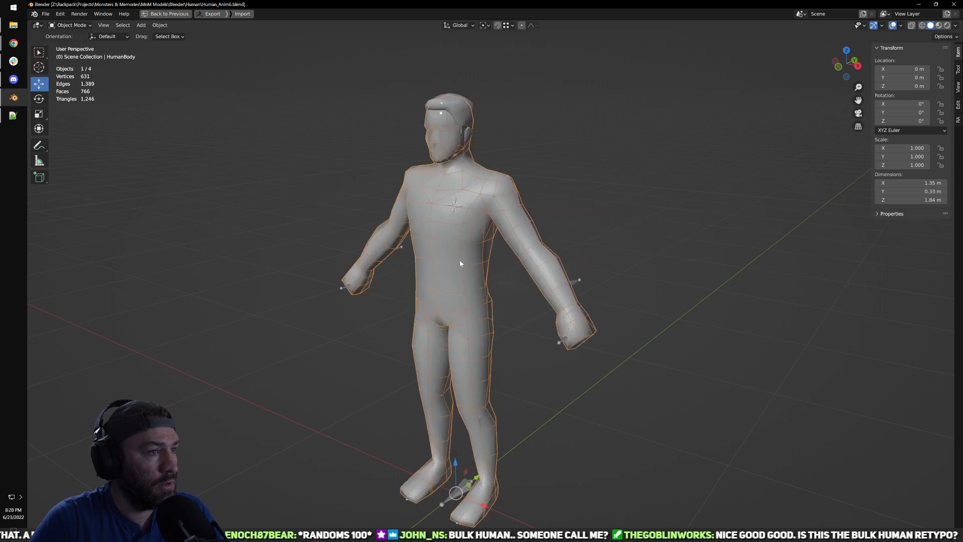
Step: Deselect the body, circle its left armpit in yellow and annotate lines running from the chest around the upper arm
scroll(624, 217, up, 8)
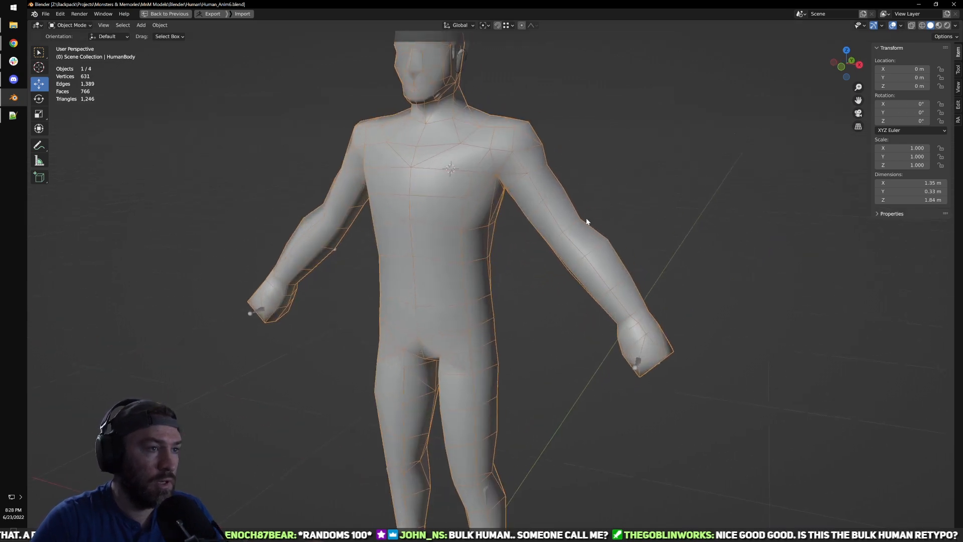
click(577, 228)
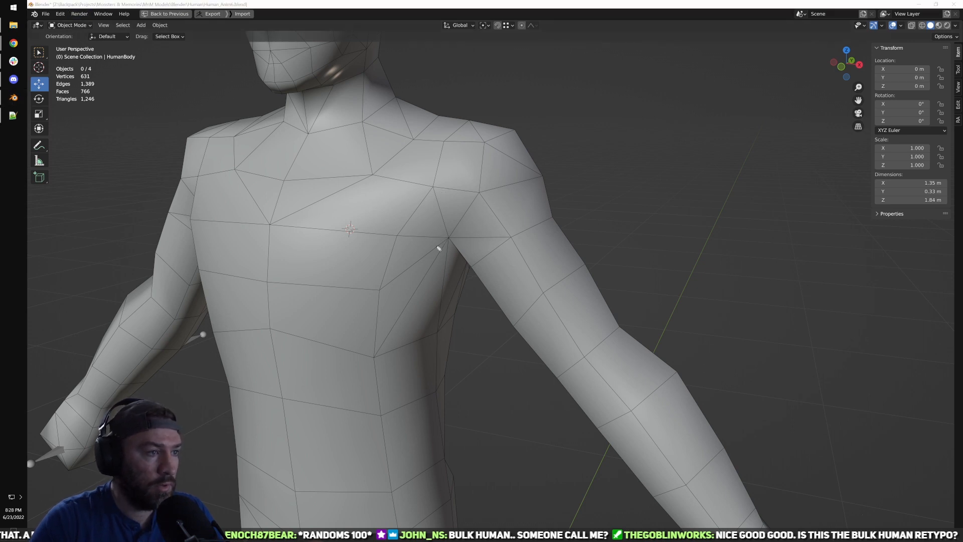
drag(437, 283, 433, 213)
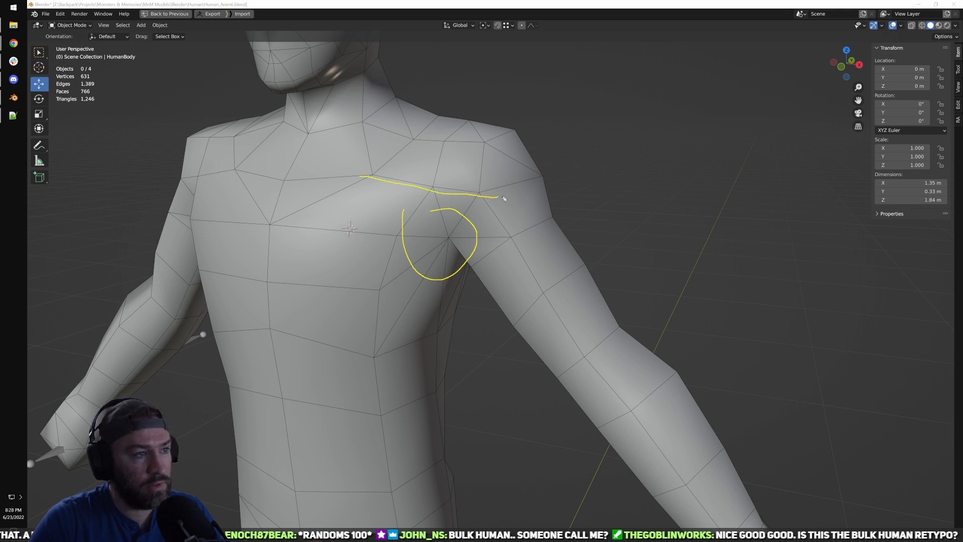
drag(337, 230, 478, 242)
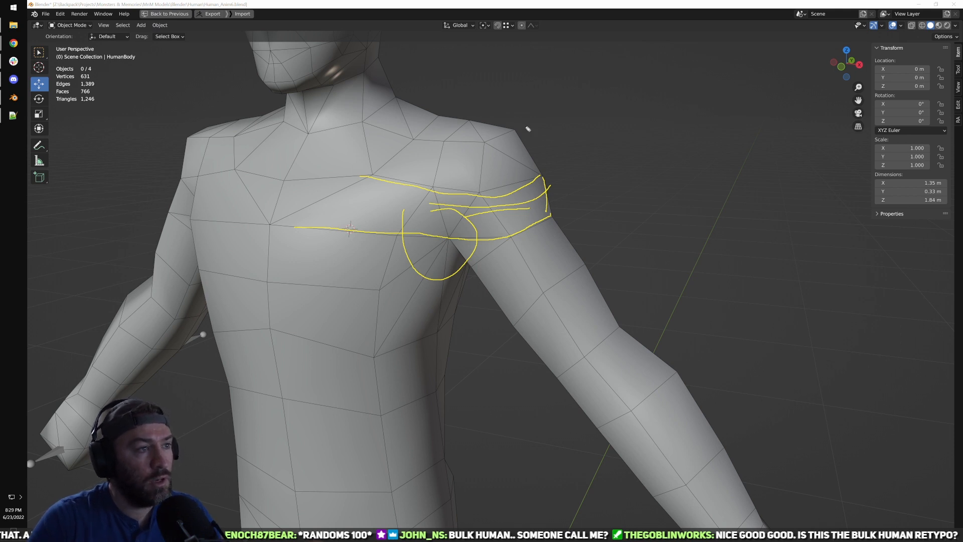
Step: Annotate yellow curves over the left shoulder cap and down the outer upper arm, and clear the annotation
drag(479, 109, 536, 191)
mouse_move(512, 125)
mouse_down()
mouse_move(534, 153)
mouse_move(553, 216)
mouse_up()
drag(538, 143, 548, 209)
drag(586, 254, 619, 329)
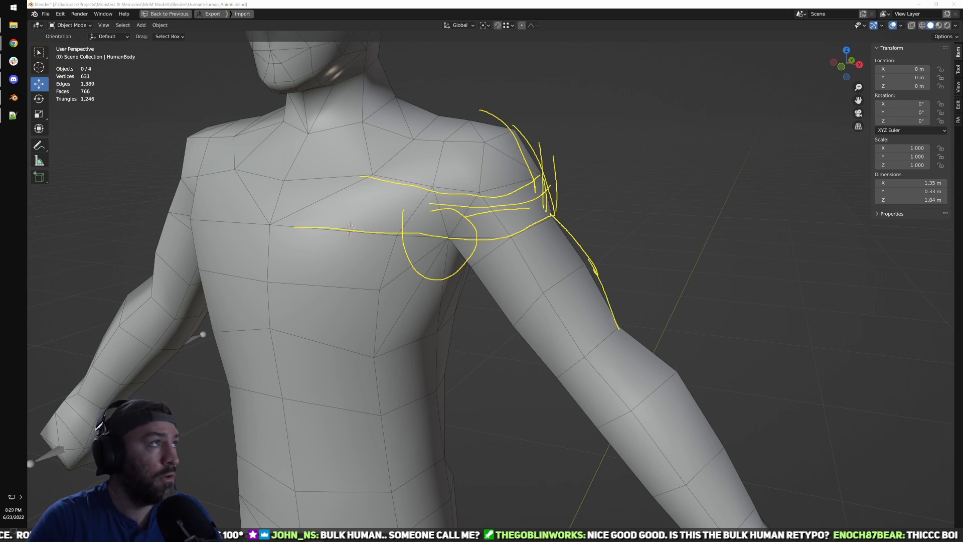
scroll(437, 287, down, 5)
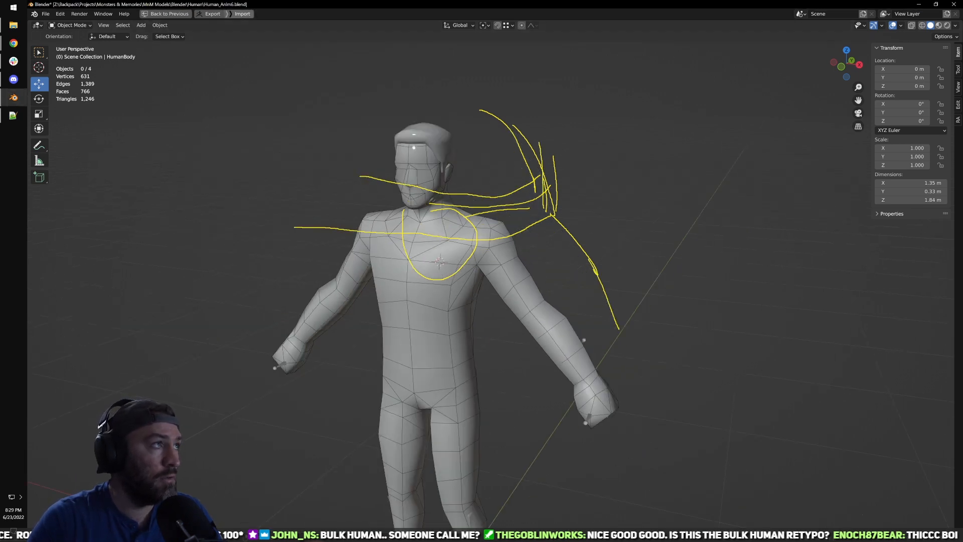
key(Escape)
Step: Examine the Human_Anim6 body mesh from several angles, from the torso down to the lower legs and feet
click(461, 339)
click(539, 454)
shift+middle_drag(539, 453, 543, 260)
middle_drag(582, 359, 558, 328)
shift+middle_drag(516, 240, 501, 293)
scroll(422, 163, up, 3)
middle_drag(454, 239, 465, 186)
middle_drag(444, 302, 487, 304)
scroll(486, 304, up, 3)
scroll(495, 335, down, 2)
middle_drag(497, 338, 544, 287)
scroll(490, 337, down, 3)
scroll(541, 361, up, 2)
middle_drag(485, 380, 501, 417)
shift+middle_drag(502, 416, 525, 427)
shift+middle_drag(525, 427, 561, 310)
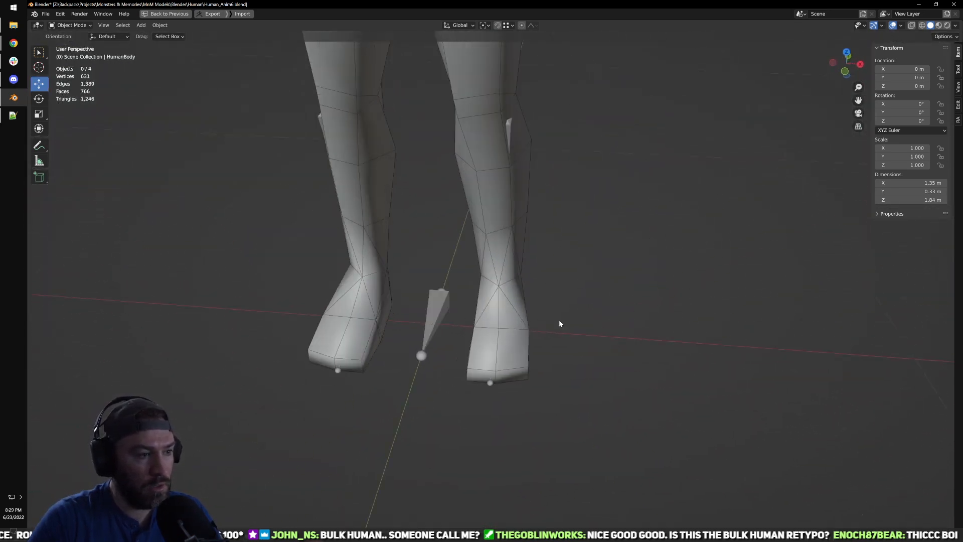
scroll(561, 310, up, 2)
middle_drag(501, 421, 473, 453)
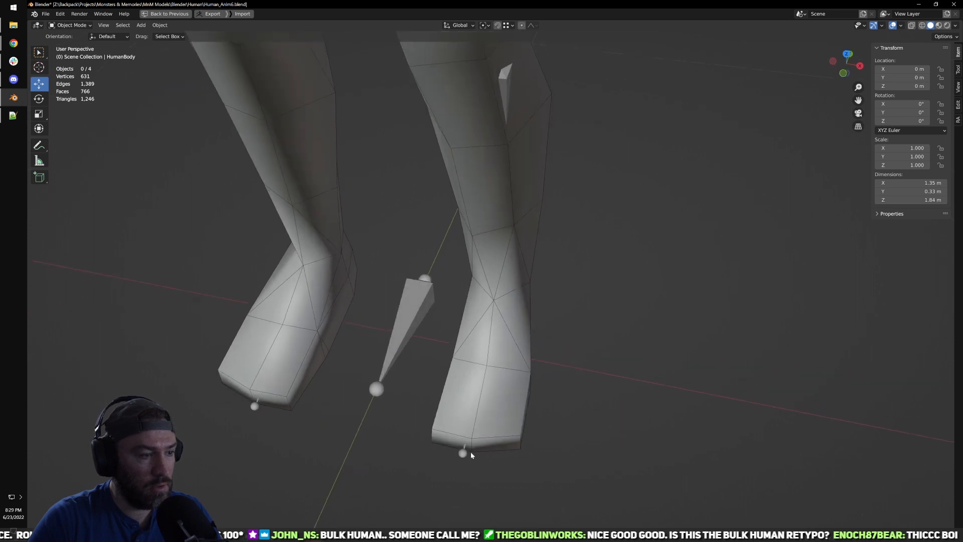
Step: Show the human in material preview and examine the textured feet, trousers, armour and face
middle_drag(497, 387, 701, 151)
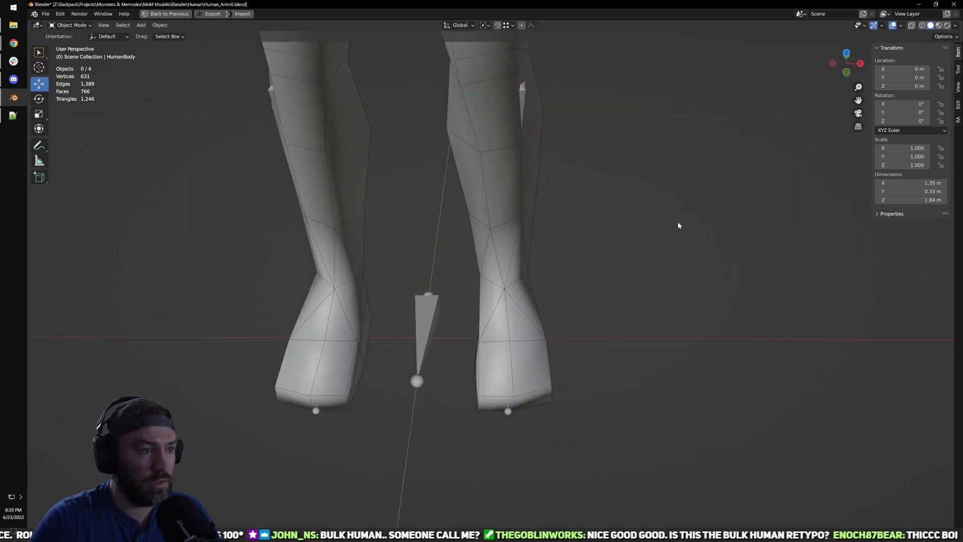
key(z)
scroll(633, 224, down, 1)
scroll(592, 281, down, 5)
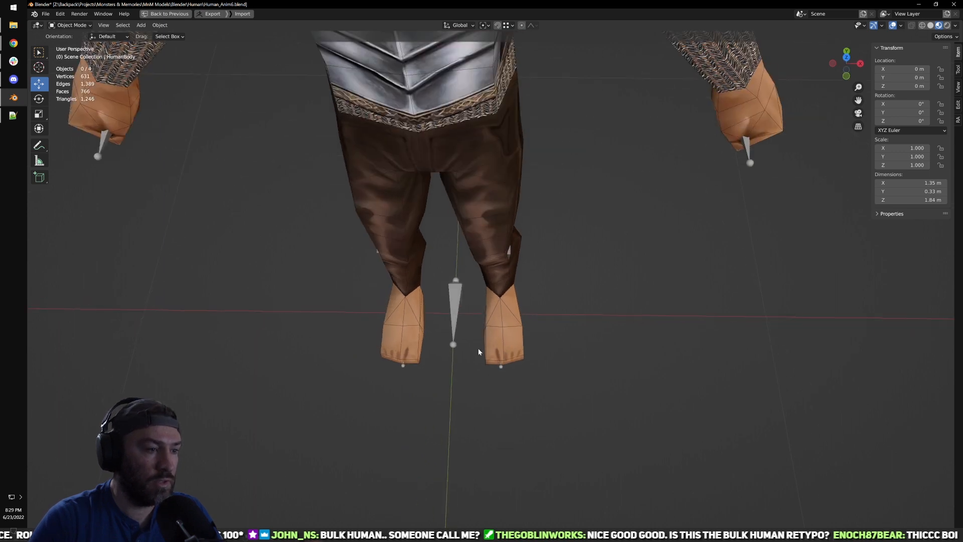
middle_drag(482, 346, 529, 365)
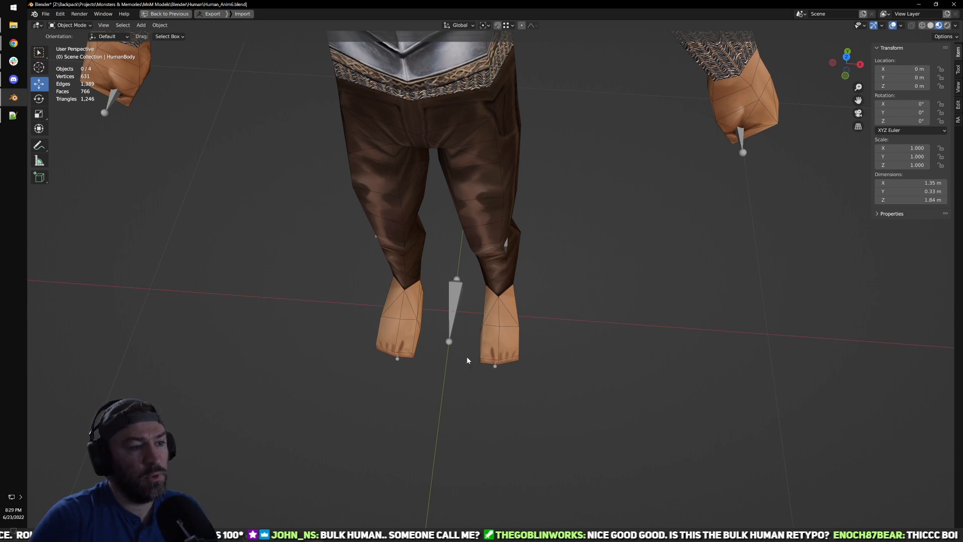
mouse_move(512, 297)
middle_down()
mouse_move(526, 318)
mouse_move(507, 281)
mouse_move(522, 289)
middle_up()
scroll(522, 291, down, 3)
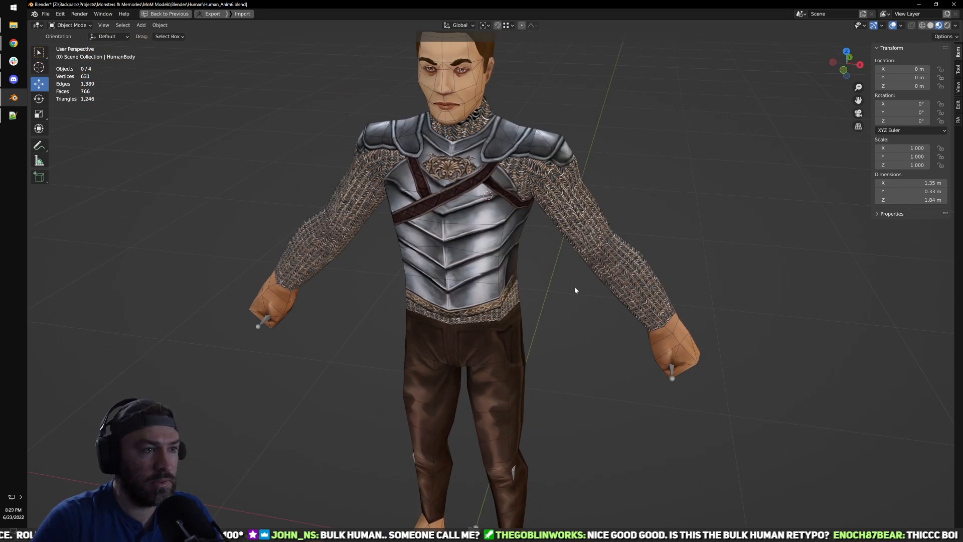
scroll(575, 290, up, 2)
scroll(569, 273, down, 5)
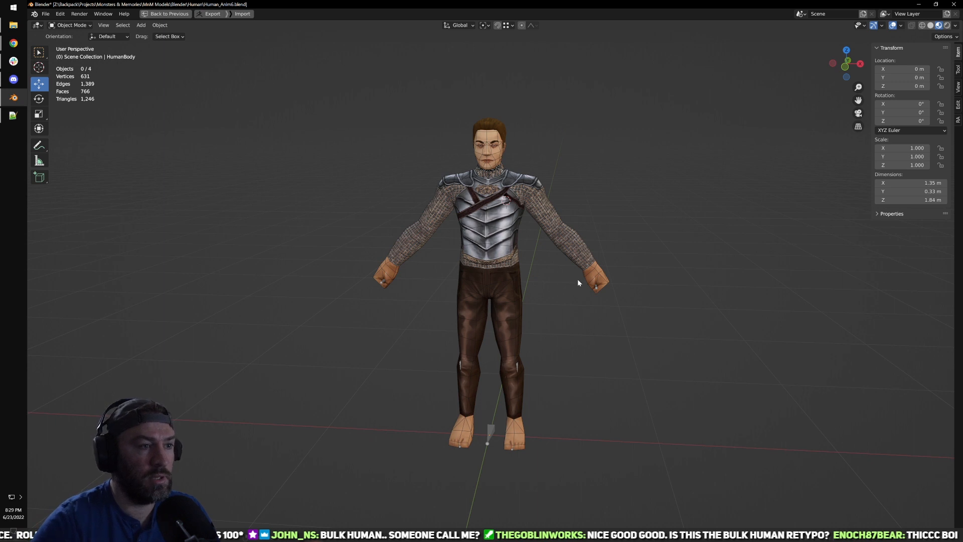
scroll(577, 279, up, 2)
middle_drag(564, 182, 408, 229)
scroll(513, 247, up, 4)
scroll(513, 248, down, 5)
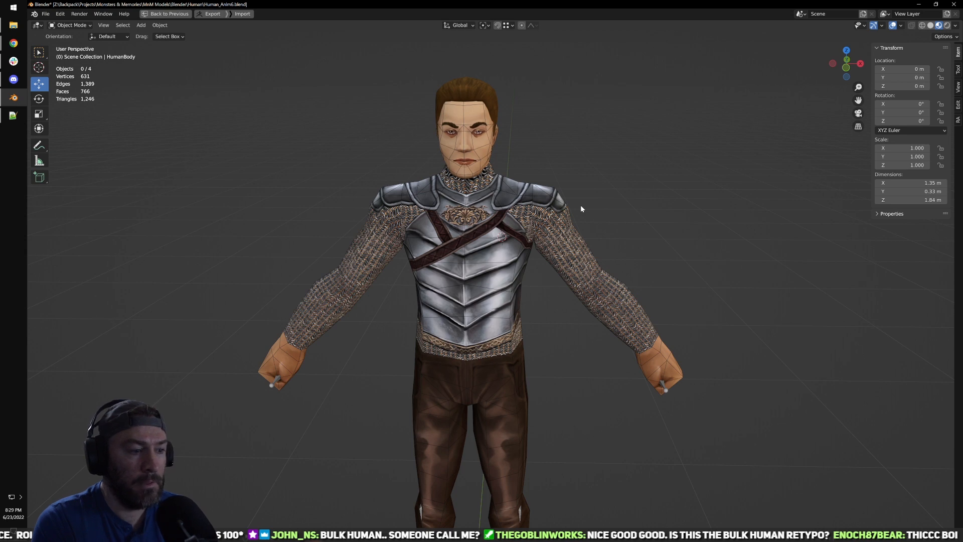
middle_drag(603, 208, 494, 405)
Step: Select the HumanMale armature and check its assigned action in the Action Editor
click(435, 451)
scroll(550, 353, up, 4)
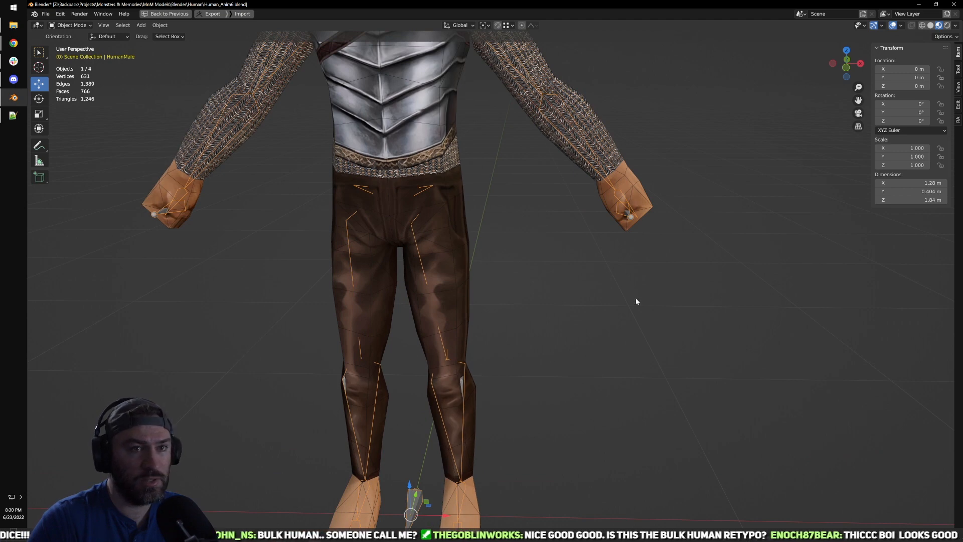
key(ctrl+space)
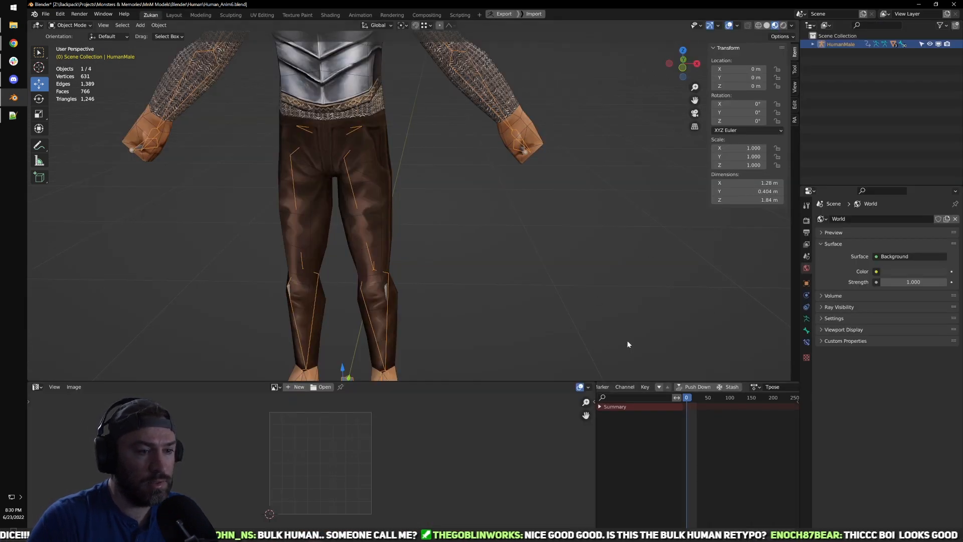
shift+middle_drag(653, 351, 721, 364)
scroll(714, 388, down, 7)
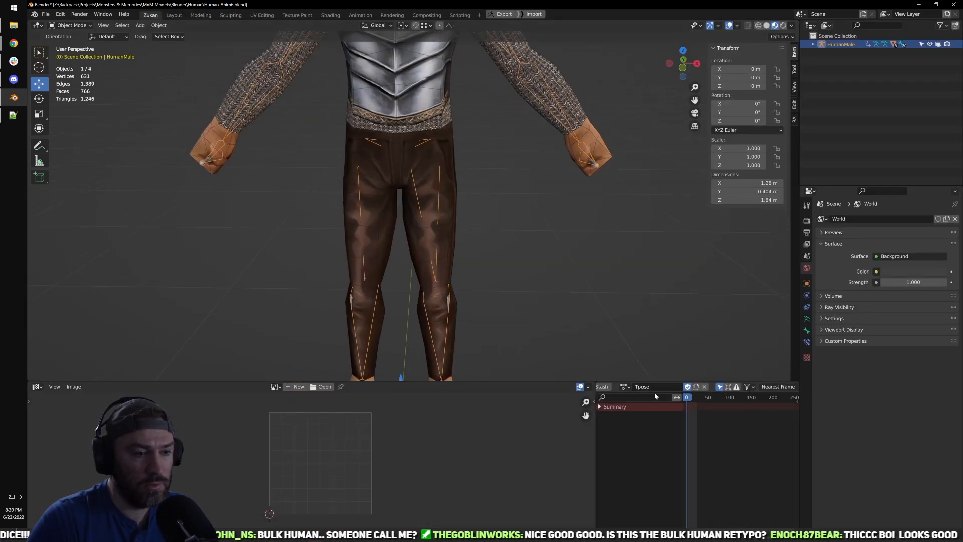
scroll(576, 268, up, 2)
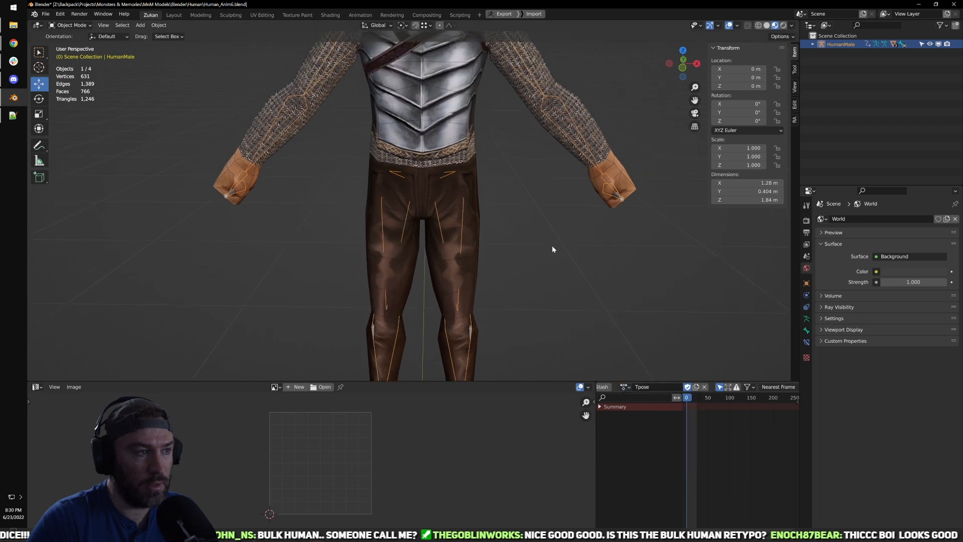
Step: Deselect the armature and examine the armoured human full-length from the front and side
key(ctrl+space)
click(688, 317)
key(Home)
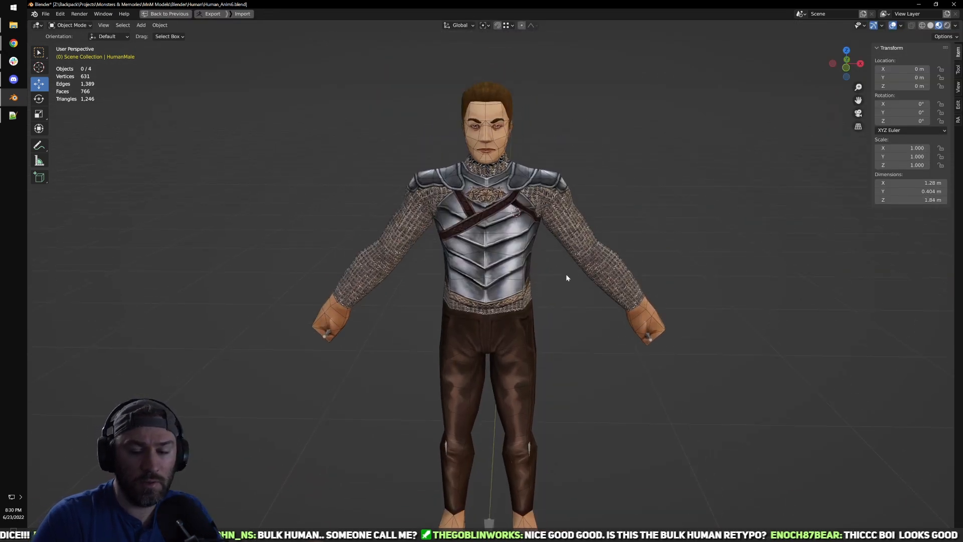
middle_drag(564, 256, 583, 219)
middle_drag(540, 351, 526, 211)
shift+middle_drag(560, 169, 546, 262)
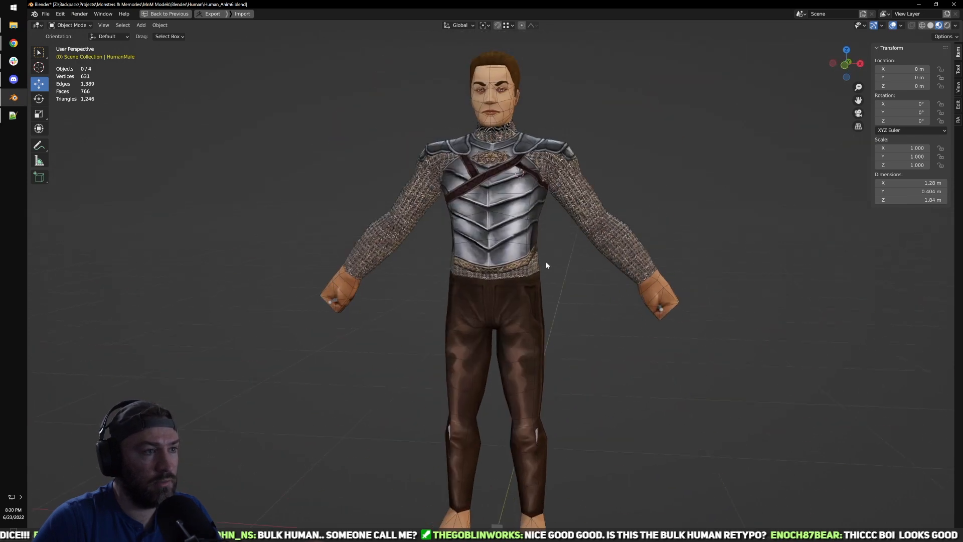
middle_drag(571, 228, 544, 248)
middle_drag(487, 231, 163, 125)
scroll(636, 257, down, 4)
Step: Open the recent file HeldItems_01.blend without saving the current file, and deselect the spell book
click(45, 13)
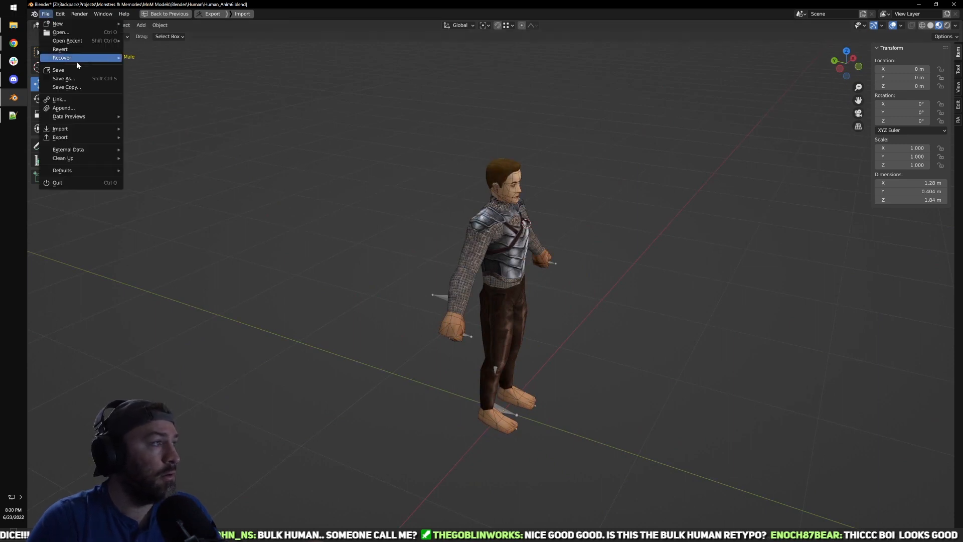
mouse_move(78, 44)
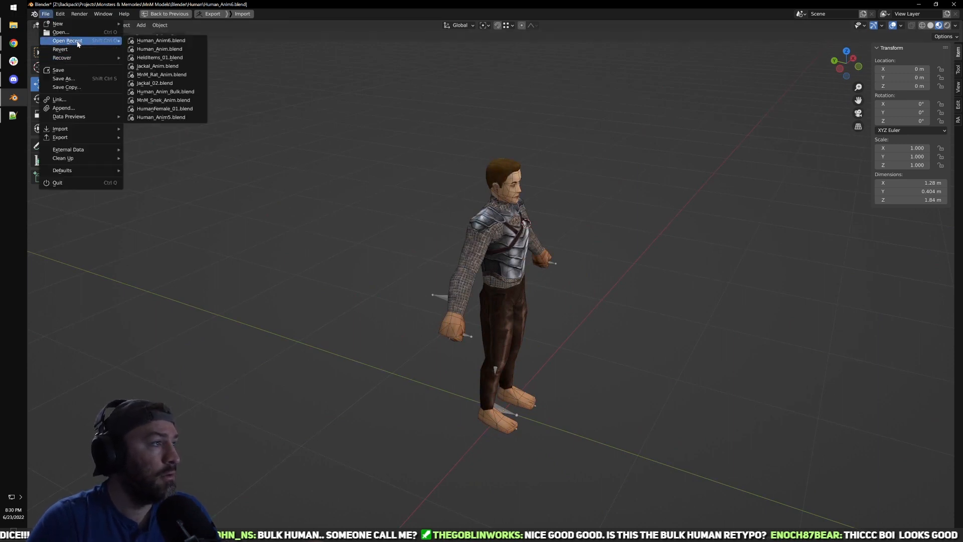
click(194, 58)
click(517, 290)
middle_drag(651, 297, 561, 329)
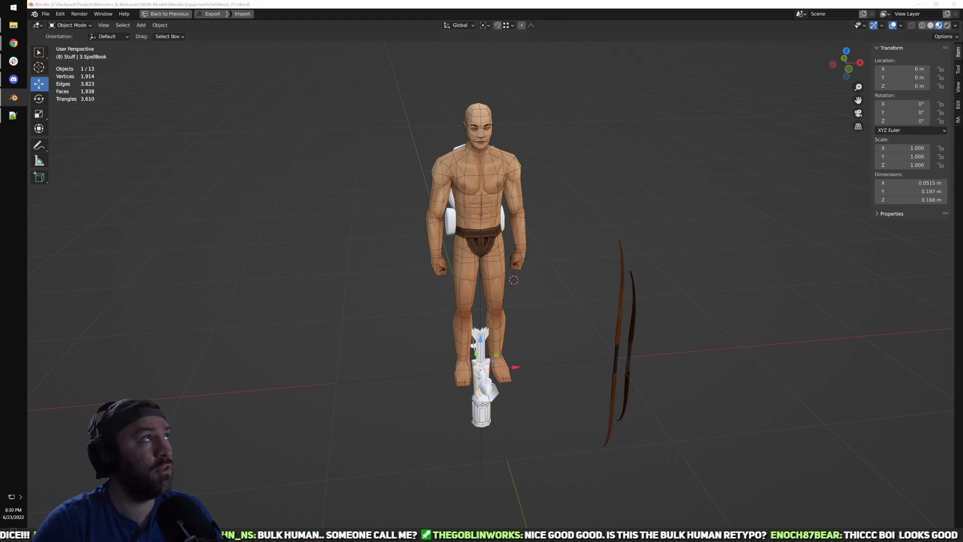
click(693, 142)
shift+middle_drag(657, 189, 655, 164)
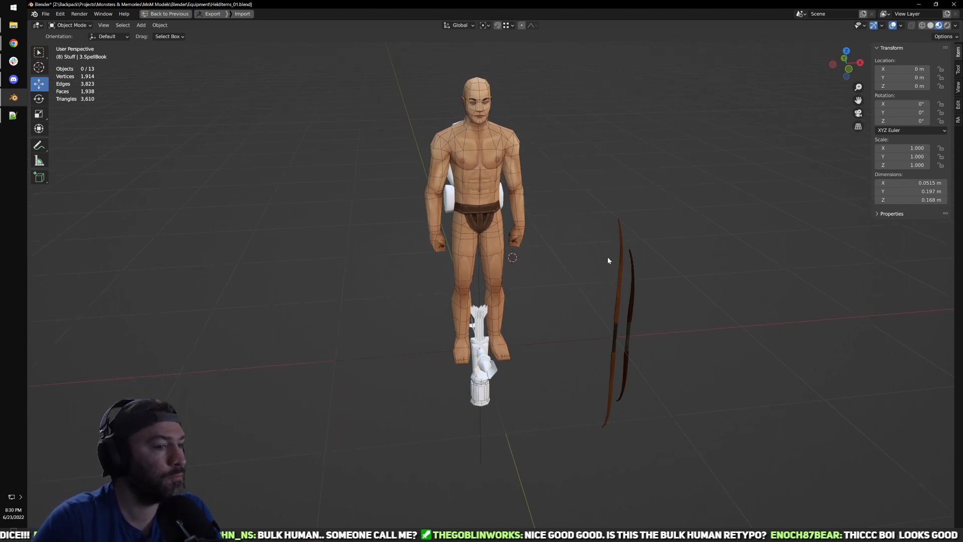
Step: Select the checker-textured spell book among the held items at the human's feet and frame it closely
shift+middle_drag(609, 258, 595, 246)
scroll(438, 321, up, 3)
middle_drag(438, 323, 525, 375)
scroll(460, 393, up, 3)
middle_drag(460, 393, 497, 362)
click(486, 355)
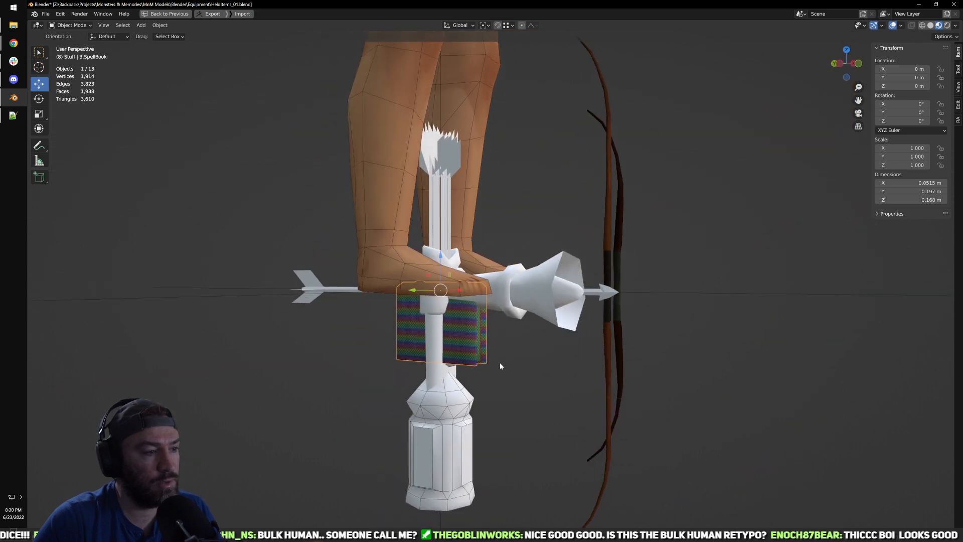
key(KP_Decimal)
middle_drag(642, 361, 619, 329)
Step: Restore the multi-editor layout and change the Action Editor area into a Shader Editor
key(ctrl+space)
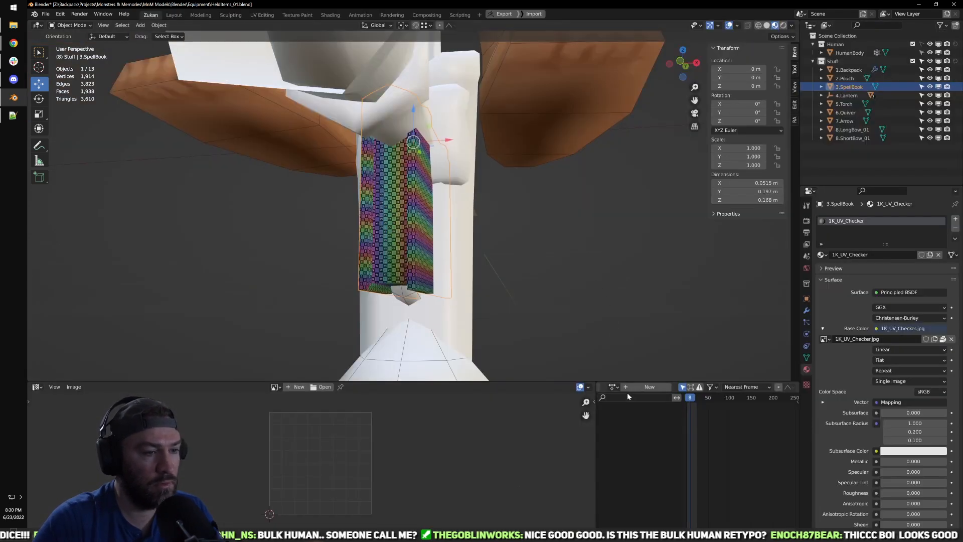
click(613, 386)
scroll(613, 389, up, 10)
click(606, 387)
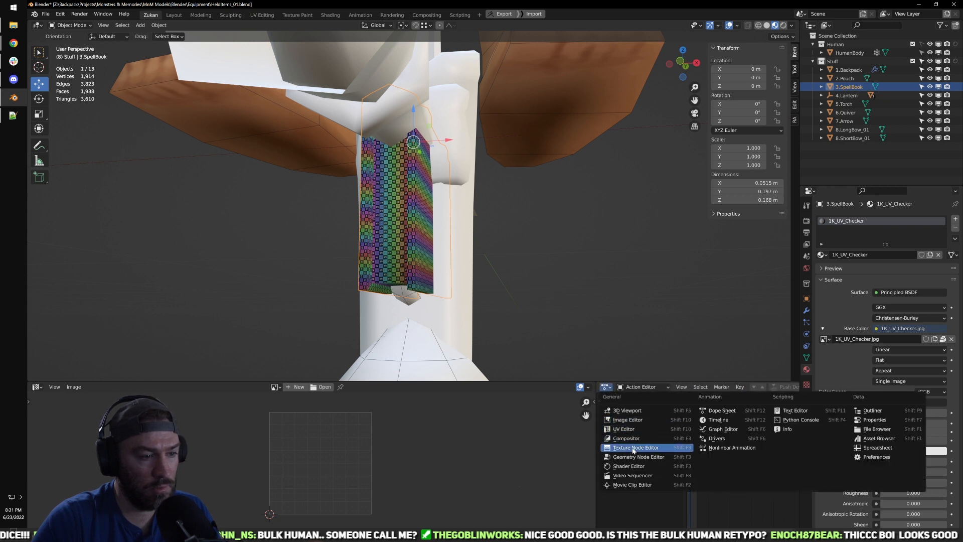
click(630, 466)
Step: Isolate the torch in local view and assign it the existing 1K_UV_Checker material
shift+middle_drag(545, 186, 561, 230)
middle_drag(568, 186, 469, 222)
click(466, 221)
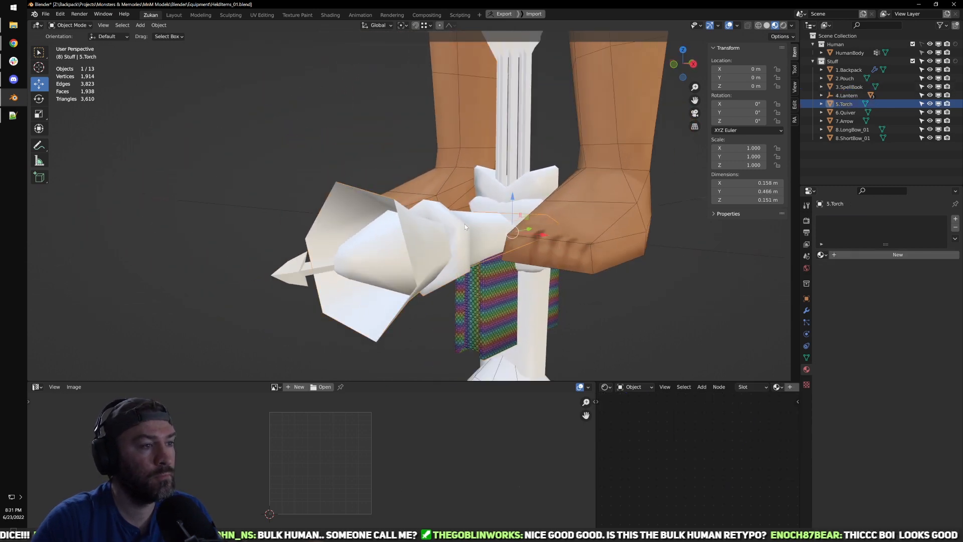
key(KP_Divide)
click(821, 254)
click(853, 274)
scroll(546, 246, up, 4)
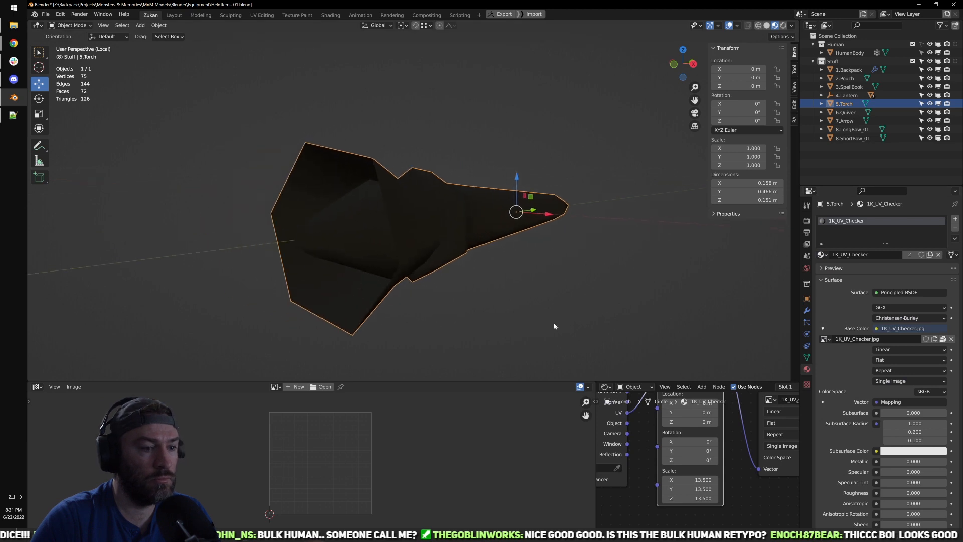
Step: Edit the torch's mesh in edge selection mode and select edge lines along its handle
key(Tab)
middle_drag(548, 247, 512, 262)
key(ctrl+Tab)
click(518, 221)
click(509, 215)
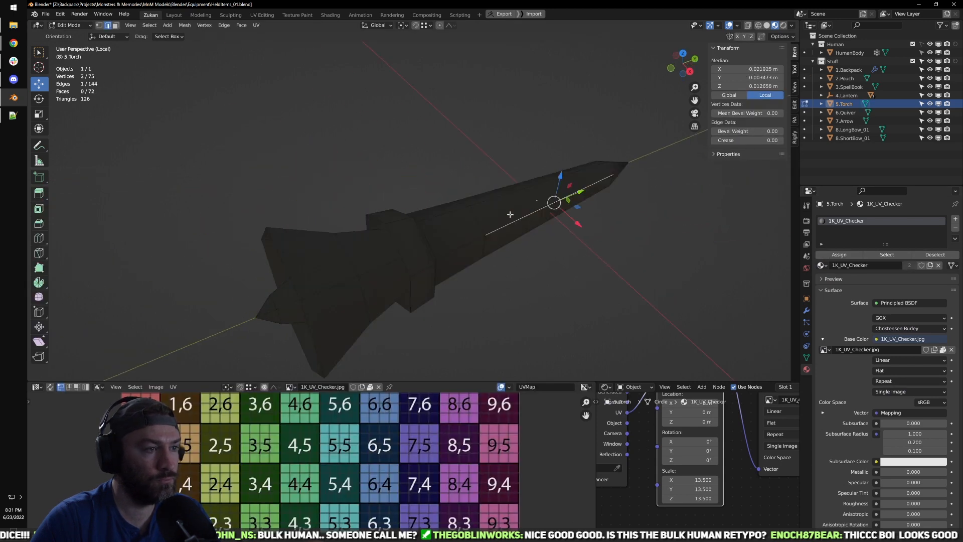
key(ctrl+Tab)
click(485, 204)
alt+click(491, 205)
middle_drag(491, 205, 492, 239)
alt+shift+click(461, 223)
Step: Select the whole torch mesh and project its UVs from the right orthographic view
key(a)
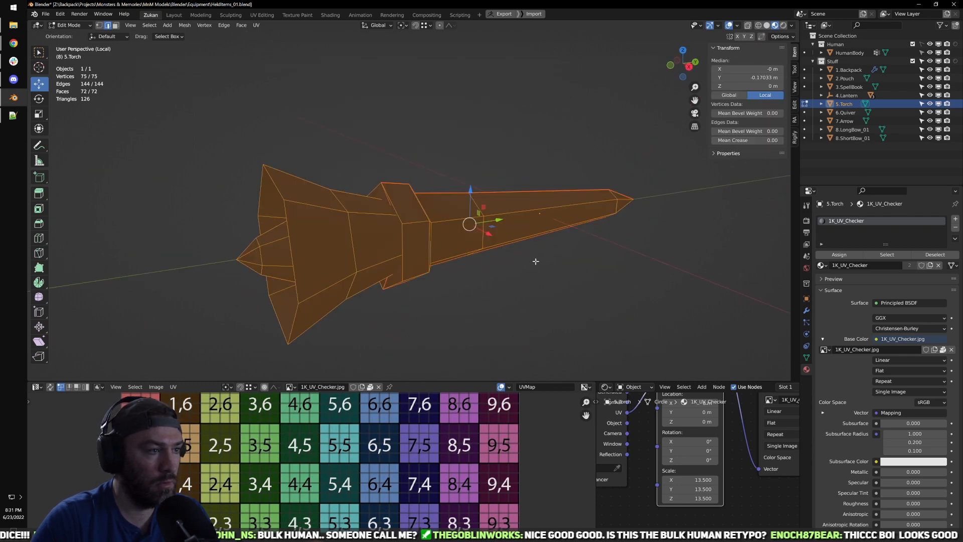
key(KP_3)
key(u)
click(532, 284)
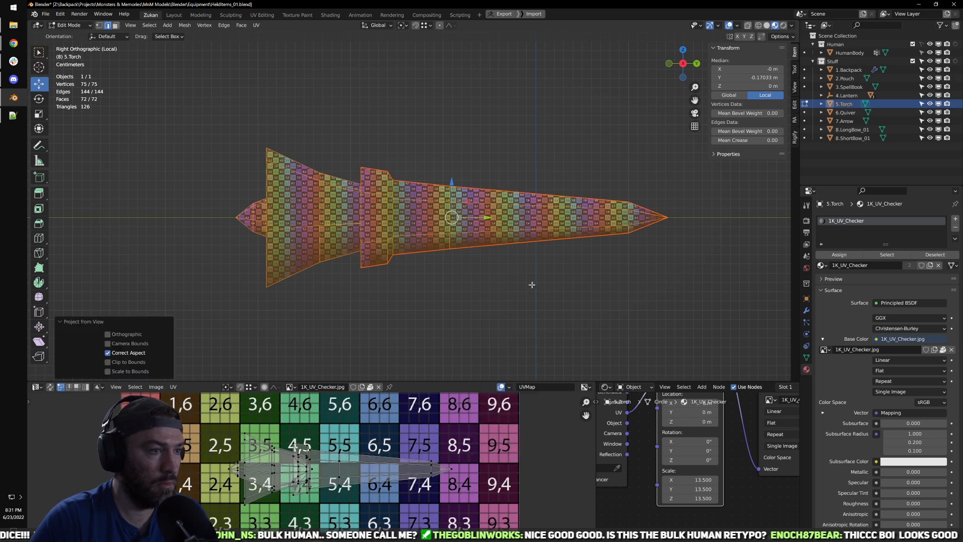
scroll(422, 475, up, 1)
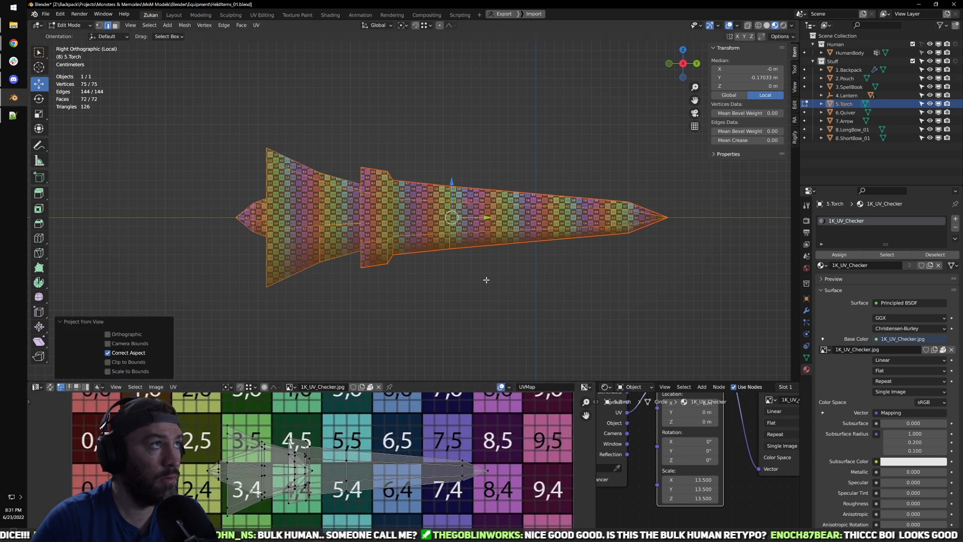
Step: Select the ring of six faces on the torch's flared head in face mode and unwrap it
middle_drag(486, 280, 541, 270)
key(ctrl+Tab)
click(556, 264)
middle_drag(479, 263, 518, 264)
key(alt+a)
alt+click(525, 252)
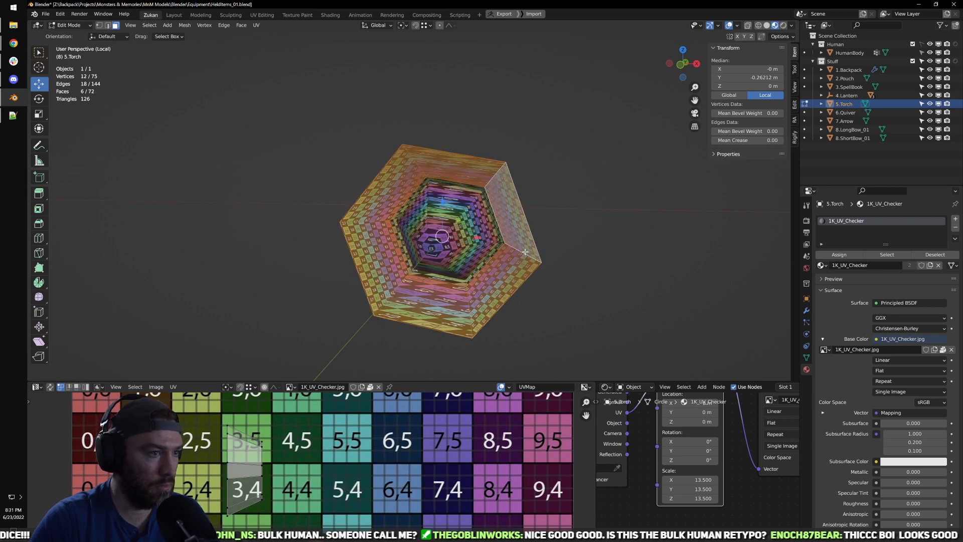
key(u)
click(575, 268)
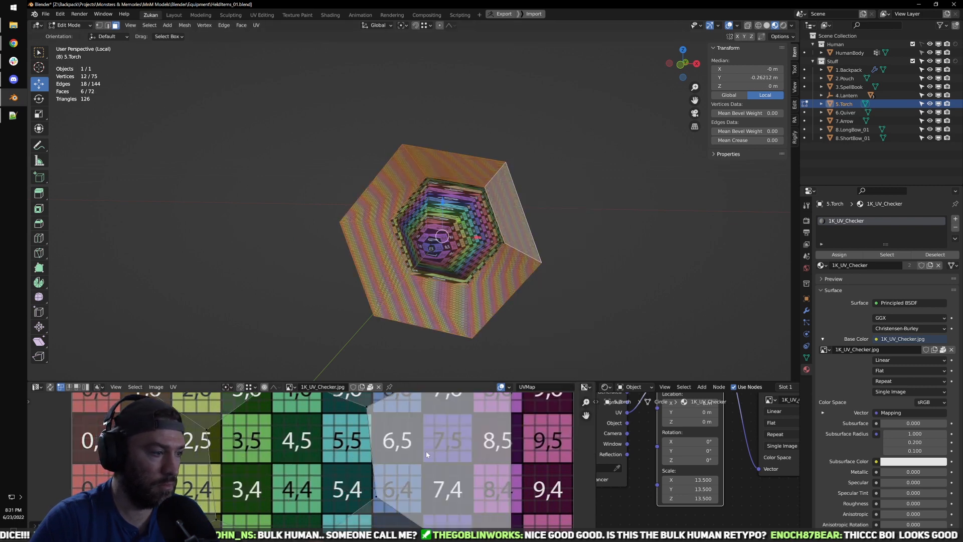
scroll(426, 450, up, 1)
Step: Select the torch's flared head as linked geometry delimited by seams, in edge selection mode
middle_drag(485, 263, 501, 228)
key(ctrl+Tab)
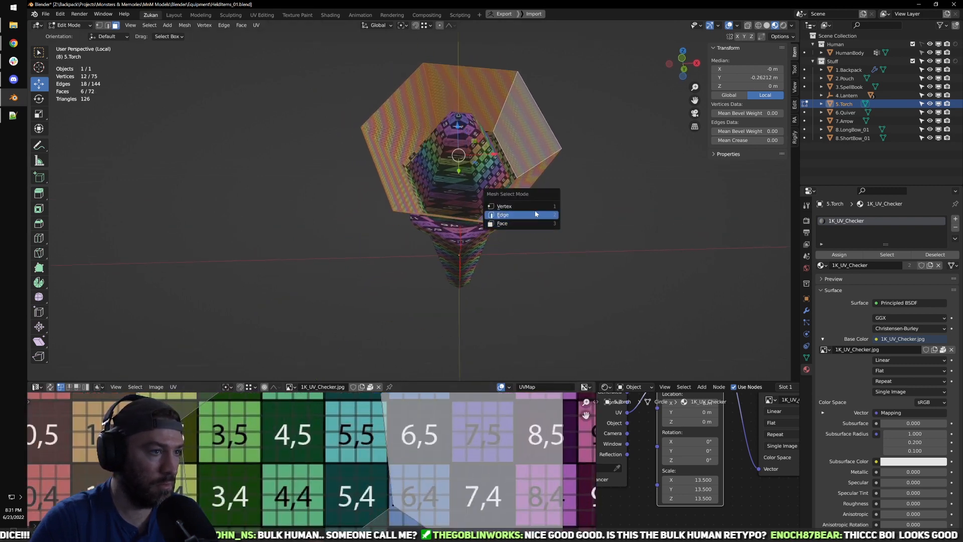
click(536, 214)
scroll(448, 431, down, 5)
middle_drag(506, 176, 484, 234)
scroll(504, 184, up, 2)
key(a)
click(495, 227)
key(l)
scroll(501, 225, down, 4)
scroll(485, 234, up, 3)
key(KP_1)
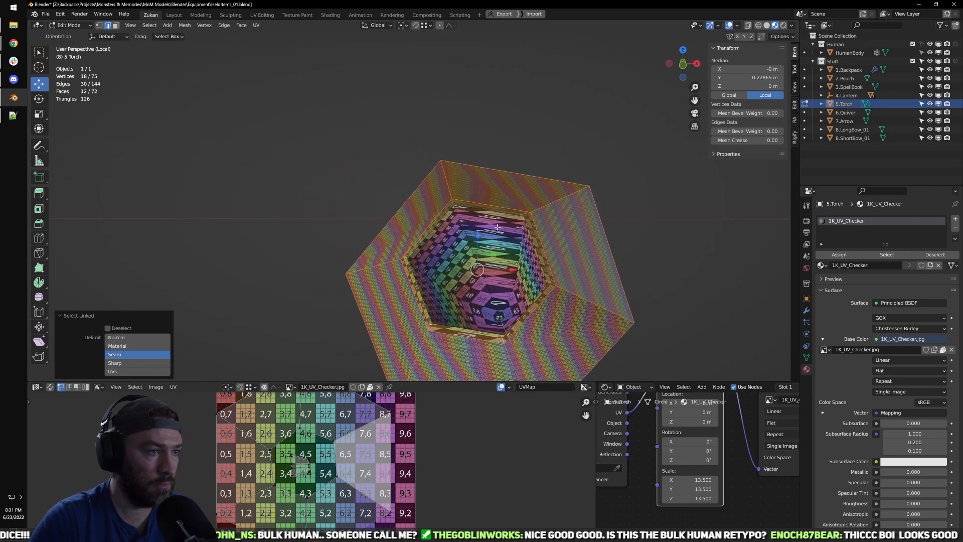
key(r)
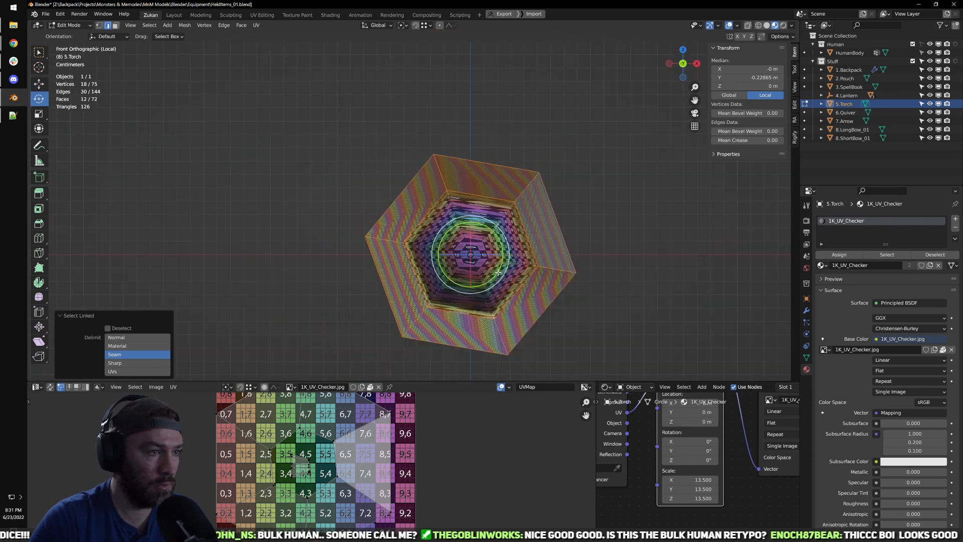
Step: Select the line of two edges running across the torch's flared head
middle_drag(502, 277, 564, 228)
key(ctrl+Tab)
click(432, 235)
alt+click(425, 237)
middle_drag(480, 299, 481, 254)
scroll(509, 275, up, 3)
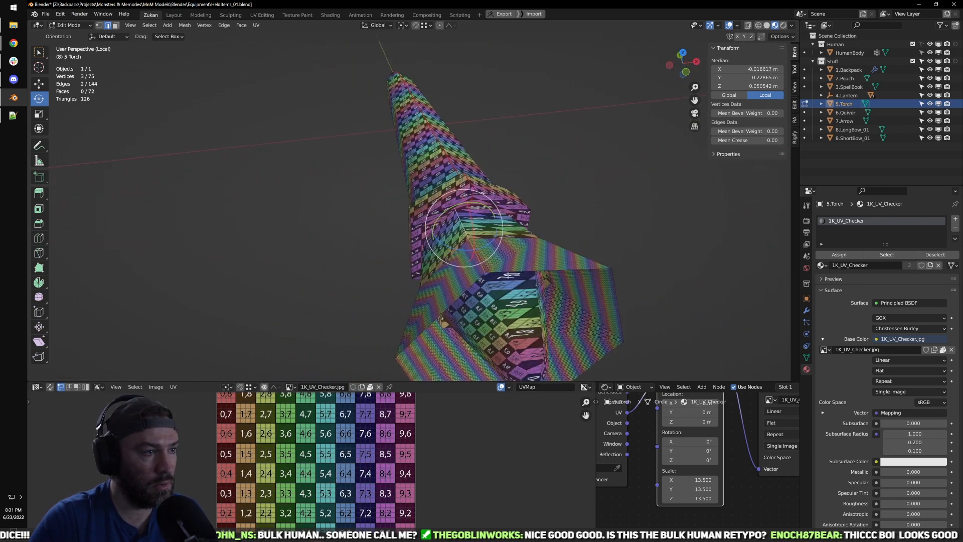
Step: Select all linked faces of the flared head, maximize the UV editor and unwrap them
middle_drag(603, 253, 521, 247)
click(568, 299)
key(ctrl+l)
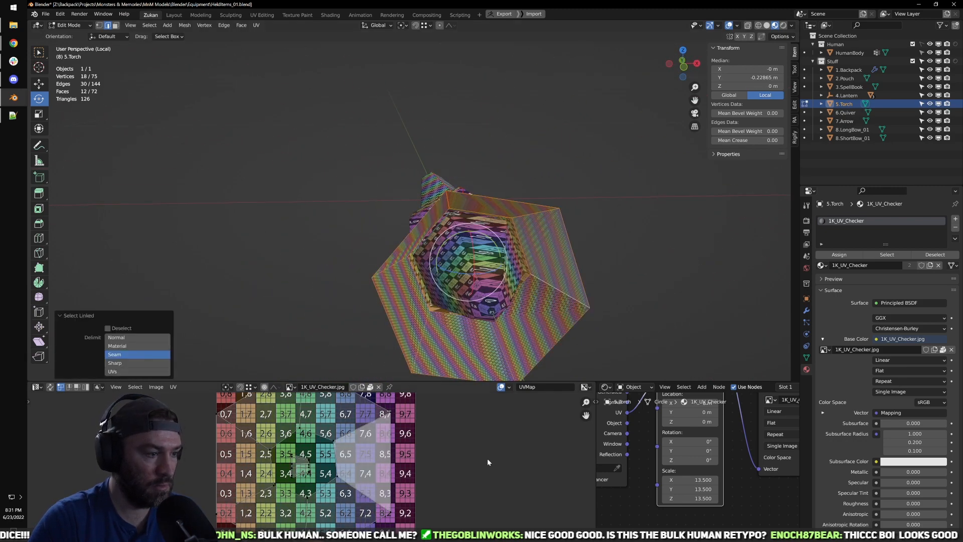
key(ctrl+space)
key(u)
click(491, 385)
Step: Align the outer boundary vertices of the flared head's UV island with Align X
scroll(491, 385, up, 4)
middle_drag(297, 306, 385, 285)
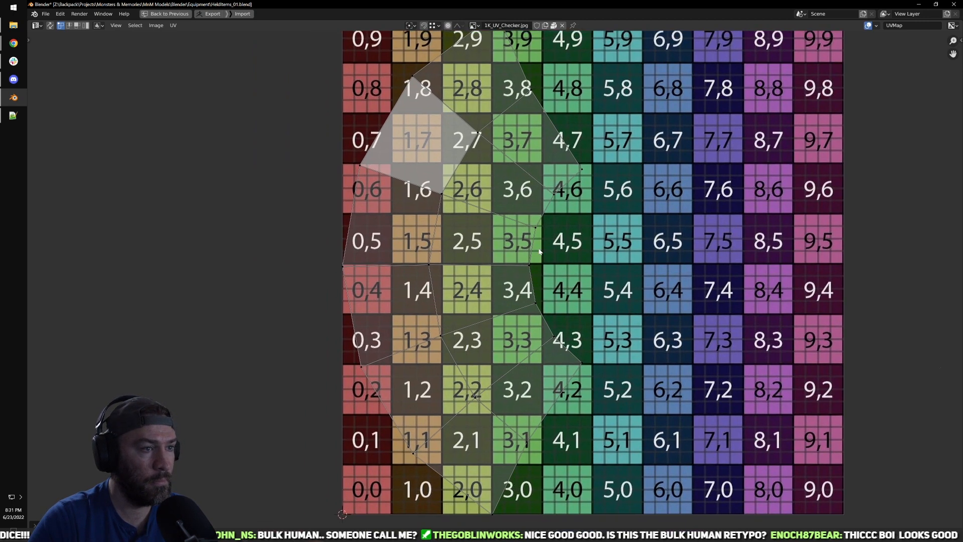
right_click(364, 255)
mouse_move(346, 234)
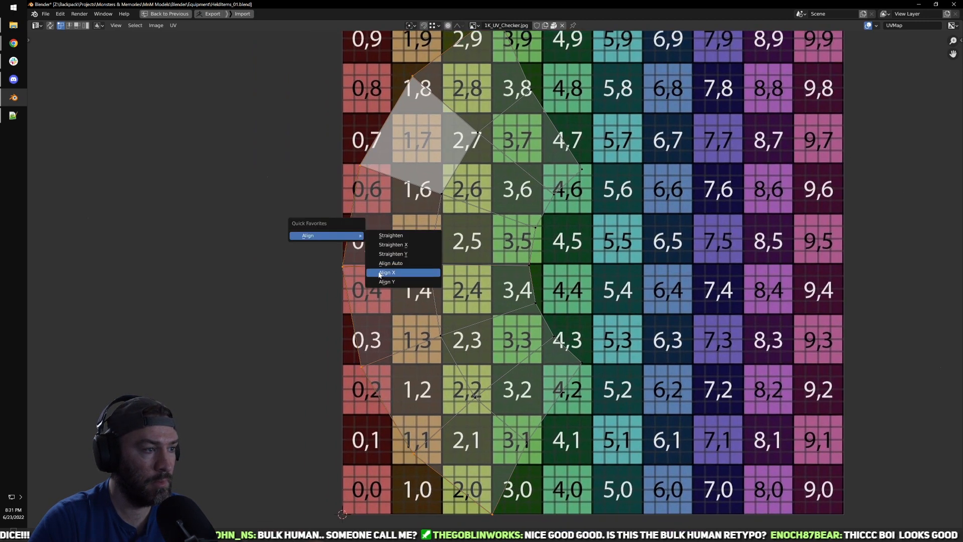
click(390, 273)
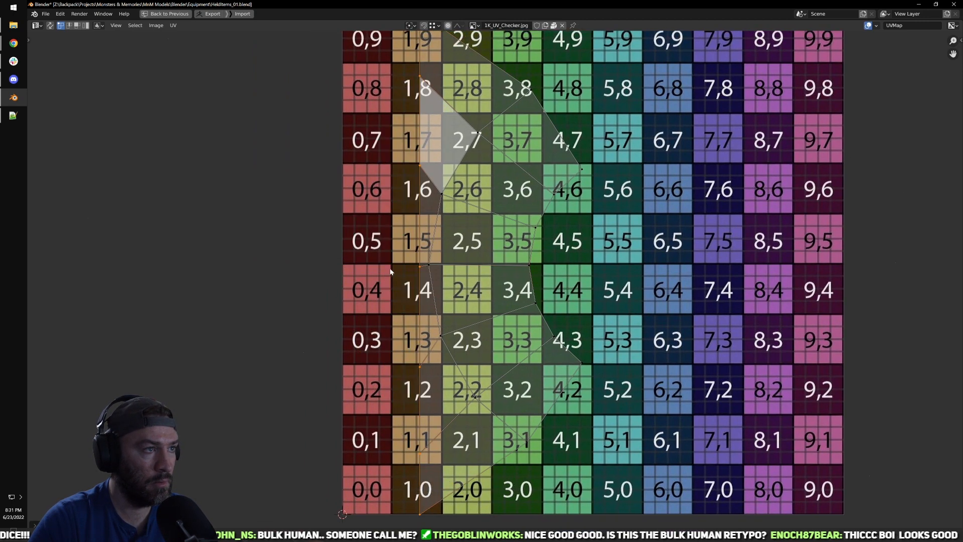
Step: Straighten the middle and inner vertical vertex lines of the flared head's UV island with Align X
click(327, 265)
scroll(396, 284, down, 3)
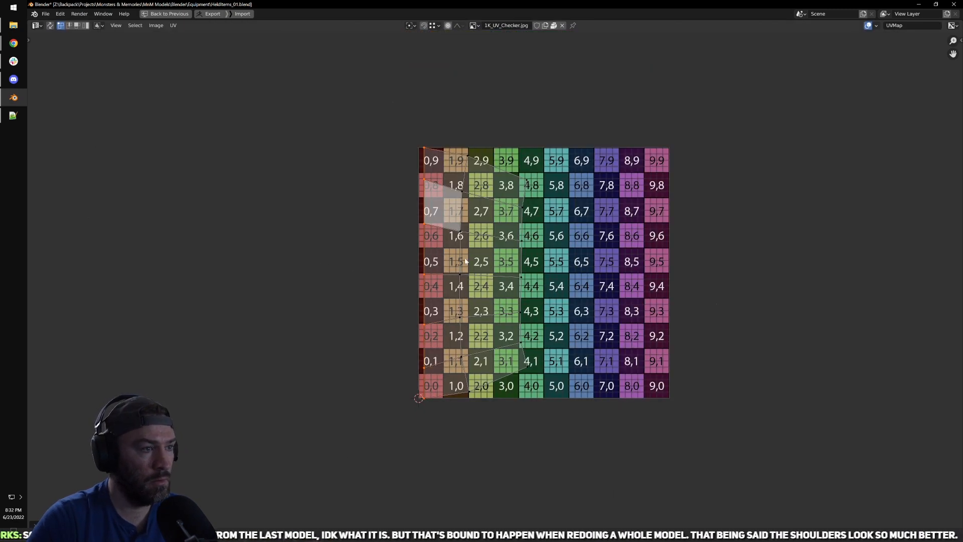
key(q)
mouse_move(477, 252)
click(510, 290)
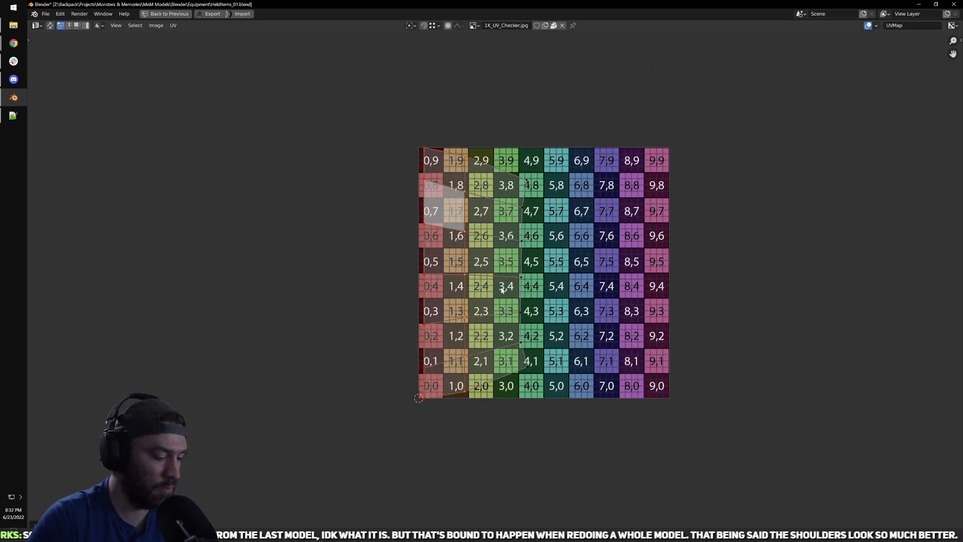
middle_drag(530, 291, 562, 305)
key(shift+r)
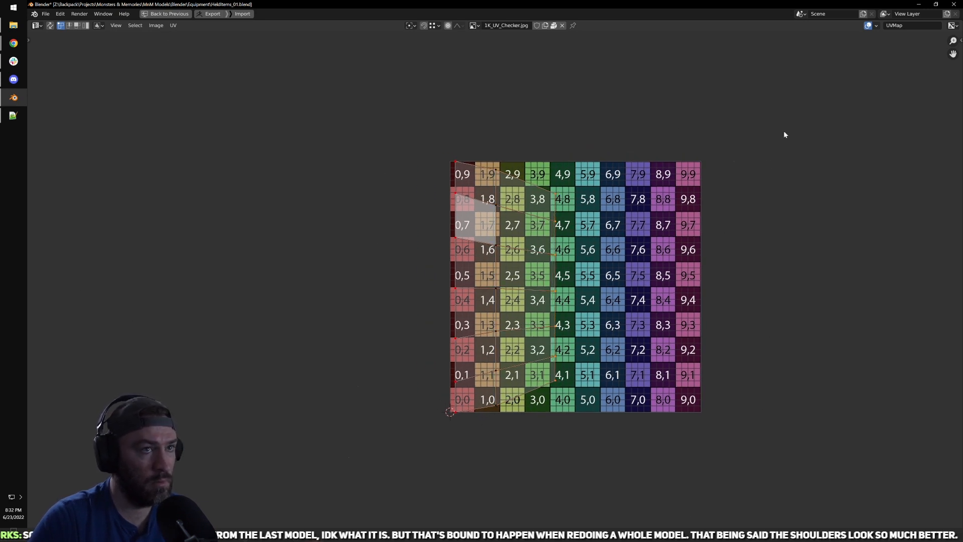
Step: Unlink the checker image from the UV editor and level the UV island's lowest vertex row with Align Y
click(562, 25)
scroll(534, 353, up, 7)
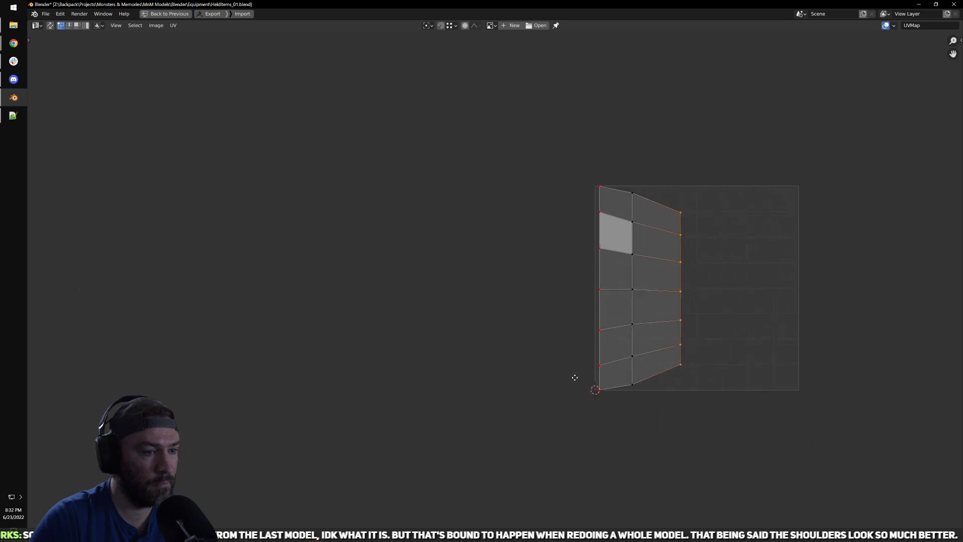
key(q)
mouse_move(612, 420)
click(646, 466)
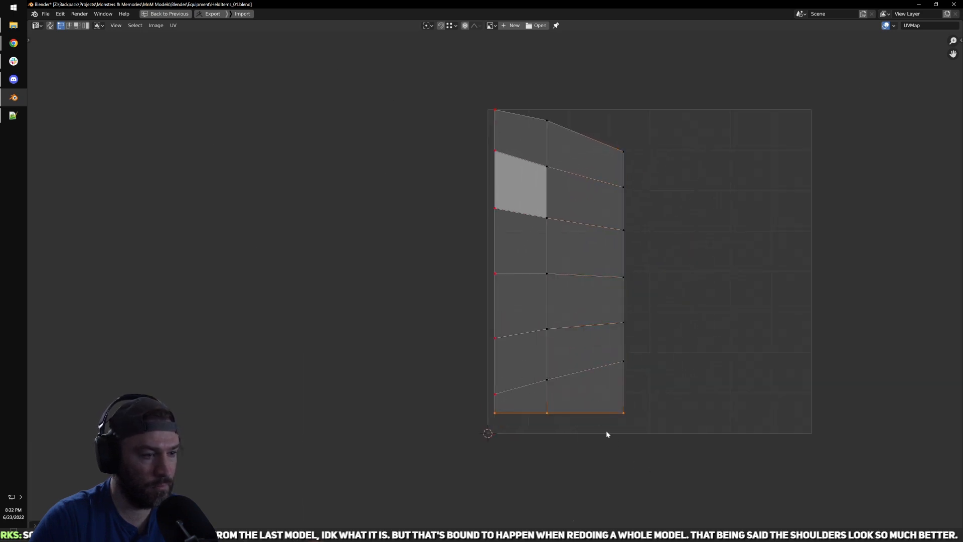
Step: Level each remaining horizontal vertex row of the flared head's UV island, repeating Align Y up to the uppermost row
key(shift+r)
alt+click(573, 325)
key(shift+r)
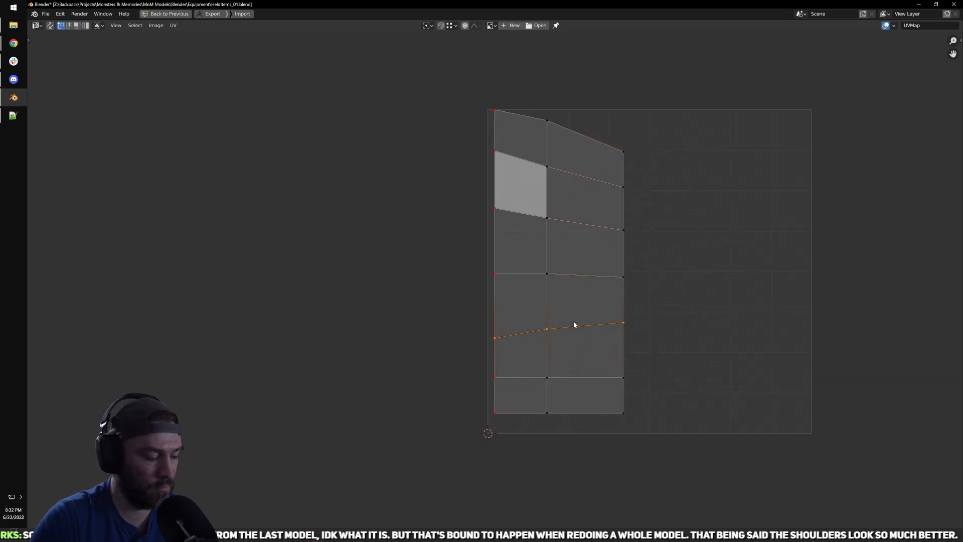
alt+click(578, 284)
key(shift+r)
alt+click(583, 220)
key(shift+r)
alt+click(578, 173)
key(shift+r)
alt+click(588, 122)
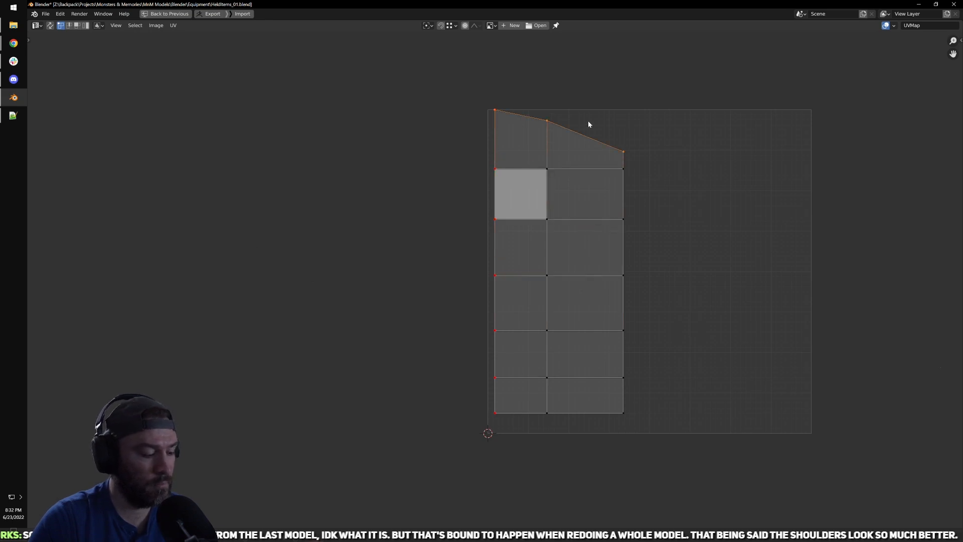
key(shift+r)
Step: Restore the full workspace layout and shift the UV island's middle vertical vertex line slightly along X toward the wider column
key(ctrl+space)
middle_drag(532, 301, 589, 213)
scroll(589, 213, up, 2)
scroll(365, 465, down, 1)
alt+click(365, 461)
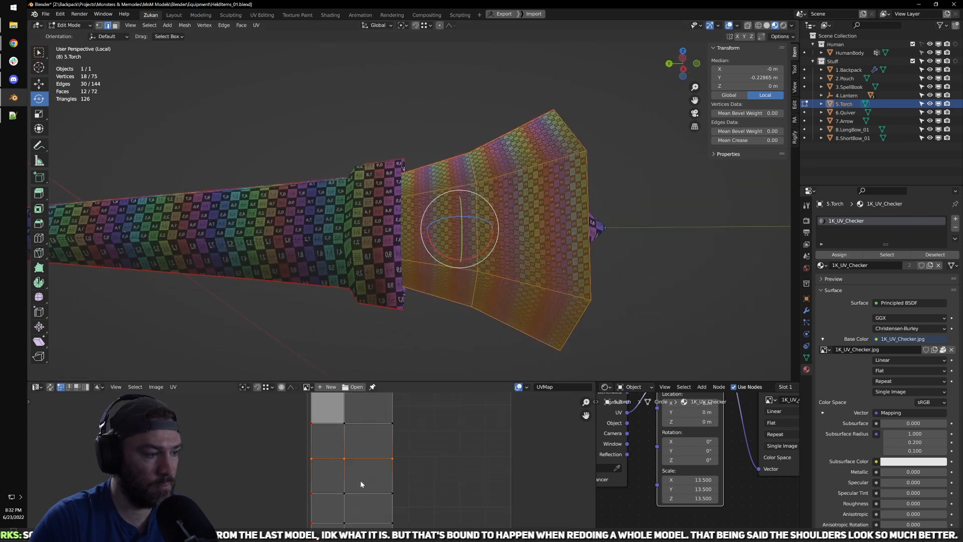
key(g)
key(x)
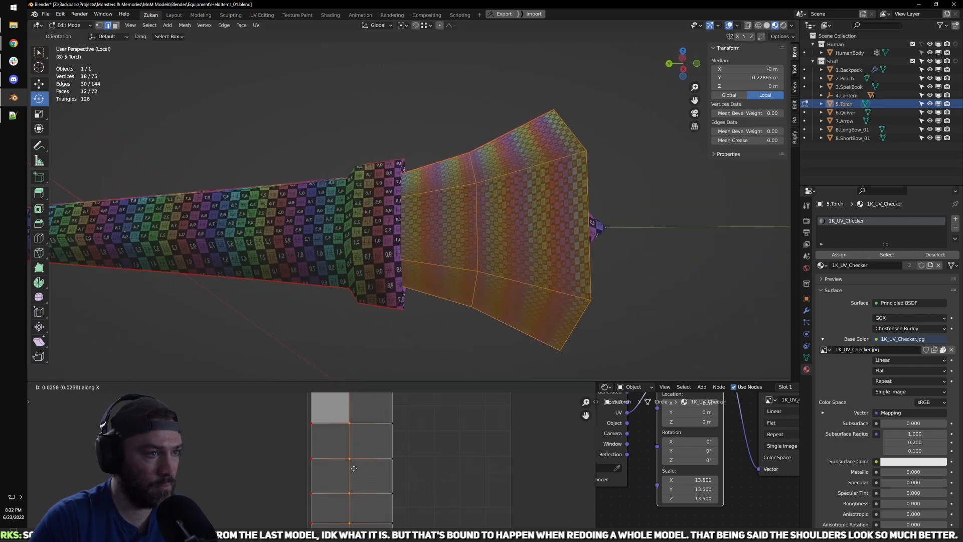
click(357, 469)
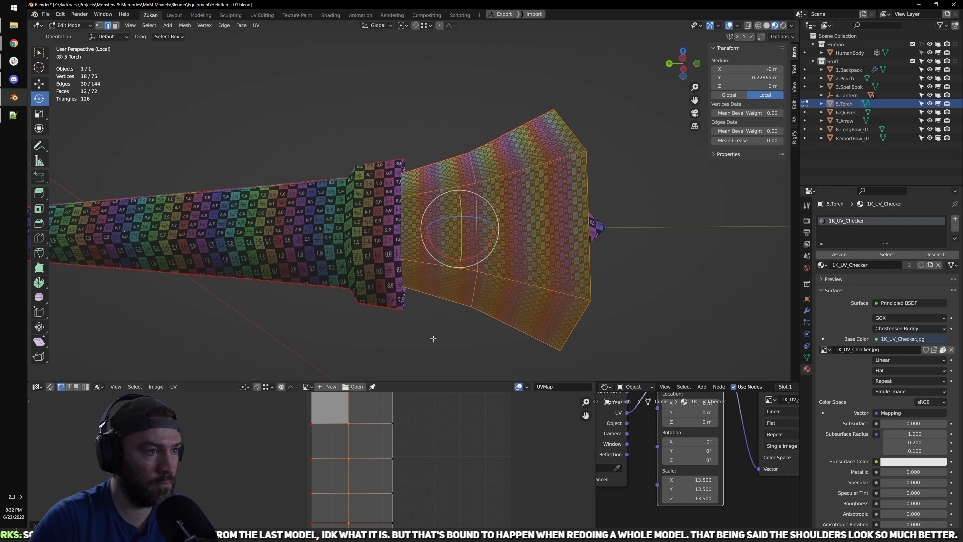
Step: Examine the checker pattern on the torch's flared head and opening in Object Mode, and return to Edit Mode
key(Tab)
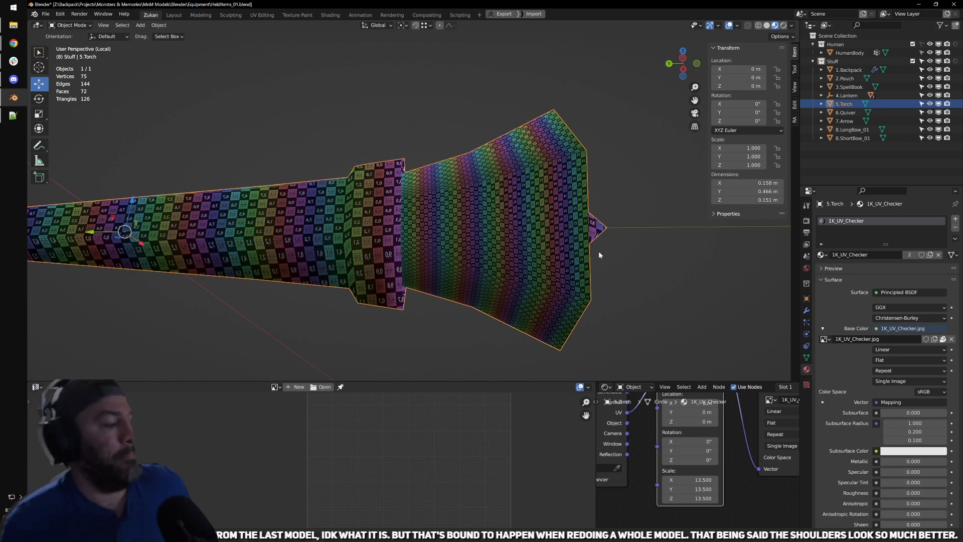
middle_drag(637, 183, 468, 243)
scroll(468, 244, up, 3)
key(Tab)
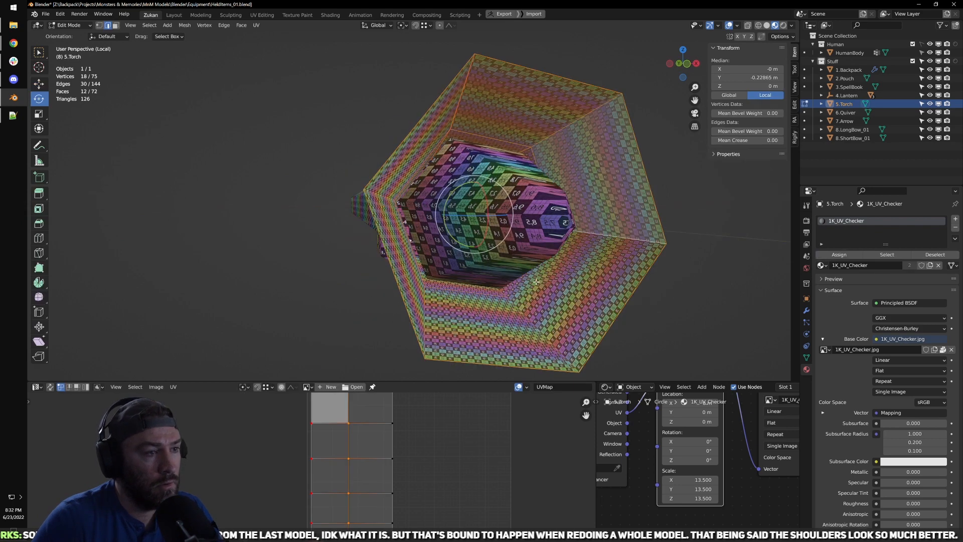
Step: Select all linked faces of the torch's inner core, delimited by seams
key(l)
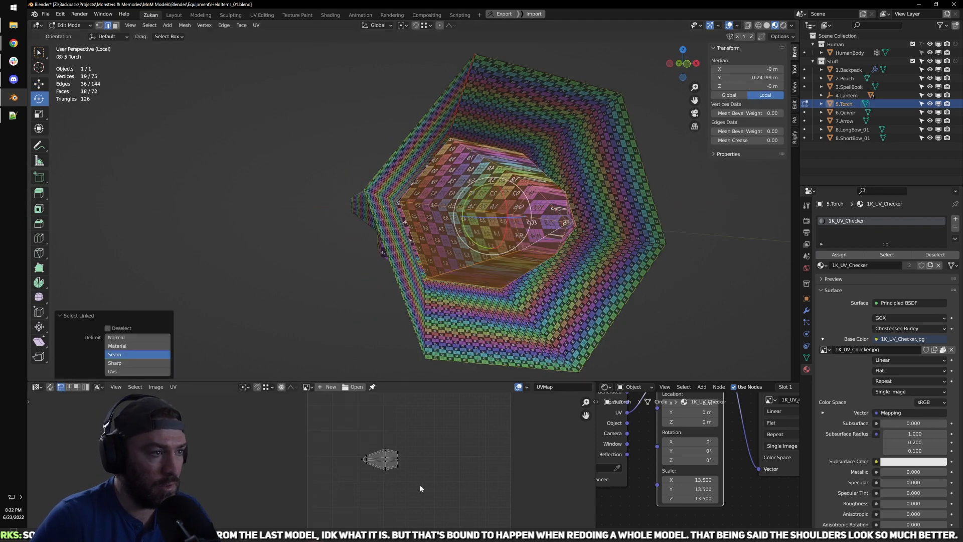
scroll(396, 483, up, 3)
middle_drag(463, 471, 369, 473)
middle_drag(577, 194, 546, 204)
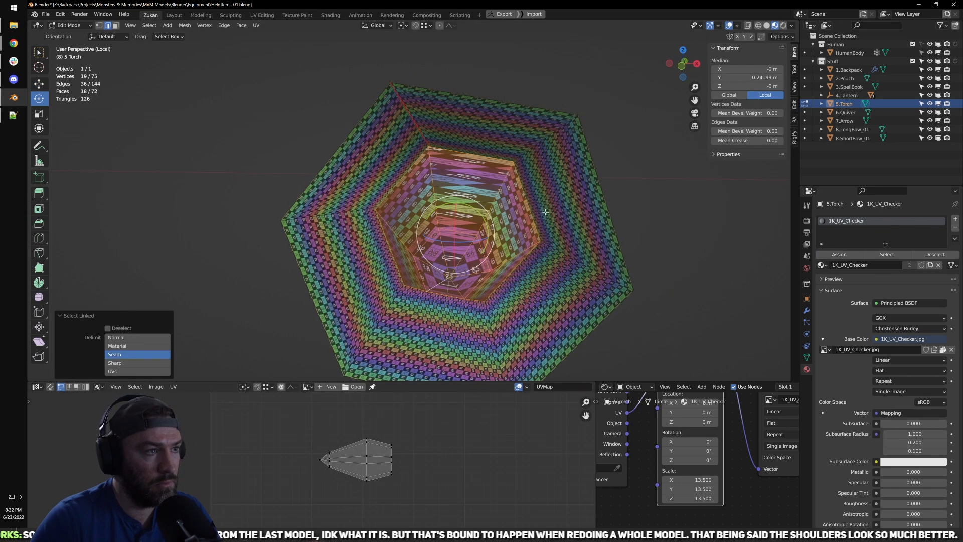
scroll(522, 208, up, 1)
key(ctrl+Tab)
click(498, 210)
scroll(489, 209, up, 1)
mouse_move(470, 202)
middle_down()
mouse_move(467, 235)
mouse_move(462, 211)
middle_up()
click(453, 202)
key(l)
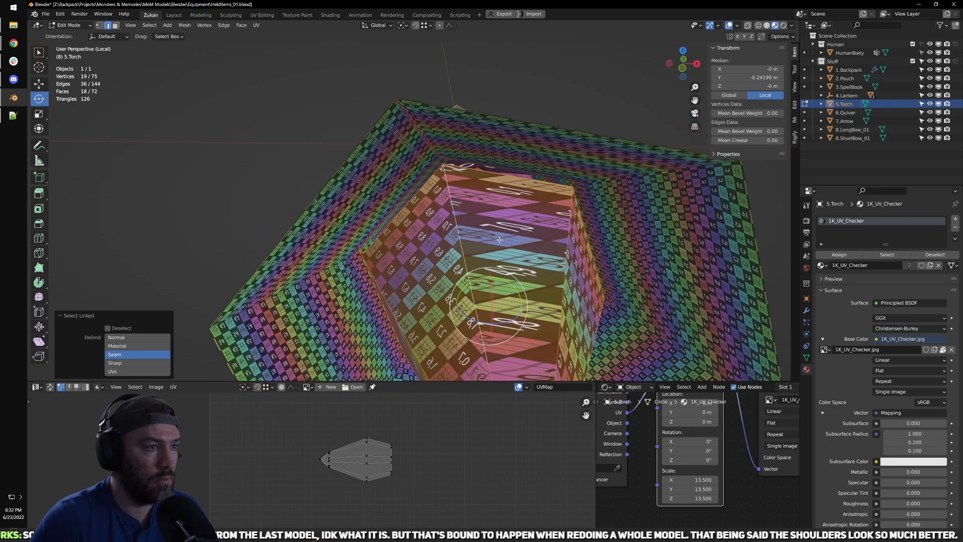
Step: Rotate the inner core 21.8° about the global Y axis in front wireframe view, with a slight further turn to straighten its hexagon
key(KP_1)
middle_drag(493, 239, 489, 250)
drag(492, 236, 545, 201)
key(KP_1)
key(shift+z)
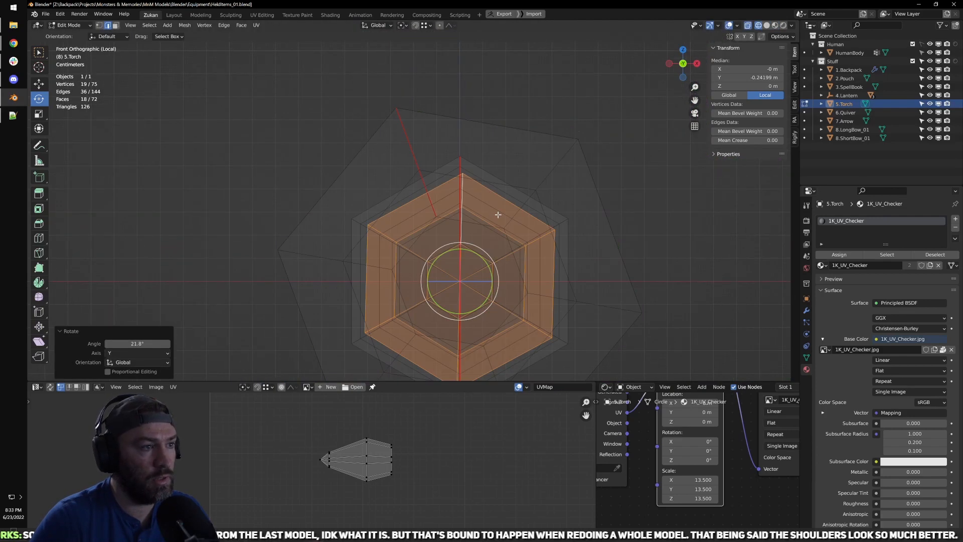
drag(491, 276, 478, 266)
Step: Select the linked flared head and rotate it about the Y axis until its hexagon lines up with the torch handle
click(410, 142)
key(l)
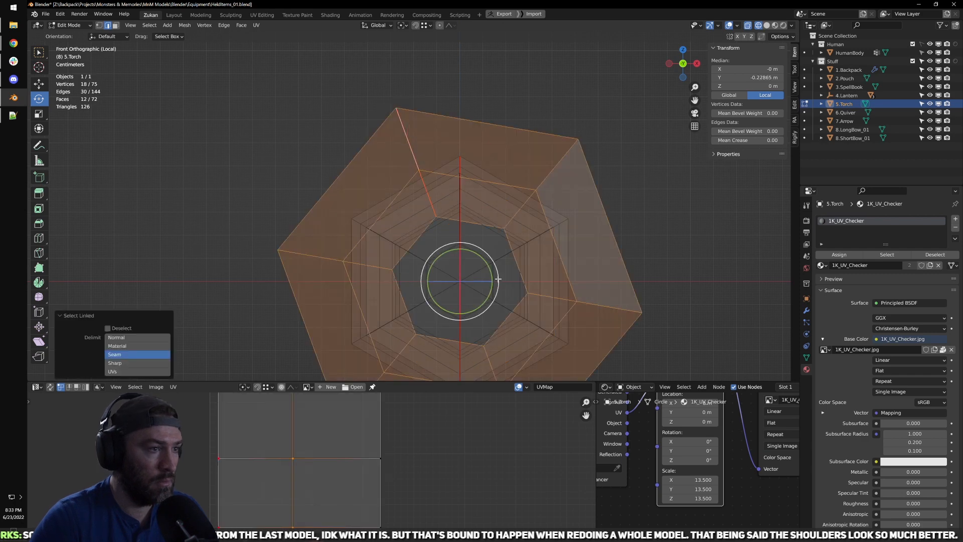
drag(491, 274, 734, 323)
Step: Box-select the vertices along the torch's vertical centre line in vertex mode and scale them along X to flatten the line
key(ctrl+Tab)
click(660, 293)
scroll(557, 278, down, 4)
shift+middle_drag(552, 277, 558, 267)
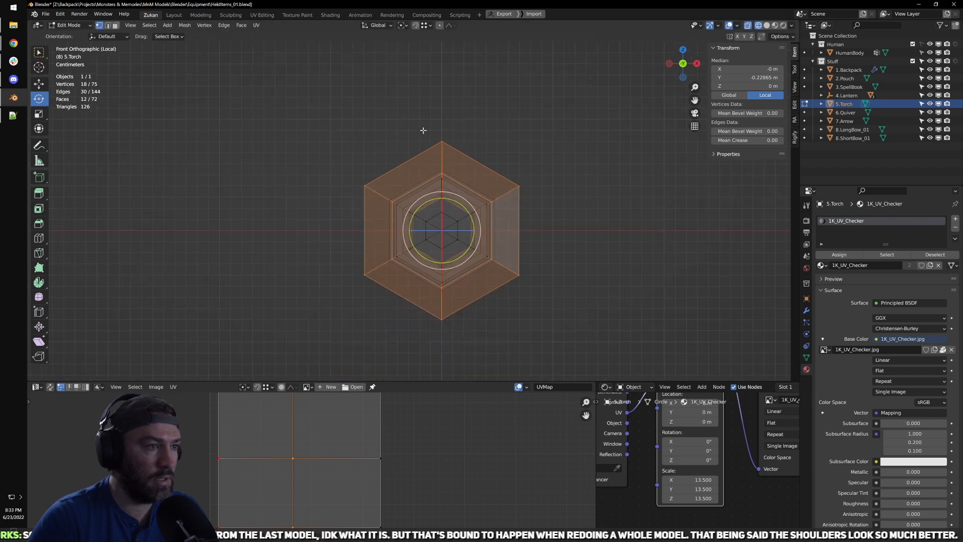
drag(436, 114, 454, 356)
scroll(483, 309, up, 3)
key(s)
drag(495, 247, 464, 251)
scroll(509, 277, down, 2)
Step: Mark seams along the inner core's upper and lower edge lines and the flared head's lower edge line, in edge selection mode
middle_drag(510, 277, 422, 263)
key(ctrl+Tab)
click(526, 265)
key(alt+z)
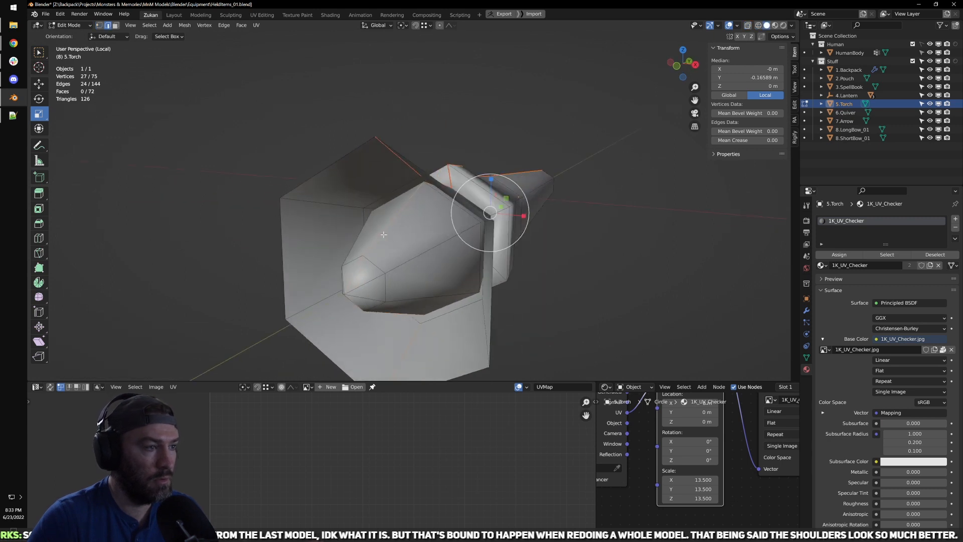
click(350, 280)
shift+click(396, 210)
middle_drag(446, 255, 477, 258)
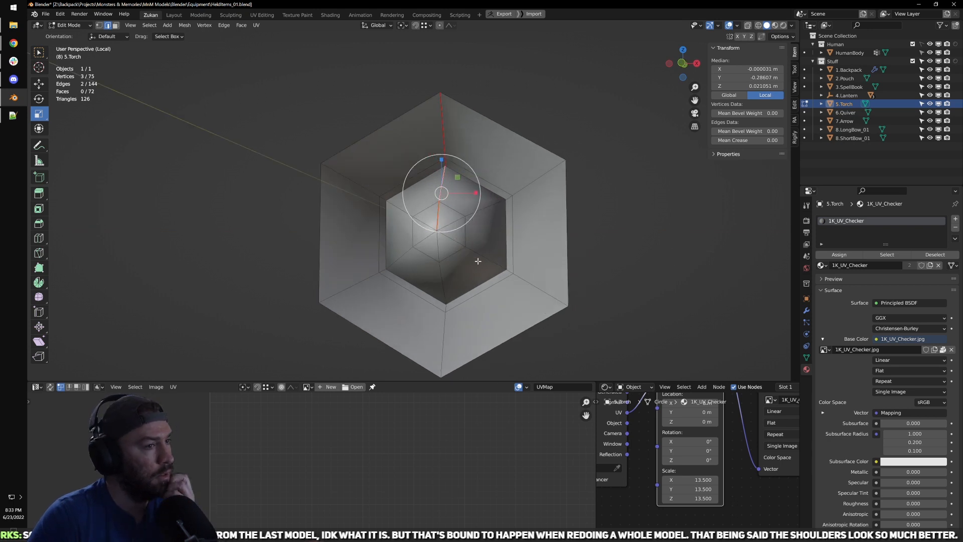
click(477, 258)
key(l)
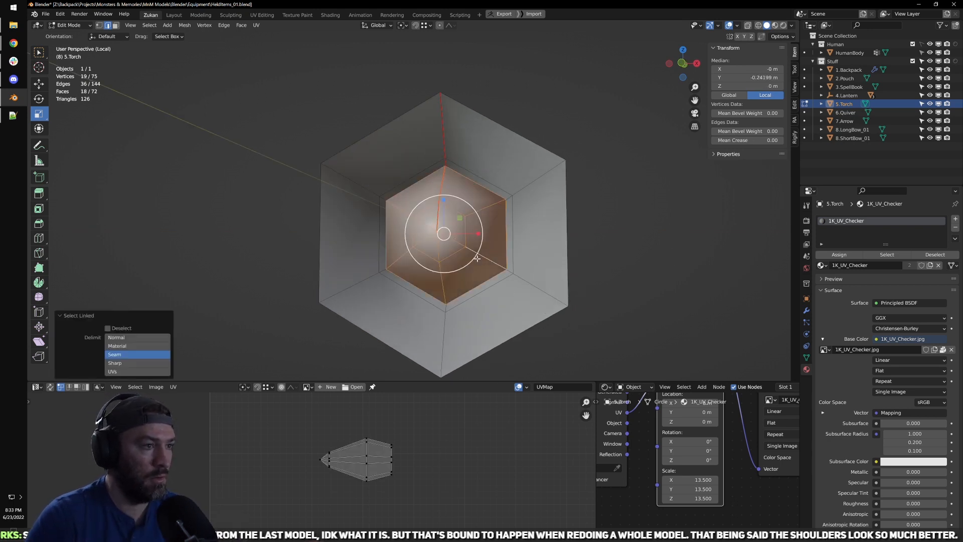
alt+click(442, 285)
alt+click(444, 338)
scroll(494, 305, down, 4)
middle_drag(495, 305, 457, 323)
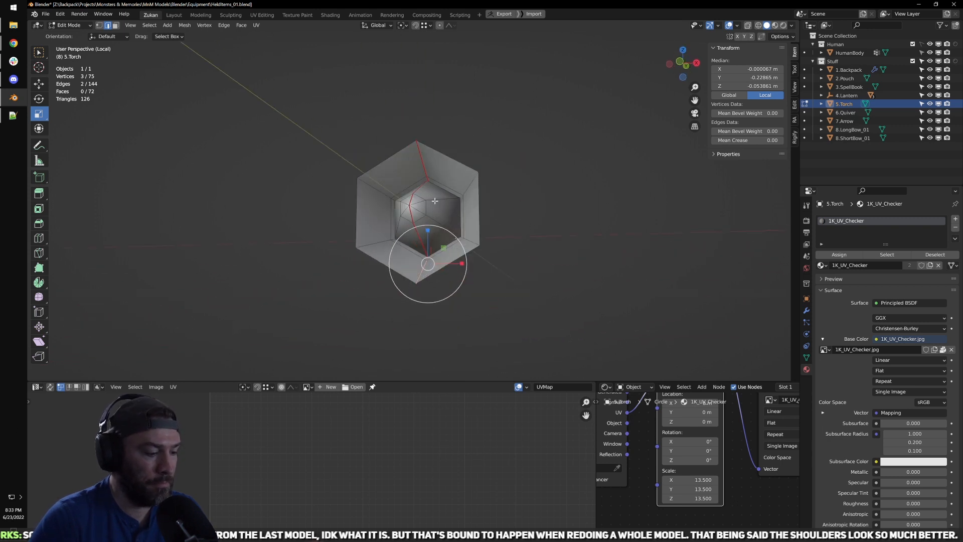
Step: Select the linked inner core, unwrap it and check the resulting island in the maximized UV editor
key(ctrl+l)
key(u)
scroll(406, 461, down, 4)
key(ctrl+space)
scroll(427, 442, up, 3)
key(ctrl+space)
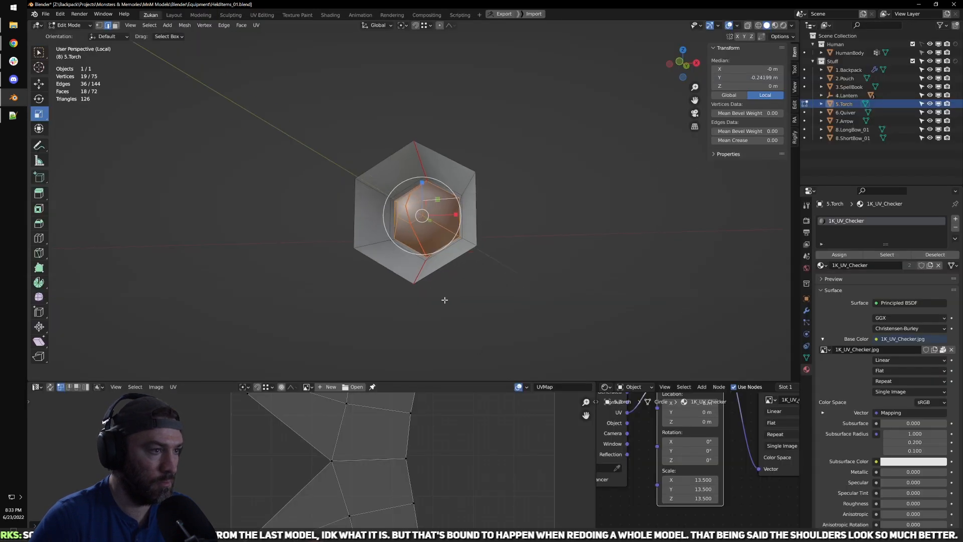
Step: Check the inner core's hidden rear edges in see-through view and reselect all its linked faces in solid view
key(alt+z)
mouse_move(495, 284)
middle_down()
mouse_move(409, 319)
mouse_move(430, 316)
mouse_move(430, 288)
mouse_move(466, 283)
middle_up()
scroll(409, 320, up, 3)
click(391, 180)
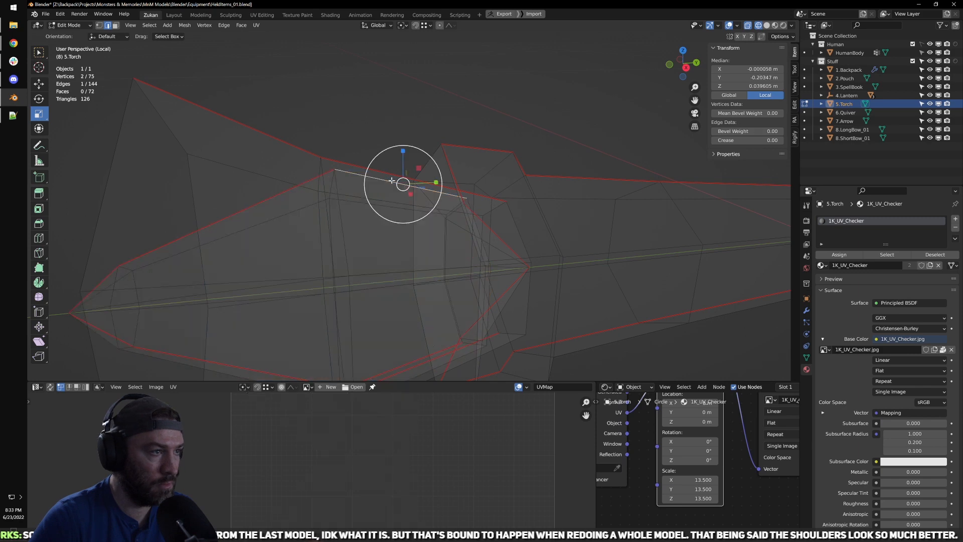
scroll(334, 247, down, 3)
middle_drag(333, 247, 396, 231)
key(shift+z)
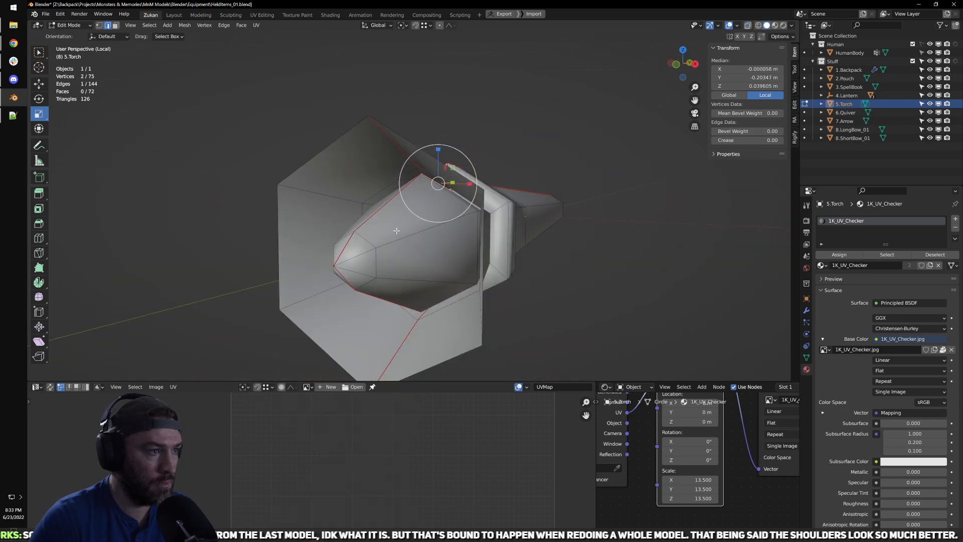
key(ctrl+l)
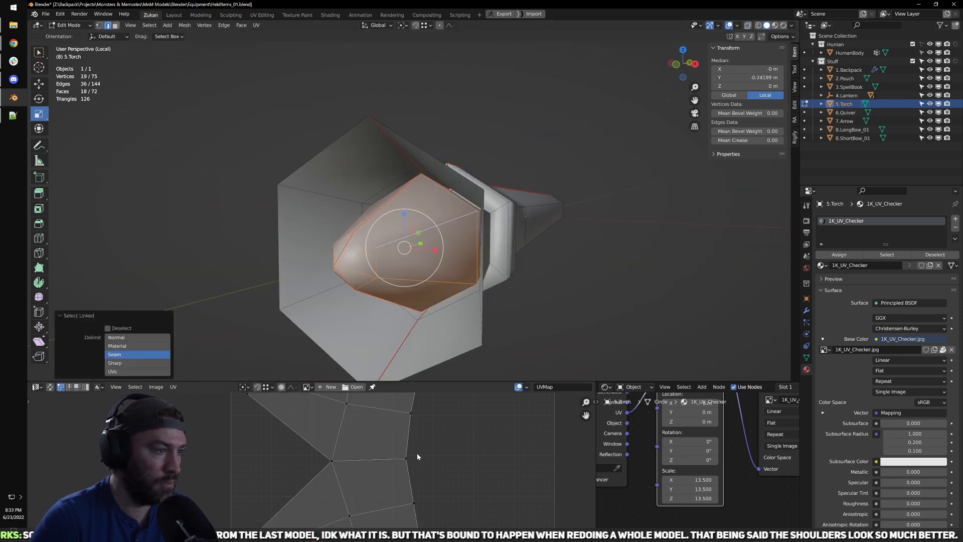
Step: Unwrap the selected pointed core inside the torch's flared head
key(ctrl+space)
key(u)
middle_drag(535, 344, 527, 362)
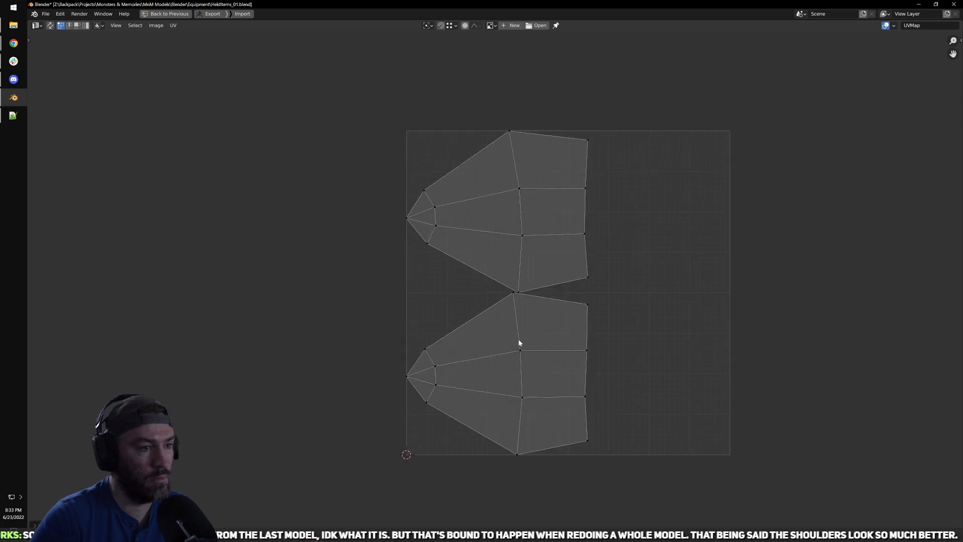
key(ctrl+space)
Step: Select the torch handle's linked faces up to the seams and unwrap them
key(KP_3)
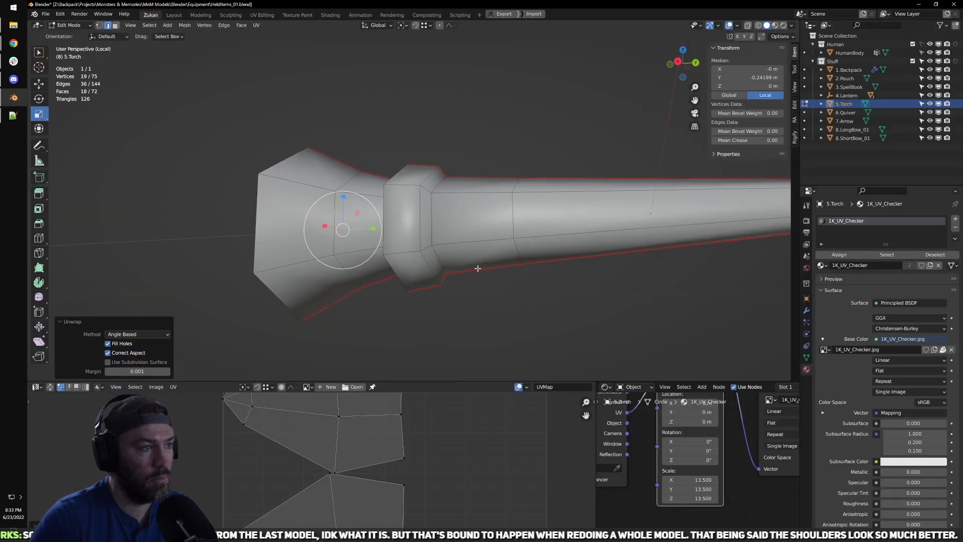
key(a)
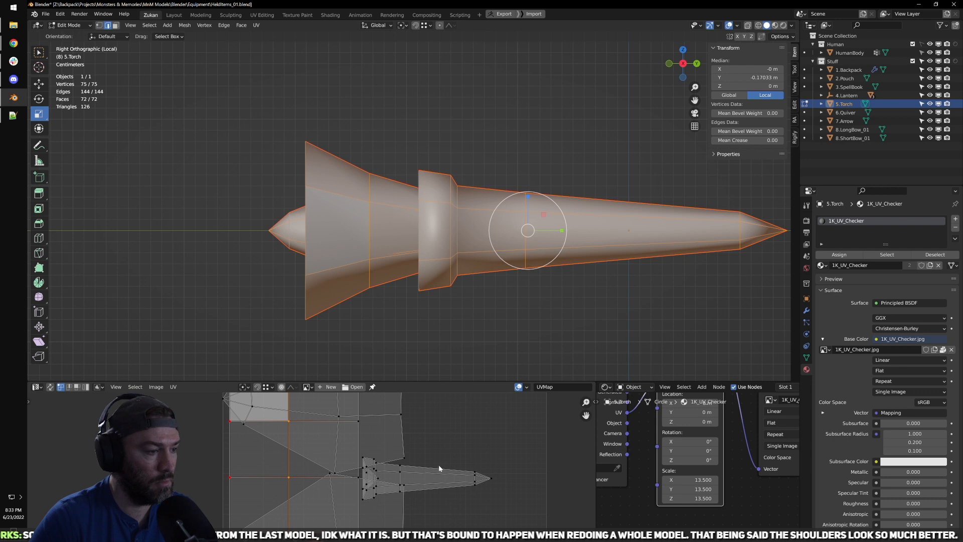
middle_drag(507, 317, 501, 297)
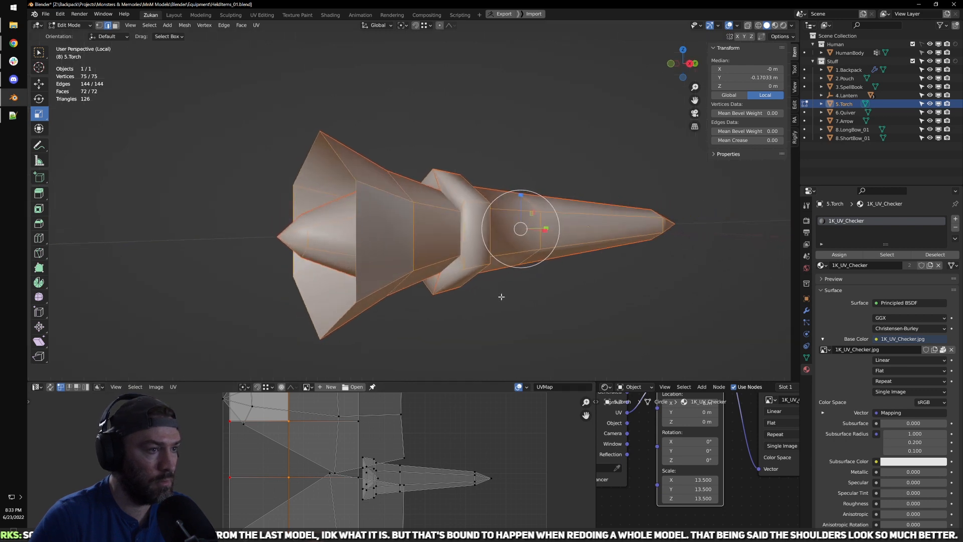
click(470, 267)
key(l)
key(ctrl+space)
scroll(481, 410, up, 2)
key(u)
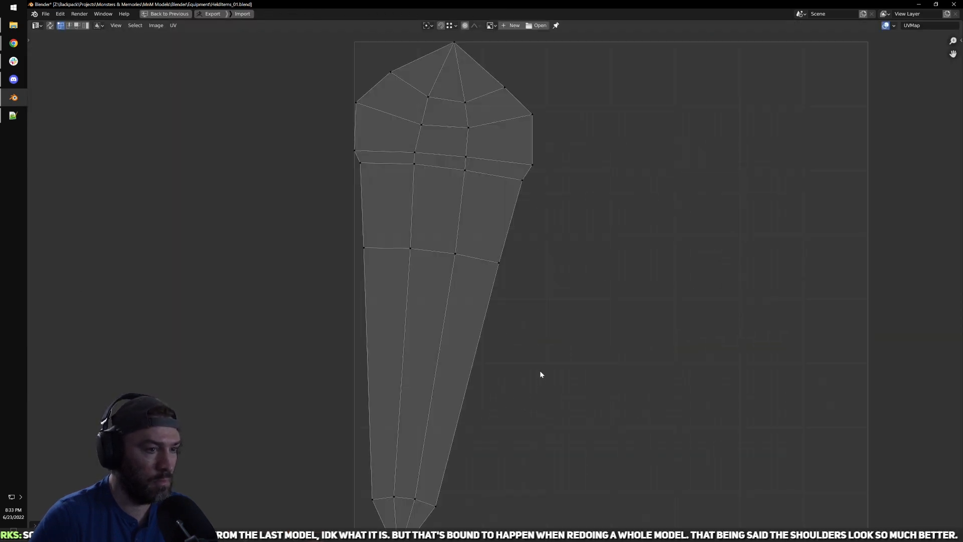
scroll(517, 294, down, 2)
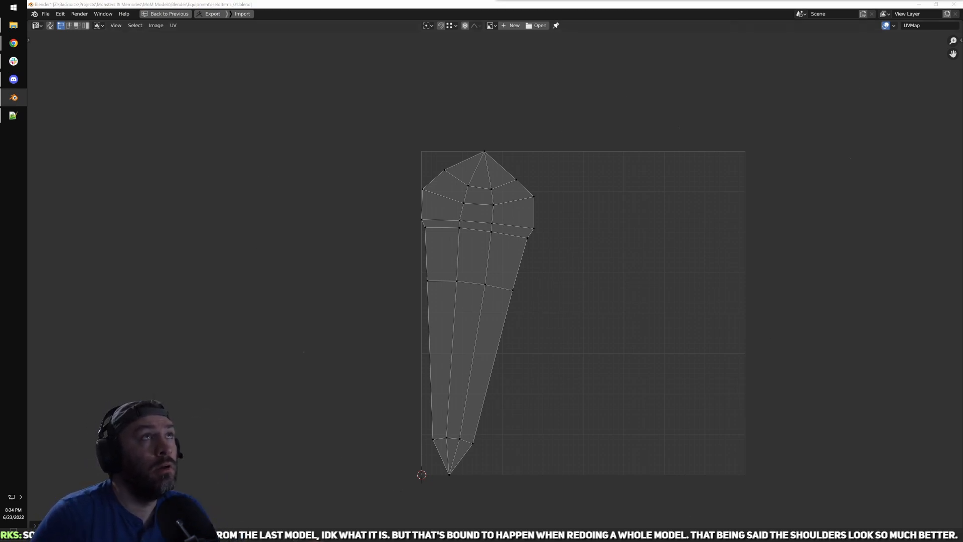
click(649, 36)
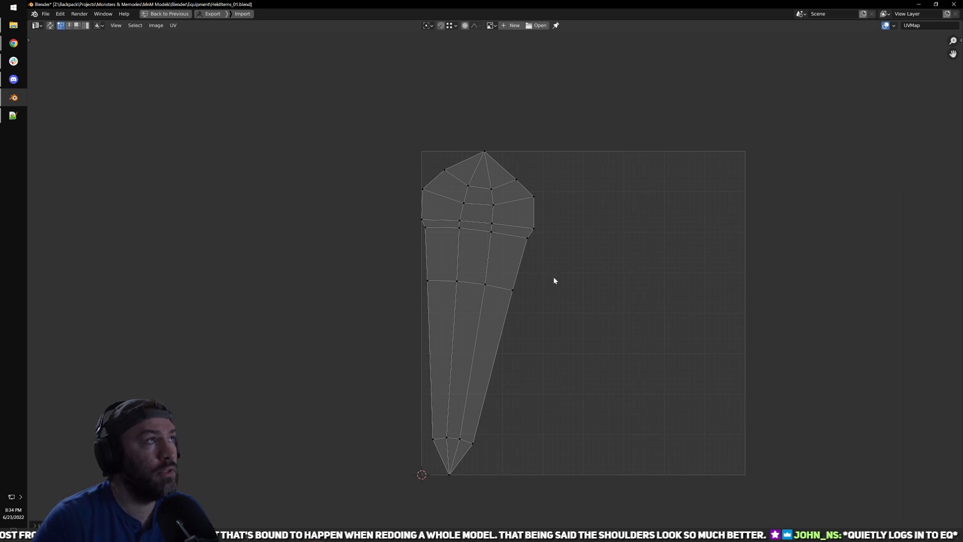
Step: Delete the faces of the torch's negative-X half, selecting them through the mesh from the front view
key(ctrl+space)
key(KP_1)
key(ctrl+Tab)
click(586, 240)
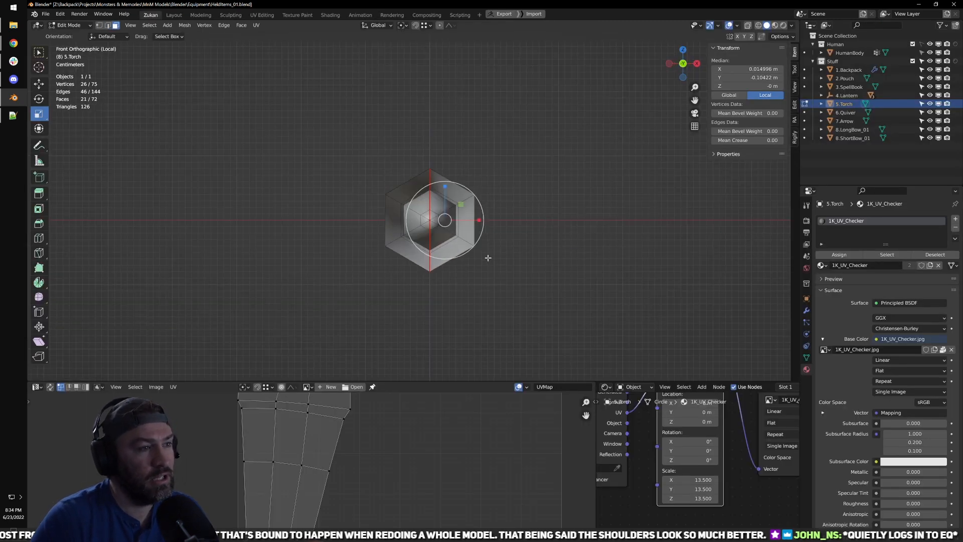
key(alt+z)
drag(314, 75, 436, 323)
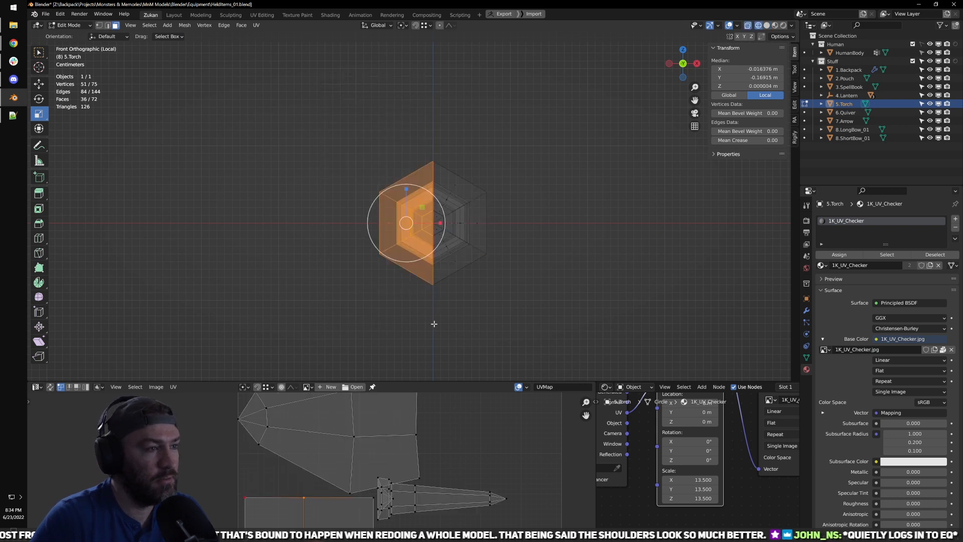
scroll(436, 323, up, 3)
key(x)
click(454, 234)
mouse_move(544, 239)
middle_down()
mouse_move(490, 236)
mouse_move(595, 239)
mouse_move(550, 243)
middle_up()
key(alt+z)
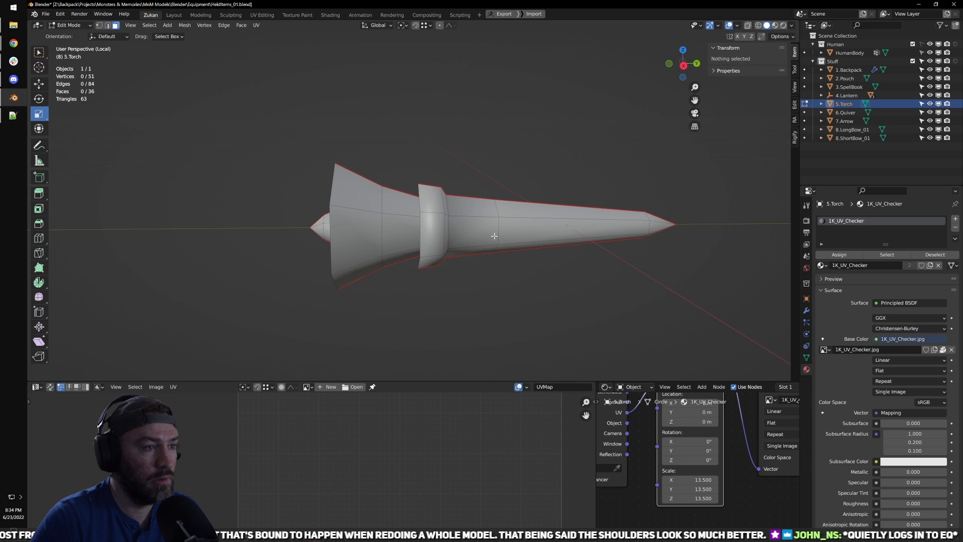
Step: Select all faces of the remaining torch half and unwrap them together into one UV layout
key(l)
key(alt+a)
key(a)
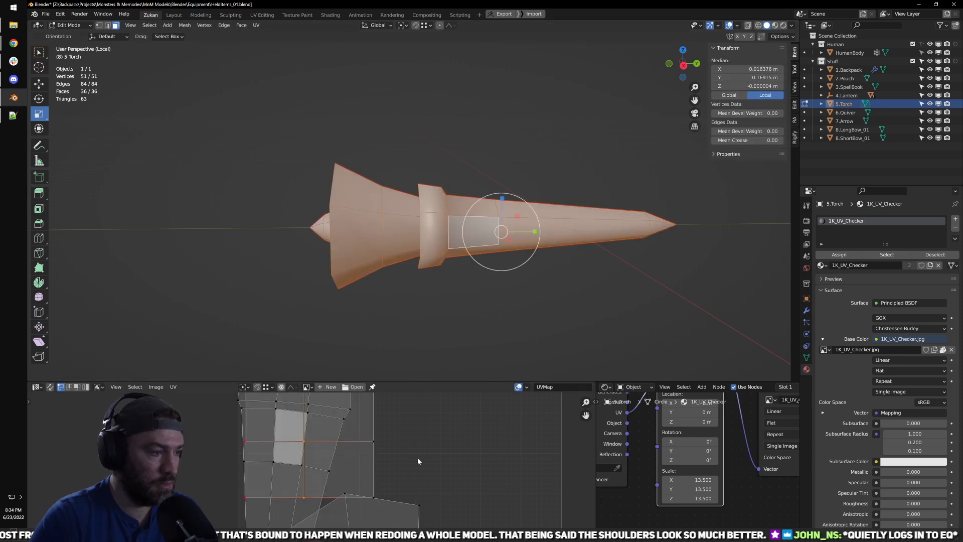
key(ctrl+space)
scroll(429, 443, down, 4)
key(a)
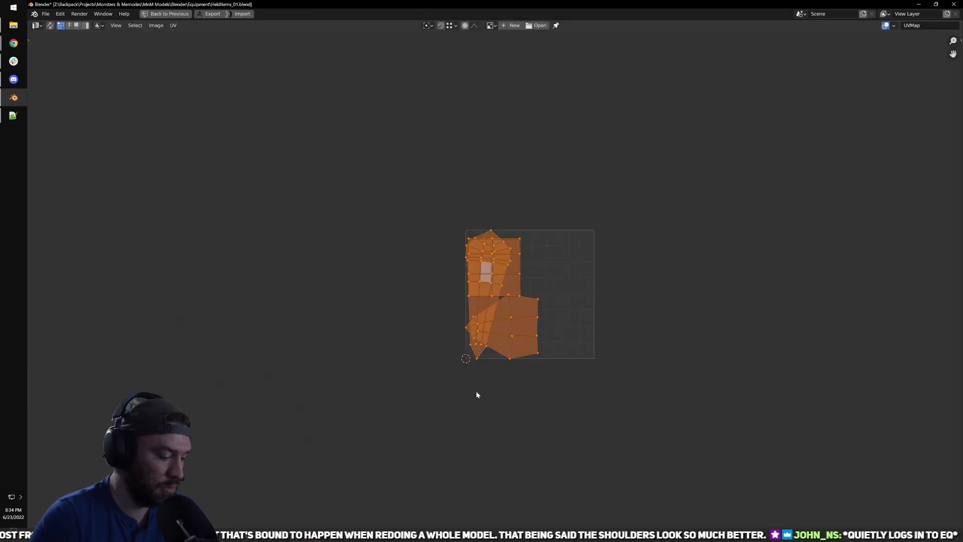
key(u)
click(477, 395)
scroll(530, 370, up, 4)
key(ctrl+space)
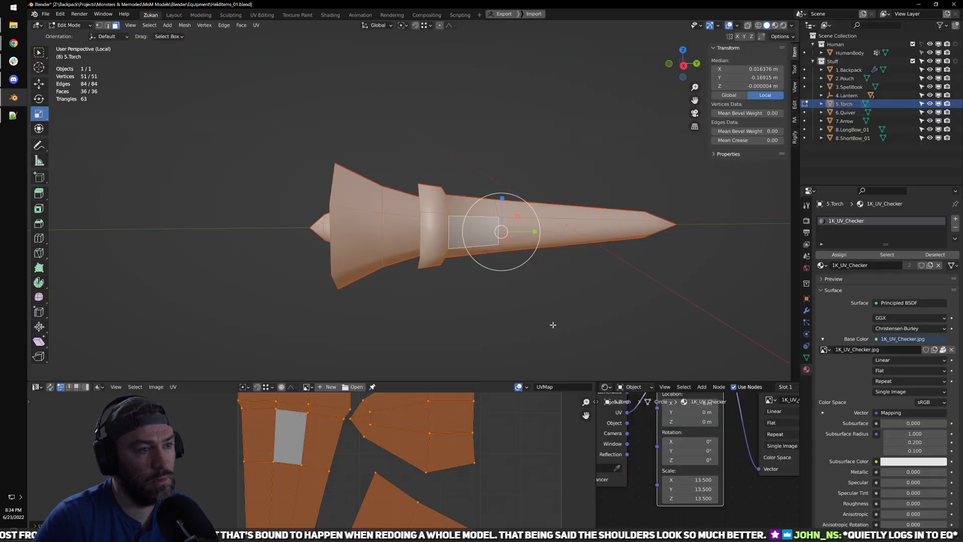
Step: Show the torch with its UV checker texture in material preview and set the mesh selection mode to edges
key(z)
scroll(617, 205, up, 1)
key(Tab)
scroll(525, 255, up, 2)
key(Tab)
key(ctrl+Tab)
middle_drag(525, 255, 481, 281)
click(514, 210)
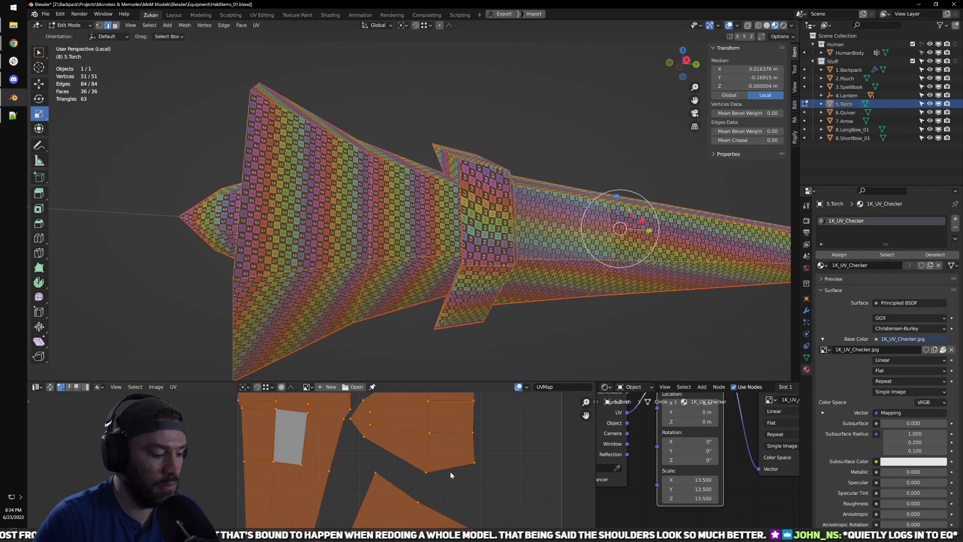
Step: Unwrap the whole torch half again and view the checker pattern from the side
key(u)
click(451, 471)
scroll(463, 459, down, 5)
middle_drag(559, 251, 539, 271)
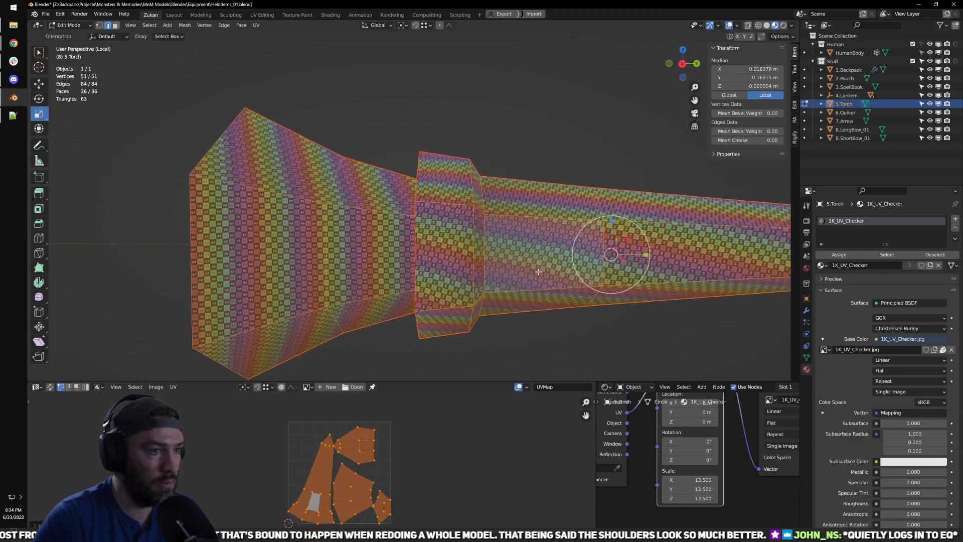
key(KP_3)
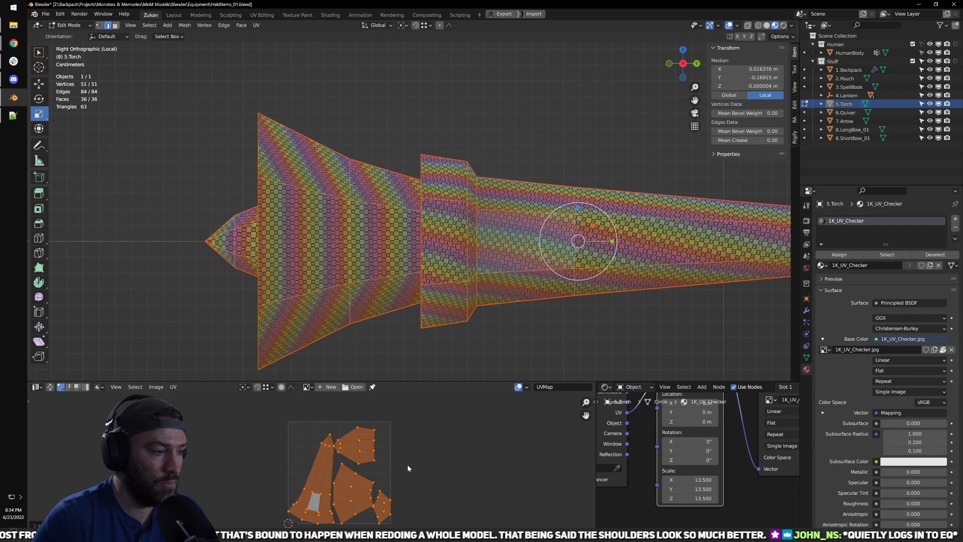
Step: Select the handle's UV island and rotate it by about -15.6° so it stands upright
key(a)
key(ctrl+Tab)
click(368, 495)
click(327, 473)
key(r)
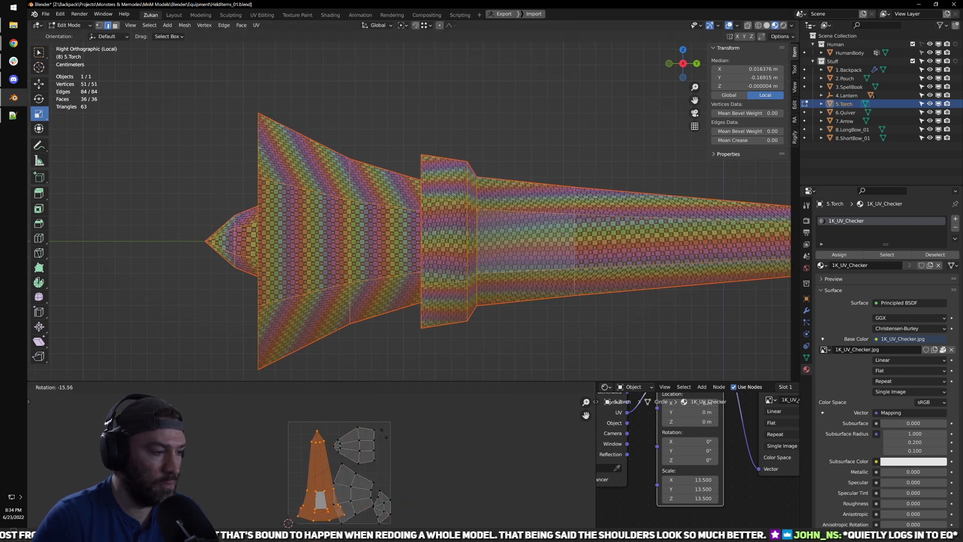
click(431, 419)
Step: Fine-tune the handle island's rotation so its base sits level in the UV layout
key(ctrl+space)
scroll(466, 411, up, 5)
middle_drag(529, 437, 516, 324)
scroll(476, 408, up, 3)
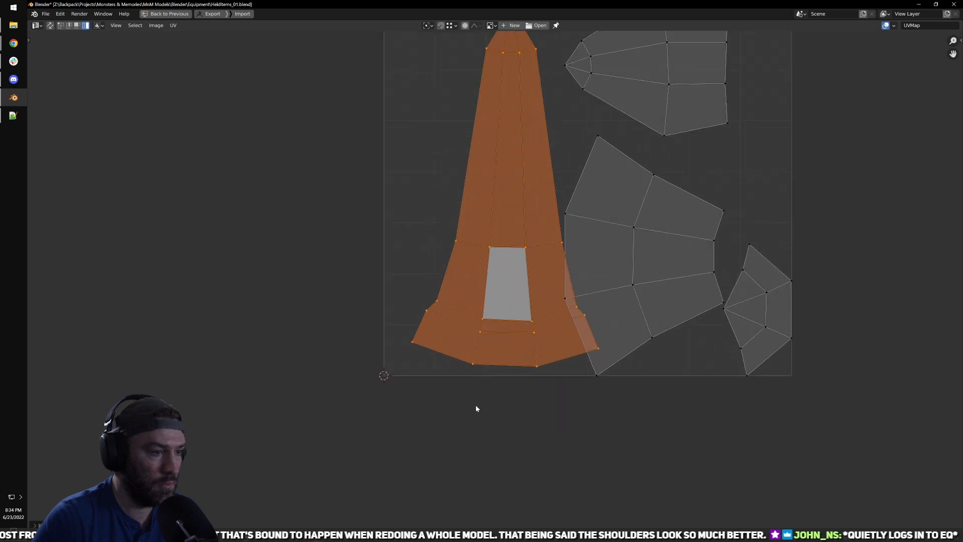
key(r)
click(569, 426)
Step: Select the bottom edge row of the handle's UV island and flatten it with Align Y
key(ctrl+Tab)
click(516, 424)
alt+click(484, 437)
key(q)
mouse_move(485, 441)
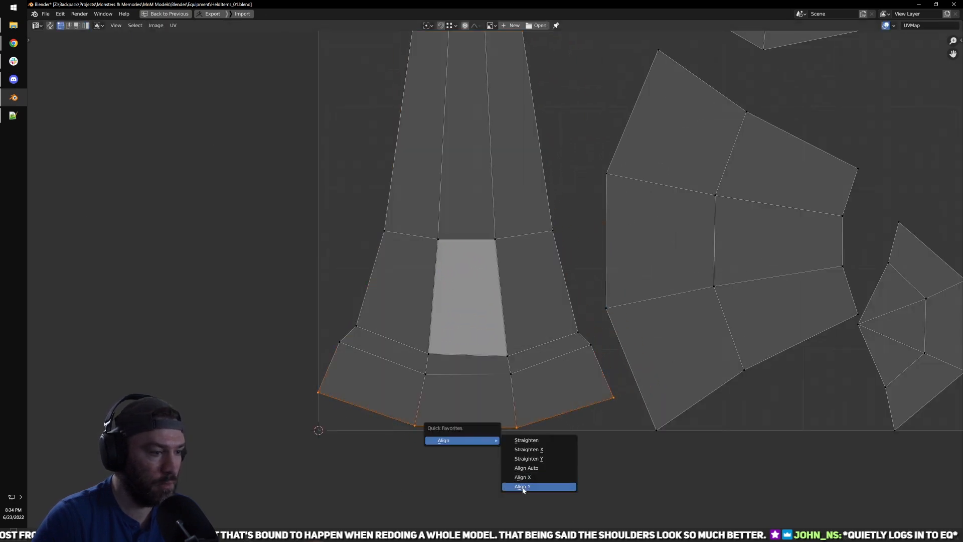
click(520, 487)
Step: Repeat the Y alignment on the handle island's remaining horizontal vertex rows up to the one below the tip
alt+click(468, 384)
key(shift+r)
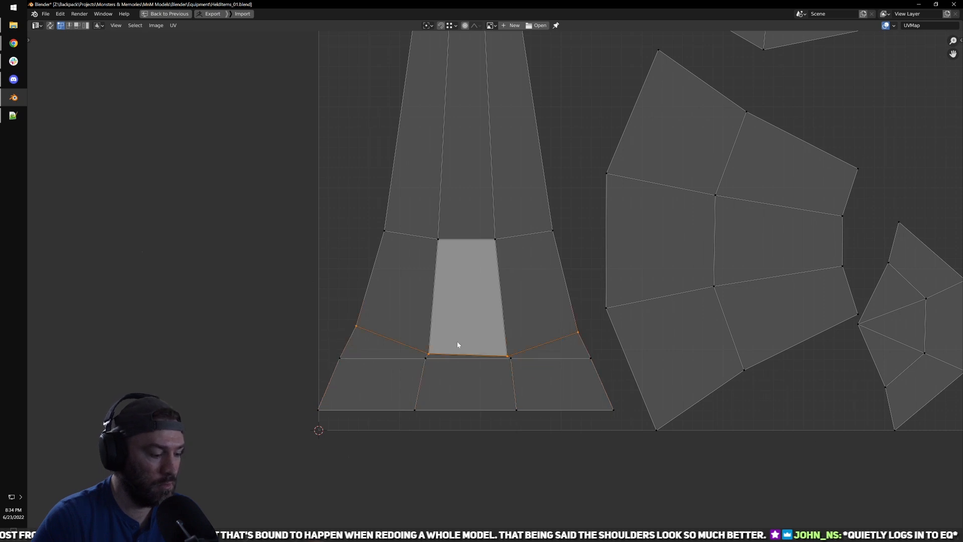
scroll(458, 344, down, 2)
drag(369, 273, 521, 314)
key(shift+r)
drag(398, 140, 489, 94)
key(shift+r)
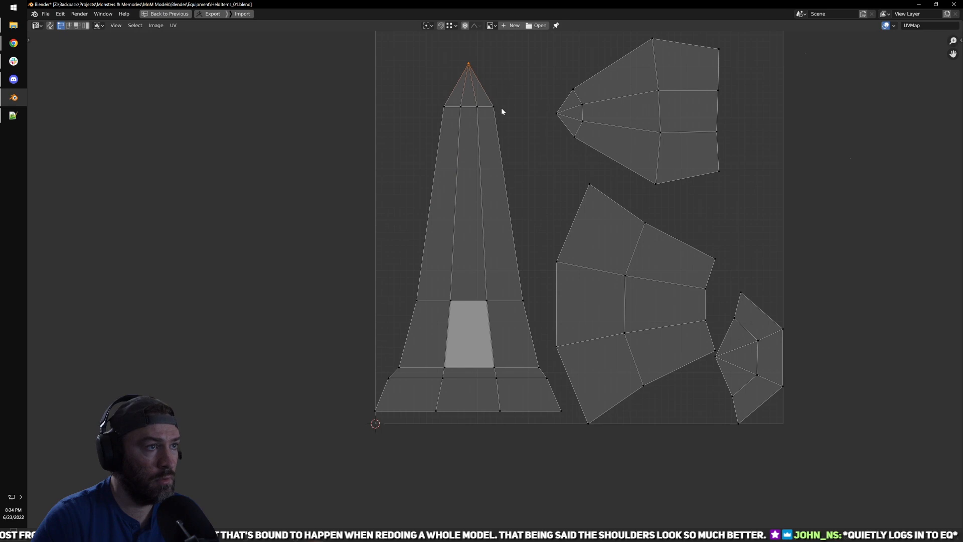
Step: Nudge the whole handle UV island slightly and check the checker pattern on the model
scroll(495, 282, down, 2)
key(ctrl+Tab)
click(454, 301)
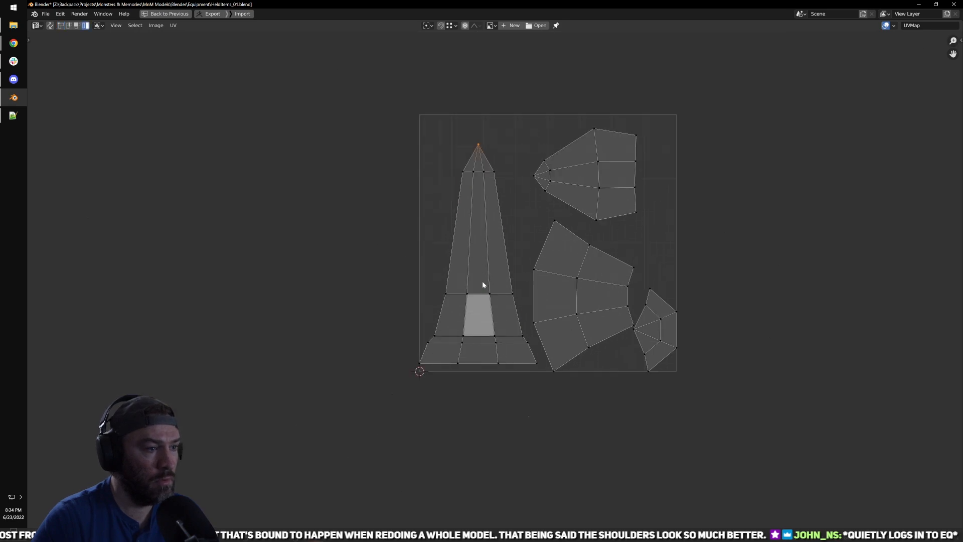
click(482, 282)
key(g)
click(478, 285)
key(ctrl+space)
middle_drag(538, 305, 470, 331)
scroll(417, 470, down, 1)
key(ctrl+space)
Step: Align the outer vertices on both sides of the handle island's bottom band with Align X so its sides are vertical
scroll(402, 396, up, 2)
key(ctrl+Tab)
click(400, 355)
drag(379, 355, 413, 408)
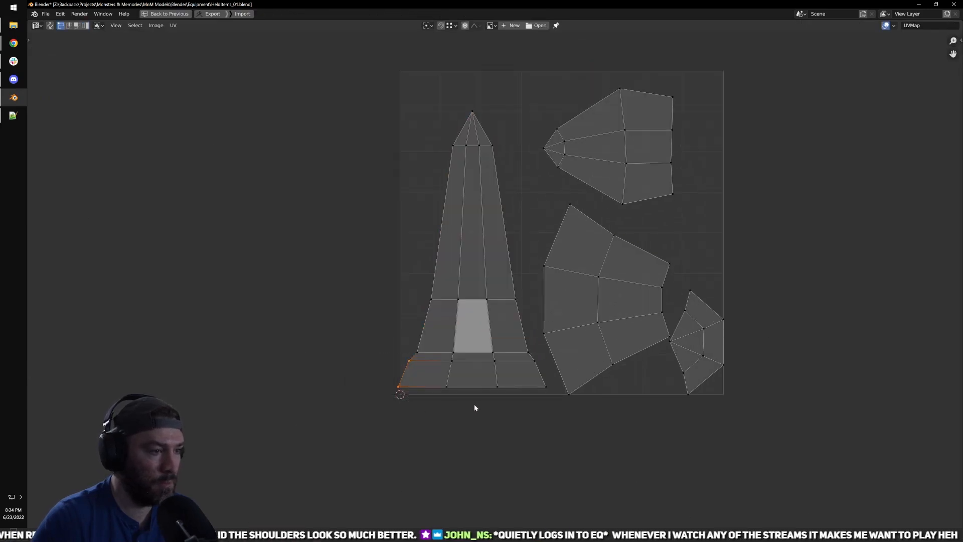
key(q)
mouse_move(472, 384)
click(529, 423)
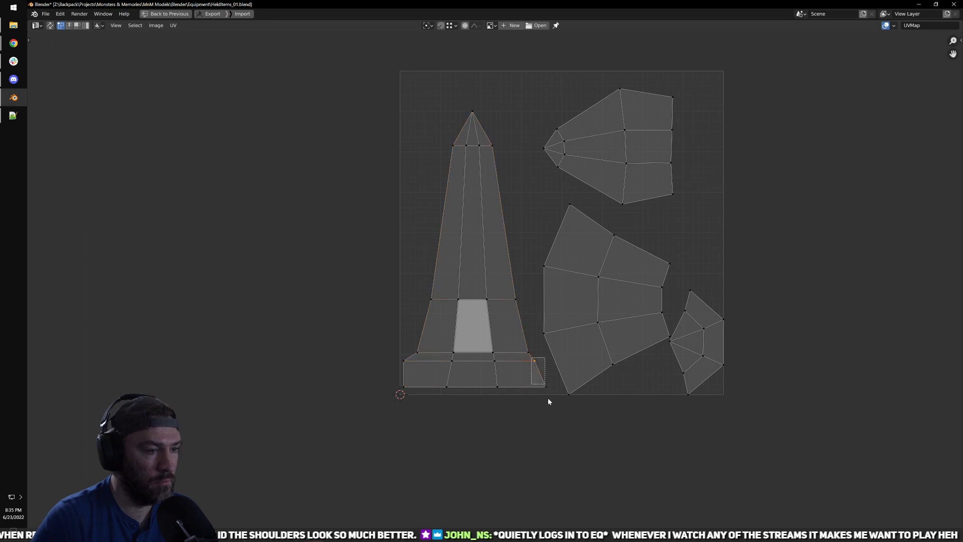
key(ctrl+space)
middle_drag(447, 283, 439, 361)
key(ctrl+space)
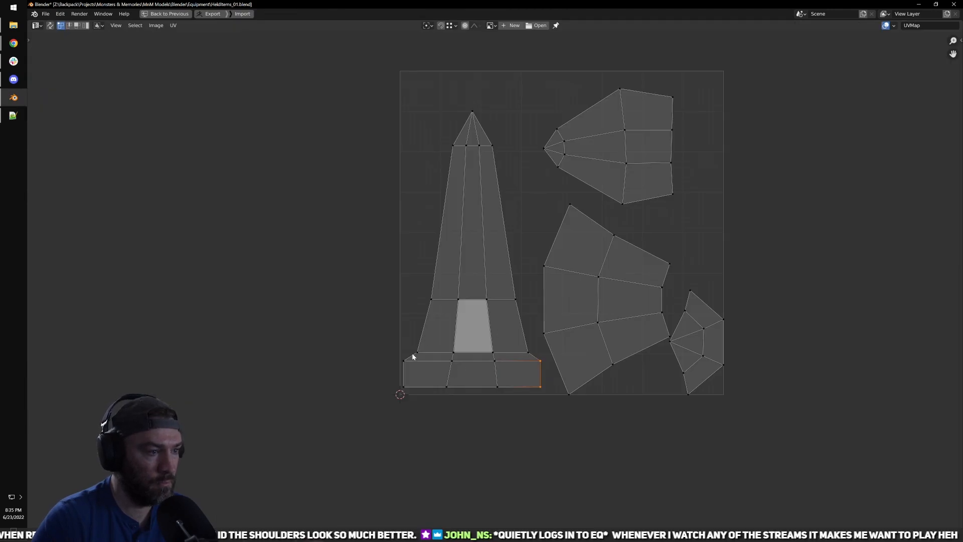
Step: Apply Align X to the left and right outer vertices of the section above the bottom band
drag(434, 338, 440, 358)
key(q)
mouse_move(444, 327)
click(483, 366)
drag(496, 289, 530, 362)
key(shift+r)
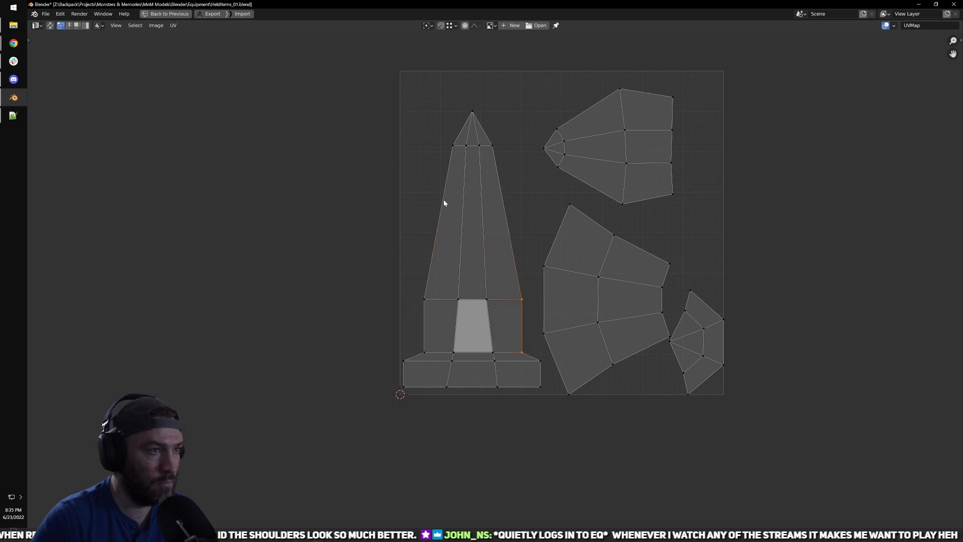
Step: Examine the checker pattern around the torch's collar and handle for distortion
middle_drag(443, 202, 442, 233)
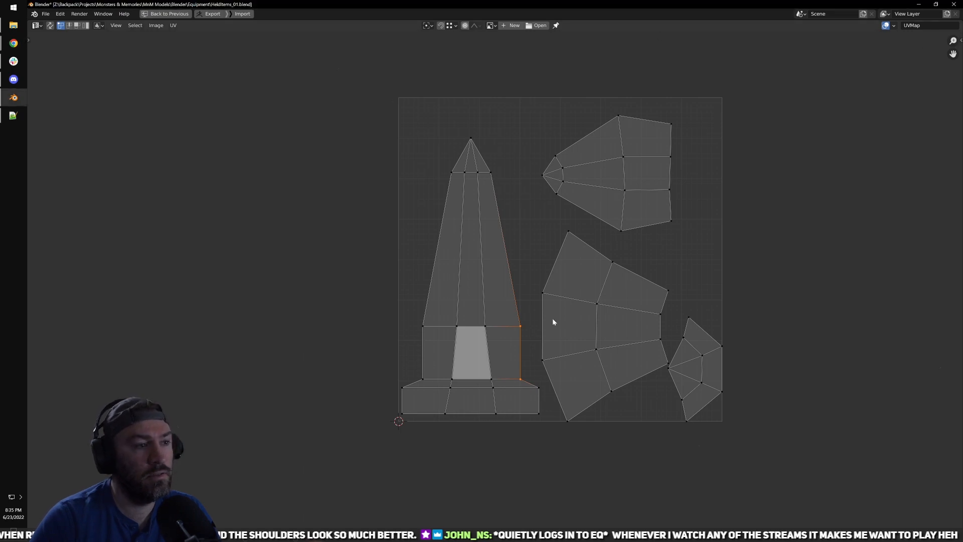
key(ctrl+space)
key(ctrl+space)
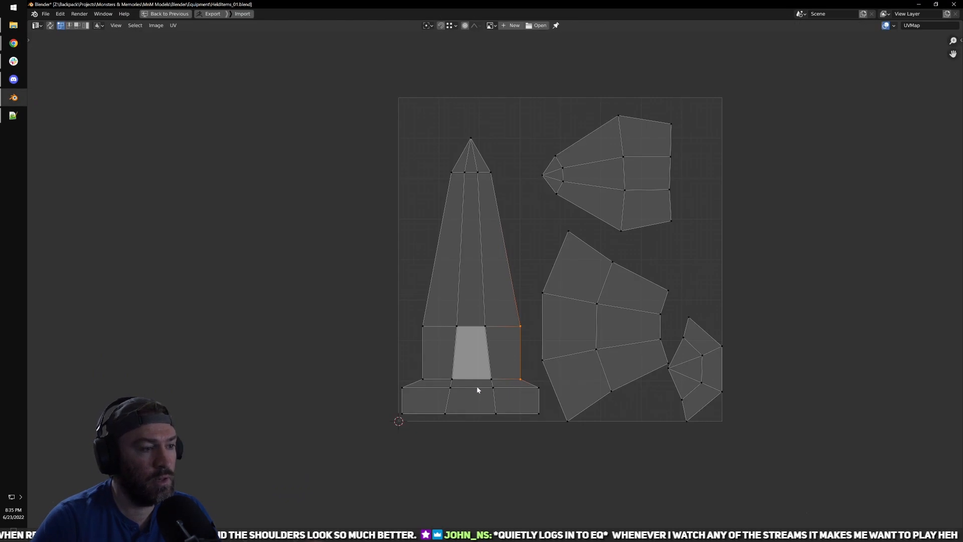
key(ctrl+space)
middle_drag(481, 301, 432, 251)
scroll(490, 230, up, 3)
scroll(378, 477, down, 3)
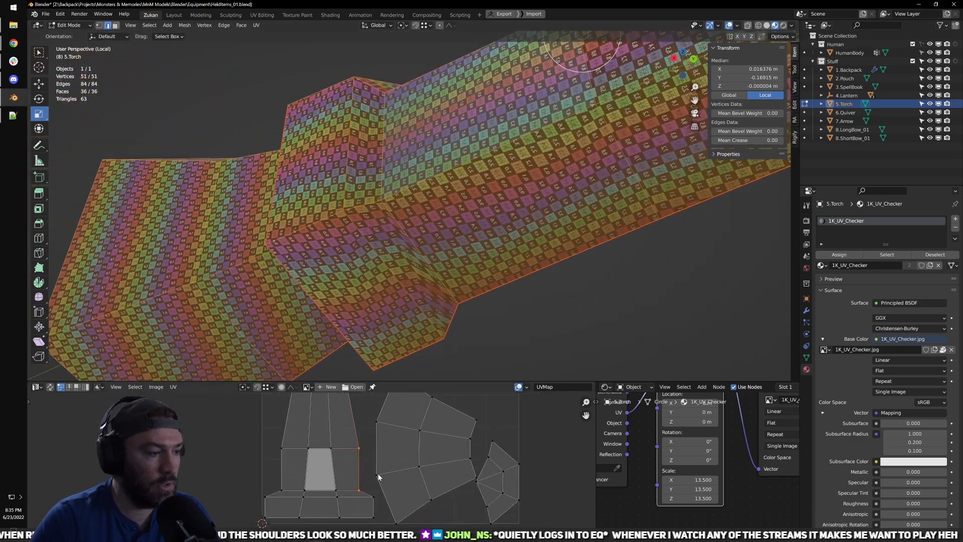
Step: Move the UV vertex row at the base of the straight handle section slightly upward along Y
middle_drag(379, 476, 400, 462)
scroll(313, 469, up, 2)
drag(282, 460, 446, 478)
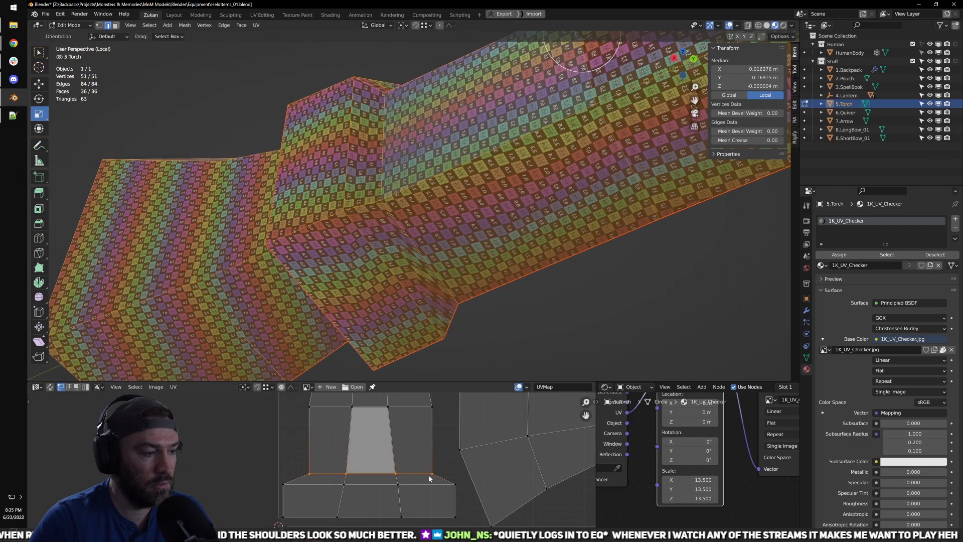
key(g)
key(y)
click(418, 473)
key(g)
key(y)
click(400, 470)
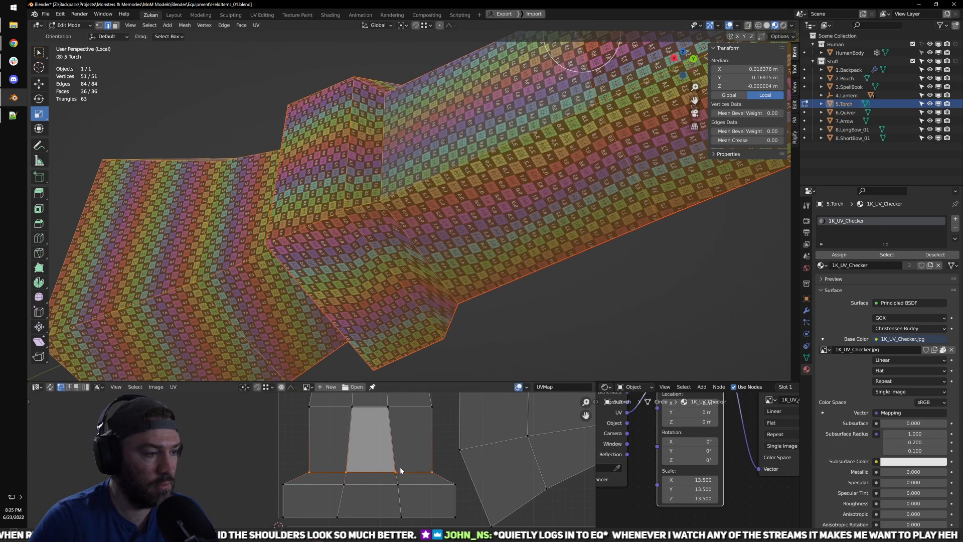
Step: Adjust the position along Y of the UV vertex row at the top of the bottom band
scroll(297, 501, down, 1)
drag(278, 491, 440, 475)
key(g)
key(y)
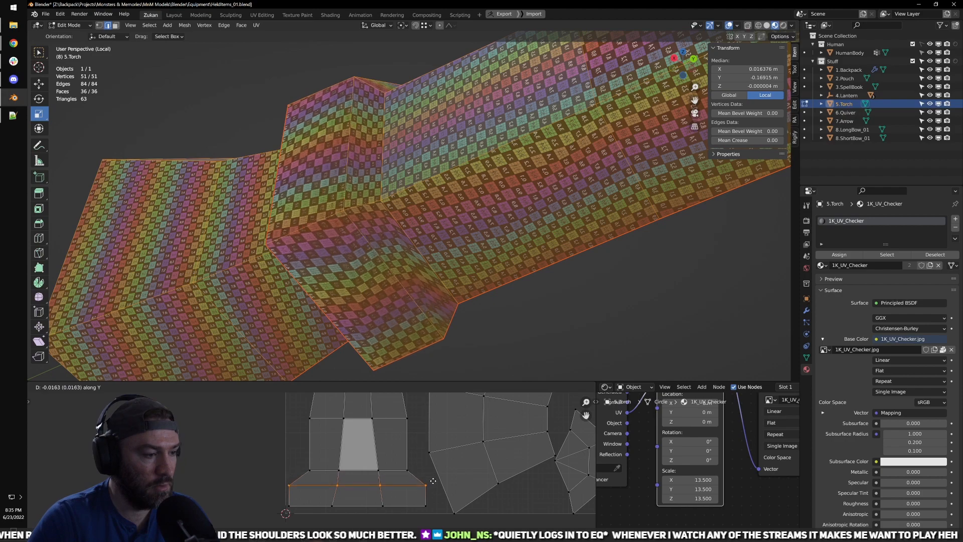
click(433, 480)
scroll(432, 480, down, 1)
Step: Examine the checker pattern over the torch's core, flared head, collar and handle from several angles
middle_drag(426, 260, 564, 258)
scroll(438, 236, down, 4)
scroll(477, 266, up, 4)
scroll(572, 241, down, 3)
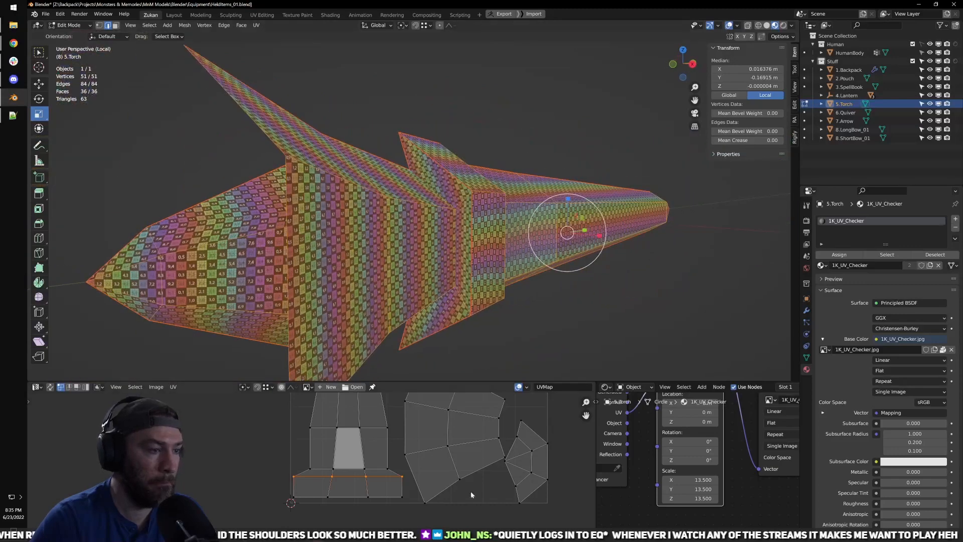
middle_drag(504, 260, 477, 353)
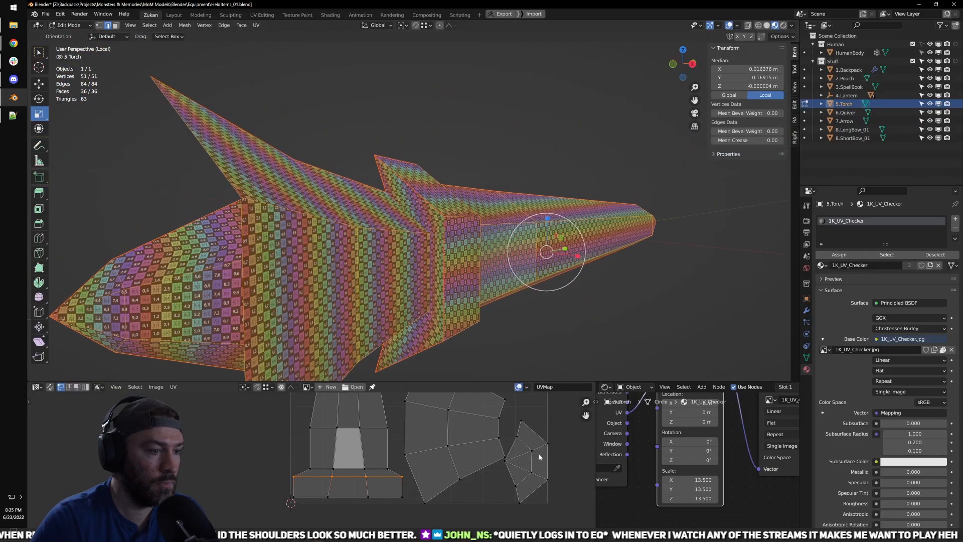
middle_drag(458, 279, 439, 233)
scroll(434, 271, down, 4)
middle_drag(471, 304, 393, 266)
Step: Isolate the flared head's UV island and straighten its first column of vertices
key(alt+a)
key(l)
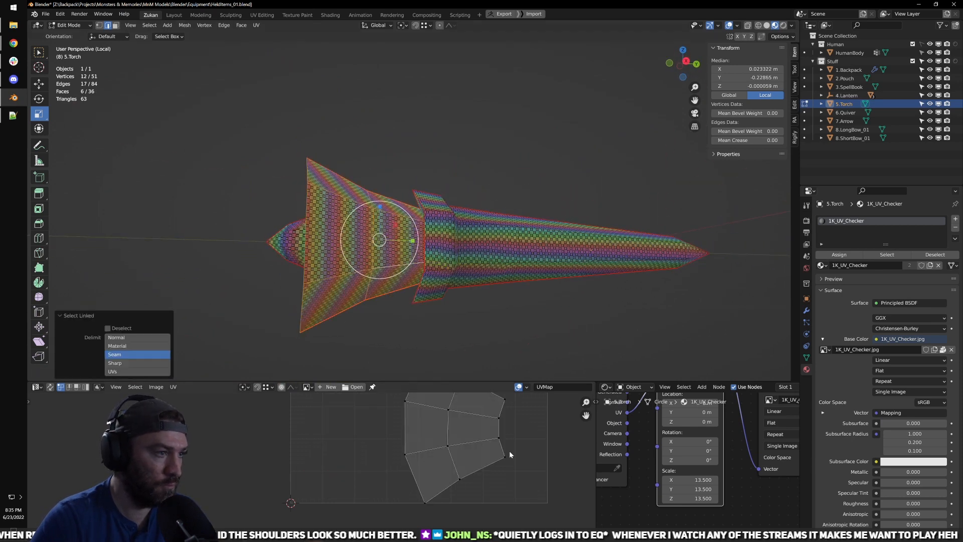
key(ctrl+space)
scroll(540, 338, up, 3)
middle_drag(709, 220, 550, 282)
alt+click(551, 280)
key(q)
mouse_move(552, 281)
click(590, 318)
Step: Straighten the remaining two vertex columns of the flared head's UV island
middle_drag(603, 297, 519, 310)
alt+click(528, 288)
key(shift+r)
alt+click(636, 281)
key(shift+r)
key(ctrl+space)
key(ctrl+space)
key(ctrl+space)
Step: Isolate the torch core's UV island and straighten the vertex column at its wide base end
key(Tab)
shift+middle_drag(392, 309, 408, 267)
scroll(443, 276, up, 3)
key(Tab)
key(alt+a)
key(l)
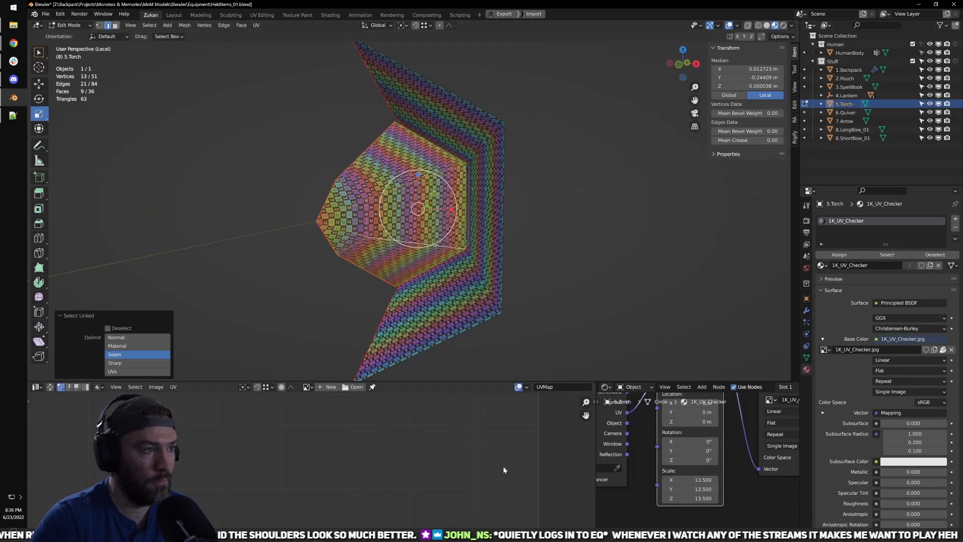
key(ctrl+space)
scroll(503, 368, down, 4)
scroll(526, 214, up, 2)
middle_drag(526, 213, 501, 341)
drag(528, 204, 587, 434)
key(q)
mouse_move(582, 322)
click(615, 359)
Step: Straighten the middle vertex column of the core's UV island and check the checker pattern on the torch
drag(477, 232, 511, 390)
key(shift+r)
scroll(500, 362, up, 2)
key(ctrl+space)
key(Tab)
middle_drag(524, 267, 790, 275)
scroll(446, 253, up, 3)
scroll(447, 252, down, 1)
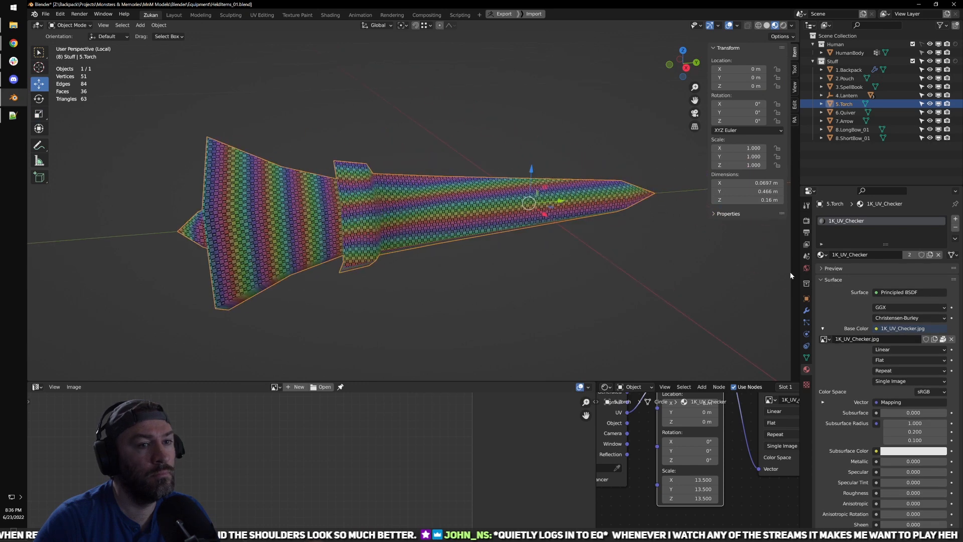
Step: Widen the UV vertex row just below the handle's pointed tip slightly along X
key(Tab)
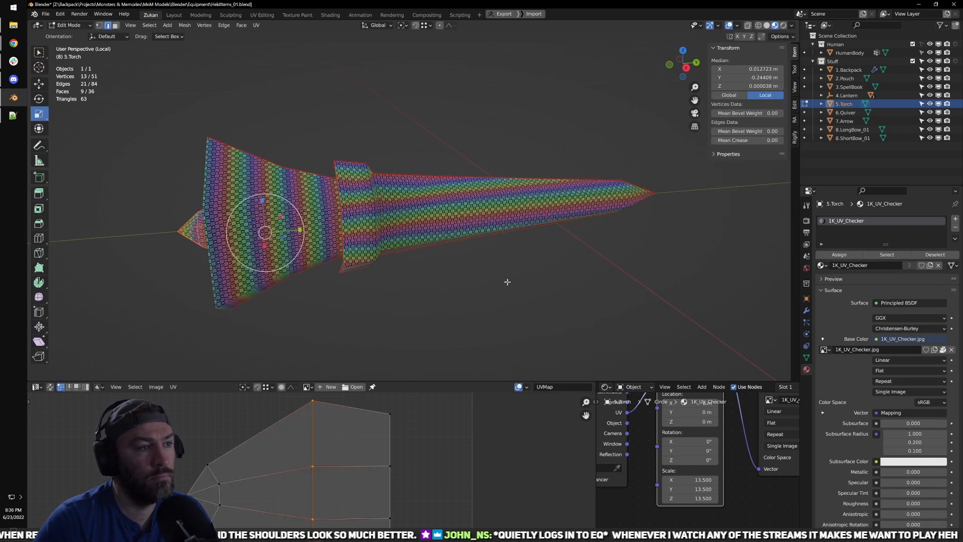
key(ctrl+space)
scroll(401, 361, up, 2)
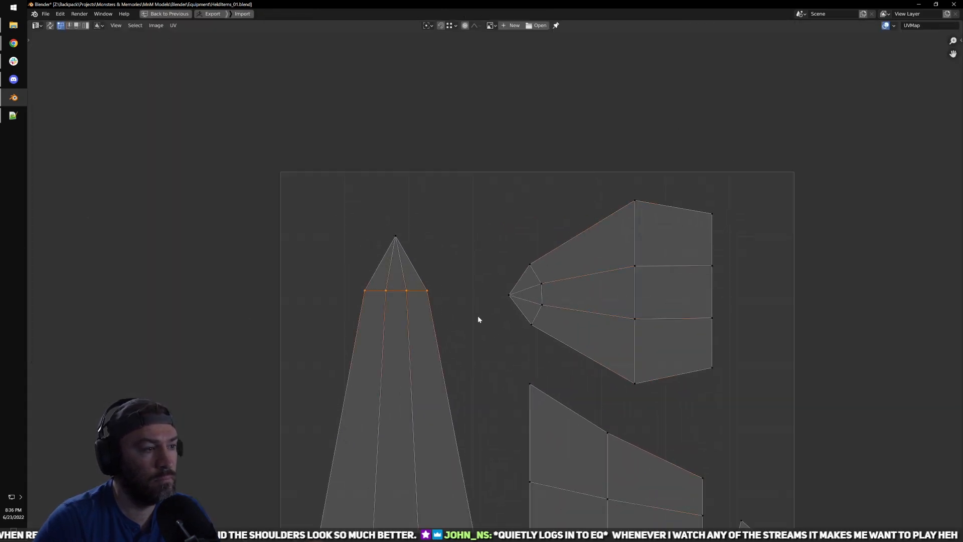
key(ctrl+space)
key(s)
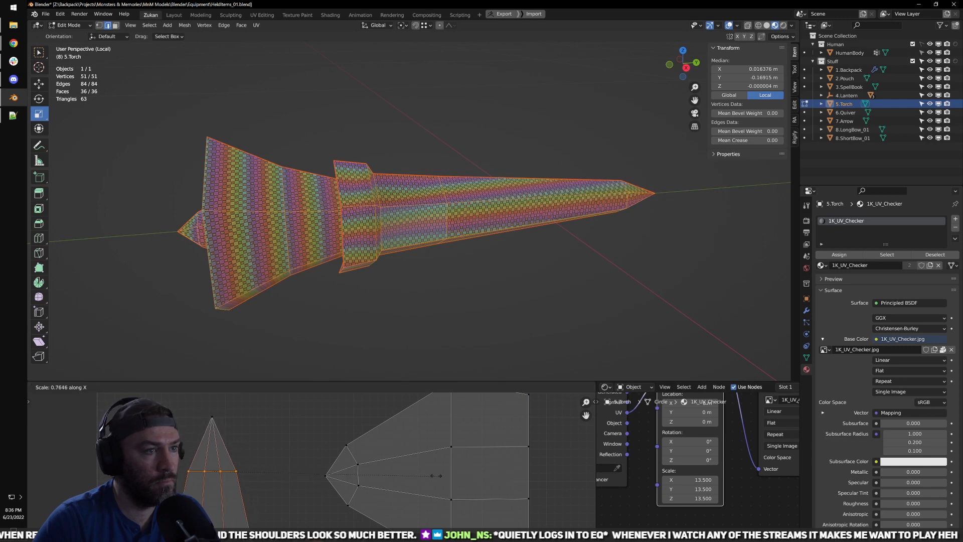
click(536, 473)
key(ctrl+space)
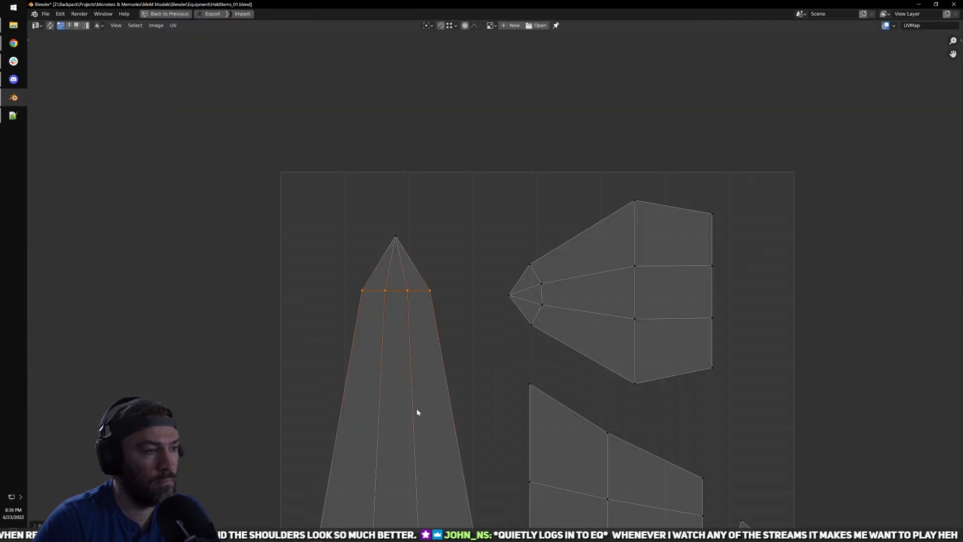
Step: Try snapping both outer UV vertices below the handle's tip along X to the width of the straight section
scroll(467, 347, down, 1)
click(429, 185)
key(ctrl+Tab)
click(458, 222)
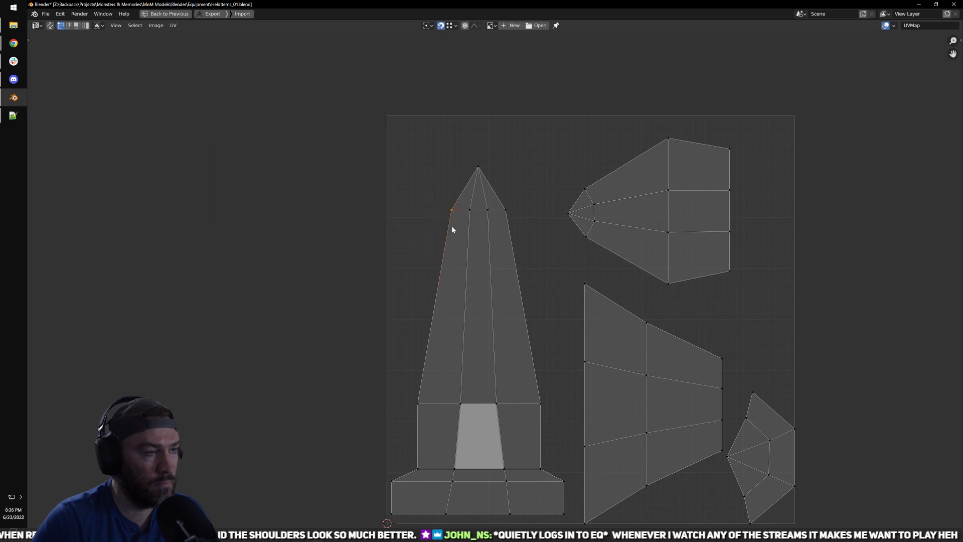
key(g)
key(x)
click(426, 371)
click(500, 229)
key(g)
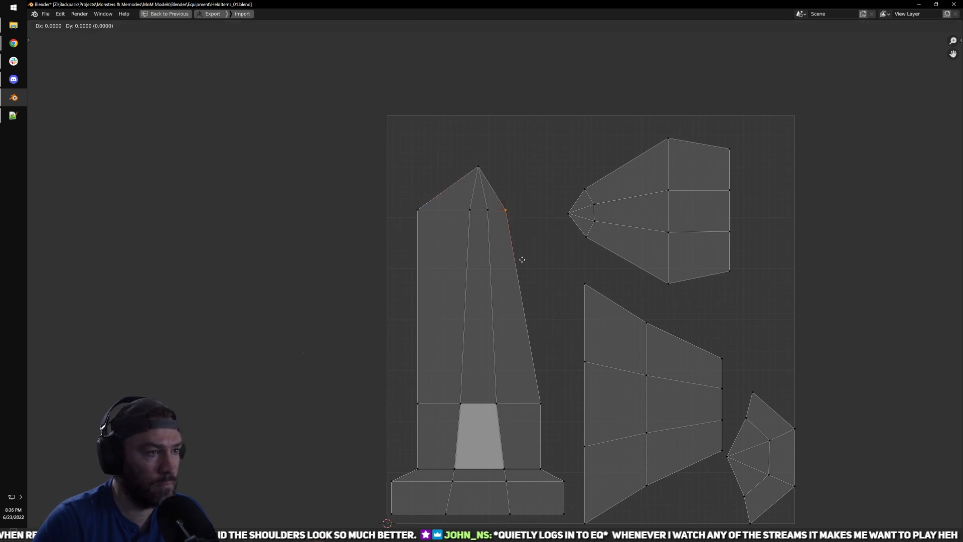
key(x)
click(548, 404)
Step: Check the checker pattern along the handle and undo the moves of its two outer UV vertices
key(ctrl+space)
middle_drag(604, 280, 577, 256)
shift+middle_drag(577, 256, 421, 249)
scroll(422, 252, up, 2)
middle_drag(497, 296, 490, 252)
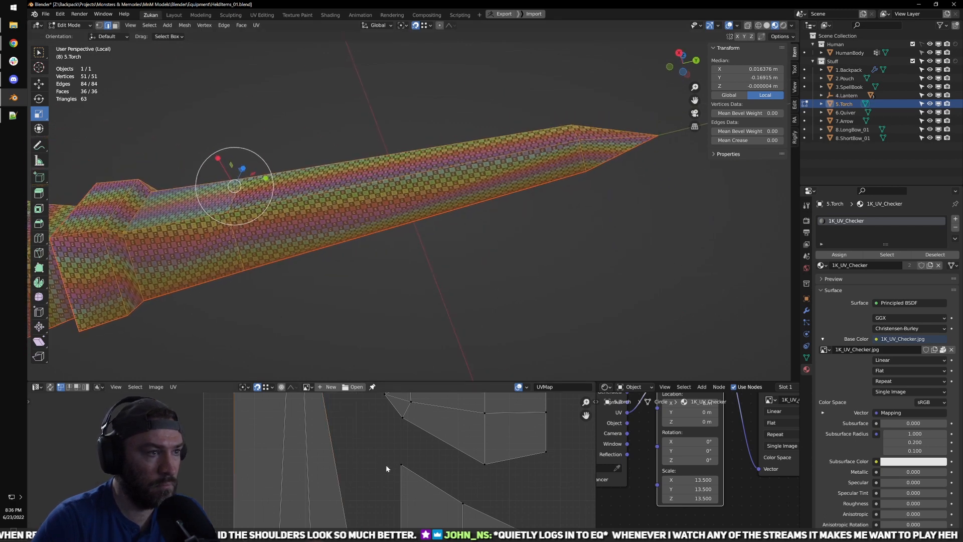
scroll(372, 448, down, 1)
key(ctrl+space)
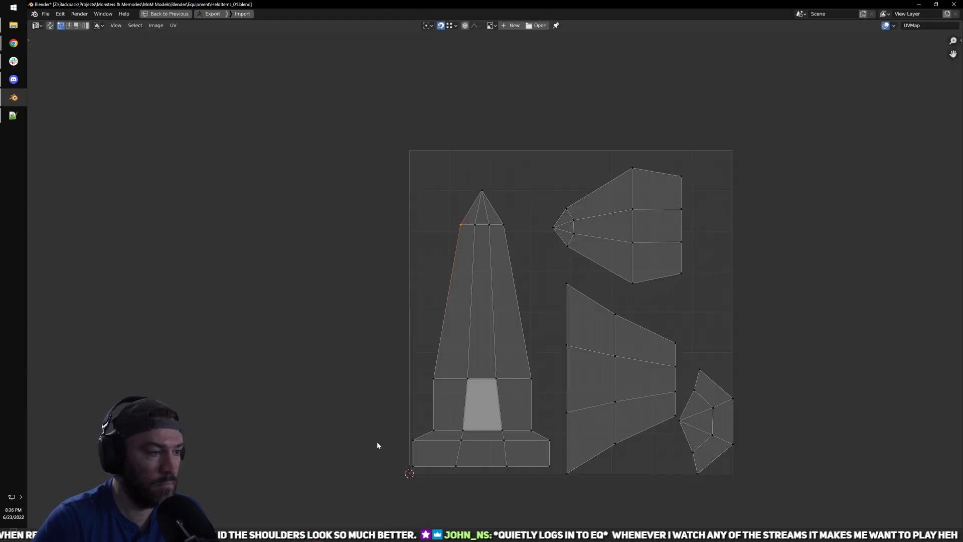
Step: Set UV selection to island mode and examine the checker pattern over the half torch
key(Tab)
ctrl+scroll(576, 370, down, 2)
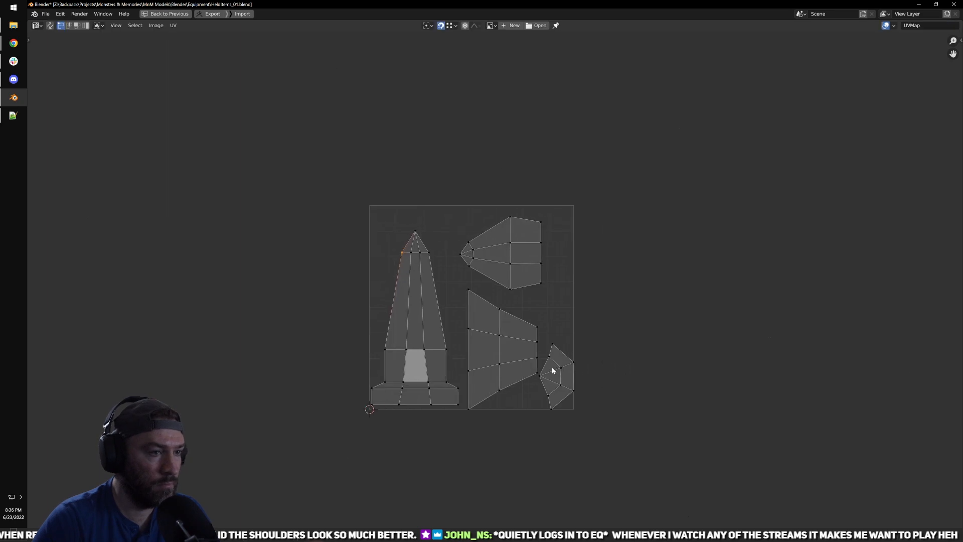
key(ctrl+Tab)
click(526, 411)
key(ctrl+space)
middle_drag(501, 294, 702, 301)
key(Tab)
scroll(566, 243, up, 5)
scroll(539, 231, down, 4)
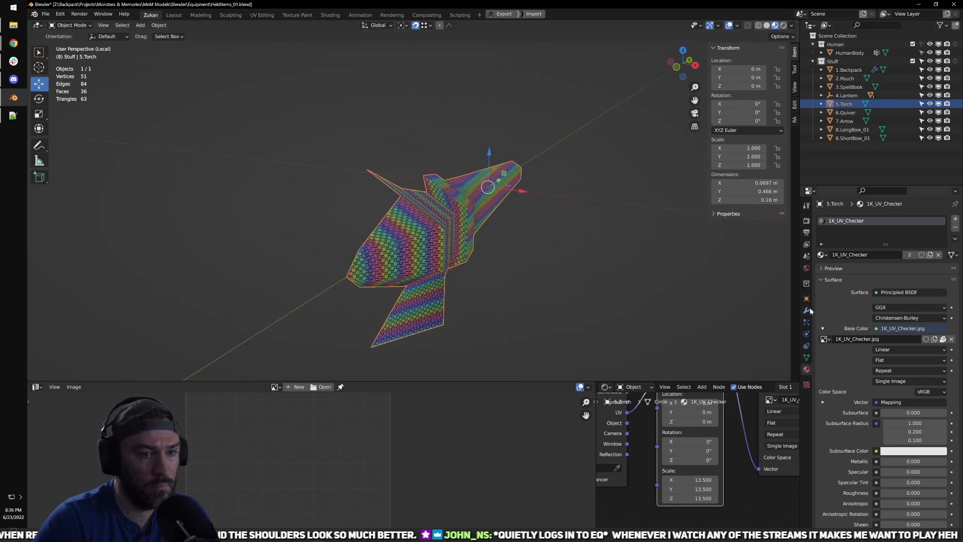
Step: Add a Mirror modifier on the X axis to the torch and apply it
click(807, 310)
click(853, 219)
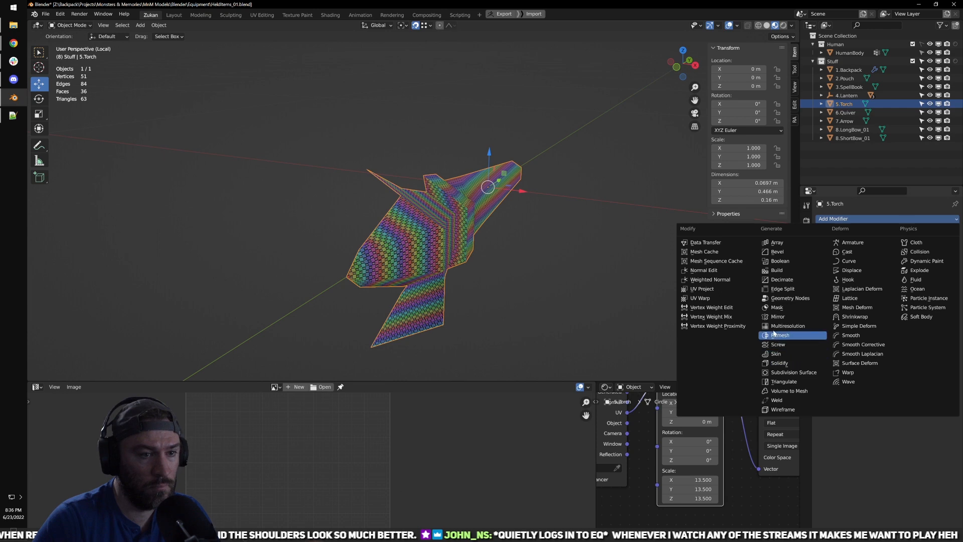
click(781, 317)
middle_drag(657, 317, 835, 320)
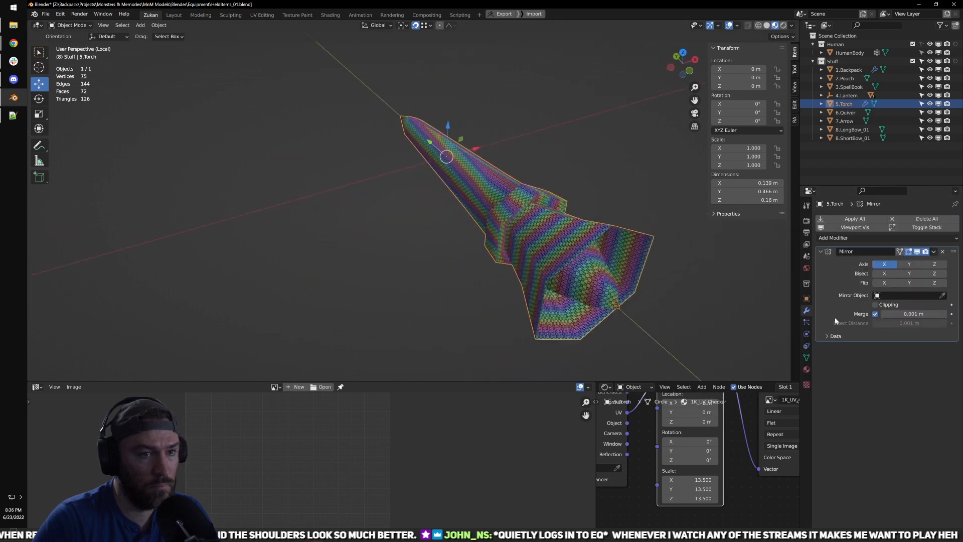
click(933, 252)
click(920, 263)
Step: Merge all vertices of the full torch mesh by distance at 0.0001 m
middle_drag(612, 280, 520, 214)
scroll(519, 215, up, 3)
key(Tab)
middle_drag(572, 238, 567, 232)
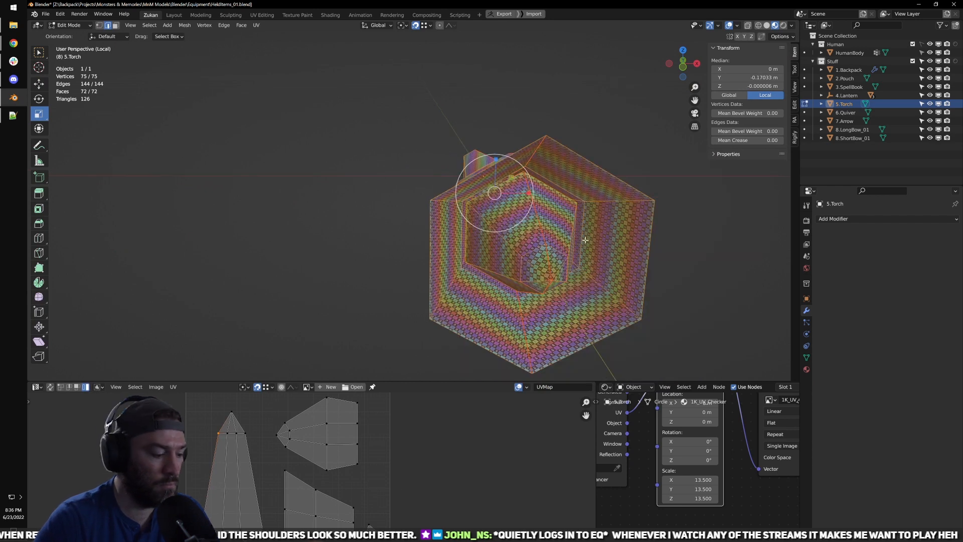
key(m)
key(b)
middle_drag(539, 216, 561, 224)
scroll(561, 223, up, 1)
middle_drag(640, 227, 525, 197)
scroll(527, 239, up, 1)
Step: Clear the seam along the mirror line across the collar's inner cap, leaving the handle's edges out of the selection
key(shift+z)
scroll(542, 176, up, 1)
key(ctrl+Tab)
click(556, 166)
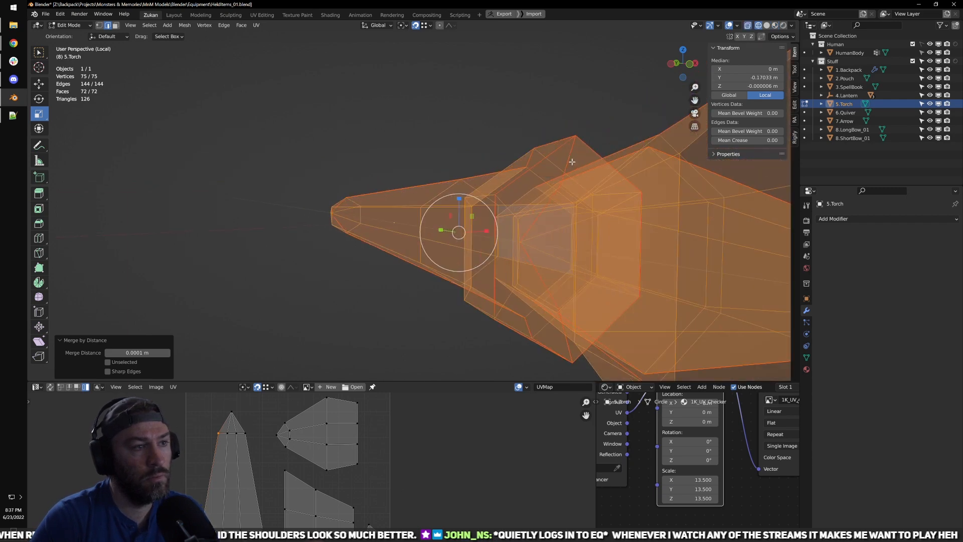
alt+click(572, 161)
shift+middle_drag(581, 321, 532, 274)
alt+shift+click(510, 295)
scroll(426, 261, down, 1)
middle_drag(399, 252, 457, 246)
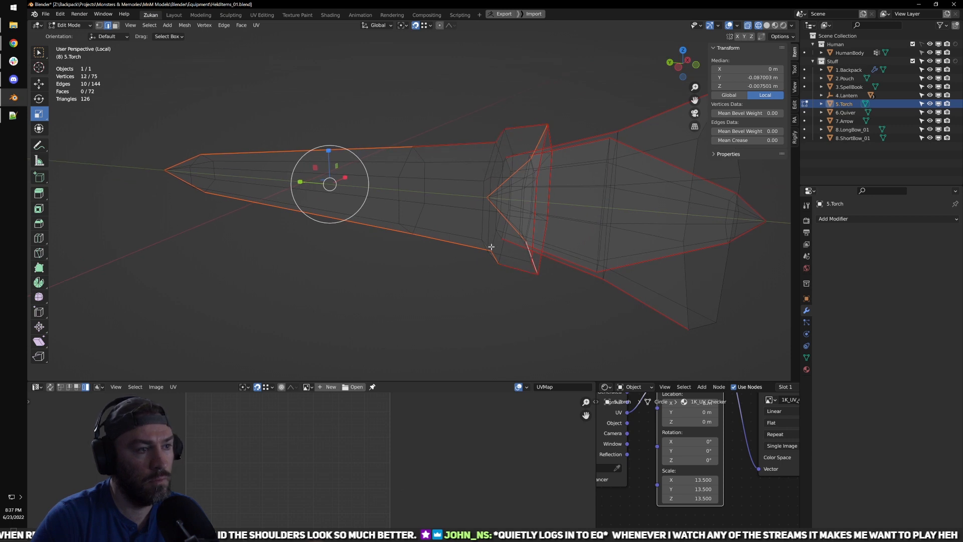
ctrl+drag(134, 96, 441, 283)
ctrl+drag(442, 232, 450, 282)
mouse_move(535, 278)
middle_down()
mouse_move(475, 271)
mouse_move(428, 243)
middle_up()
Step: Select the collar's inner cap up to its seams and project its UVs from the front view
key(shift+z)
click(426, 239)
key(ctrl+l)
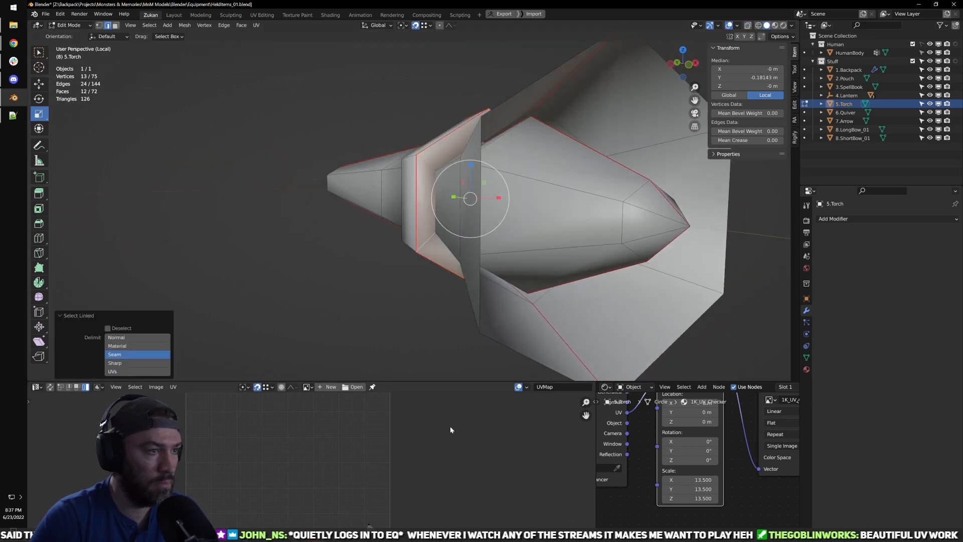
key(ctrl+space)
key(ctrl+space)
key(KP_1)
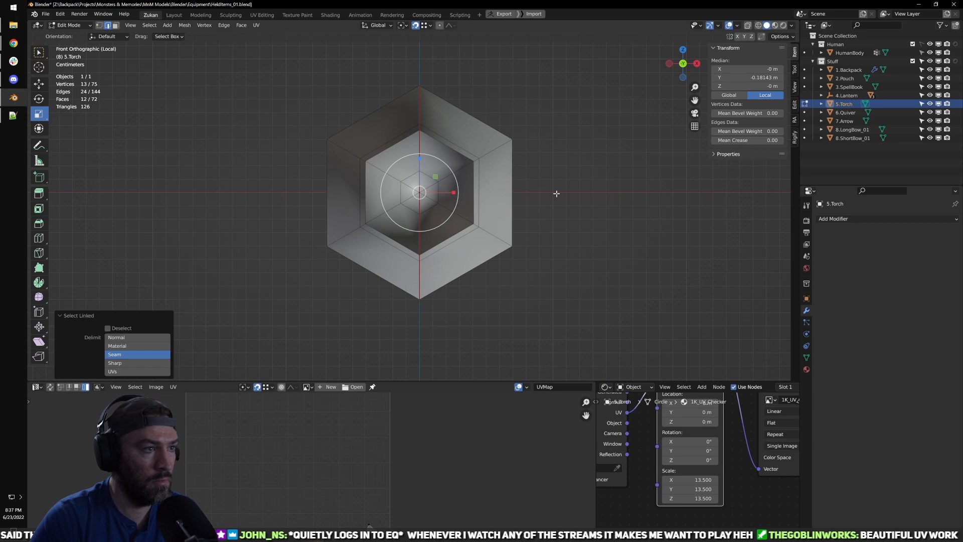
key(u)
click(464, 217)
key(ctrl+space)
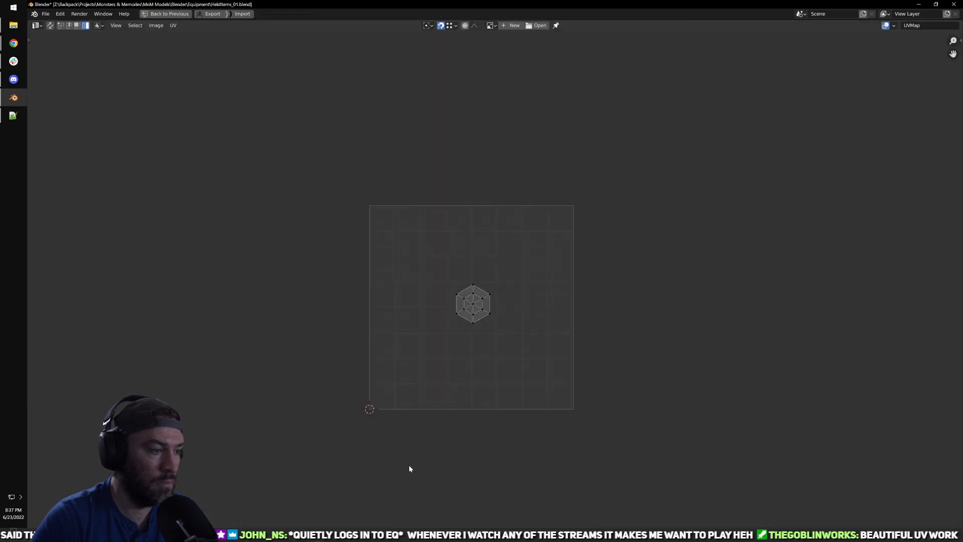
Step: Move the cap's hexagonal UV island to the left outside the UV square and display all the torch's islands
key(a)
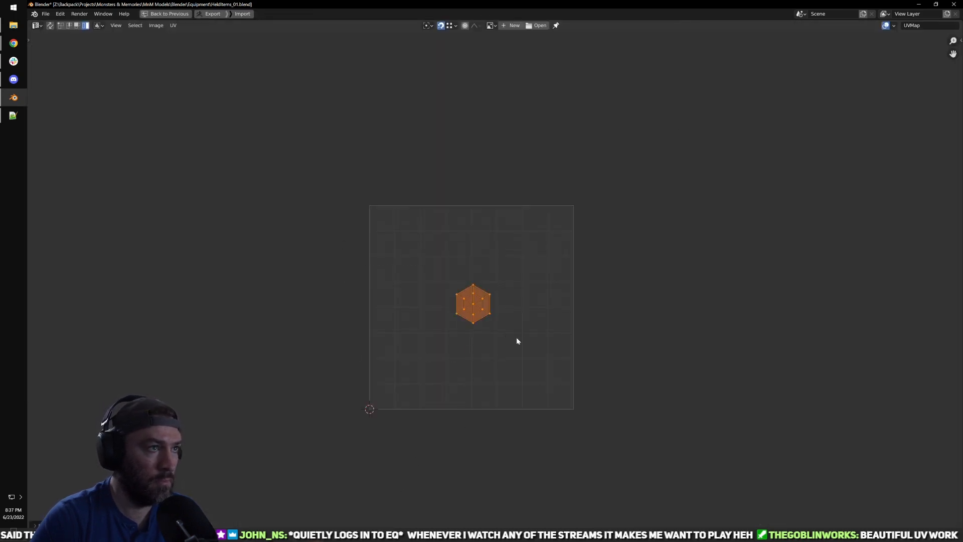
key(g)
click(316, 313)
key(ctrl+space)
key(a)
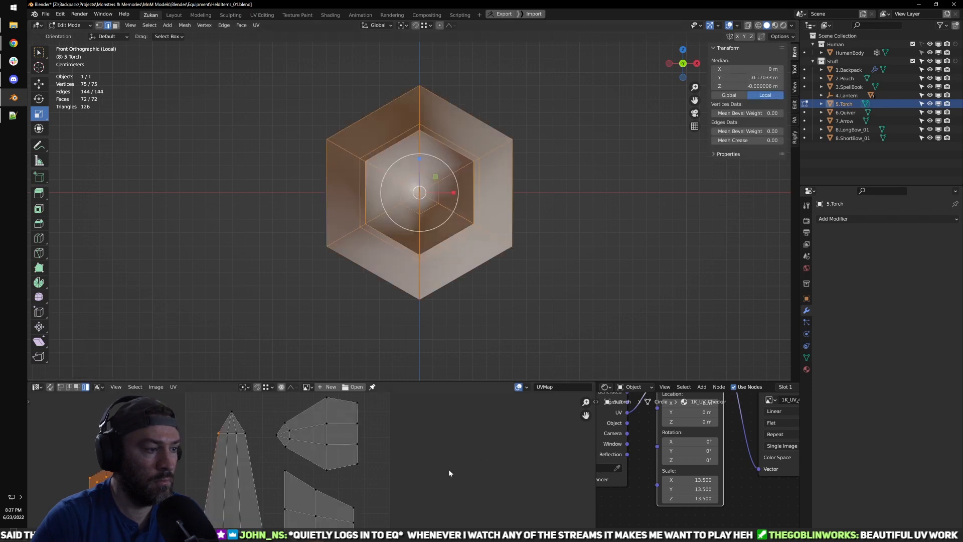
key(ctrl+space)
middle_drag(307, 357, 446, 341)
Step: Enlarge the hexagonal cap island and place it in the upper-left corner of the UV square beside the handle's tip
drag(237, 226, 374, 372)
key(g)
click(488, 237)
key(s)
click(521, 243)
key(g)
click(550, 238)
key(g)
click(552, 240)
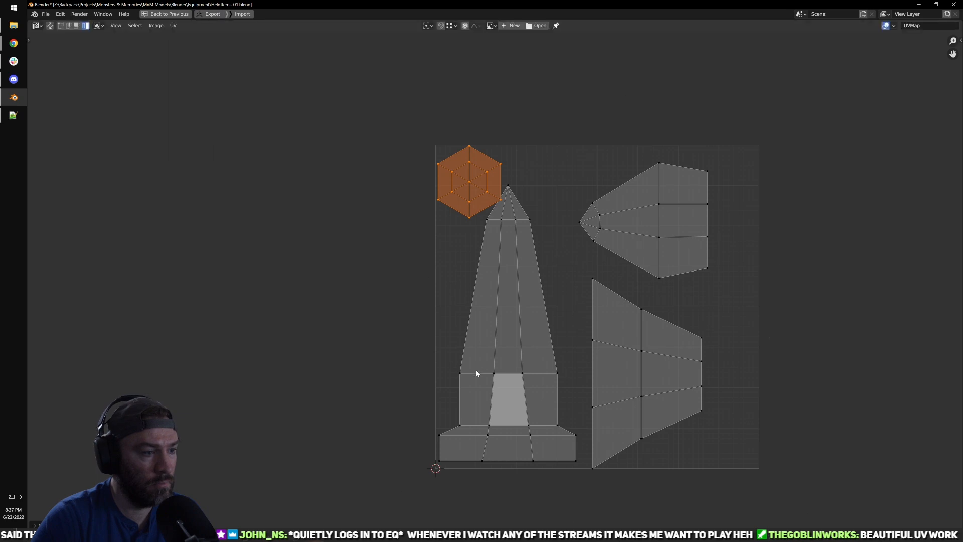
Step: Examine the handle and flared head UV islands and the mirrored torch mesh, including its wireframe
scroll(502, 402, down, 1)
click(548, 373)
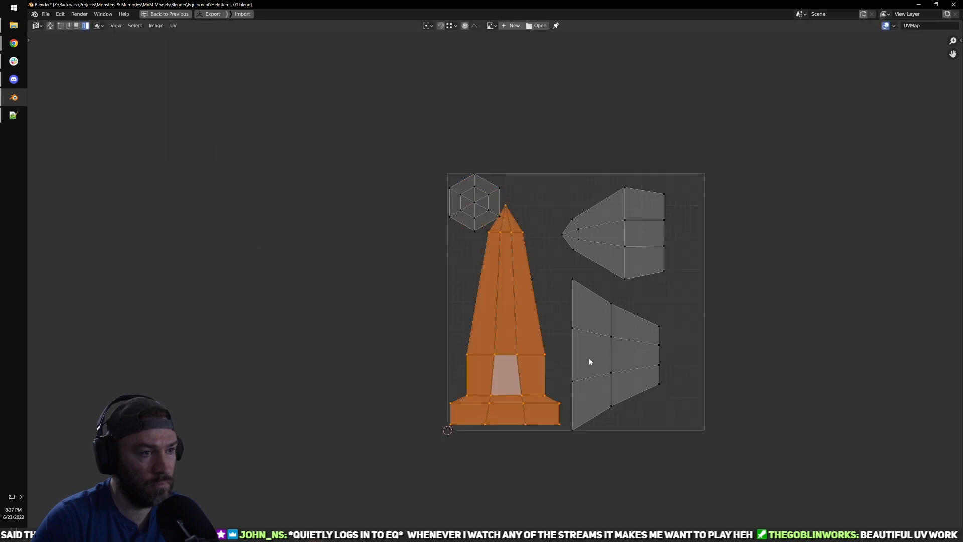
click(615, 347)
key(ctrl+space)
middle_drag(512, 265, 423, 286)
key(shift+z)
scroll(345, 278, down, 2)
middle_drag(345, 278, 490, 301)
key(shift+z)
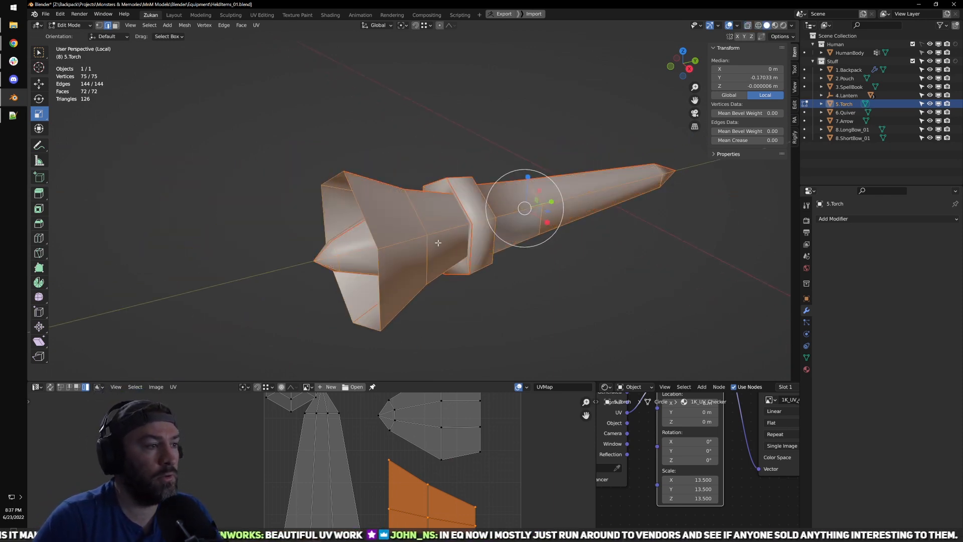
Step: Show the torch in material preview and examine the checker pattern across the full mesh
key(shift+z)
click(775, 25)
middle_drag(623, 131, 567, 123)
scroll(507, 200, up, 3)
middle_drag(509, 215, 443, 216)
scroll(442, 216, down, 4)
scroll(420, 430, down, 4)
Step: Select all of the torch's UV islands, move them together as one group and finish editing the mesh
key(ctrl+space)
drag(313, 169, 702, 440)
key(g)
click(477, 394)
key(ctrl+space)
key(Tab)
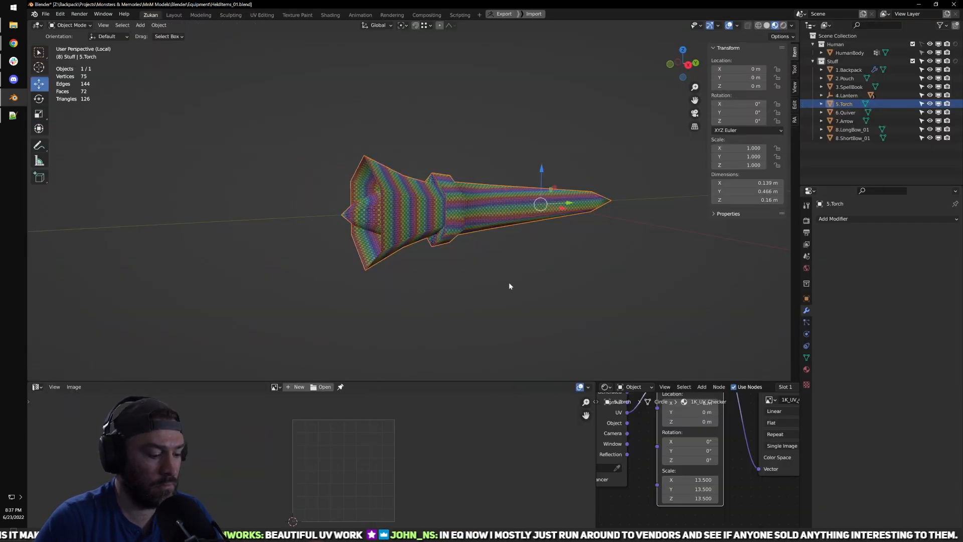
Step: Leave the isolated torch view and look over the other equipment around the character's feet
key(KP_Divide)
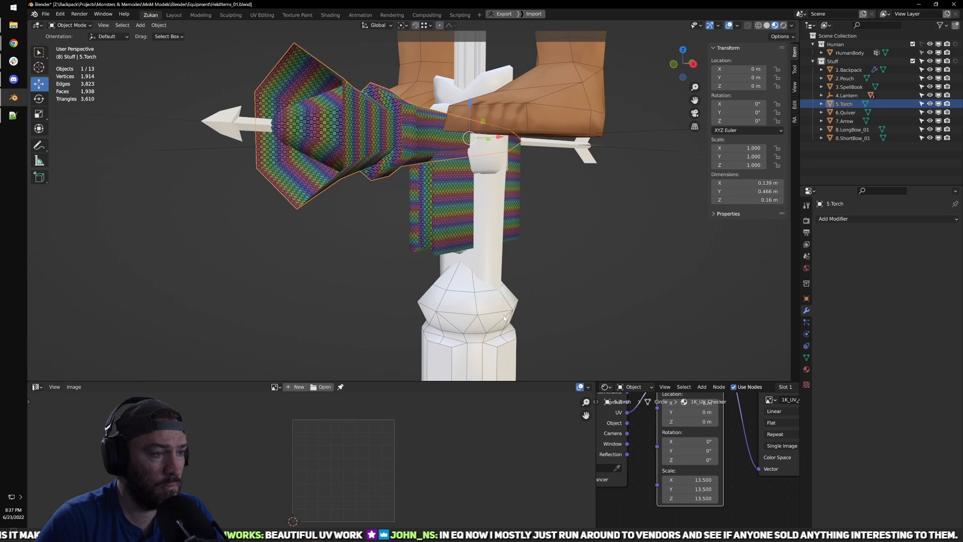
shift+middle_drag(505, 312, 475, 254)
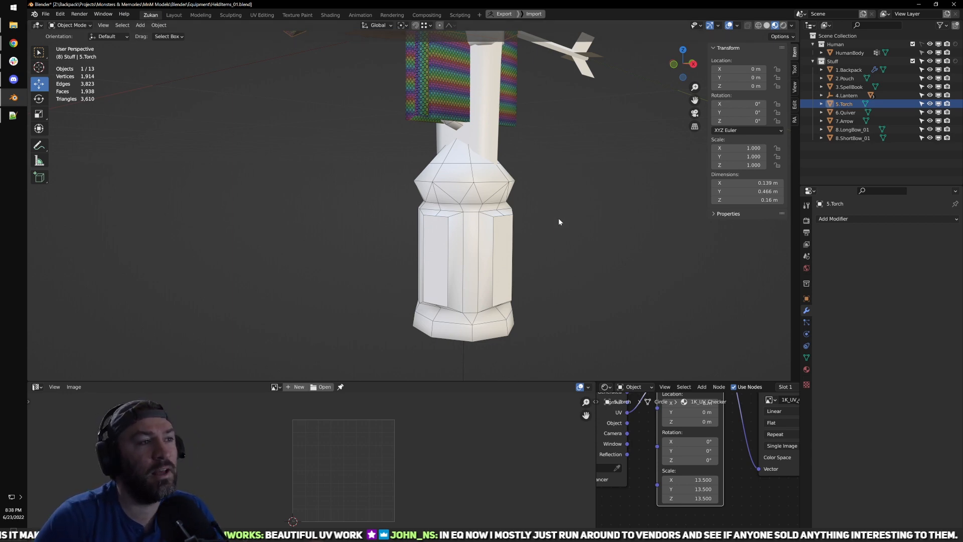
click(543, 175)
middle_drag(543, 175, 414, 251)
middle_drag(331, 245, 472, 239)
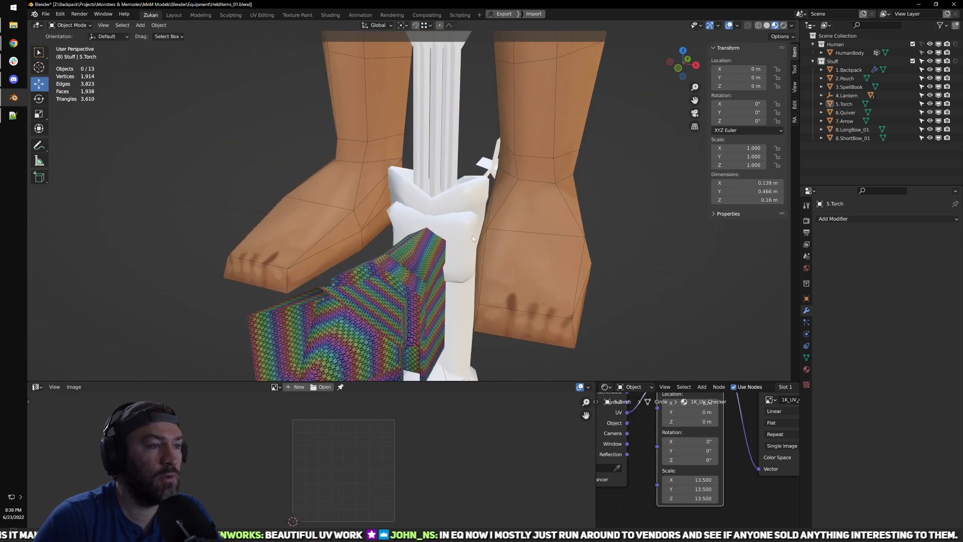
Step: Select the pouch and assign it the existing 1K_UV_Checker material
click(449, 238)
click(806, 370)
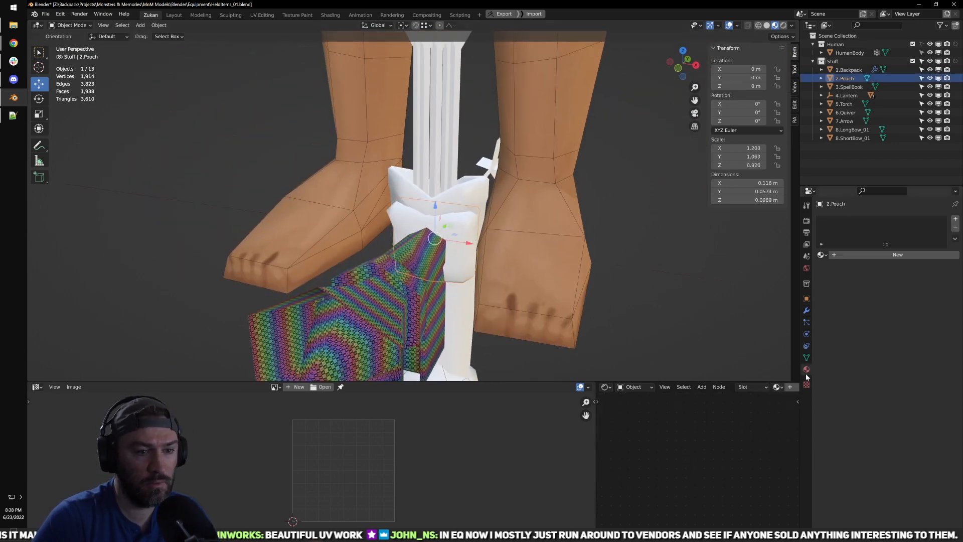
click(824, 255)
click(852, 267)
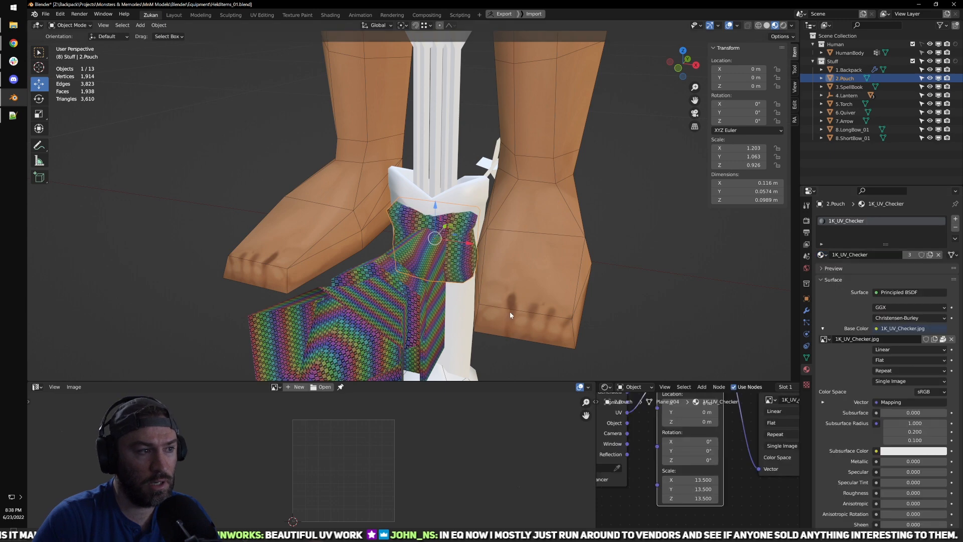
Step: Isolate the pouch, open its mesh for editing and examine its checker pattern and UV island
scroll(497, 296, up, 3)
key(KP_Divide)
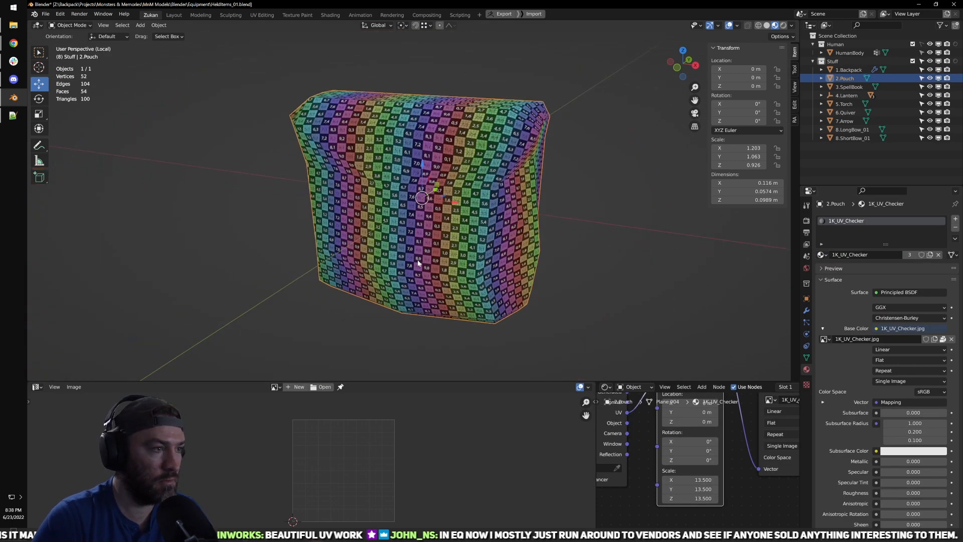
key(Tab)
middle_drag(483, 267, 515, 249)
scroll(361, 474, up, 3)
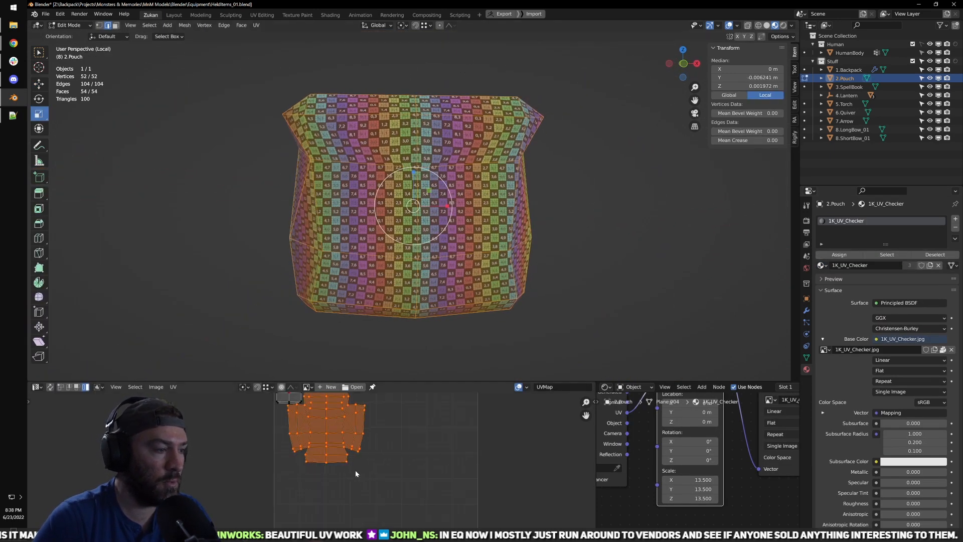
middle_drag(374, 411, 378, 457)
middle_drag(498, 301, 488, 292)
scroll(365, 445, up, 2)
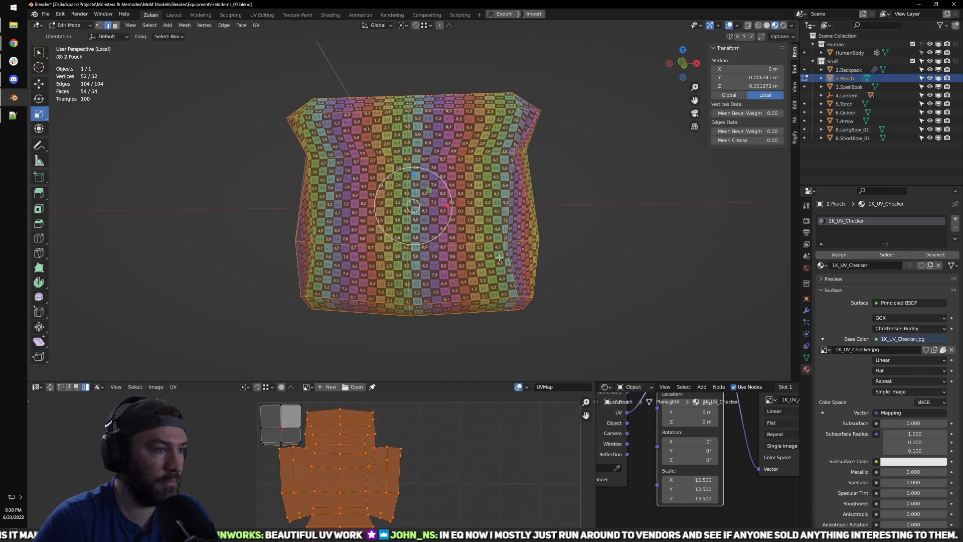
Step: Select the pouch's main linked UV island and unpin the inner vertices of its central panel
key(alt+a)
key(l)
key(ctrl+space)
scroll(536, 299, up, 3)
middle_drag(536, 300, 499, 325)
key(ctrl+Tab)
click(528, 285)
drag(408, 386, 543, 271)
scroll(529, 275, up, 1)
Step: Unpin the middle column of vertices in both side panels of the pouch's UV island and unwrap it again
drag(344, 379, 379, 419)
key(alt+p)
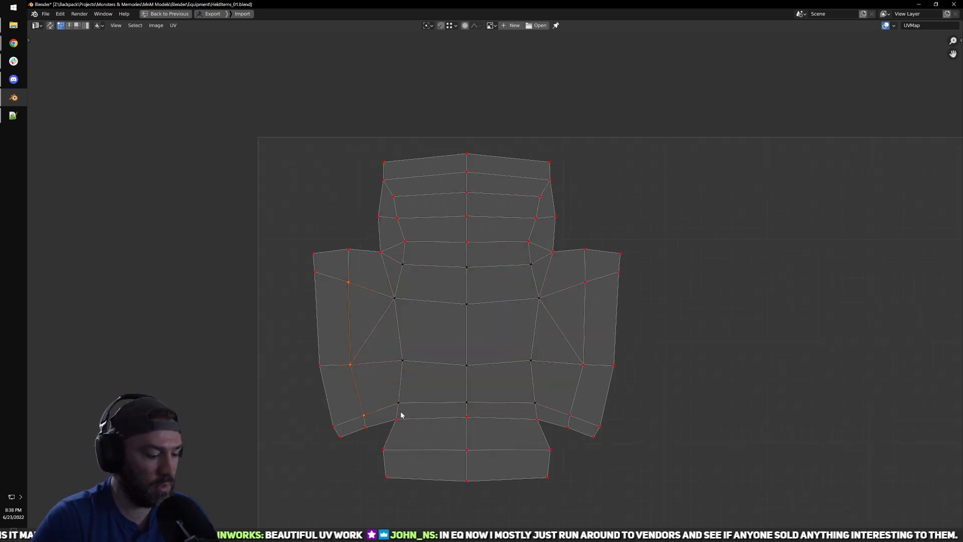
drag(565, 423, 613, 275)
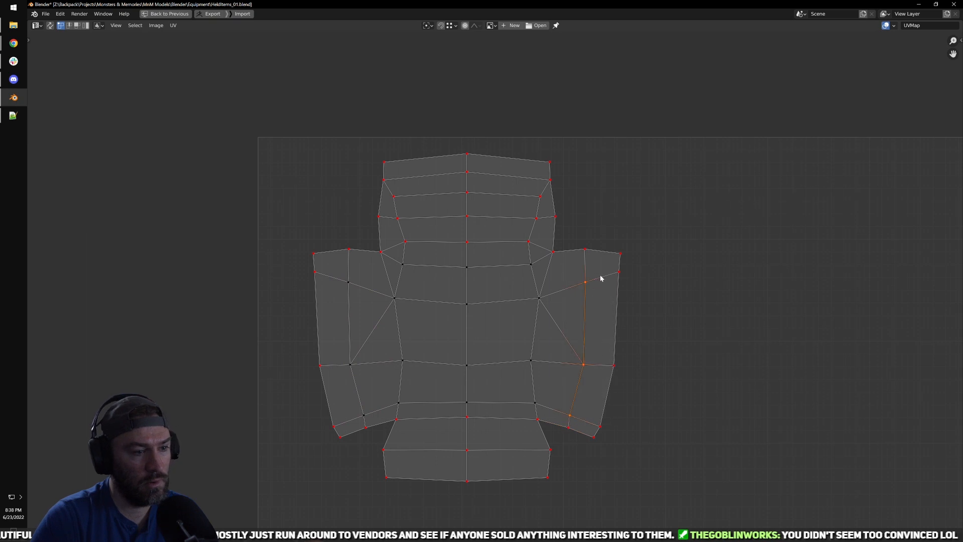
key(u)
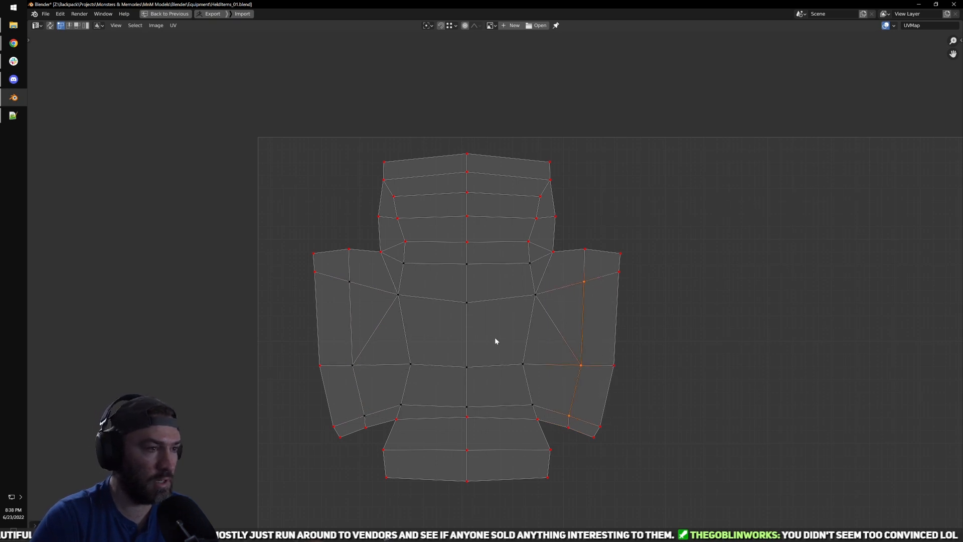
Step: Unpin the flap's inner vertices and the centre-line vertices near both ends of the island, unwrapping again to relax them
drag(391, 192, 541, 265)
drag(451, 196, 485, 174)
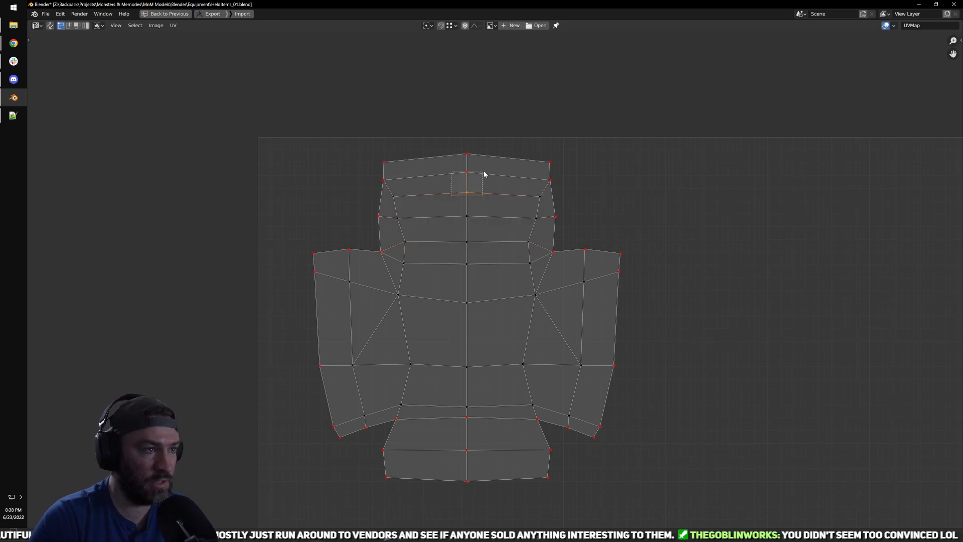
key(ctrl+space)
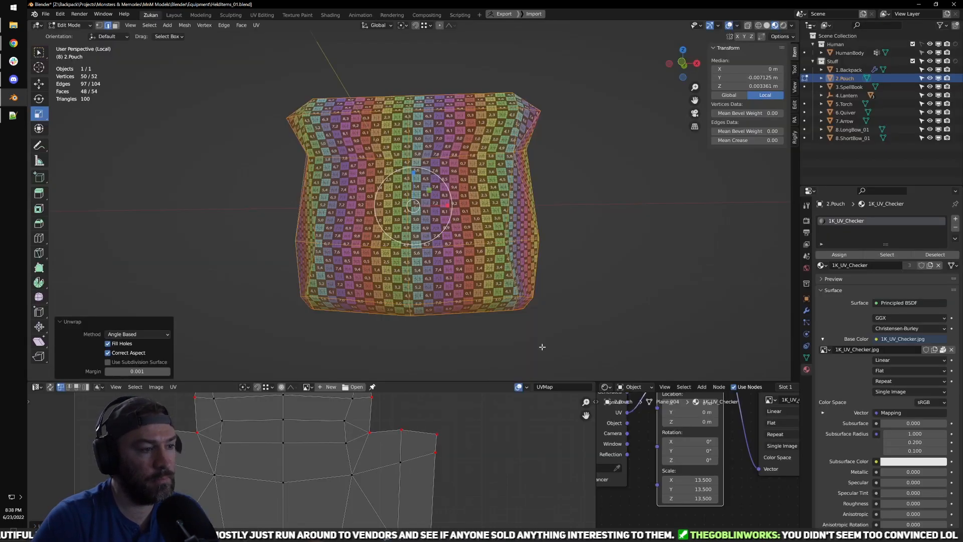
key(ctrl+space)
drag(498, 463, 493, 459)
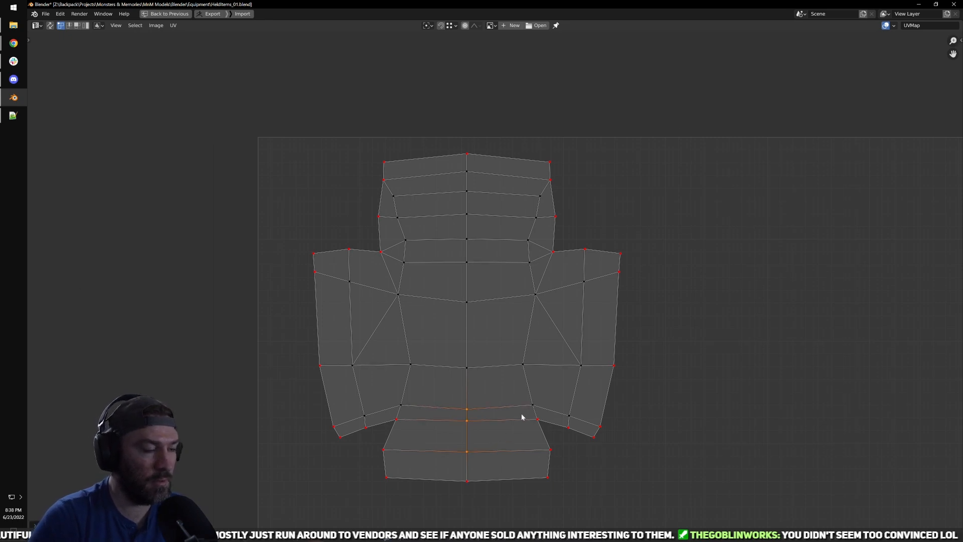
key(ctrl+space)
Step: Scale the lower row of three inner UV vertices on the pouch's central panel slightly wider along X
middle_drag(517, 205, 536, 208)
scroll(410, 466, down, 2)
middle_drag(397, 514, 391, 456)
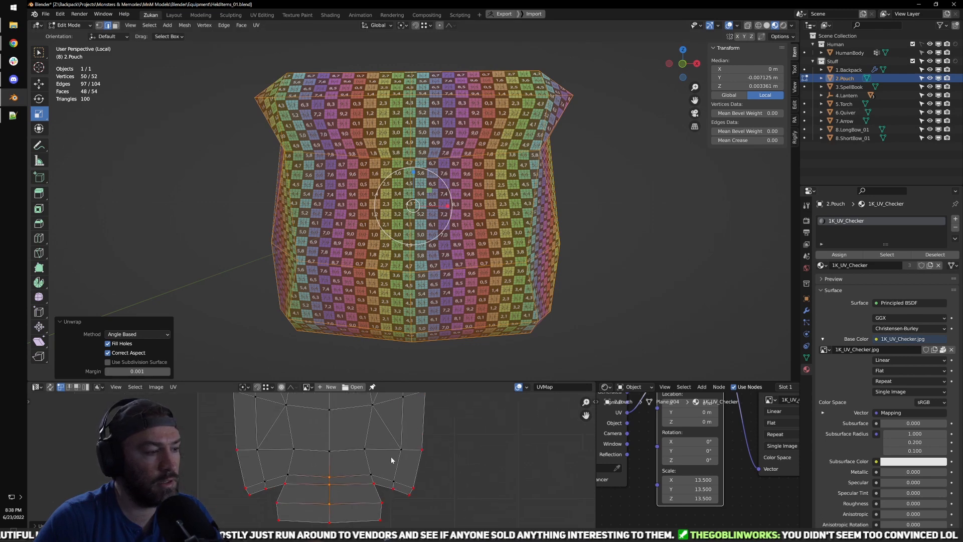
scroll(391, 455, up, 2)
drag(265, 425, 407, 449)
key(s)
key(x)
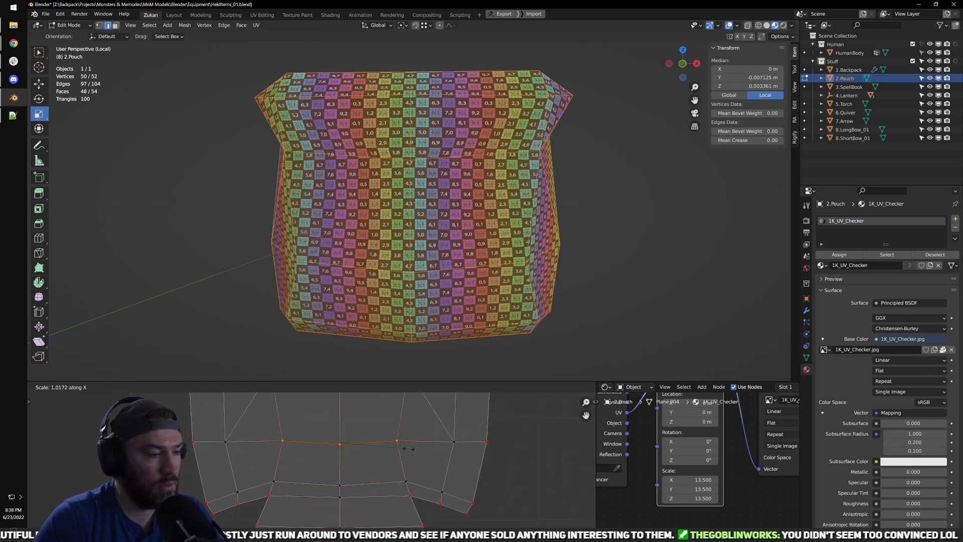
click(408, 447)
Step: Examine the pouch's checker pattern from the back and sides, then finish editing the mesh
key(Tab)
middle_drag(537, 251, 651, 222)
scroll(477, 196, down, 2)
key(Tab)
scroll(477, 217, up, 2)
scroll(577, 246, down, 1)
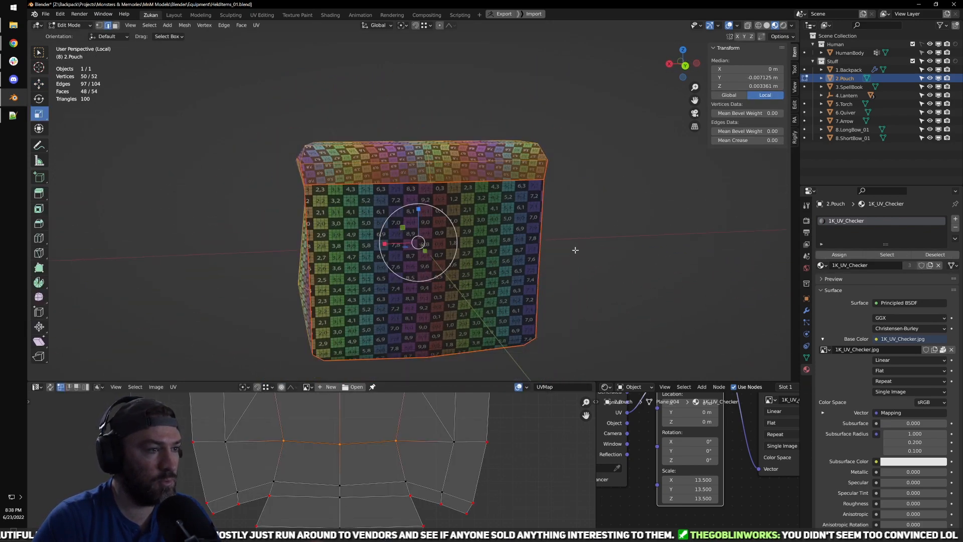
key(Tab)
key(ctrl+space)
key(ctrl+space)
Step: Leave the isolated pouch view and look over the quiver and the other equipment around the character's feet
key(KP_Divide)
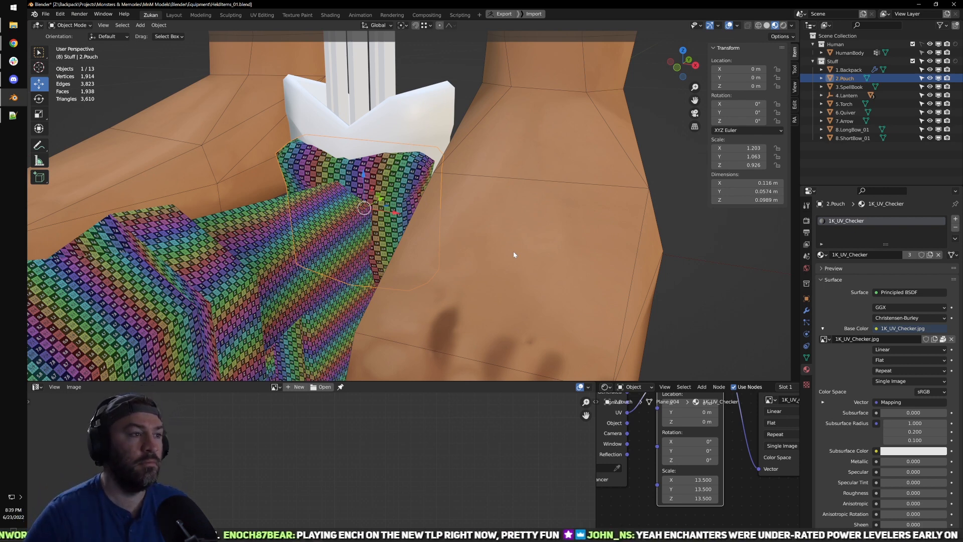
scroll(492, 229, down, 4)
scroll(459, 311, up, 3)
shift+middle_drag(454, 324, 548, 323)
click(516, 143)
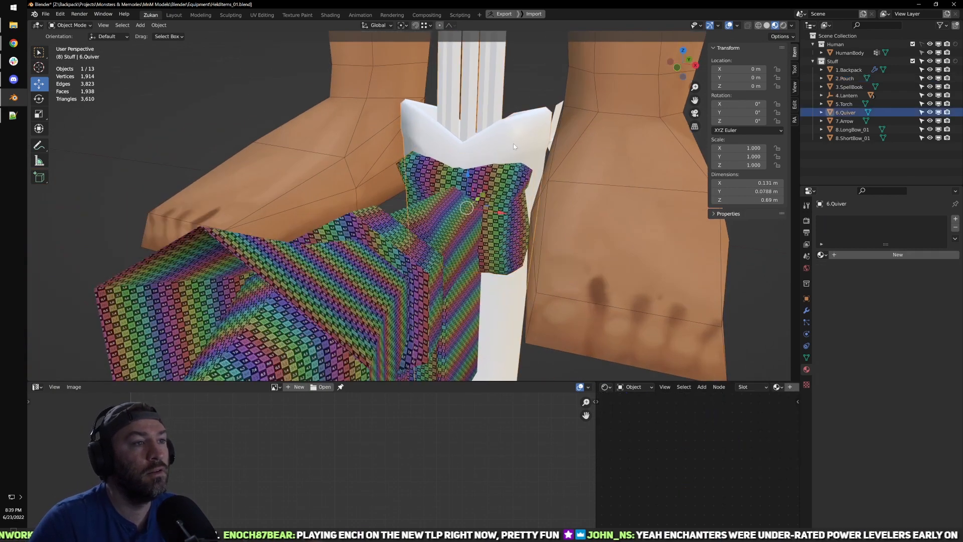
scroll(520, 186, down, 3)
middle_drag(484, 268, 466, 253)
scroll(453, 272, down, 1)
mouse_move(547, 256)
middle_down()
mouse_move(481, 246)
mouse_move(594, 242)
mouse_move(546, 242)
middle_up()
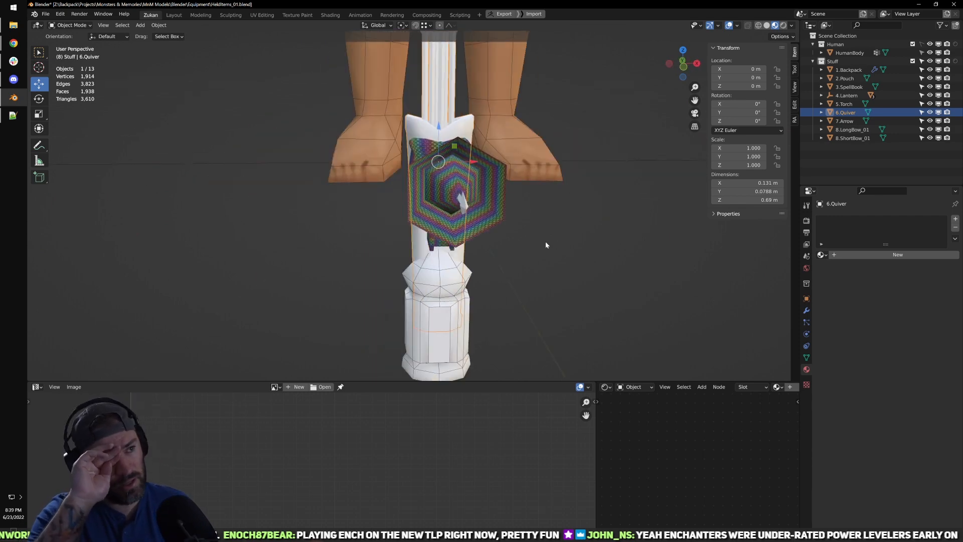
shift+middle_drag(509, 216, 467, 331)
scroll(451, 281, up, 3)
middle_drag(450, 241, 467, 226)
scroll(450, 214, up, 2)
middle_drag(509, 271, 533, 243)
Step: Isolate the arrow and move all of its arrowhead vertices along Y toward the middle to shorten the shaft
click(532, 243)
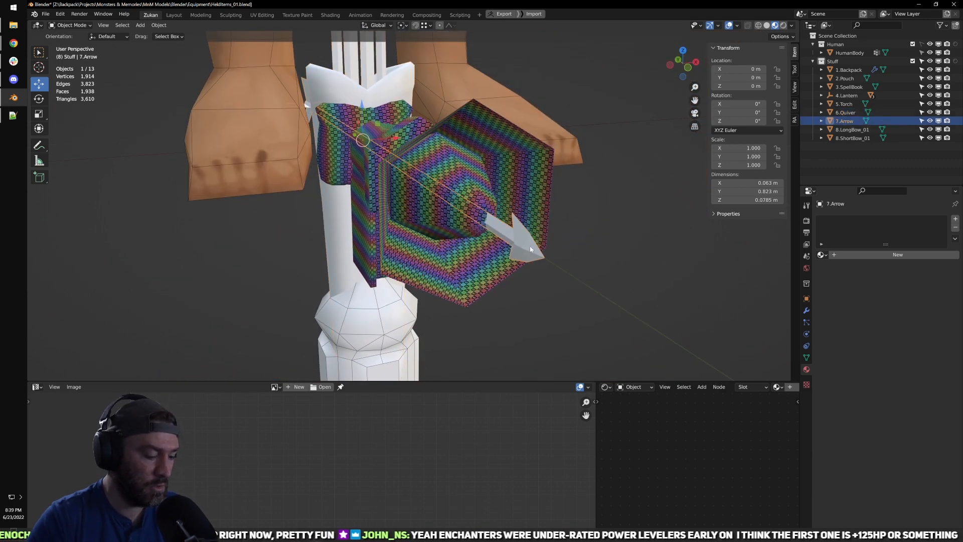
key(KP_Divide)
middle_drag(462, 242, 464, 222)
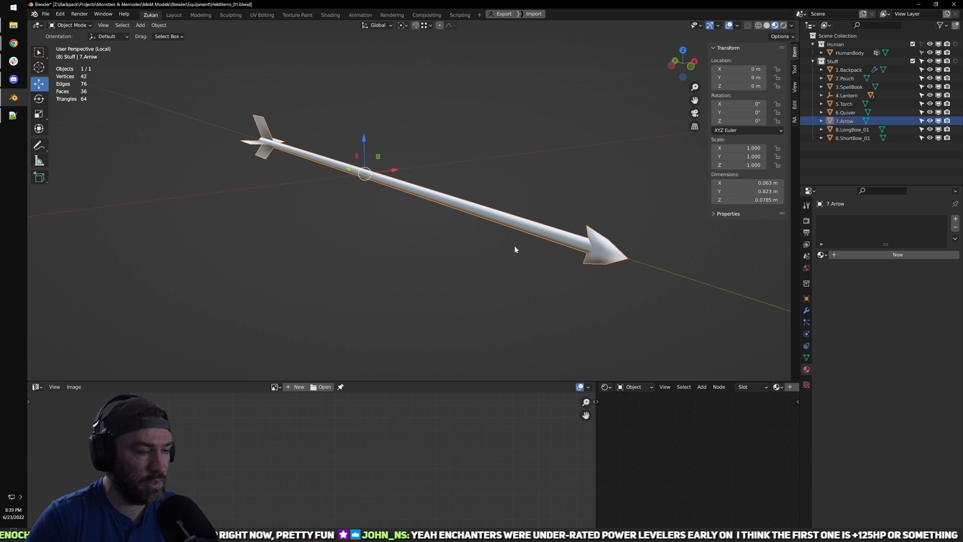
key(Tab)
middle_drag(530, 246, 560, 240)
key(ctrl+Tab)
click(613, 241)
key(z)
drag(558, 146, 704, 302)
key(z)
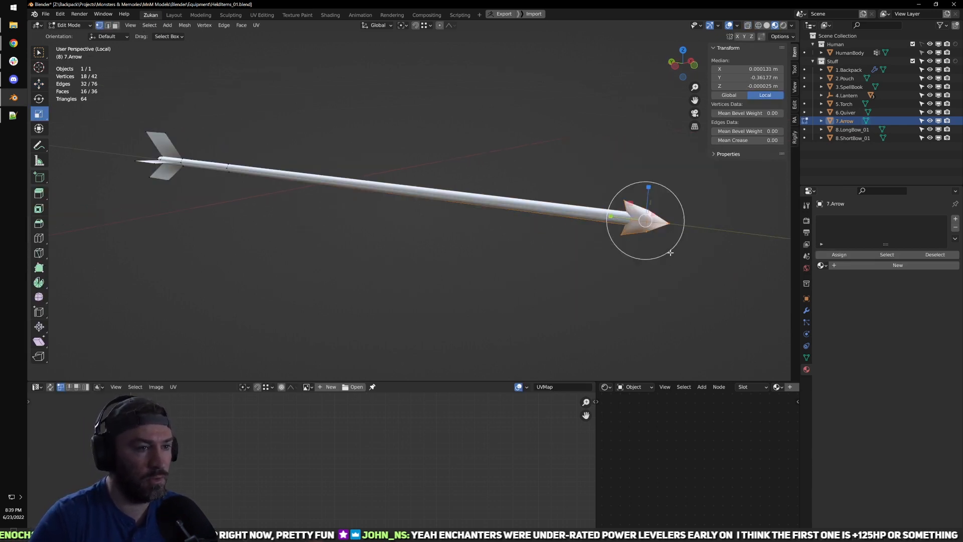
key(w)
drag(624, 217, 475, 198)
Step: Select the arrow's fletching end through the mesh and move it -0.1147 m along Y
mouse_move(362, 228)
middle_down()
mouse_move(397, 247)
mouse_move(624, 273)
middle_up()
key(z)
mouse_move(206, 178)
mouse_down()
mouse_move(366, 318)
mouse_move(399, 307)
mouse_up()
key(z)
drag(283, 237, 359, 232)
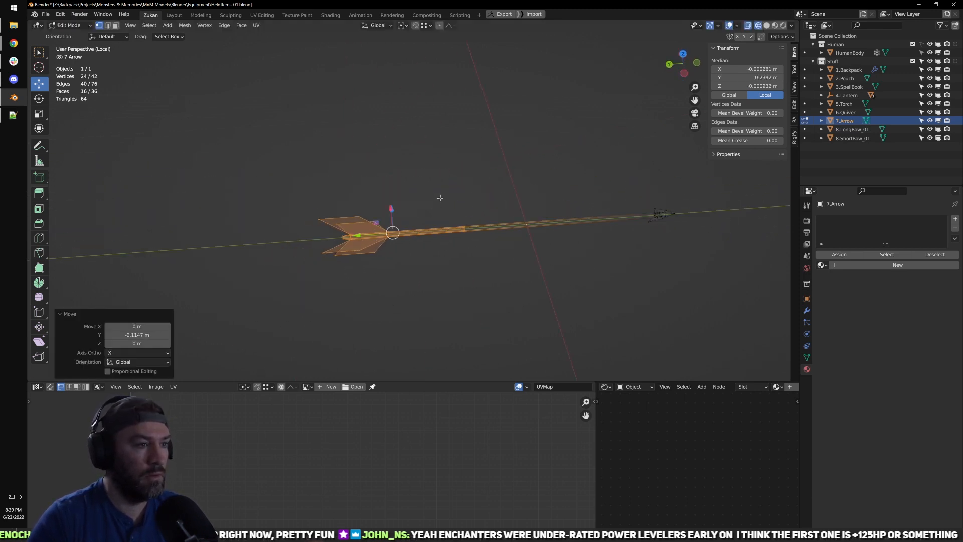
Step: Move the shaft's intermediate vertex ring along Y to about the arrow's midpoint and finish editing the mesh
drag(441, 198, 489, 255)
drag(435, 233, 502, 230)
key(shift+z)
scroll(575, 253, down, 3)
key(Tab)
mouse_move(587, 296)
middle_down()
mouse_move(469, 264)
mouse_move(684, 272)
mouse_move(479, 256)
middle_up()
scroll(479, 256, up, 1)
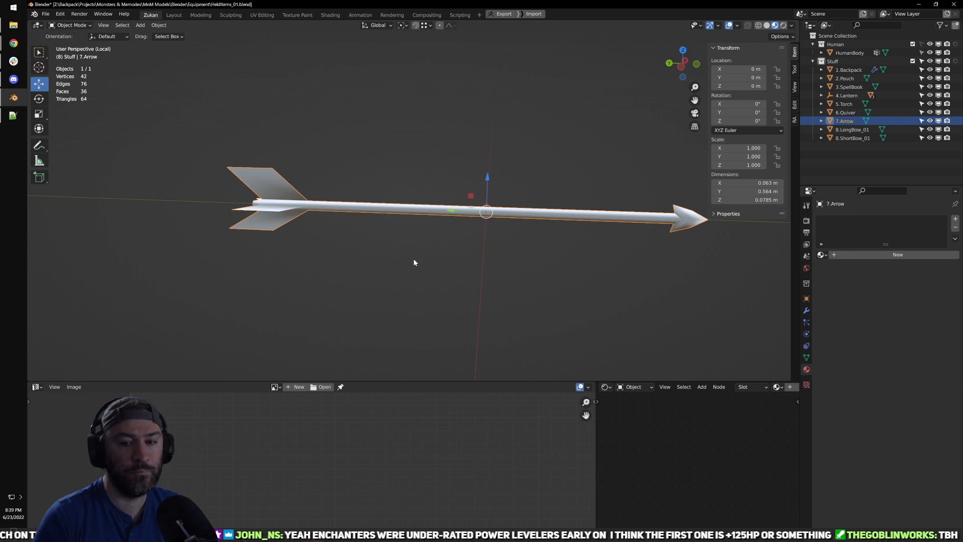
Step: Select the four fletching faces of the arrow and separate them into their own object
scroll(414, 258, up, 2)
middle_drag(144, 183, 329, 178)
key(Tab)
key(ctrl+KP_3)
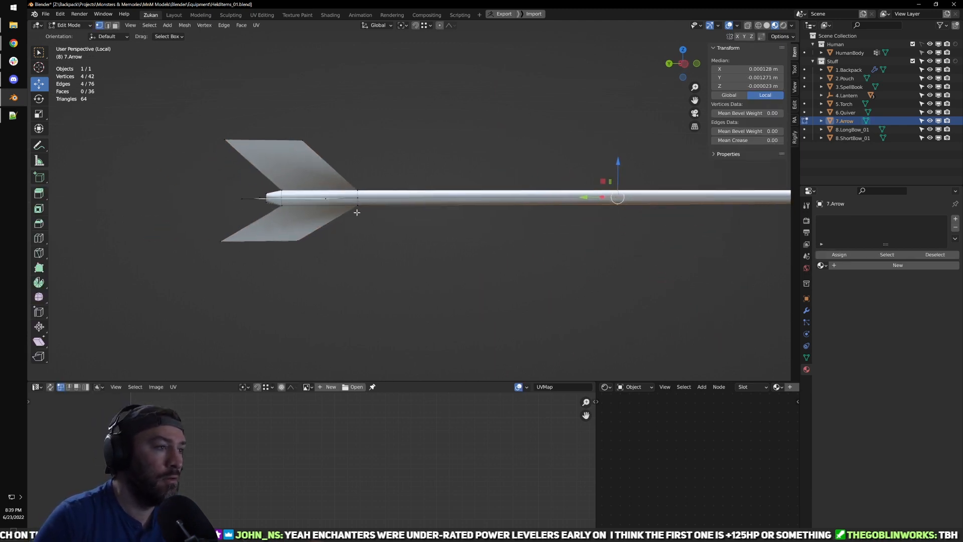
scroll(430, 233, up, 2)
key(ctrl+Tab)
click(413, 257)
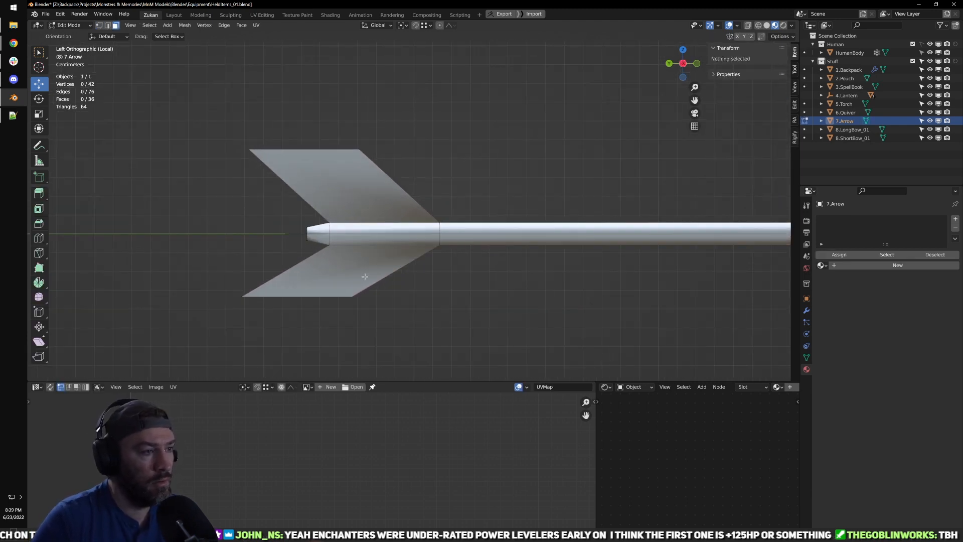
key(alt+z)
click(351, 271)
shift+click(349, 193)
middle_drag(350, 193, 501, 302)
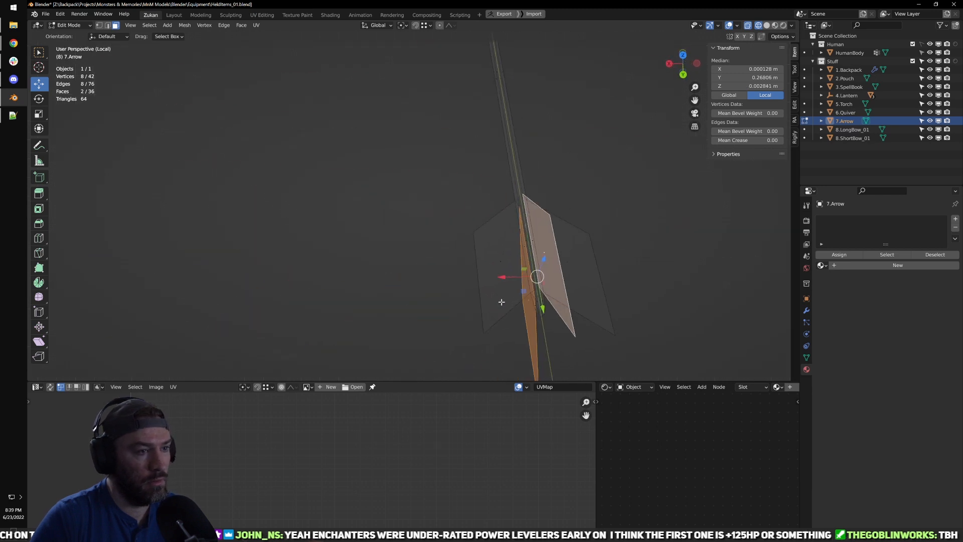
middle_drag(507, 257, 467, 256)
shift+drag(385, 174, 433, 228)
shift+drag(492, 189, 477, 236)
key(p)
click(476, 236)
key(alt+z)
middle_drag(477, 236, 506, 239)
Step: Lengthen the separated fletching to about 0.146 m by moving the front vertices of all four vanes along Y
key(Tab)
click(442, 205)
key(Tab)
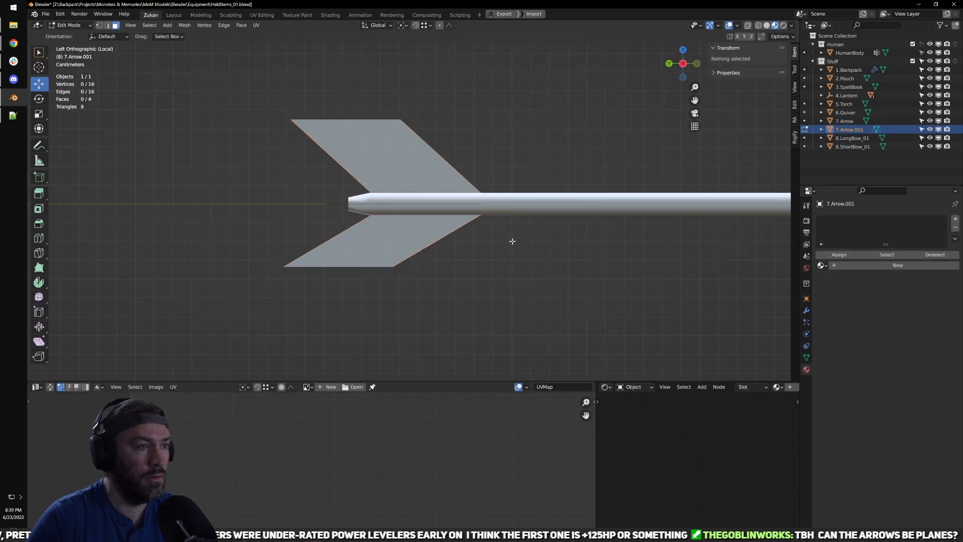
key(alt+z)
key(ctrl+Tab)
key(ctrl+Tab)
click(512, 191)
drag(379, 99, 491, 162)
shift+drag(409, 261, 380, 297)
drag(390, 87, 522, 280)
middle_drag(522, 279, 455, 257)
drag(411, 218, 485, 224)
key(ctrl+z)
drag(402, 222, 470, 224)
key(shift+z)
scroll(539, 219, down, 3)
mouse_move(540, 219)
middle_down()
mouse_move(686, 202)
mouse_move(616, 266)
mouse_move(576, 276)
middle_up()
key(Tab)
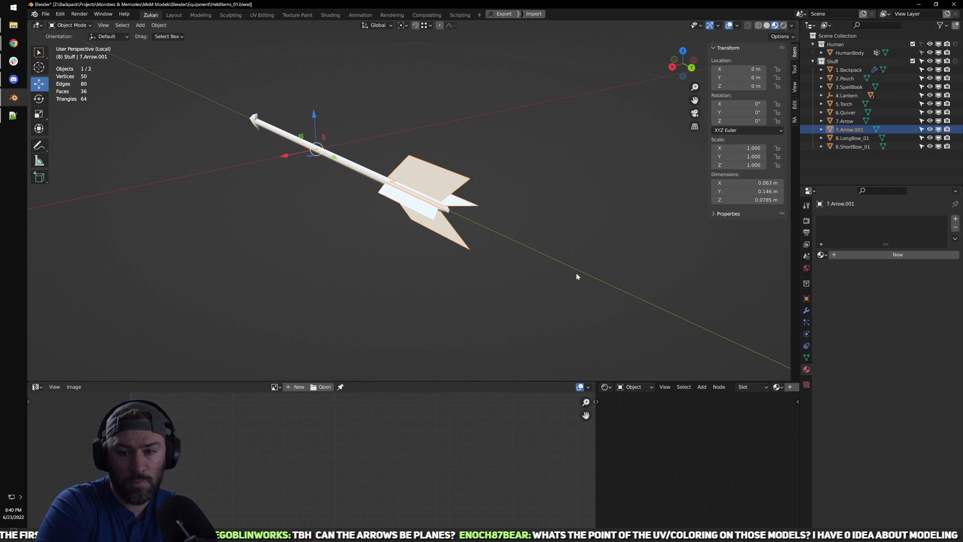
Step: Examine the shortened arrow from several angles, comparing the proportions of its fletching, shaft and arrowhead
middle_drag(385, 62, 335, 215)
middle_drag(509, 213, 487, 230)
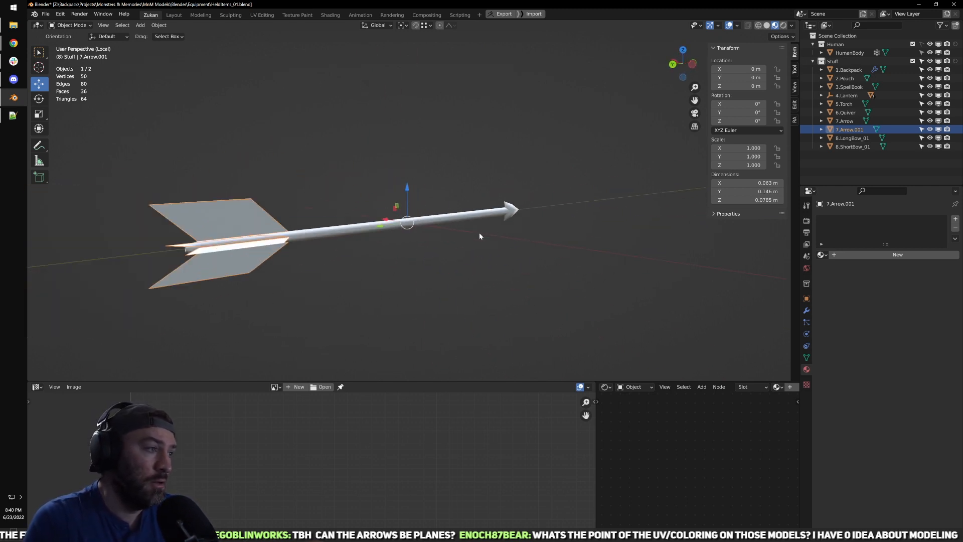
middle_drag(477, 231, 571, 219)
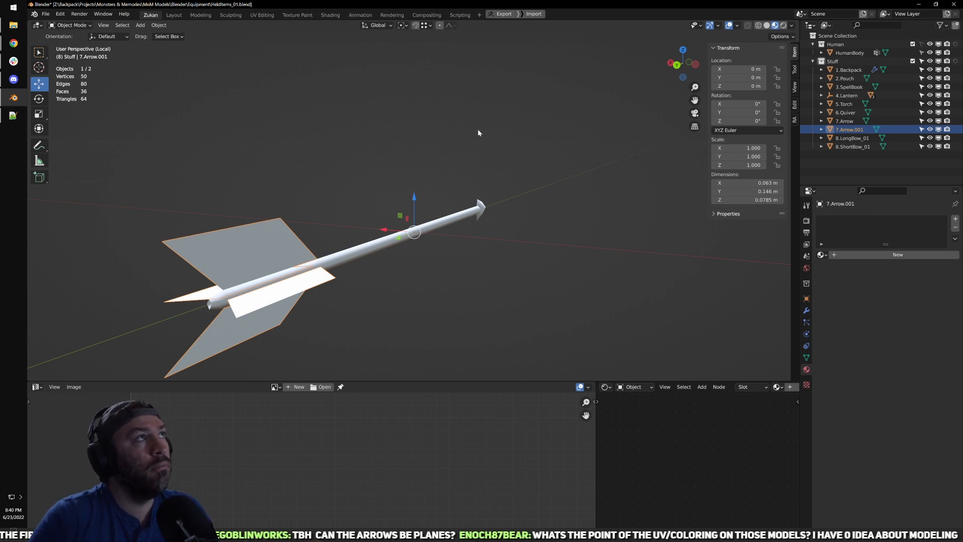
middle_drag(471, 174, 467, 248)
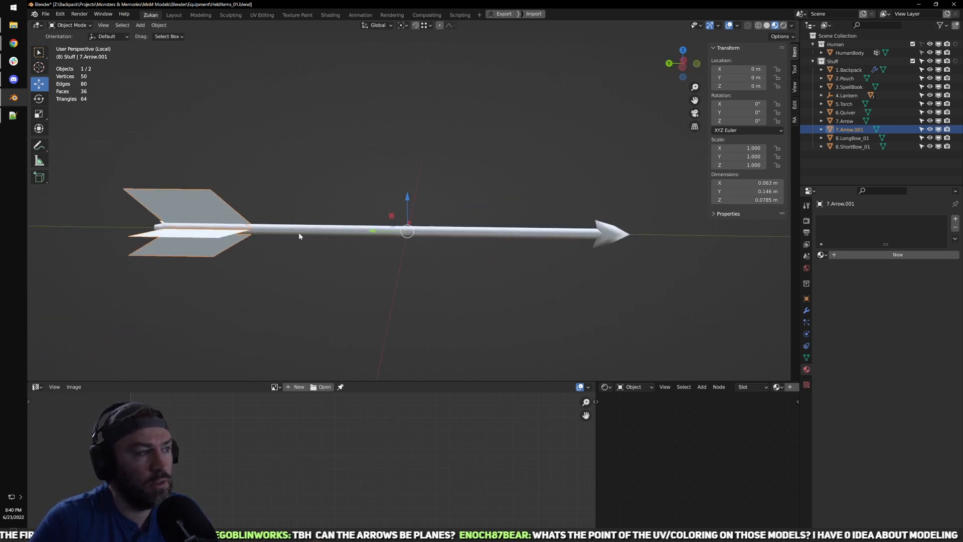
scroll(217, 213, up, 2)
shift+middle_drag(610, 275, 400, 257)
shift+middle_drag(353, 211, 483, 231)
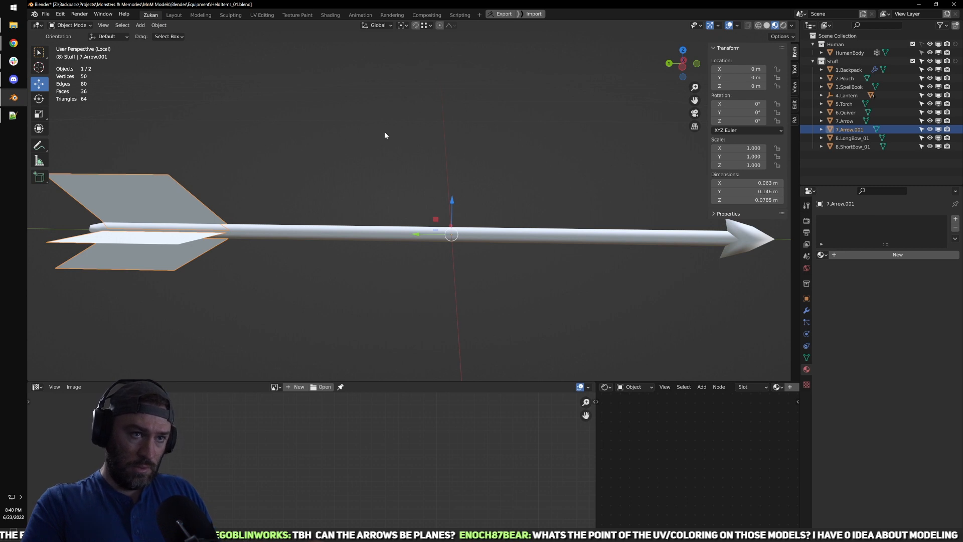
middle_drag(437, 159, 417, 183)
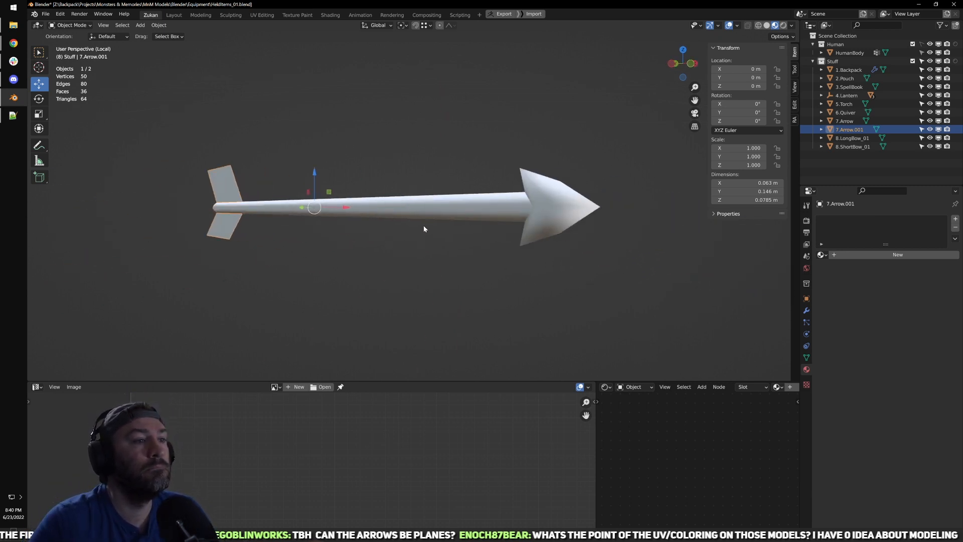
middle_drag(367, 218, 429, 245)
scroll(429, 244, up, 5)
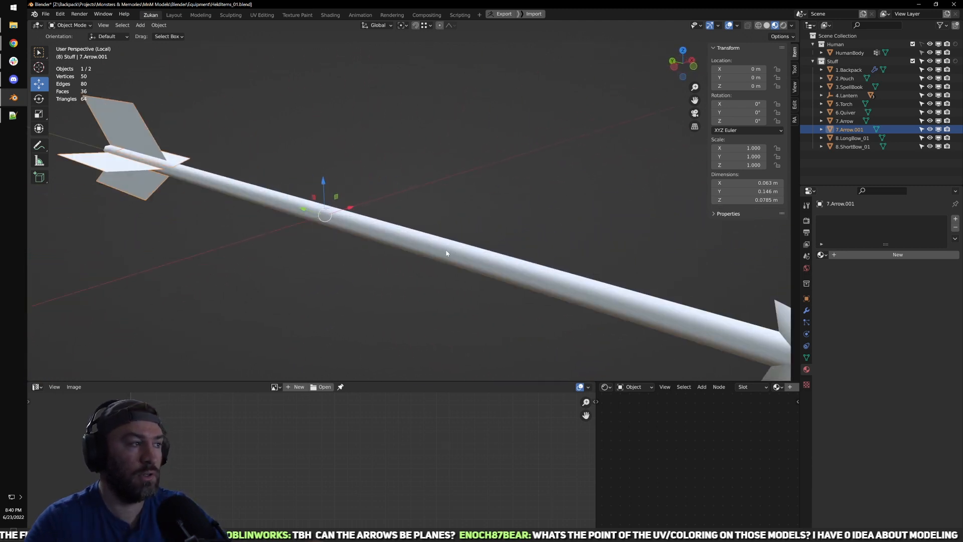
scroll(445, 248, down, 3)
middle_drag(224, 225, 319, 235)
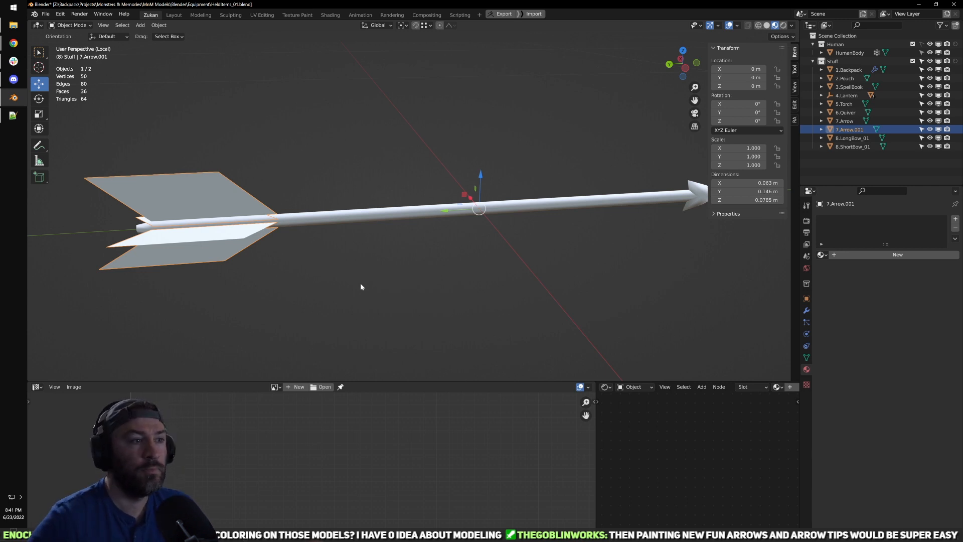
middle_drag(454, 244, 367, 220)
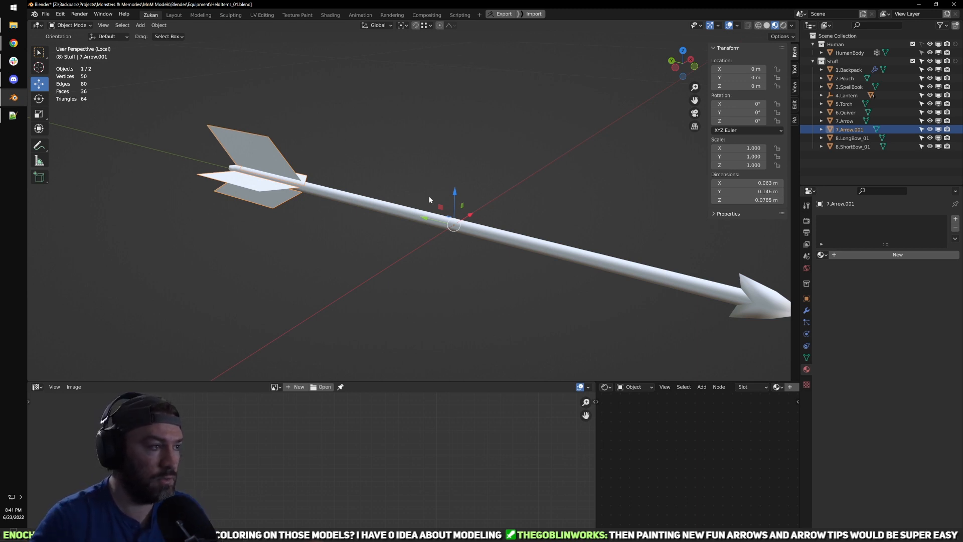
scroll(462, 189, down, 3)
middle_drag(463, 188, 526, 286)
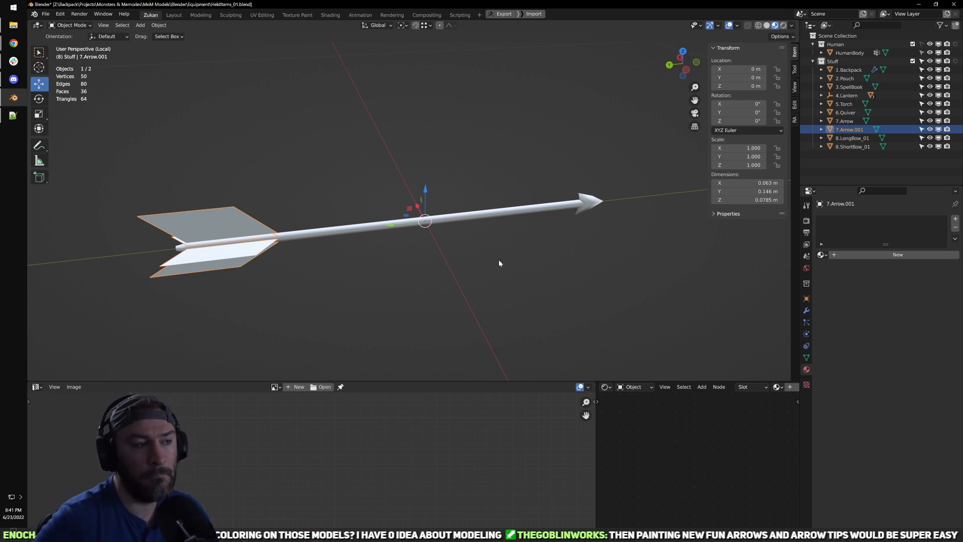
middle_drag(423, 224, 404, 243)
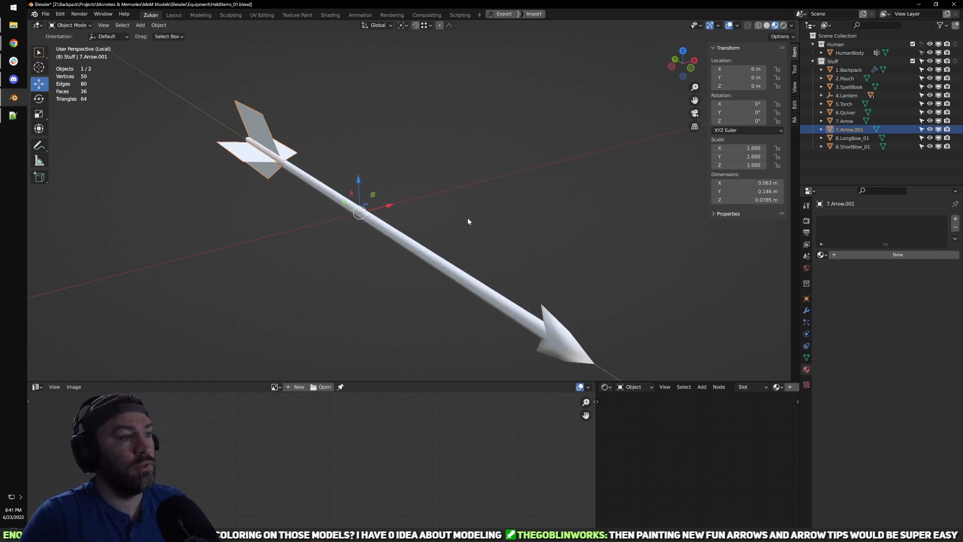
Step: Edit the arrow's shaft-and-head mesh and mark the arrowhead's outer outline edge loop as a seam
click(492, 299)
key(Tab)
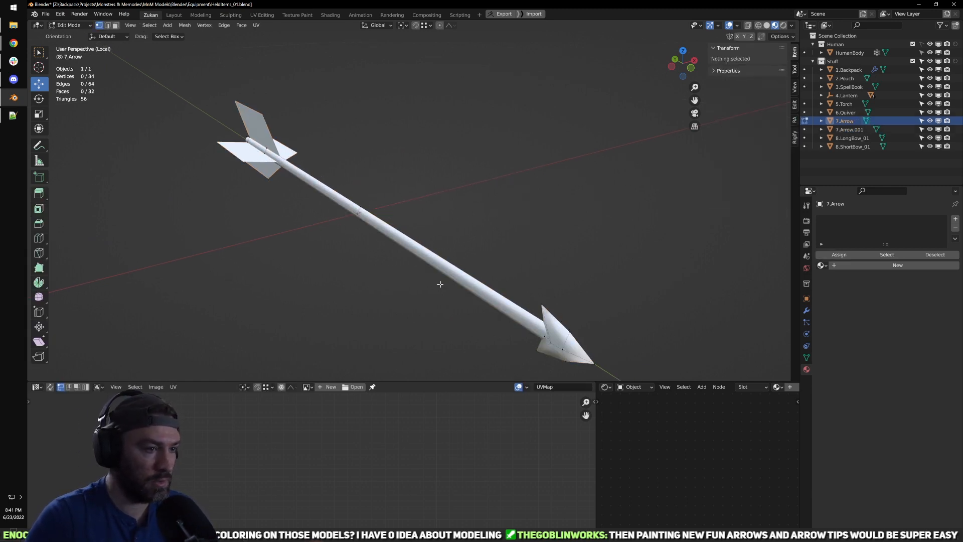
middle_drag(443, 284, 487, 269)
shift+middle_drag(675, 274, 501, 286)
scroll(537, 266, up, 2)
key(ctrl+Tab)
click(503, 267)
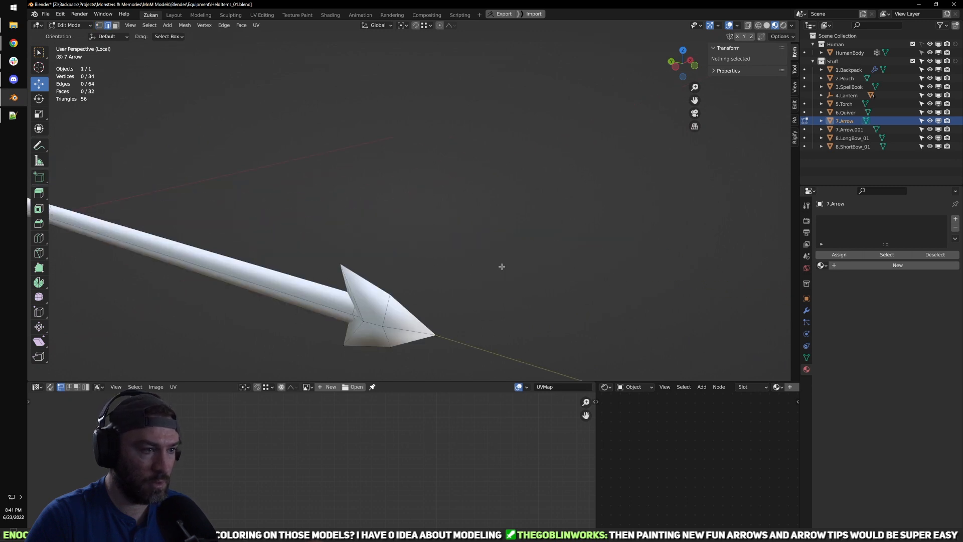
alt+click(397, 290)
scroll(467, 265, up, 2)
mouse_move(468, 265)
middle_down()
mouse_move(400, 257)
mouse_move(487, 240)
mouse_move(451, 231)
middle_up()
key(alt+z)
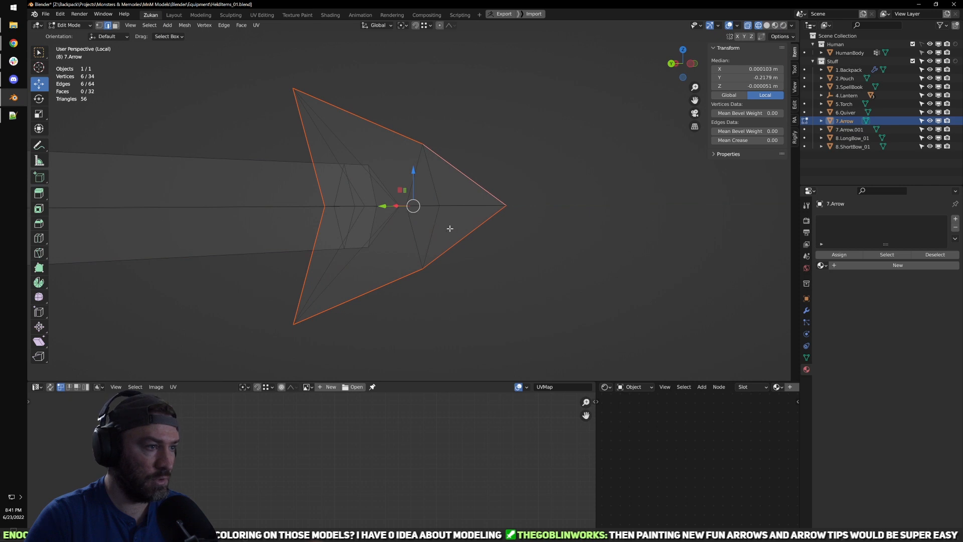
key(alt+z)
Step: Select both seam-divided halves of the arrowhead and project their UVs from the left orthographic view
key(l)
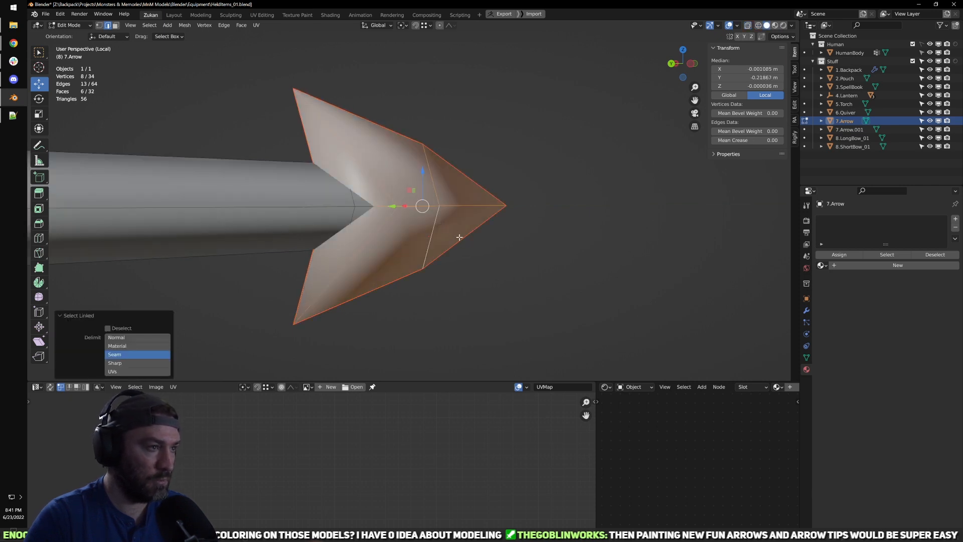
middle_drag(443, 224, 514, 249)
key(l)
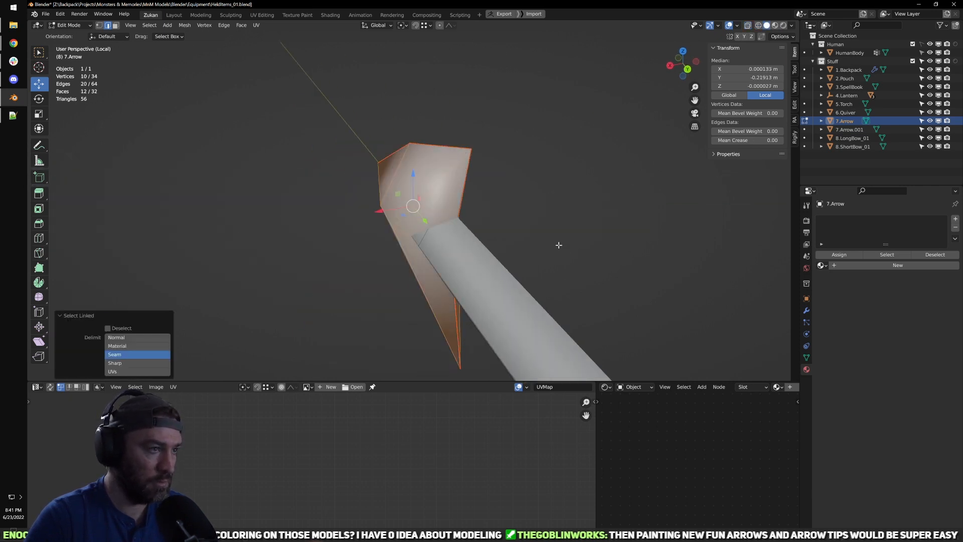
key(ctrl+KP_3)
scroll(510, 254, up, 2)
key(u)
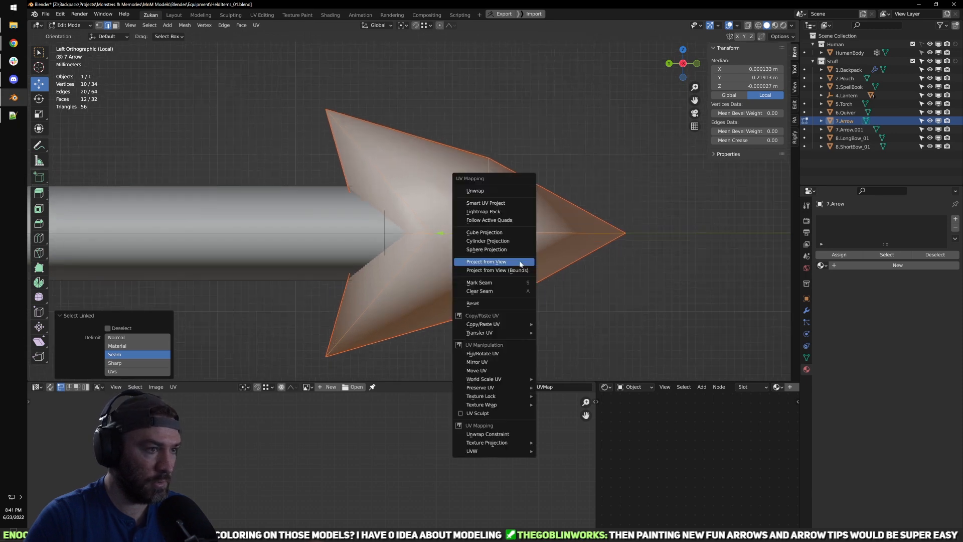
click(519, 264)
Step: Move the arrowhead's UV island by about 0.24 in X and 0.34 in Y within the UV layout
key(ctrl+space)
key(Home)
key(a)
key(g)
click(648, 272)
key(ctrl+space)
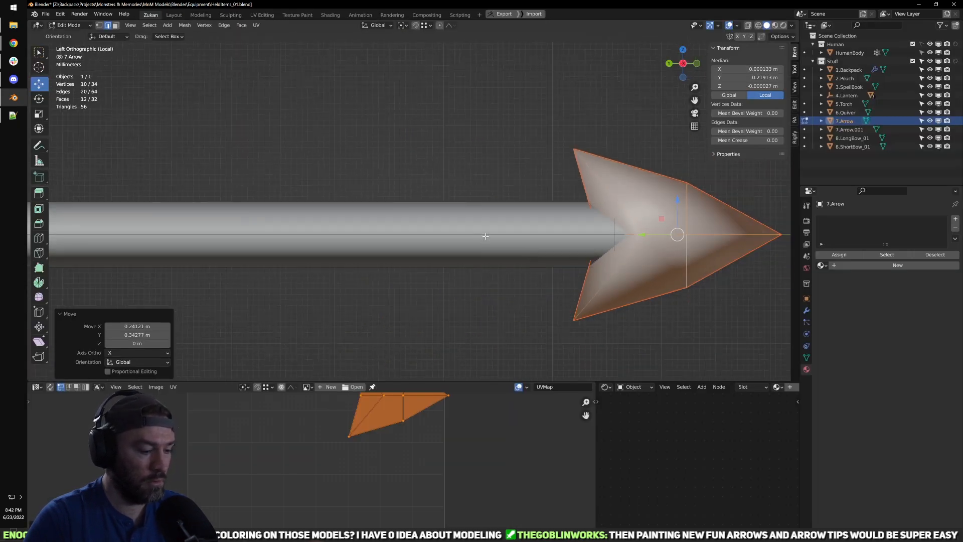
Step: Select the whole linked shaft and project its UVs from the left orthographic view
key(l)
scroll(458, 296, down, 5)
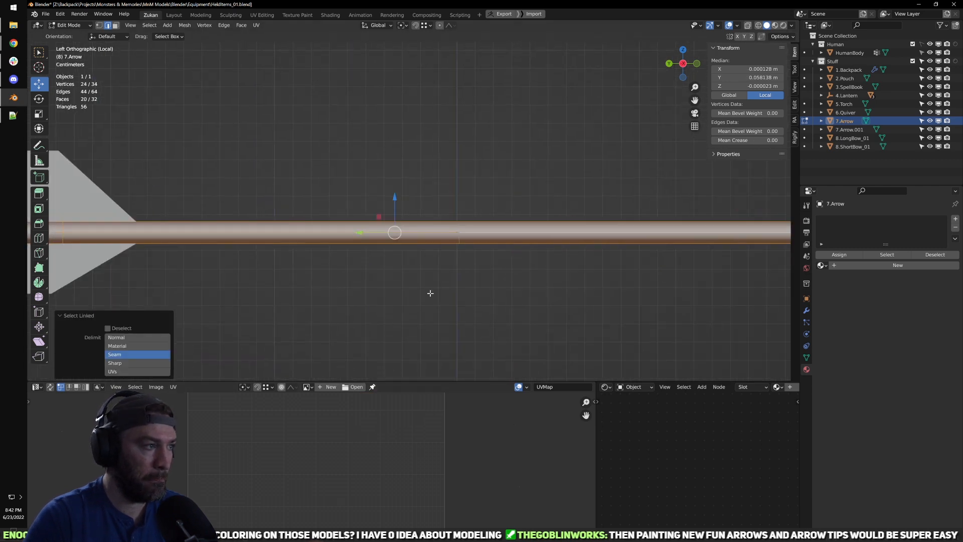
key(u)
click(431, 222)
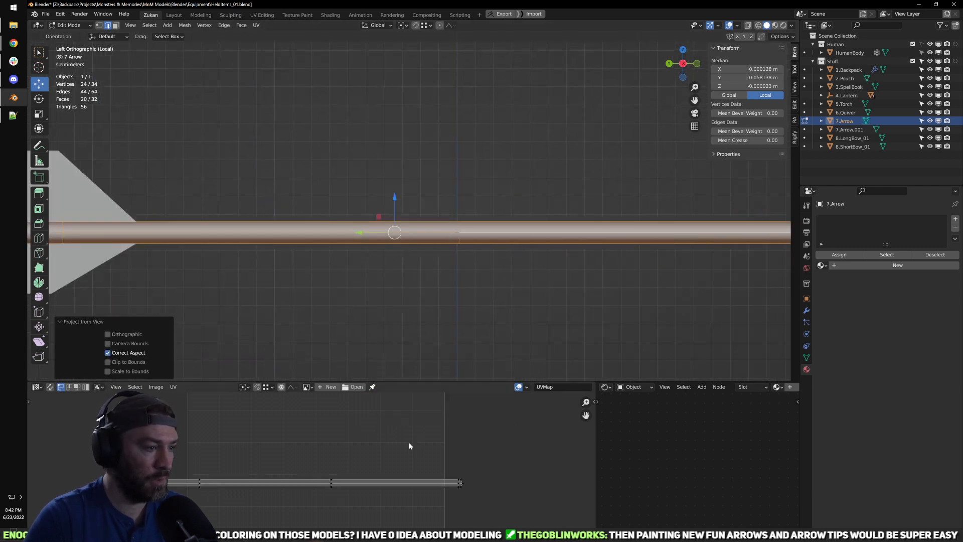
Step: Scale the shaft's long UV island to nearly the width of the UV square and place it along the upper edge
scroll(388, 419, down, 3)
key(ctrl+space)
drag(292, 179, 645, 355)
scroll(656, 359, up, 4)
key(g)
click(651, 207)
key(s)
click(699, 209)
key(g)
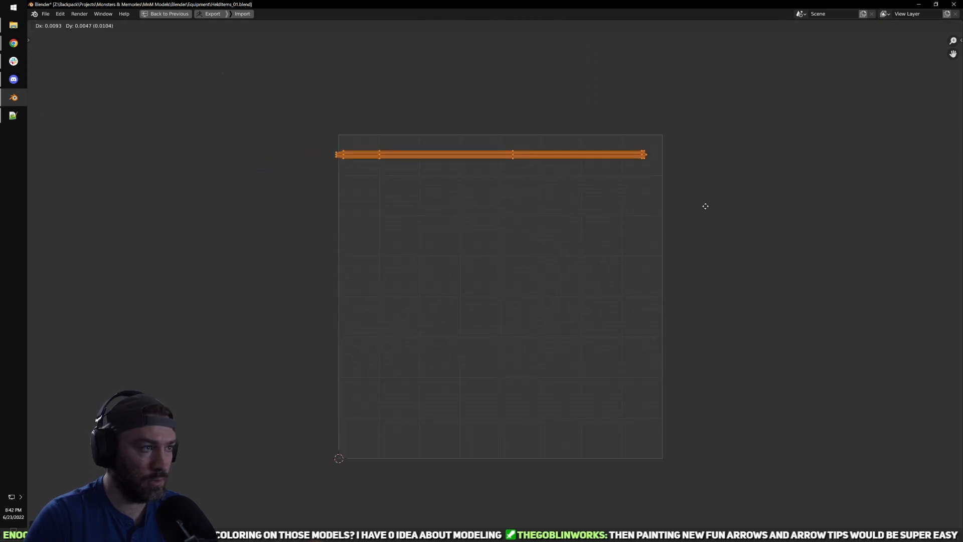
click(713, 196)
key(ctrl+space)
Step: Separate the arrow's fletching object into four individual vane objects
scroll(414, 213, down, 3)
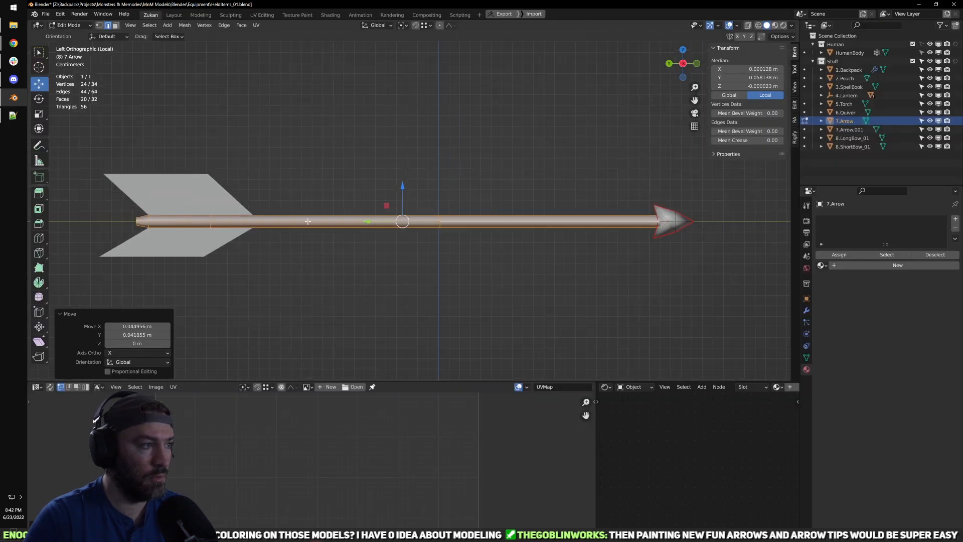
shift+middle_drag(252, 216, 451, 221)
scroll(454, 222, up, 3)
key(Tab)
middle_drag(447, 260, 418, 281)
click(400, 174)
shift+middle_drag(405, 226, 499, 250)
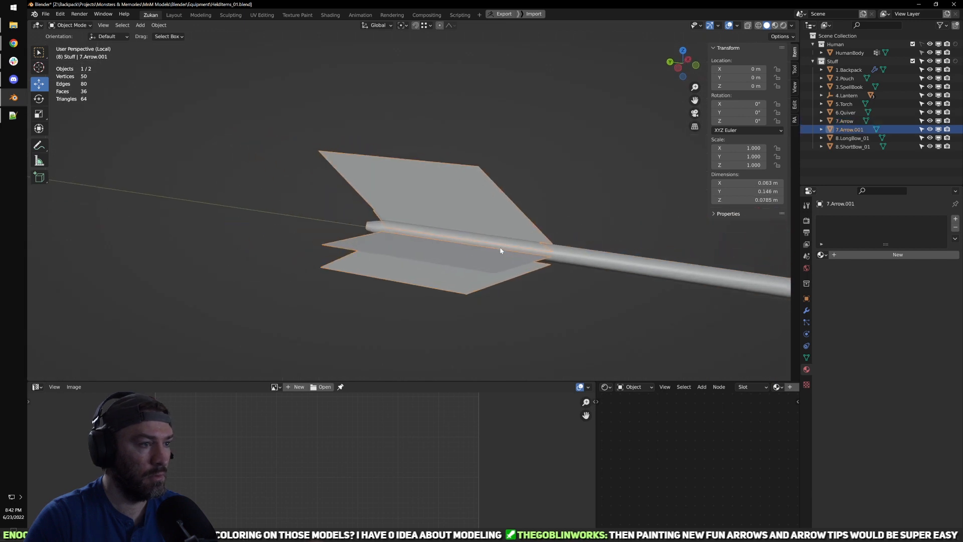
key(Tab)
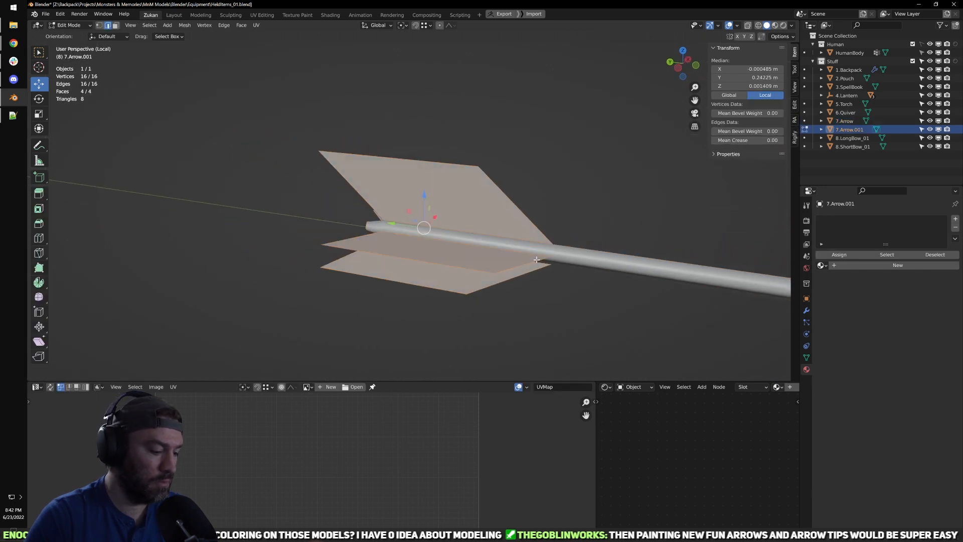
key(p)
click(521, 274)
key(Tab)
Step: Project the UVs of the upright vane from the left orthographic view
click(523, 284)
key(Tab)
key(ctrl+KP_3)
key(a)
key(u)
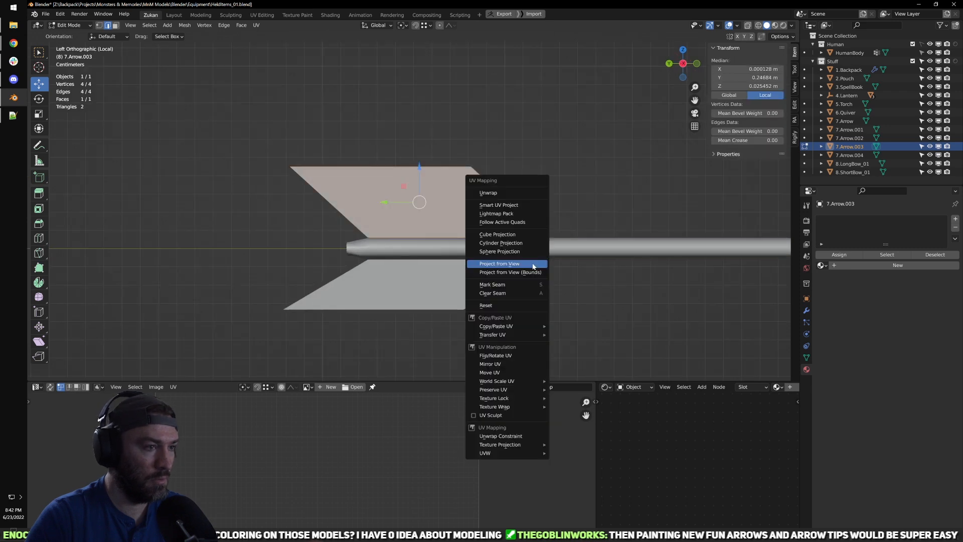
click(533, 266)
key(Tab)
Step: Select the other three vanes plus the upright vane as the active object, and copy its UV map to them
middle_drag(537, 287, 464, 304)
click(462, 268)
shift+click(465, 304)
shift+click(492, 260)
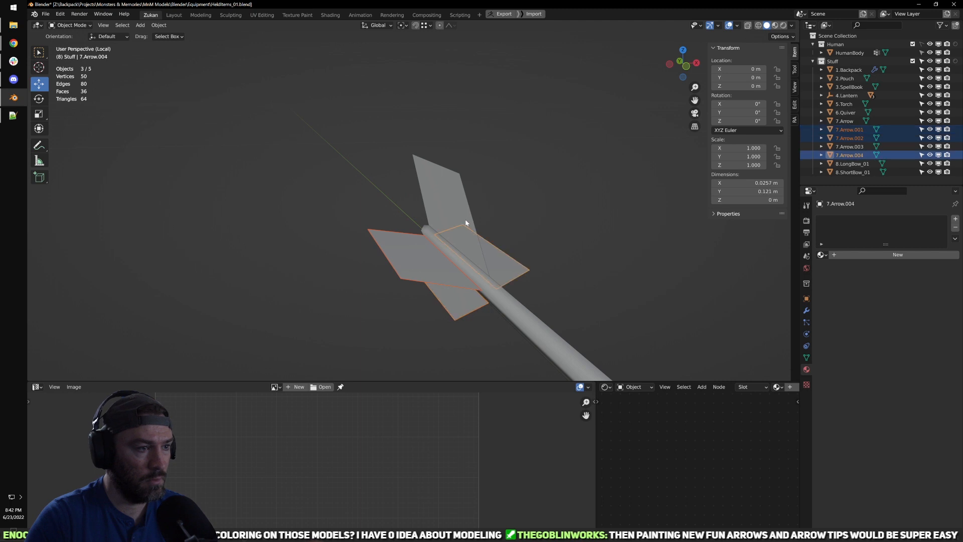
shift+click(465, 219)
key(F3)
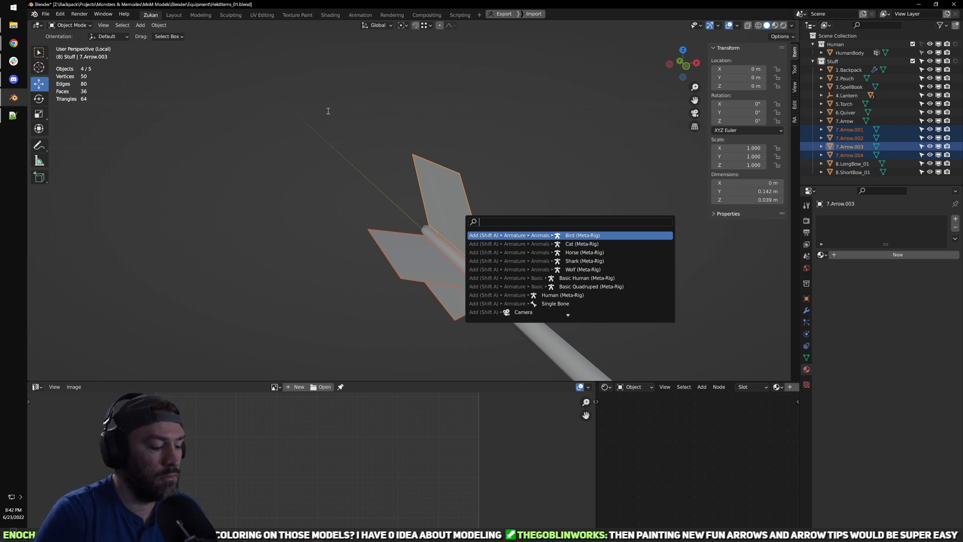
text(data)
key(BackSpace)
key(BackSpace)
key(BackSpace)
key(BackSpace)
text(uv)
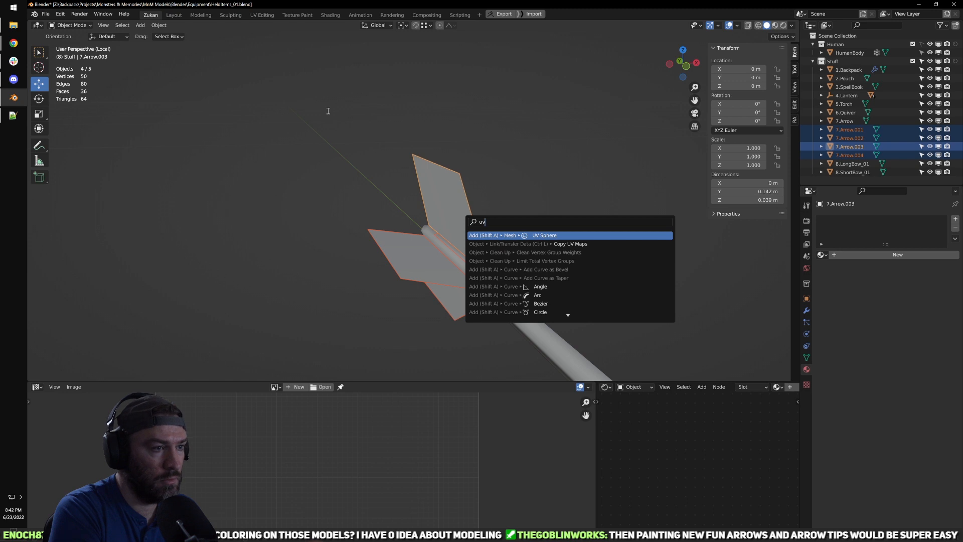
key(BackSpace)
key(BackSpace)
text(data)
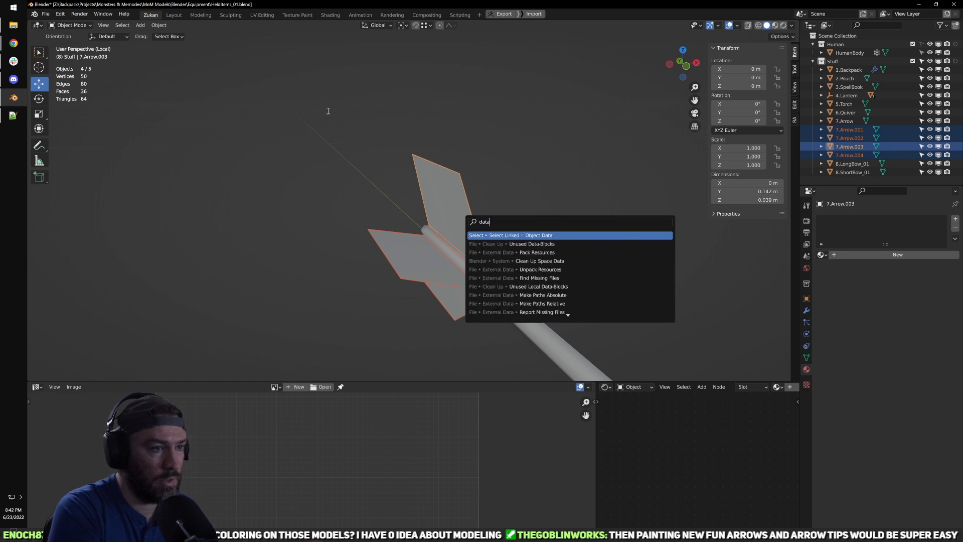
text( u)
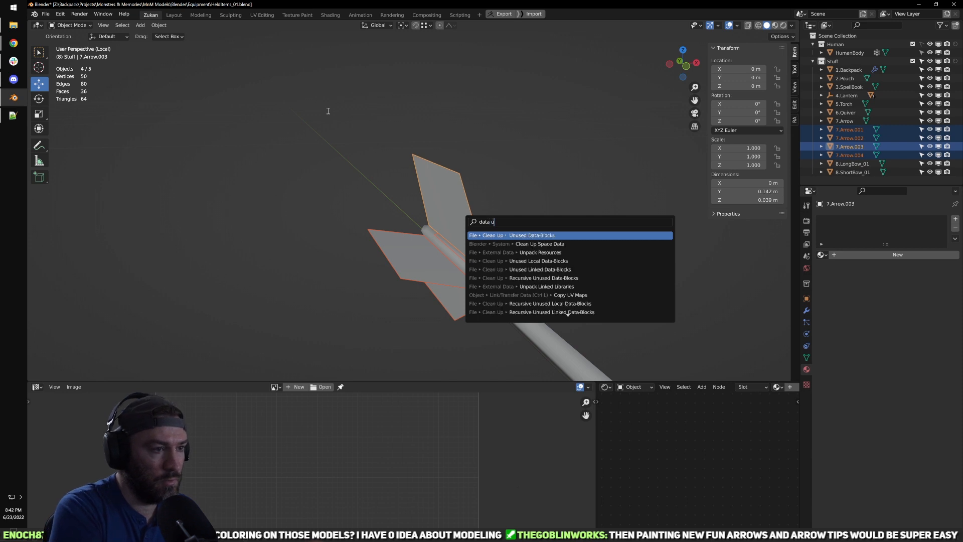
text(v)
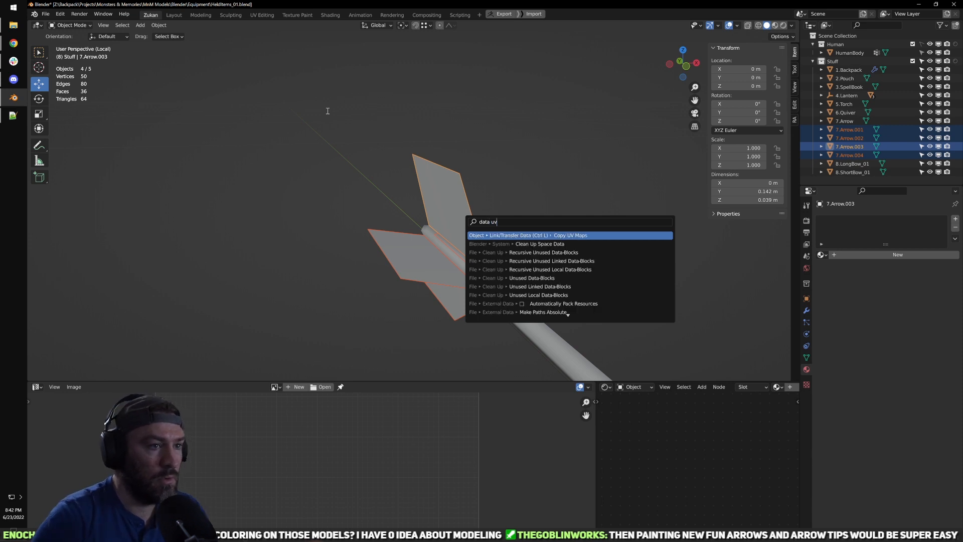
click(527, 235)
Step: Check the UV maps of the individual vanes one after another in Edit Mode
click(417, 271)
key(Tab)
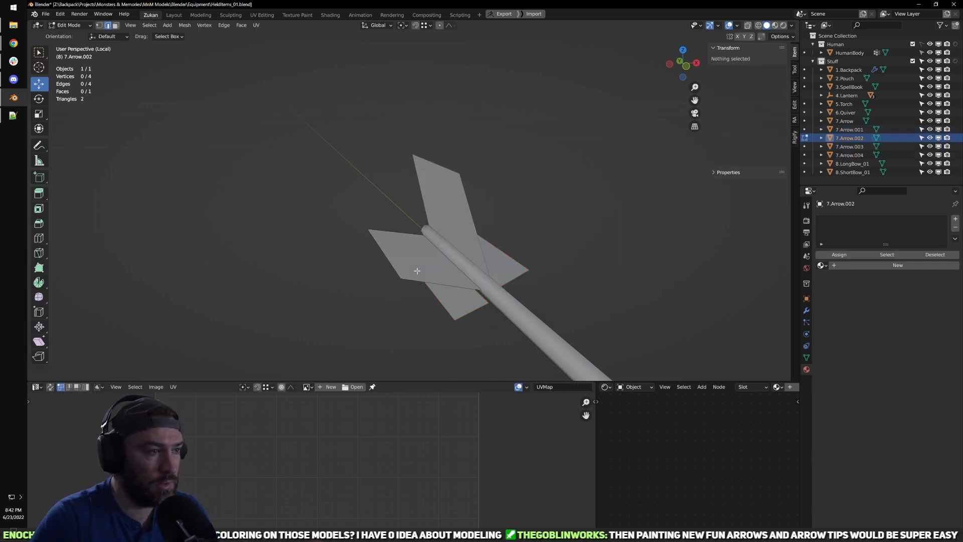
key(a)
key(Tab)
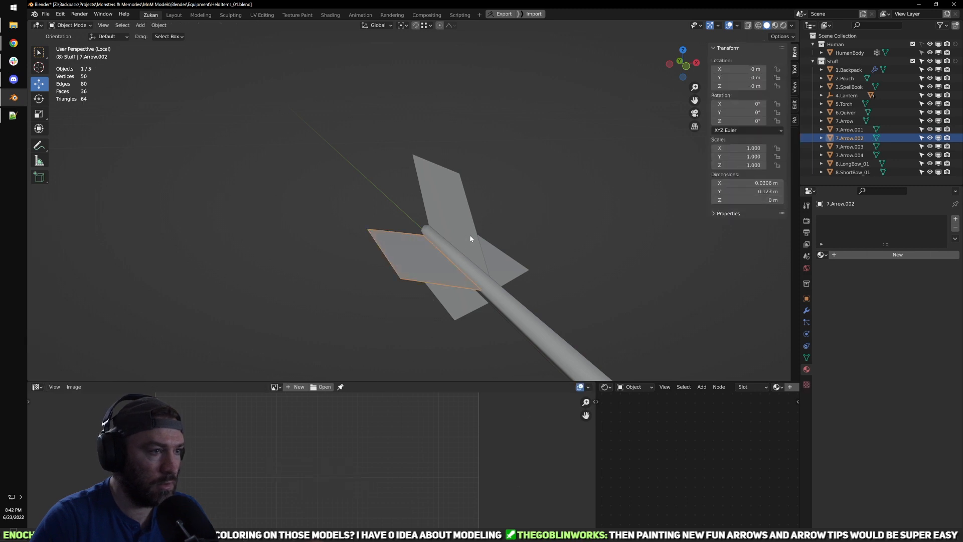
click(468, 233)
key(Tab)
key(a)
key(Tab)
click(506, 256)
key(Tab)
key(a)
key(a)
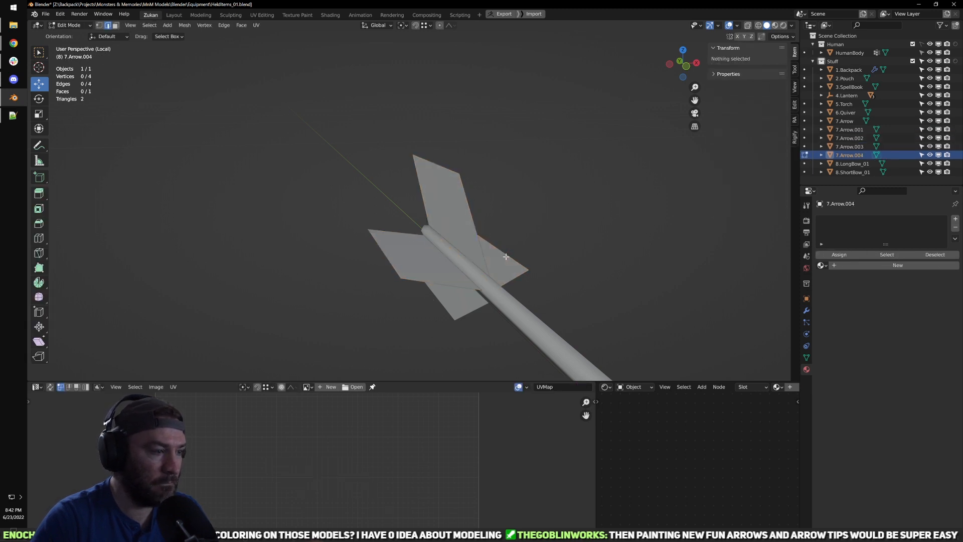
key(Tab)
Step: Join the four vanes back into a single fletching object and select all its faces for UV editing
middle_drag(510, 290, 557, 288)
click(471, 297)
middle_drag(467, 286, 429, 296)
shift+click(432, 260)
shift+click(471, 241)
shift+click(523, 282)
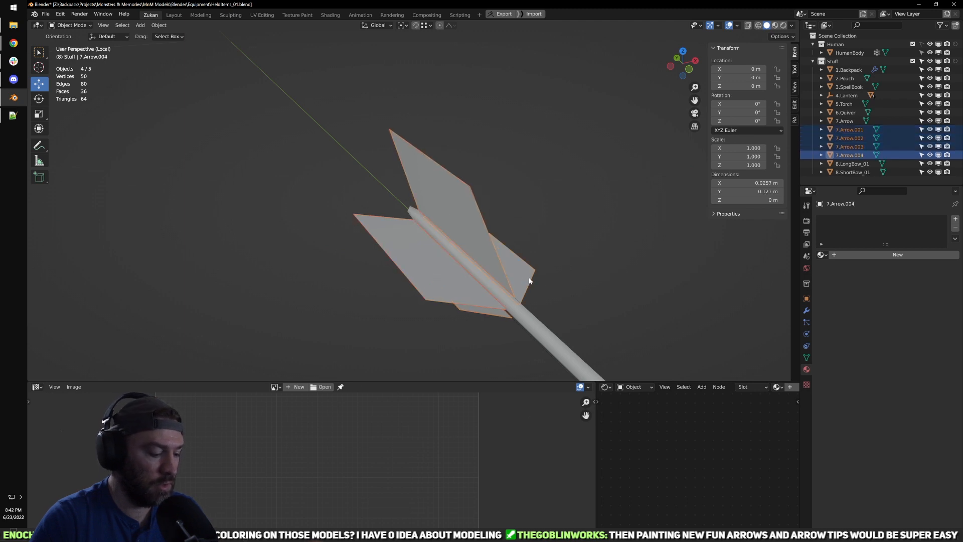
key(ctrl+j)
key(Tab)
key(a)
key(a)
middle_drag(451, 337, 460, 316)
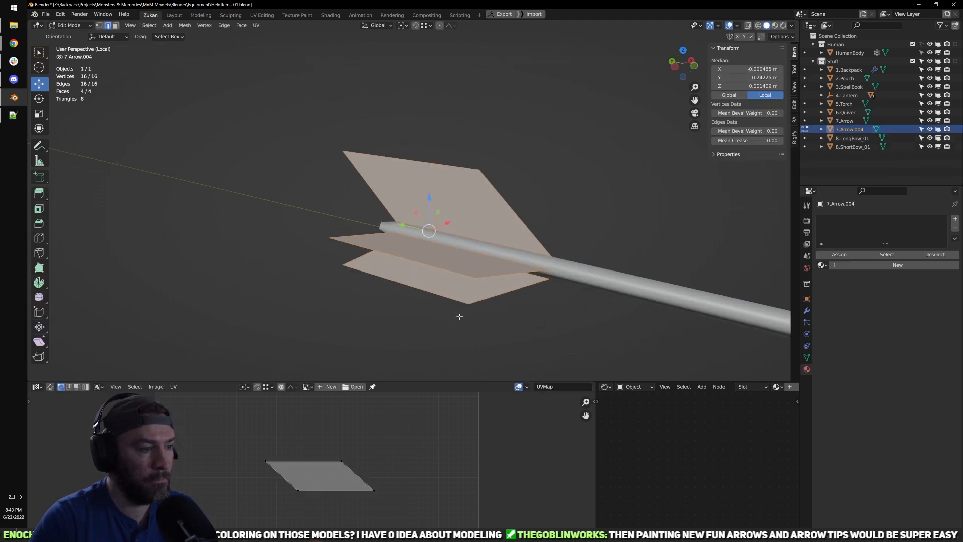
Step: Straighten the slanted vane UV island into a rectangle by snapping its two upper vertices along X above the lower ones
key(ctrl+space)
key(a)
scroll(526, 331, up, 3)
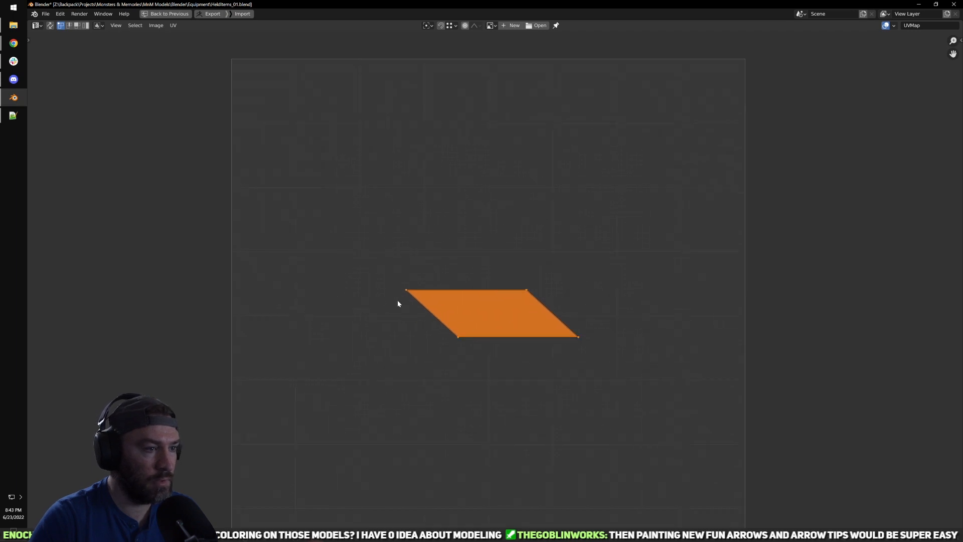
drag(299, 251, 547, 304)
key(g)
key(x)
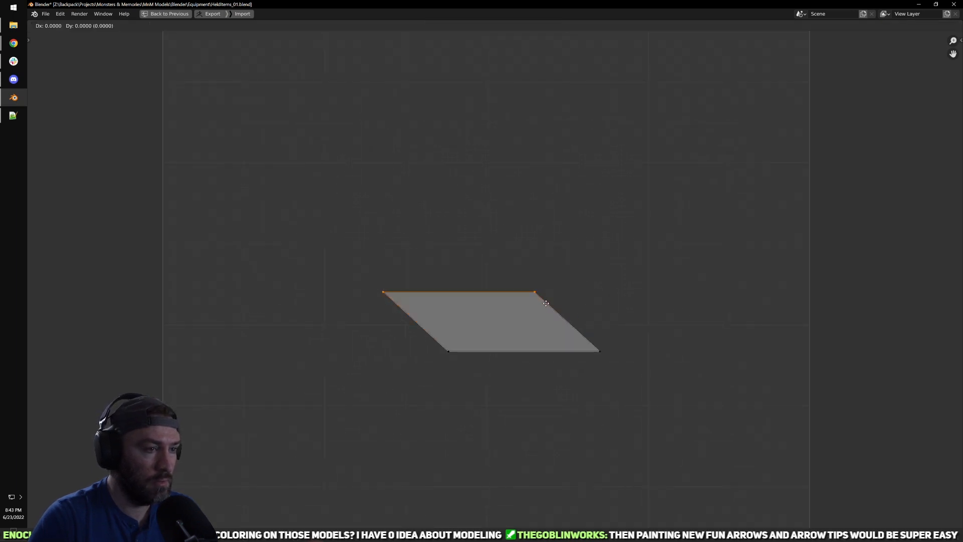
click(578, 291)
key(shift+Tab)
key(g)
key(x)
click(598, 339)
click(460, 313)
key(g)
key(x)
click(450, 354)
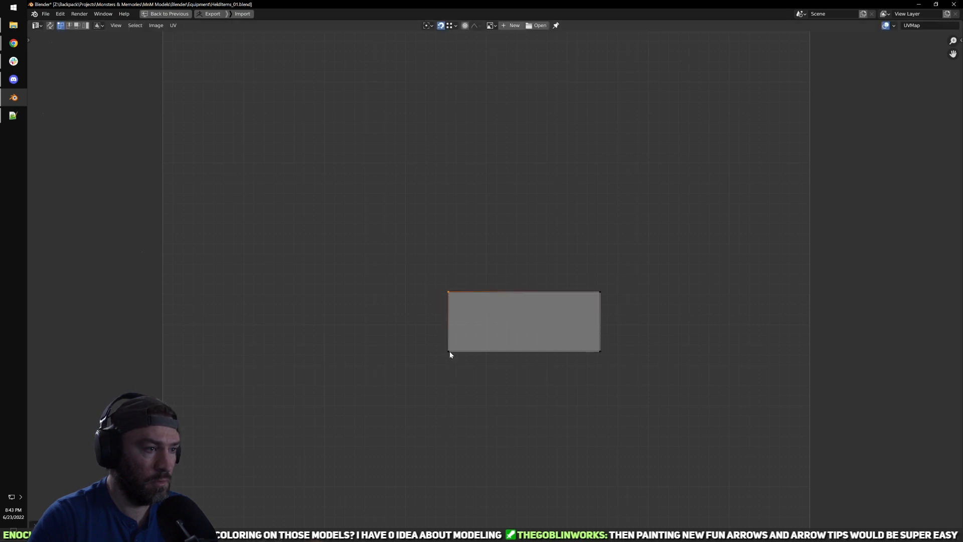
Step: Stretch the rectangular vane UV island along Y and move it to the left side of the UV square
drag(405, 280, 652, 353)
key(s)
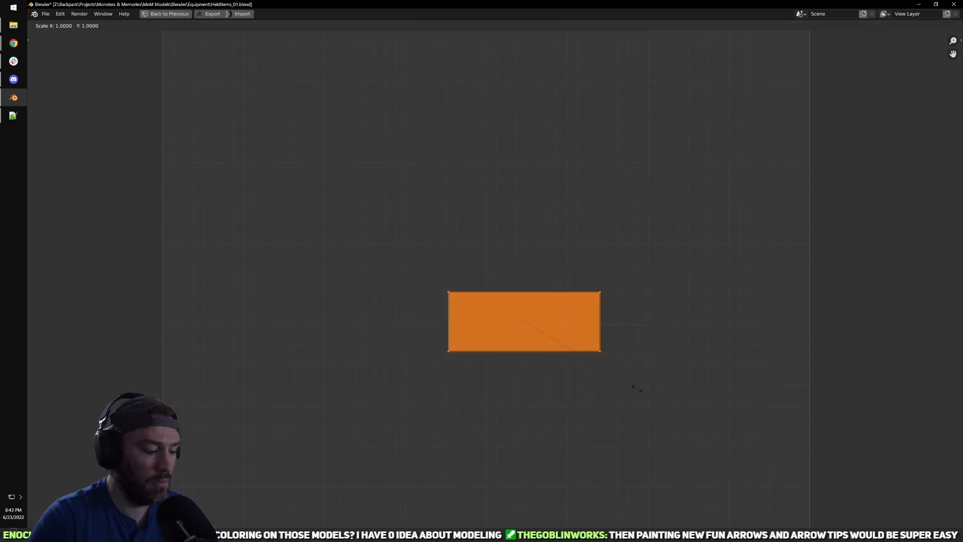
key(y)
click(735, 396)
key(g)
click(465, 316)
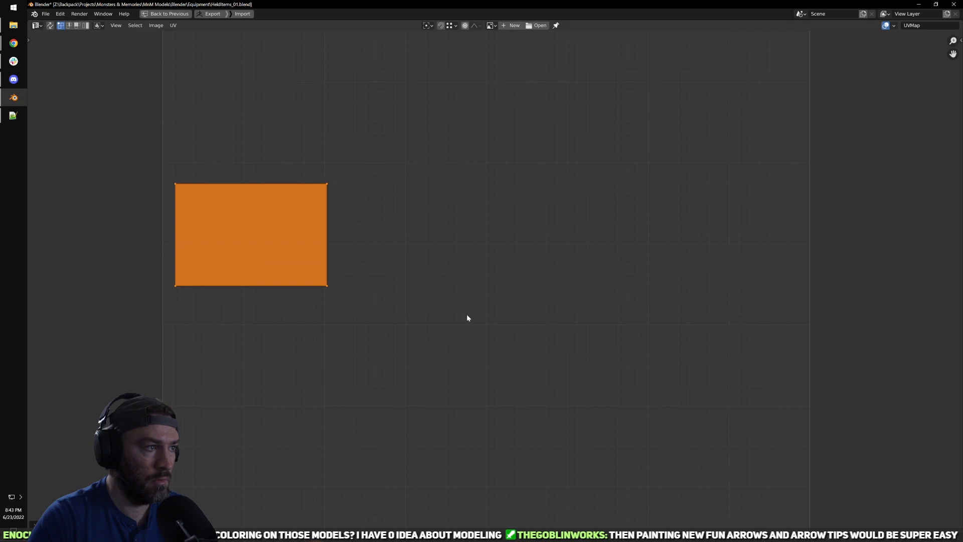
key(ctrl+space)
Step: Edit the fletching and arrow body together and move the vane UV rectangle just below the shaft island's left end
scroll(542, 338, down, 4)
key(Tab)
shift+click(607, 257)
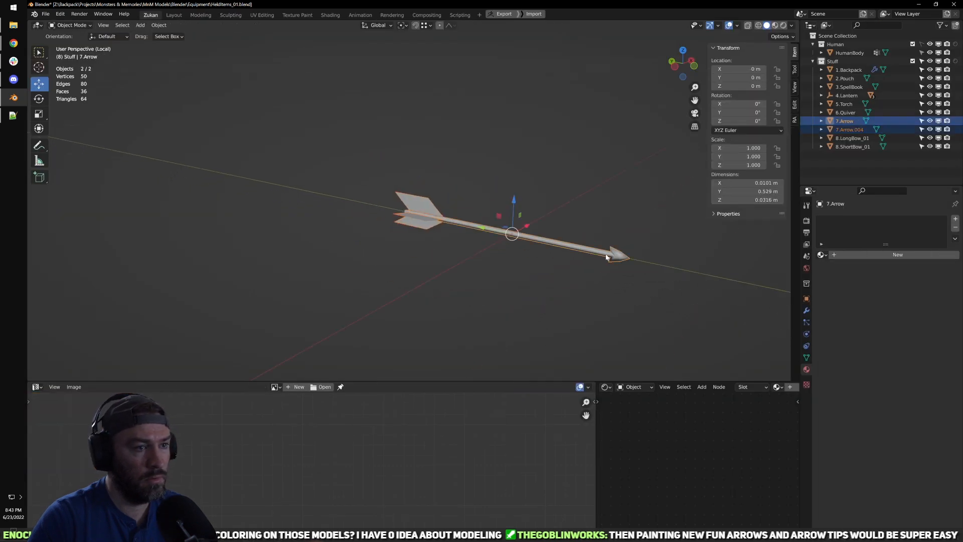
key(Tab)
key(ctrl+space)
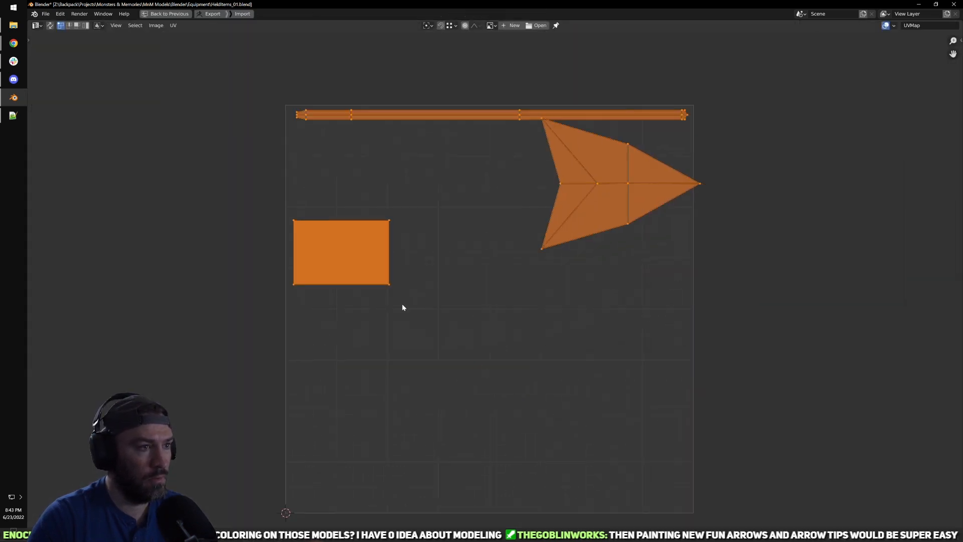
click(418, 327)
key(g)
click(527, 307)
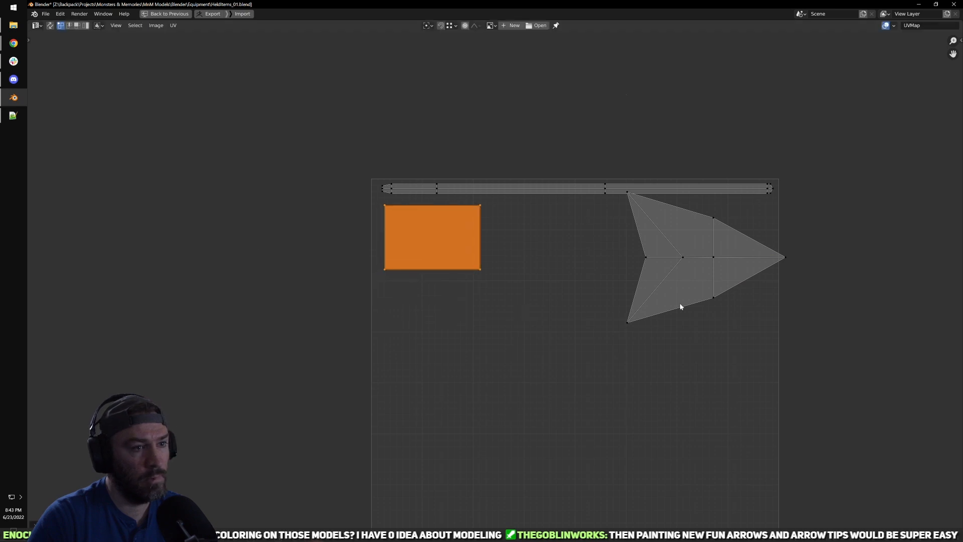
Step: Using island selection, scale the arrowhead's UV island down to the vane rectangle's height and place it directly beside that rectangle
key(ctrl+Tab)
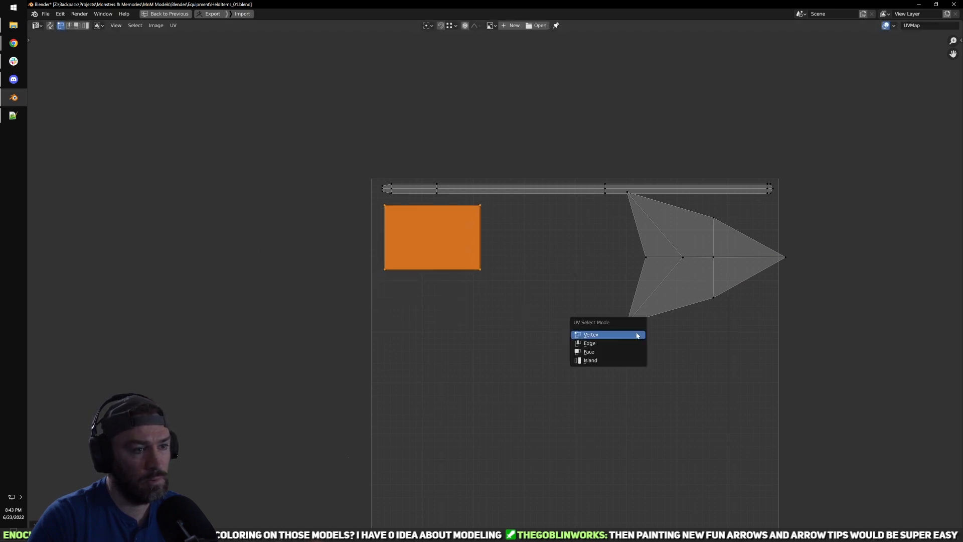
click(619, 360)
click(713, 291)
key(s)
click(611, 258)
key(g)
click(595, 259)
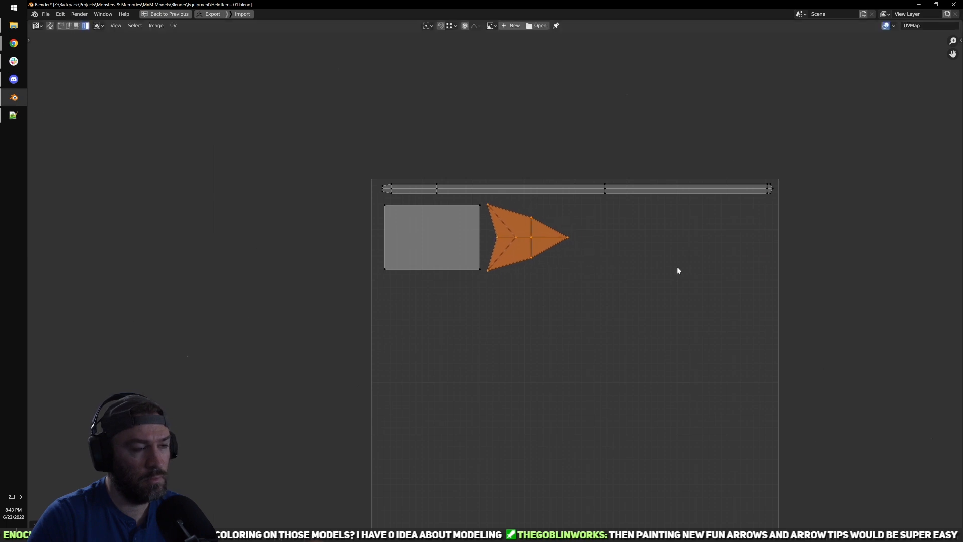
Step: Stretch the shaft's UV island along Y and move it back between the UV square's upper edge and the vane rectangle
middle_drag(662, 269, 654, 280)
click(622, 216)
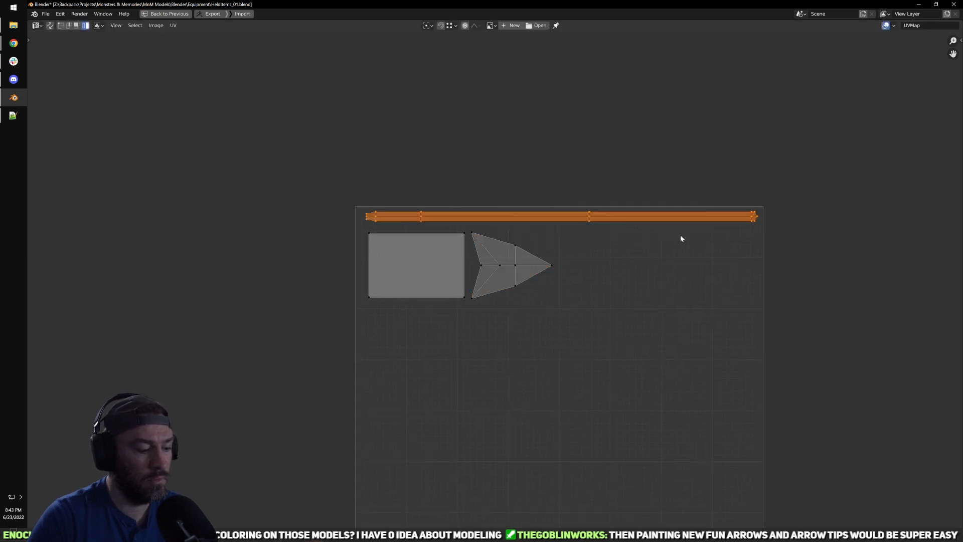
key(s)
key(y)
click(801, 267)
key(g)
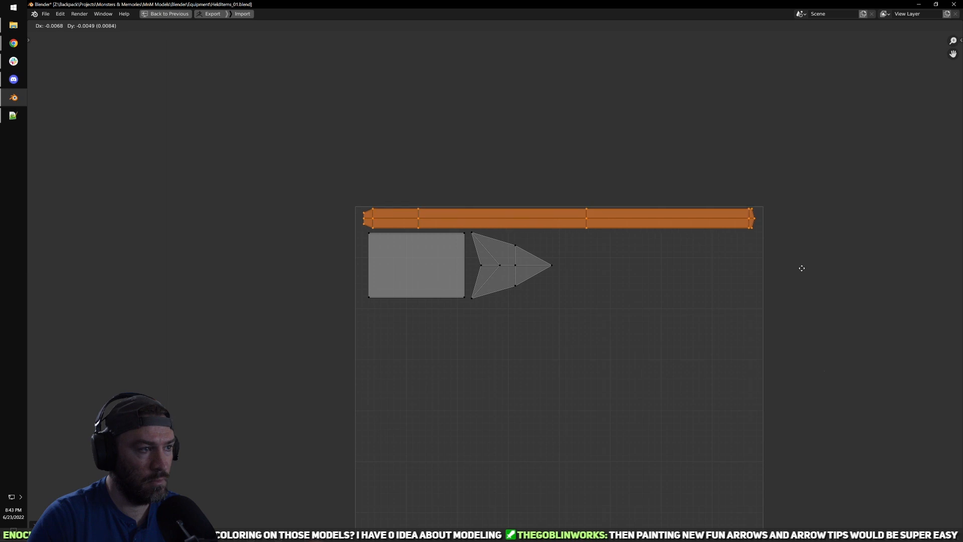
click(801, 268)
scroll(803, 284, up, 2)
middle_drag(831, 286, 735, 331)
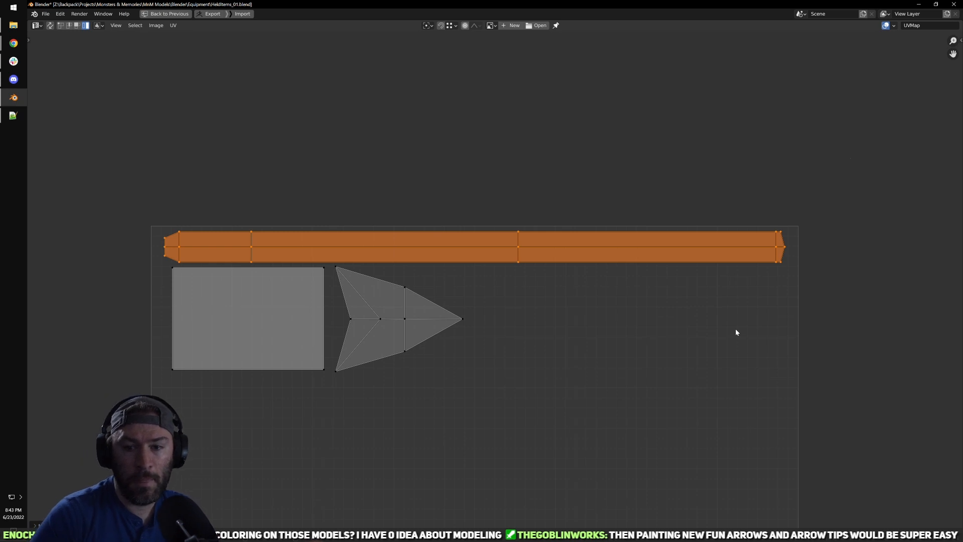
Step: Assign the existing 1K_UV_Checker material to the arrow and display the model in Material Preview shading
key(ctrl+space)
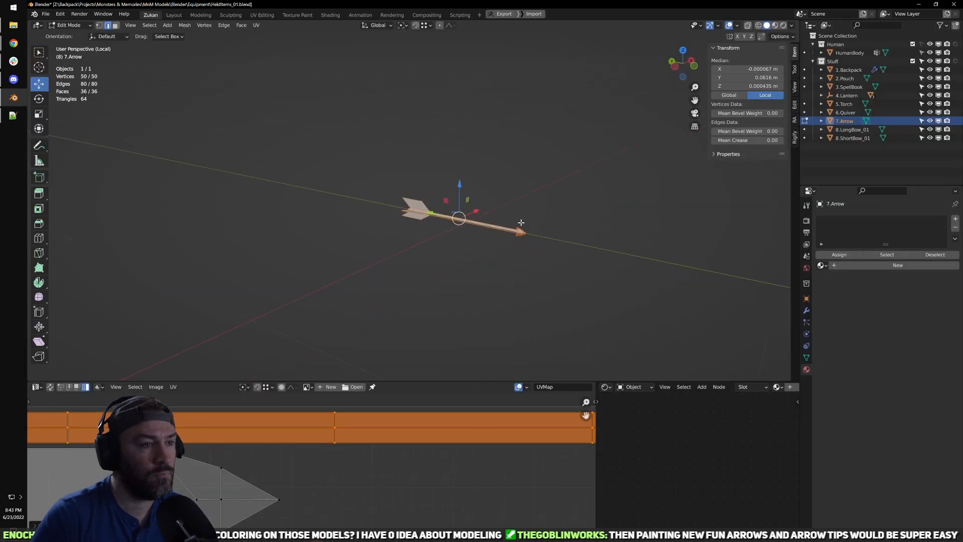
scroll(542, 273, up, 6)
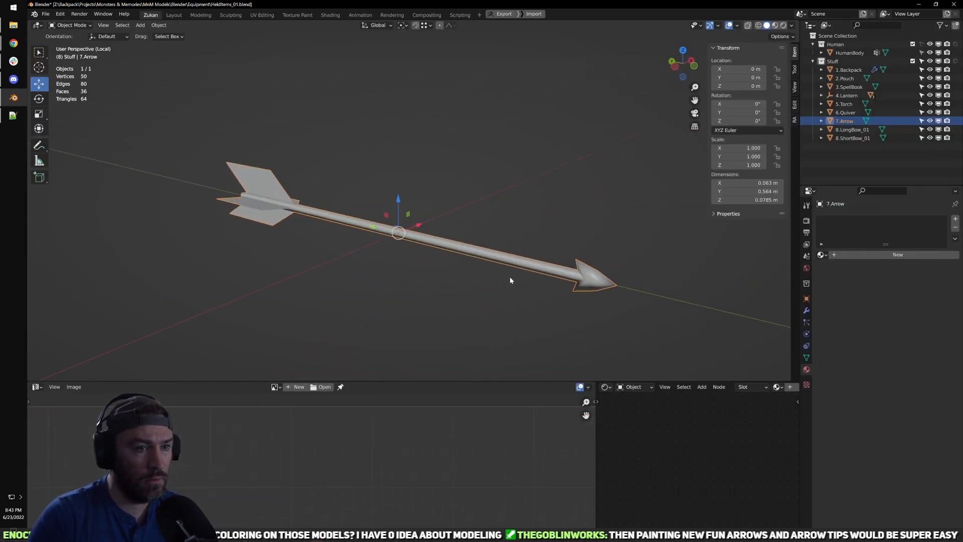
click(823, 254)
click(853, 266)
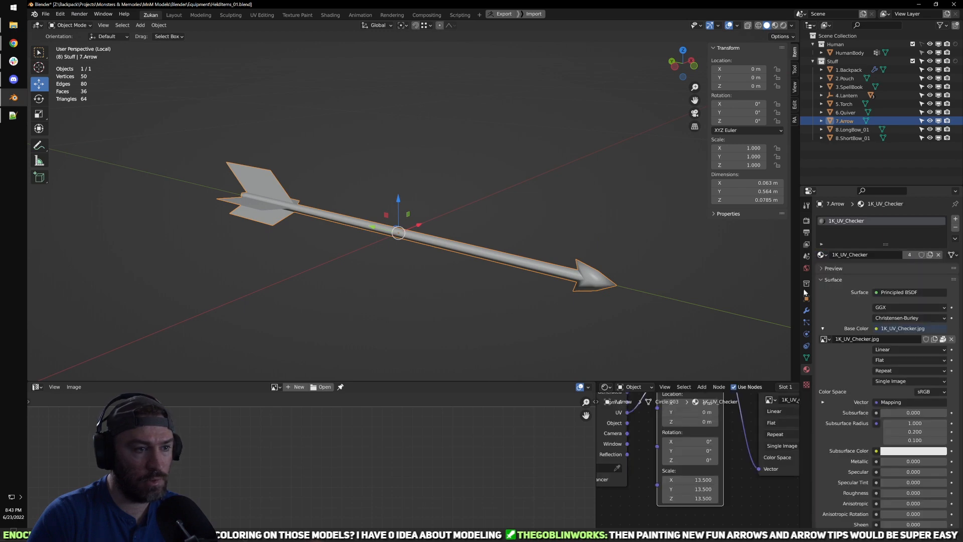
scroll(698, 316, up, 3)
mouse_move(699, 317)
shift+middle_down()
mouse_move(511, 241)
mouse_move(434, 185)
mouse_move(482, 262)
mouse_move(594, 240)
mouse_move(477, 251)
shift+middle_up()
click(775, 26)
scroll(594, 240, down, 4)
key(KP_Decimal)
scroll(474, 254, down, 4)
Step: Compare the size of the checker squares on the arrowhead with those on the shaft
key(Tab)
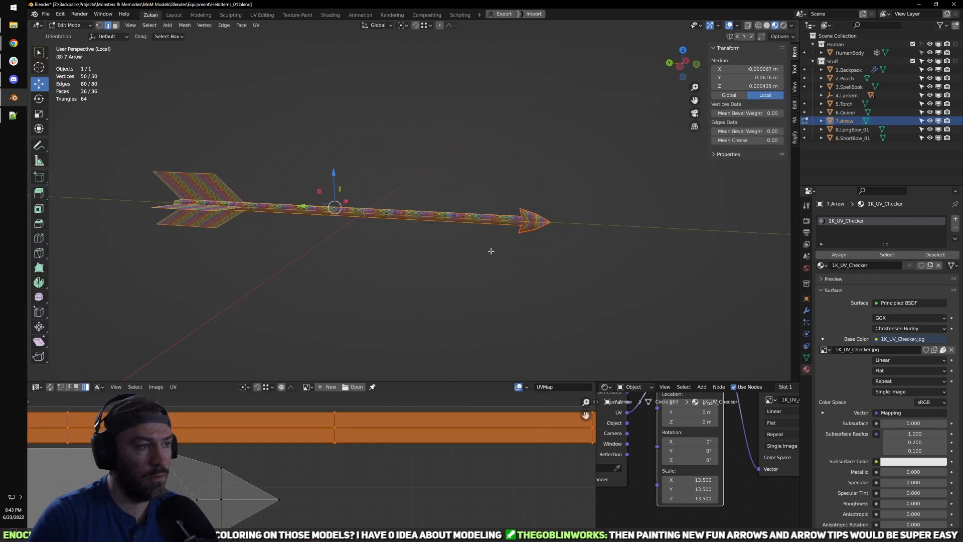
scroll(410, 422, down, 8)
key(a)
key(a)
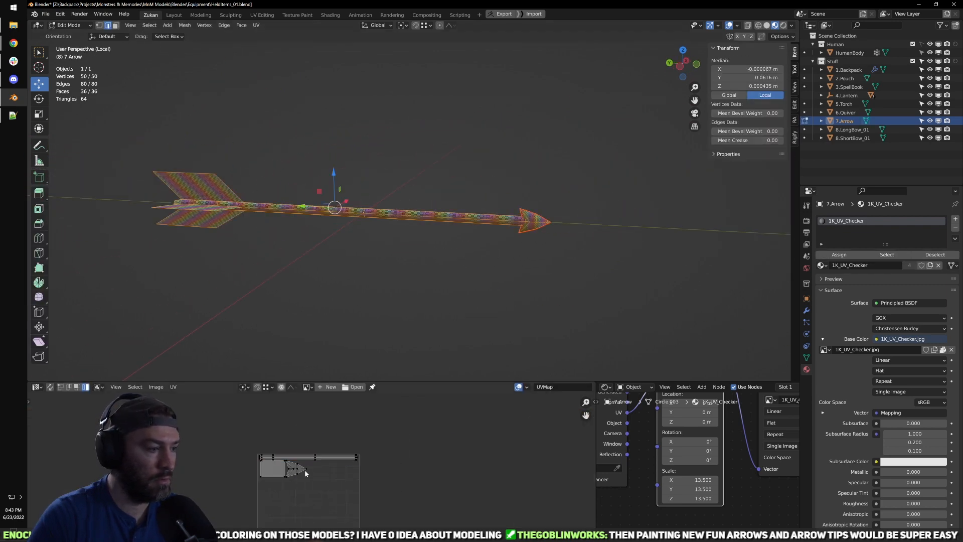
key(a)
scroll(319, 474, up, 4)
scroll(319, 475, up, 1)
scroll(435, 327, up, 5)
key(Tab)
shift+middle_drag(604, 322, 516, 329)
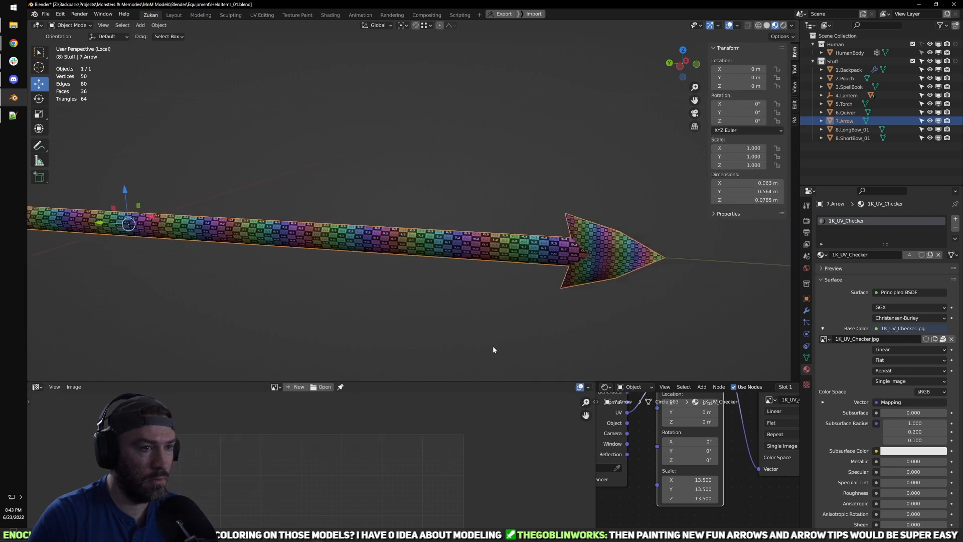
Step: Scale the arrowhead's UV island down uniformly to about 0.7 and move it closer to the vane rectangle
key(Tab)
scroll(315, 472, down, 2)
click(286, 476)
key(s)
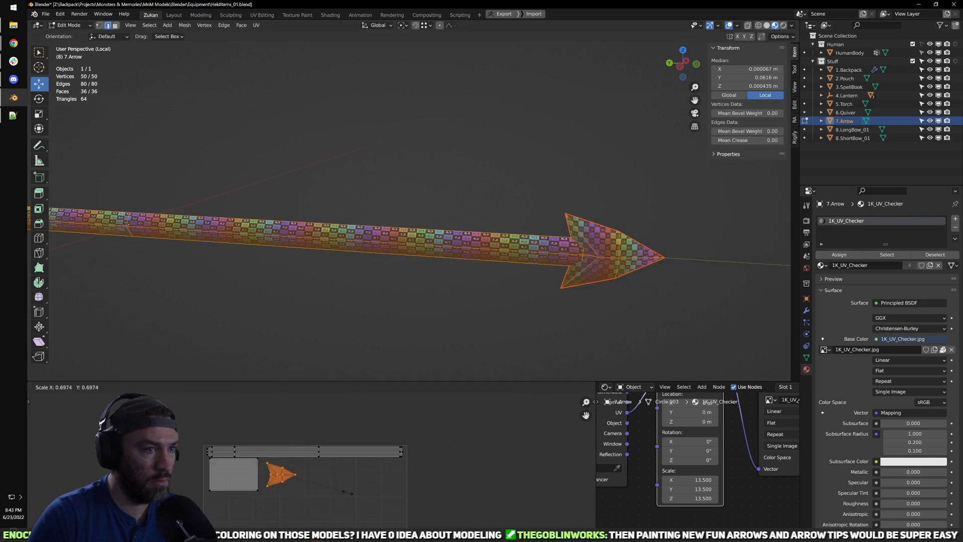
click(332, 490)
key(g)
click(325, 486)
Step: Shrink the vane's UV rectangle along X and Y until its checker squares match the shaft's, and shift it slightly
shift+middle_drag(241, 277, 561, 276)
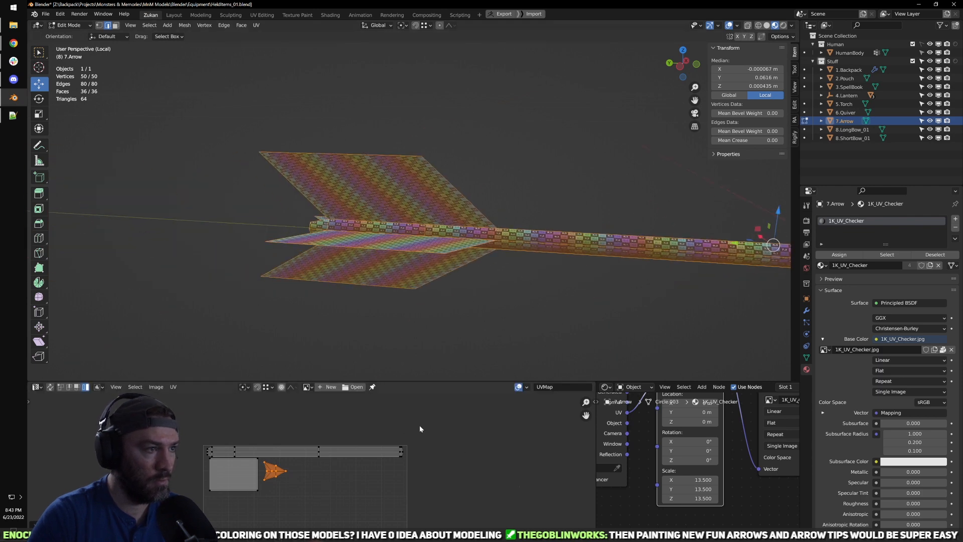
scroll(305, 474, up, 2)
scroll(372, 351, up, 5)
middle_drag(374, 346, 394, 329)
click(211, 481)
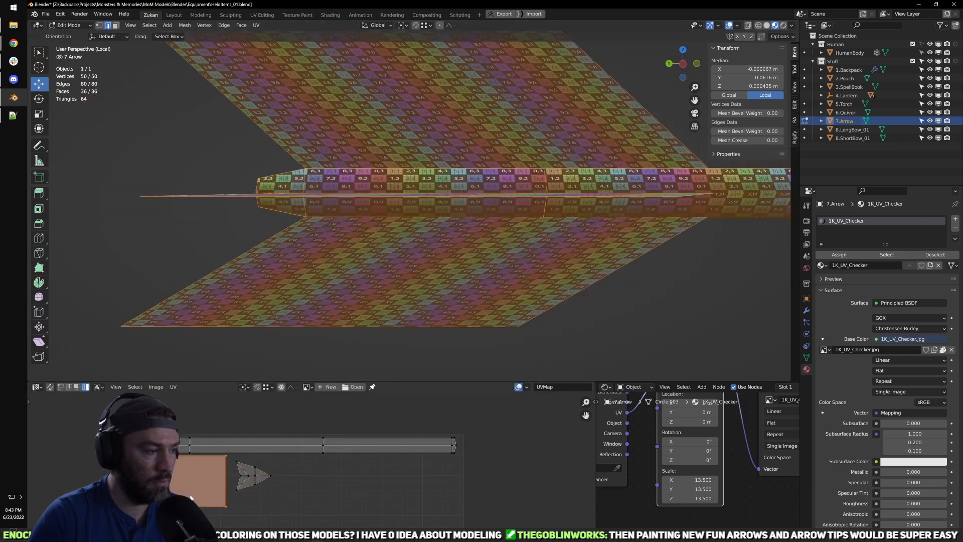
key(s)
key(x)
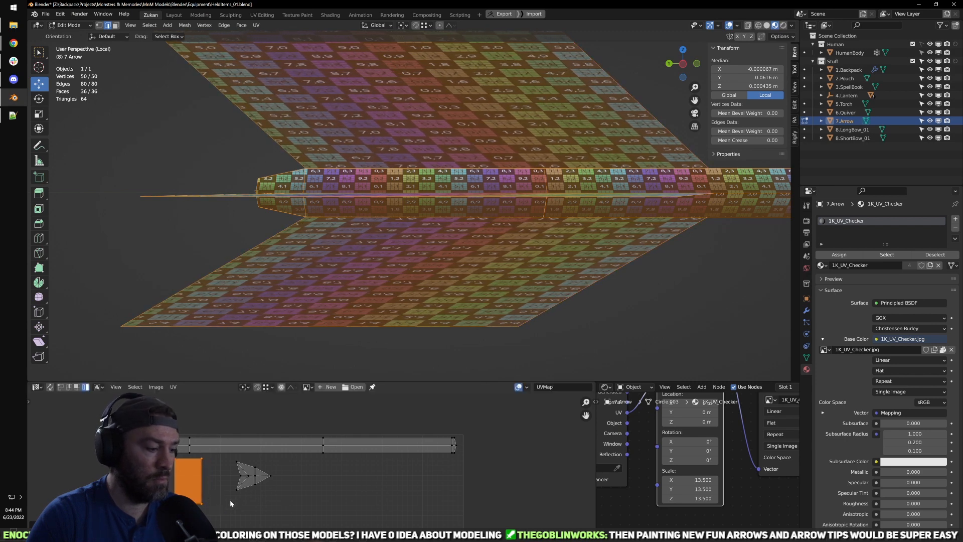
key(y)
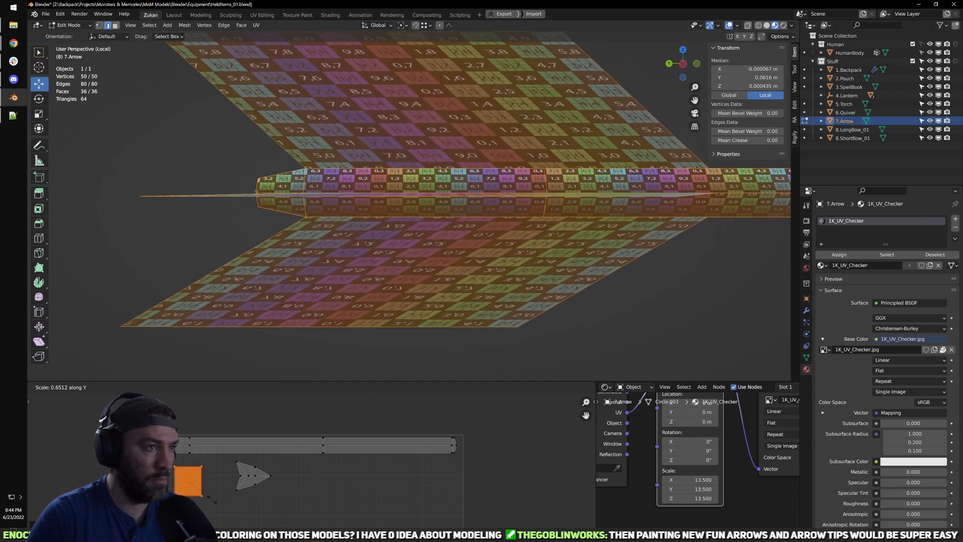
click(224, 501)
scroll(234, 471, up, 2)
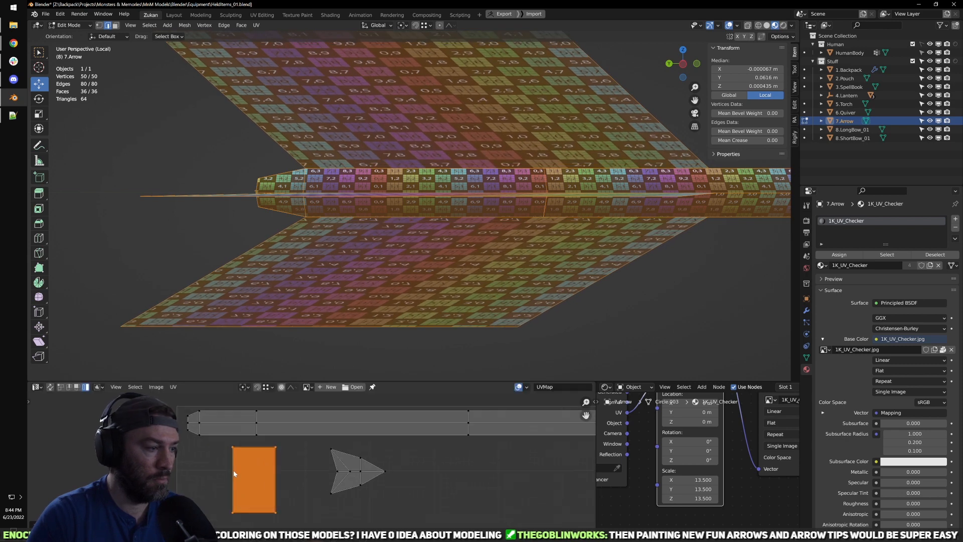
key(g)
click(282, 445)
key(ctrl+Tab)
click(266, 422)
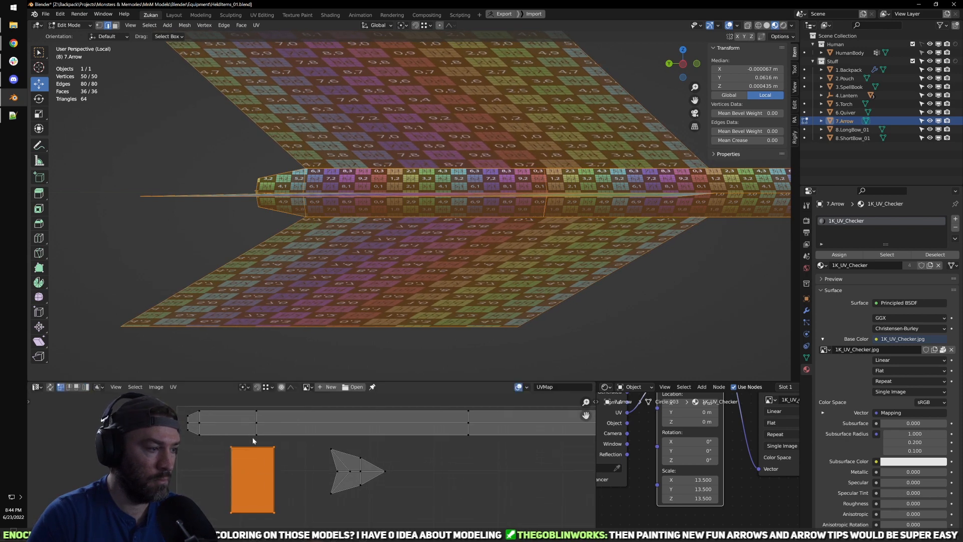
drag(194, 453, 284, 434)
key(g)
key(x)
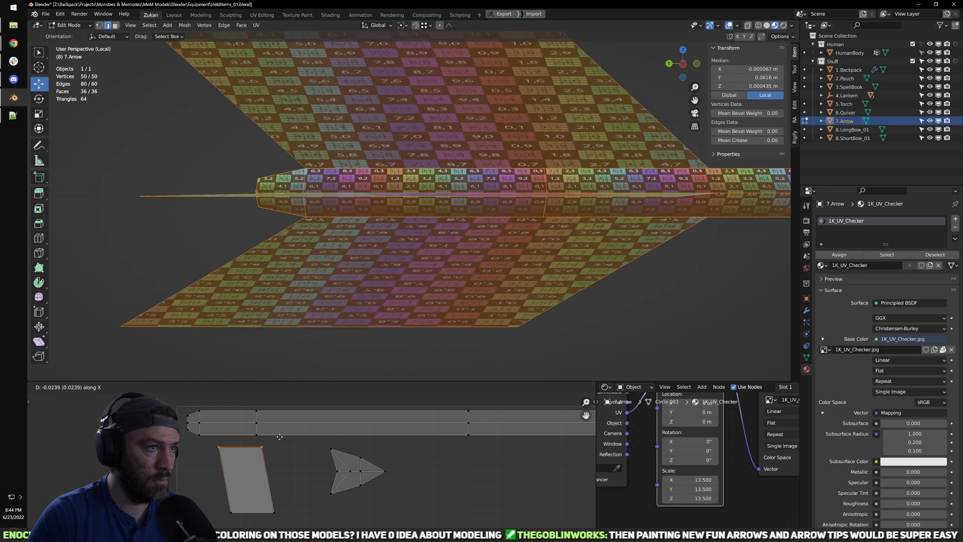
right_click(281, 438)
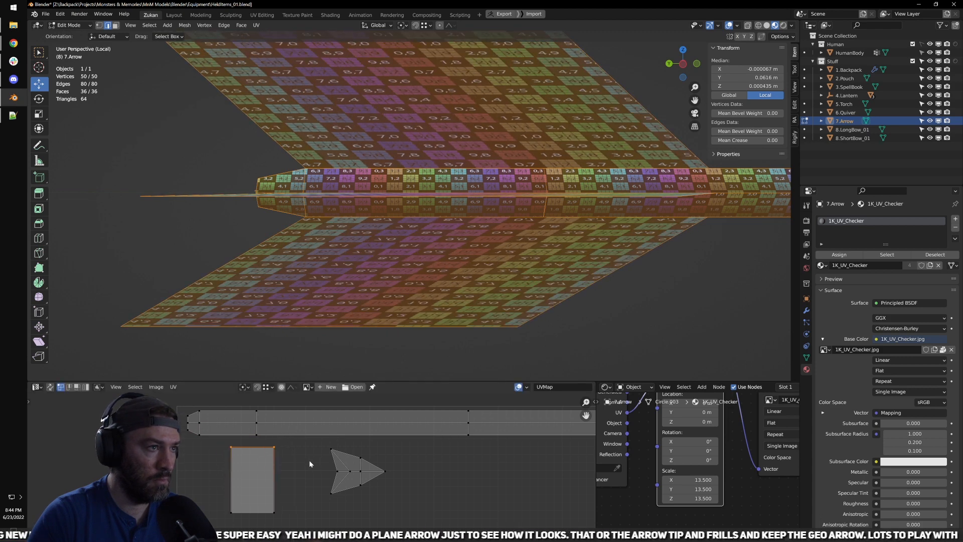
Step: Switch back to island selection and widen the vane's UV rectangle slightly along X
scroll(309, 459, down, 2)
key(ctrl+Tab)
click(266, 501)
click(285, 492)
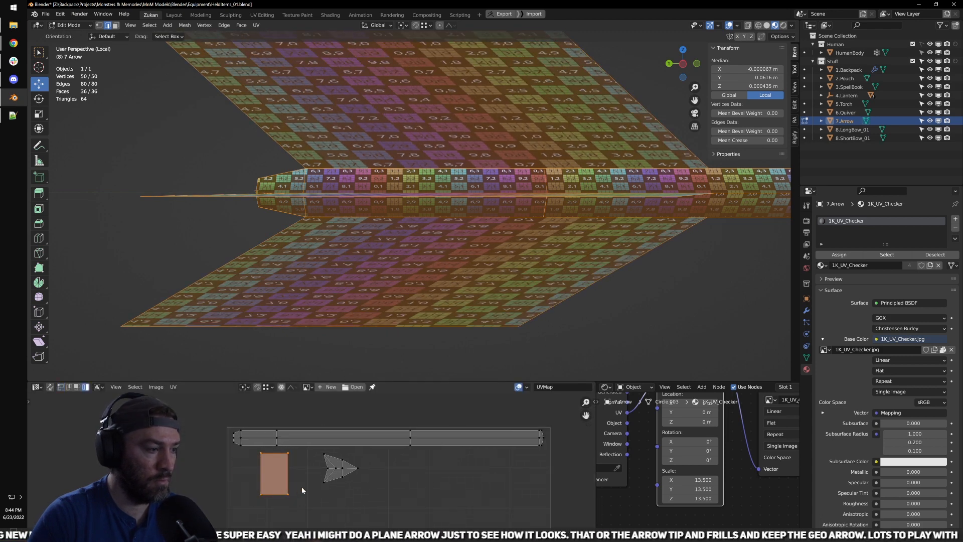
key(s)
key(x)
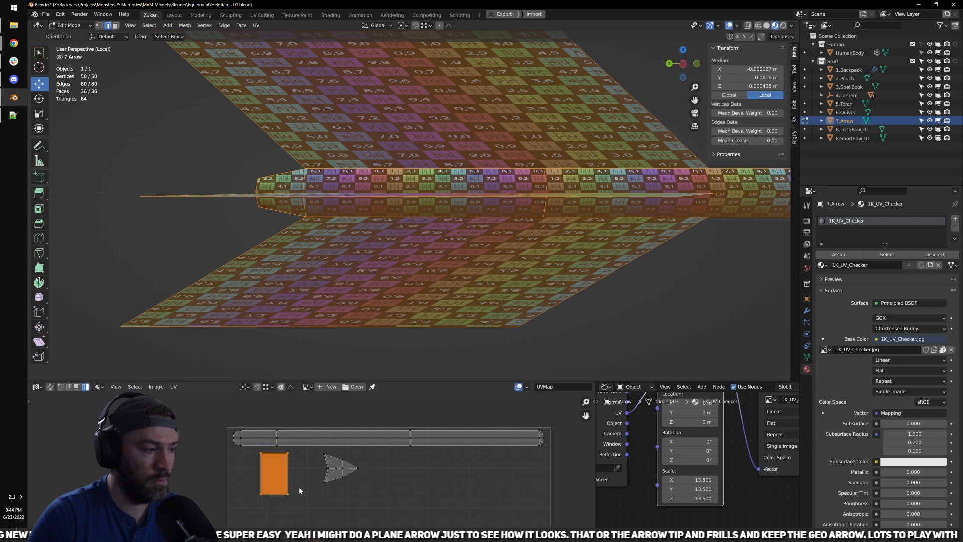
click(302, 492)
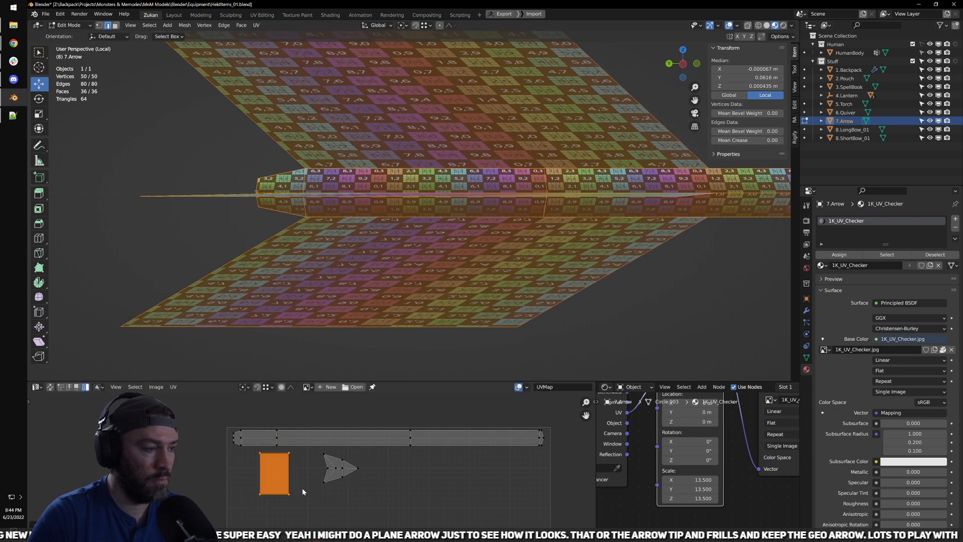
Step: Move the vane rectangle just below the shaft island's left end and place the arrowhead island directly beside it
key(g)
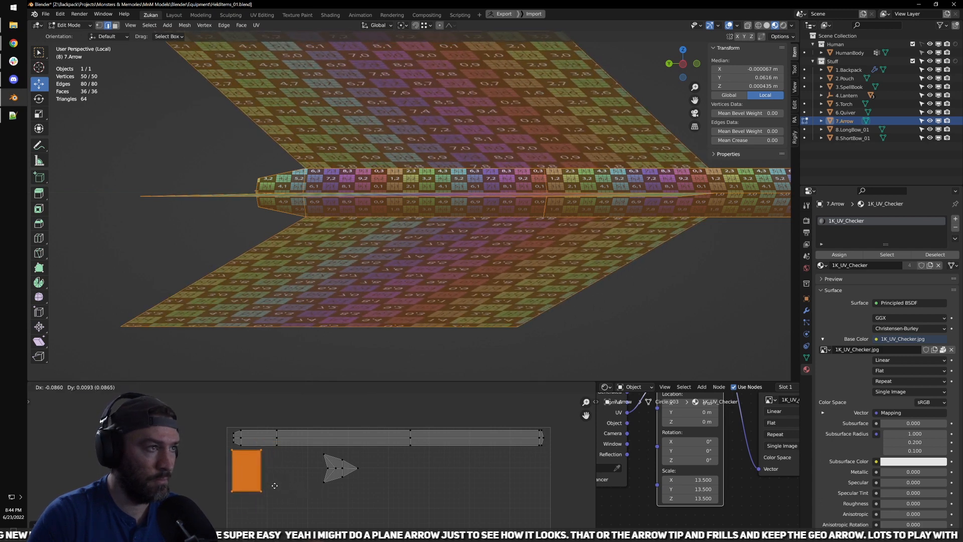
click(275, 485)
click(345, 477)
key(g)
click(291, 477)
scroll(436, 472, down, 4)
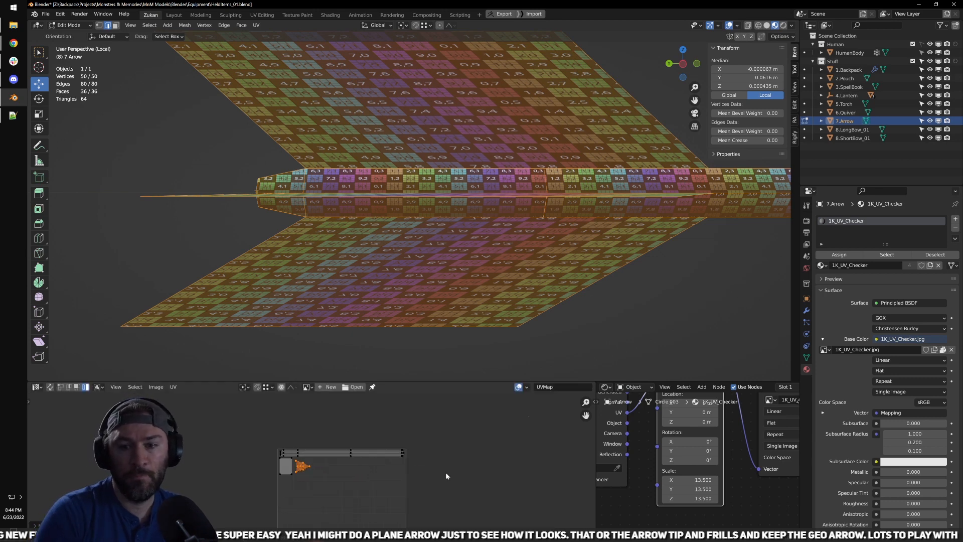
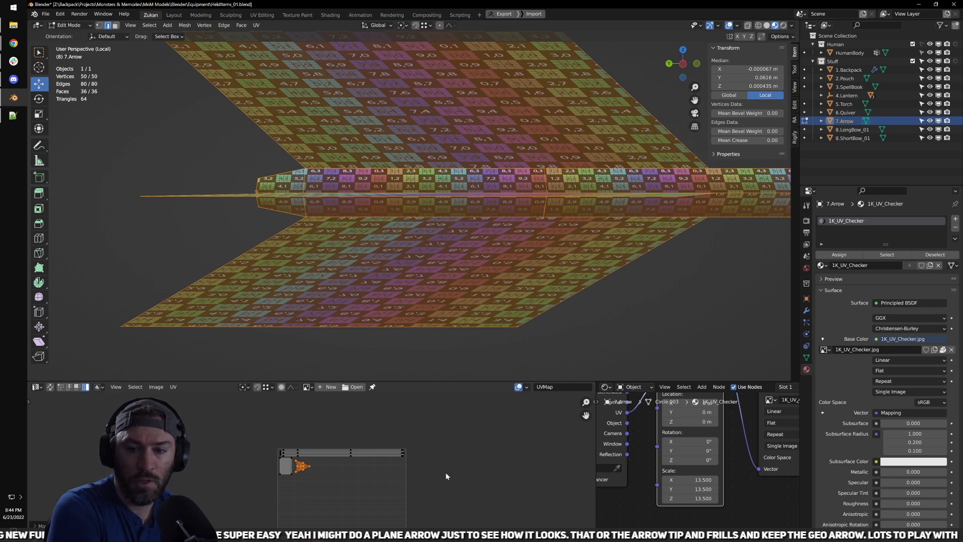
Step: Examine the checker pattern across the arrow's fletching, shaft and head from several angles
scroll(610, 253, down, 6)
middle_drag(611, 254, 480, 213)
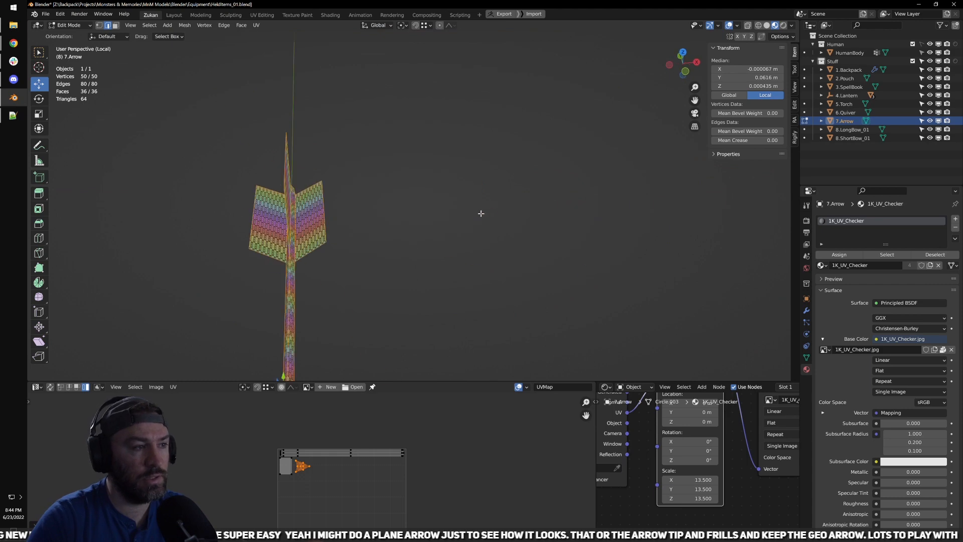
key(Tab)
middle_drag(301, 210, 267, 176)
scroll(428, 206, down, 5)
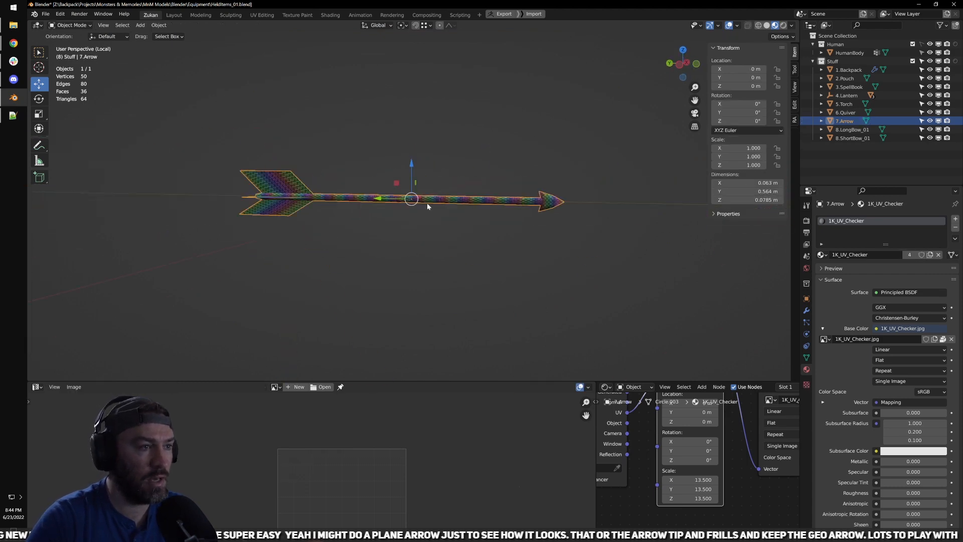
shift+middle_drag(428, 206, 442, 229)
scroll(427, 237, up, 3)
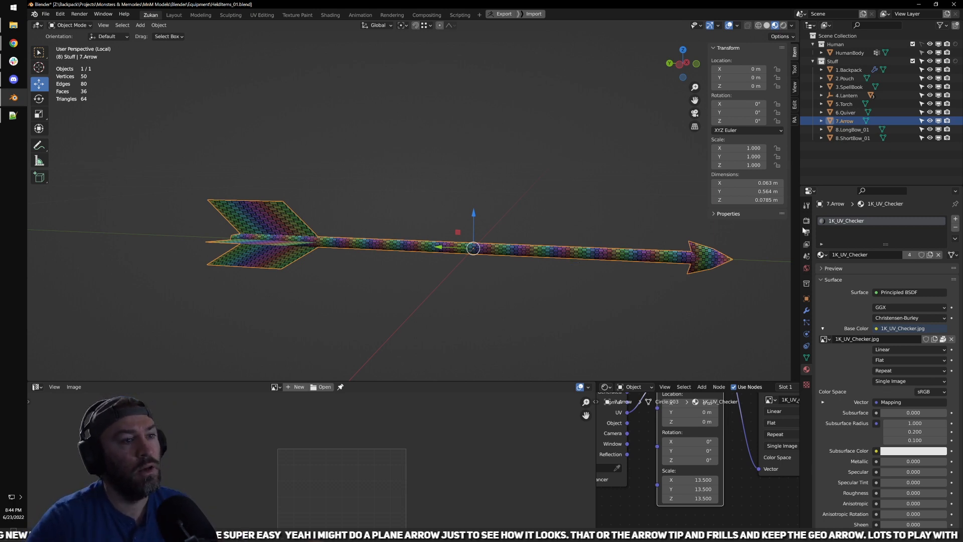
middle_drag(701, 284, 682, 279)
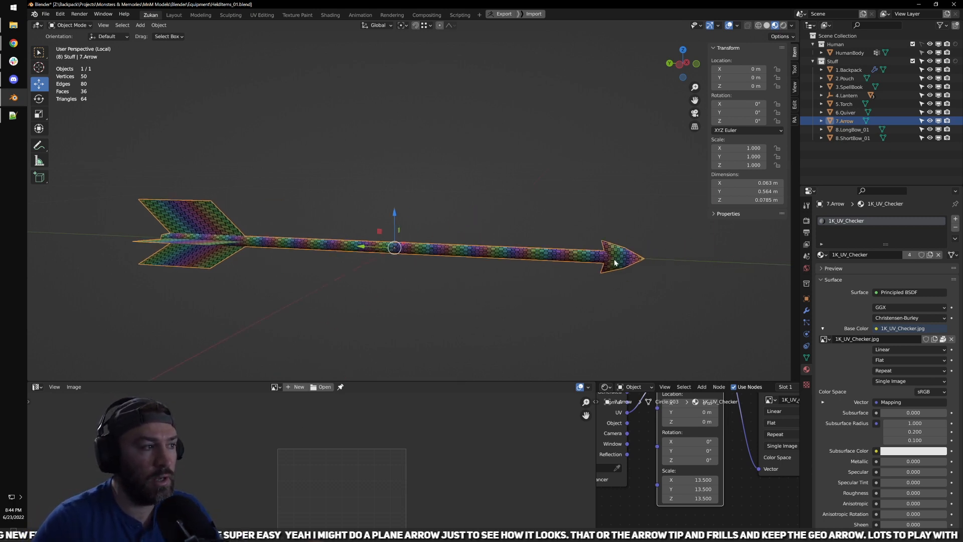
middle_drag(616, 262, 265, 228)
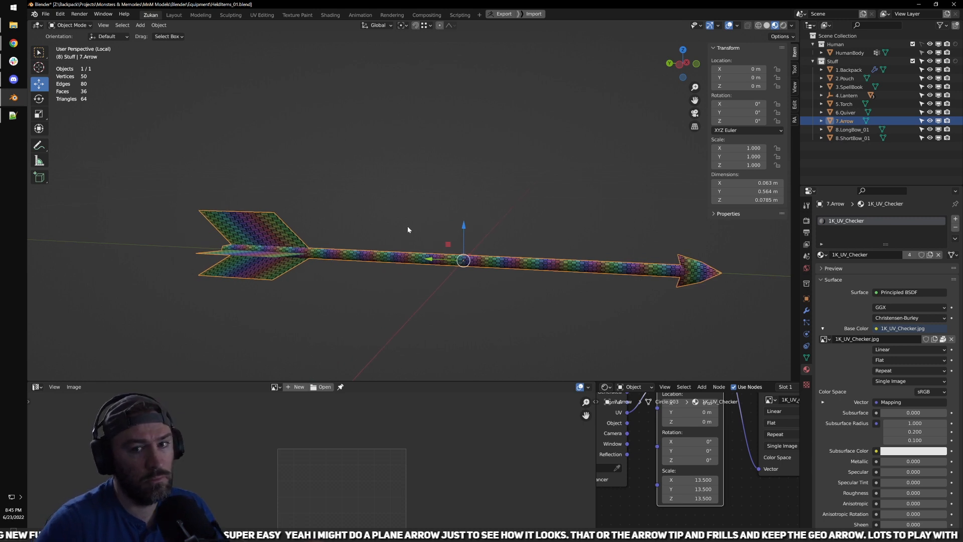
middle_drag(516, 233, 539, 246)
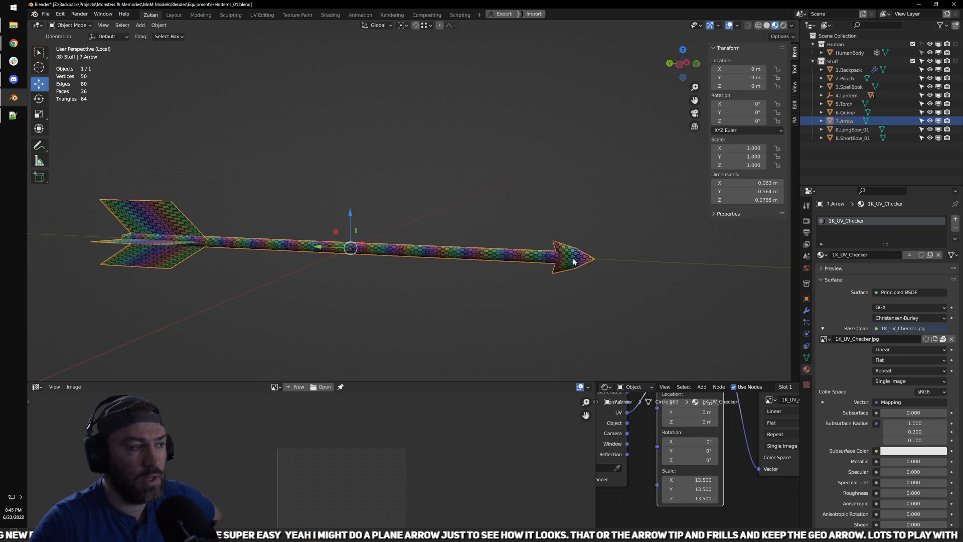
middle_drag(542, 259, 501, 260)
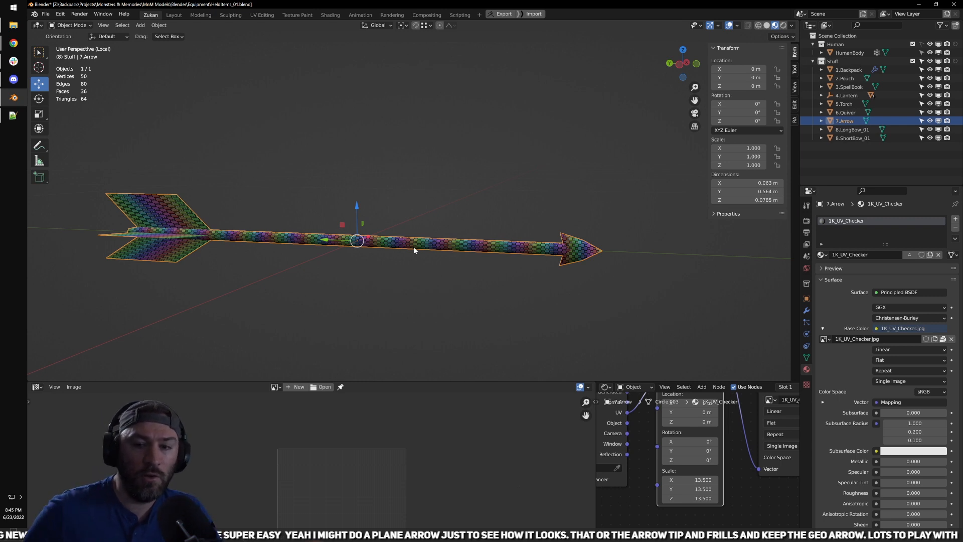
scroll(414, 245, up, 2)
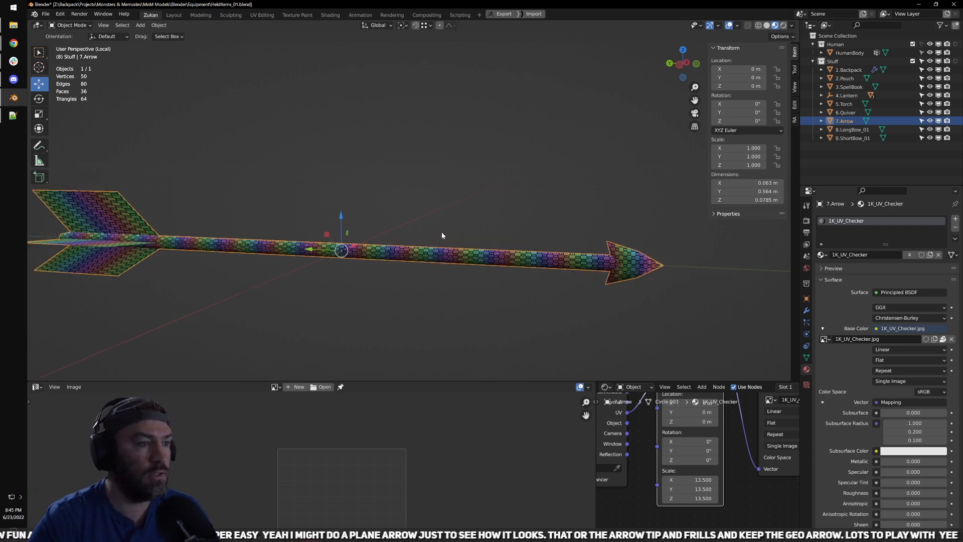
key(Tab)
key(ctrl+KP_3)
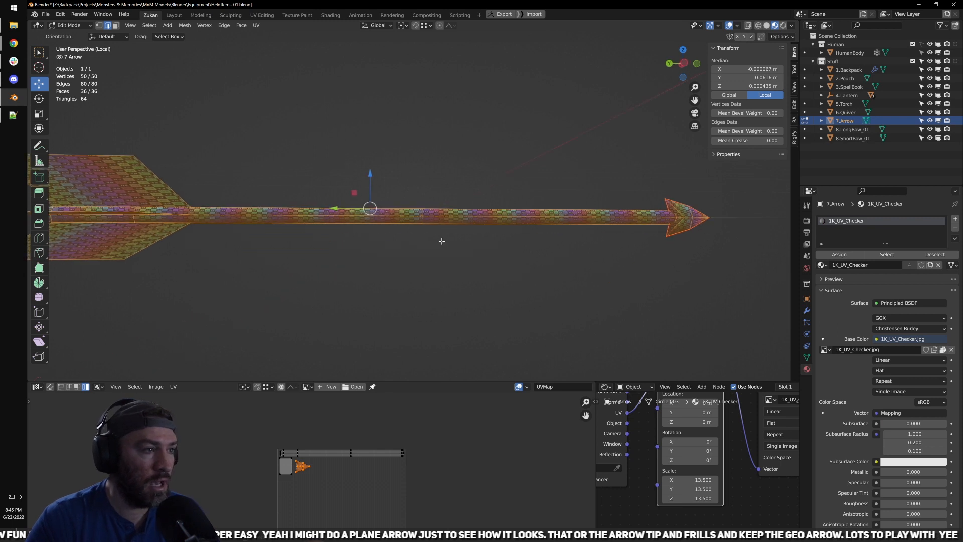
middle_drag(587, 257, 625, 267)
middle_drag(614, 327, 741, 271)
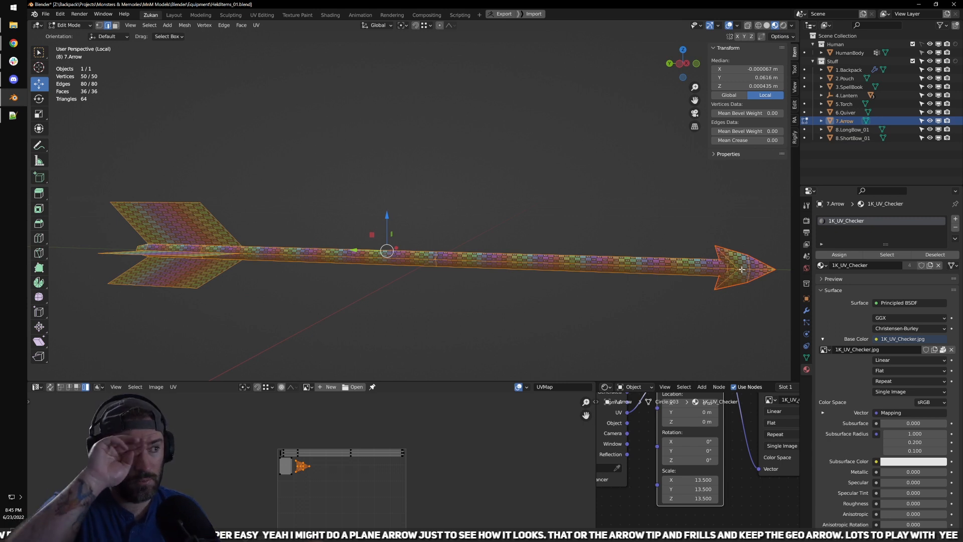
key(Tab)
middle_drag(582, 200, 514, 278)
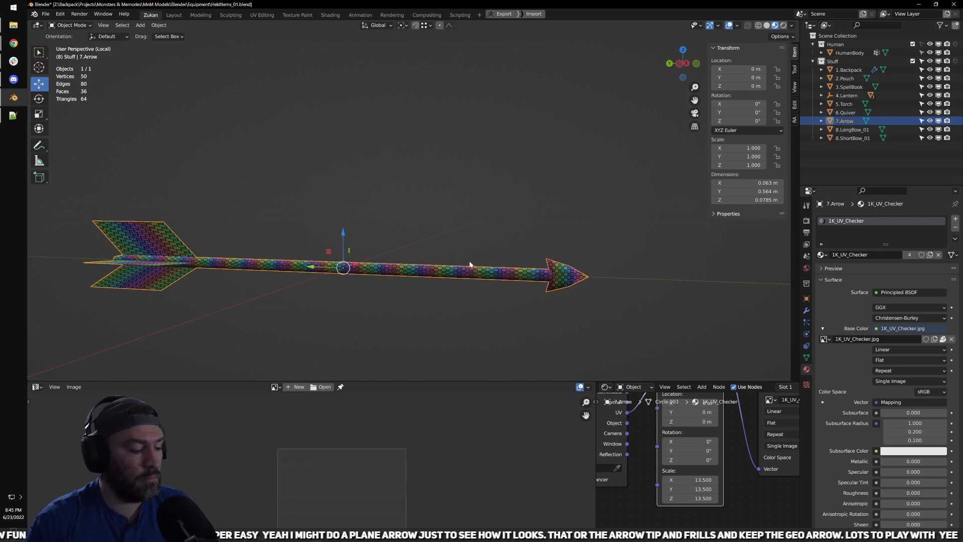
Step: Leave the arrow's isolated view, select the lantern body and isolate it
key(KP_Divide)
middle_drag(487, 289, 559, 294)
click(394, 197)
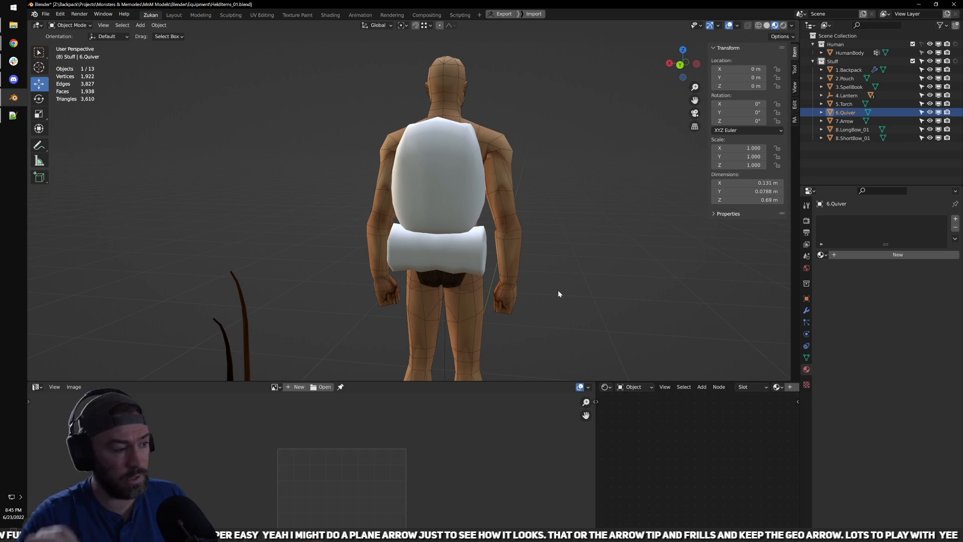
middle_drag(556, 248, 462, 254)
click(390, 264)
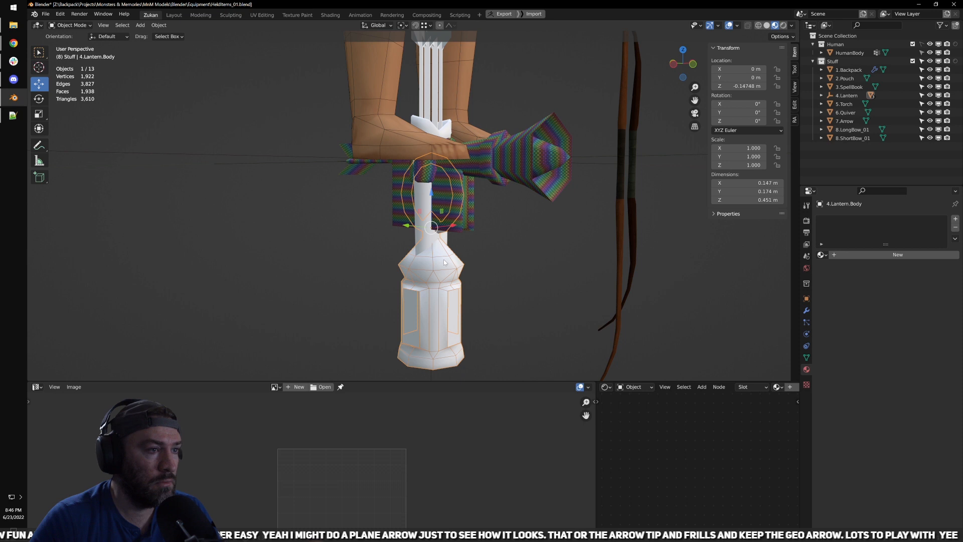
middle_drag(507, 265, 435, 213)
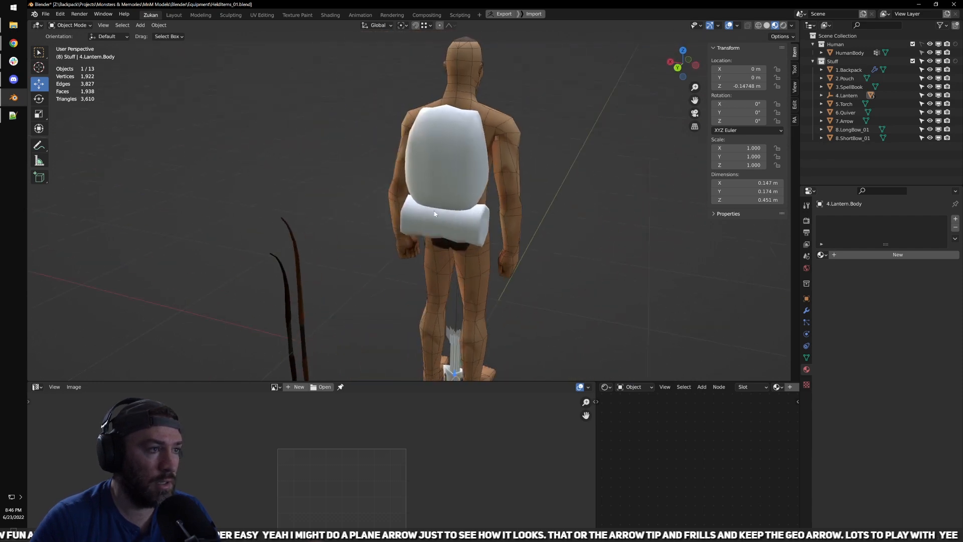
middle_drag(526, 257, 450, 109)
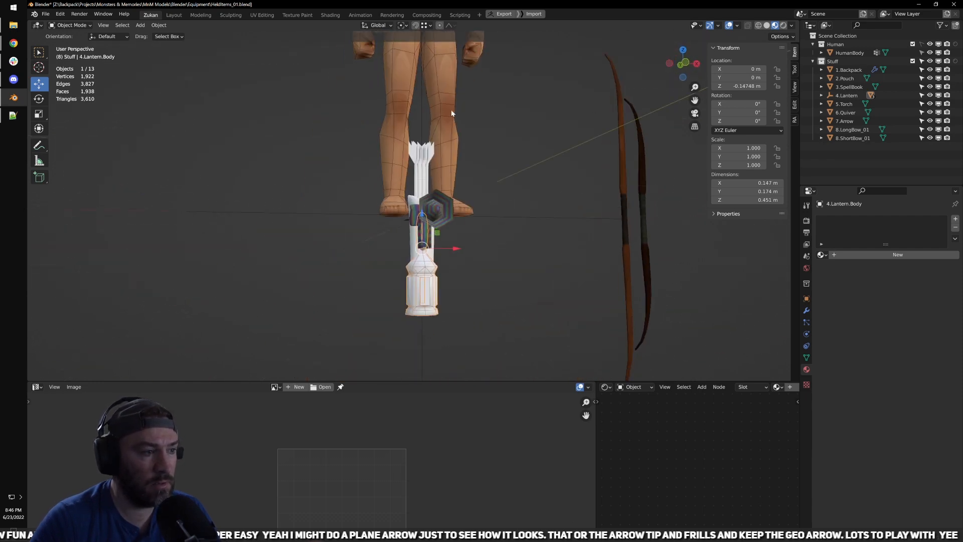
scroll(466, 254, up, 5)
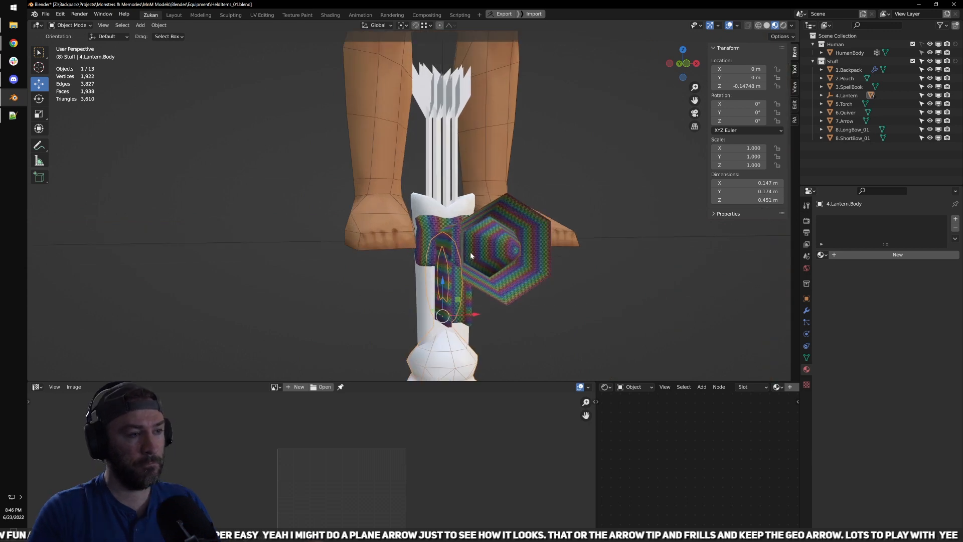
middle_drag(471, 252, 487, 287)
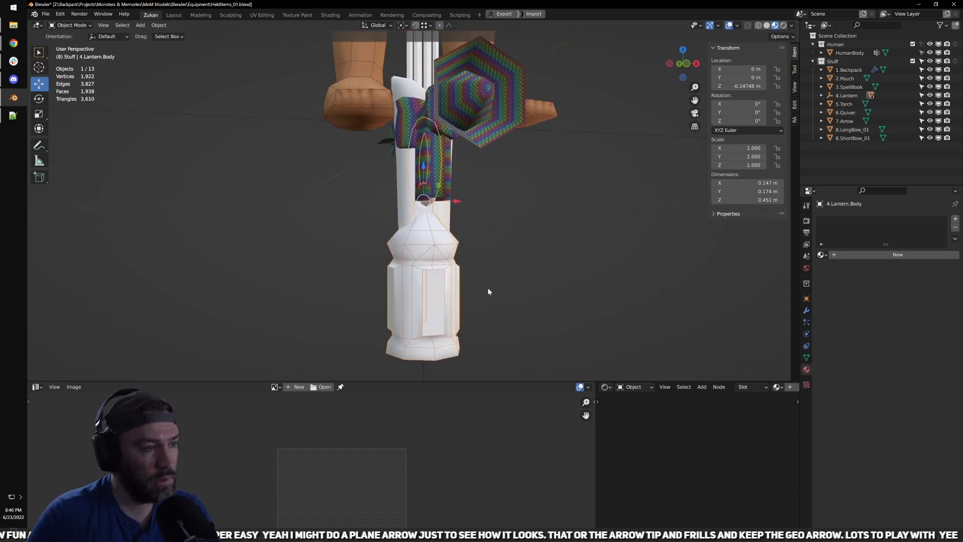
key(KP_Divide)
scroll(476, 236, up, 3)
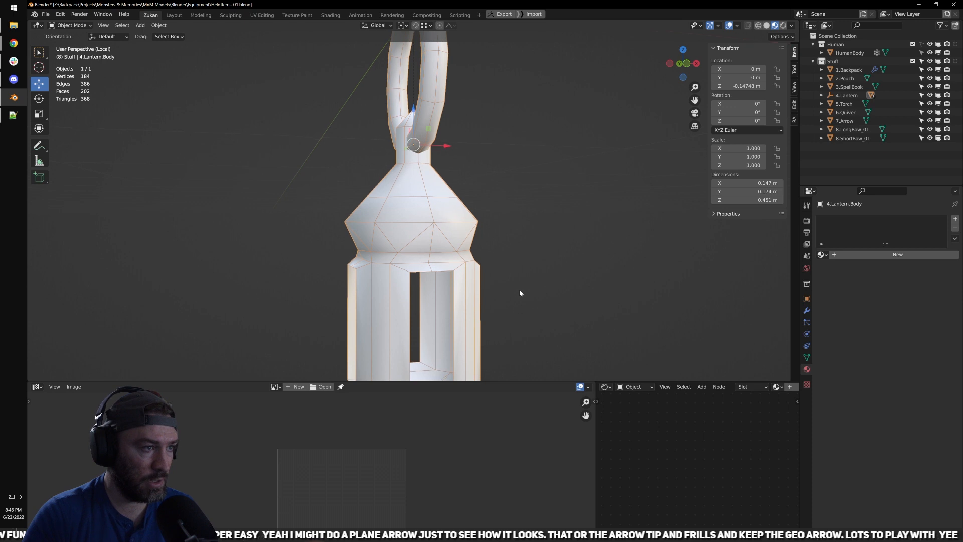
Step: Mark a UV seam around the widest edge loop of the lantern's roof in front wireframe view
key(Tab)
key(KP_1)
key(ctrl+Tab)
click(455, 190)
click(448, 179)
key(z)
key(1)
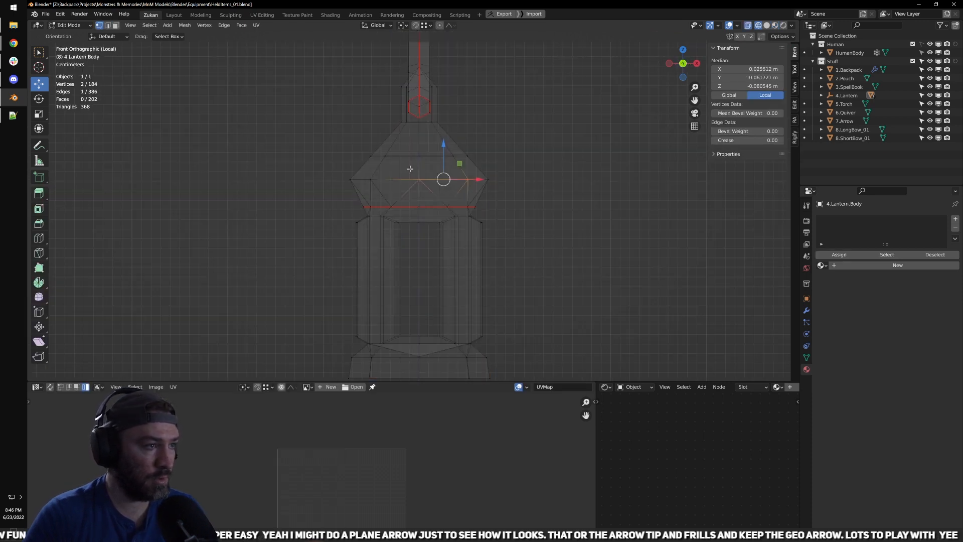
scroll(399, 181, up, 2)
drag(271, 152, 552, 195)
shift+middle_drag(523, 210, 529, 220)
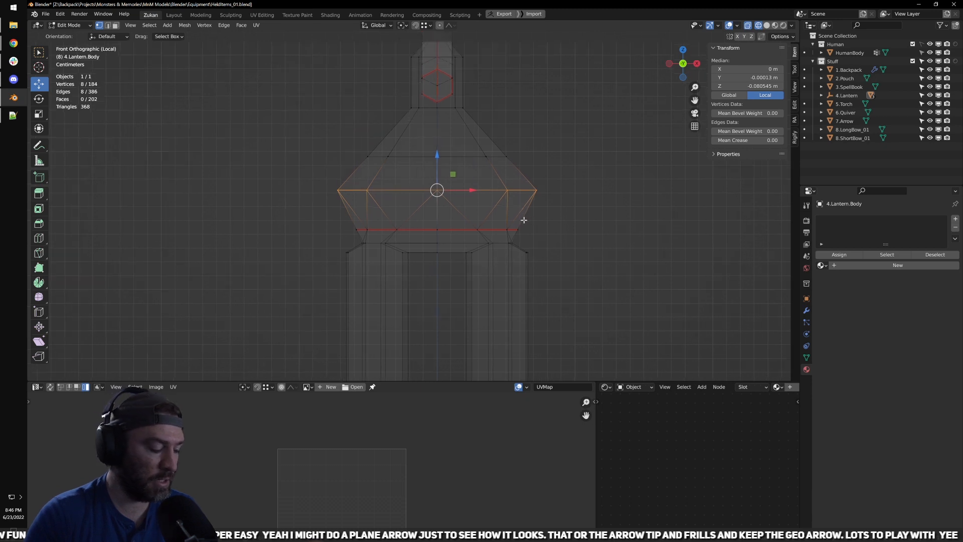
key(ctrl+Tab)
Step: Clear the old seam around the lower edge loop just beneath the roof's widest ring
drag(330, 219, 575, 245)
scroll(506, 243, down, 3)
scroll(502, 228, up, 3)
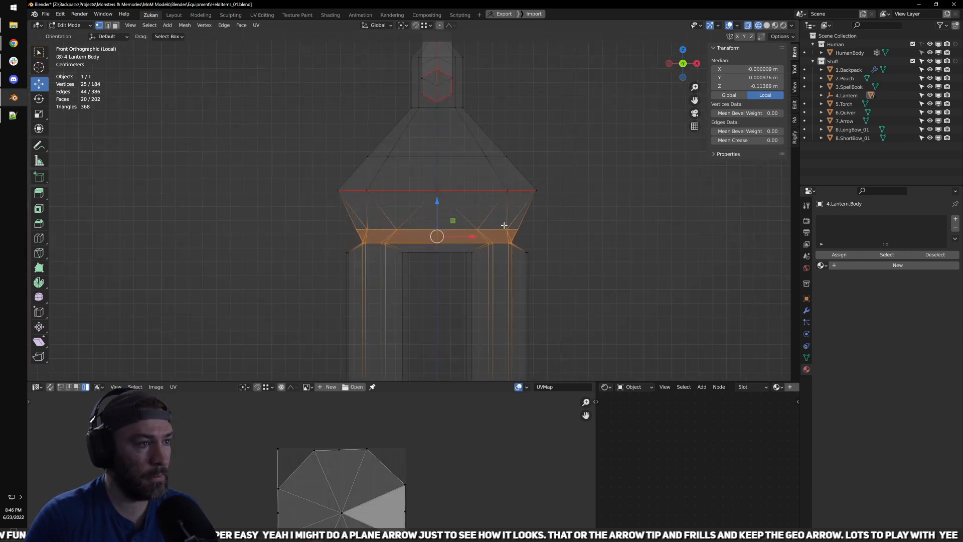
key(ctrl+Tab)
click(465, 197)
Step: Mark vertical centre-line seams along the lantern body's edges, from the base up to the roof's widest ring
scroll(464, 198, down, 5)
drag(411, 324, 428, 173)
key(ctrl+Tab)
click(429, 193)
scroll(429, 197, up, 2)
drag(417, 356, 436, 285)
scroll(431, 245, up, 4)
shift+middle_drag(430, 246, 447, 272)
shift+drag(430, 284, 448, 166)
scroll(446, 189, down, 4)
scroll(444, 313, up, 3)
shift+middle_drag(444, 313, 459, 223)
scroll(440, 181, up, 2)
middle_drag(441, 180, 454, 351)
key(KP_1)
shift+middle_drag(433, 147, 410, 289)
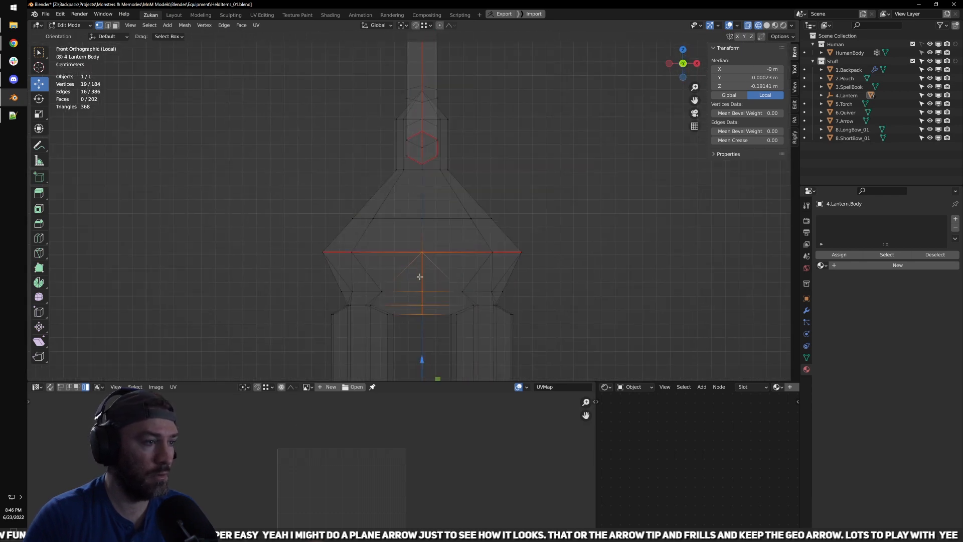
Step: Extend the vertical centre-line seam through the roof cone up to the cap below the ring
drag(428, 202, 427, 86)
scroll(465, 186, down, 3)
mouse_move(466, 187)
middle_down()
mouse_move(491, 203)
mouse_move(445, 228)
mouse_move(484, 213)
mouse_move(449, 256)
mouse_move(455, 284)
middle_up()
key(alt+z)
key(ctrl+Tab)
click(443, 225)
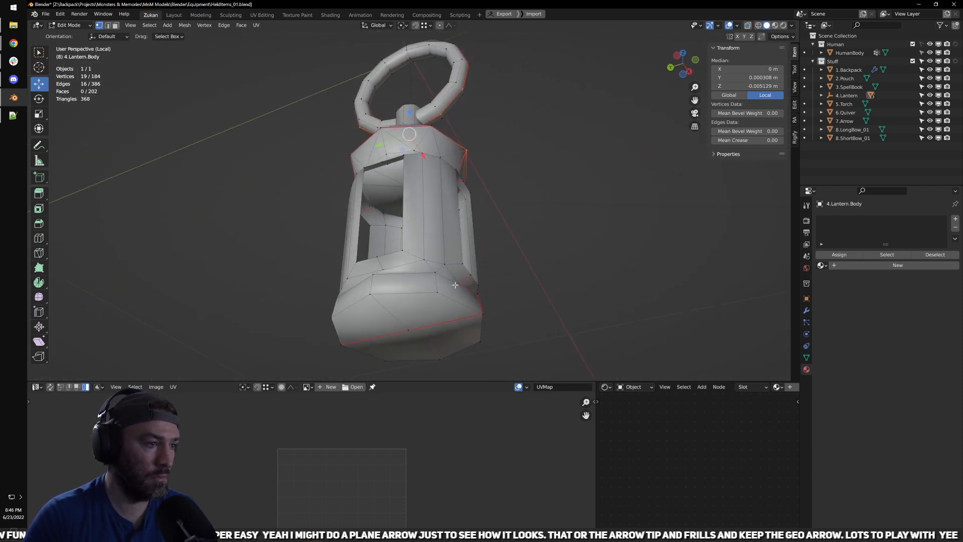
Step: Clear the centre-line seam edges crossing the underside of the lantern's base
key(ctrl+Tab)
click(429, 308)
click(458, 305)
middle_drag(371, 315, 437, 291)
alt+click(374, 256)
key(shift+r)
middle_drag(331, 273, 409, 261)
alt+click(392, 235)
click(440, 291)
click(389, 291)
Step: Examine the lantern body's seams, window openings and interior from several angles
middle_drag(462, 243, 345, 309)
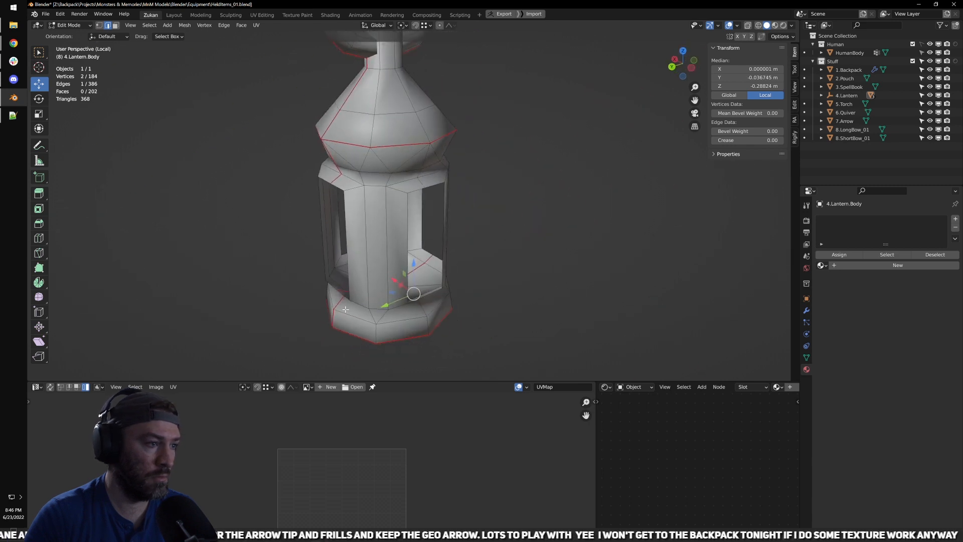
middle_drag(437, 250, 426, 234)
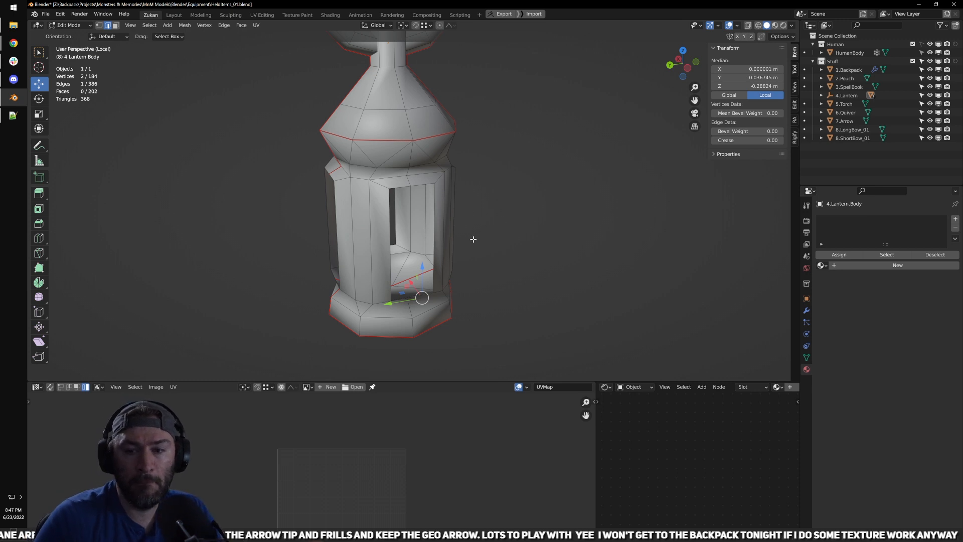
middle_drag(490, 242, 390, 249)
scroll(372, 254, up, 3)
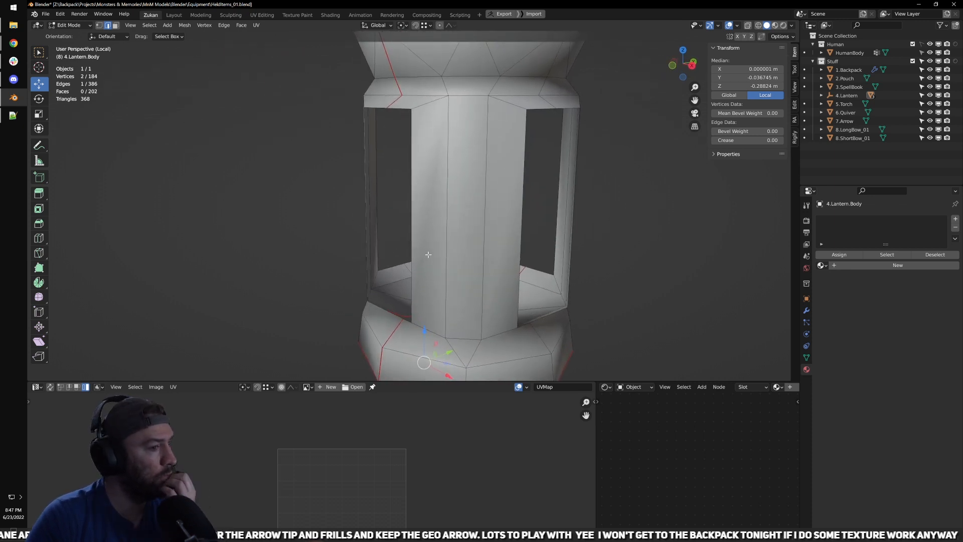
middle_drag(432, 254, 383, 236)
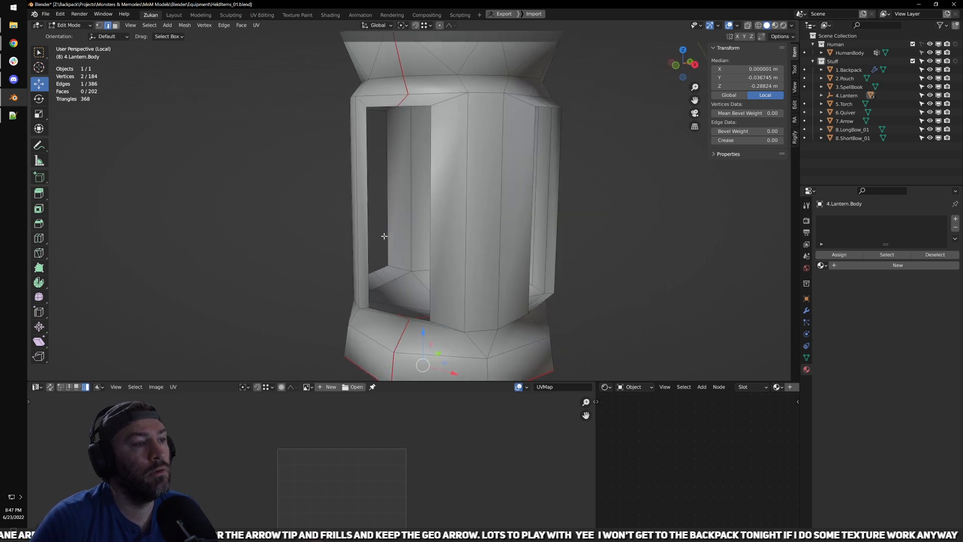
scroll(416, 303, up, 3)
middle_drag(416, 303, 429, 180)
scroll(373, 274, up, 2)
key(ctrl+Tab)
click(359, 254)
scroll(362, 252, down, 4)
scroll(377, 200, up, 3)
scroll(441, 165, down, 3)
scroll(429, 181, up, 2)
Step: Delete the eight triangular ceiling faces inside the lantern body
key(ctrl+Tab)
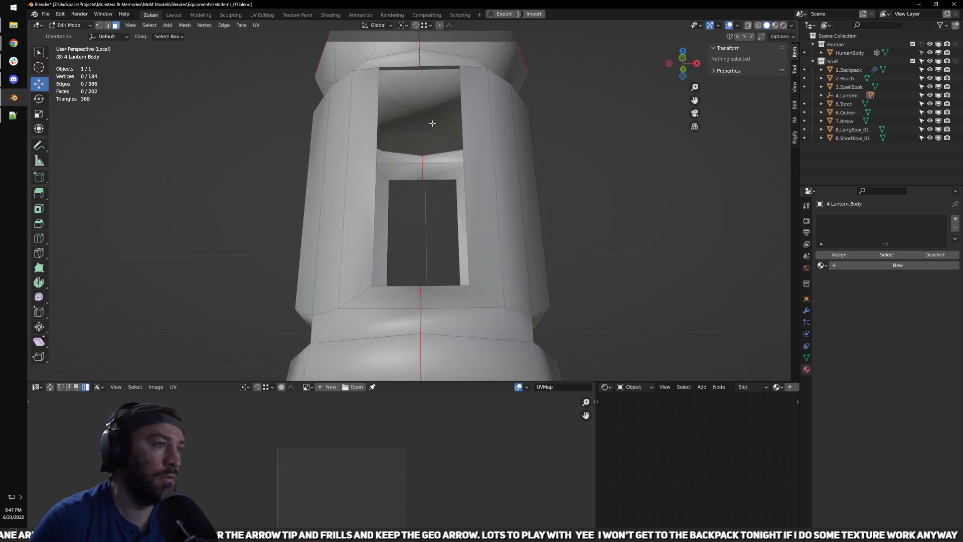
scroll(430, 122, up, 2)
key(ctrl+Tab)
click(422, 142)
click(420, 186)
shift+click(392, 174)
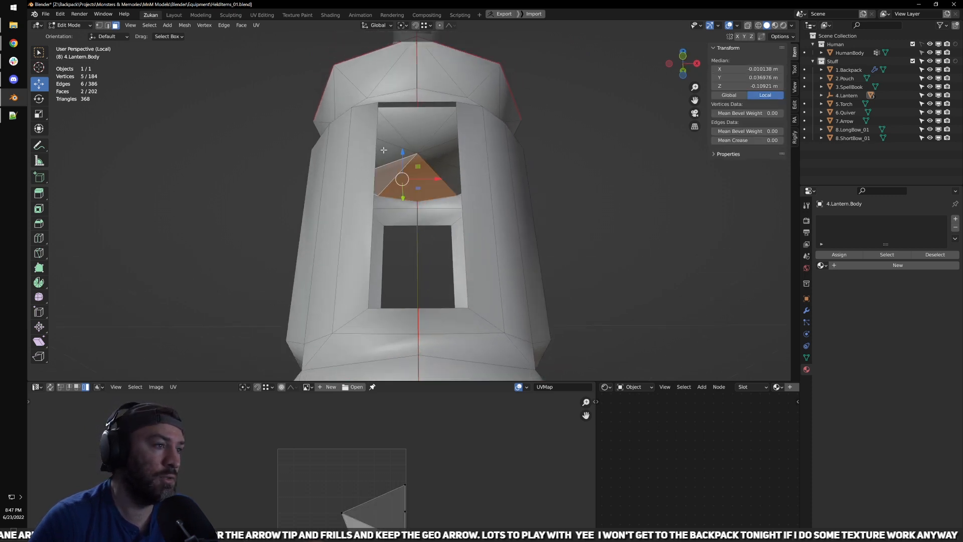
shift+click(385, 159)
shift+click(387, 137)
shift+click(415, 122)
shift+click(441, 128)
shift+click(419, 123)
shift+click(442, 142)
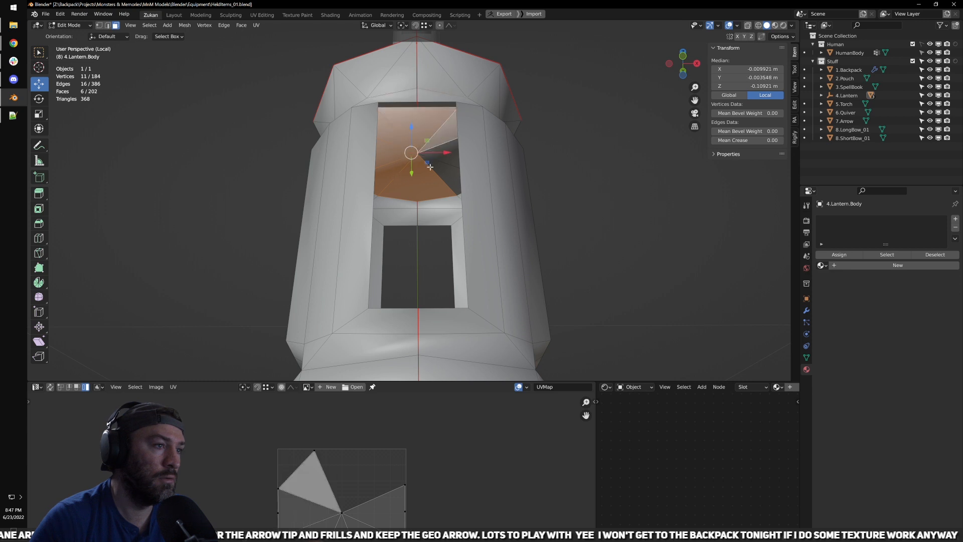
middle_drag(443, 145, 466, 131)
shift+click(435, 197)
shift+click(409, 217)
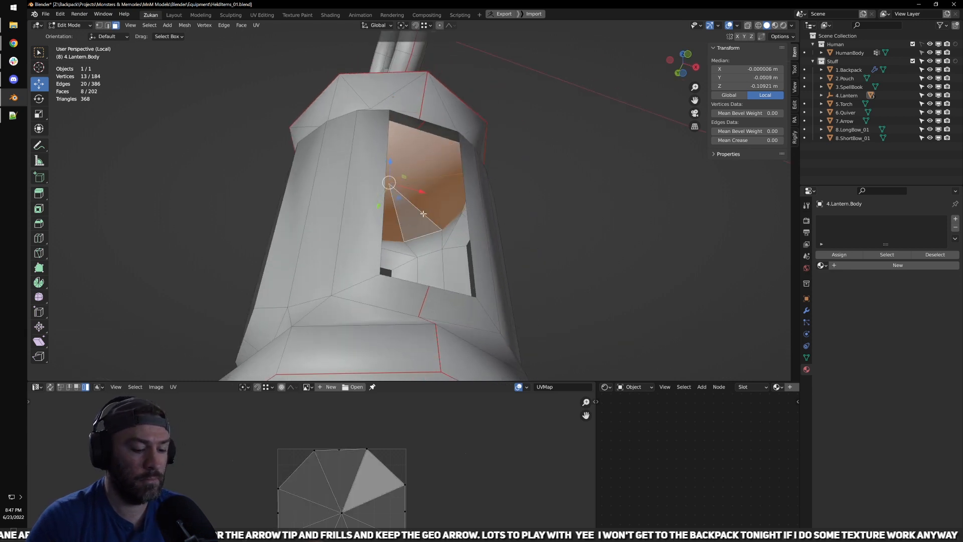
key(x)
click(428, 214)
Step: Delete the six floor faces inside the lantern body's base
middle_drag(464, 246, 447, 277)
scroll(456, 296, up, 3)
click(452, 285)
shift+click(455, 247)
shift+click(418, 205)
shift+click(447, 245)
middle_drag(448, 261, 407, 263)
shift+click(391, 288)
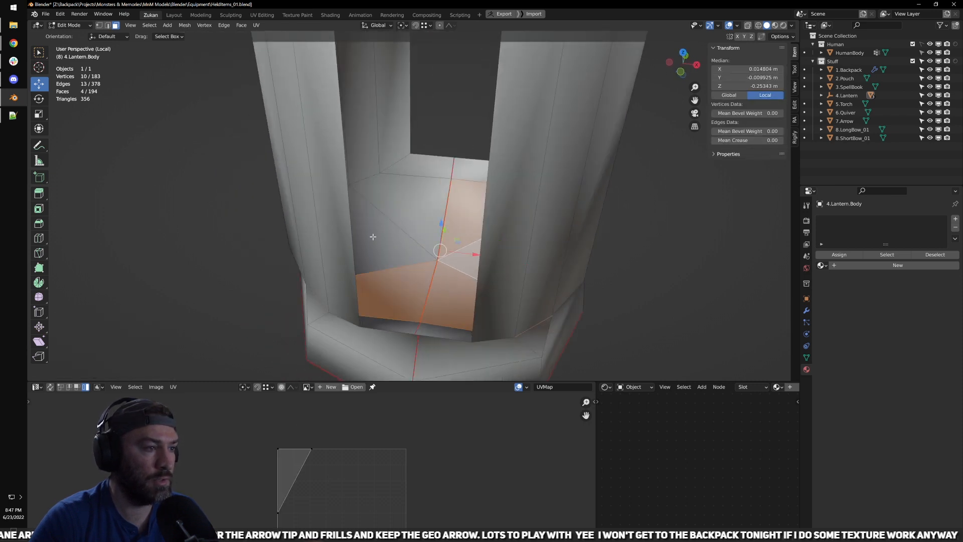
shift+click(399, 206)
shift+click(382, 239)
key(x)
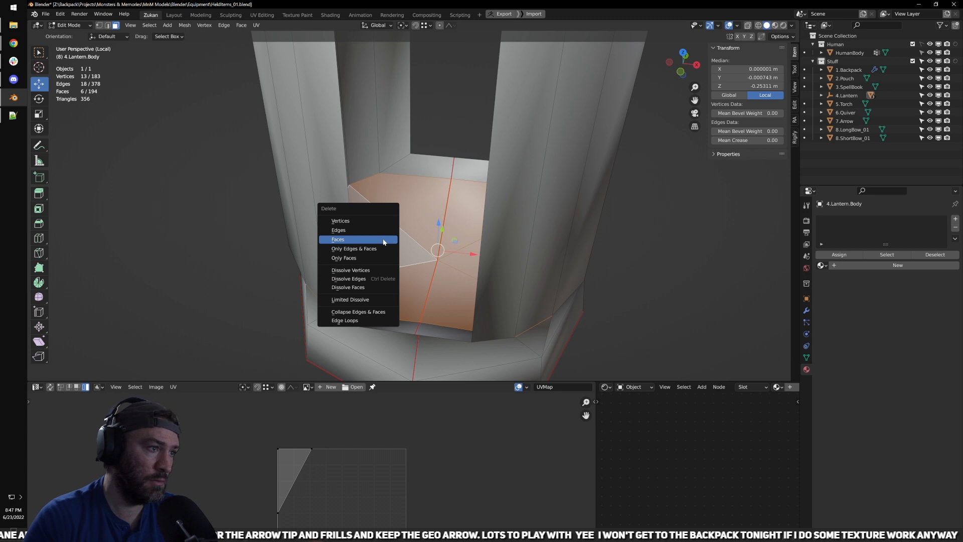
click(383, 239)
Step: Examine the open edge loops inside the lantern body and its front profile
middle_drag(383, 239, 481, 245)
scroll(481, 245, up, 2)
key(ctrl+Tab)
click(478, 258)
alt+click(474, 299)
middle_drag(512, 296, 508, 273)
middle_drag(255, 273, 384, 273)
scroll(476, 270, down, 2)
scroll(459, 223, down, 3)
alt+middle_drag(459, 222, 496, 311)
scroll(501, 255, down, 2)
key(ctrl+Tab)
click(491, 262)
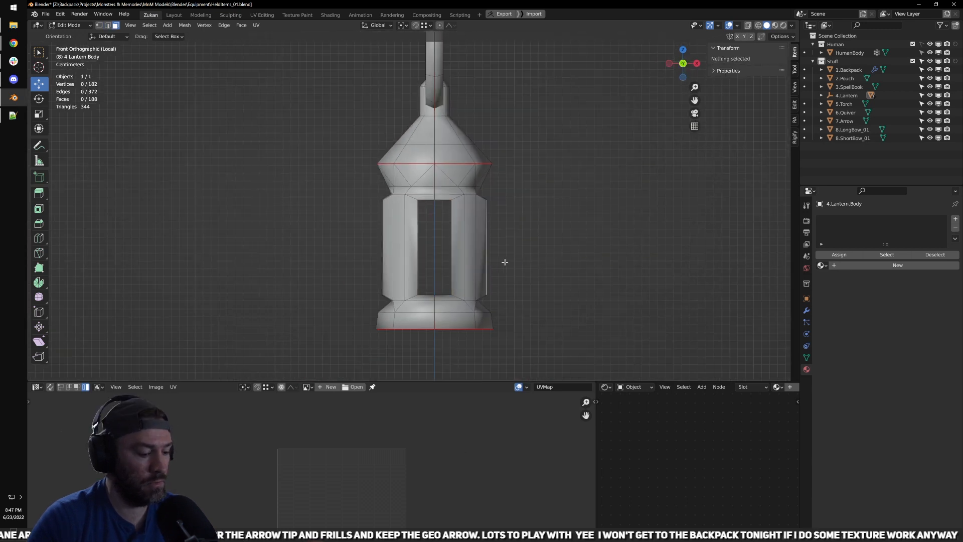
Step: Select all faces on the positive X half of the lantern body and ring through X-ray and delete them
key(KP_Divide)
scroll(506, 262, down, 4)
scroll(468, 240, up, 2)
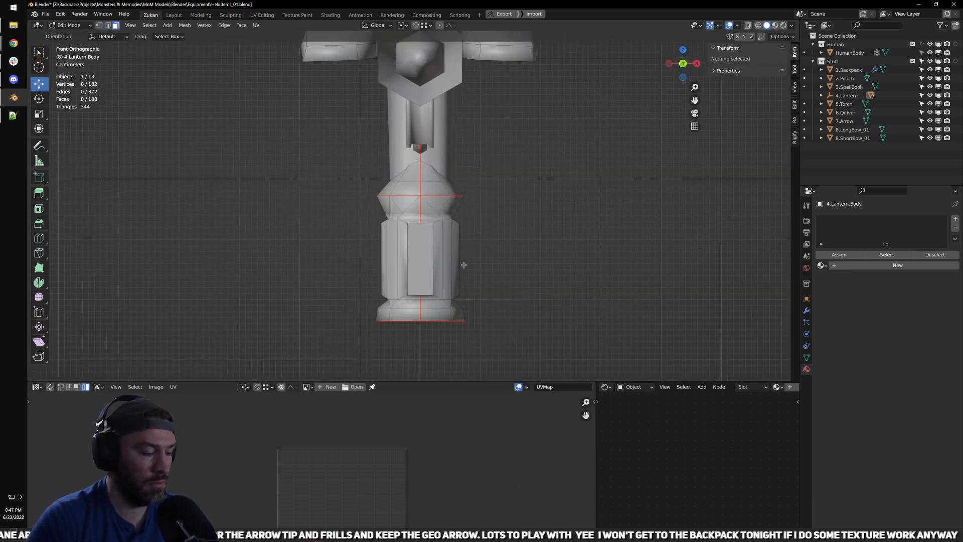
key(alt+z)
drag(490, 350, 424, 283)
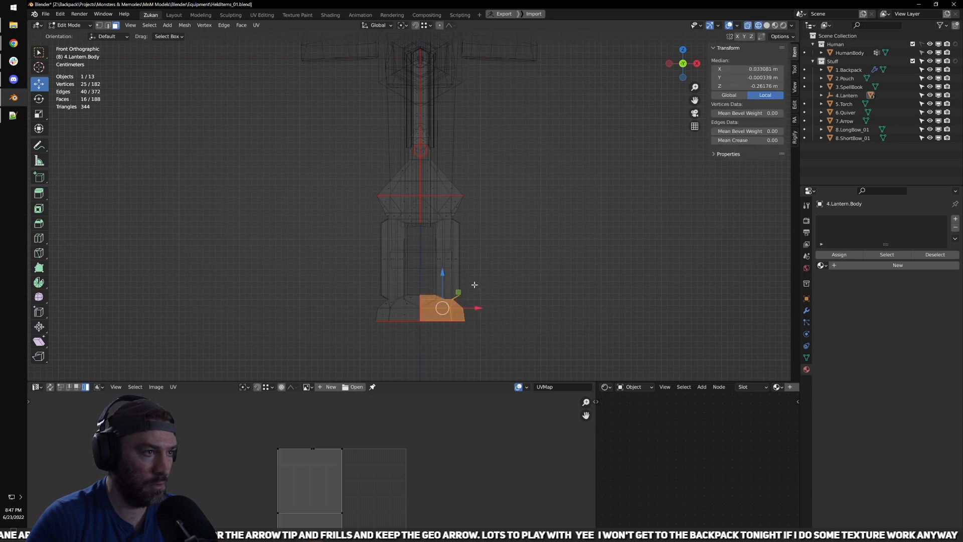
key(KP_Divide)
scroll(497, 336, up, 3)
drag(501, 351, 387, 80)
scroll(438, 122, up, 4)
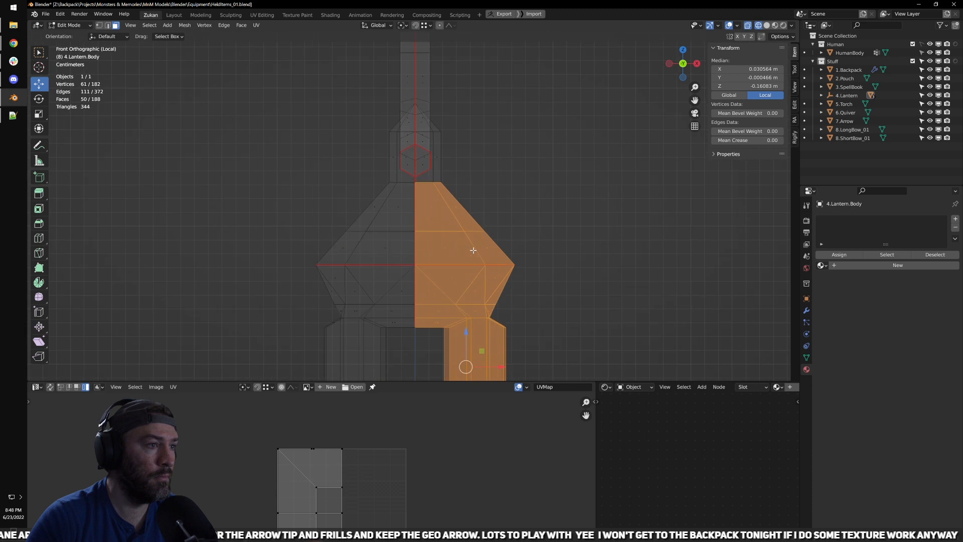
drag(554, 320, 414, 85)
scroll(473, 122, down, 2)
shift+middle_drag(470, 182, 475, 233)
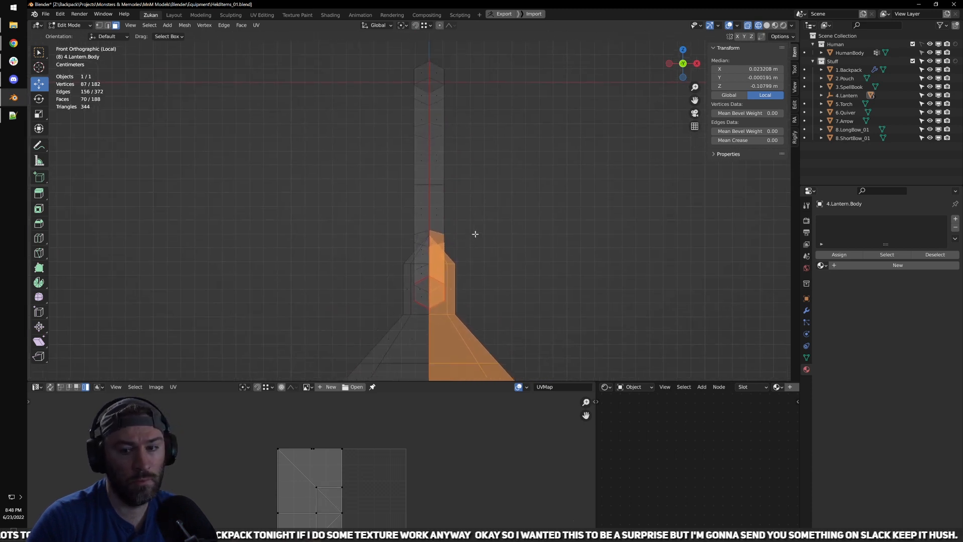
scroll(481, 233, up, 2)
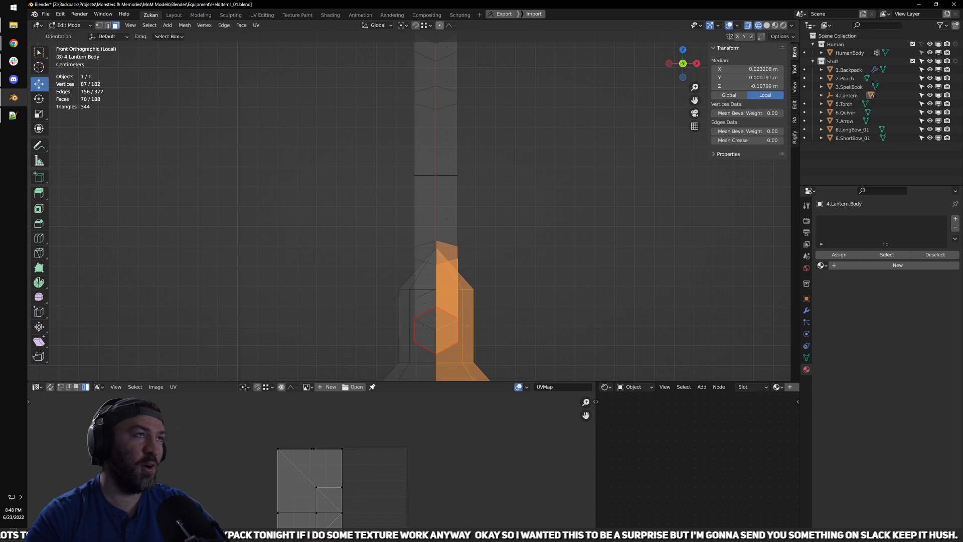
key(alt+Tab)
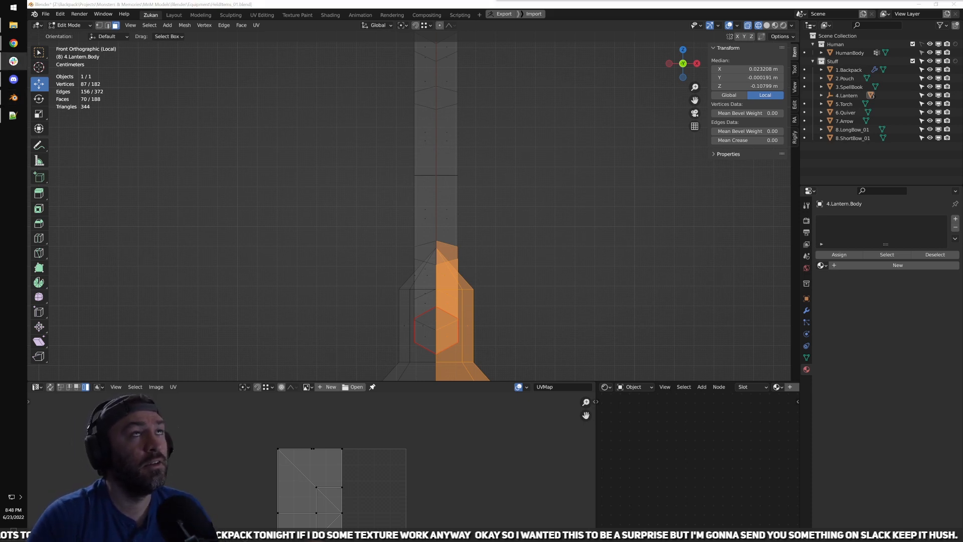
key(alt+Tab)
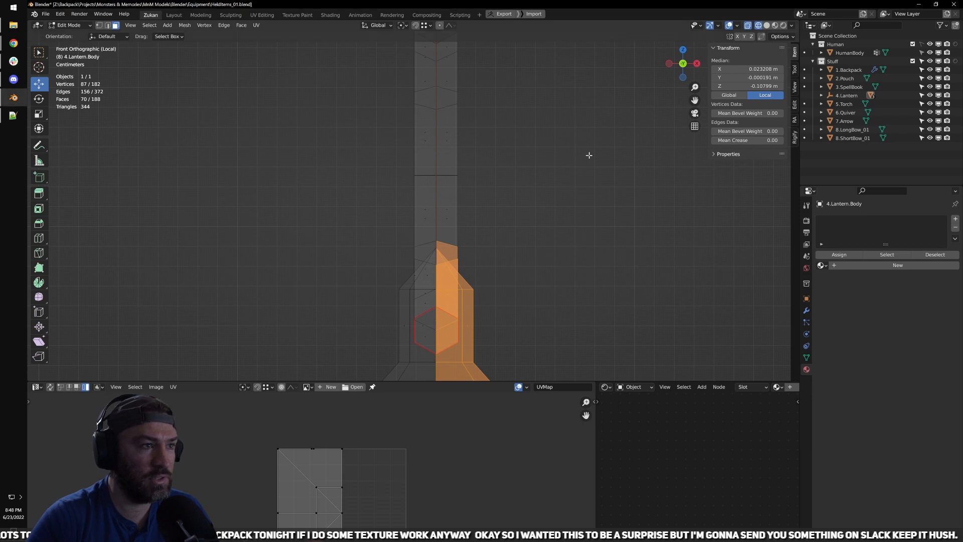
scroll(478, 218, down, 3)
shift+drag(500, 78, 427, 302)
middle_drag(427, 303, 488, 206)
key(x)
click(530, 213)
Step: Switch to solid shading and edge selection on the remaining lantern half, with nothing selected
mouse_move(537, 308)
middle_down()
mouse_move(432, 256)
mouse_move(508, 209)
mouse_move(429, 257)
middle_up()
scroll(429, 256, up, 2)
key(z)
key(ctrl+Tab)
click(458, 196)
scroll(469, 153, down, 4)
shift+middle_drag(469, 153, 459, 221)
mouse_move(434, 218)
middle_down()
mouse_move(488, 196)
mouse_move(414, 263)
mouse_move(435, 202)
middle_up()
scroll(488, 196, up, 1)
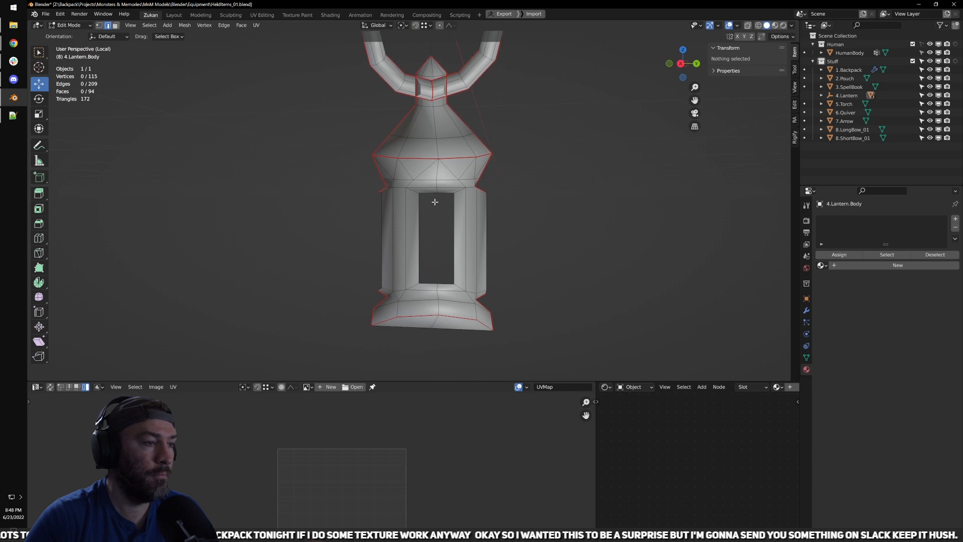
scroll(435, 201, up, 5)
key(Tab)
key(Tab)
Step: Extrude the edge loop of the full window opening and move it inward along X to give the frame thickness
middle_drag(458, 221, 455, 208)
middle_drag(456, 204, 452, 221)
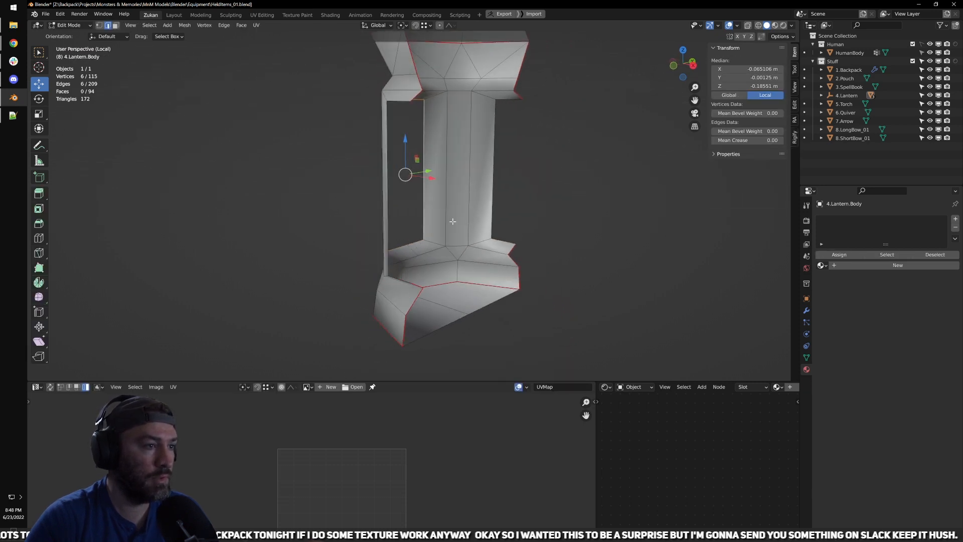
key(e)
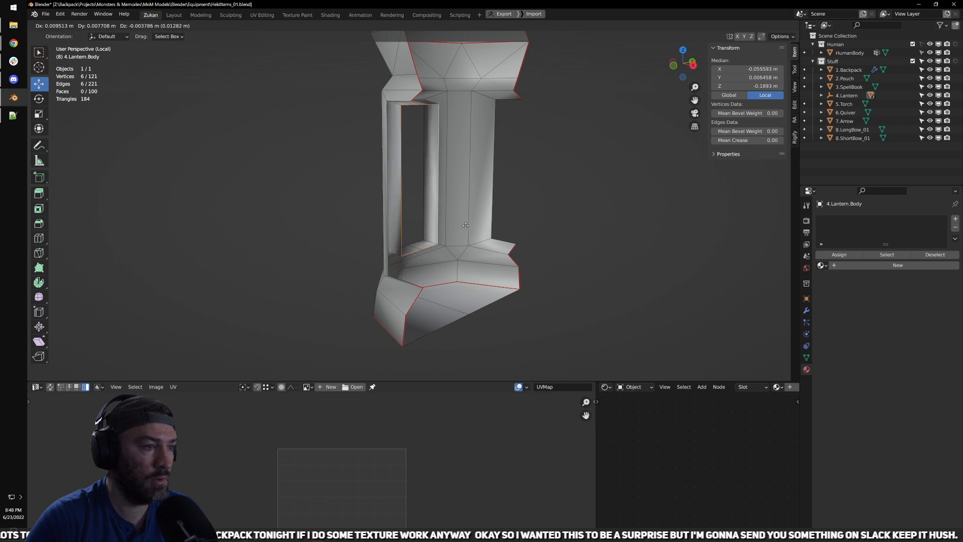
right_click(477, 226)
drag(433, 179, 448, 182)
Step: Extrude the open edges of the half window on the positive Y side inward along Y by about 0.015 m
middle_drag(541, 223, 497, 223)
alt+click(547, 207)
key(e)
key(x)
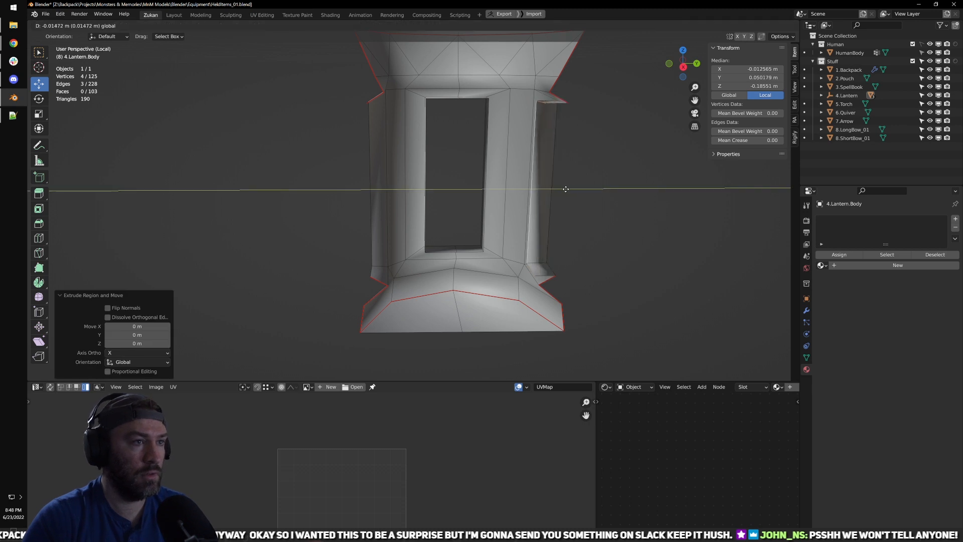
drag(566, 189, 565, 189)
Step: Extrude the open edges of the half window on the negative Y side and move them inward 0.011367 m along Y
middle_drag(450, 206, 430, 206)
alt+click(372, 167)
key(e)
right_click(407, 186)
drag(407, 185, 401, 186)
middle_drag(411, 190, 433, 200)
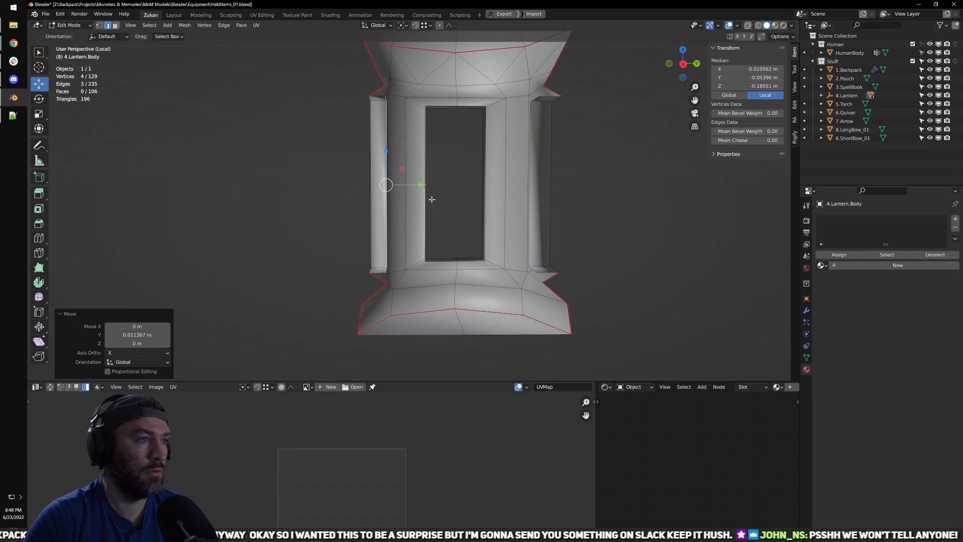
Step: With snapping on, adjust the inner frame edges along Y by -0.000206 m on the negative side and 0.002541 m on the positive side
key(shift+Tab)
drag(387, 111, 386, 111)
middle_drag(388, 113, 371, 111)
key(ctrl+z)
drag(421, 182, 393, 97)
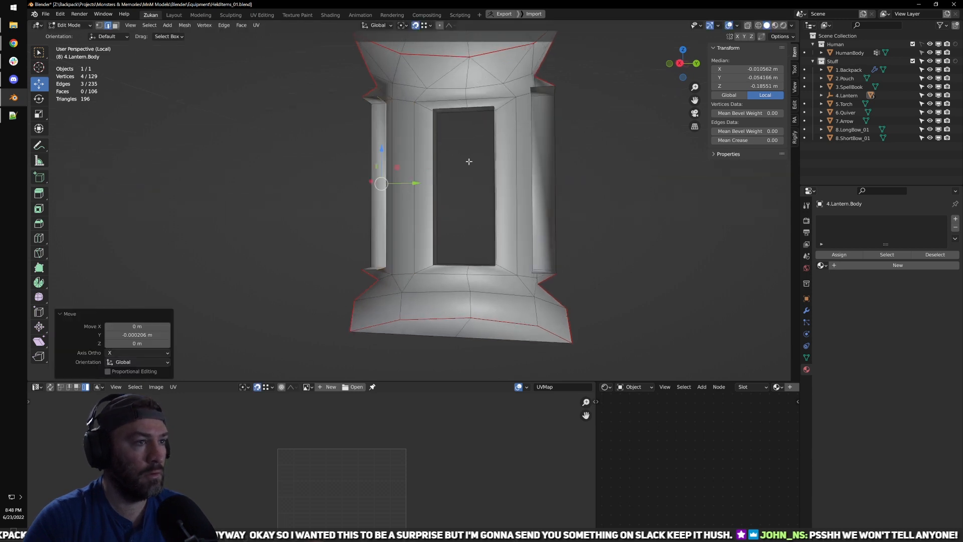
middle_drag(464, 157, 506, 152)
alt+click(525, 138)
drag(563, 182, 566, 184)
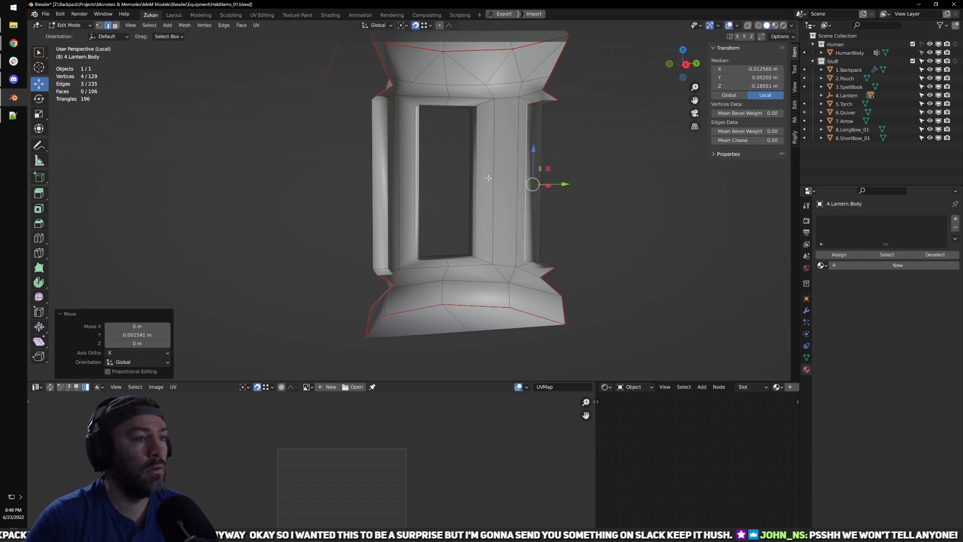
Step: Snap the inner edge loop of the full window along X into line with the frame, with snapping switched off again
middle_drag(484, 127, 451, 151)
alt+click(447, 157)
drag(450, 190, 445, 191)
middle_drag(502, 167, 488, 191)
key(shift+Tab)
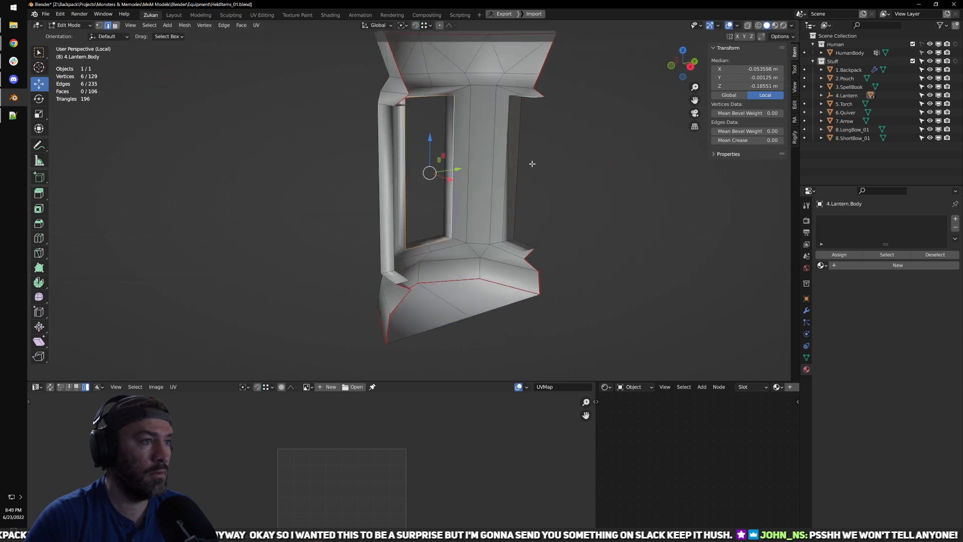
Step: Bridge the facing inner vertical edges of the full window and the positive Y half window to close the back of their post
shift+middle_drag(557, 95, 484, 194)
scroll(481, 193, up, 2)
key(ctrl+Tab)
click(480, 191)
click(424, 183)
shift+click(498, 212)
key(ctrl+e)
middle_drag(498, 211, 423, 206)
click(495, 209)
Step: Bridge the facing inner vertical edges of the full window and the negative Y half window to back the other post
click(420, 207)
shift+click(348, 215)
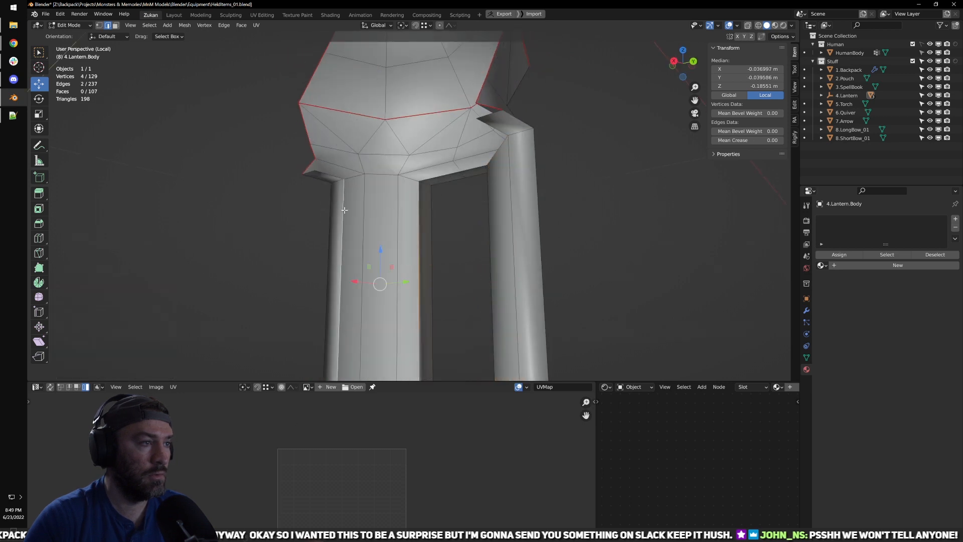
key(ctrl+e)
click(348, 216)
Step: Close the interior ceiling above the windows by extruding its open edge loop and merging it at center
middle_drag(349, 215, 499, 134)
alt+click(492, 166)
middle_drag(502, 182, 544, 199)
key(e)
right_click(506, 167)
key(m)
click(506, 167)
Step: Move the center vertex of the interior ceiling along X to the cut plane of the lantern half
key(ctrl+Tab)
click(478, 121)
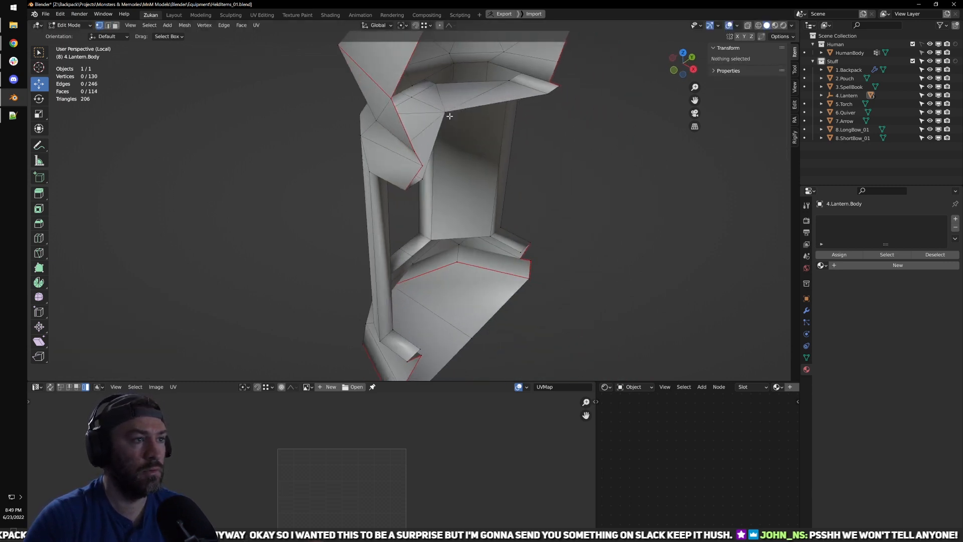
click(449, 116)
key(g)
key(x)
click(550, 95)
Step: Close the interior floor below the windows by extruding its open edge loop and merging it at center
middle_drag(542, 181, 497, 235)
key(ctrl+Tab)
click(490, 260)
alt+click(443, 254)
middle_drag(444, 250, 490, 273)
key(e)
right_click(490, 272)
key(alt+m)
click(492, 274)
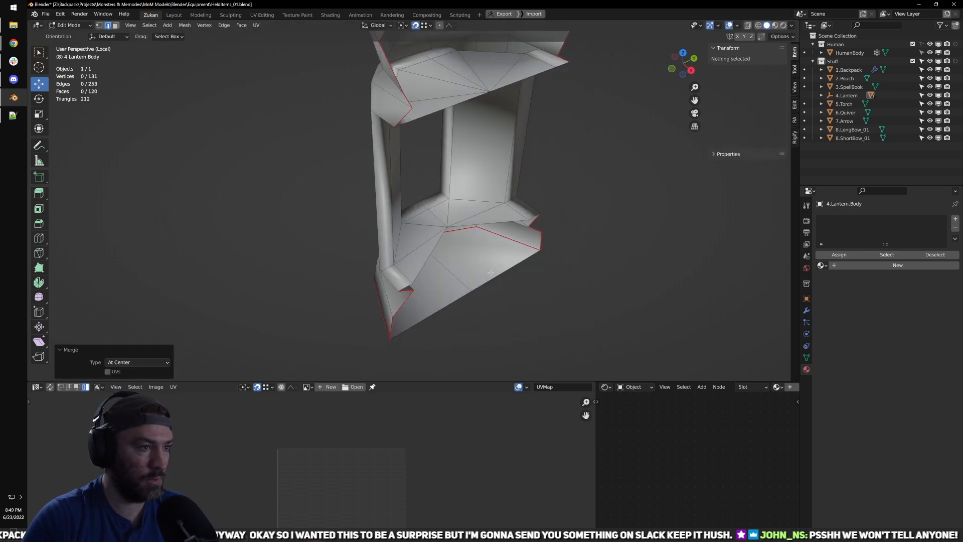
Step: Snap the center vertex of the interior floor along X onto the cut plane at X 0
key(ctrl+Tab)
click(461, 225)
middle_drag(466, 237, 446, 241)
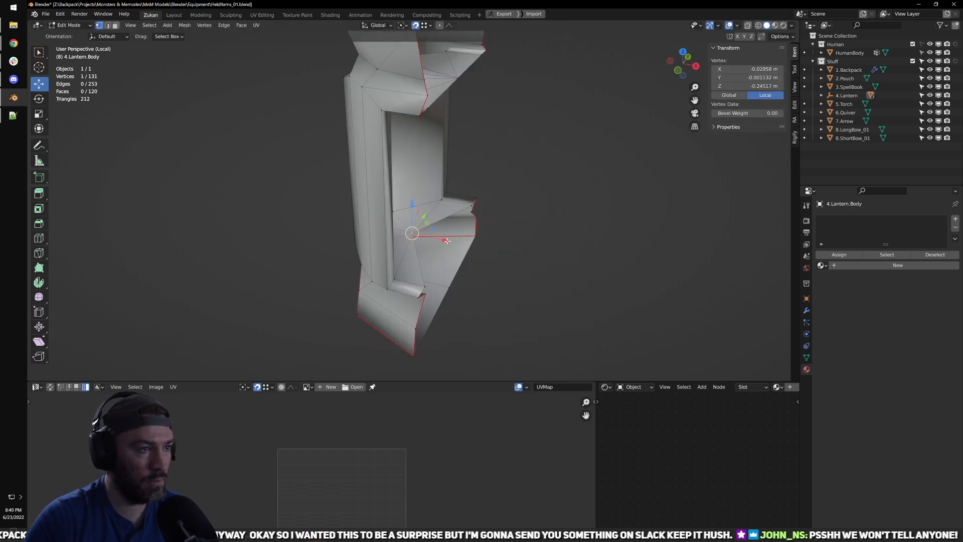
key(g)
key(x)
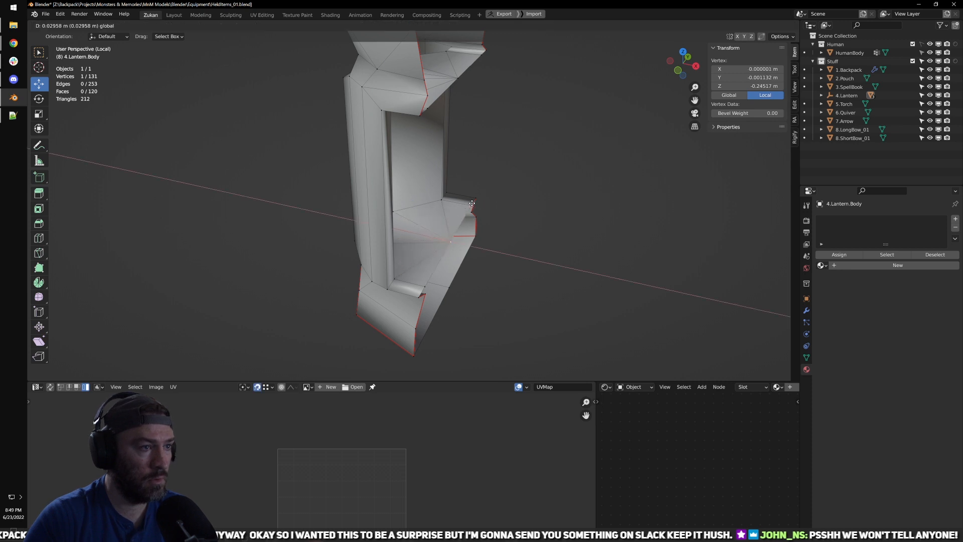
click(472, 204)
key(shift+Tab)
Step: Try a horizontal loop cut around the middle of the window posts
scroll(517, 232, down, 3)
click(527, 241)
middle_drag(531, 206, 408, 197)
scroll(490, 194, up, 3)
key(ctrl+r)
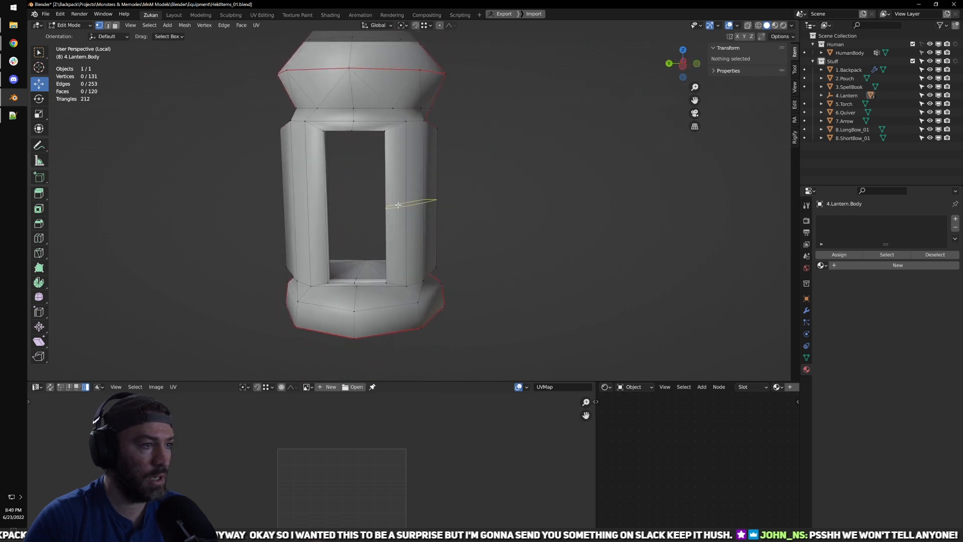
click(398, 205)
right_click(386, 204)
middle_drag(390, 220, 458, 220)
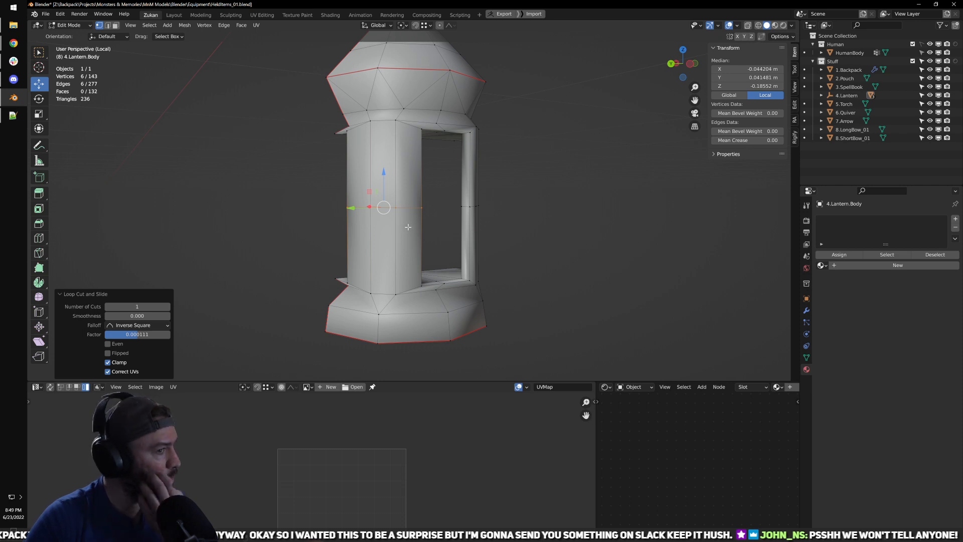
middle_drag(481, 215, 431, 225)
key(KP_1)
middle_drag(437, 264, 752, 275)
key(ctrl+z)
scroll(549, 273, down, 2)
key(Tab)
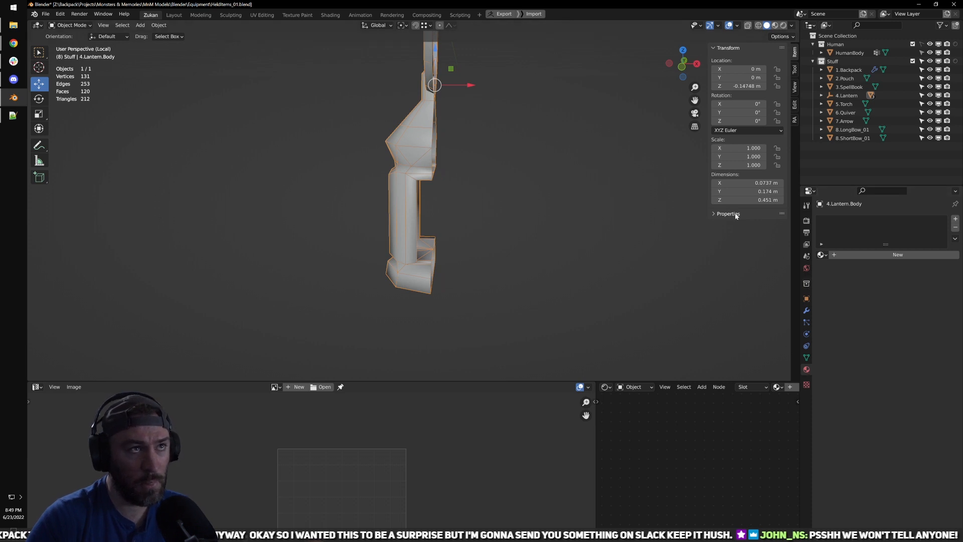
key(alt+Tab)
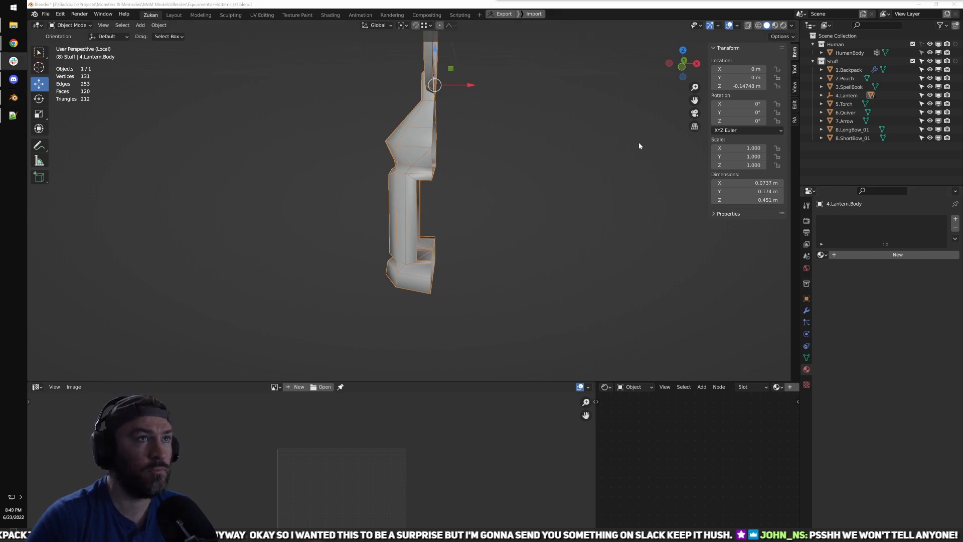
click(638, 143)
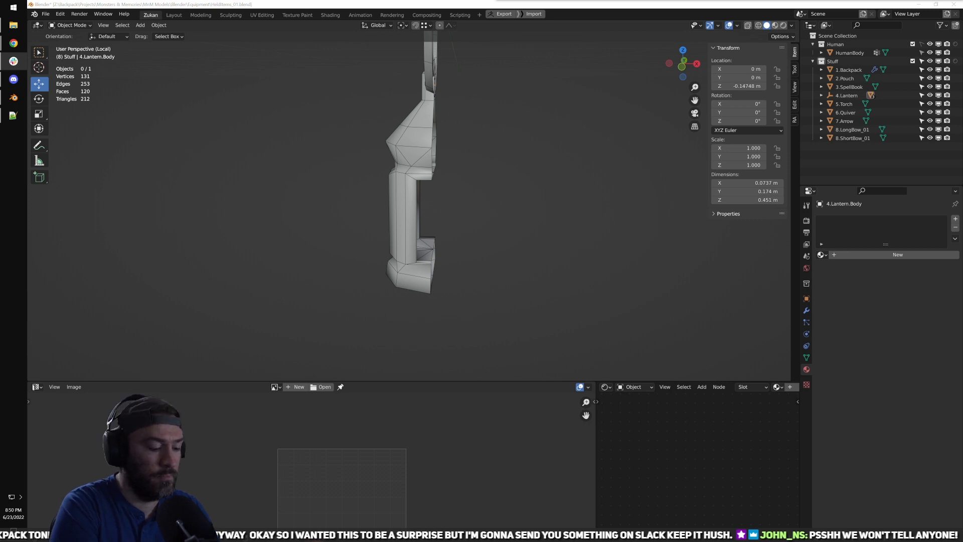
click(612, 11)
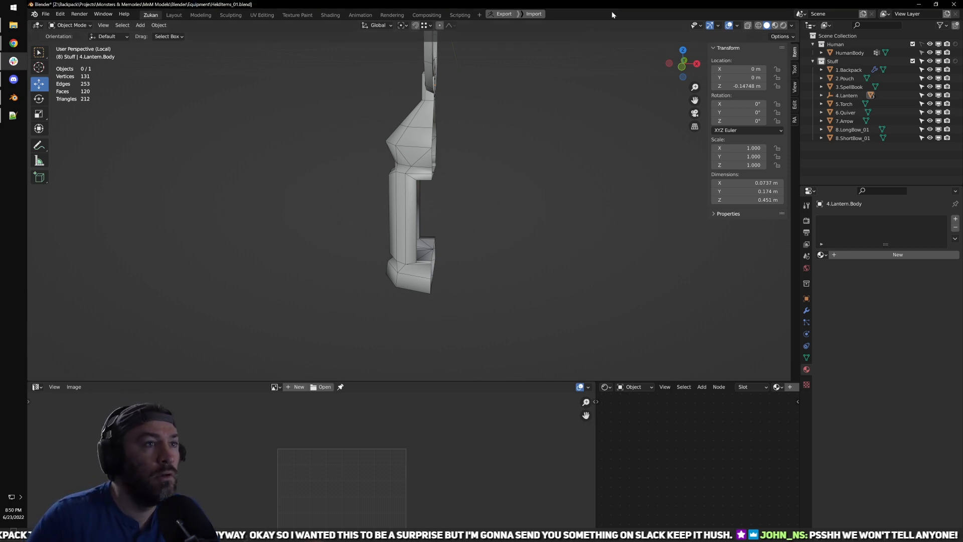
Step: Add a Mirror modifier on the X axis to the lantern body while in Edit Mode
middle_drag(427, 159, 502, 236)
scroll(335, 227, up, 3)
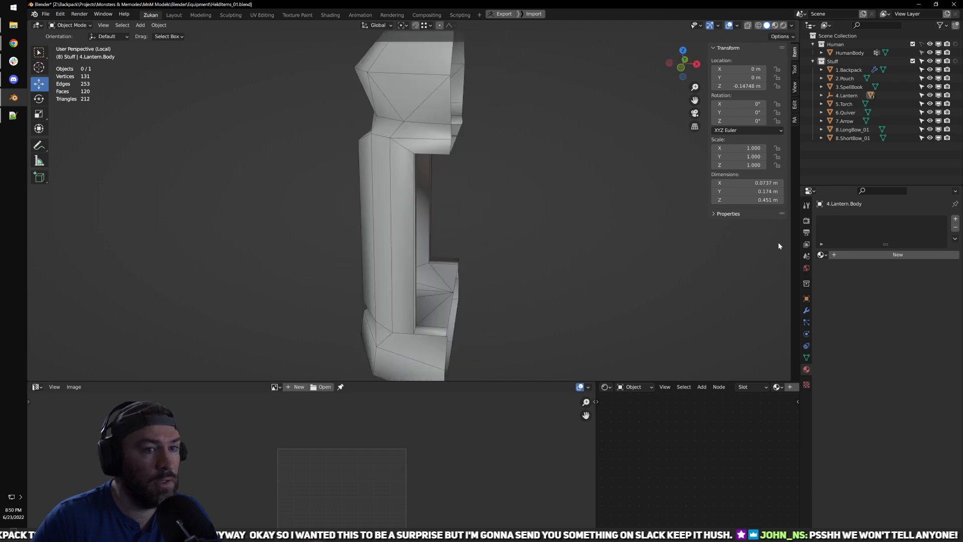
key(Tab)
click(806, 311)
click(844, 219)
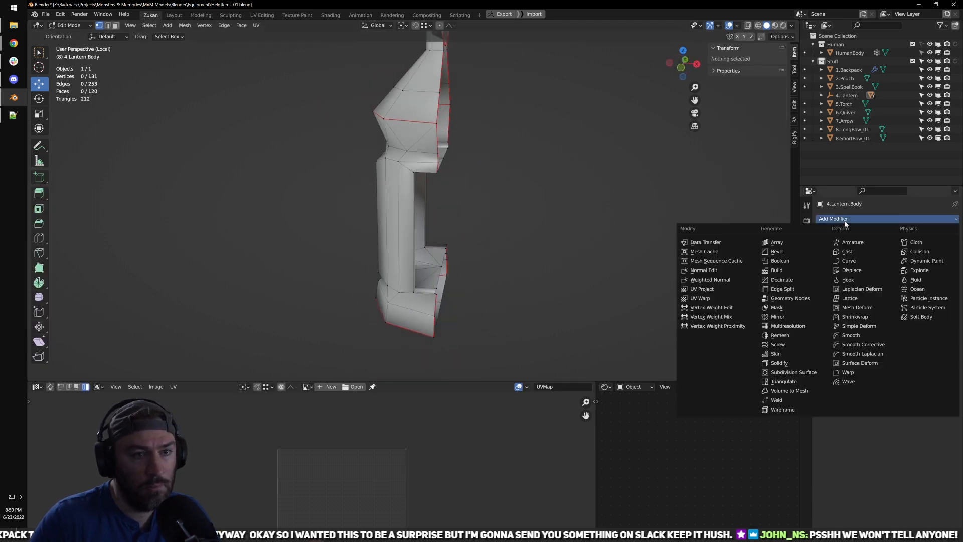
click(778, 316)
Step: Select all vertices at the lower ends of the window frames through X-ray and move them slightly up
middle_drag(512, 301, 549, 263)
scroll(532, 262, up, 4)
key(ctrl+Tab)
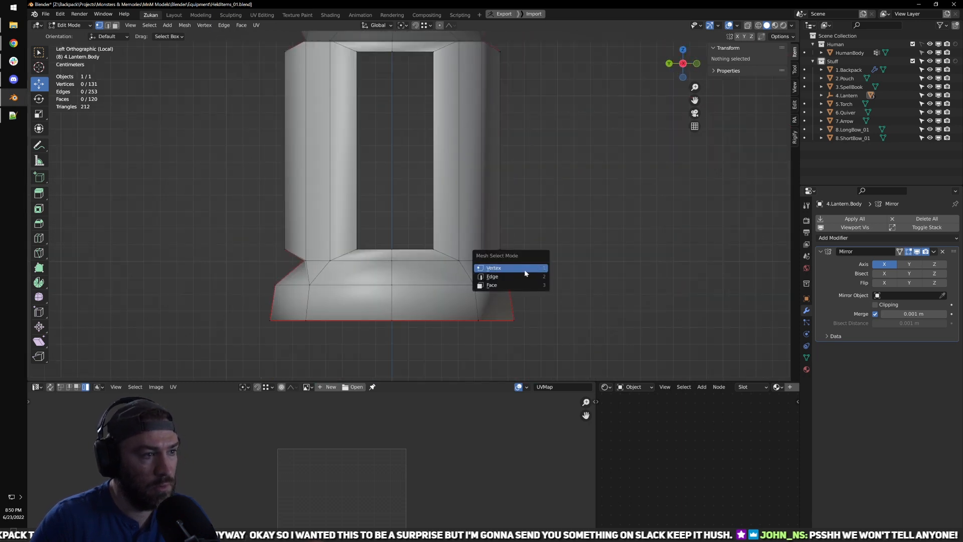
key(alt+z)
drag(214, 208, 516, 256)
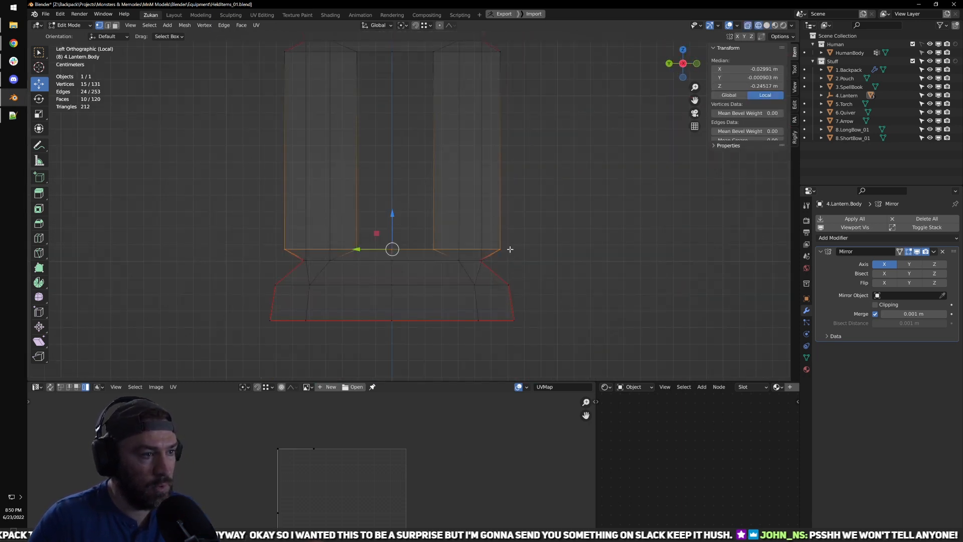
key(alt+z)
key(g)
click(391, 210)
Step: Select the three middle vertices of the neck just below the window openings and scale them up
middle_drag(391, 211, 474, 263)
click(480, 262)
middle_drag(389, 275, 442, 269)
shift+click(378, 271)
shift+click(310, 271)
middle_drag(310, 270, 376, 266)
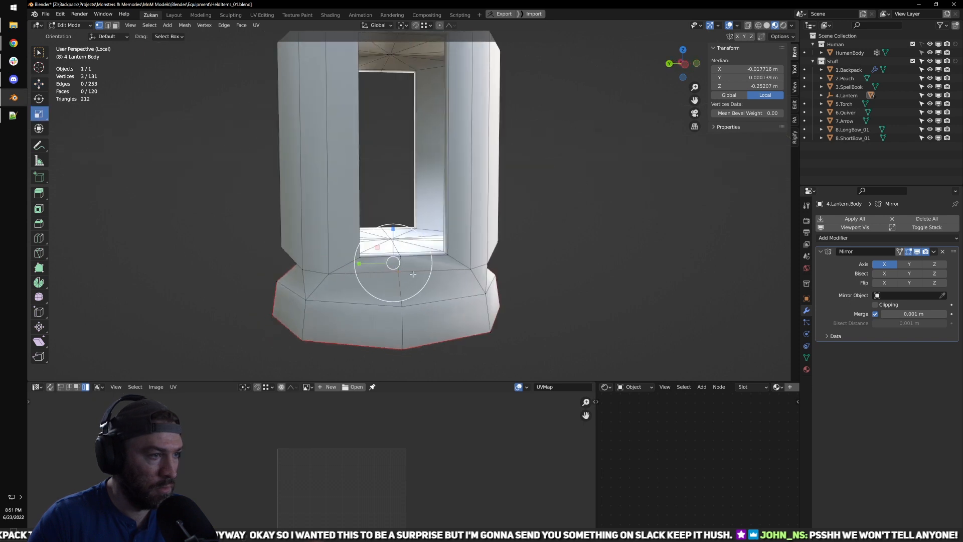
key(s)
click(433, 280)
Step: In the front wireframe view, select the two displaced middle neck vertices and snap them along X to the mirror plane
middle_drag(433, 279, 381, 279)
key(KP_1)
key(shift+z)
key(ctrl+Tab)
click(456, 279)
shift+drag(249, 190, 362, 274)
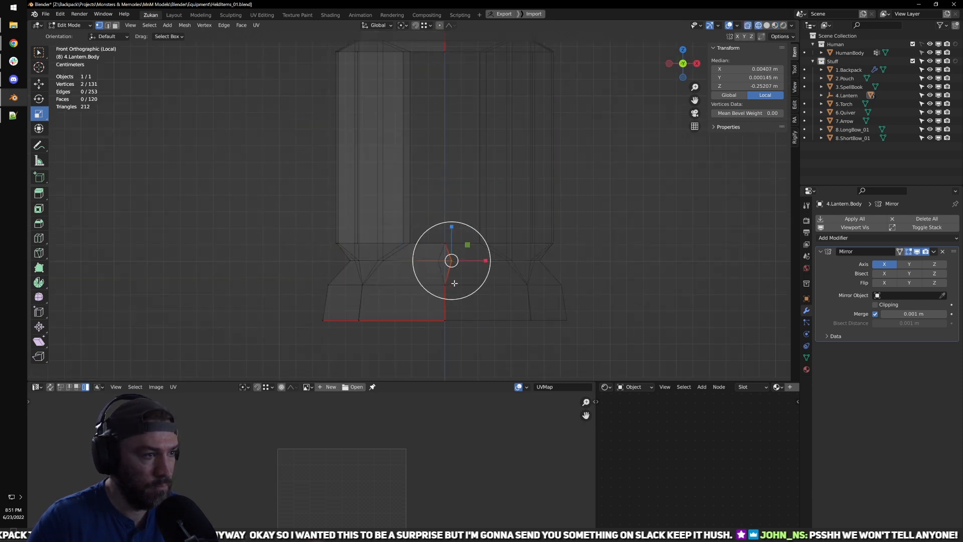
key(shift+Tab)
key(w)
drag(474, 262, 447, 247)
key(shift+Tab)
scroll(427, 250, down, 2)
Step: Return the lantern body to solid shading and Object Mode, and exit local view to show the other objects
mouse_move(404, 253)
middle_down()
mouse_move(462, 251)
mouse_move(473, 198)
mouse_move(504, 247)
mouse_move(537, 237)
mouse_move(473, 228)
middle_up()
key(shift+z)
scroll(462, 251, down, 1)
key(Tab)
middle_drag(567, 224, 477, 193)
scroll(504, 179, down, 3)
scroll(480, 204, up, 3)
key(KP_Divide)
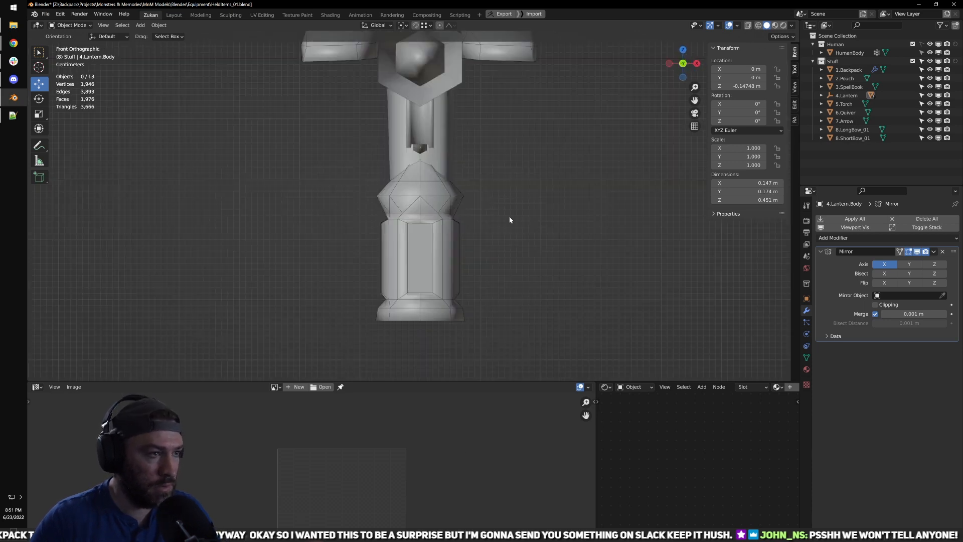
scroll(435, 235, up, 6)
scroll(519, 217, down, 5)
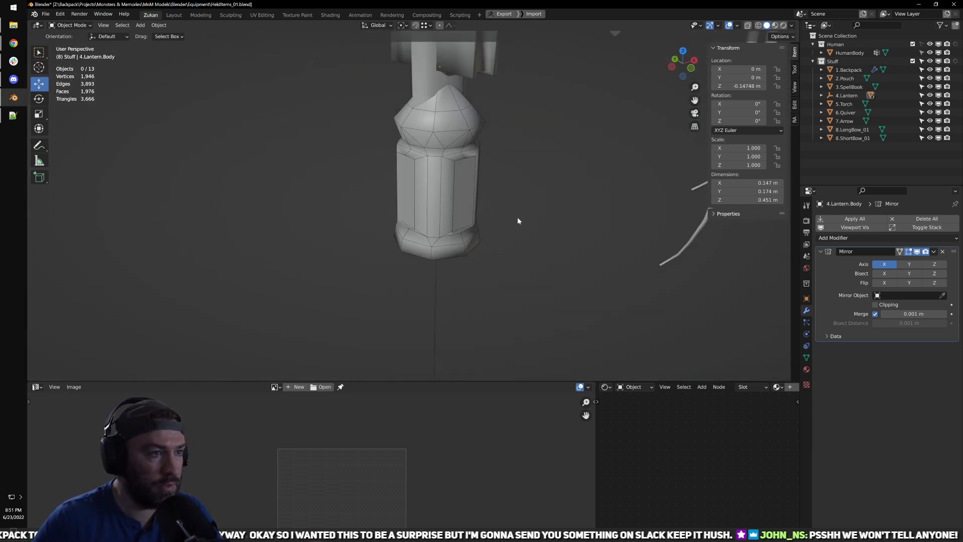
Step: In the lantern glass mesh, select the lower edges of all four panes and raise them to the window frames' lower edge
click(474, 184)
scroll(504, 268, up, 5)
scroll(470, 256, down, 1)
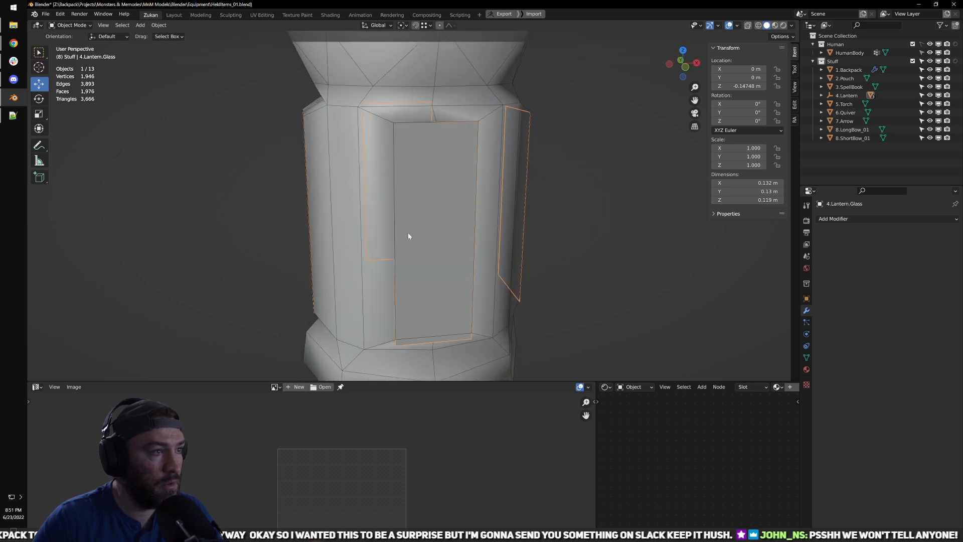
middle_drag(408, 233, 458, 236)
key(Tab)
key(ctrl+Tab)
click(432, 222)
middle_drag(383, 190, 428, 213)
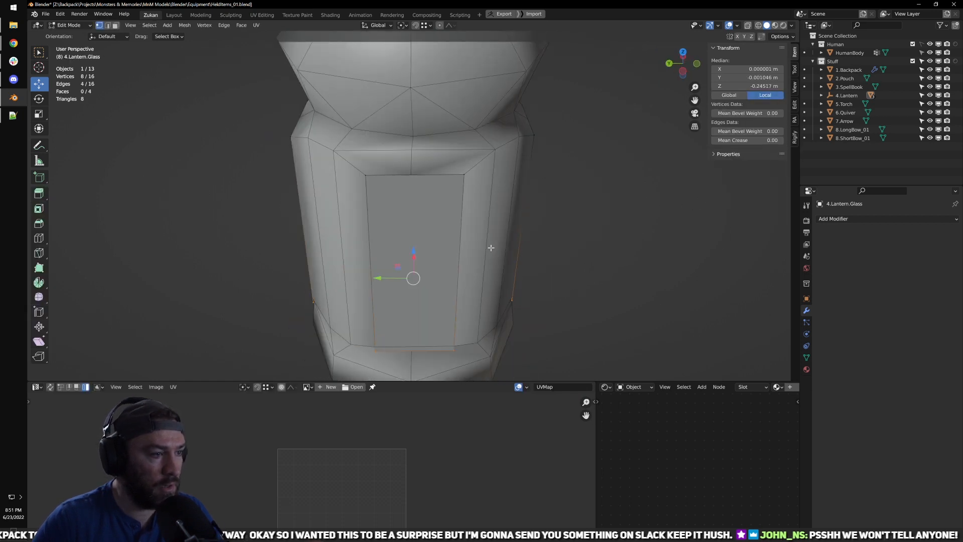
mouse_move(475, 296)
middle_down()
mouse_move(437, 258)
mouse_move(422, 261)
mouse_move(468, 300)
middle_up()
drag(415, 269, 425, 310)
key(shift+Tab)
middle_drag(519, 292, 470, 211)
key(Tab)
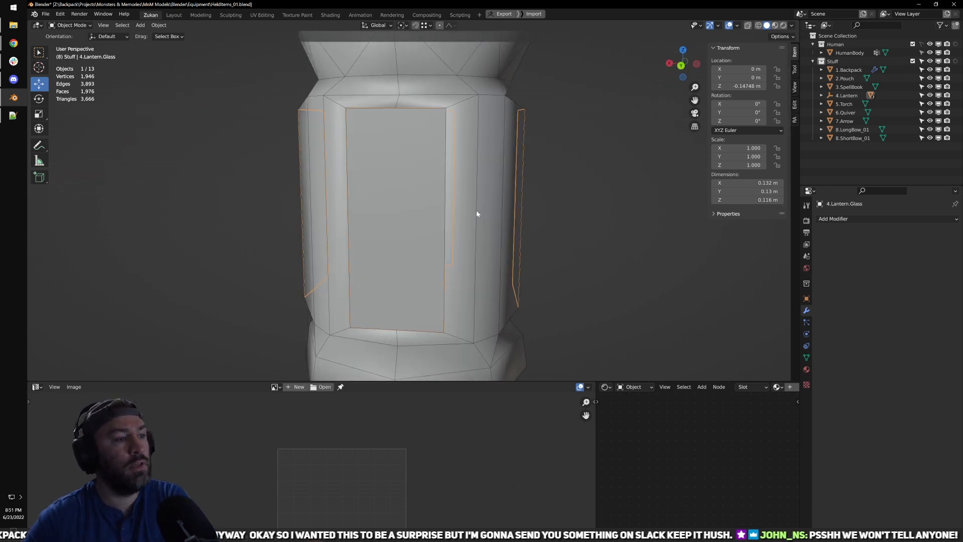
Step: Try to scale all four lantern glass panes uniformly to fit them into the window frames
click(386, 258)
scroll(440, 220, down, 2)
middle_drag(496, 222, 435, 220)
middle_drag(480, 167, 510, 215)
click(470, 187)
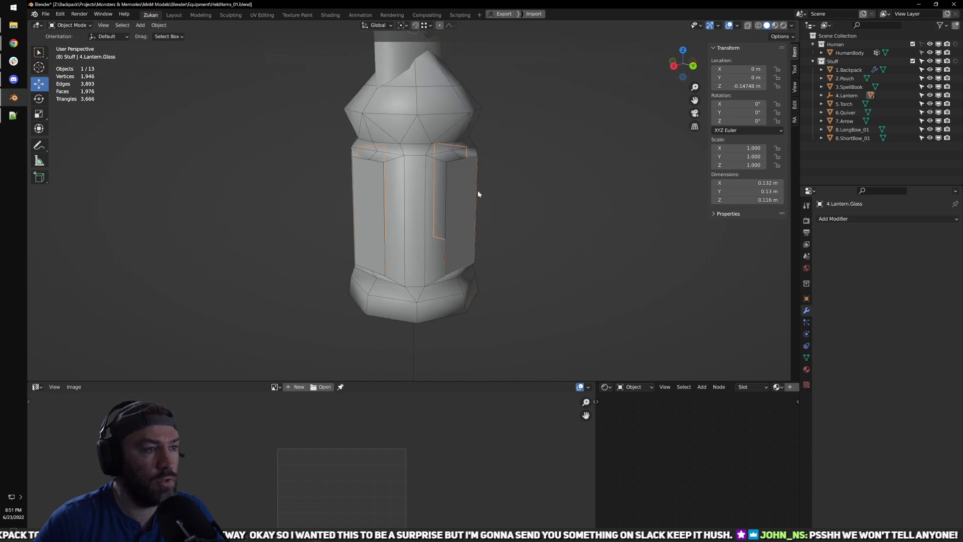
key(Tab)
key(alt+a)
key(a)
middle_drag(491, 260, 430, 239)
key(s)
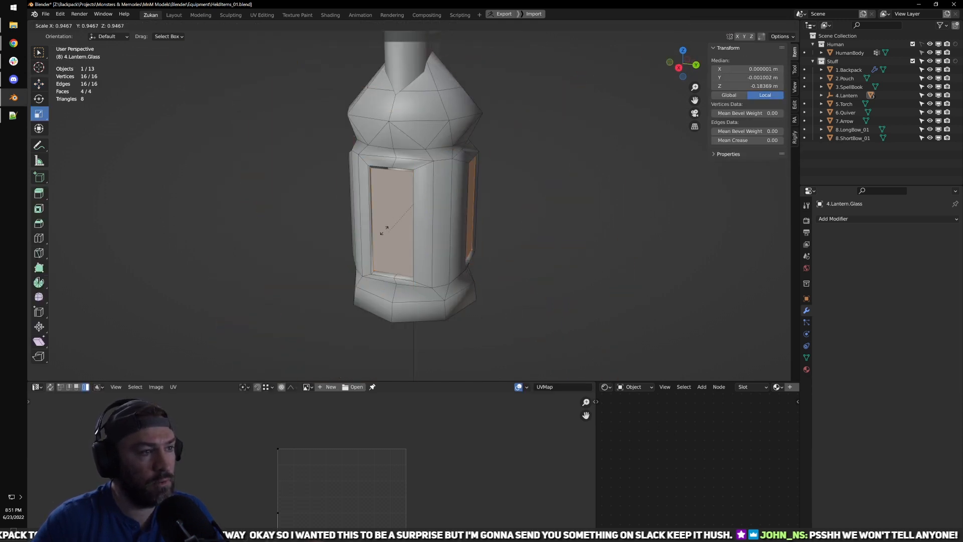
click(458, 256)
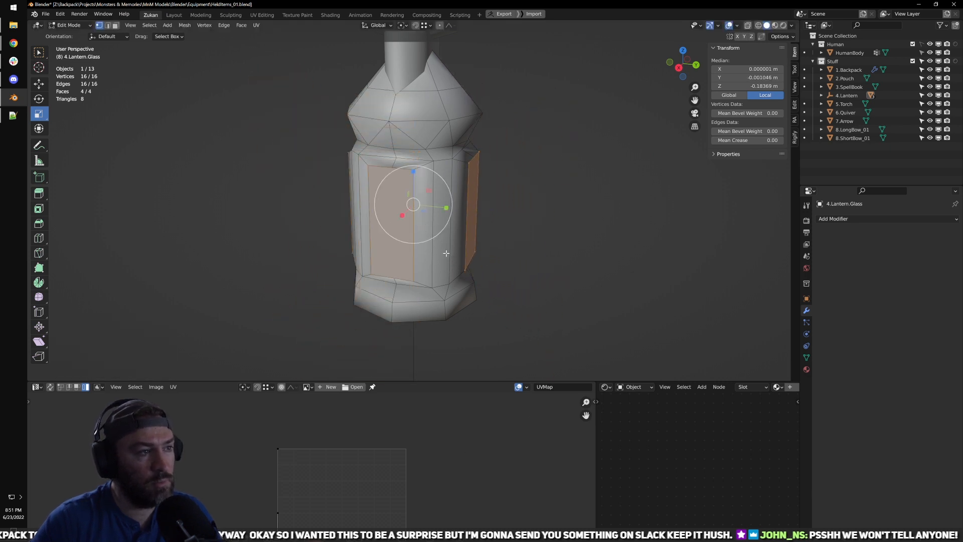
scroll(441, 246, up, 2)
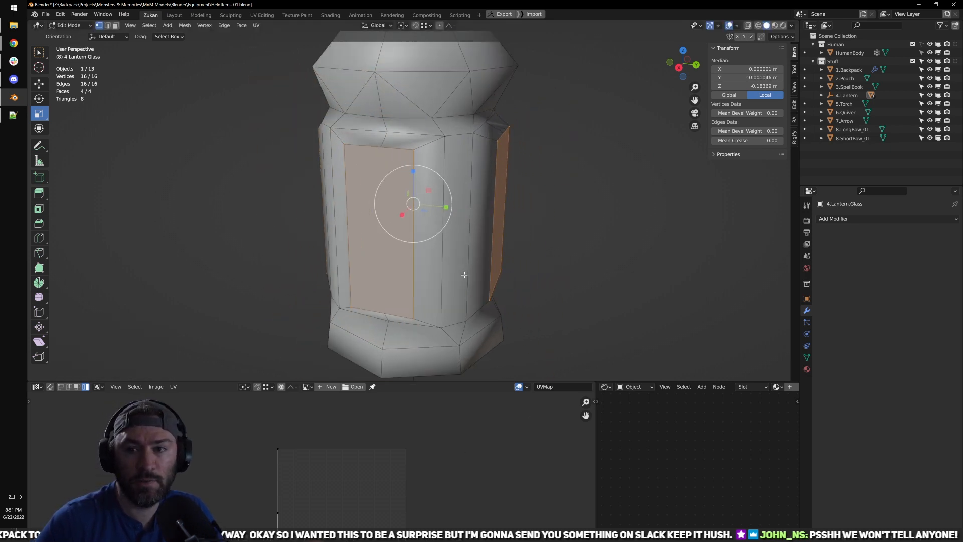
key(s)
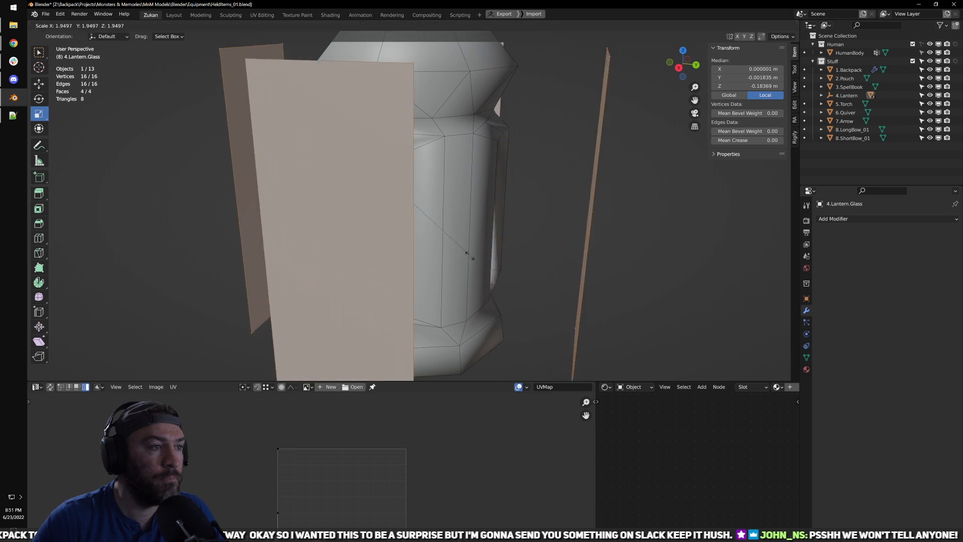
key(Escape)
key(Tab)
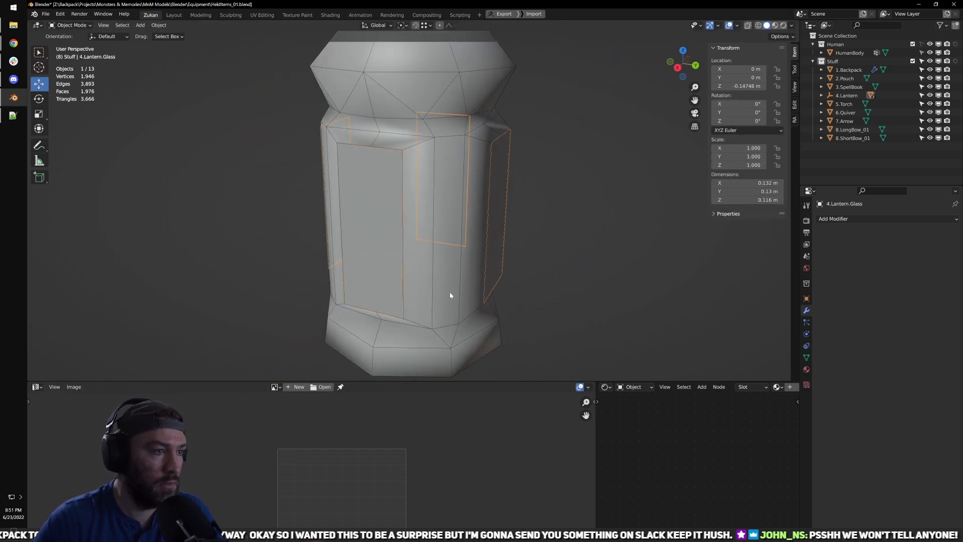
Step: Delete the selected lantern glass object and hide the quiver that overlaps the lantern
key(Delete)
middle_drag(435, 279, 430, 231)
click(416, 213)
scroll(422, 212, down, 4)
scroll(440, 166, down, 5)
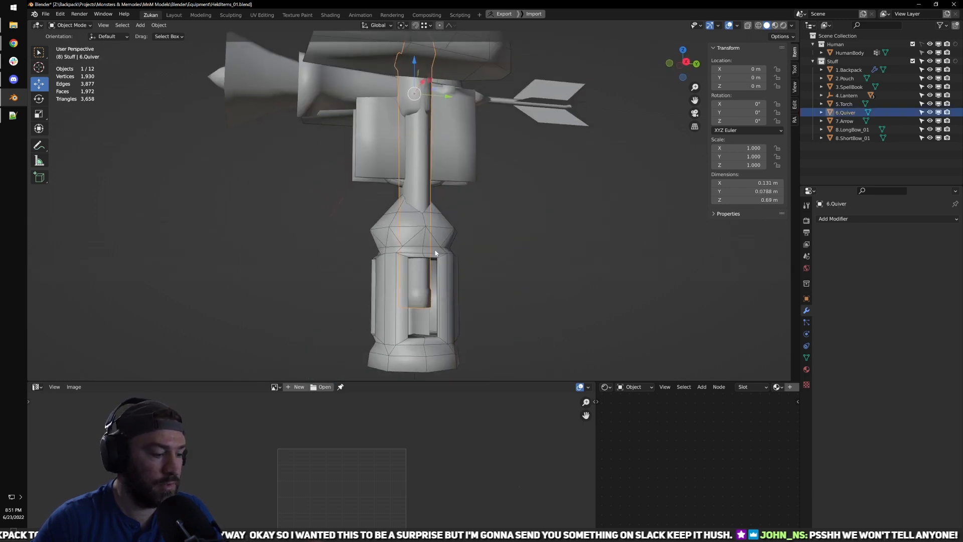
key(h)
Step: Apply the Mirror modifier on the lantern flame object and open its mesh for editing
scroll(435, 251, up, 6)
scroll(333, 181, up, 4)
click(357, 192)
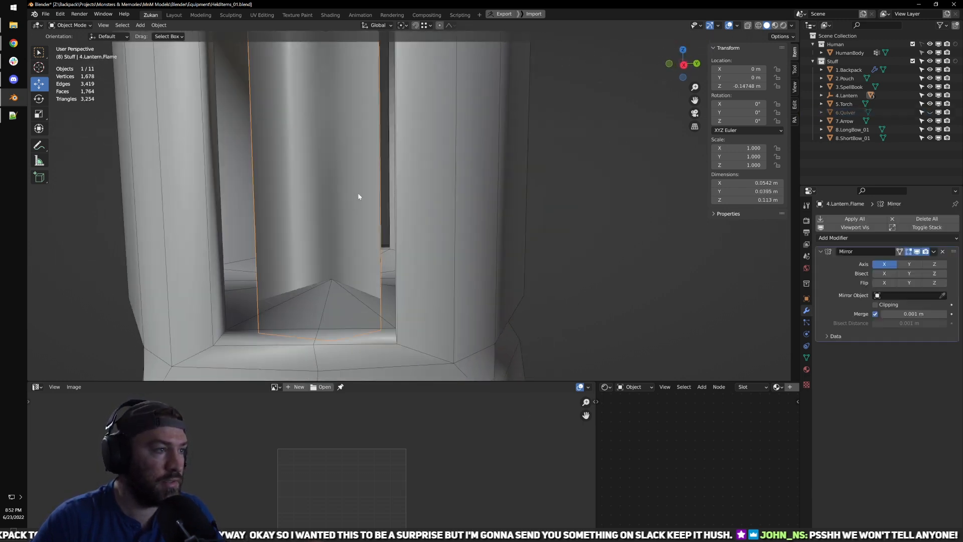
scroll(358, 196, down, 5)
middle_drag(359, 203, 405, 262)
key(Tab)
key(a)
key(a)
key(Tab)
click(935, 252)
click(903, 261)
key(Tab)
Step: In face selection mode, delete two of the four faces that form the lantern flame's crossed planes
scroll(404, 262, up, 3)
scroll(440, 243, down, 6)
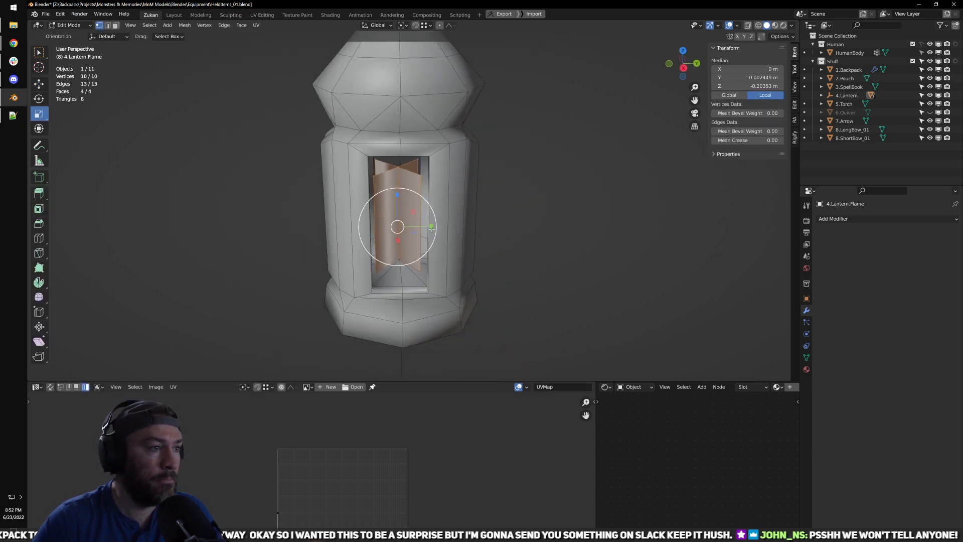
scroll(397, 199, up, 4)
shift+middle_drag(421, 168, 446, 182)
key(ctrl+Tab)
click(400, 208)
click(449, 194)
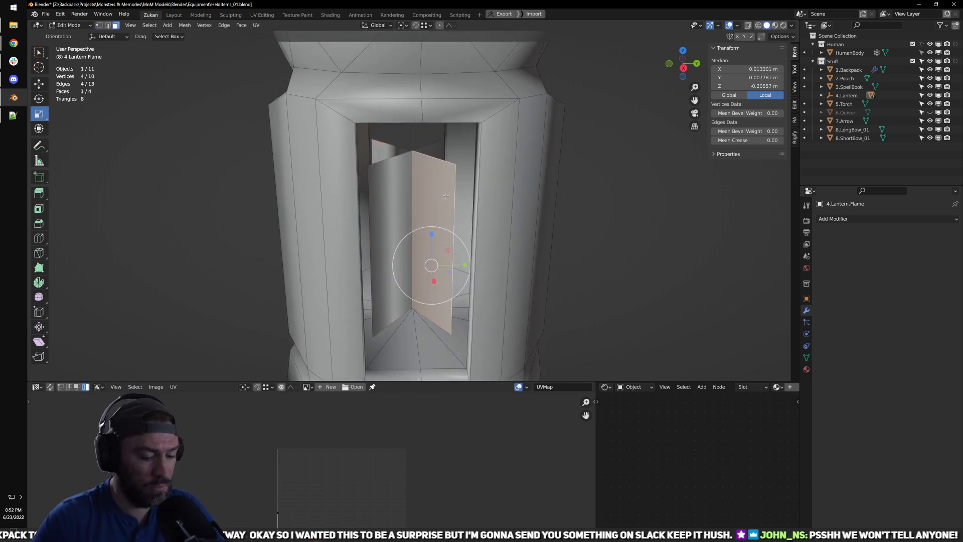
key(x)
click(400, 175)
click(393, 243)
key(x)
click(393, 243)
middle_drag(393, 243, 432, 227)
Step: Isolate the flame in wireframe vertex mode, merge at the upper end of its centre edge, and select the lower centre vertex
key(ctrl+Tab)
click(425, 209)
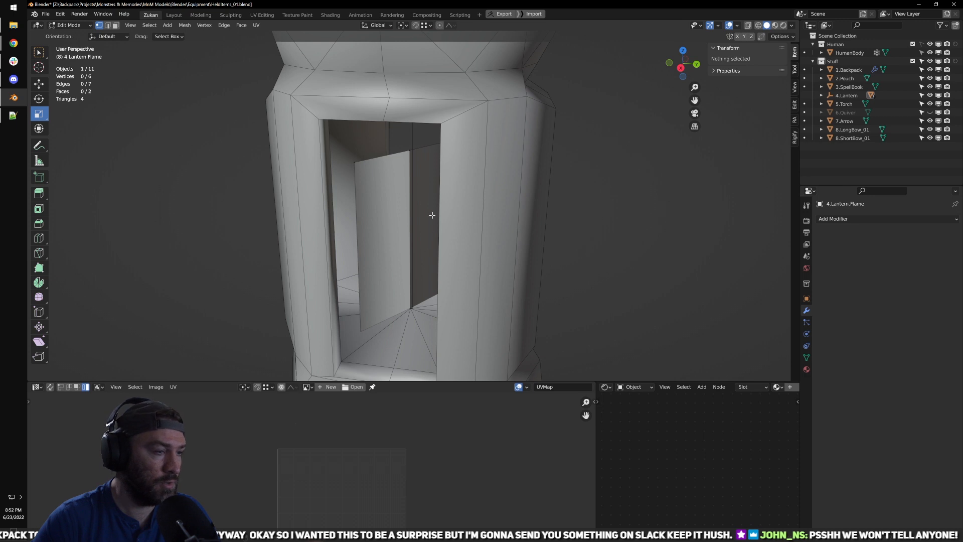
key(slash)
middle_drag(443, 148, 399, 221)
key(shift+z)
drag(403, 199, 439, 217)
middle_drag(452, 287, 421, 115)
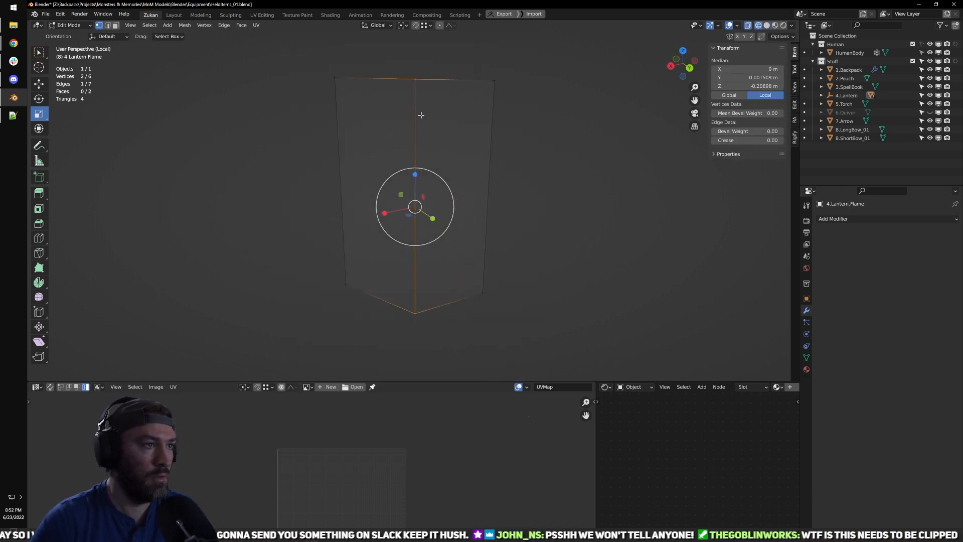
drag(395, 73, 434, 111)
key(m)
click(437, 112)
drag(387, 255, 458, 338)
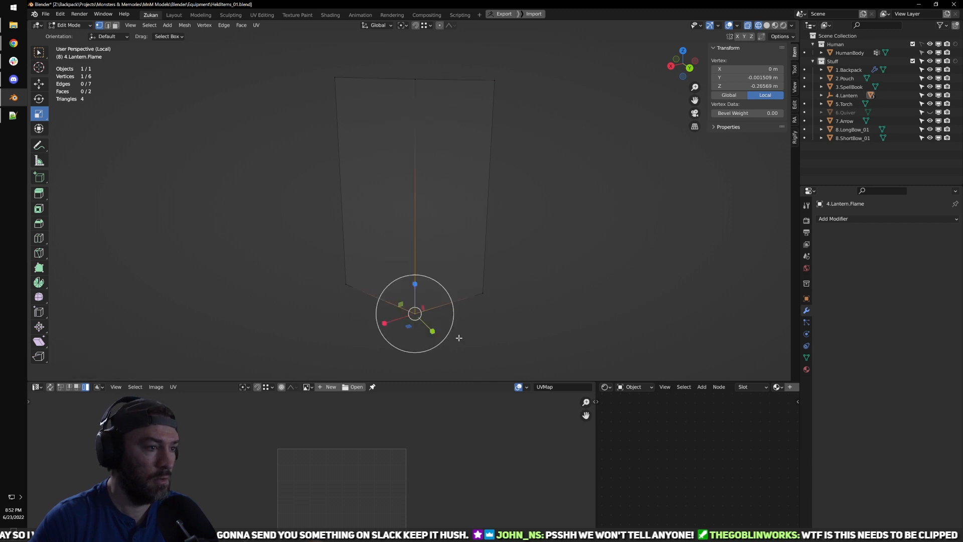
Step: Snap the flame's lower centre vertex along Z to the height of the lower corner vertices
key(Tab)
scroll(400, 233, down, 3)
middle_drag(400, 234, 396, 207)
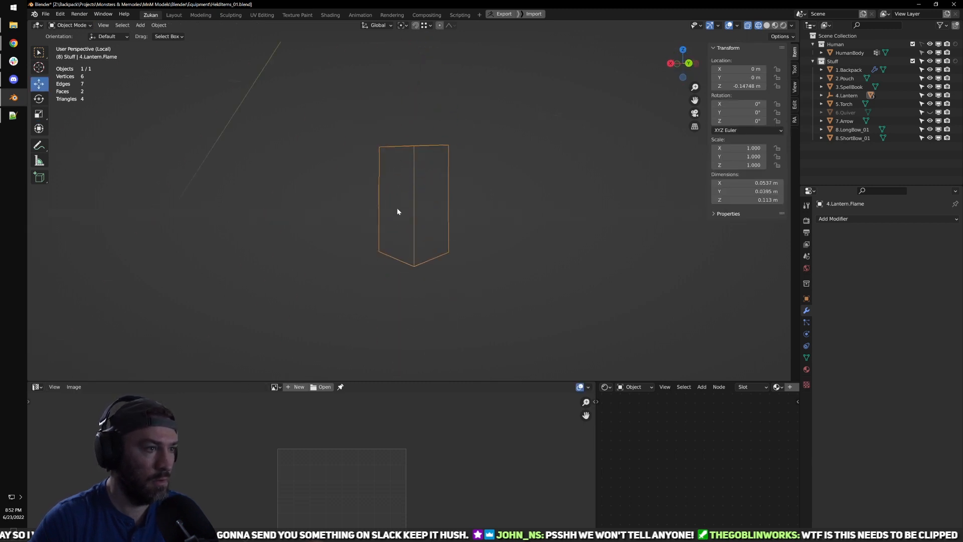
key(Tab)
key(g)
key(z)
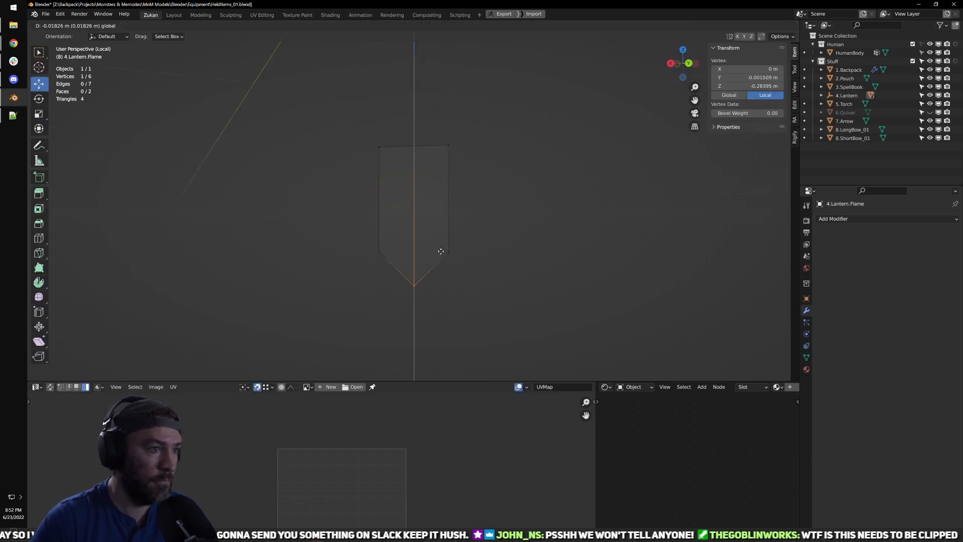
click(447, 250)
drag(389, 125, 419, 145)
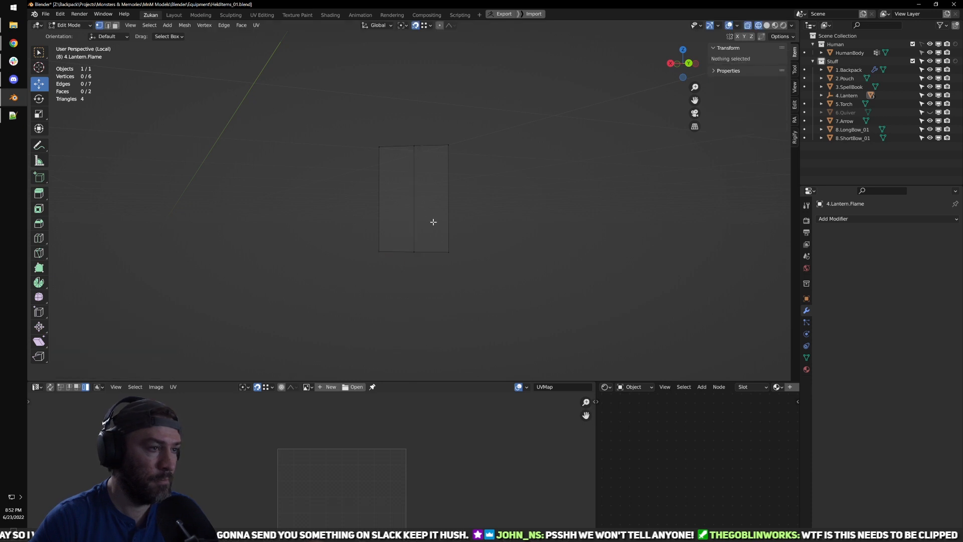
Step: Return to shaded display, select the whole flame mesh, and turn on the Face Orientation overlay
key(shift+z)
scroll(613, 93, up, 2)
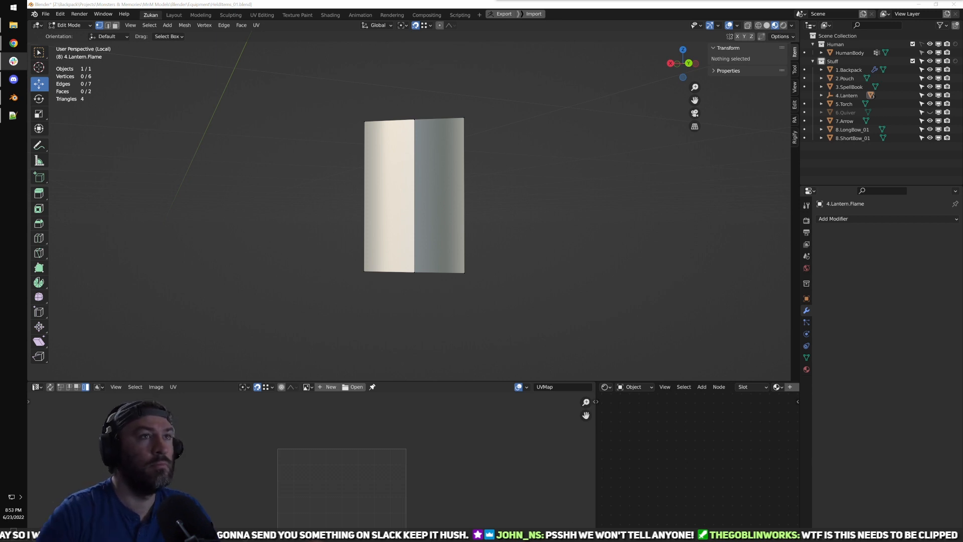
middle_drag(581, 129, 521, 143)
scroll(521, 149, up, 4)
key(Tab)
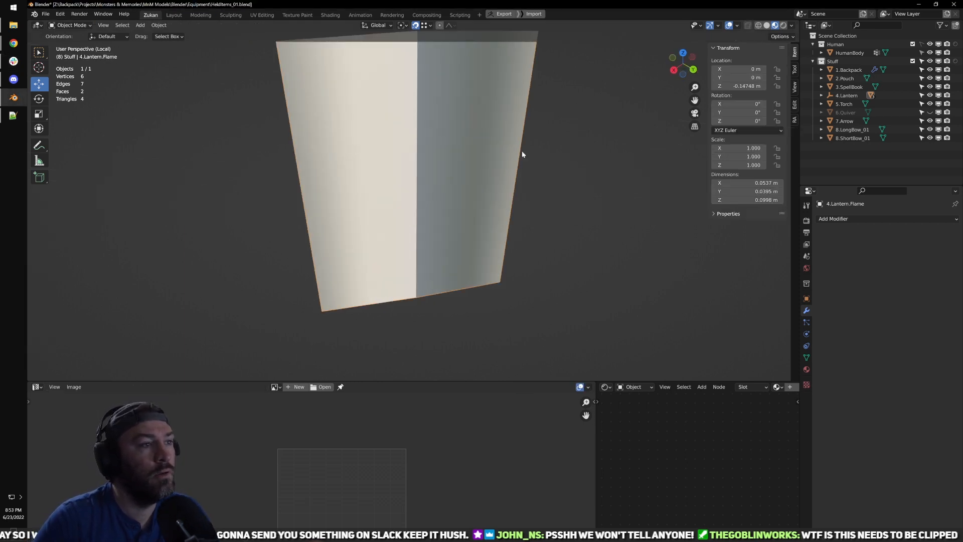
scroll(523, 149, down, 5)
key(Tab)
key(a)
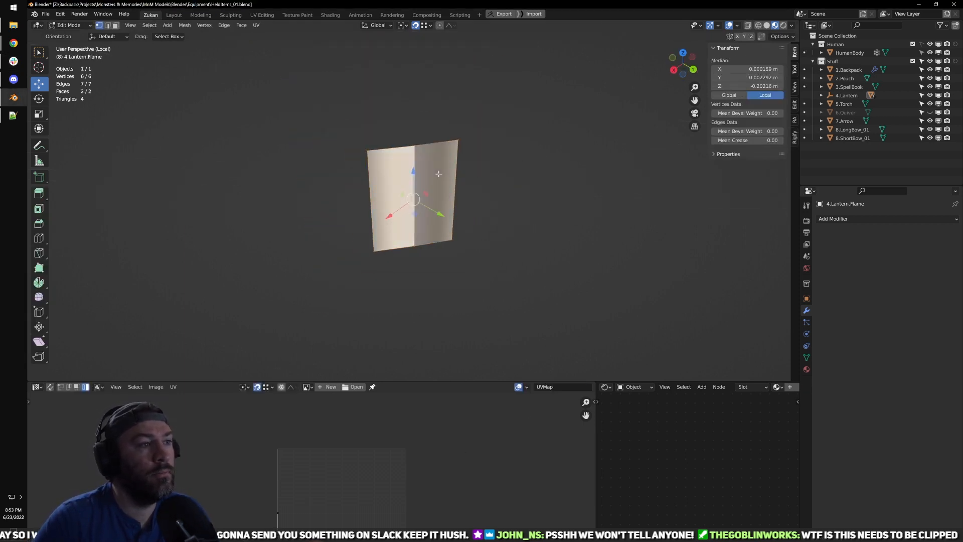
click(738, 25)
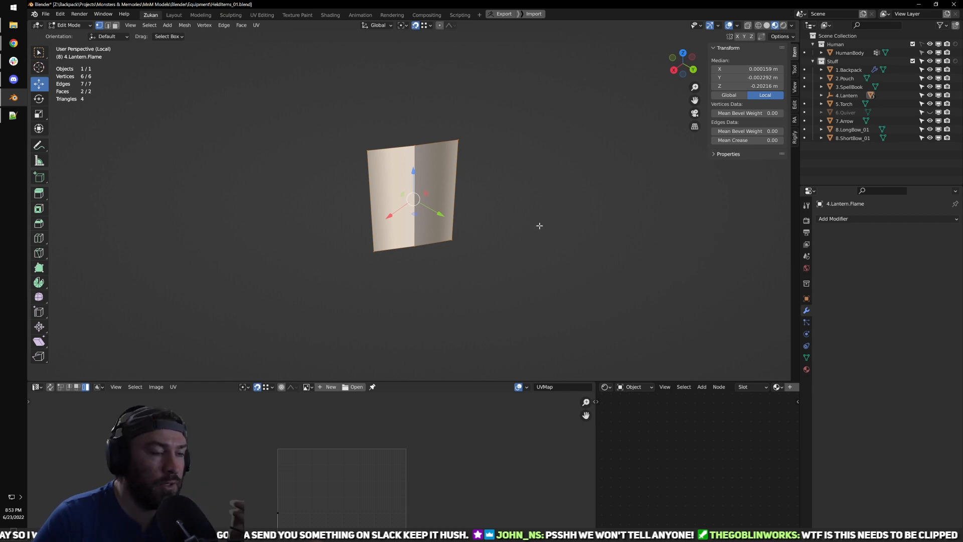
click(736, 26)
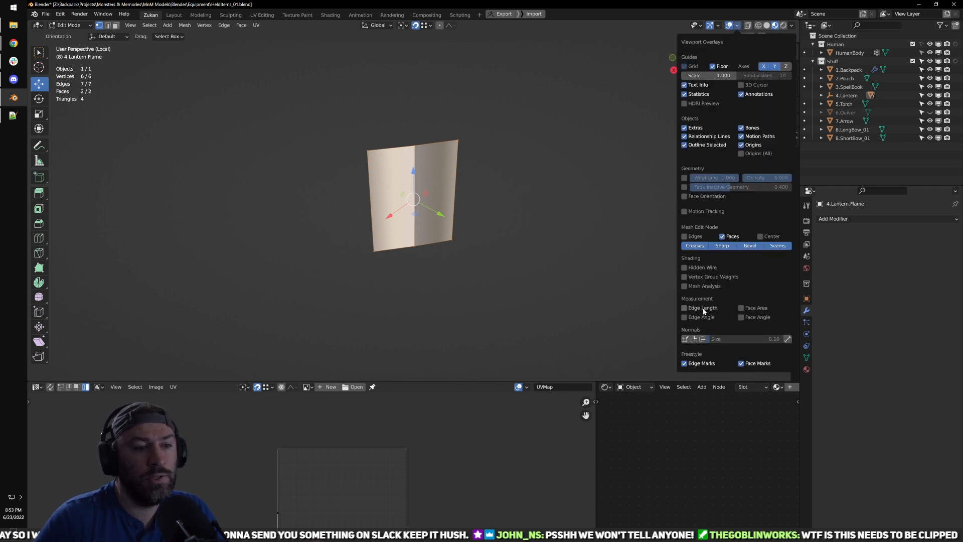
click(691, 196)
Step: Recalculate the normals of the selected flame faces to the outside
shift+middle_drag(159, 59, 87, 60)
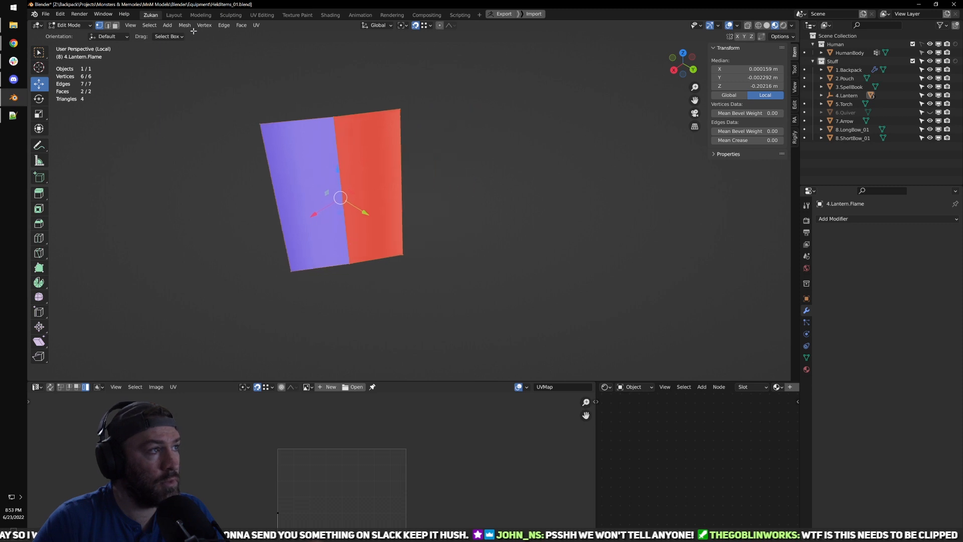
click(236, 26)
mouse_move(252, 28)
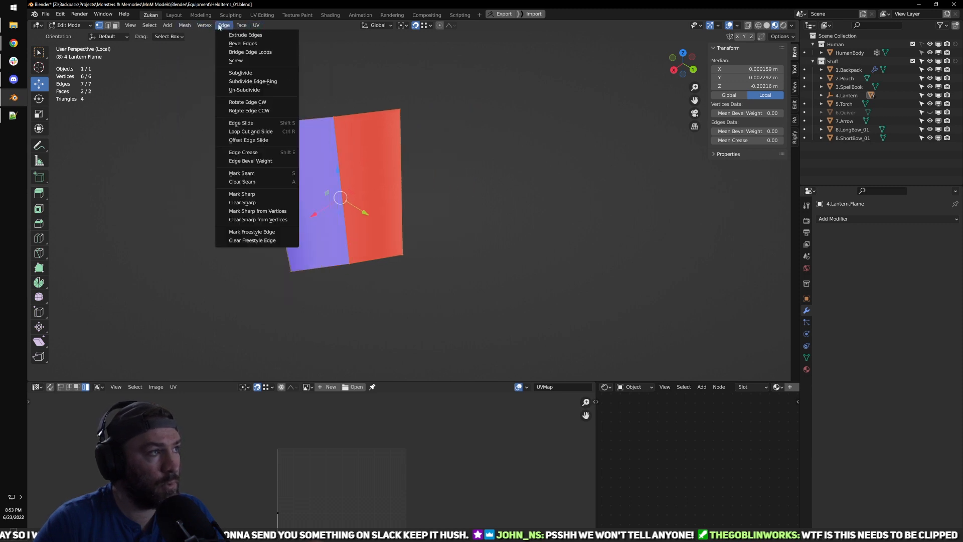
mouse_move(190, 29)
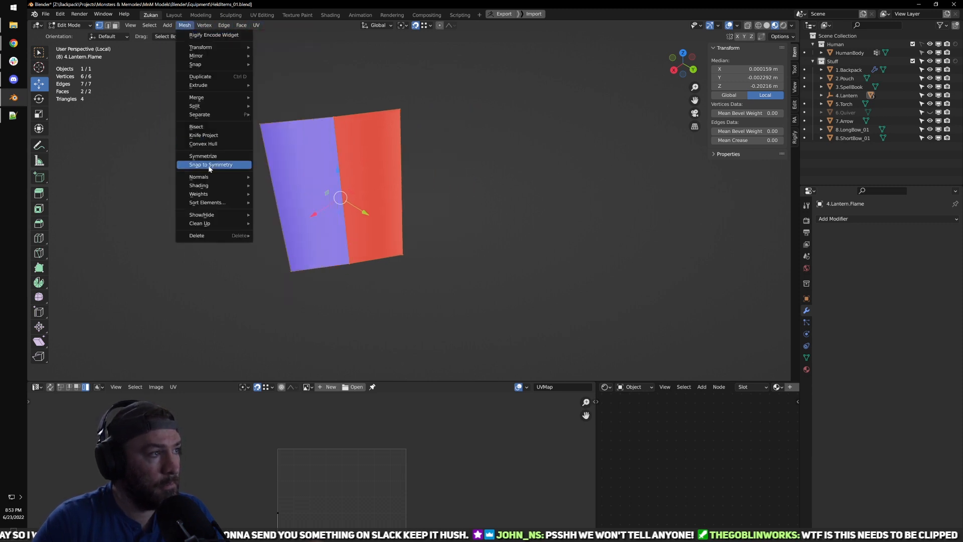
mouse_move(235, 179)
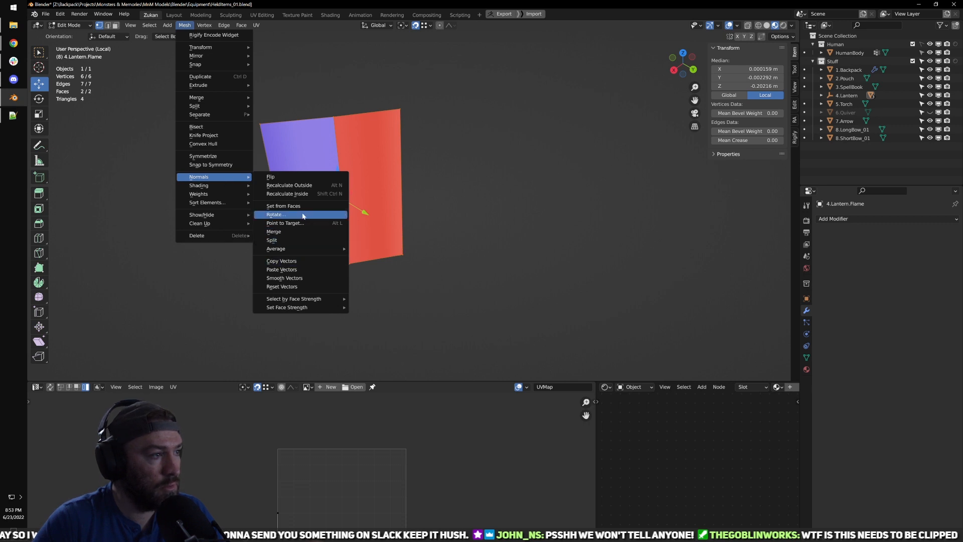
click(301, 184)
Step: In edge selection mode, dissolve the vertical centre edge of the flame to get a single face
middle_drag(385, 221, 520, 217)
key(ctrl+Tab)
click(454, 200)
click(436, 216)
key(x)
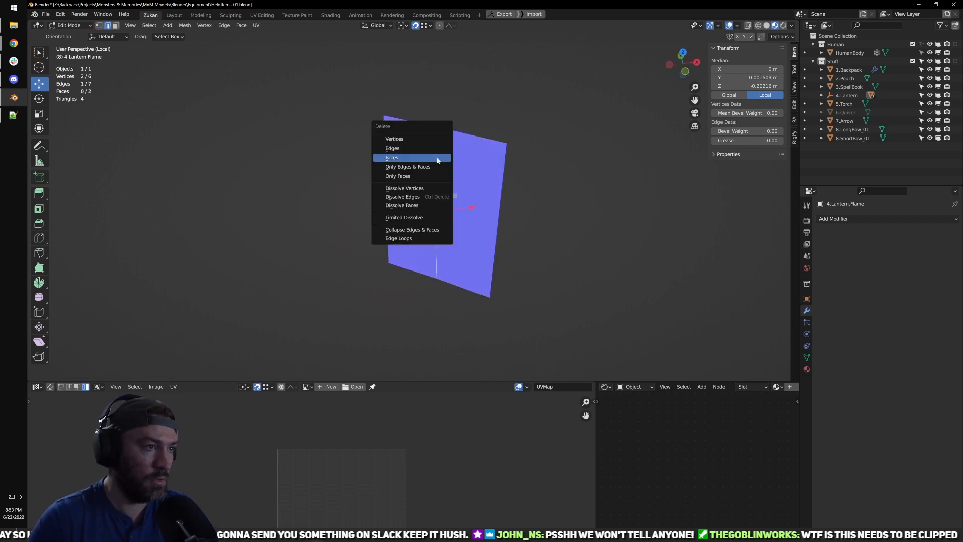
click(430, 197)
middle_drag(535, 226, 577, 234)
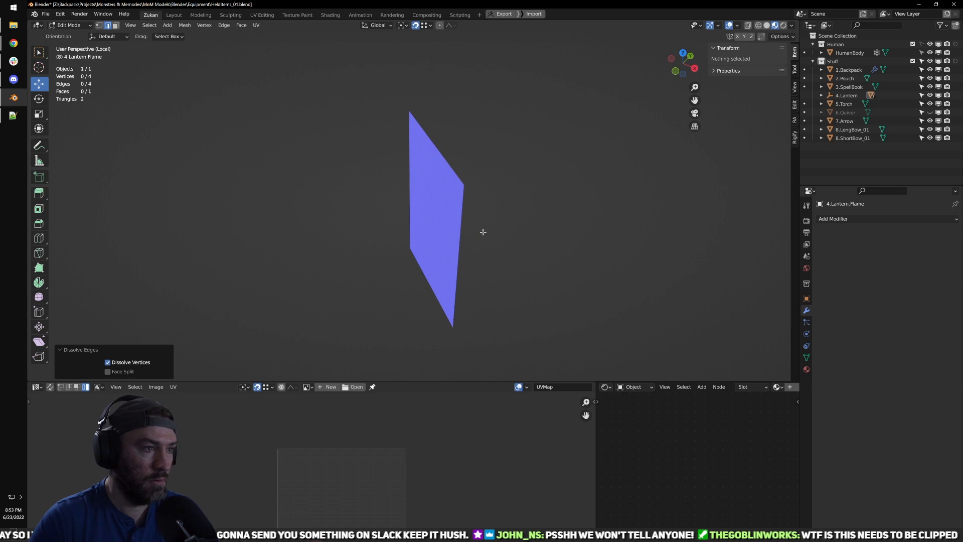
Step: Leave local view and, in face selection mode, duplicate the flame face in place
key(KP_Divide)
scroll(494, 255, up, 1)
key(ctrl+Tab)
click(432, 257)
scroll(577, 235, down, 5)
key(KP_Divide)
key(KP_Divide)
scroll(484, 238, down, 3)
middle_drag(458, 233, 430, 226)
scroll(454, 223, up, 4)
key(ctrl+Tab)
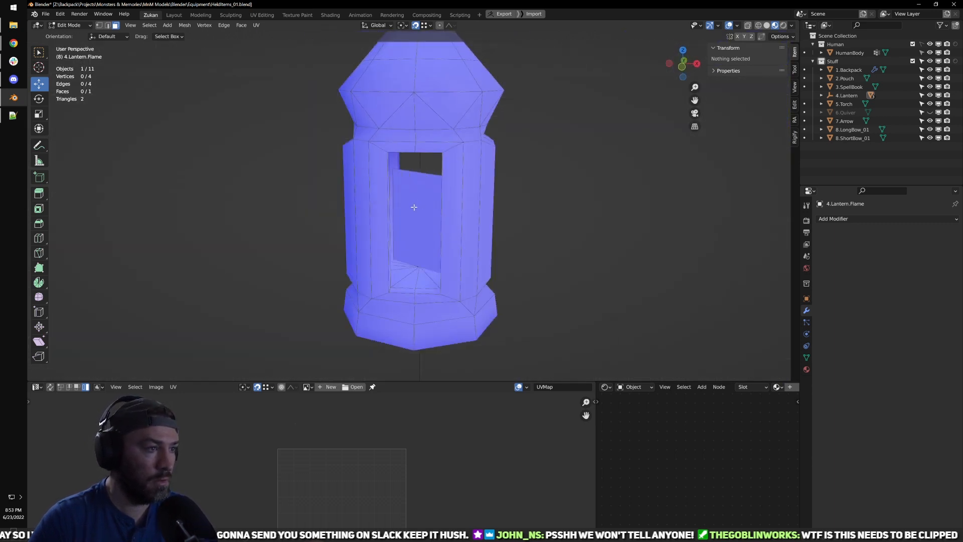
click(410, 208)
click(410, 208)
key(shift+d)
right_click(412, 209)
middle_drag(460, 246, 462, 257)
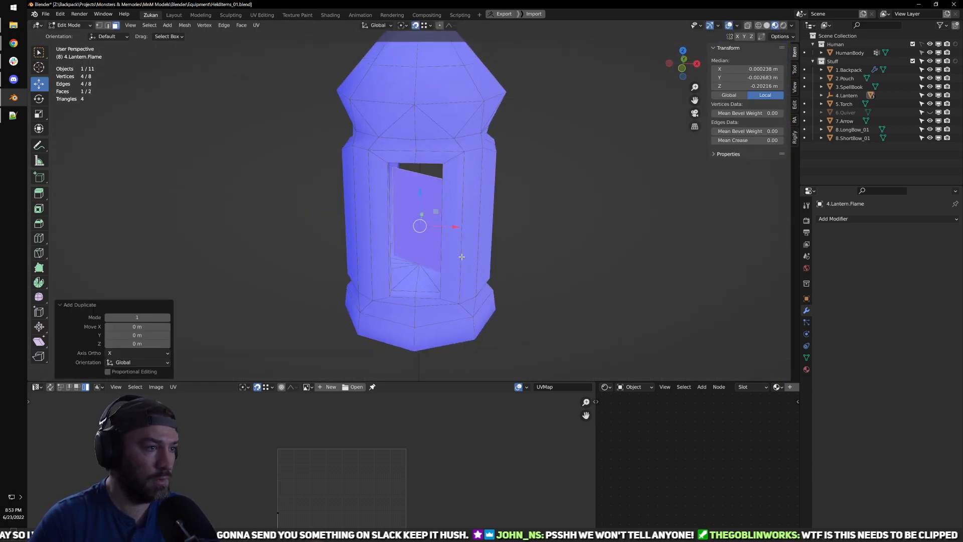
Step: Rotate the duplicated flame face 90° around the vertical axis so the two planes cross
key(r)
drag(436, 238, 432, 234)
click(132, 344)
text(46)
key(BackSpace)
key(Return)
middle_drag(501, 236, 433, 265)
scroll(430, 261, up, 2)
double_click(137, 343)
text(90)
key(Return)
scroll(368, 300, down, 2)
middle_drag(368, 295, 435, 237)
Step: Examine how the crossed flame planes sit inside the lantern body from different sides and distances
key(Tab)
scroll(434, 236, up, 2)
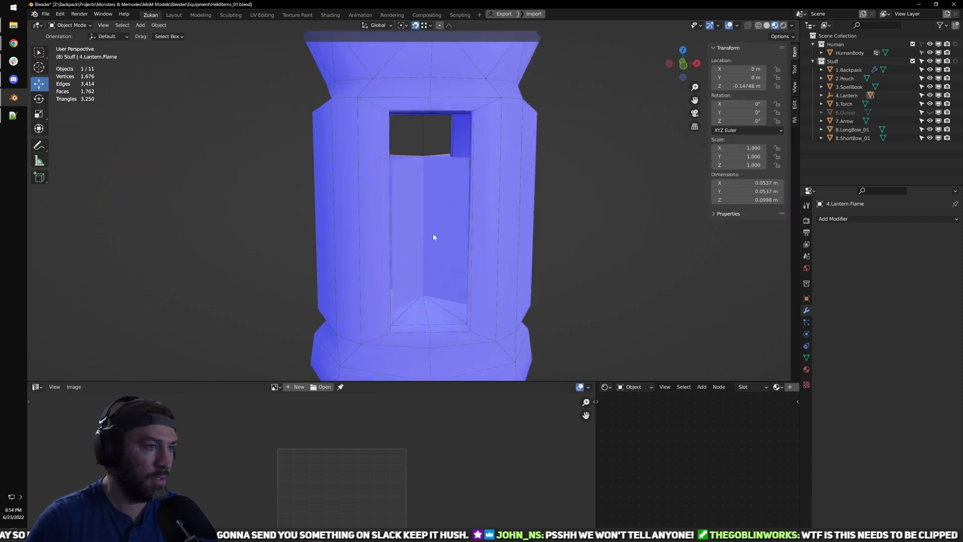
middle_drag(412, 200, 496, 241)
key(Tab)
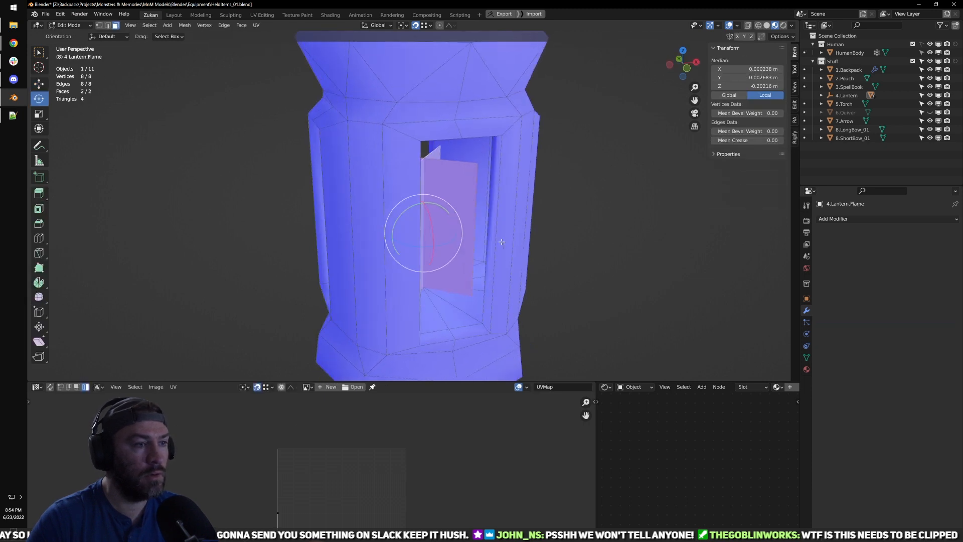
key(Tab)
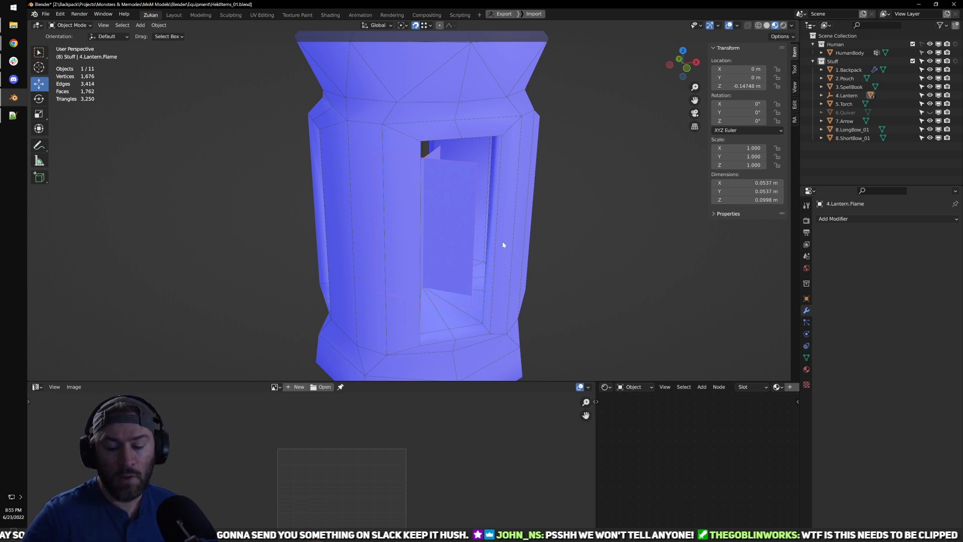
scroll(591, 109, down, 4)
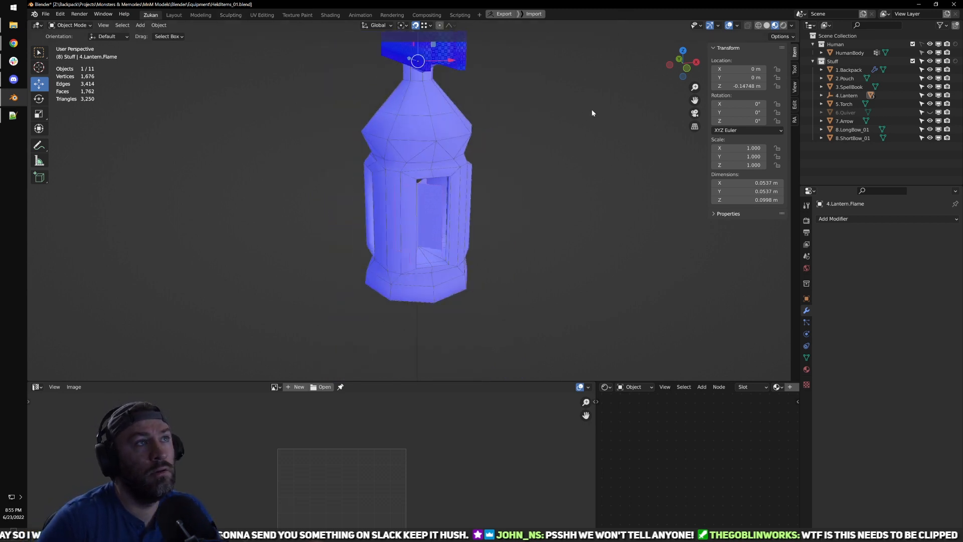
scroll(581, 181, up, 2)
mouse_move(501, 183)
middle_down()
mouse_move(406, 152)
mouse_move(473, 185)
mouse_move(499, 144)
mouse_move(484, 155)
mouse_move(503, 182)
middle_up()
scroll(372, 166, up, 4)
scroll(474, 184, down, 1)
scroll(474, 184, down, 3)
scroll(484, 155, up, 2)
Step: Select the lantern body and turn off the Face Orientation overlay
click(503, 183)
scroll(503, 179, down, 4)
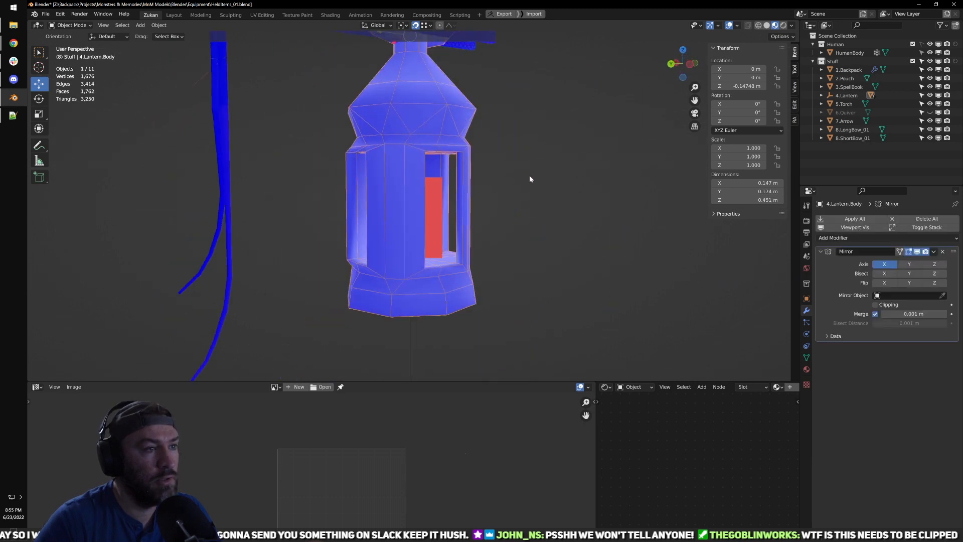
click(737, 26)
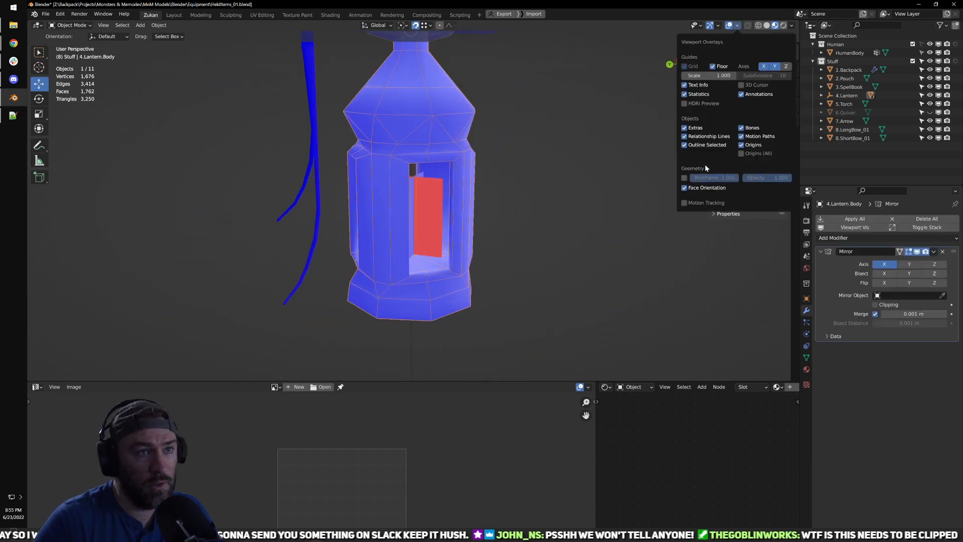
click(691, 190)
scroll(527, 236, up, 3)
scroll(507, 291, down, 3)
Step: Apply the Mirror modifier on the lantern body and reopen its mesh for editing
key(Tab)
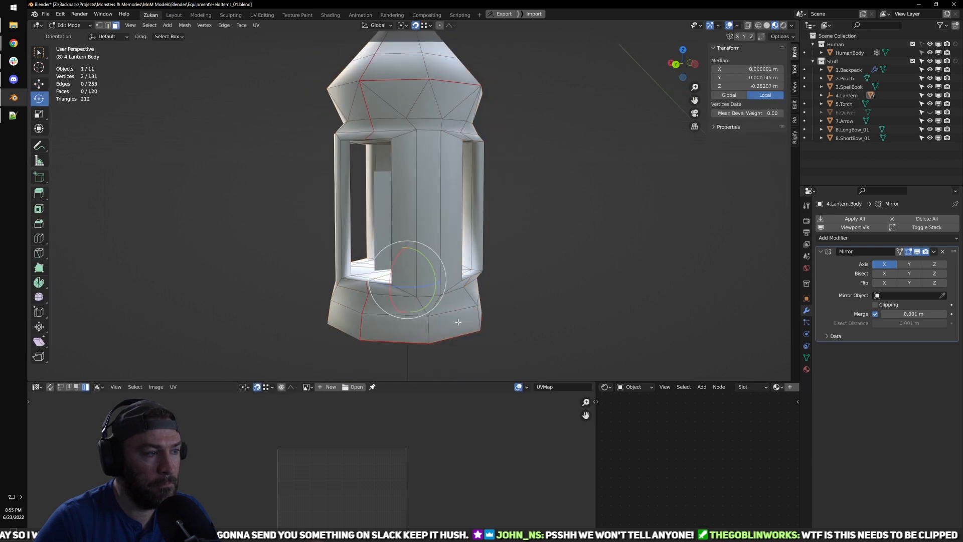
key(Tab)
click(933, 254)
click(903, 270)
key(Tab)
Step: Switch the lantern body mesh to edge selection and isolate it in local view
scroll(482, 302, up, 2)
mouse_move(482, 301)
middle_down()
mouse_move(512, 299)
mouse_move(469, 286)
mouse_move(486, 318)
middle_up()
scroll(477, 301, up, 2)
key(m)
click(421, 257)
key(KP_Divide)
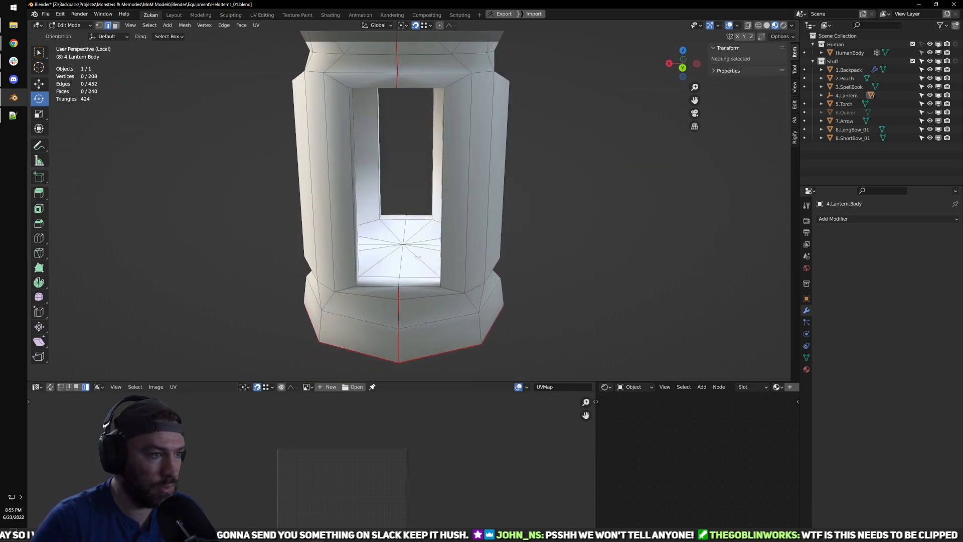
Step: Check the centreline edge loops below and above the lantern window by selecting them in turn
click(407, 266)
key(w)
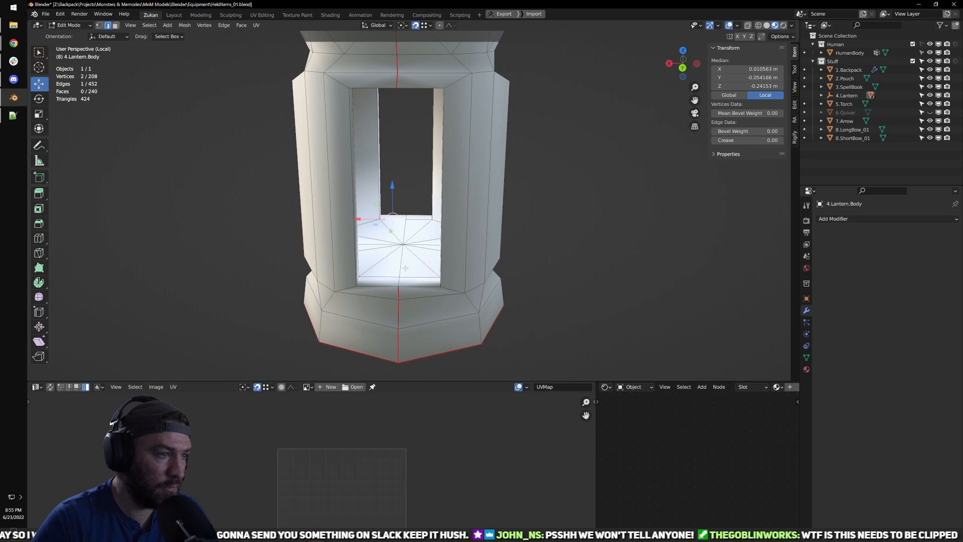
alt+click(415, 263)
middle_drag(415, 263, 316, 256)
middle_drag(402, 271, 400, 134)
alt+click(401, 134)
middle_drag(406, 184, 456, 179)
Step: Select the whole lantern body mesh and merge its overlapping vertices by distance
key(ctrl+Tab)
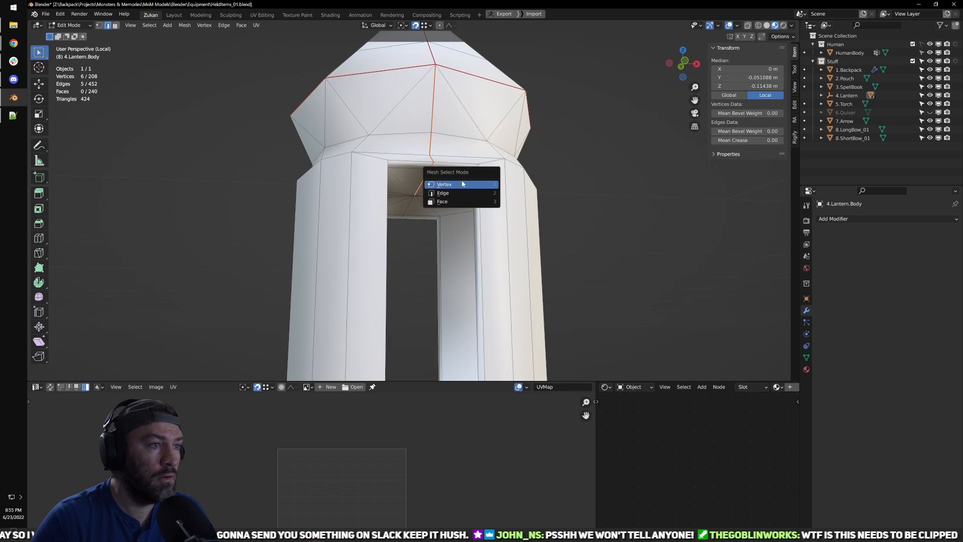
scroll(529, 204, down, 5)
key(a)
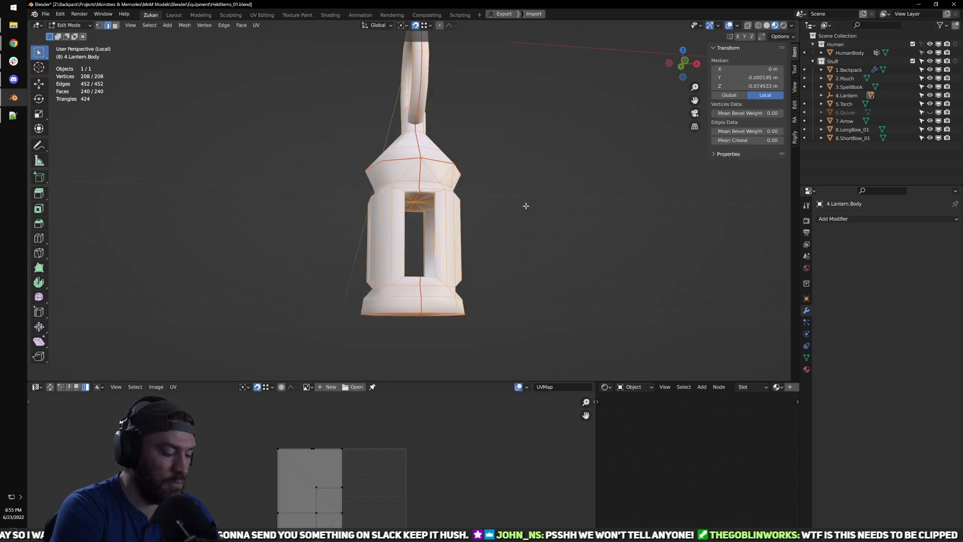
key(m)
key(b)
Step: Mark a seam around the edge loop of the first window opening on the lantern body
scroll(535, 202, up, 6)
middle_drag(466, 268, 464, 341)
alt+click(415, 190)
scroll(496, 221, down, 4)
key(ctrl+Tab)
click(521, 257)
Step: Mark seams around the edge loops of the other three window openings of the lantern body
scroll(486, 294, up, 3)
middle_drag(290, 262, 381, 215)
alt+click(440, 117)
key(shift+r)
middle_drag(440, 116, 512, 124)
alt+click(300, 166)
key(shift+r)
scroll(312, 183, down, 3)
middle_drag(312, 183, 437, 188)
scroll(401, 168, up, 3)
alt+click(380, 156)
key(shift+r)
scroll(378, 155, down, 5)
Step: Clear the centreline seam on the lantern's roof, from the roof rim up through the neck to the tip
middle_drag(378, 155, 387, 213)
scroll(432, 228, up, 3)
middle_drag(447, 236, 414, 209)
click(413, 209)
middle_drag(493, 223, 462, 219)
alt+click(408, 149)
click(393, 238)
ctrl+click(424, 213)
middle_drag(371, 213, 407, 213)
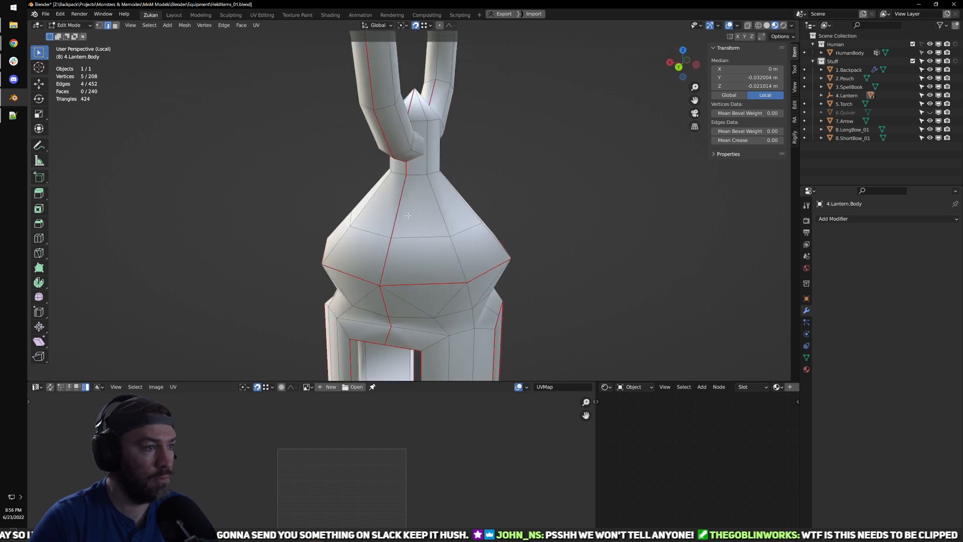
Step: Select the seam-bounded roof section with its neck and tip, and project its UVs from the top view
key(ctrl+l)
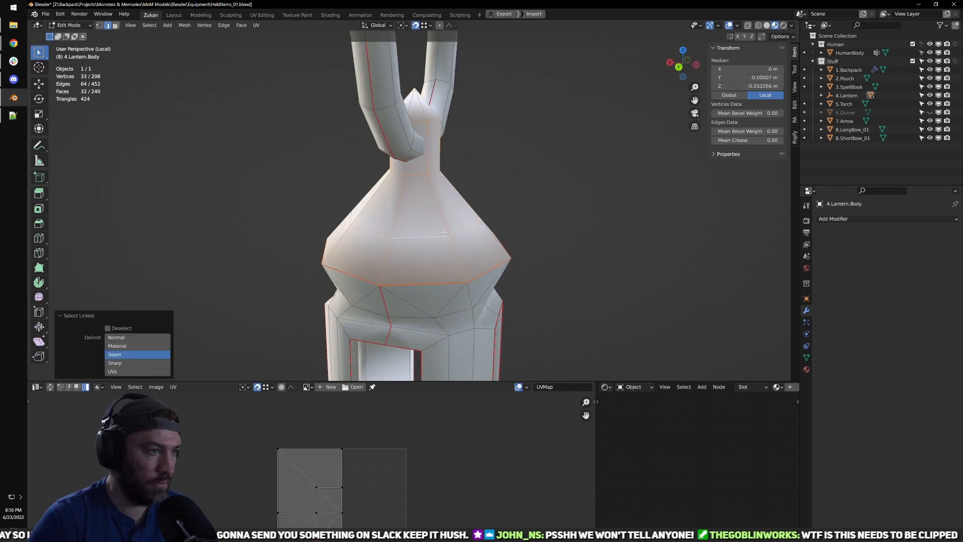
key(KP_7)
key(u)
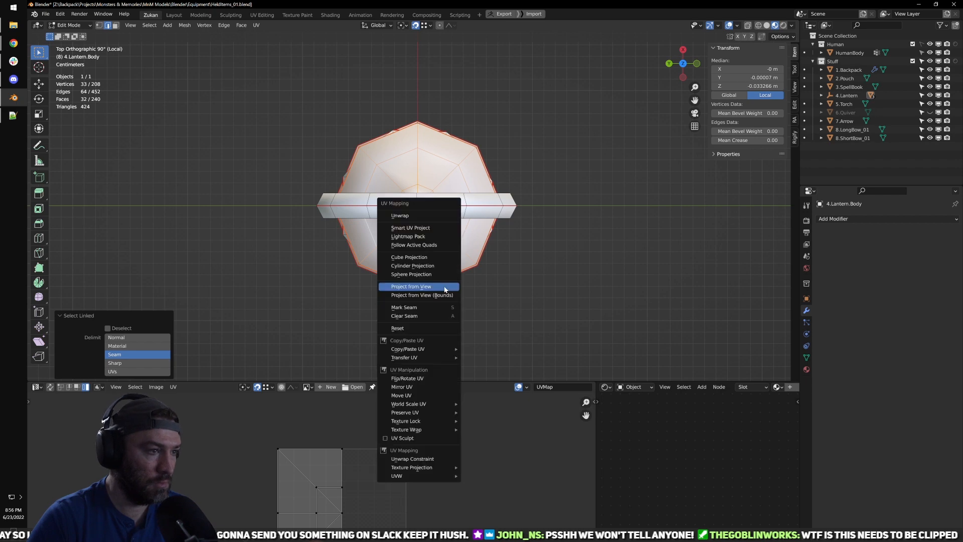
click(444, 289)
key(ctrl+space)
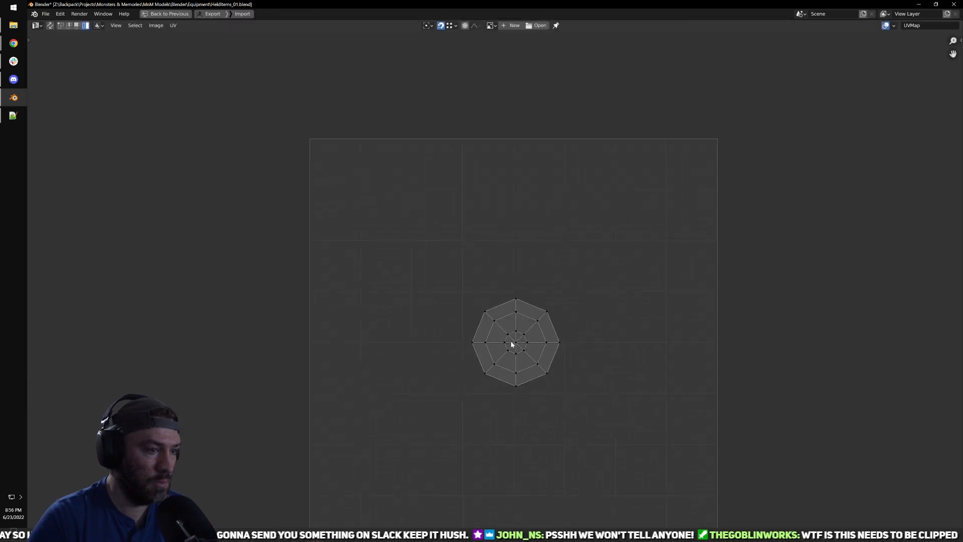
key(ctrl+space)
Step: Assign the 1K_UV_Checker material to the lantern body and reopen its mesh for editing
key(Tab)
middle_drag(536, 231, 650, 248)
click(806, 333)
click(806, 369)
click(821, 254)
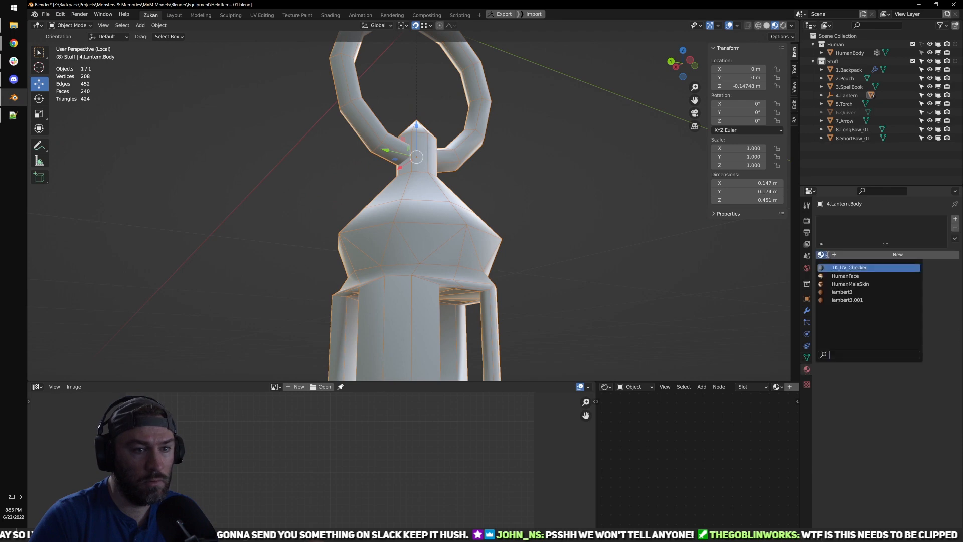
click(850, 268)
middle_drag(535, 263, 462, 292)
scroll(503, 319, up, 2)
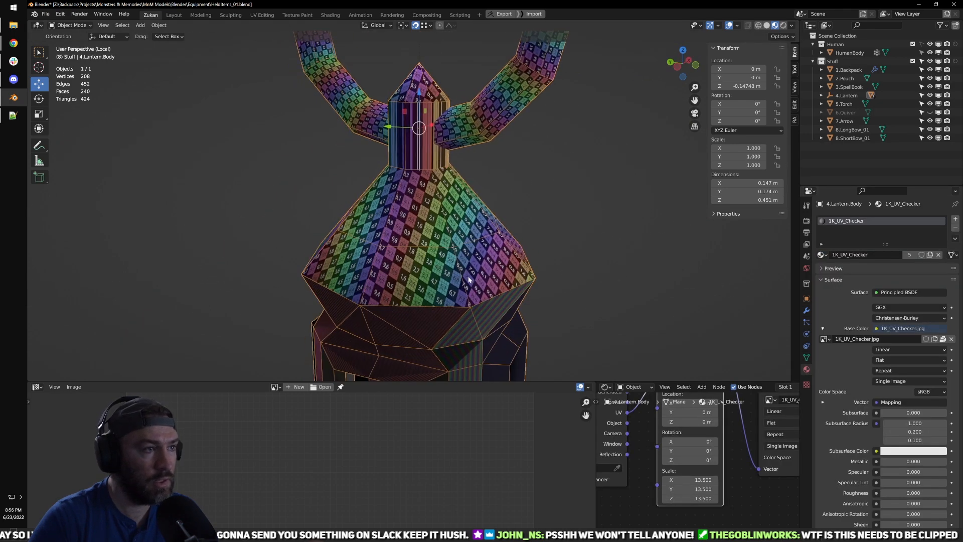
key(Tab)
Step: Try unwrapping the roof, neck and tip as a single island, and undo the unwrap
key(ctrl+space)
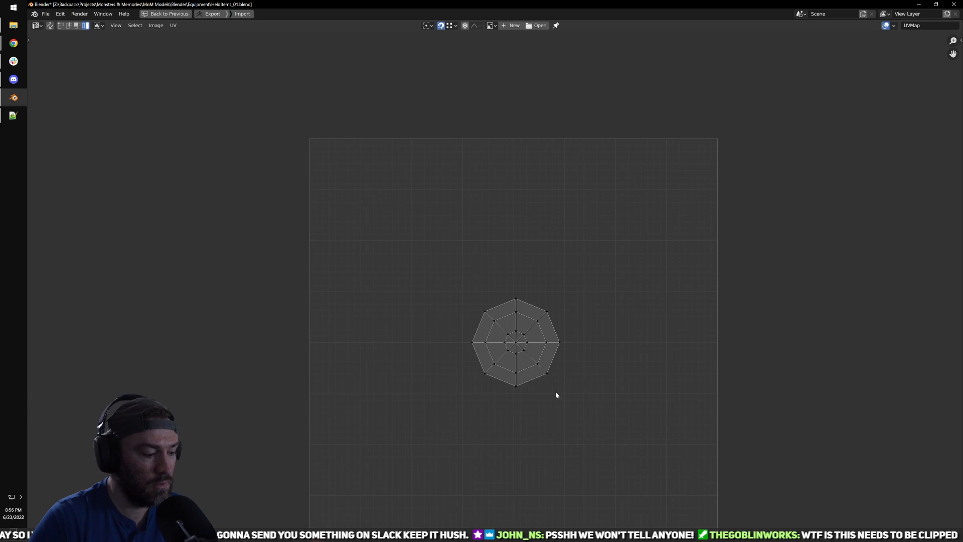
scroll(552, 392, up, 5)
key(ctrl+space)
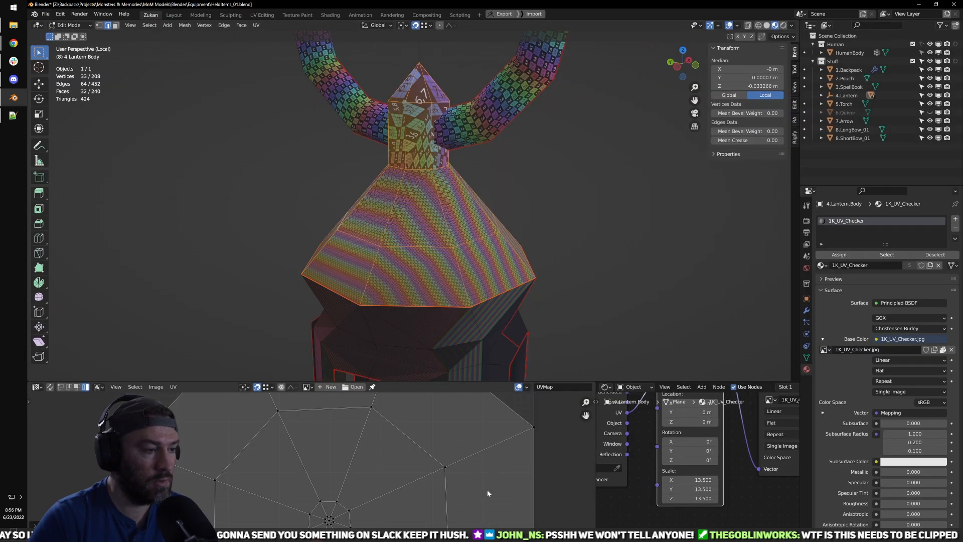
key(ctrl+z)
Step: Mark a seam where the neck meets the sloped roof, and unwrap the roof faces below it
scroll(491, 153, up, 1)
alt+click(418, 157)
middle_drag(429, 164, 474, 430)
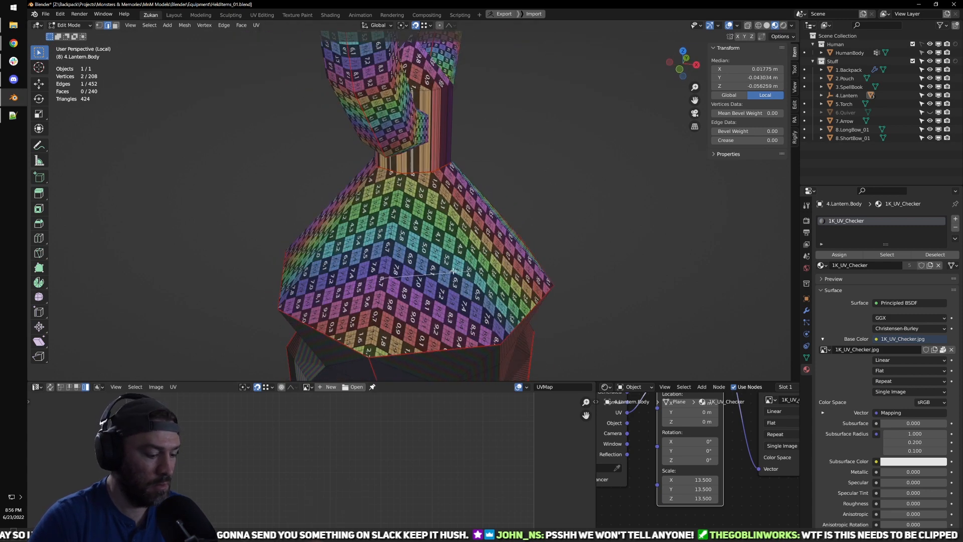
key(ctrl+l)
key(u)
click(429, 471)
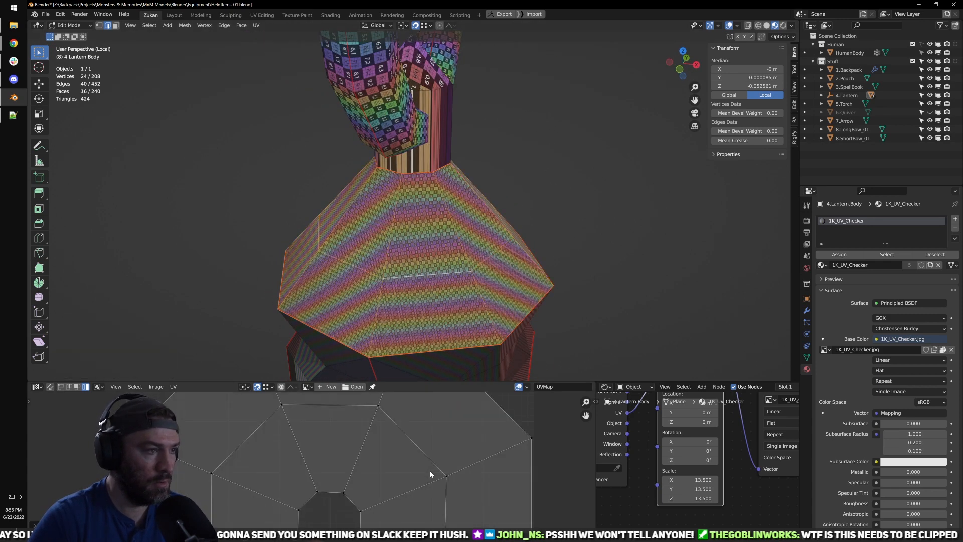
Step: Scale the sloped roof's UV island down to about a quarter of its size
scroll(432, 474, down, 3)
scroll(432, 466, up, 2)
middle_drag(435, 315, 475, 337)
scroll(422, 471, down, 5)
key(ctrl+Tab)
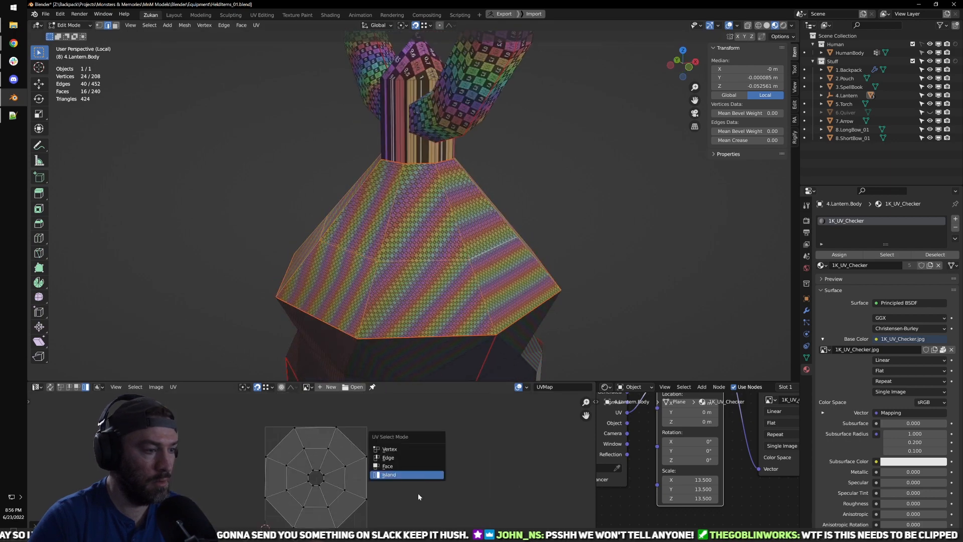
key(a)
key(s)
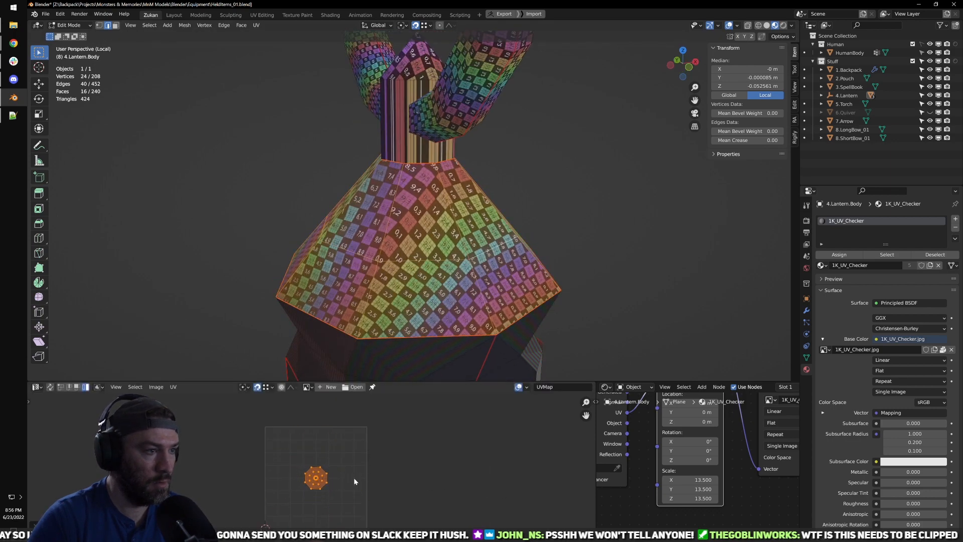
click(354, 481)
Step: Select one seam-bounded half of the lantern's walls, project it from the right view and unwrap it
key(Tab)
middle_drag(401, 306, 579, 315)
middle_drag(517, 309, 522, 260)
key(Tab)
click(455, 223)
key(ctrl+l)
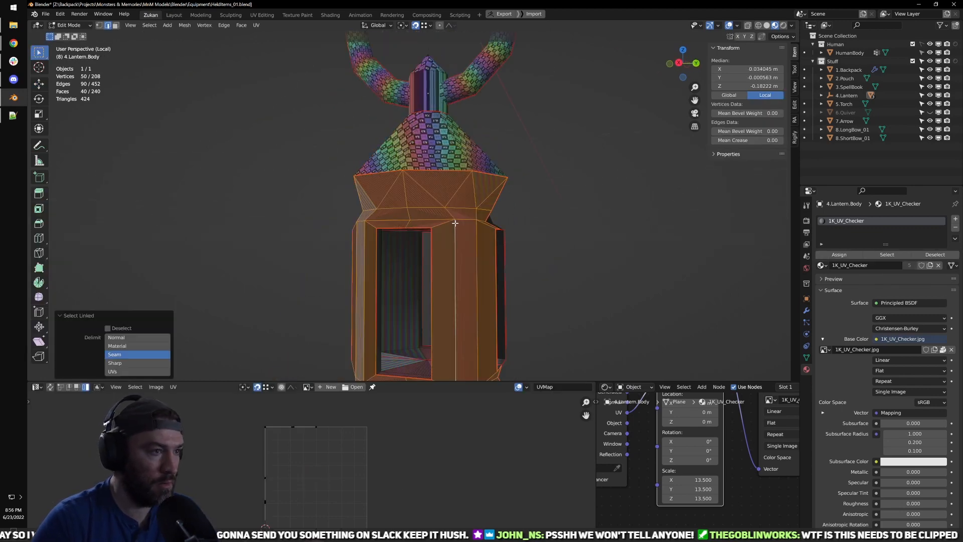
scroll(455, 223, down, 1)
middle_drag(468, 281, 491, 275)
scroll(477, 283, down, 2)
key(u)
click(477, 281)
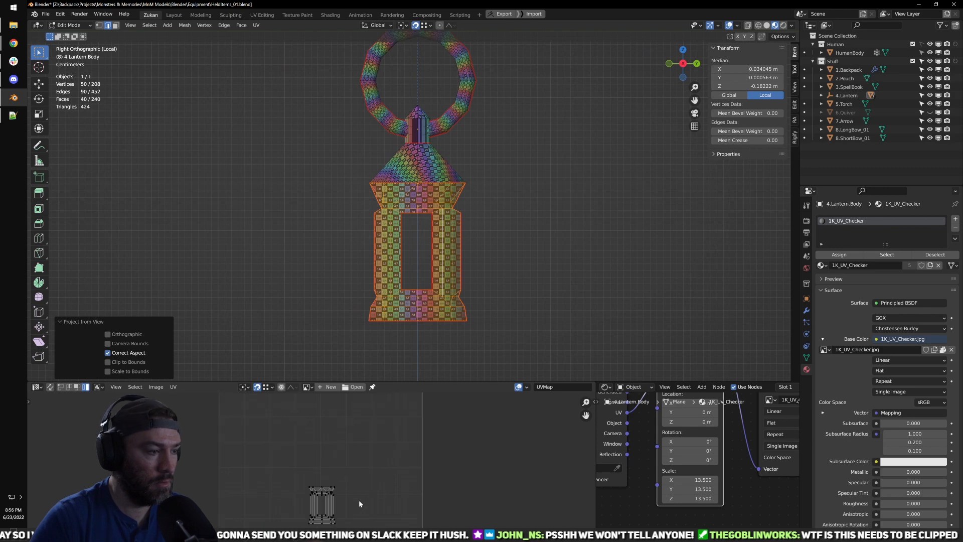
key(u)
Step: Select the opposite half of the lantern's walls, project it from the left view and unwrap it
scroll(469, 283, up, 3)
middle_drag(468, 283, 436, 229)
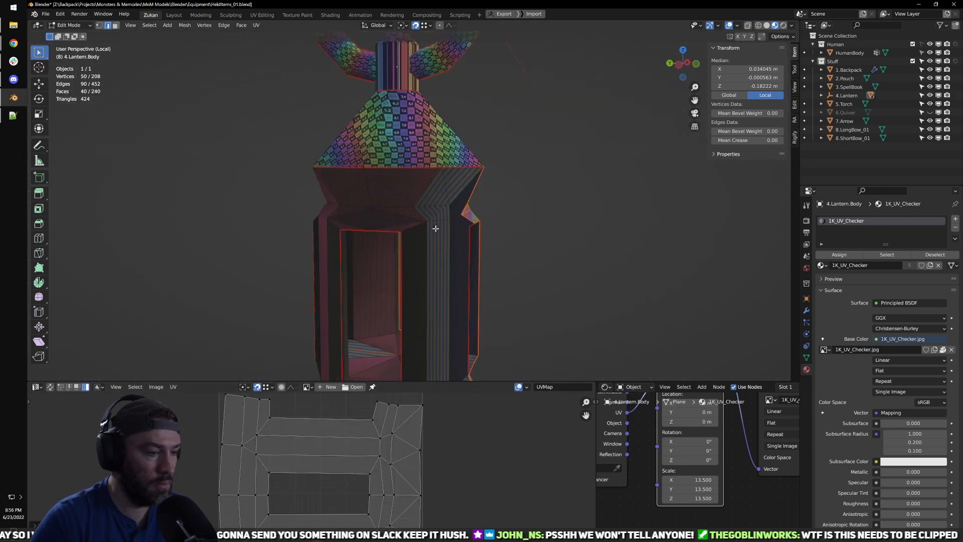
click(435, 222)
key(l)
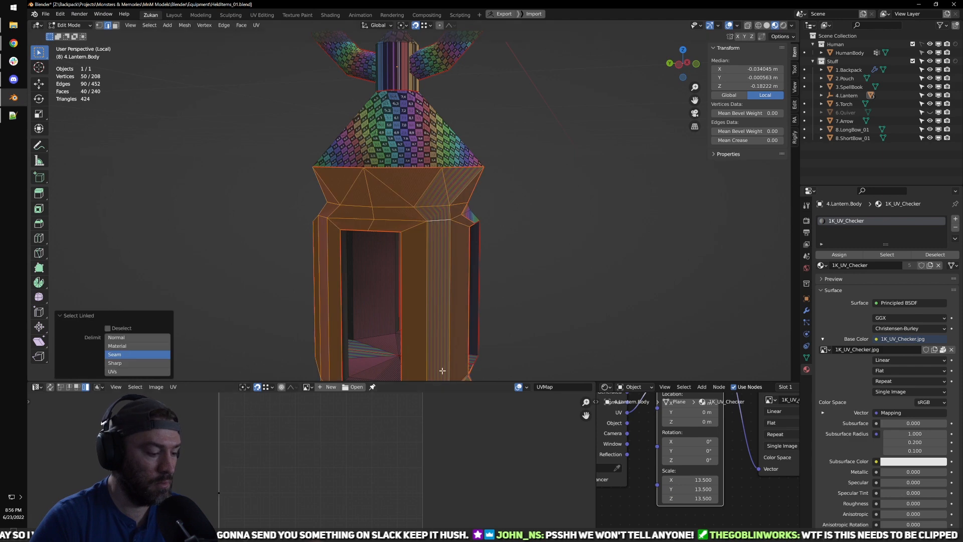
alt+middle_drag(510, 245, 524, 239)
key(u)
click(517, 254)
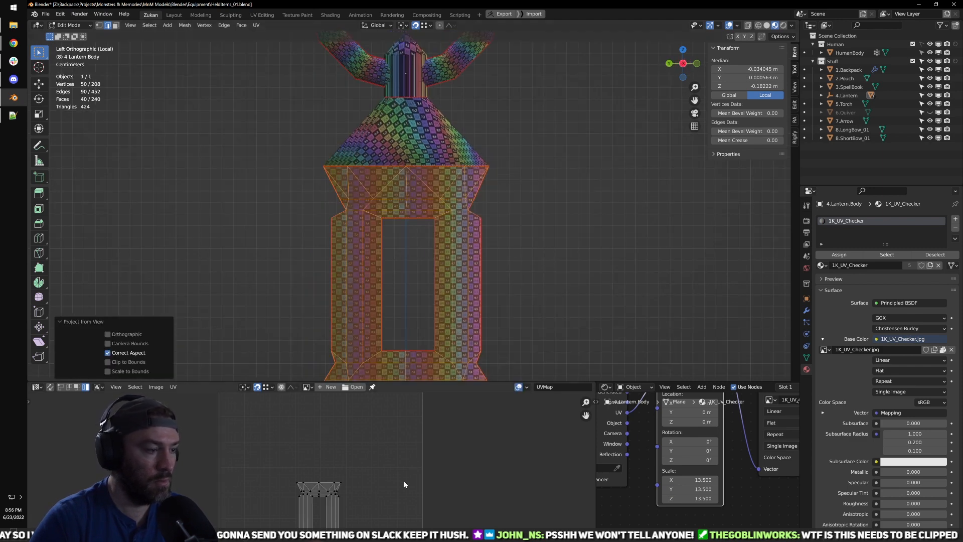
key(u)
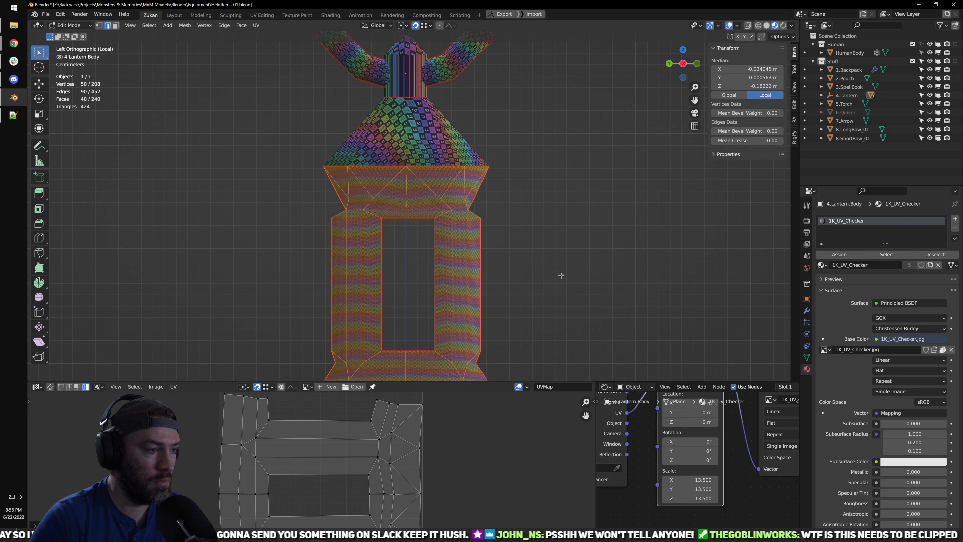
Step: Select both wall halves of the lantern together and show their overlapping UV islands in an enlarged UV editor
middle_drag(583, 316, 562, 321)
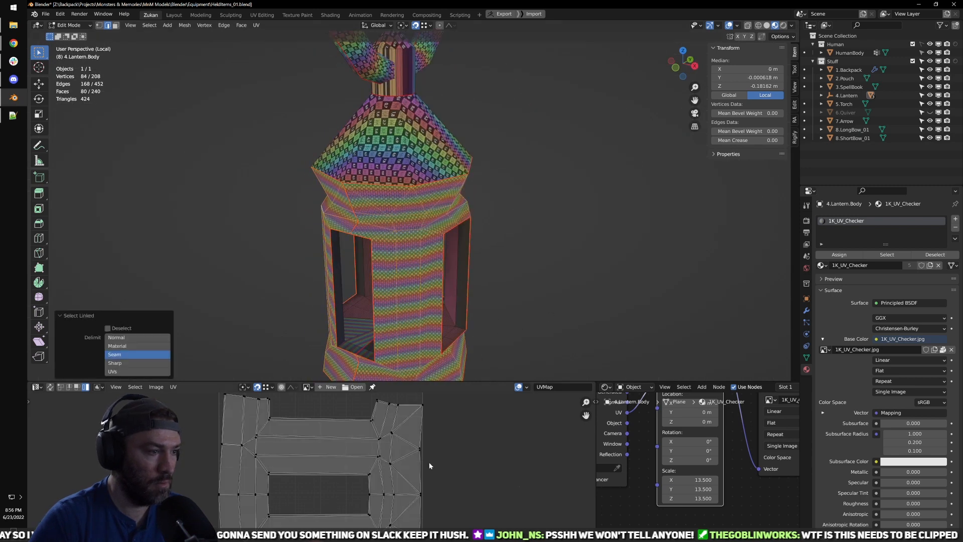
key(ctrl+space)
scroll(504, 395, up, 2)
key(ctrl+Tab)
click(491, 298)
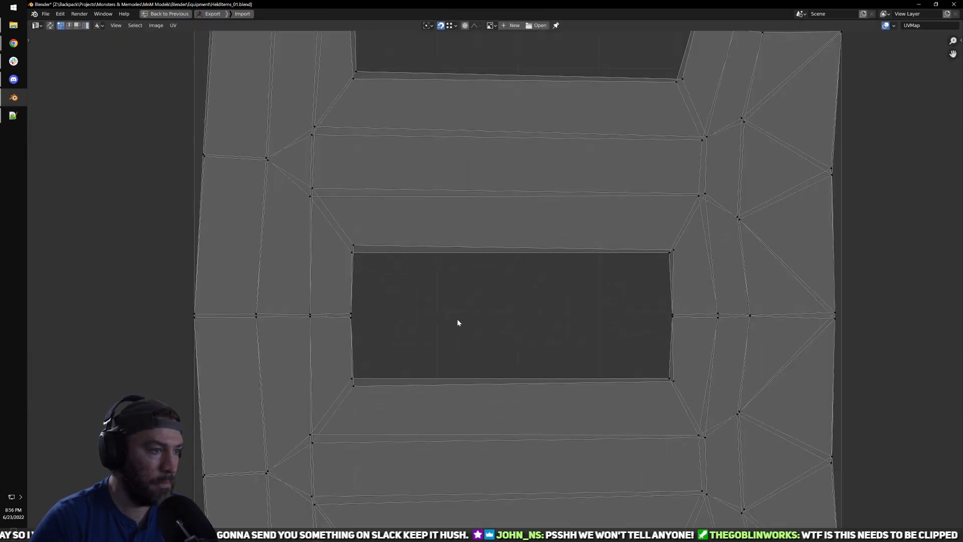
Step: Select one wall half's UV island and snap it onto the other so their outer upper corners coincide
scroll(354, 397, down, 1)
key(ctrl+Tab)
click(383, 406)
key(a)
key(g)
click(381, 365)
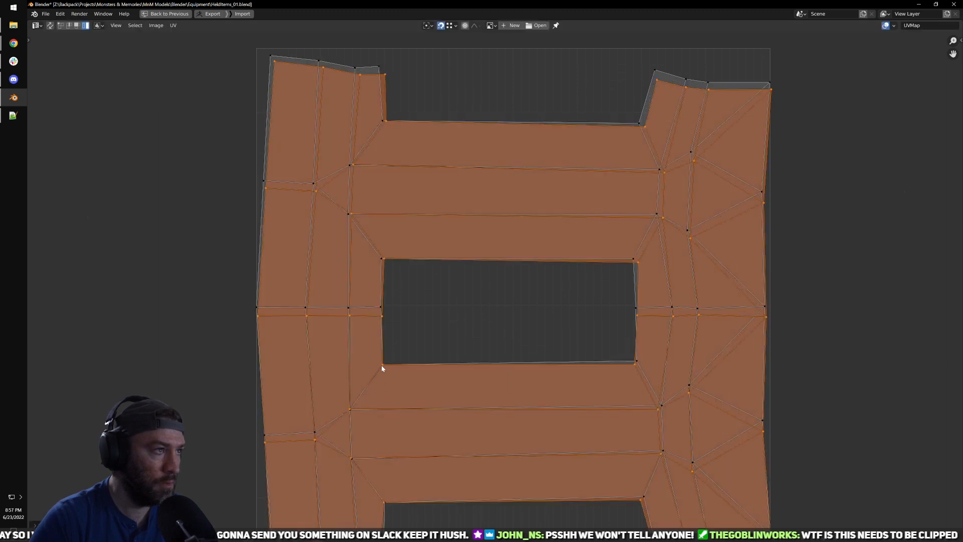
key(g)
click(266, 51)
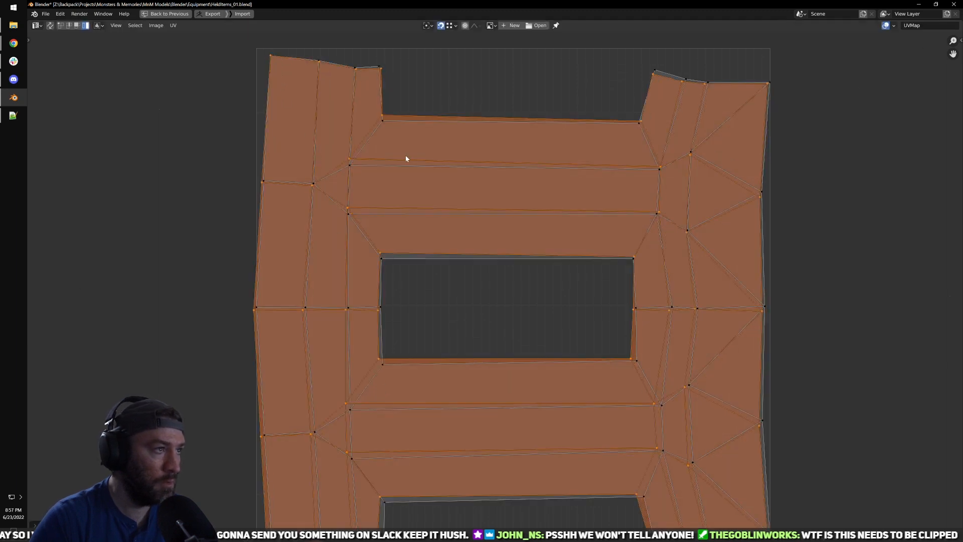
Step: Turn off UV snapping and align the overlapping vertices at the outermost upper corner of the stacked wall islands
middle_drag(412, 156, 447, 212)
scroll(457, 213, up, 2)
key(shift+Tab)
scroll(277, 162, up, 1)
middle_drag(298, 94, 368, 194)
key(a)
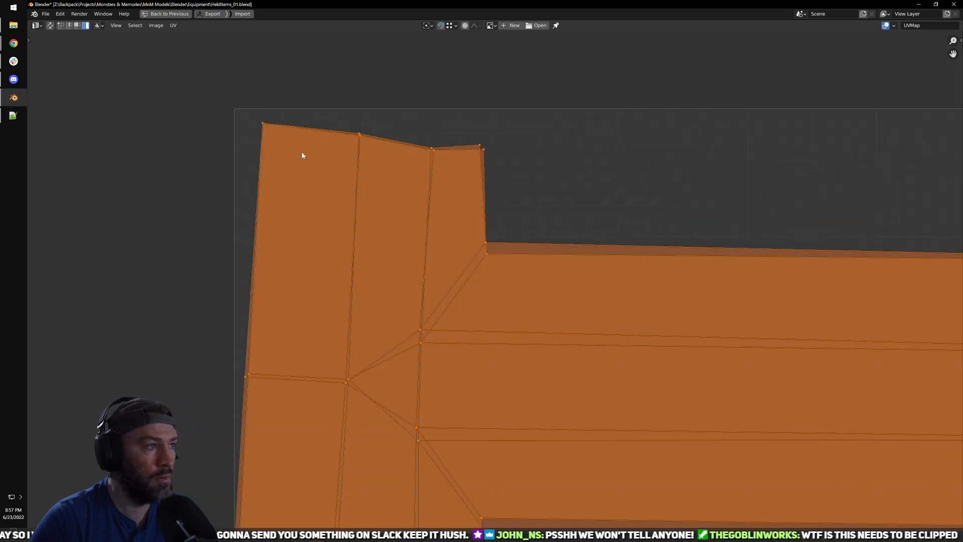
key(ctrl+Tab)
click(282, 134)
click(268, 126)
key(q)
mouse_move(318, 158)
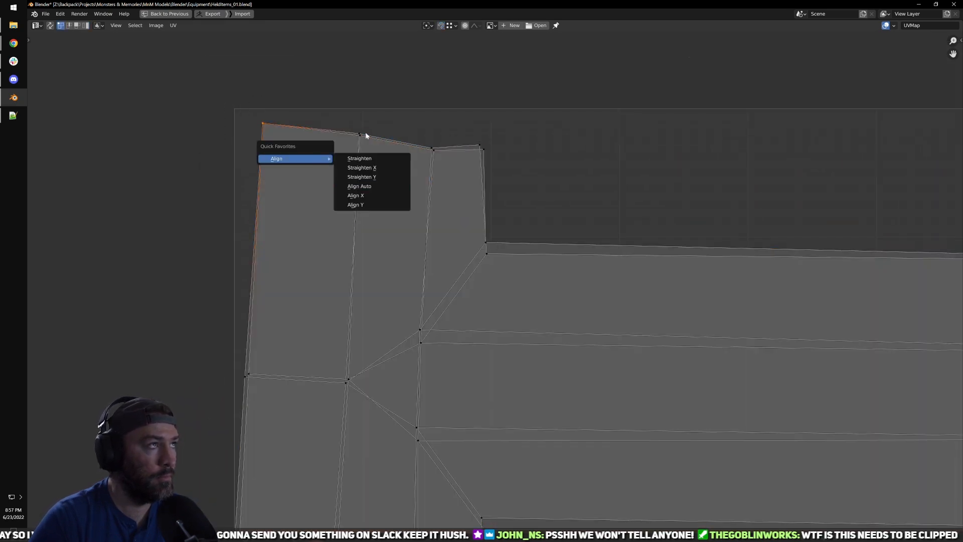
click(350, 185)
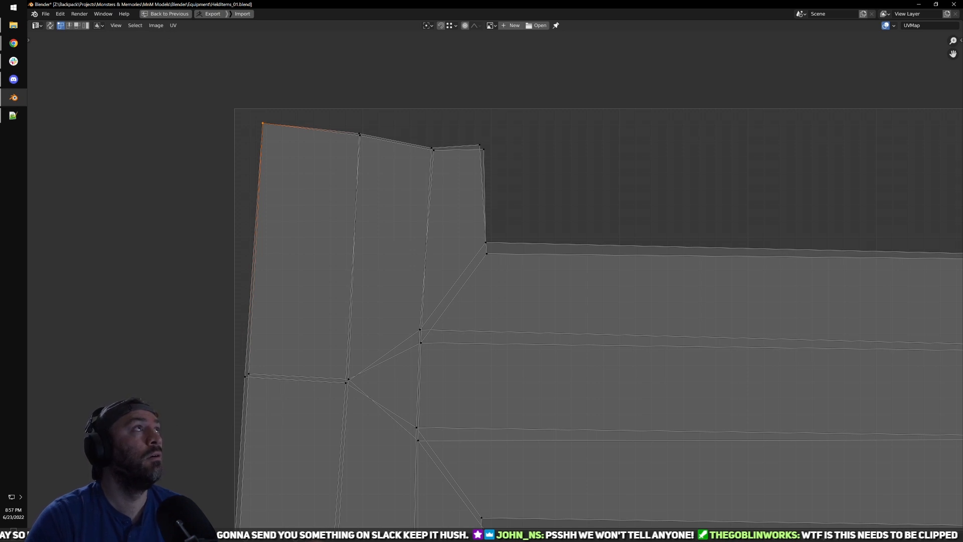
Step: Align the second pair of overlapping vertices along the upper edge of the stacked wall islands
key(alt+Tab)
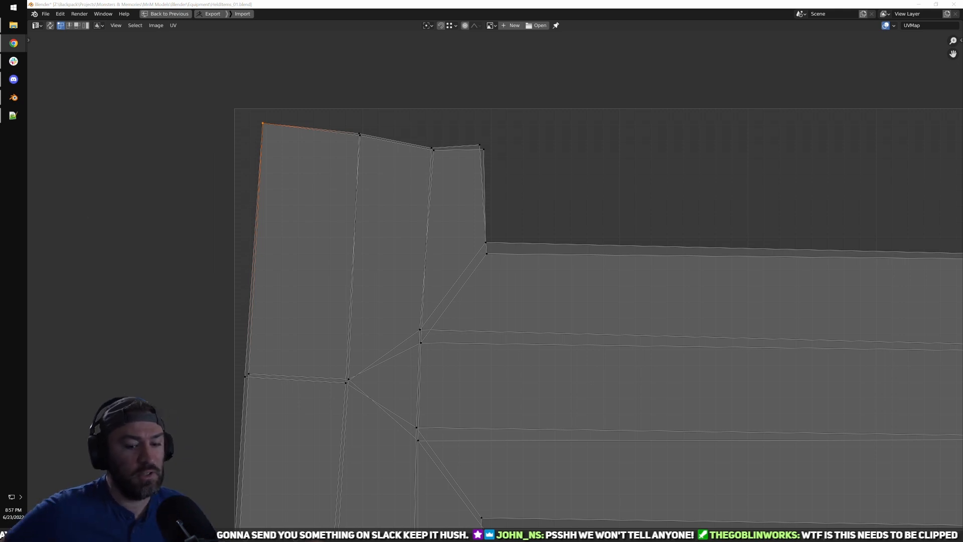
scroll(452, 120, down, 4)
scroll(465, 167, up, 1)
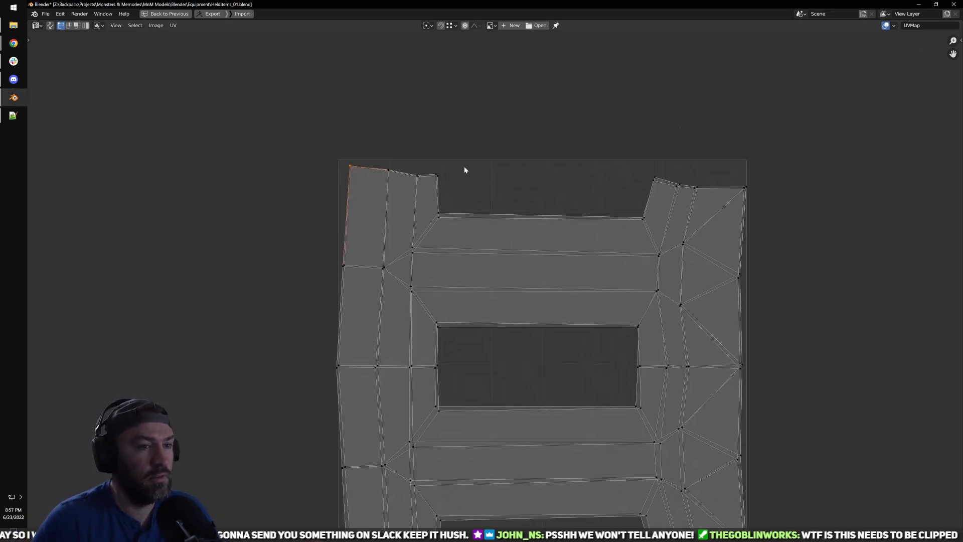
scroll(486, 226, down, 1)
scroll(441, 225, up, 3)
shift+click(442, 263)
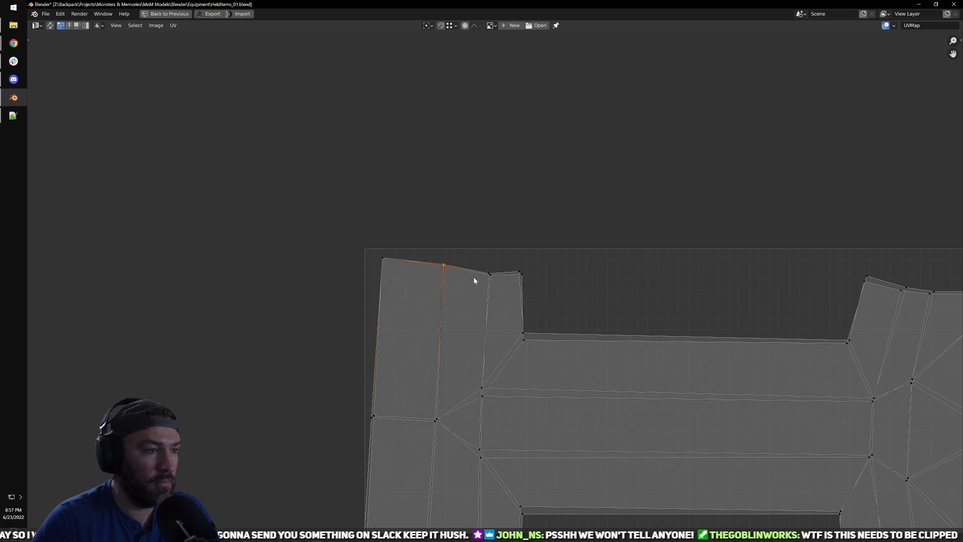
key(q)
mouse_move(473, 277)
click(517, 323)
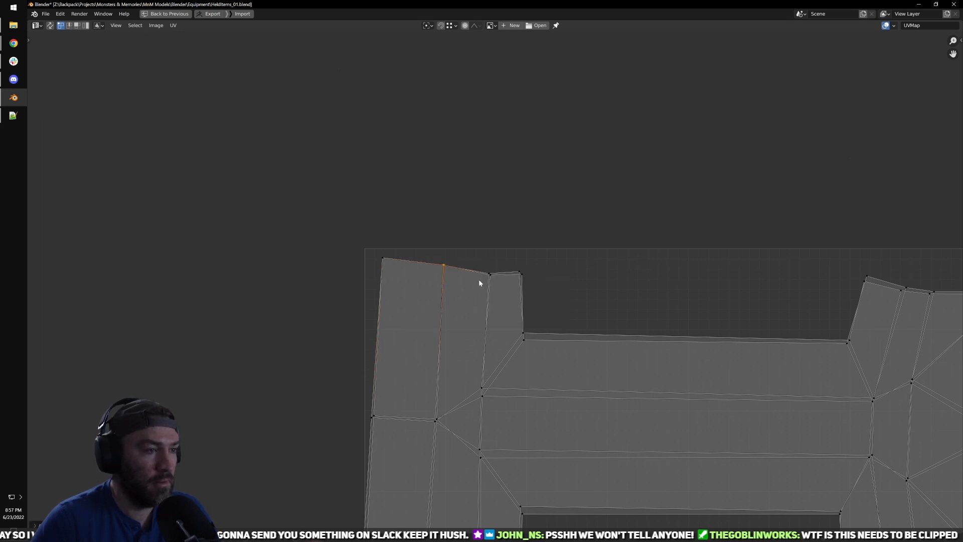
scroll(481, 281, up, 2)
key(q)
mouse_move(484, 294)
click(525, 329)
Step: Align the third pair of overlapping UV vertices along the upper edge of the stacked wall islands
click(501, 294)
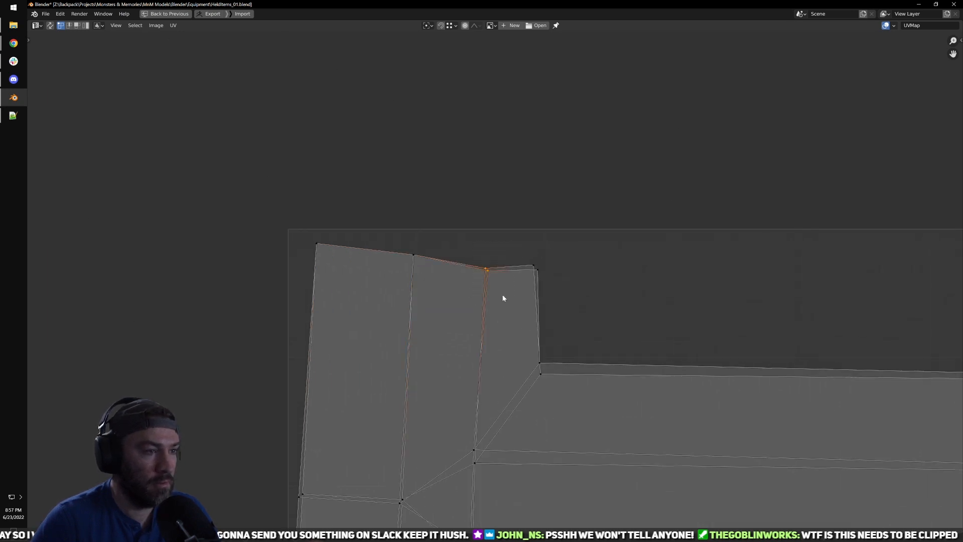
key(q)
click(541, 333)
key(q)
mouse_move(527, 324)
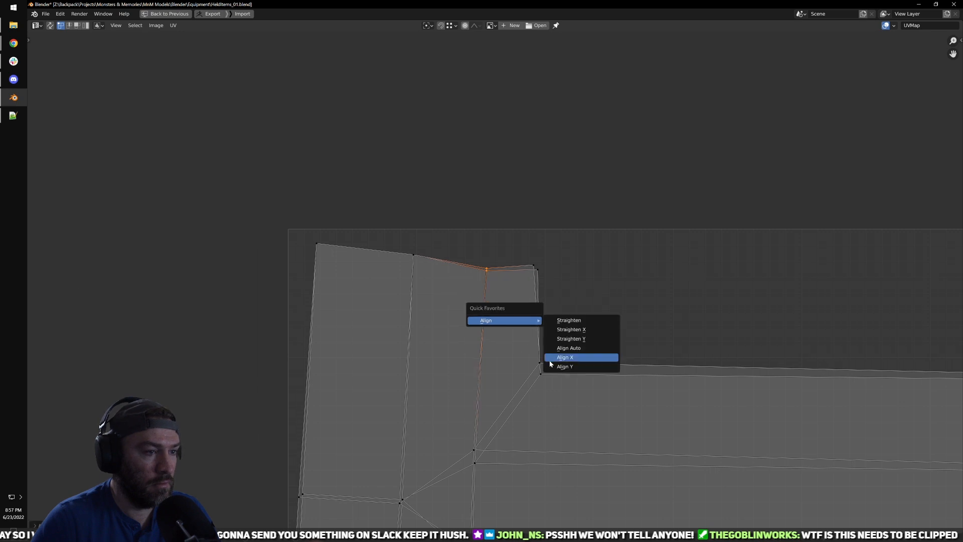
click(551, 366)
Step: Align on Y the overlapping pairs at the left arm's inner tip, the upper crossbar corners and the right arm's upper and outer edges
drag(515, 259, 561, 308)
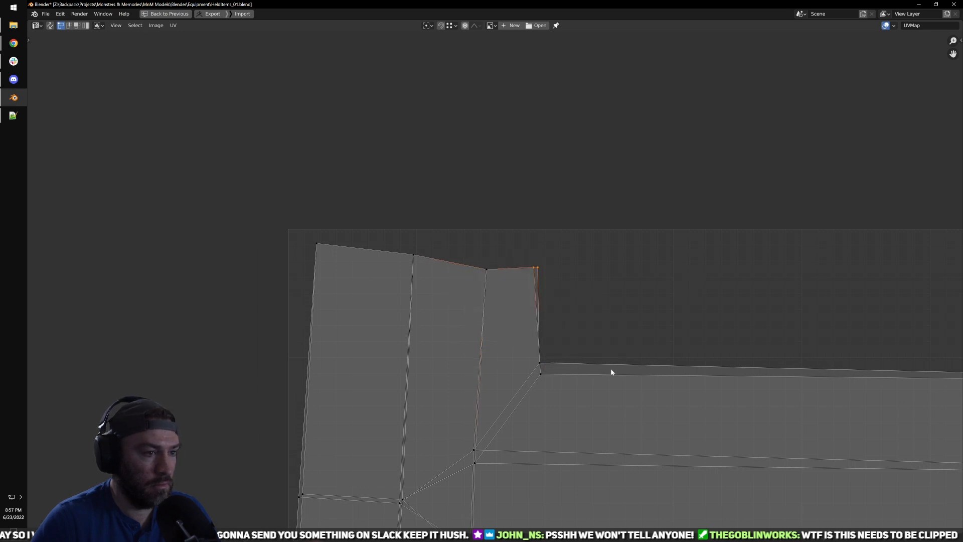
scroll(477, 280, down, 3)
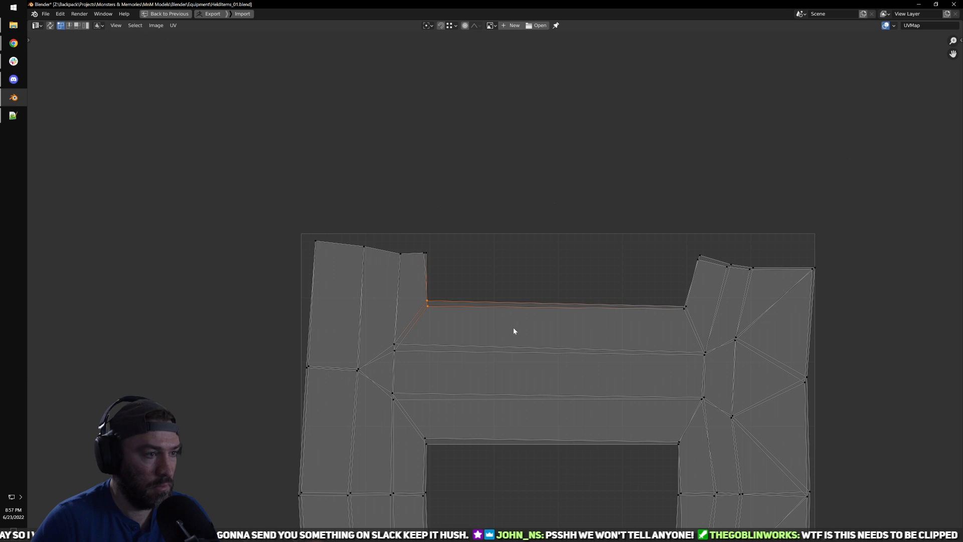
click(683, 307)
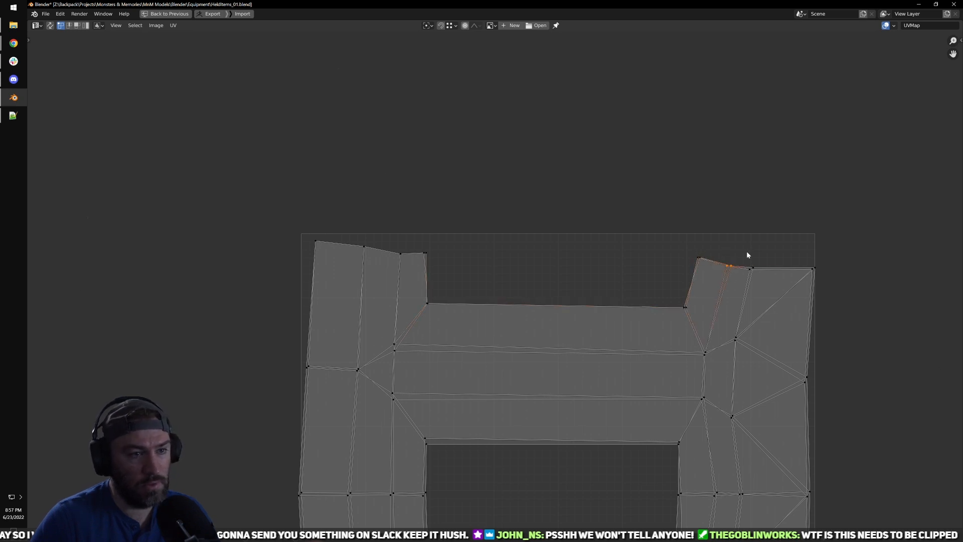
click(813, 267)
click(794, 383)
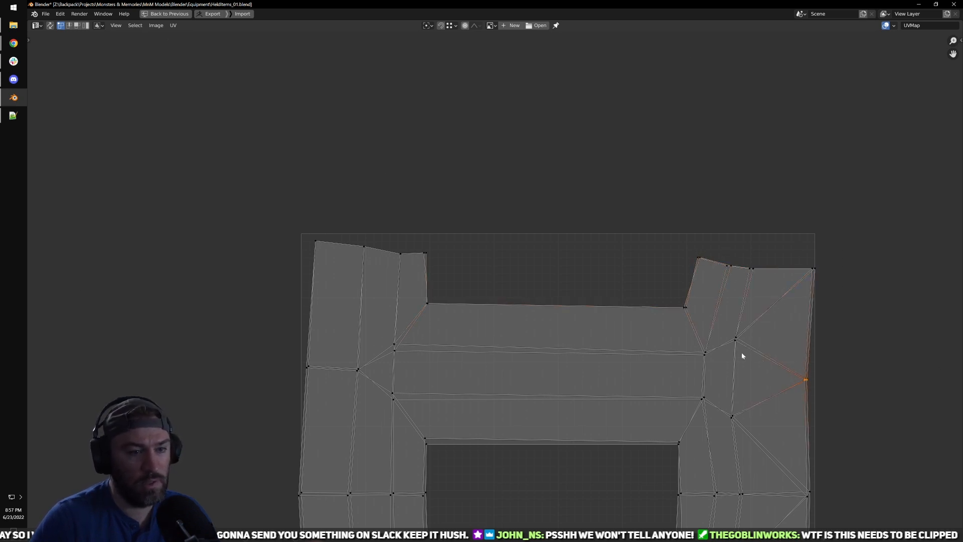
Step: Align on Y the overlapping pairs at both ends of the upper crossbar's inner rows and inside the right arm
click(689, 334)
click(395, 345)
drag(378, 383, 404, 418)
key(shift+r)
drag(680, 391, 766, 439)
key(shift+r)
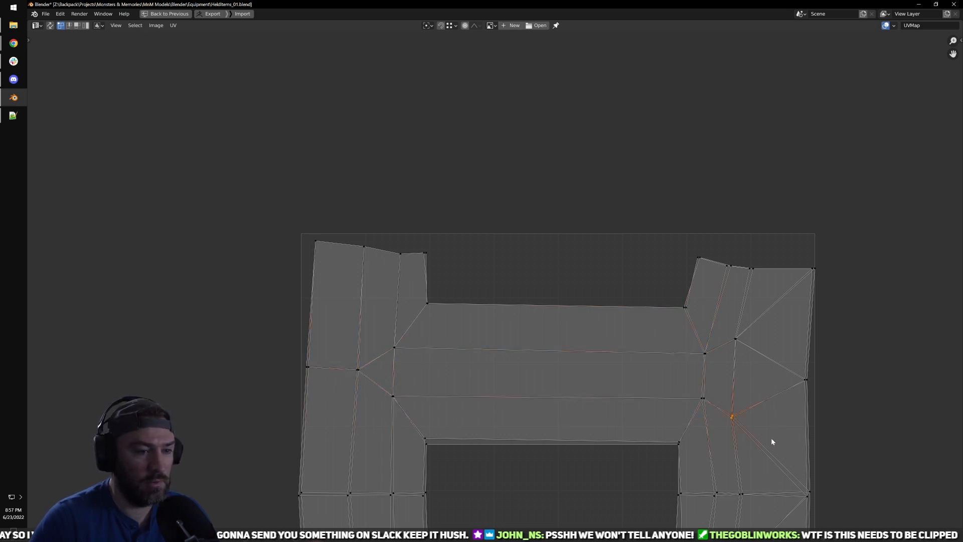
Step: Align on X the overlapping vertex pairs along the upper edge of the islands' left arm
middle_drag(771, 448, 760, 413)
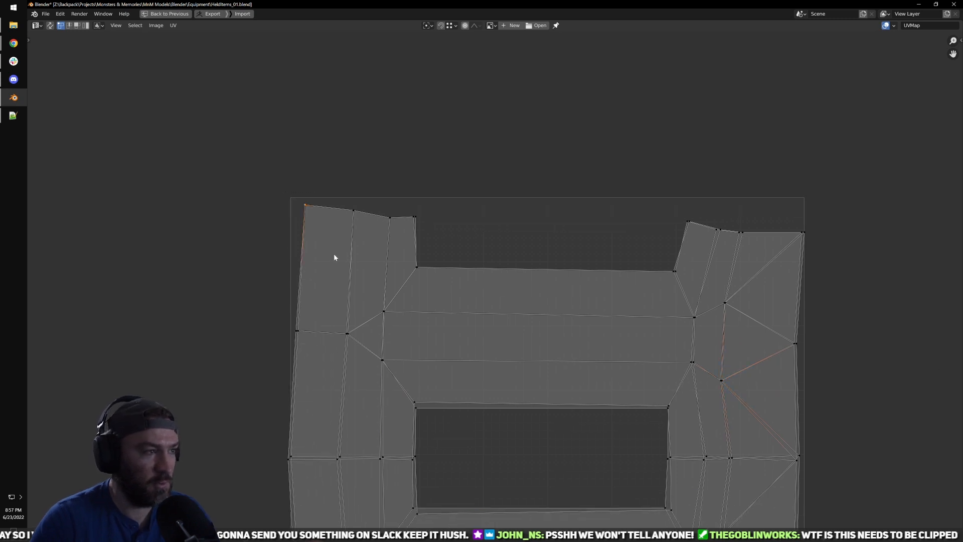
key(q)
click(381, 297)
click(348, 202)
key(q)
click(475, 283)
click(377, 208)
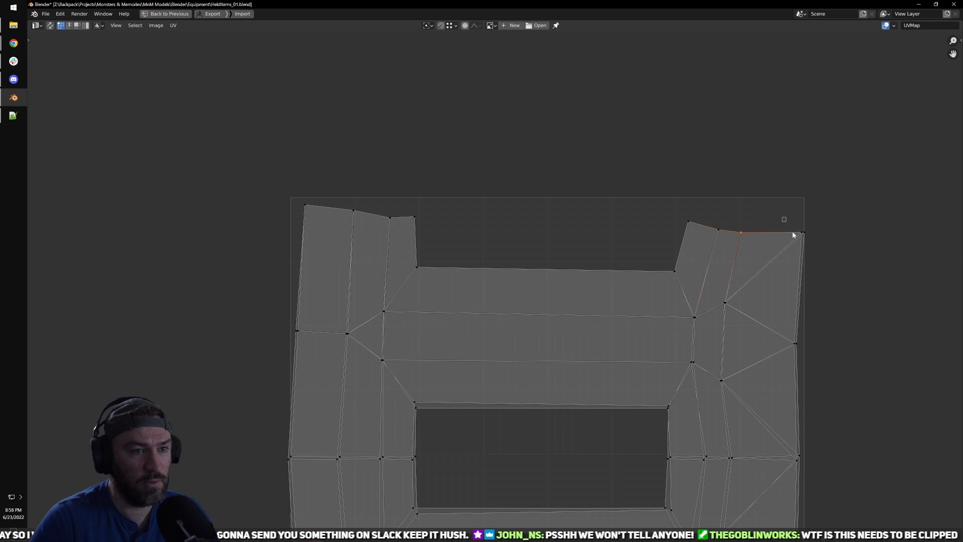
Step: Align the remaining horizontally offset vertex pairs in the upper half, including the left arm and the right outer edge
click(723, 299)
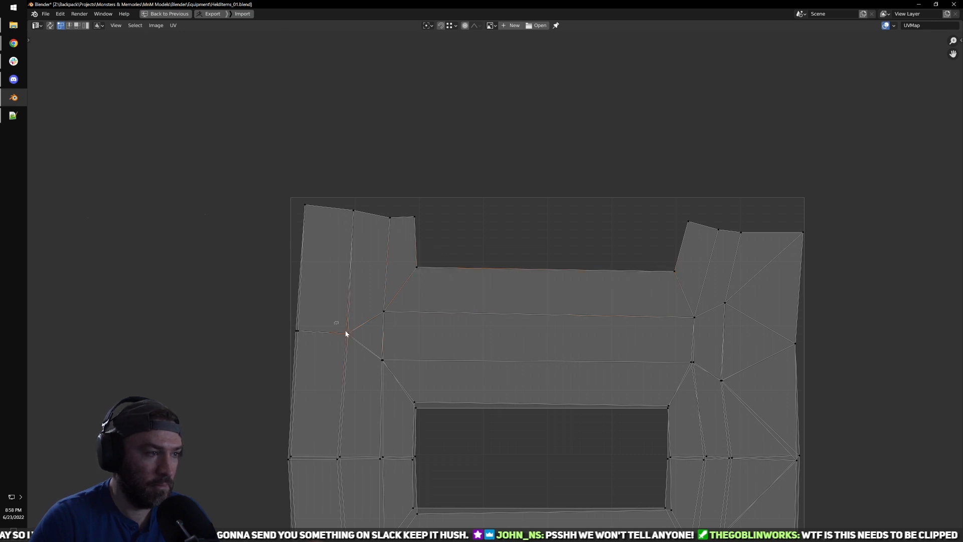
click(297, 332)
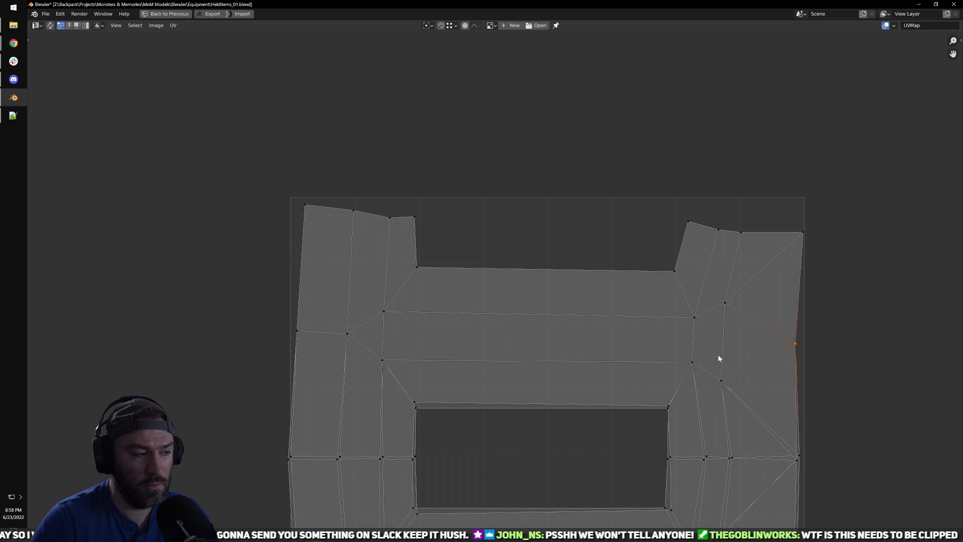
key(q)
mouse_move(784, 366)
click(818, 411)
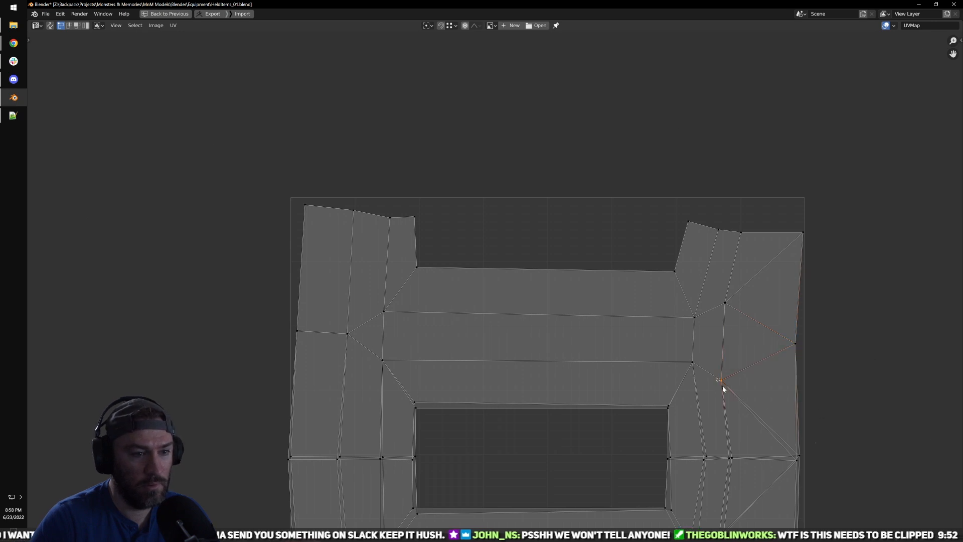
Step: Align on Y the overlapping vertex pair at the midpoint of the stacked islands' right outer edge
middle_drag(798, 419, 680, 393)
scroll(679, 393, up, 1)
click(712, 455)
key(q)
mouse_move(752, 457)
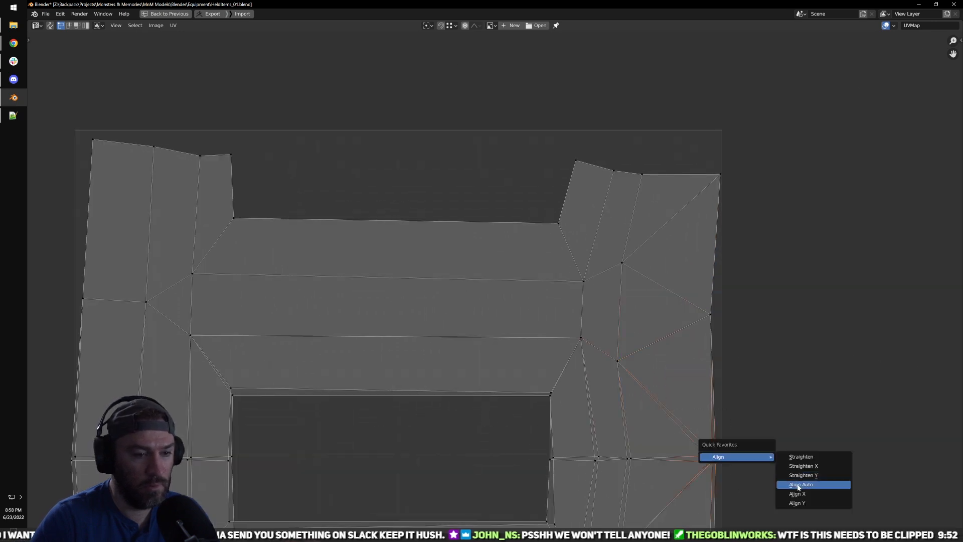
click(797, 503)
Step: Align on X the overlapping vertex pairs along the lower edge of the islands' right arm
scroll(703, 466, down, 3)
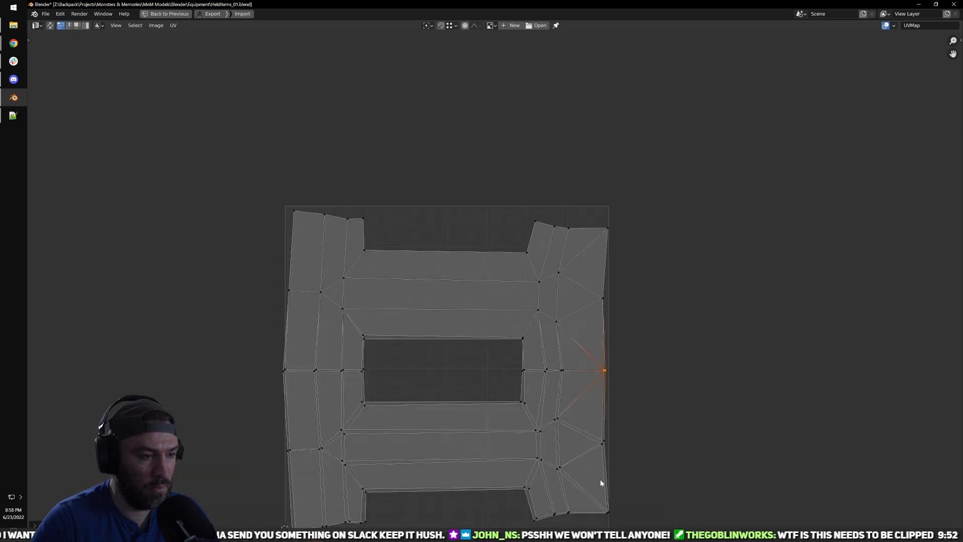
middle_drag(604, 486, 625, 393)
scroll(616, 392, up, 1)
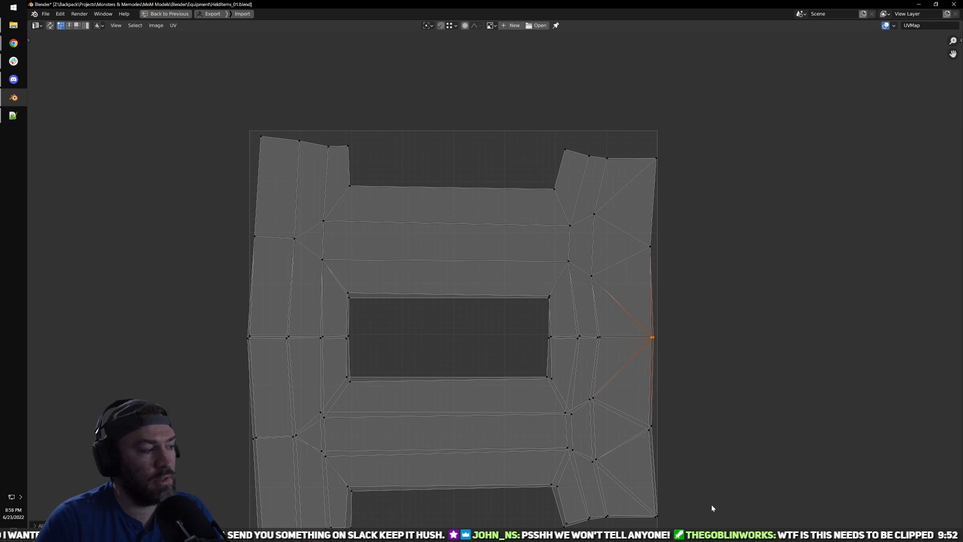
scroll(627, 362, down, 5)
scroll(627, 361, up, 5)
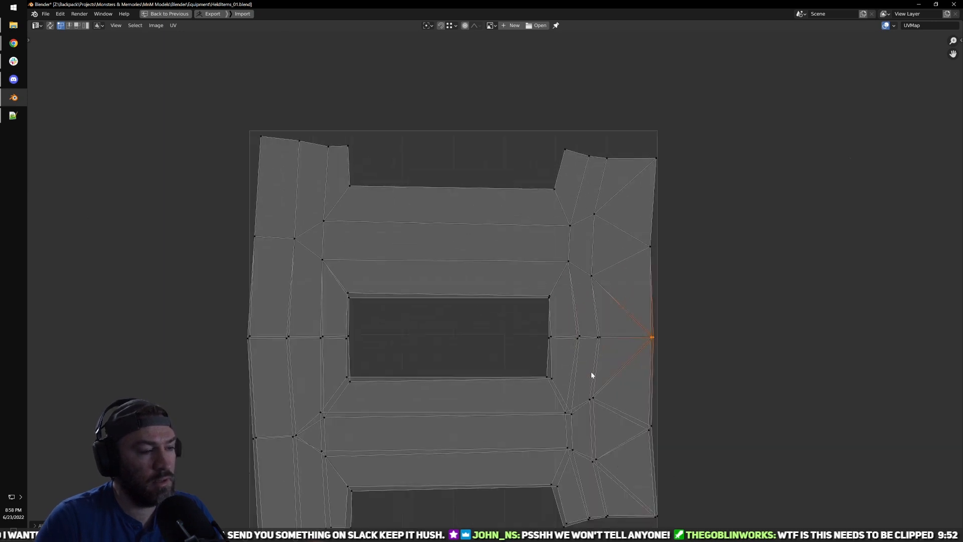
middle_drag(491, 357, 477, 249)
scroll(482, 246, up, 1)
click(683, 435)
key(q)
mouse_move(730, 427)
click(793, 467)
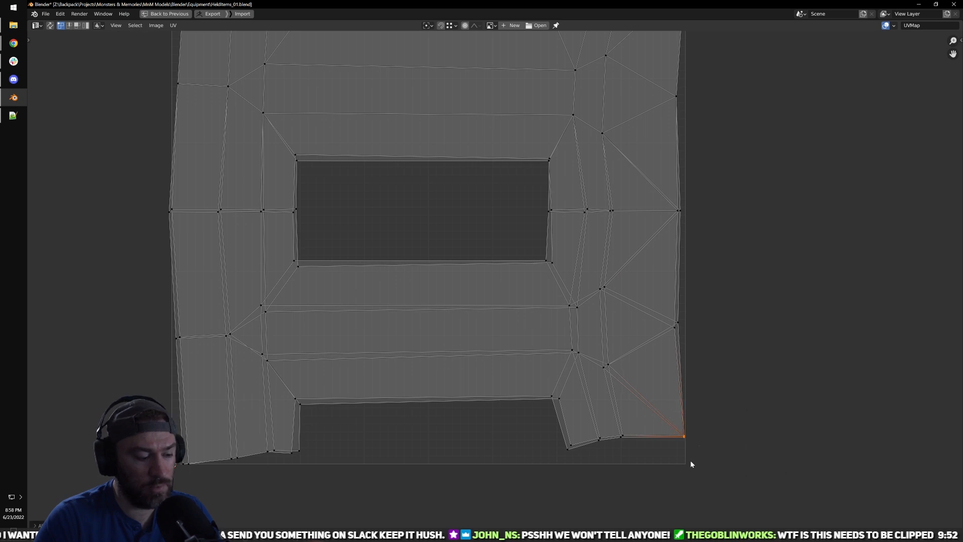
click(623, 450)
key(shift+r)
click(596, 434)
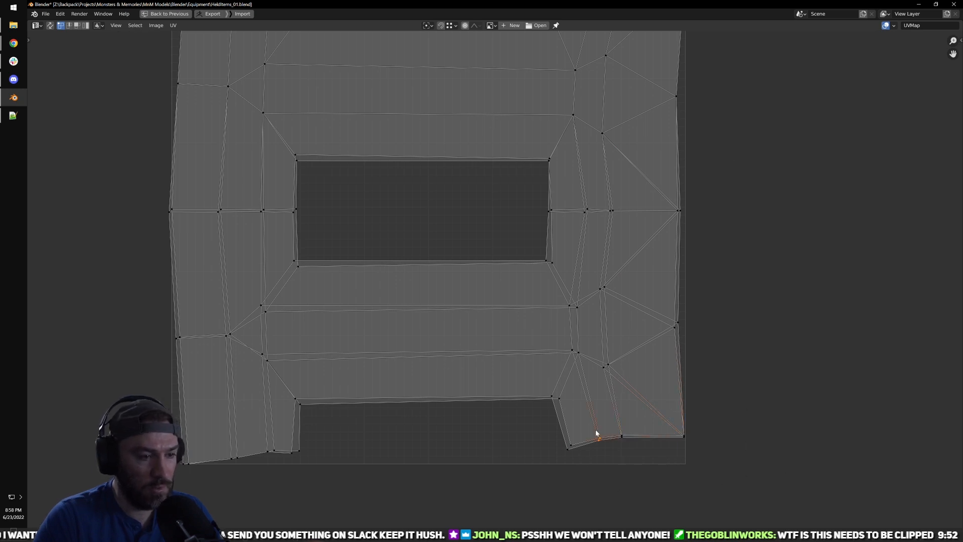
drag(561, 465, 580, 435)
key(shift+r)
Step: Align on X the overlapping pairs at the lower crossbar's bottom corners and along the left arm's lower edge
drag(534, 409, 568, 386)
key(shift+r)
drag(319, 422, 288, 388)
key(shift+r)
drag(282, 437, 281, 473)
key(shift+r)
key(shift+r)
drag(218, 447, 246, 473)
key(shift+r)
drag(172, 444, 199, 475)
key(shift+r)
Step: Align on X the overlapping pairs at the lower crossbar's row ends and across the lower parts of both arms
drag(161, 317, 195, 355)
key(shift+r)
drag(215, 311, 284, 380)
key(shift+r)
key(shift+r)
key(shift+r)
drag(558, 333, 616, 383)
key(shift+r)
key(shift+r)
drag(663, 312, 686, 335)
key(shift+r)
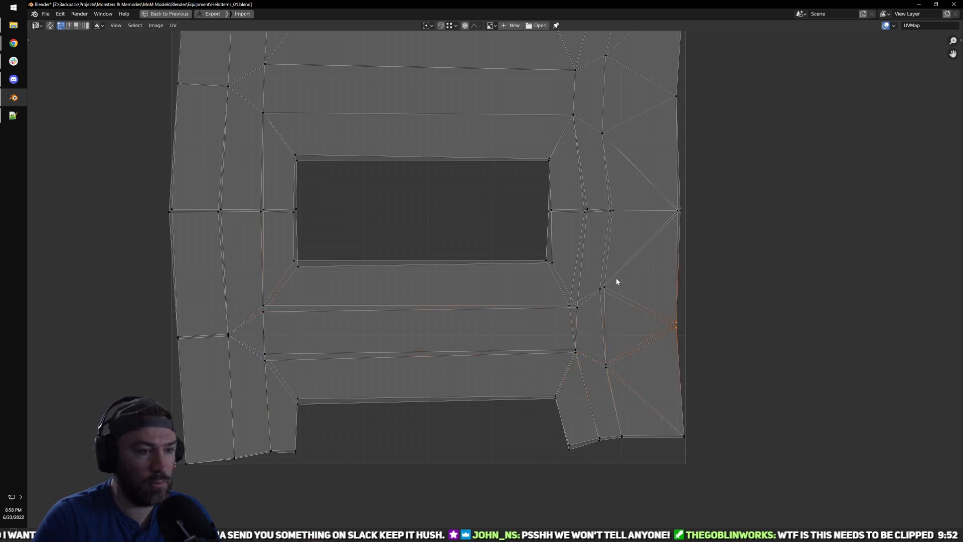
key(shift+r)
Step: Align on X the overlapping pairs at the central opening's lower corners and along the right arm's middle row
drag(248, 287, 281, 323)
drag(281, 248, 313, 279)
key(shift+r)
drag(534, 245, 560, 277)
key(shift+r)
drag(539, 196, 594, 233)
key(shift+r)
key(shift+r)
drag(600, 199, 624, 226)
key(shift+r)
drag(667, 198, 691, 227)
key(shift+r)
Step: Align on X the overlapping pairs at the central opening's upper corners and along the left arm's middle row
drag(533, 145, 560, 173)
key(shift+r)
drag(275, 143, 320, 186)
key(shift+r)
drag(282, 196, 316, 235)
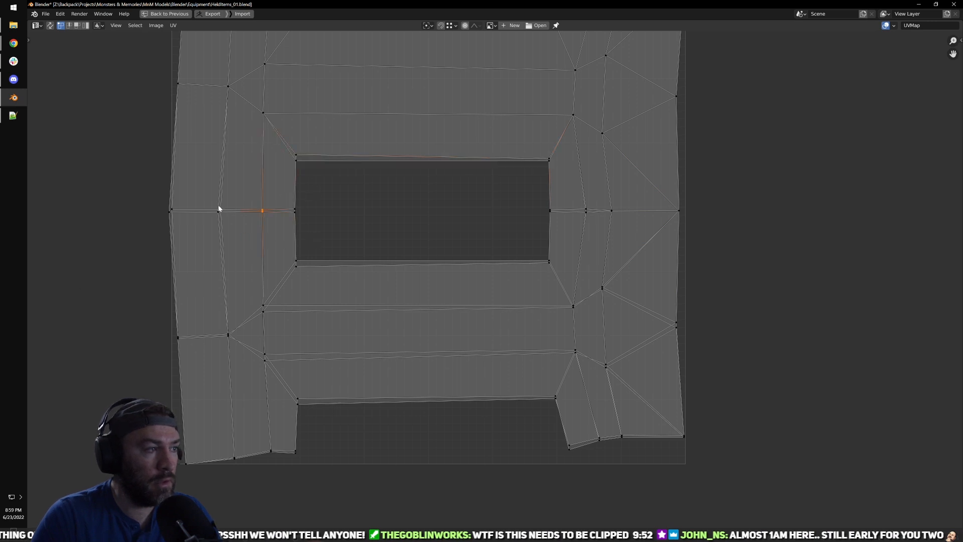
key(shift+r)
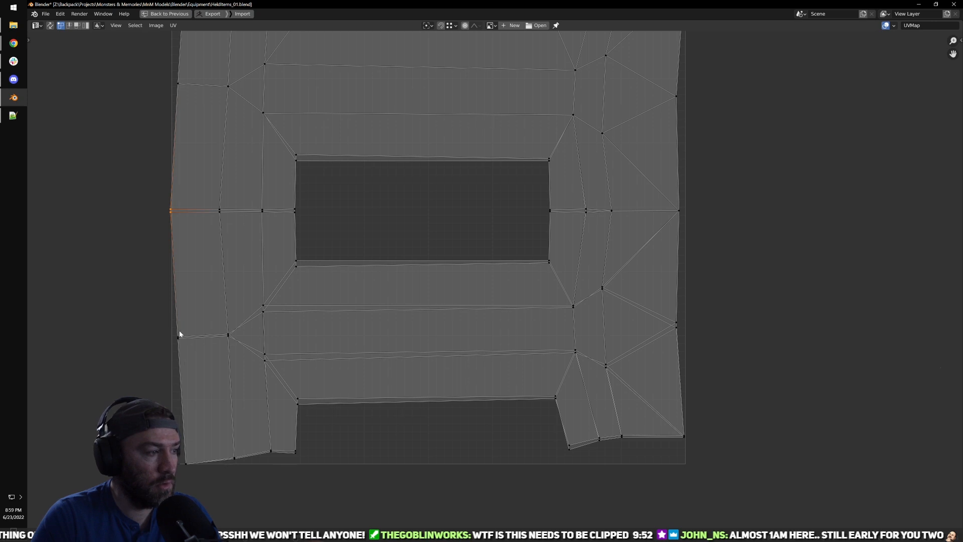
Step: Align on Y the overlapping pairs at the central opening's upper corners and along the right arm's middle row
middle_drag(215, 183, 215, 212)
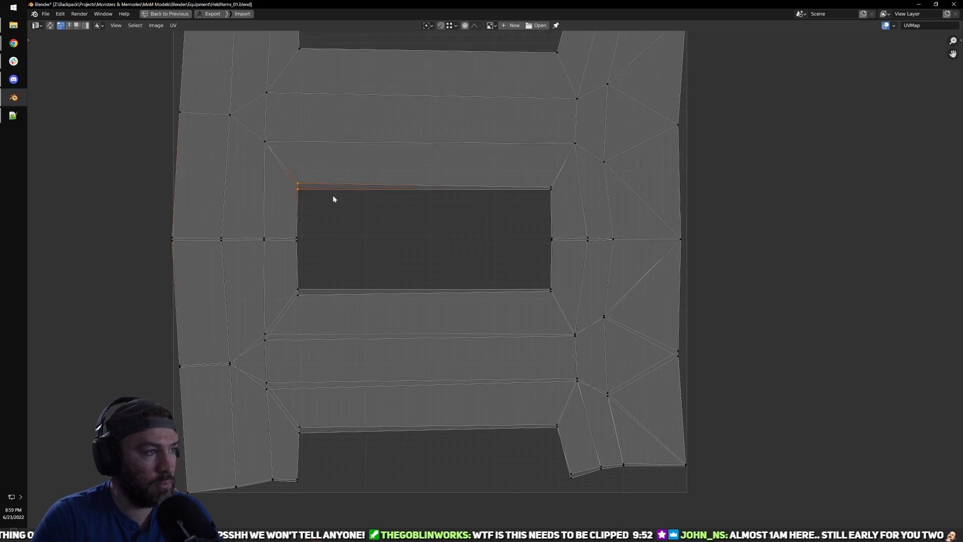
key(q)
mouse_move(333, 210)
click(394, 257)
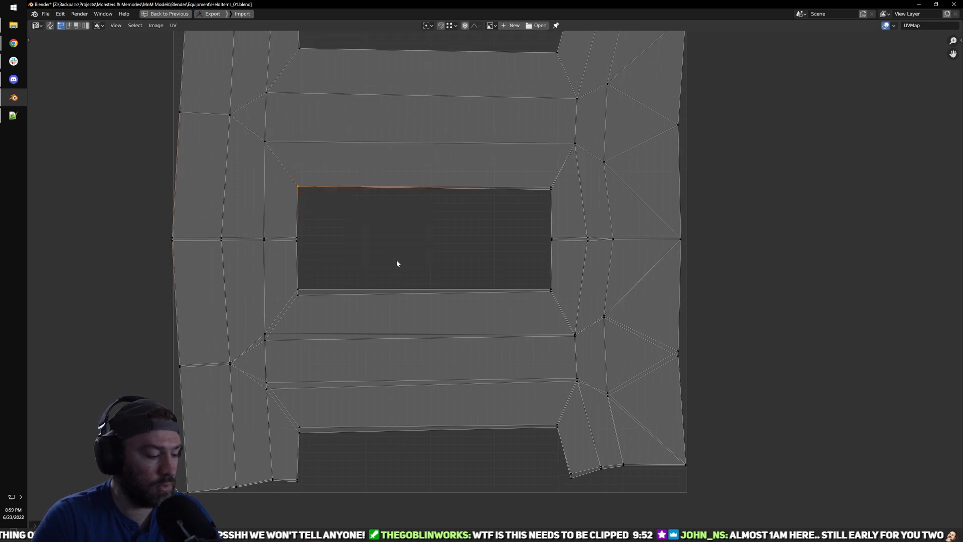
click(556, 242)
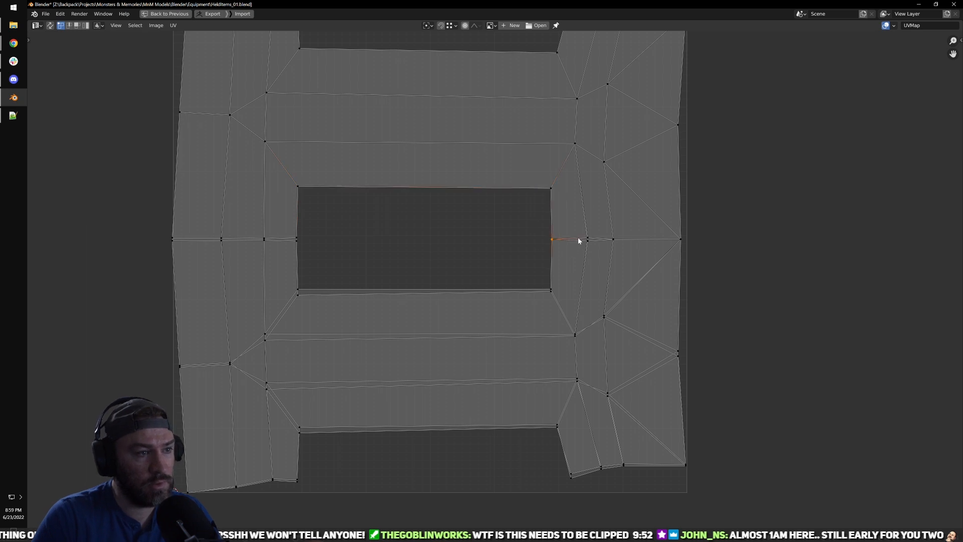
click(668, 228)
Step: Align on Y the overlapping pairs just below the right arm's middle row and at the central opening's lower corners
drag(663, 345, 686, 381)
key(shift+r)
key(shift+r)
drag(596, 307, 586, 346)
key(shift+r)
drag(534, 278, 564, 303)
key(shift+r)
drag(285, 279, 332, 321)
key(shift+r)
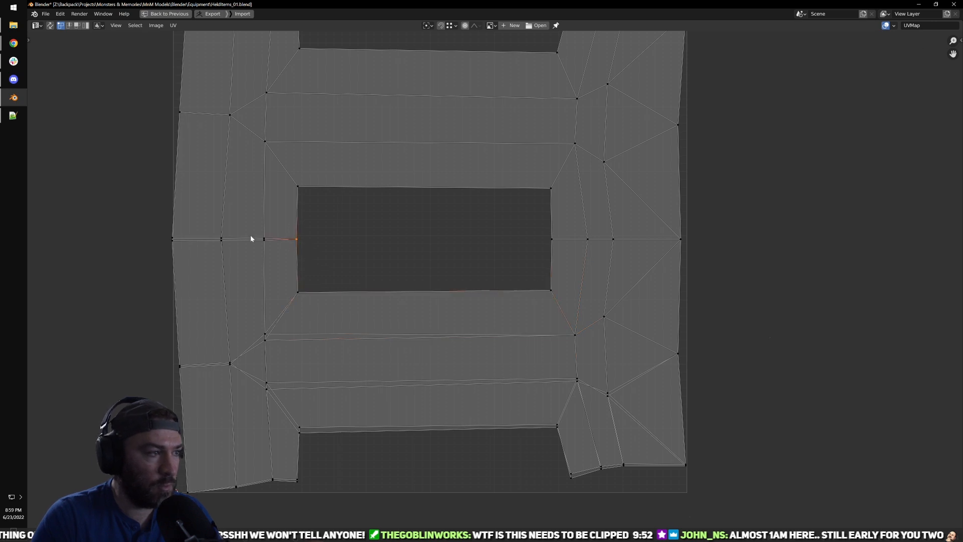
Step: Align on Y the overlapping pairs along the left arm's middle row and throughout its lower half
click(191, 255)
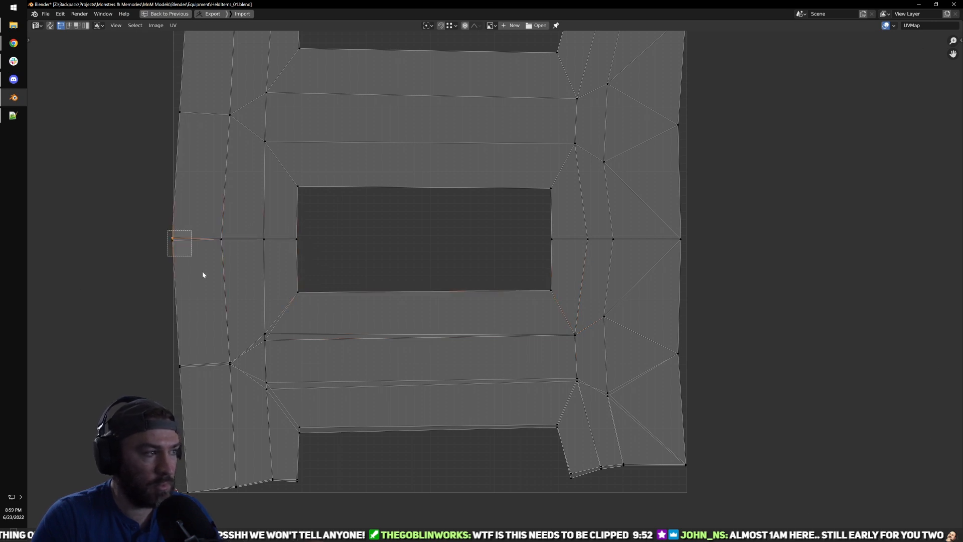
drag(215, 351, 243, 376)
key(shift+r)
key(shift+r)
drag(250, 325, 304, 486)
key(shift+r)
key(shift+r)
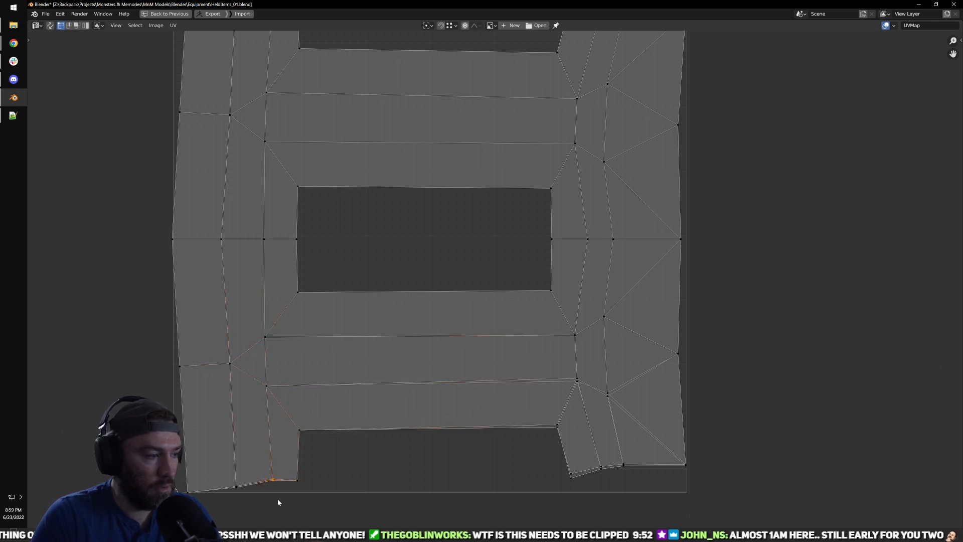
Step: Align on Y the remaining overlapping pairs along the lower crossbar's bottom edge and the right arm's lower end
drag(301, 419, 347, 450)
drag(537, 414, 573, 500)
key(shift+r)
key(shift+r)
drag(588, 454, 610, 482)
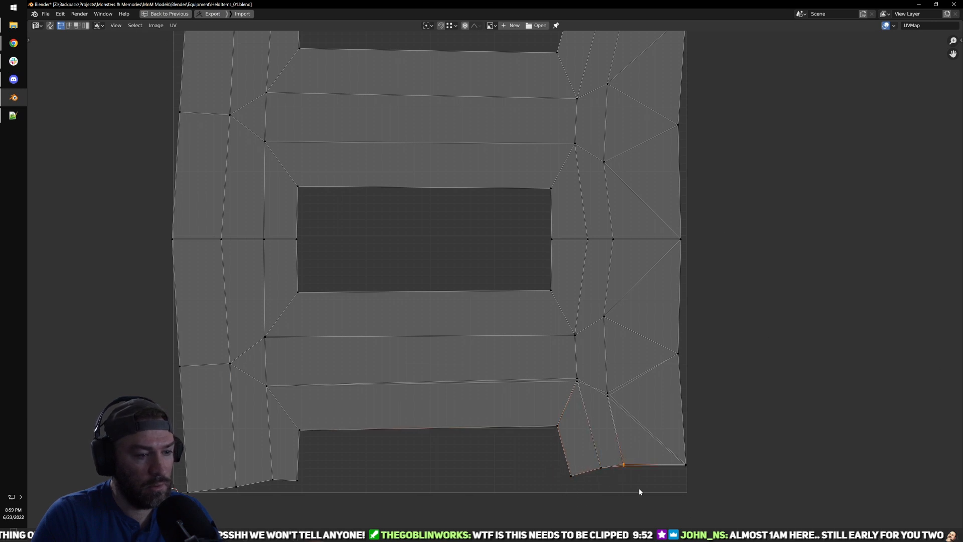
key(shift+r)
Step: Align the whole middle row of vertices across both arms of the stacked islands on Y
middle_drag(438, 233, 444, 280)
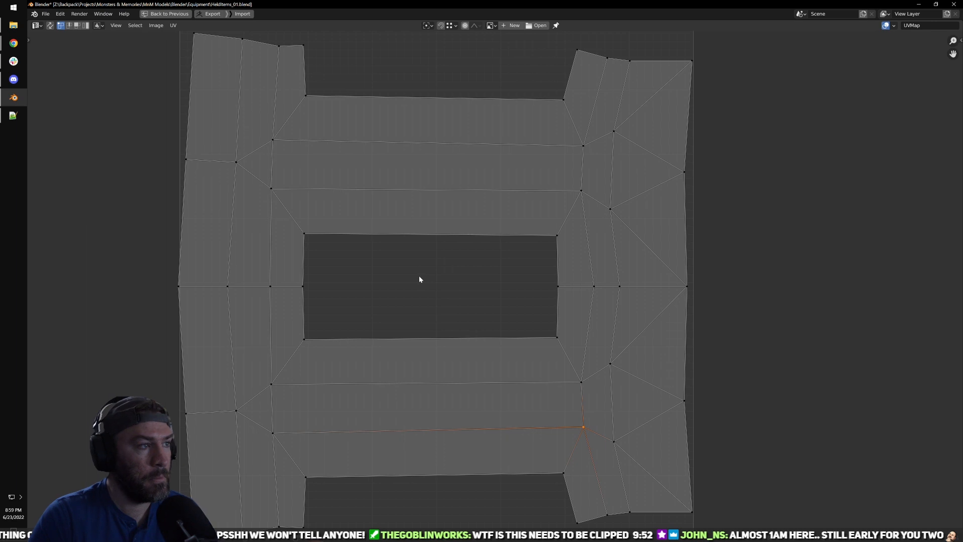
drag(149, 333, 736, 245)
key(q)
mouse_move(592, 267)
click(645, 314)
middle_drag(567, 393, 571, 374)
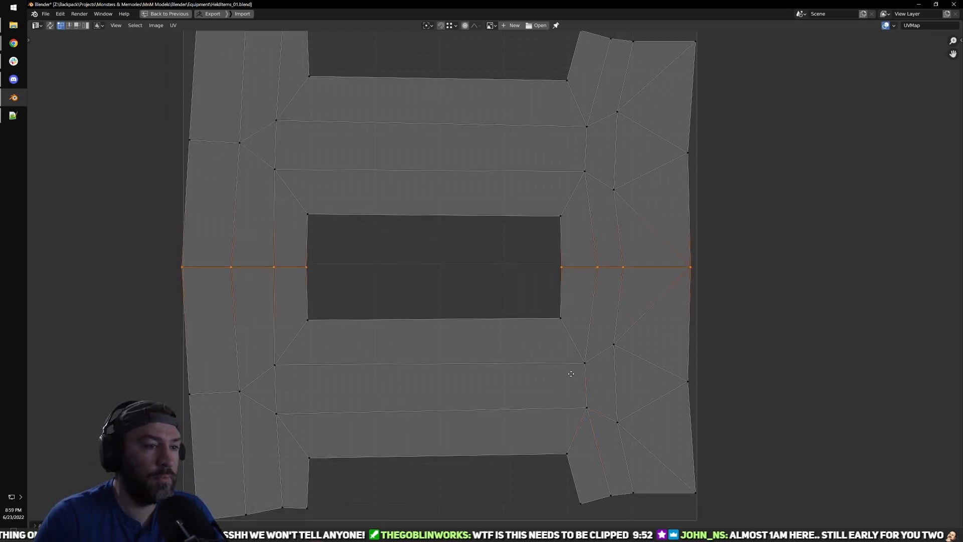
Step: Align all lower-edge vertices of both arms on Y into one horizontal line
scroll(571, 374, down, 2)
drag(237, 441, 666, 375)
key(q)
key(Escape)
key(q)
mouse_move(650, 398)
click(708, 449)
middle_drag(510, 399, 526, 432)
key(q)
mouse_move(515, 415)
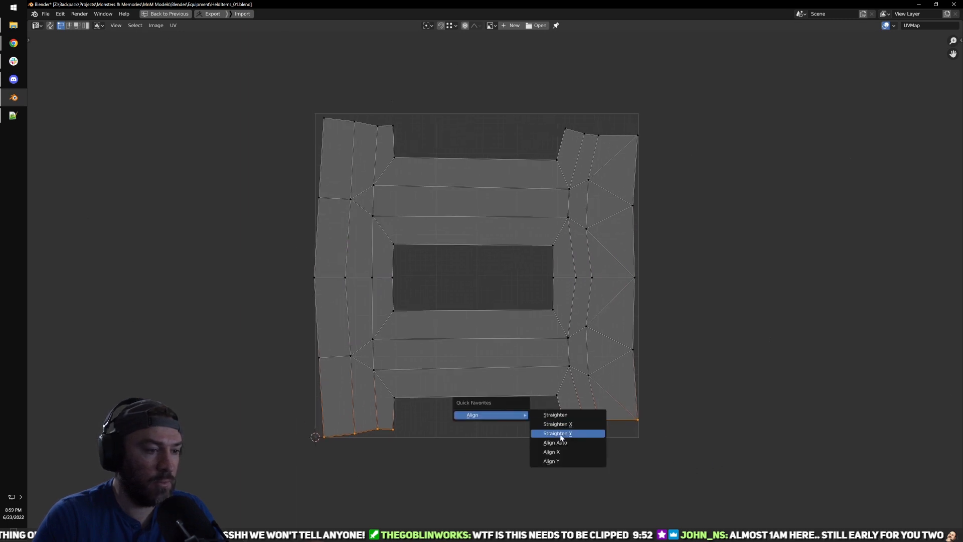
click(570, 461)
Step: Level each horizontal vertex row of the lower crossbar, from its bottom edge up to the opening's lower edge
drag(379, 414, 577, 383)
drag(357, 380, 577, 362)
drag(356, 344, 572, 328)
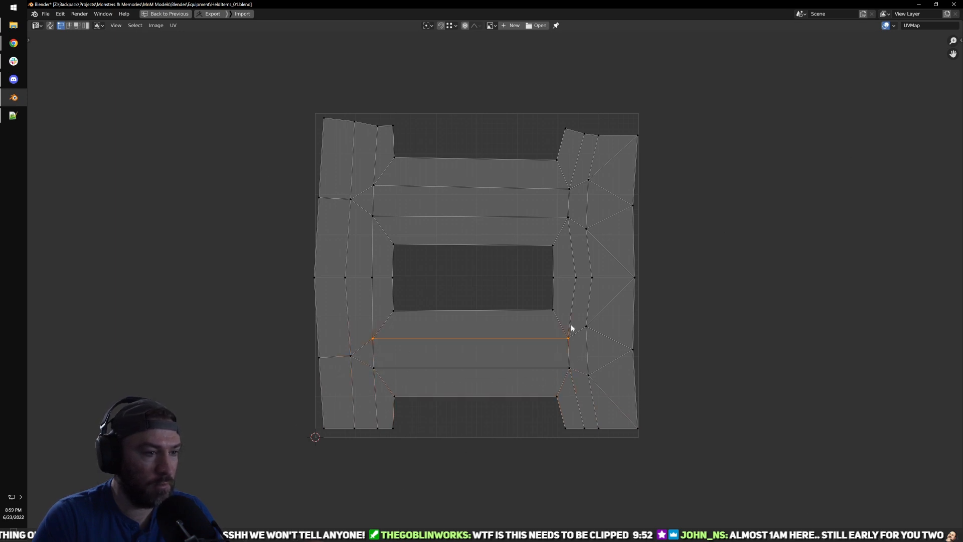
drag(372, 317, 572, 294)
Step: Level the middle row and each horizontal vertex row of the upper crossbar, ending with its top edge
drag(287, 281, 689, 260)
drag(335, 249, 576, 236)
drag(340, 219, 594, 204)
drag(359, 172, 566, 197)
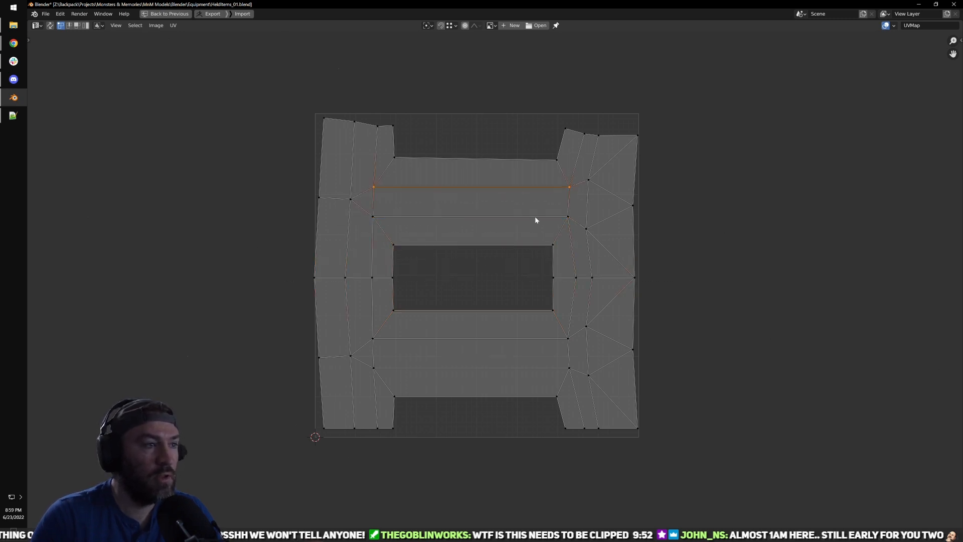
drag(370, 146, 592, 167)
Step: Flatten the upper-edge vertices of both arms by scaling them to 0 on Y
drag(269, 85, 647, 144)
key(s)
key(y)
key(0)
key(Return)
Step: Straighten the left arm's vertex columns by aligning each one on X, from its outer edge to its inner edge
drag(261, 54, 333, 458)
key(q)
mouse_move(374, 375)
click(405, 404)
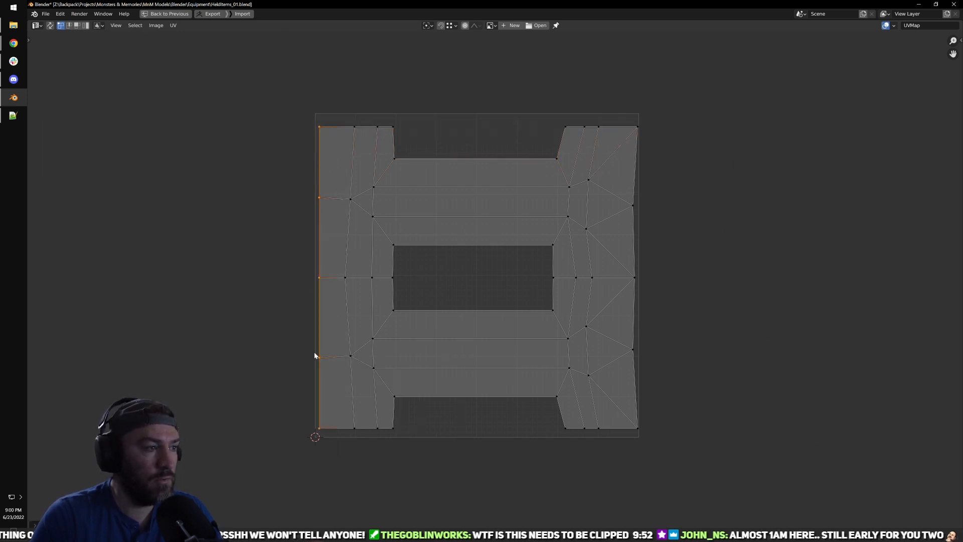
drag(344, 104, 364, 462)
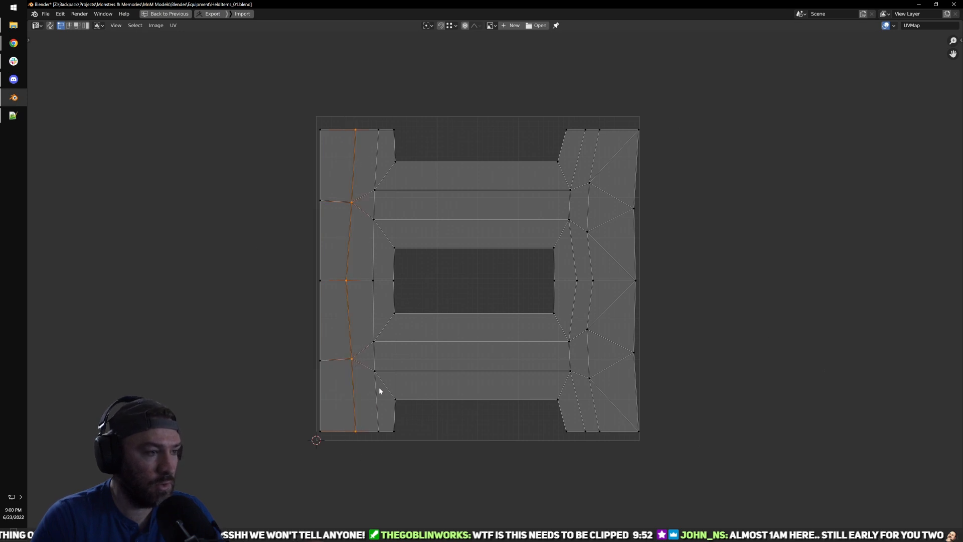
drag(366, 112, 380, 456)
key(shift+r)
click(389, 119)
drag(388, 120, 423, 478)
Step: Align the right arm's inner-edge vertices on X, including the opening's side, and do the same for its outer-edge vertices
drag(554, 83, 574, 466)
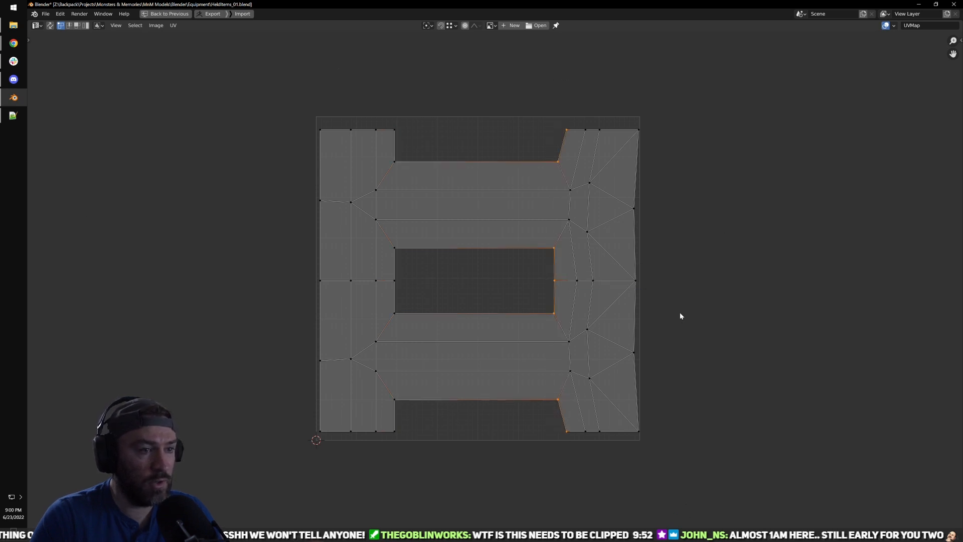
key(q)
mouse_move(642, 316)
click(668, 351)
drag(694, 91, 623, 471)
key(shift+r)
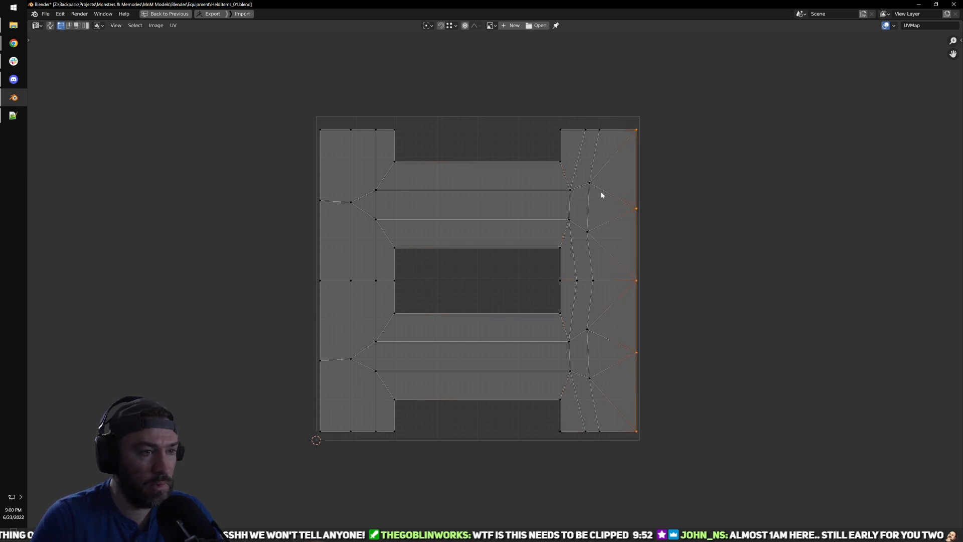
Step: Align the right arm's inner column of vertices nearest its outer edge on X into one vertical line
drag(616, 385, 616, 386)
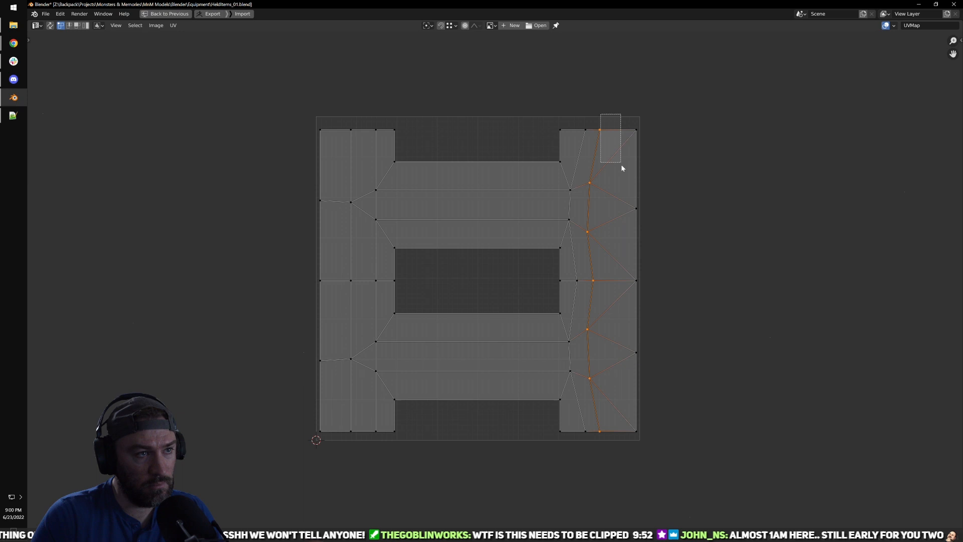
key(q)
key(q)
mouse_move(694, 420)
click(724, 449)
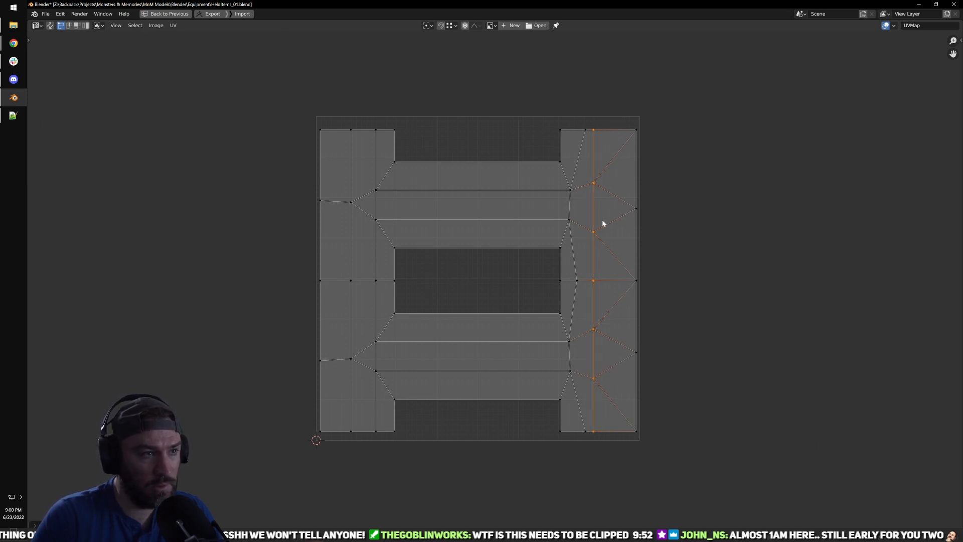
key(g)
click(605, 207)
key(ctrl+z)
Step: Move the straightened column slightly along X toward the right arm's outer edge
key(g)
key(x)
click(612, 199)
Step: Select the whole UV layout in island mode and rotate it 90°
scroll(580, 286, down, 1)
scroll(333, 172, up, 1)
key(a)
key(ctrl+Tab)
click(617, 400)
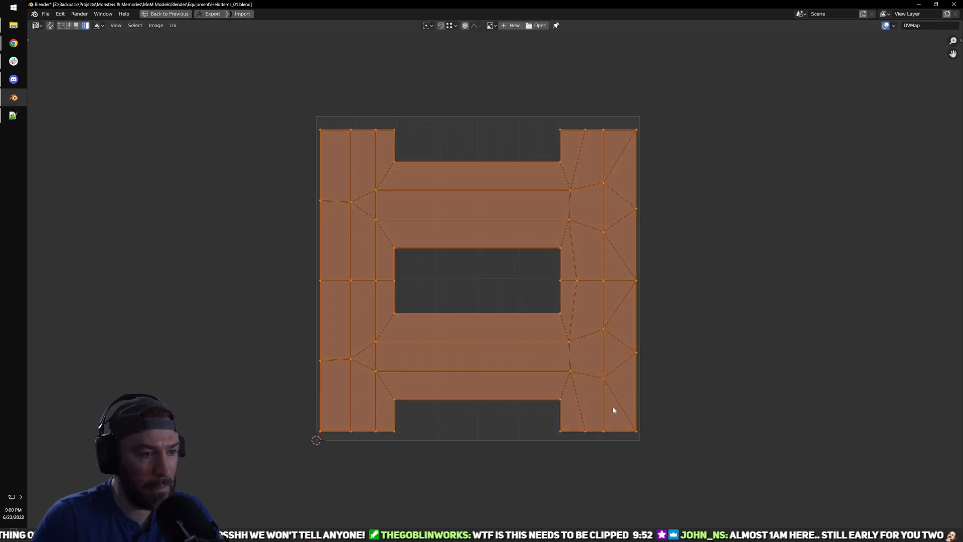
text(r90)
key(Return)
key(ctrl+space)
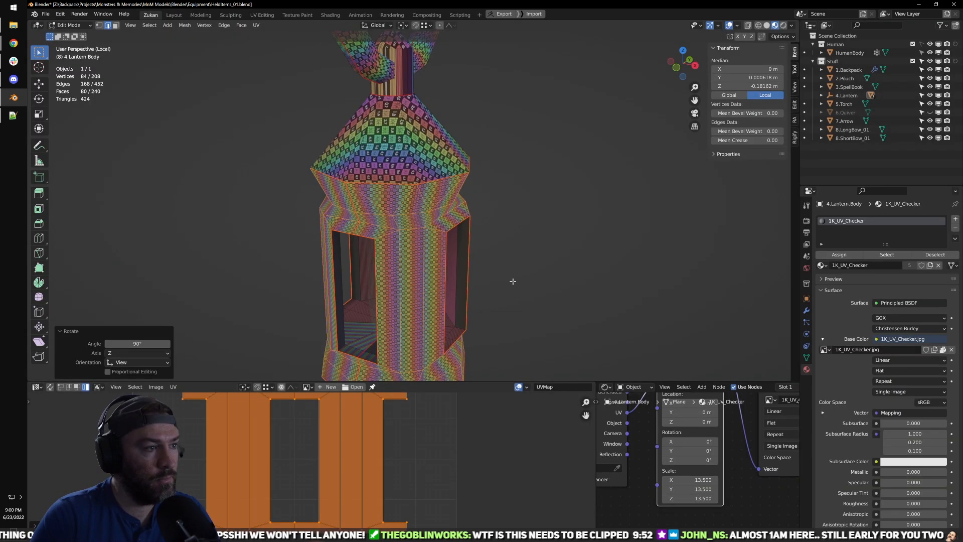
scroll(496, 281, up, 8)
scroll(419, 453, down, 3)
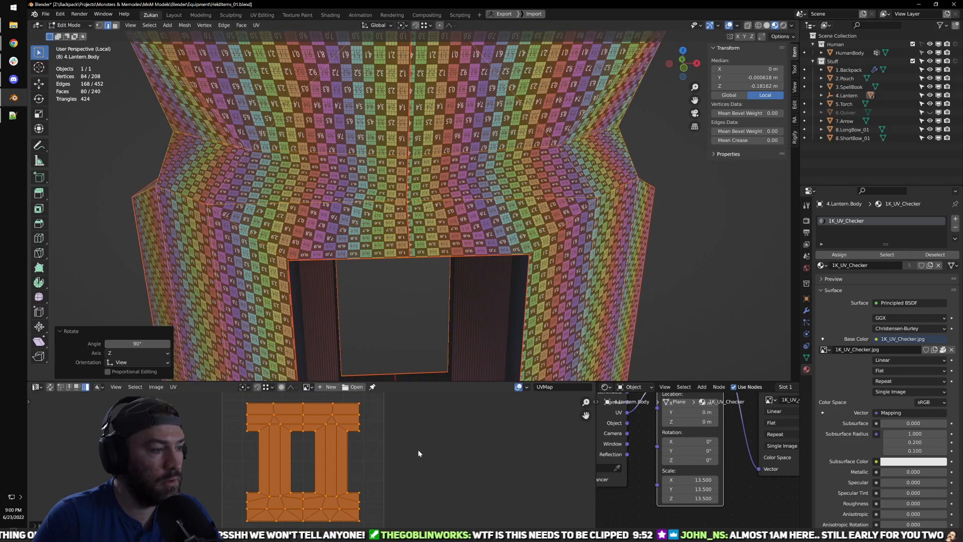
key(ctrl+space)
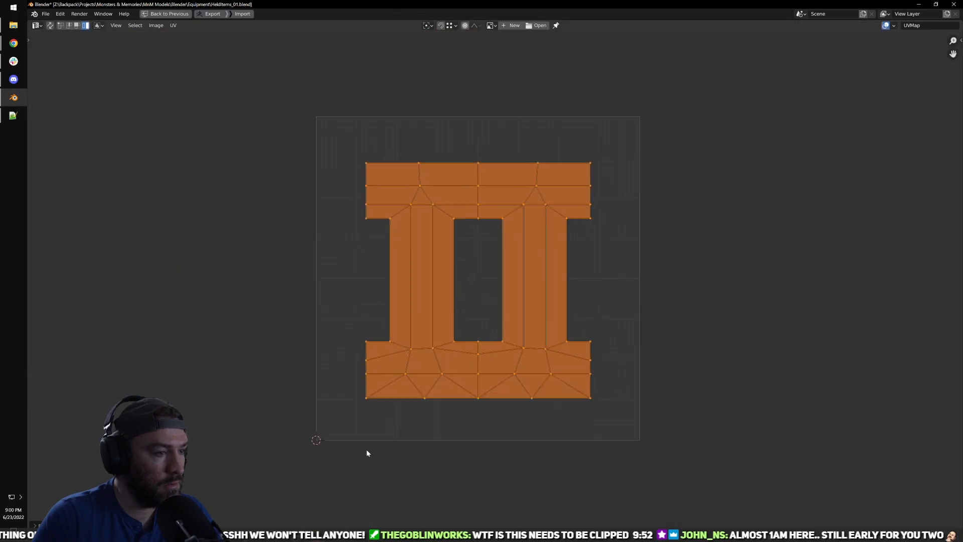
Step: Unpin the uneven vertex row in the island's lower band, keep all other vertices pinned, and unwrap again
scroll(363, 429, up, 2)
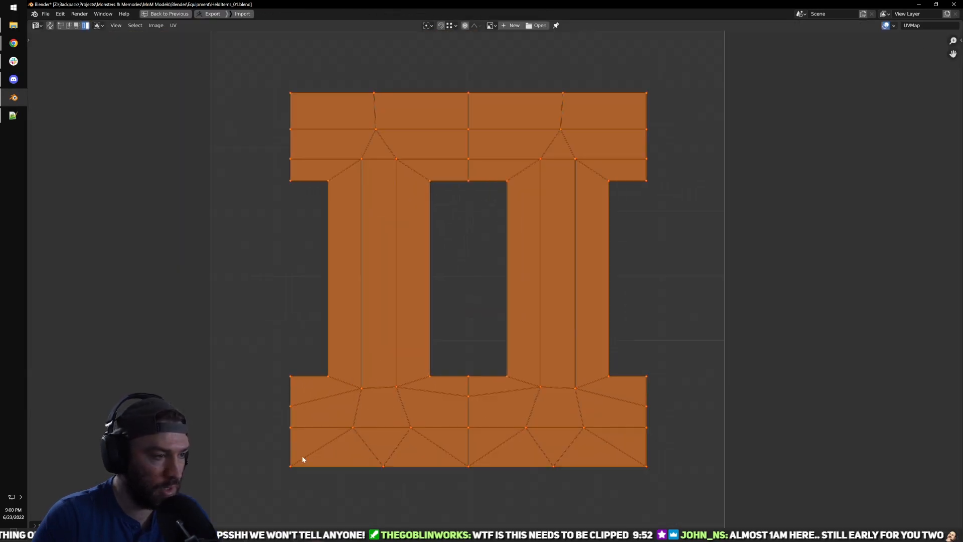
drag(273, 414, 492, 383)
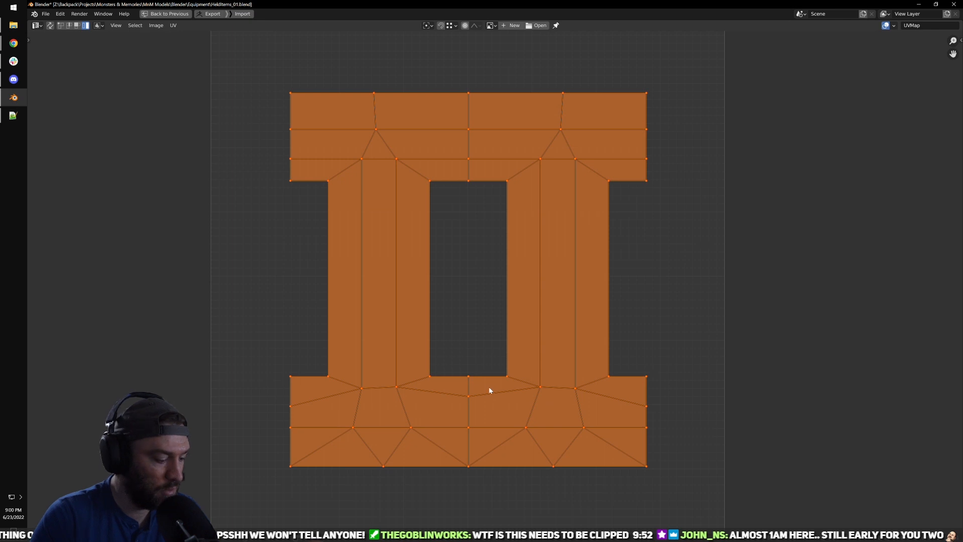
key(ctrl+Tab)
click(484, 362)
drag(275, 410, 546, 401)
key(alt+p)
drag(454, 408, 591, 385)
key(alt+p)
key(alt+p)
drag(605, 417, 662, 401)
key(alt+p)
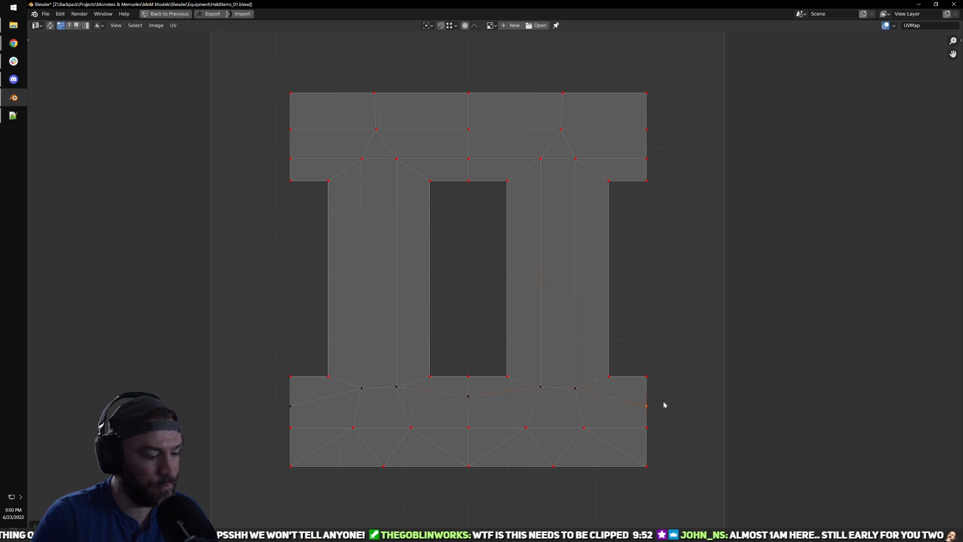
key(e)
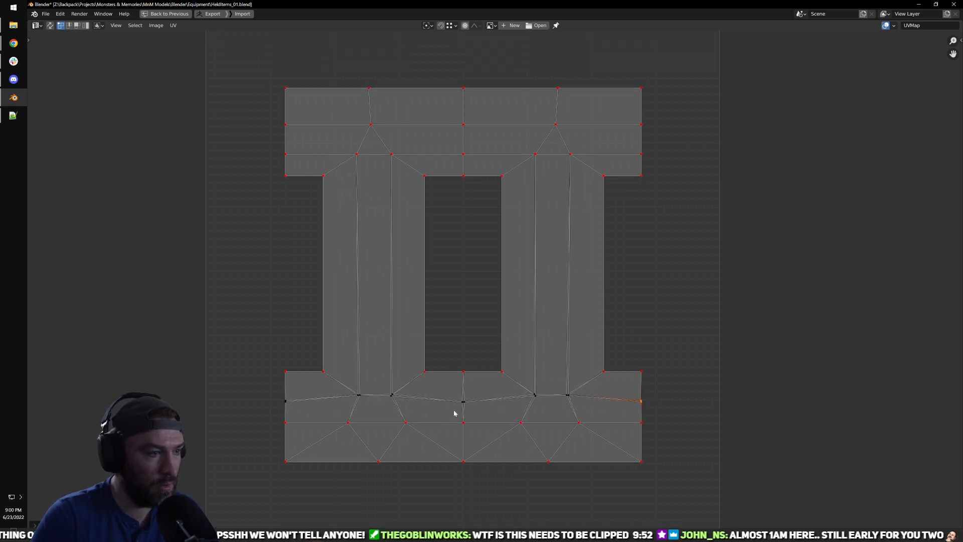
Step: Use vertex selection mode for the split vertices along the lower band's unpinned row
key(ctrl+space)
key(ctrl+space)
key(ctrl+Tab)
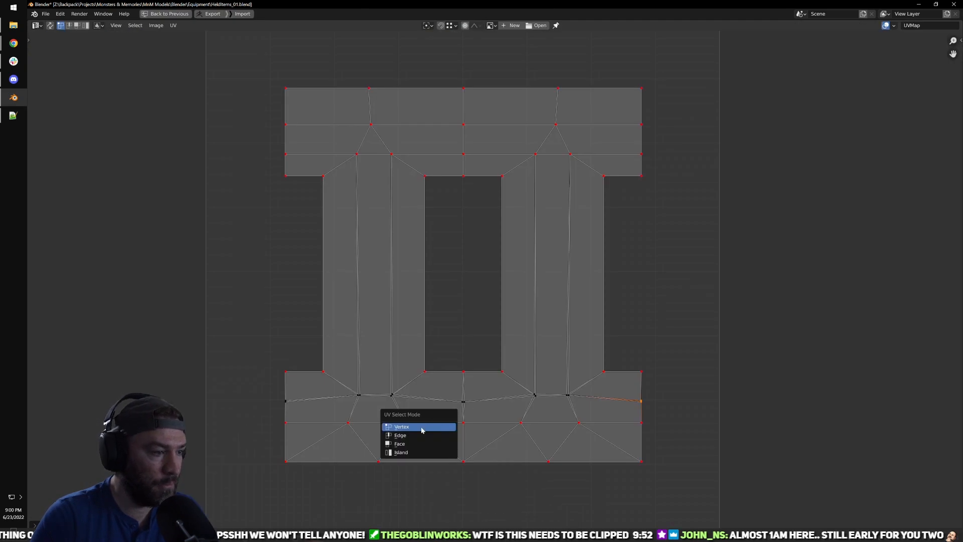
scroll(326, 381, up, 3)
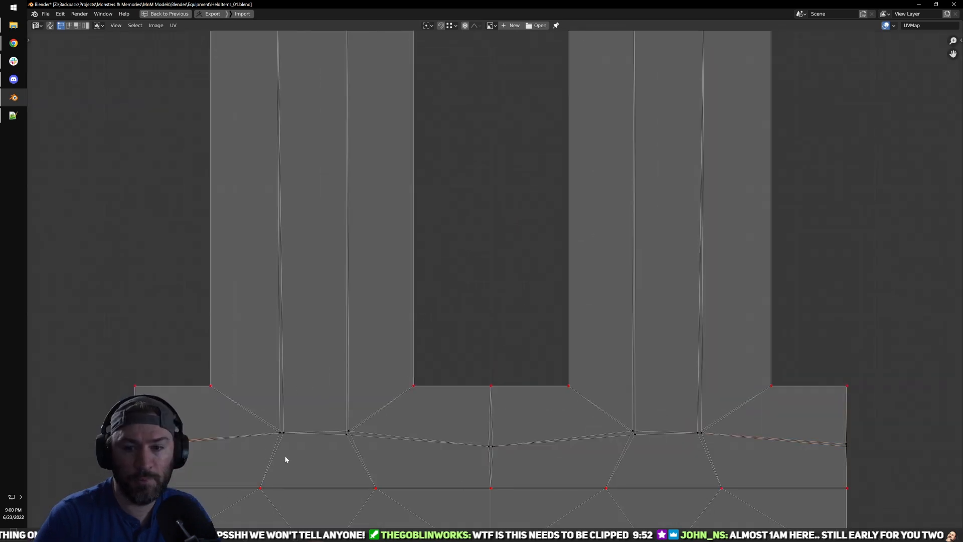